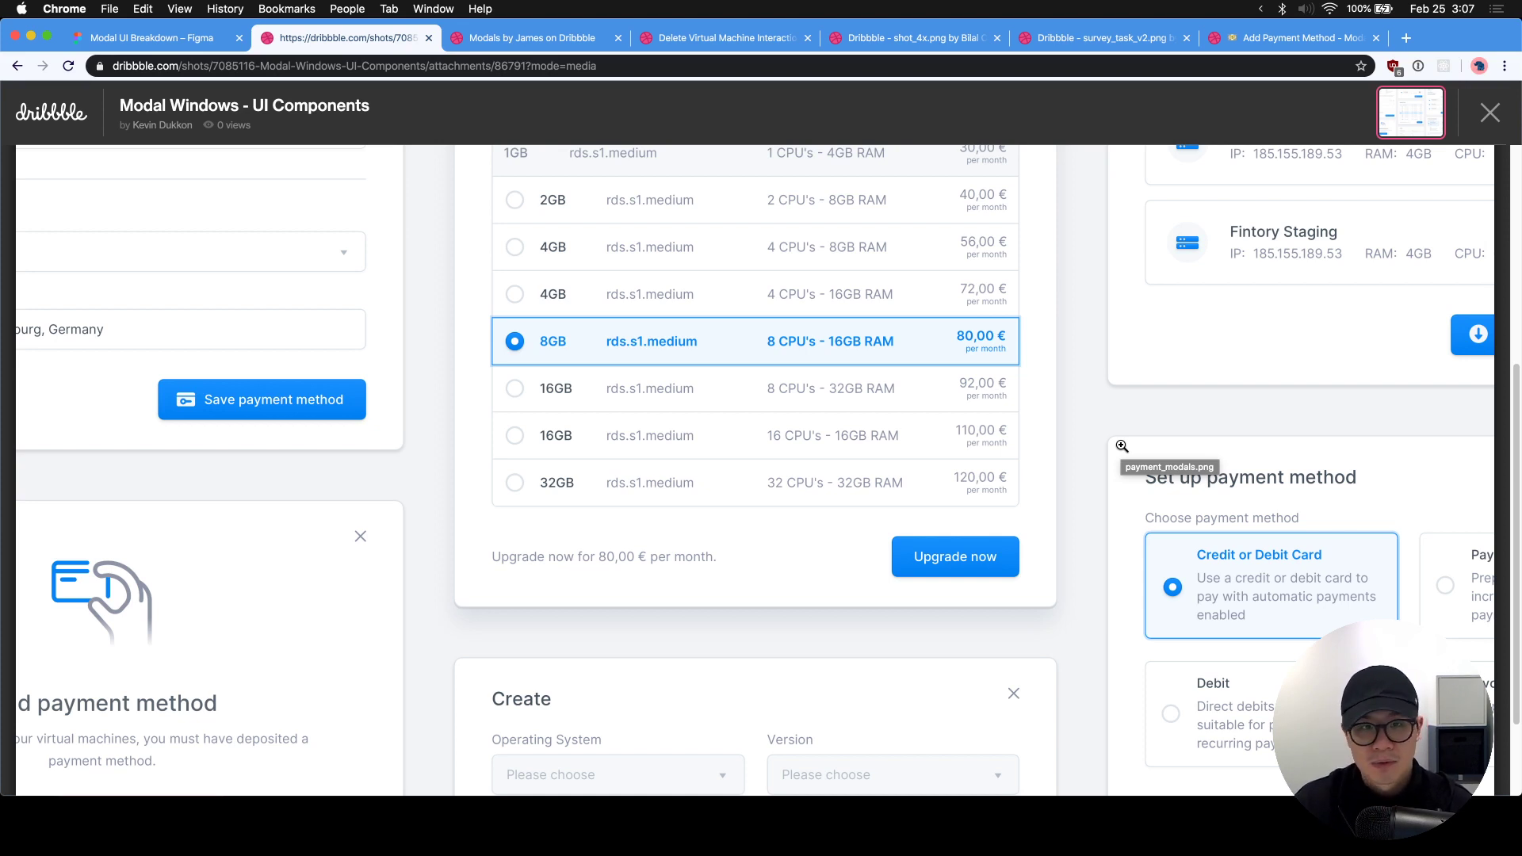
Switch to the Modal UI Breakdown file in Figma and draw a rectangle about 2268 × 1632 below the title.
scroll(1190, 587, up, 3)
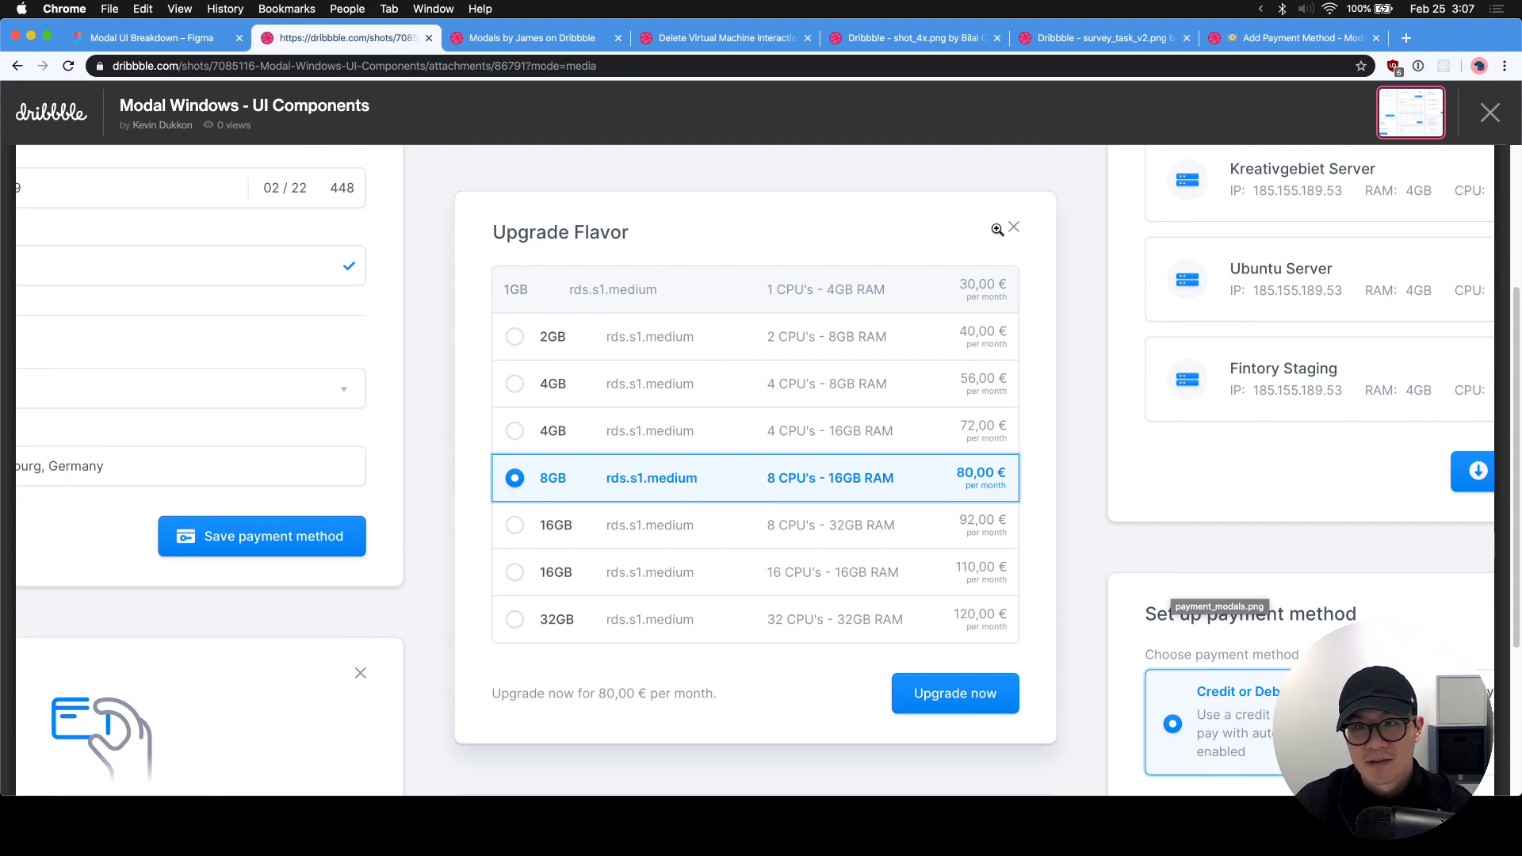
click(150, 38)
key(r)
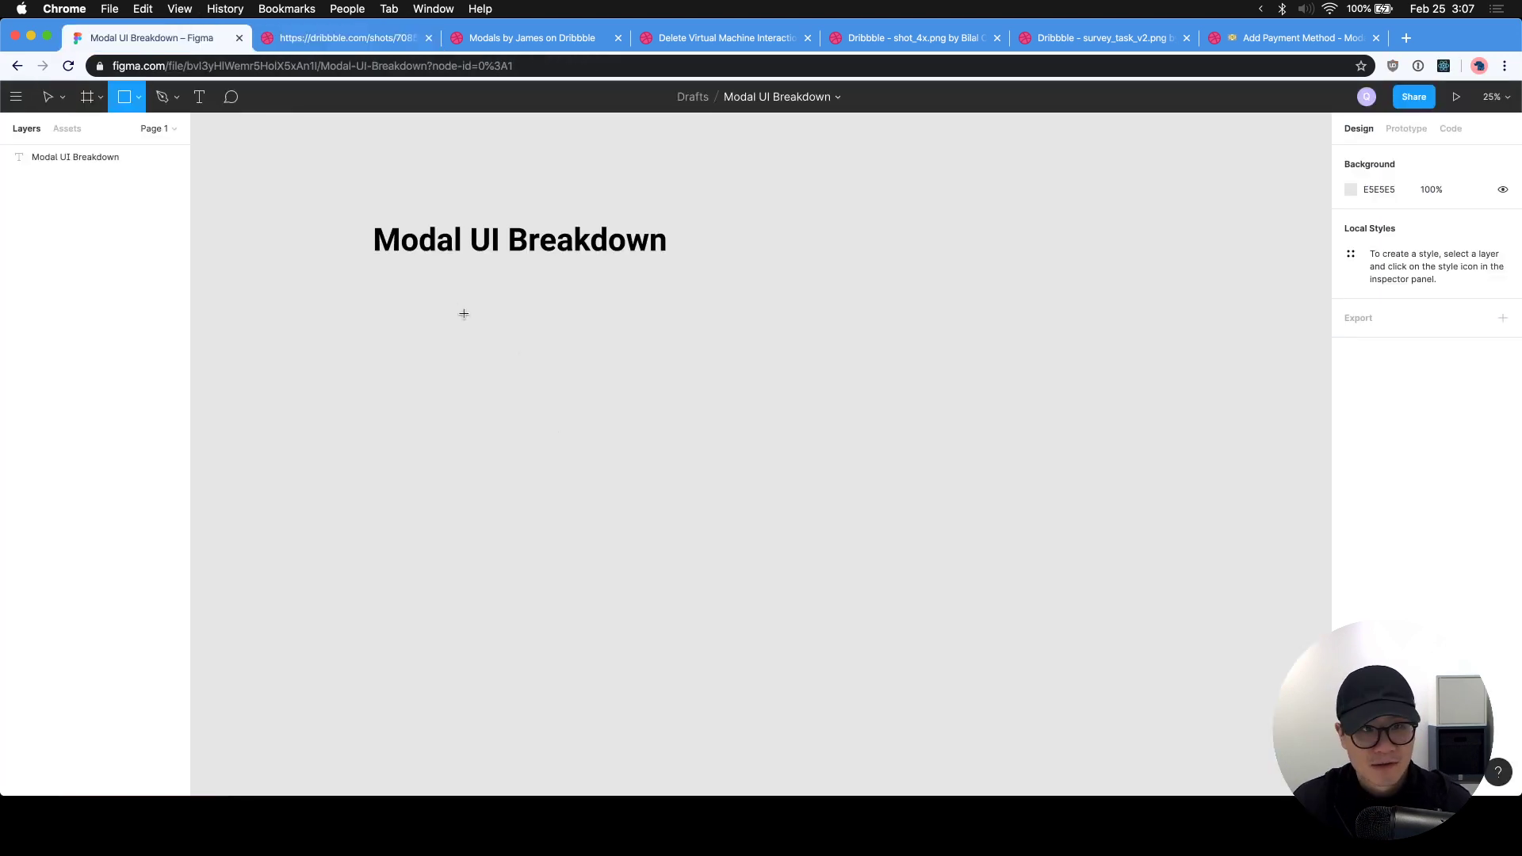
drag(455, 303, 897, 673)
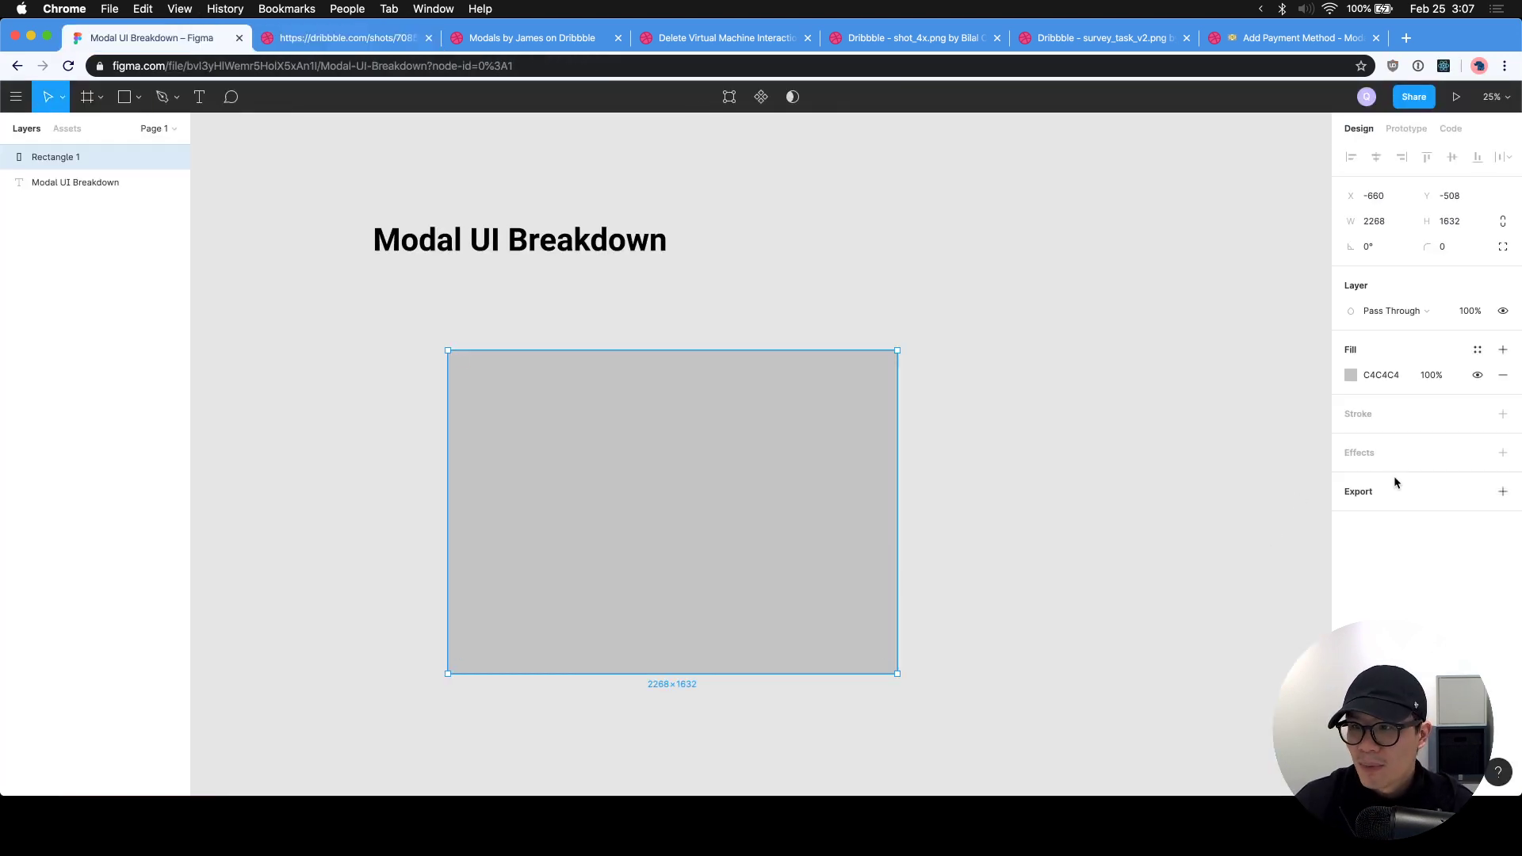
Give the rectangle a black 000000 inside stroke with a weight of 10.
click(1361, 415)
click(1375, 466)
text(10)
key(Return)
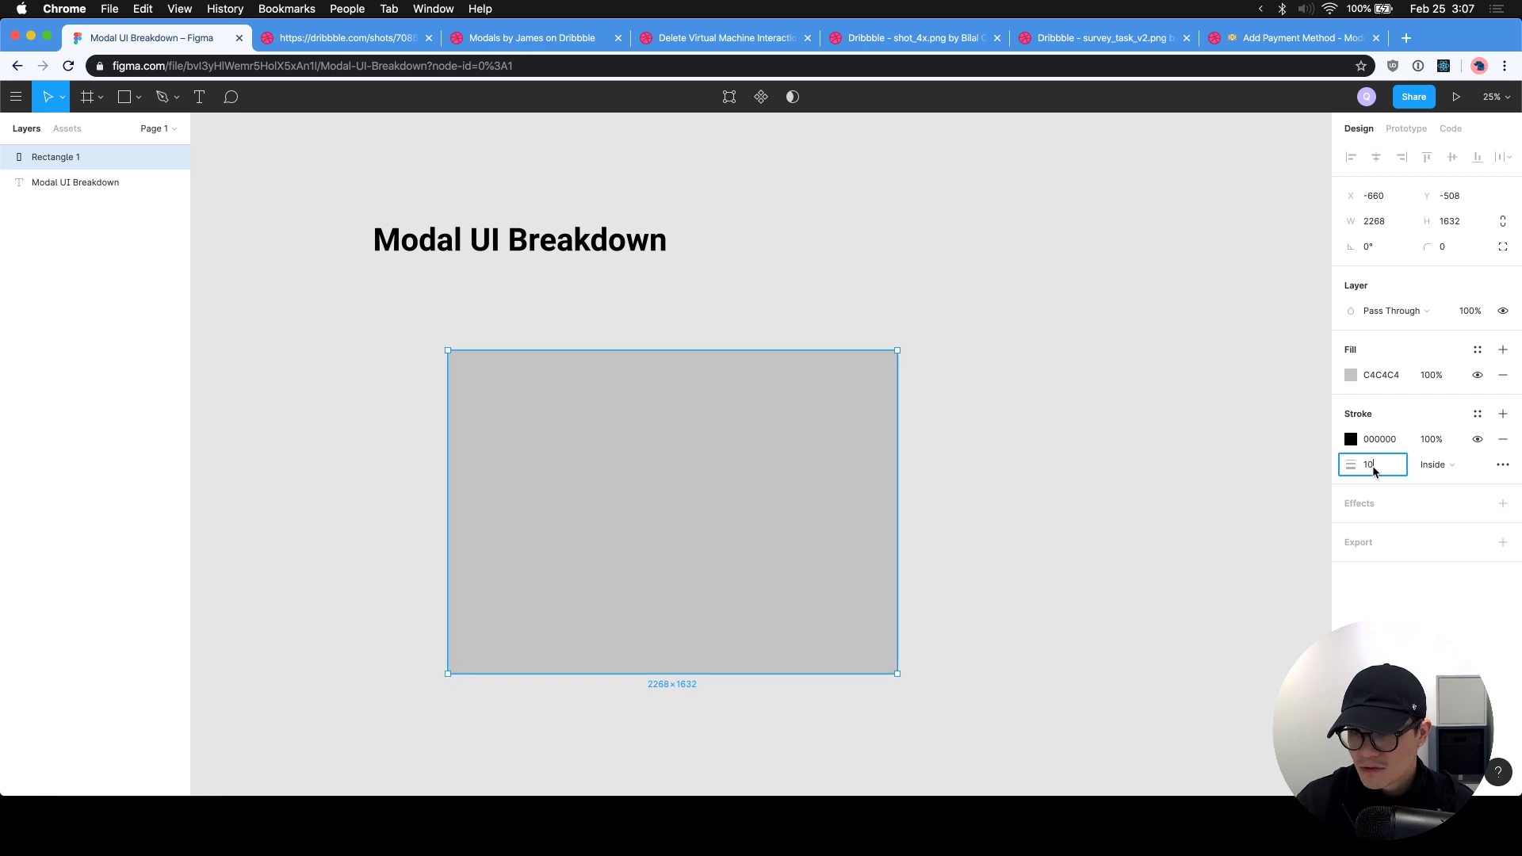
key(Escape)
click(816, 543)
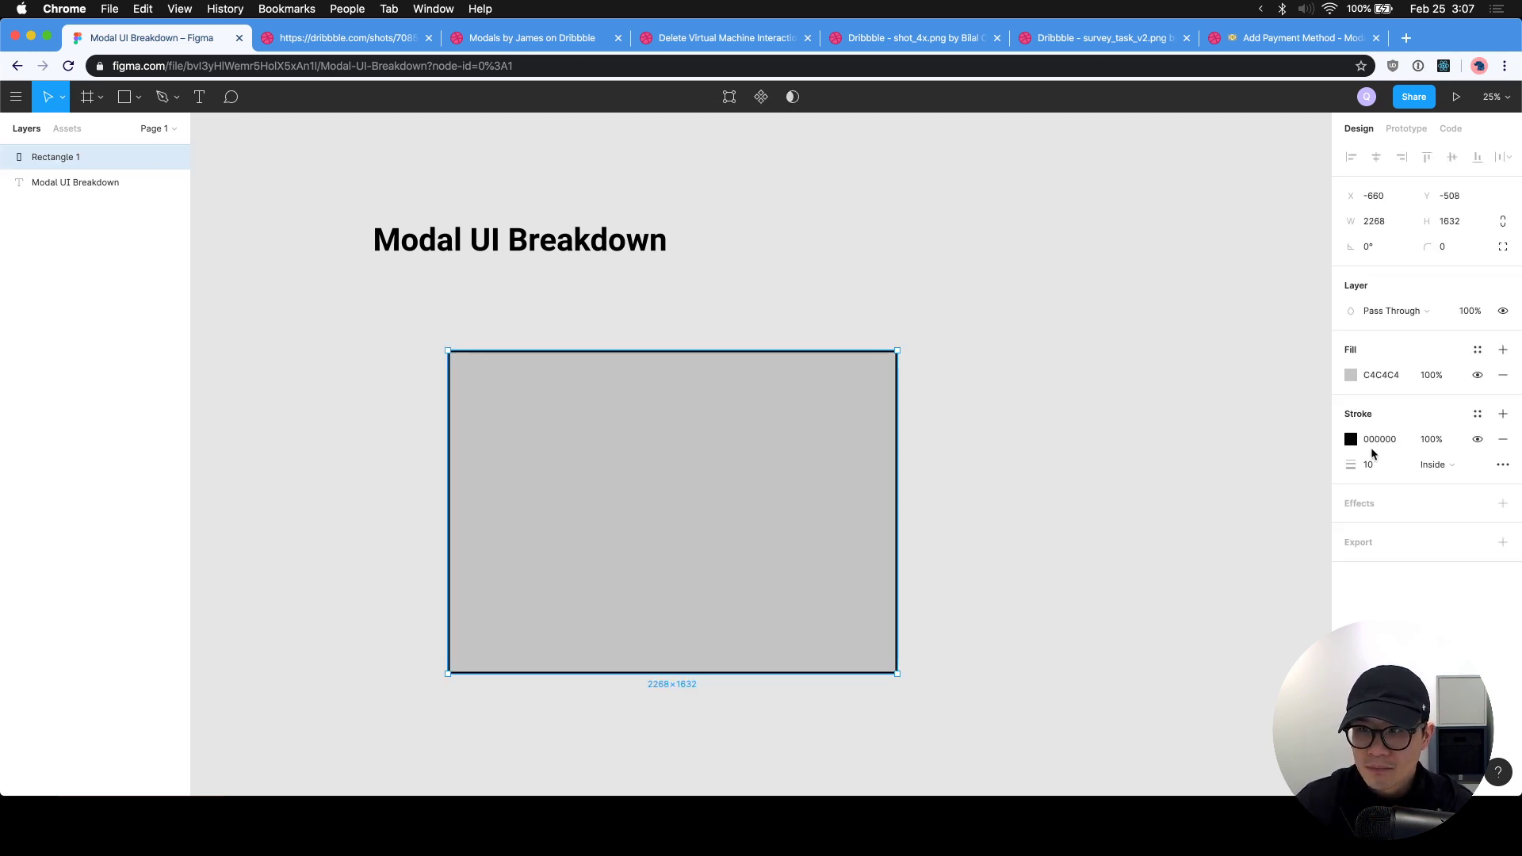
Set the rectangle's fill to white FFFFFF.
click(1351, 375)
click(1145, 398)
click(1060, 349)
click(807, 632)
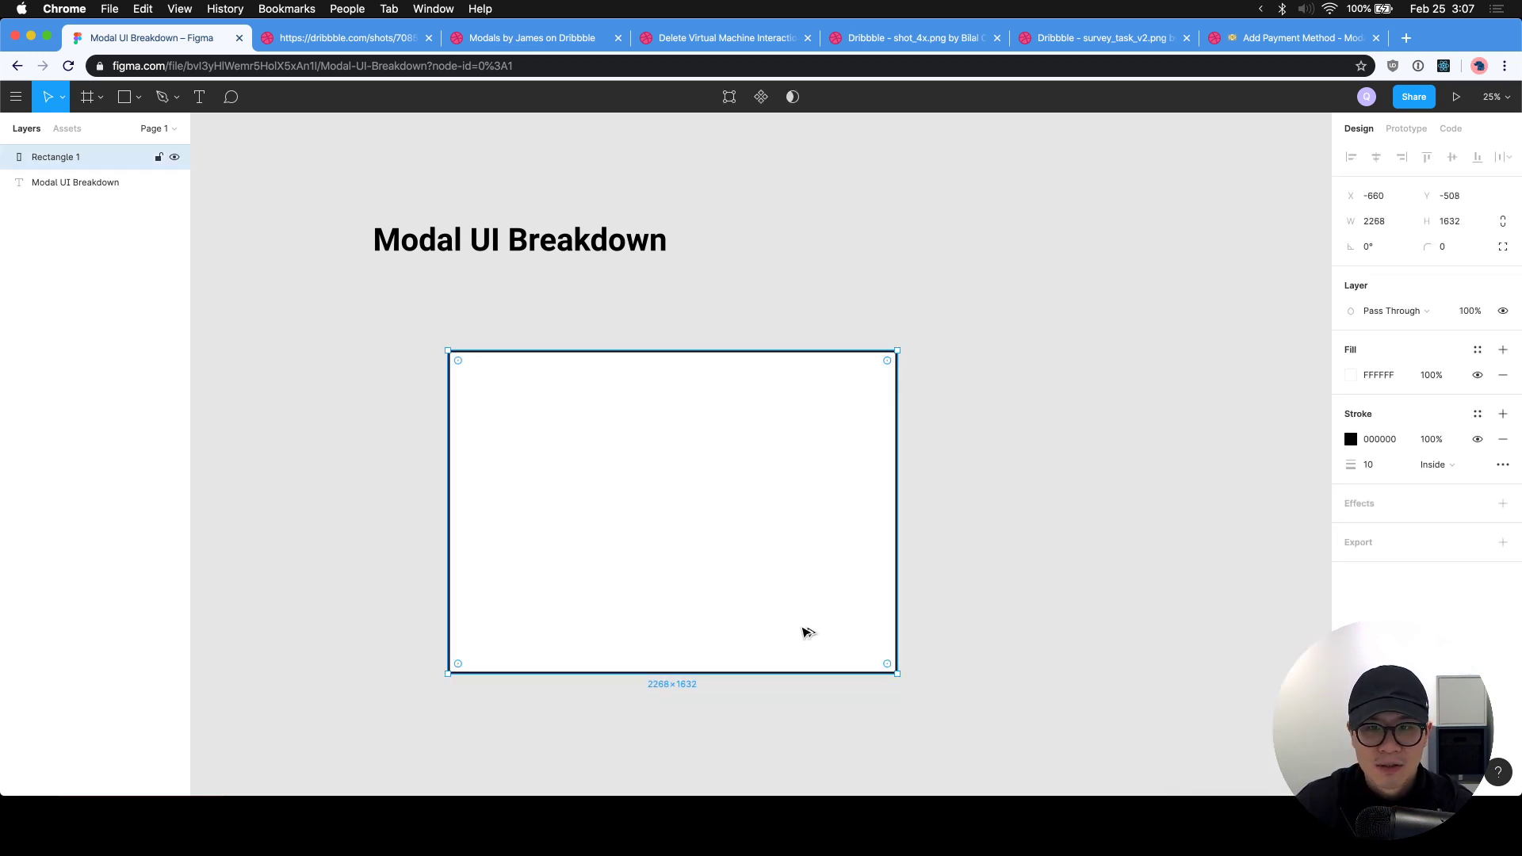
Add a title bar about 1392 × 208 and a smaller bar about 452 × 76 beneath it, both filled light grey D3D3D3.
drag(807, 632, 1071, 593)
drag(1161, 635, 571, 440)
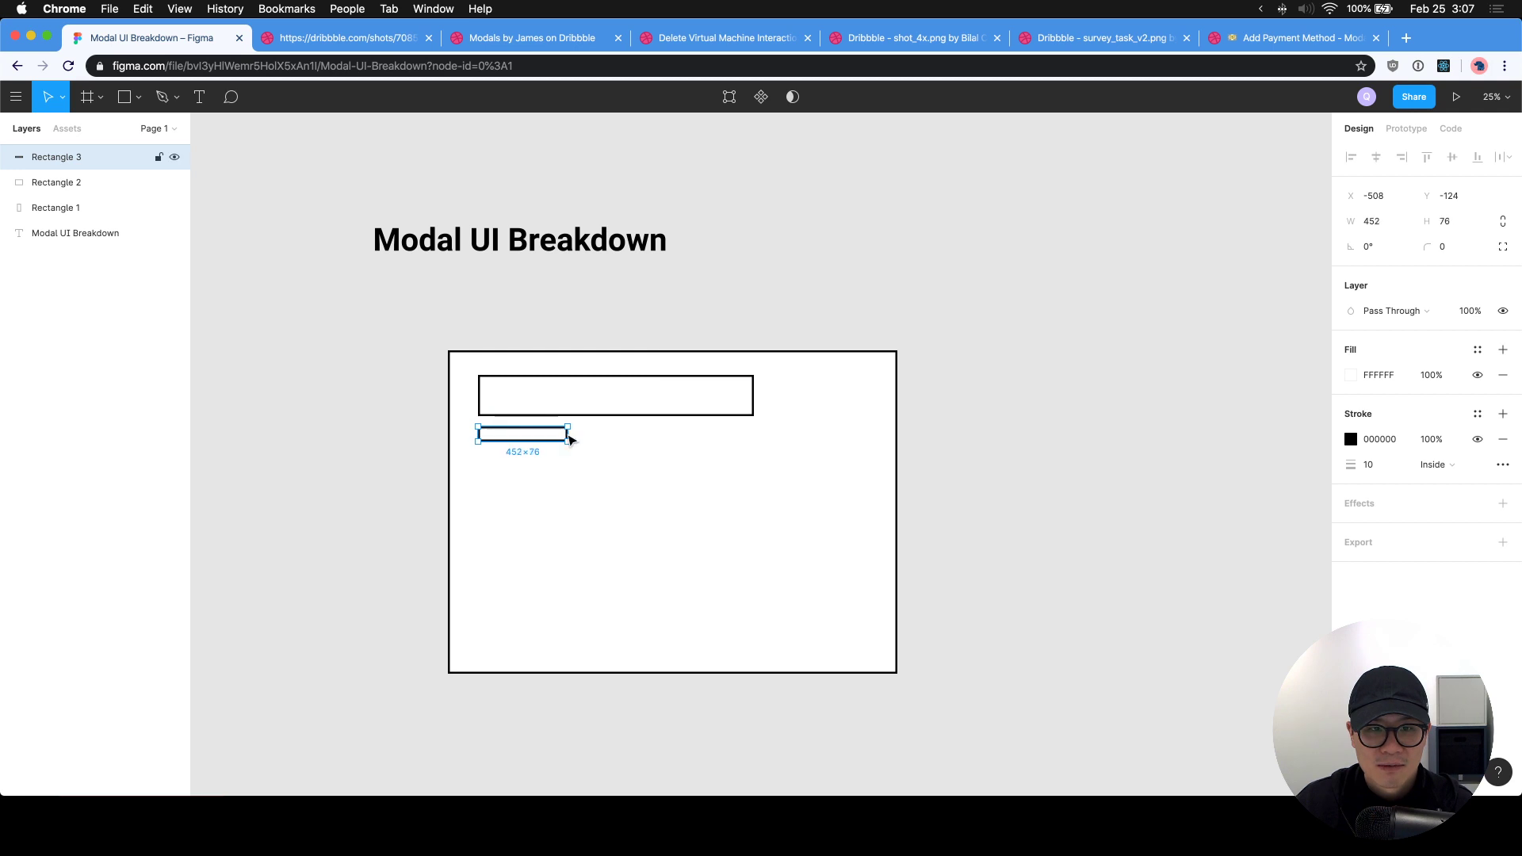
shift+click(572, 414)
click(1352, 439)
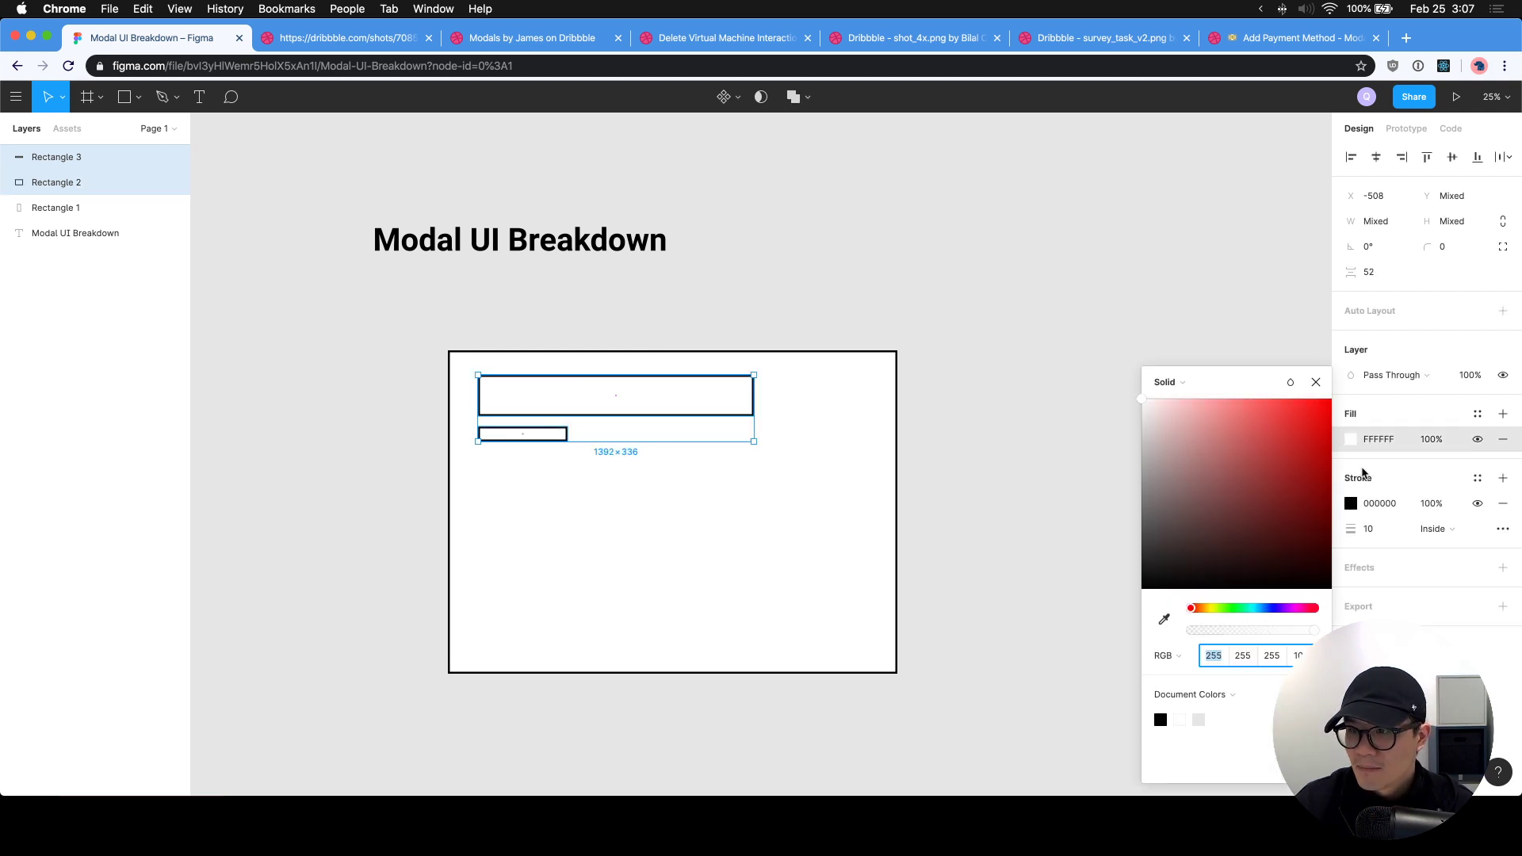
drag(1152, 444, 1130, 442)
click(989, 473)
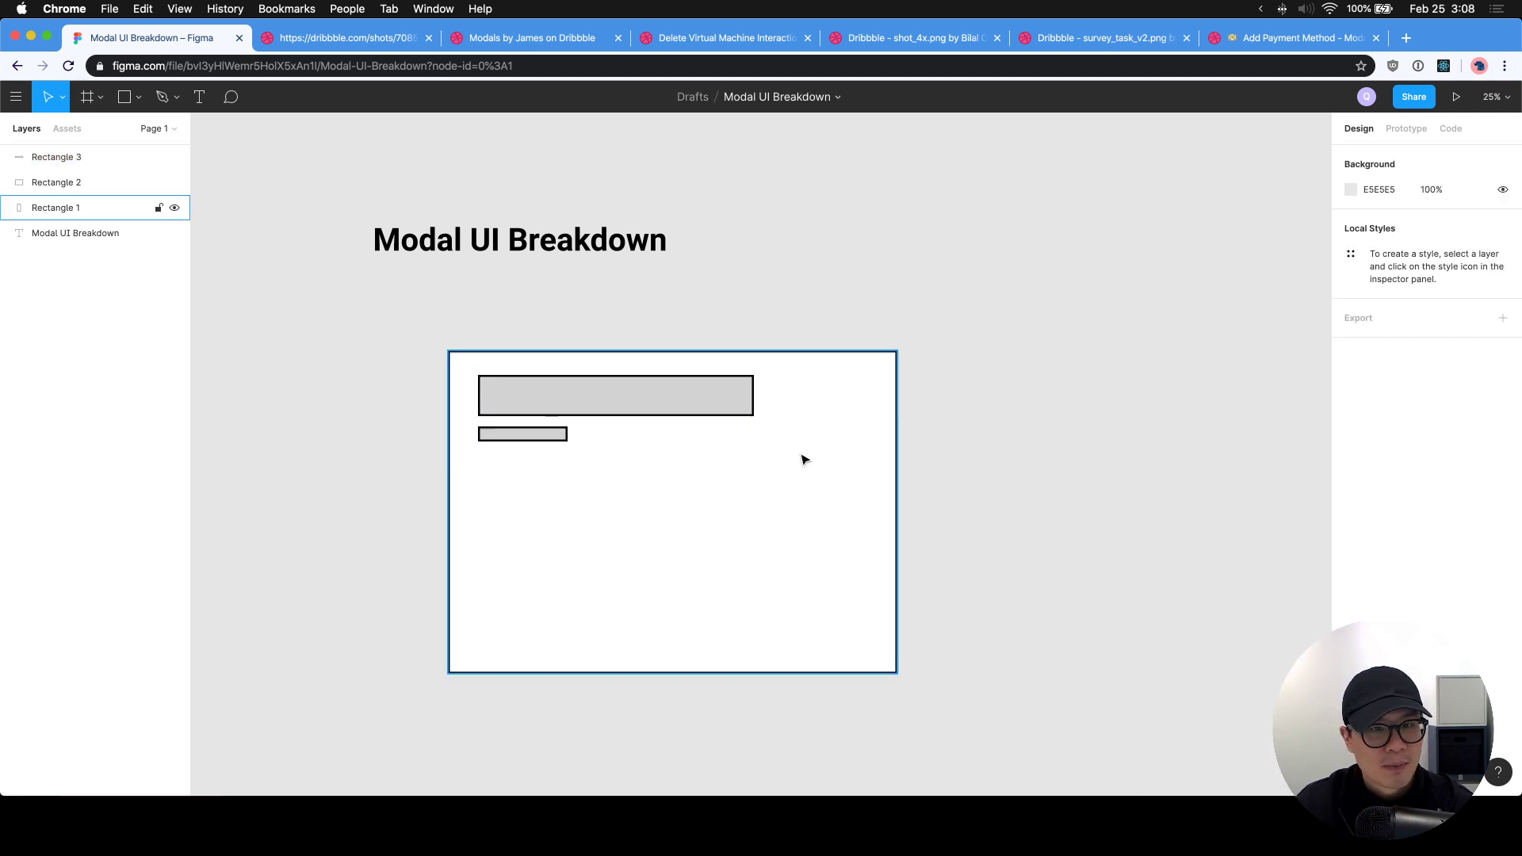
scroll(935, 514, down, 3)
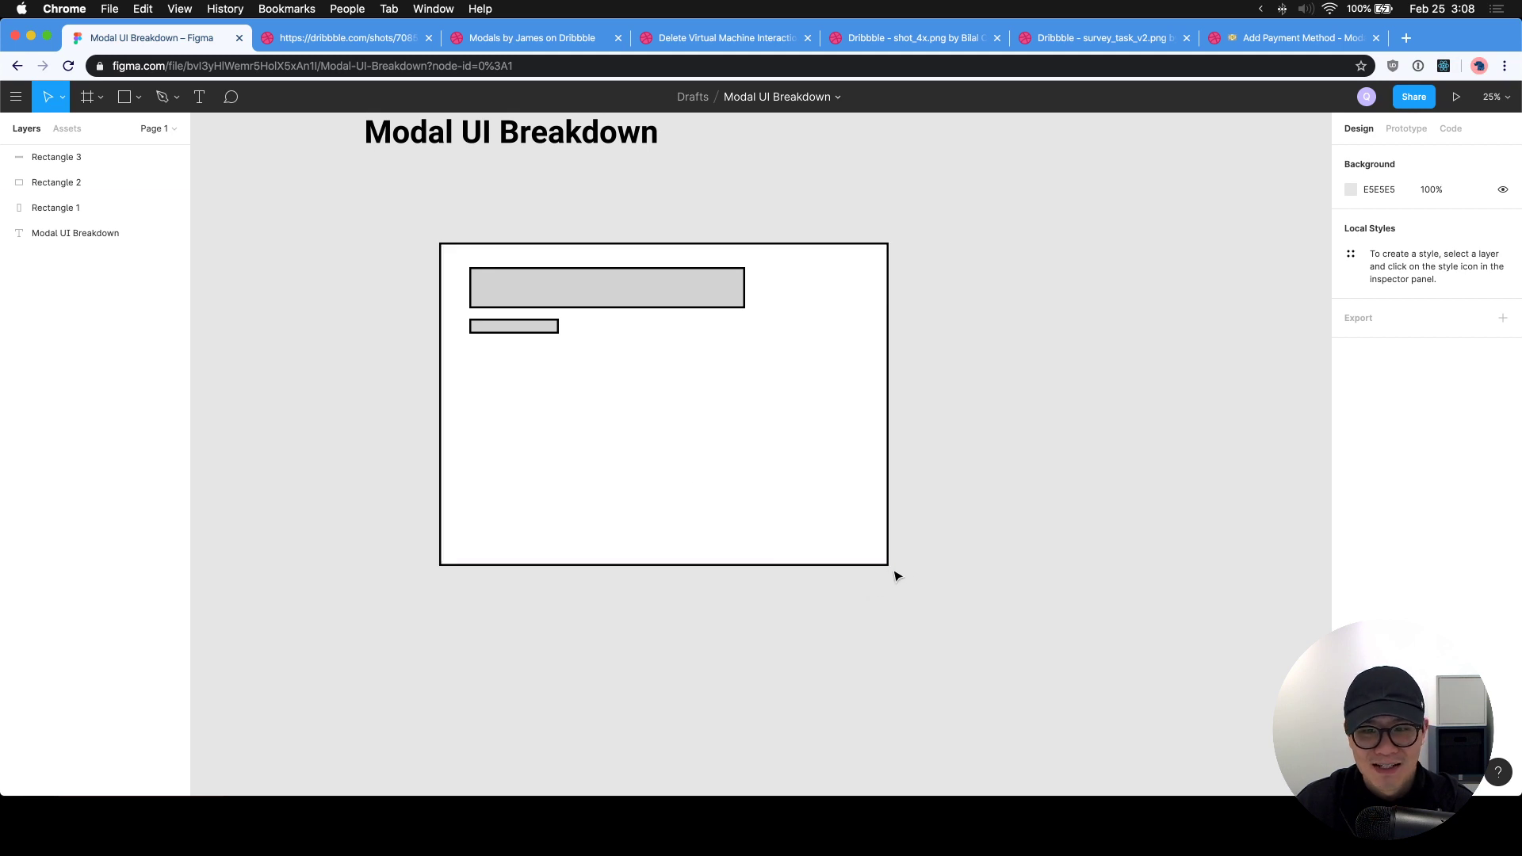
mouse_move(889, 566)
mouse_down()
mouse_move(891, 588)
mouse_move(892, 574)
mouse_up()
key(ctrl+z)
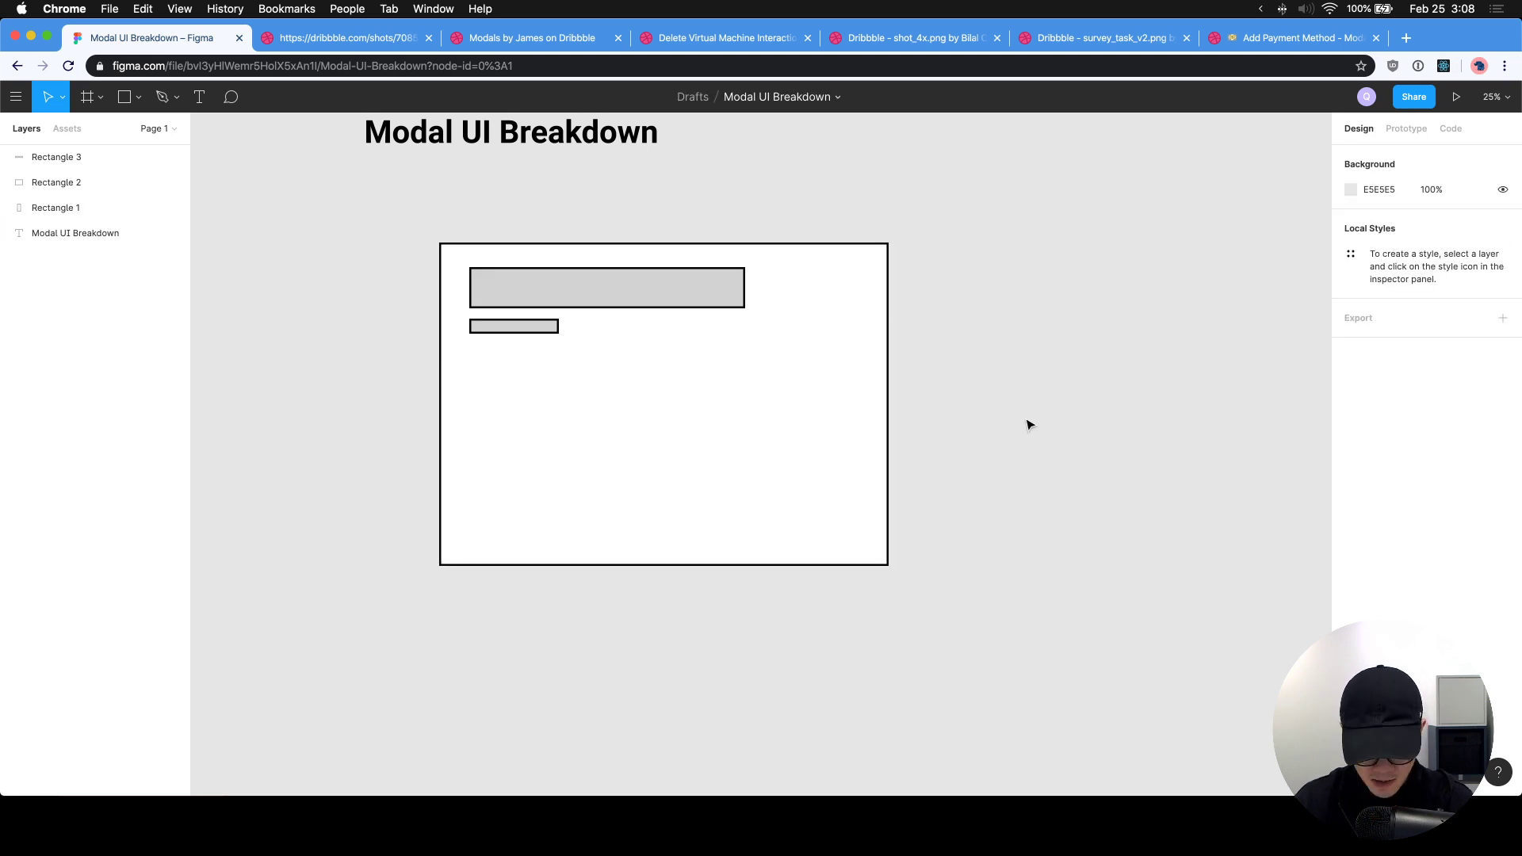
Add an "X" text layer as the close icon in the modal's upper right corner, level with the title bar.
key(t)
click(958, 527)
text(X)
key(Escape)
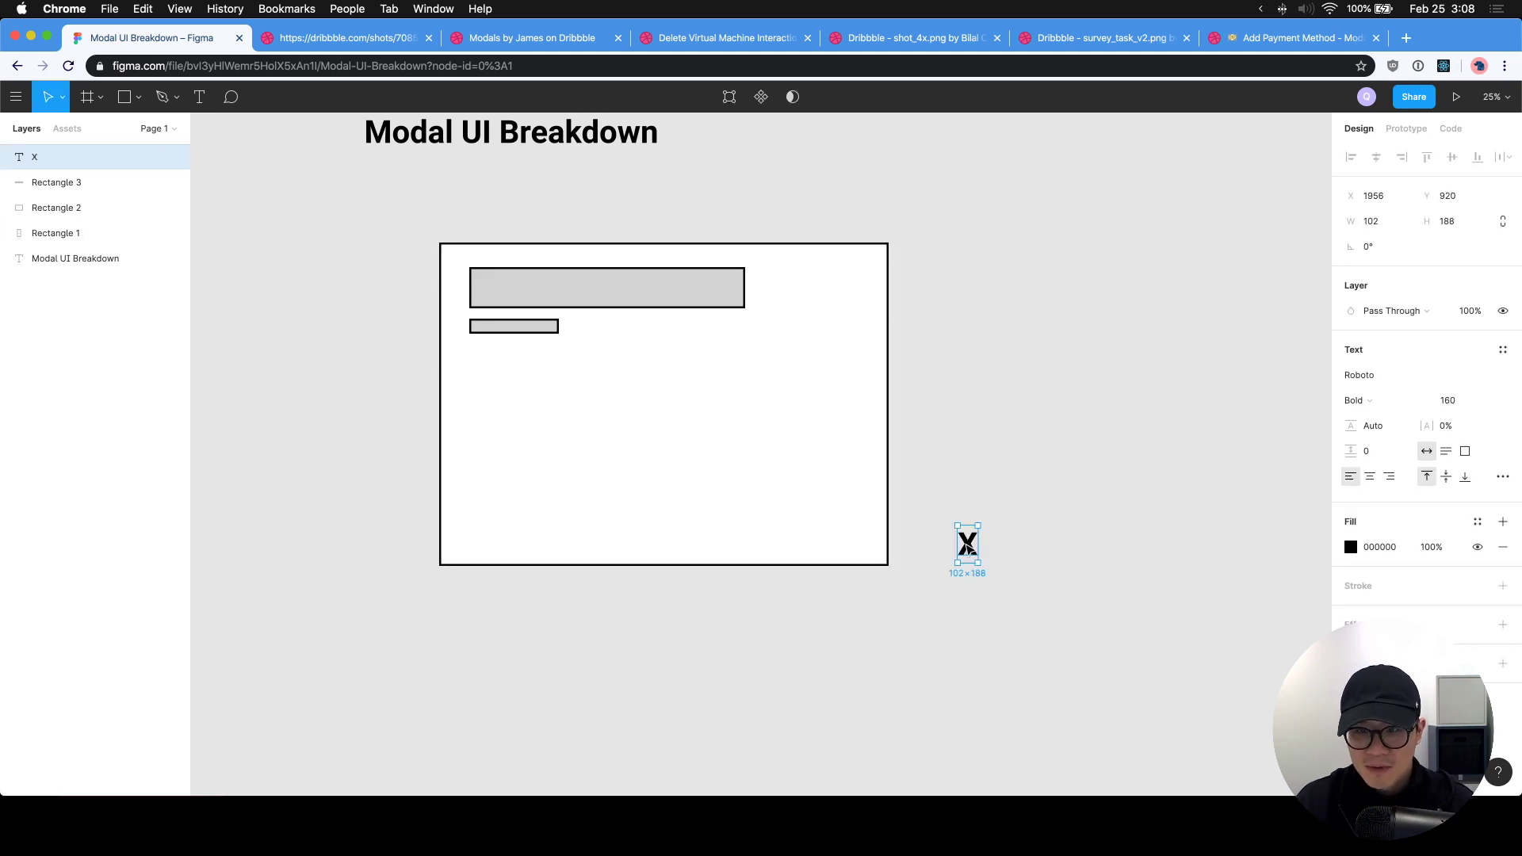
drag(968, 544, 856, 277)
click(920, 297)
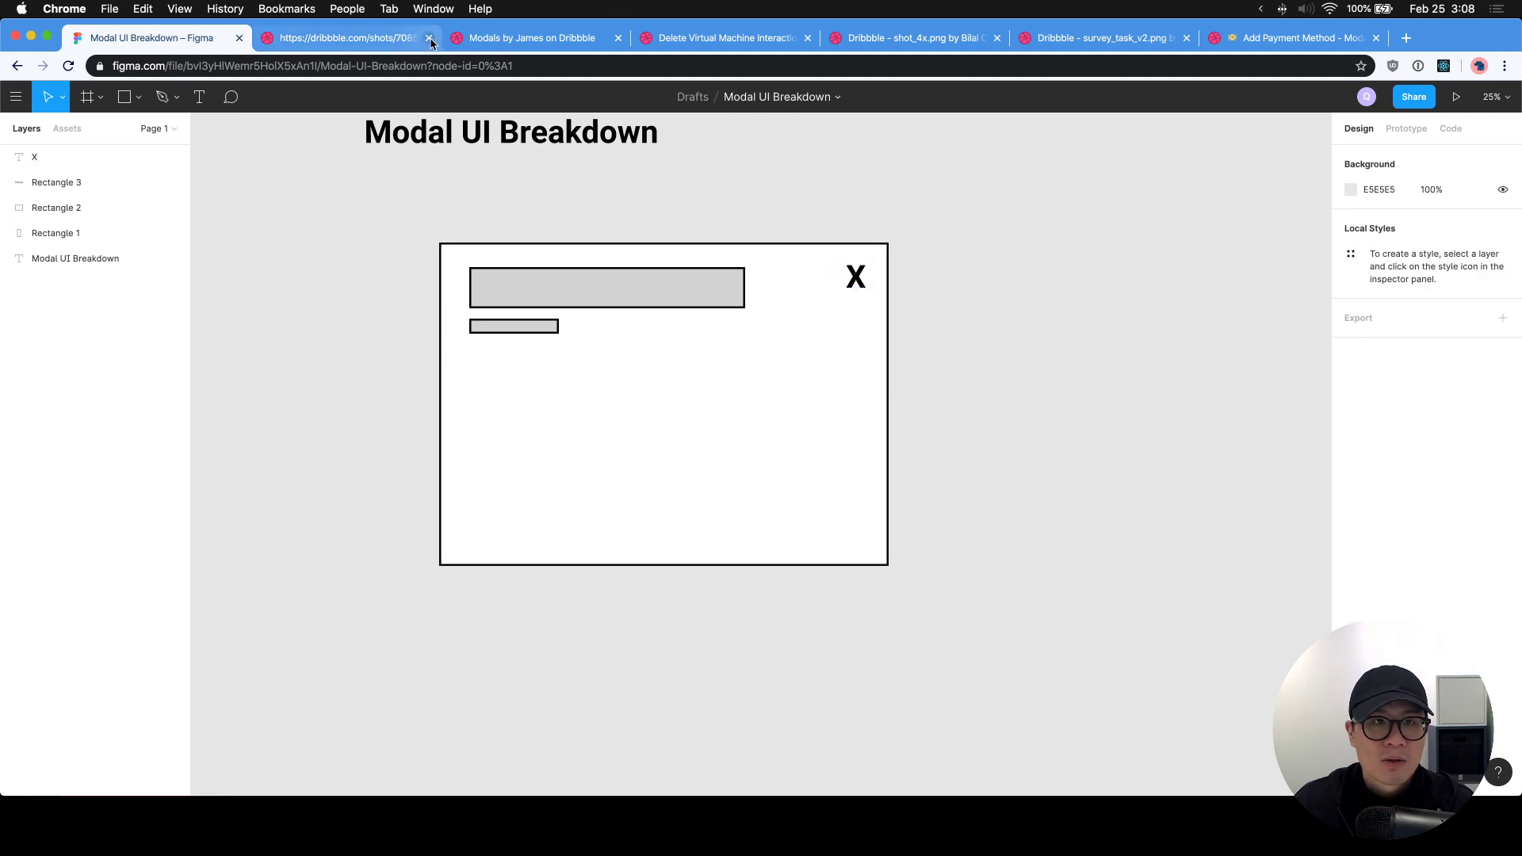
Check the Upgrade Flavor reference modal and add a white-filled content area about 1951 × 812 below the small bar by duplicating the title bar.
click(349, 38)
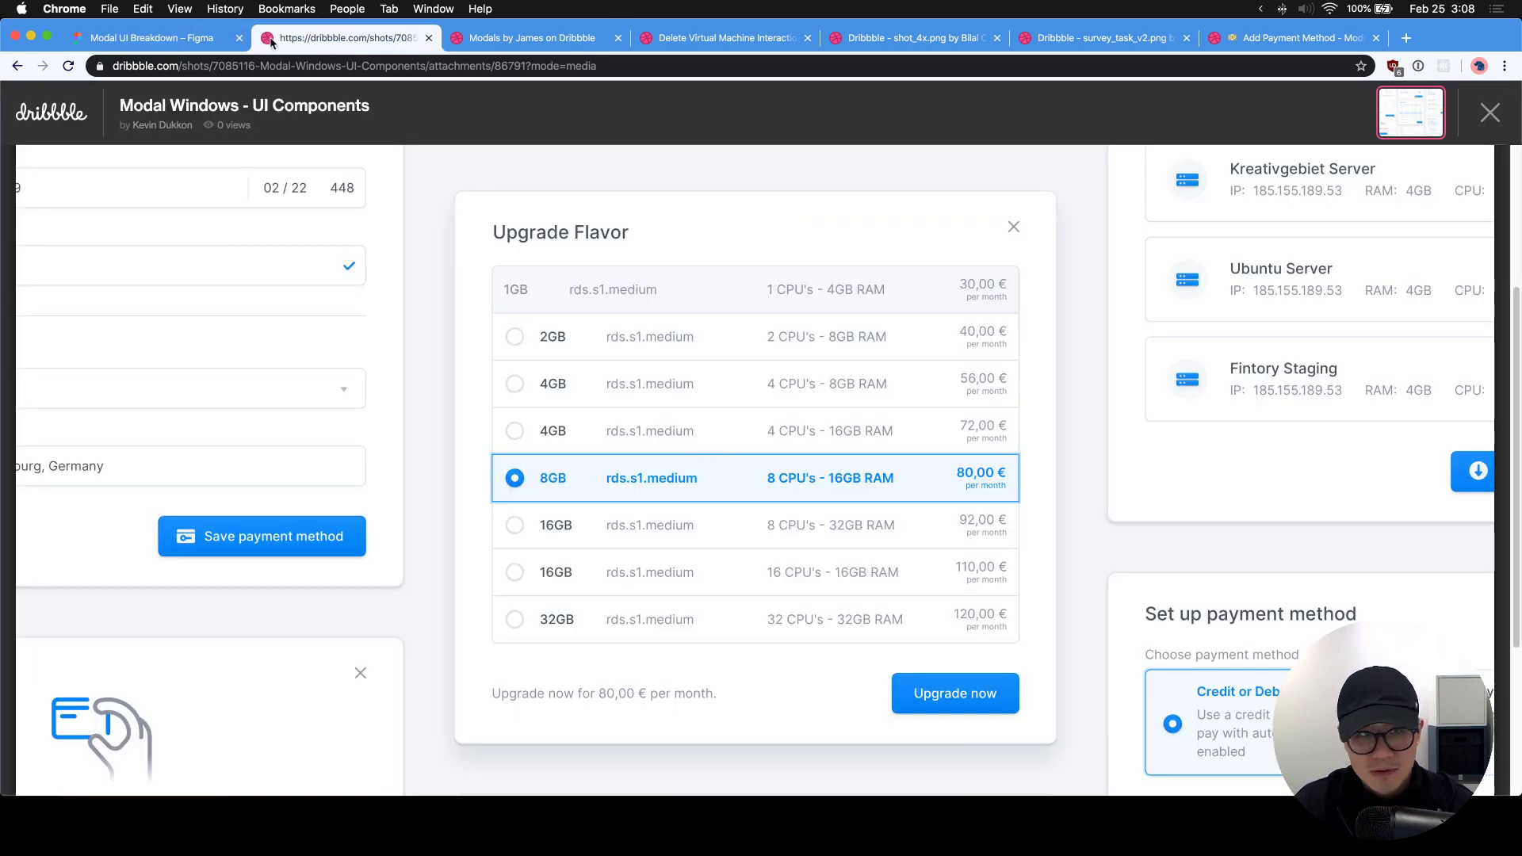
click(151, 38)
click(551, 308)
alt+drag(551, 308, 571, 397)
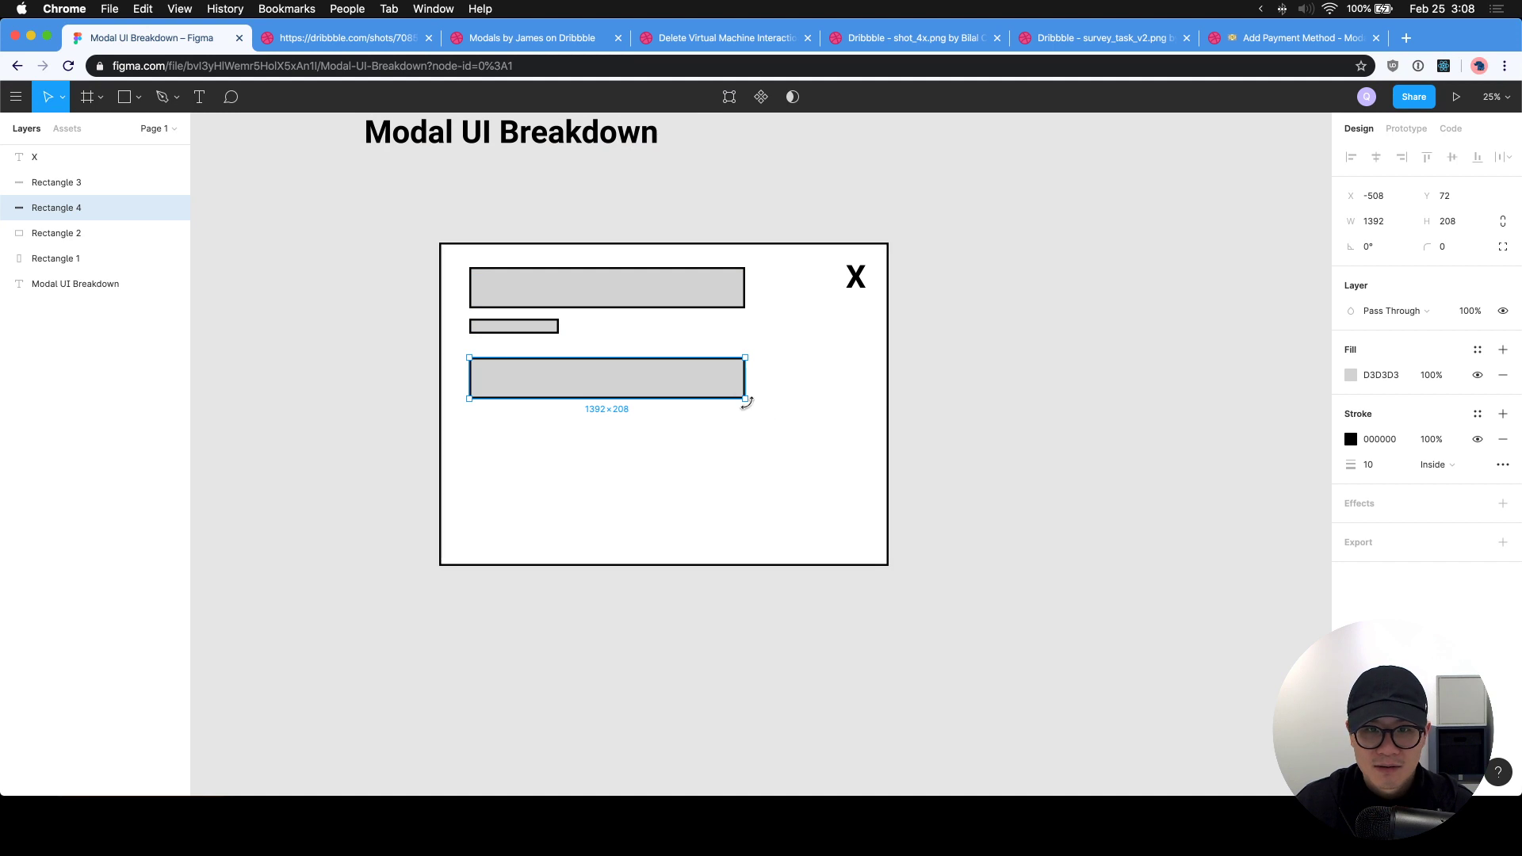
drag(744, 396, 857, 519)
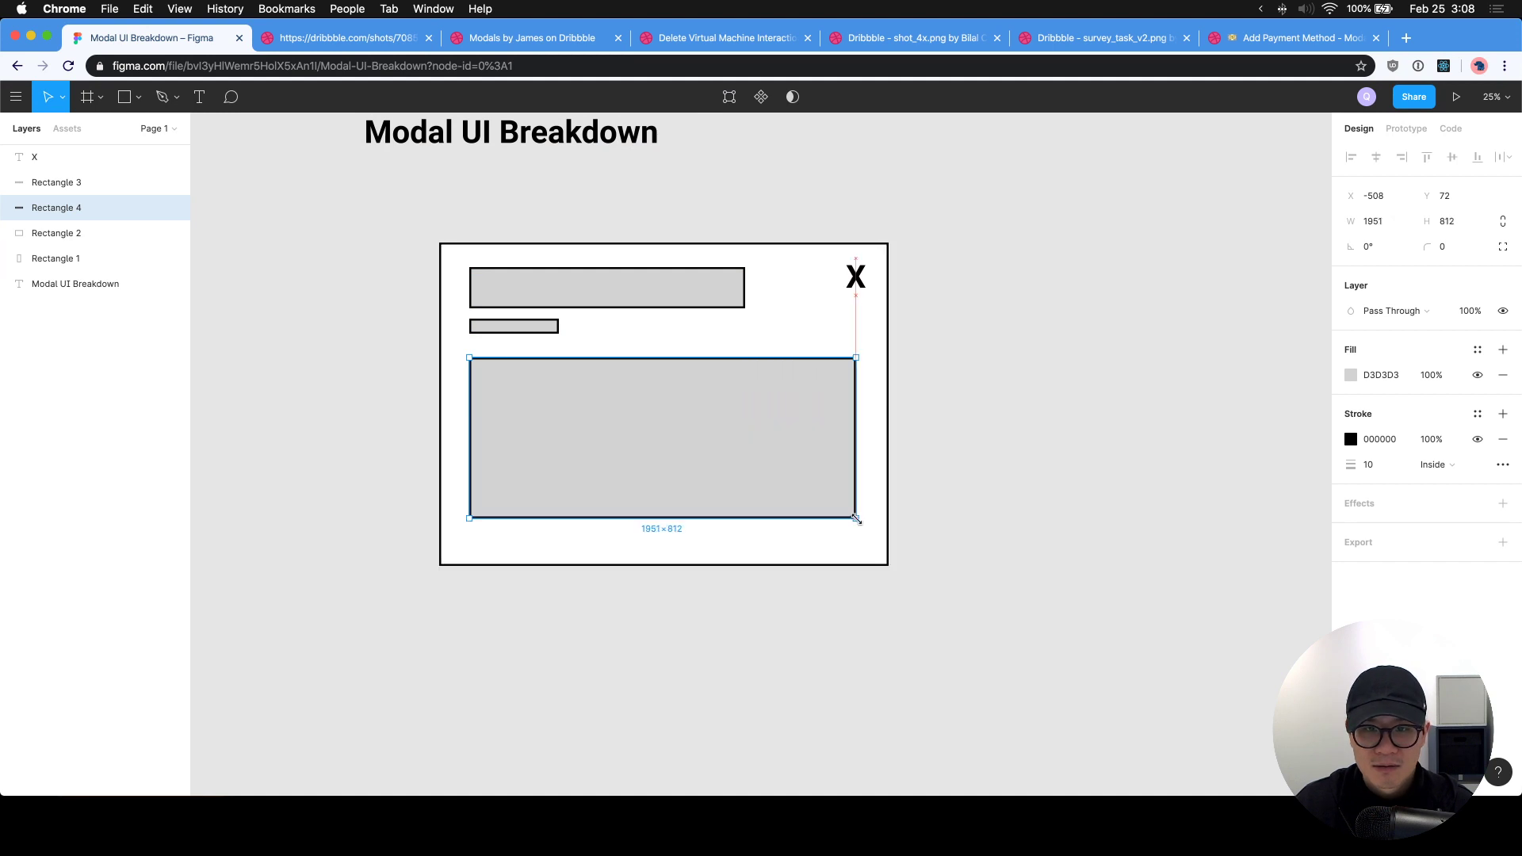
click(1350, 375)
drag(1221, 468, 935, 366)
click(936, 366)
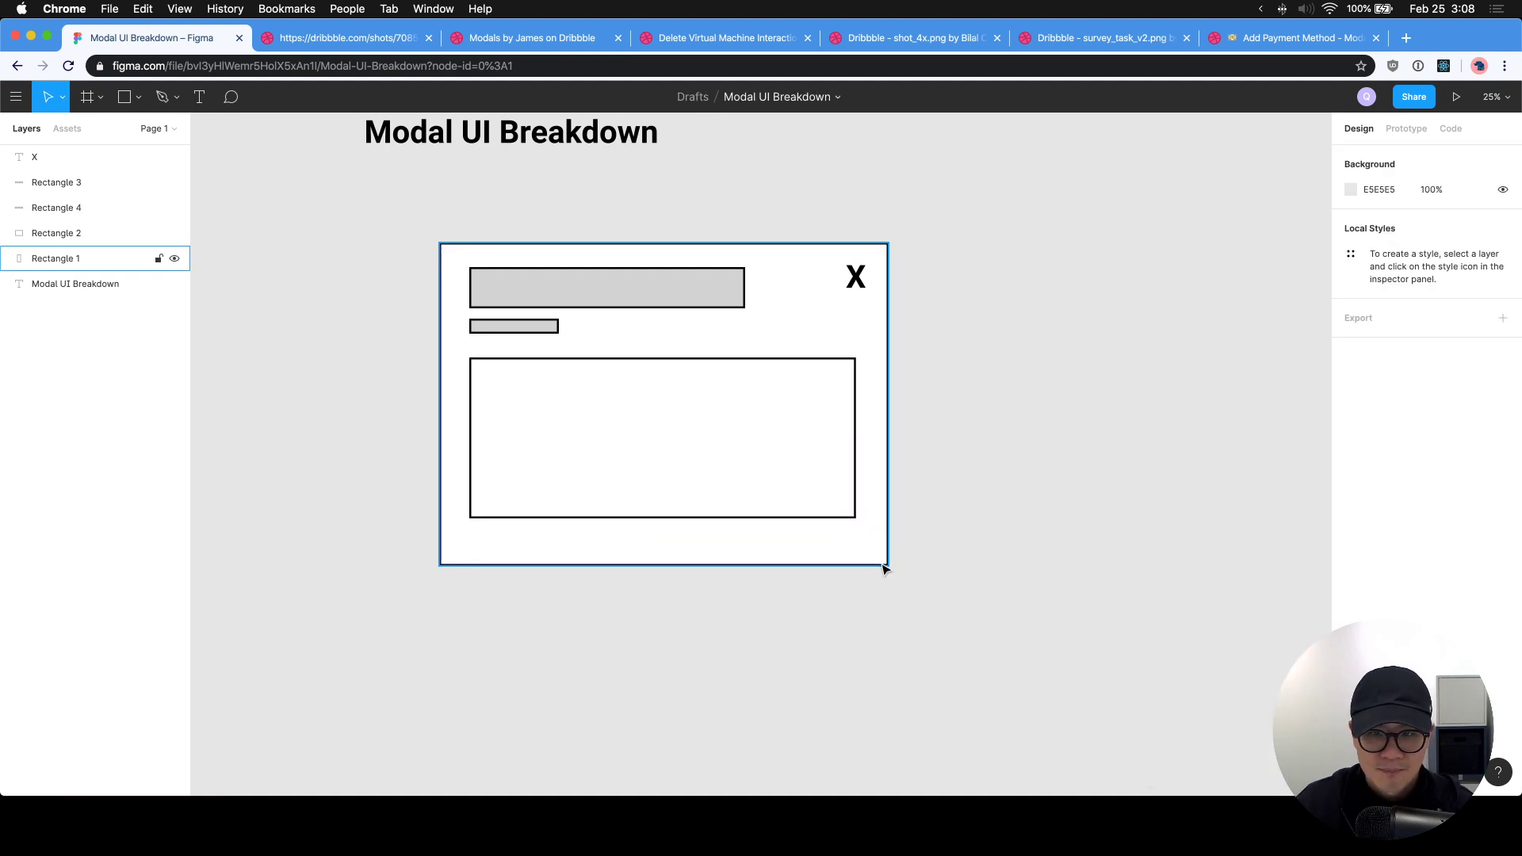
Extend the modal's outer rectangle downward to leave more room below the content area.
click(884, 563)
drag(886, 563, 885, 588)
click(941, 605)
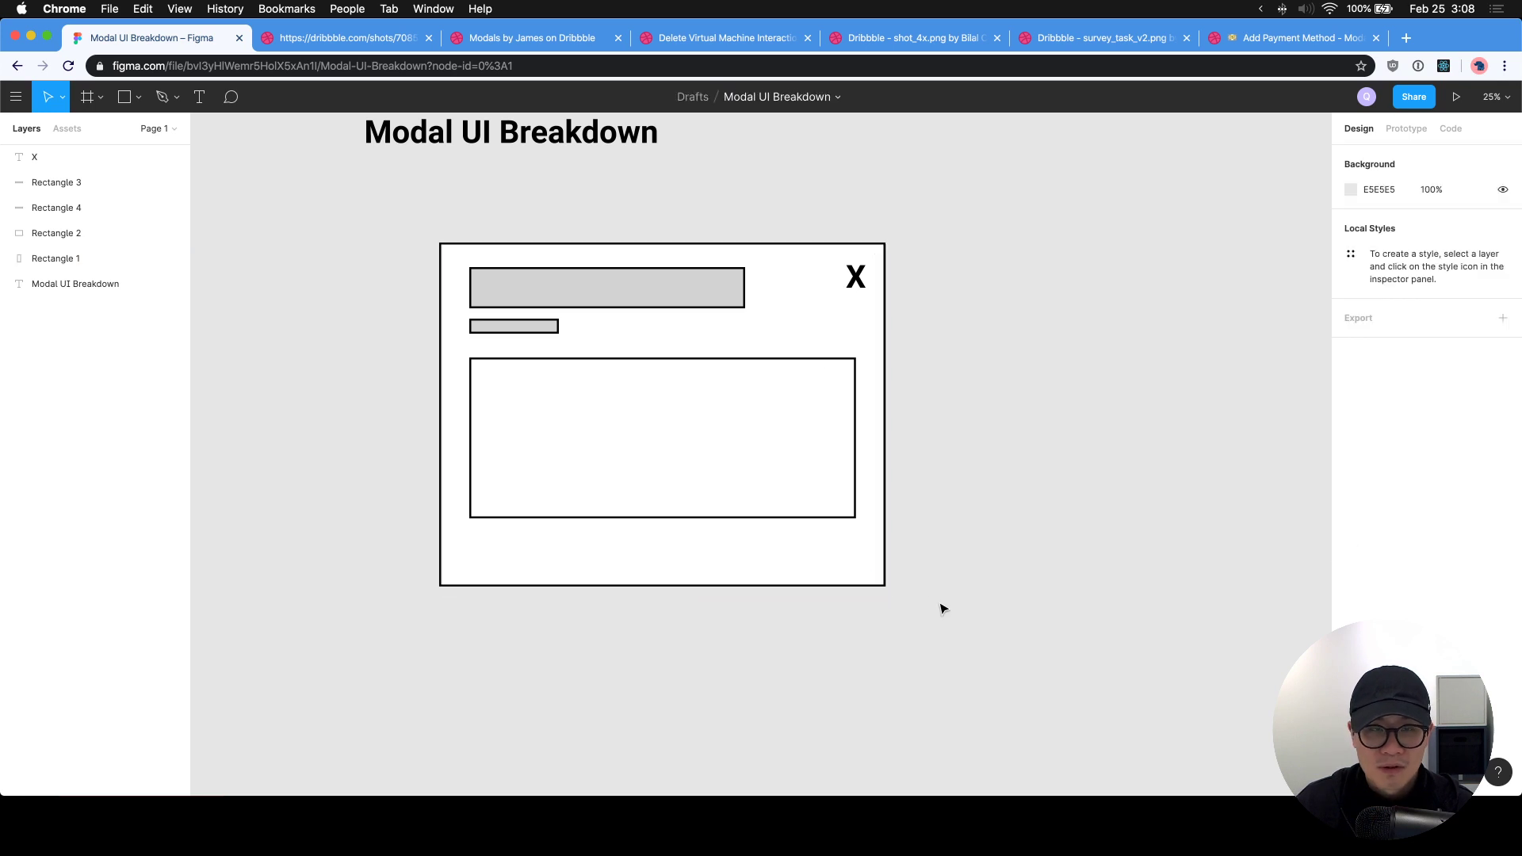
Check the reference modal's footer and add a small grey button below the content area, aligned to its right edge, from a title bar copy.
click(333, 38)
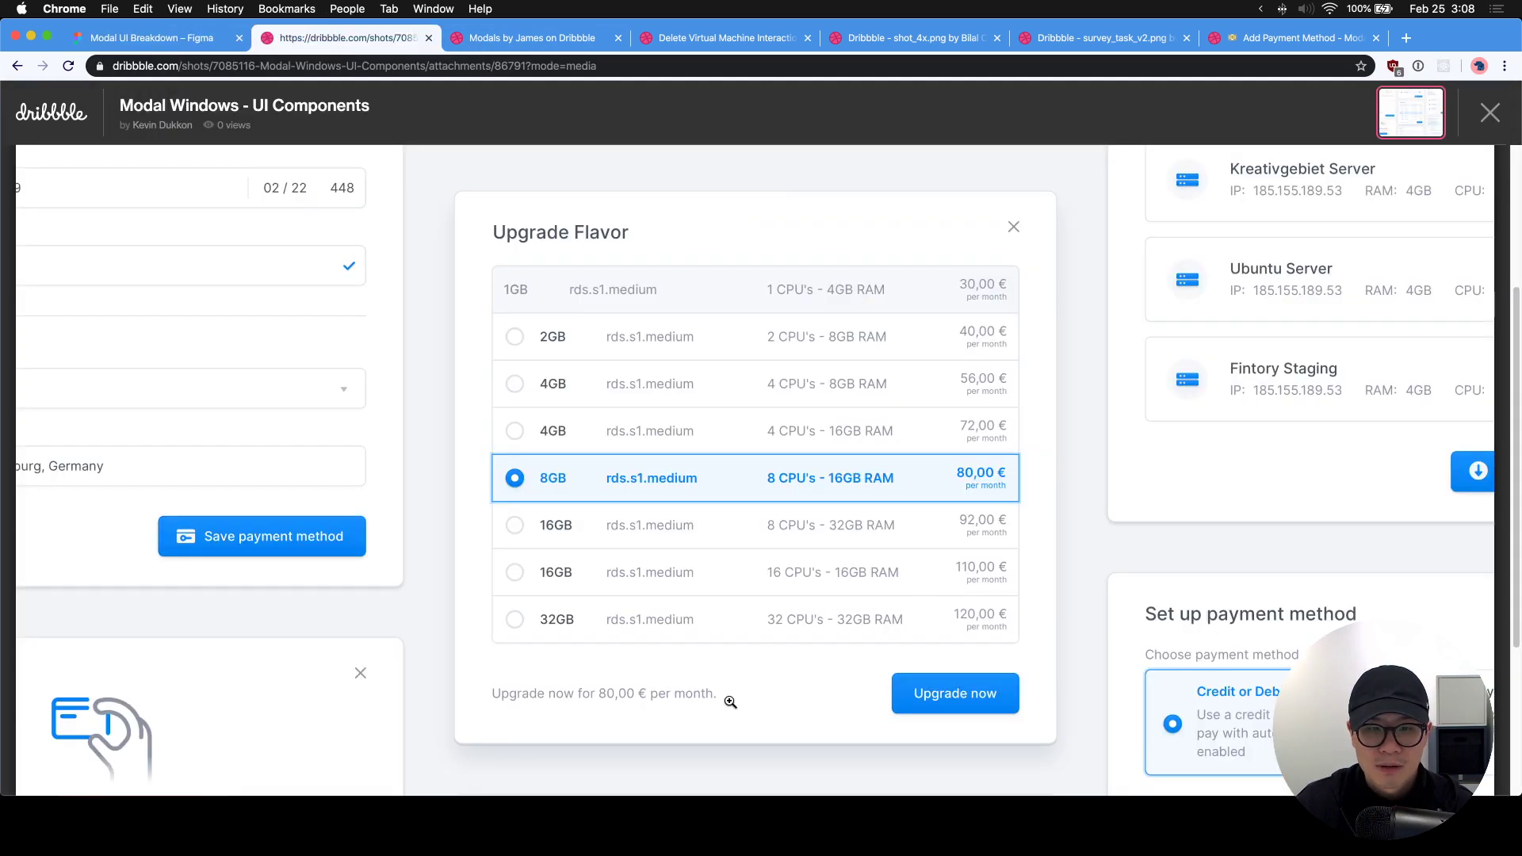
click(198, 40)
alt+drag(600, 284, 823, 558)
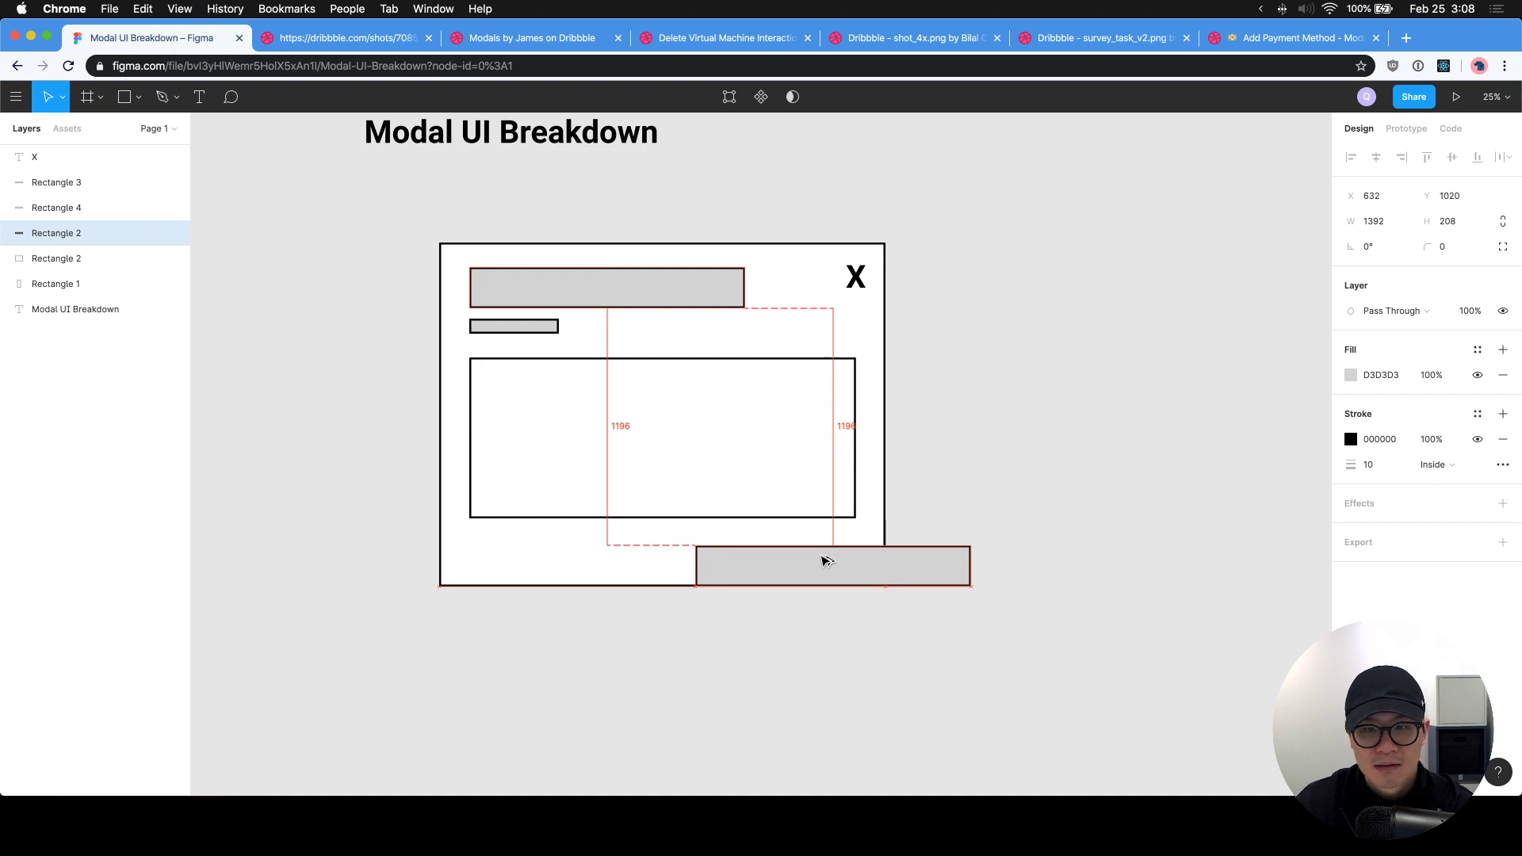
drag(969, 580, 838, 555)
click(891, 591)
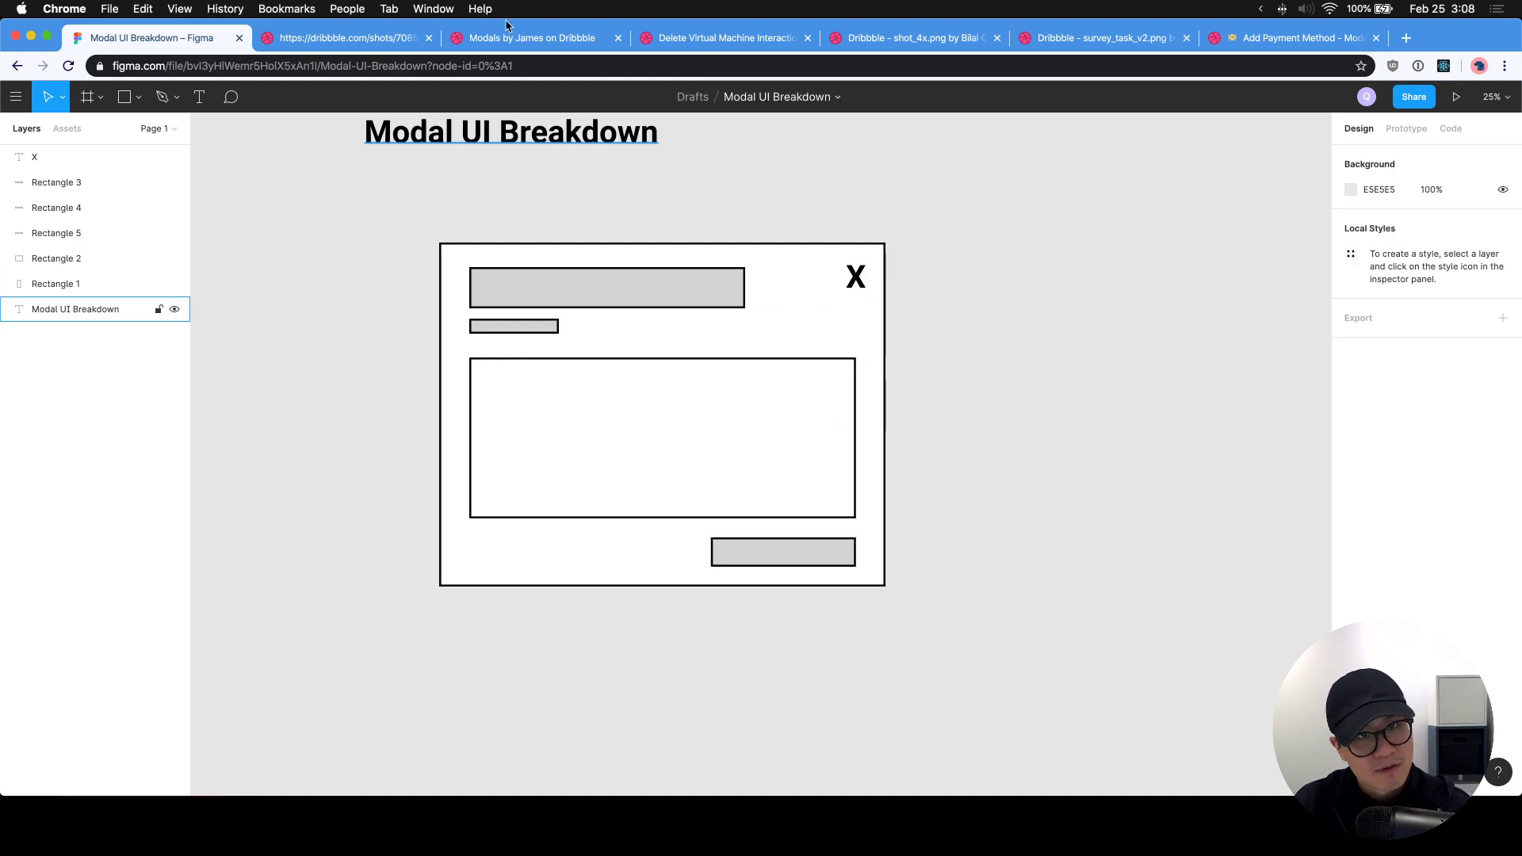
Open the Modals shot on Dribbble at full size and compare its modal layout with the Modal Windows - UI Components shot.
click(531, 40)
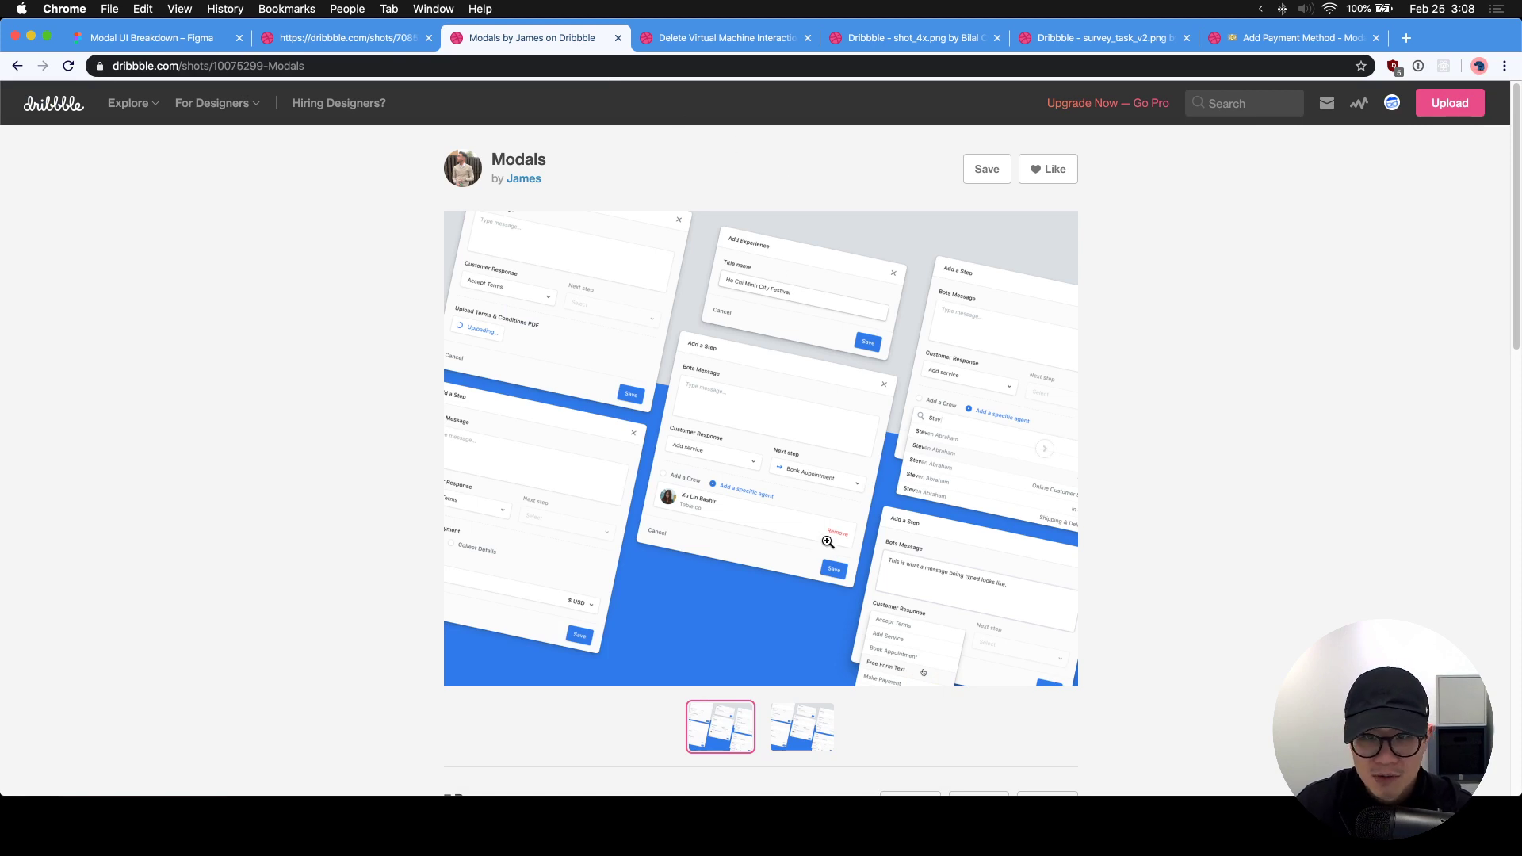
click(842, 409)
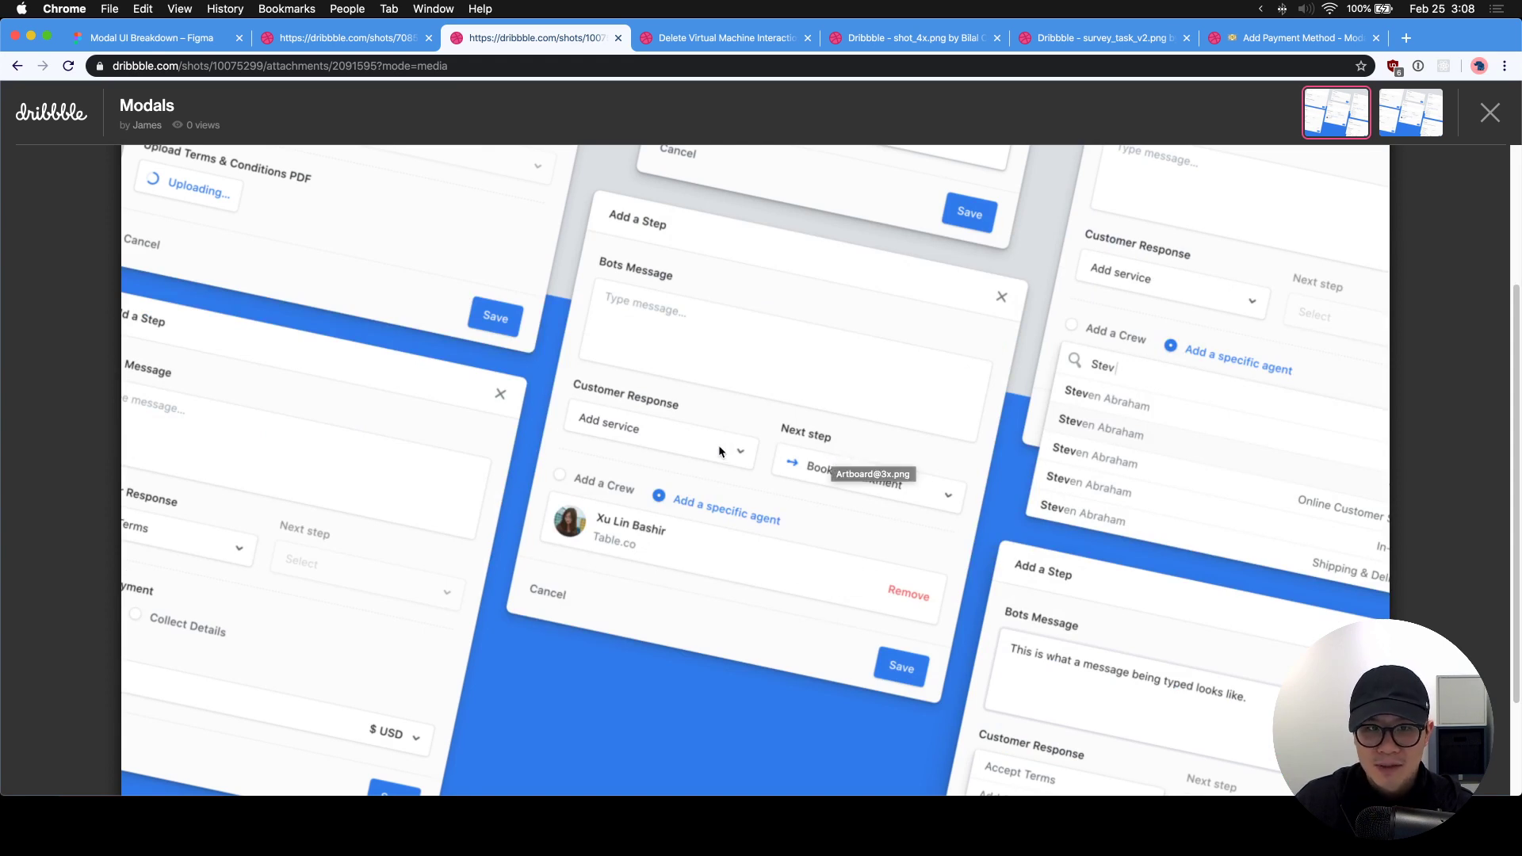
click(381, 37)
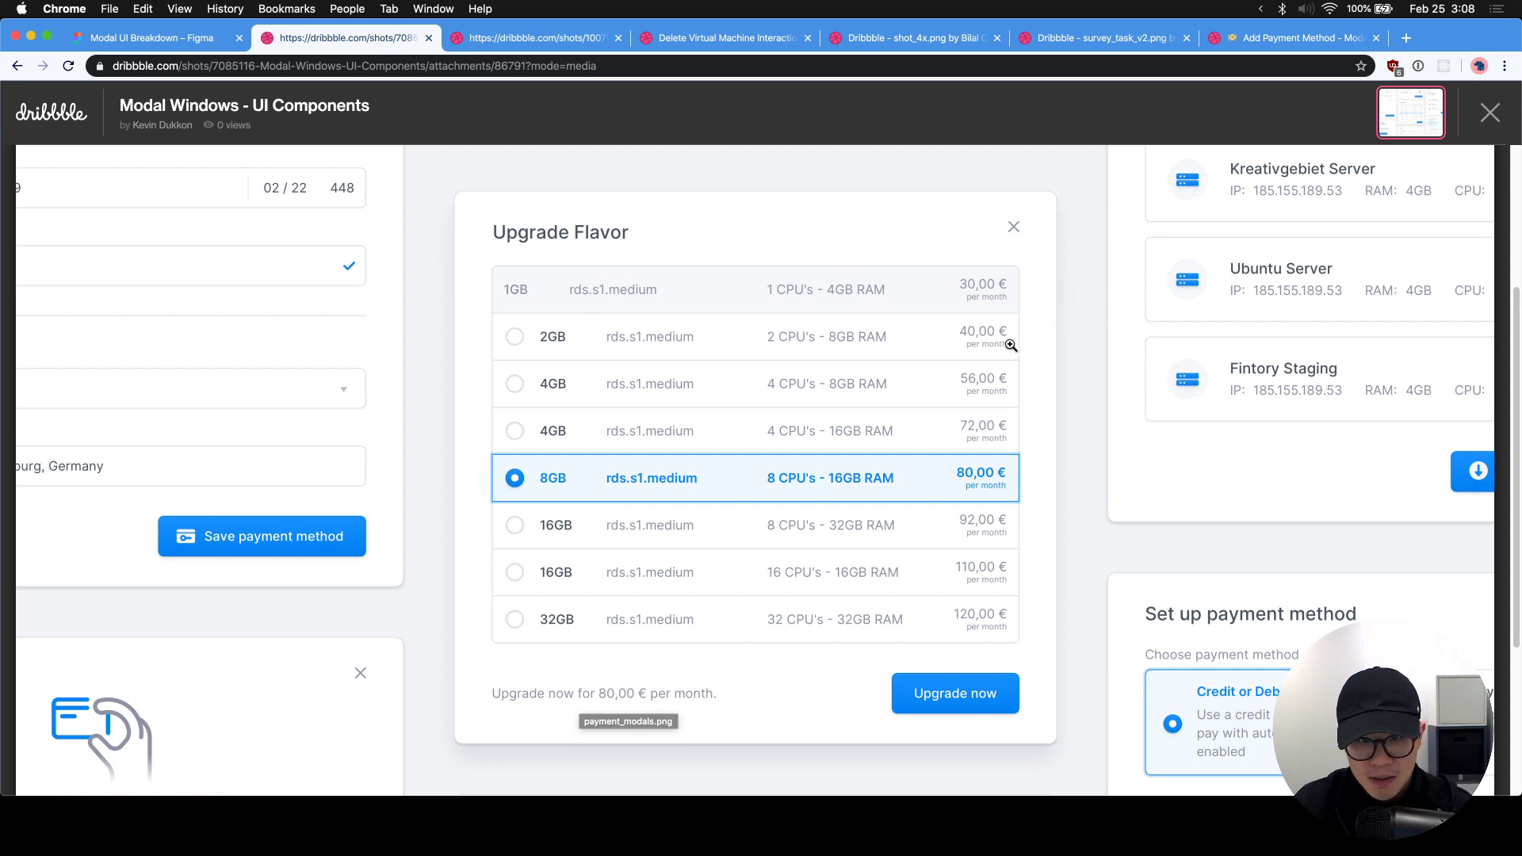
click(527, 38)
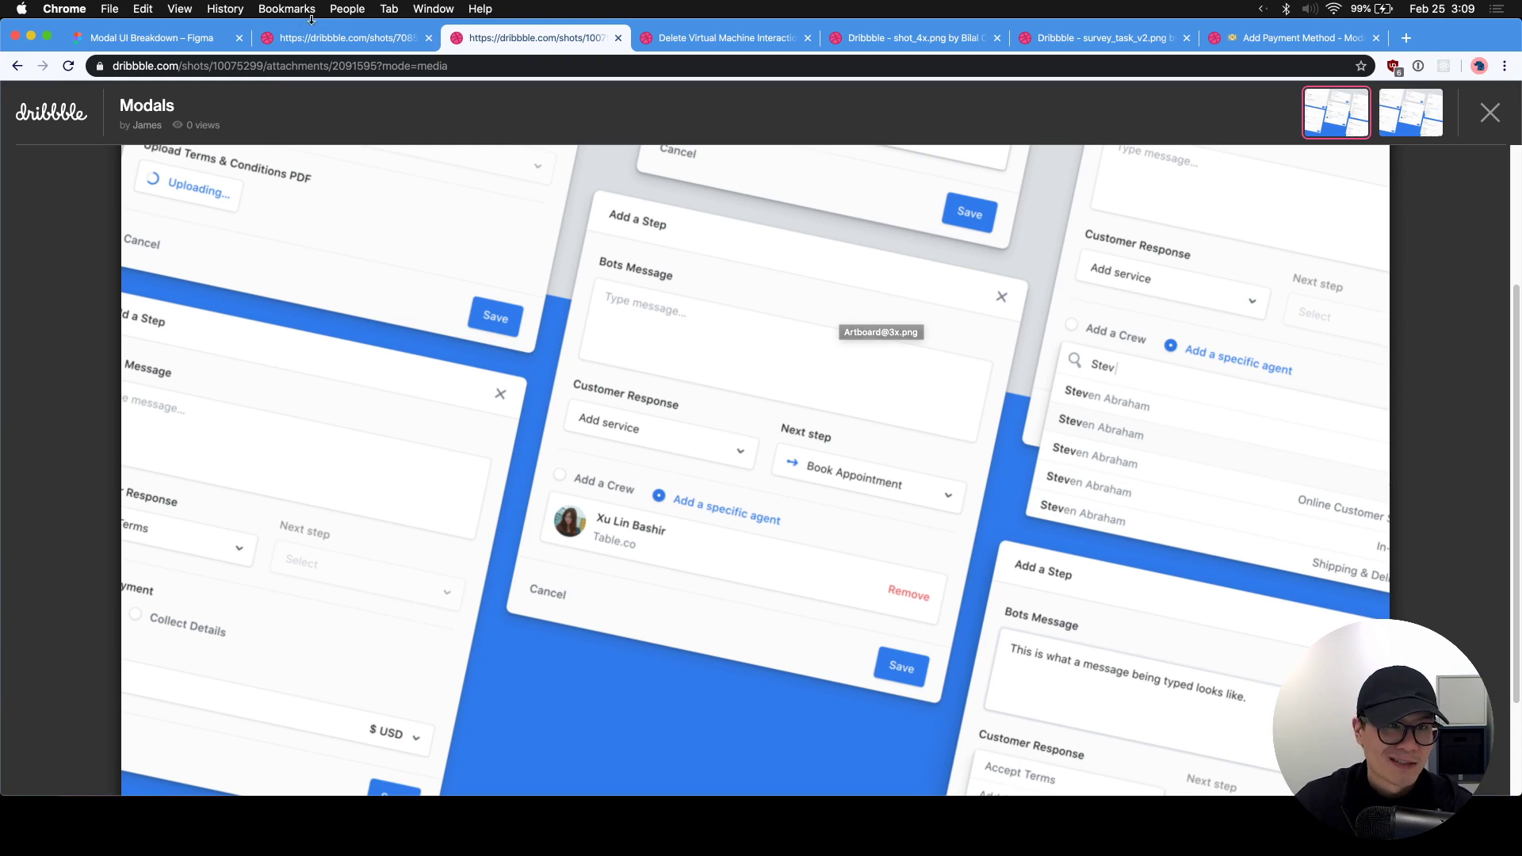
click(360, 41)
click(540, 38)
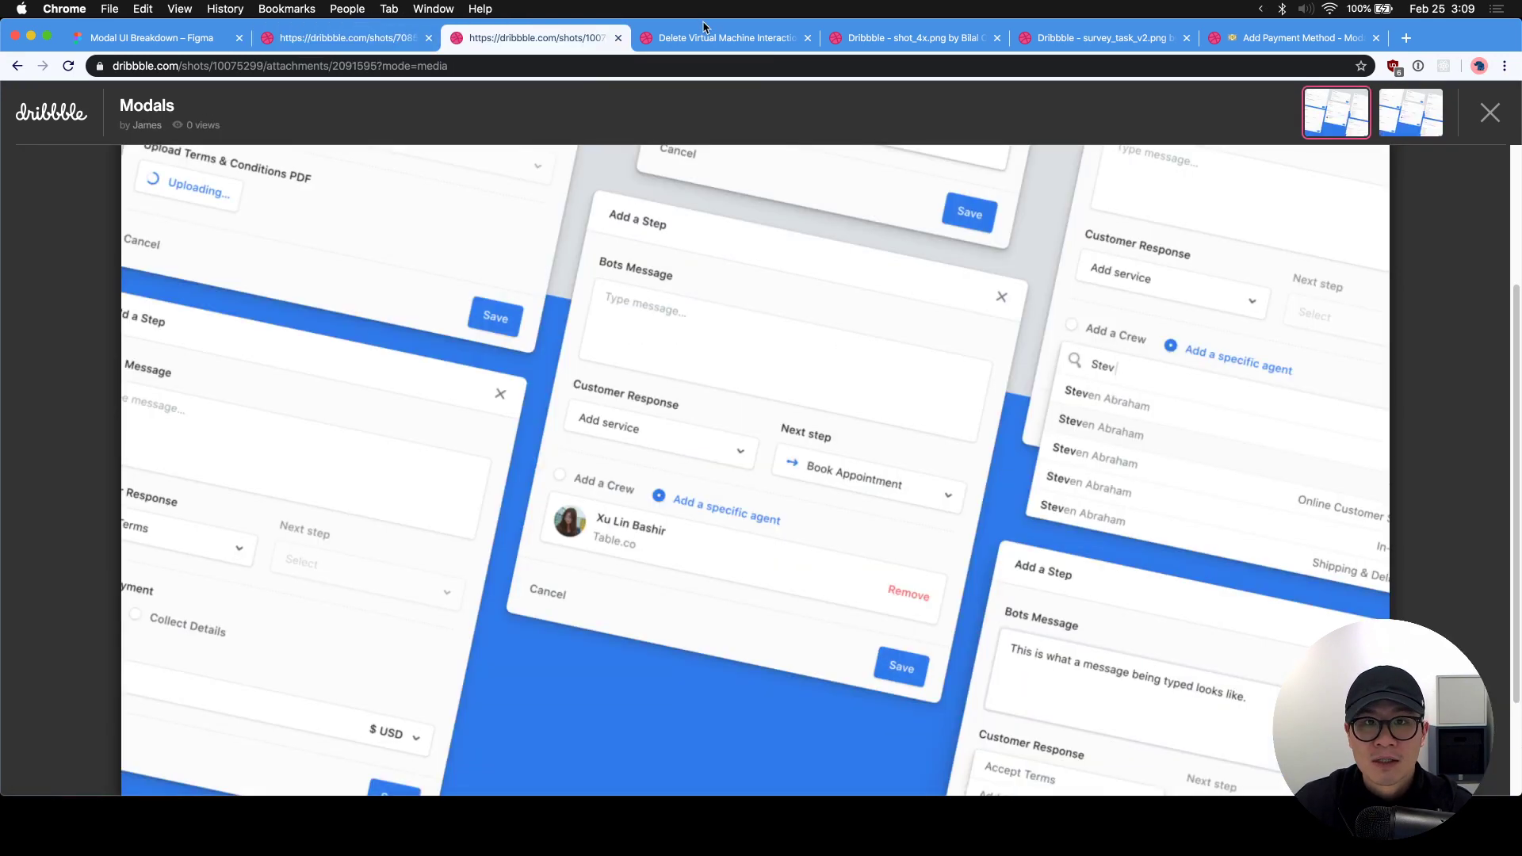
Open the second image of the Delete Virtual Machine Interaction shot at full size and examine its delete, payment and move modals.
click(725, 38)
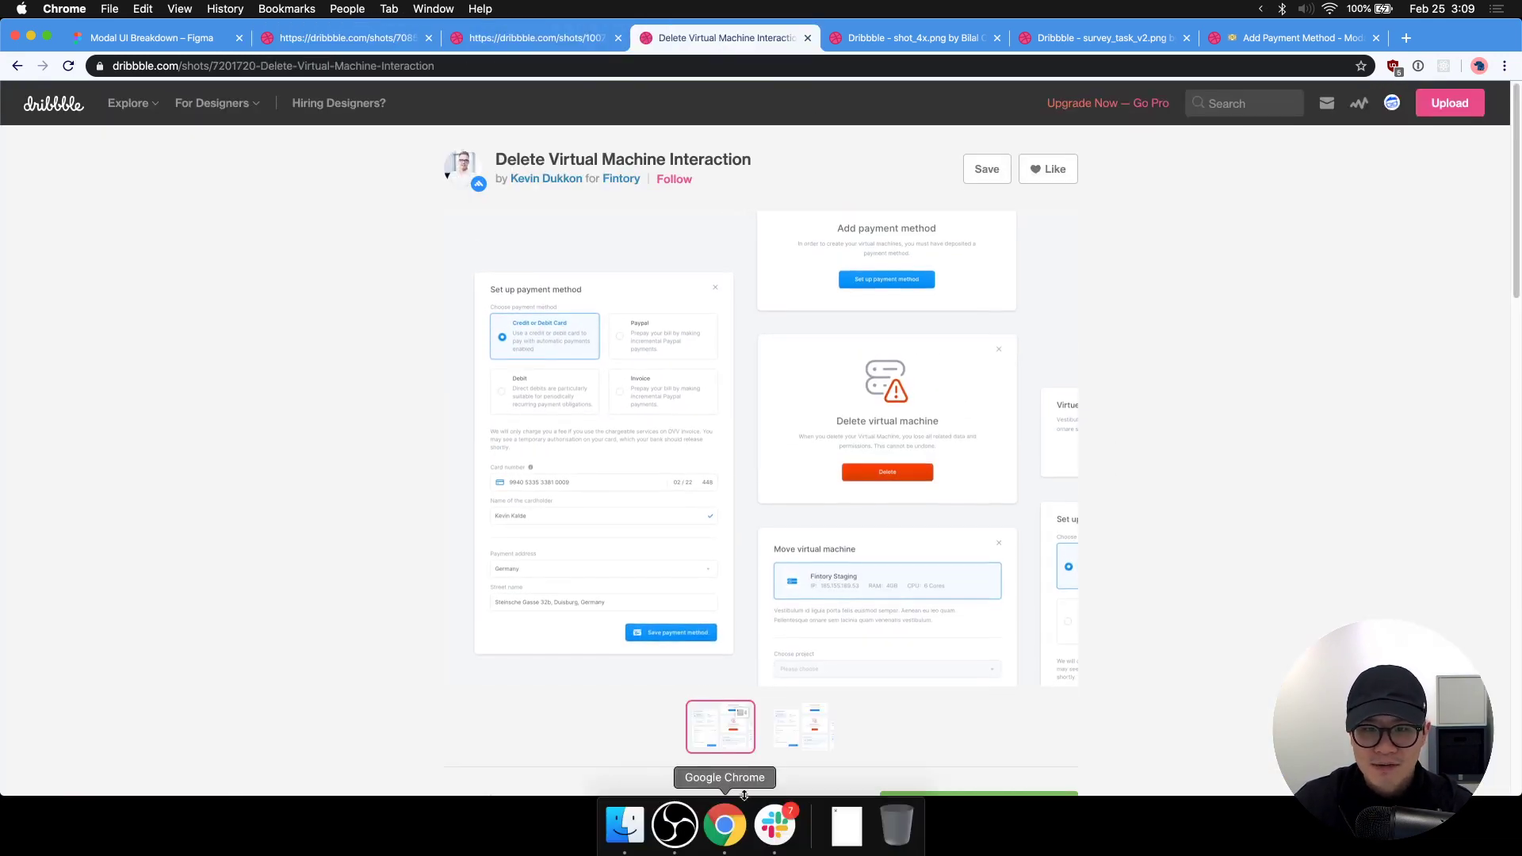
click(816, 733)
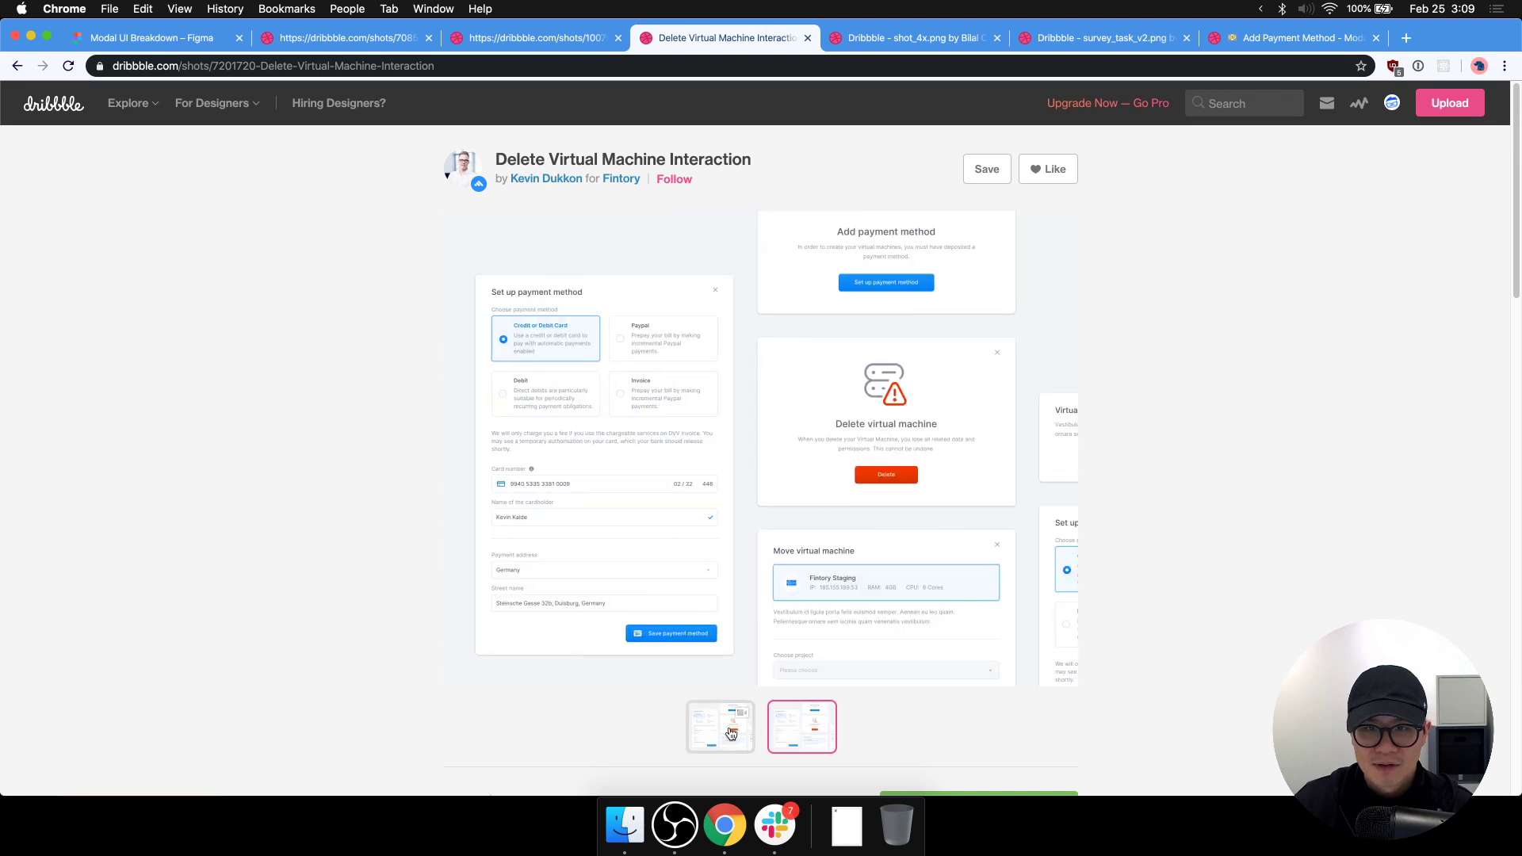
click(844, 500)
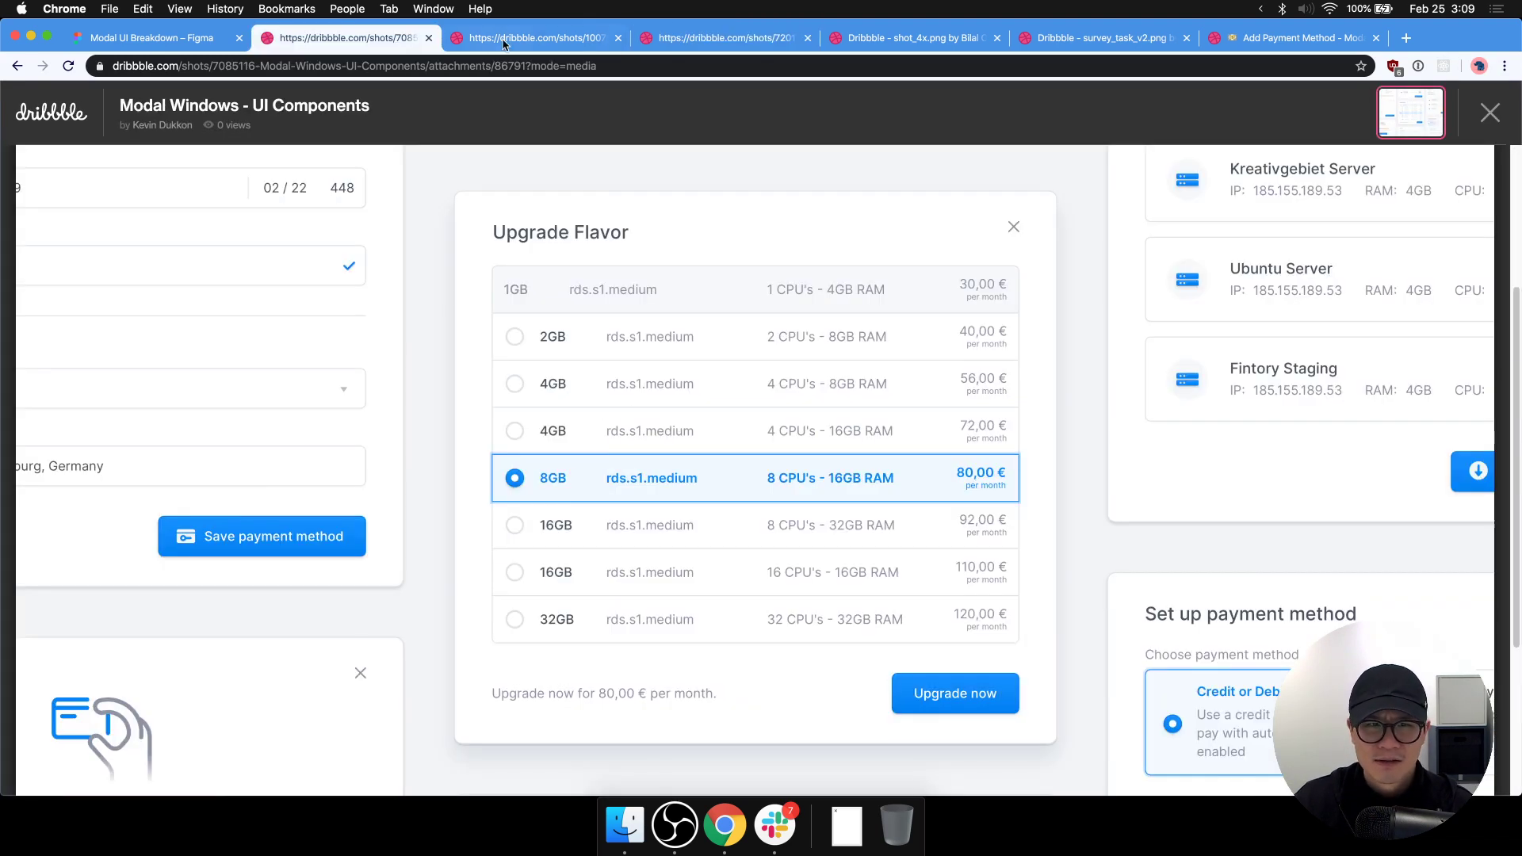
click(392, 40)
click(694, 48)
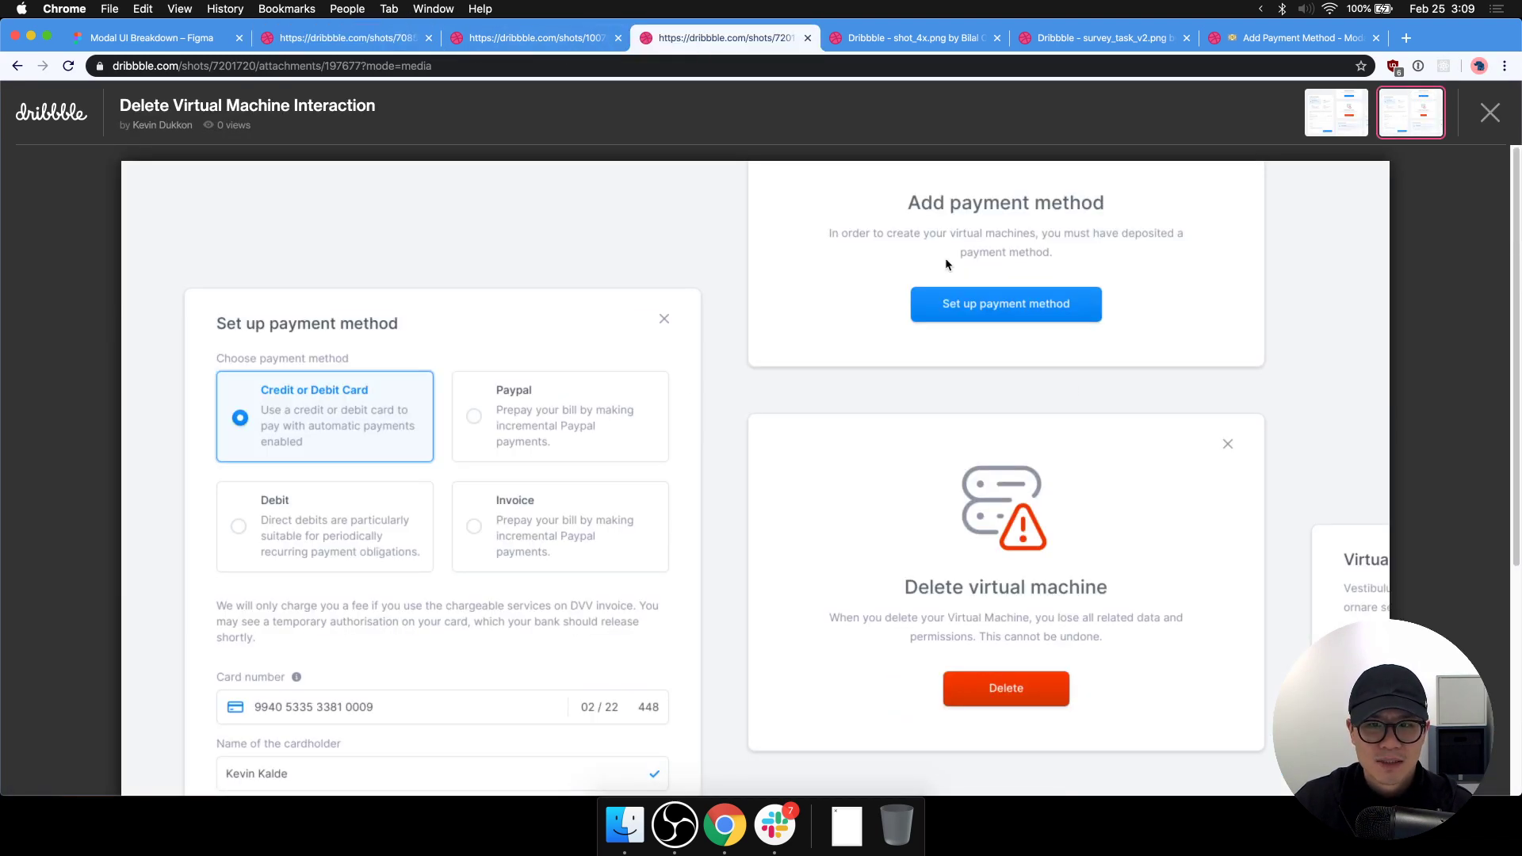
scroll(1121, 427, down, 2)
scroll(1096, 445, down, 3)
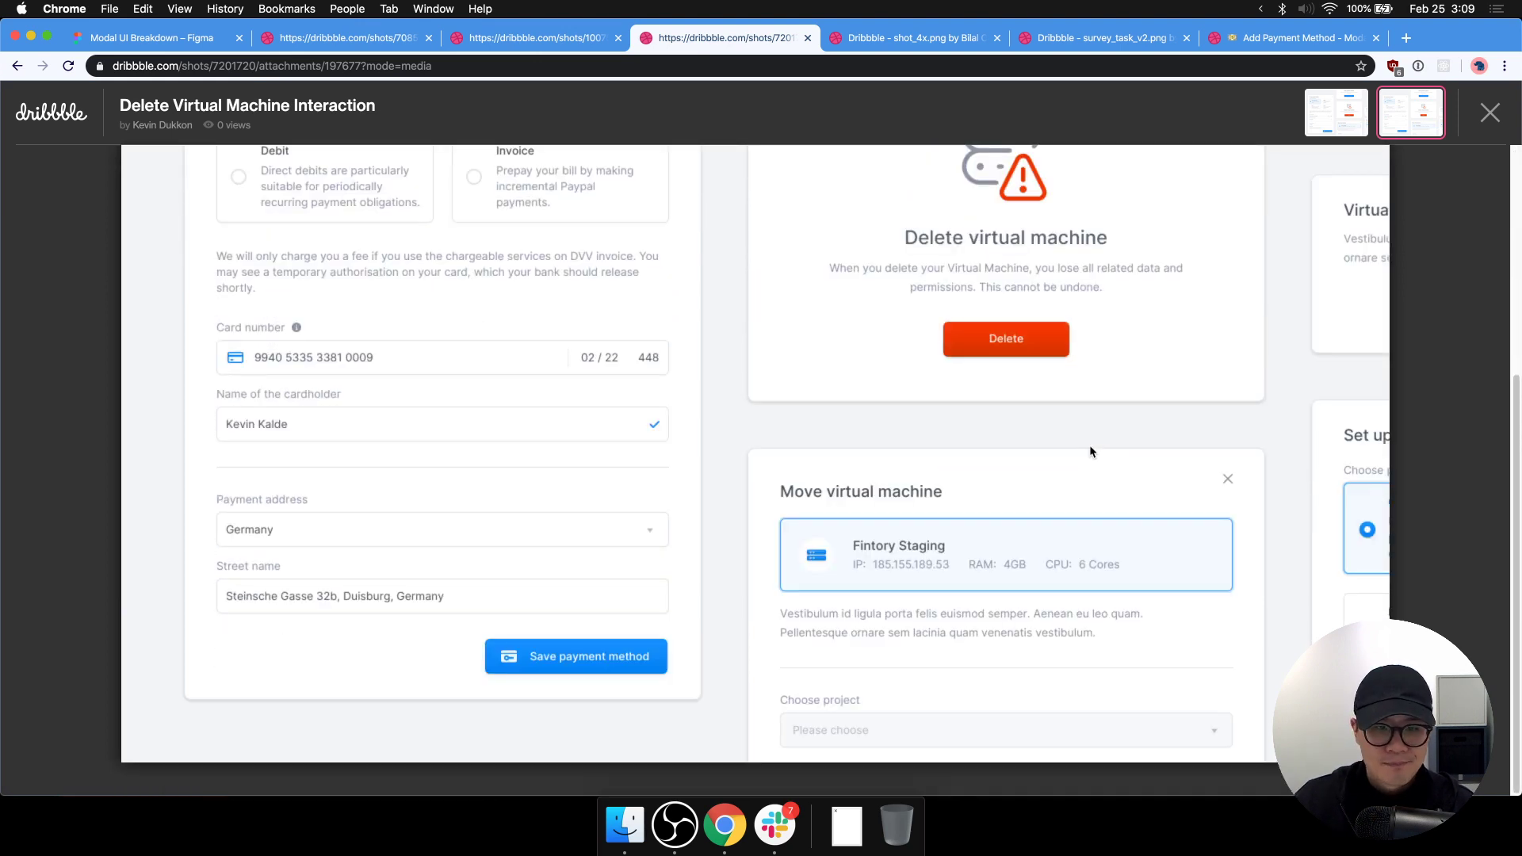
scroll(1090, 445, up, 5)
scroll(1134, 467, down, 1)
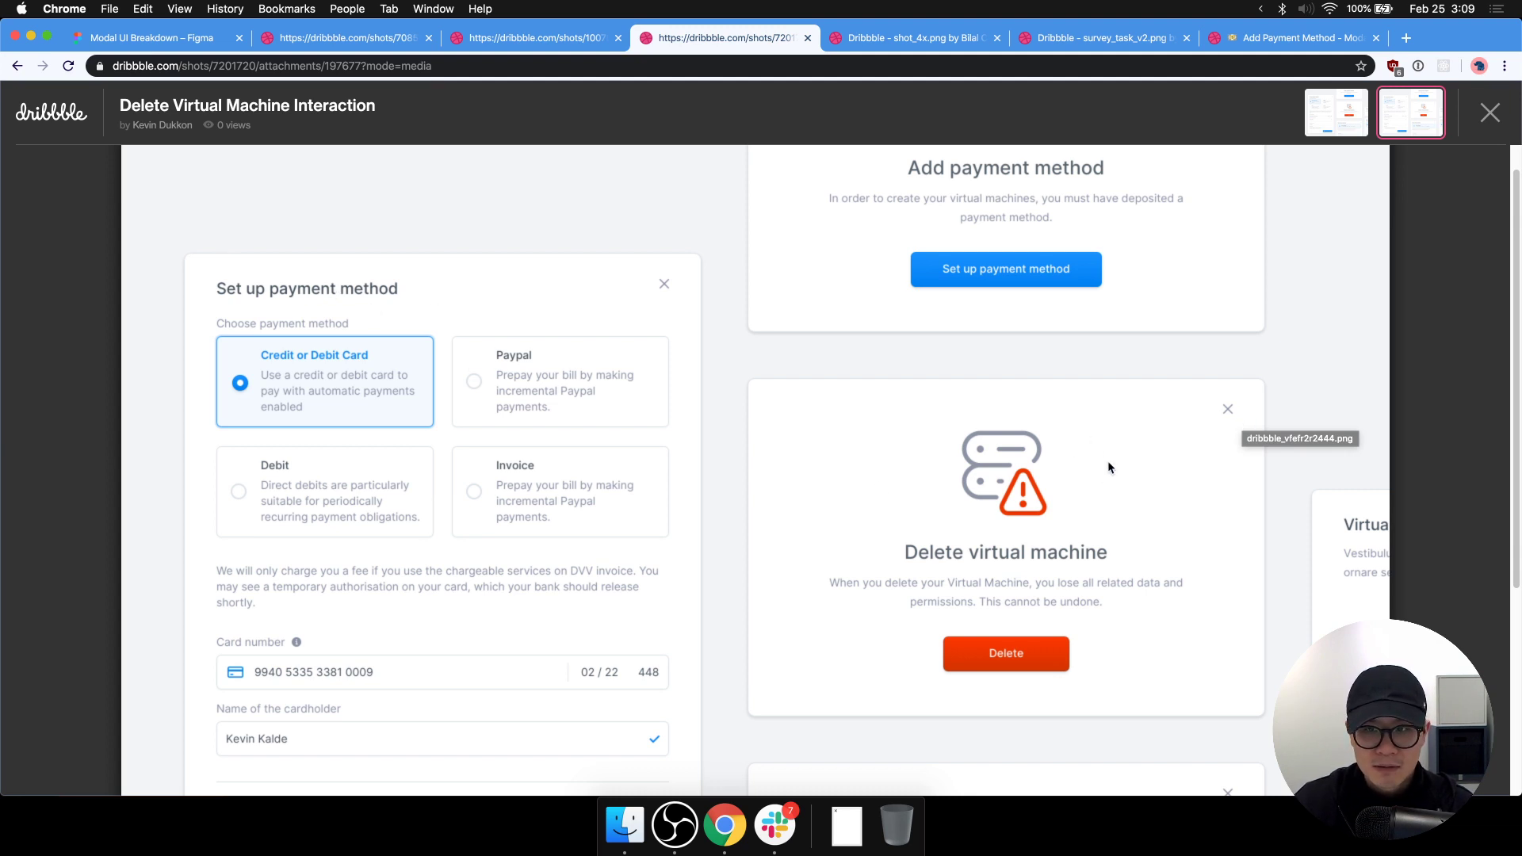
scroll(1165, 547, down, 1)
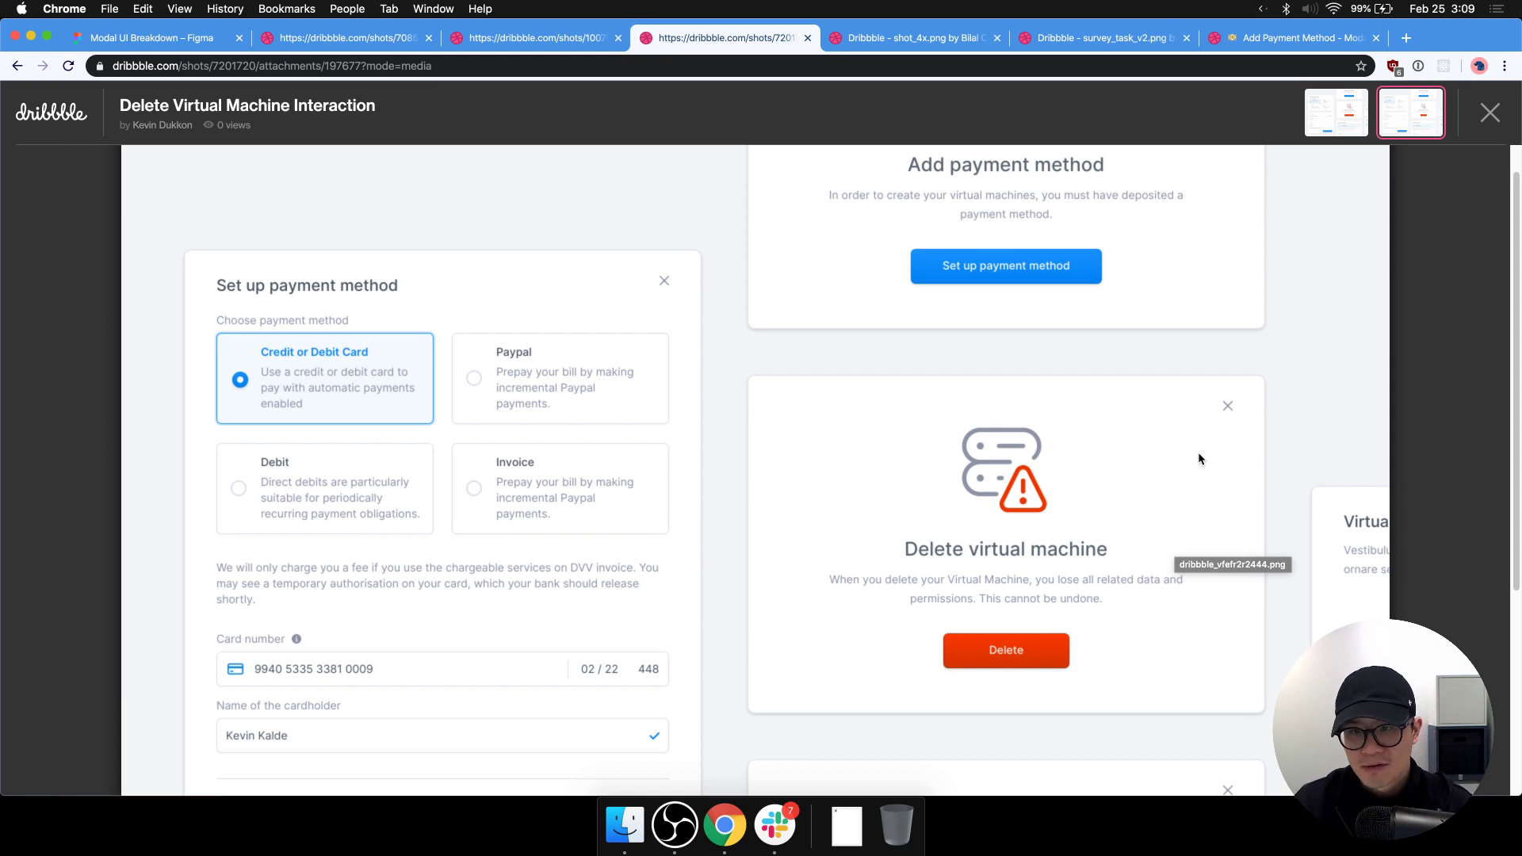
scroll(1008, 287, down, 1)
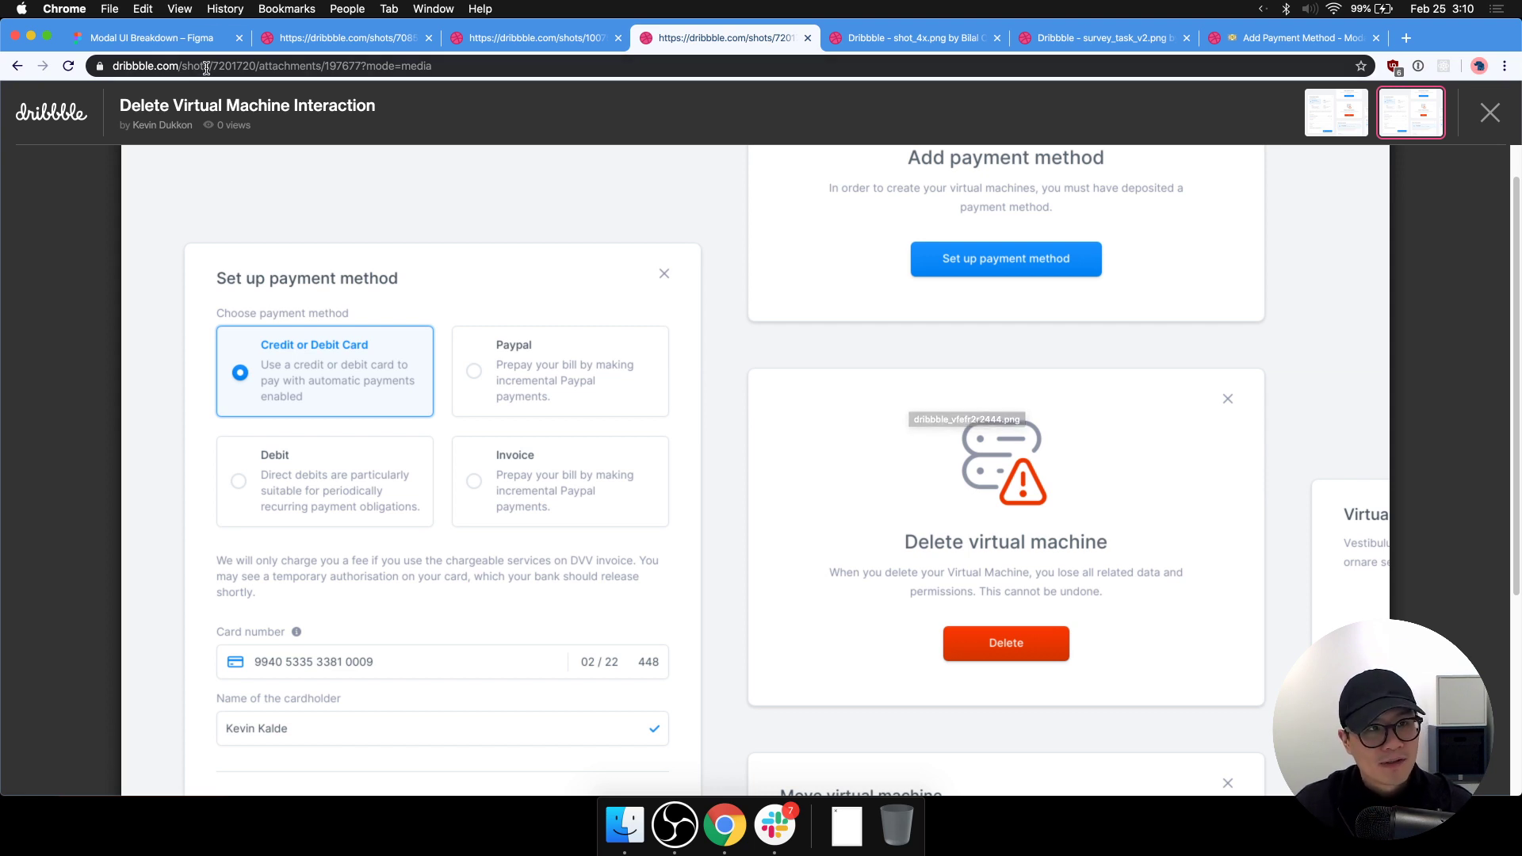
Switch to the Modal UI Breakdown file in Figma.
click(213, 36)
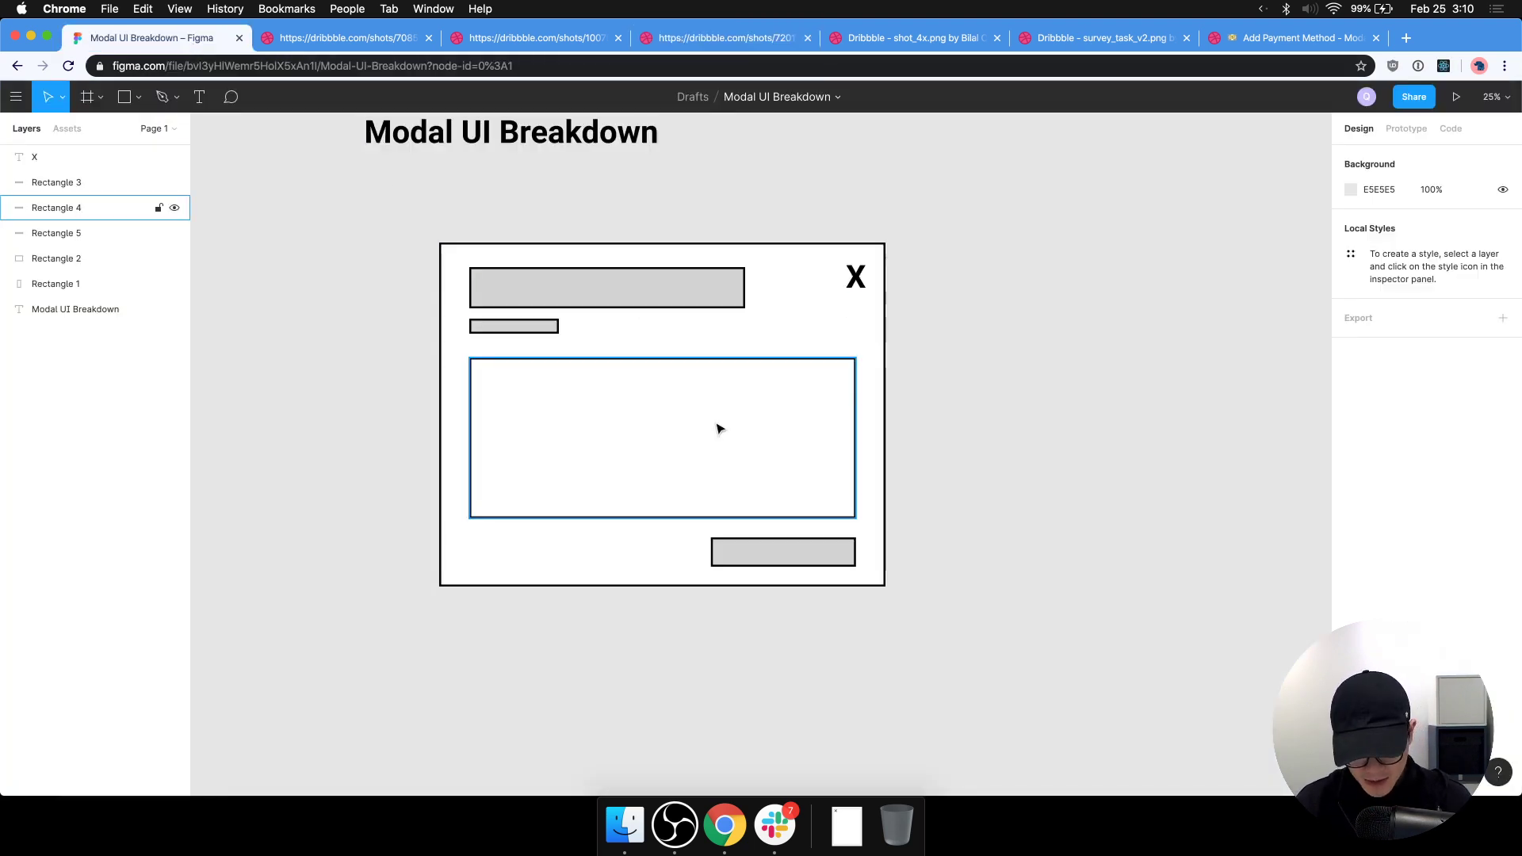
click(870, 364)
drag(878, 564, 915, 581)
drag(1006, 225, 444, 662)
scroll(978, 558, right, 5)
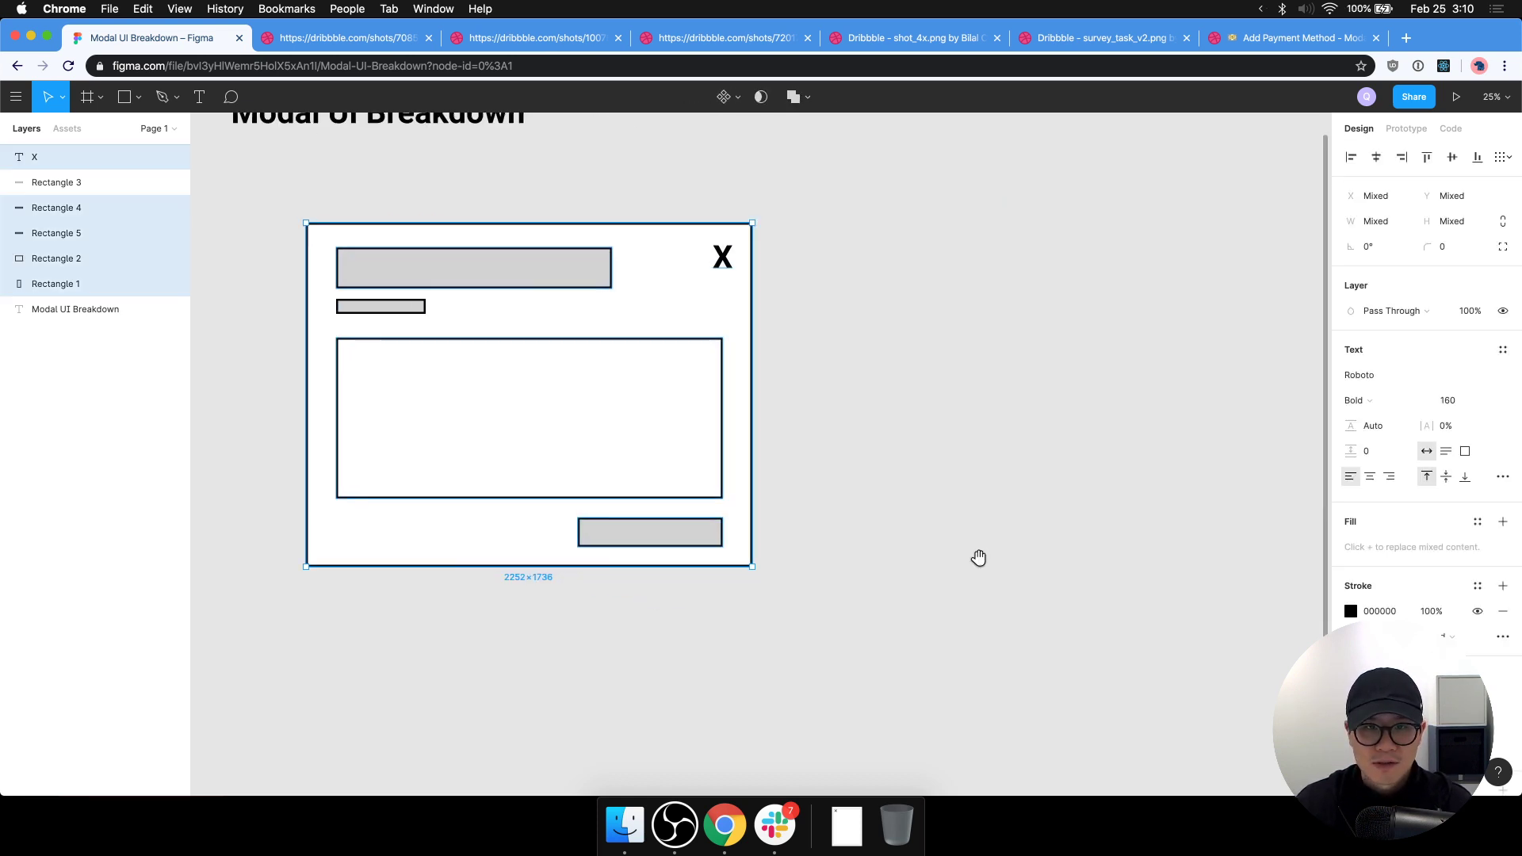
drag(578, 408, 954, 437)
key(super+z)
Duplicate the complete modal wireframe, including its subtitle bar, and place the copy beside the original.
drag(975, 197, 351, 604)
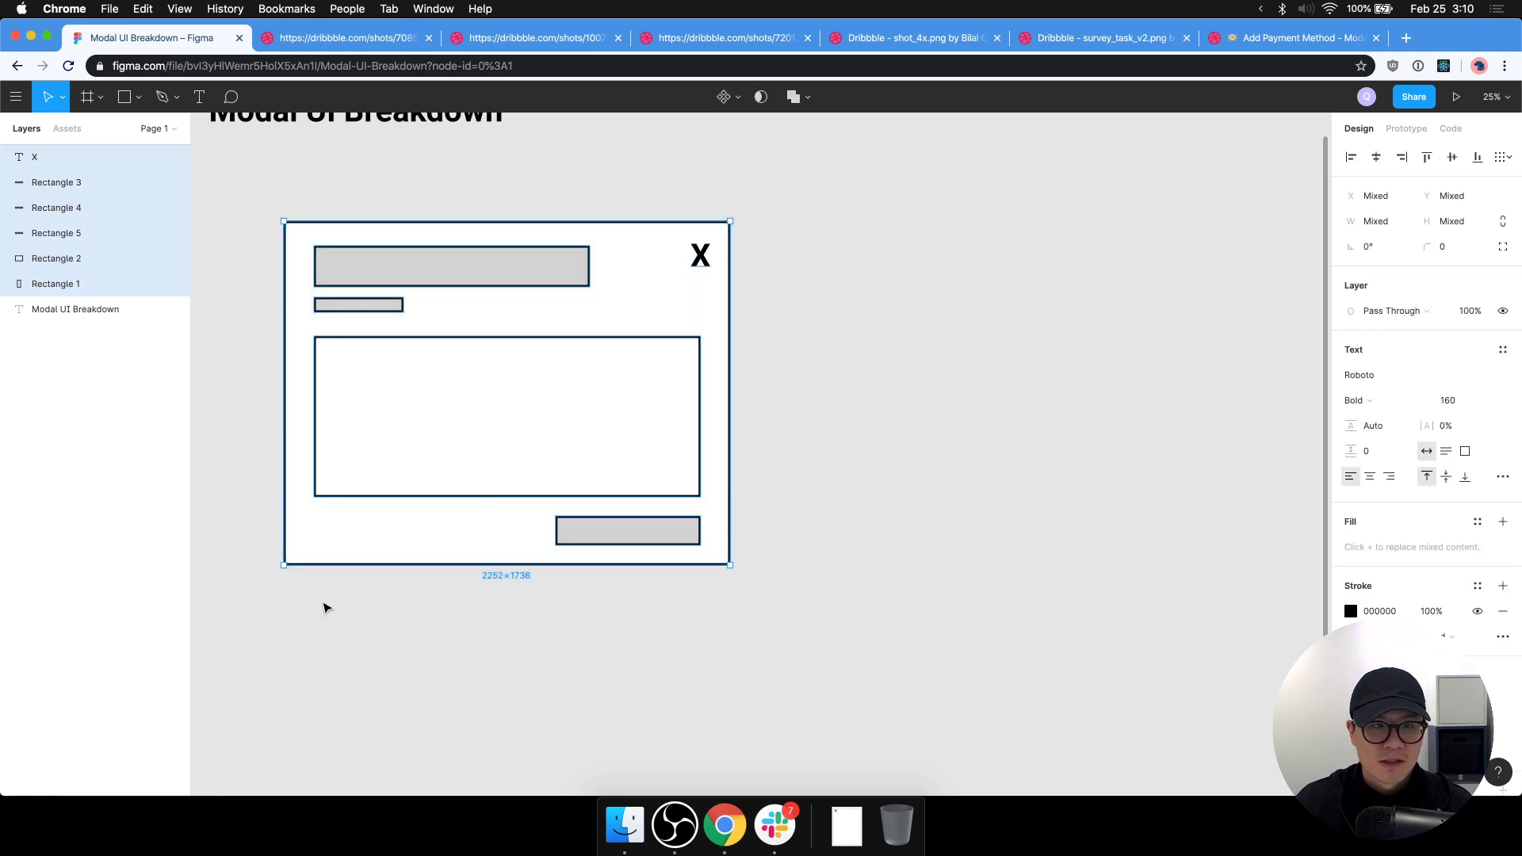
alt+drag(459, 479, 1001, 485)
click(1057, 721)
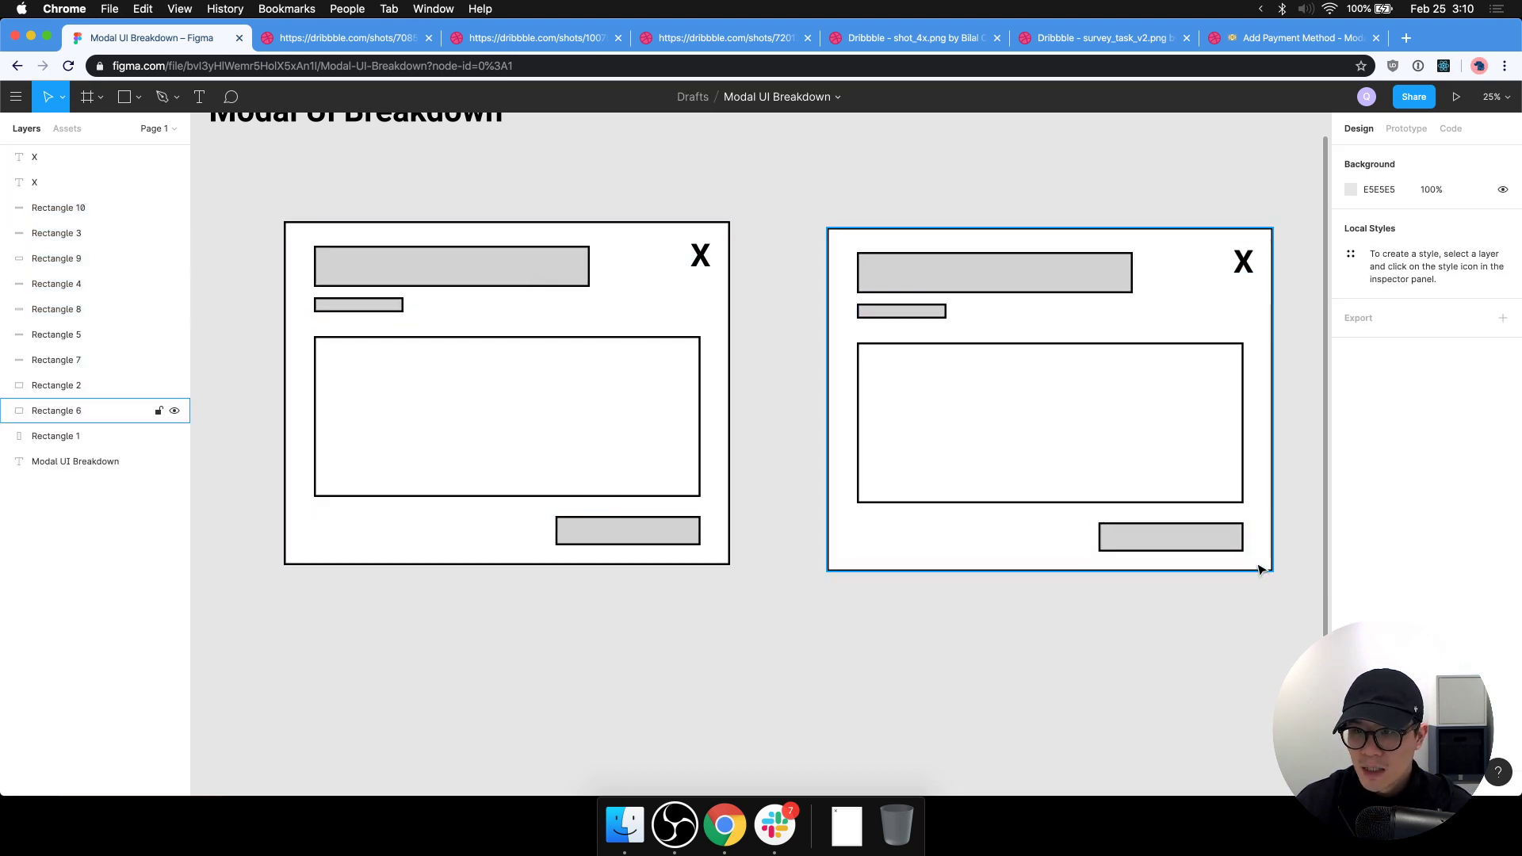
Add full-width header and footer sections to the second modal from copies of its outer rectangle, making the footer 2250 × 292.
alt+drag(1264, 567, 1204, 333)
drag(1204, 319, 1206, 315)
drag(1210, 327, 1274, 570)
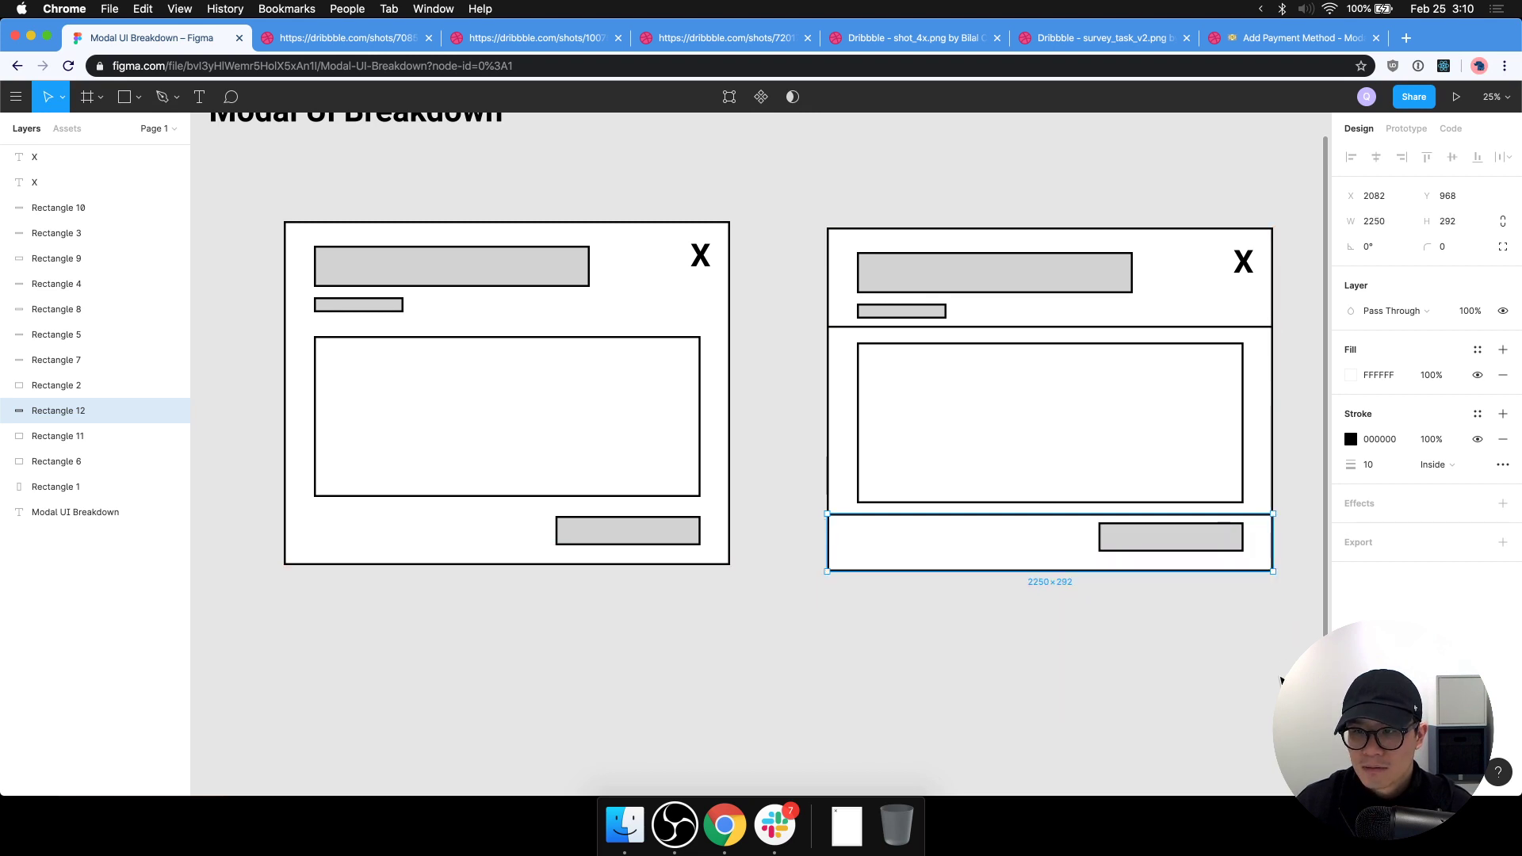
click(1281, 680)
Duplicate the second modal wireframe with its header and footer sections and place the copy to its right.
scroll(915, 669, right, 5)
scroll(1009, 669, left, 1)
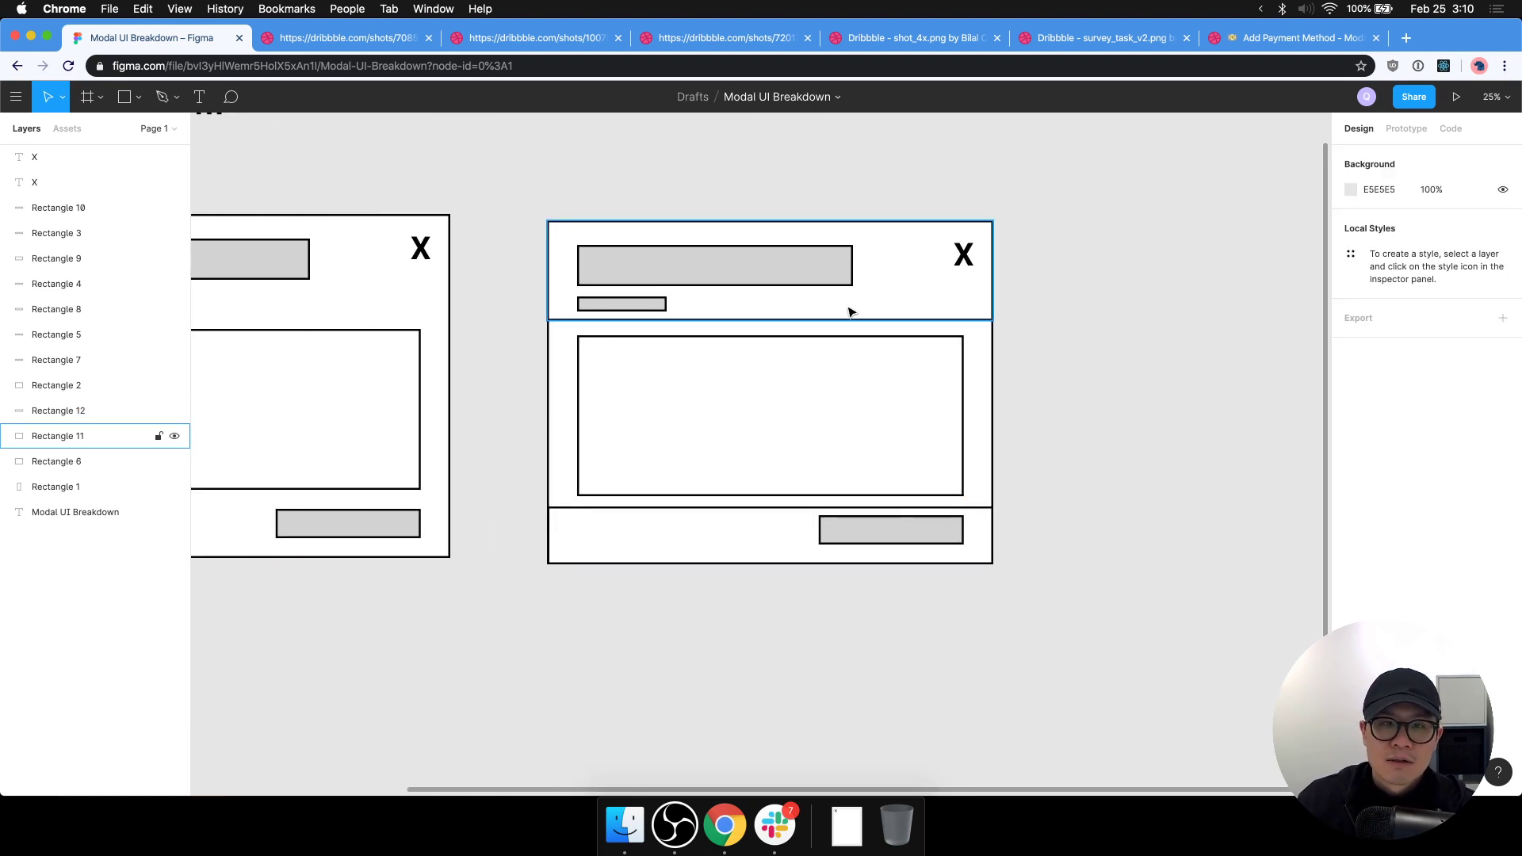
drag(1111, 228, 536, 728)
alt+drag(900, 516, 1292, 479)
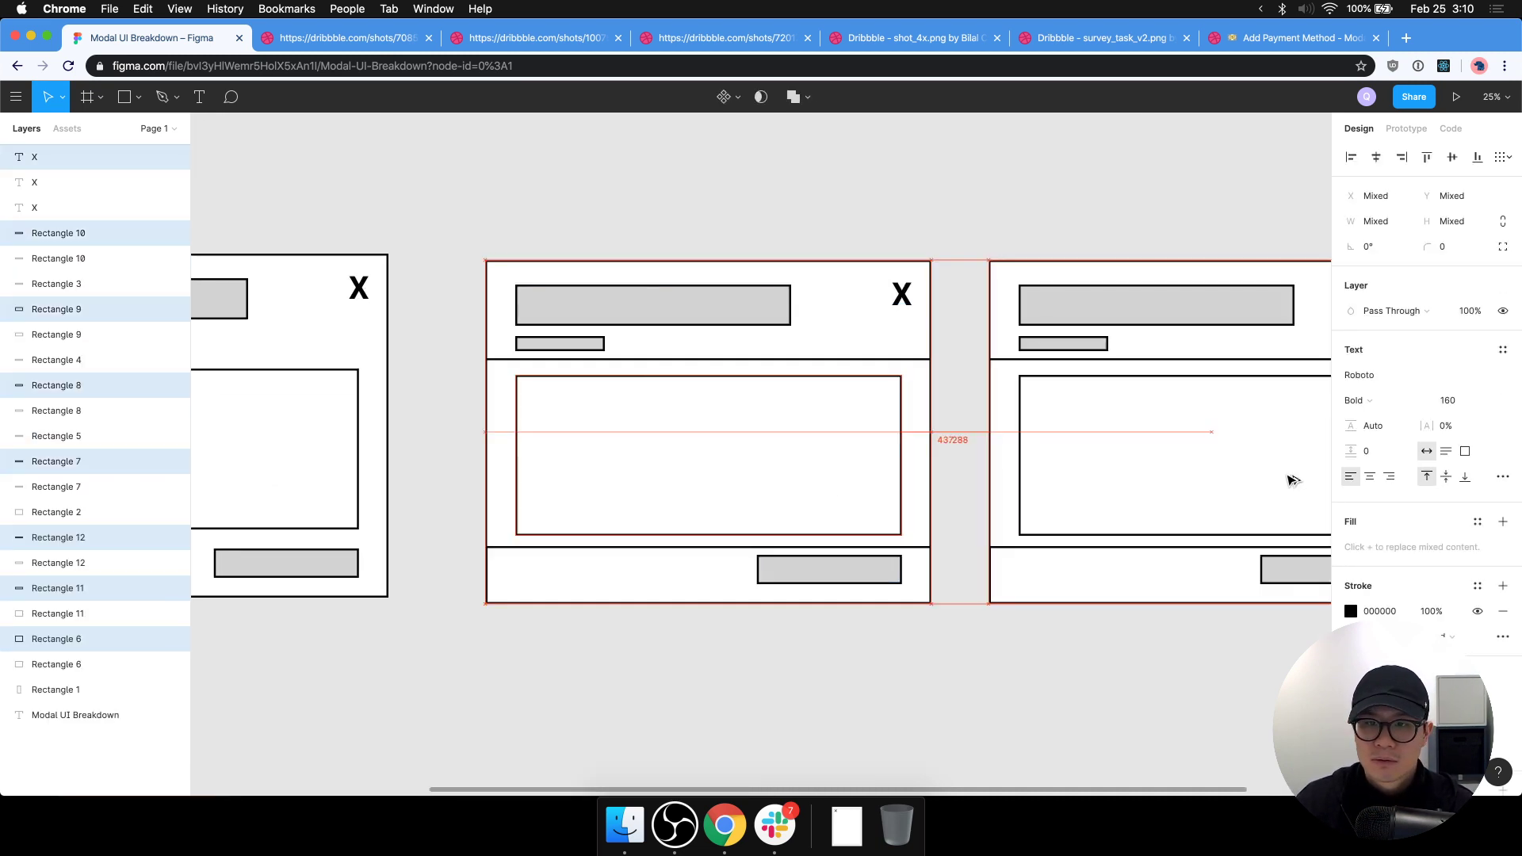
scroll(1091, 754, right, 5)
Remove the third modal's header, title bars, footer and button, keeping the X, and enlarge its content rectangle to 2004 × 1176.
click(817, 311)
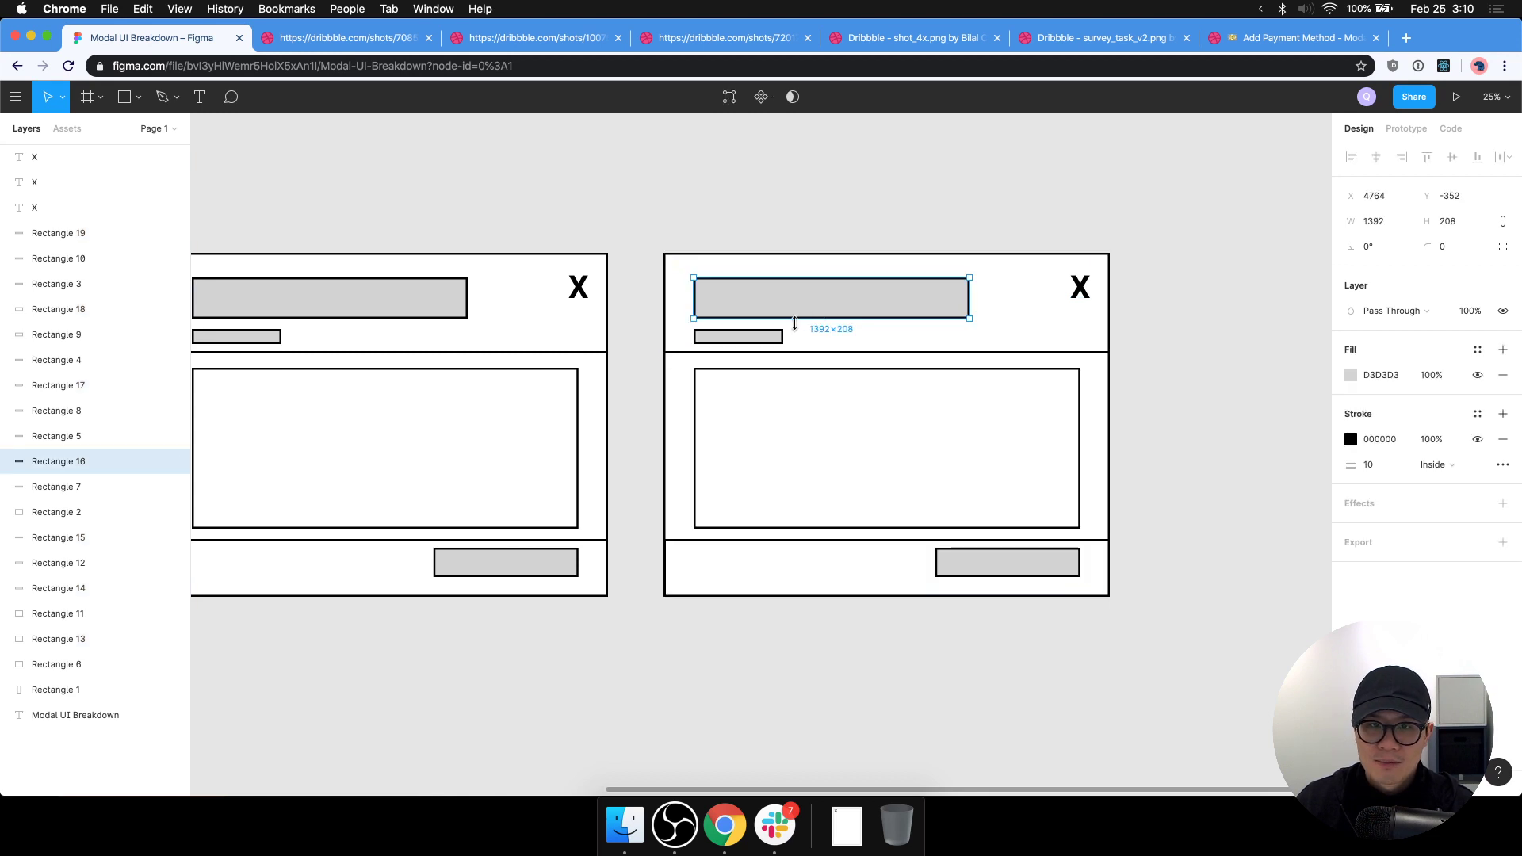
key(Delete)
click(761, 336)
key(Delete)
click(849, 564)
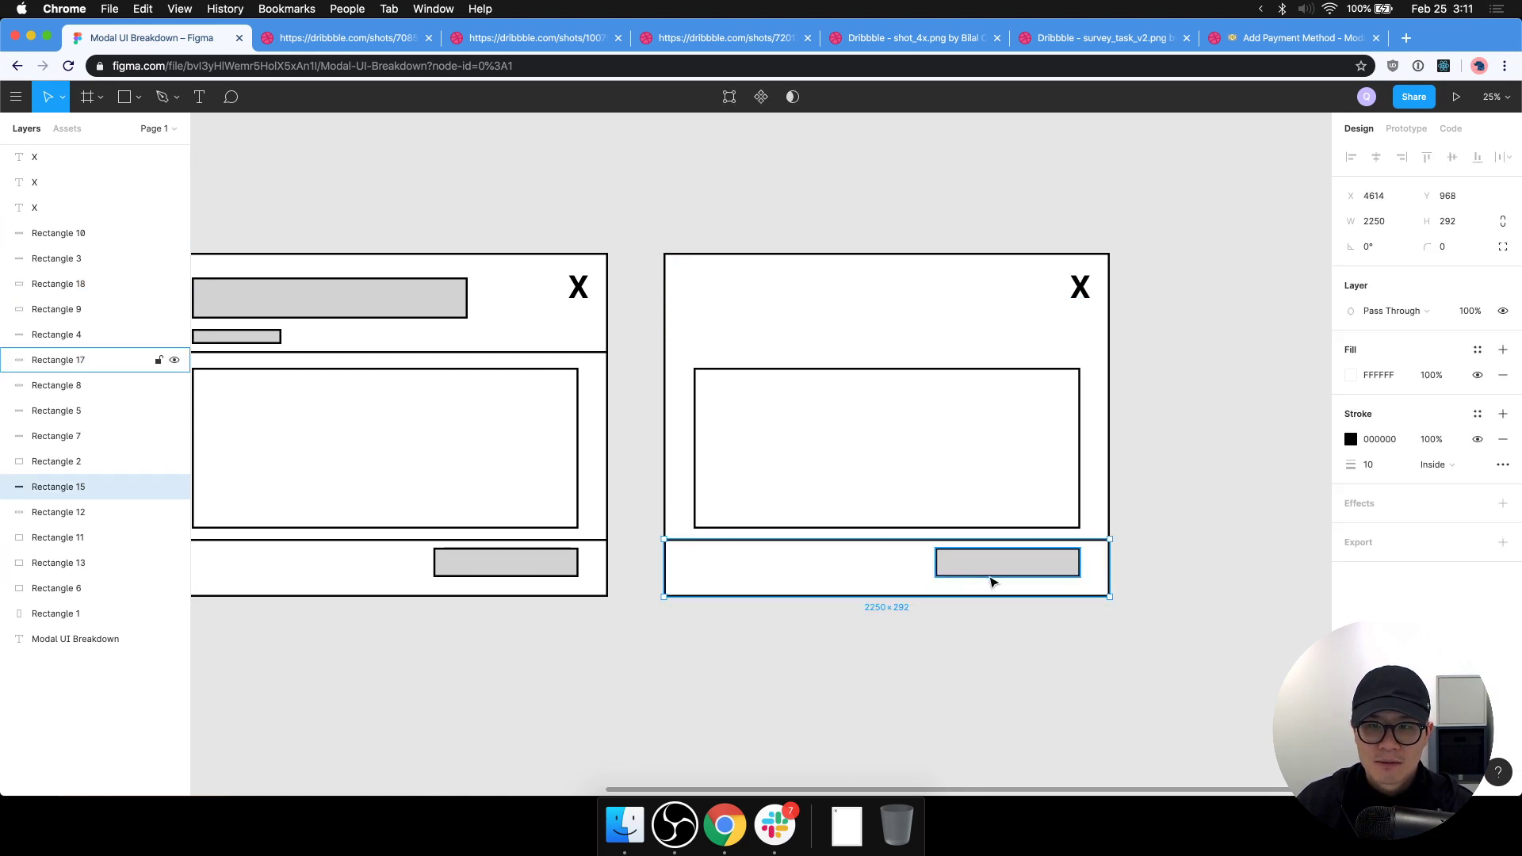
key(Delete)
click(1007, 571)
key(Delete)
drag(1029, 496, 1091, 551)
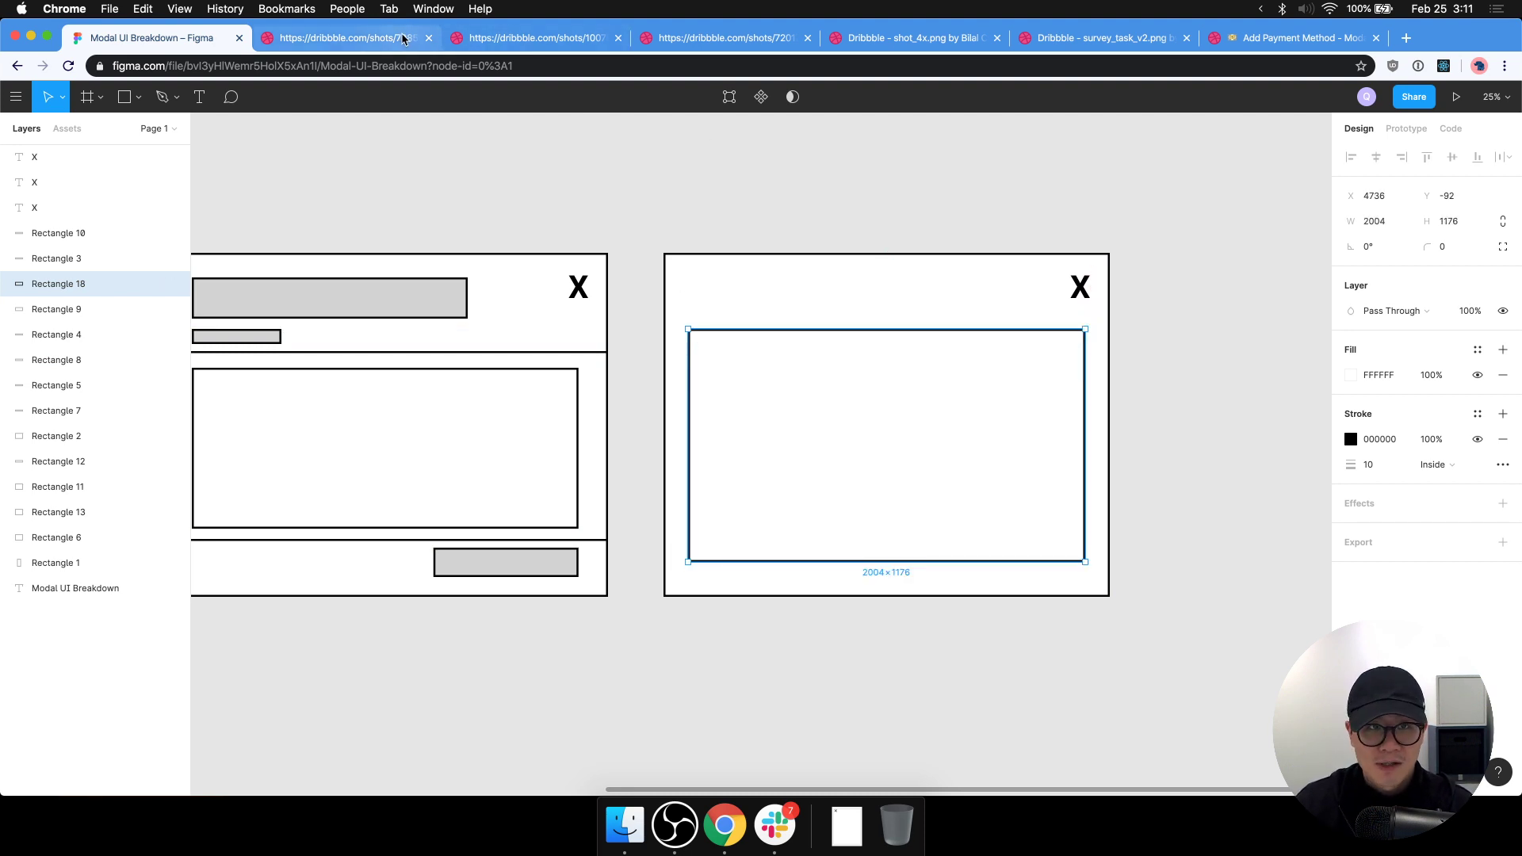
Review the delete, payment and move modals in the Delete Virtual Machine Interaction shot again.
click(535, 38)
click(704, 41)
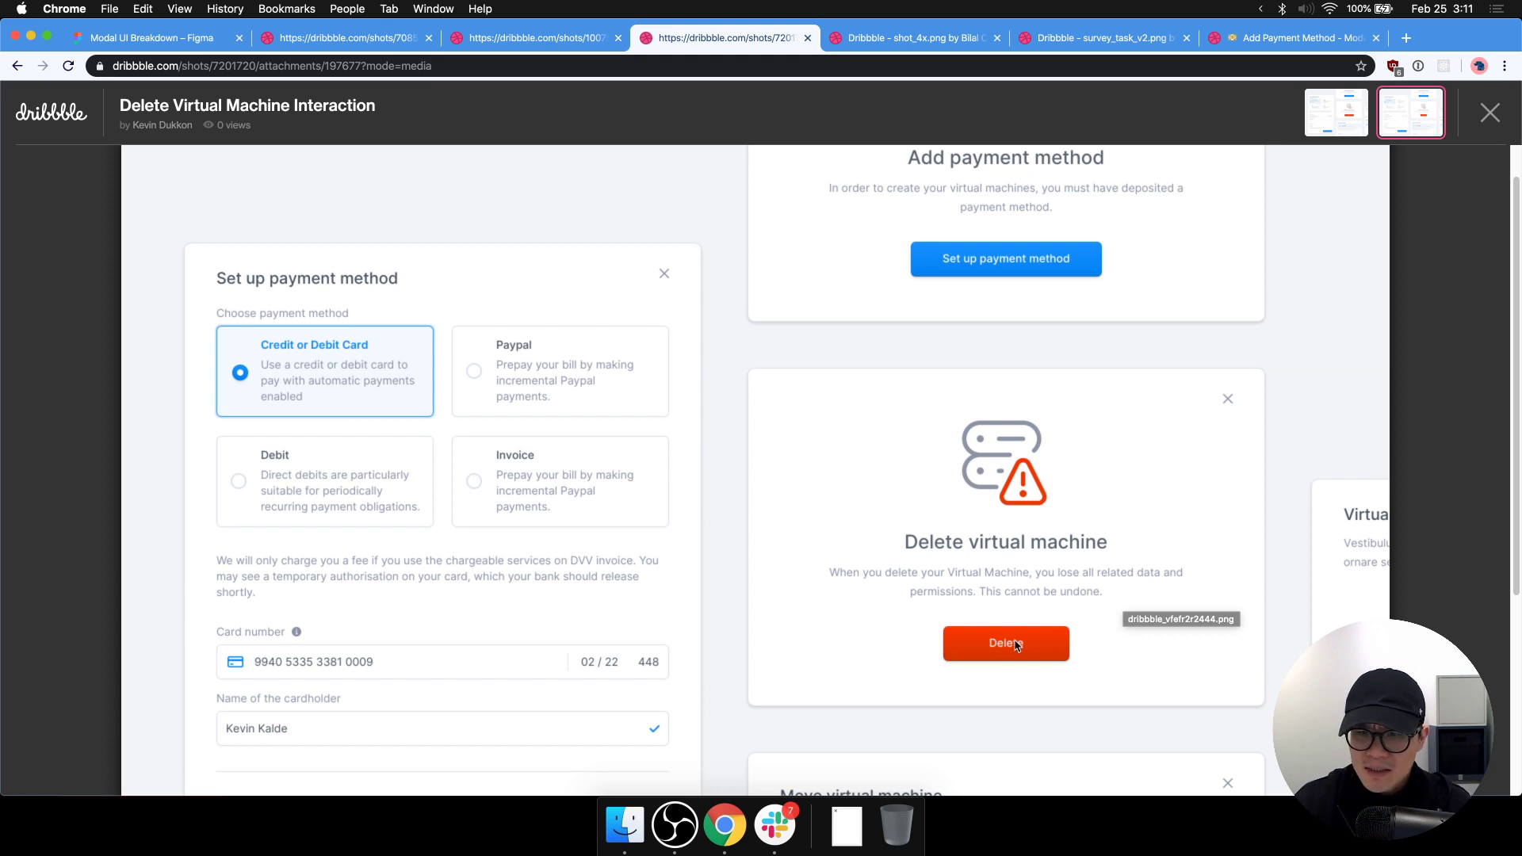
scroll(1070, 630, down, 5)
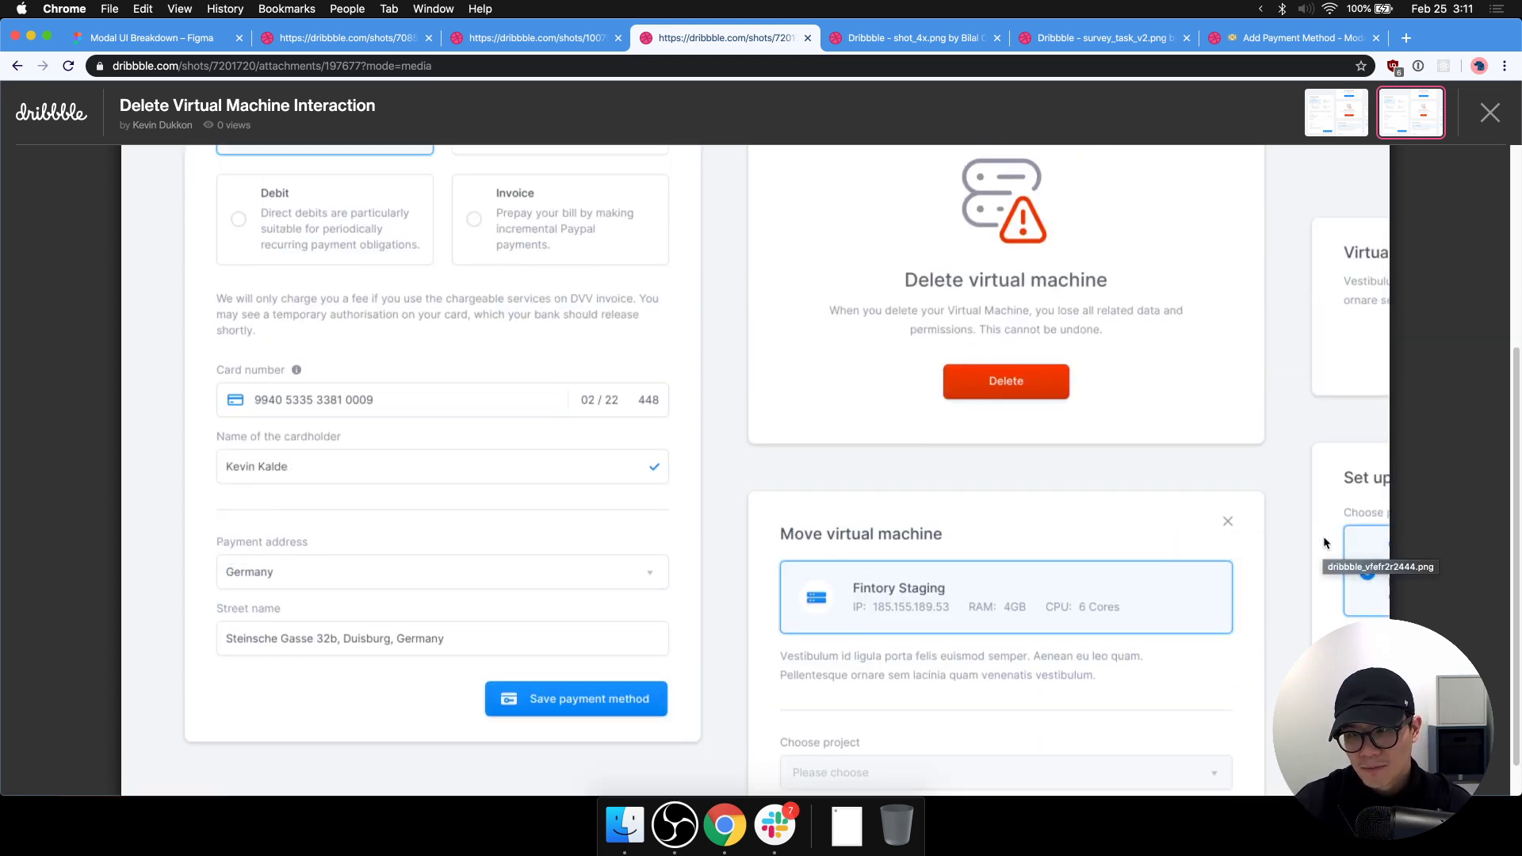
Return to the Figma file and delete the first modal wireframe, including its leftover subtitle bar.
key(super+1)
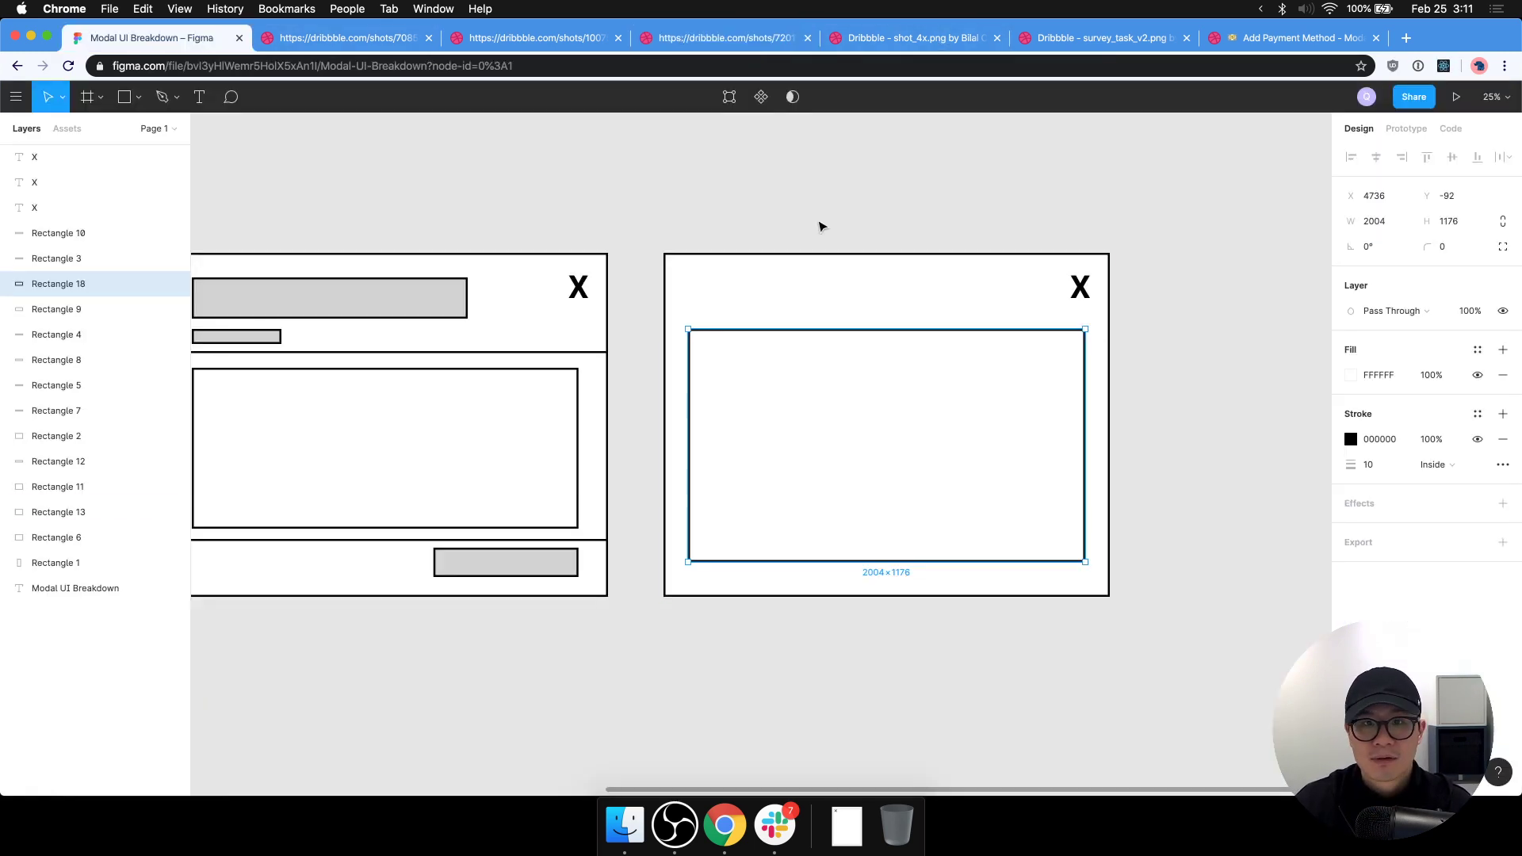
scroll(854, 509, left, 8)
scroll(1184, 615, right, 5)
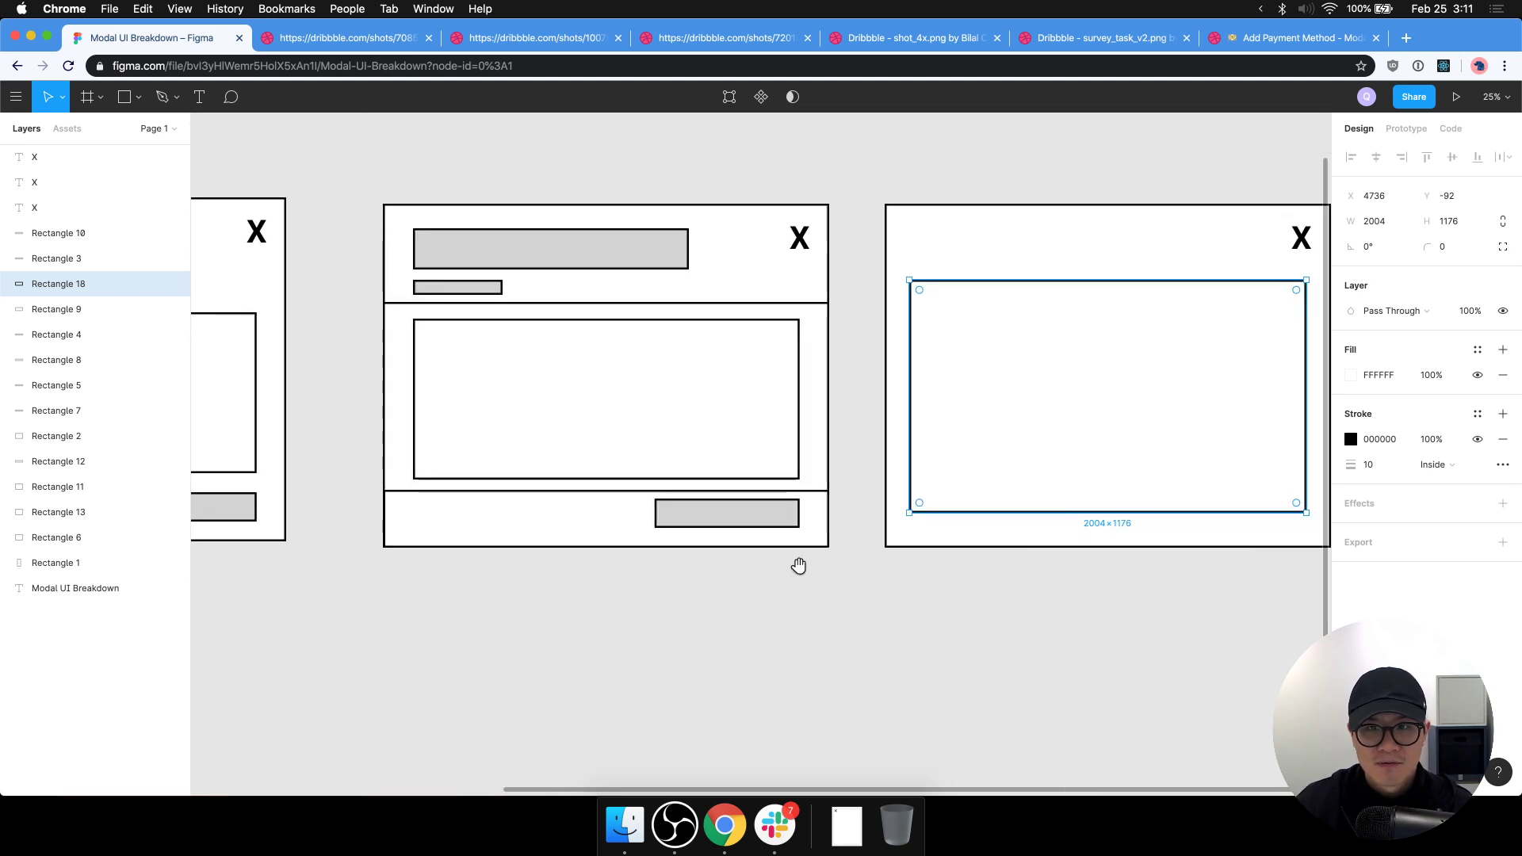
scroll(800, 568, left, 4)
scroll(683, 269, up, 2)
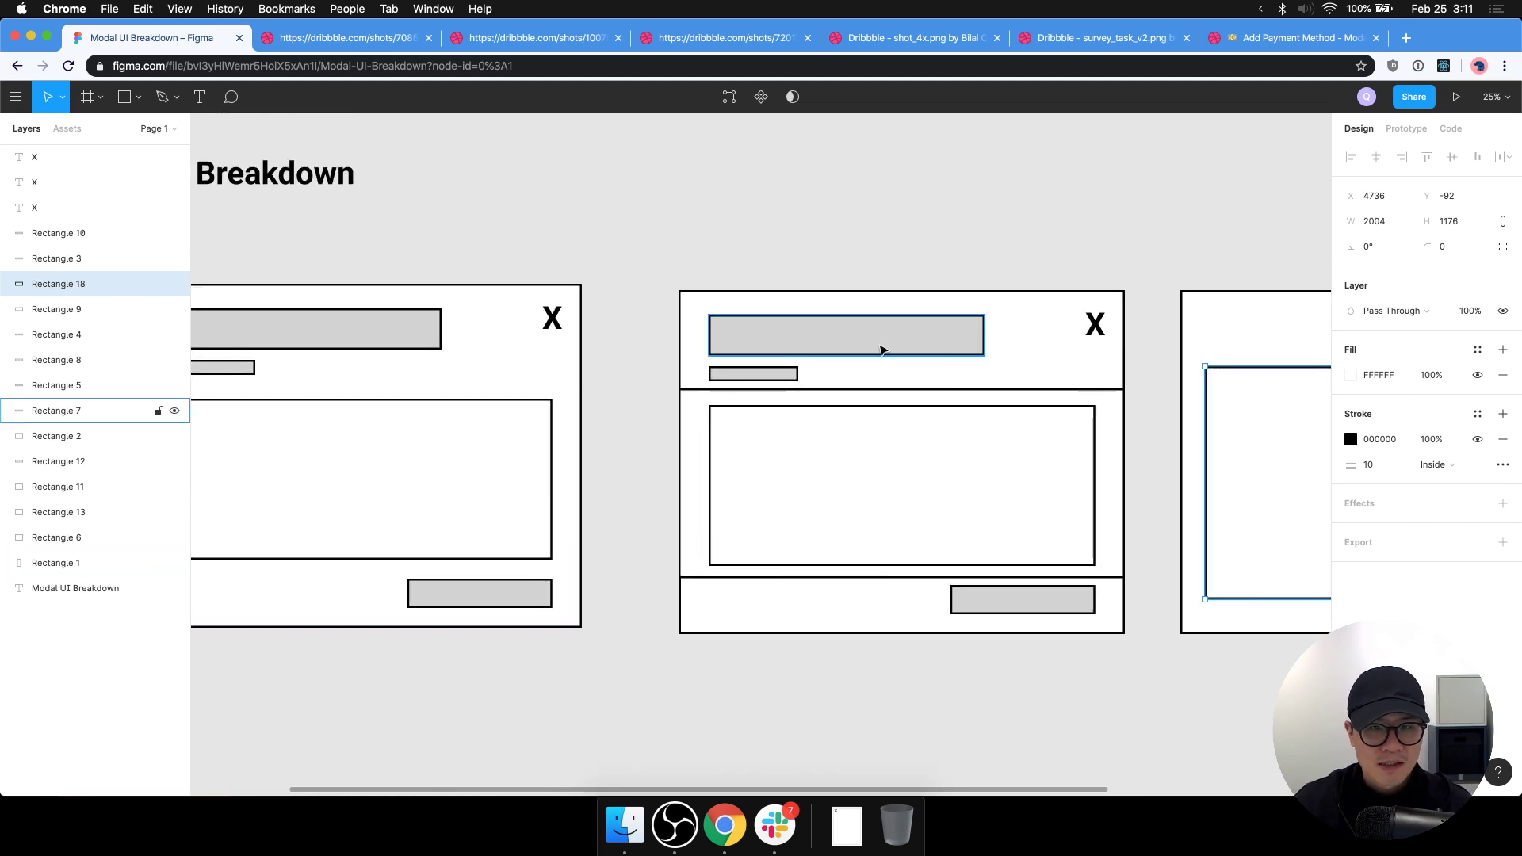
drag(883, 347, 1007, 334)
drag(754, 212, 459, 692)
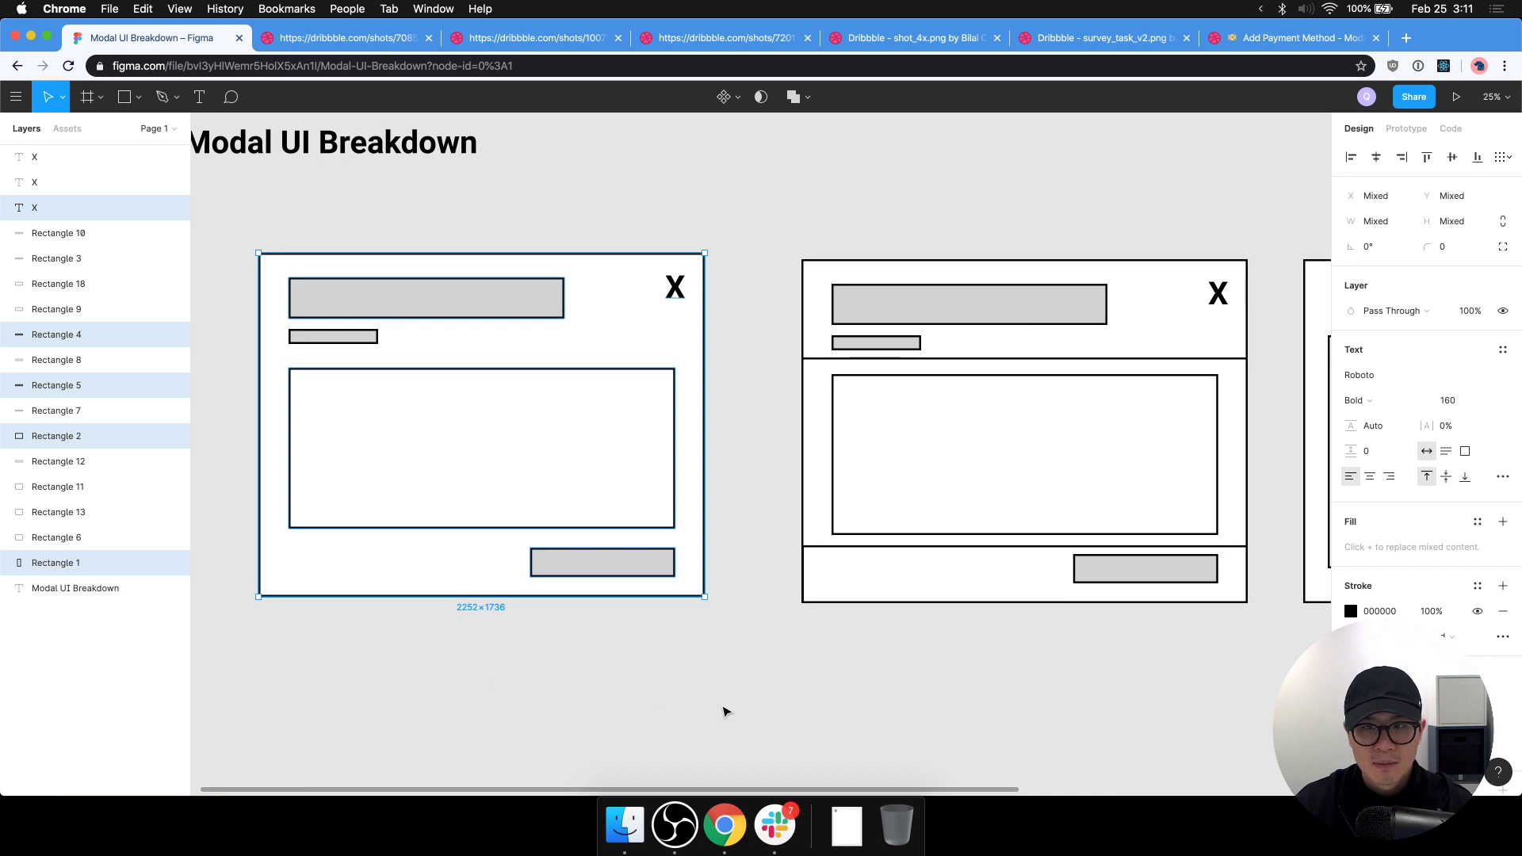
key(Delete)
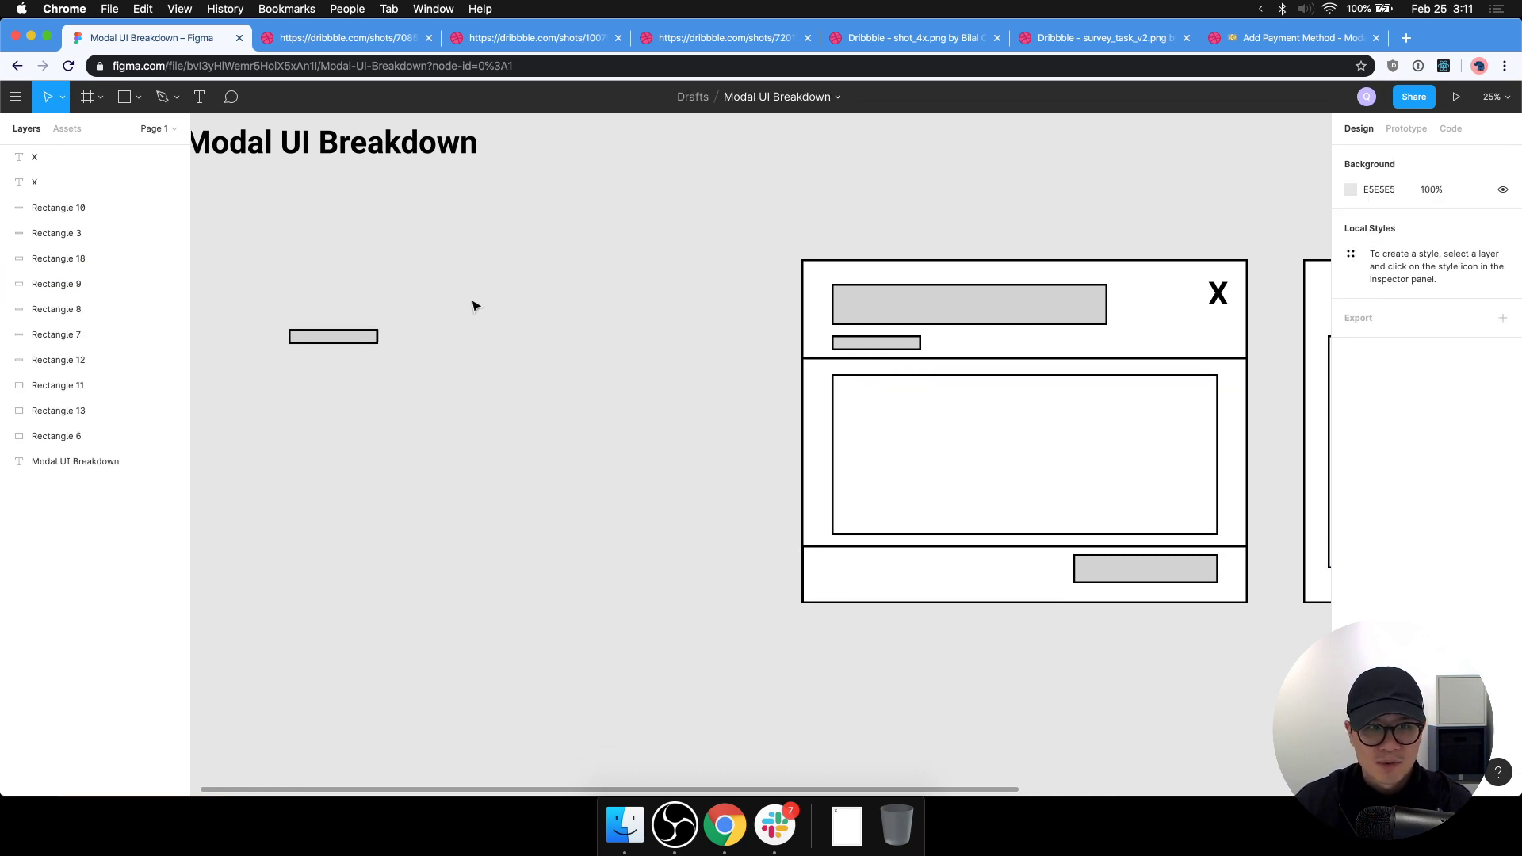
click(333, 336)
key(Delete)
scroll(706, 635, right, 5)
scroll(938, 629, down, 5)
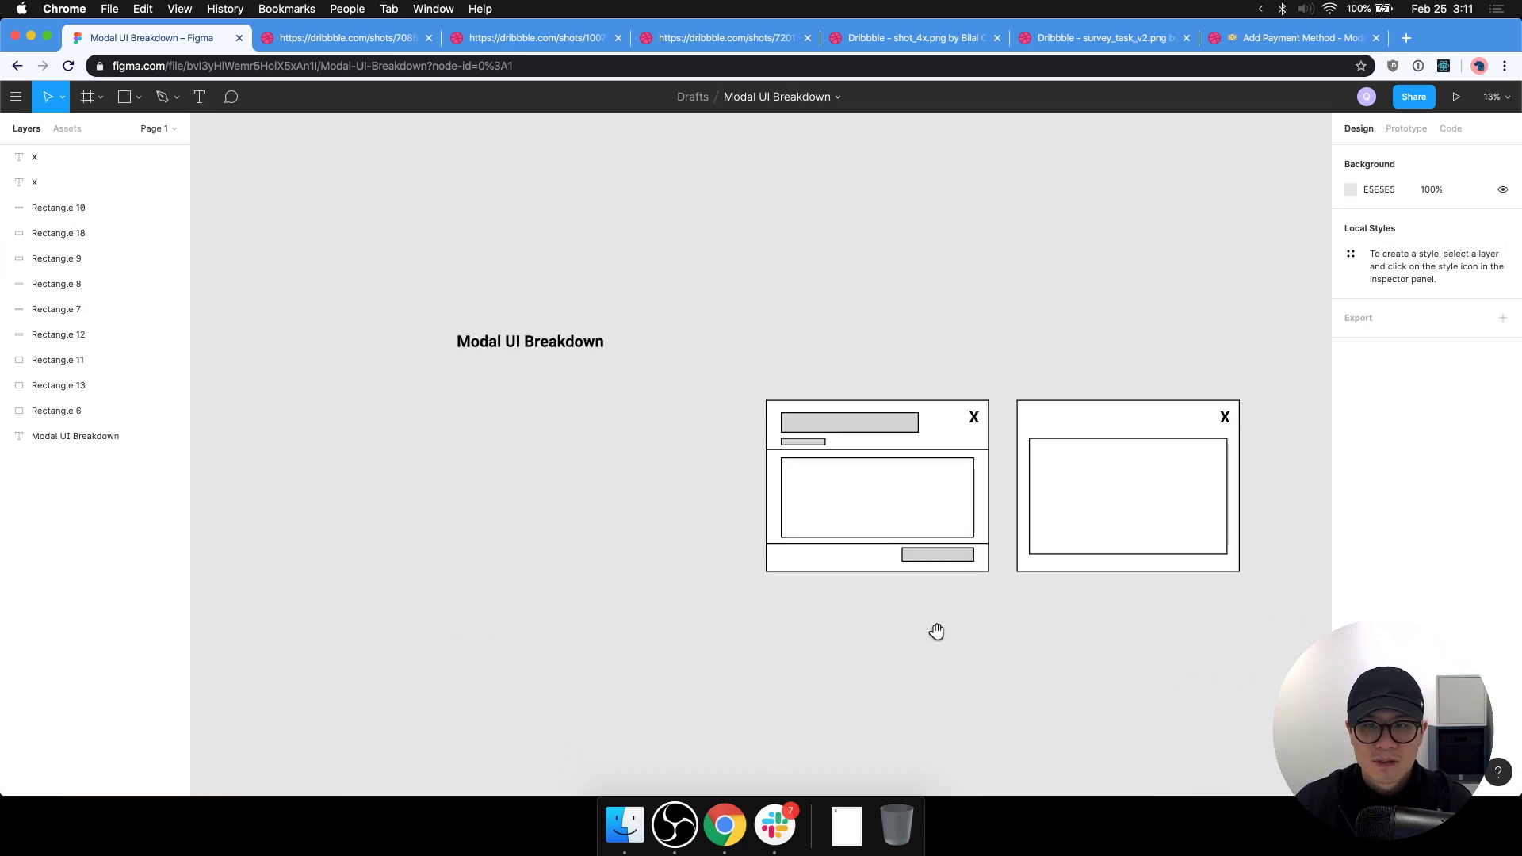
drag(950, 518, 688, 644)
drag(1062, 527, 749, 513)
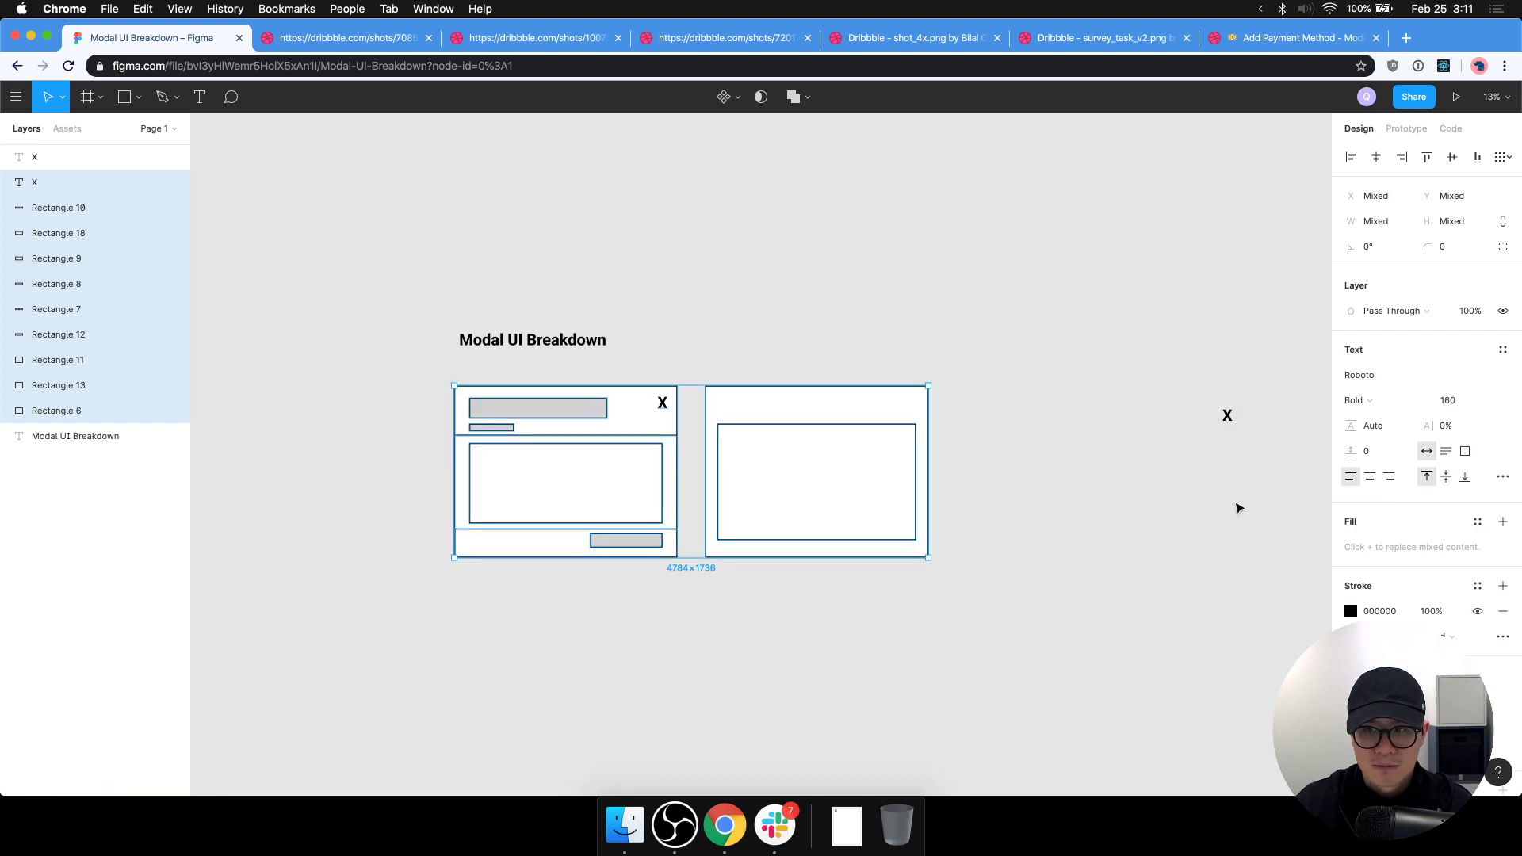
key(super+z)
Move both remaining modal wireframes together directly below the Modal UI Breakdown title, aligned with its left edge.
drag(1264, 369, 613, 646)
drag(894, 508, 578, 482)
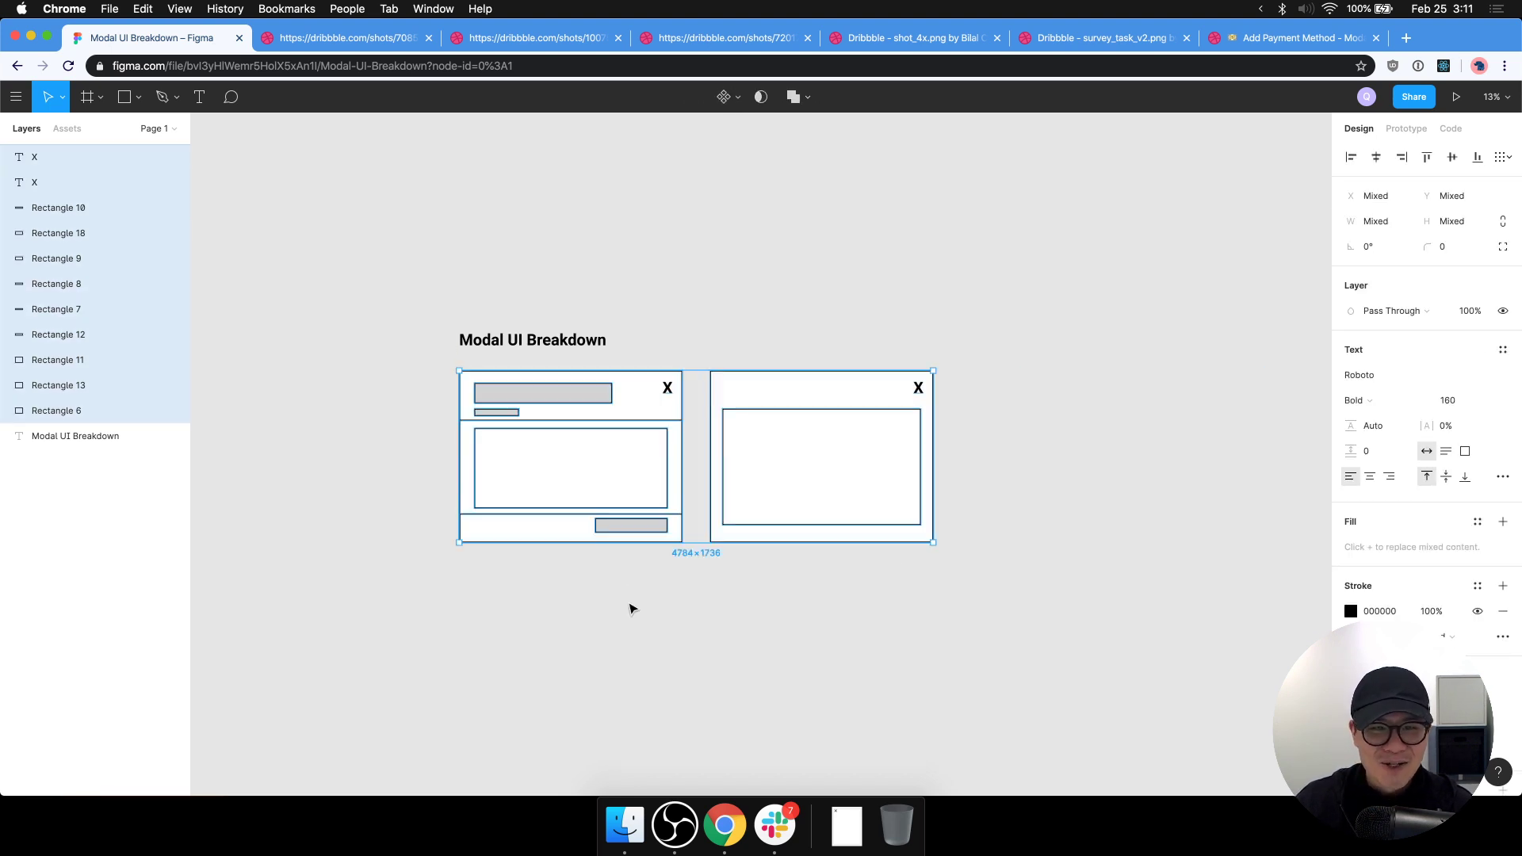
click(629, 606)
key(z)
click(668, 571)
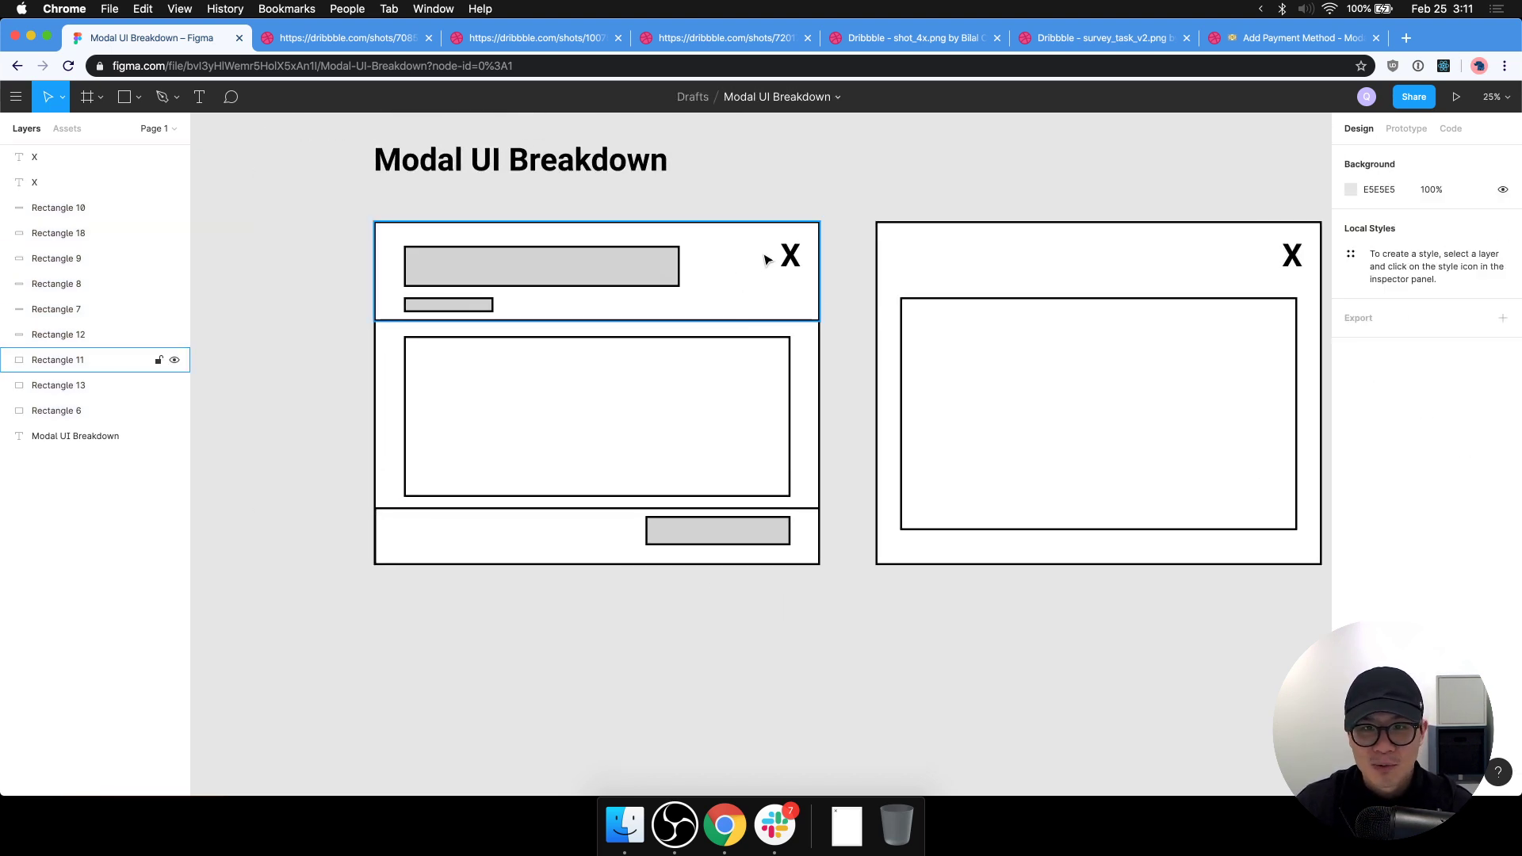
scroll(806, 538, right, 5)
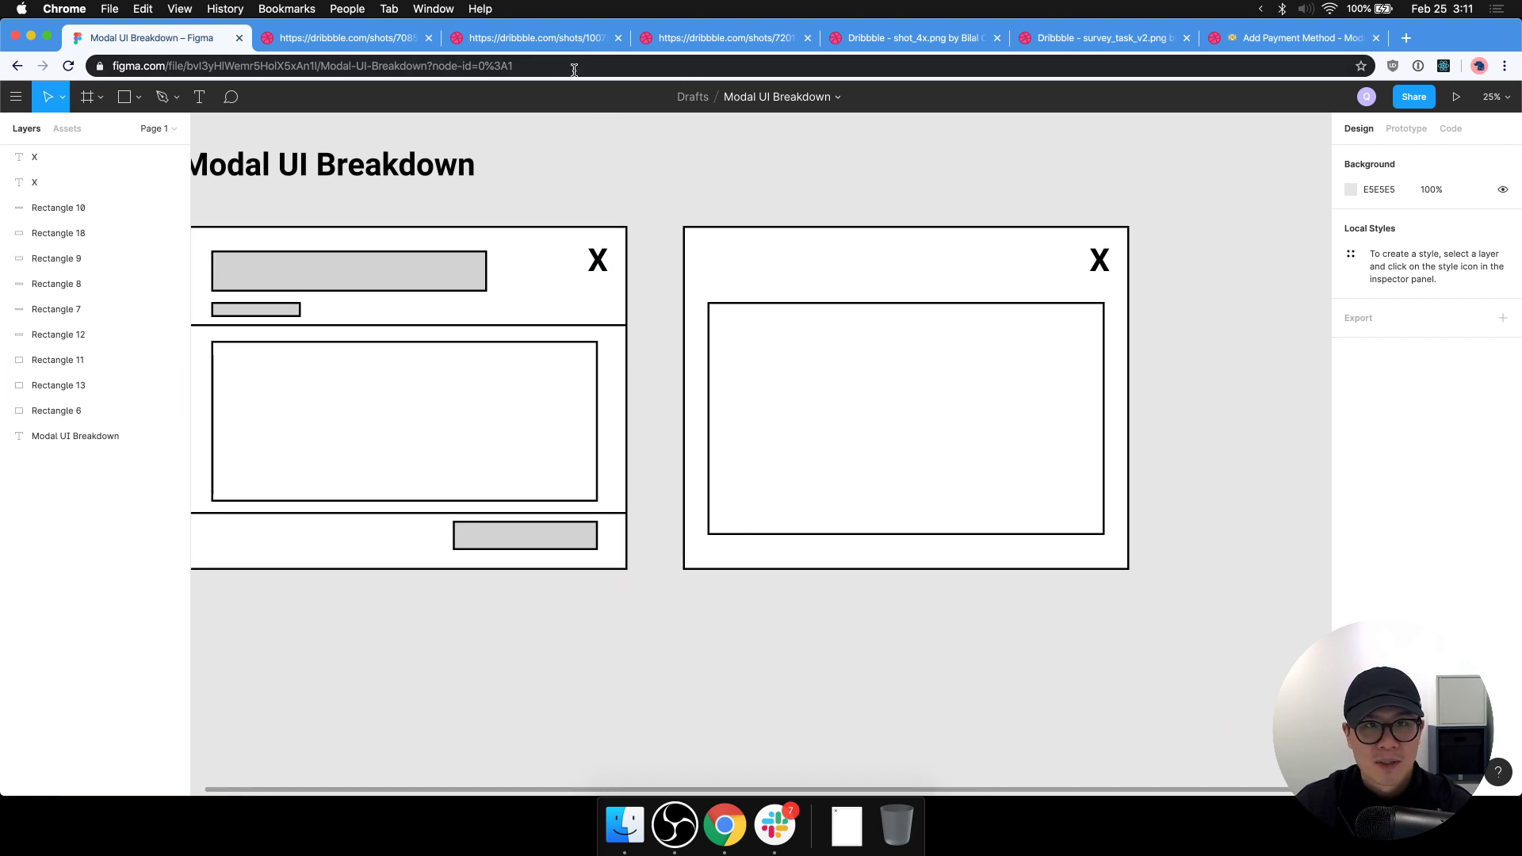
Open the Onboarding, NPS Surveys and Feature Announcements shot and examine the structure of its survey, checklist, video and progress modals.
click(547, 37)
click(674, 41)
click(944, 38)
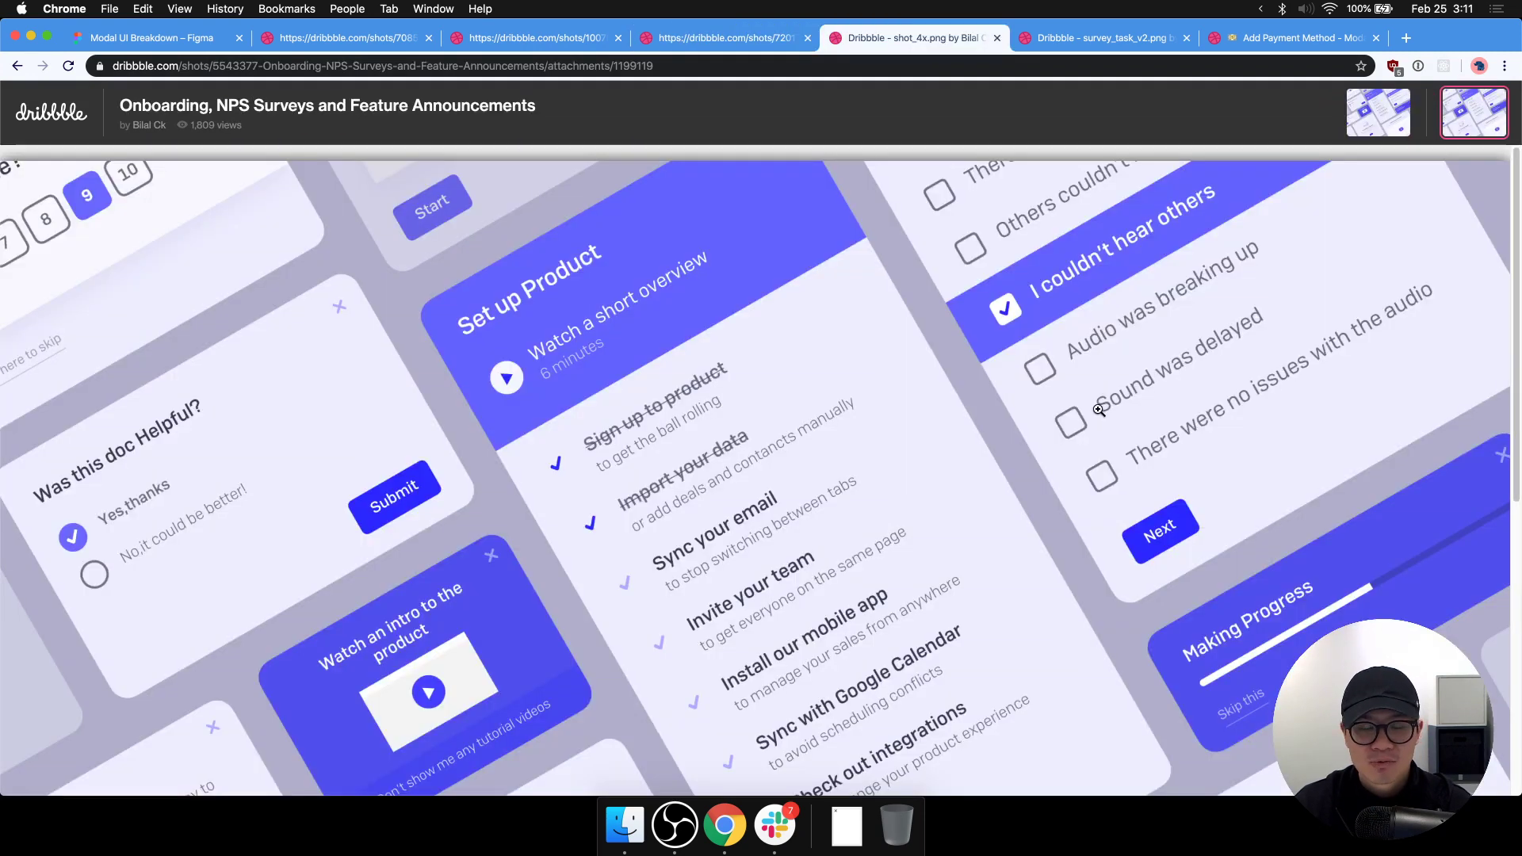
scroll(991, 435, down, 7)
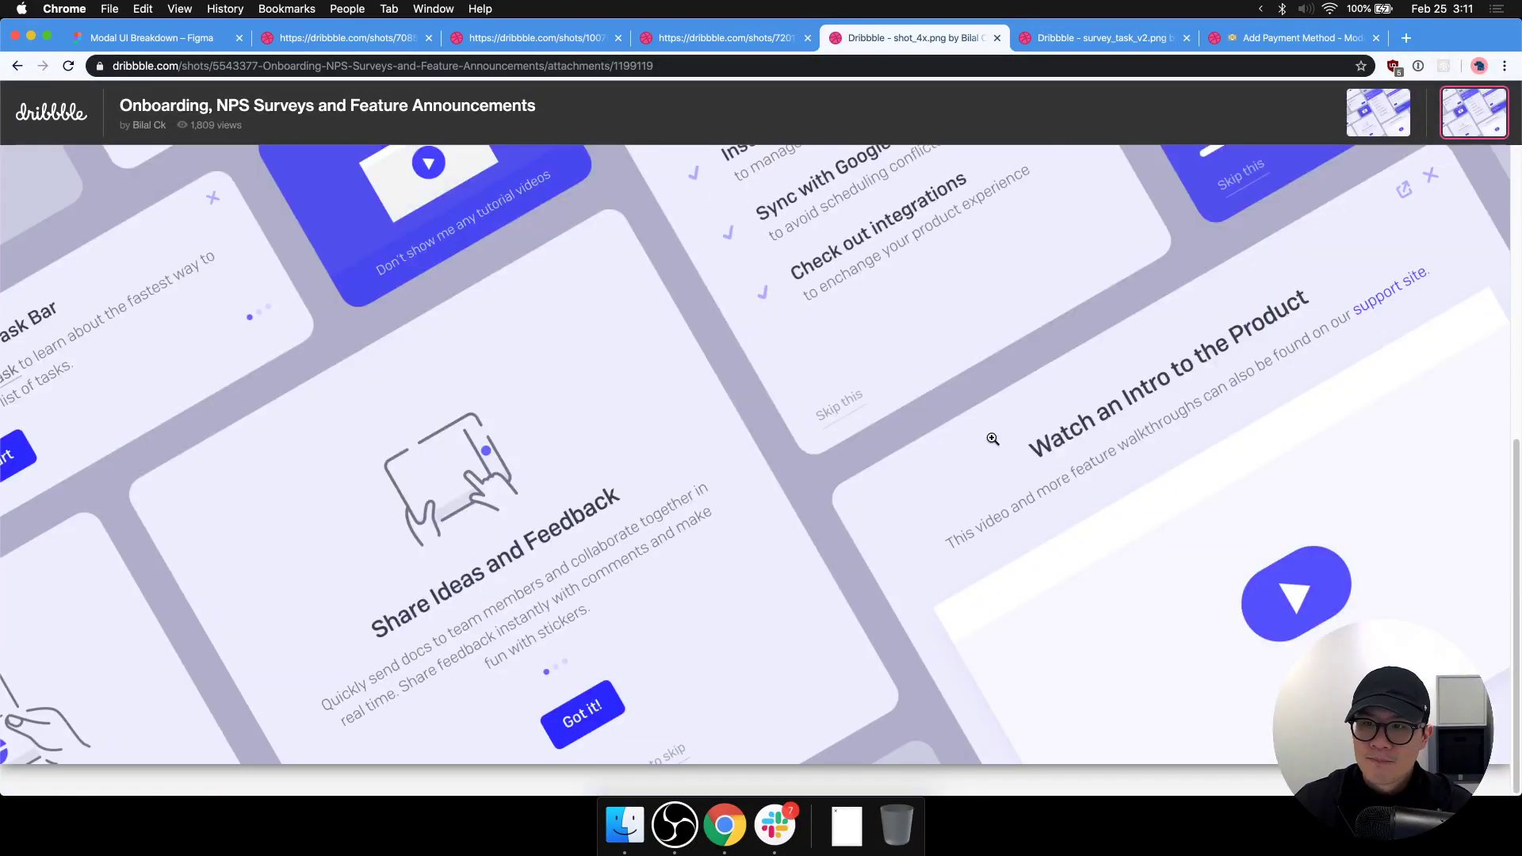
click(1379, 129)
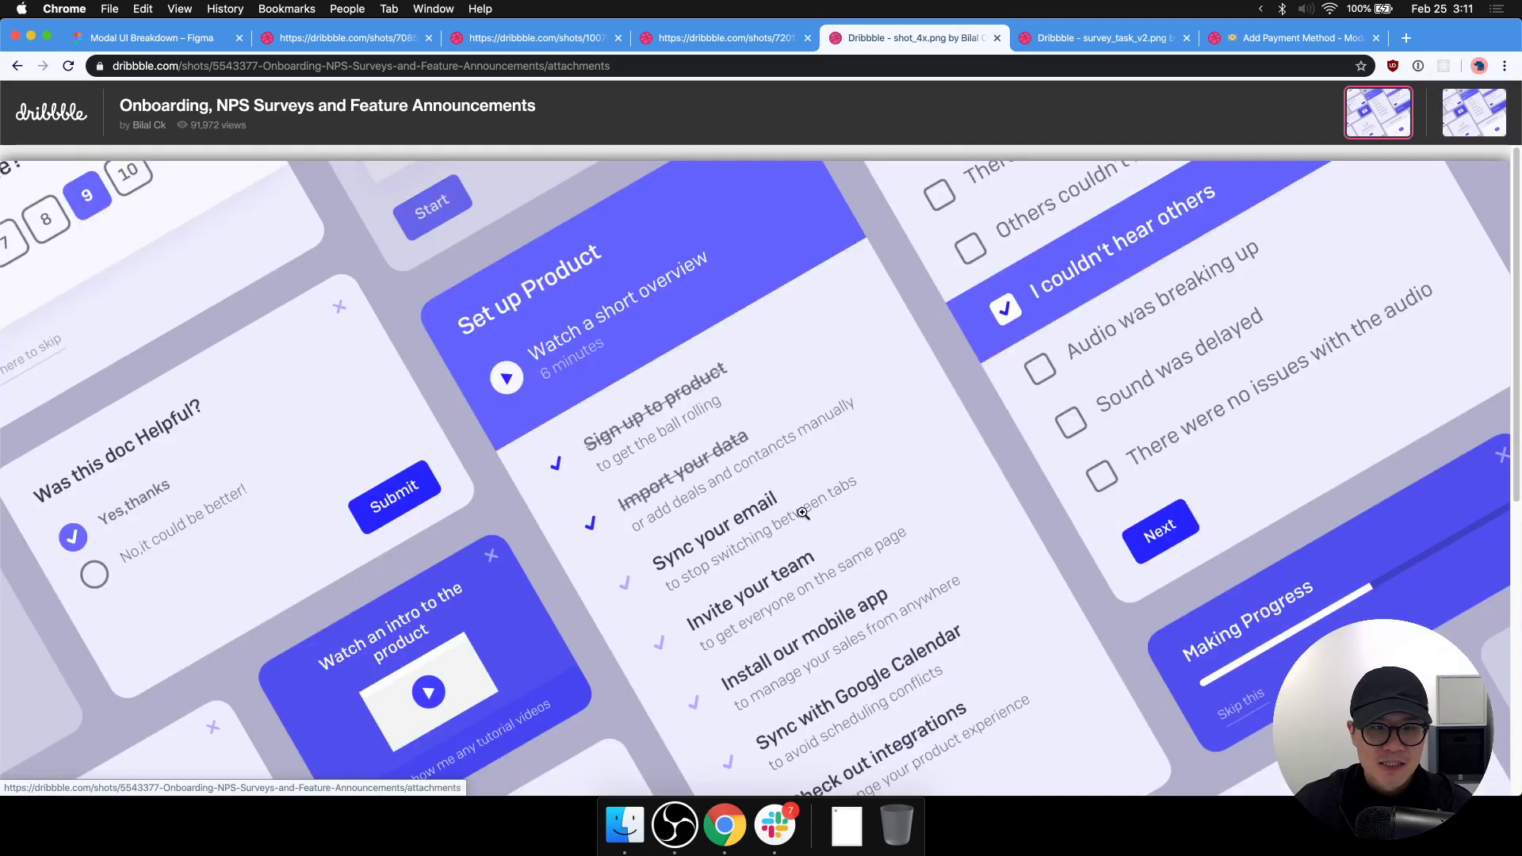
scroll(701, 460, down, 3)
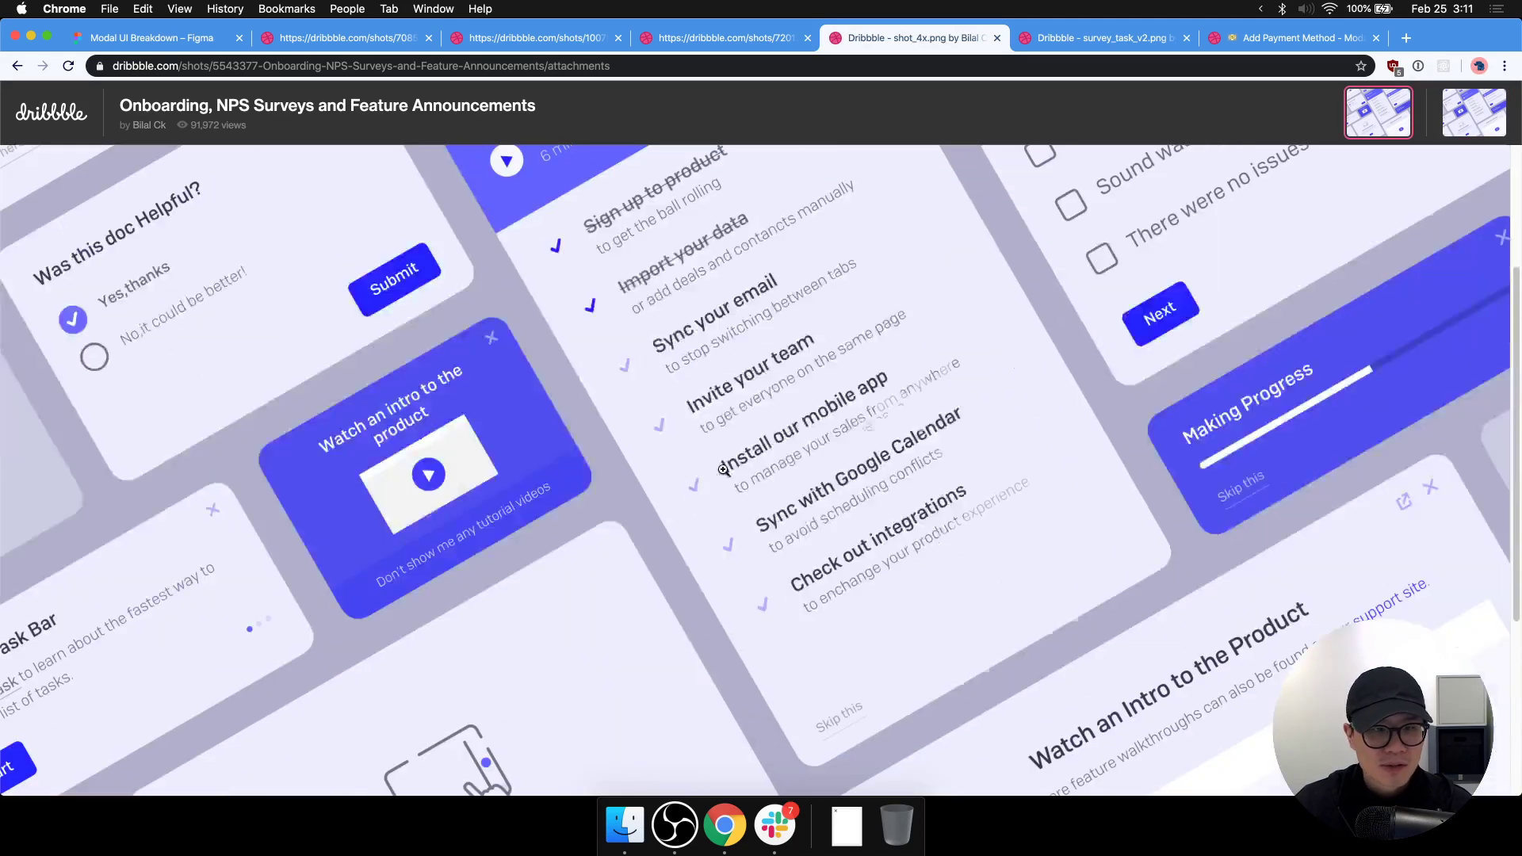
scroll(734, 476, up, 2)
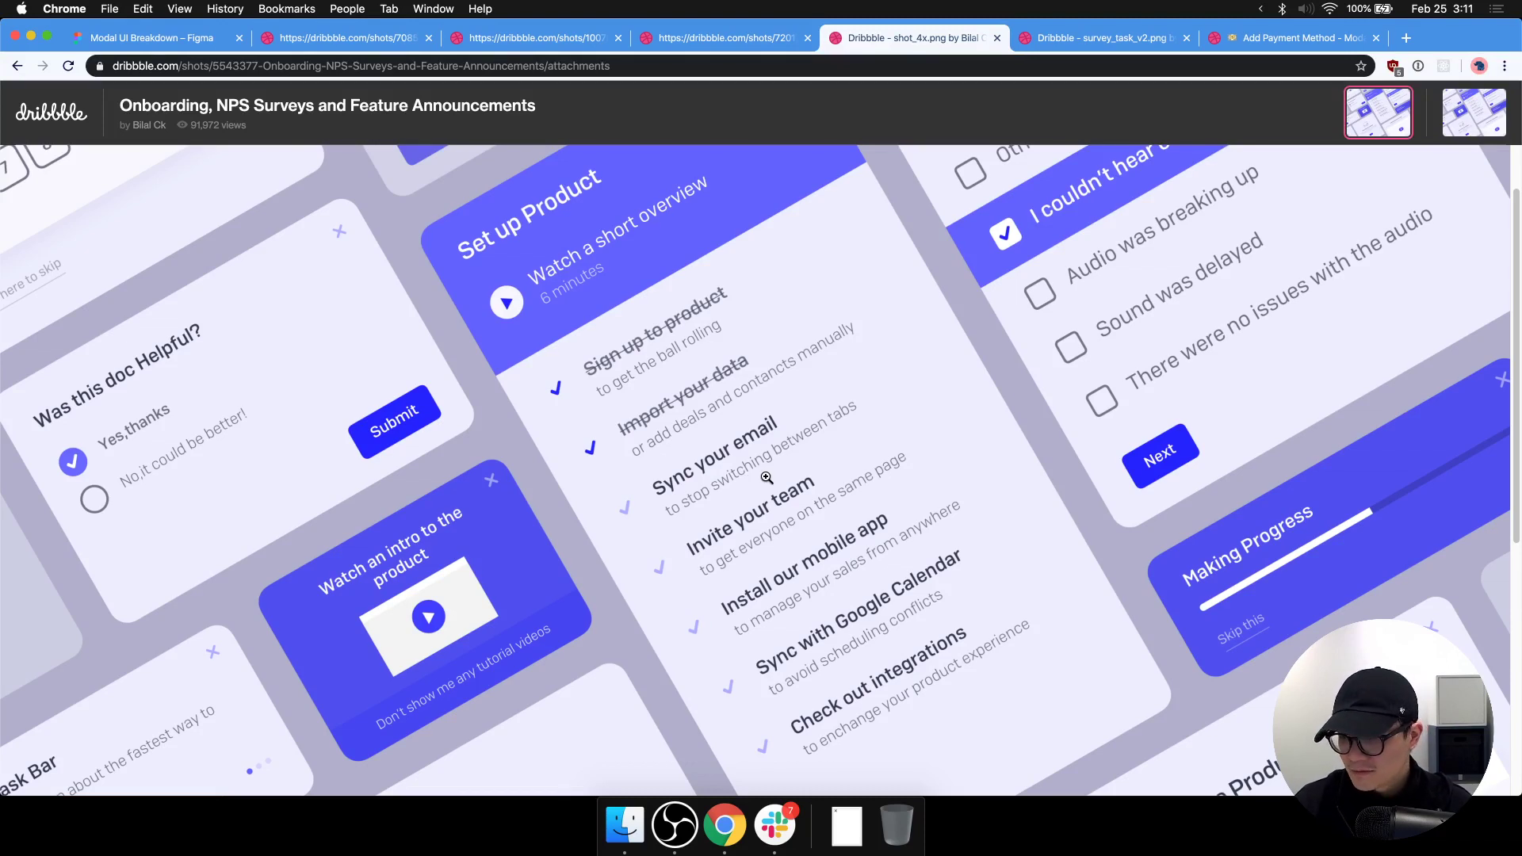
scroll(501, 409, up, 1)
scroll(508, 408, up, 1)
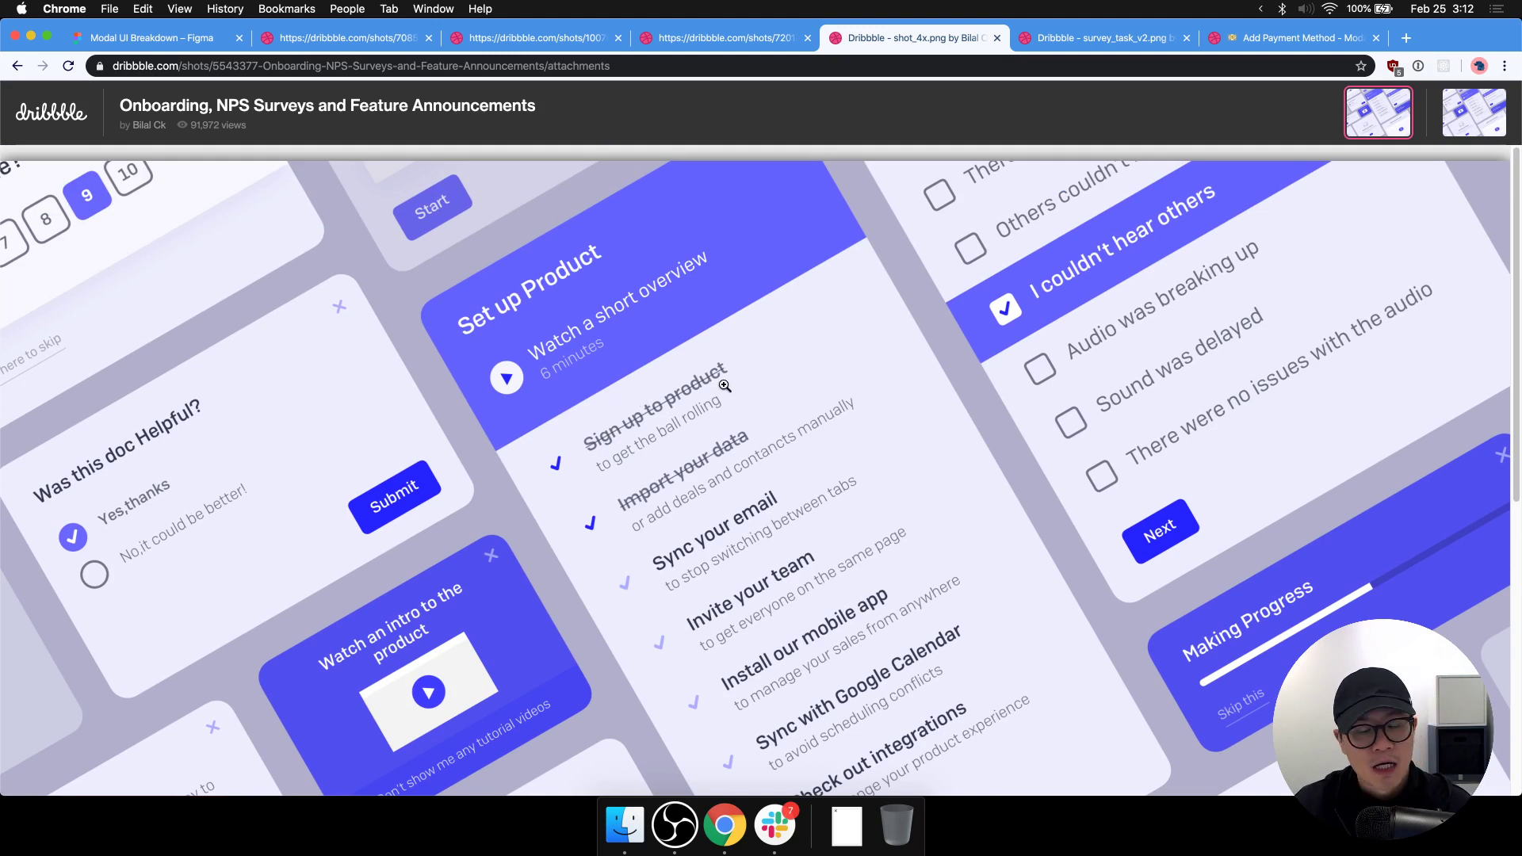
scroll(482, 638, down, 3)
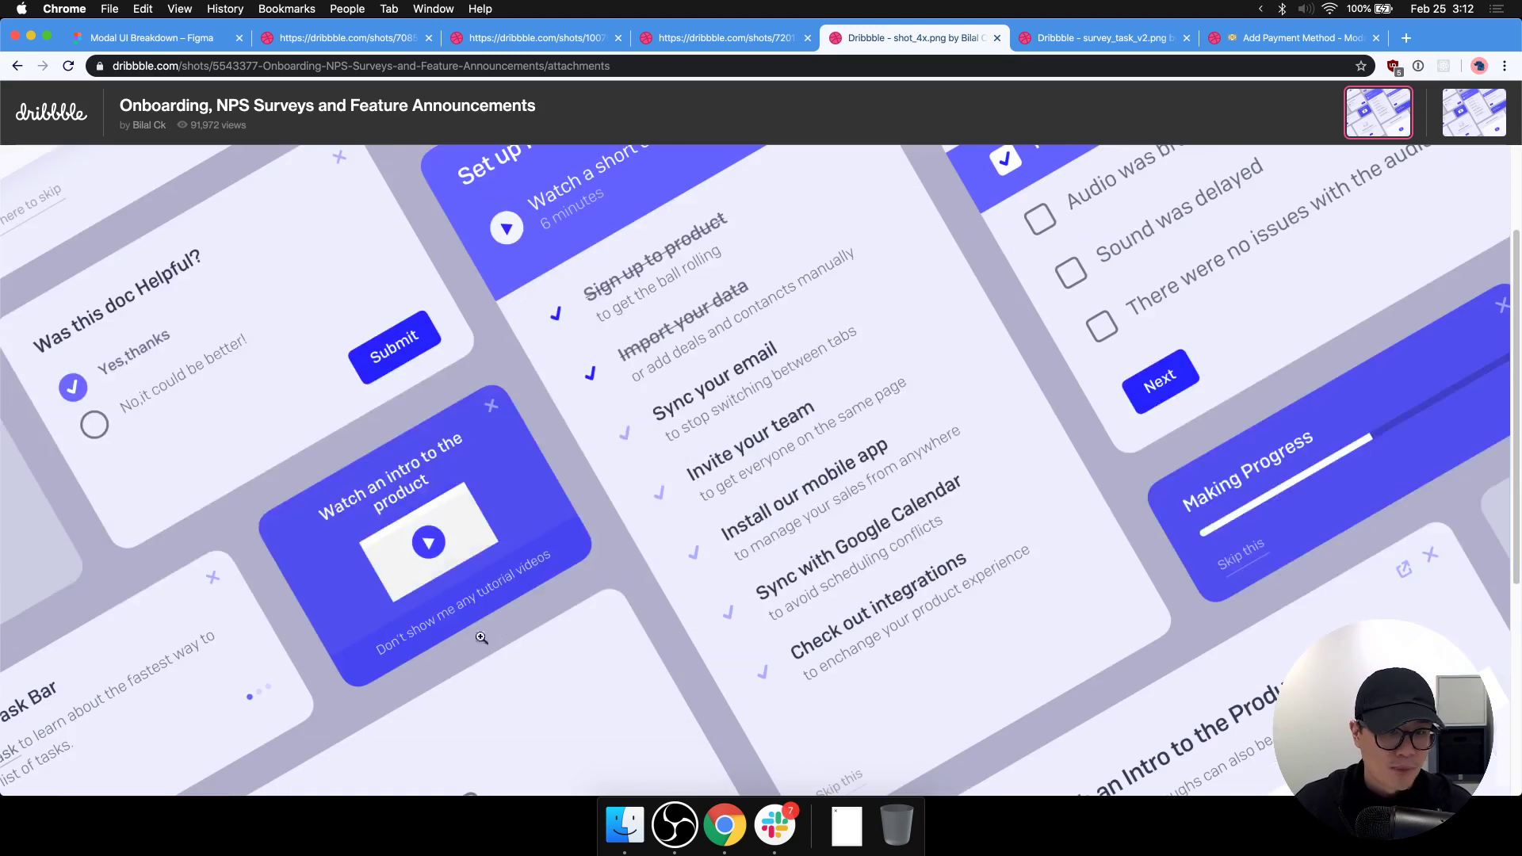
scroll(527, 459, up, 3)
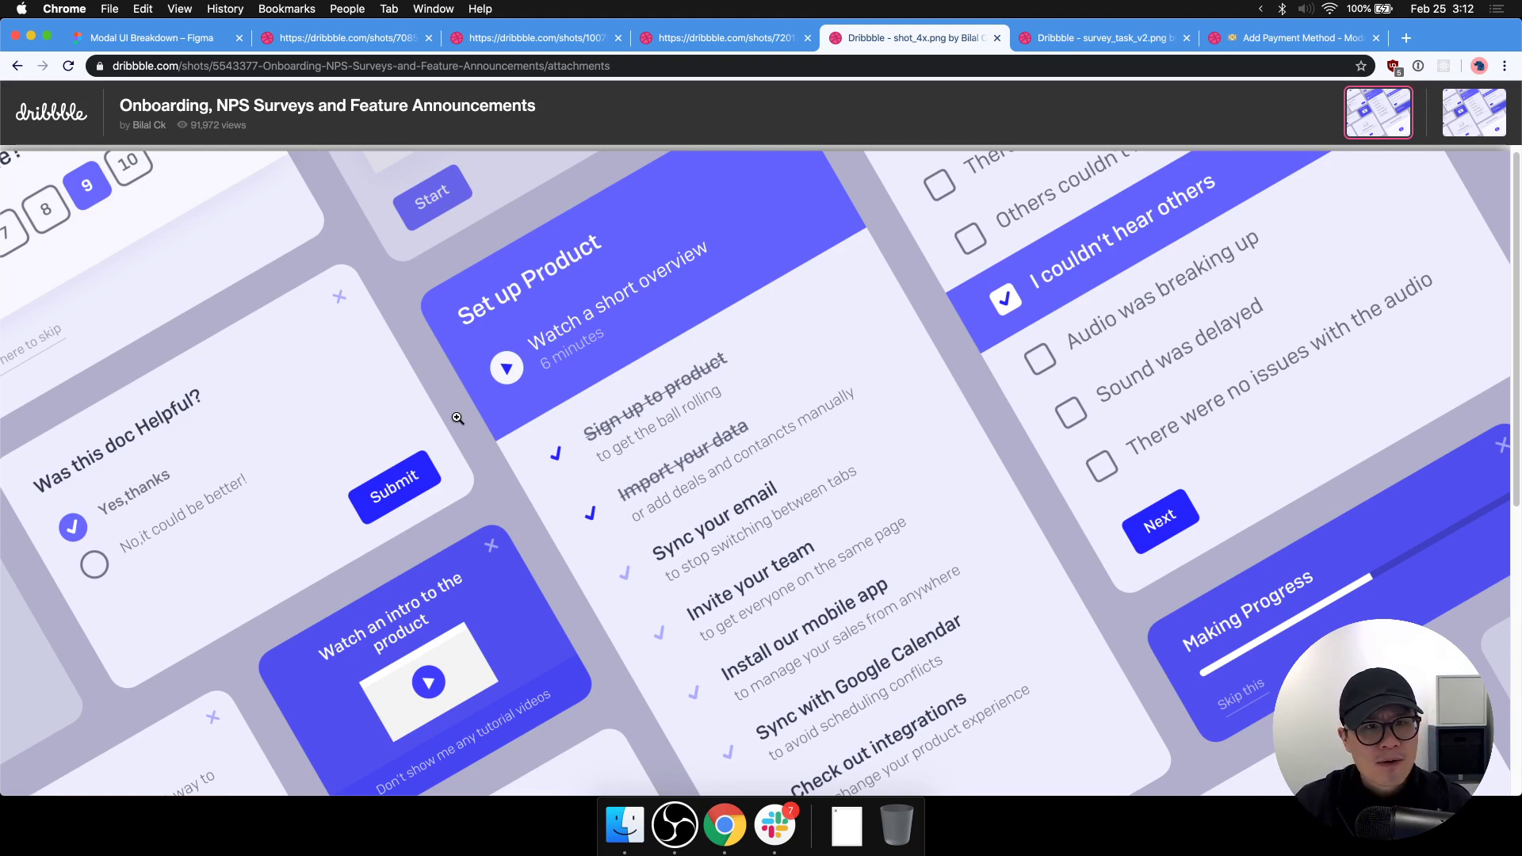
Quit Slack while keeping the Onboarding, NPS Surveys and Feature Announcements shot open.
right_click(774, 826)
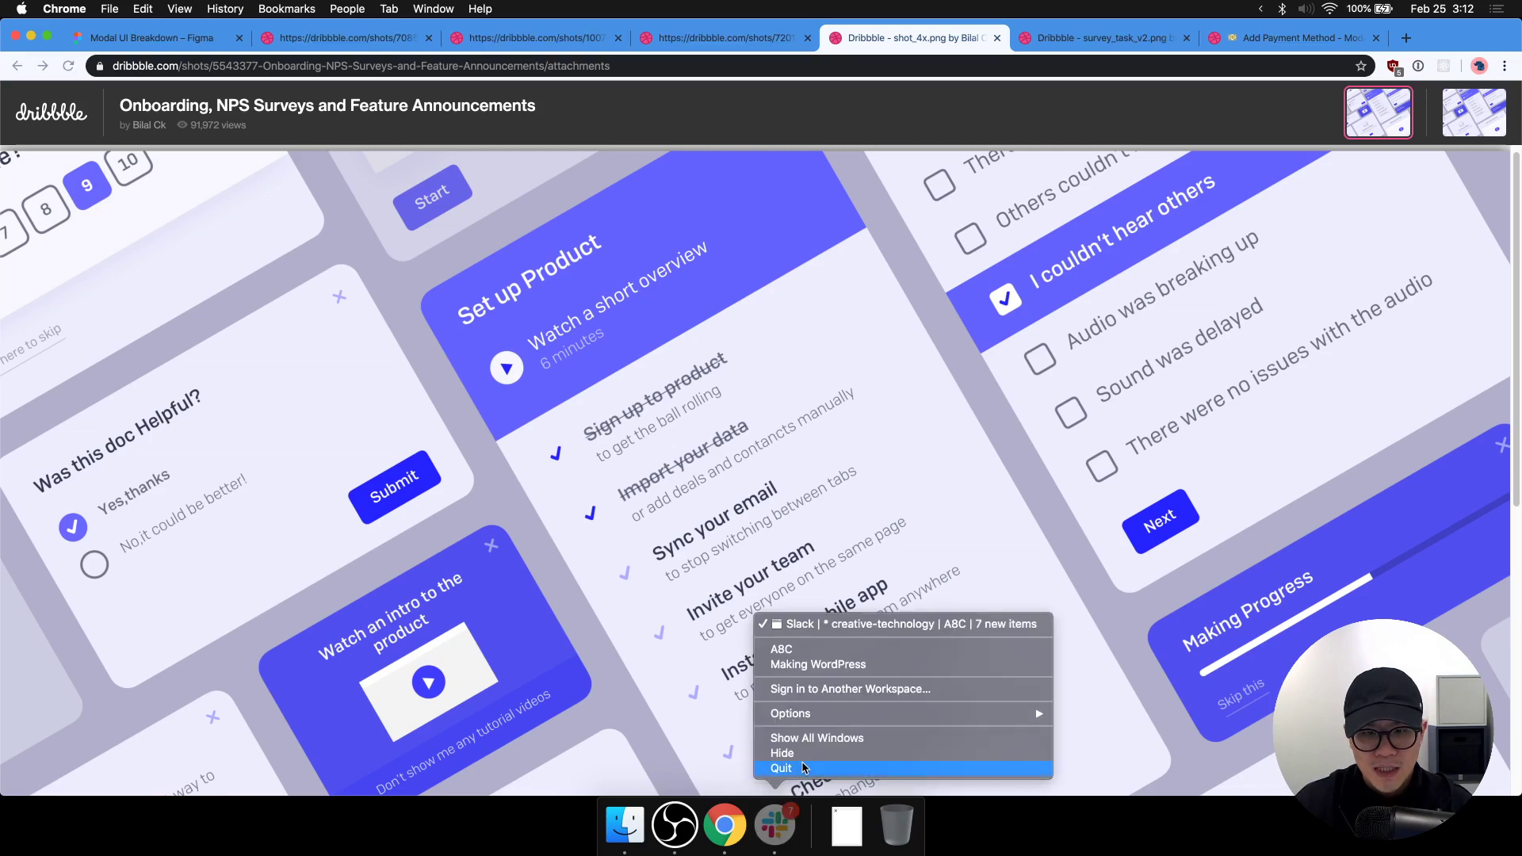
click(800, 767)
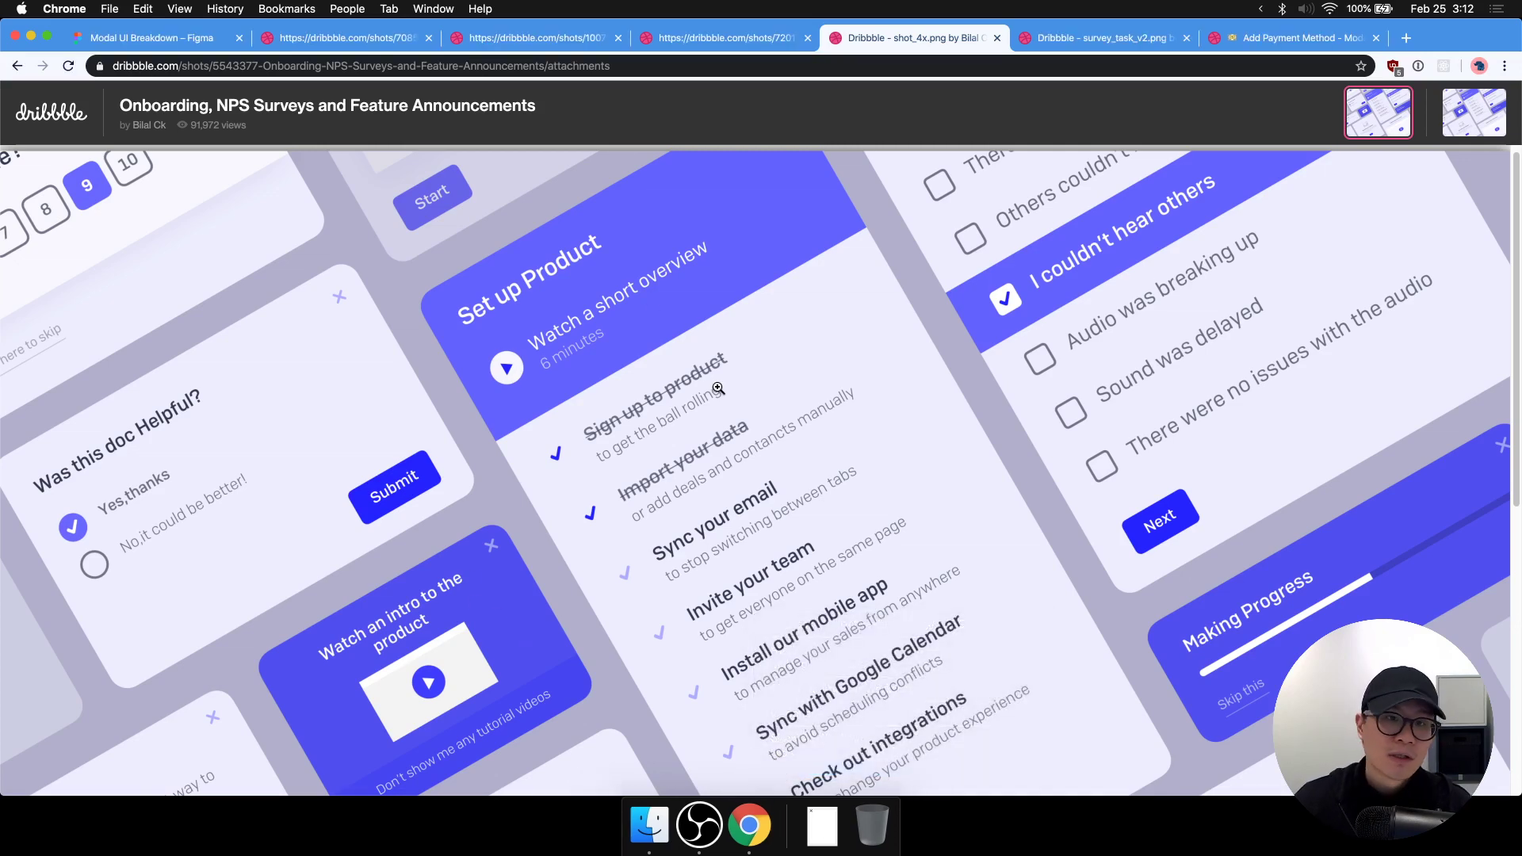
click(719, 394)
click(835, 389)
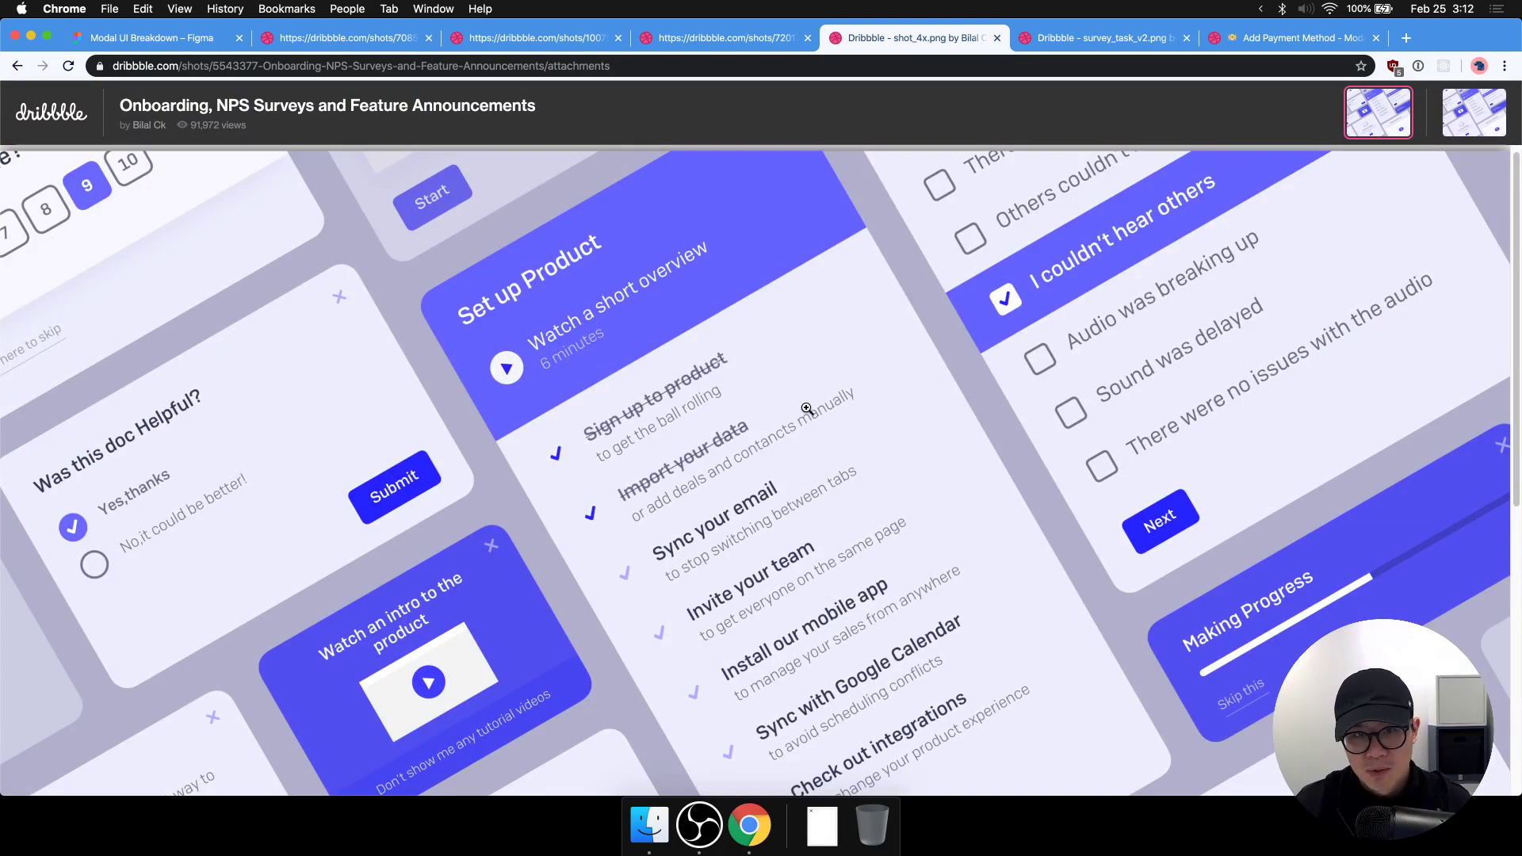
Return to the Figma file and duplicate the wireframe directly under the Modal UI Breakdown title, placing the copy below the original.
click(150, 38)
drag(997, 381, 943, 398)
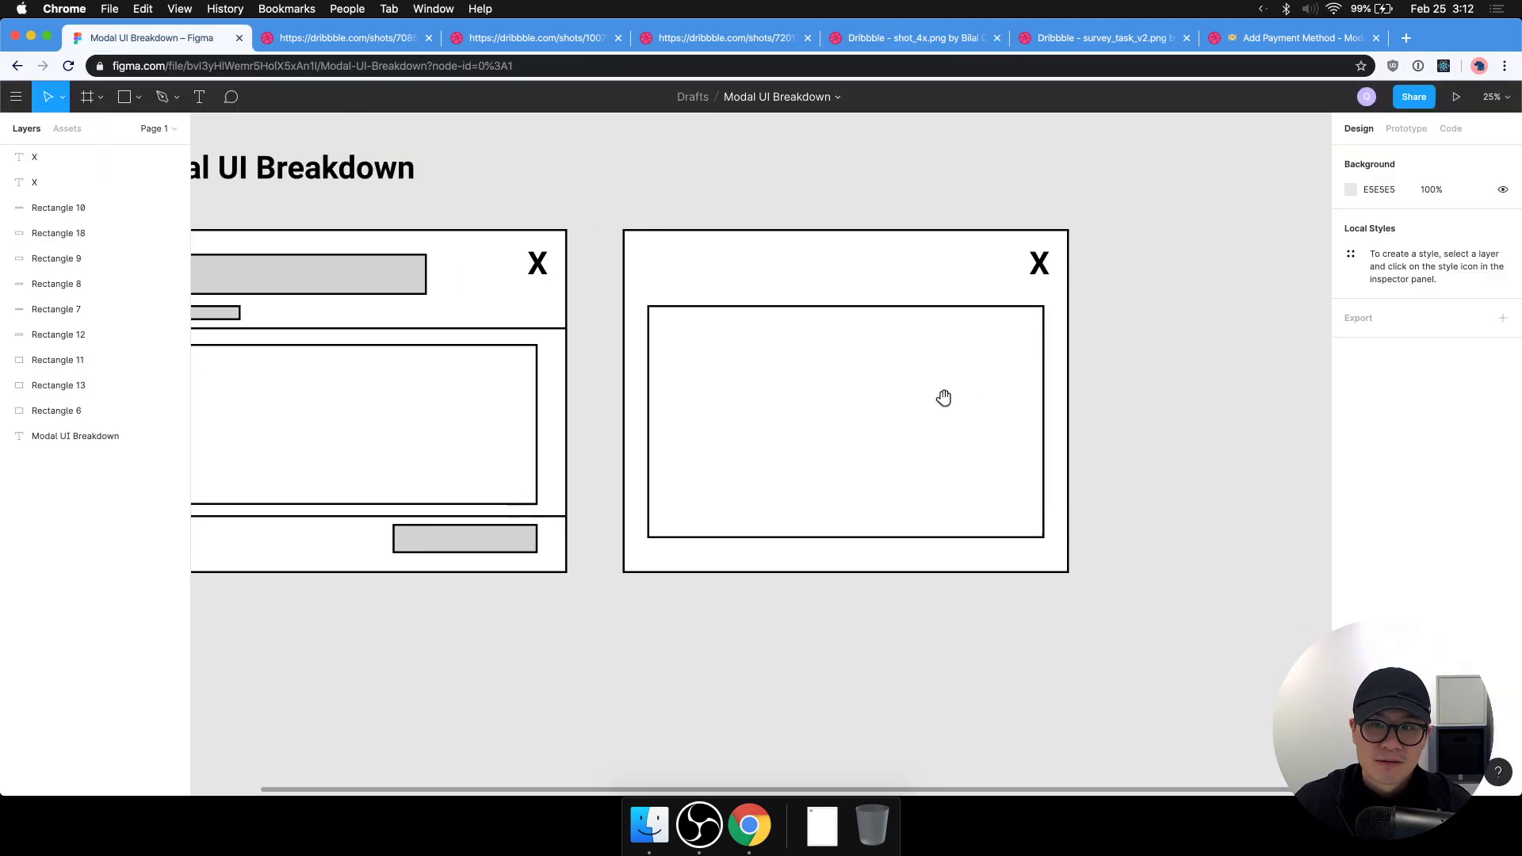
scroll(897, 411, left, 5)
drag(864, 189, 465, 589)
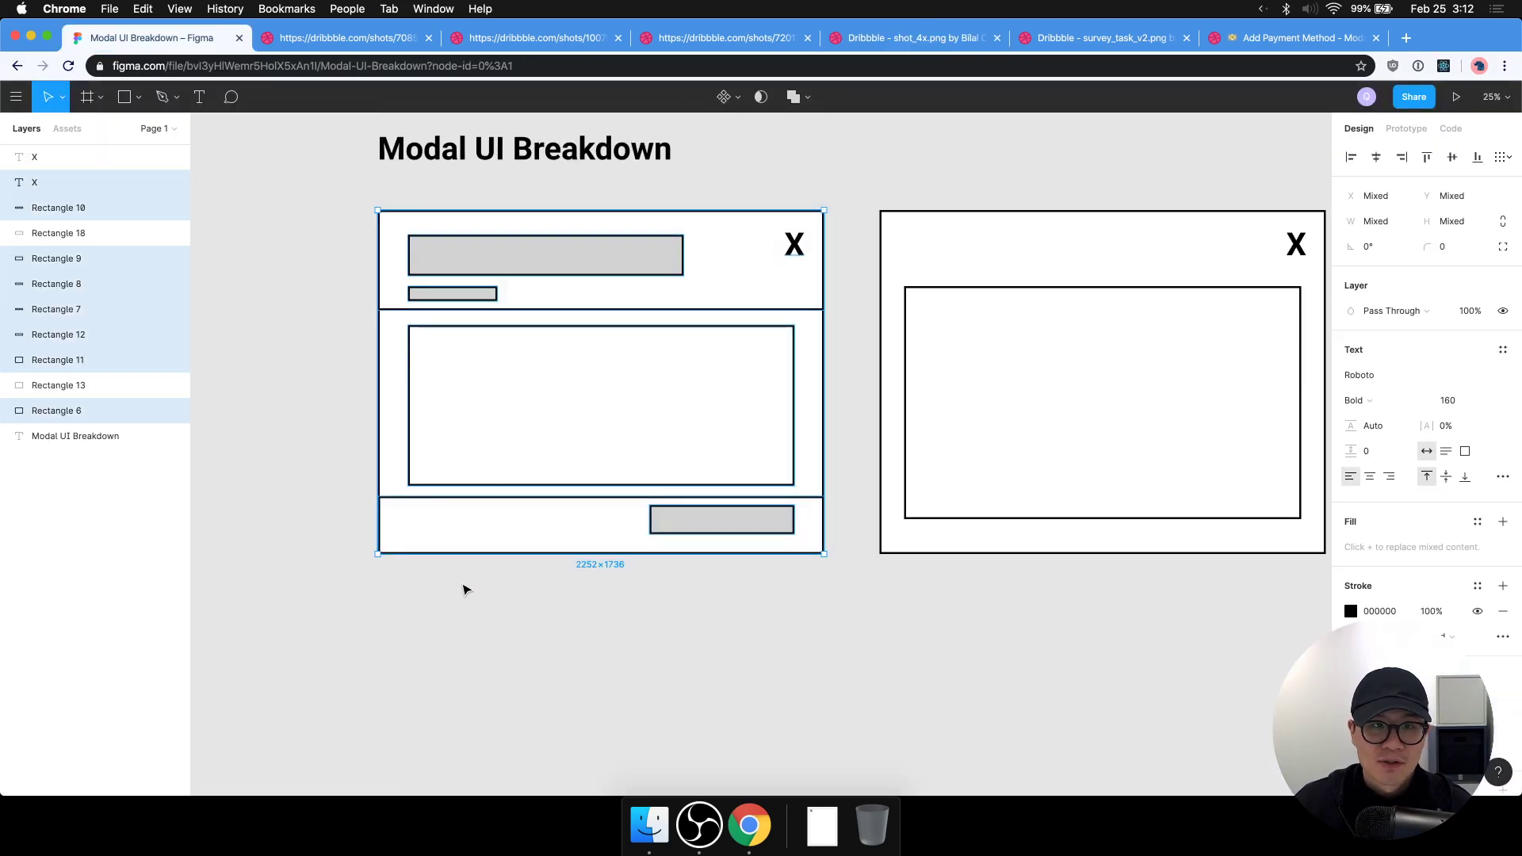
drag(495, 456, 496, 674)
key(Escape)
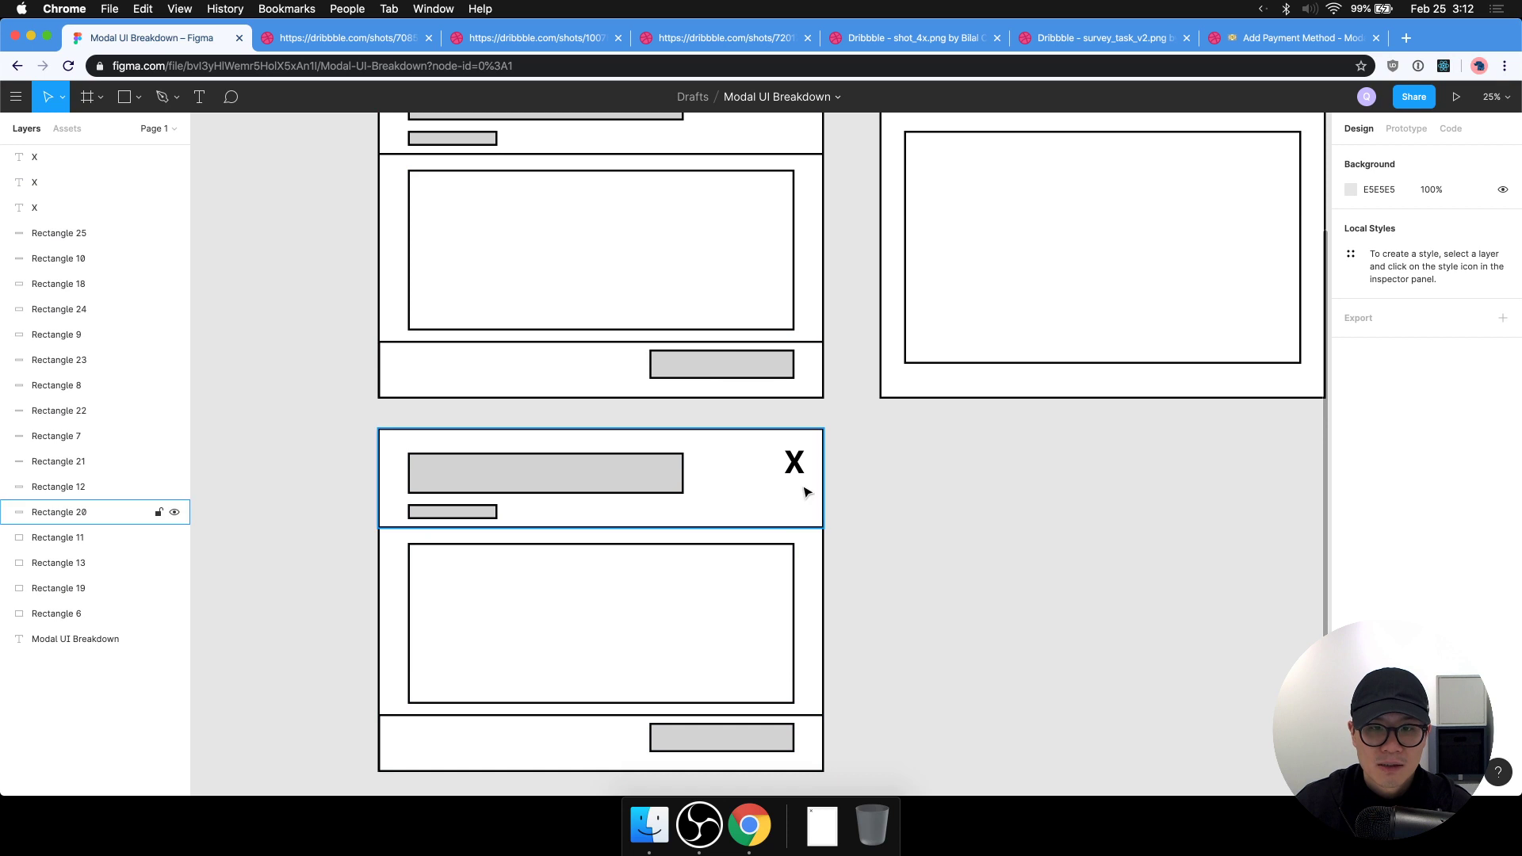
Change the fill of the duplicated wireframe's header rectangle to a fully saturated blue.
click(807, 492)
click(1351, 375)
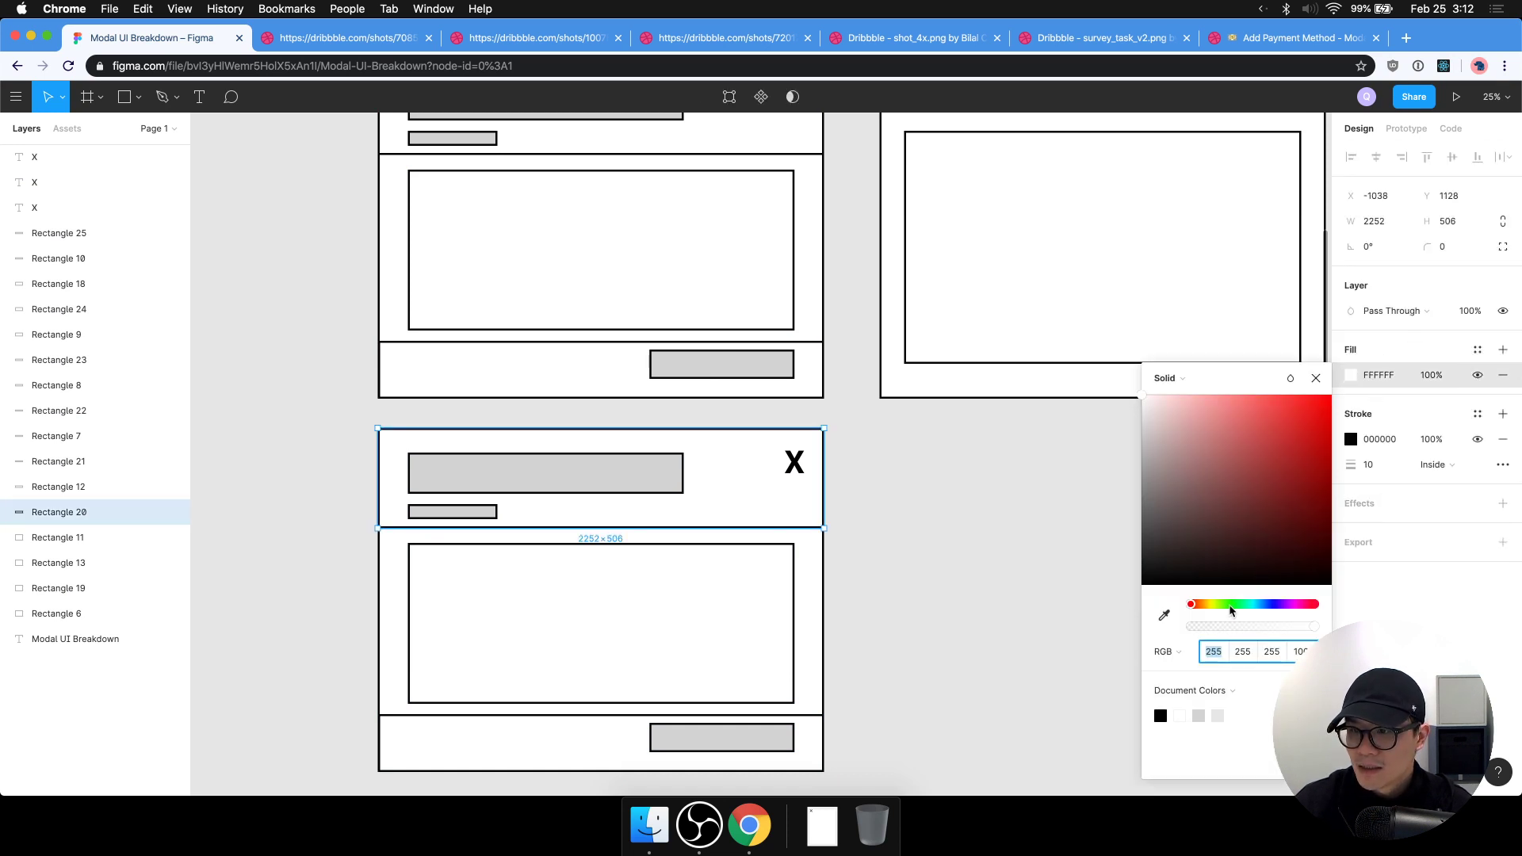
drag(1249, 605, 1274, 604)
drag(1301, 420, 1330, 395)
key(Escape)
Change the fill of the close X in the blue header to white.
click(795, 462)
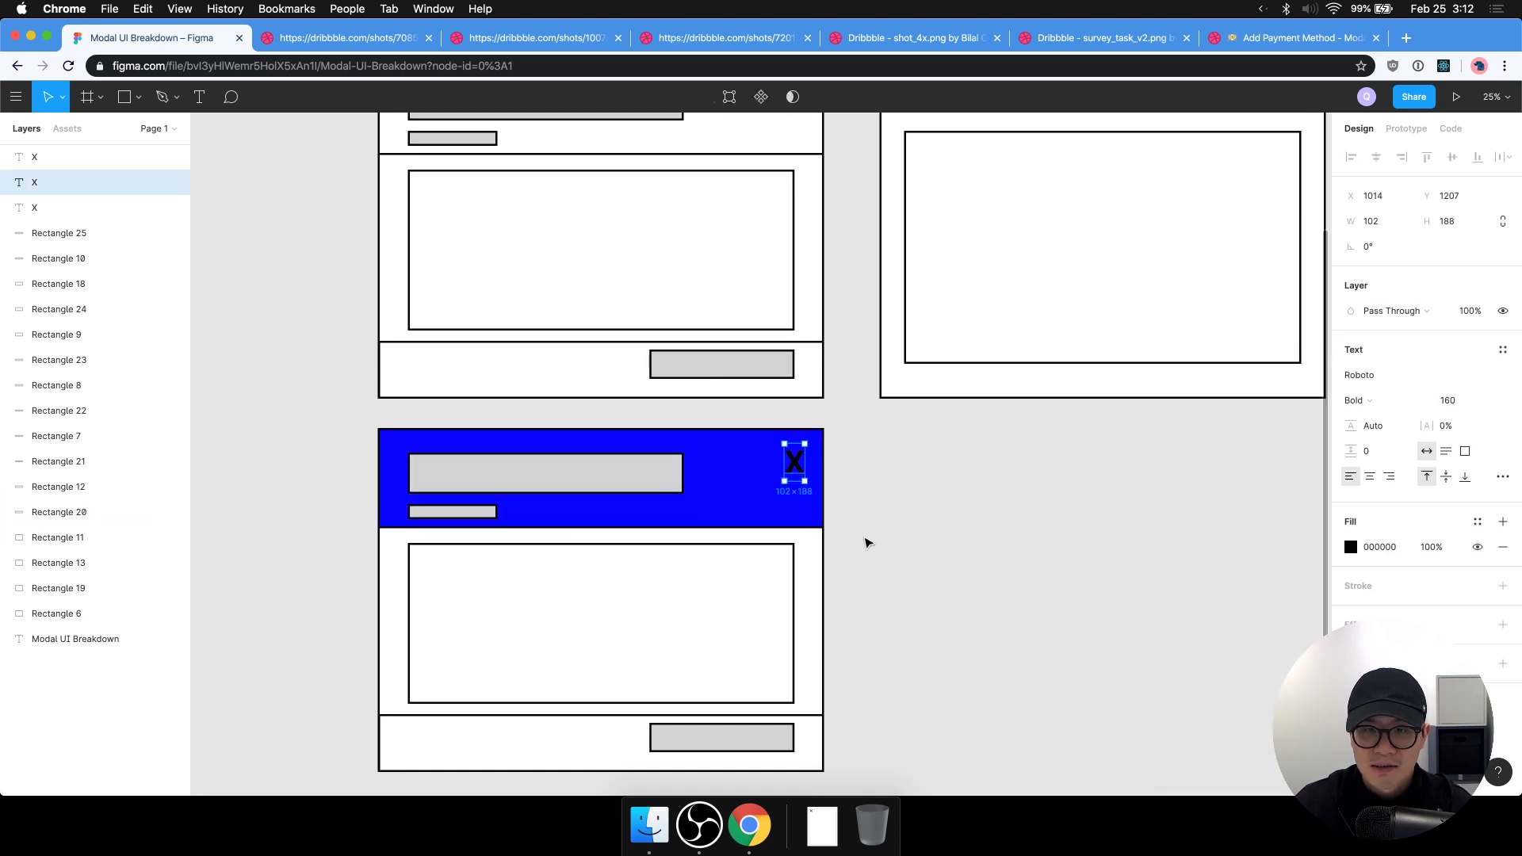
click(1351, 547)
drag(1260, 442, 1121, 449)
click(1074, 574)
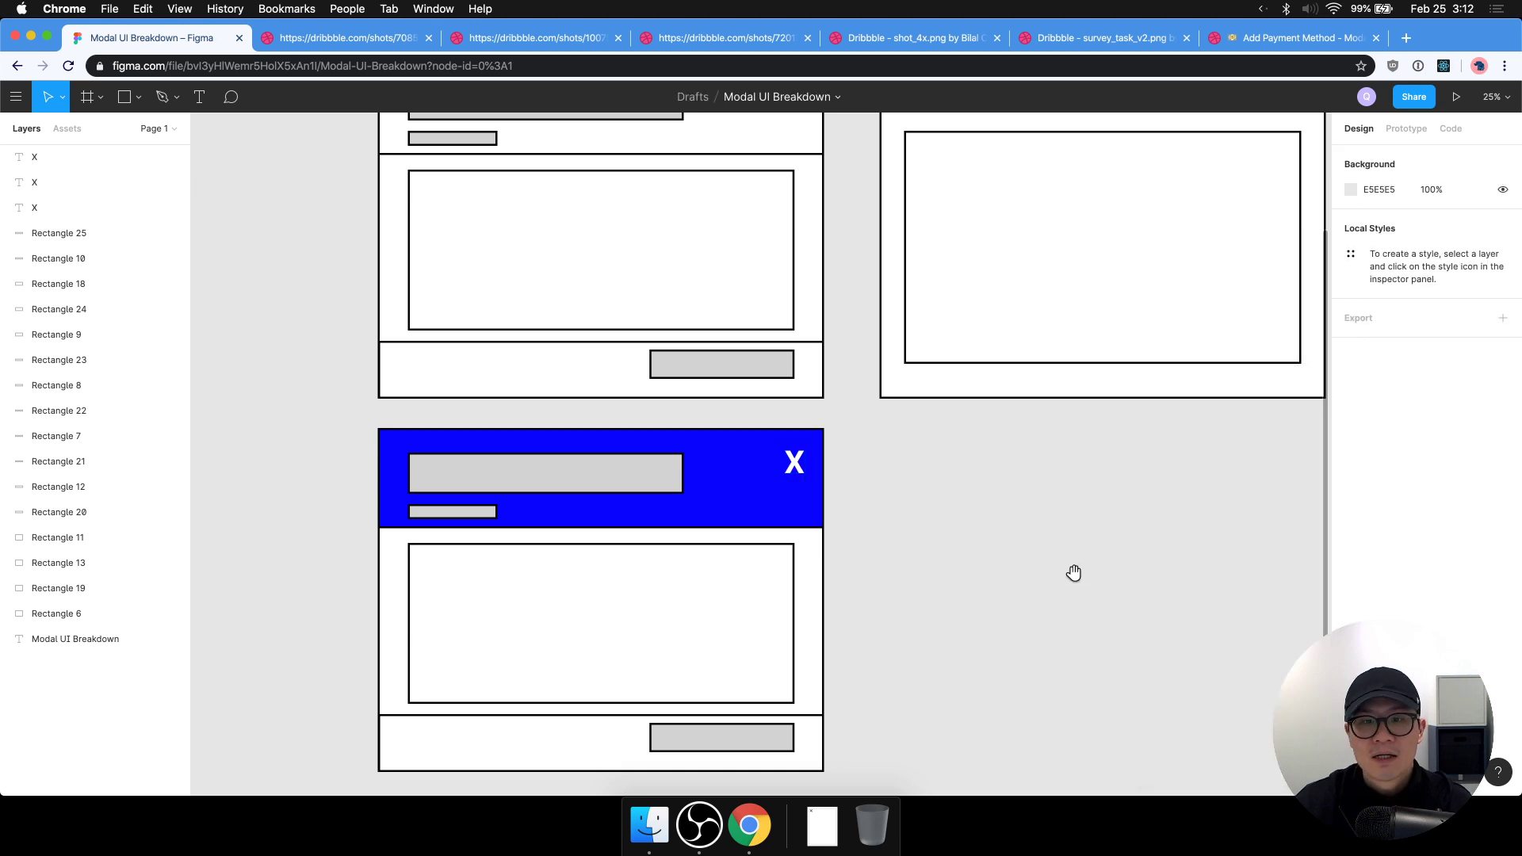
Return to the Onboarding, NPS Surveys and Feature Announcements shot and examine its doc feedback, product setup and intro video modals up close.
scroll(1081, 738, up, 5)
click(706, 37)
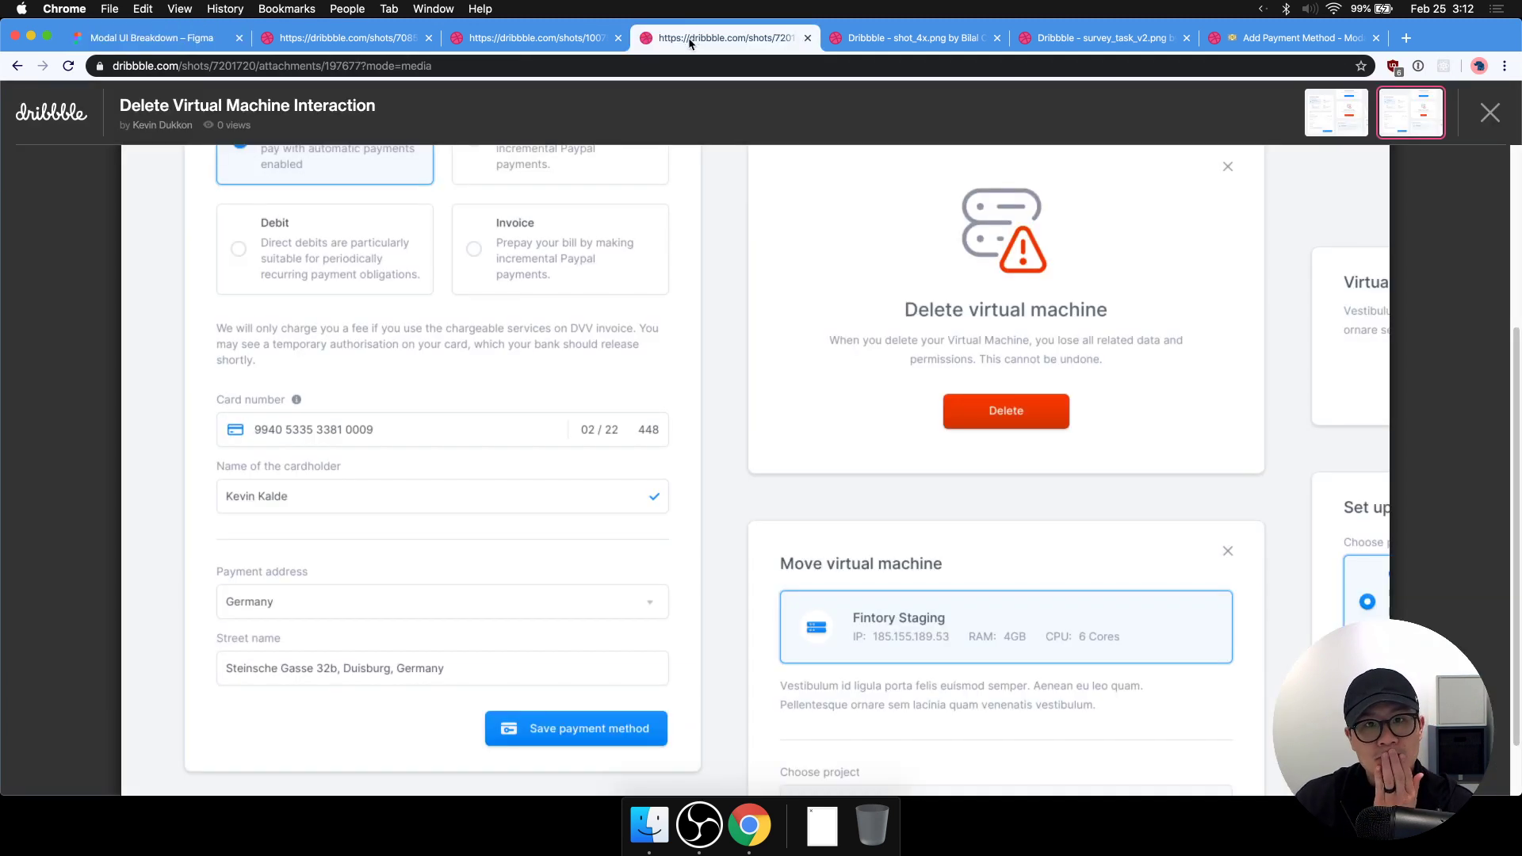
click(888, 37)
scroll(608, 357, down, 1)
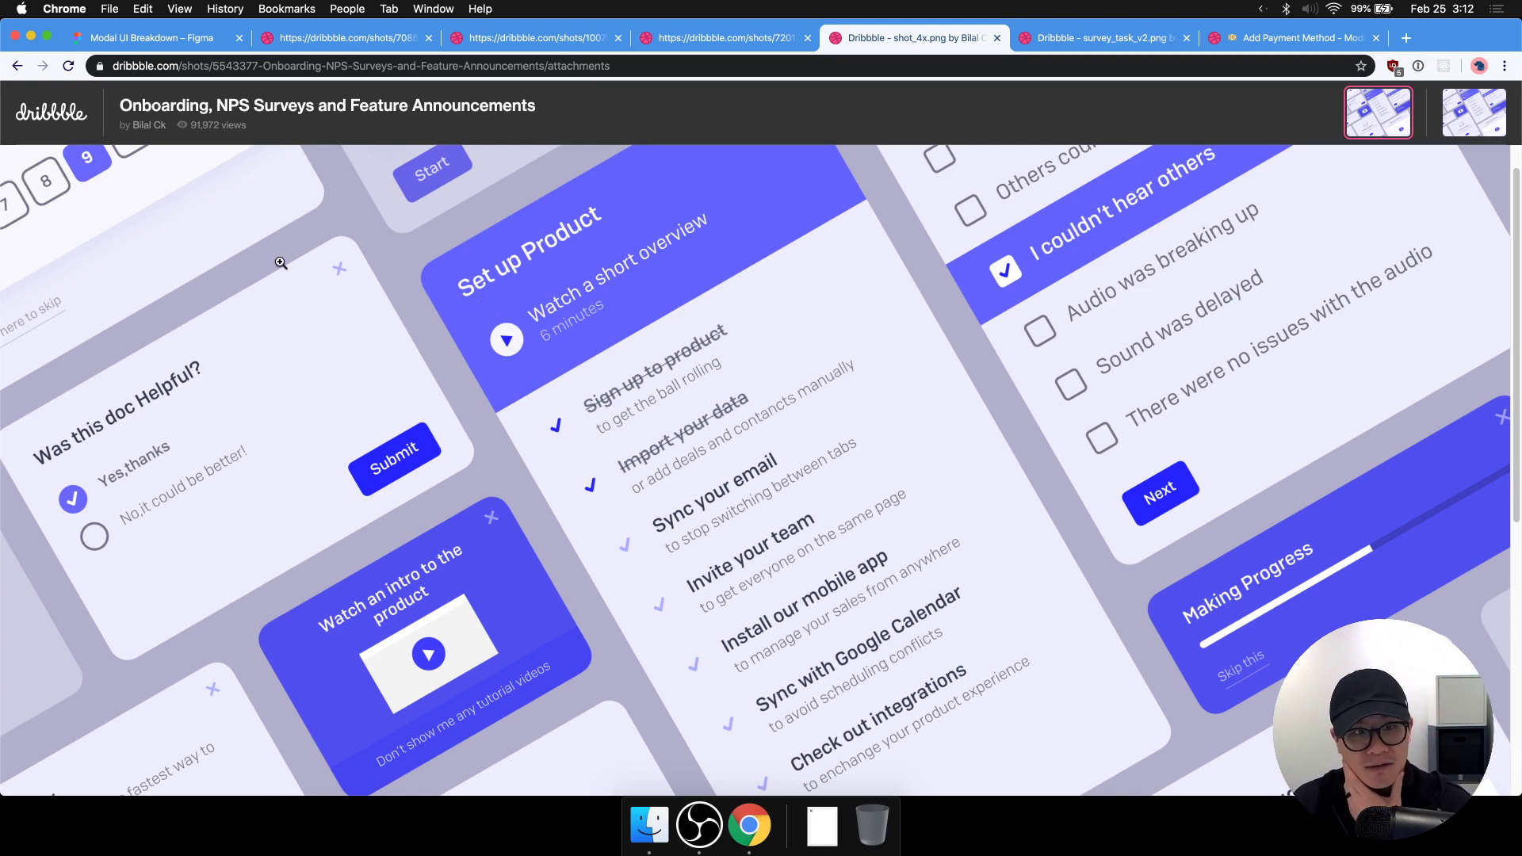
click(330, 272)
scroll(602, 387, down, 1)
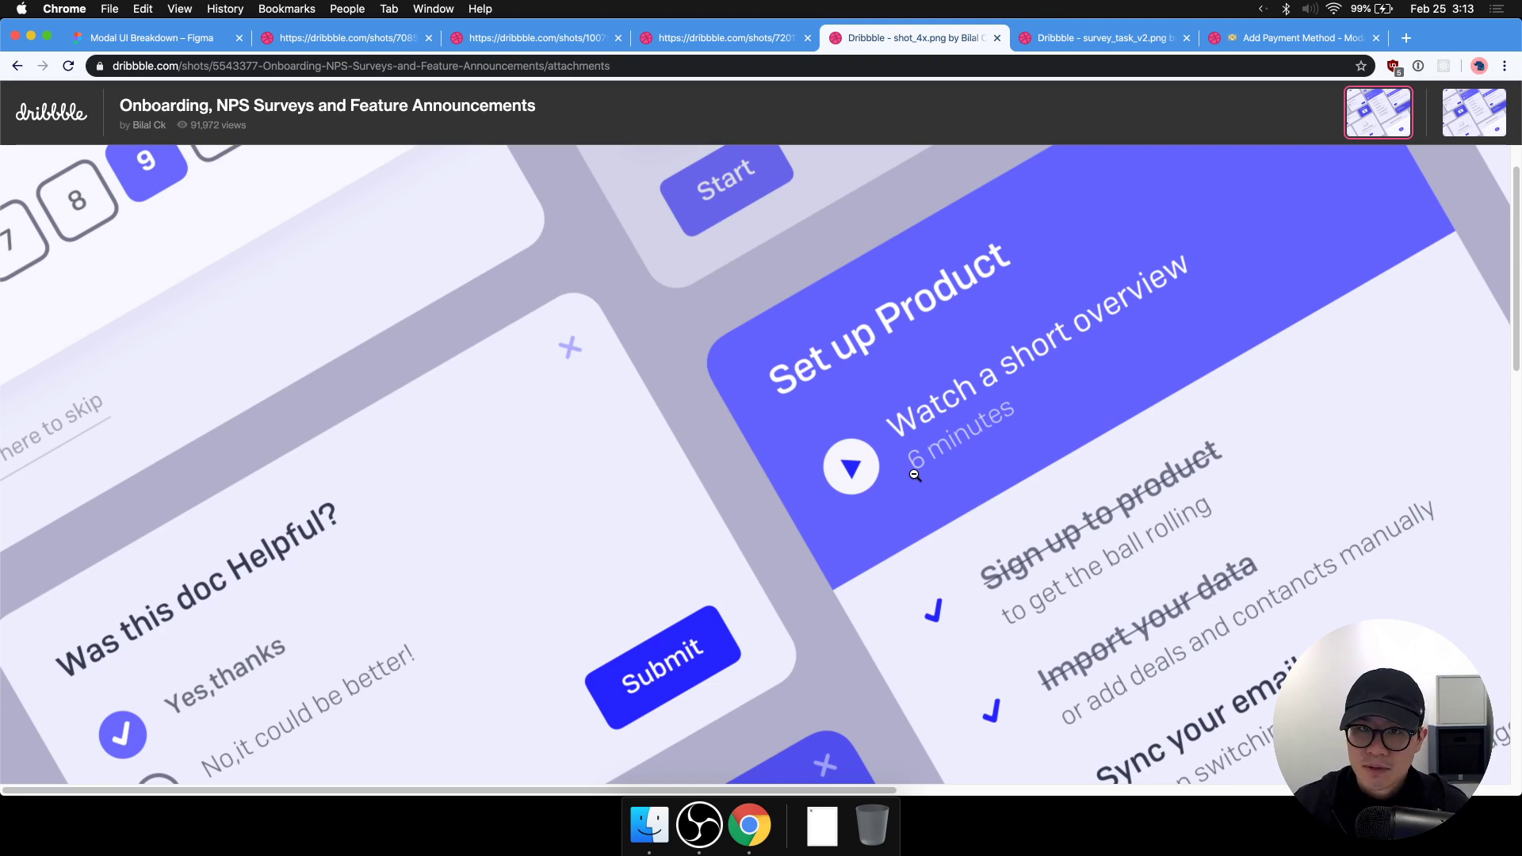
scroll(442, 431, down, 6)
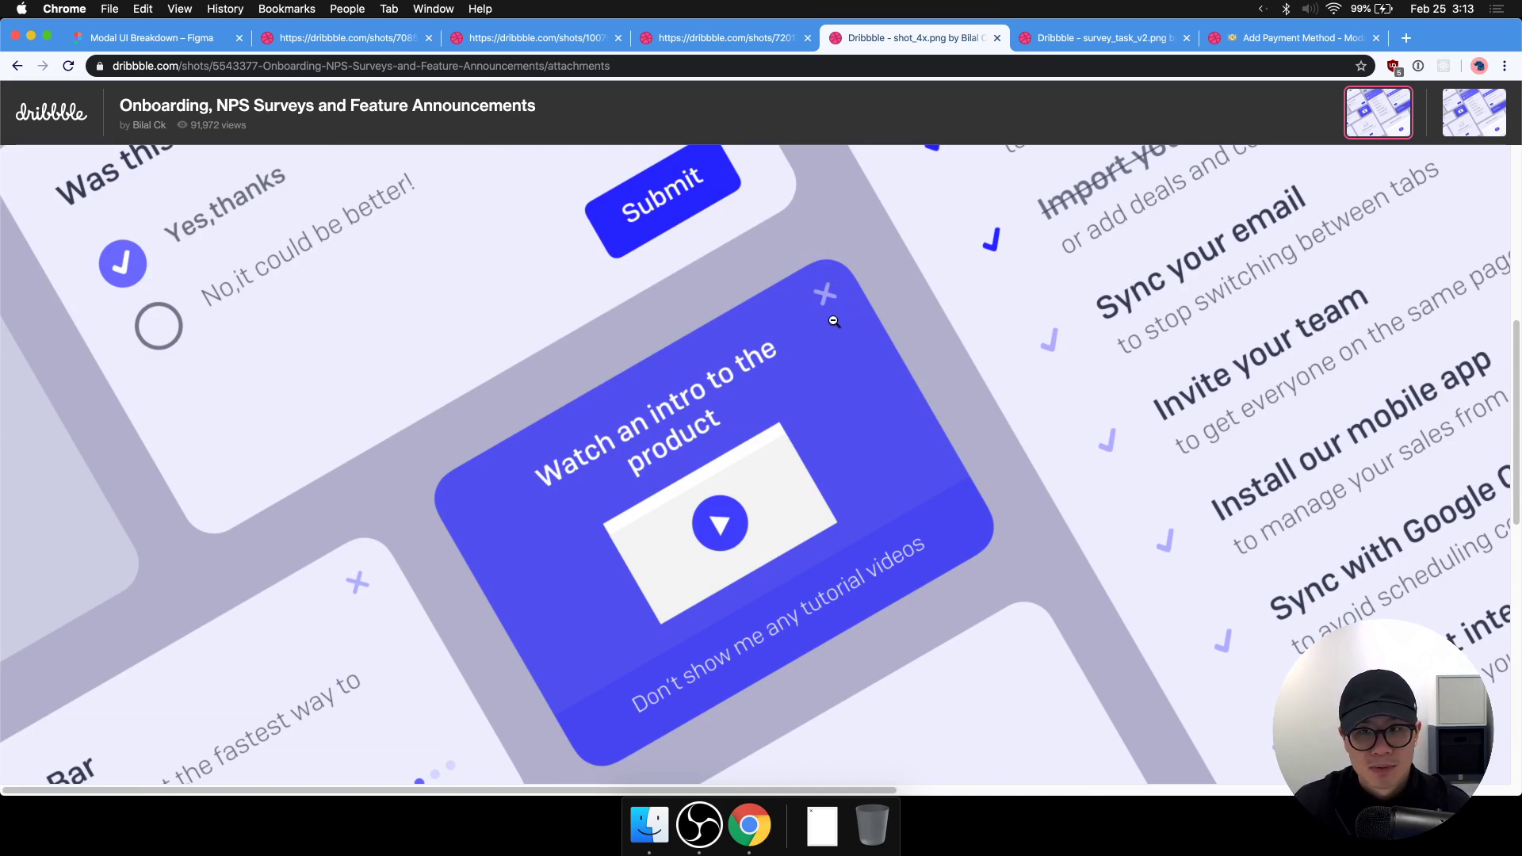
Open the Survey Task shot and examine its task modal from the header and options icon down to the documents section.
click(1091, 38)
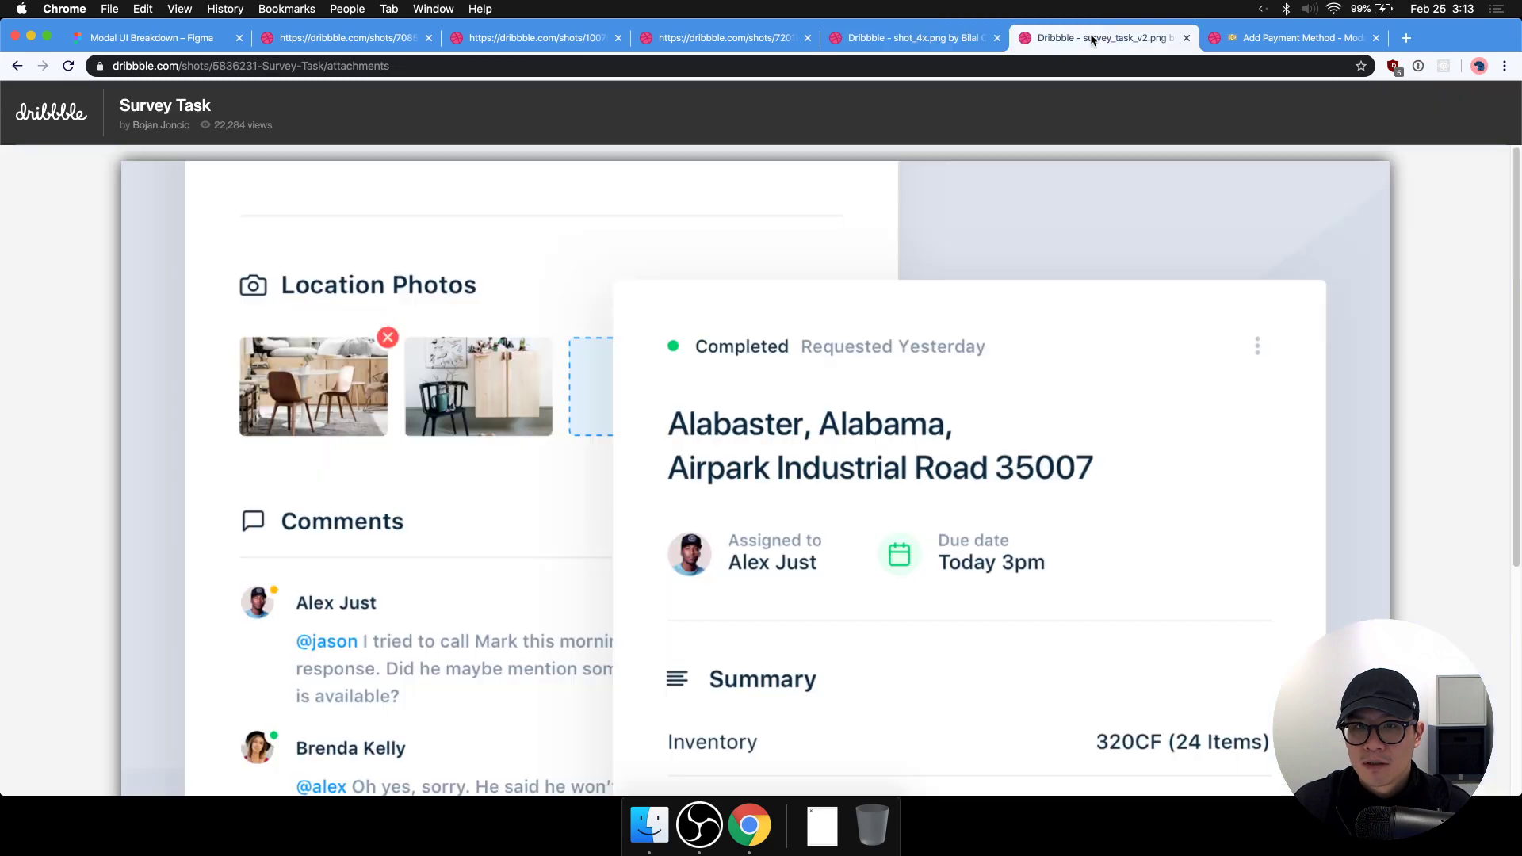
scroll(1110, 468, down, 5)
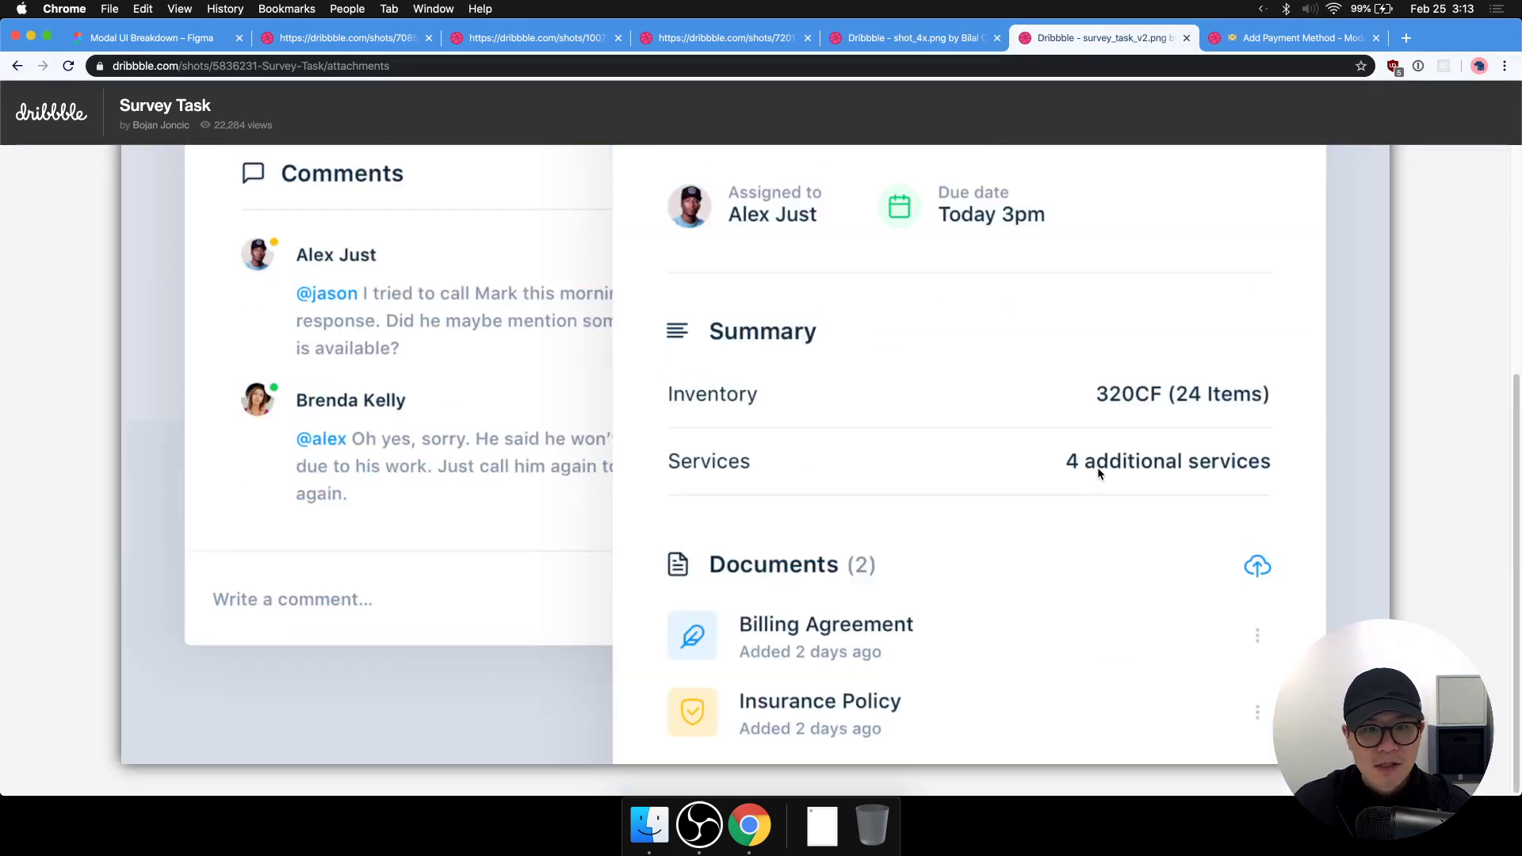
scroll(1118, 468, up, 5)
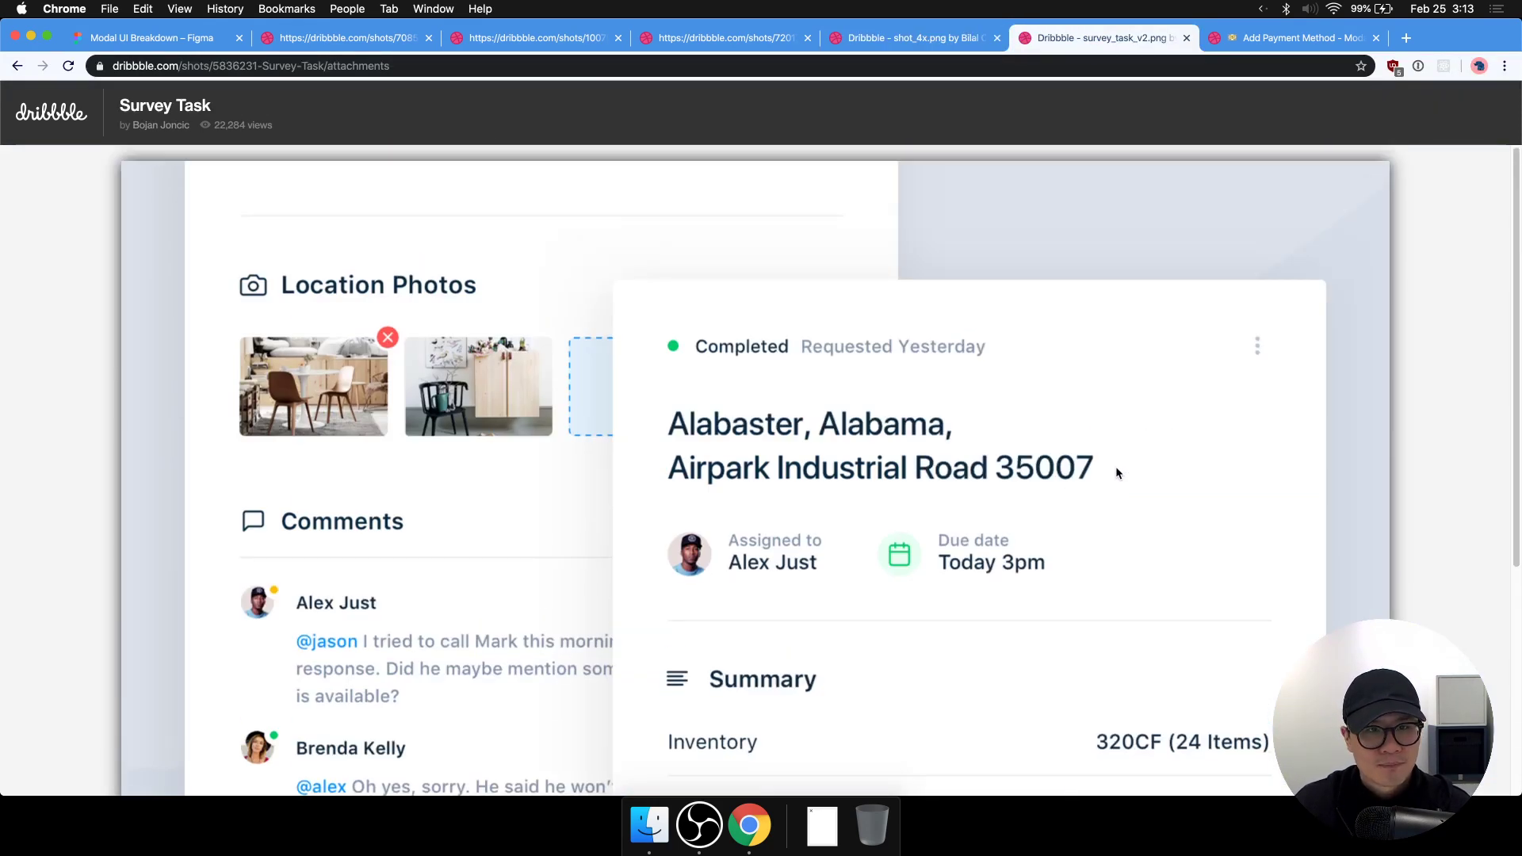
scroll(1117, 472, down, 5)
scroll(1116, 470, up, 5)
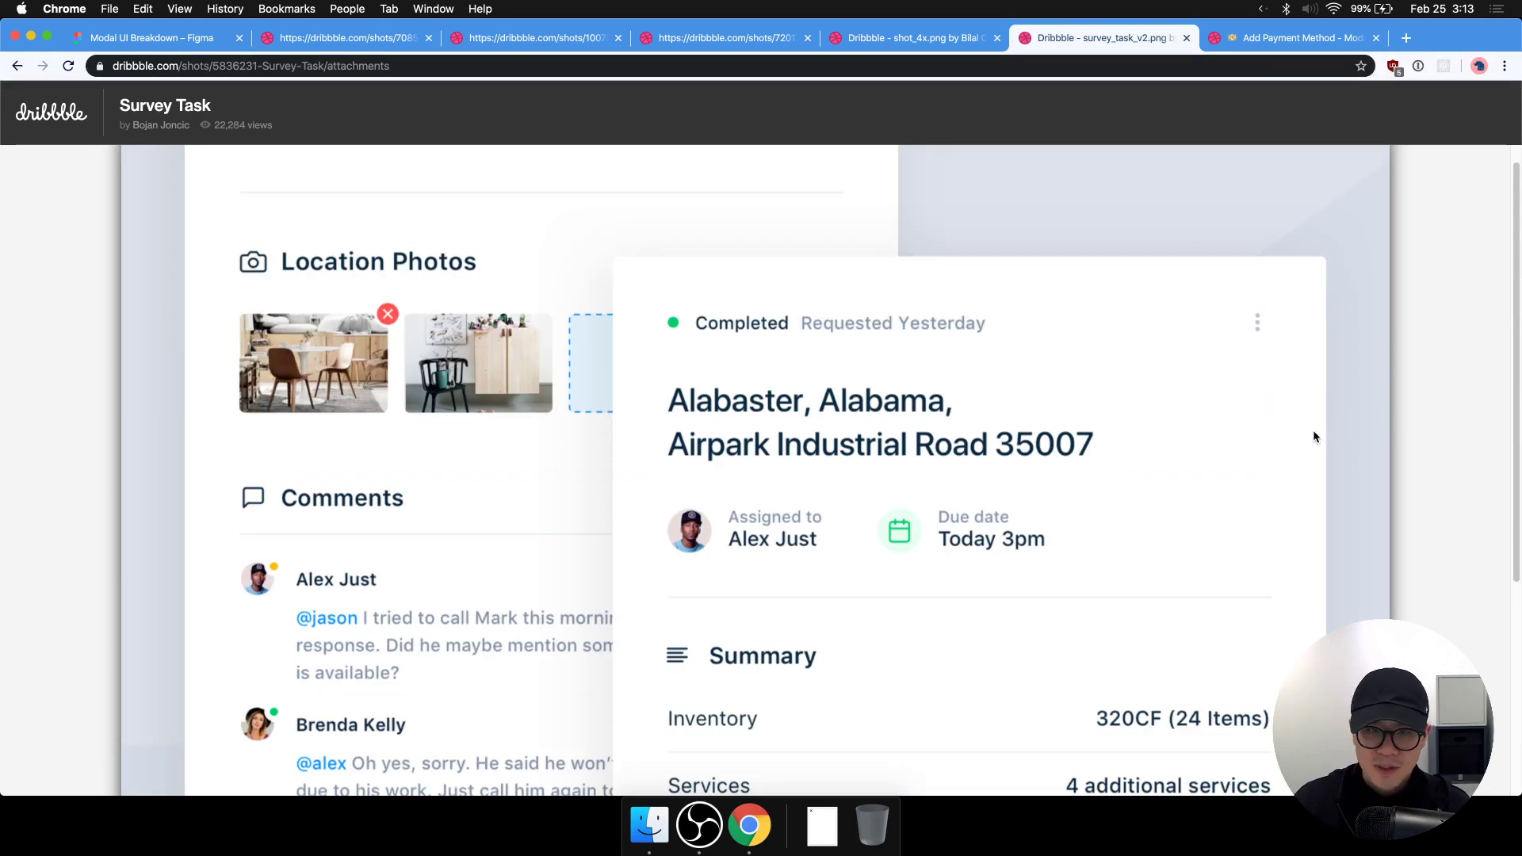
scroll(1318, 431, down, 5)
scroll(1320, 431, up, 5)
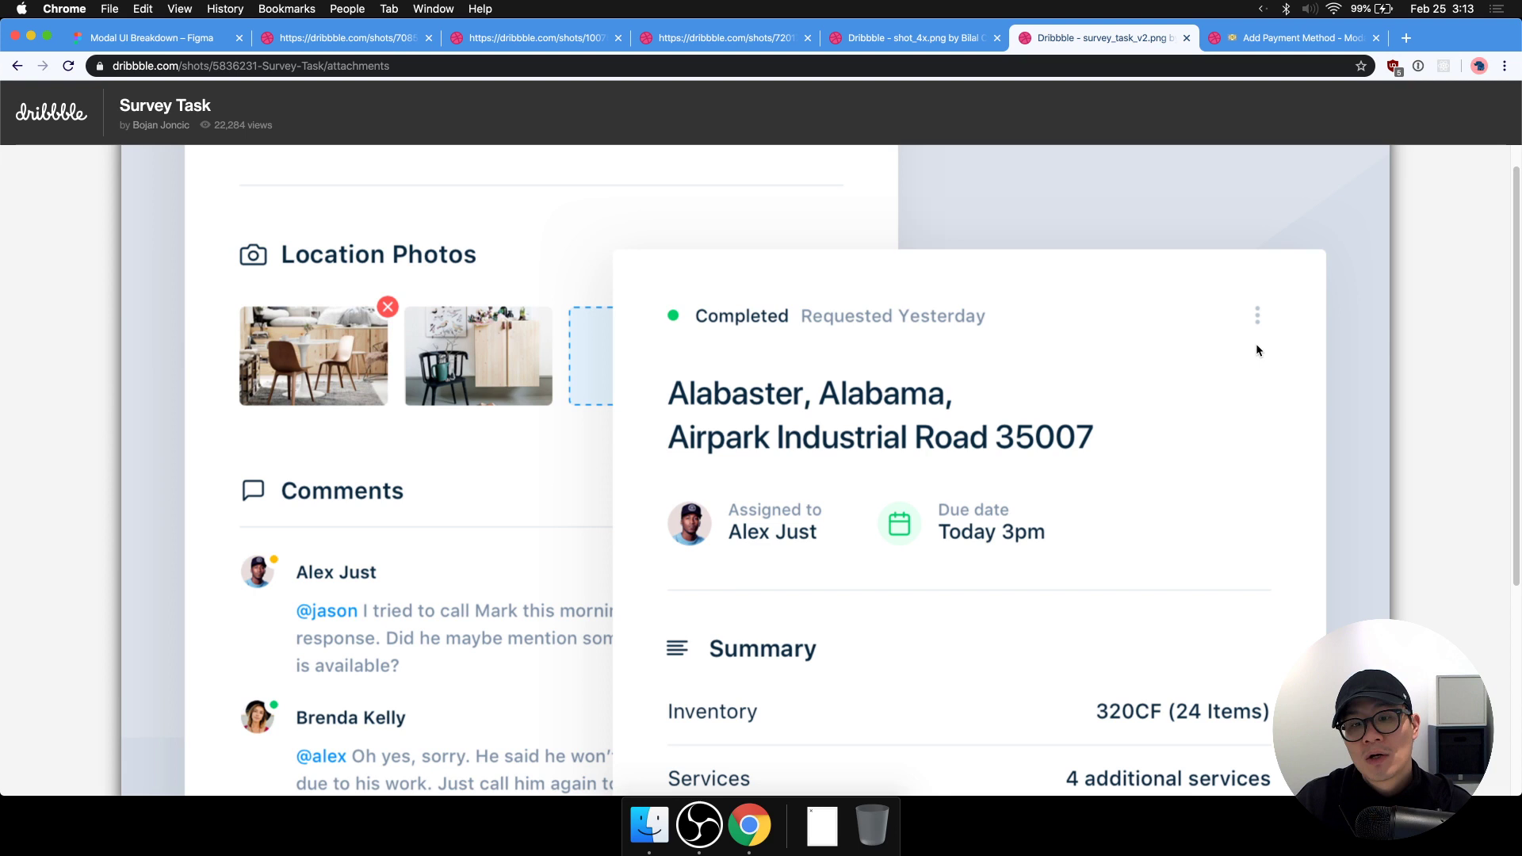
Return to the Figma file and duplicate the simplified modal wireframe, placing the copy below the original.
click(156, 45)
drag(680, 389, 622, 230)
drag(1183, 439, 938, 533)
drag(1180, 179, 772, 528)
drag(868, 413, 879, 689)
click(1098, 555)
Replace the close X in the duplicated simplified wireframe with "..." as an options icon and align it in the header.
click(1013, 469)
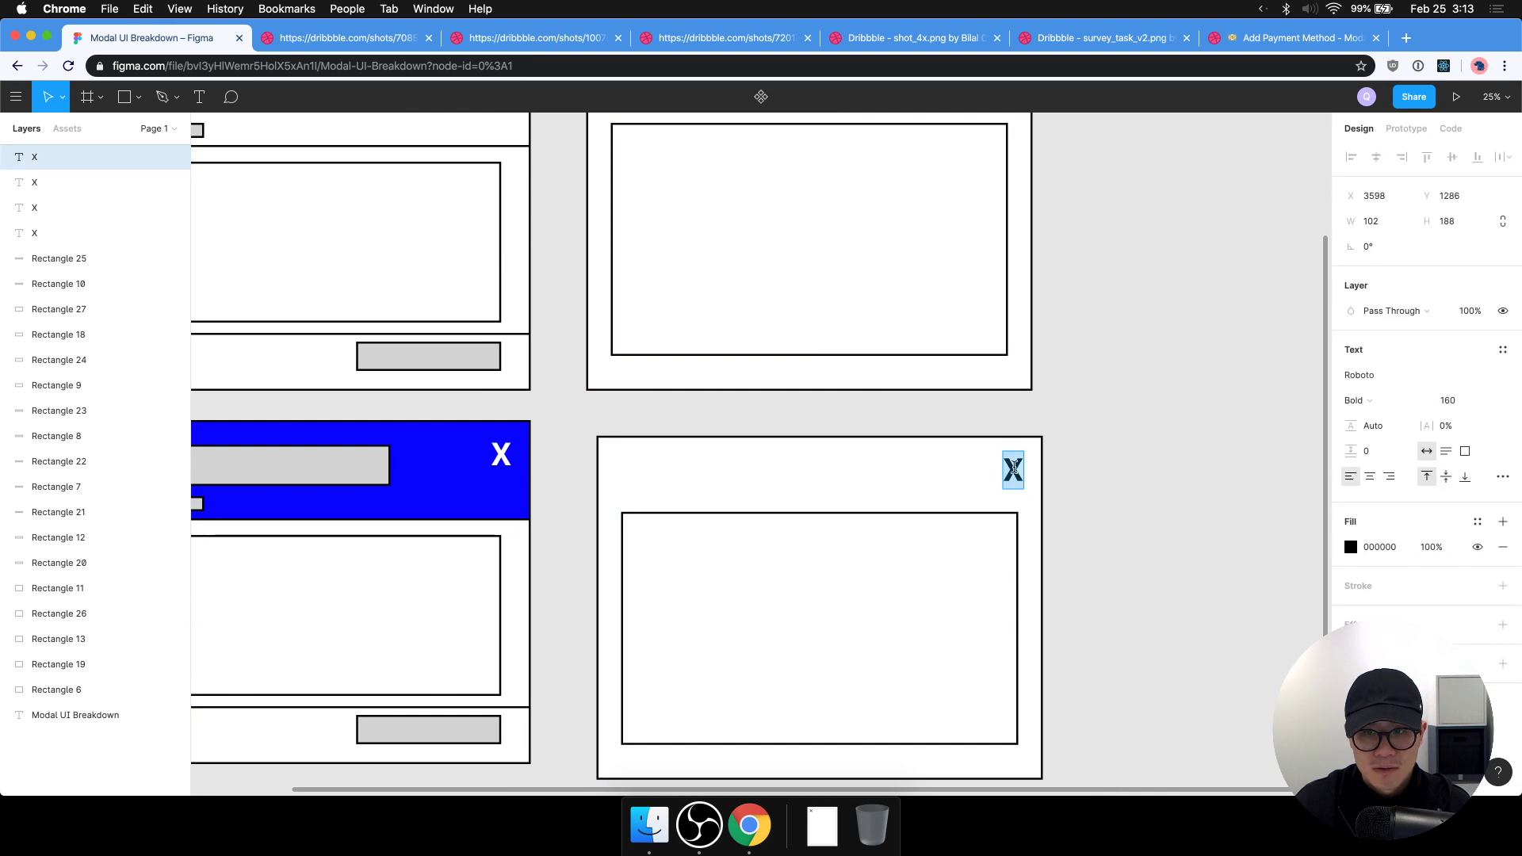
text(...)
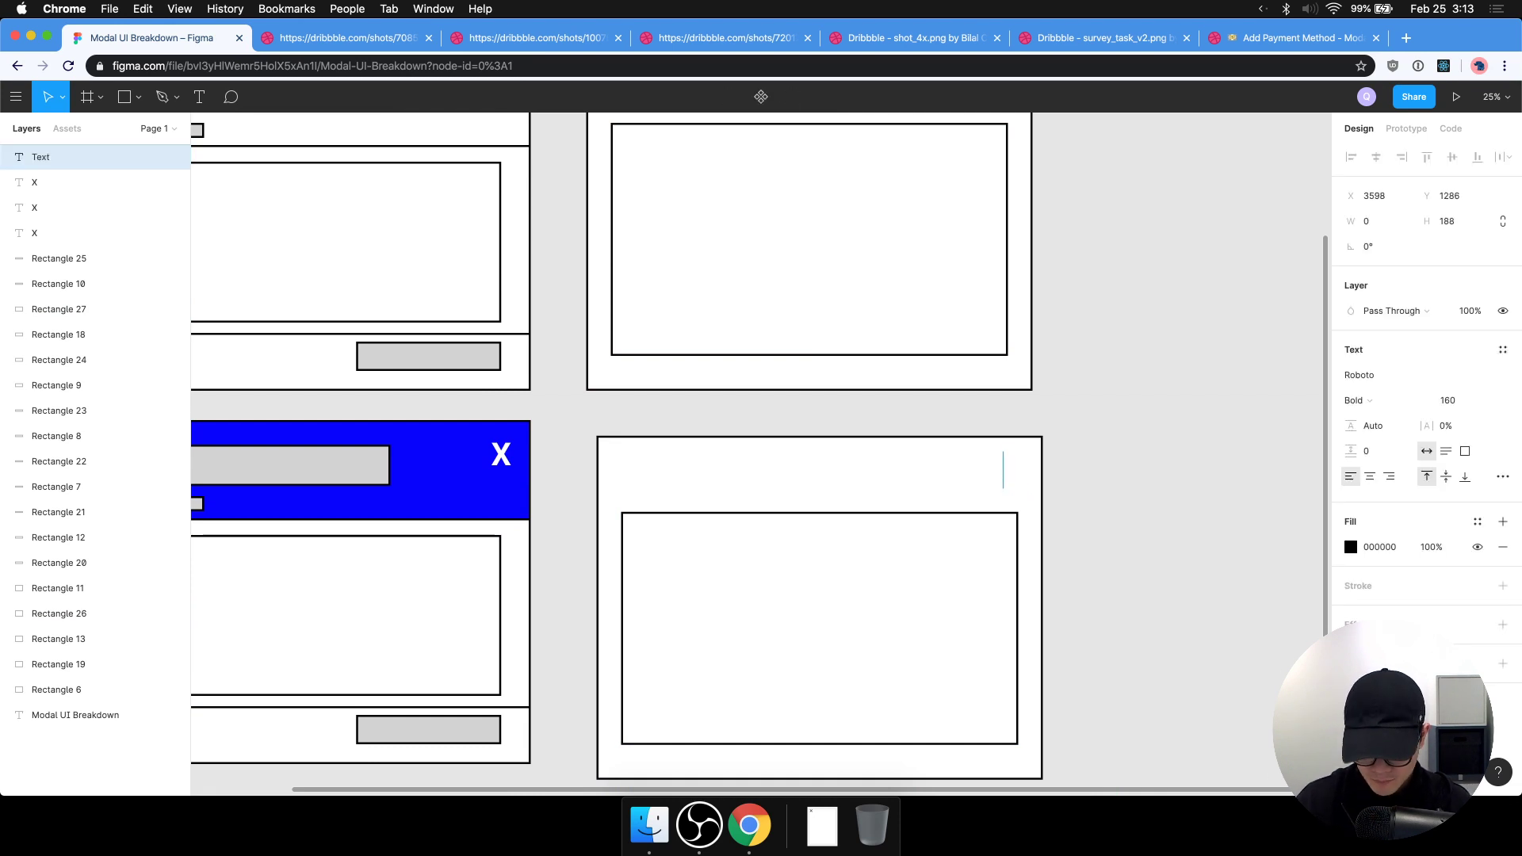
key(Escape)
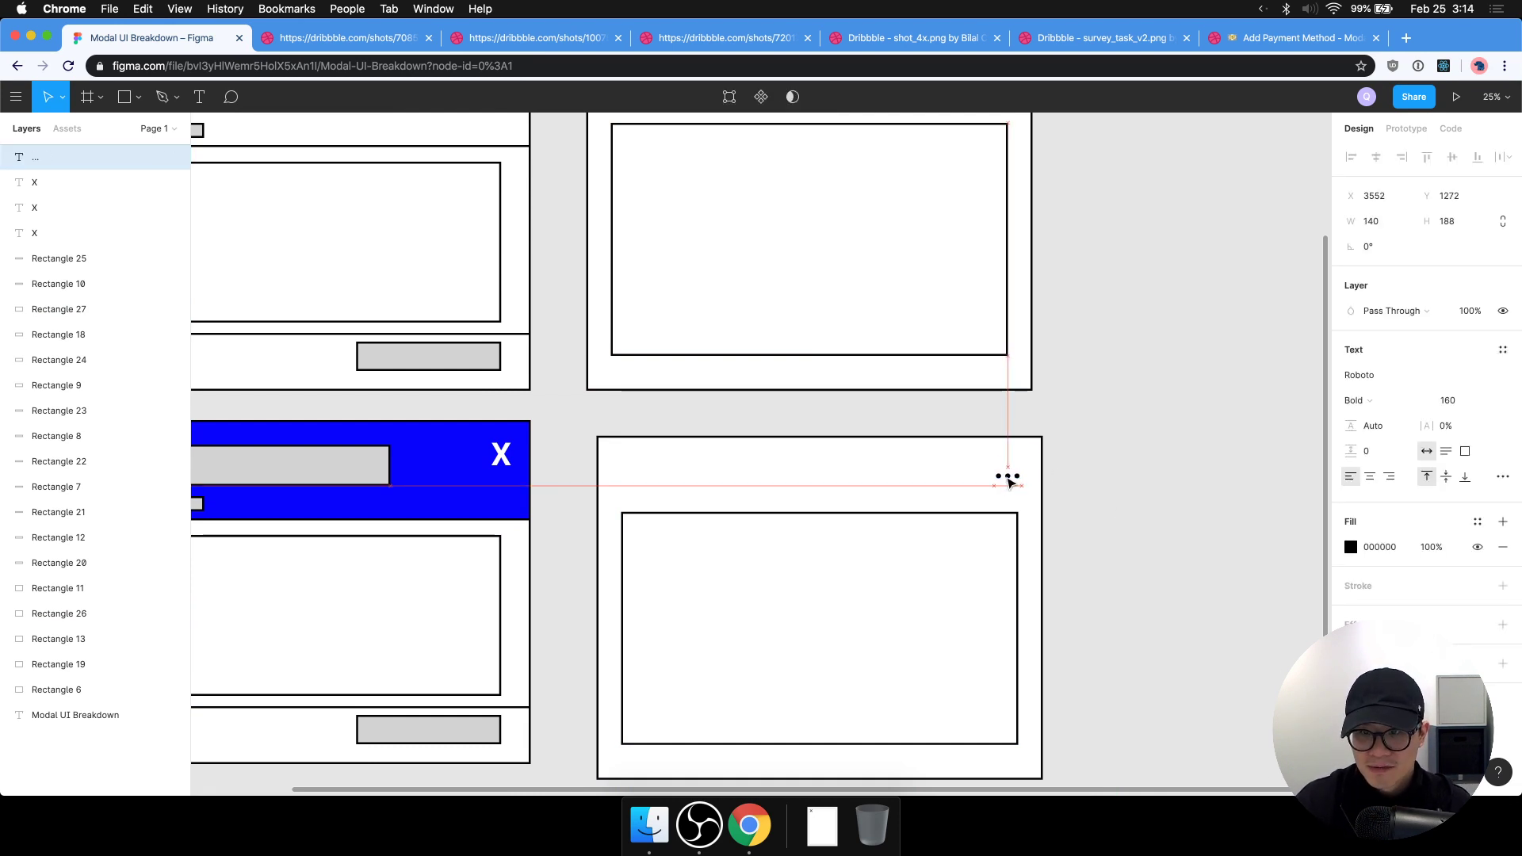
click(1115, 508)
scroll(1068, 508, down, 5)
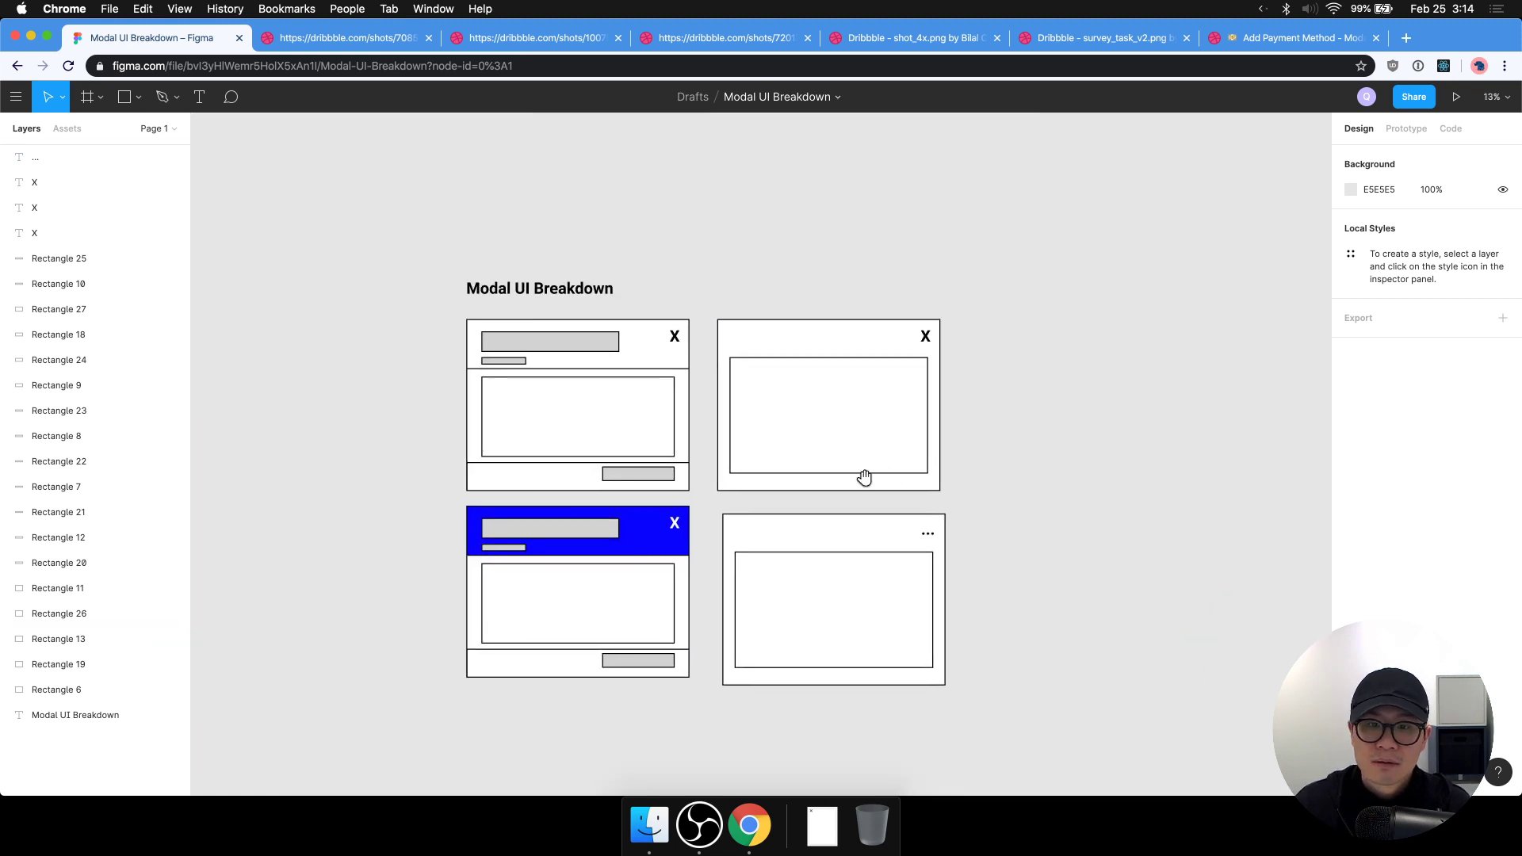
Open the Add Payment Method - Modal Windows (Desktop) shot and examine the payment modal in its second image.
click(745, 39)
click(886, 35)
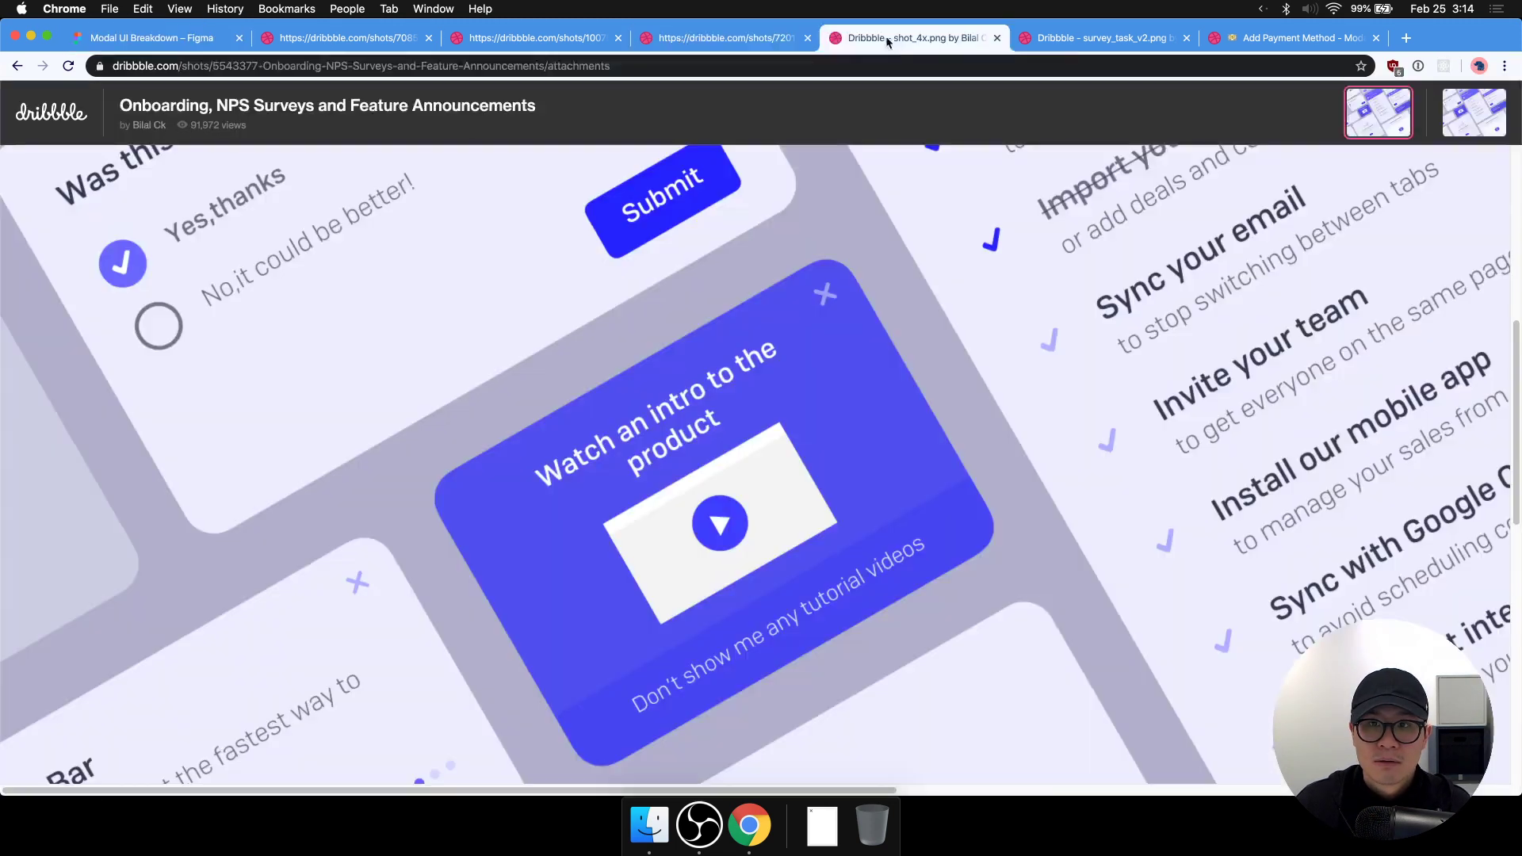
click(1108, 44)
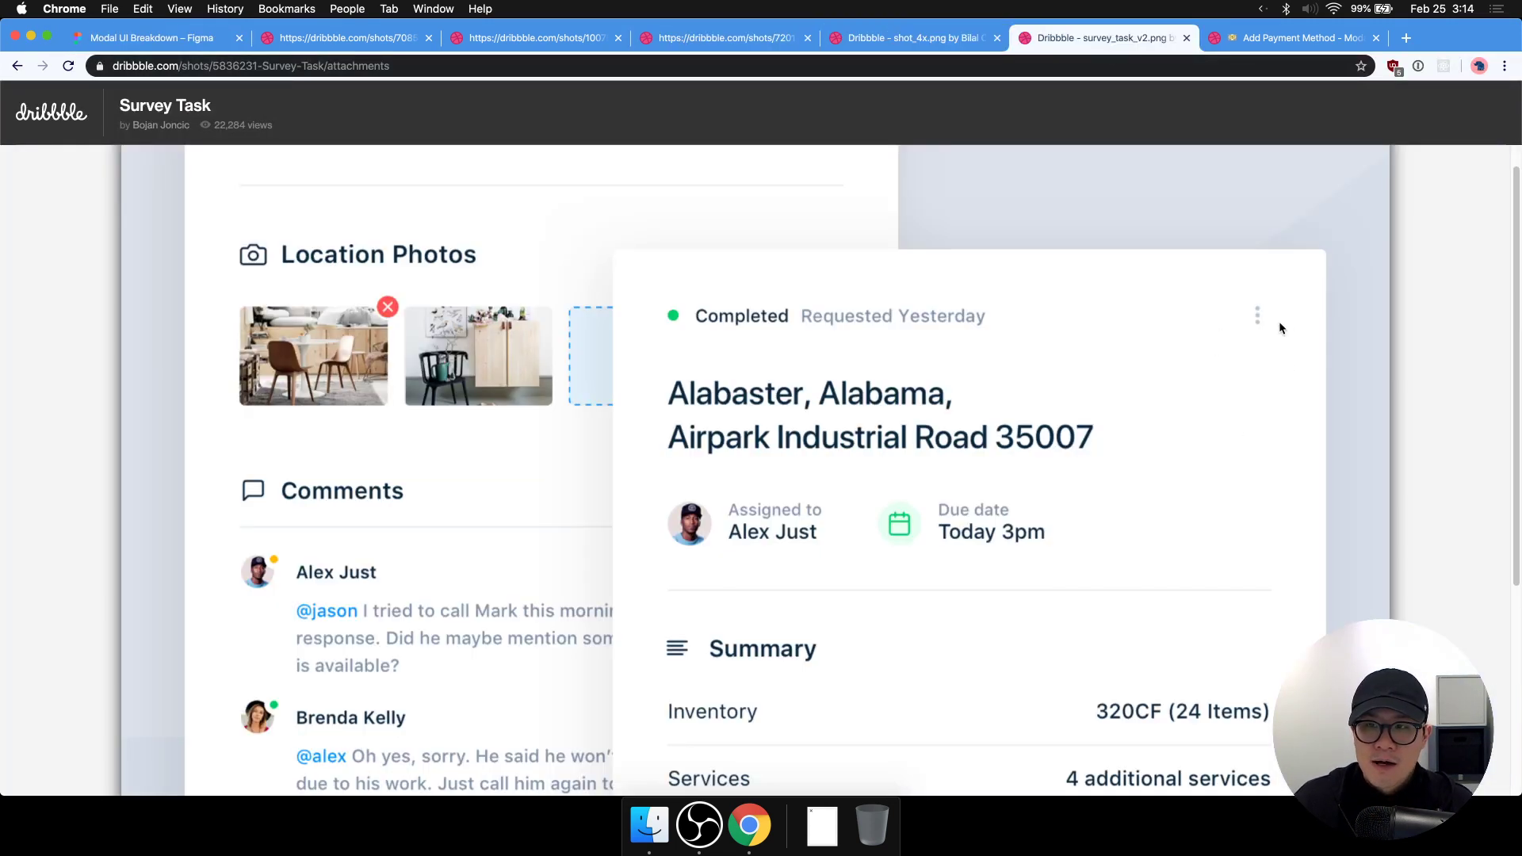
click(1251, 38)
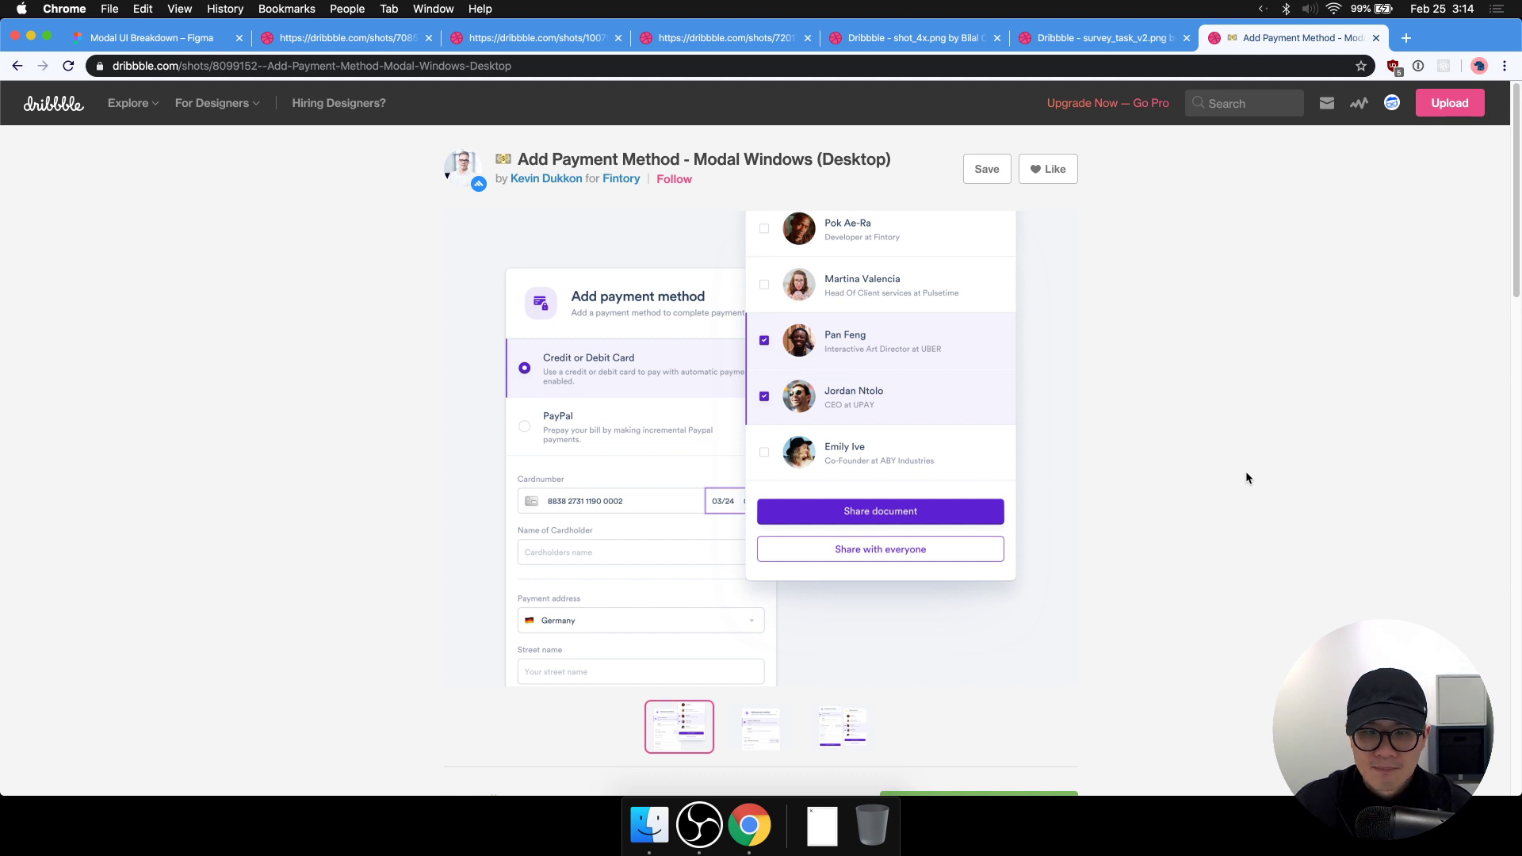
click(755, 730)
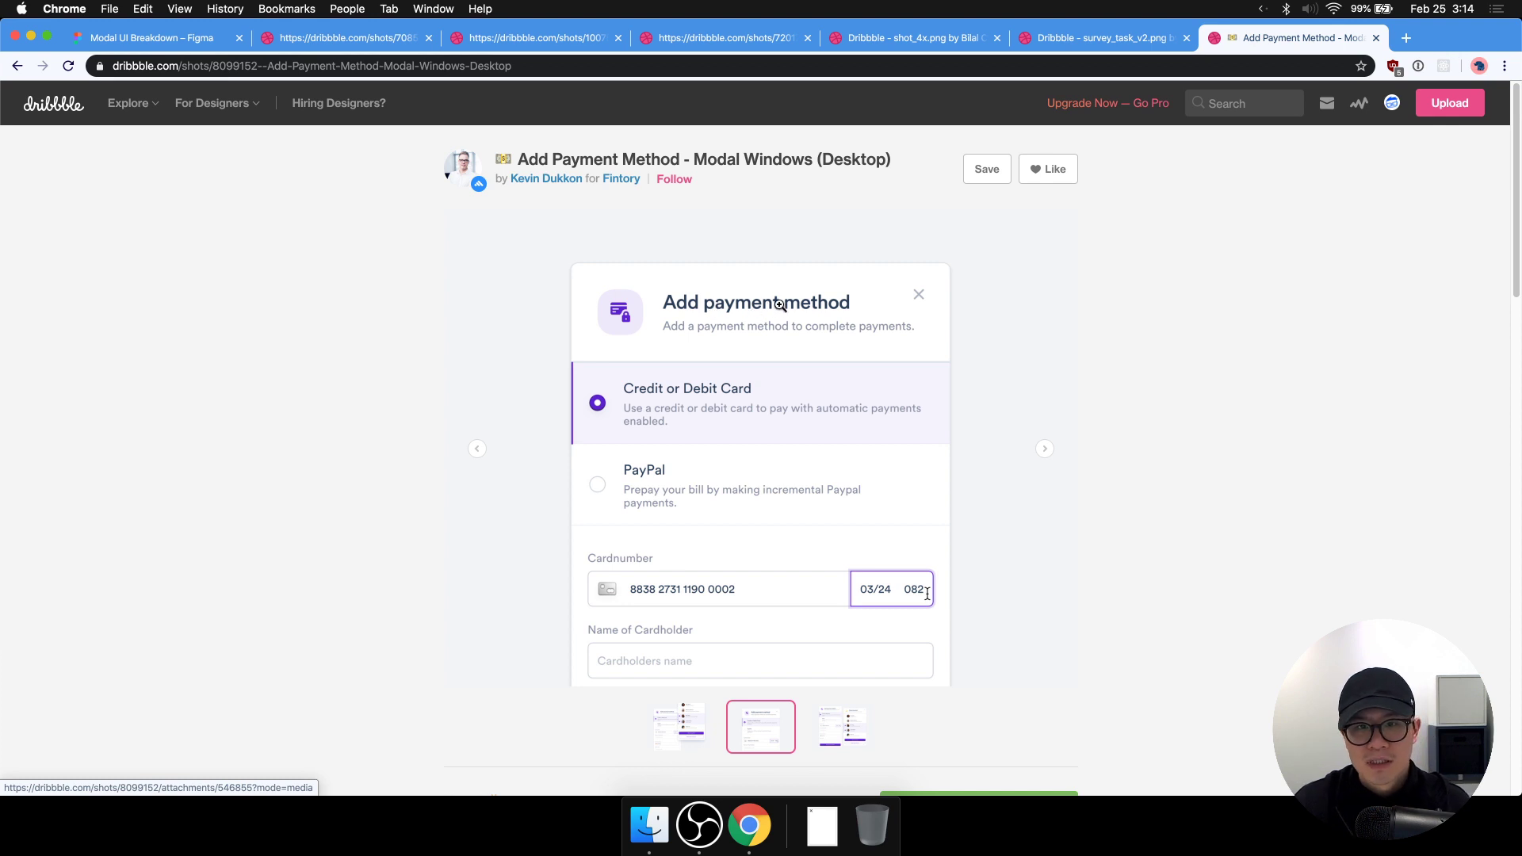
Return to the Figma file and duplicate the first modal wireframe to the left of the original.
mouse_move(243, 122)
key(super+1)
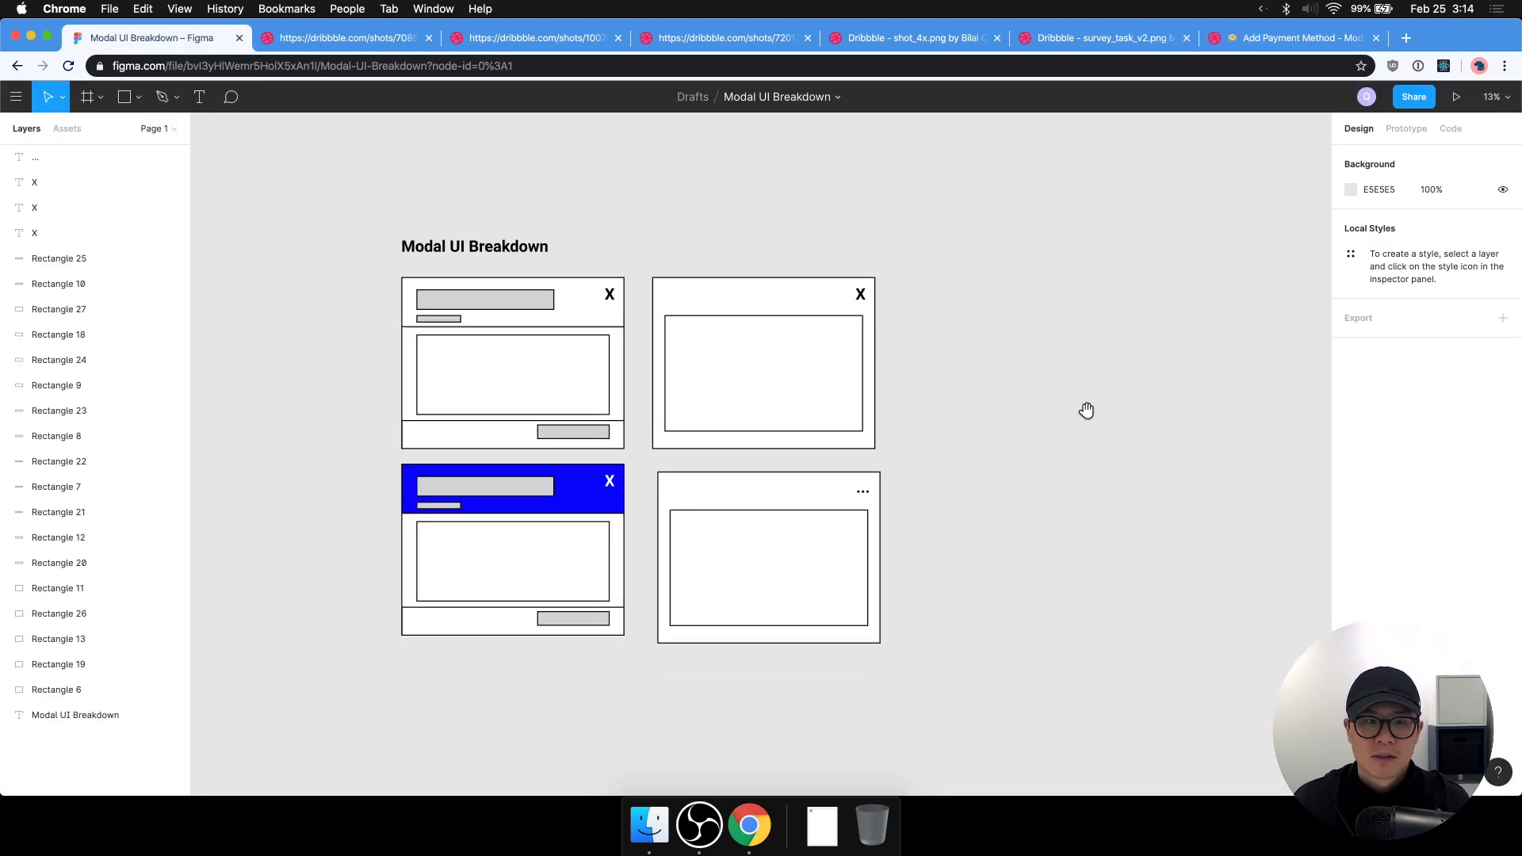
drag(720, 204, 479, 393)
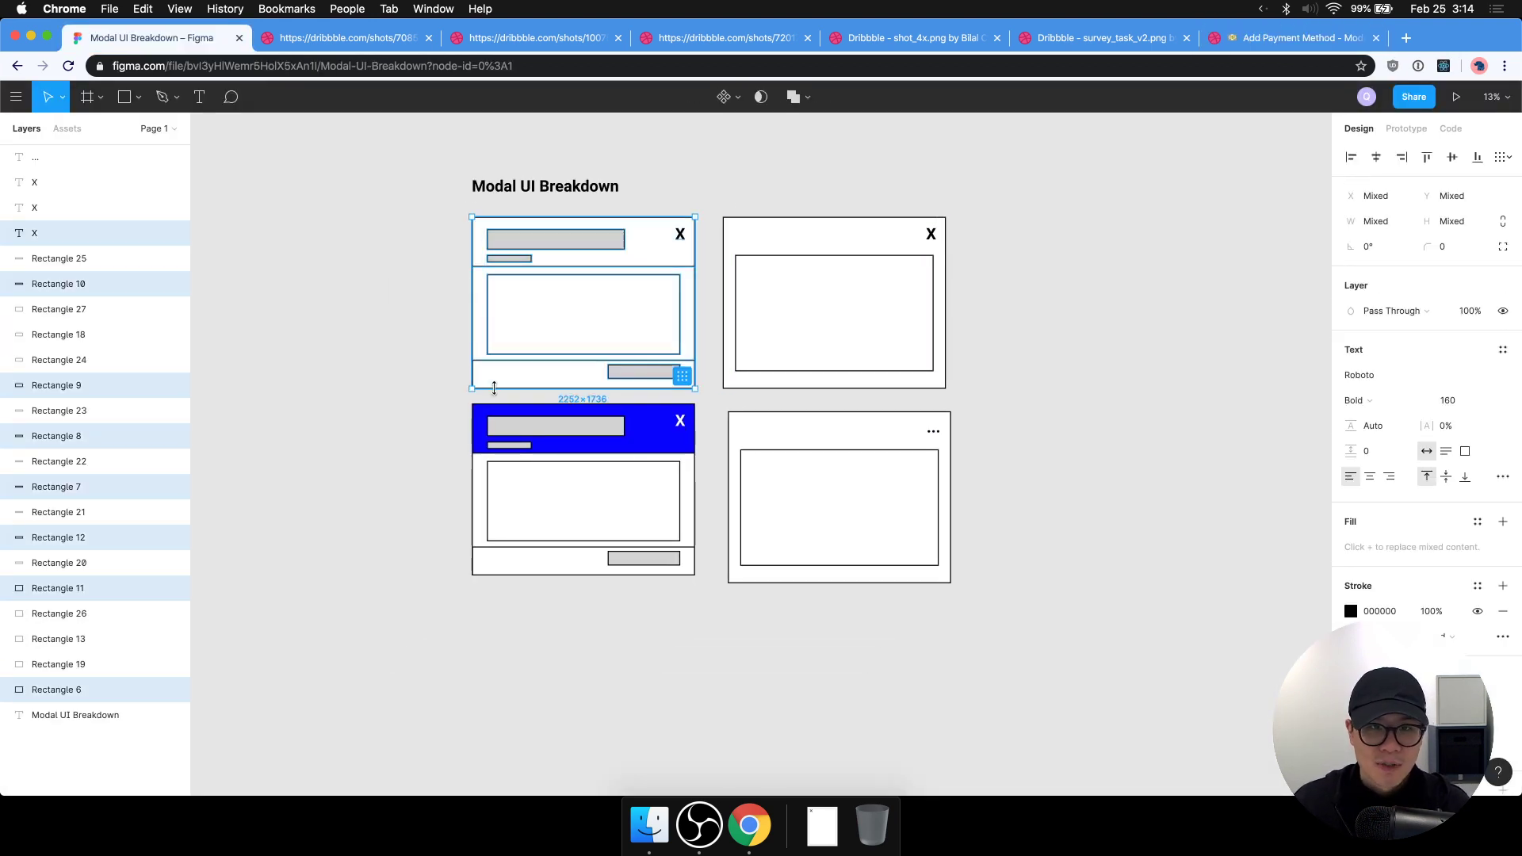
alt+drag(578, 325, 326, 326)
click(340, 452)
drag(340, 452, 571, 612)
scroll(546, 507, up, 5)
Shift the copy's title and subtitle bars right and add a small grey square before the title as an icon placeholder.
drag(476, 259, 539, 262)
drag(439, 296, 491, 306)
click(674, 269)
drag(711, 284, 529, 286)
key(super+z)
drag(646, 301, 398, 277)
click(638, 649)
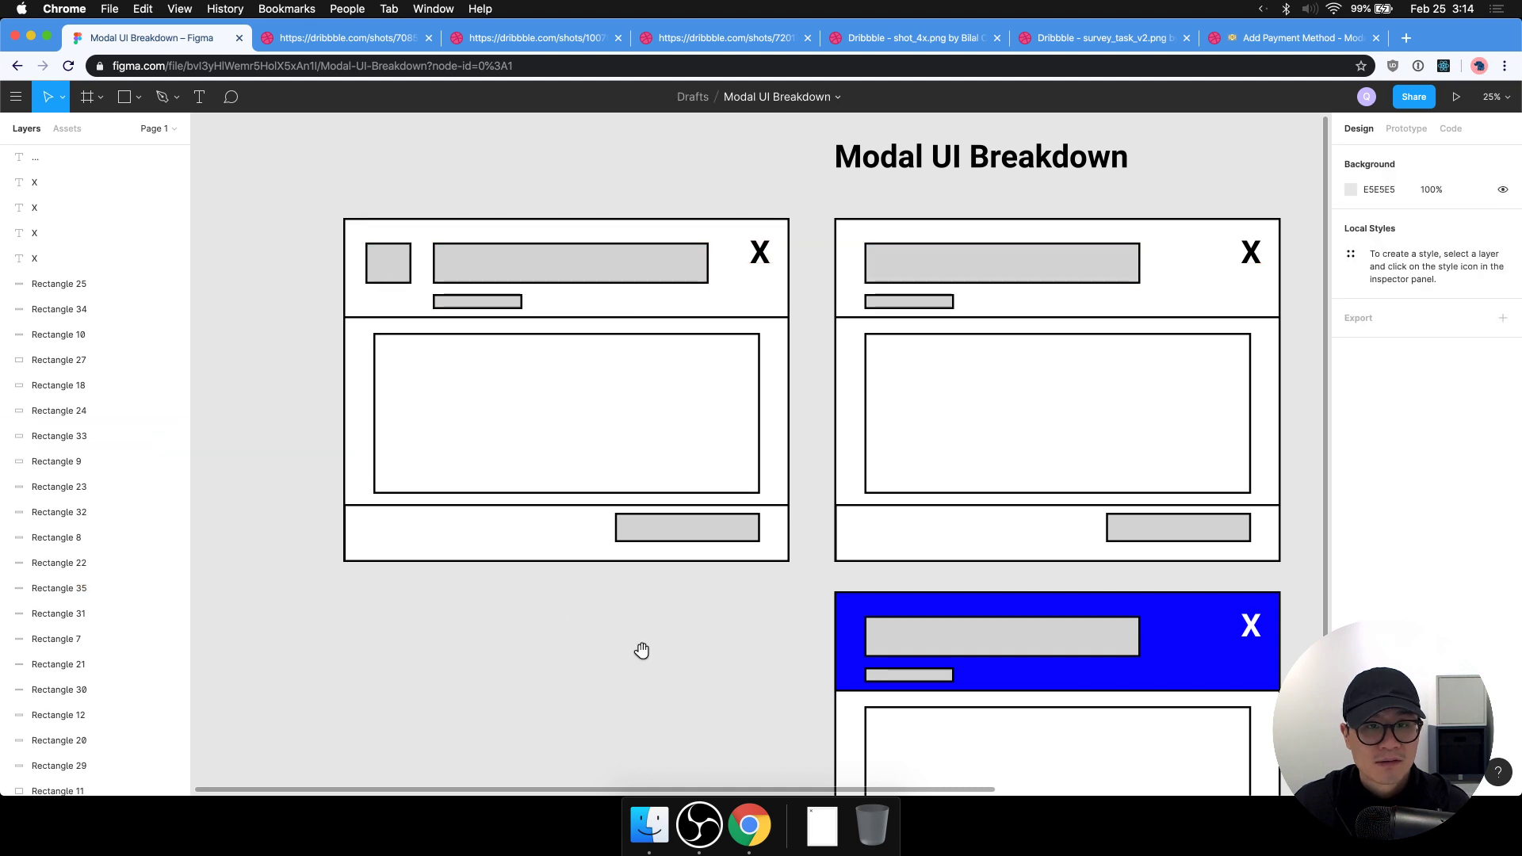
Compare the wireframe with the icon placeholder against the Add Payment Method shot, and return to the Figma file to review all variants.
scroll(618, 638, right, 1)
key(minus)
scroll(435, 496, left, 2)
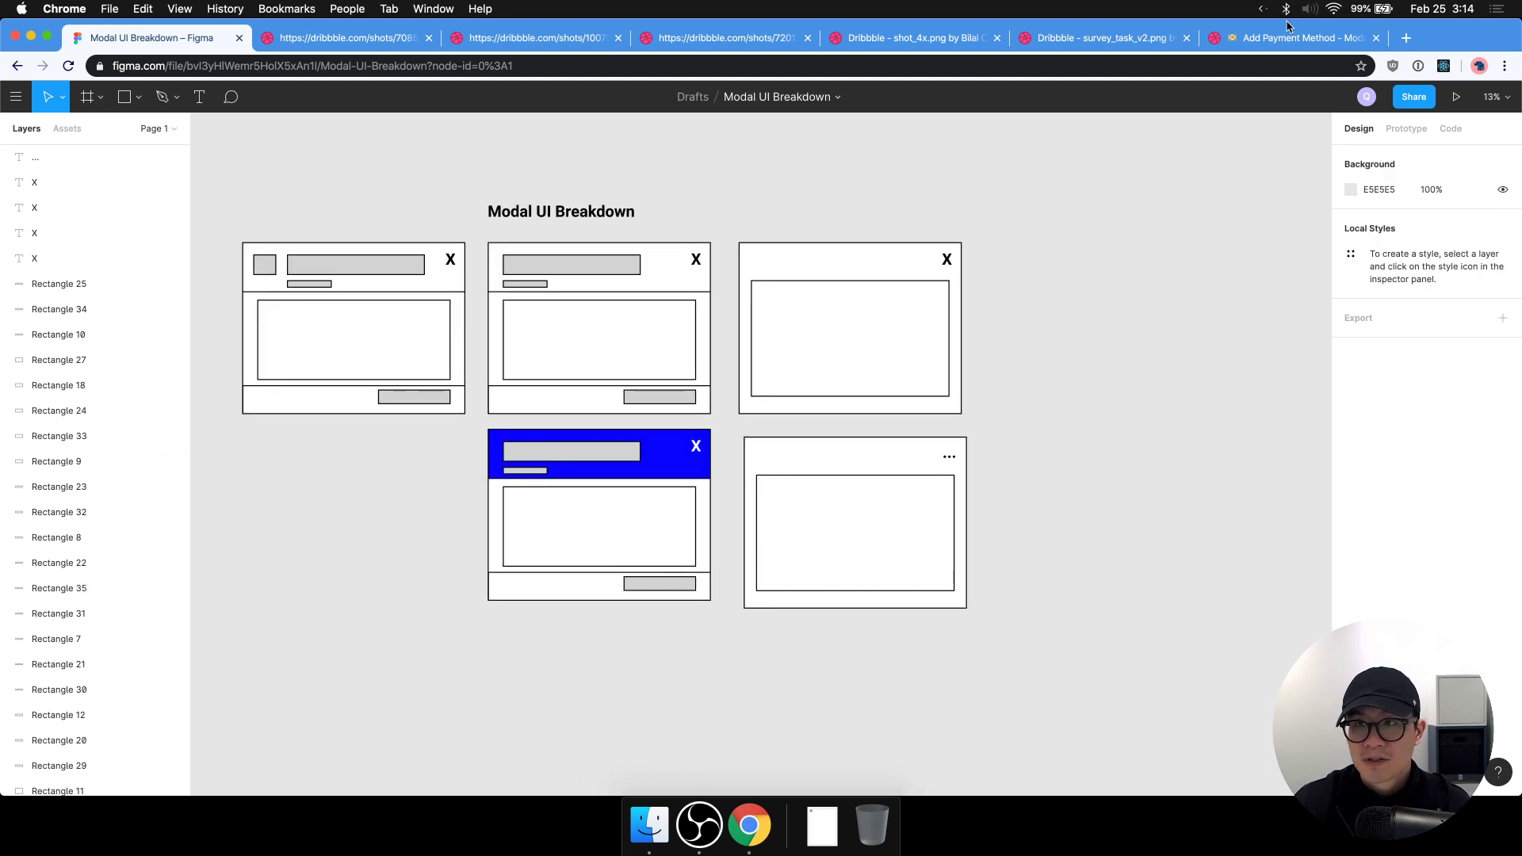
click(1274, 42)
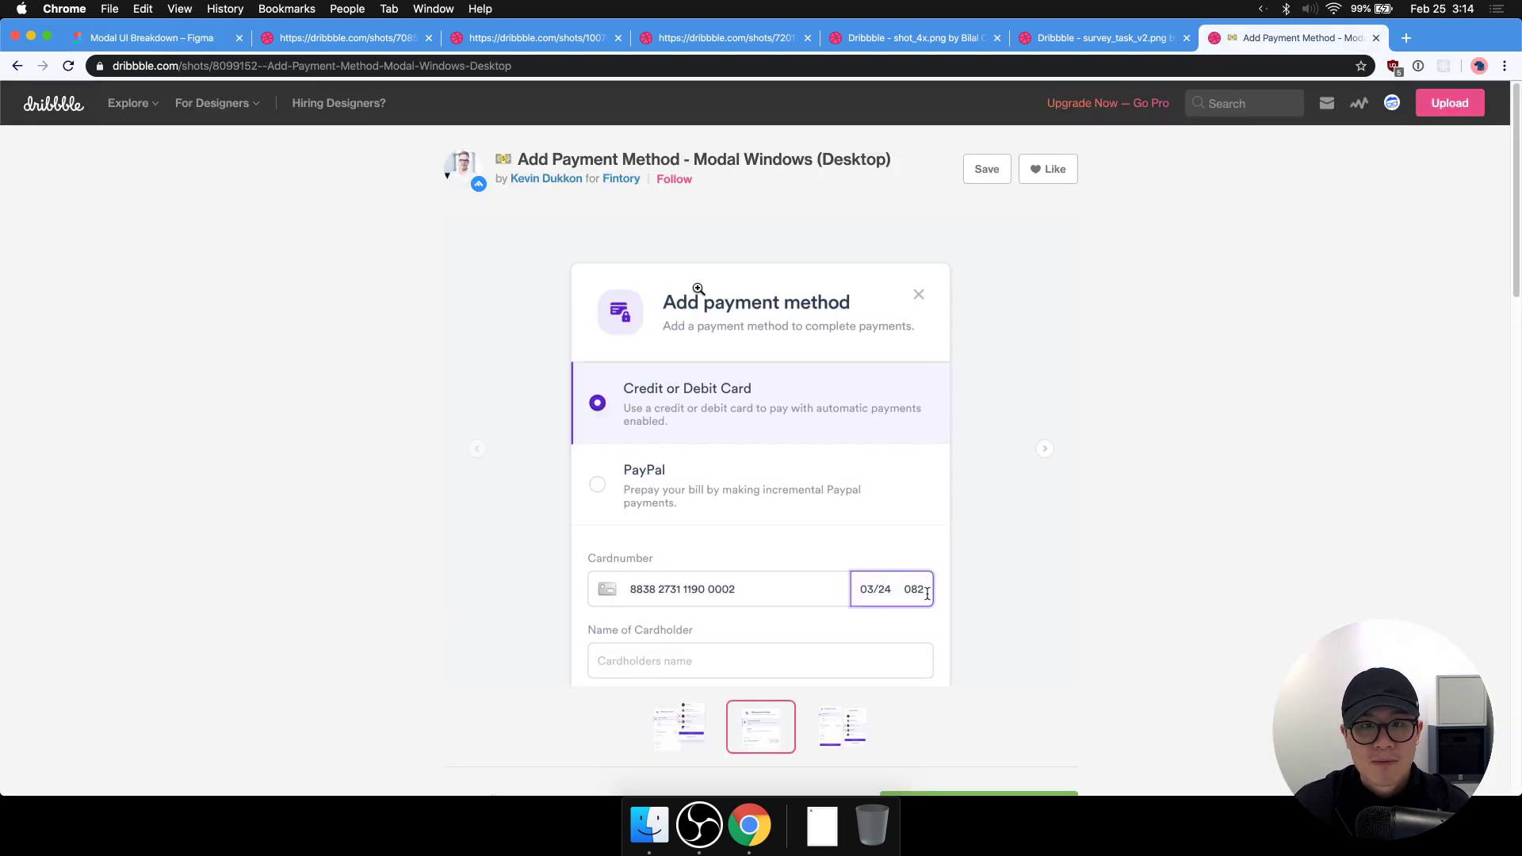
click(151, 38)
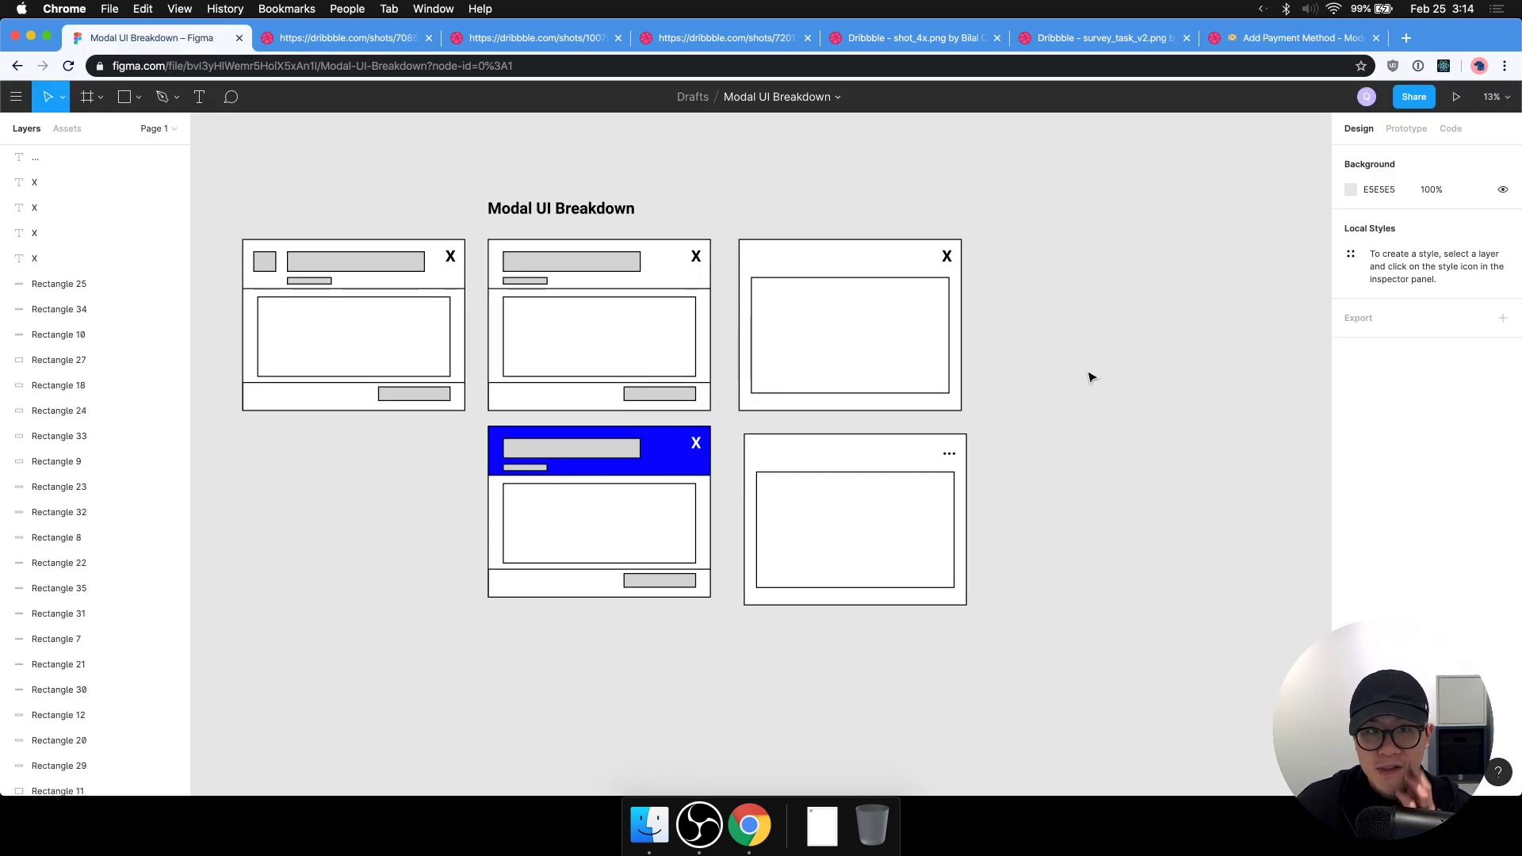
scroll(998, 428, left, 3)
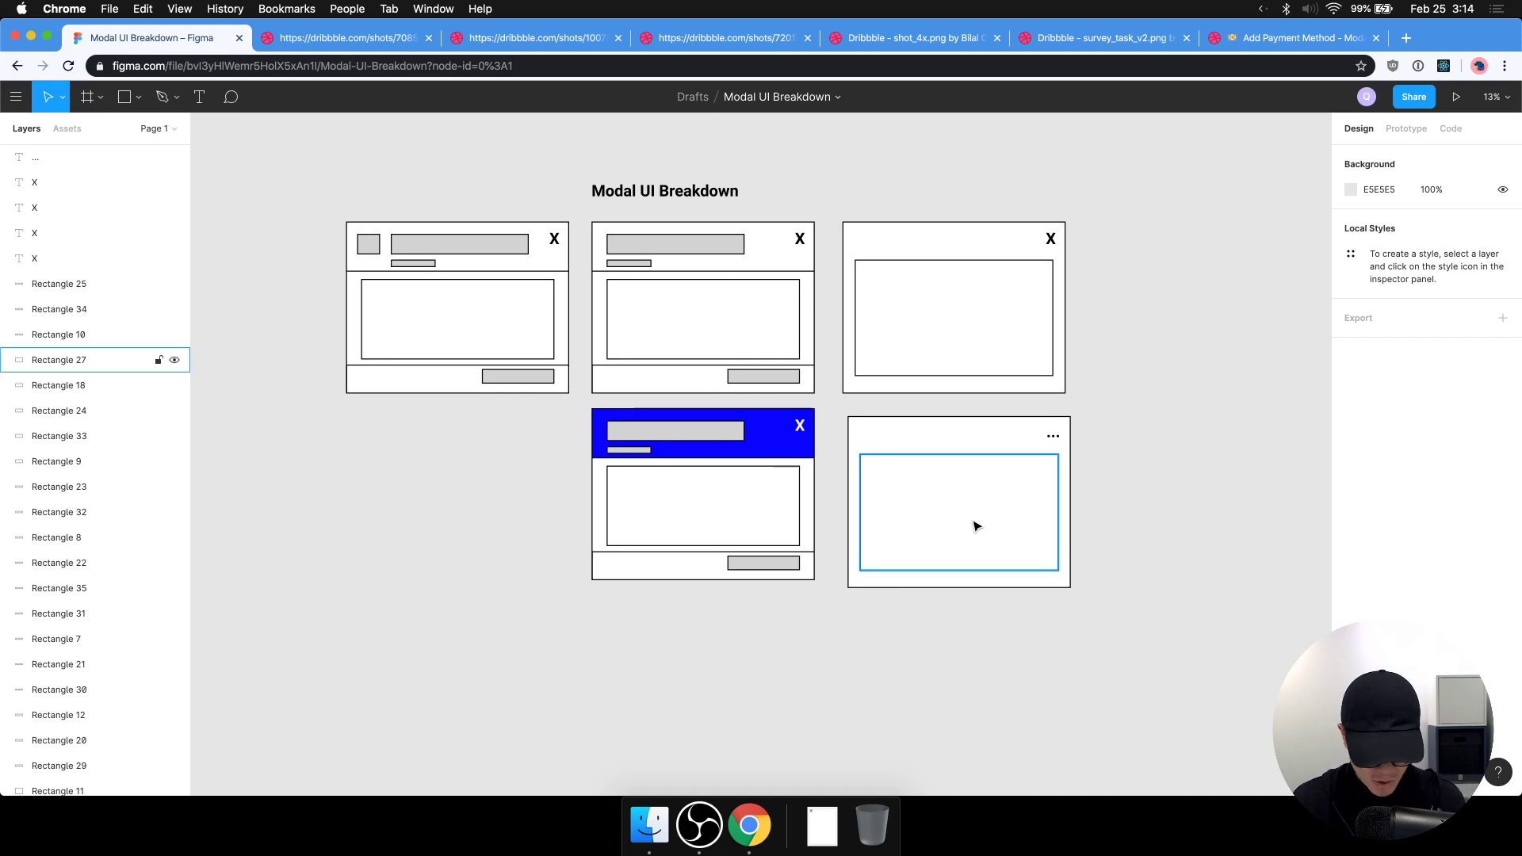
scroll(455, 394, down, 1)
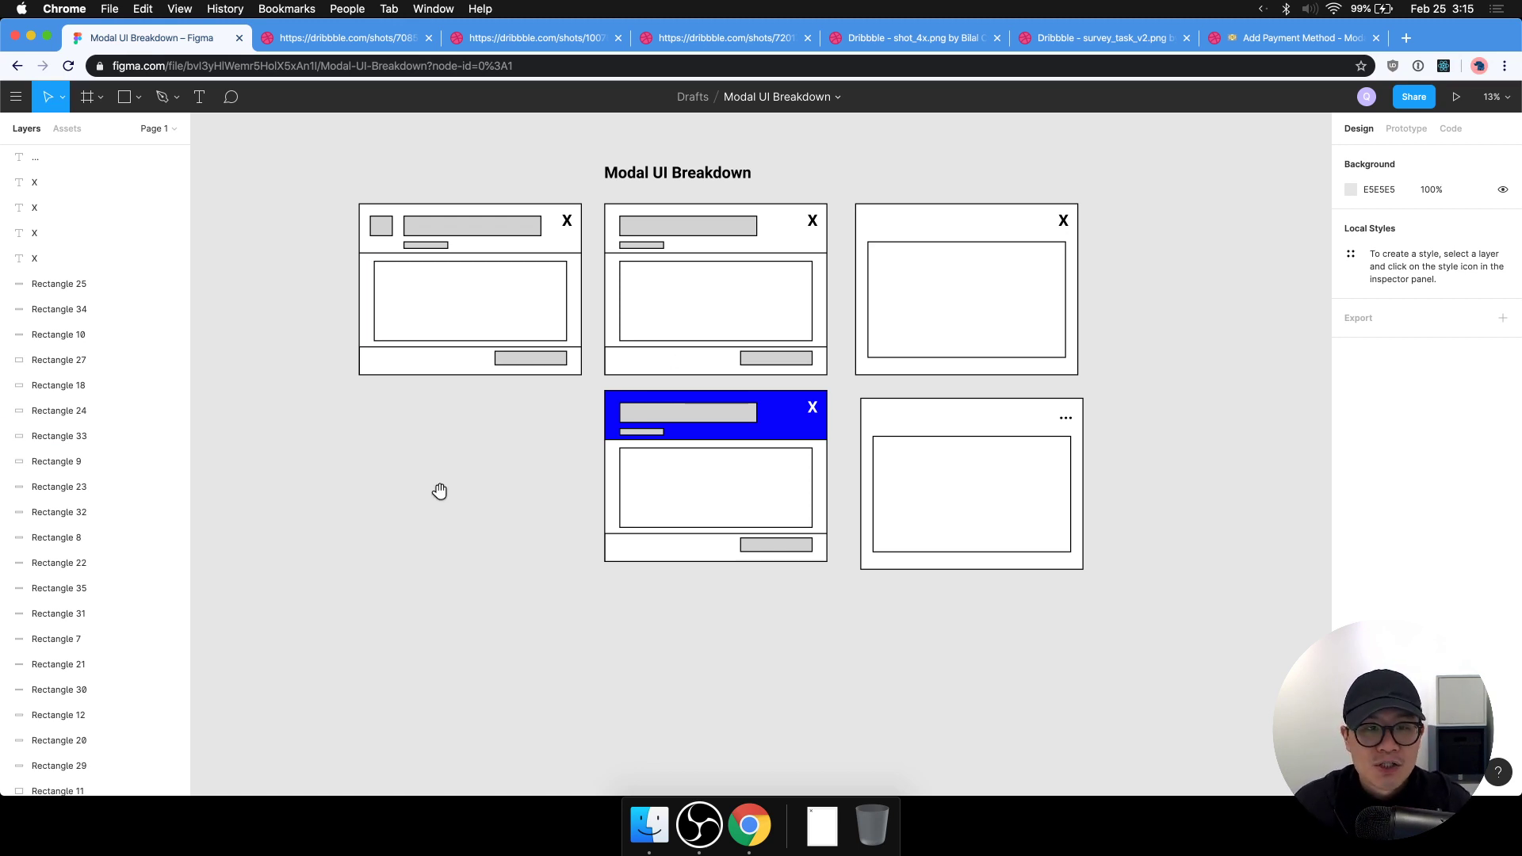
Select the modal wireframe directly under the Modal UI Breakdown title, then copy and paste it.
scroll(438, 490, up, 3)
scroll(439, 490, left, 2)
click(464, 329)
drag(713, 452, 421, 421)
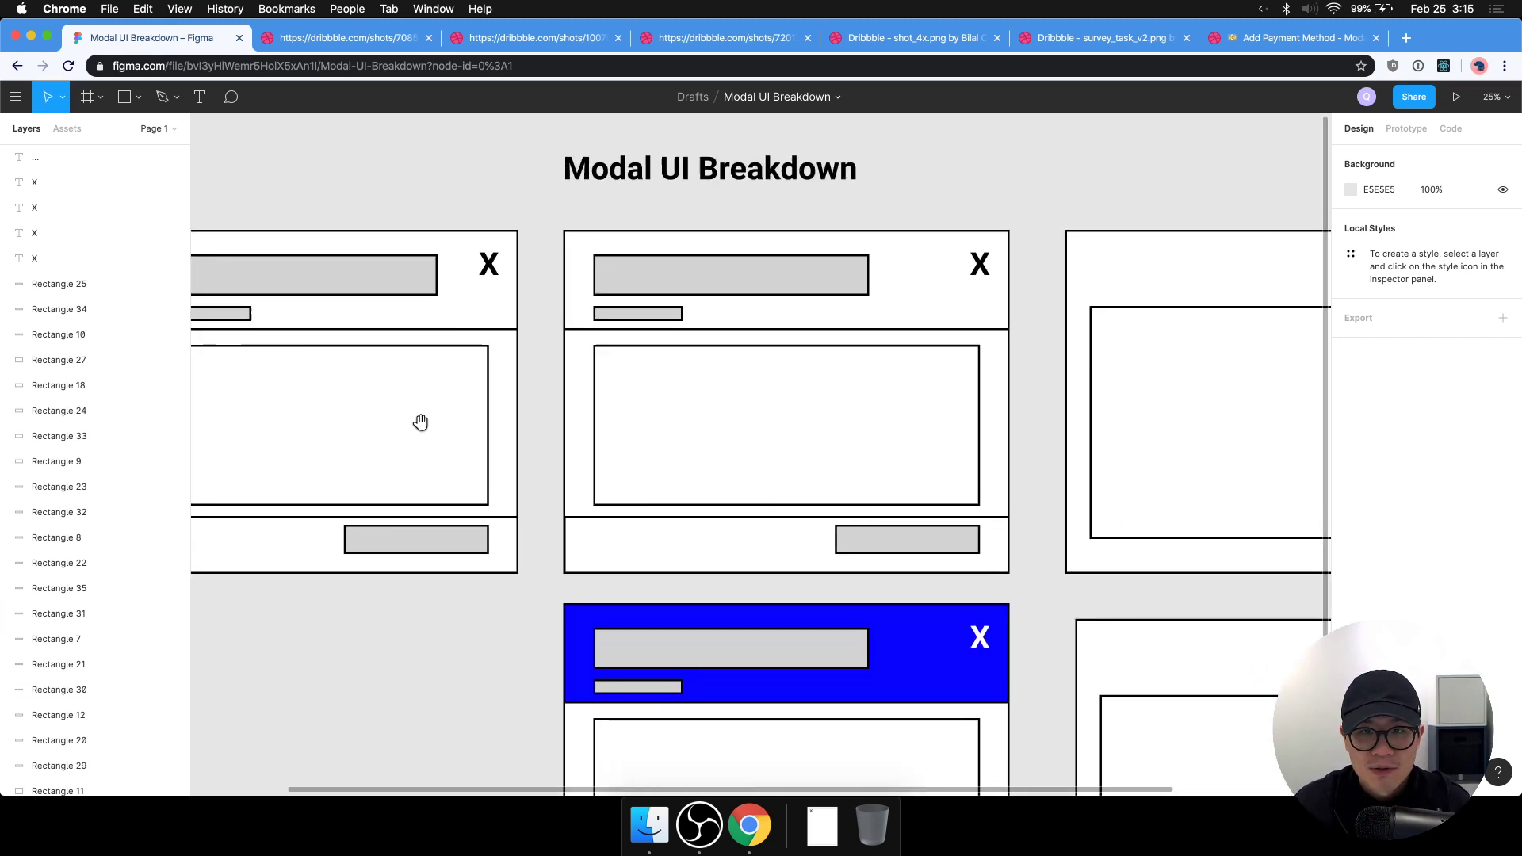
drag(1068, 236, 1065, 238)
drag(1054, 218, 613, 585)
click(999, 599)
drag(1019, 596, 812, 235)
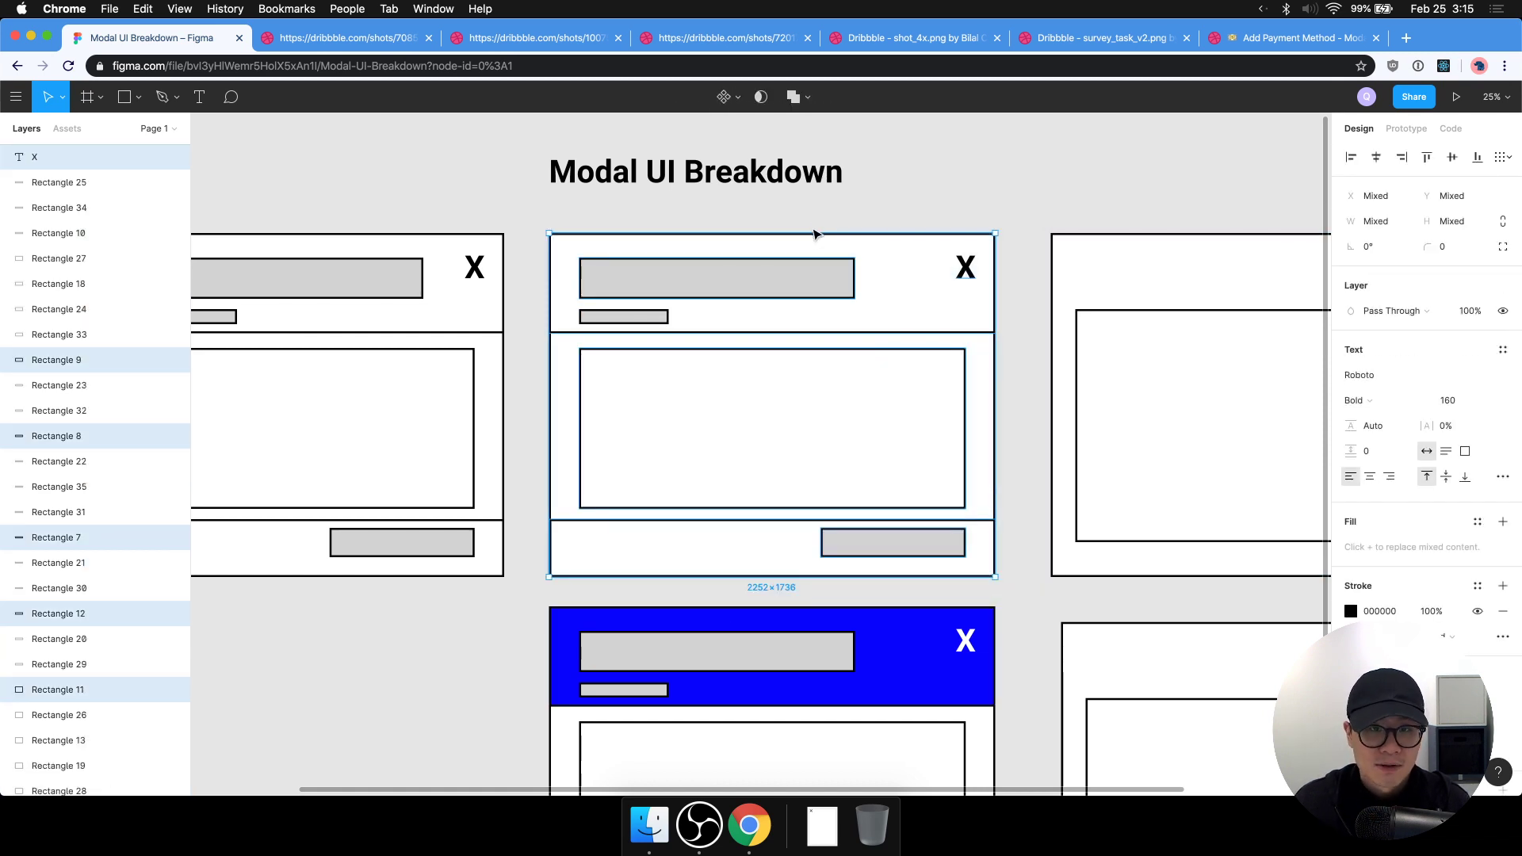
scroll(241, 351, right, 10)
scroll(240, 352, down, 1)
key(super+v)
scroll(777, 489, right, 10)
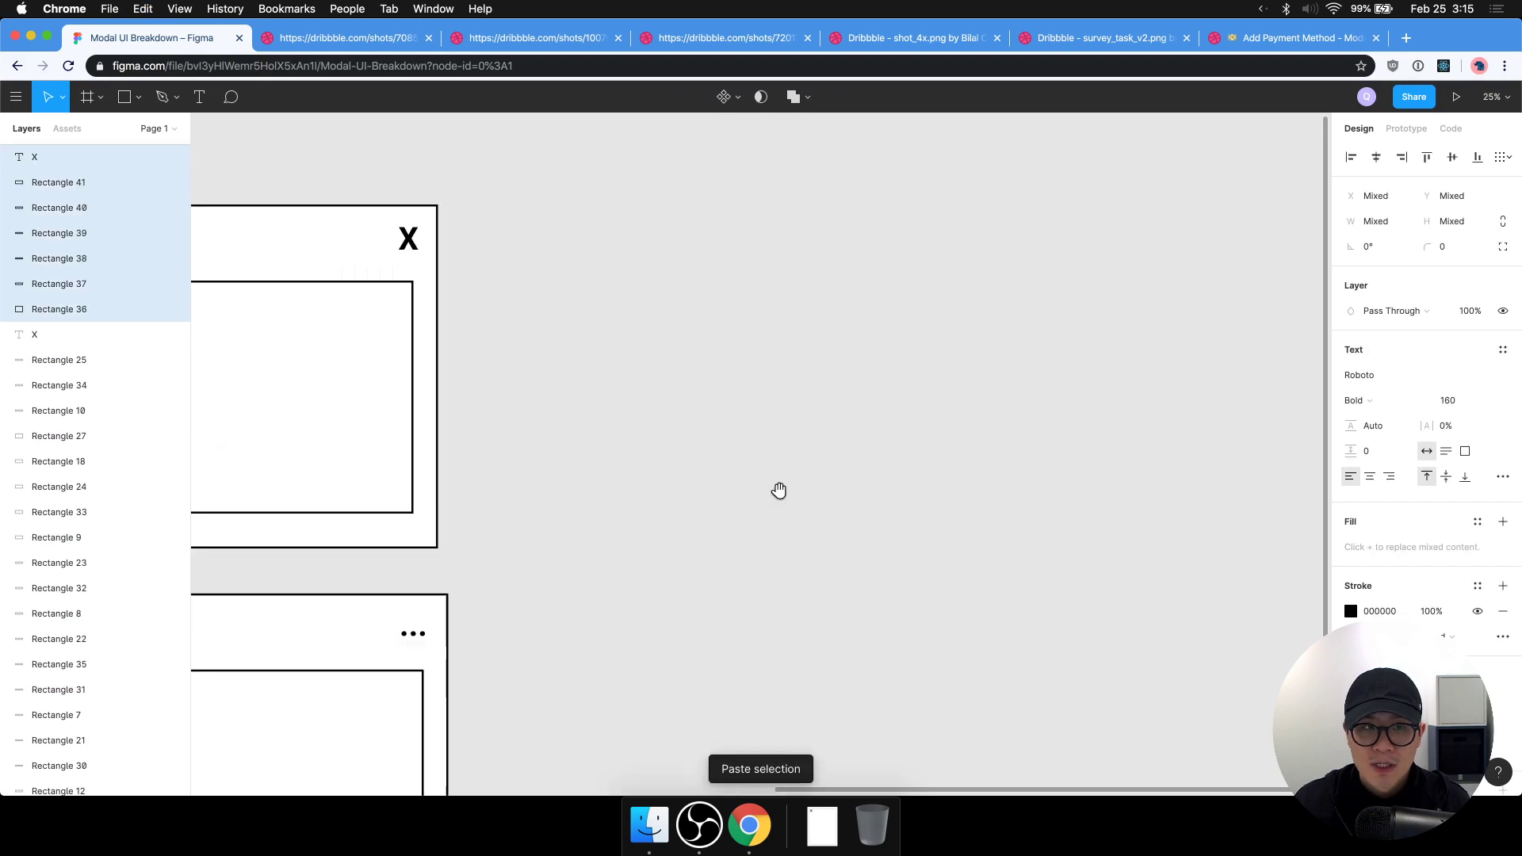
scroll(1020, 537, left, 15)
scroll(1020, 537, down, 5)
drag(755, 460, 1261, 452)
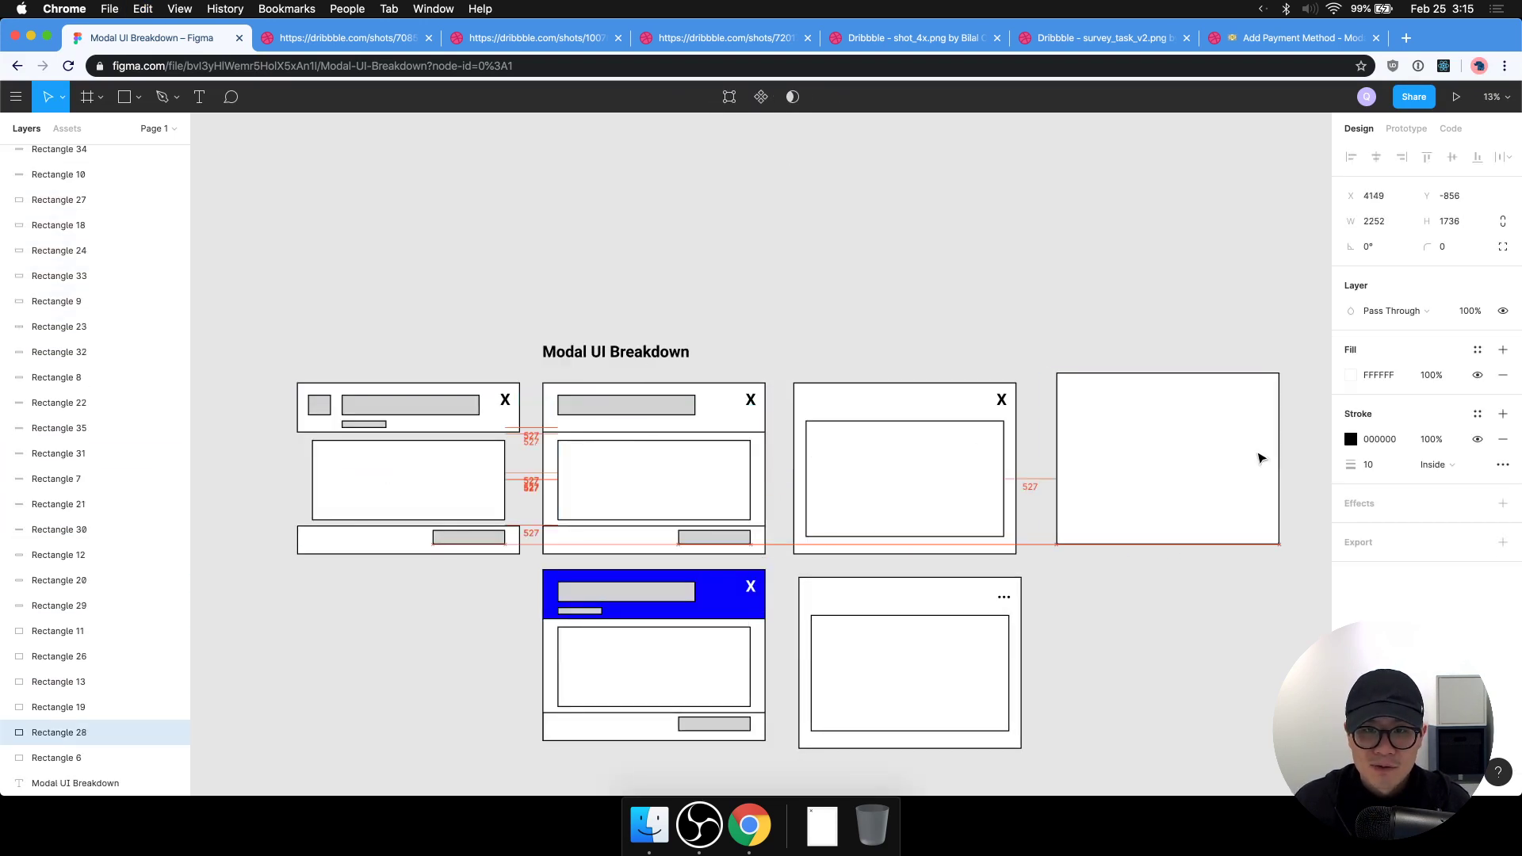
key(super+z)
drag(779, 363, 1162, 500)
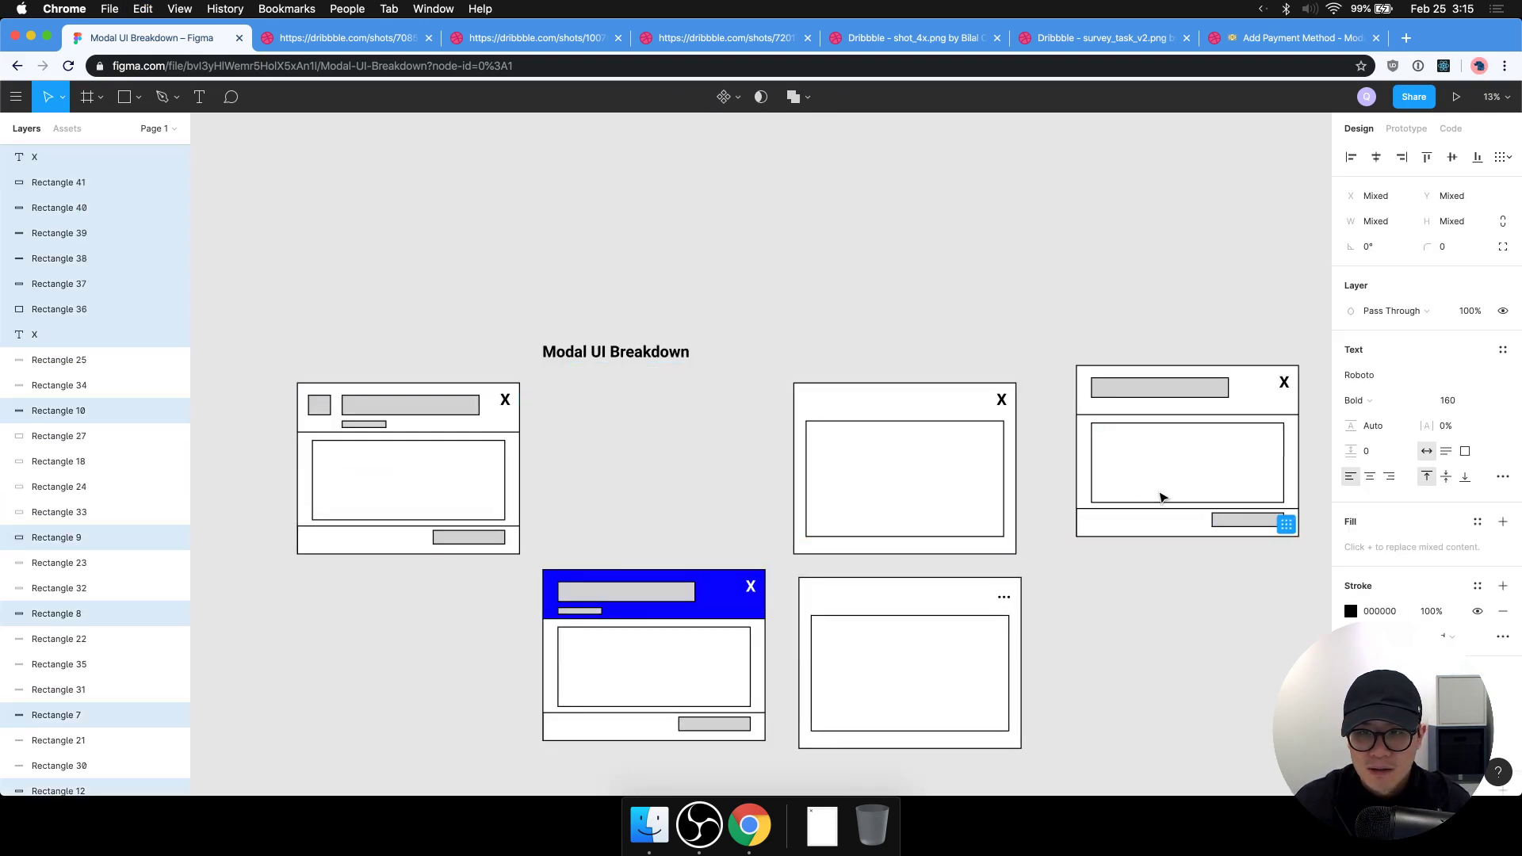
key(super+z)
click(797, 362)
drag(797, 363, 690, 549)
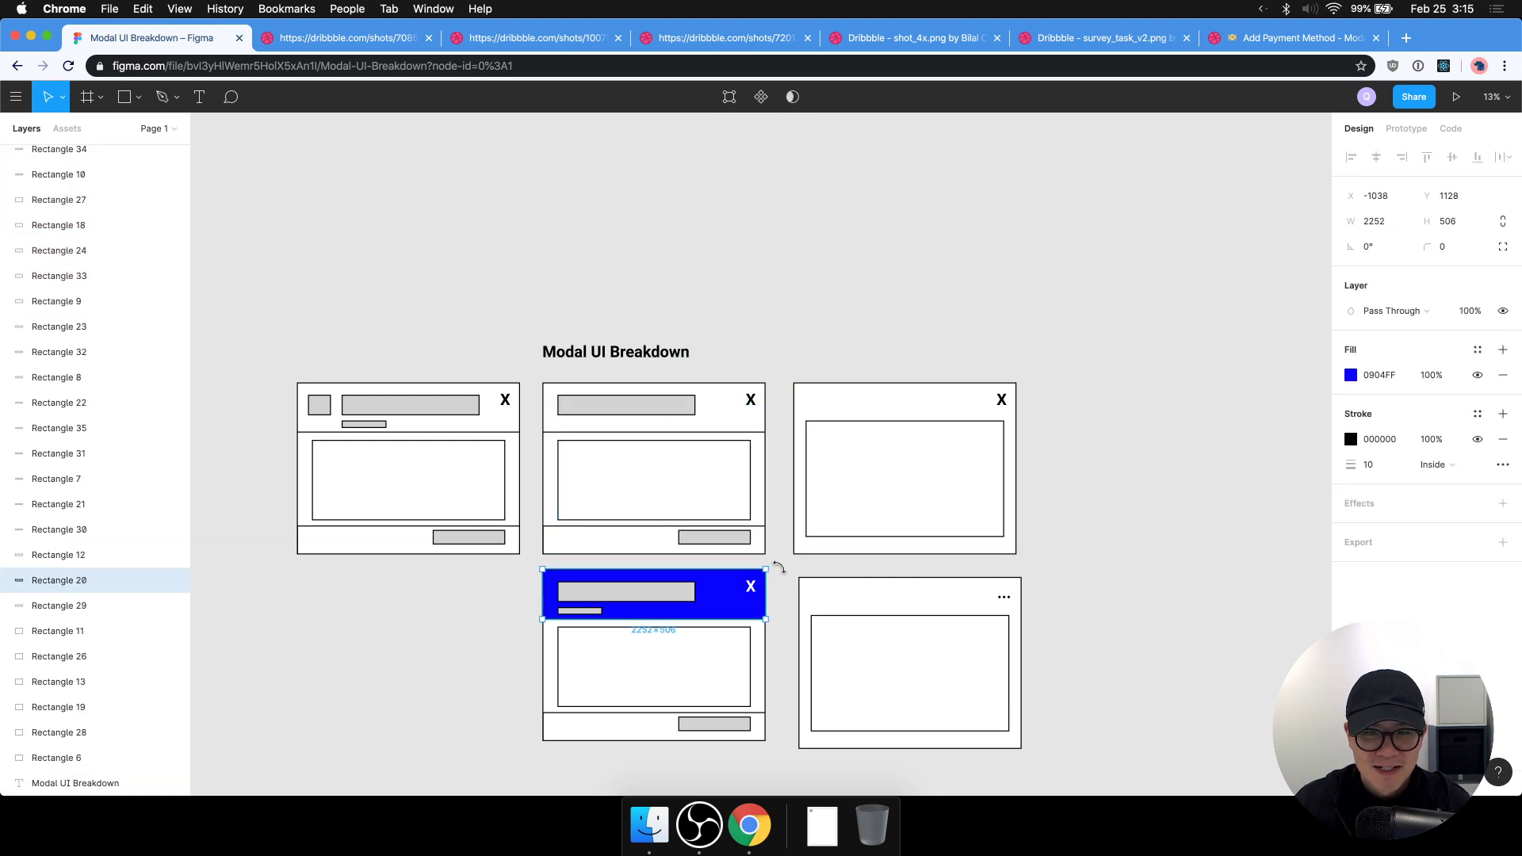
Duplicate the modal wireframe with the white header and no subtitle, placing the copy well to the right of the other variants.
drag(785, 555, 1216, 419)
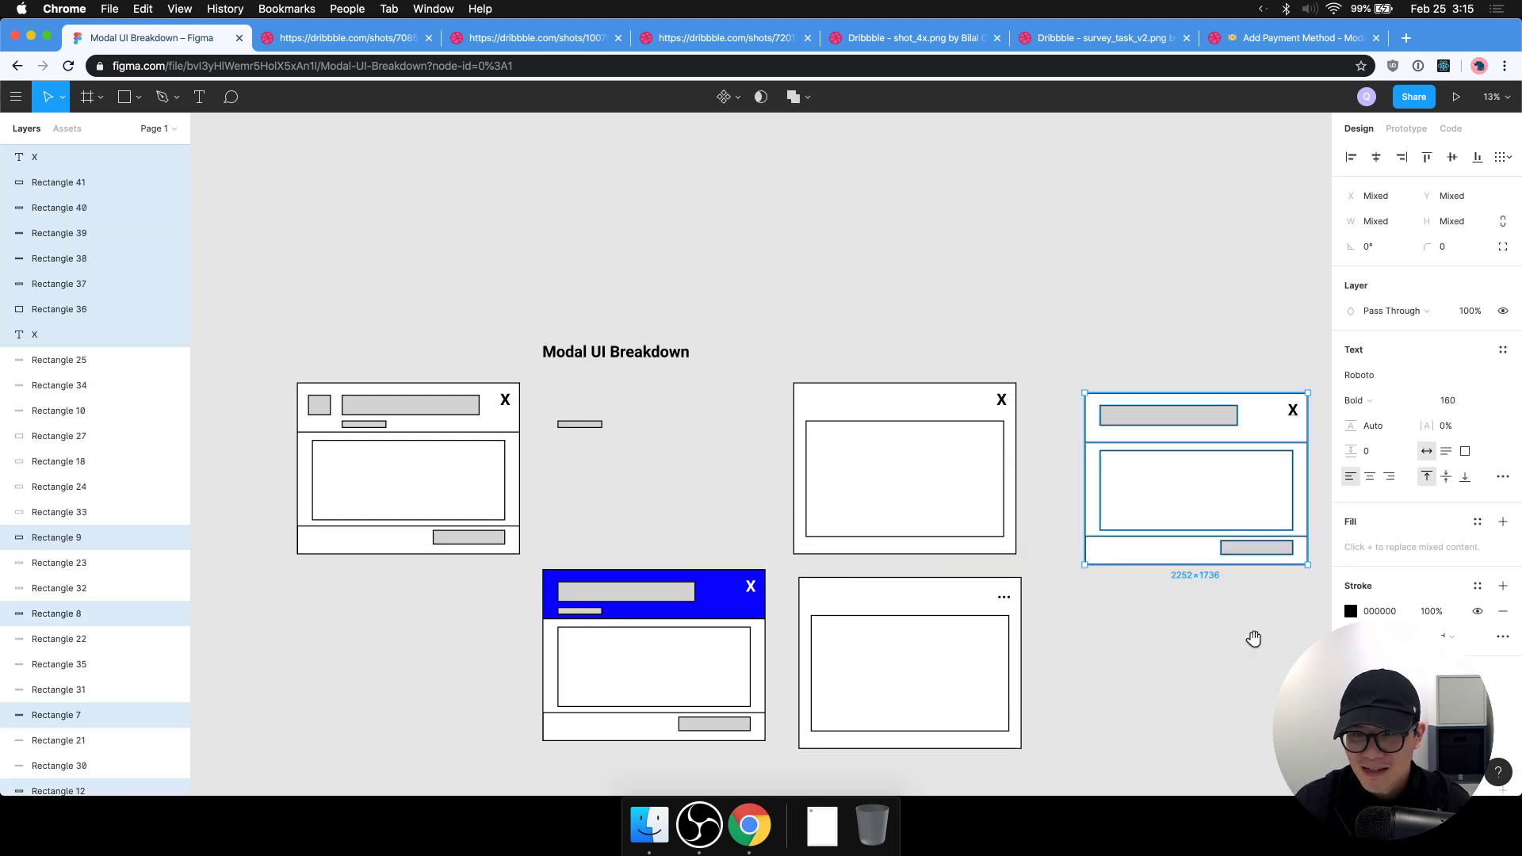
drag(1250, 635, 876, 635)
key(super+z)
drag(341, 498, 961, 503)
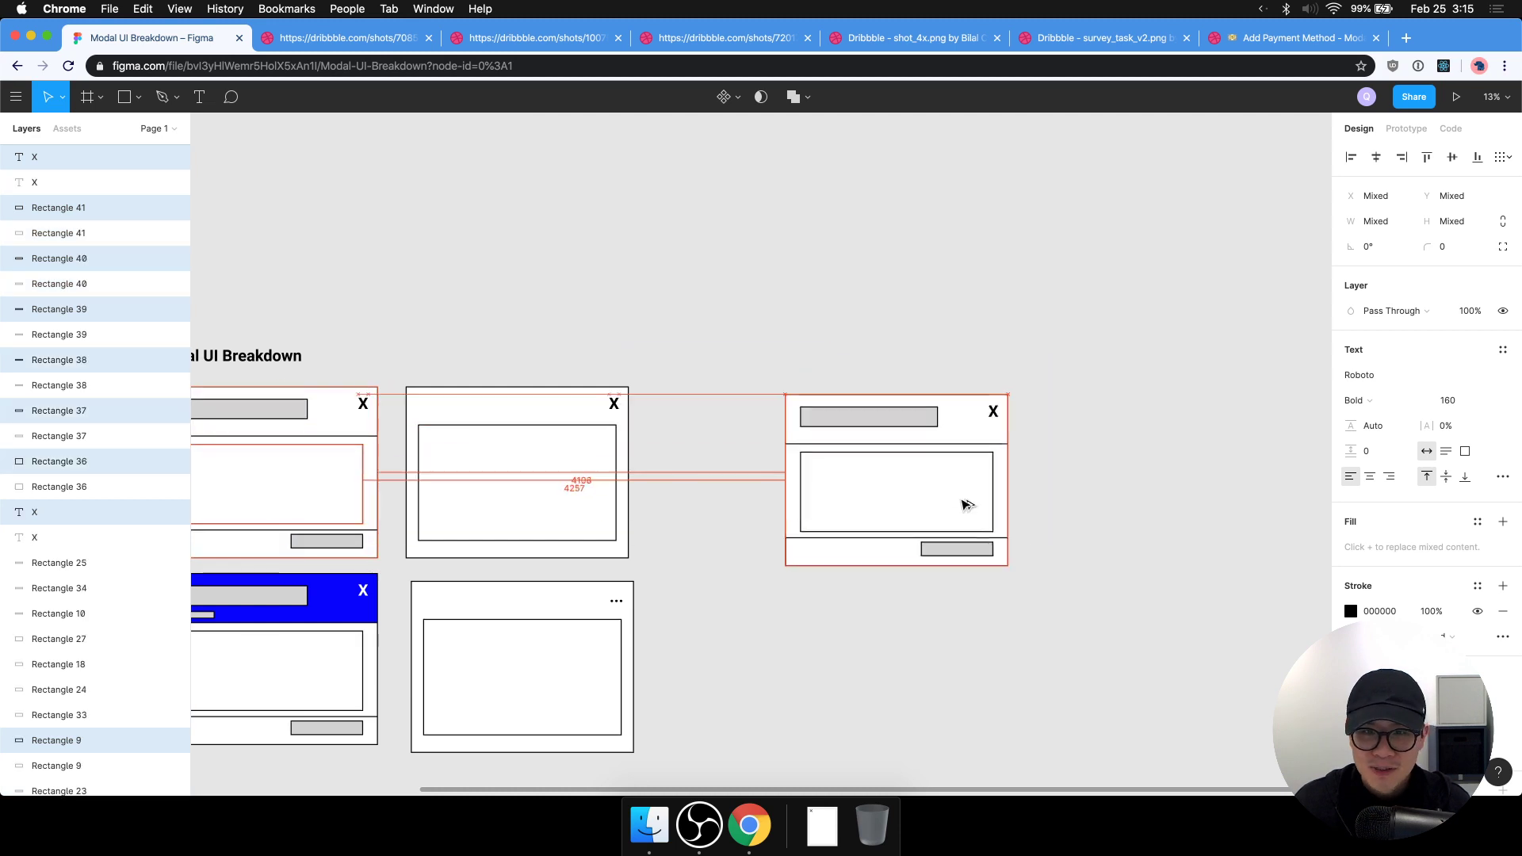
key(Escape)
Duplicate the title bar inside the new modal copy just below itself and shrink it into a short, thin subtitle bar.
scroll(977, 507, up, 10)
scroll(968, 503, down, 10)
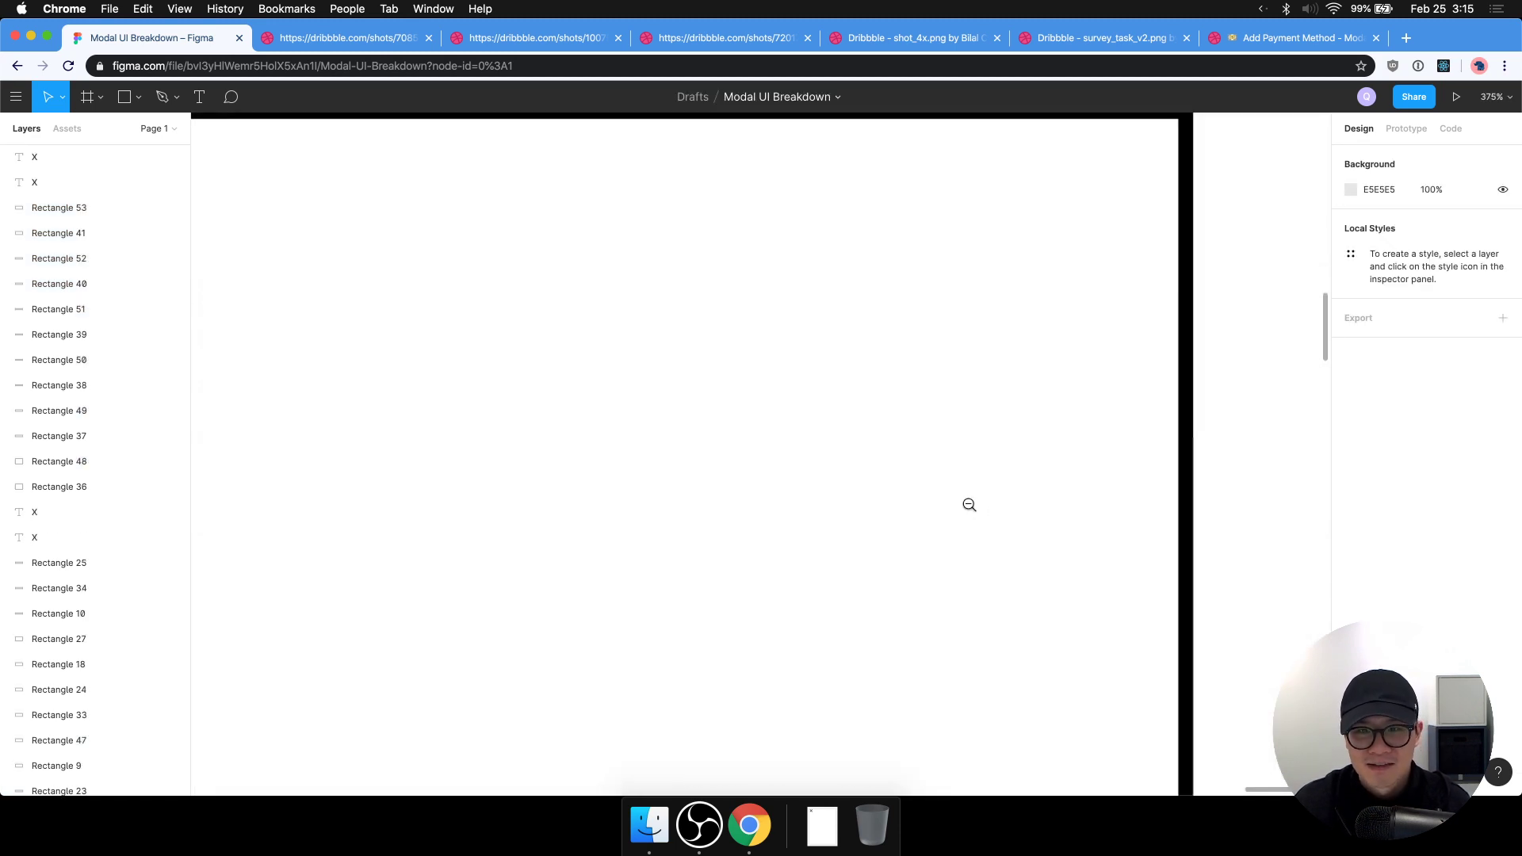
scroll(921, 475, up, 5)
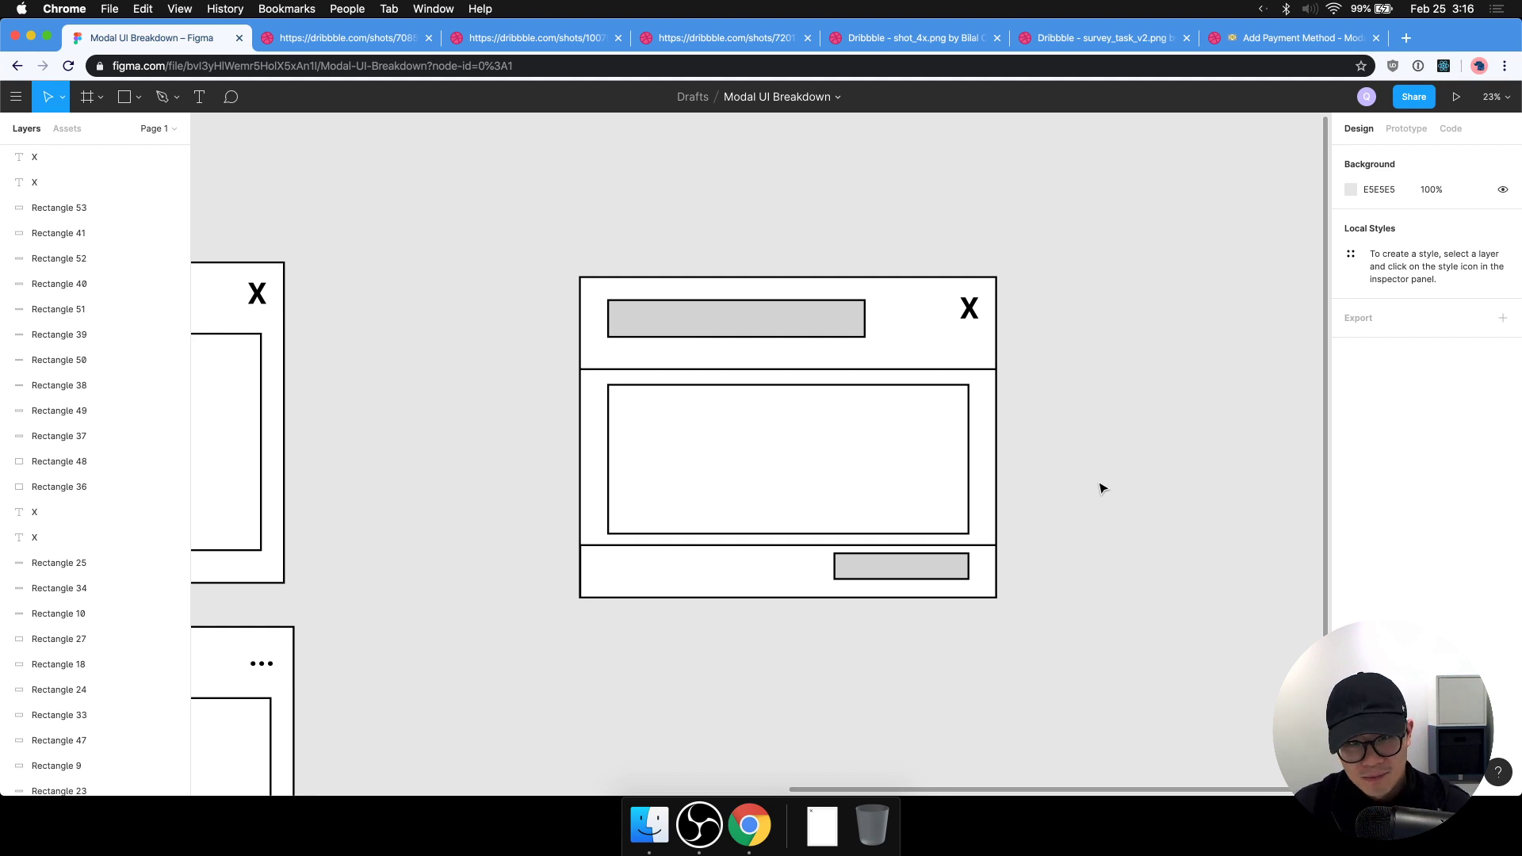
drag(378, 505, 612, 479)
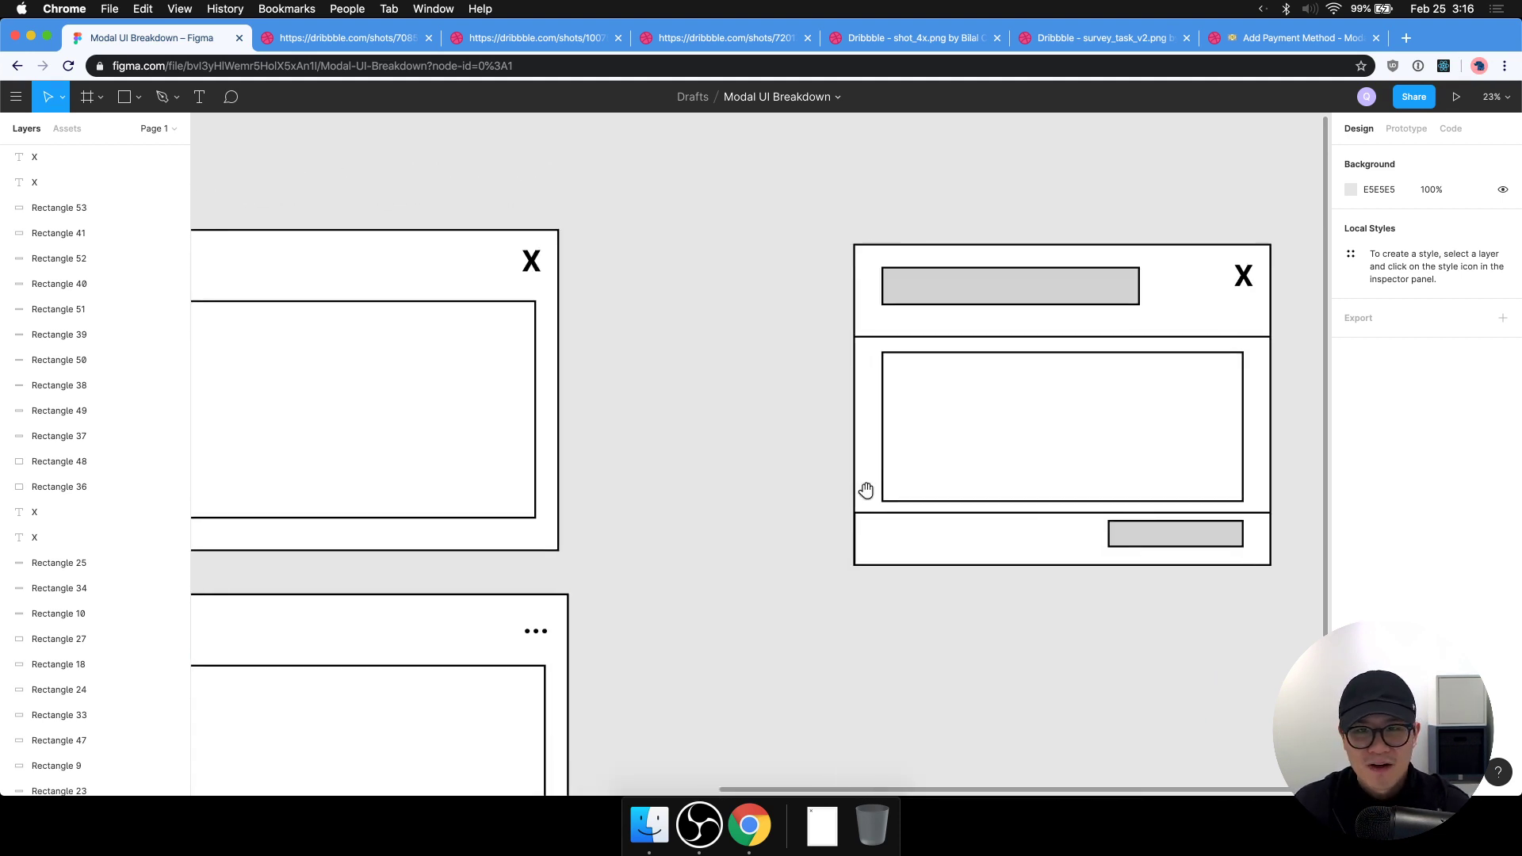
drag(866, 491, 638, 534)
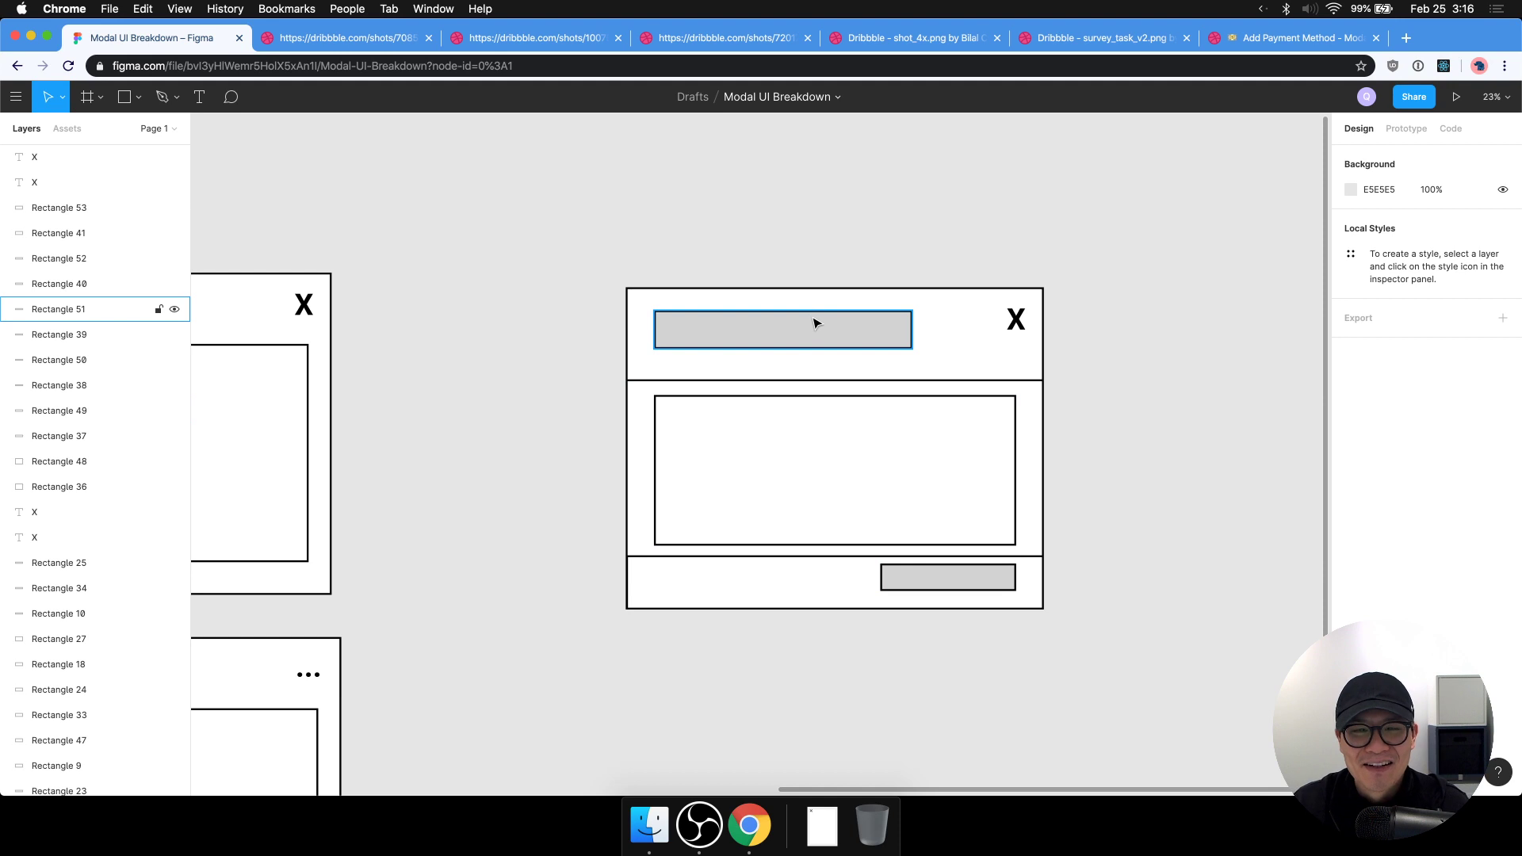
drag(816, 323, 816, 356)
drag(911, 381, 738, 371)
key(Escape)
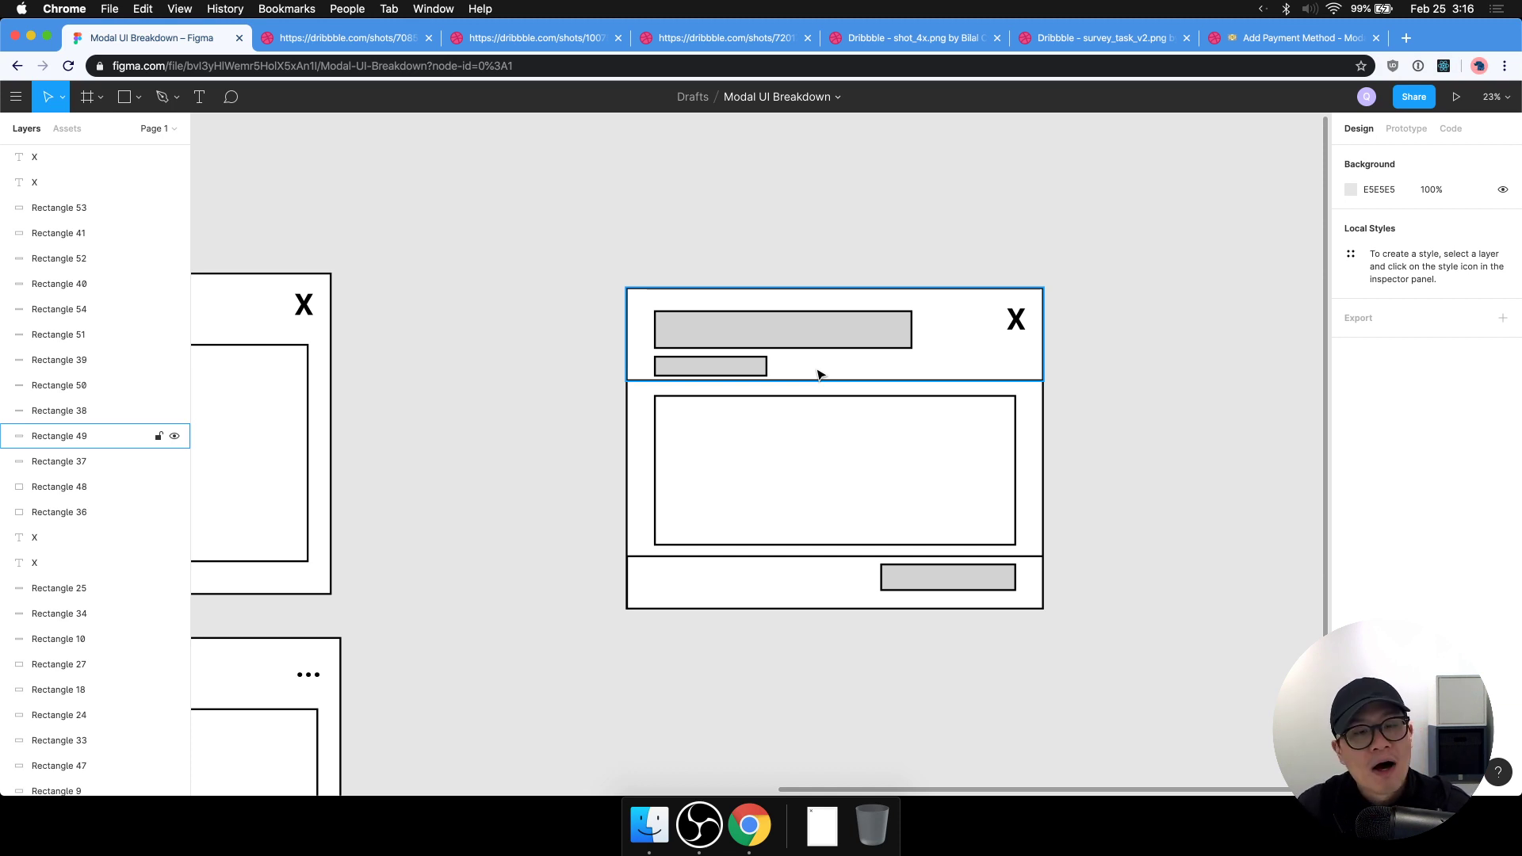
Examine the new copy's title bar, header and footer button, and compare the copy with the other modal variants.
click(850, 340)
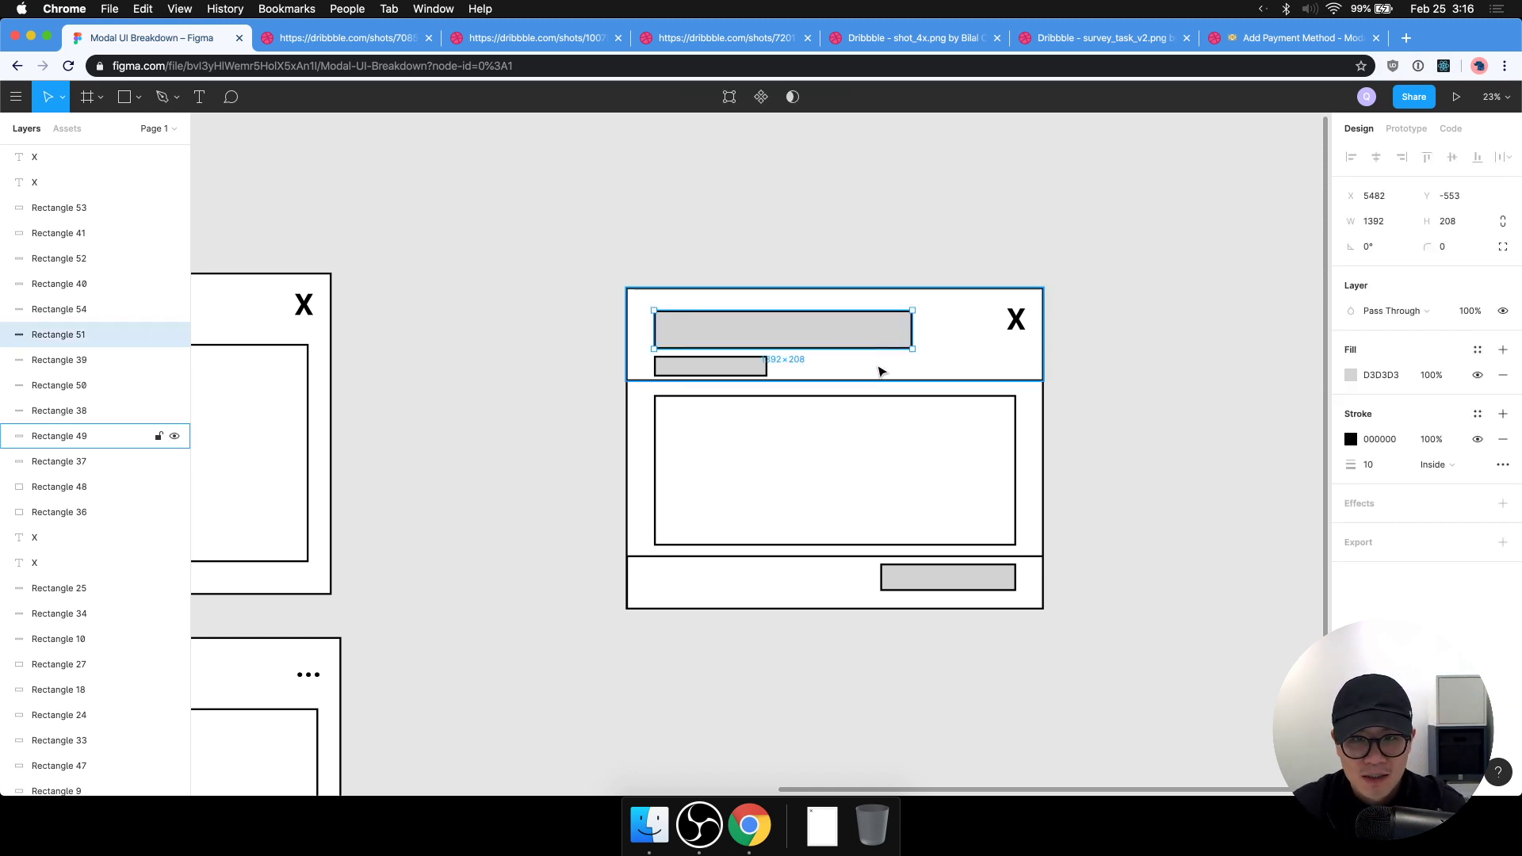
click(880, 367)
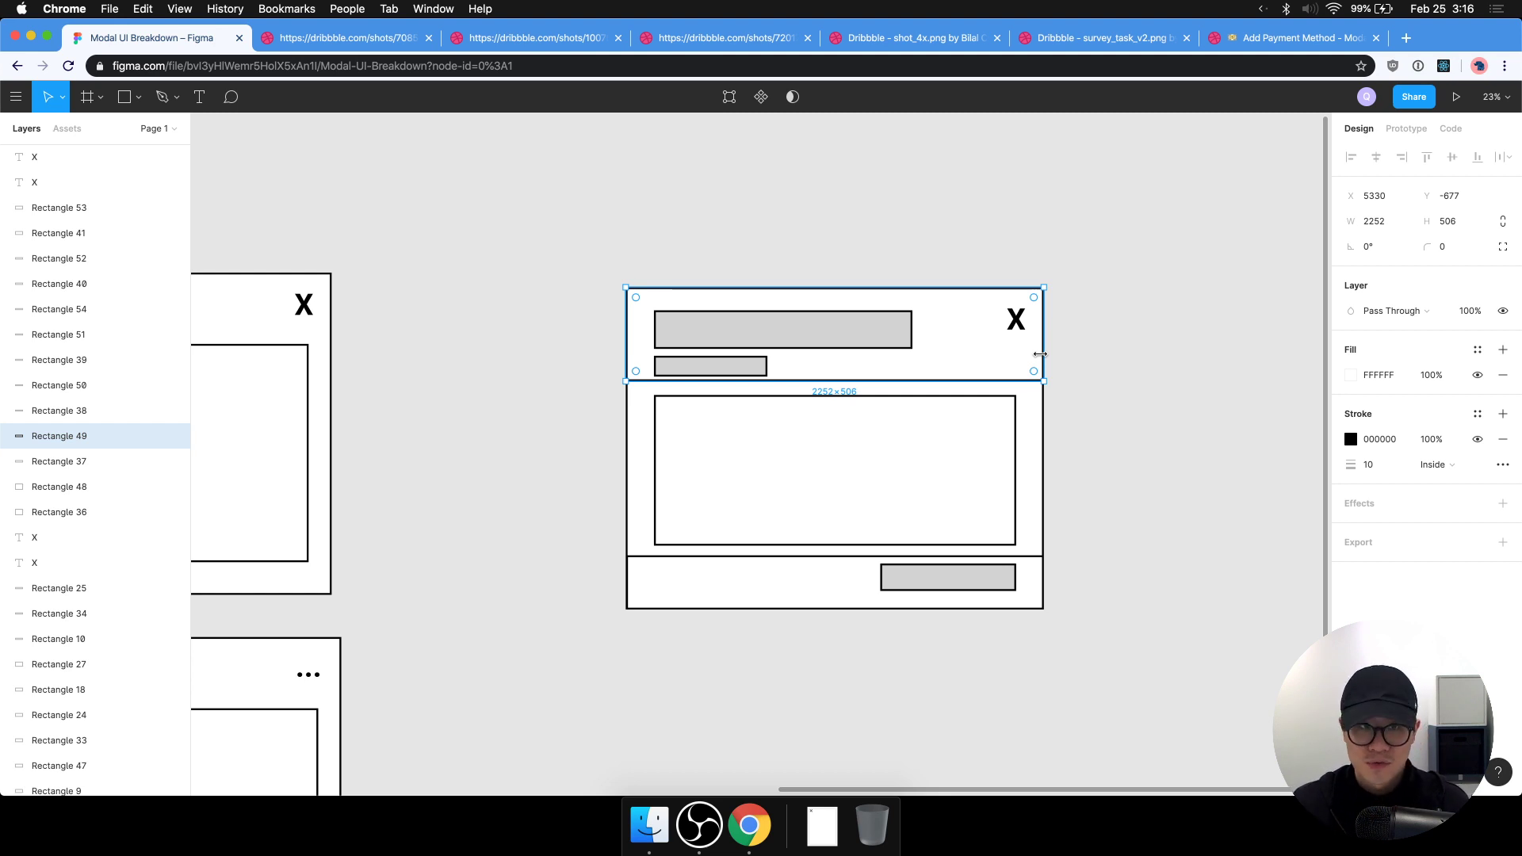
click(988, 585)
scroll(928, 649, left, 5)
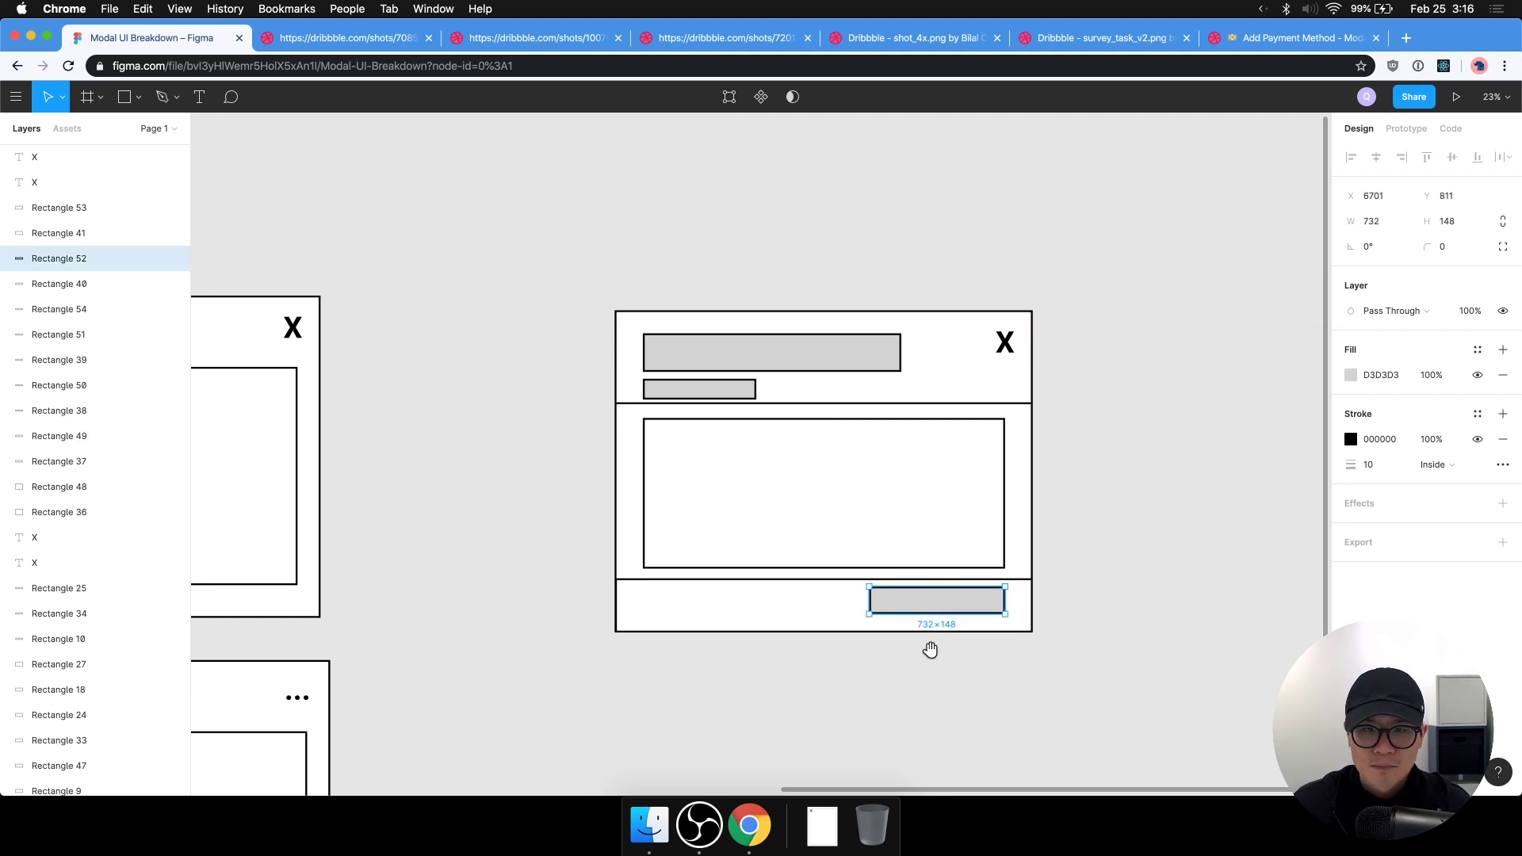
alt+click(928, 570)
drag(886, 516, 963, 412)
click(903, 582)
drag(860, 602, 1030, 520)
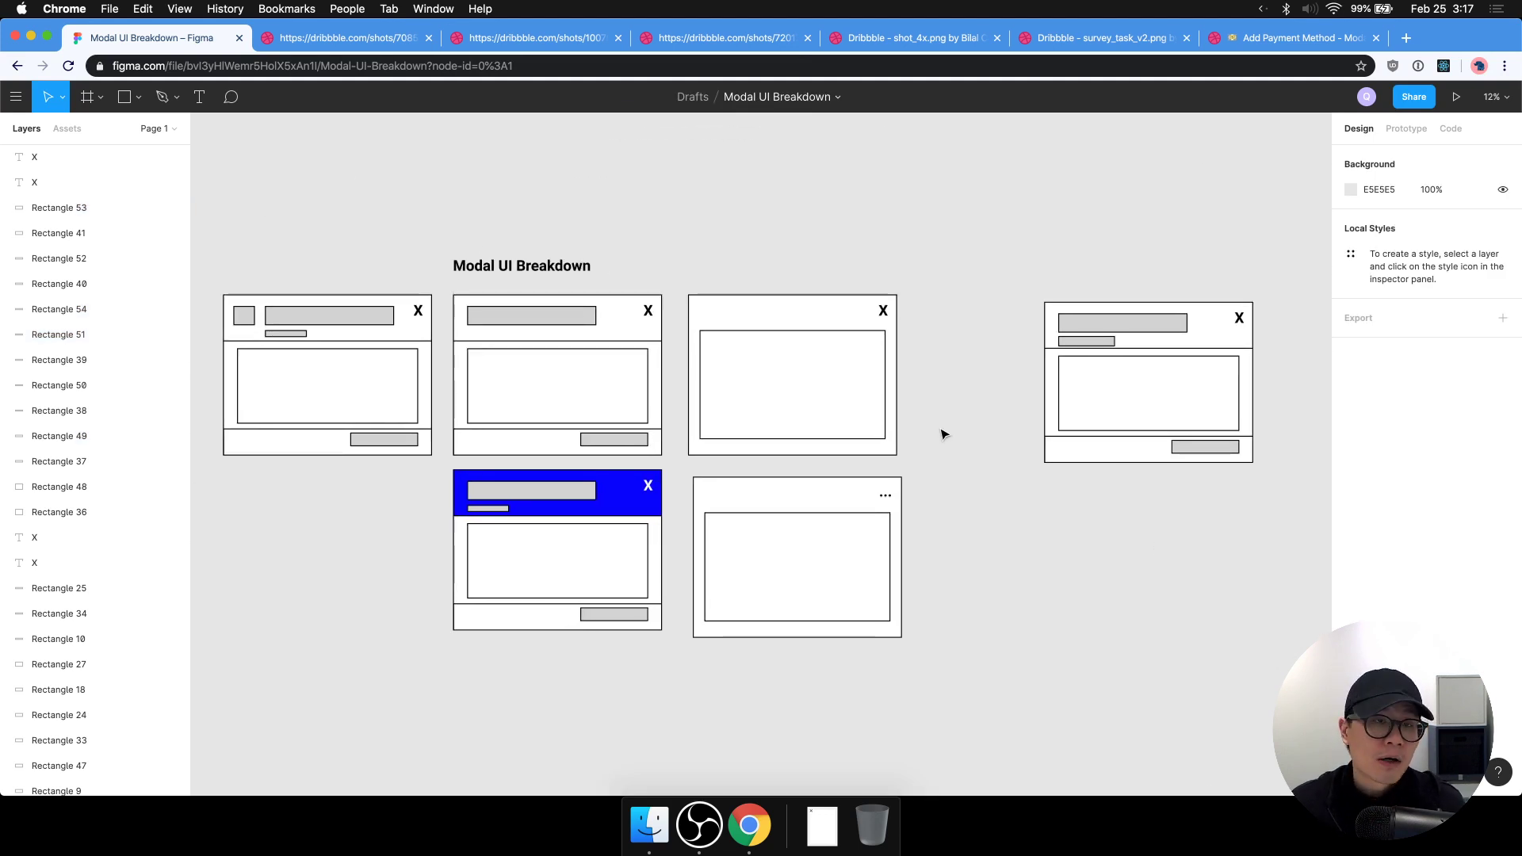
scroll(928, 438, right, 2)
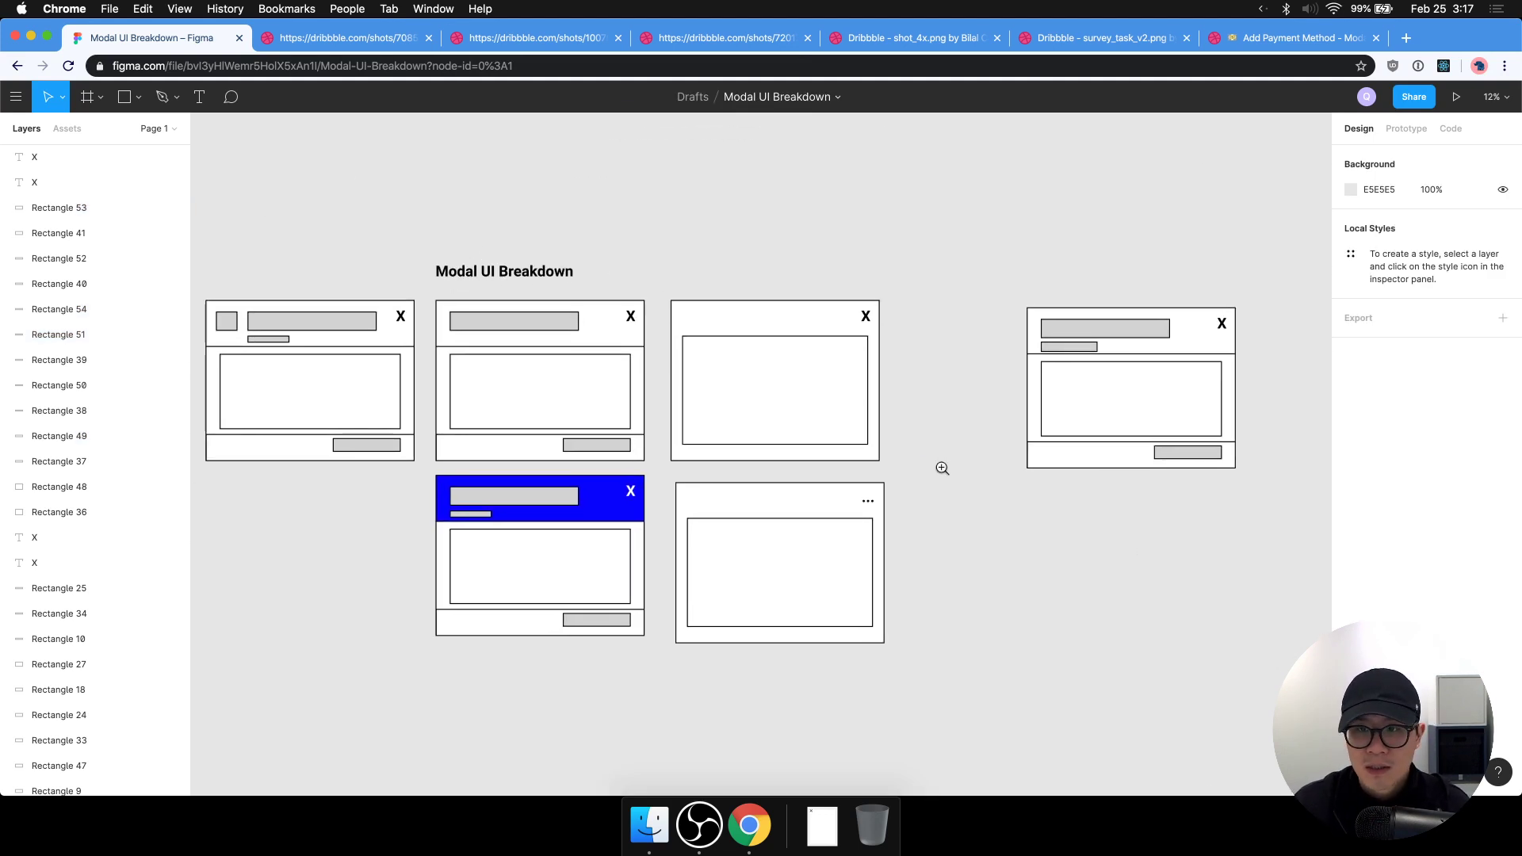
scroll(941, 469, up, 10)
scroll(918, 485, down, 10)
scroll(924, 506, right, 5)
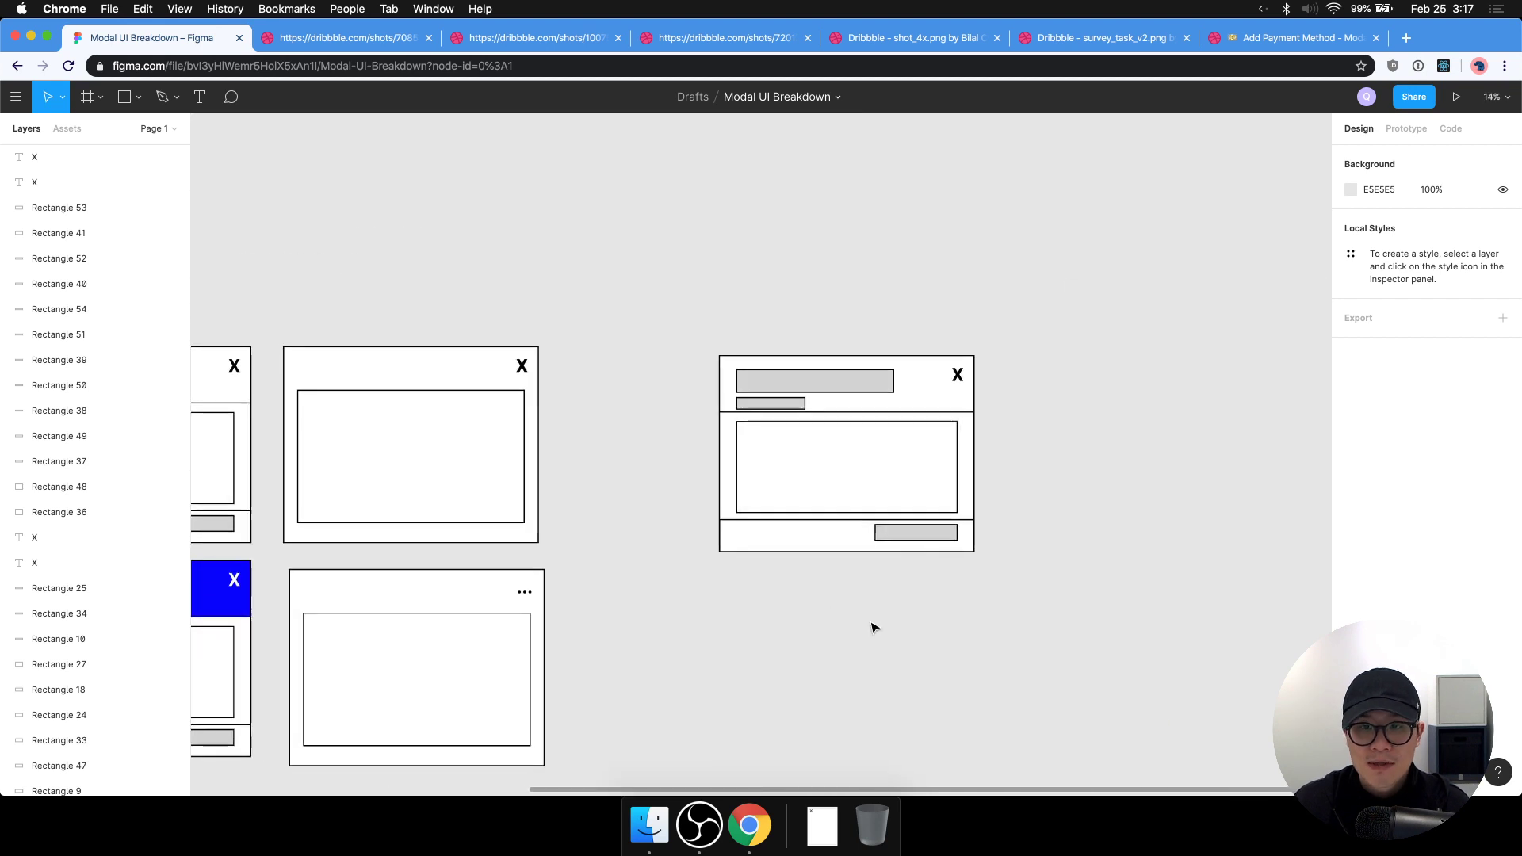
Move the Modal UI Breakdown heading up and to the right, clear above the wireframes.
drag(873, 626, 1227, 557)
click(444, 229)
scroll(824, 169, up, 2)
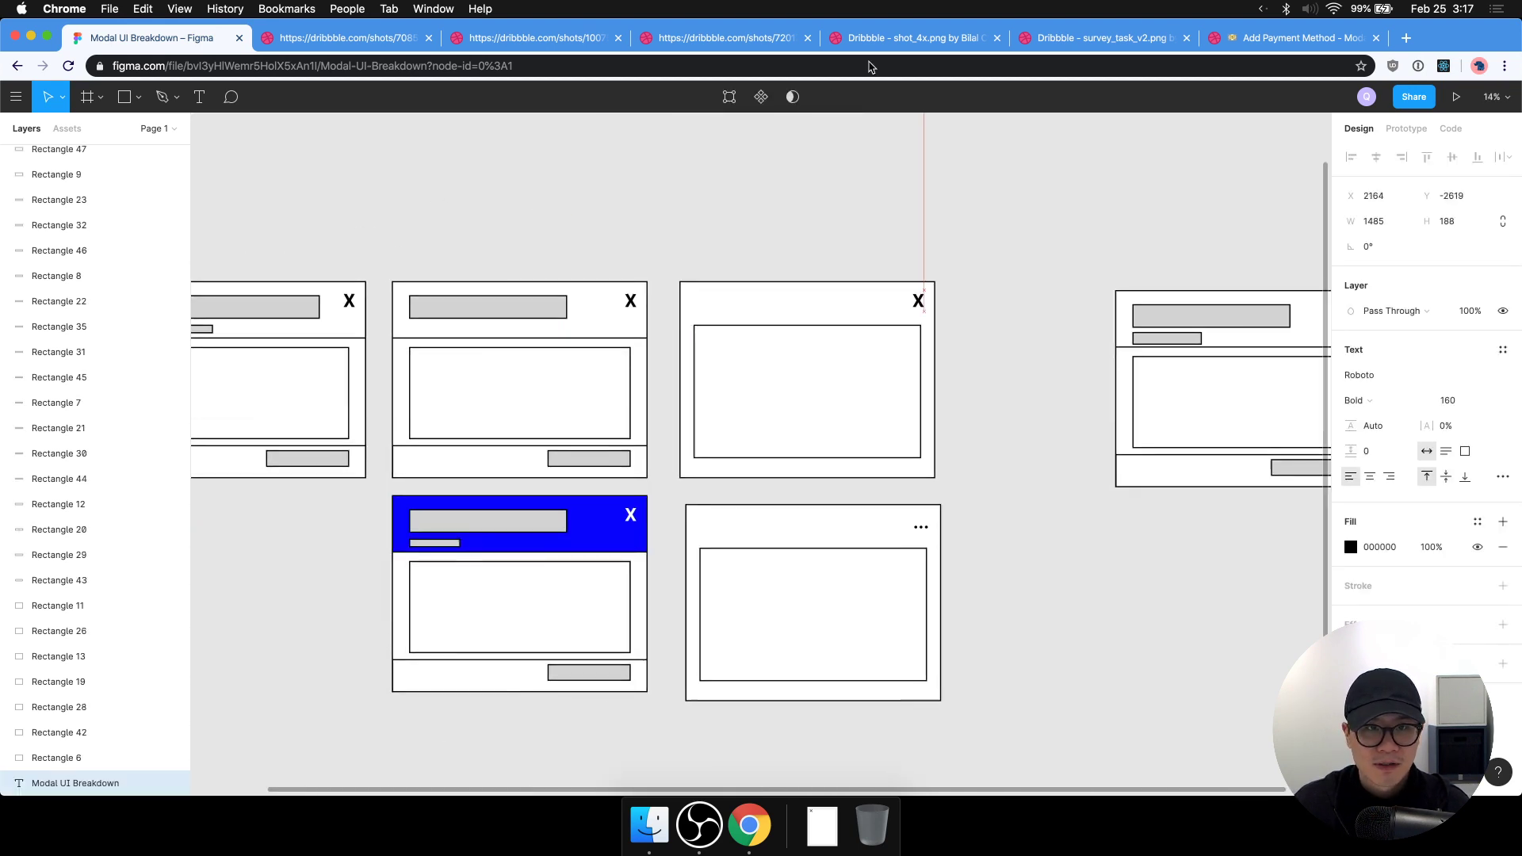
click(753, 238)
click(737, 236)
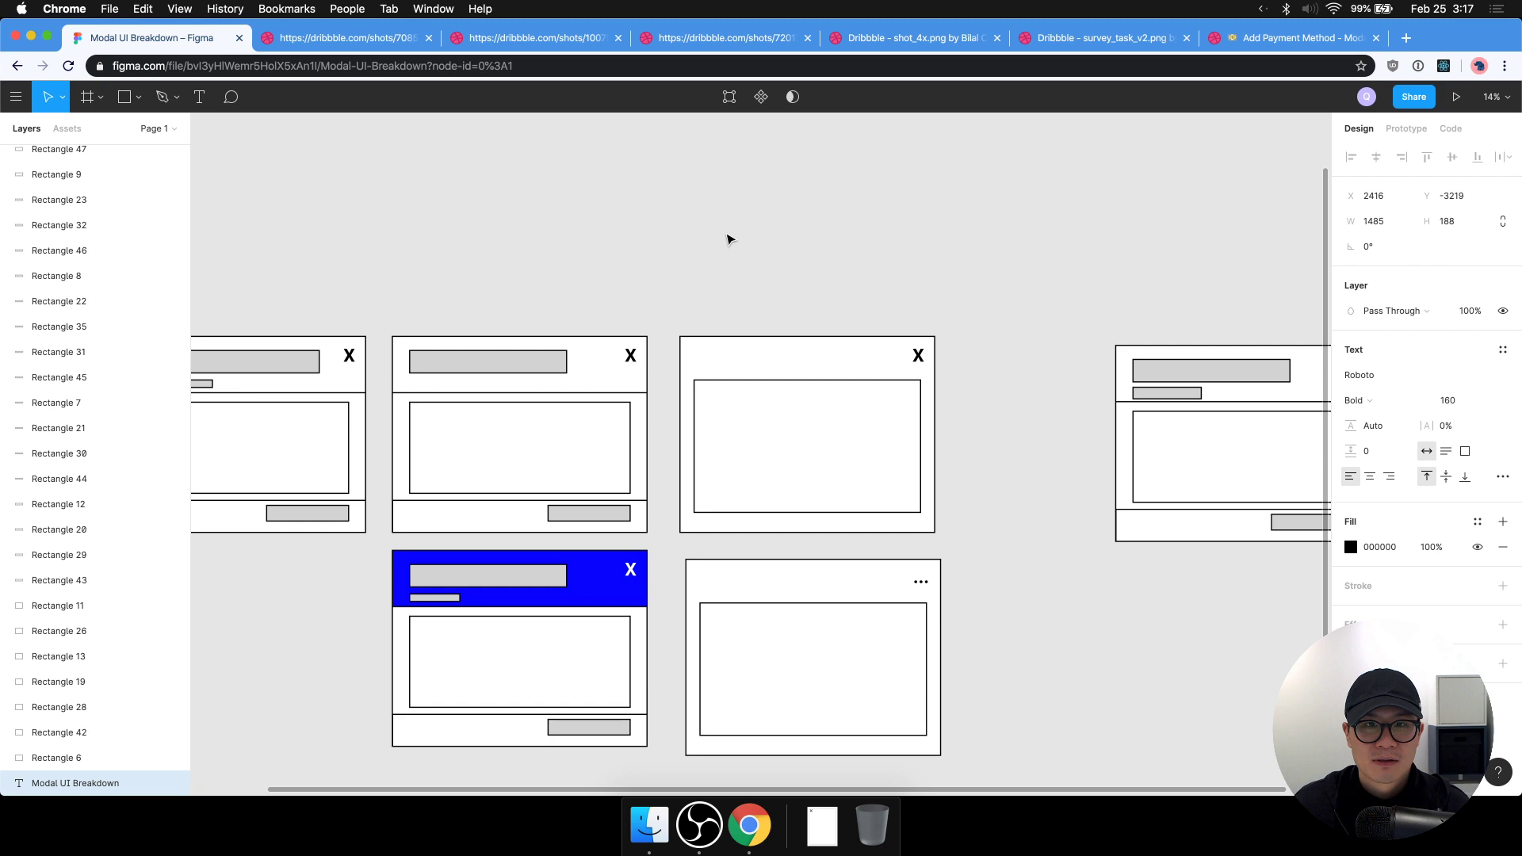
key(super+z)
drag(514, 303, 959, 166)
Duplicate the heading just above the existing group of variants and change the copy's text to "UI Parts".
drag(972, 165, 643, 296)
key(Return)
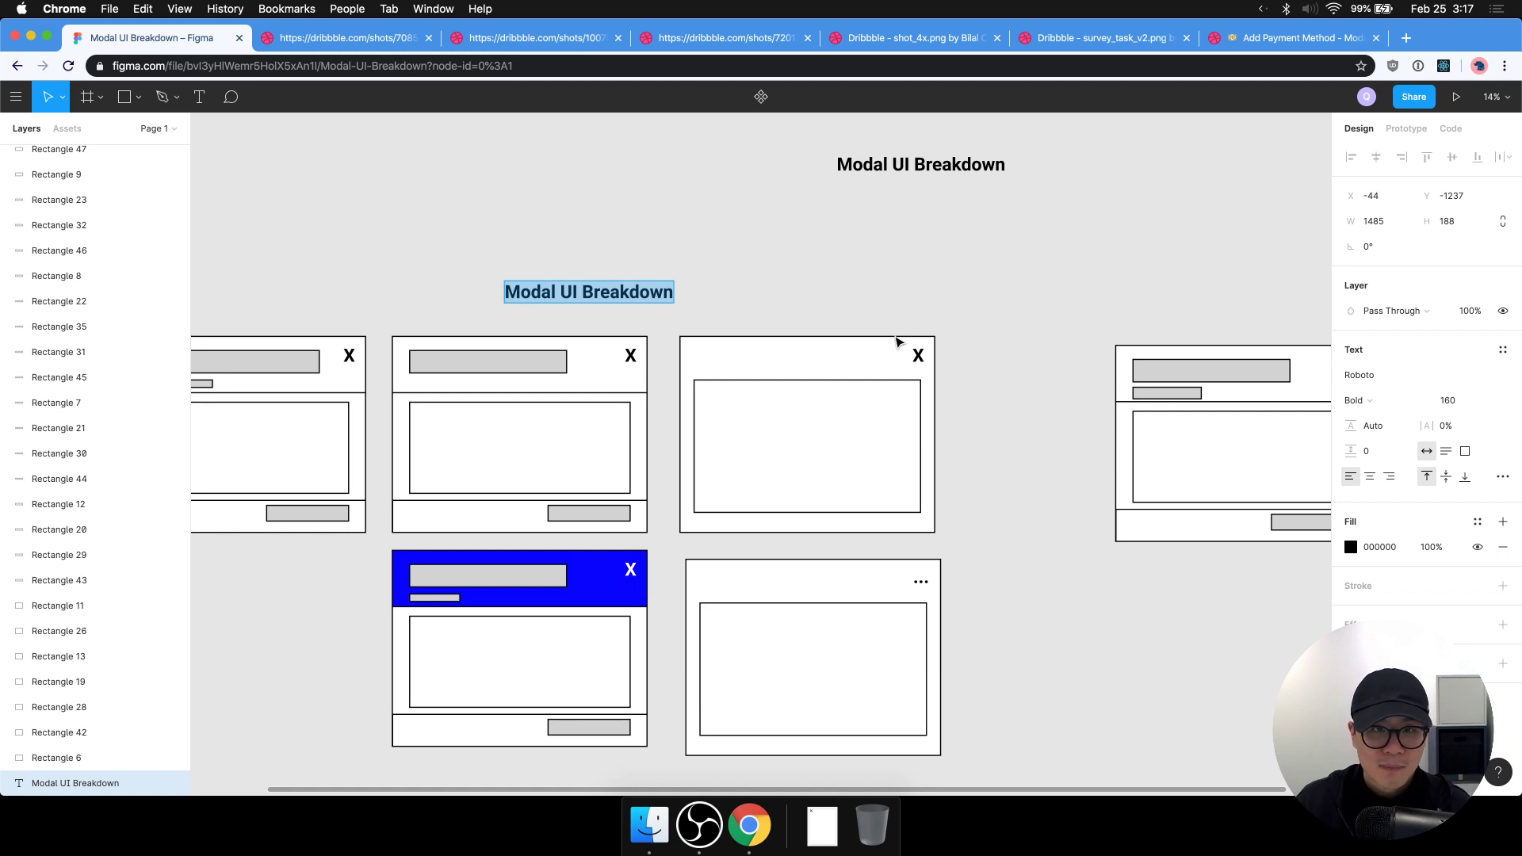
text(UI Parts)
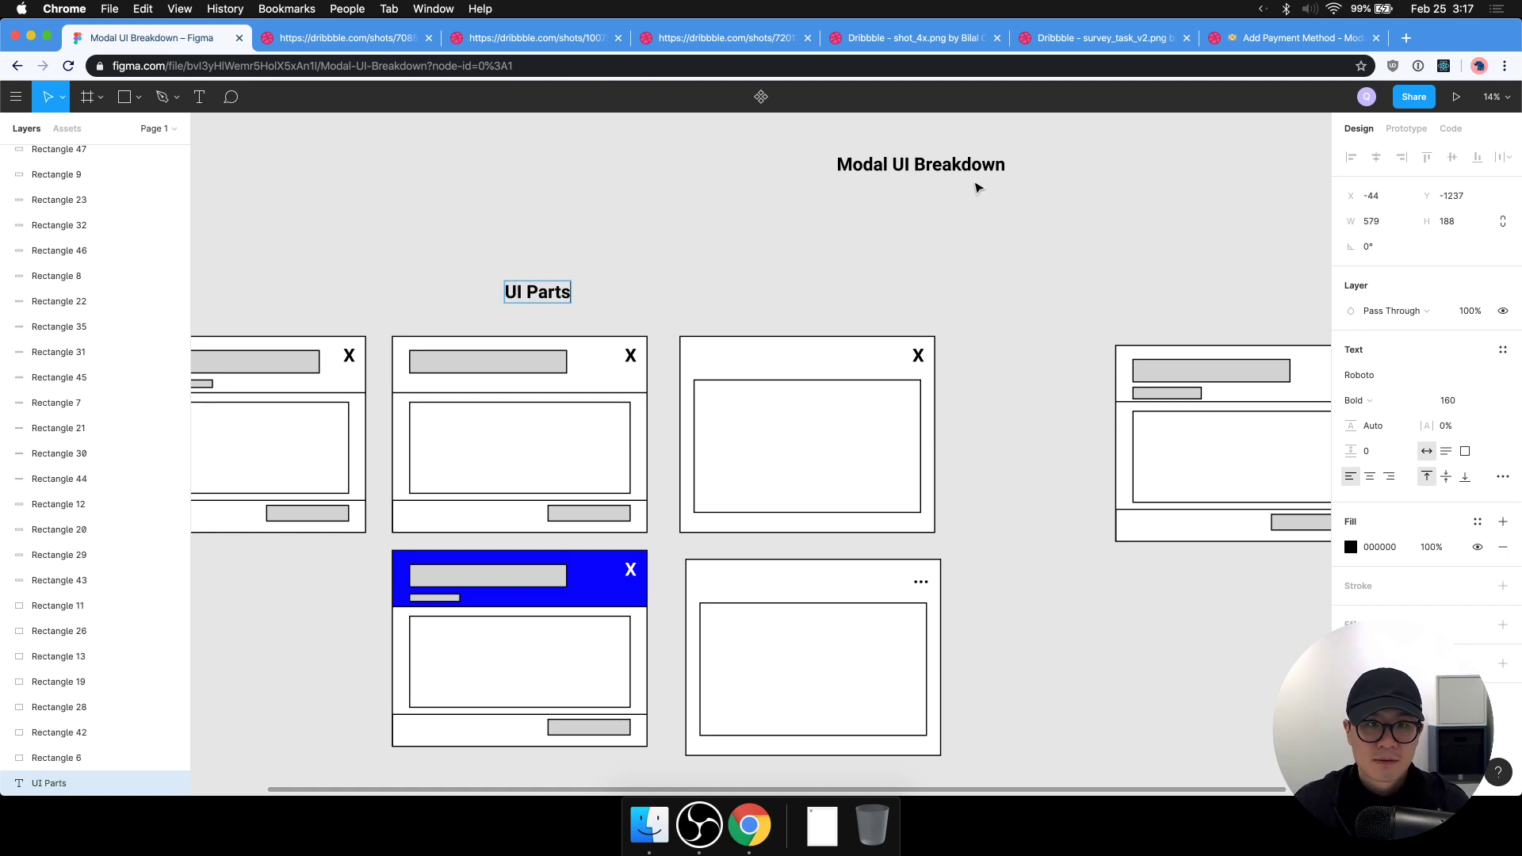
key(Escape)
scroll(884, 263, left, 2)
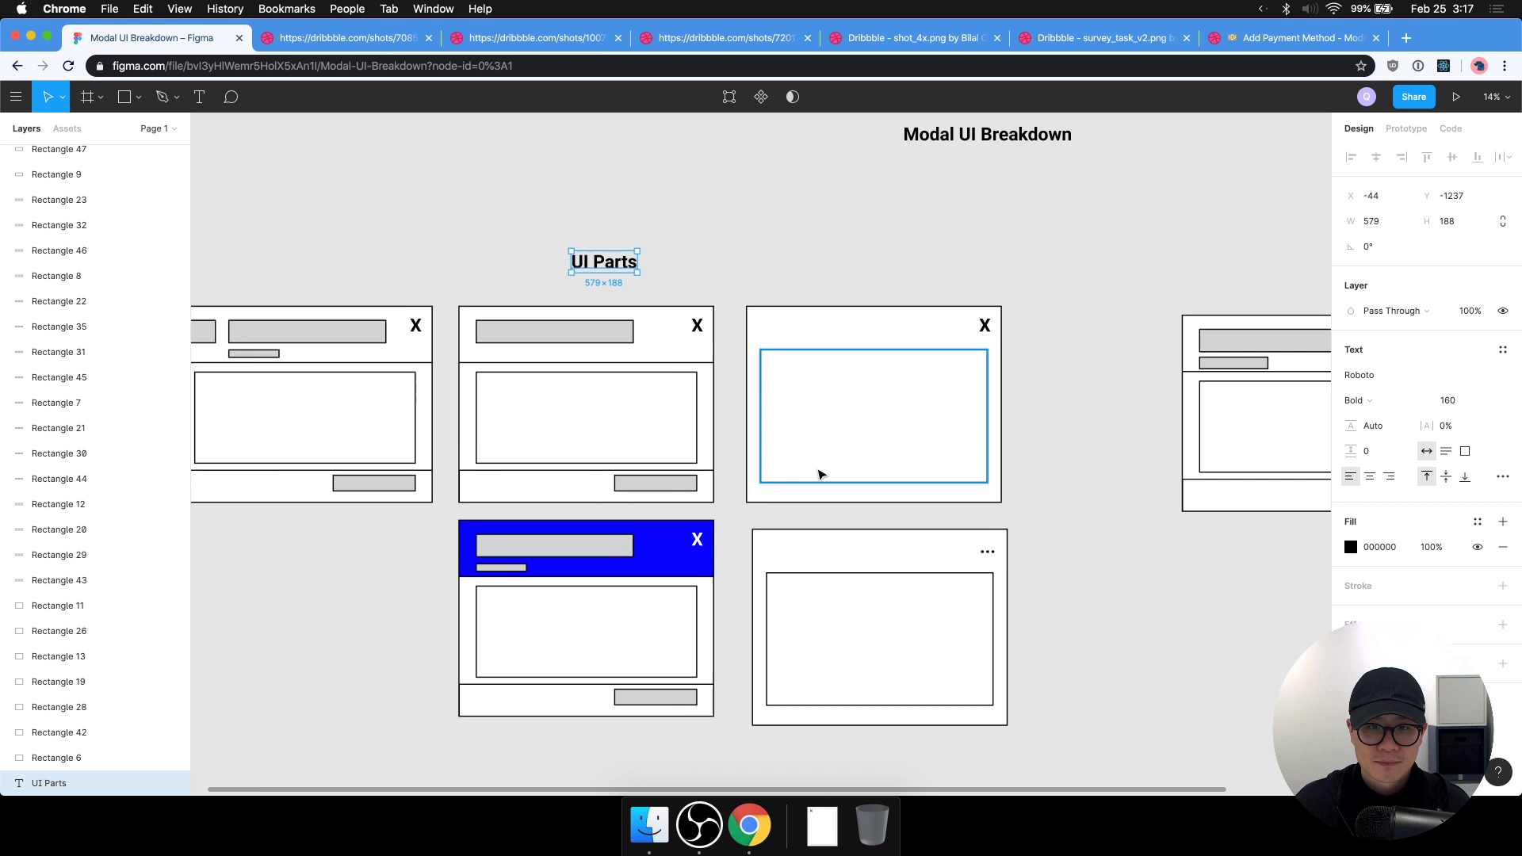
Look over the Modal Windows - UI Components and Modals reference shots on Dribbble.
click(396, 47)
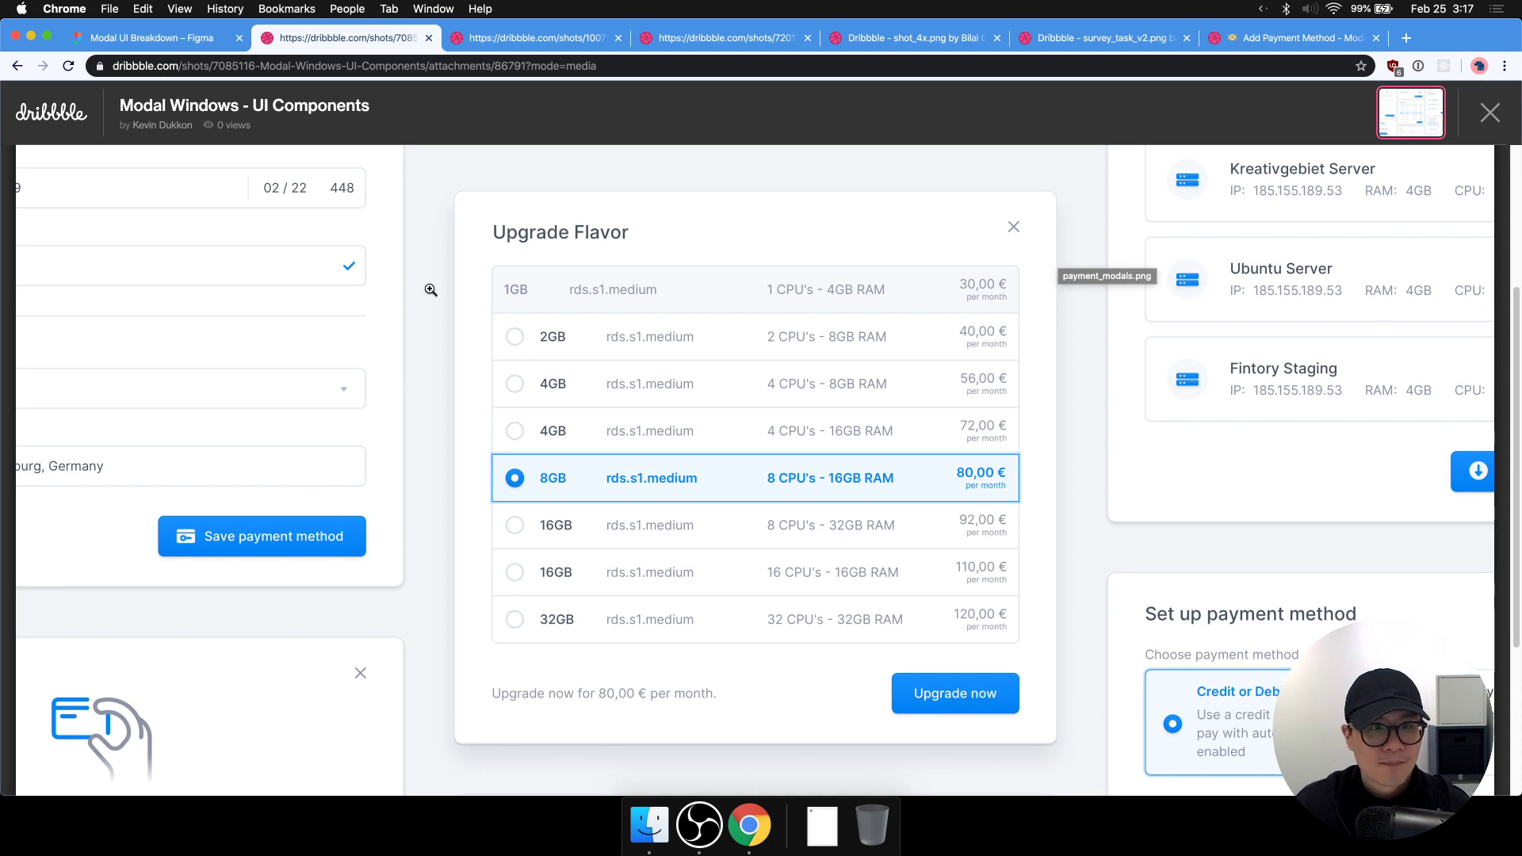
click(584, 38)
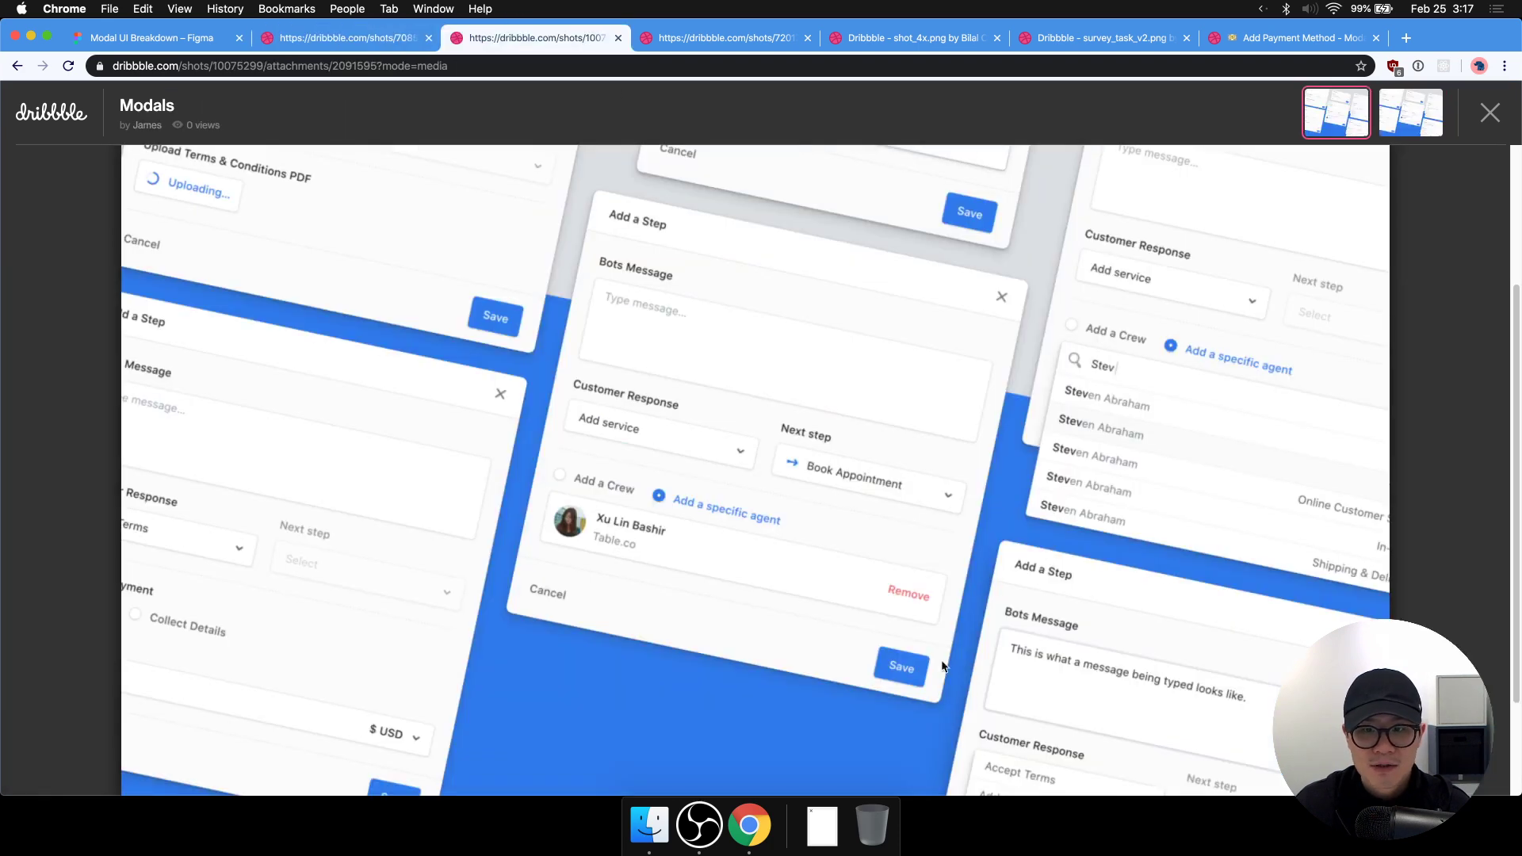
click(408, 39)
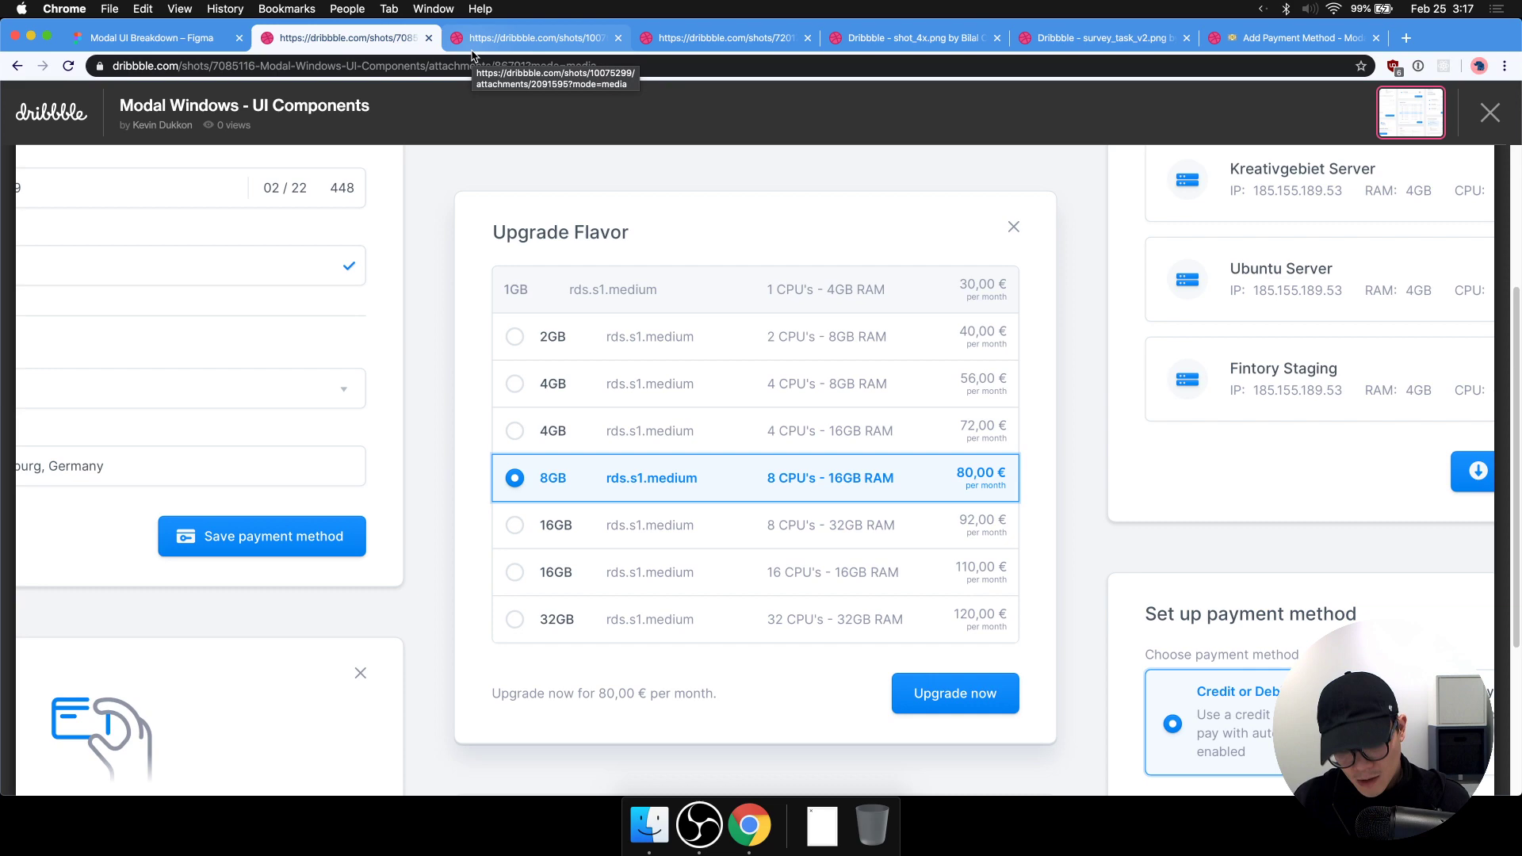
Search Google for "material elevation" in a new browser tab and place that tab right after the Figma one.
key(cmd+t)
text(material)
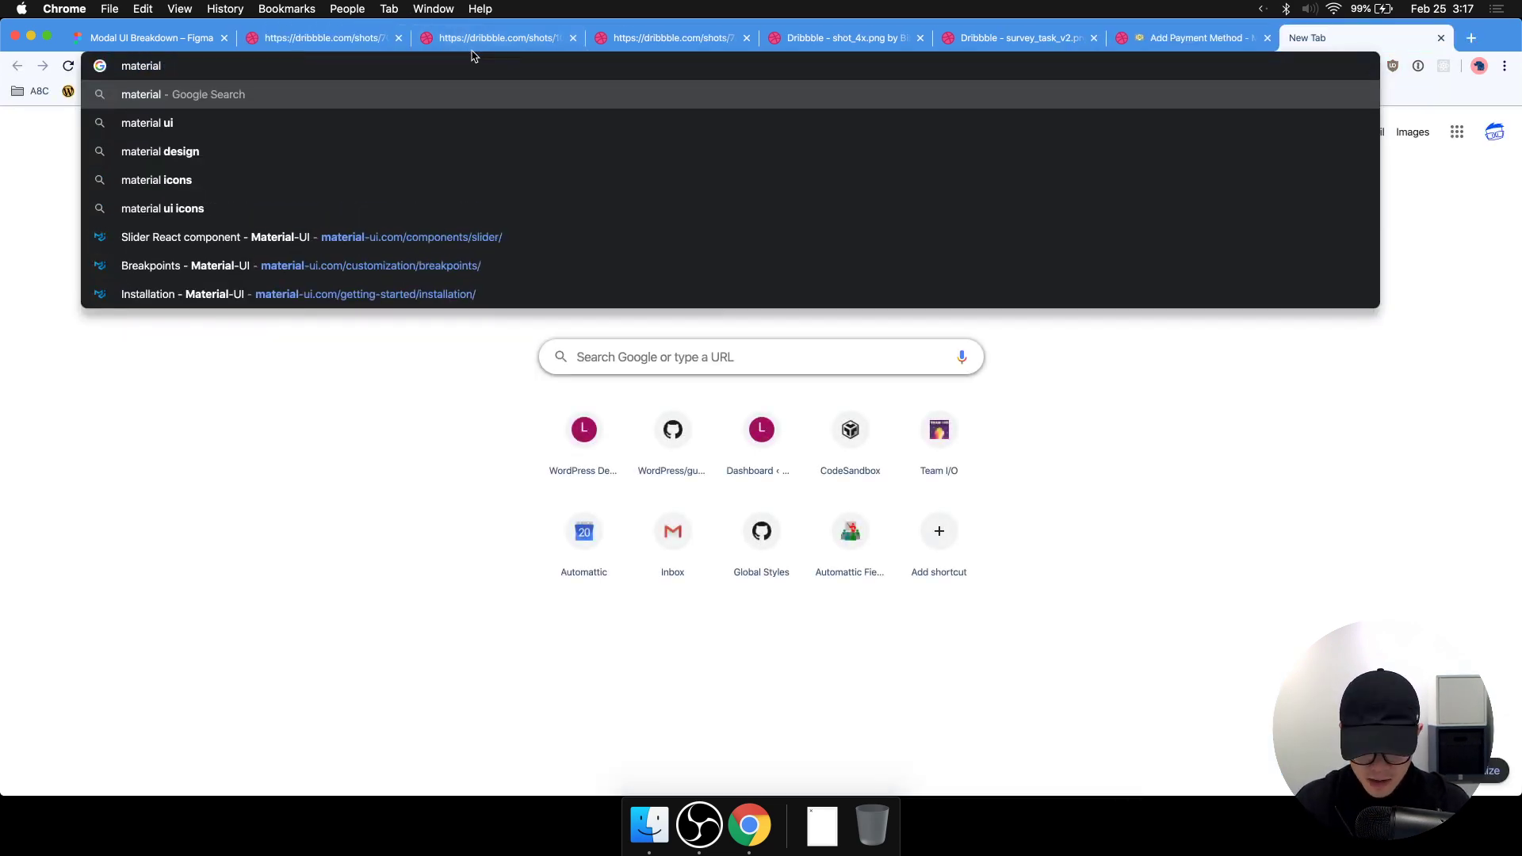
text( elevation)
key(Return)
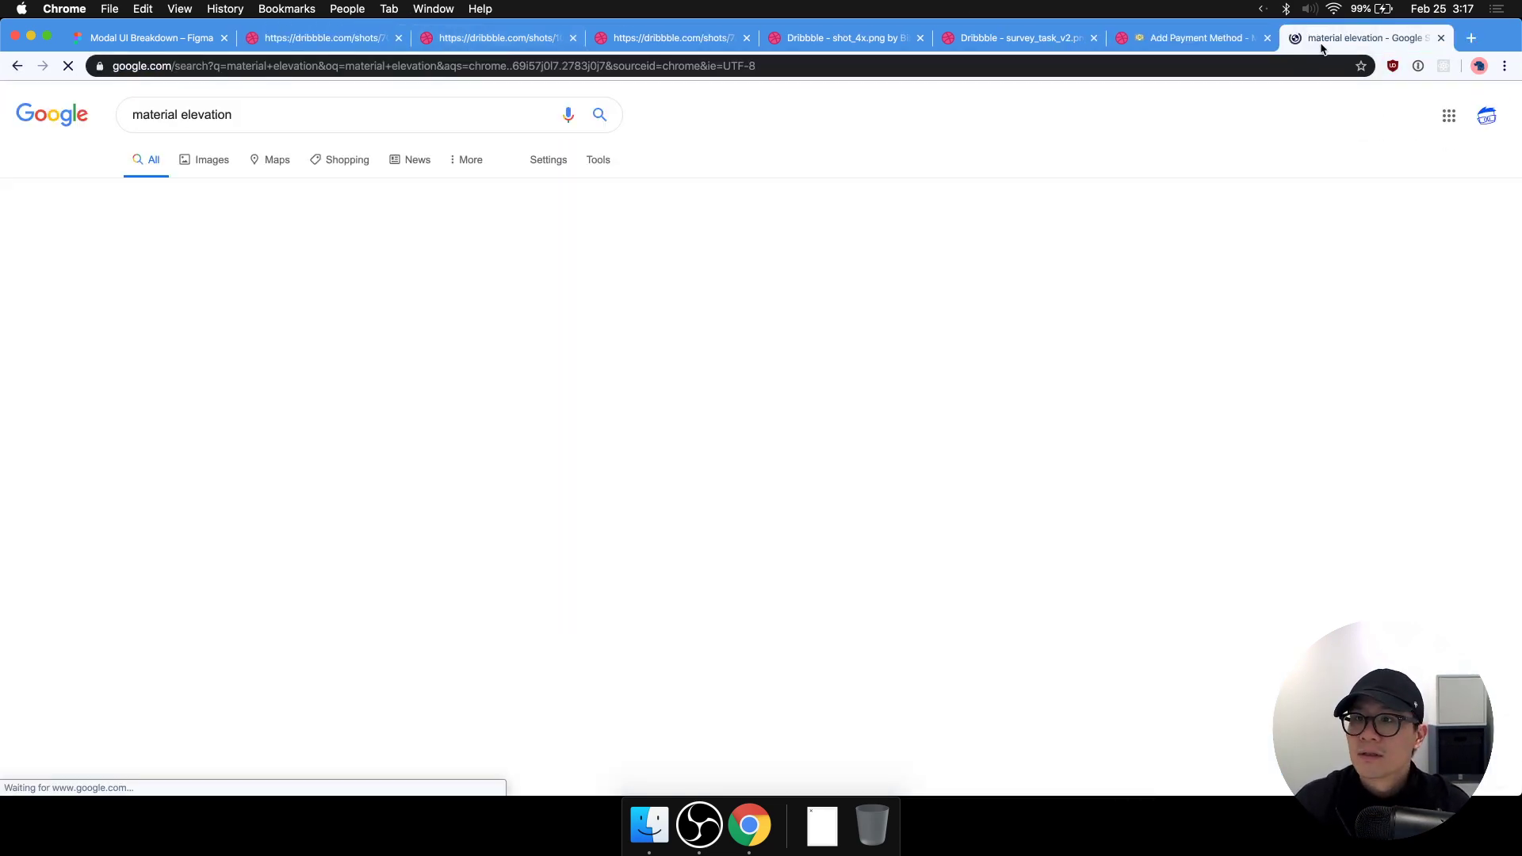
drag(1321, 47, 281, 39)
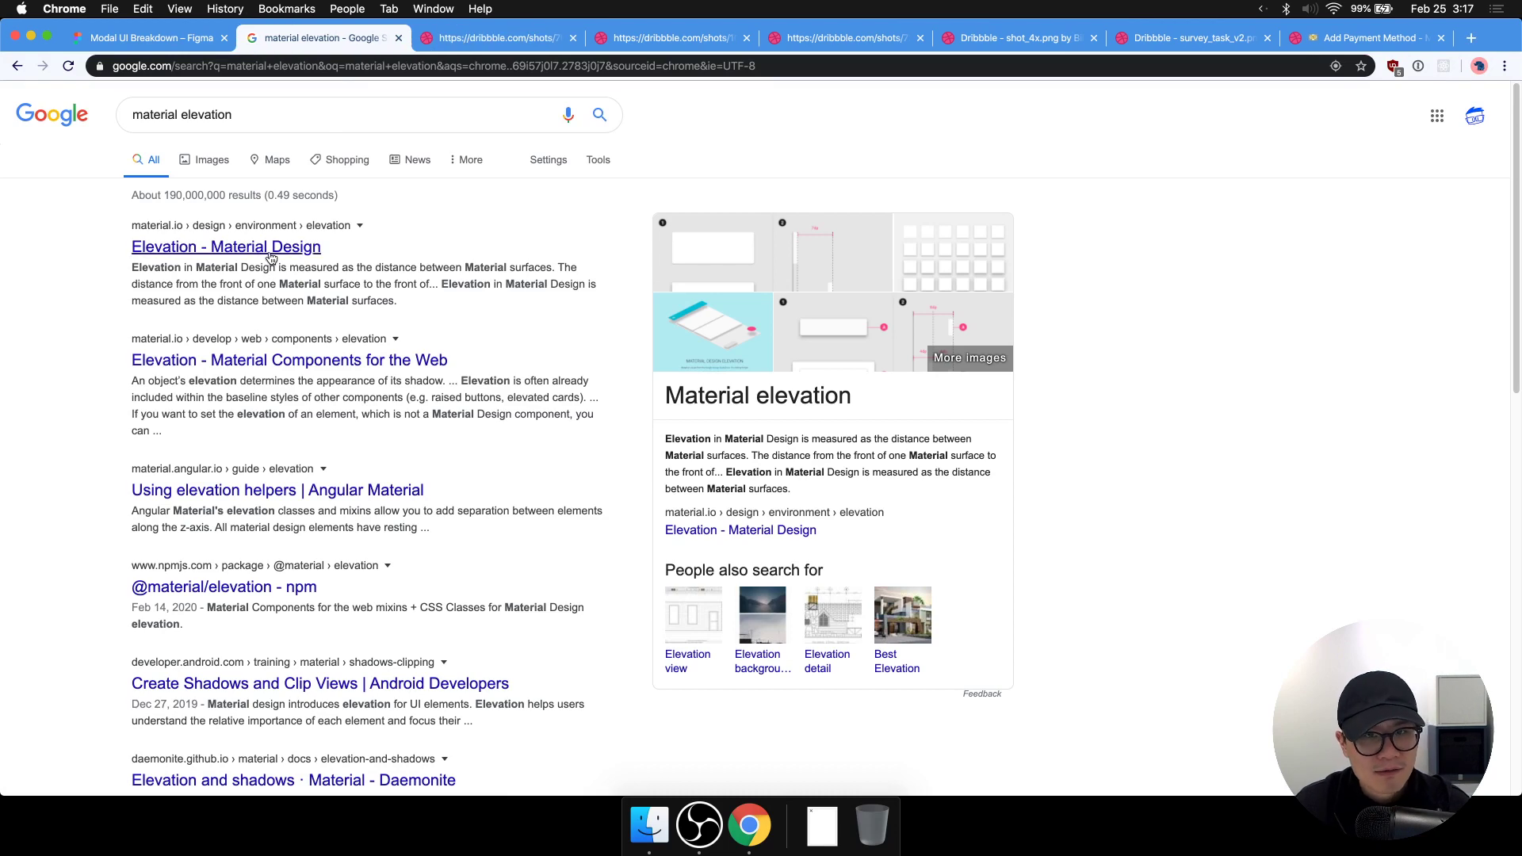
Open the Elevation - Material Design article and study how surfaces at different elevations are depicted with shadows.
click(270, 258)
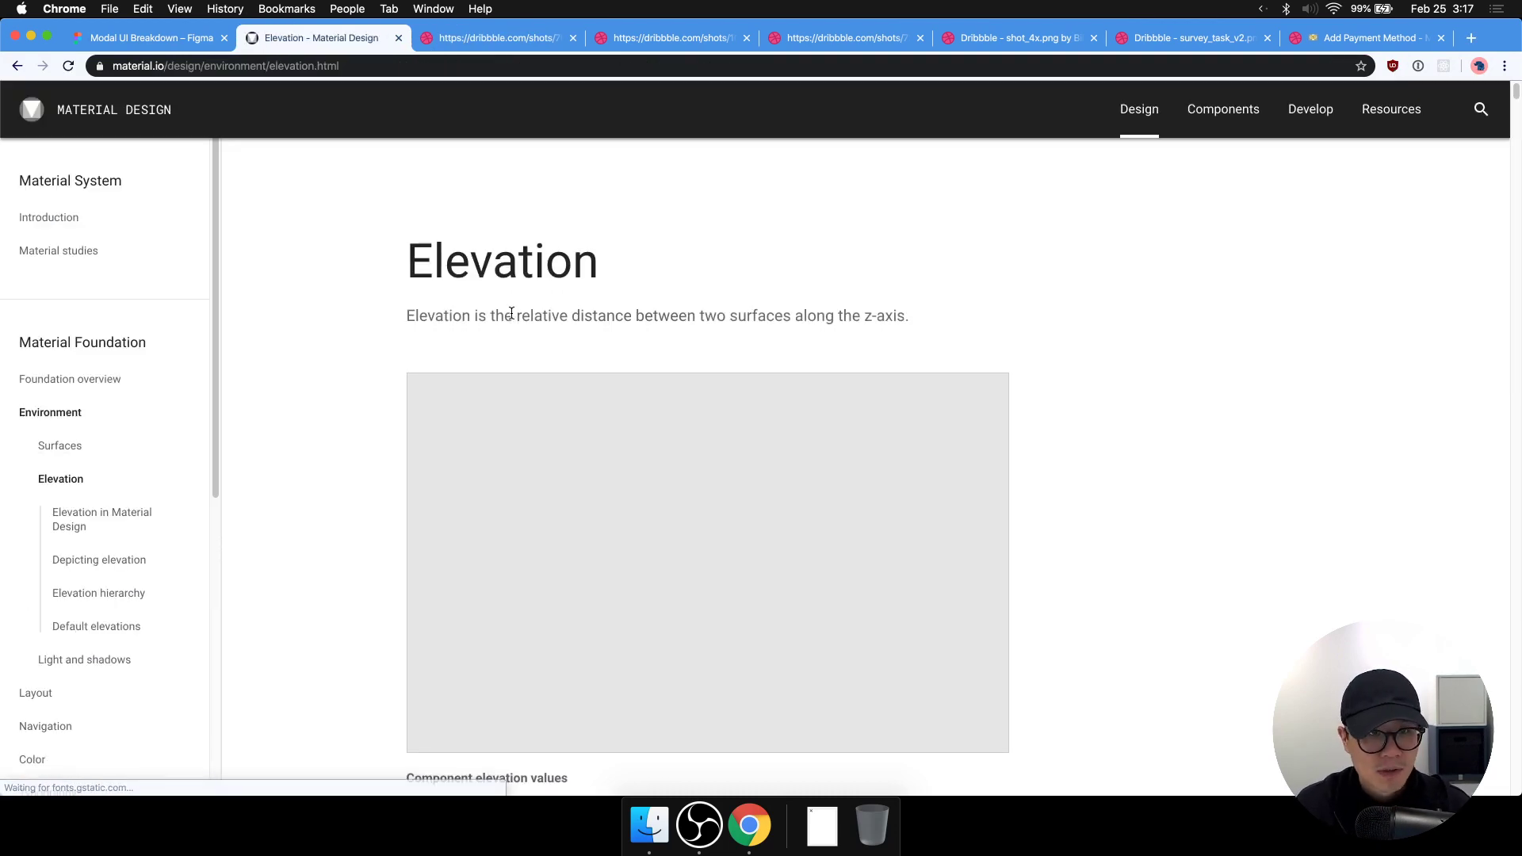
scroll(1026, 426, down, 6)
scroll(1038, 433, up, 4)
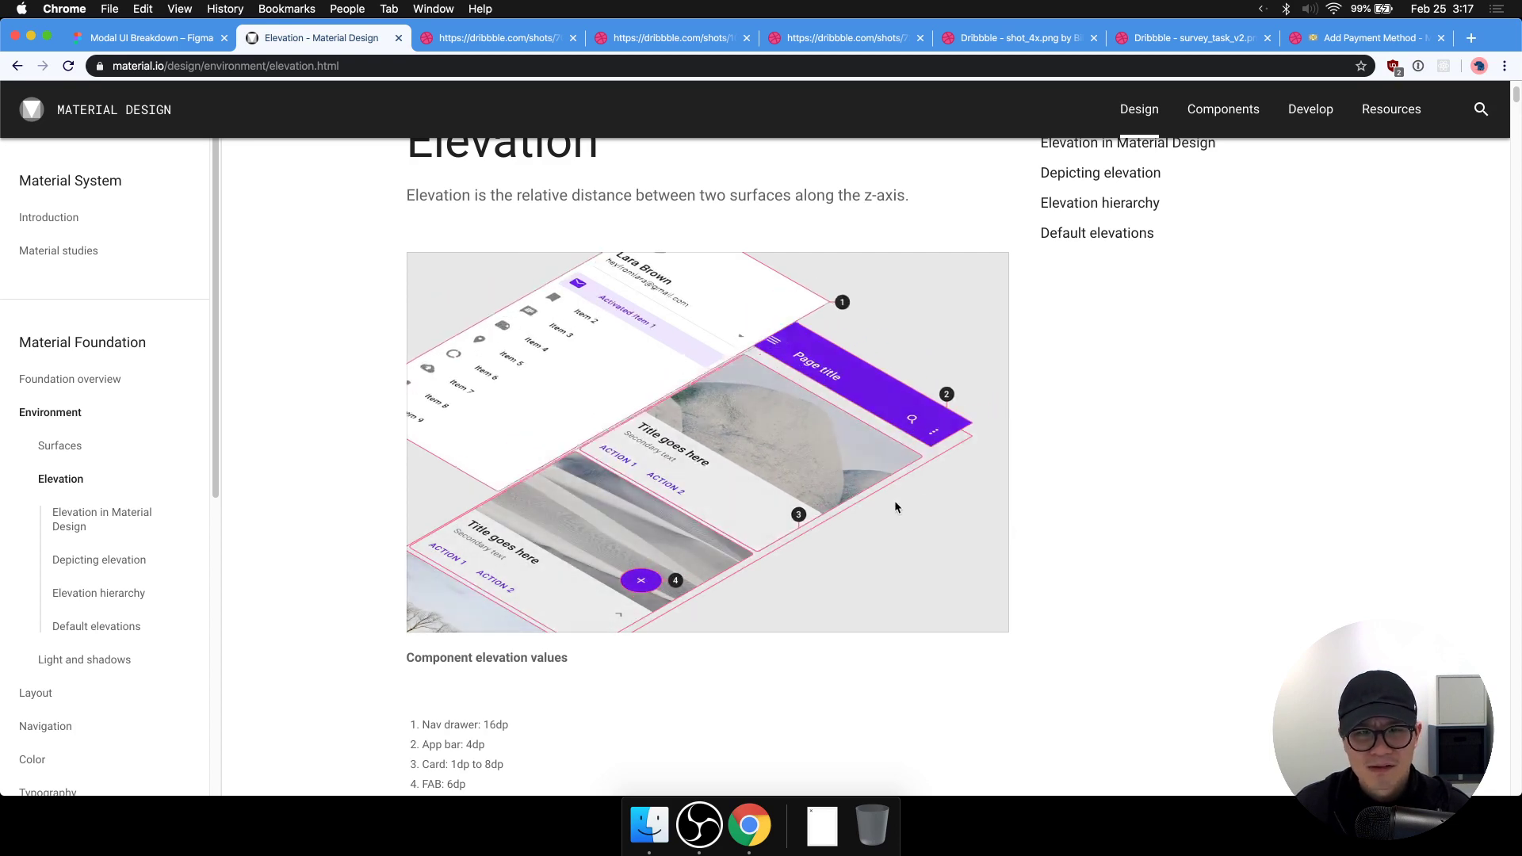
scroll(629, 524, down, 14)
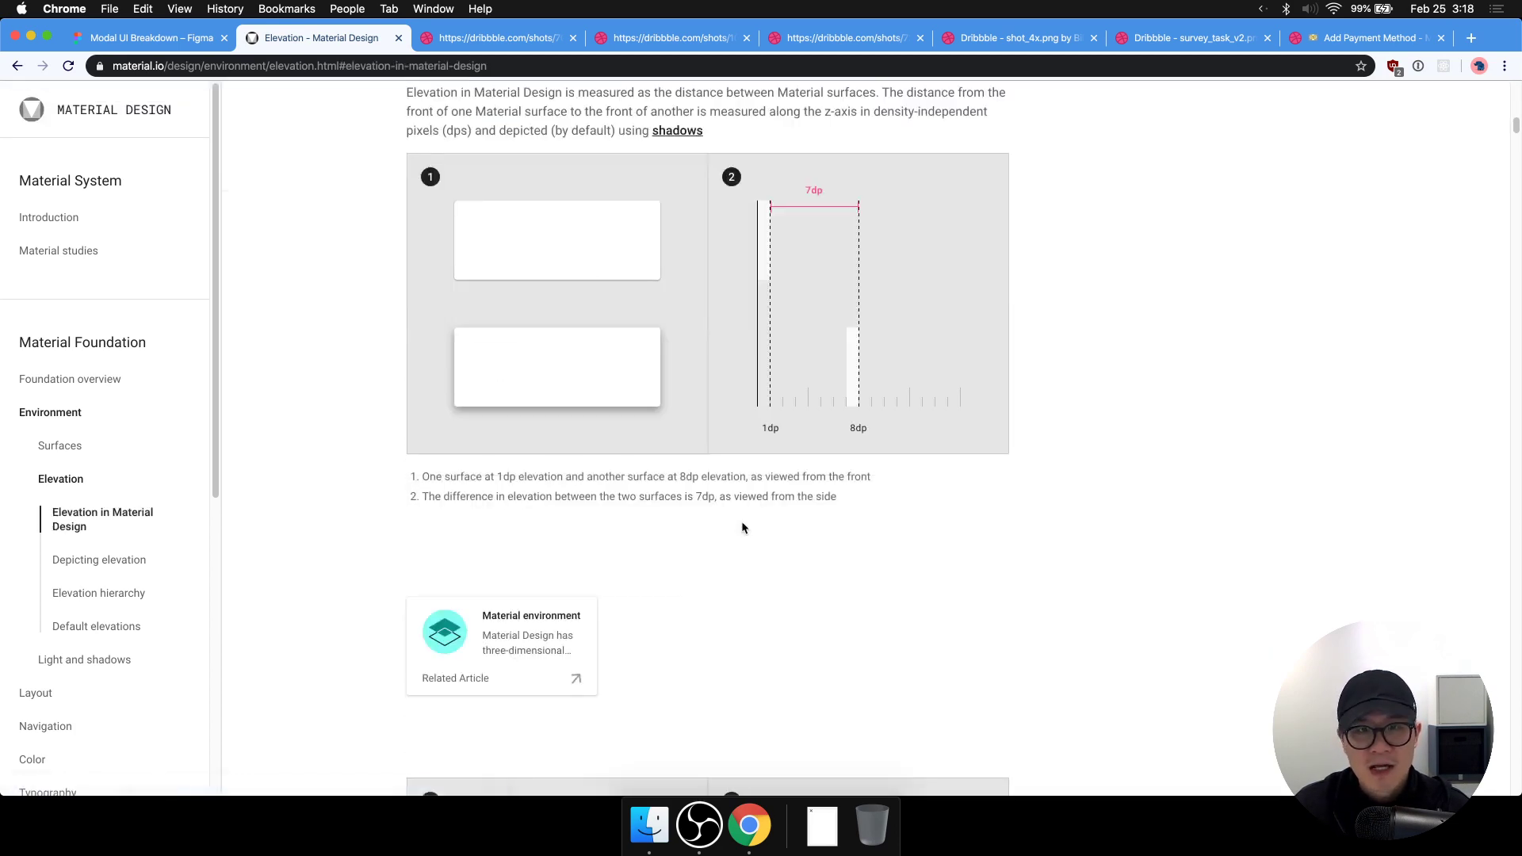
scroll(581, 456, up, 1)
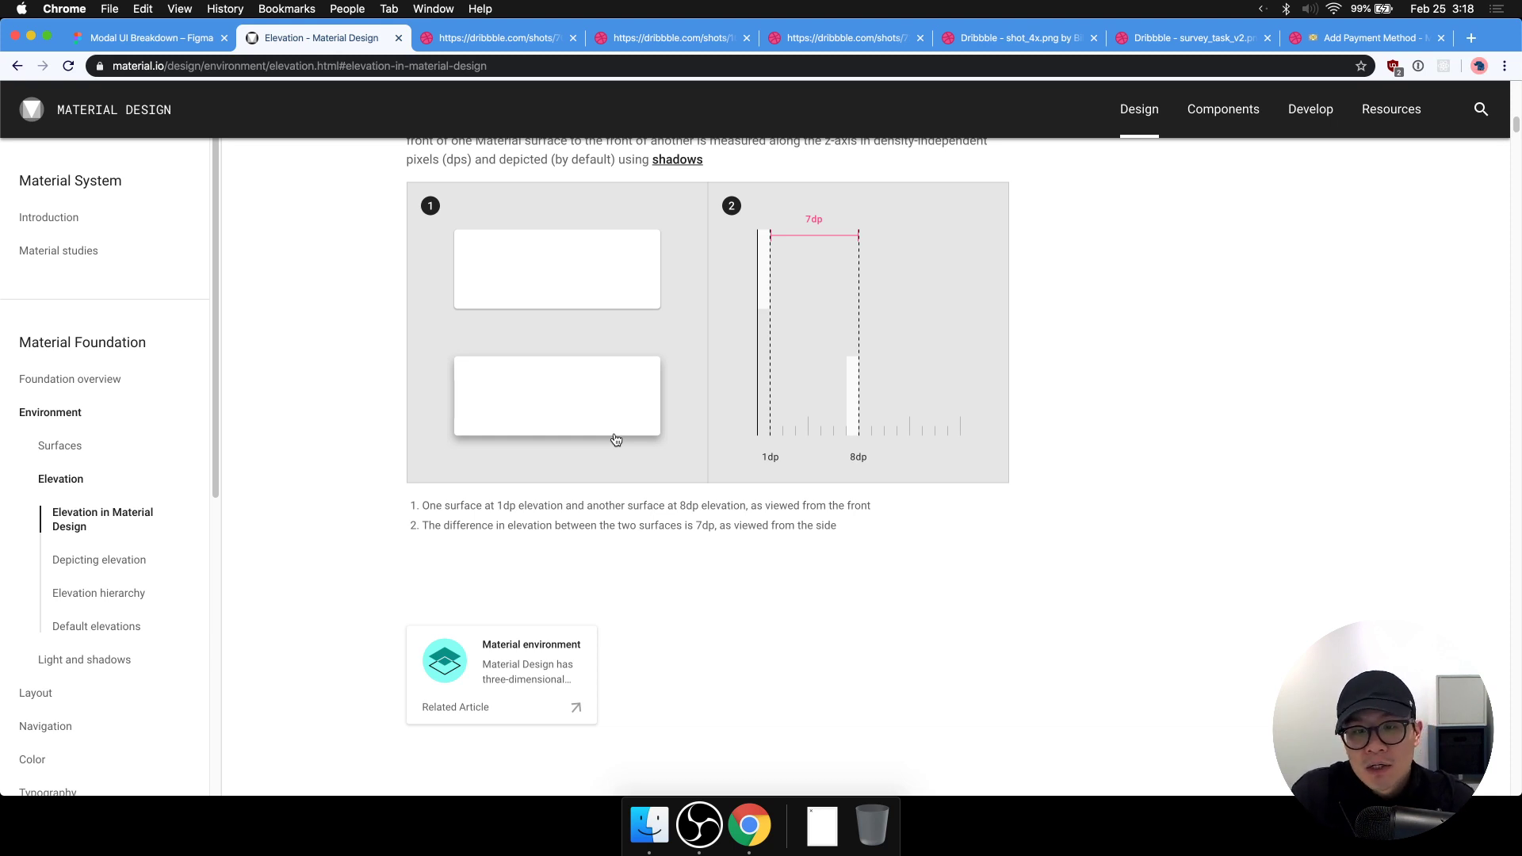
Return to the Figma file, duplicate the UI Parts heading above the separate modal copy, and change its text to "Elevation".
click(128, 37)
drag(1269, 428, 827, 579)
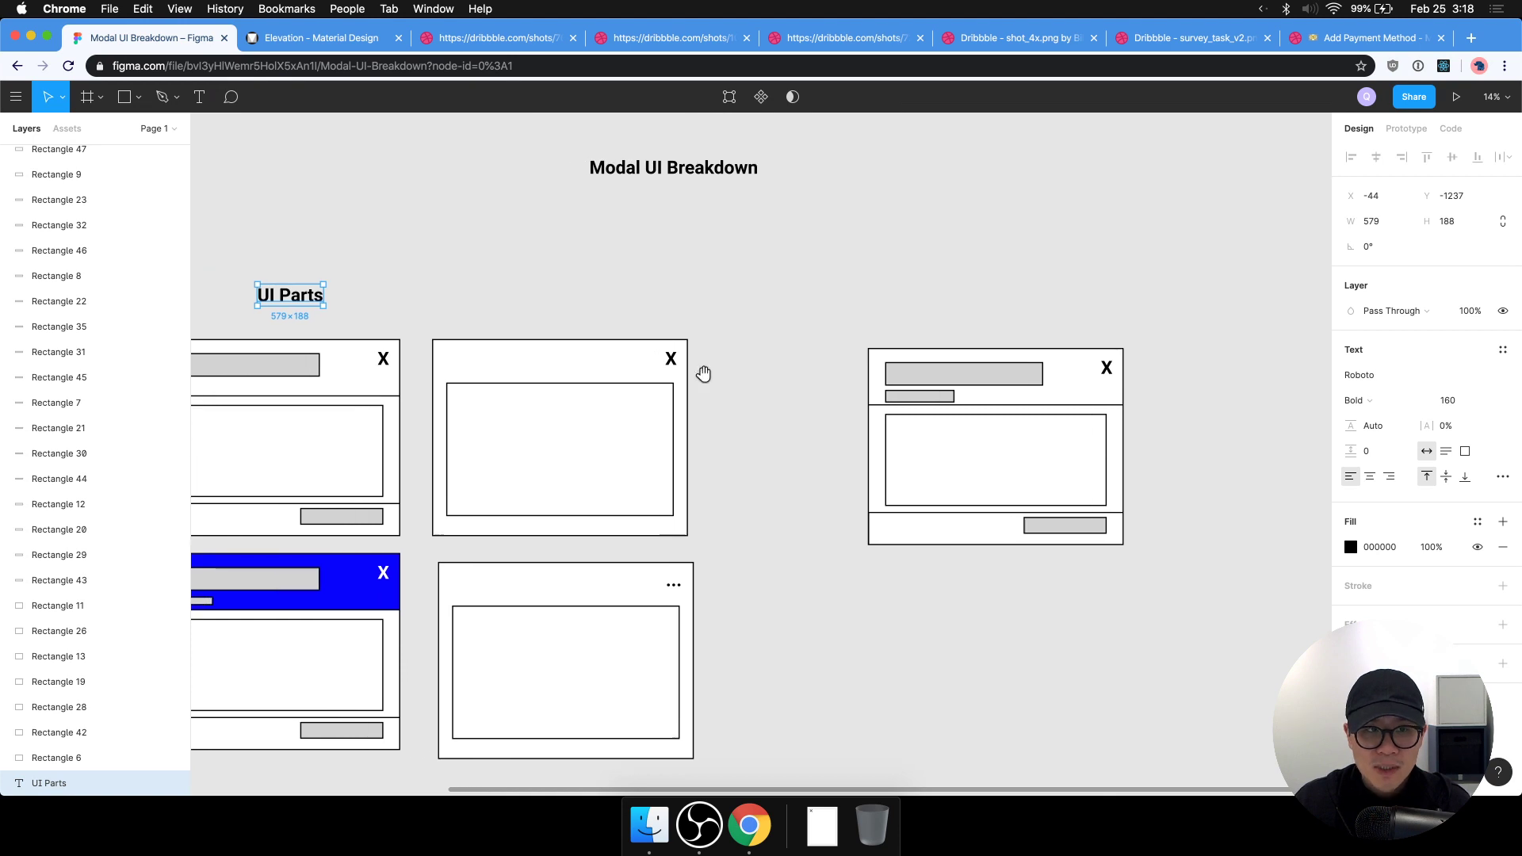
drag(301, 298, 1012, 267)
key(Return)
text(Elev)
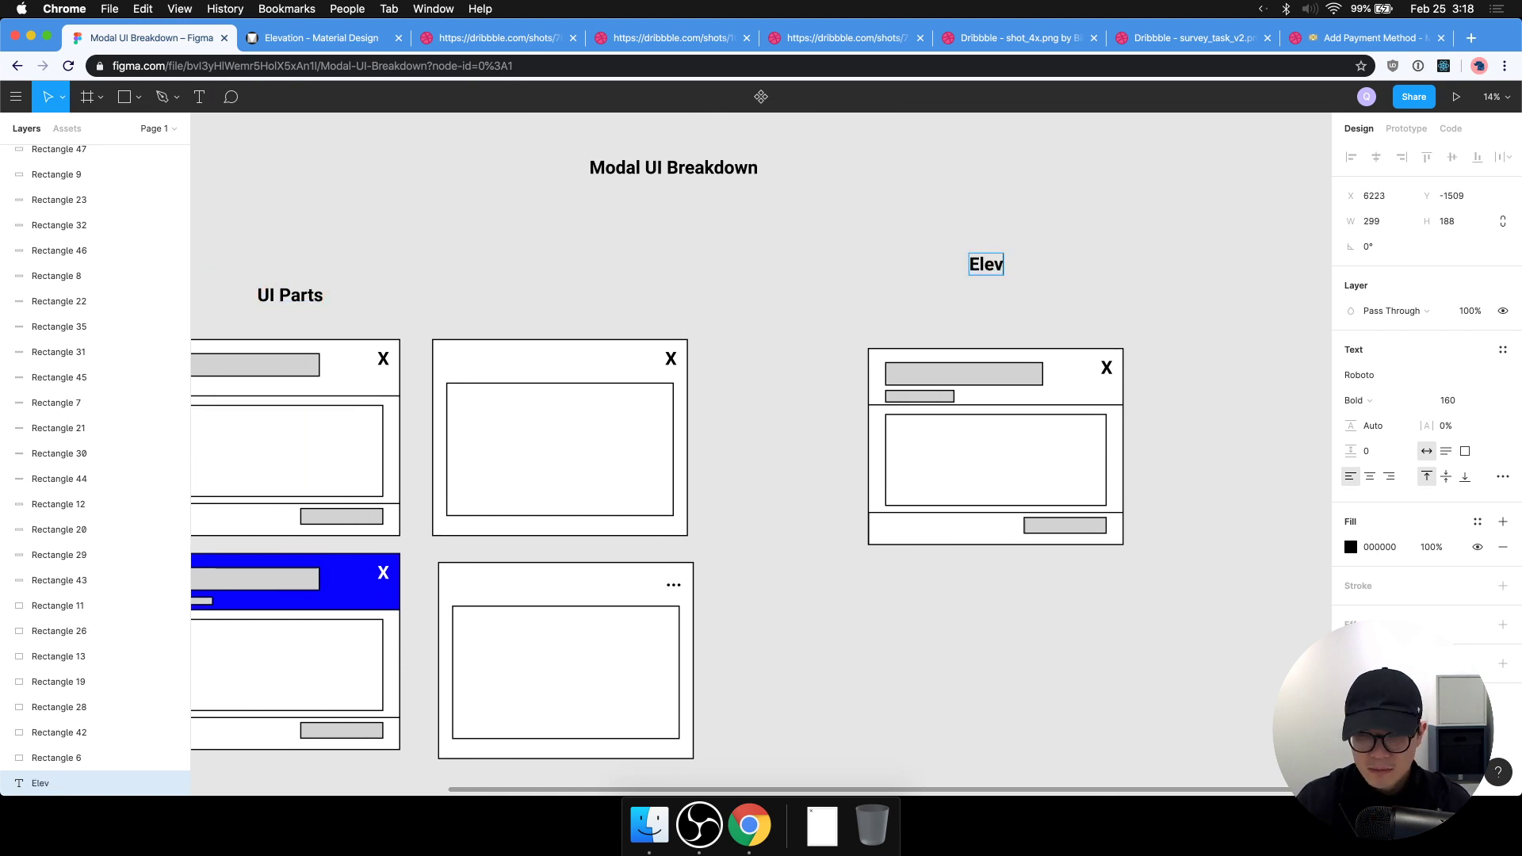
text(ation ()
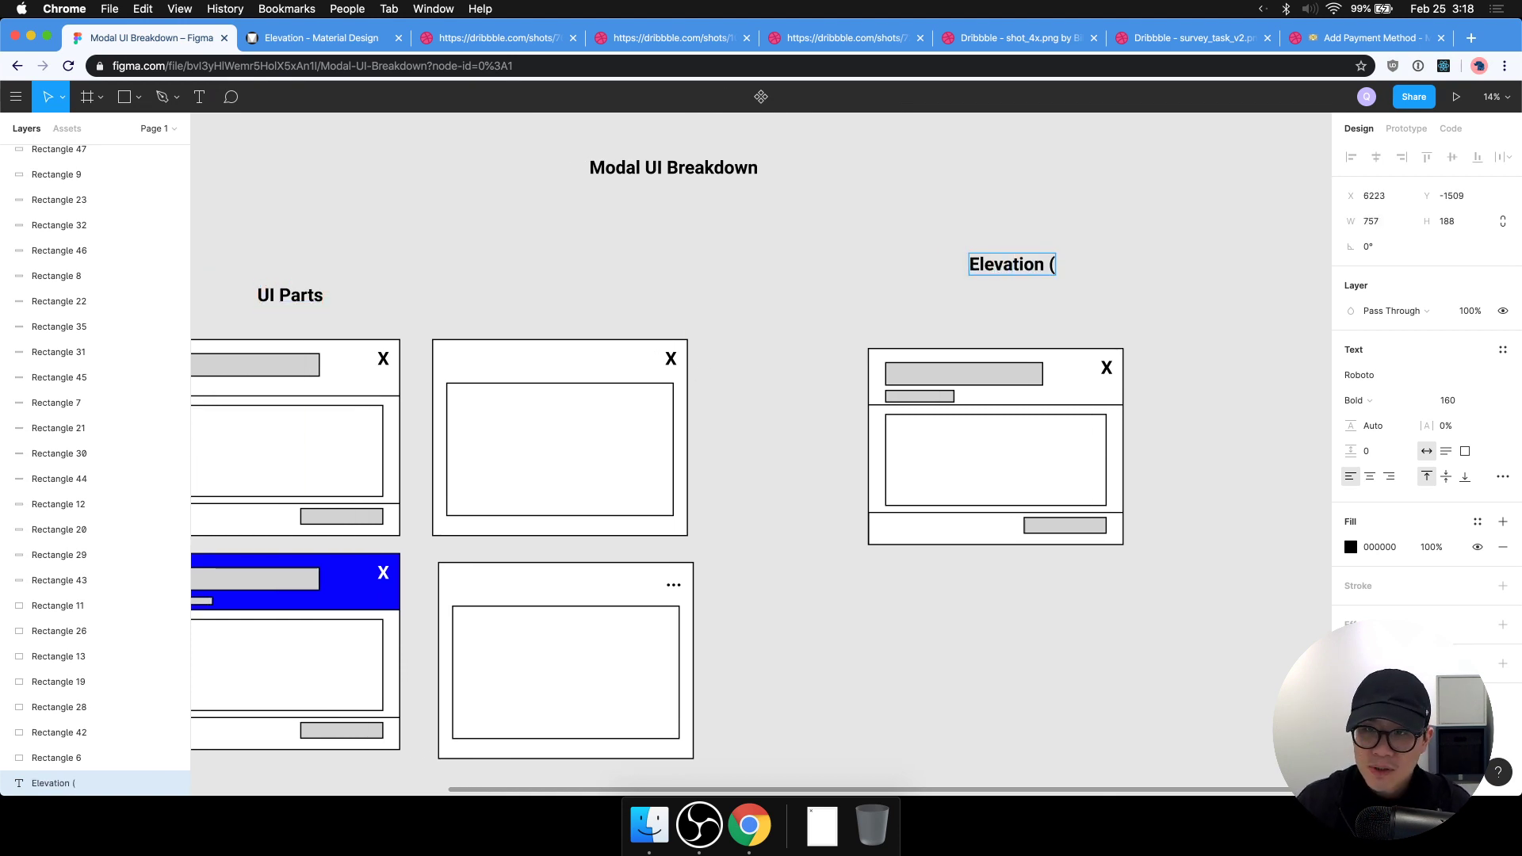
key(BackSpace)
key(BackSpace)
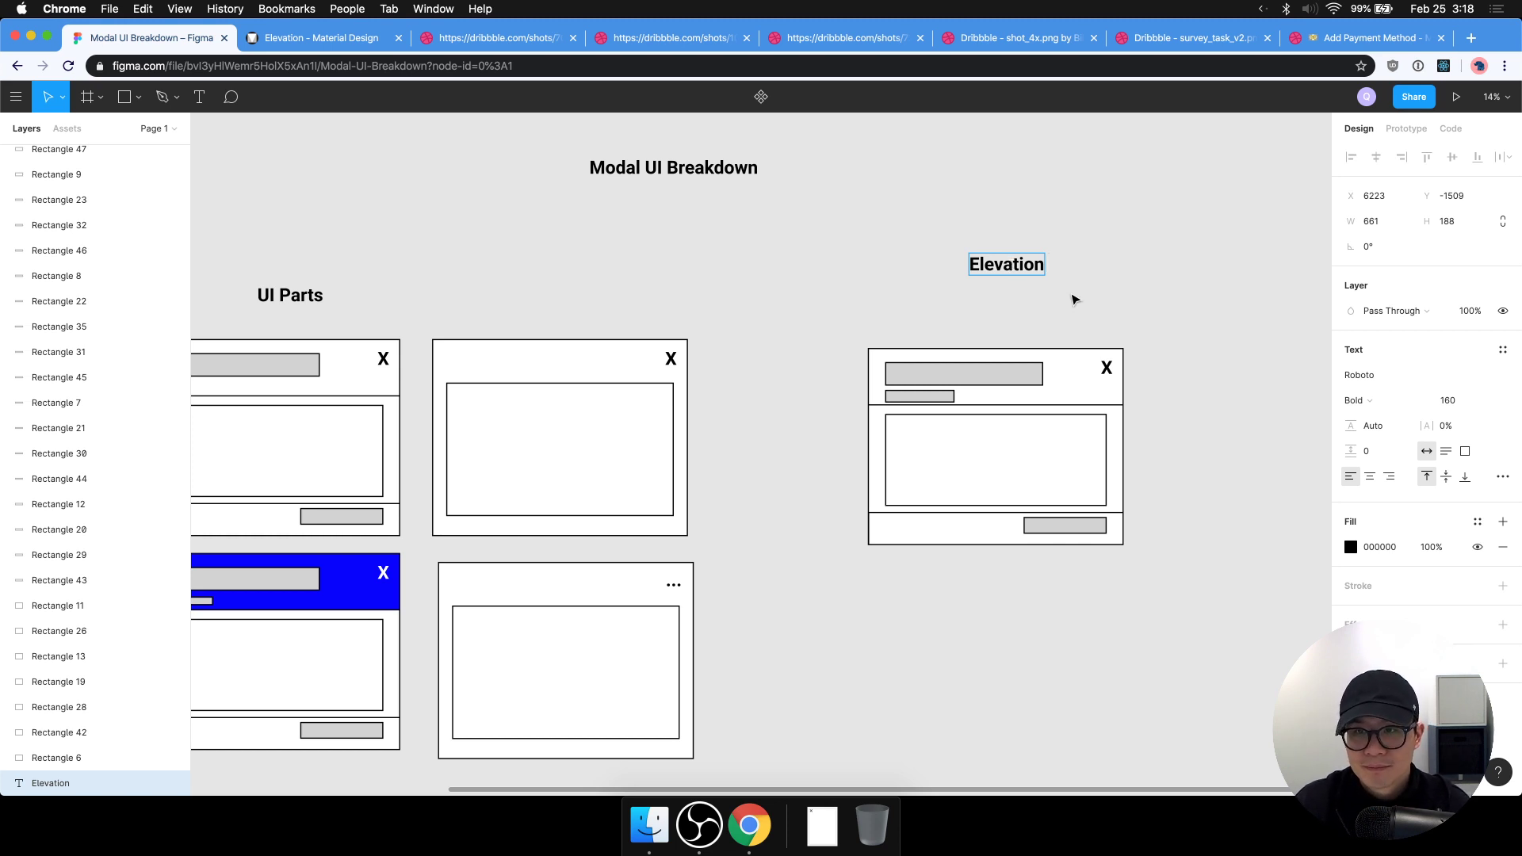
Duplicate the Elevation heading above and to the right of the original, and change the copy's text to "[SYSTEMS]".
key(Escape)
drag(1023, 269, 1107, 167)
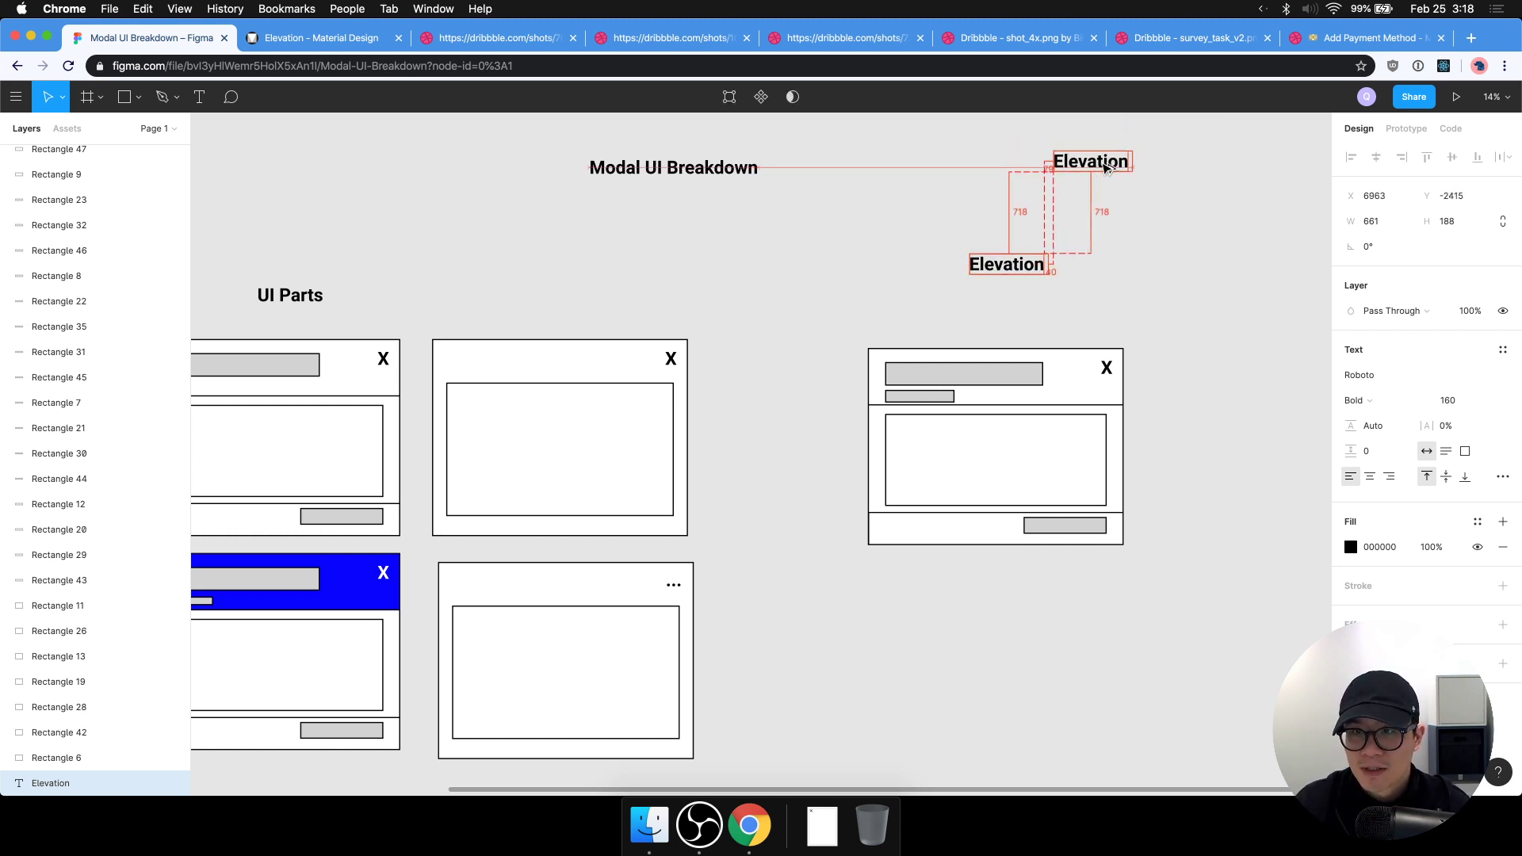
double_click(1107, 166)
text(SYSTEMS)
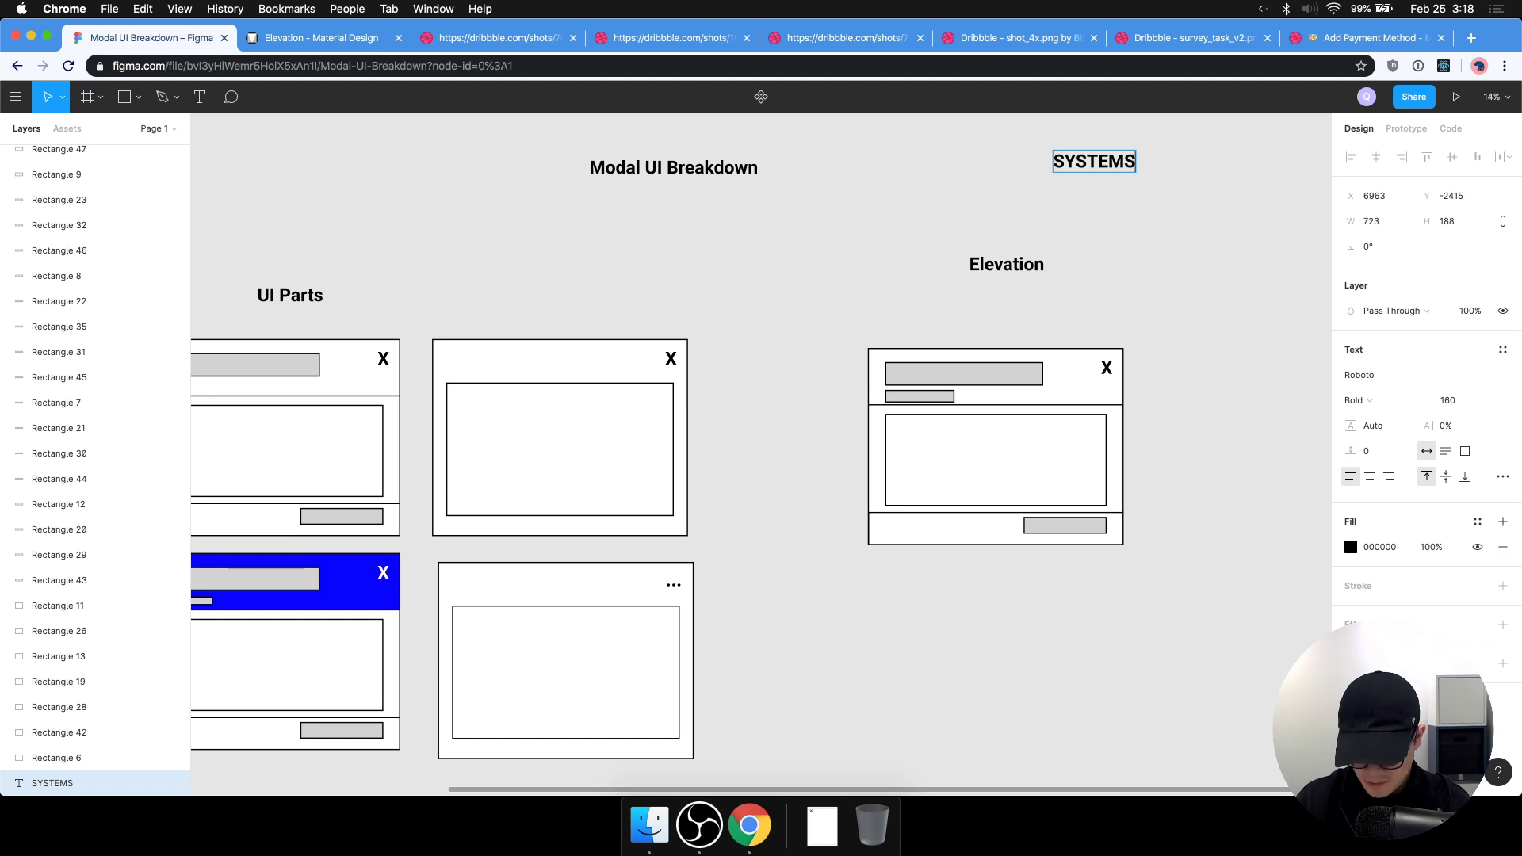
text(])
click(1054, 161)
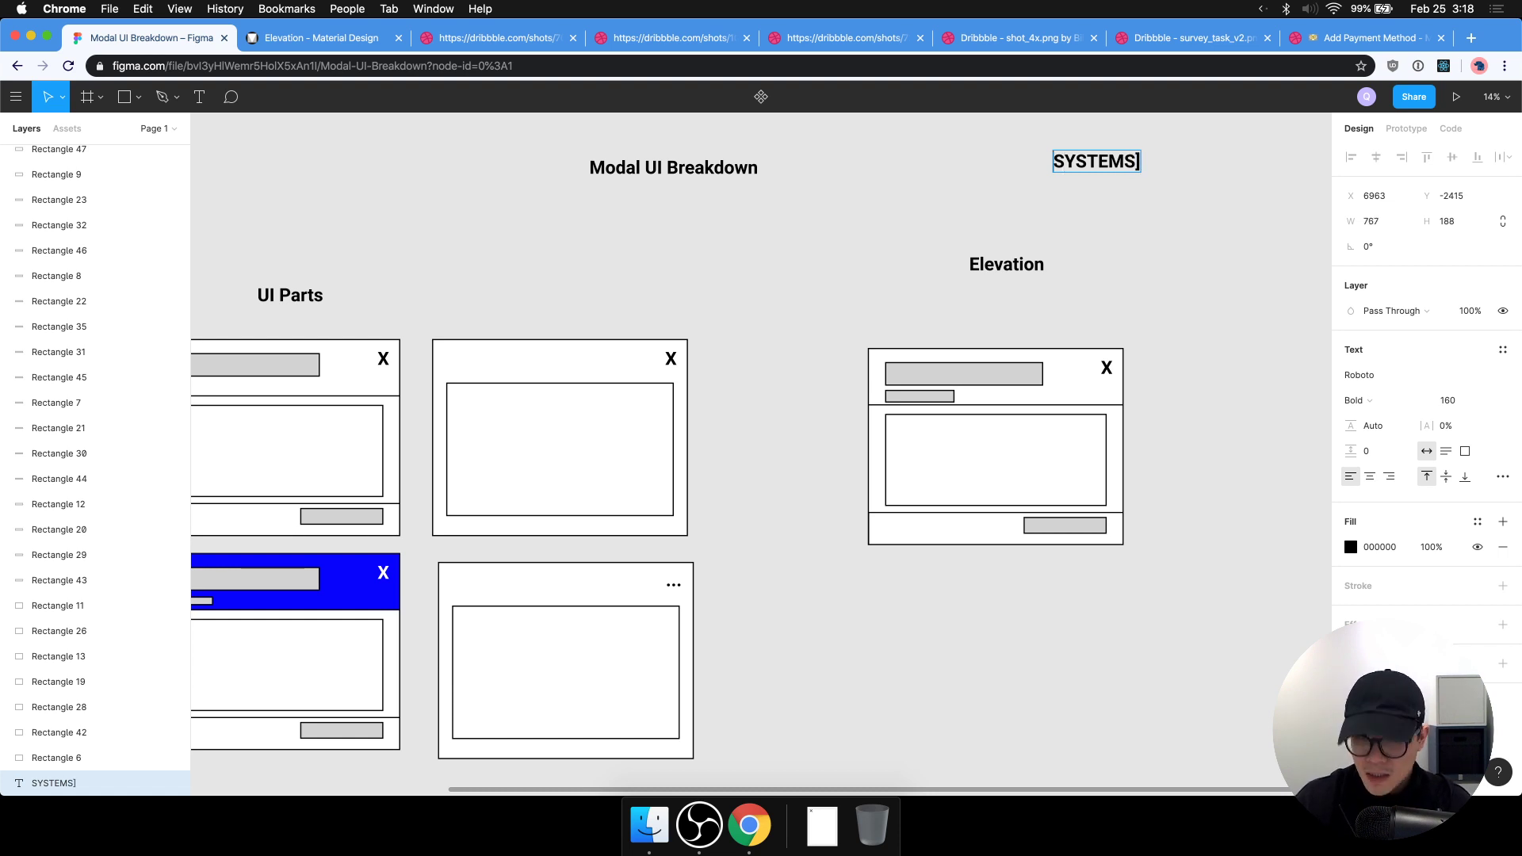
text([)
Move the Elevation heading directly beneath the [SYSTEMS] heading, slightly indented.
click(1025, 268)
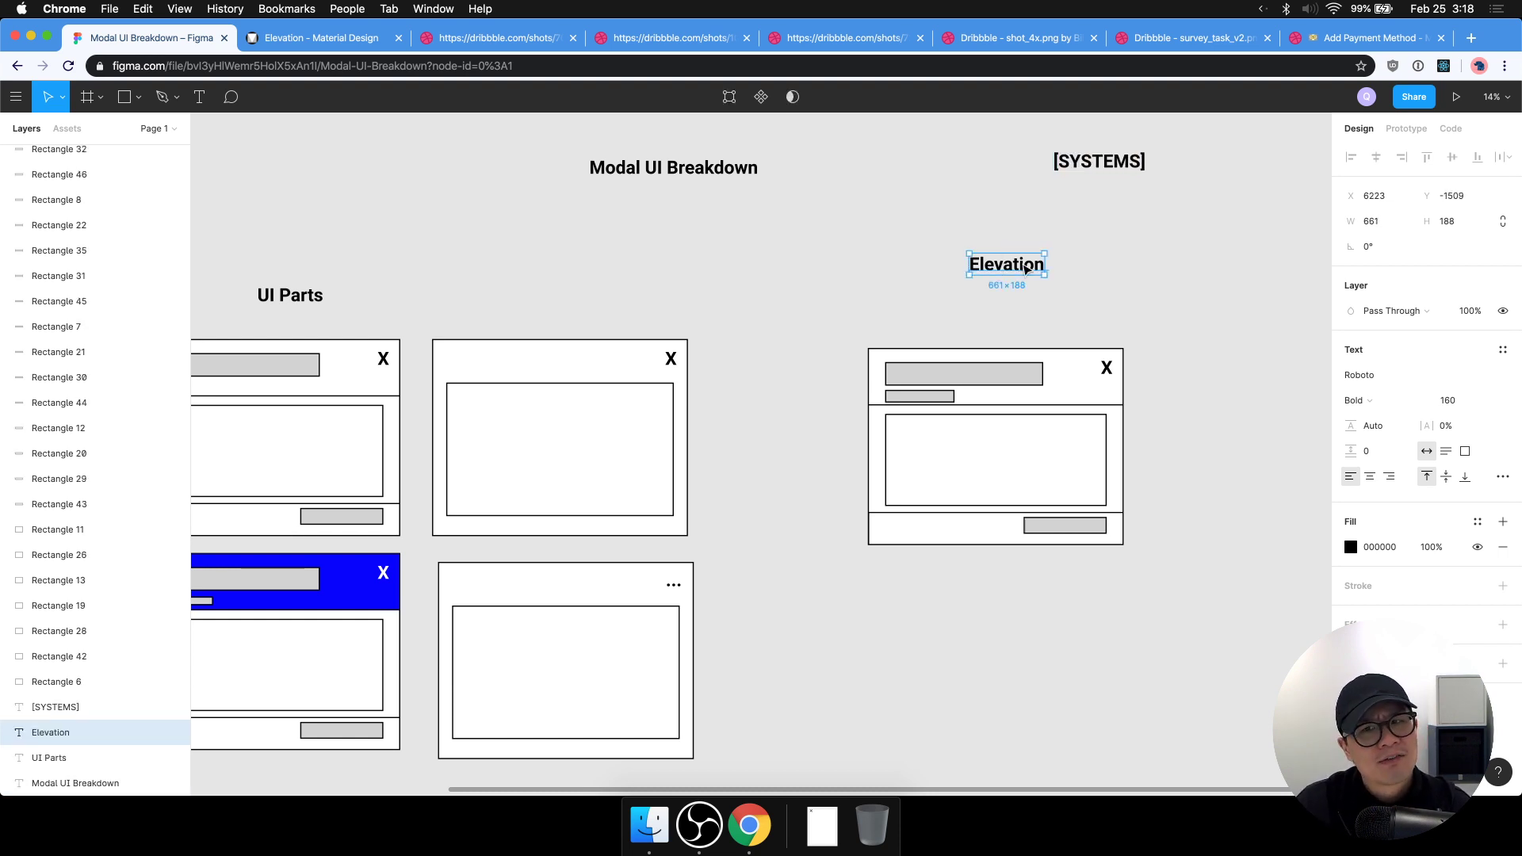
drag(1025, 268, 1166, 206)
scroll(1095, 251, right, 3)
scroll(1094, 265, up, 5)
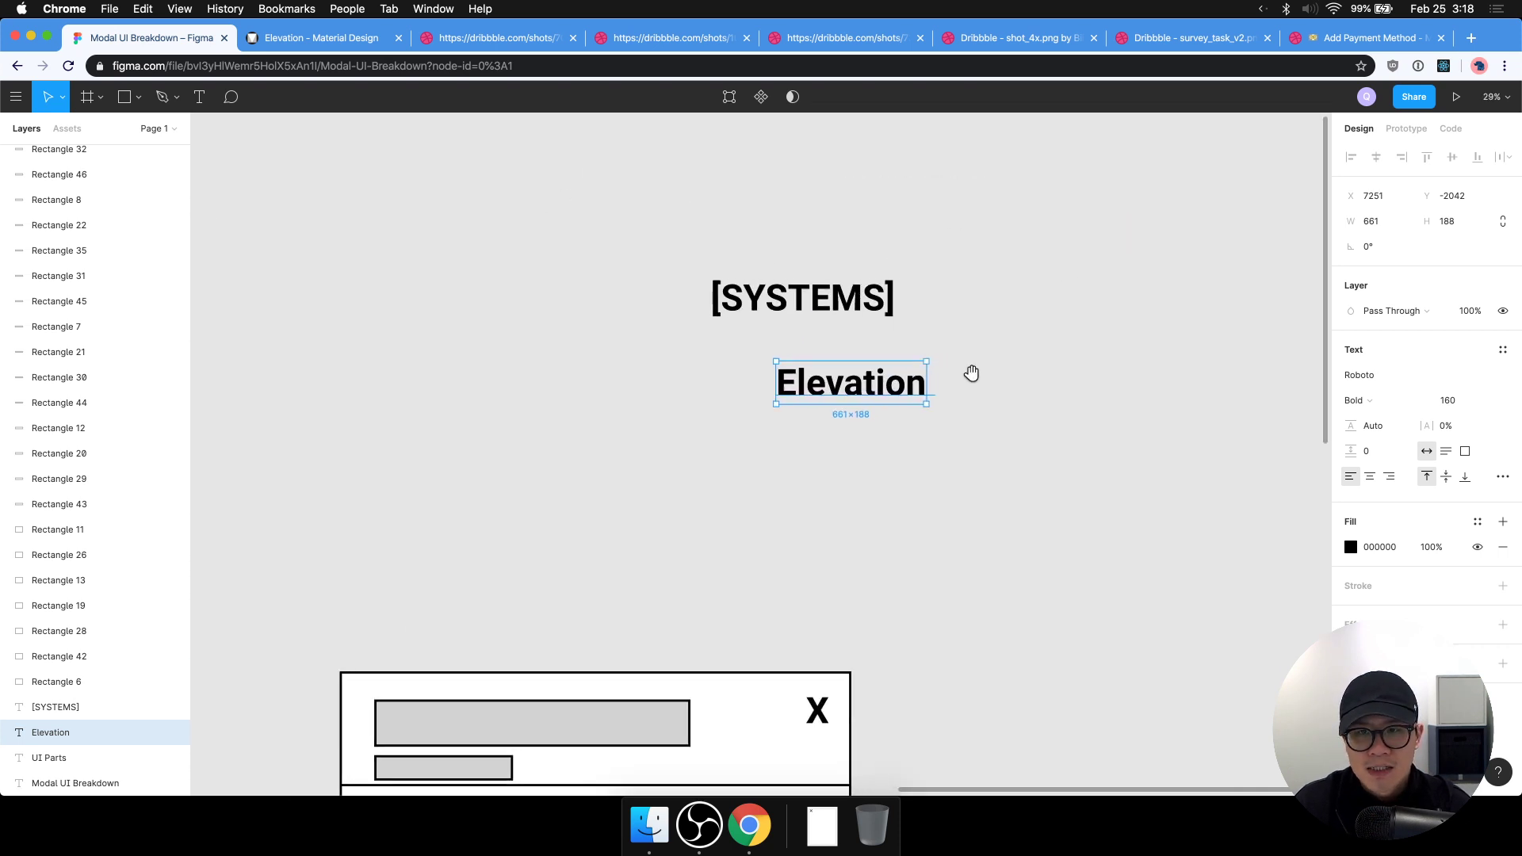
drag(972, 372, 872, 371)
click(977, 389)
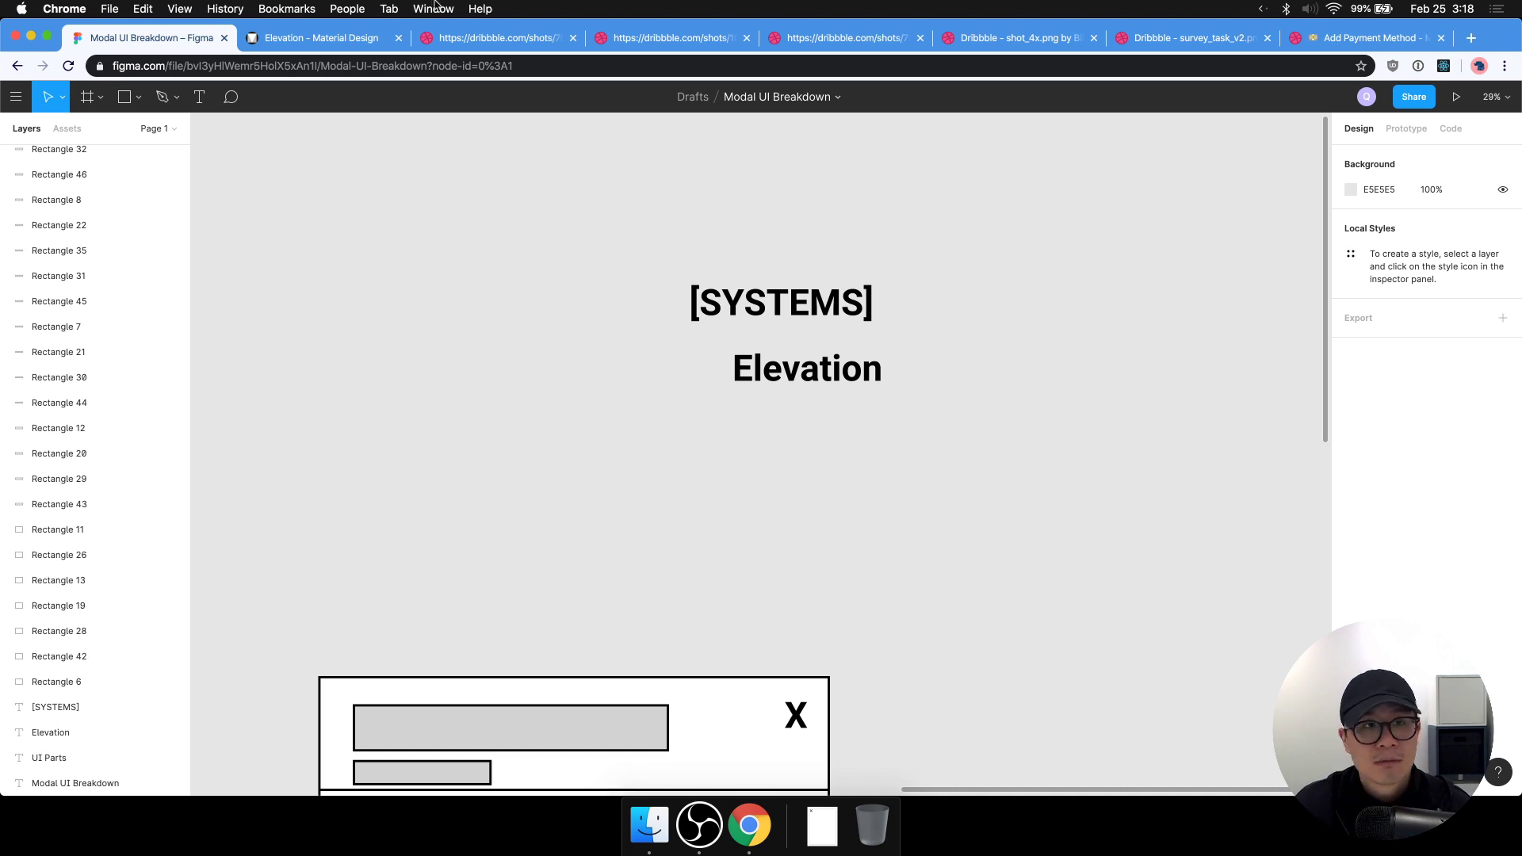
Skim the Elevation - Material Design article, from depicting elevation through to the elevation hierarchy section.
click(333, 42)
scroll(828, 483, down, 15)
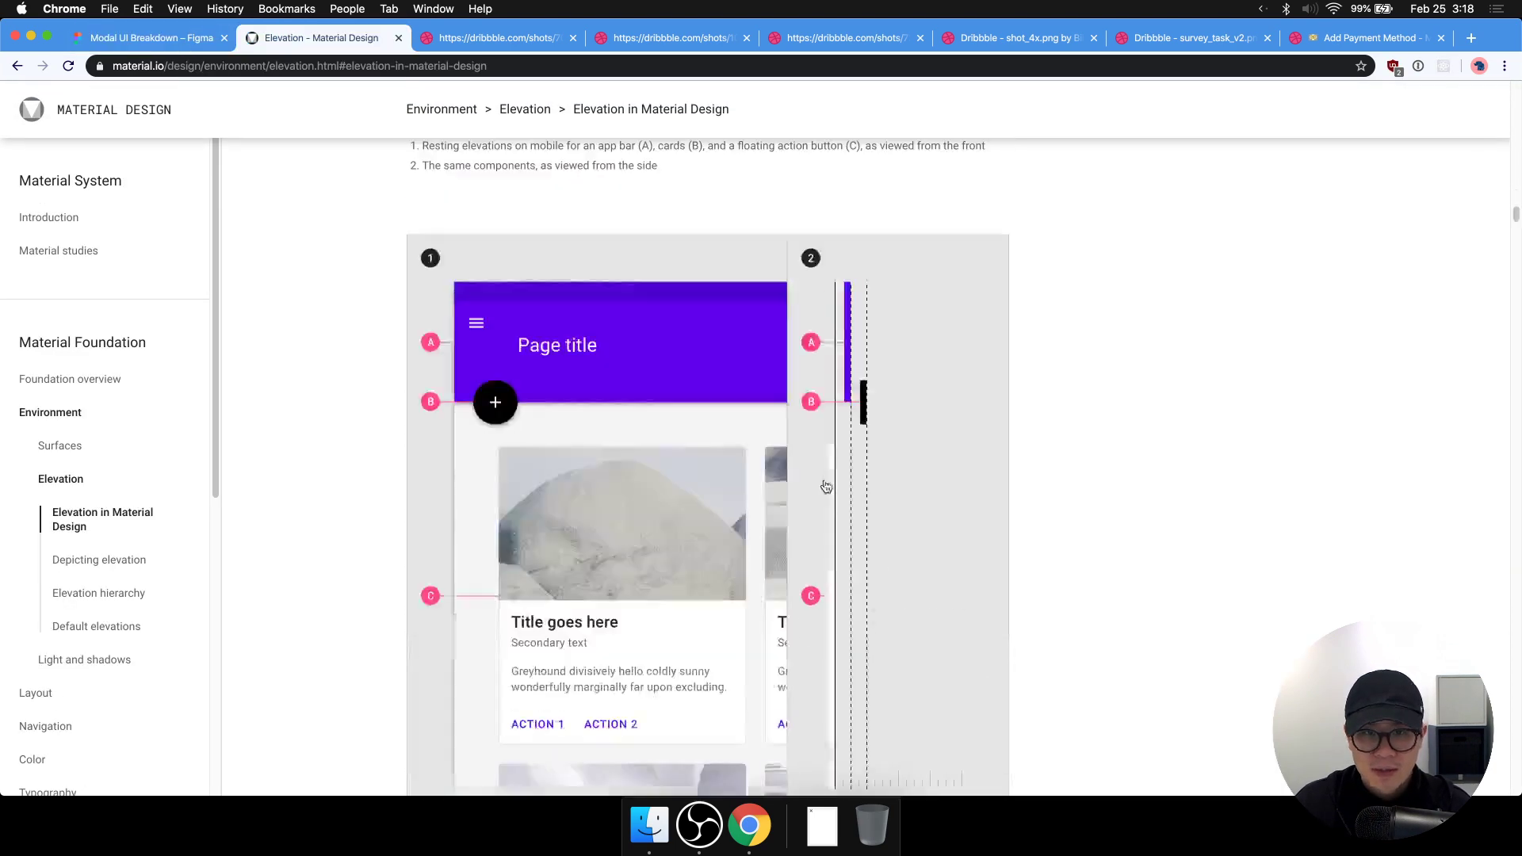
scroll(834, 483, down, 20)
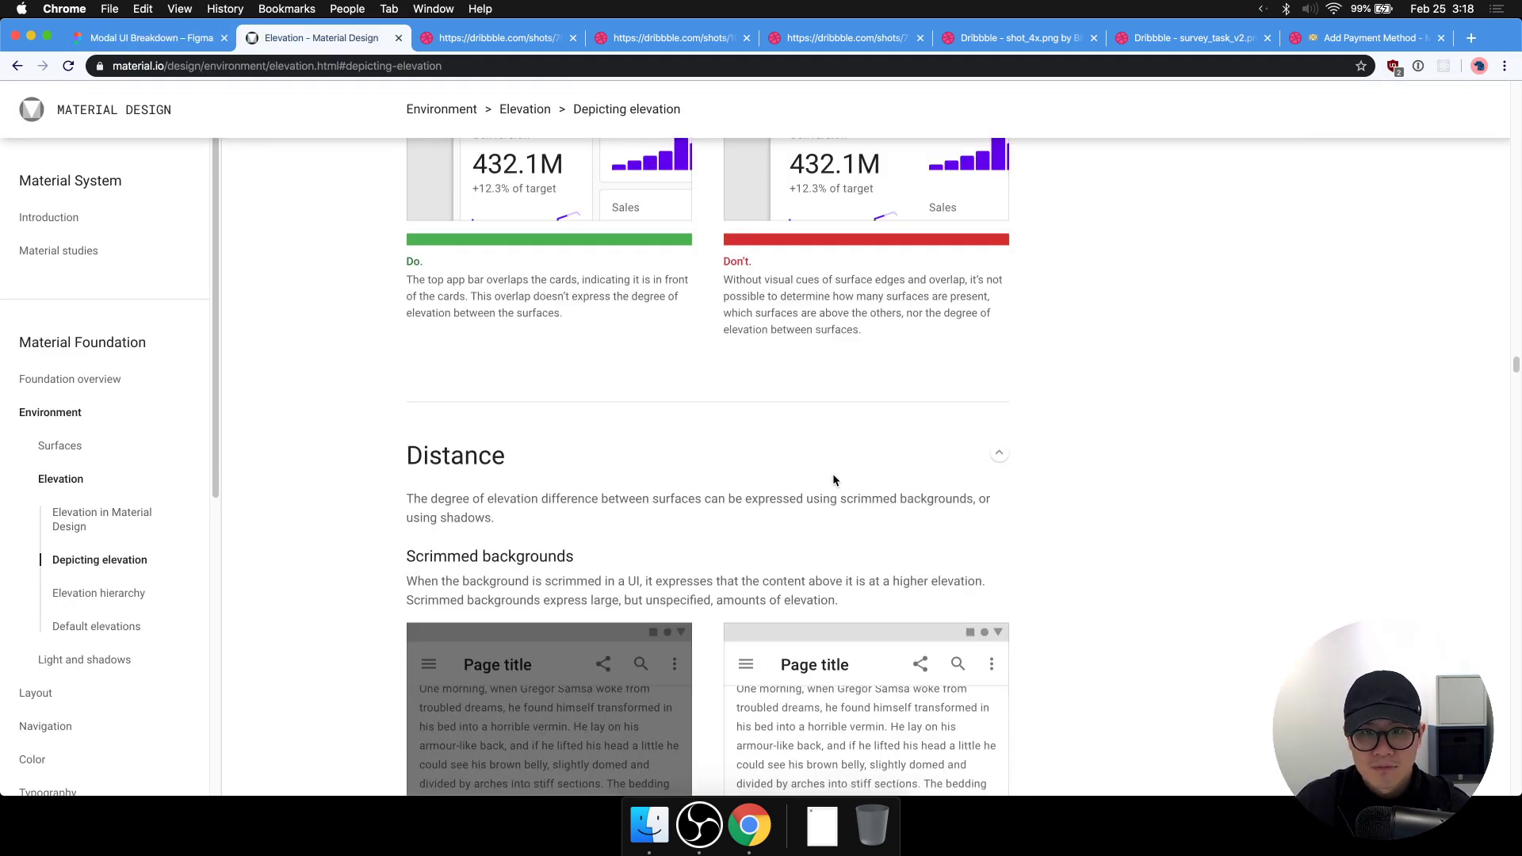
scroll(832, 472, down, 20)
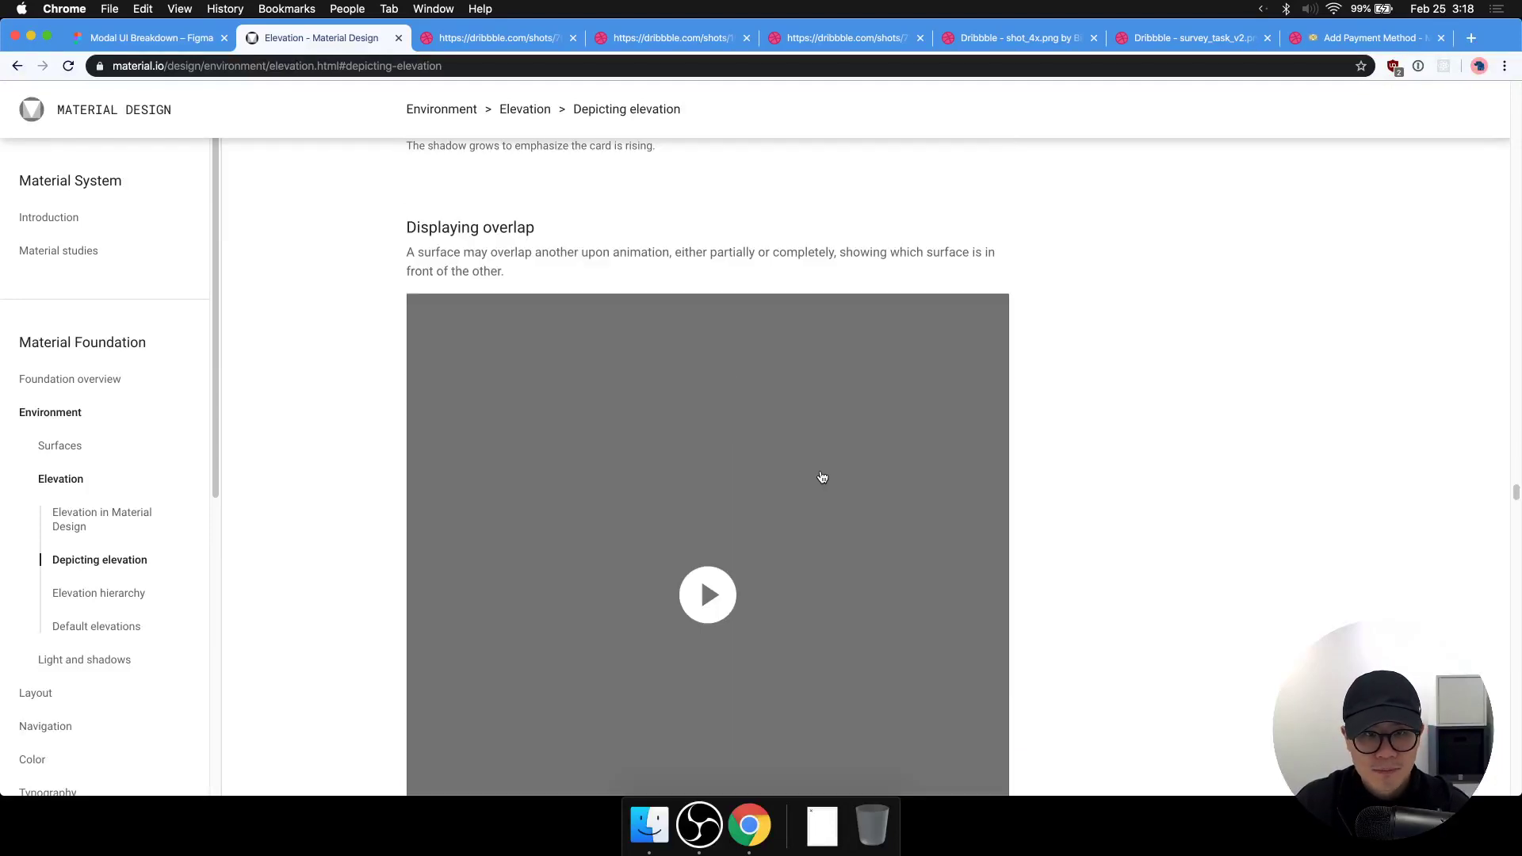
click(115, 40)
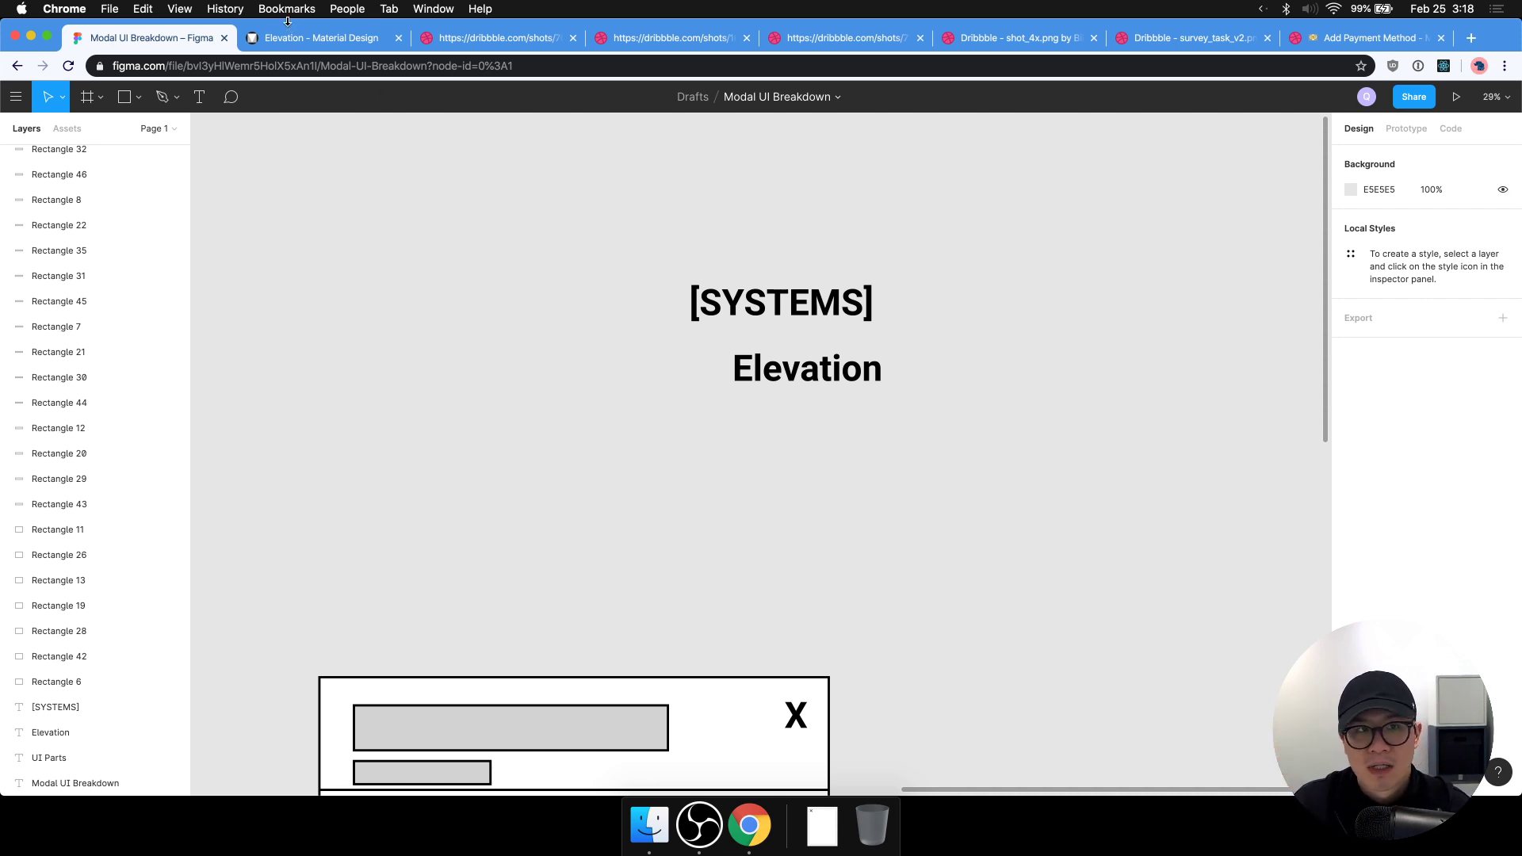
click(313, 38)
scroll(1104, 444, down, 15)
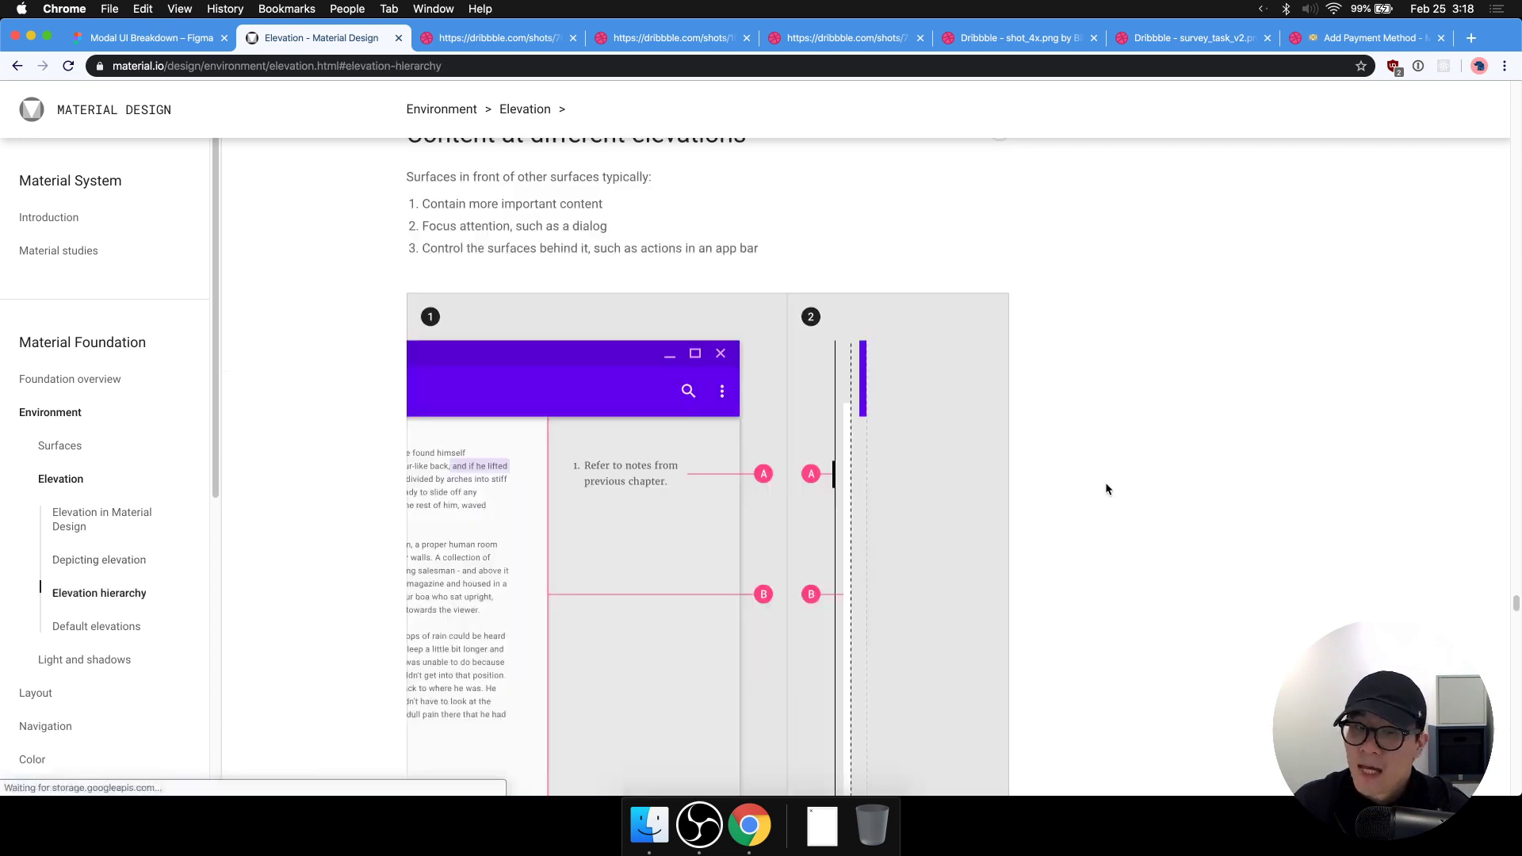
Search Google for "material elevation values" in a new browser tab.
key(super+t)
text(material elevation )
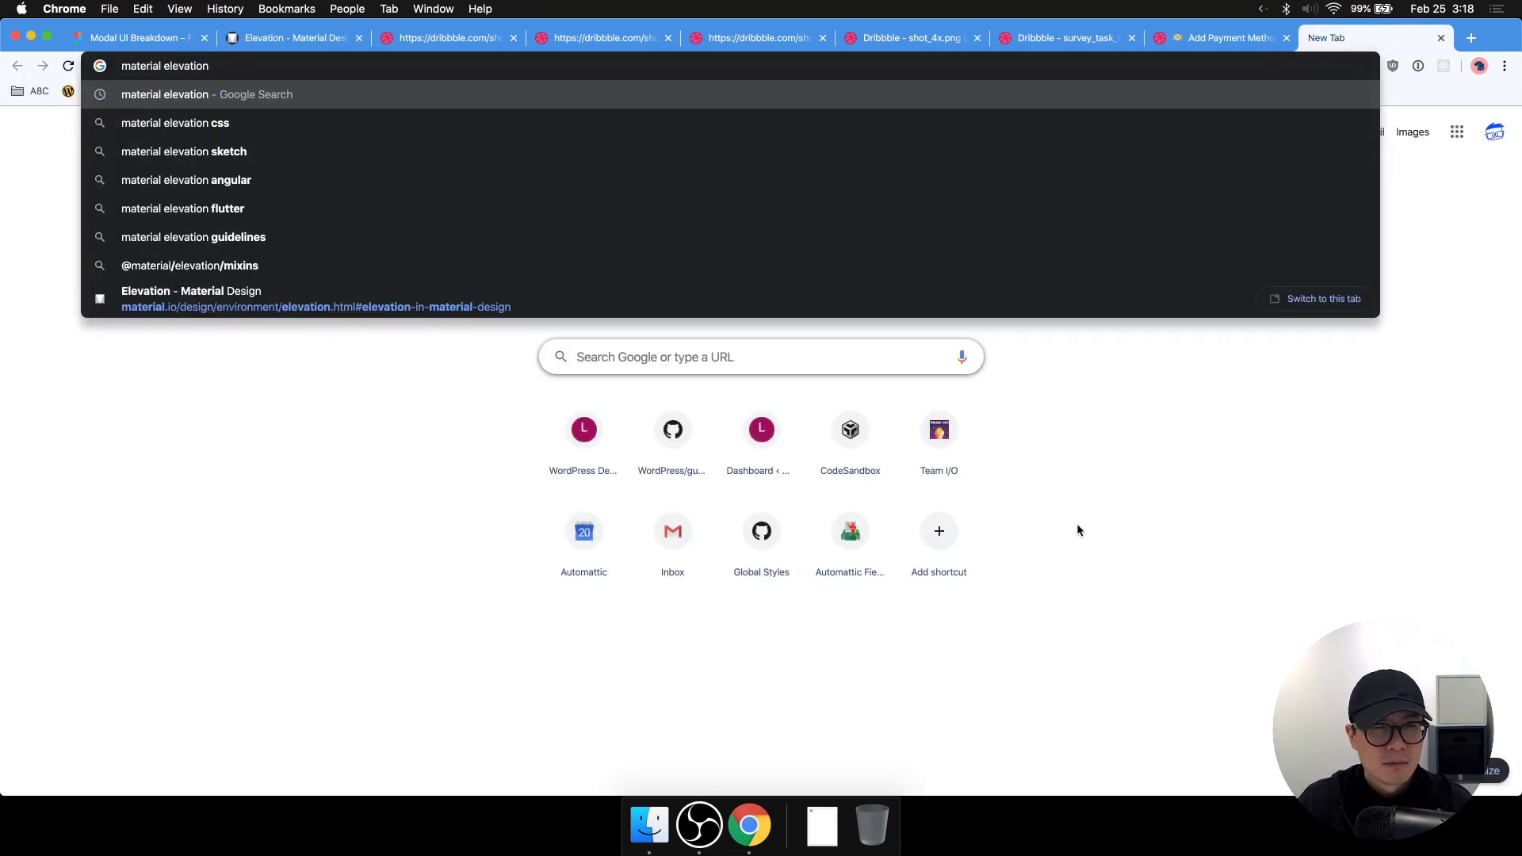
text(values)
key(Return)
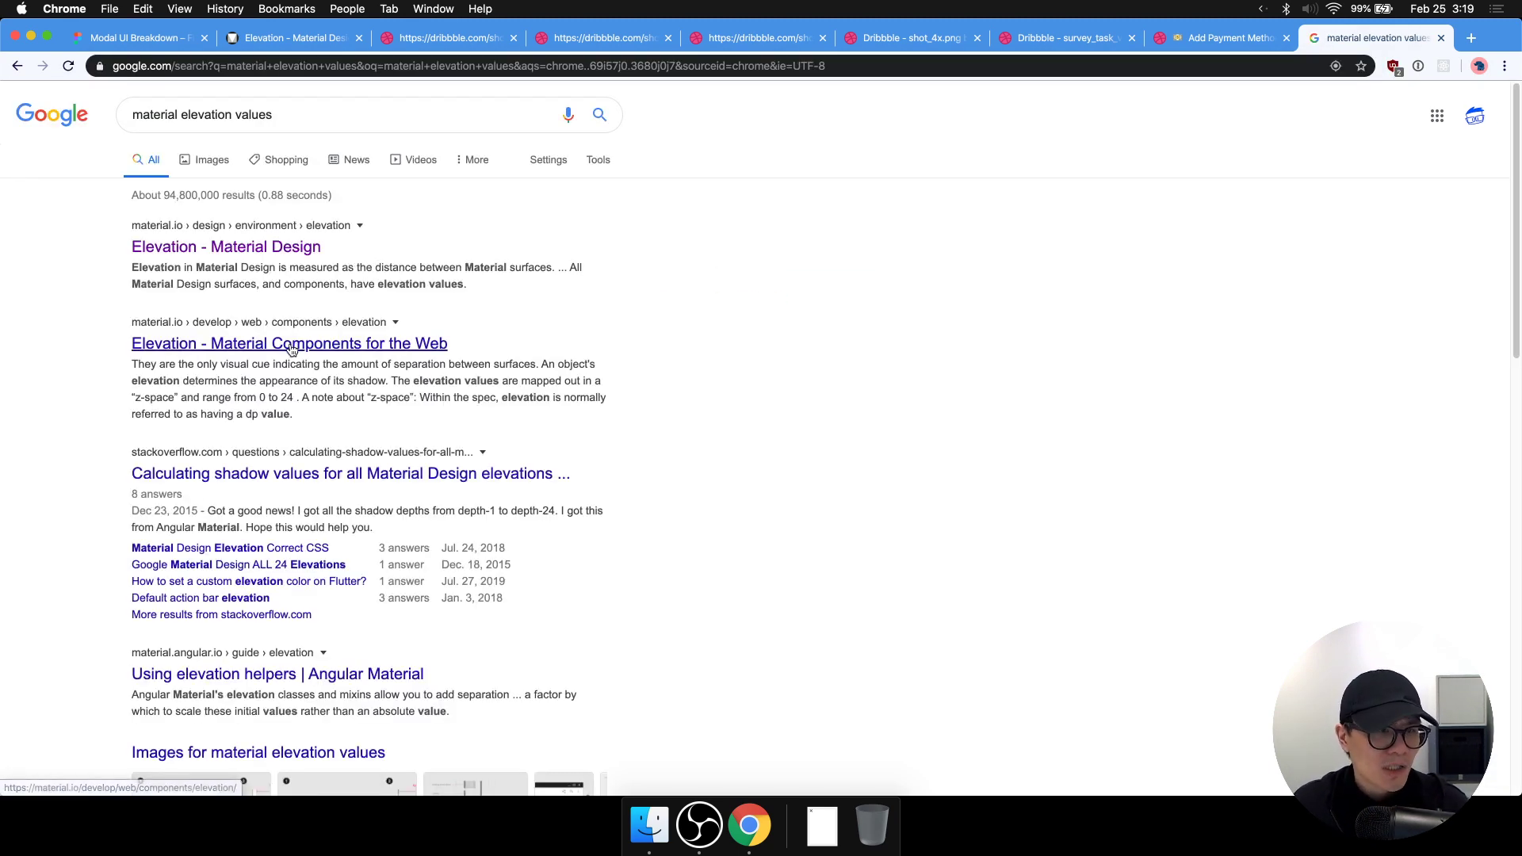
Skim the Elevation - Material Components for the Web result in a separate tab, close it, and check the remaining search results.
super+click(292, 349)
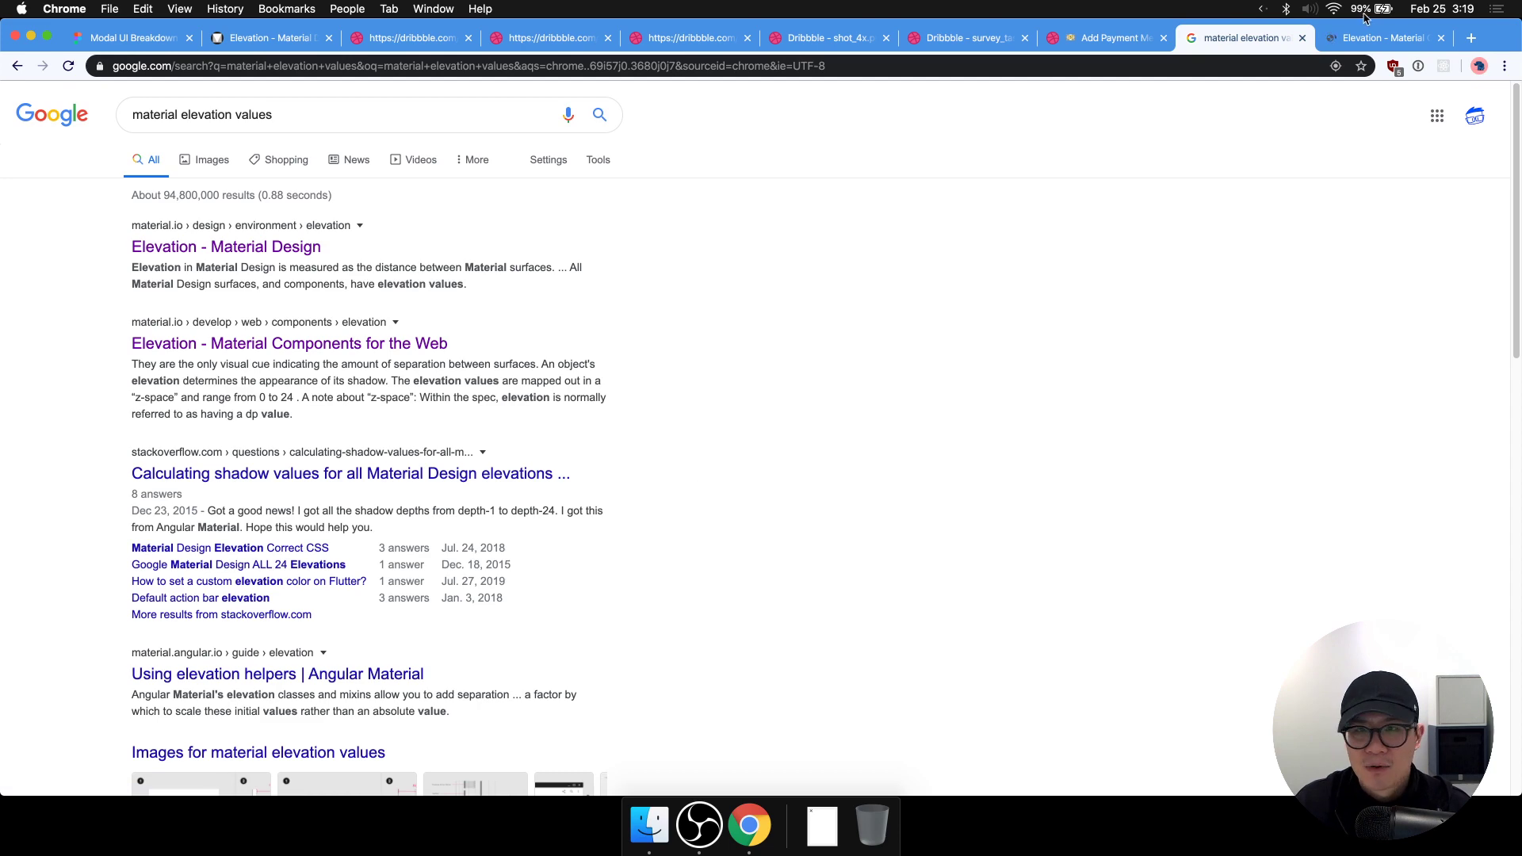
click(1383, 37)
scroll(1023, 393, down, 20)
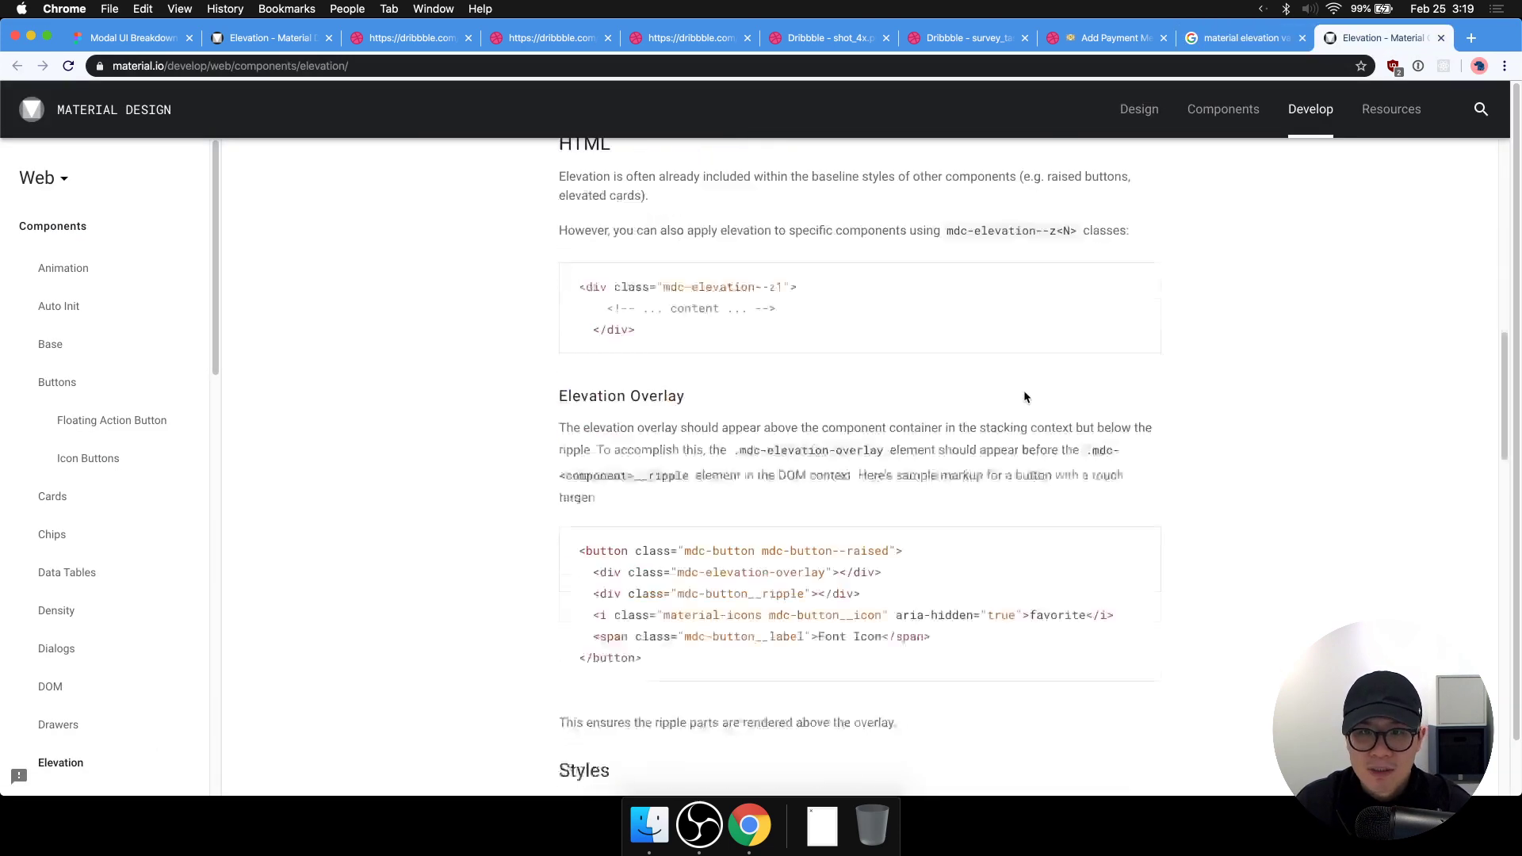
scroll(1027, 396, down, 10)
key(super+w)
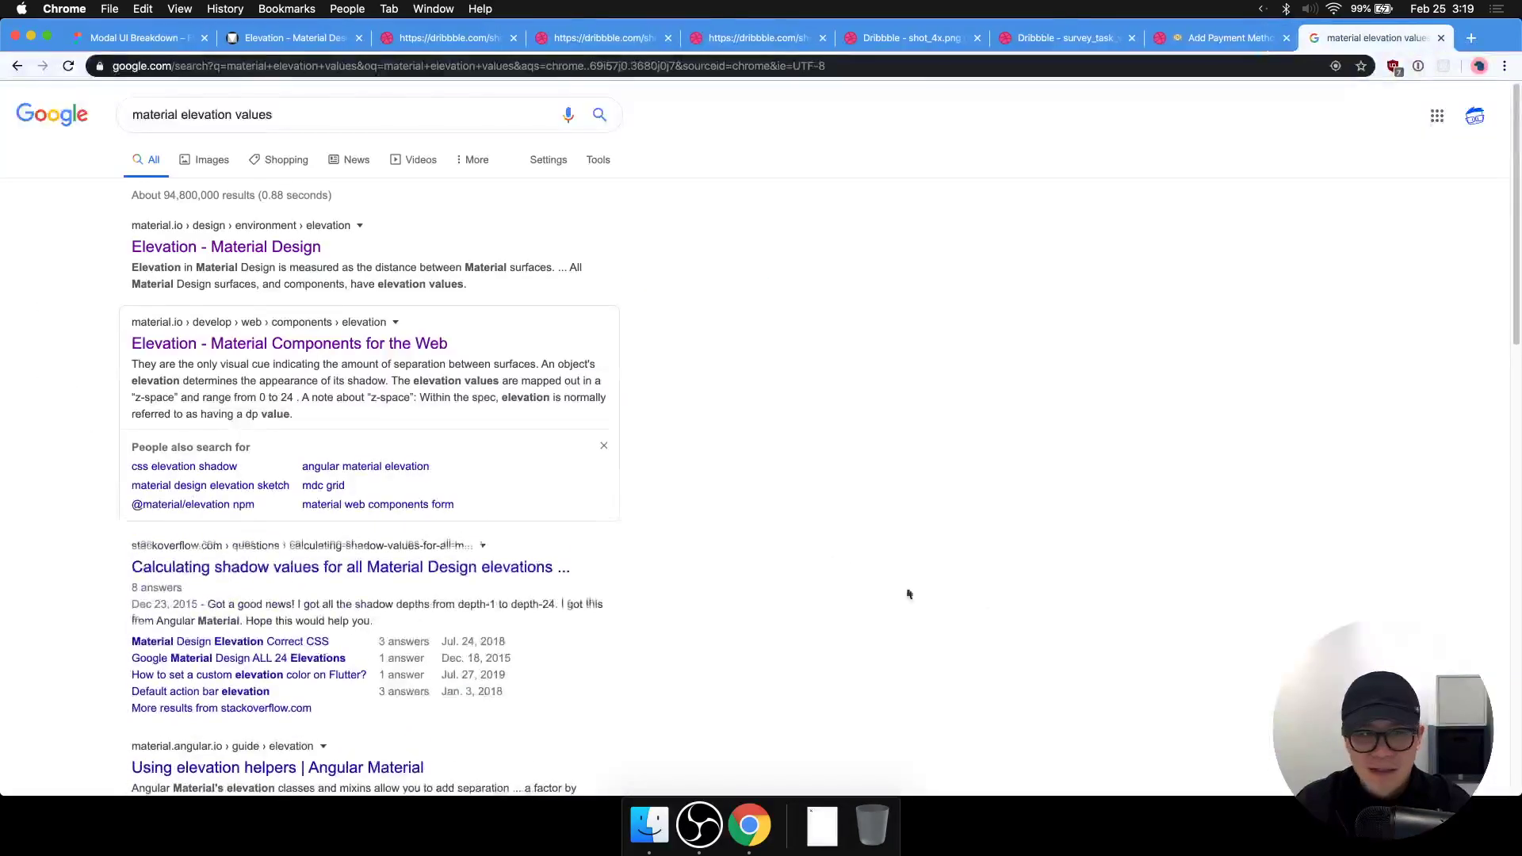
scroll(838, 526, down, 5)
scroll(839, 533, down, 4)
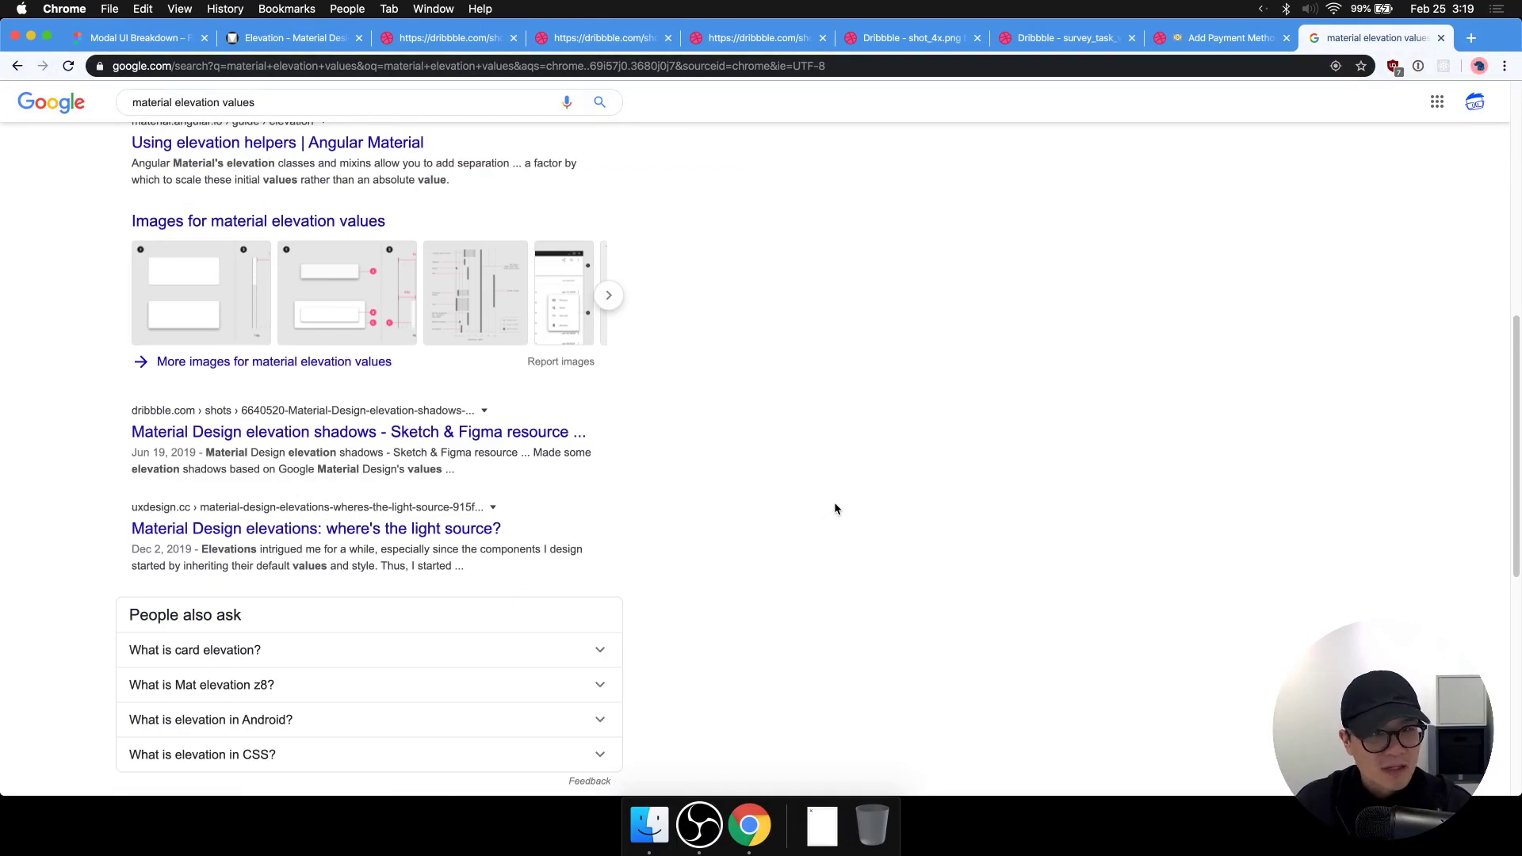
Change the Google query to "material elevation levels" and open the Material Design Box Shadows CodePen result.
scroll(834, 508, up, 8)
click(245, 114)
double_click(245, 115)
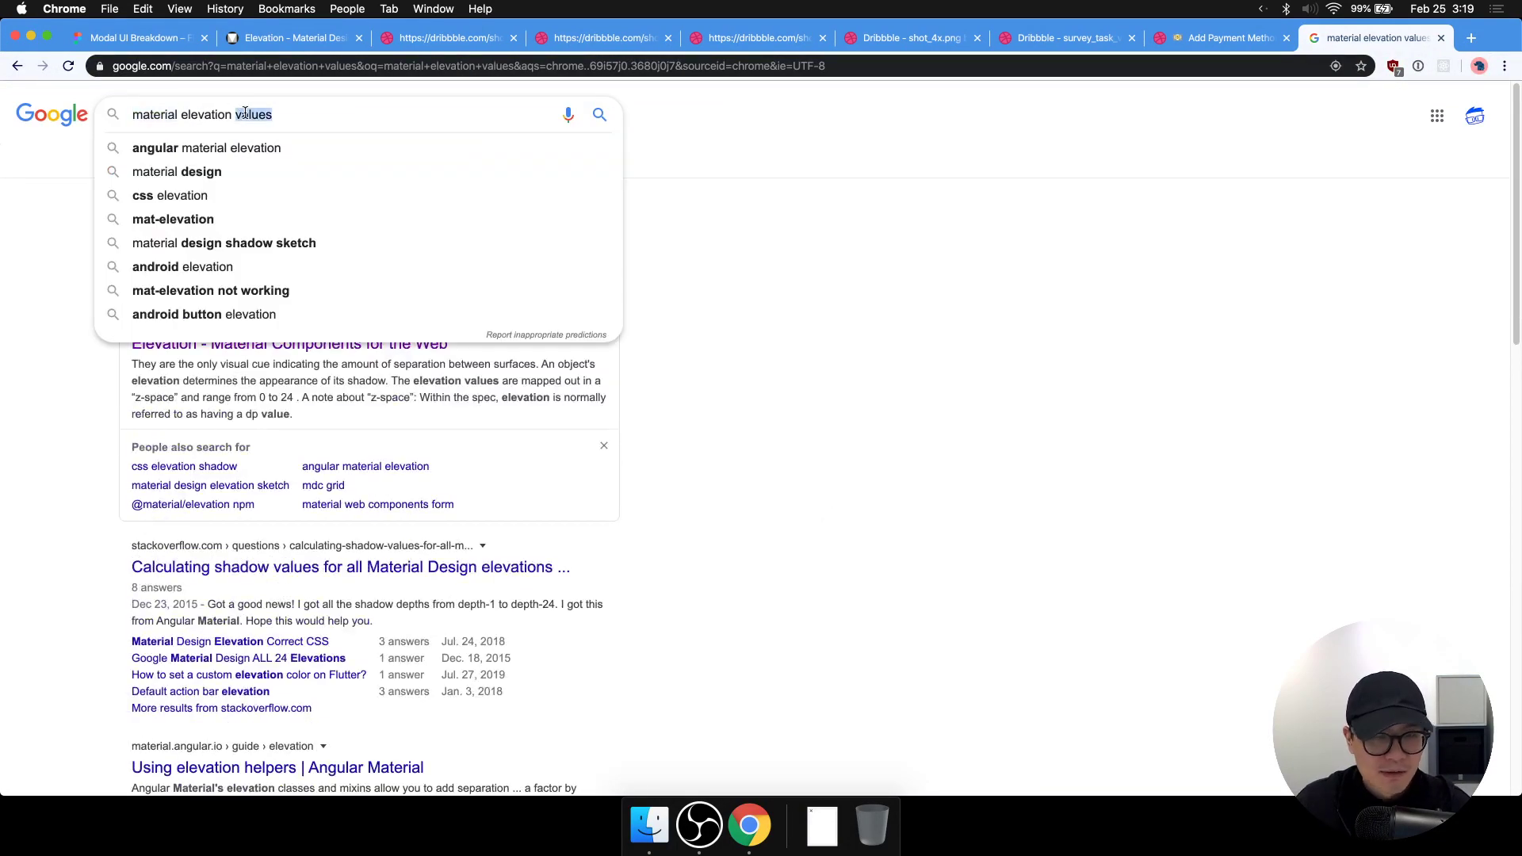
text(levels)
key(Return)
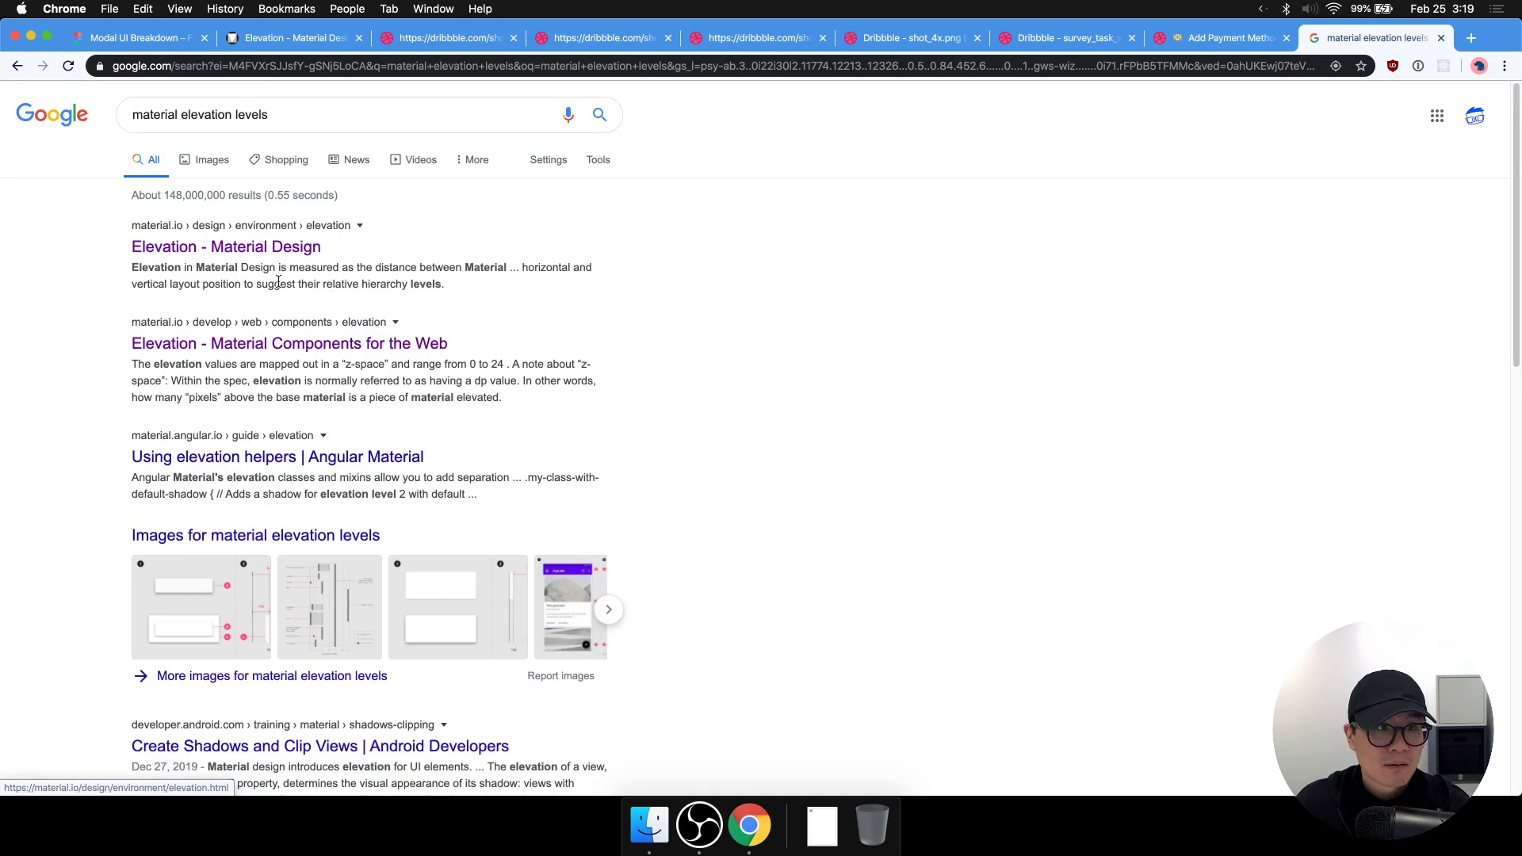
scroll(578, 446, down, 4)
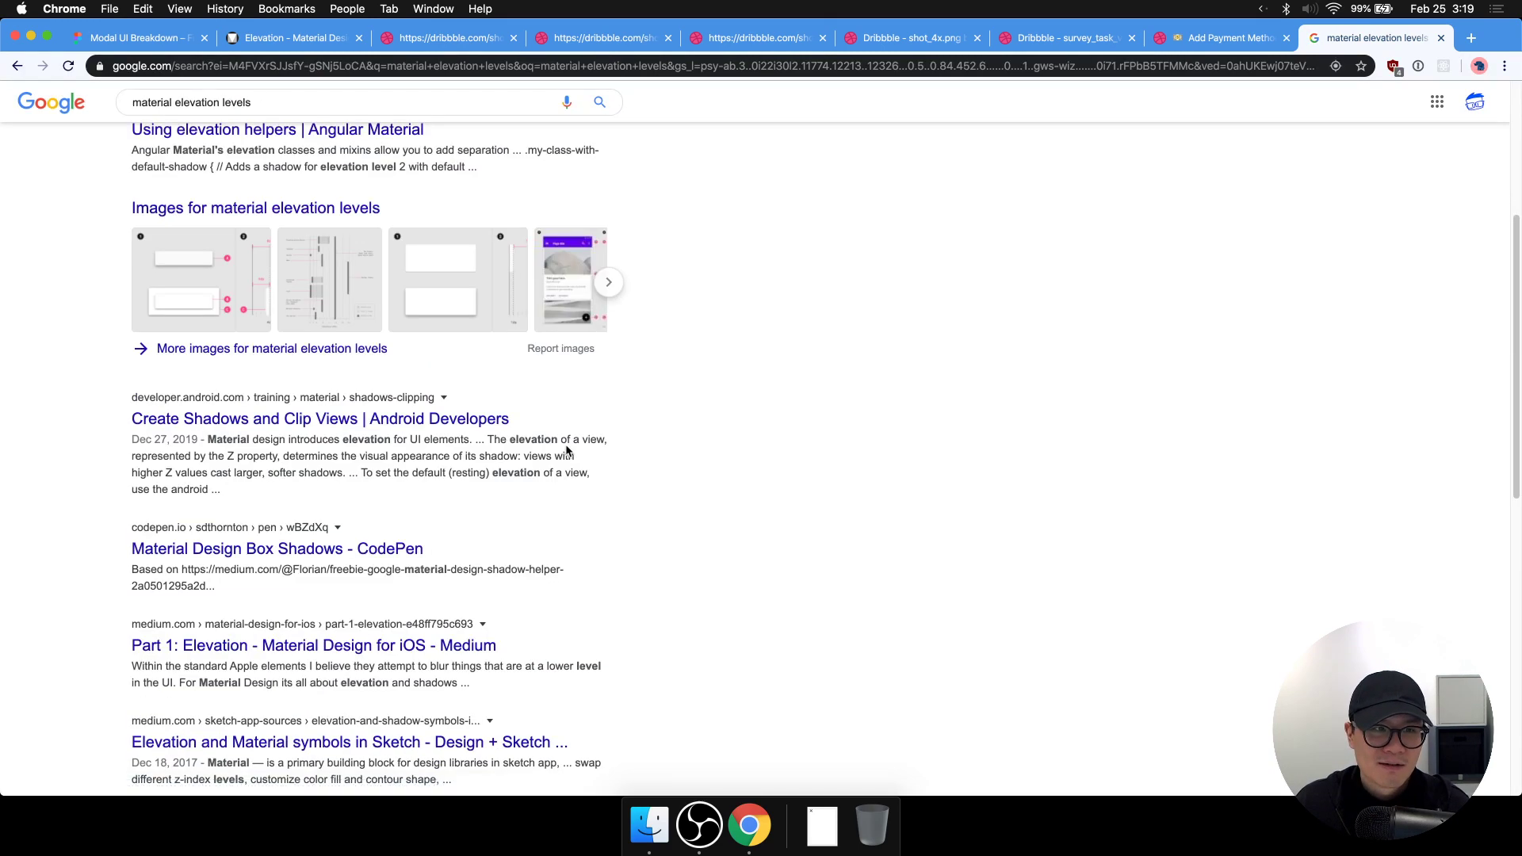
click(315, 550)
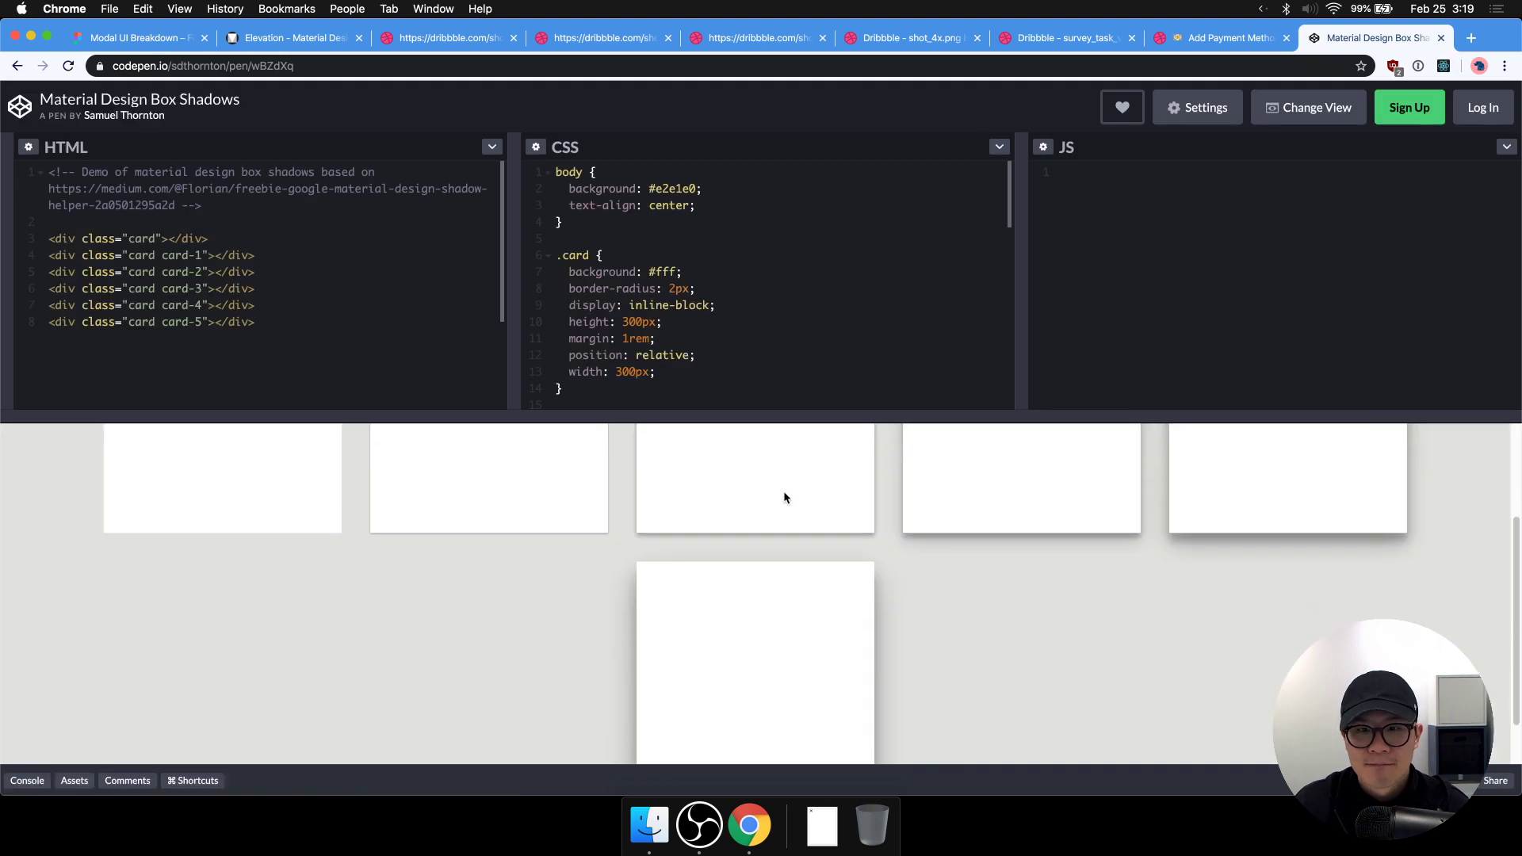
Enlarge the pen's preview area and compare the shadows of the cards across the elevation levels.
scroll(786, 498, up, 2)
drag(703, 416, 699, 370)
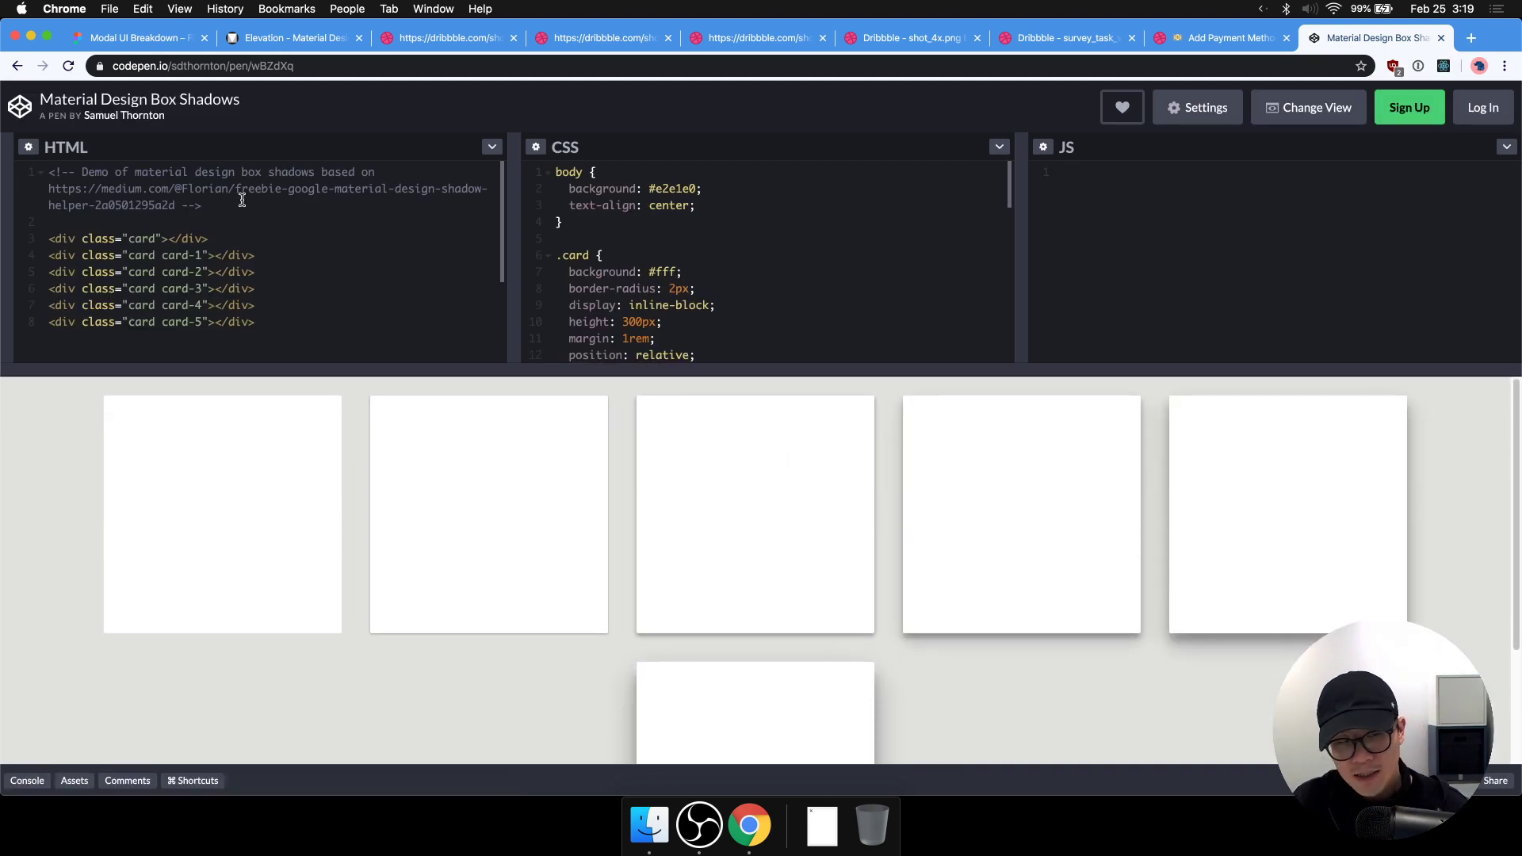
scroll(983, 463, down, 1)
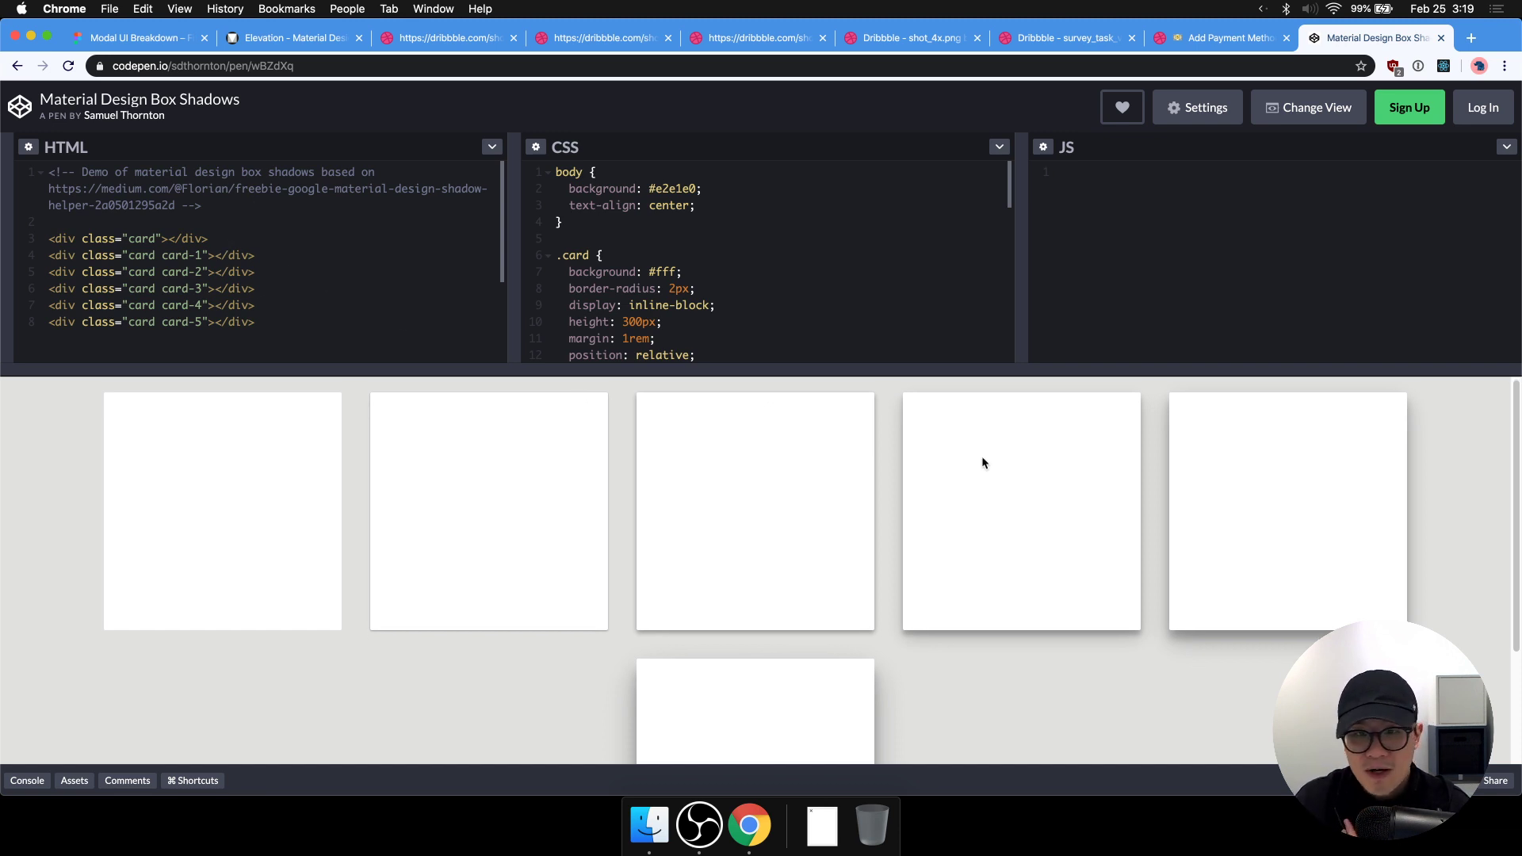
scroll(975, 476, down, 3)
scroll(655, 469, up, 2)
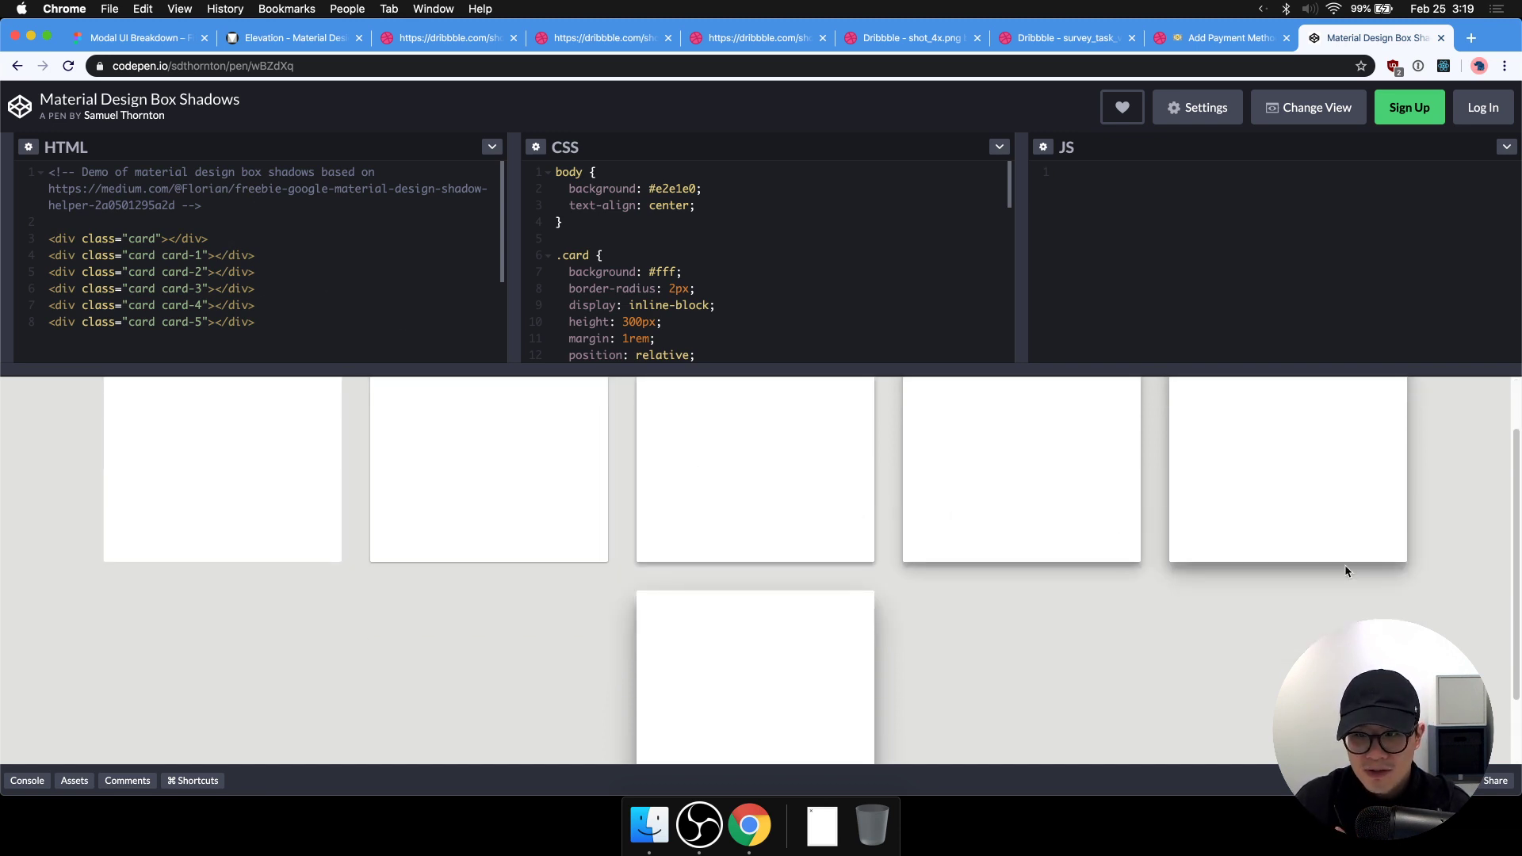
scroll(1346, 570, down, 2)
scroll(797, 607, up, 4)
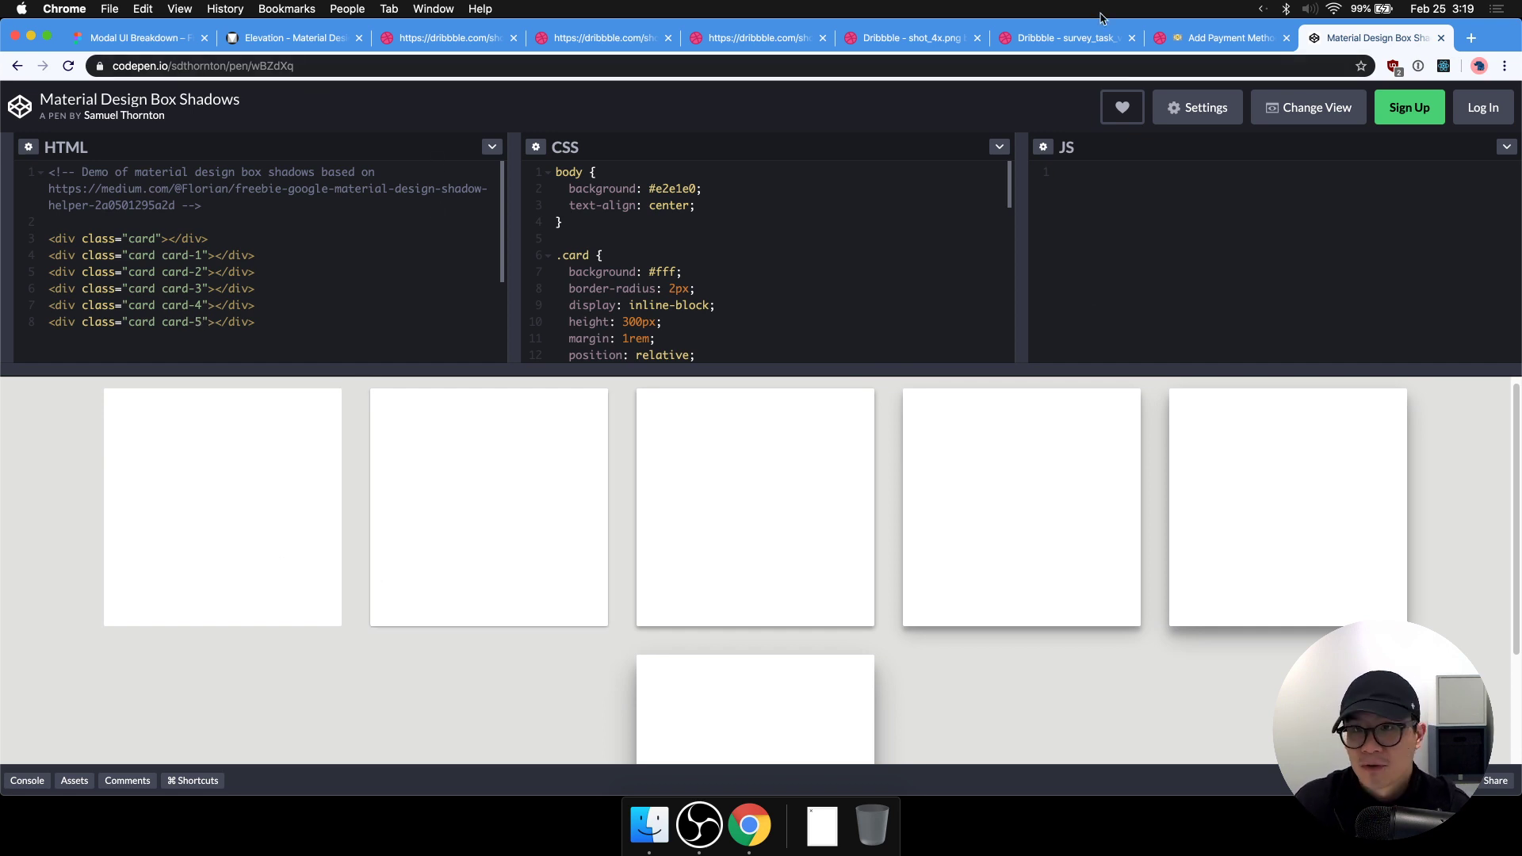
Return to the Figma file, nudge the Elevation heading right, and place a duplicate reading "Shadow" indented beneath it.
click(278, 38)
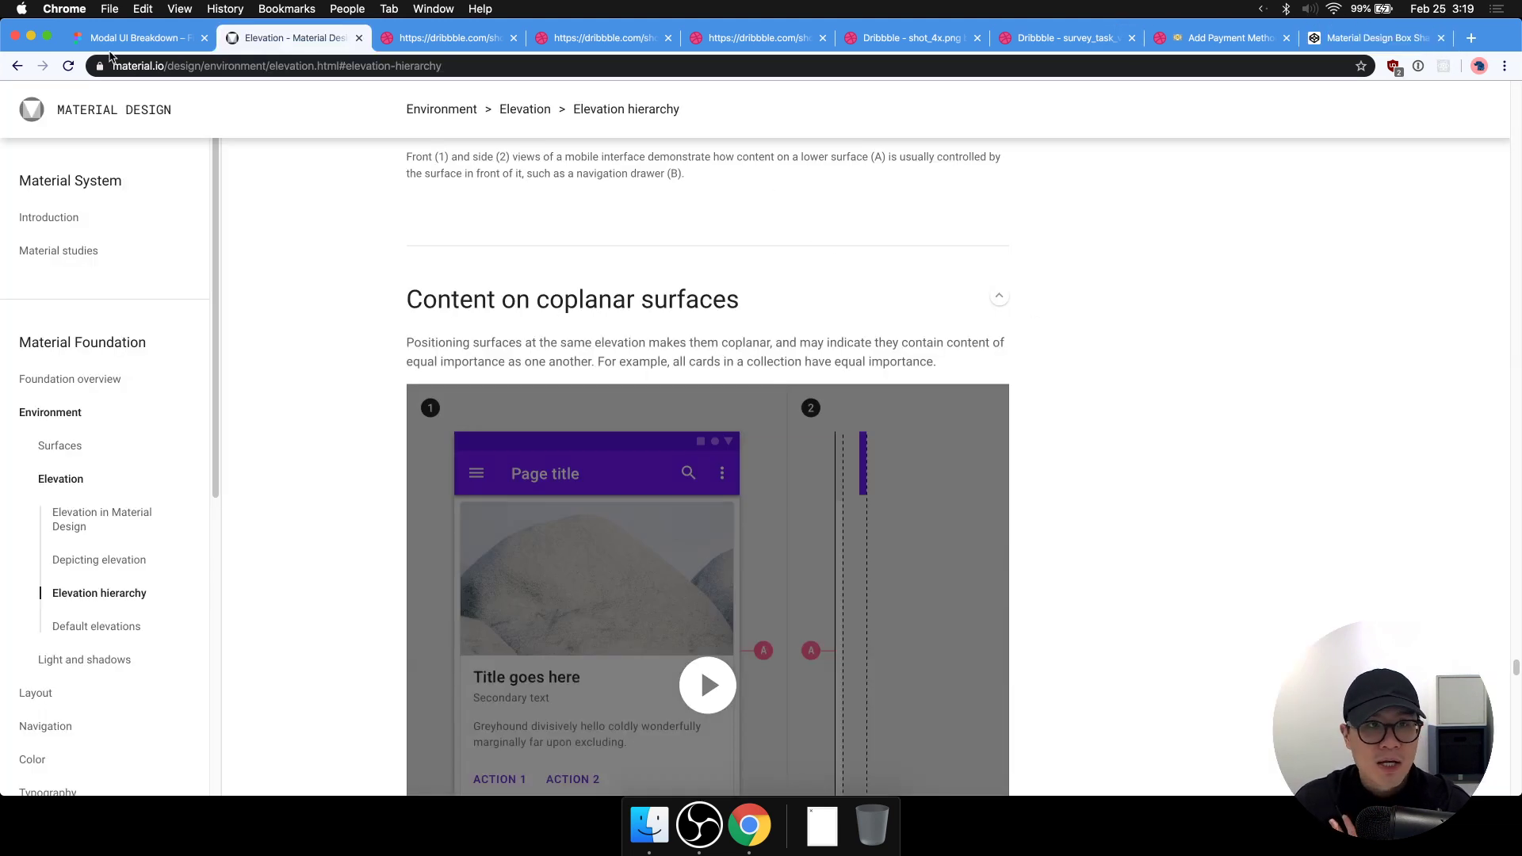
key(ctrl+shift+Tab)
drag(754, 374, 762, 373)
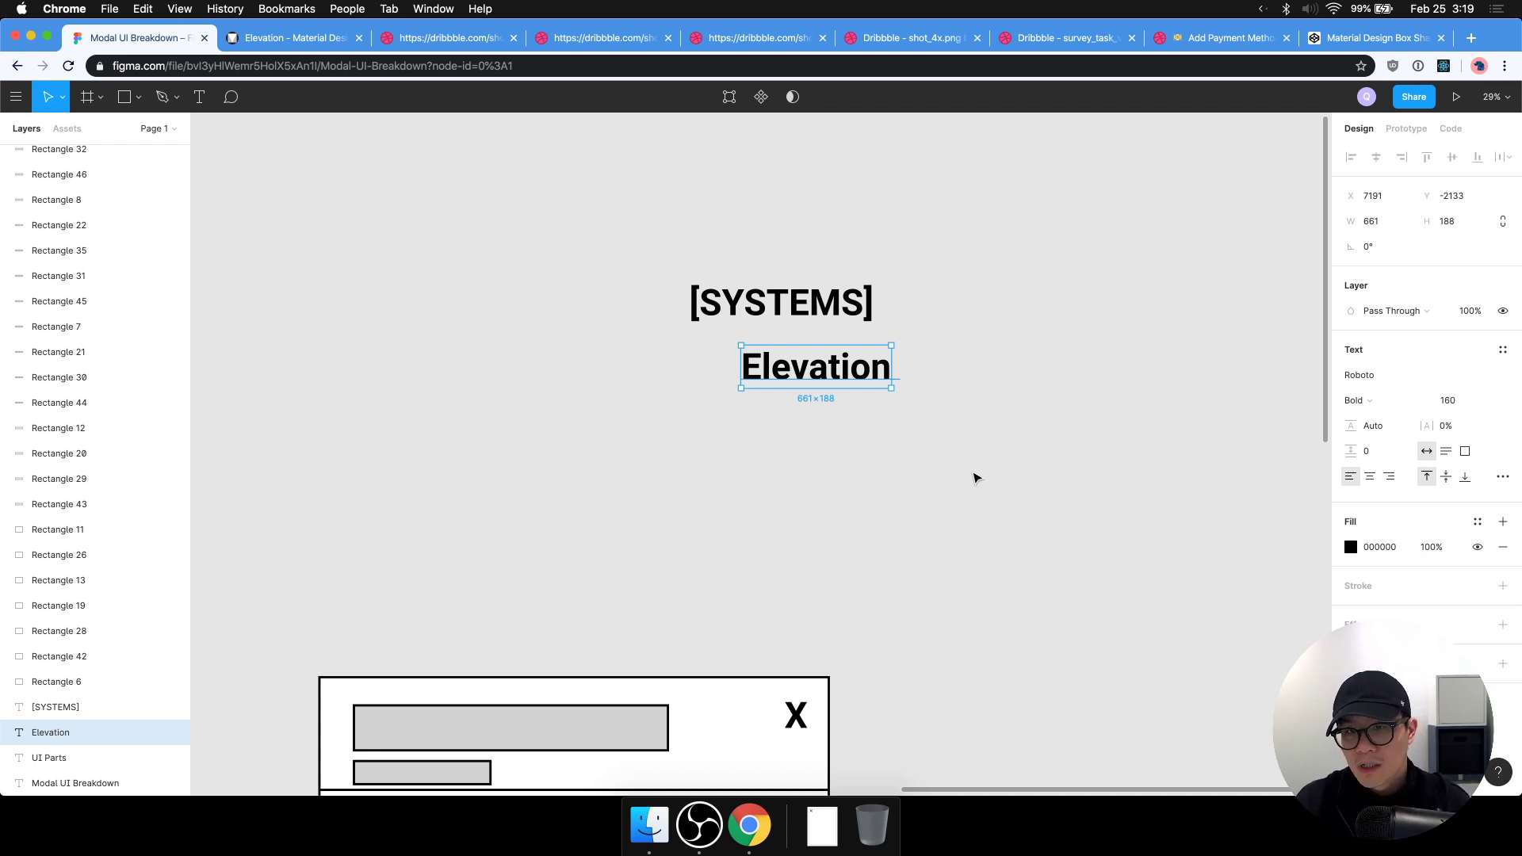
drag(814, 383, 838, 417)
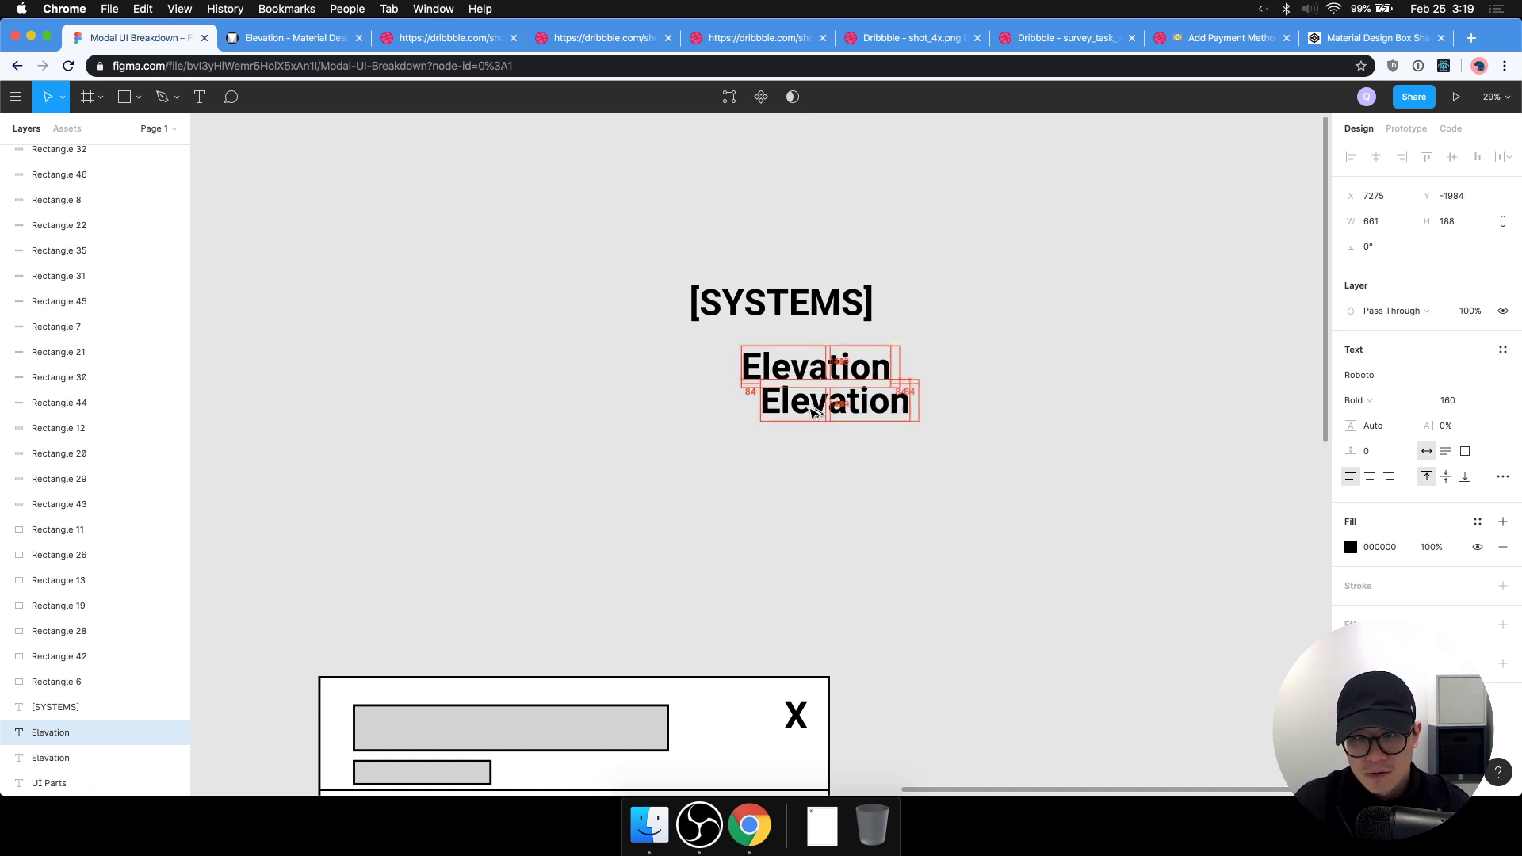
double_click(839, 408)
text(Shadow)
key(Escape)
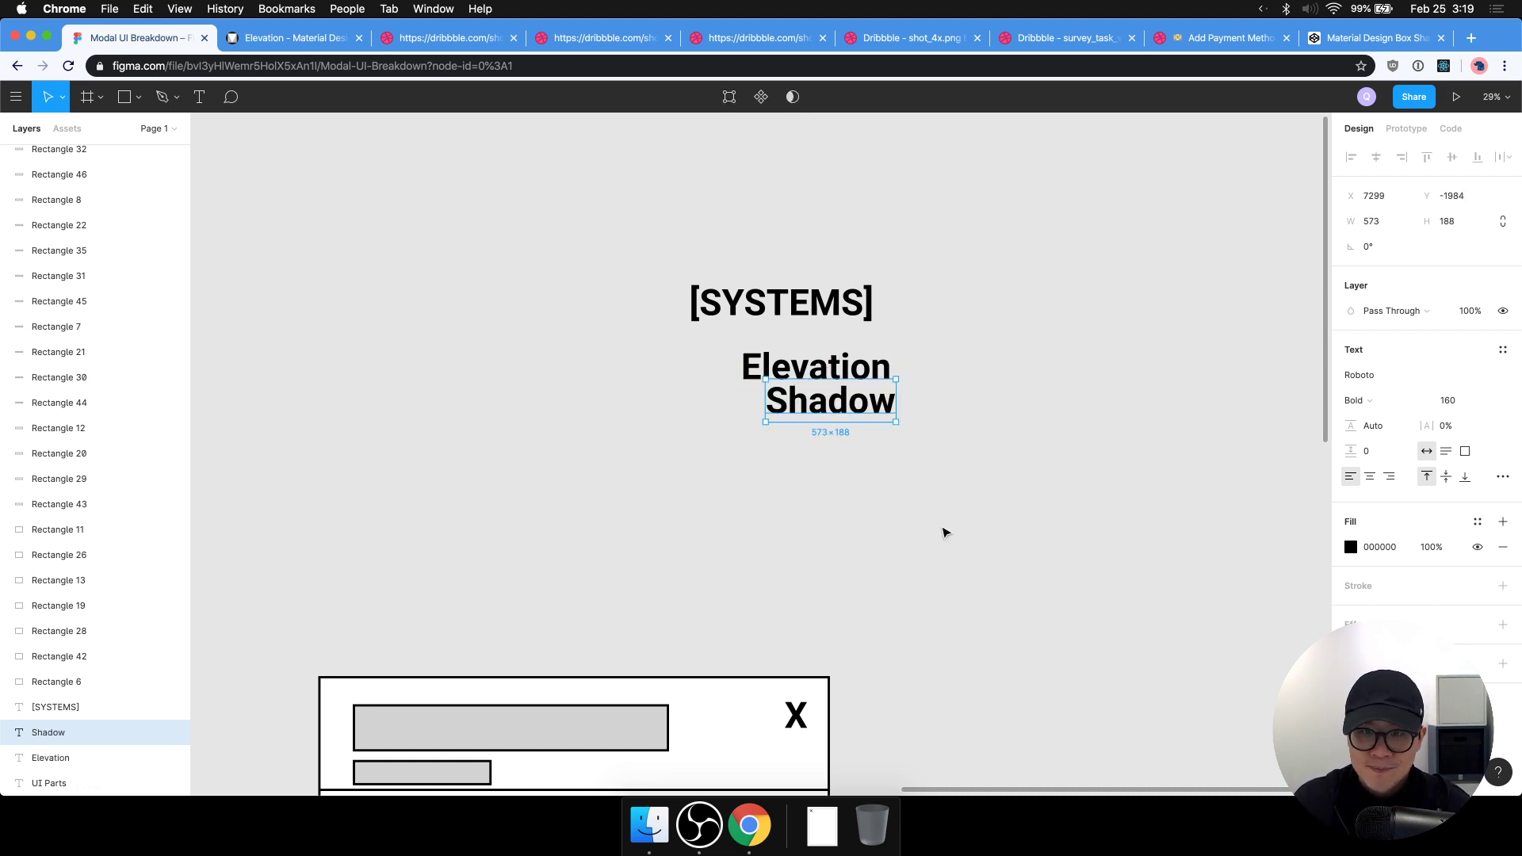
click(905, 529)
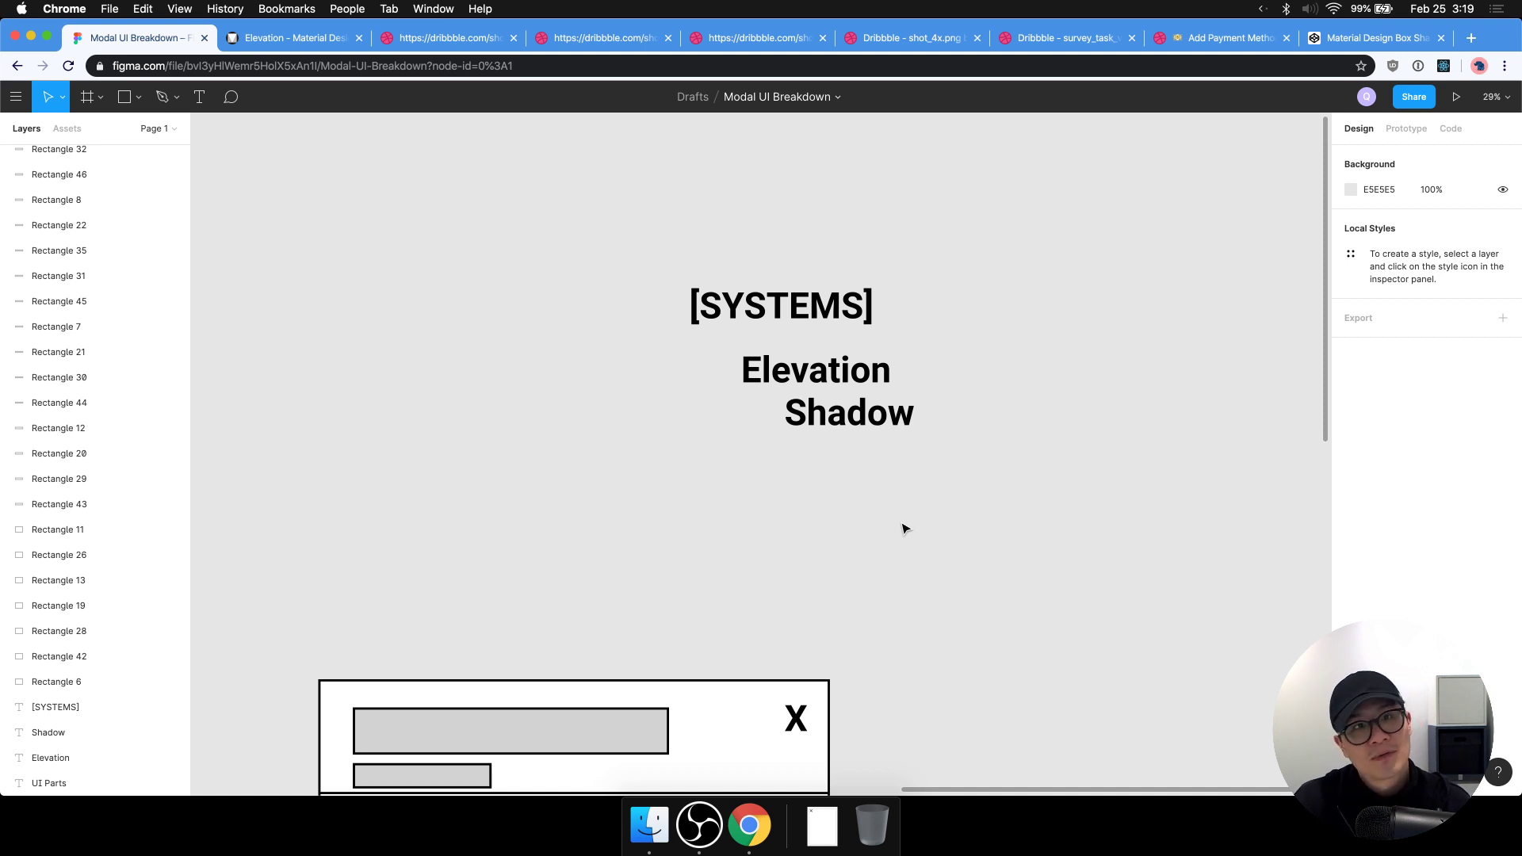
Duplicate the Shadow label just below itself, change the copy's text to "Z-Index", and space it beneath Shadow.
click(904, 412)
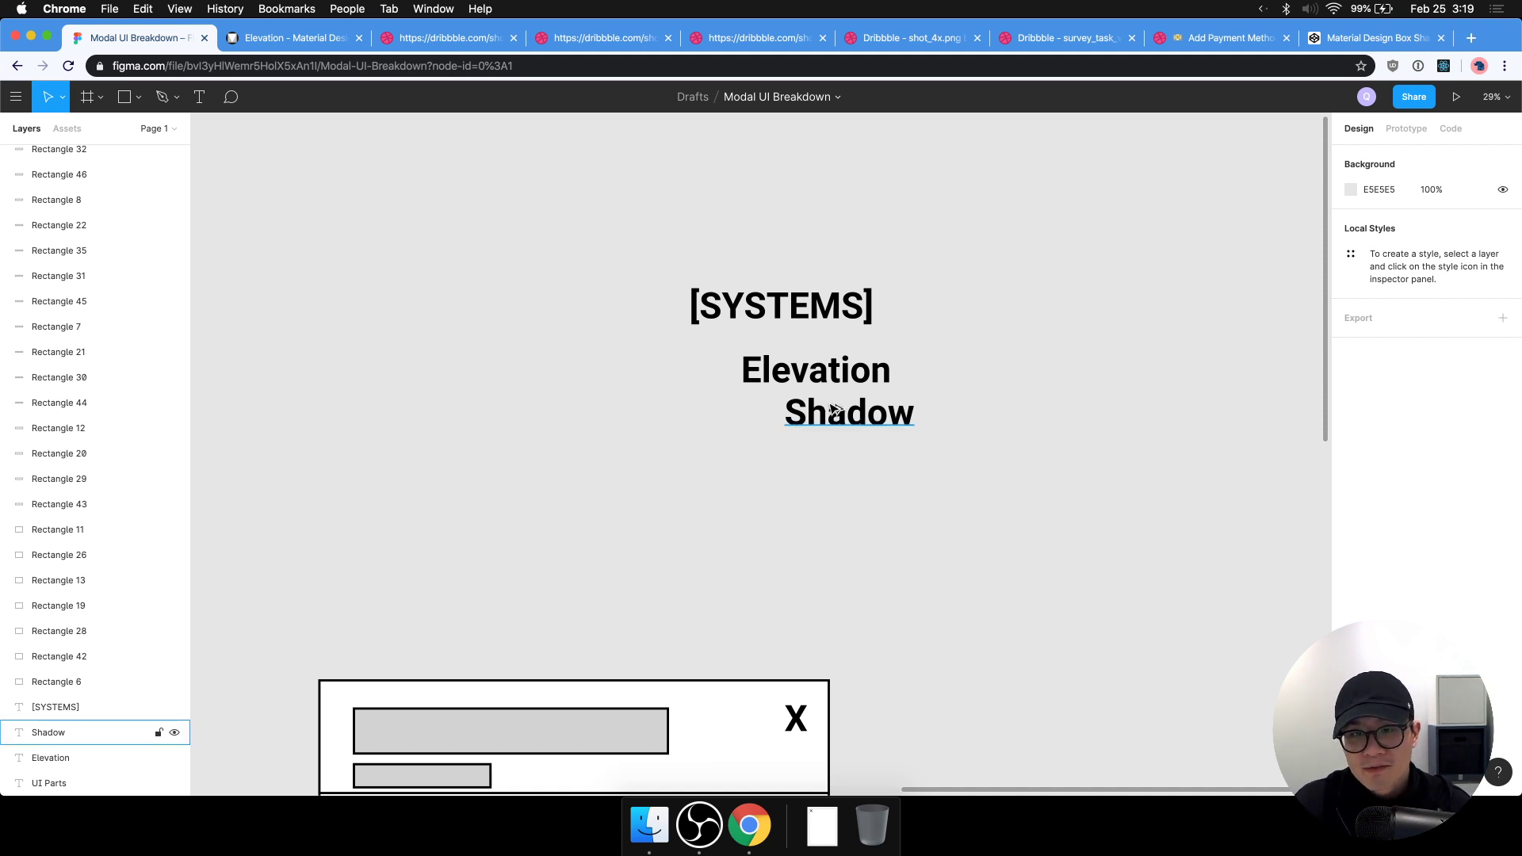
drag(904, 412, 904, 445)
key(Return)
text(ZIndex)
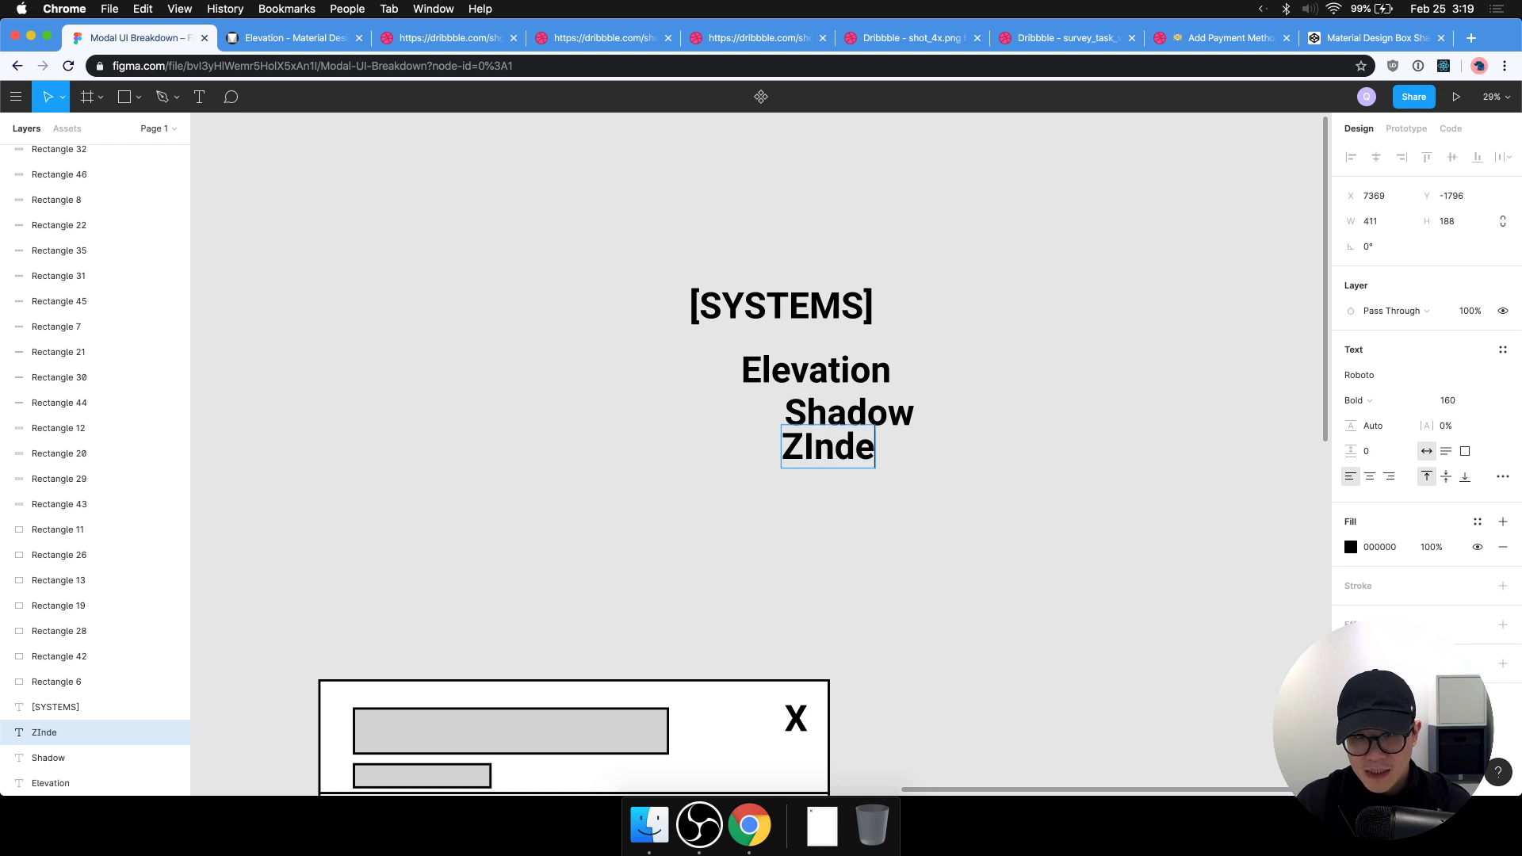
key(Left)
key(Left)
key(Left)
key(Left)
key(Left)
text(-)
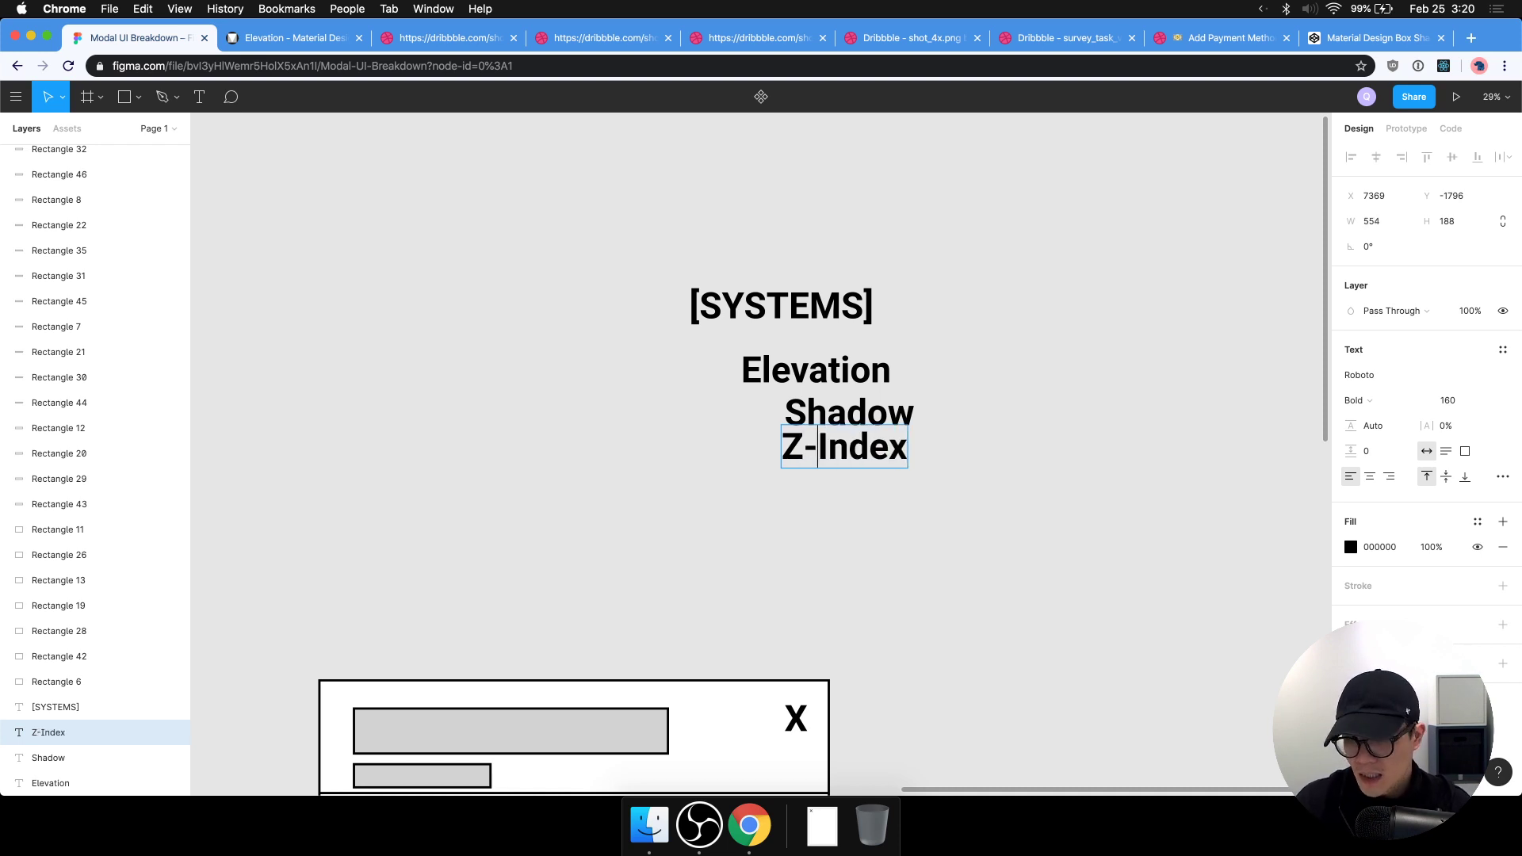
key(Escape)
drag(867, 460, 875, 473)
click(965, 567)
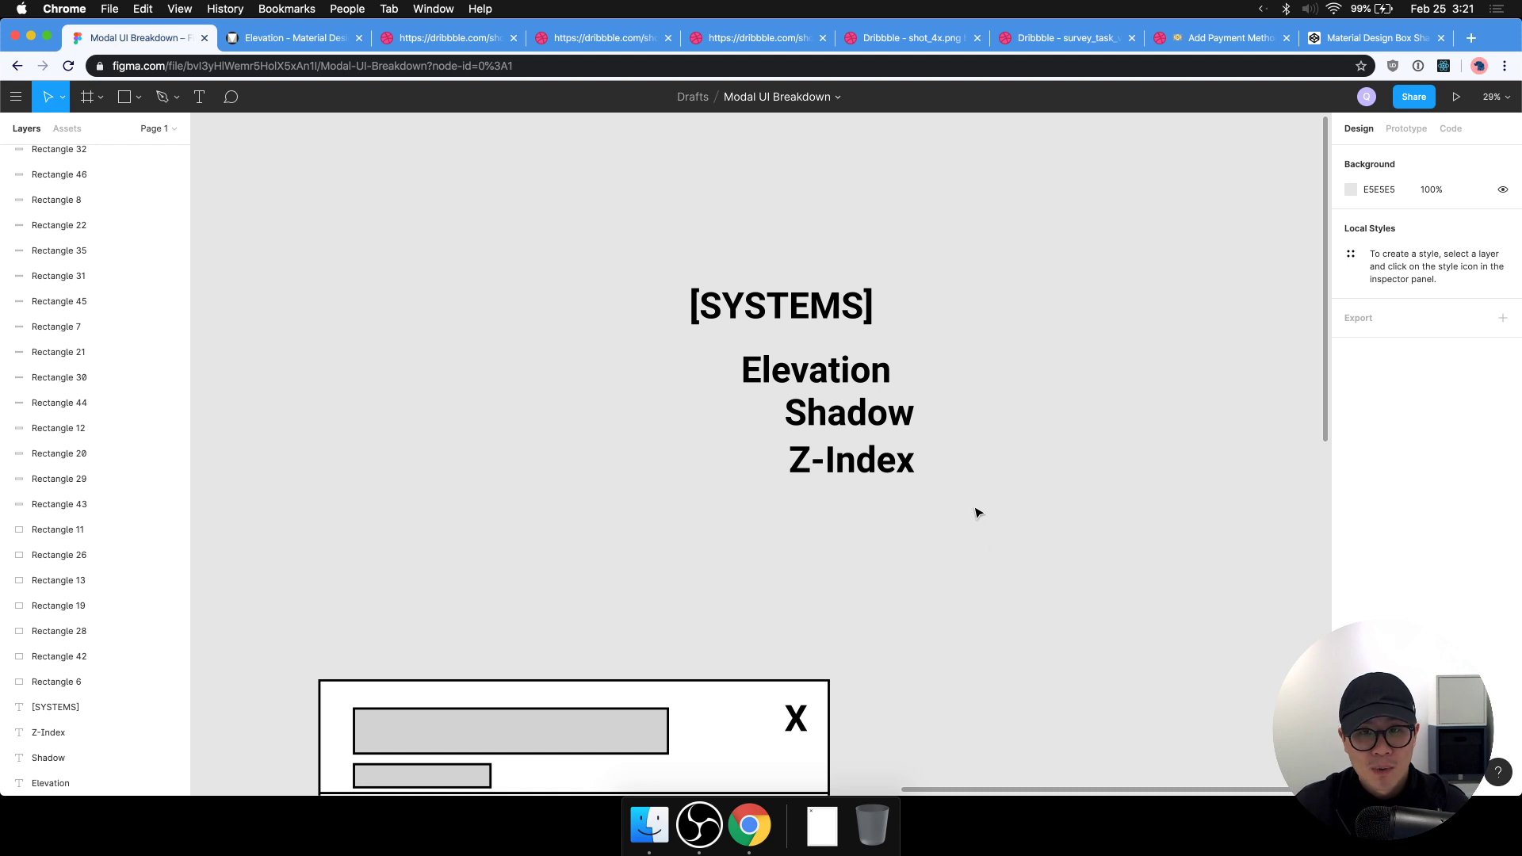
Move the Elevation, Shadow and Z-Index labels together slightly down and to the right, away from the [SYSTEMS] heading.
drag(973, 370, 887, 490)
drag(910, 436, 929, 451)
click(1033, 449)
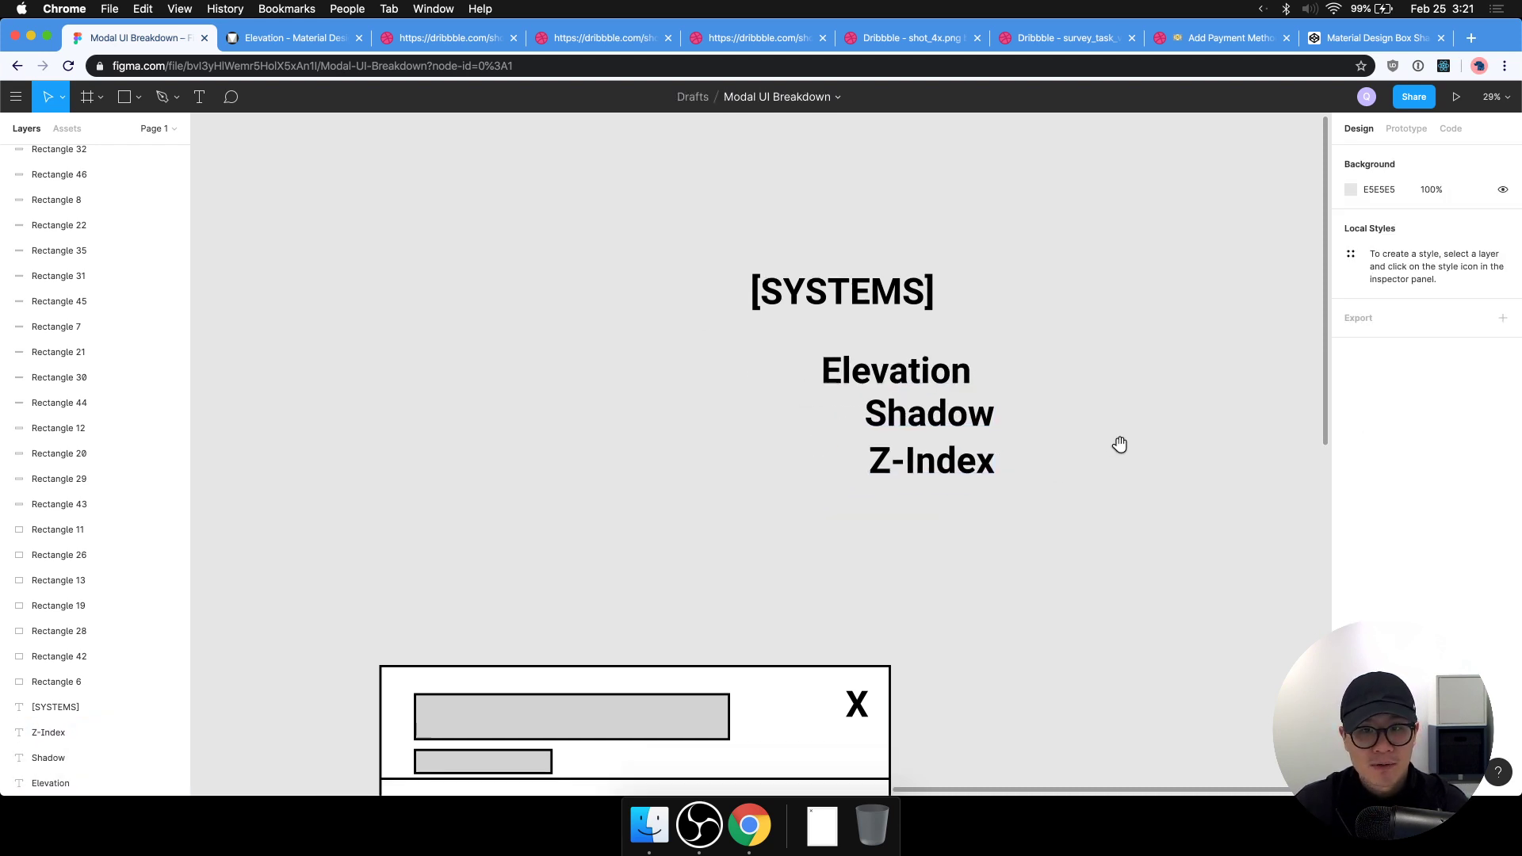
Switch from the Figma file to the Material Design Box Shadows page and load getbootstrap.com in its place.
scroll(1118, 442, down, 6)
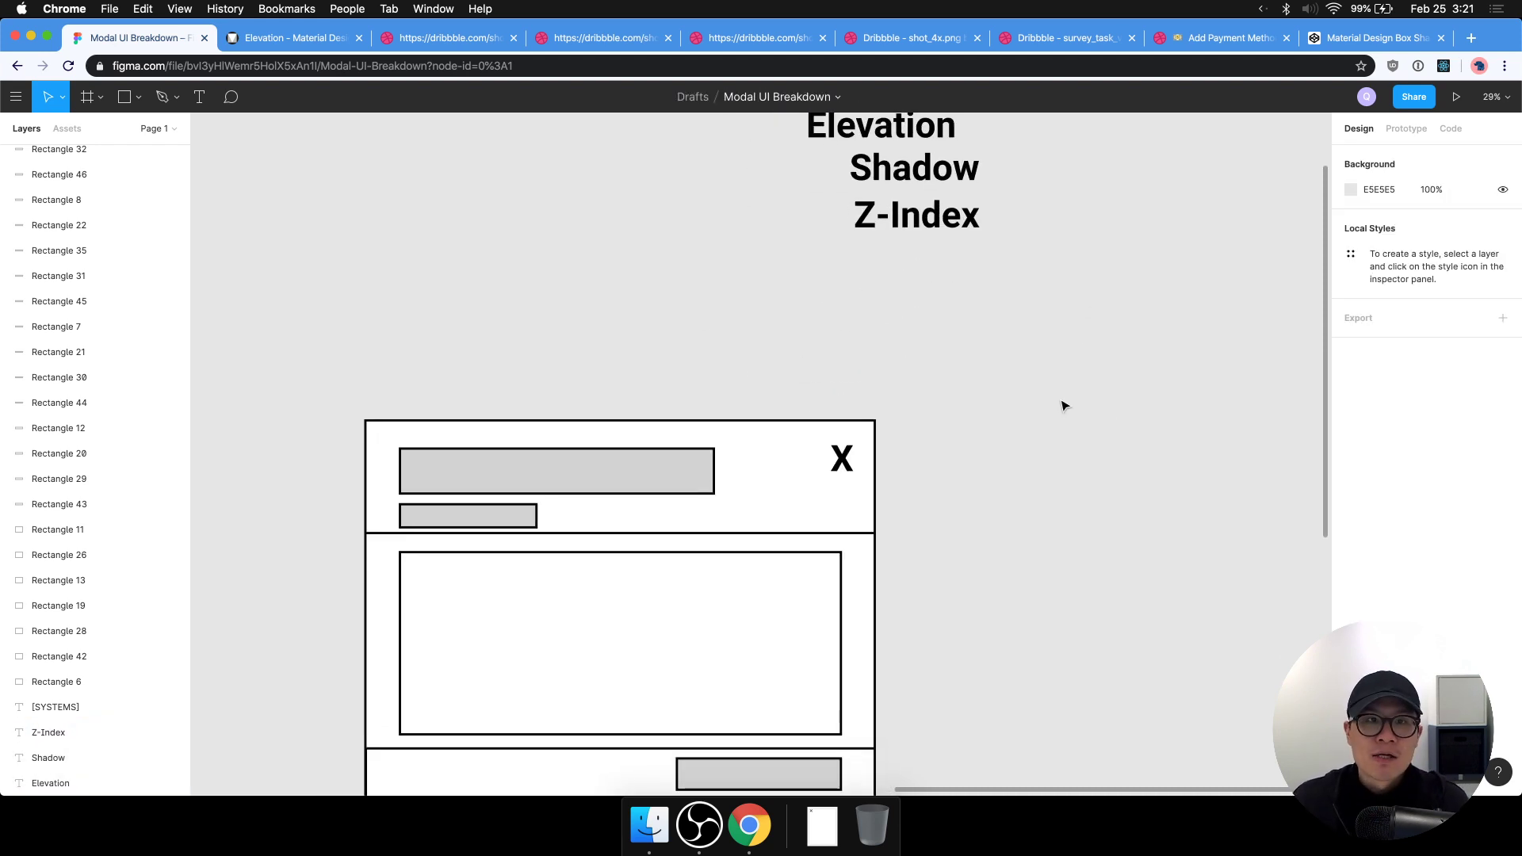
scroll(1064, 436, up, 2)
click(1376, 38)
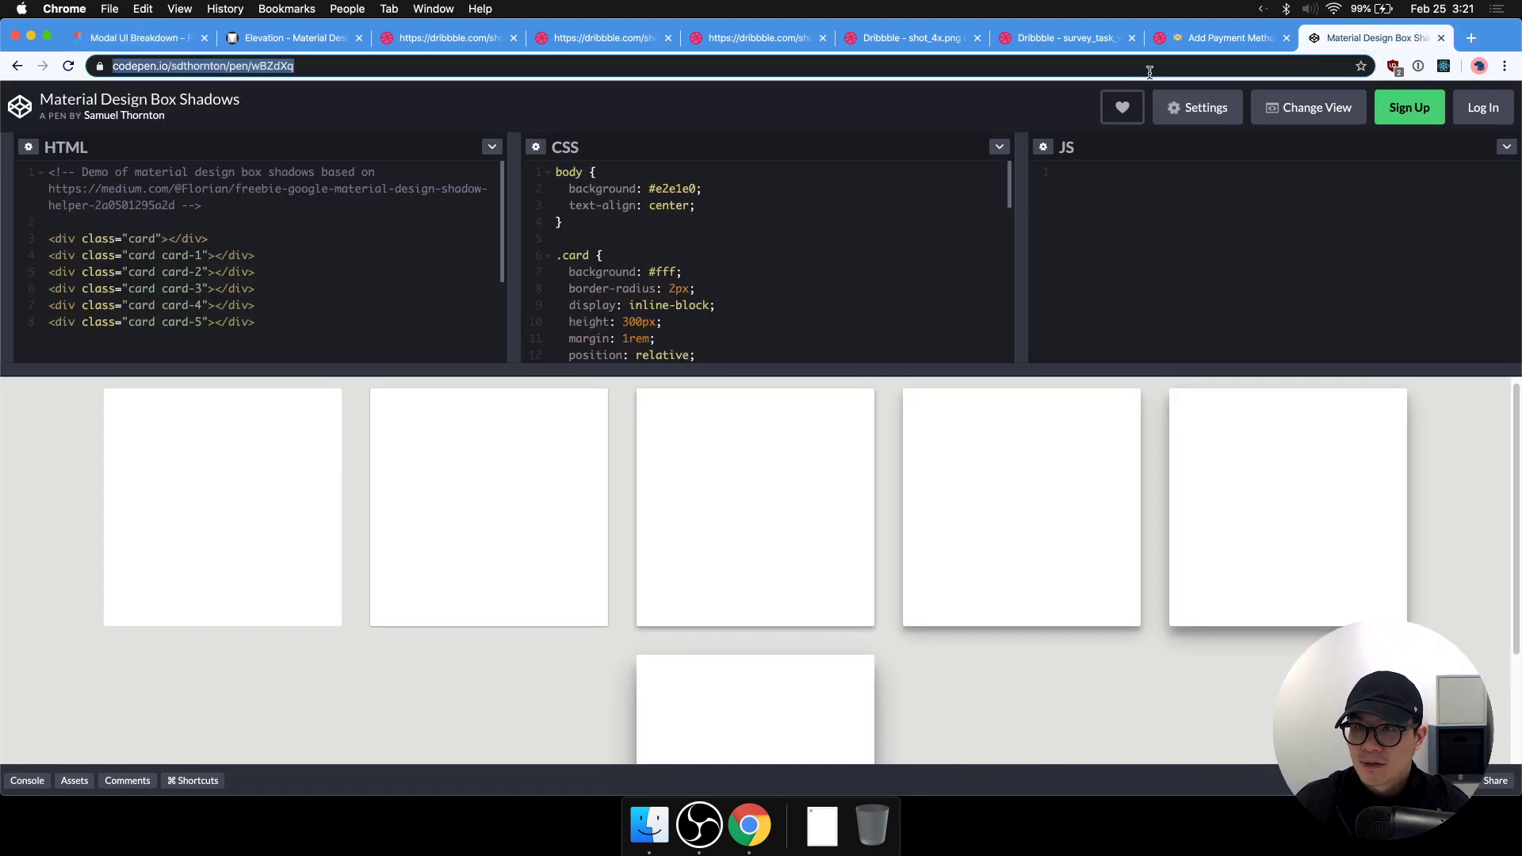
click(1149, 68)
text(getob)
key(BackSpace)
key(BackSpace)
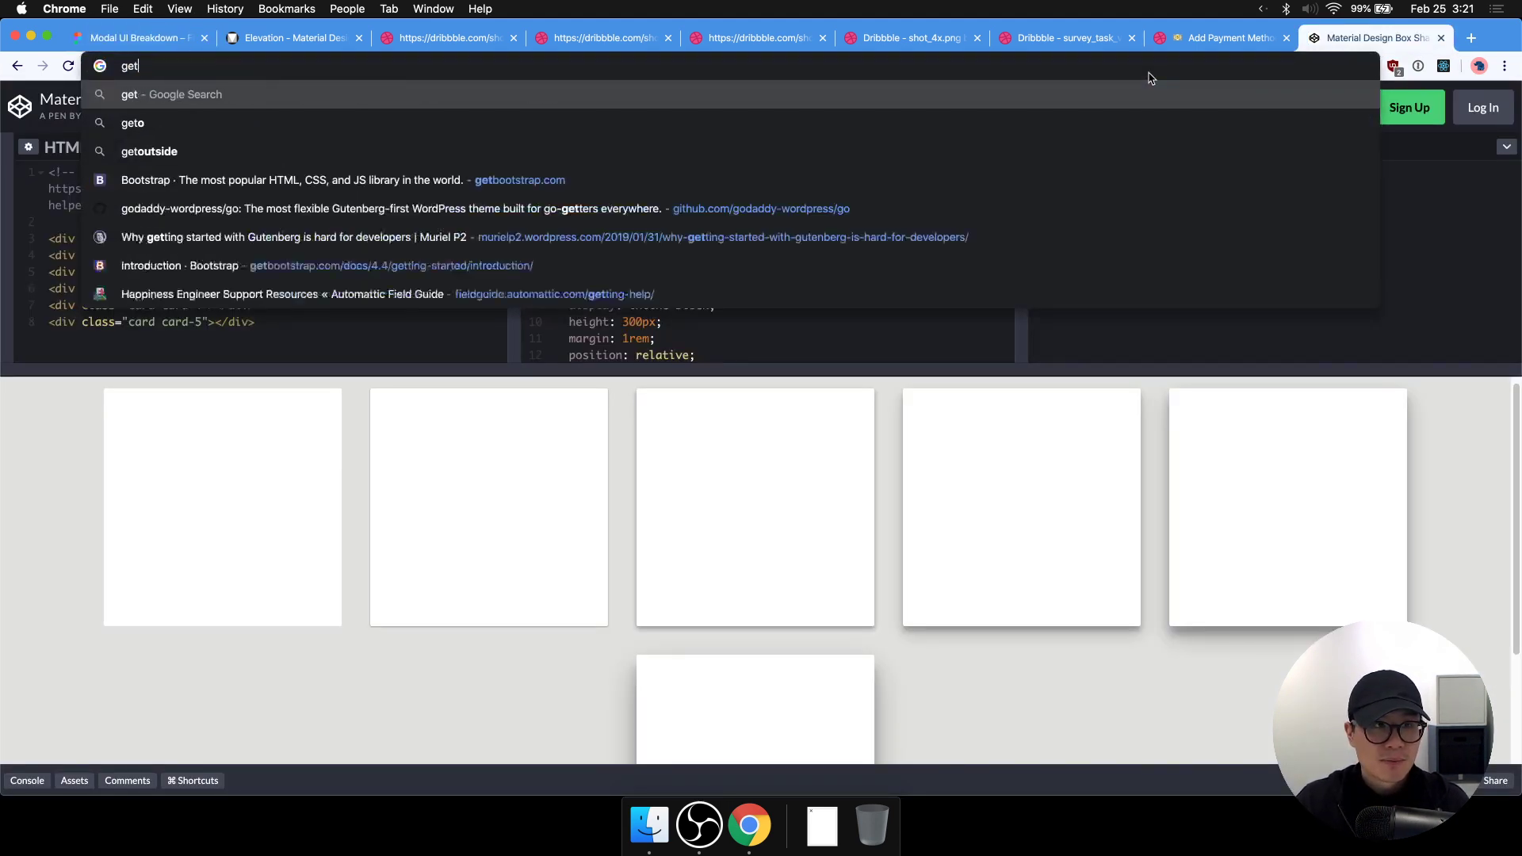
text(boot)
key(Return)
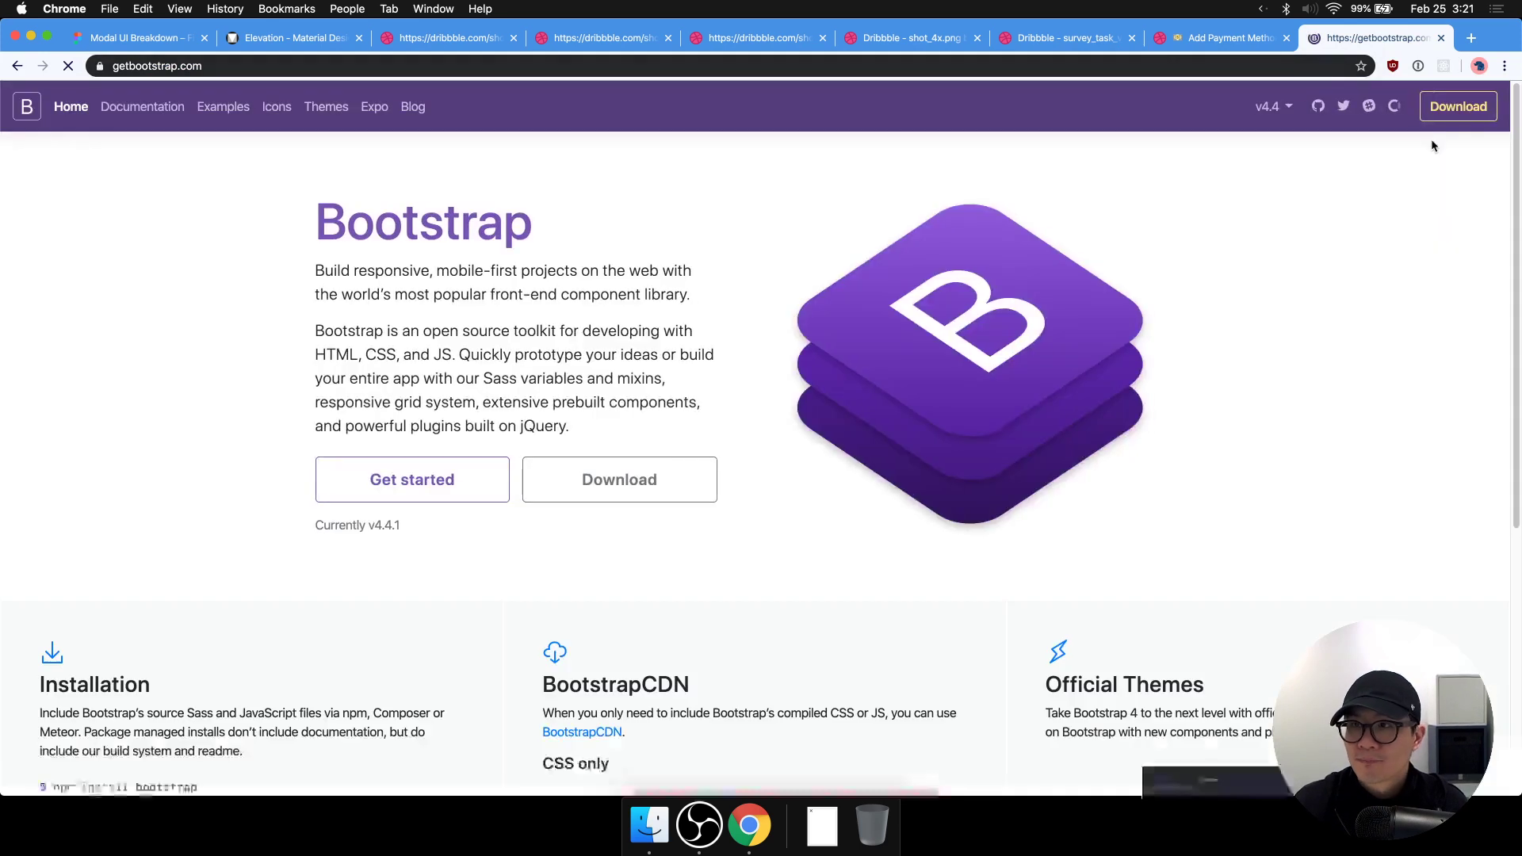
Find the Modal component in Bootstrap's documentation and view its static modal example.
click(241, 116)
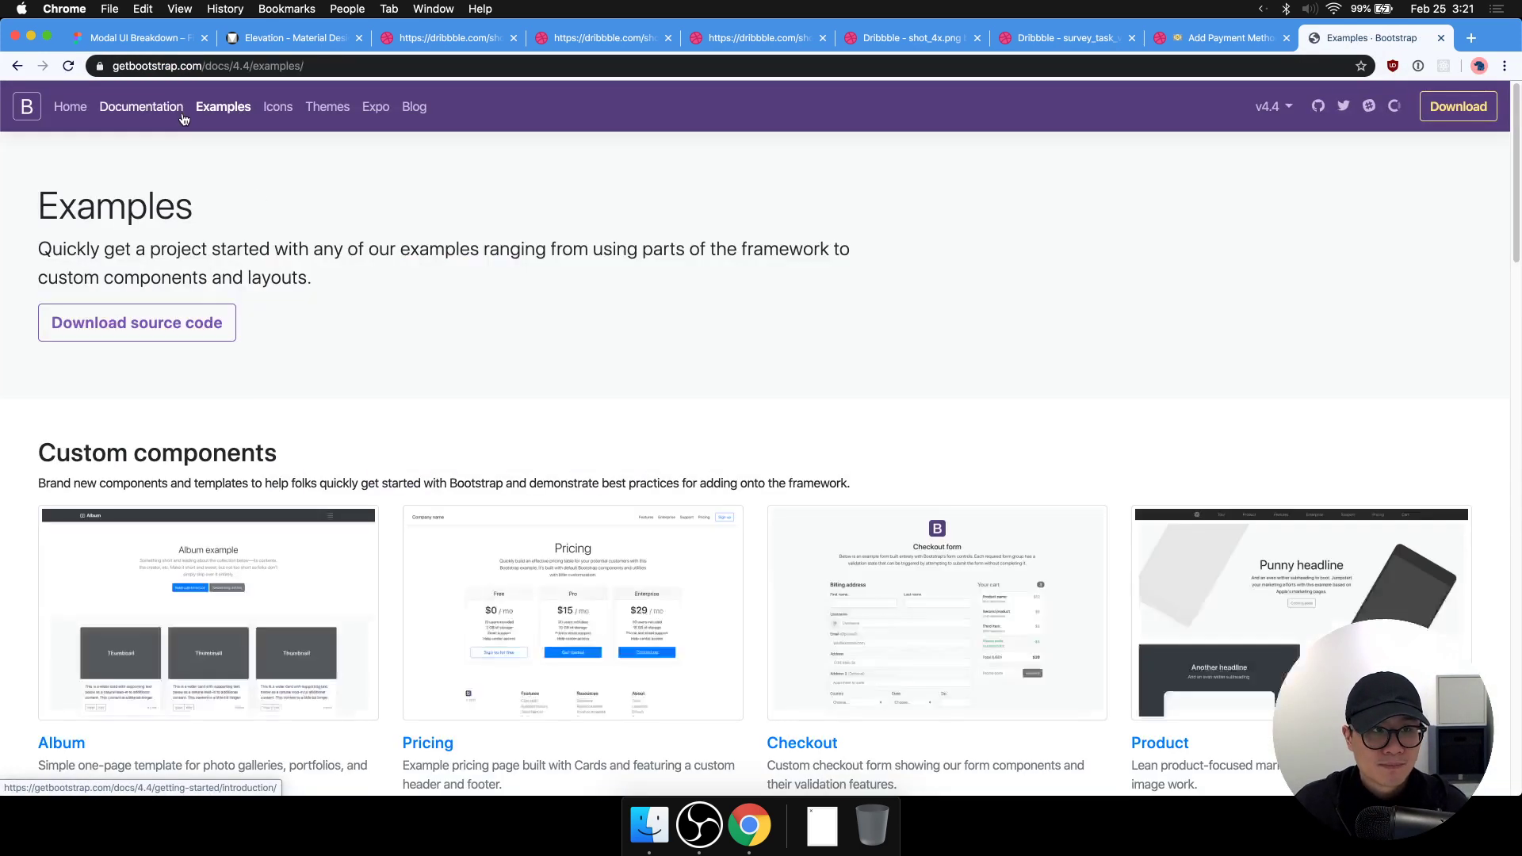
click(158, 115)
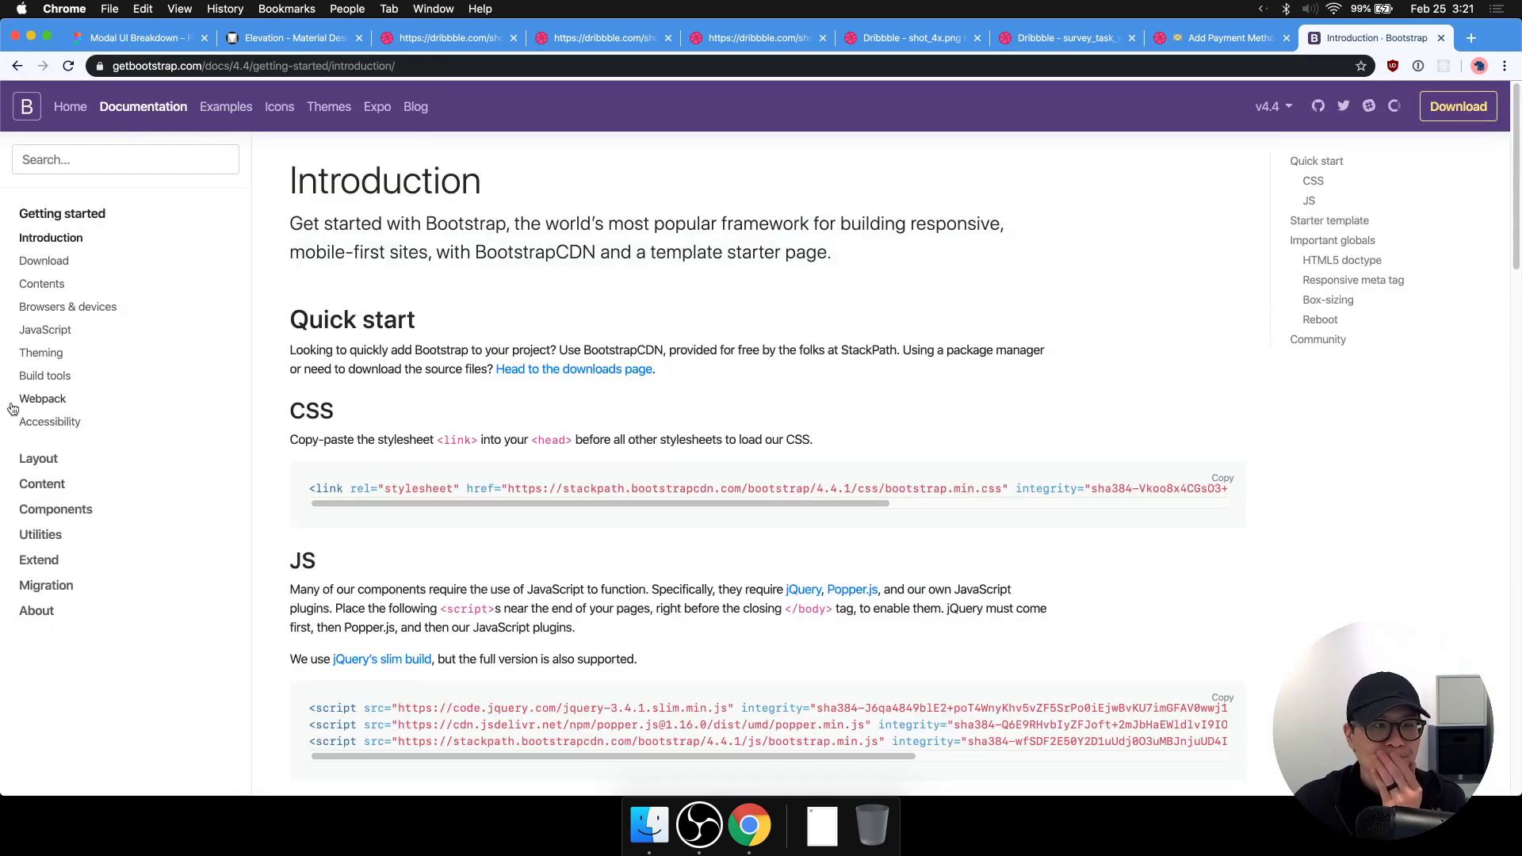
click(56, 509)
scroll(209, 549, down, 5)
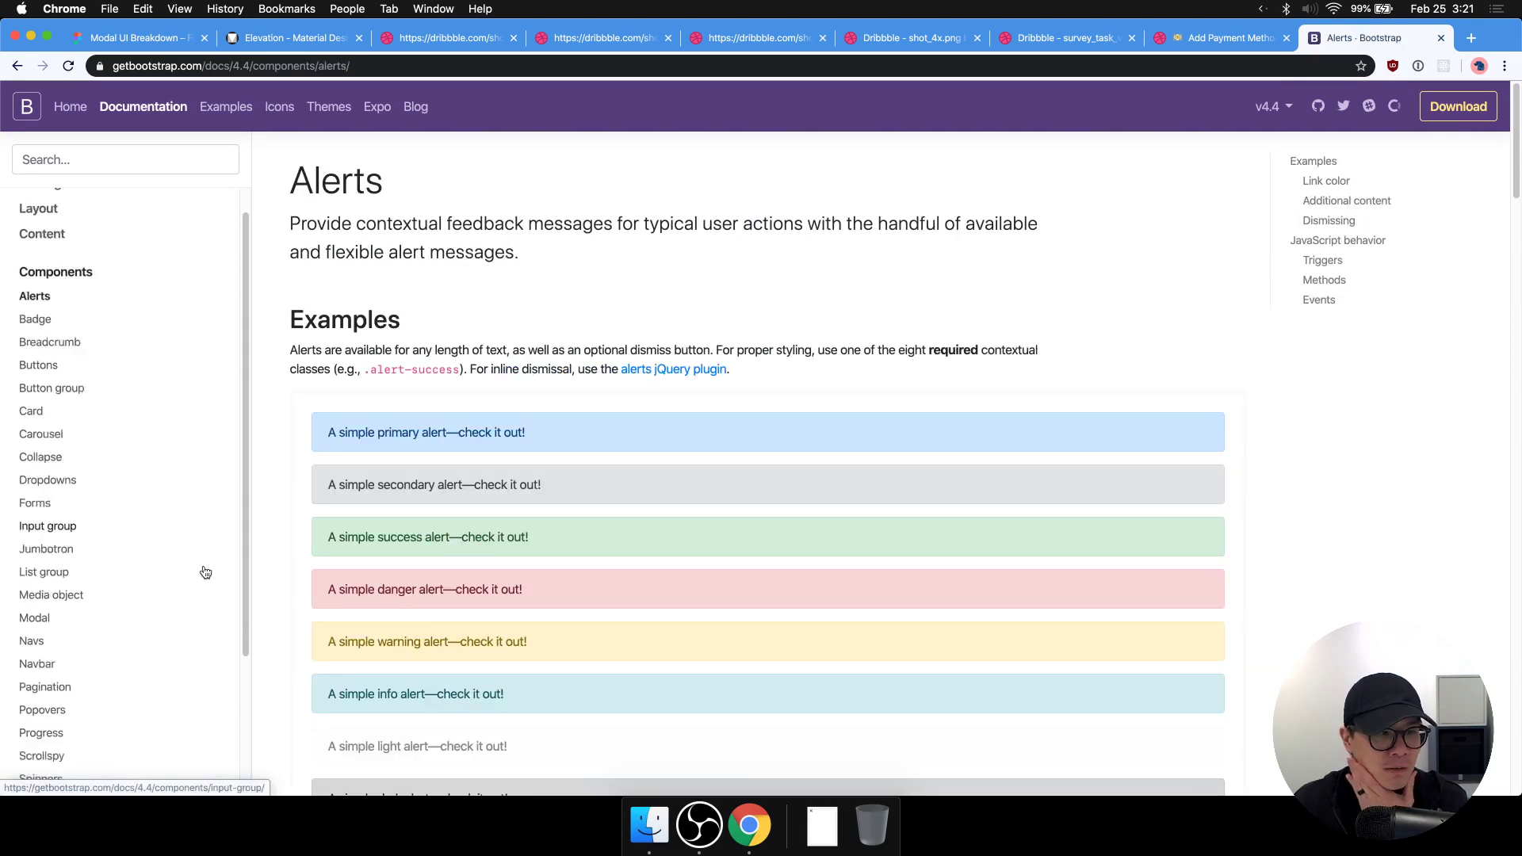
click(92, 445)
scroll(707, 621, down, 9)
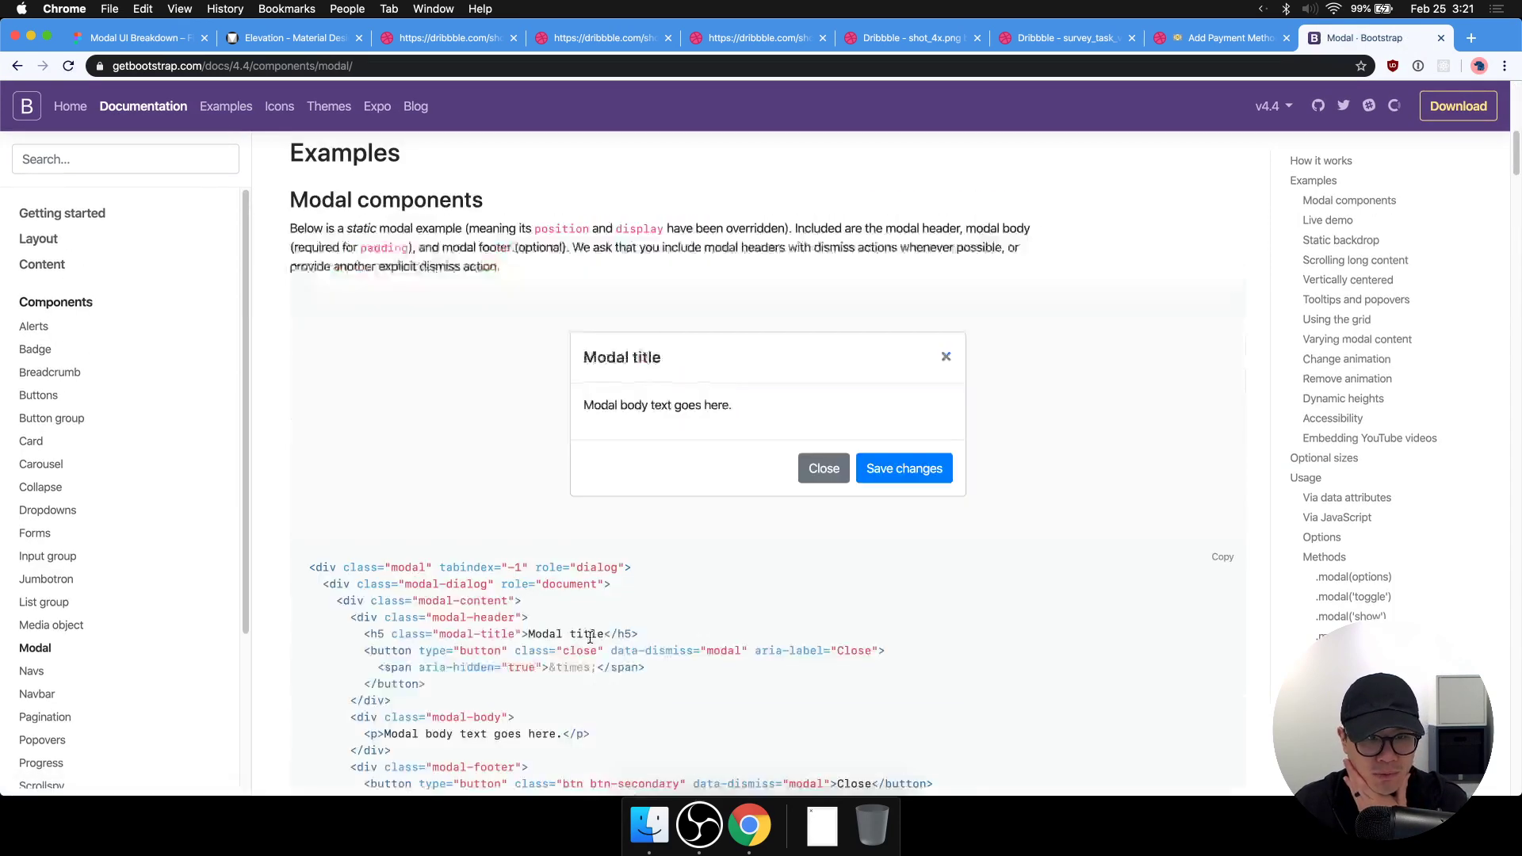
Launch Bootstrap's live demo modal and examine how it sits above the dimmed page.
scroll(696, 624, down, 5)
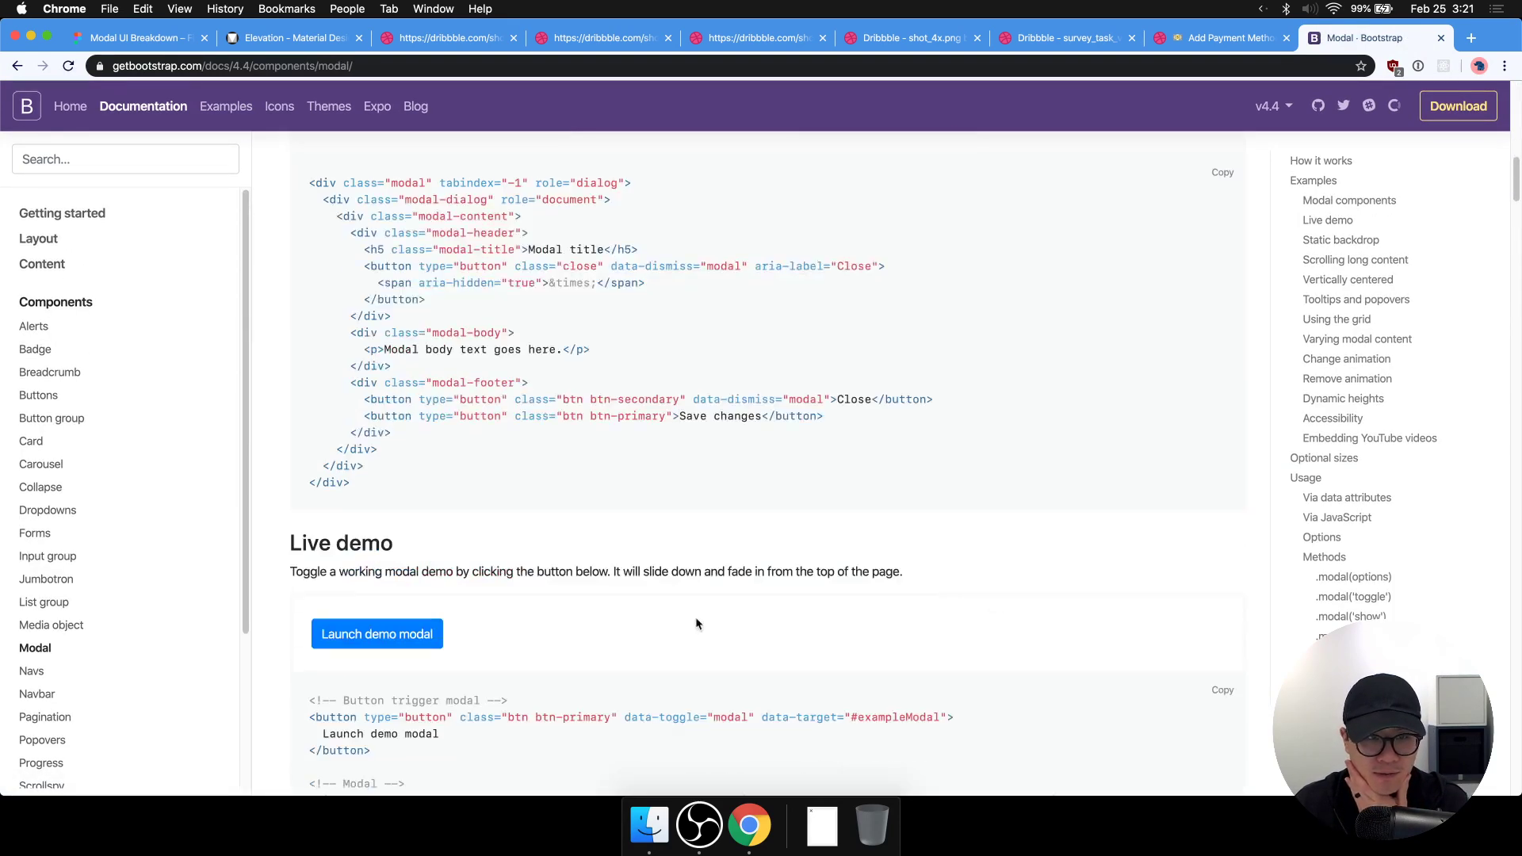
click(393, 646)
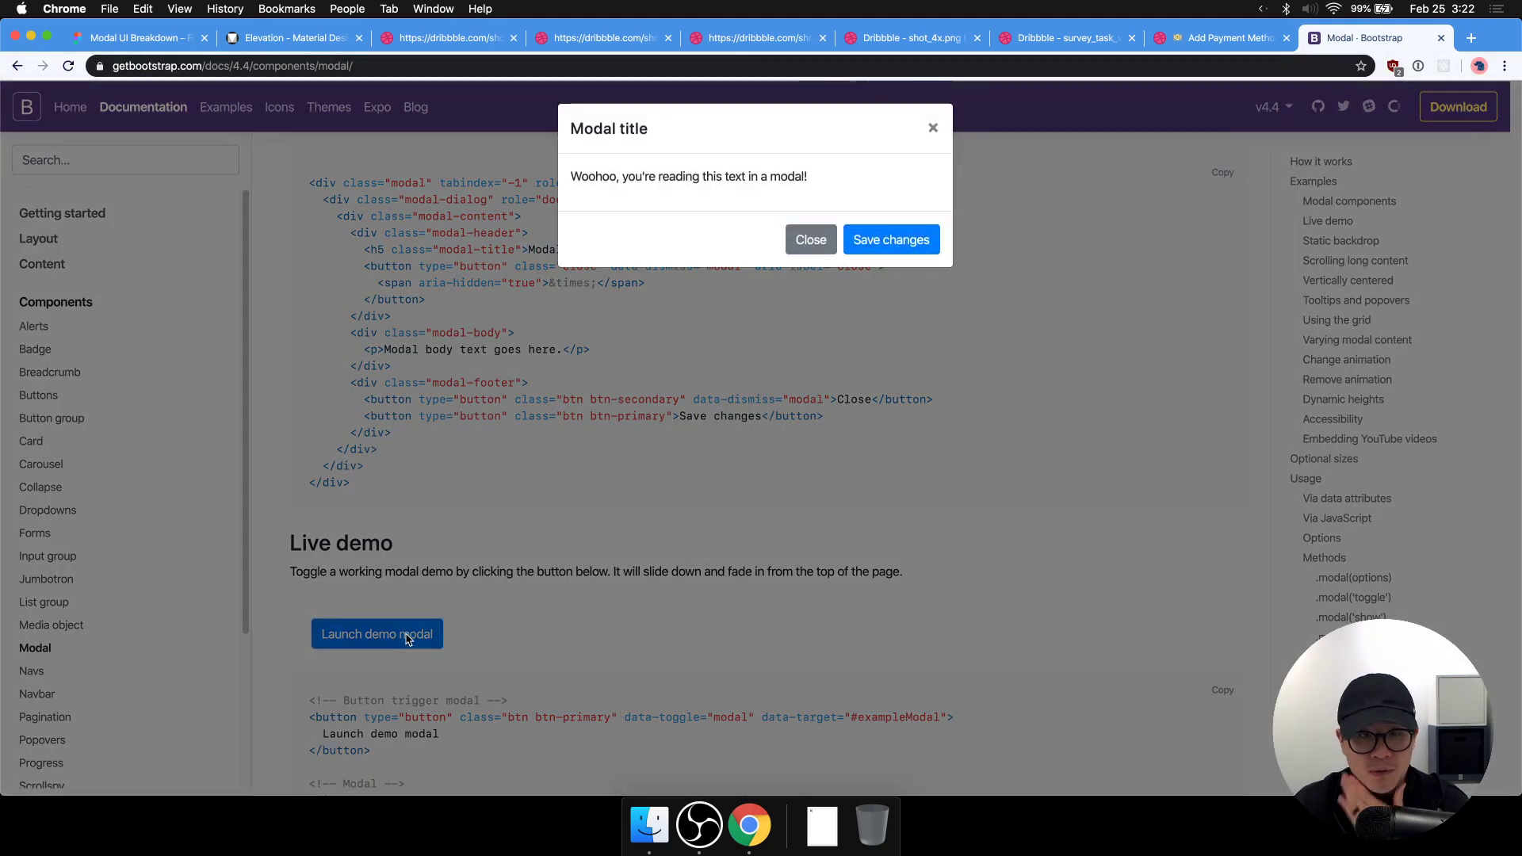
click(397, 648)
click(398, 651)
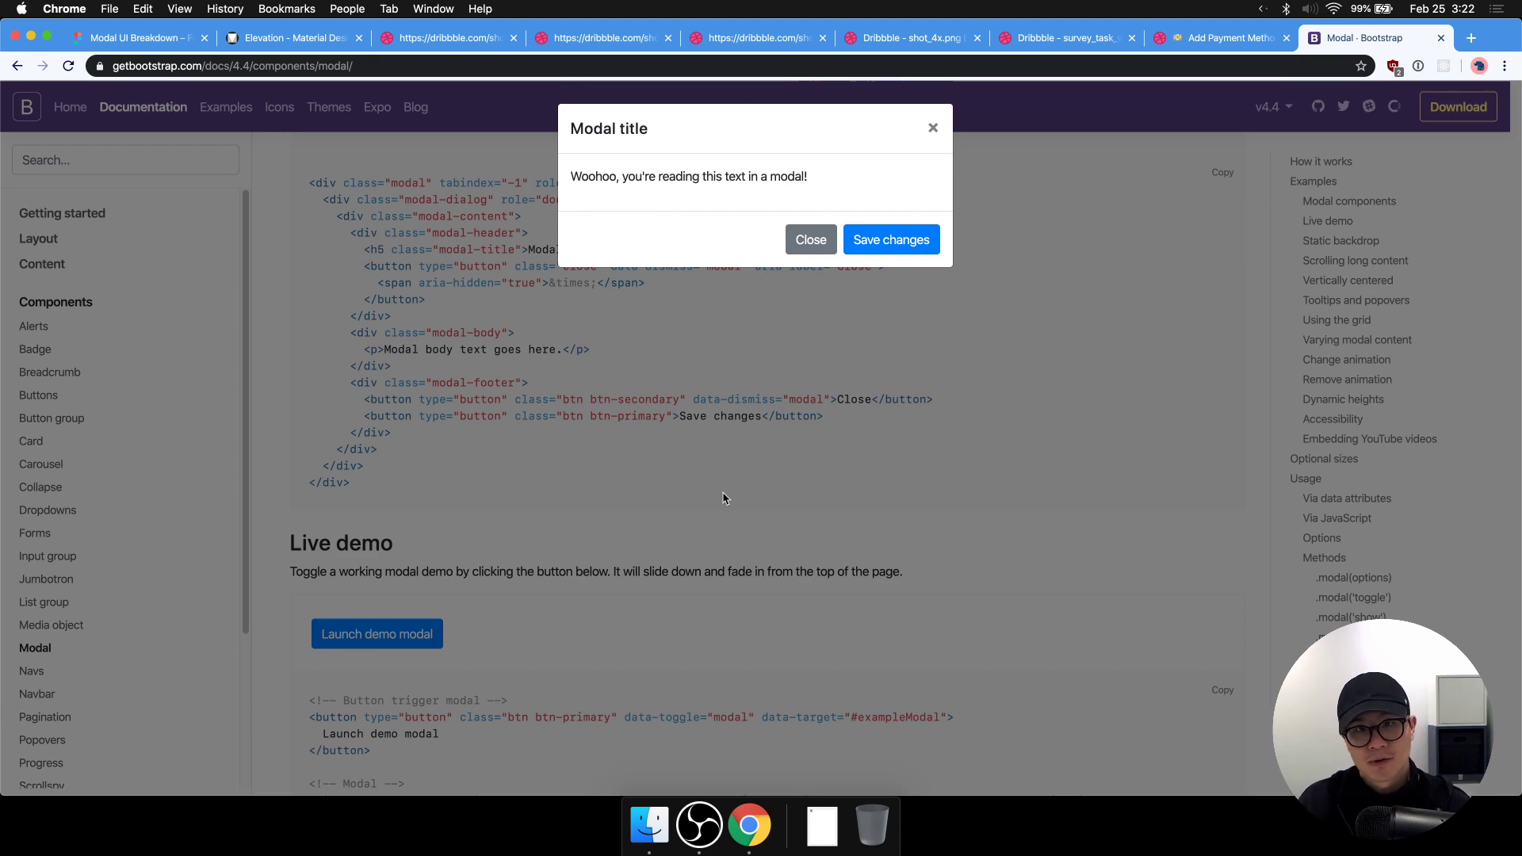
click(370, 568)
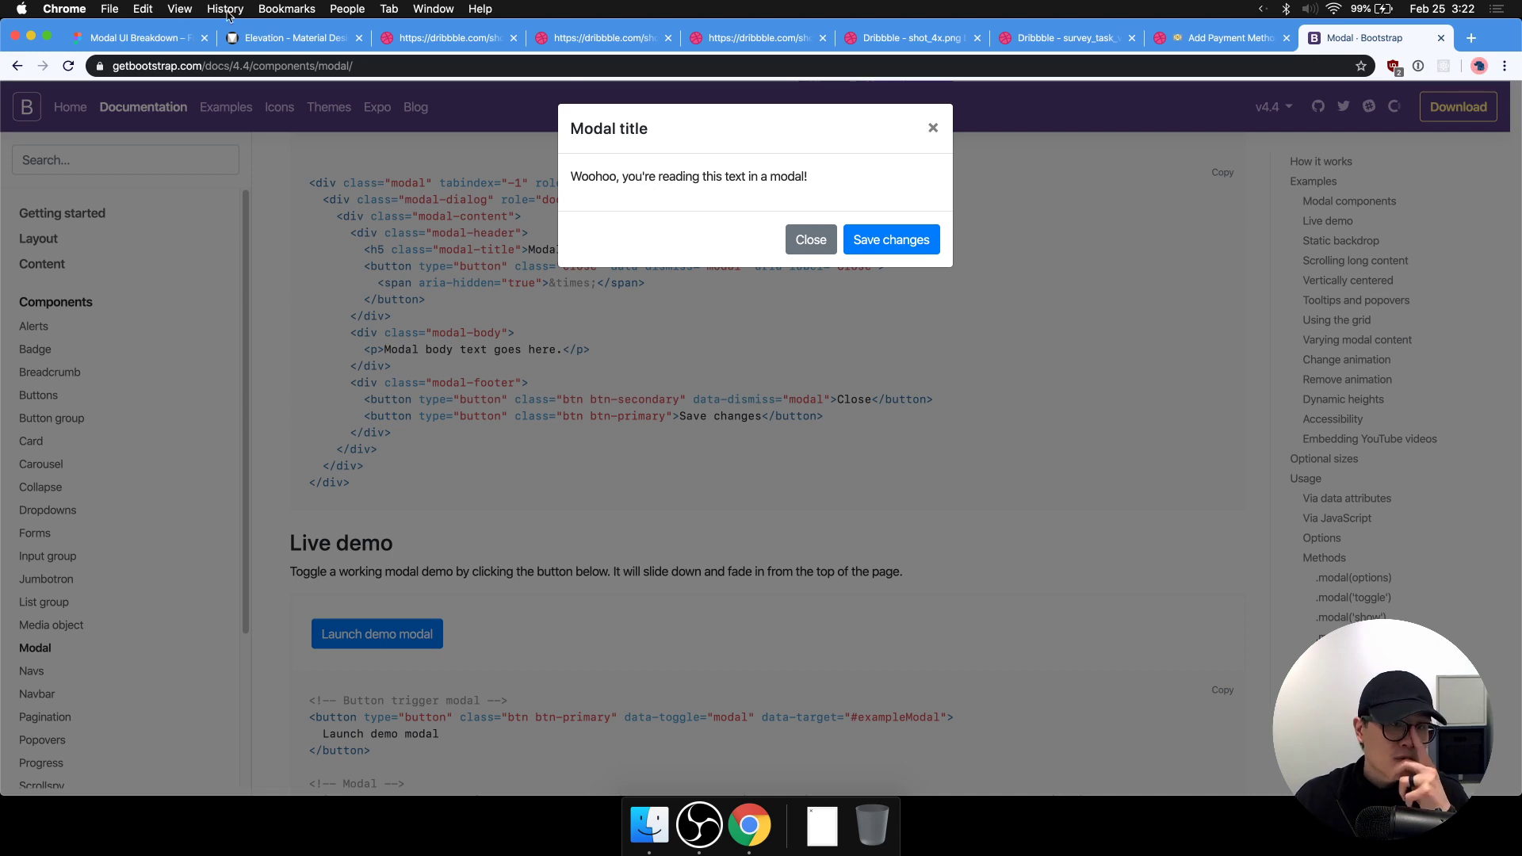
Return to the Figma file and draw a rectangle about 4174 × 3726 overlapping the modal wireframe with three dots.
click(266, 42)
scroll(1149, 306, down, 10)
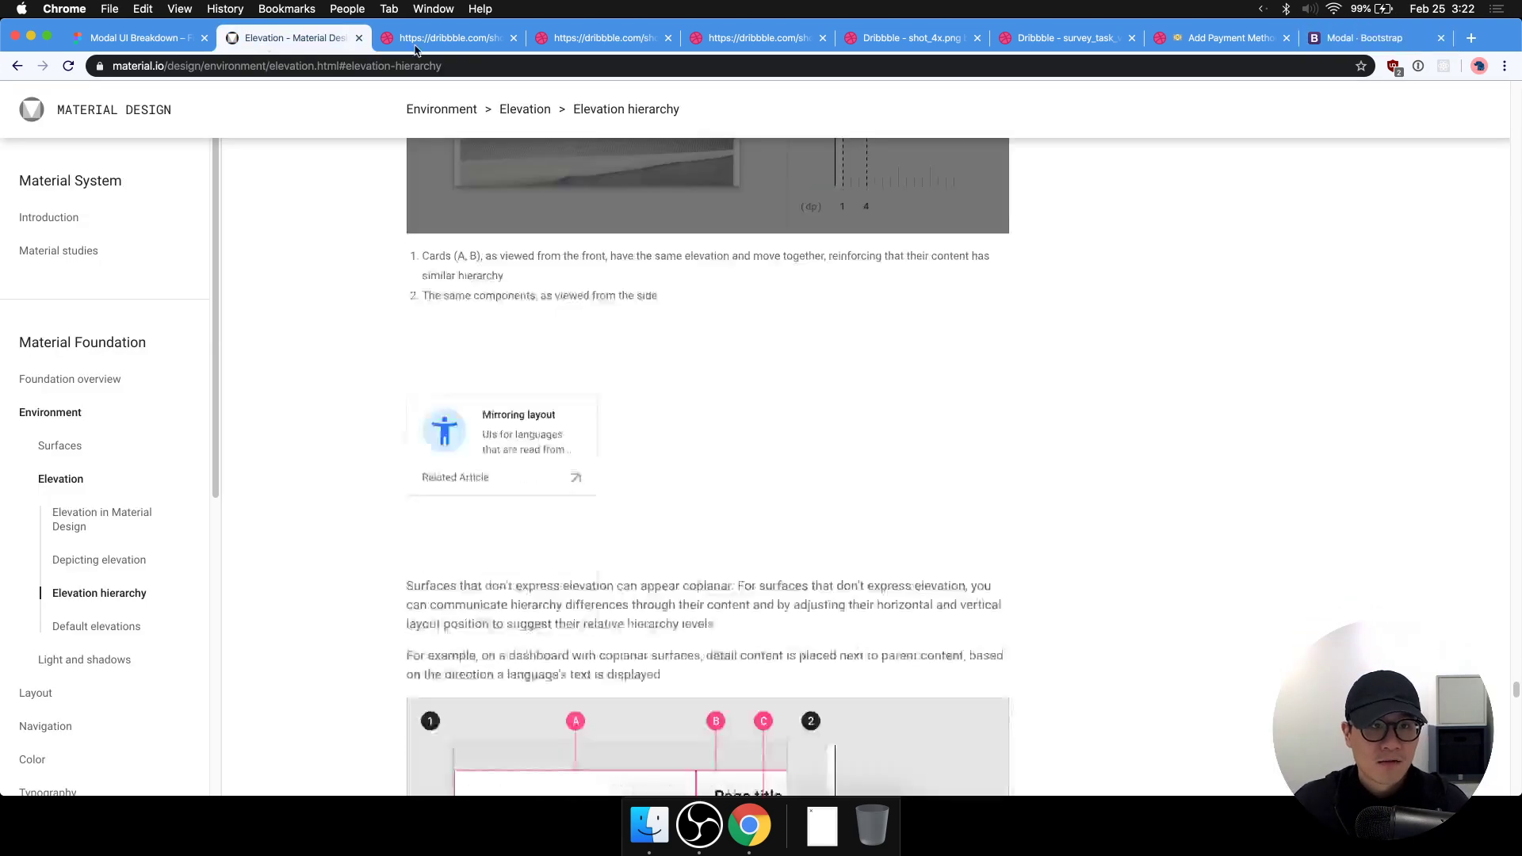
key(ctrl+shift+Tab)
scroll(911, 449, down, 10)
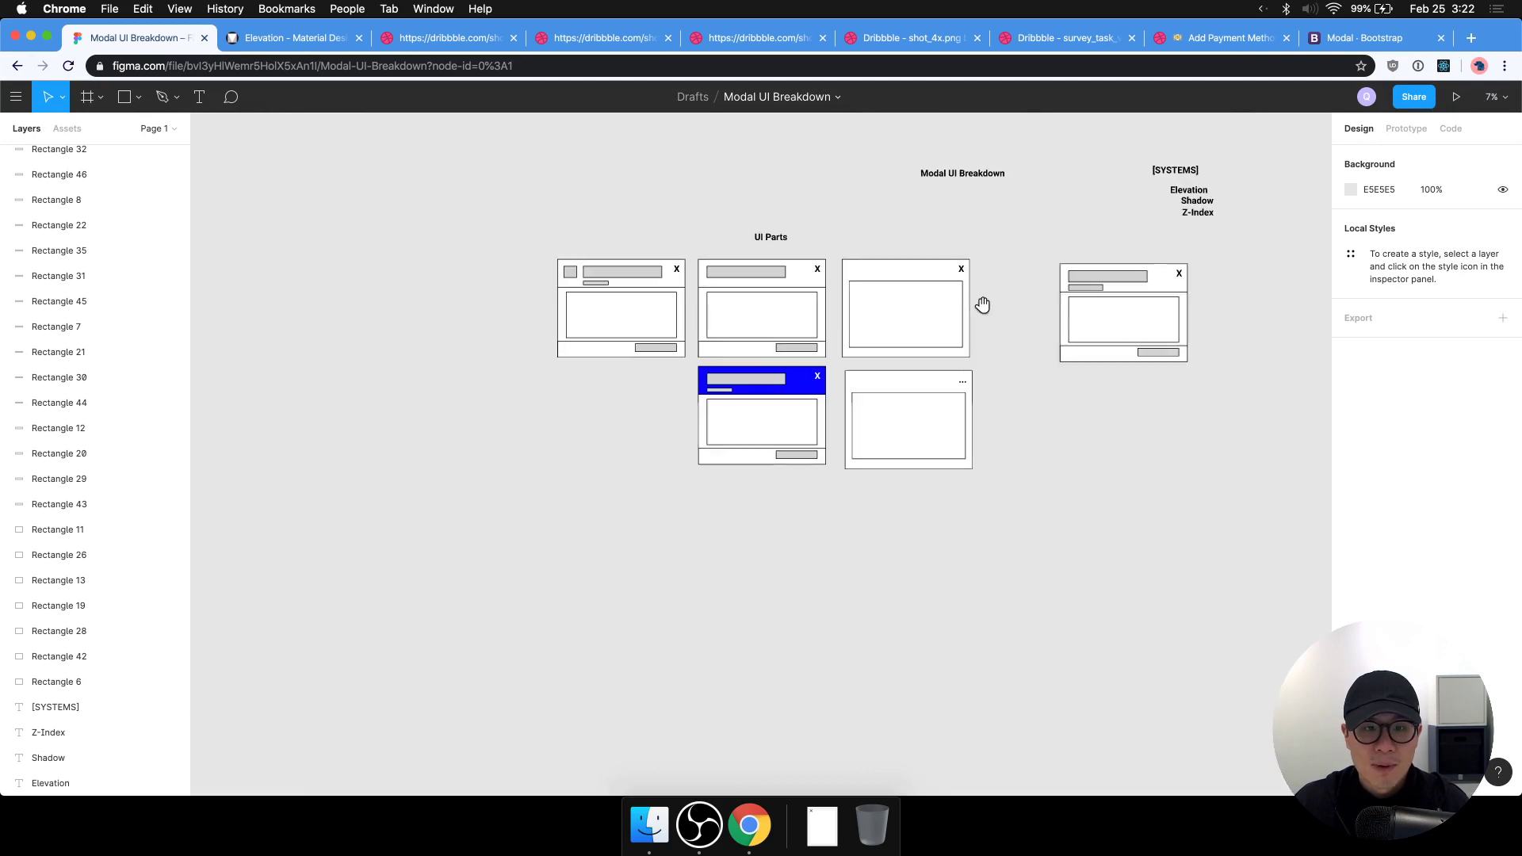
scroll(862, 524, up, 15)
key(super+minus)
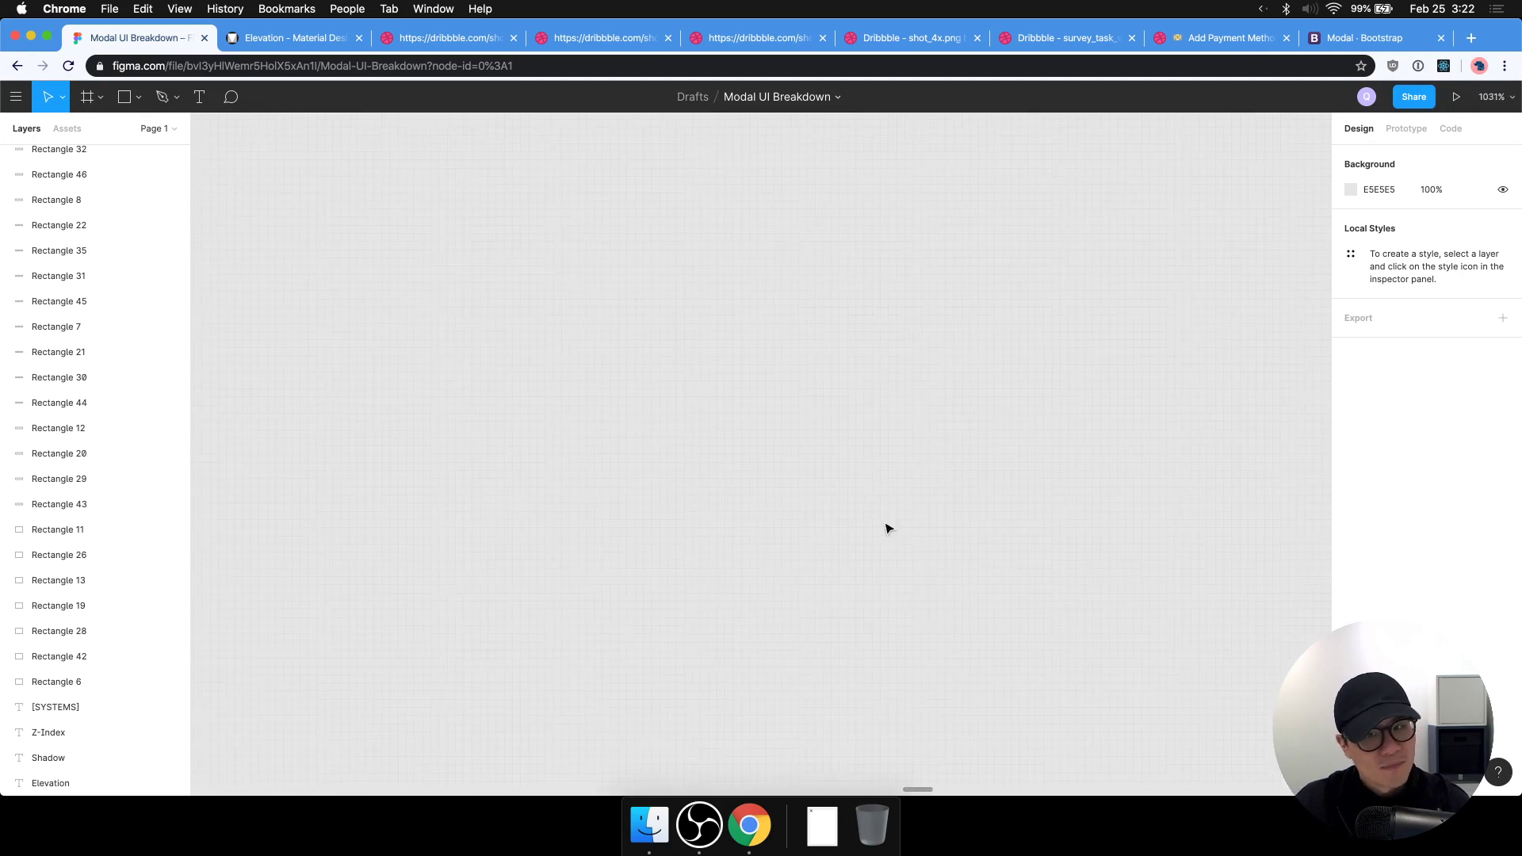
scroll(854, 516, down, 15)
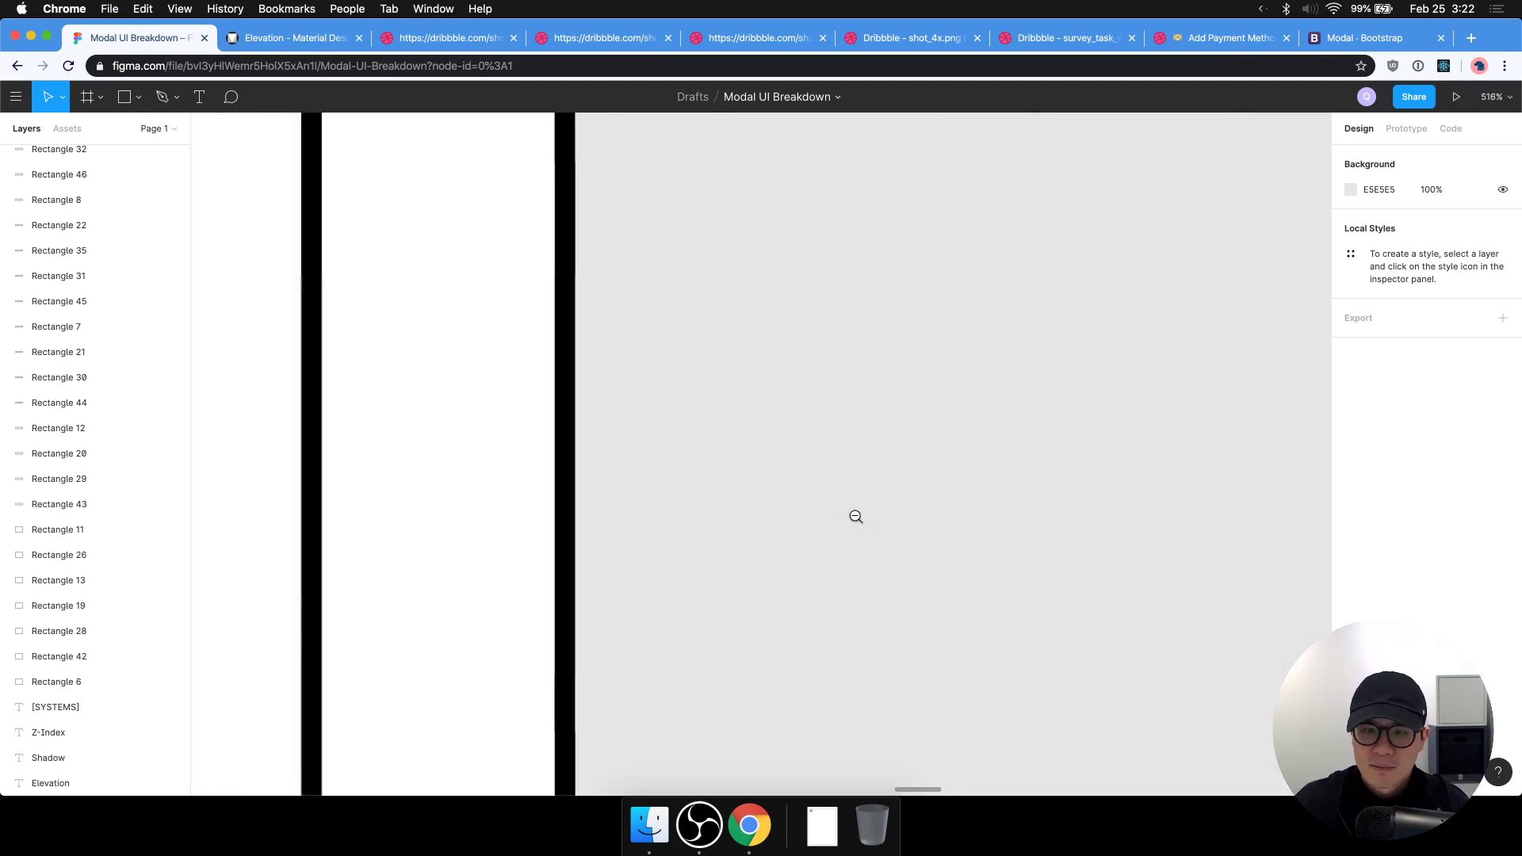
scroll(856, 539, up, 4)
scroll(853, 529, down, 1)
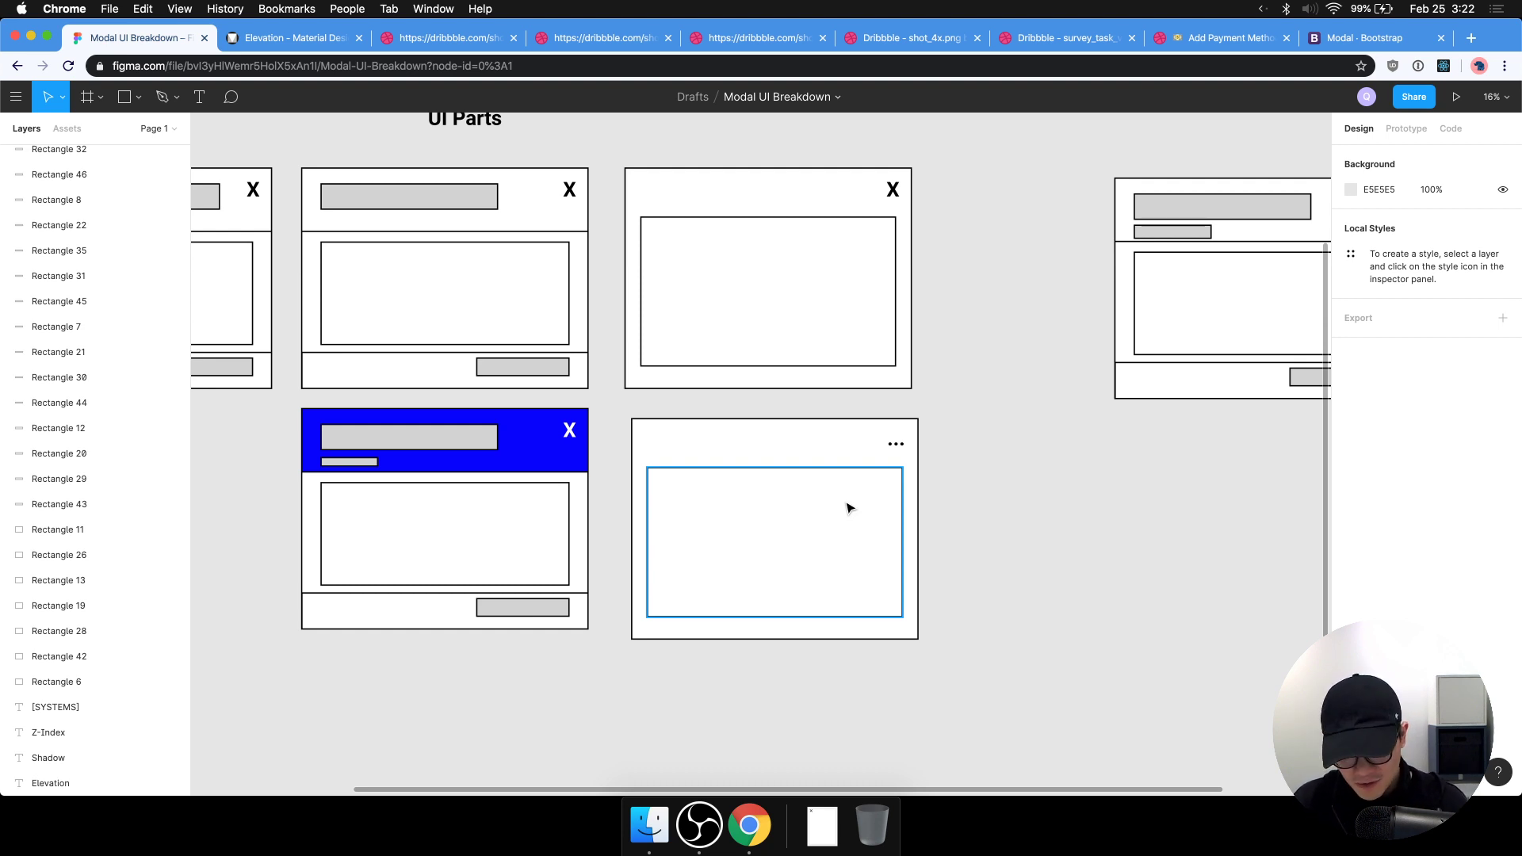
key(r)
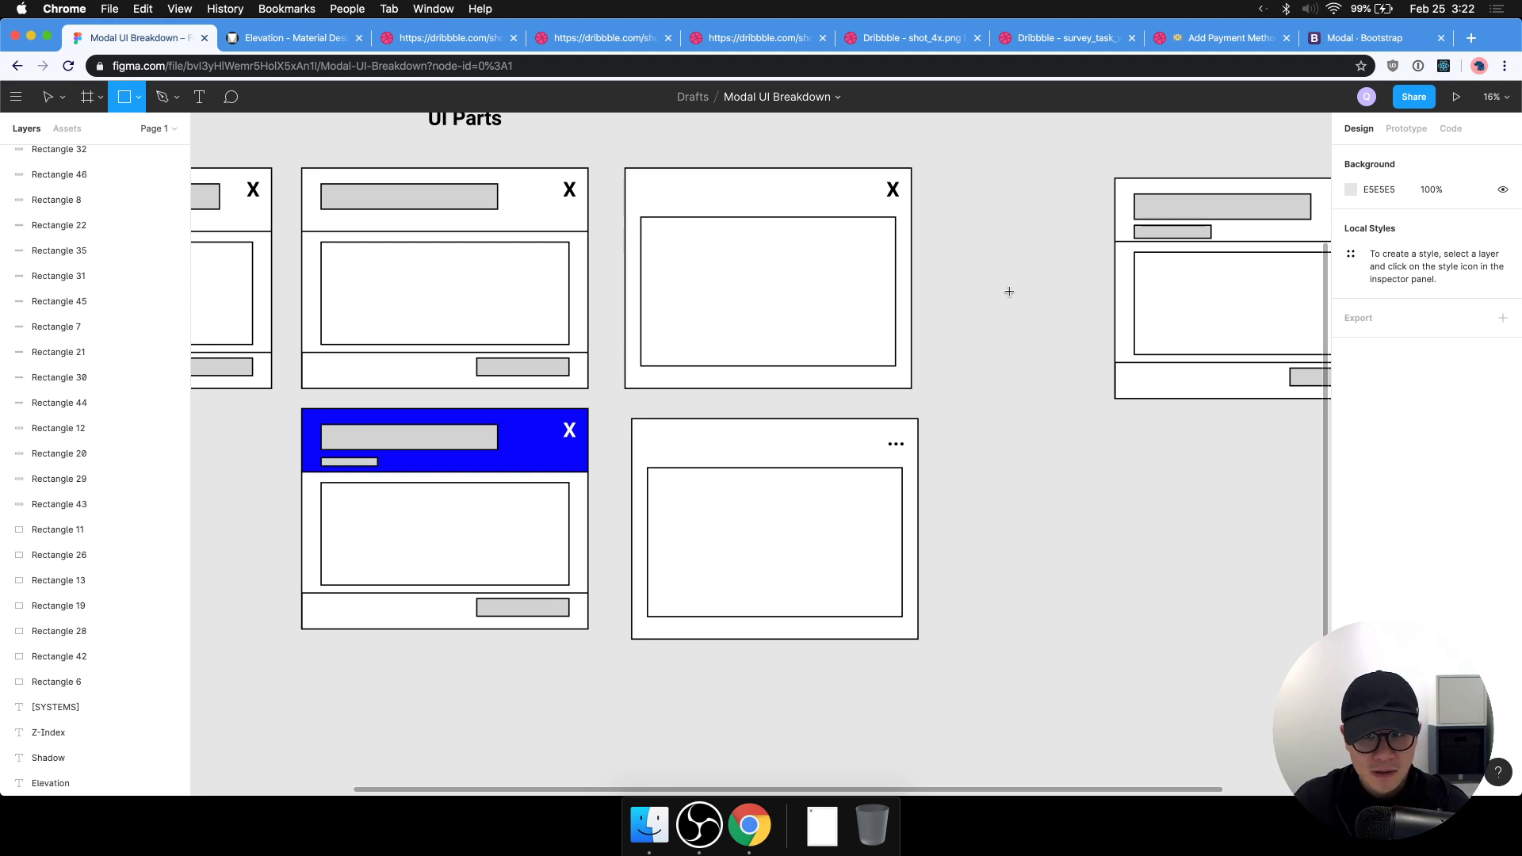
drag(1010, 292, 475, 768)
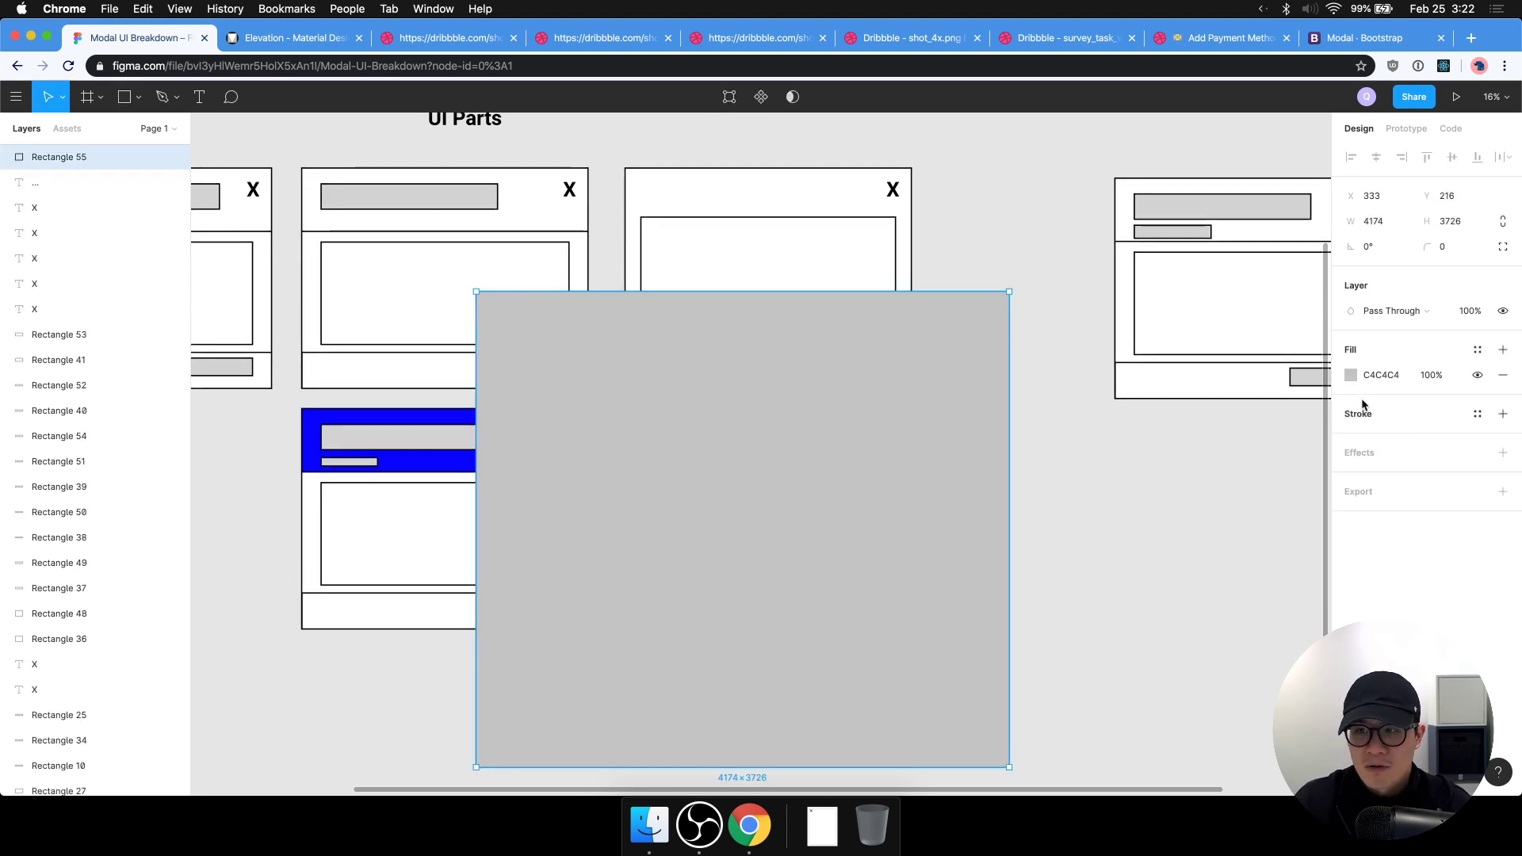
Fill the new rectangle with black (000000) at 10% opacity.
click(1372, 379)
click(1353, 377)
drag(1264, 455, 1140, 588)
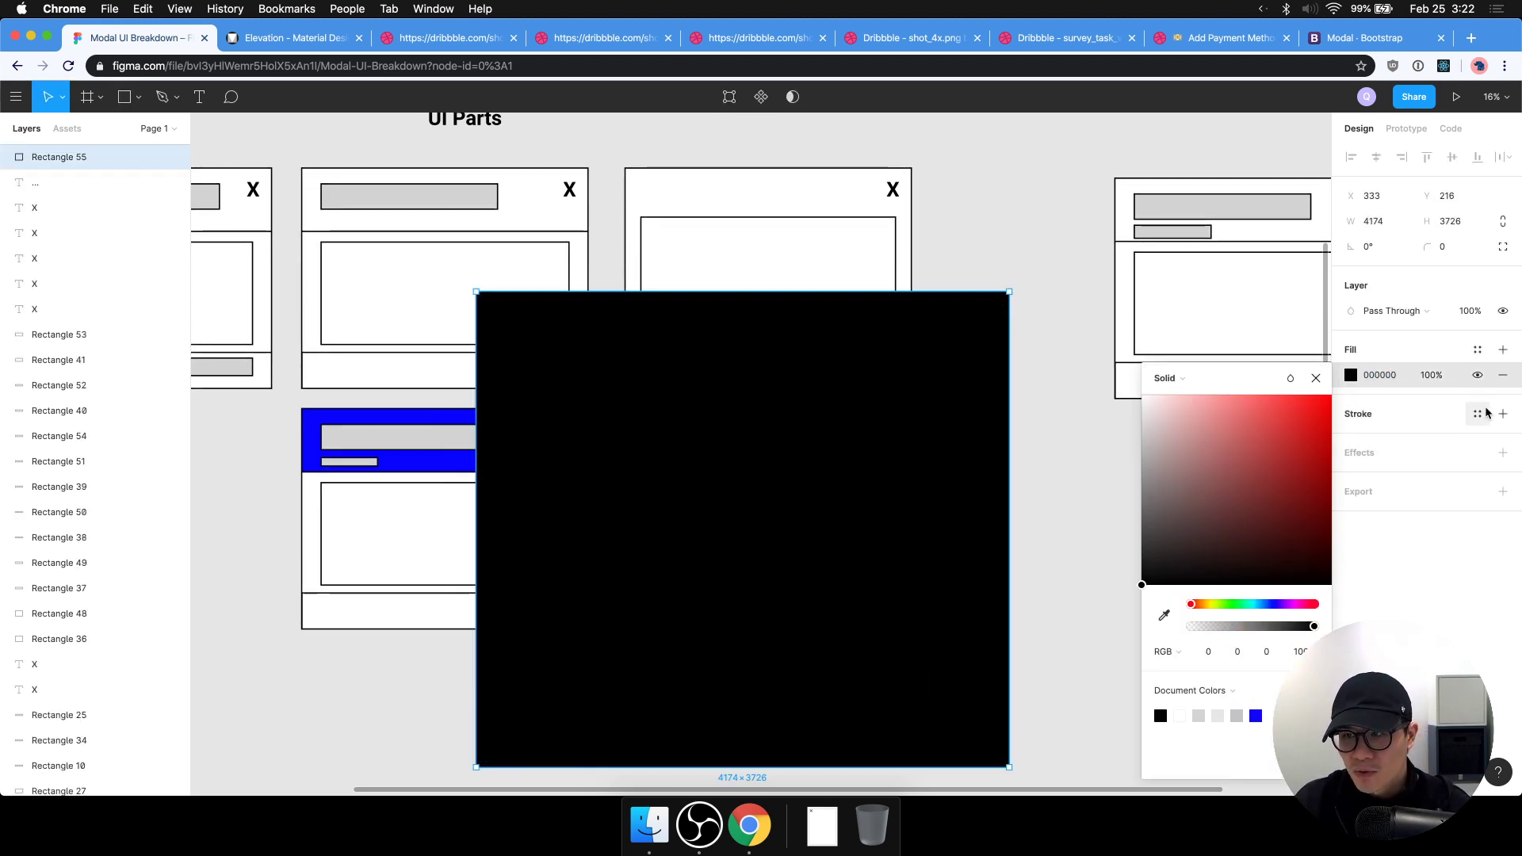
click(1430, 376)
key(BackSpace)
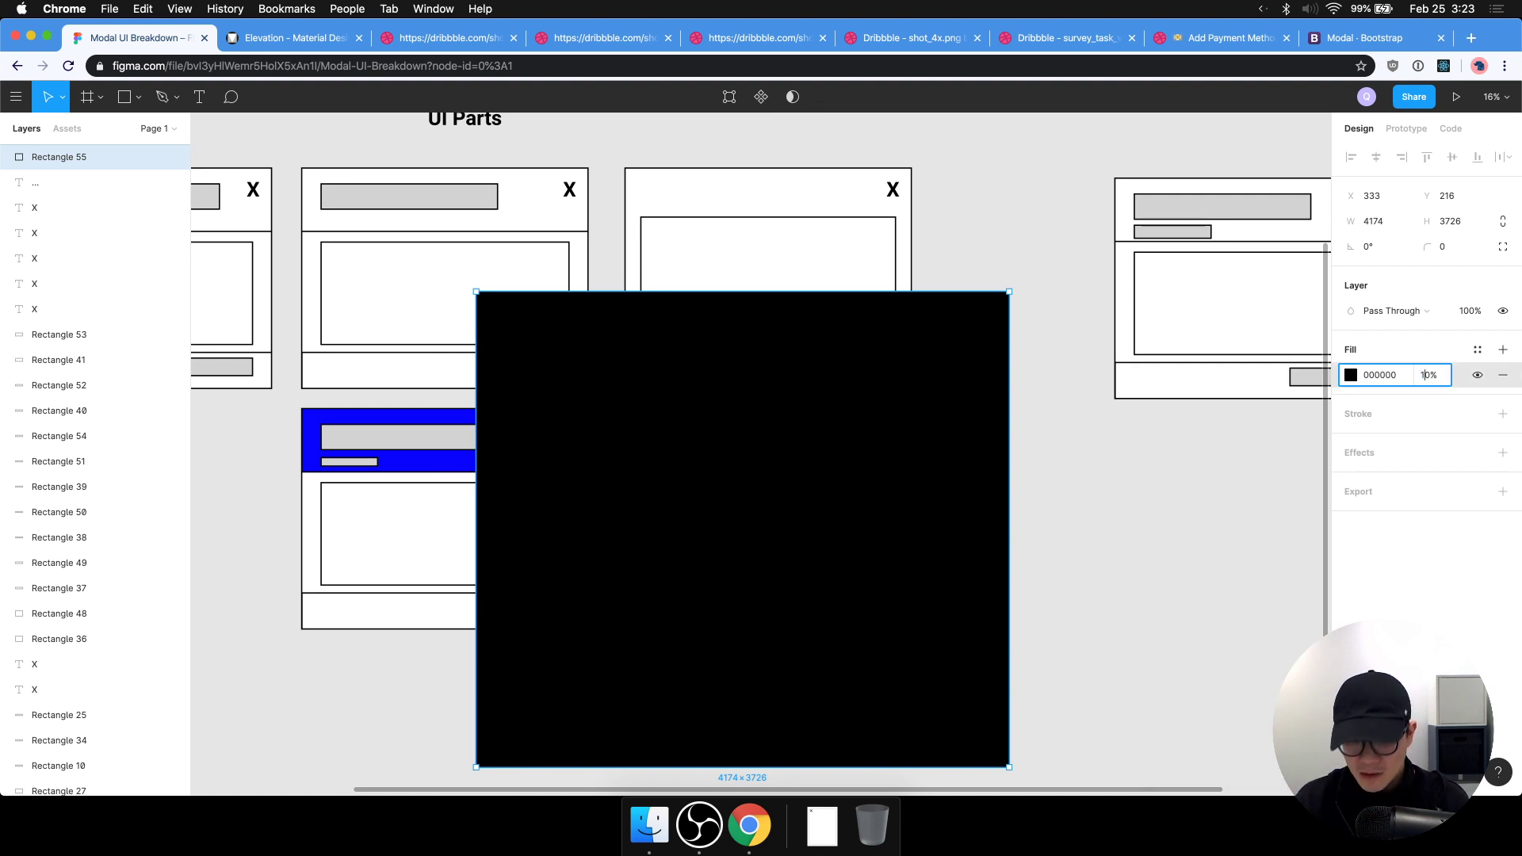
key(Return)
scroll(1097, 581, left, 3)
scroll(1097, 581, down, 2)
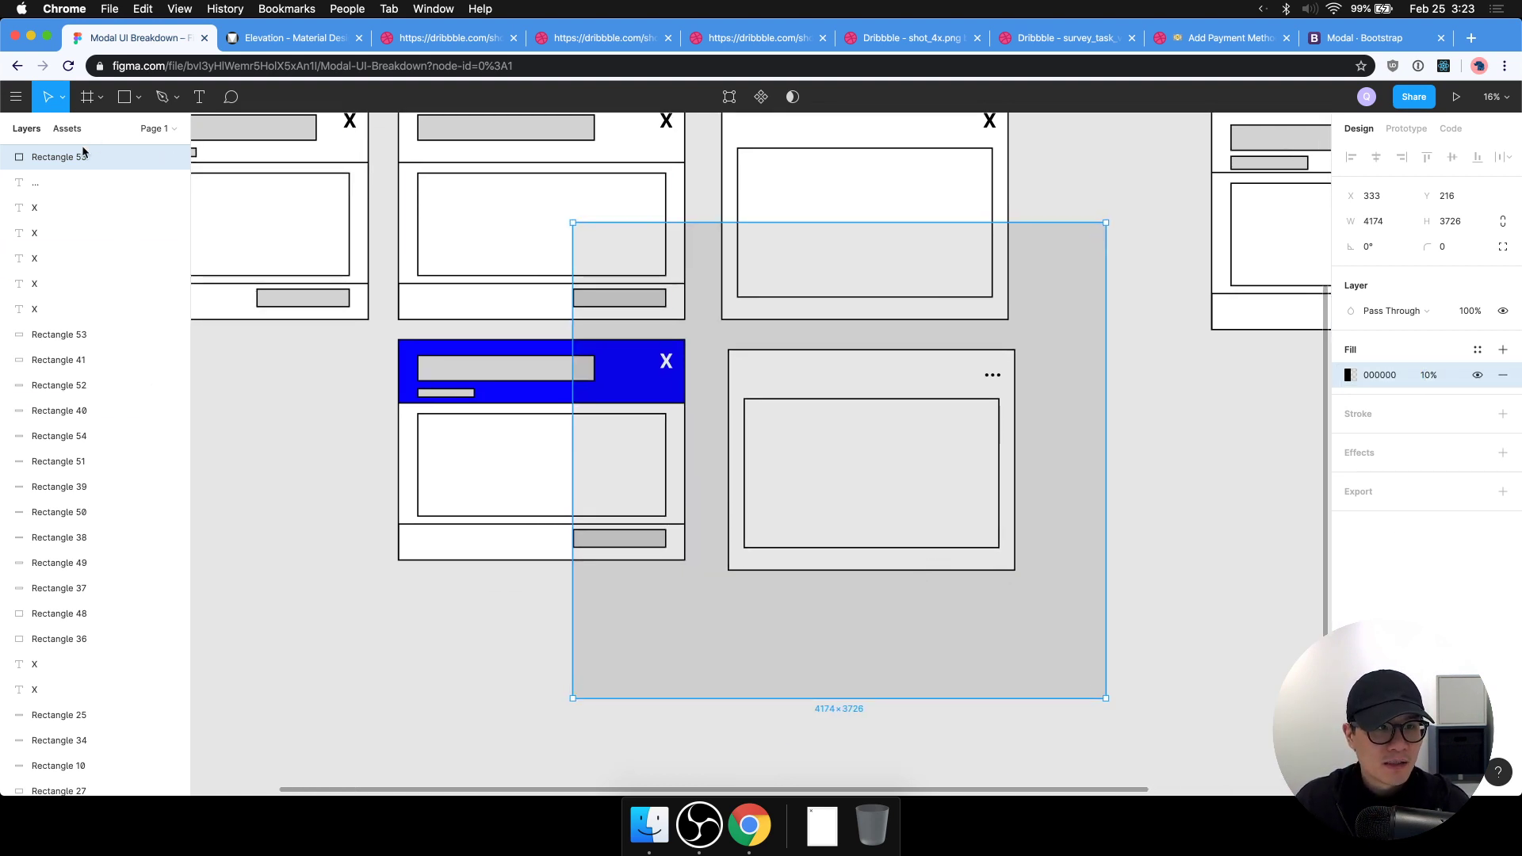
Send the translucent rectangle behind the wireframes and resize it to frame the three-dot modal as a backdrop.
drag(84, 151, 77, 658)
drag(917, 656, 1031, 755)
scroll(1122, 721, down, 3)
drag(1215, 665, 1047, 472)
click(1033, 524)
scroll(1034, 526, up, 3)
drag(1035, 543, 1052, 548)
click(1149, 564)
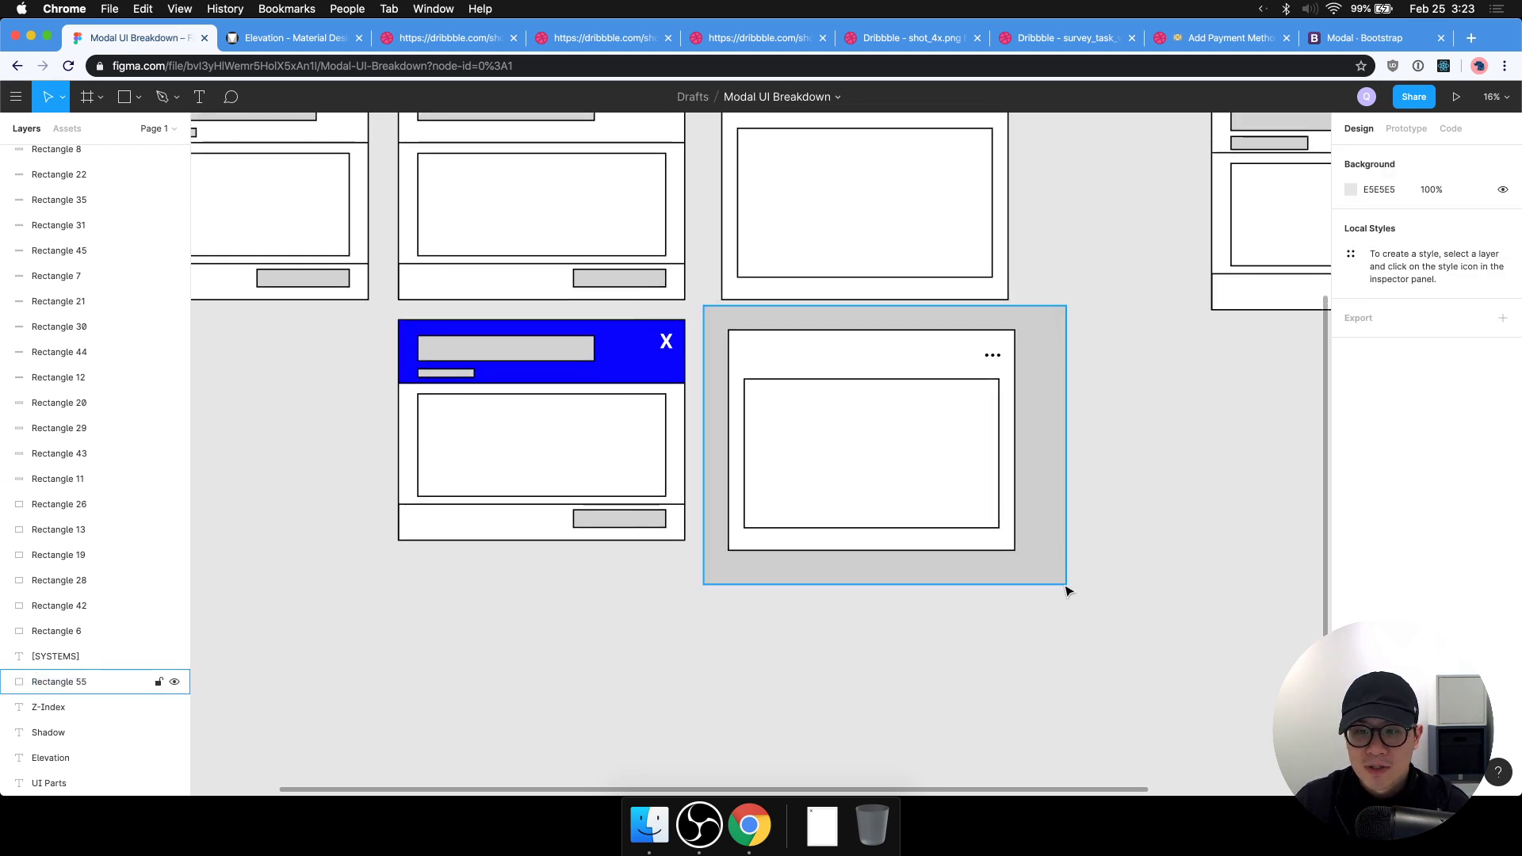
click(1064, 584)
mouse_move(1066, 585)
mouse_down()
mouse_move(1047, 576)
mouse_move(1059, 589)
mouse_up()
click(1091, 543)
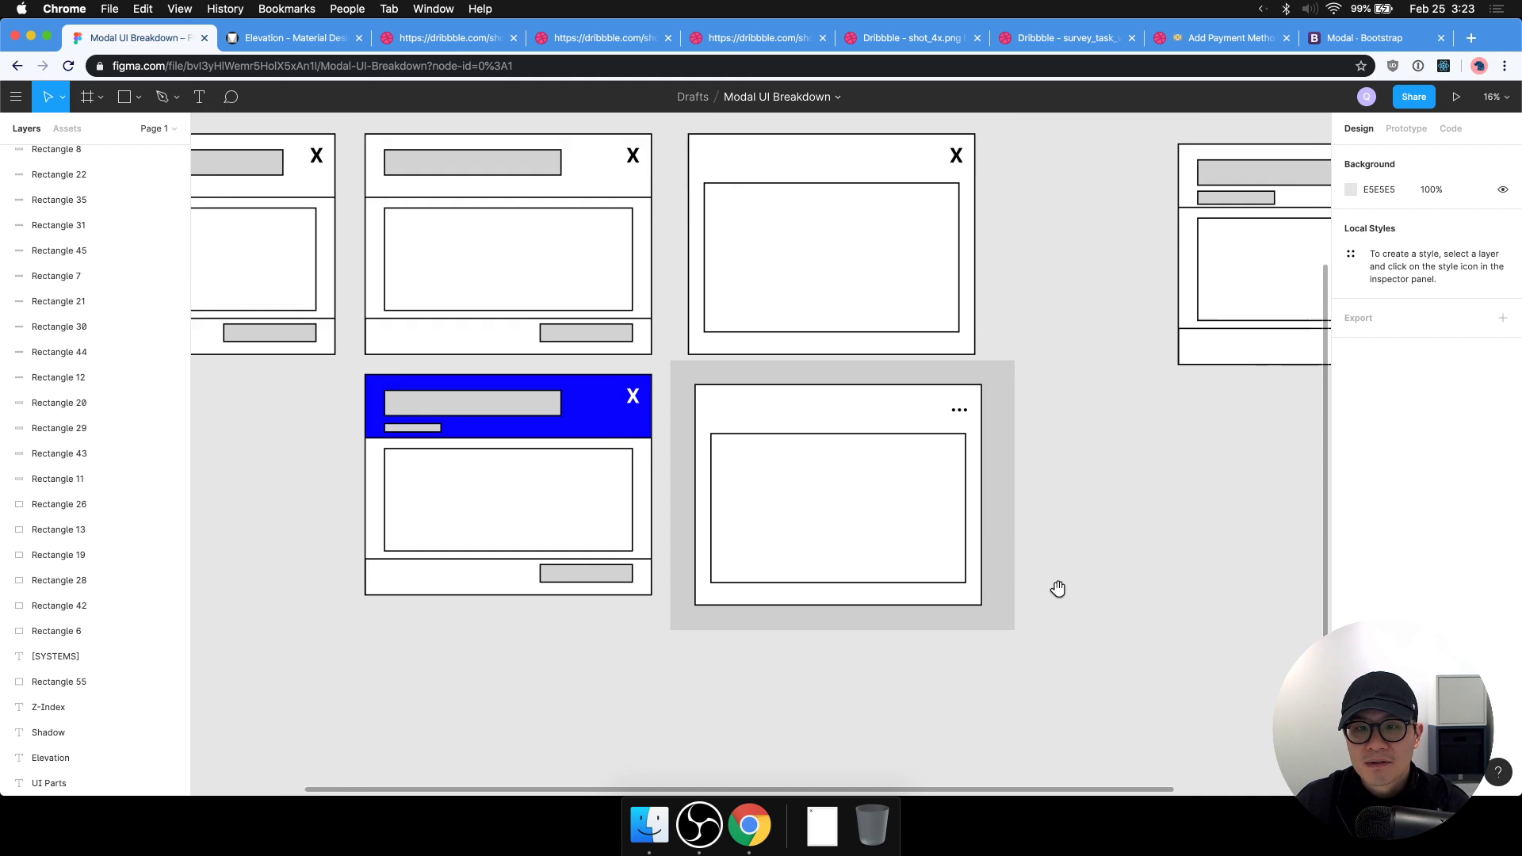
Compare the Figma backdrop with the overlay behind Bootstrap's open demo modal, and return to the Figma file.
scroll(1059, 588, up, 2)
key(super+9)
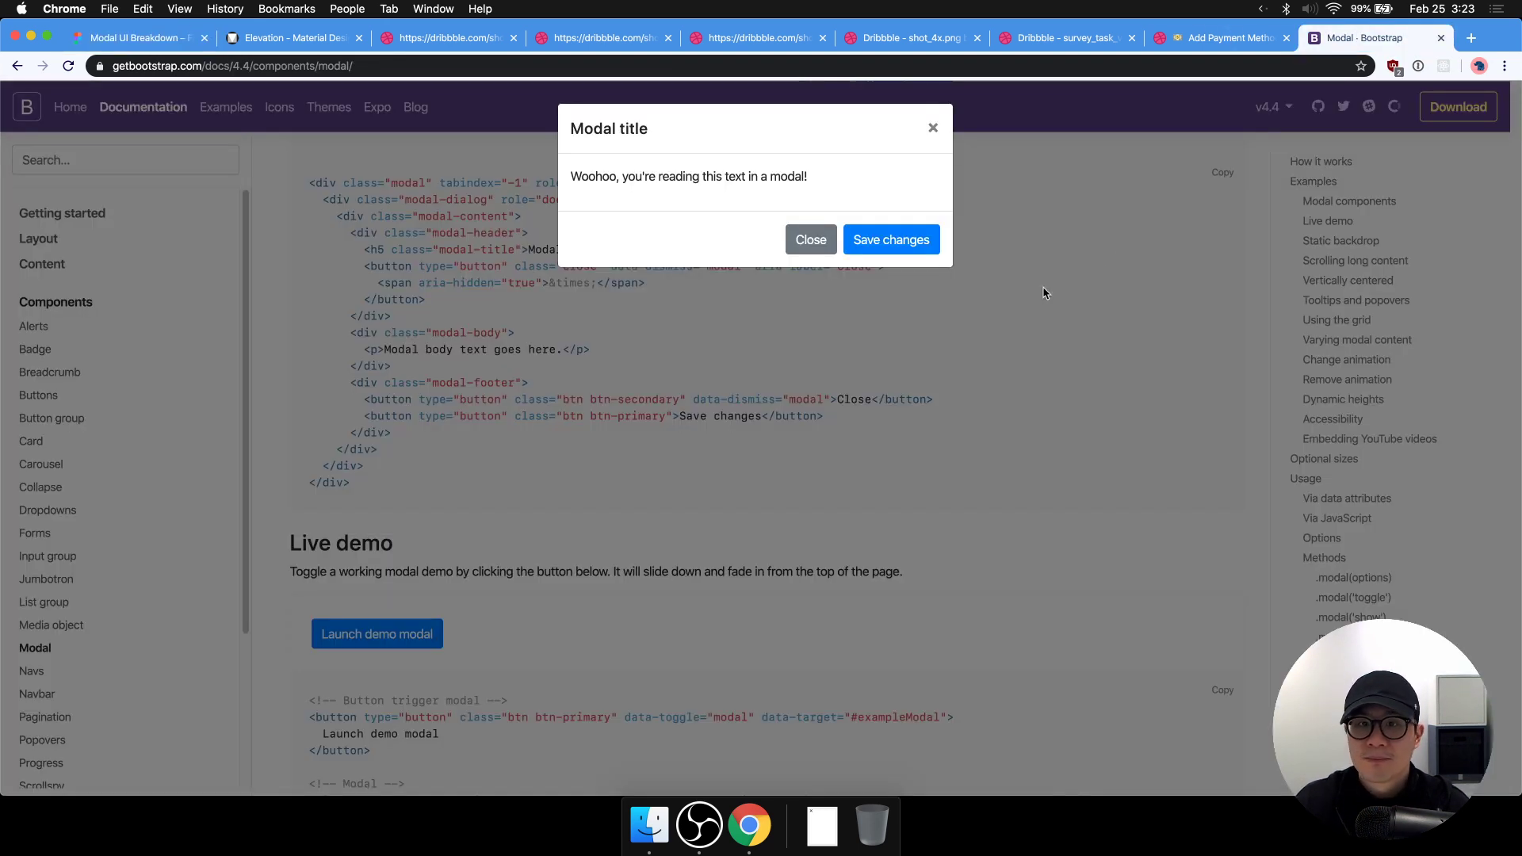
key(super+1)
Duplicate the Elevation label under [SYSTEMS] and place the copy in the empty space to its right.
scroll(944, 305, up, 5)
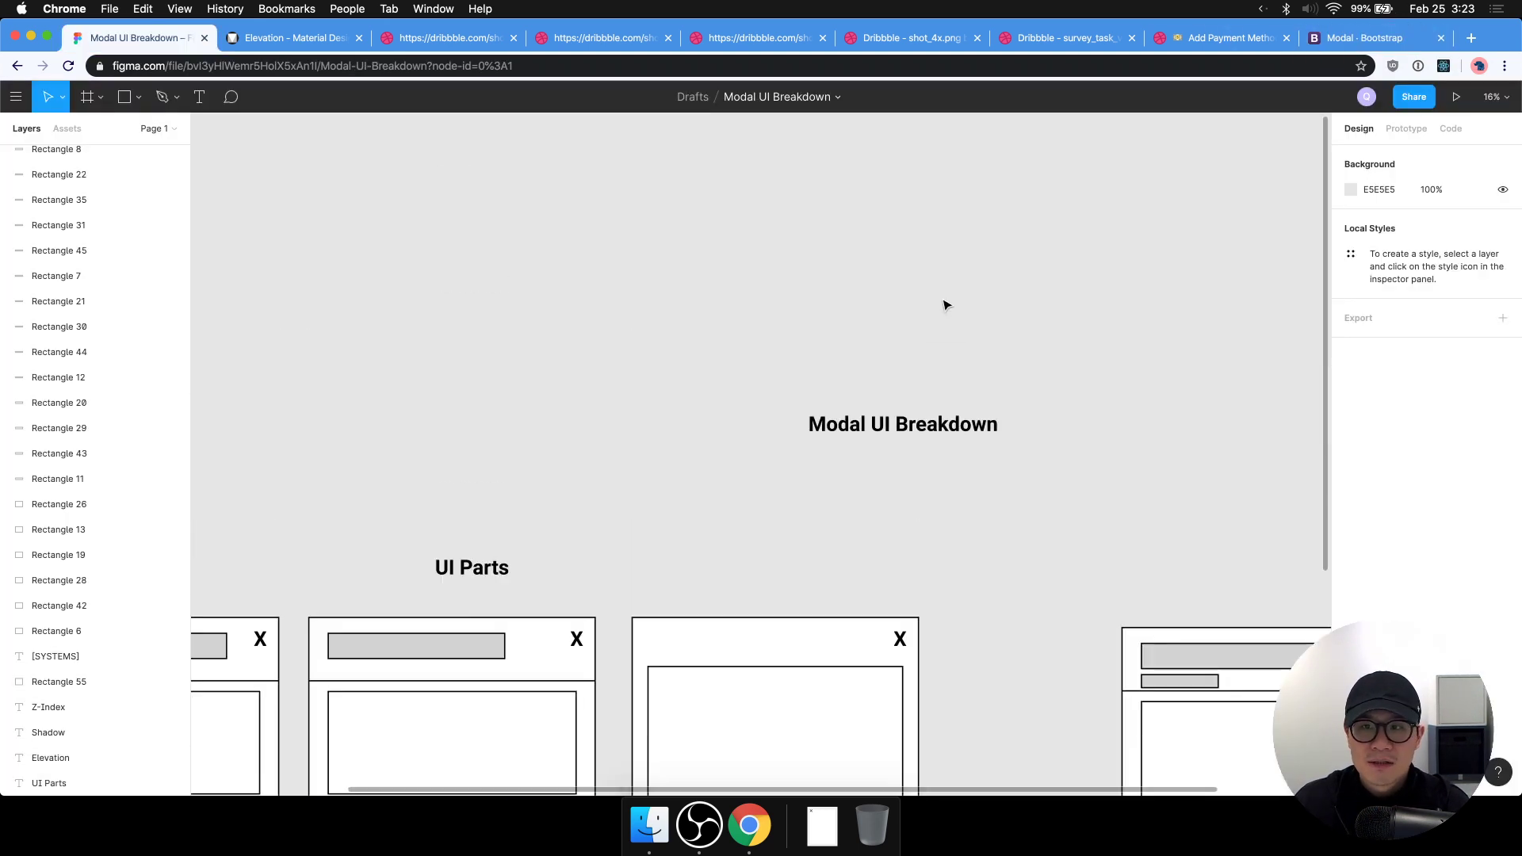
scroll(944, 306, right, 8)
scroll(944, 305, down, 1)
click(777, 372)
key(super+v)
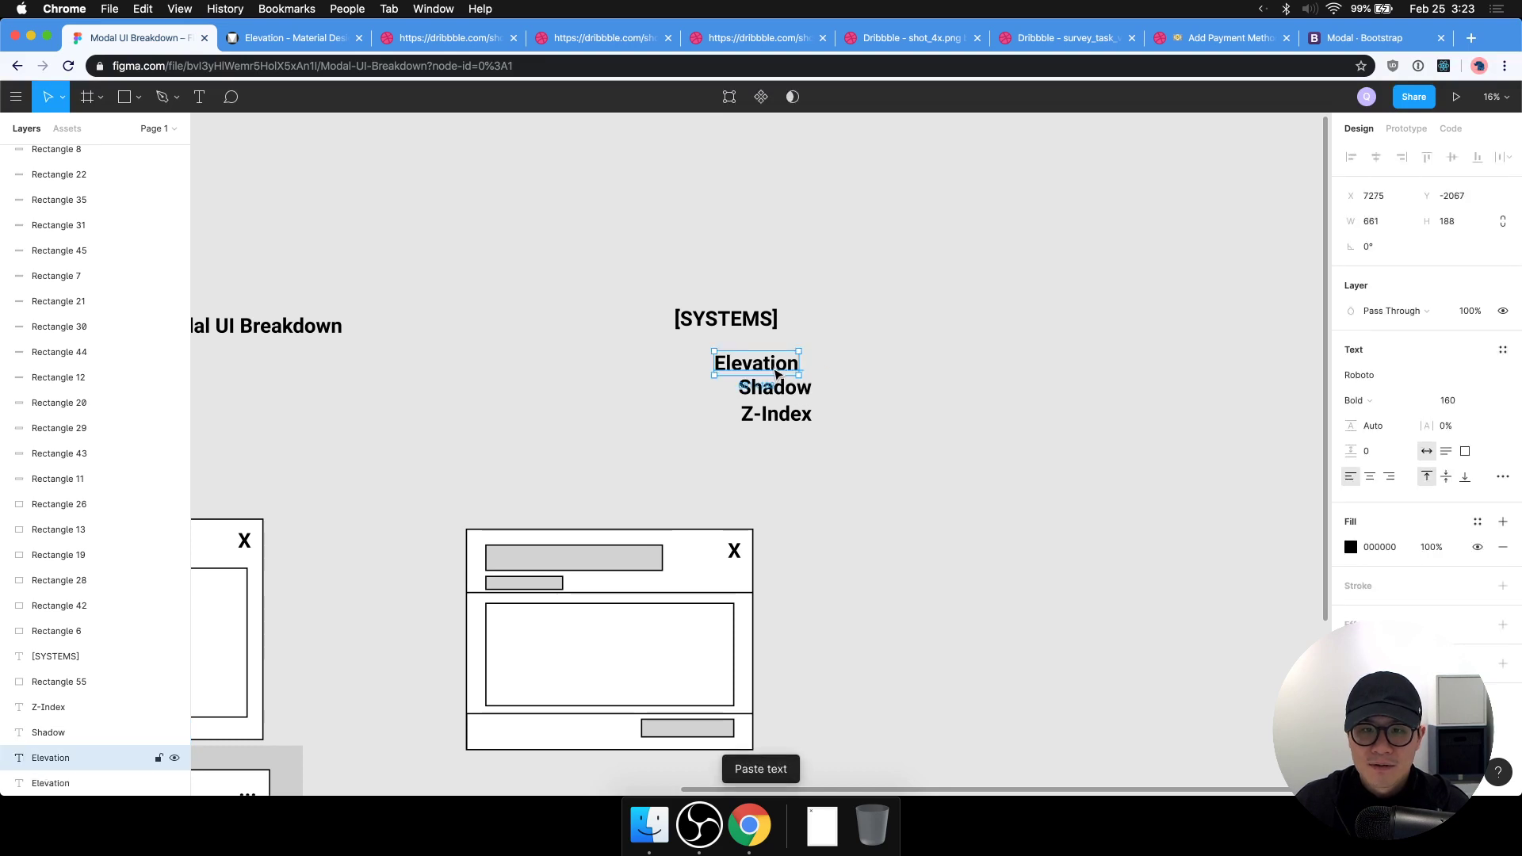
drag(788, 365, 995, 349)
Change the duplicated label's text to "Animation".
double_click(990, 357)
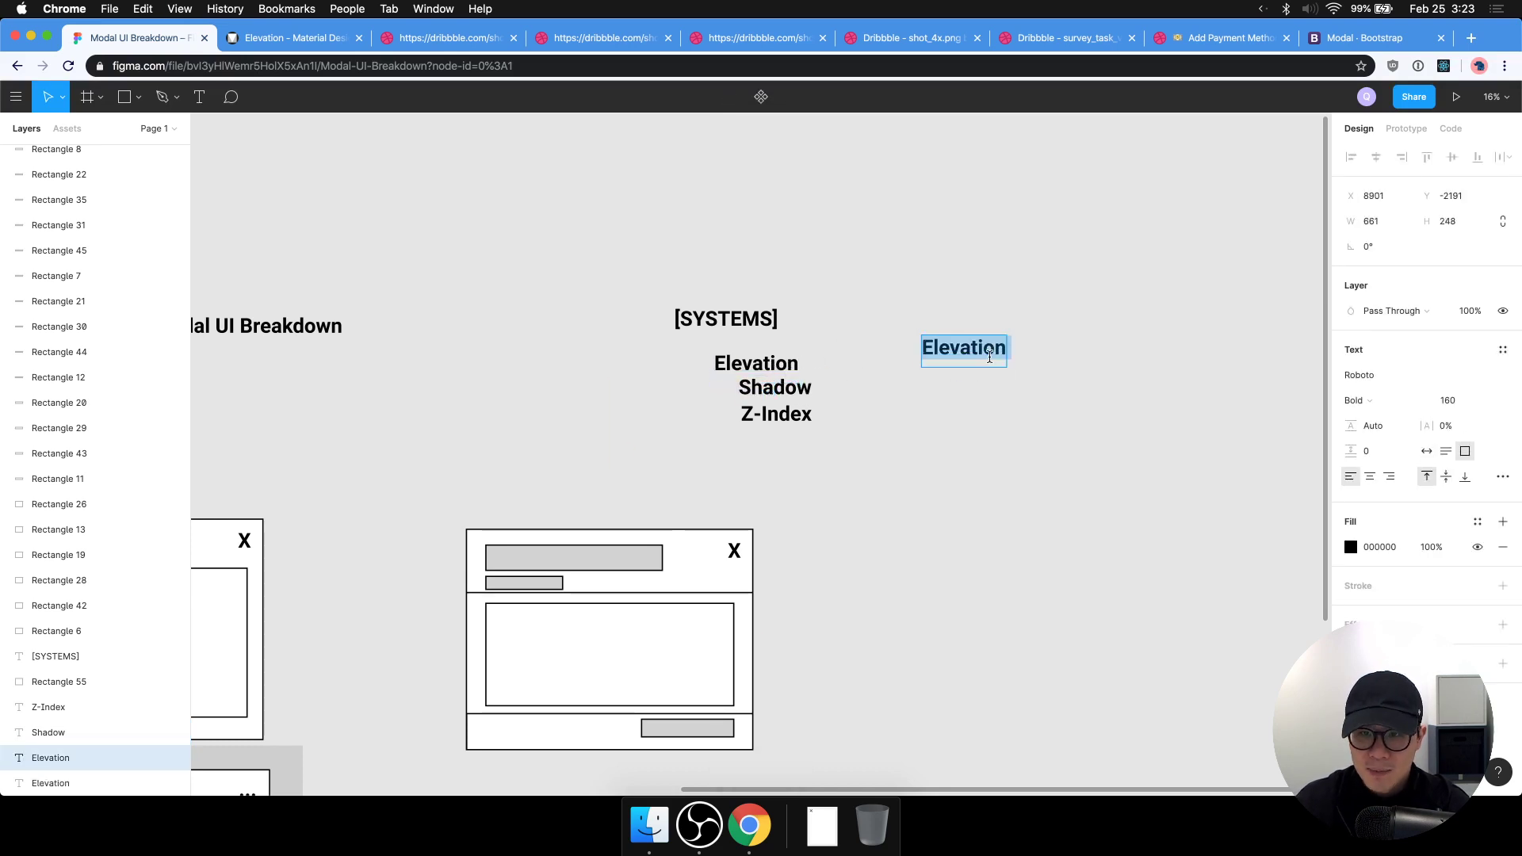
text(Anamtio)
key(BackSpace)
key(BackSpace)
key(BackSpace)
key(BackSpace)
key(BackSpace)
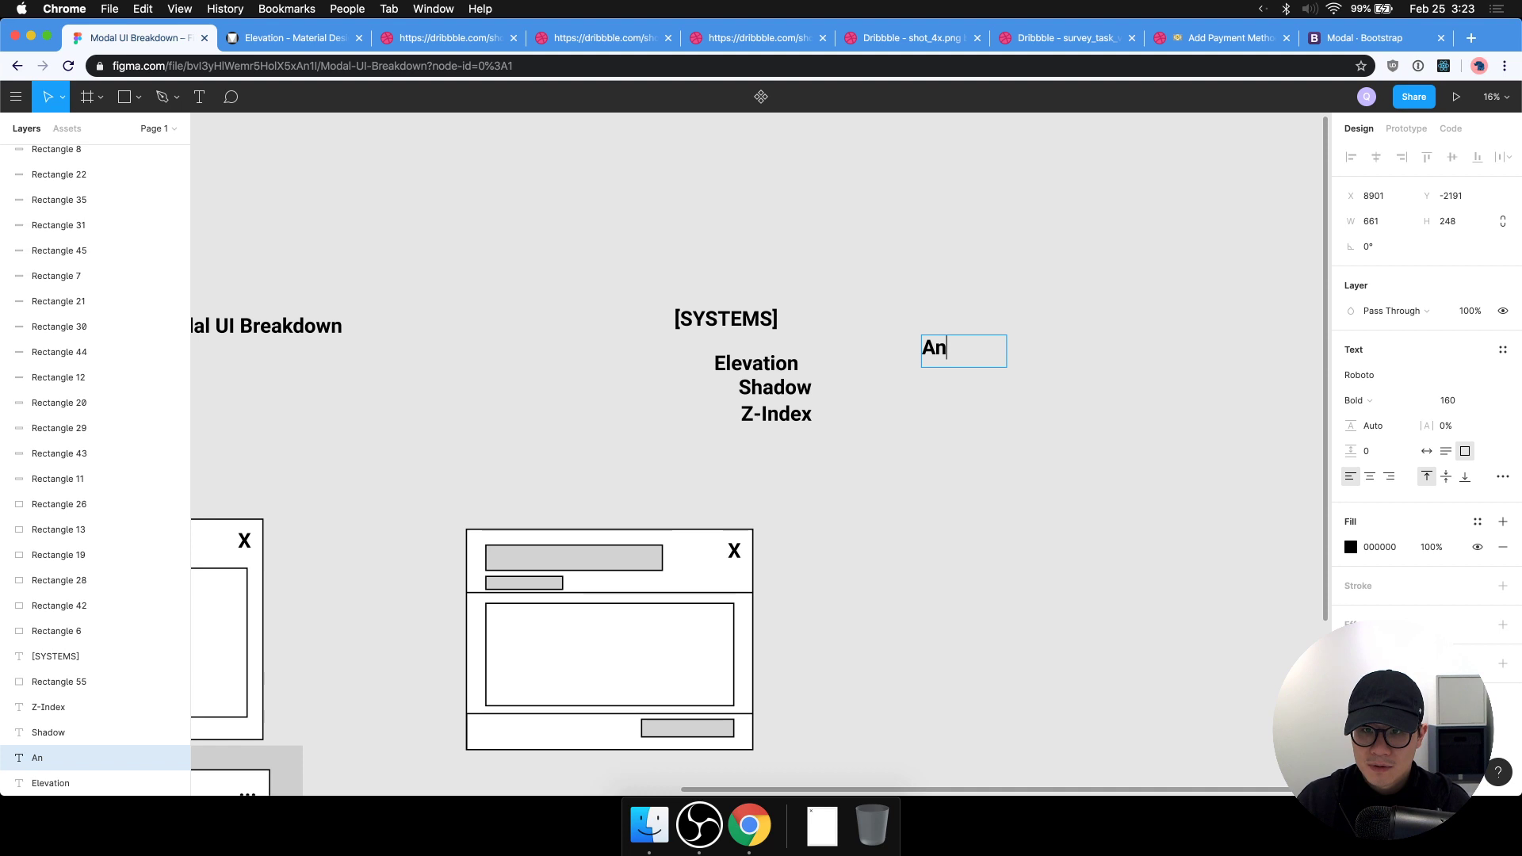
text(imatpon)
key(BackSpace)
key(BackSpace)
key(BackSpace)
text(ion)
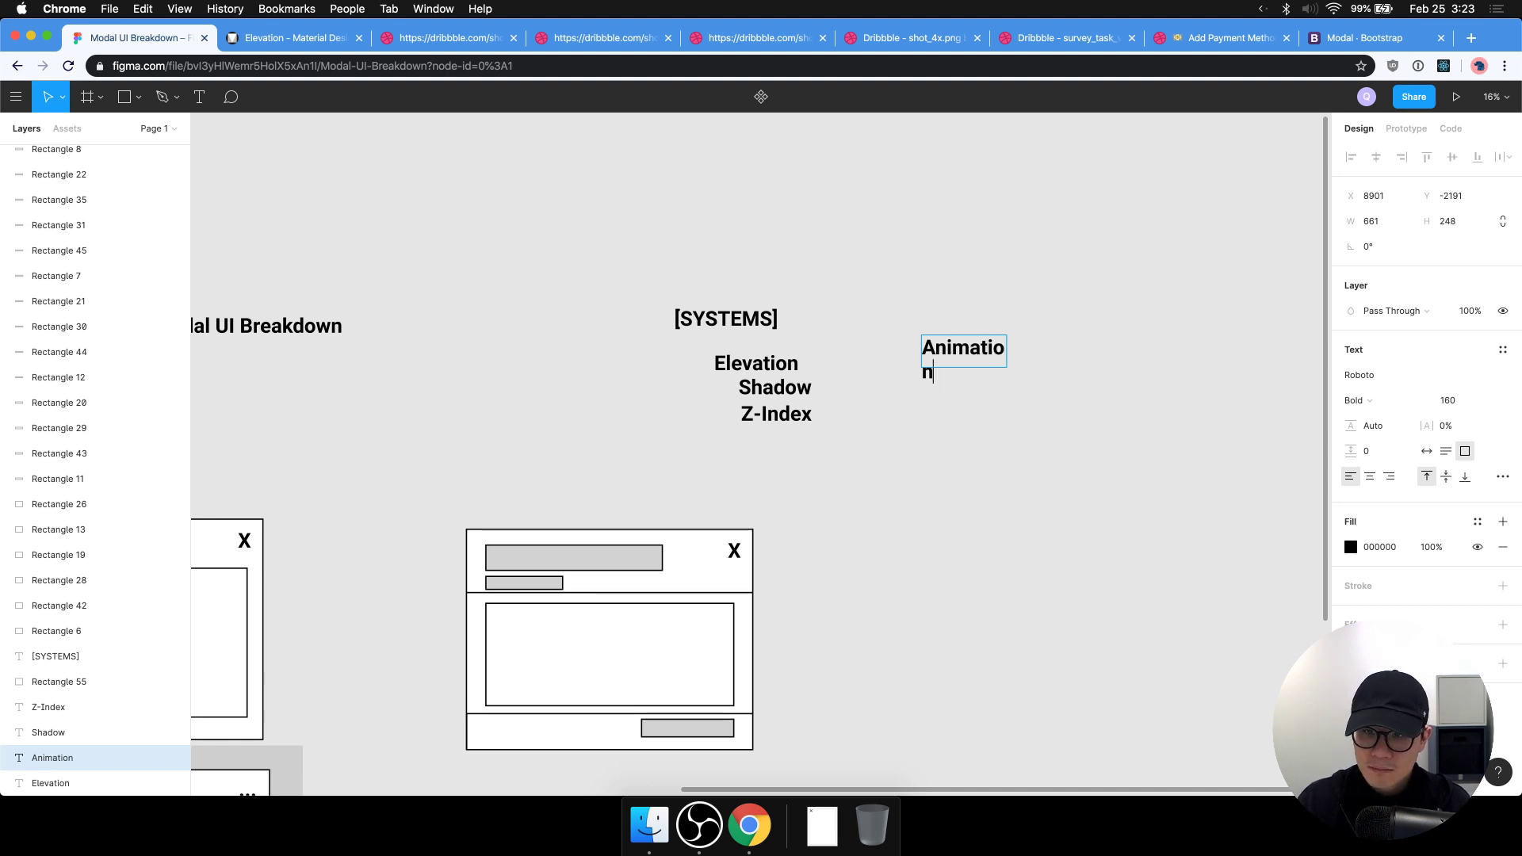
Resize the Animation label to about 907 × 180, place it left of Elevation, and shift the [SYSTEMS] heading left above both.
key(Escape)
drag(1007, 367, 629, 378)
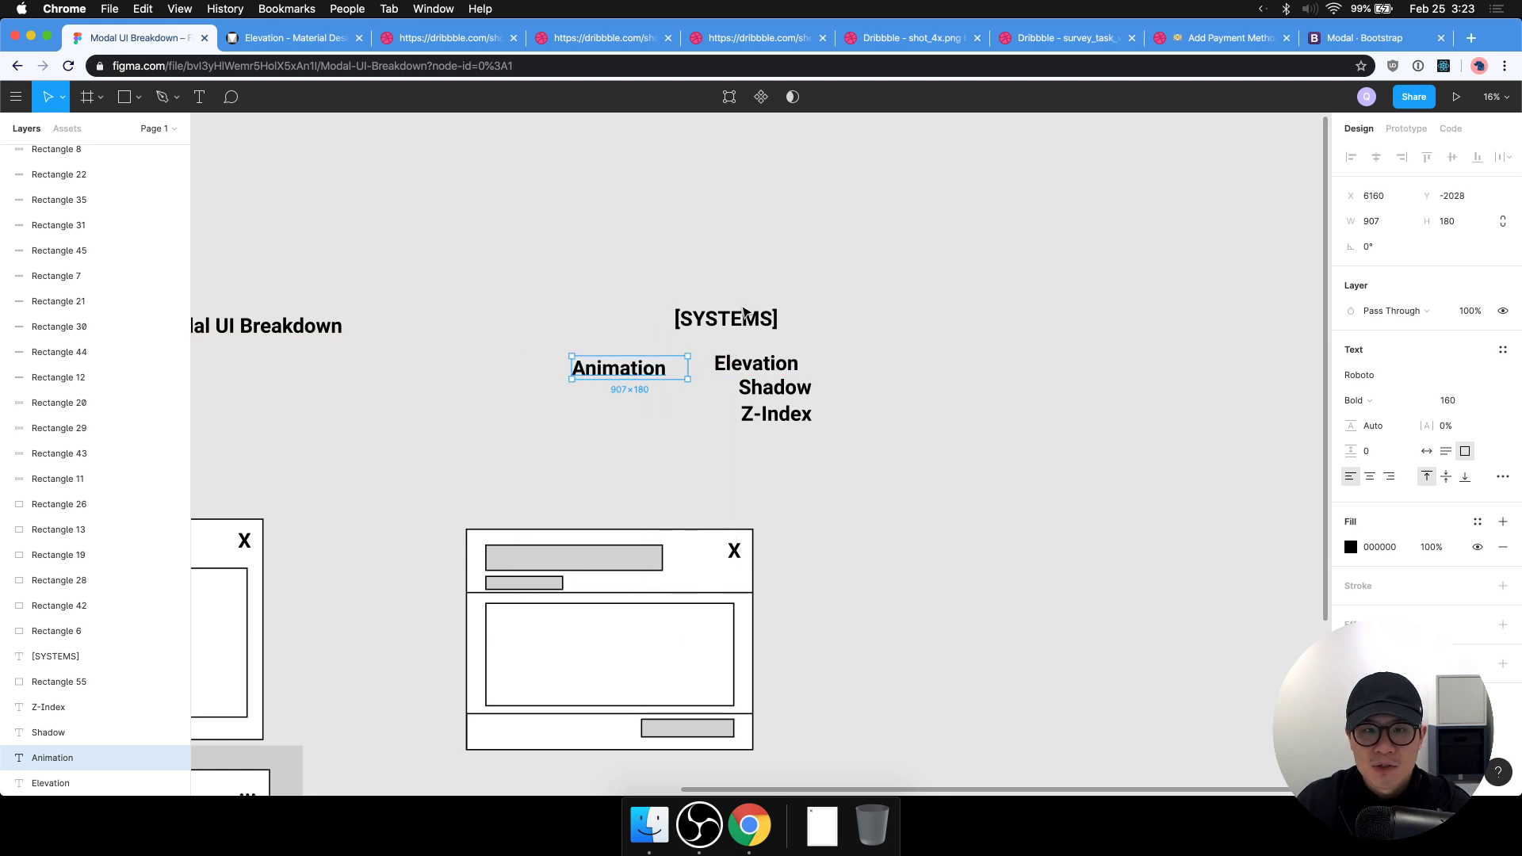
drag(745, 313, 643, 313)
key(Escape)
Return to Bootstrap's Modal page, and close, relaunch and close the demo modal to examine its opening and closing animation.
click(1348, 37)
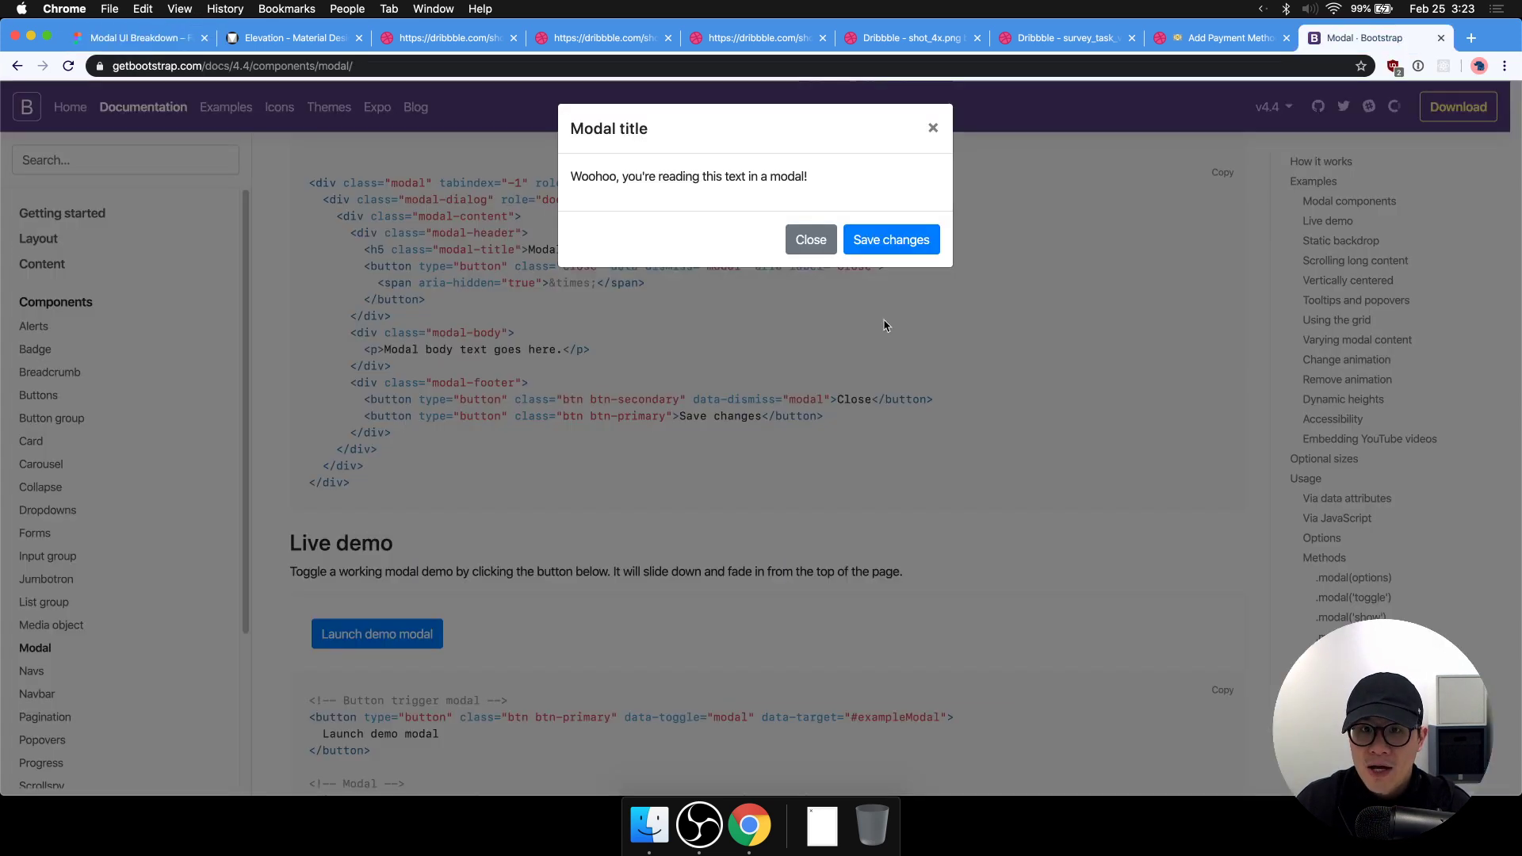
click(934, 130)
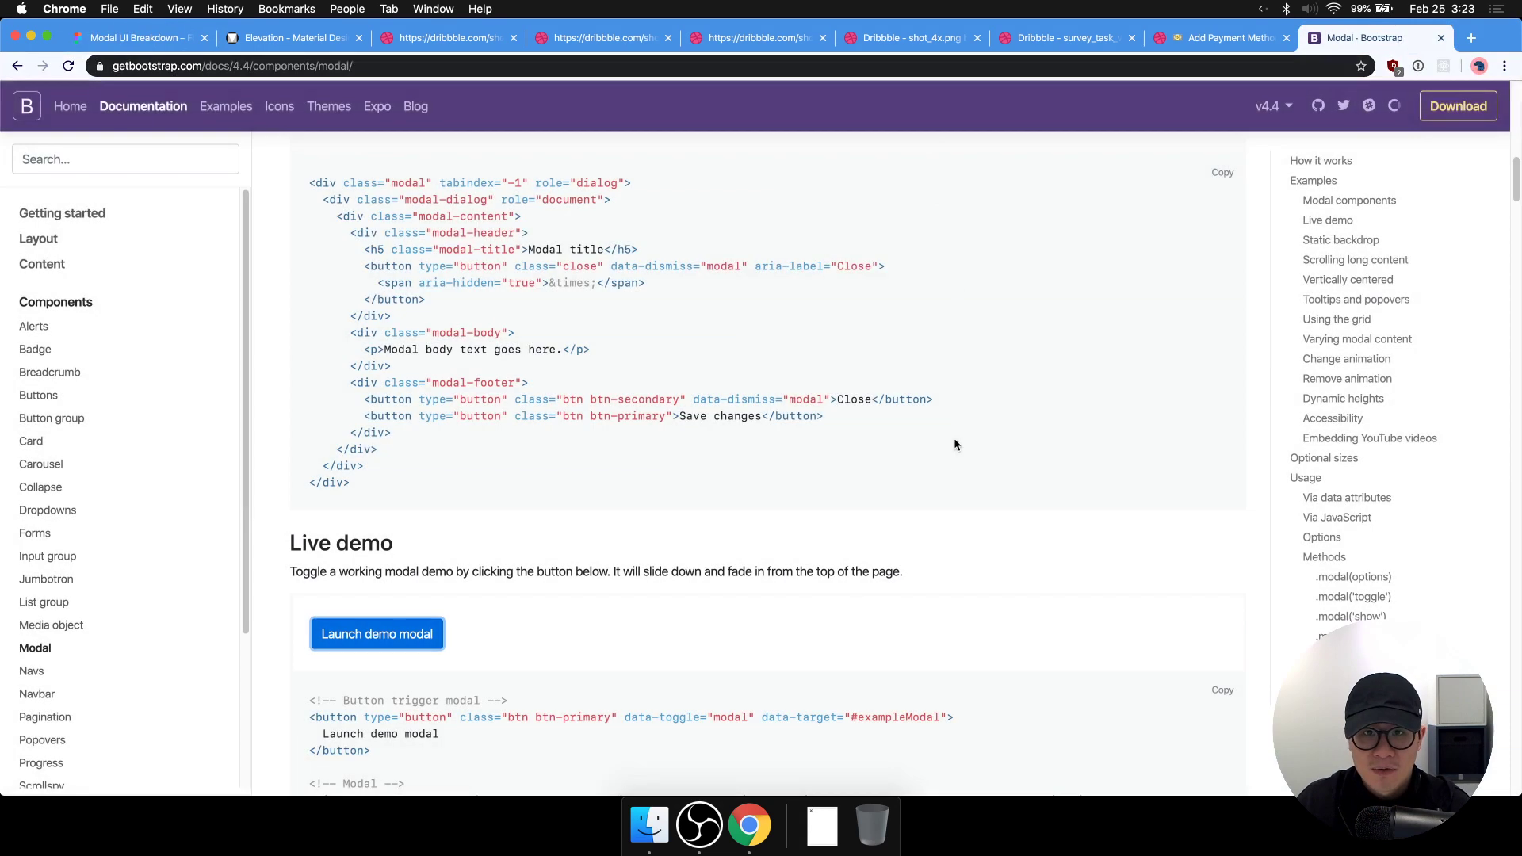
click(410, 646)
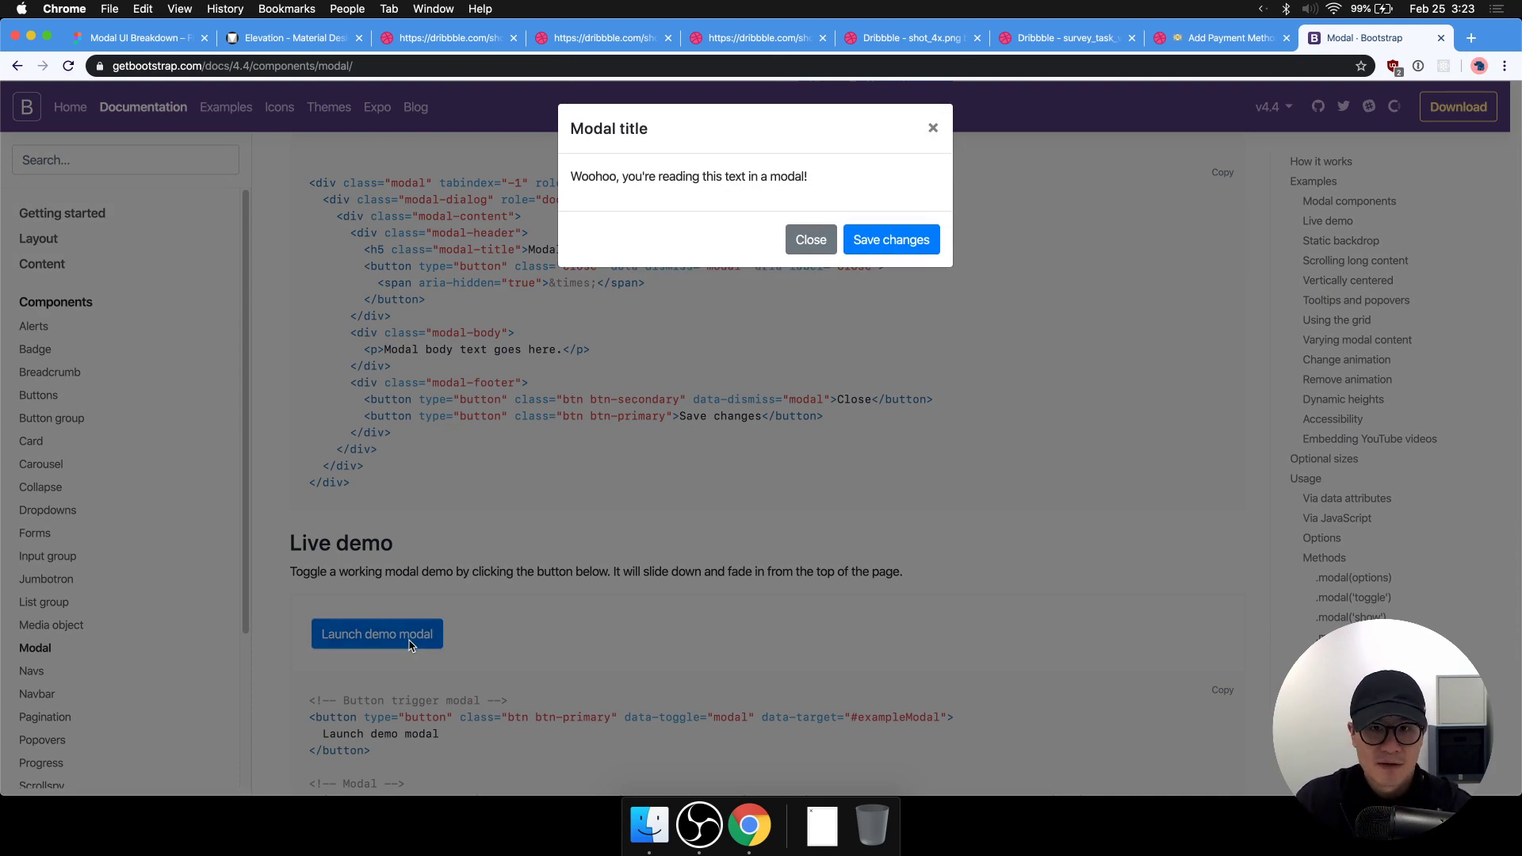
click(934, 127)
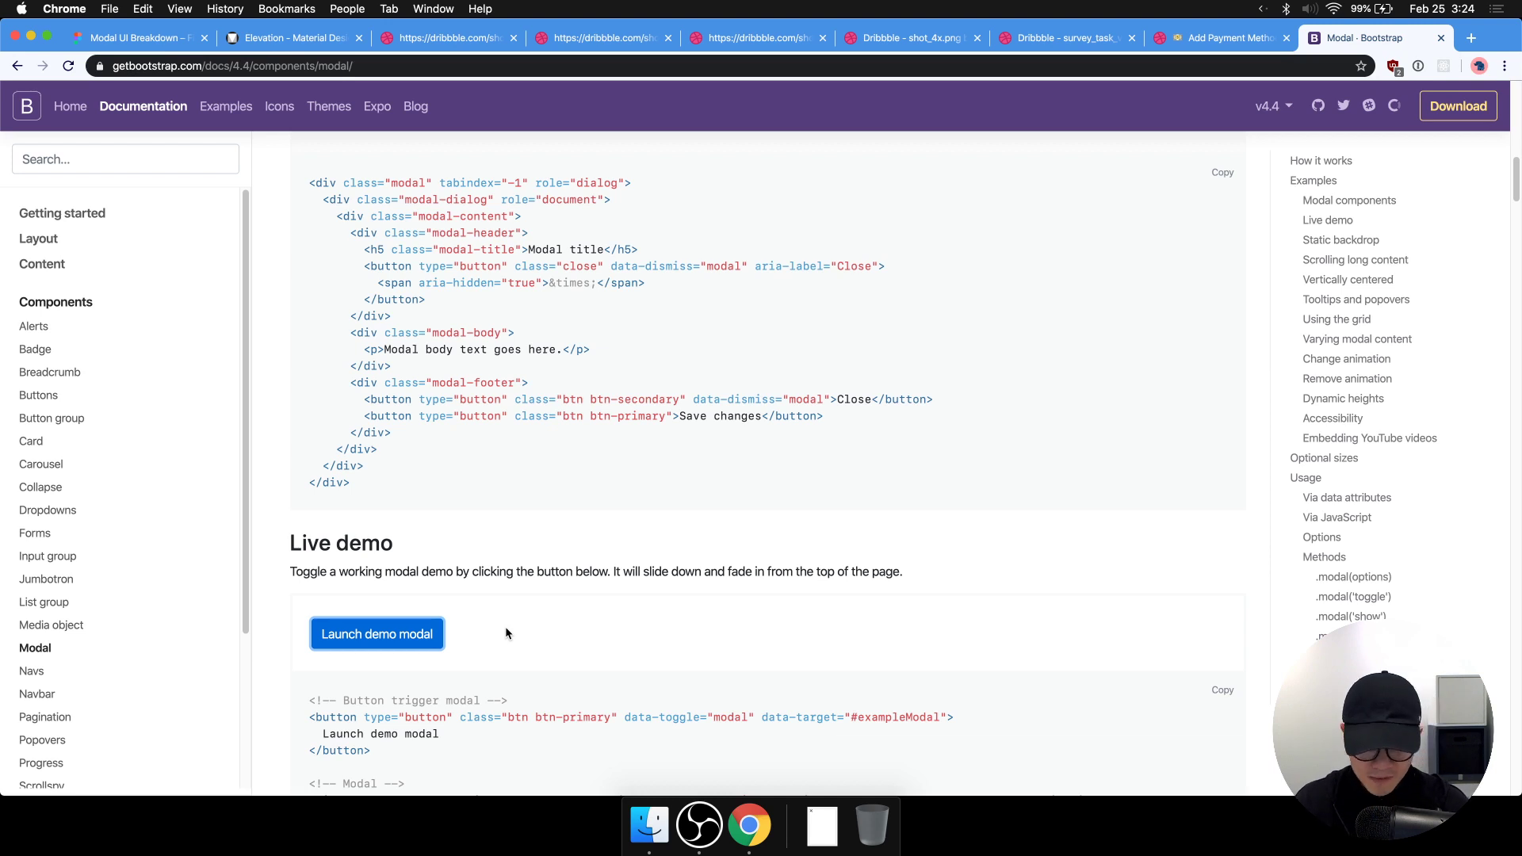
Open React's Portals documentation in a new tab and read through its createPortal modal example.
key(ctrl+t)
text(re)
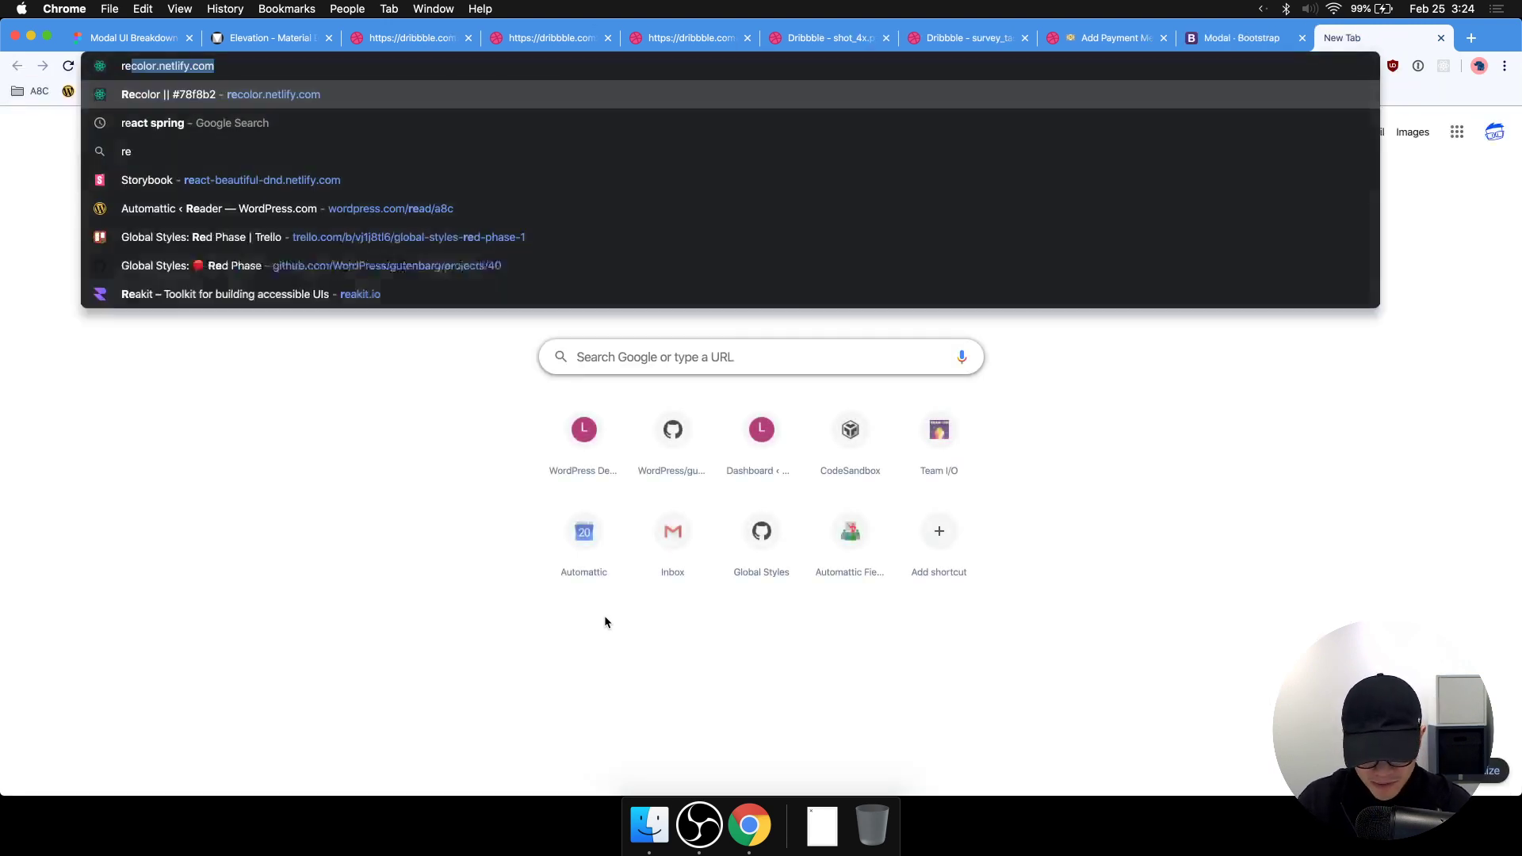
text(act portal)
key(Return)
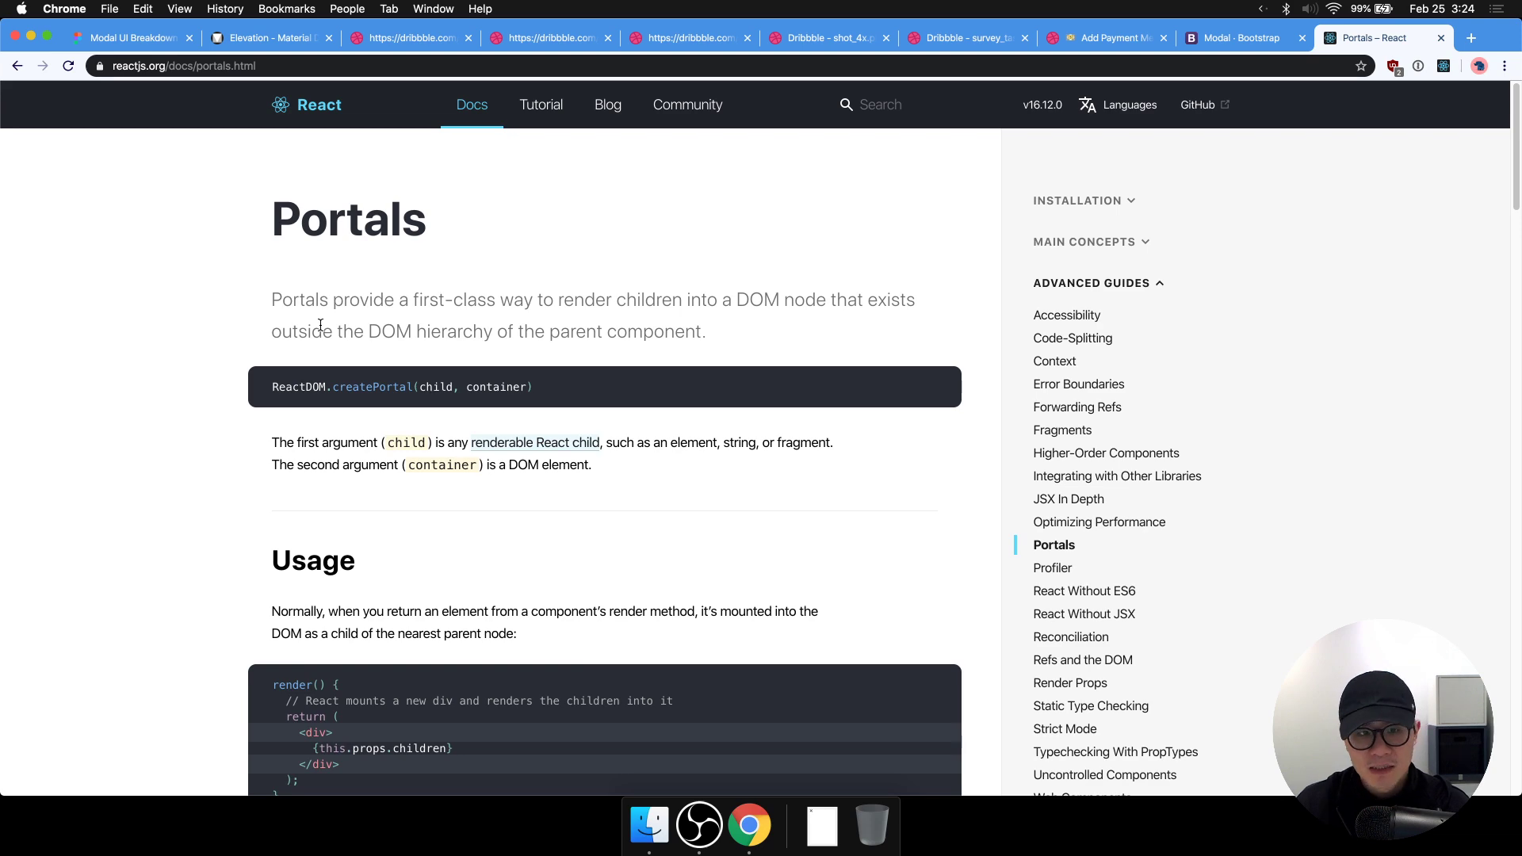
scroll(704, 721, down, 20)
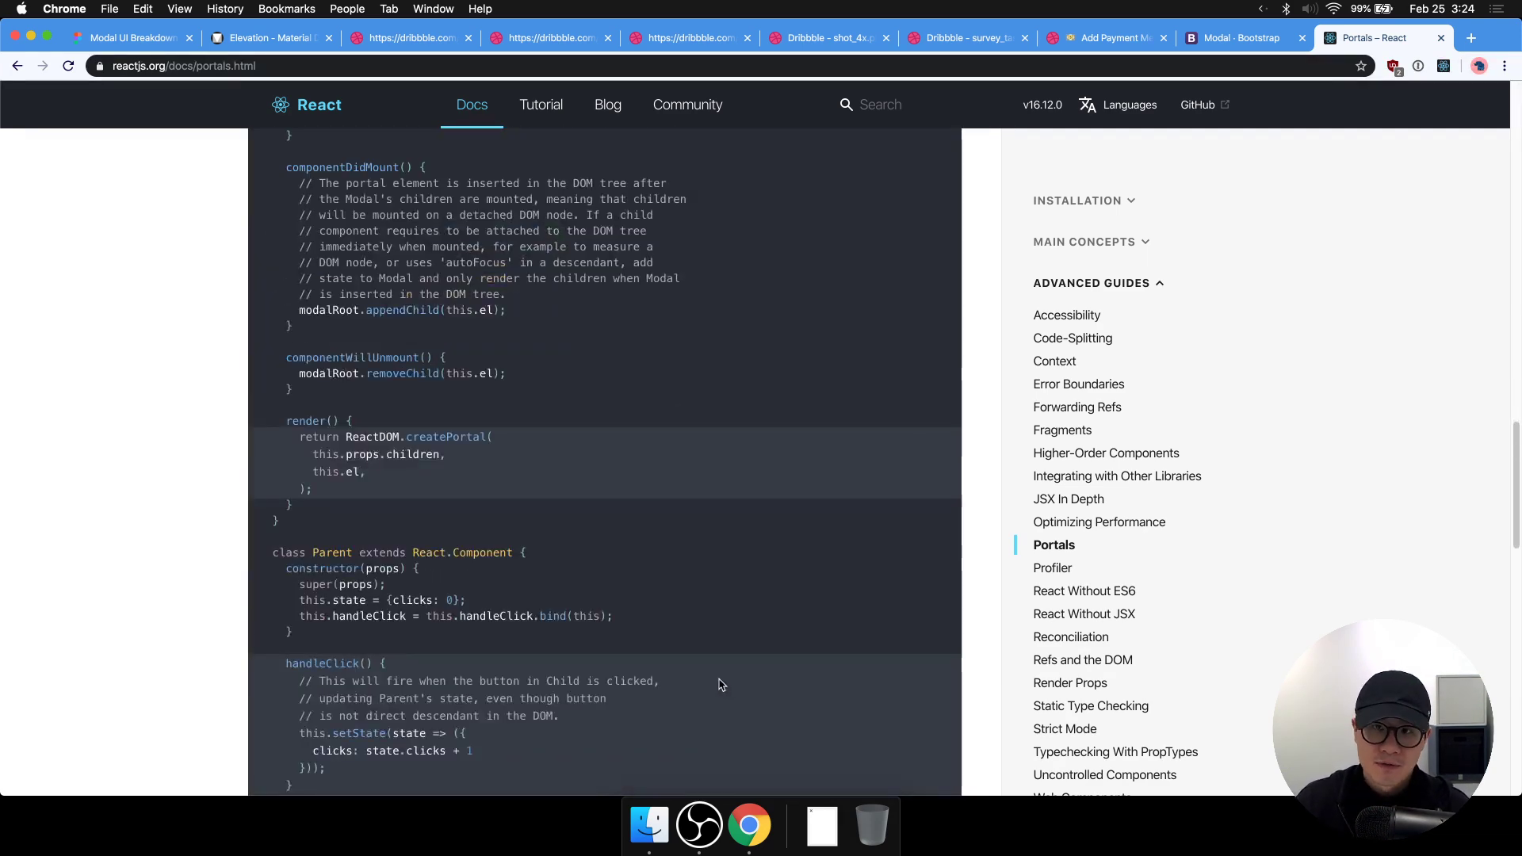
scroll(720, 687, up, 5)
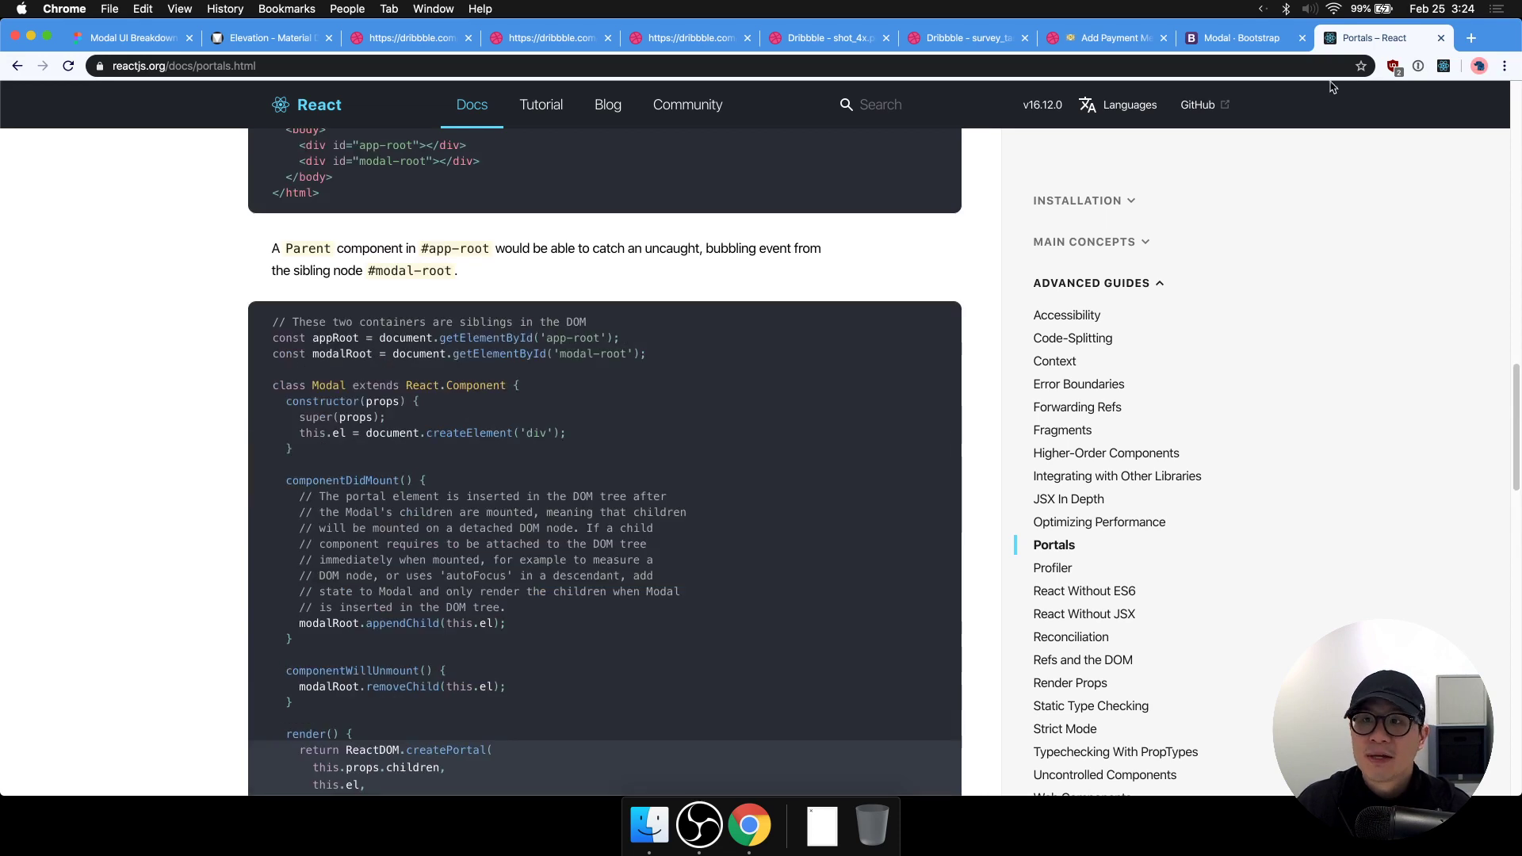
Return to Bootstrap's Modal page and inspect the page's DOM while the demo modal is launched, locating its modal-backdrop element, and dismiss the modal.
click(1242, 40)
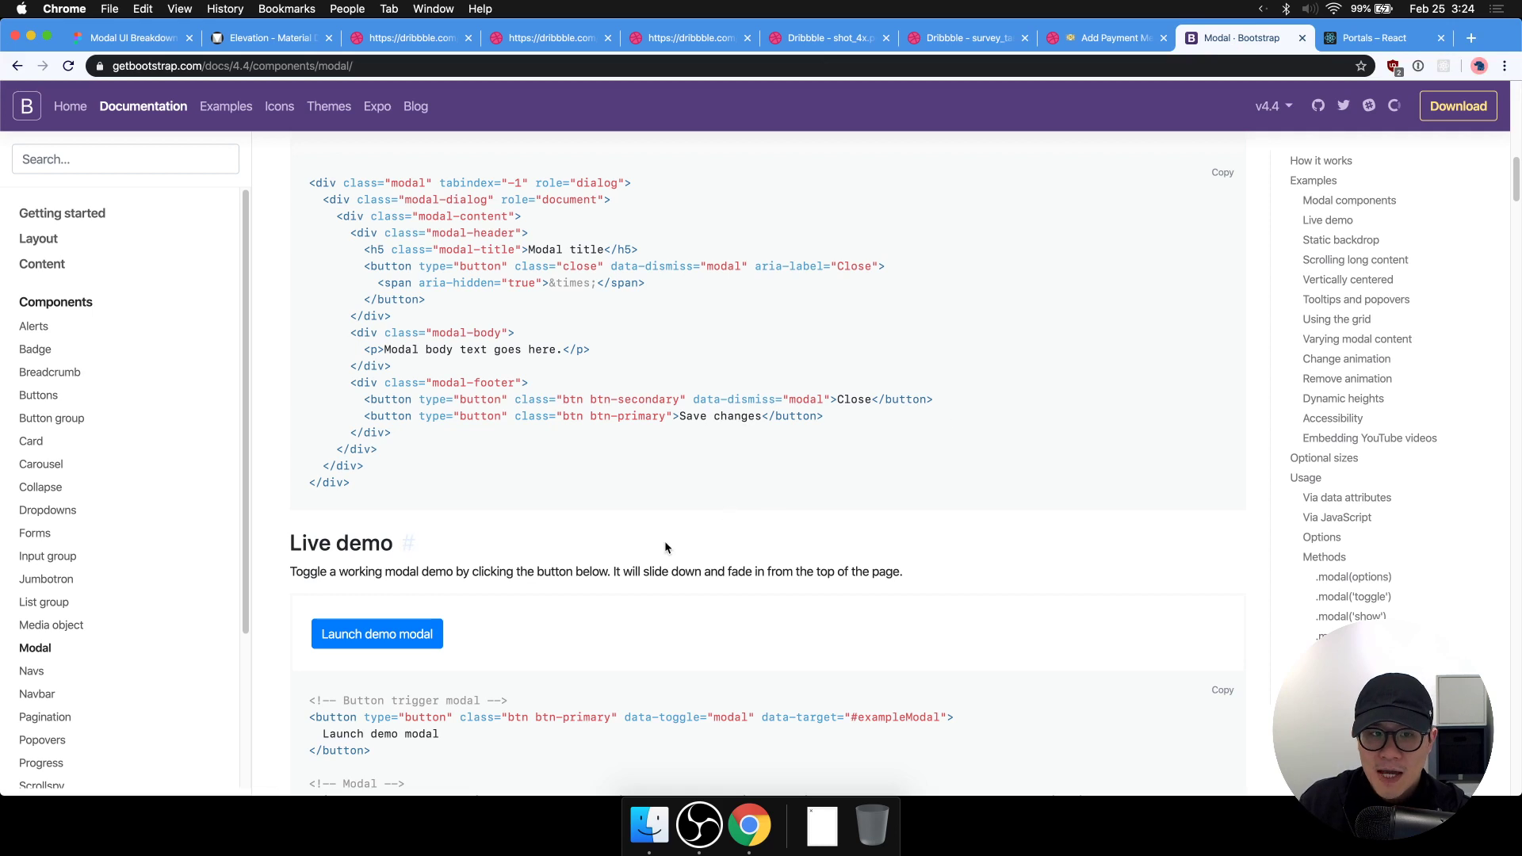
scroll(361, 692, up, 1)
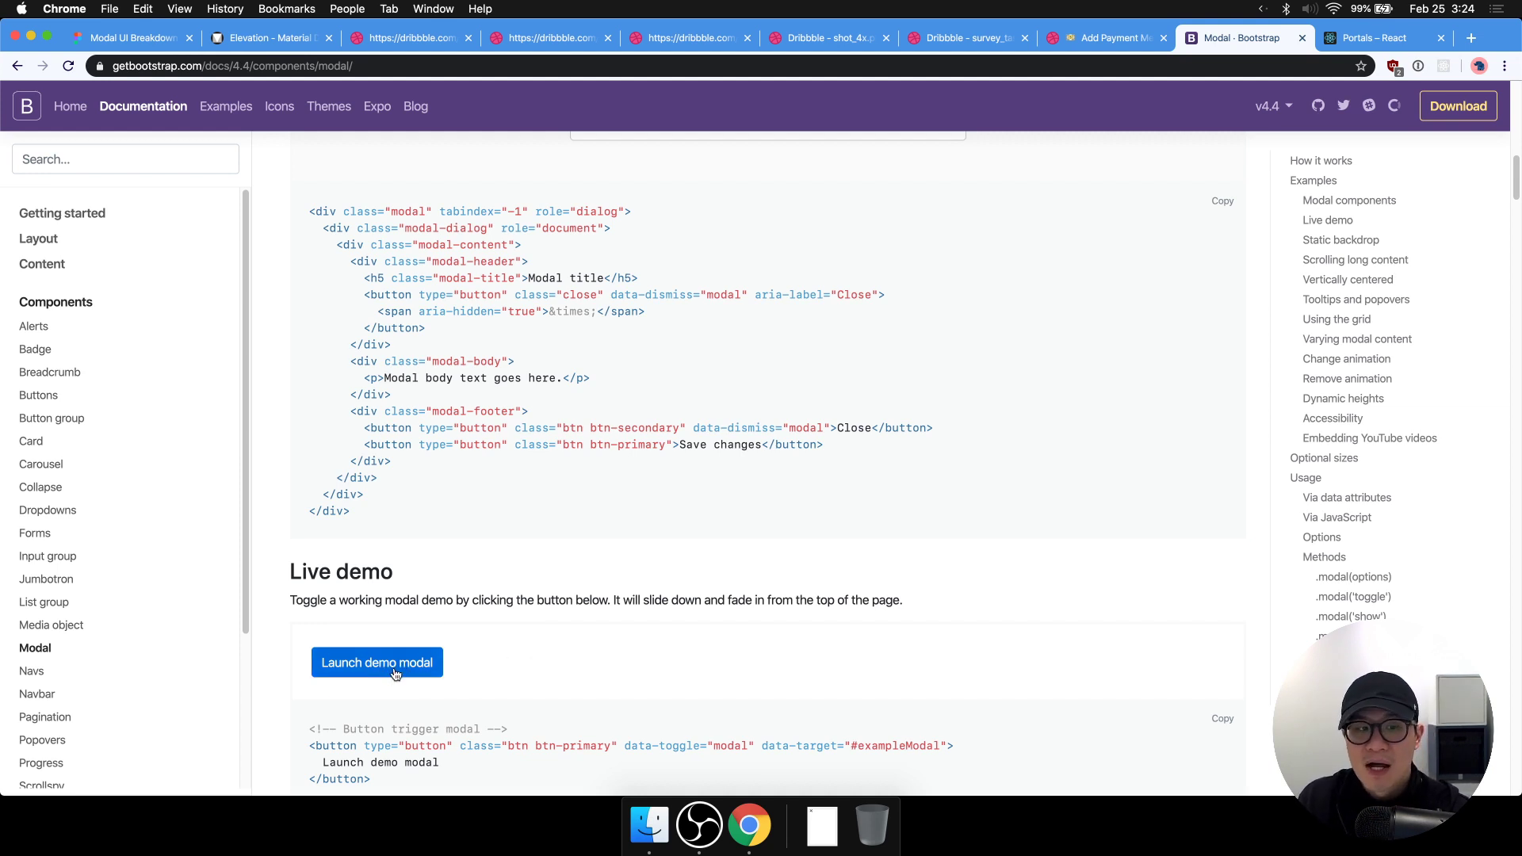
key(super+alt+i)
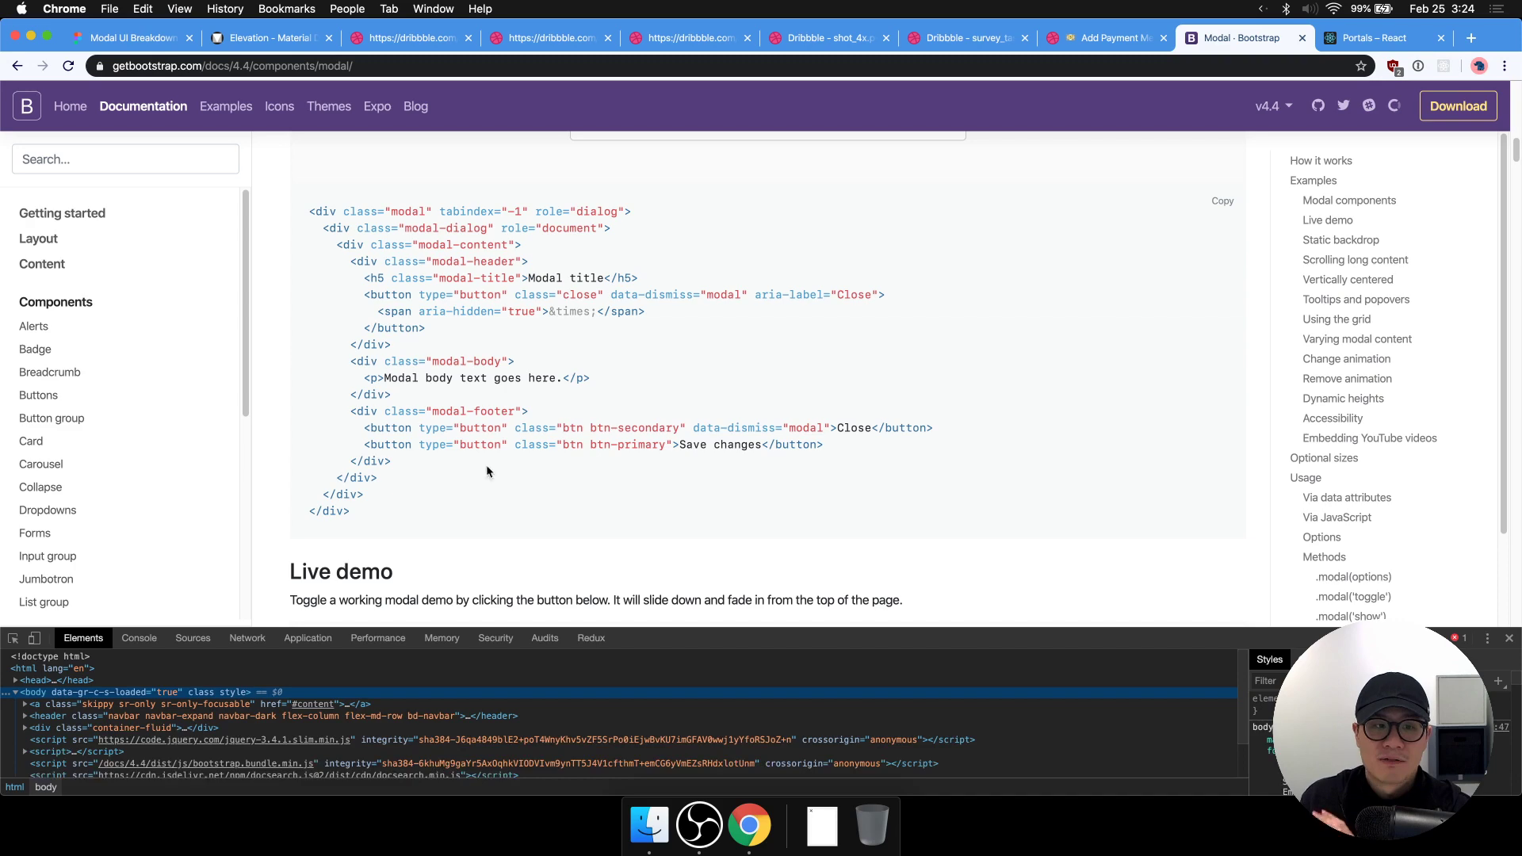
scroll(487, 465, down, 5)
click(394, 391)
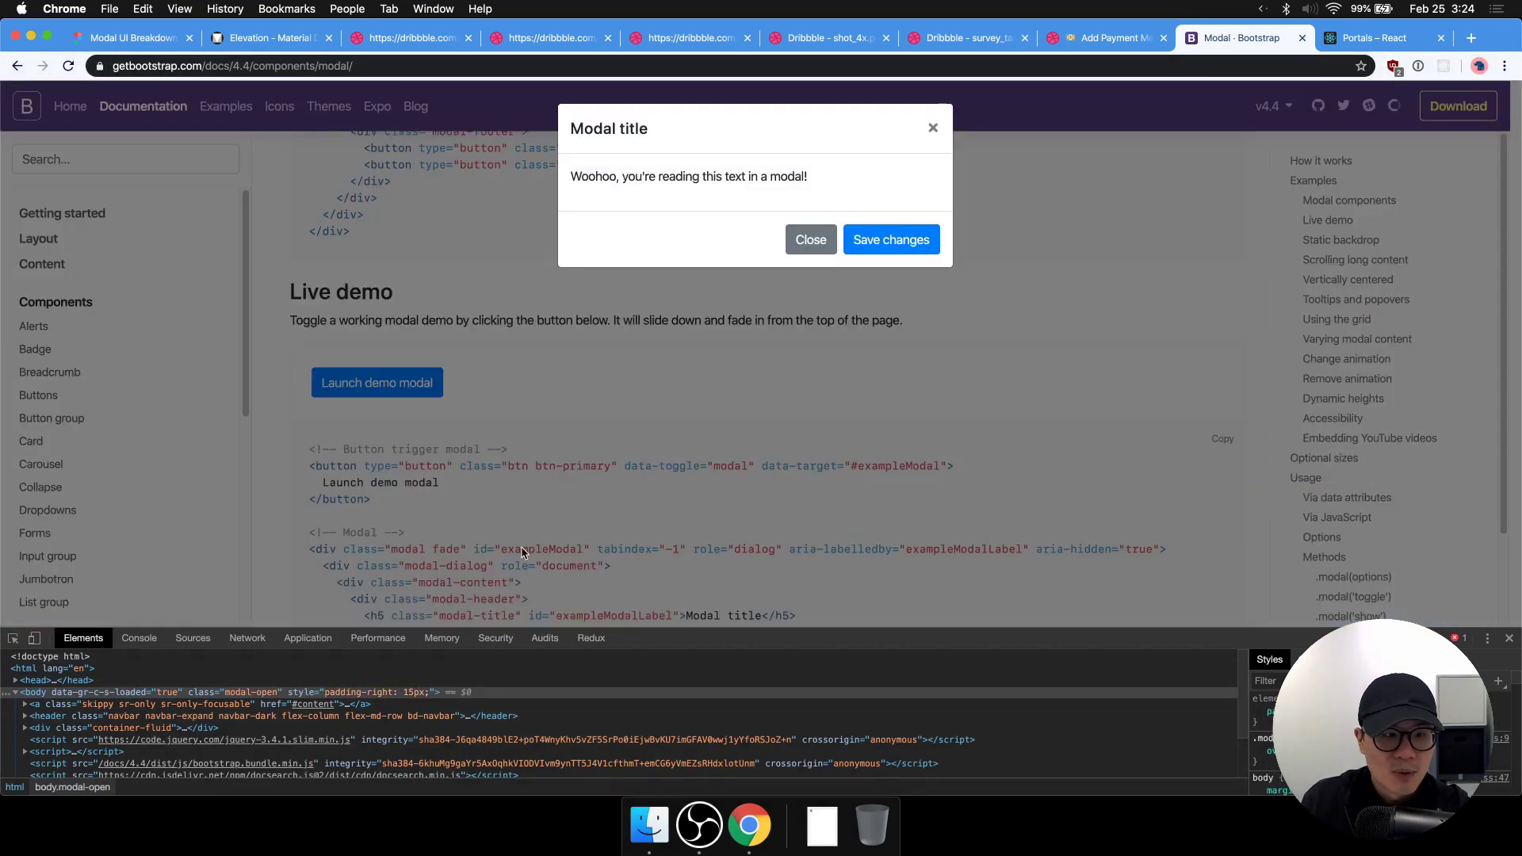
scroll(456, 686, down, 2)
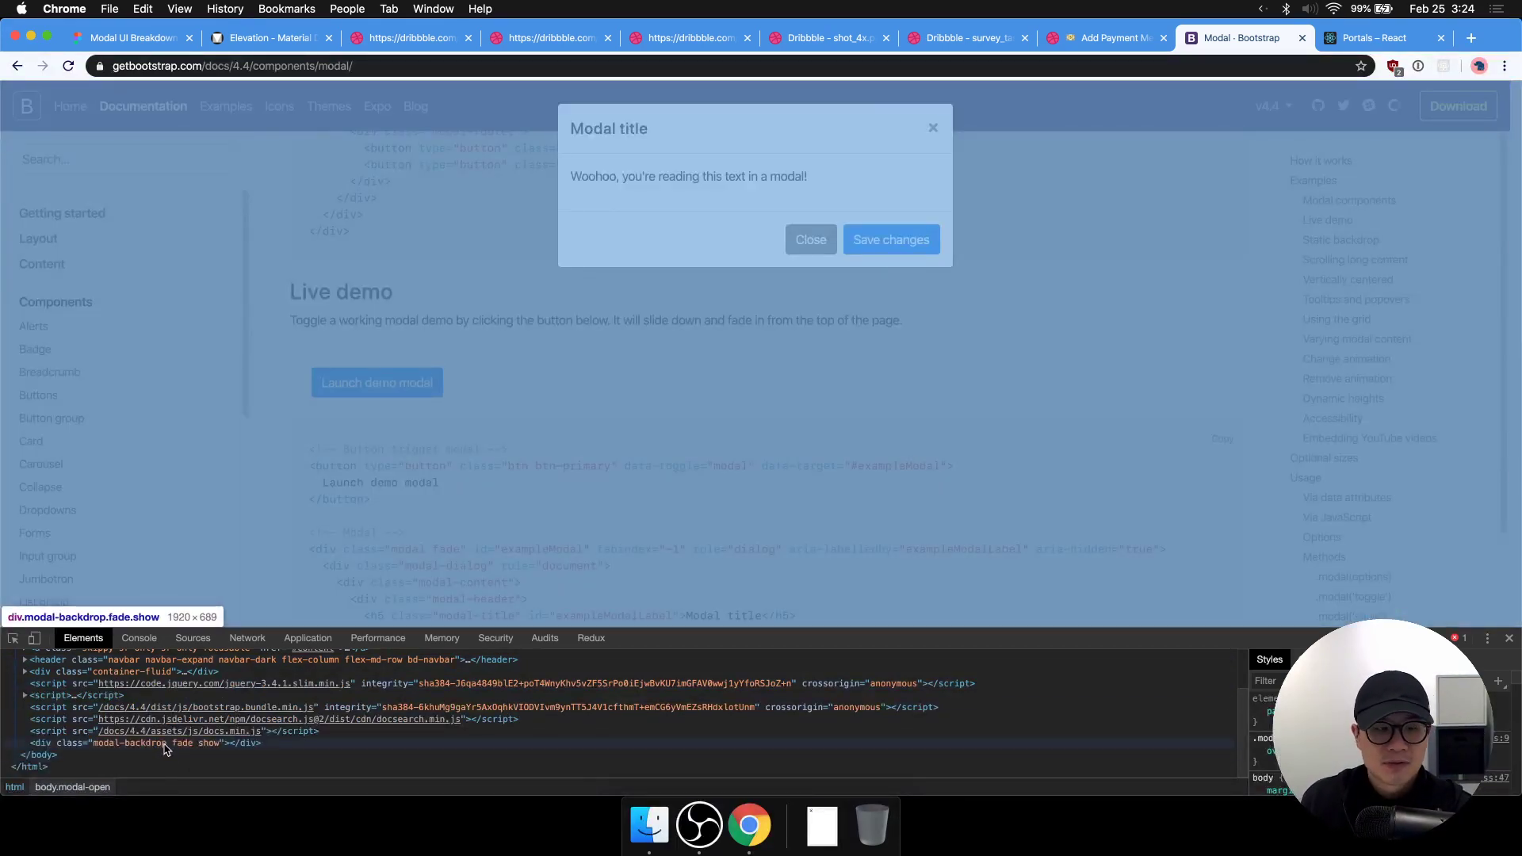
key(Escape)
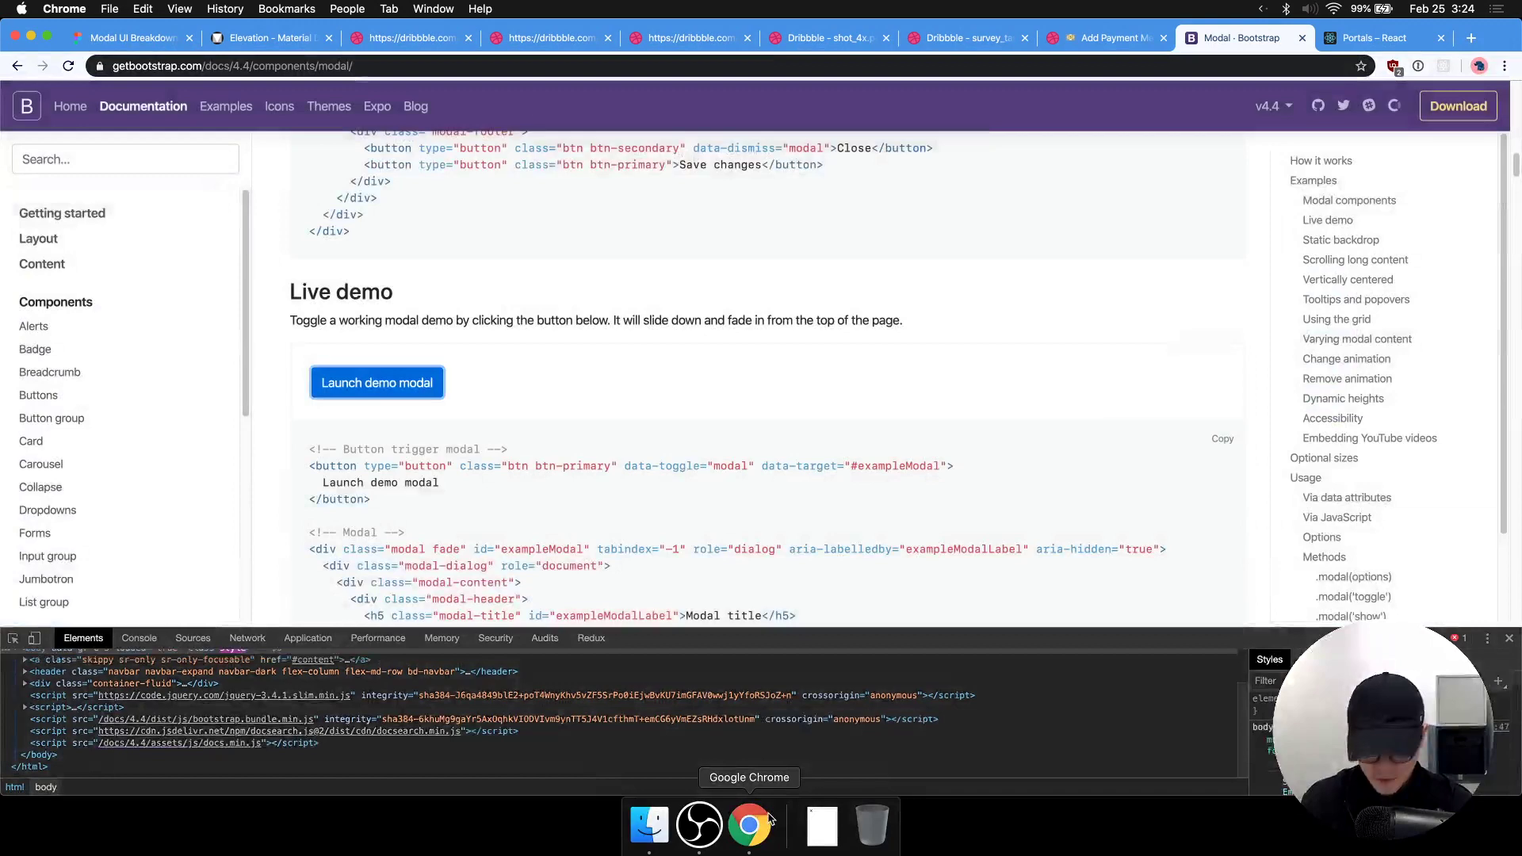
Switch to Visual Studio Code, create a new untitled file, and enlarge the interface.
key(alt+space)
text(m)
key(BackSpace)
text(code)
key(Return)
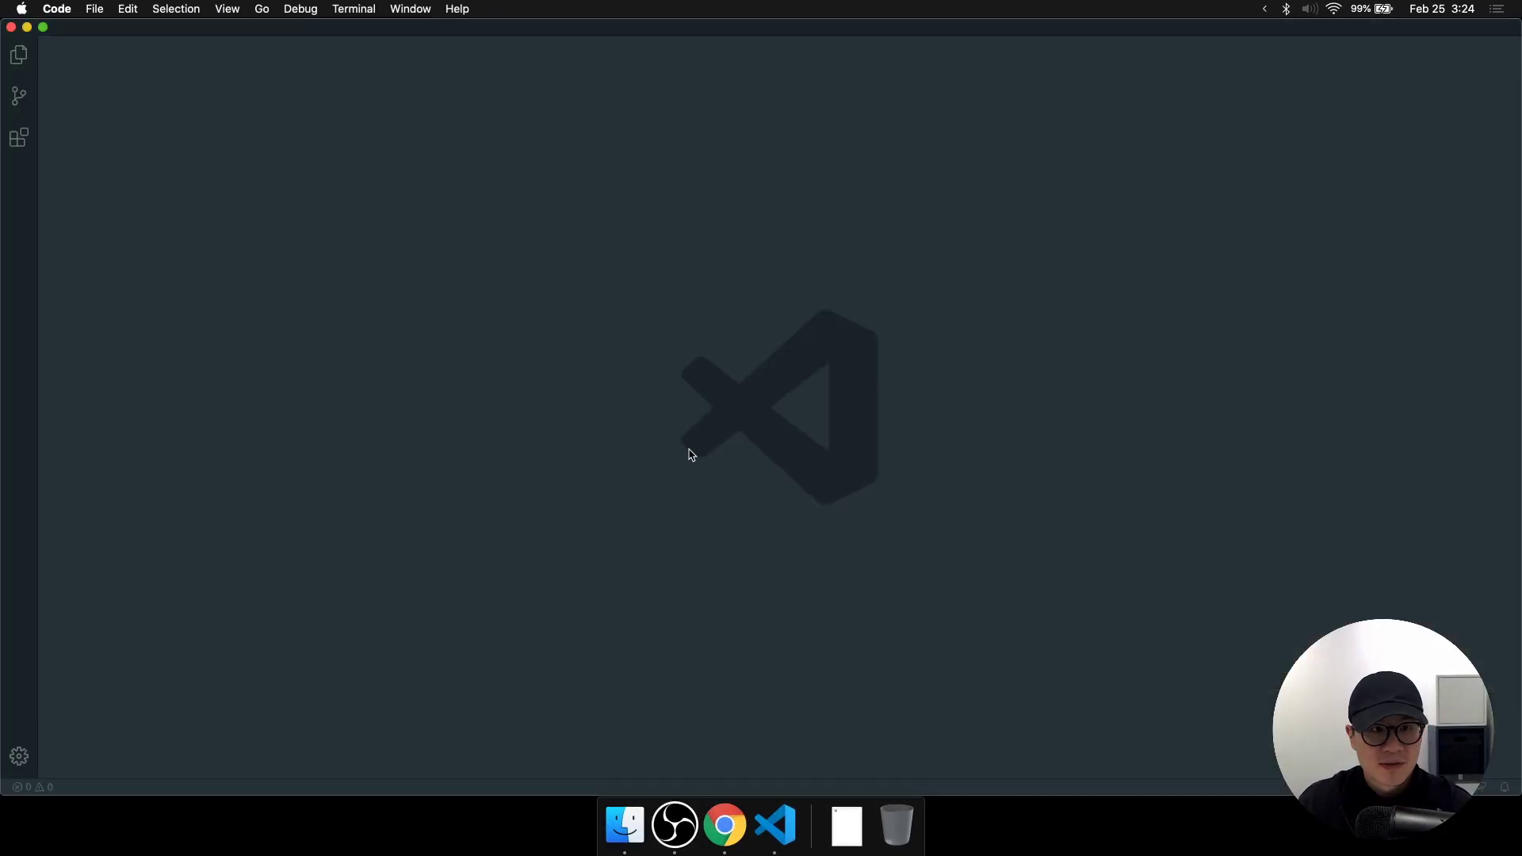
key(super+n)
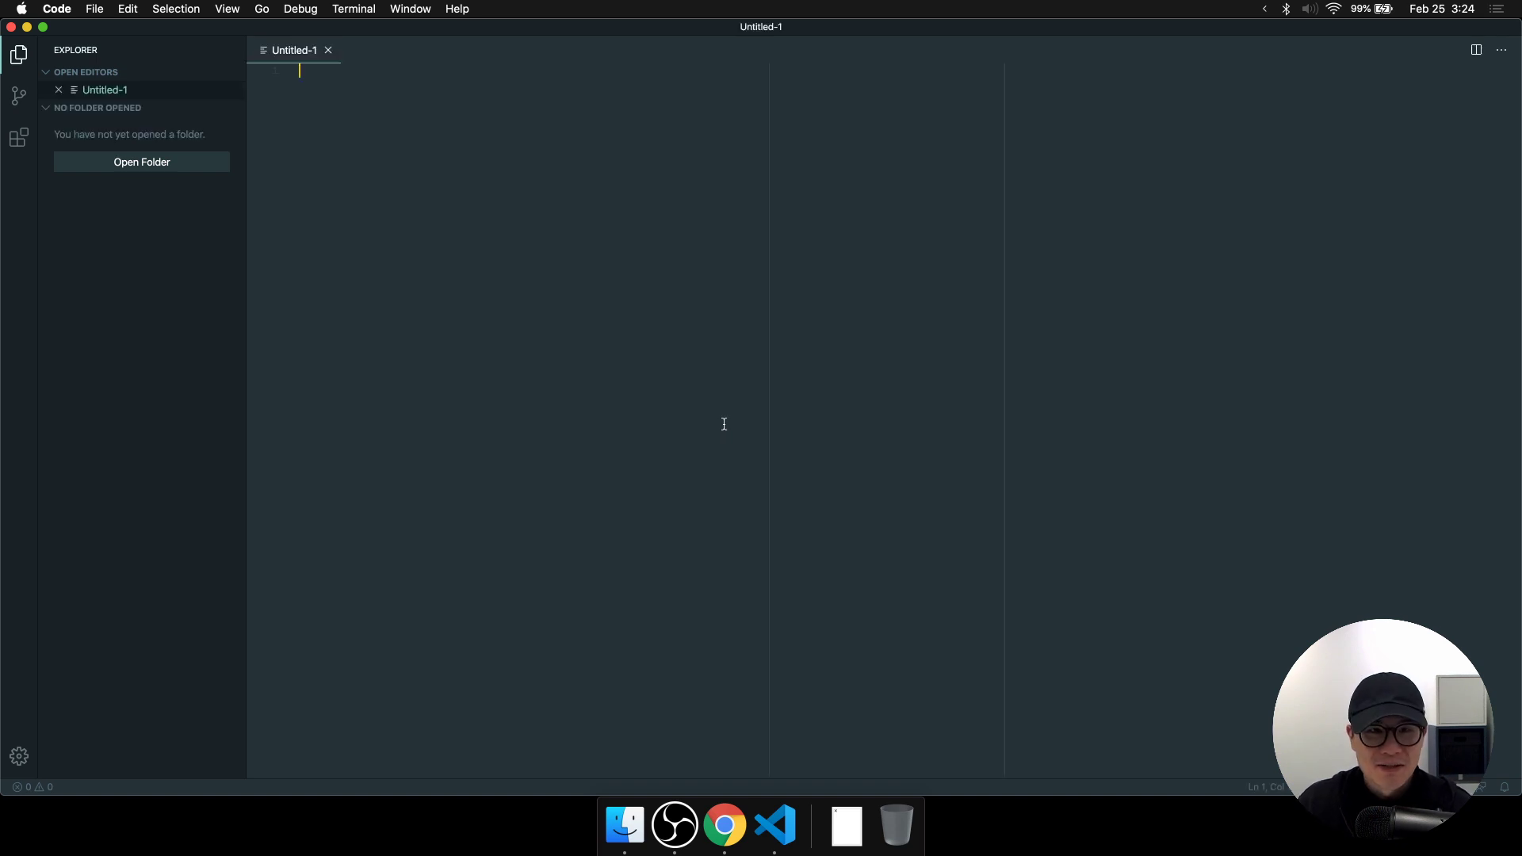
key(super+equal)
key(super+equal)
Write an opening <body> tag as the first line of the new file.
text(<a)
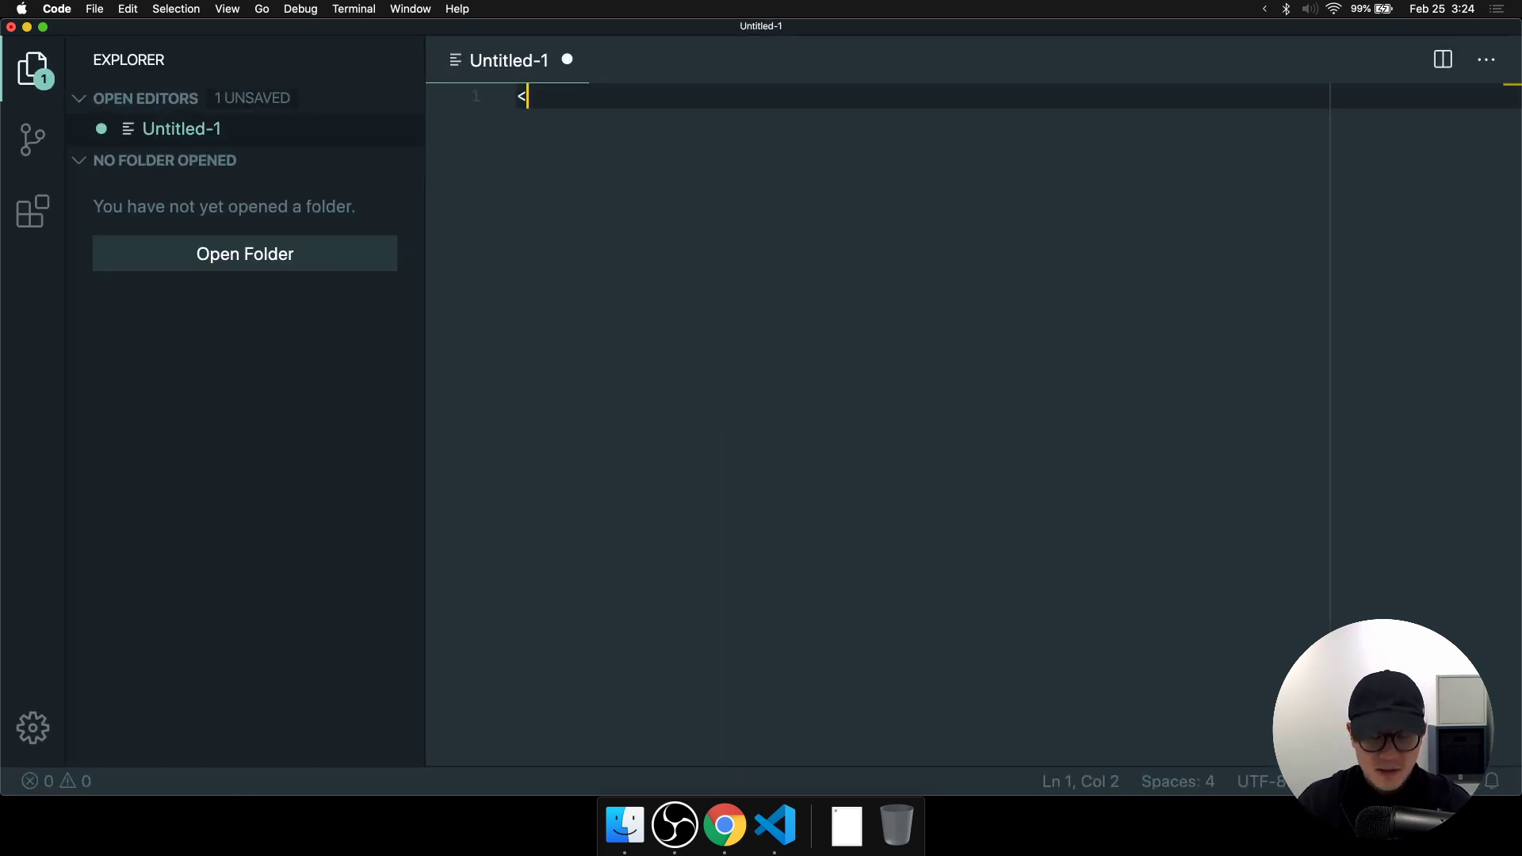
key(BackSpace)
text(App.)
key(Return)
key(BackSpace)
key(BackSpace)
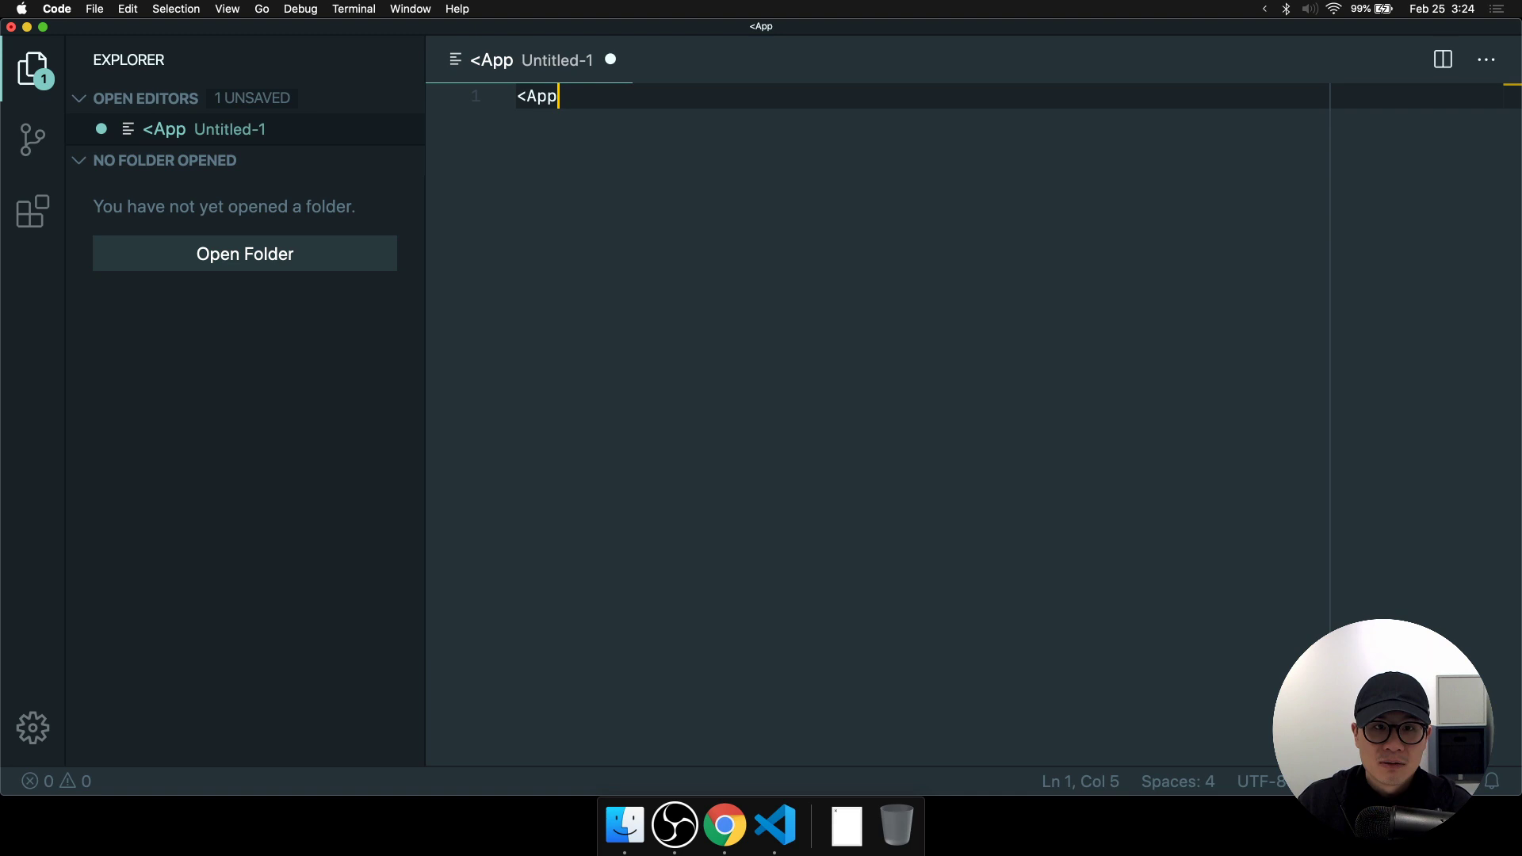
key(BackSpace)
key(BackSpace)
key(BackSpace)
text(bdoy)
key(BackSpace)
key(BackSpace)
key(BackSpace)
text(o)
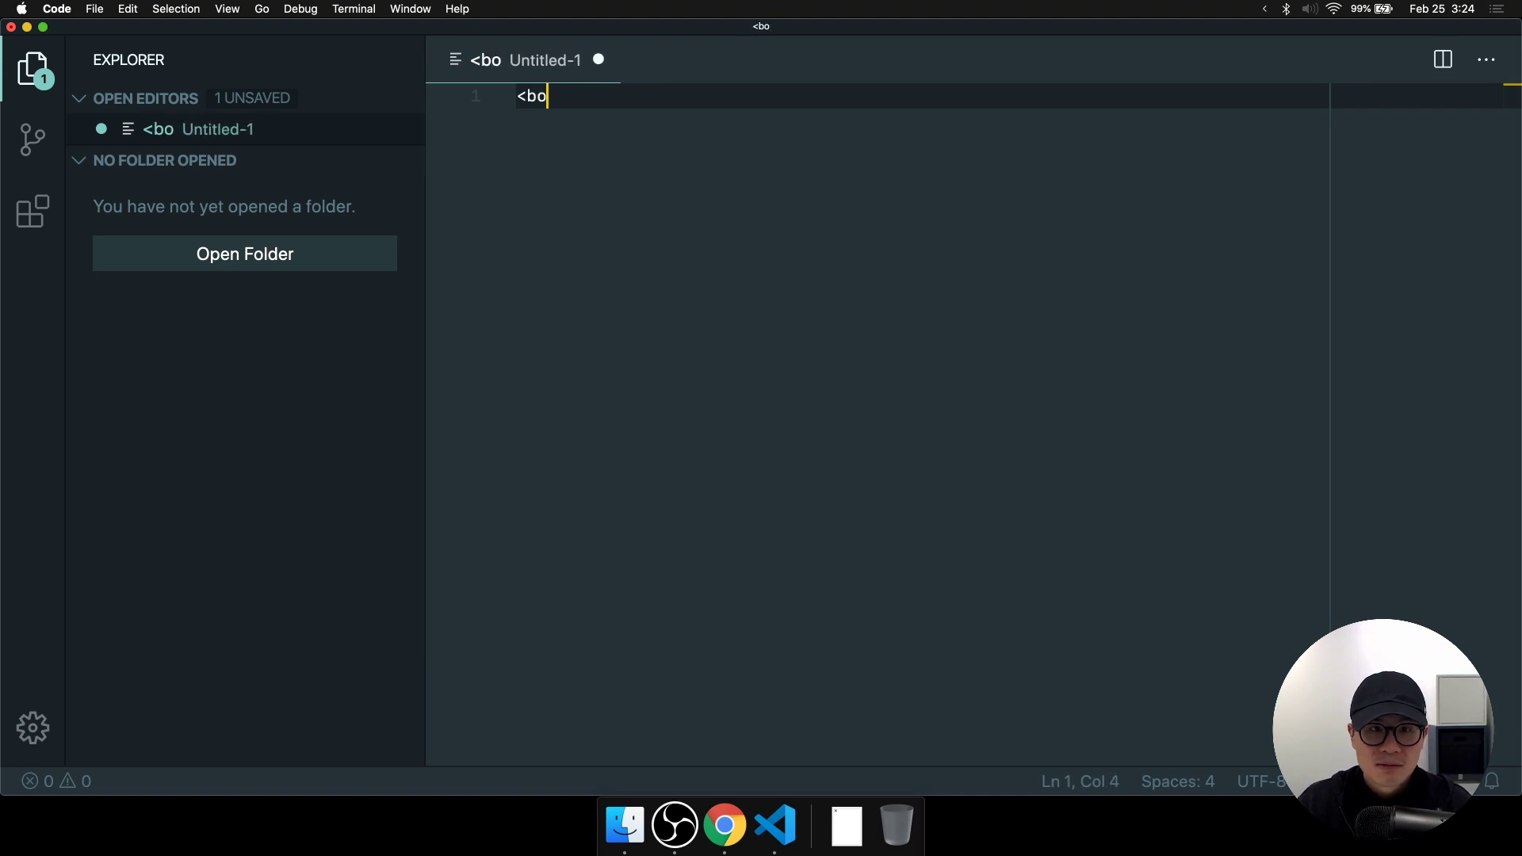
text(dy>)
key(Return)
Nest an opening <App> tag inside <body> and put a "..." placeholder line inside it.
key(Tab)
text(<)
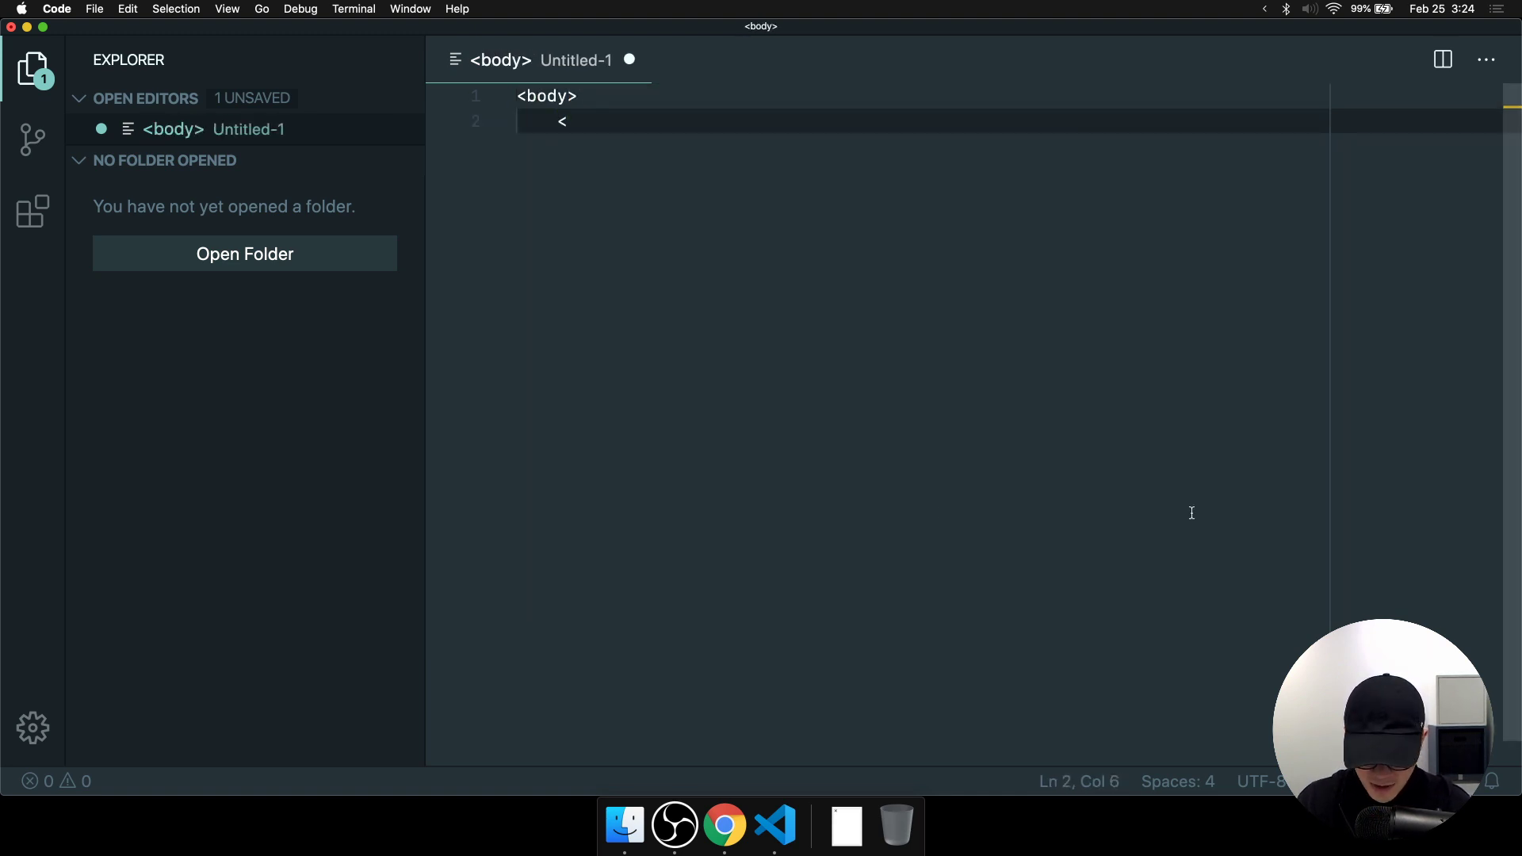
text(App>)
key(Return)
key(Tab)
text(<)
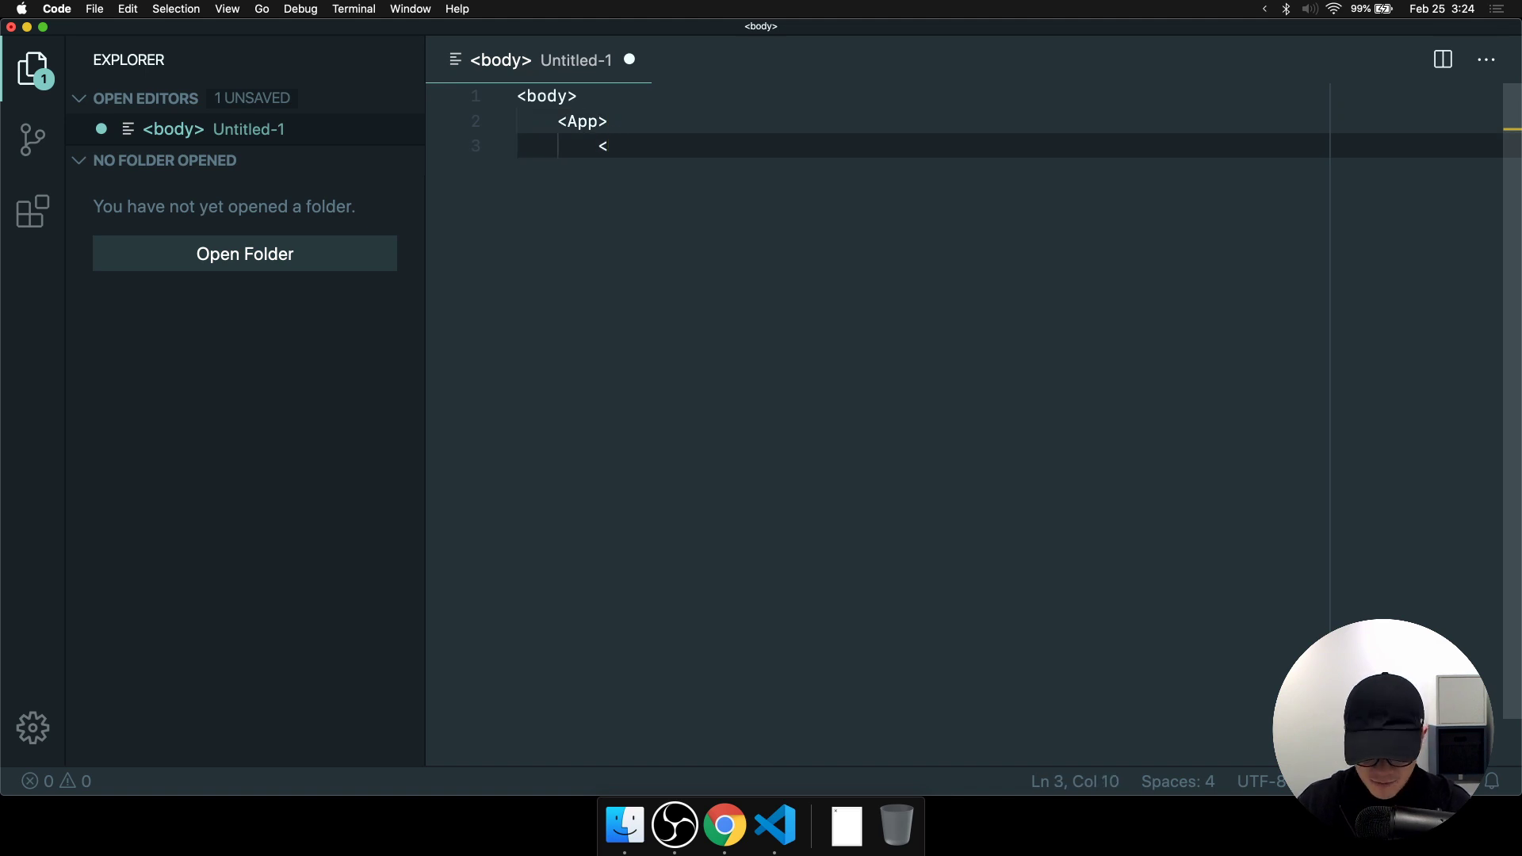
key(BackSpace)
text(...)
Add an opening <Container> tag indented below the "..." line, with <ModalButton /> nested inside it.
key(Return)
key(Tab)
text(<)
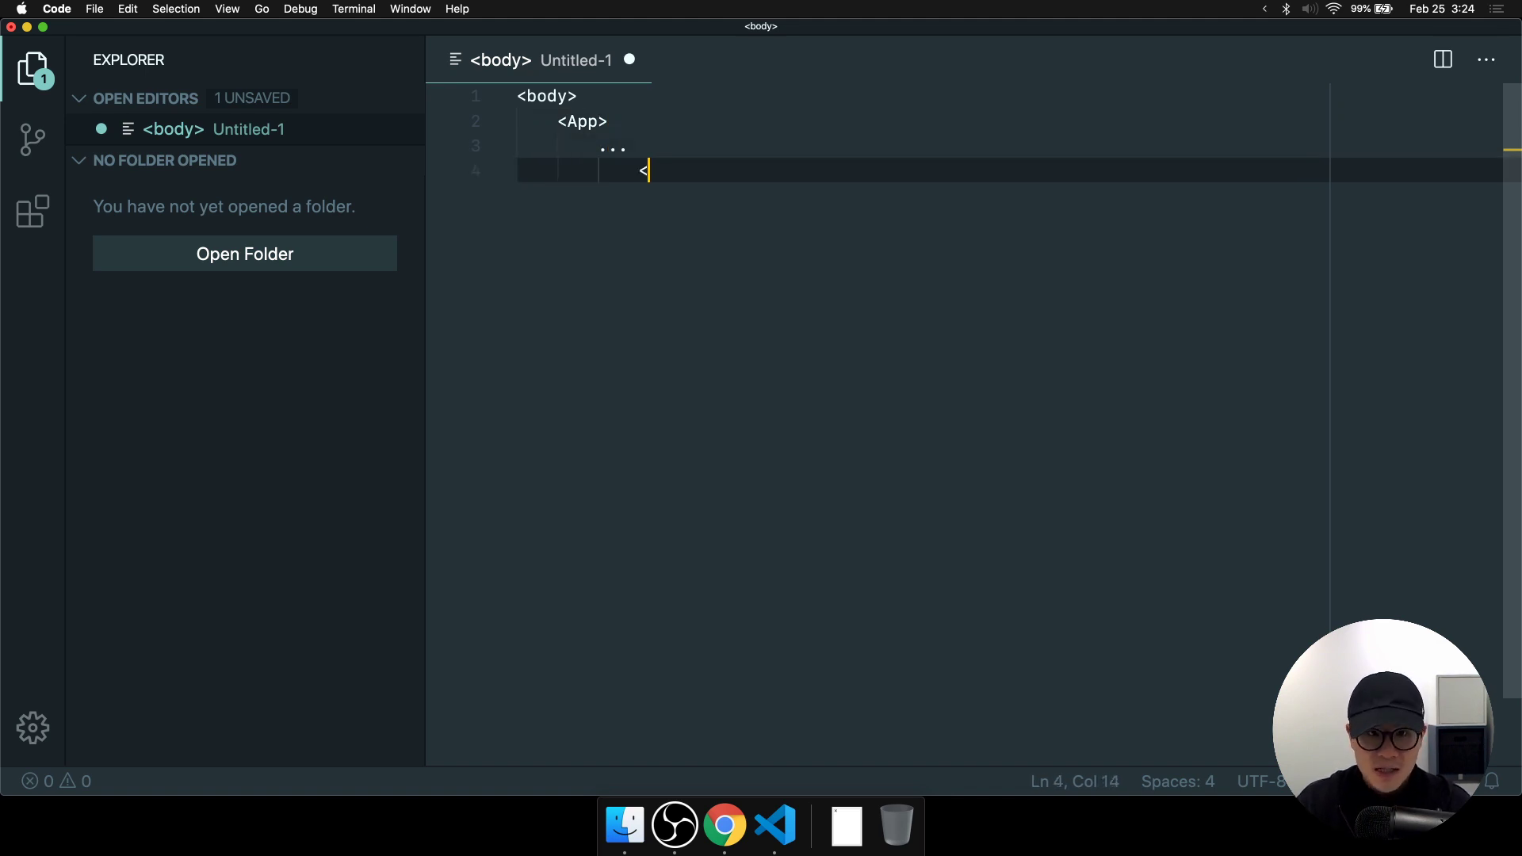
text(Contai)
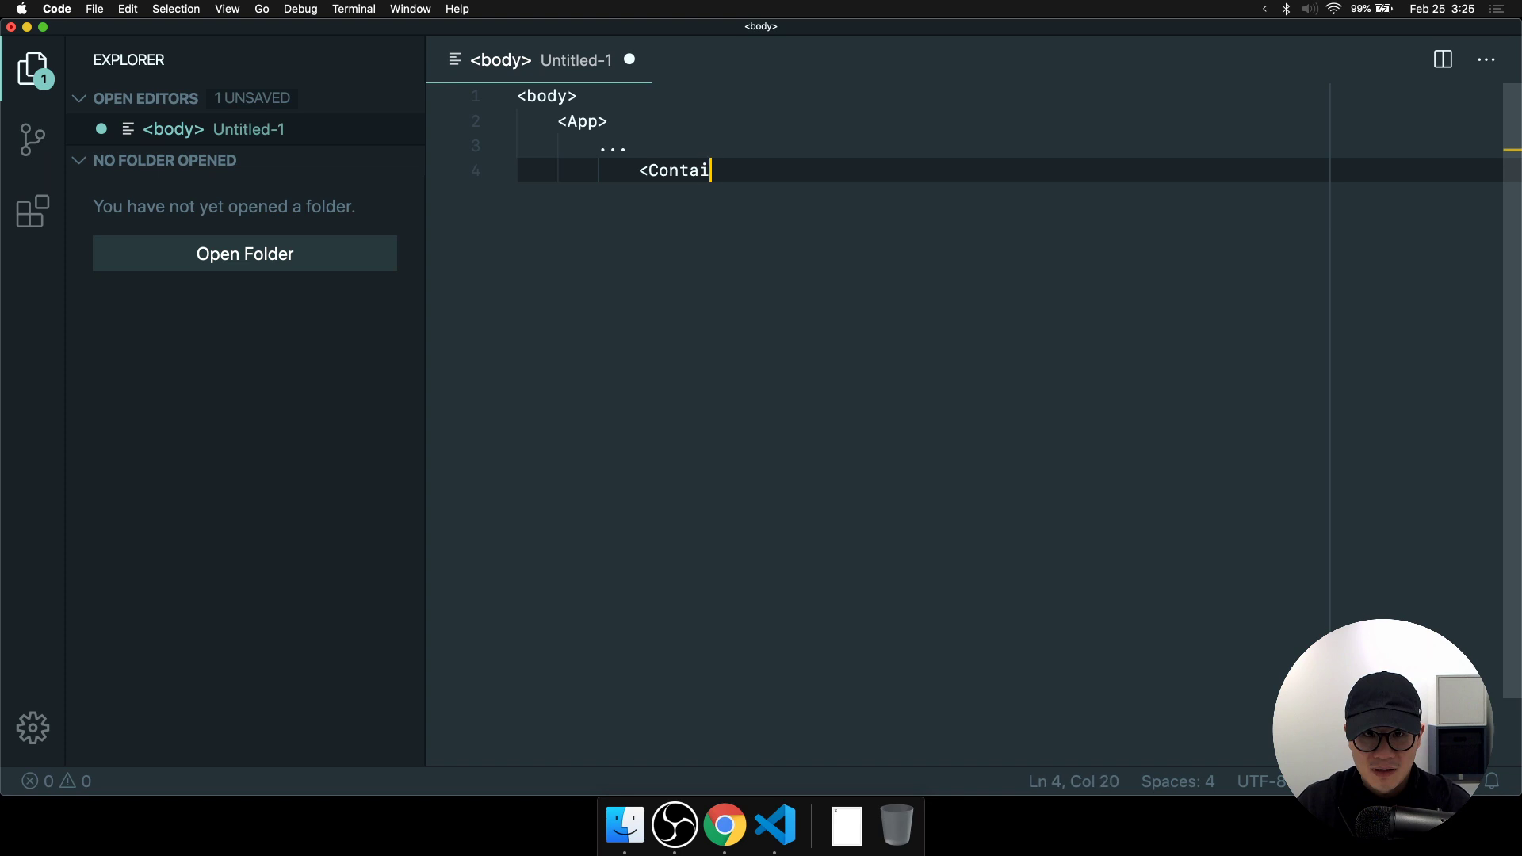
text(ner>)
key(Return)
key(Tab)
text(<ModalTr)
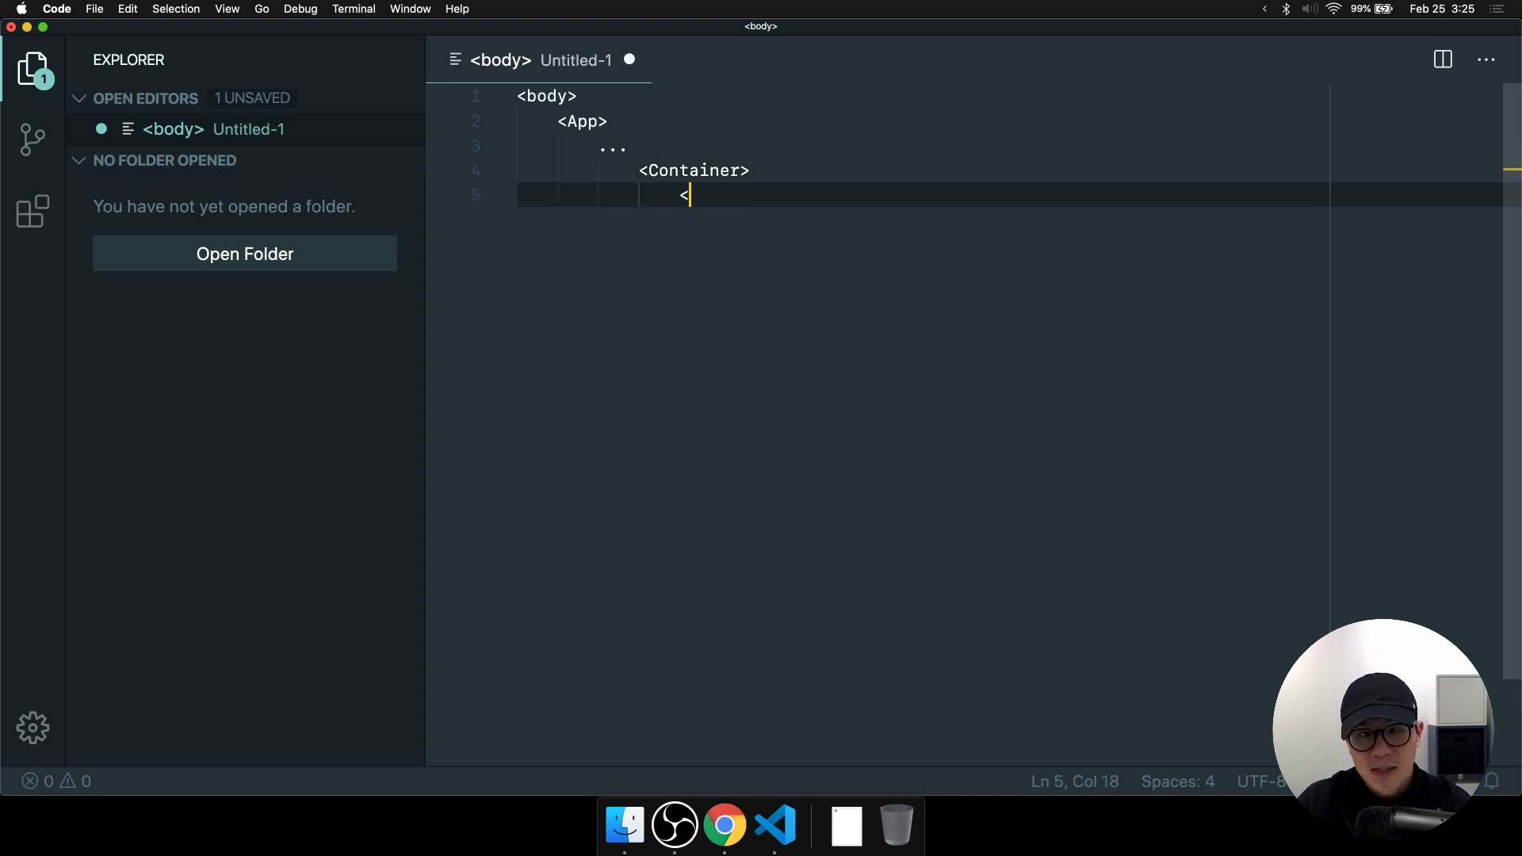
key(BackSpace)
key(BackSpace)
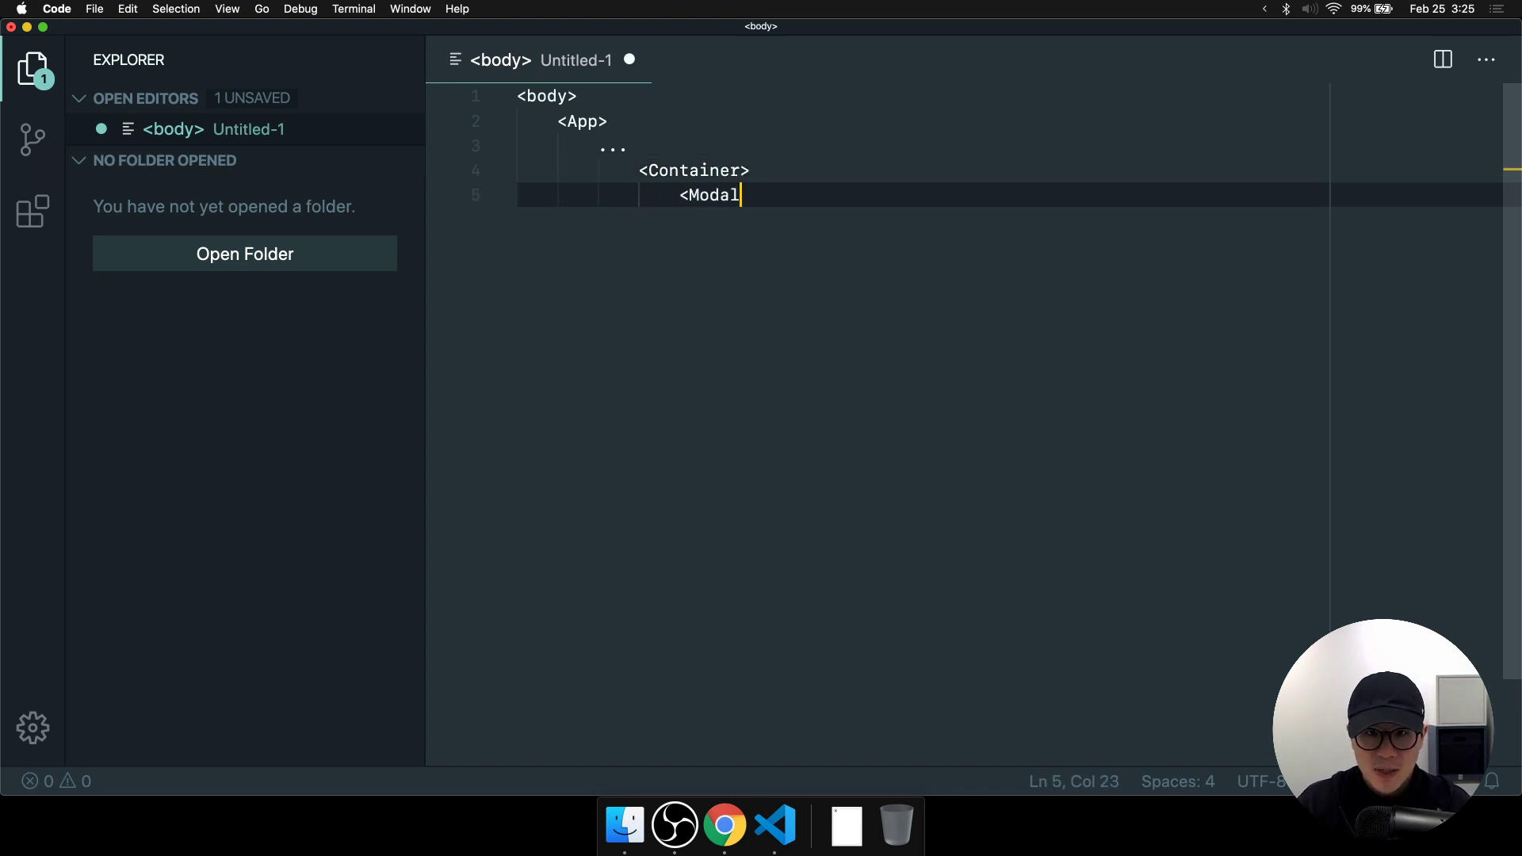
text(Button />)
Close the container with a </Container> tag aligned to its opening tag.
key(Return)
key(BackSpace)
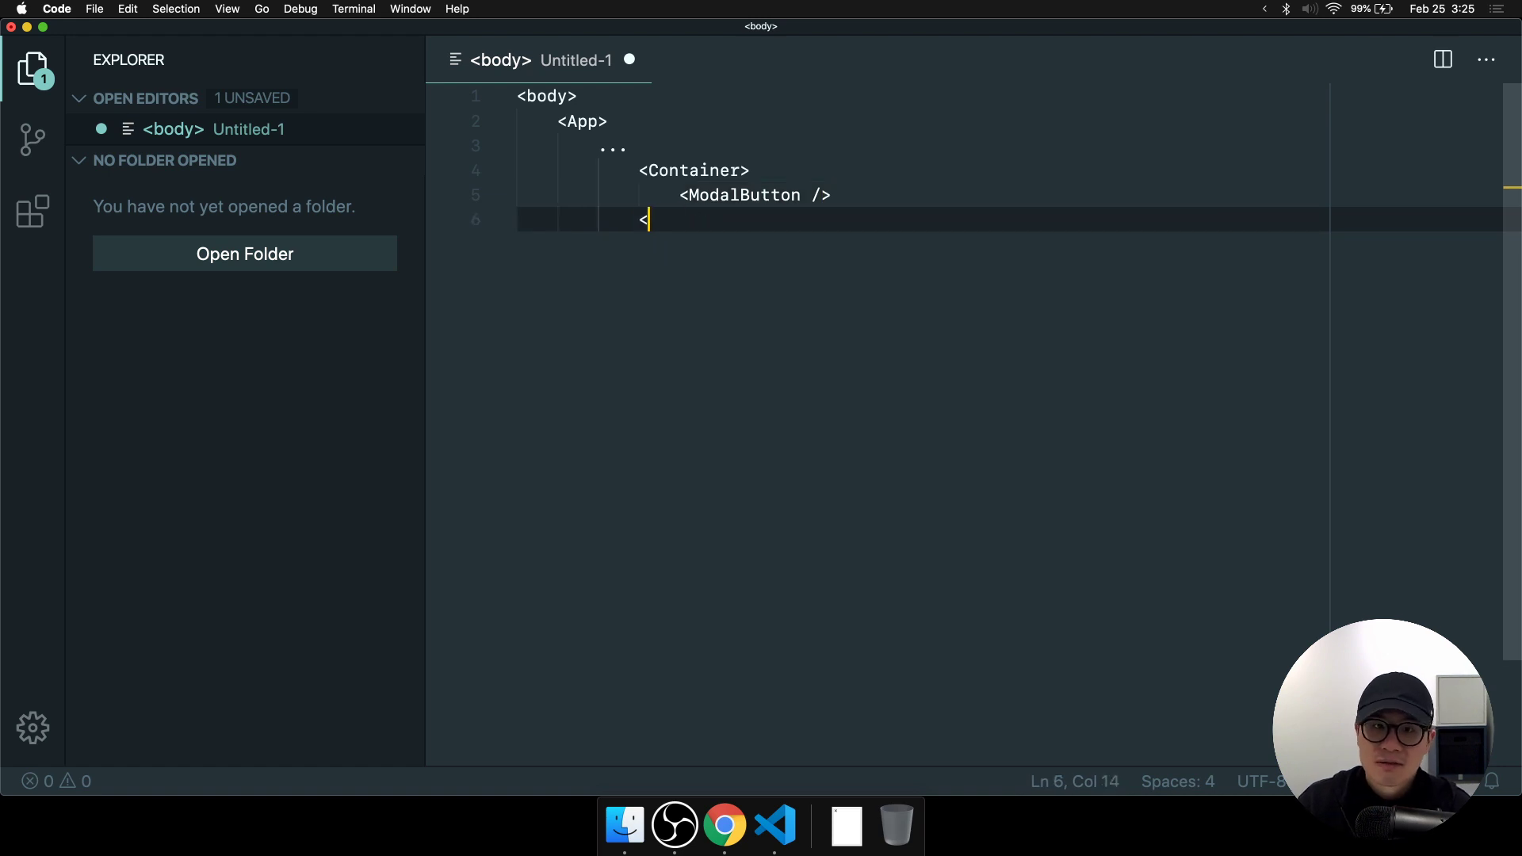
text(</Container)
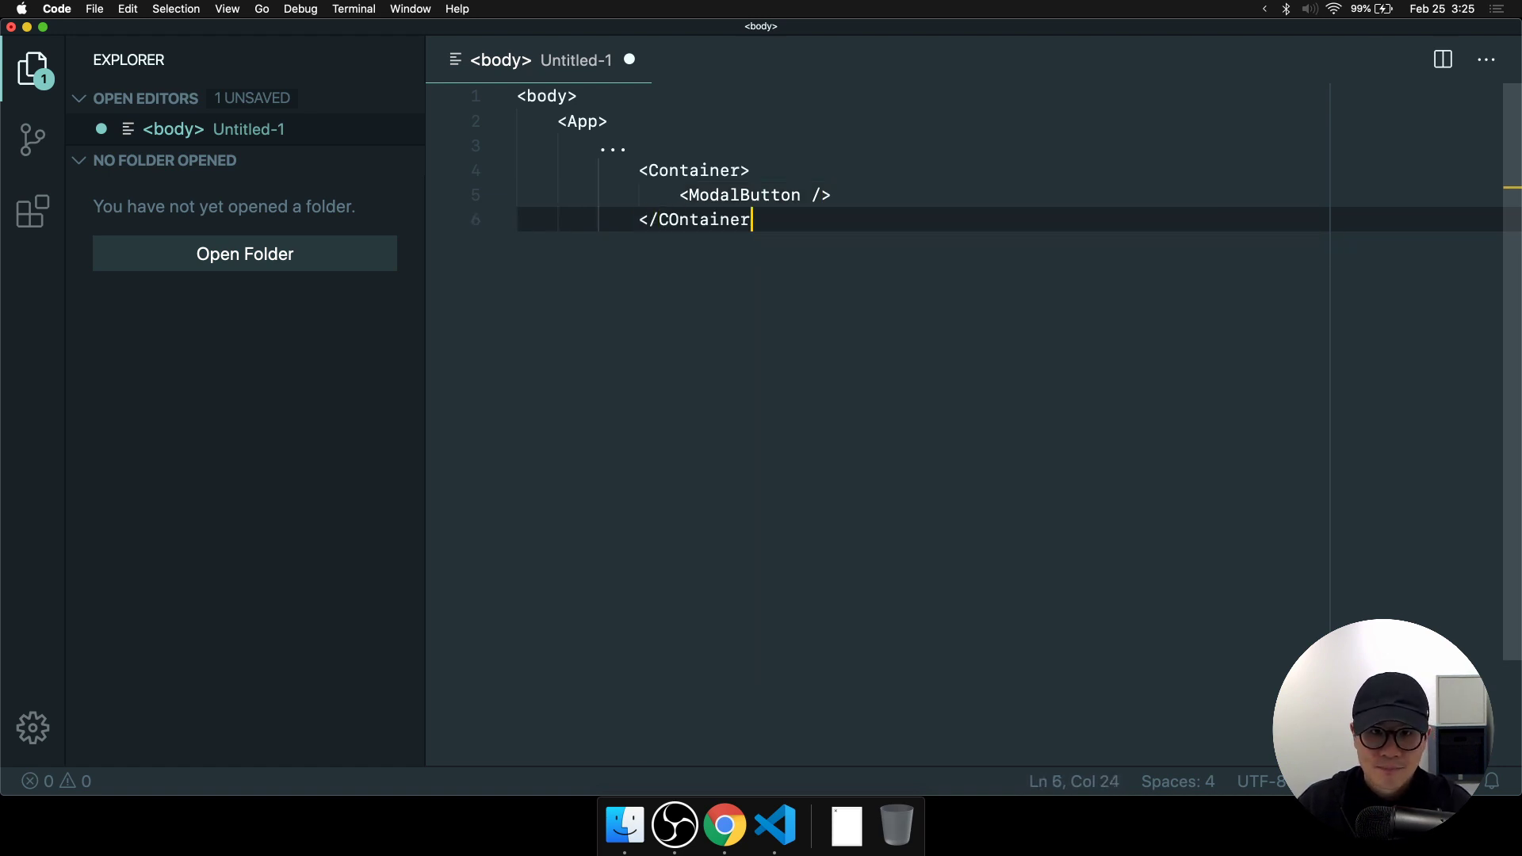
key(BackSpace)
key(BackSpace)
key(BackSpace)
key(BackSpace)
key(BackSpace)
key(BackSpace)
key(BackSpace)
text(ntainer>)
Finish the structure with a "..." placeholder after the container, followed by the closing </App> and </body> tags.
key(Return)
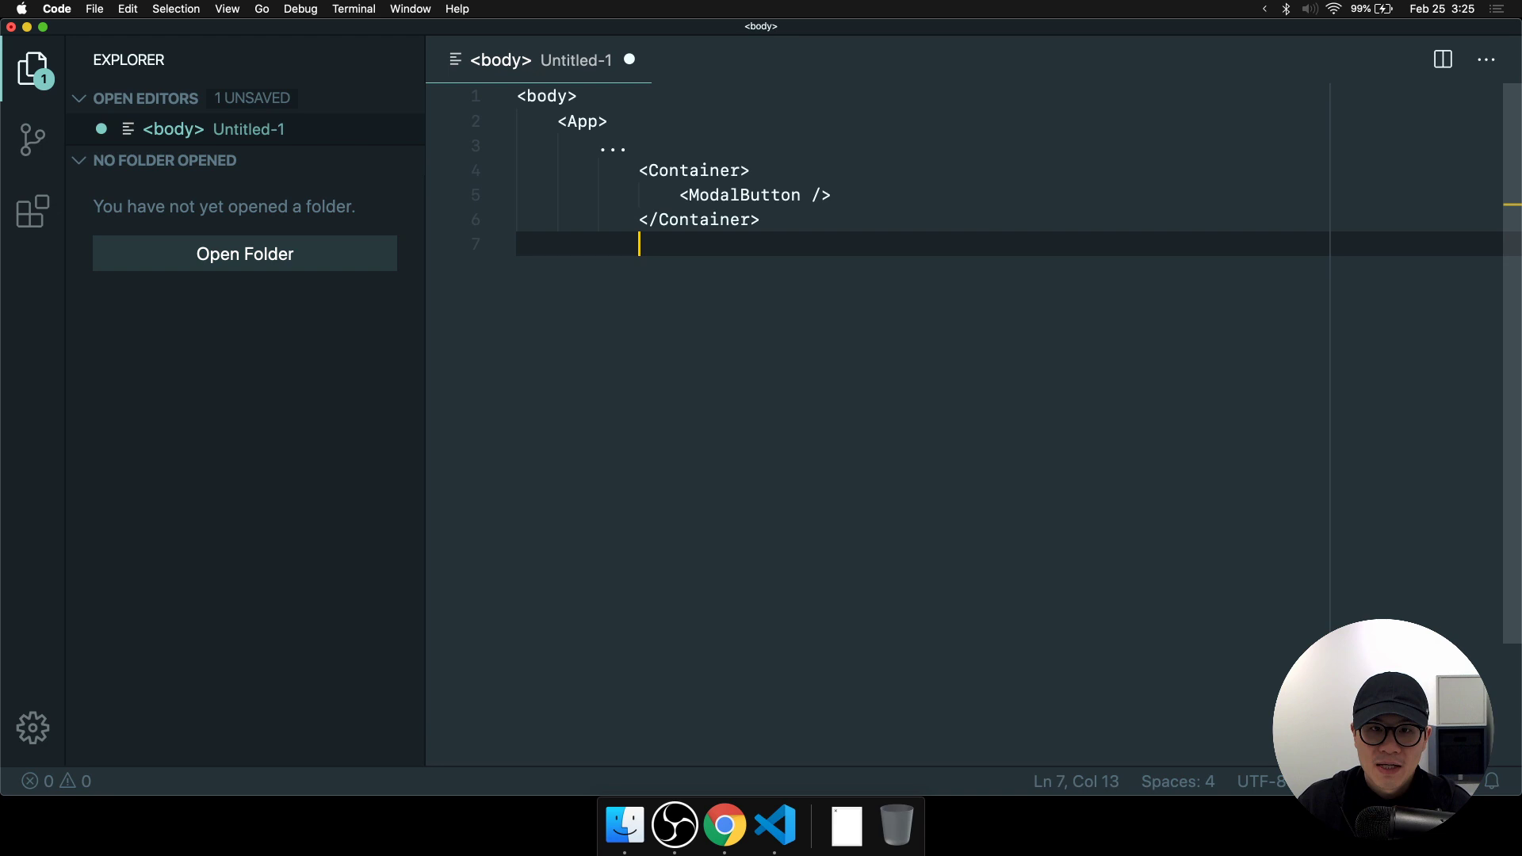
key(BackSpace)
text(...)
key(Return)
key(BackSpace)
text(<)
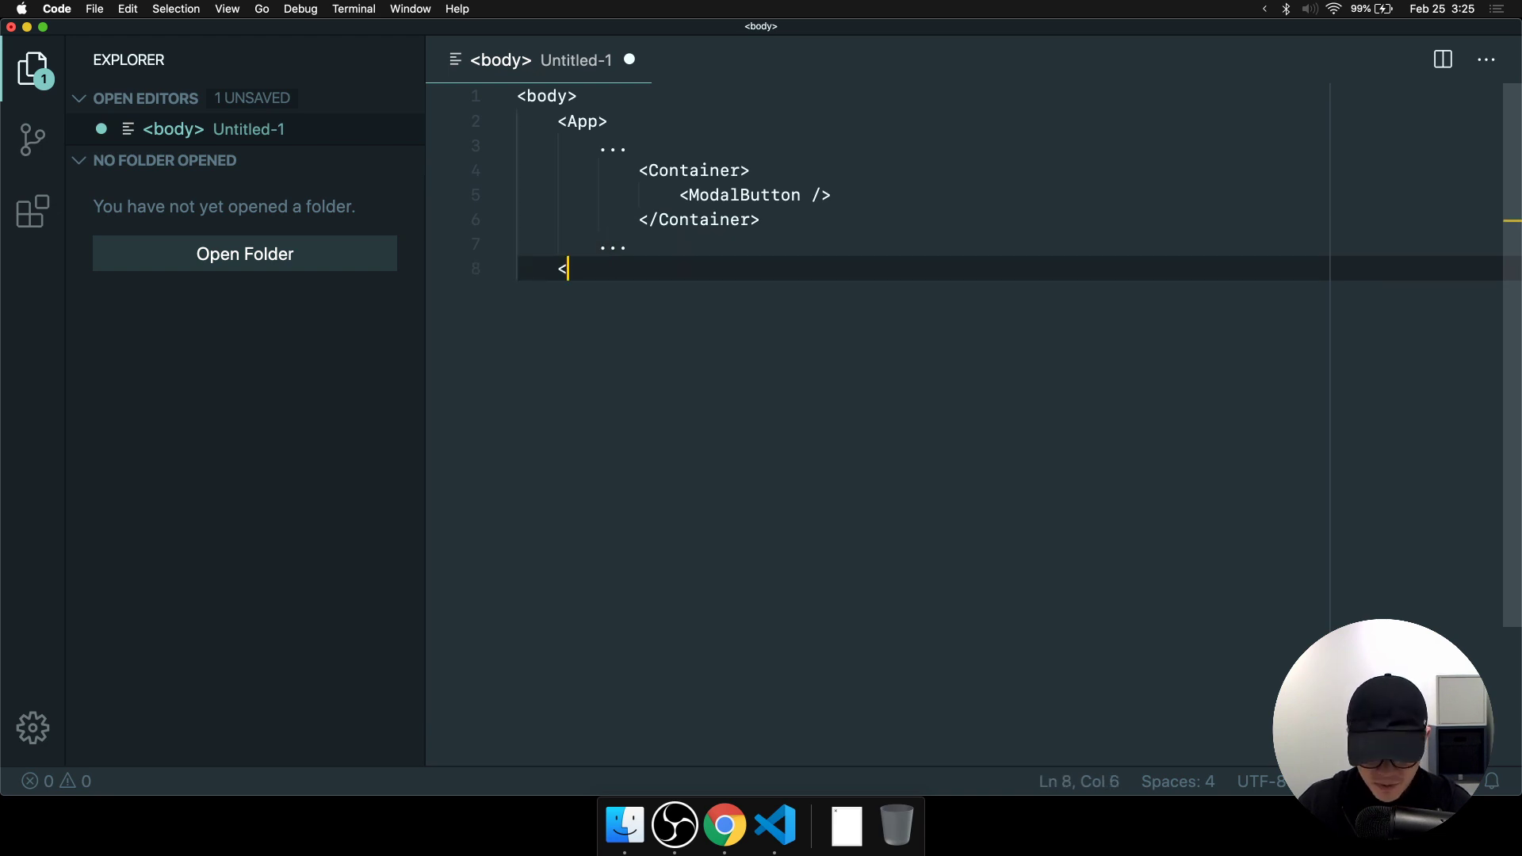
text(/App>)
key(Return)
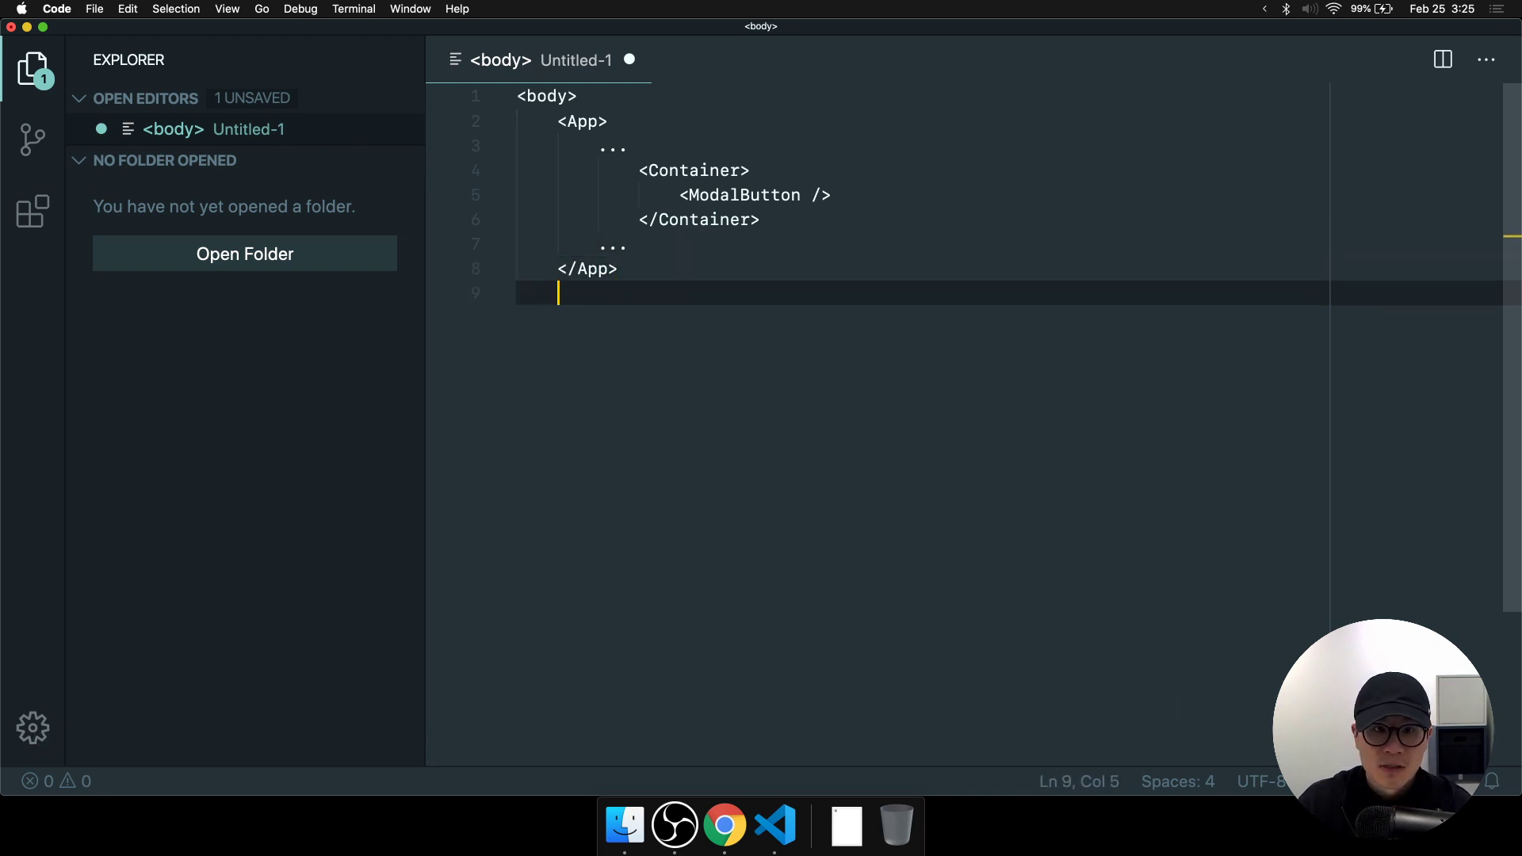
key(BackSpace)
text(</body>)
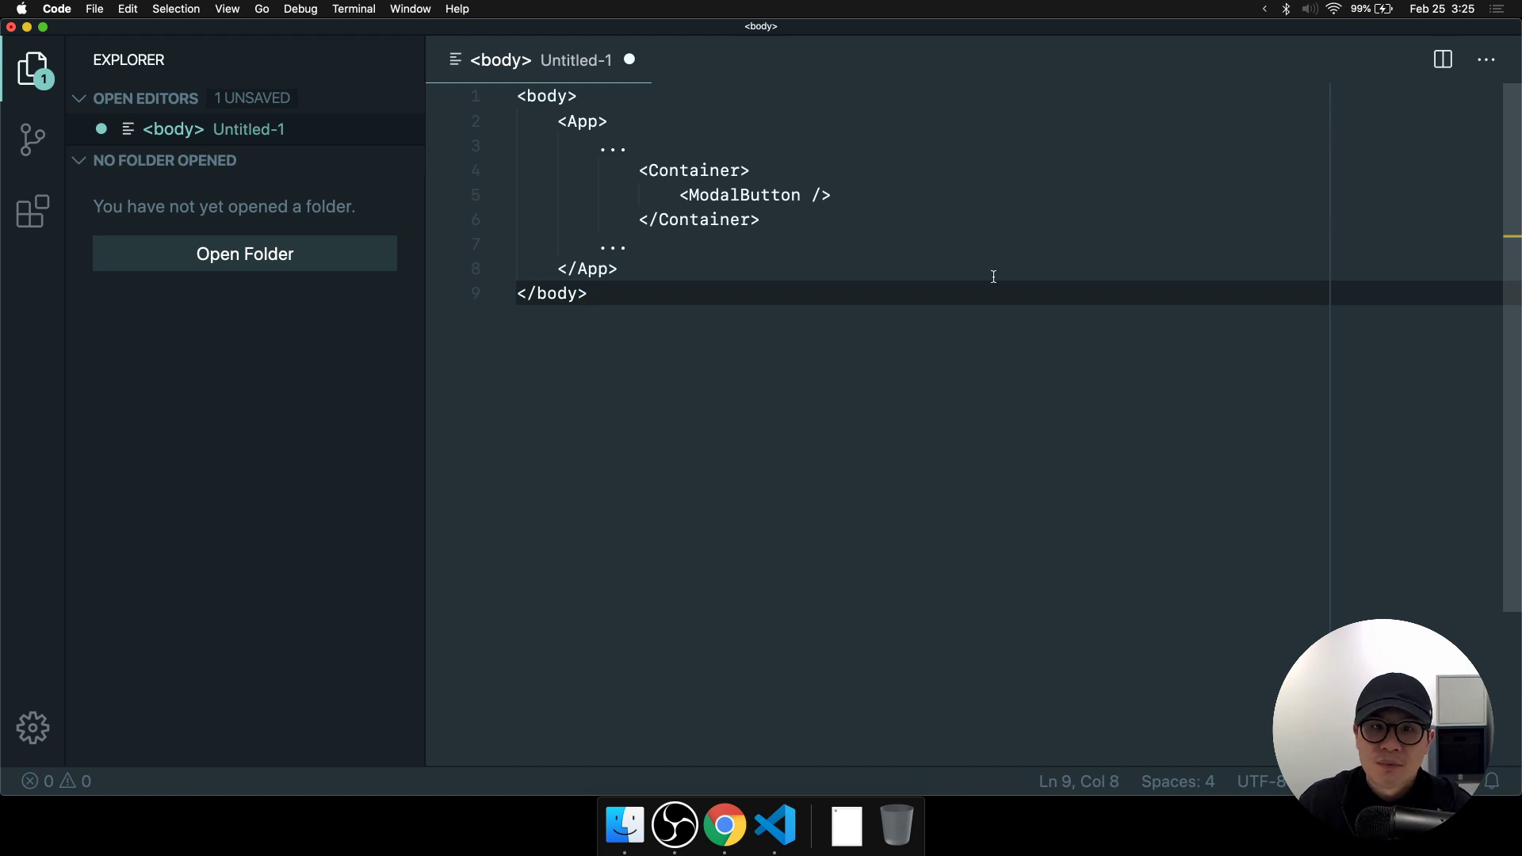
Add a "..." placeholder line above and another below <ModalButton /> inside the container.
click(797, 168)
key(Return)
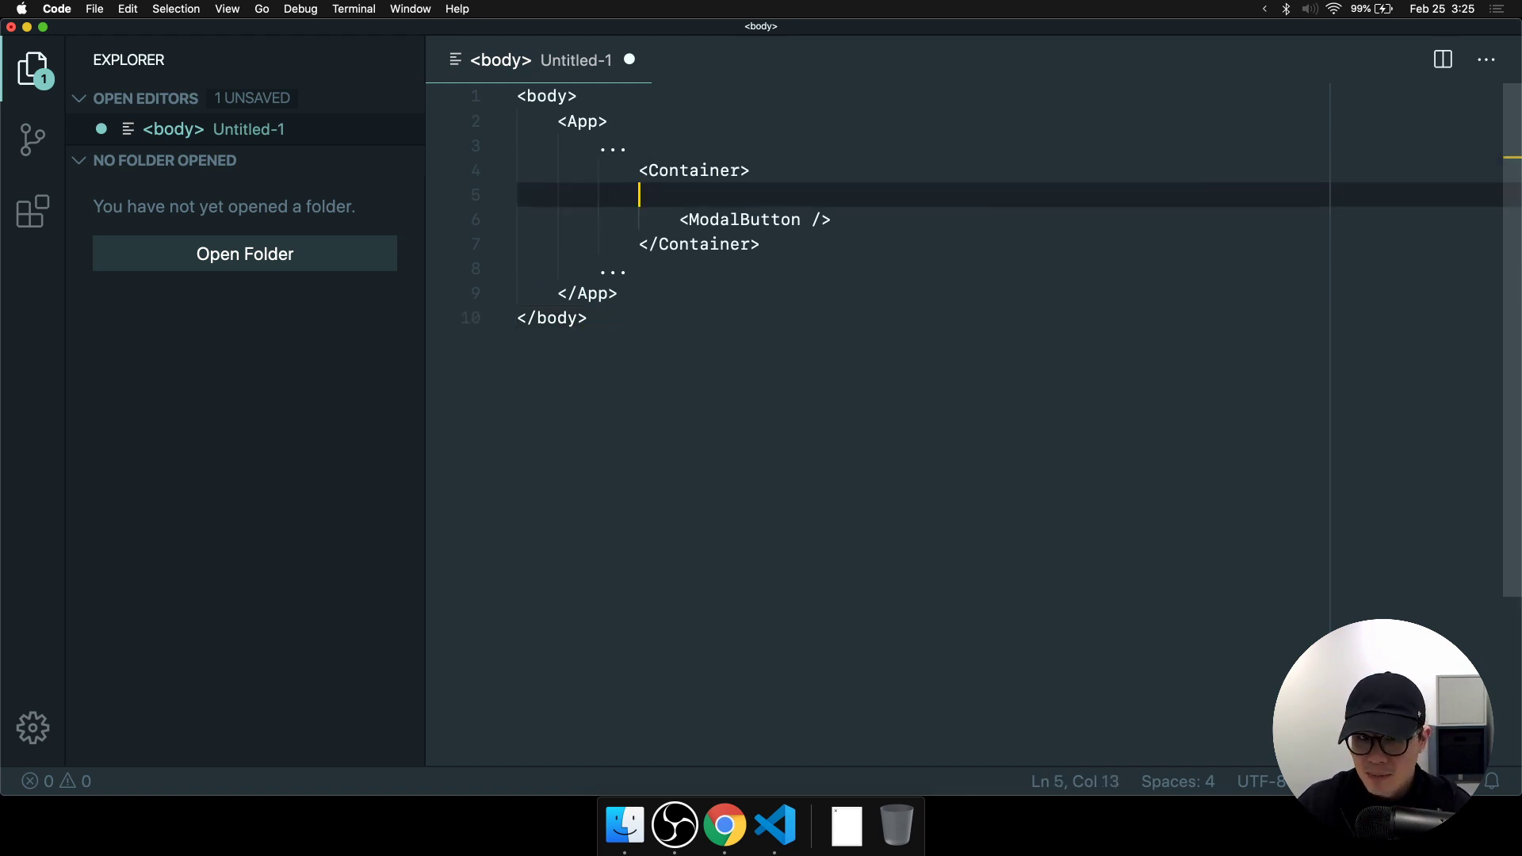
text(...)
click(848, 227)
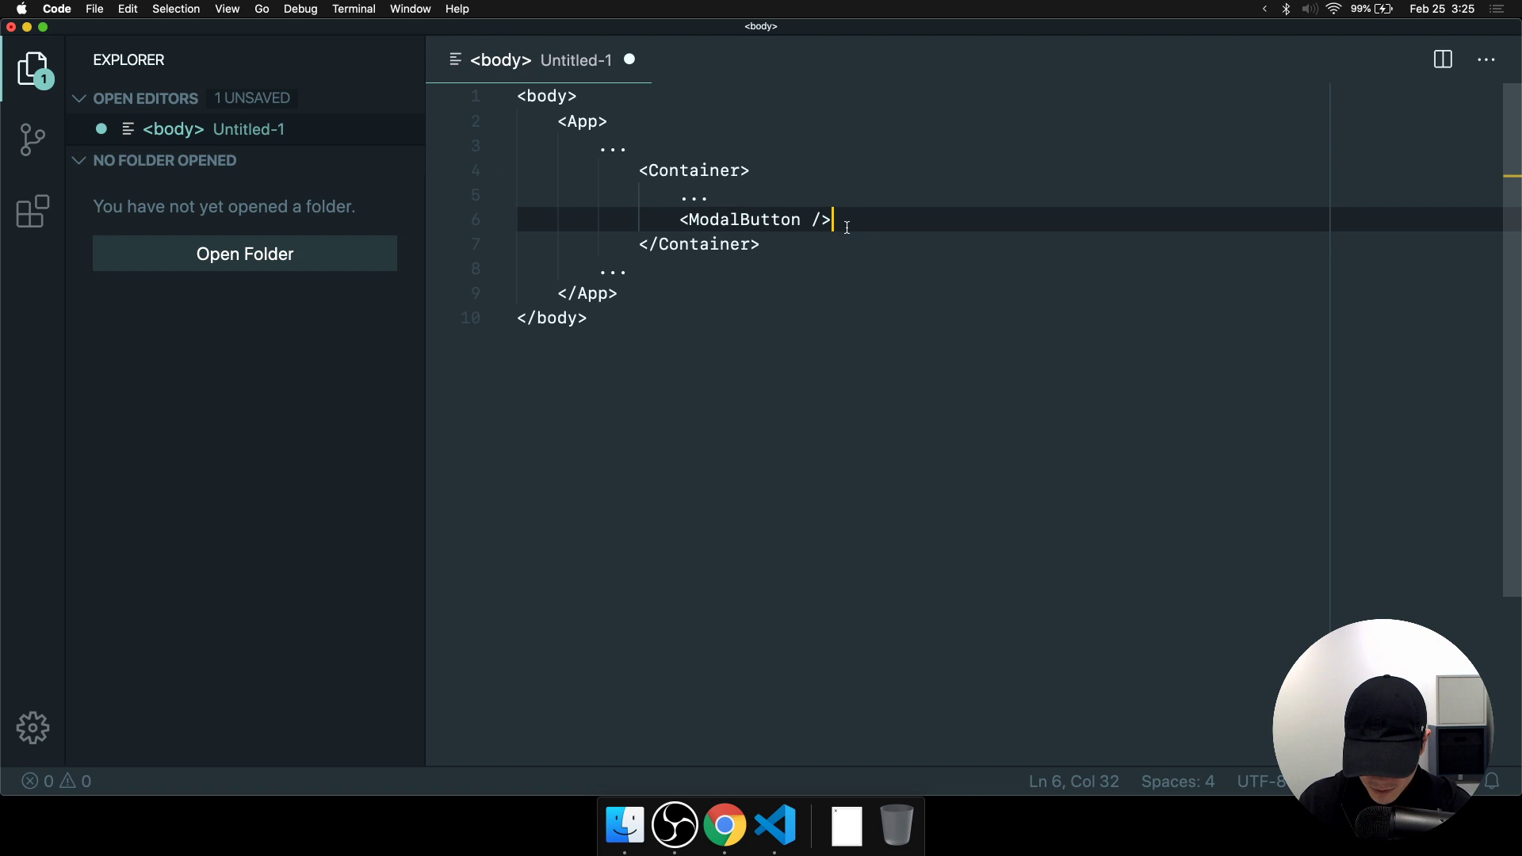
key(Return)
text(...)
Indent the <ModalButton /> line one level deeper than the surrounding "..." placeholders.
click(680, 217)
key(Tab)
click(1094, 286)
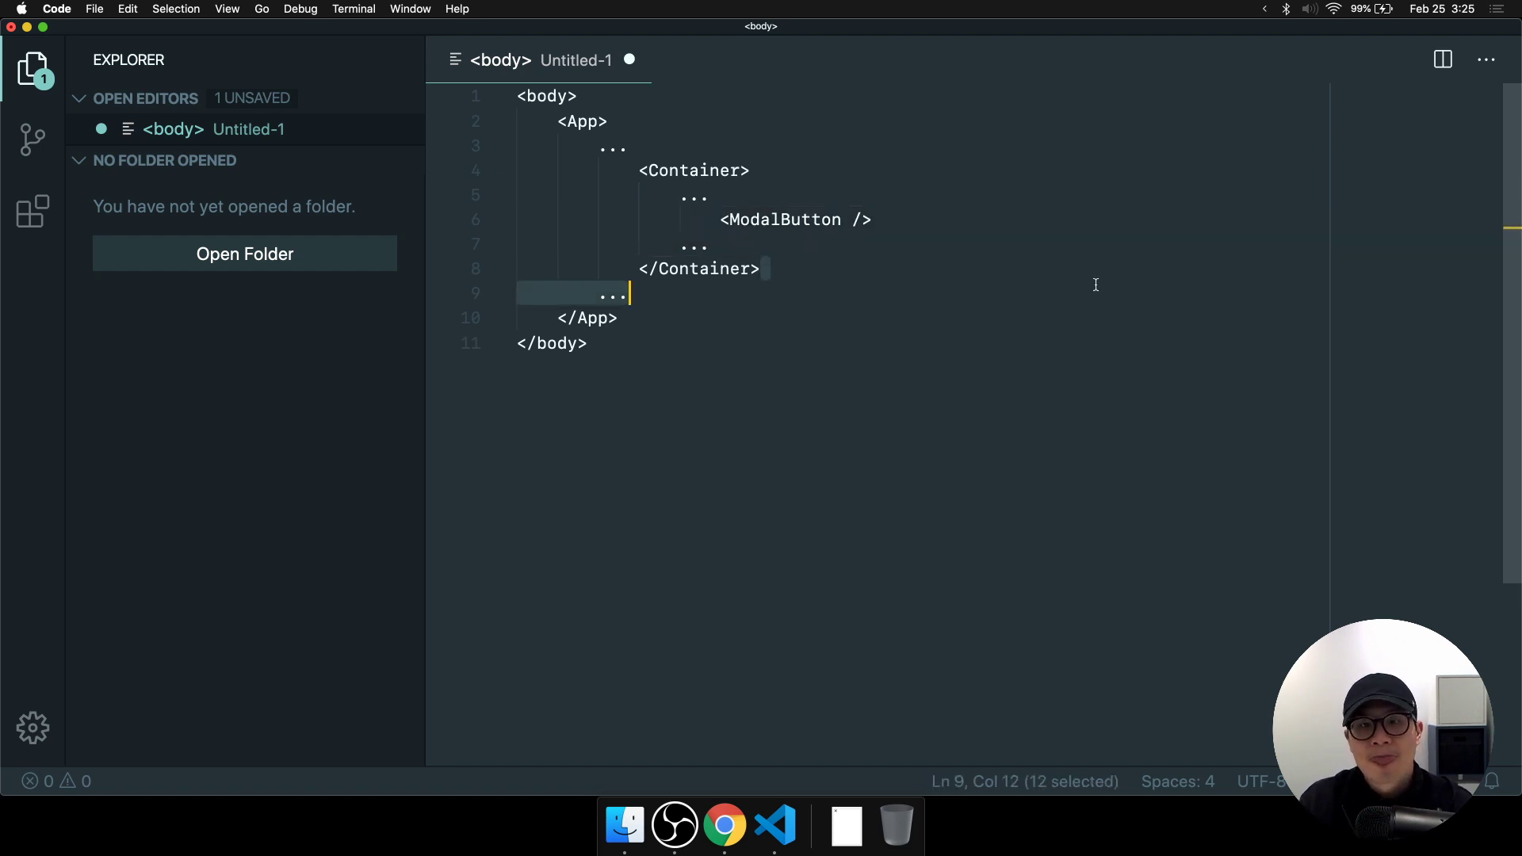
click(1007, 245)
Add a <Modal /> element on a new line directly below <ModalButton />.
click(920, 216)
key(Return)
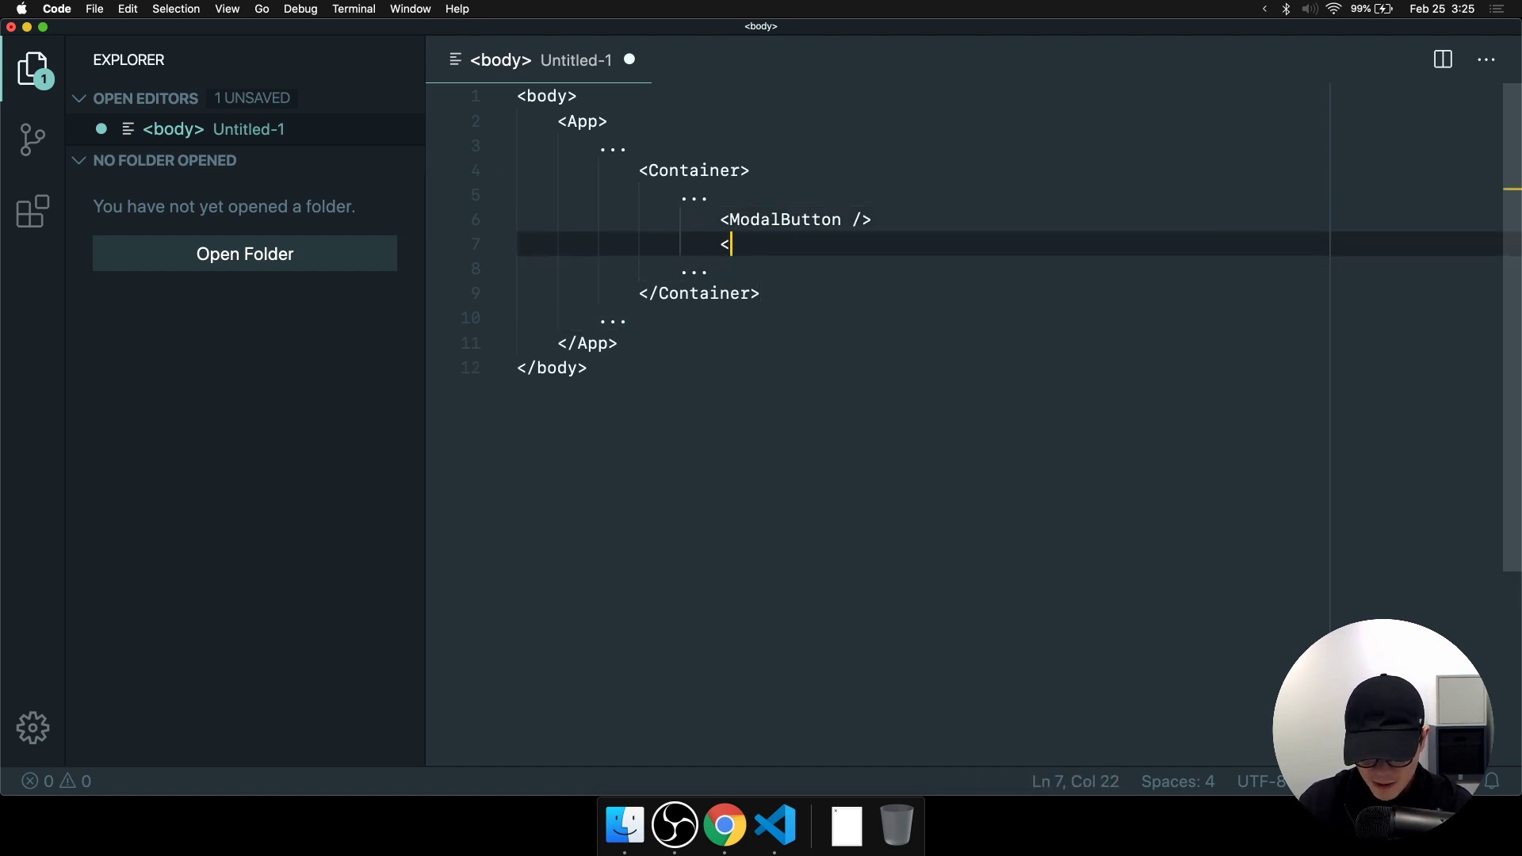
text(<Modal ?)
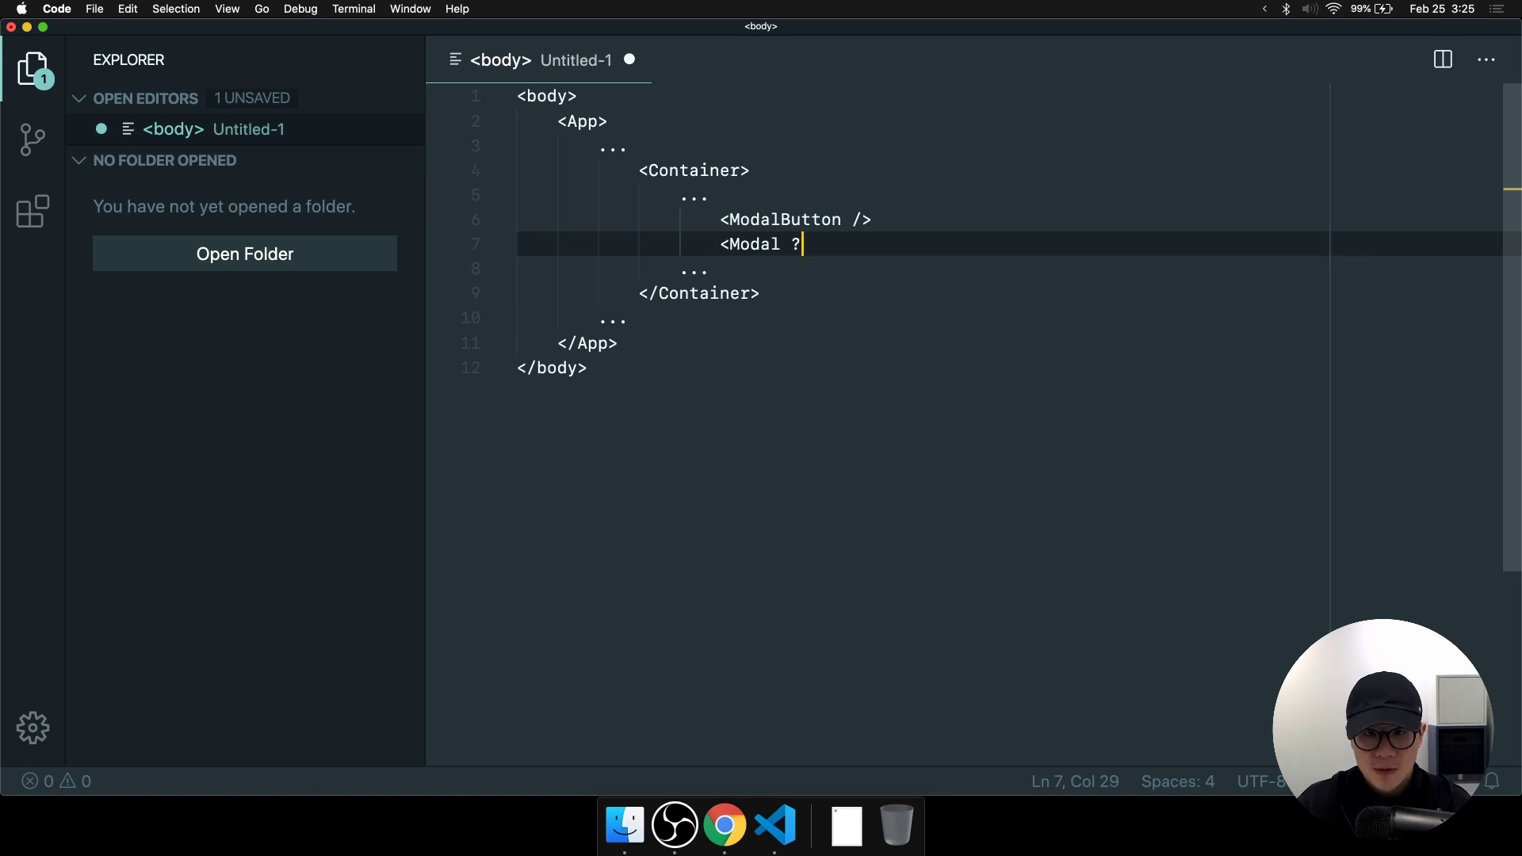
text(>)
Add the line <div class="Modal" /> directly below <Modal />.
key(Return)
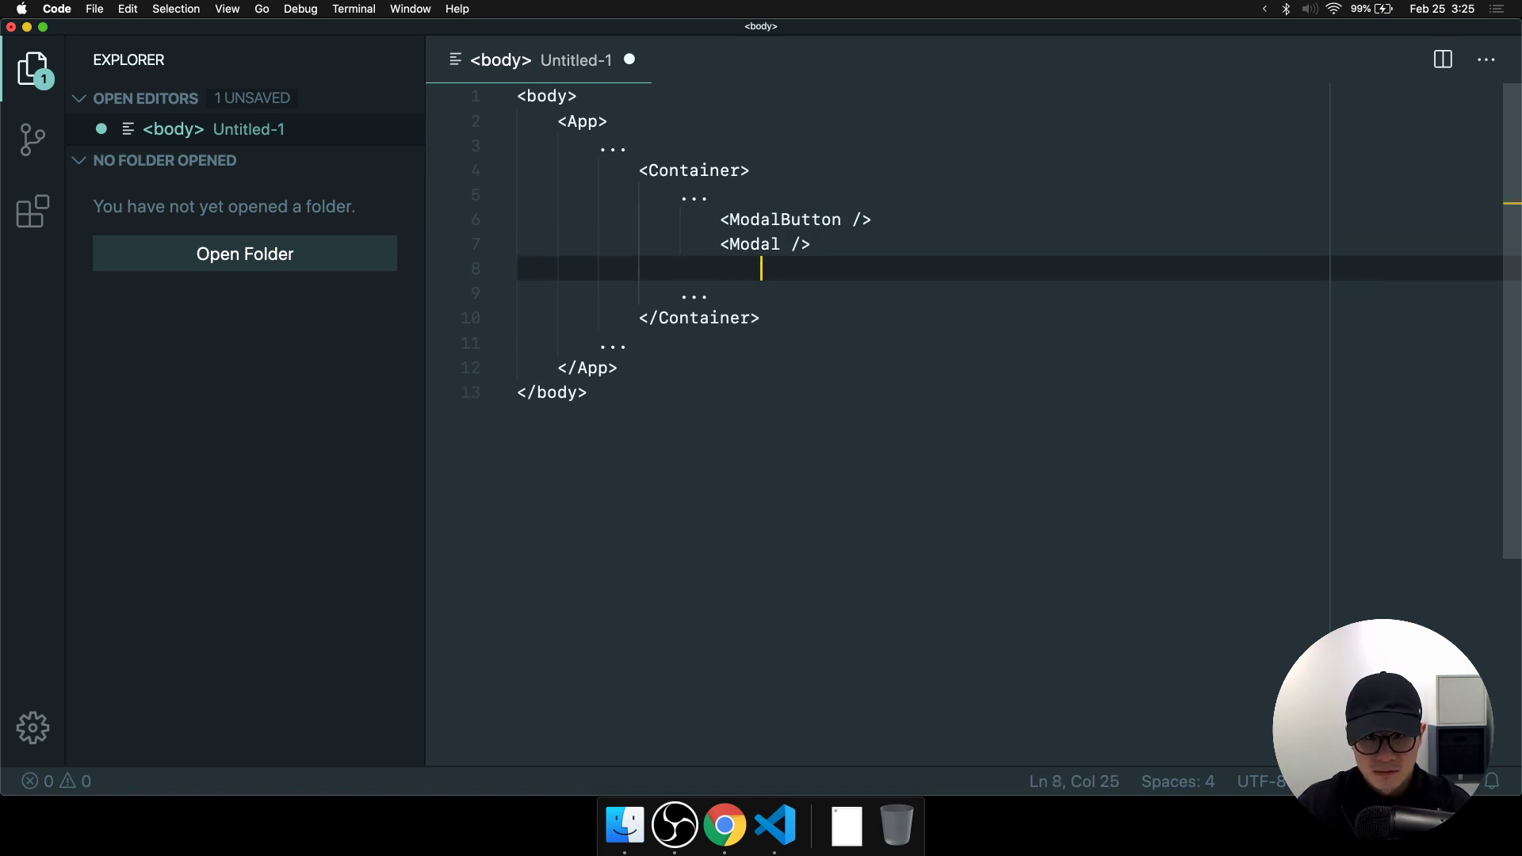
text(<div class+)
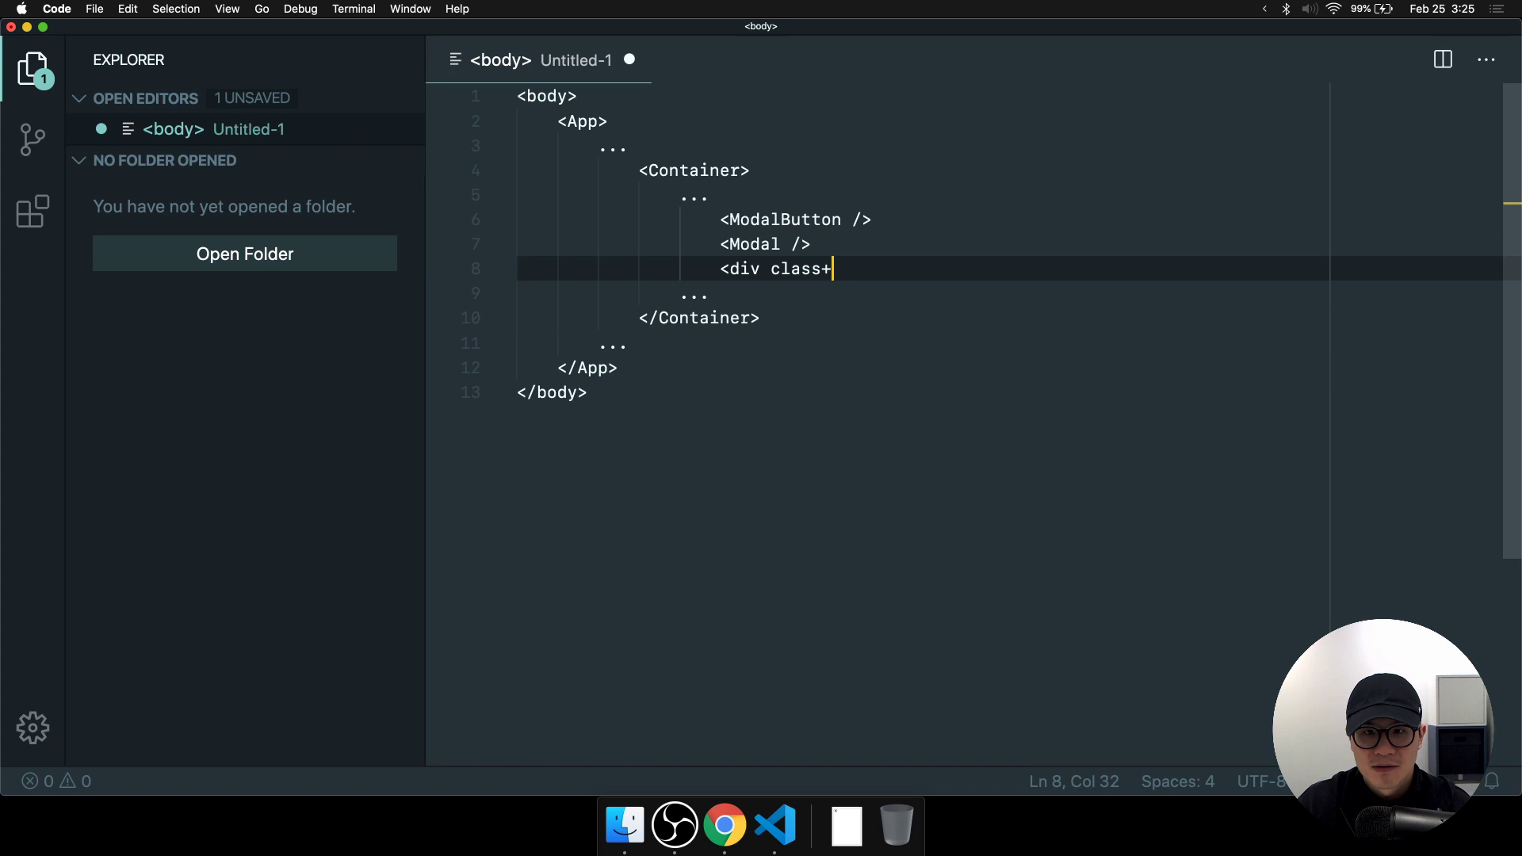
key(BackSpace)
key(BackSpace)
key(BackSpace)
key(BackSpace)
key(BackSpace)
text(class="Modal" />)
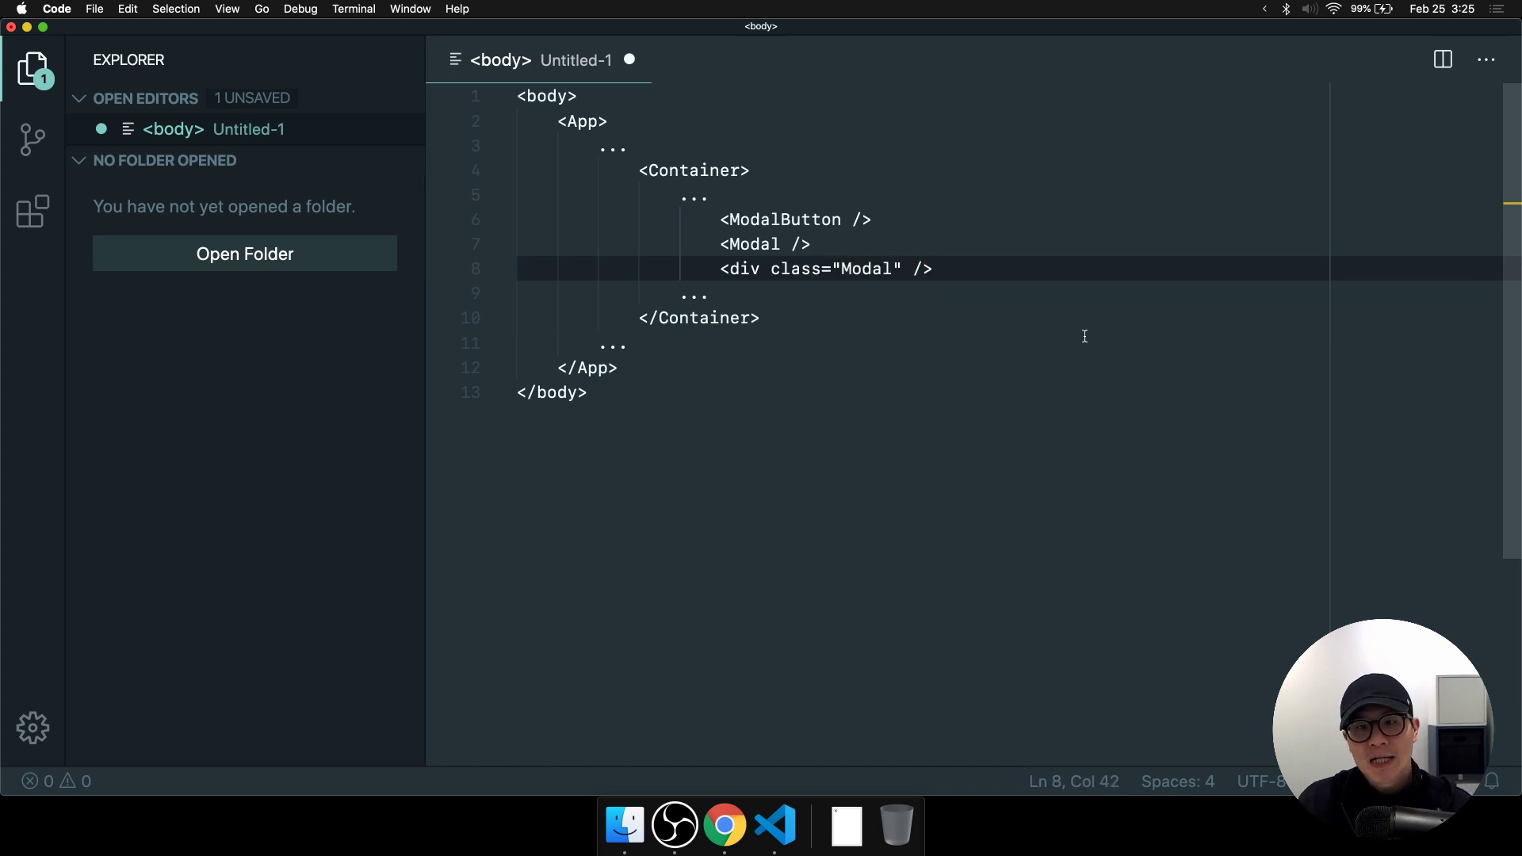
Delete the <div class="Modal" /> line below <Modal /> inside the container.
drag(991, 270, 681, 273)
key(BackSpace)
key(cmd+z)
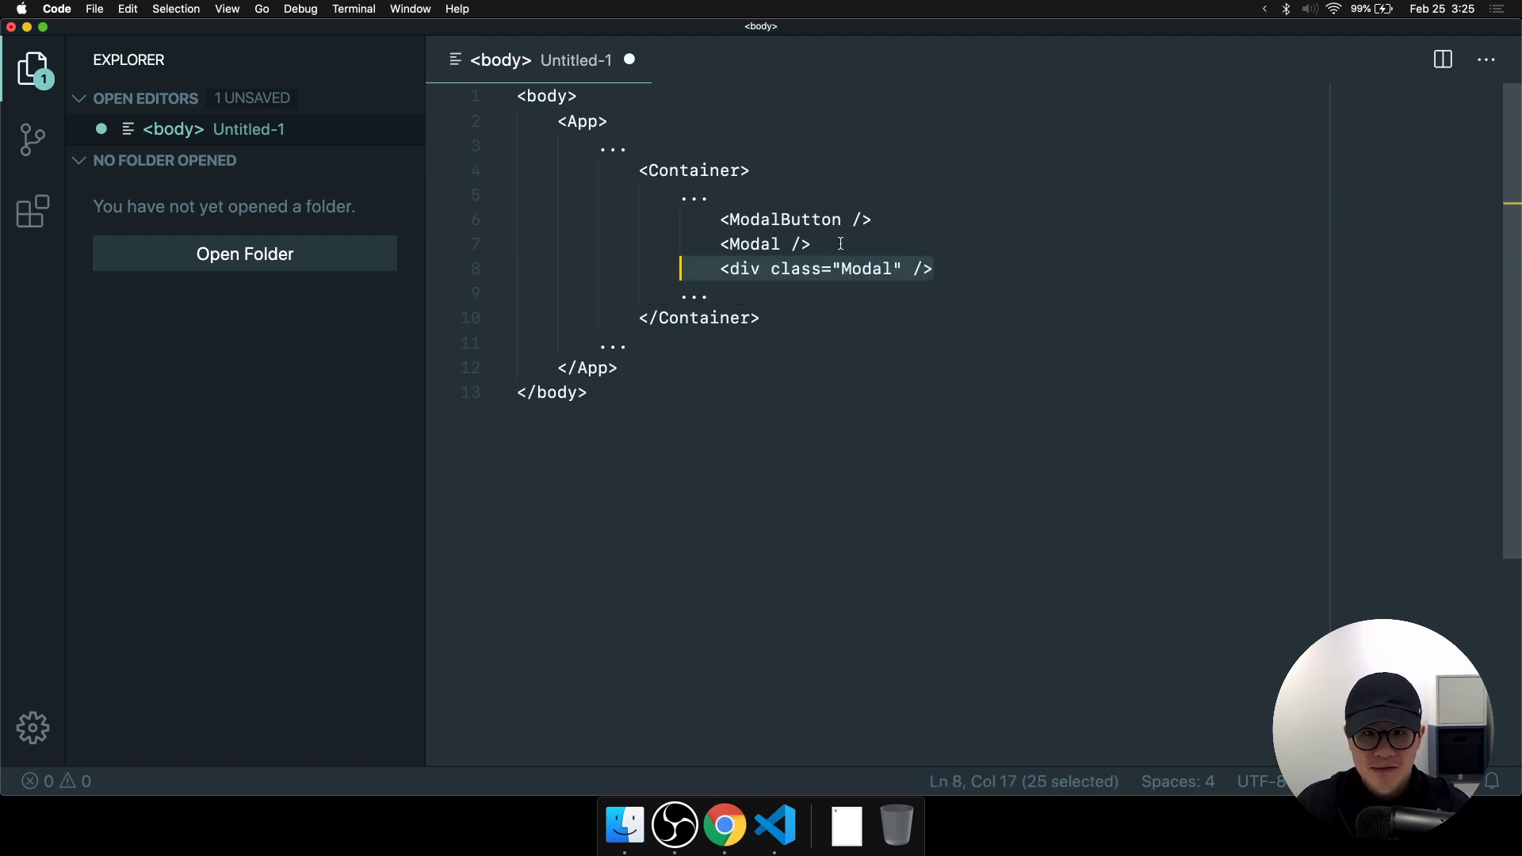
key(BackSpace)
key(BackSpace)
key(BackSpace)
key(BackSpace)
key(BackSpace)
key(BackSpace)
Try moving the <Modal /> line out of the container, first below </App>, then below the last "..." inside App.
key(cmd+x)
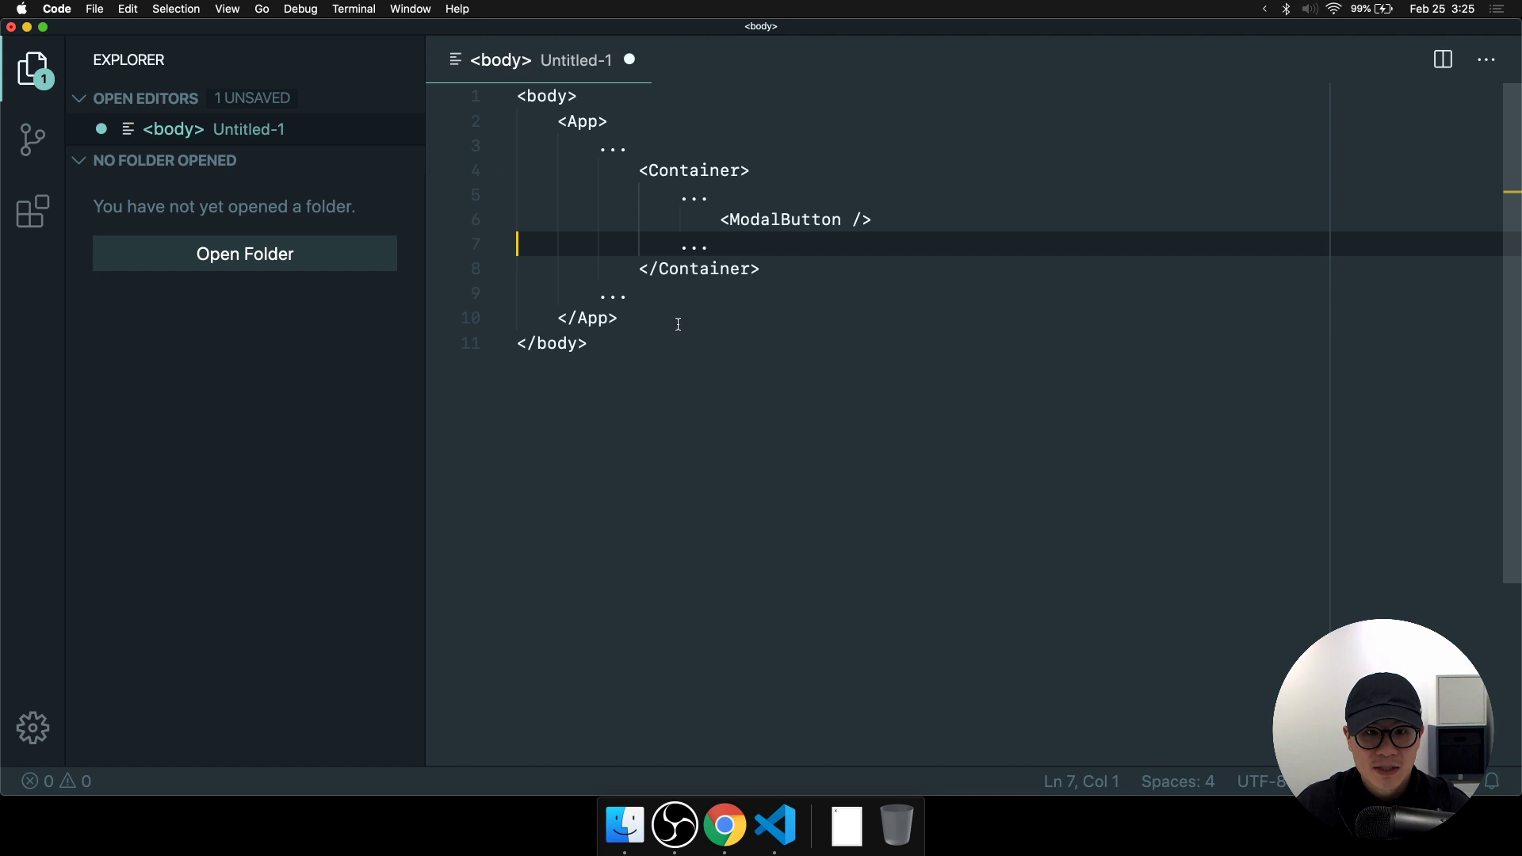
click(678, 322)
key(Return)
key(cmd+v)
key(Up)
key(cmd+x)
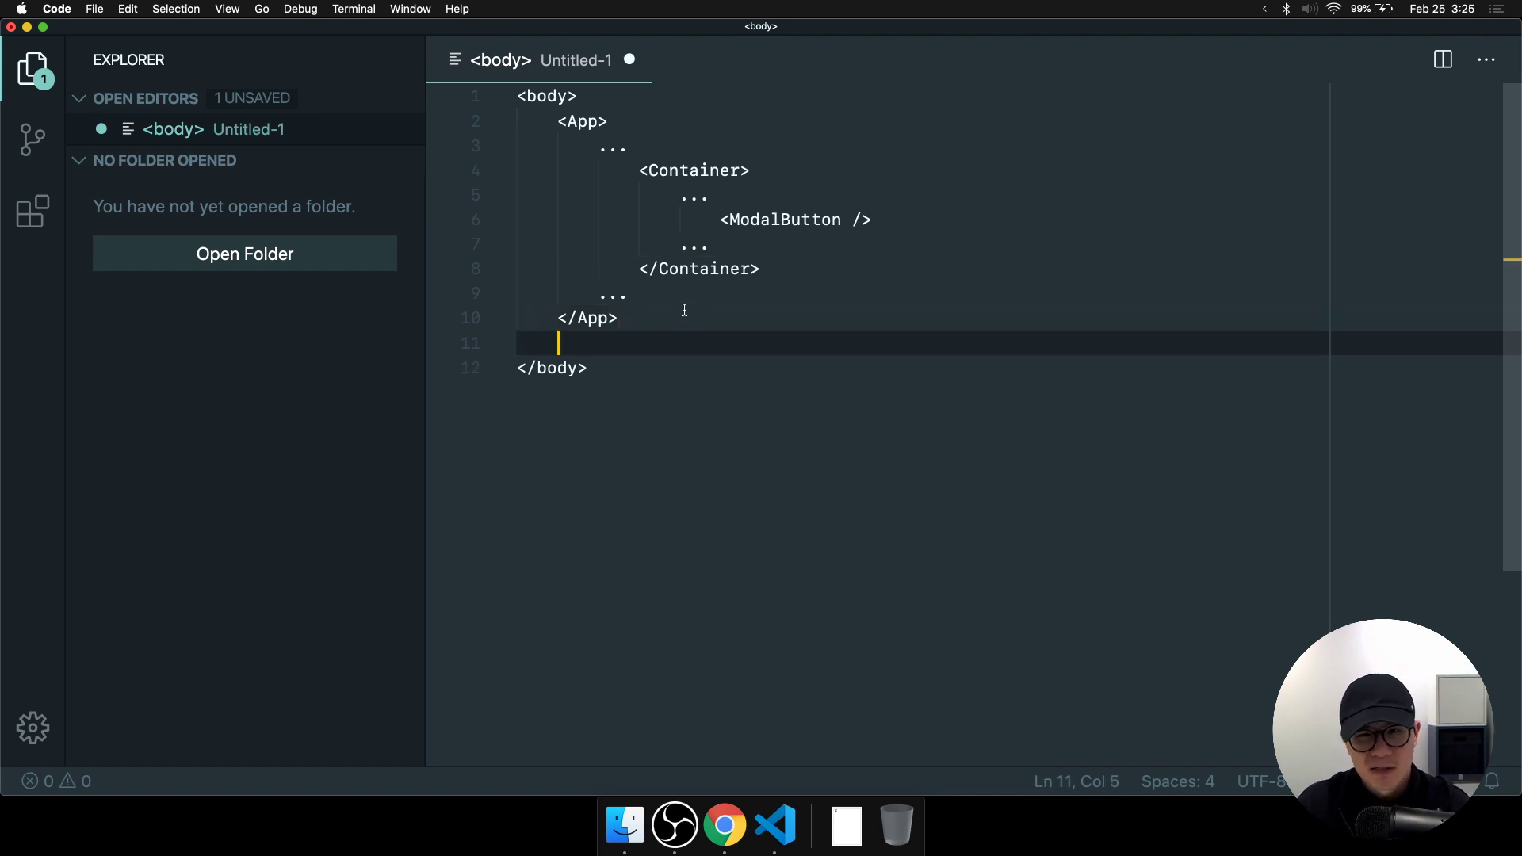
click(674, 300)
key(Return)
key(cmd+v)
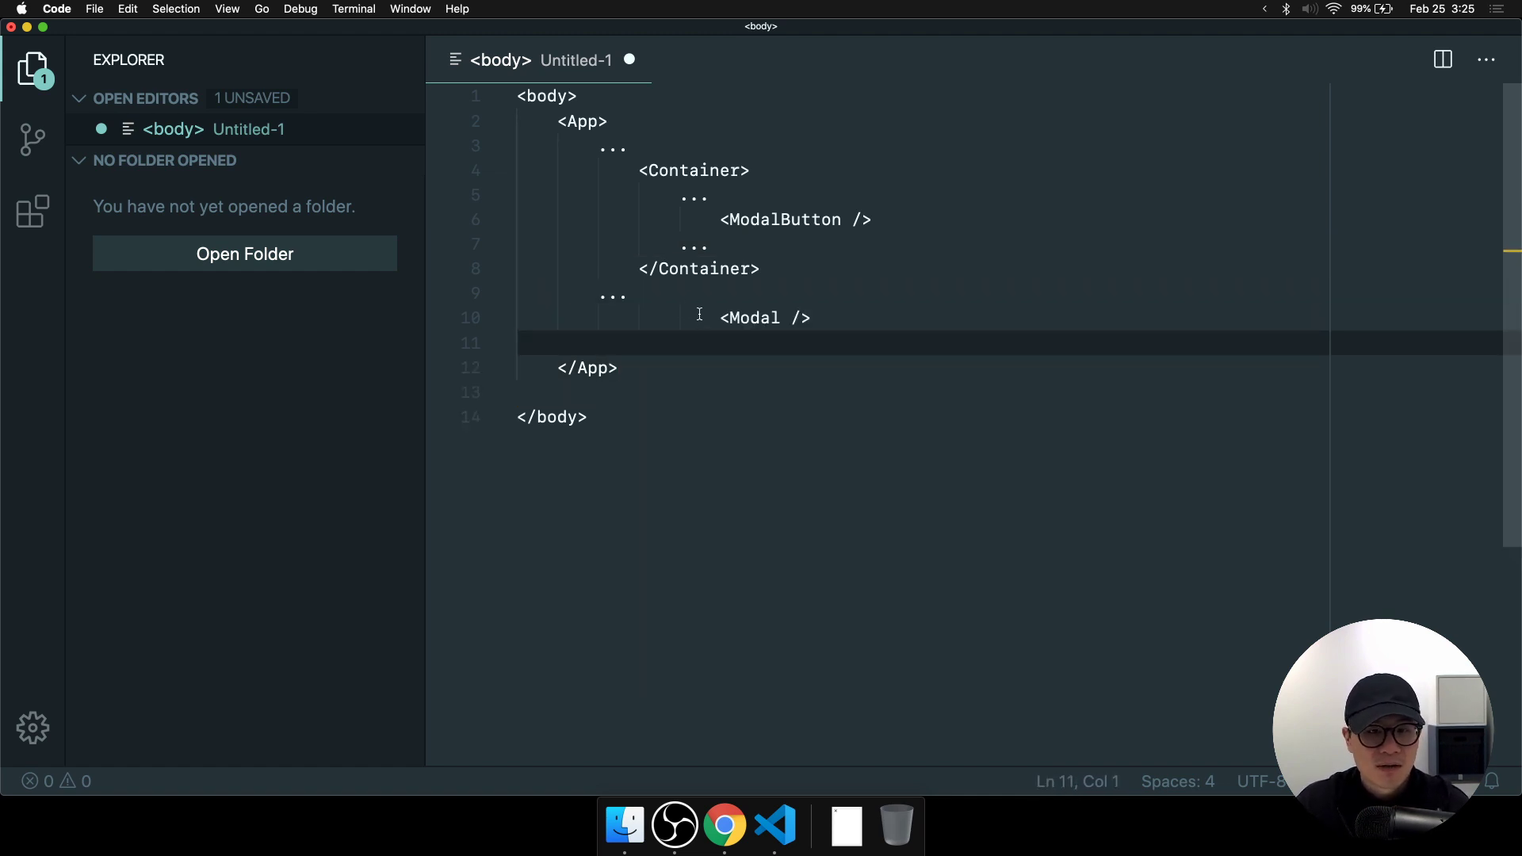
Undo the moves of the <Modal /> line back to its place below <ModalButton />.
key(super+z)
key(super+z)
key(super+z)
key(super+z)
key(super+z)
key(super+z)
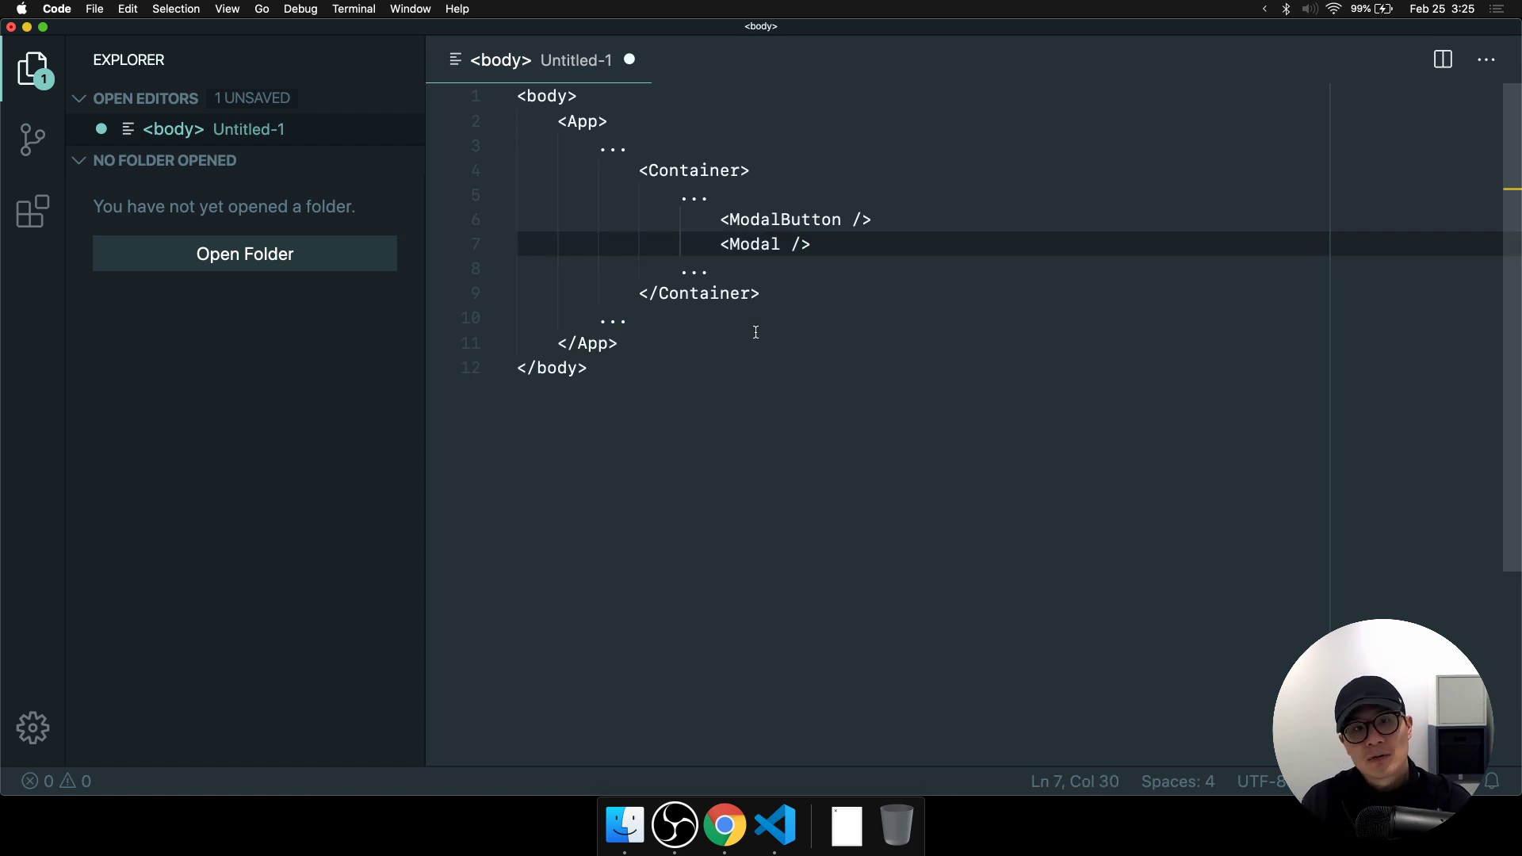
click(606, 120)
click(616, 154)
click(668, 173)
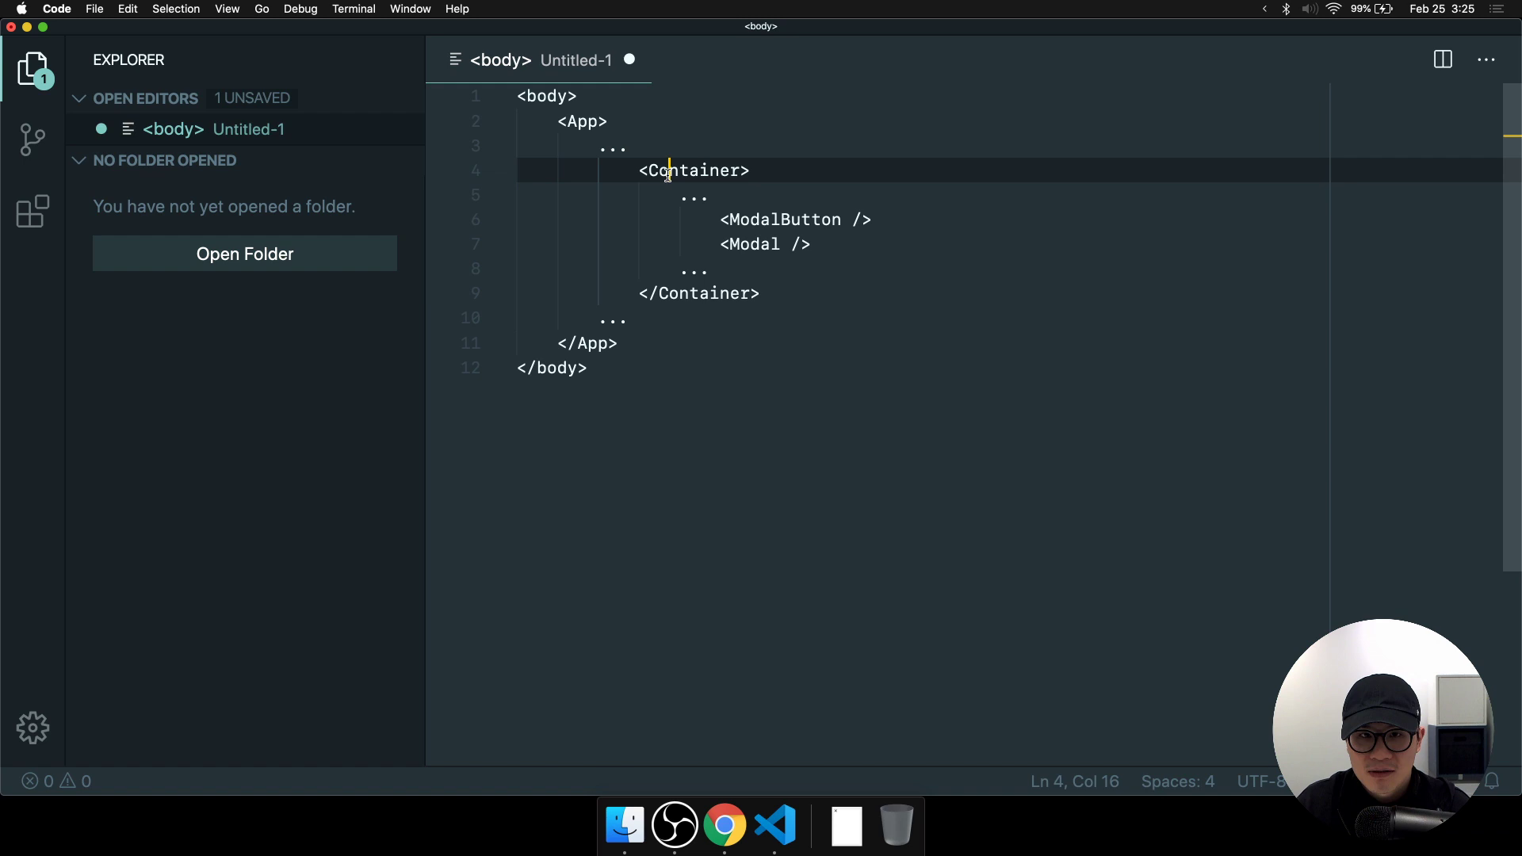
click(696, 198)
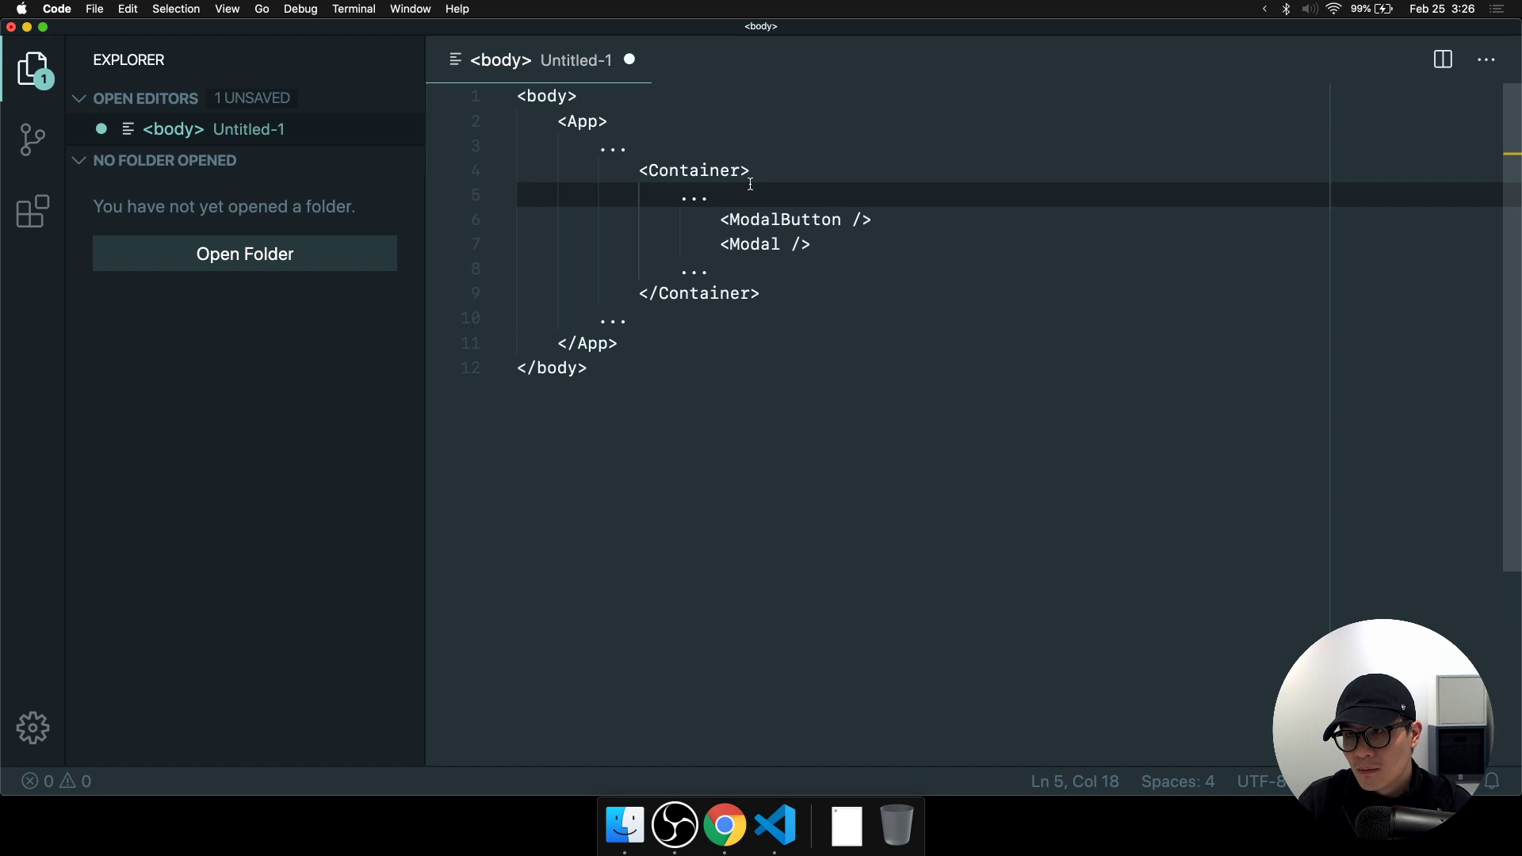
key(super+Tab)
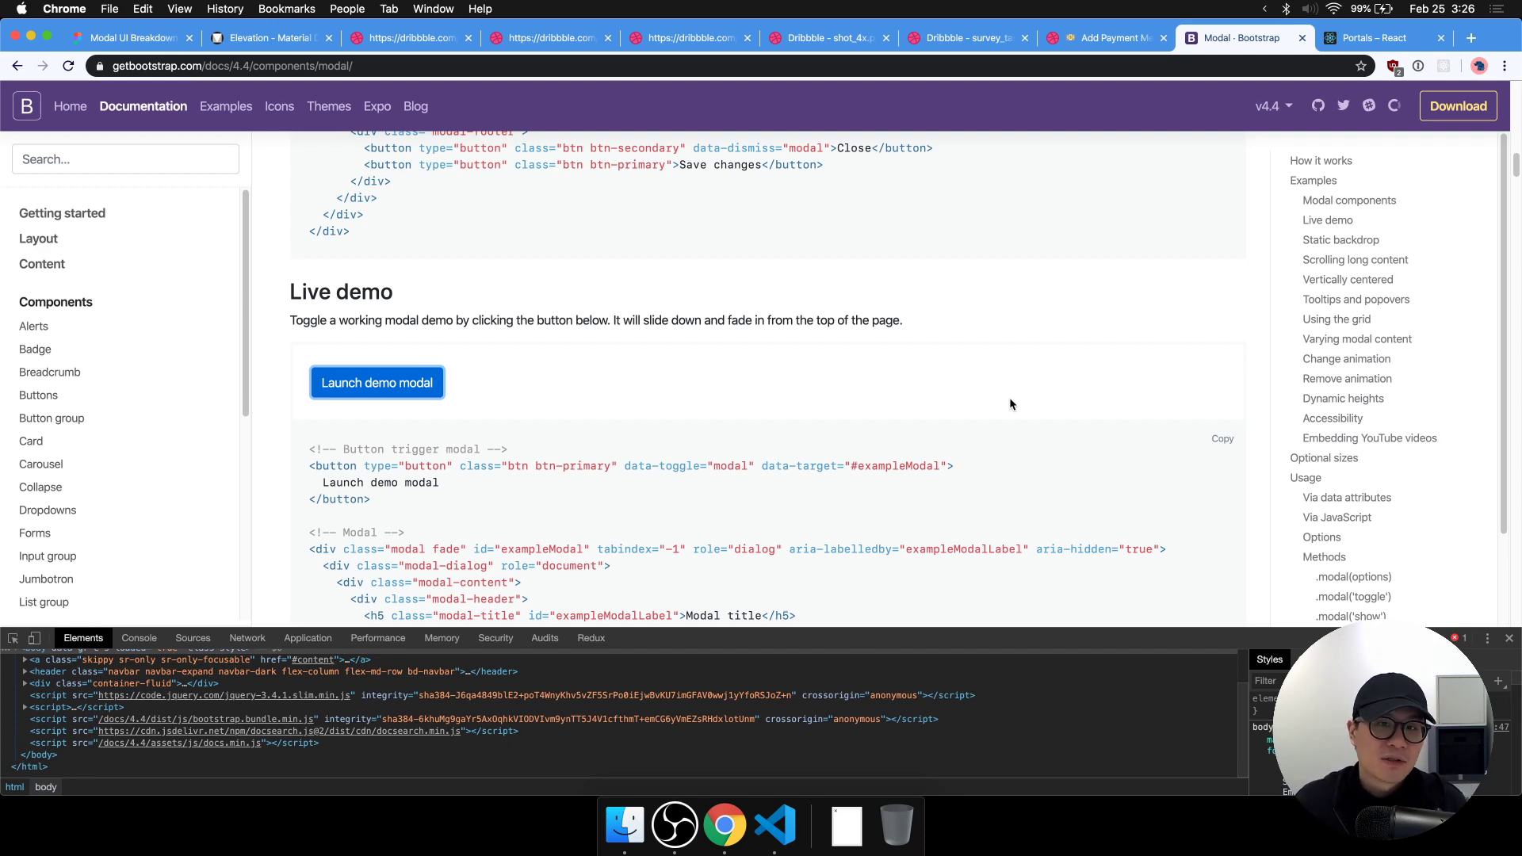
key(super+Tab)
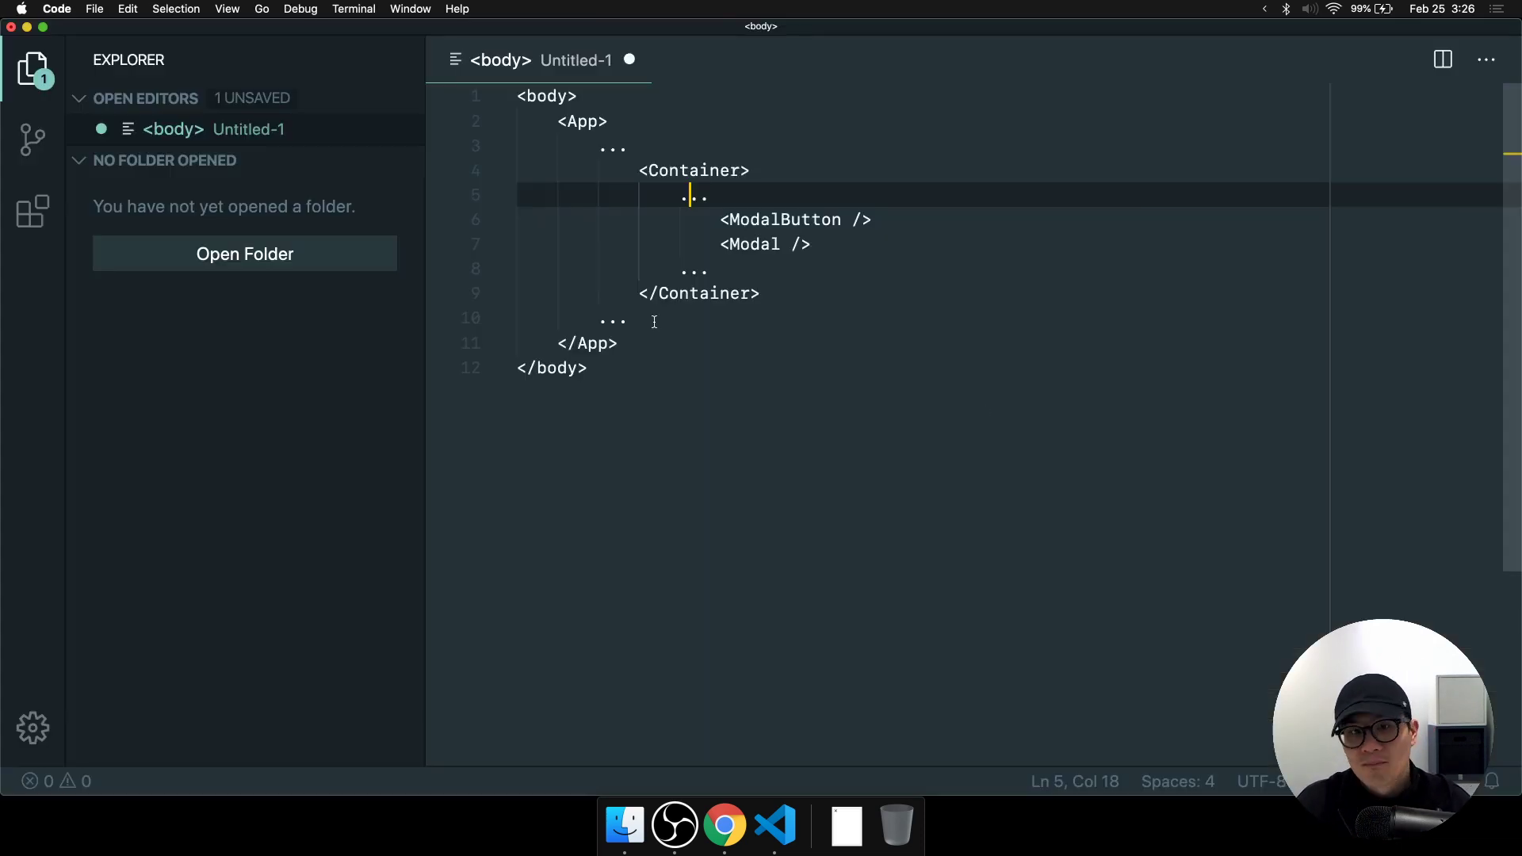
Move the <Modal /> line out of the container to directly below </App>, without leaving a blank line.
click(852, 244)
key(super+x)
click(734, 317)
key(Return)
key(super+v)
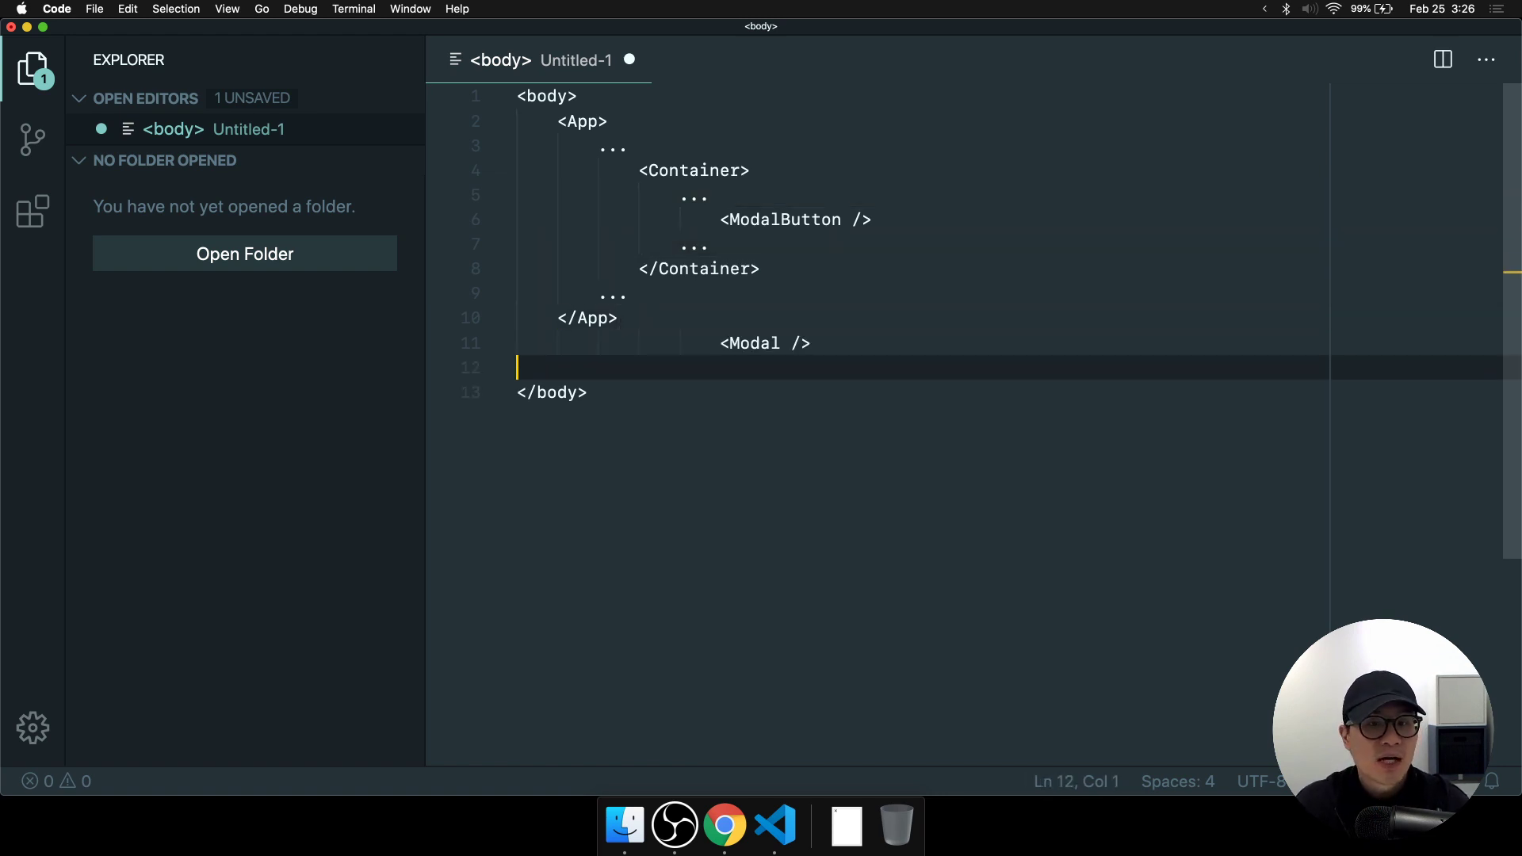
text(x)
key(BackSpace)
key(Delete)
Switch to Chrome and review the React Portals documentation alongside the Material Design elevation hierarchy page.
key(super+Tab)
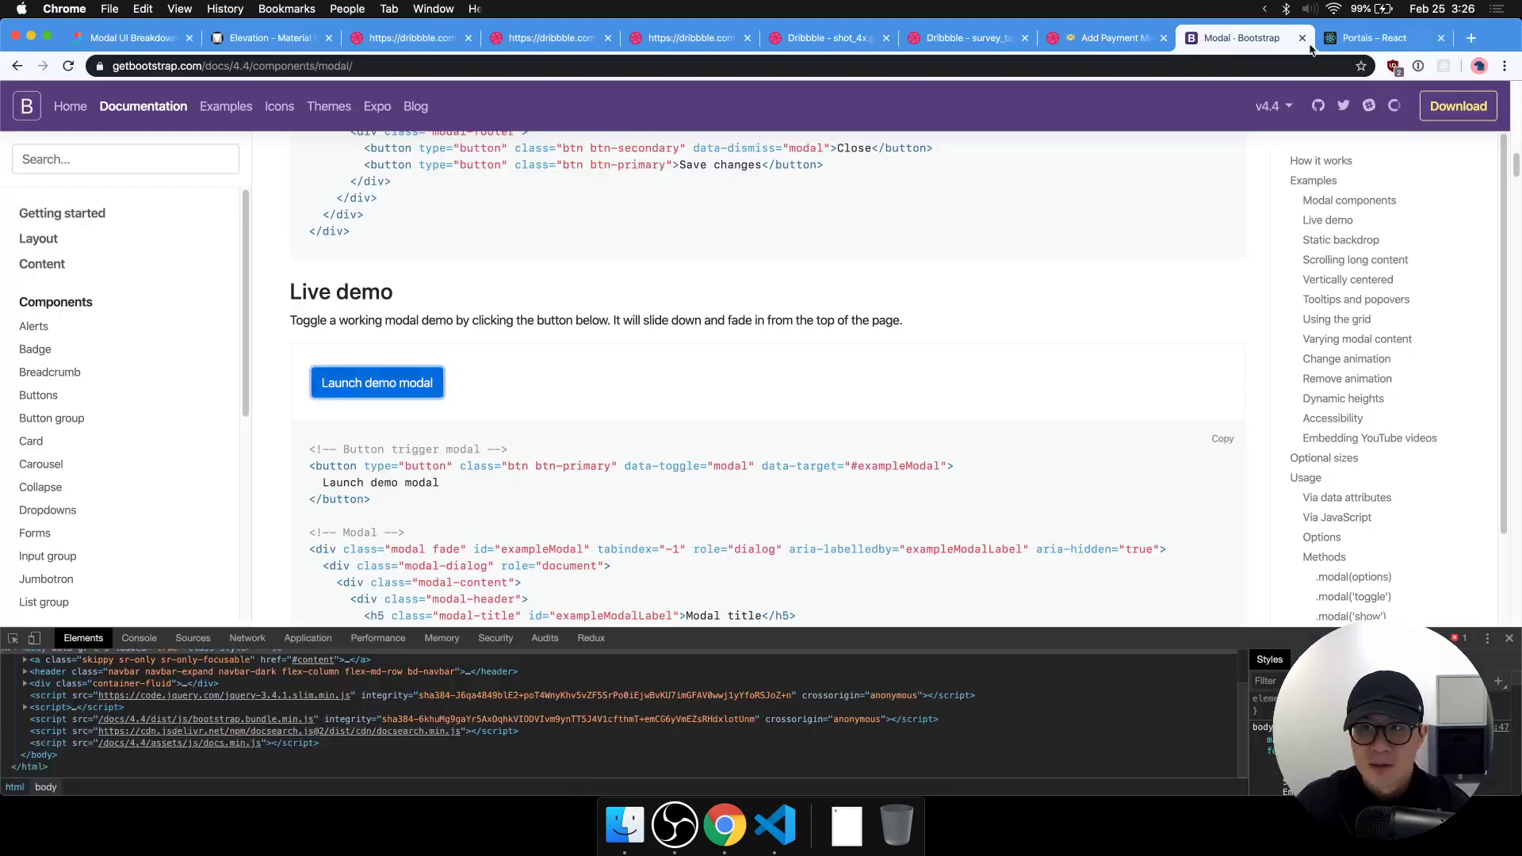
click(1331, 45)
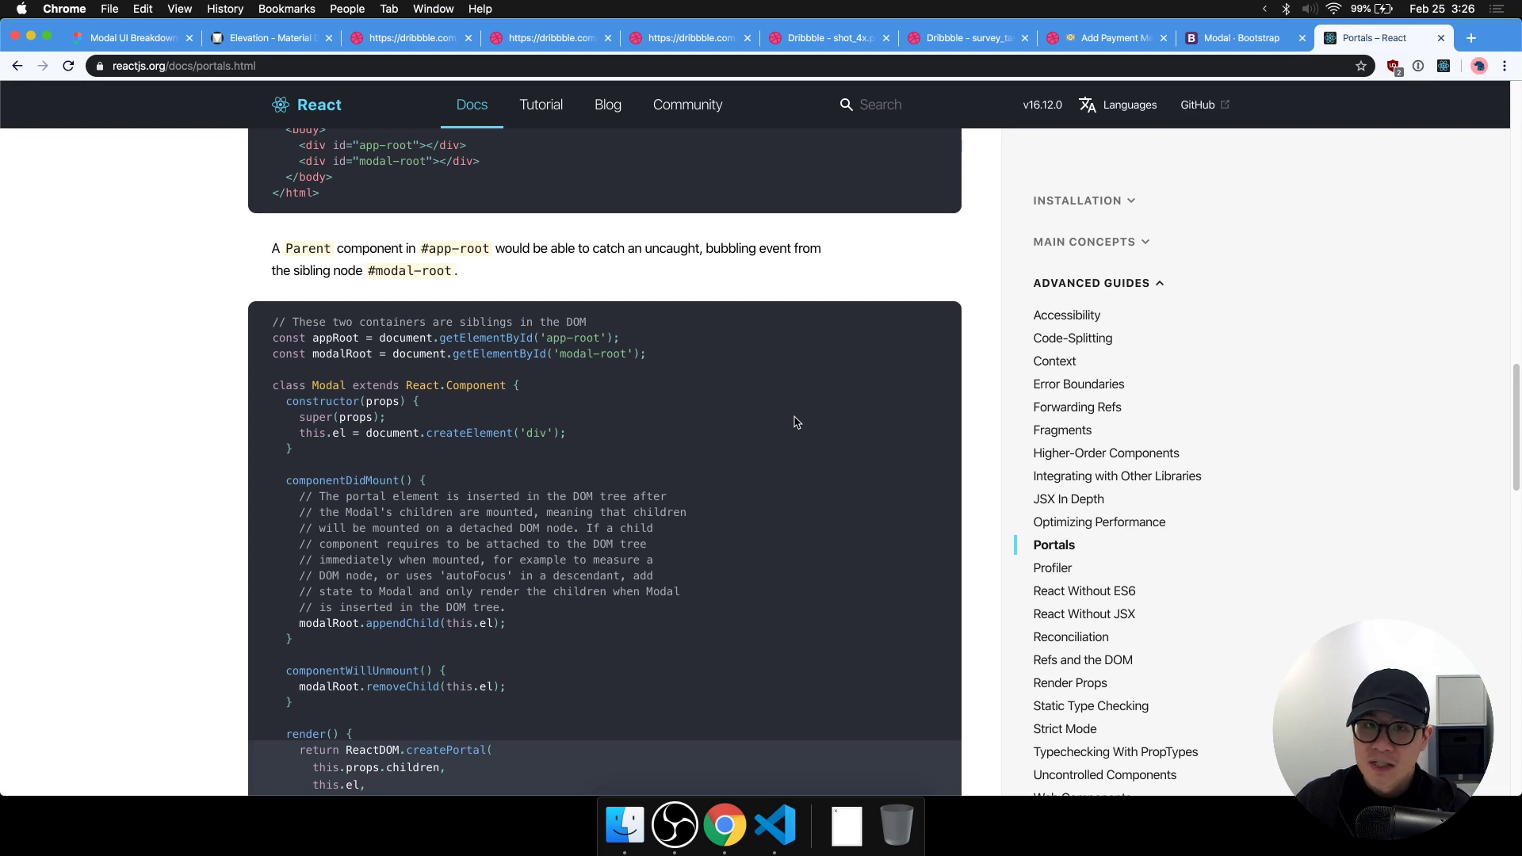
click(254, 38)
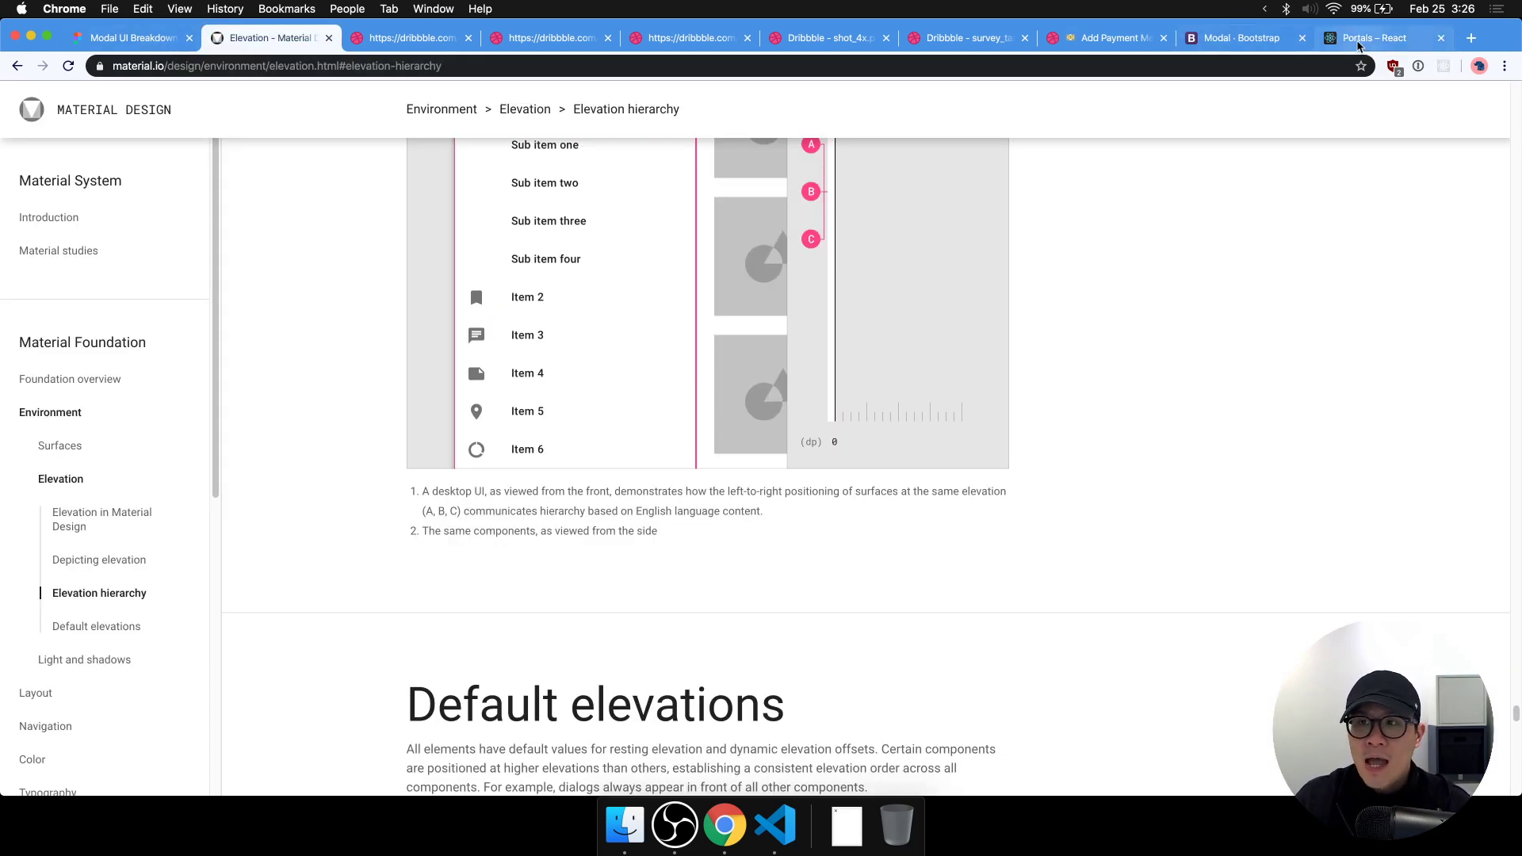
click(1363, 39)
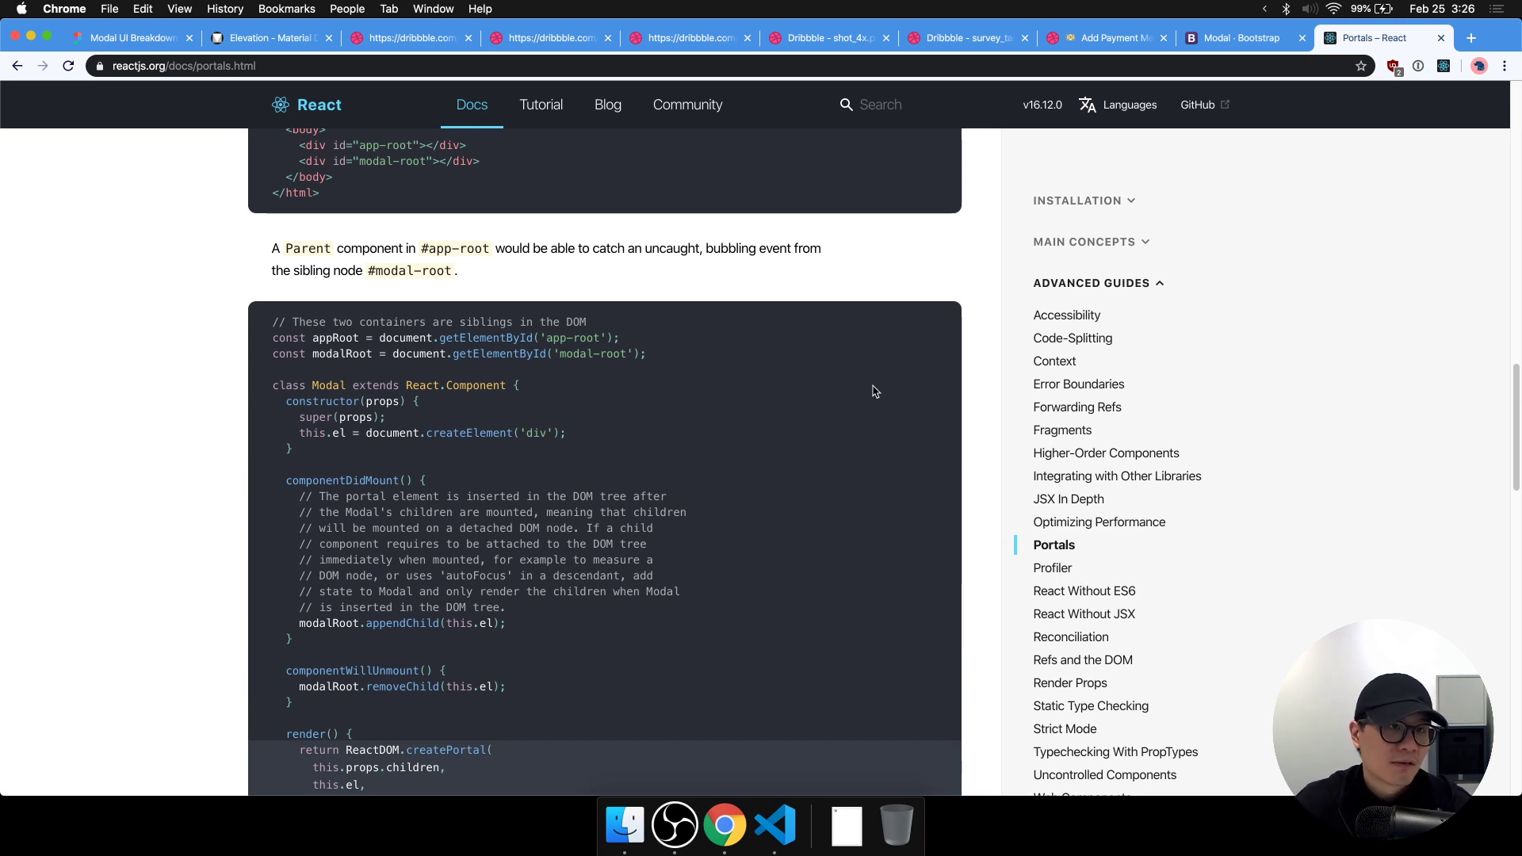
In the Figma Modal UI Breakdown file, duplicate the Animation label just below itself and change the copy's text to "Portal".
click(179, 46)
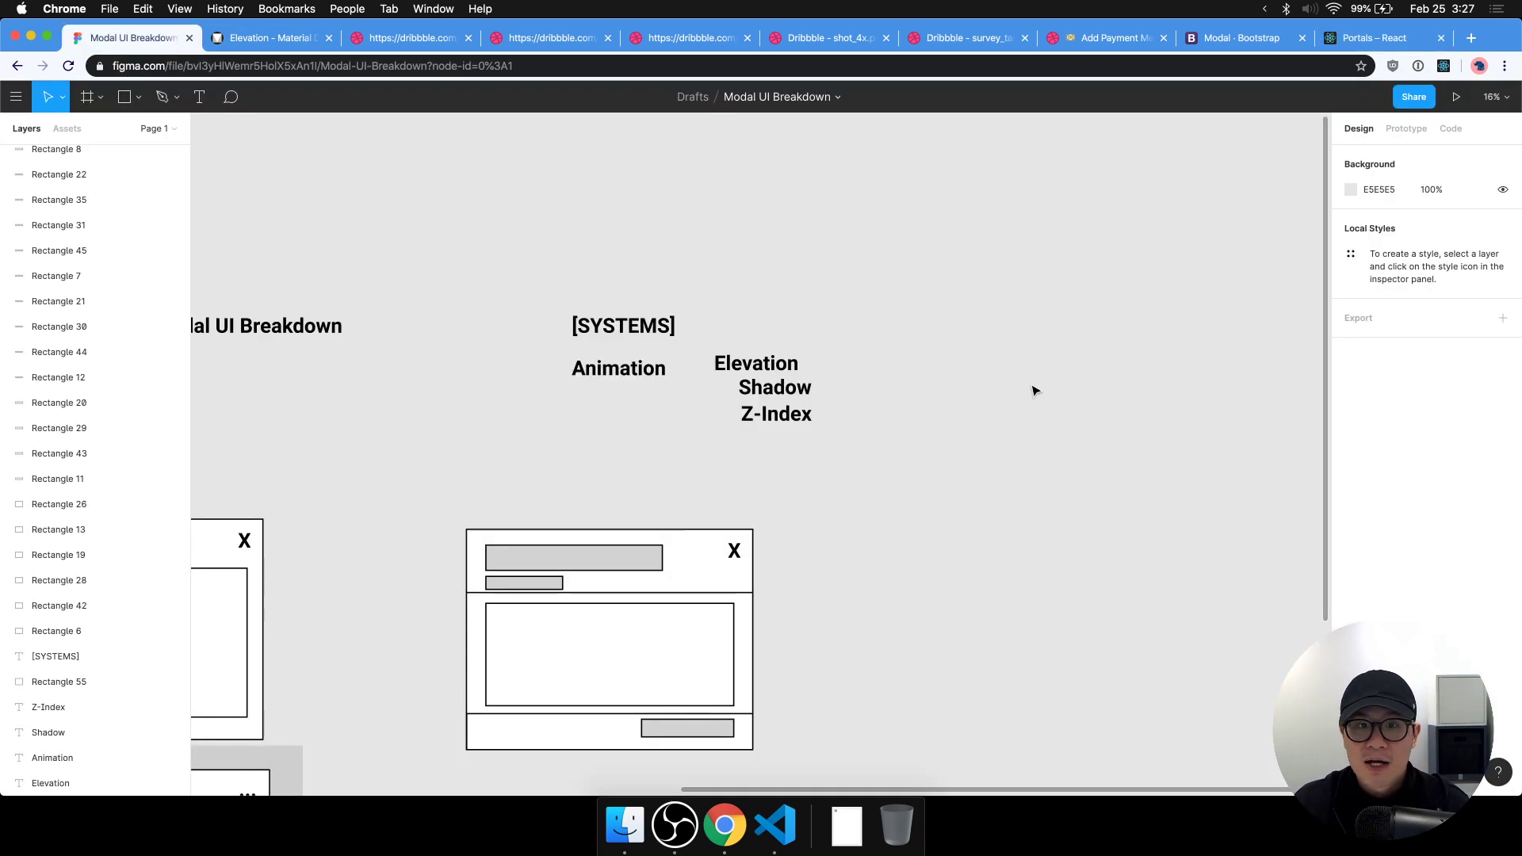
click(595, 374)
drag(630, 373, 618, 408)
double_click(619, 408)
text(Portal)
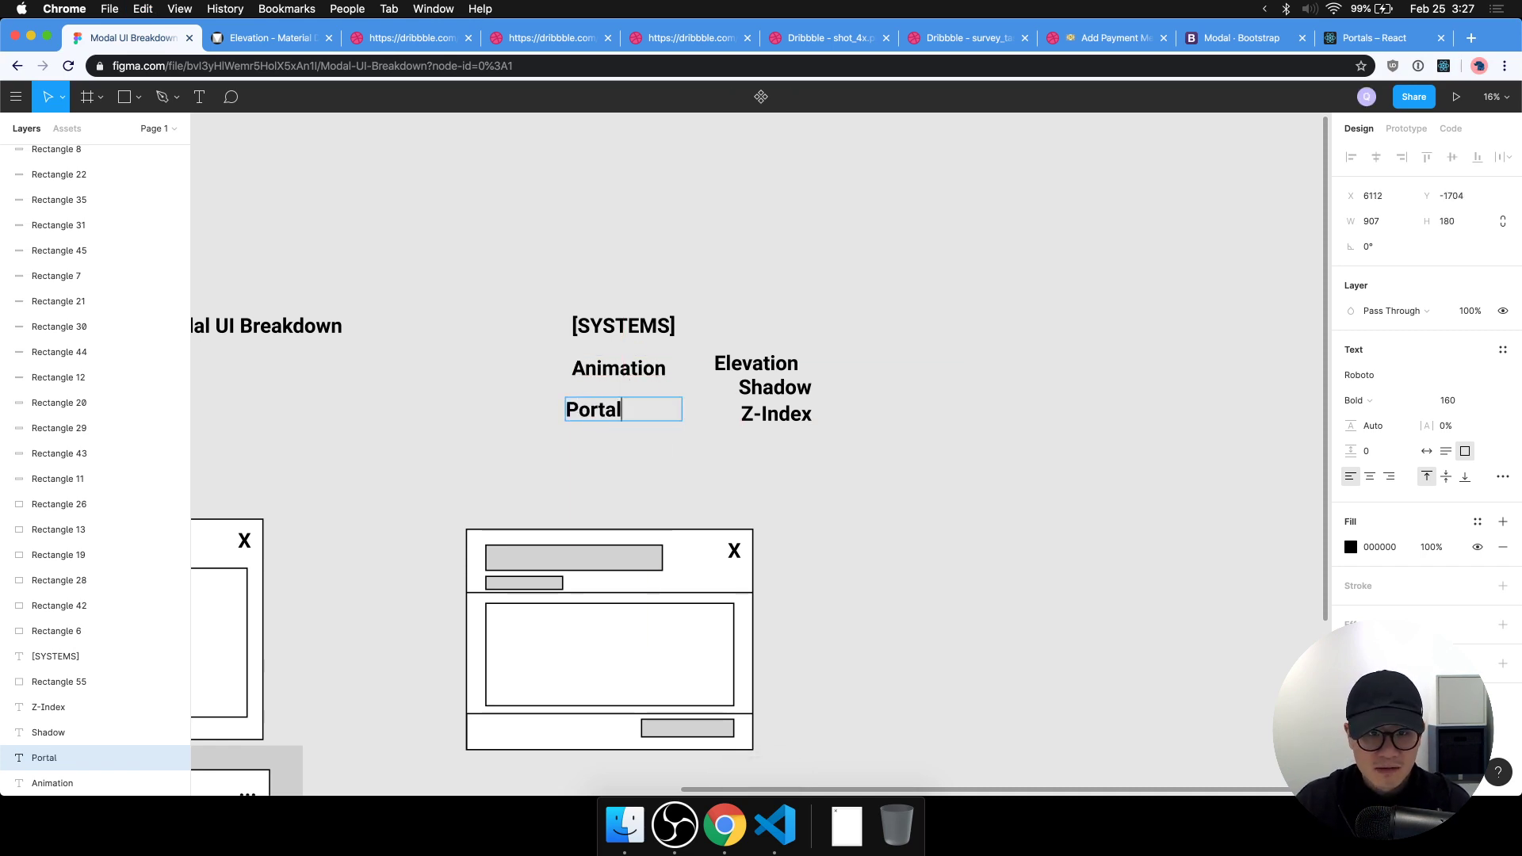
Shrink the Portal label's box to about 589 by 221 and place it closely beneath Animation.
key(Escape)
drag(682, 420, 629, 414)
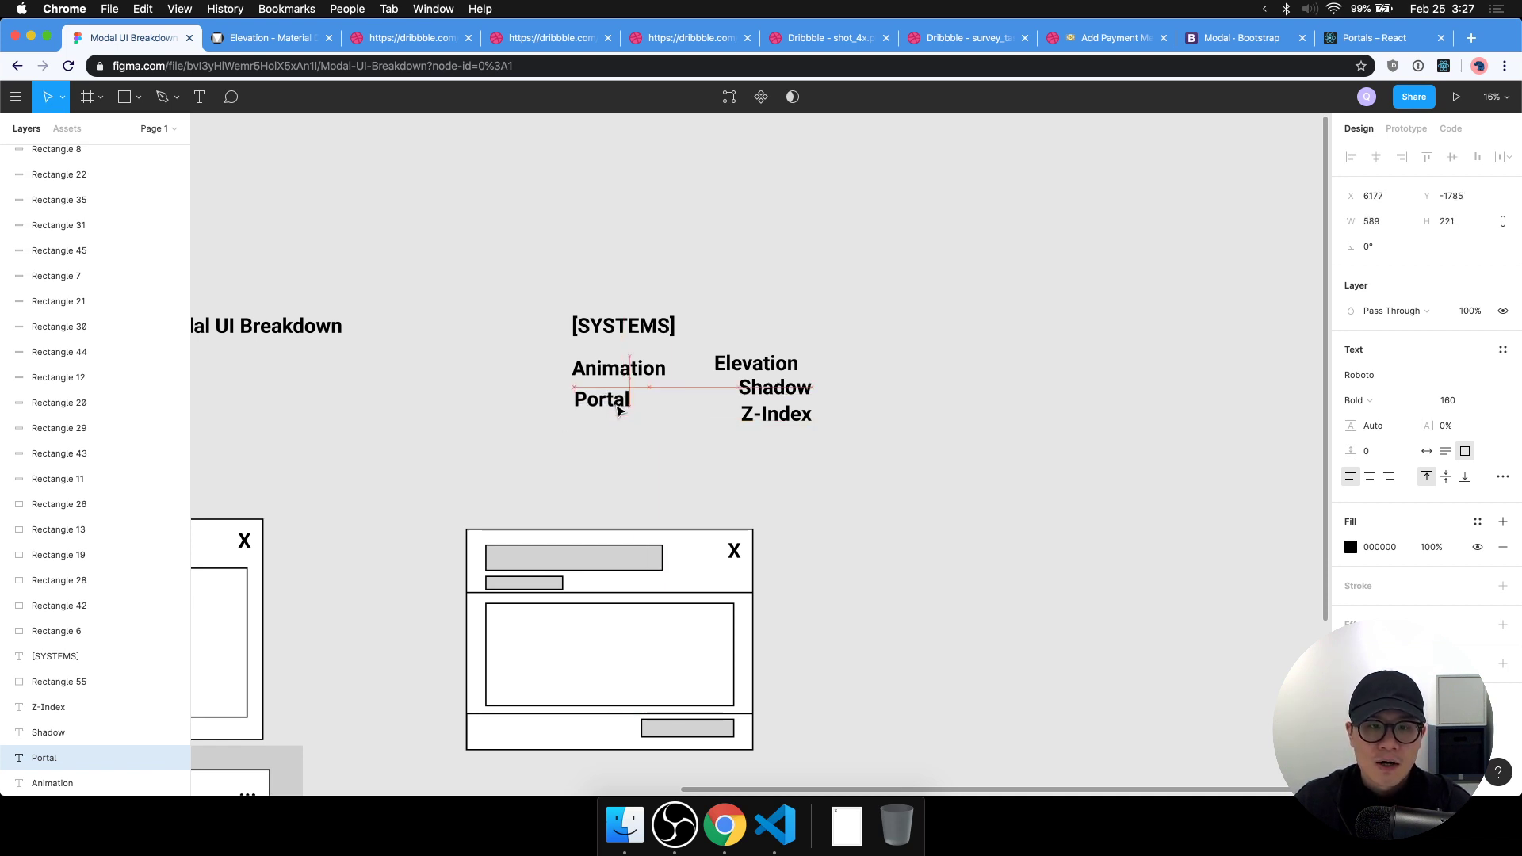
click(986, 568)
Load reakit.io in place of the React Portals page and close the Bootstrap modal page.
click(1371, 38)
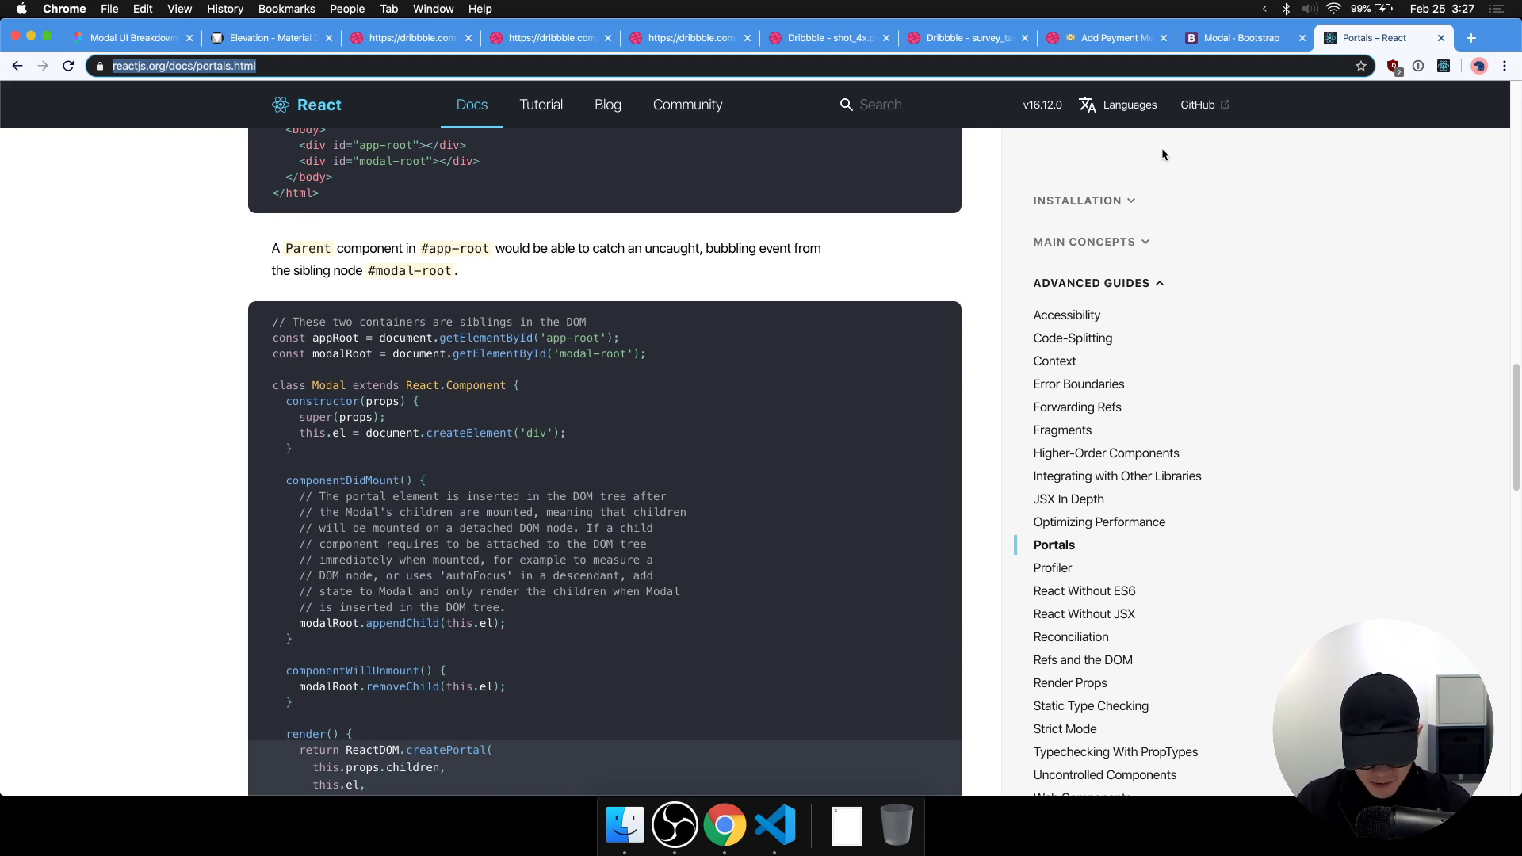
text(reakit.io)
key(Return)
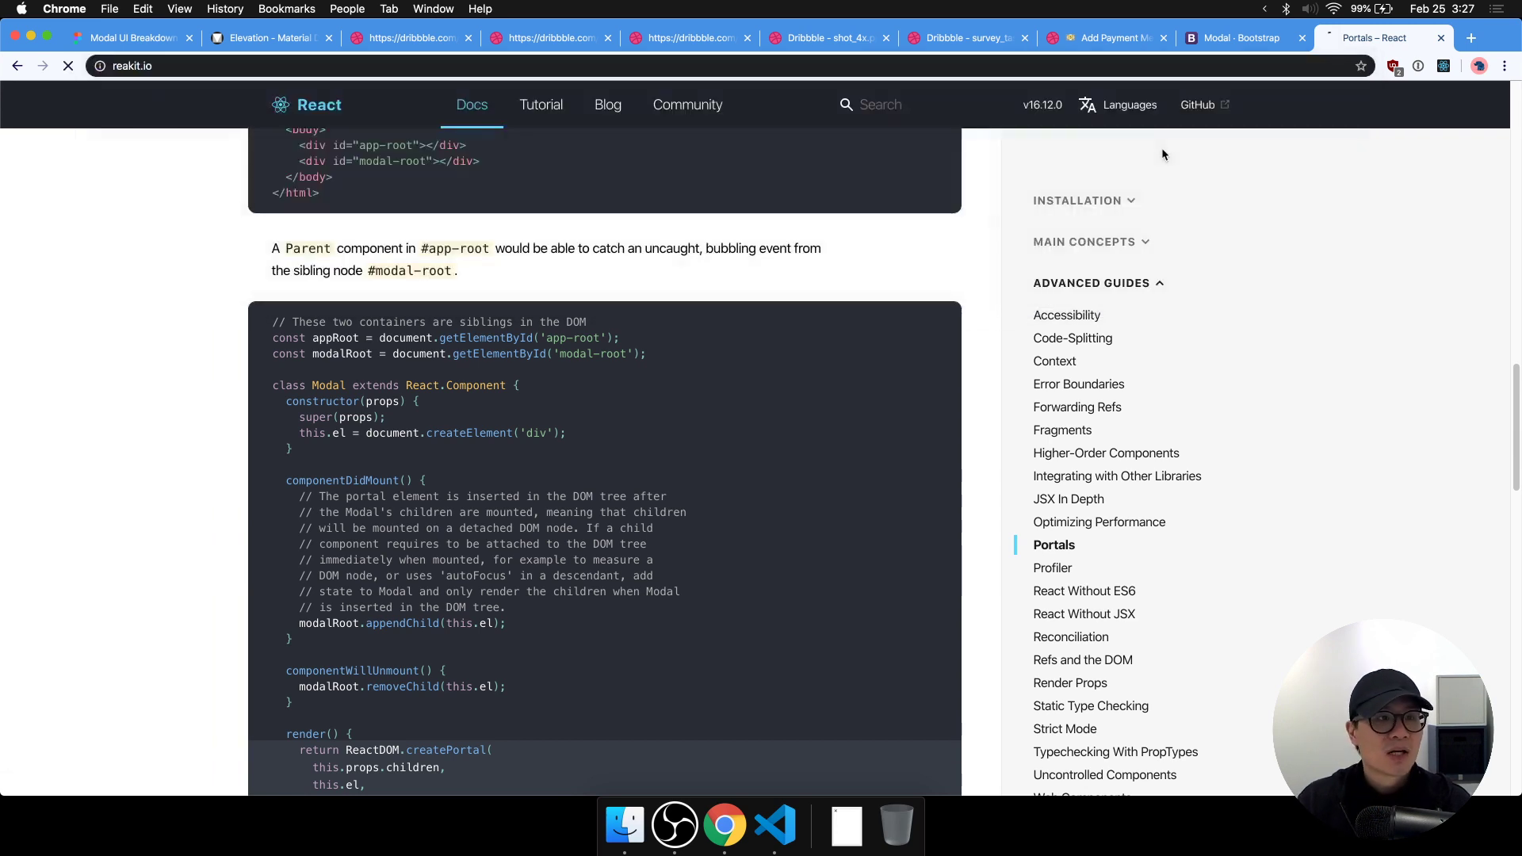
drag(1384, 37, 1282, 51)
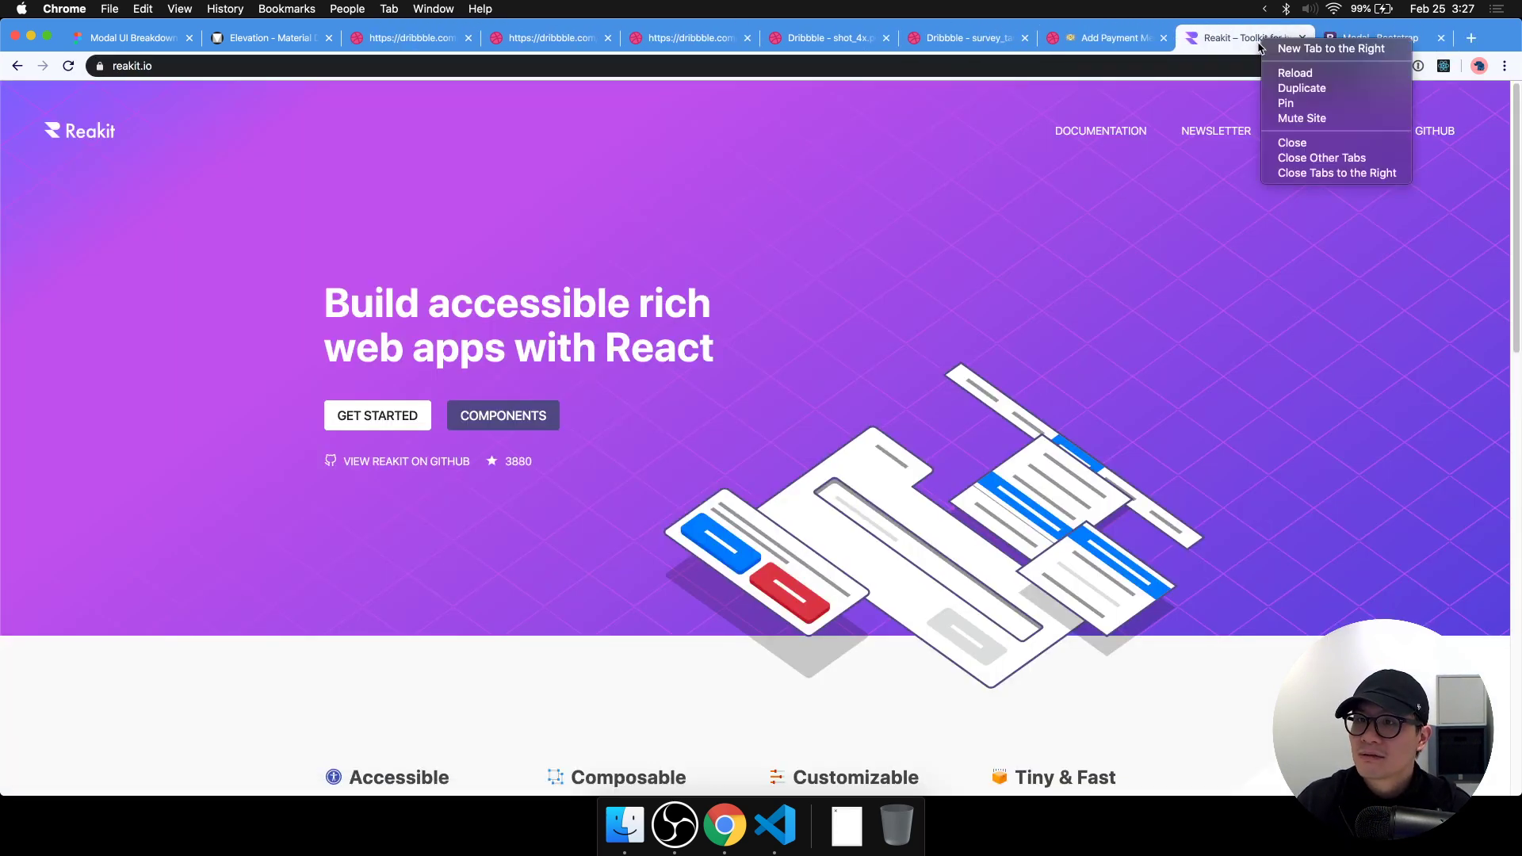
click(1388, 174)
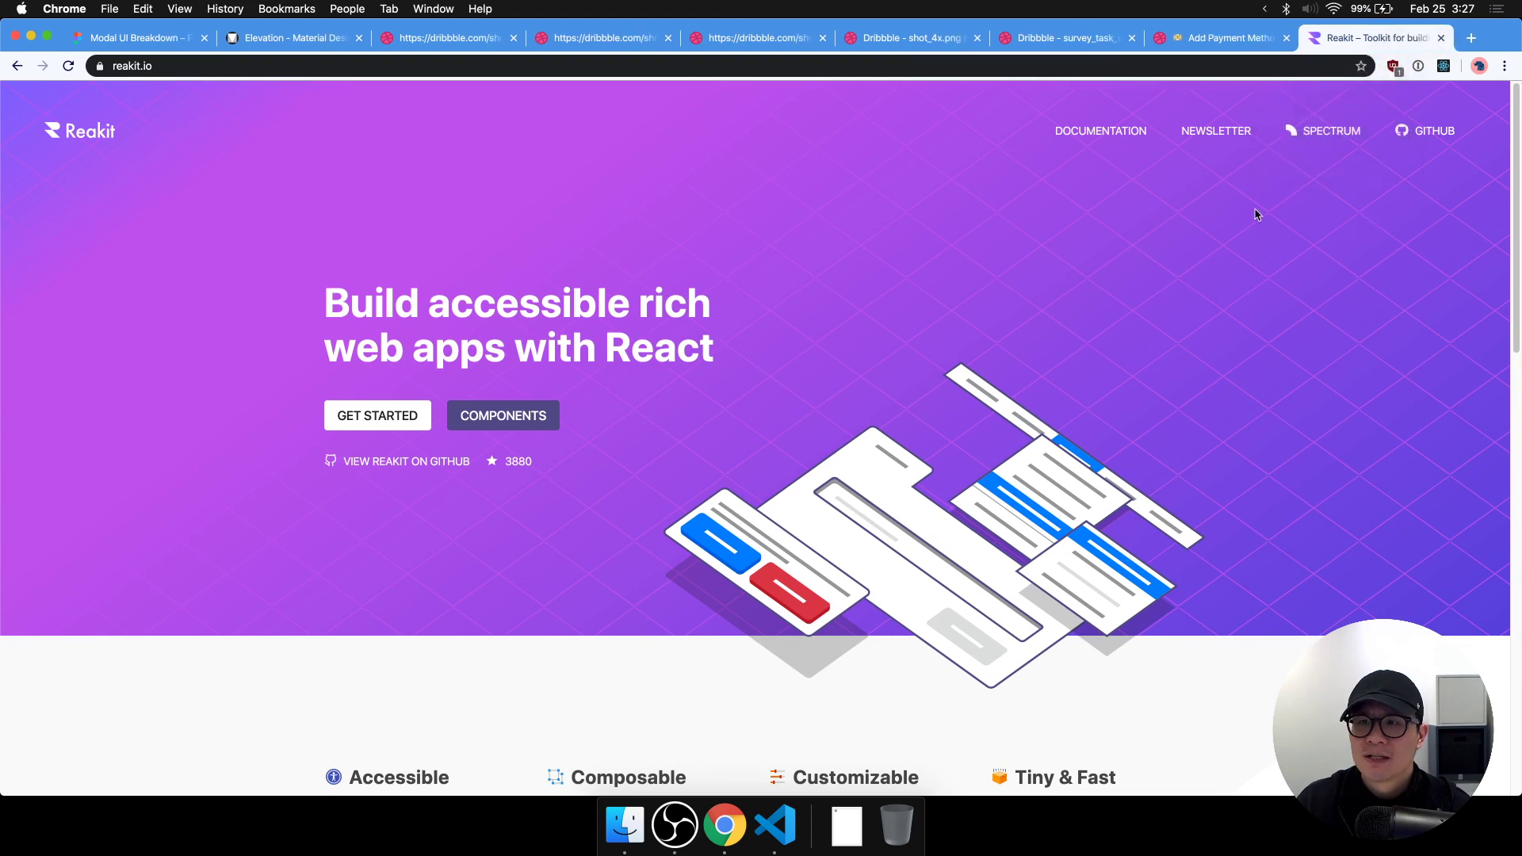
Open the Dialog (Modal) component page in the Reakit documentation.
click(1129, 141)
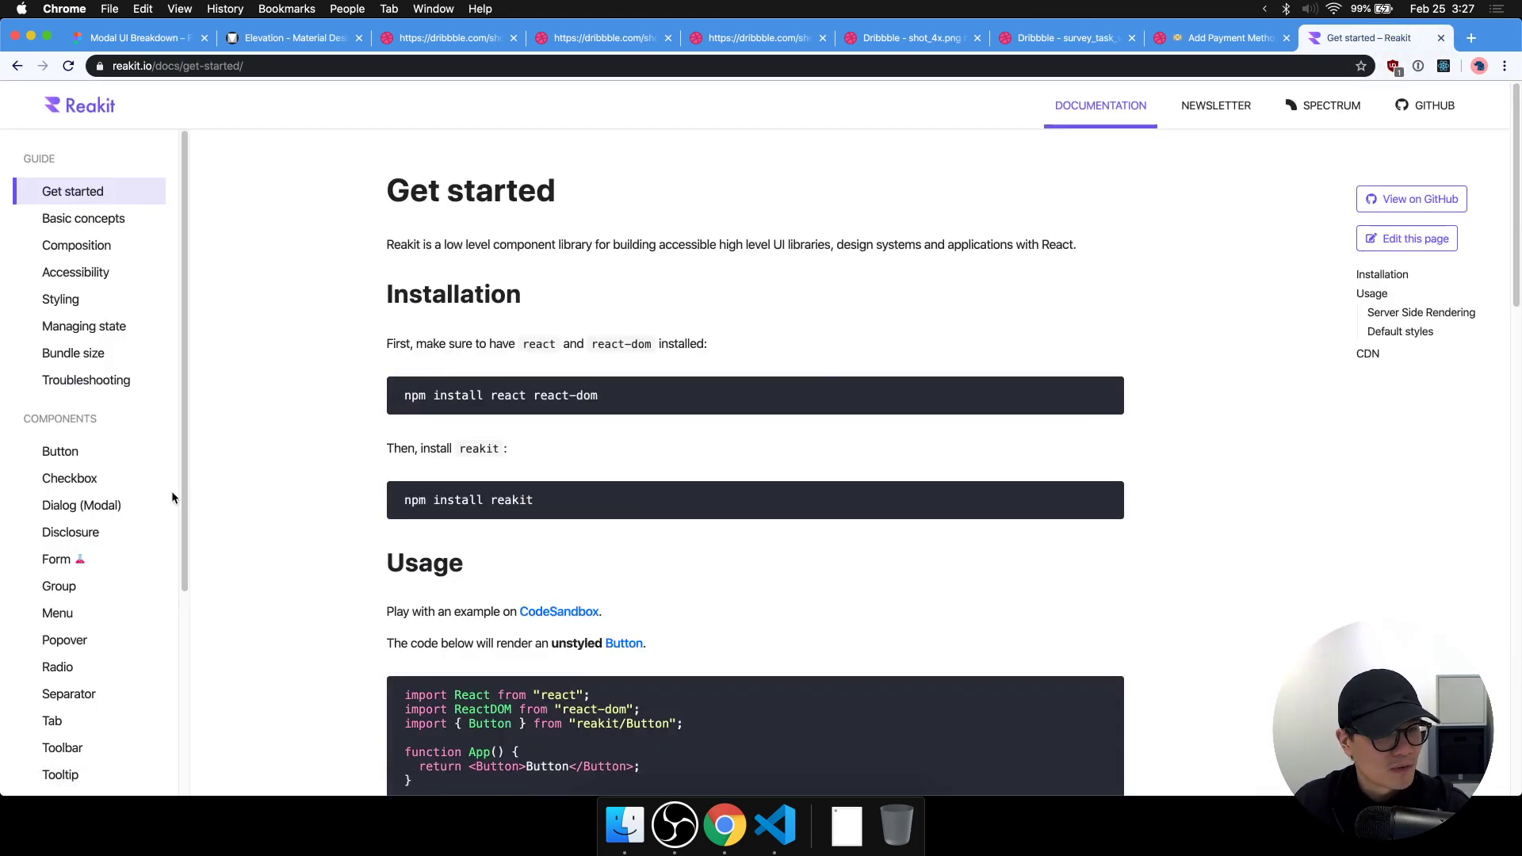
scroll(172, 497, down, 1)
click(121, 487)
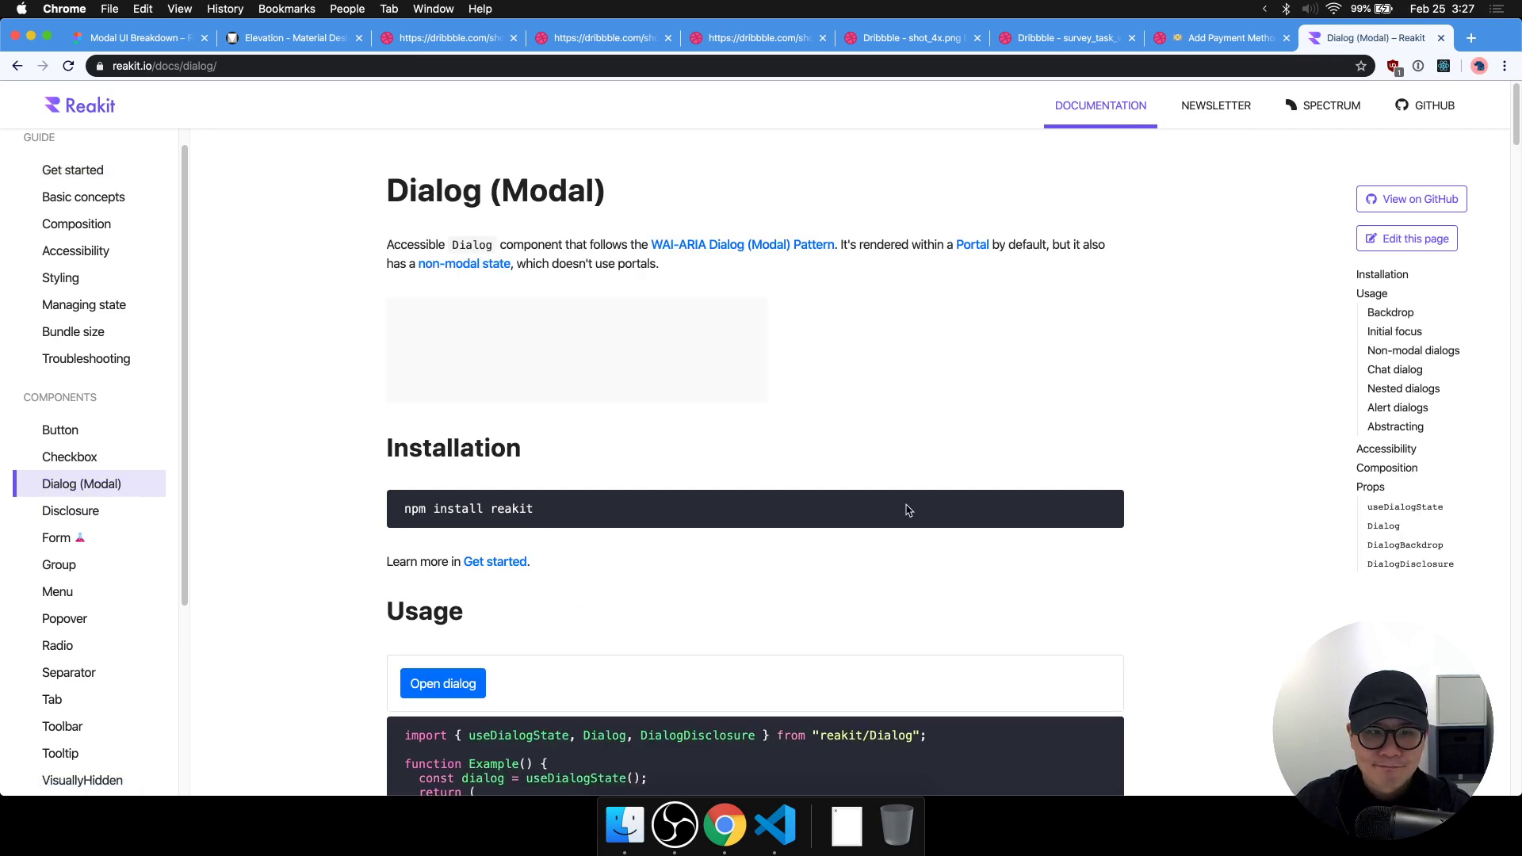
Try out the basic dialog demo in the Usage section, opening the dialog and dismissing it again.
scroll(909, 510, down, 5)
drag(907, 500, 902, 479)
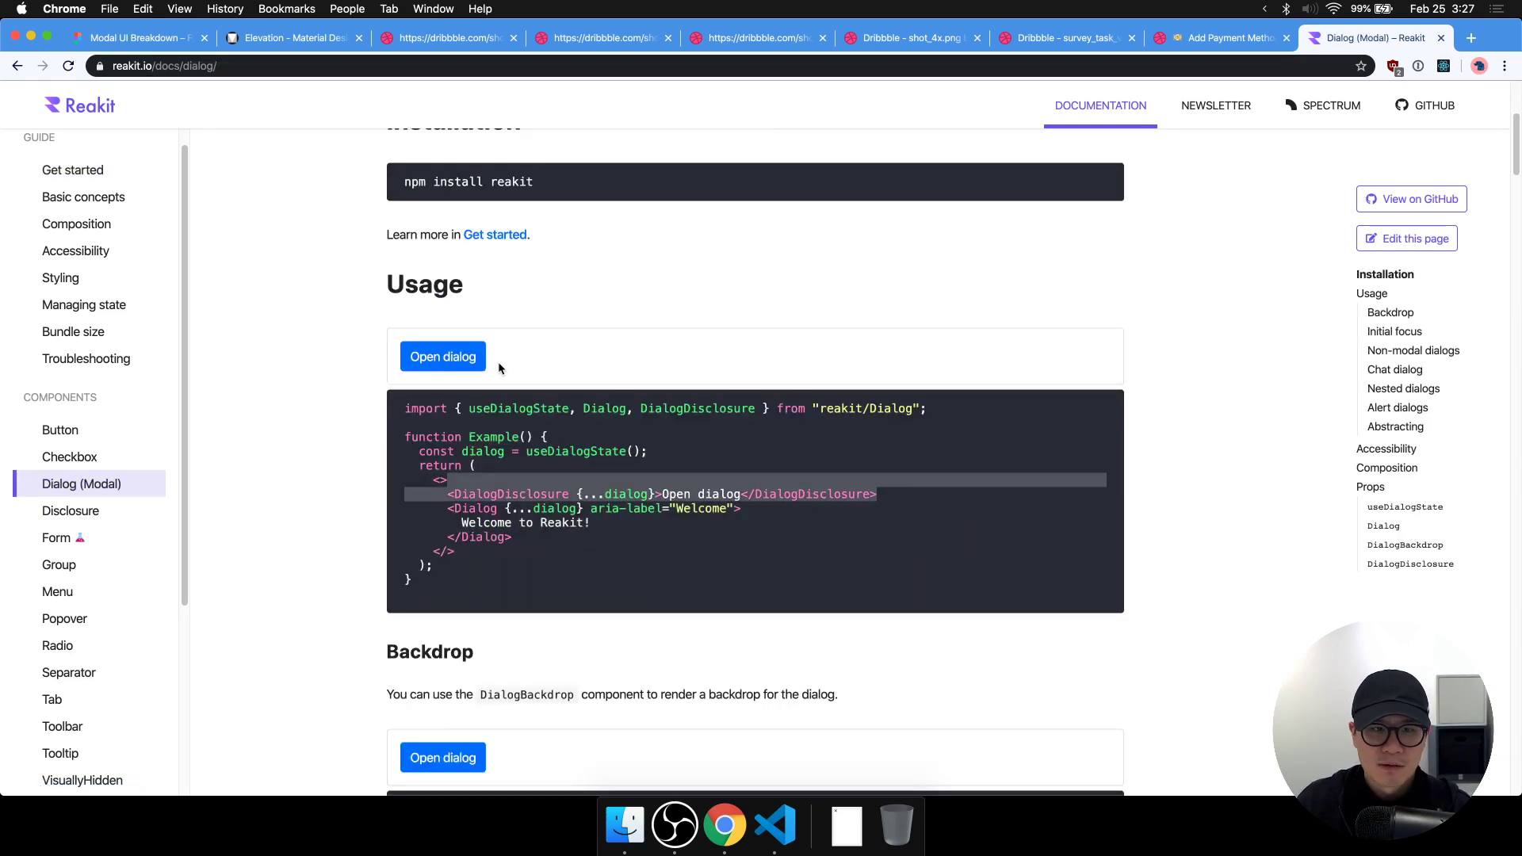
click(437, 365)
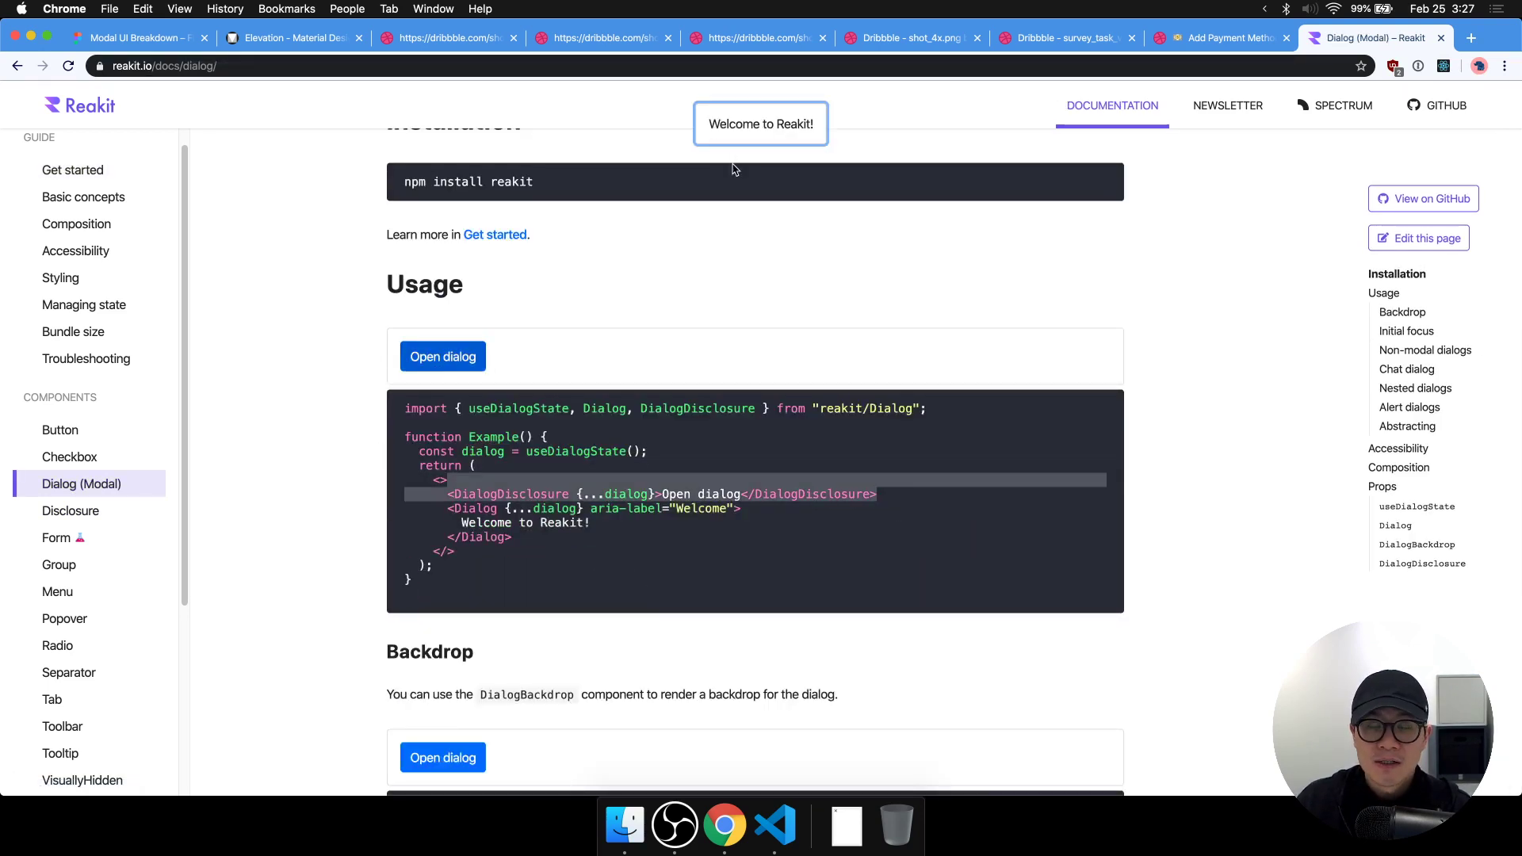
click(757, 331)
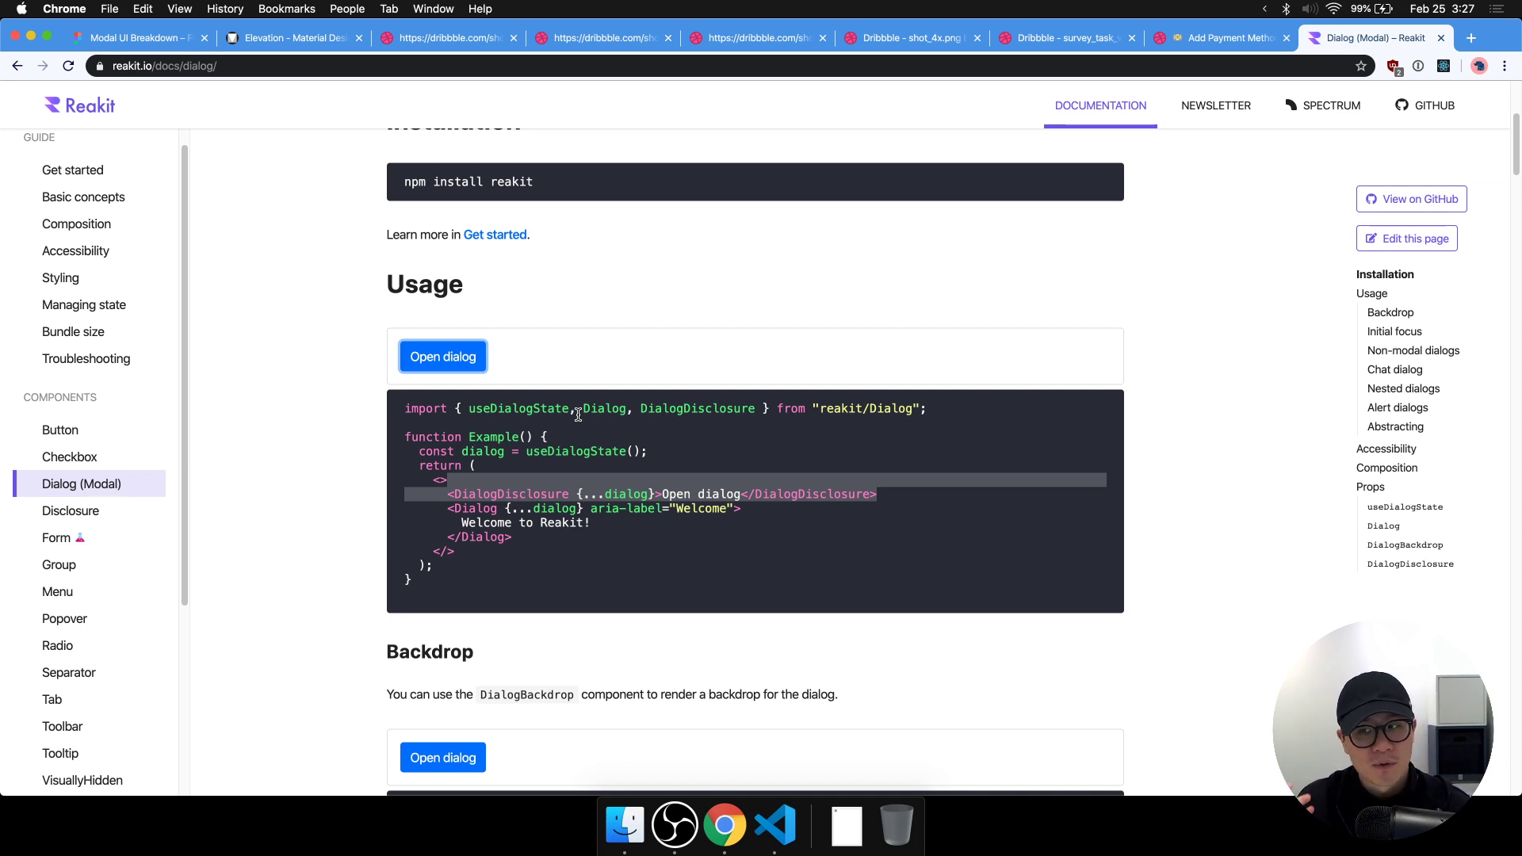
Examine the Backdrop and Initial focus code examples, including the useDialogState call.
scroll(713, 473, down, 5)
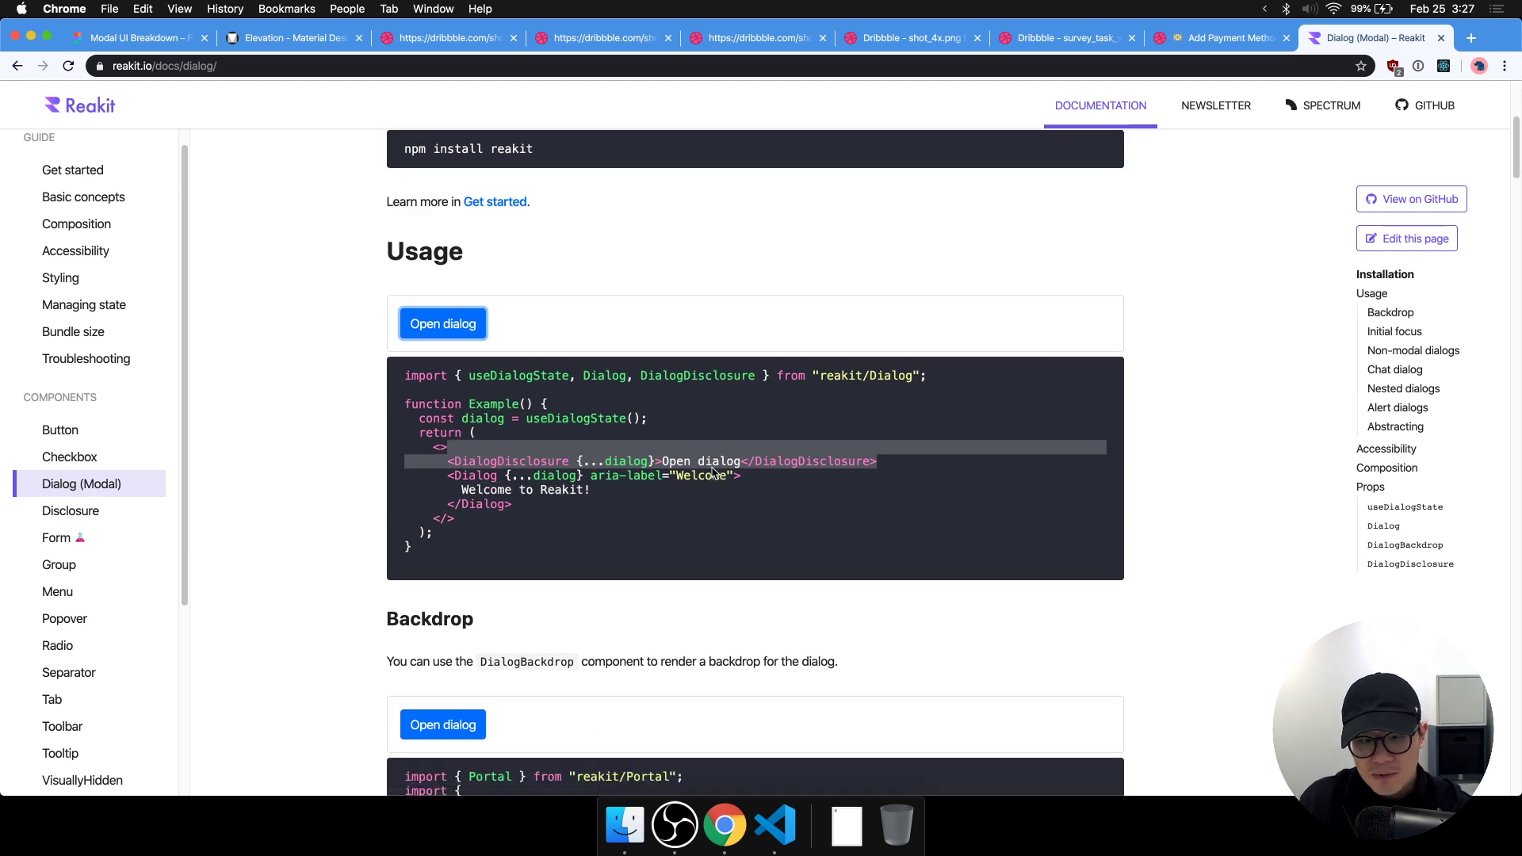
scroll(720, 478, down, 6)
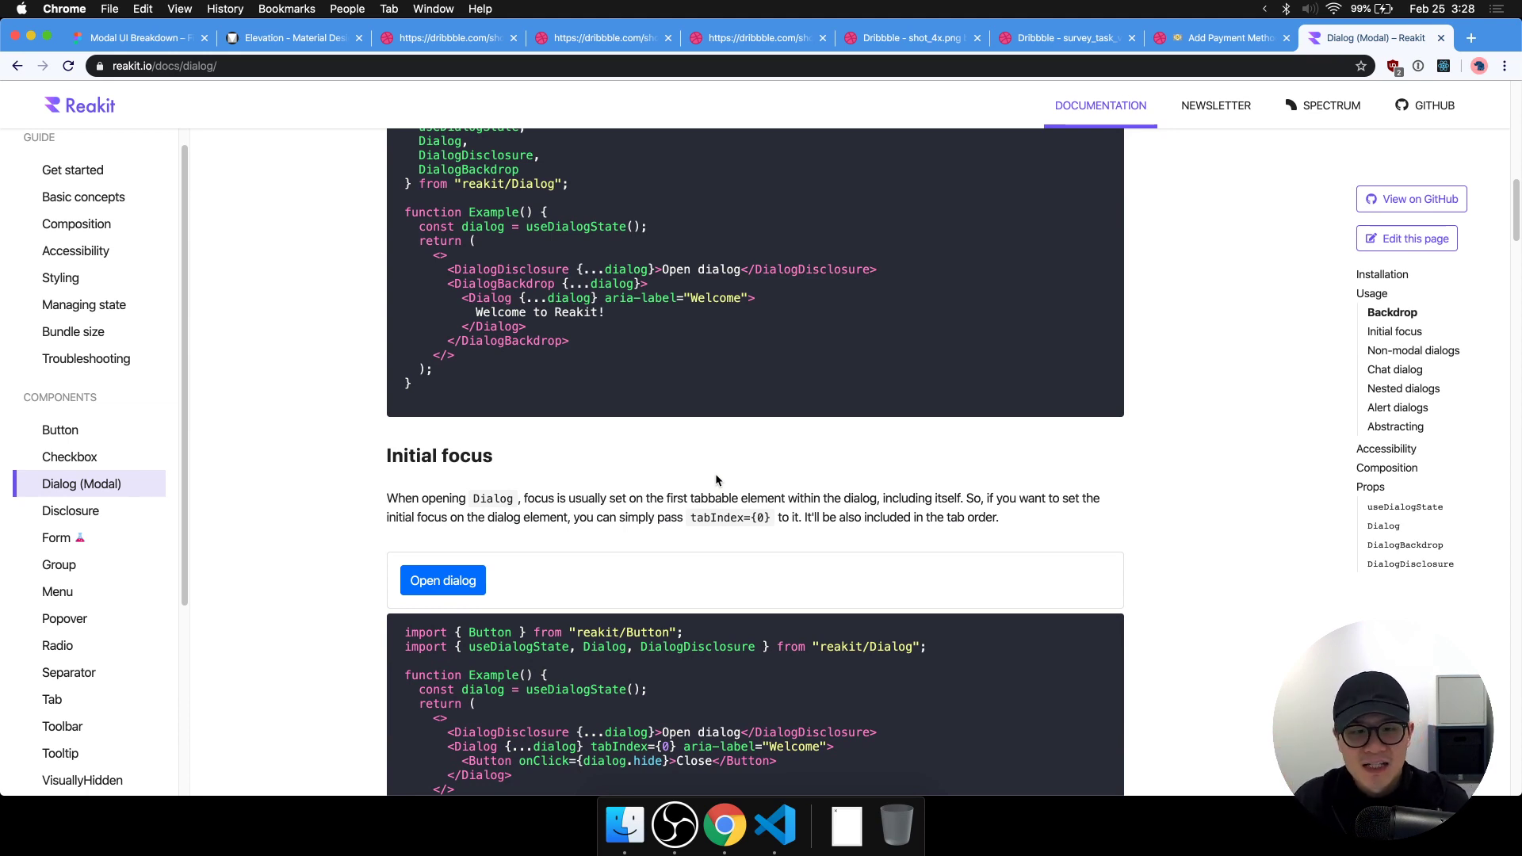
scroll(607, 700, down, 1)
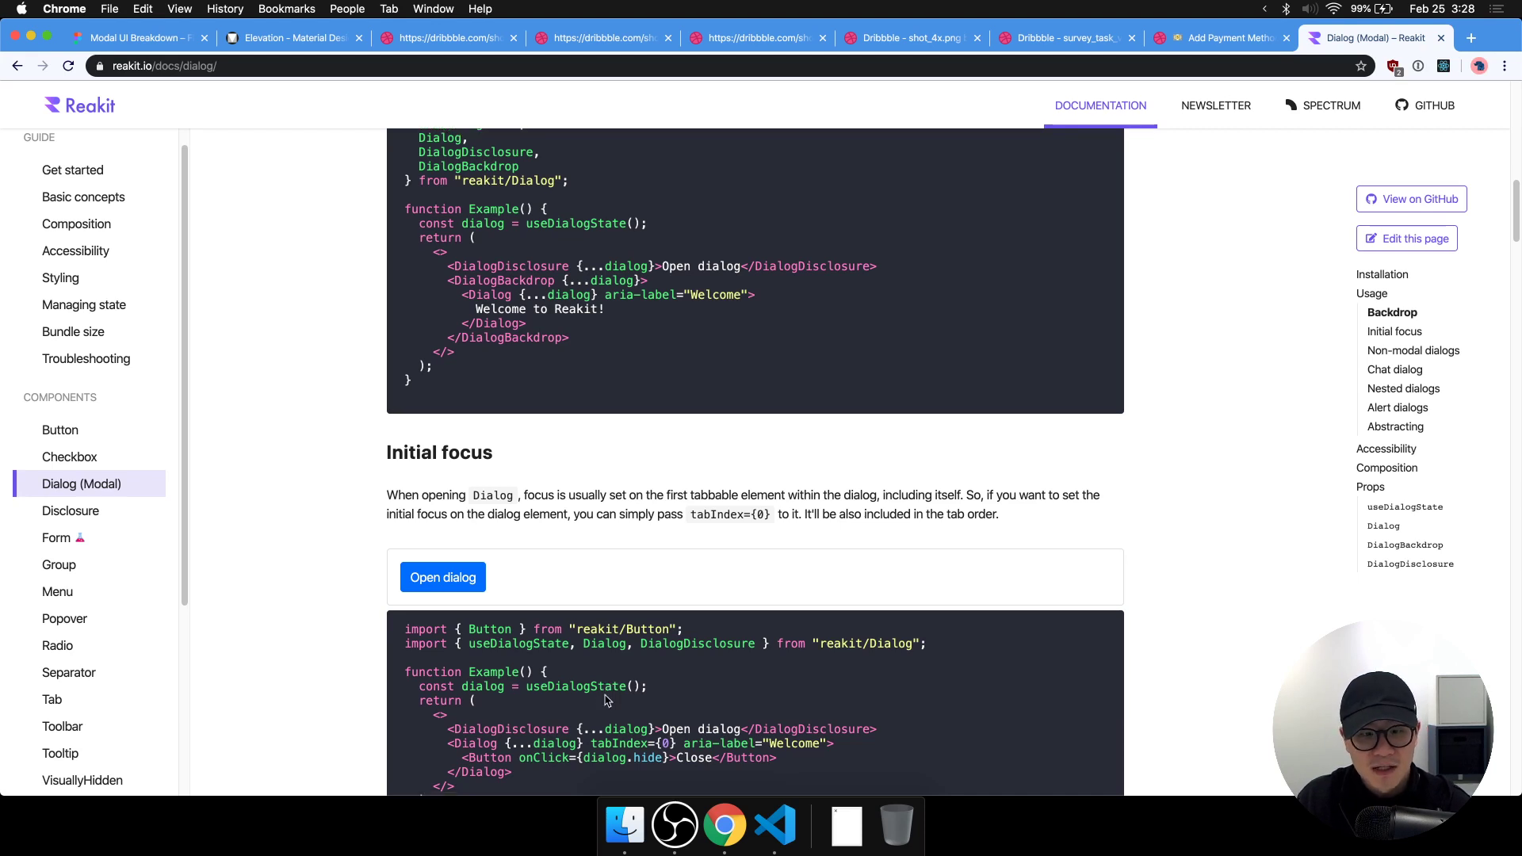
scroll(608, 700, down, 3)
drag(538, 575, 625, 577)
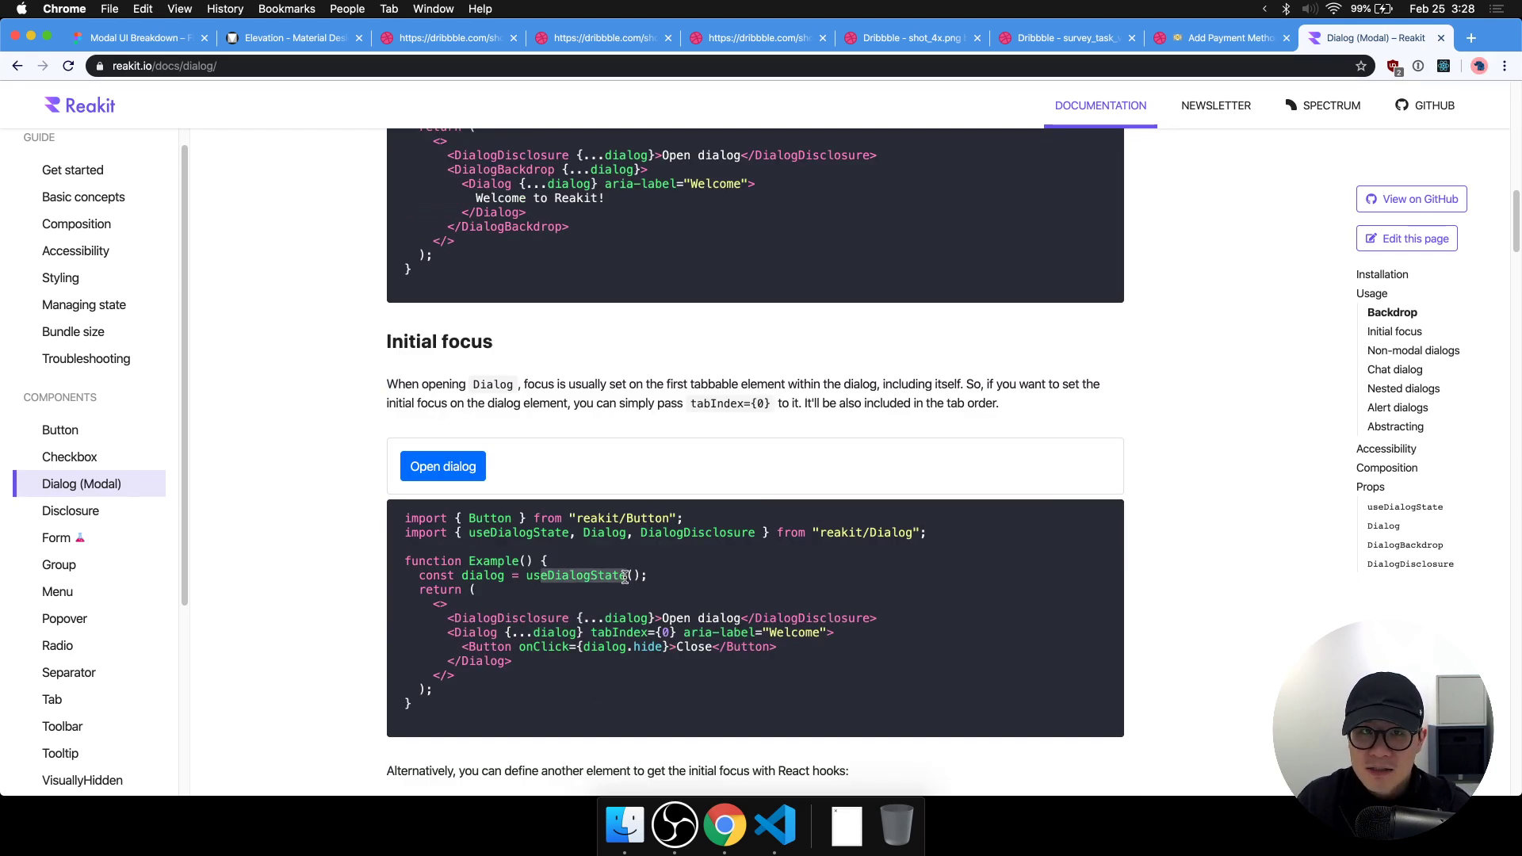
click(743, 577)
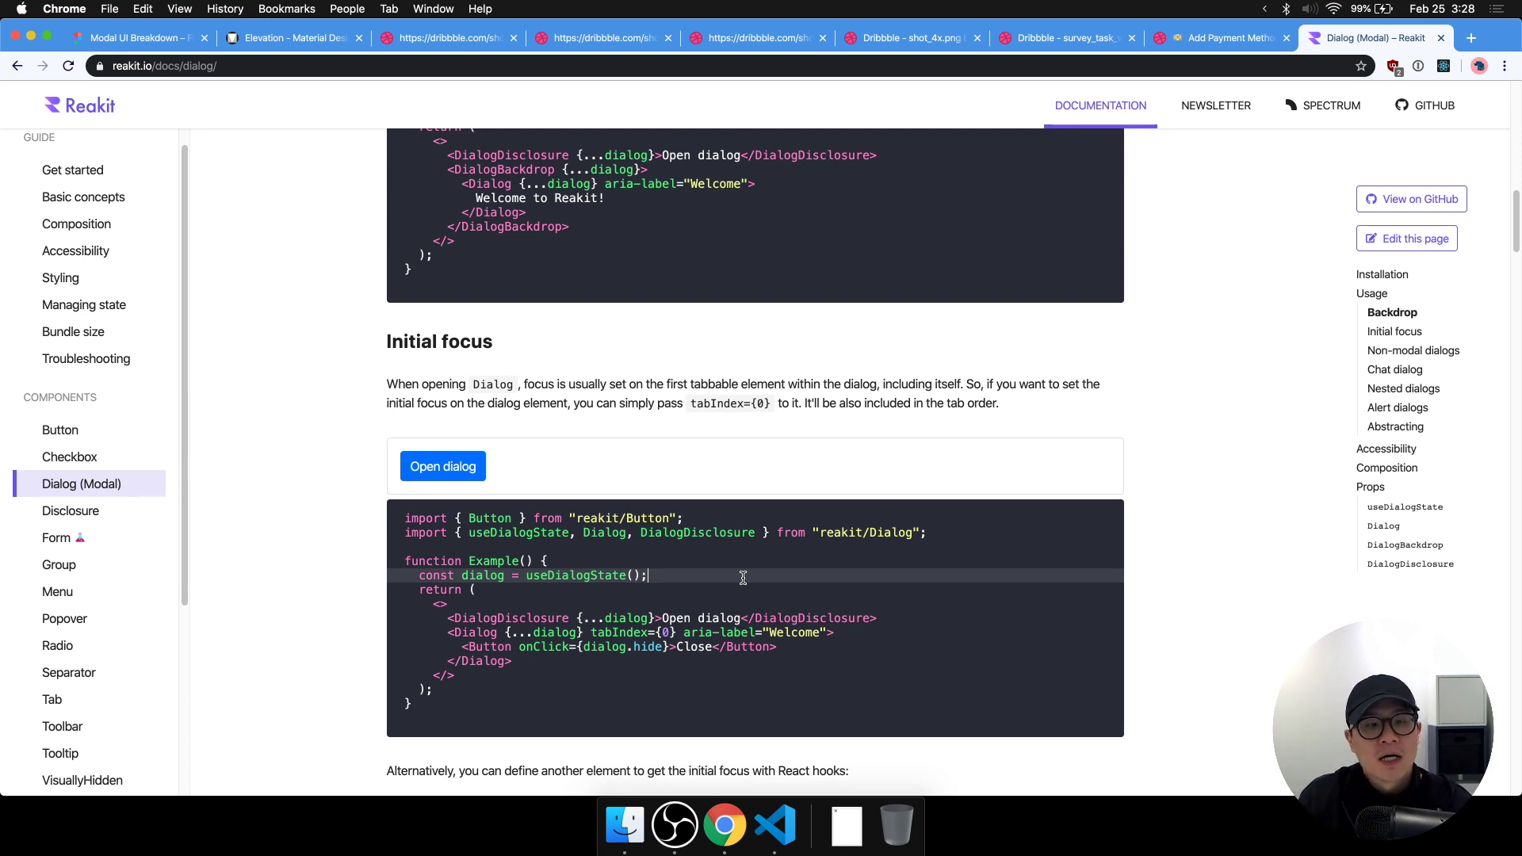
Back in the Figma file, duplicate the Animation label below Portal and change the copy's text to "A11Y".
click(135, 37)
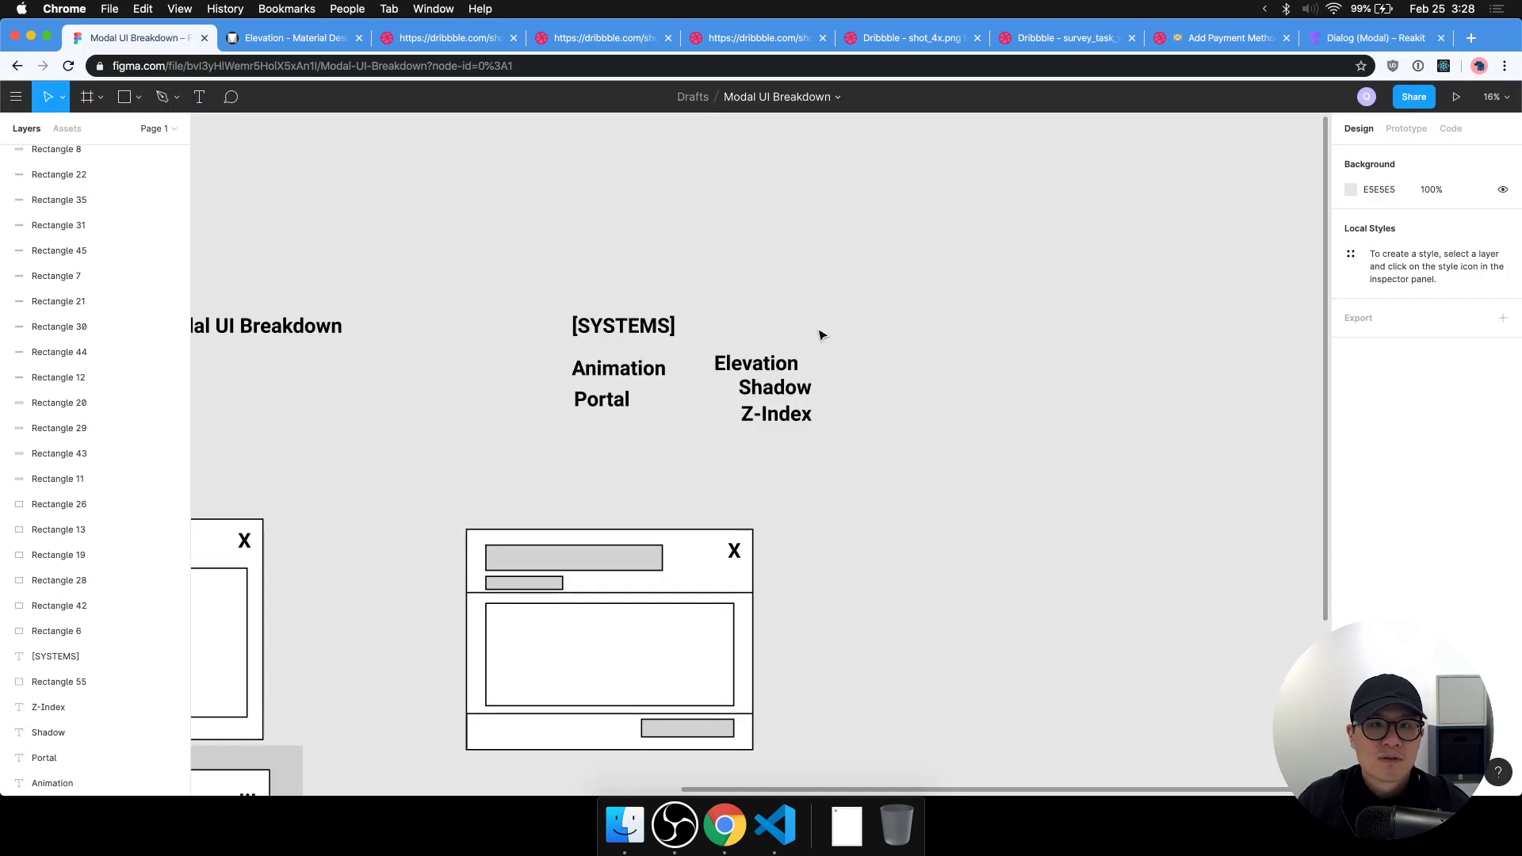
drag(615, 371, 614, 446)
key(super+z)
key(Return)
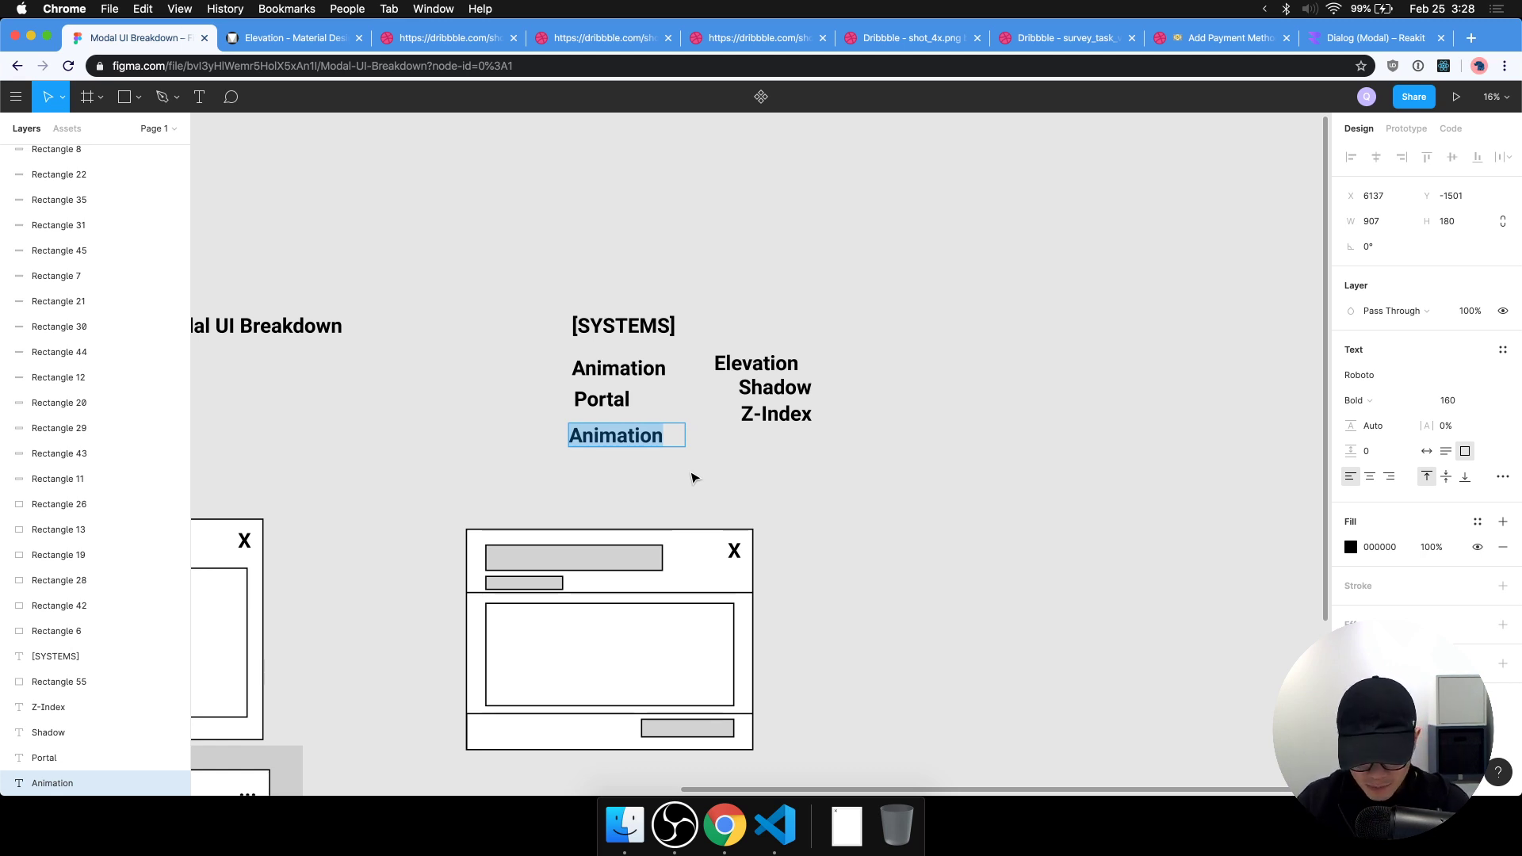
text(A11y)
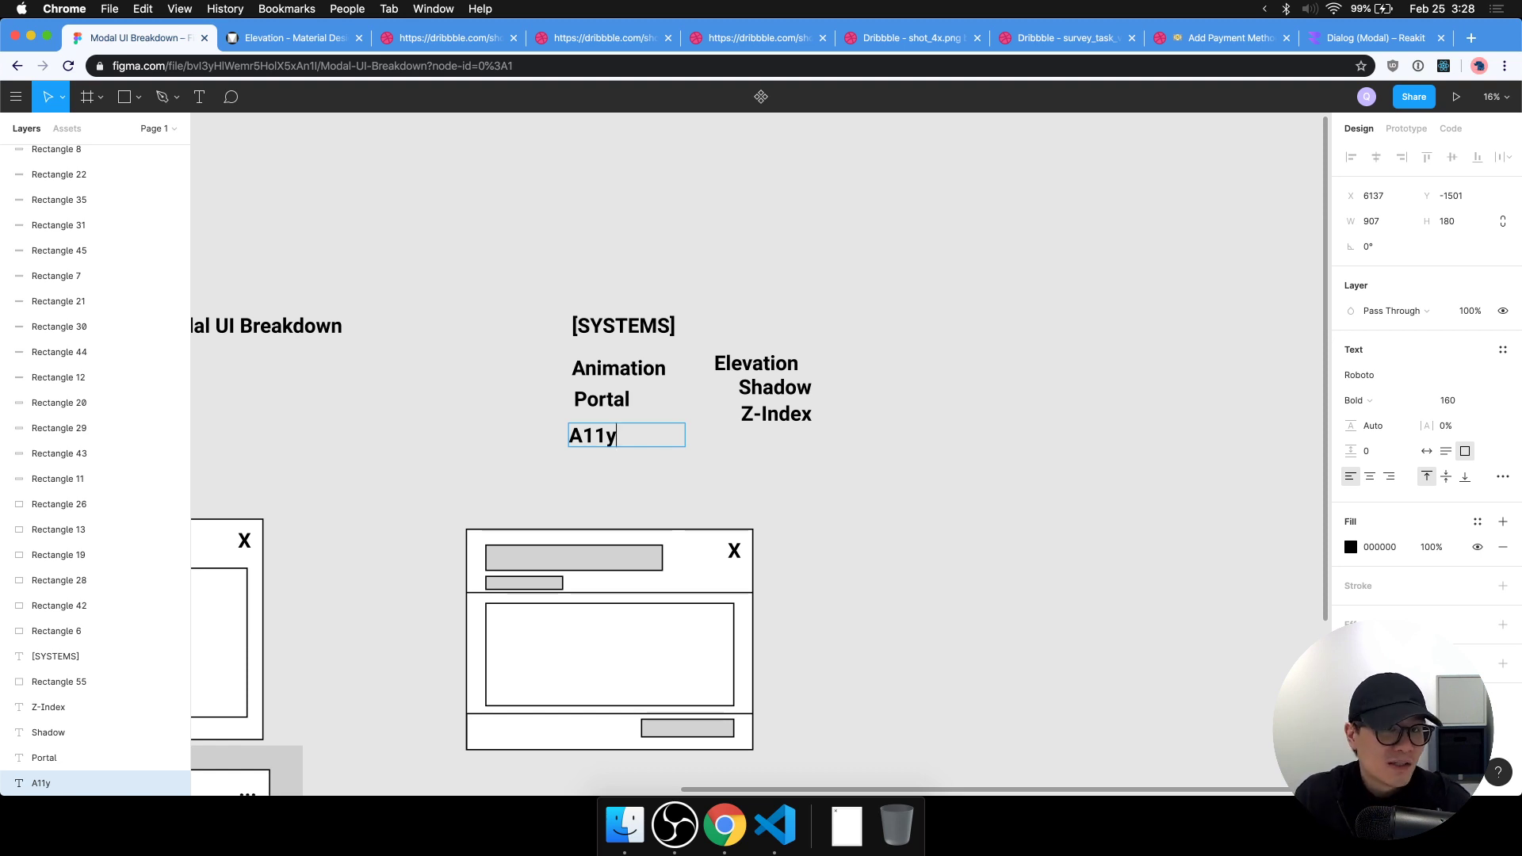
key(BackSpace)
text(Y)
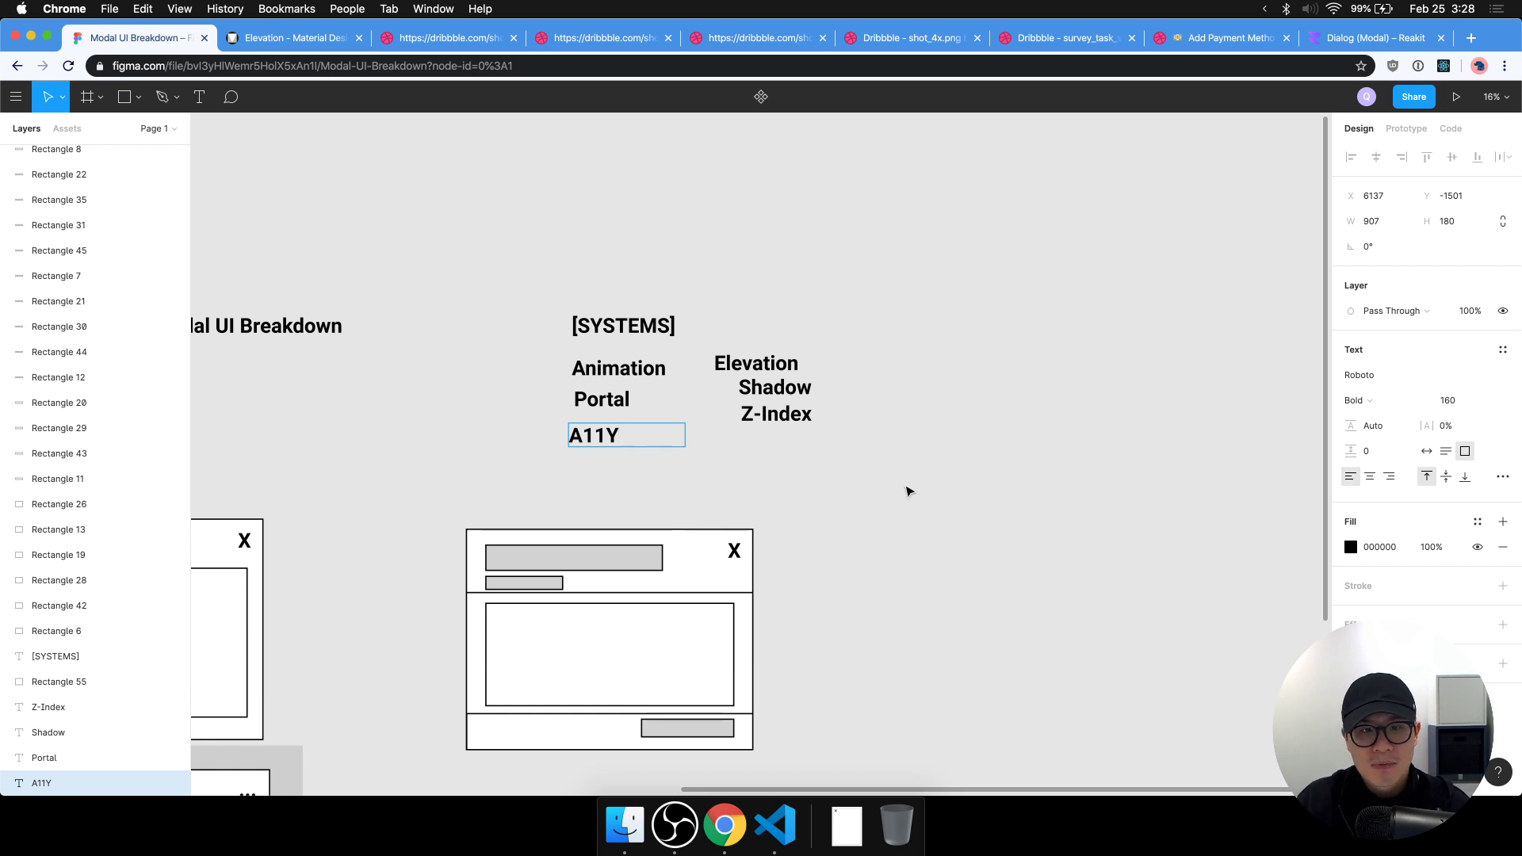
Finish editing the A11Y label and shift it slightly so it lines up with the labels above.
key(Escape)
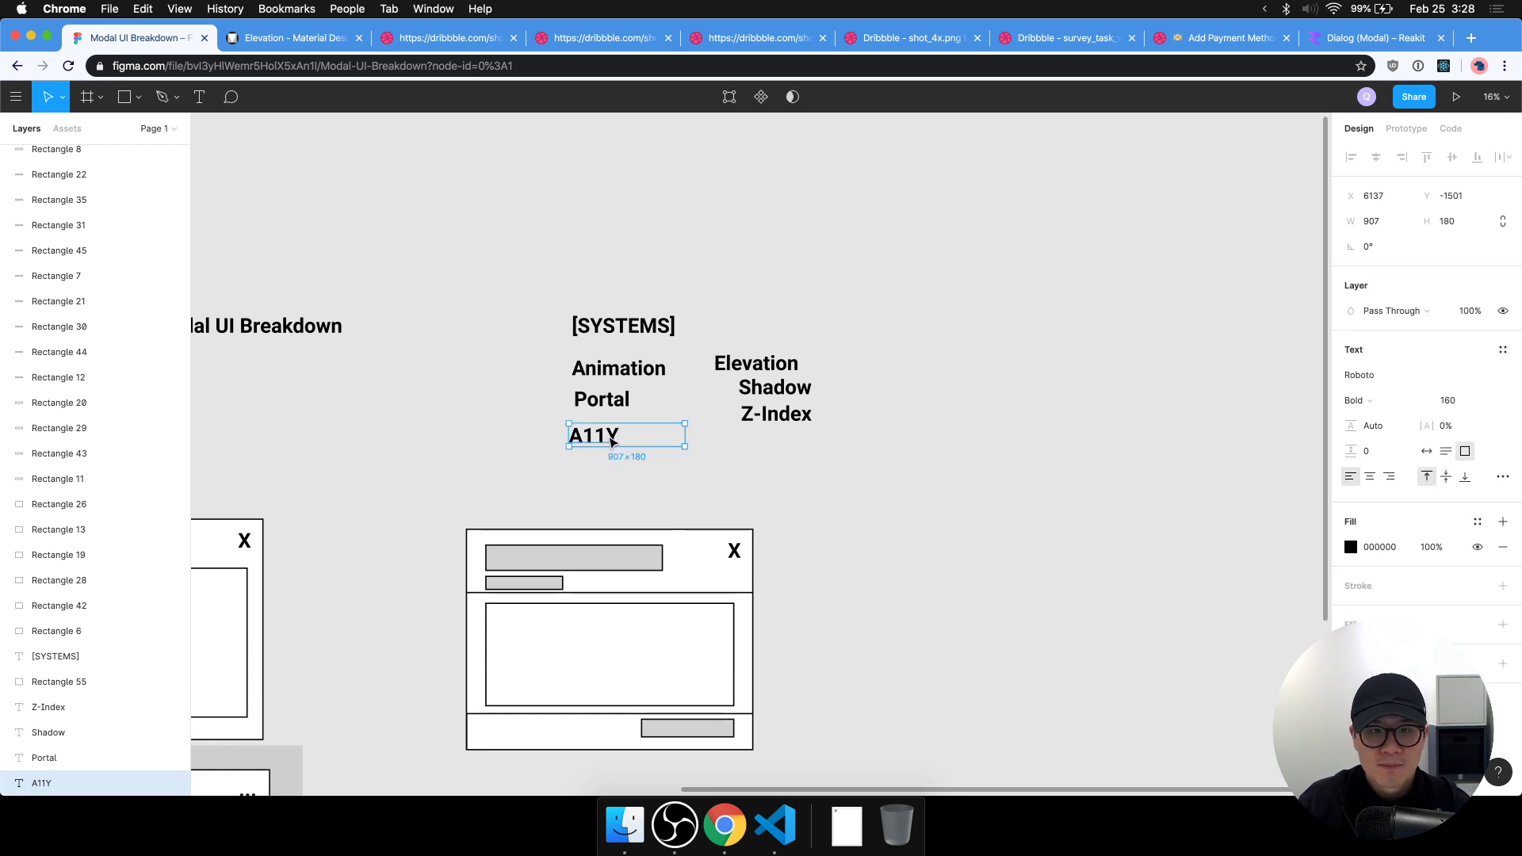
mouse_move(604, 434)
mouse_down()
mouse_move(619, 435)
mouse_move(607, 438)
mouse_up()
key(Escape)
Close the Reakit Dialog (Modal) documentation page and return to the Modal UI Breakdown file in Figma.
click(1387, 37)
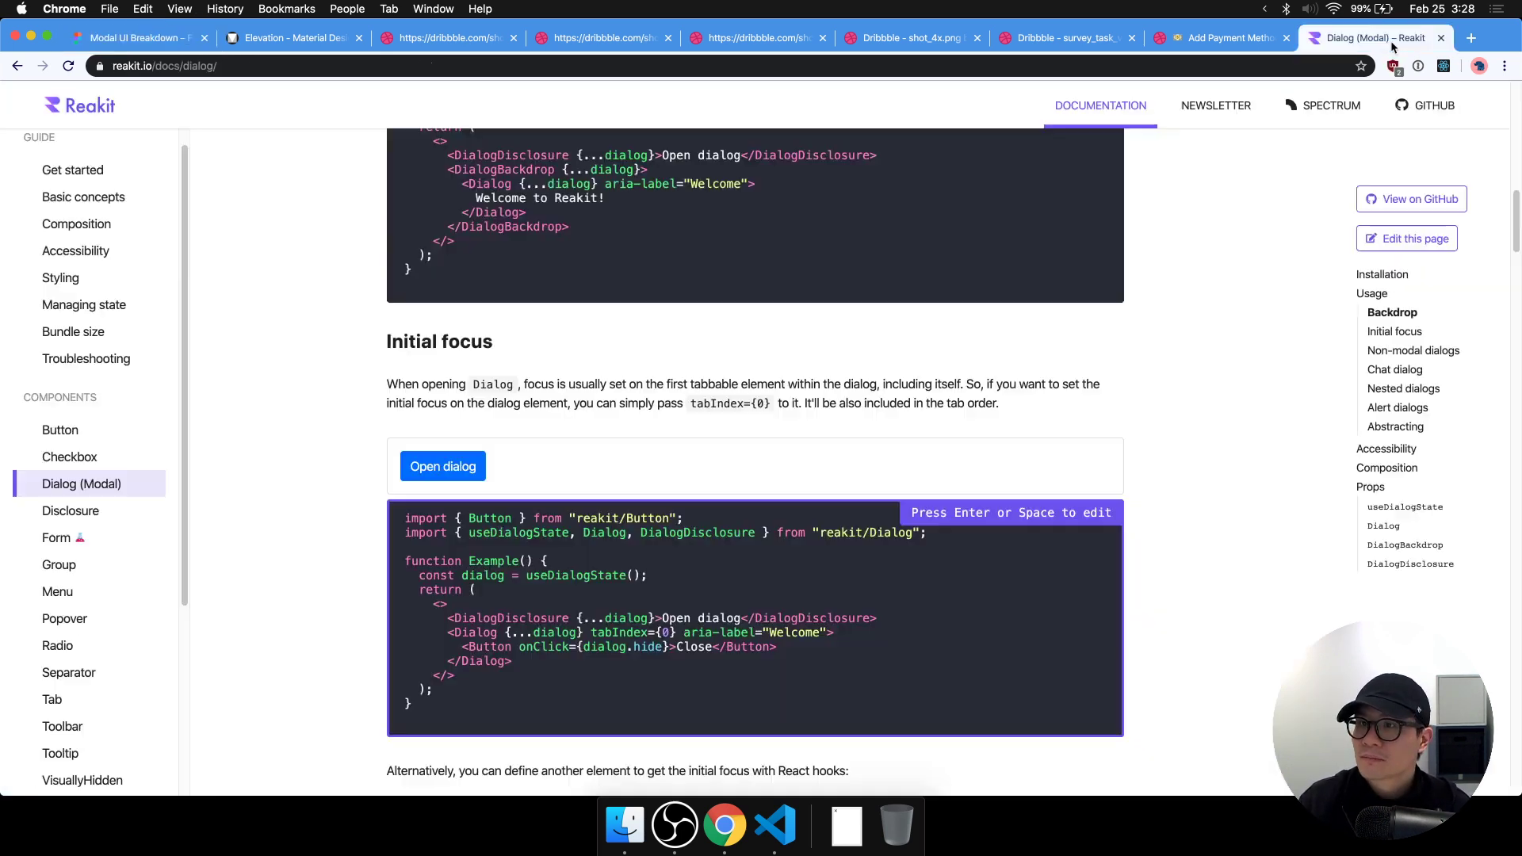
key(super+w)
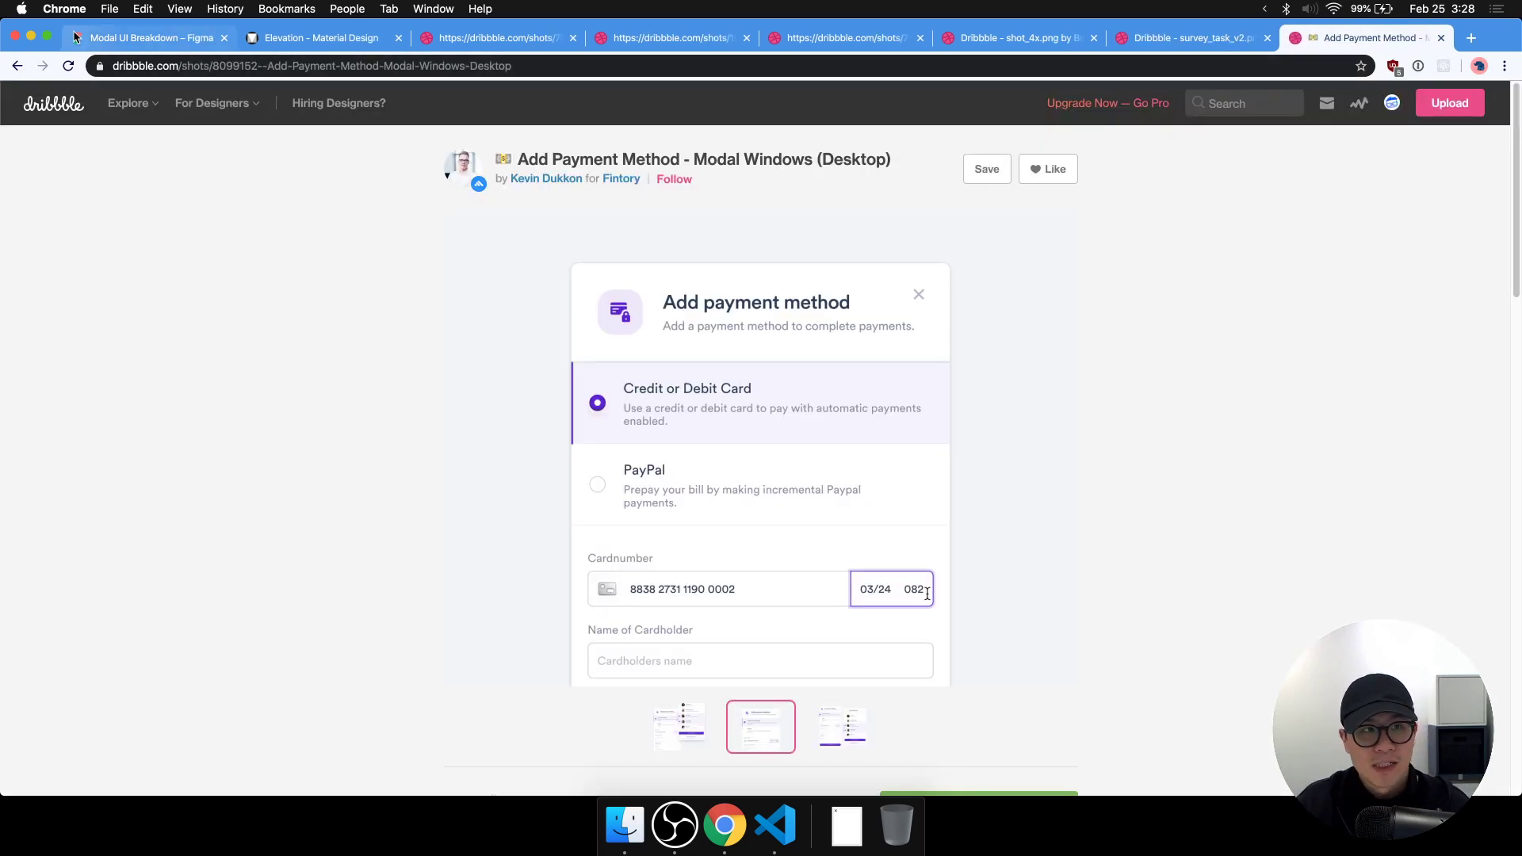
click(317, 37)
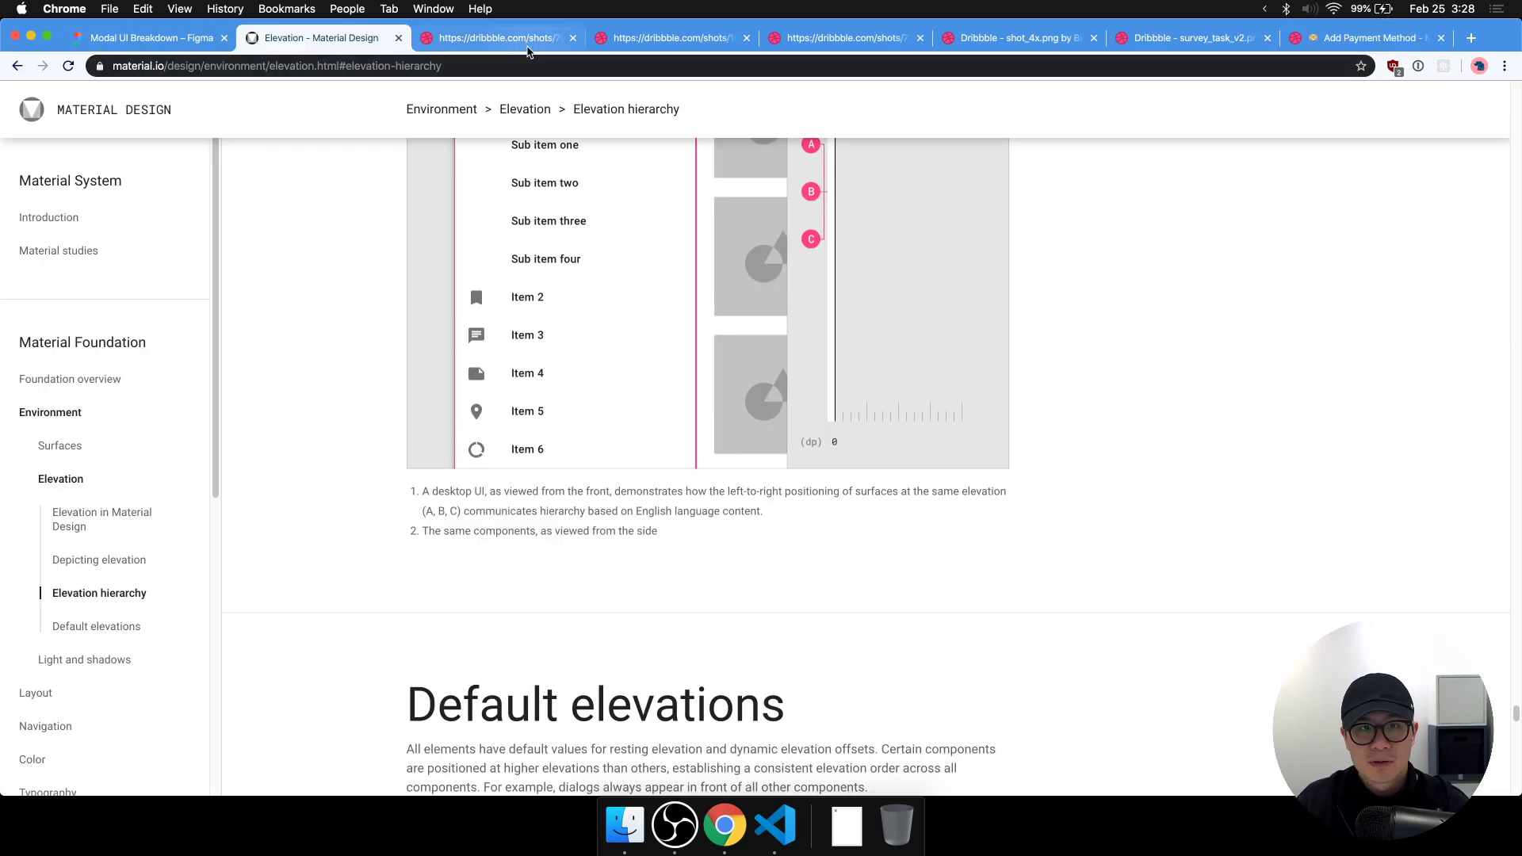
click(493, 32)
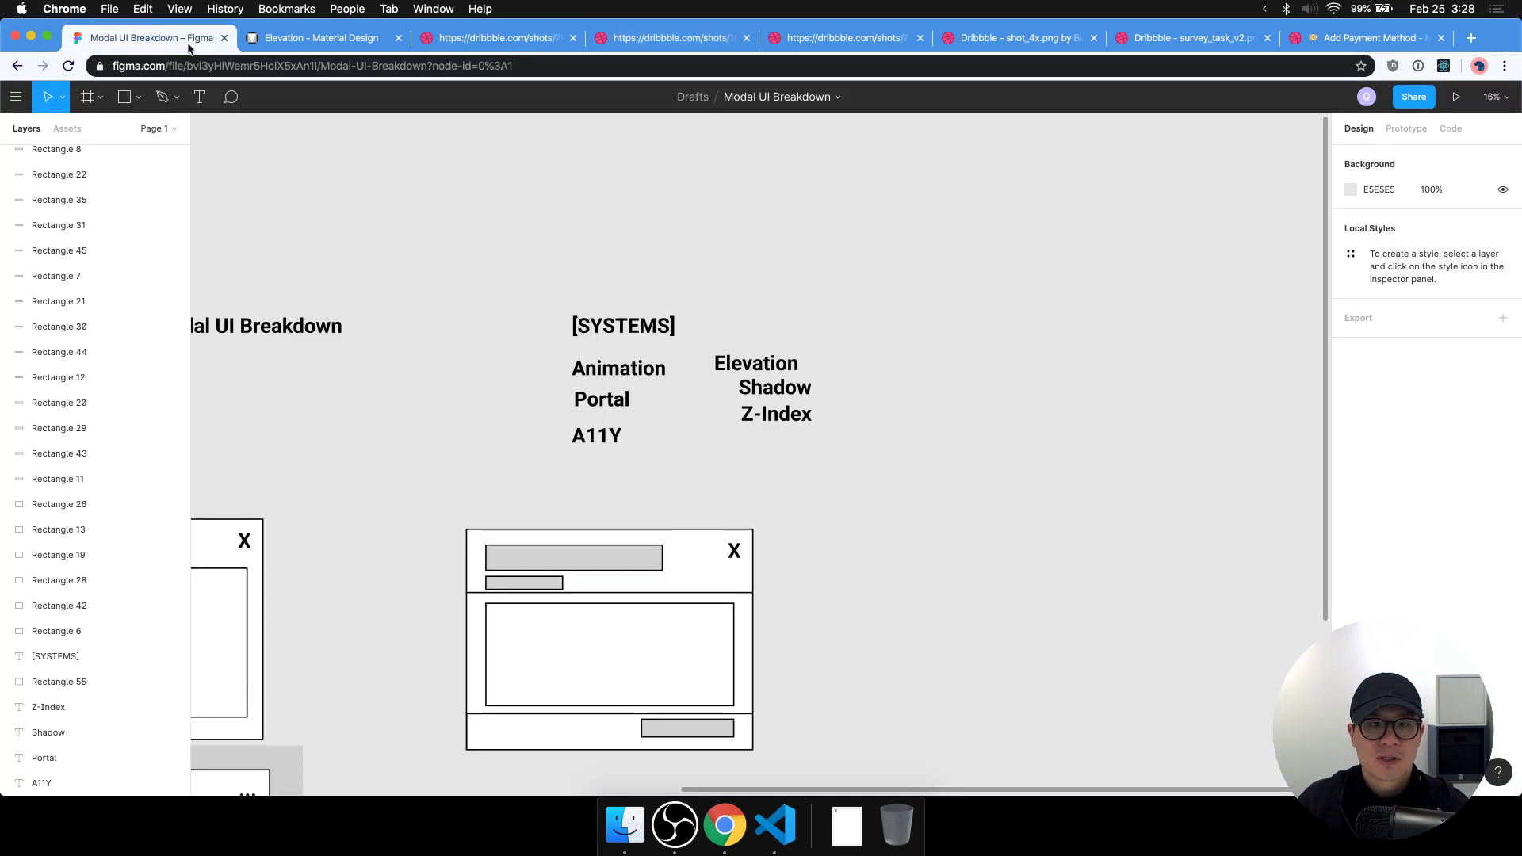
click(181, 51)
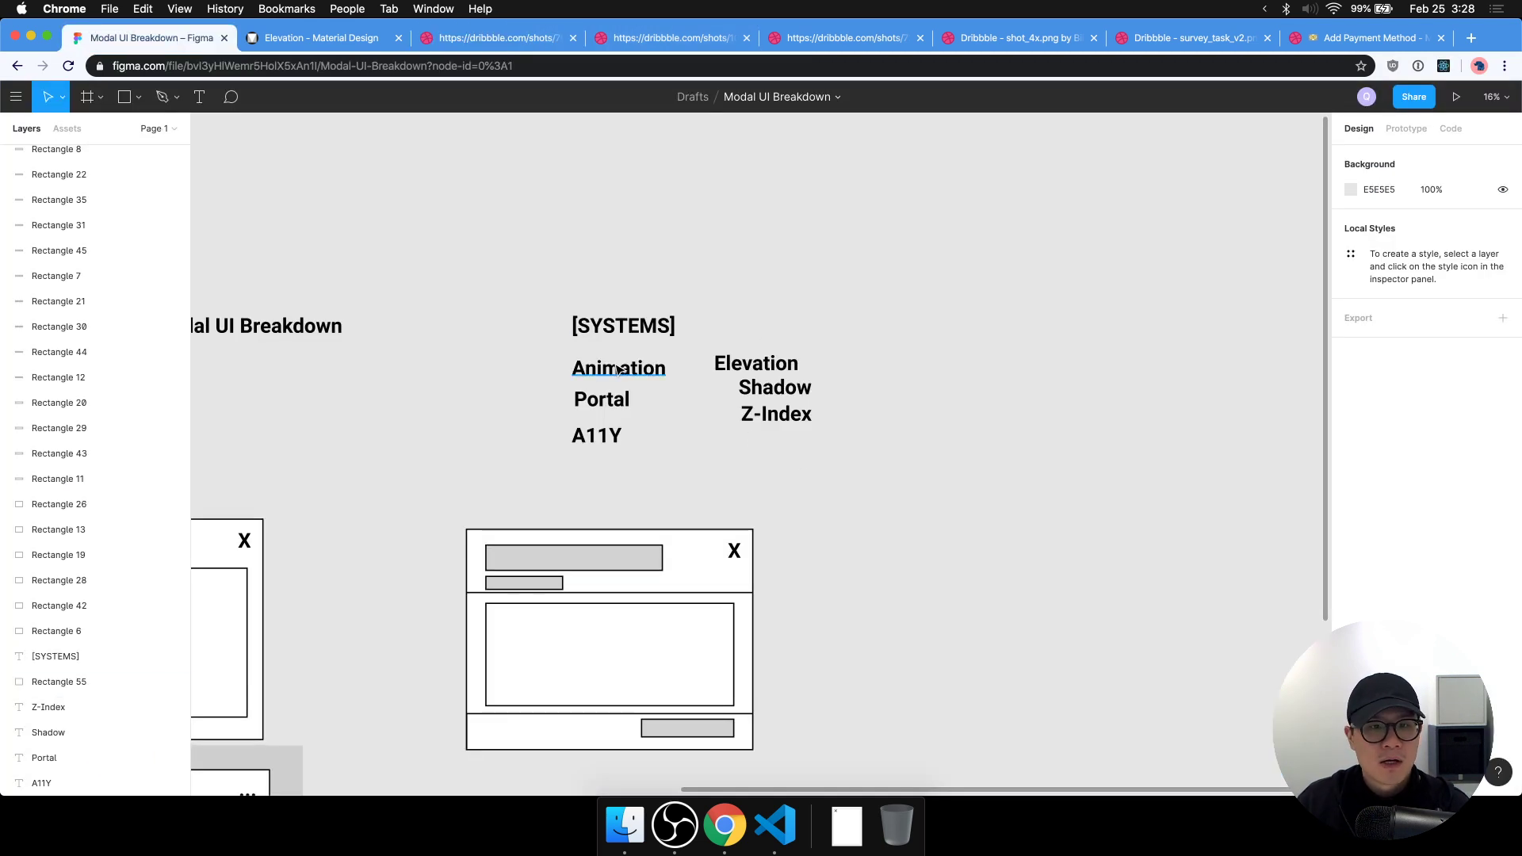
Review the Portal and A11Y labels against the Material Design elevation page and the Dribbble Modal Windows - UI Components shot.
click(615, 401)
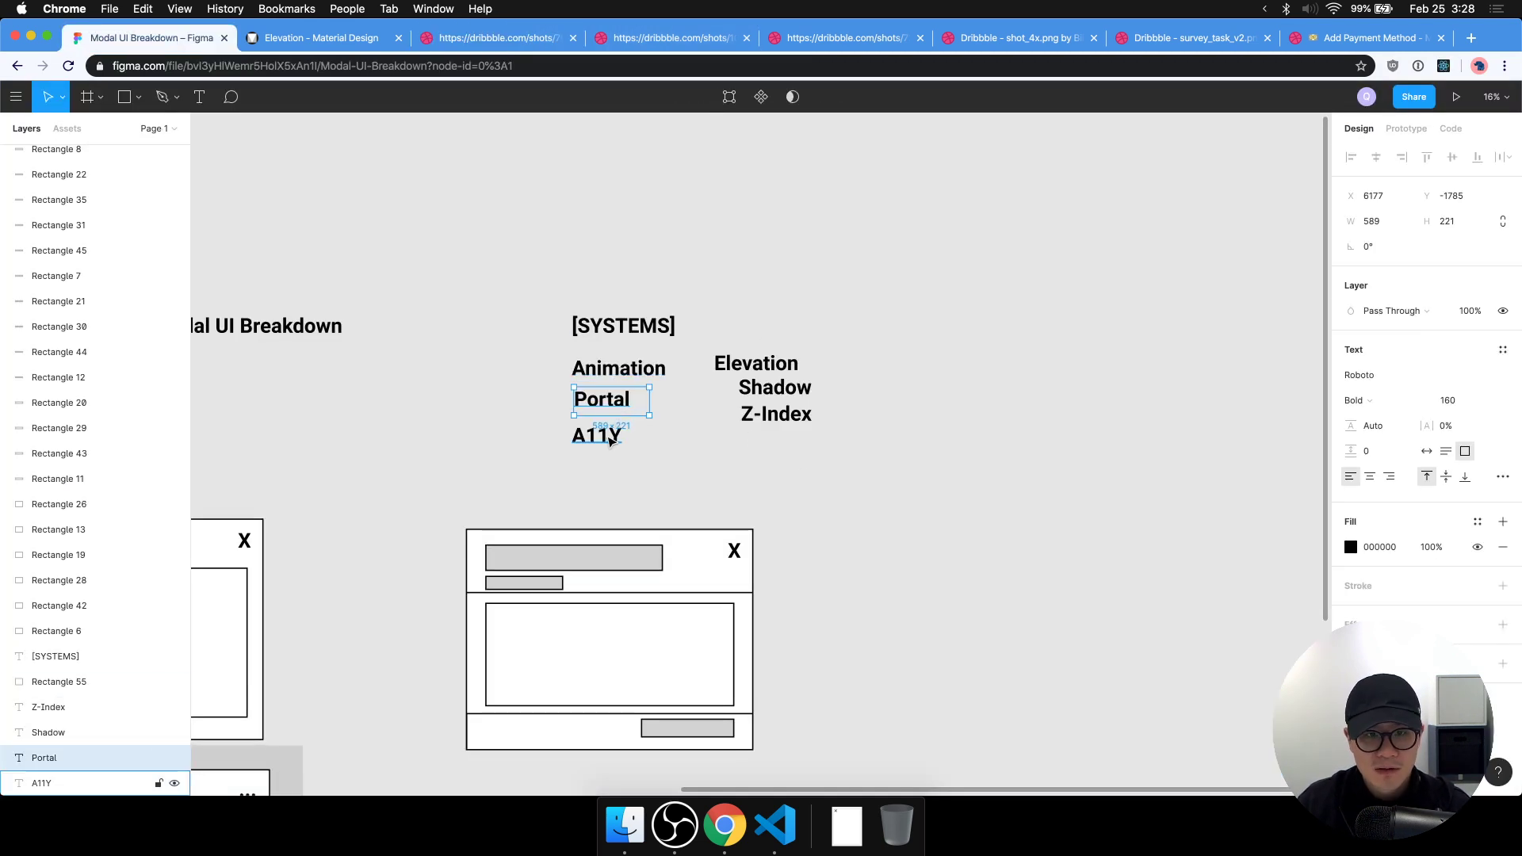
click(610, 436)
click(859, 499)
click(351, 45)
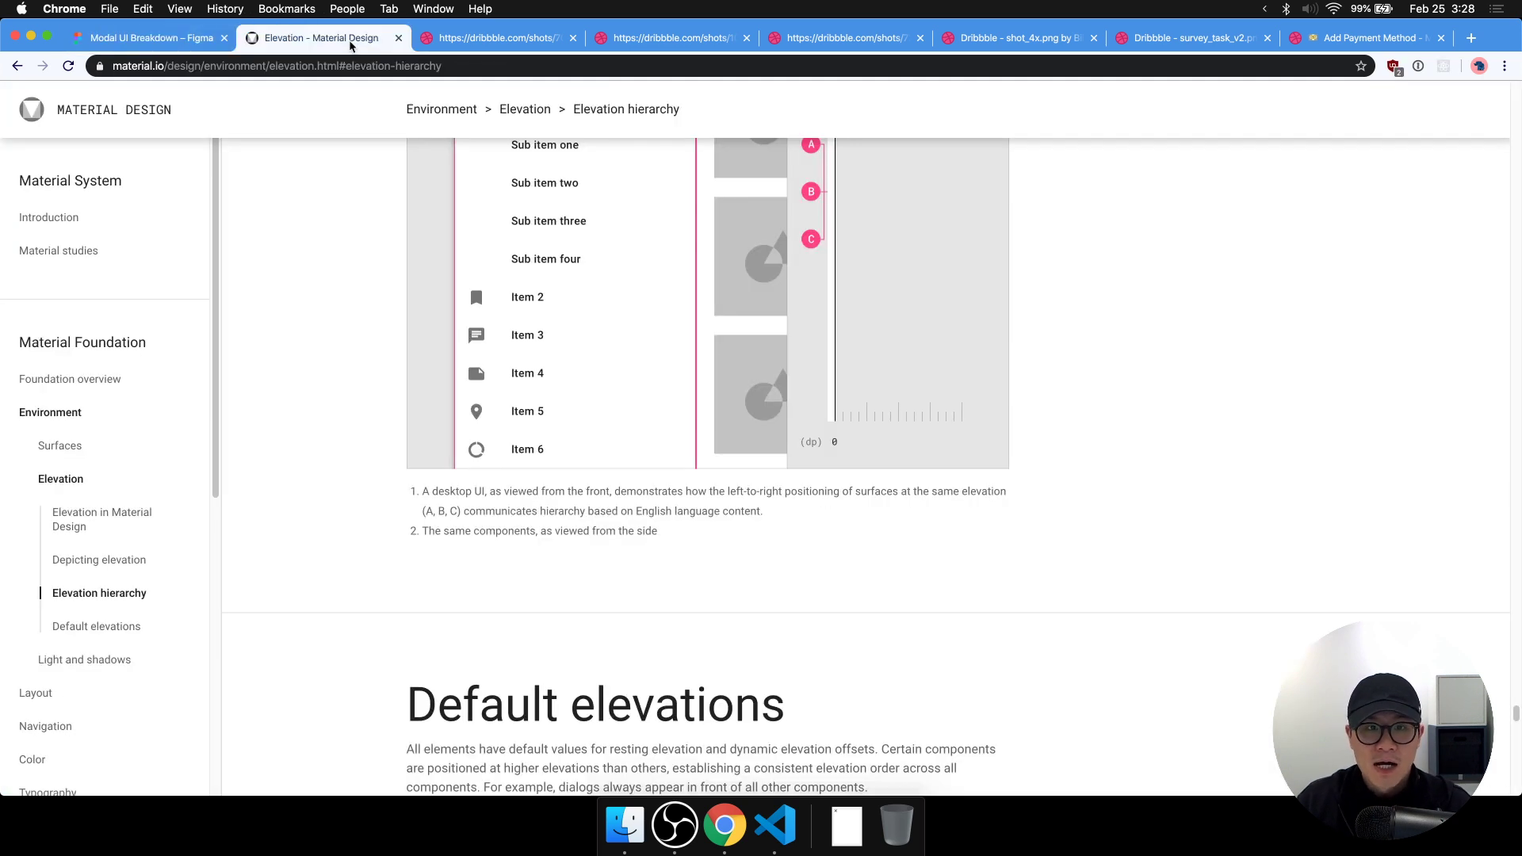
click(456, 45)
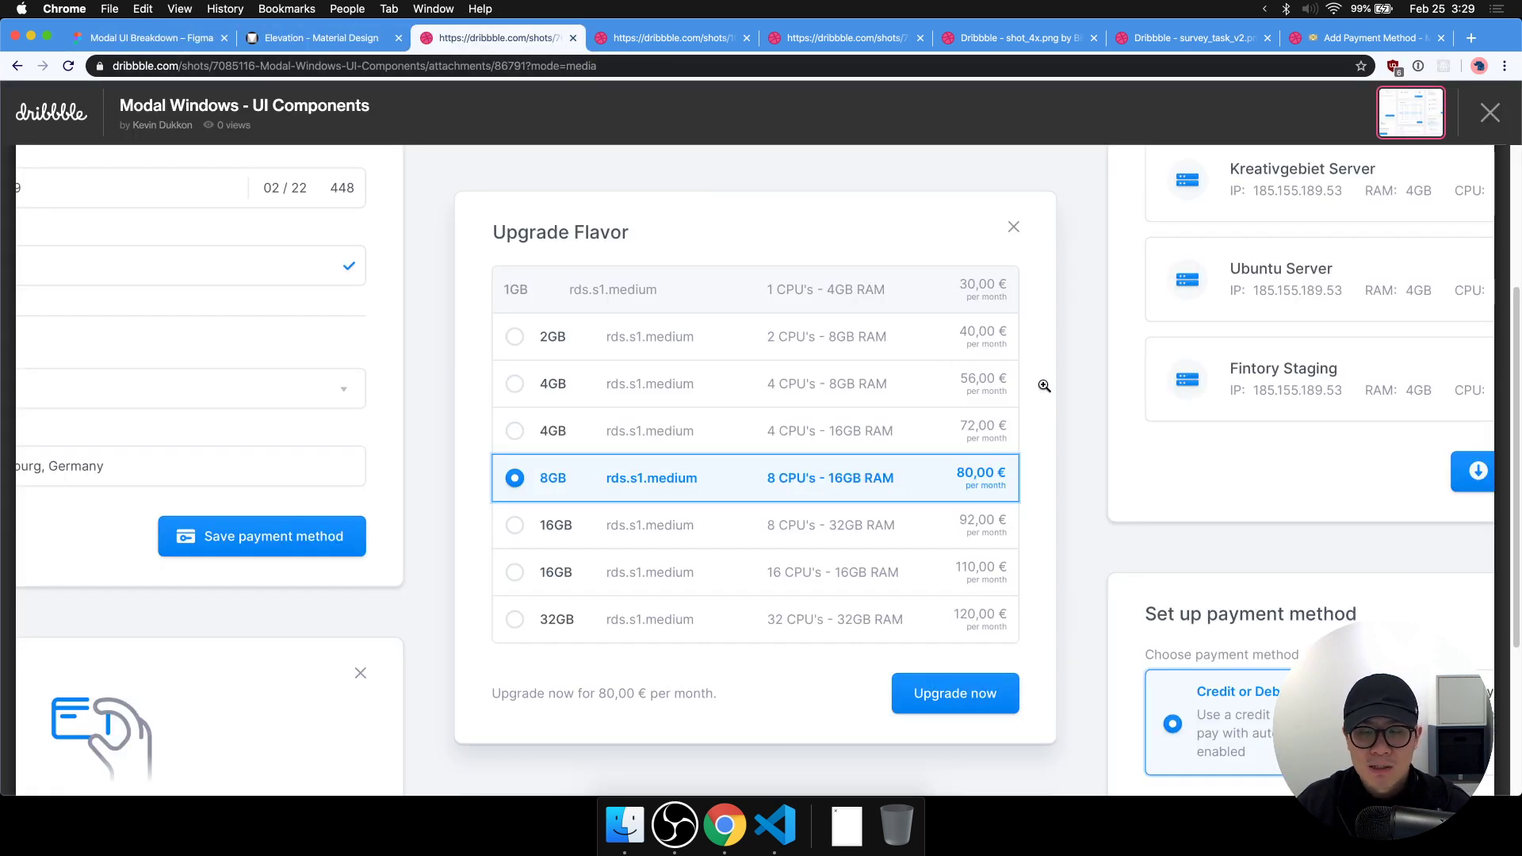
scroll(1233, 448, up, 3)
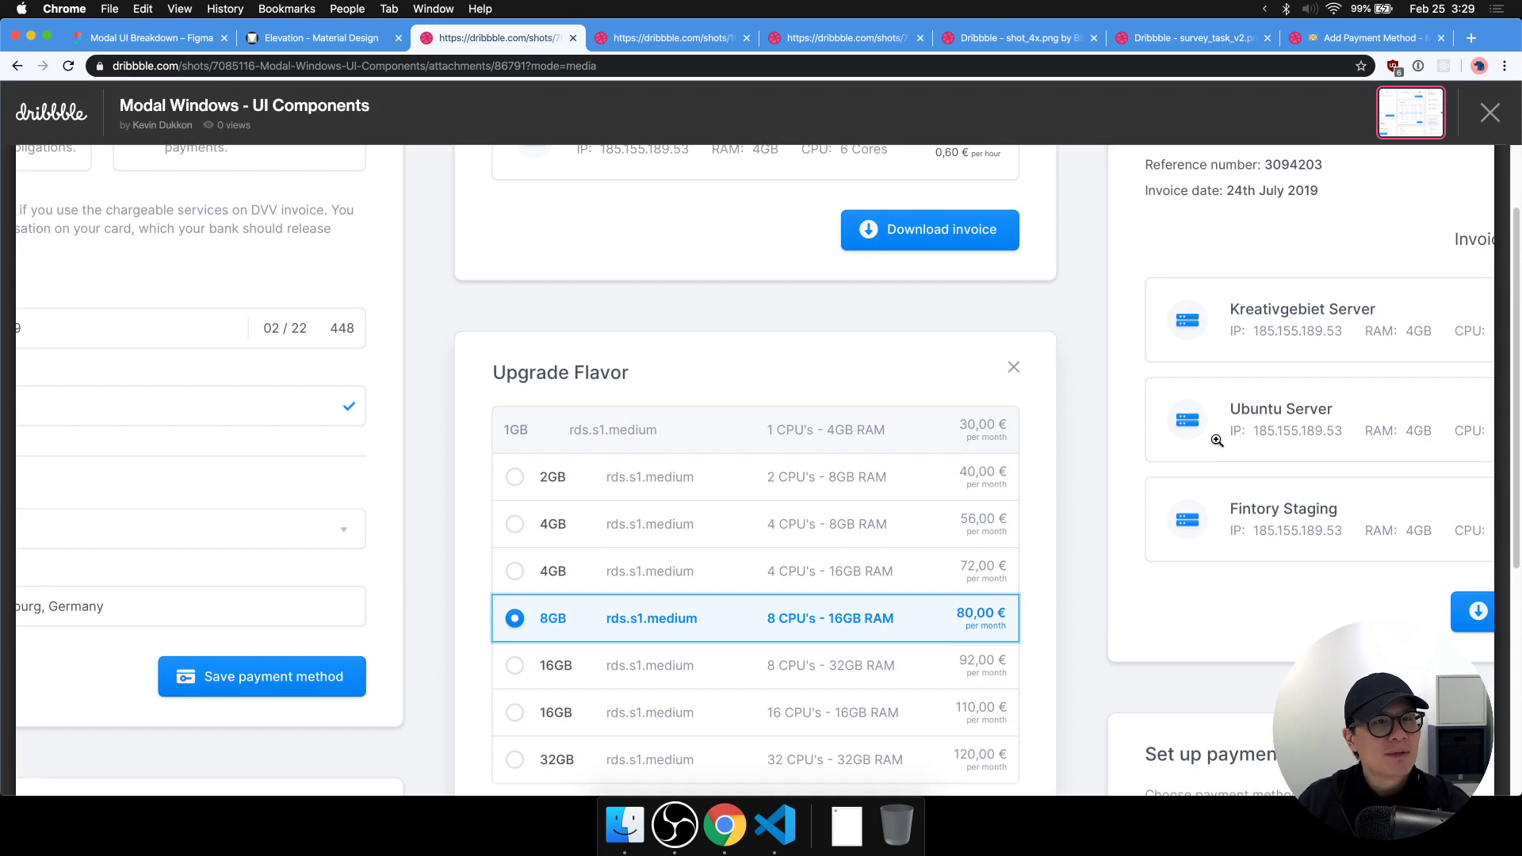
scroll(1217, 440, down, 1)
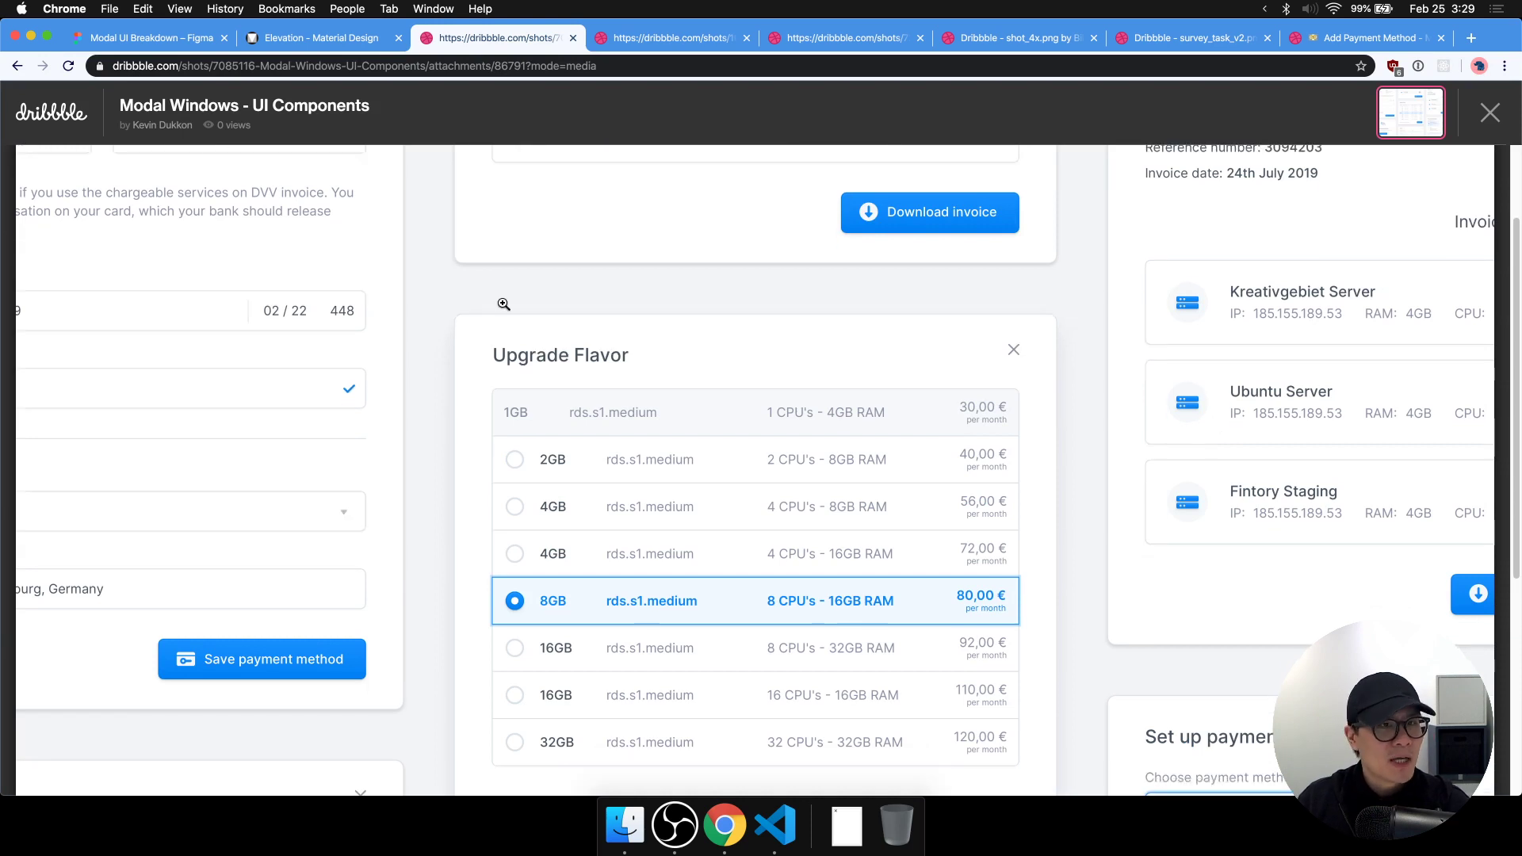
Back in the Figma file, move [SYSTEMS] up and Portal slightly down, placing A11Y between [SYSTEMS] and Animation.
click(191, 47)
click(600, 407)
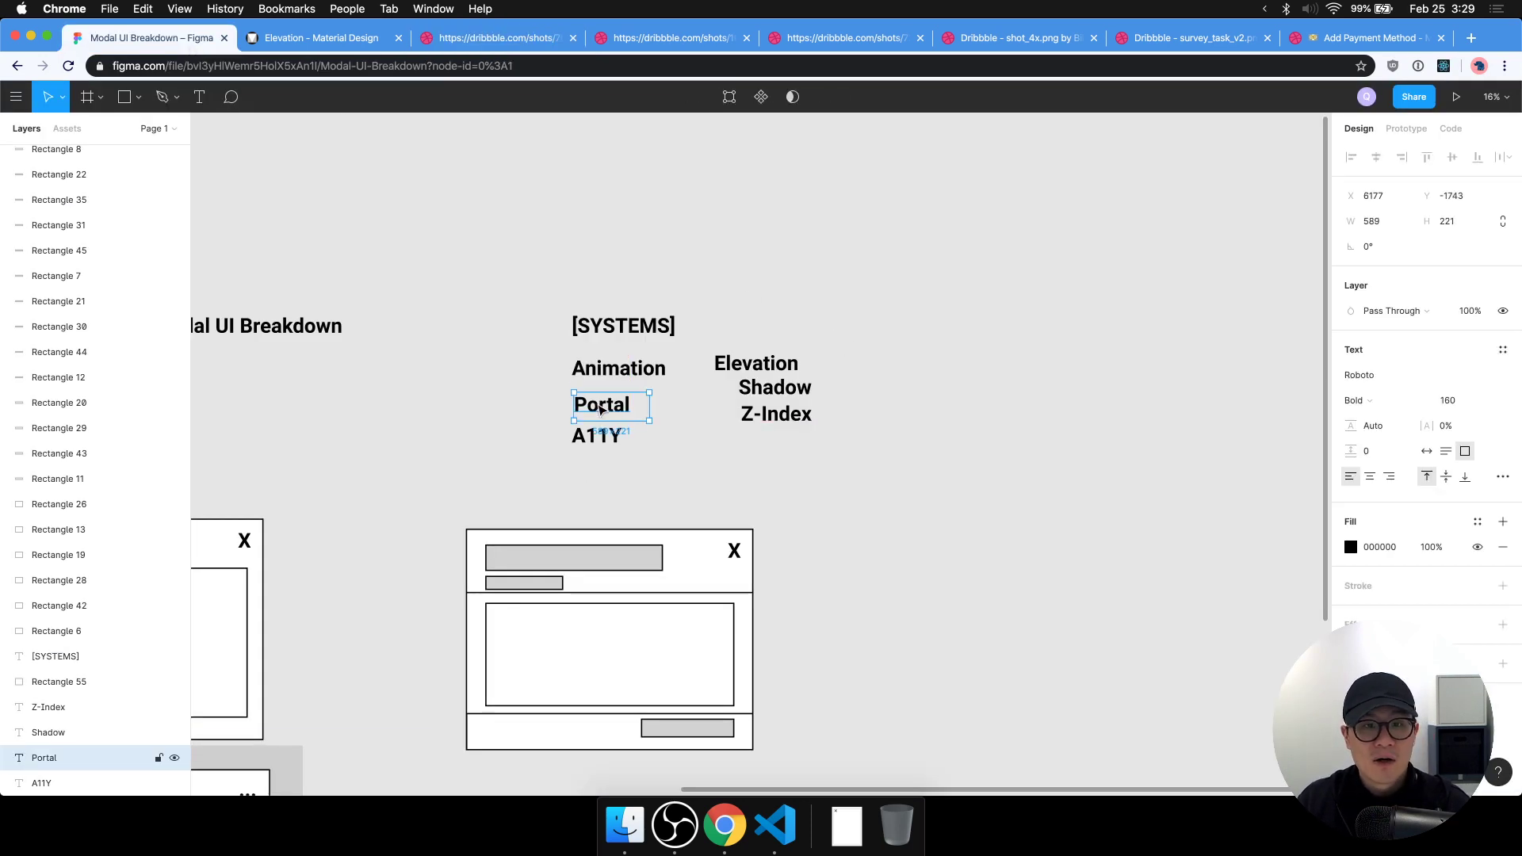
drag(599, 435, 762, 338)
drag(670, 326, 668, 303)
drag(760, 340, 608, 337)
click(633, 429)
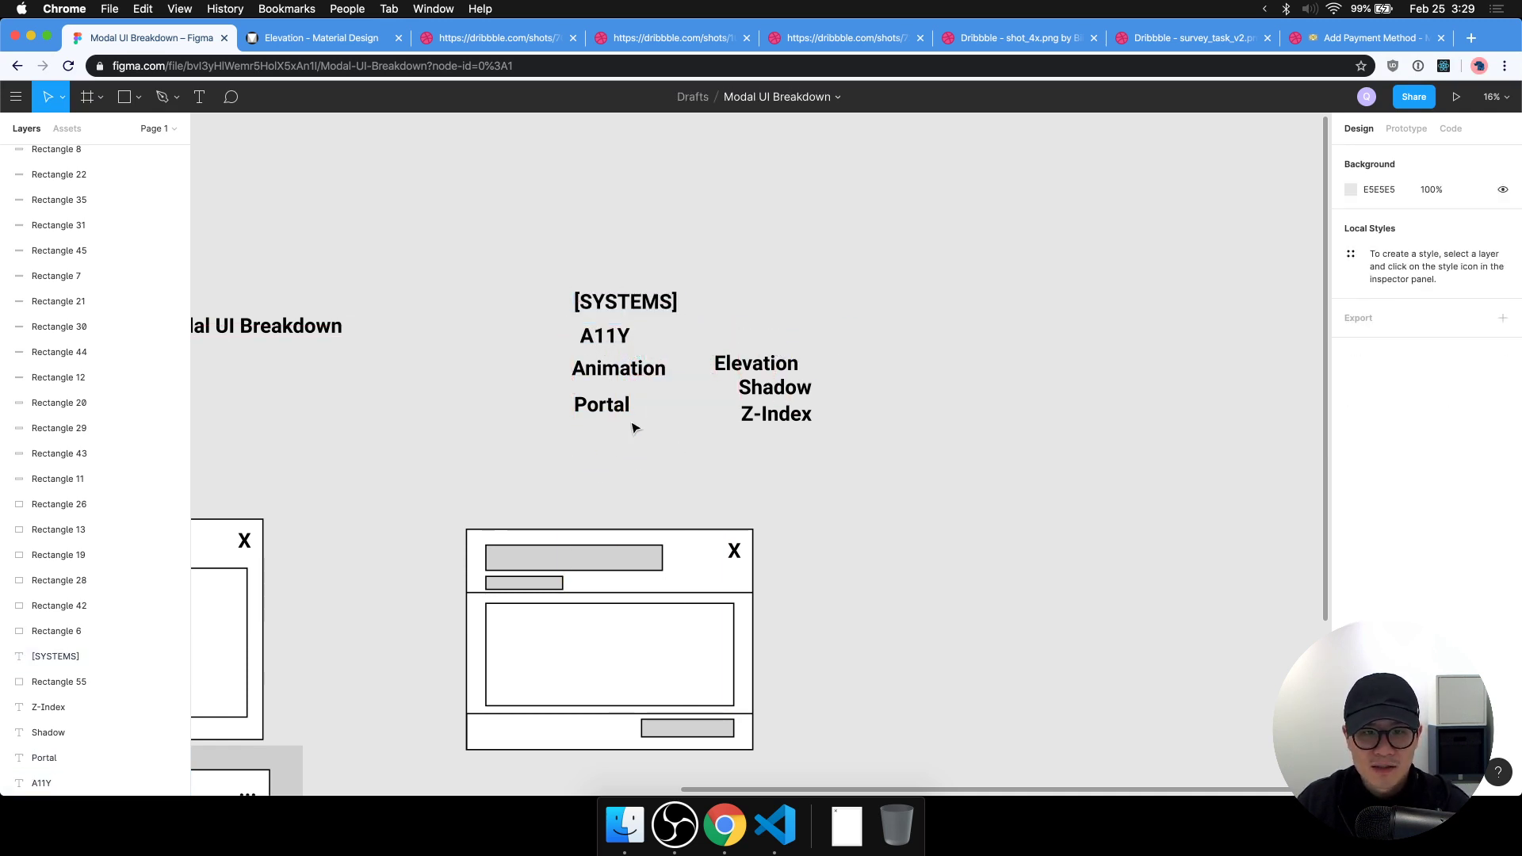
Duplicate the Portal label and place the copy just below the original, offset slightly to the right.
click(611, 414)
drag(612, 414, 629, 443)
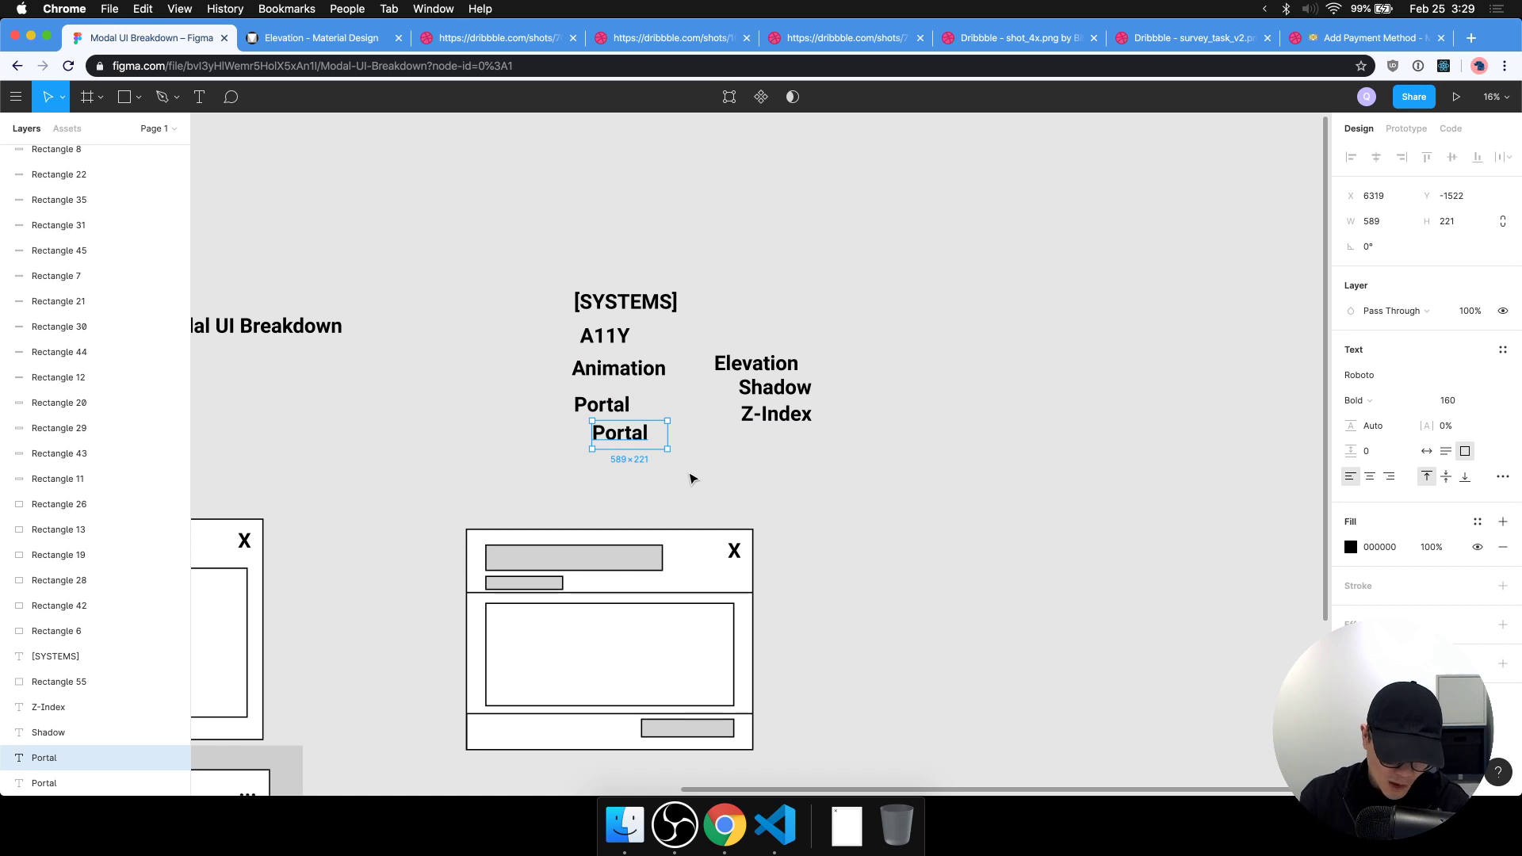
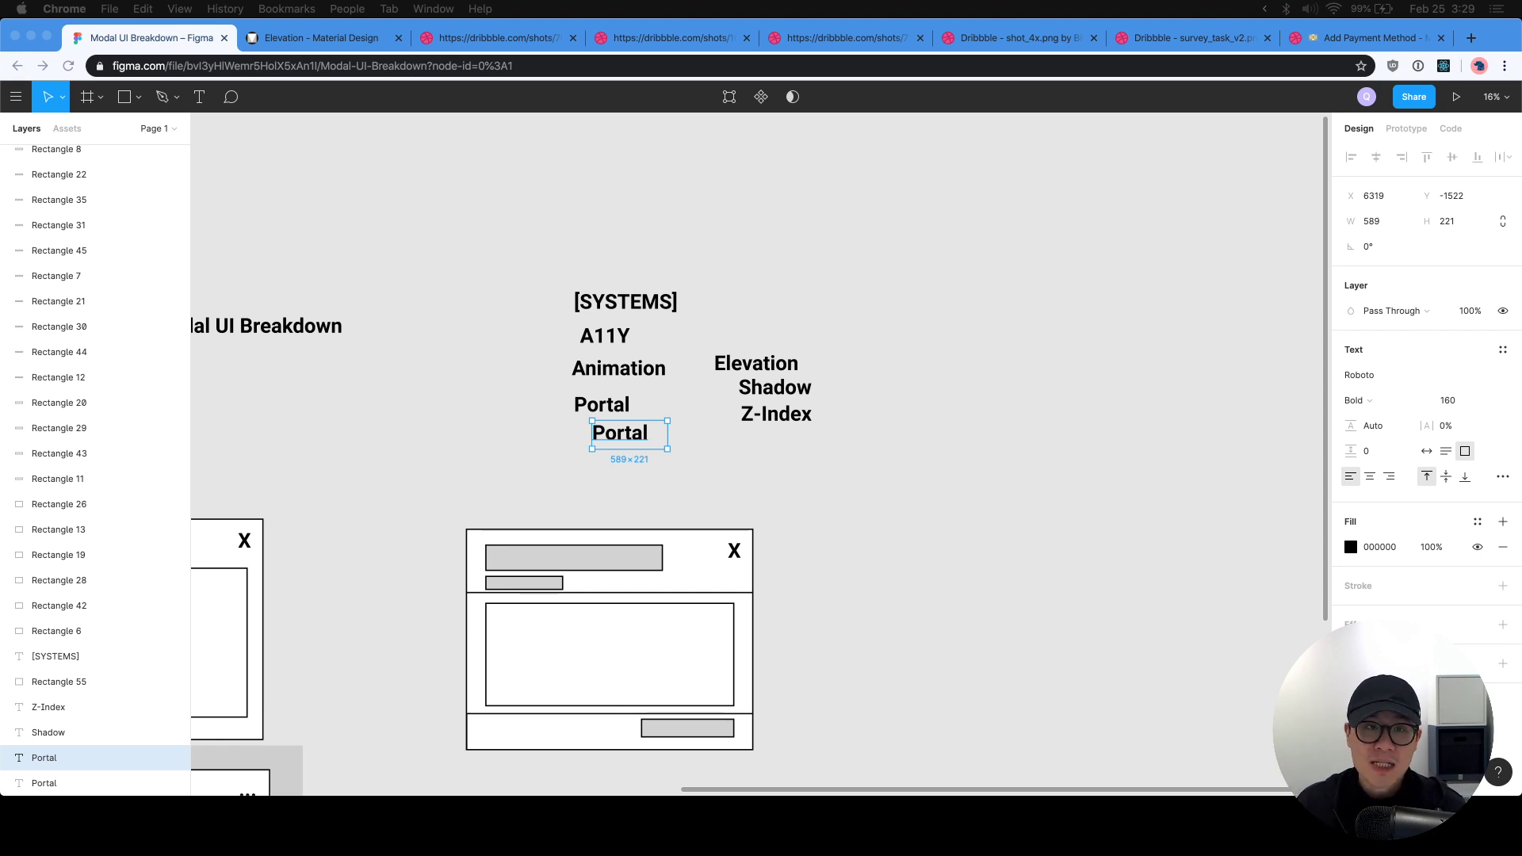
Look at the two modals side by side in the Add Payment Method shot, and revisit the Material Design elevation page.
click(1364, 37)
click(981, 237)
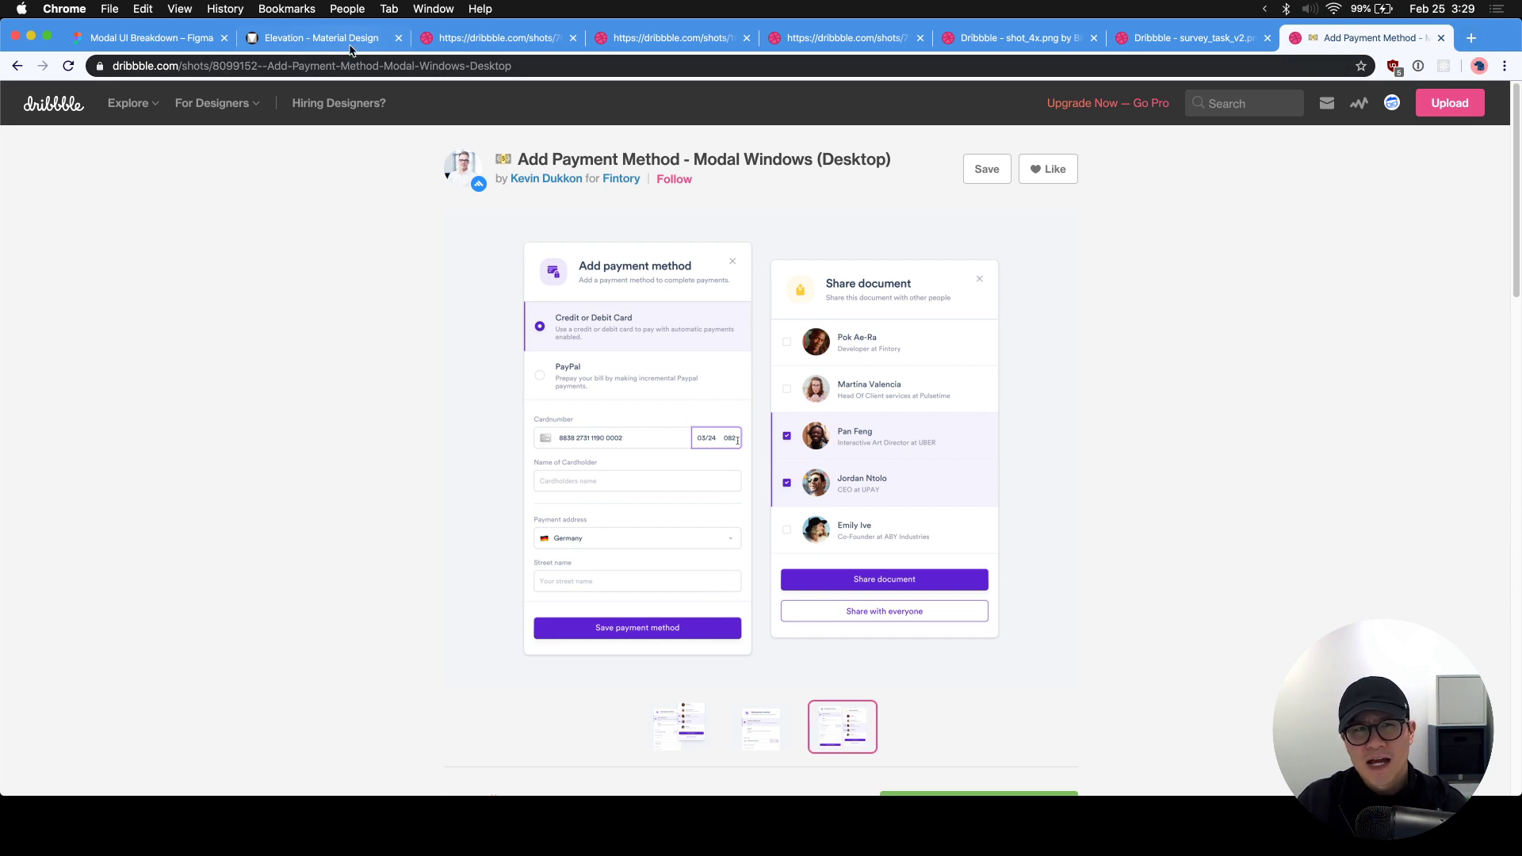
click(317, 43)
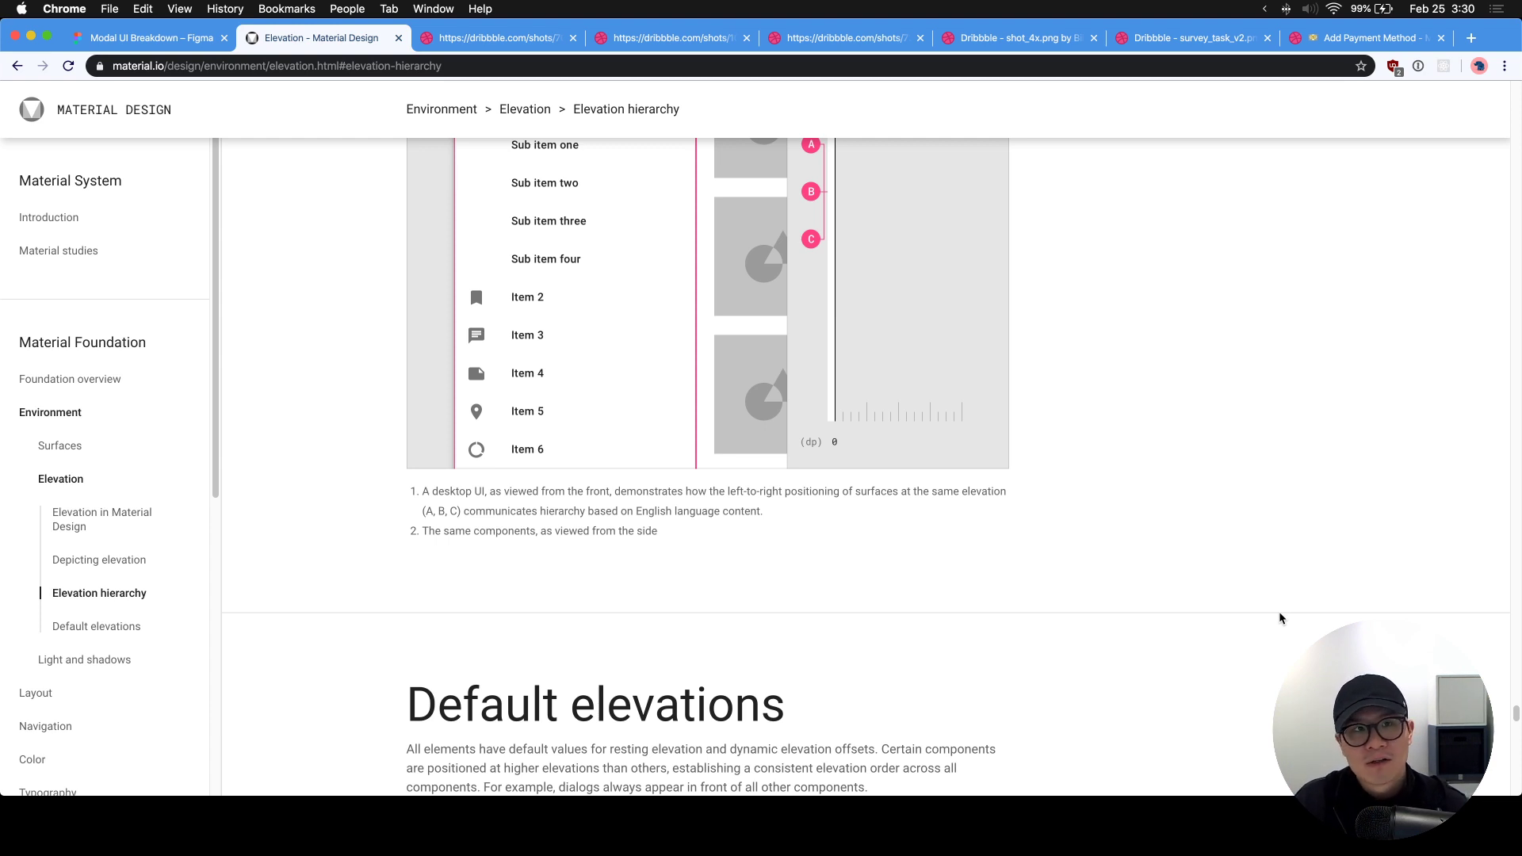
Switch to Visual Studio Code and replace the untitled file's contents with three <Modal> lines.
mouse_move(512, 850)
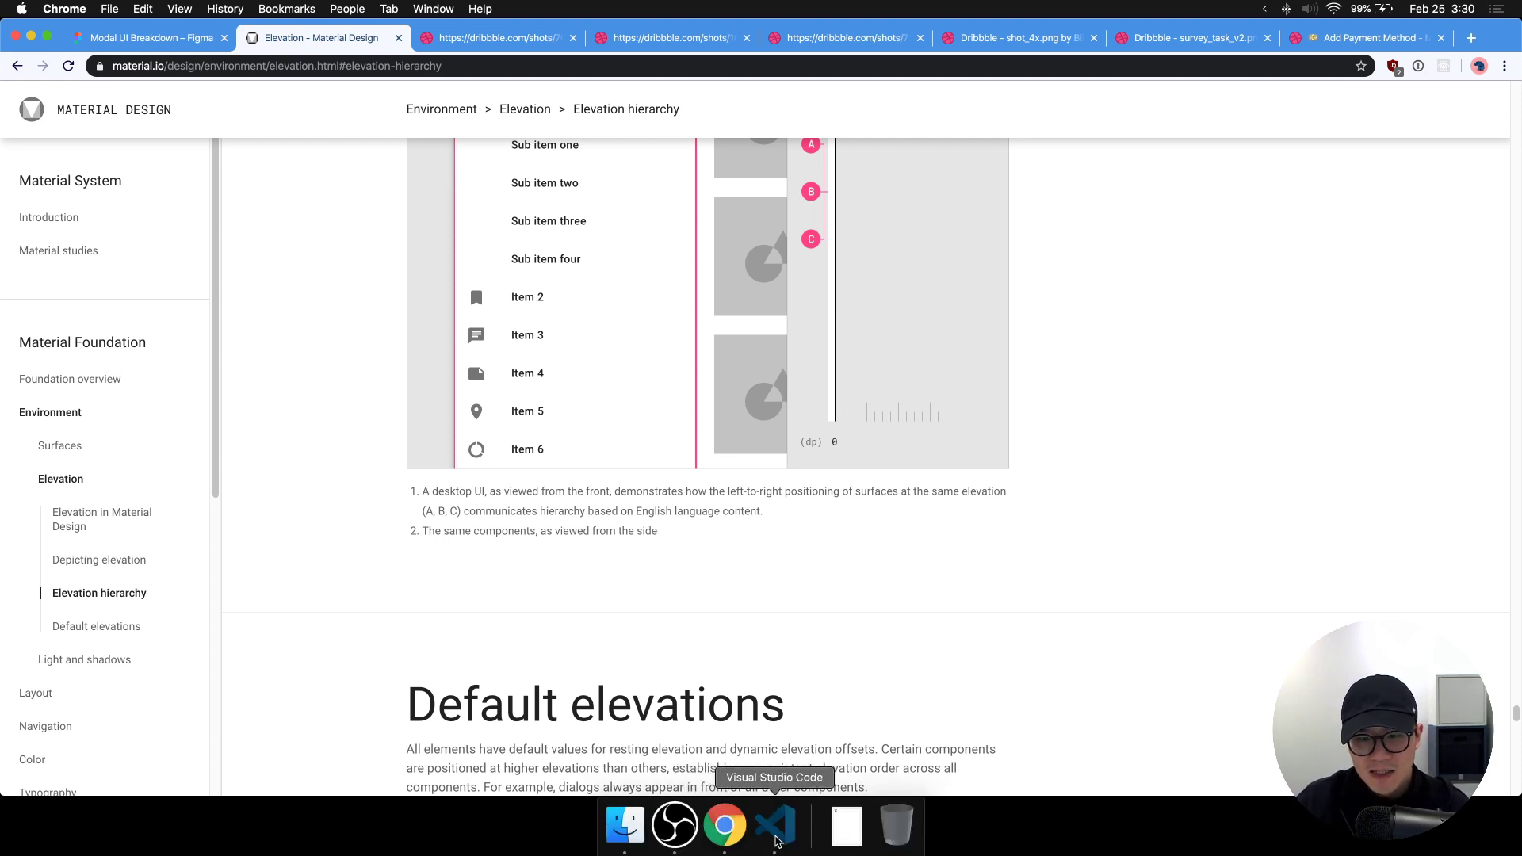
click(777, 829)
key(super+a)
text(<Mod)
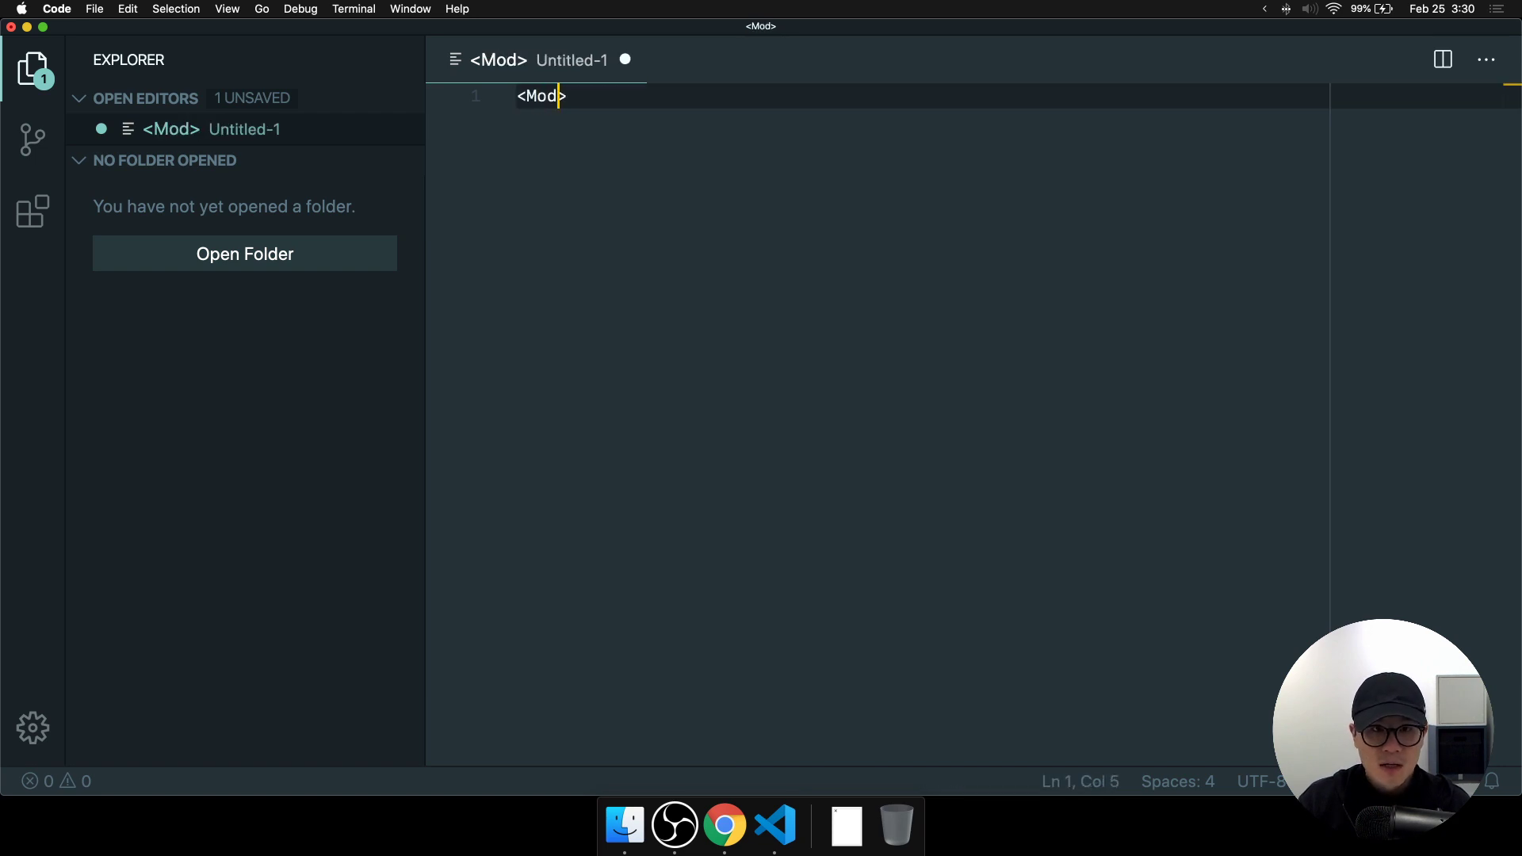
text(al)
key(shift+alt+Down)
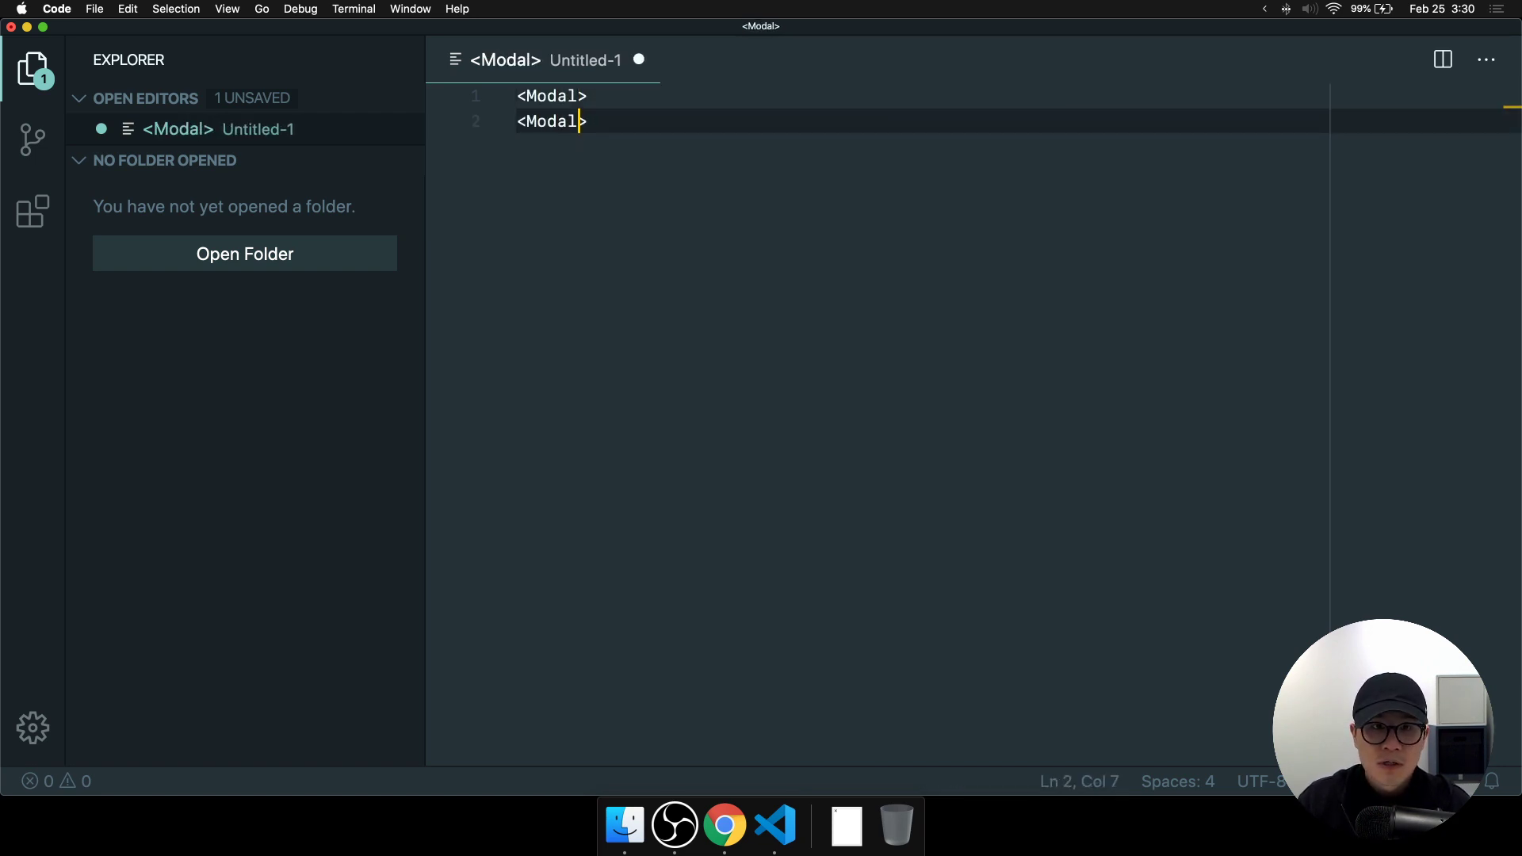
key(shift+alt+Down)
Nest the Modal lines by indenting the second one level and the third two levels.
click(518, 121)
key(Tab)
click(519, 146)
key(Tab)
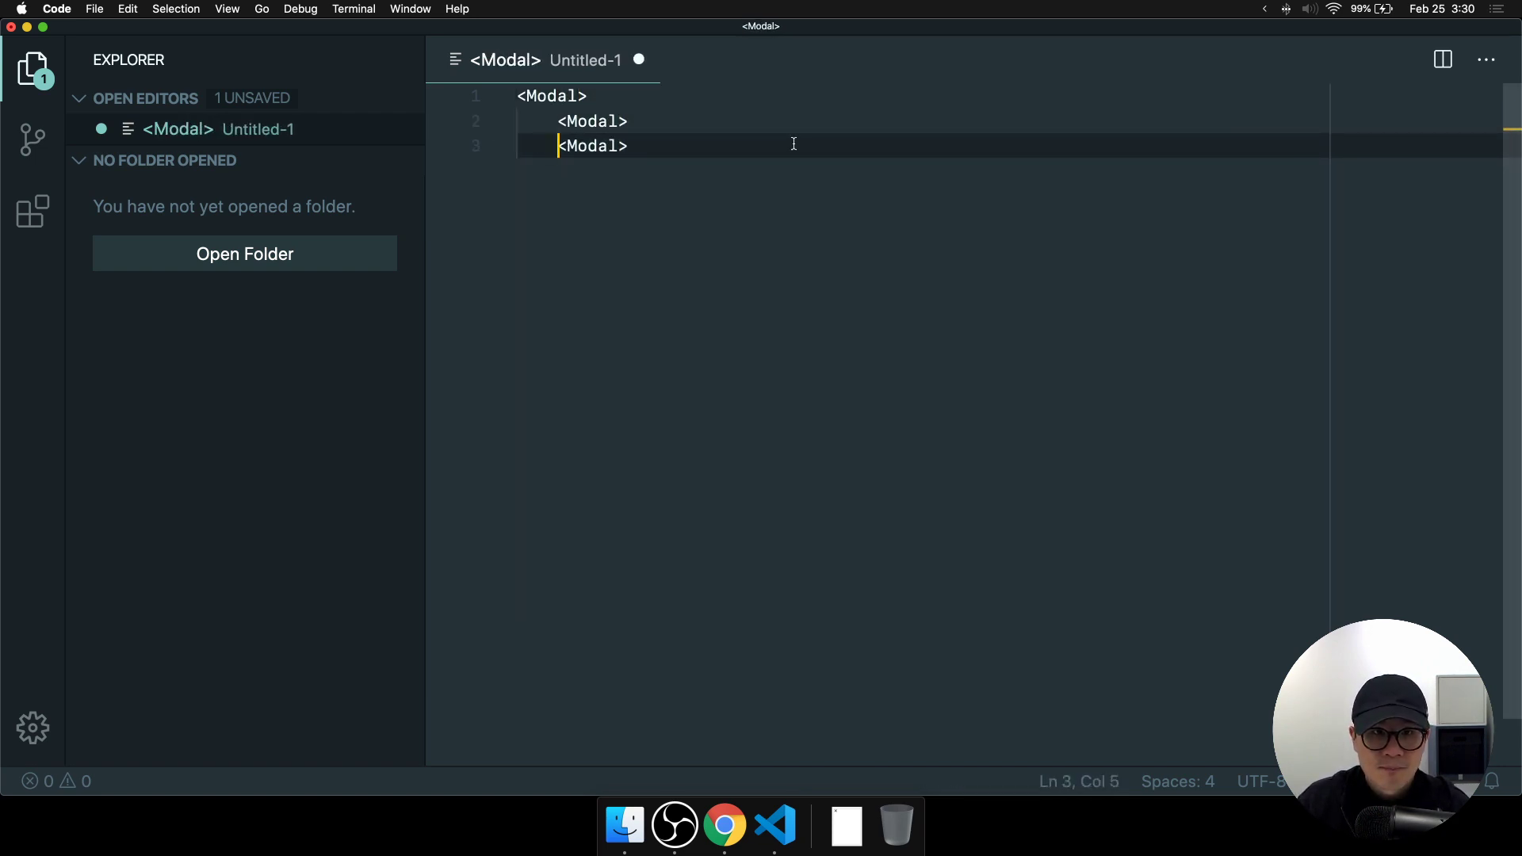
key(Tab)
key(End)
text(\)
key(Return)
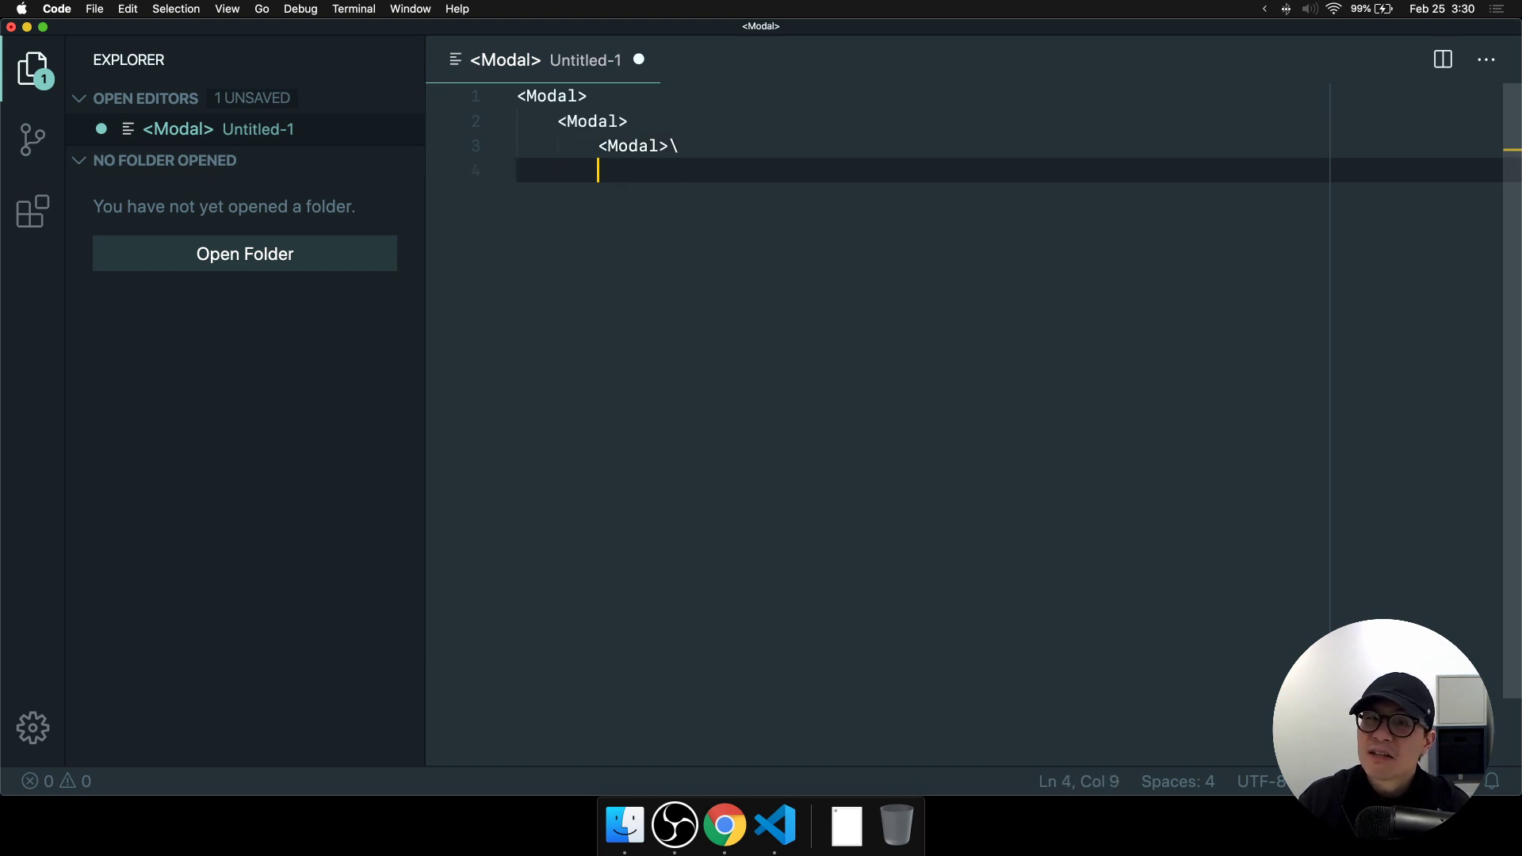
key(BackSpace)
key(BackSpace)
key(BackSpace)
key(BackSpace)
Add a <Dropdown /> line nested one level inside the innermost <Modal>.
key(Return)
text(<Drtopd)
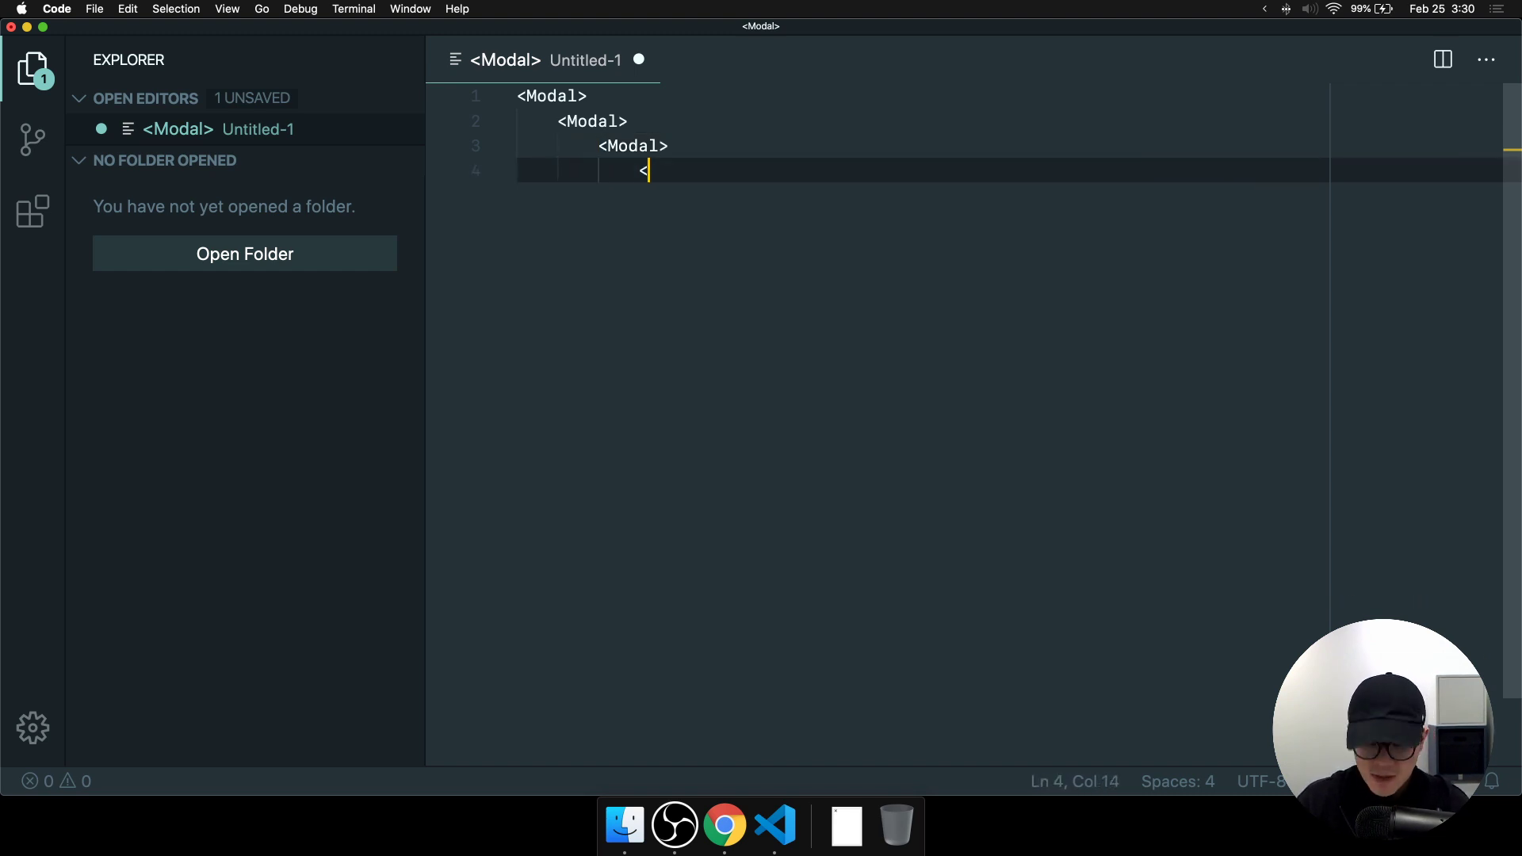
key(BackSpace)
key(BackSpace)
key(BackSpace)
key(BackSpace)
text(opdnw)
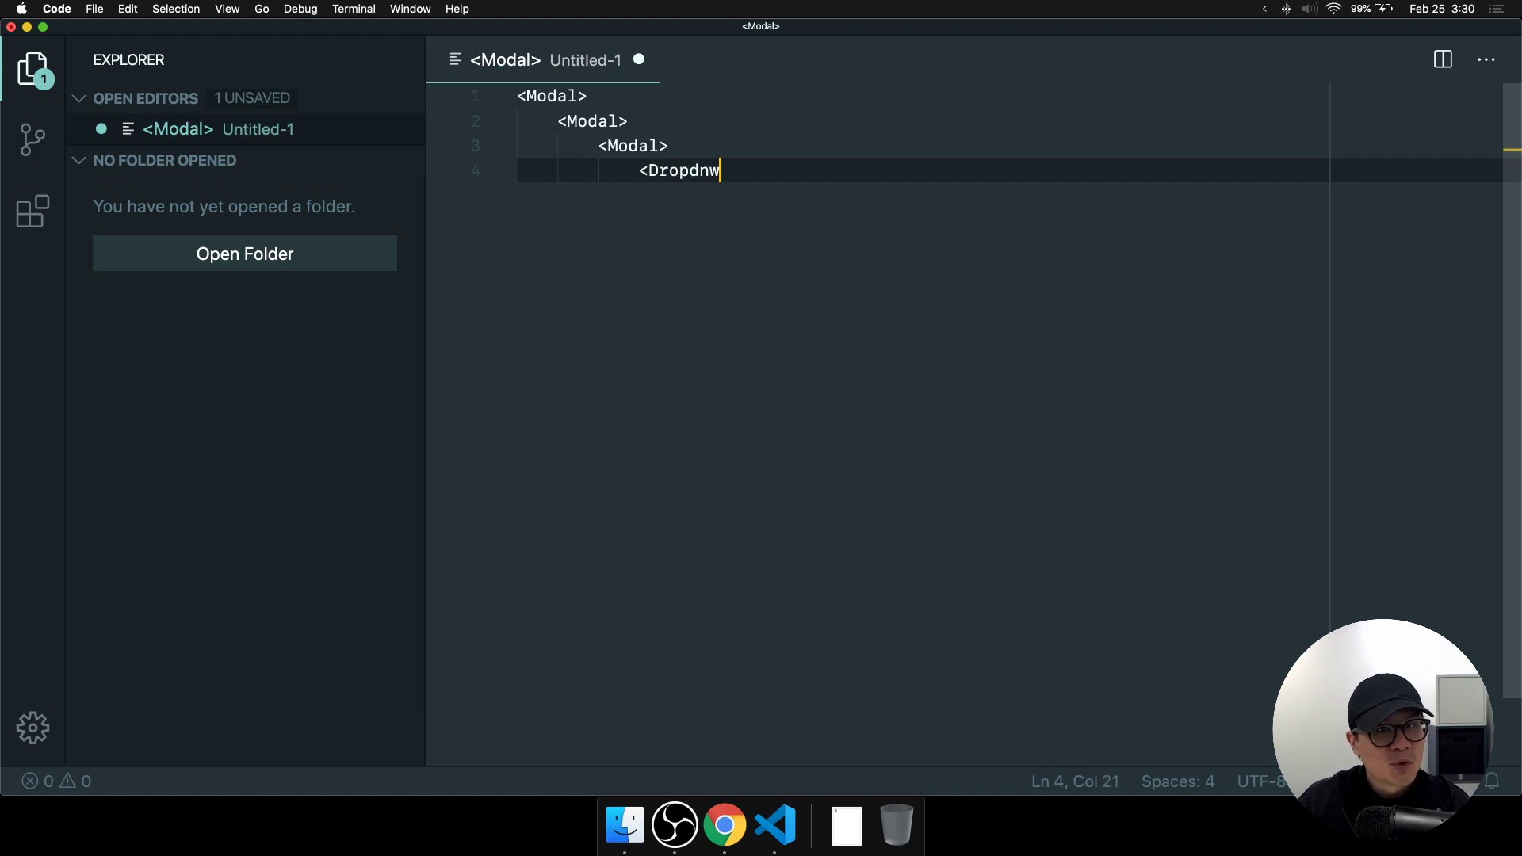
key(BackSpace)
key(BackSpace)
text(own />)
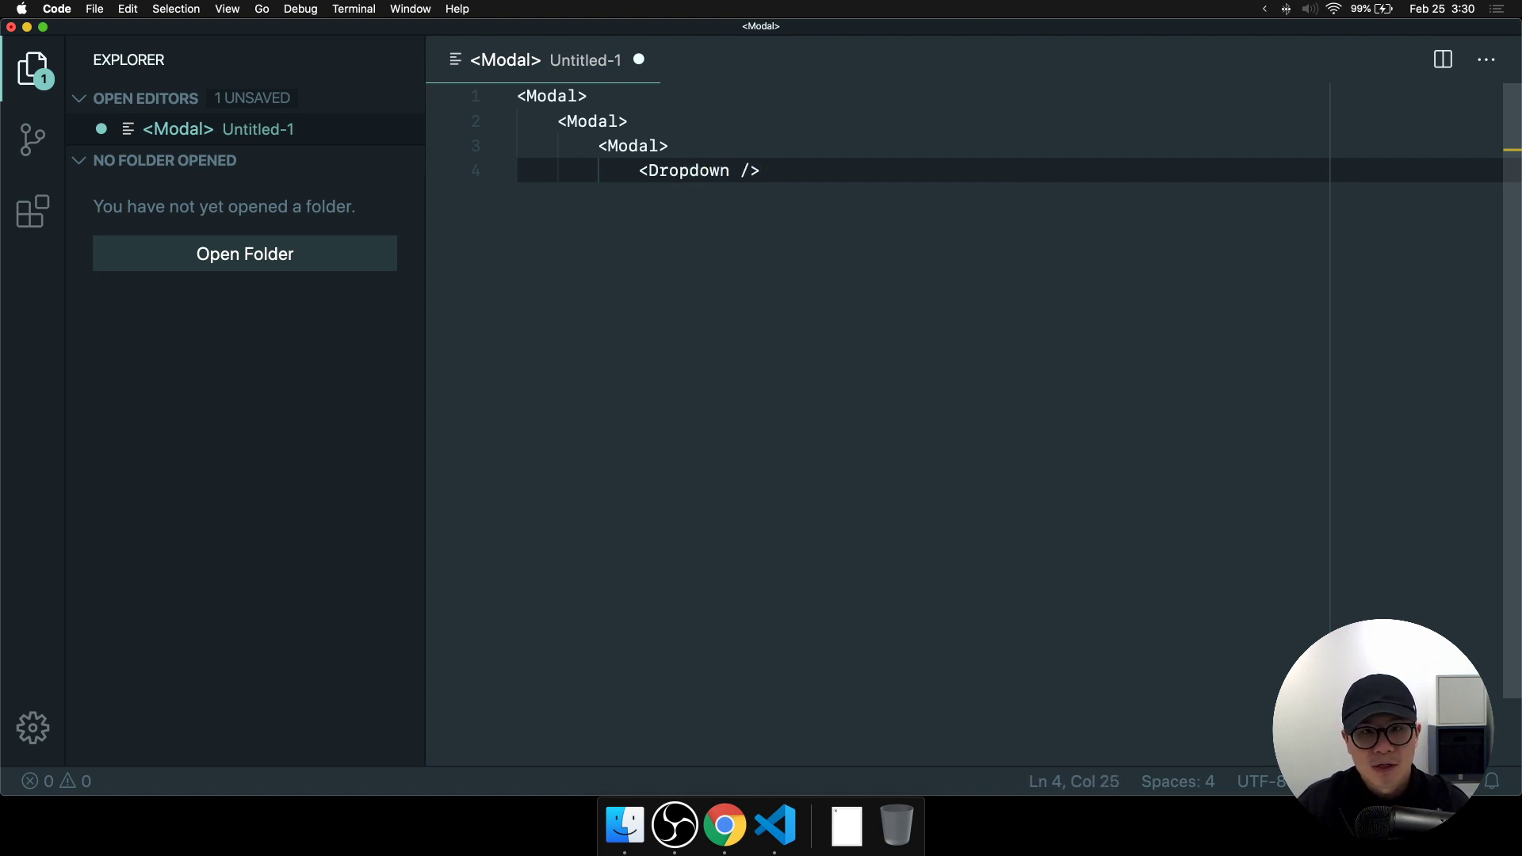
Duplicate the Dropdown line, indent the copy one level deeper and change it to <Popover />.
key(shift+alt+Down)
key(super+Left)
key(Tab)
double_click(694, 195)
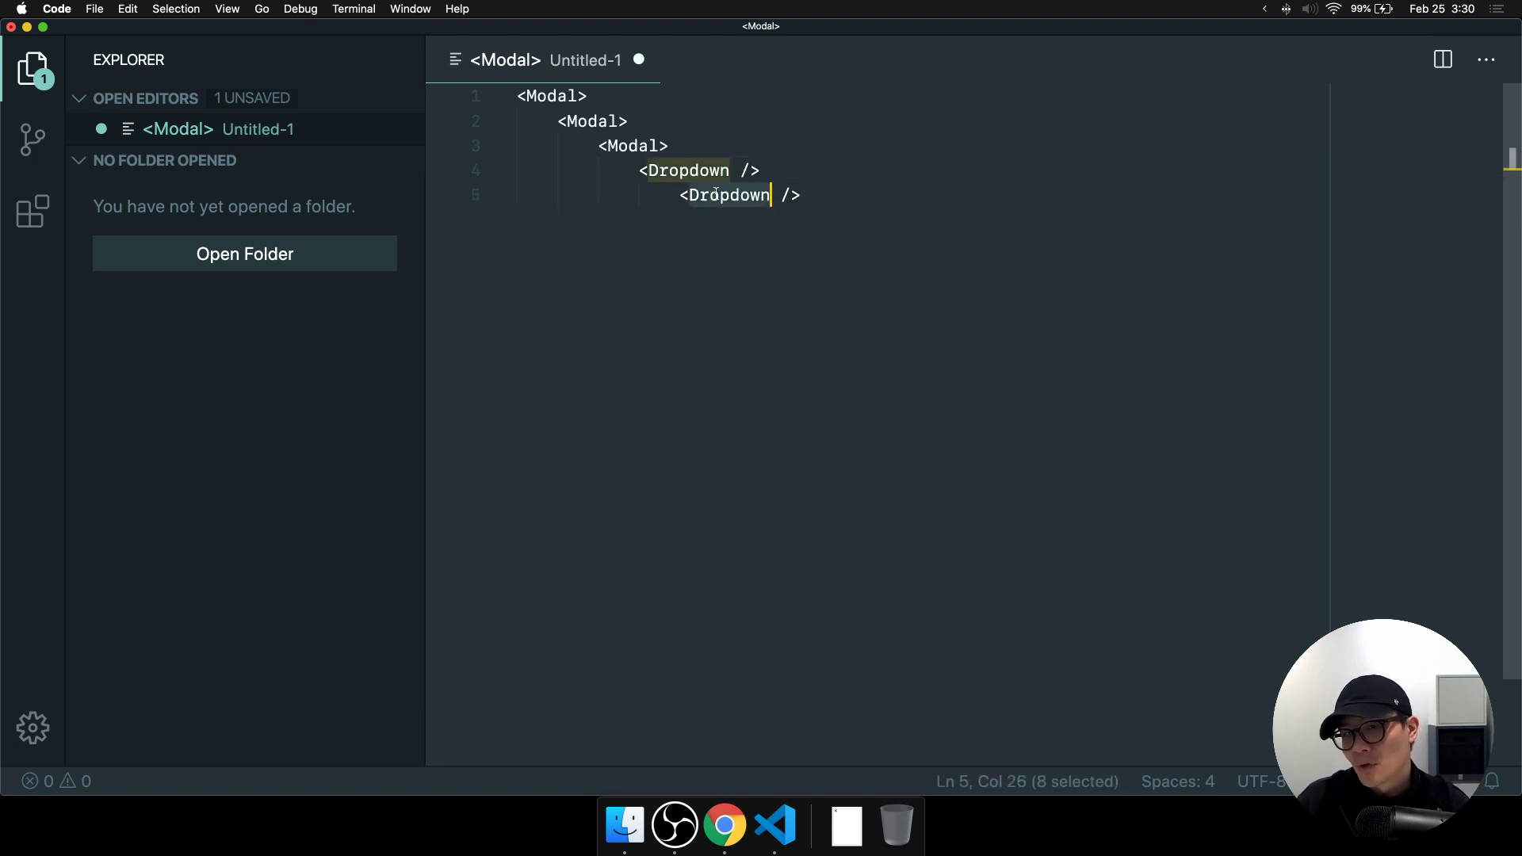
text(Popover)
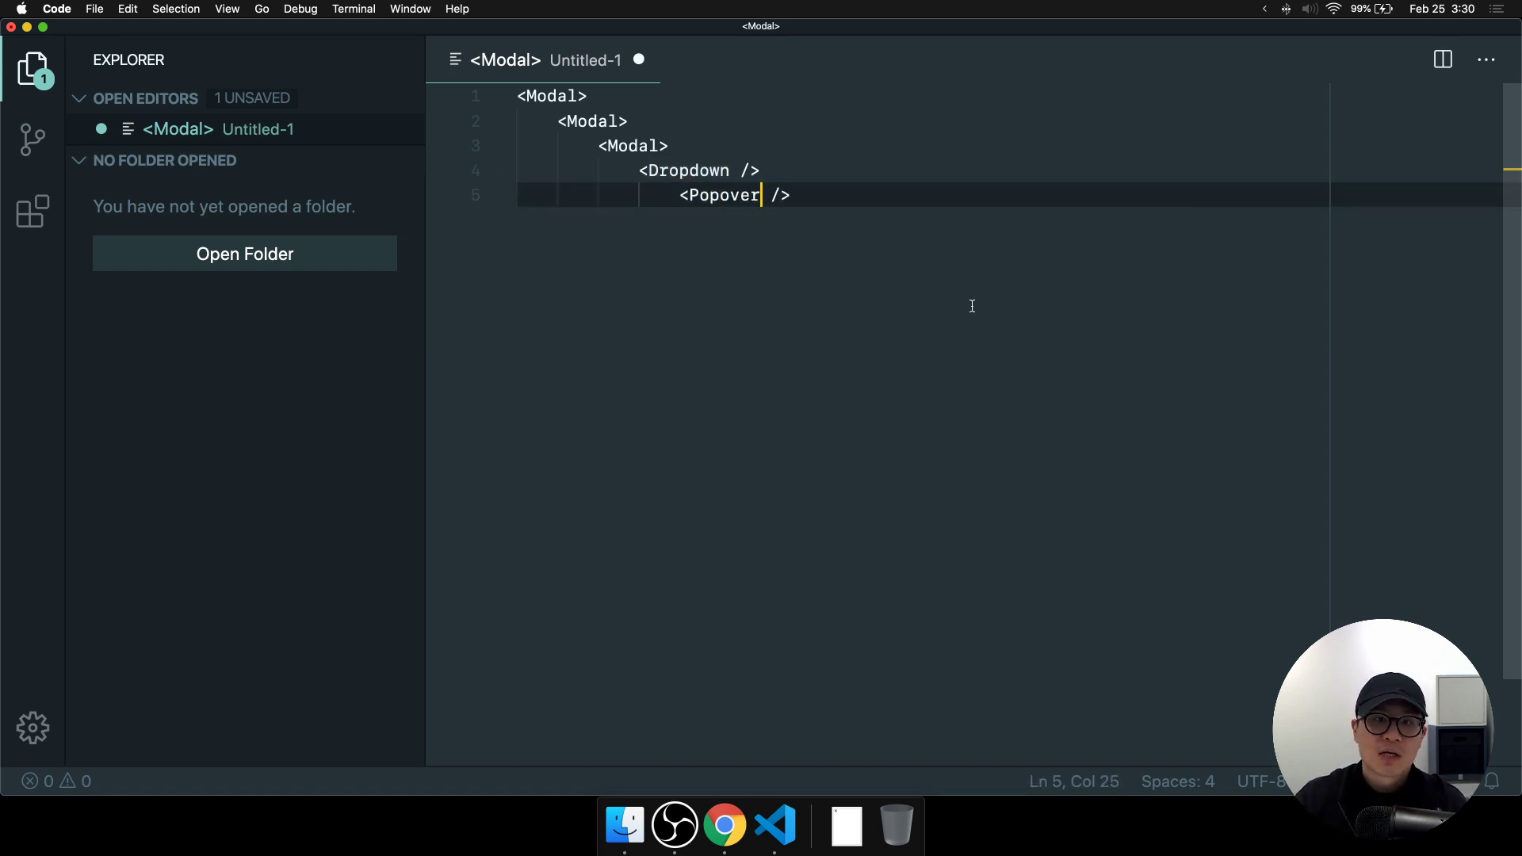
key(super+Right)
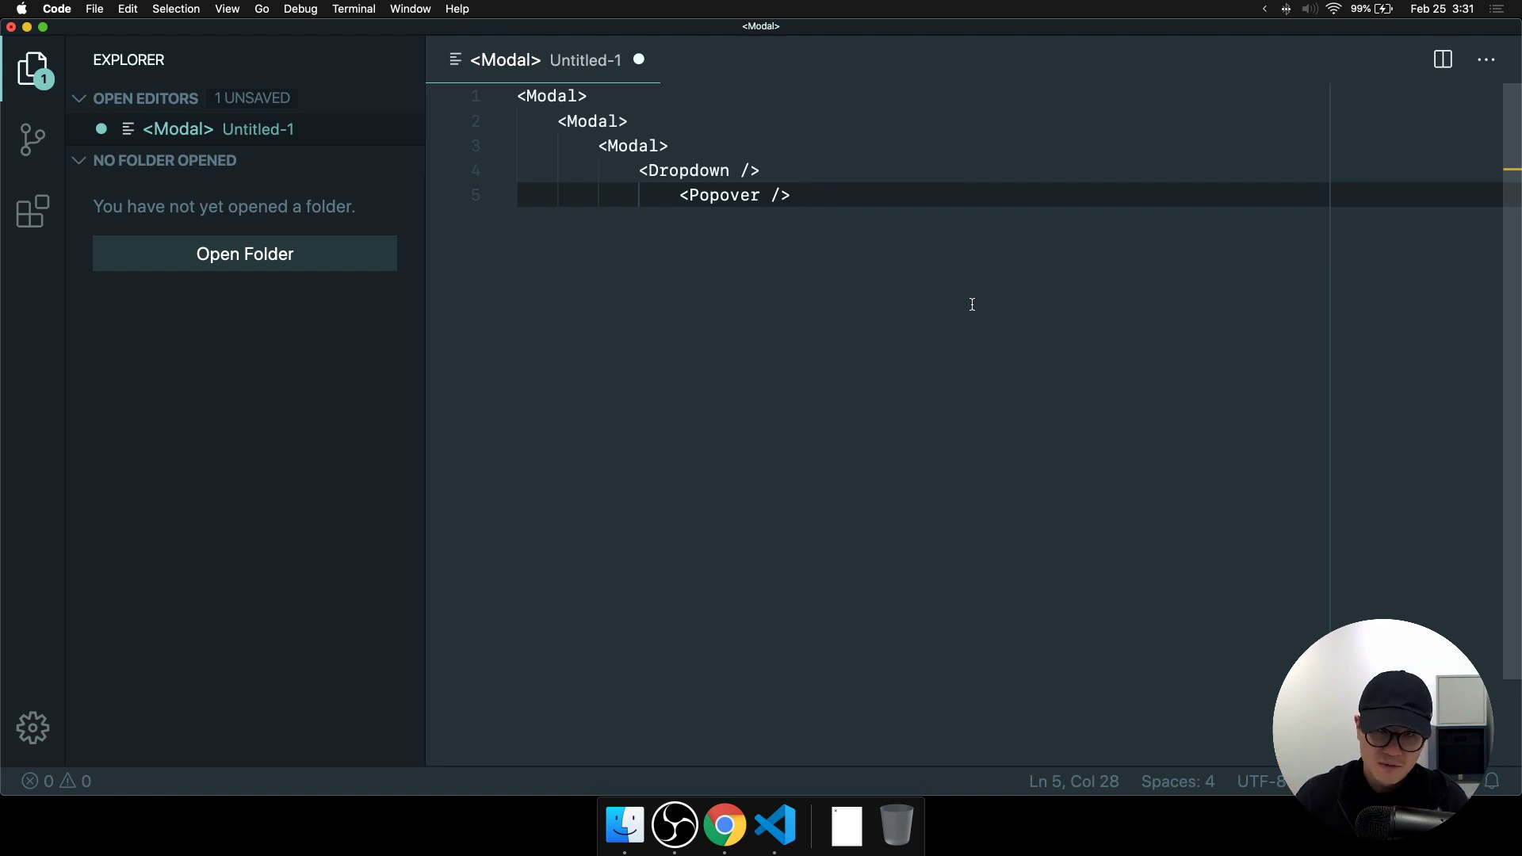
Enlarge the editor's interface by one zoom level and hide the file explorer.
key(super+equal)
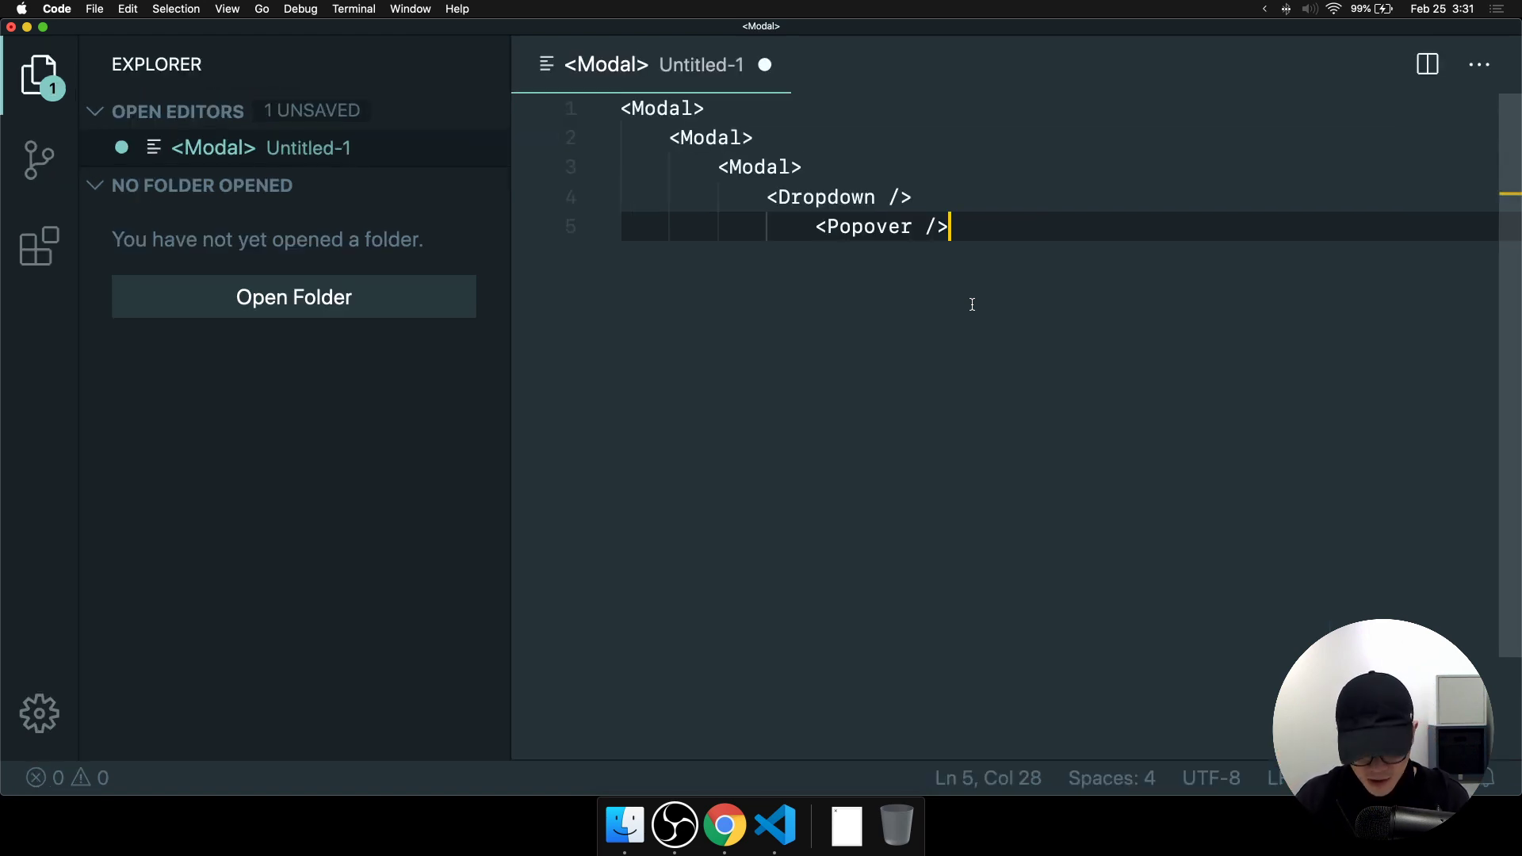
key(super+b)
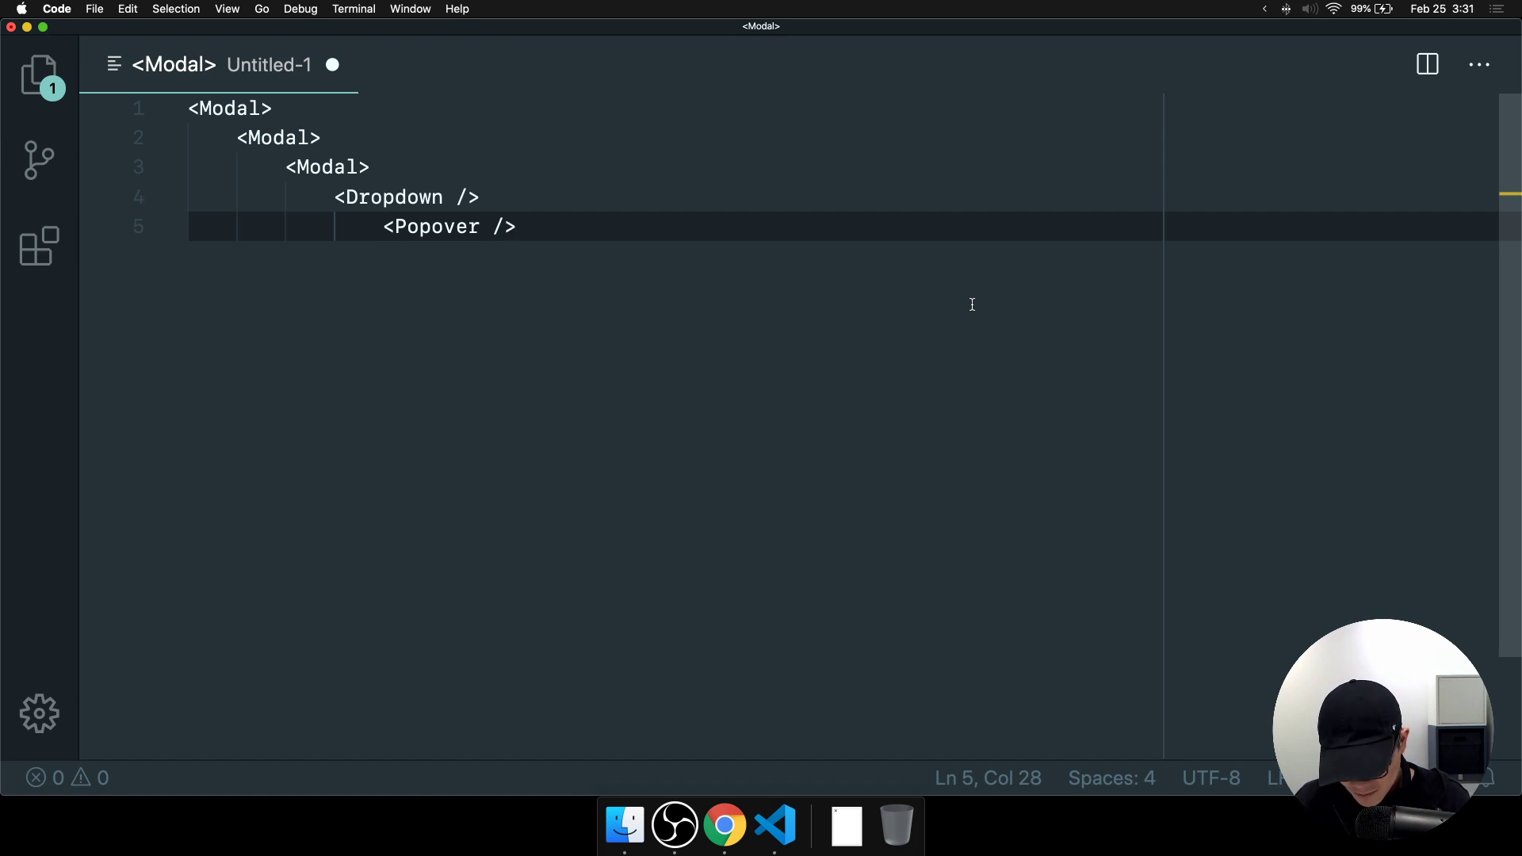
Leave a blank line after the nested markup and add an unindented <Modal /> line.
key(Return)
key(Return)
key(BackSpace)
key(BackSpace)
key(BackSpace)
key(BackSpace)
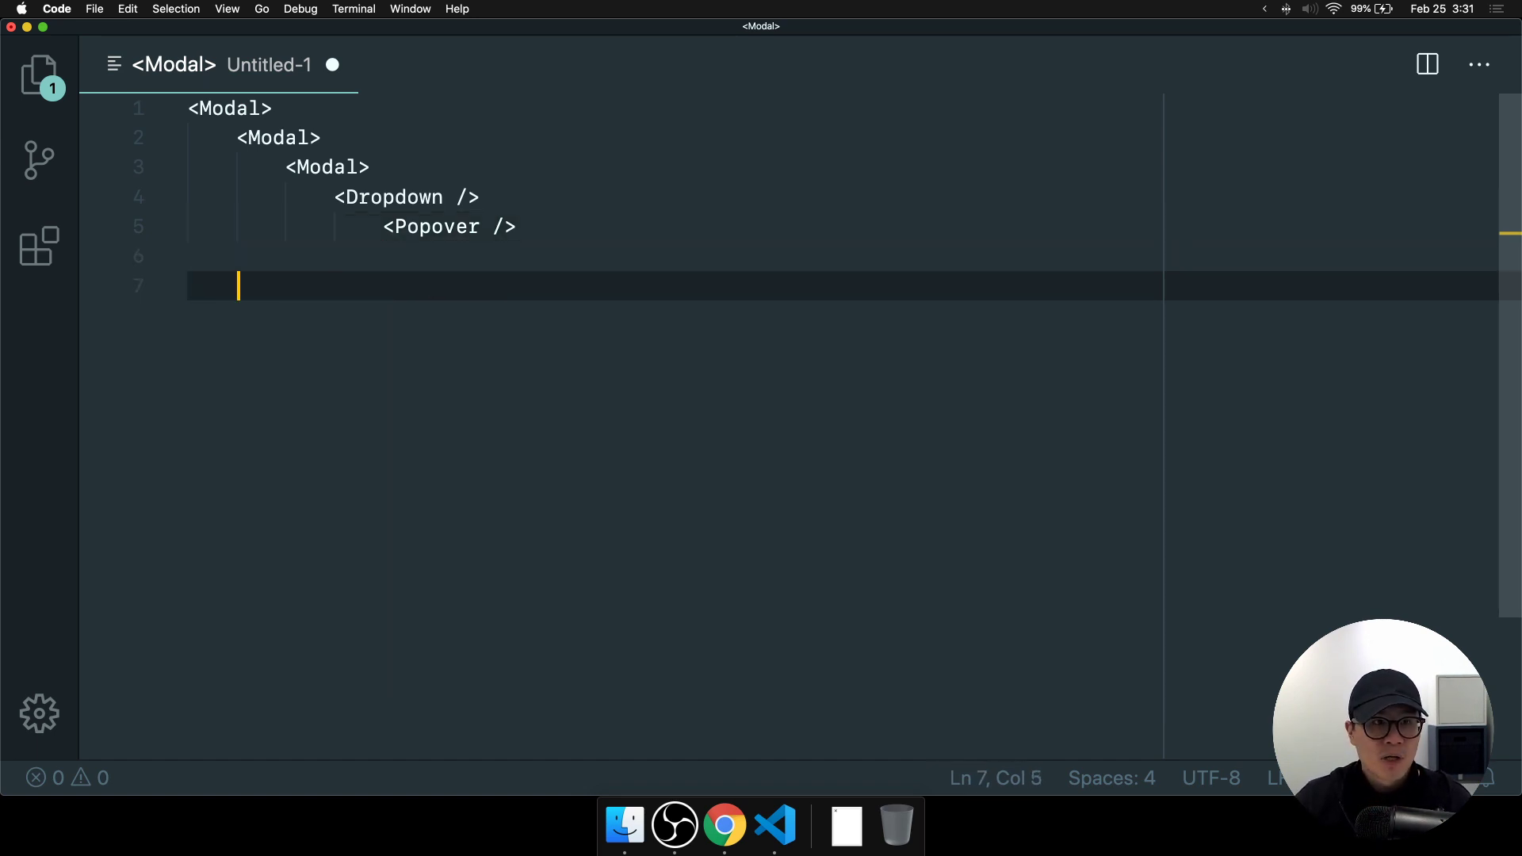
text(<Modal ?>)
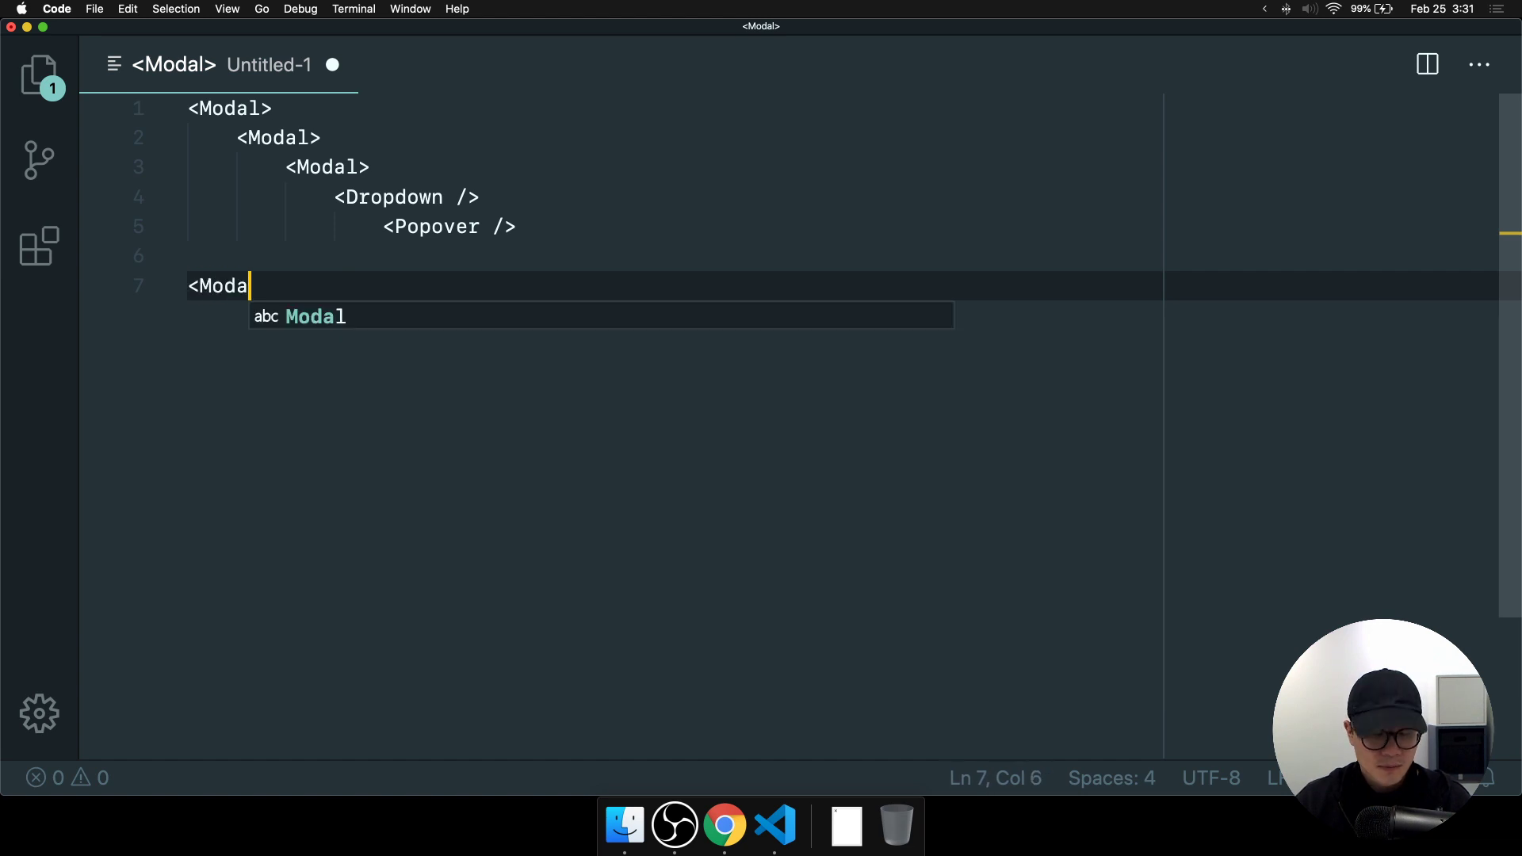
key(BackSpace)
key(BackSpace)
text(/>)
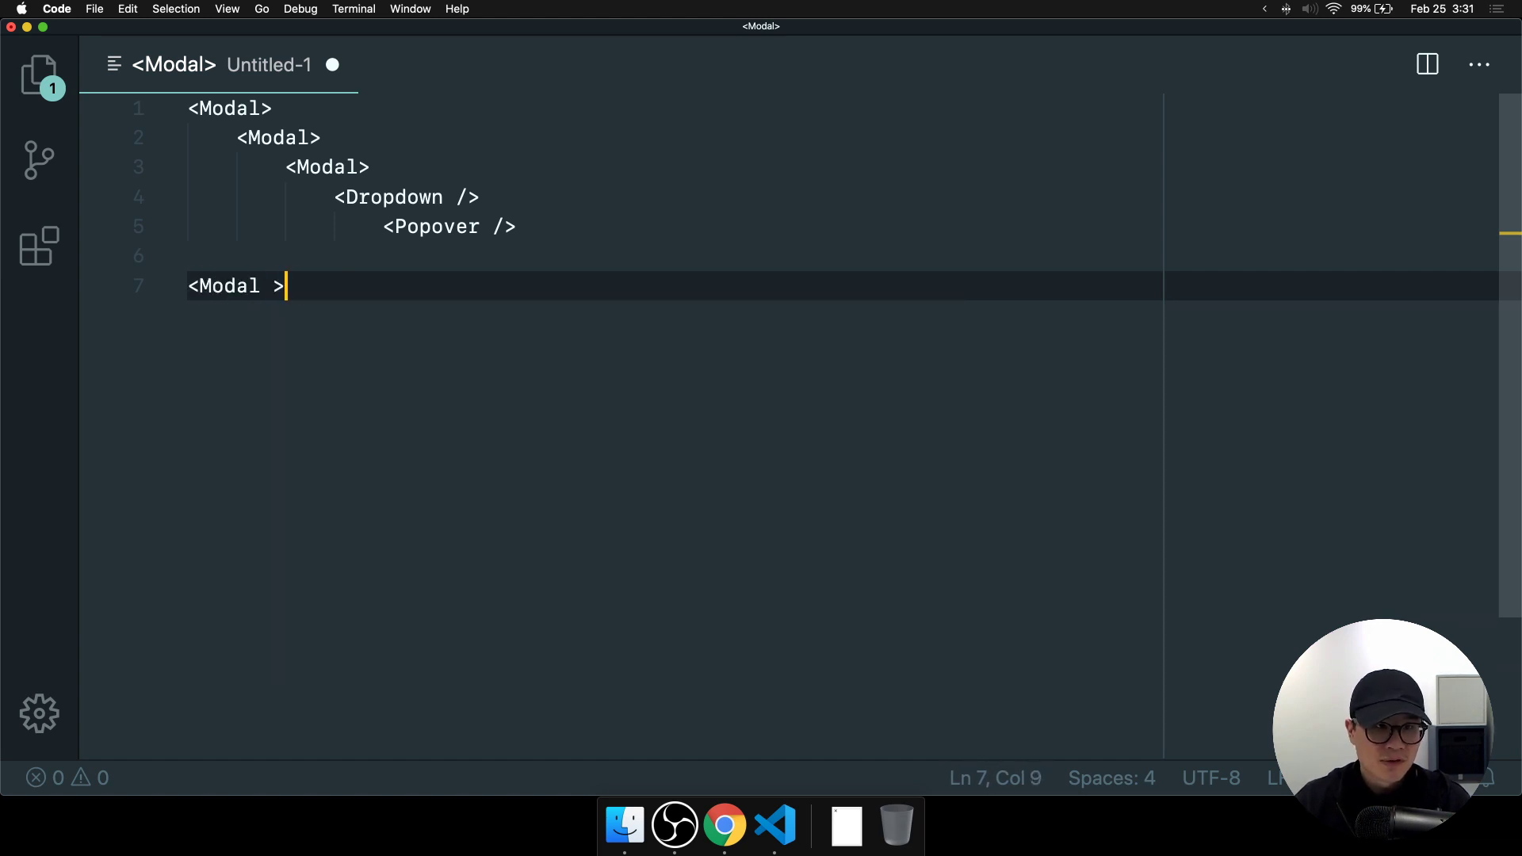
Duplicate the self-closing Modal line twice and change the copies to <Dropdown /> and <Popovers />.
key(shift+alt+Down)
key(shift+alt+Down)
double_click(229, 315)
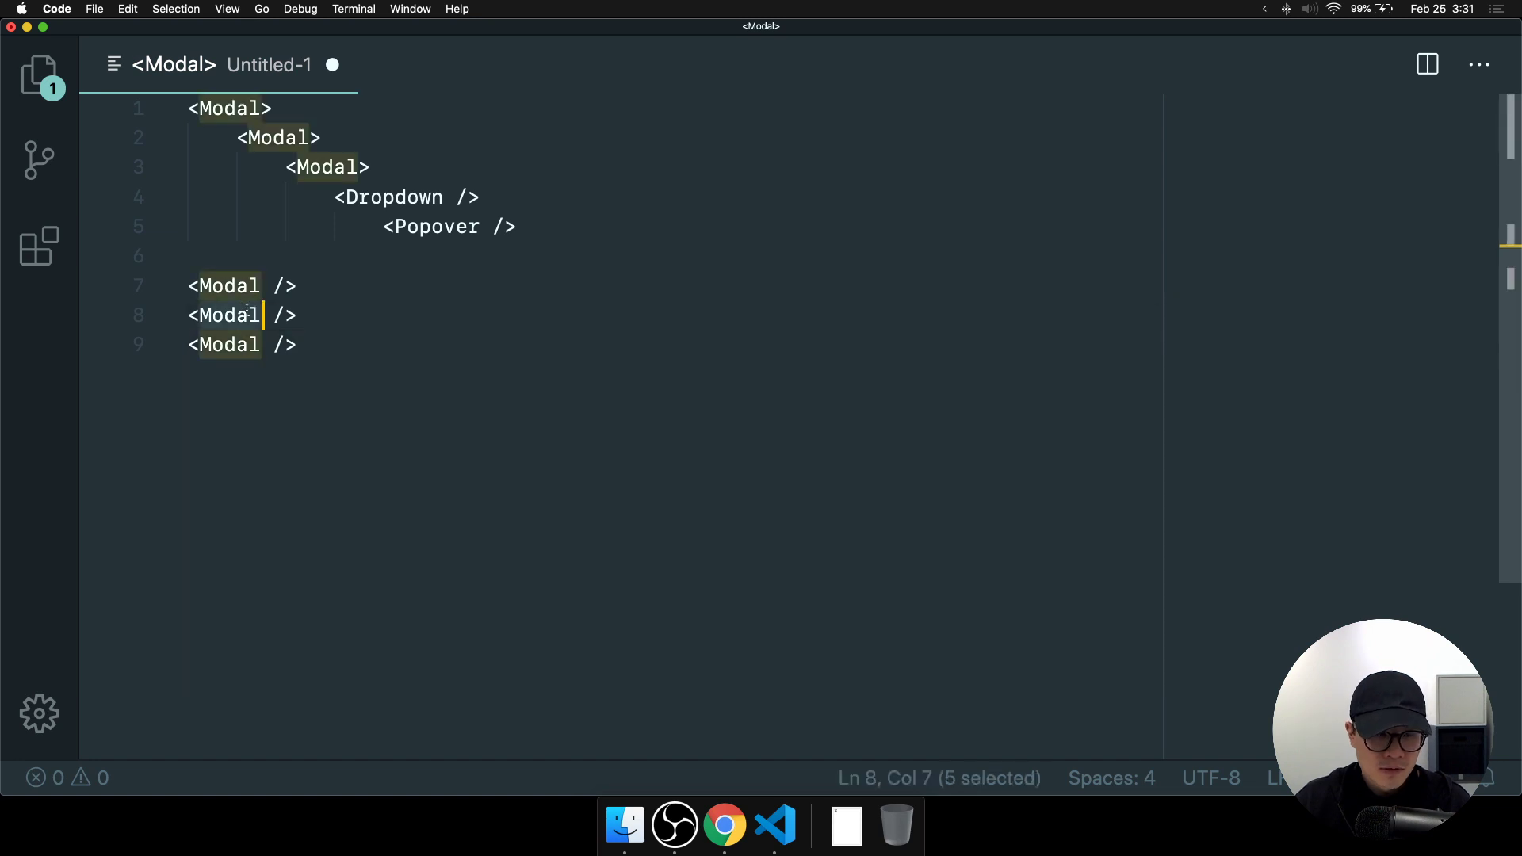
text(Dropdown)
double_click(229, 344)
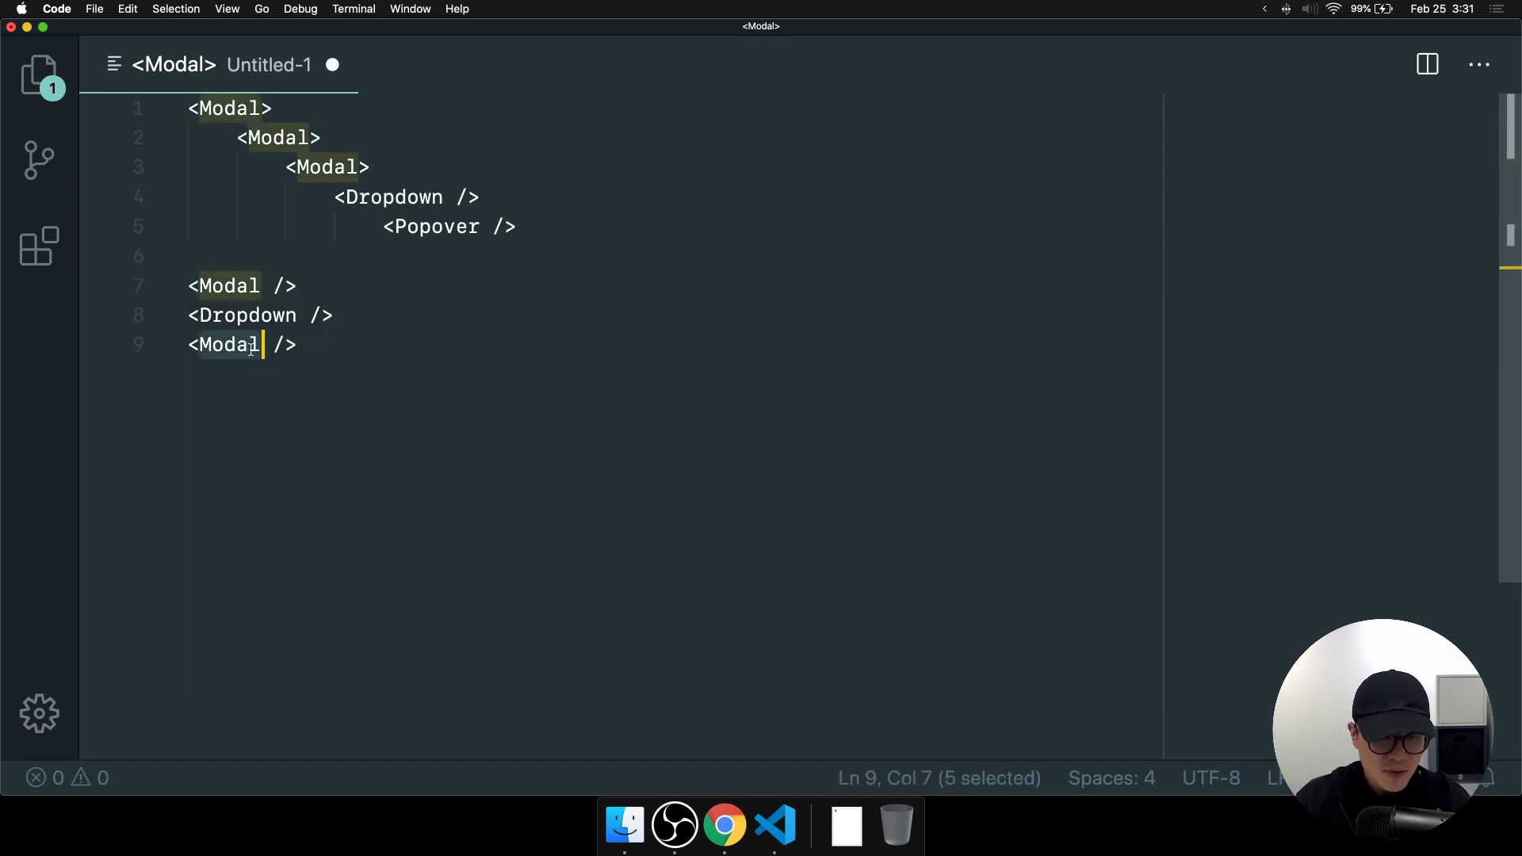
text(Popvers)
click(237, 346)
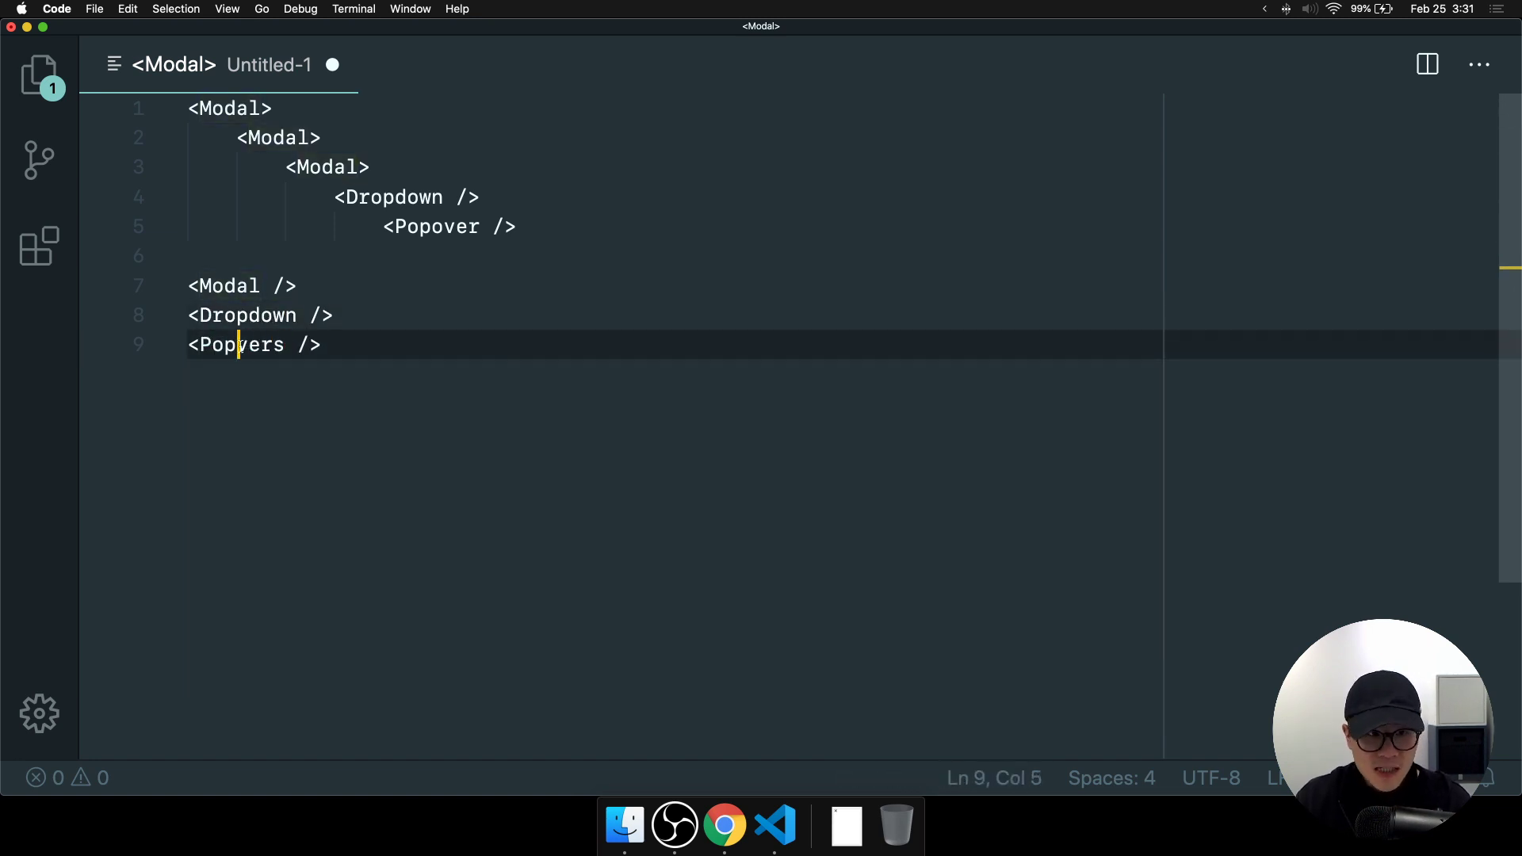
text(o)
click(429, 453)
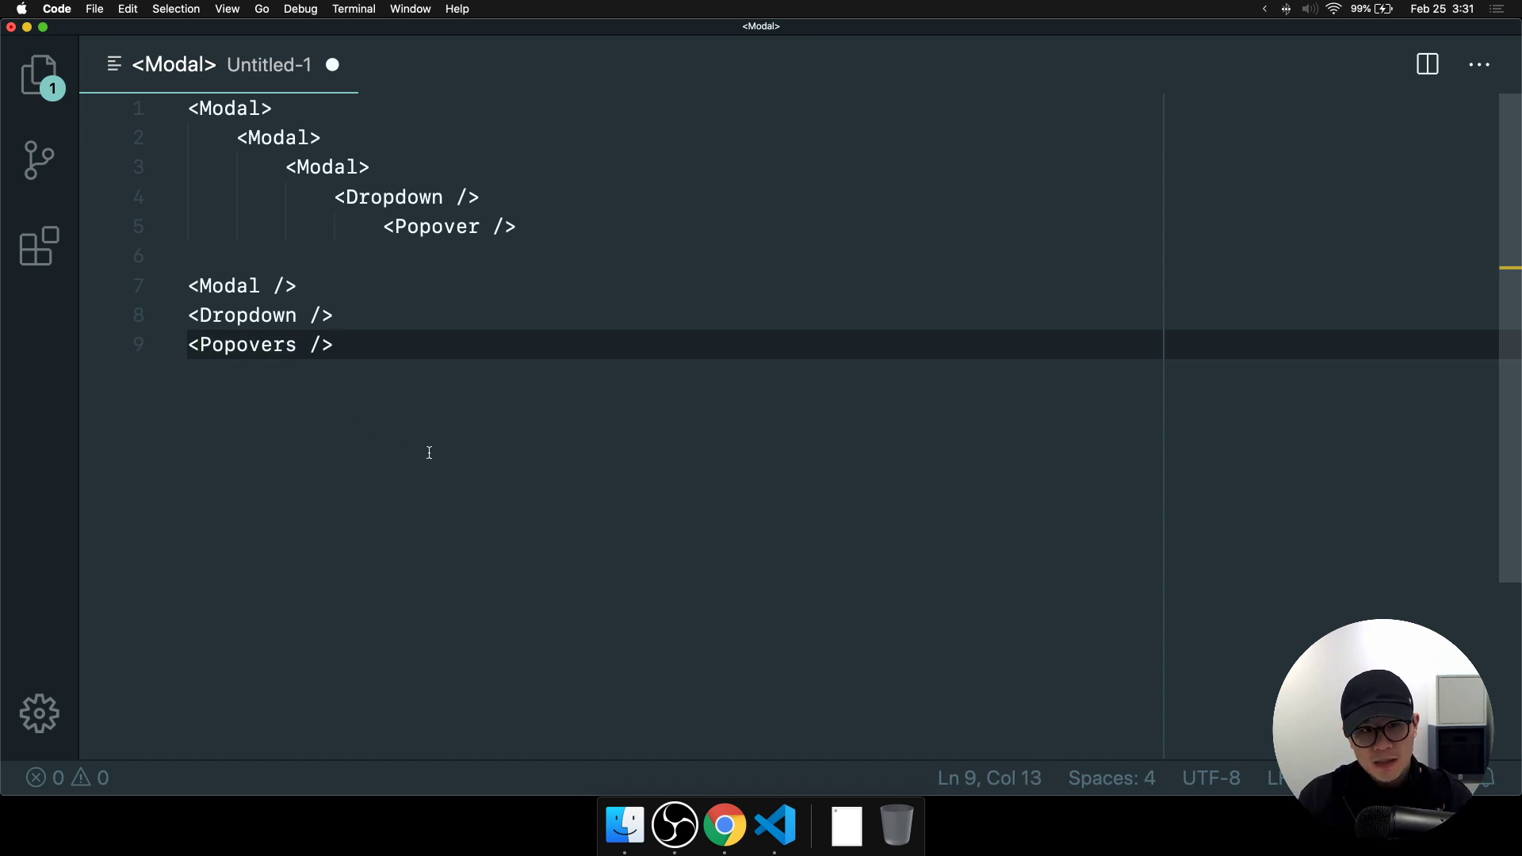
Start an indented bullet beneath the self-closing <Modal /> line with the text "- Pre".
click(339, 286)
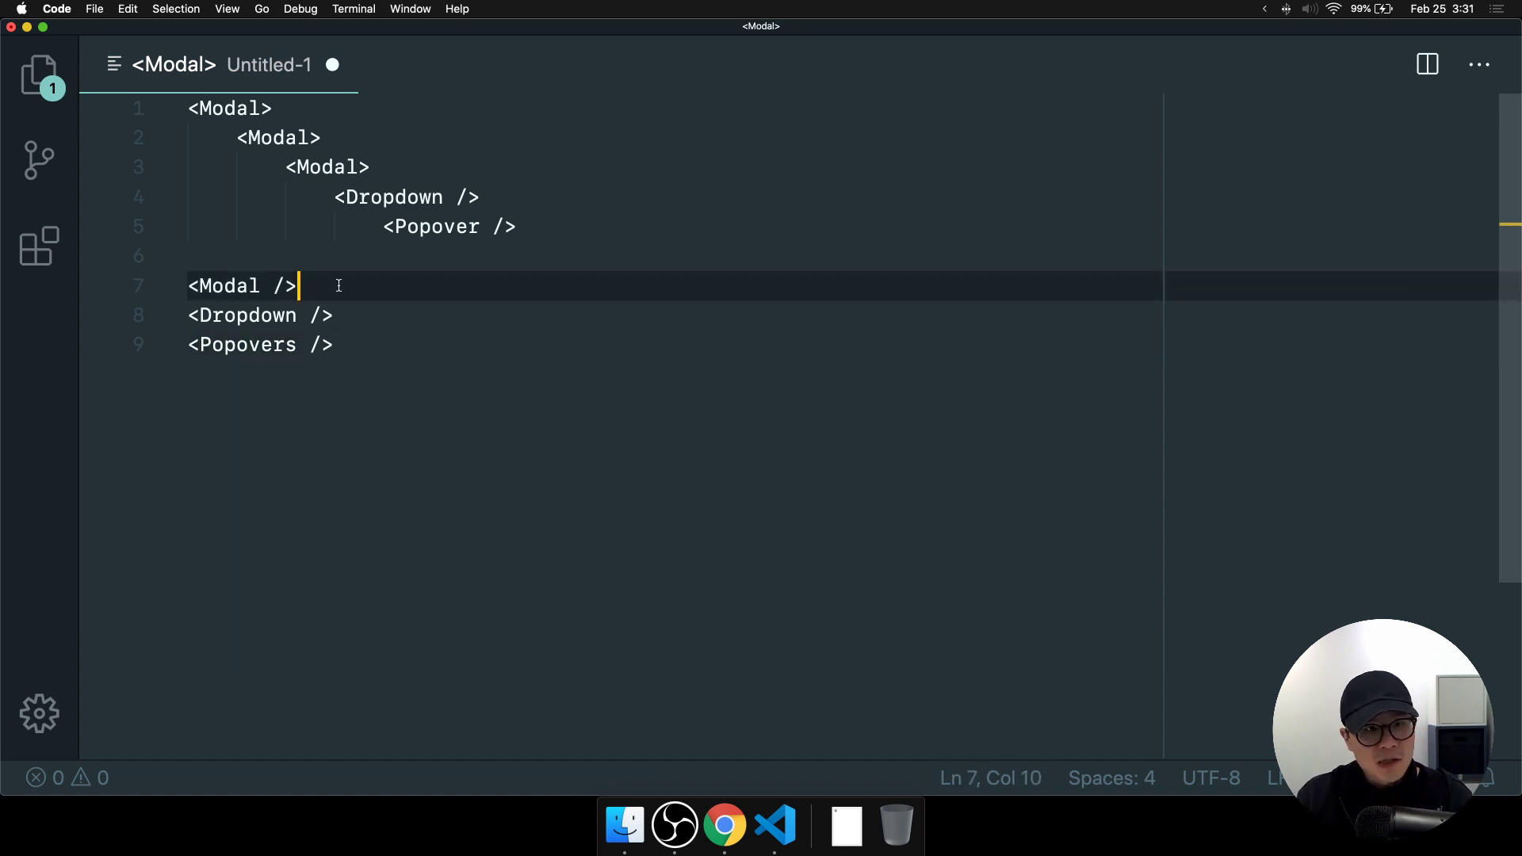
key(Return)
key(Tab)
text(- Pre)
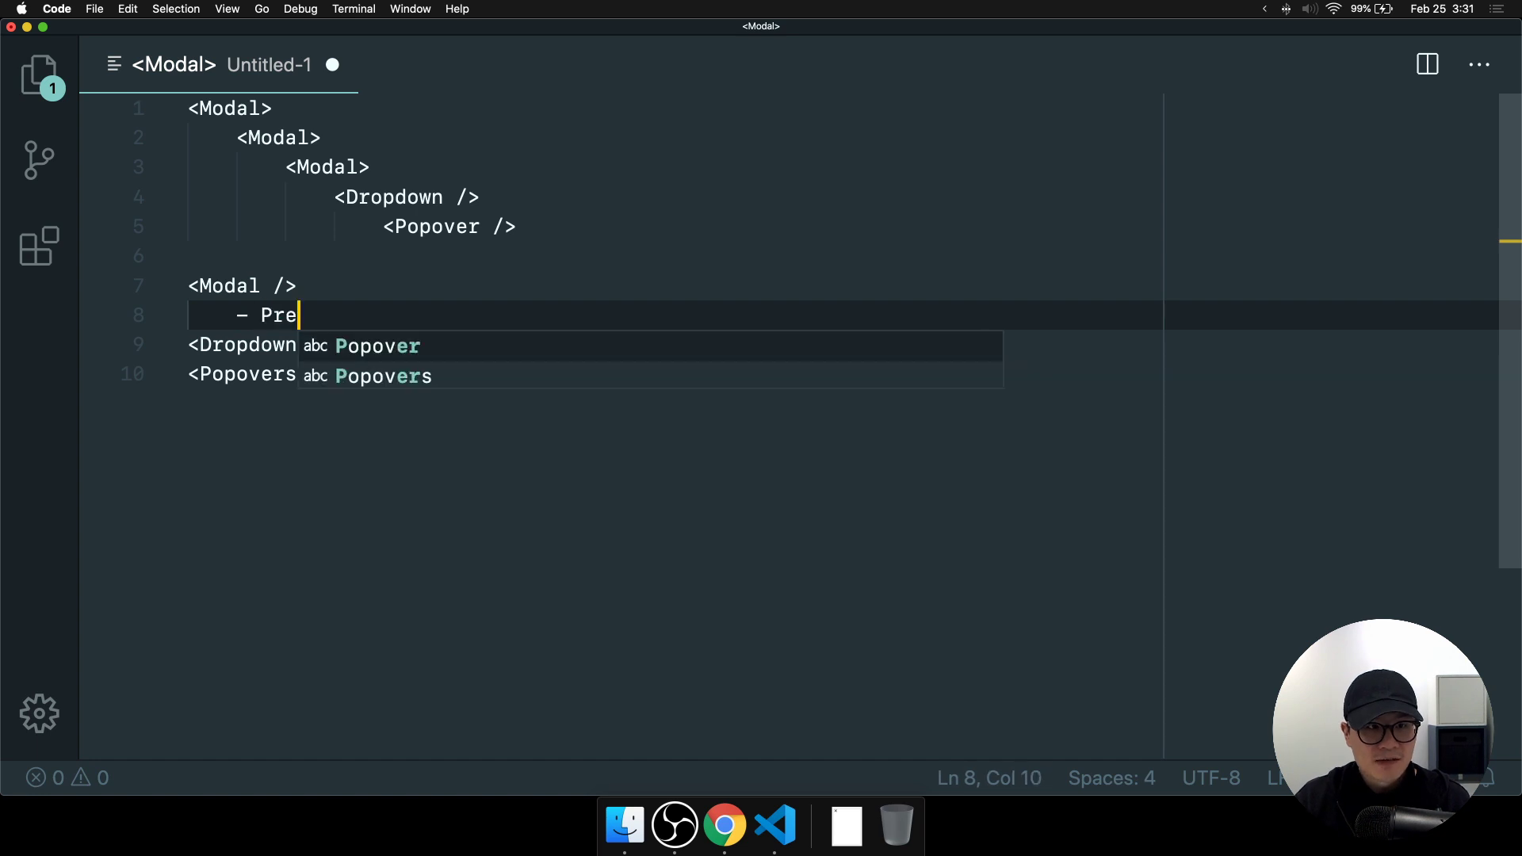
Complete the "- Press Esc to close" note under <Modal /> and add the same indented note under <Dropdown /> and <Popovers />.
text(ss Esc to close)
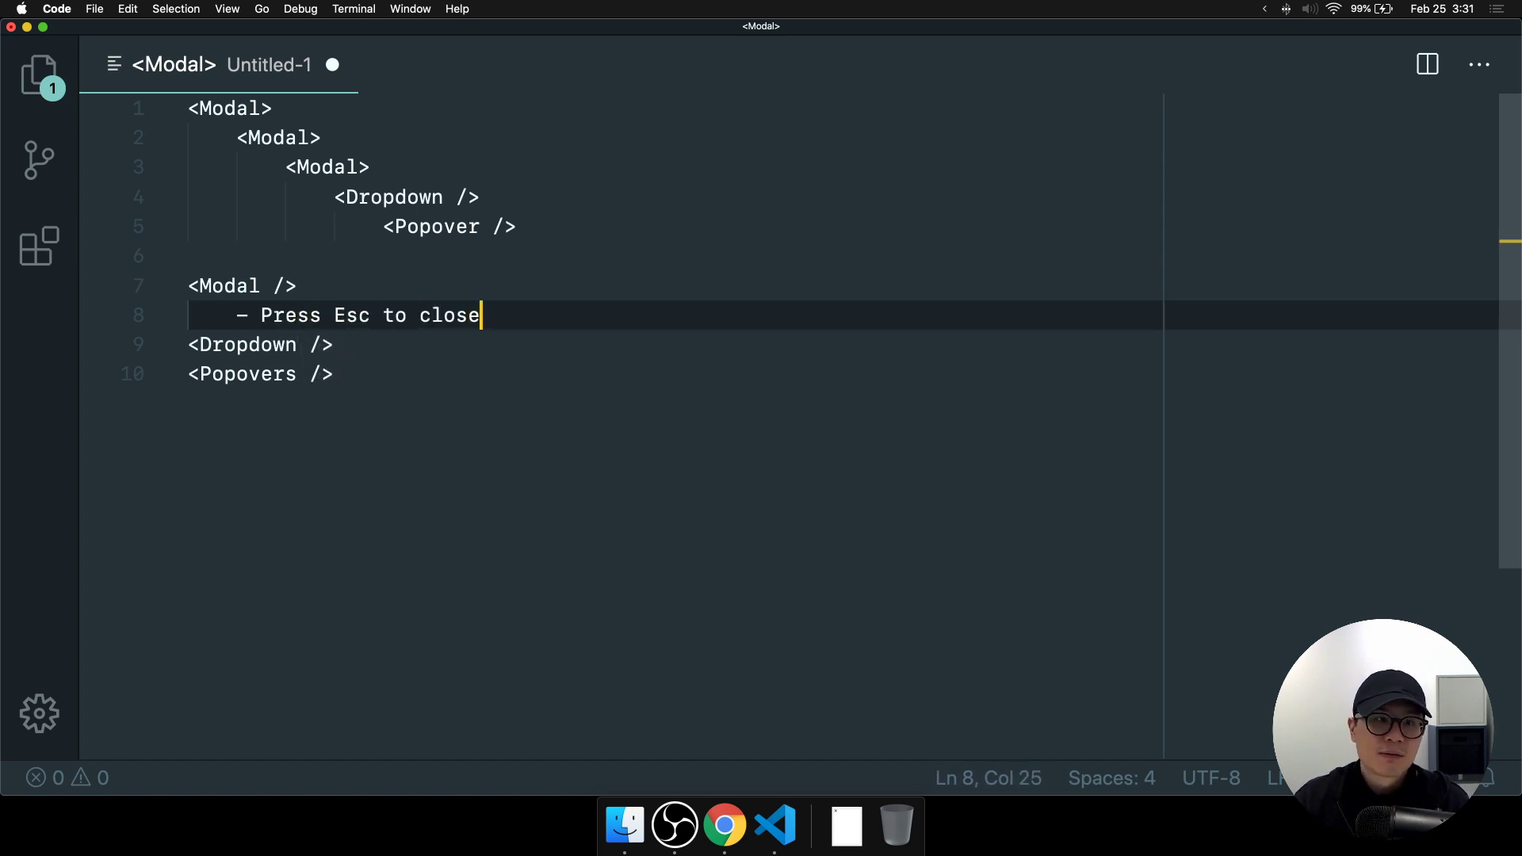
key(shift+alt+Down)
key(alt+Down)
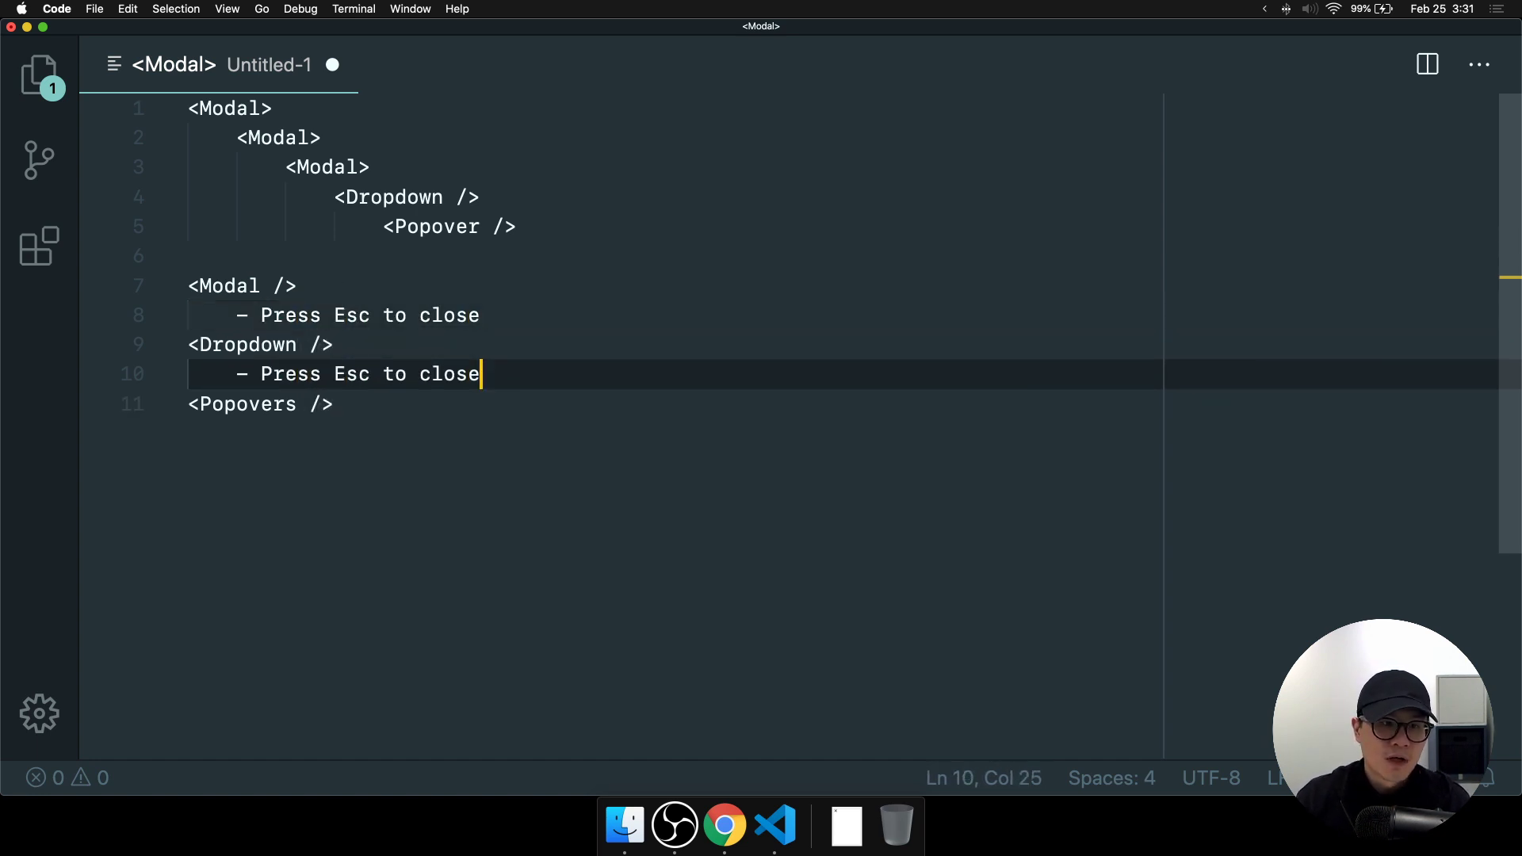
key(Down)
key(Return)
text(- Press Esc to close)
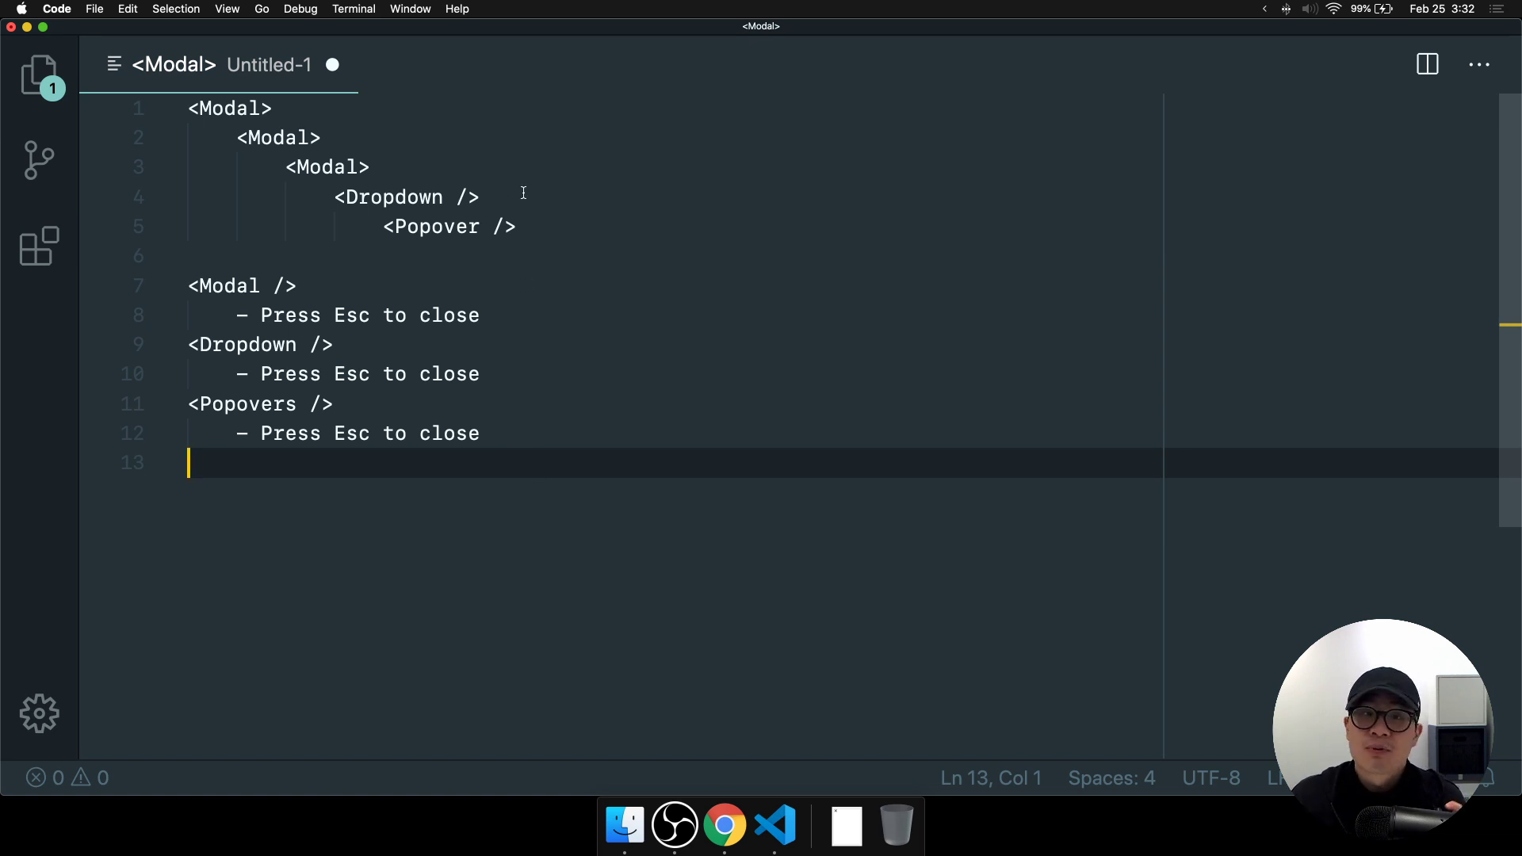
drag(520, 230, 140, 90)
key(BackSpace)
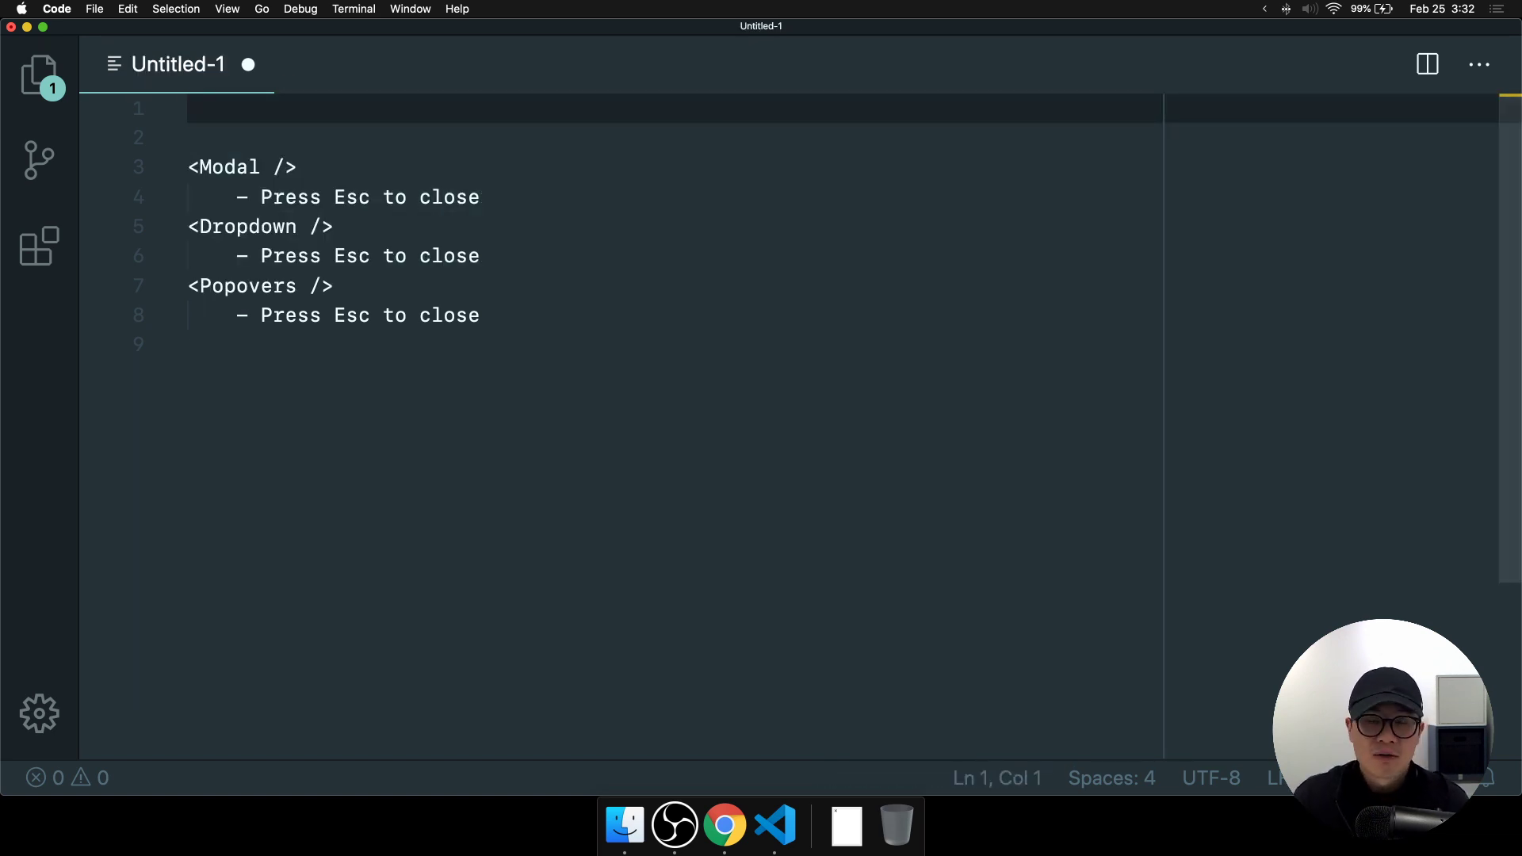
key(super+z)
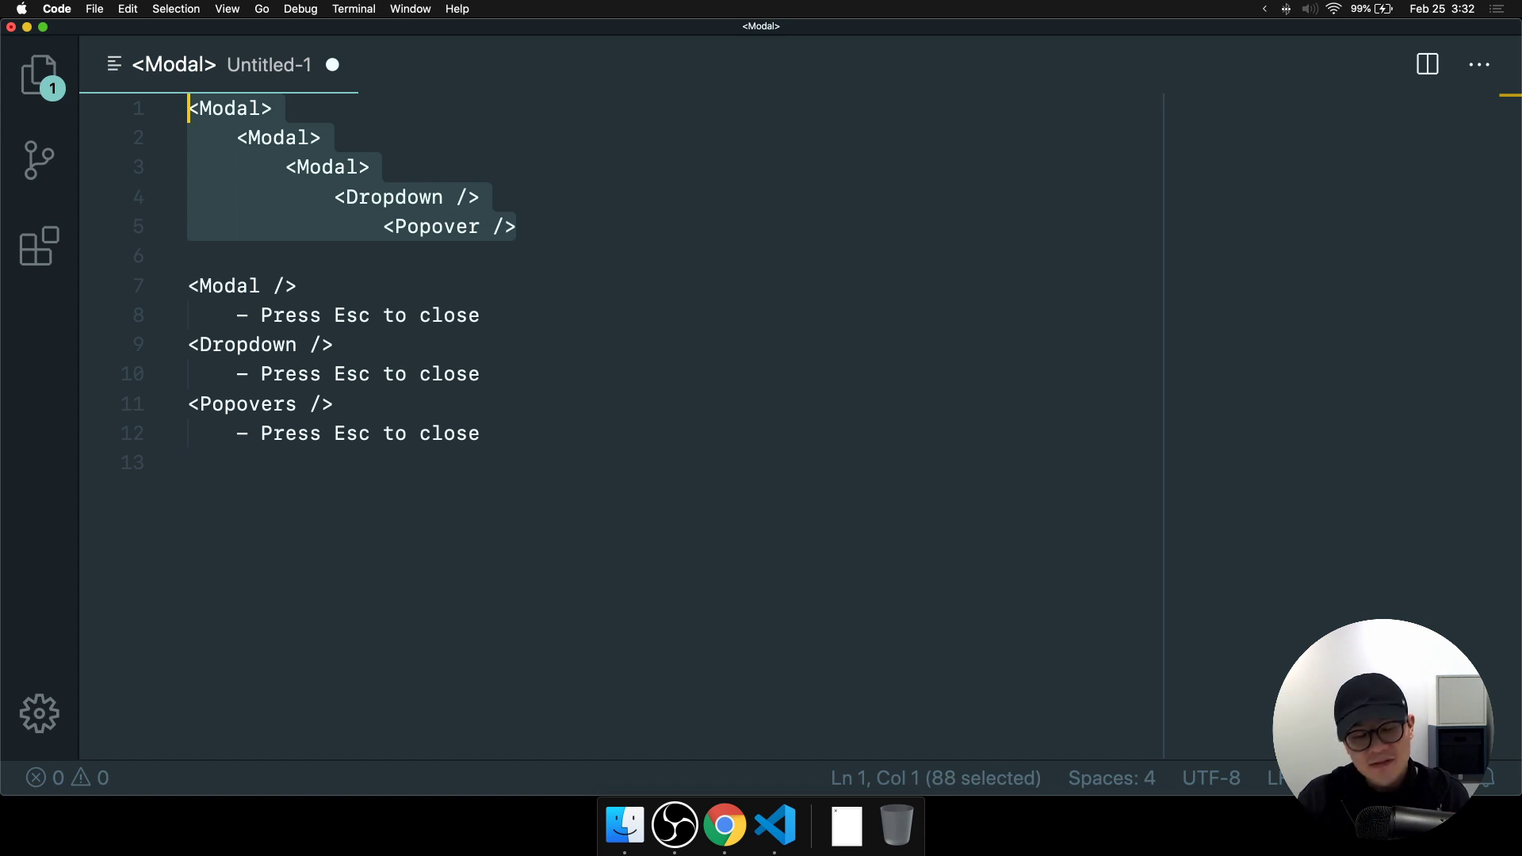
Examine the nesting order of the Modal, Dropdown and Popover tags in the example tree.
click(455, 170)
click(481, 225)
click(433, 201)
click(364, 174)
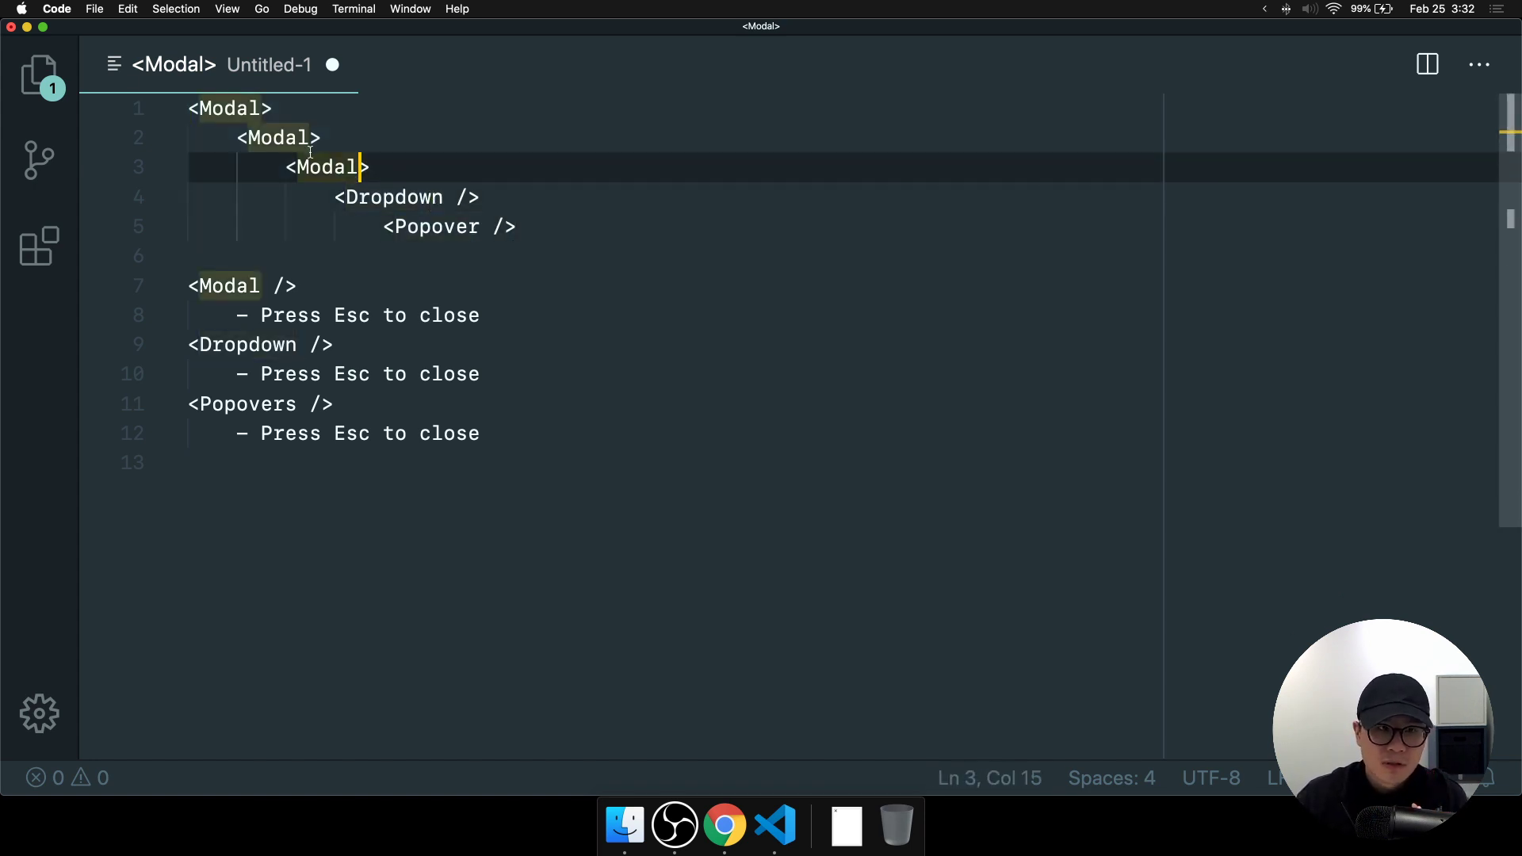
click(309, 141)
click(285, 141)
click(337, 166)
click(431, 198)
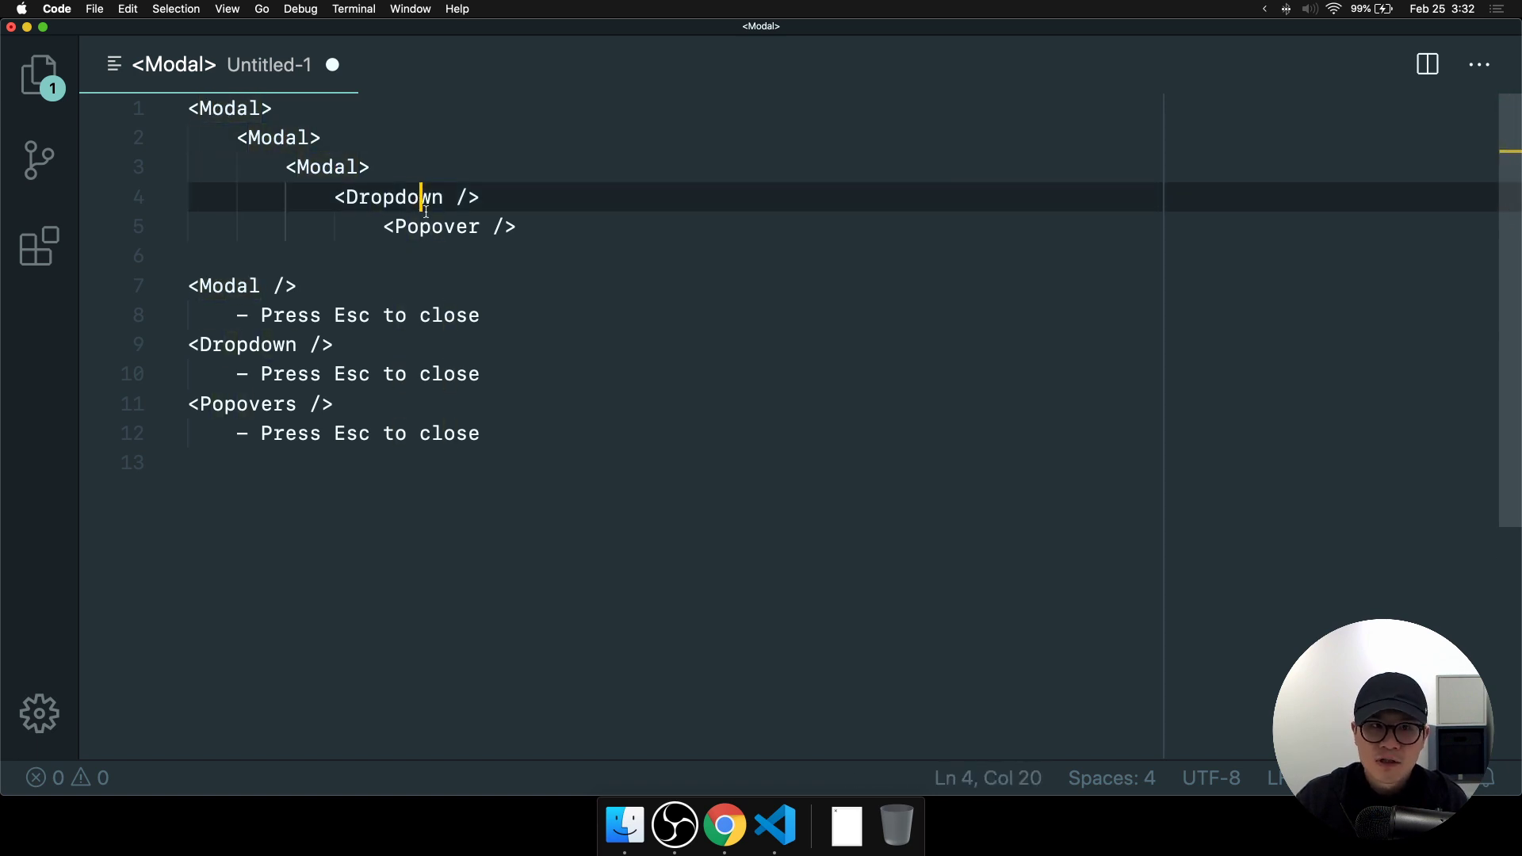
click(431, 228)
Delete the nested example tree line by line, from the innermost <Popover /> out to the outermost <Modal>.
click(640, 238)
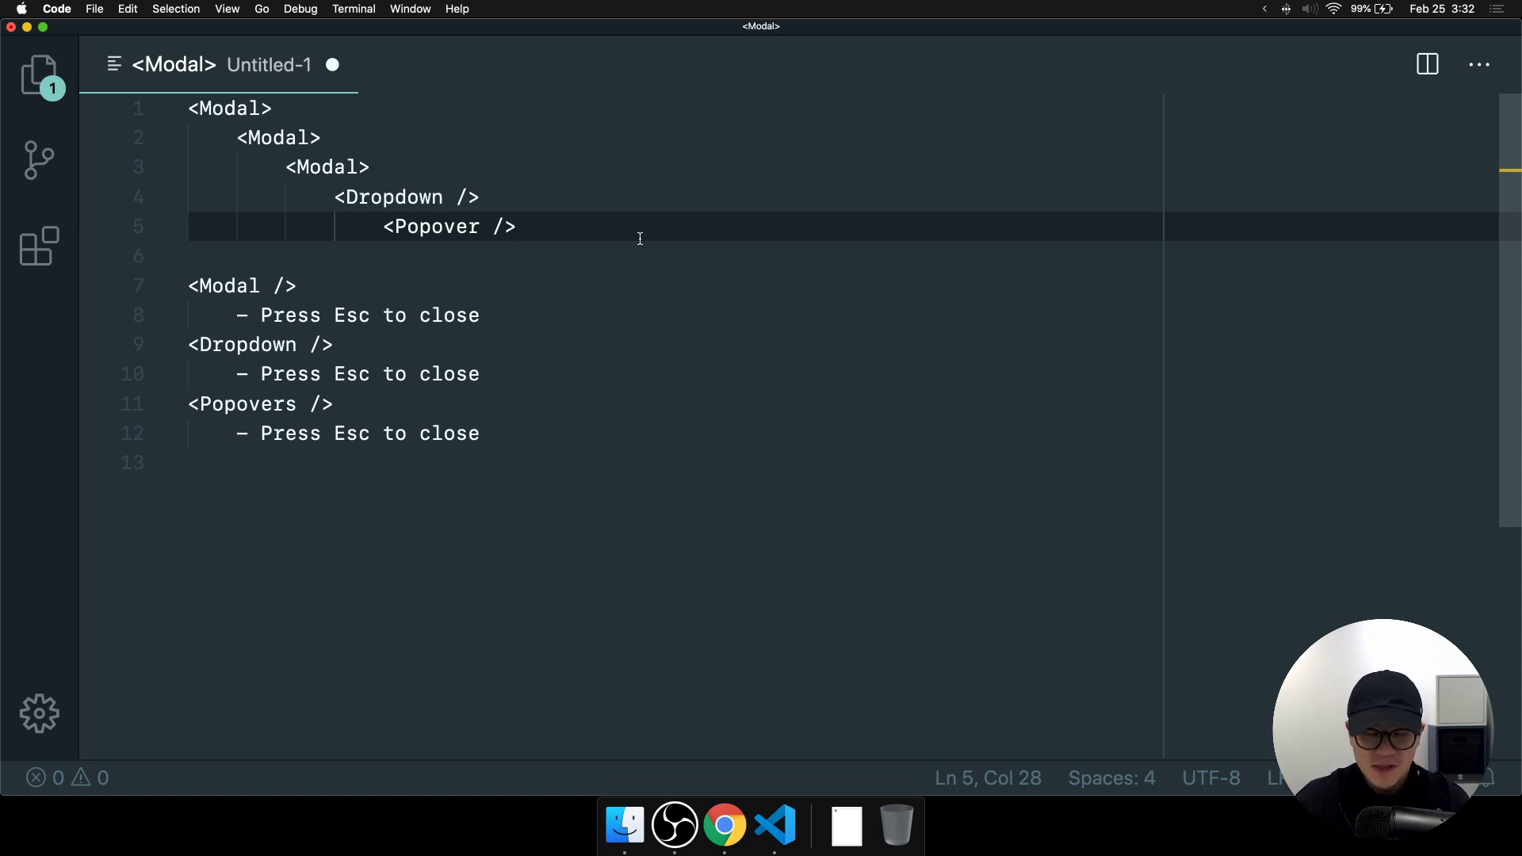
key(super+shift+k)
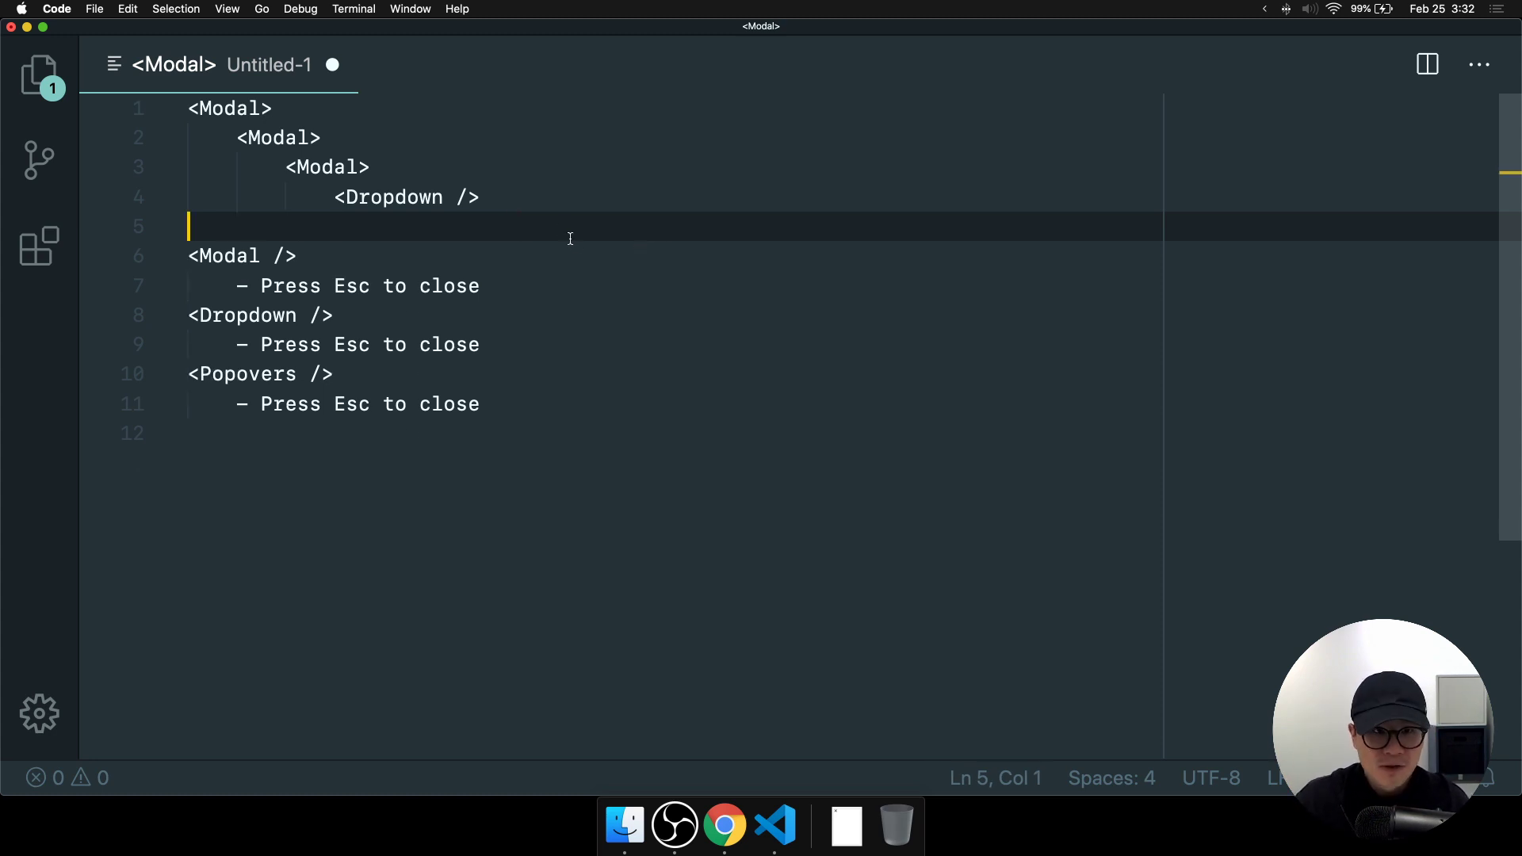
click(547, 198)
key(super+shift+k)
click(516, 178)
key(super+shift+k)
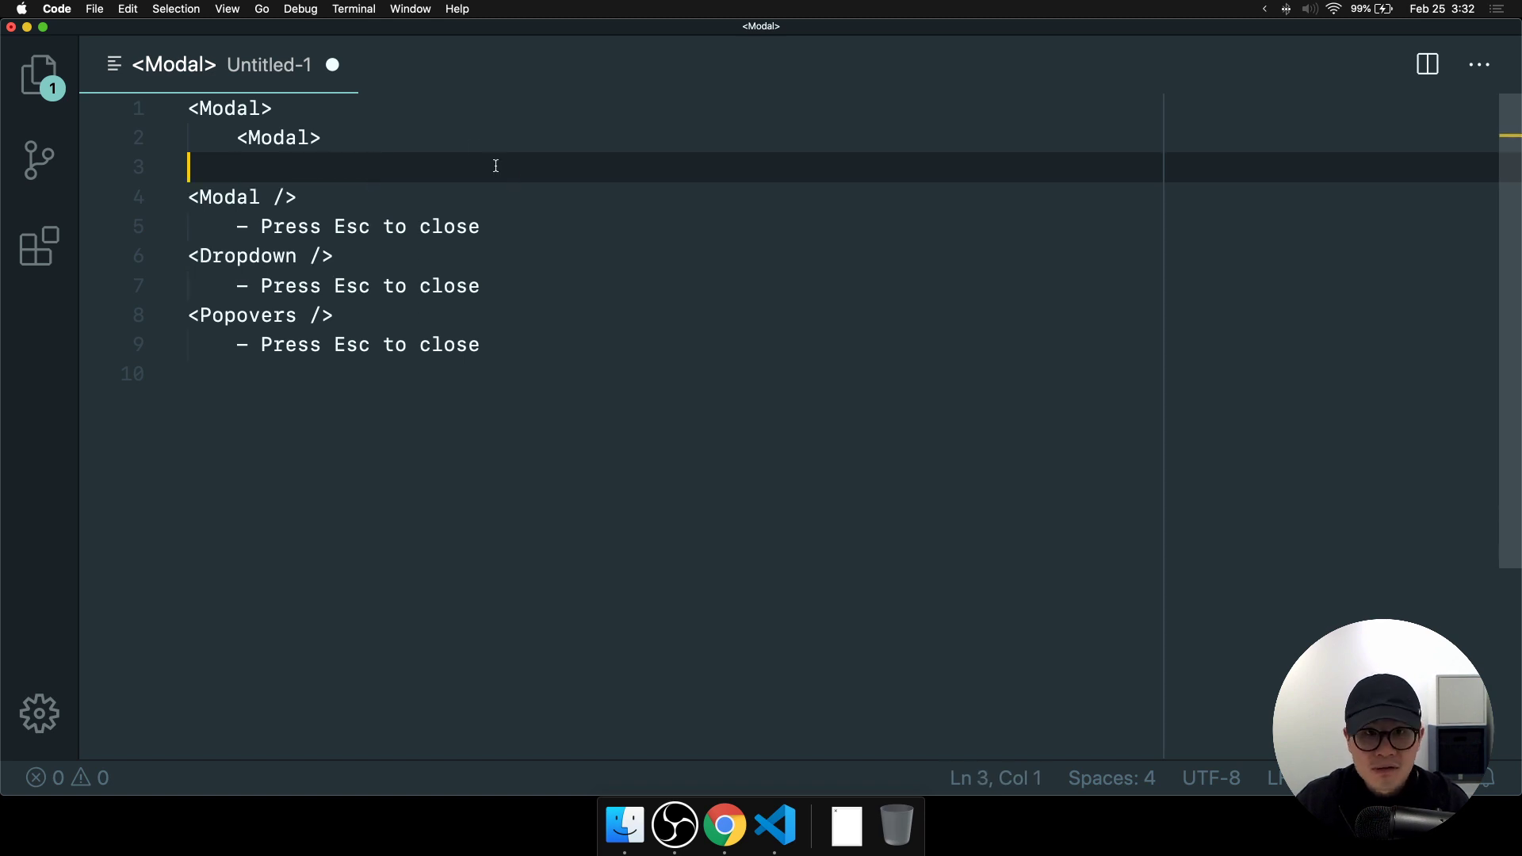
click(434, 139)
key(super+shift+k)
click(349, 112)
key(super+shift+k)
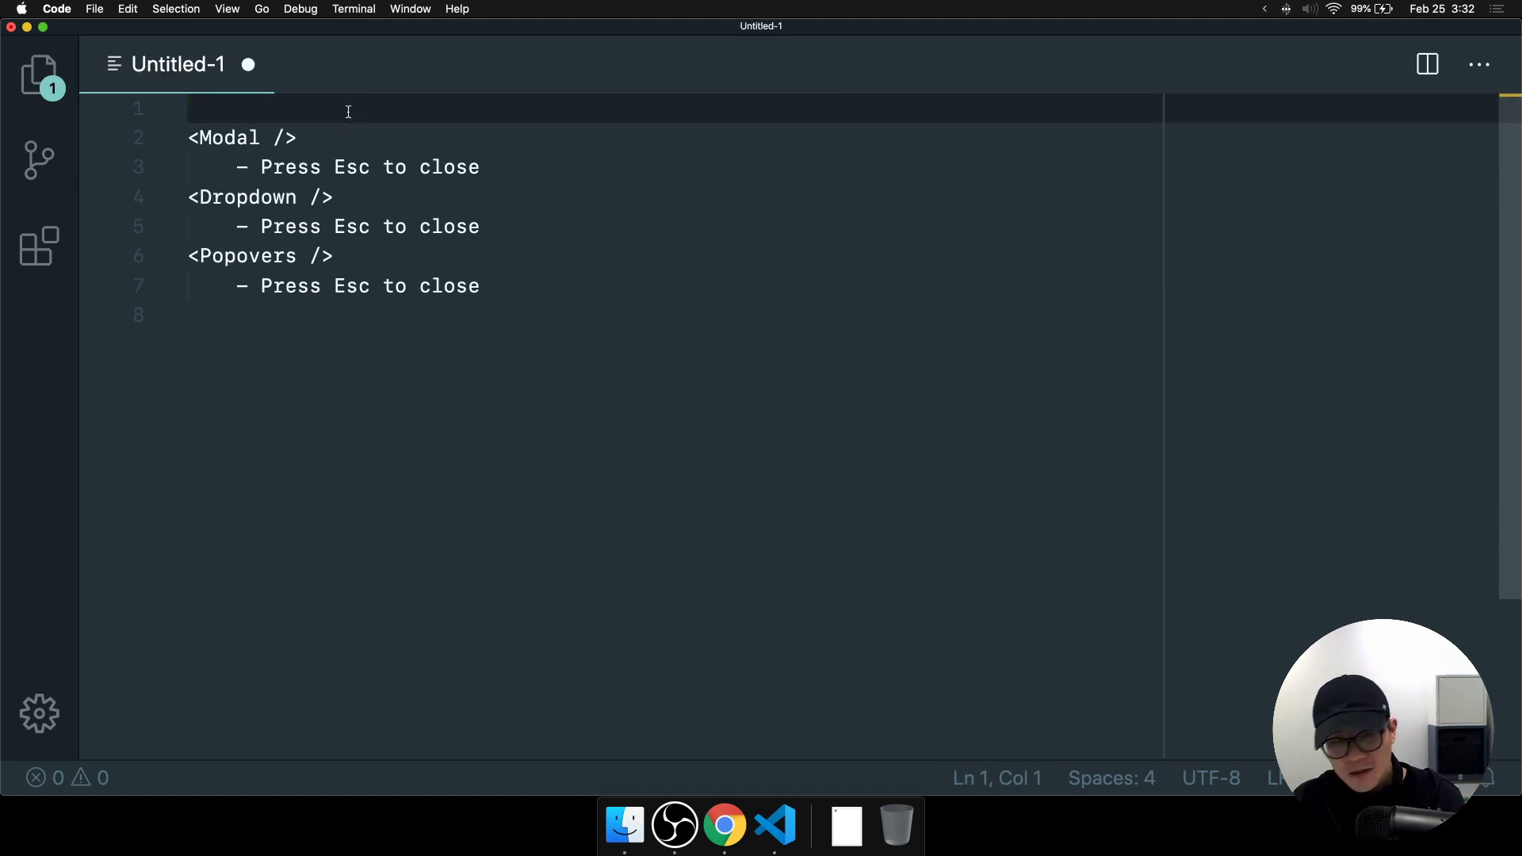
Switch to the Modal UI Breakdown file in Figma and change the indented second Portal label to "PortalStack".
key(super+Tab)
click(97, 35)
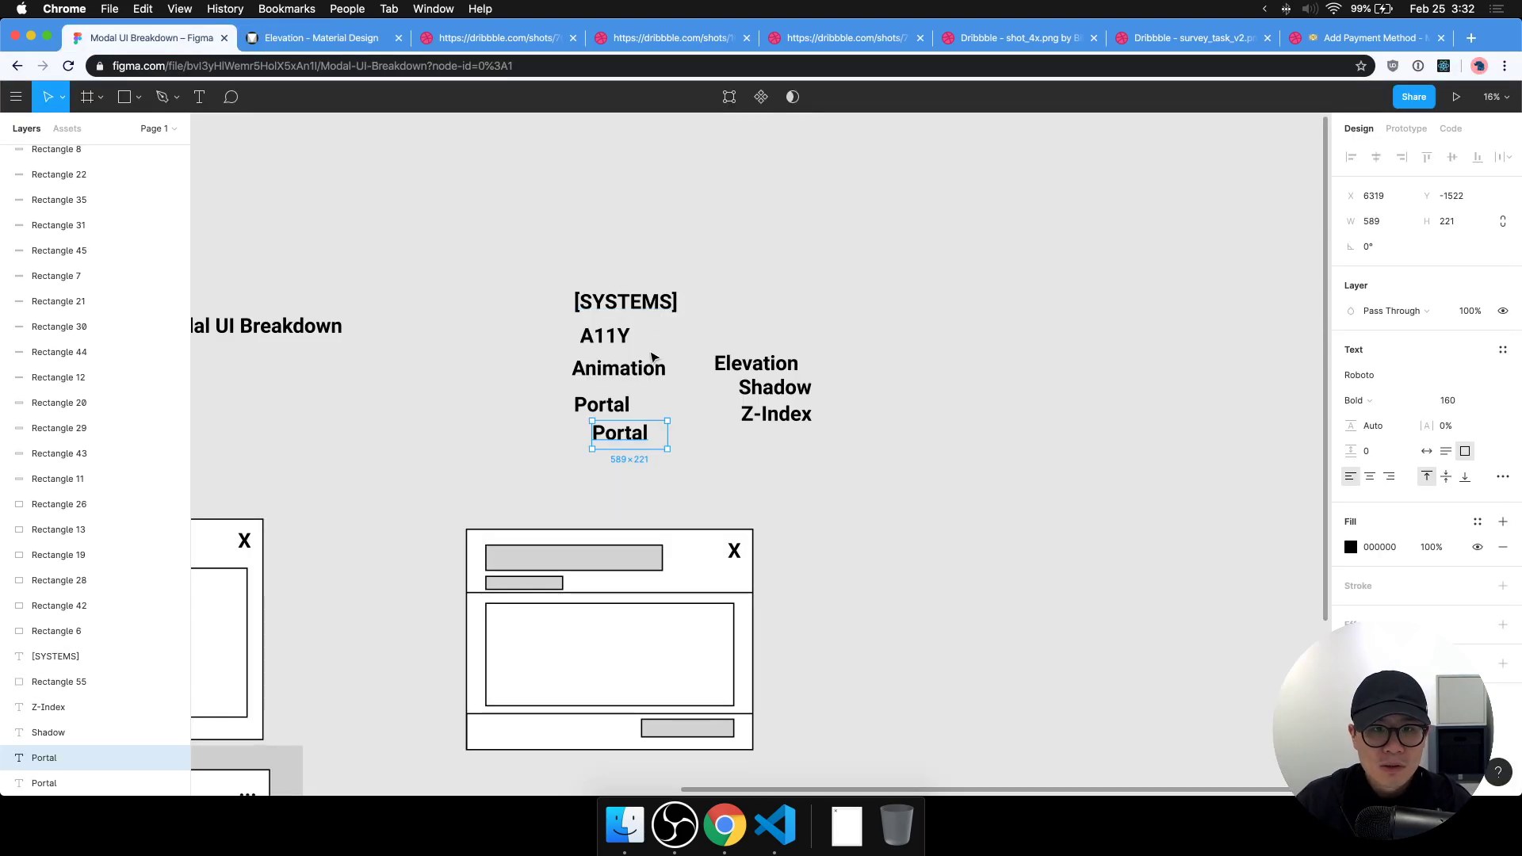
scroll(690, 349, down, 1)
double_click(616, 413)
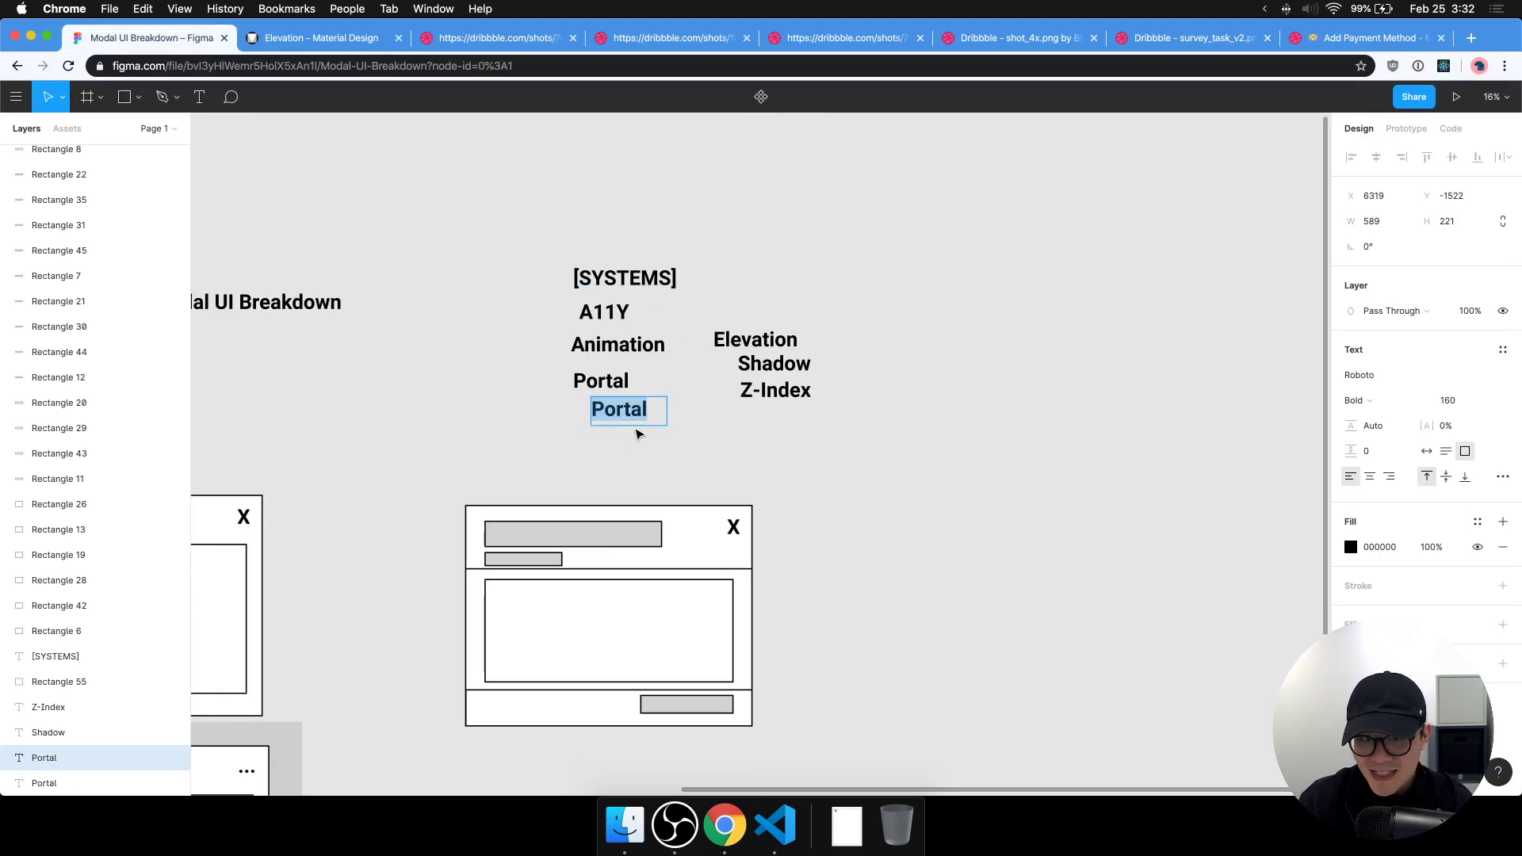
key(Right)
text(Stack)
key(BackSpace)
key(BackSpace)
key(BackSpace)
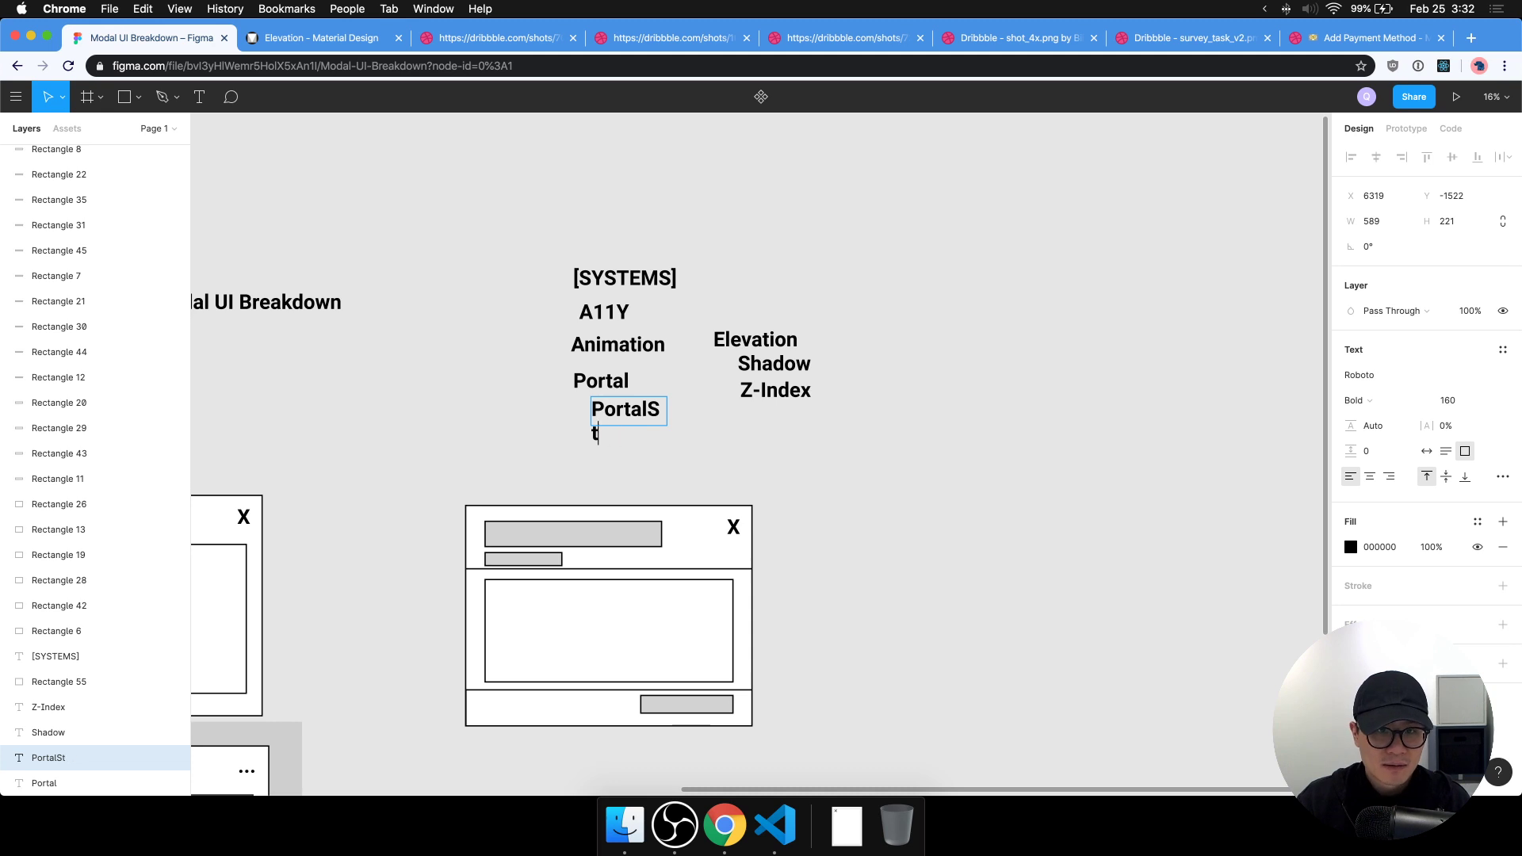
text(ack)
key(Escape)
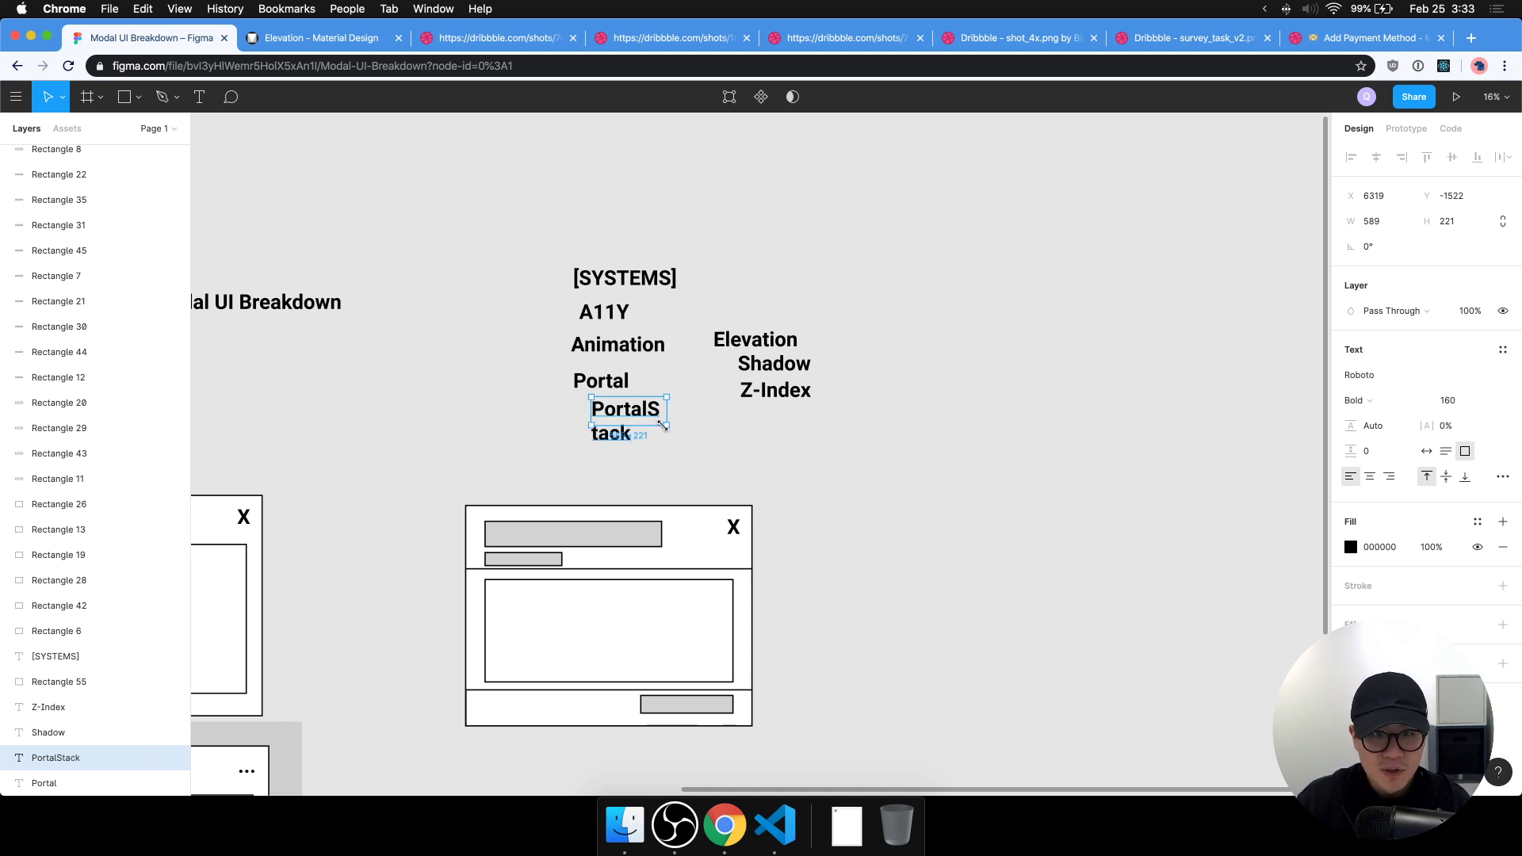
Widen the PortalStack text box to about 956 so the label fits on one line.
double_click(666, 426)
click(724, 466)
scroll(927, 455, down, 1)
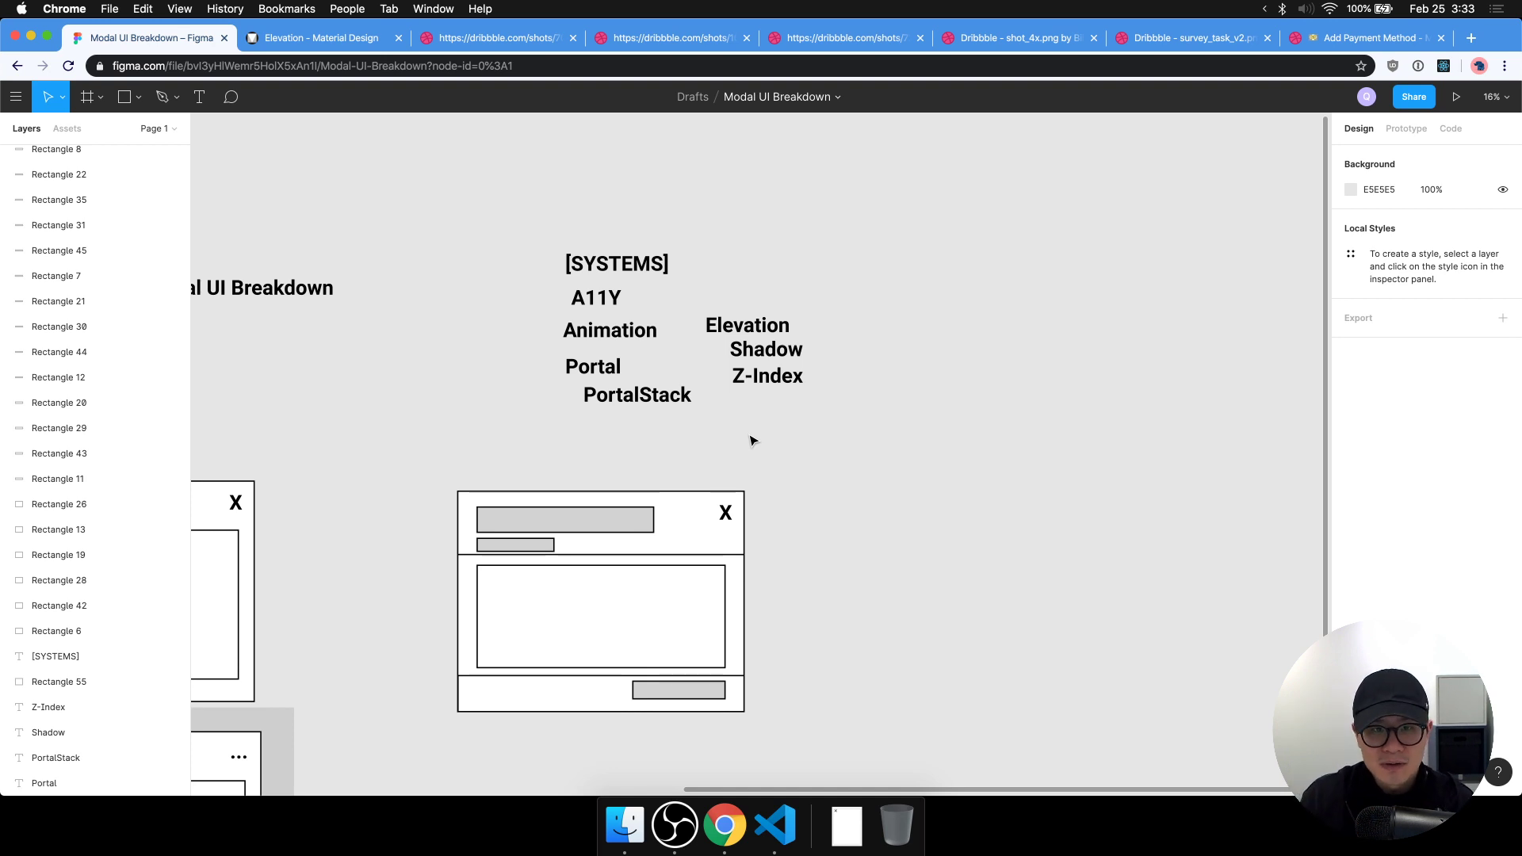
scroll(752, 441, up, 3)
scroll(747, 435, up, 2)
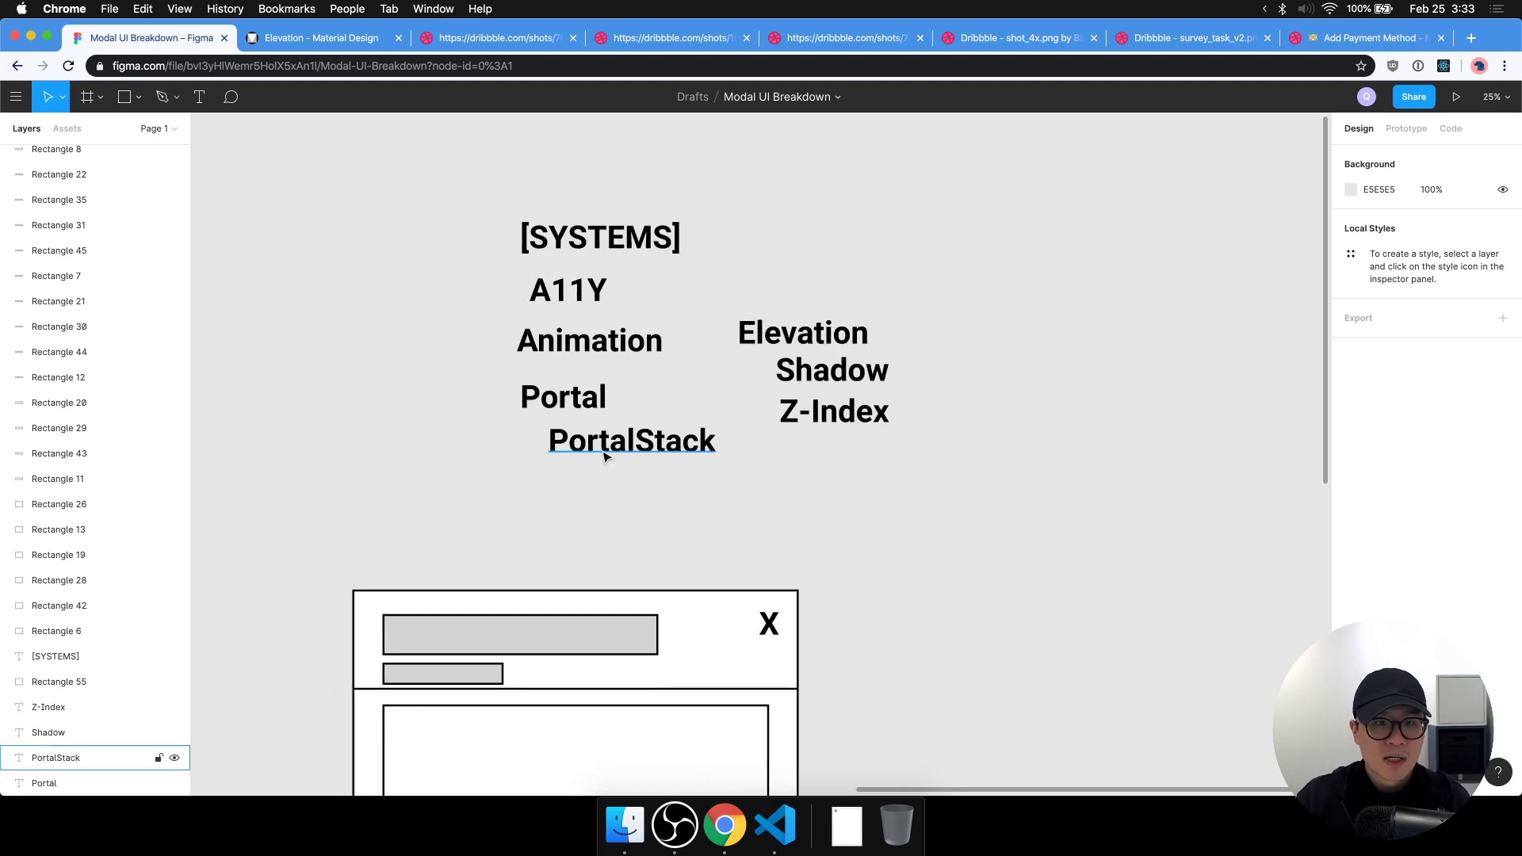
click(604, 449)
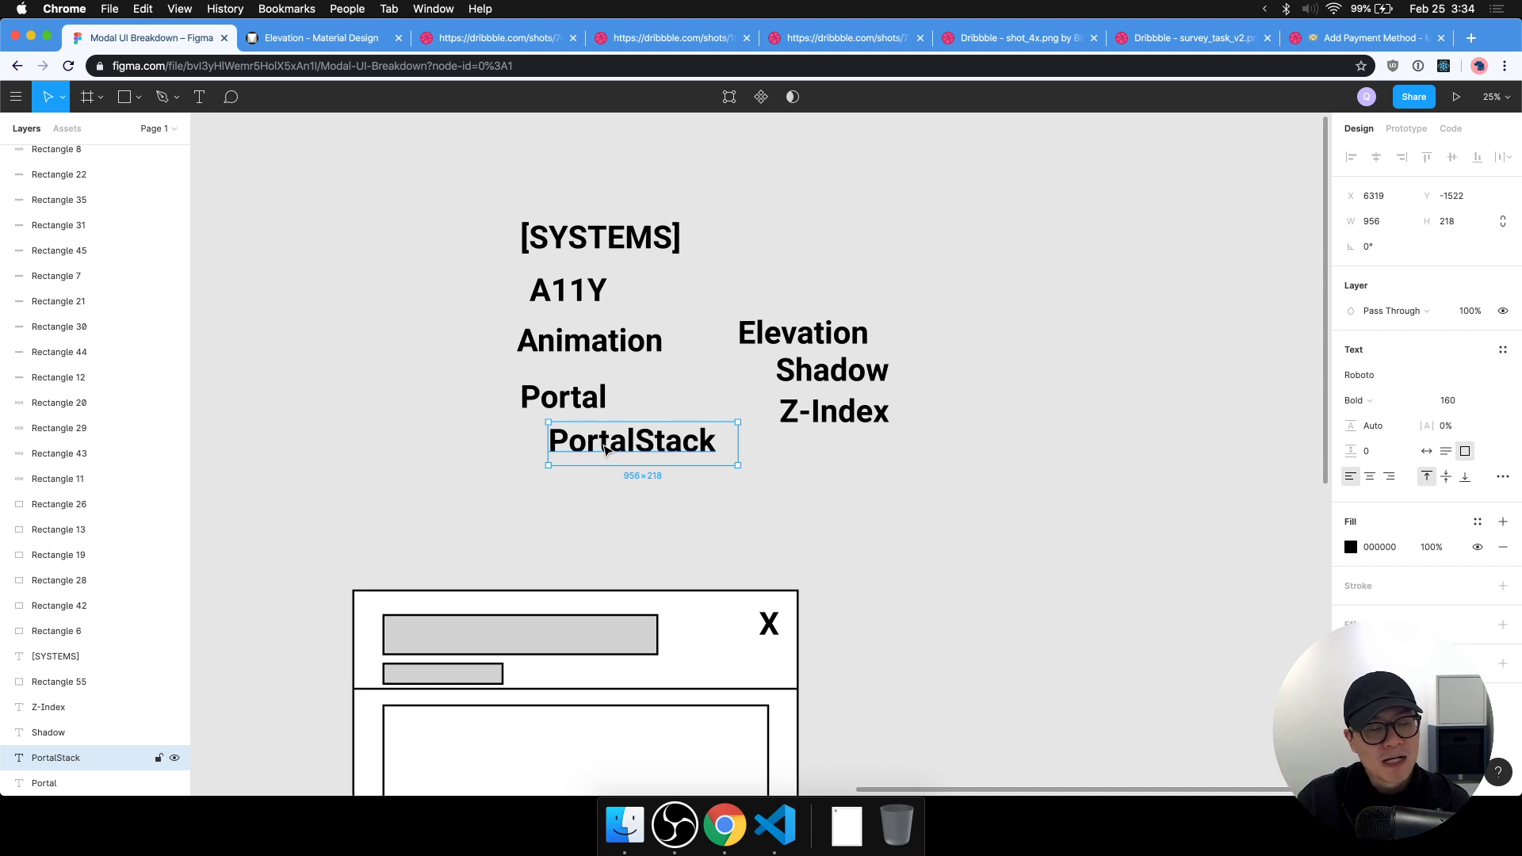
click(964, 468)
scroll(911, 486, left, 2)
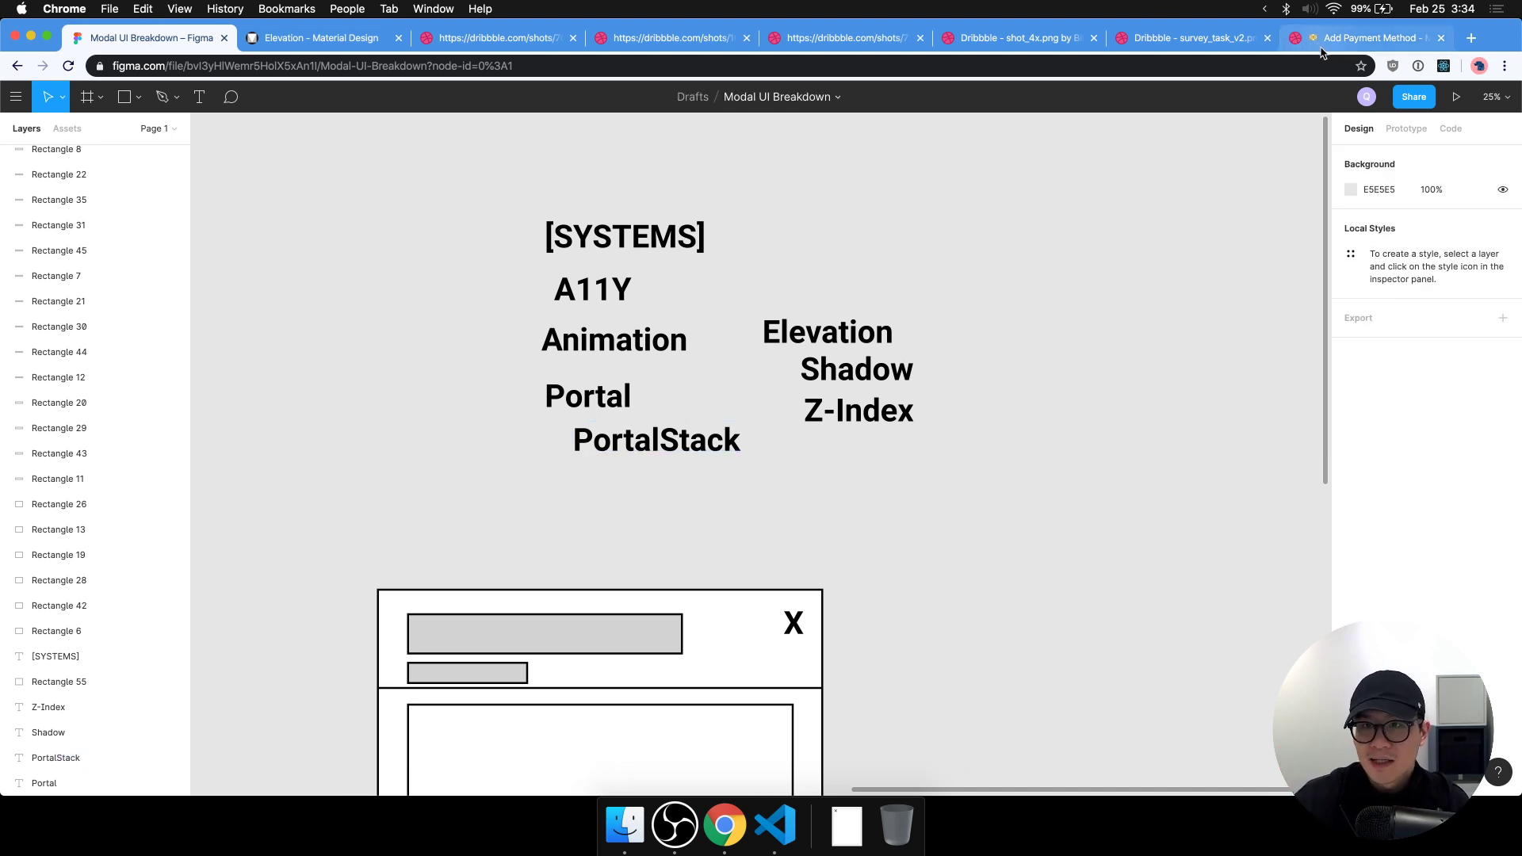
Load reakit.io in the browser tab holding the Material Design Elevation page and open its Dialog (Modal) component documentation.
click(351, 40)
click(388, 67)
text(reak)
key(Return)
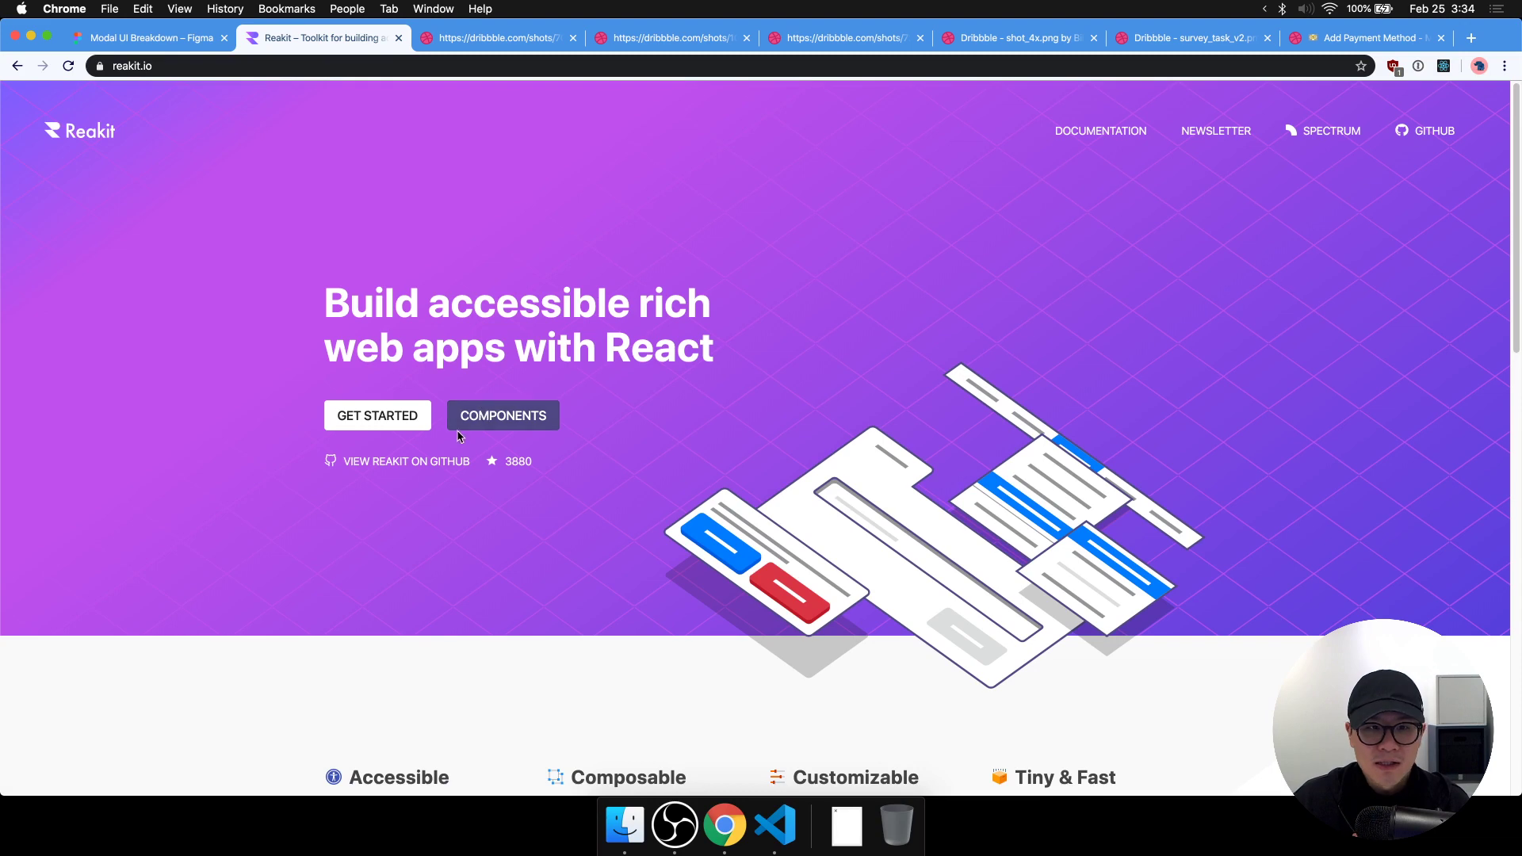
click(551, 424)
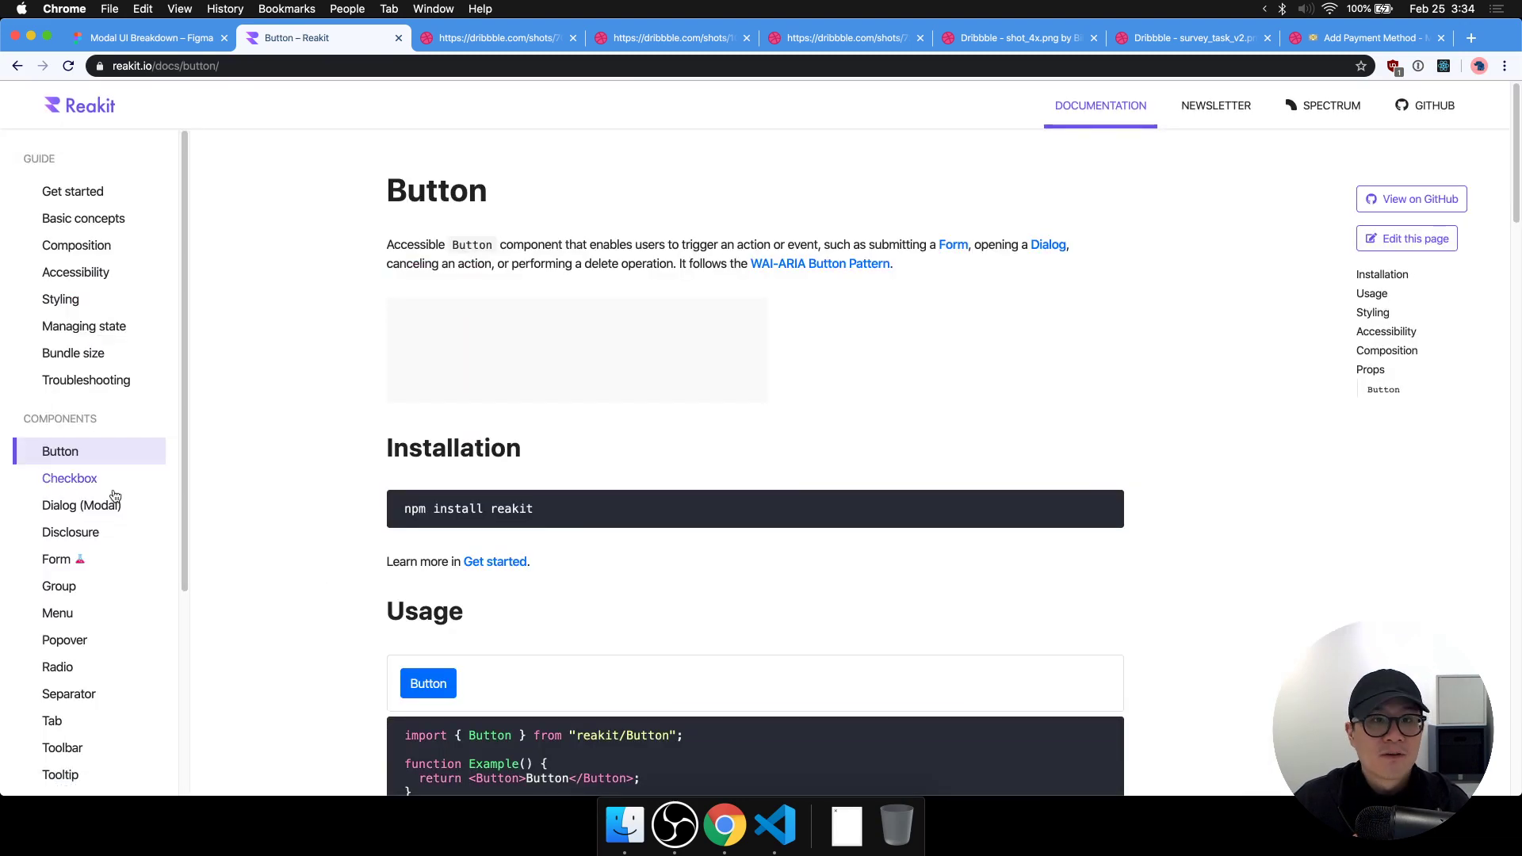
click(66, 532)
click(63, 506)
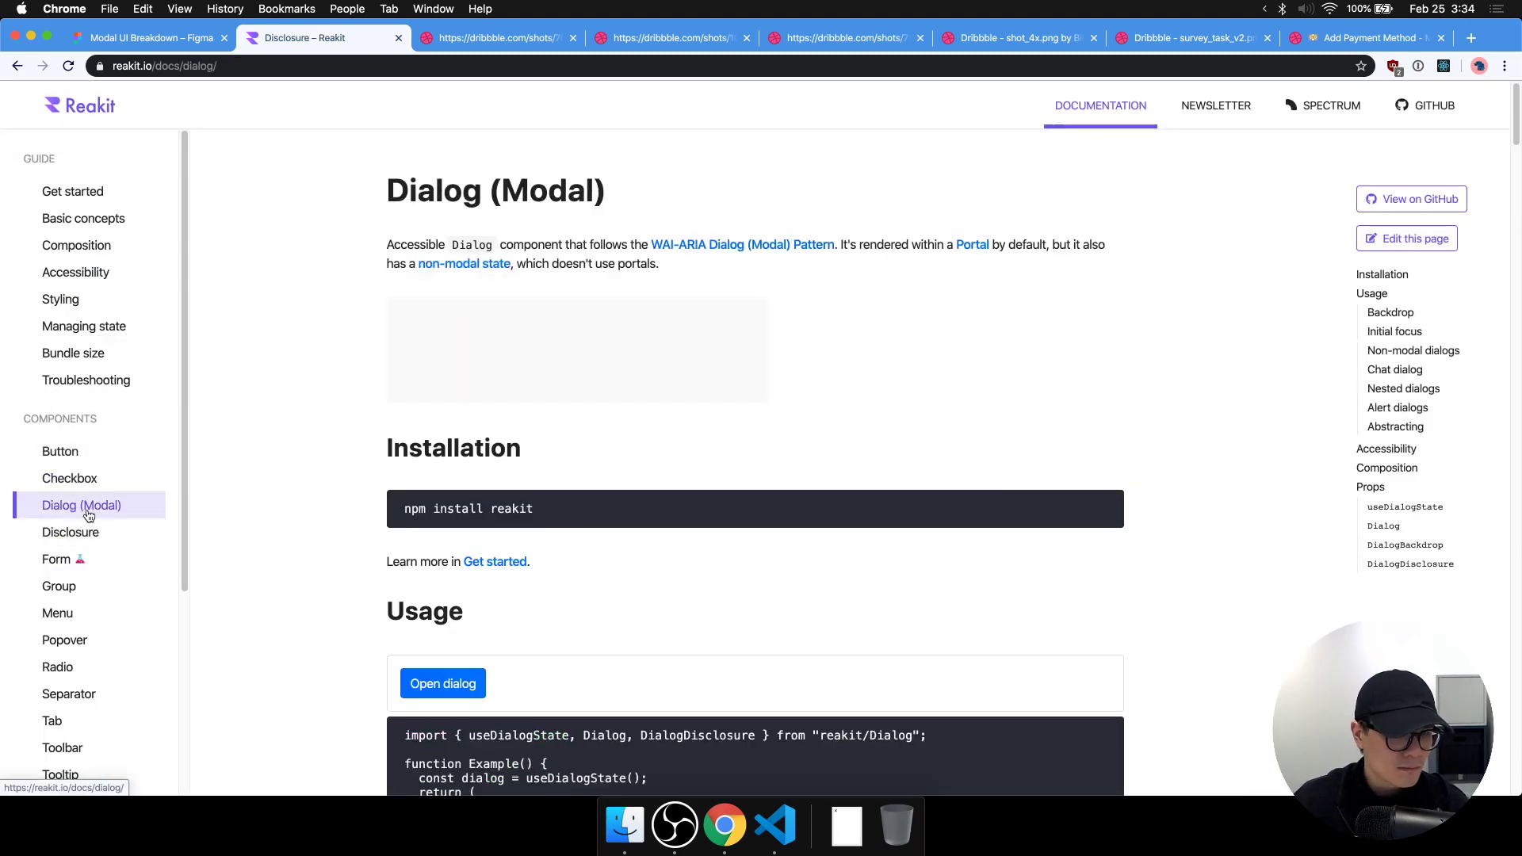
Try out the basic Usage dialog example and the Backdrop dialog example, and dismiss the dialog.
scroll(506, 703, down, 2)
click(474, 535)
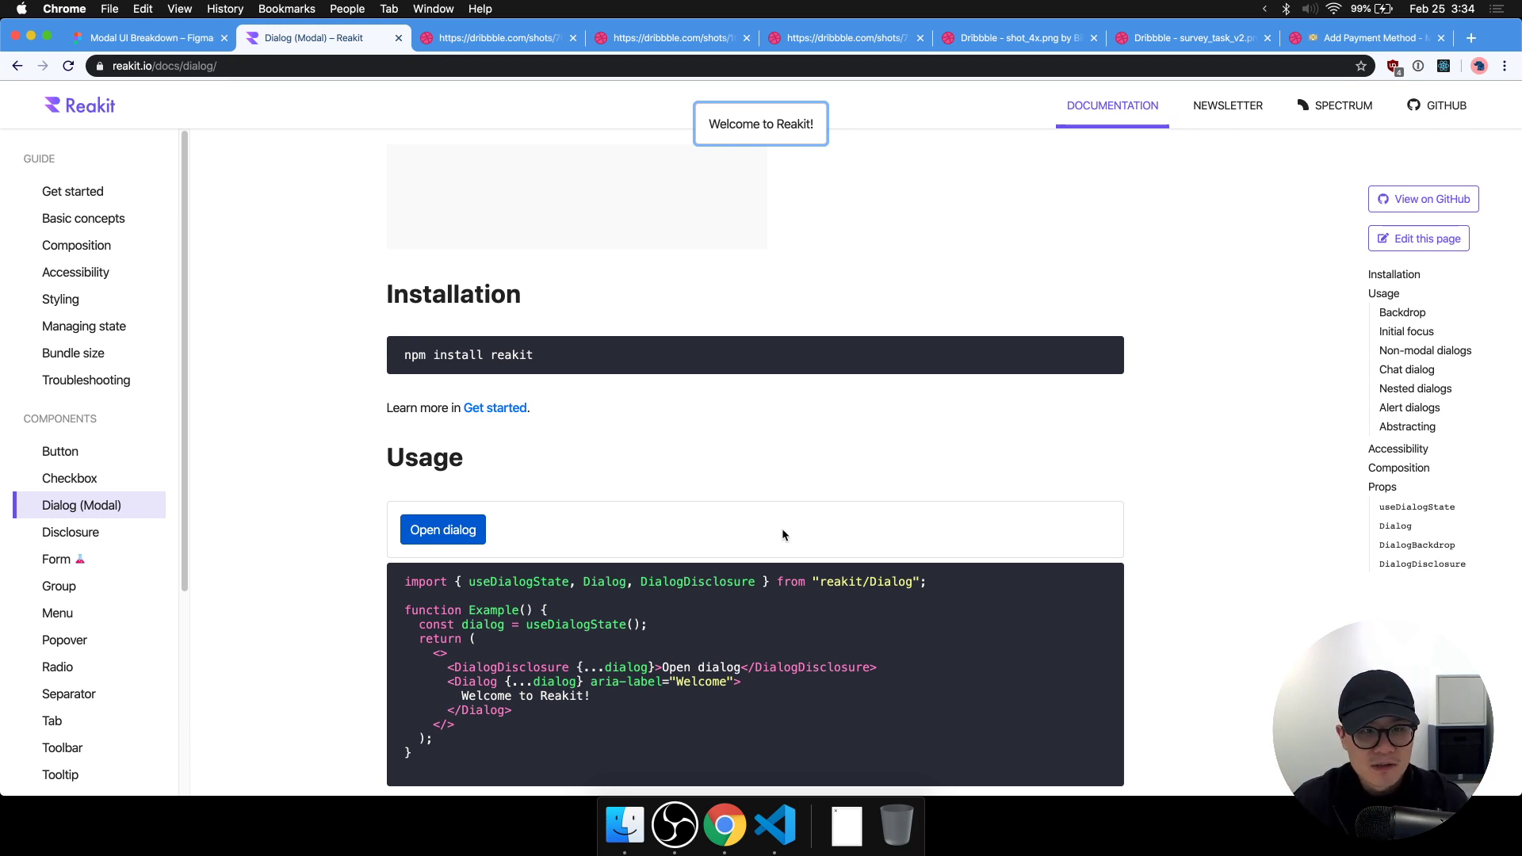
scroll(512, 483, down, 6)
click(442, 459)
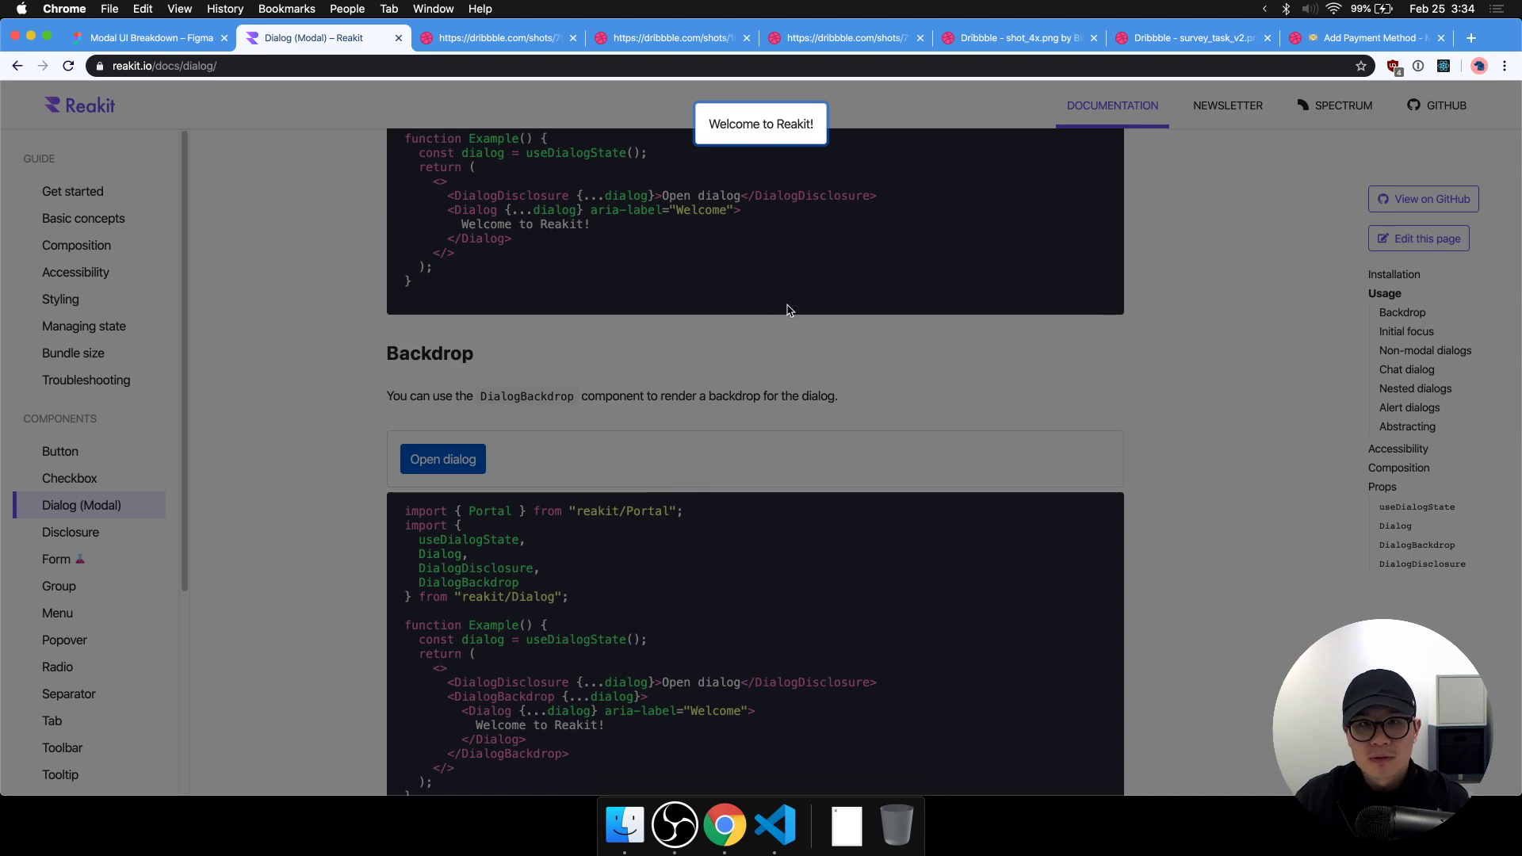
click(924, 397)
Open the Initial focus example dialog and cycle keyboard focus between the dialog and its Close button, magnifying the page to 175%.
scroll(925, 397, down, 10)
scroll(536, 268, up, 1)
click(467, 291)
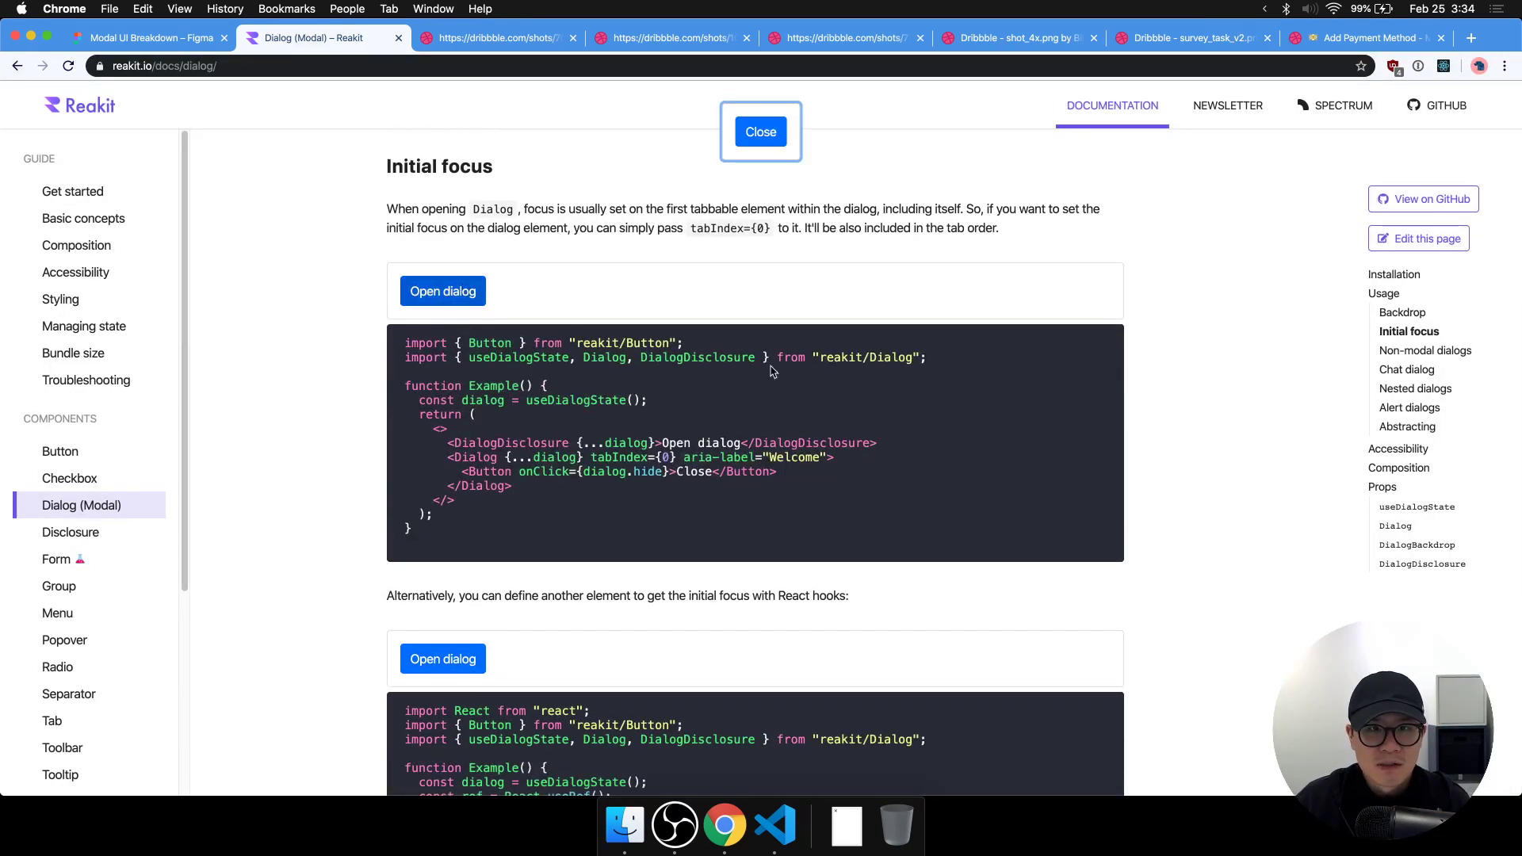
key(Tab)
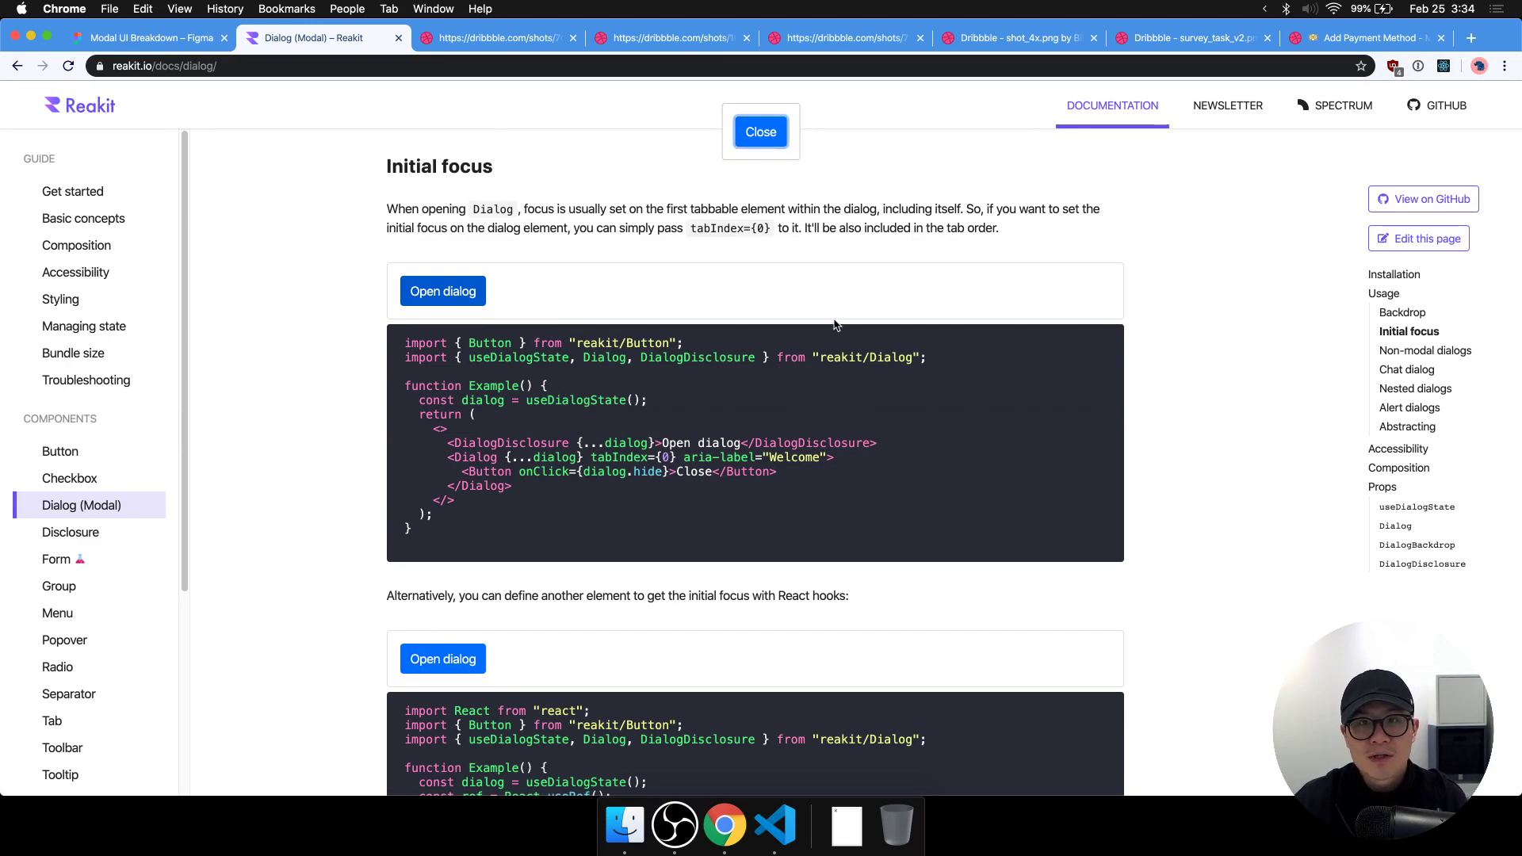
key(super+equal)
key(super+equal)
key(super+equal)
key(super+equal)
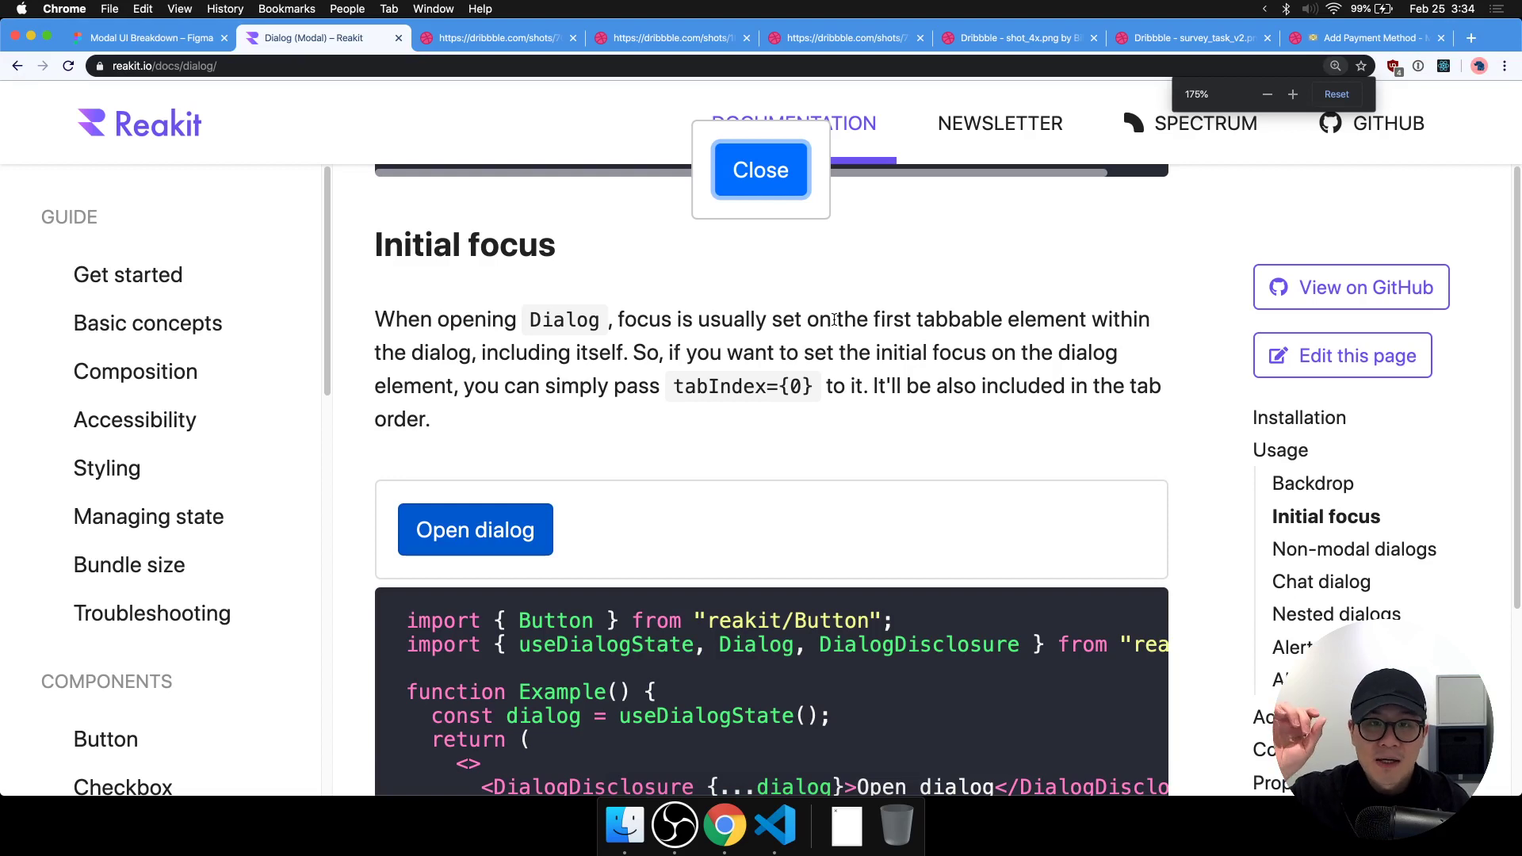
key(Tab)
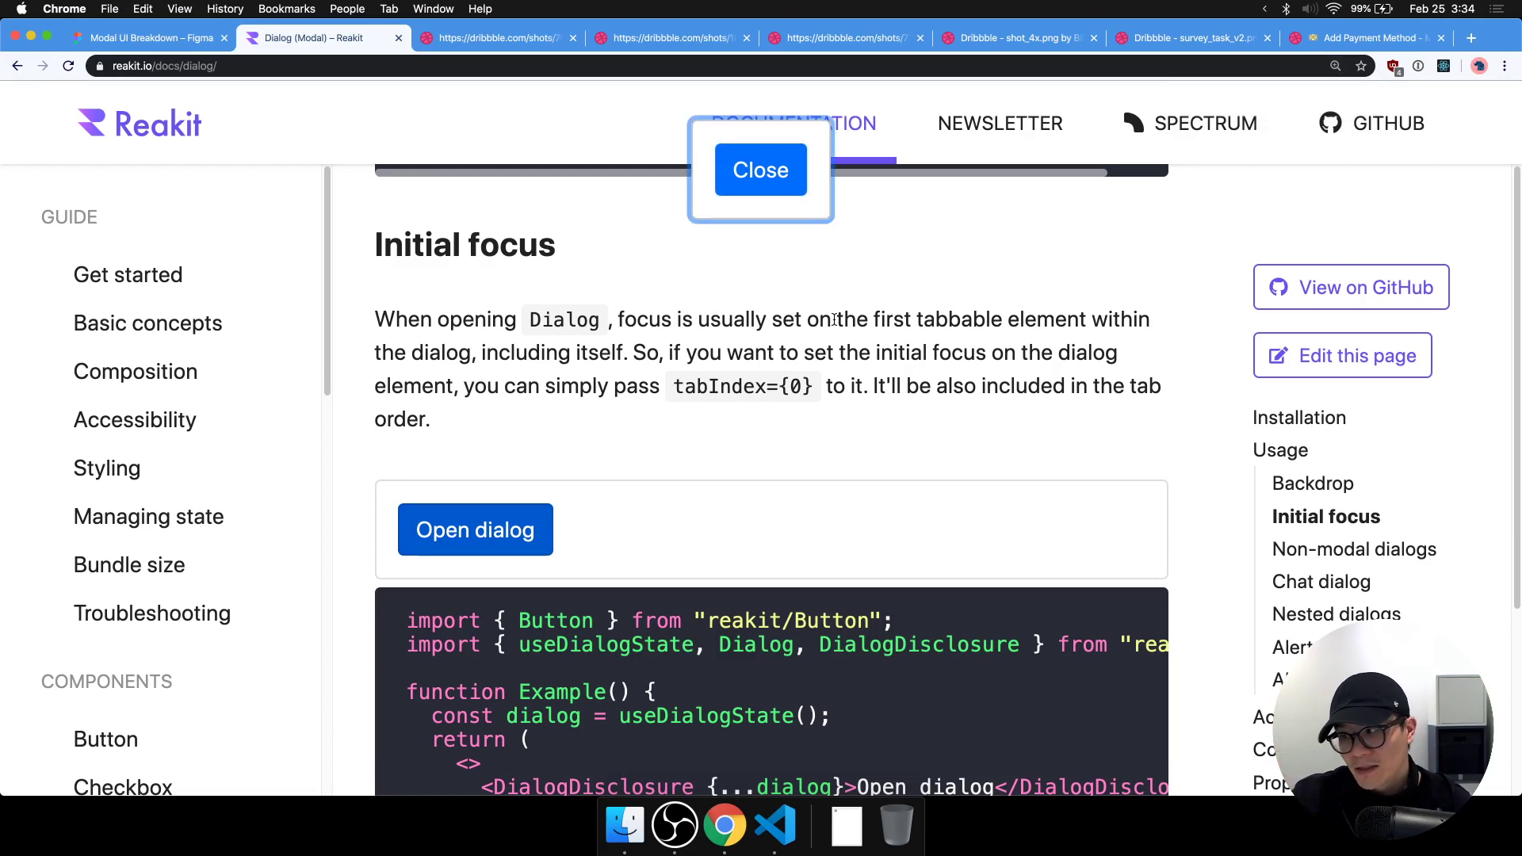
key(Tab)
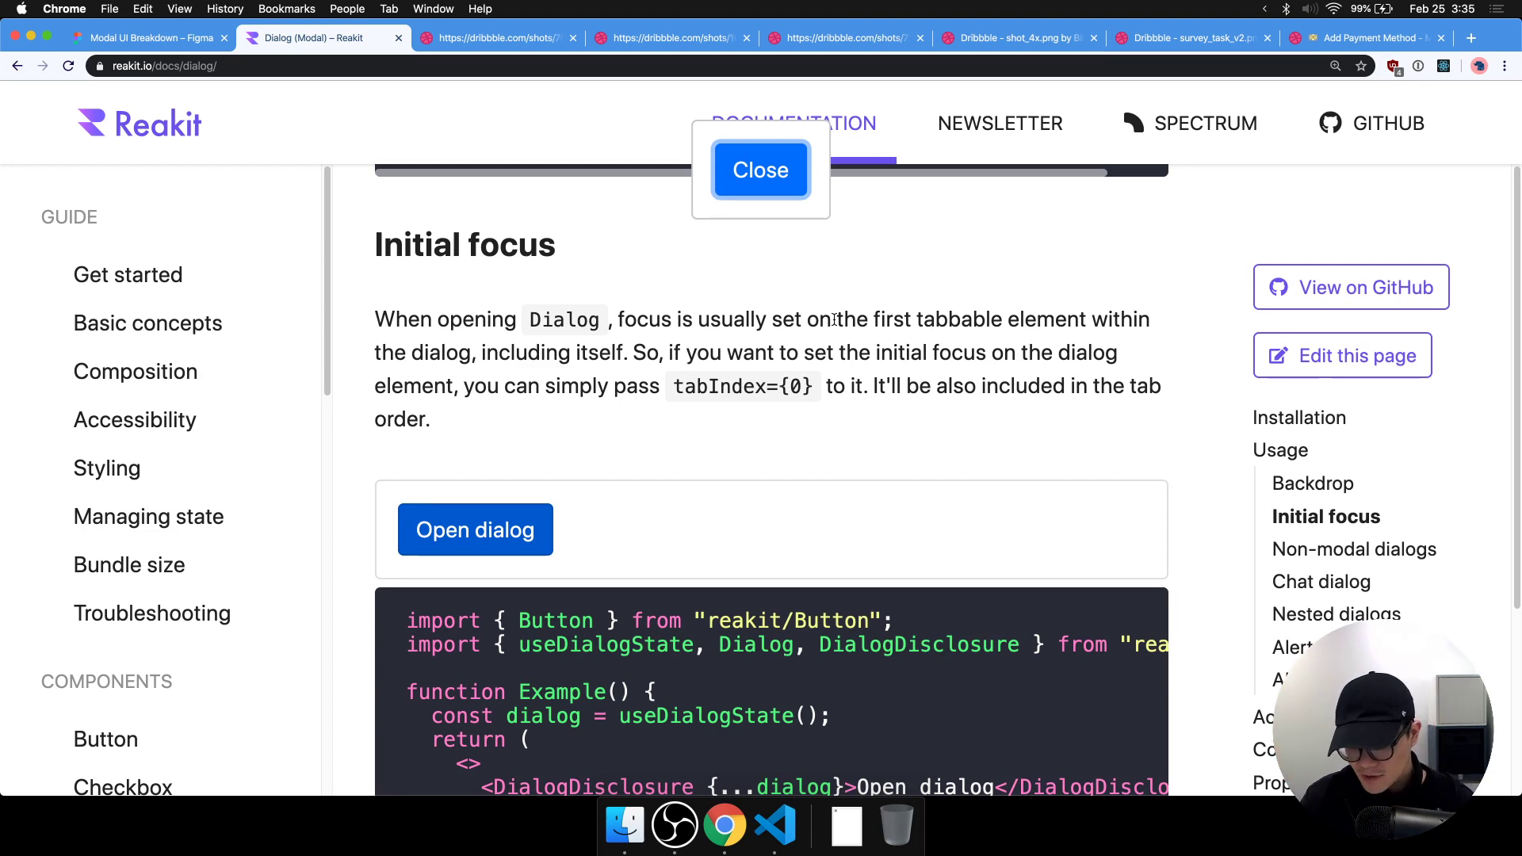
key(super+0)
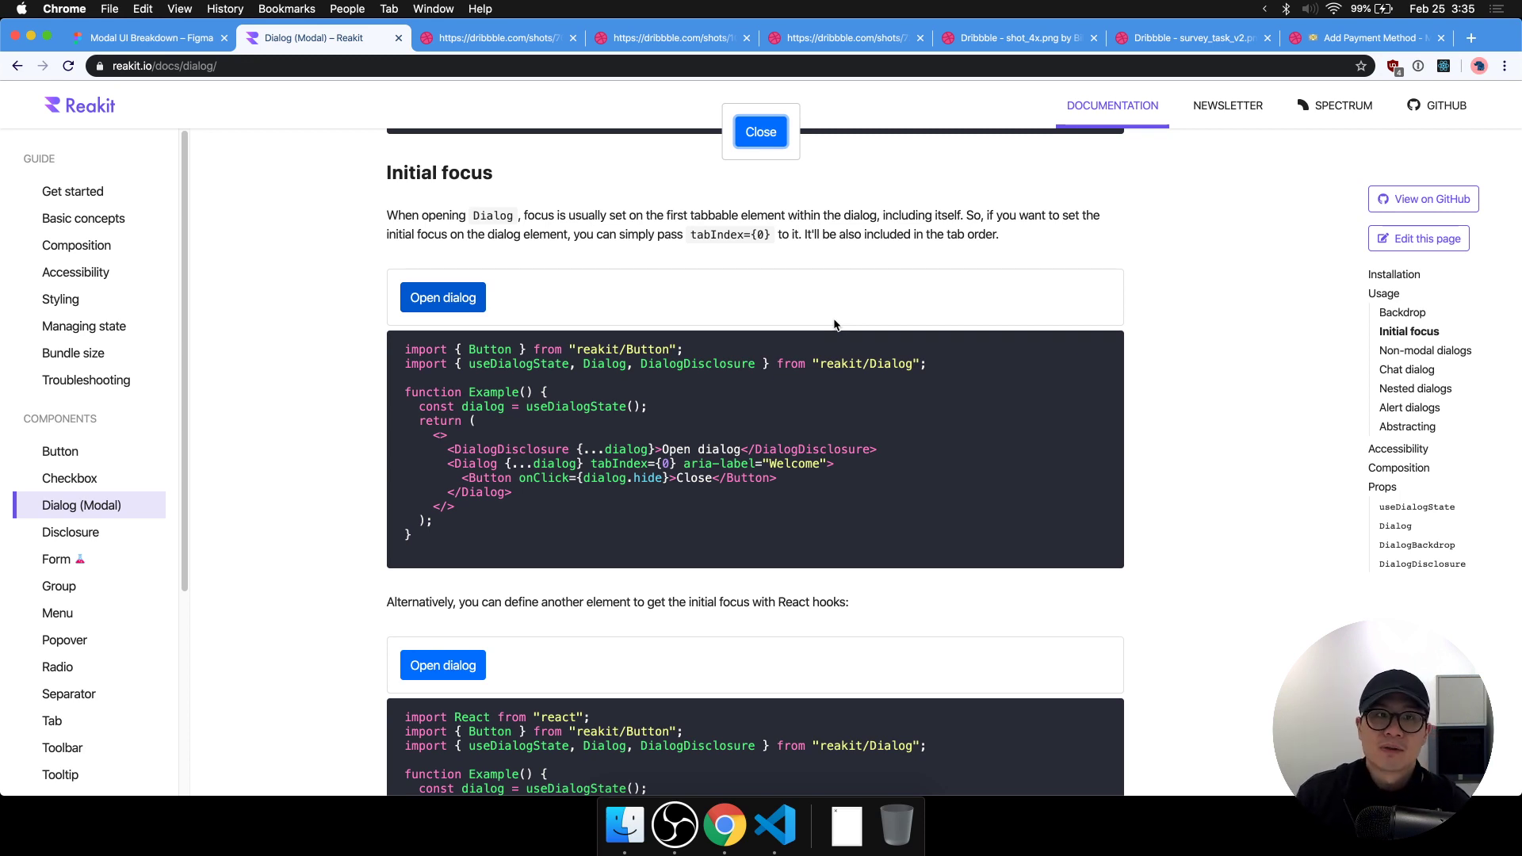
Return to the Figma file and copy the Animation label below PortalStack as a "FocusTrapping" label with a text box about 1404 wide.
click(139, 37)
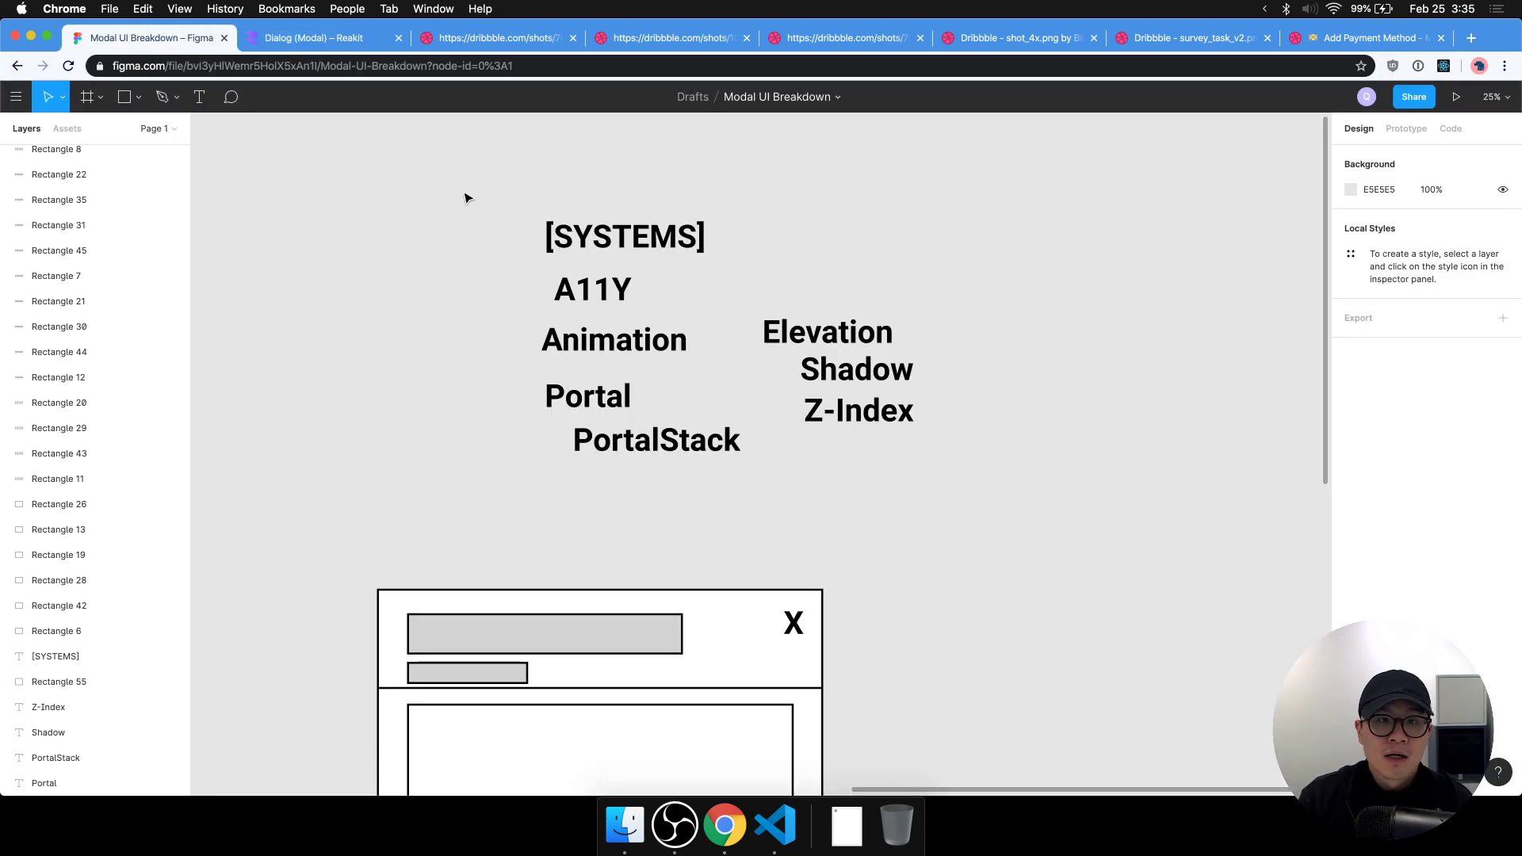
click(626, 349)
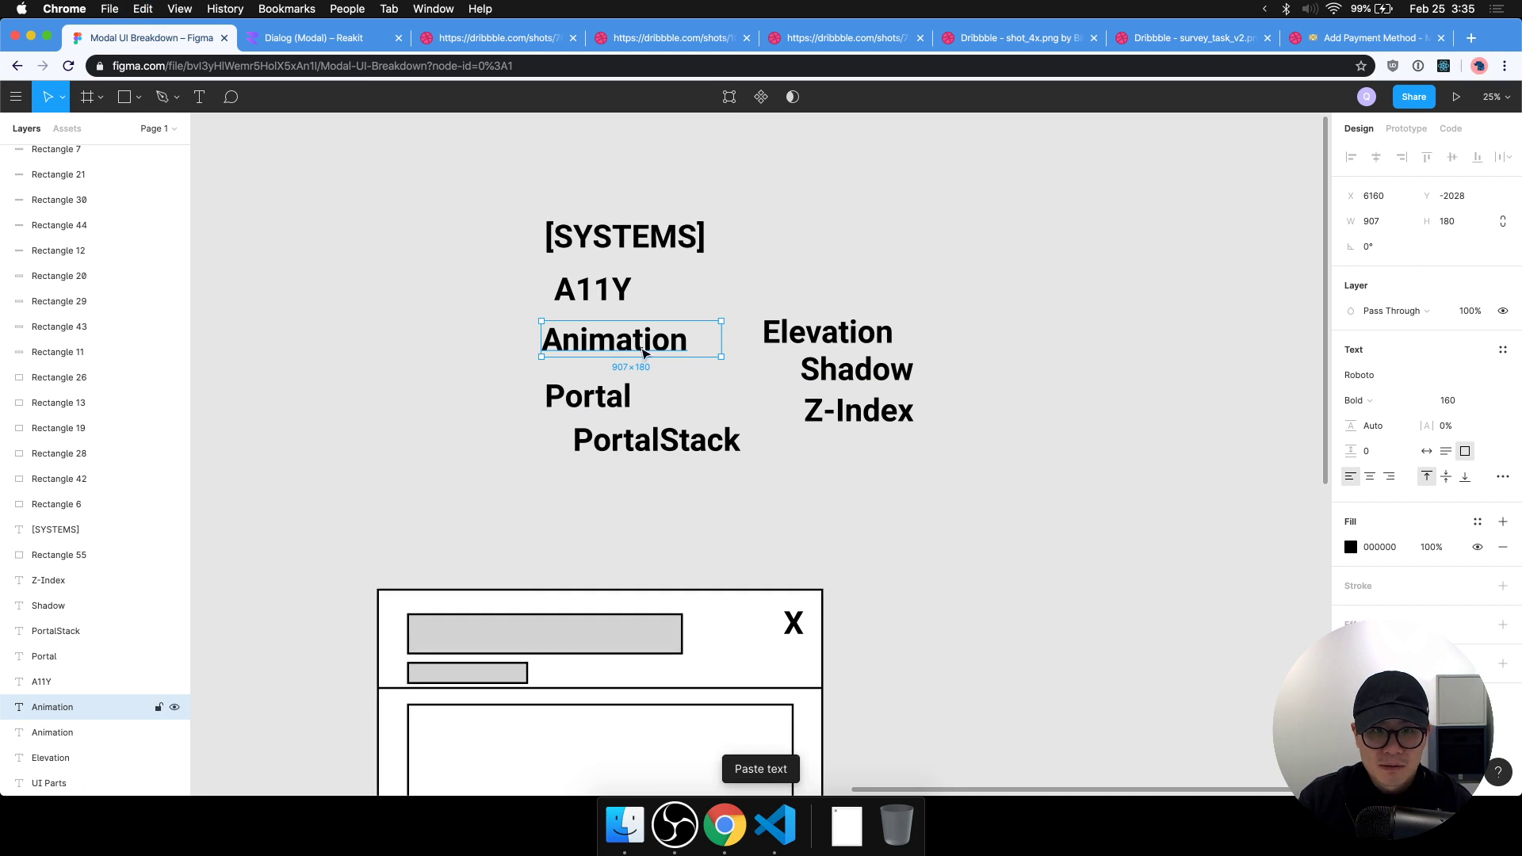
drag(646, 349, 648, 523)
double_click(648, 524)
text(FocusT)
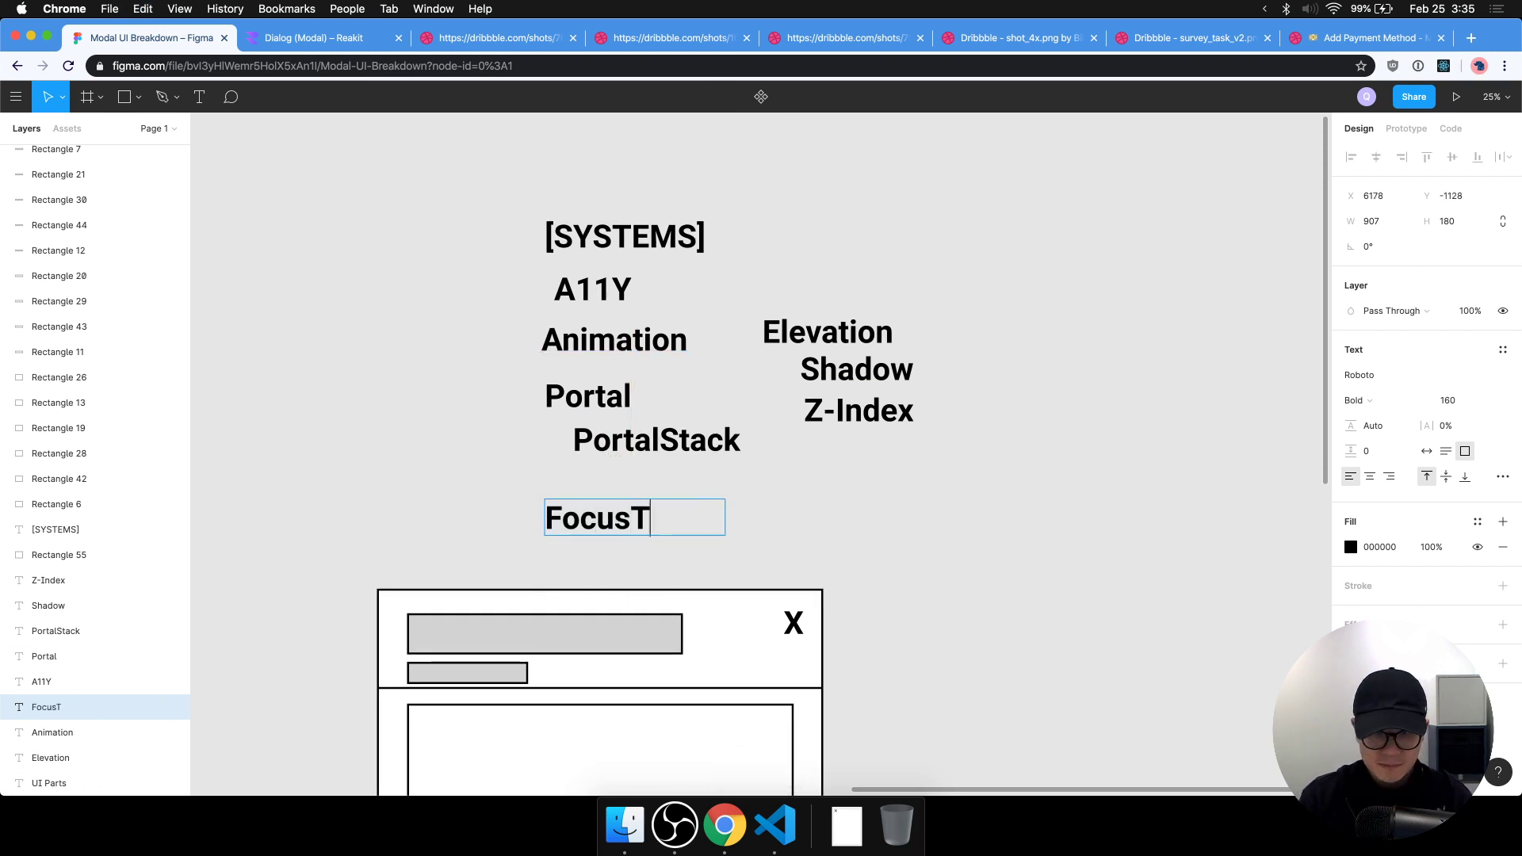
text(rapping)
key(Escape)
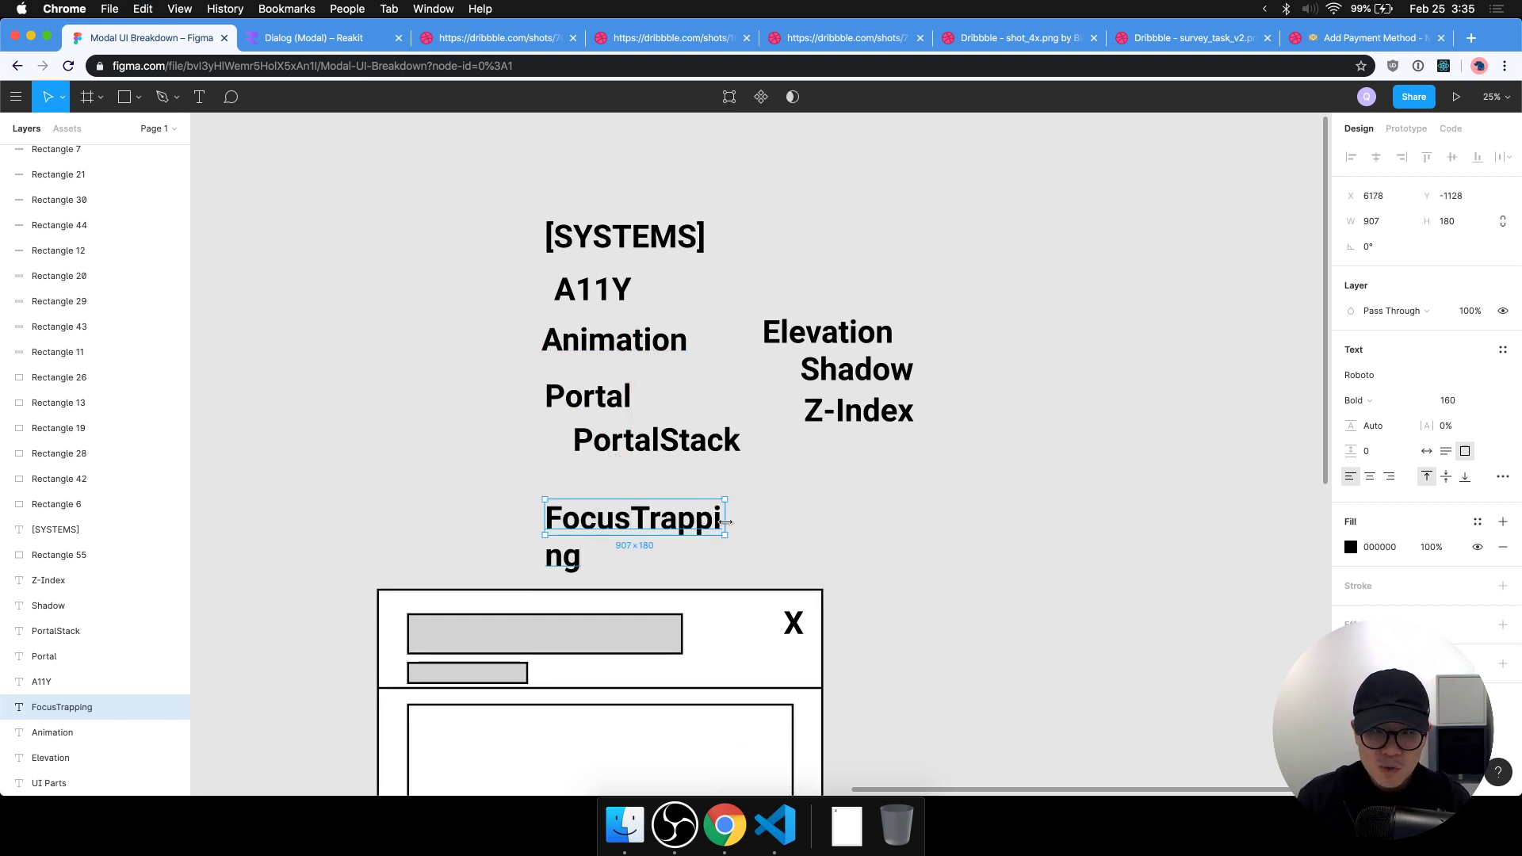
drag(725, 524, 823, 532)
mouse_move(675, 519)
mouse_down()
mouse_move(724, 408)
mouse_move(702, 317)
mouse_move(740, 517)
mouse_move(692, 537)
mouse_up()
Spread out the Systems labels by shifting the Animation, Portal and Elevation groups down and [SYSTEMS] up, and place FocusTrapping beside A11Y.
drag(1025, 479, 541, 319)
drag(590, 345, 595, 383)
drag(670, 535, 692, 329)
drag(647, 233, 621, 219)
drag(679, 312, 778, 276)
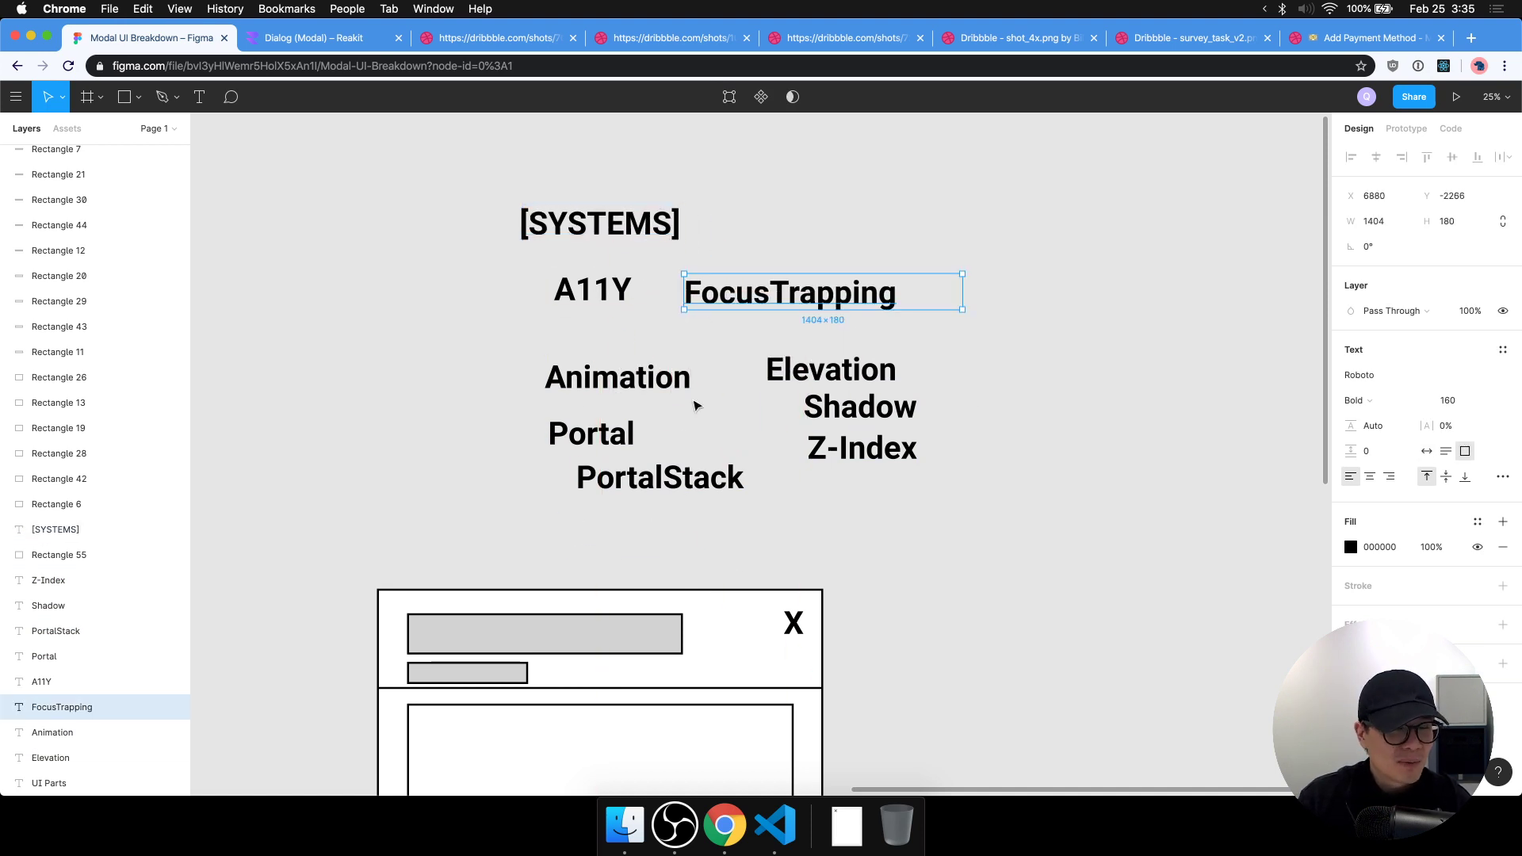
Move the Animation, Portal and Elevation label groups up closer to A11Y, and shift FocusTrapping right to sit above Elevation.
drag(1015, 361, 617, 511)
drag(763, 454, 762, 430)
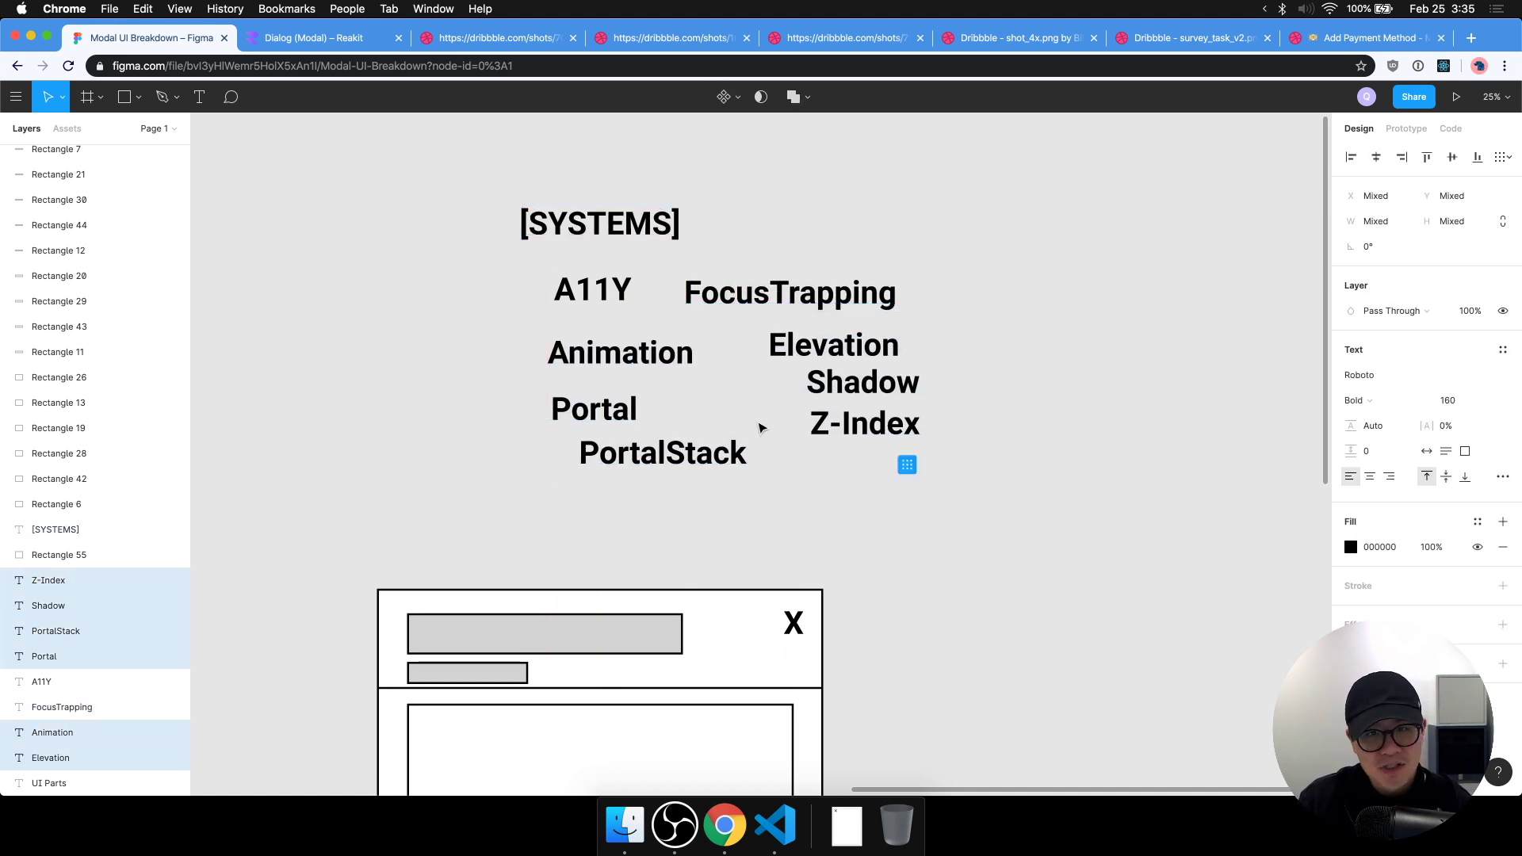
click(1098, 553)
drag(789, 295, 829, 285)
click(1083, 359)
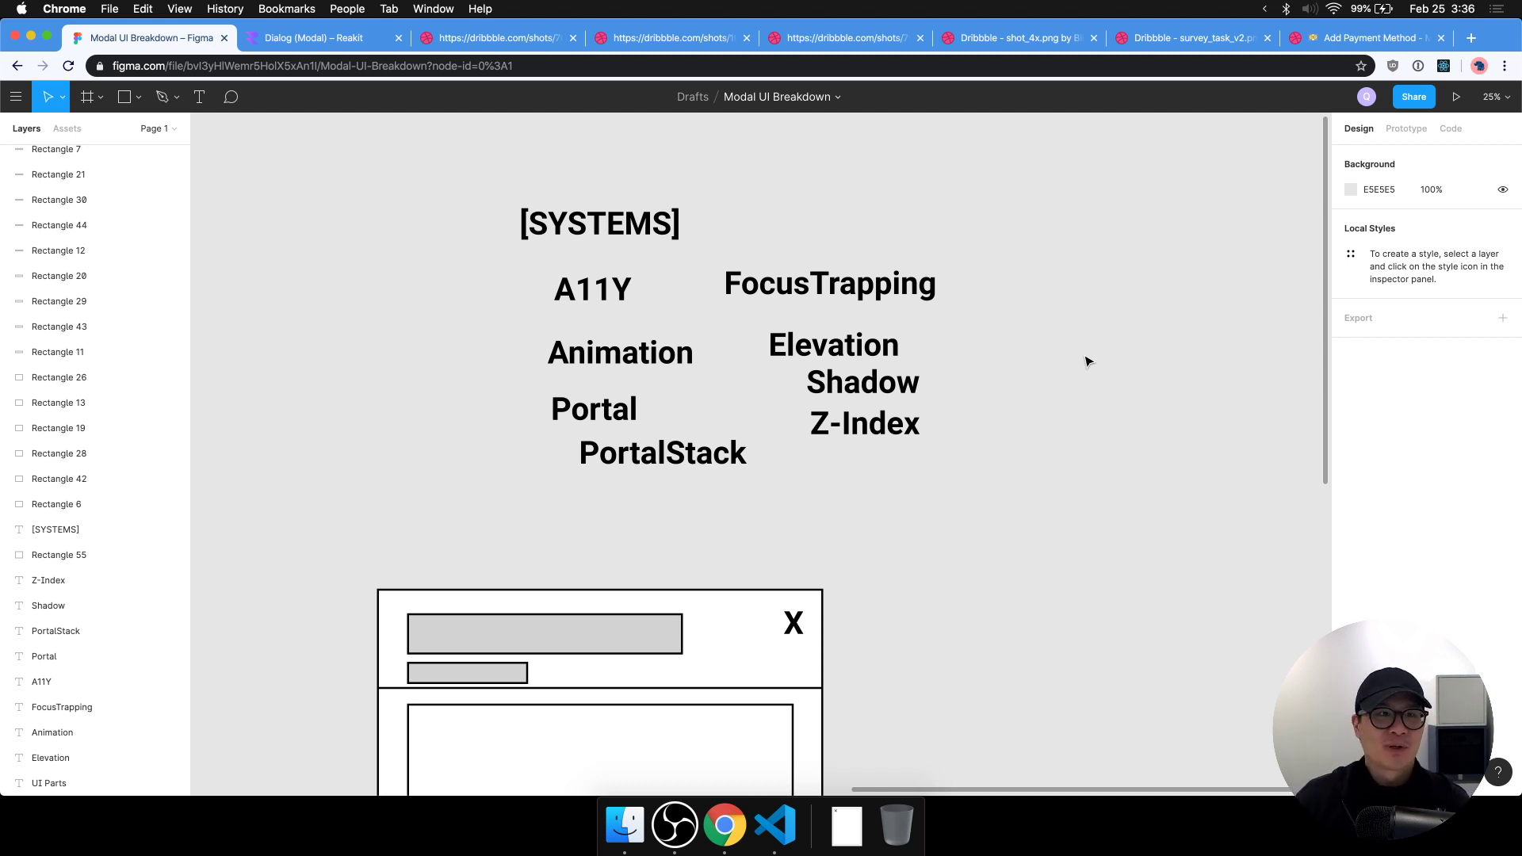
Glance at the Reakit Initial focus example and review the Figma board around the Systems labels and modal wireframes.
click(329, 41)
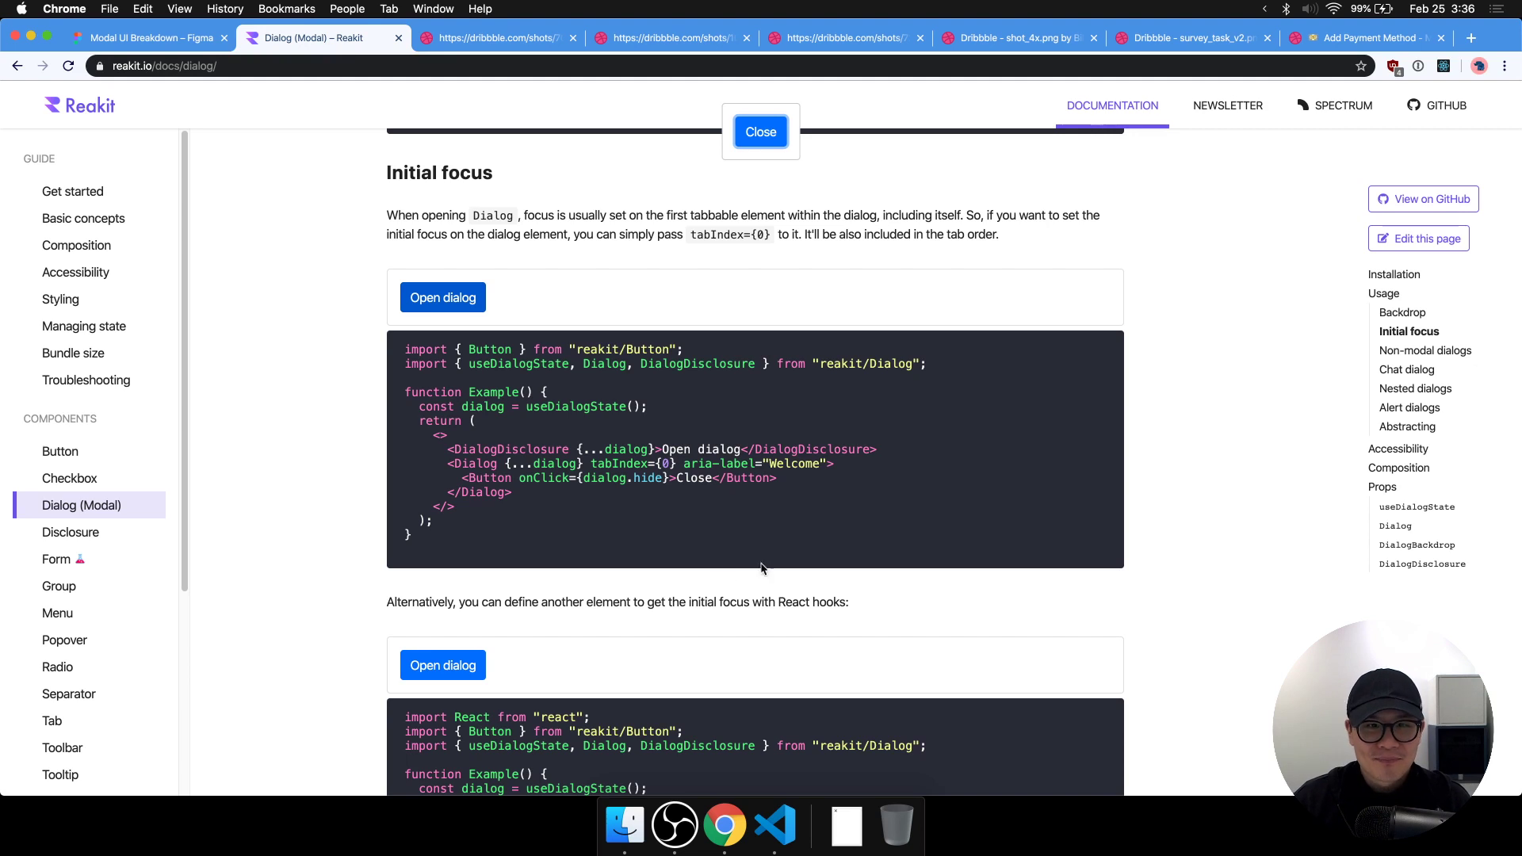
click(143, 38)
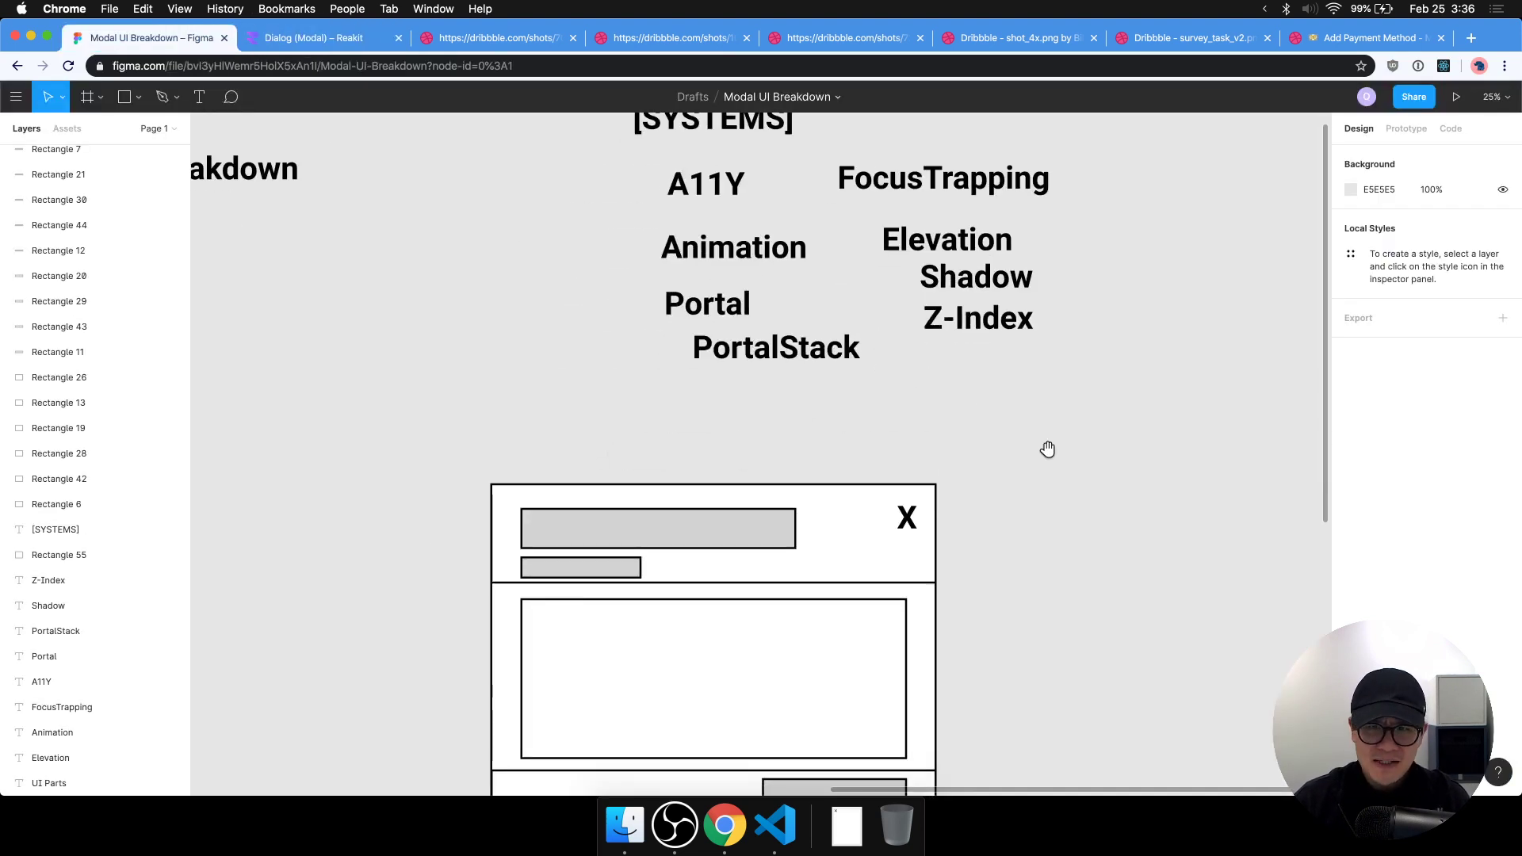
drag(1048, 449, 954, 471)
key(super+minus)
drag(999, 622, 996, 486)
drag(875, 558, 785, 661)
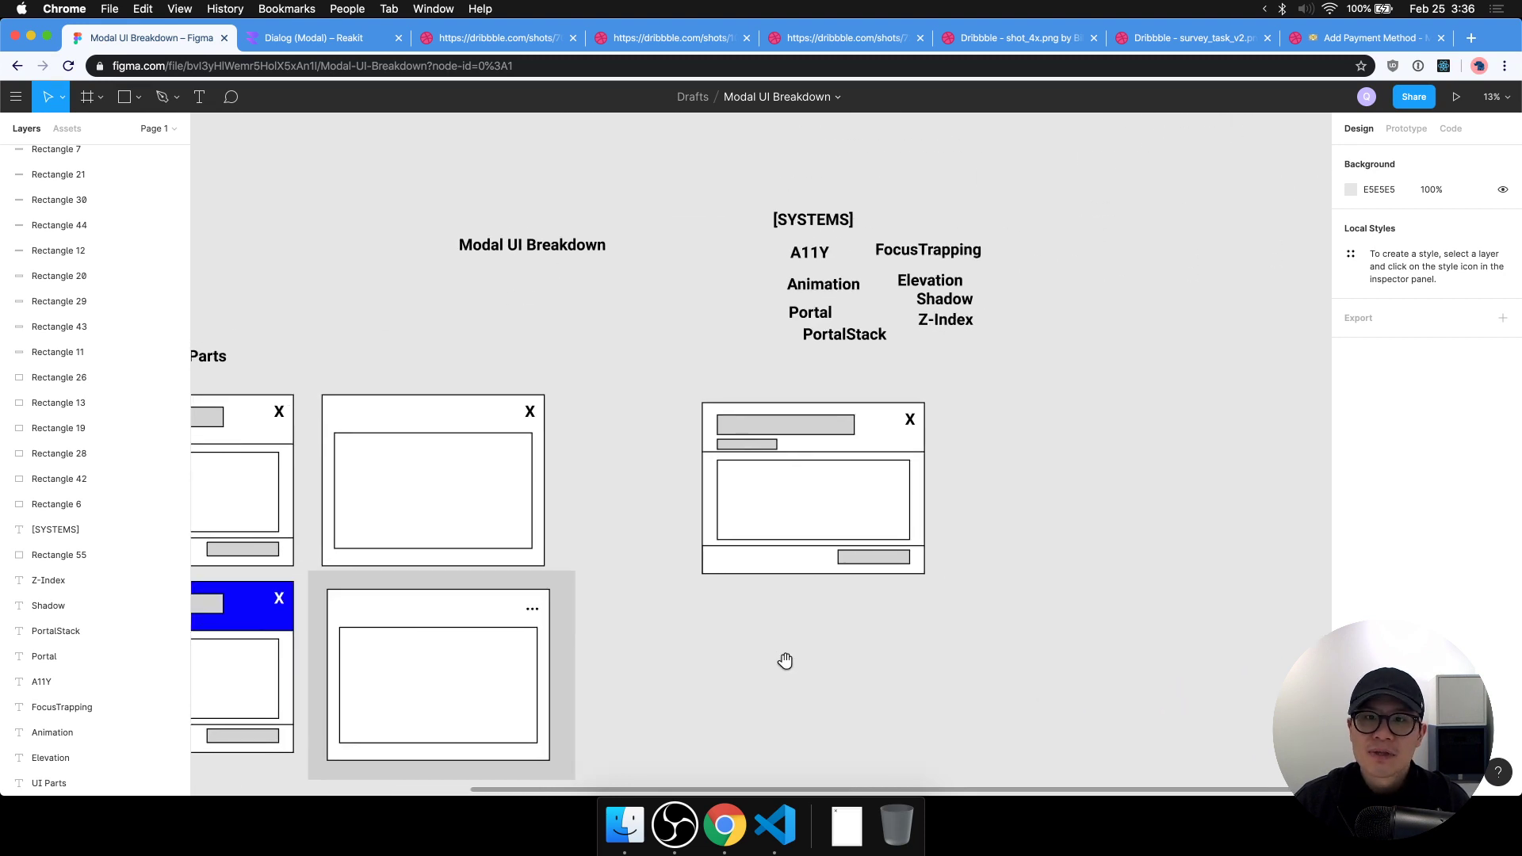
scroll(1057, 306, up, 5)
scroll(1050, 313, up, 2)
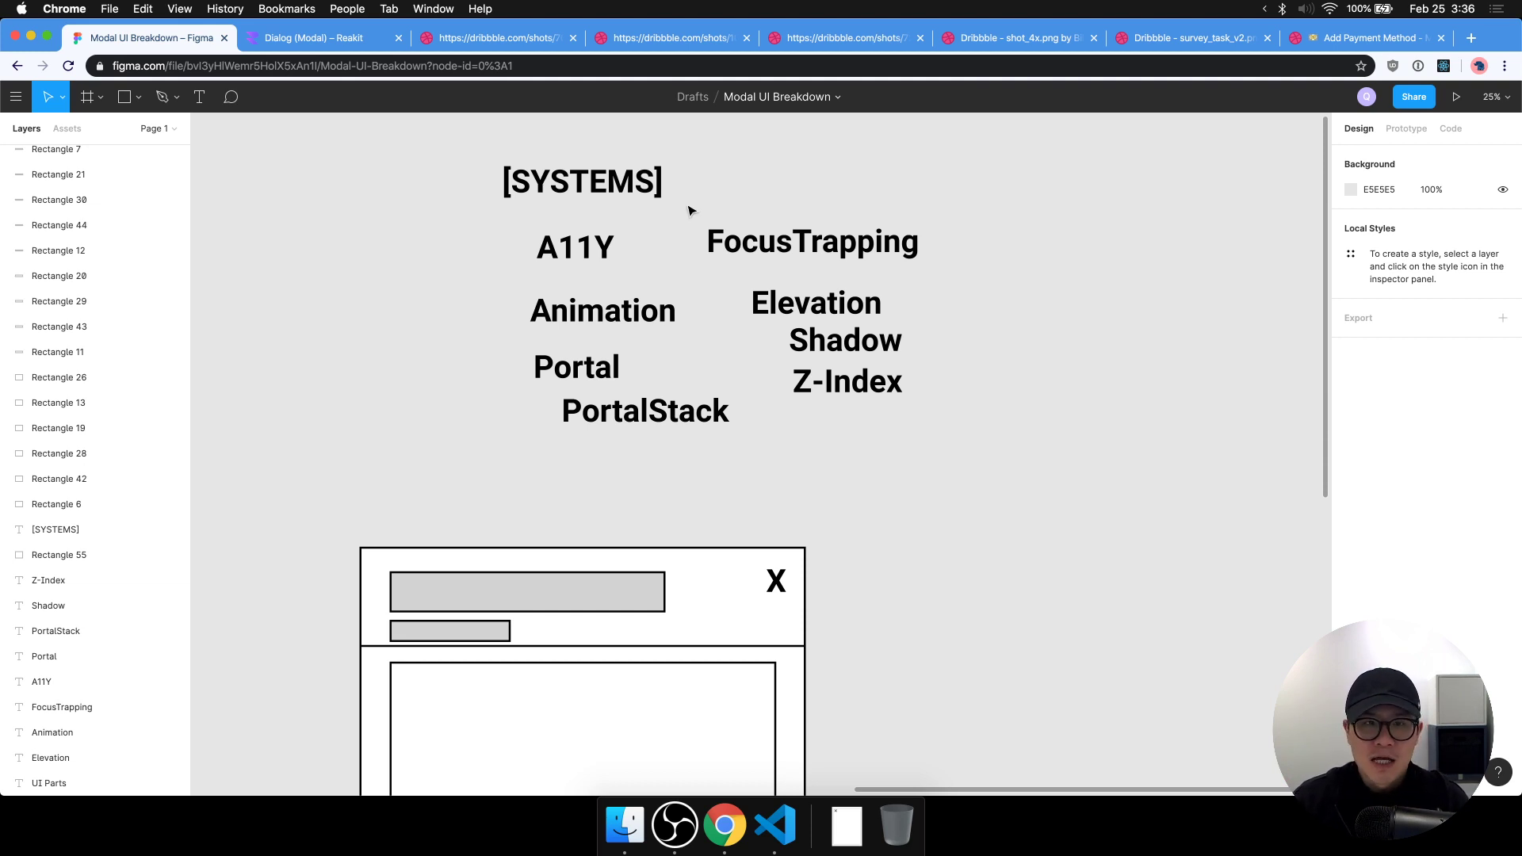
Move the [SYSTEMS] heading slightly up and shift the FocusTrapping, Elevation, Shadow and Z-Index column down and to the right.
drag(567, 179, 561, 158)
drag(985, 212, 704, 385)
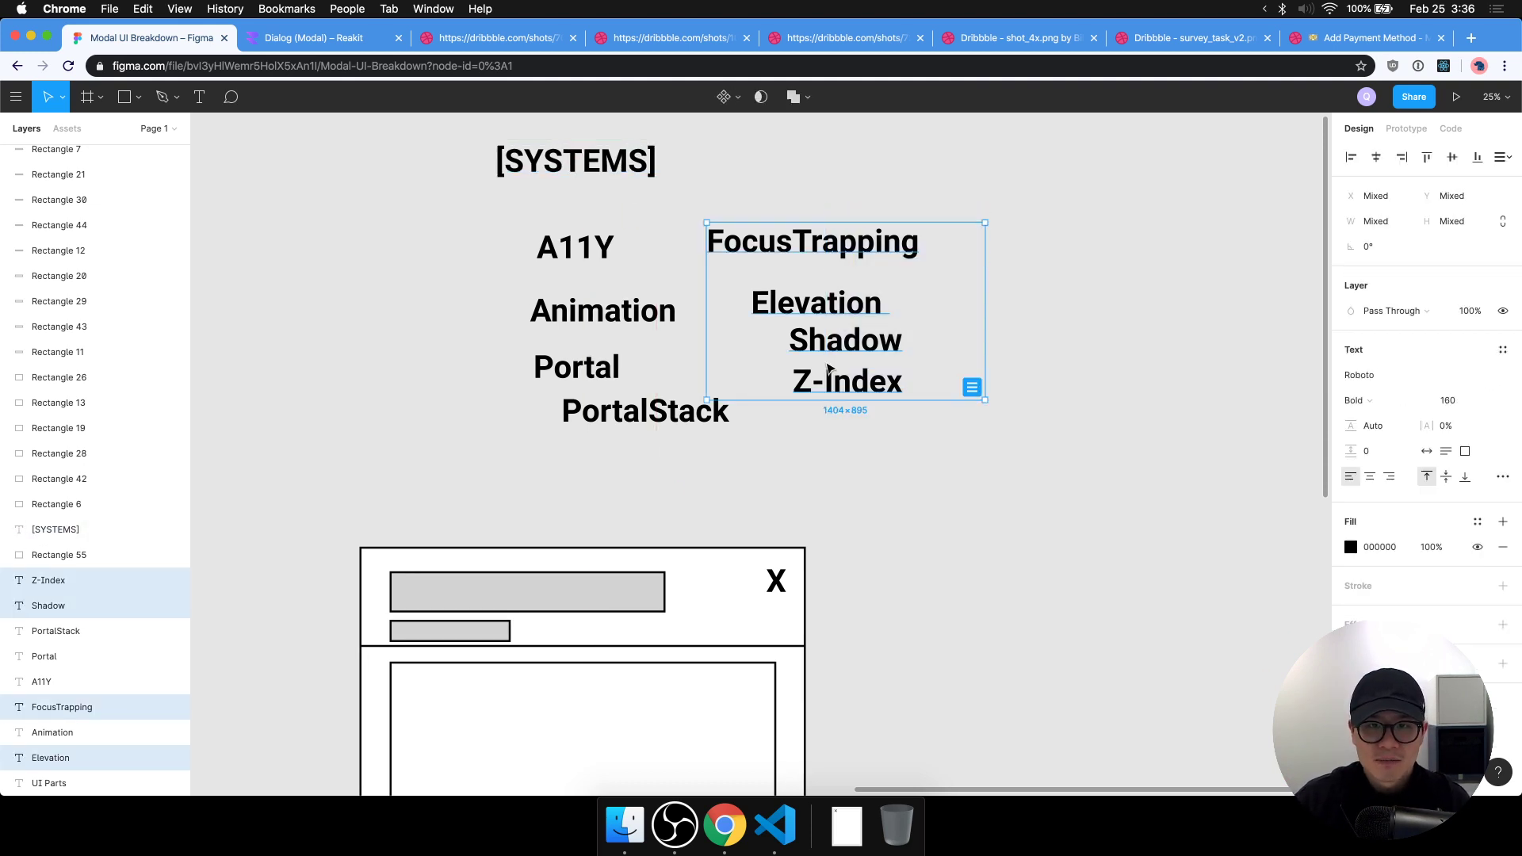
drag(964, 400, 1002, 428)
key(Escape)
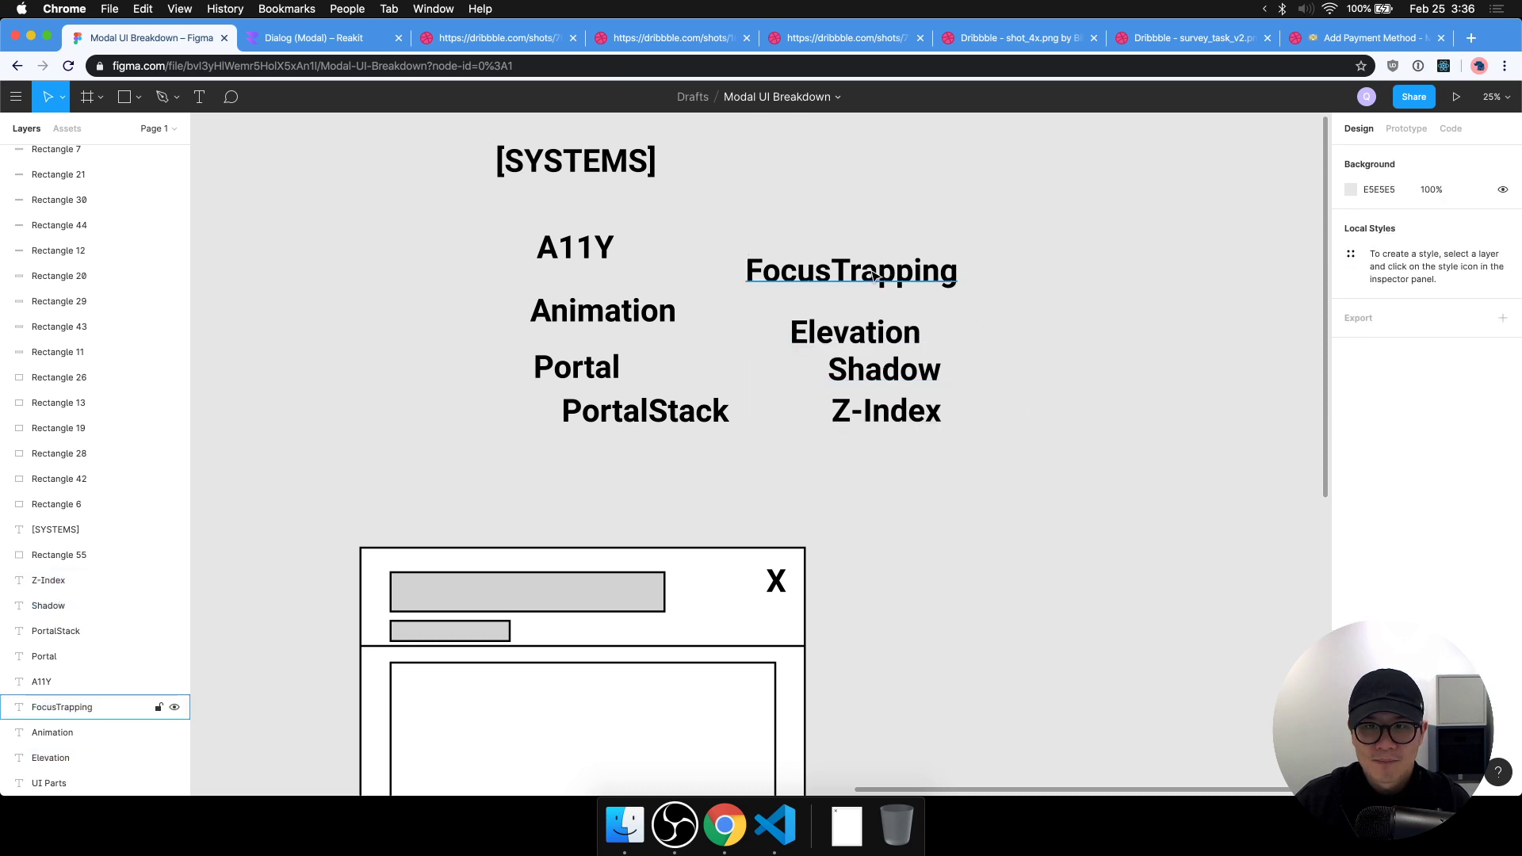
Copy the FocusTrapping label to its right as a "Styling" label and level it with FocusTrapping.
click(872, 274)
drag(872, 274, 1161, 280)
double_click(1160, 278)
text(Styling)
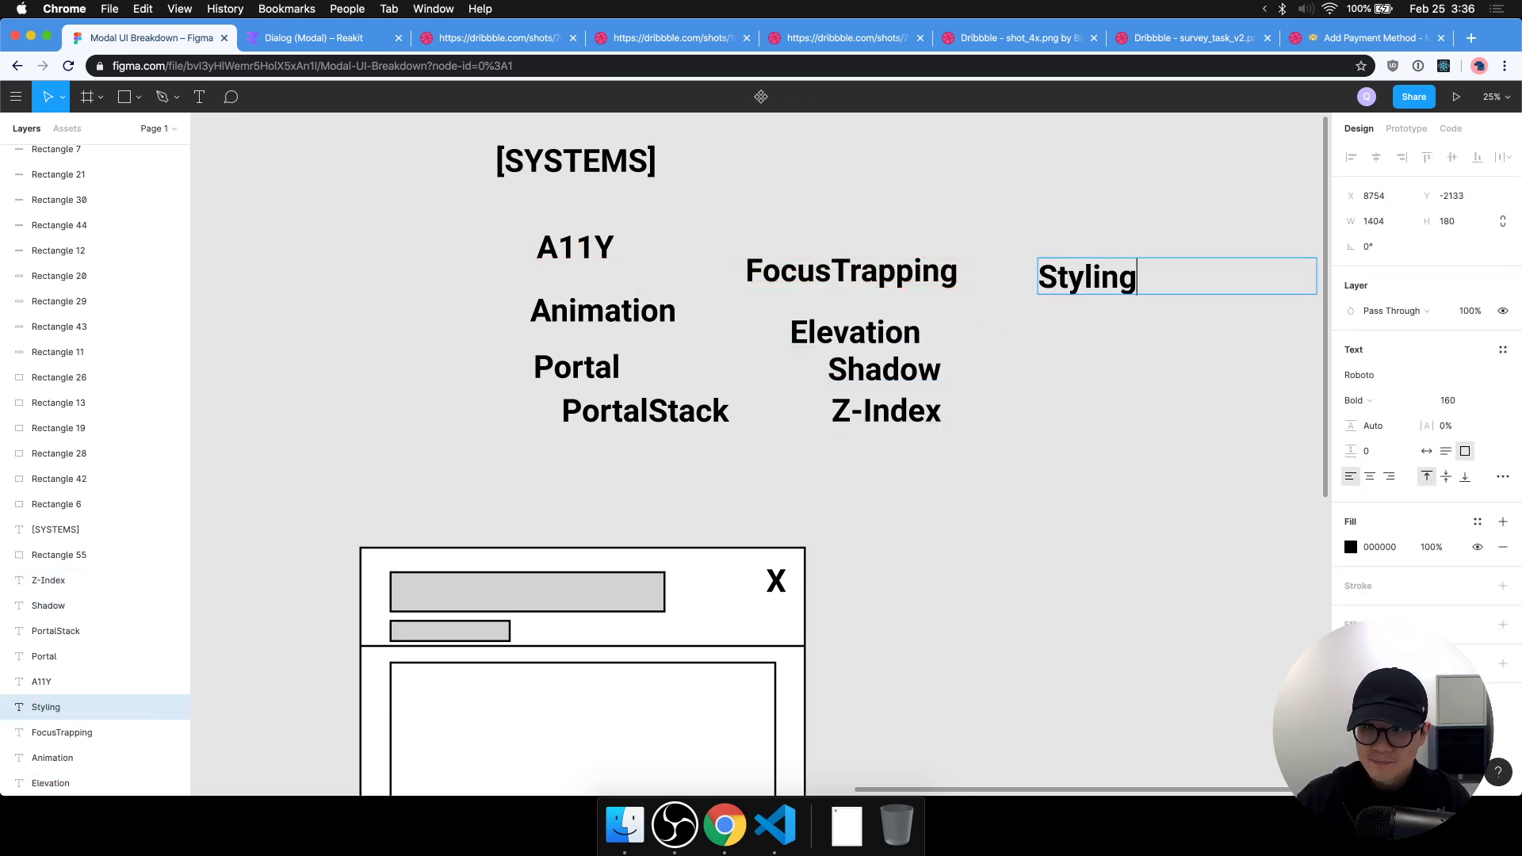
key(Escape)
scroll(1189, 431, right, 5)
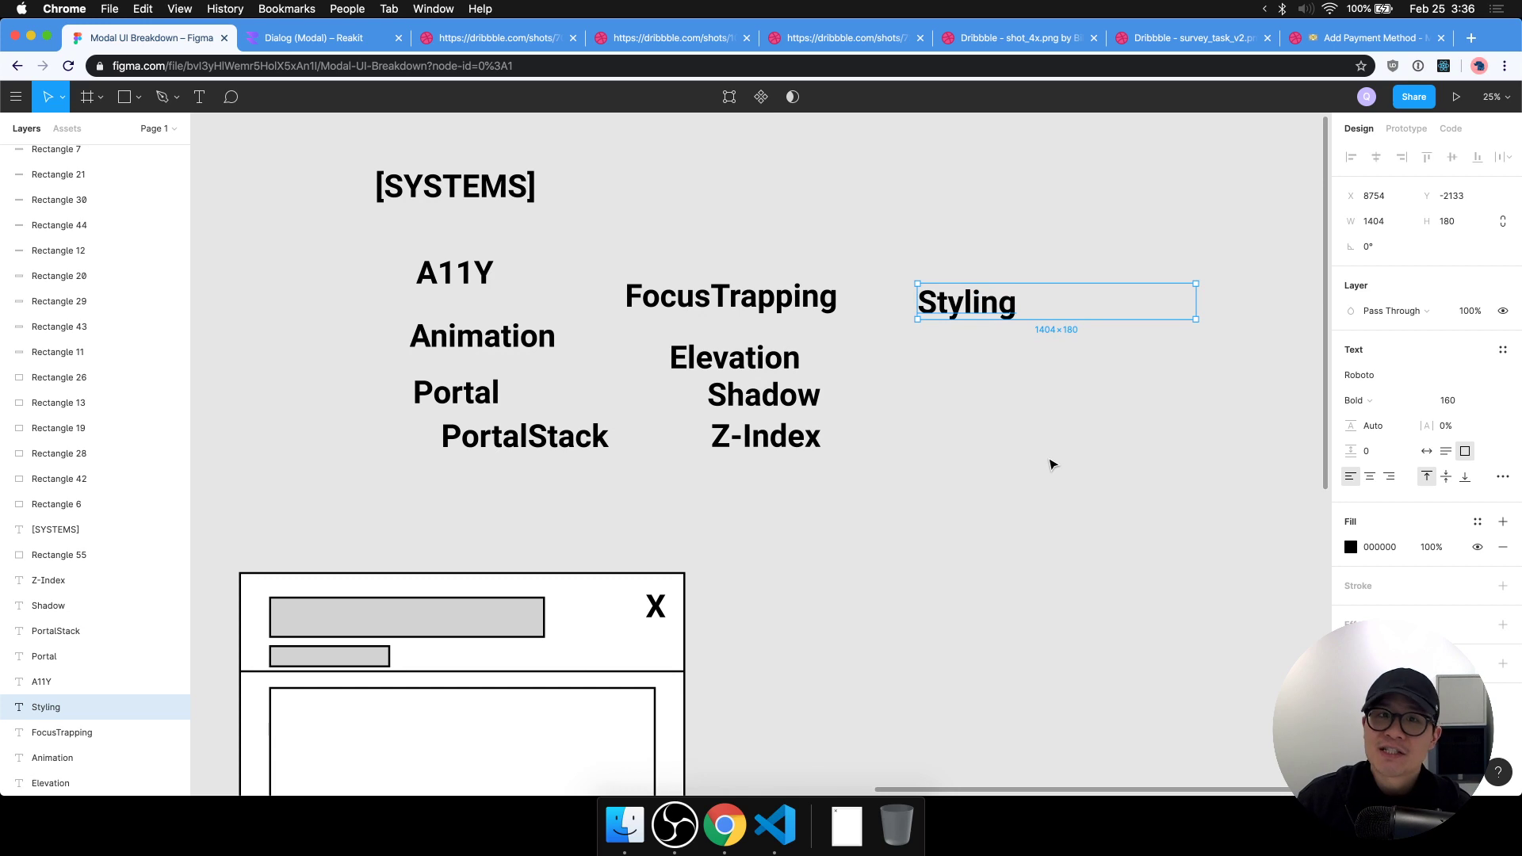
click(1006, 641)
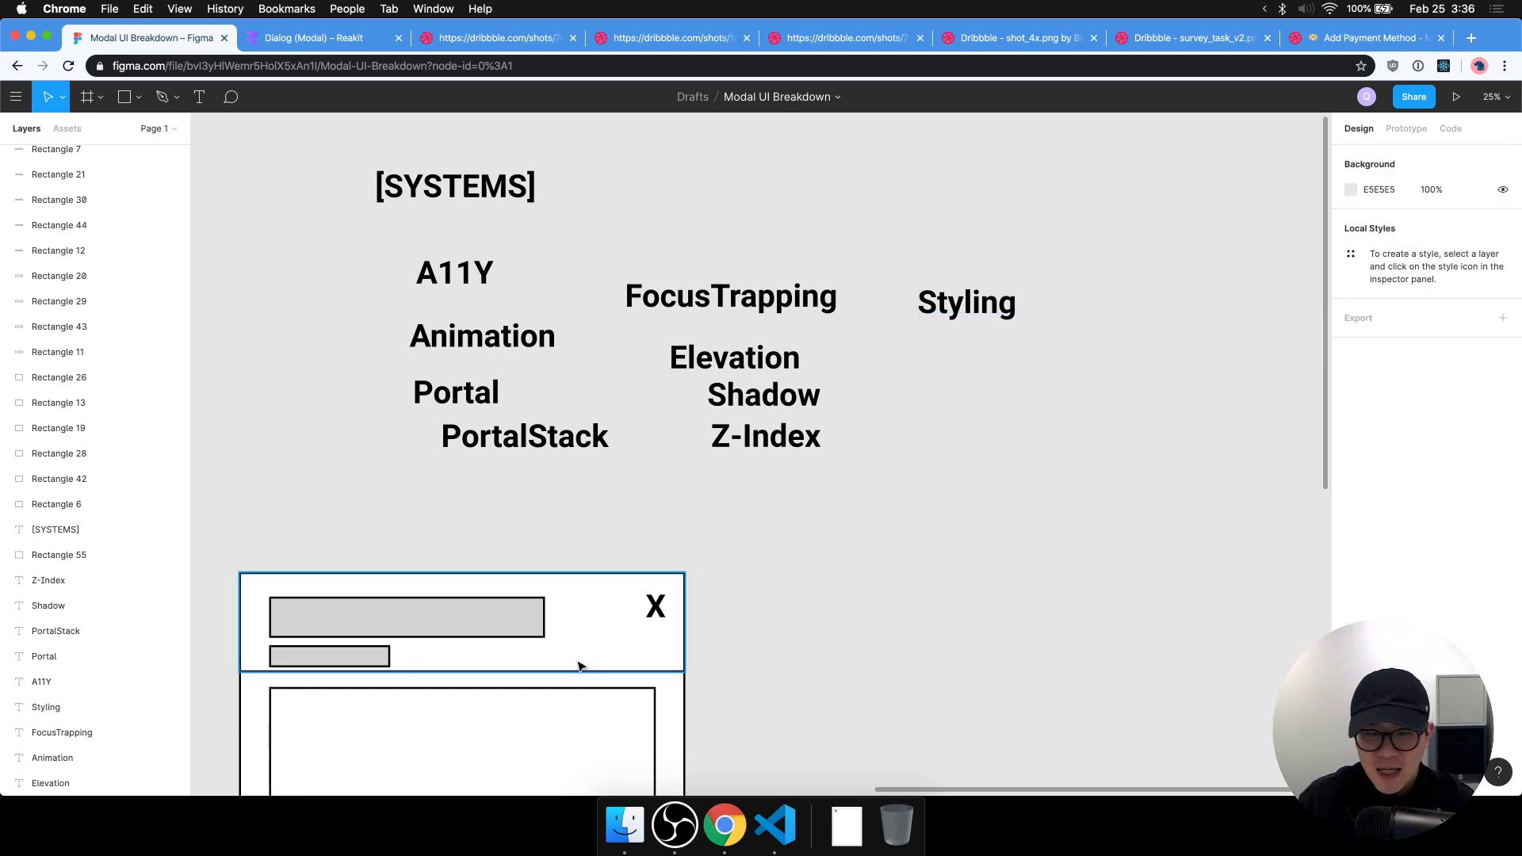
drag(966, 283, 970, 277)
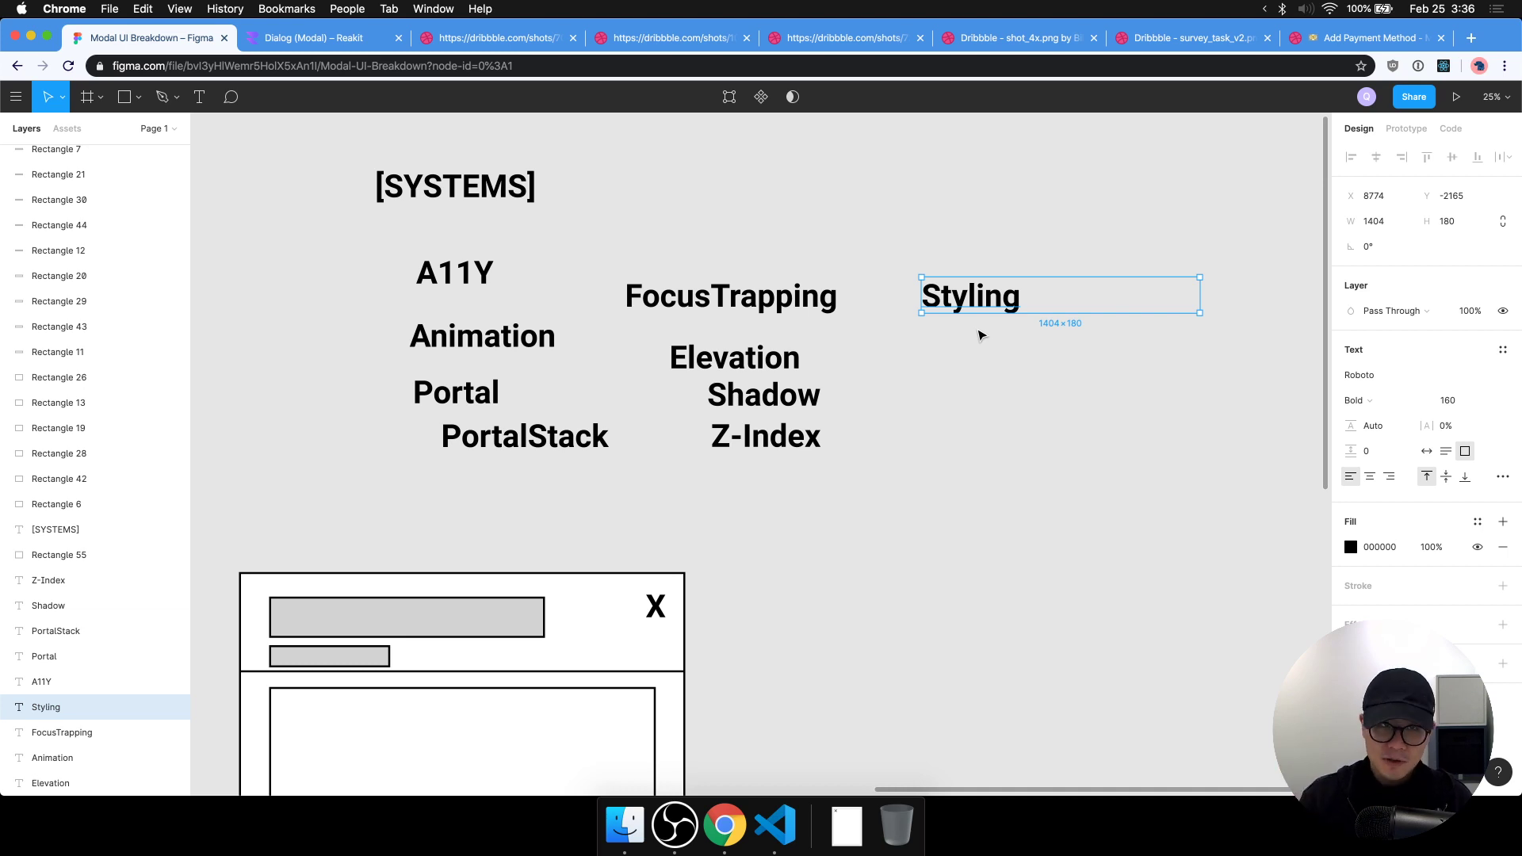
click(904, 397)
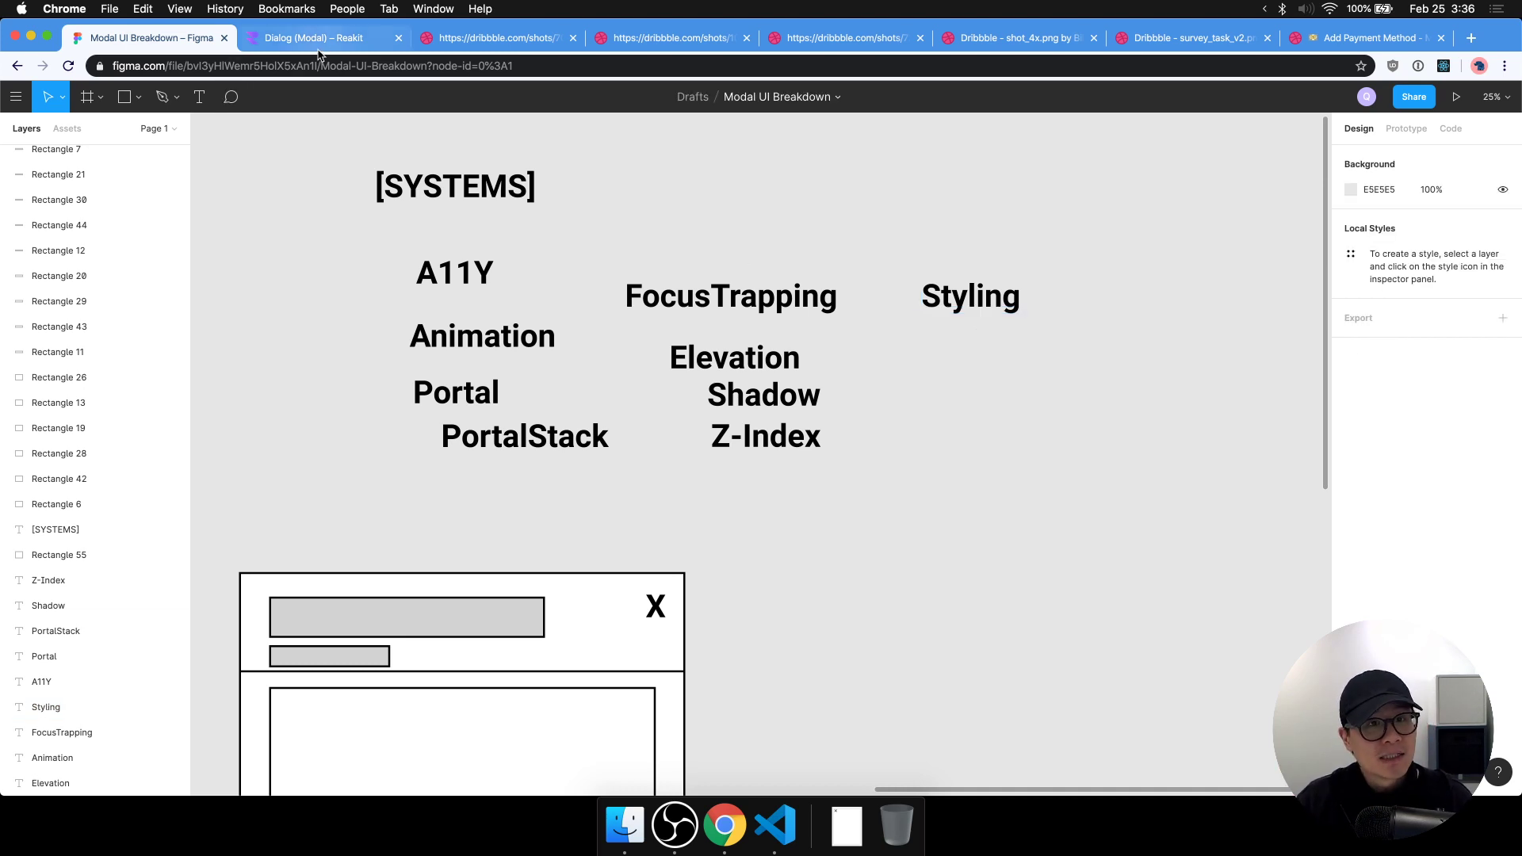
Copy the Styling label just below itself as an indented "Theming" label and narrow its text box.
drag(969, 298, 983, 344)
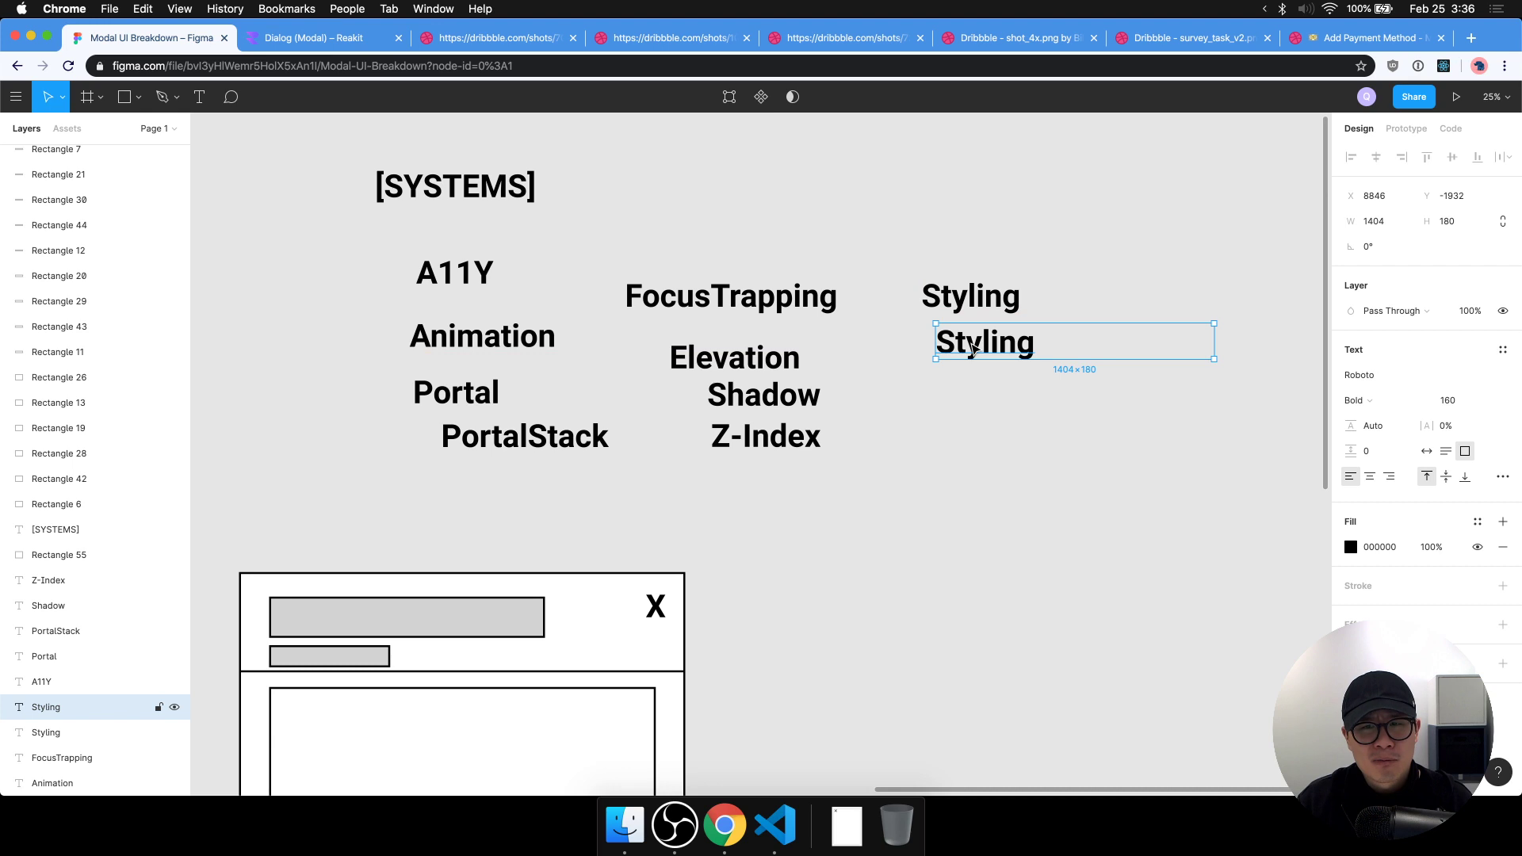
key(Return)
text(Theming)
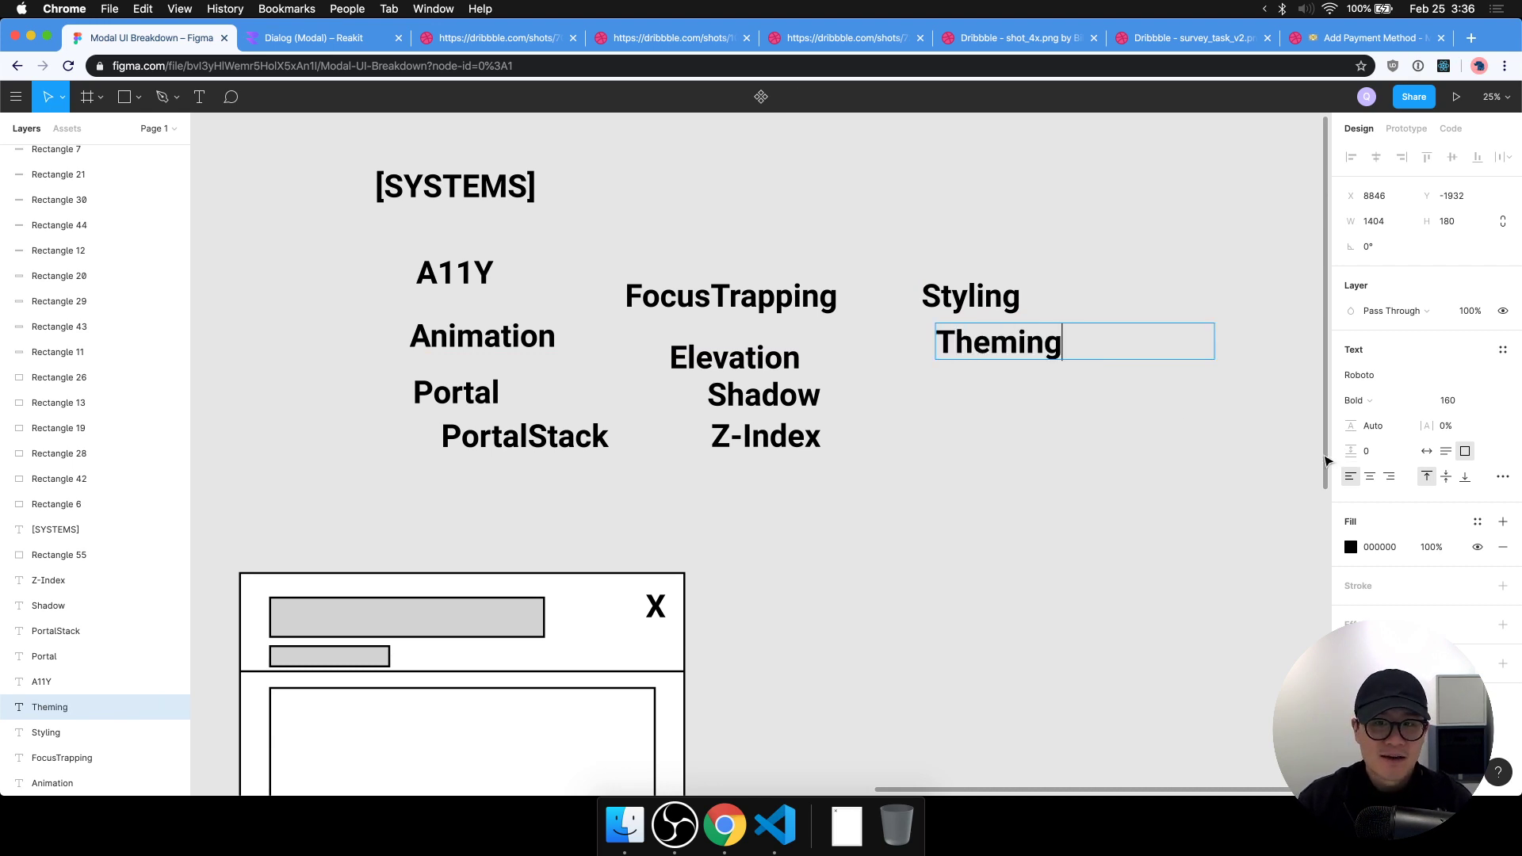
key(Escape)
drag(1214, 359, 1092, 369)
click(1108, 436)
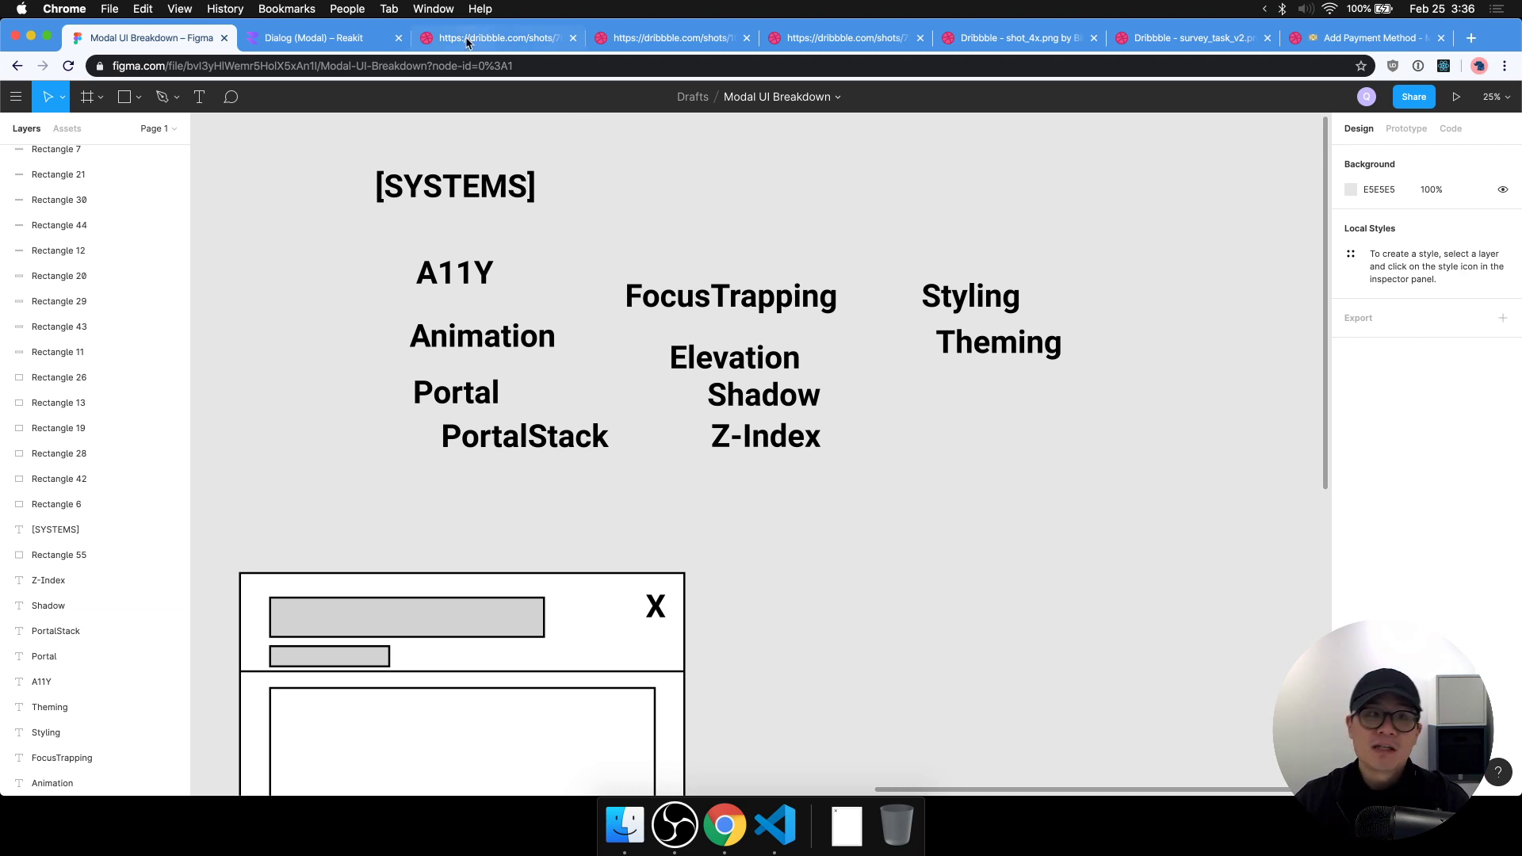
click(371, 44)
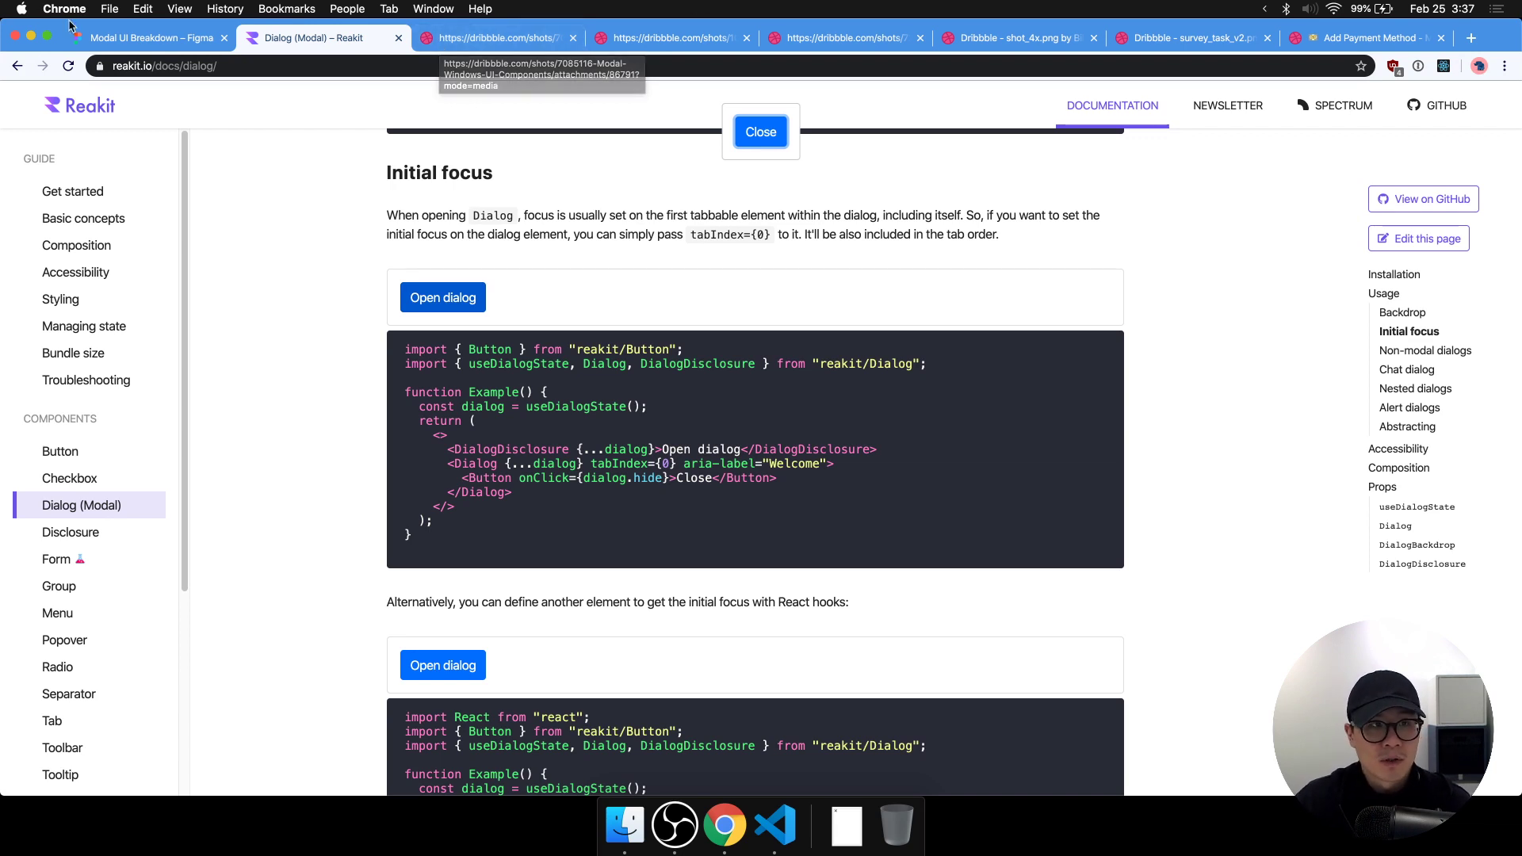
click(146, 38)
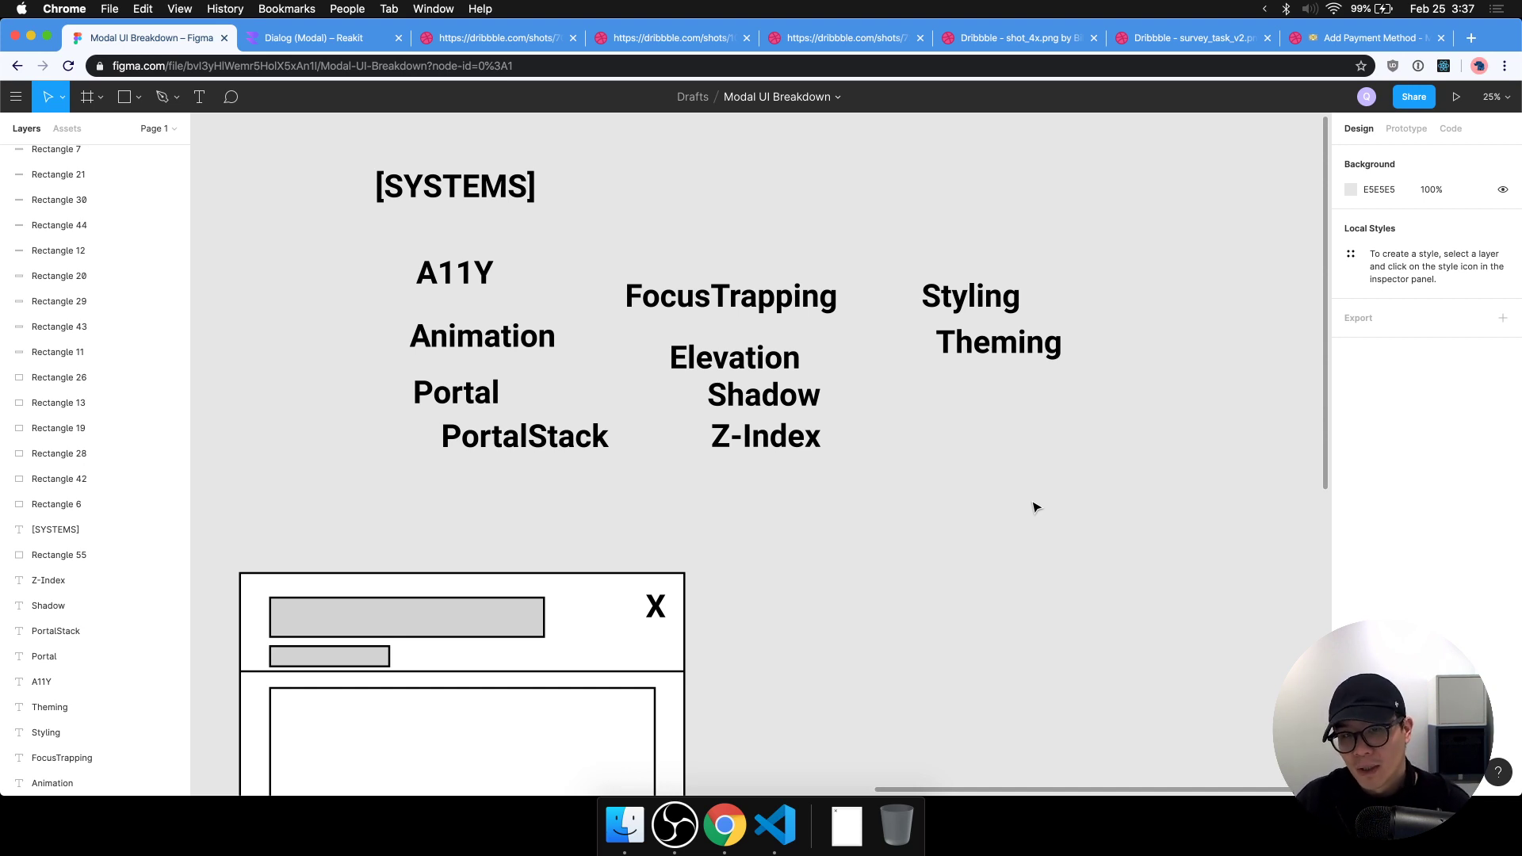
scroll(941, 597, down, 2)
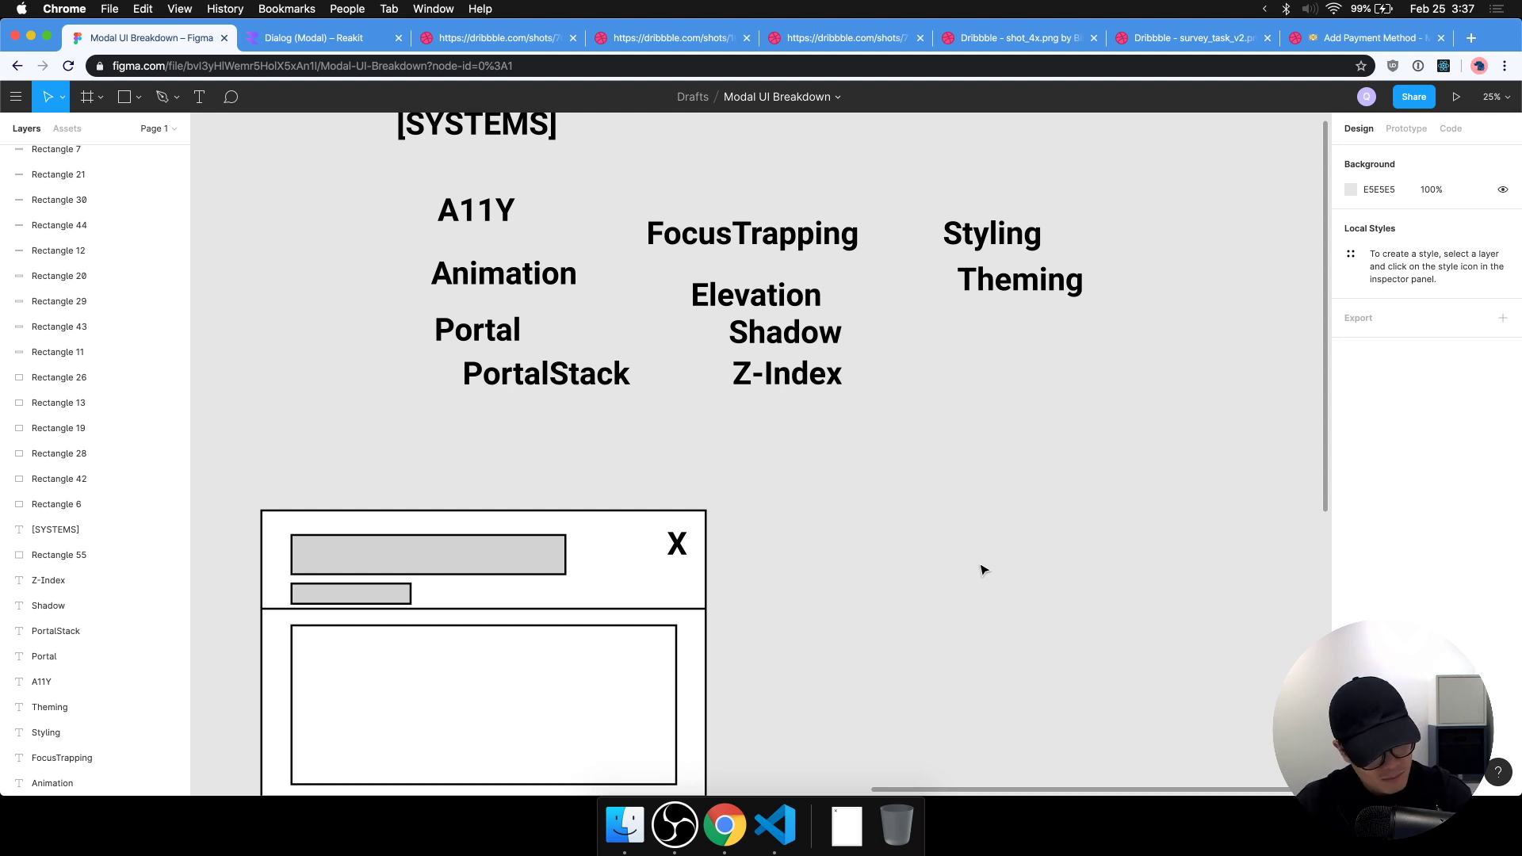
drag(984, 571, 908, 595)
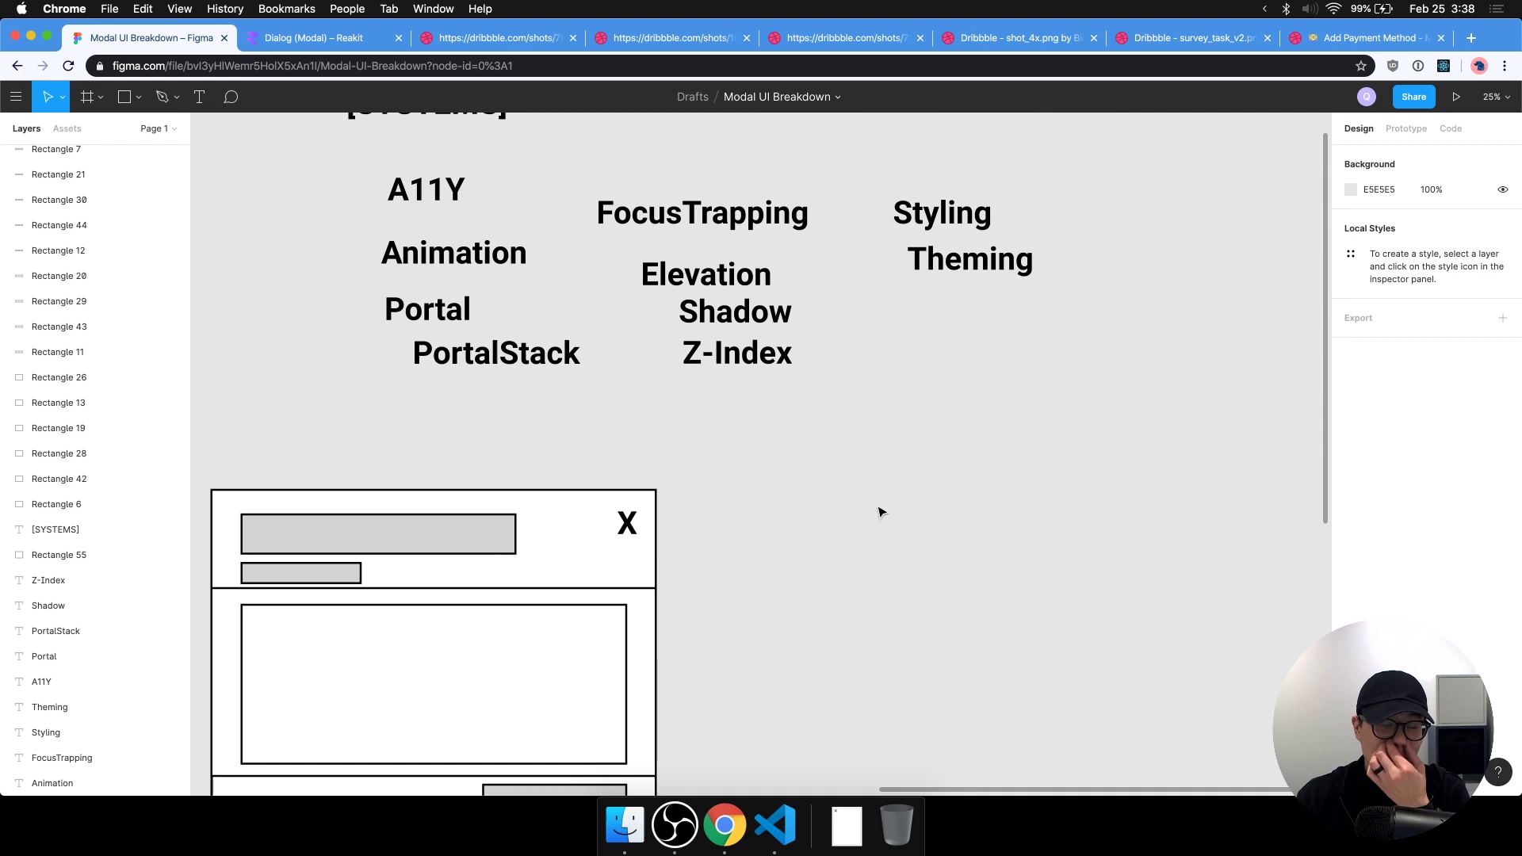
Duplicate the [SYSTEMS] heading with all its labels and place the copy to the right of the modal wireframe.
scroll(1126, 311, up, 3)
scroll(1126, 310, left, 2)
drag(1183, 203, 415, 425)
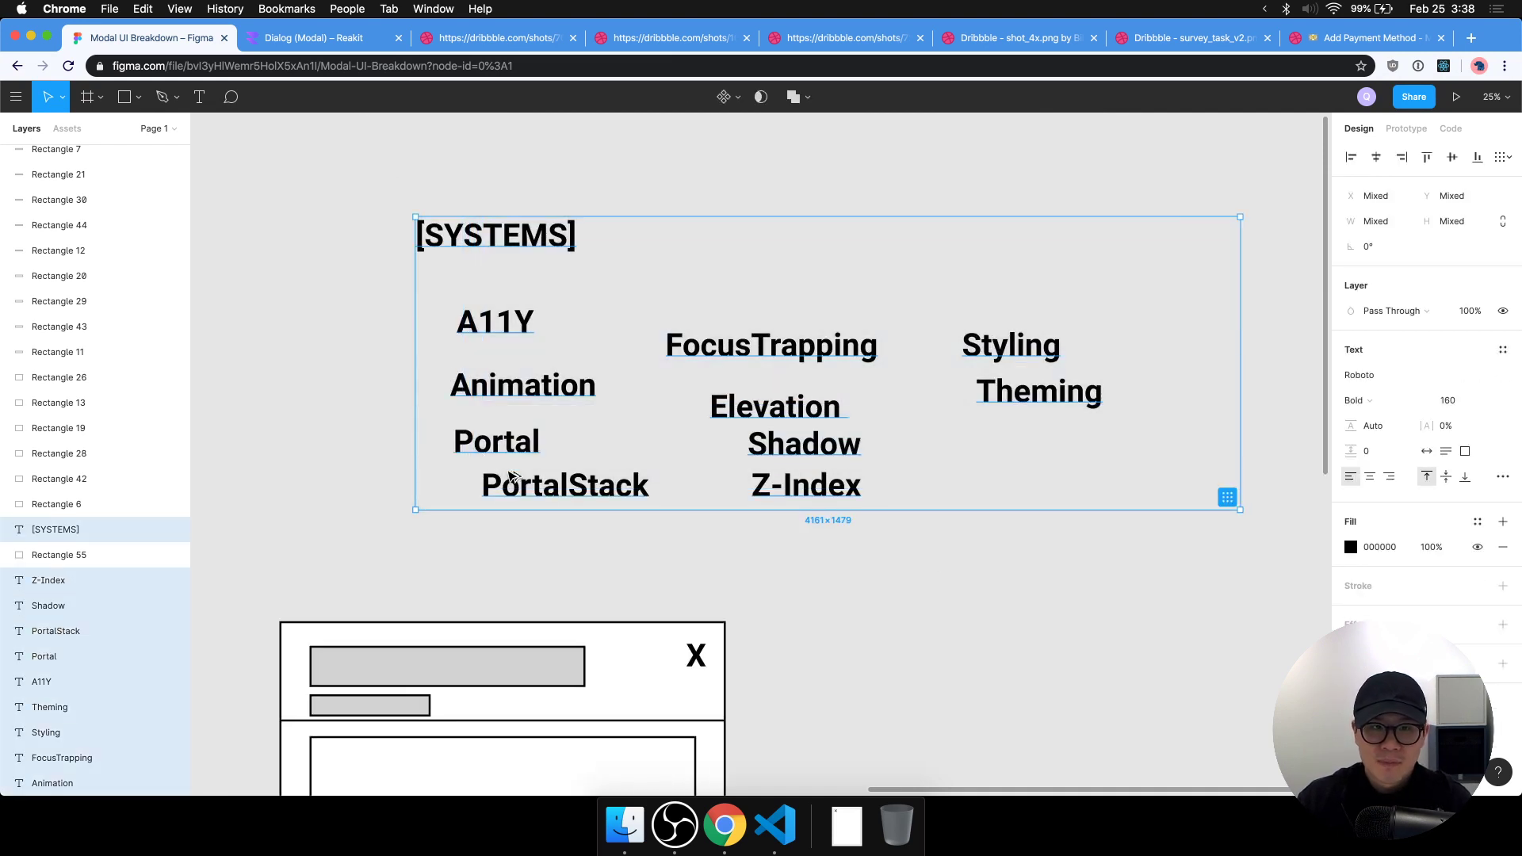
drag(512, 485, 911, 563)
scroll(758, 371, down, 3)
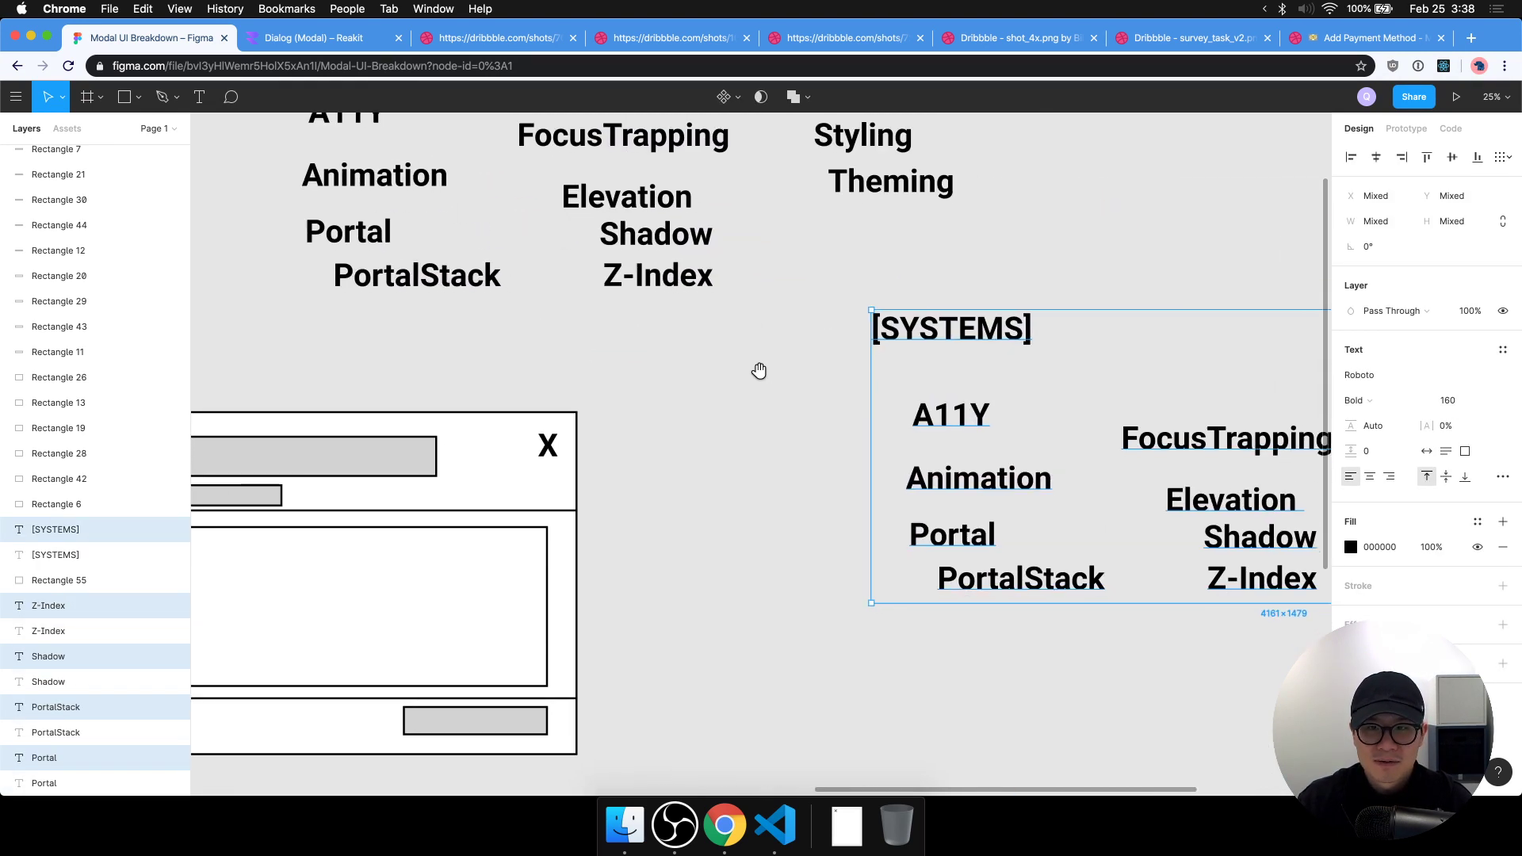
click(912, 345)
Retitle the copied [SYSTEMS] heading beside the wireframe as "[UI PARTS]".
click(832, 432)
key(Return)
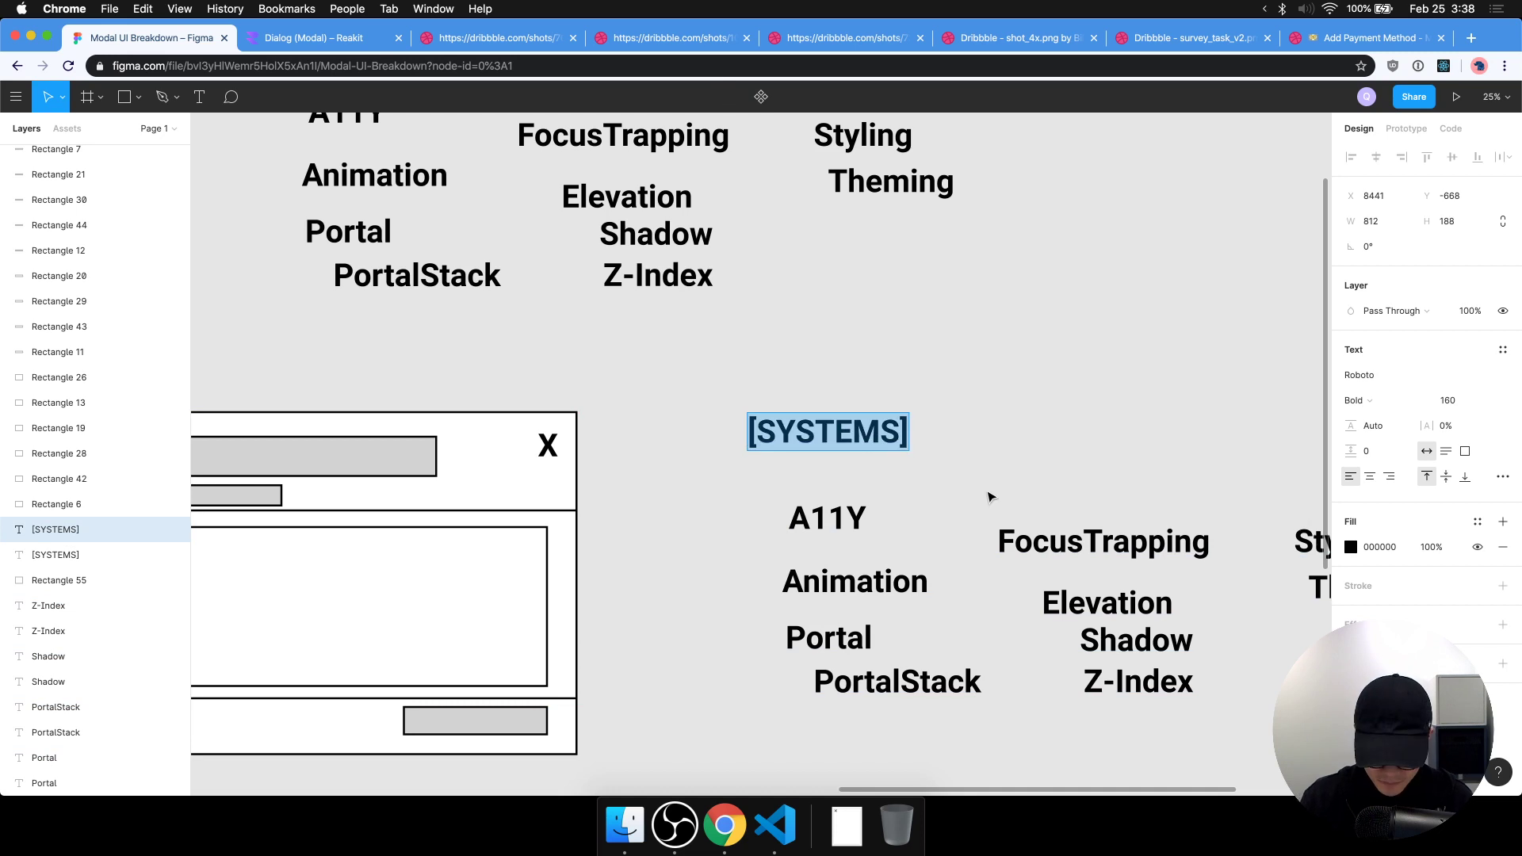
text([UI PARTS])
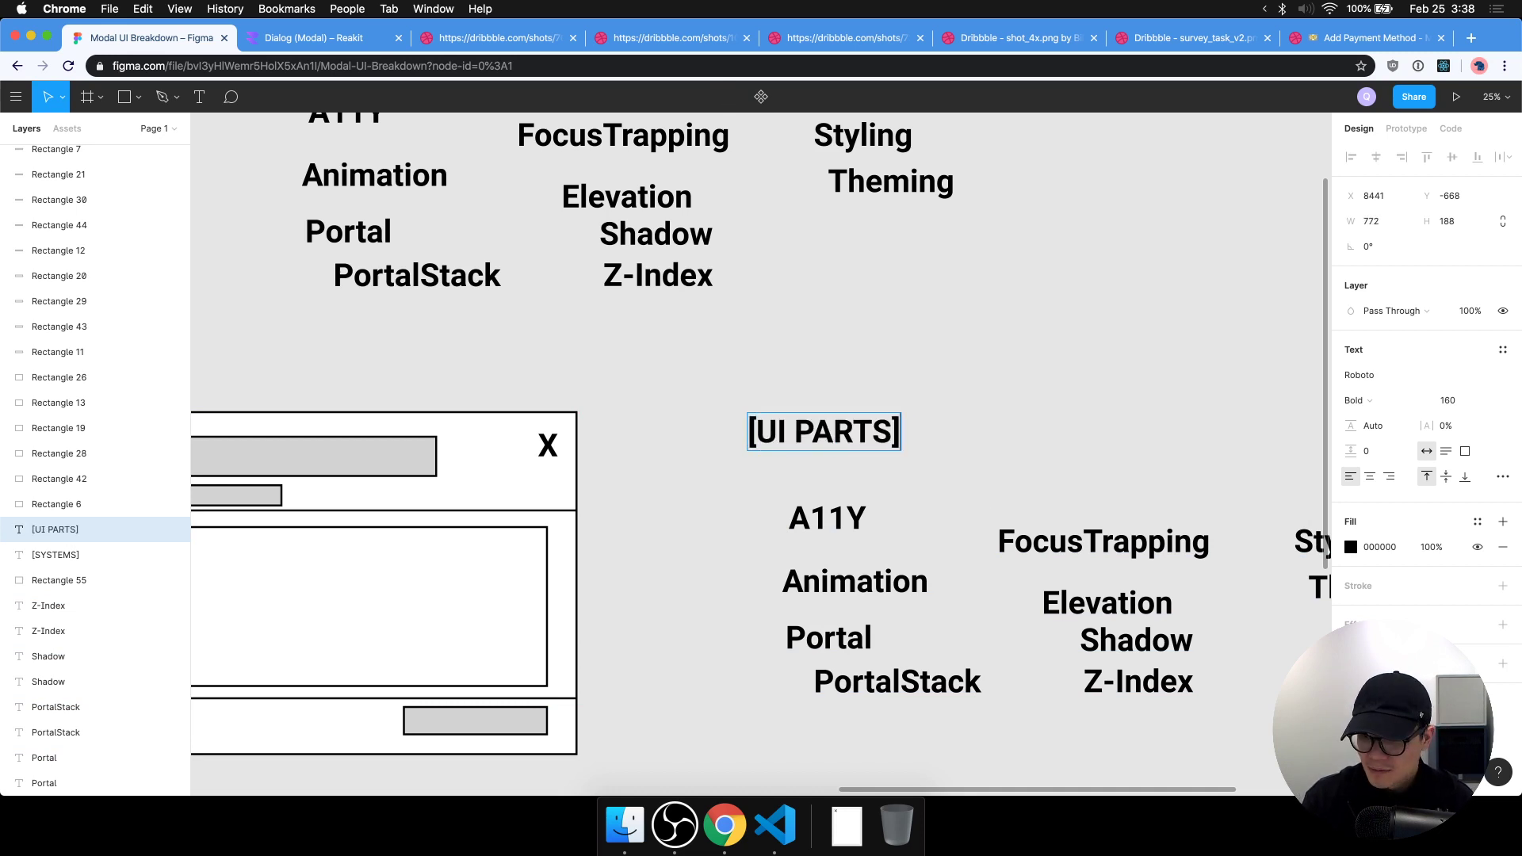
key(Escape)
Delete all the copied system labels below the [UI PARTS] heading, from A11Y through Theming.
scroll(771, 404, down, 1)
click(1035, 641)
scroll(1023, 650, right, 4)
scroll(1023, 650, down, 1)
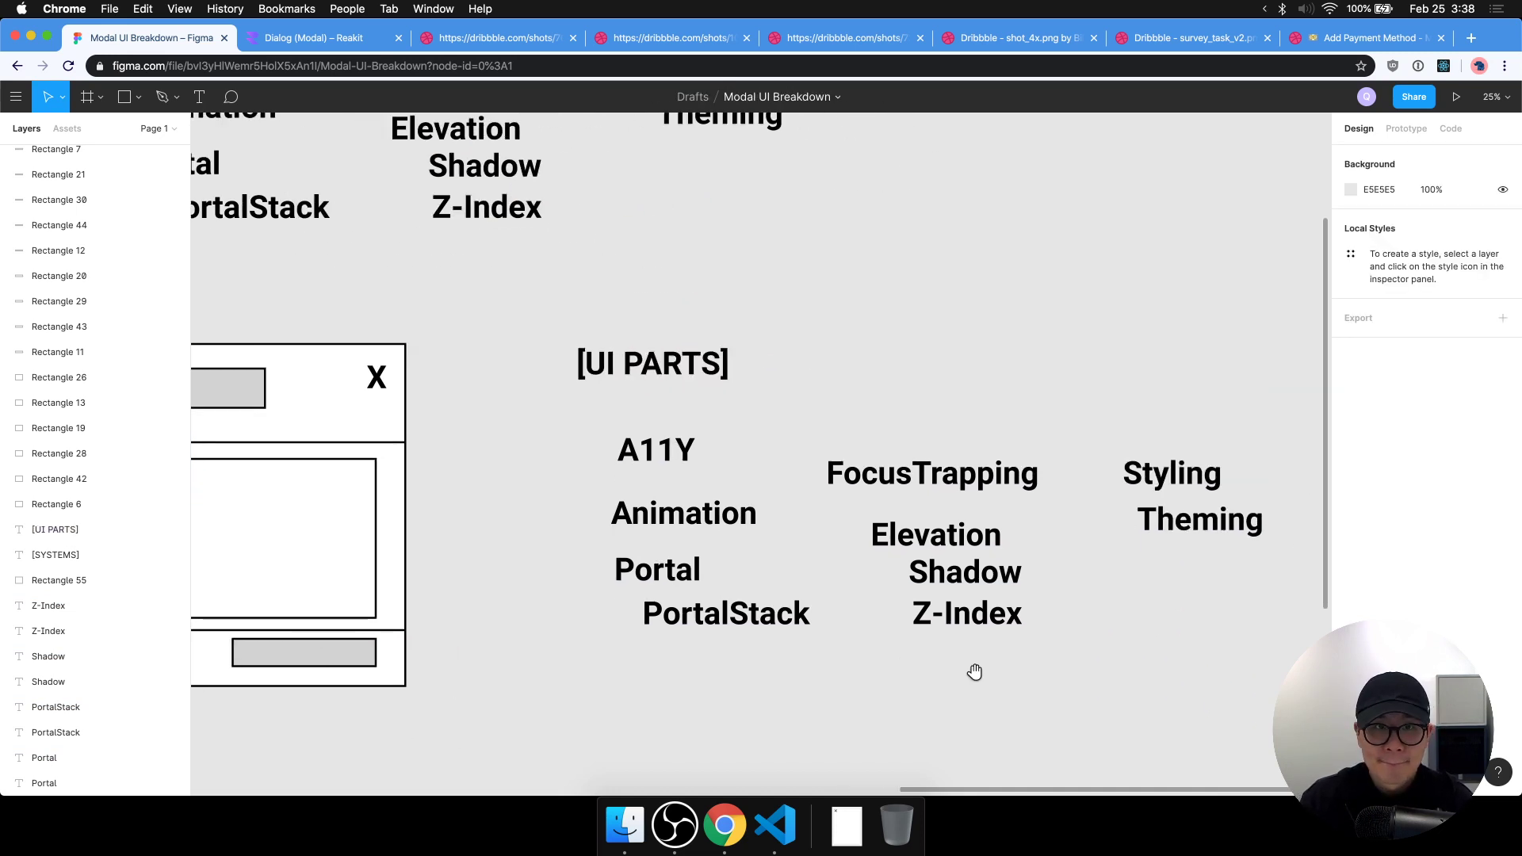
drag(1245, 694, 595, 442)
key(Delete)
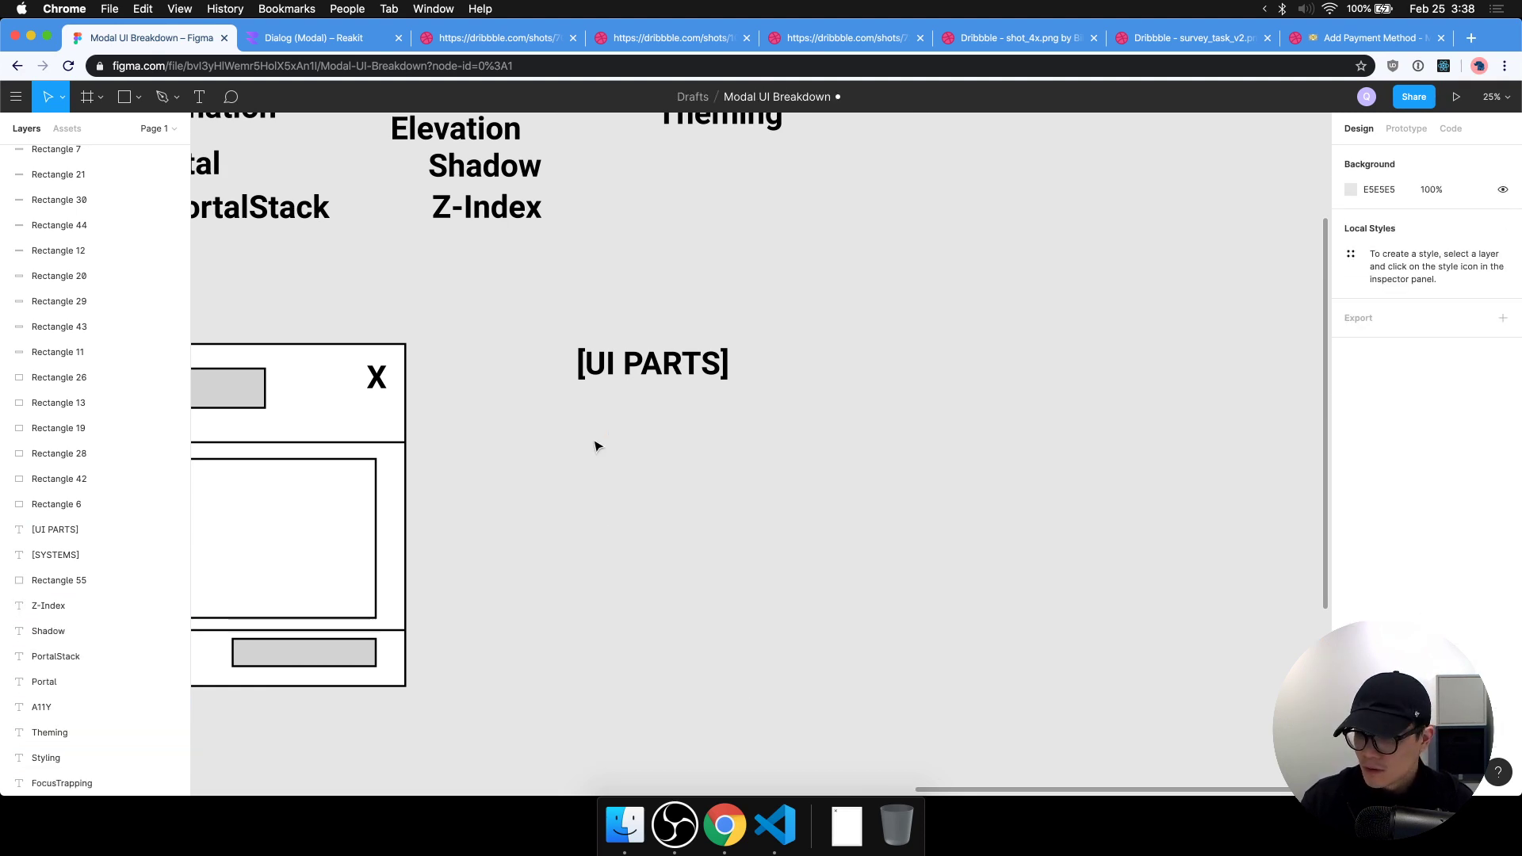
Copy the [UI PARTS] heading to the space below it and change the copy's text to "Header".
scroll(867, 612, left, 5)
scroll(866, 611, down, 1)
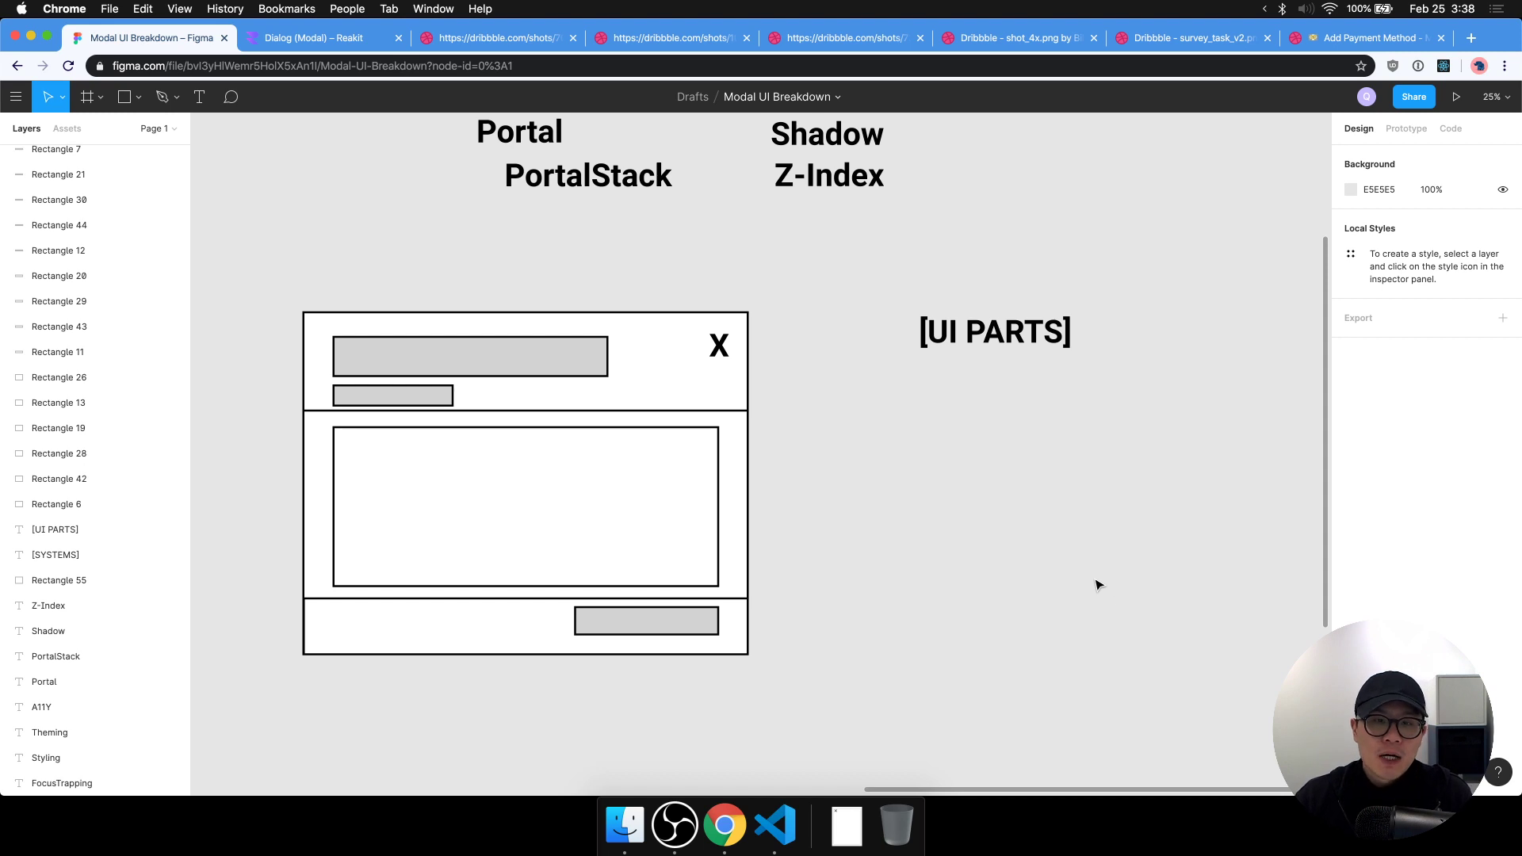
scroll(992, 530, right, 3)
scroll(992, 530, down, 1)
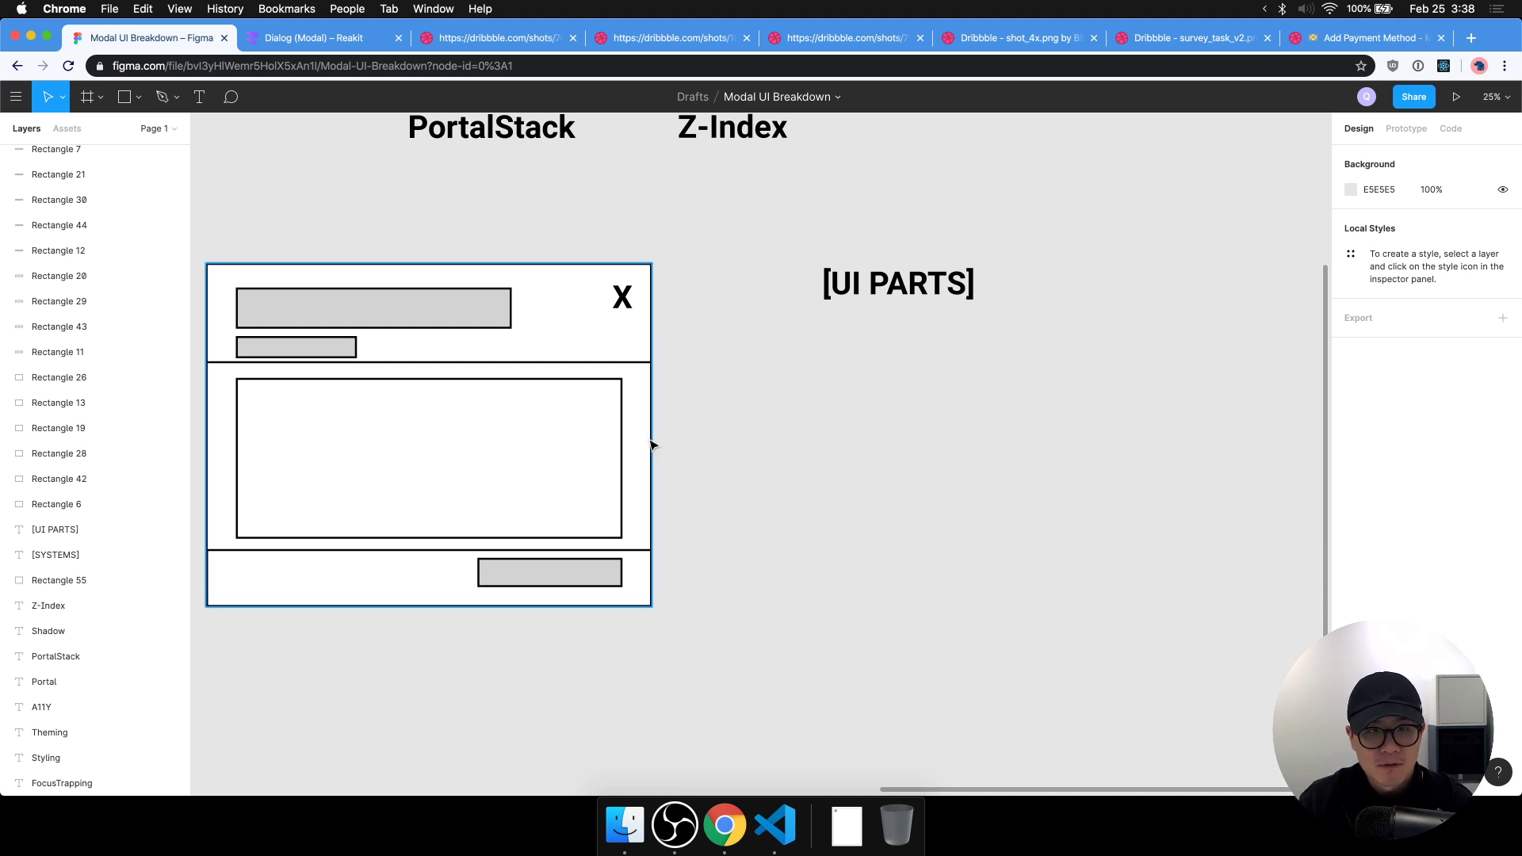
click(943, 298)
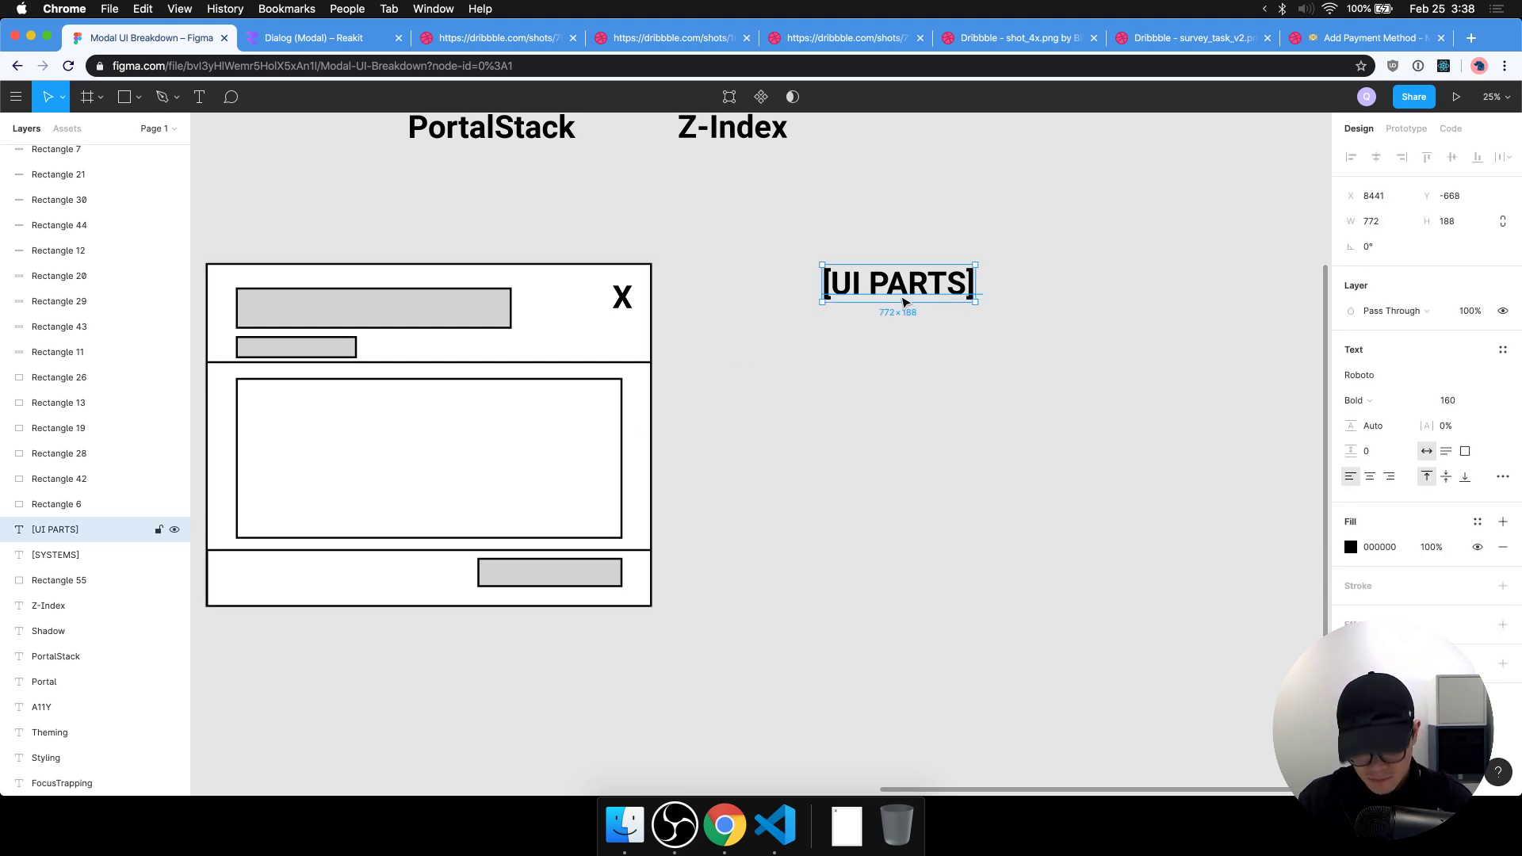
drag(882, 291, 941, 460)
key(super+v)
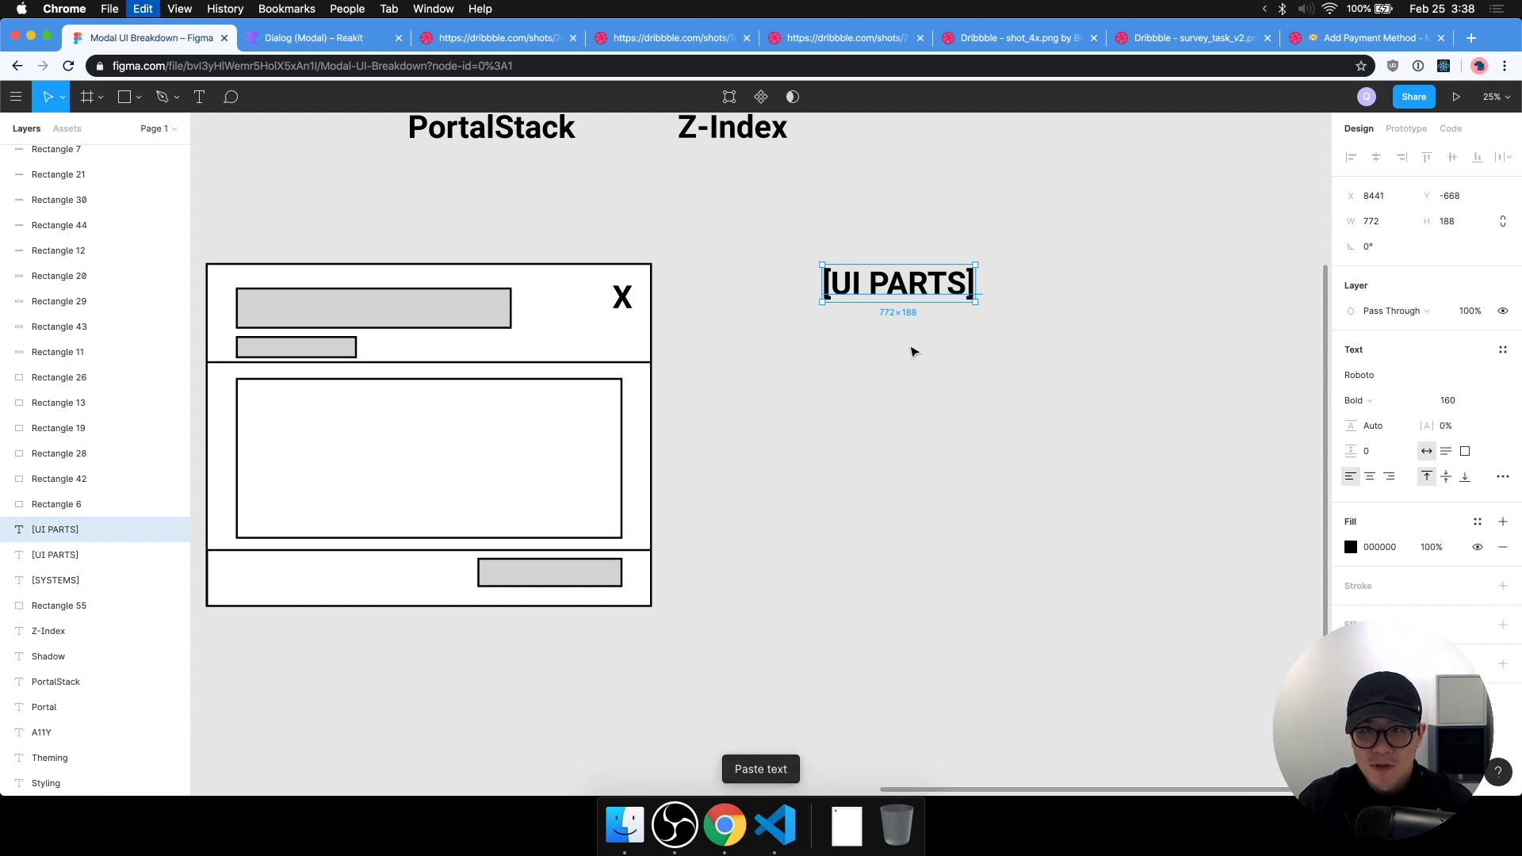
drag(897, 285, 904, 476)
key(Return)
text(Header)
Change the text of the Header label's copy directly below it to "Body".
key(Return)
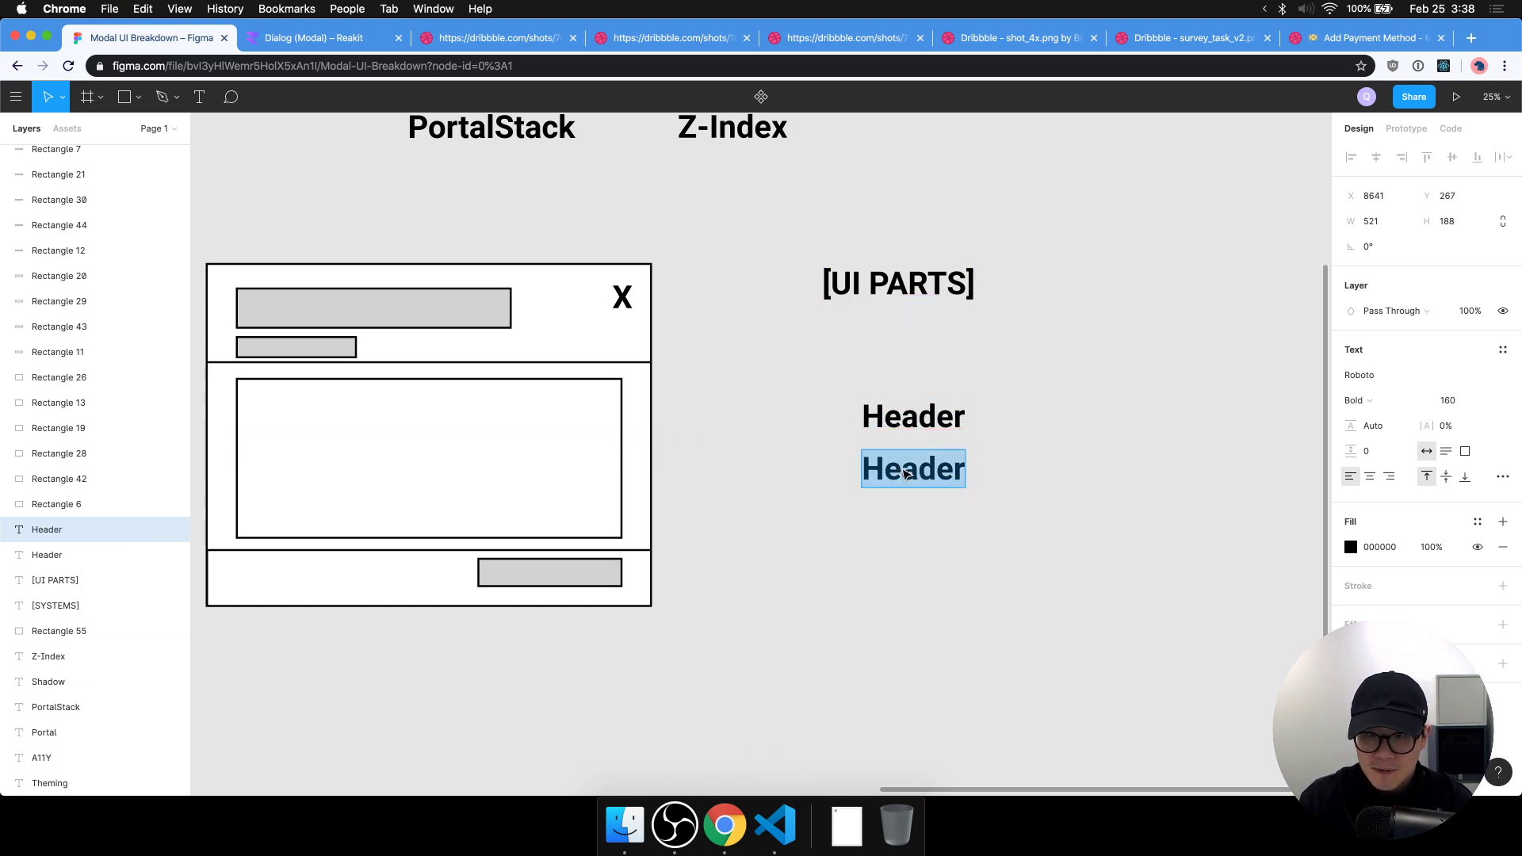
text(Boiy)
key(BackSpace)
key(BackSpace)
text(dy)
key(Escape)
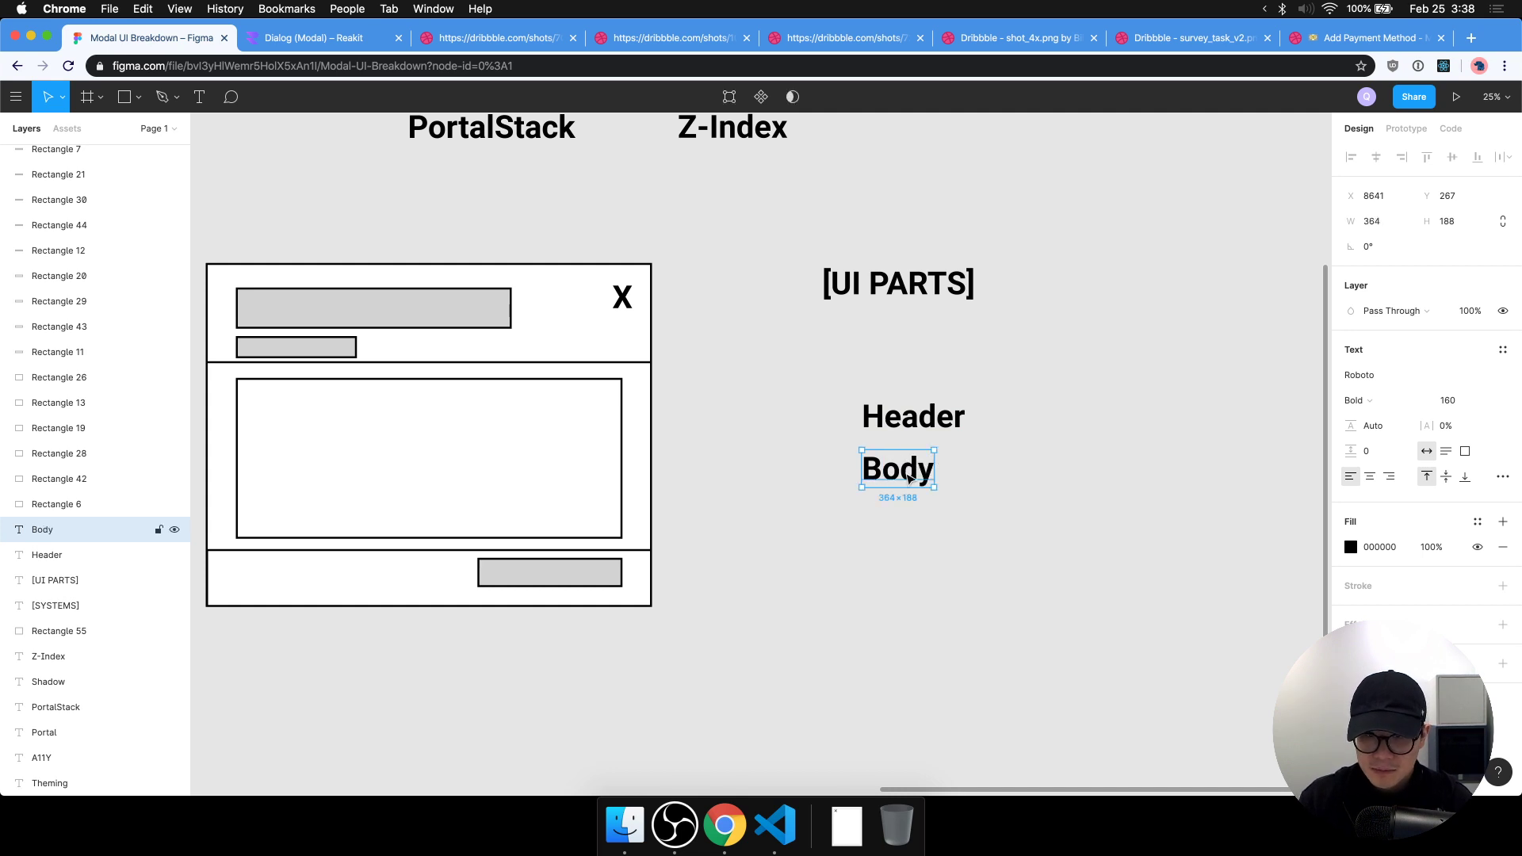
Add copied labels reading "Footer" below Body and "Modal" above and slightly left of Header.
drag(904, 473, 839, 368)
key(Return)
text(Footer)
key(Escape)
key(Return)
text(Modal)
key(Escape)
click(992, 533)
click(908, 521)
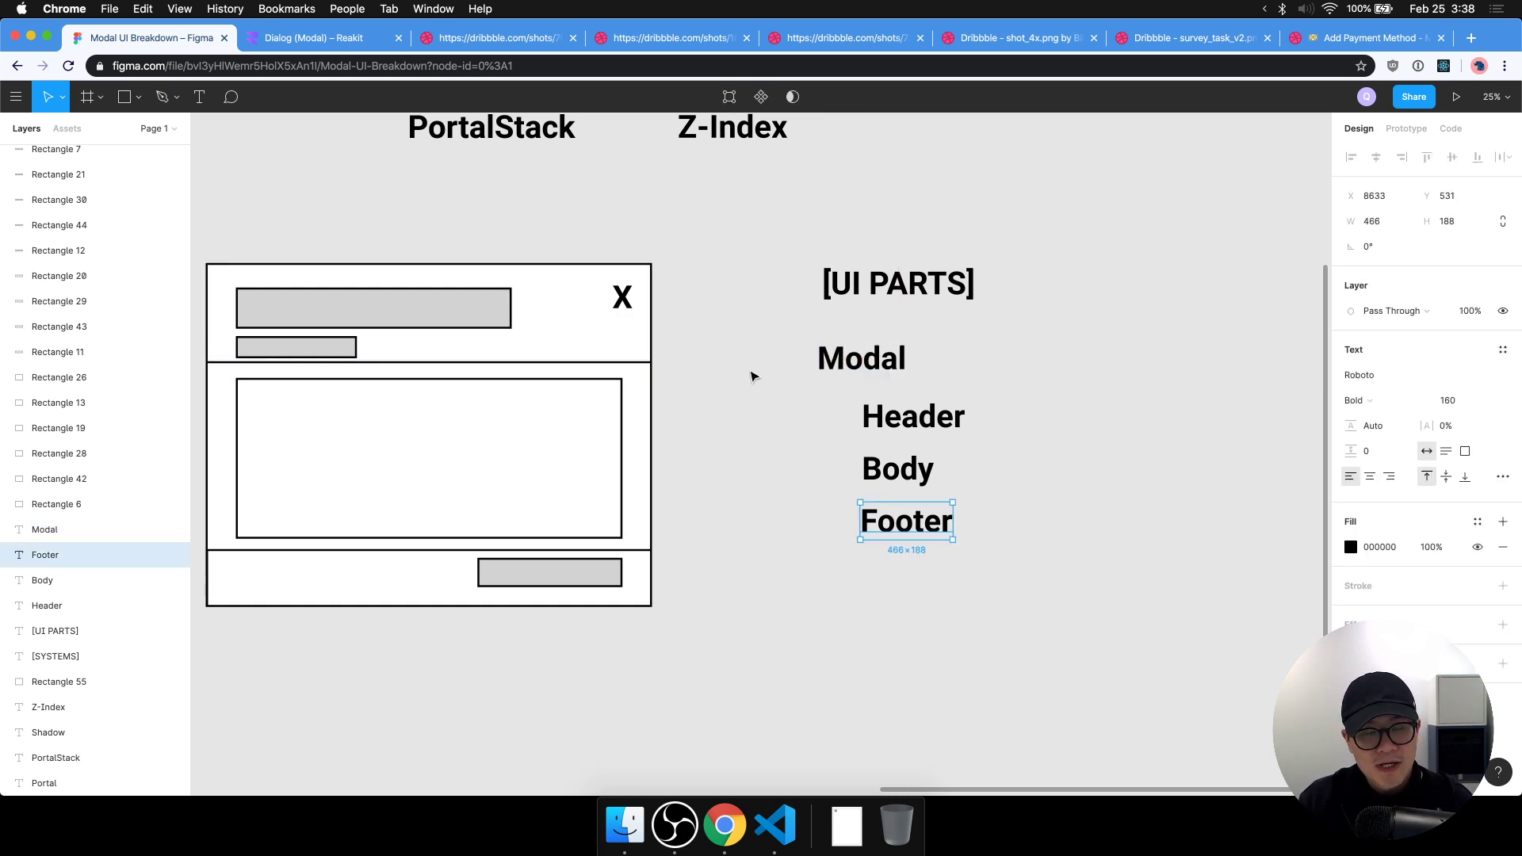
Copy the Header label to the space below Footer and change the copy's text to "Close".
scroll(750, 374, down, 1)
scroll(751, 373, right, 1)
drag(890, 407, 922, 651)
key(Return)
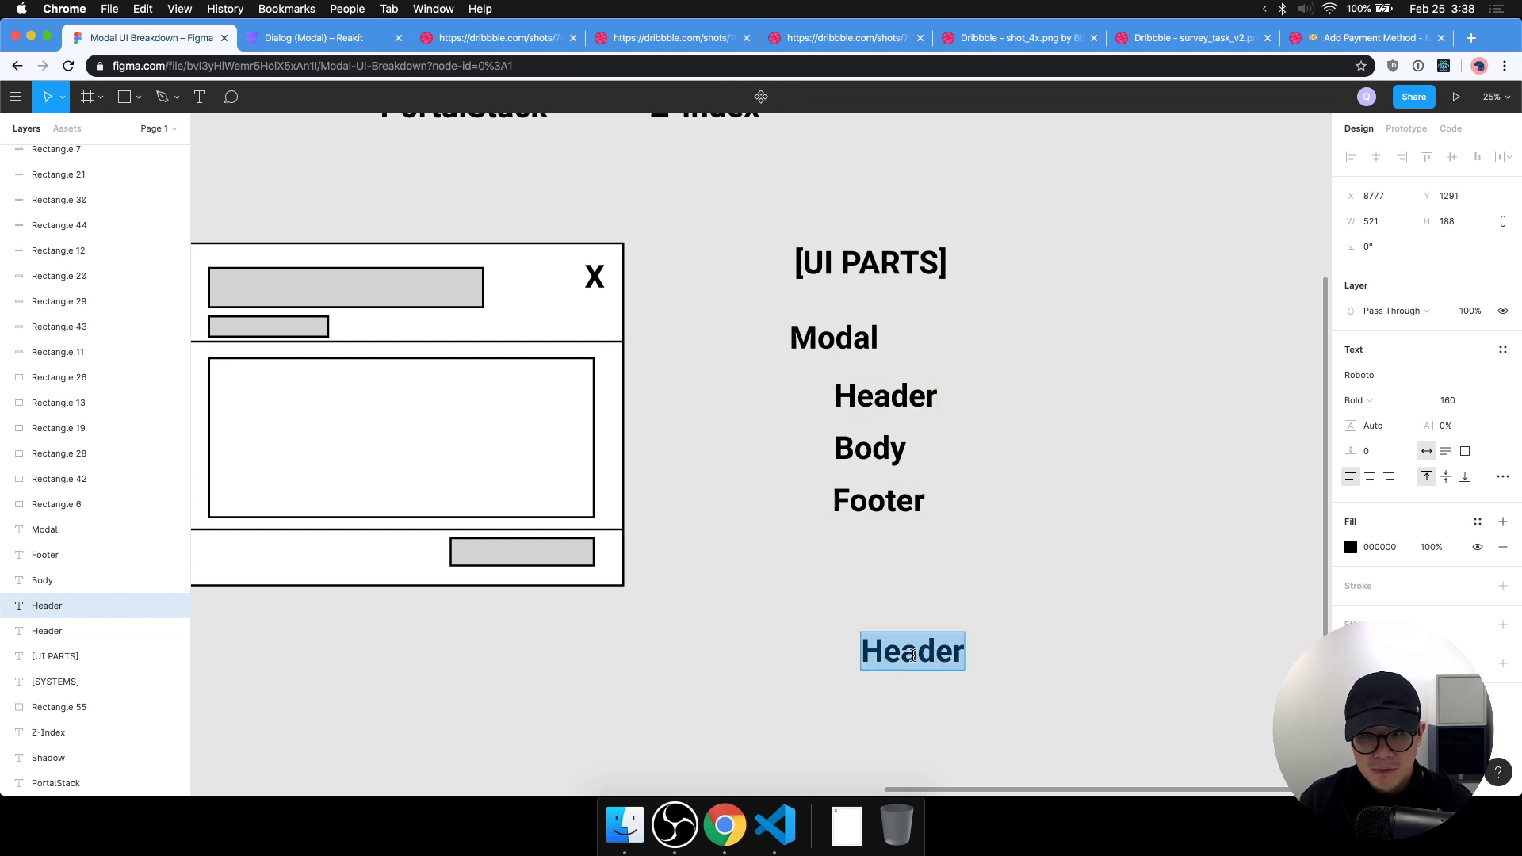
text(Close)
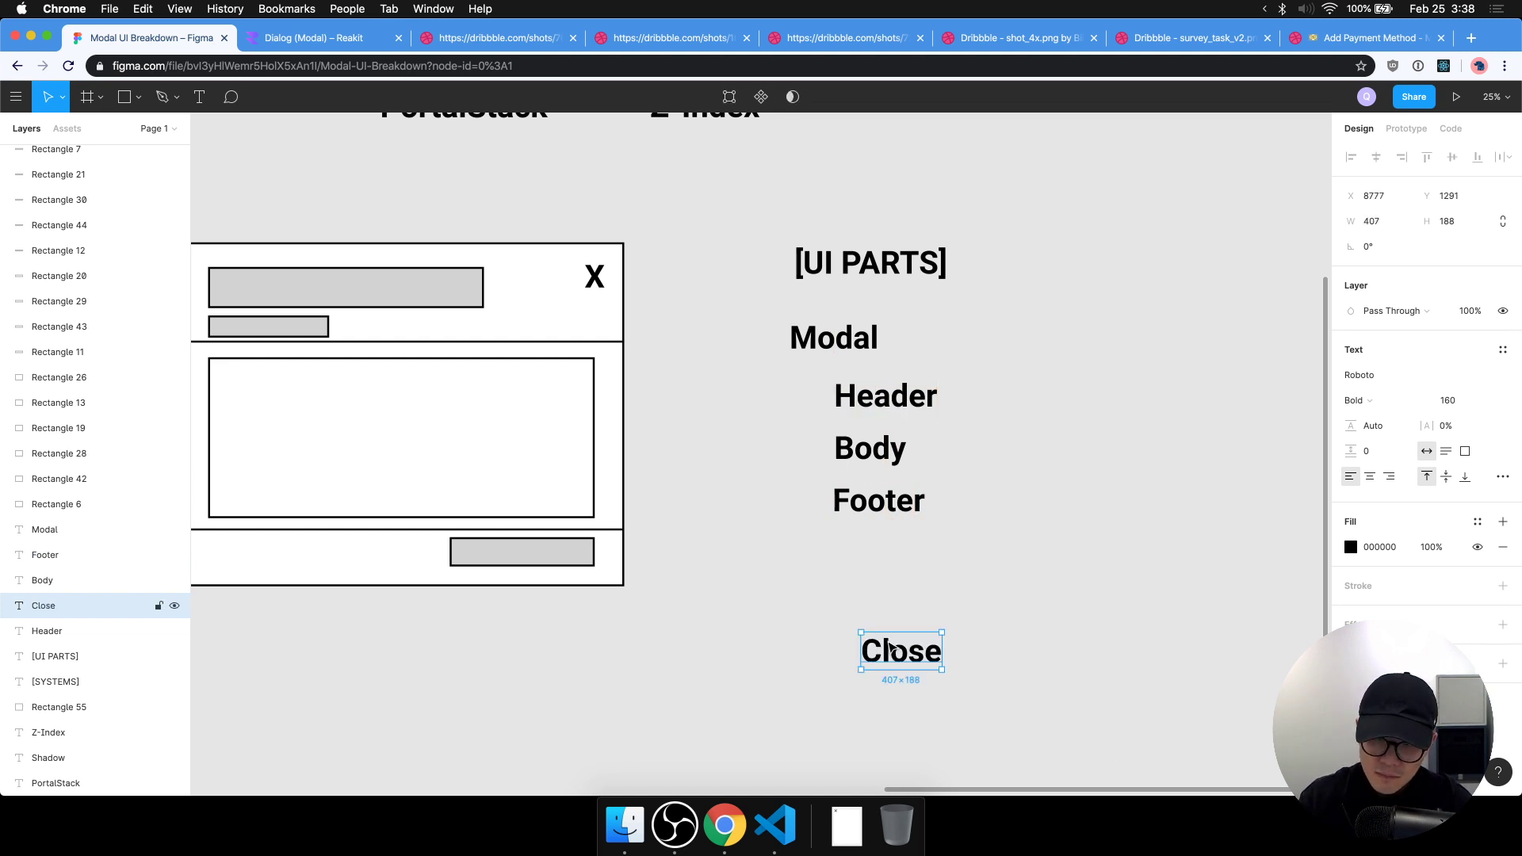
Shift the Body and Footer labels down to widen the gap under Header, and move the Close label to the left of that gap.
drag(897, 652, 867, 557)
click(884, 641)
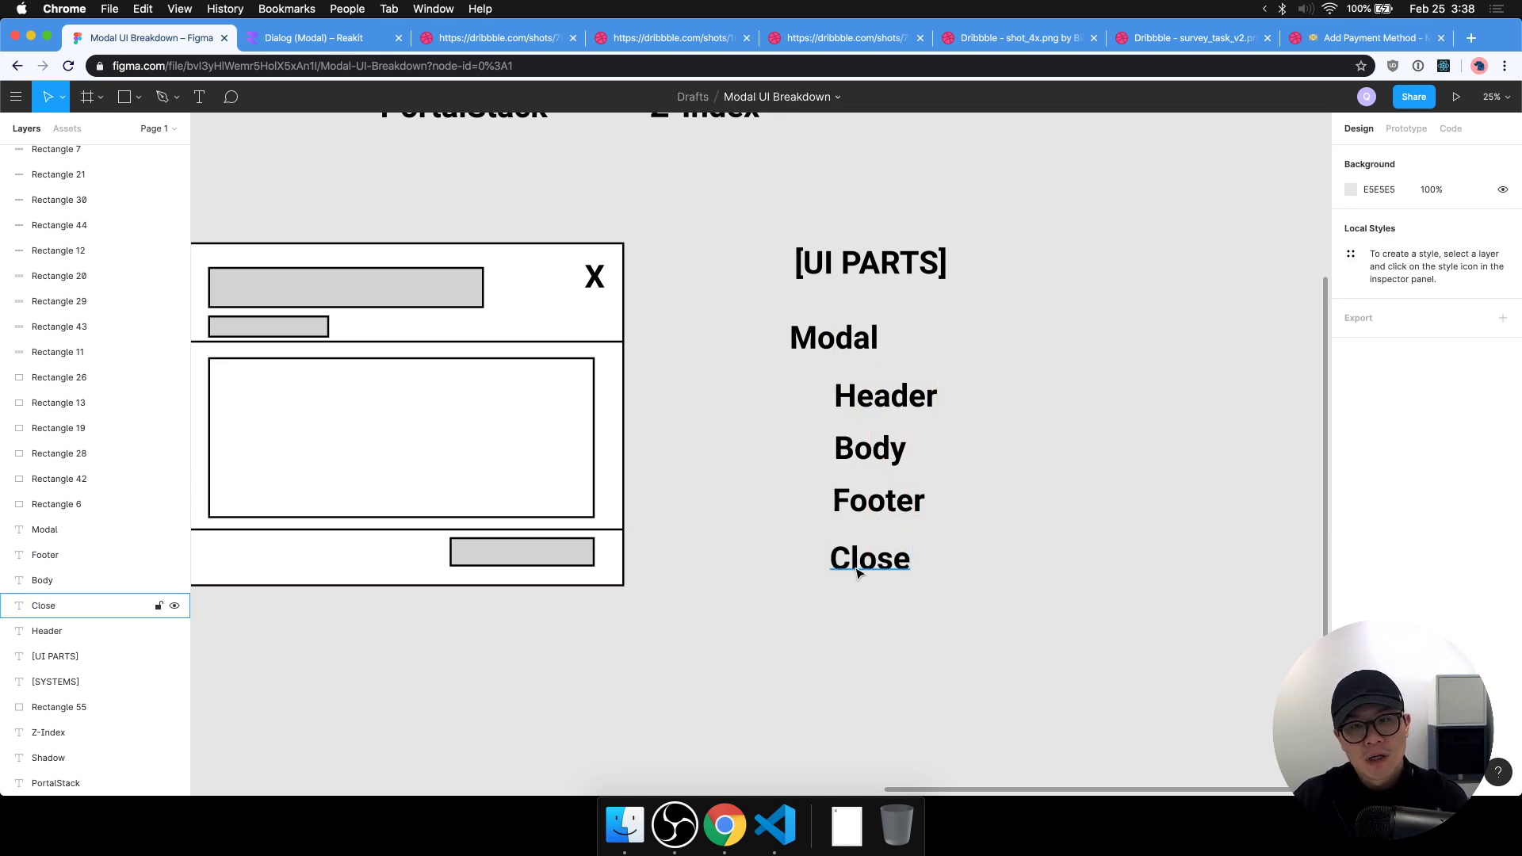
drag(968, 633, 877, 467)
click(1043, 542)
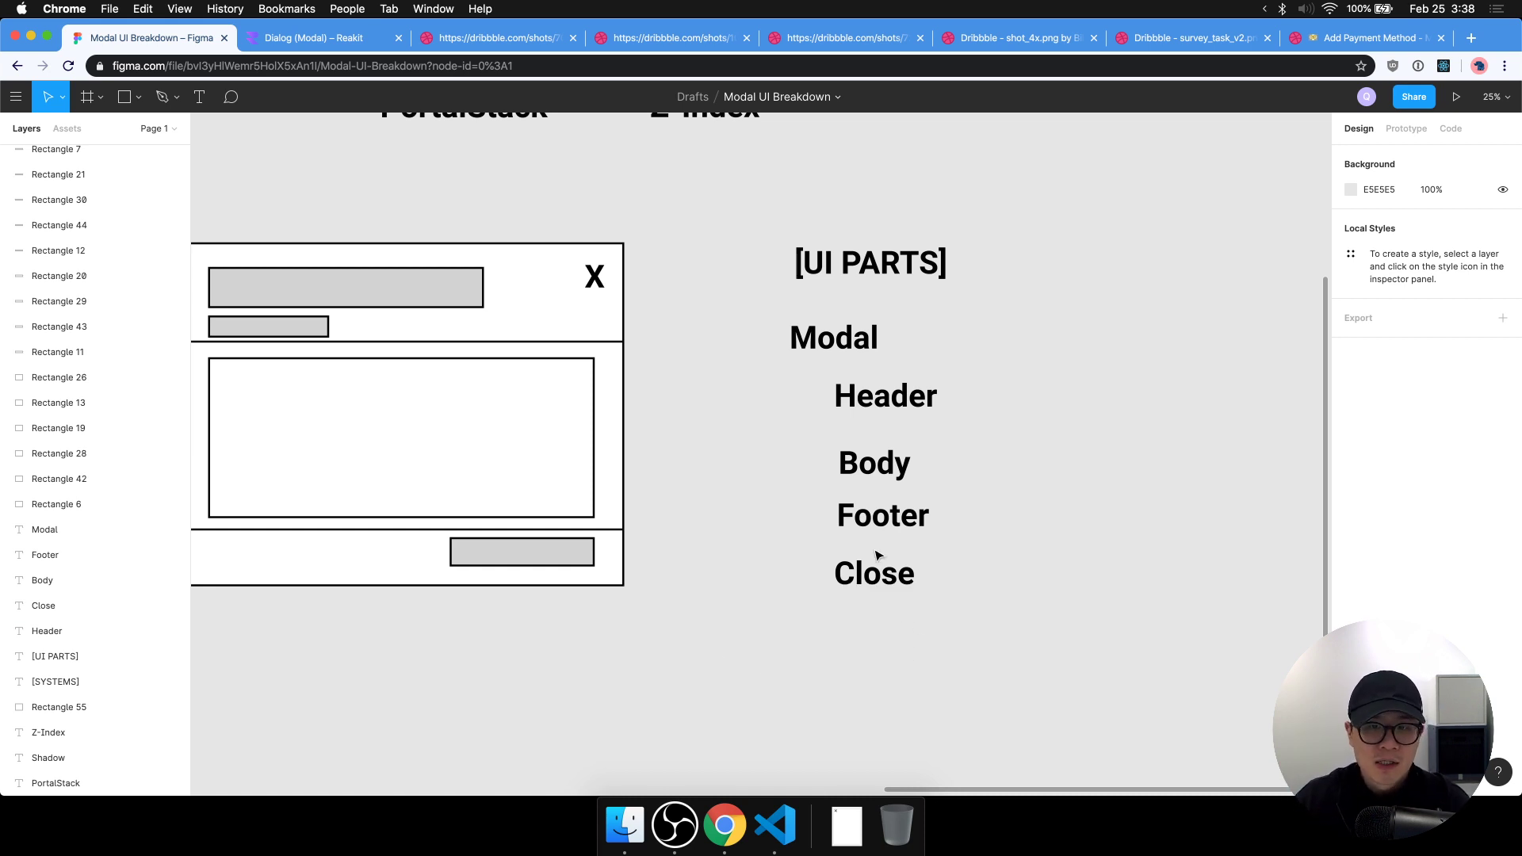
drag(877, 571, 773, 420)
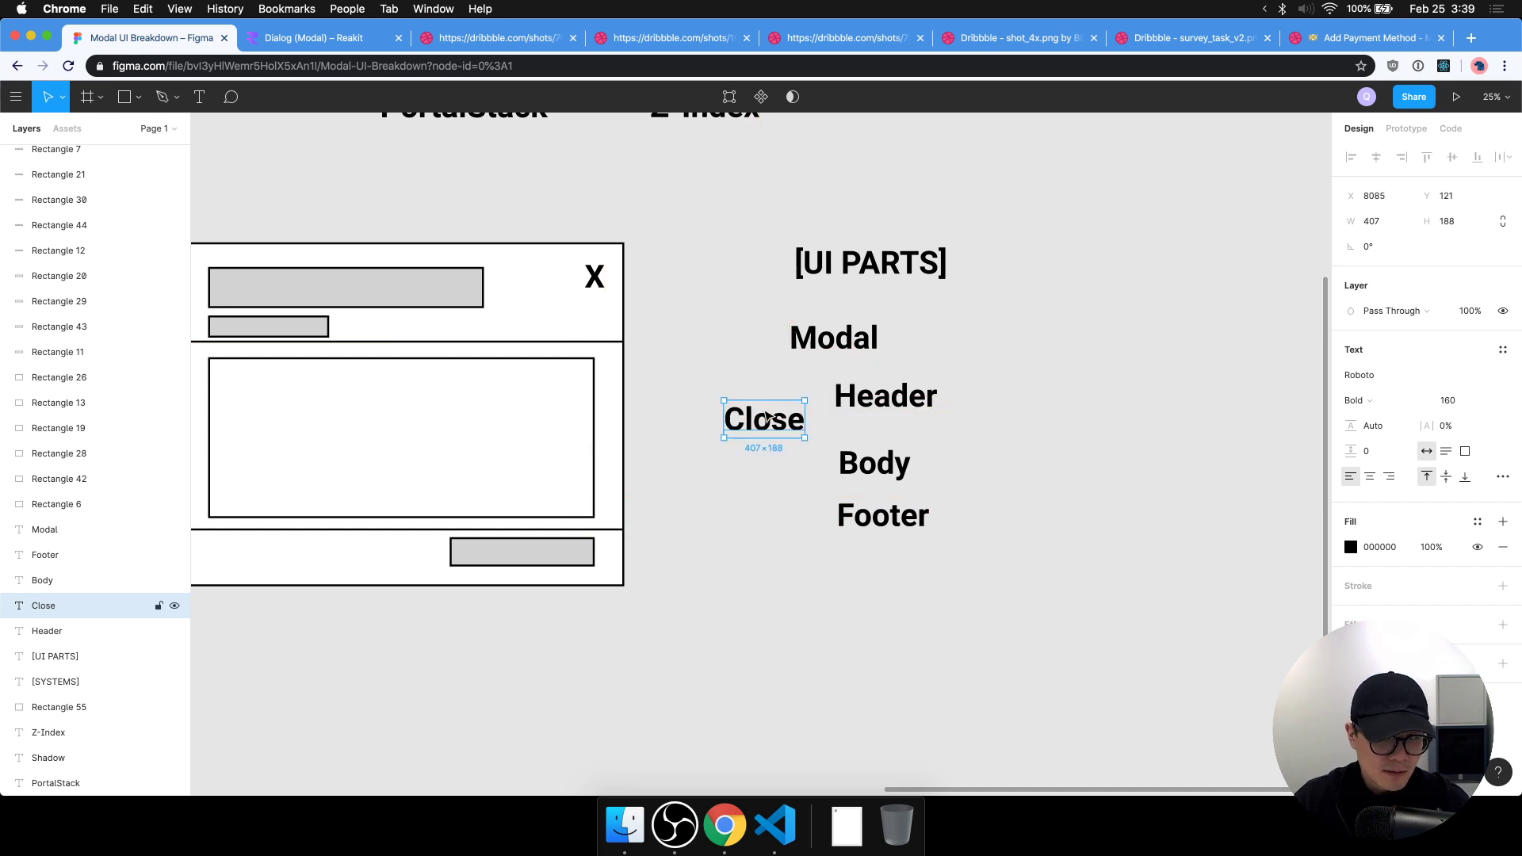
Examine the two modal wireframes without a separate header section in the UI Parts group.
scroll(701, 499, left, 10)
scroll(782, 522, down, 5)
scroll(765, 534, up, 1)
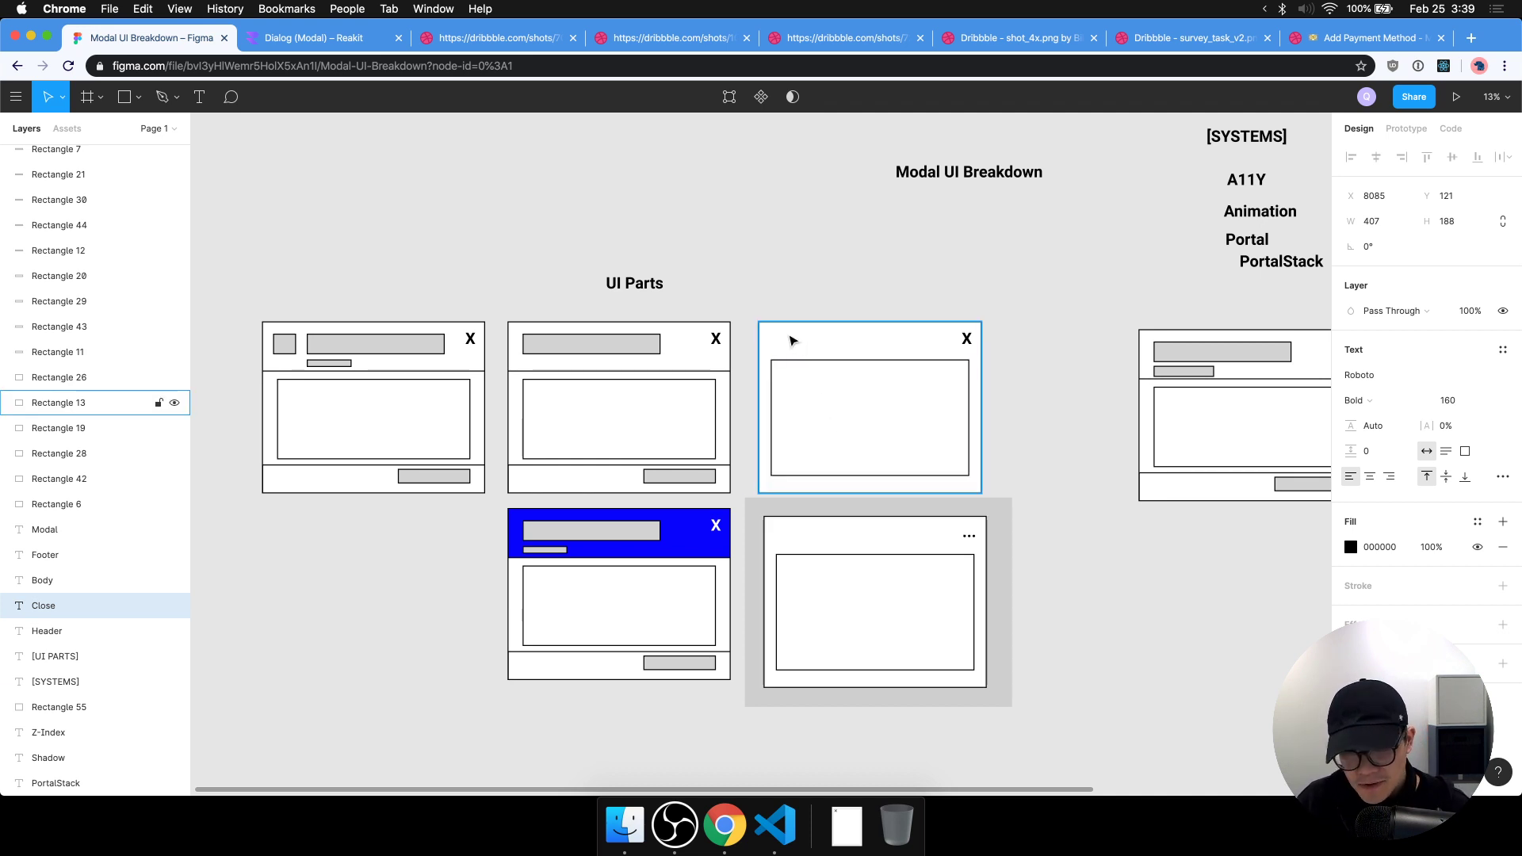
drag(1073, 330, 922, 721)
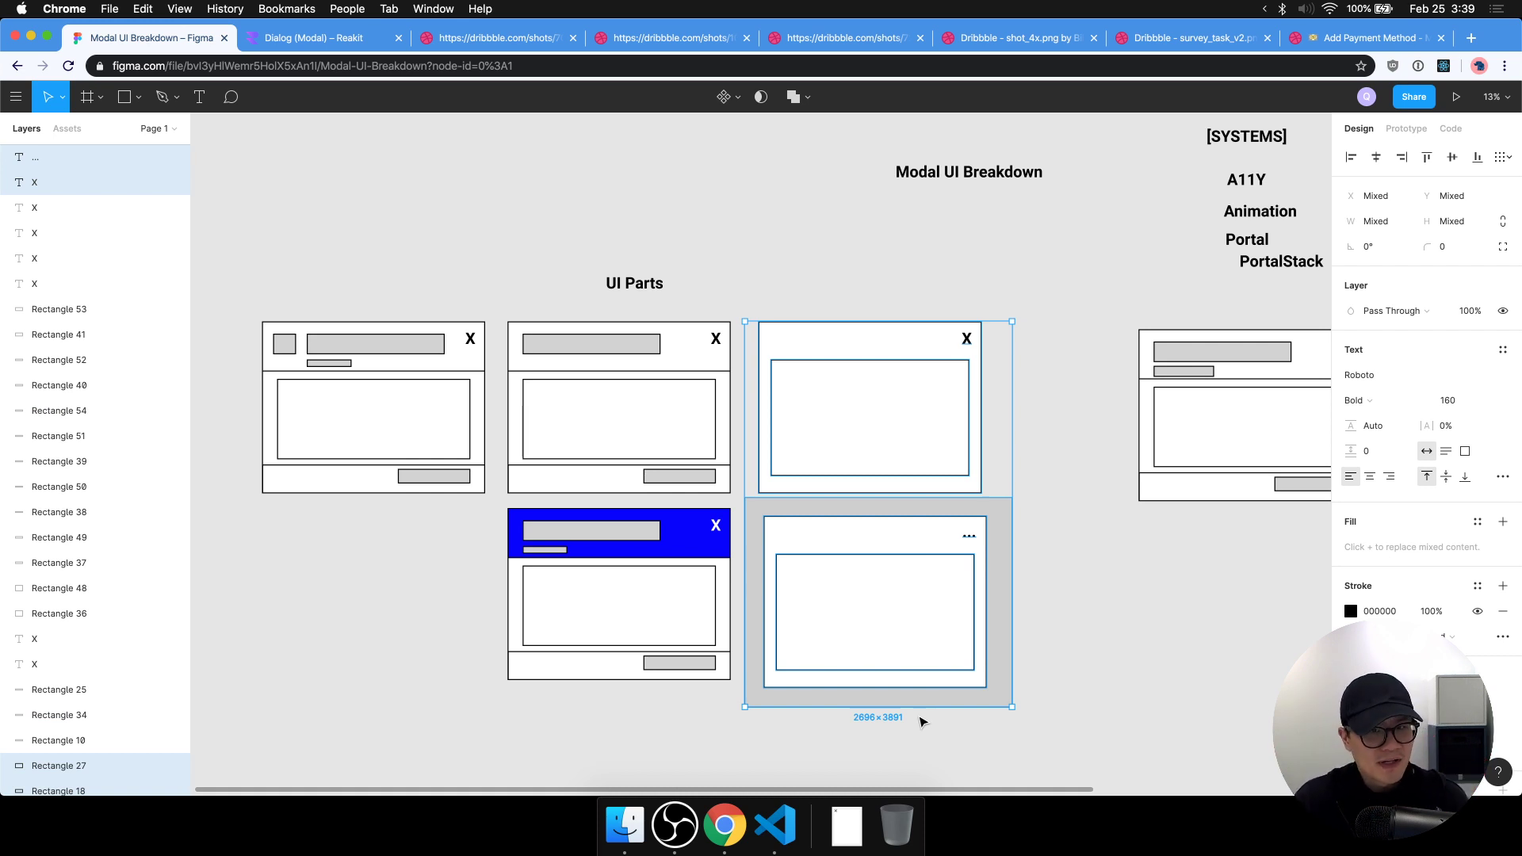
click(1062, 681)
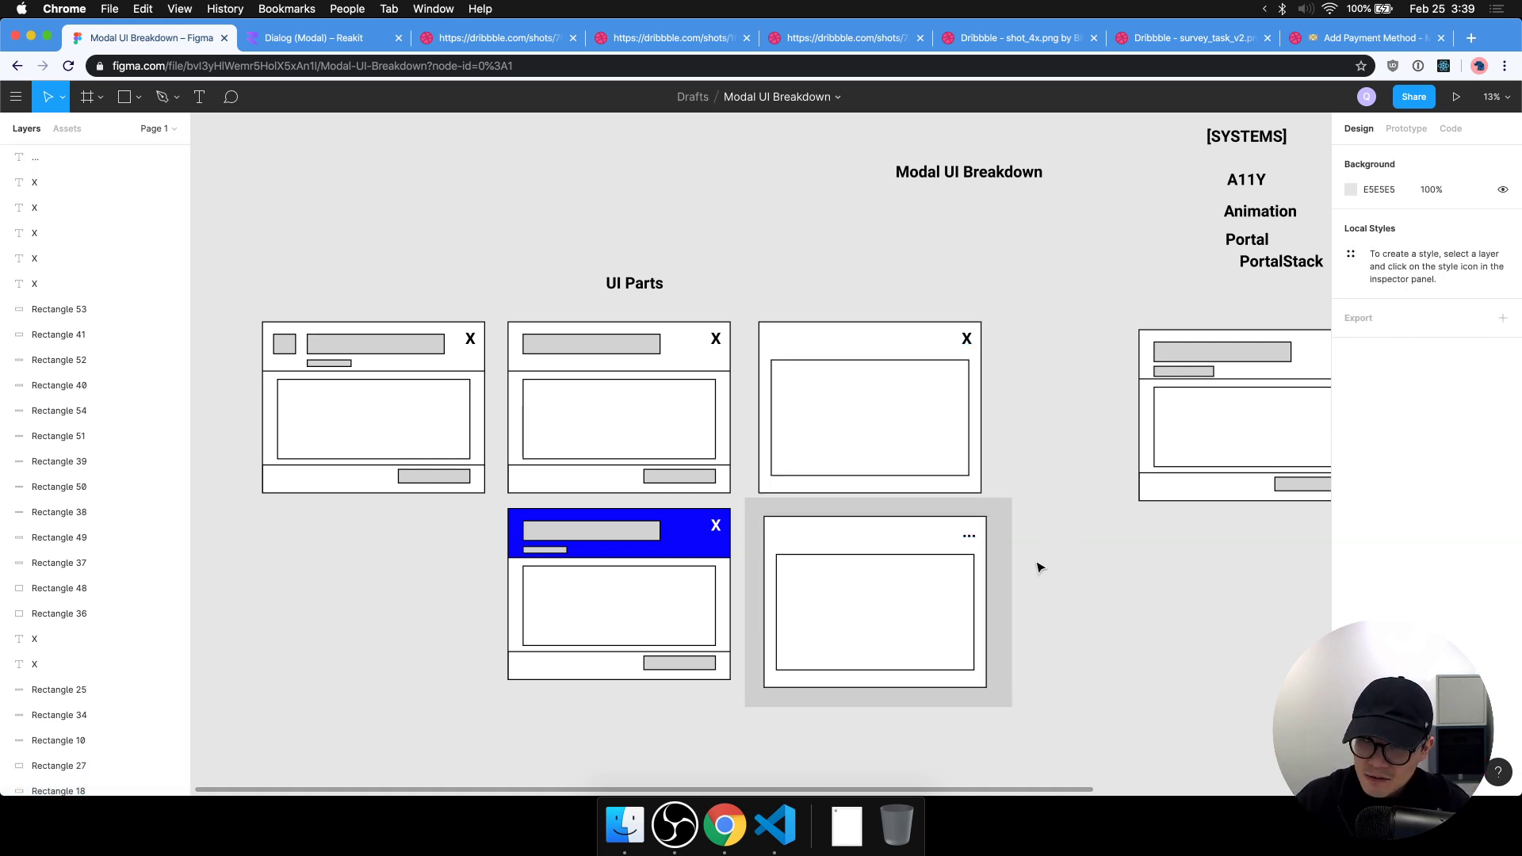
Move the Close label into the gap between the Header and Body labels.
scroll(1039, 567, right, 10)
drag(719, 435, 815, 447)
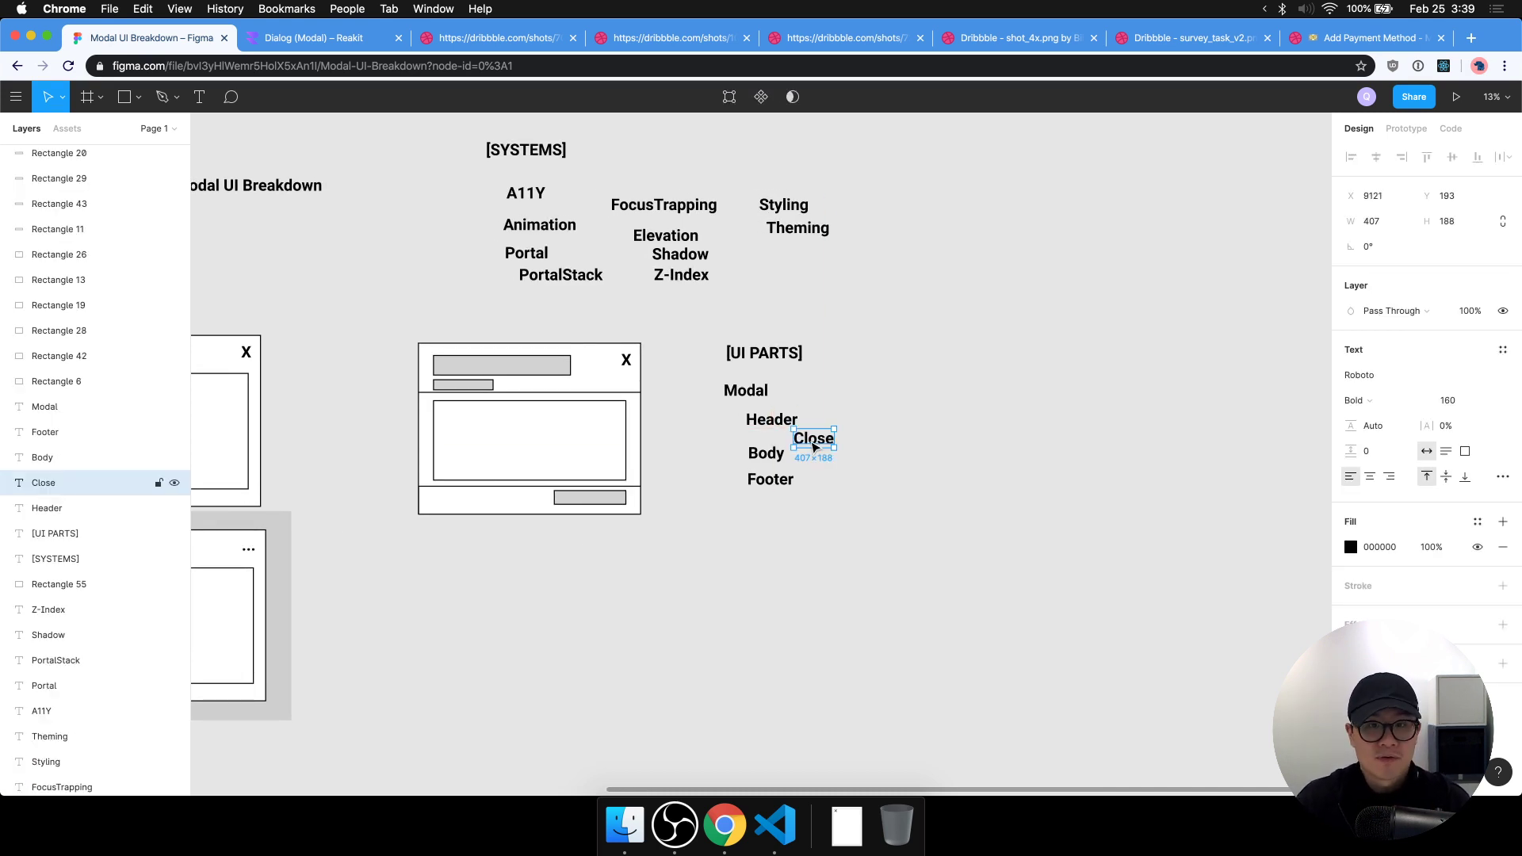
key(Delete)
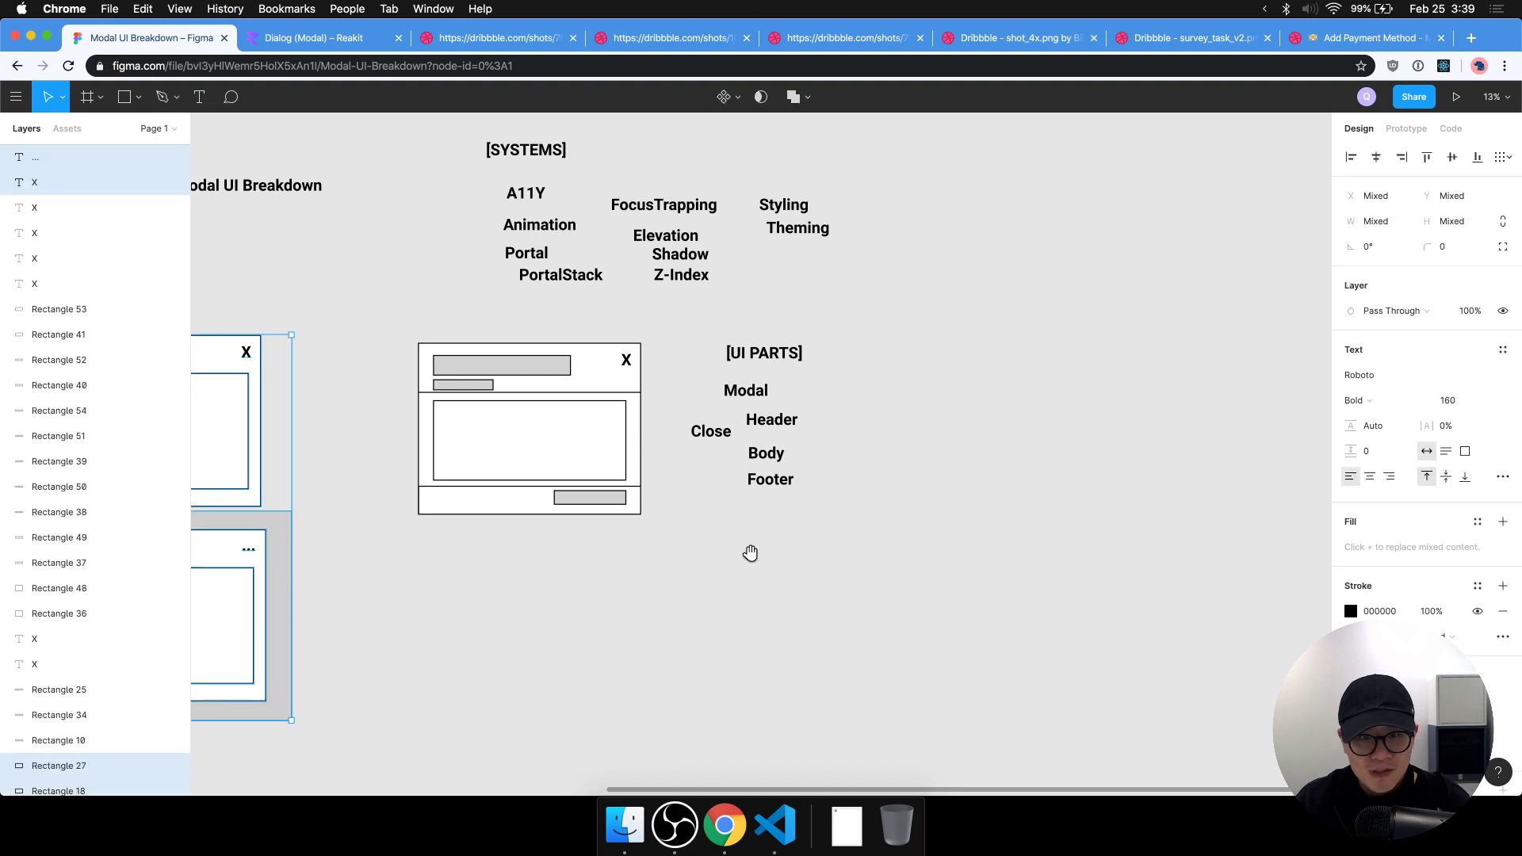
click(751, 554)
drag(719, 440, 776, 448)
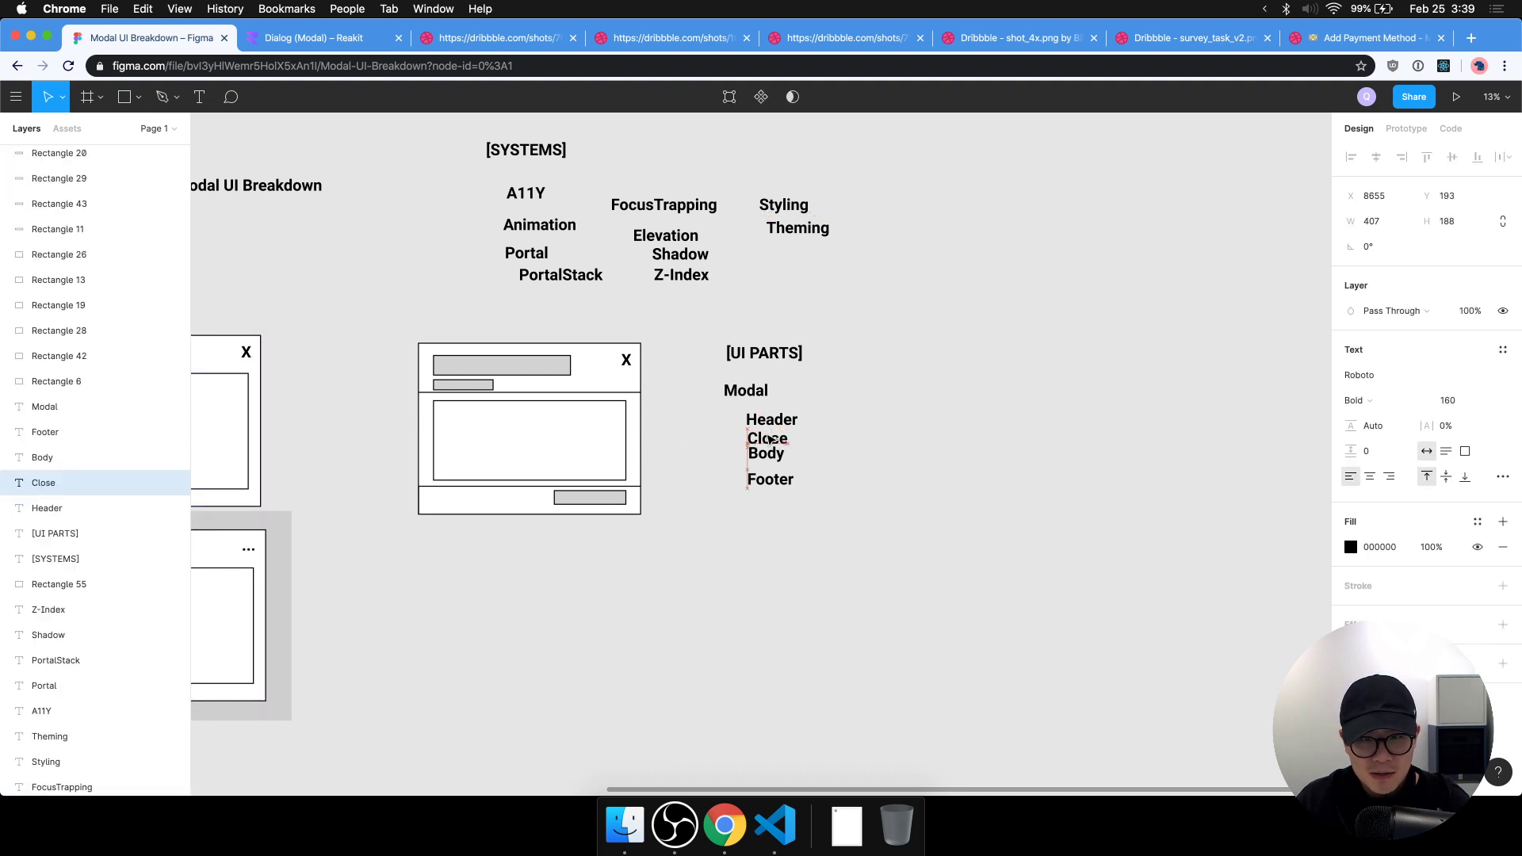
Line up the Close, Body and Footer labels in an evenly spaced column directly under Header.
scroll(765, 520, up, 3)
drag(842, 390, 754, 439)
click(625, 511)
drag(617, 515, 1427, 580)
scroll(1185, 540, left, 5)
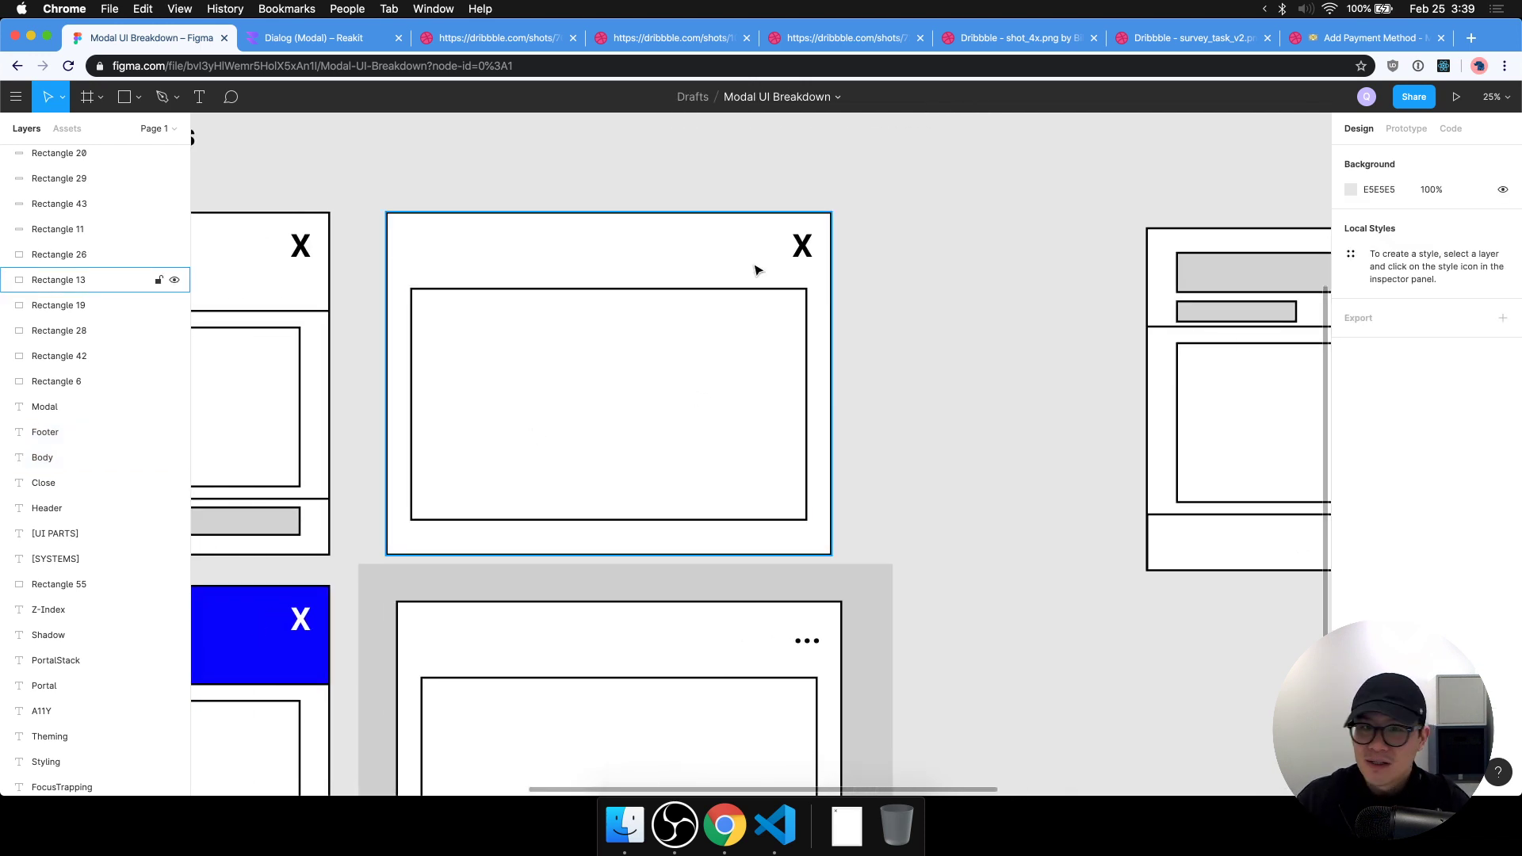
scroll(754, 265, right, 10)
drag(840, 333, 829, 341)
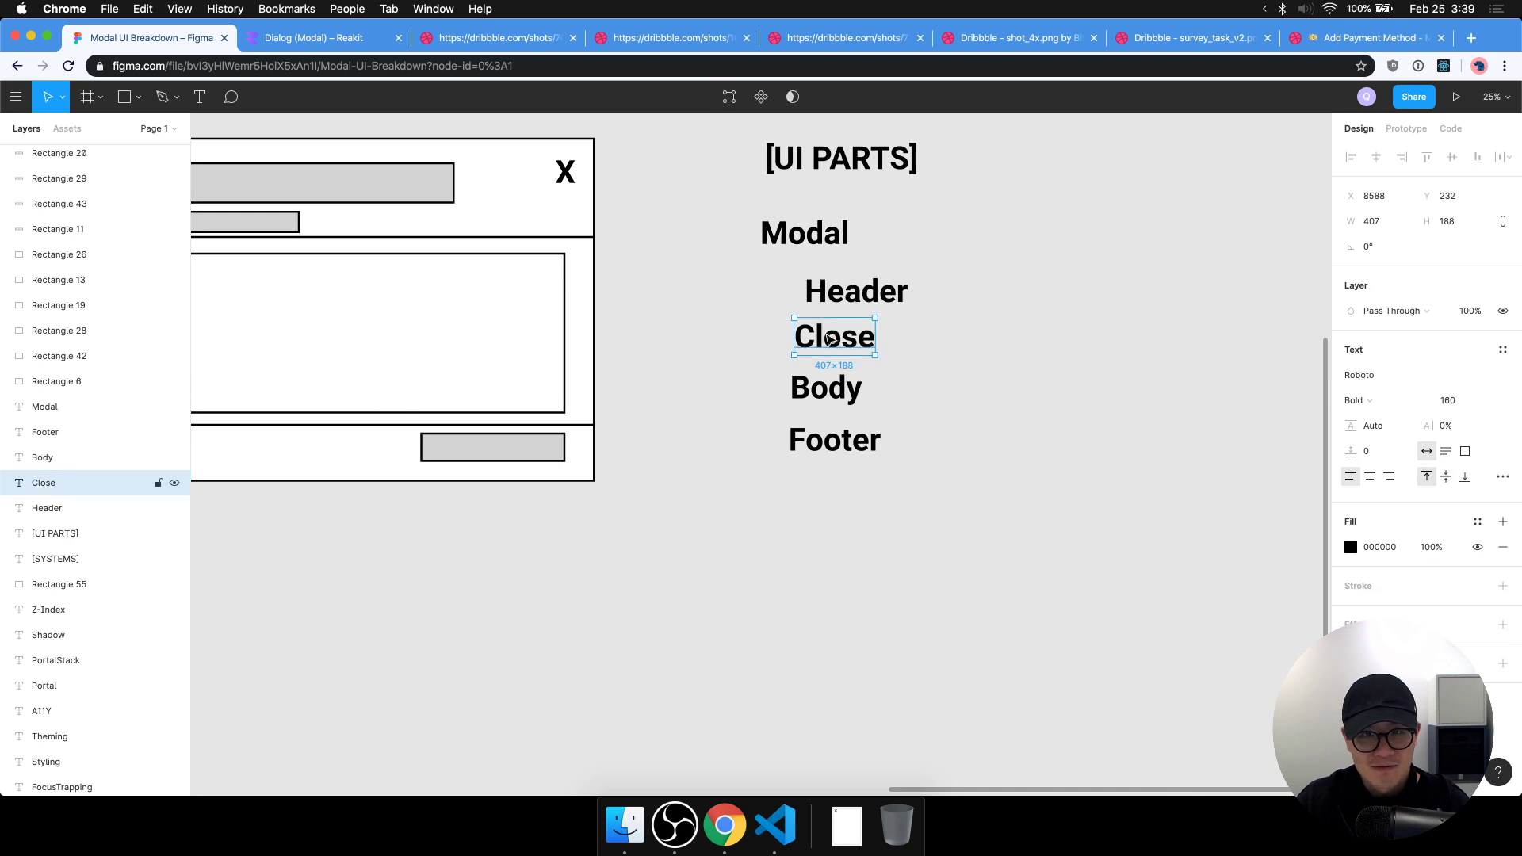
drag(892, 485, 789, 363)
drag(940, 315, 836, 471)
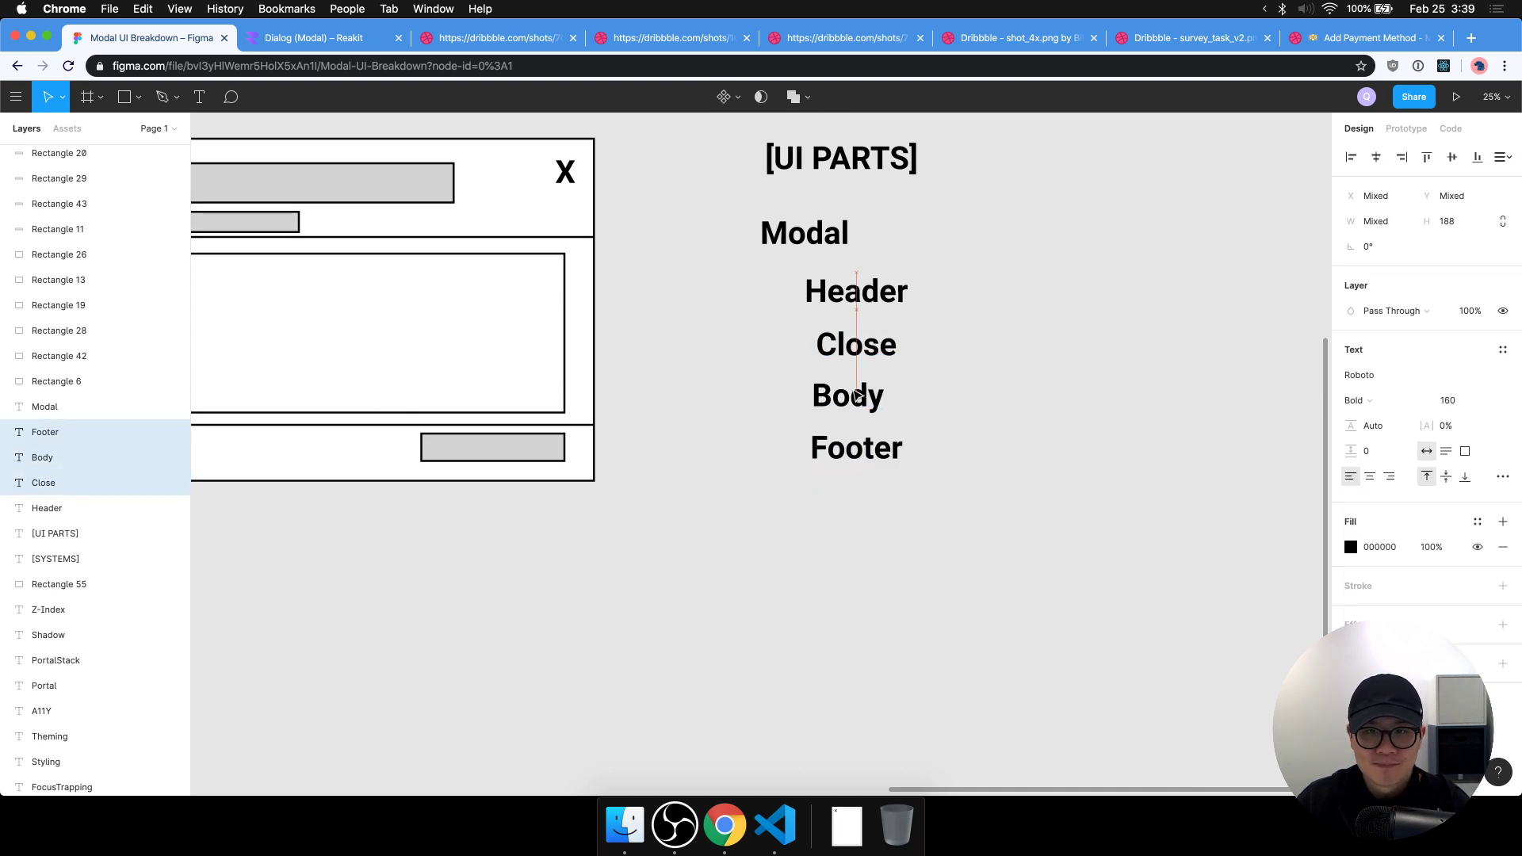
click(1009, 582)
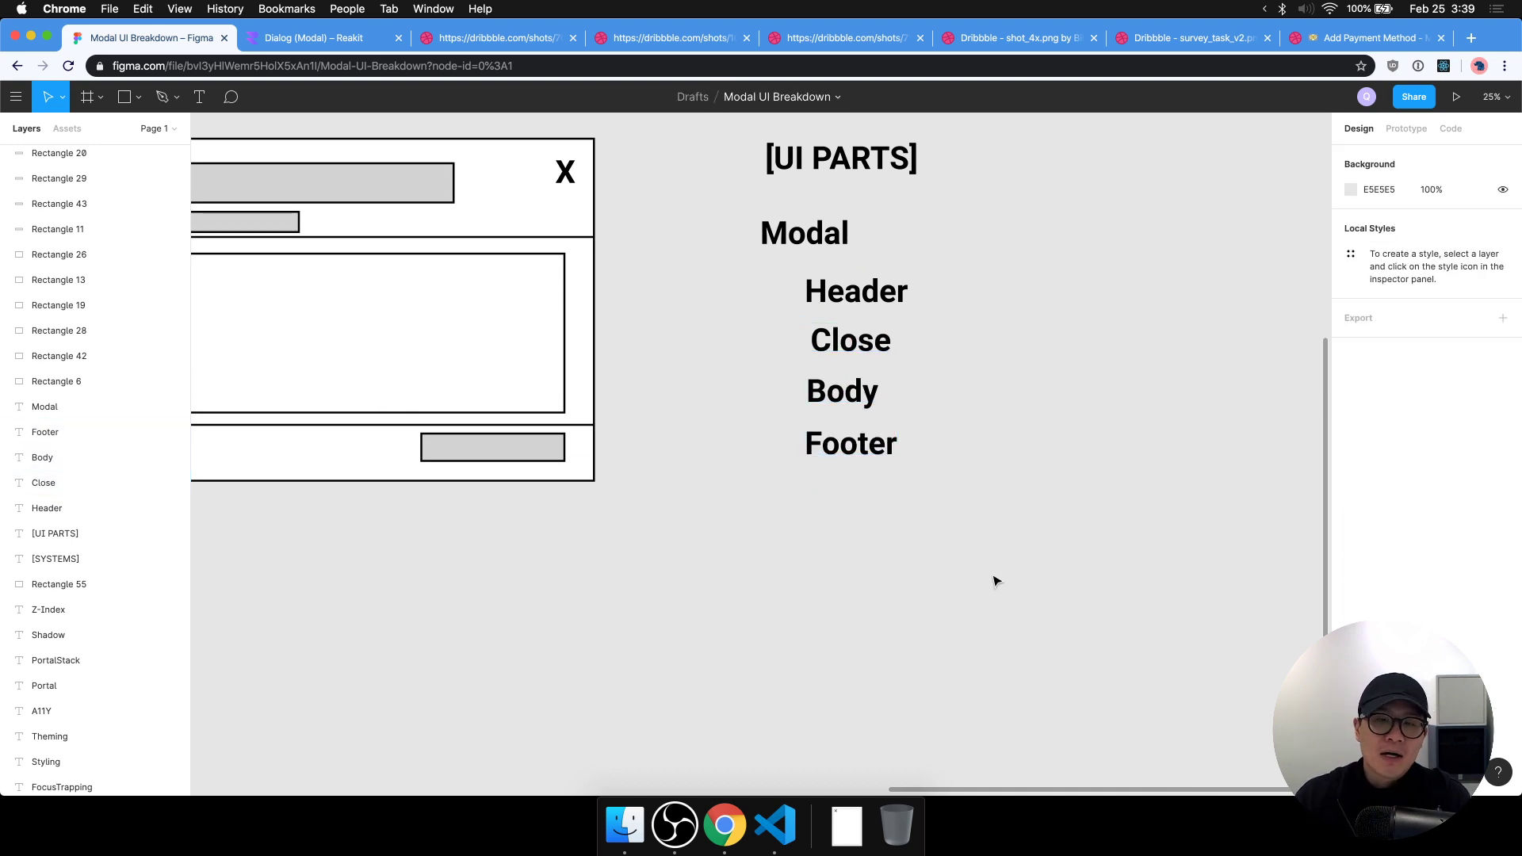
Switch to the Dribbble shot "Modal Windows - UI Components" and capture a screenshot of its Upgrade Flavor modal.
scroll(997, 581, left, 5)
scroll(997, 581, up, 1)
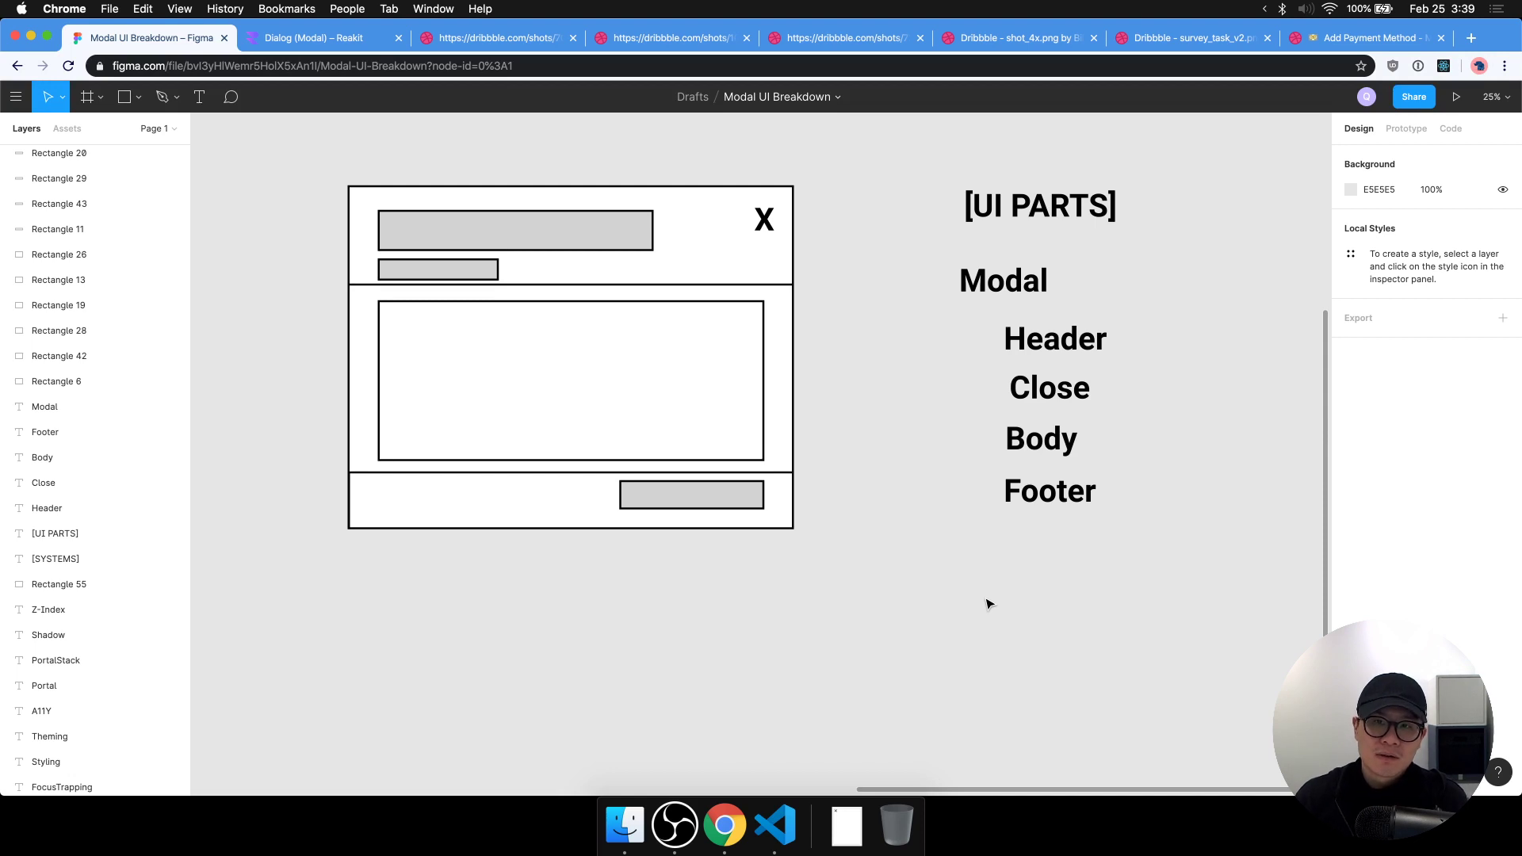
scroll(987, 604, left, 10)
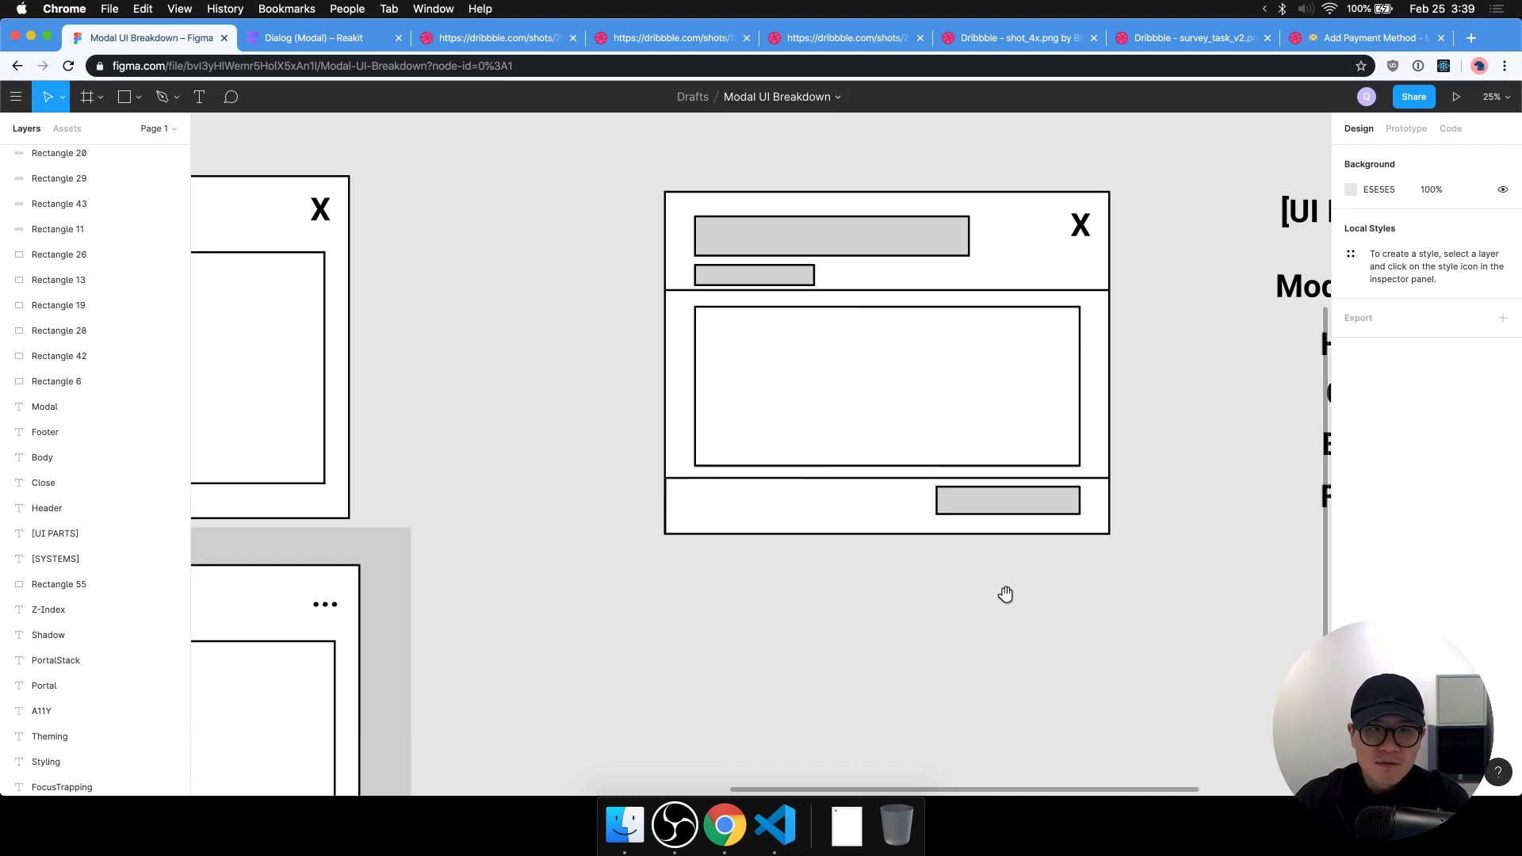
click(499, 38)
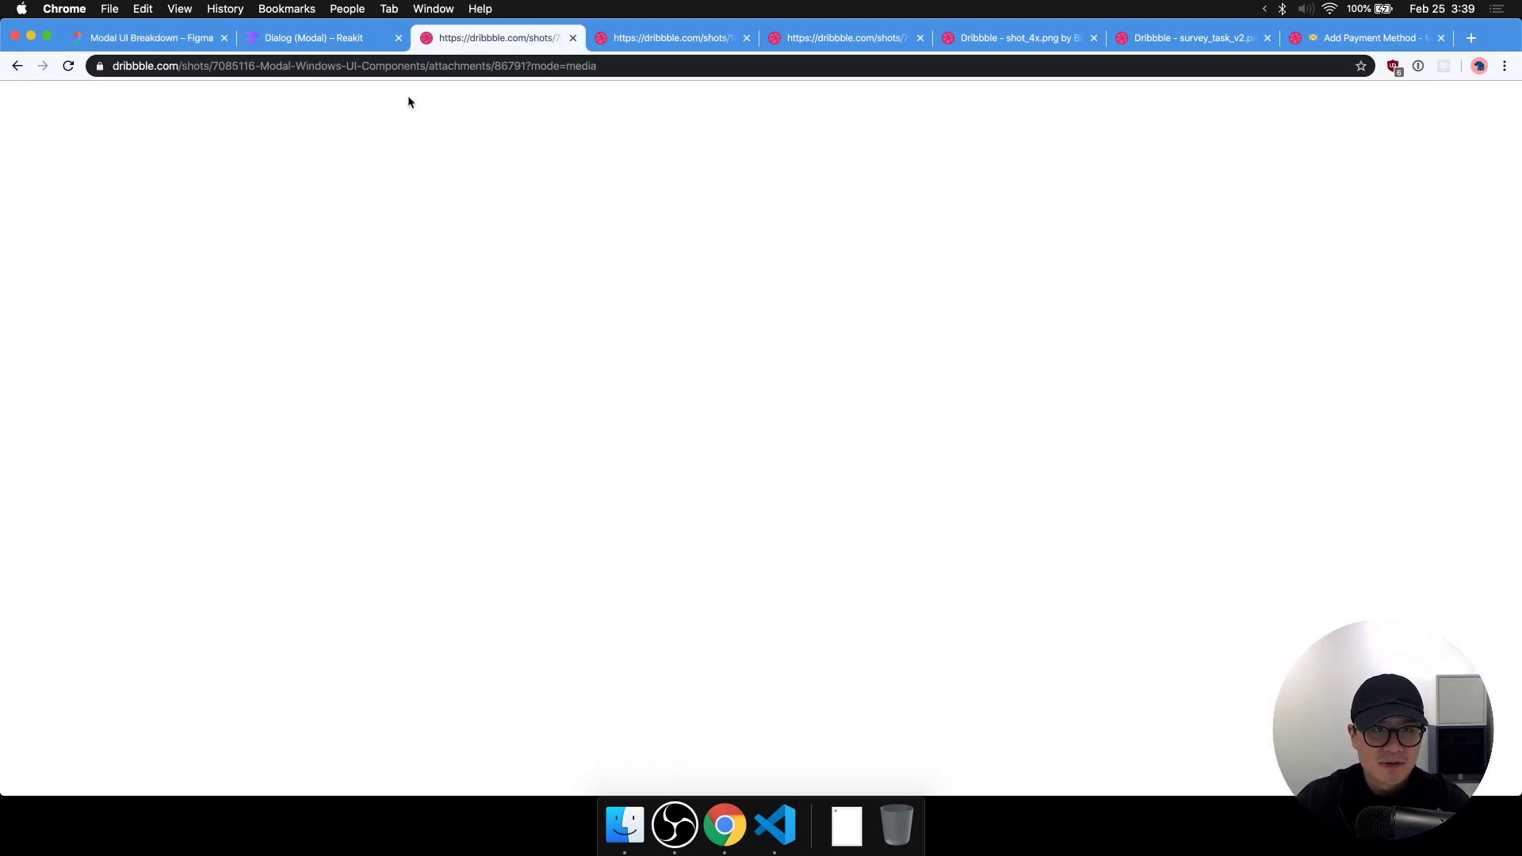
scroll(1142, 425, down, 3)
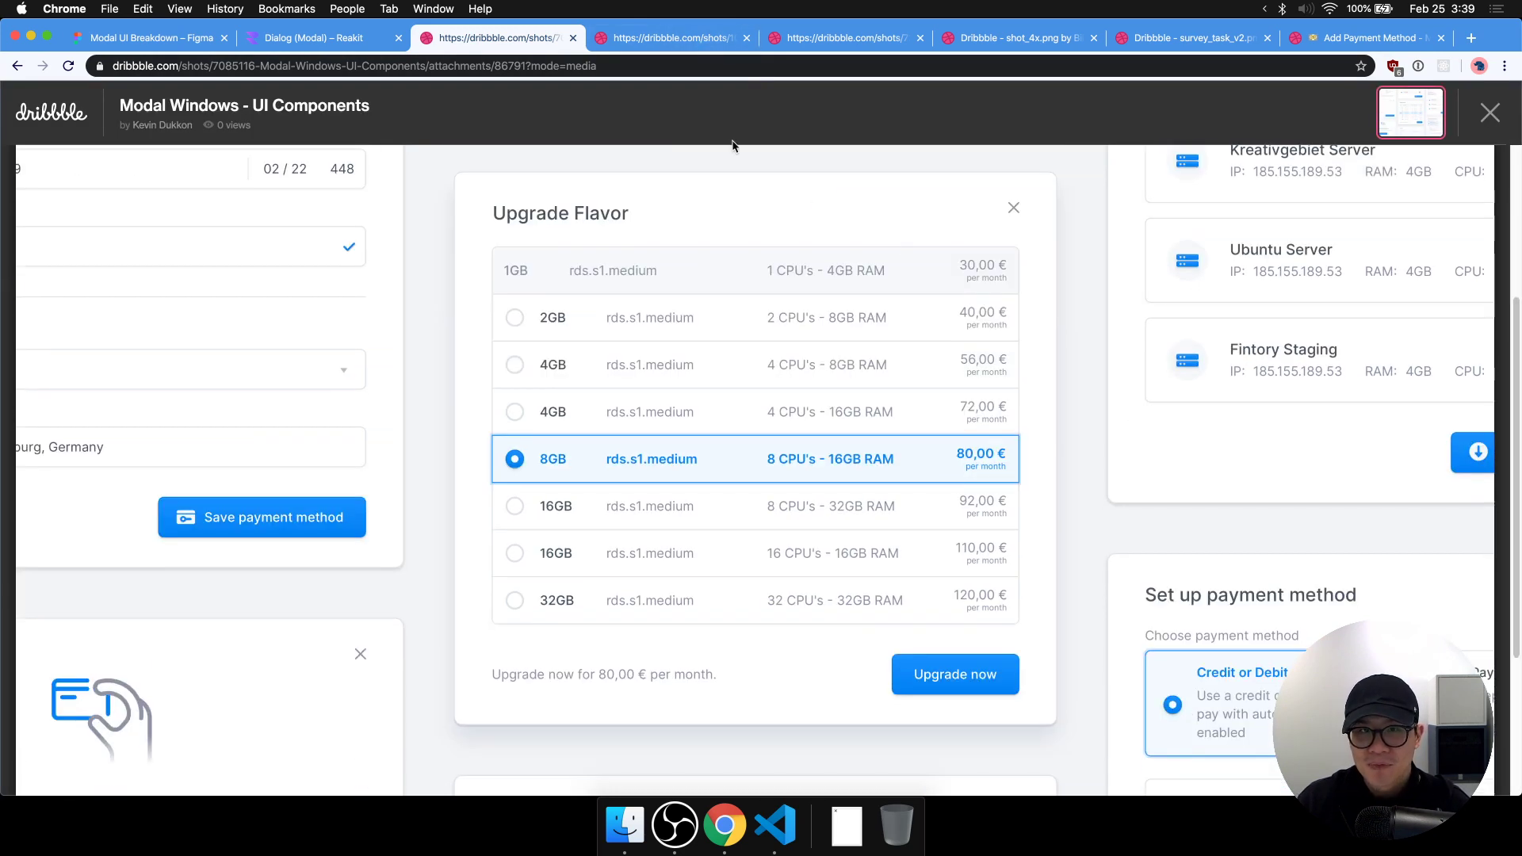
click(661, 39)
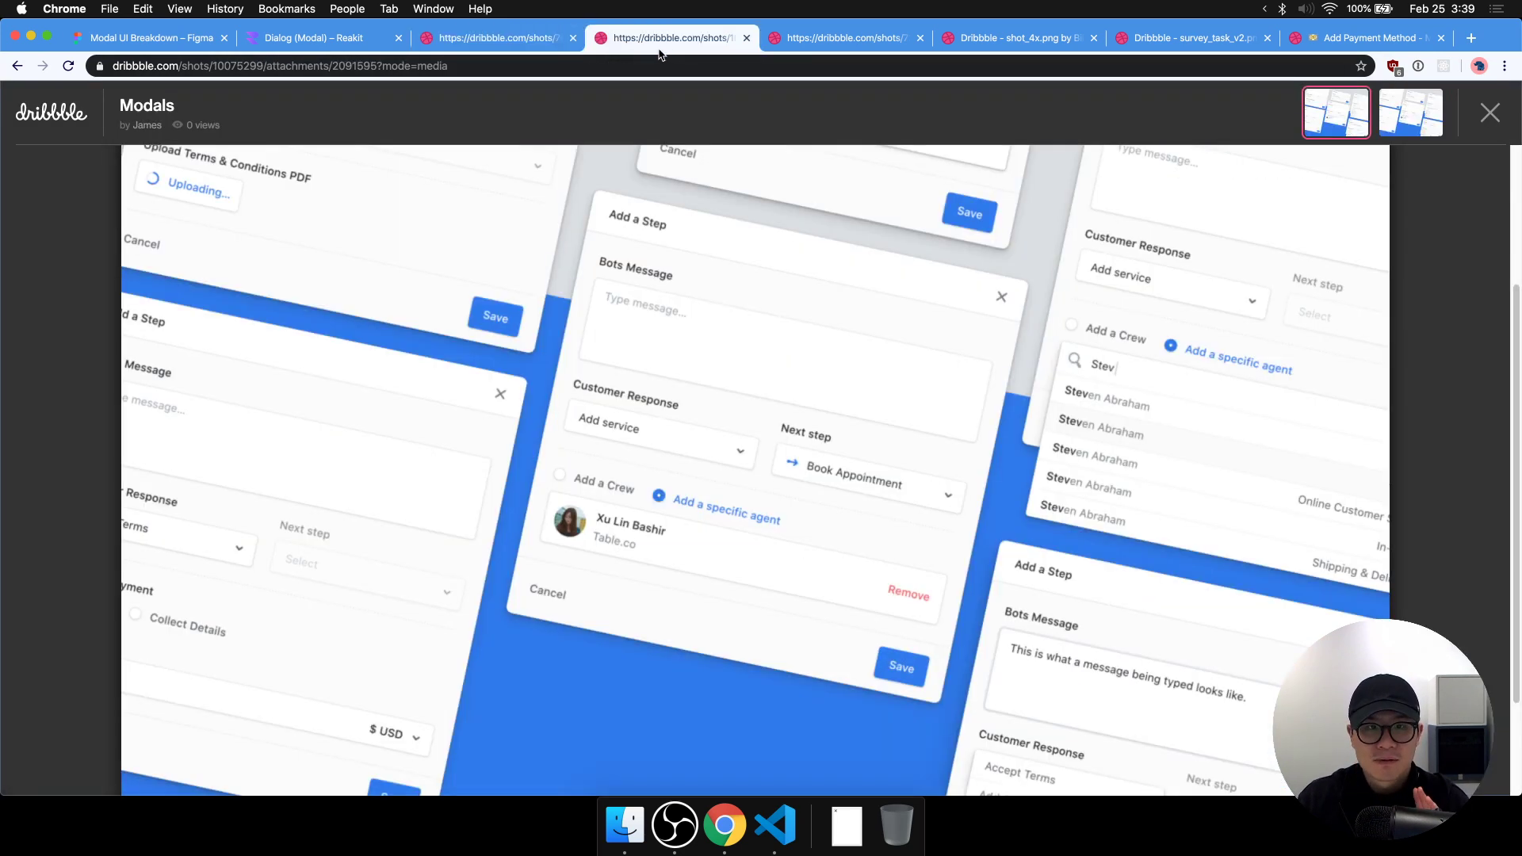
click(516, 38)
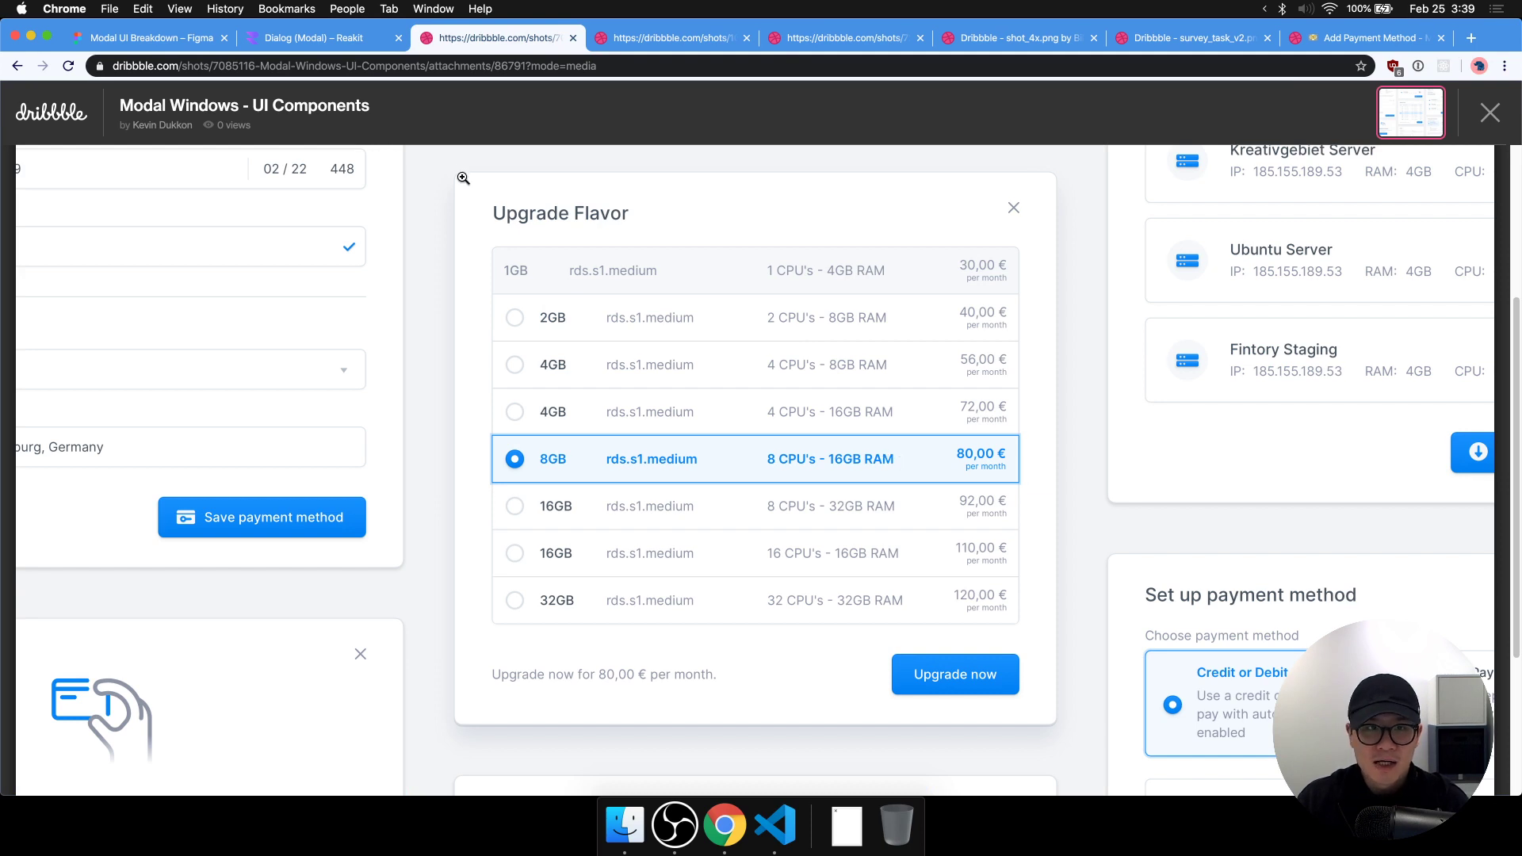
key(super+shift+4)
drag(464, 177, 1085, 756)
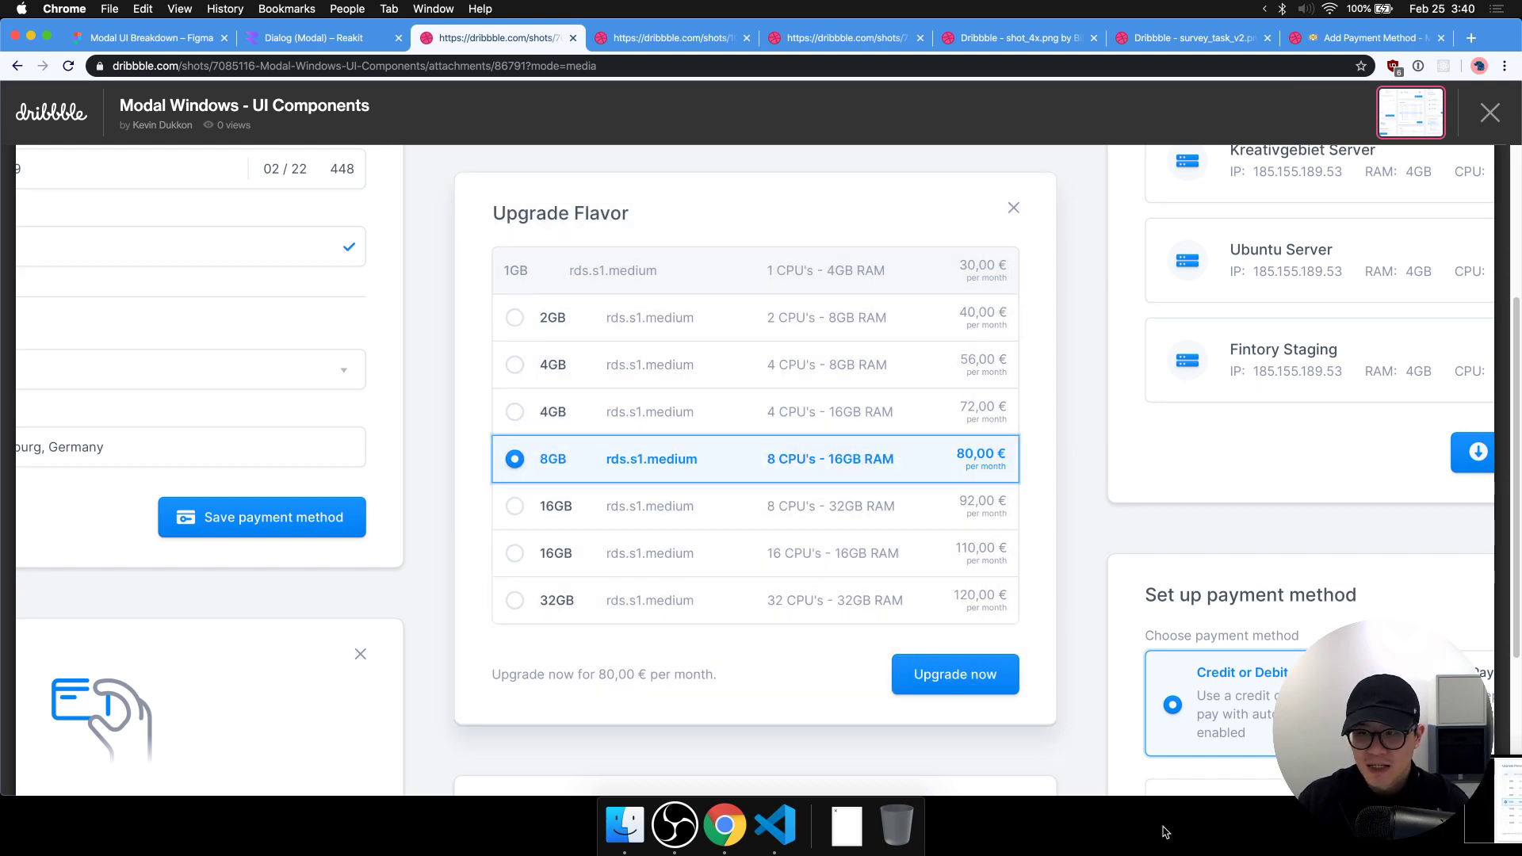
Return to the Modal UI Breakdown file in Figma and place the new screenshot from Finder's Desktop folder on the canvas.
click(179, 41)
click(625, 824)
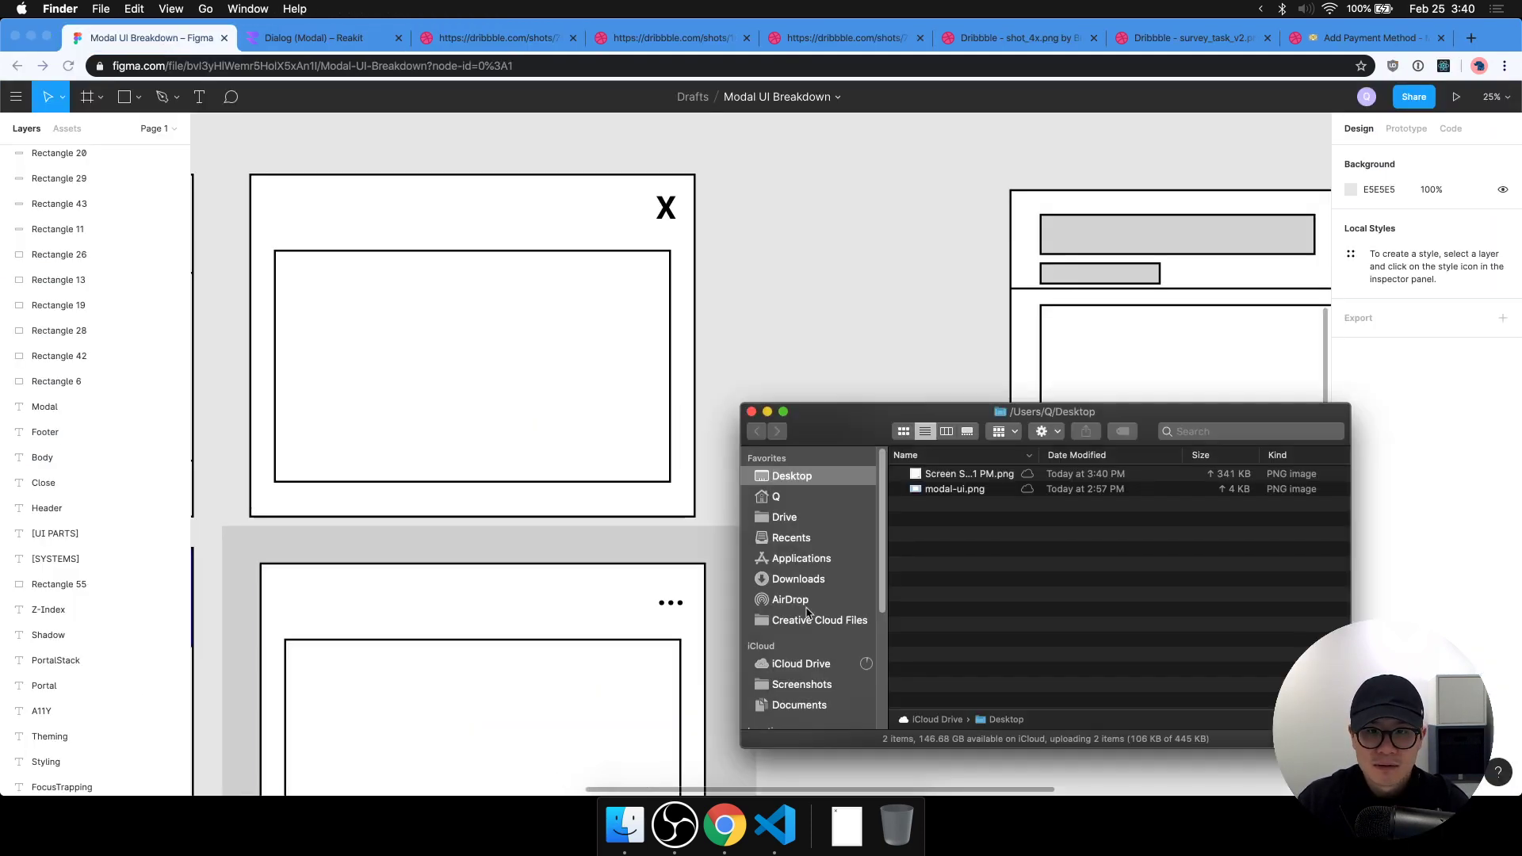
click(993, 489)
drag(964, 473, 1241, 736)
click(863, 357)
click(880, 336)
Move the Upgrade Flavor screenshot into the empty area below the modal wireframe beside [UI PARTS].
scroll(1031, 627, right, 7)
scroll(1031, 627, down, 3)
drag(566, 407, 1118, 730)
scroll(1110, 713, down, 3)
scroll(1110, 713, right, 2)
drag(883, 347, 862, 559)
key(Escape)
scroll(1031, 539, down, 3)
scroll(1031, 539, right, 1)
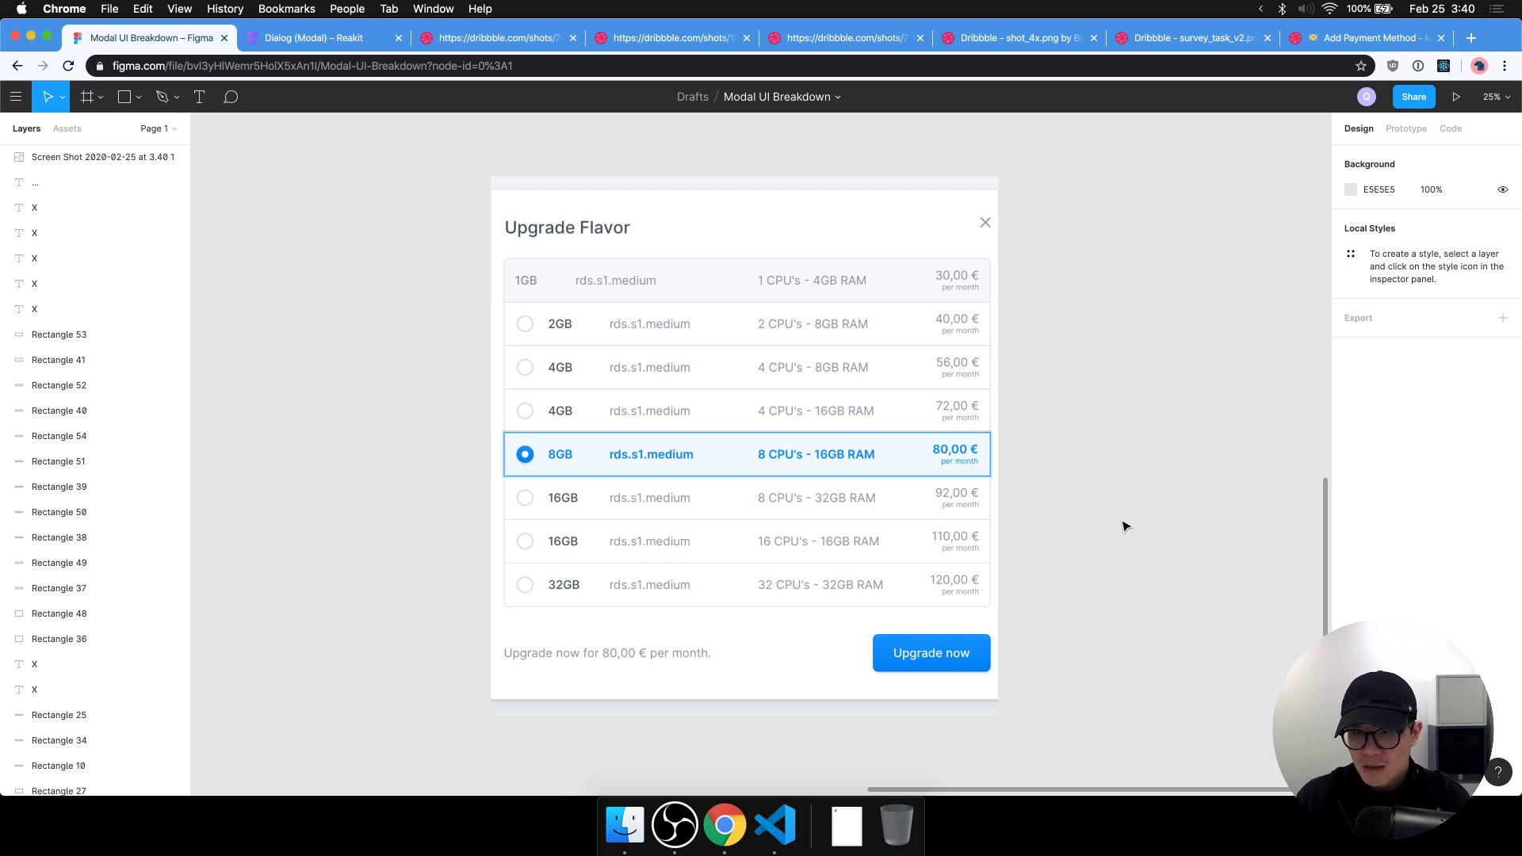
Resize the Upgrade Flavor screenshot so that the whole modal card and its outer edges are shown.
click(819, 322)
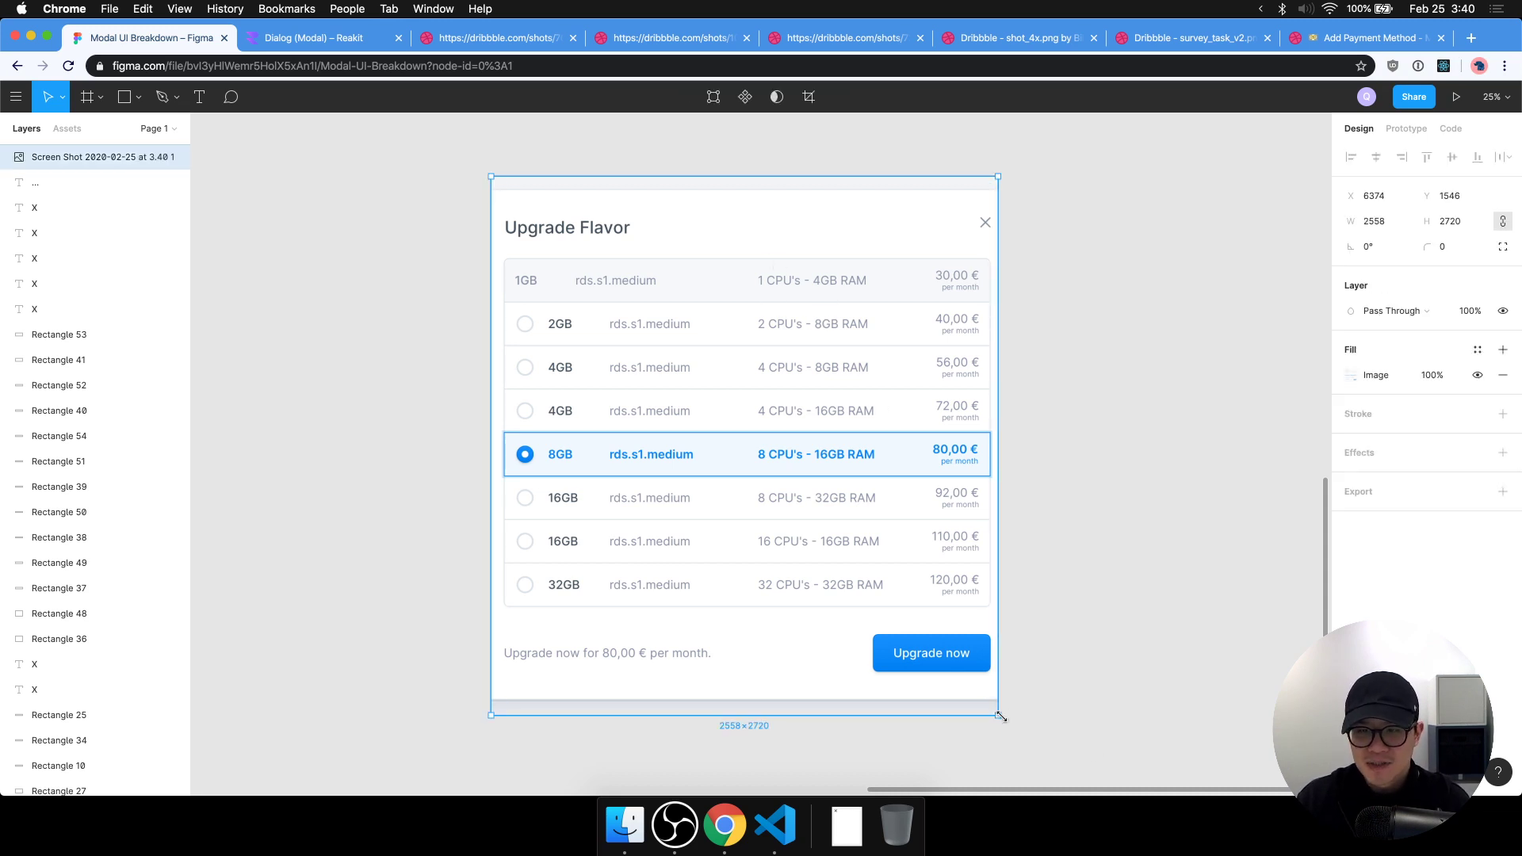
drag(1001, 717, 1015, 690)
click(1108, 731)
click(1198, 702)
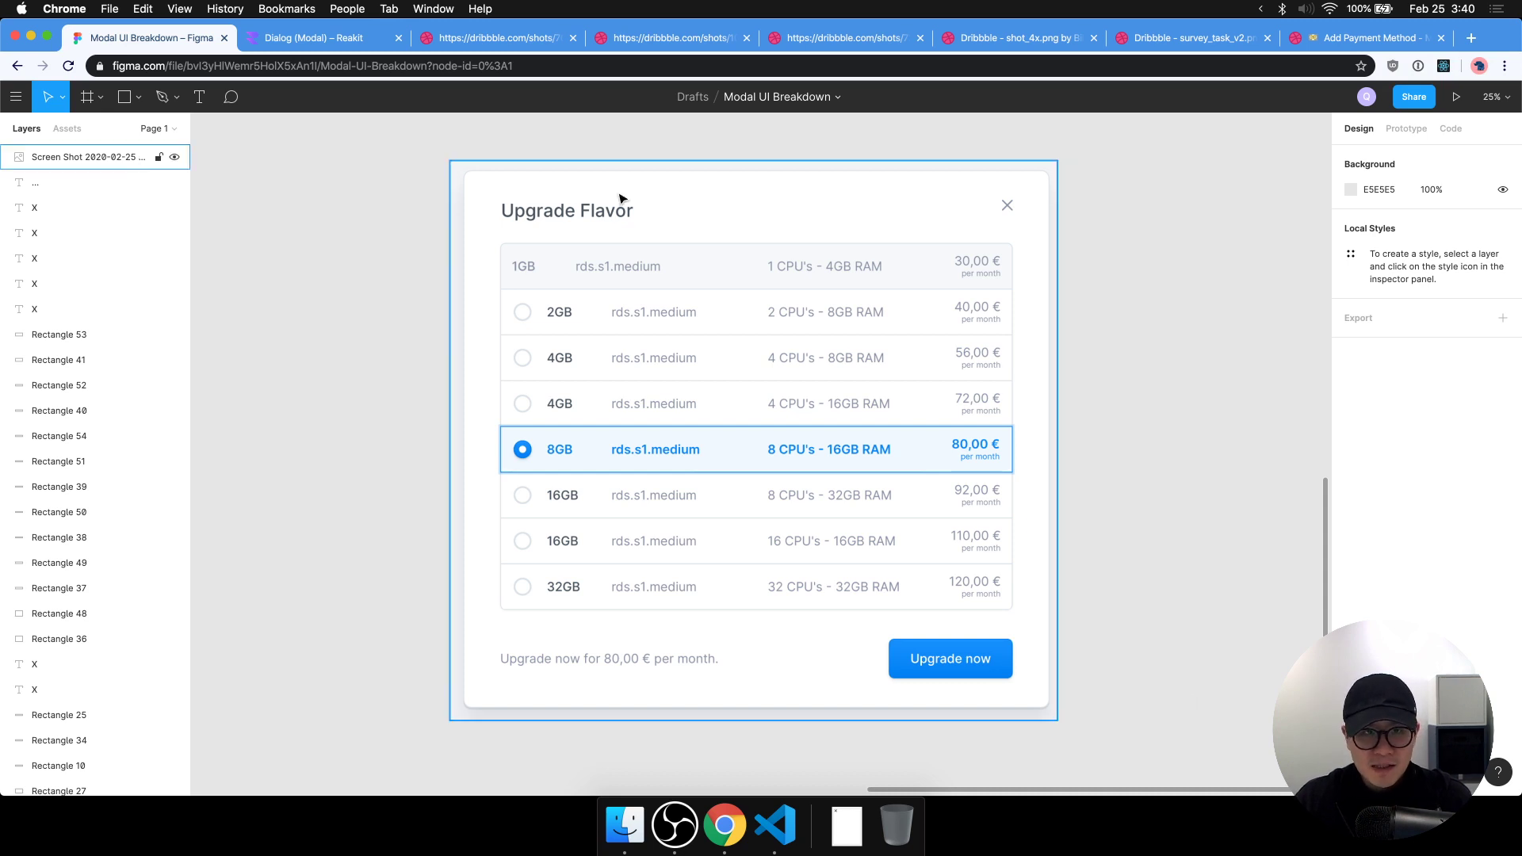
Browse the Dribbble modal references, open the "Add Payment Method - Modal Windows (Desktop)" shot full size and copy its image.
click(500, 38)
click(674, 38)
click(821, 44)
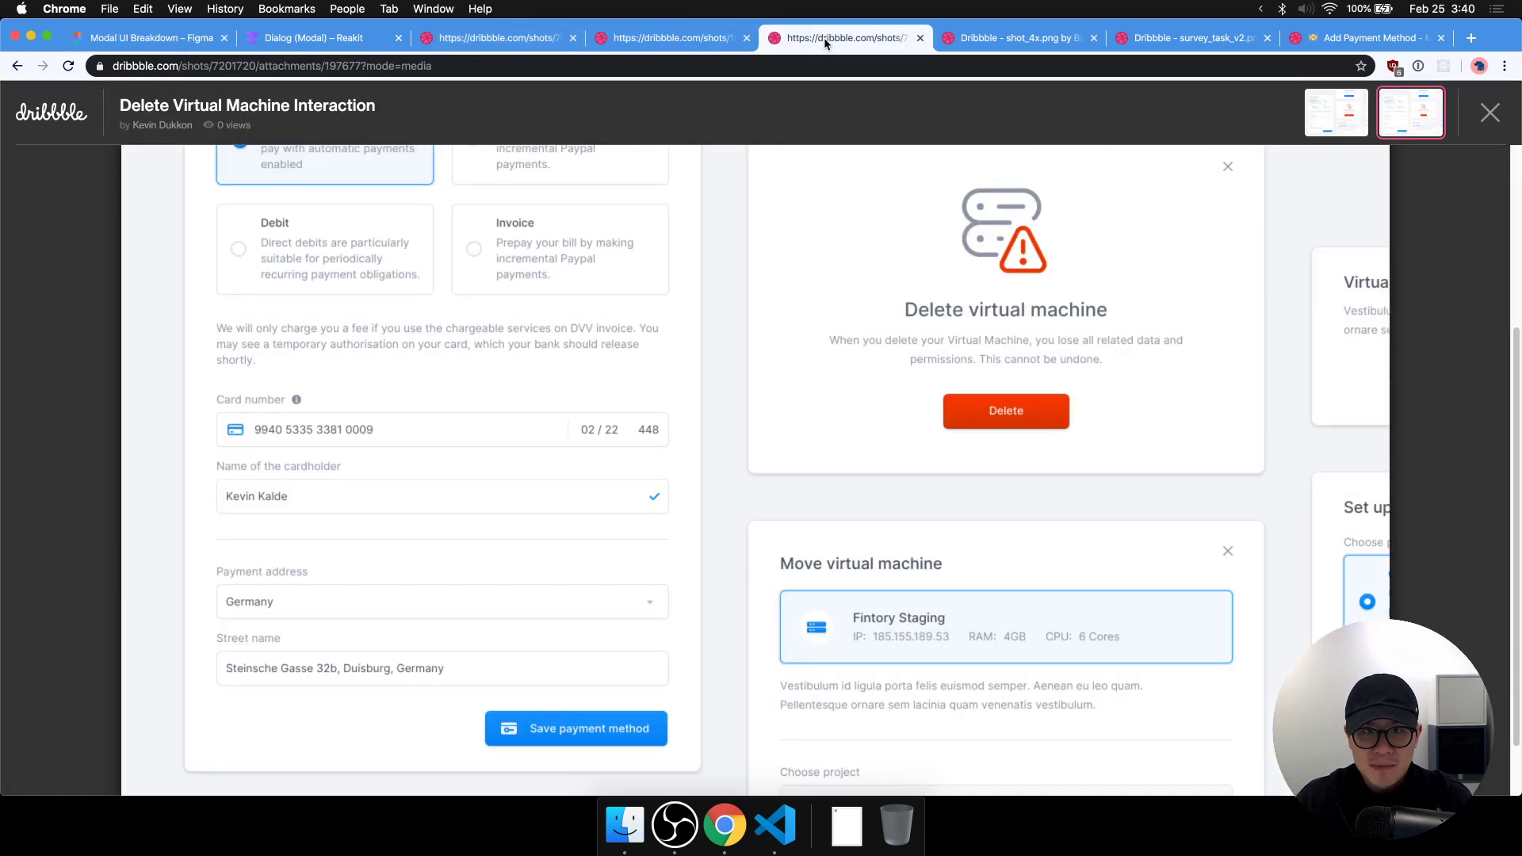
click(1068, 42)
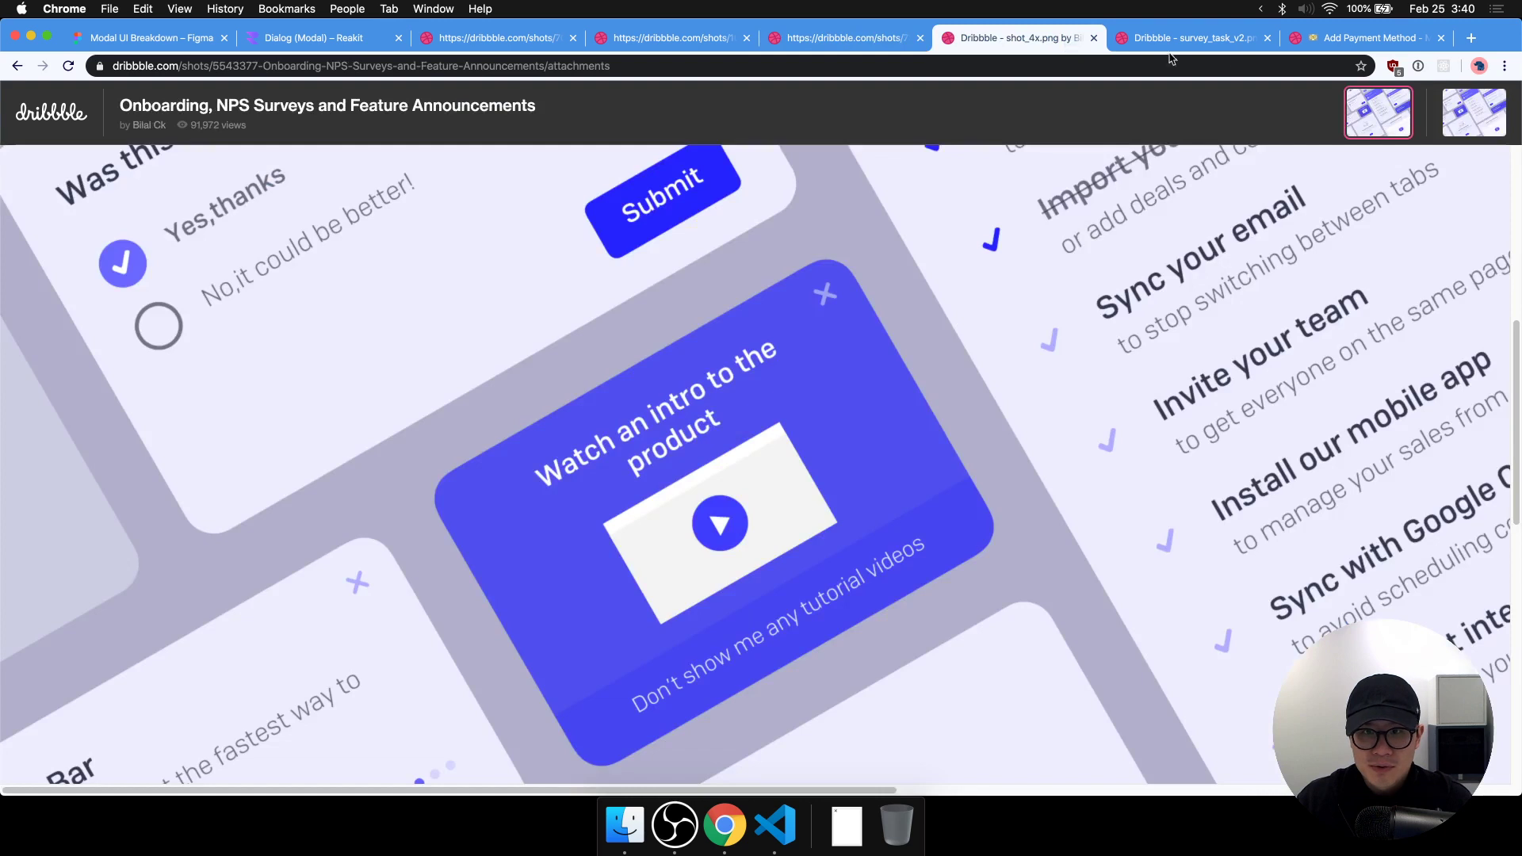
click(1231, 40)
click(1340, 39)
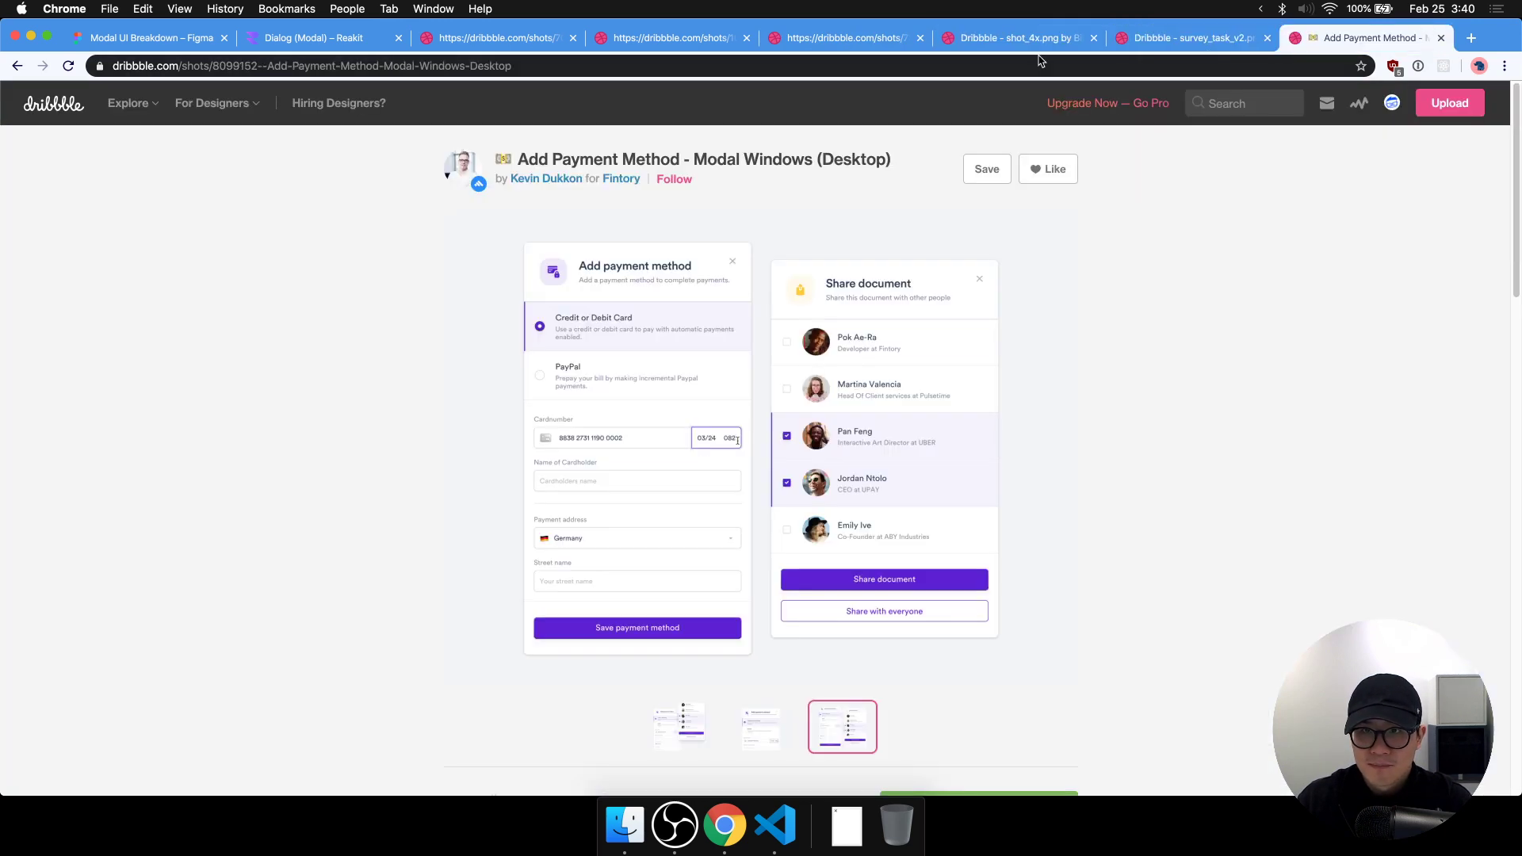
click(741, 432)
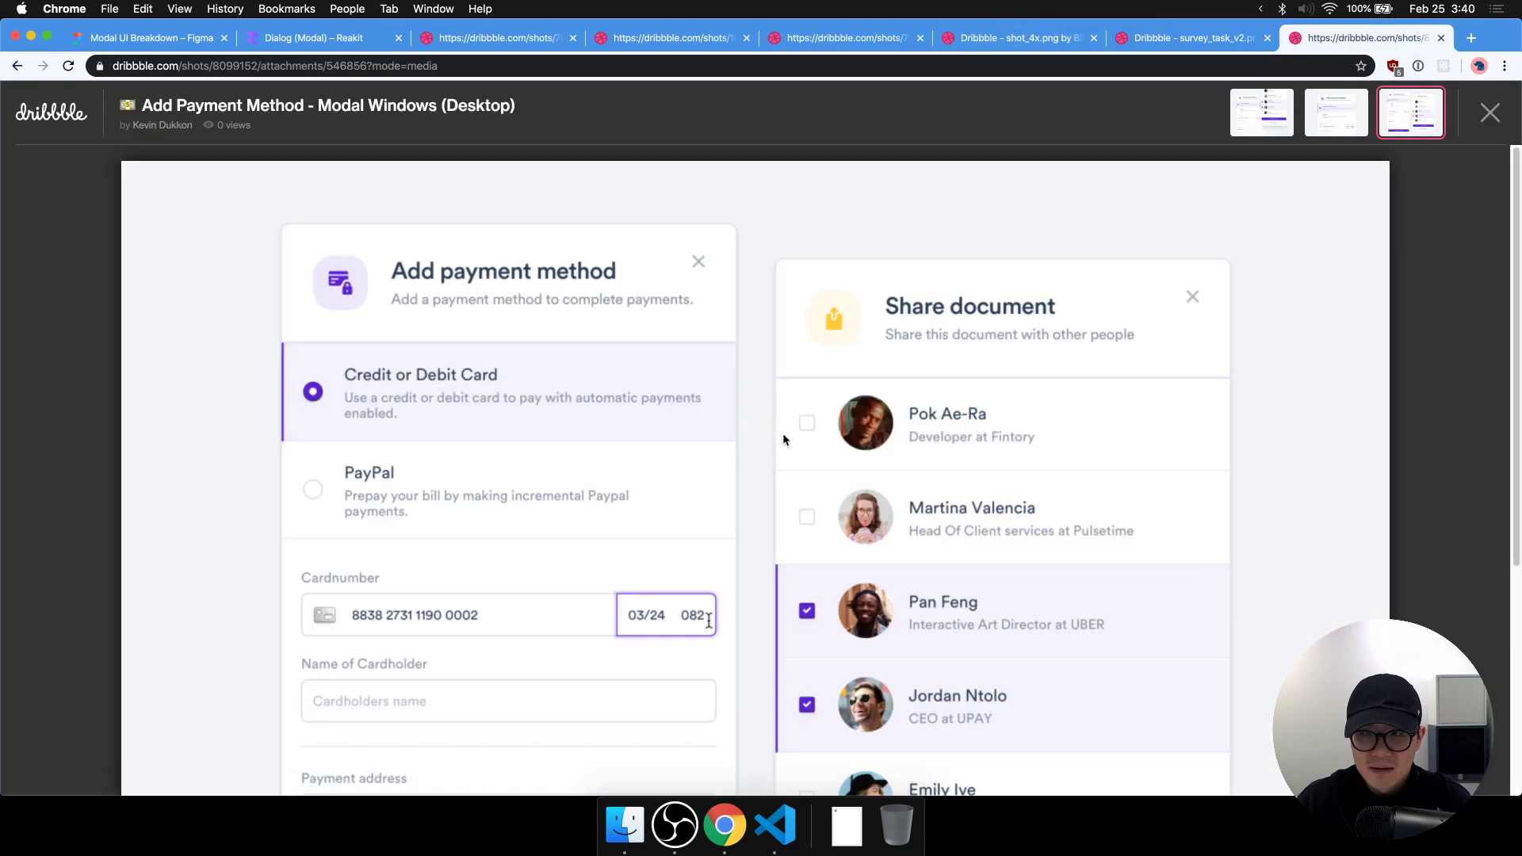
scroll(785, 436, down, 4)
right_click(824, 440)
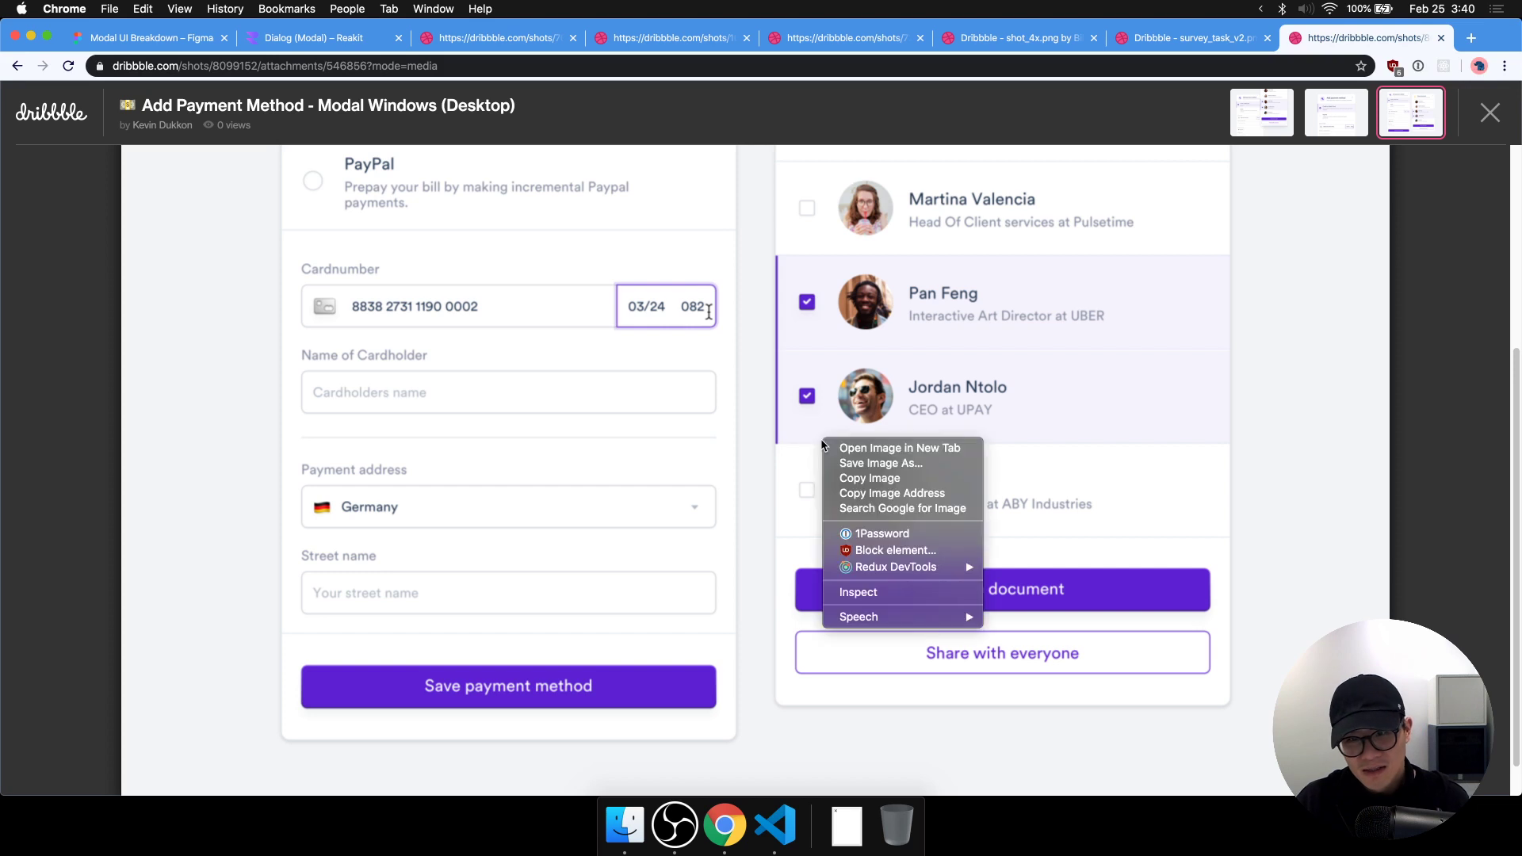
click(887, 489)
Paste the payment modal image into the Figma file, place it right of the Upgrade Flavor screenshot and enlarge it to 3766 × 2928.
key(super+1)
key(super+v)
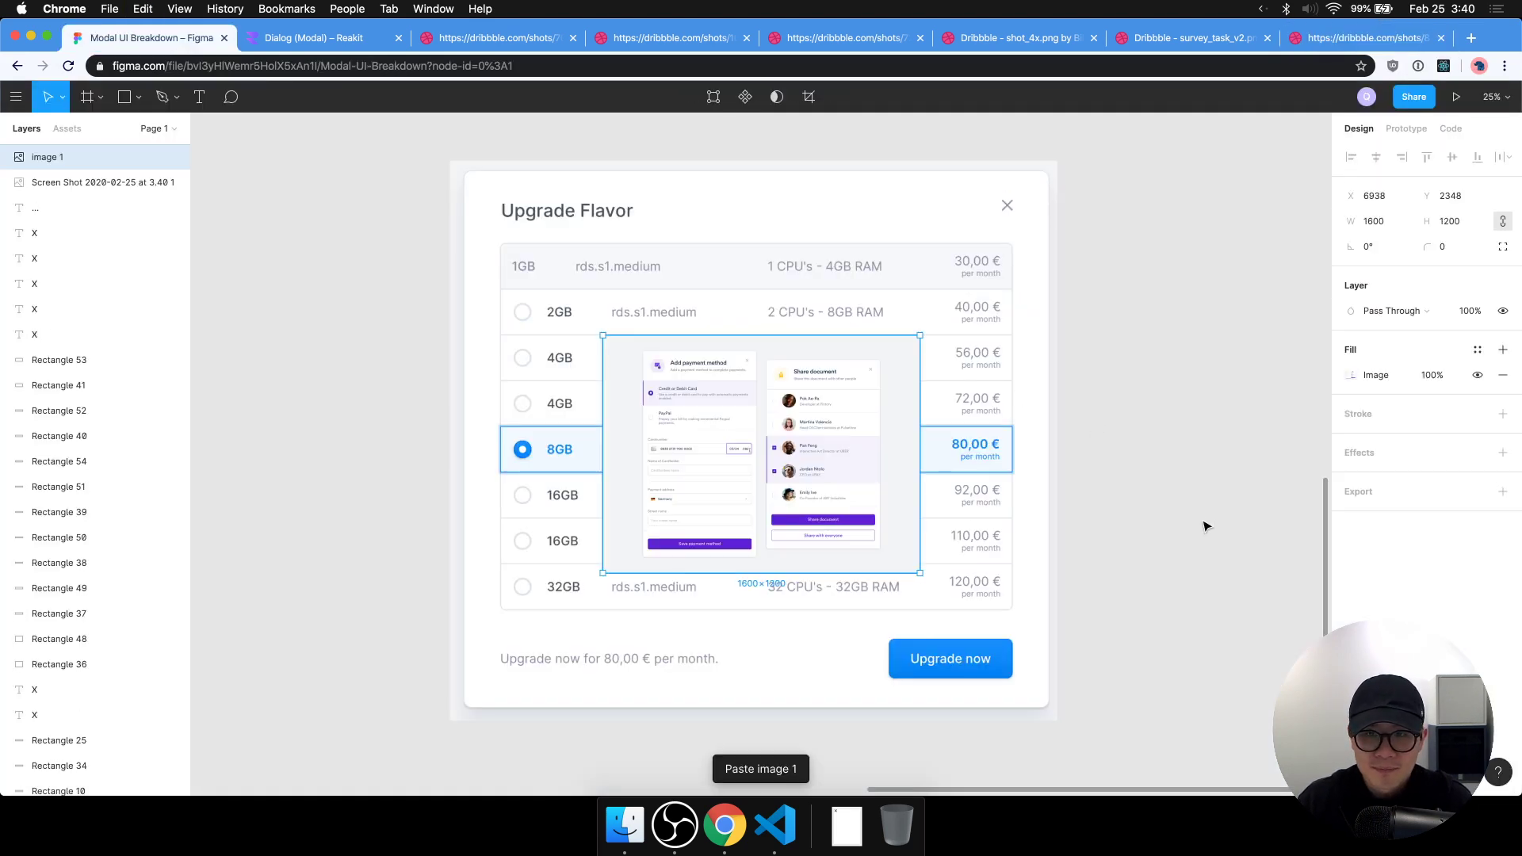
scroll(1063, 486, right, 10)
scroll(1064, 486, down, 4)
drag(349, 282, 793, 274)
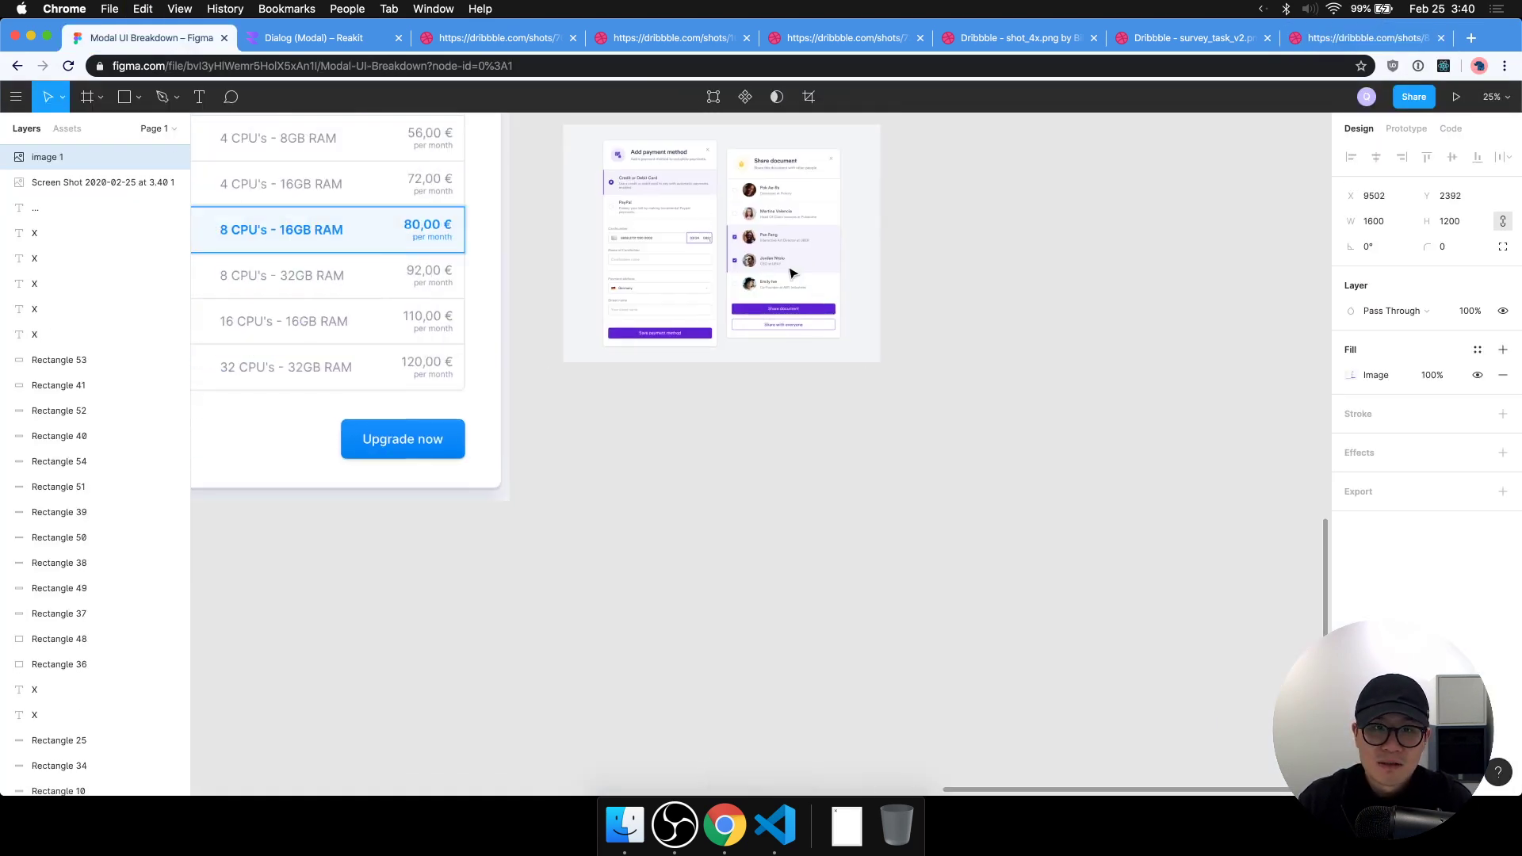
drag(878, 363, 1309, 706)
drag(902, 497, 1035, 576)
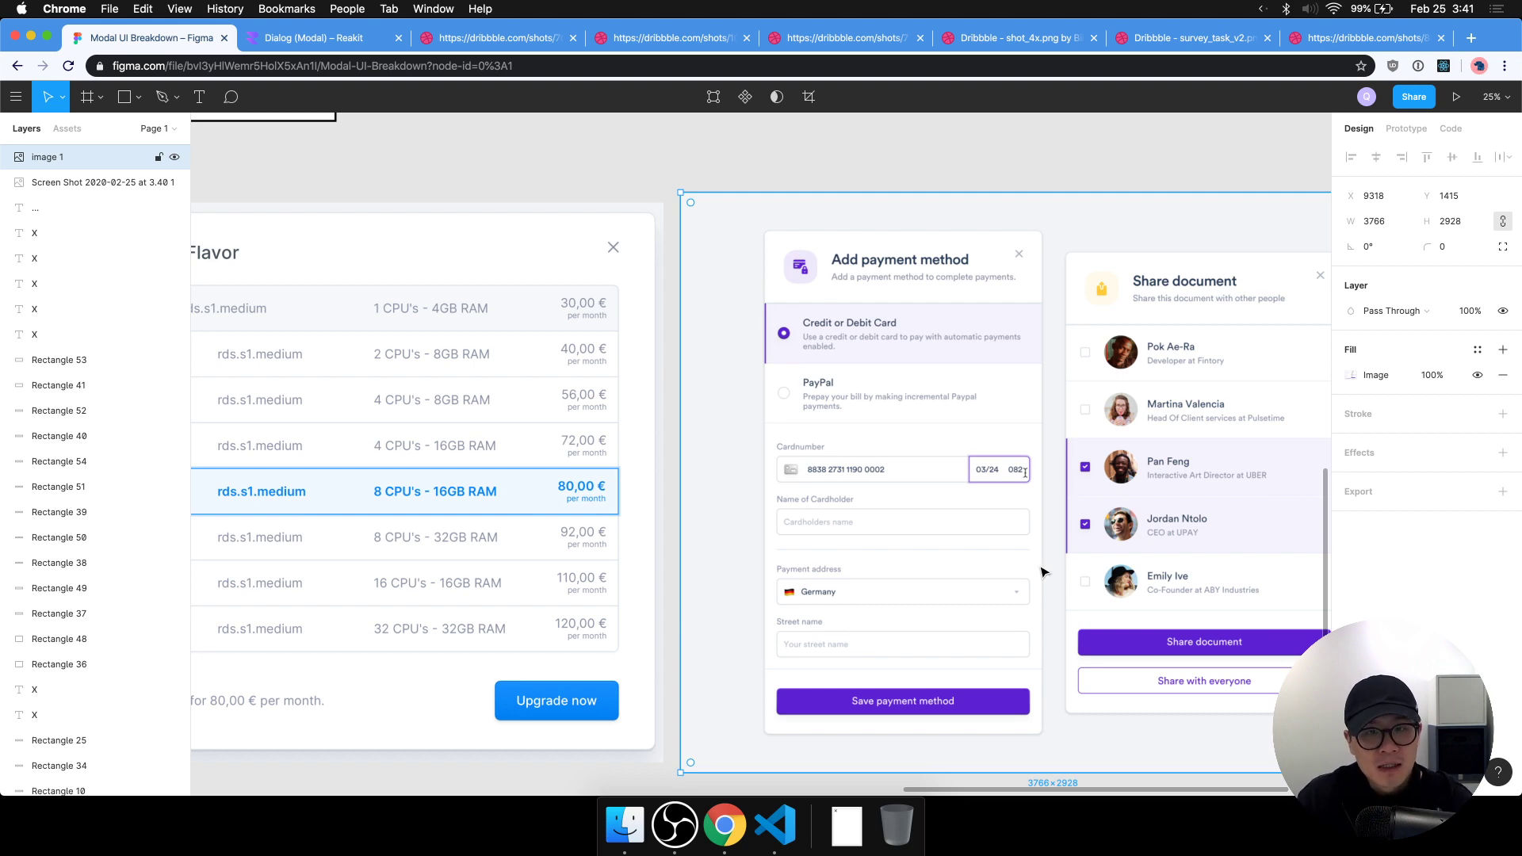
Duplicate the Modal, Header, Close, Body and Footer labels to the right of the originals and change the copied Modal label to "Card".
scroll(793, 515, up, 10)
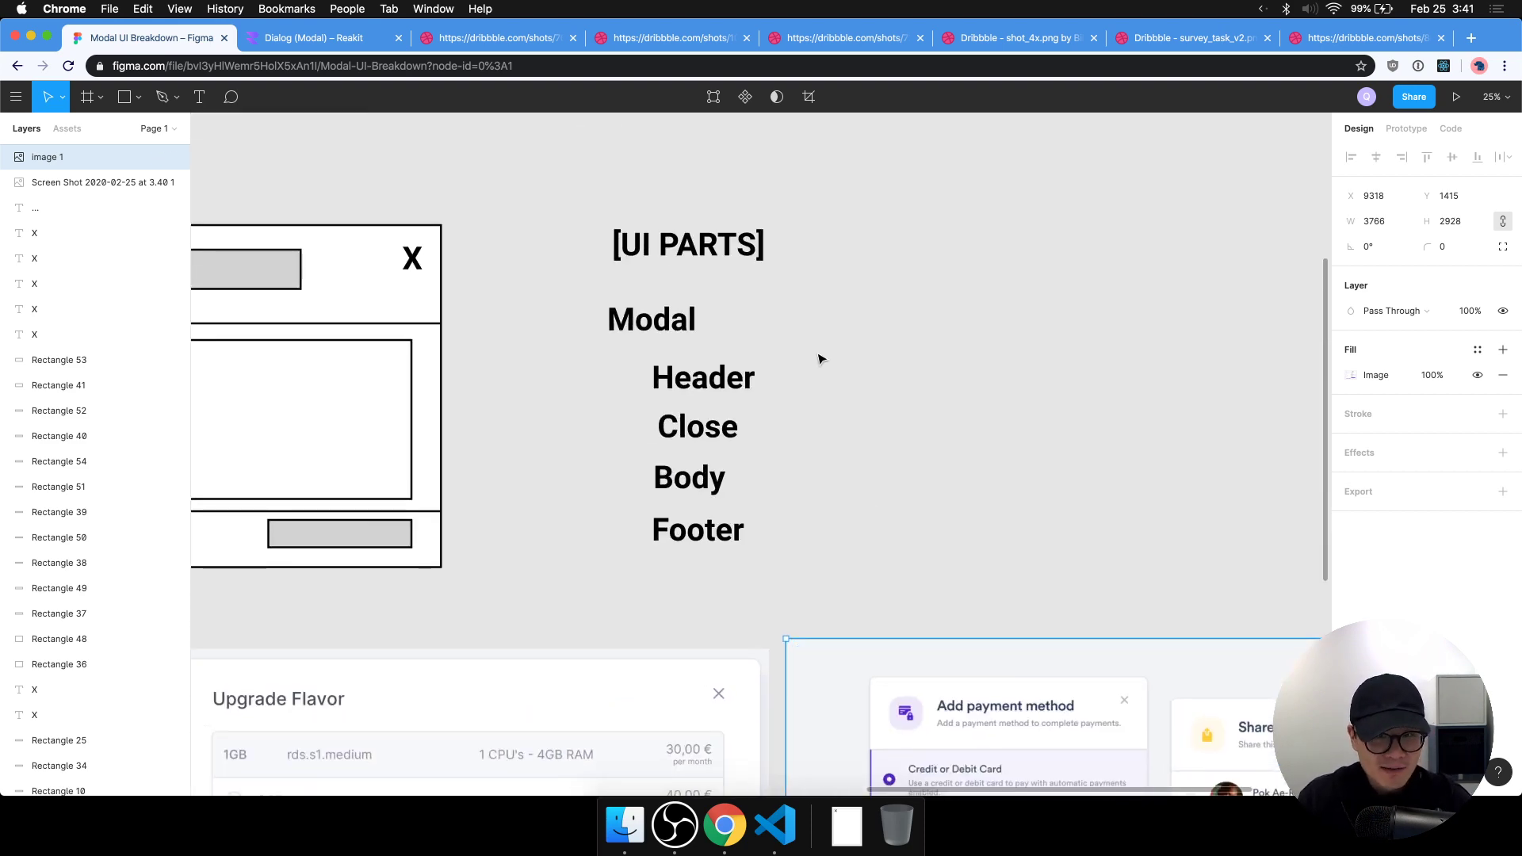
drag(853, 302, 563, 575)
drag(754, 391, 991, 392)
click(1067, 405)
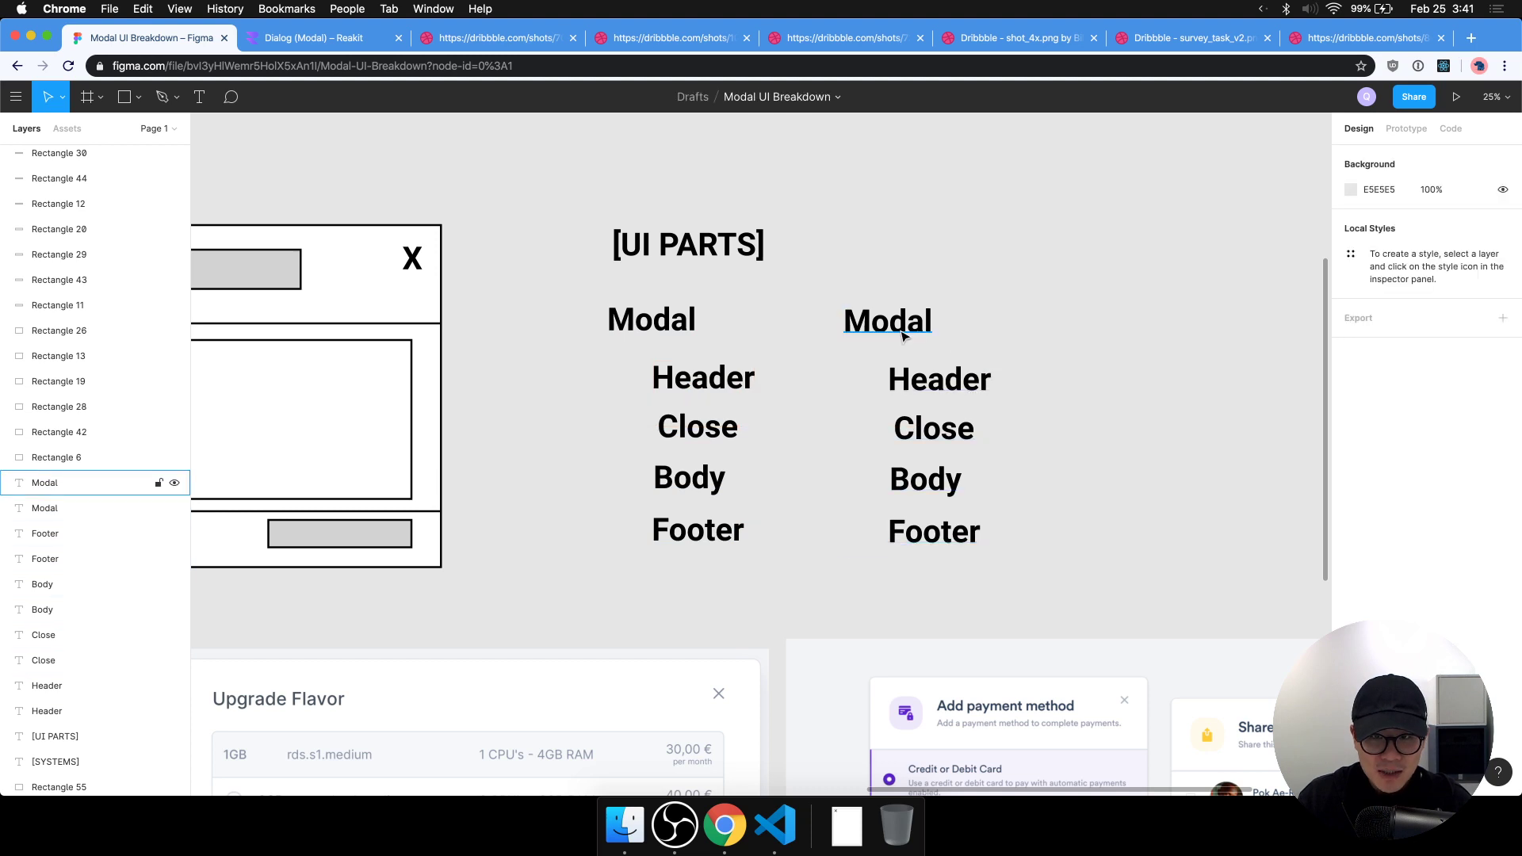
double_click(864, 319)
text(Card)
key(Escape)
Delete the copied Close label from the Card list.
click(936, 432)
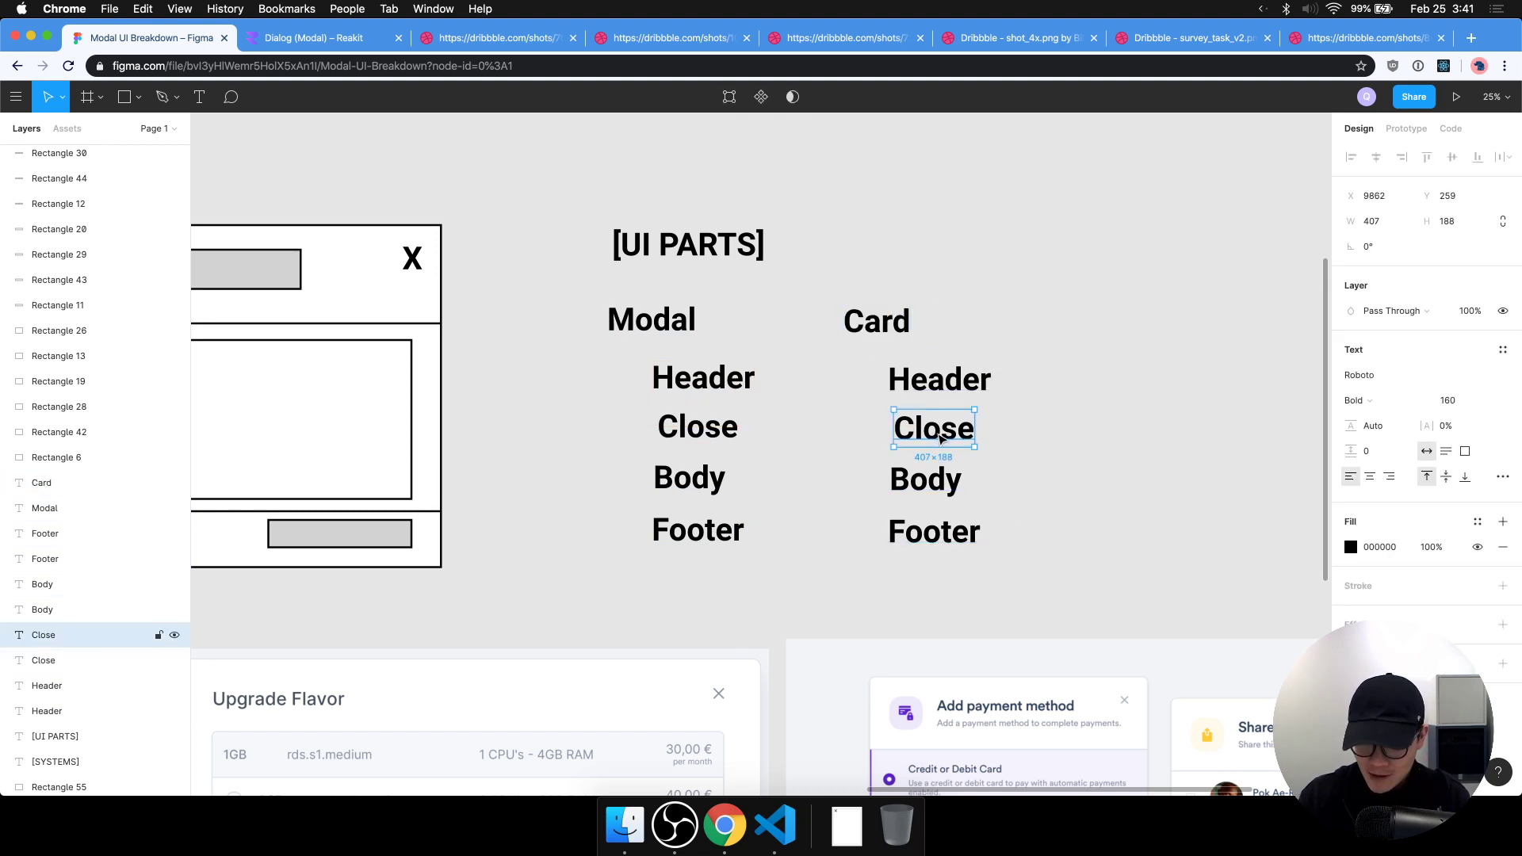
key(BackSpace)
scroll(1065, 473, down, 3)
Move the Modal label to open space right of the UI PARTS heading and set the Card list aside beside the wireframe.
click(819, 224)
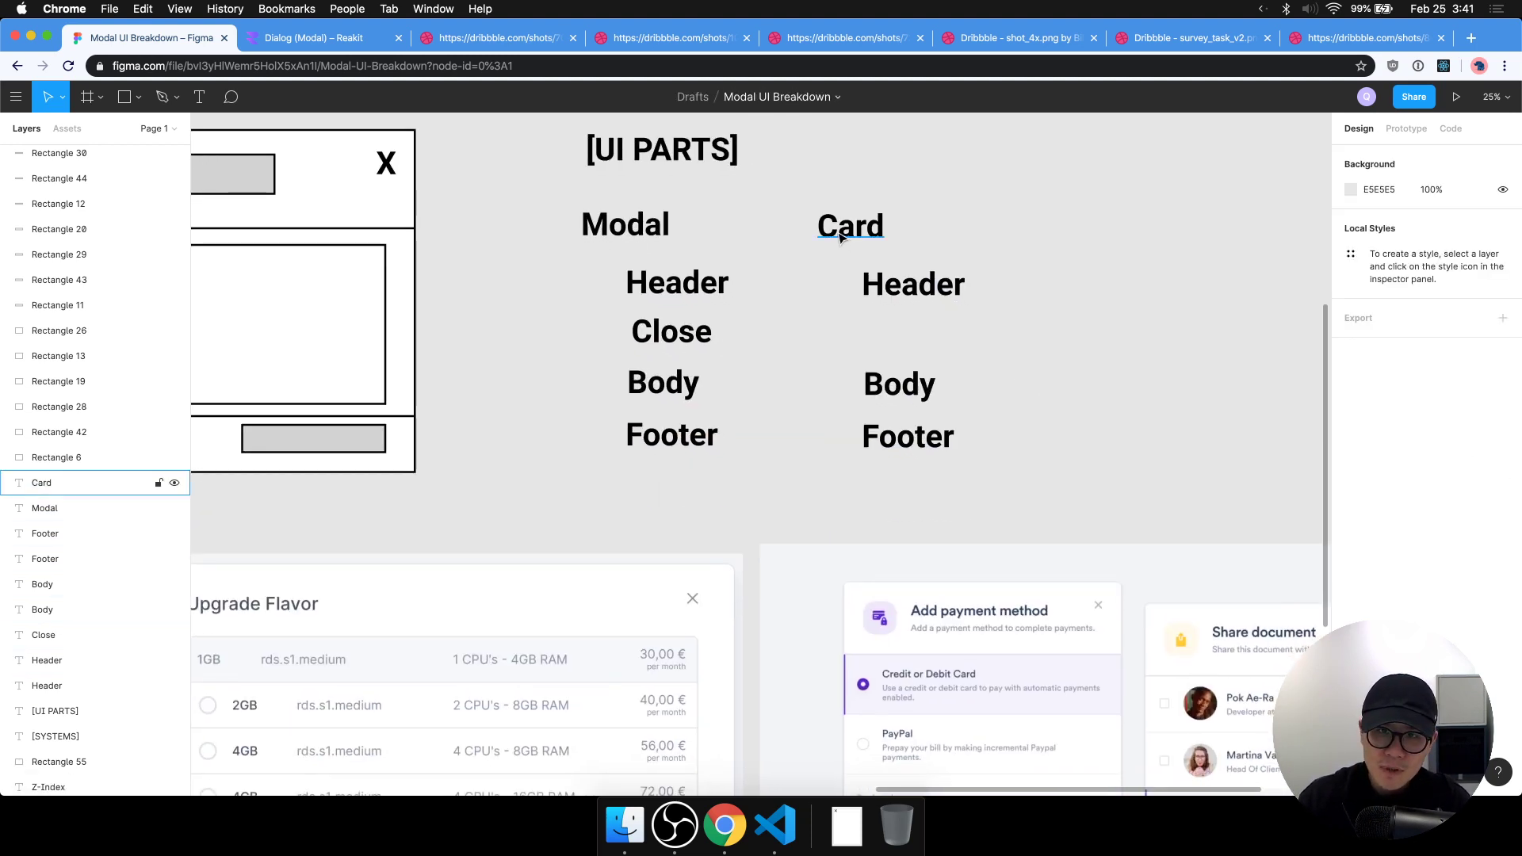
drag(819, 224, 825, 268)
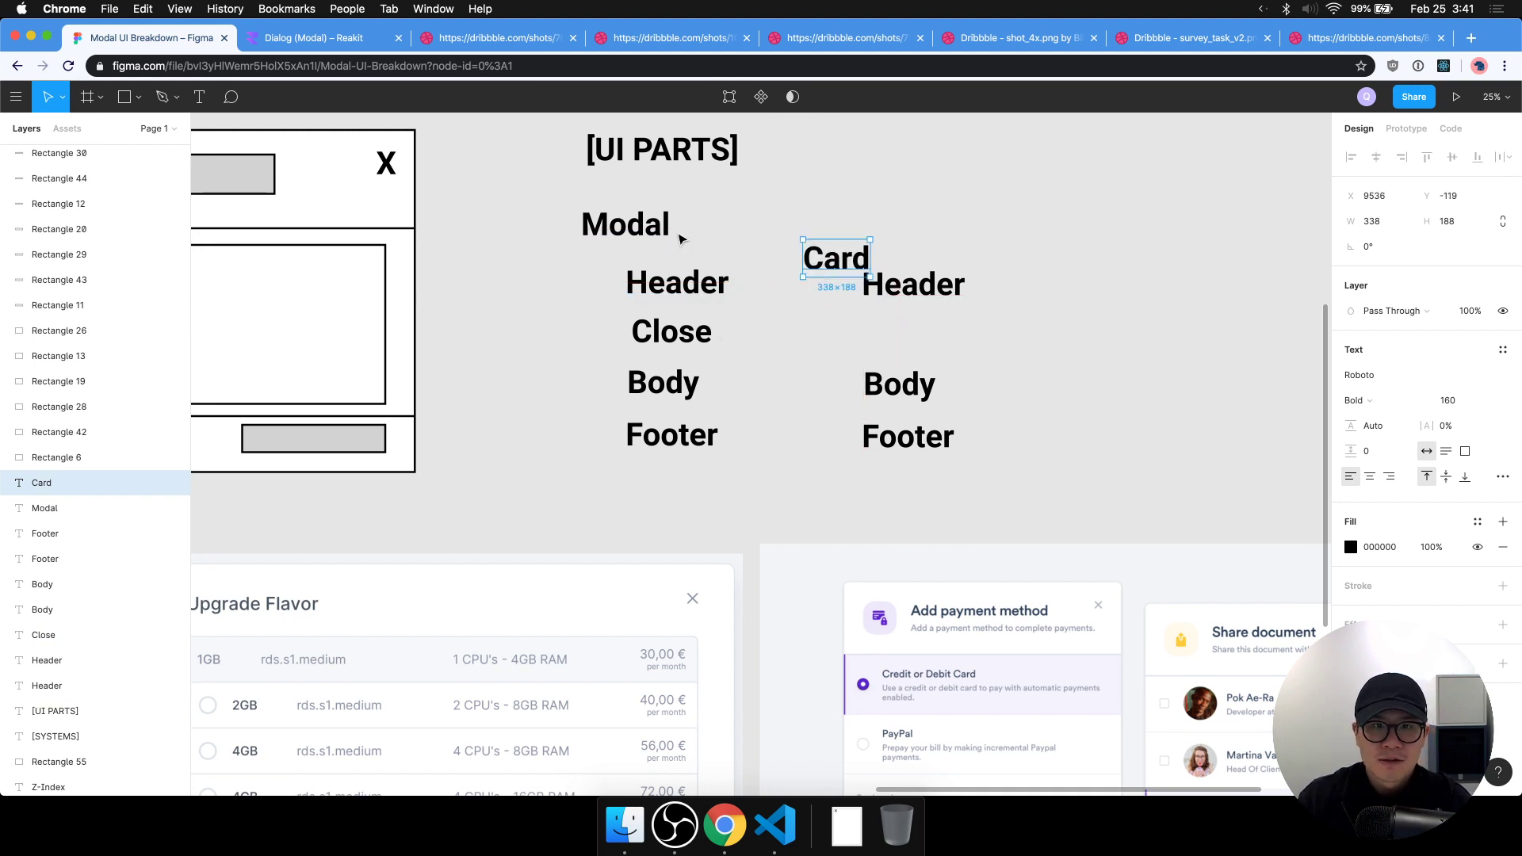
drag(658, 226, 1110, 187)
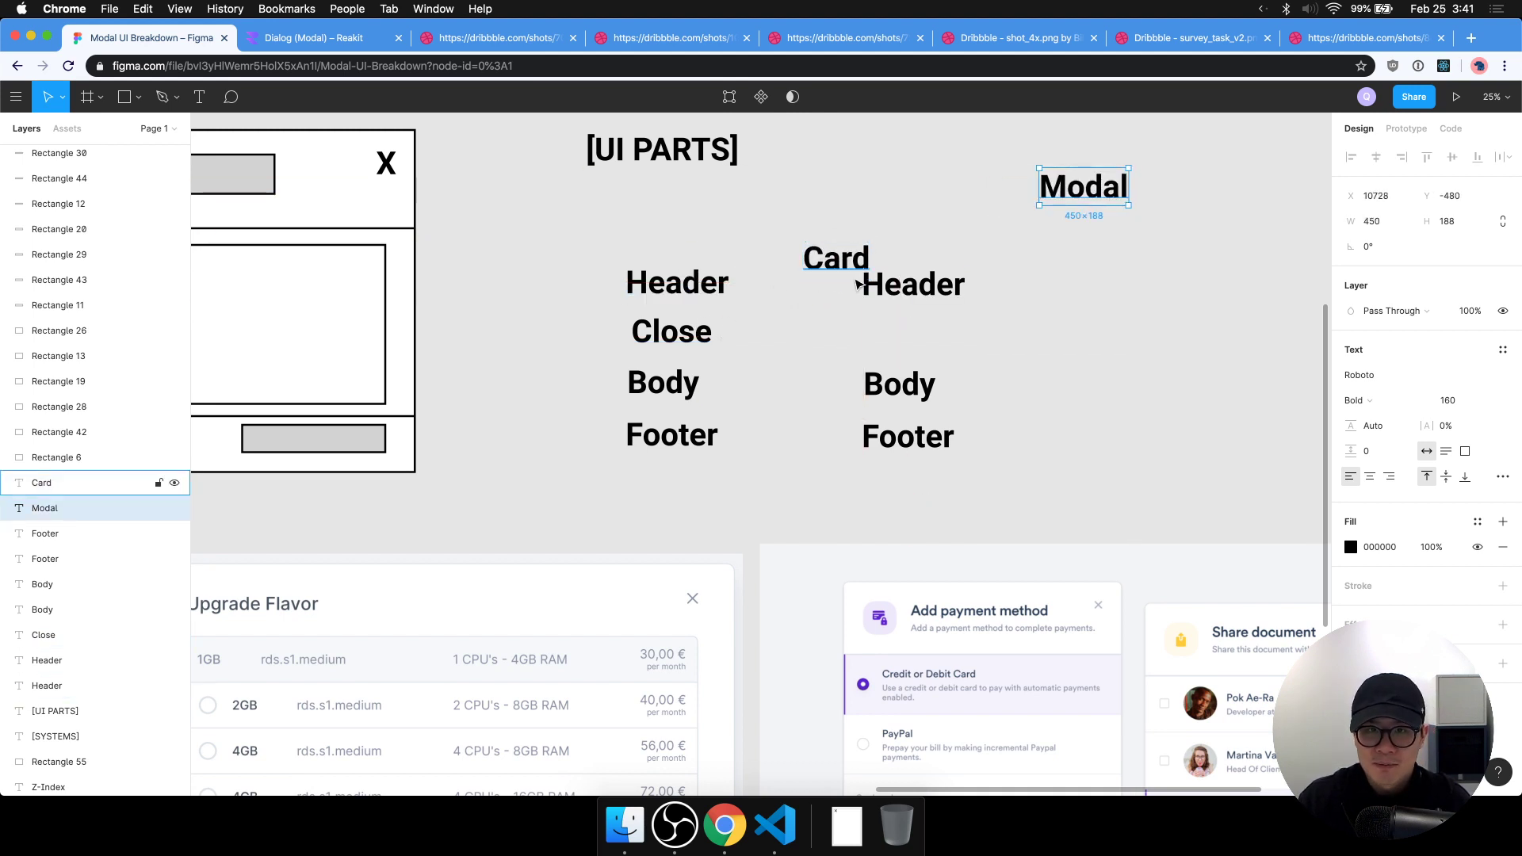
drag(793, 234, 555, 597)
click(757, 309)
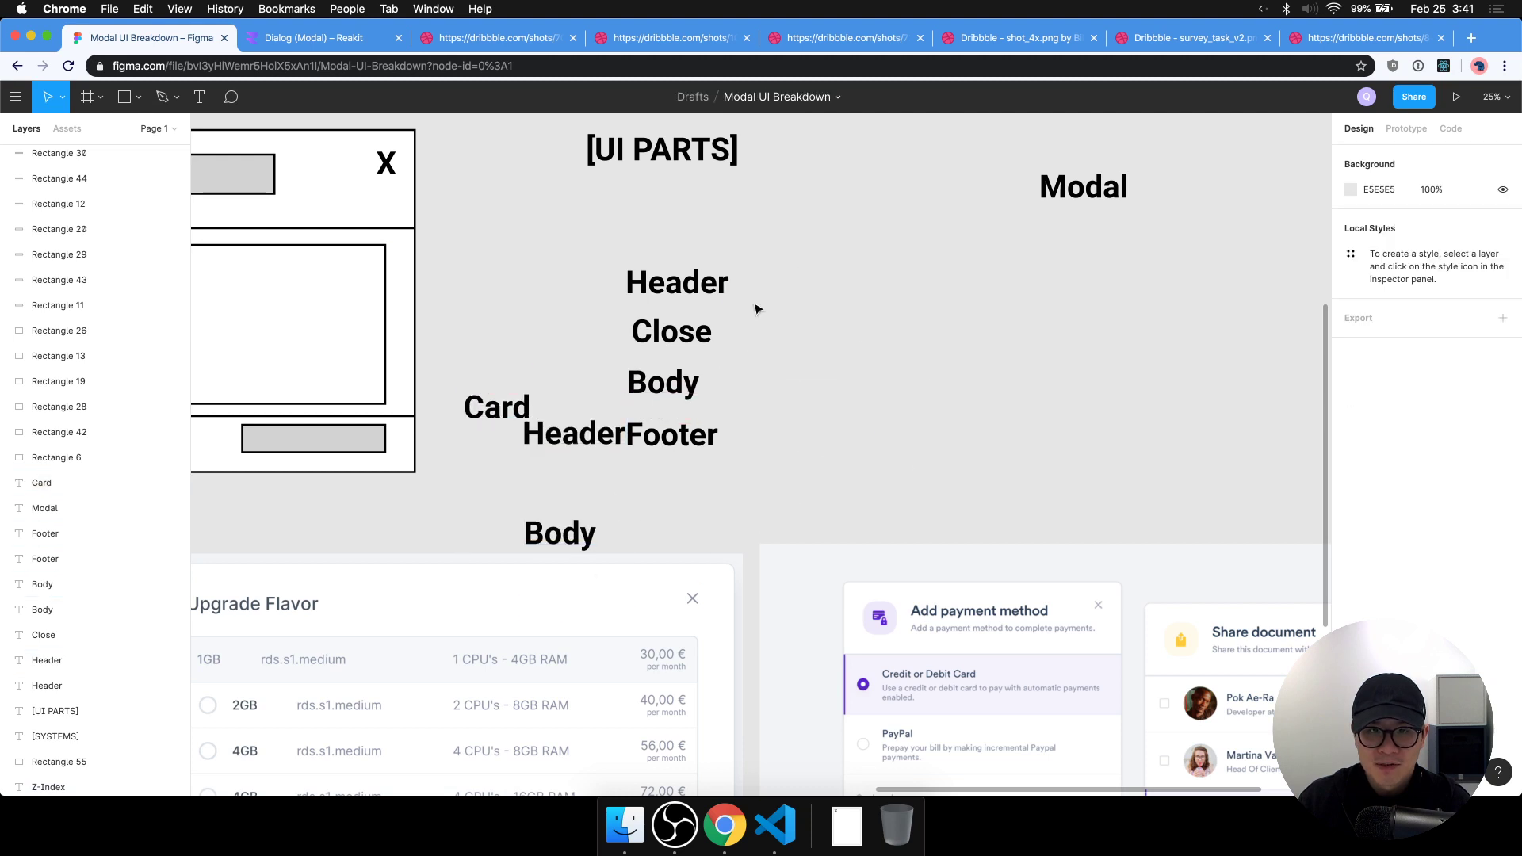
Arrange the original Close, Header, Body and Footer labels in a horizontal row below Modal.
drag(713, 295, 926, 267)
drag(702, 336, 790, 254)
drag(660, 387, 1017, 265)
drag(674, 435, 1187, 265)
drag(1023, 265, 1058, 258)
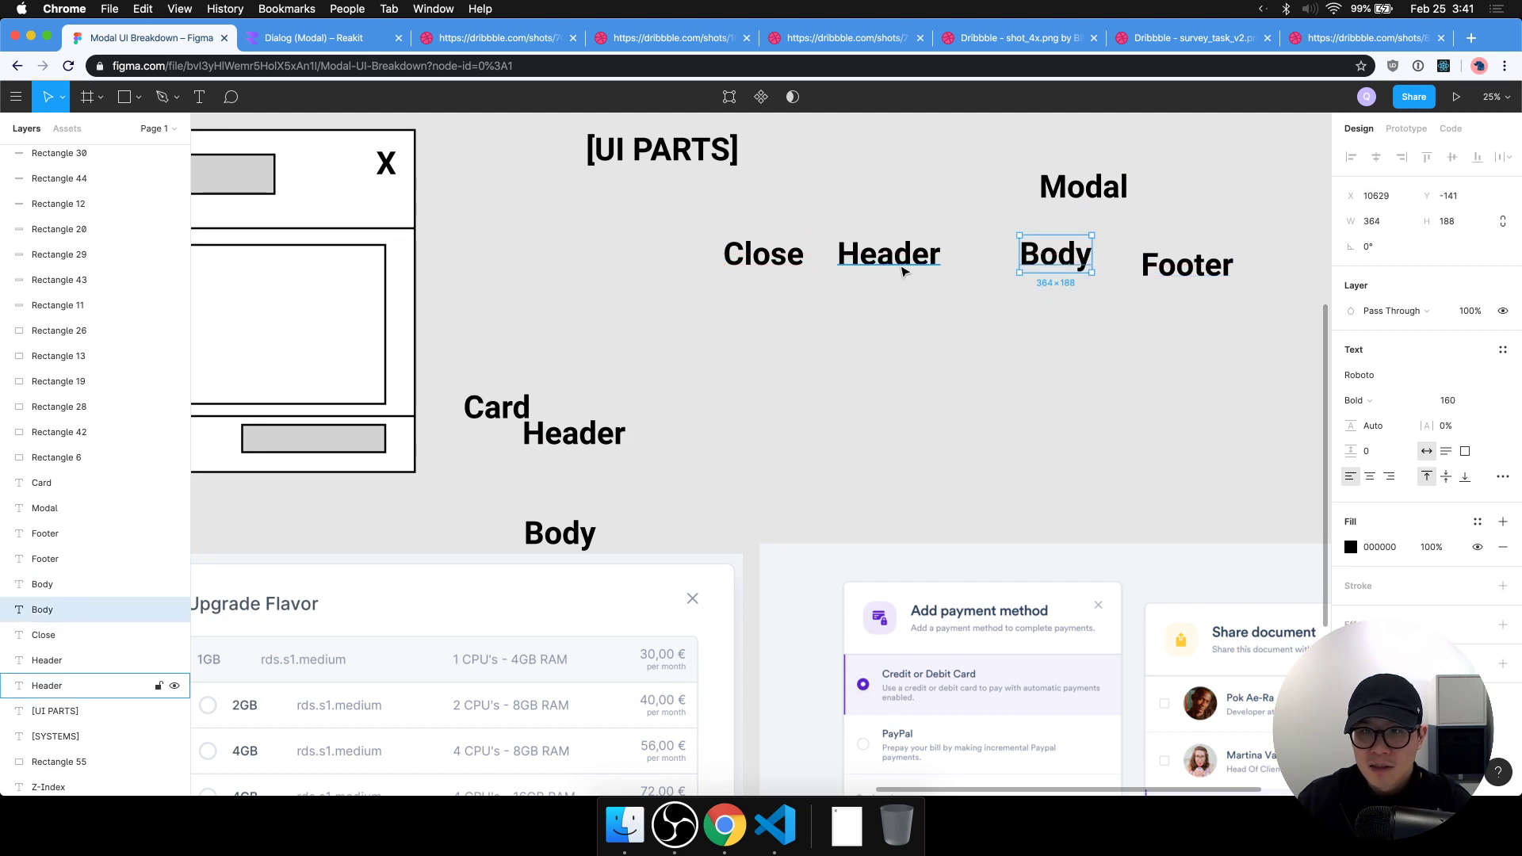
drag(904, 272, 917, 275)
drag(1174, 273, 1213, 255)
drag(1110, 194, 1019, 194)
drag(806, 261, 745, 265)
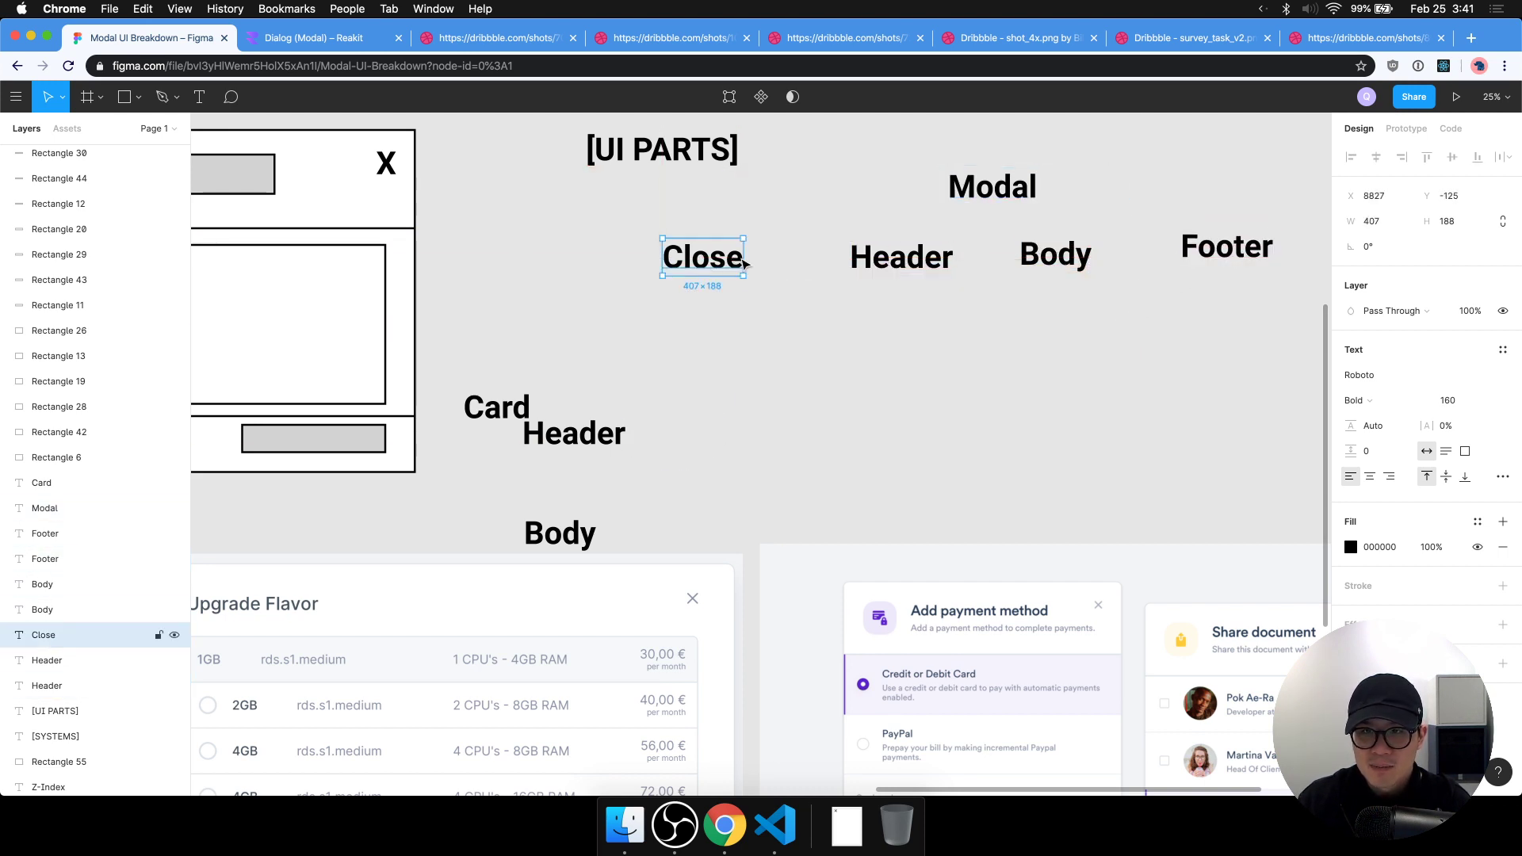
Delete the duplicated Card, Header and Body labels that were set aside beside the wireframe.
click(698, 333)
click(596, 414)
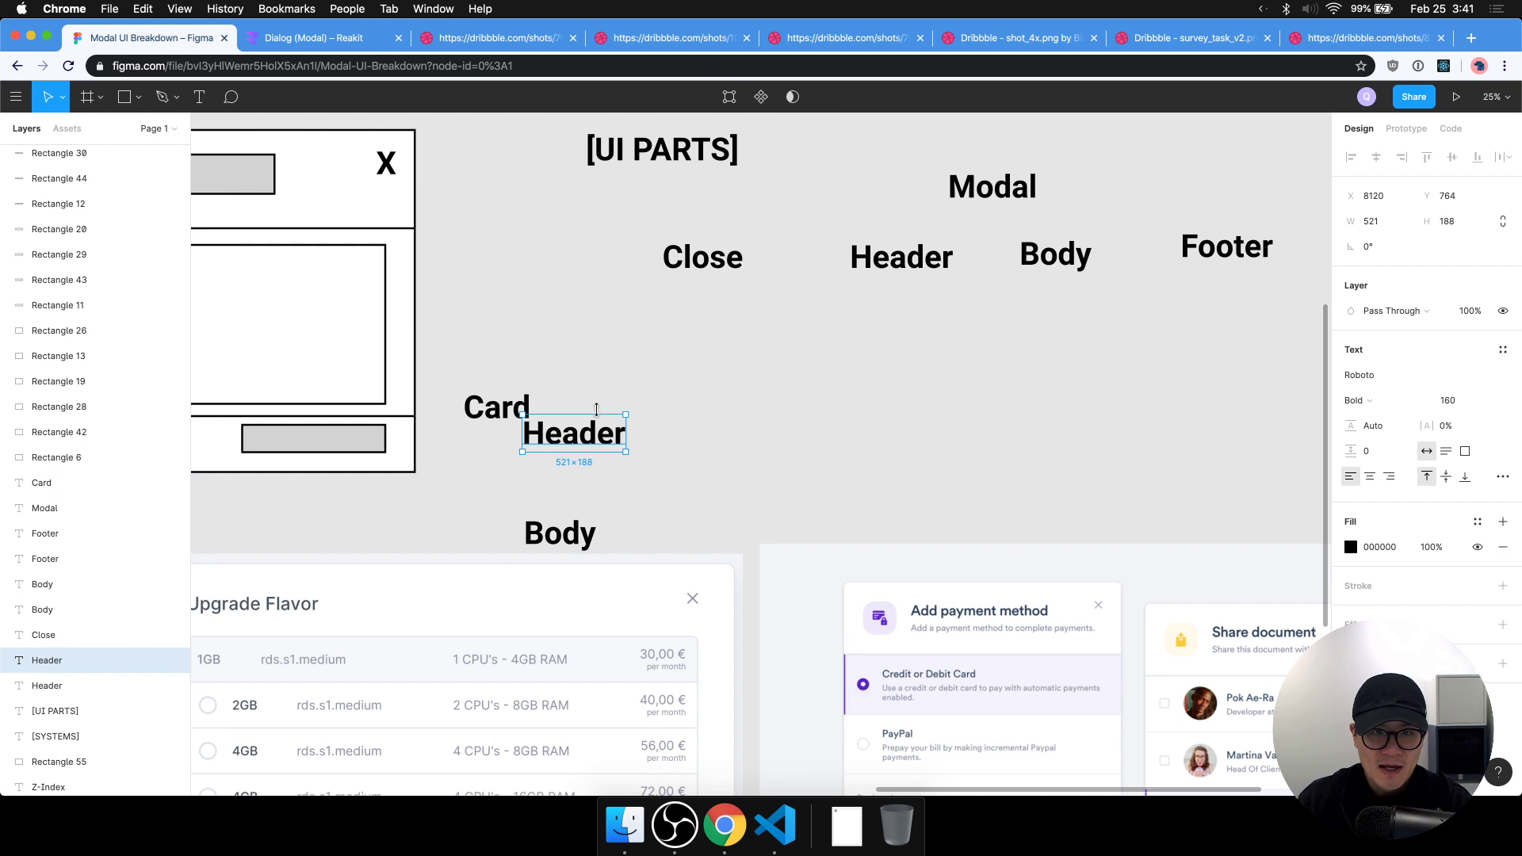
drag(631, 387, 462, 563)
key(Delete)
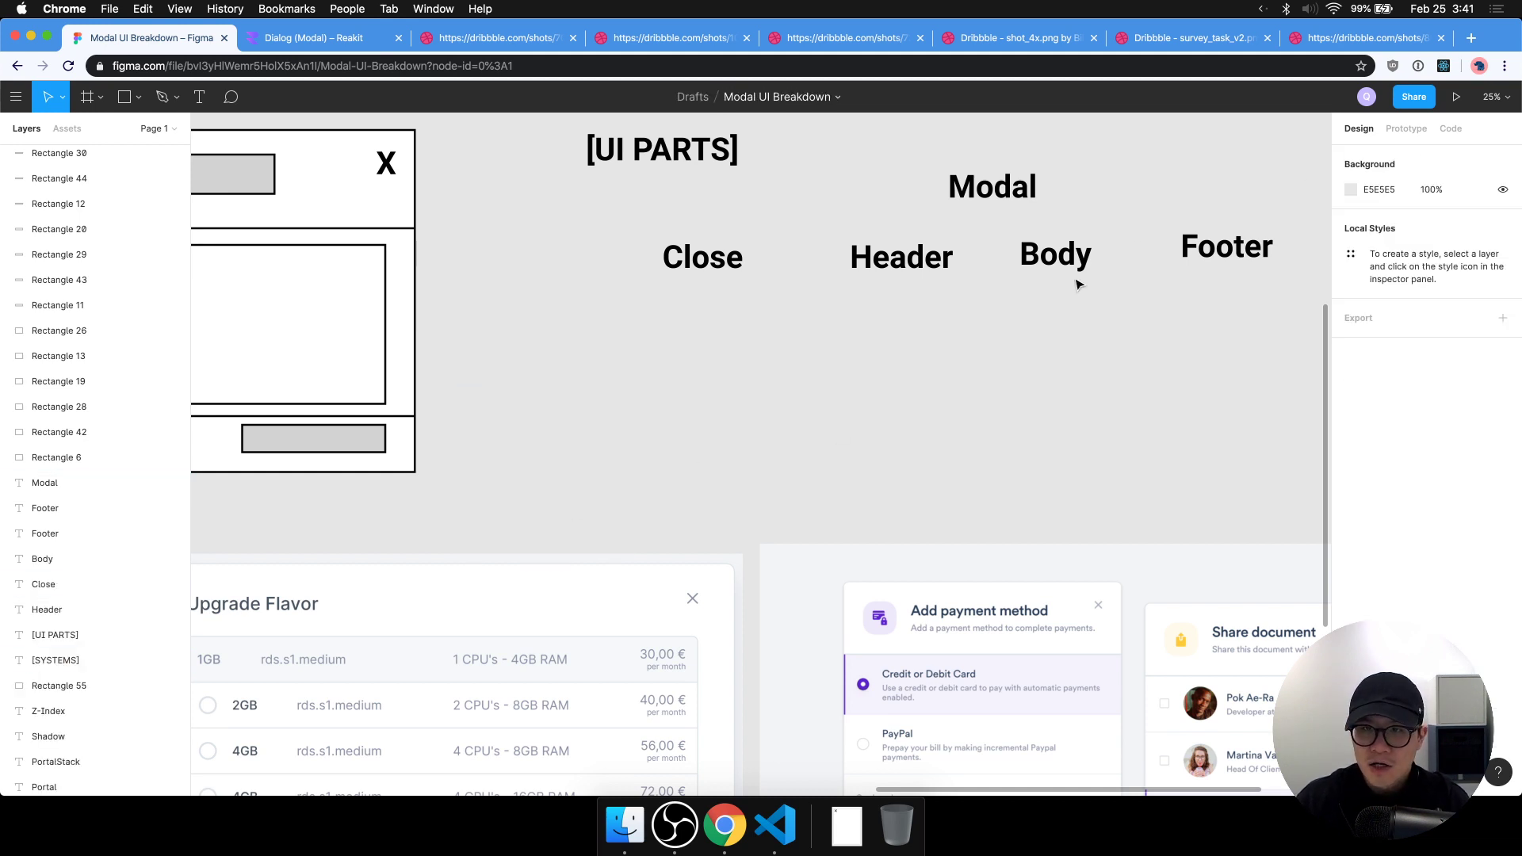
Duplicate the Modal label directly beneath itself and change the copy's text to "Card".
click(993, 194)
key(super+d)
drag(996, 198, 1014, 234)
double_click(1014, 233)
text(Card)
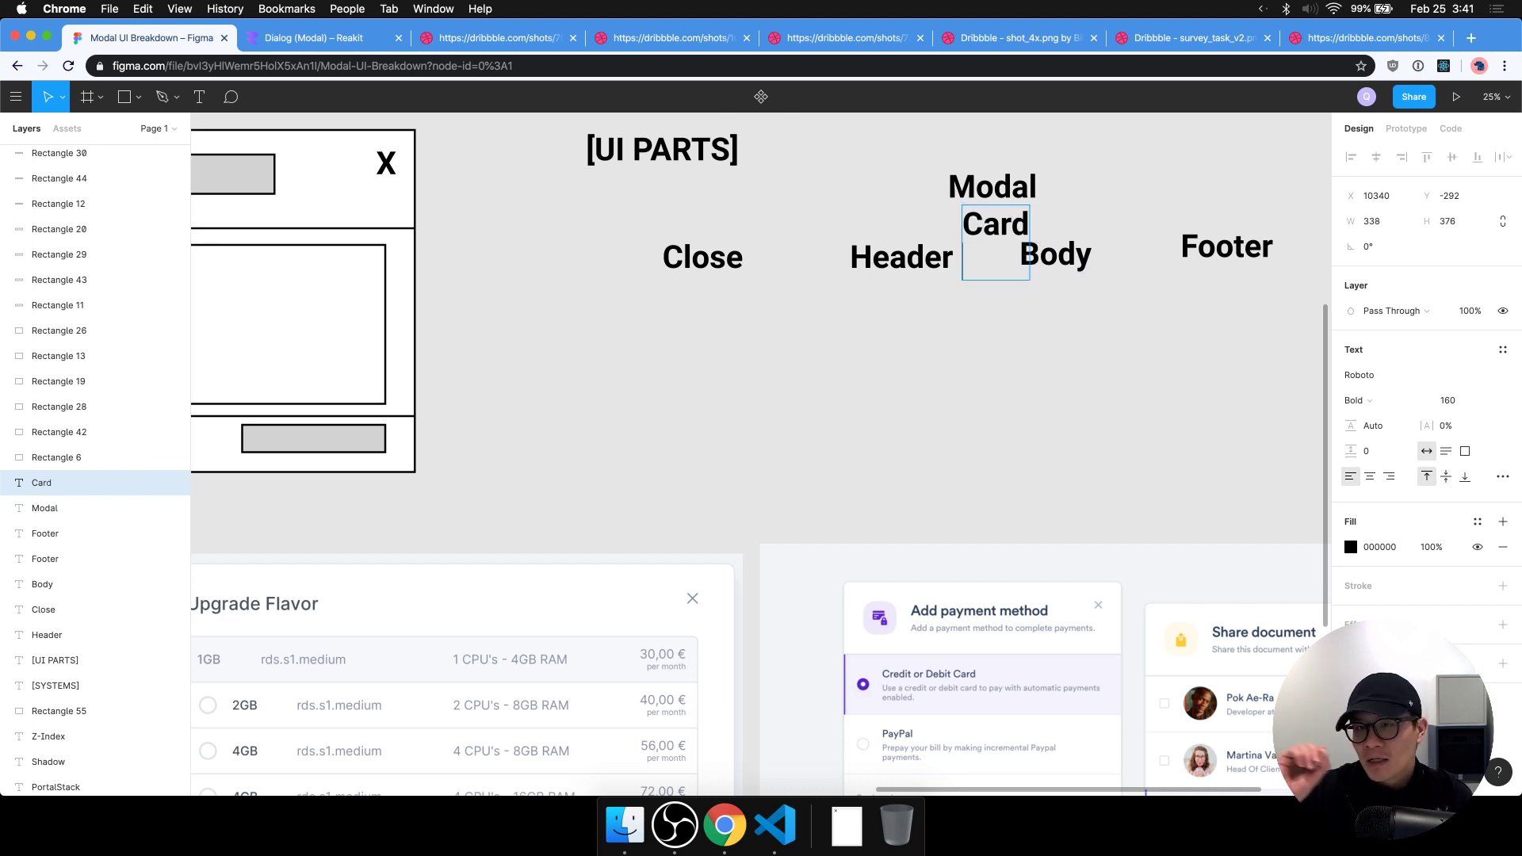
Lower the Footer, Body, Header and Close labels so that they form a spaced row below the Card label.
drag(1233, 262, 1235, 290)
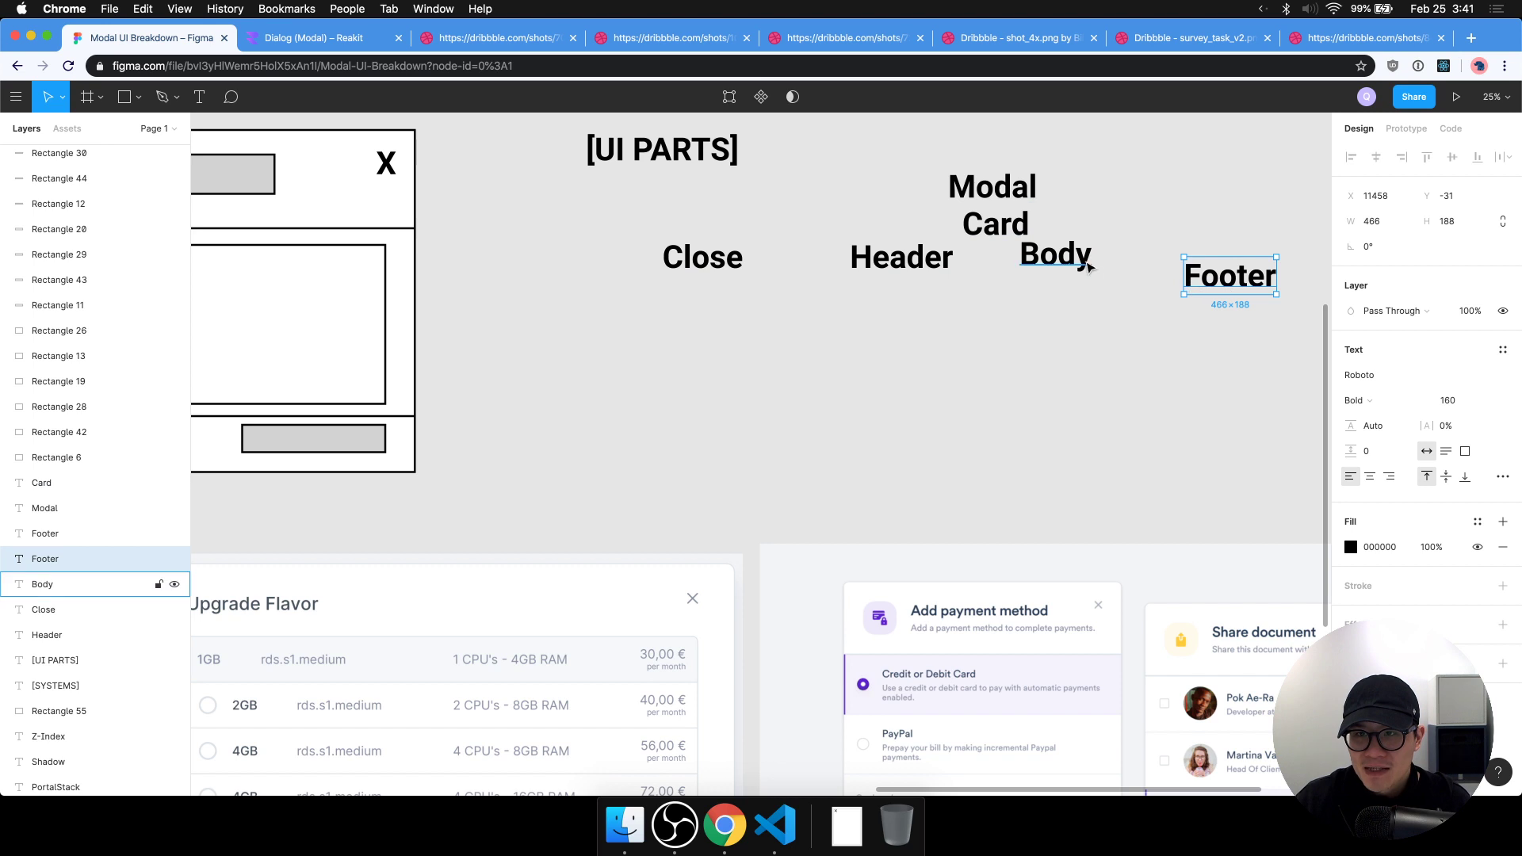
drag(1090, 267, 1080, 293)
drag(903, 262, 872, 321)
drag(672, 276, 624, 325)
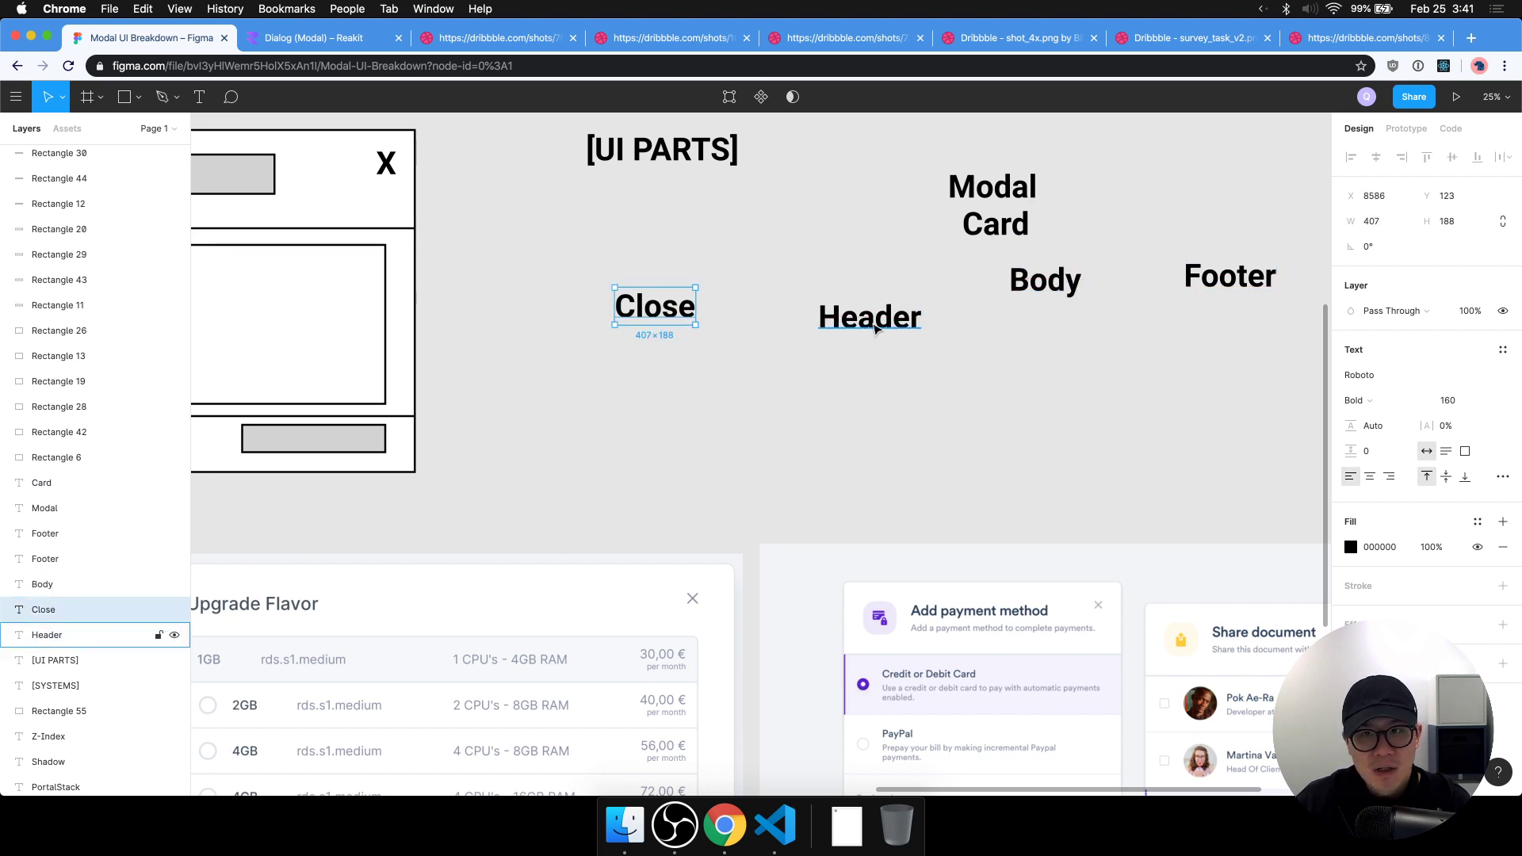
drag(875, 329, 881, 298)
click(961, 394)
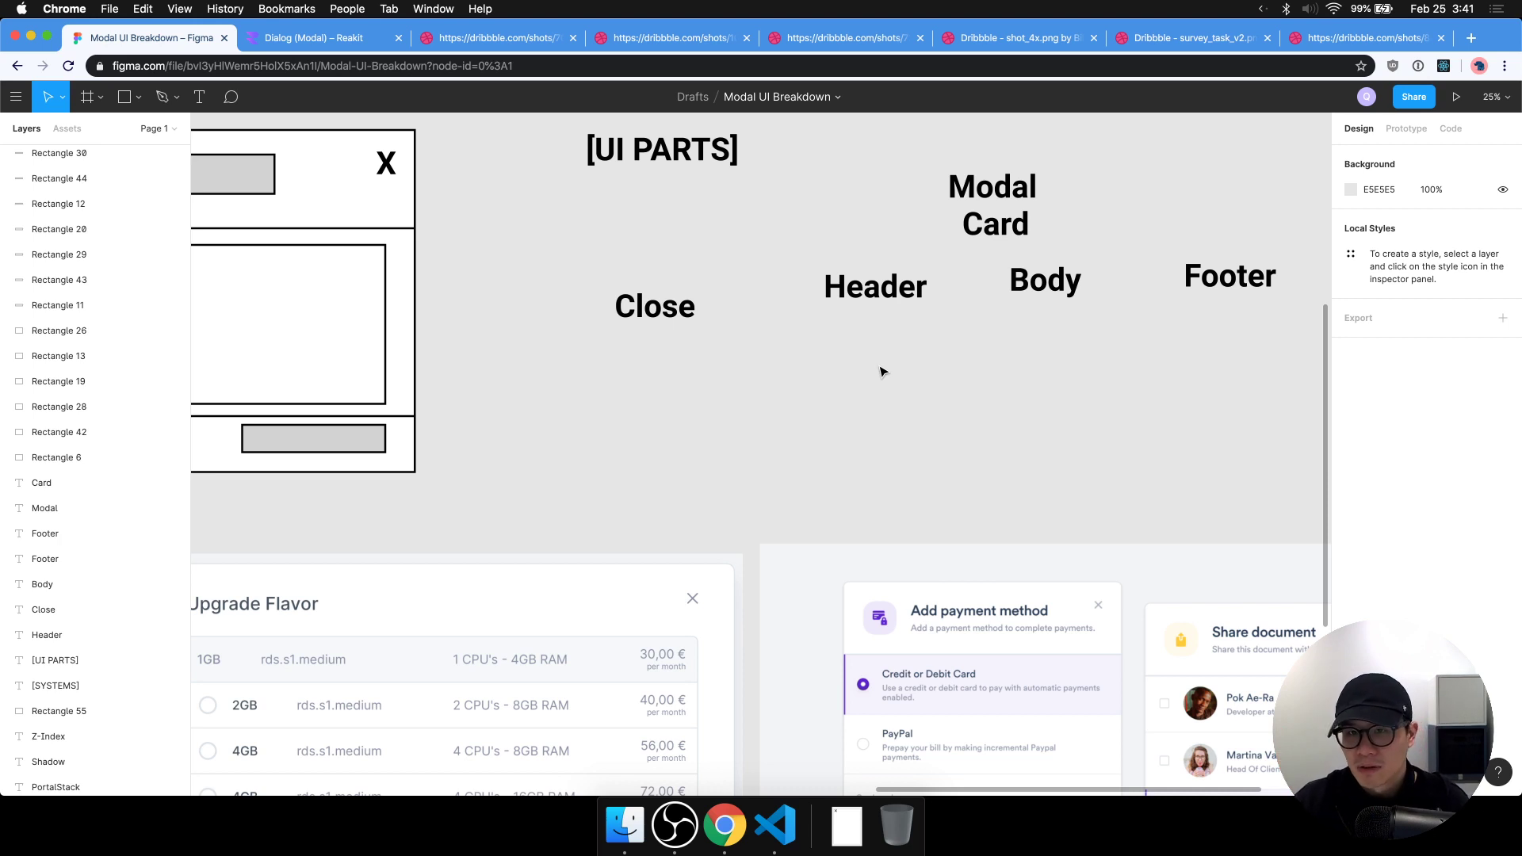
drag(656, 306, 650, 287)
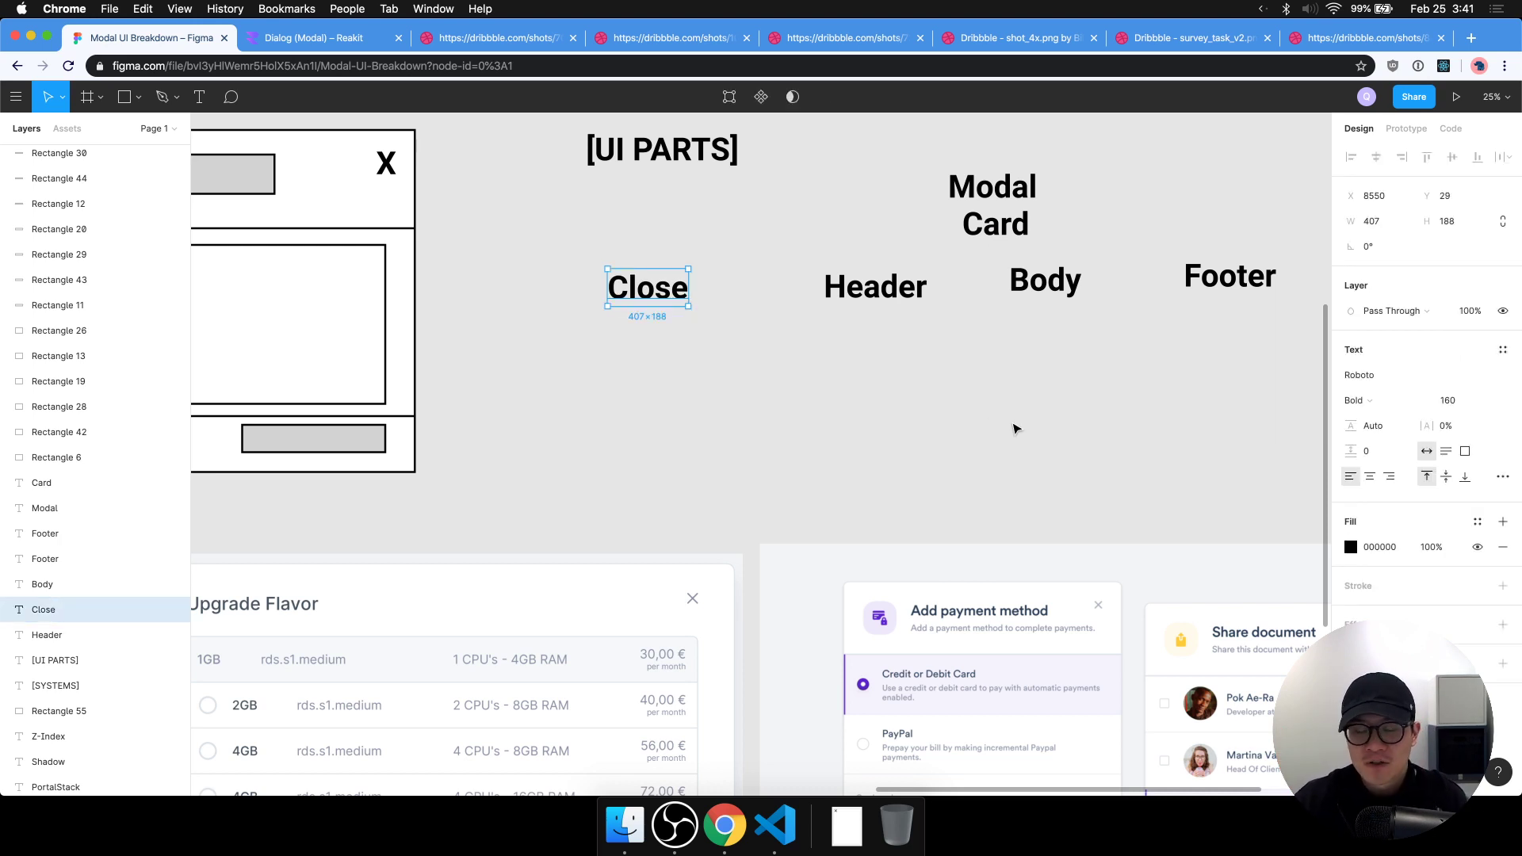
Place a copy of the Card label beneath Header and change its text to "Card" and "Header" on two lines.
drag(1012, 421, 768, 401)
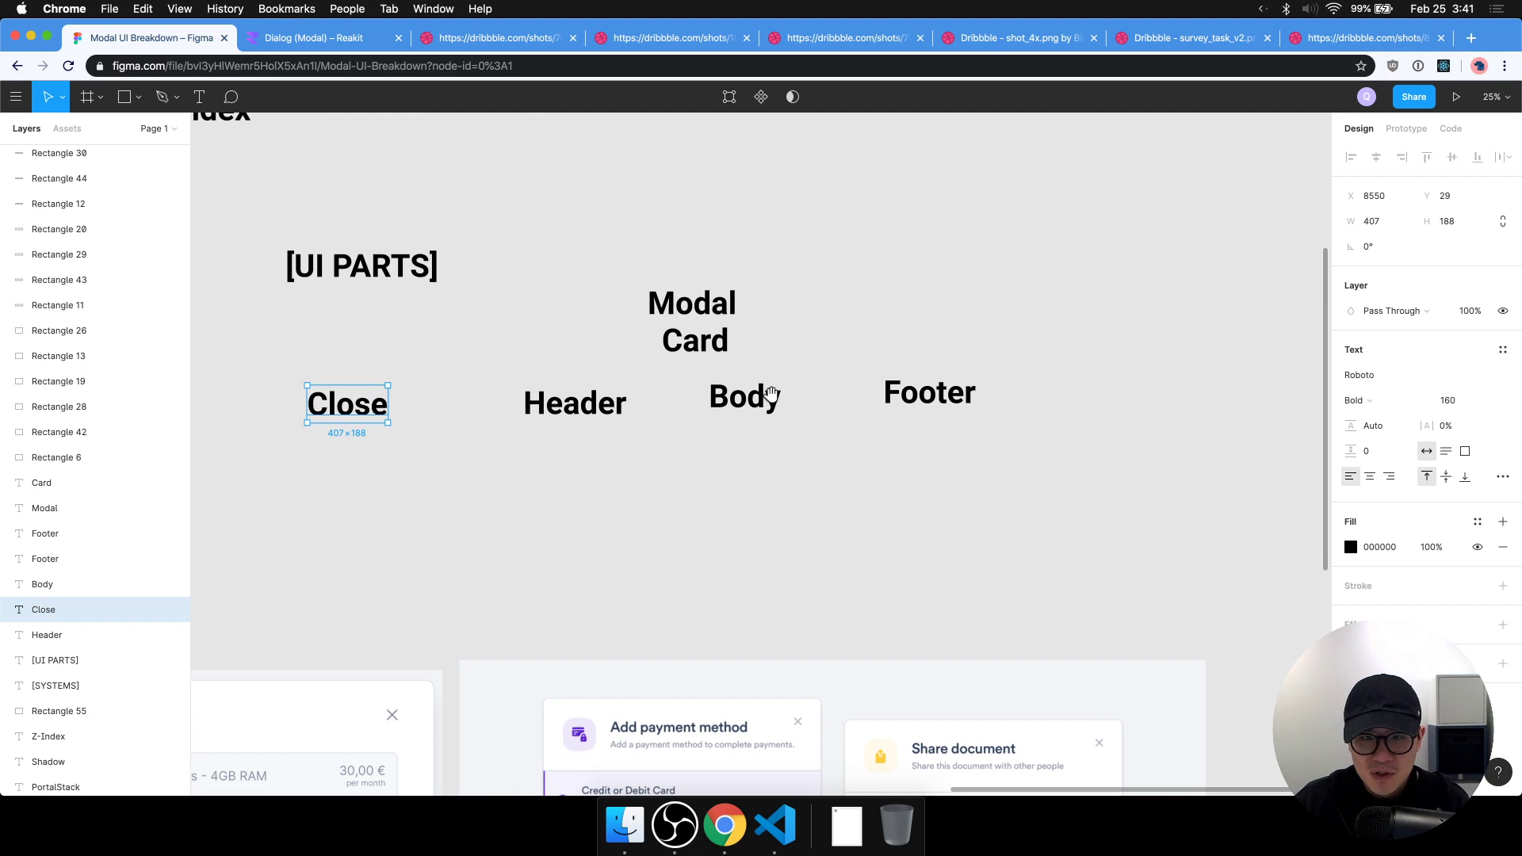
click(788, 442)
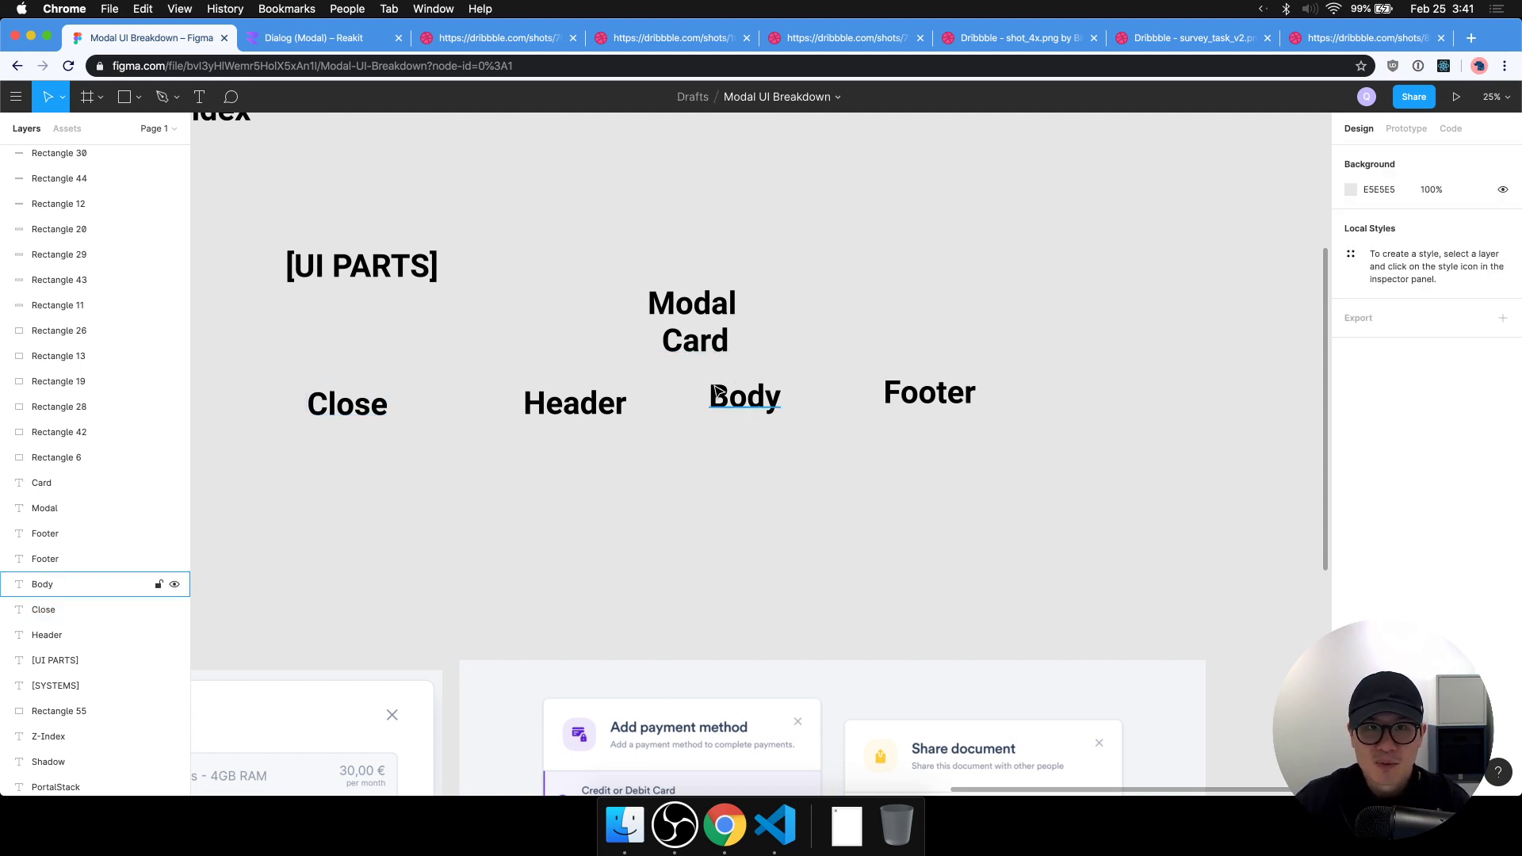
drag(697, 343, 525, 472)
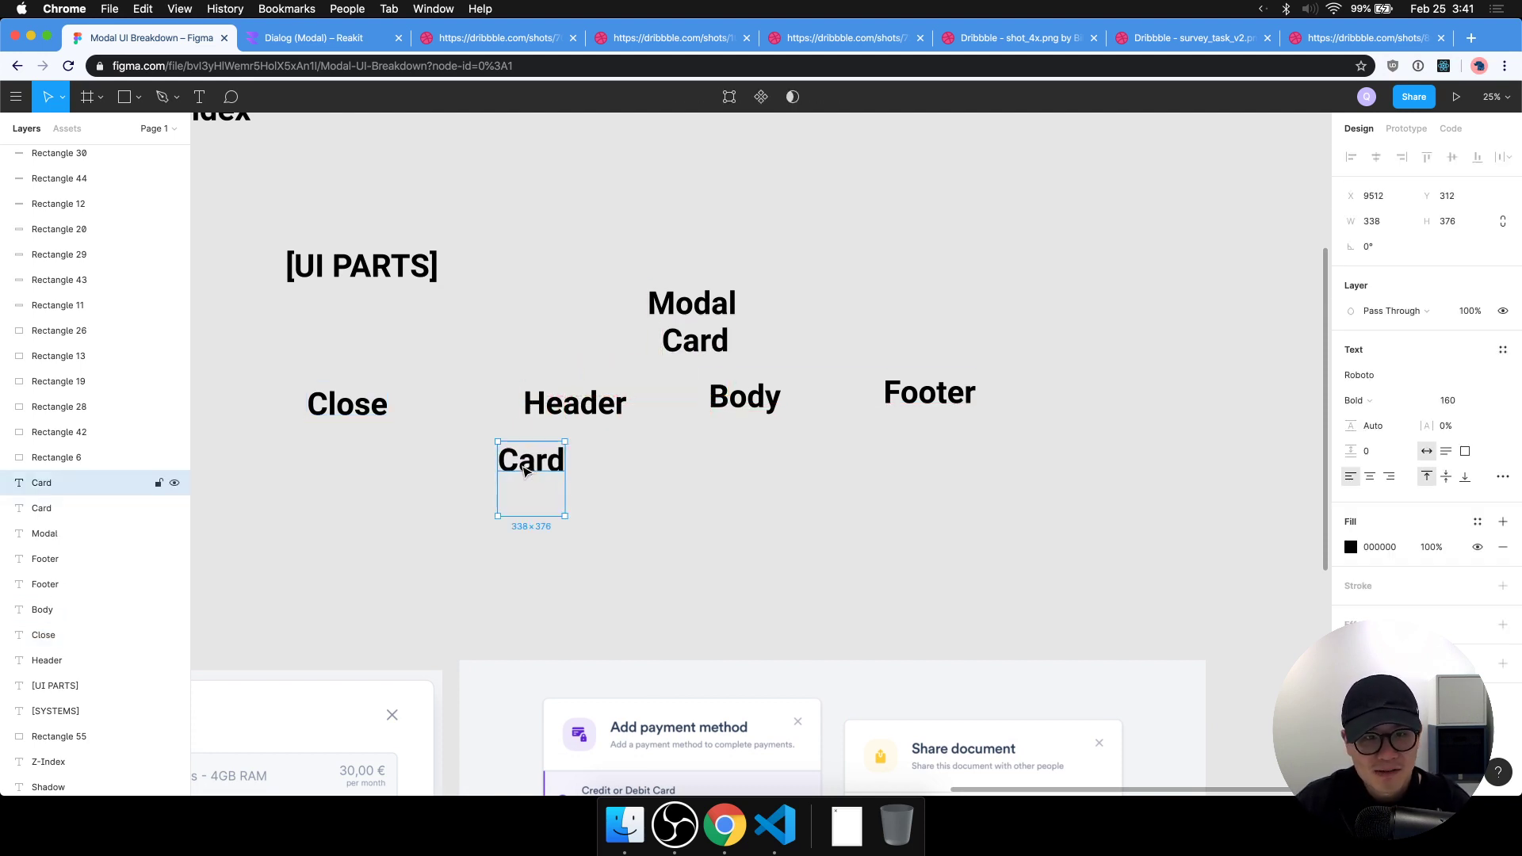
key(Return)
text(Card)
key(Return)
text(Header)
key(Escape)
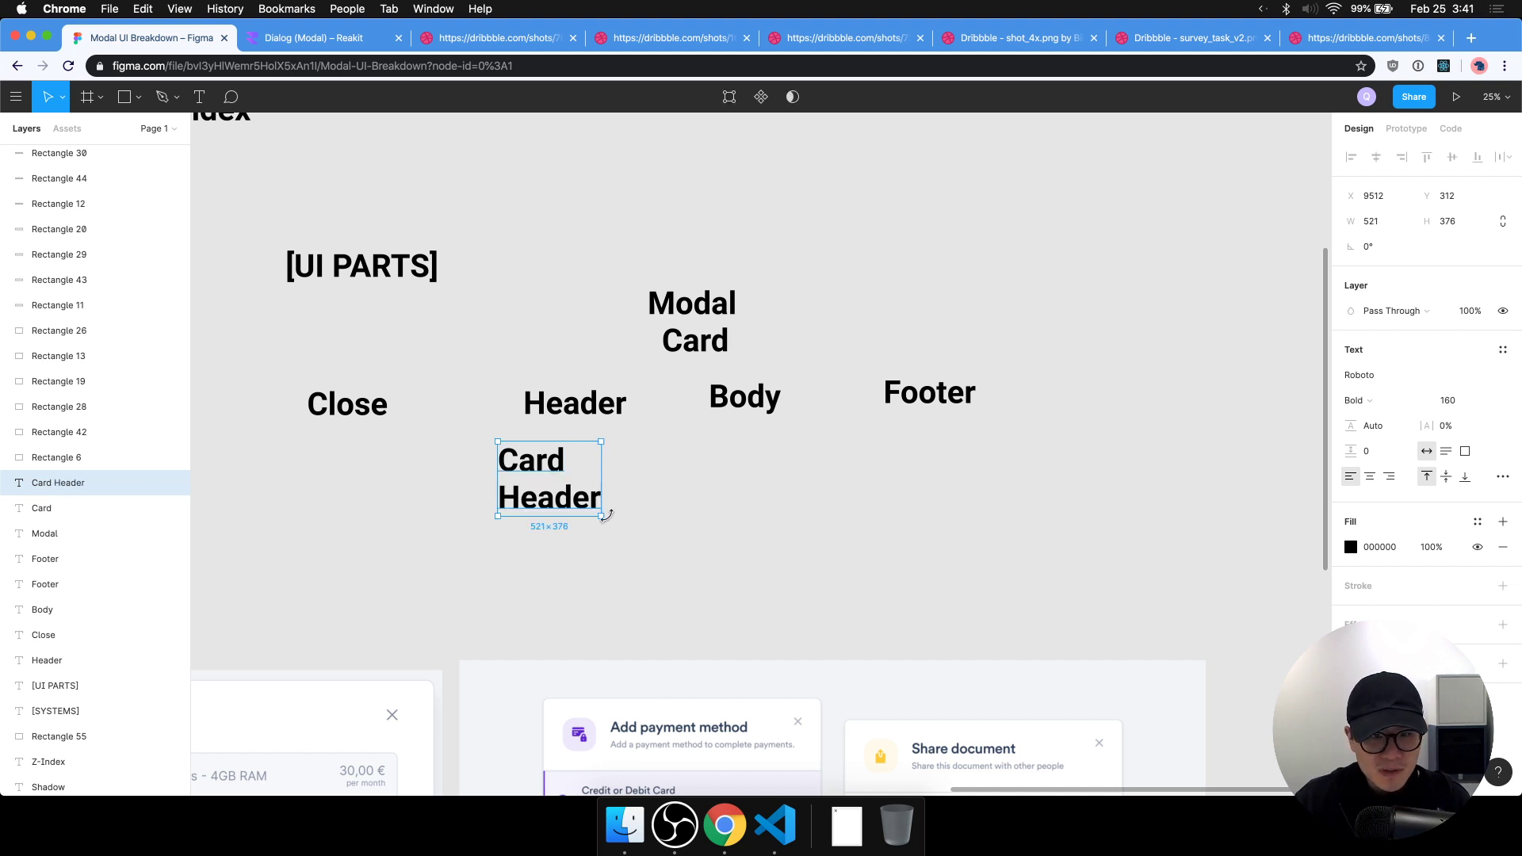
Enlarge the Card Header text box to 2300 × 780 and join its two lines into "CardHeader".
drag(590, 516, 737, 495)
key(Escape)
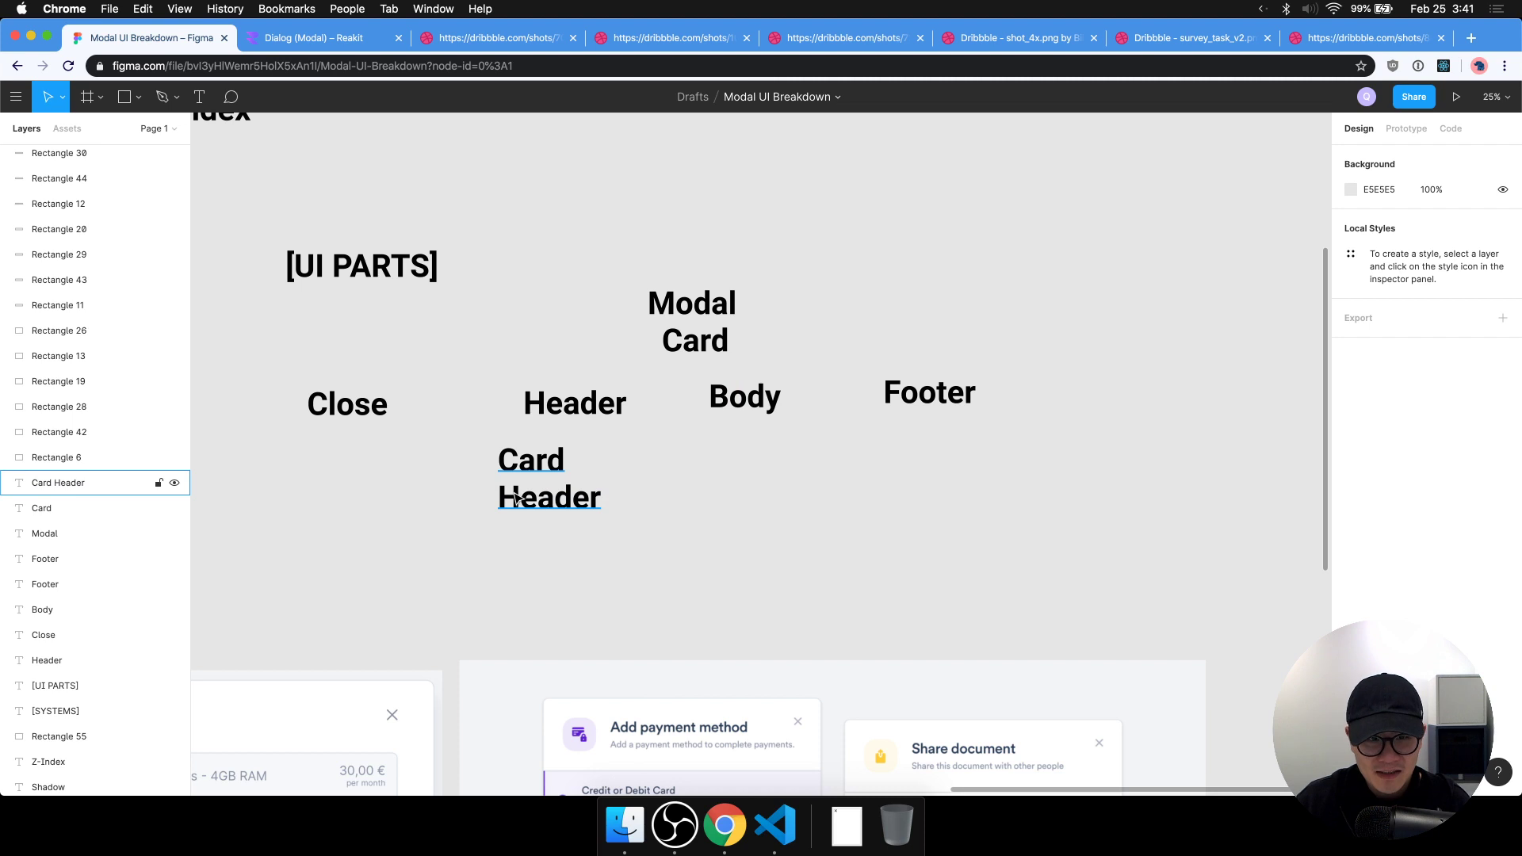
click(502, 495)
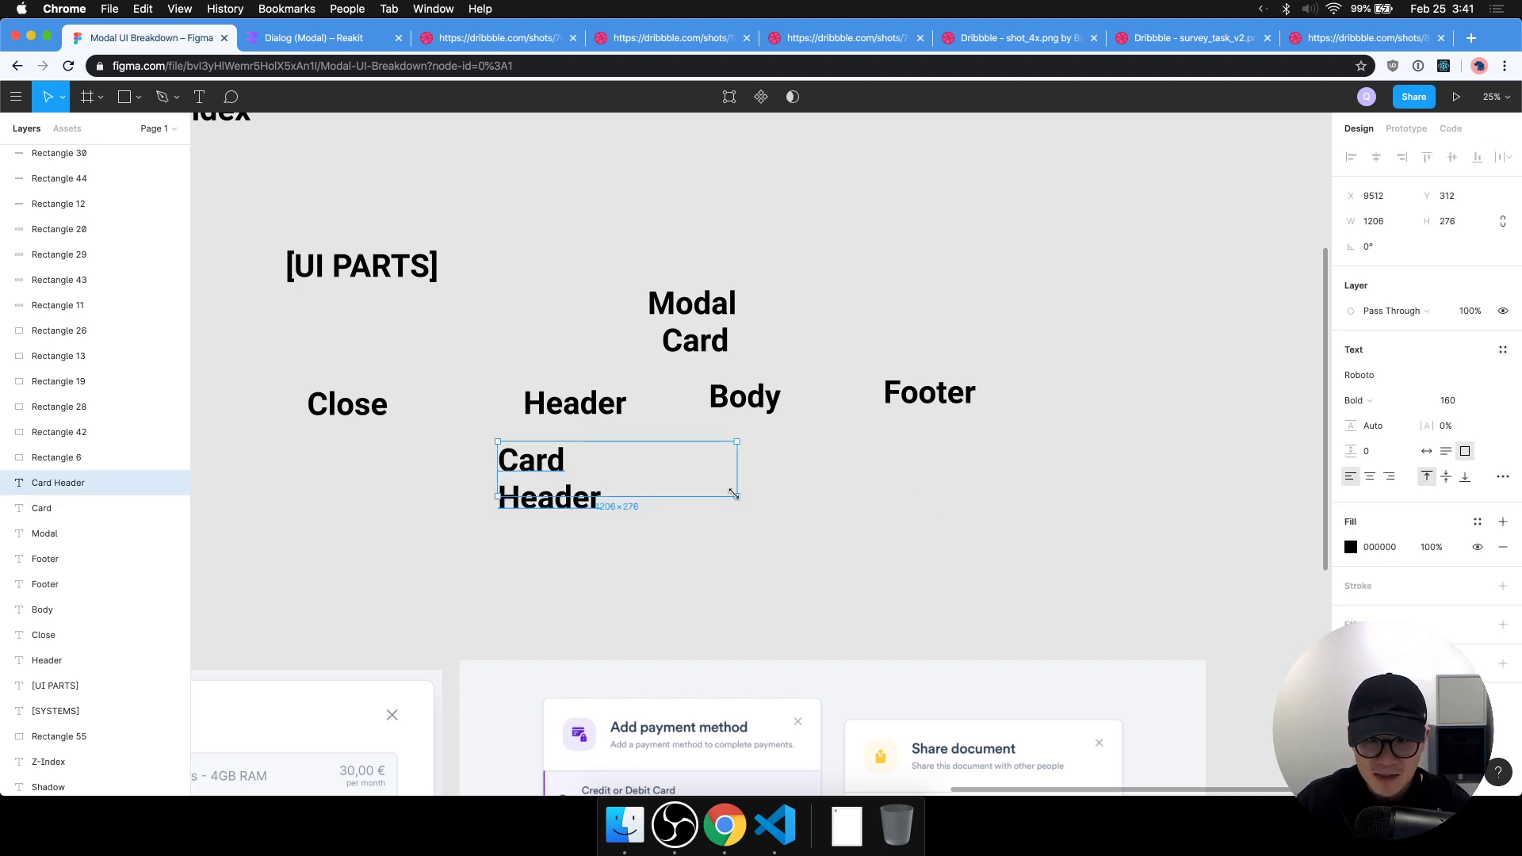
drag(734, 494, 954, 596)
double_click(547, 505)
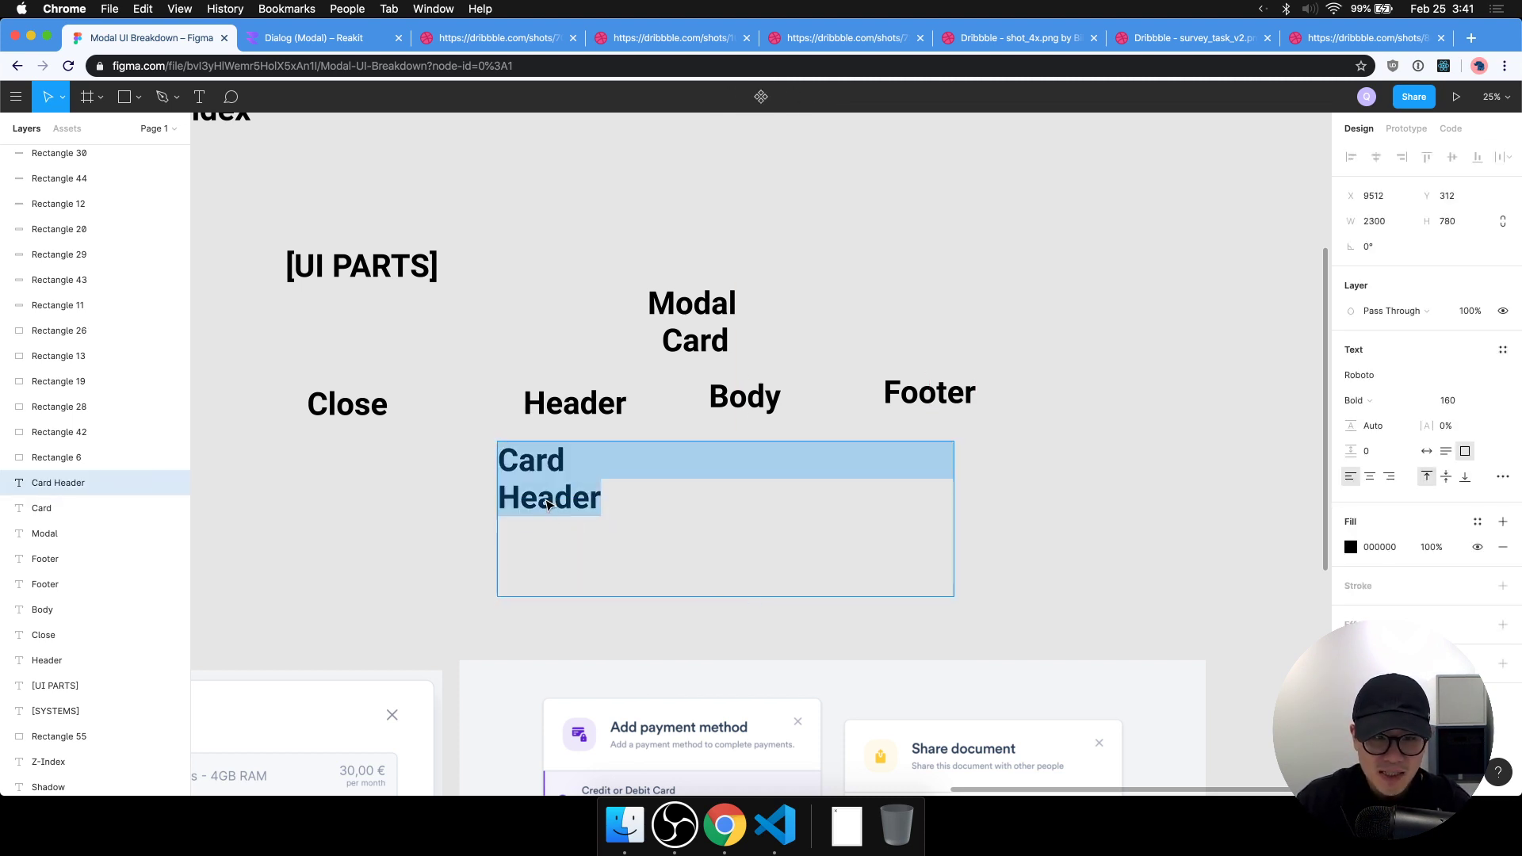
key(Left)
click(518, 500)
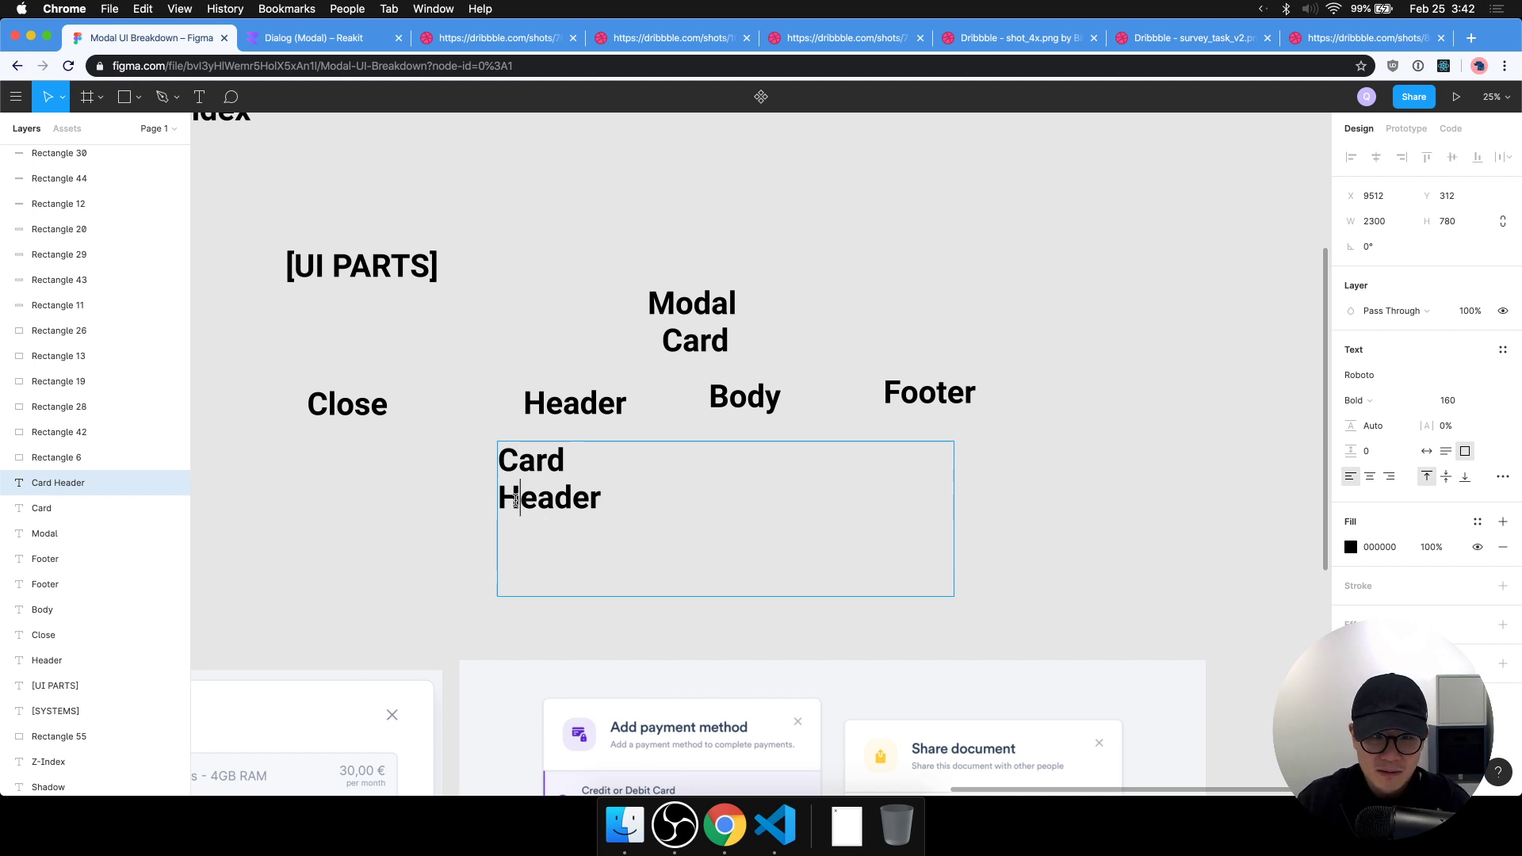
key(BackSpace)
key(Escape)
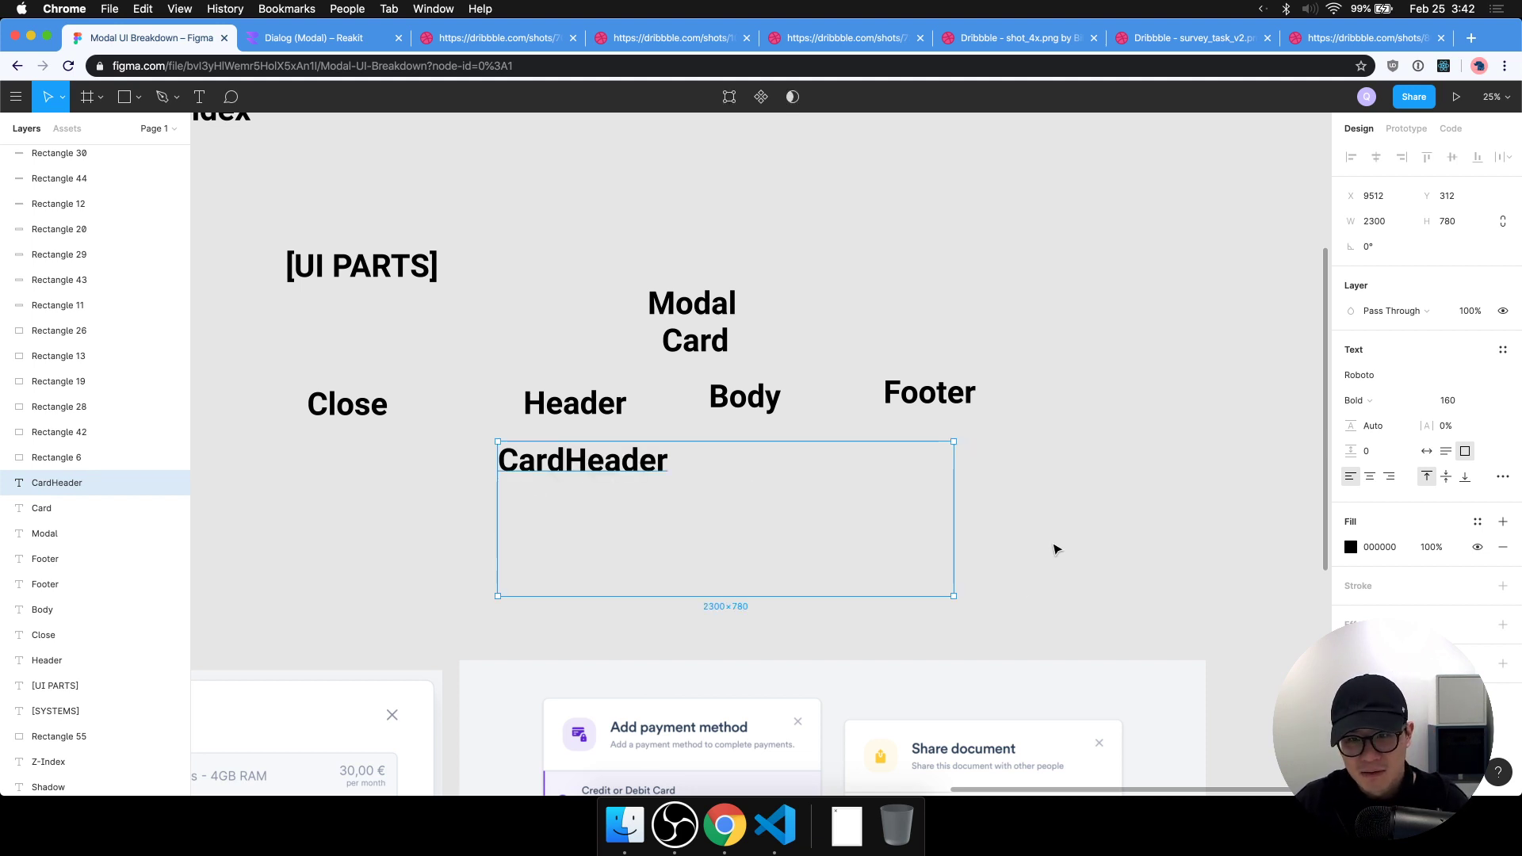
Reduce the CardHeader text box, place 997 × 200 copies beneath Body and Footer, and shift Body and Footer right above them.
drag(957, 595, 1030, 464)
drag(932, 394, 970, 397)
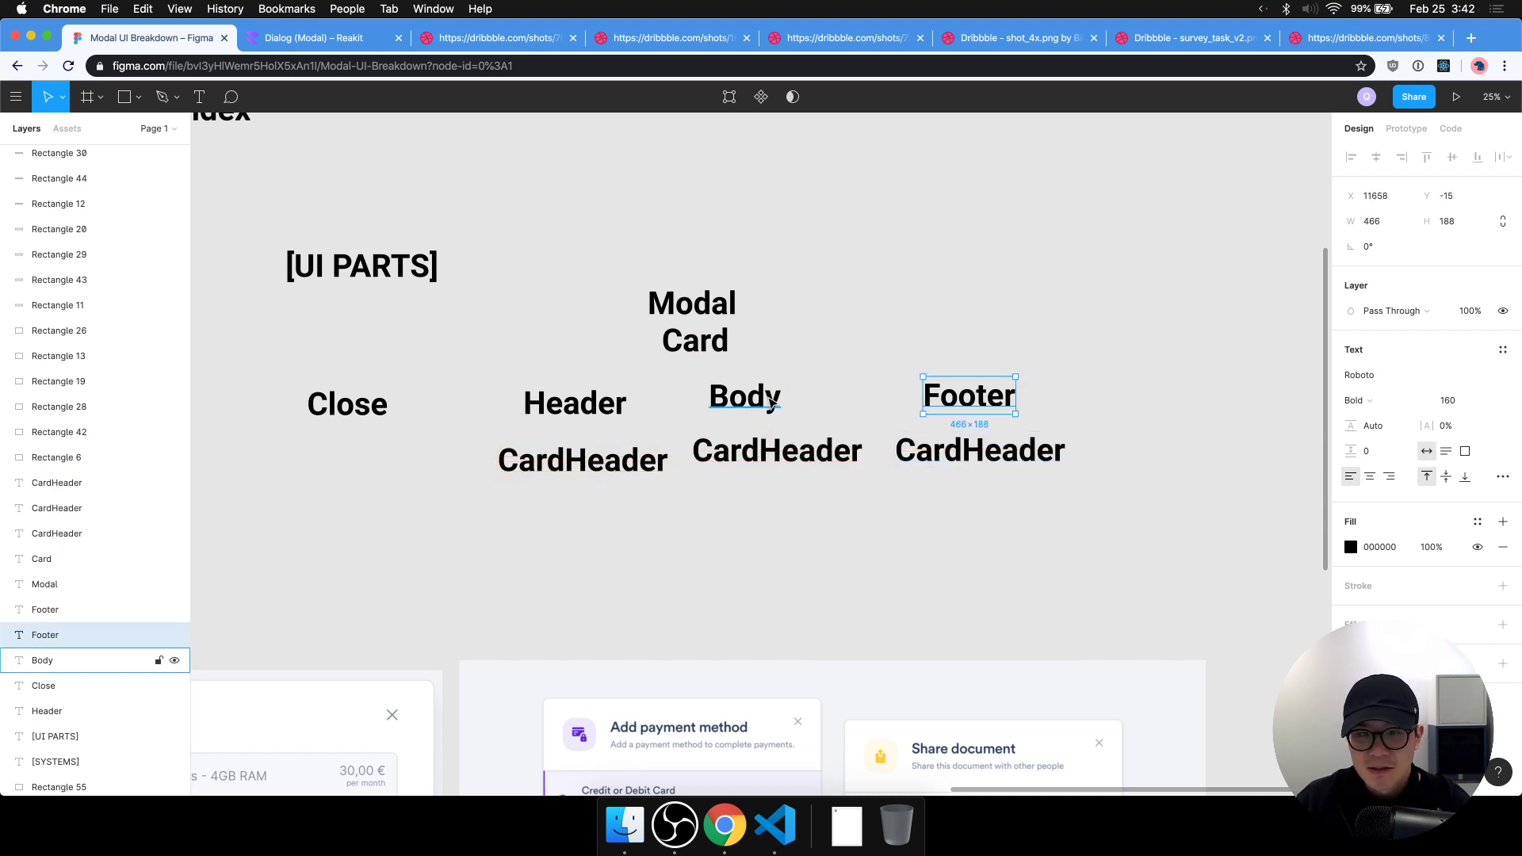
drag(749, 396, 778, 397)
Change the CardHeader copy beneath Body to "CardBody" and shift Header and CardHeader slightly left.
double_click(785, 448)
click(759, 450)
drag(758, 450, 862, 451)
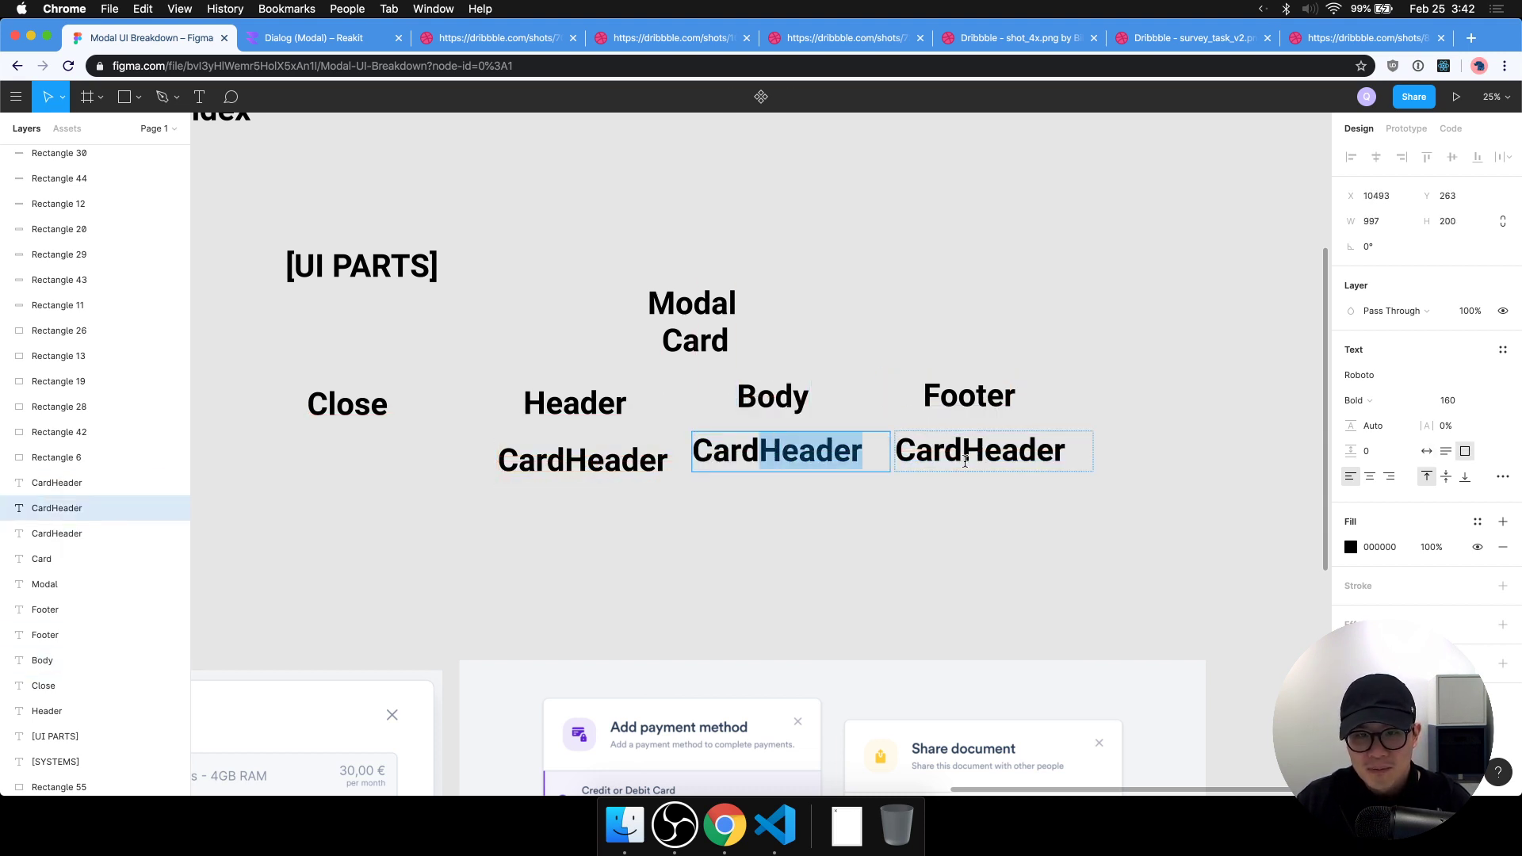
text(NB)
key(BackSpace)
key(BackSpace)
text(Body)
key(Escape)
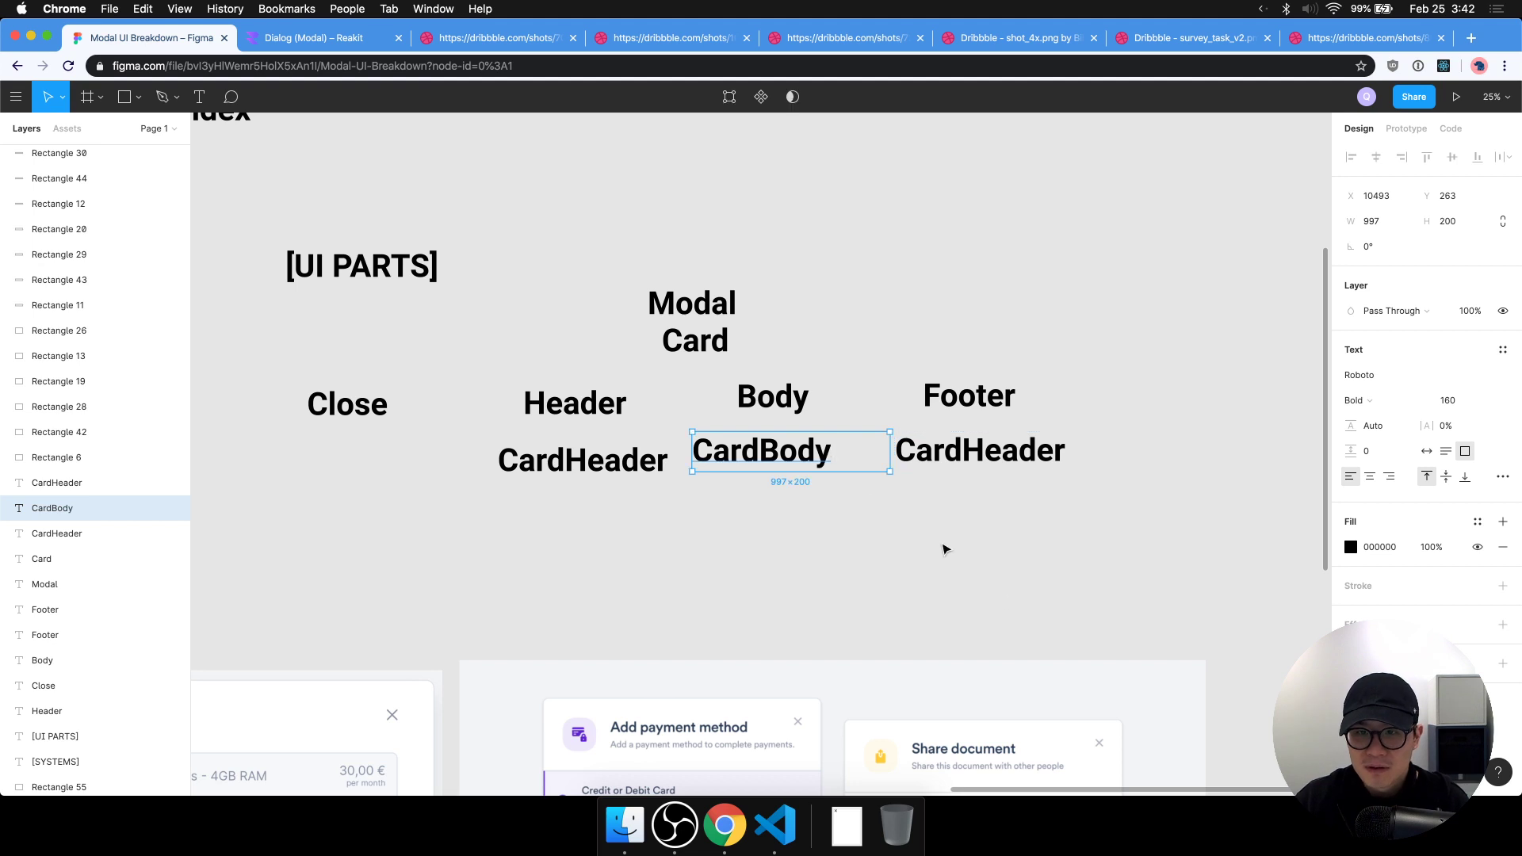
drag(650, 394, 544, 469)
key(Escape)
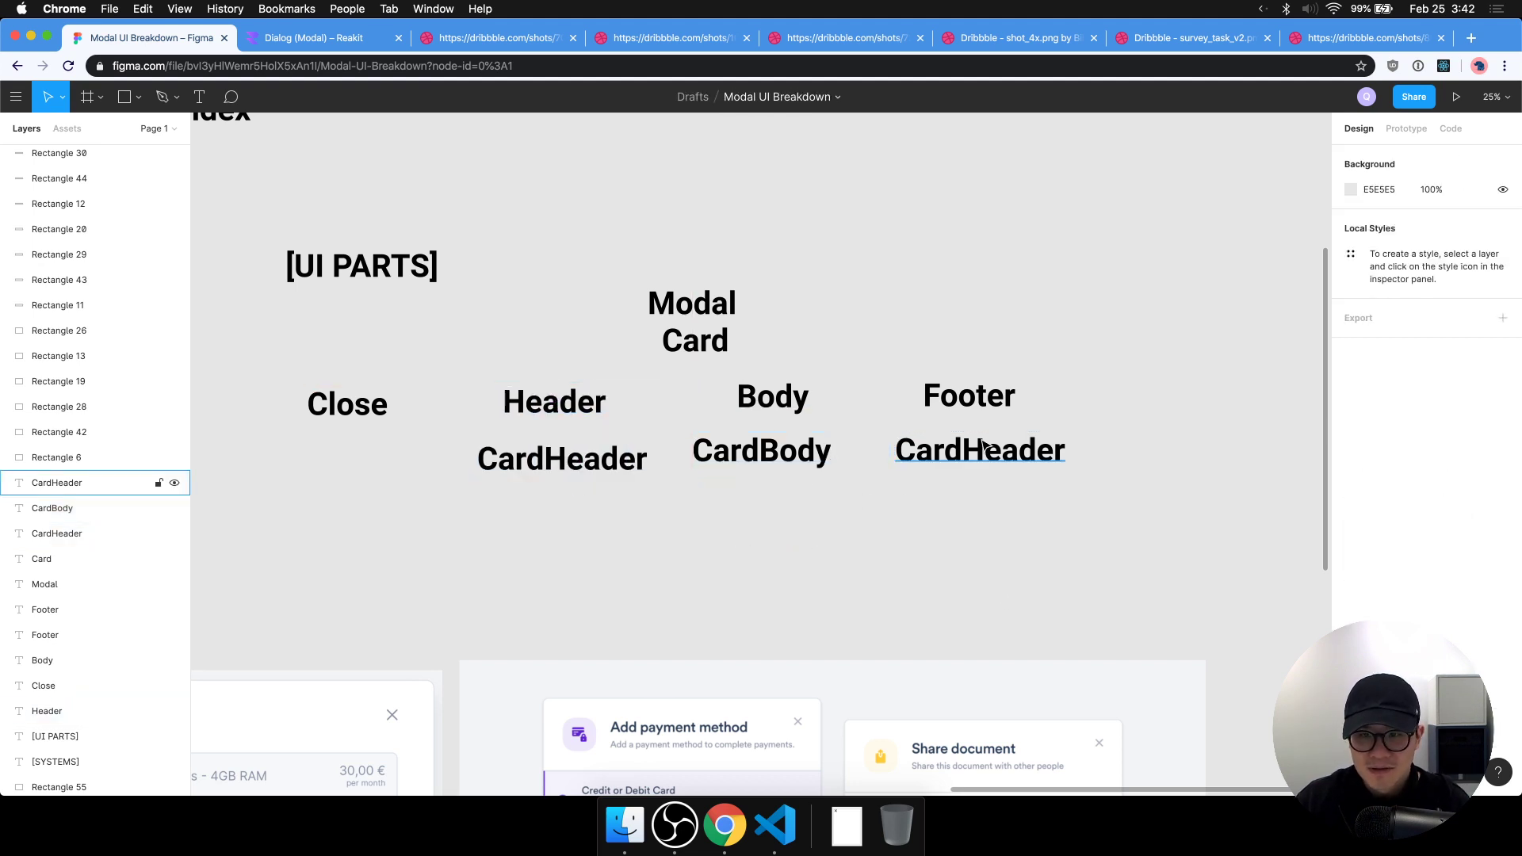
Change the CardHeader copy beneath Footer to "CardFooter".
click(981, 437)
double_click(981, 436)
click(963, 451)
drag(962, 450, 1133, 451)
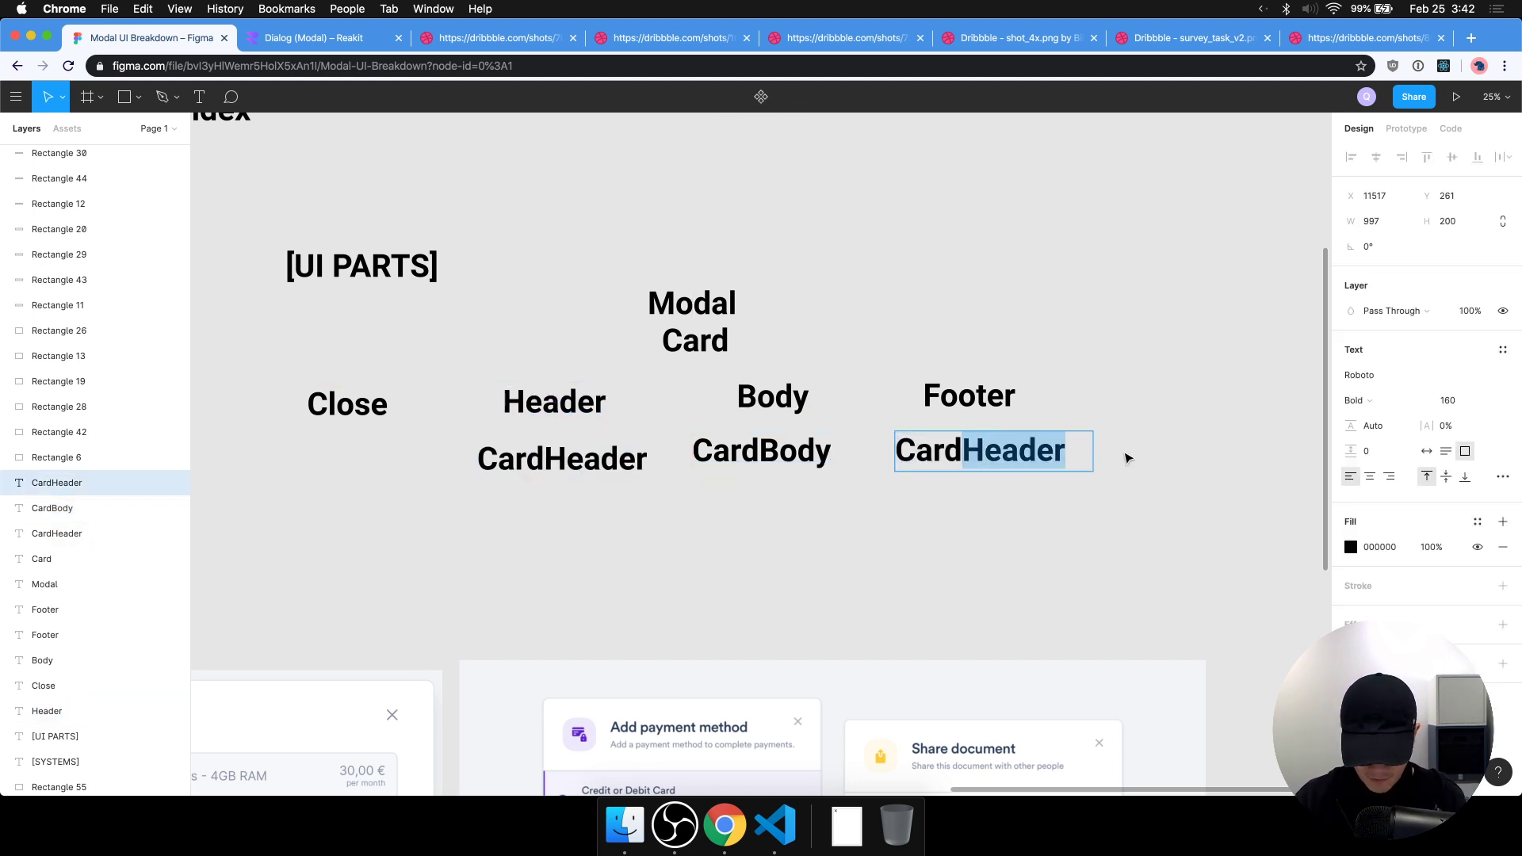
text(Footer)
key(Escape)
Line up Footer, Body and Header with the left edges of their Card labels and move Modal and Card up and right.
drag(969, 395, 941, 402)
click(658, 394)
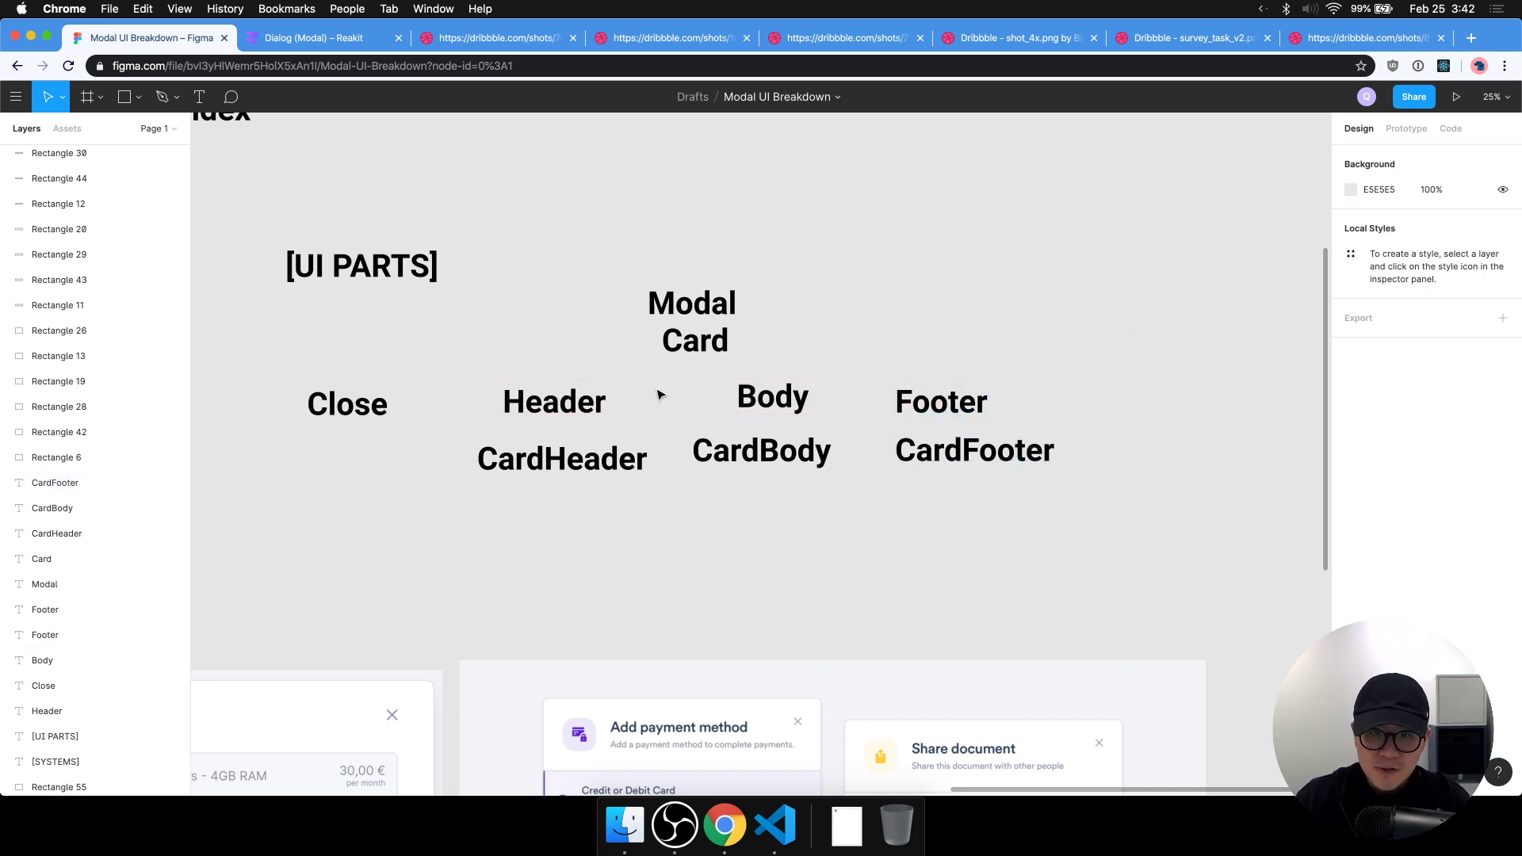
click(773, 397)
drag(774, 397, 729, 402)
drag(555, 402, 524, 409)
drag(830, 269, 658, 353)
drag(674, 333, 755, 309)
click(865, 596)
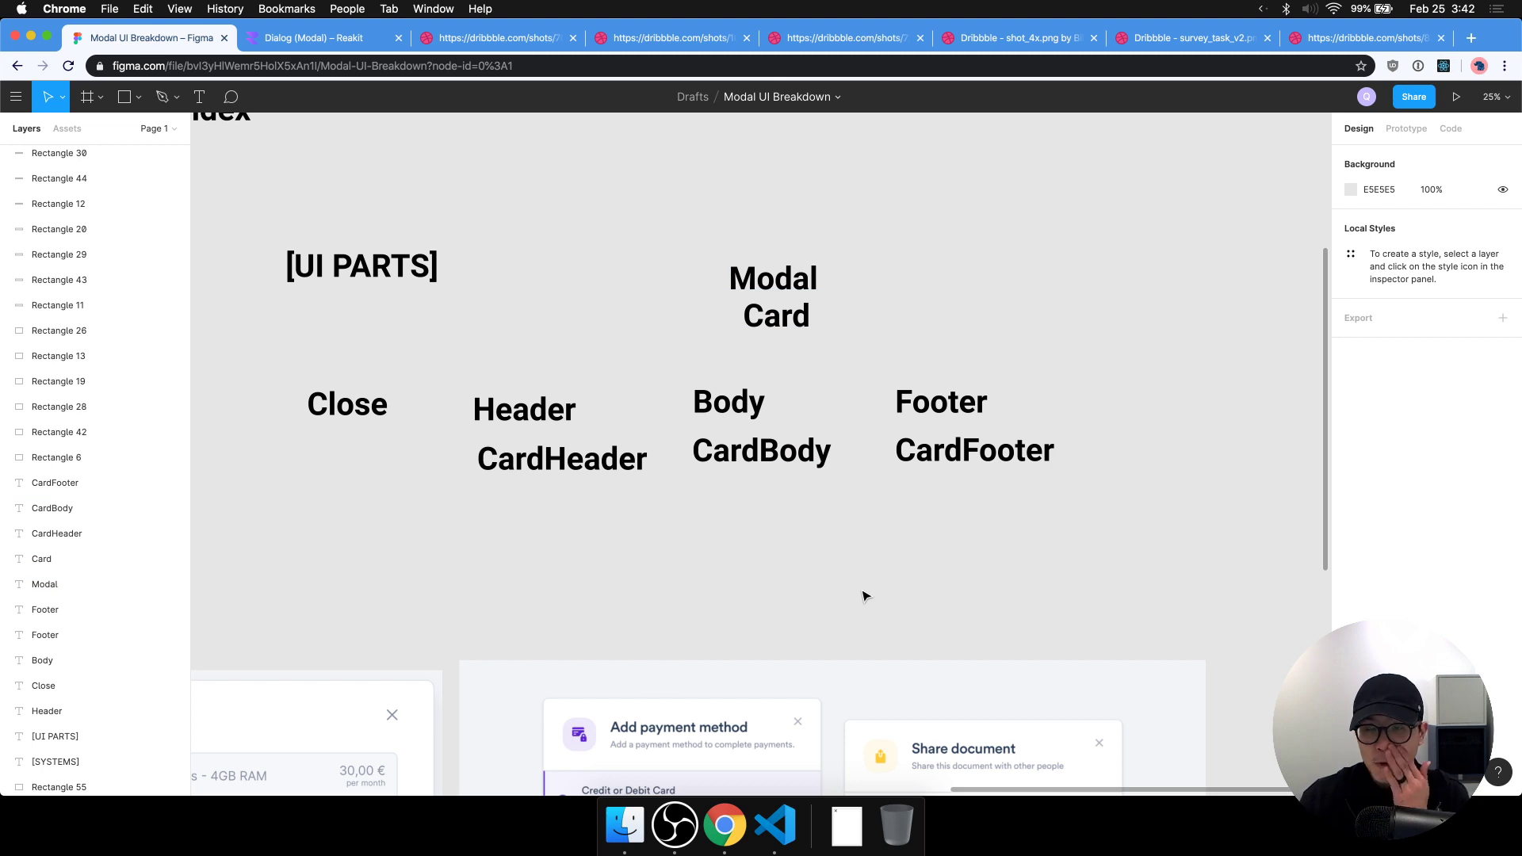
Compare the Add payment method and Share document modals with the arranged UI part labels.
scroll(872, 596, down, 6)
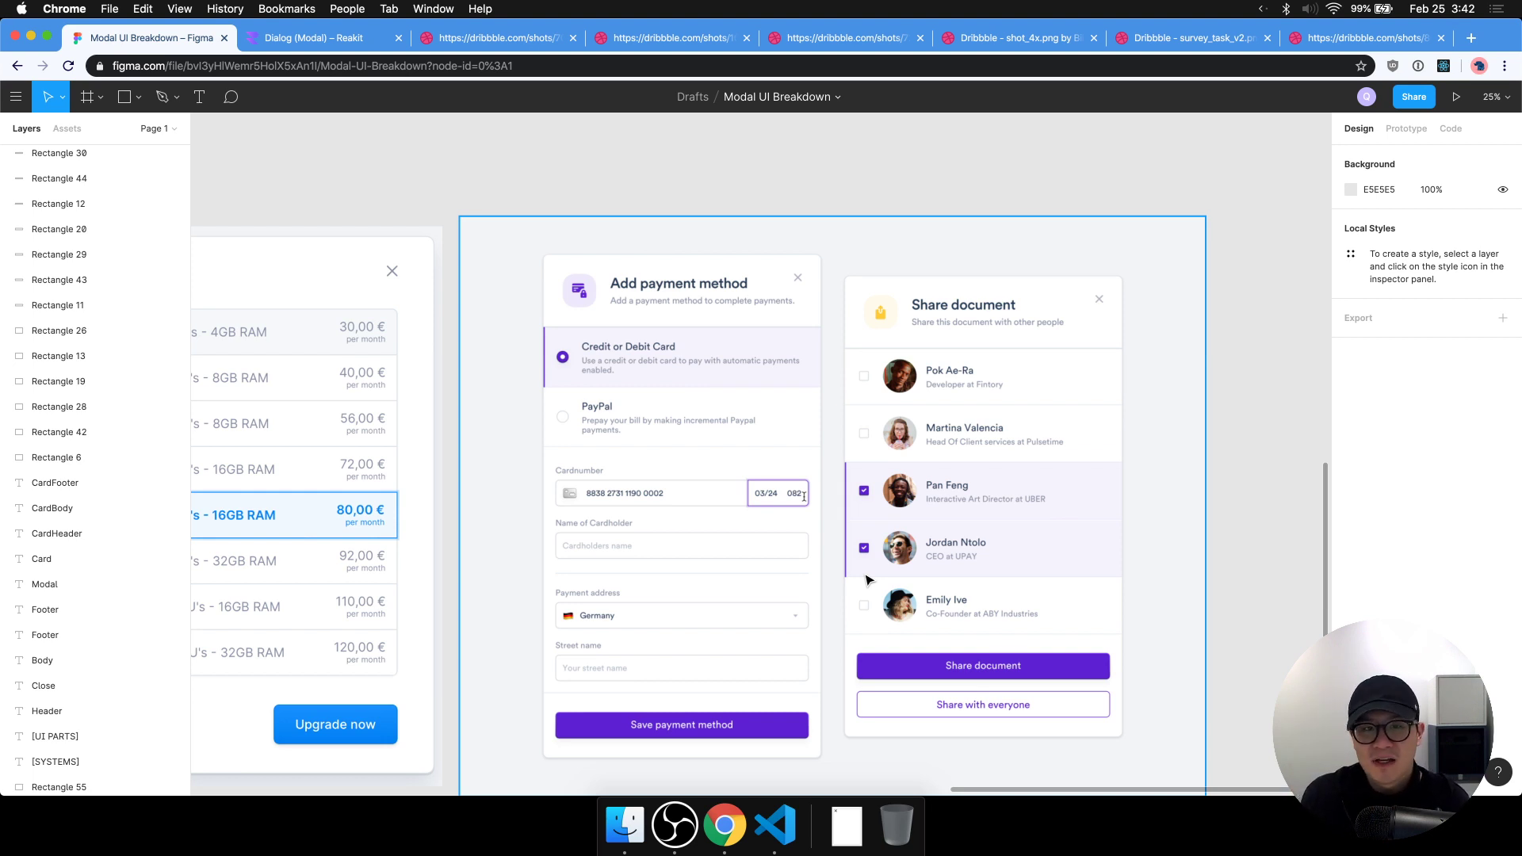
scroll(1019, 493, down, 1)
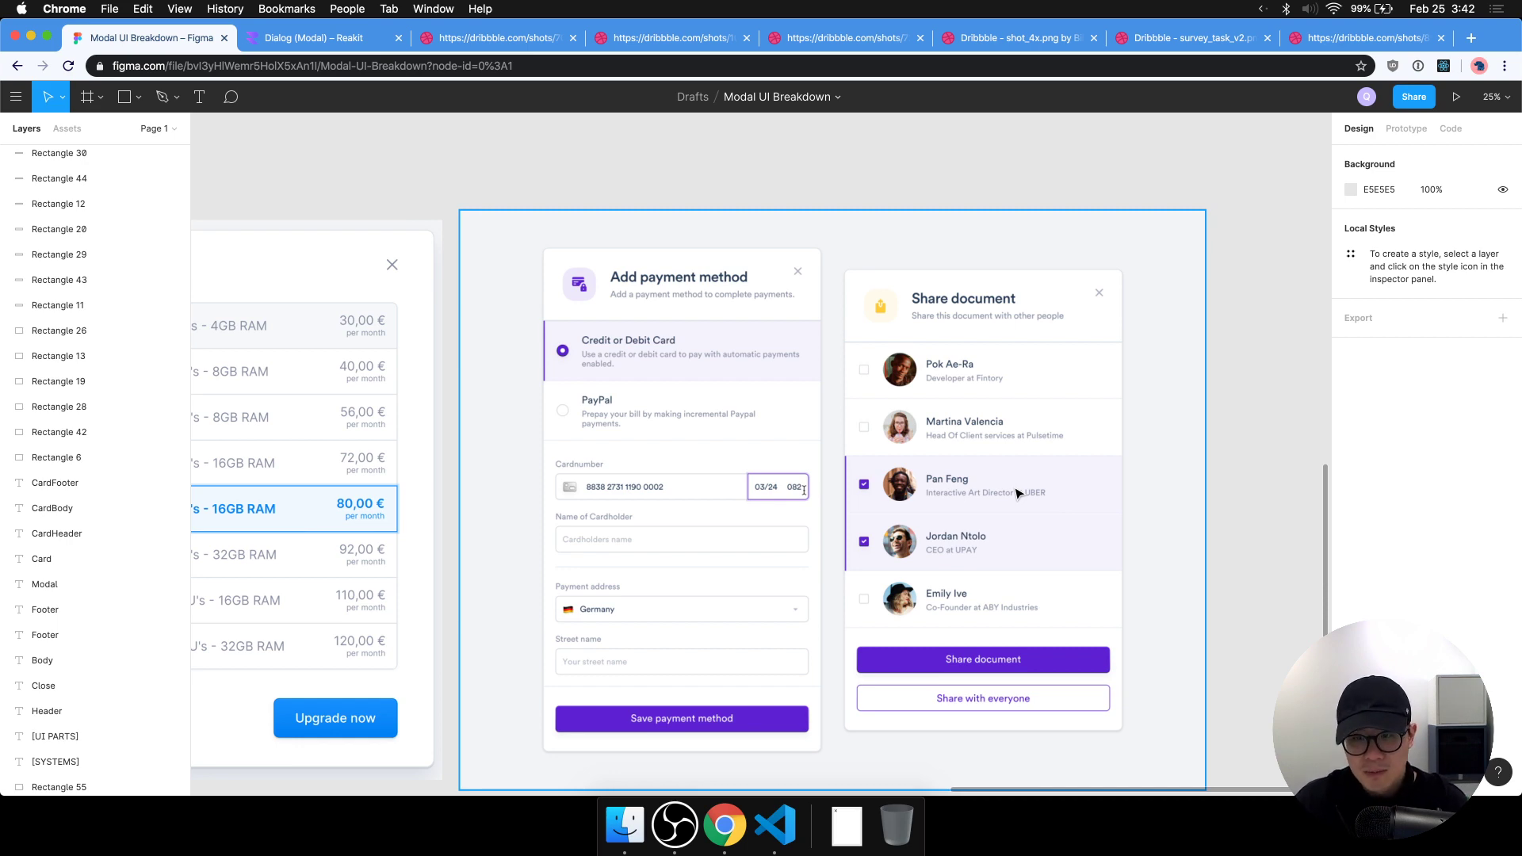
scroll(1019, 493, up, 10)
scroll(1007, 408, left, 3)
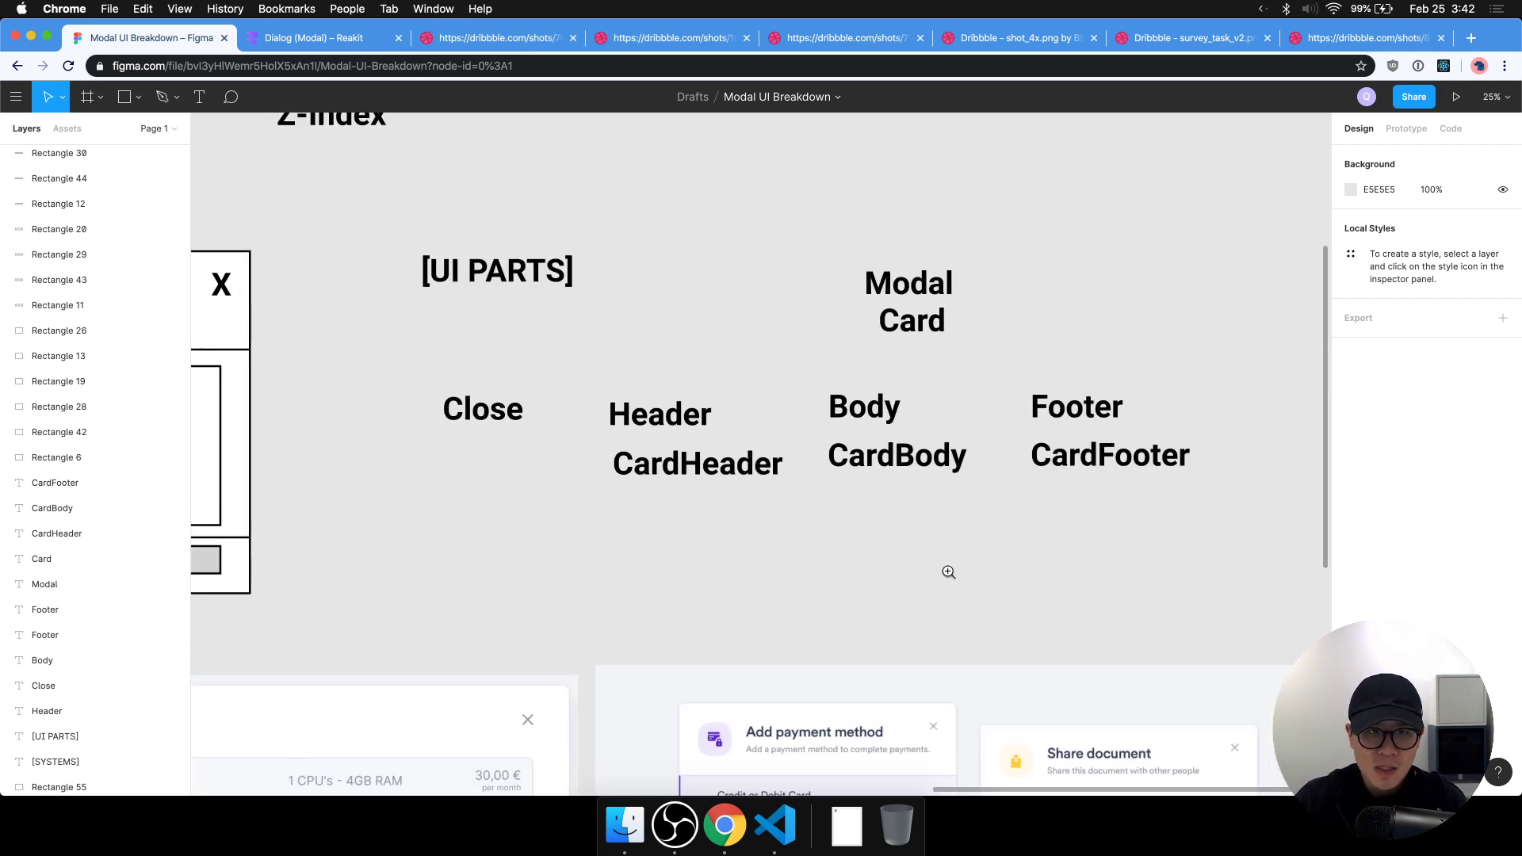
scroll(948, 572, down, 5)
scroll(1001, 591, right, 3)
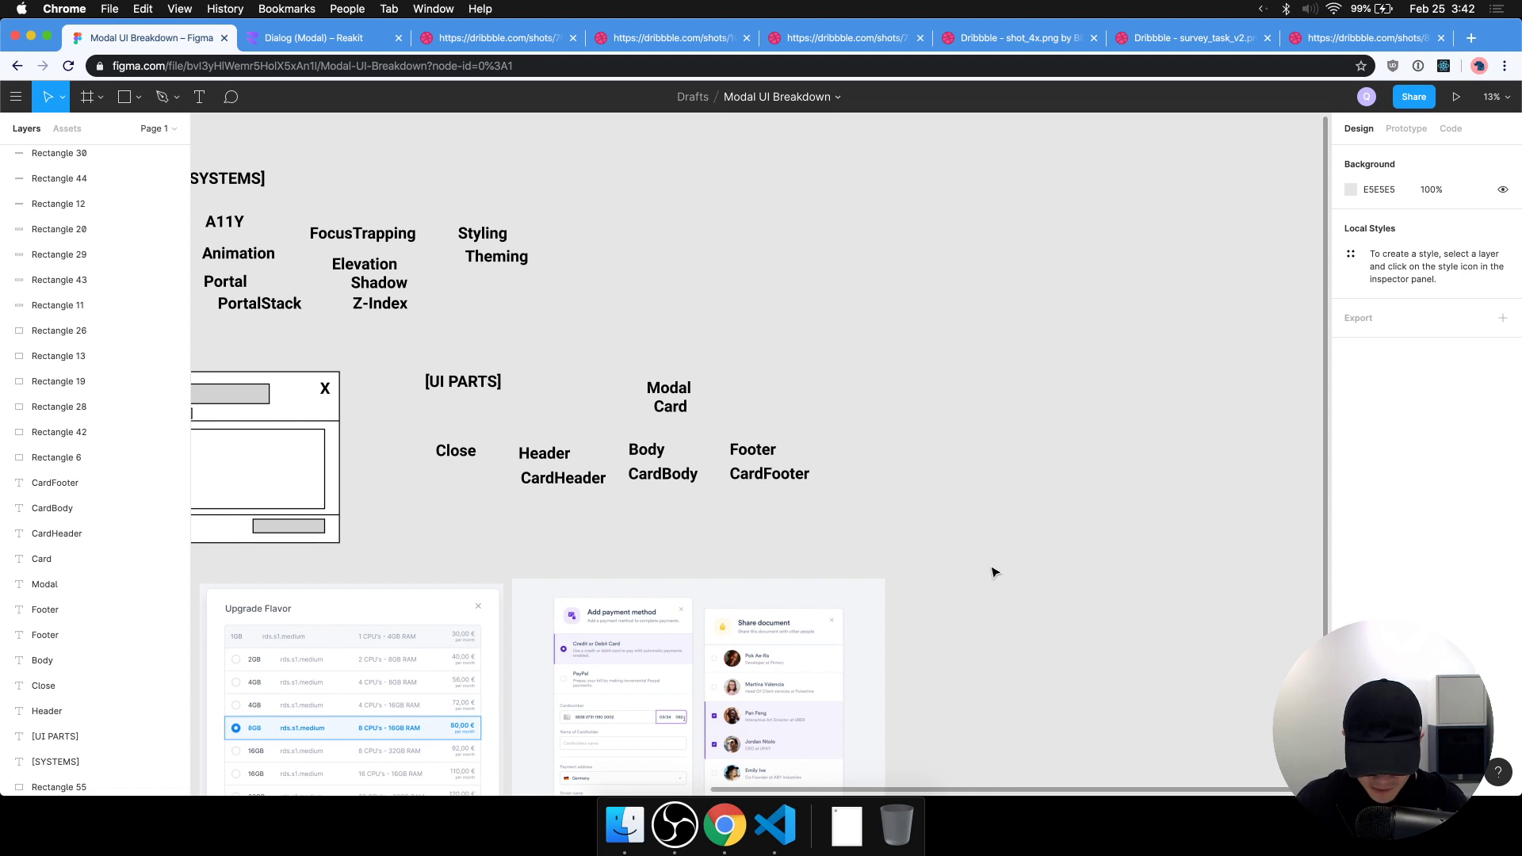
Switch to Visual Studio Code and clear all the content of the Untitled-1 file.
click(791, 834)
key(super+a)
key(BackSpace)
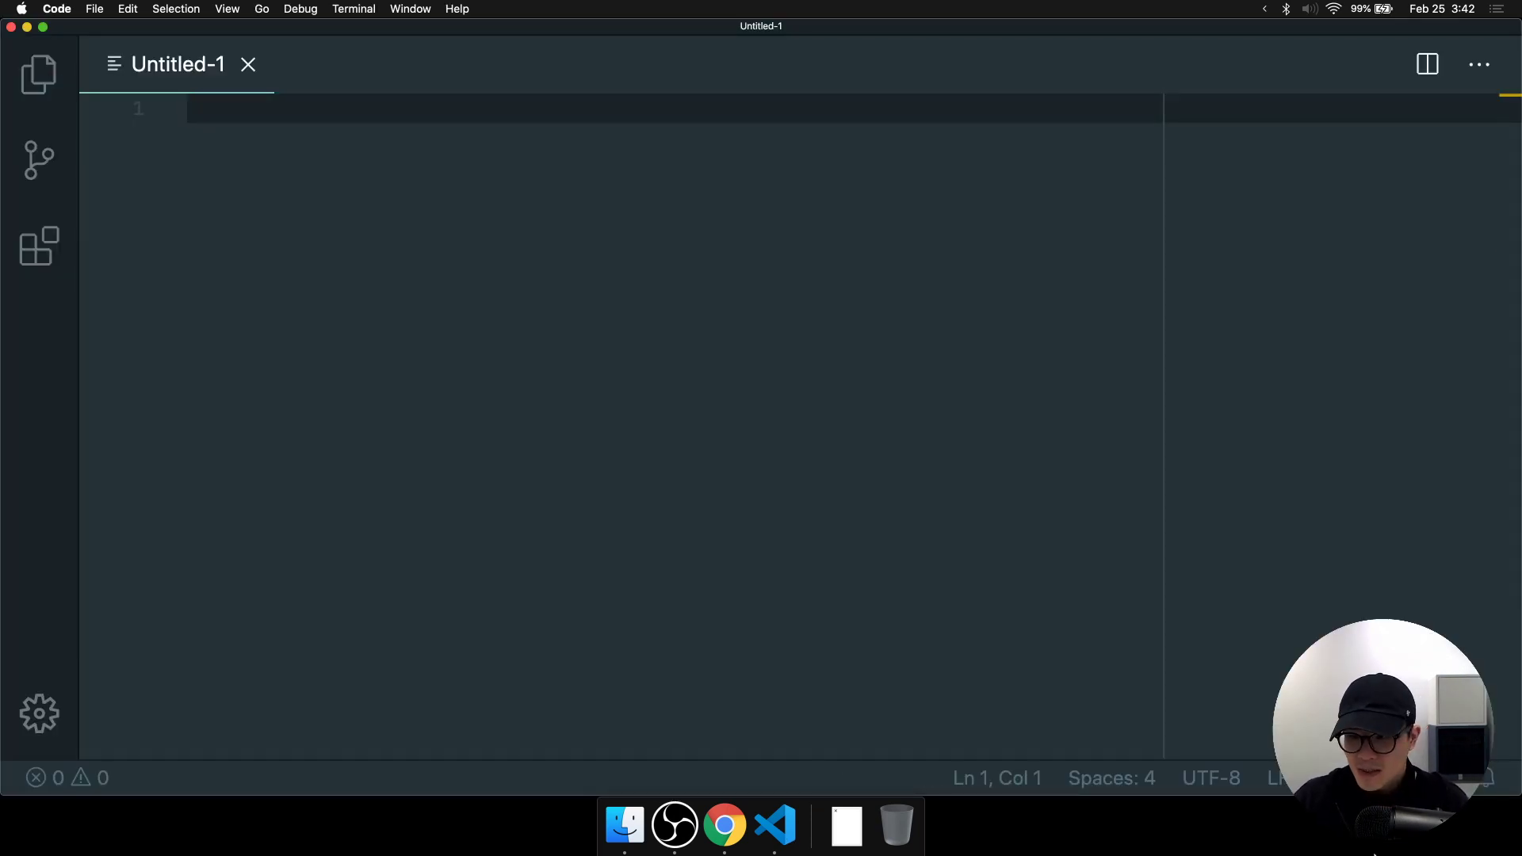
Set the Untitled-1 file's language mode to JavaScript.
key(super+k)
text(m)
text(ja)
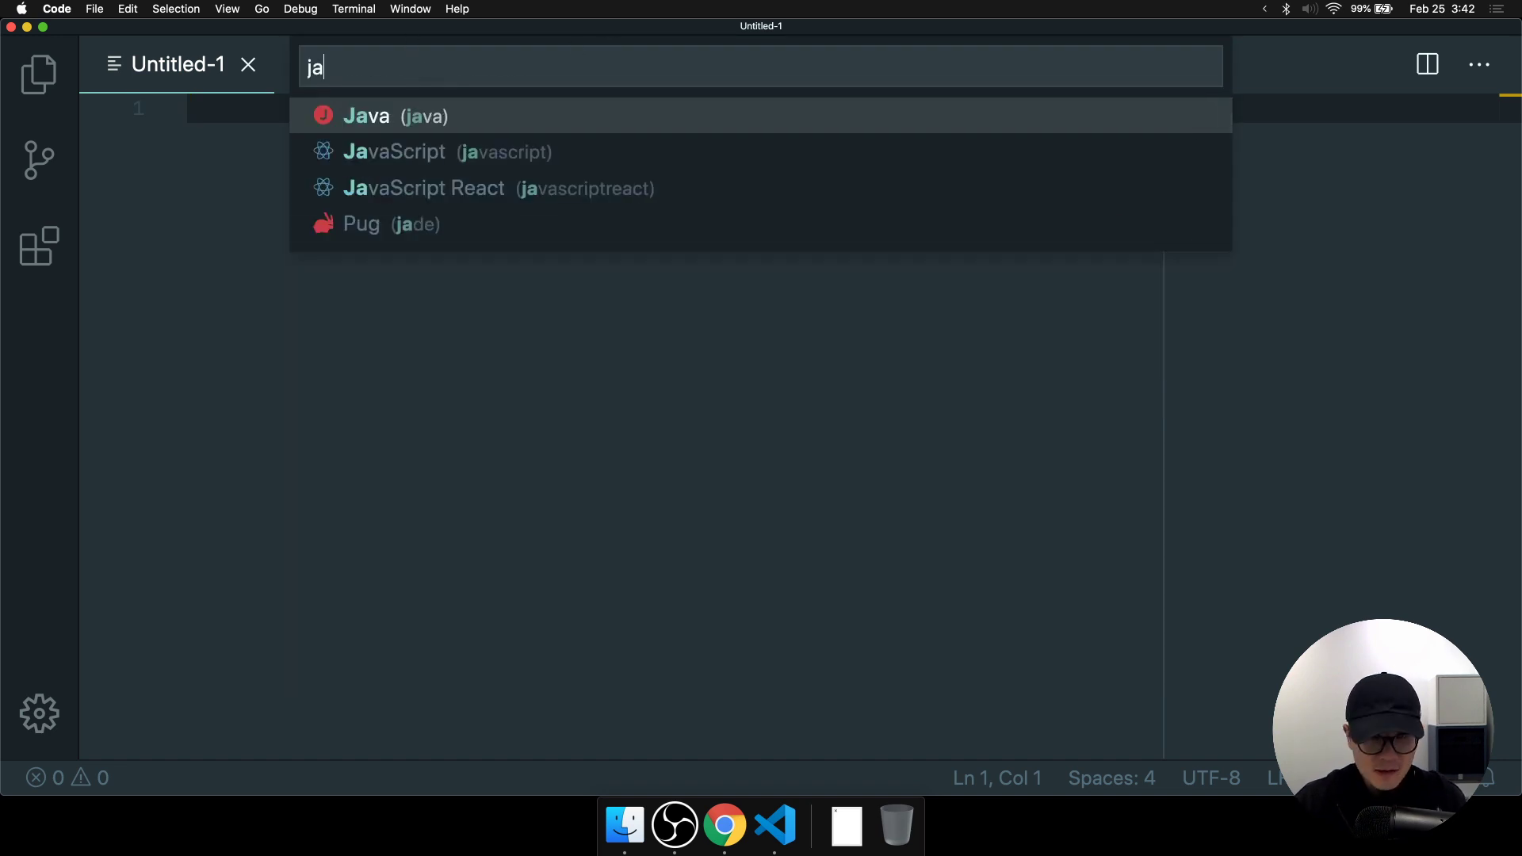
text(vasc)
key(Return)
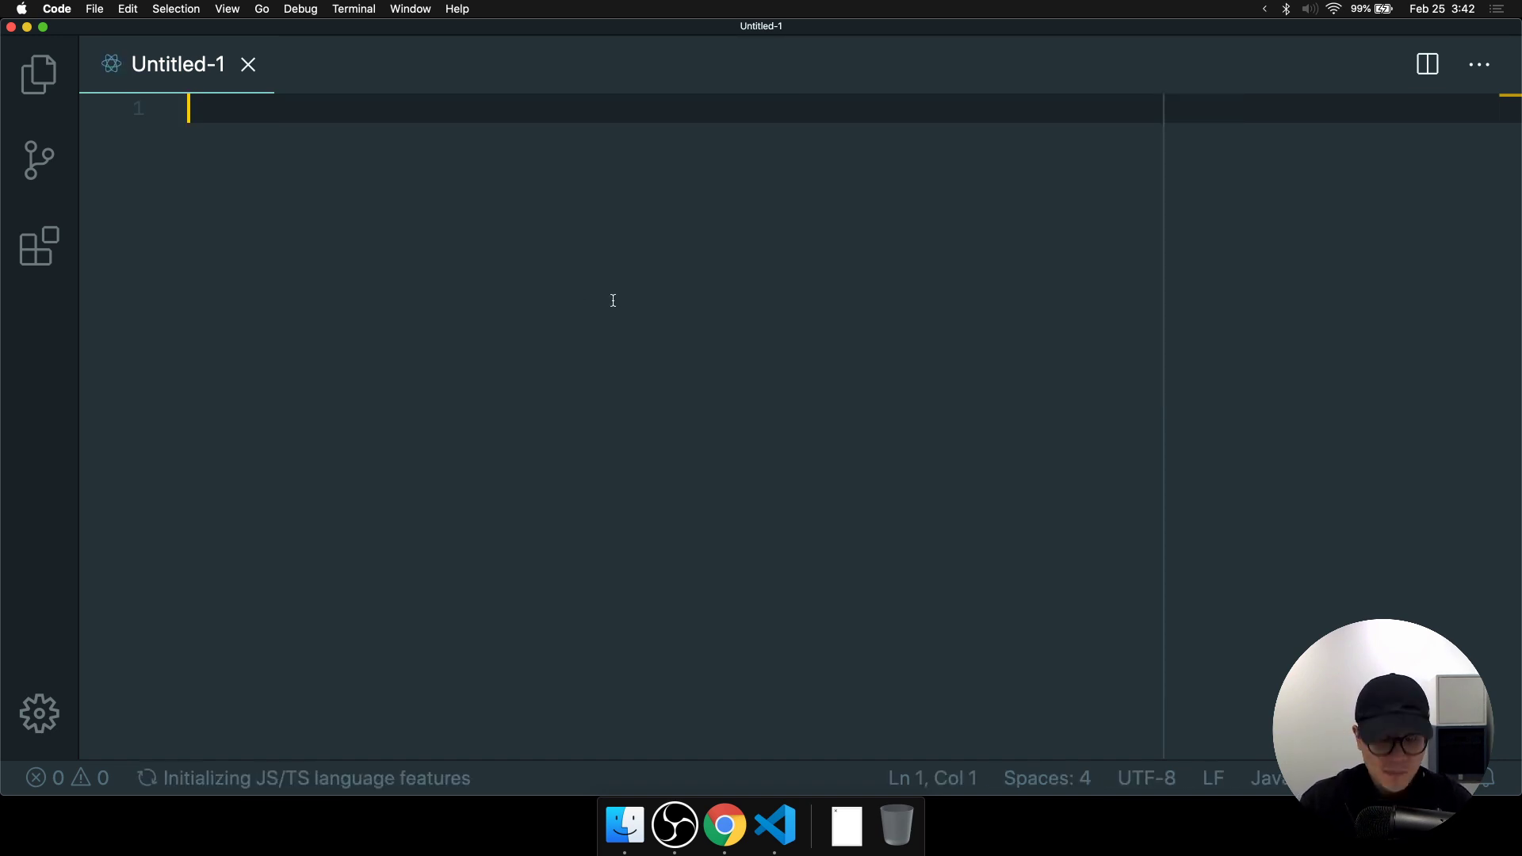
Write an import statement with empty braces that imports from 'my-lib'.
text(import {)
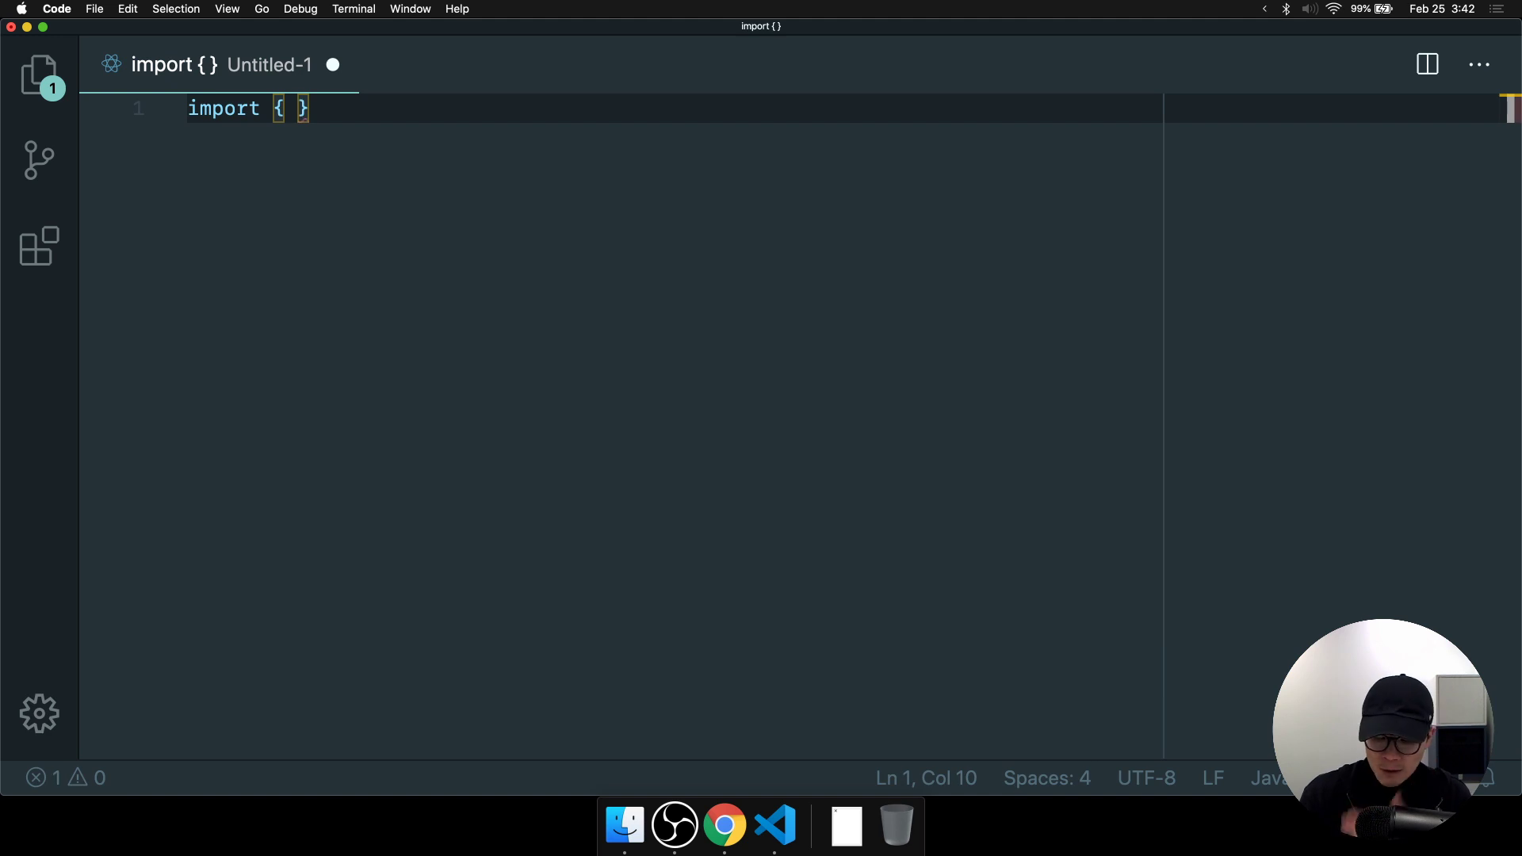
key(Right)
text(from 'm)
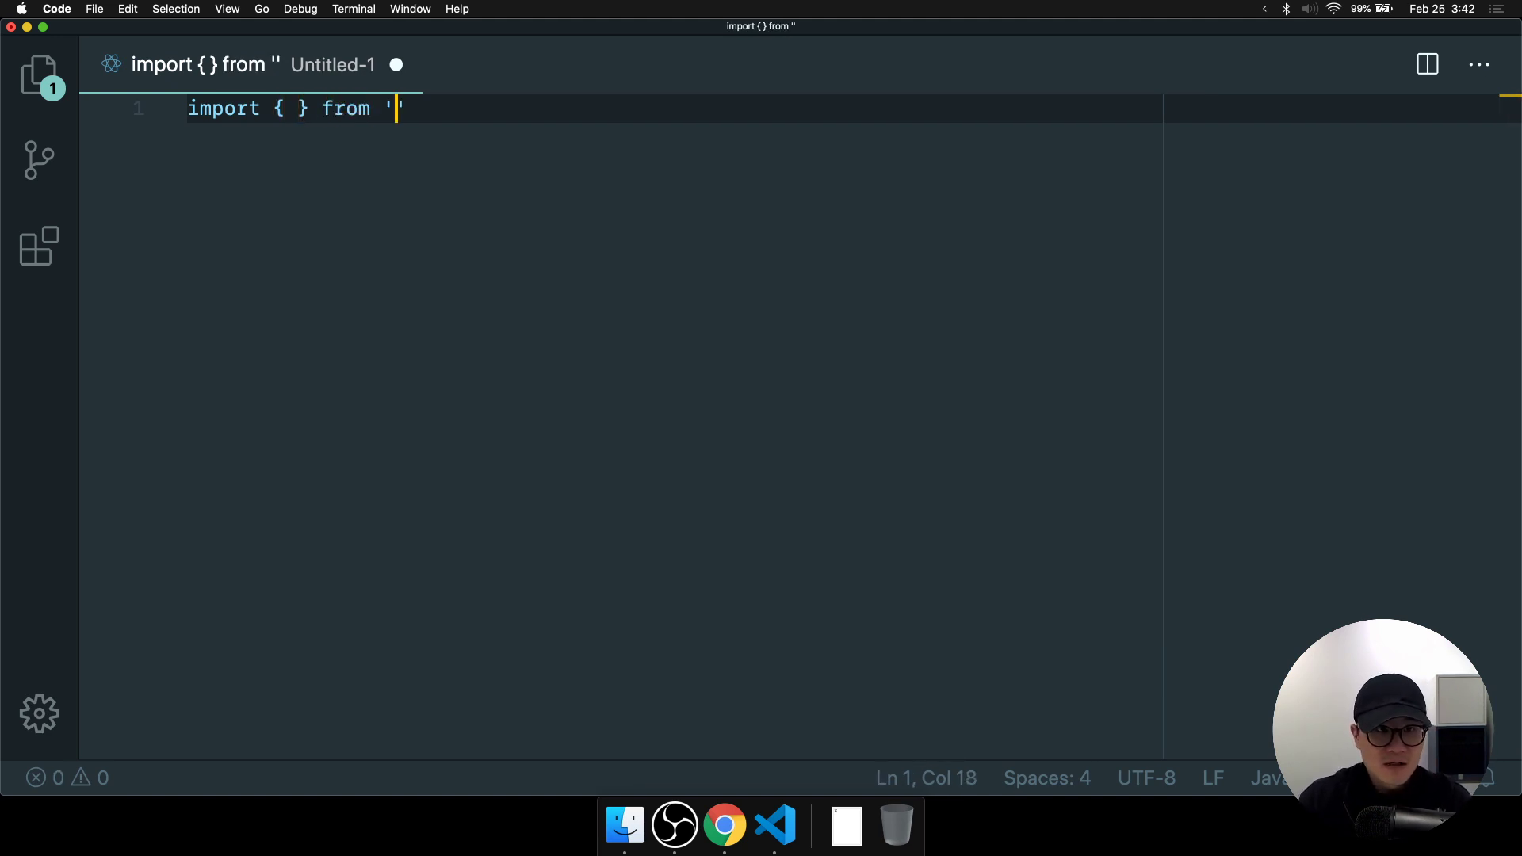
key(BackSpace)
text(my-lib)
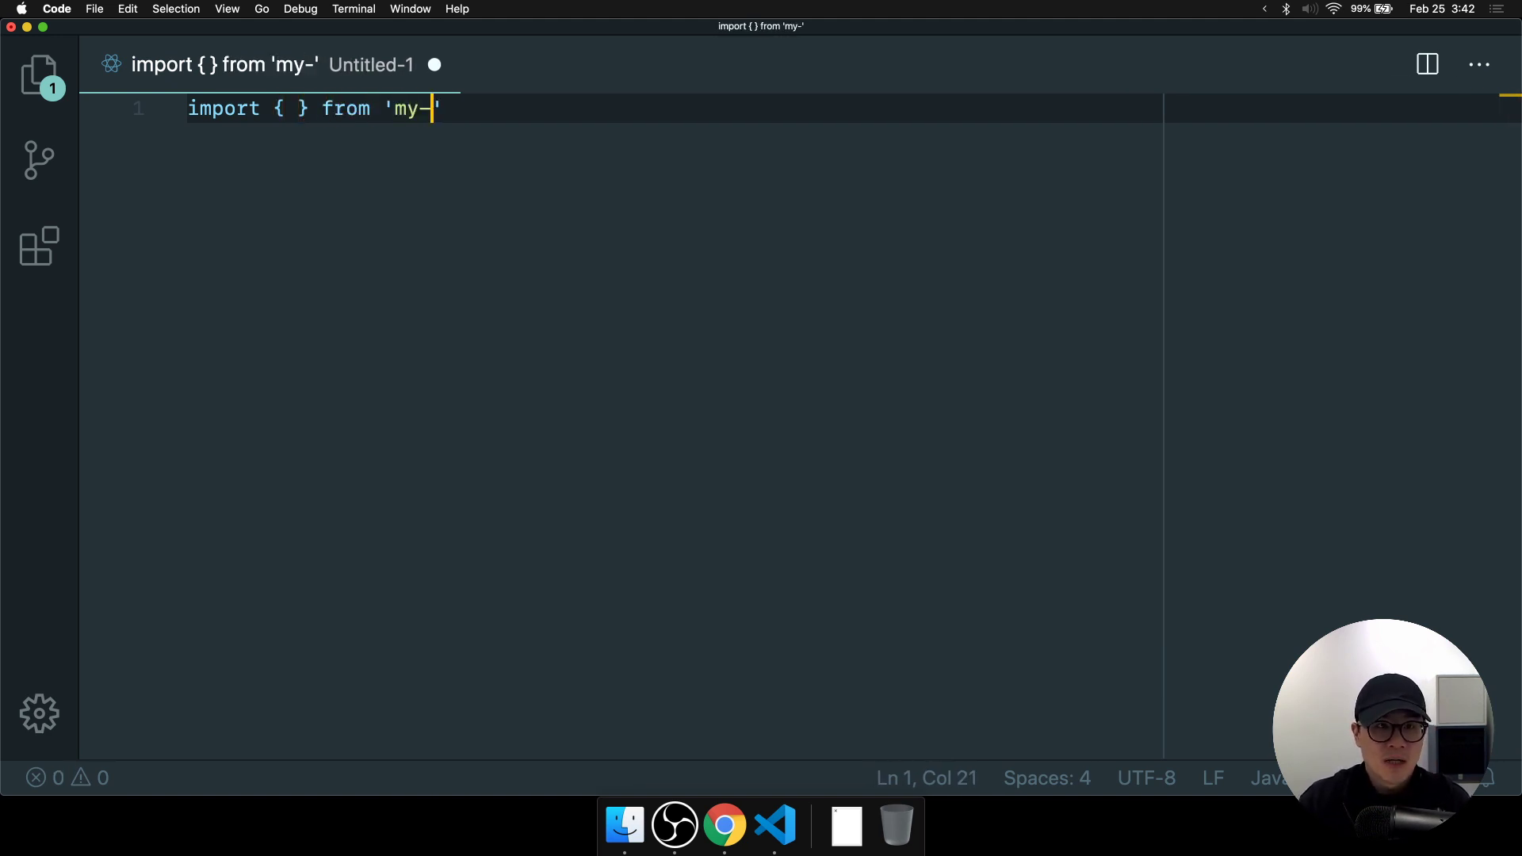
key(BackSpace)
key(BackSpace)
key(BackSpace)
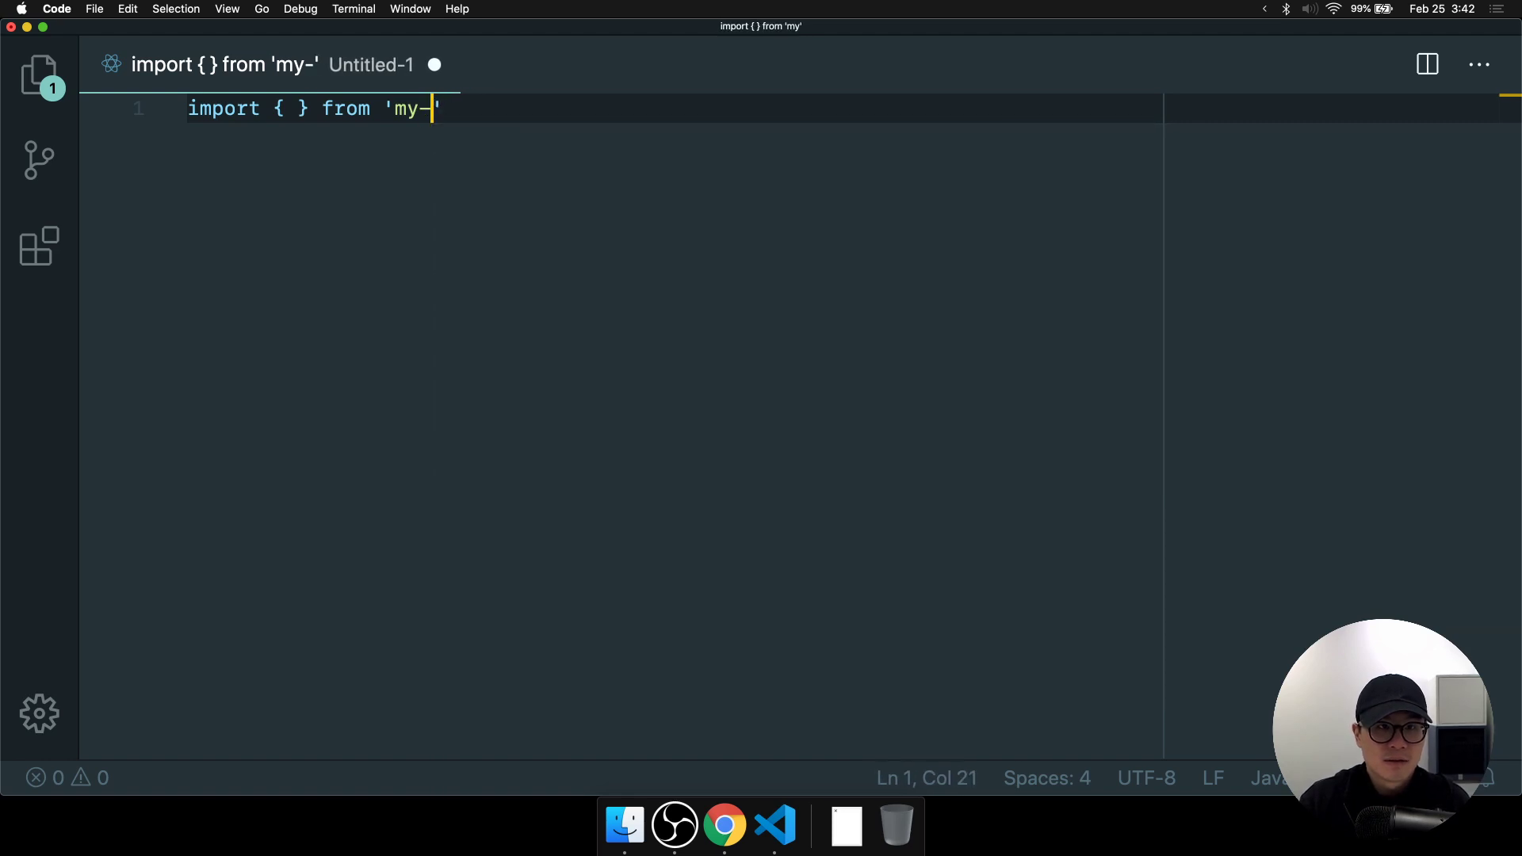
text(lib)
Add Modal and Card to the braces of the 'my-lib' import.
key(Left)
key(Left)
key(Left)
key(Left)
key(Left)
key(Left)
key(Left)
key(Left)
key(Left)
key(Left)
key(Left)
key(Left)
key(Left)
key(Left)
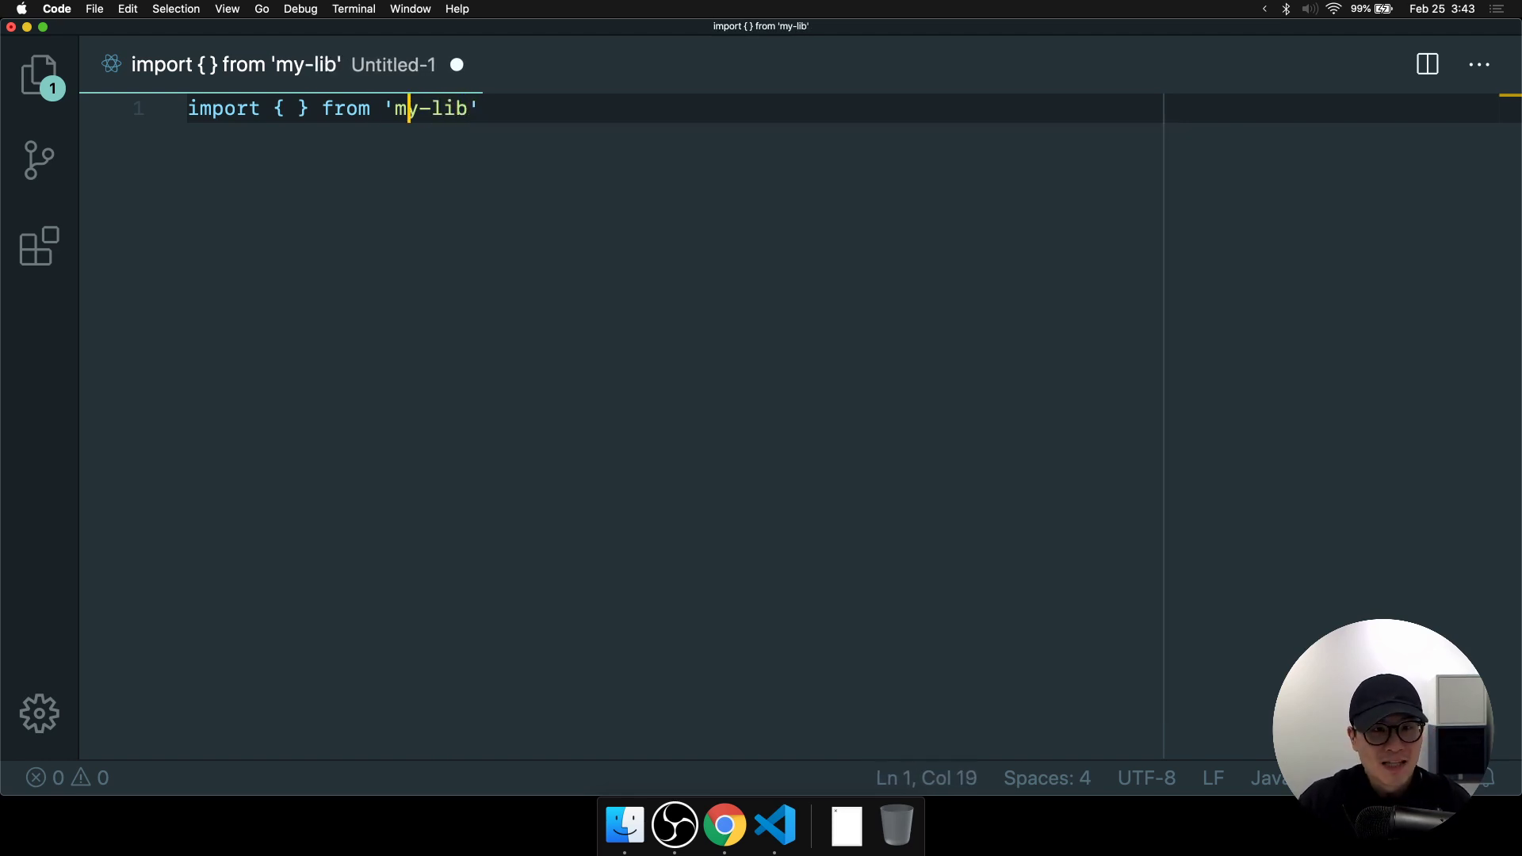
text(Modal, Car)
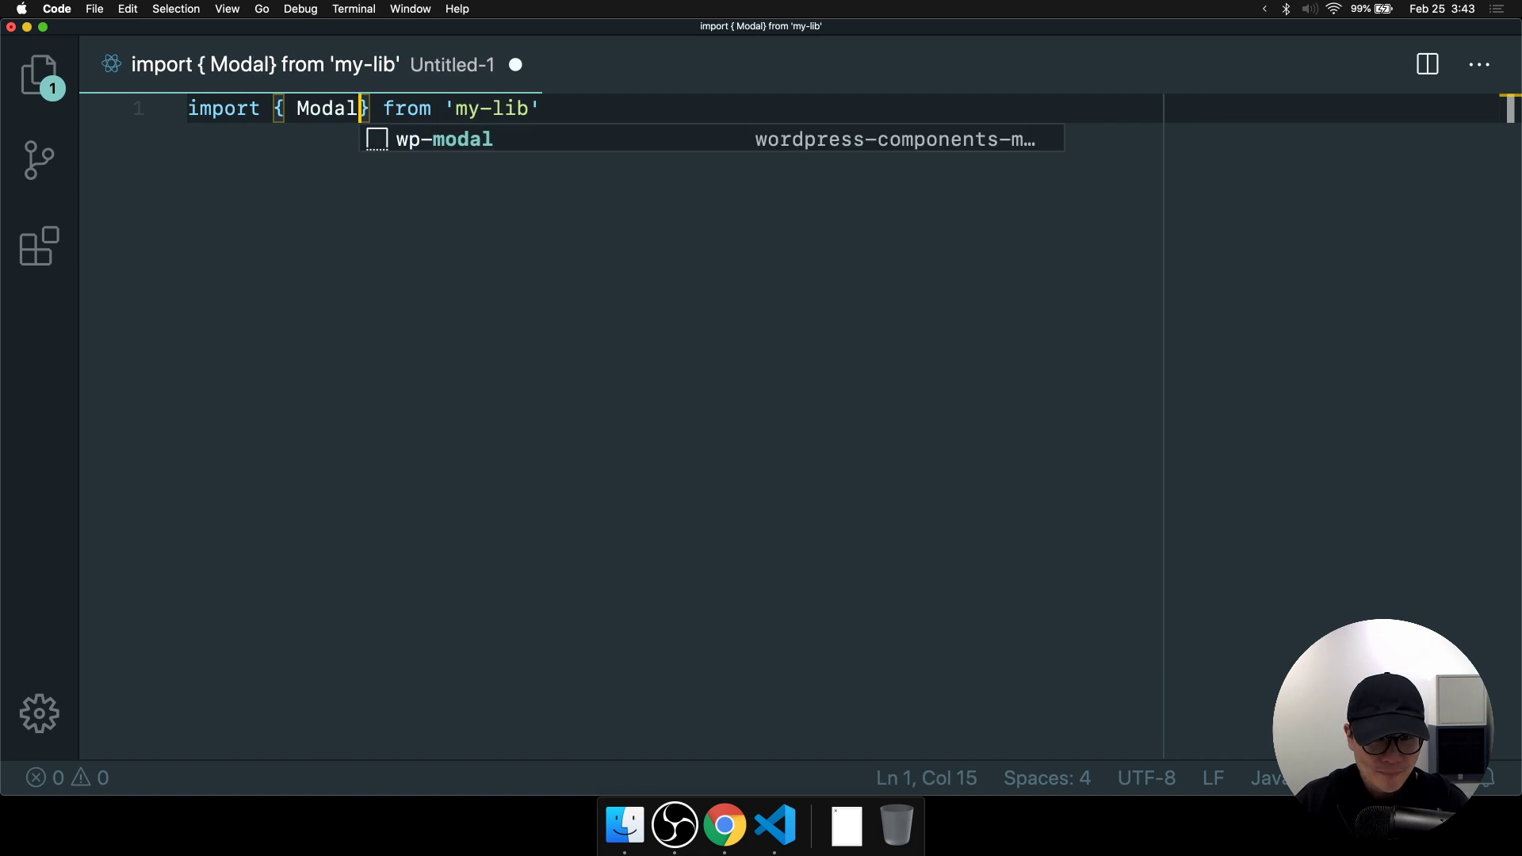
text(d, Body)
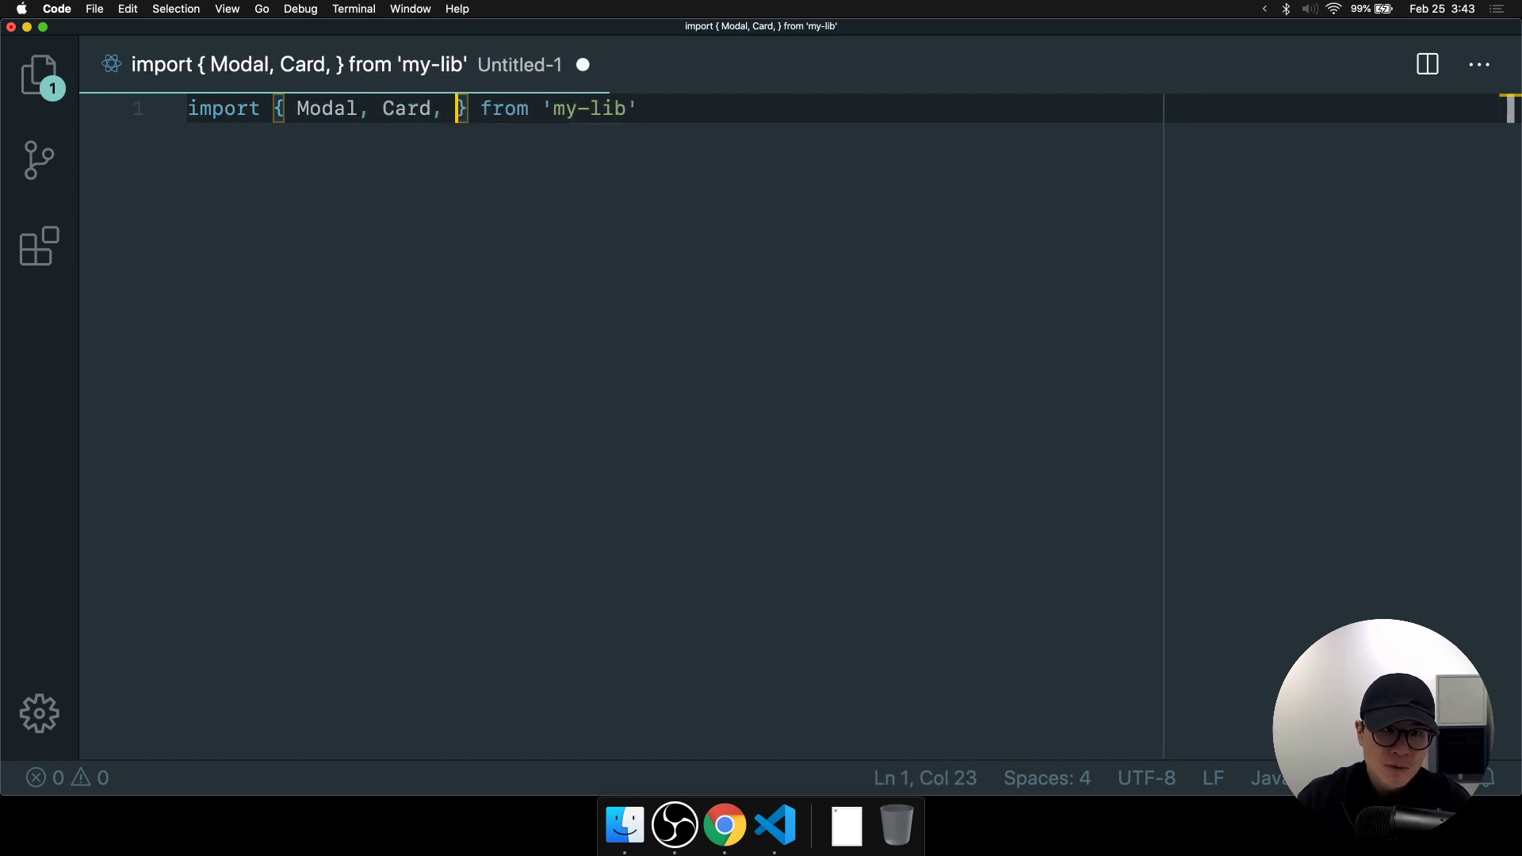
key(BackSpace)
key(BackSpace)
key(BackSpace)
key(BackSpace)
Add CardHeader after Card in the 'my-lib' import.
text(CodyH)
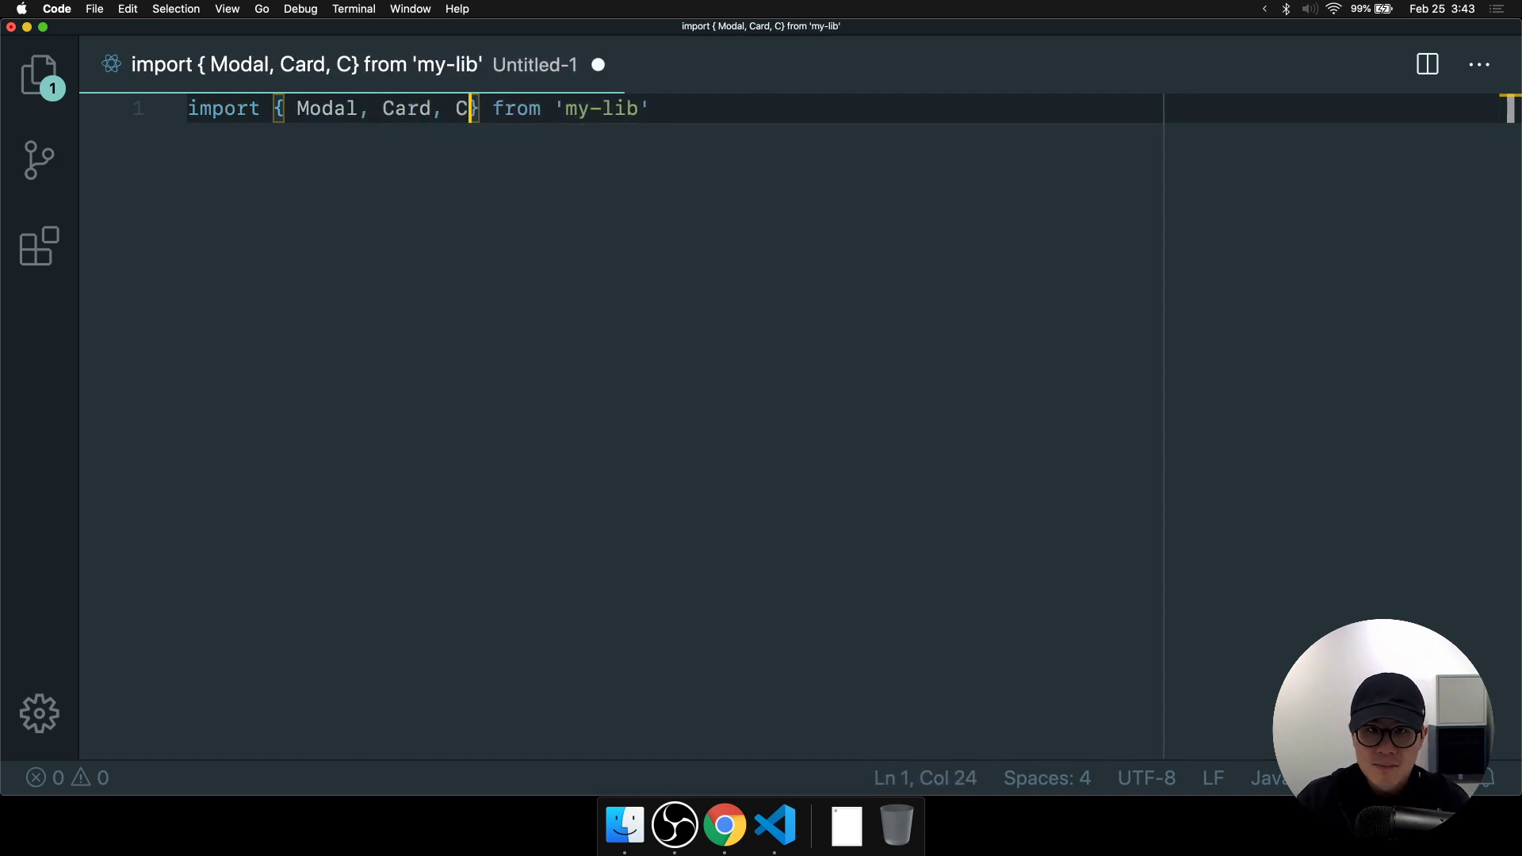
key(BackSpace)
key(BackSpace)
key(BackSpace)
key(BackSpace)
text(ardHeaders,)
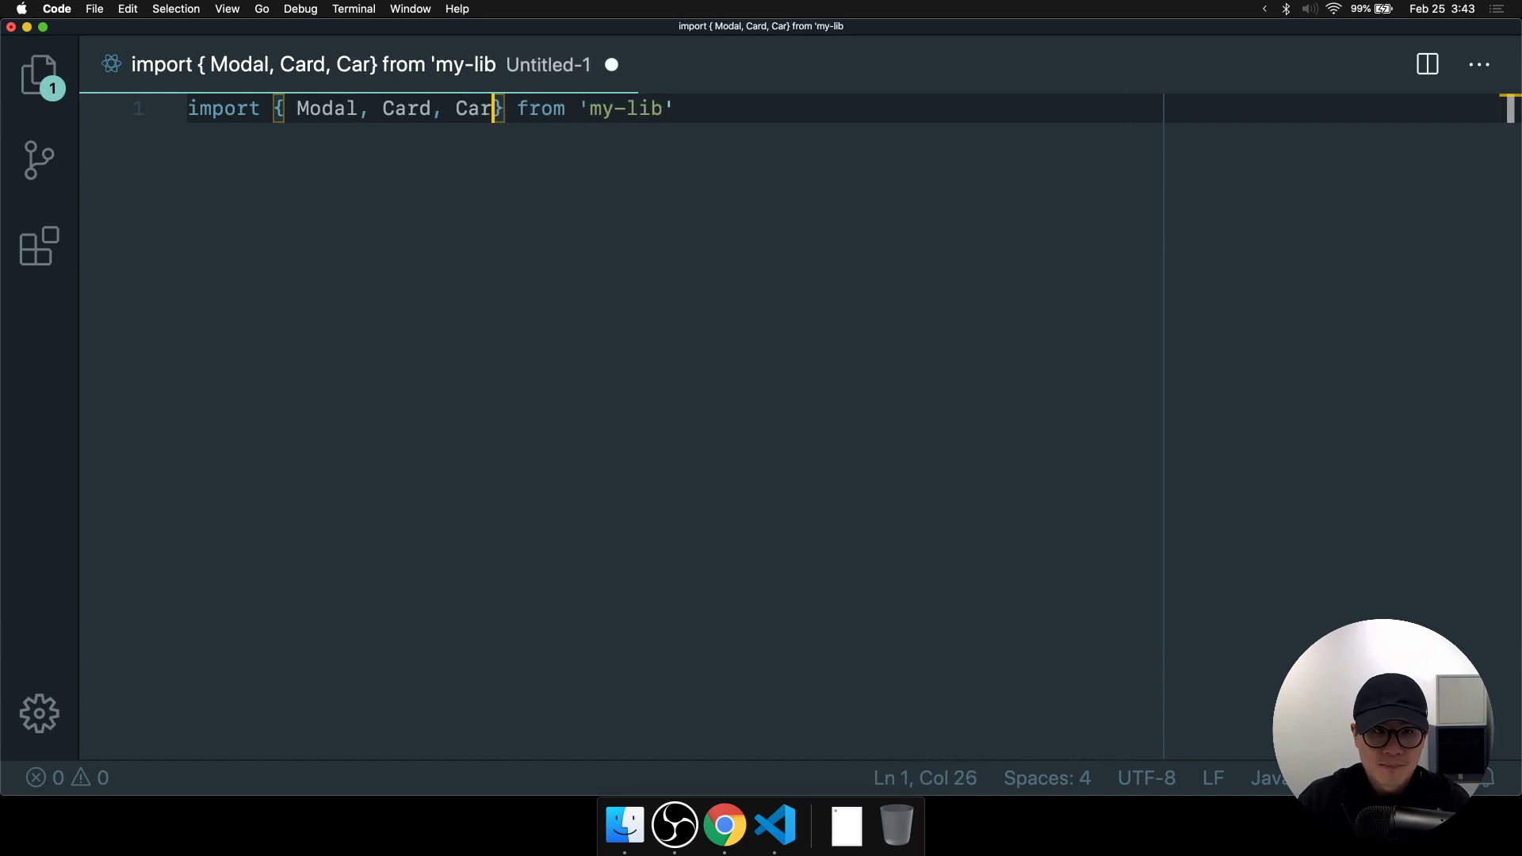
key(BackSpace)
key(BackSpace)
key(BackSpace)
Complete the import list with CardBody and CardFooter after CardHeader.
text(, Cody)
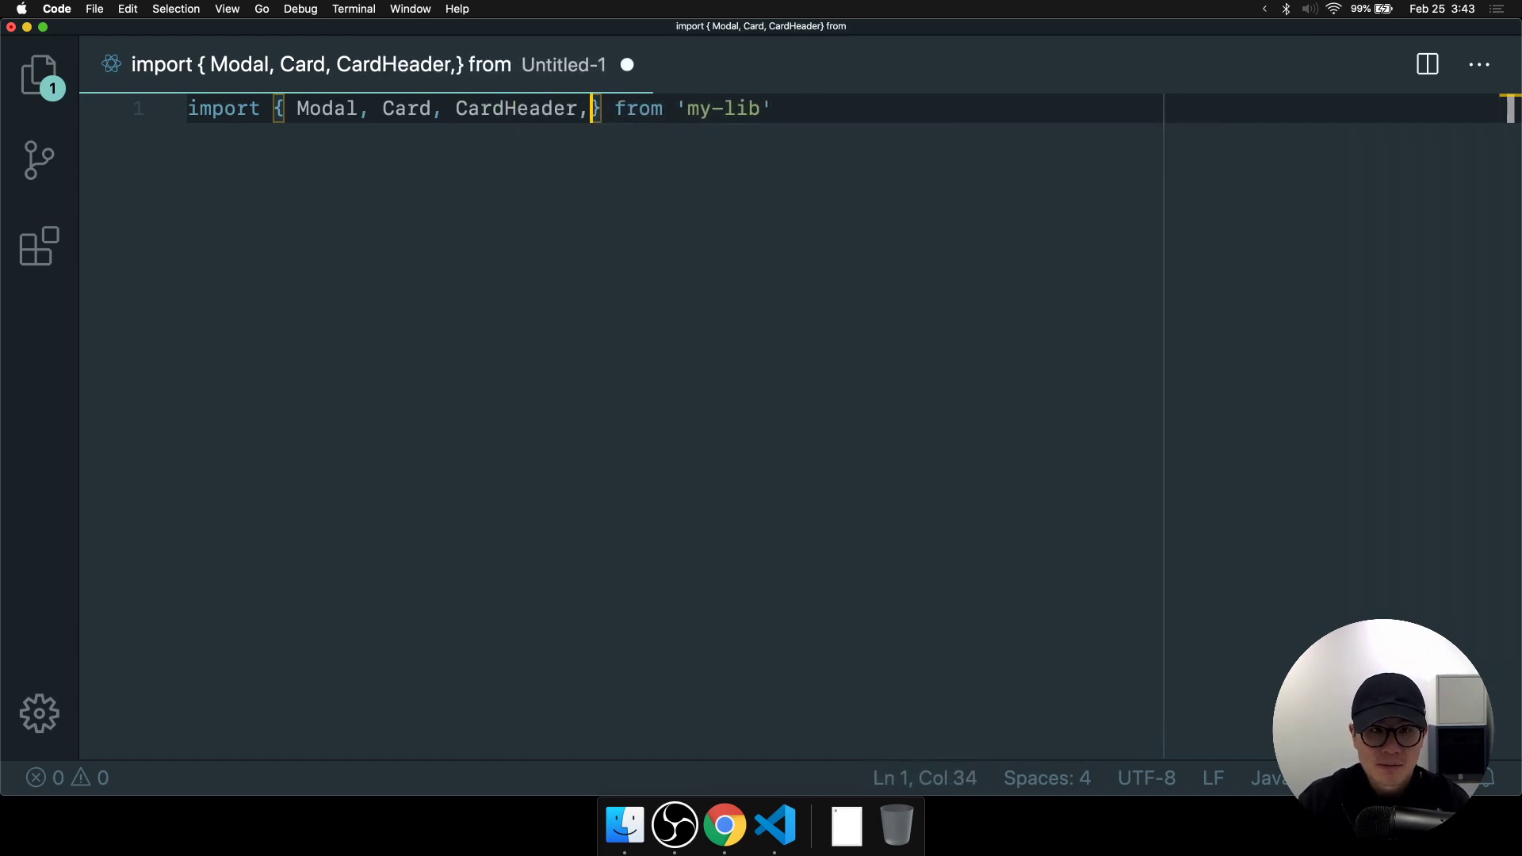
key(BackSpace)
key(BackSpace)
key(BackSpace)
text(ard)
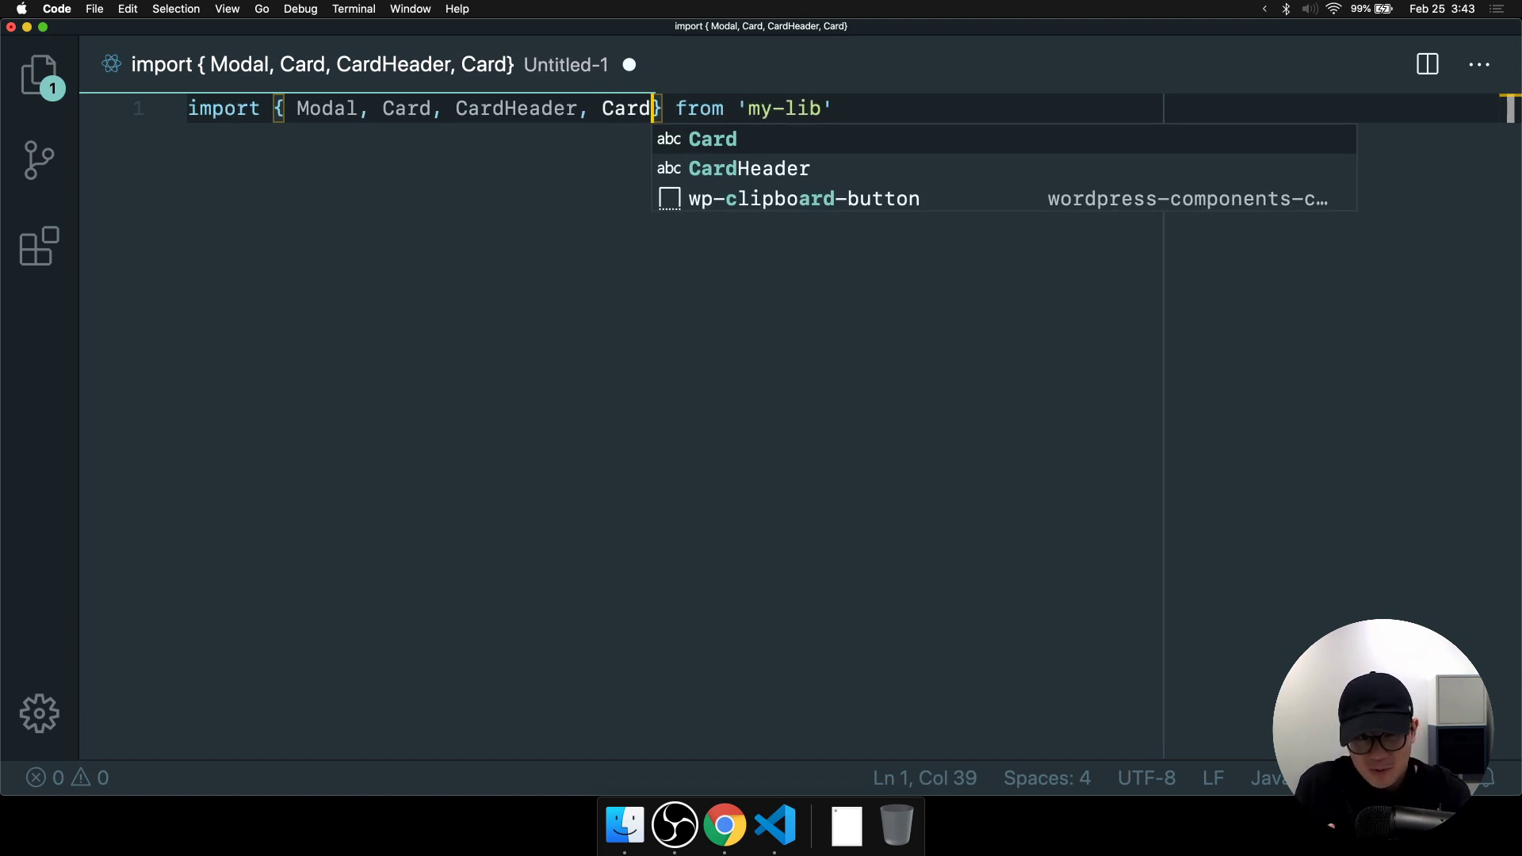
text(Body, car)
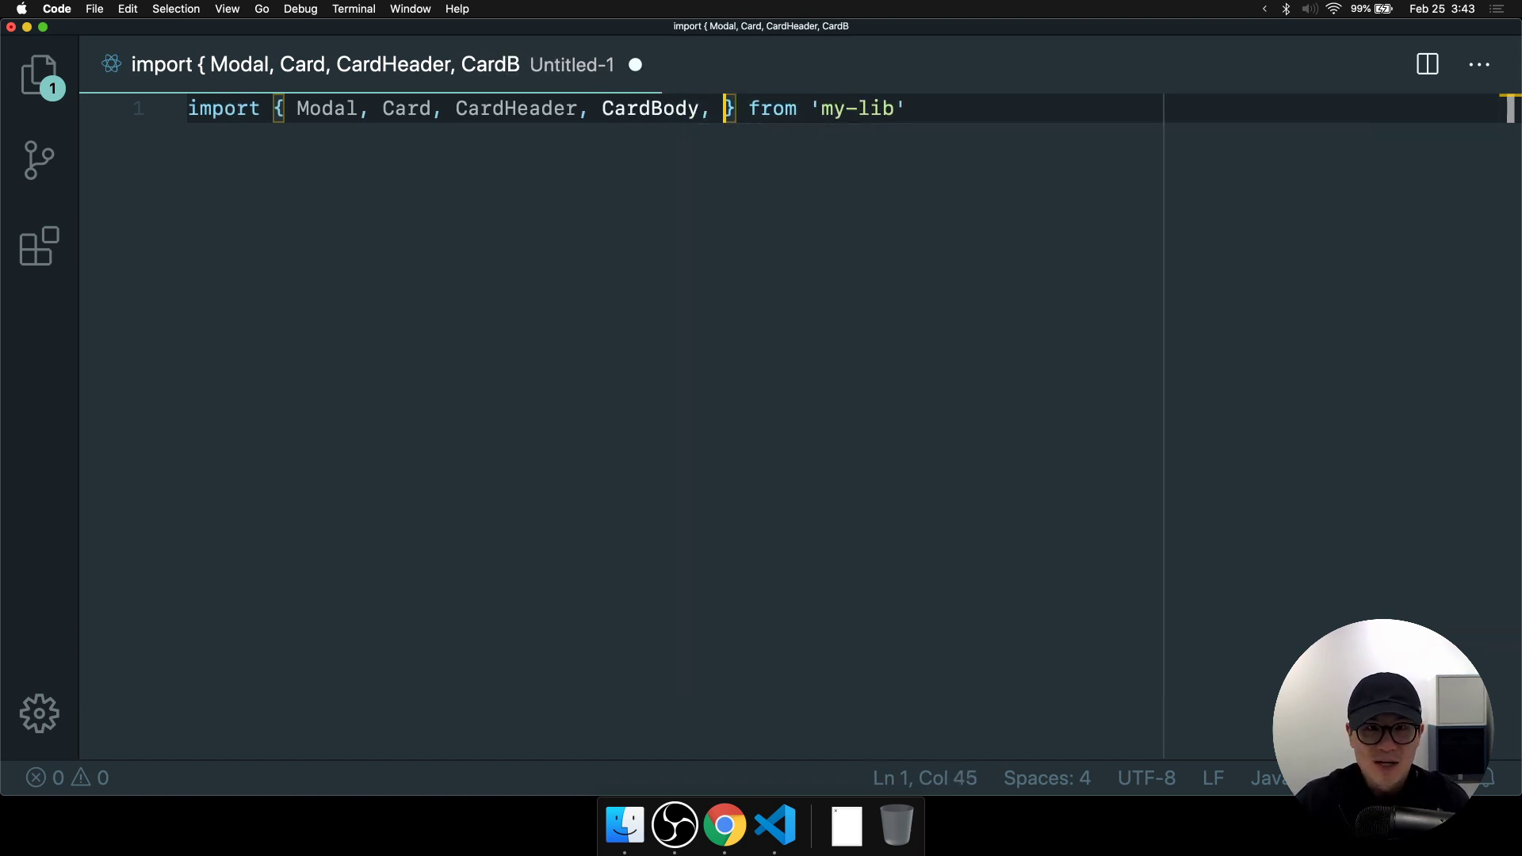
key(BackSpace)
key(BackSpace)
key(BackSpace)
text(CardFooter)
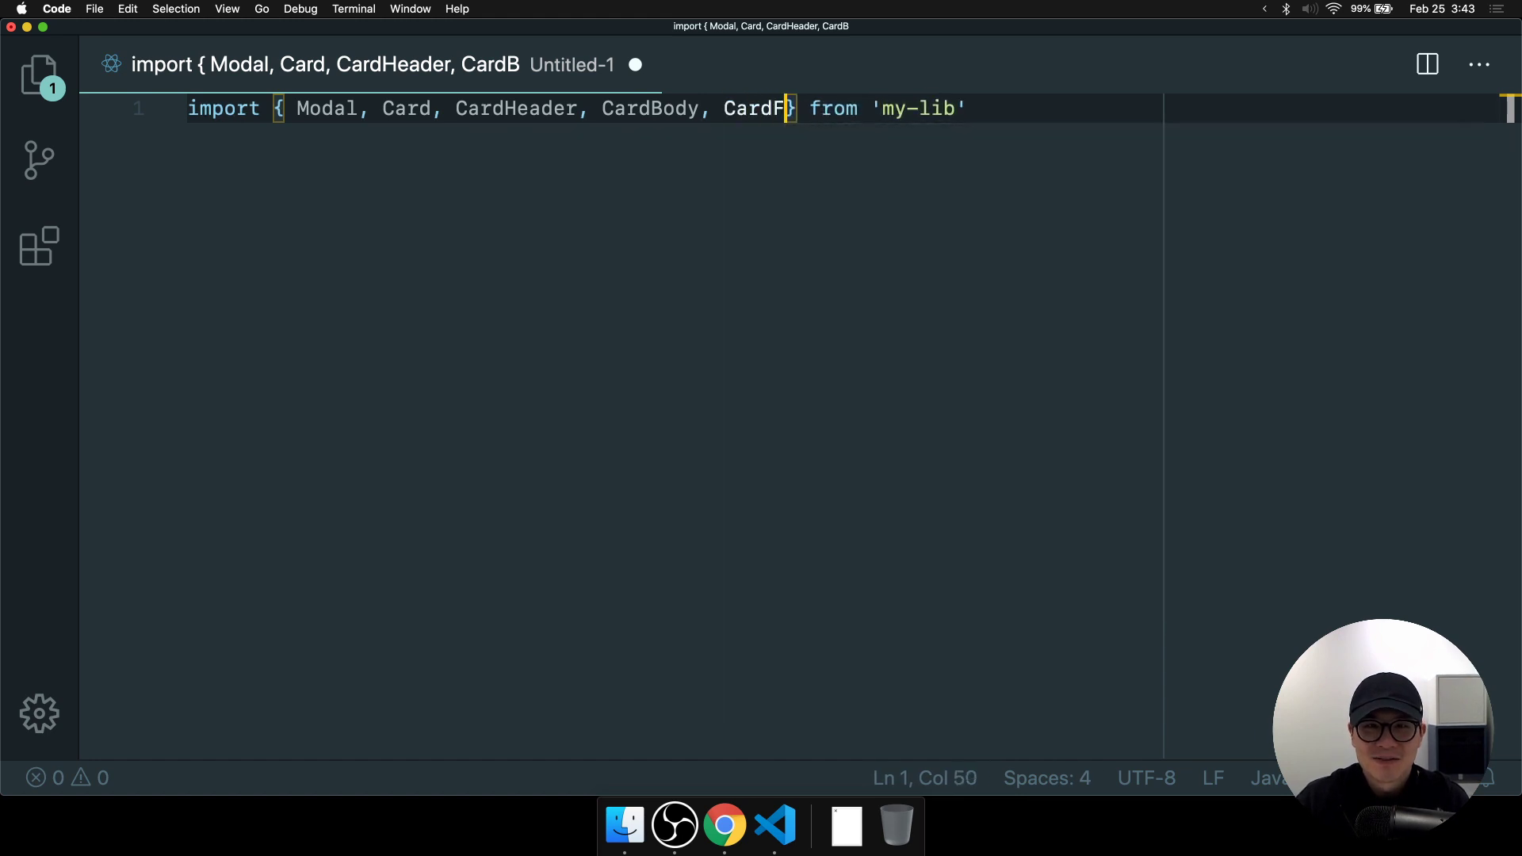
Add an opened-out <Modal> element on line 4, leaving two blank lines below the import.
click(1064, 233)
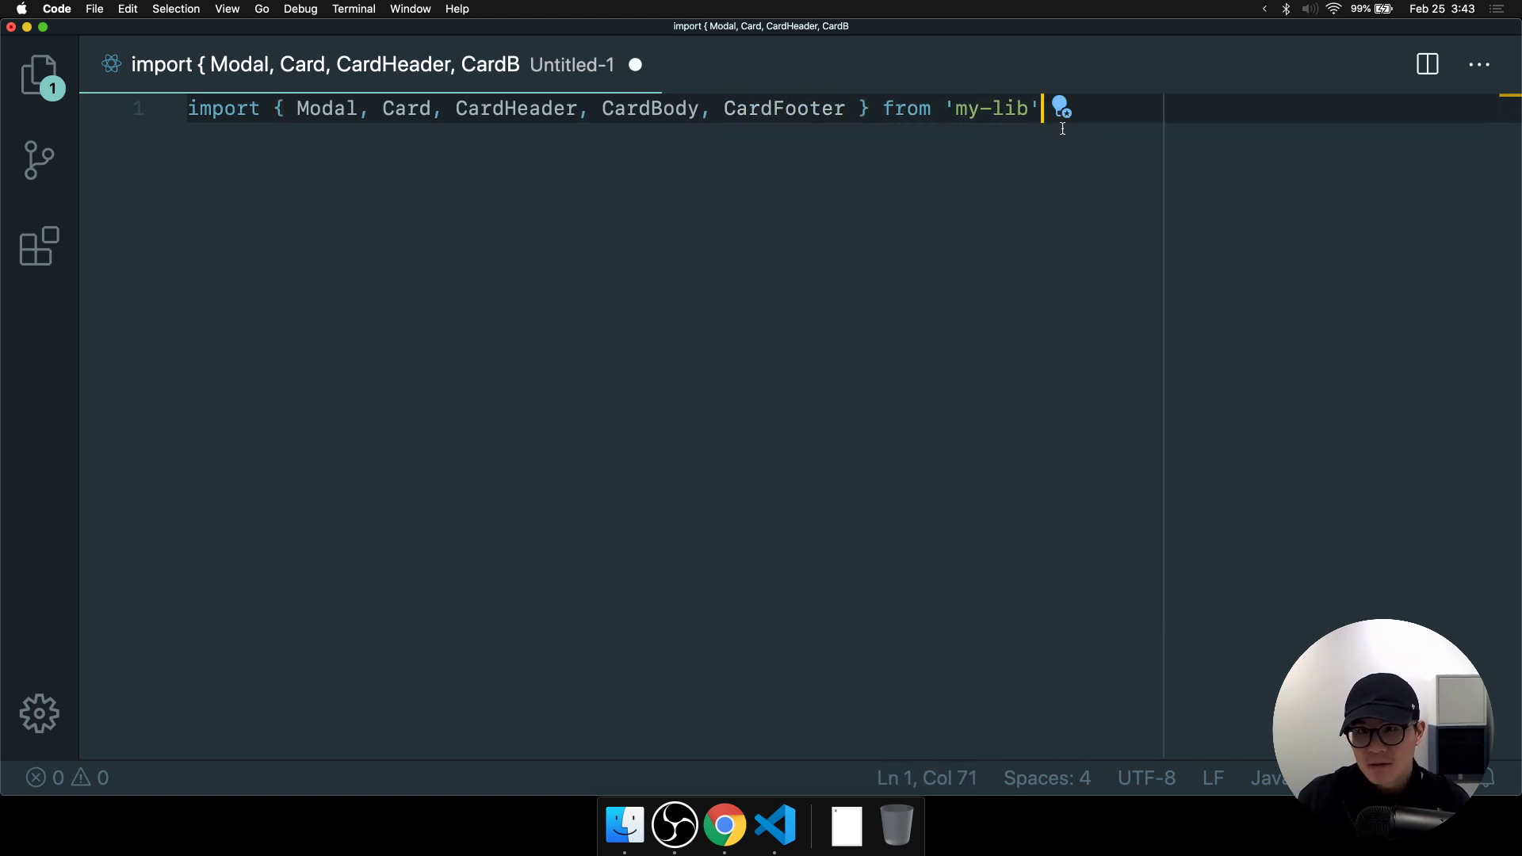
key(Return)
key(Return)
key(Return)
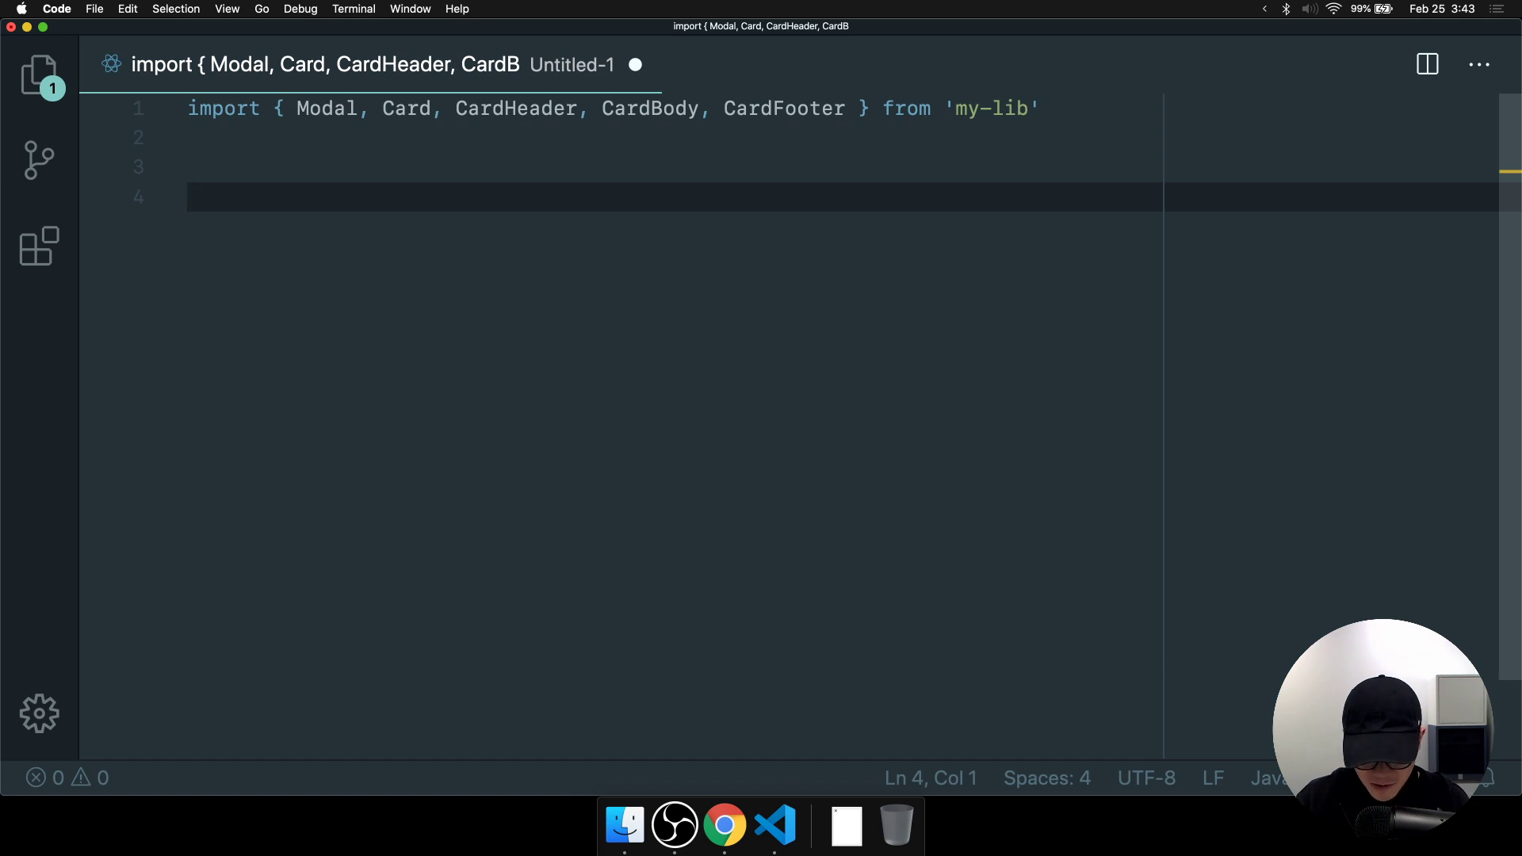
text(<Modal>)
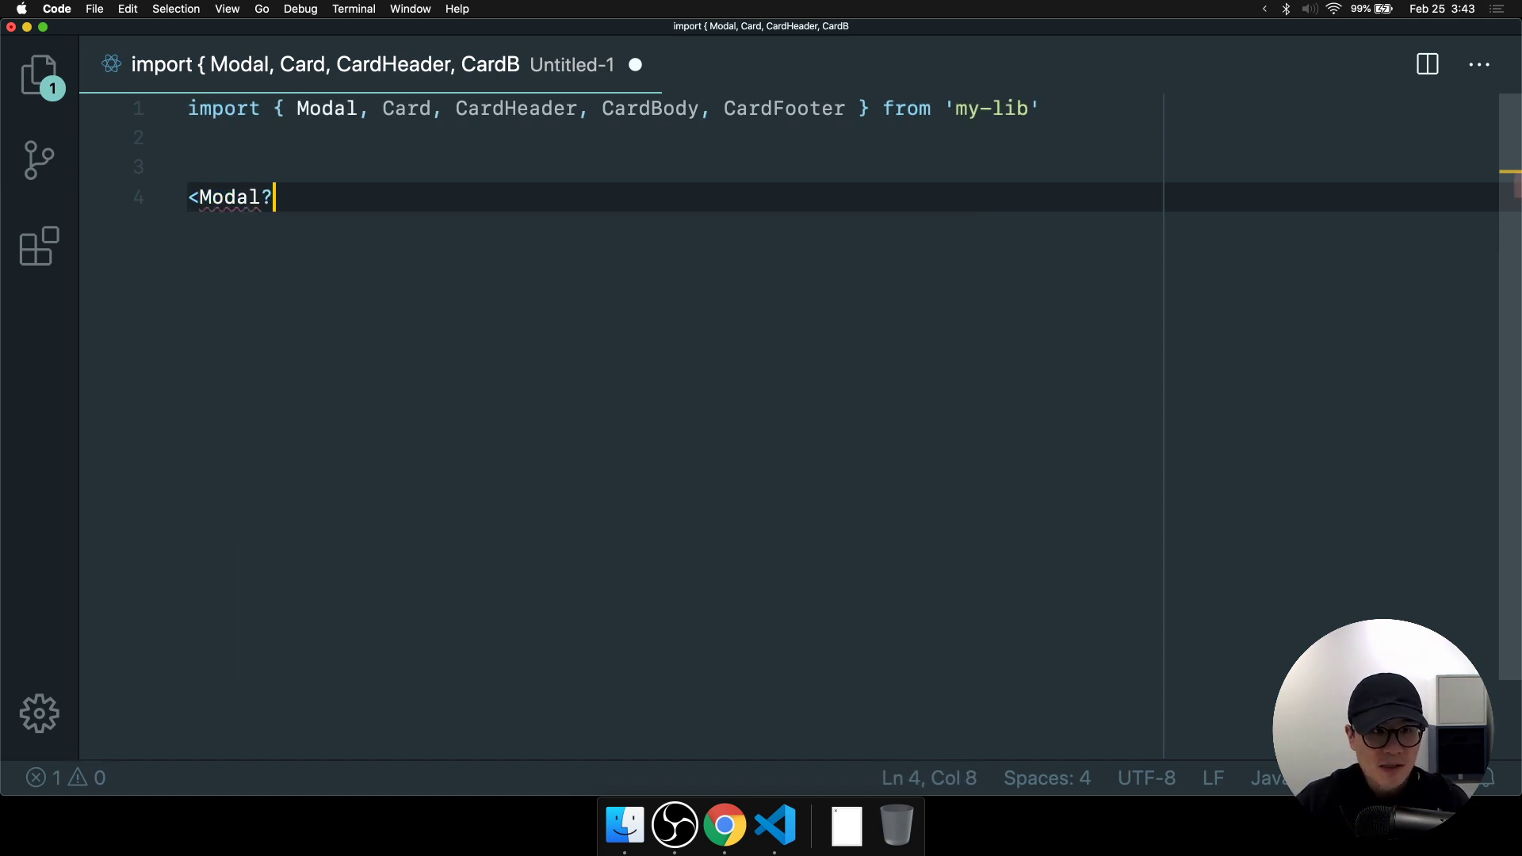
key(Return)
Nest a <Card> element inside the <Modal> element, with an empty line between its tags.
text(<)
key(Escape)
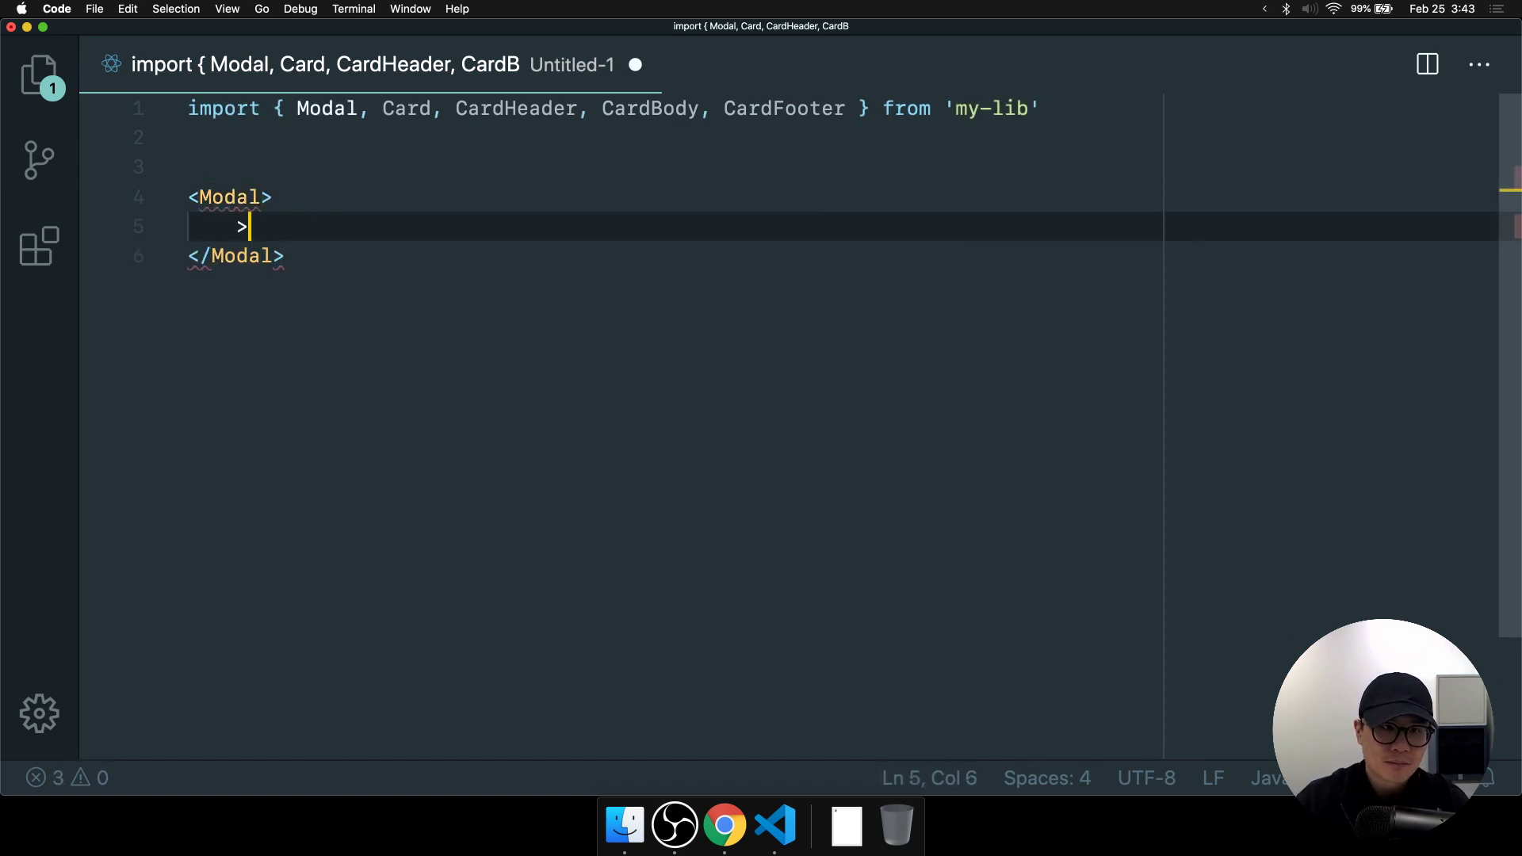
text(C)
key(BackSpace)
text(Card>)
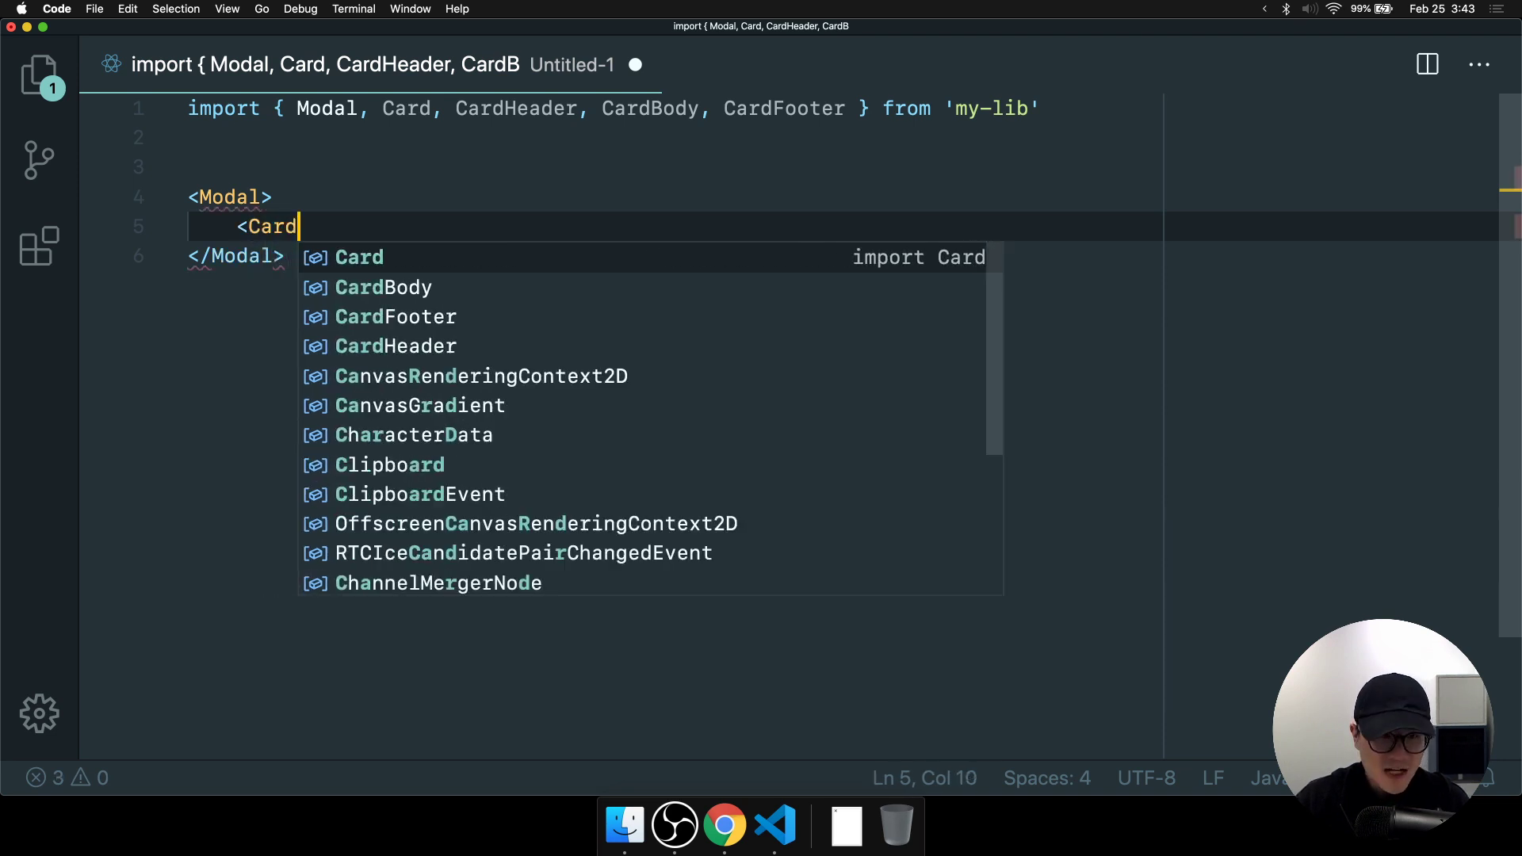
key(Return)
Nest a <CardHeader> element inside <Card>, with an empty line between its tags.
text(<Chard)
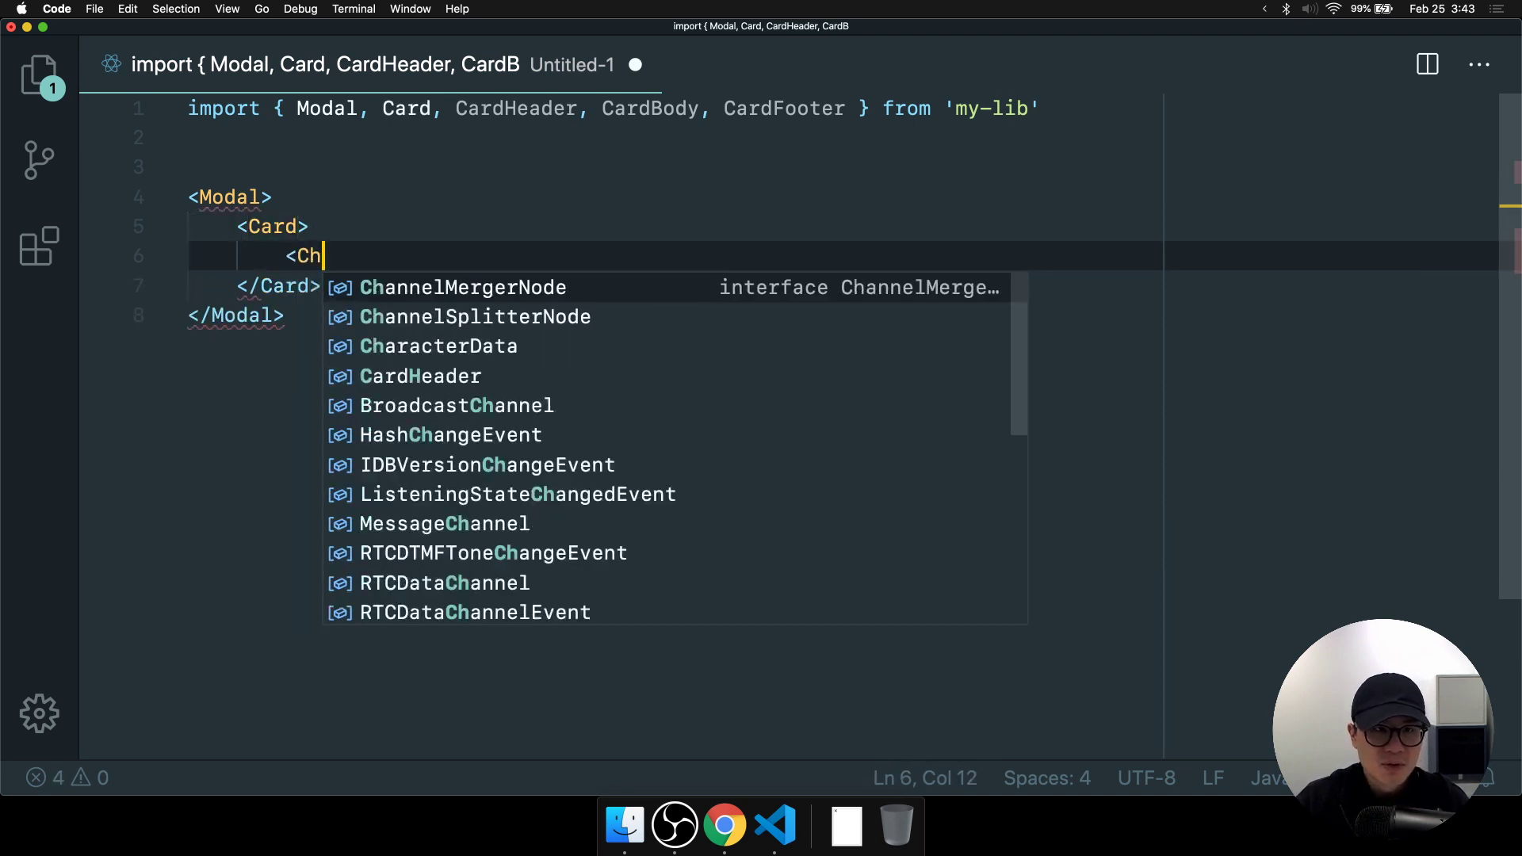
key(BackSpace)
key(BackSpace)
key(BackSpace)
key(BackSpace)
text(ard)
key(Down)
key(Down)
key(Down)
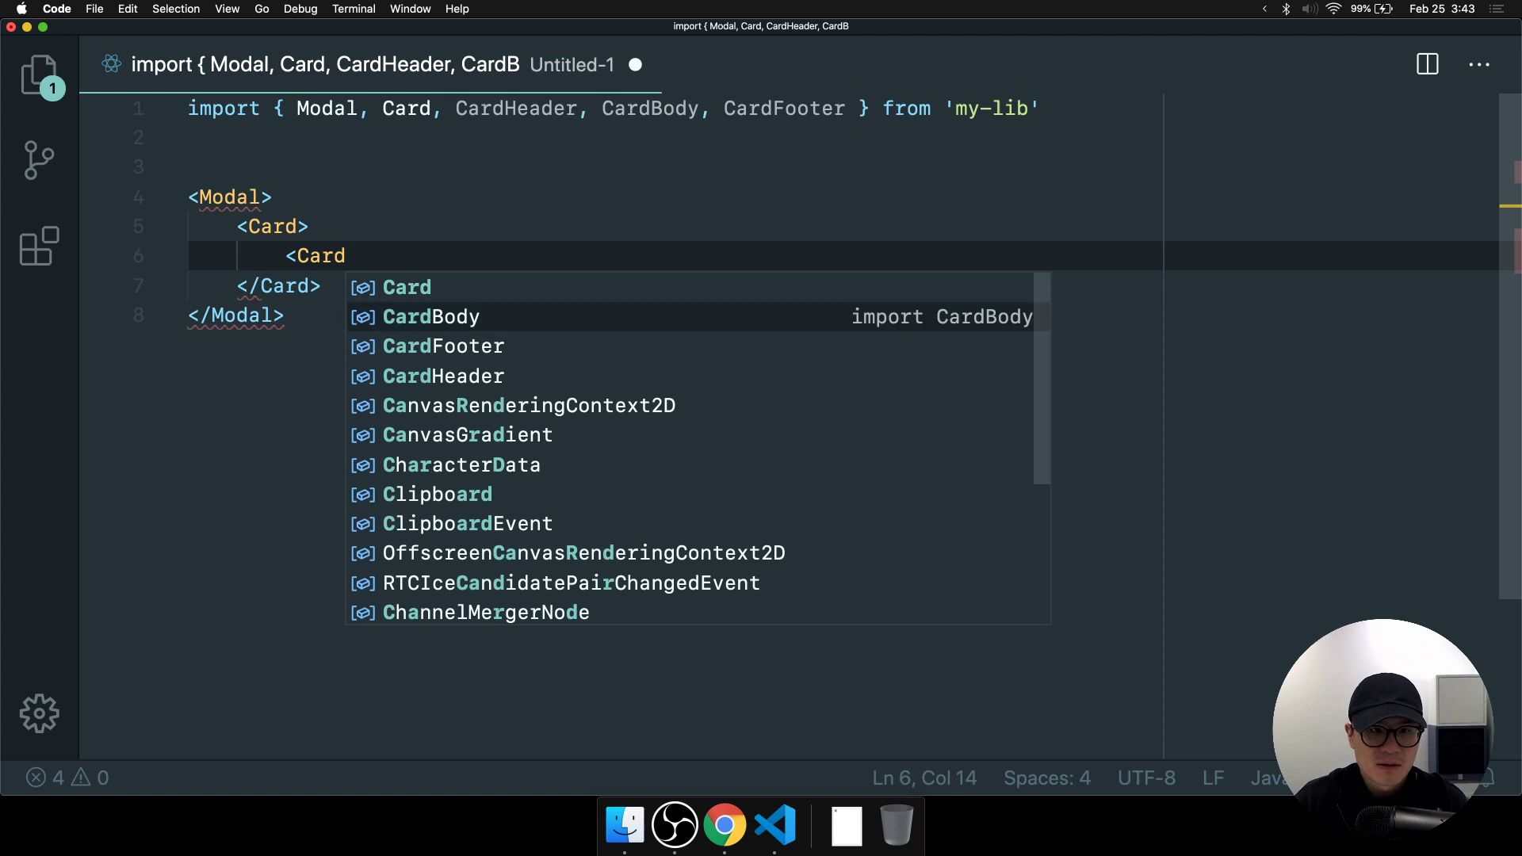
key(Return)
text(>)
key(Return)
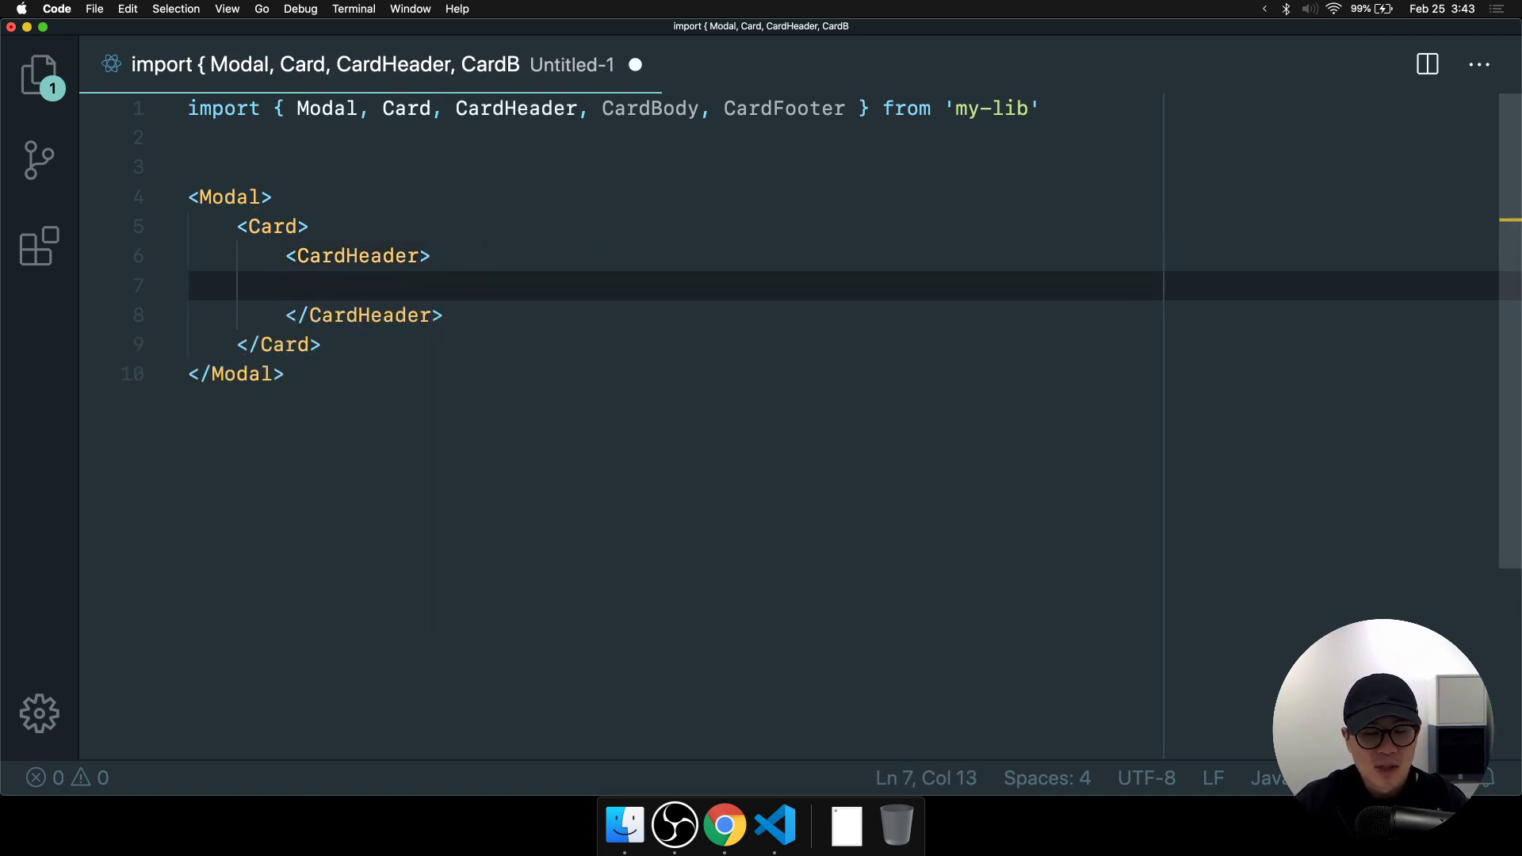
Examine the imported Card component names against the Modal, Card and CardHeader nesting in the markup.
click(555, 109)
click(688, 110)
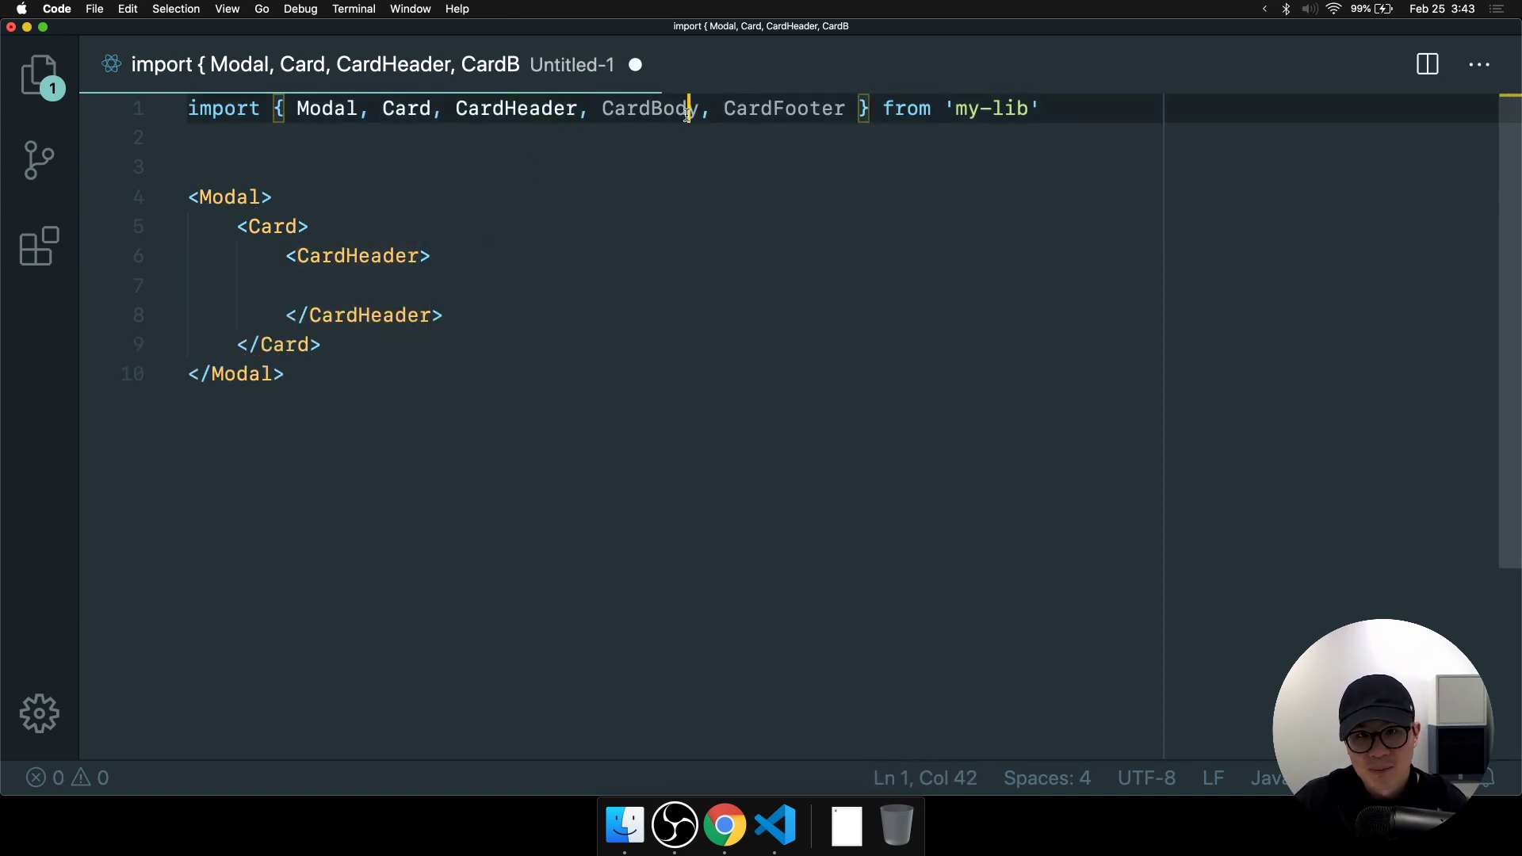
click(761, 110)
click(460, 319)
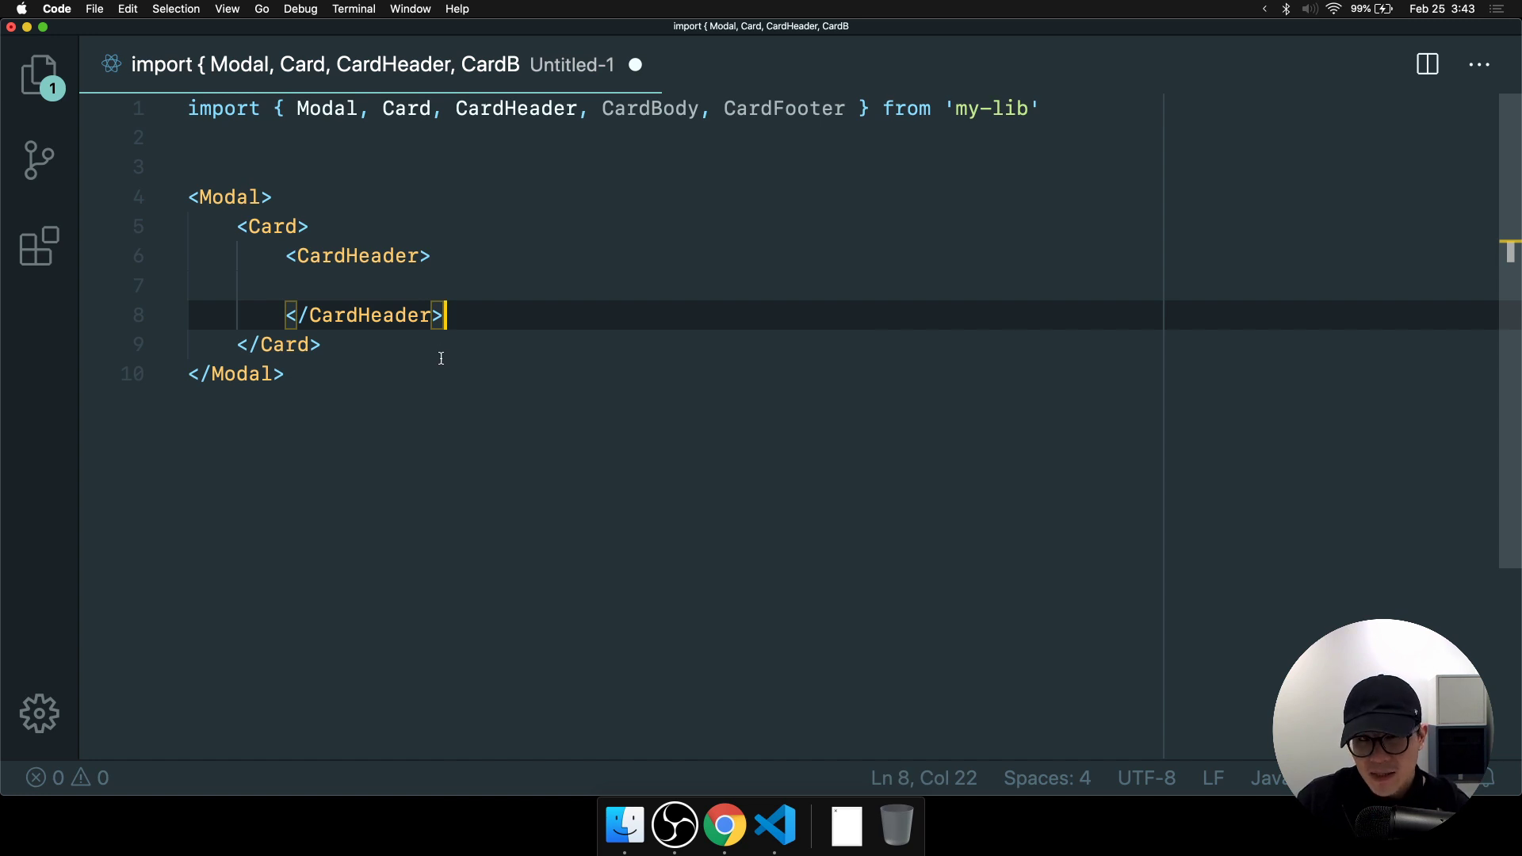
click(260, 237)
drag(330, 316, 325, 317)
click(290, 349)
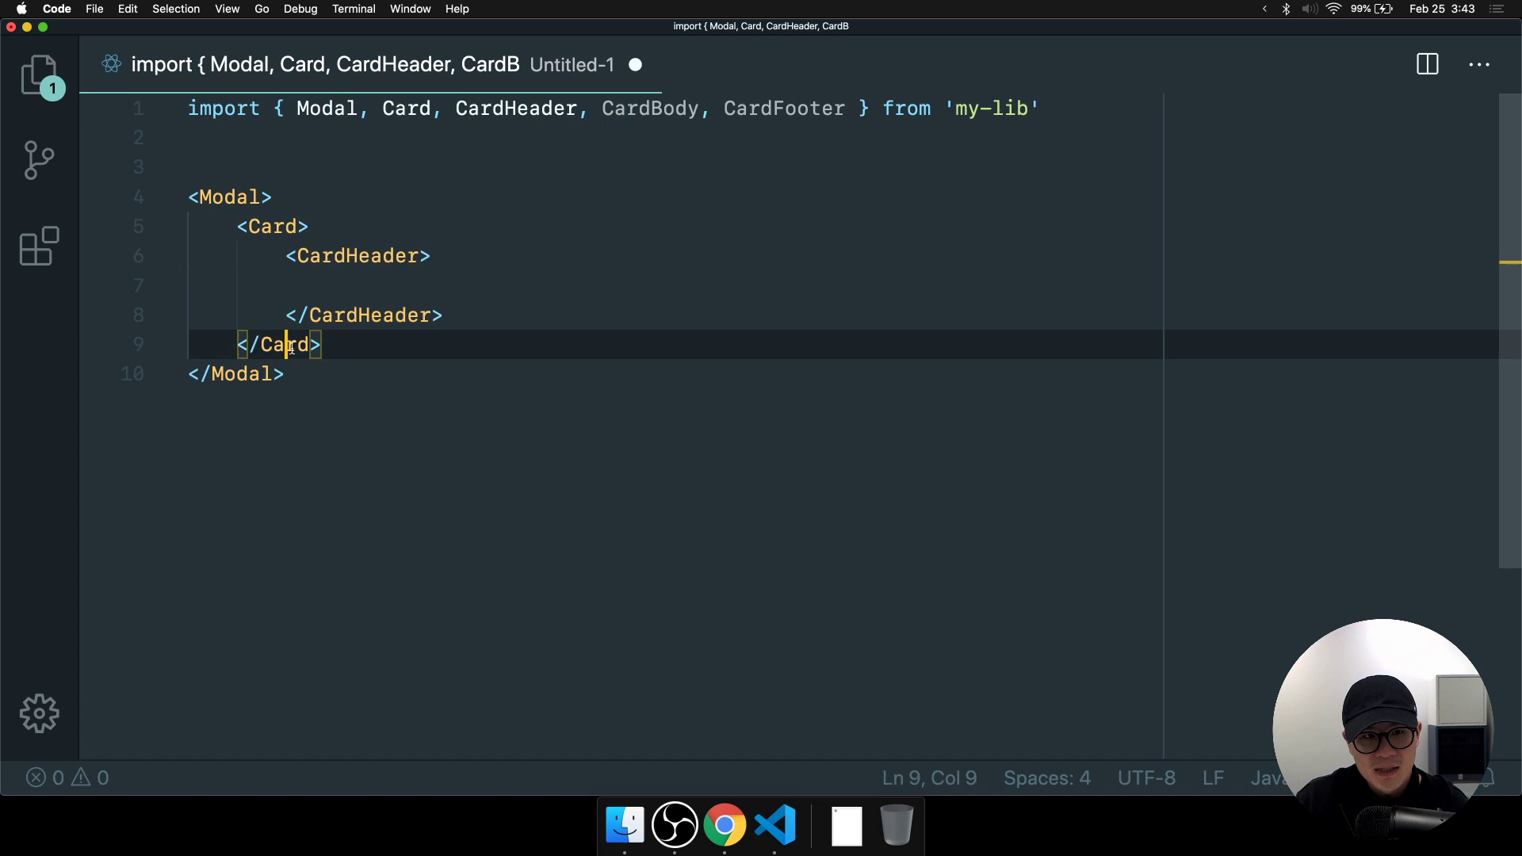
key(Up)
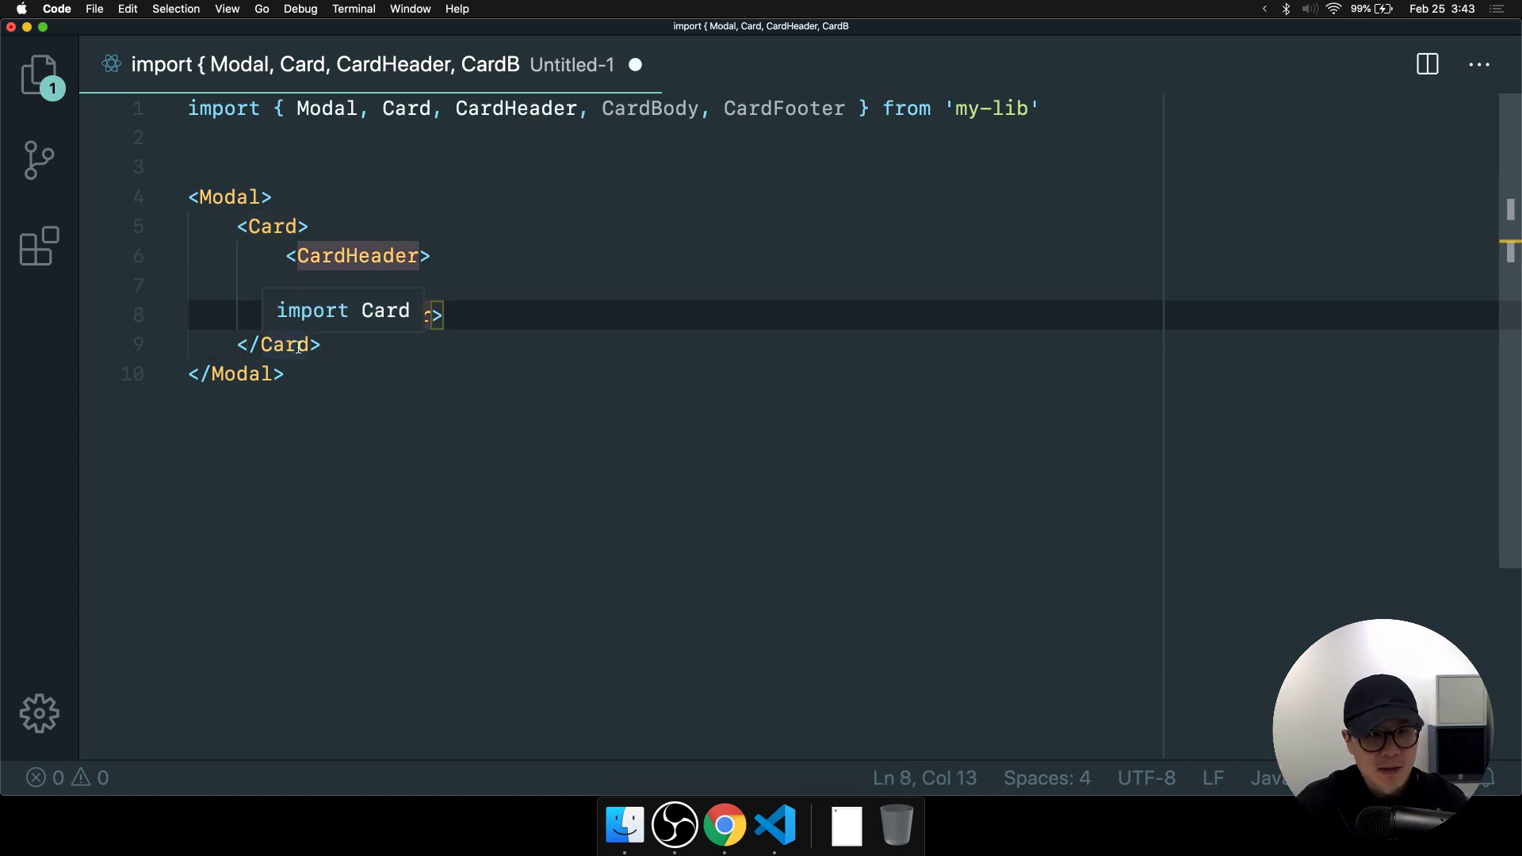
click(479, 431)
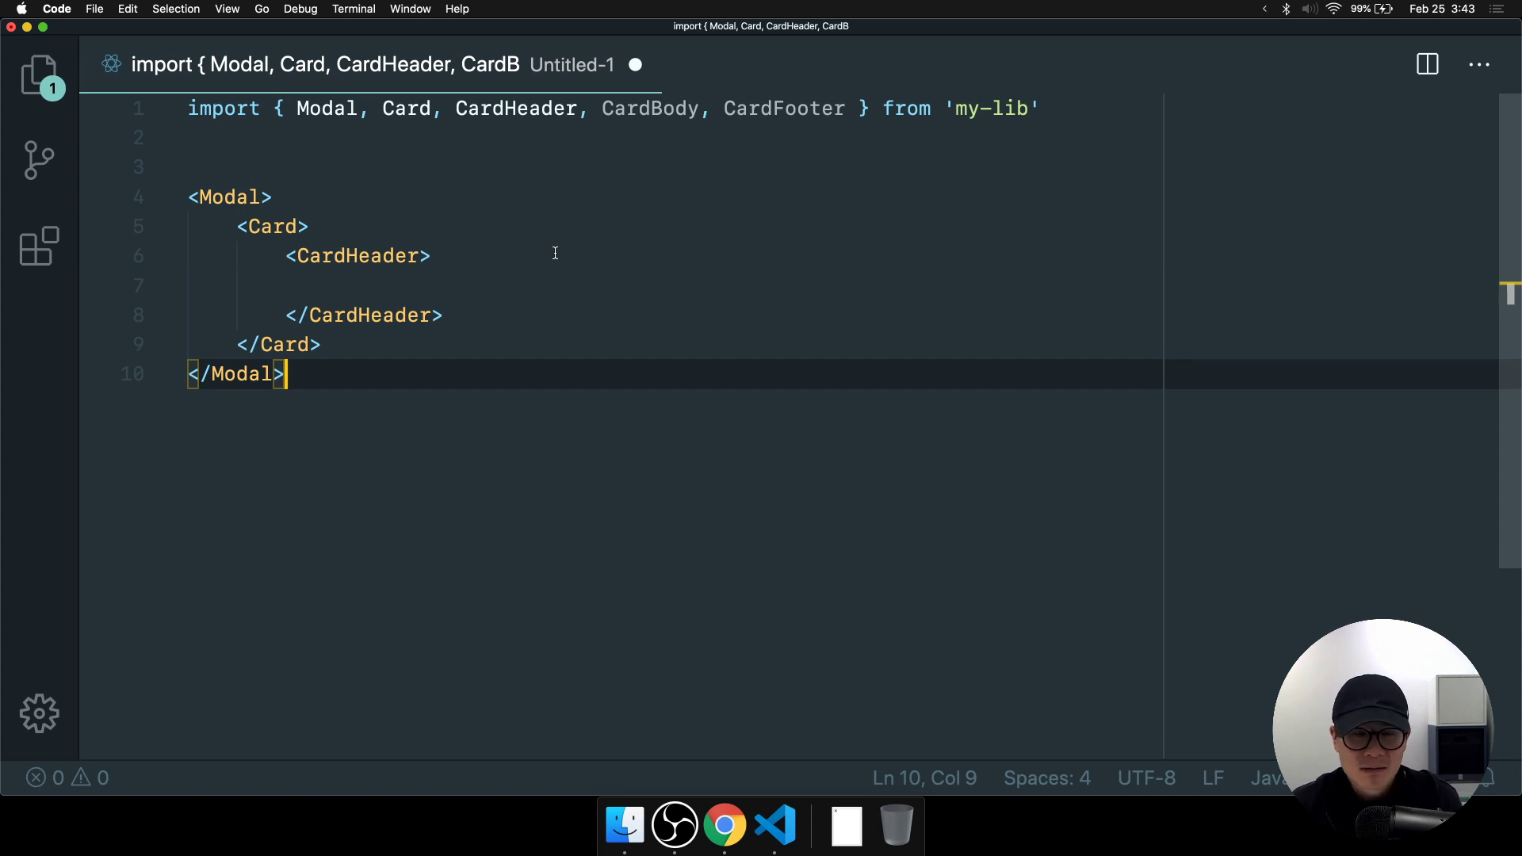
mouse_move(431, 312)
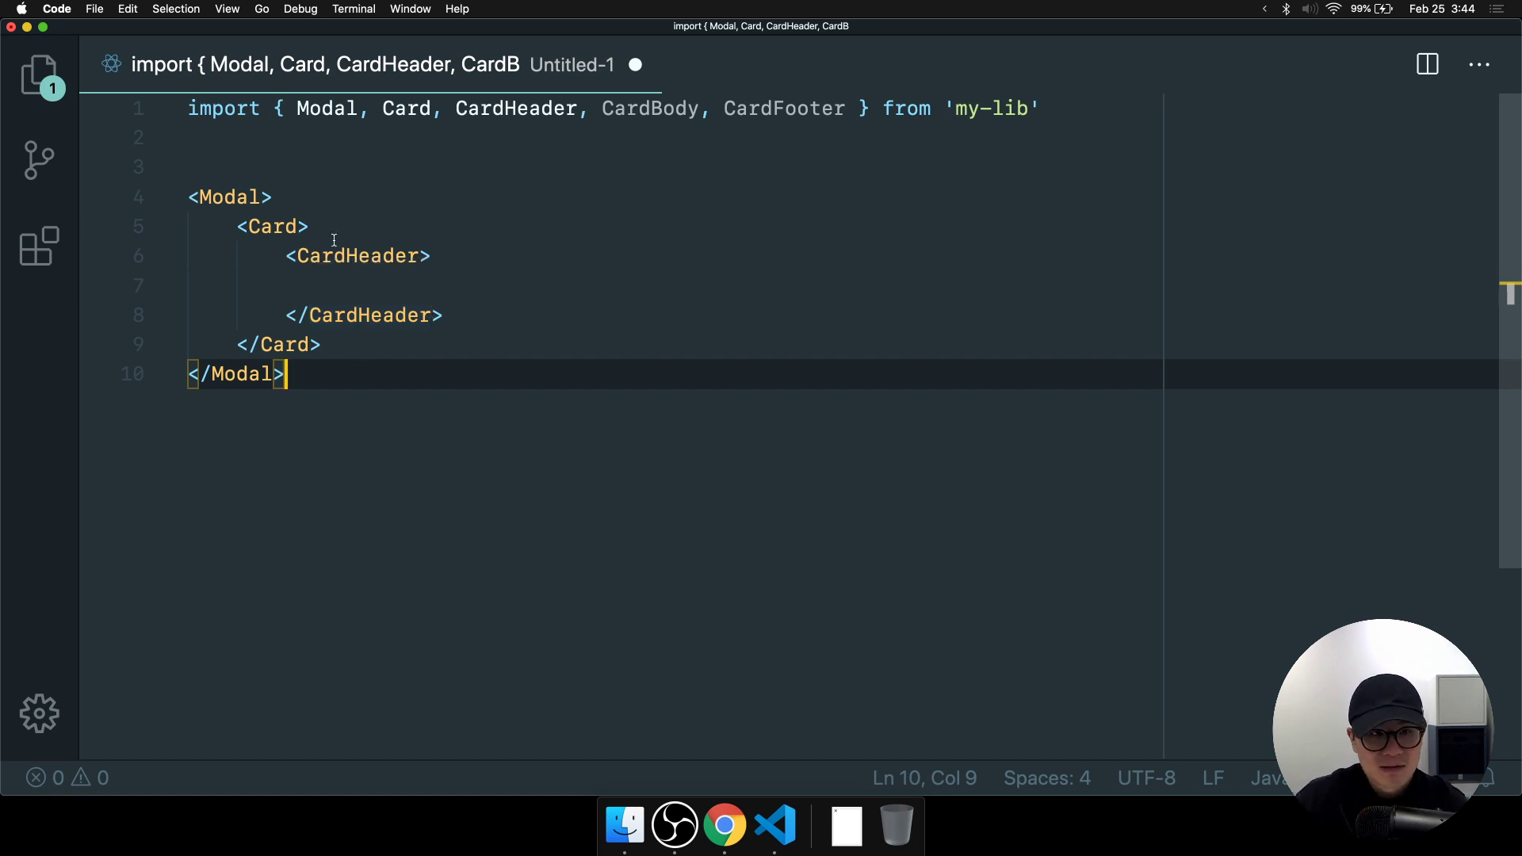
click(371, 255)
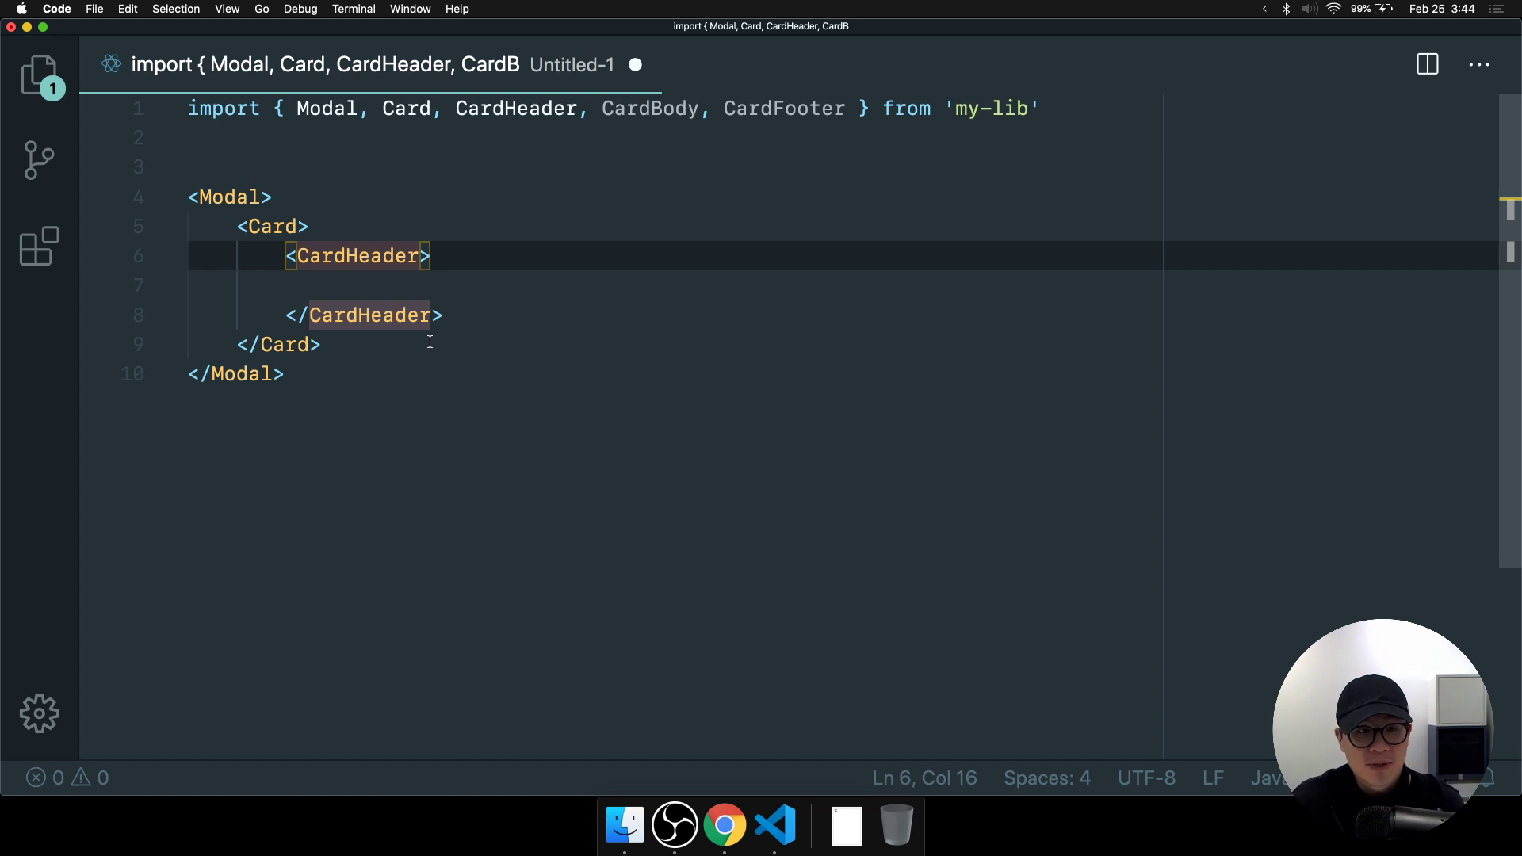
click(430, 342)
drag(397, 340, 459, 251)
click(459, 256)
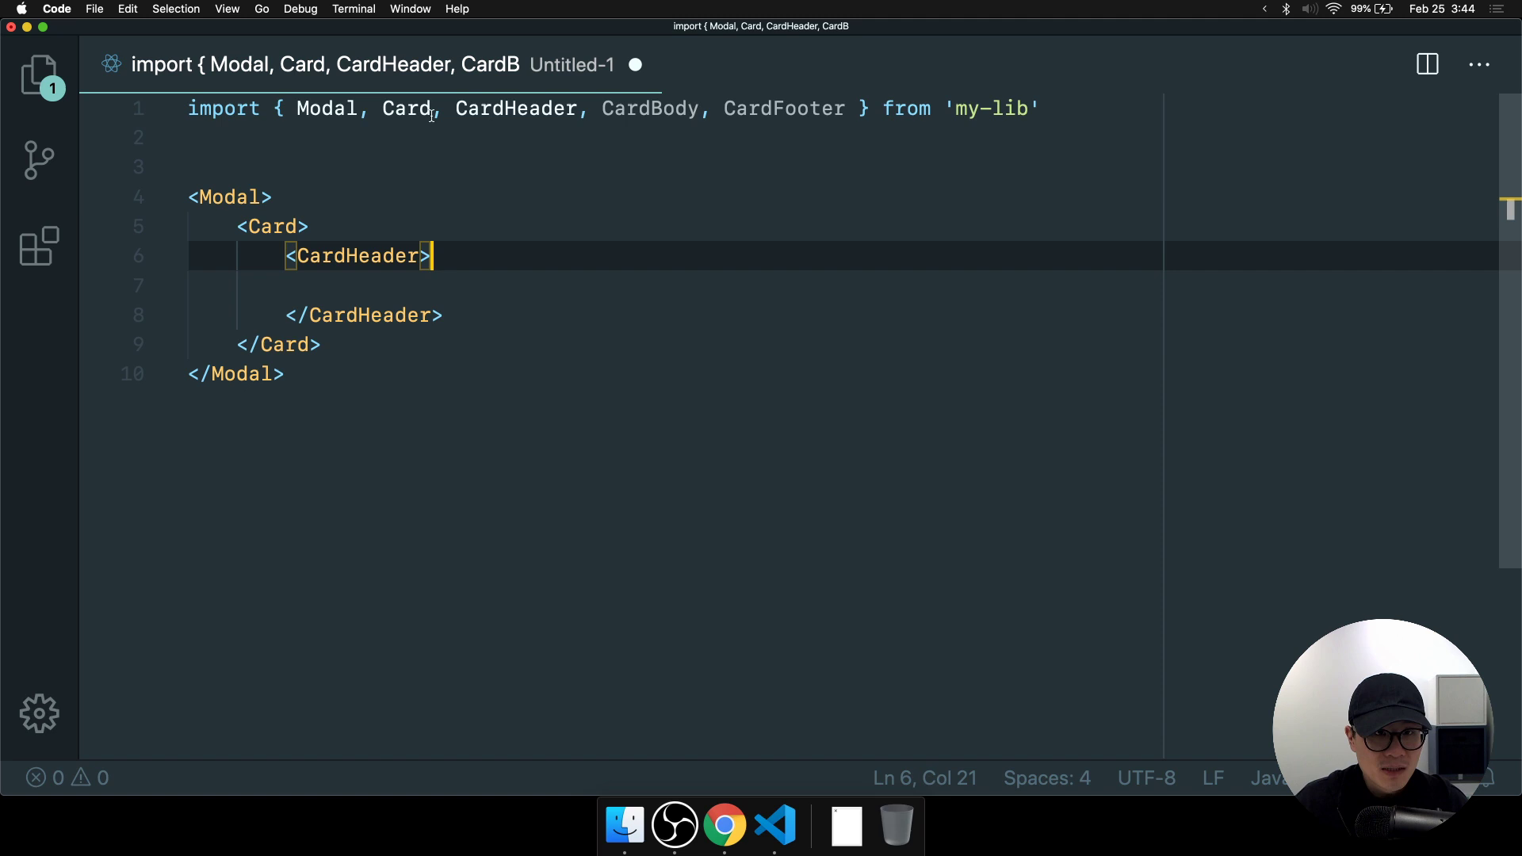
click(554, 108)
double_click(501, 111)
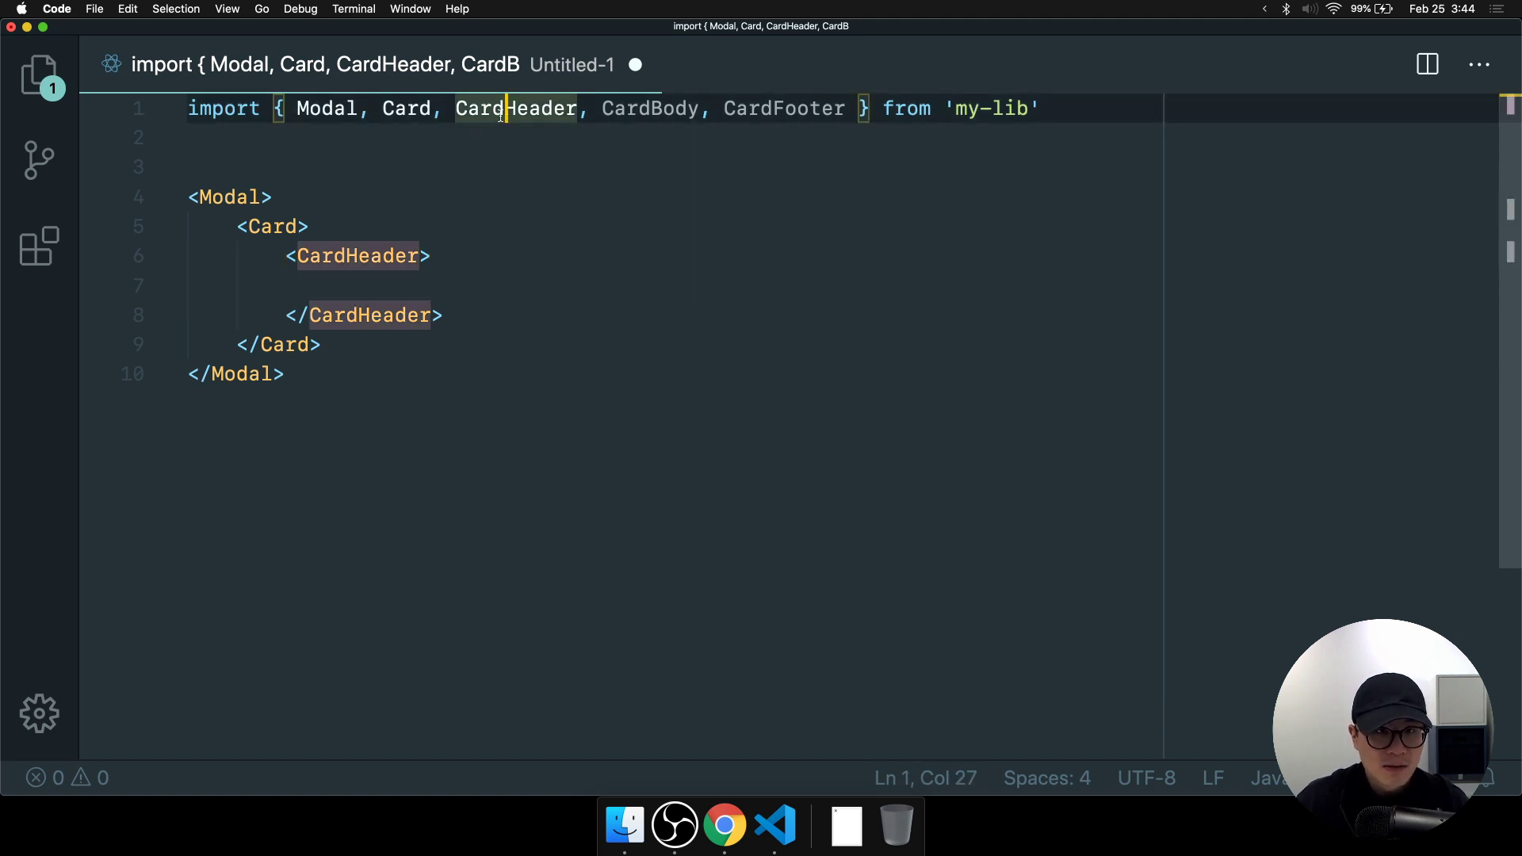
text(Nmodal)
key(BackSpace)
key(BackSpace)
key(BackSpace)
key(BackSpace)
key(BackSpace)
text(modal)
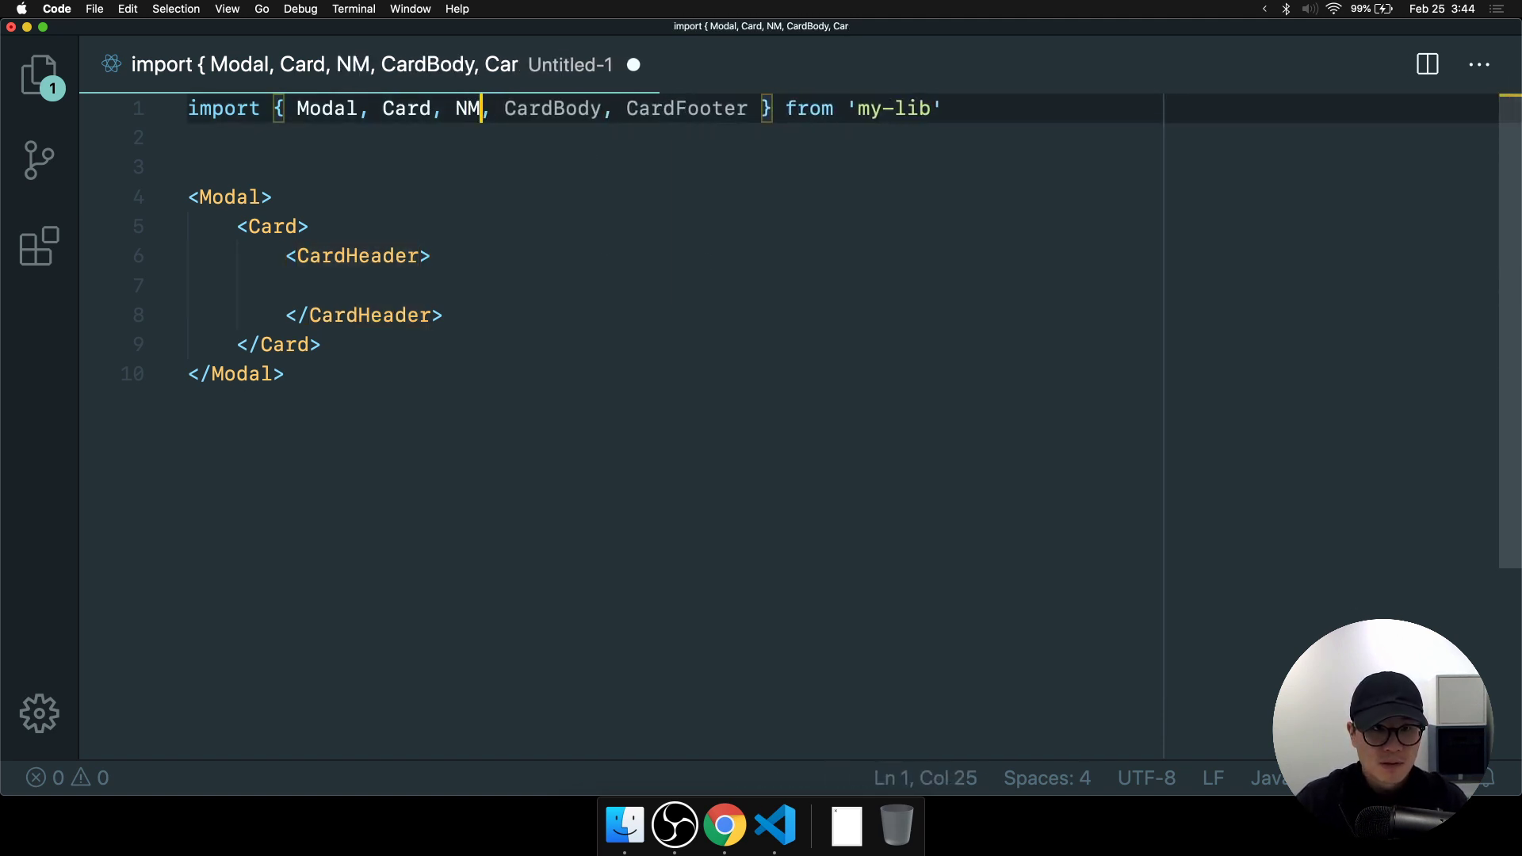
key(super+z)
Replace the Card prefix with Modal in the imported CardHeader, CardBody and CardFooter names.
click(509, 108)
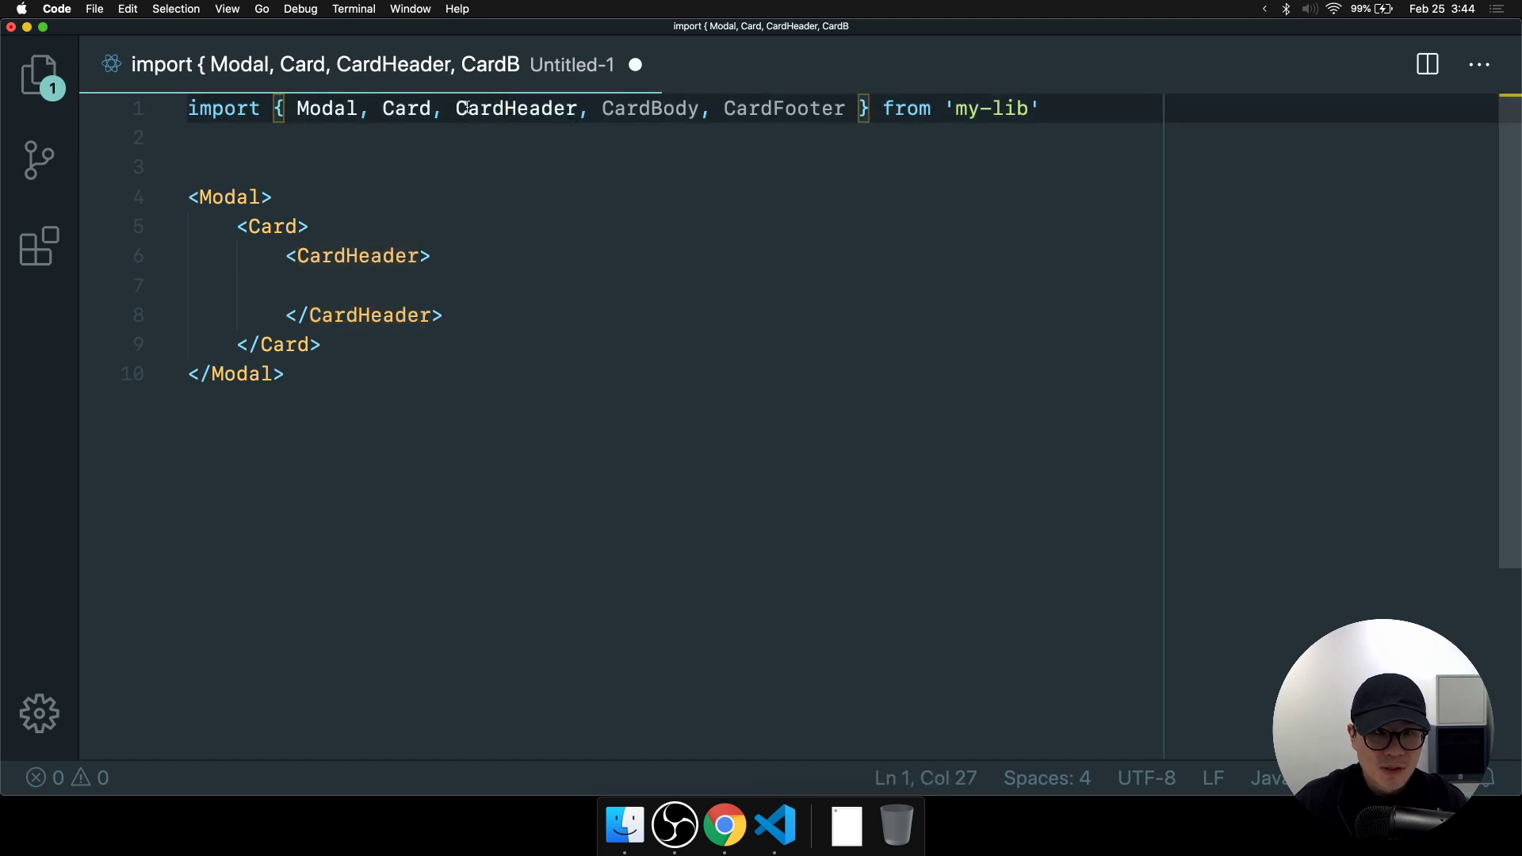
key(shift+Left)
key(shift+Left)
key(shift+Left)
key(shift+Left)
key(super+d)
key(super+d)
text(Modal)
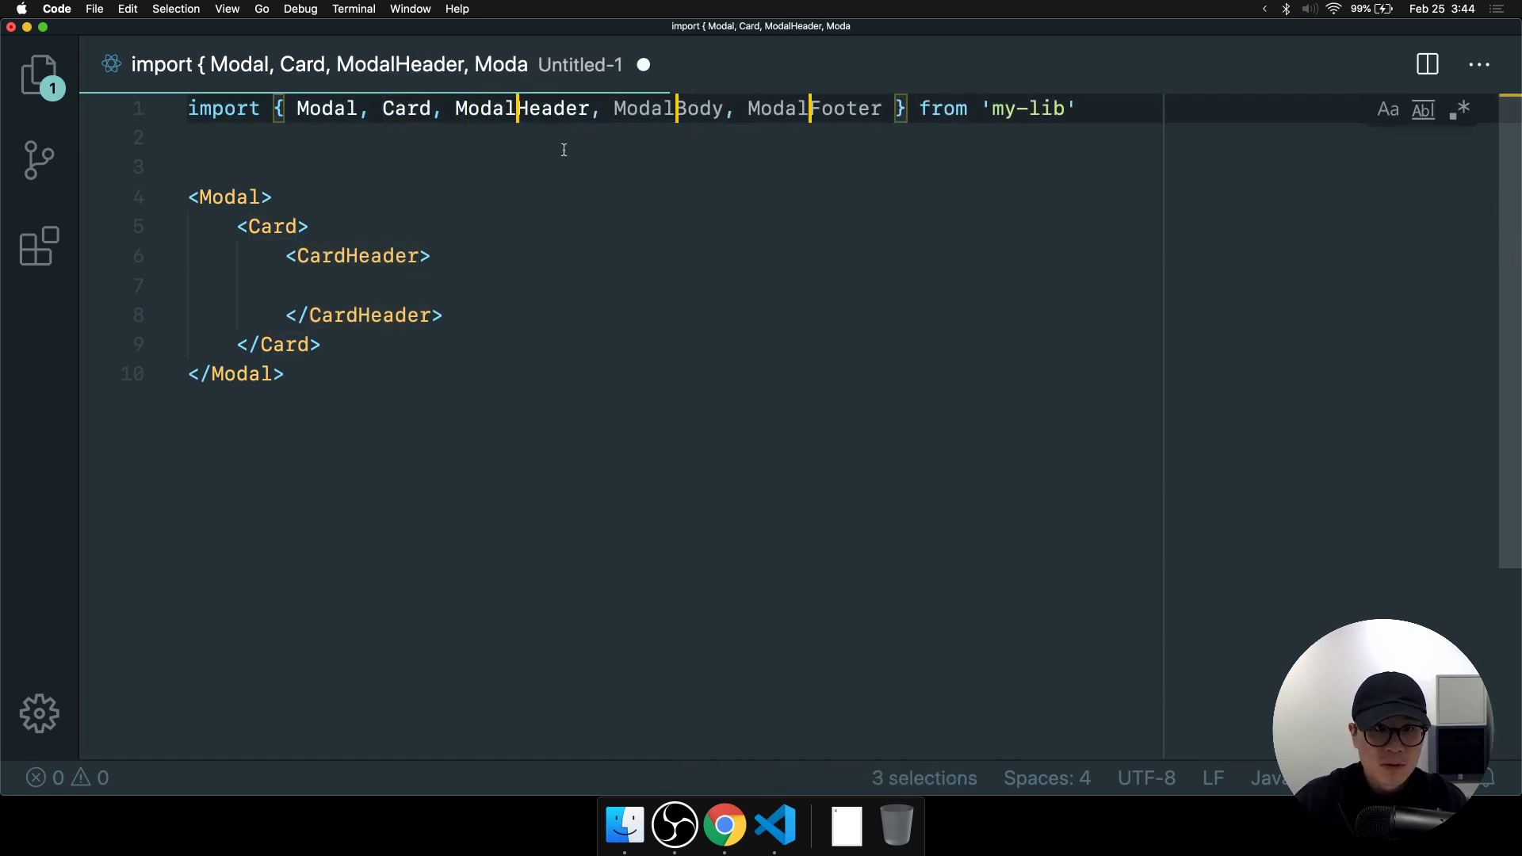
Remove the Card component name and its comma from the 'my-lib' import statement.
key(Escape)
key(Down)
key(Down)
key(Down)
key(Down)
double_click(406, 108)
key(shift+Right)
key(shift+Right)
key(BackSpace)
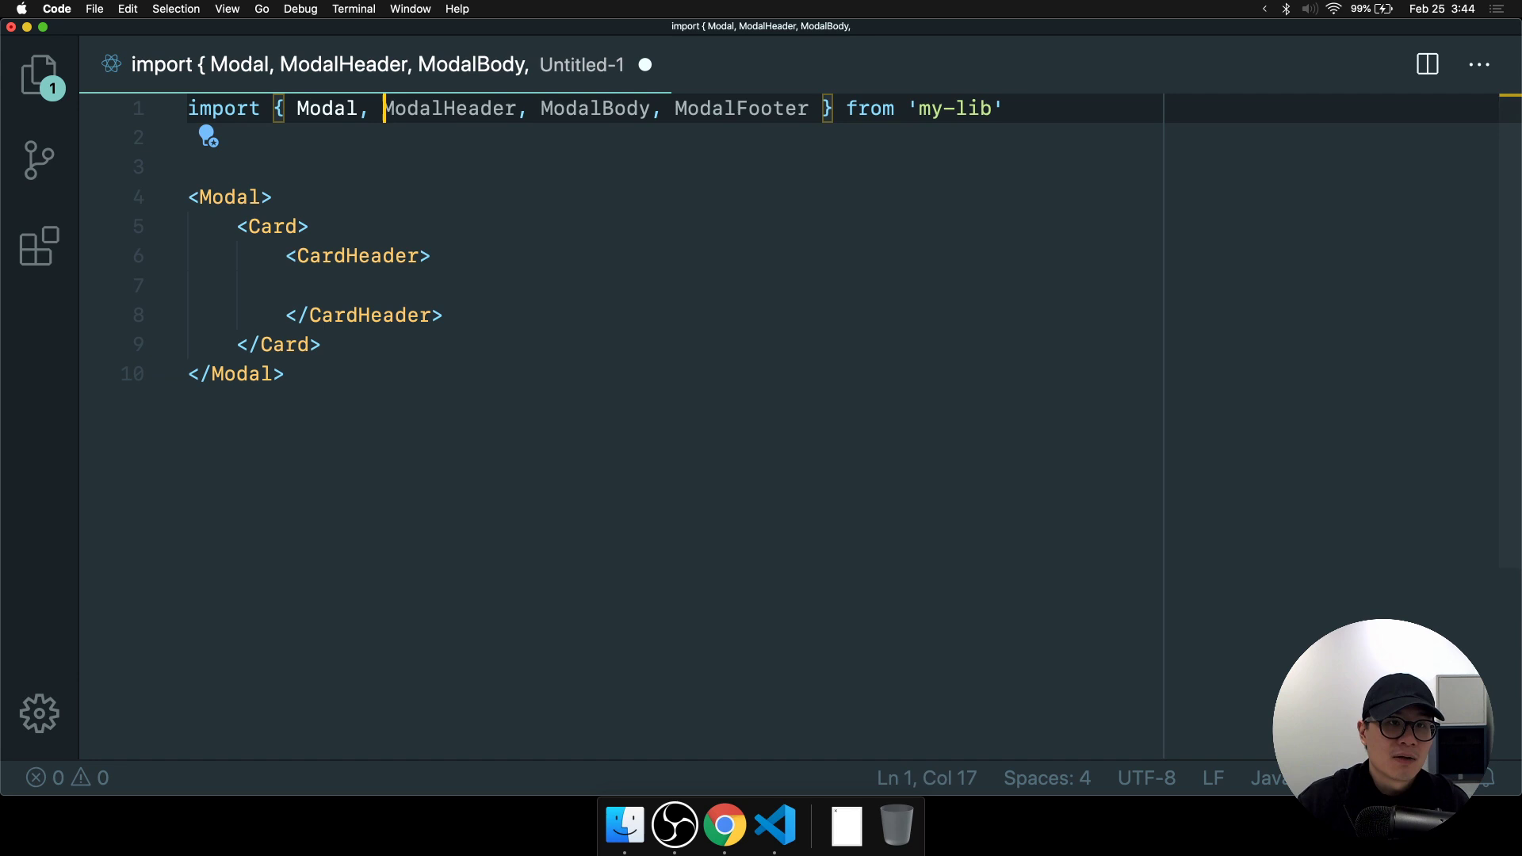
Delete the opening and closing Card tag lines wrapped around the CardHeader block.
click(340, 218)
key(super+shift+k)
click(337, 315)
key(super+shift+k)
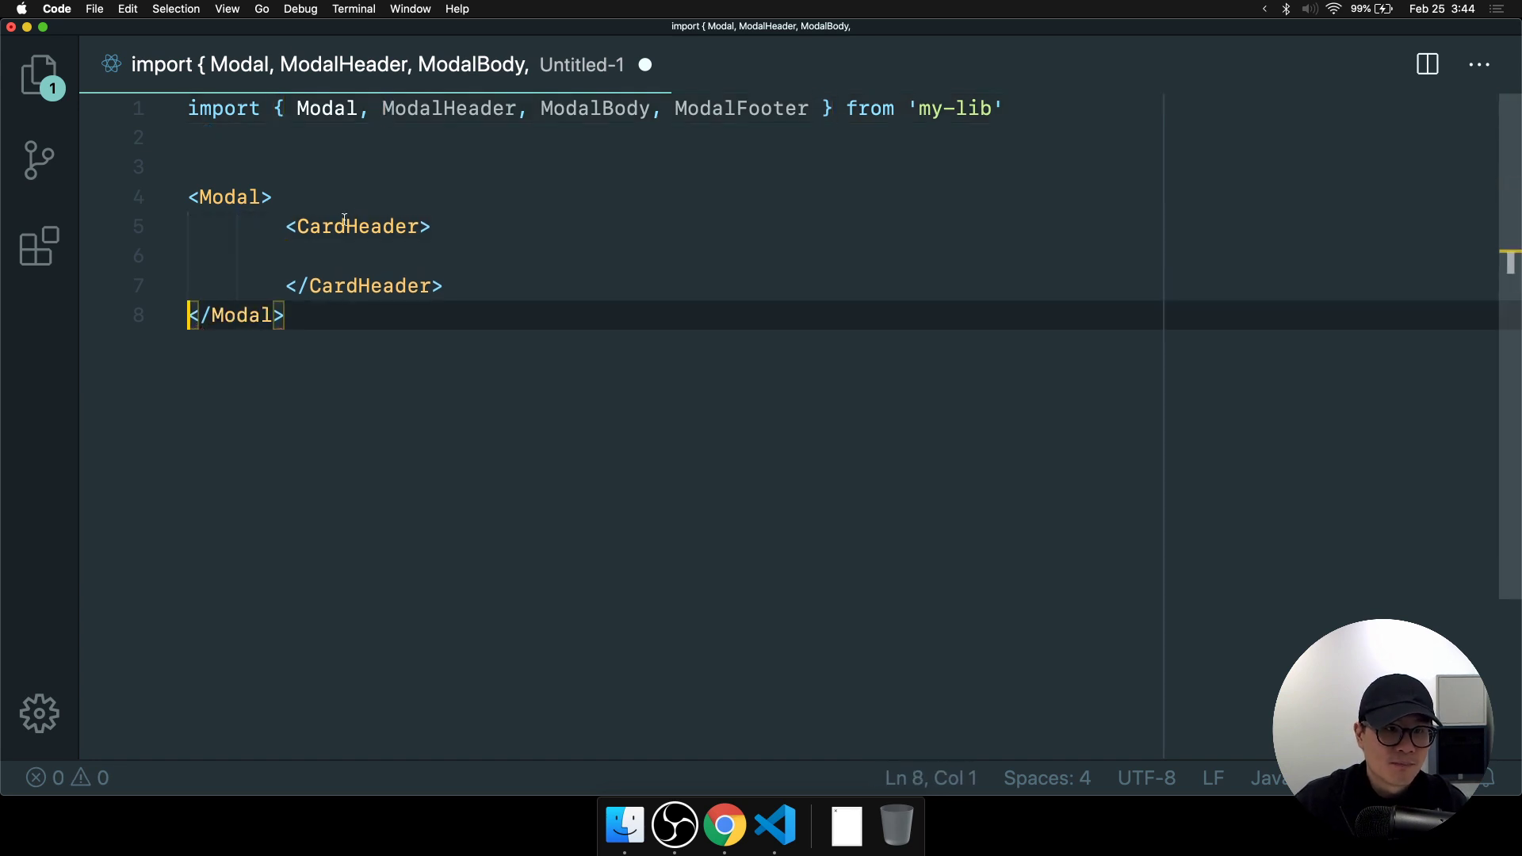
Rename the opening and closing CardHeader tags to ModalHeader.
drag(347, 226, 307, 225)
key(shift+Left)
key(super+d)
text(Modal)
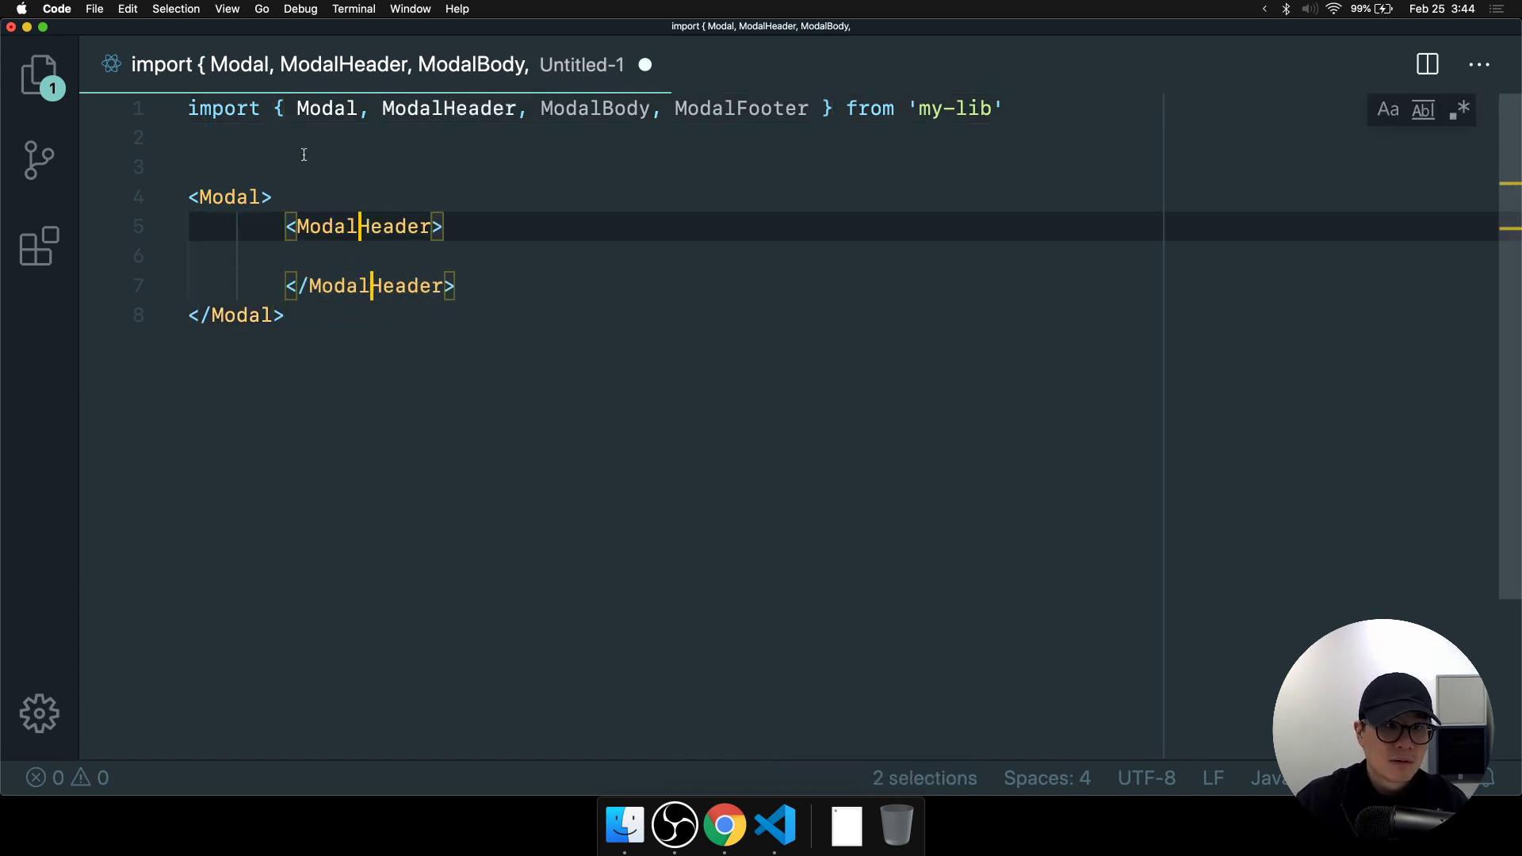
Outdent the ModalHeader block one level so it sits directly inside Modal.
click(513, 283)
drag(513, 283, 198, 226)
key(shift+Tab)
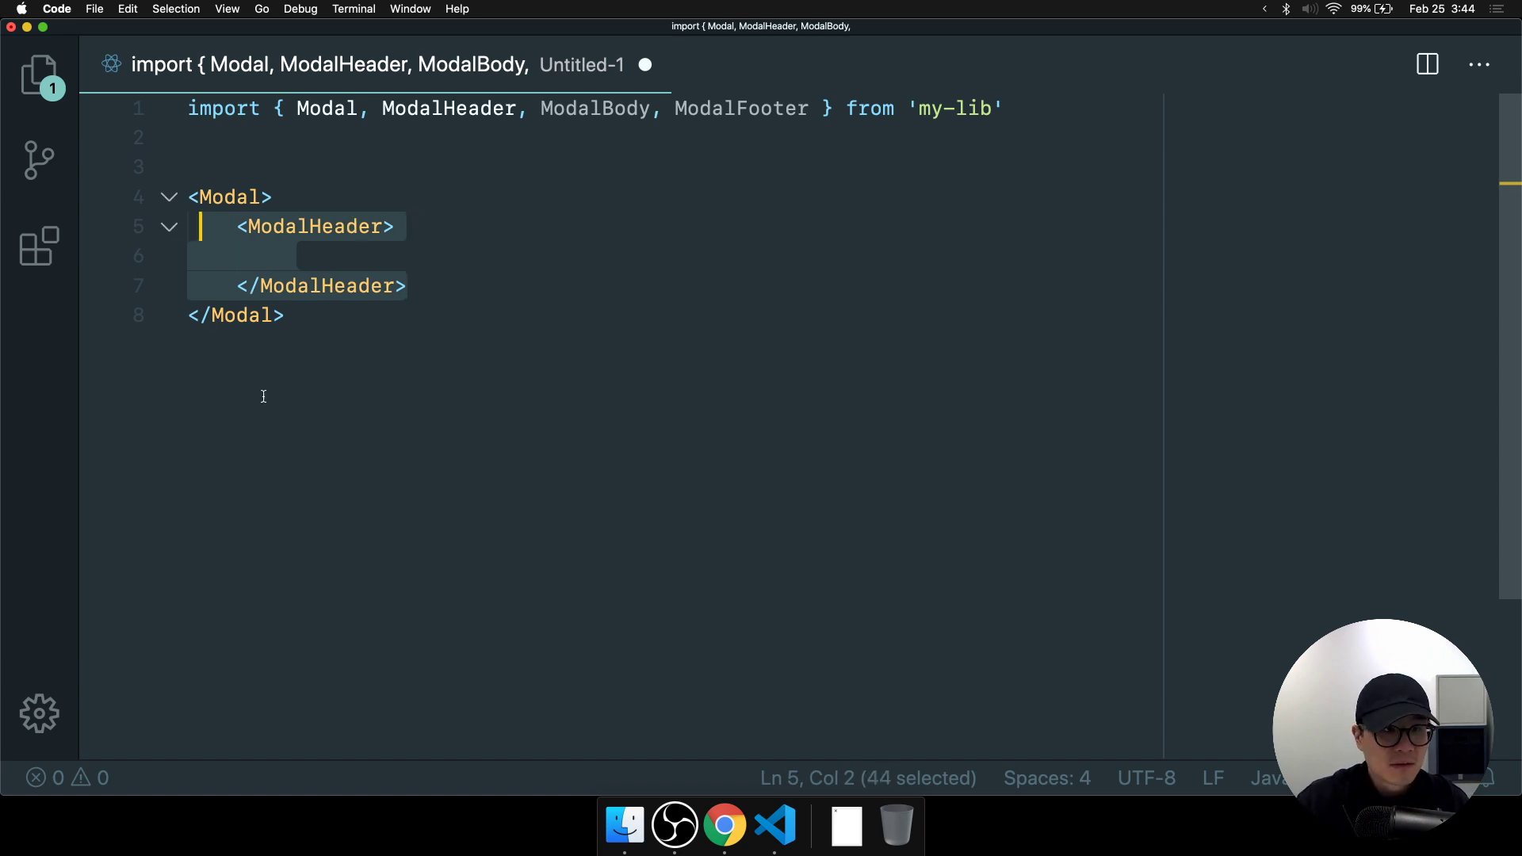
click(471, 333)
click(436, 229)
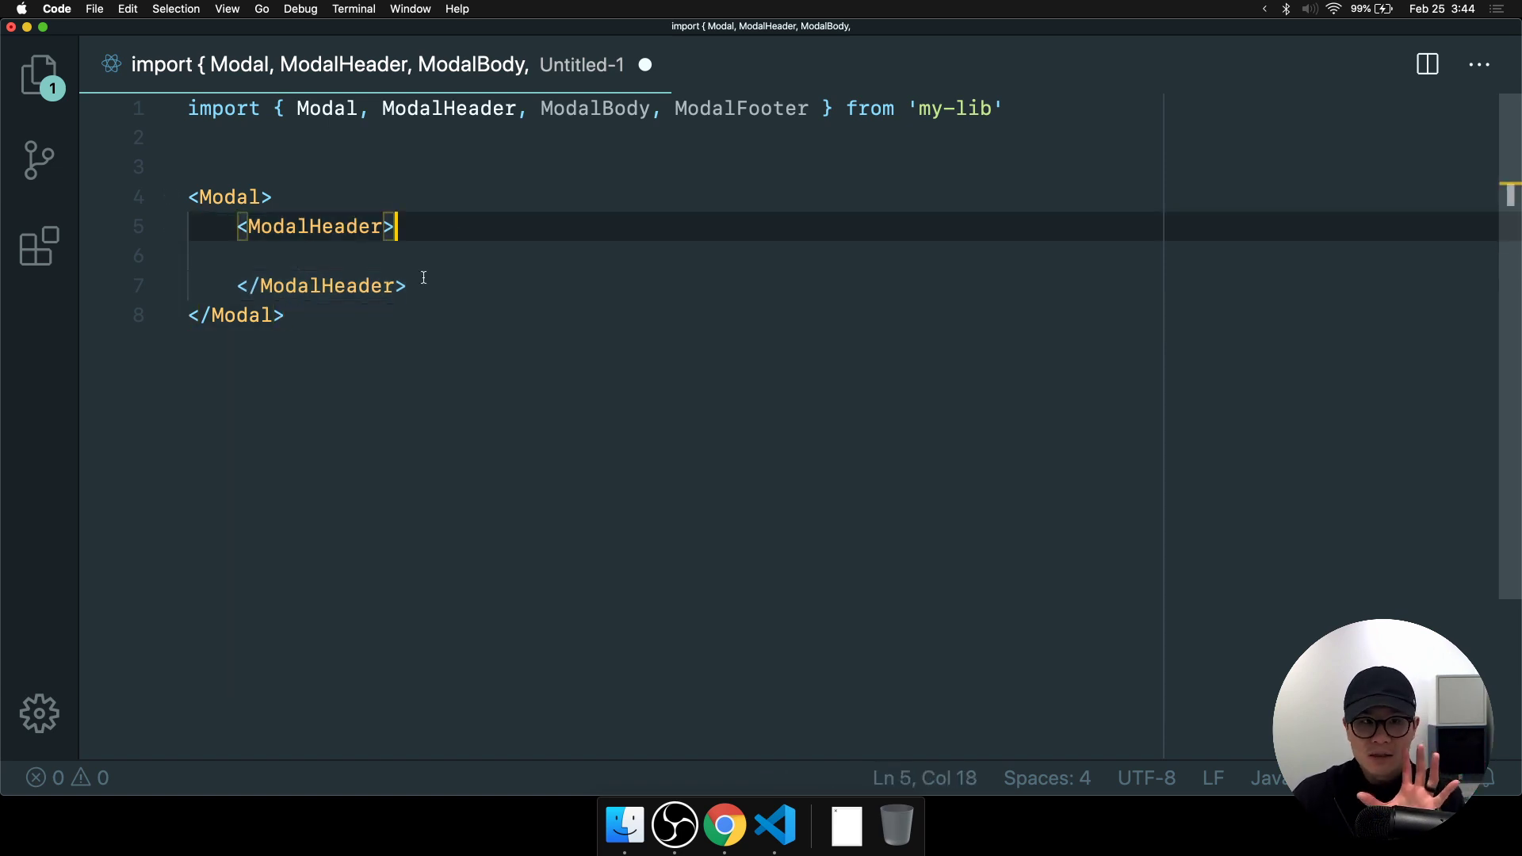
drag(395, 335, 190, 168)
click(378, 335)
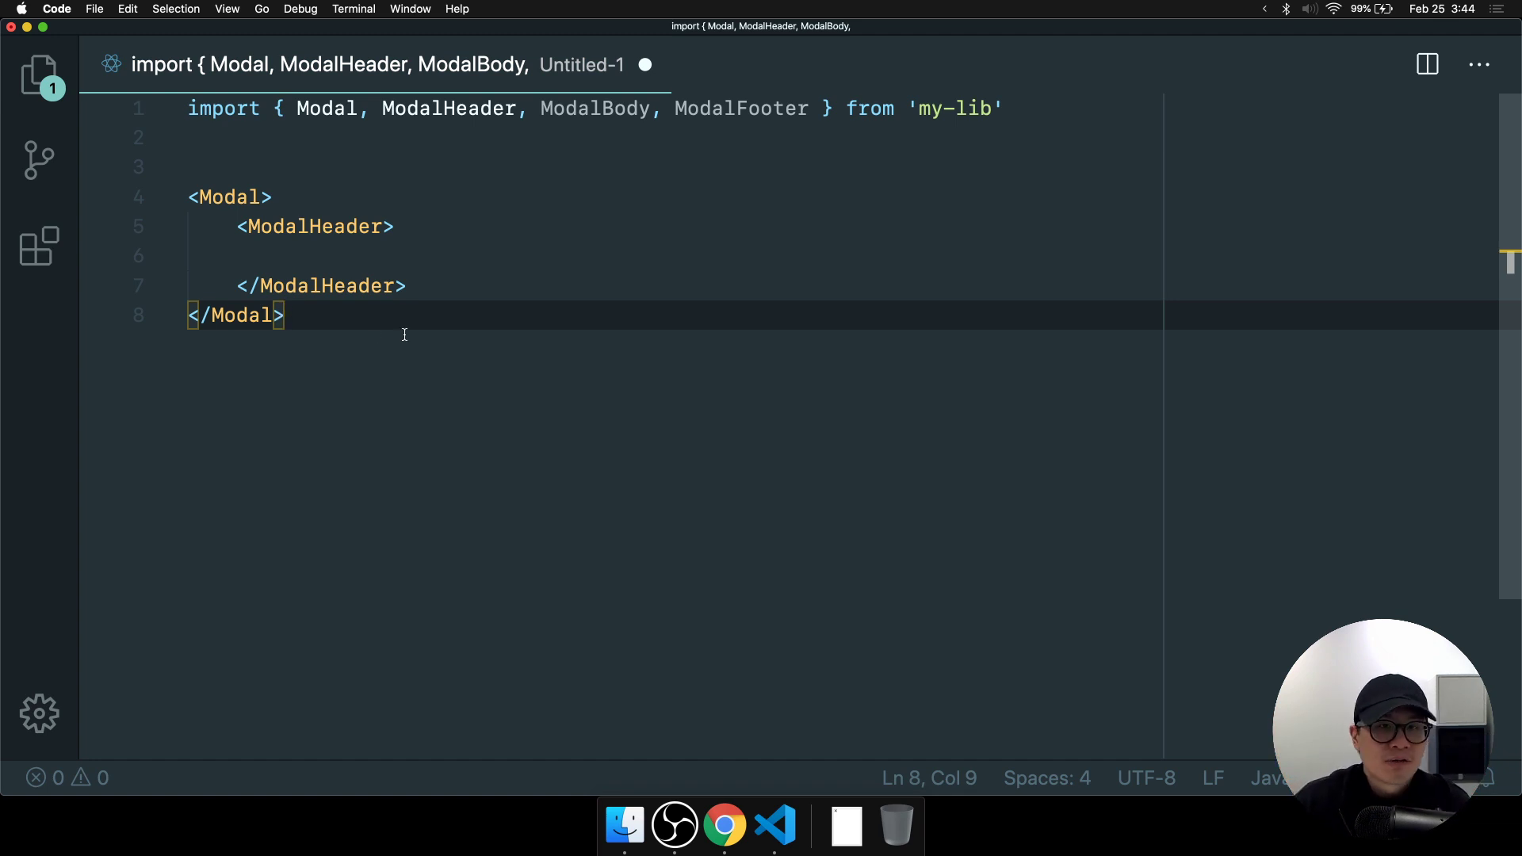
key(Up)
key(Up)
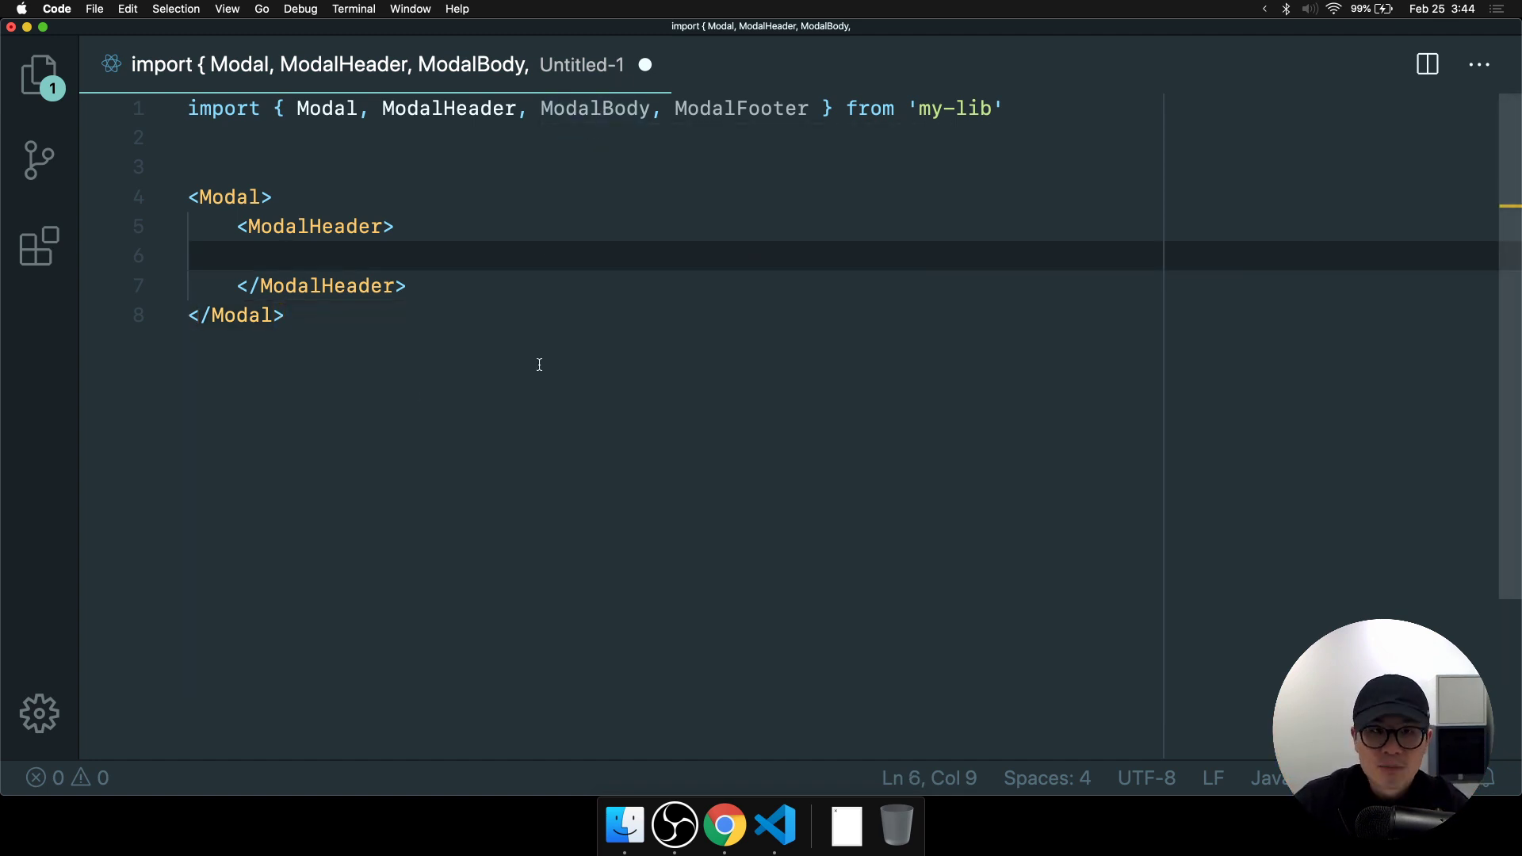
key(Down)
key(Down)
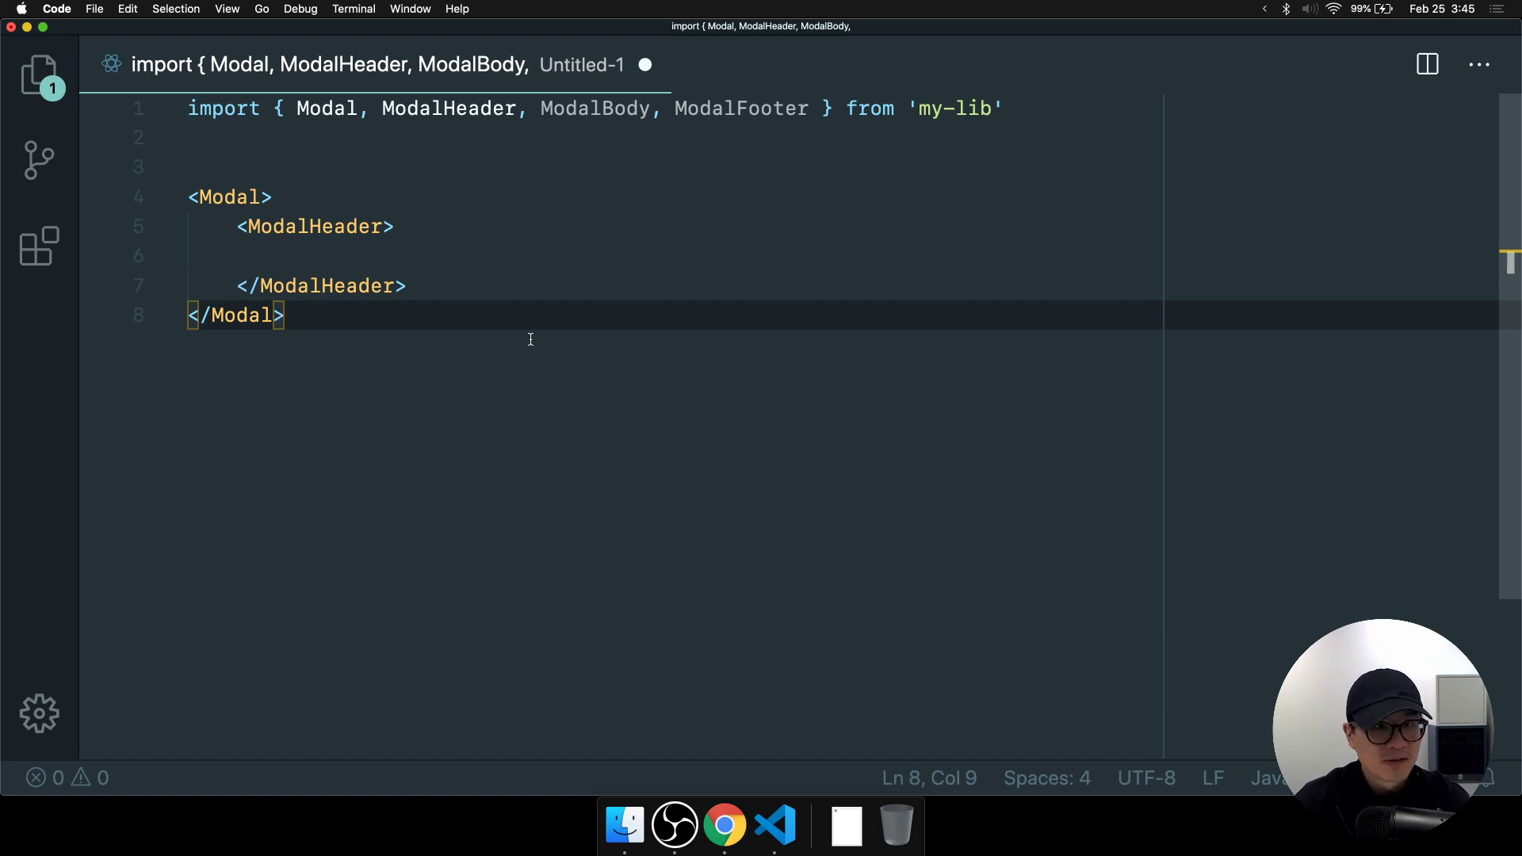
Duplicate the ModalHeader block twice below the original, inside Modal.
drag(455, 282, 188, 230)
click(421, 283)
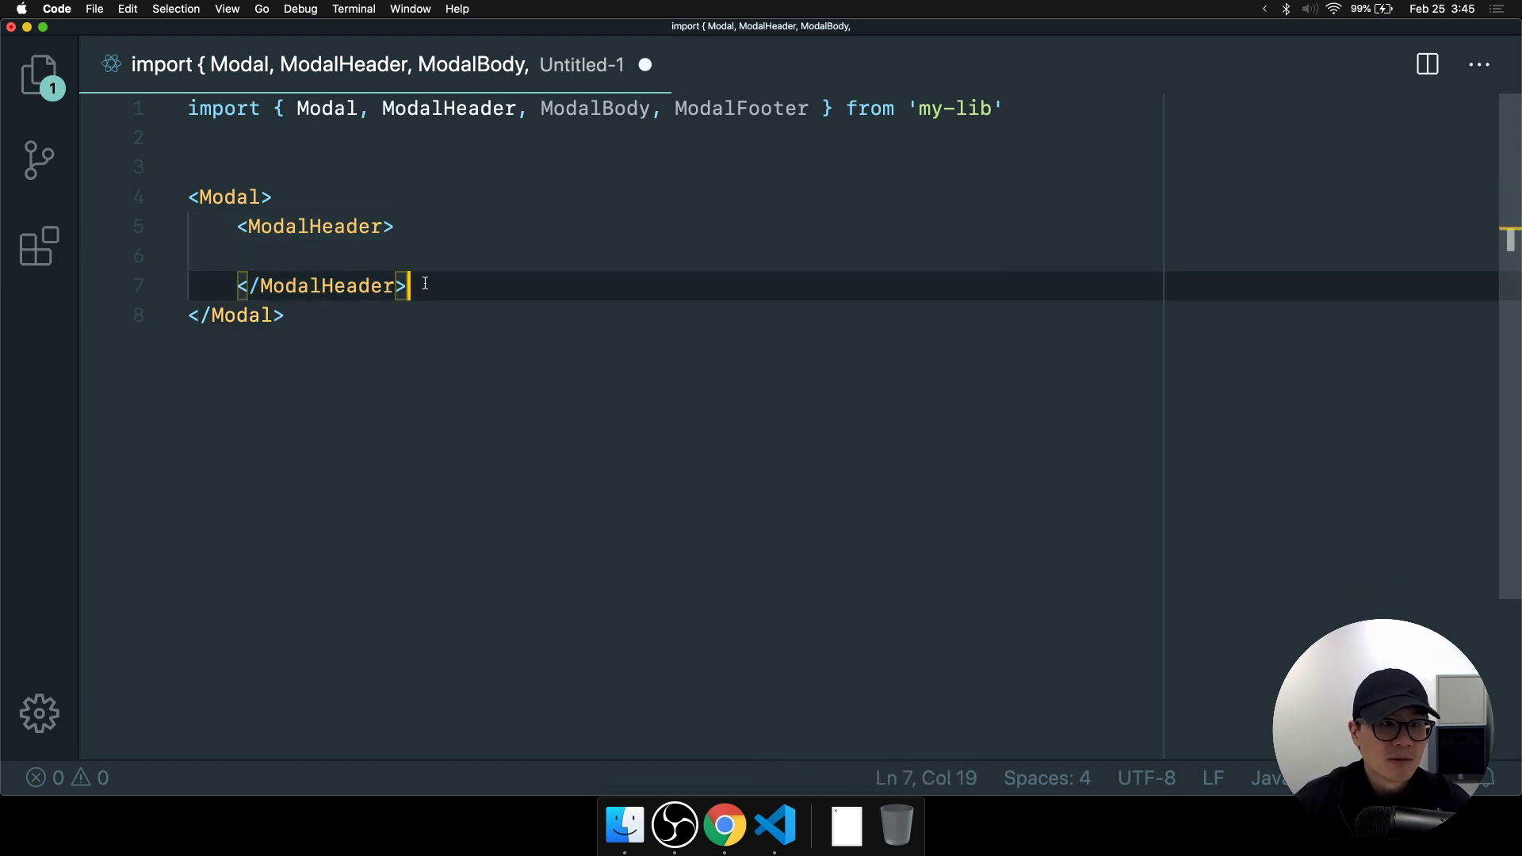
key(super+v)
key(super+v)
Rename the opening and closing tags of the first ModalHeader copy to ModalBody.
double_click(334, 316)
key(super+d)
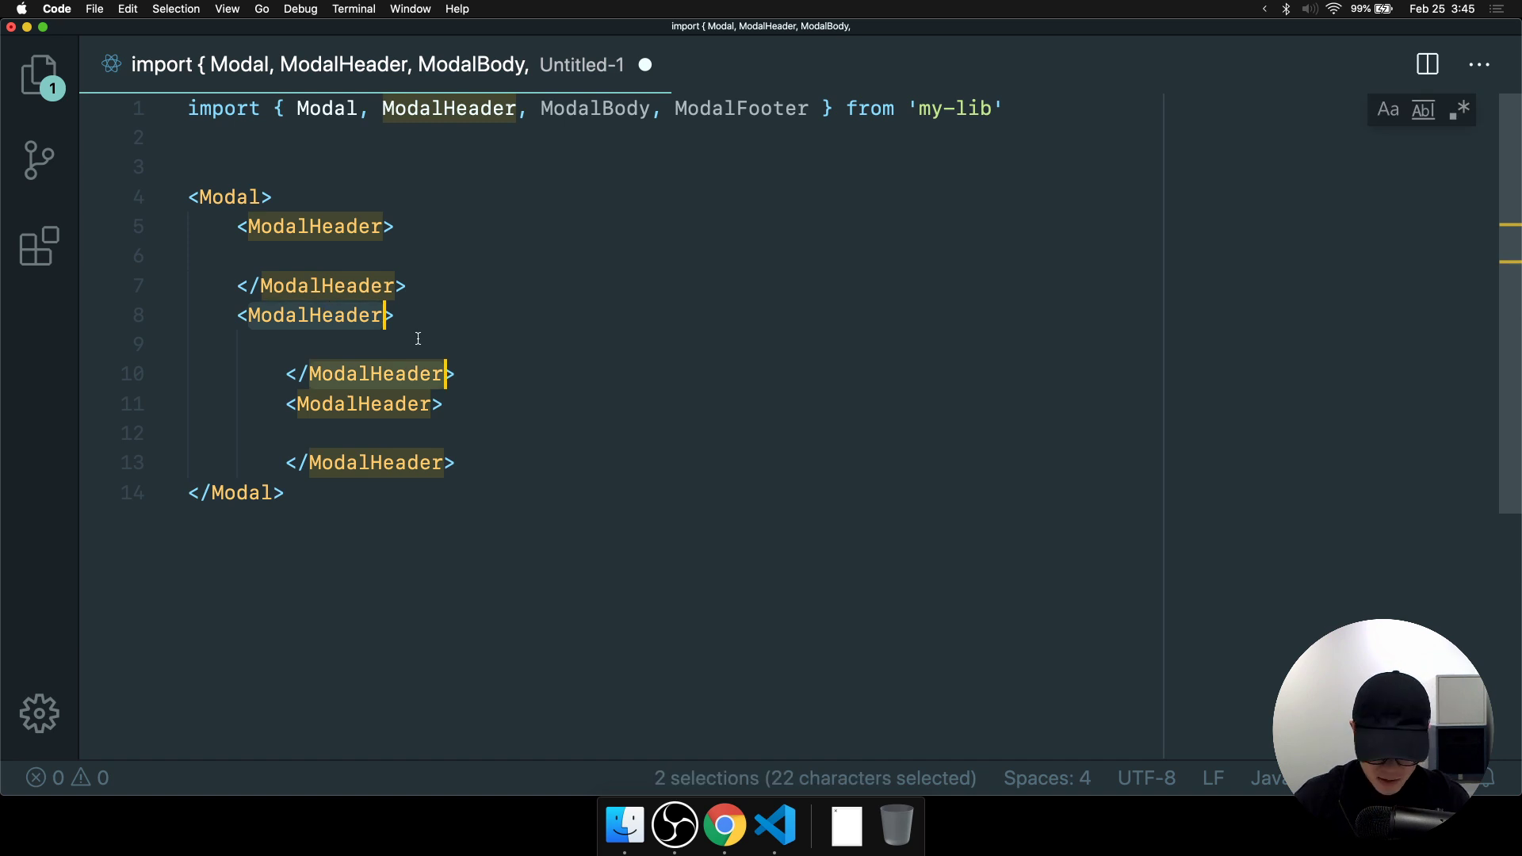
text(ModalBody)
click(616, 434)
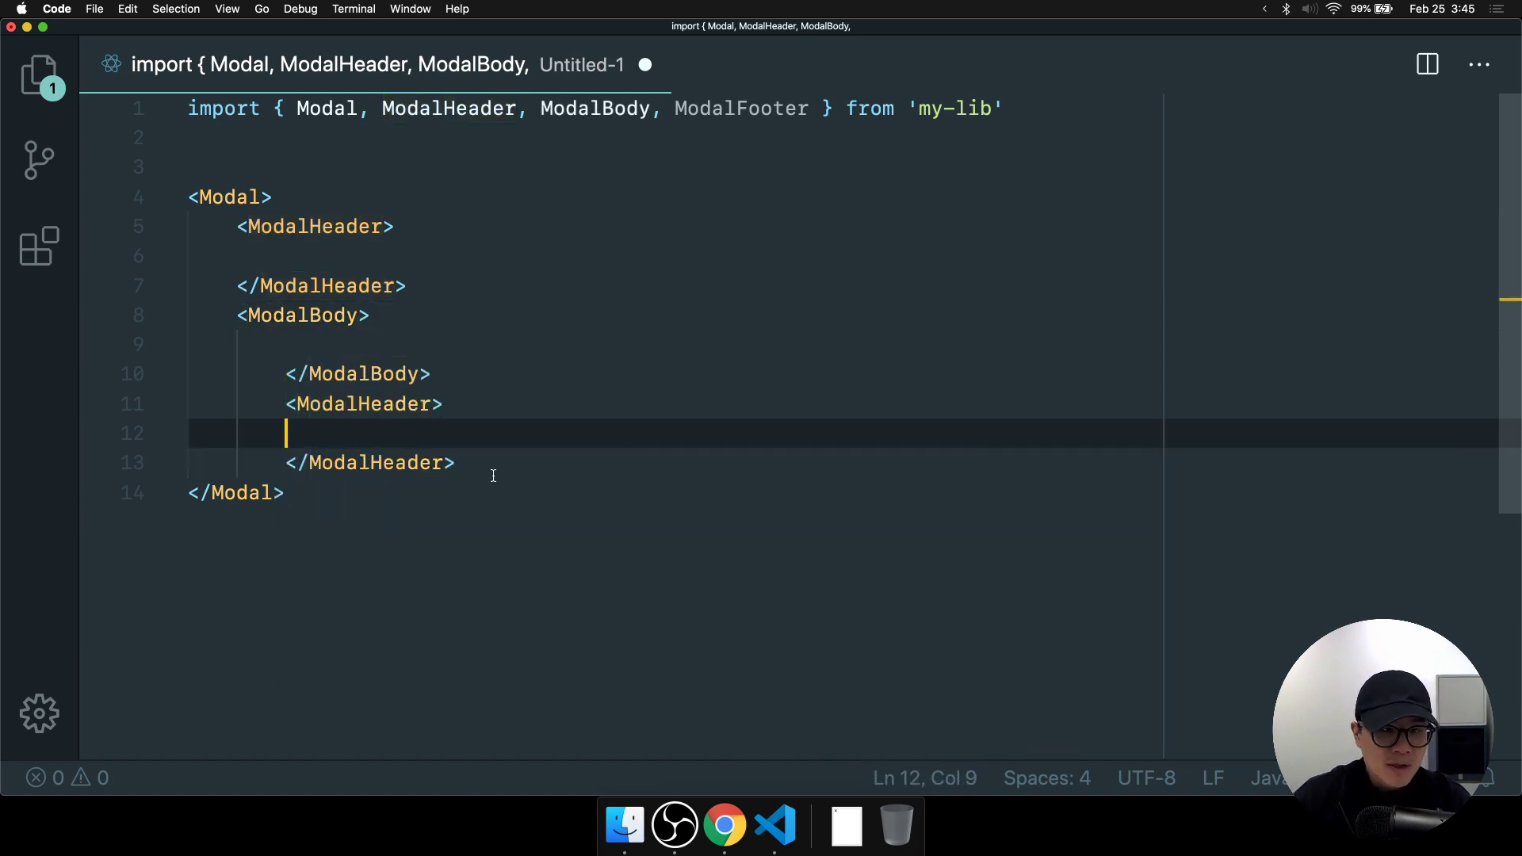
Outdent the closing ModalBody tag and the last ModalHeader block by one level.
drag(494, 476, 105, 381)
key(shift+Tab)
click(449, 418)
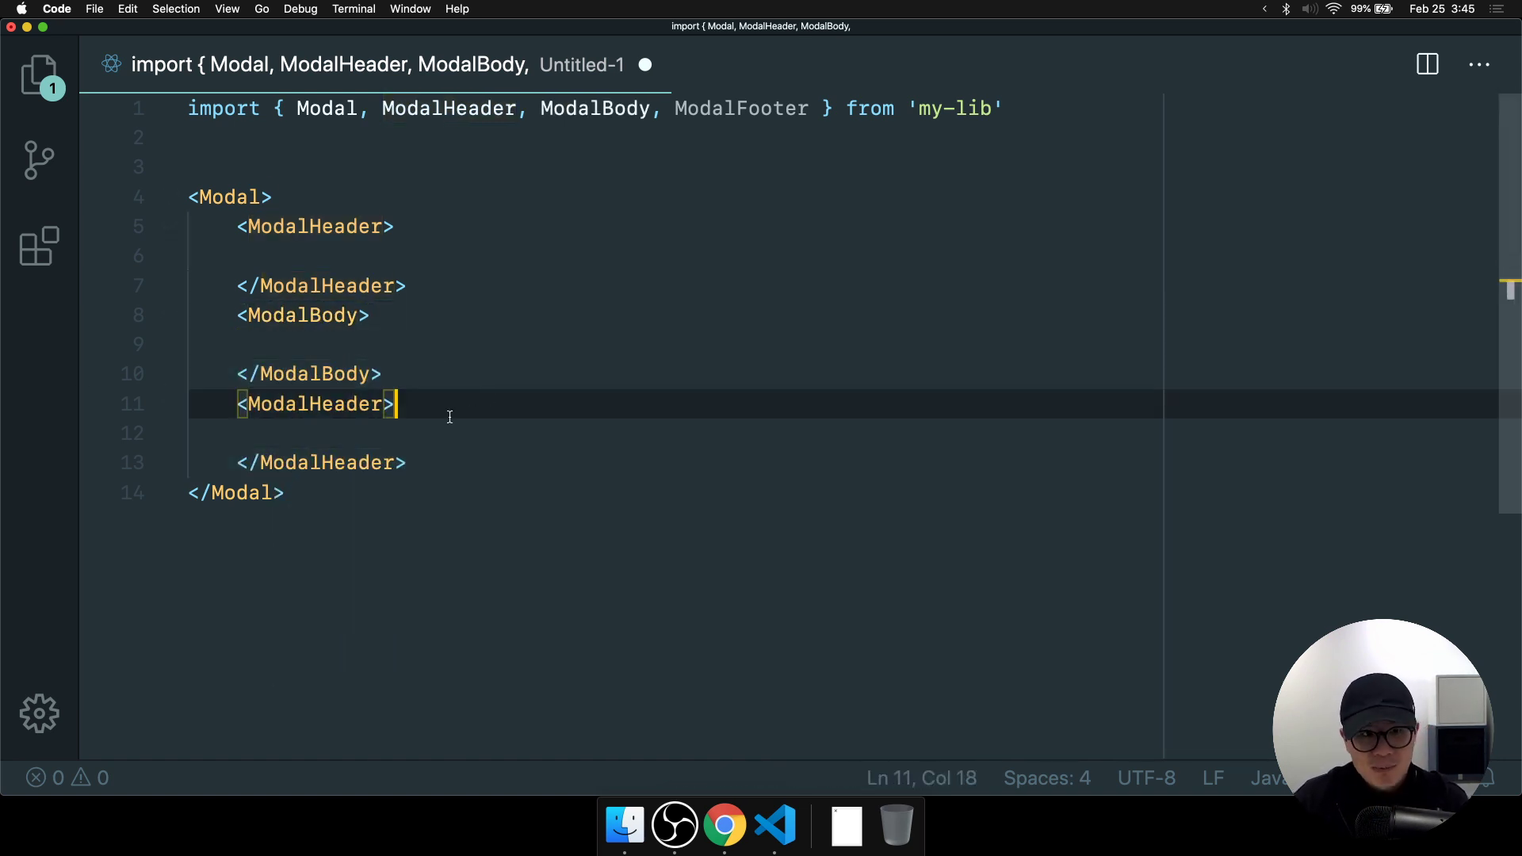
Rename the opening and closing tags of the last ModalHeader block to ModalFooter.
key(Left)
key(super+d)
key(super+d)
text(Modal)
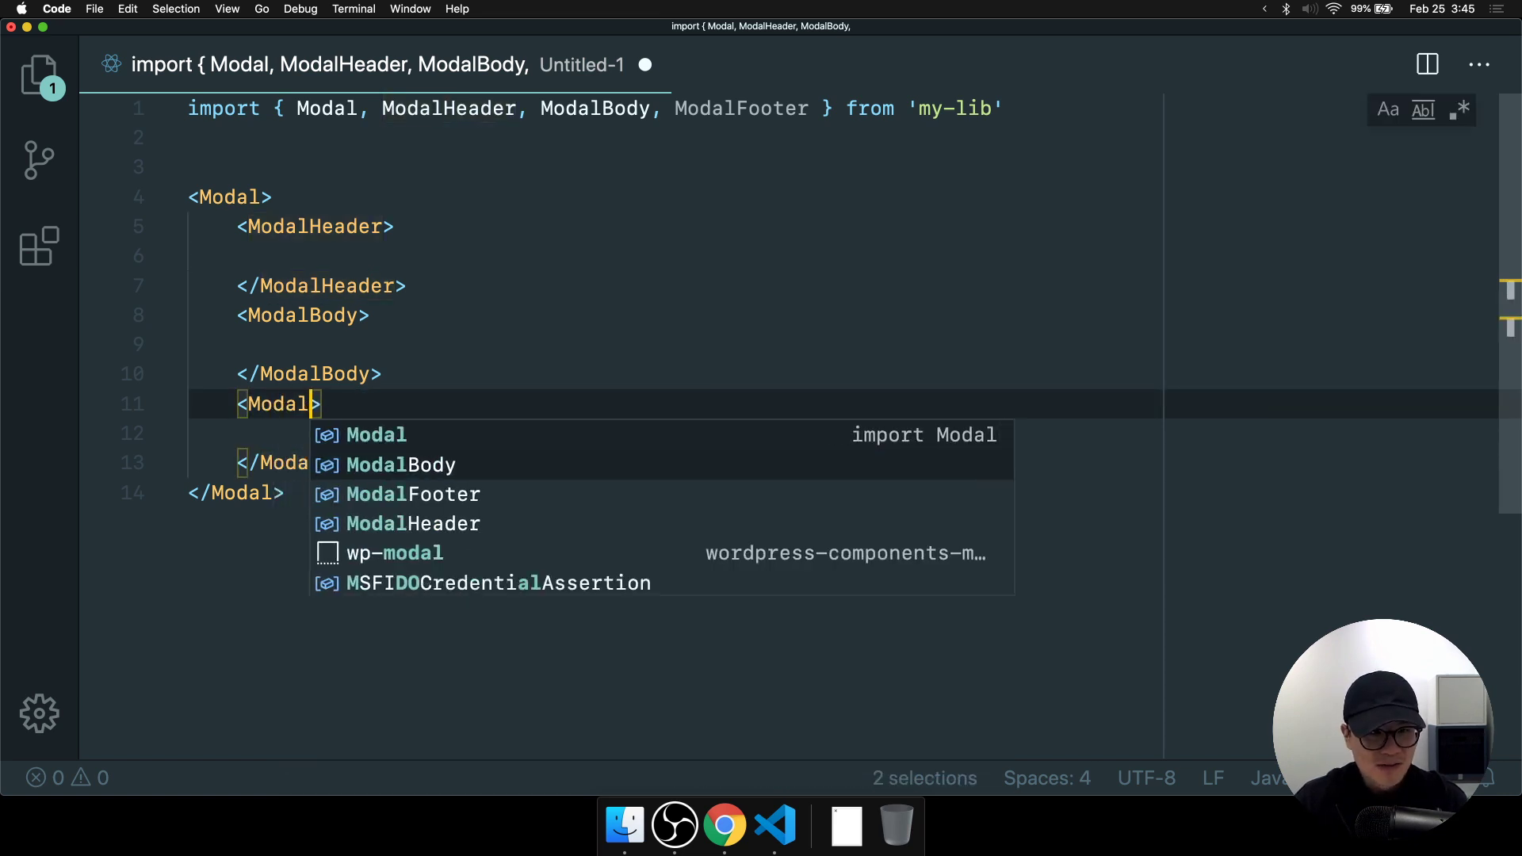
text(Footer)
click(724, 344)
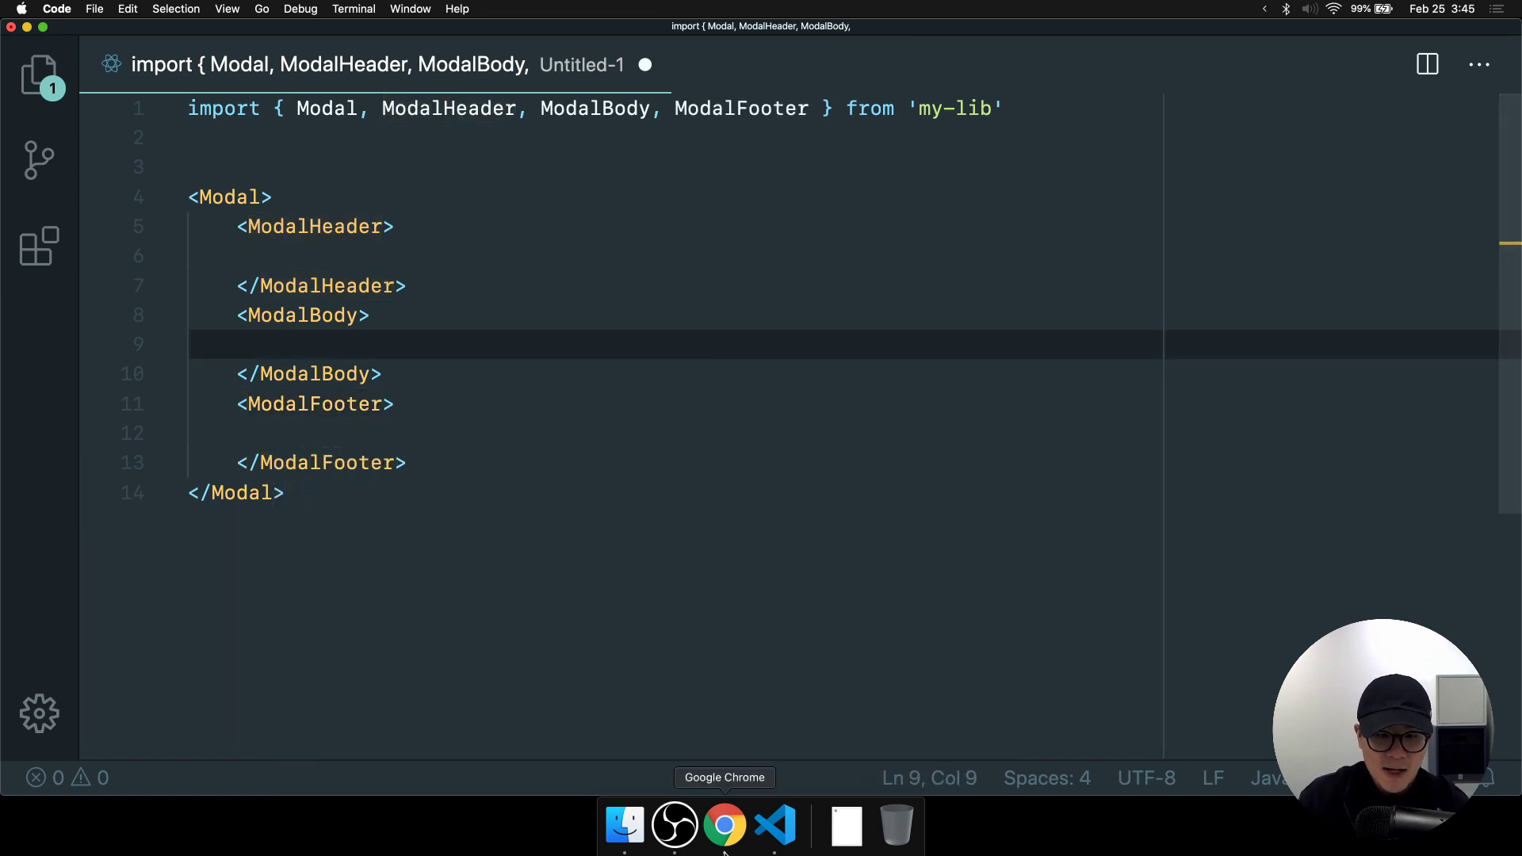
Review the Modal and Card part names on the Figma board in Chrome, and return to VS Code.
click(724, 829)
scroll(976, 508, left, 3)
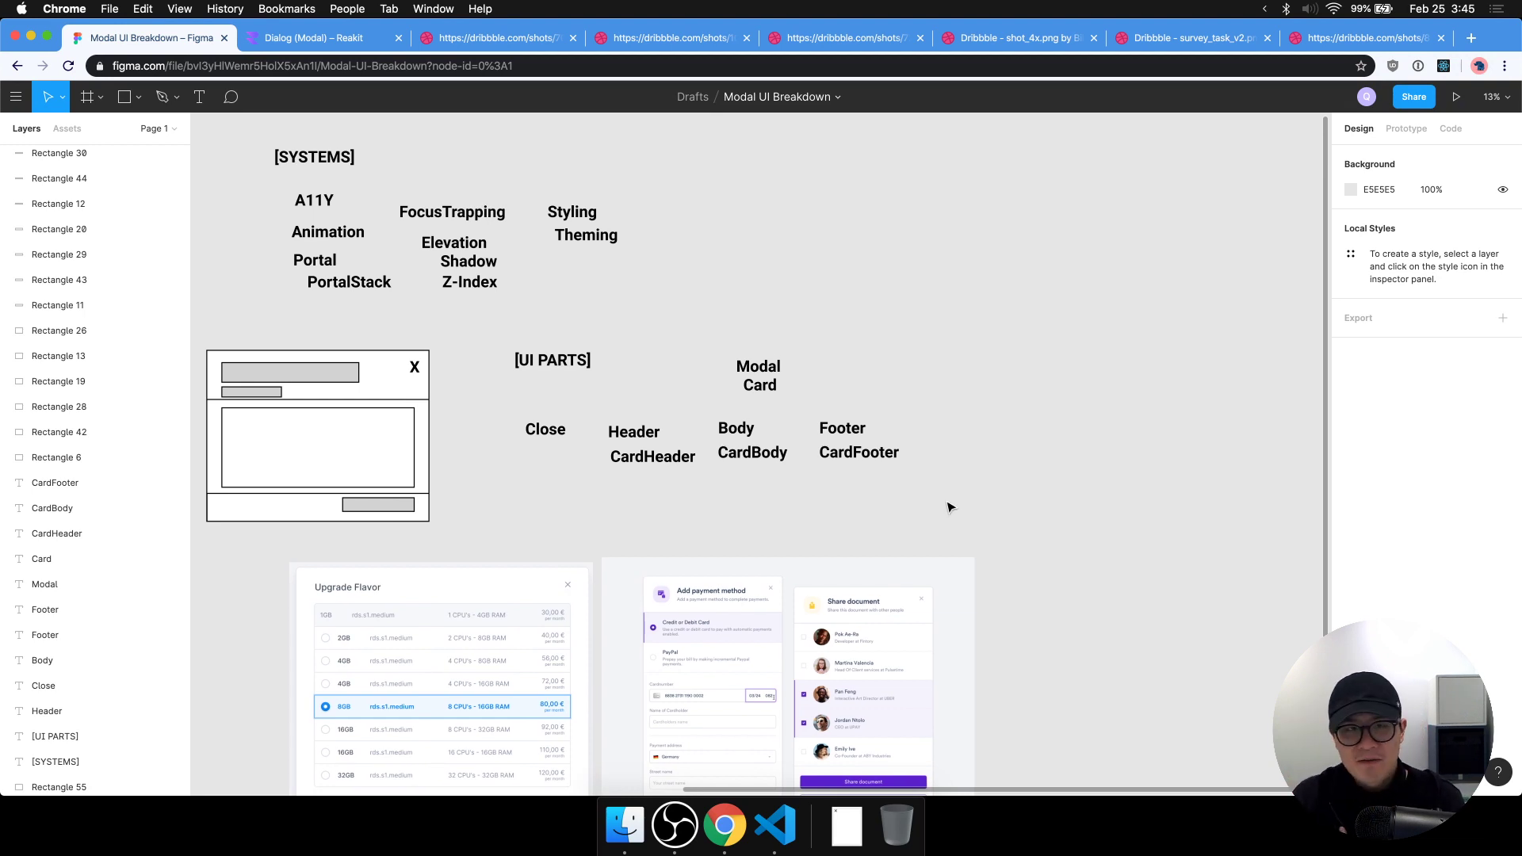
key(super+Tab)
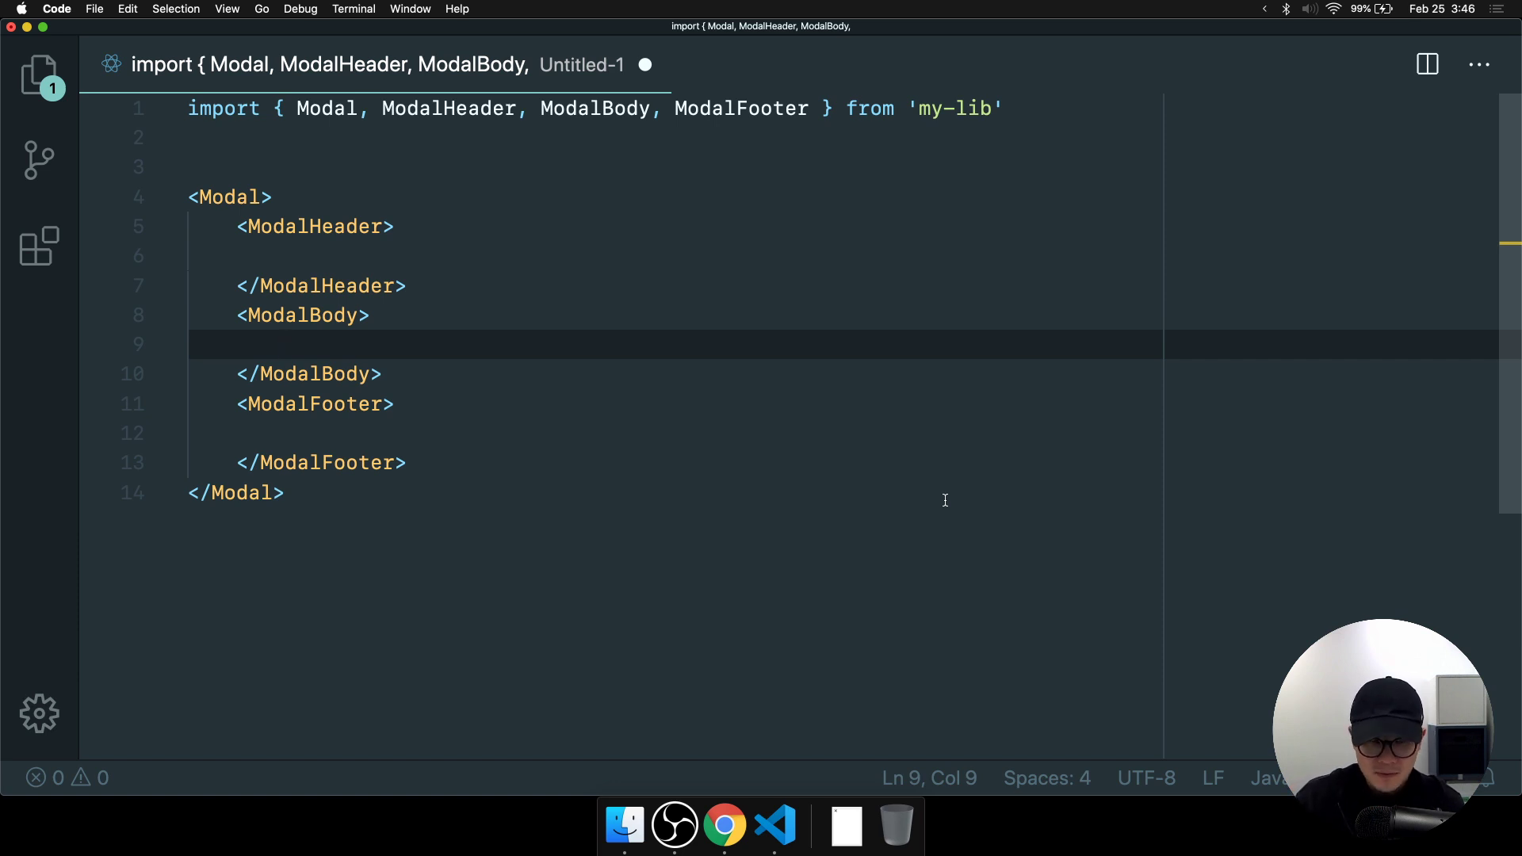
Add a hasCloseButton prop on its own indented line in the opening Modal tag.
click(770, 453)
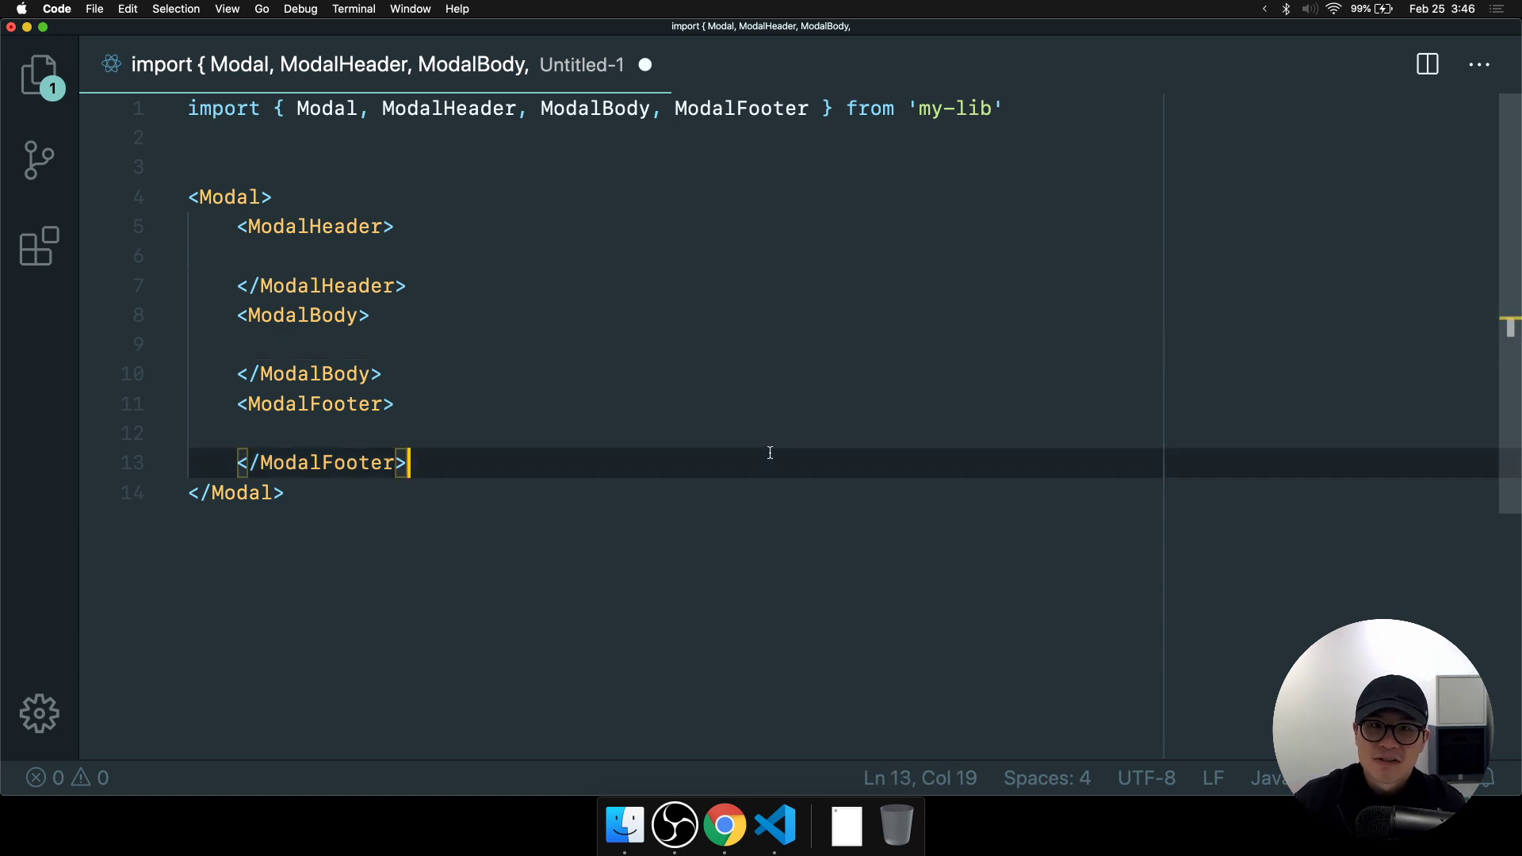
key(Up)
key(Up)
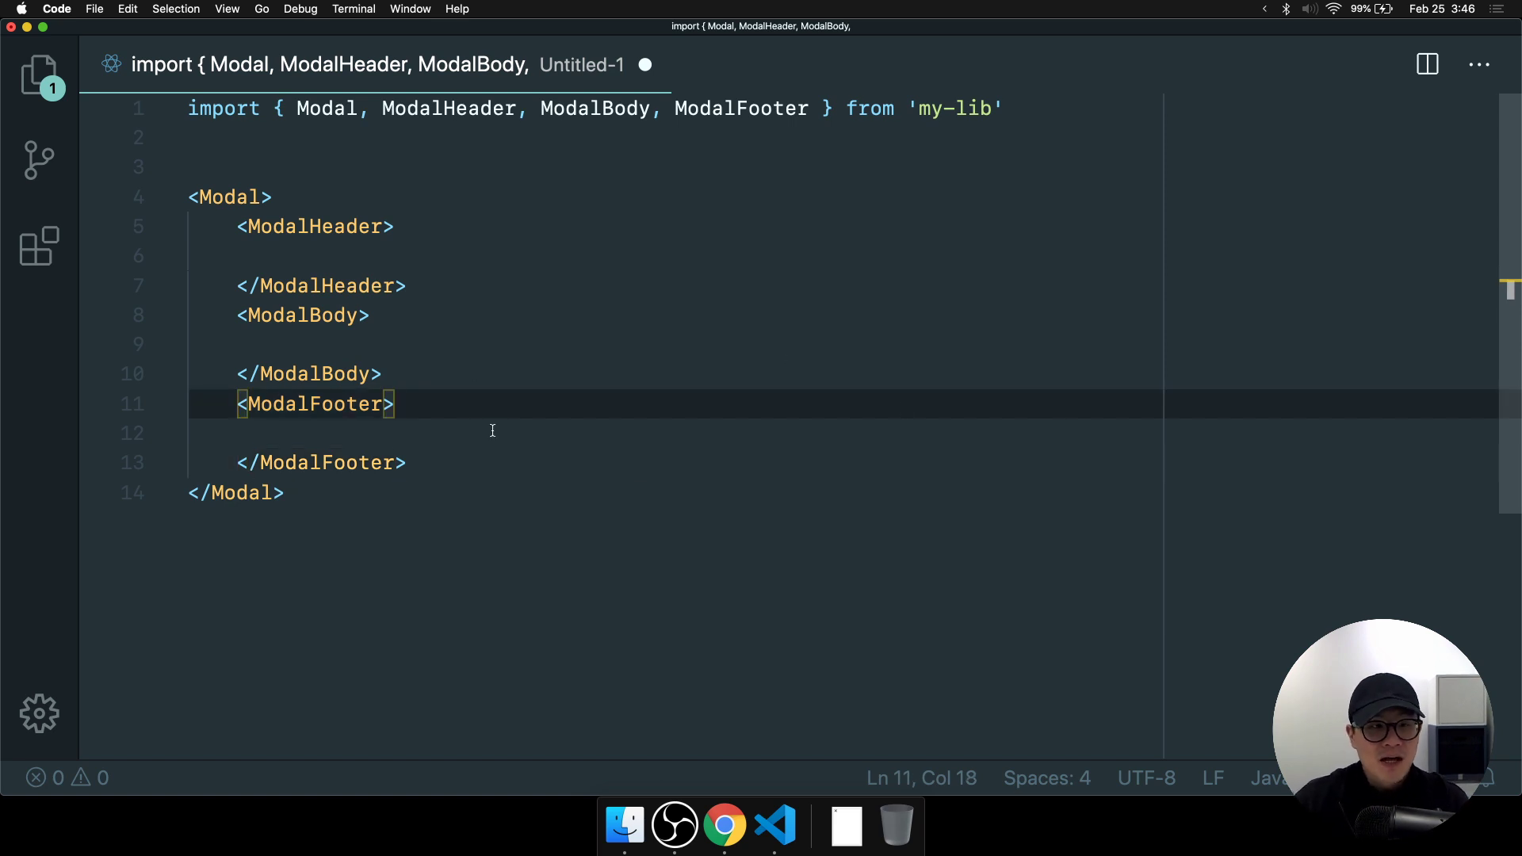
key(Up)
key(Up)
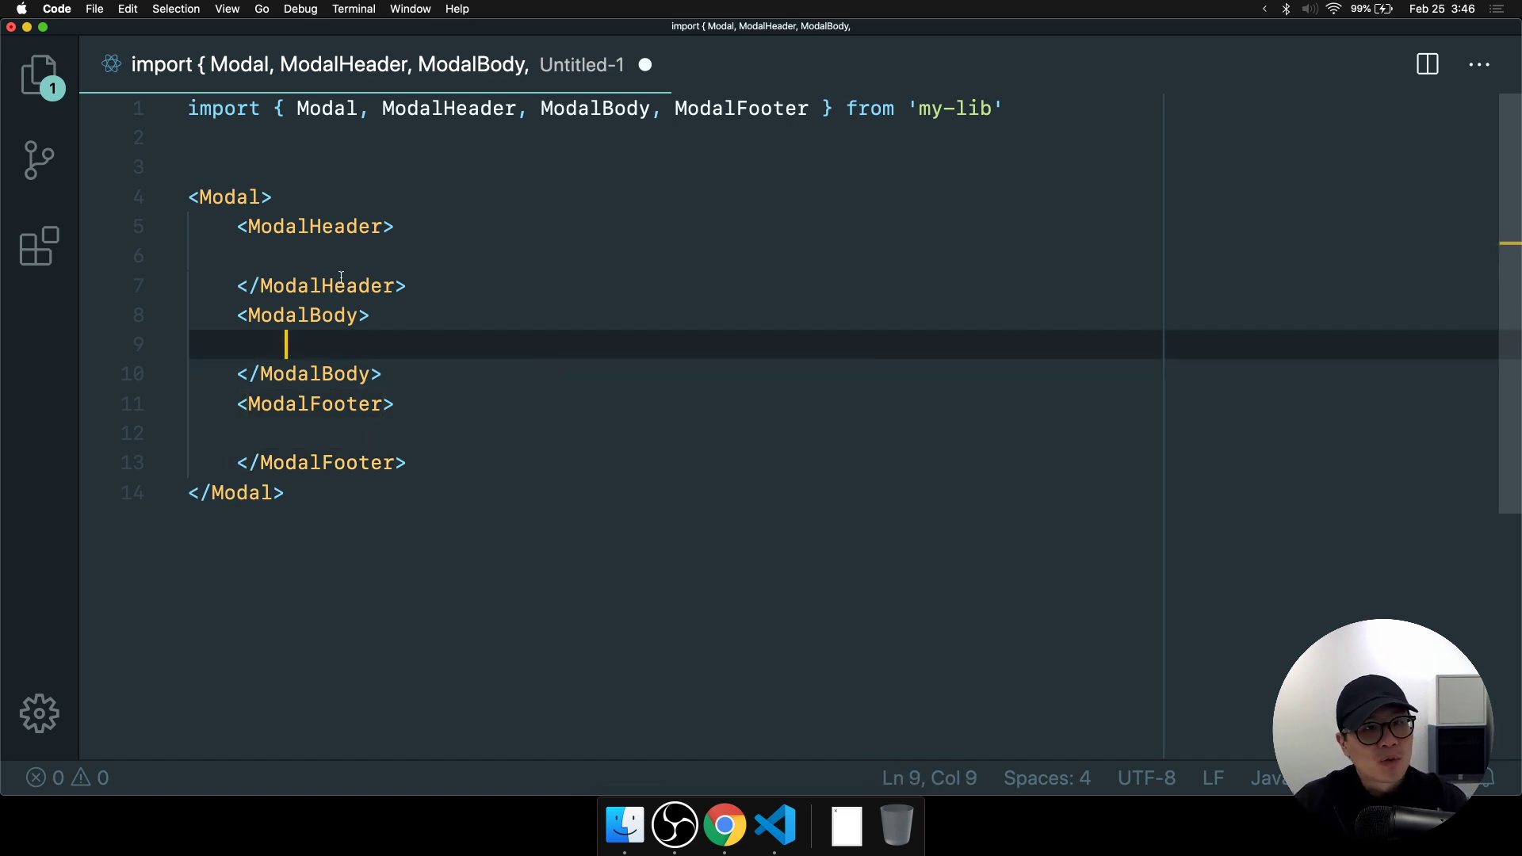
key(Up)
key(Up)
key(Up)
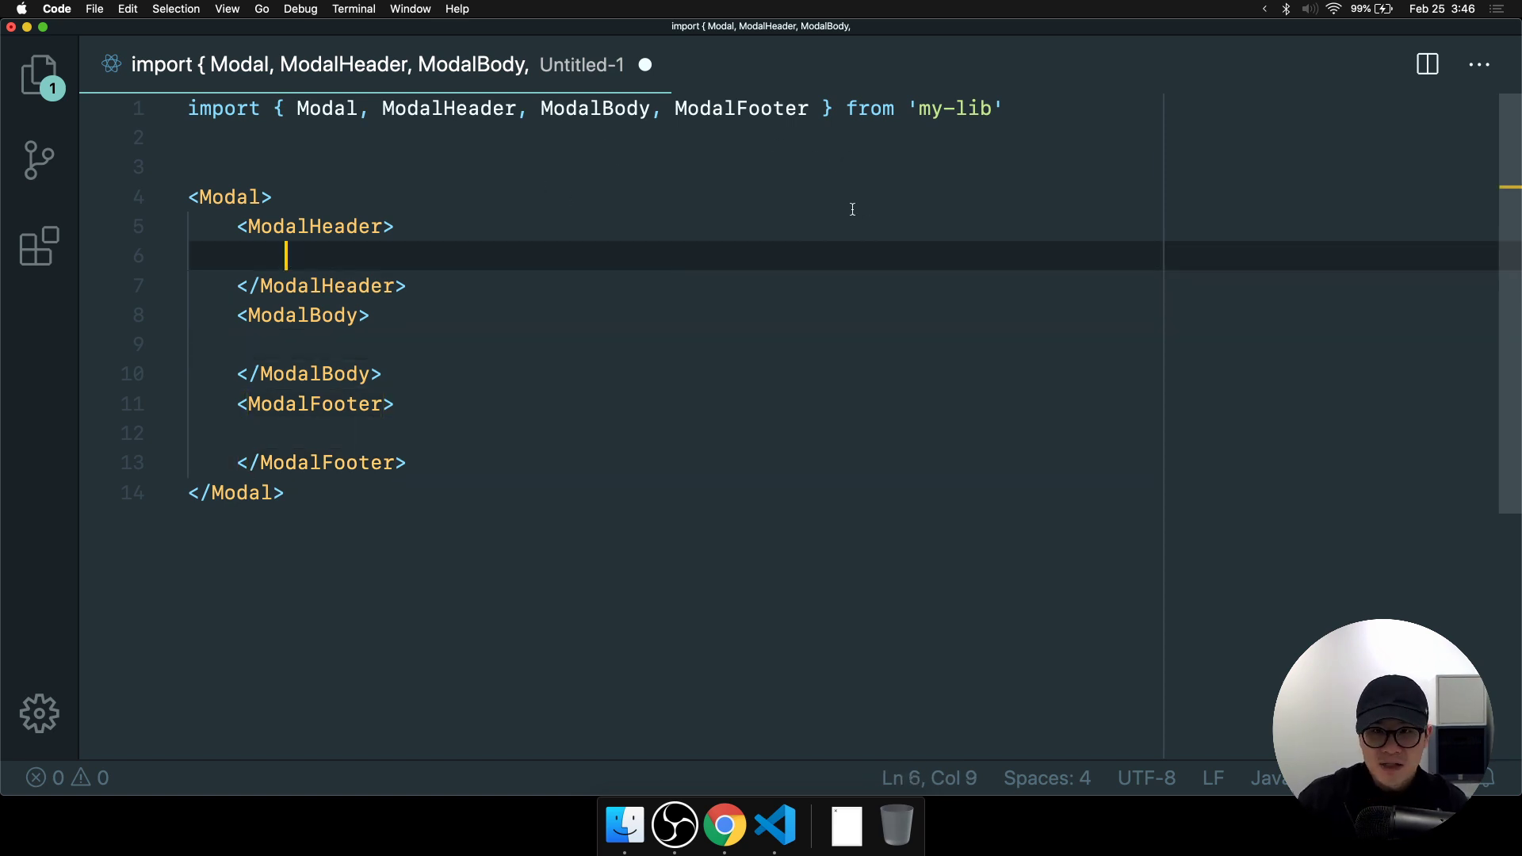
key(Up)
key(Up)
key(shift+Left)
key(Left)
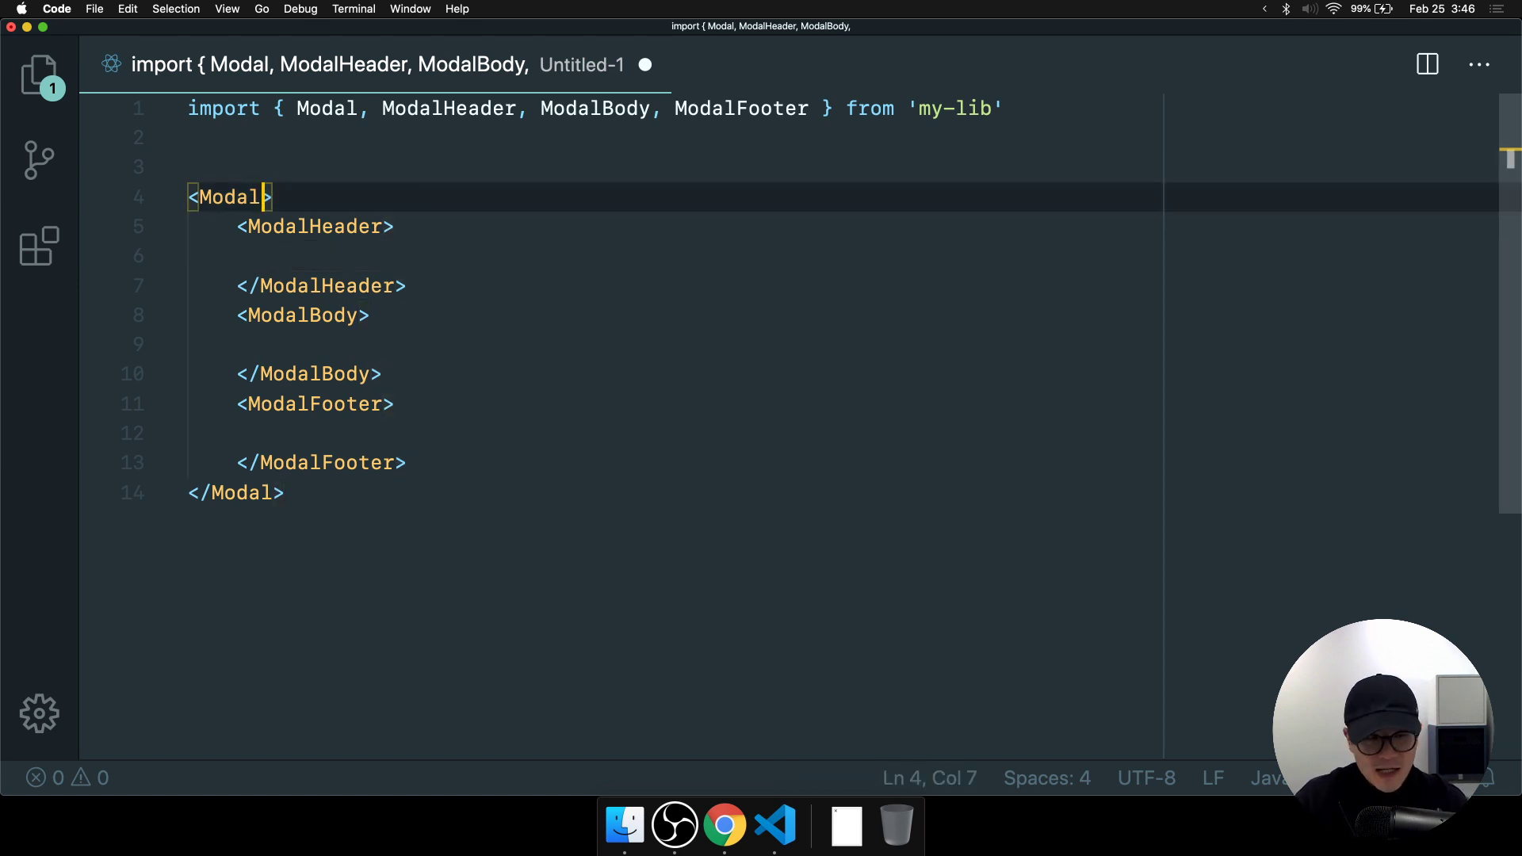
key(Return)
key(Return)
key(Up)
key(Tab)
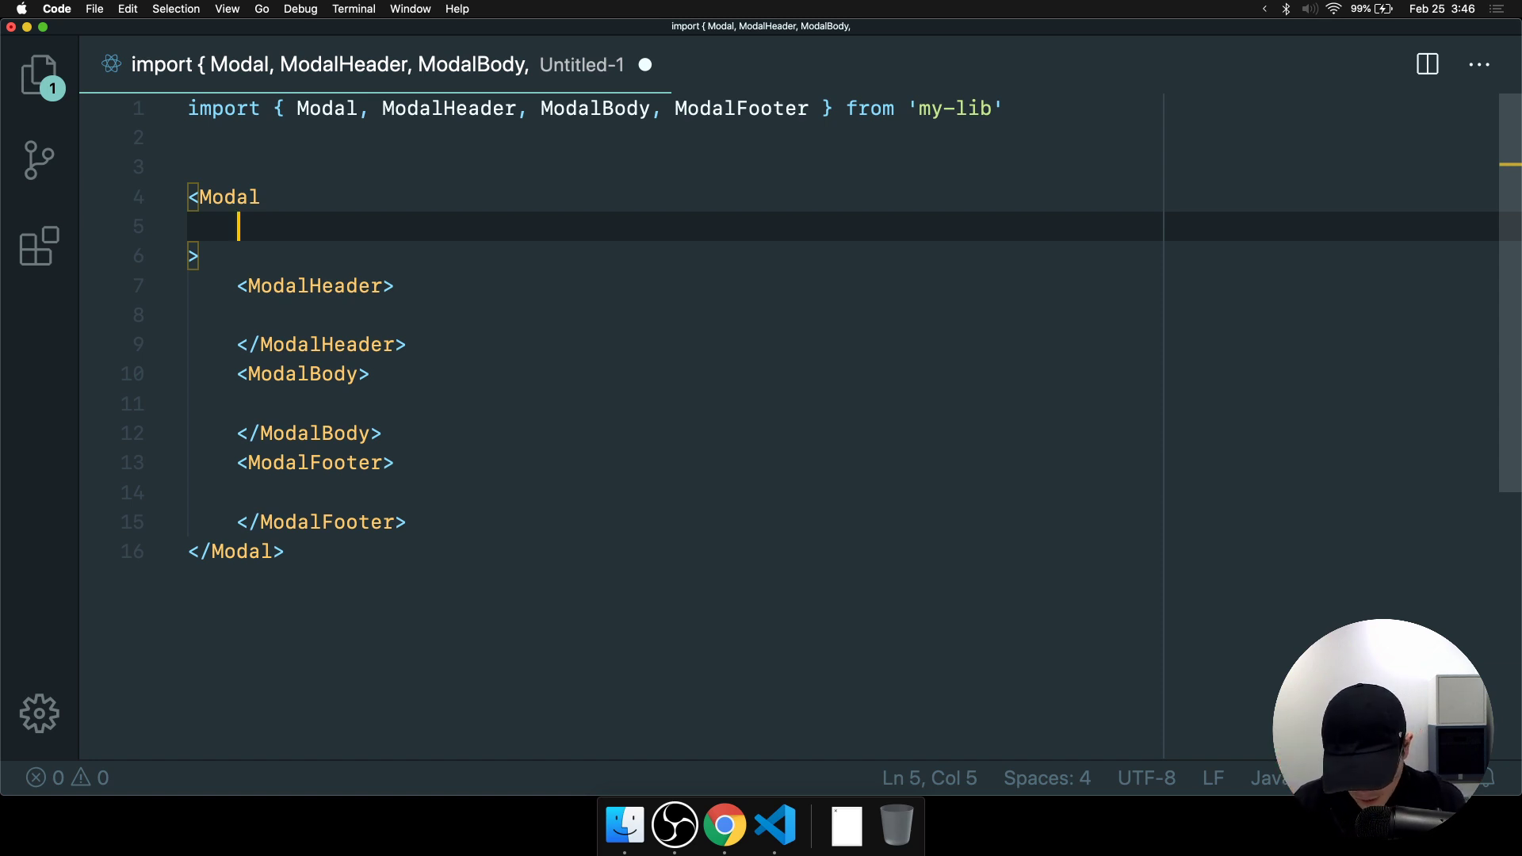
text(has)
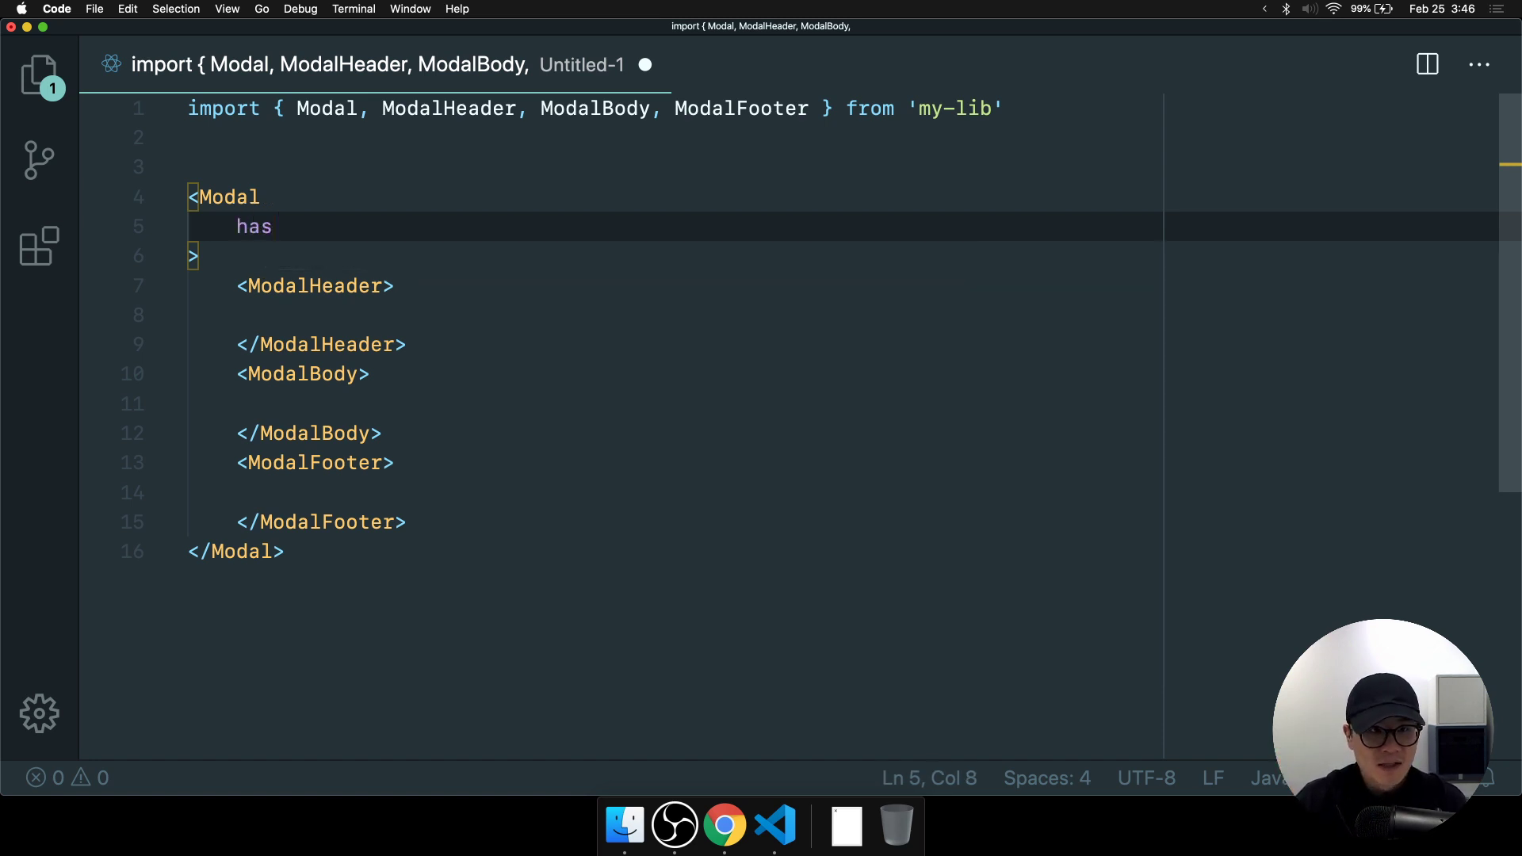
text(CloseButton)
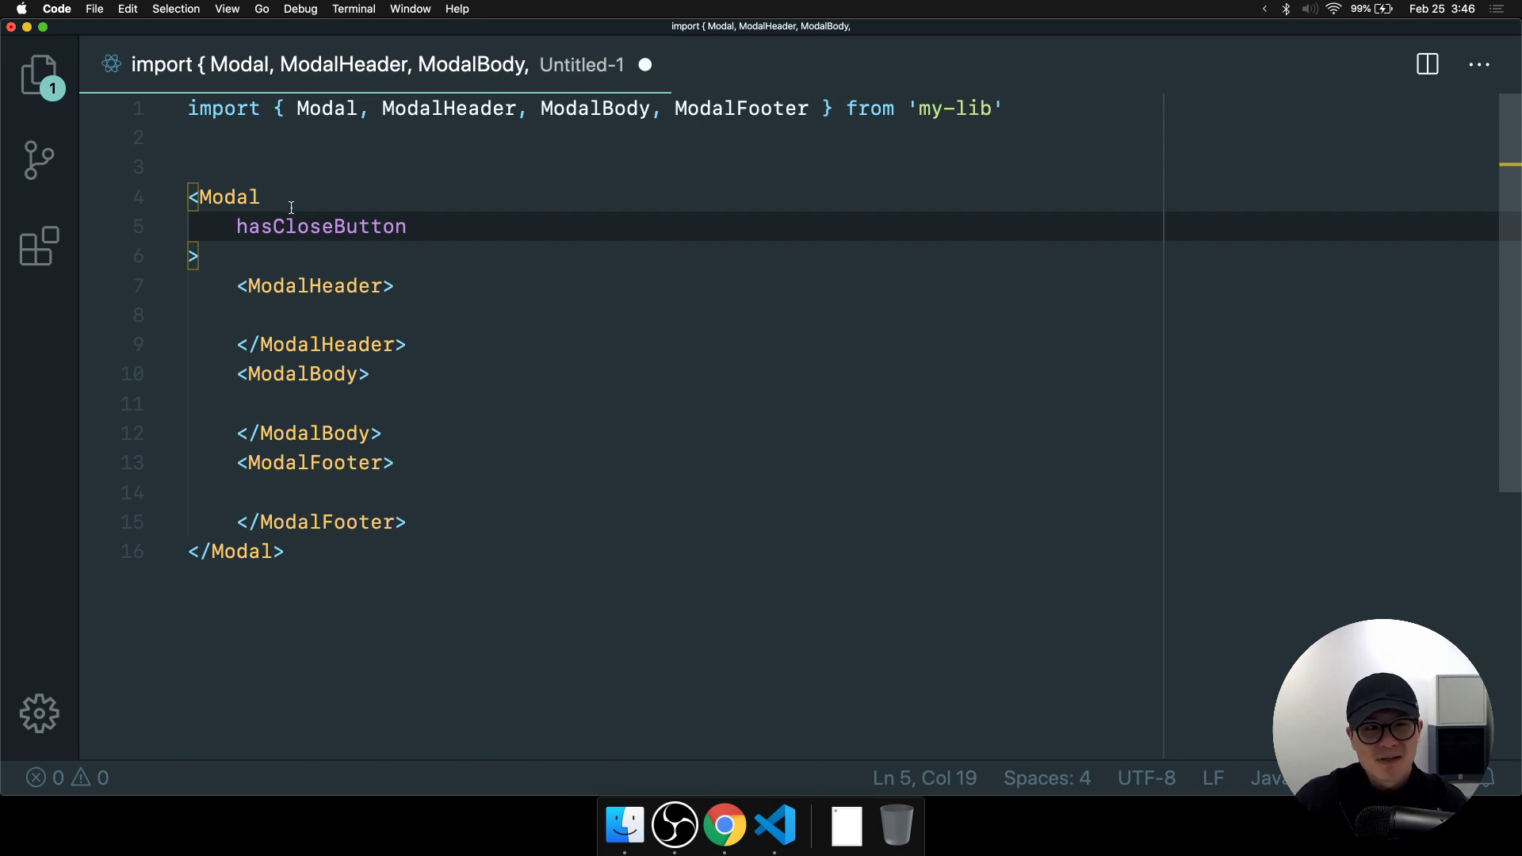
Remove the hasCloseButton prop and rejoin the opening Modal tag on one line.
drag(412, 226, 189, 226)
click(332, 248)
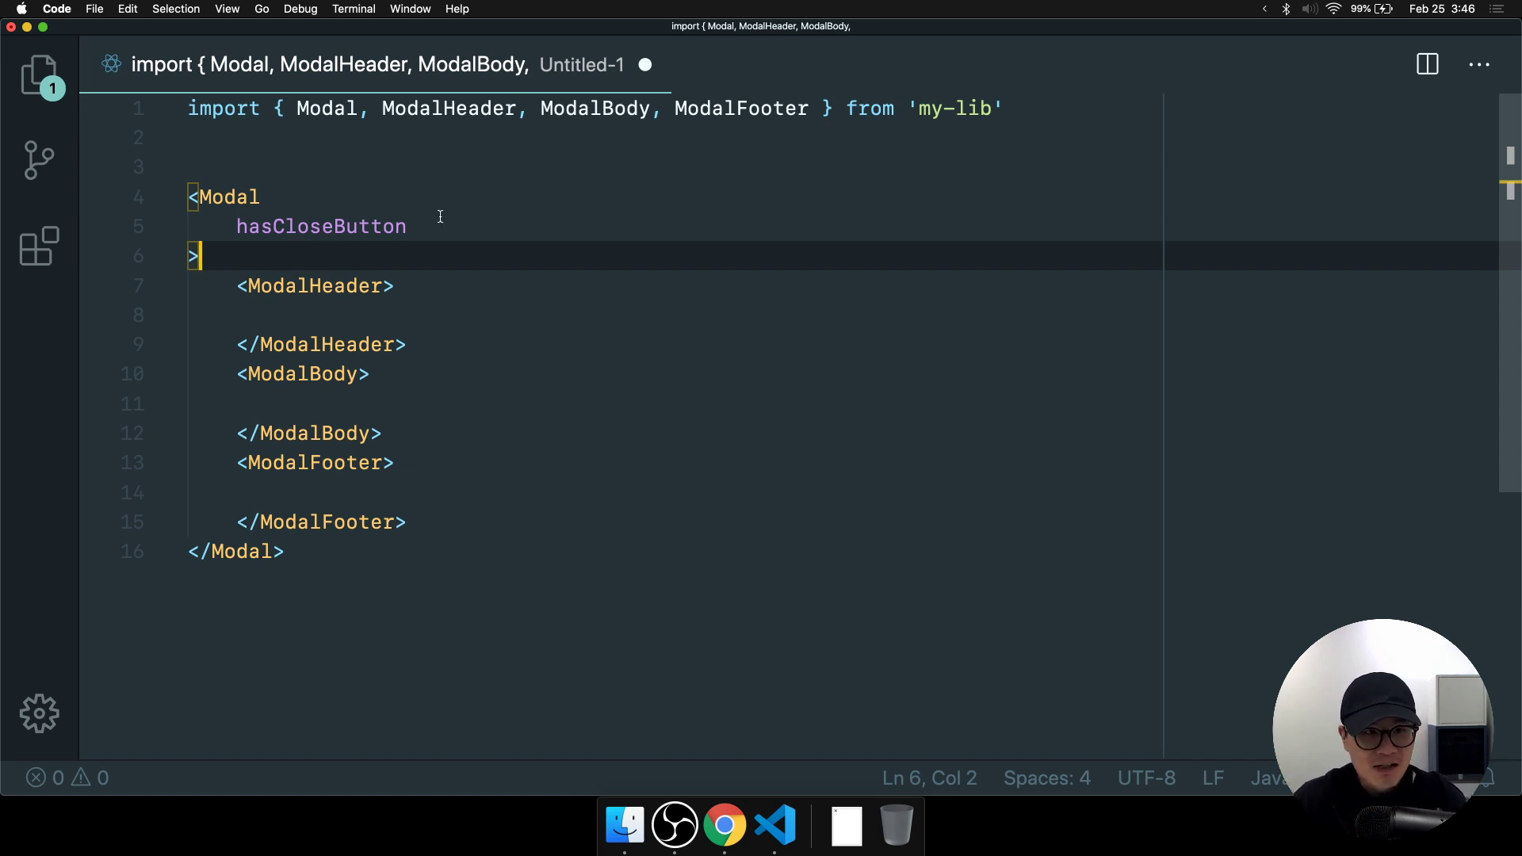
drag(435, 227, 85, 239)
key(BackSpace)
key(BackSpace)
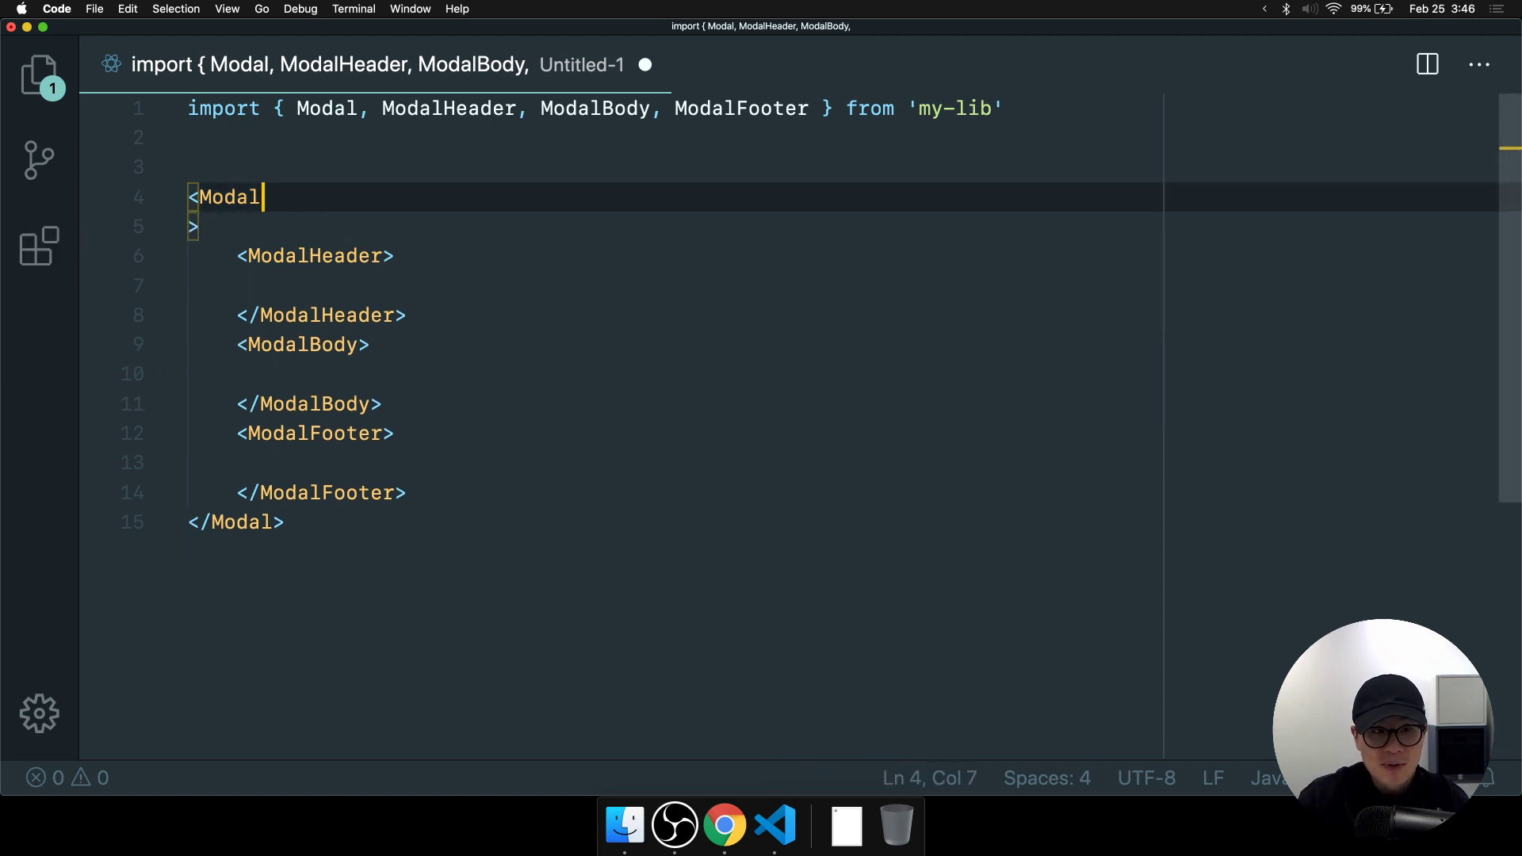
key(Right)
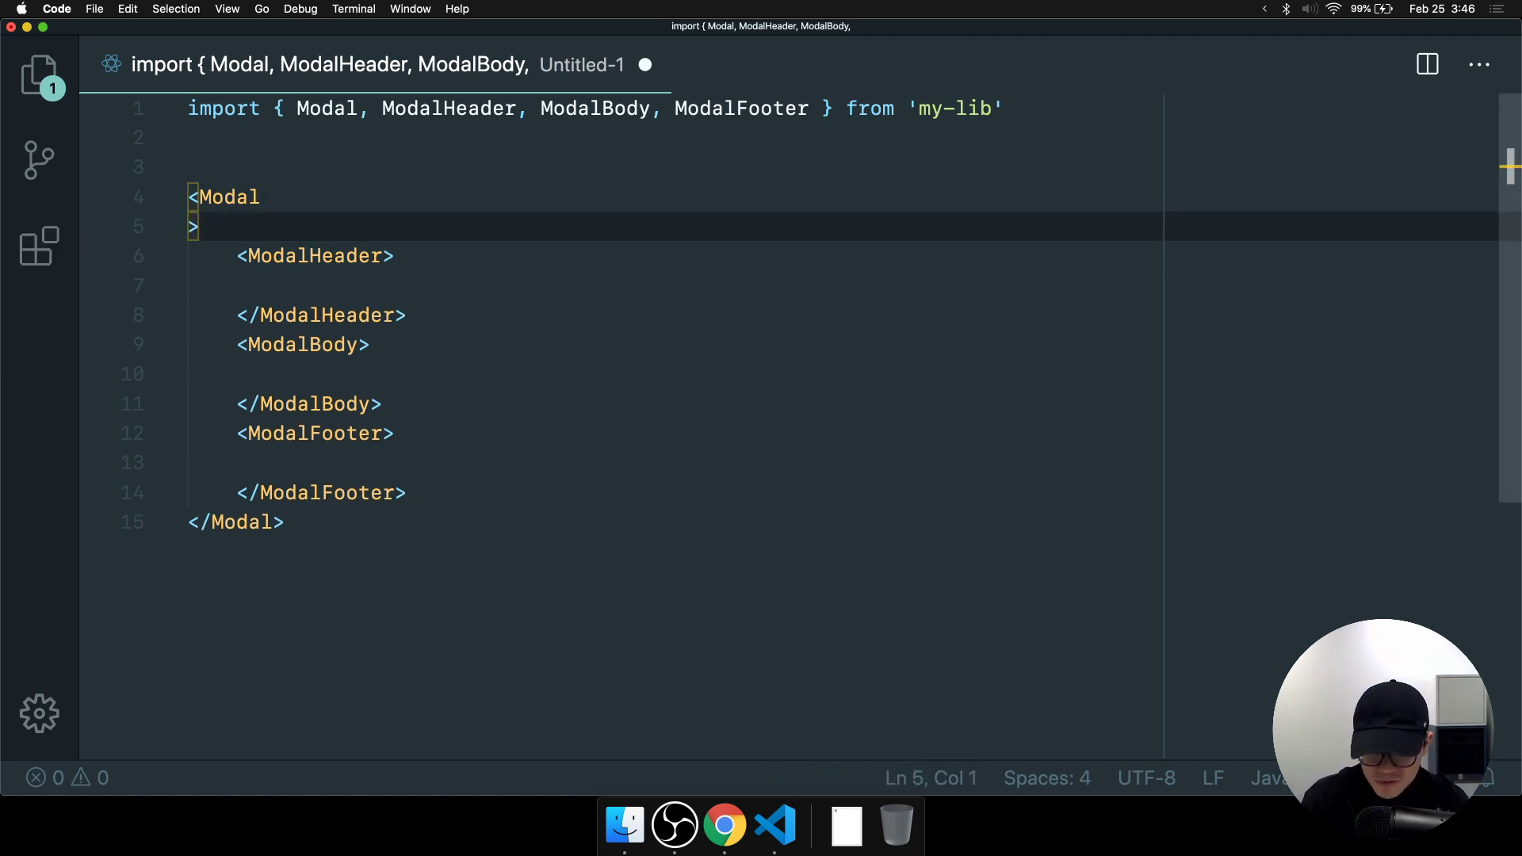
key(BackSpace)
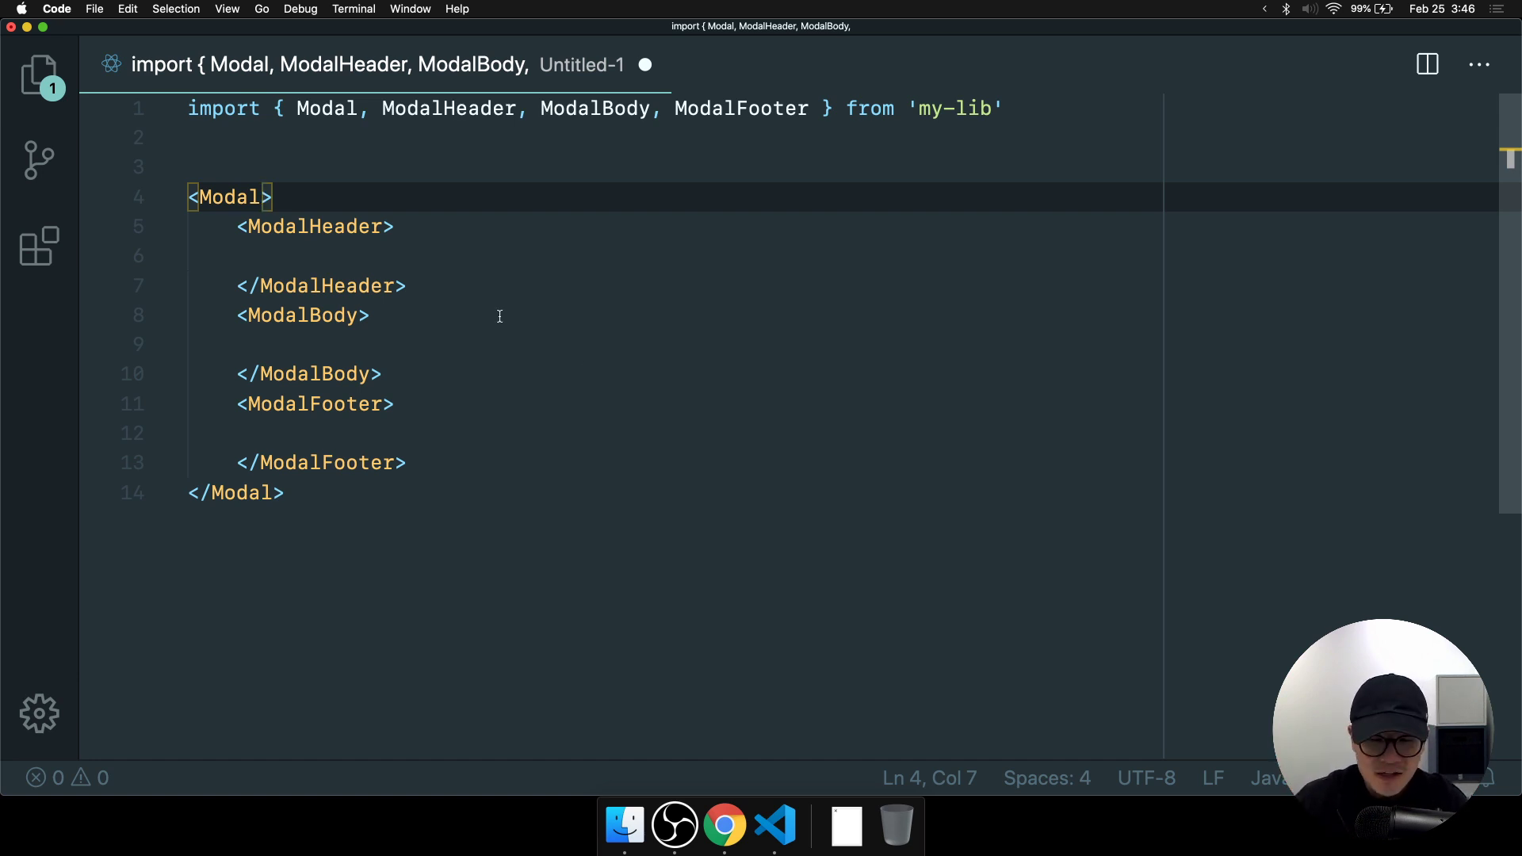
Switch to the Figma board in Chrome and place a copy of the Header label to the right of CardFooter.
click(713, 444)
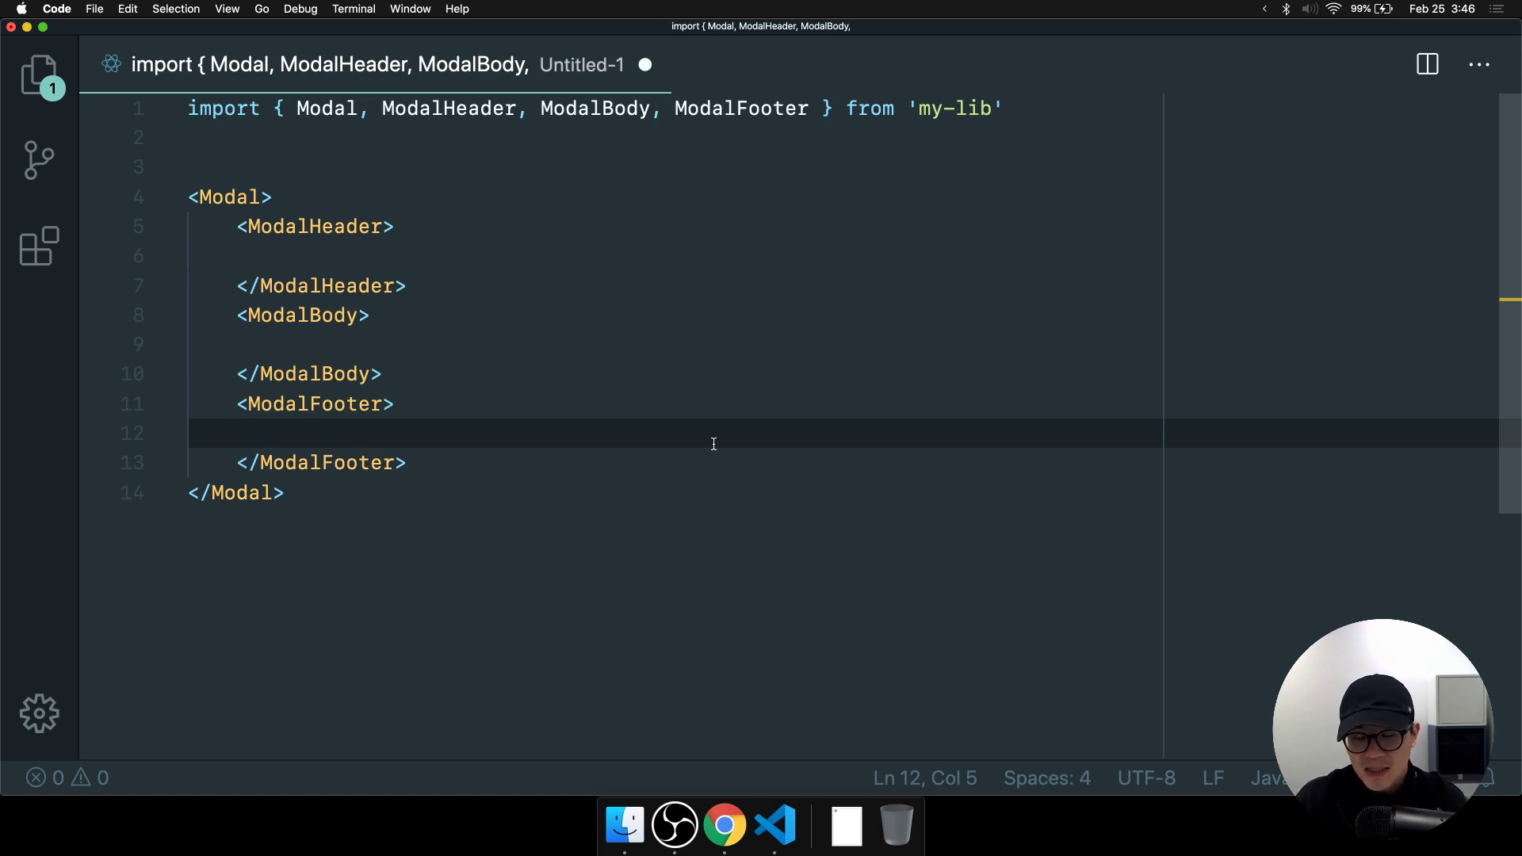
key(super+Tab)
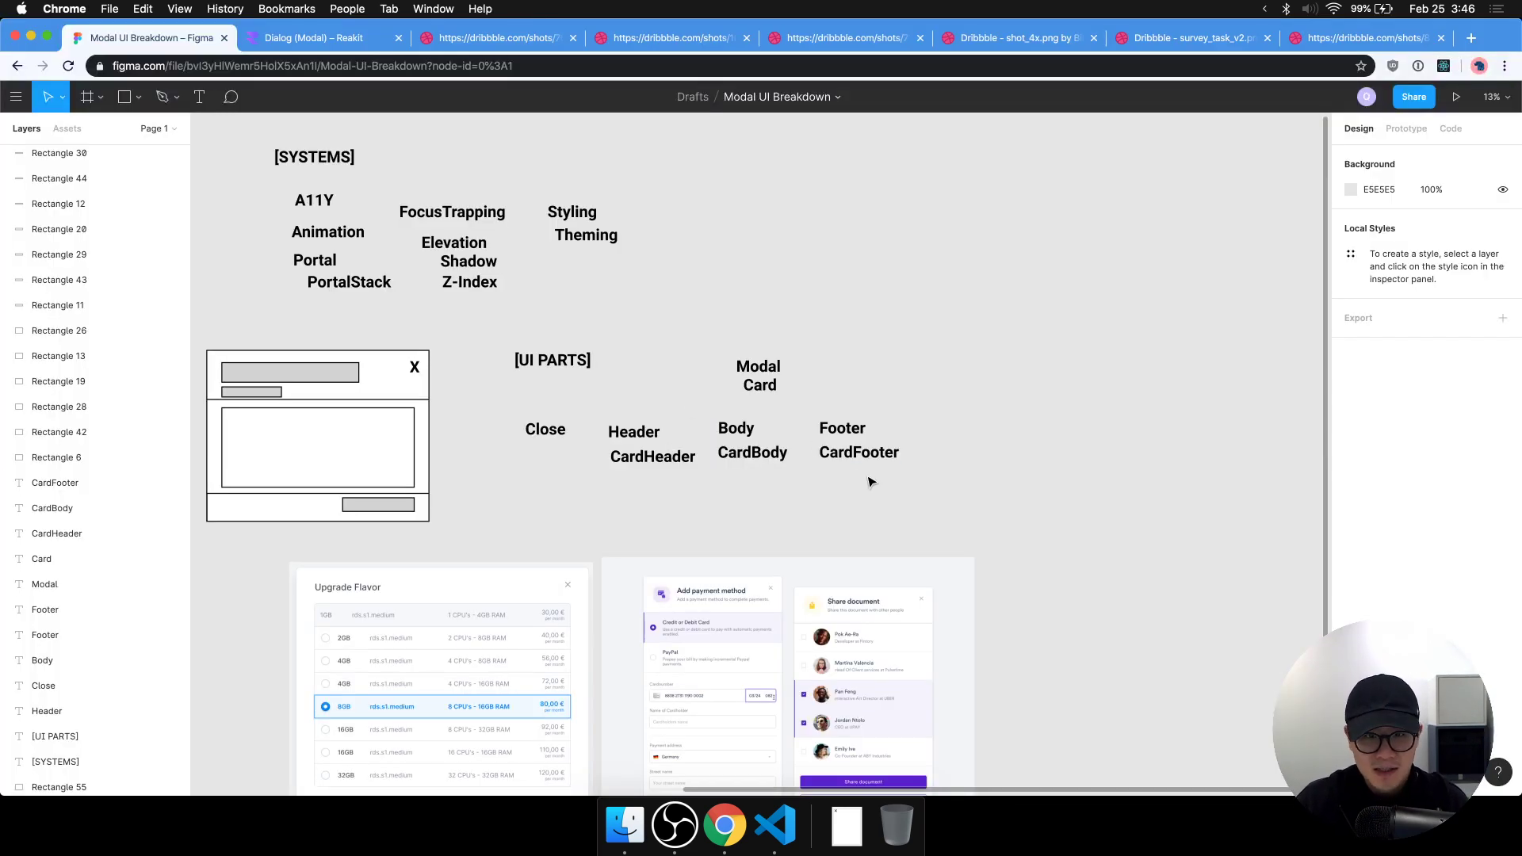
scroll(896, 460, down, 3)
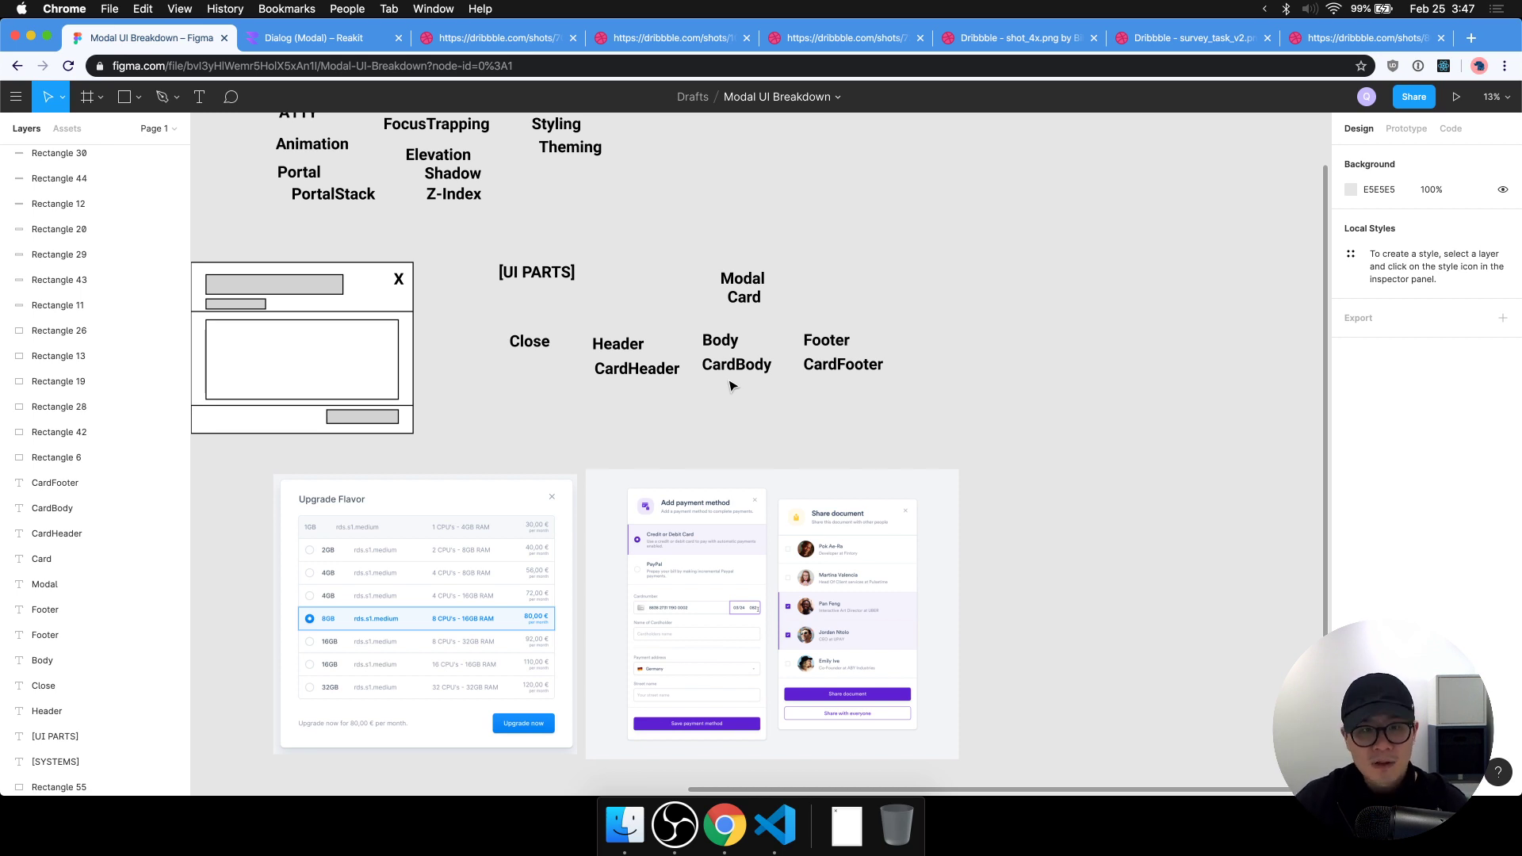
drag(571, 374, 1027, 376)
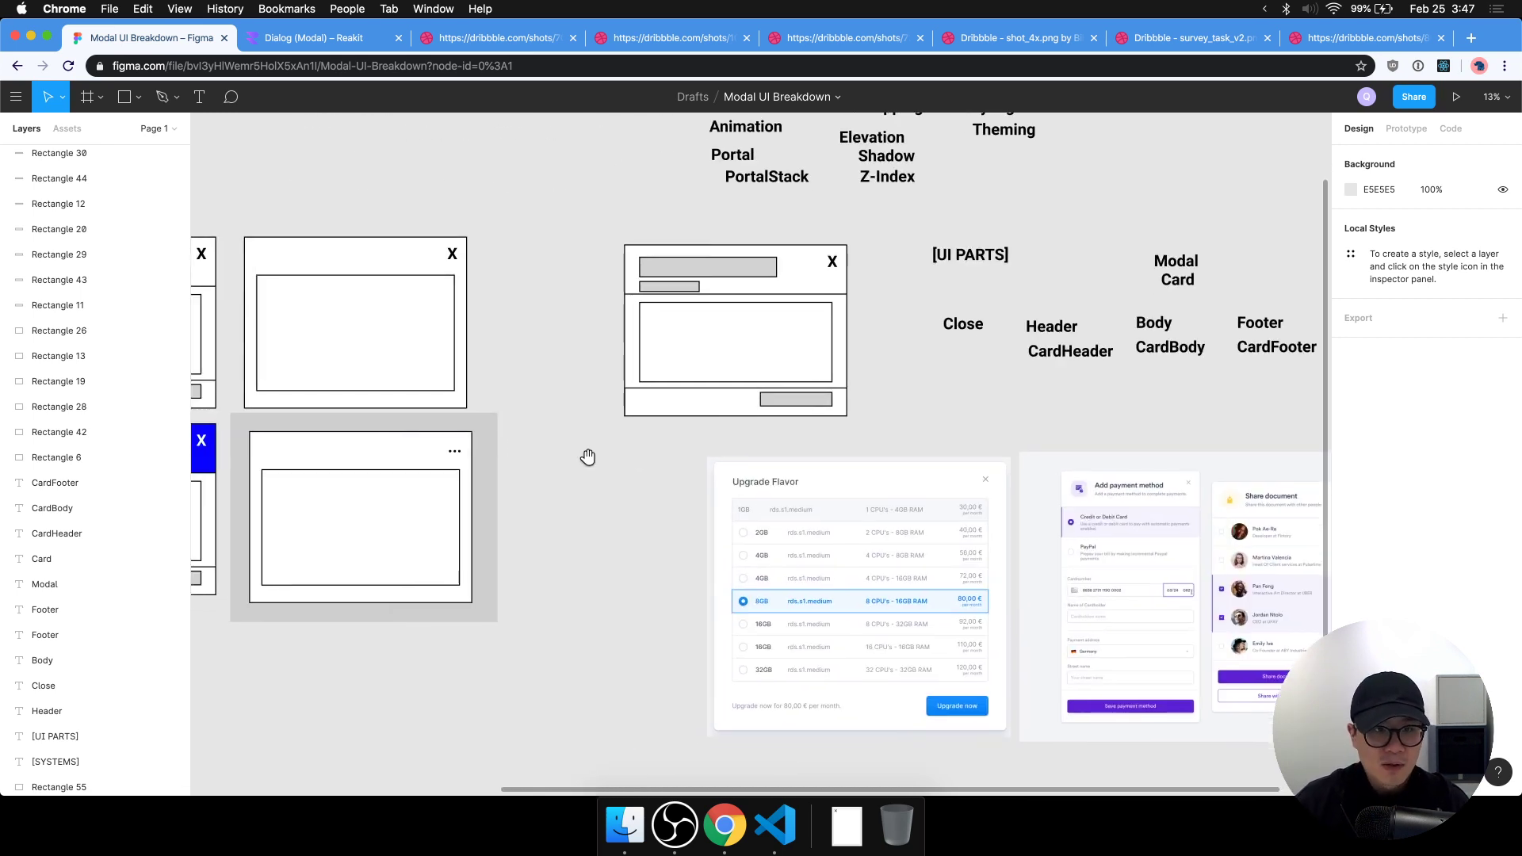
scroll(587, 457, right, 10)
click(634, 331)
key(super+c)
key(super+v)
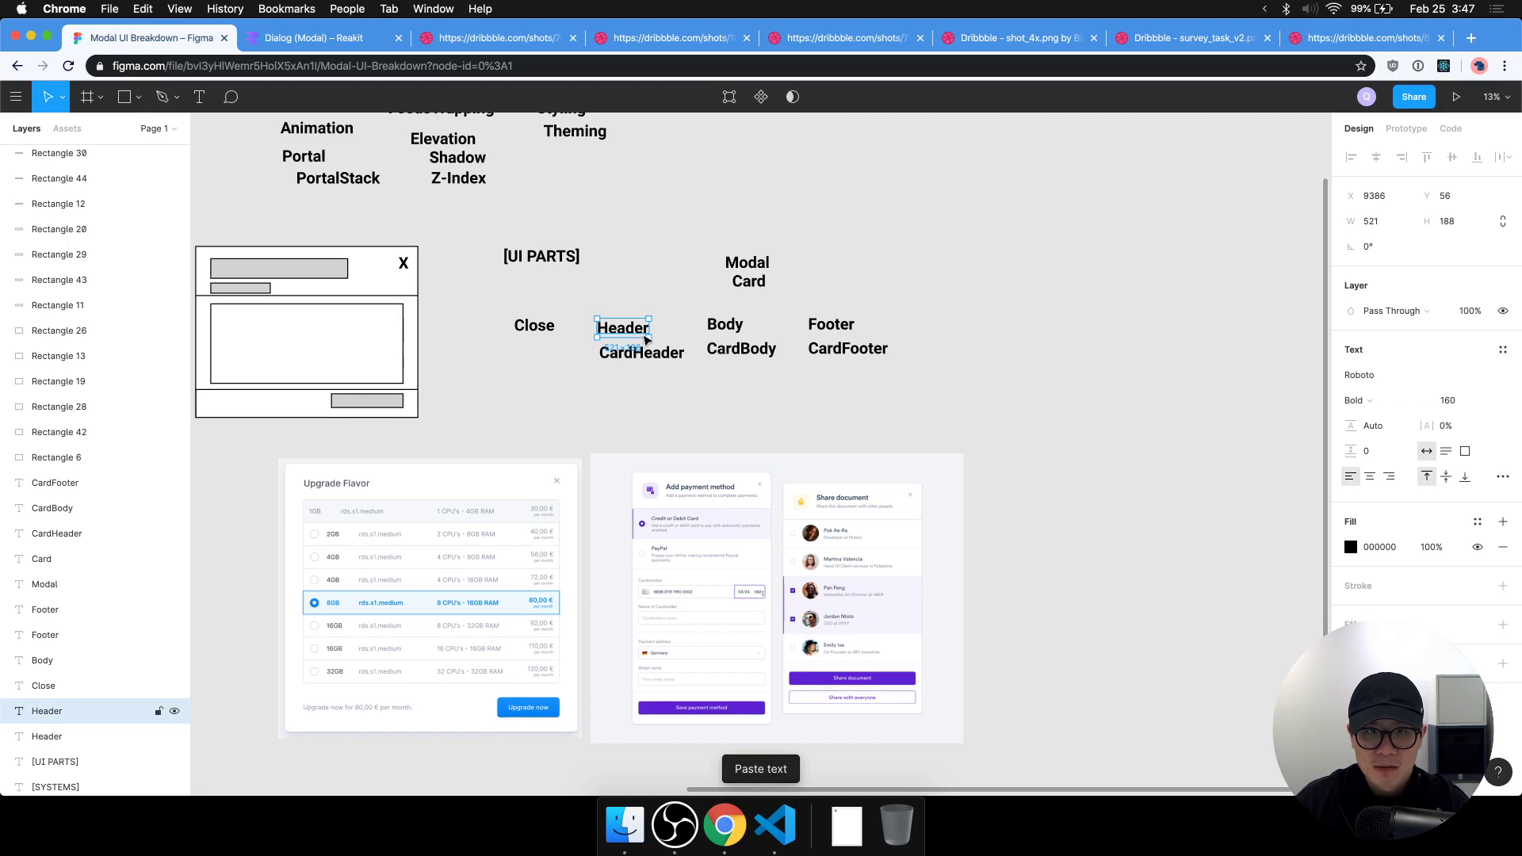
drag(646, 339, 1023, 338)
Change the copied Header label to the right of CardFooter to read Overlay.
double_click(1015, 333)
text(opv)
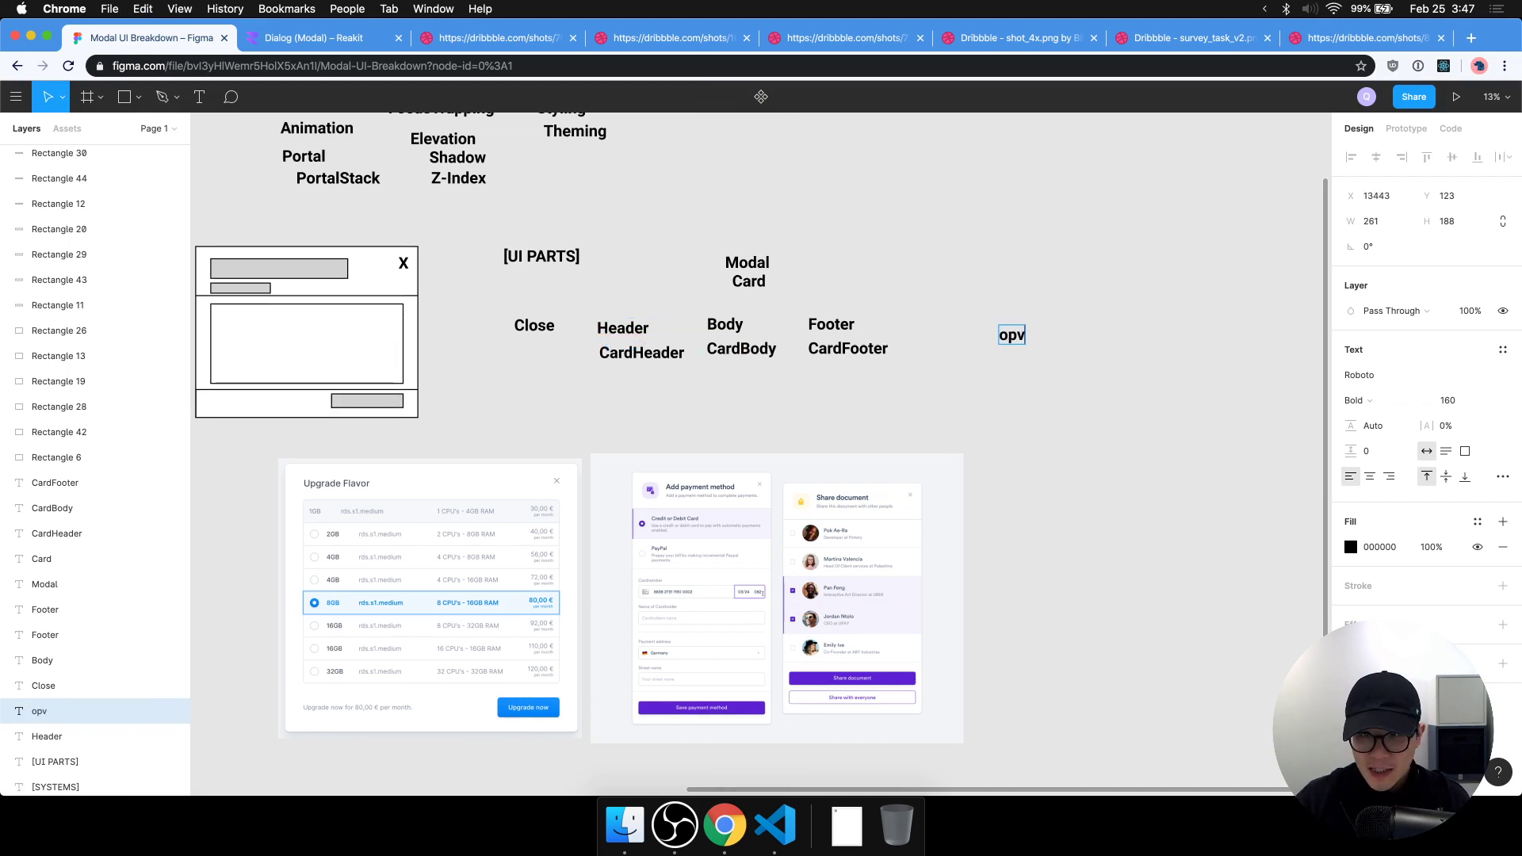
text(e)
key(BackSpace)
key(BackSpace)
key(BackSpace)
key(BackSpace)
text(Pvl)
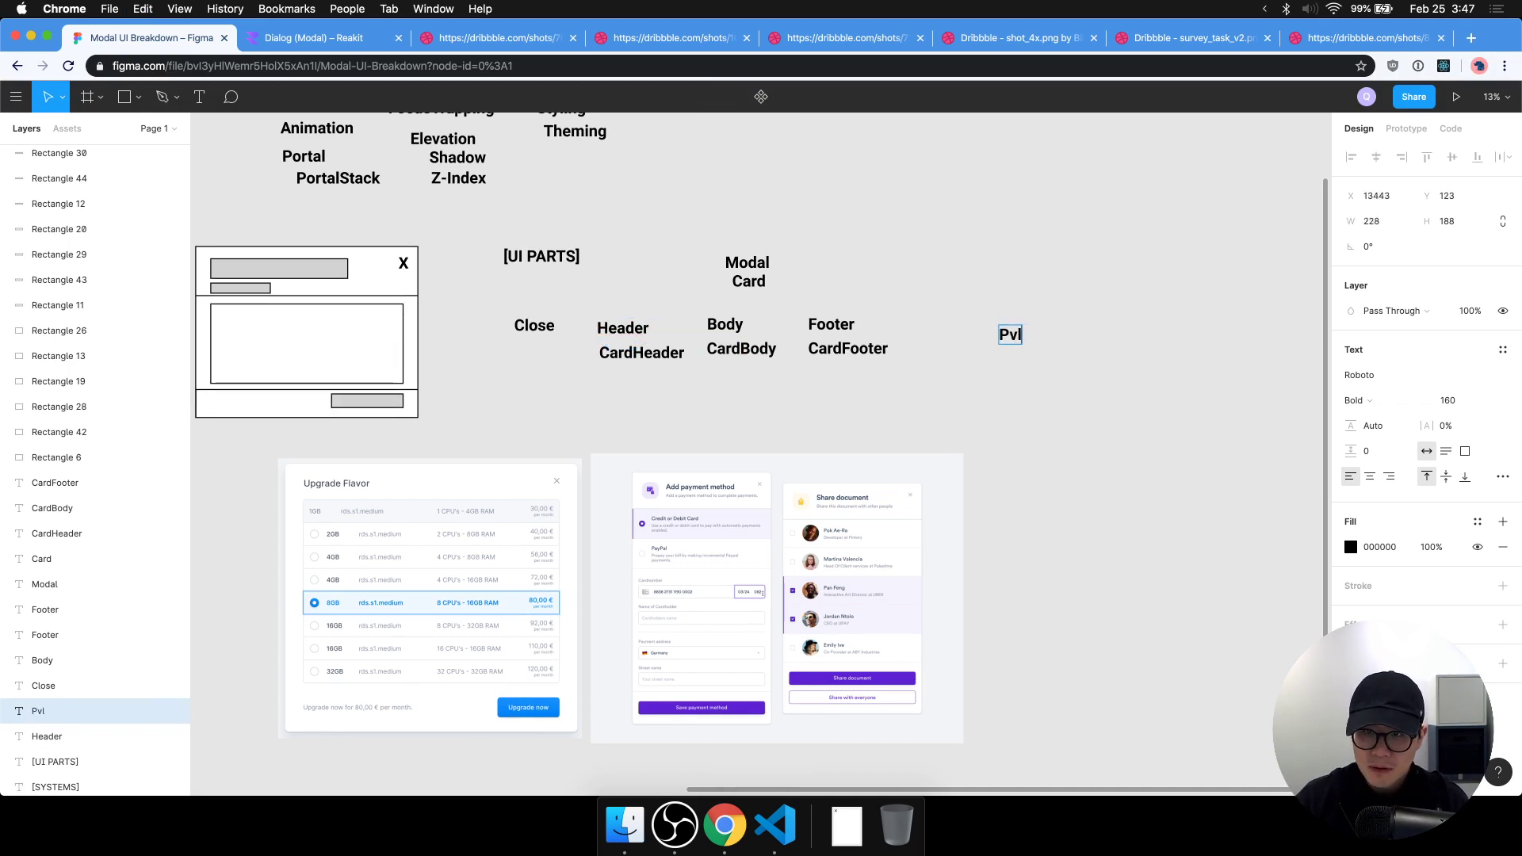
key(BackSpace)
key(BackSpace)
key(BackSpace)
text(Overlay)
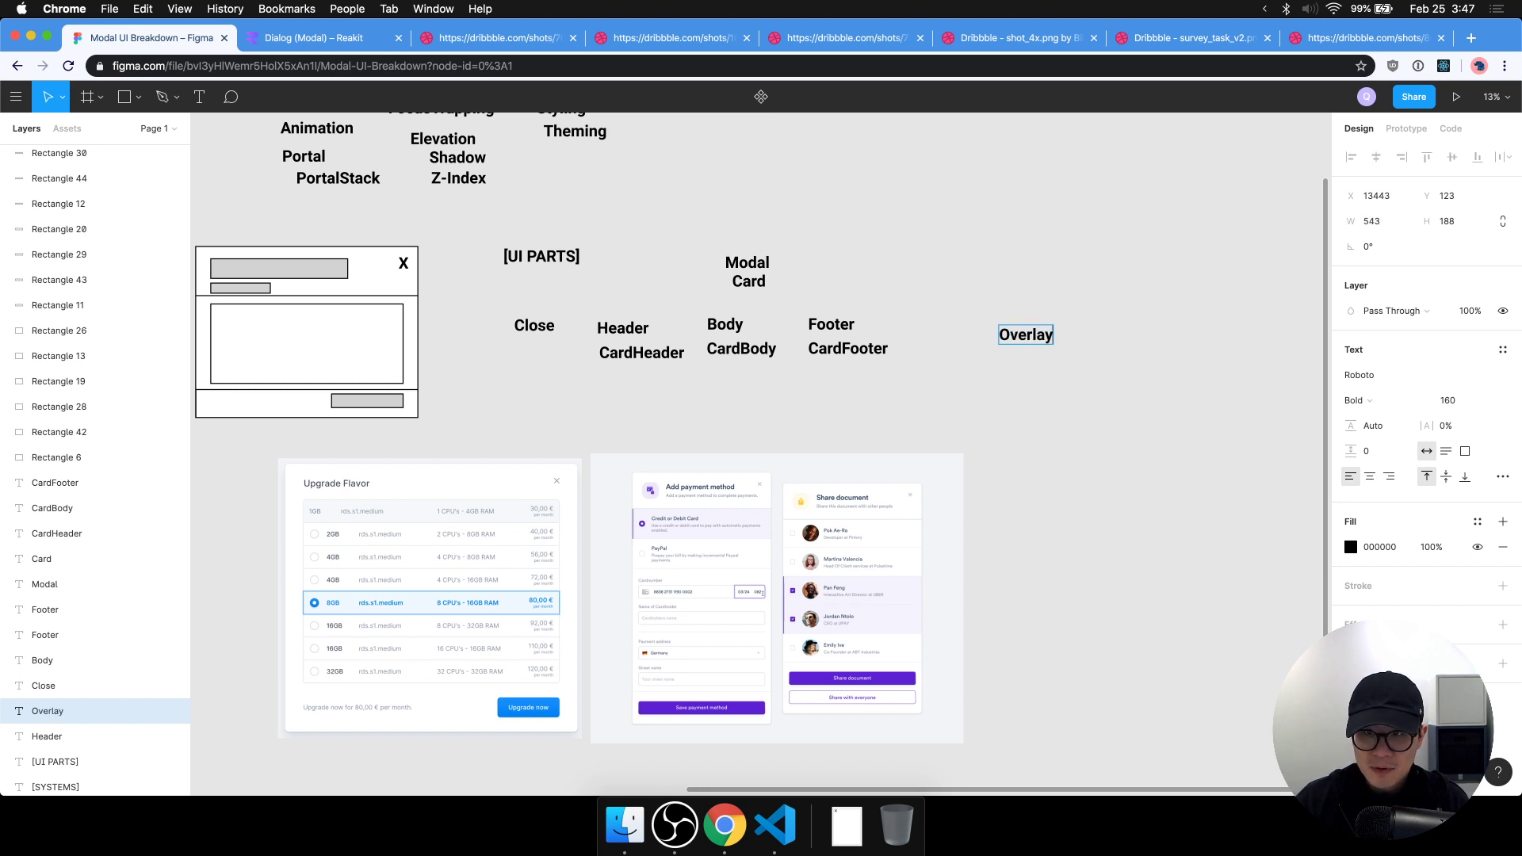
key(Escape)
Position a single Overlay label to the right of Footer in the same row, deleting its duplicate.
drag(1017, 339, 961, 352)
click(950, 325)
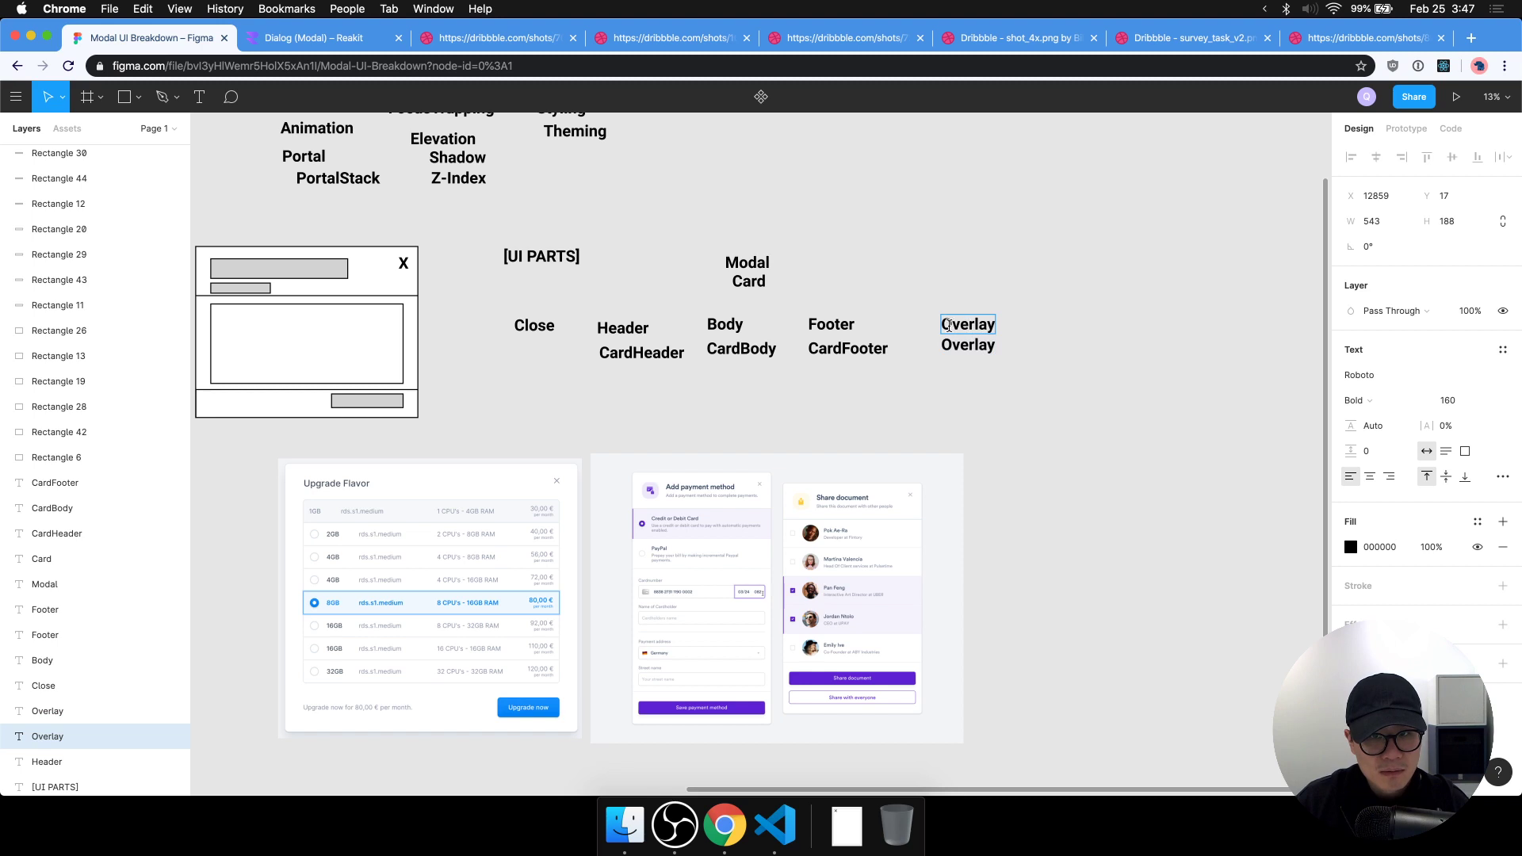
click(957, 345)
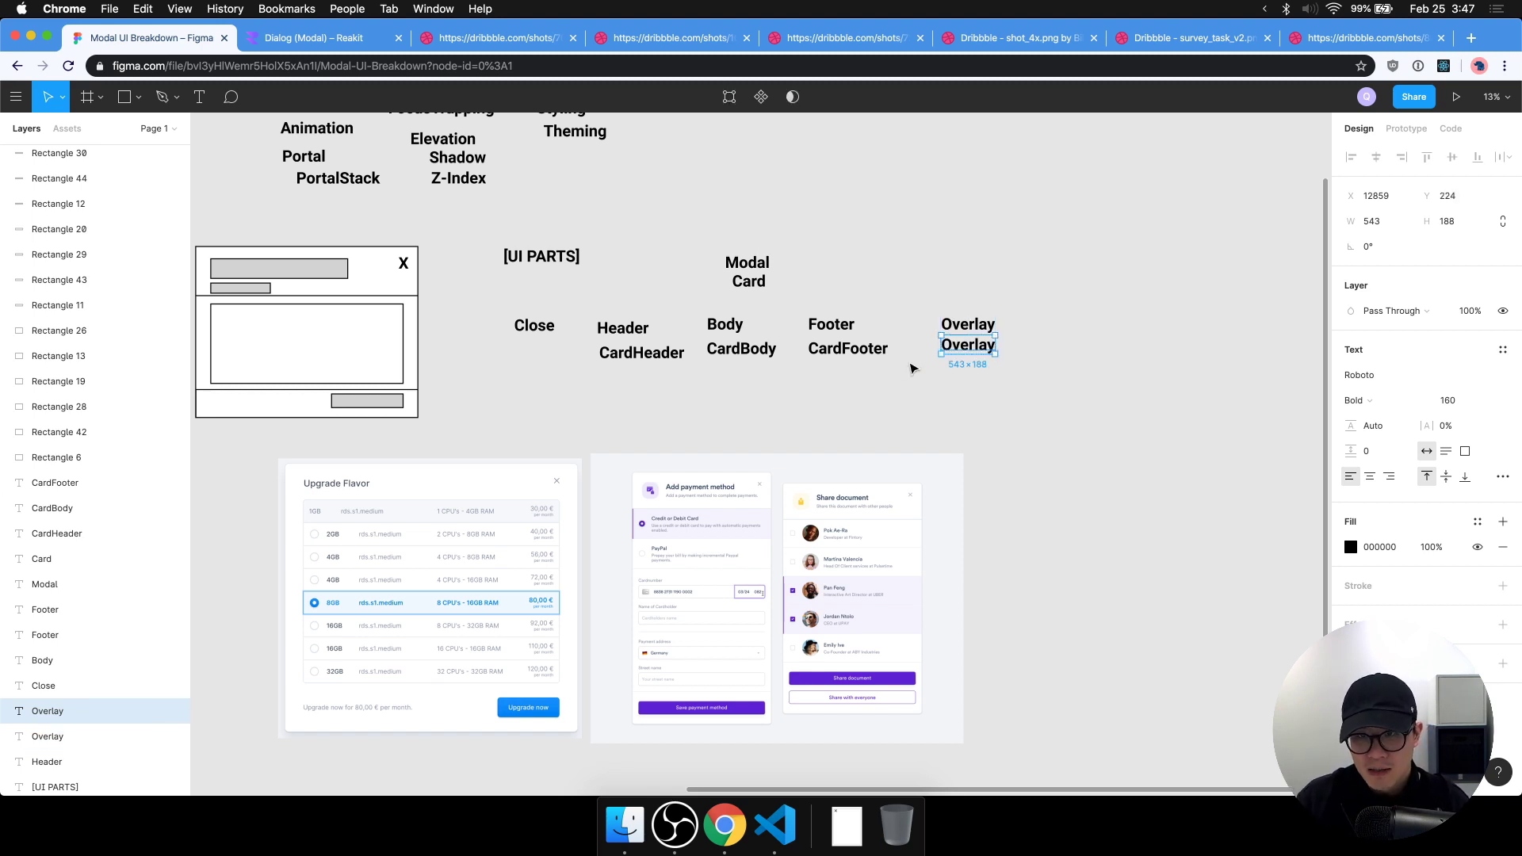
click(1044, 383)
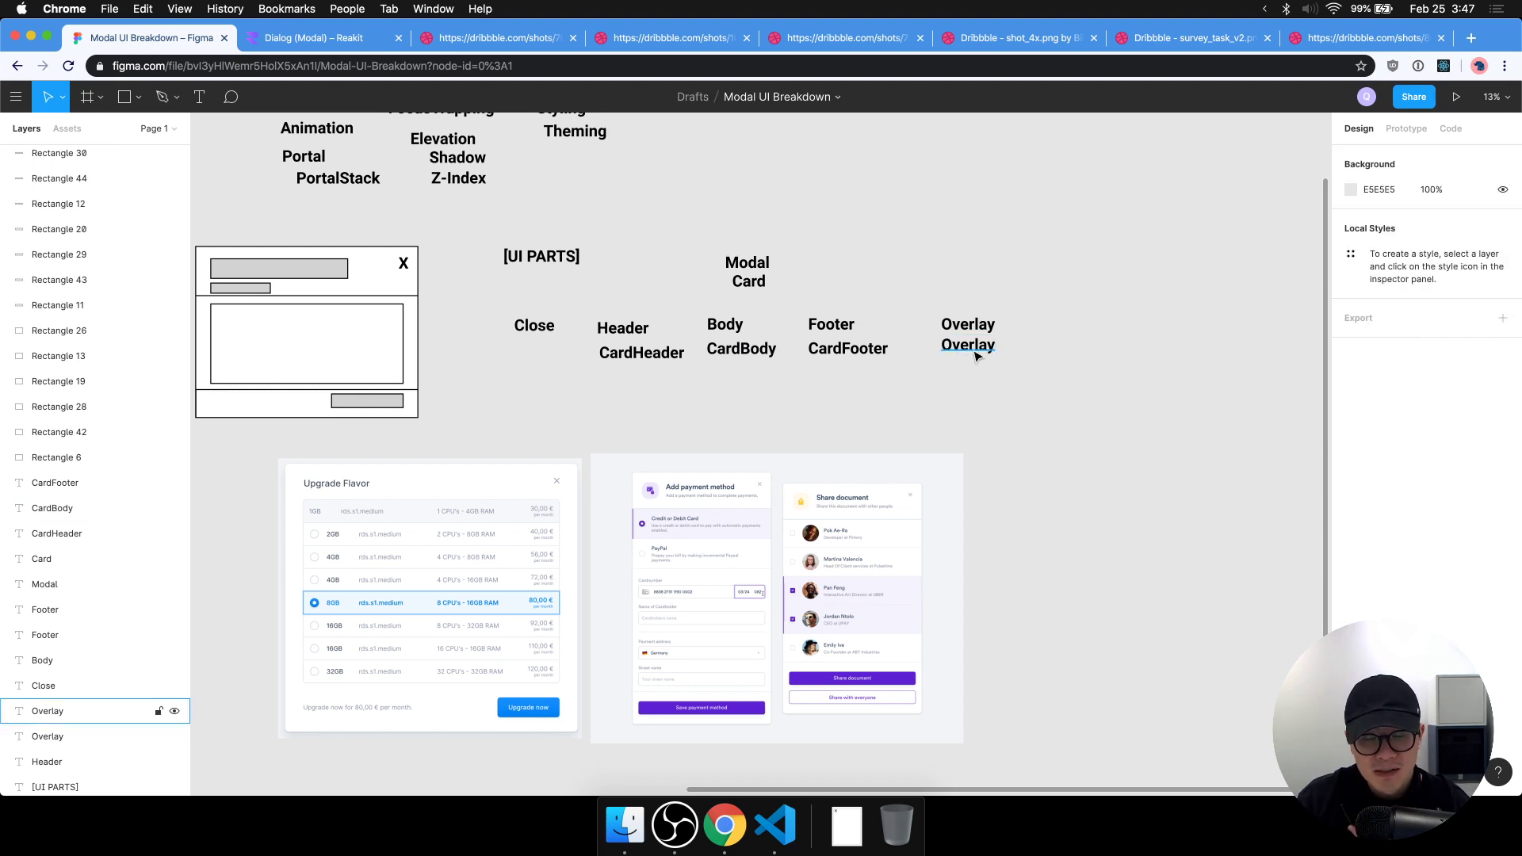
drag(970, 350, 932, 327)
key(BackSpace)
click(994, 354)
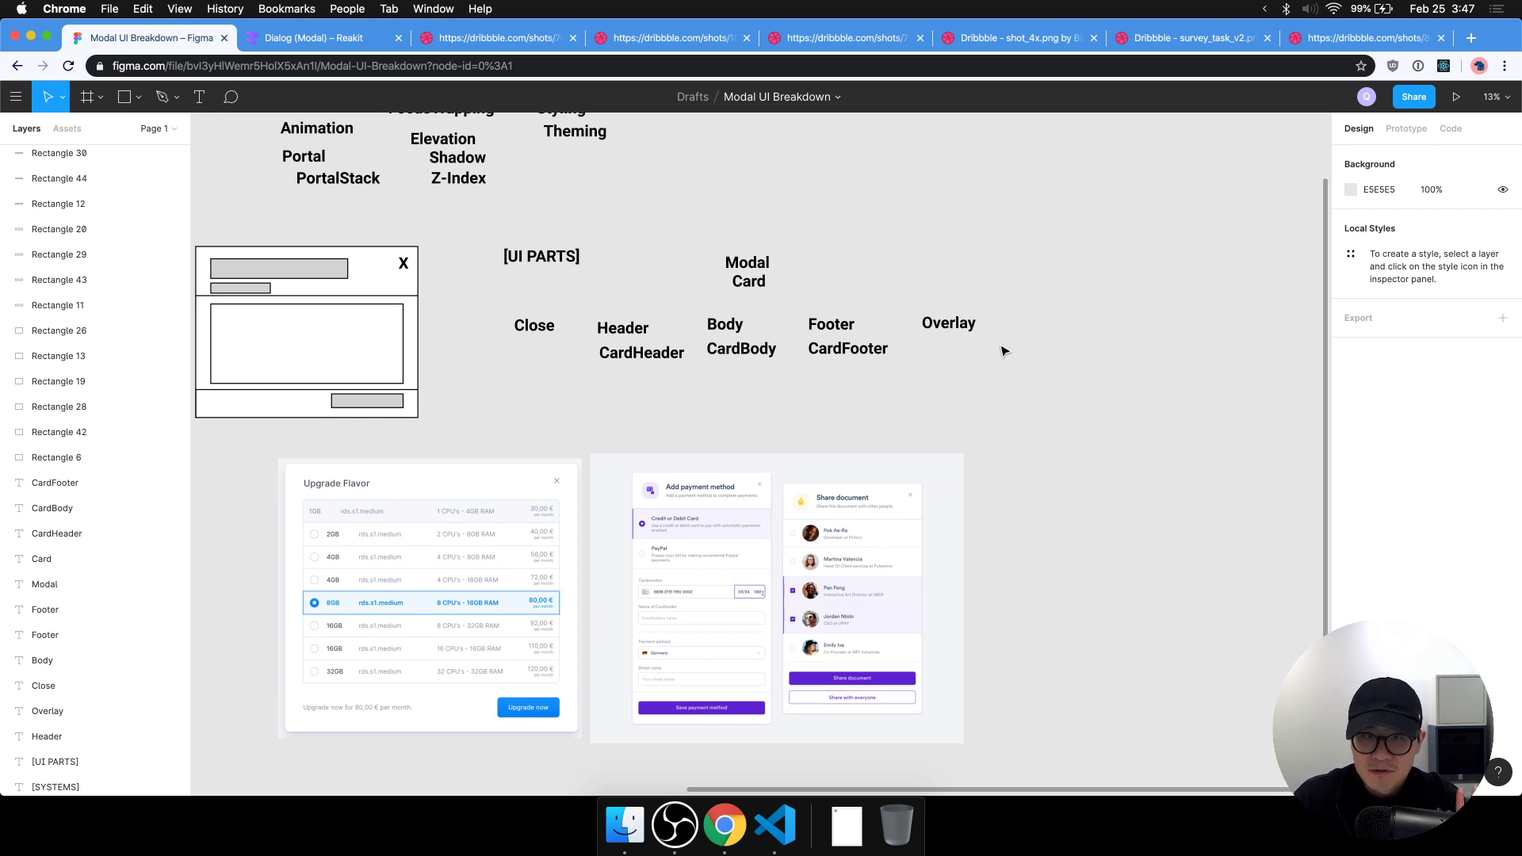
Move the part labels and the [UI PARTS] heading farther right of the wireframe, keeping Header above CardHeader.
mouse_move(977, 378)
mouse_down()
mouse_move(1015, 350)
mouse_move(978, 376)
mouse_up()
drag(1094, 197, 639, 343)
drag(1197, 351, 649, 287)
shift+click(566, 283)
drag(747, 299, 990, 365)
drag(632, 293, 890, 348)
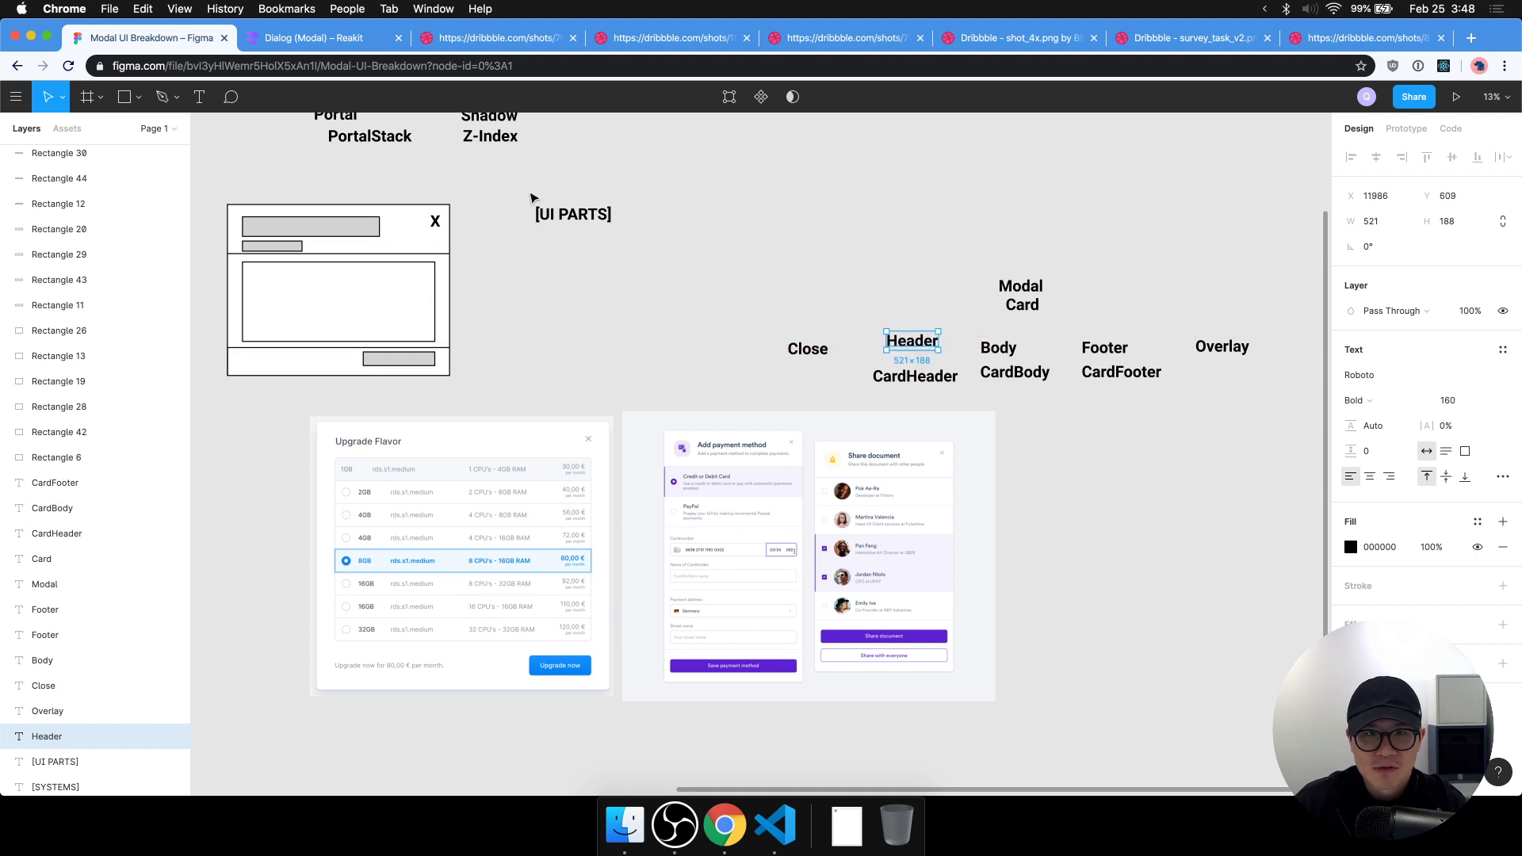
drag(563, 211, 948, 202)
Shift the Upgrade Flavor screenshot under the wireframe and move the payment and share image toward the space below it.
scroll(674, 365, down, 3)
drag(486, 493, 408, 476)
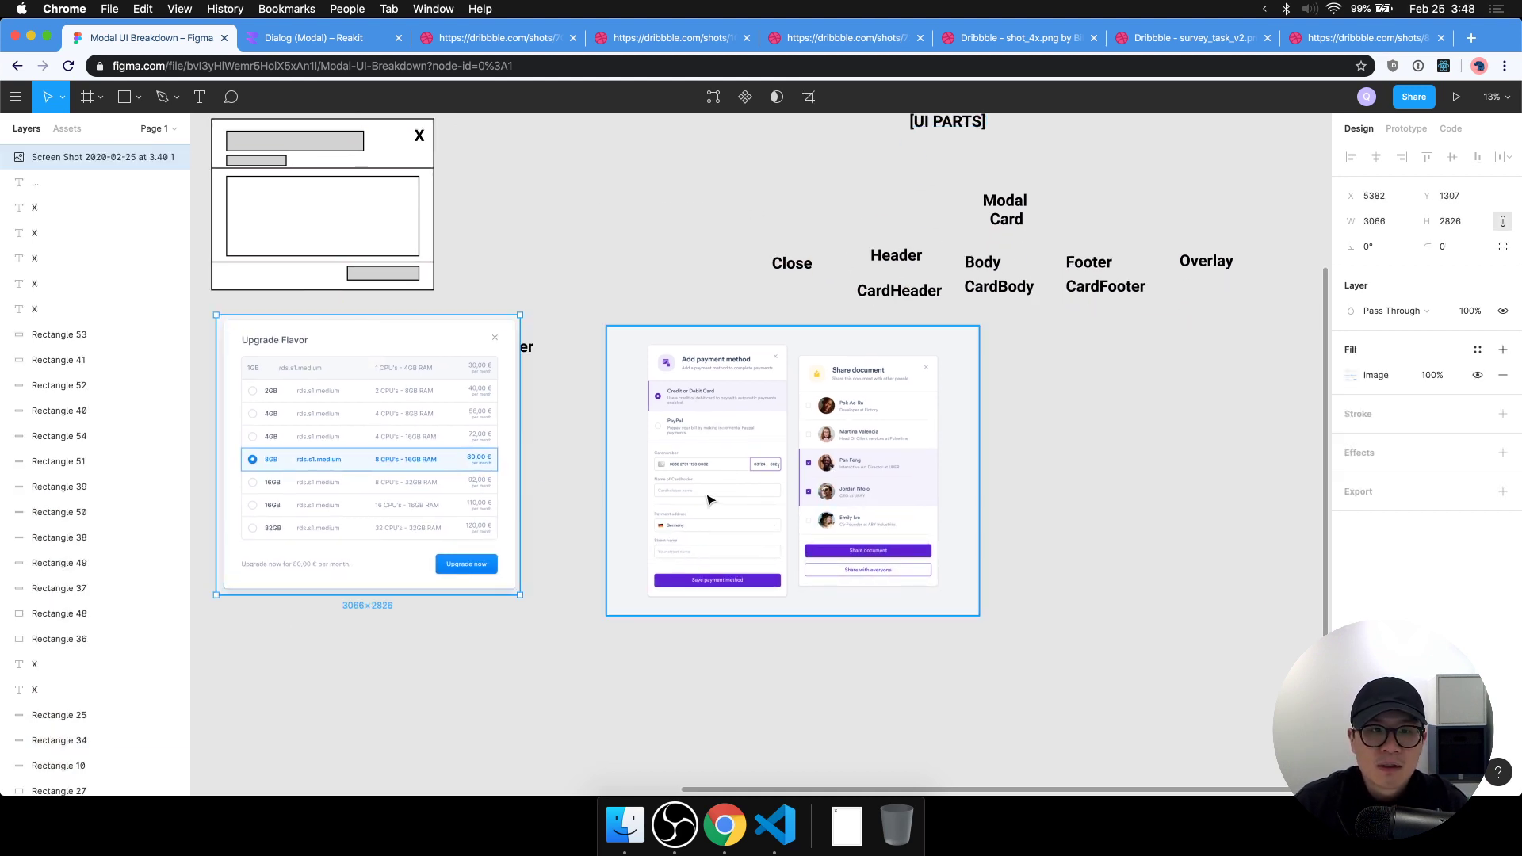
drag(737, 500, 392, 692)
Delete the stray extra Footer label near the screenshots, and move Close farther left of Header.
drag(526, 349, 870, 447)
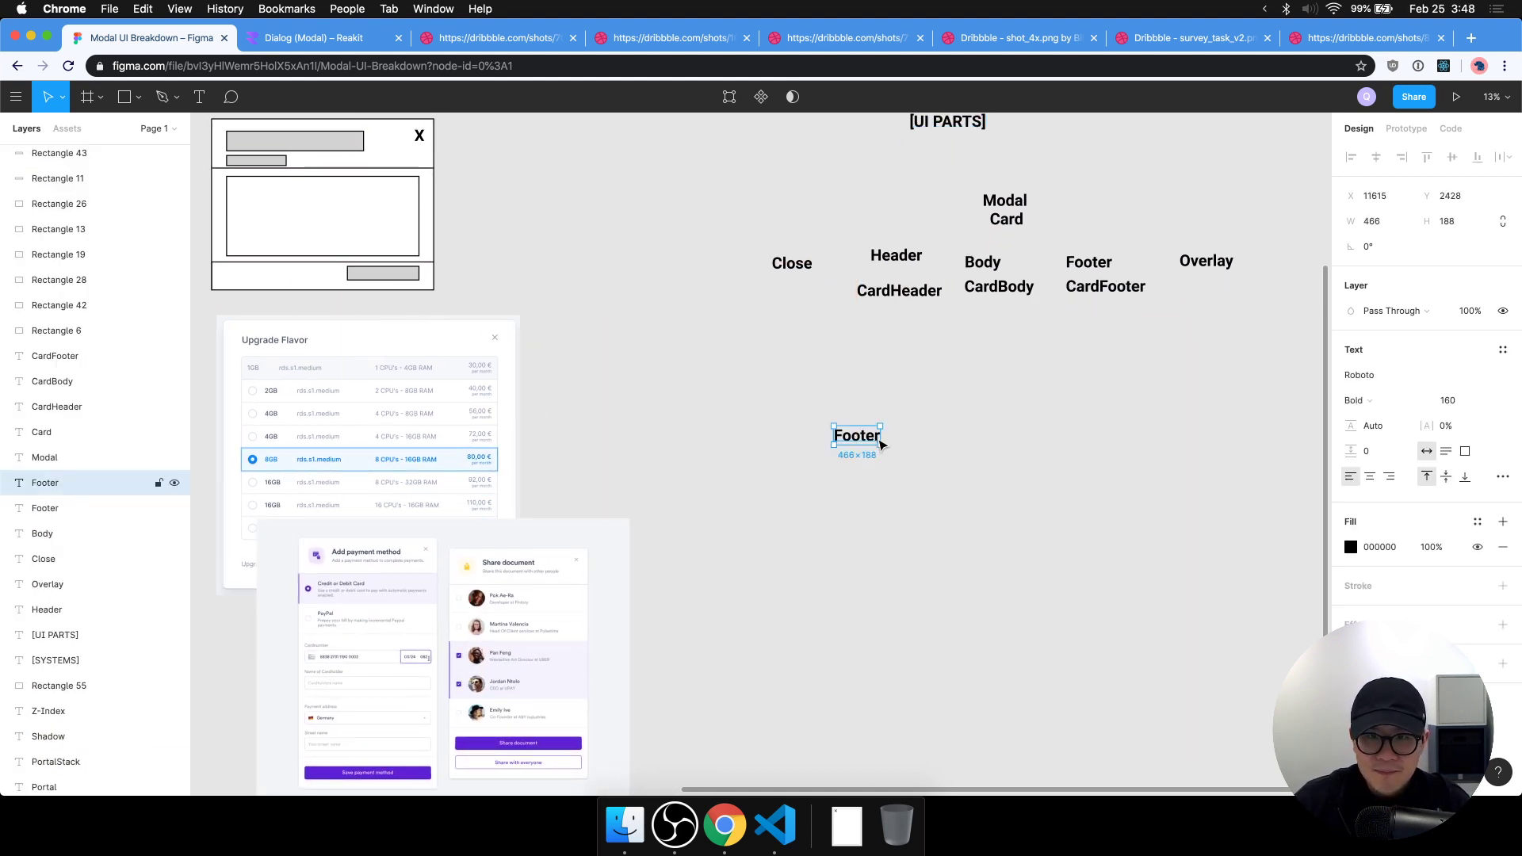
key(Delete)
drag(790, 262, 717, 262)
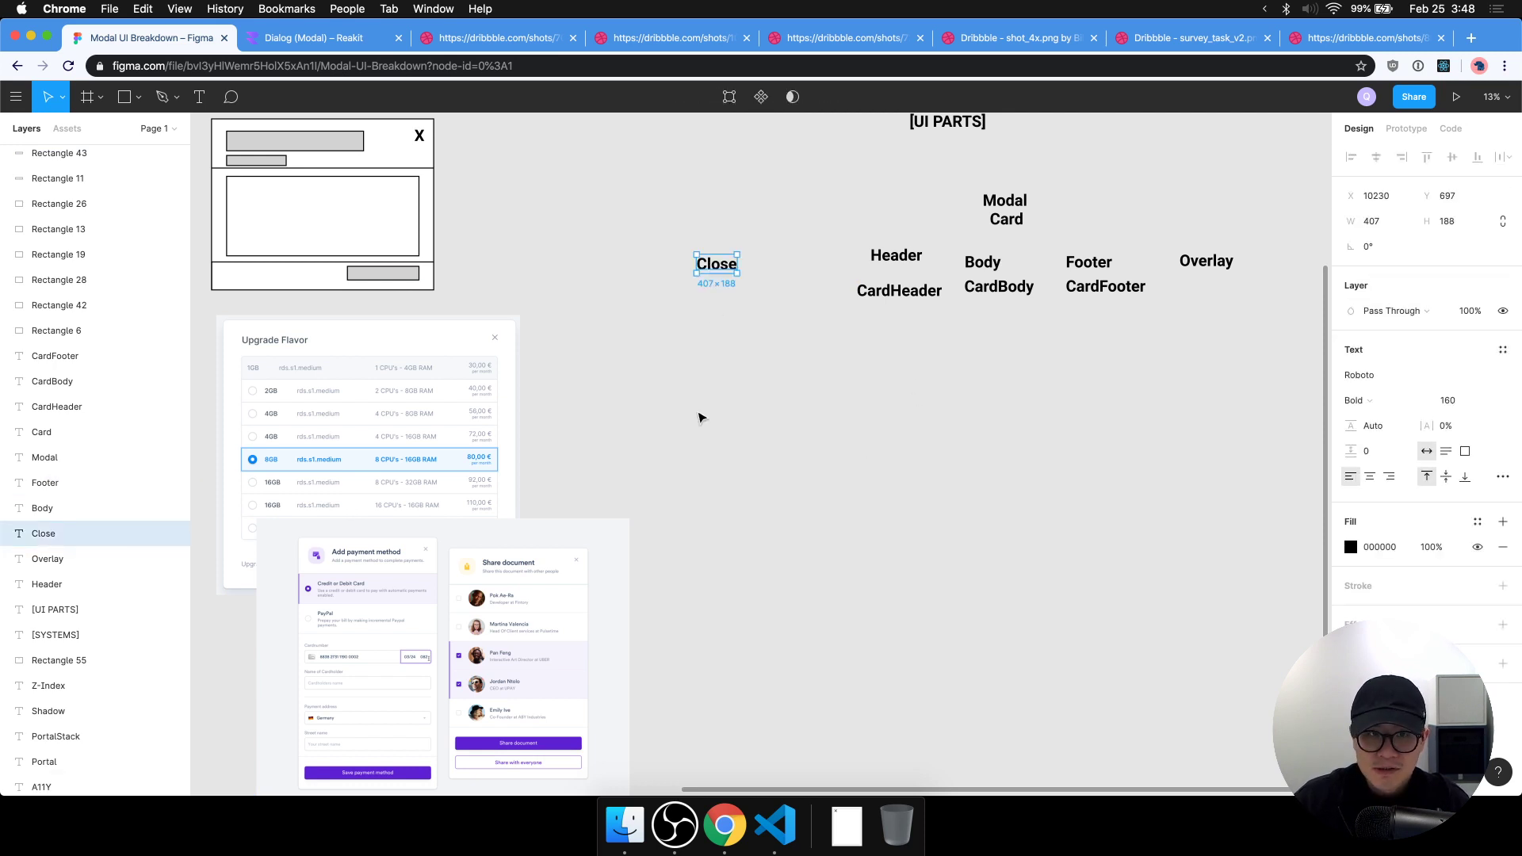
click(701, 414)
Place the payment and share image fully below the Upgrade Flavor screenshot so the two do not overlap.
scroll(759, 438, down, 3)
drag(614, 535, 554, 627)
click(785, 532)
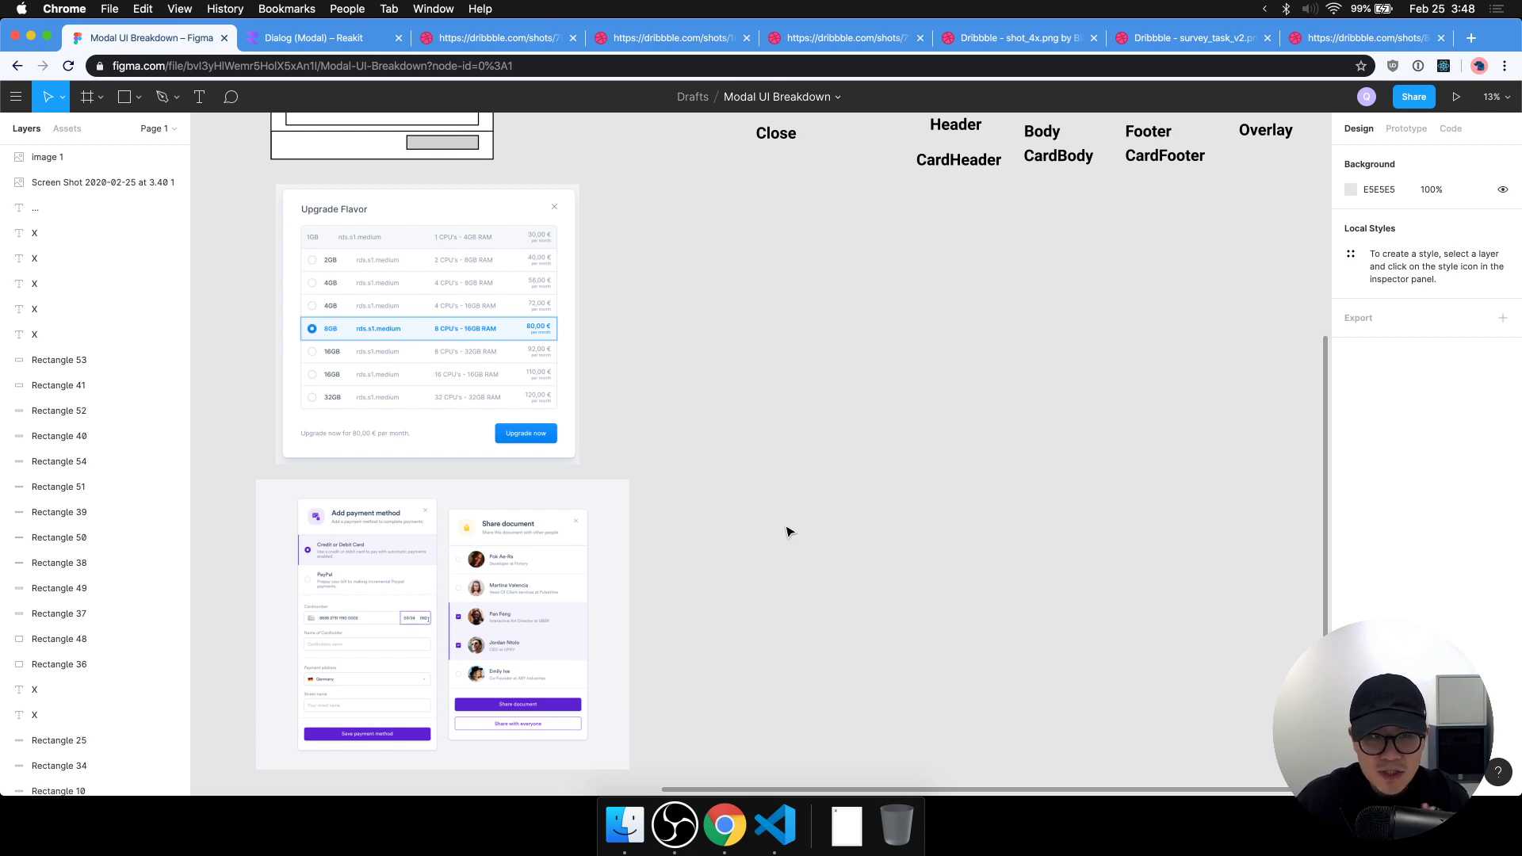
Duplicate the Close label, change the copy's text to IconButton, and center it beneath Close.
scroll(773, 547, up, 2)
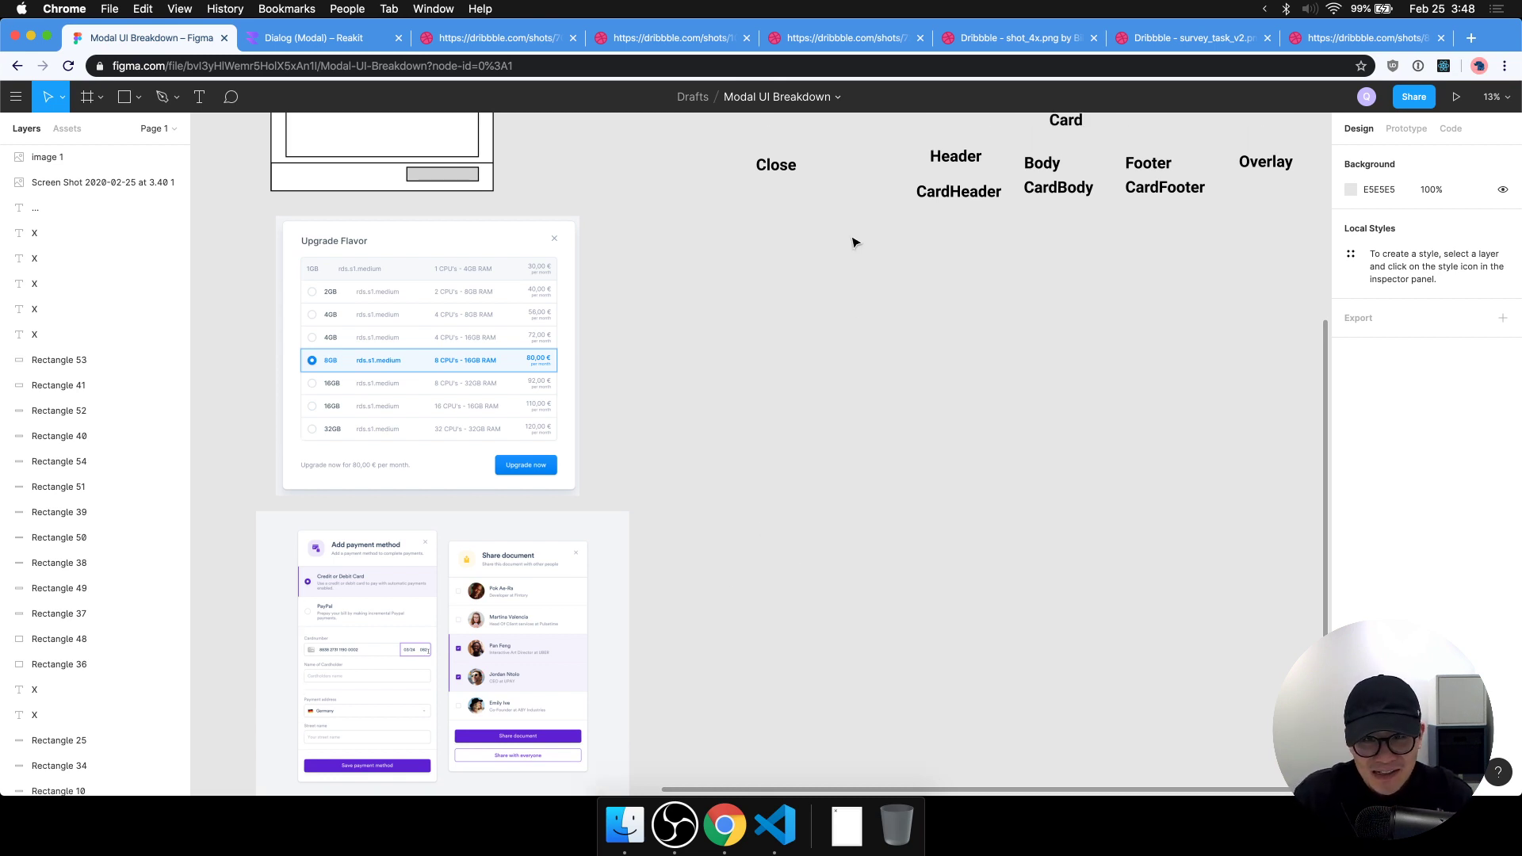
drag(793, 249, 793, 291)
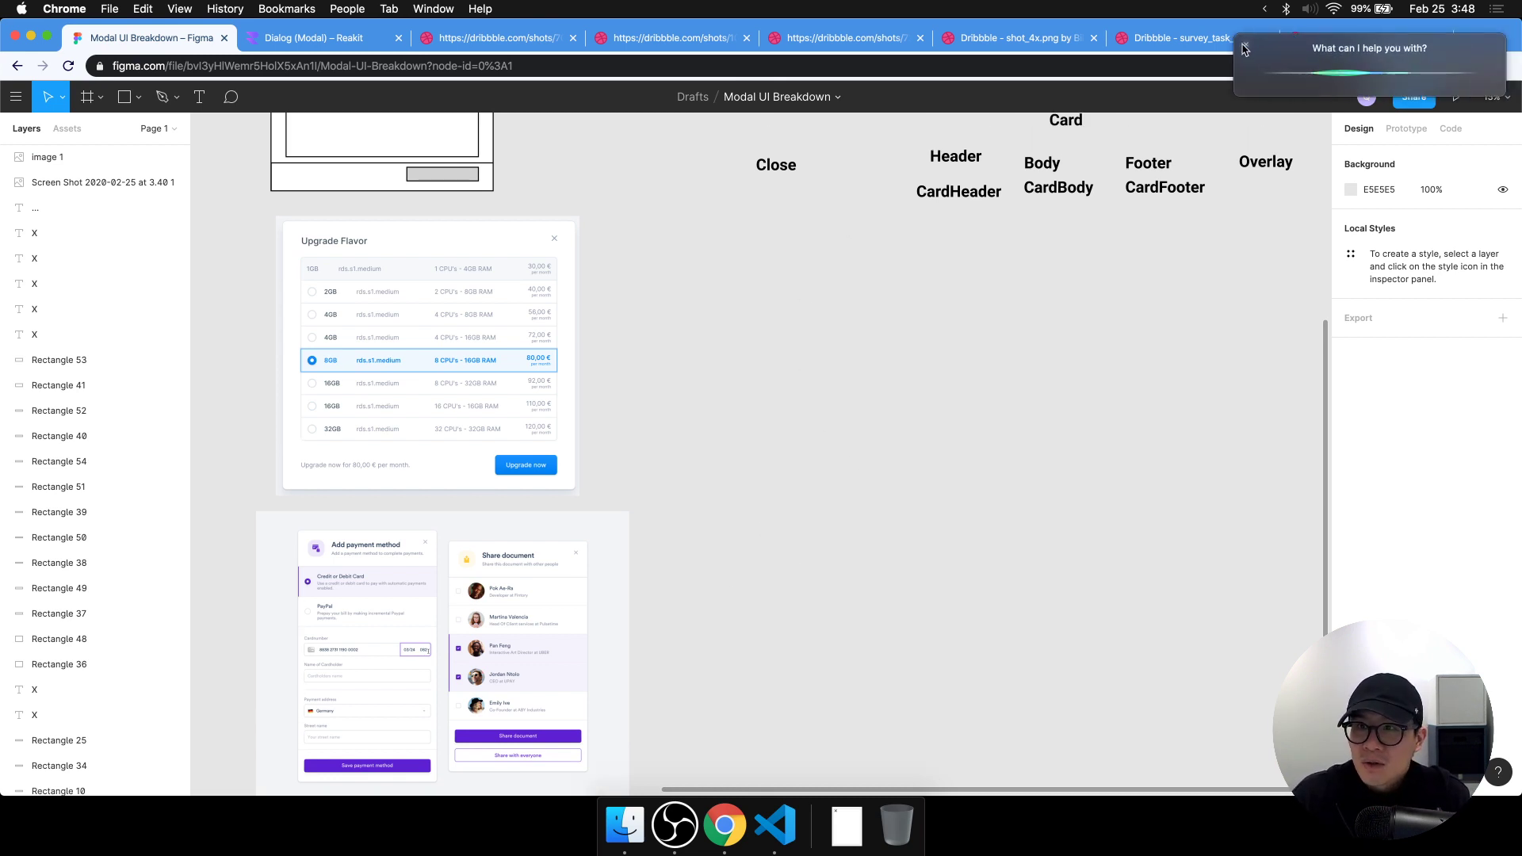
scroll(838, 634, up, 5)
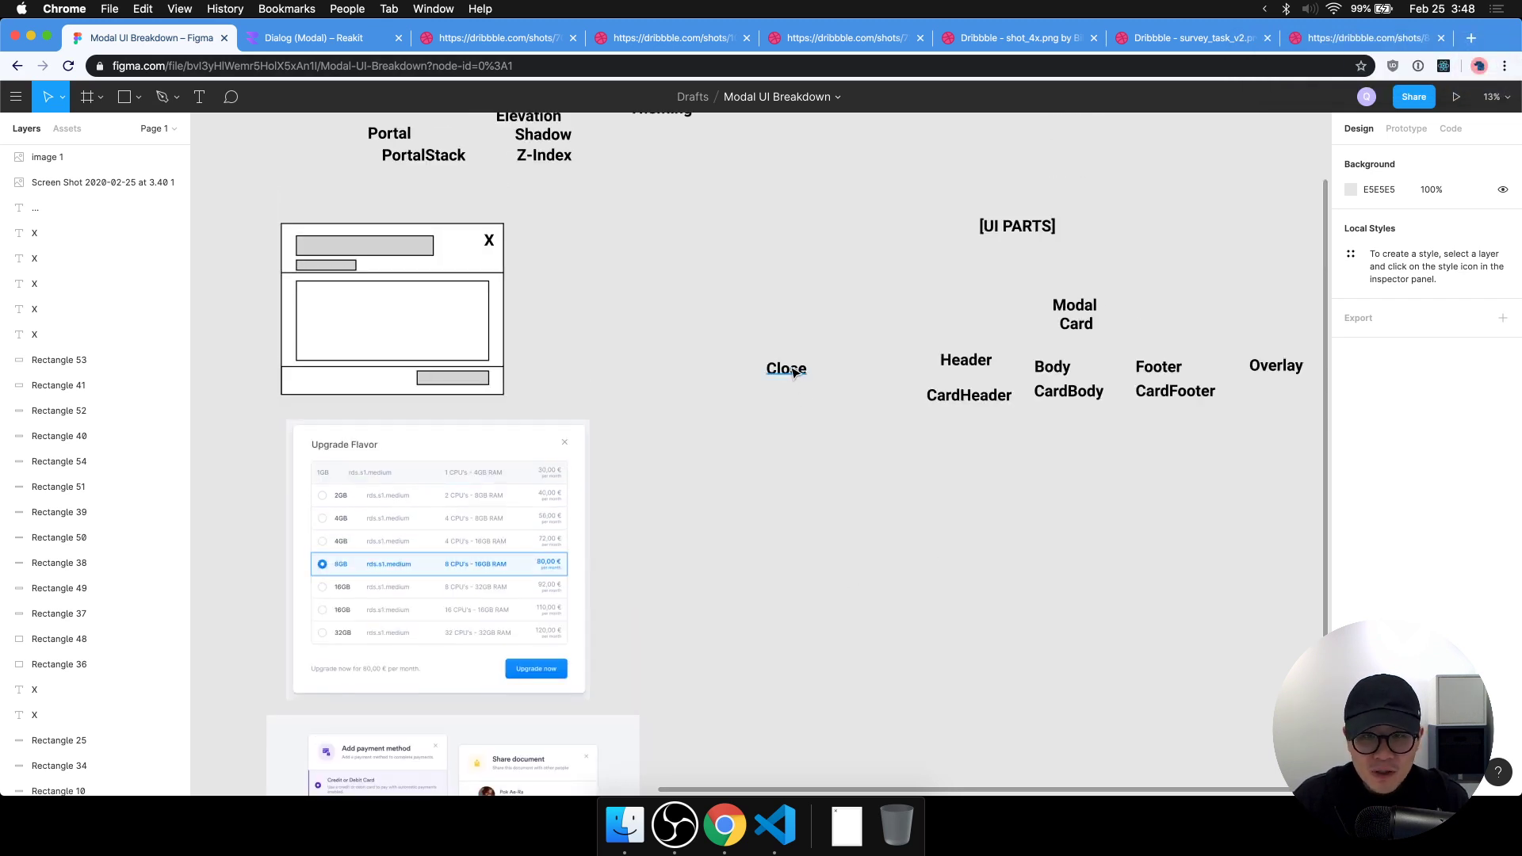
drag(795, 372, 795, 448)
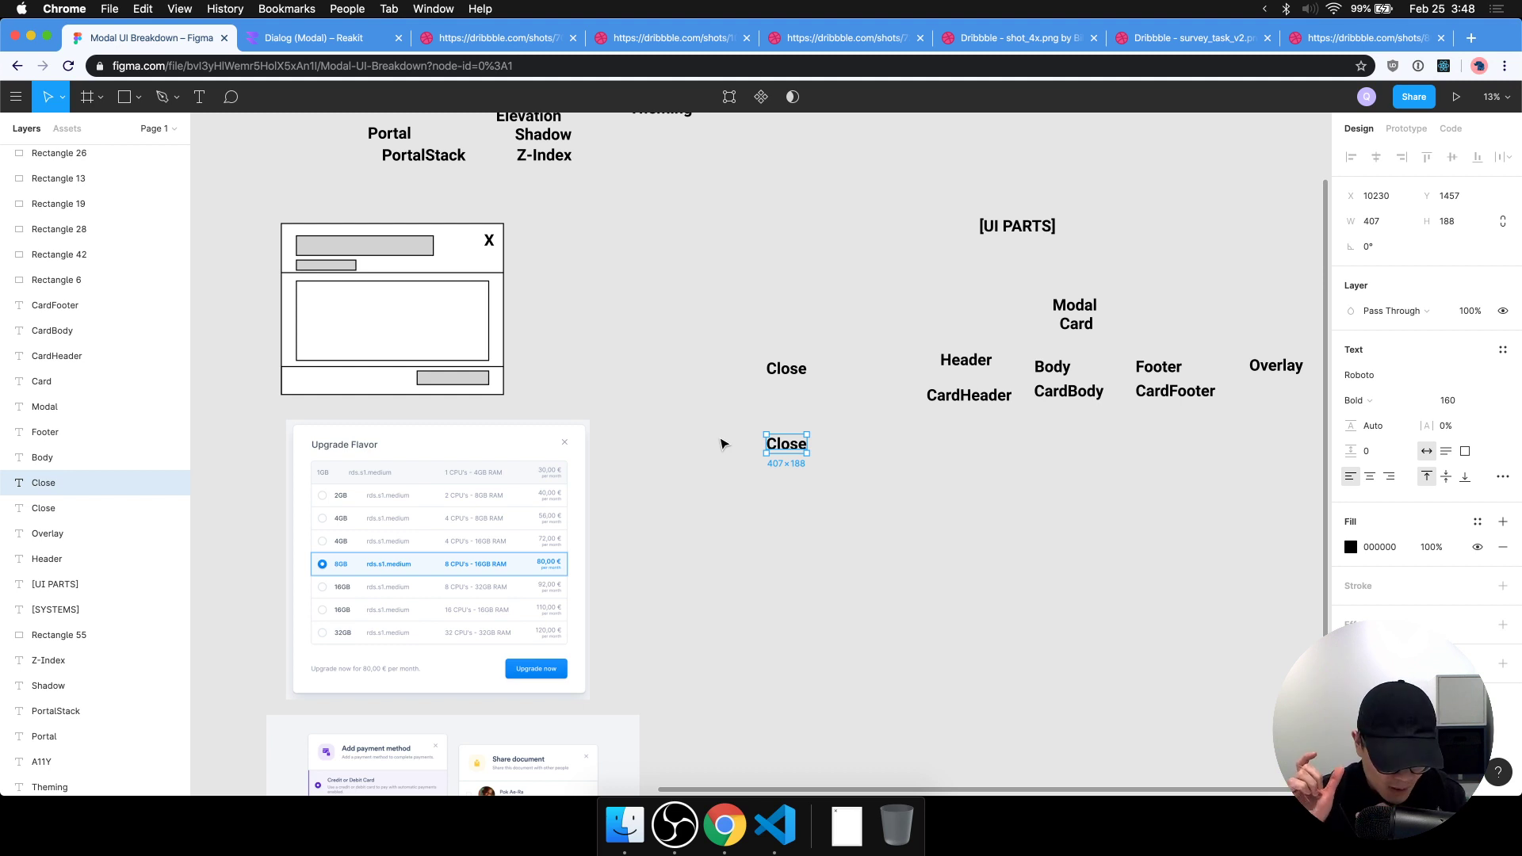
key(plus)
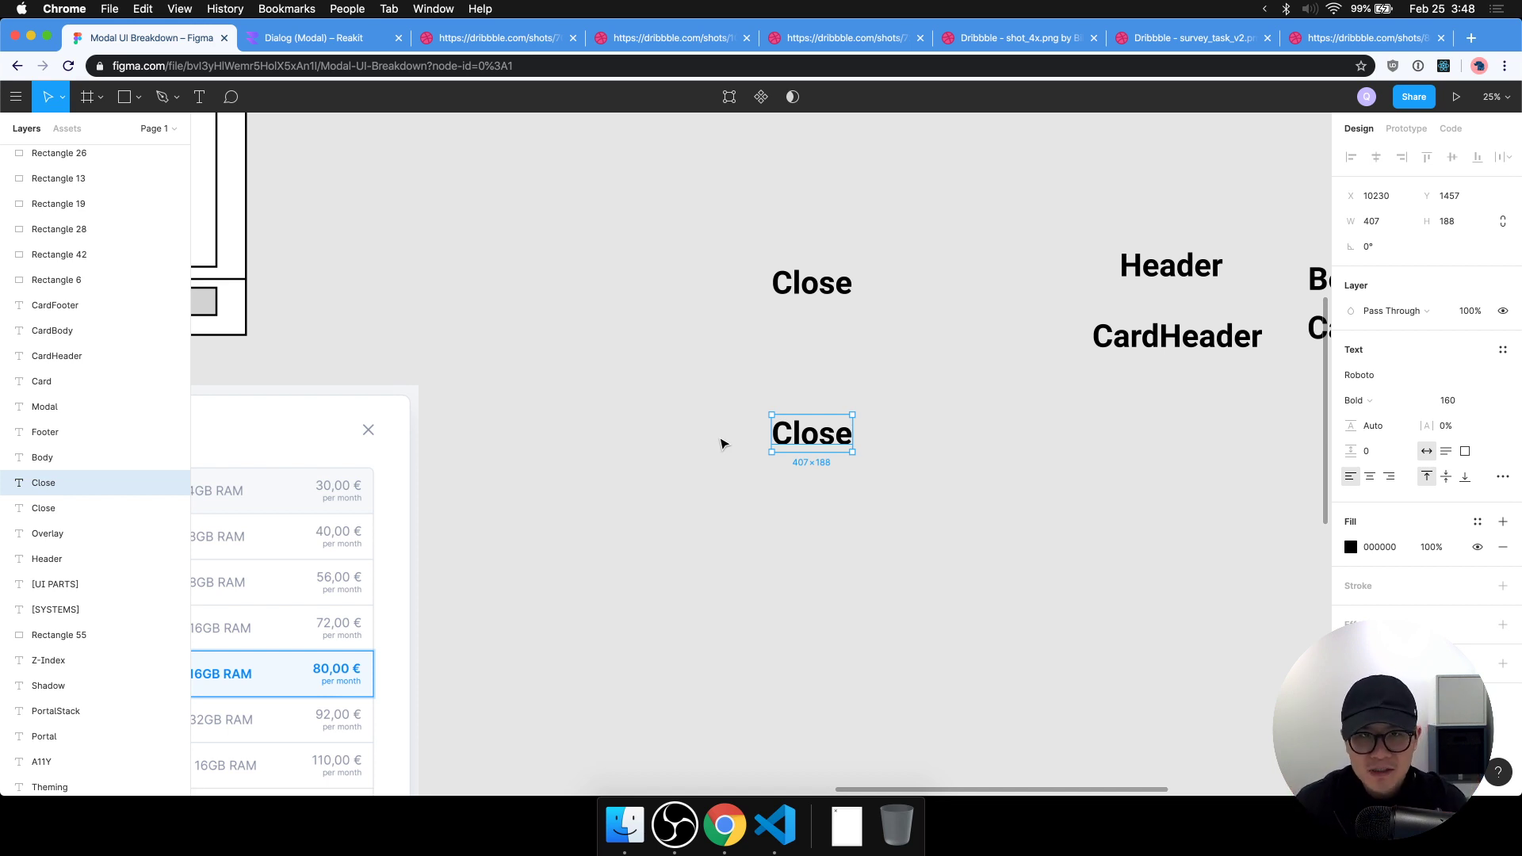
double_click(774, 435)
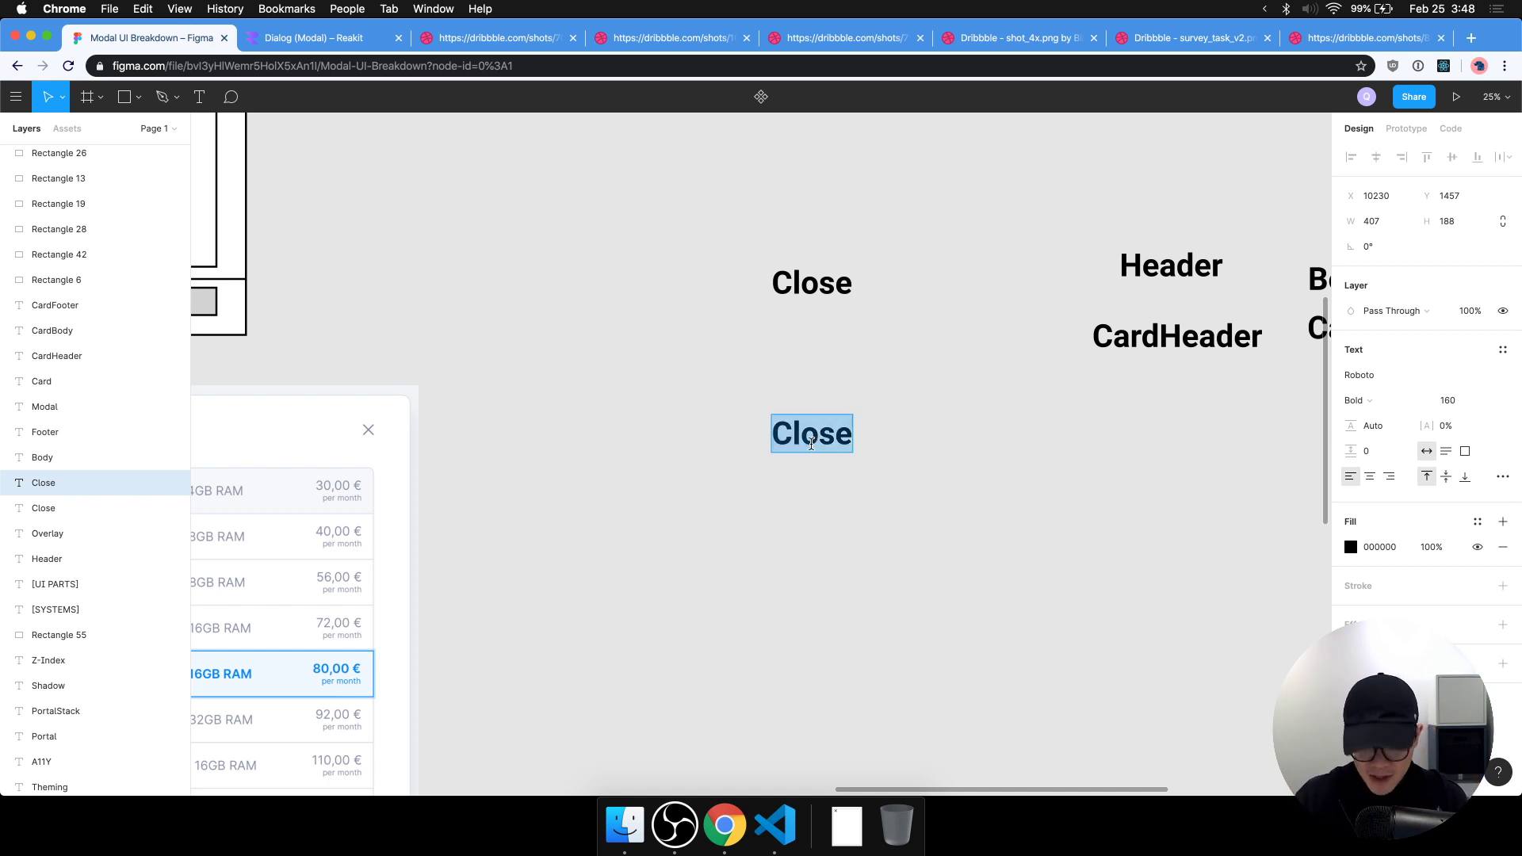
text(IconButton)
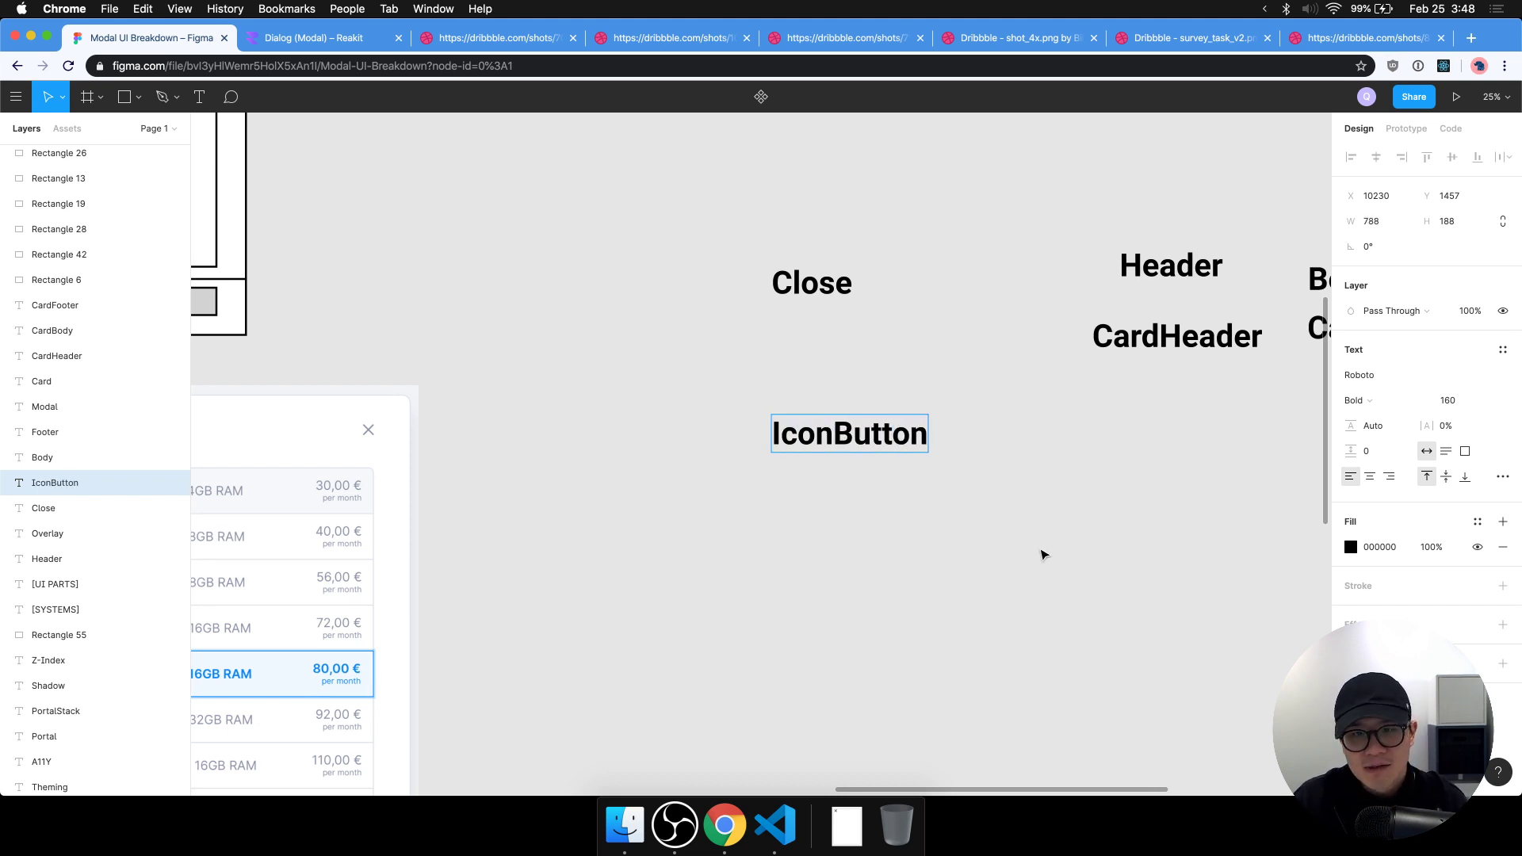
key(Escape)
drag(856, 422, 789, 374)
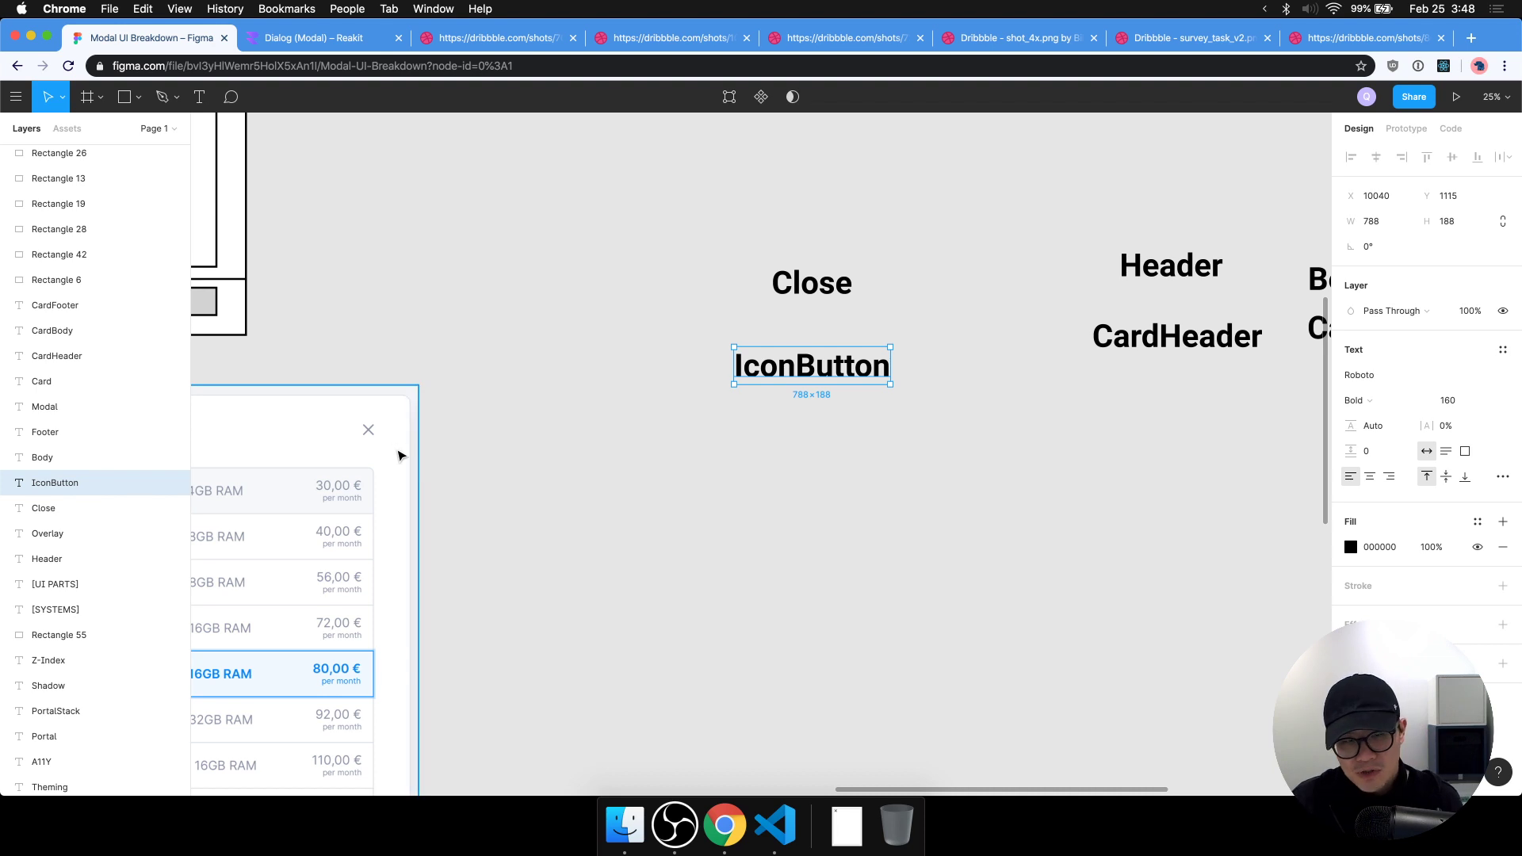
click(859, 520)
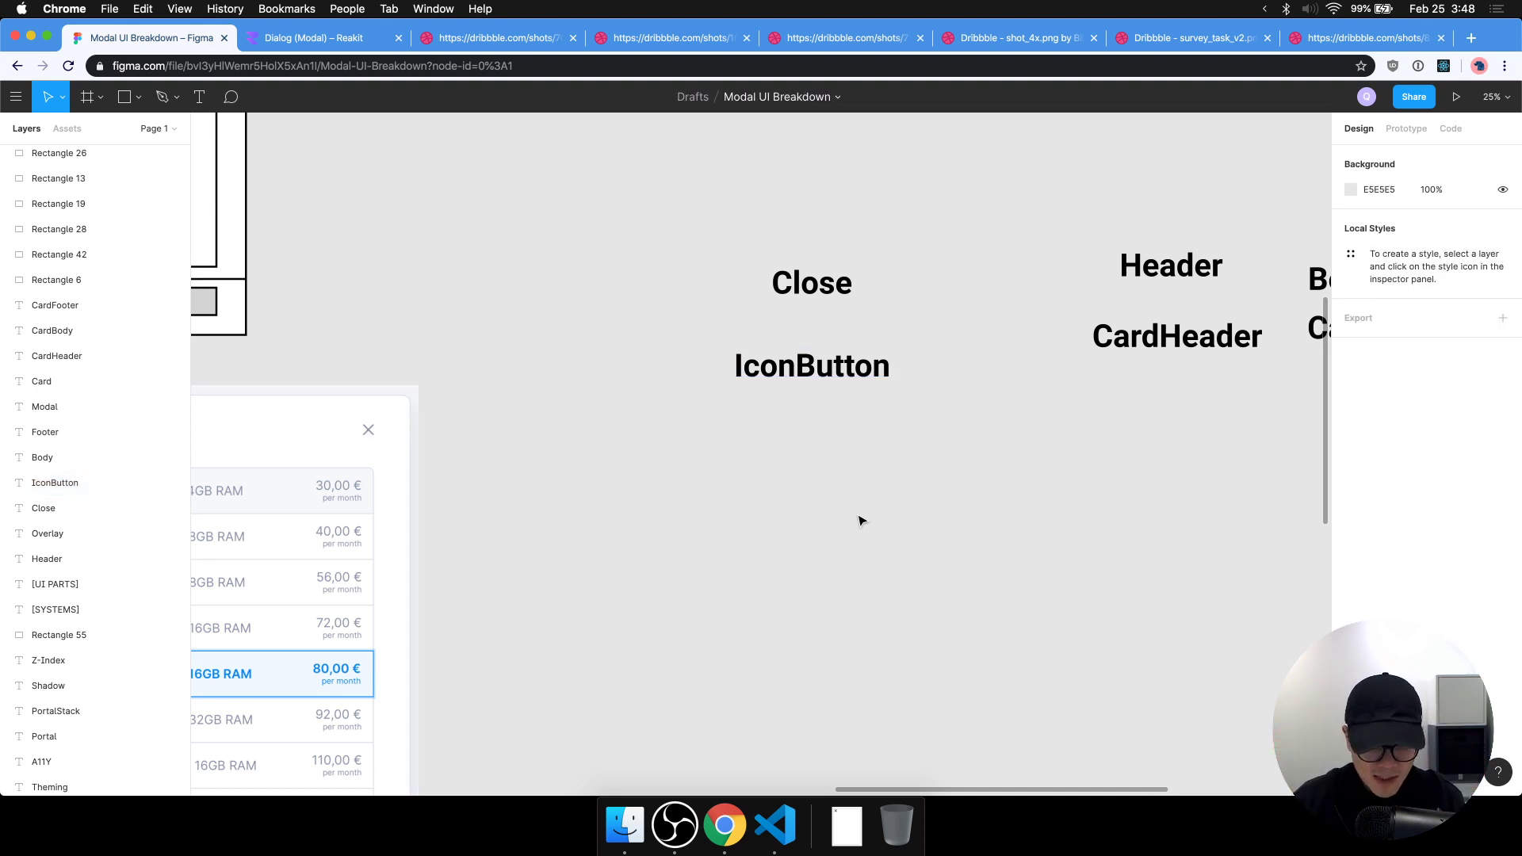
Draw a circle of about 256 × 264 at 30% opacity over the Upgrade Flavor close icon, and delete it.
key(r)
key(o)
mouse_move(334, 413)
mouse_down()
mouse_move(385, 465)
mouse_move(375, 440)
mouse_up()
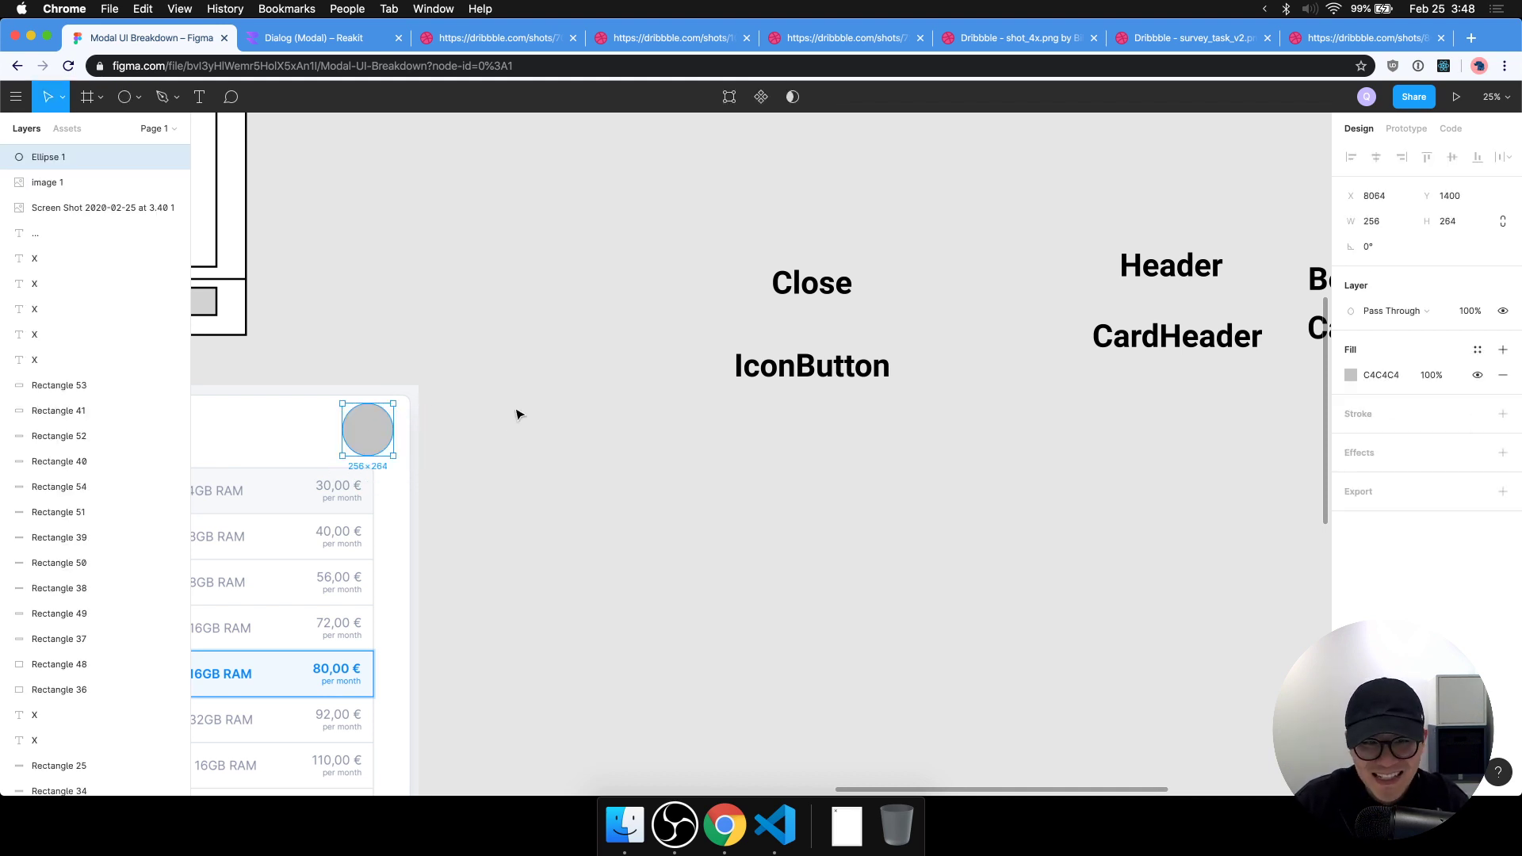
key(3)
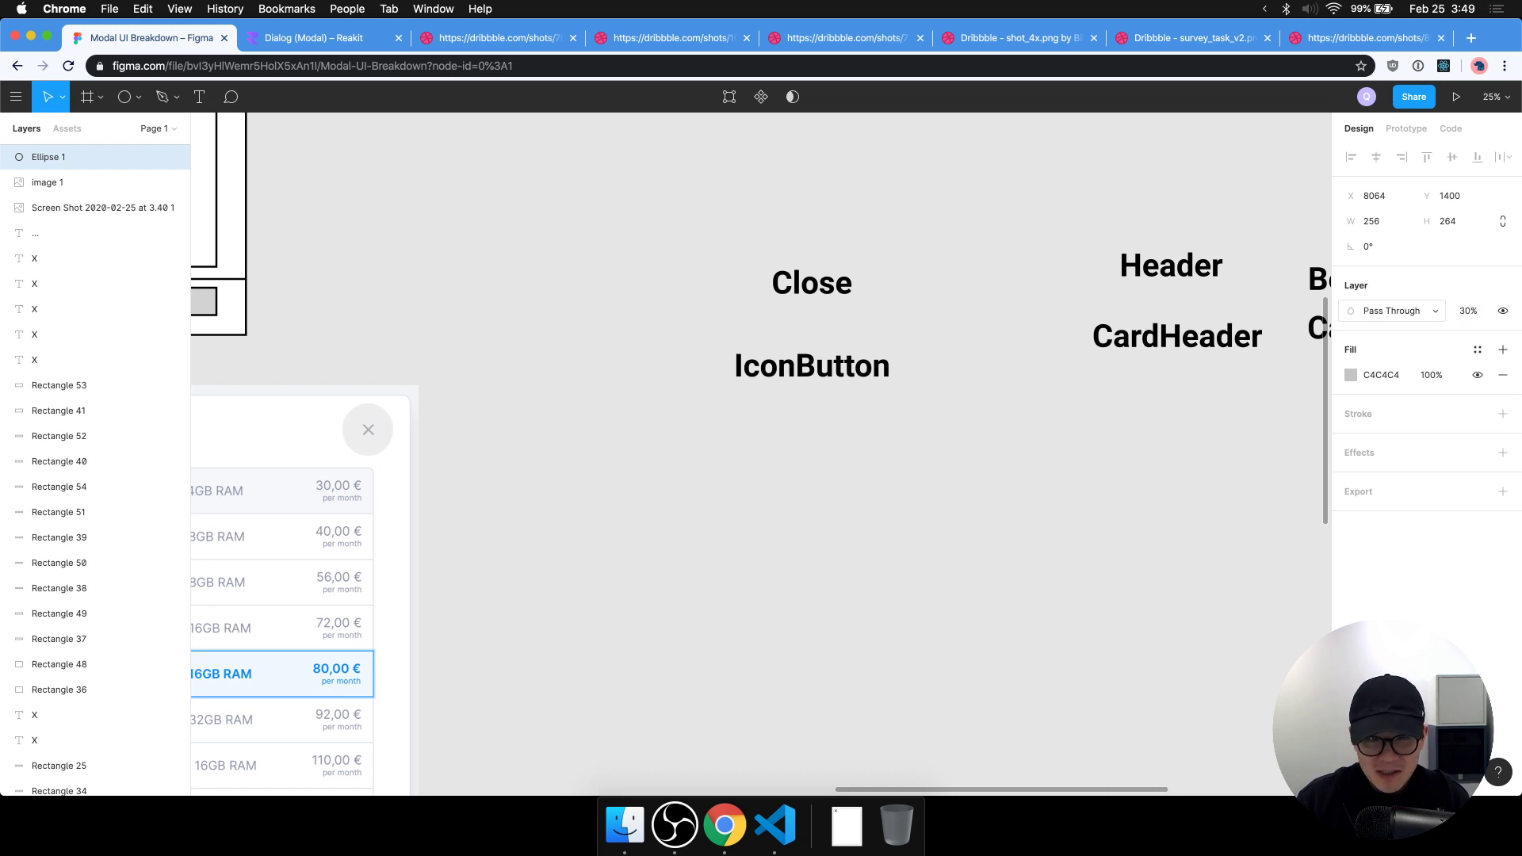
click(762, 602)
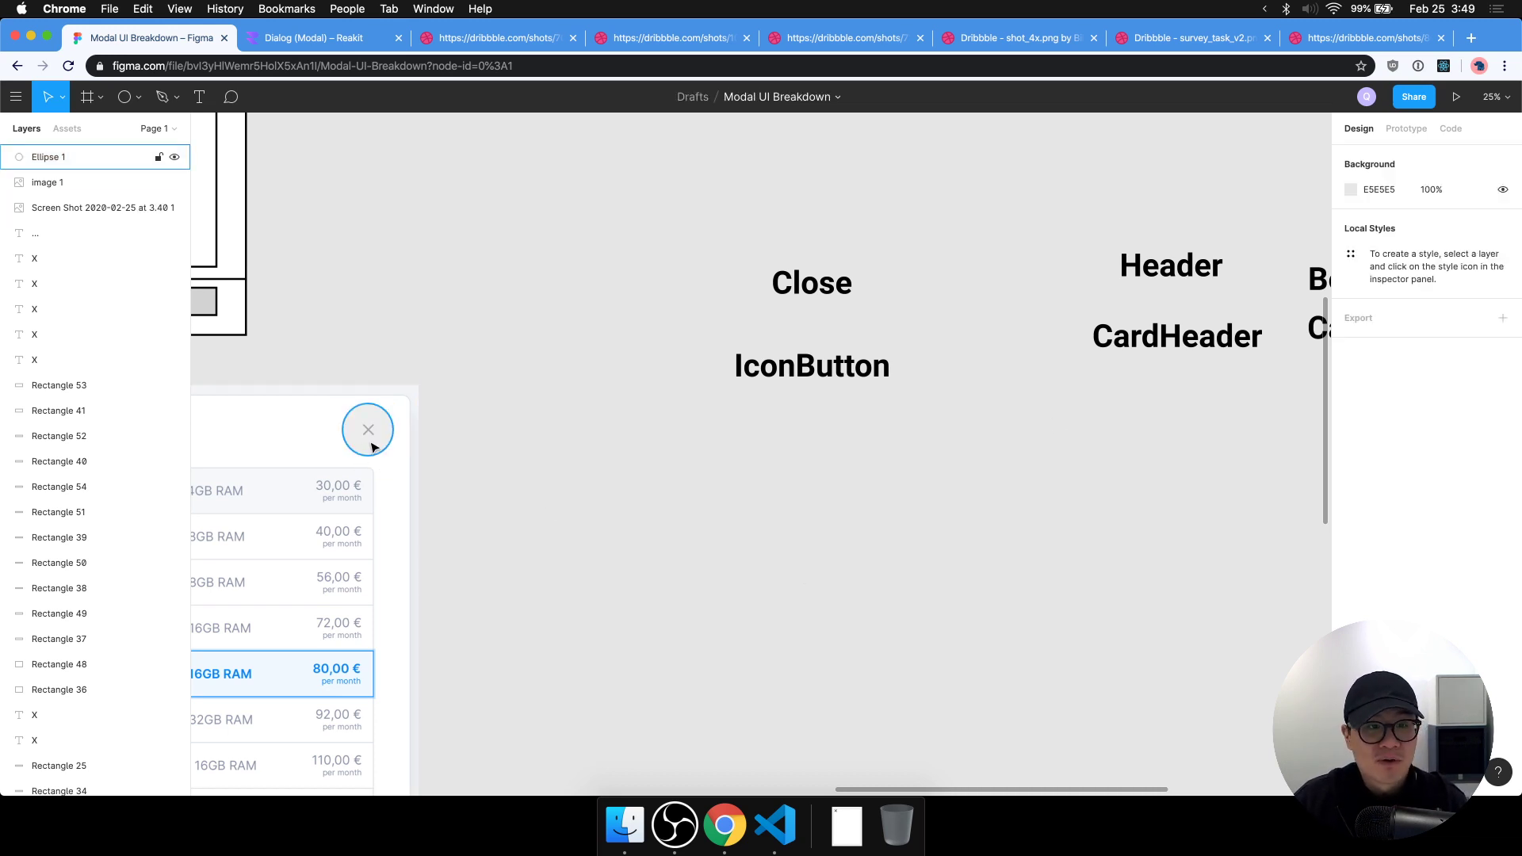
click(368, 441)
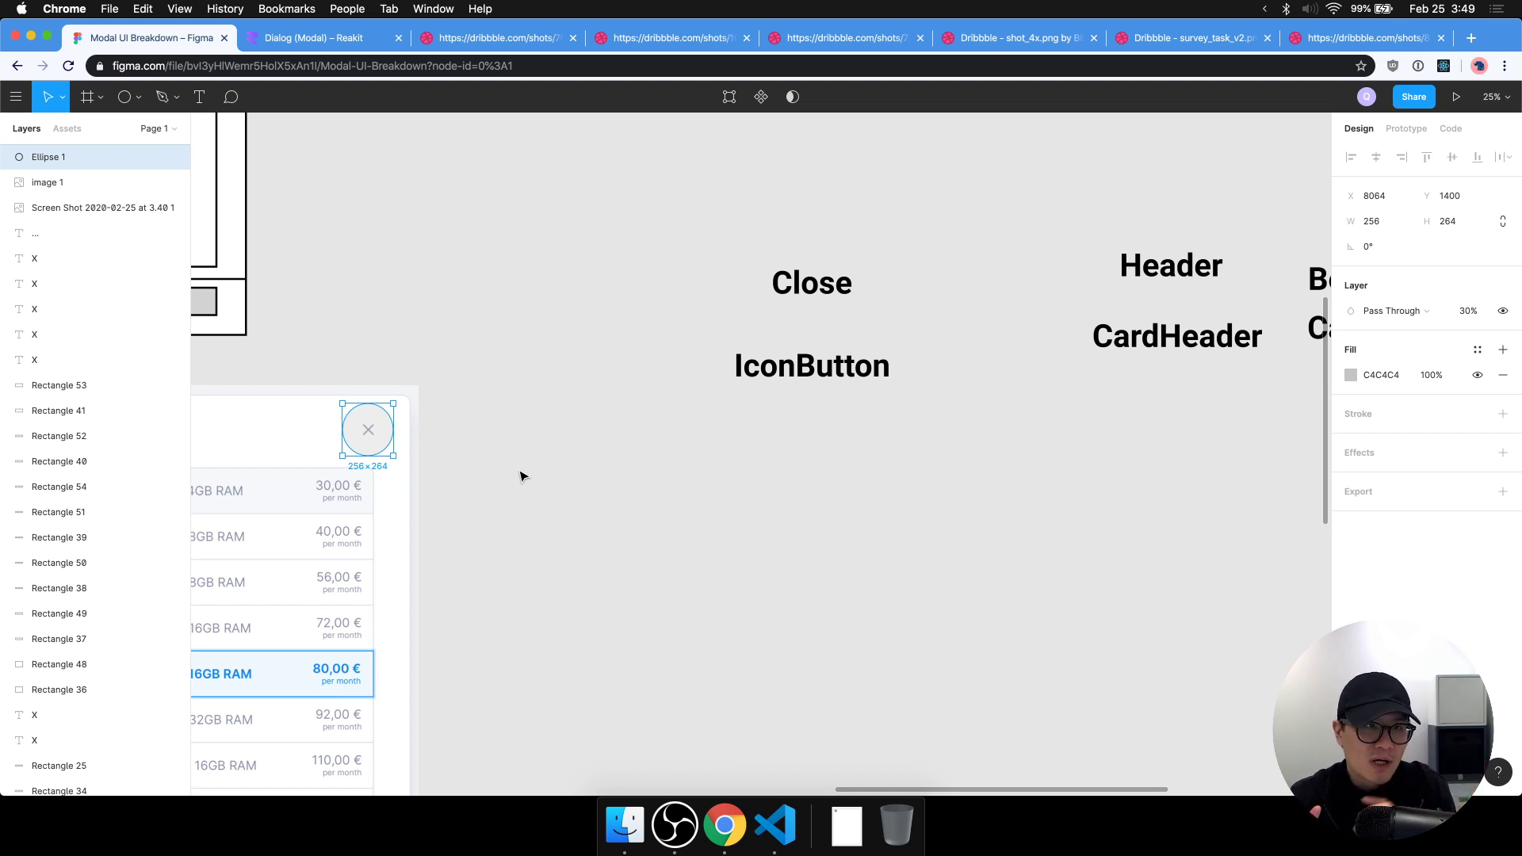
key(Delete)
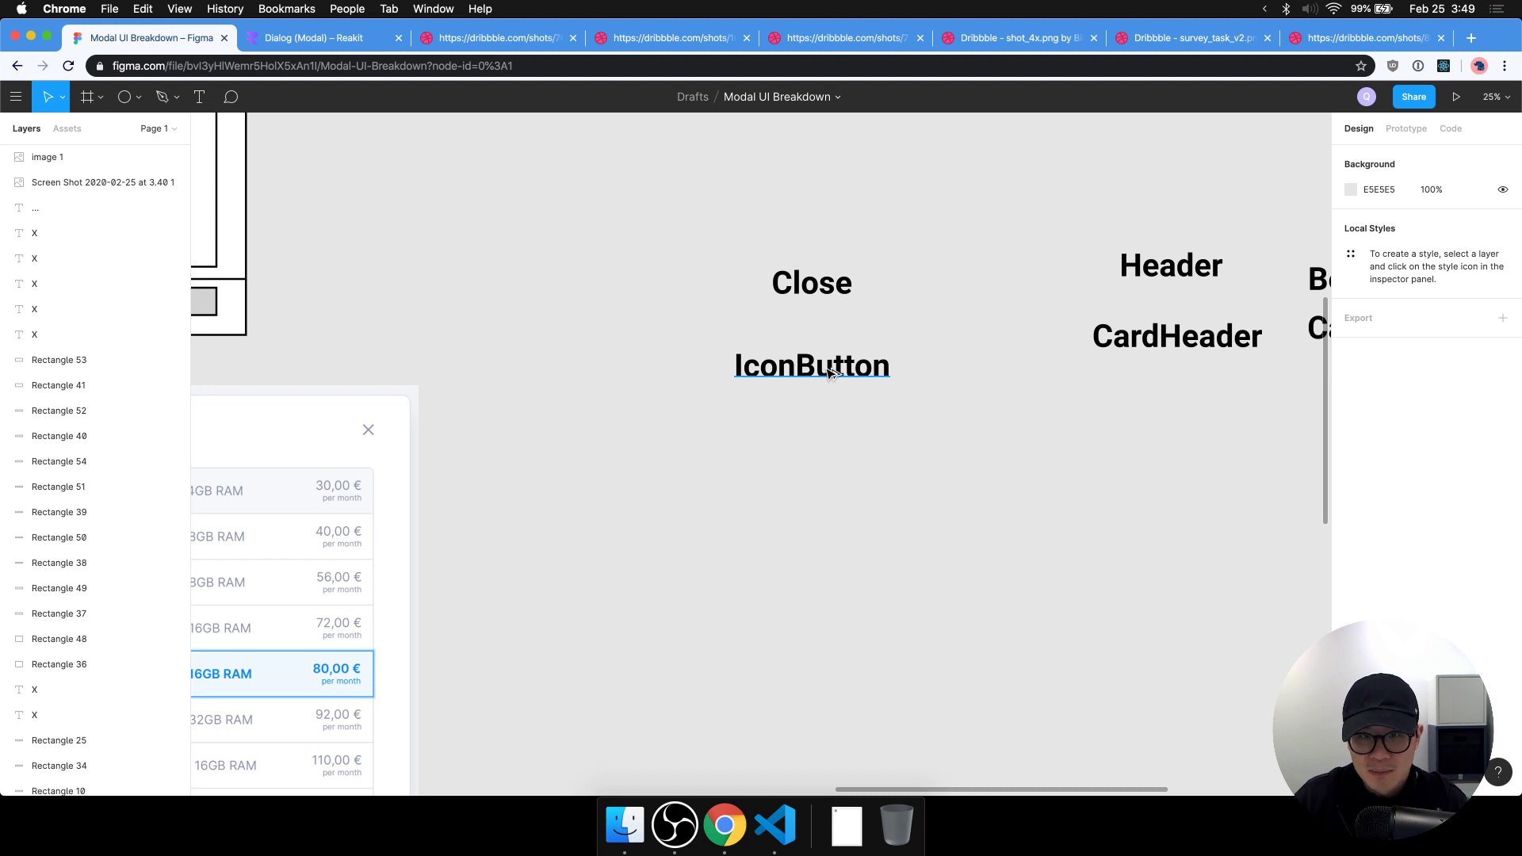
Place a copy of IconButton beneath it and change the copy's text to Button.
drag(833, 367, 816, 426)
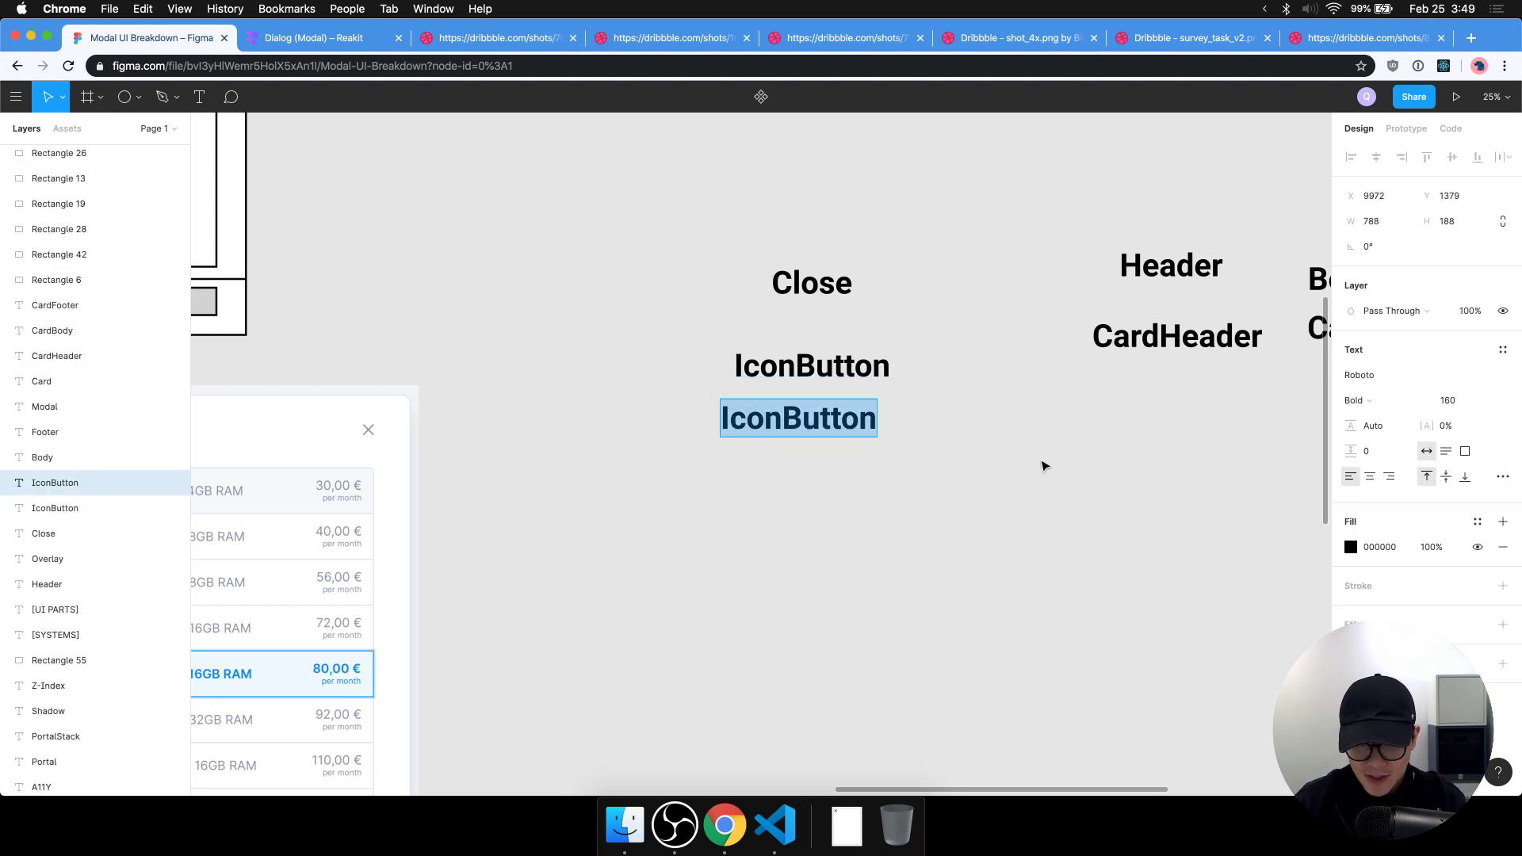
text(Button)
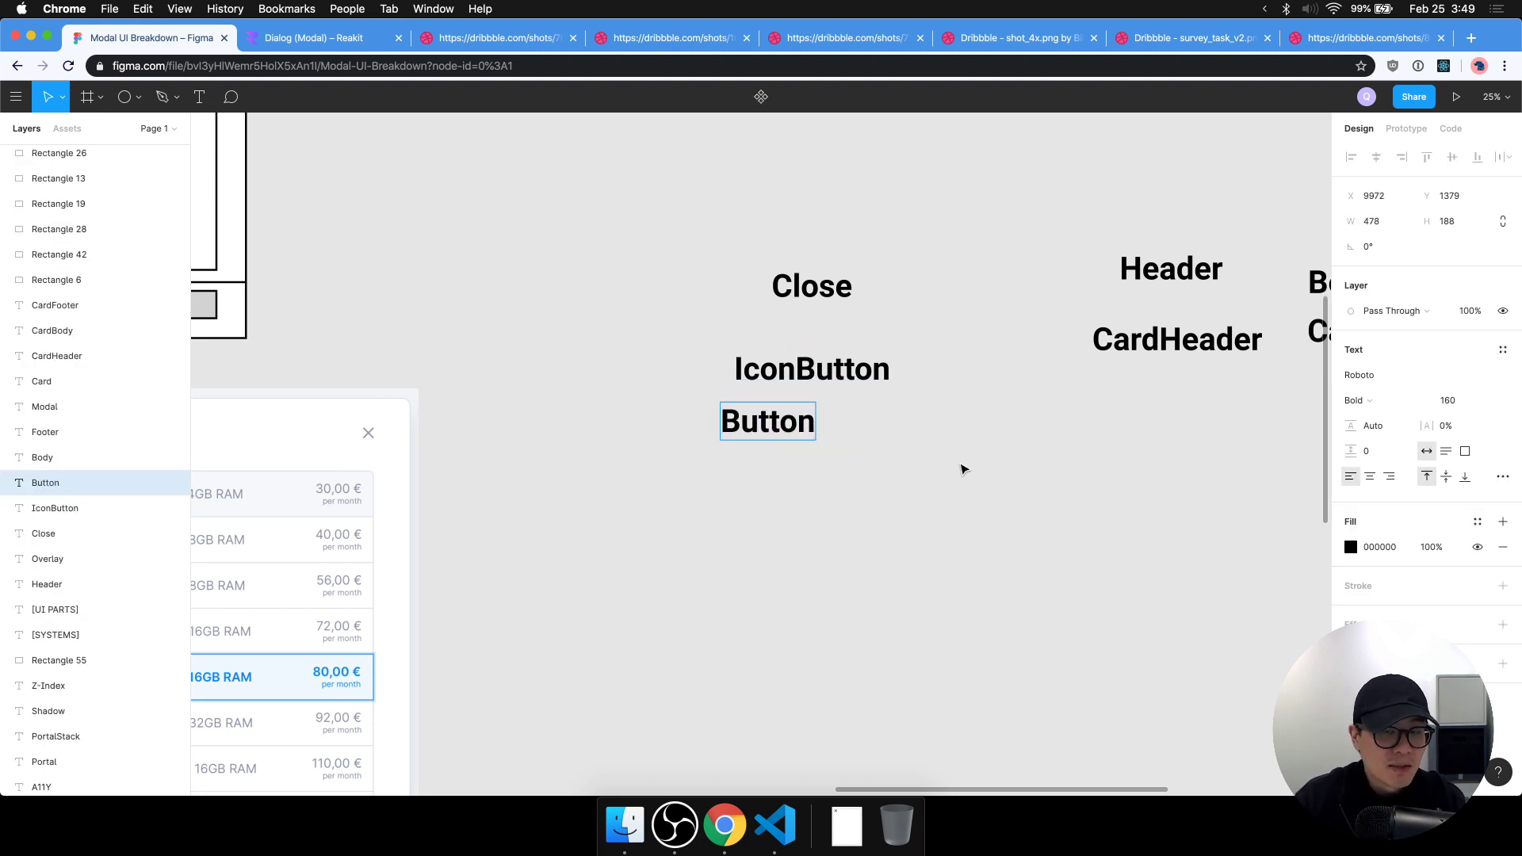
key(Escape)
Copy Button to its right, change the copy's text to Icon, and arrange both labels side by side under IconButton.
drag(783, 446, 888, 444)
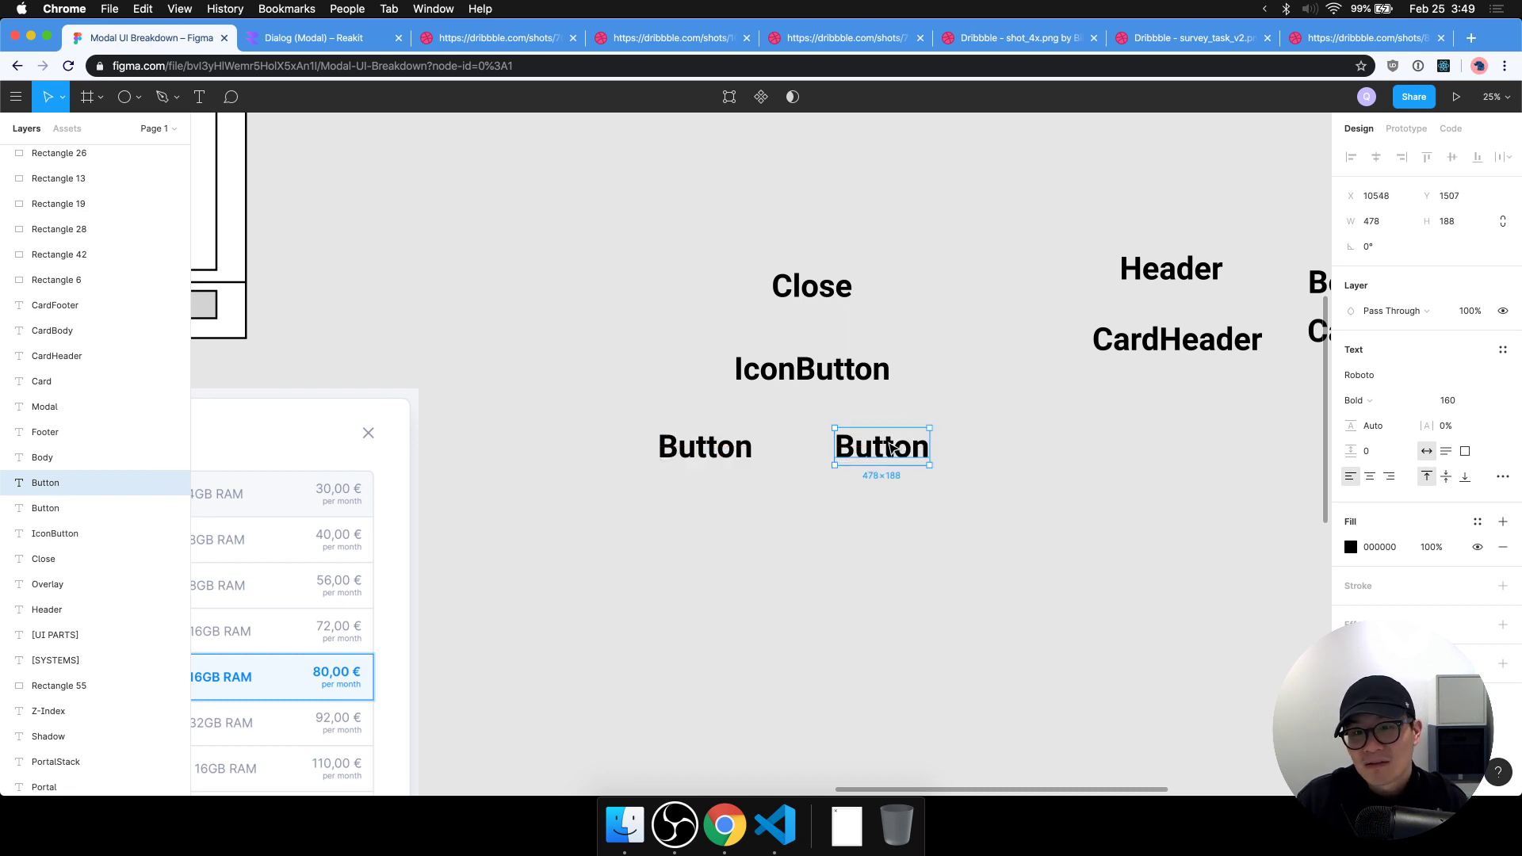
text(Icon)
key(Escape)
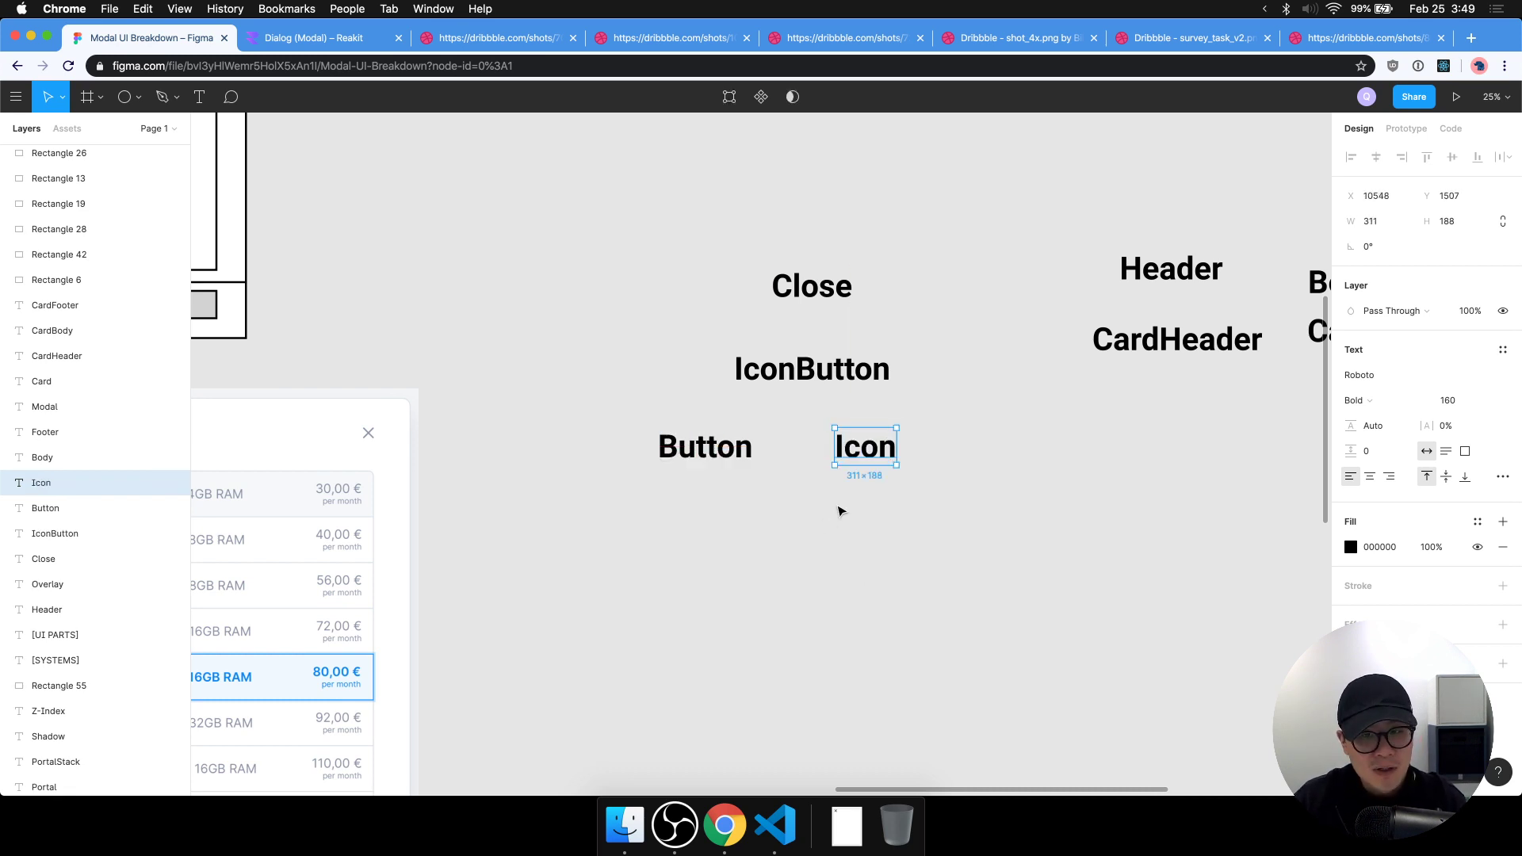
drag(754, 444, 783, 436)
Duplicate the Icon label, change the copy's text to SVG, and position it just beneath Icon.
drag(872, 458, 887, 510)
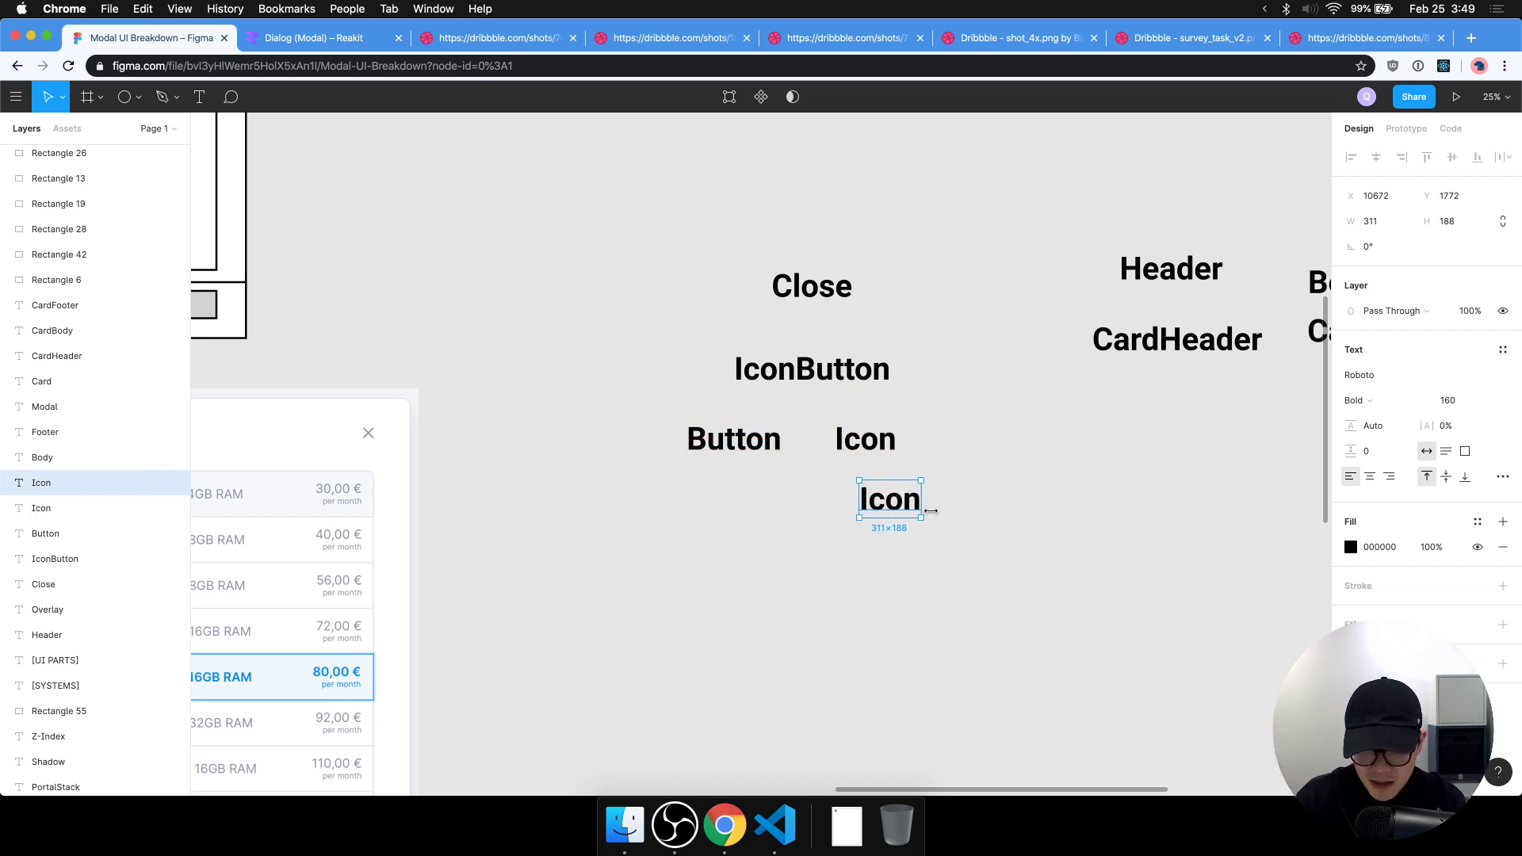
double_click(907, 502)
text(SVG)
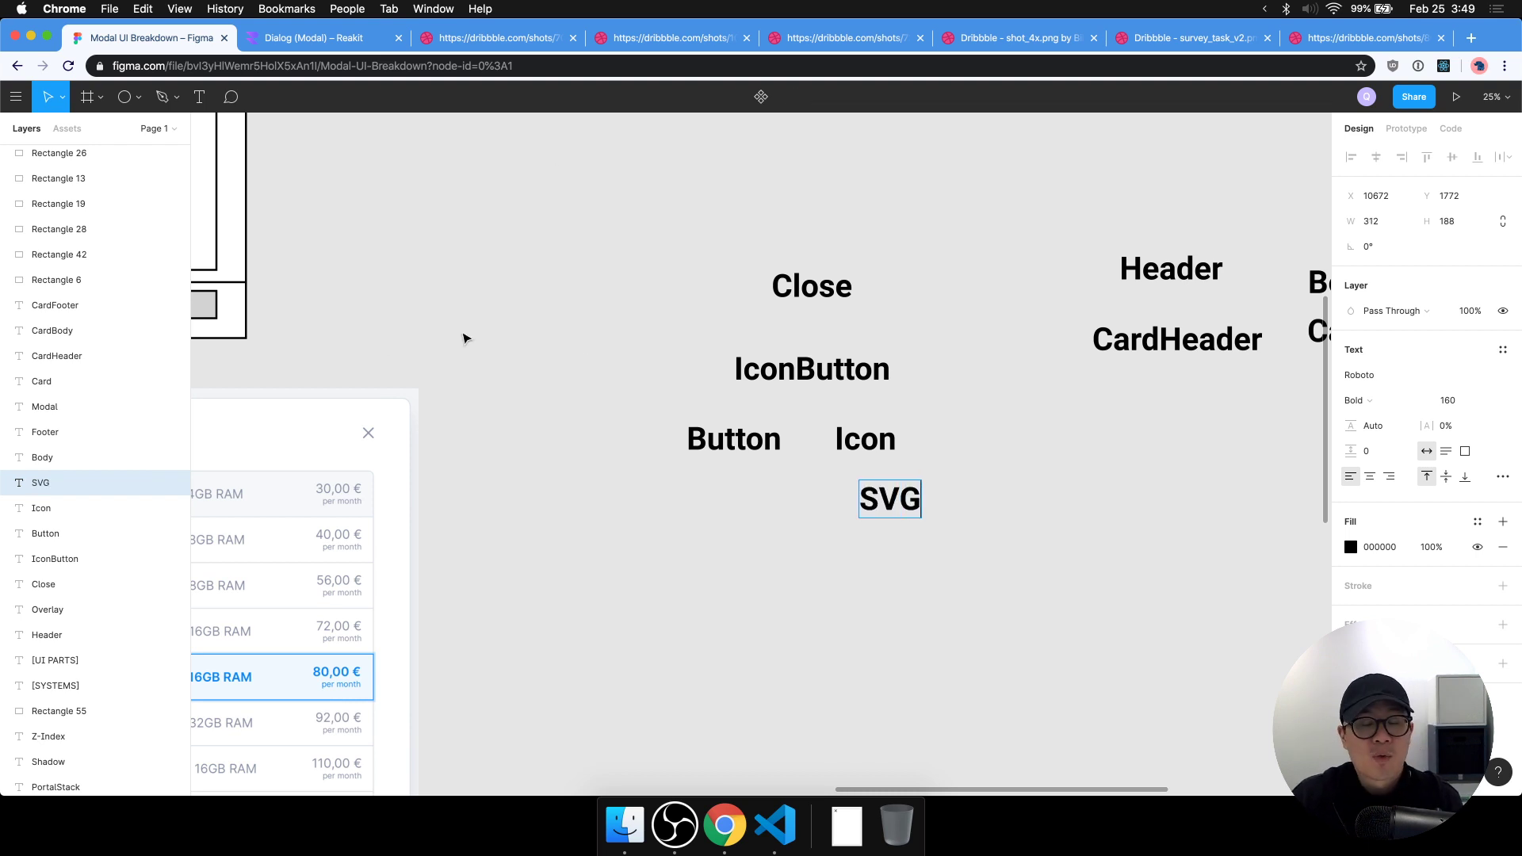
key(Escape)
drag(872, 518, 894, 493)
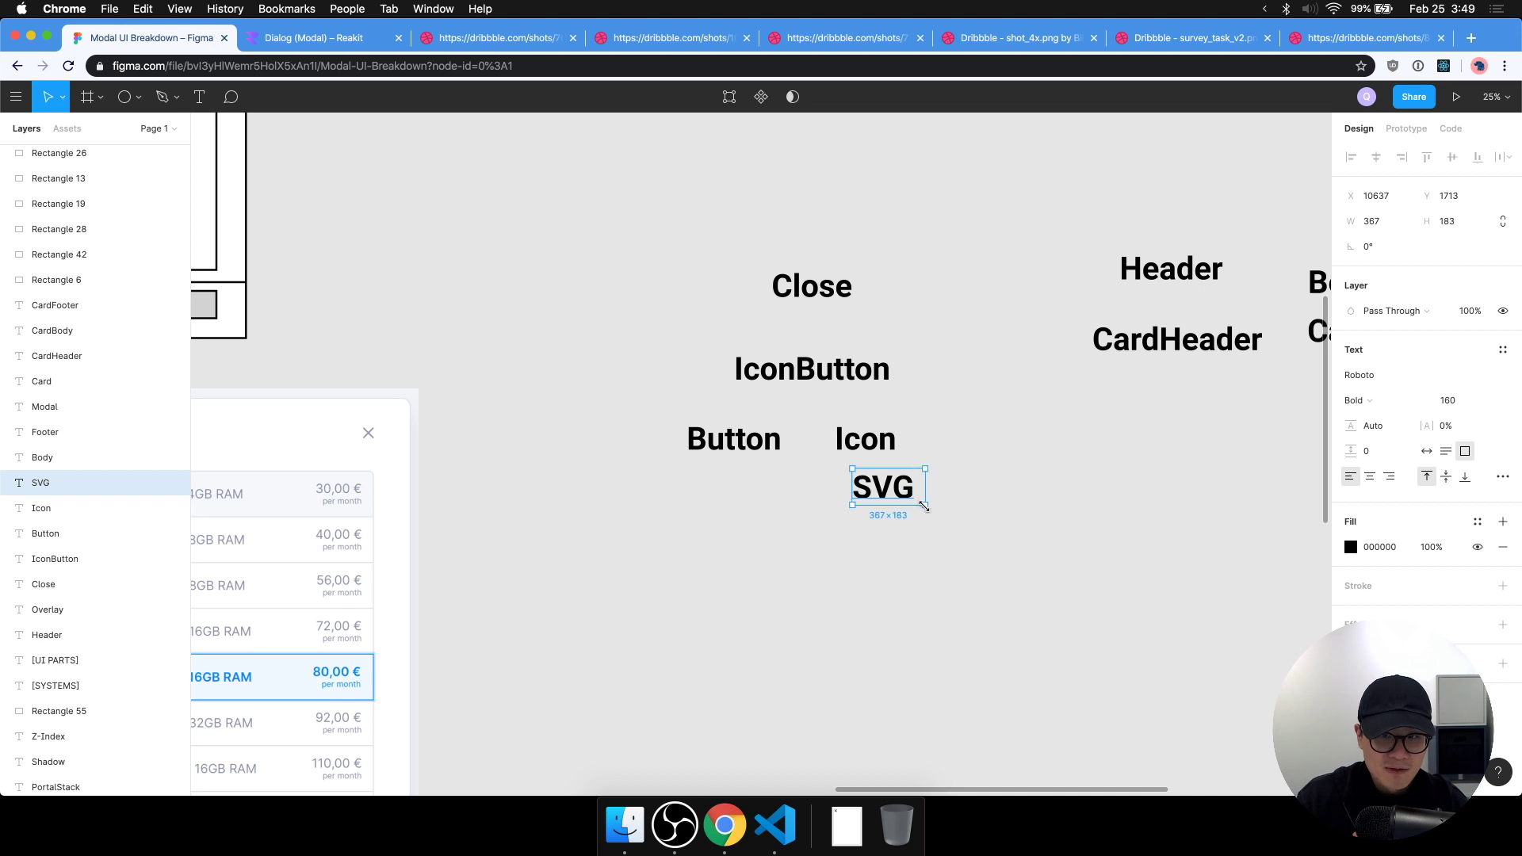
click(939, 555)
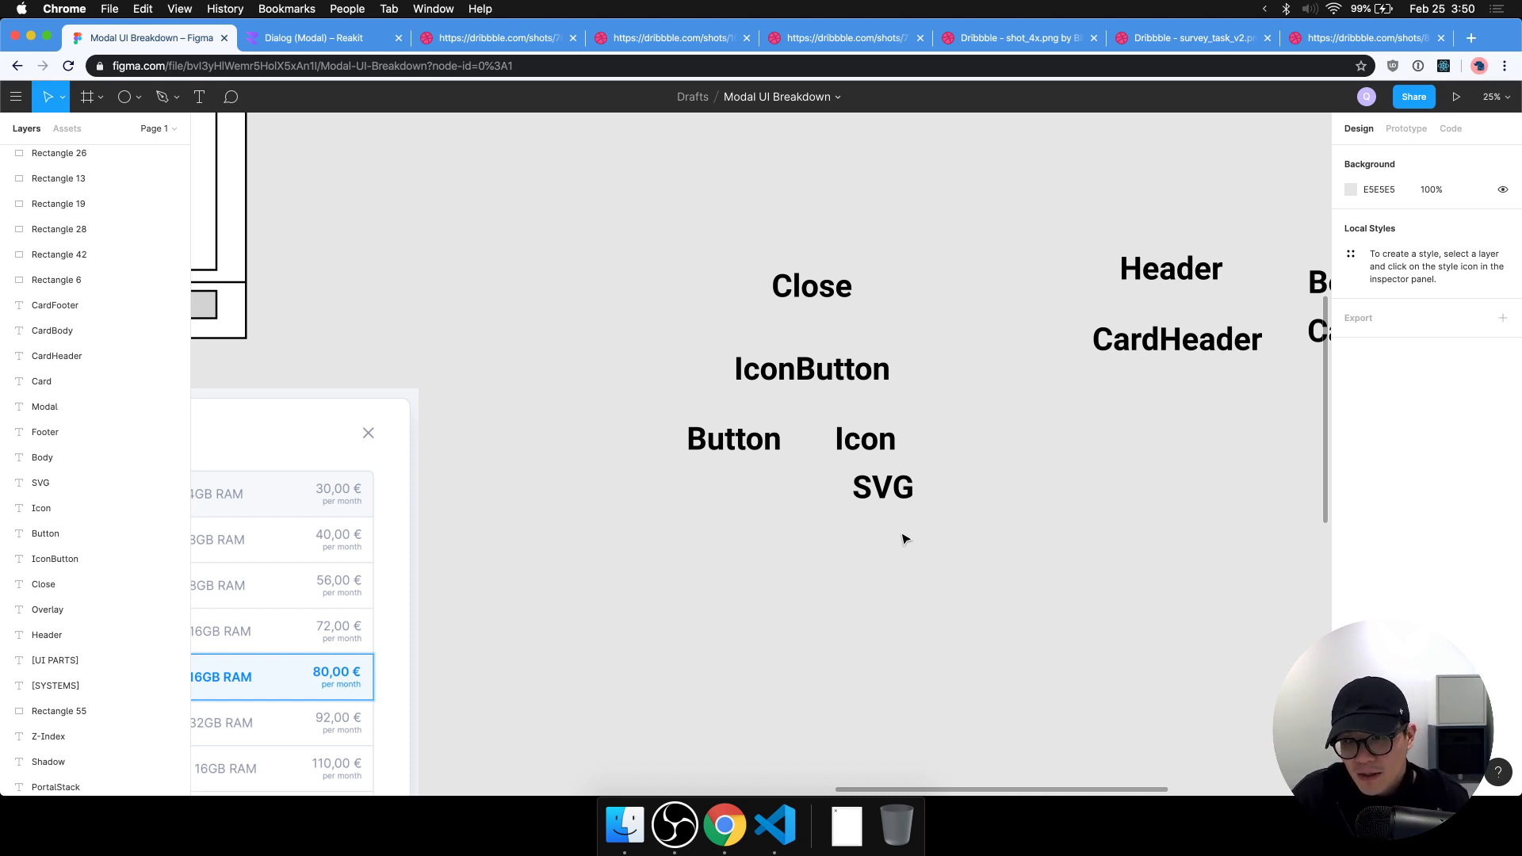
drag(896, 498, 910, 504)
click(965, 449)
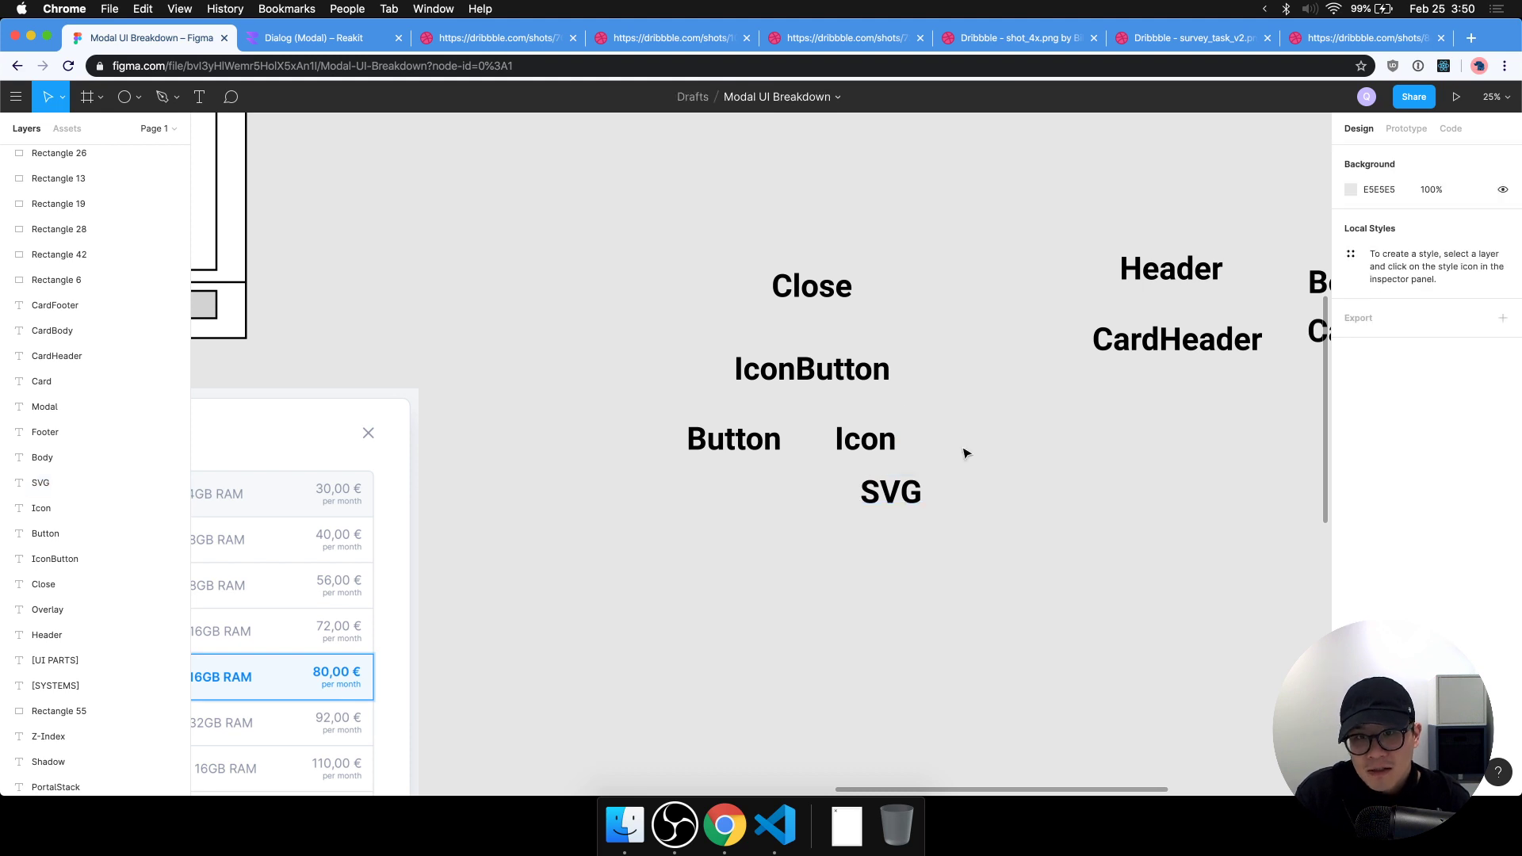
Rearrange the labels under IconButton so that Icon with SVG beneath it sits on the left and Button on the right.
click(834, 305)
click(848, 382)
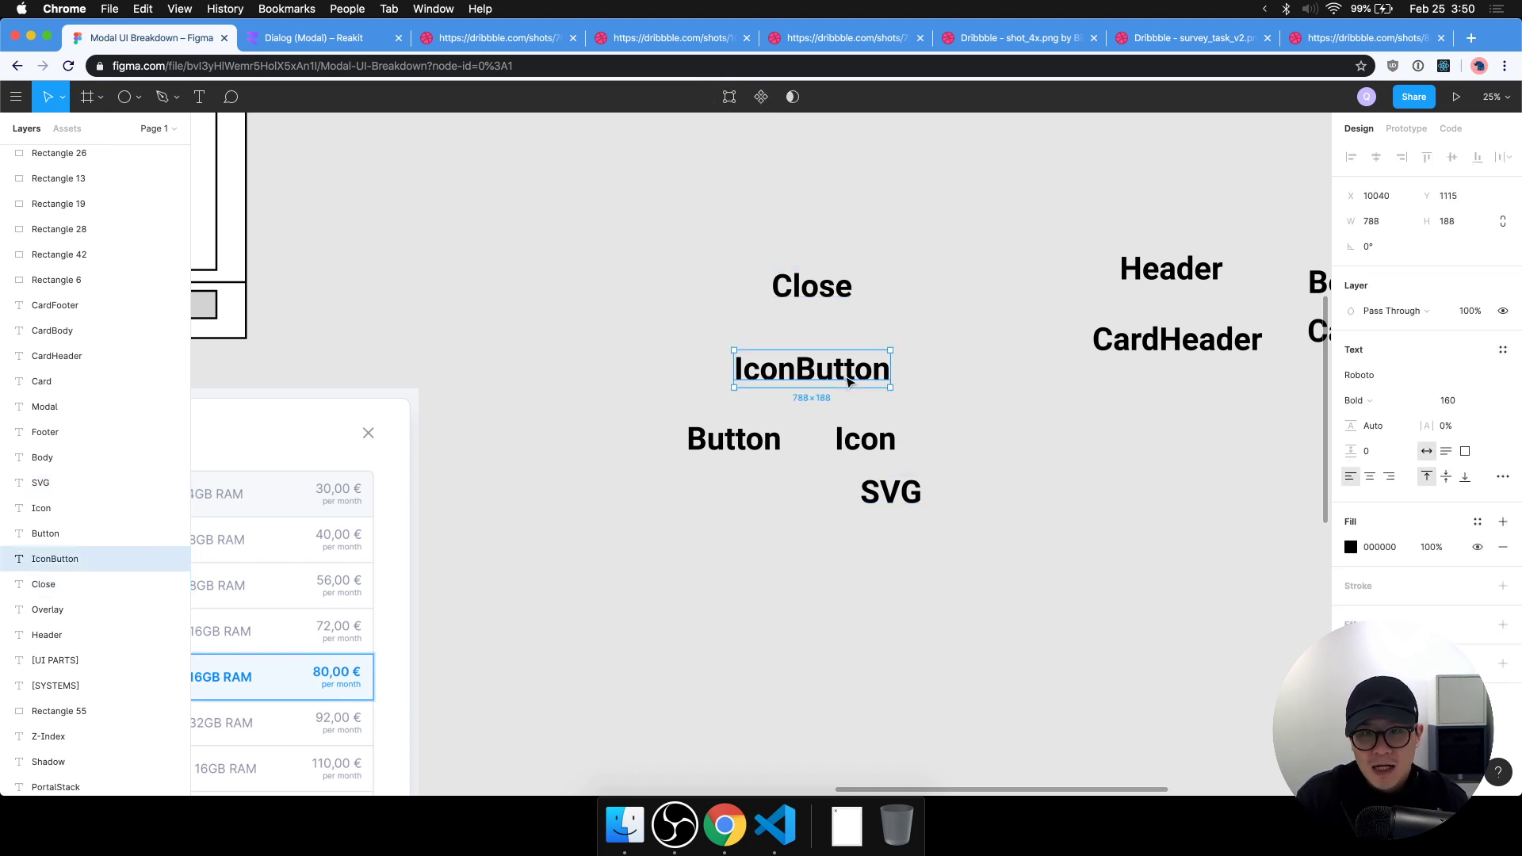
click(775, 440)
click(858, 440)
drag(865, 443, 682, 450)
drag(886, 495, 662, 499)
drag(754, 444, 872, 449)
drag(953, 417, 643, 571)
drag(685, 462, 718, 452)
click(912, 559)
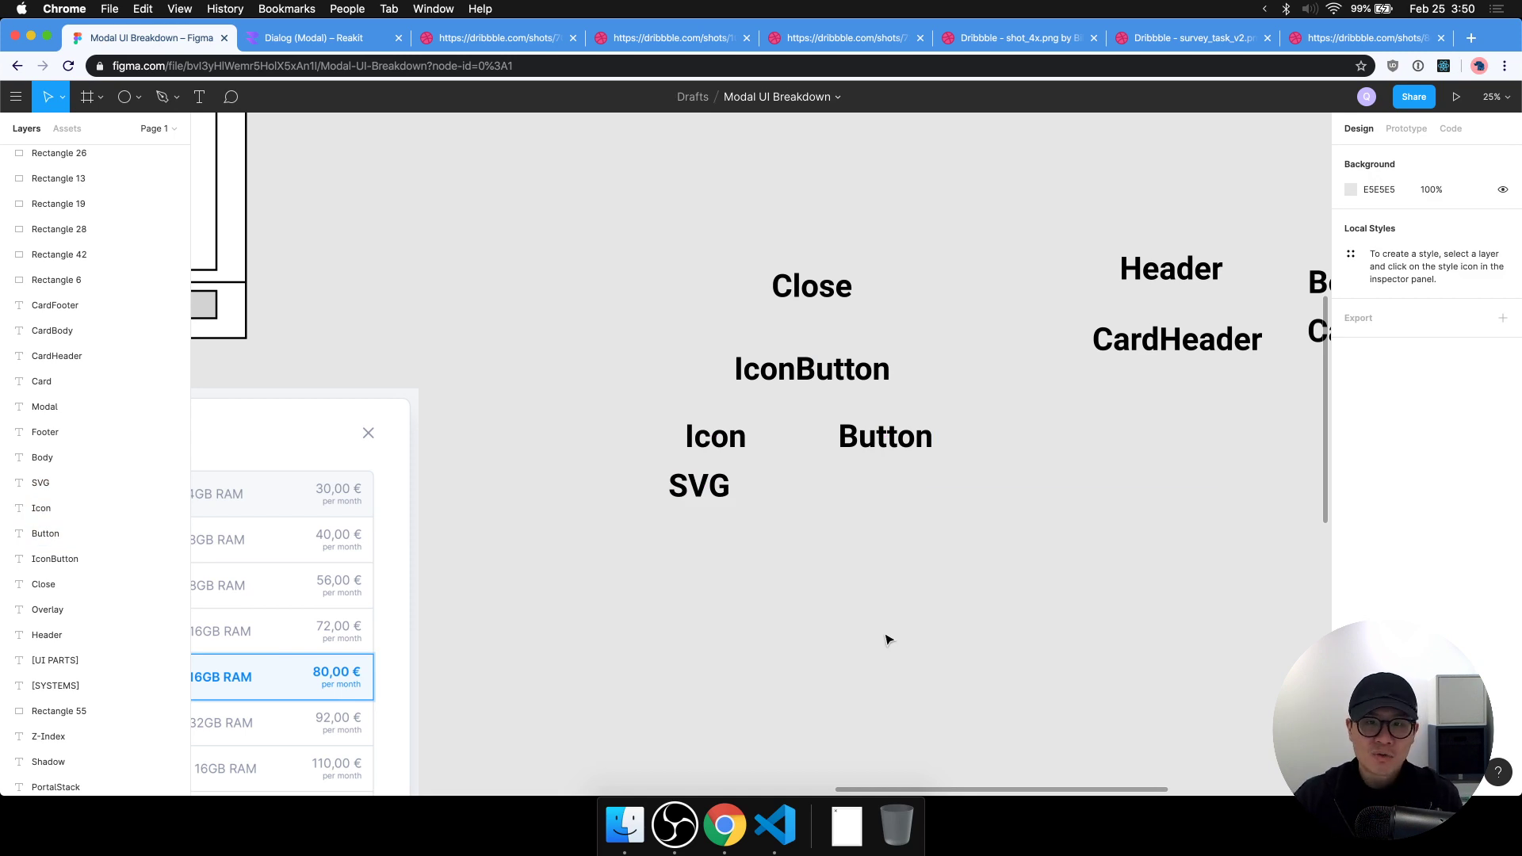
Place a copy of the Header label beneath CardHeader and change the copy's text to Title.
drag(935, 585, 998, 564)
scroll(999, 564, left, 5)
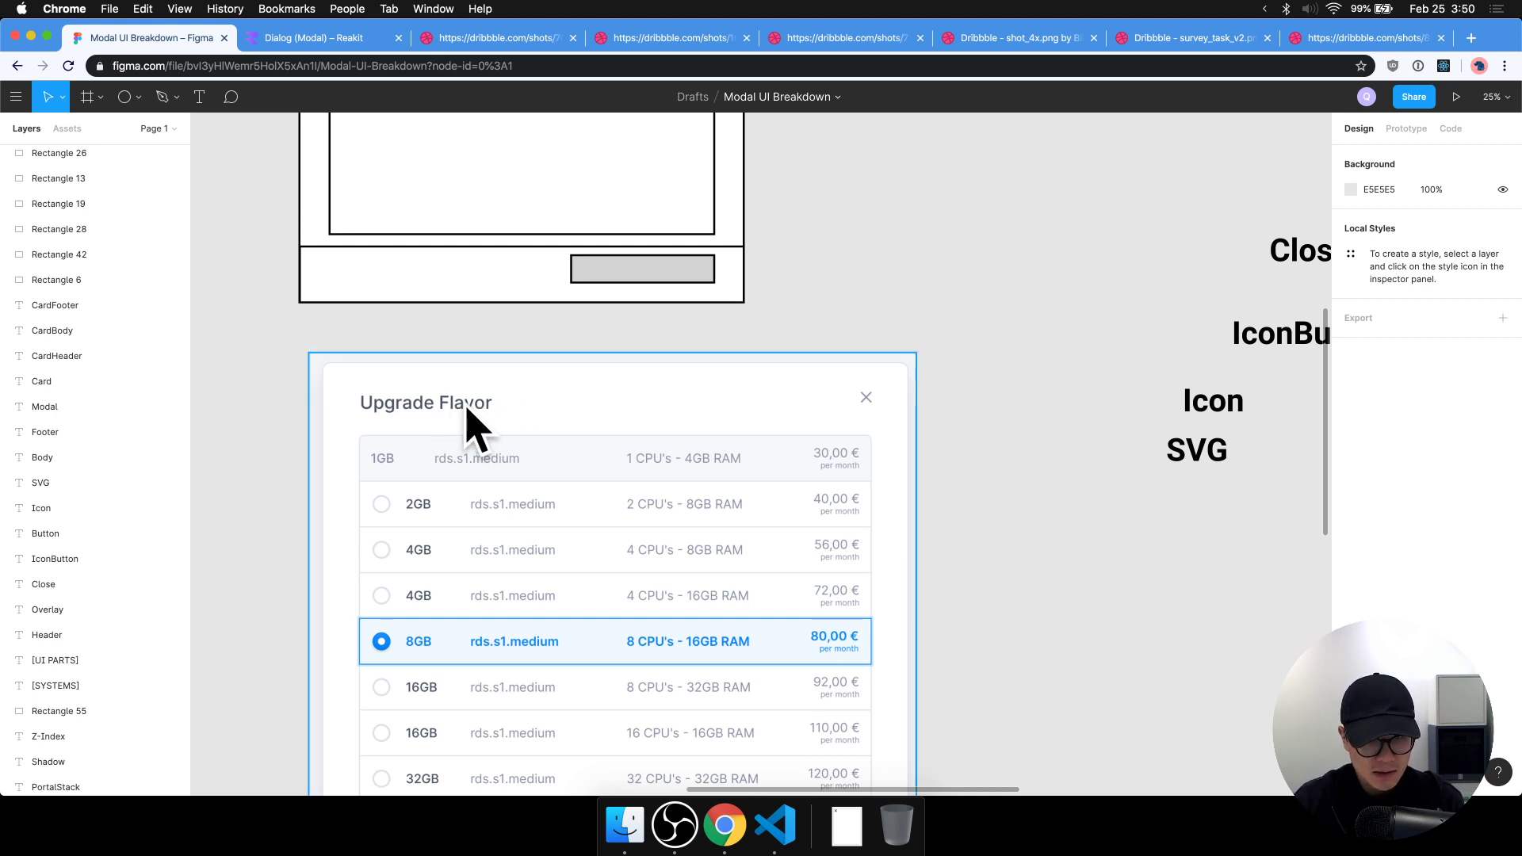
drag(745, 183, 921, 376)
scroll(921, 376, down, 15)
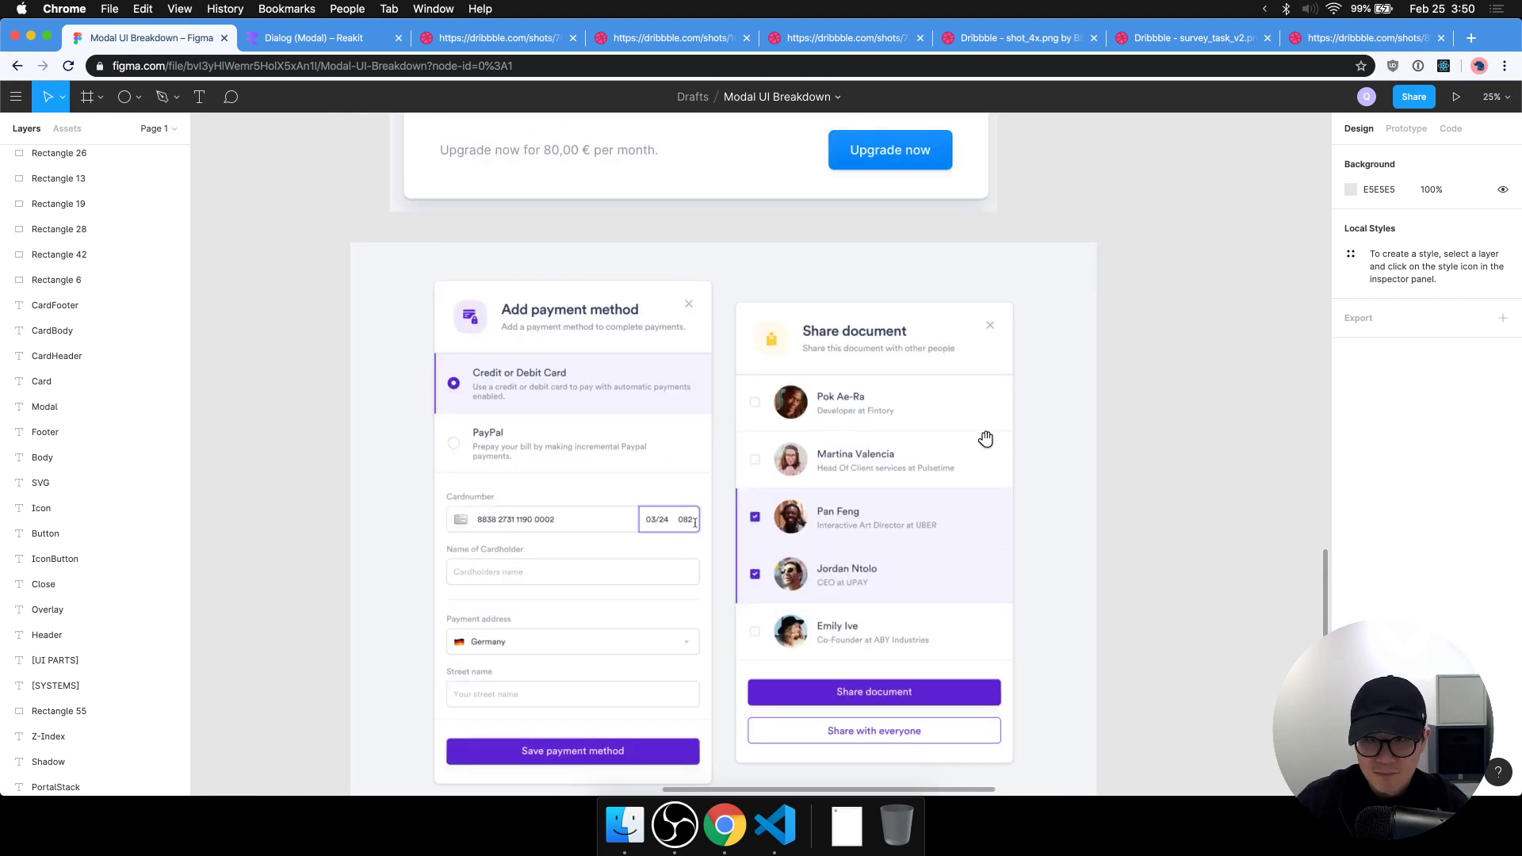
scroll(904, 392, up, 15)
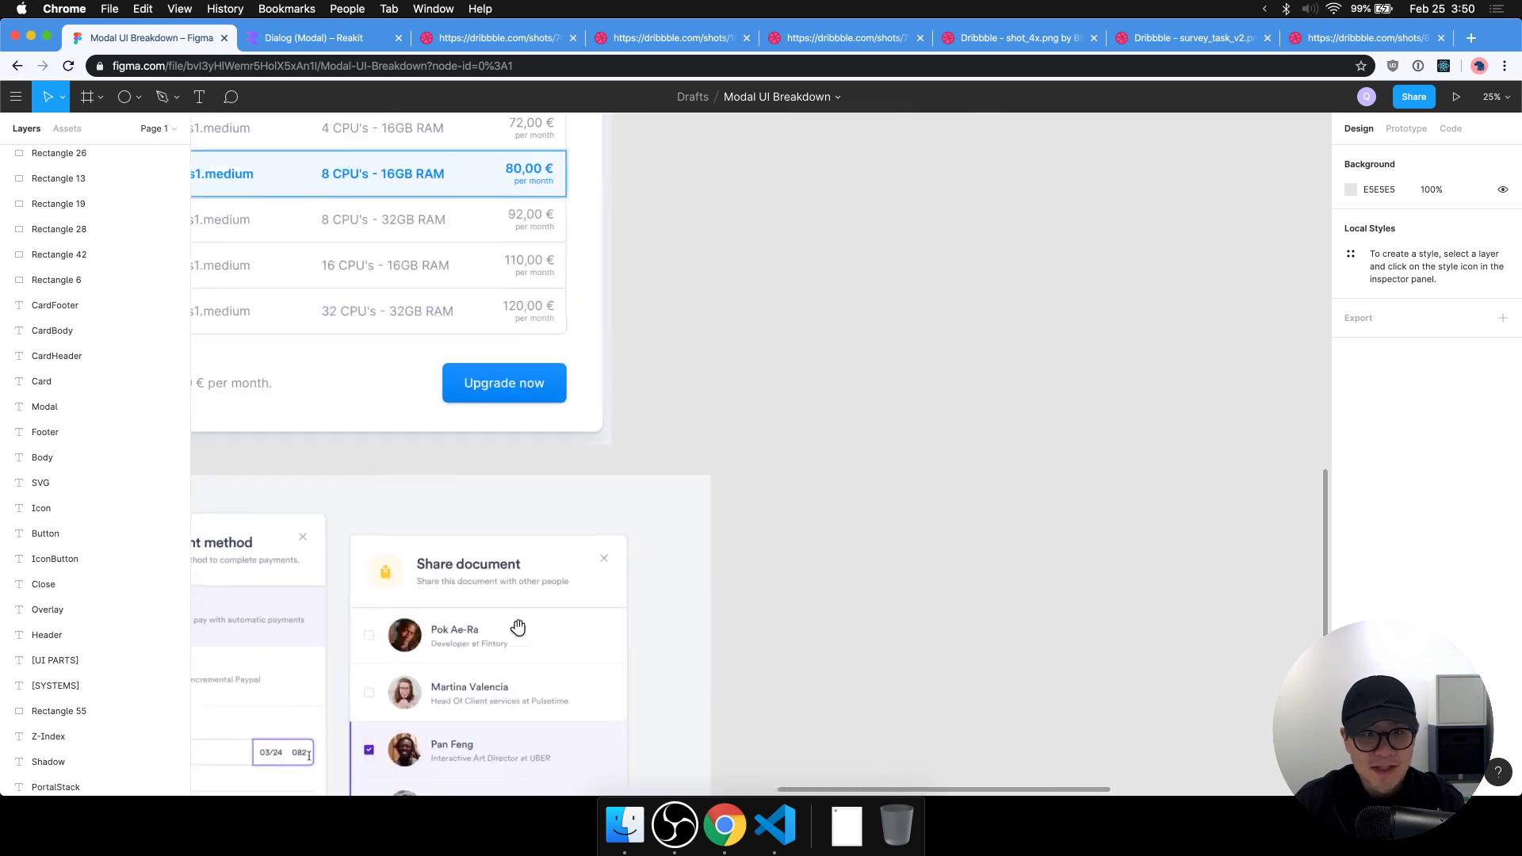
click(737, 240)
drag(738, 241, 746, 400)
double_click(938, 408)
text(Title)
key(Escape)
Change the second Title label's text to Subtitle and shift the Title and Subtitle pair slightly down under CardHeader.
double_click(902, 408)
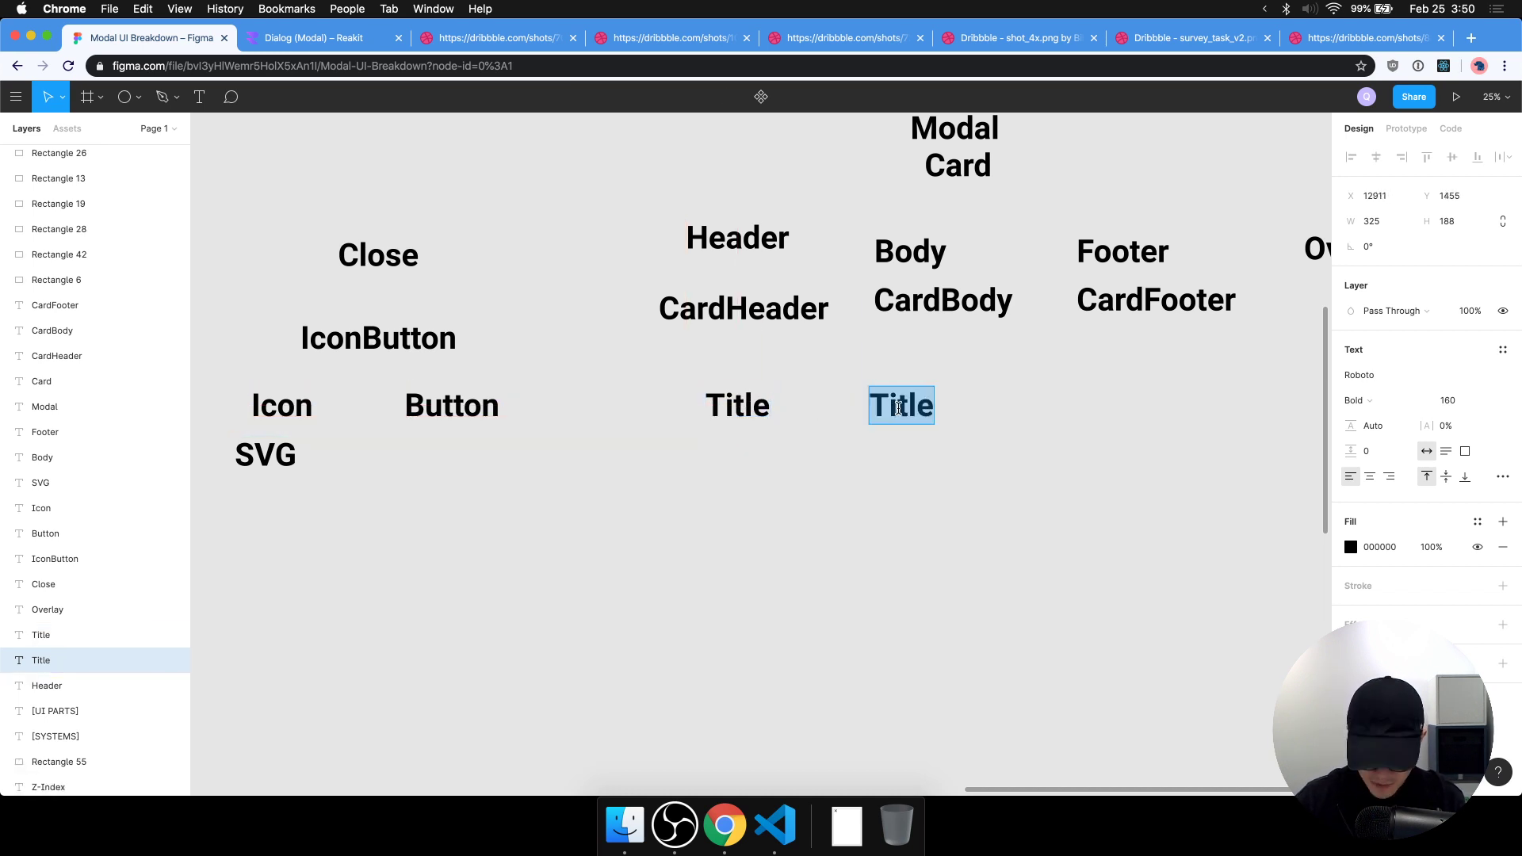
text(Subtitle)
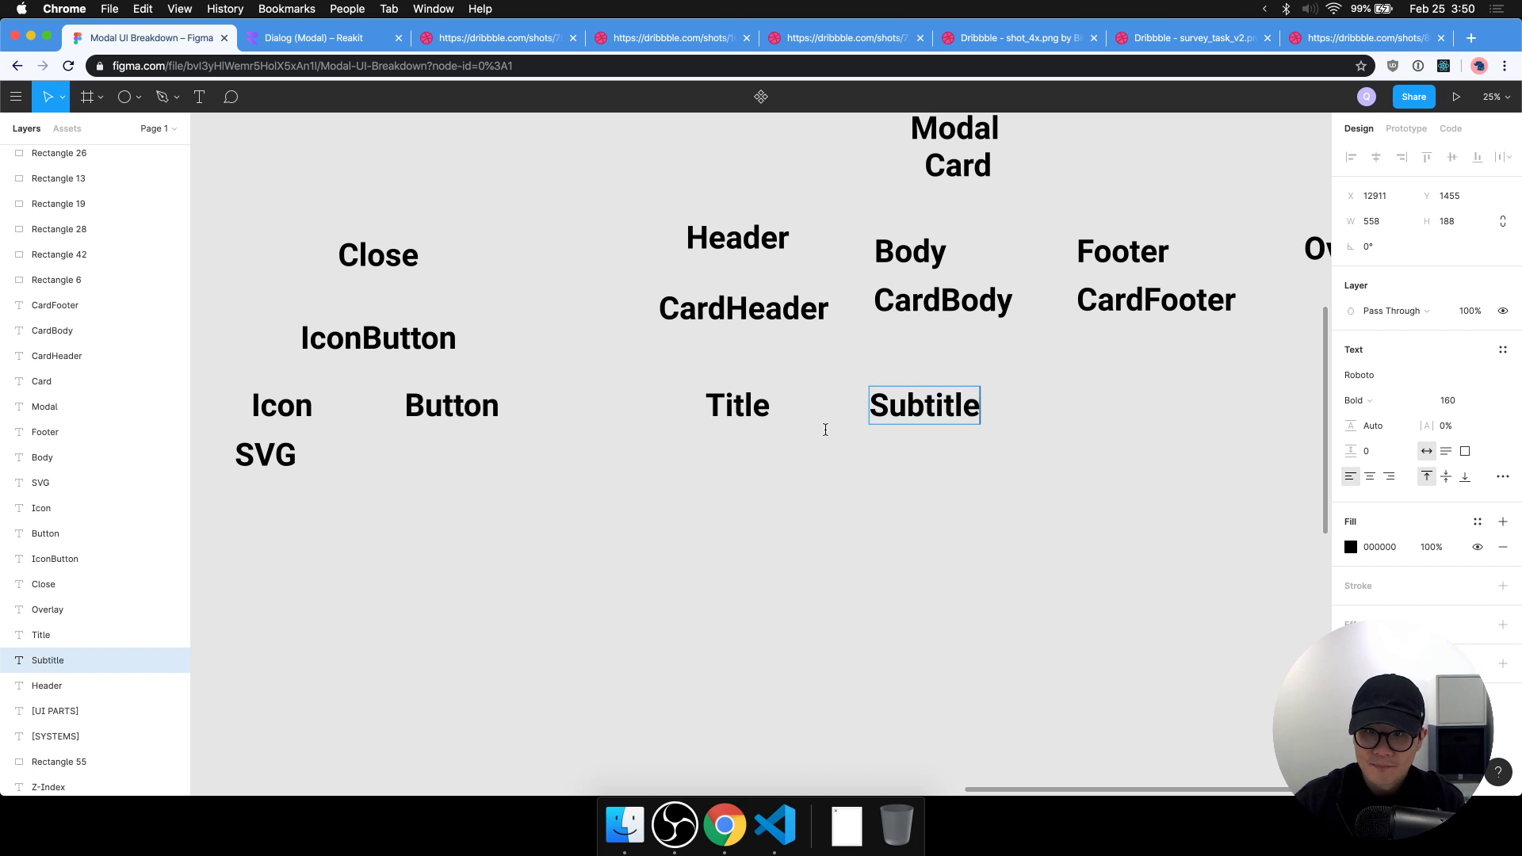
key(Escape)
drag(1023, 495, 739, 418)
click(855, 532)
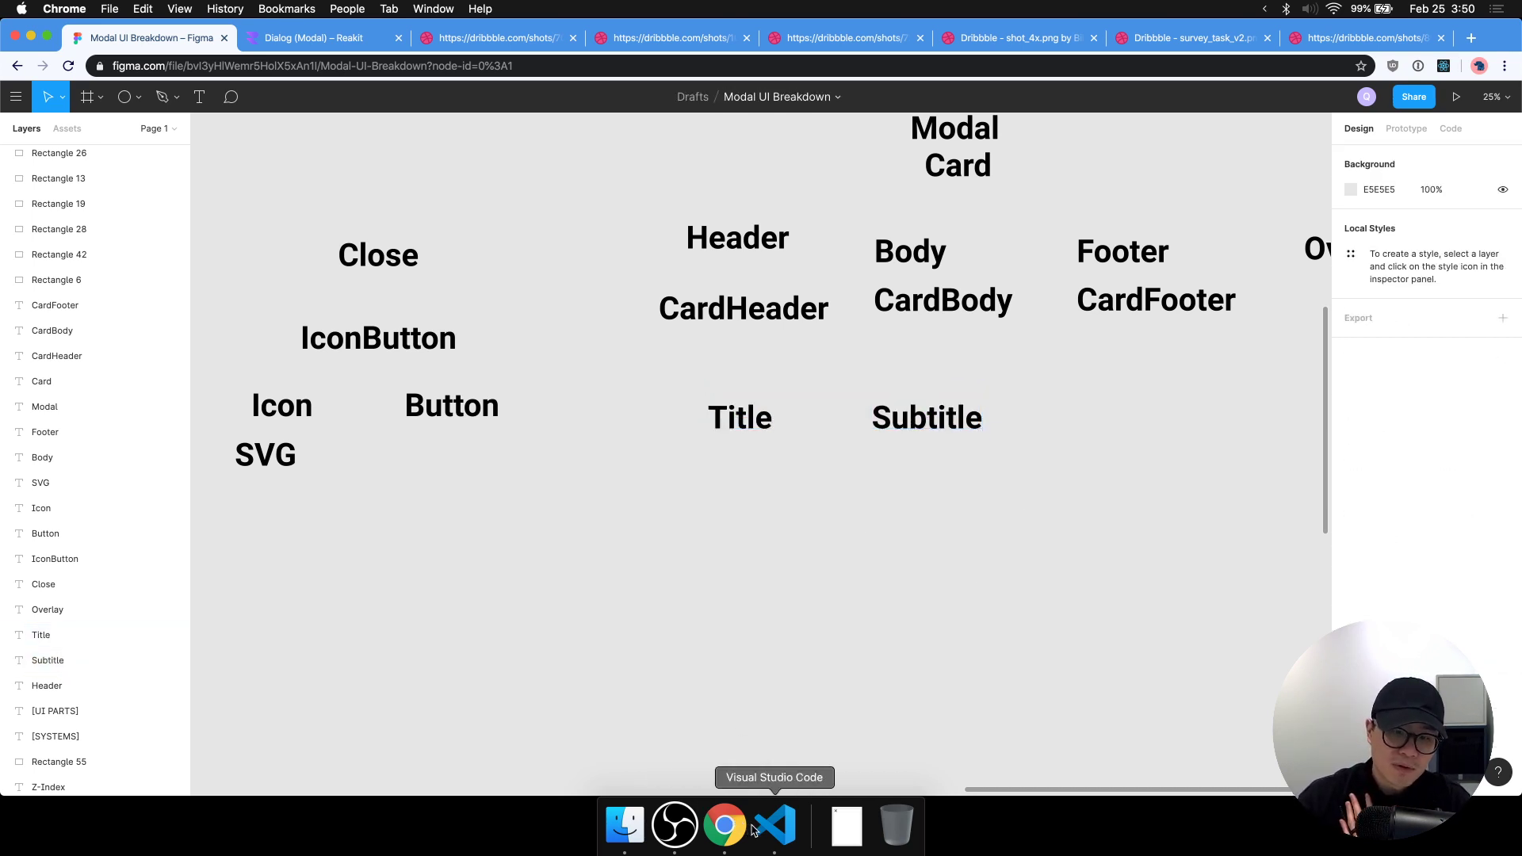
Switch to Visual Studio Code and add ModalTitle and ModalSubTitle to the 'my-lib' import after ModalFooter.
click(775, 825)
click(555, 404)
click(809, 108)
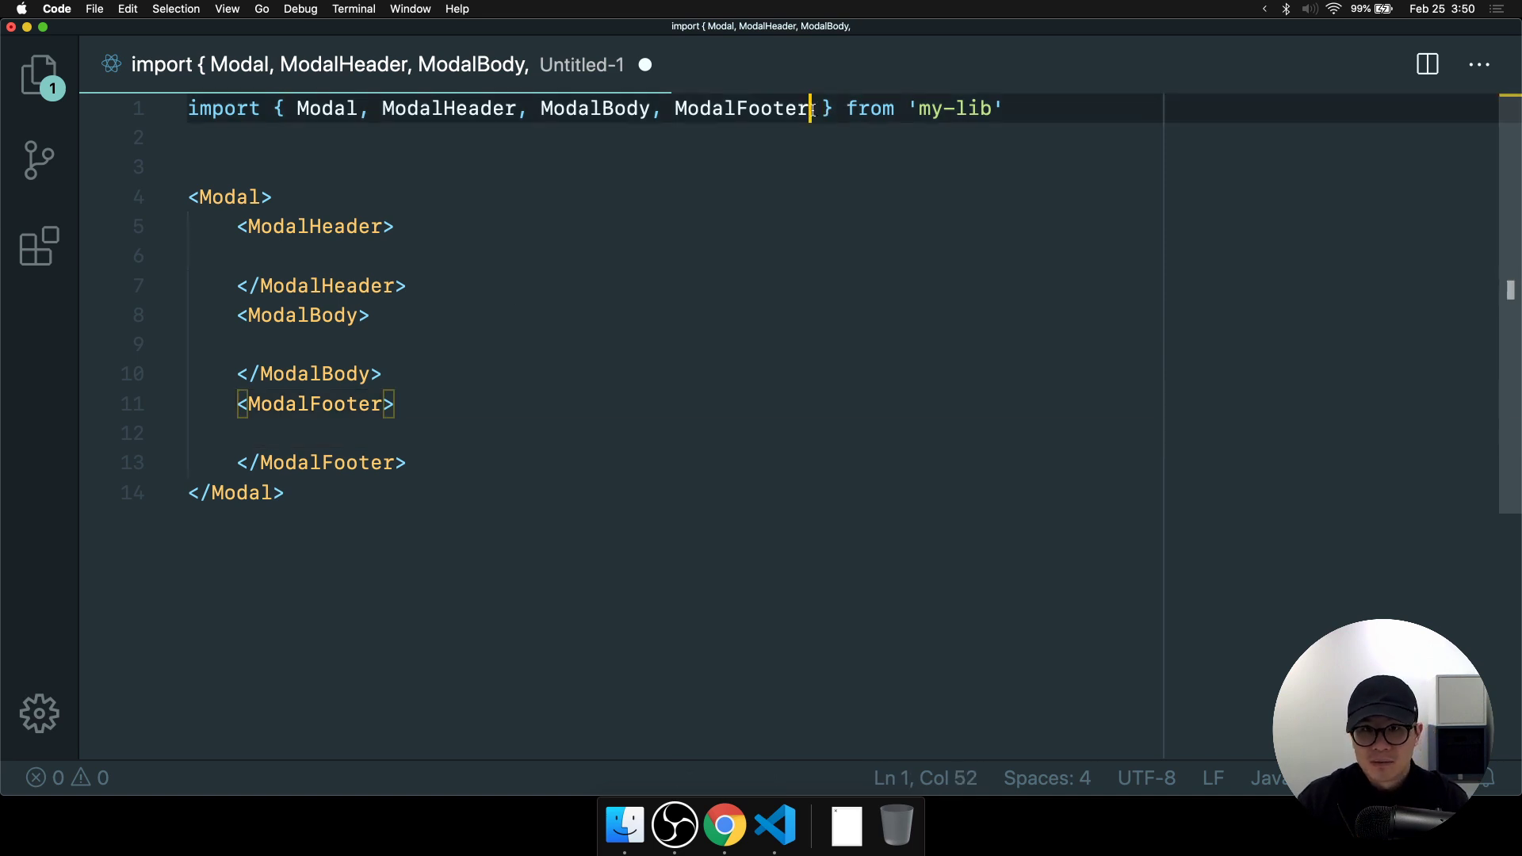
text(, ModalTitle, Mo)
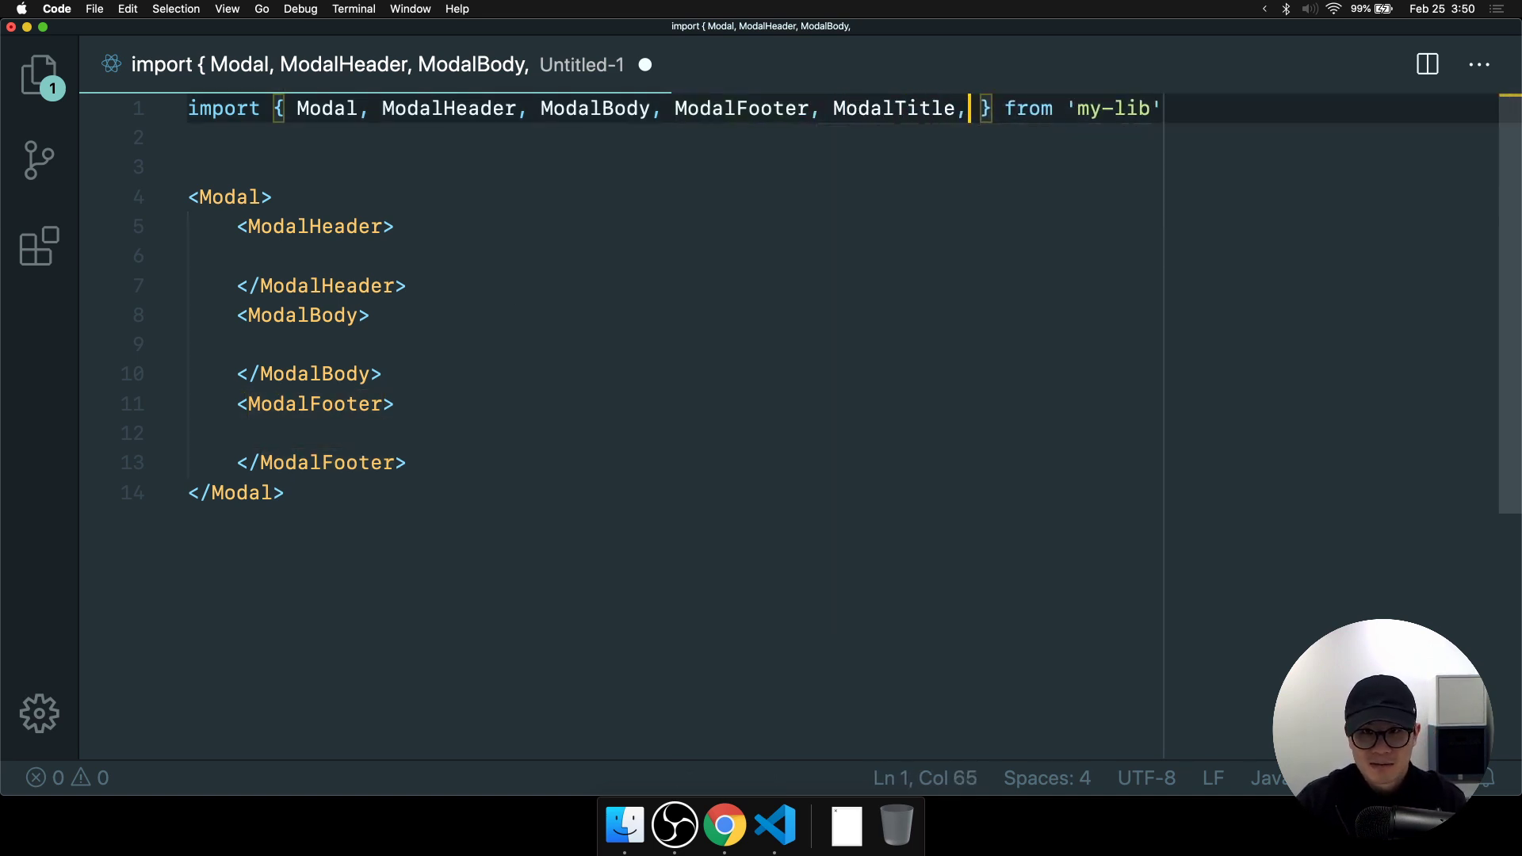
text(dalSubTitle)
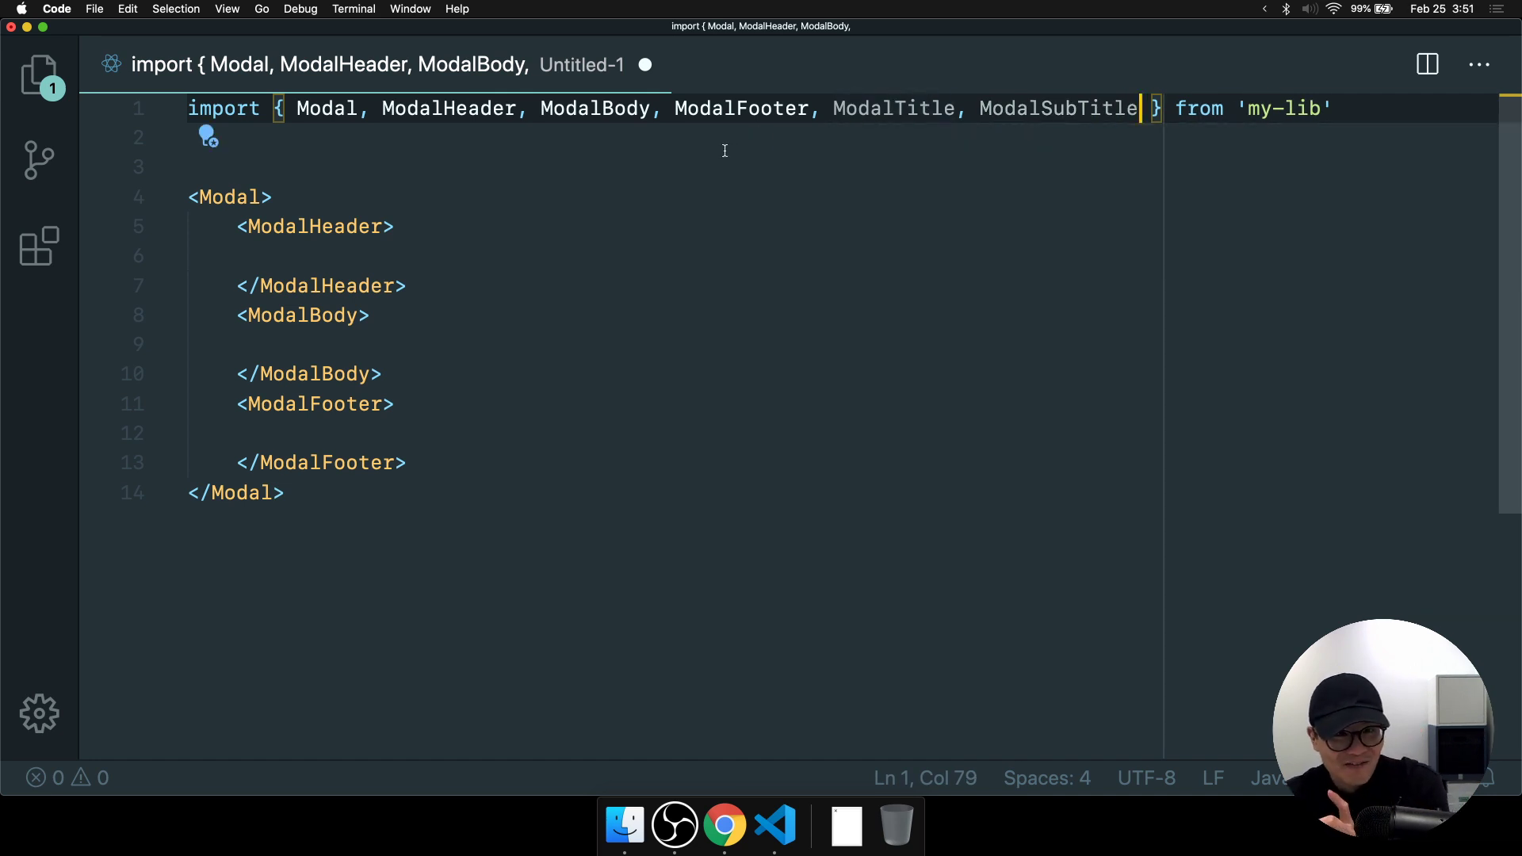
click(811, 108)
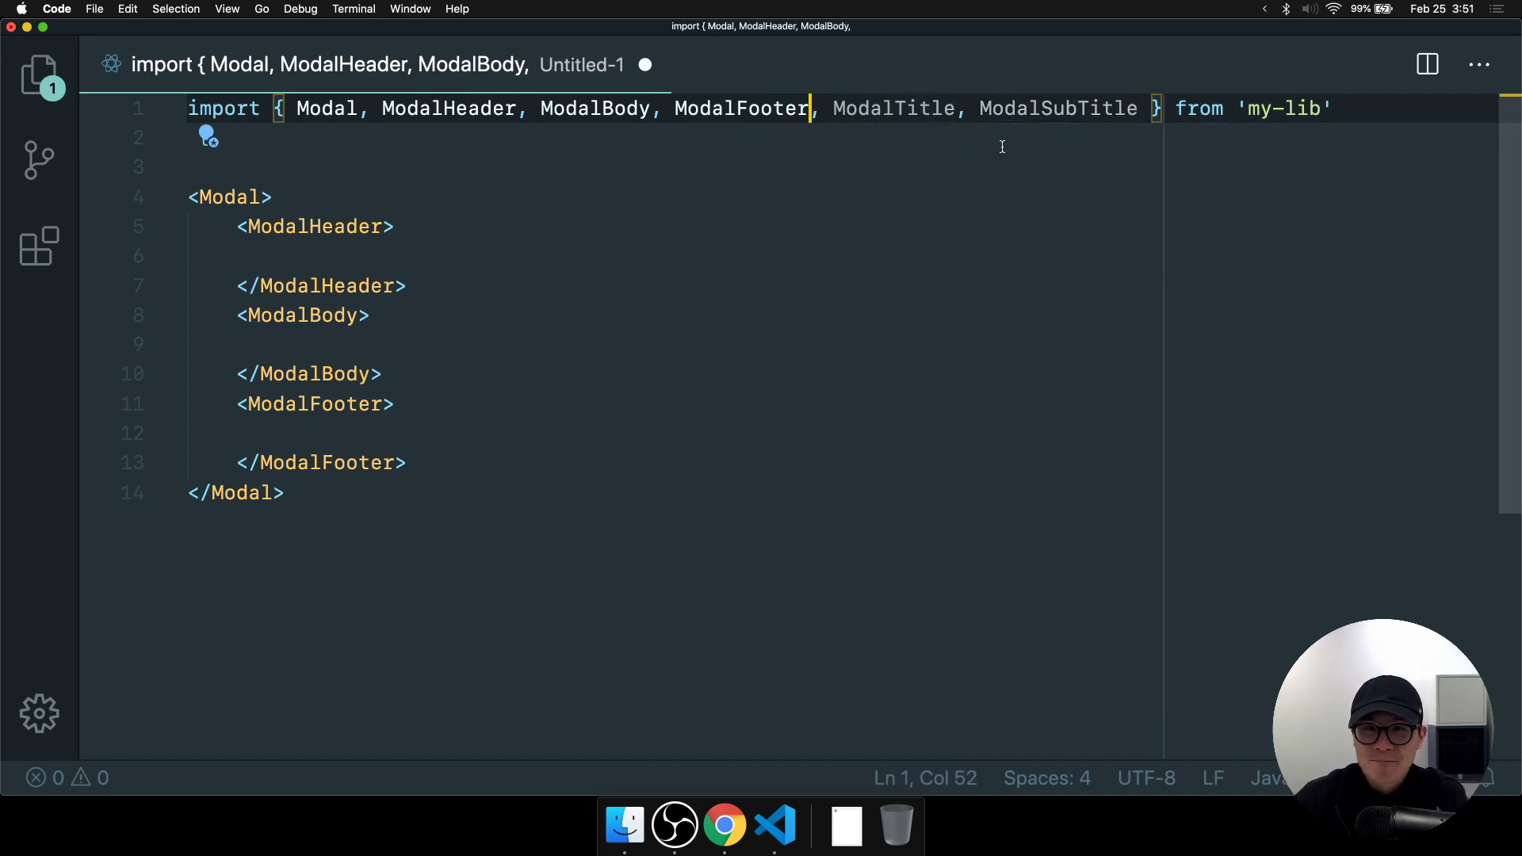
click(1139, 109)
drag(1139, 109, 810, 109)
click(823, 140)
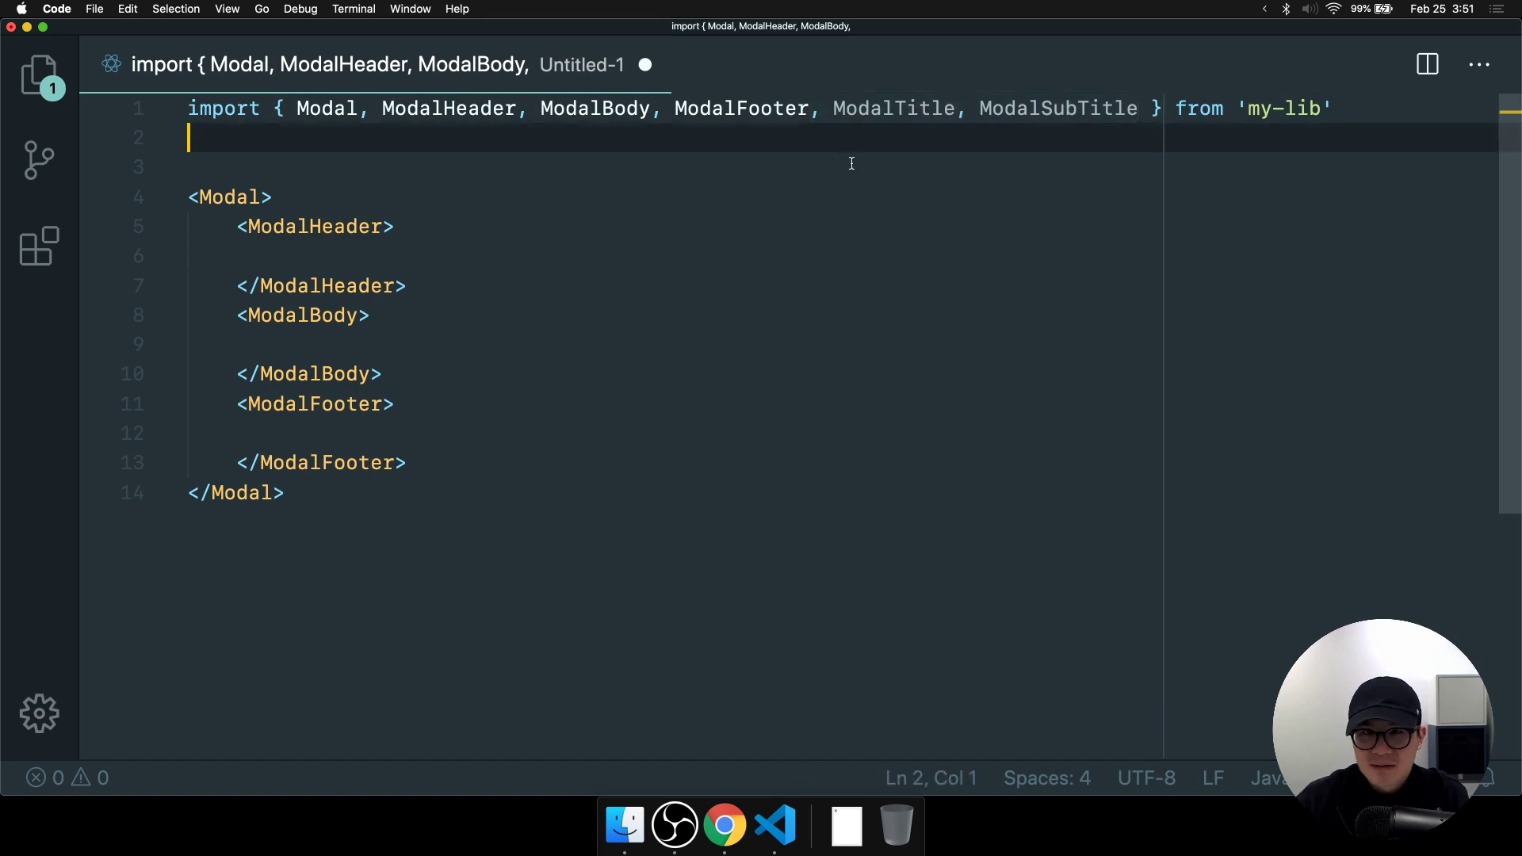
click(891, 176)
click(877, 198)
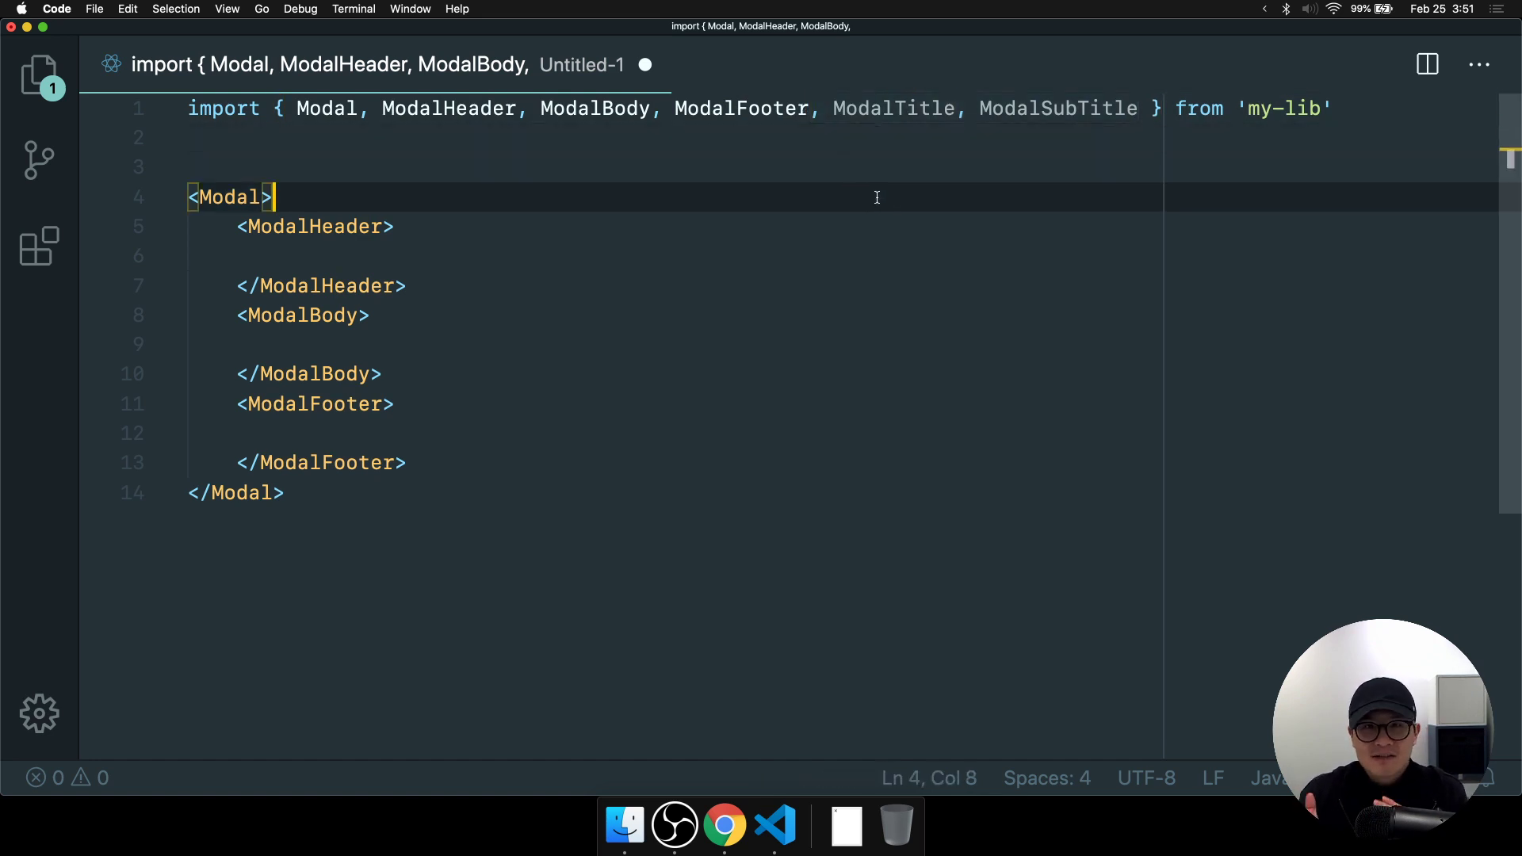
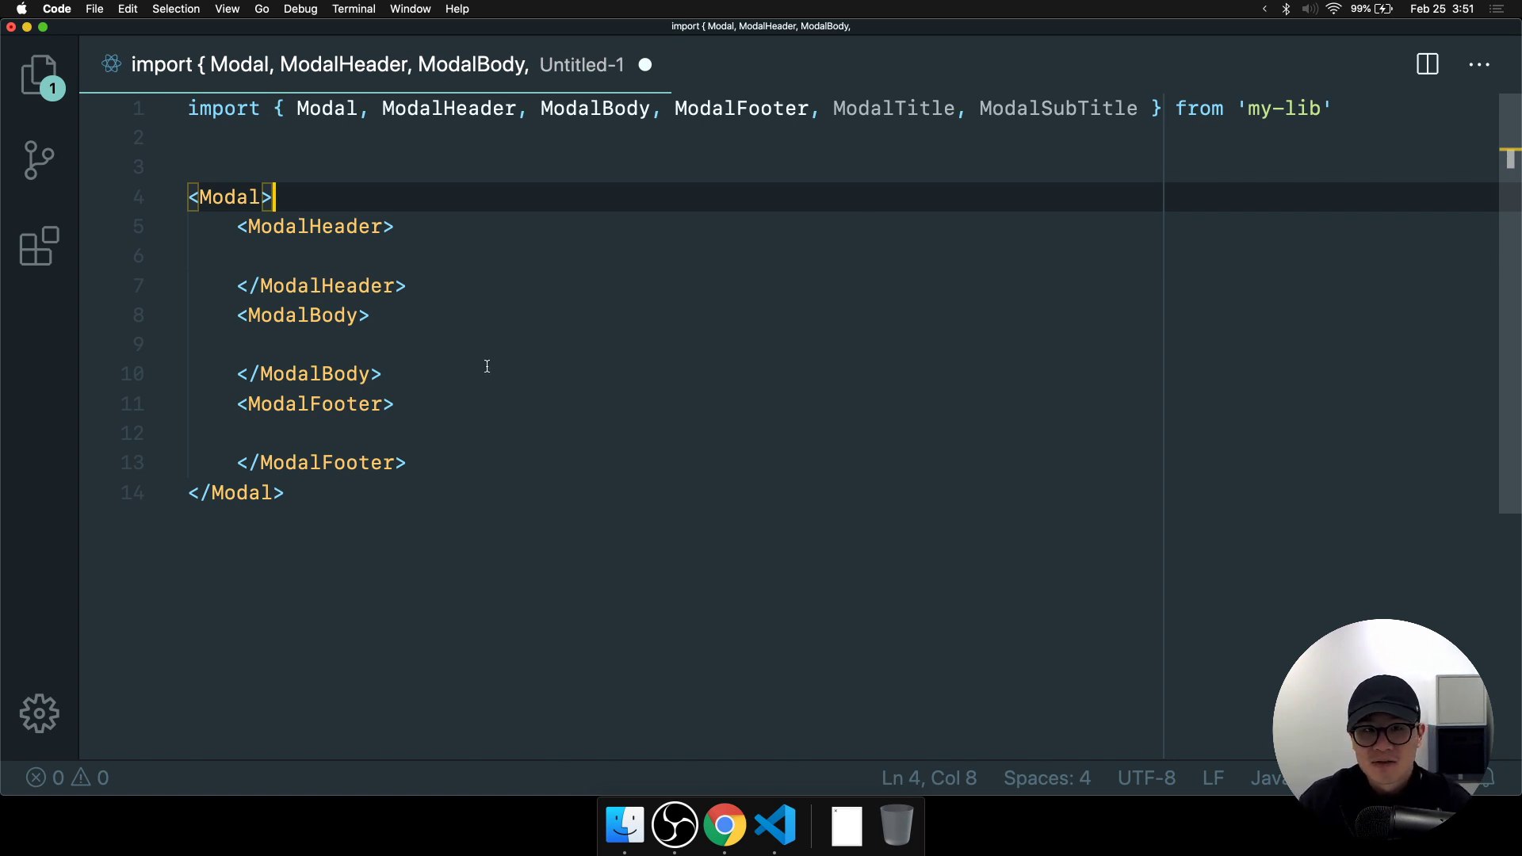
click(647, 349)
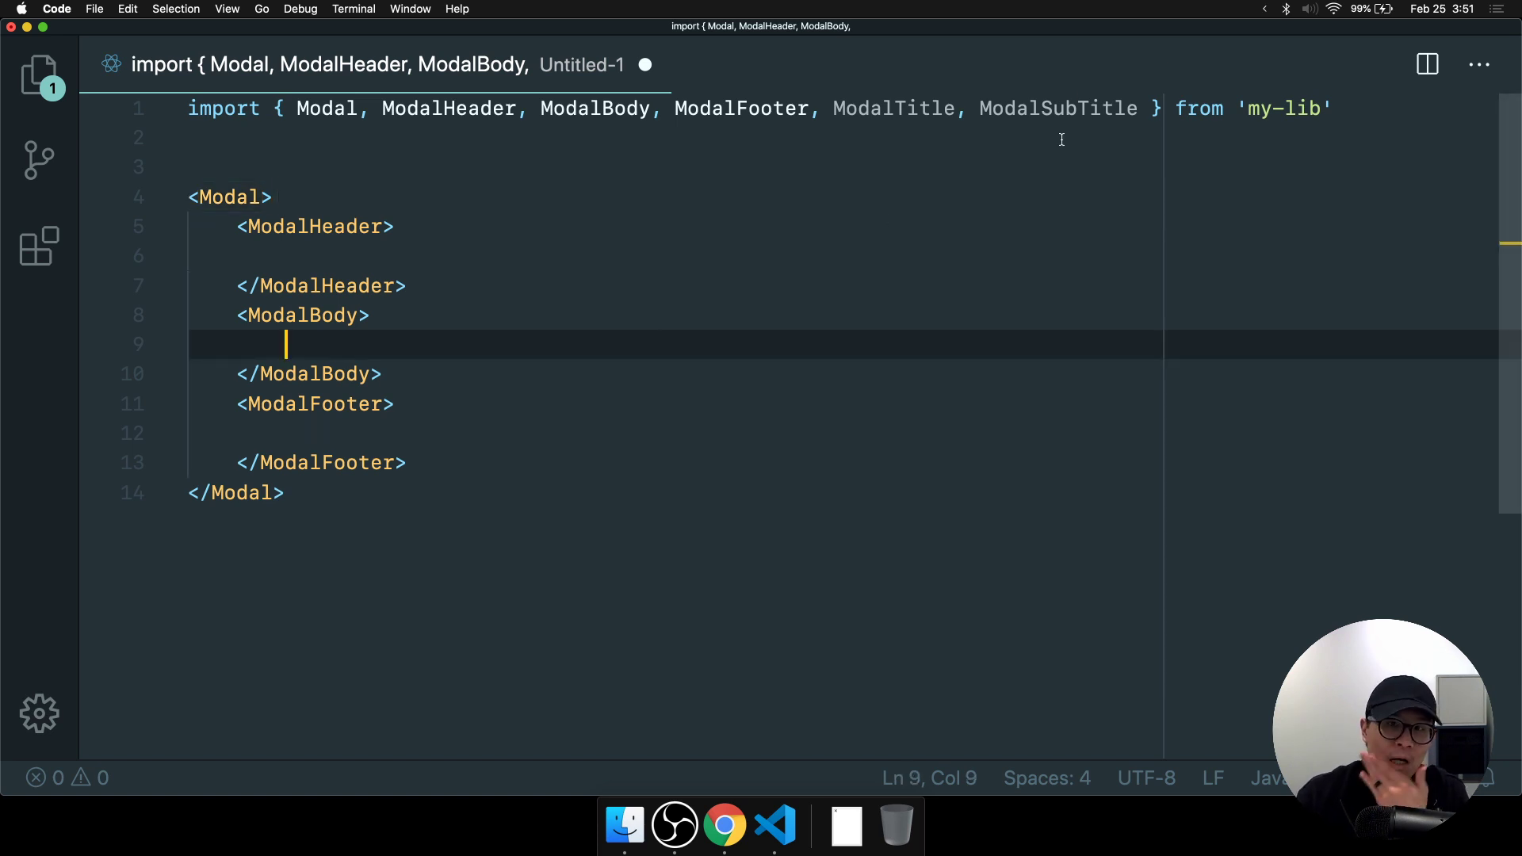
Remove ModalTitle and ModalSubTitle from the import, including the comma after ModalFooter.
drag(1130, 121, 835, 121)
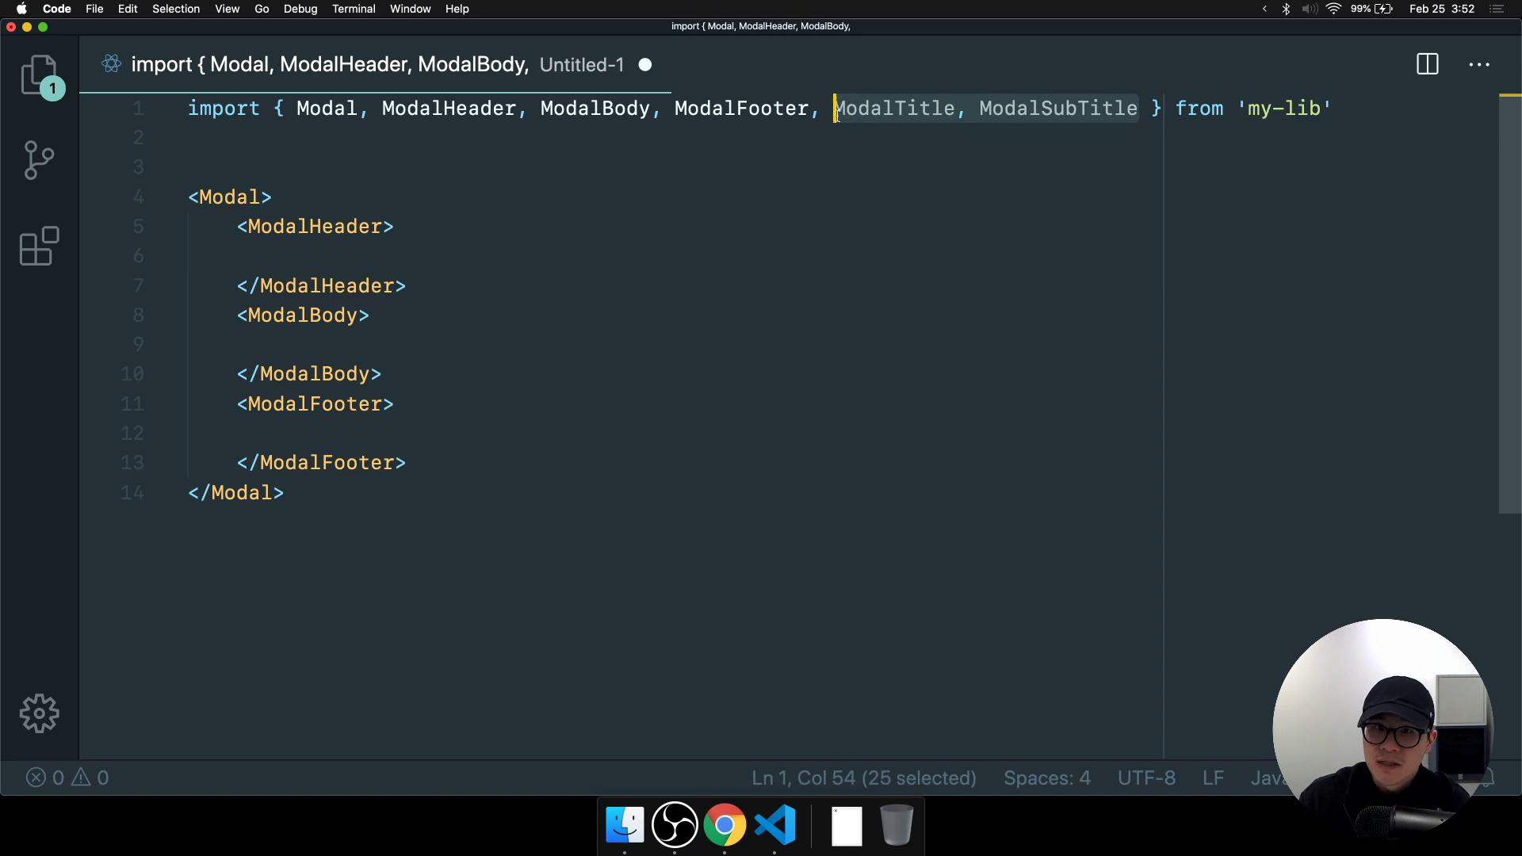
key(BackSpace)
key(BackSpace)
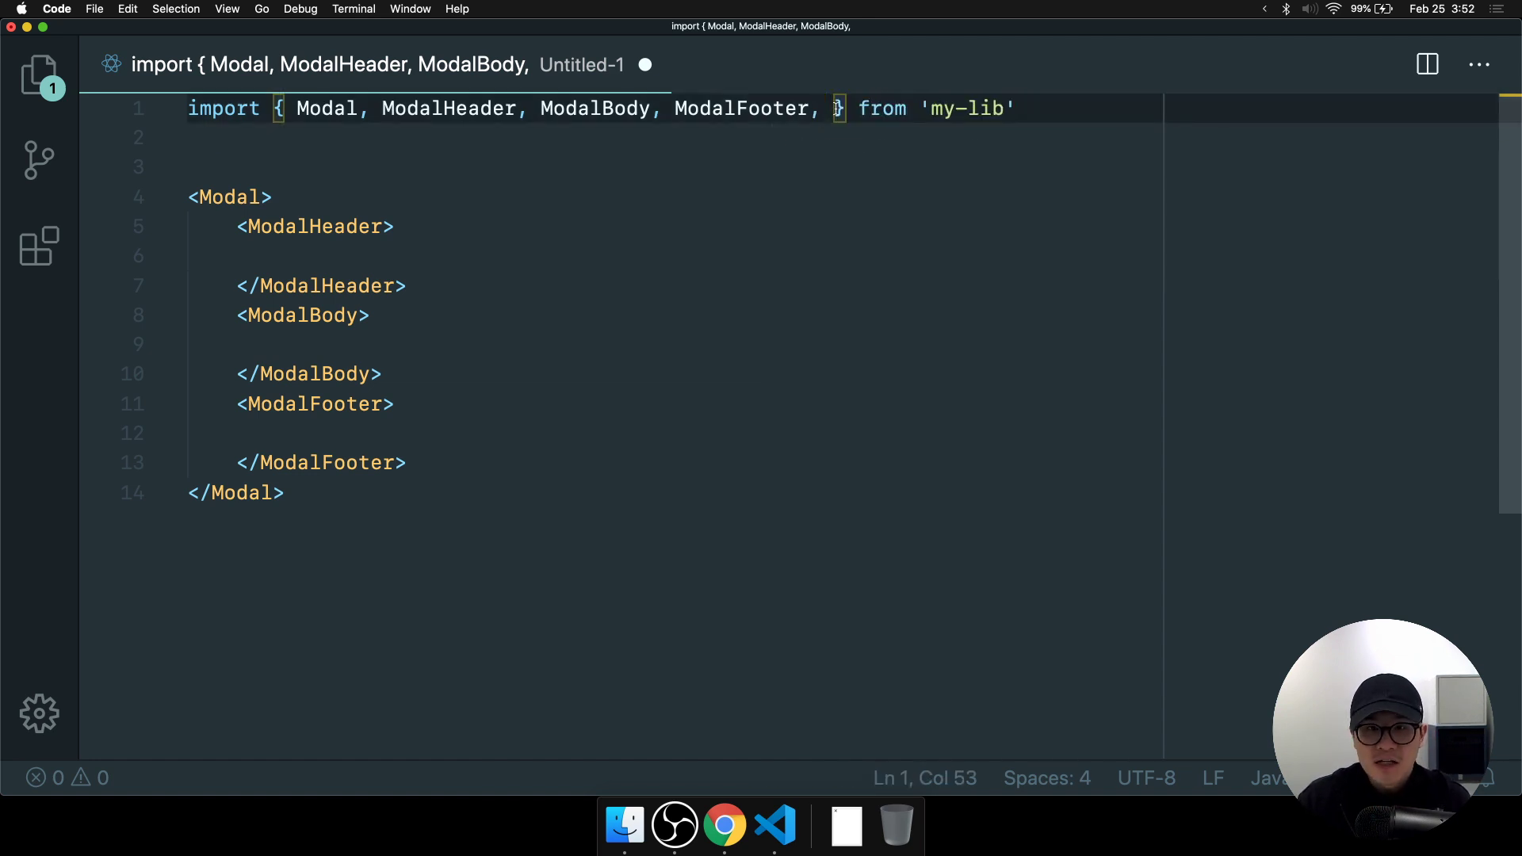
key(BackSpace)
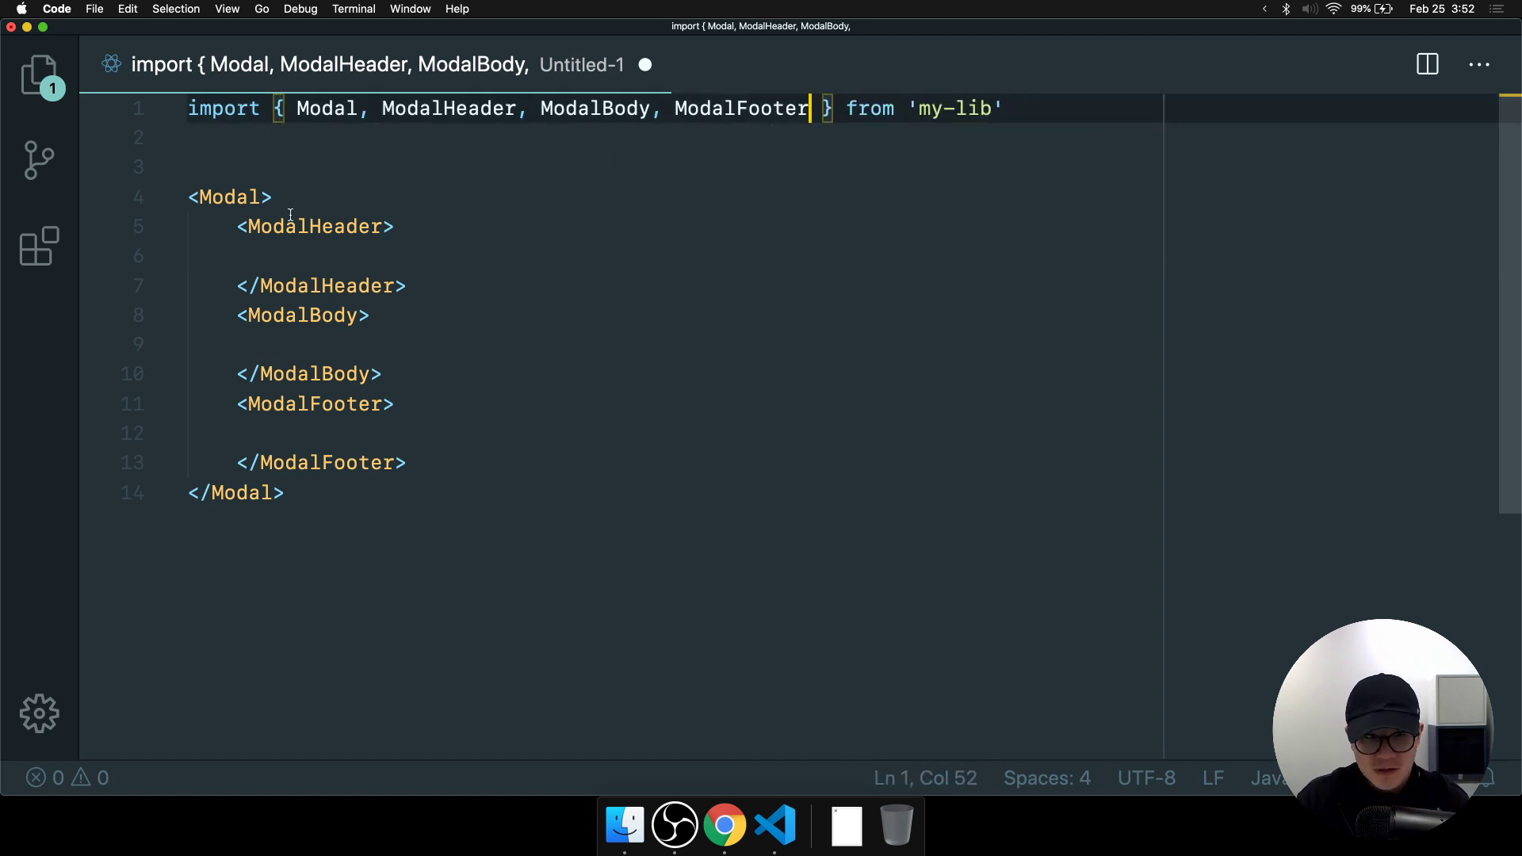
Give the opening ModalHeader tag the props title="Hello" and subtitle="There".
click(383, 228)
text(title=)
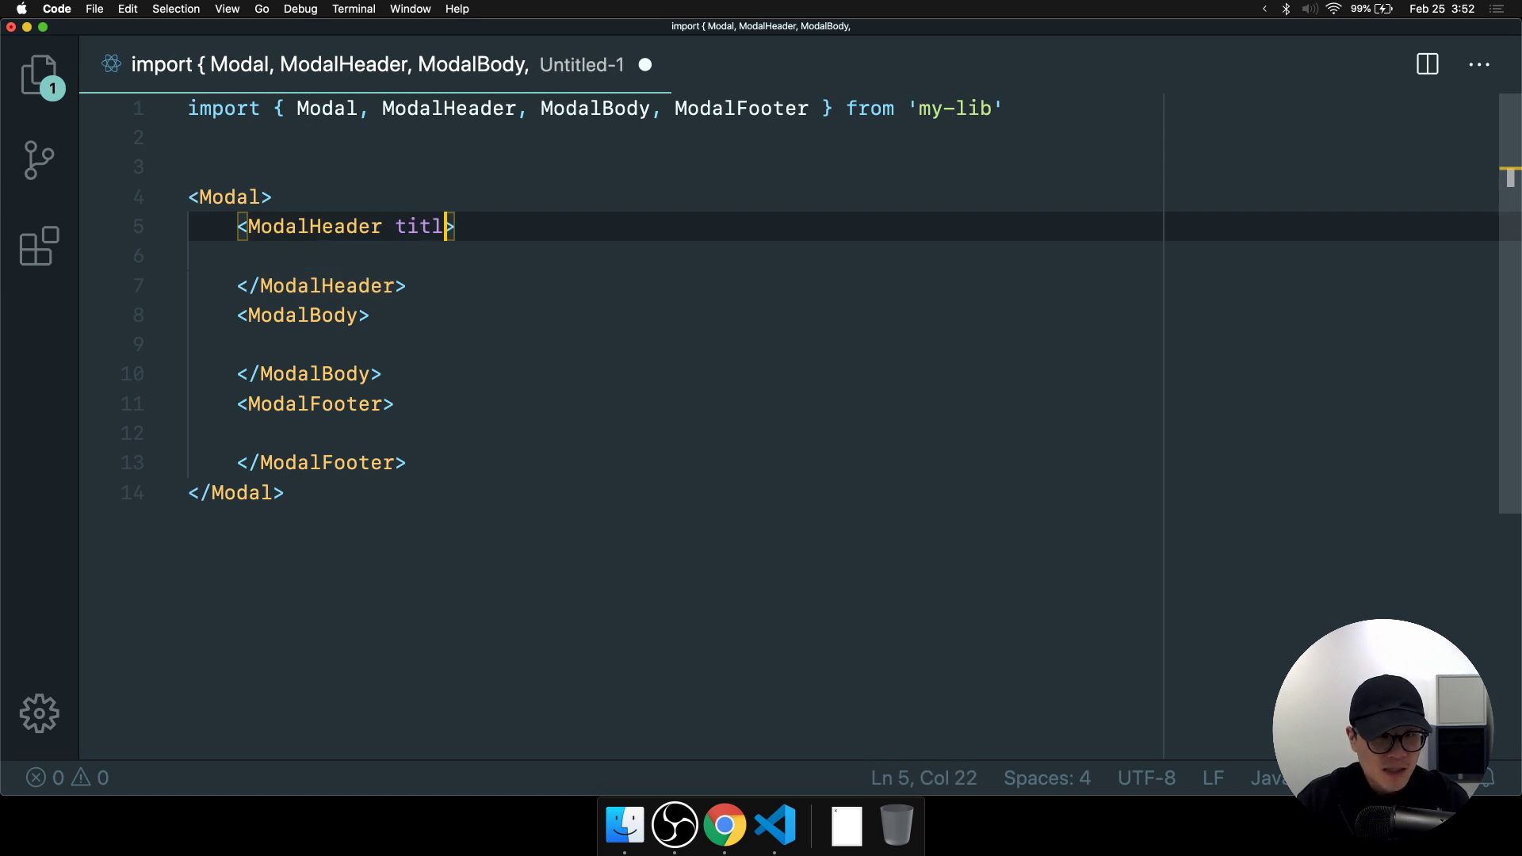
text("Hello" su)
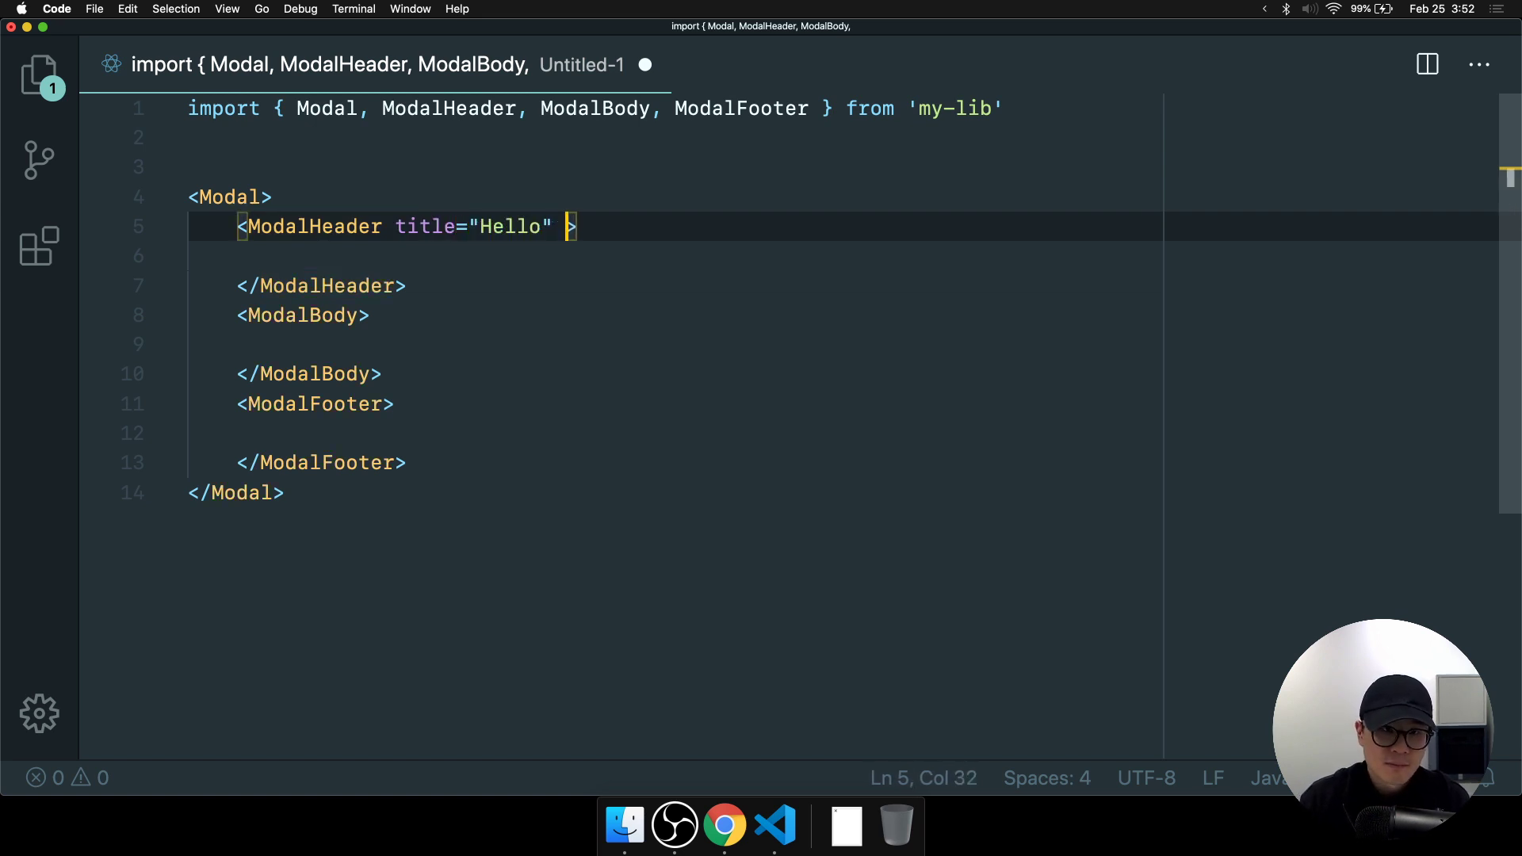
text(btitle="There)
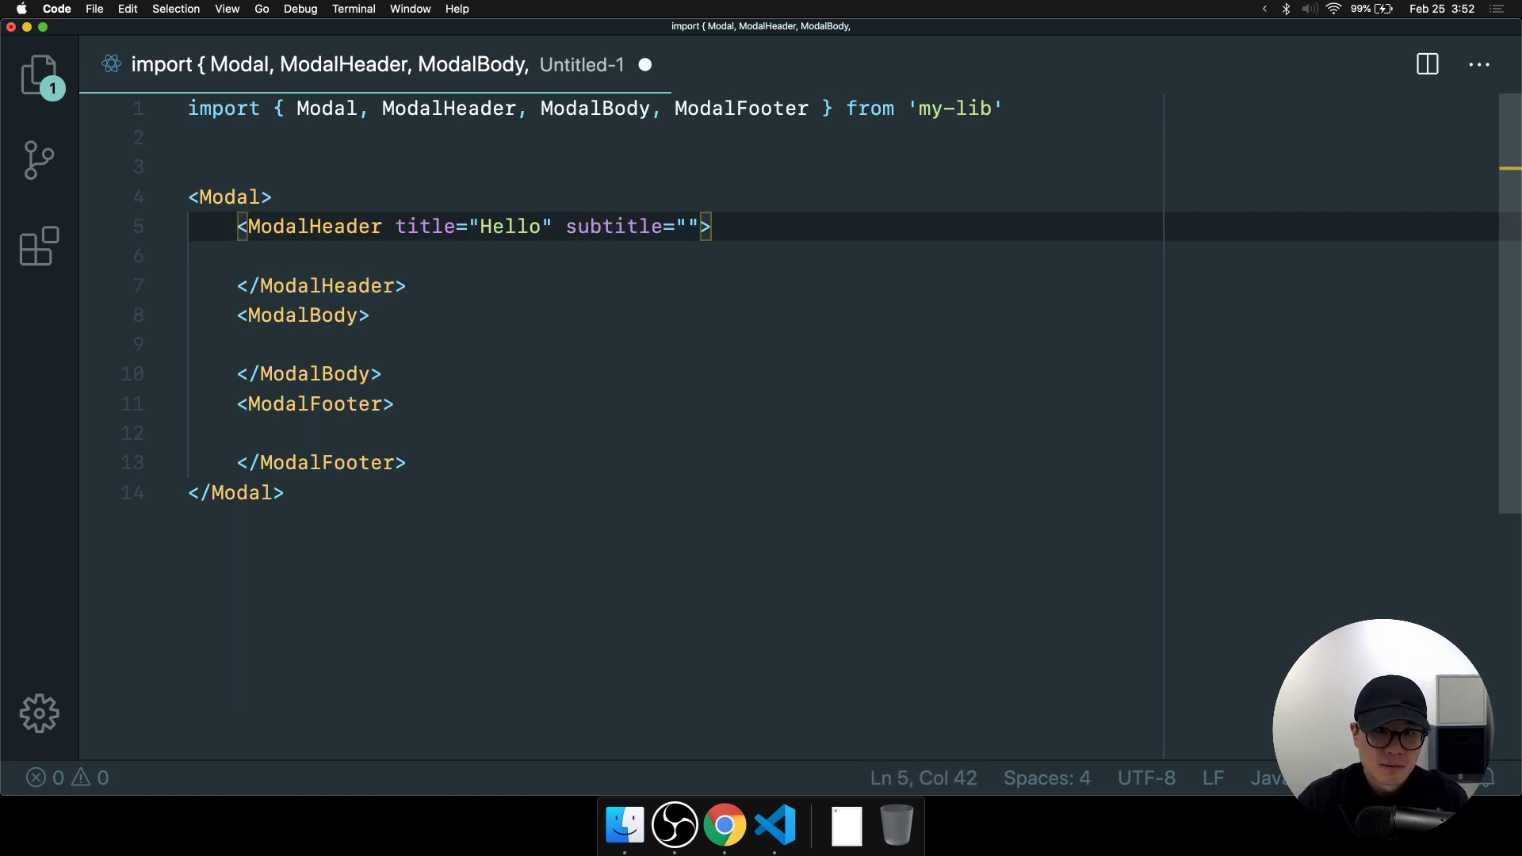
click(554, 279)
click(766, 225)
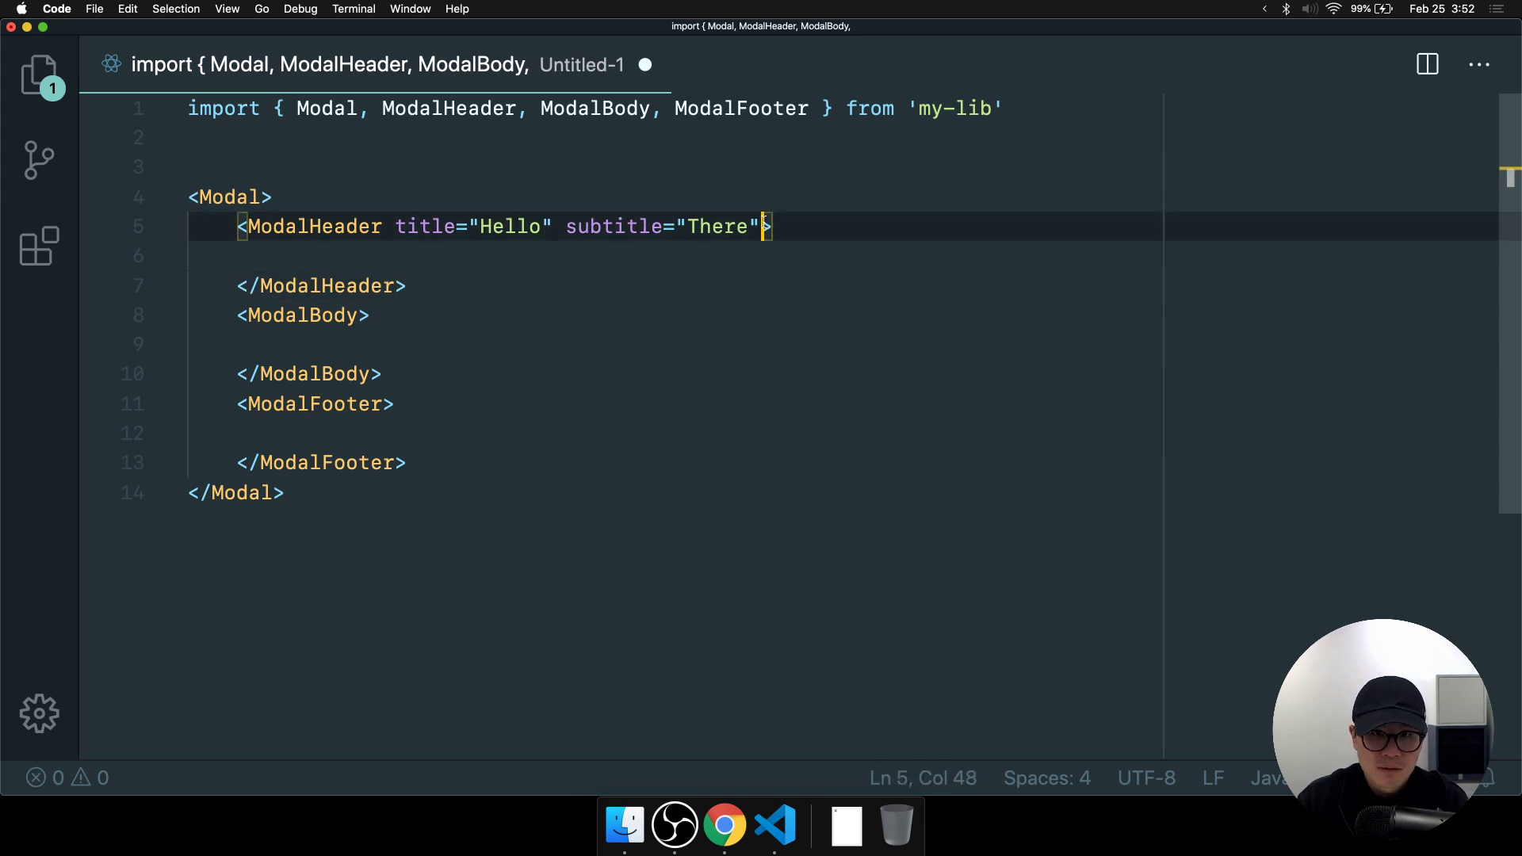
Make the ModalHeader tag self-closing and delete the blank line and closing tag below it.
text(/)
key(Down)
key(super+shift+k)
key(super+shift+k)
key(Left)
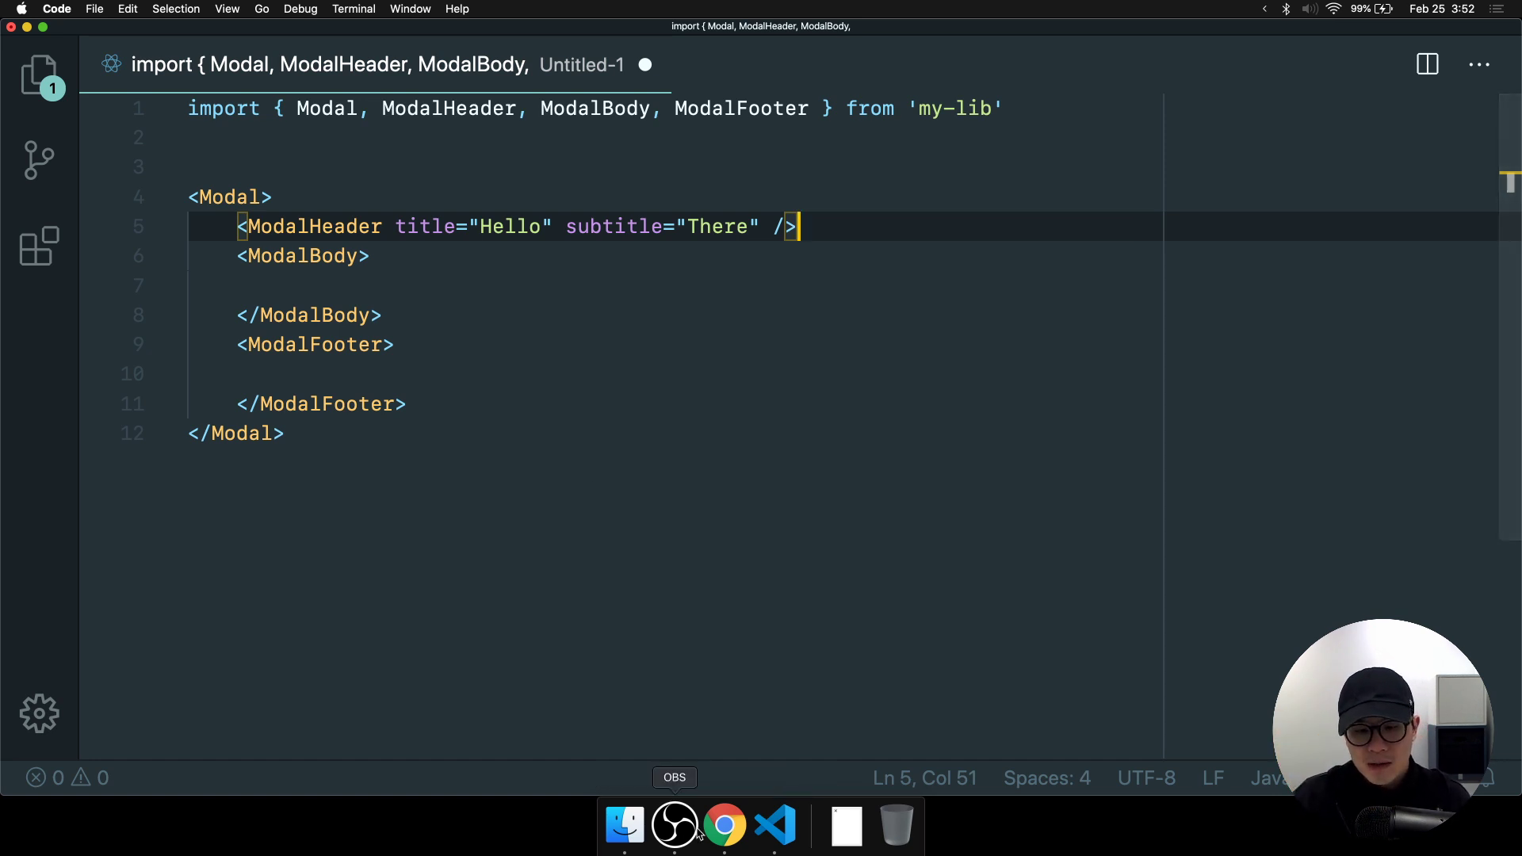
Switch to the Figma board, examine the headers of the Upgrade Flavor, Add payment method and Share document modals, and return to Visual Studio Code.
click(724, 825)
key(space)
drag(598, 554, 1102, 515)
drag(613, 546, 1105, 486)
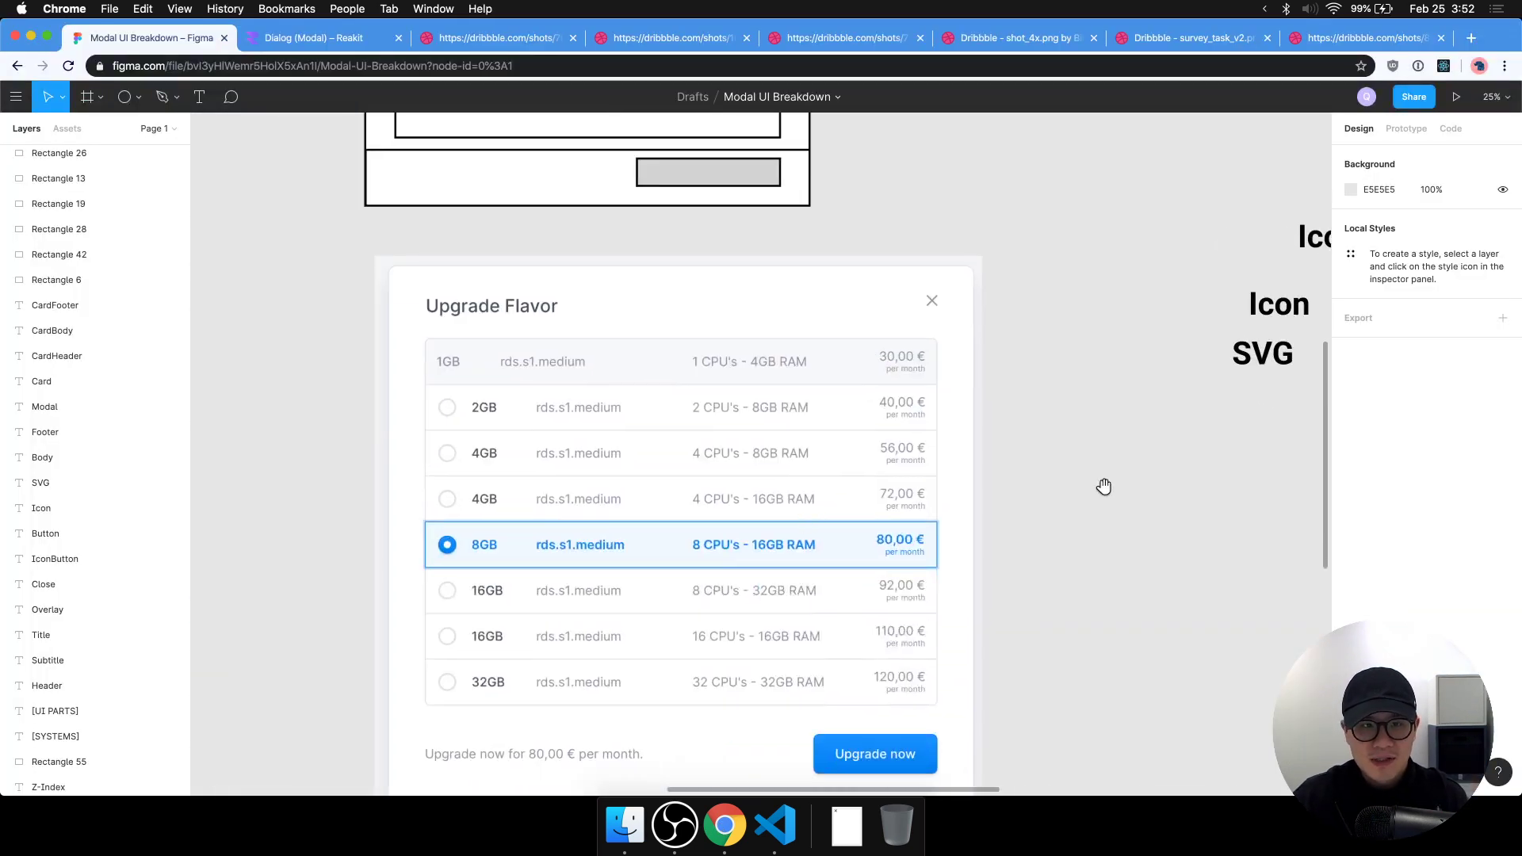
drag(761, 502, 1060, 224)
drag(1028, 631, 876, 357)
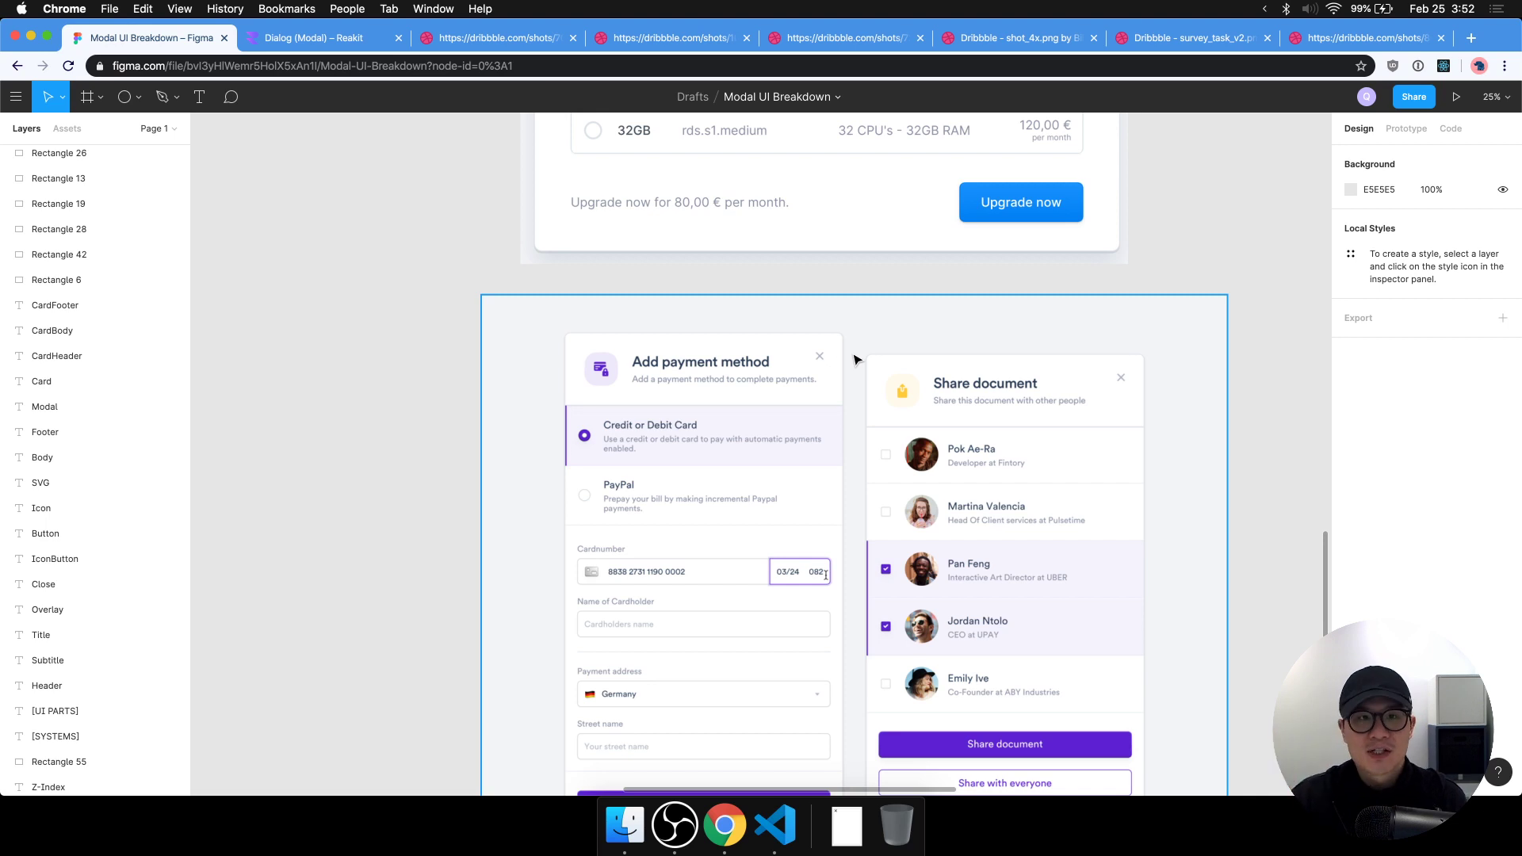
key(super+Tab)
key(super+z)
key(super+z)
key(super+z)
key(super+z)
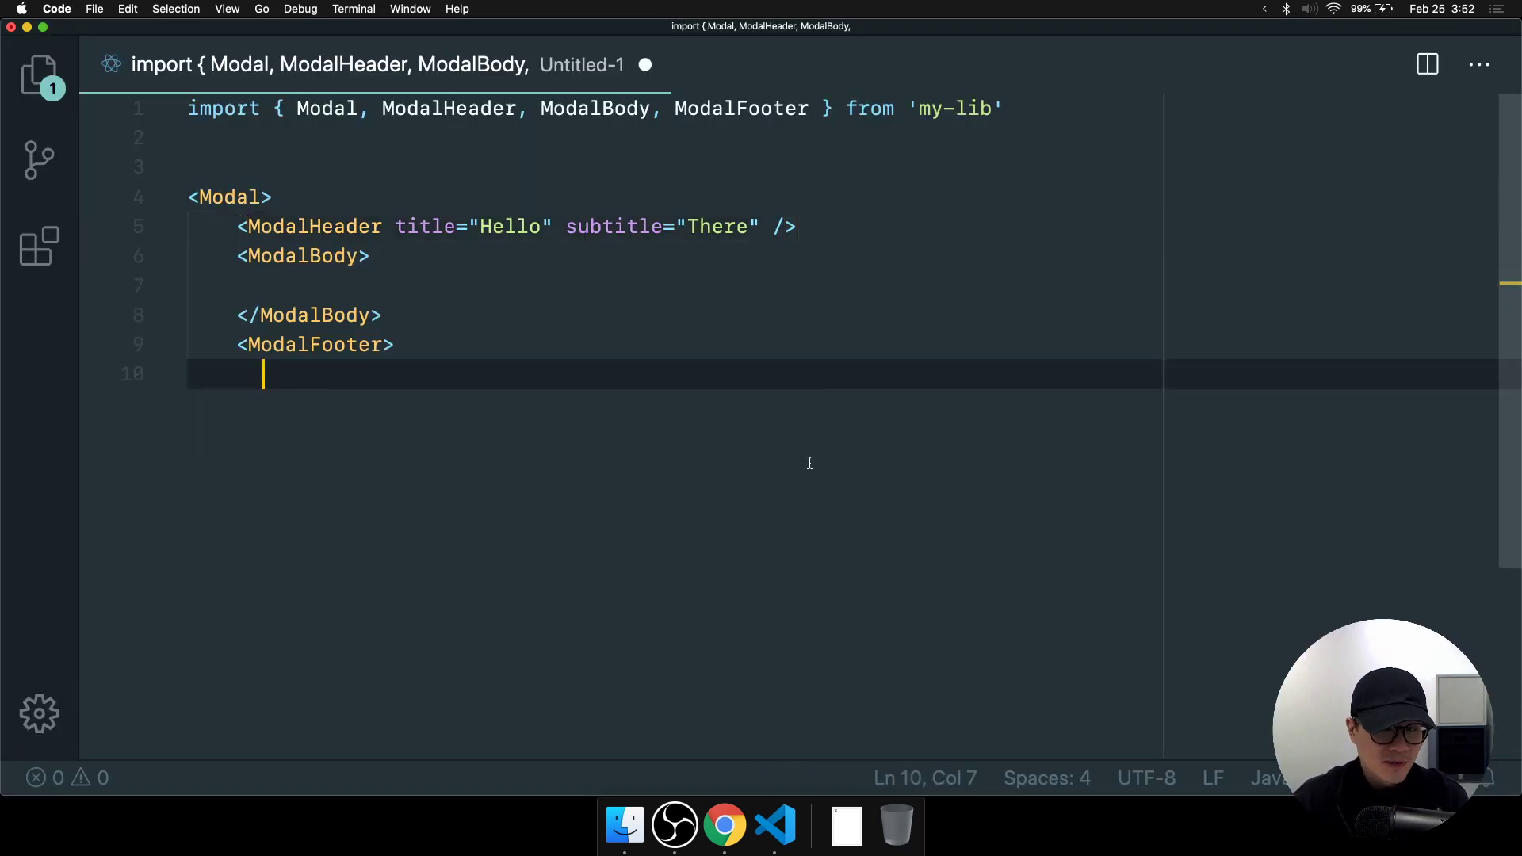
key(super+shift+z)
key(super+shift+z)
key(super+shift+z)
key(super+shift+z)
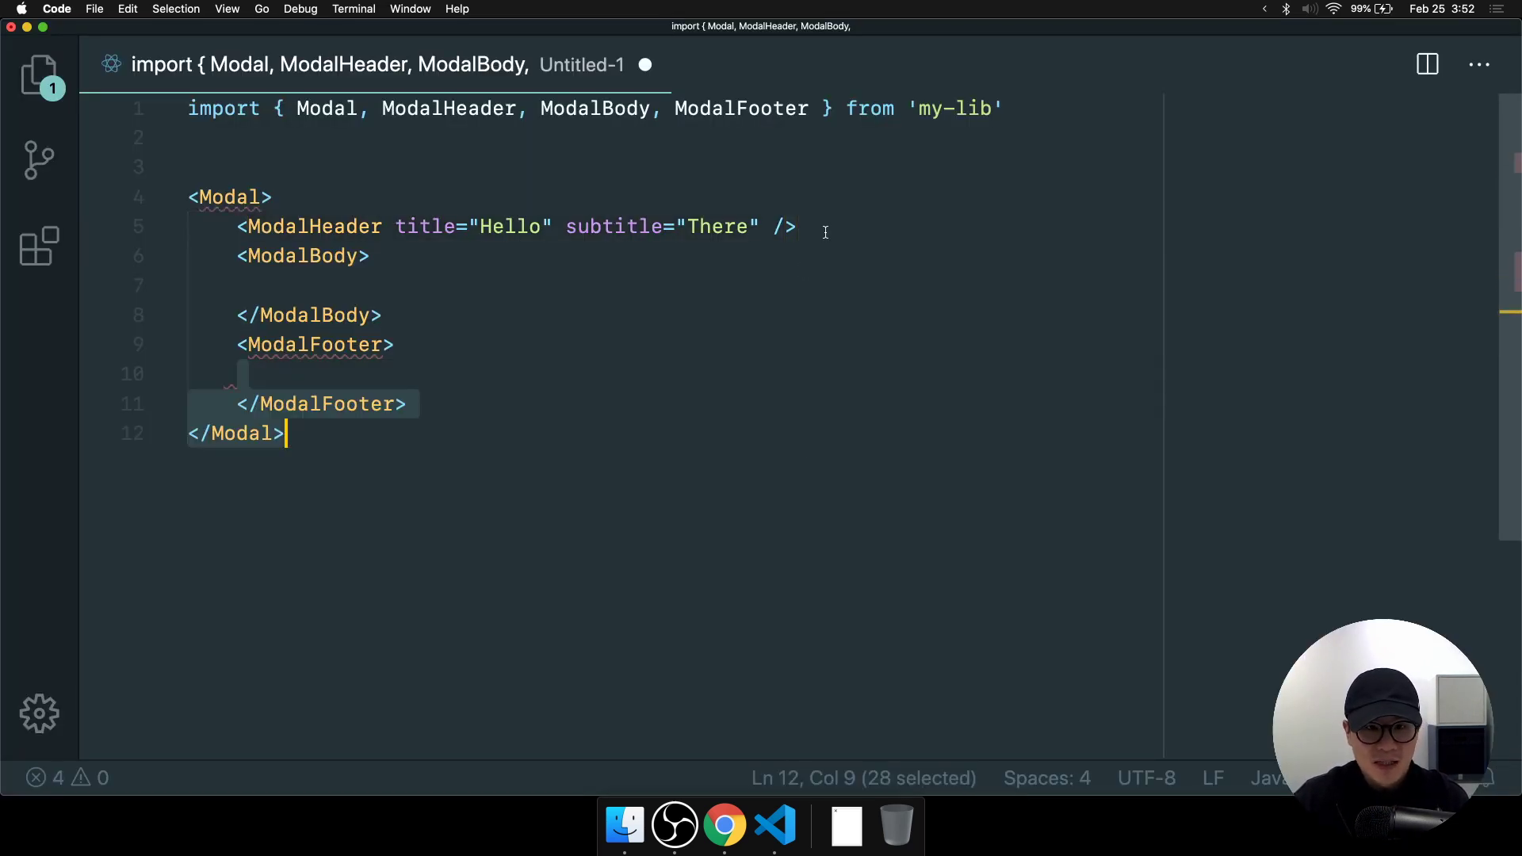
Duplicate the self-closing ModalHeader line directly below itself.
click(824, 231)
key(shift+alt+Down)
Add Title and Subtitle to the 'my-lib' import after ModalFooter.
double_click(820, 109)
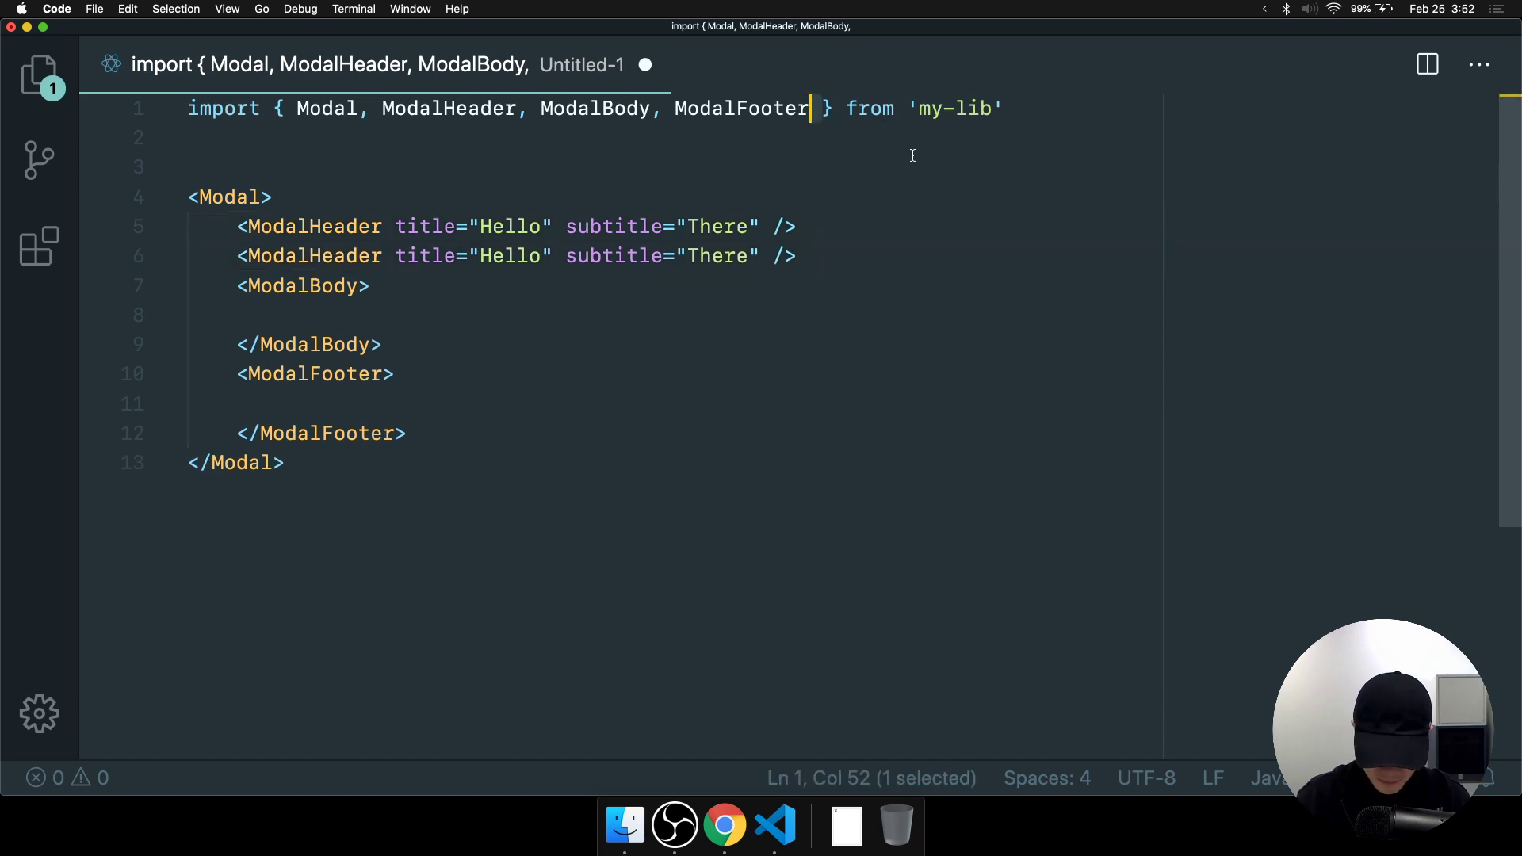
text(, Head)
text(ing, T)
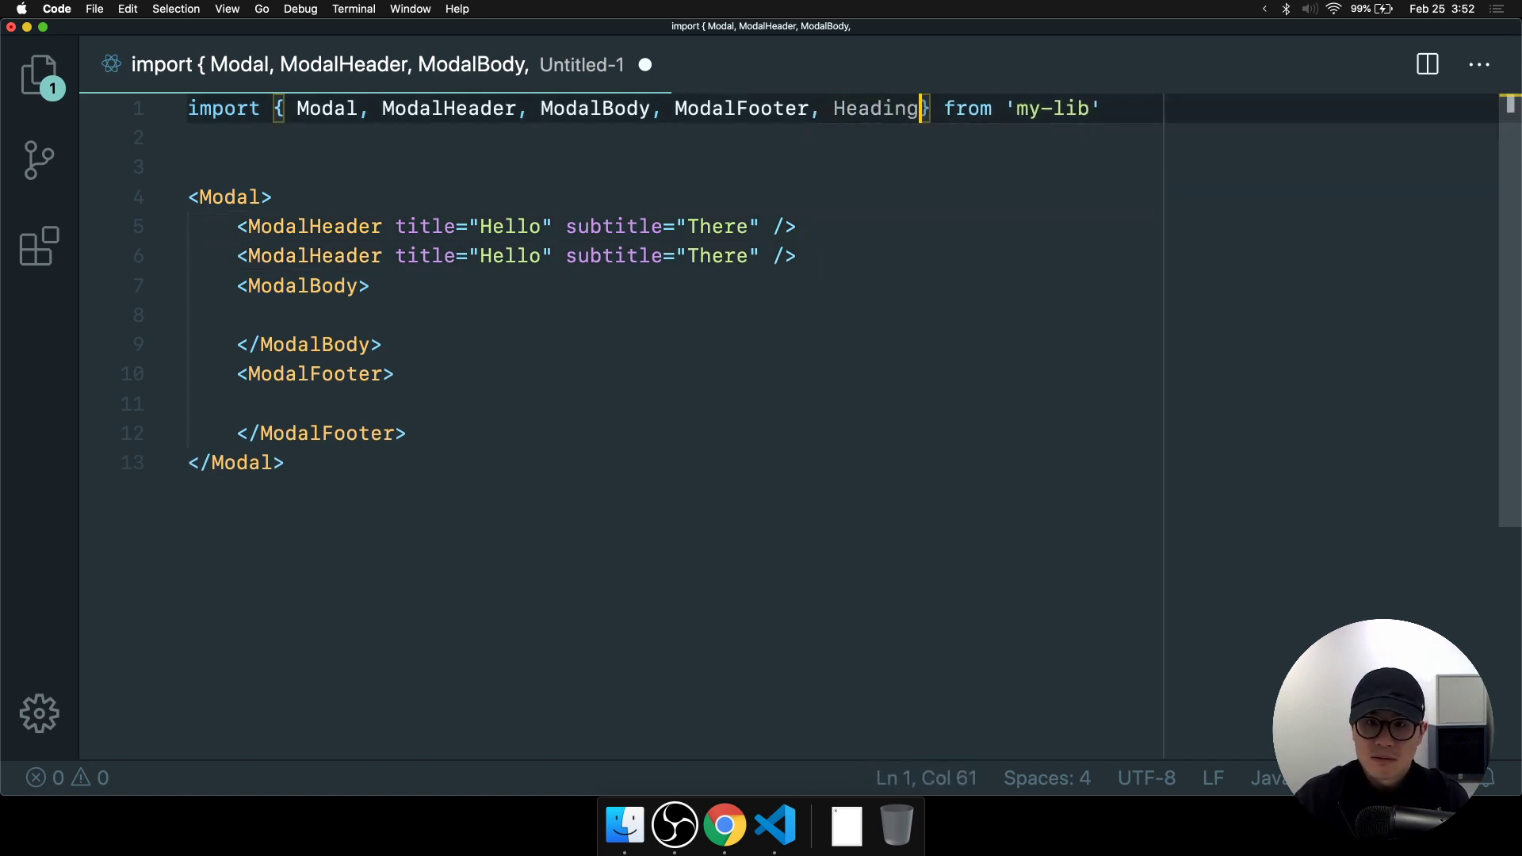
key(alt+BackSpace)
key(alt+BackSpace)
key(alt+BackSpace)
text(Title, Subti)
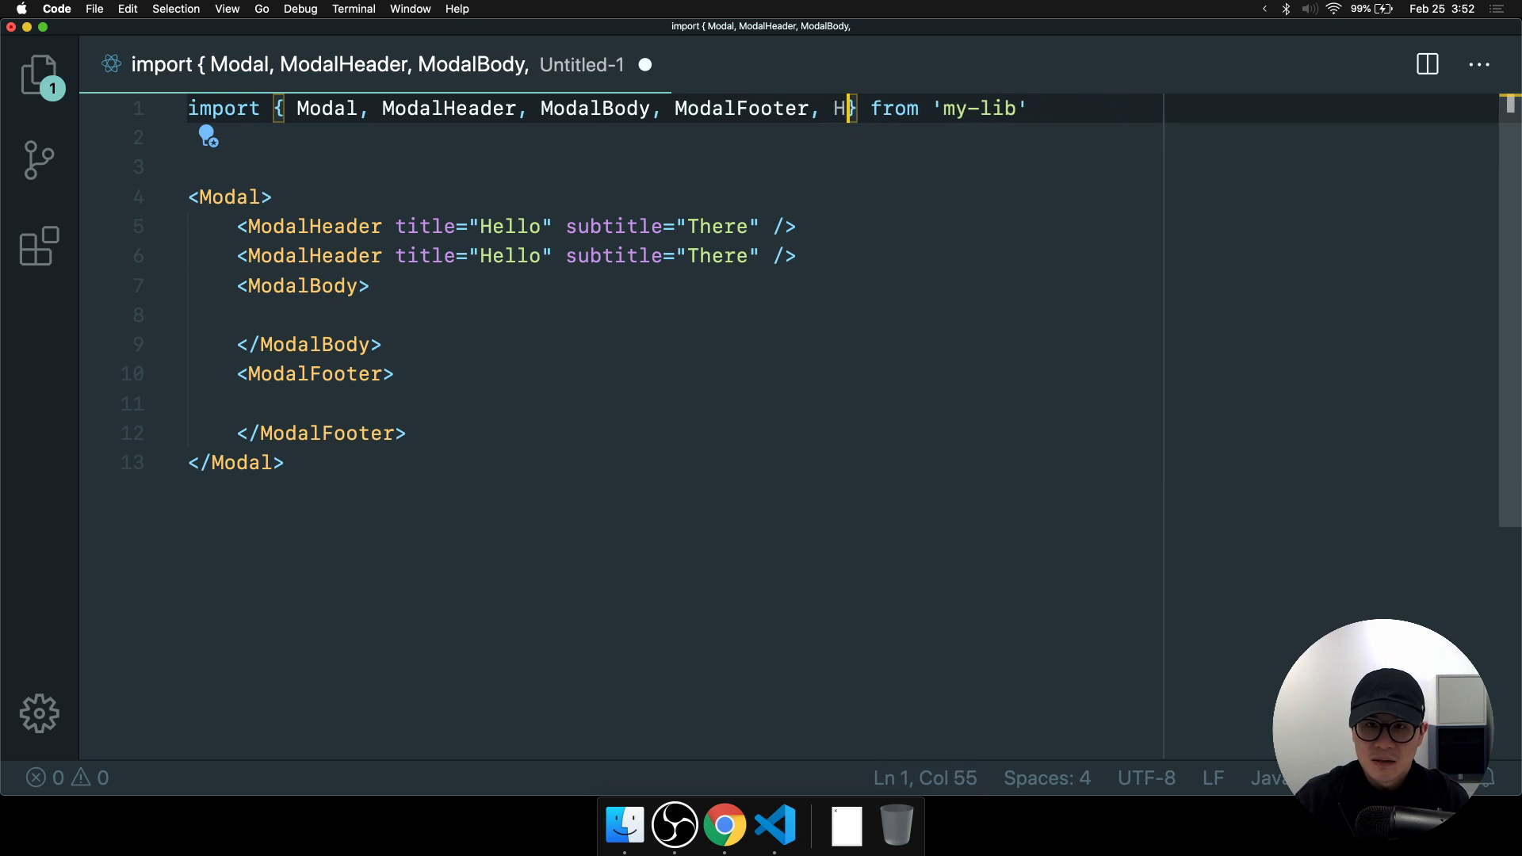
text(tle)
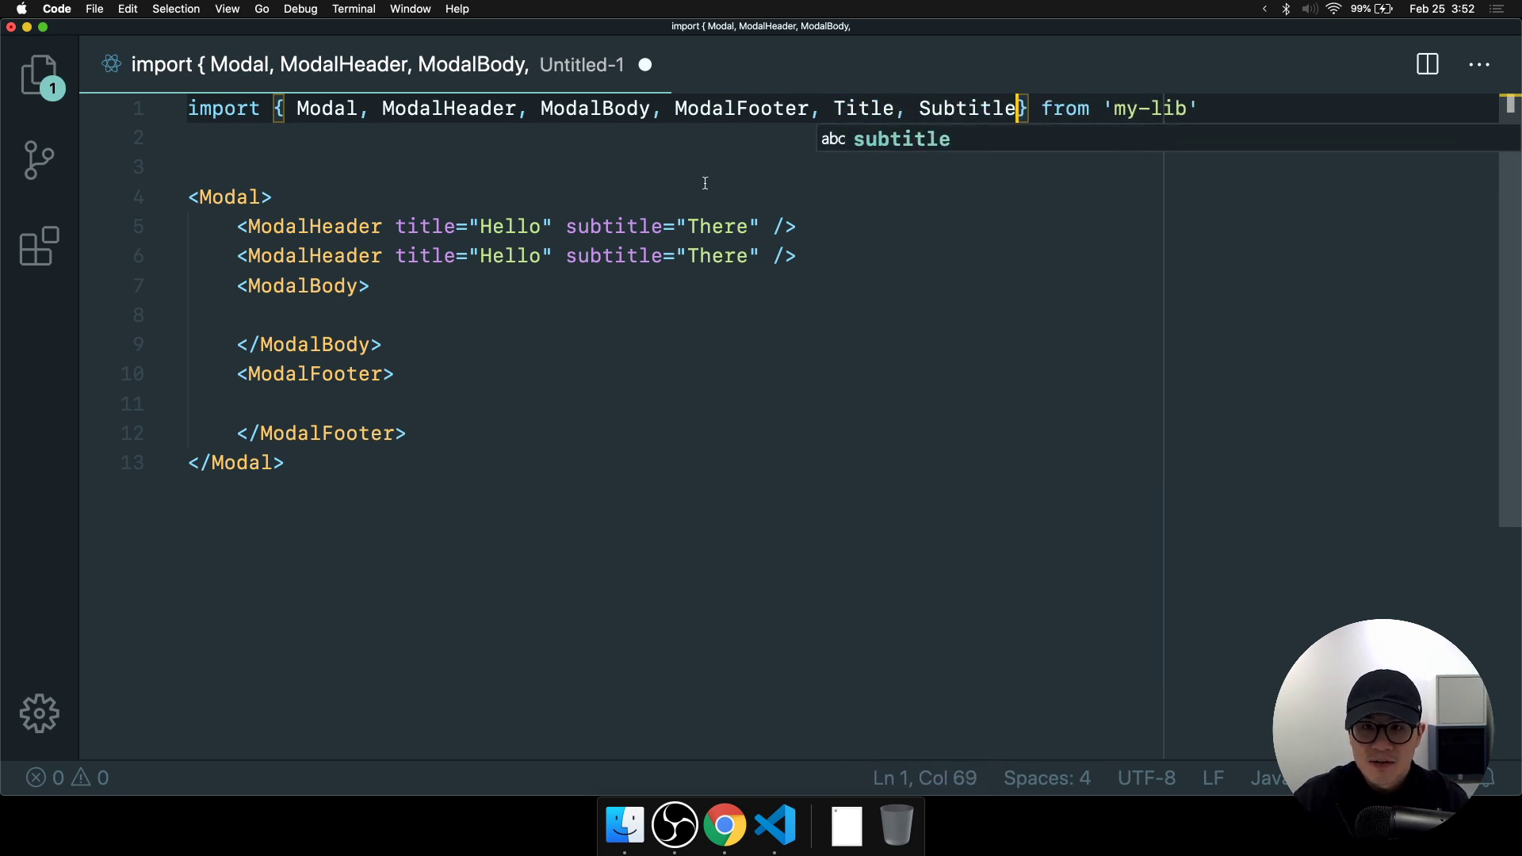
Strip the title and subtitle props from the duplicated ModalHeader and turn it into an opening and closing tag pair on separate lines.
click(749, 226)
drag(774, 255, 385, 255)
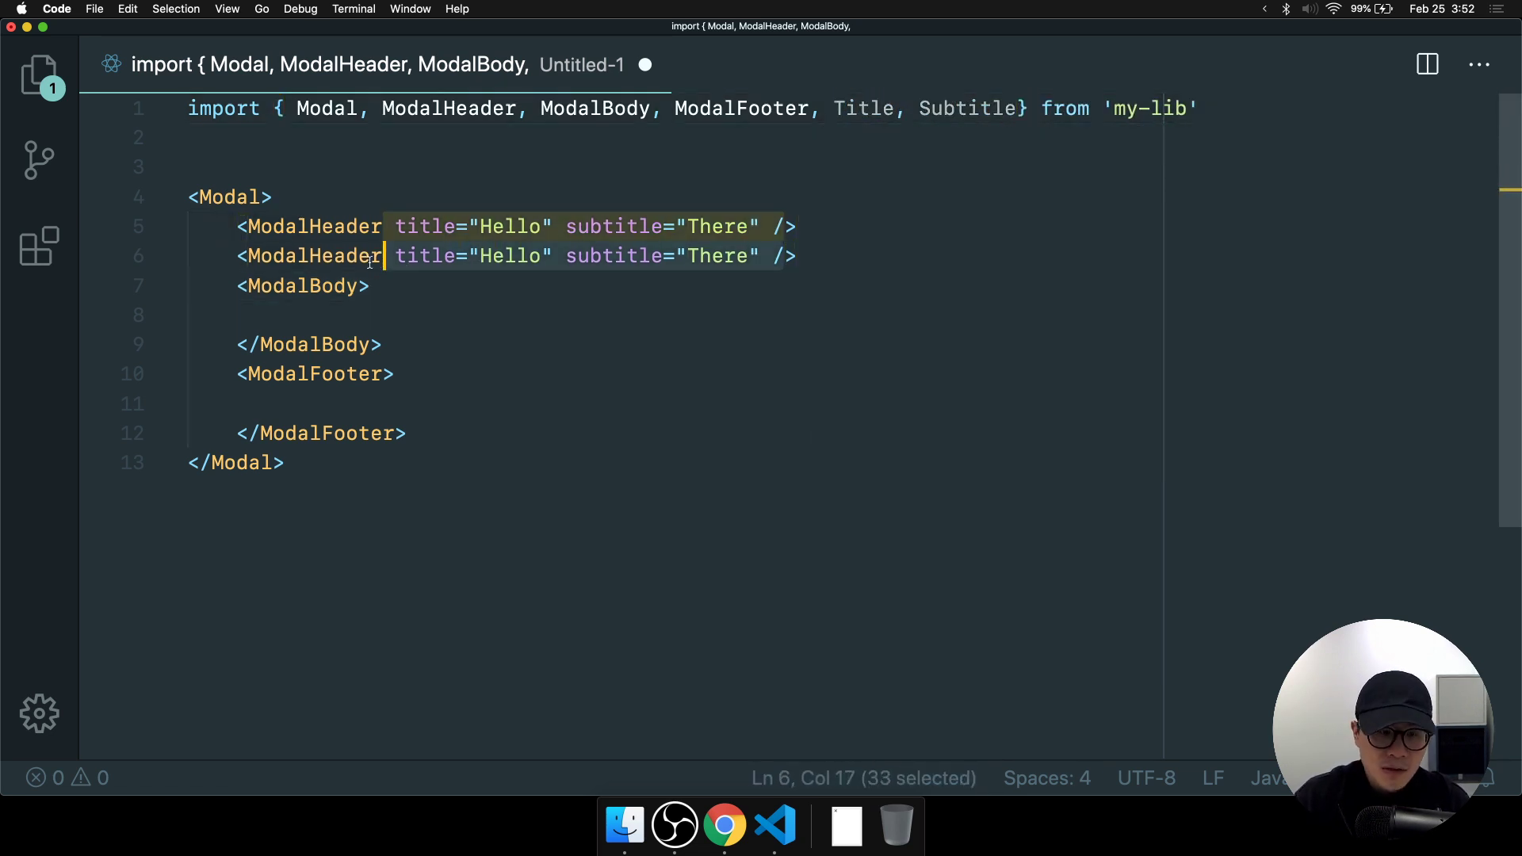
key(BackSpace)
key(Escape)
click(417, 258)
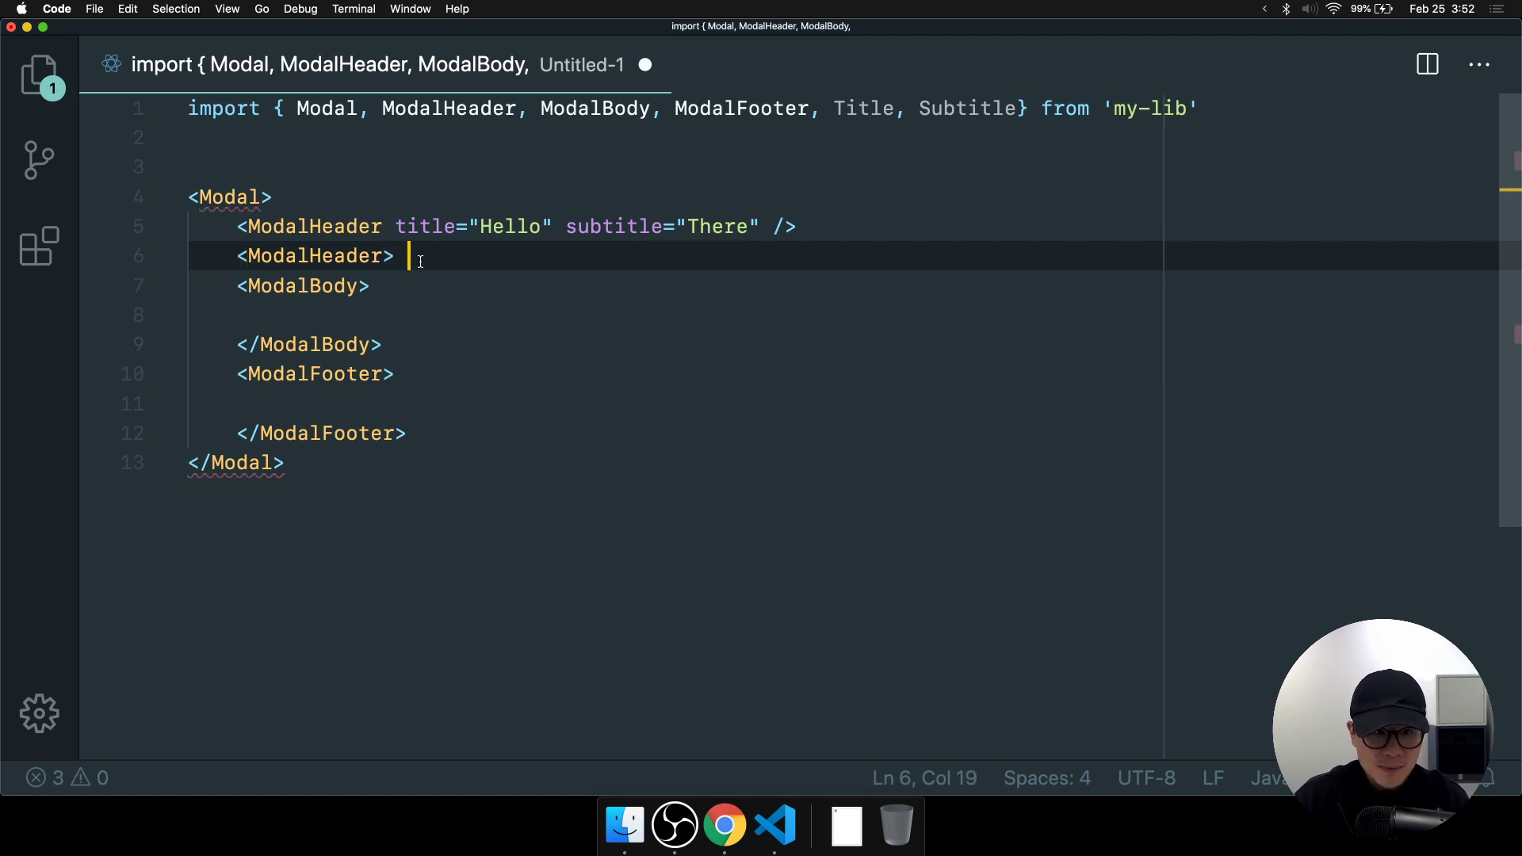
key(Return)
key(BackSpace)
text(</ModalHeader>)
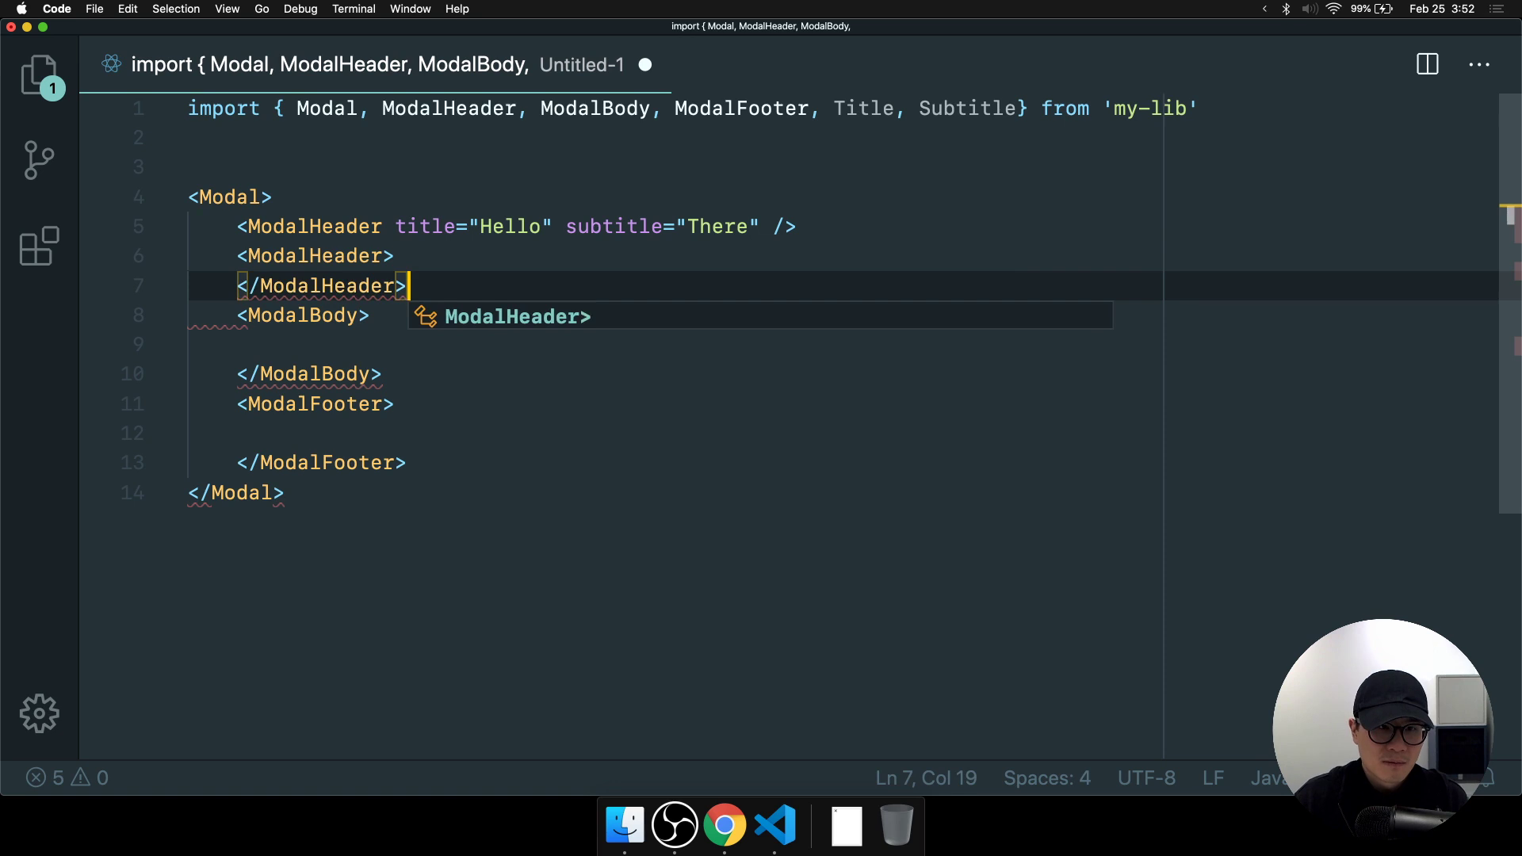
Add an opening and closing Title tag pair on separate lines inside the duplicated ModalHeader.
key(super+shift+Return)
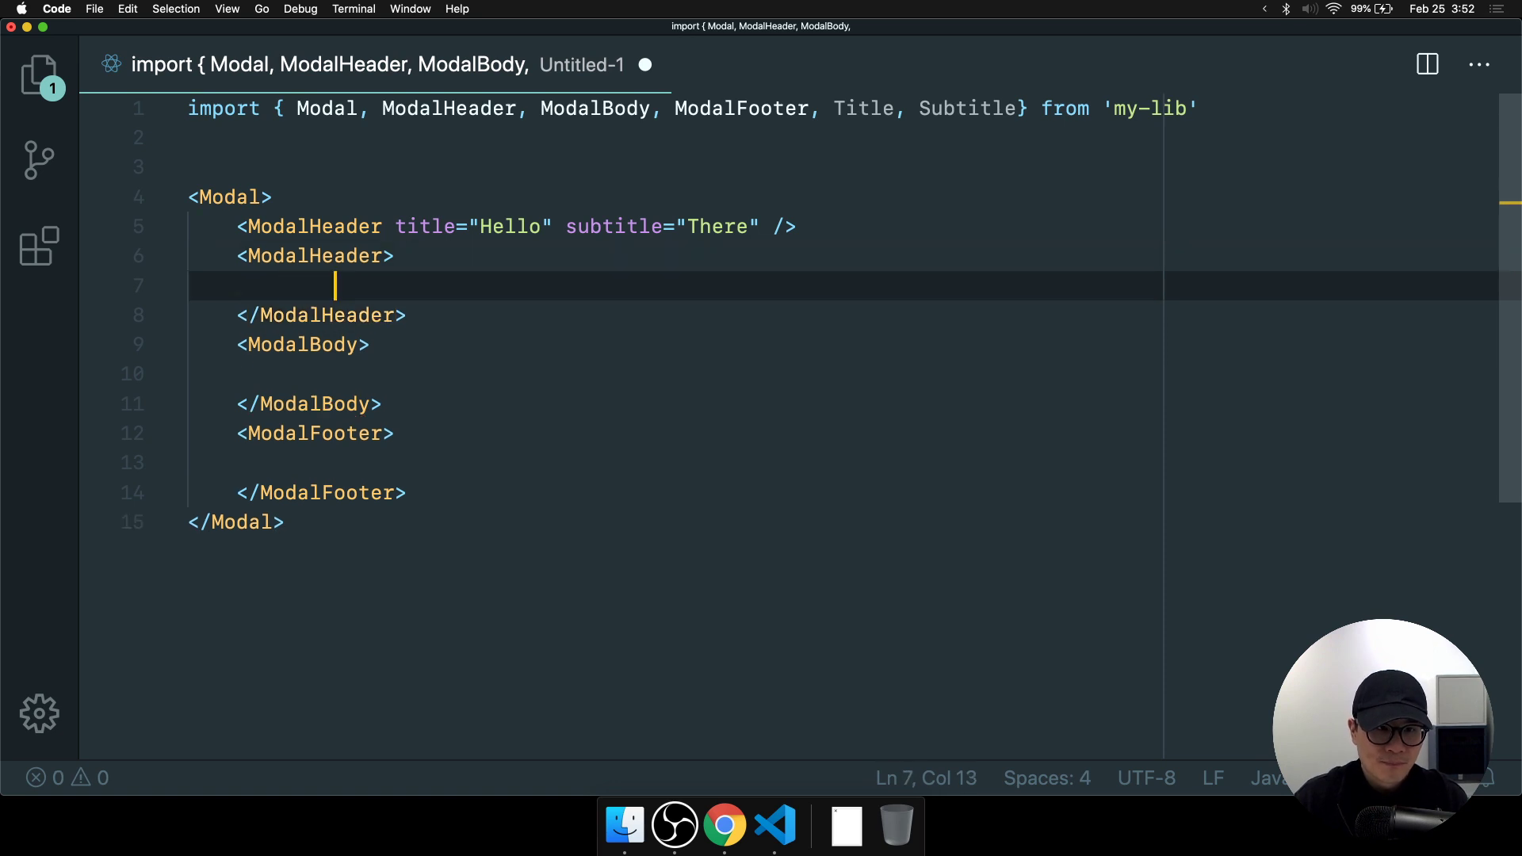
text(>)
key(shift+Tab)
key(BackSpace)
text(<Title>)
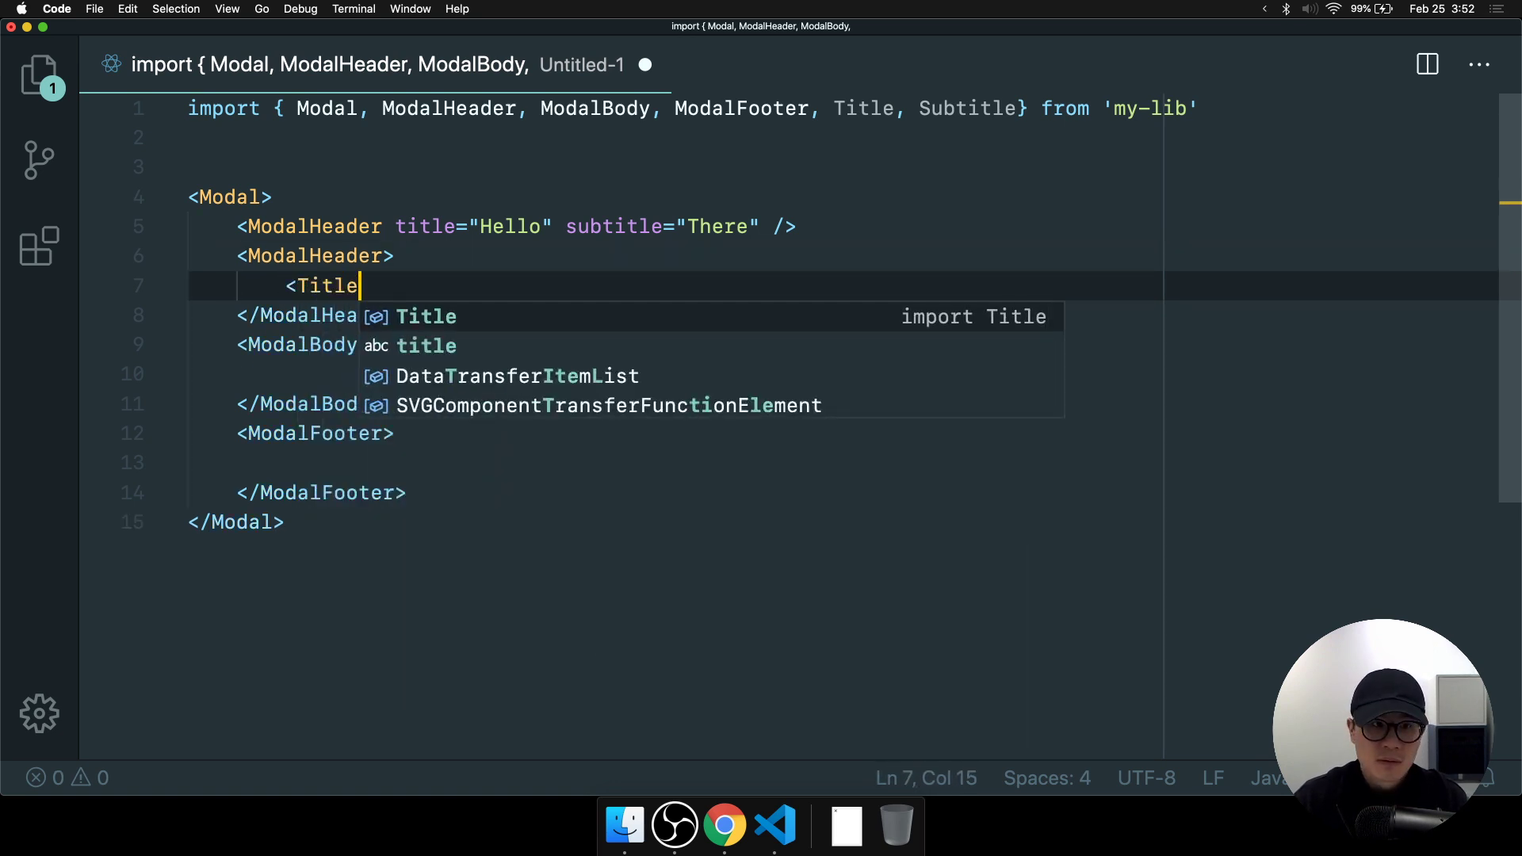
key(Return)
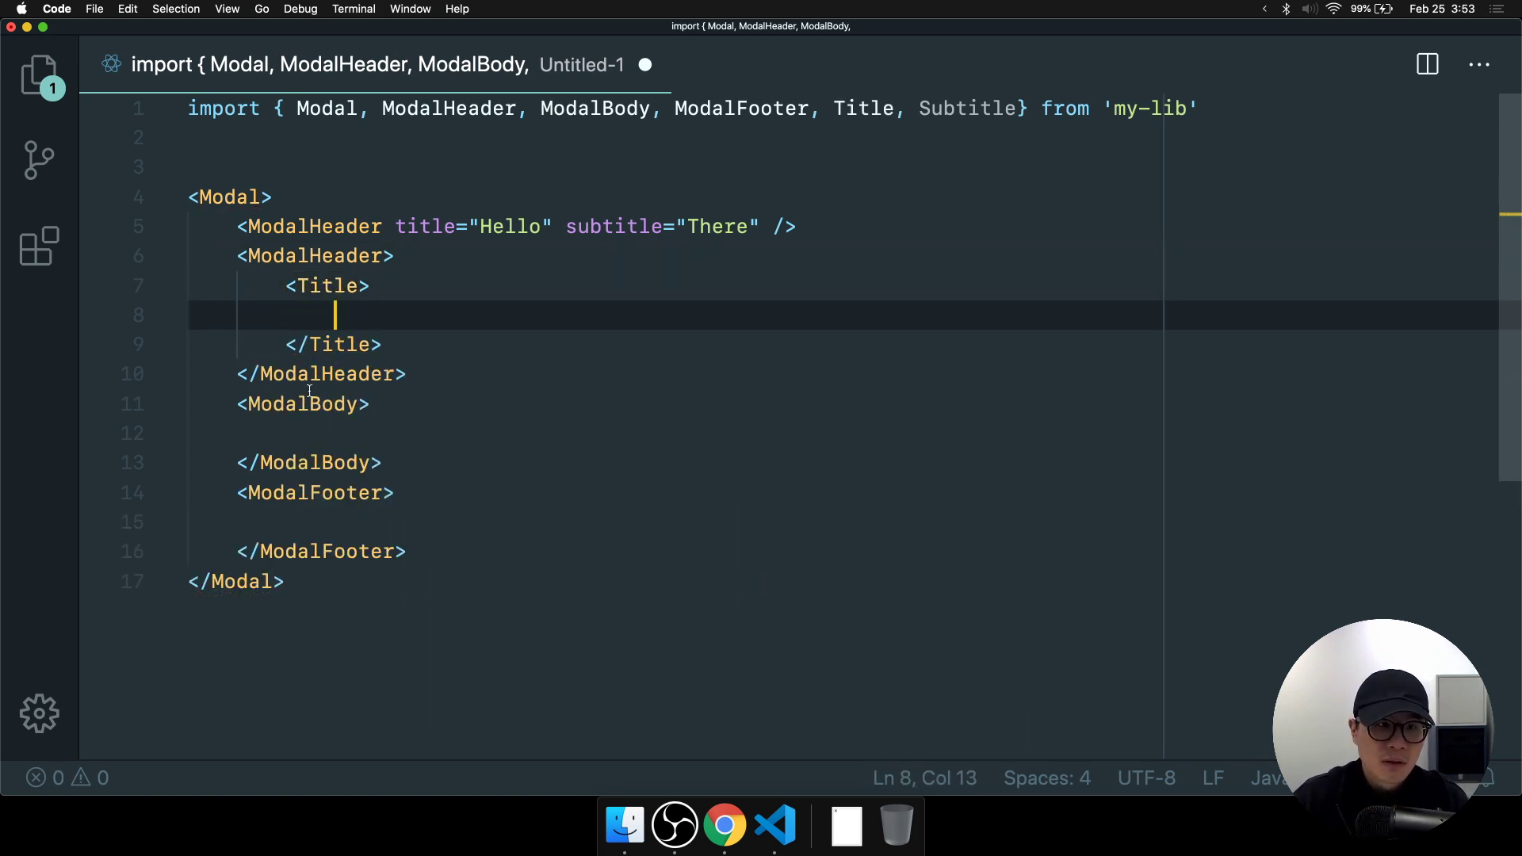
Add a Subtitle tag pair below the Title element, containing the text "There".
click(460, 343)
key(Return)
text(<Subtitle)
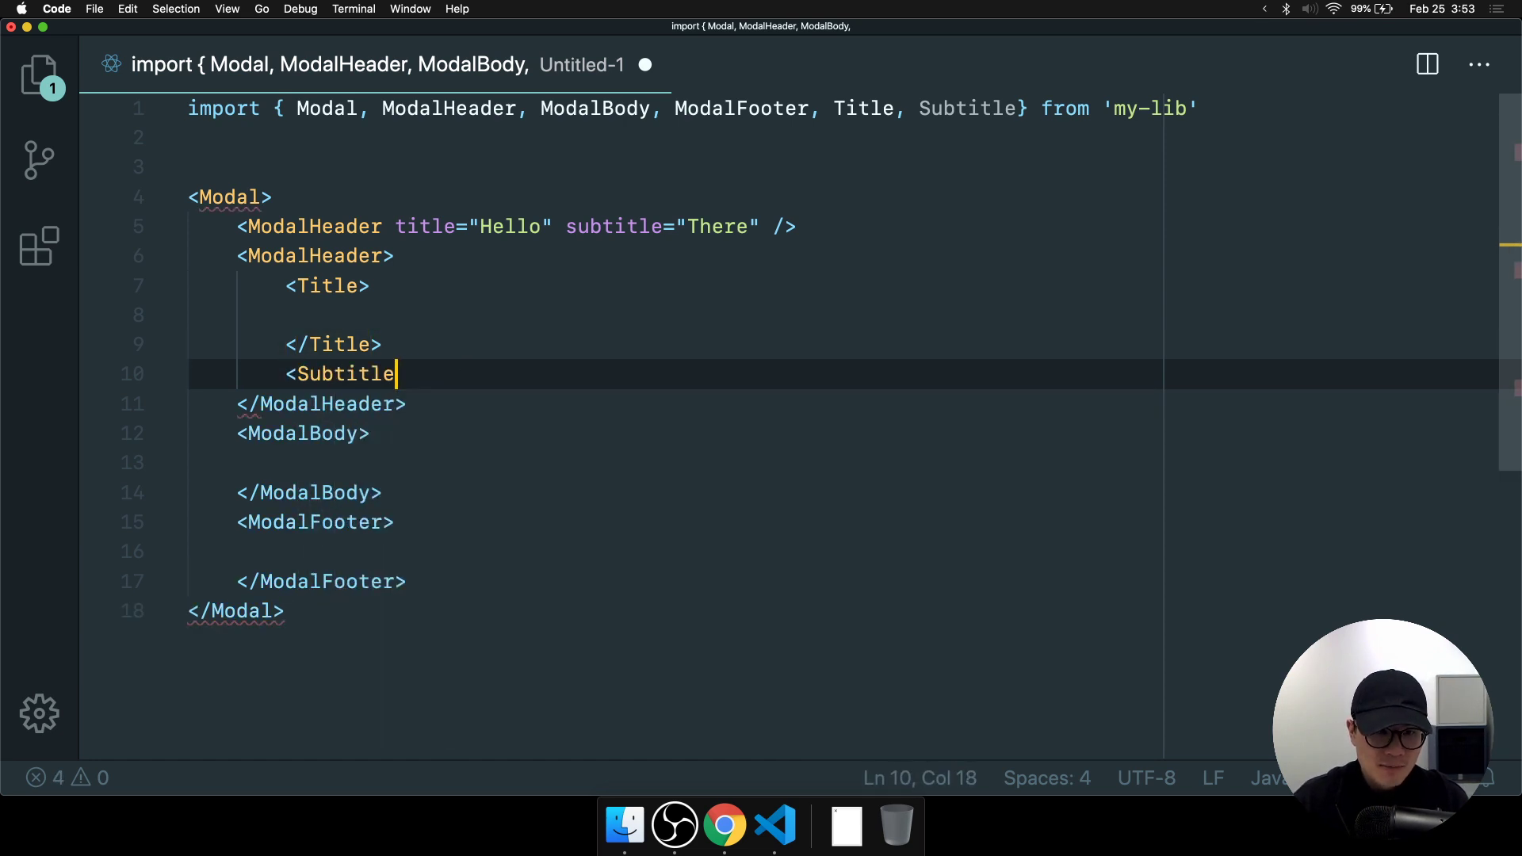
text(>)
key(Return)
text(Th)
key(BackSpace)
key(BackSpace)
text(Tghere)
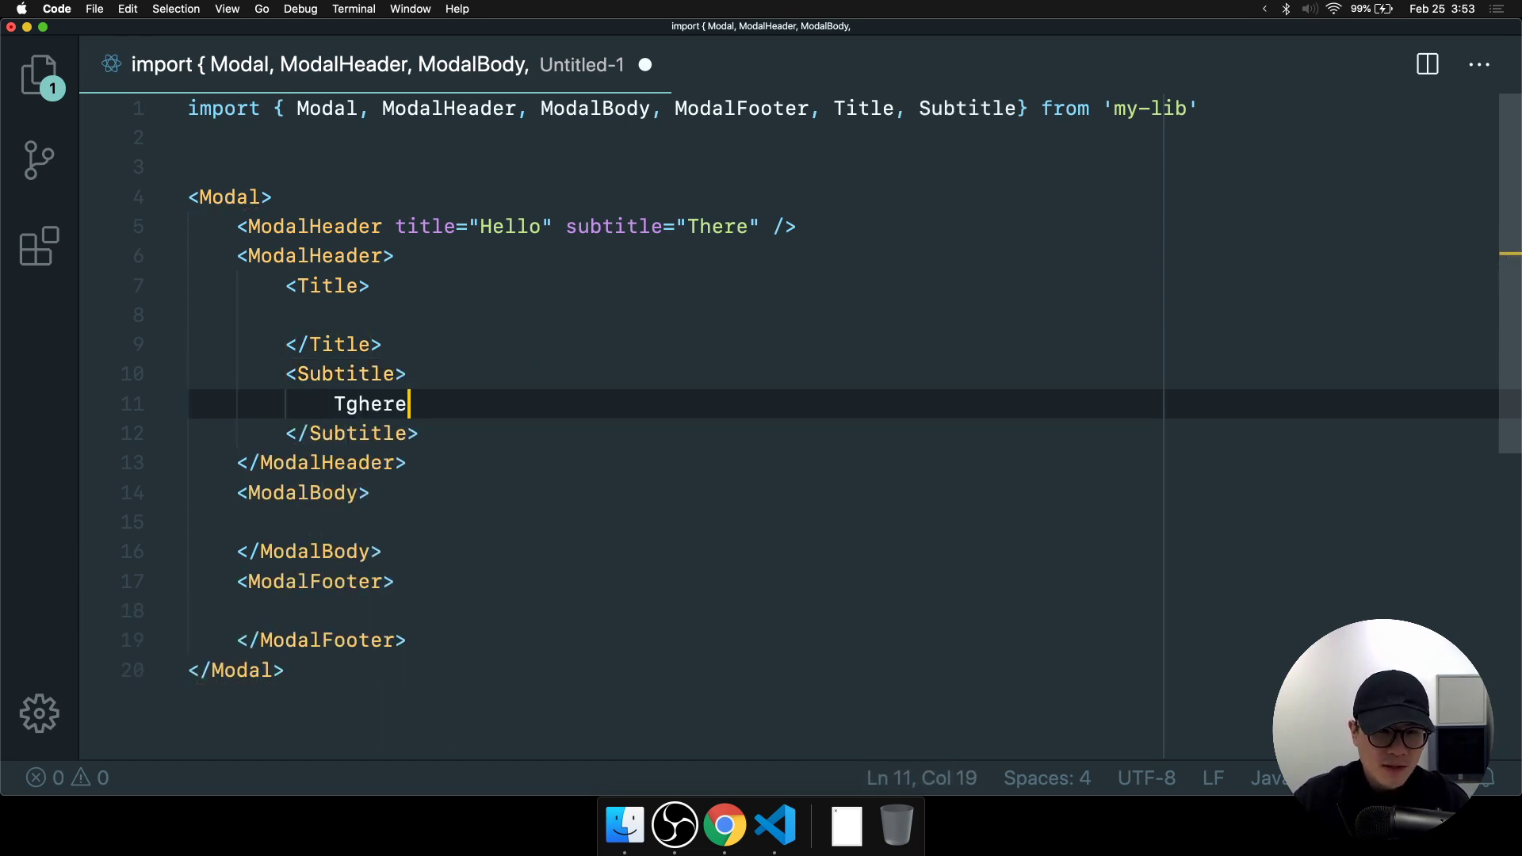
key(BackSpace)
key(BackSpace)
key(BackSpace)
key(BackSpace)
key(BackSpace)
text(here)
Fill the empty line inside the Title element with the indented text "Hello".
click(331, 321)
key(Tab)
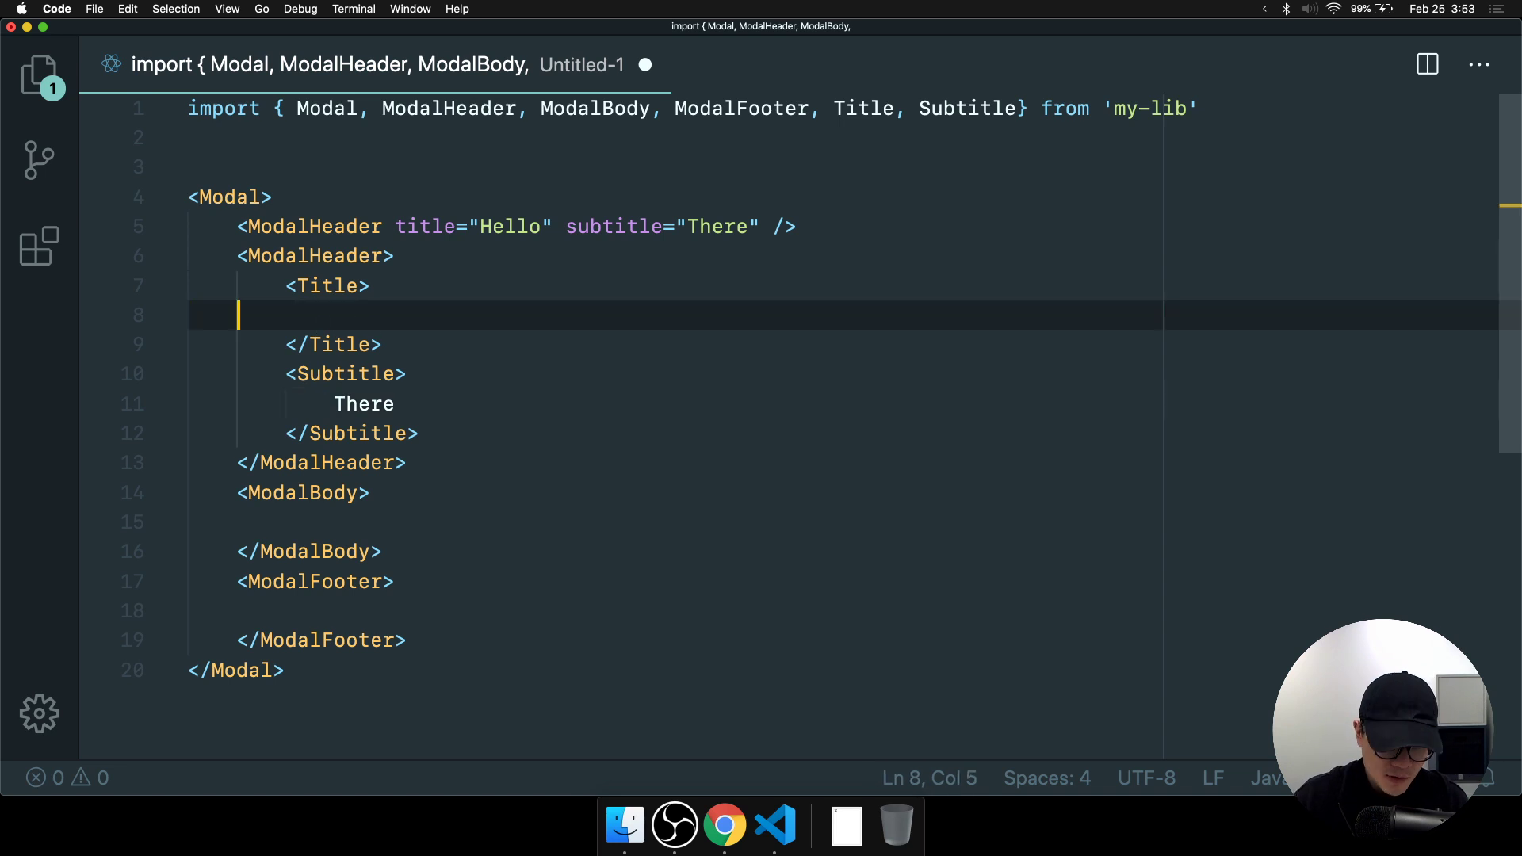
key(Tab)
key(Tab)
text(Hello)
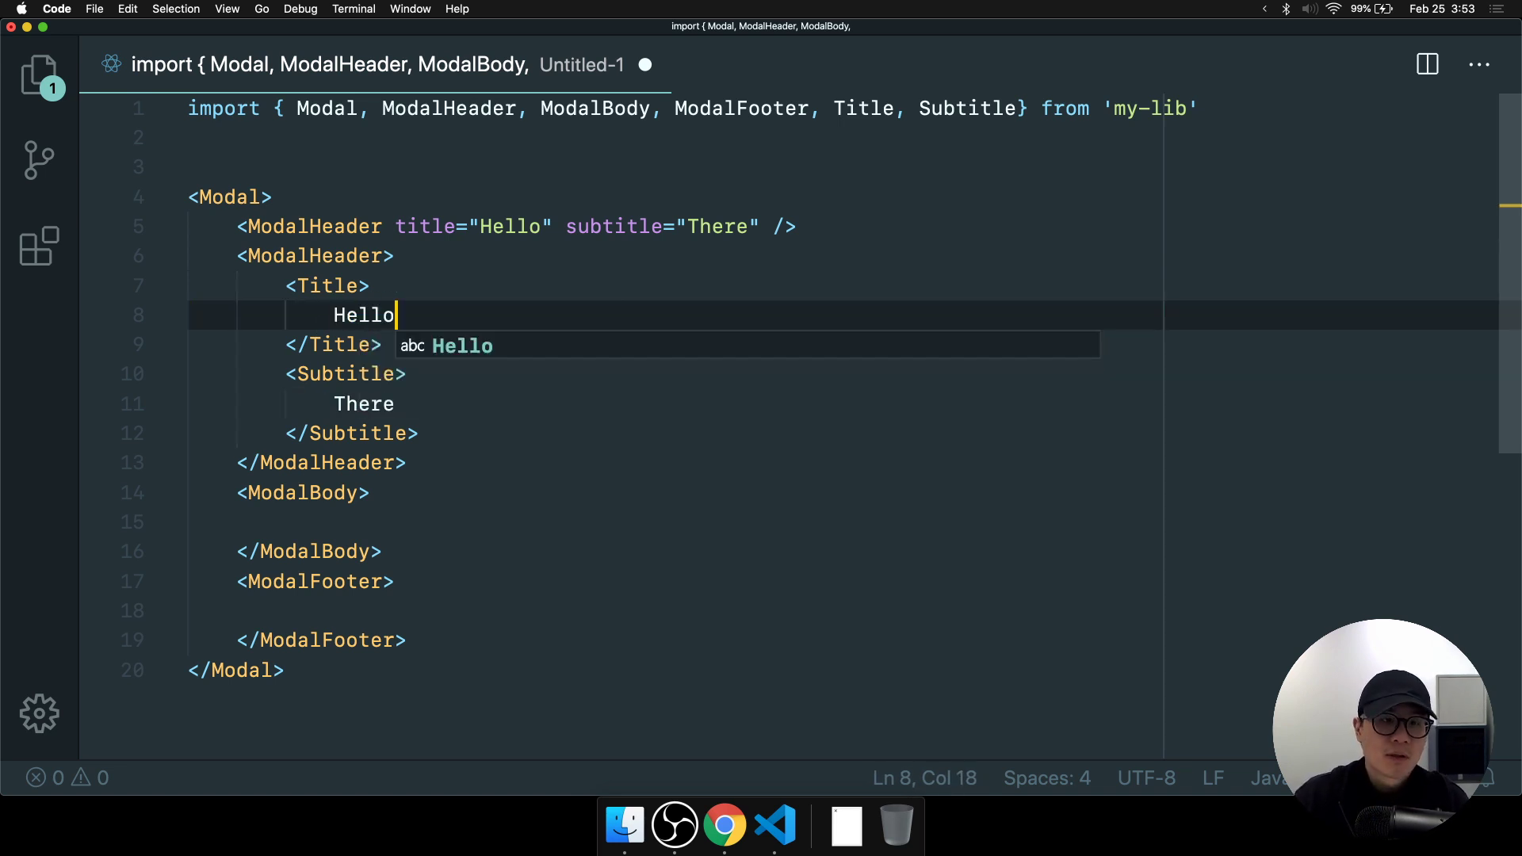
Insert one blank line above the nested ModalHeader block and two blank lines below it.
click(860, 243)
click(814, 232)
key(Return)
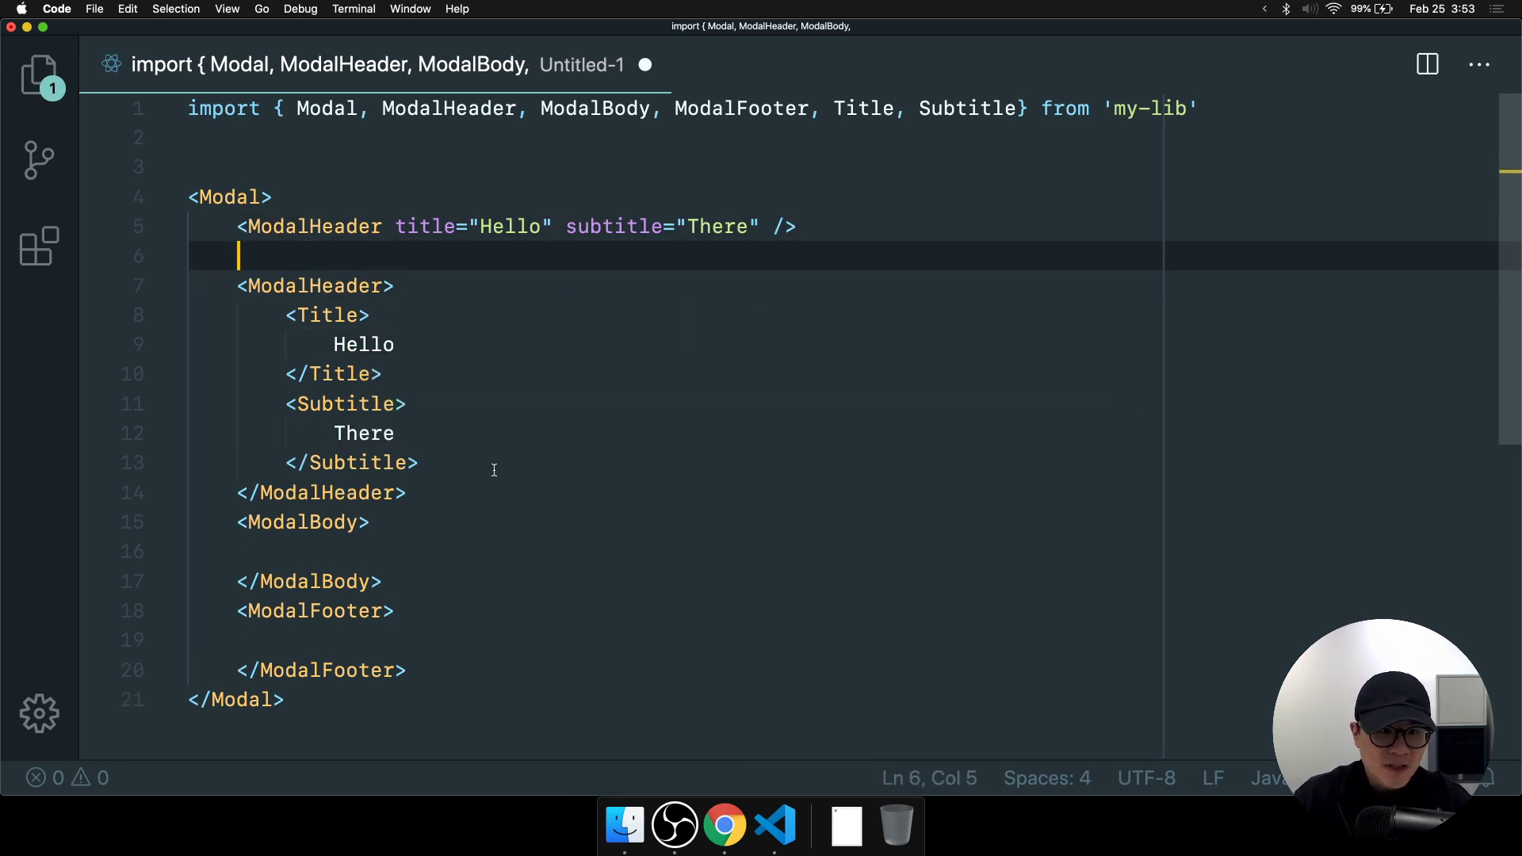
click(466, 490)
key(Return)
key(Return)
click(826, 436)
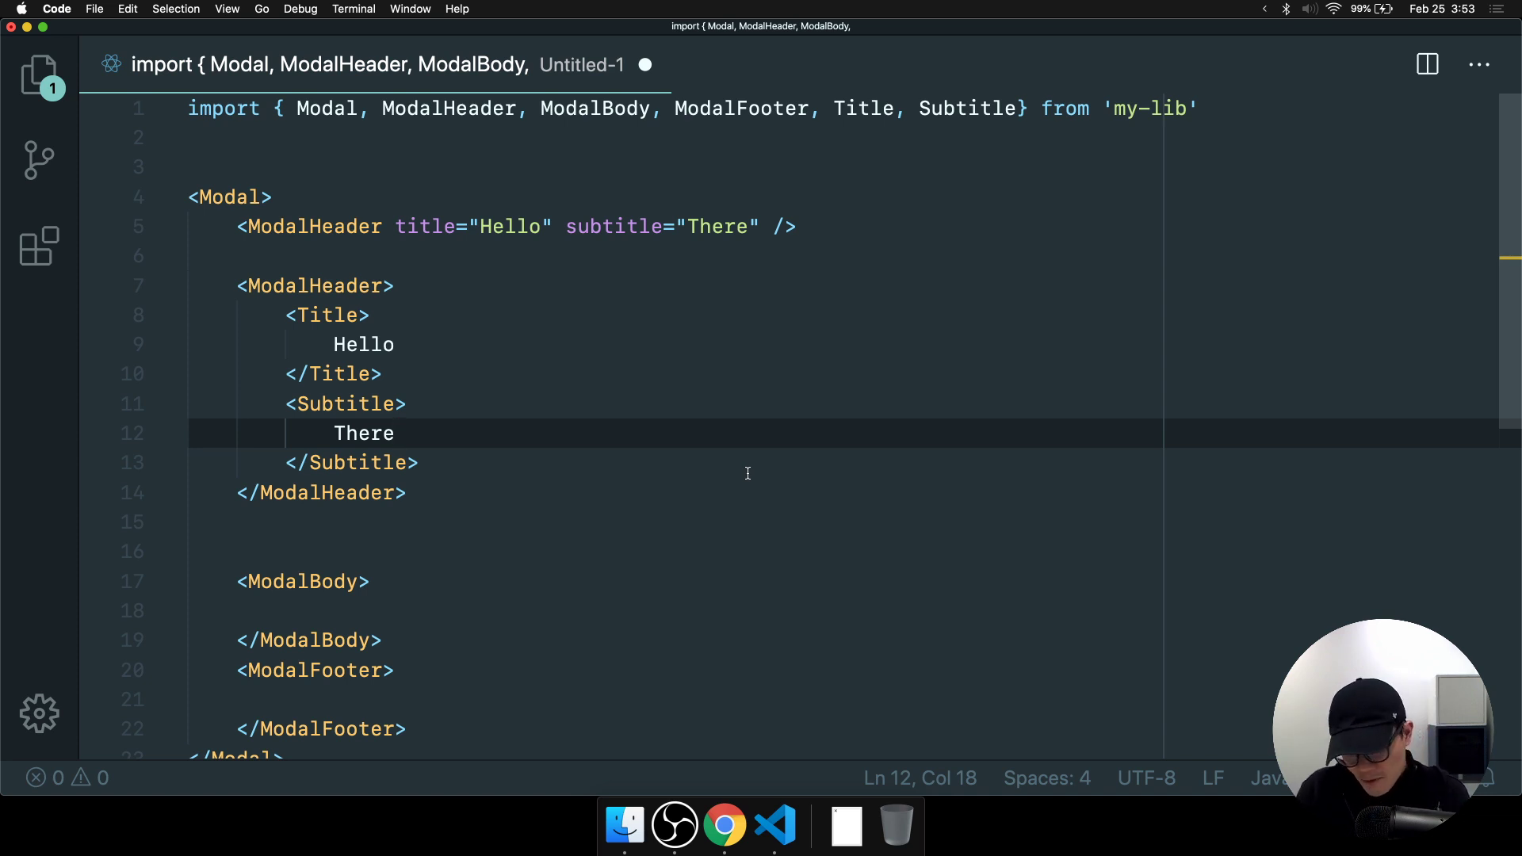
Switch to the Figma board, examine the headers of the sample modals up to Upgrade Flavor, and return to Visual Studio Code.
key(super+Tab)
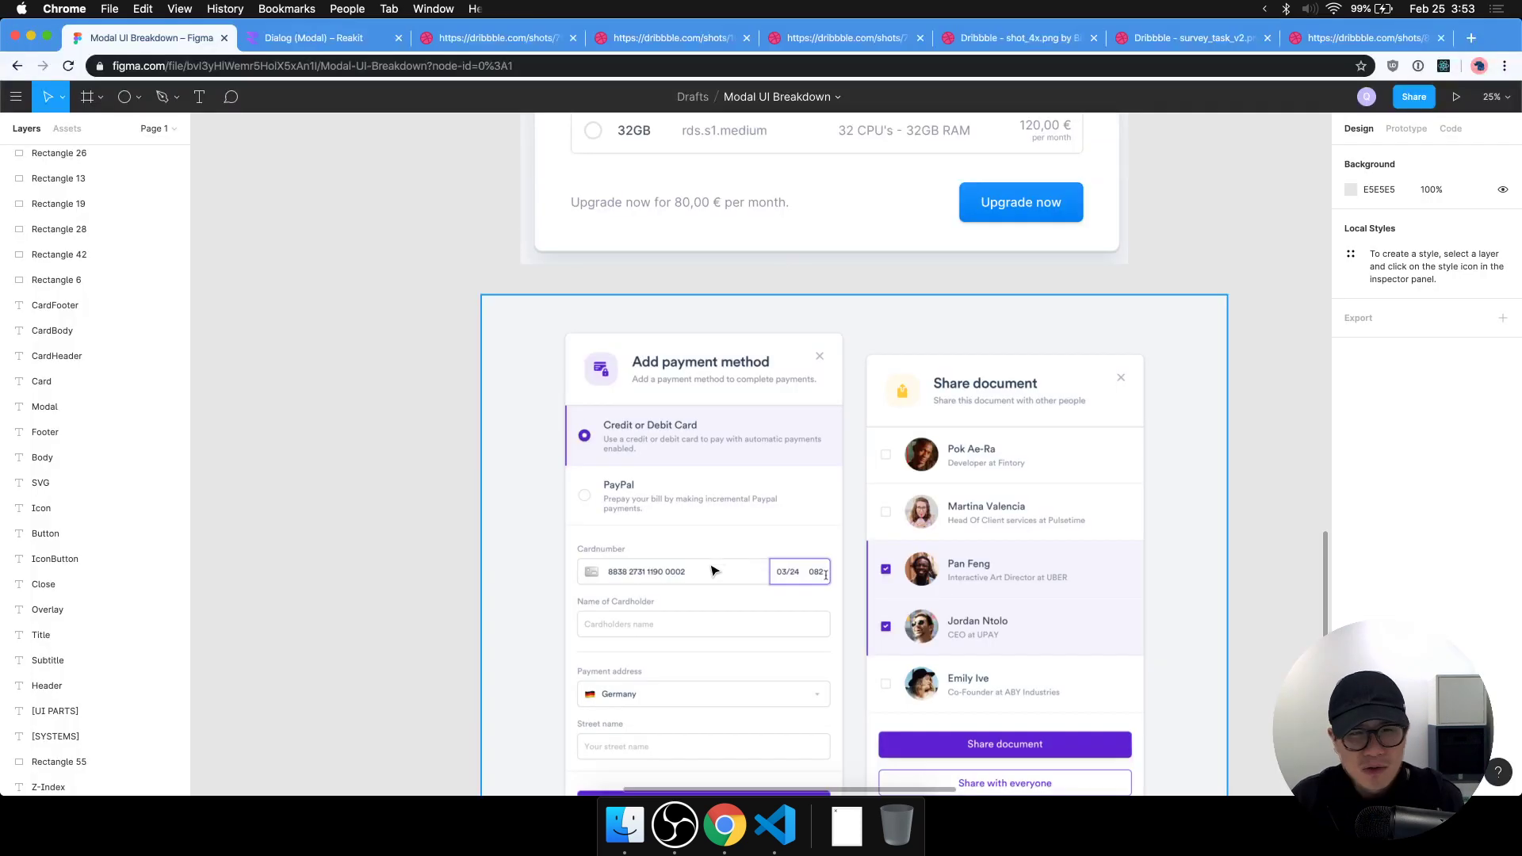
click(730, 516)
click(468, 435)
scroll(431, 516, up, 7)
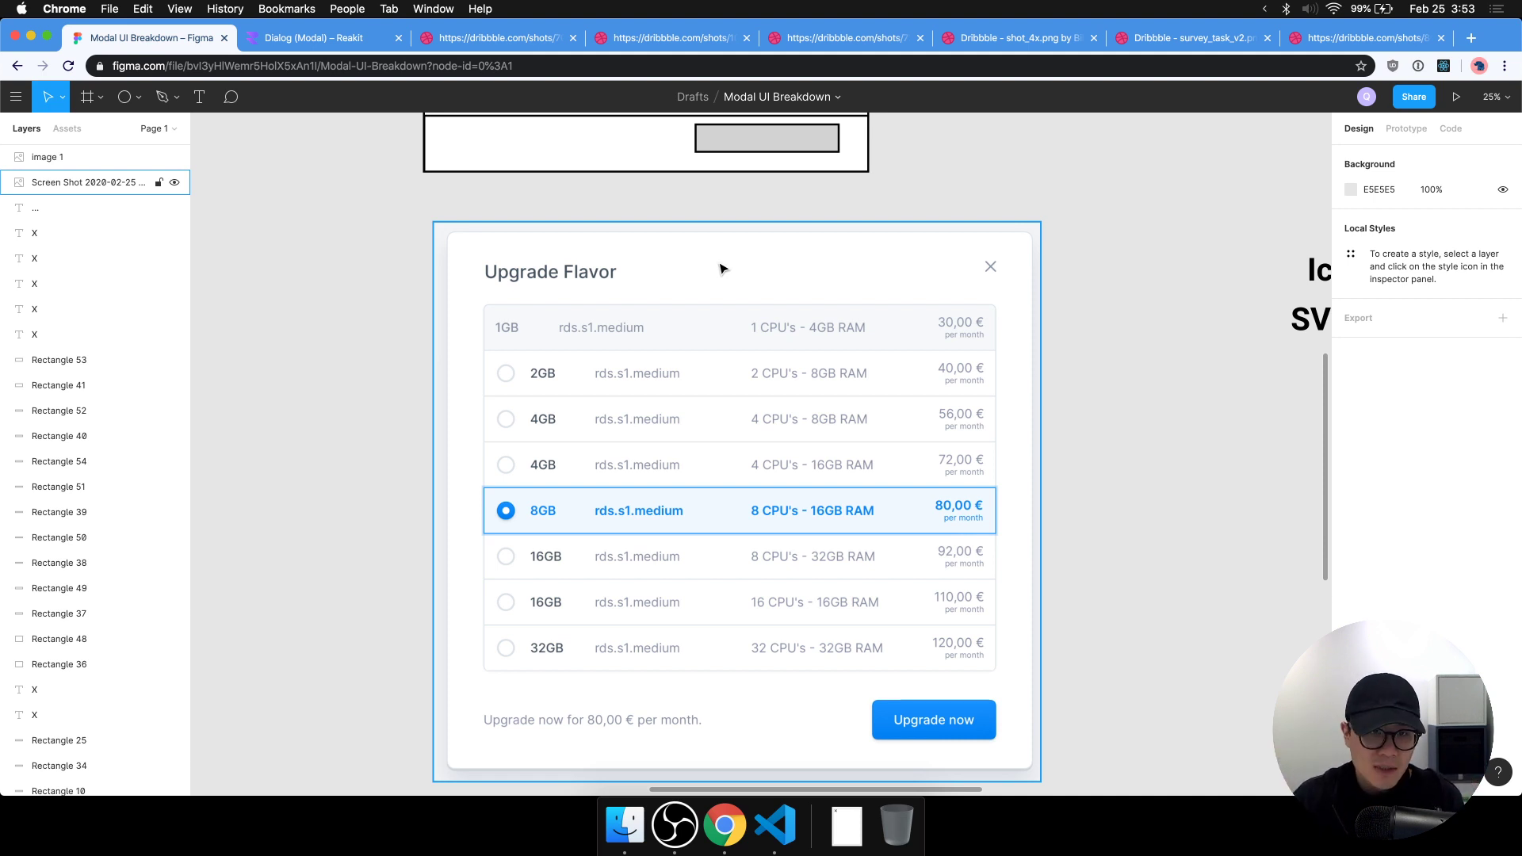
key(super+Tab)
Add a self-closing Button element below the Subtitle element inside the nested ModalHeader.
drag(810, 229, 346, 226)
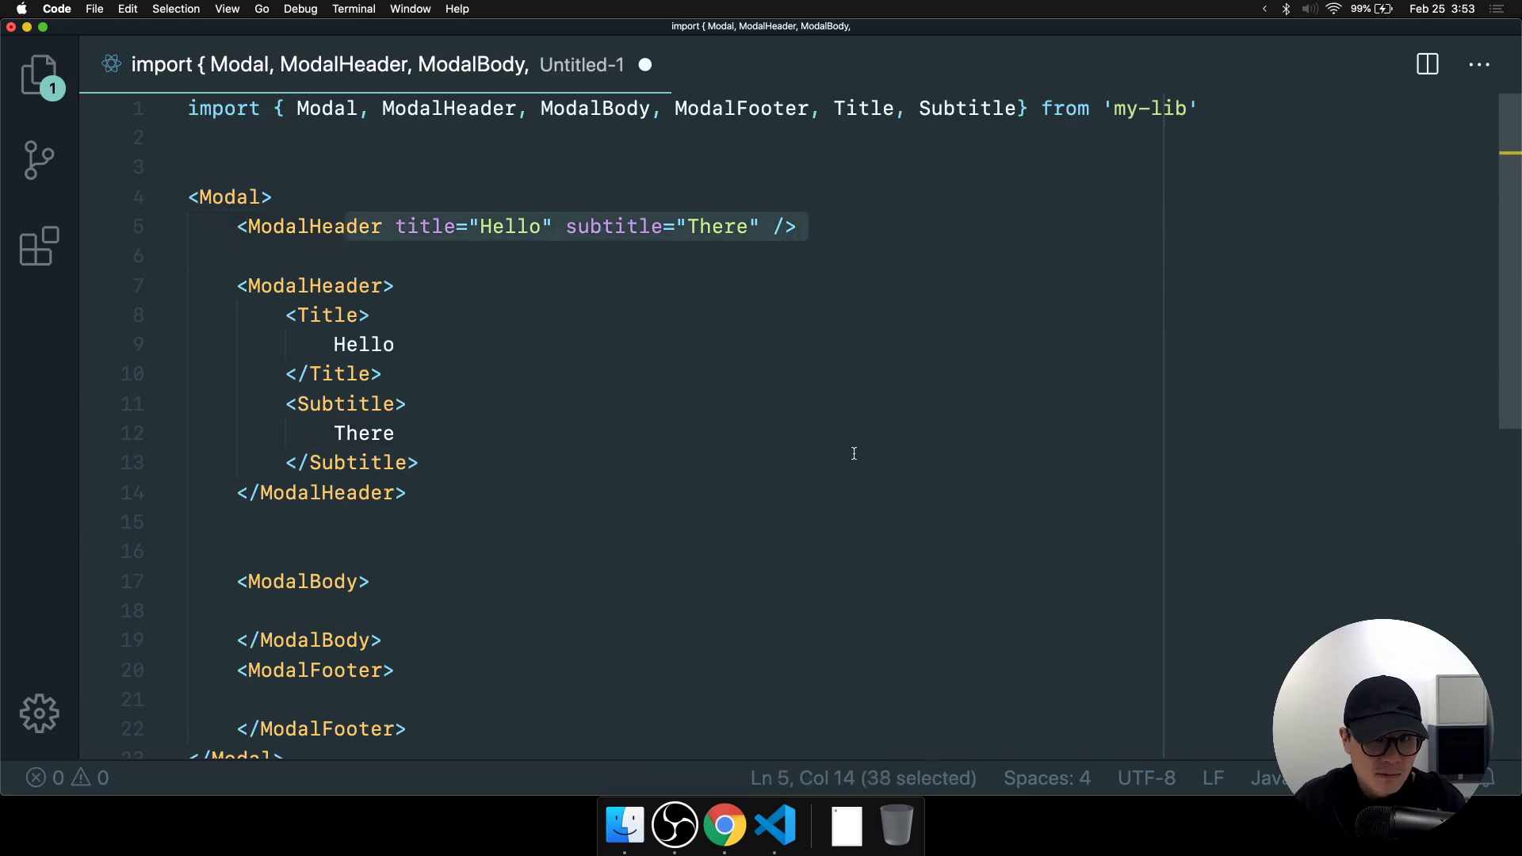
click(482, 461)
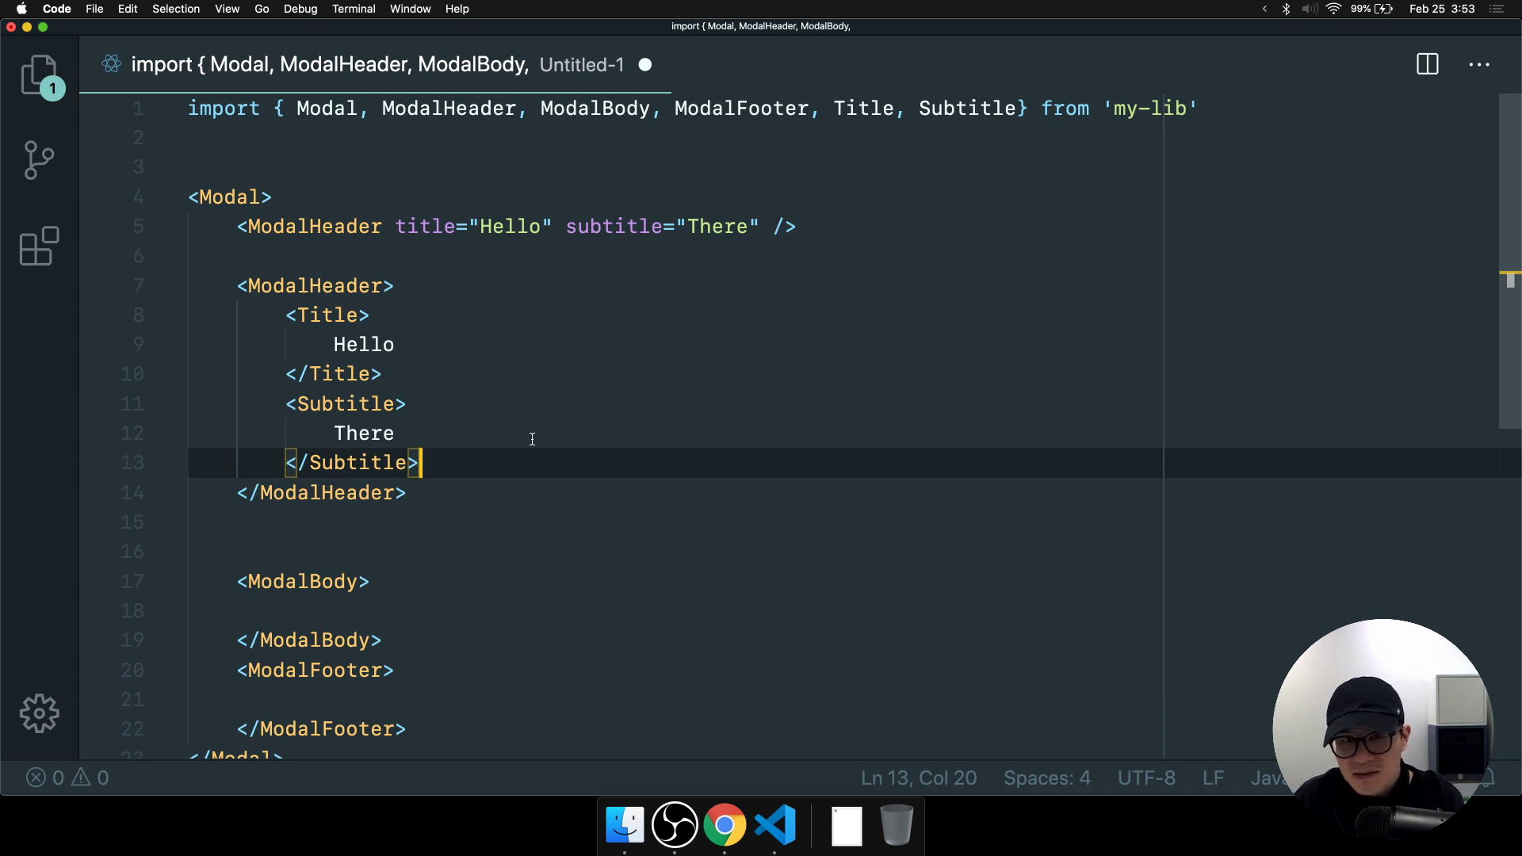
key(Return)
text(<)
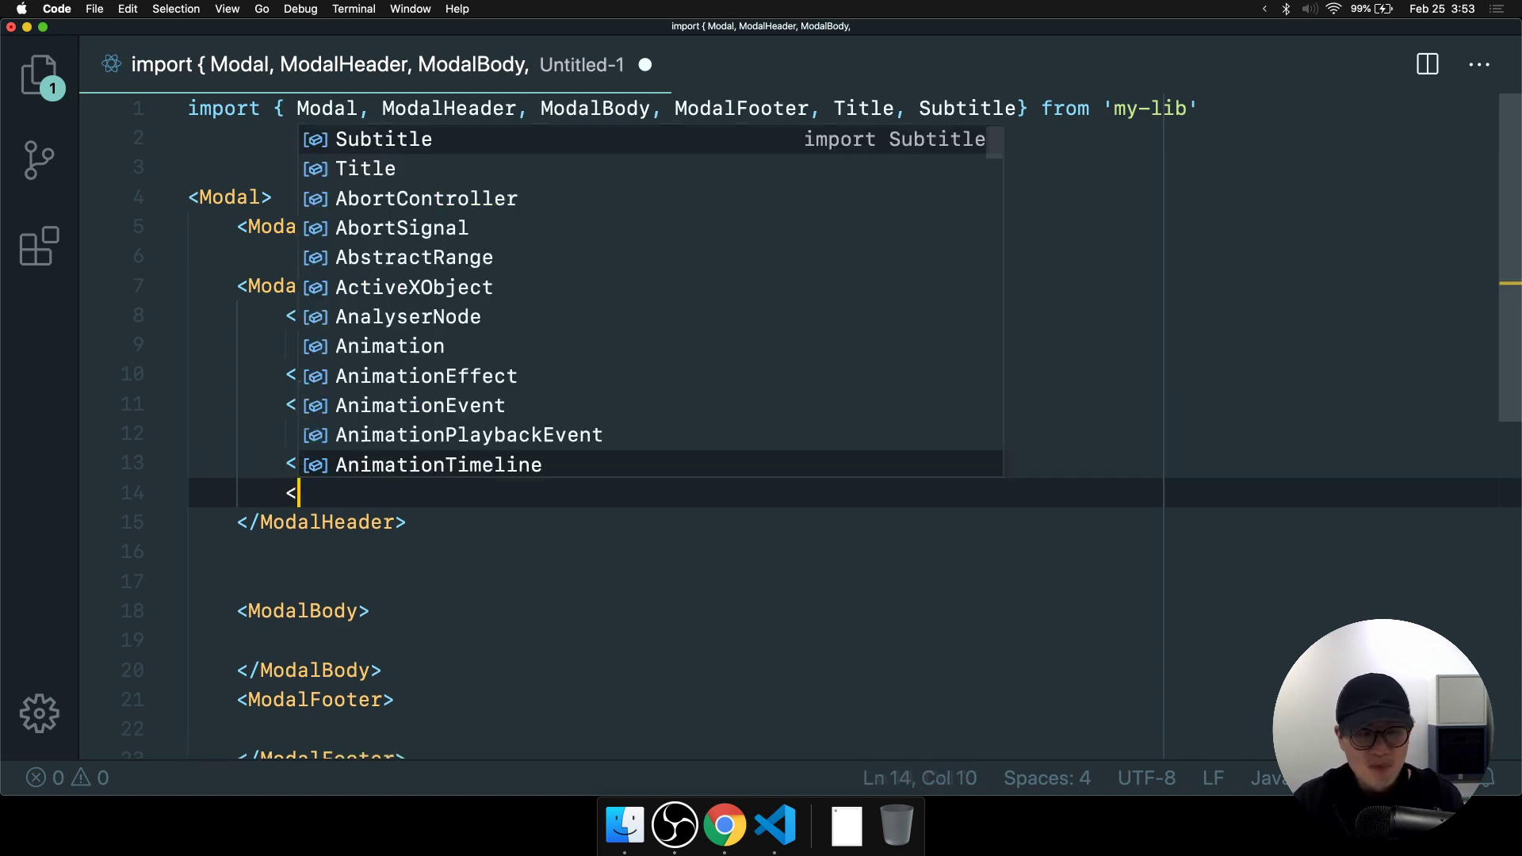
text(Button />)
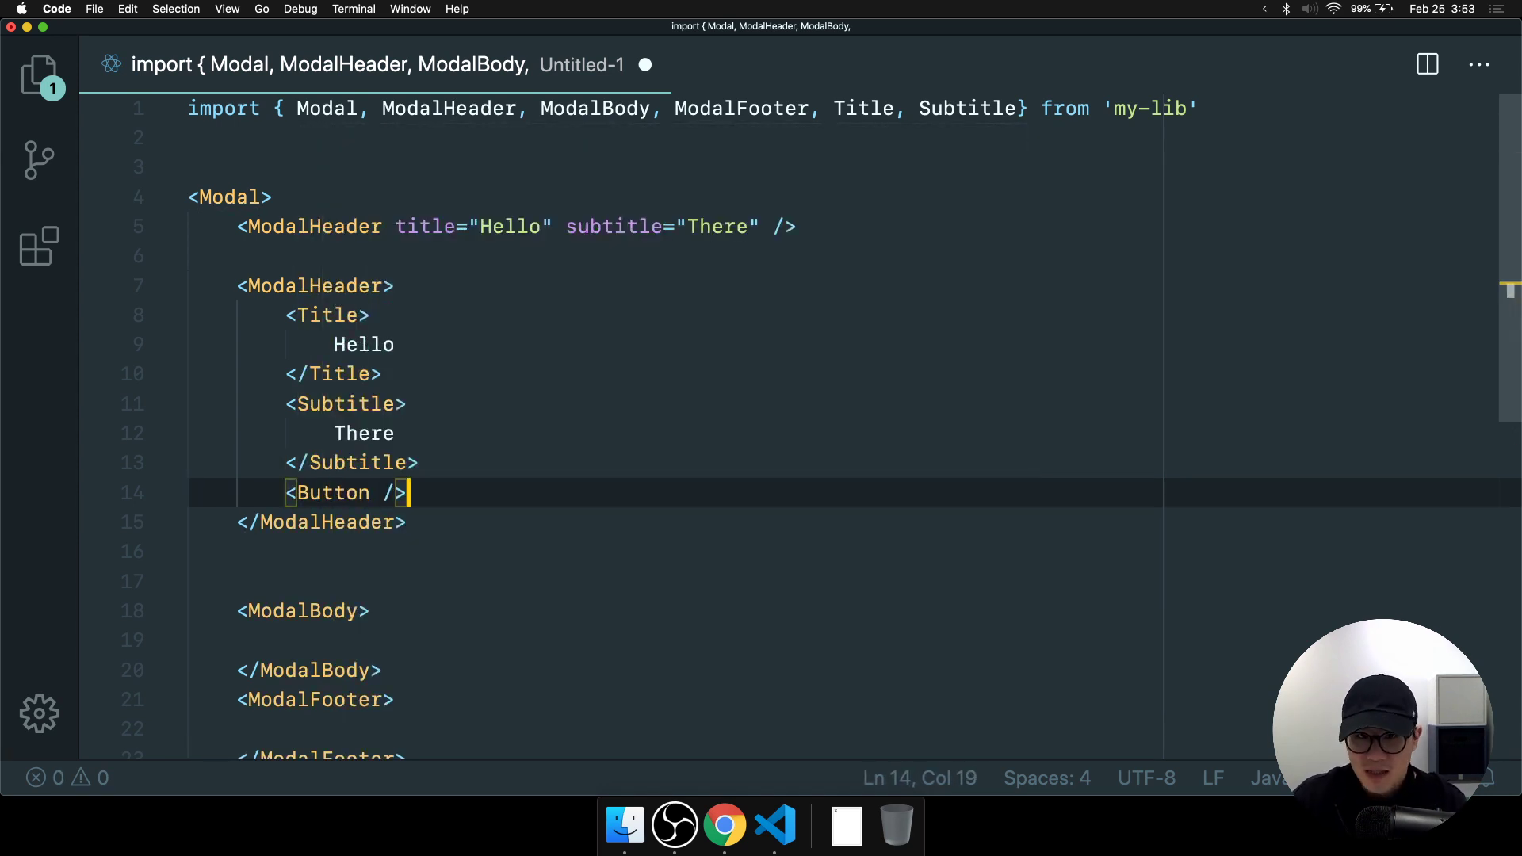
Delete the whole nested ModalHeader block with its Title, Subtitle and Button, keeping the self-closing ModalHeader line.
click(490, 462)
drag(452, 521, 220, 305)
click(587, 449)
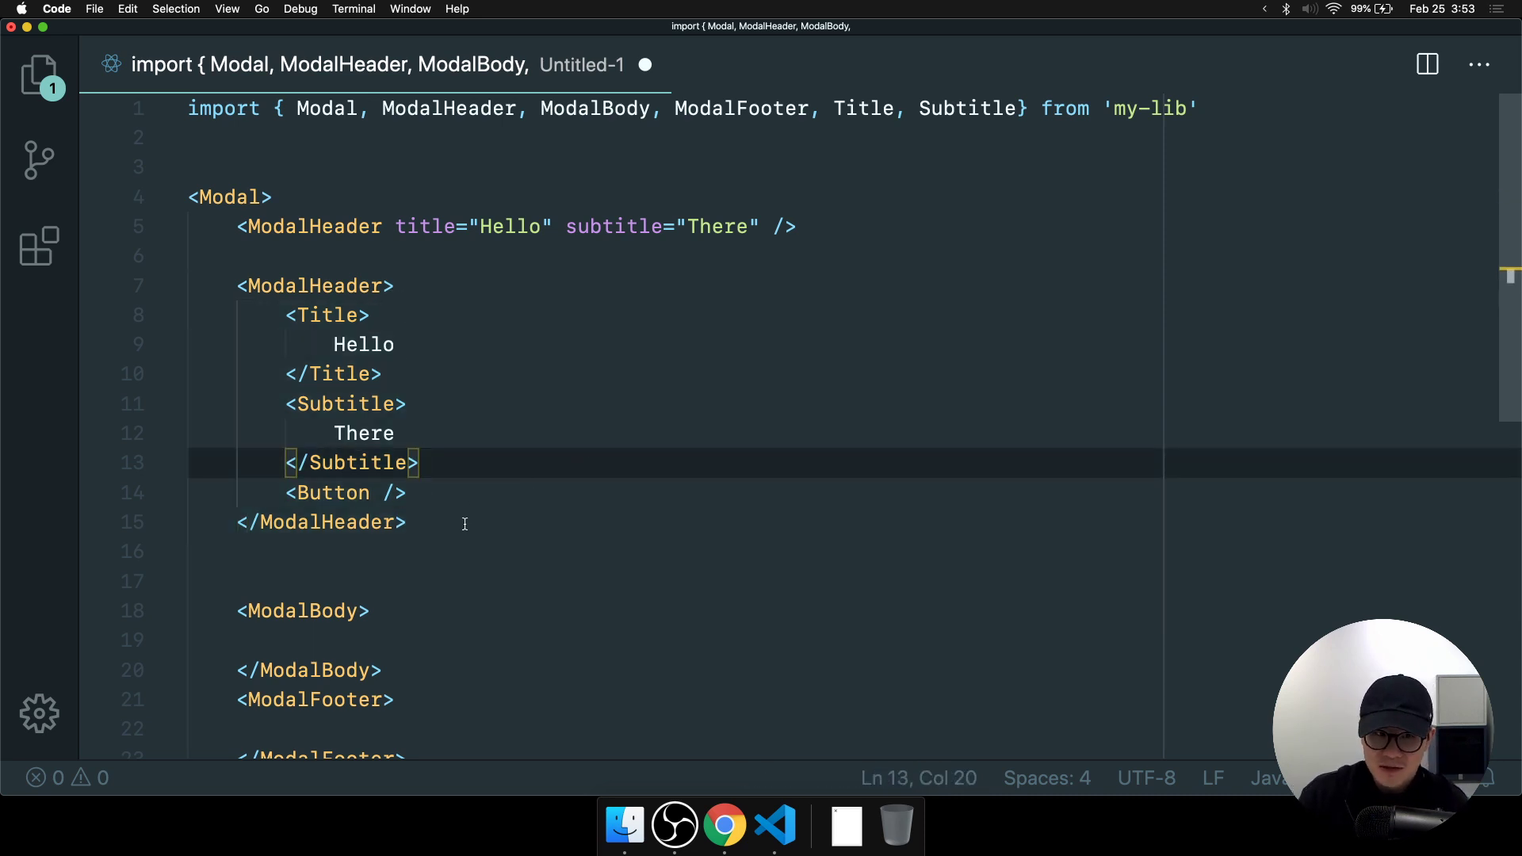
drag(460, 533, 193, 285)
key(BackSpace)
key(BackSpace)
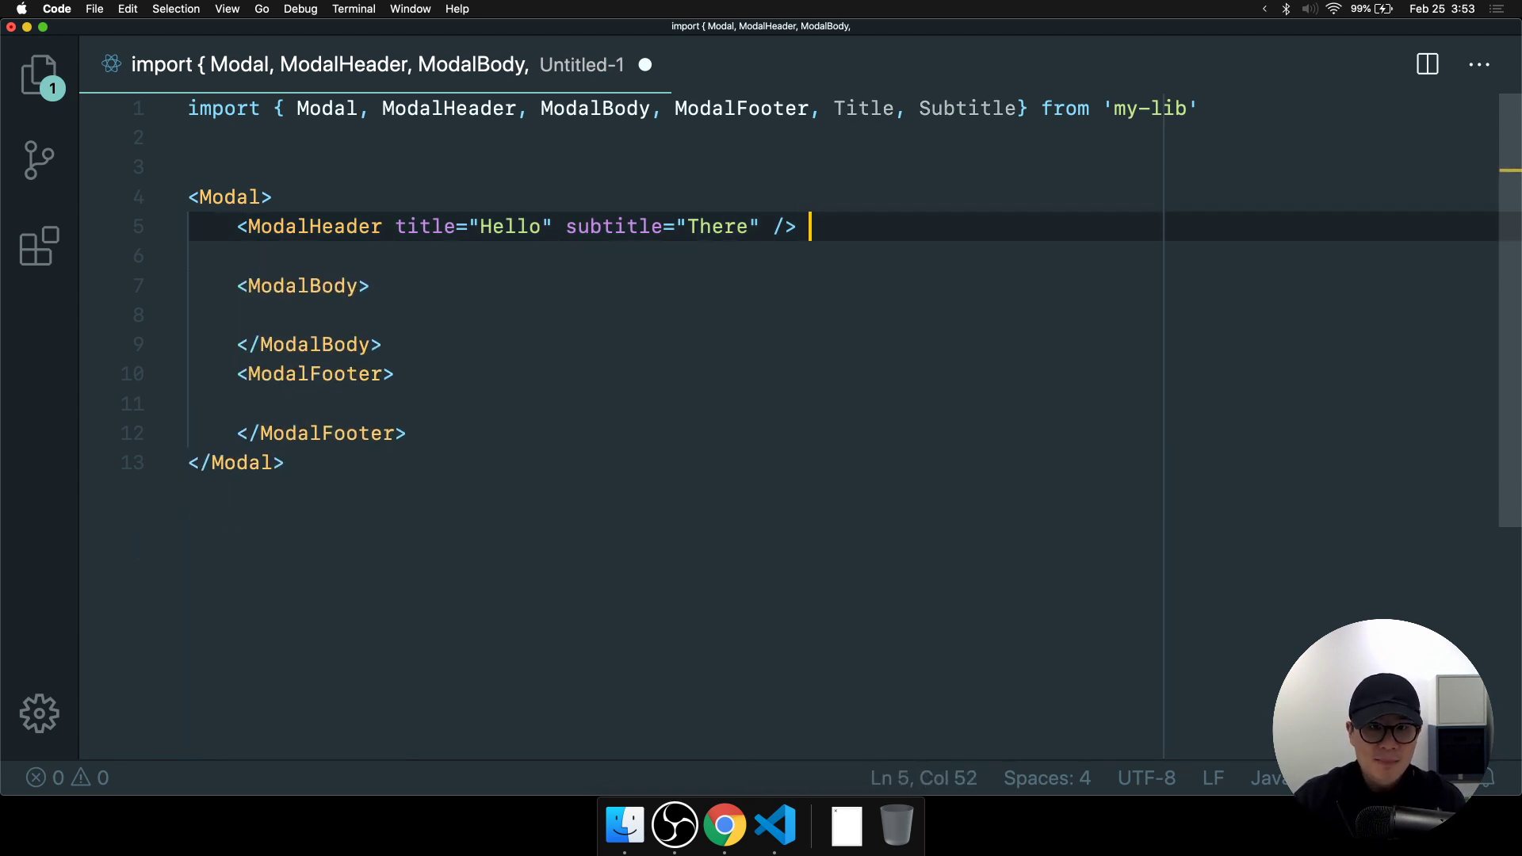
Remove Title and Subtitle from the 'my-lib' import, leaving ModalFooter as its last entry.
drag(1016, 108, 791, 103)
key(BackSpace)
click(862, 279)
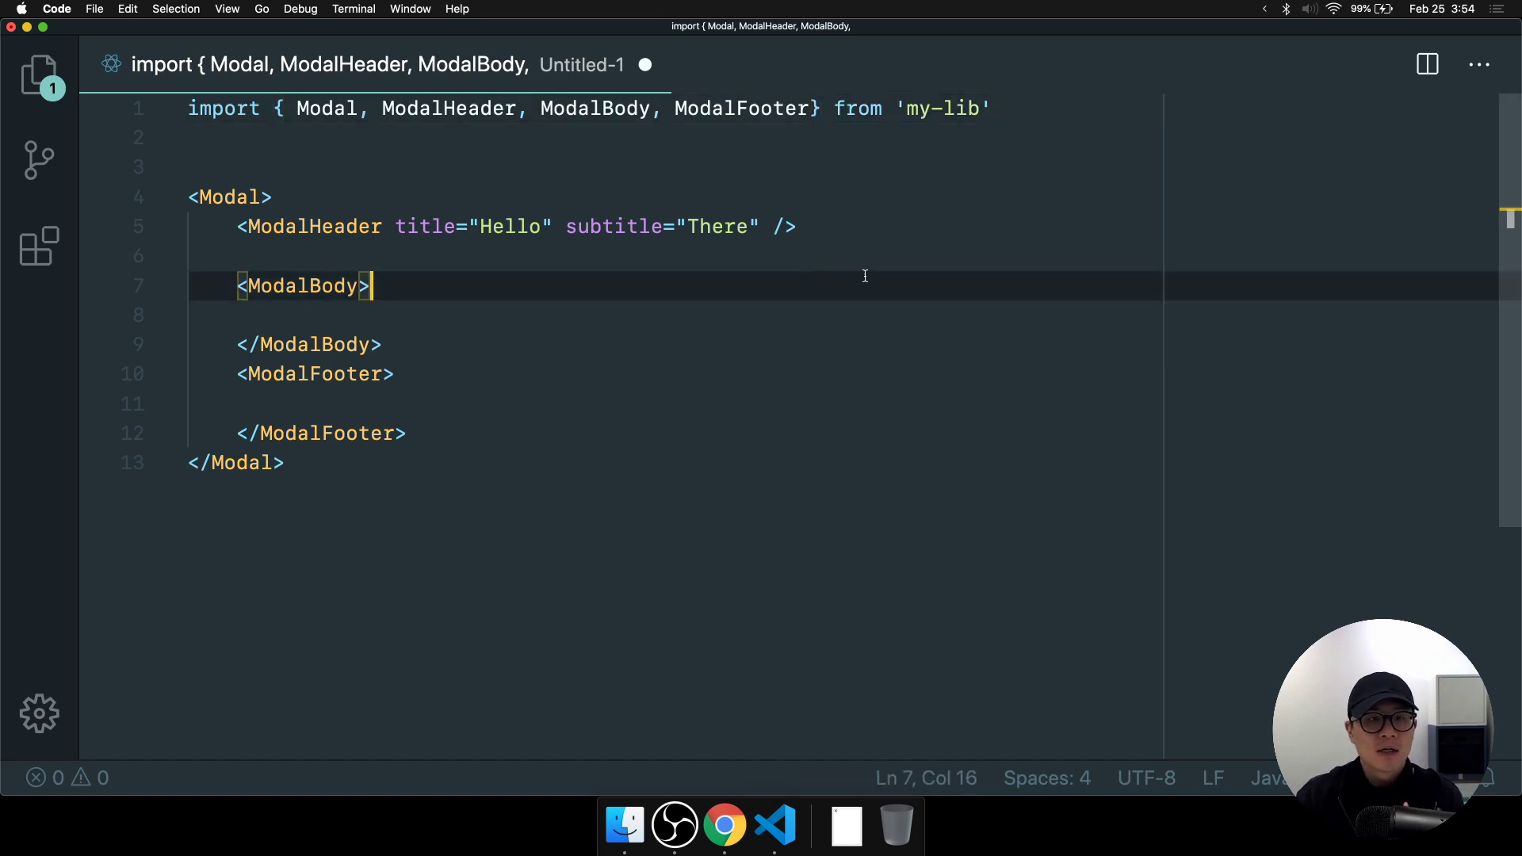
Switch to the Figma board and examine the modal wireframe and the Upgrade Flavor, Add payment method and Share document modals.
key(Up)
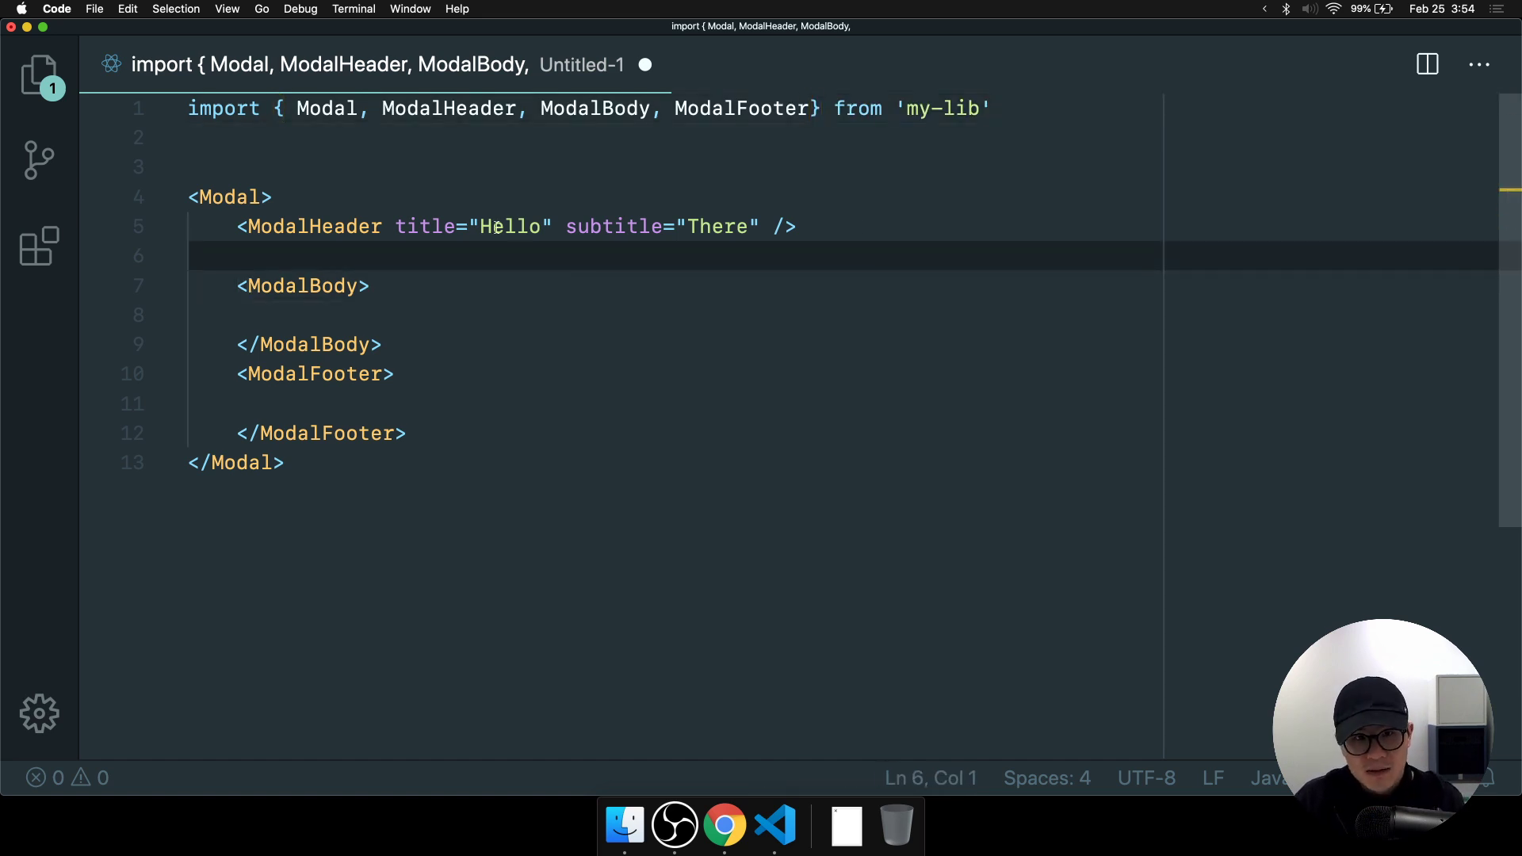
click(544, 230)
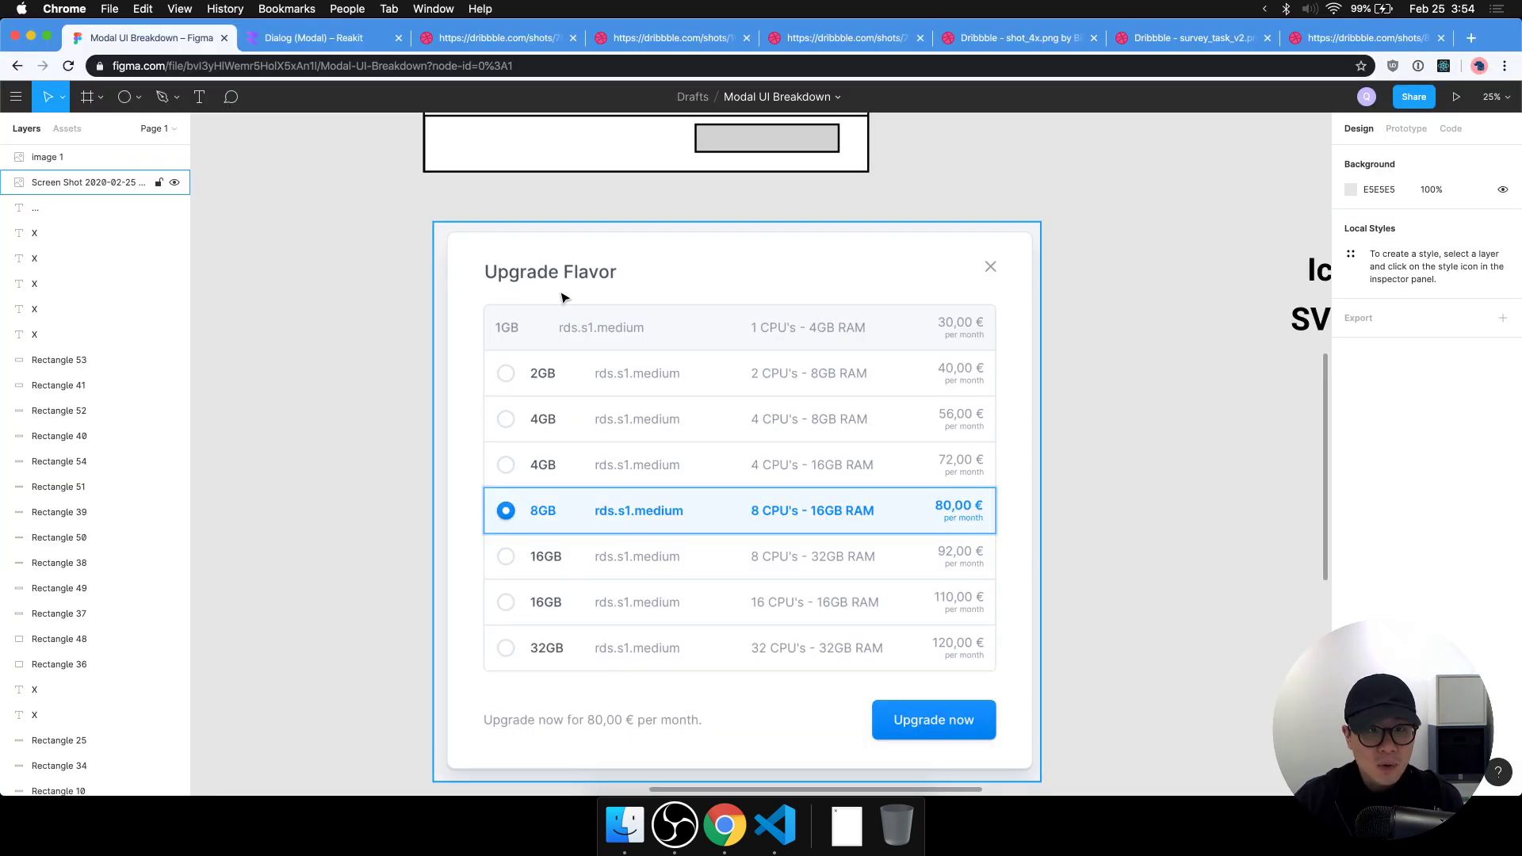
click(1174, 431)
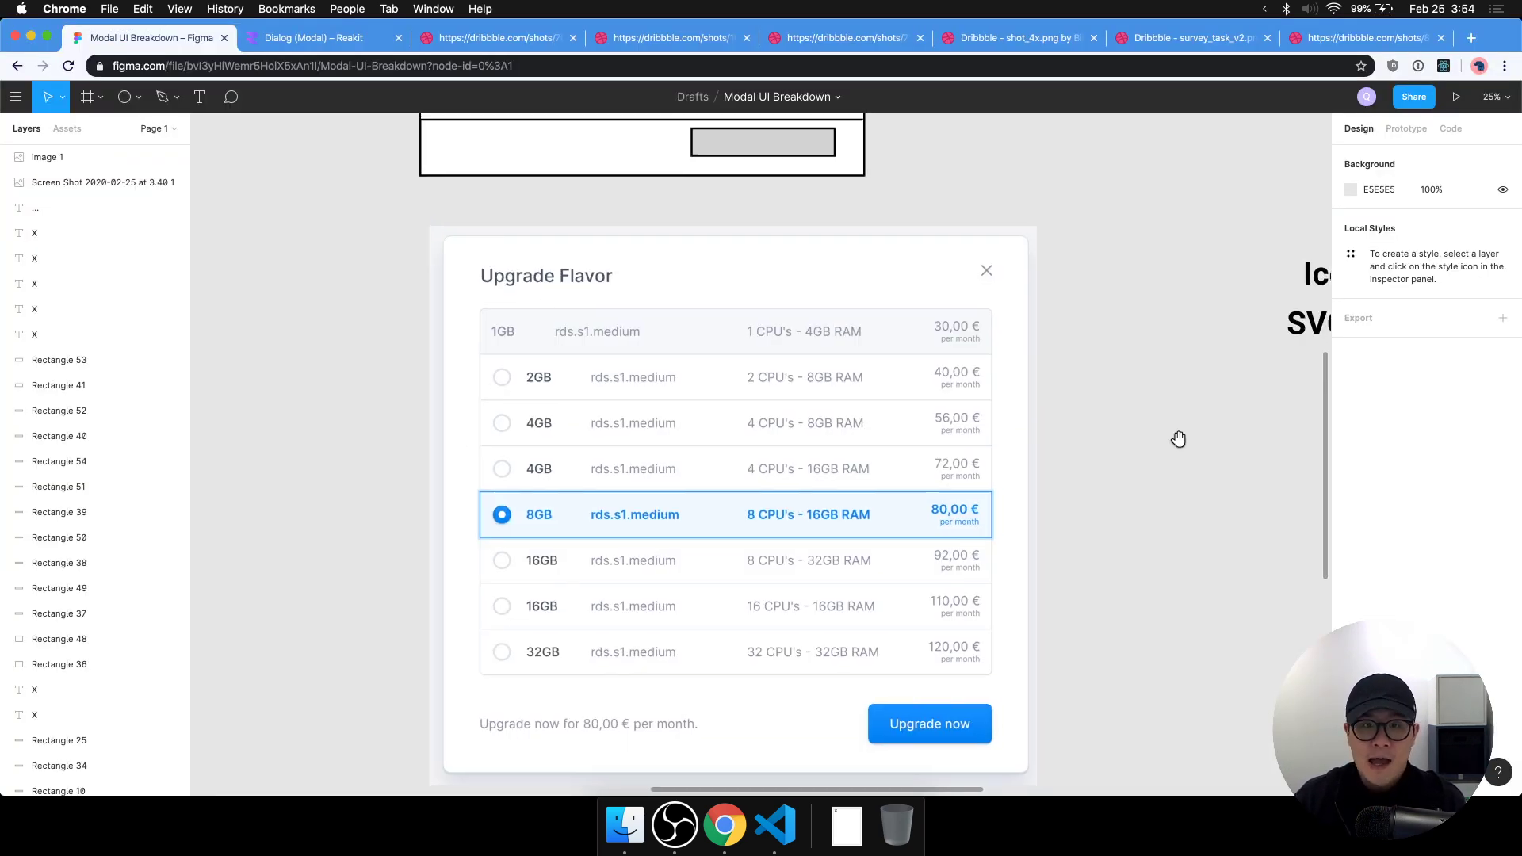
scroll(809, 618, up, 5)
scroll(938, 608, left, 5)
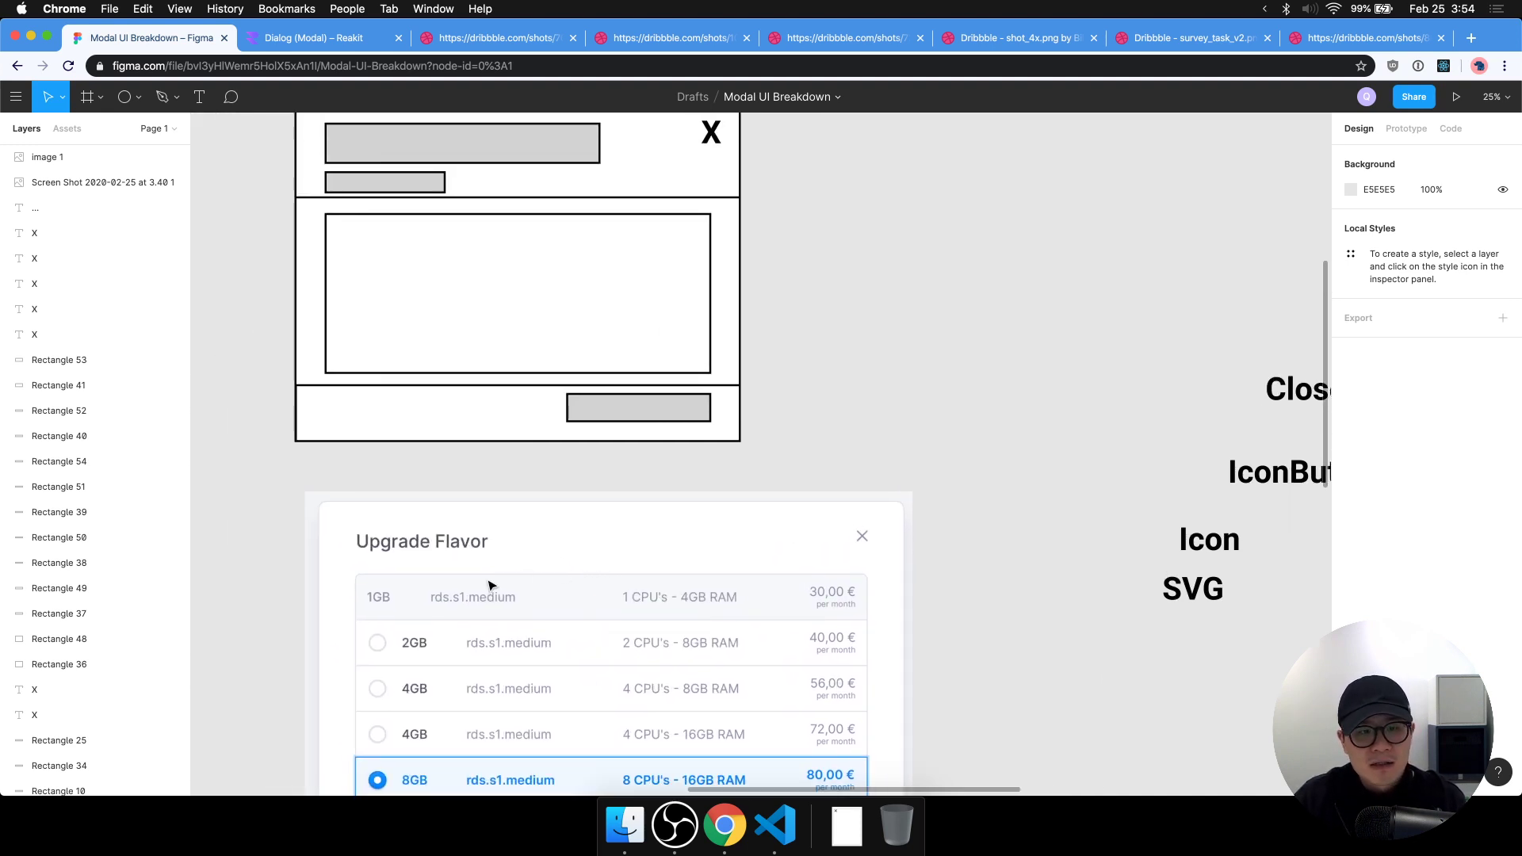
click(489, 588)
click(870, 225)
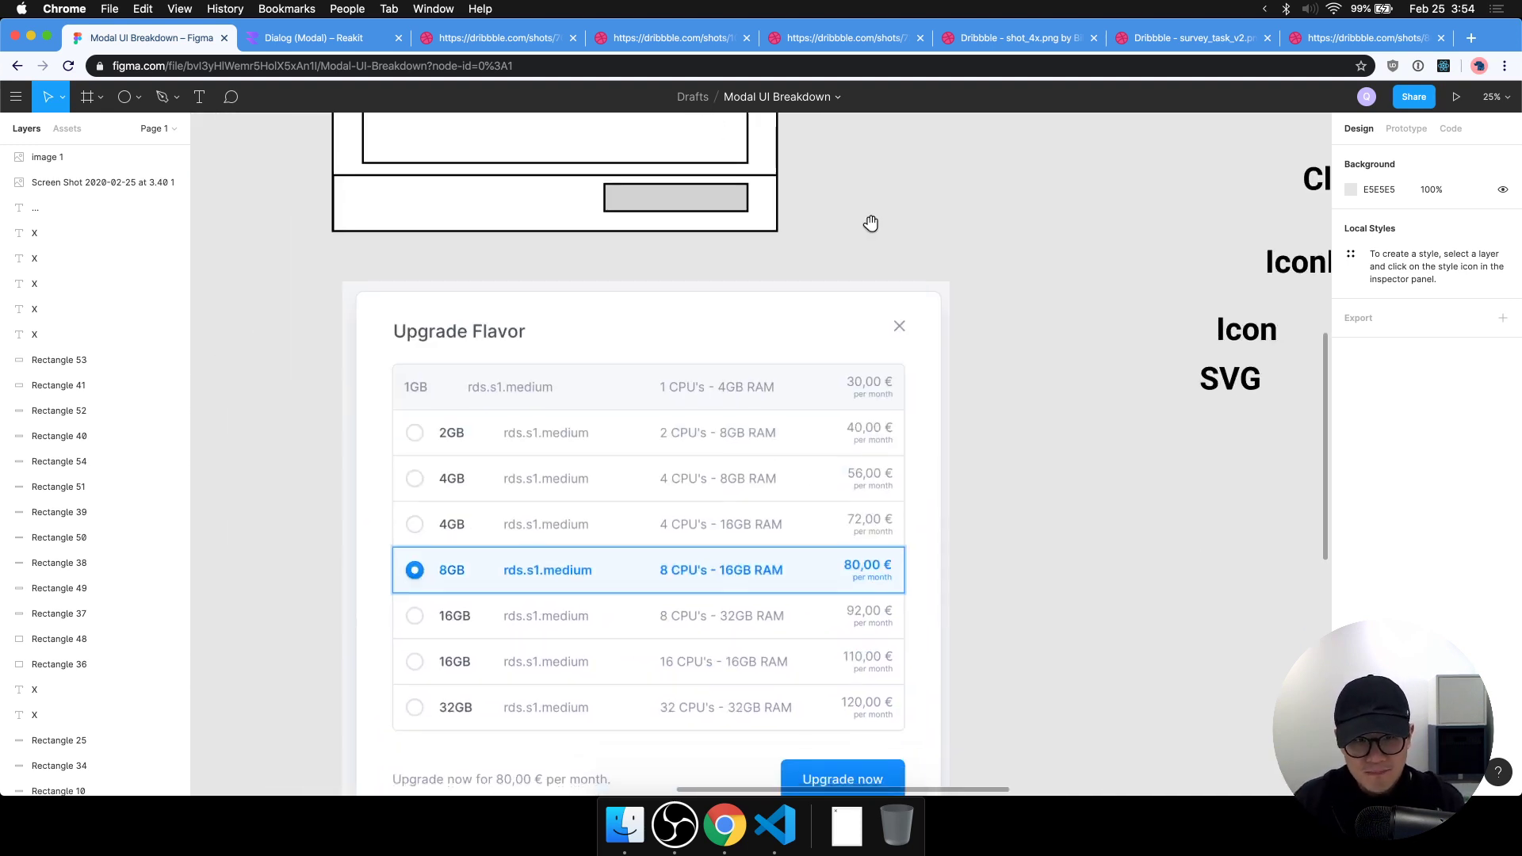
scroll(870, 225, down, 10)
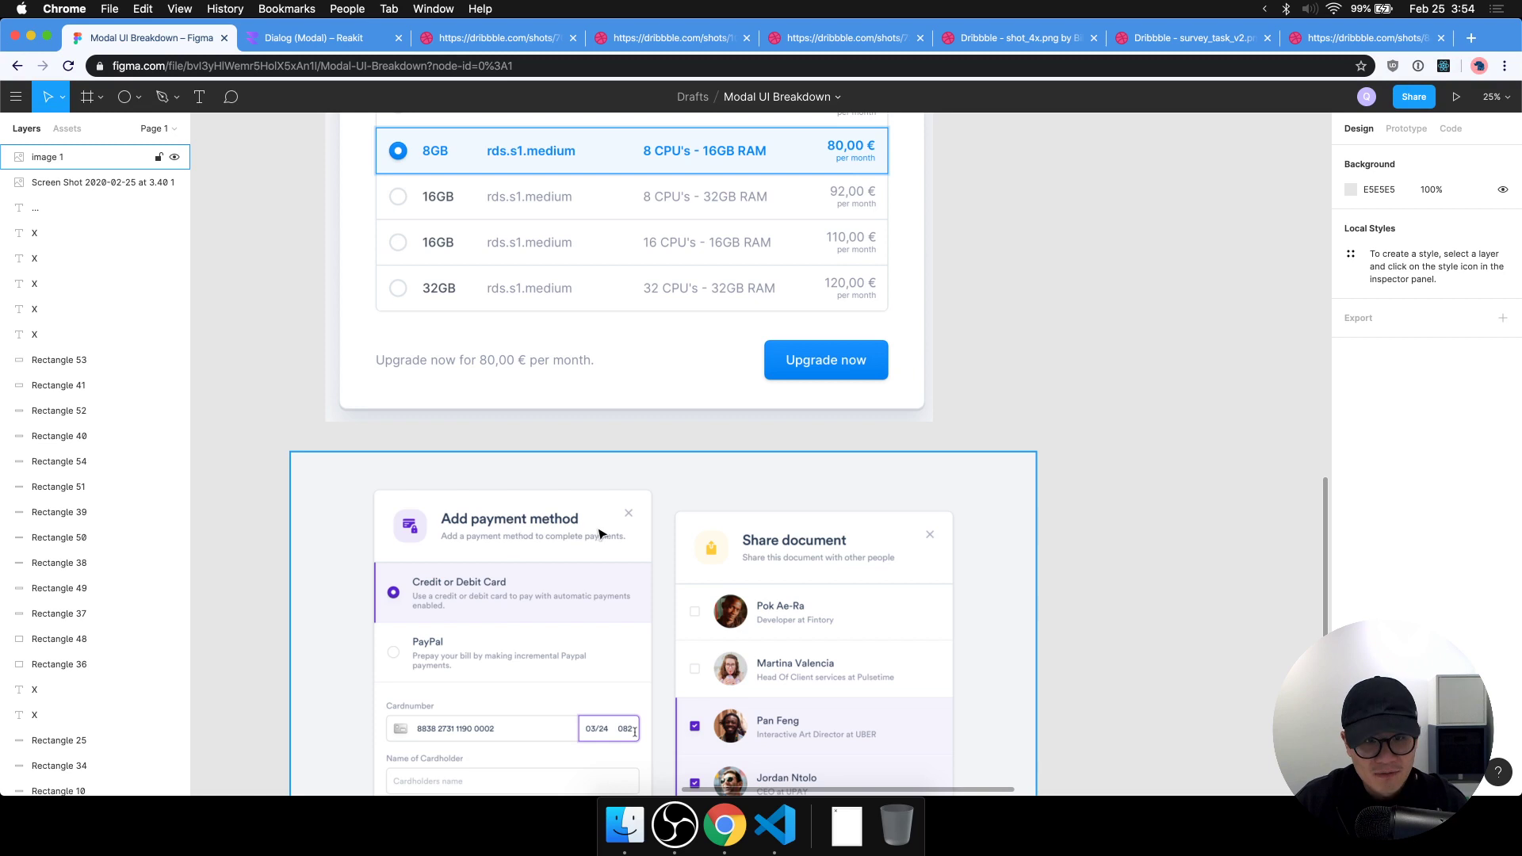
scroll(594, 531, right, 10)
scroll(594, 531, up, 6)
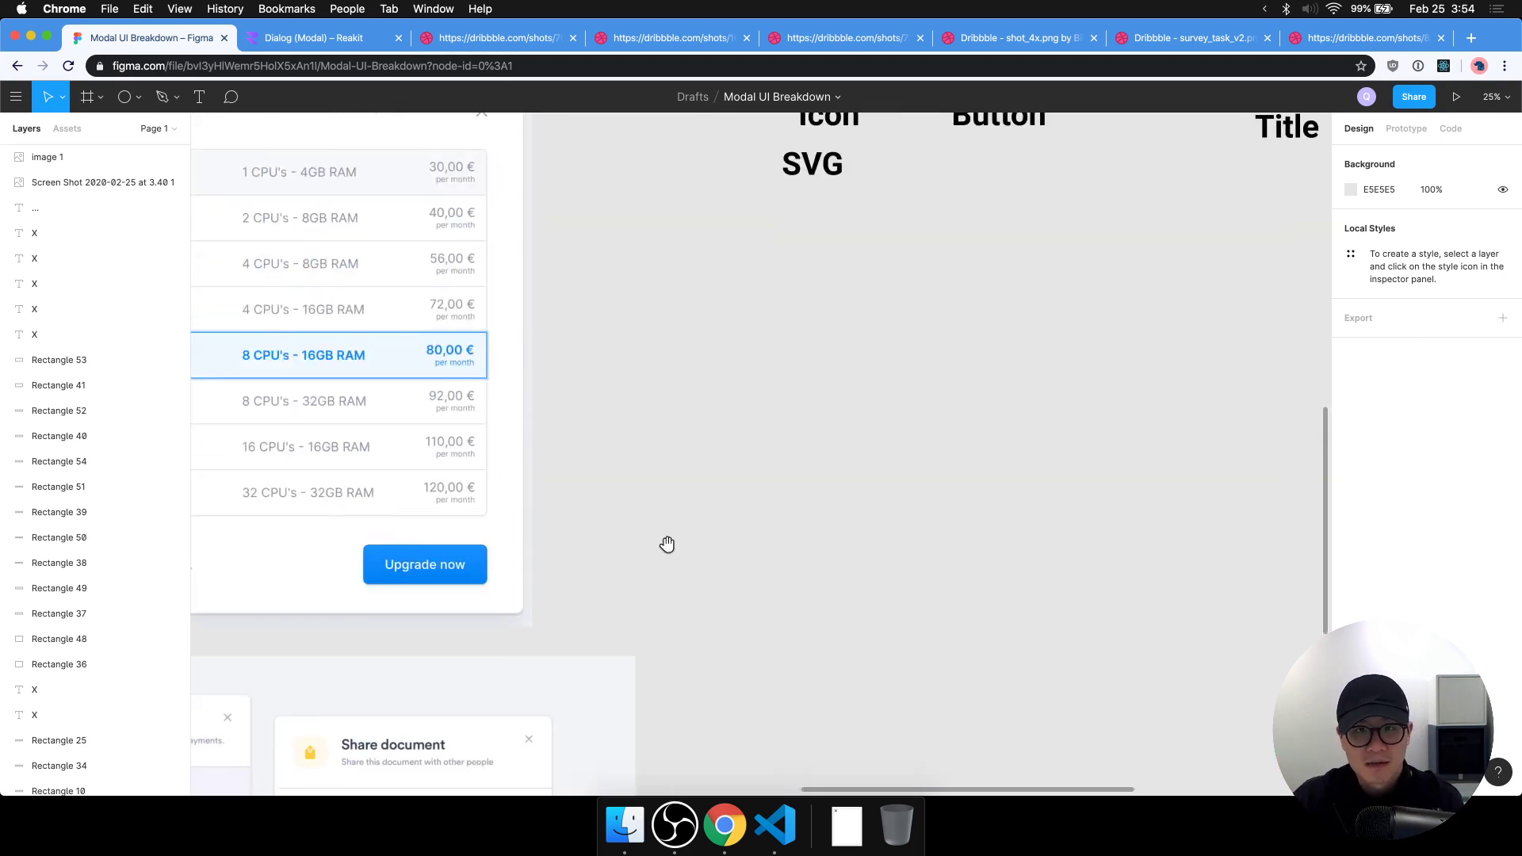
scroll(697, 605, down, 2)
Move the Title and Subtitle labels together slightly further down below CardHeader.
click(717, 357)
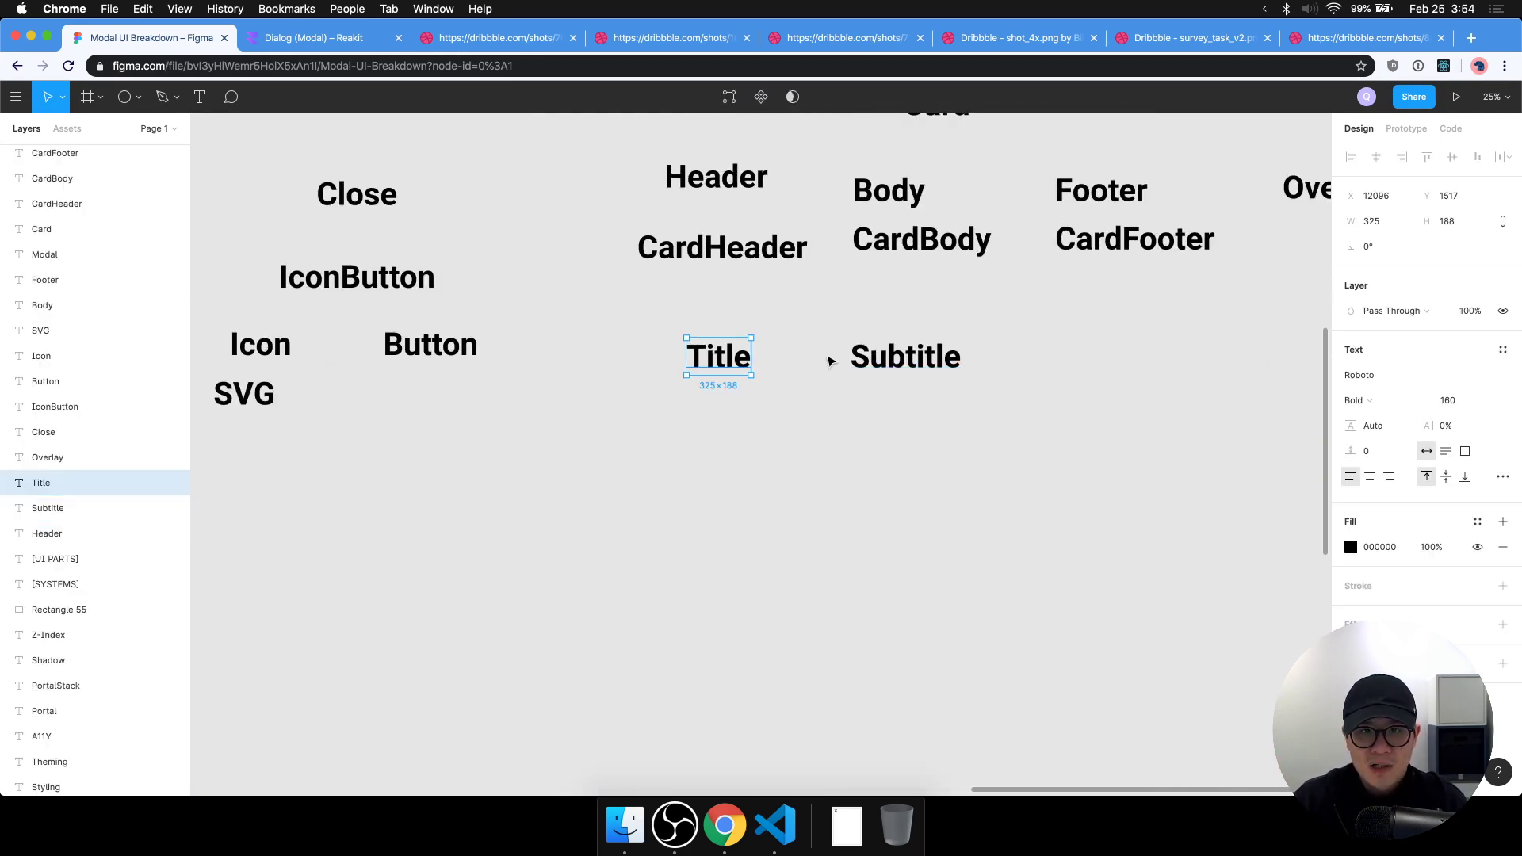
scroll(914, 626, up, 3)
scroll(914, 625, left, 1)
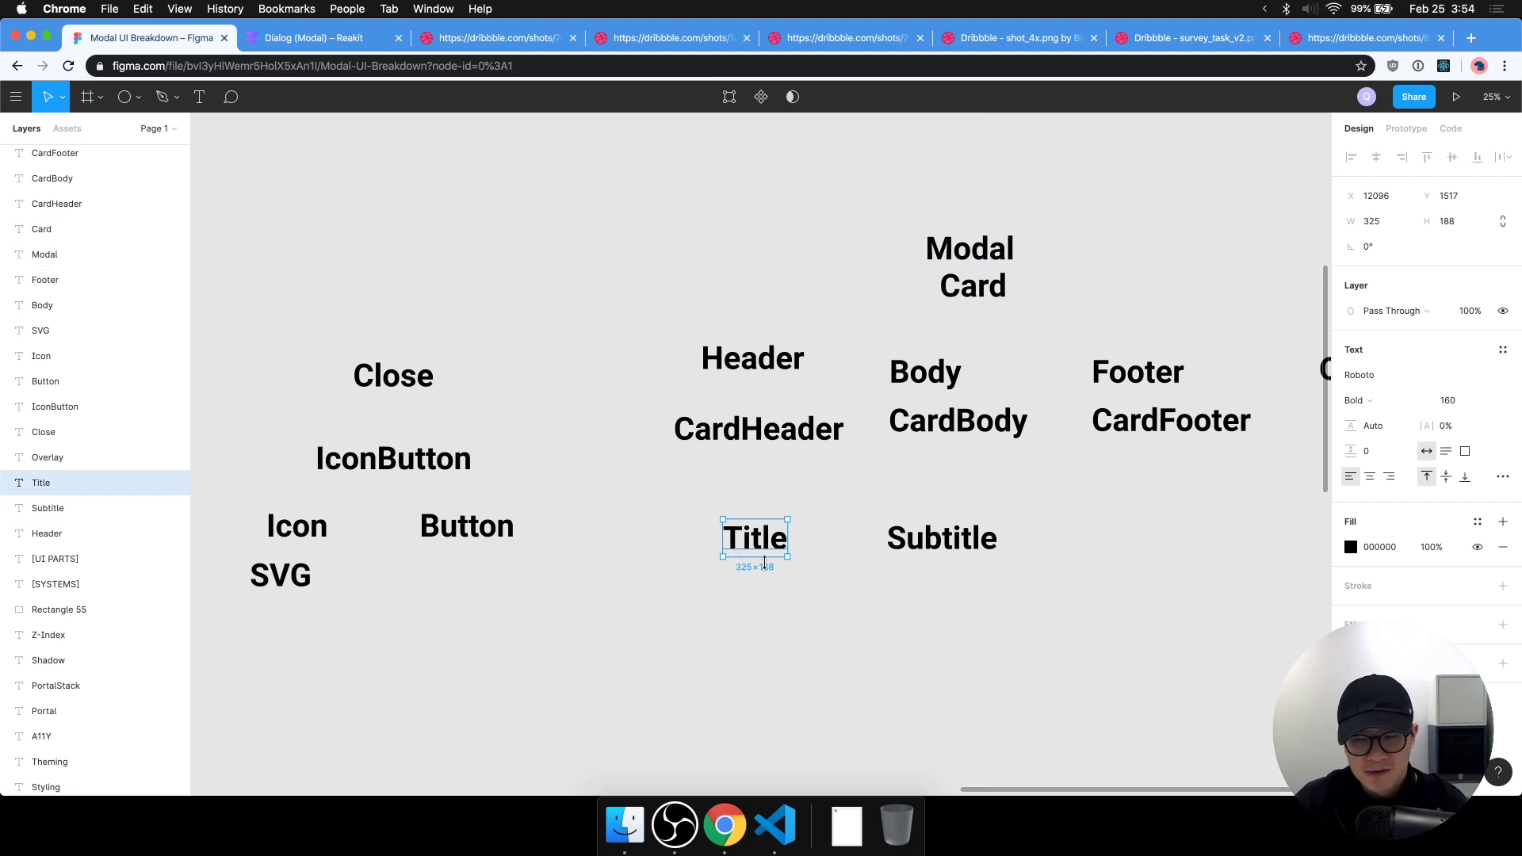
drag(1091, 600, 771, 581)
click(801, 631)
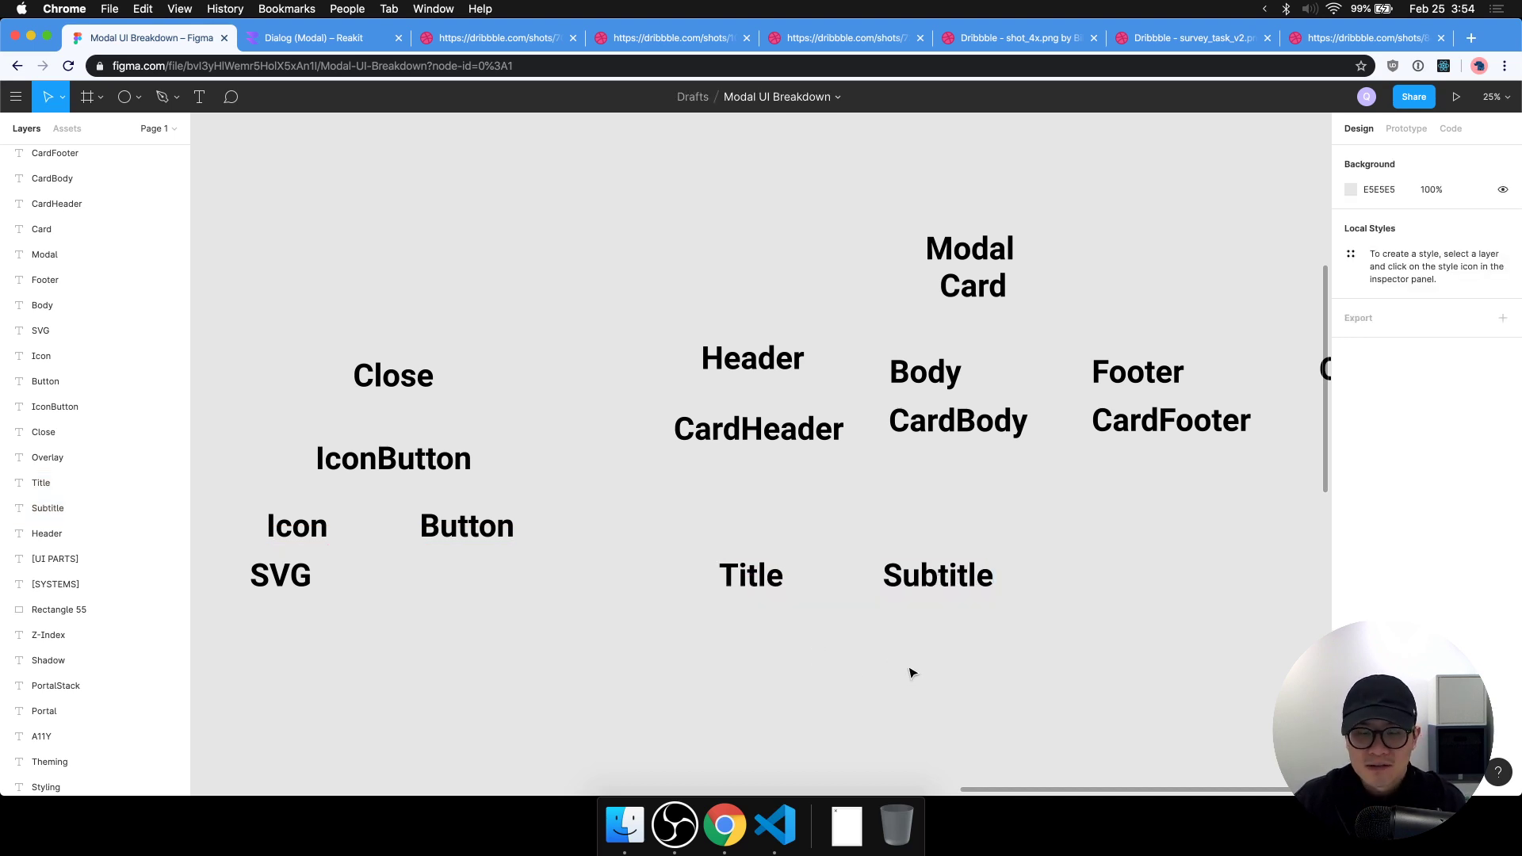
Place a copy of the Title label below the original and change the original's text to "Heading".
scroll(916, 670, down, 2)
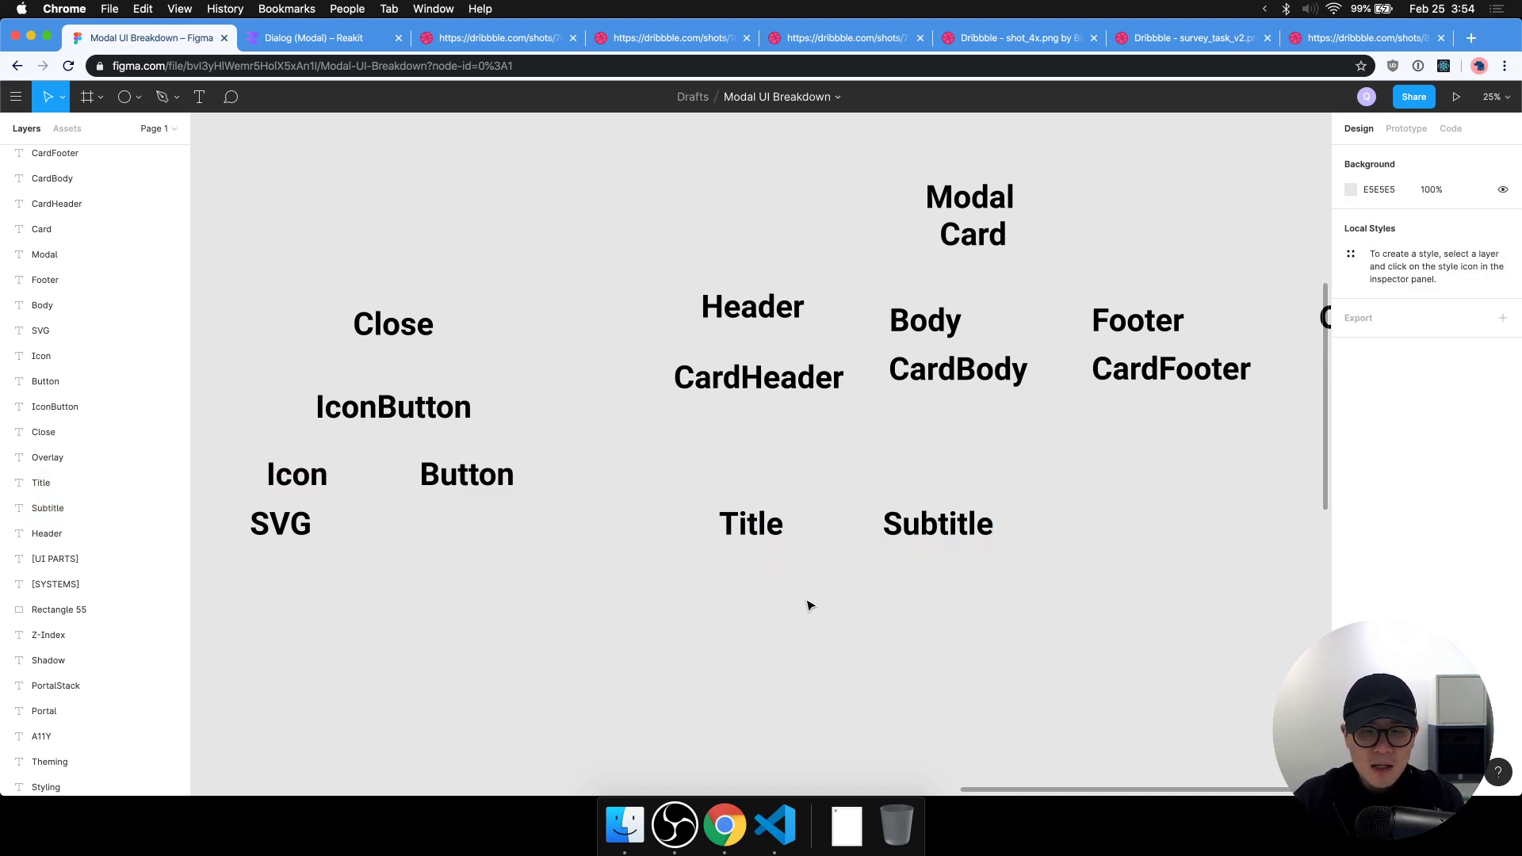
drag(777, 544, 767, 626)
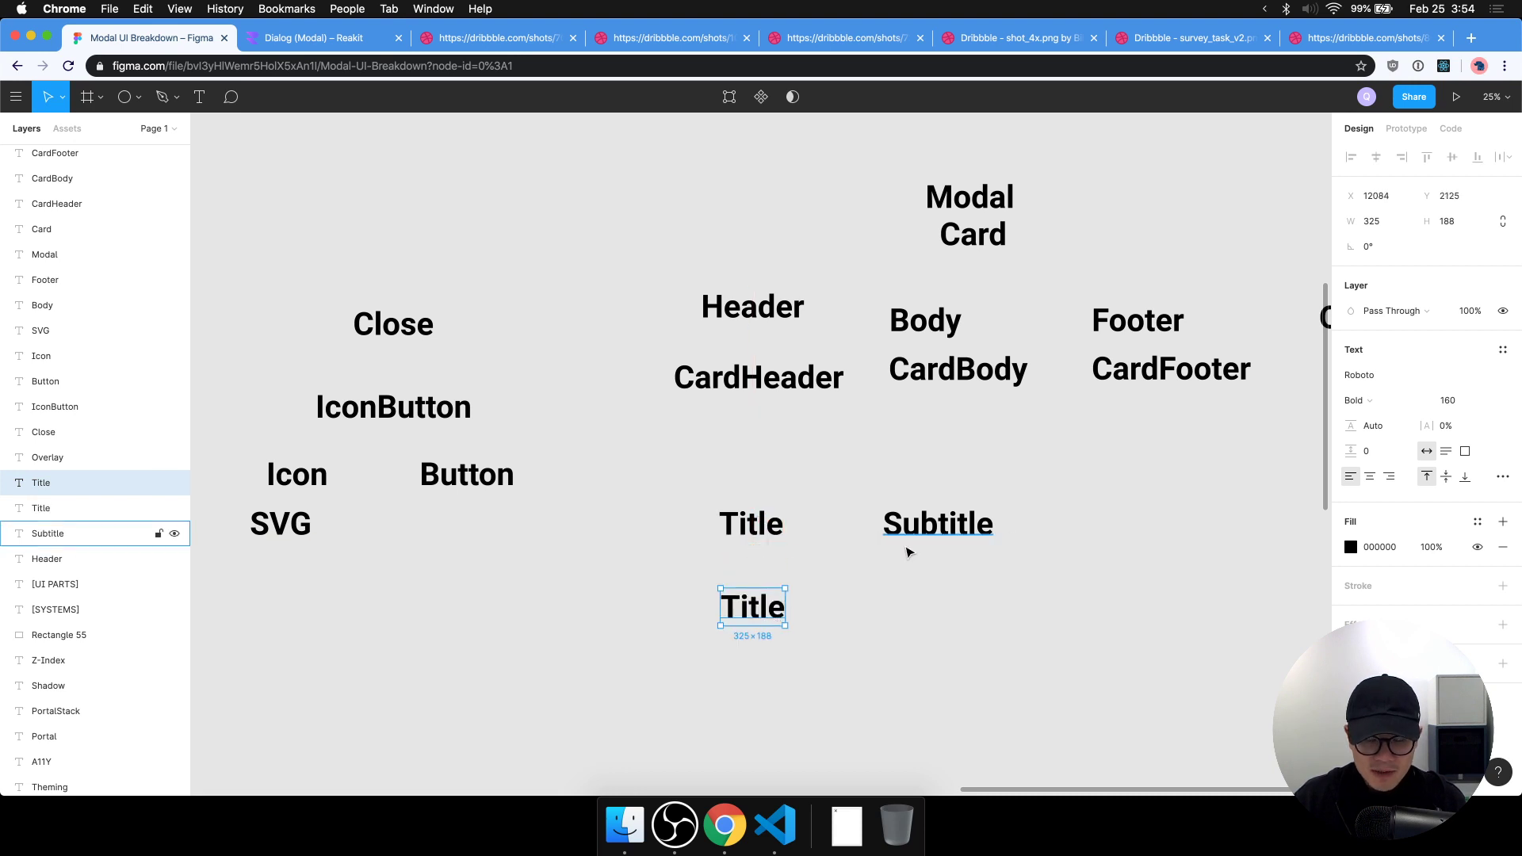
double_click(764, 611)
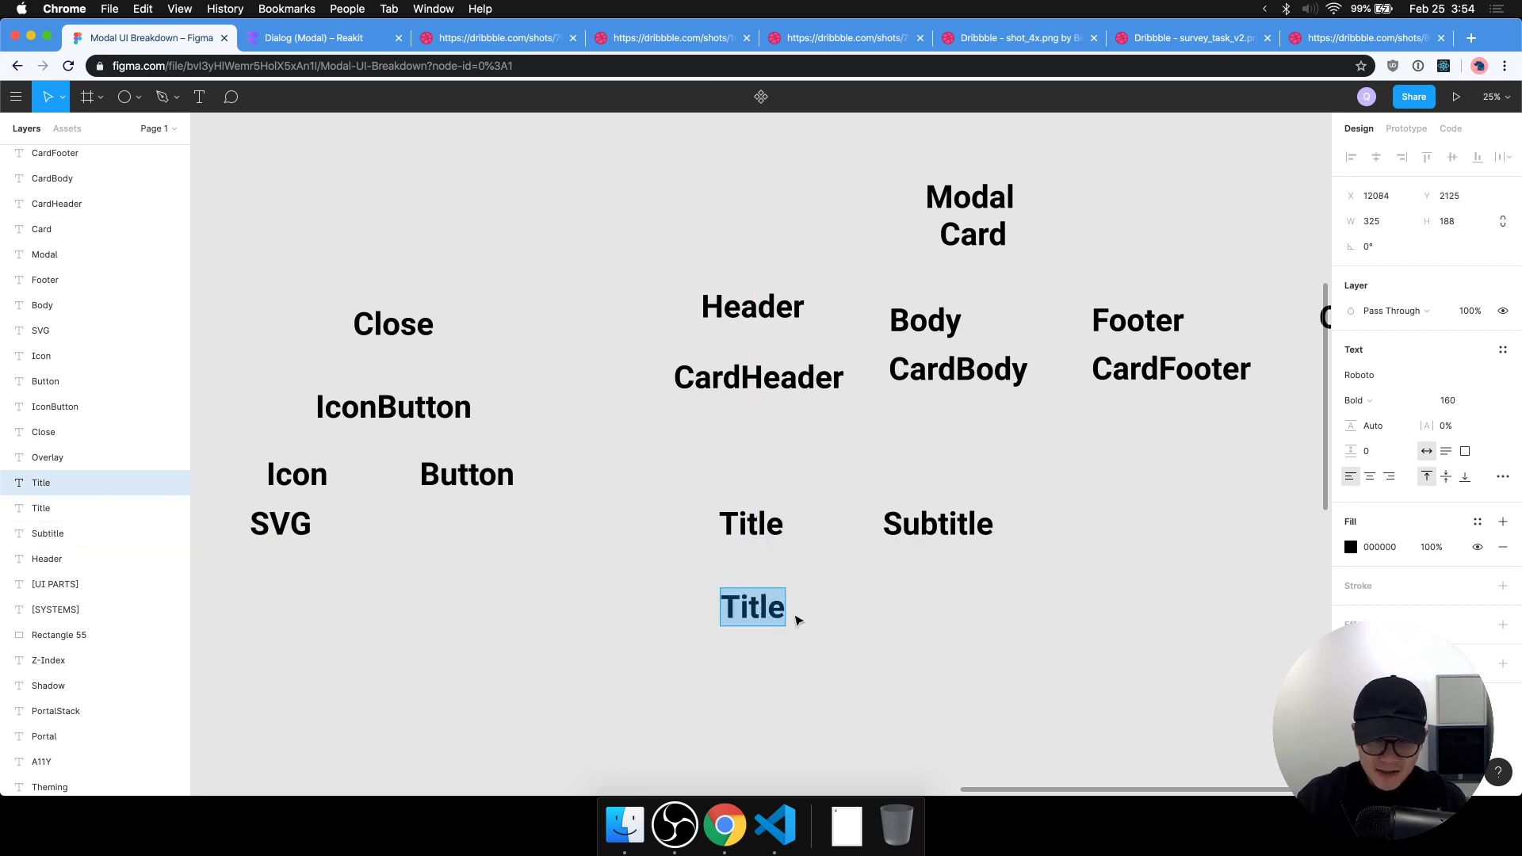
double_click(729, 523)
text(Heading)
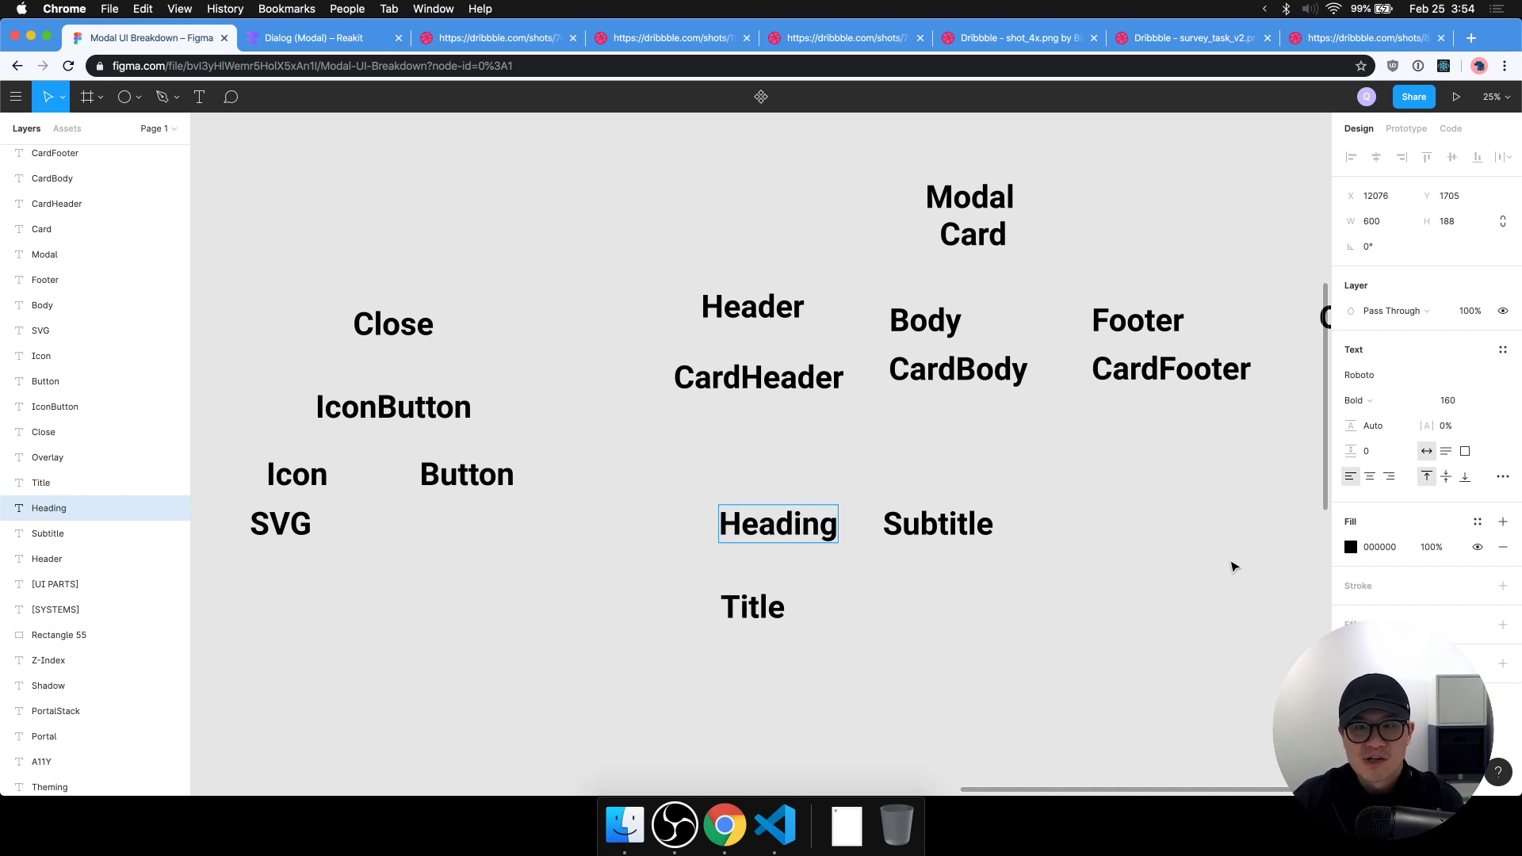
Change the Subtitle label's text to "Text" and delete the spare Title label below Heading.
key(Escape)
key(Tab)
key(Return)
text(Text)
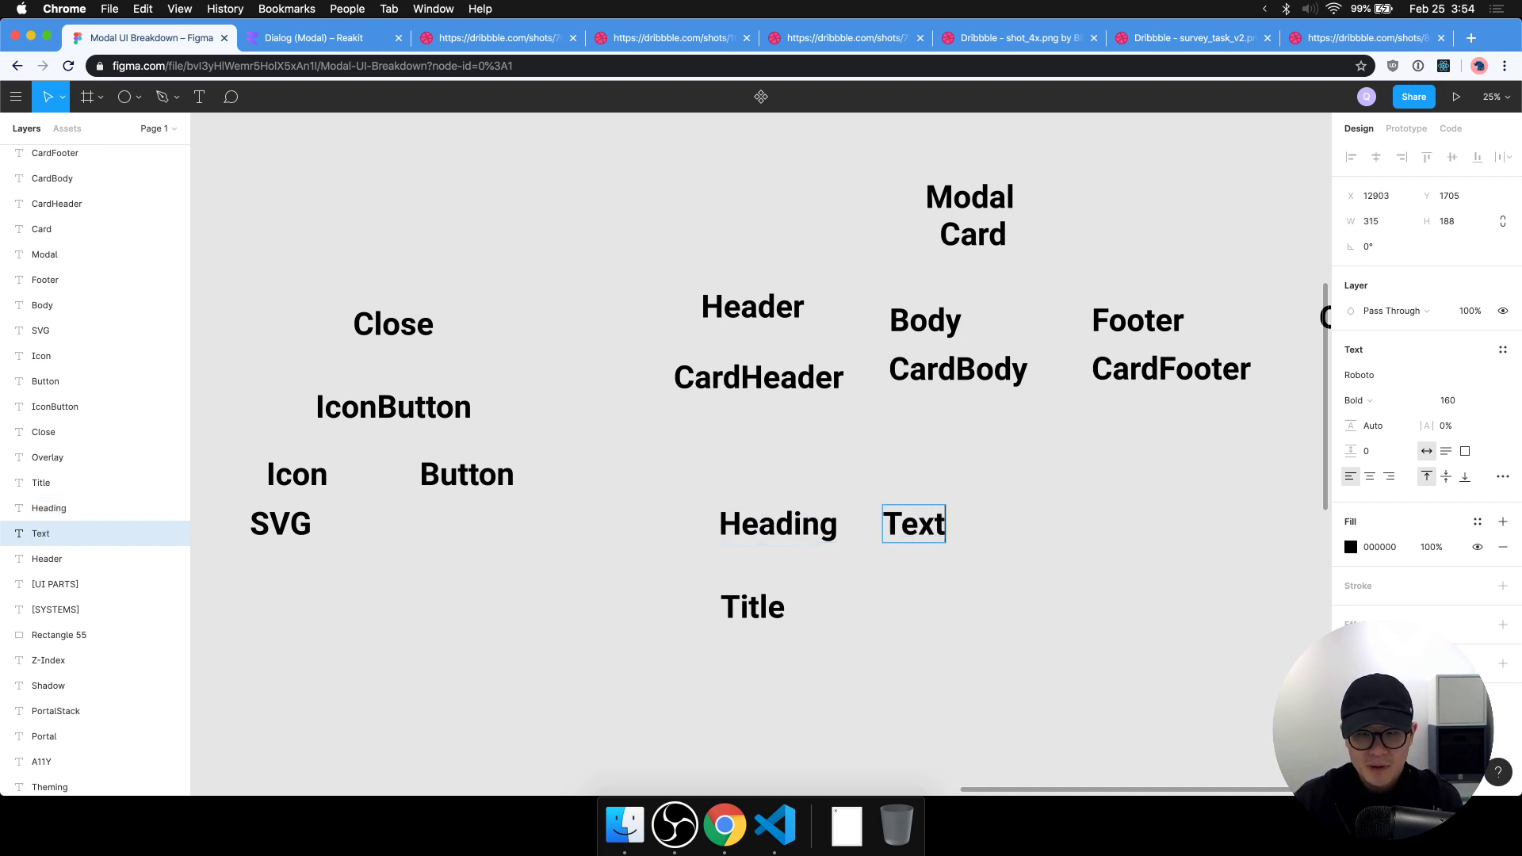
click(773, 607)
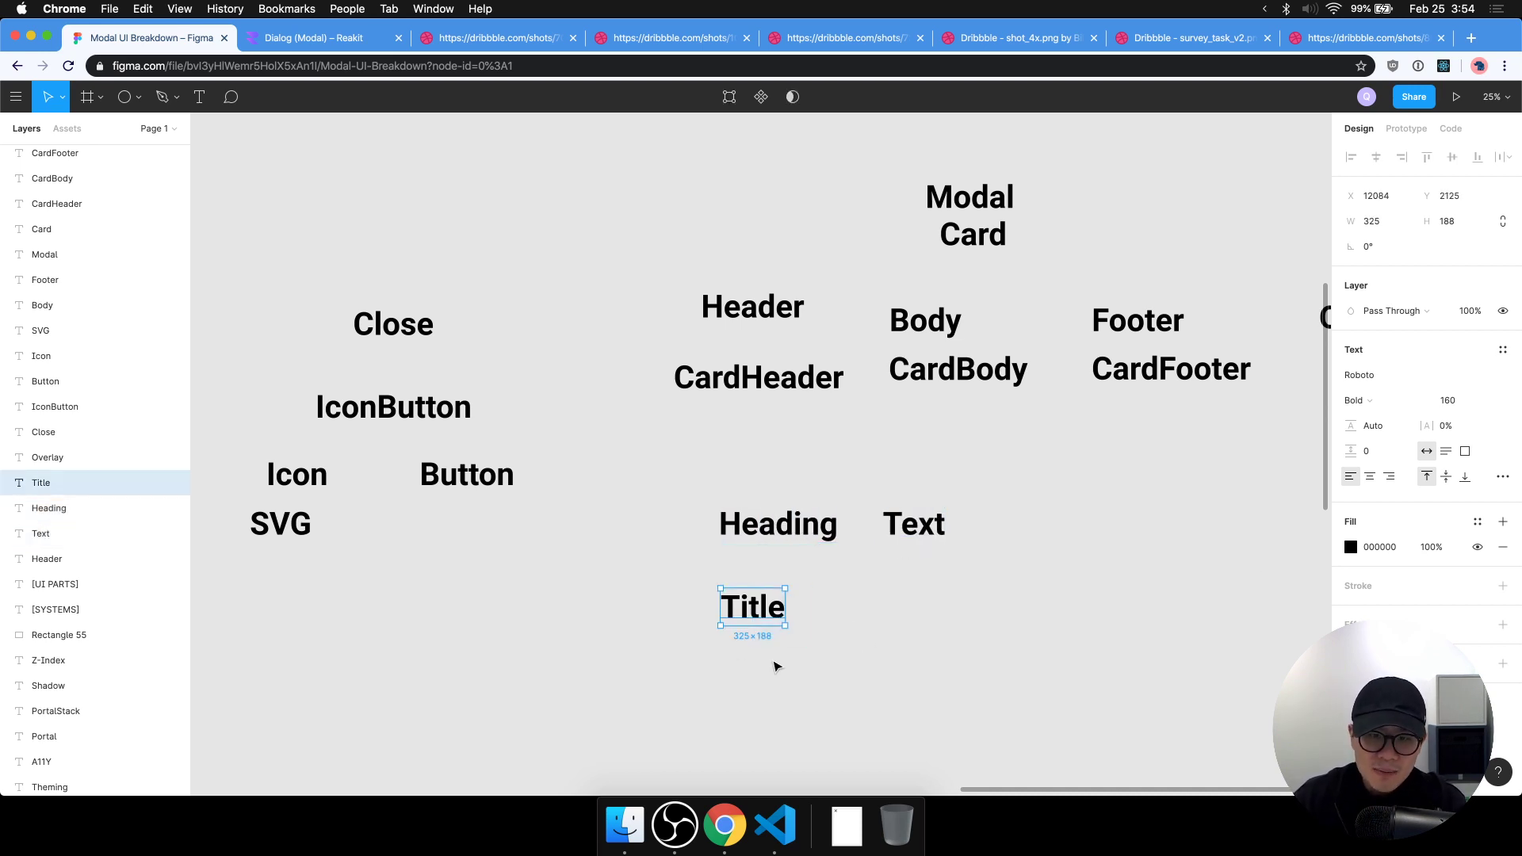
key(Delete)
Switch to Visual Studio Code and add Text to the 'my-lib' import after ModalFooter.
key(super+Tab)
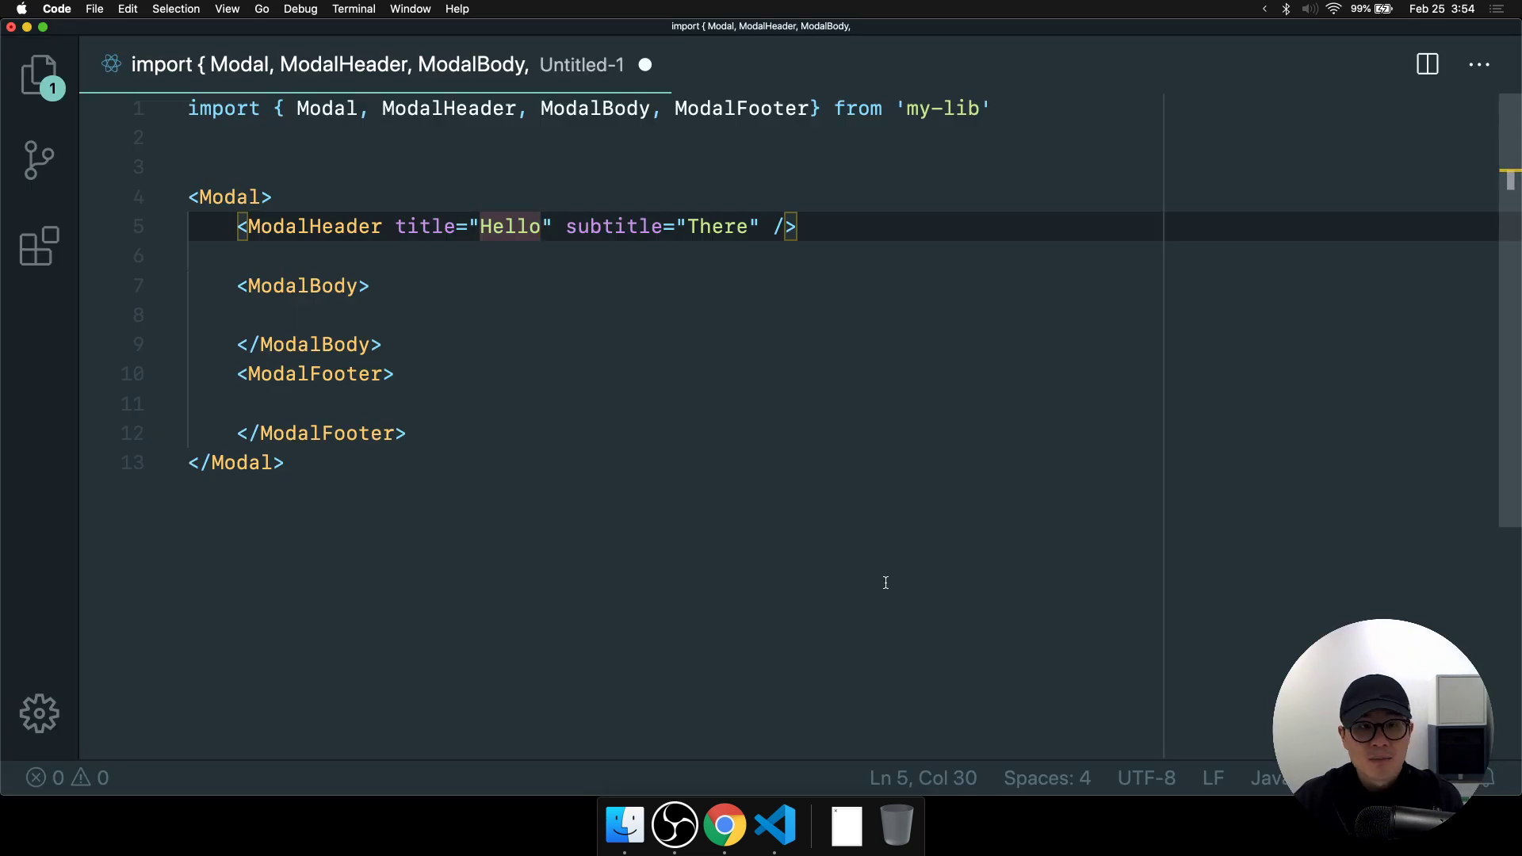
key(super+Tab)
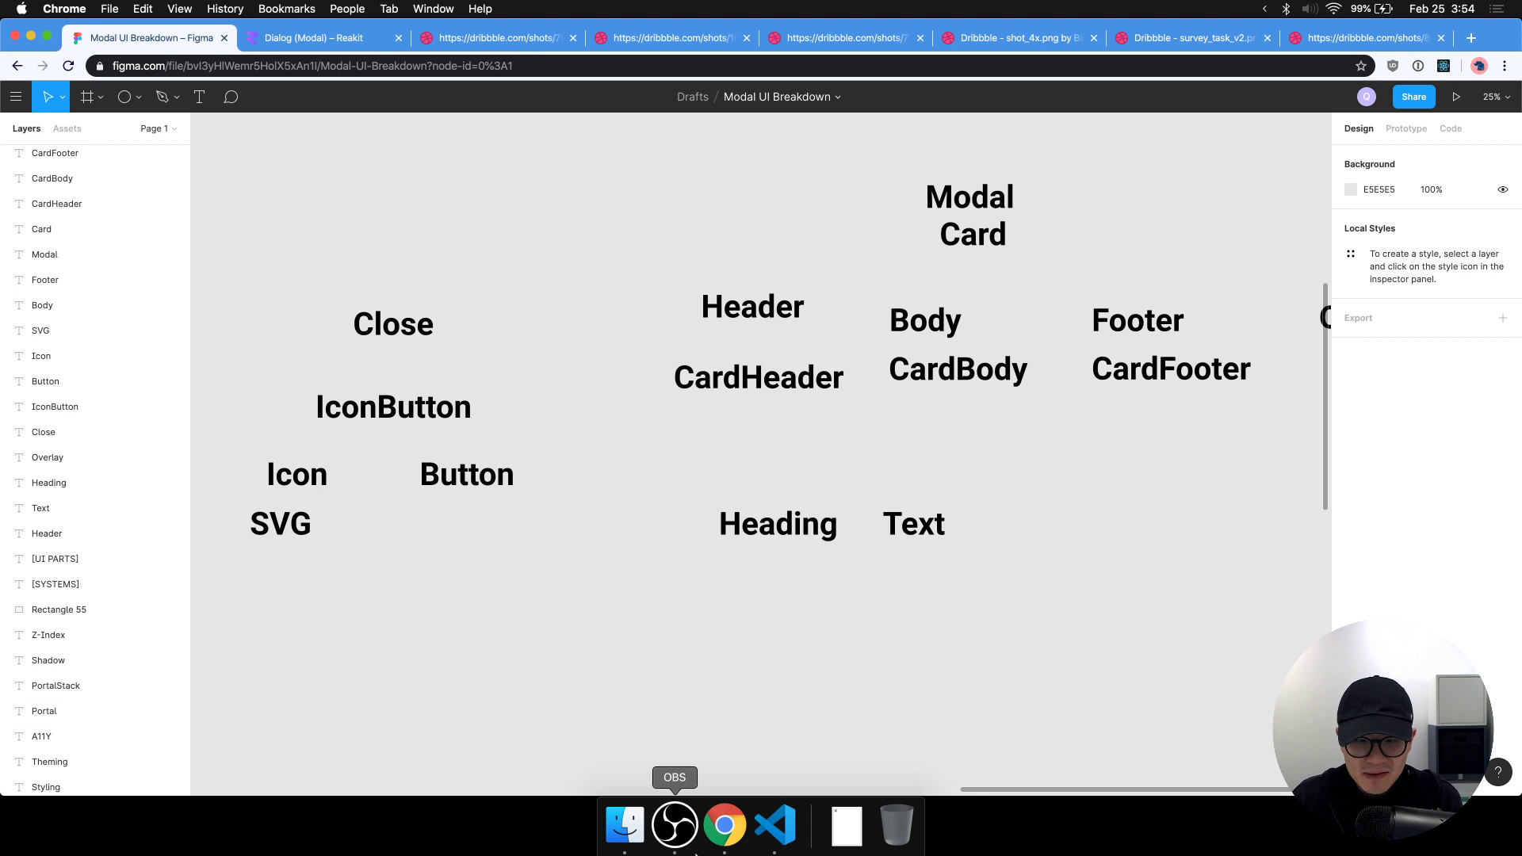
click(776, 825)
click(803, 110)
key(Right)
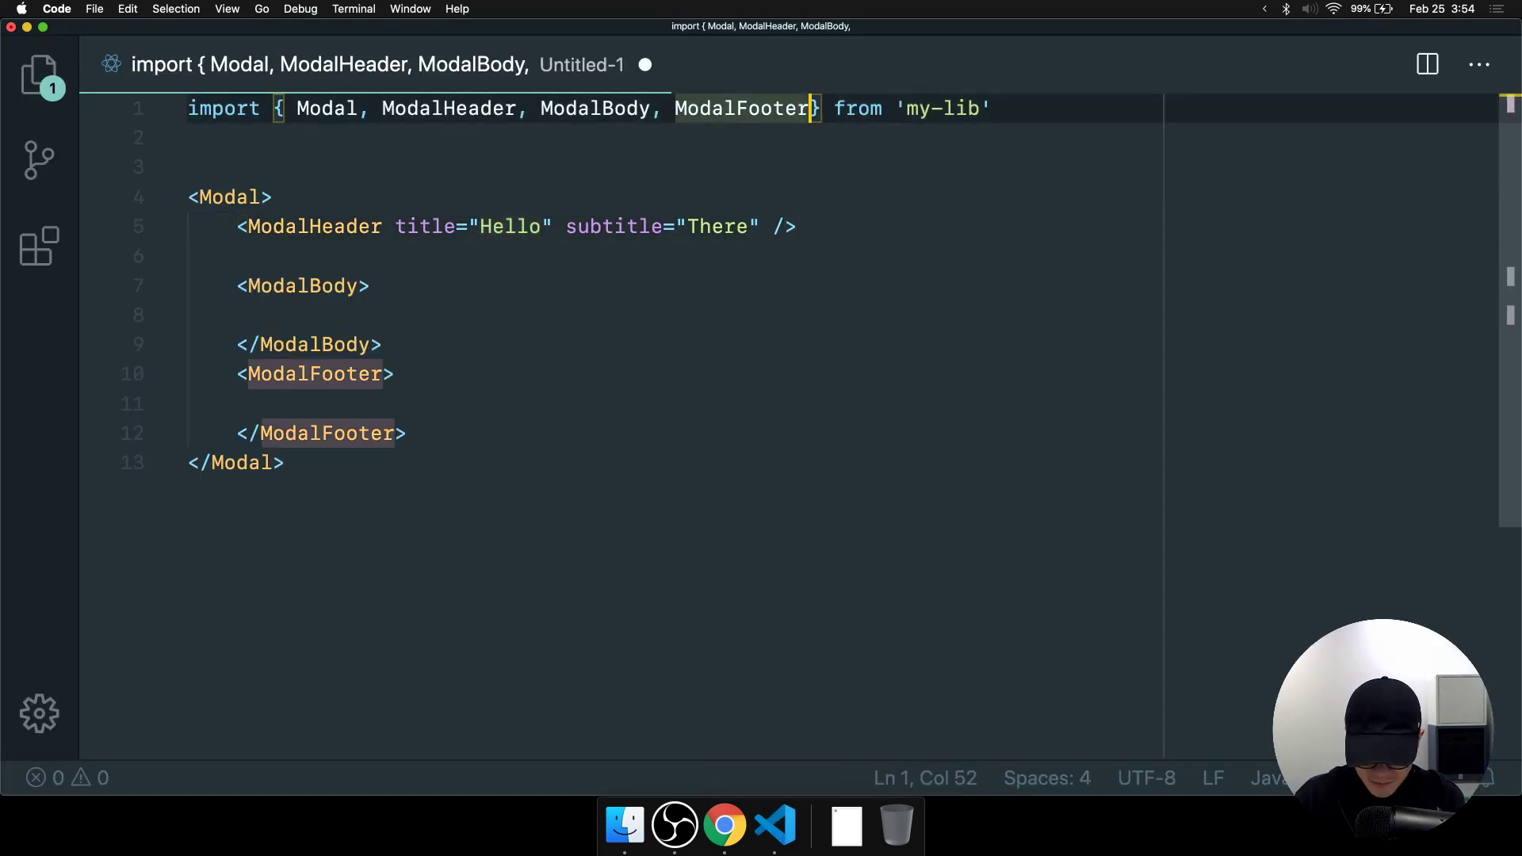
text(, Tex)
text(t)
click(707, 371)
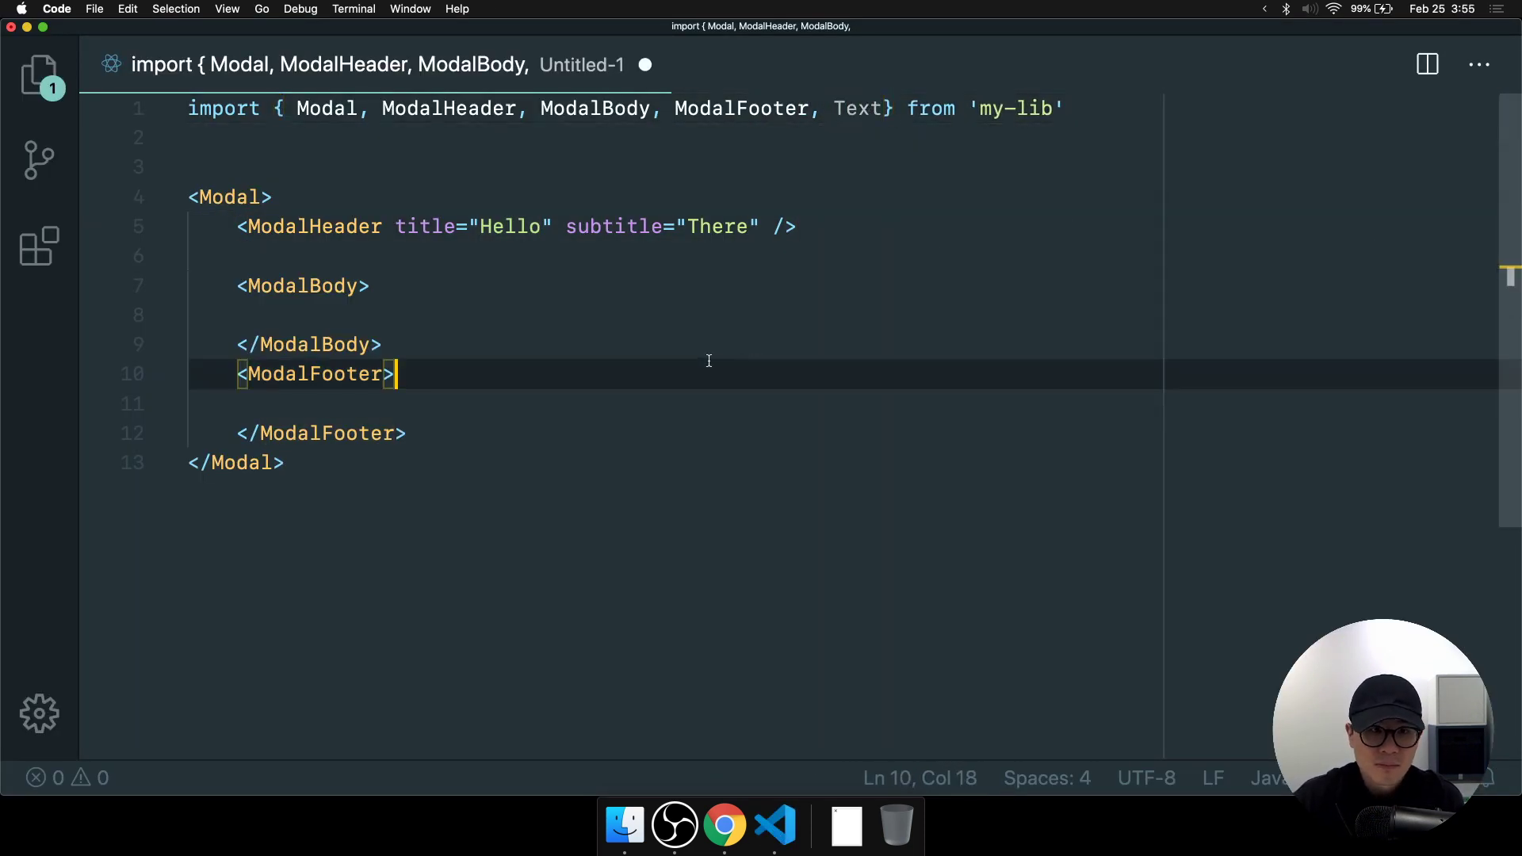
Add a Text element containing "Hello" inside ModalBody.
drag(474, 226, 503, 244)
click(476, 295)
key(Down)
key(BackSpace)
text(<Text>Hello</Text>)
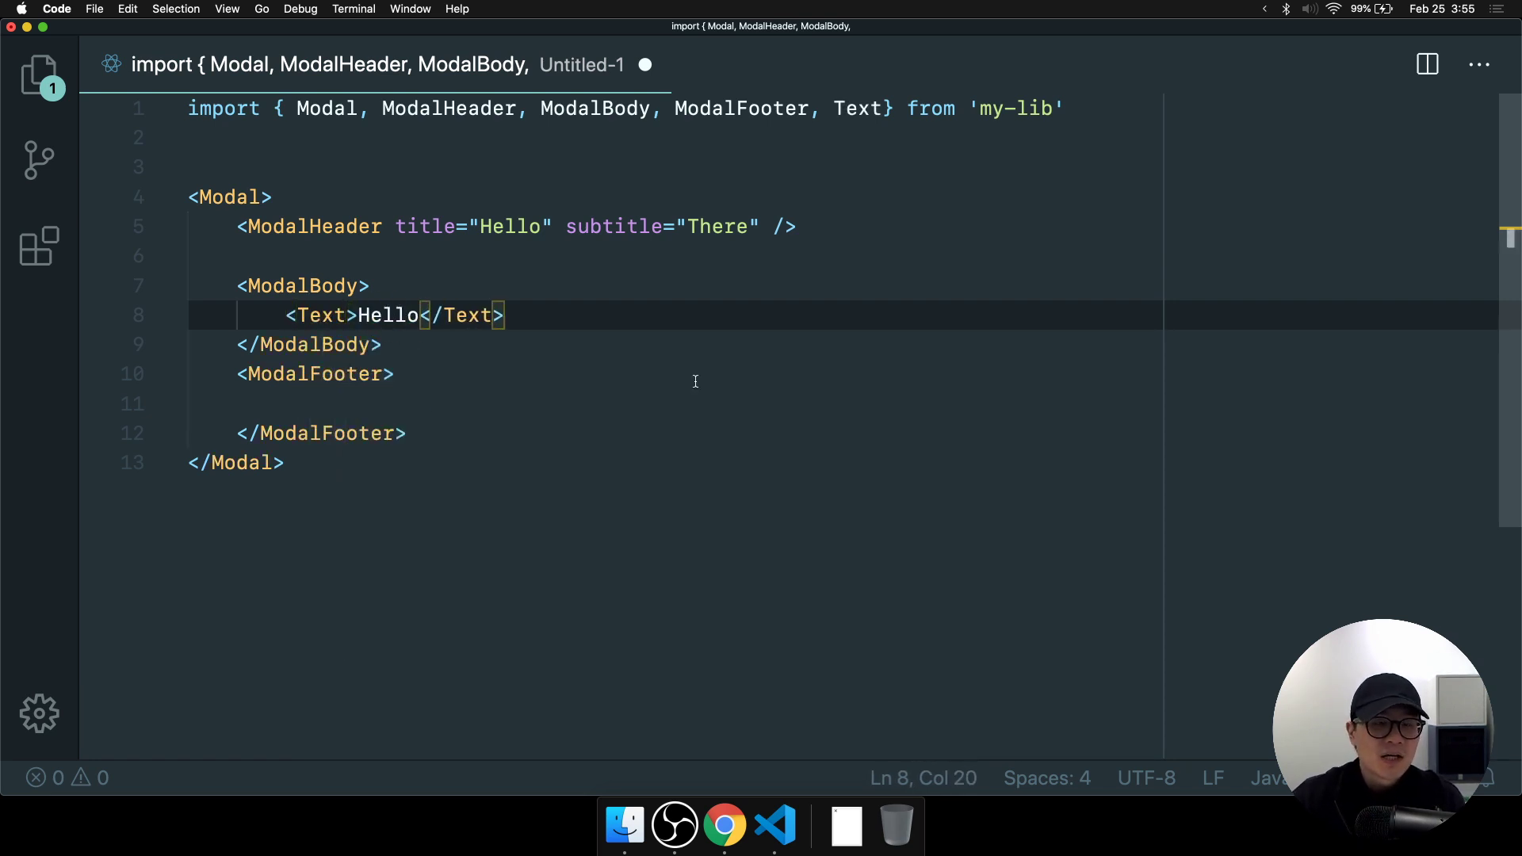
Add a span element containing "Hello" on a new line below the Text element in ModalBody.
key(End)
key(Return)
text(<span>Hello)
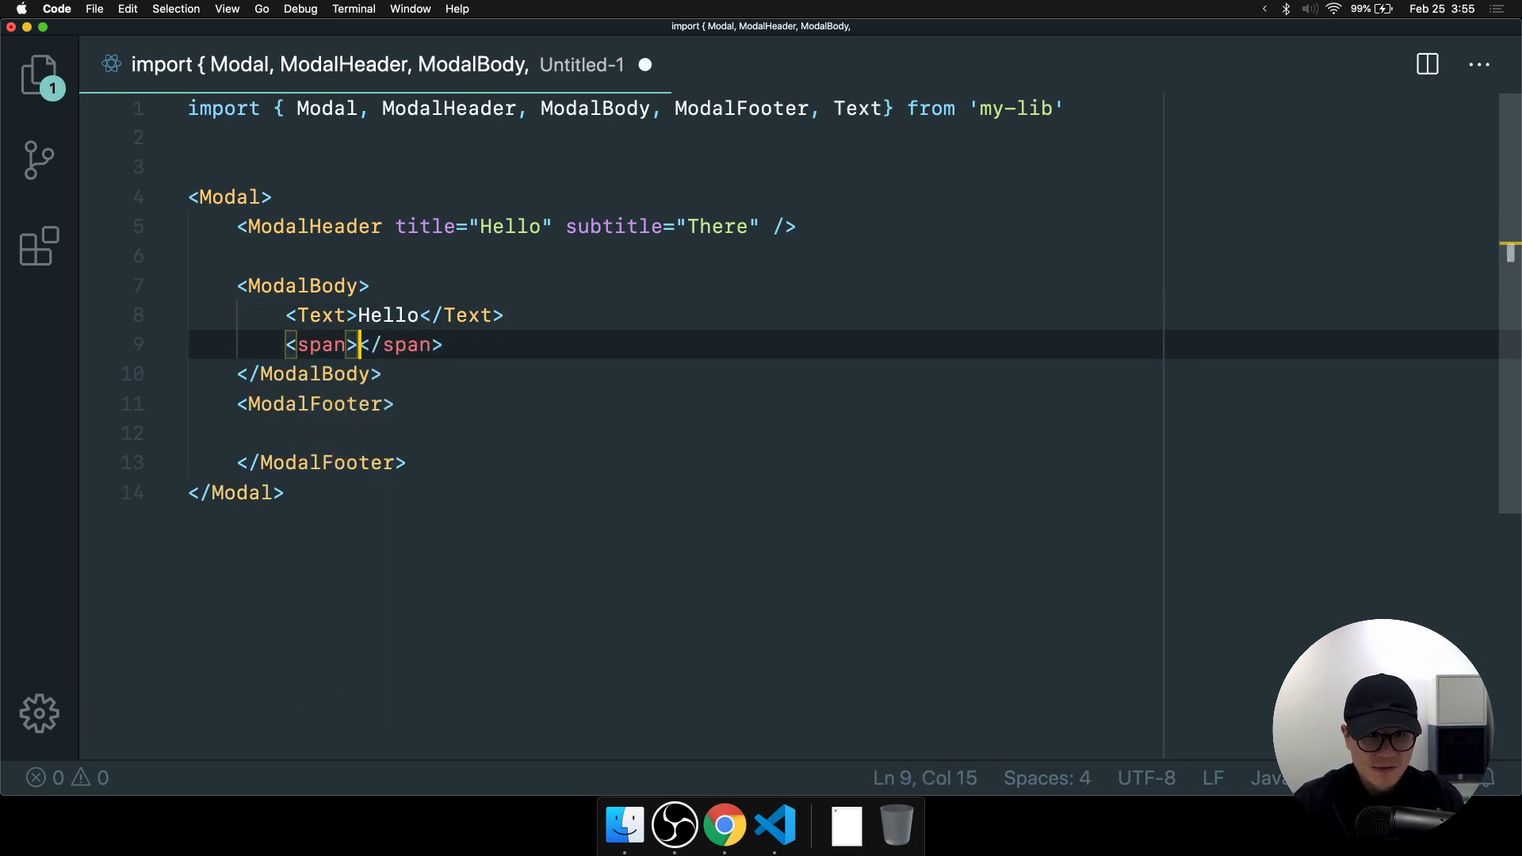
click(586, 295)
click(551, 339)
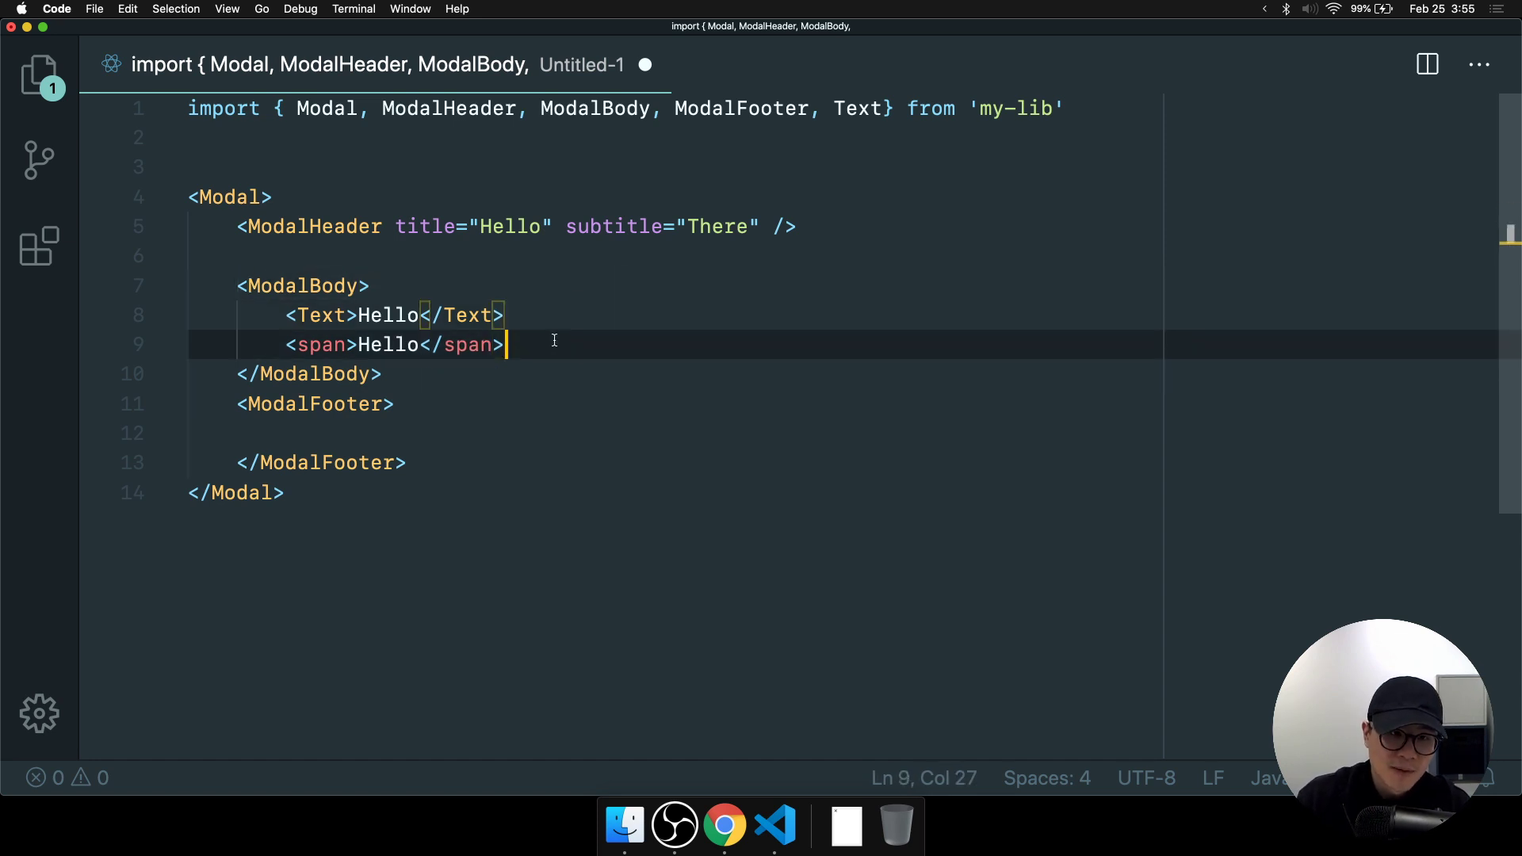
text('=)
key(BackSpace)
key(BackSpace)
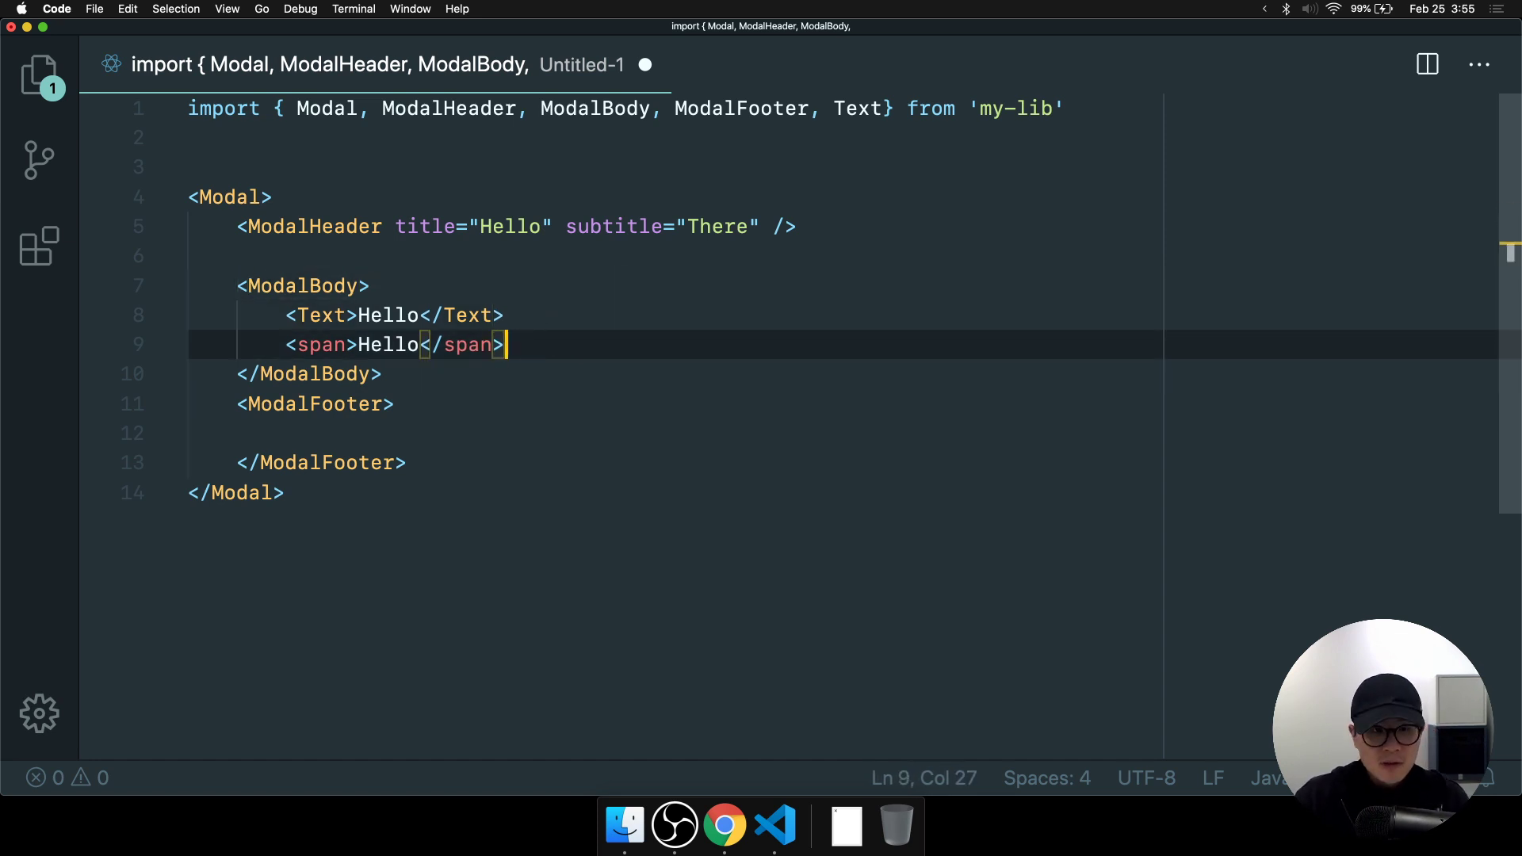
click(636, 325)
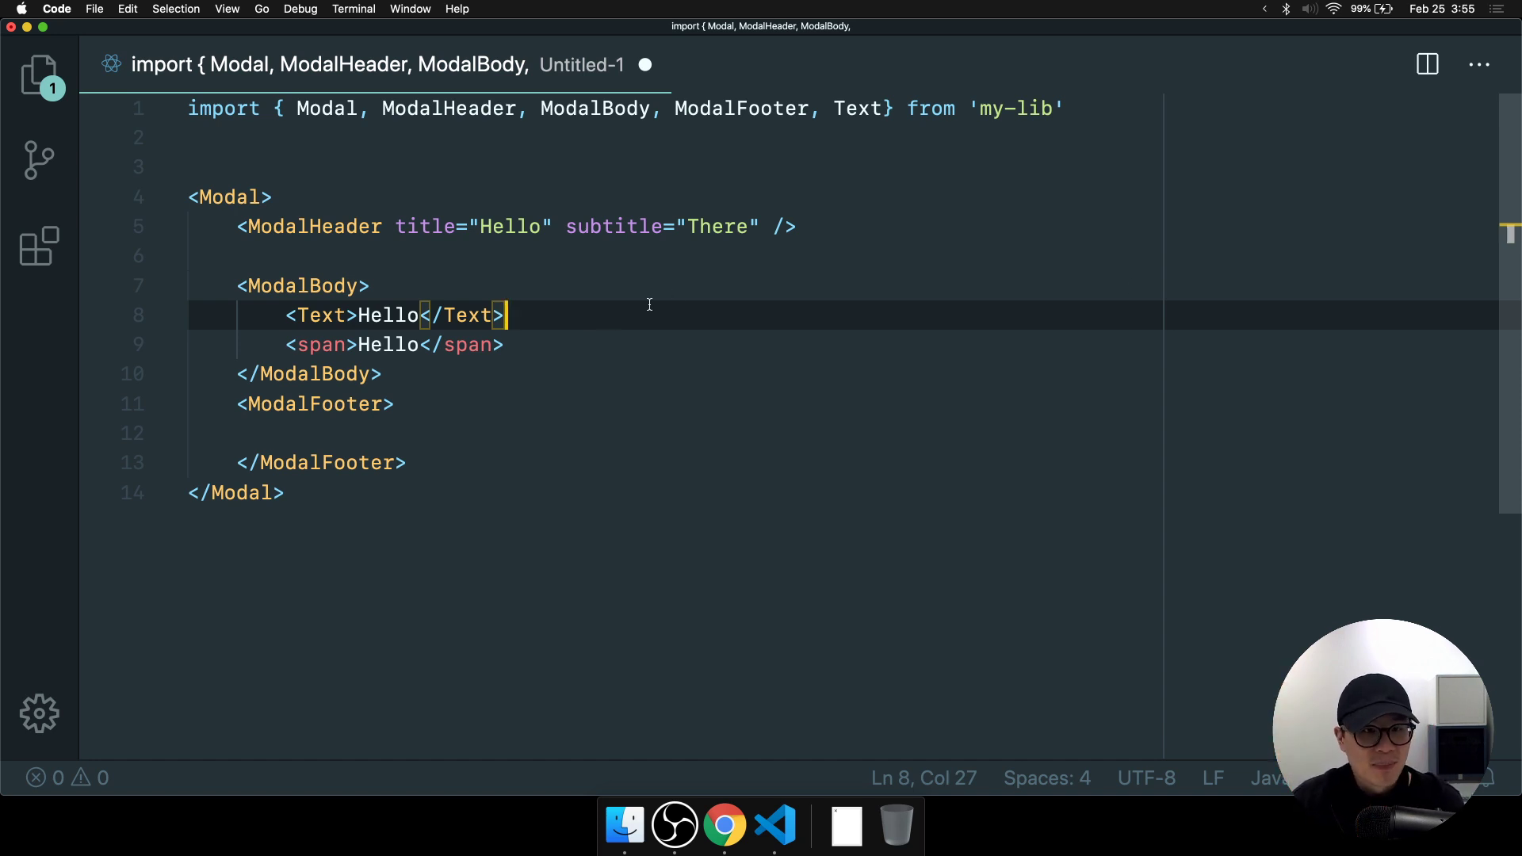
click(751, 405)
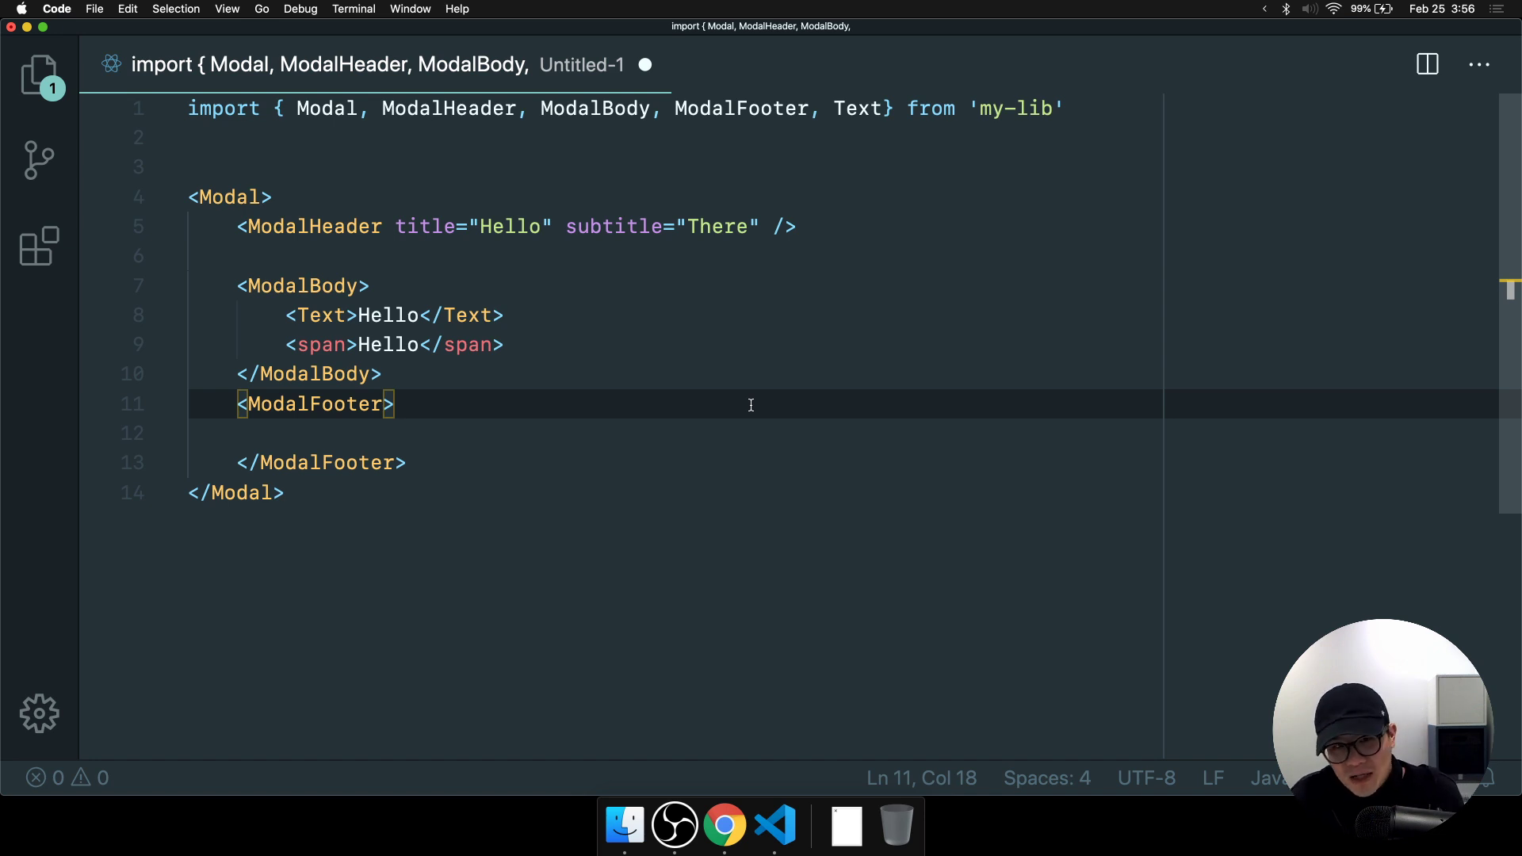
drag(530, 344, 300, 344)
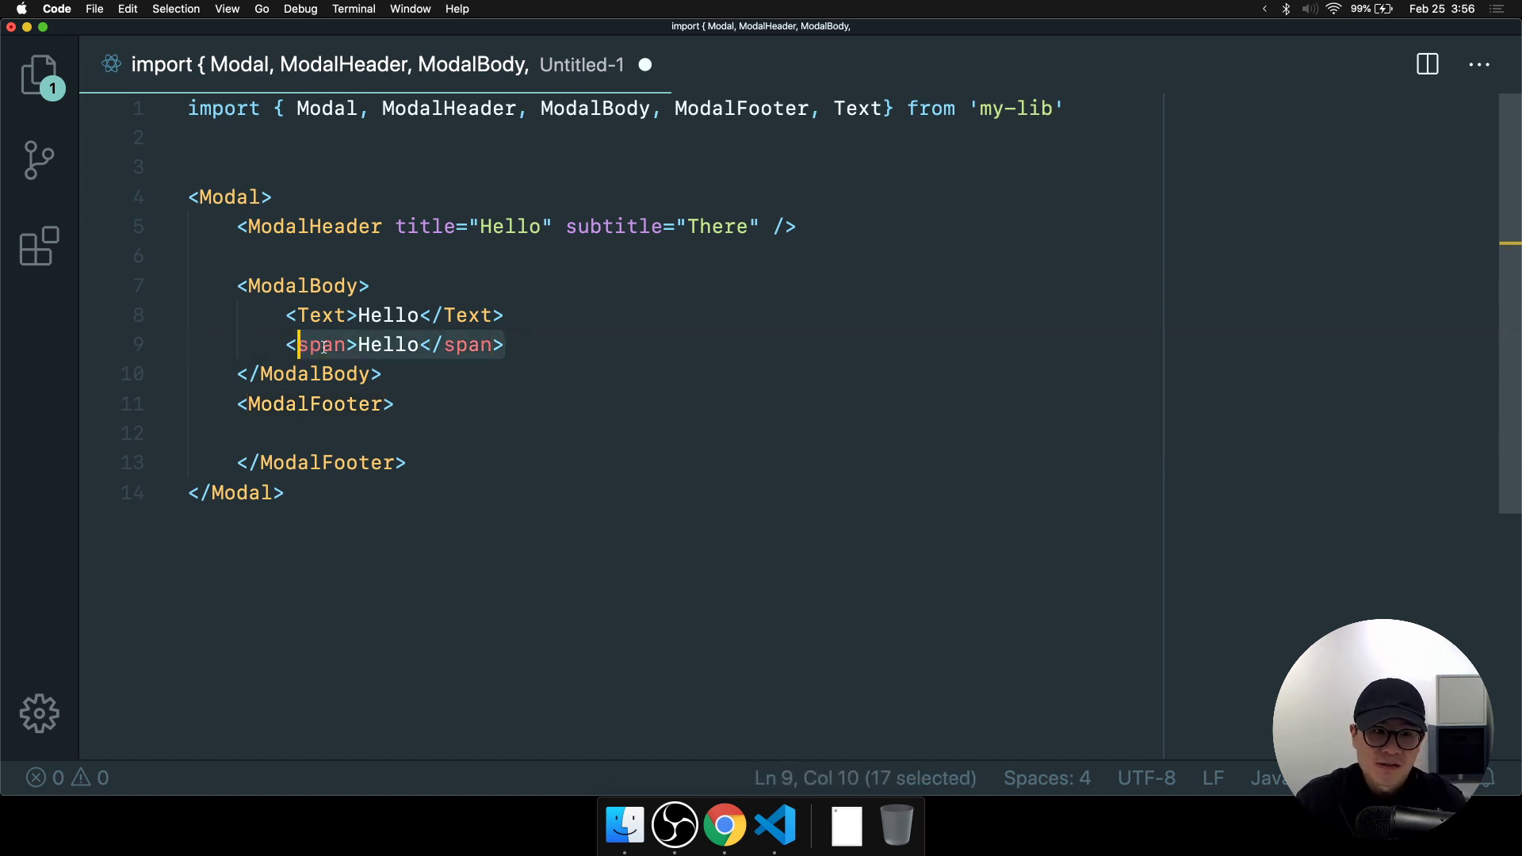
click(537, 370)
drag(522, 349, 322, 344)
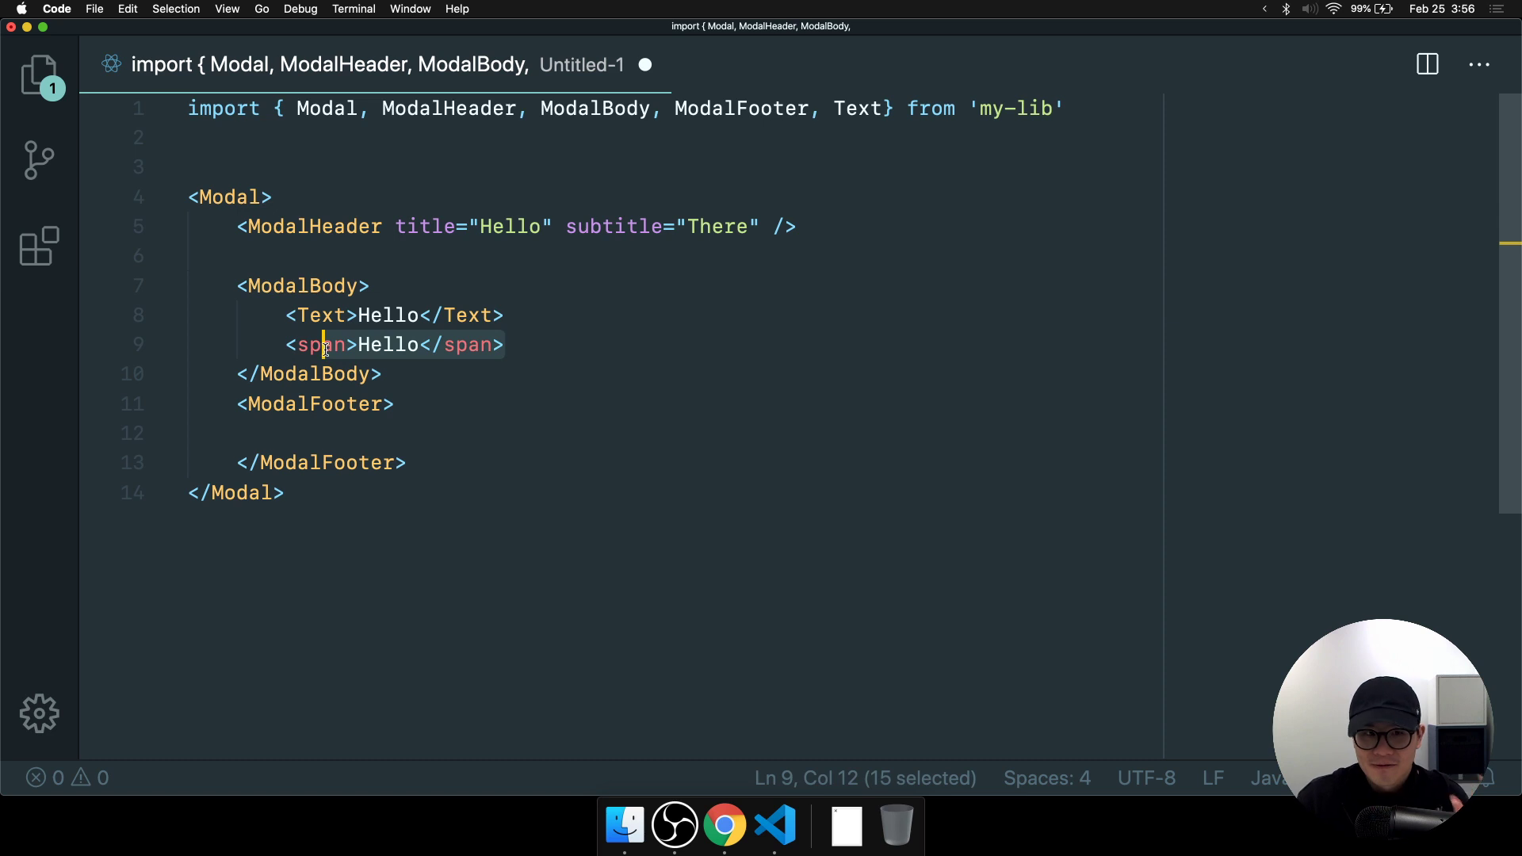
click(564, 361)
click(586, 347)
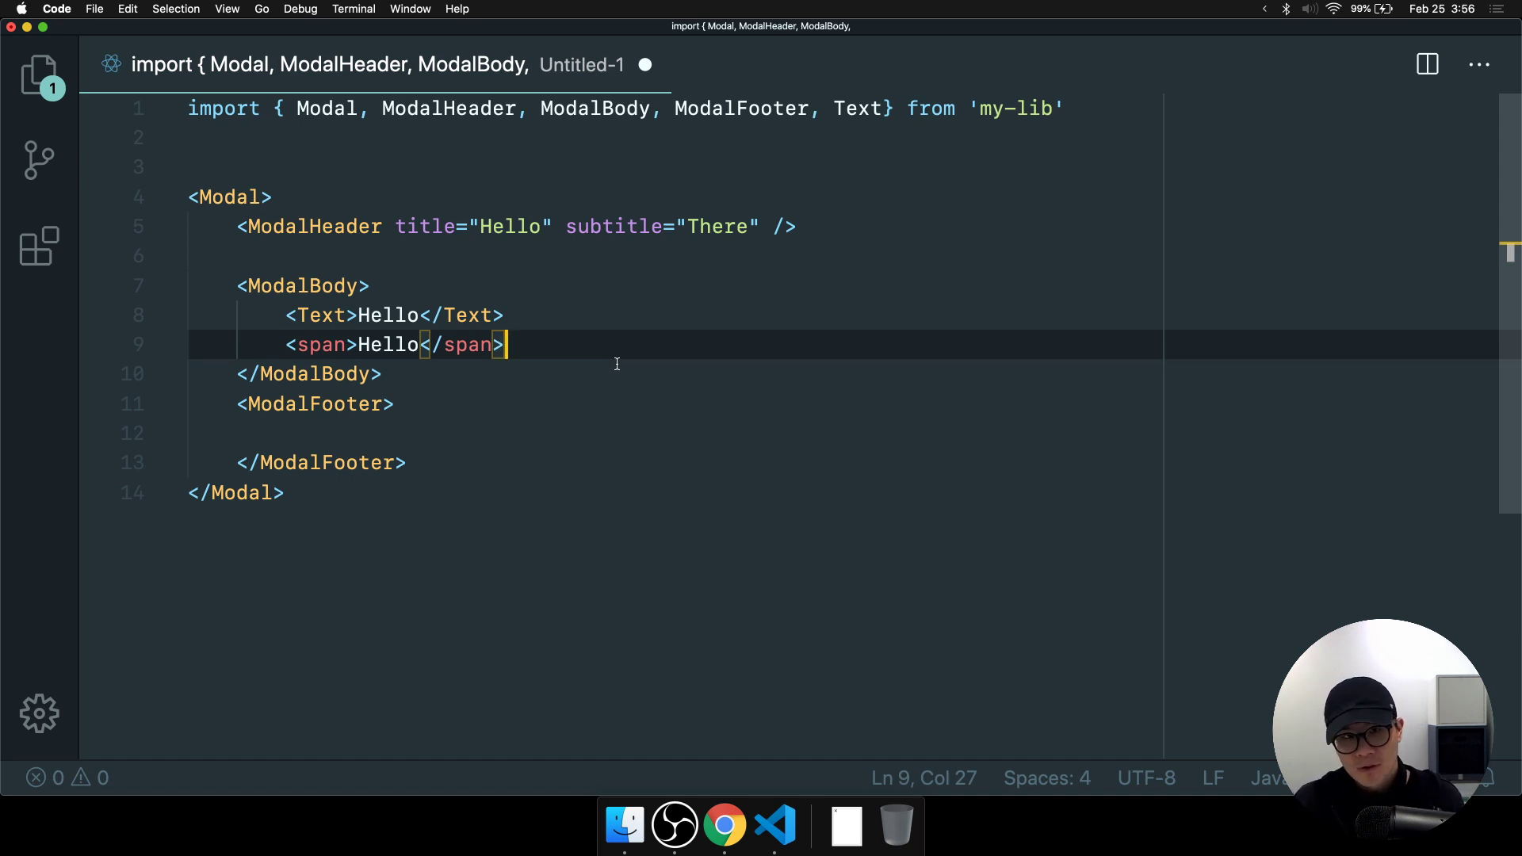
Insert a space before the closing brace of the import and remove the span line from ModalBody.
click(884, 108)
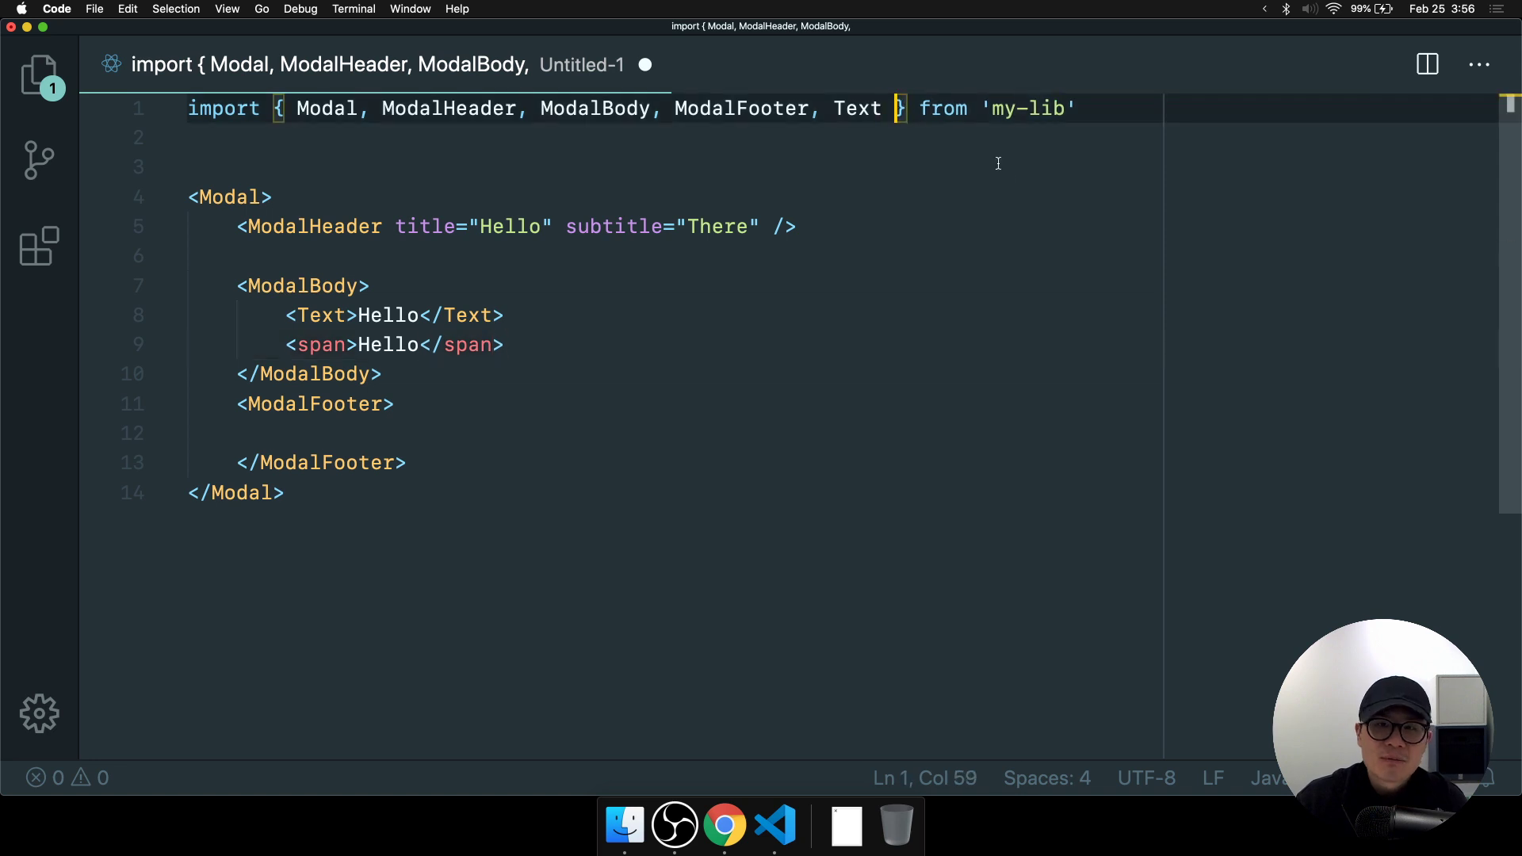
click(918, 255)
click(565, 350)
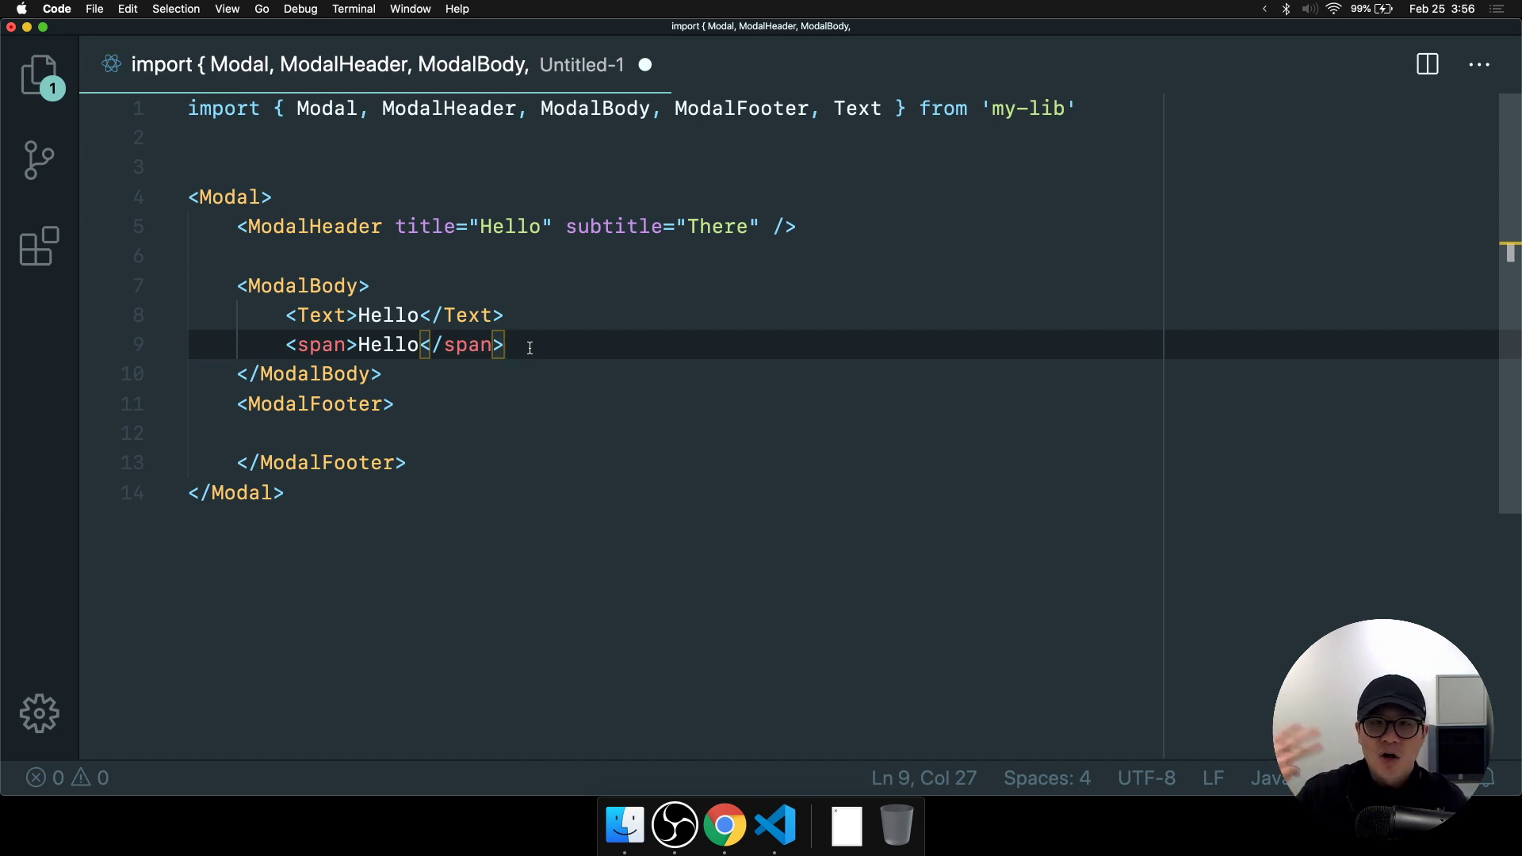
key(cmd+x)
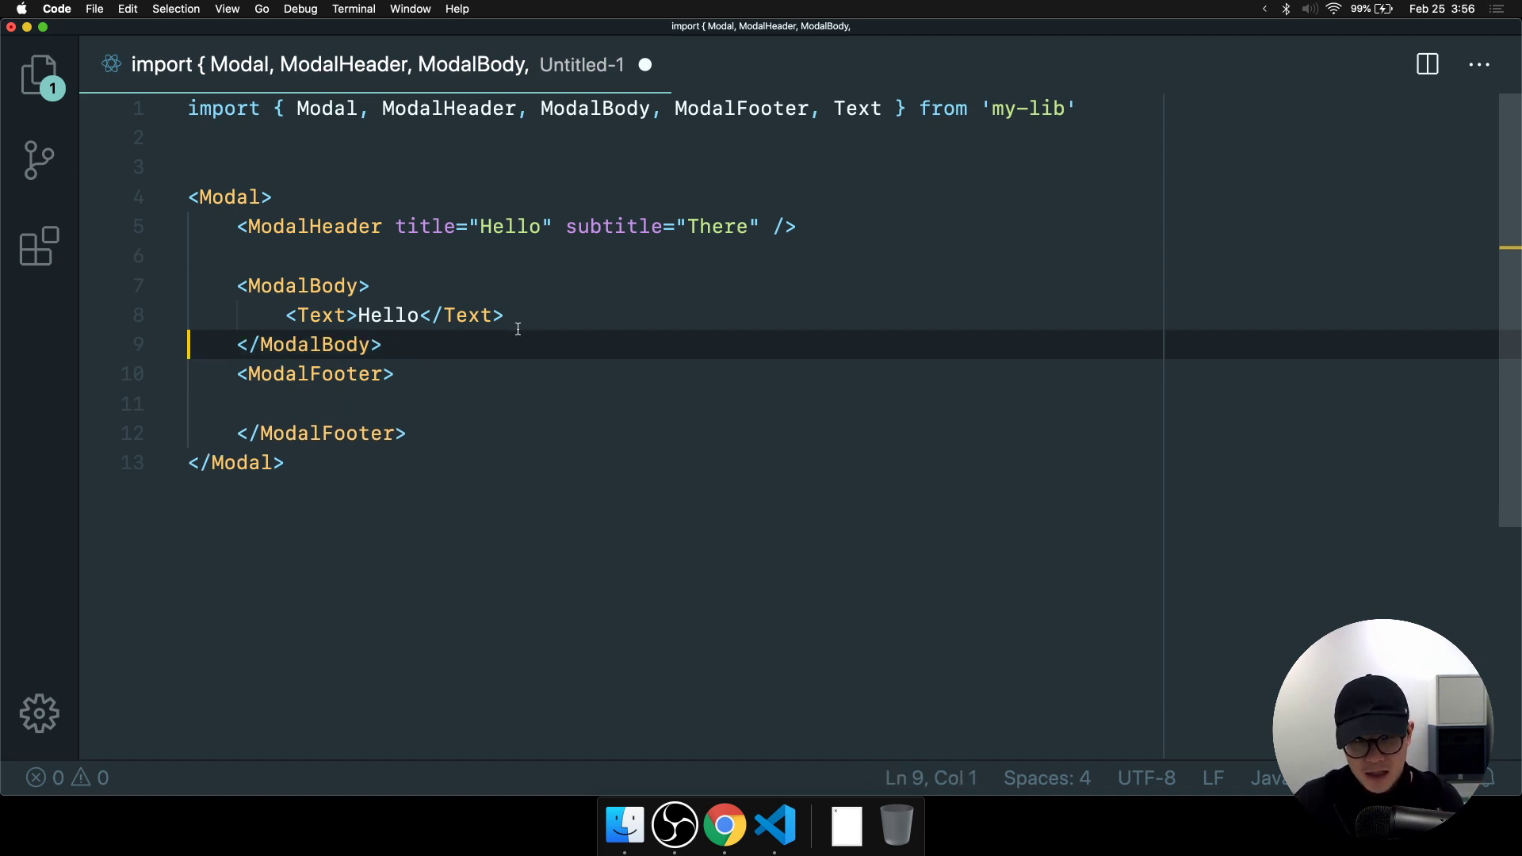
Add a truncation prop to the opening Text tag in ModalBody.
click(346, 316)
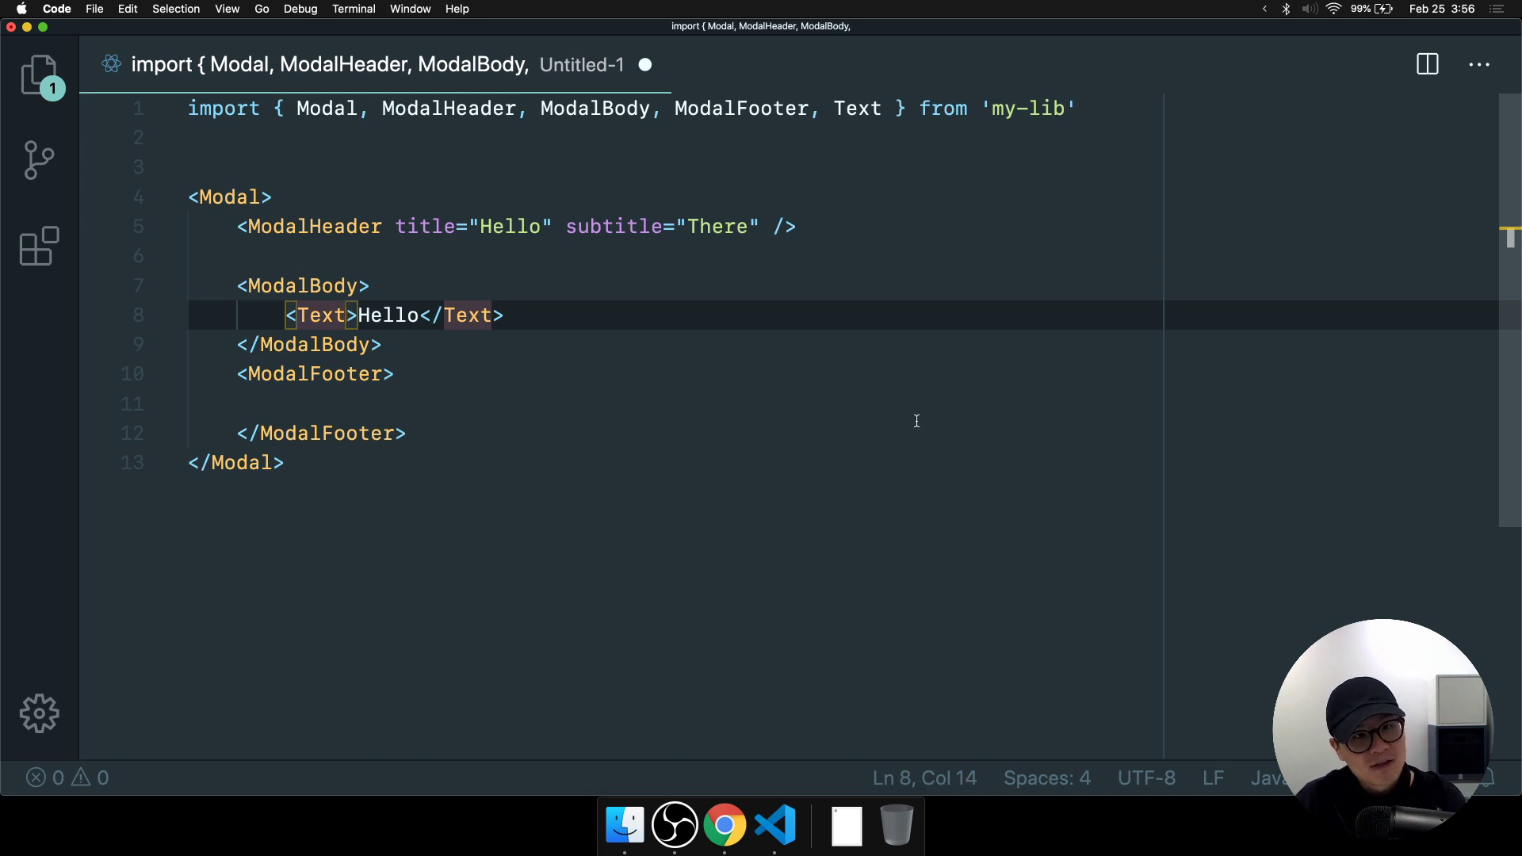
text(truncmatipon)
key(BackSpace)
key(BackSpace)
key(BackSpace)
key(BackSpace)
key(BackSpace)
key(BackSpace)
key(BackSpace)
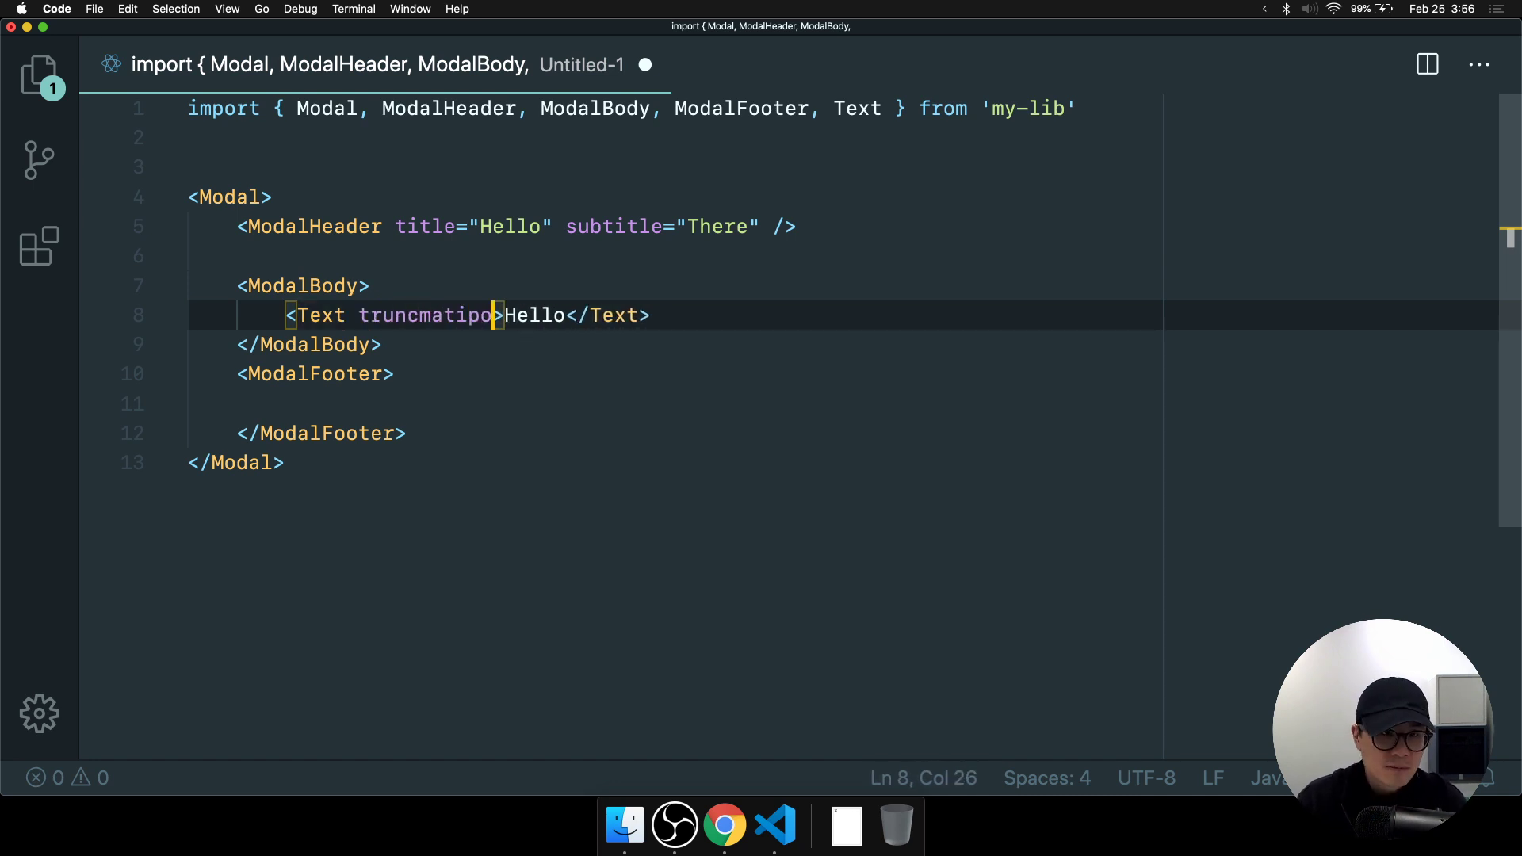
text(ation)
key(BackSpace)
key(BackSpace)
key(BackSpace)
key(BackSpace)
text(tion)
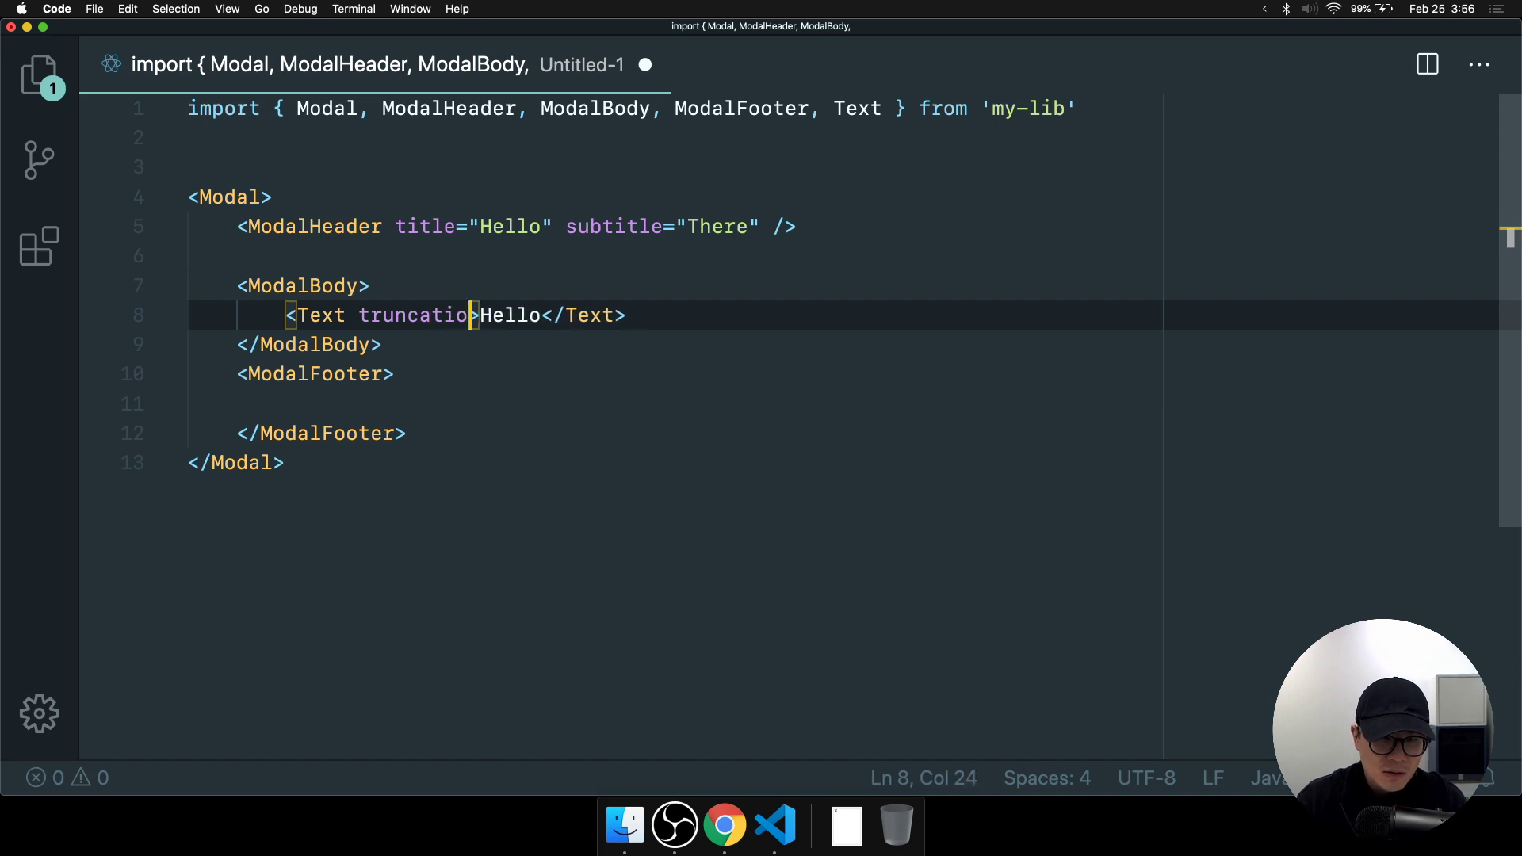
Switch to Chrome, search the web for "react native text" in a new tab and open the React Native Text documentation.
key(super+Tab)
key(super+t)
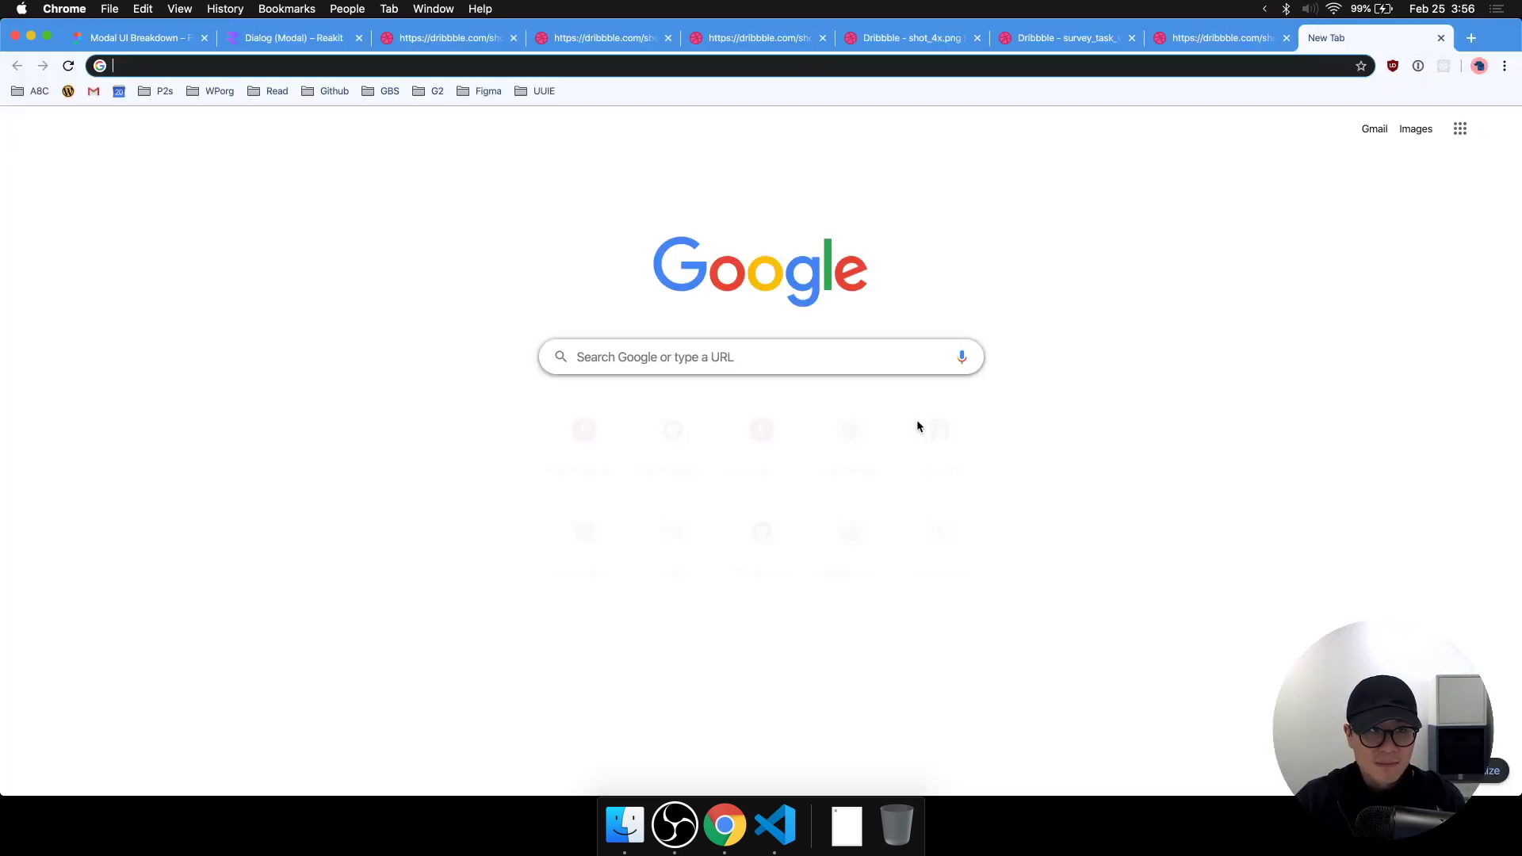
text(react native)
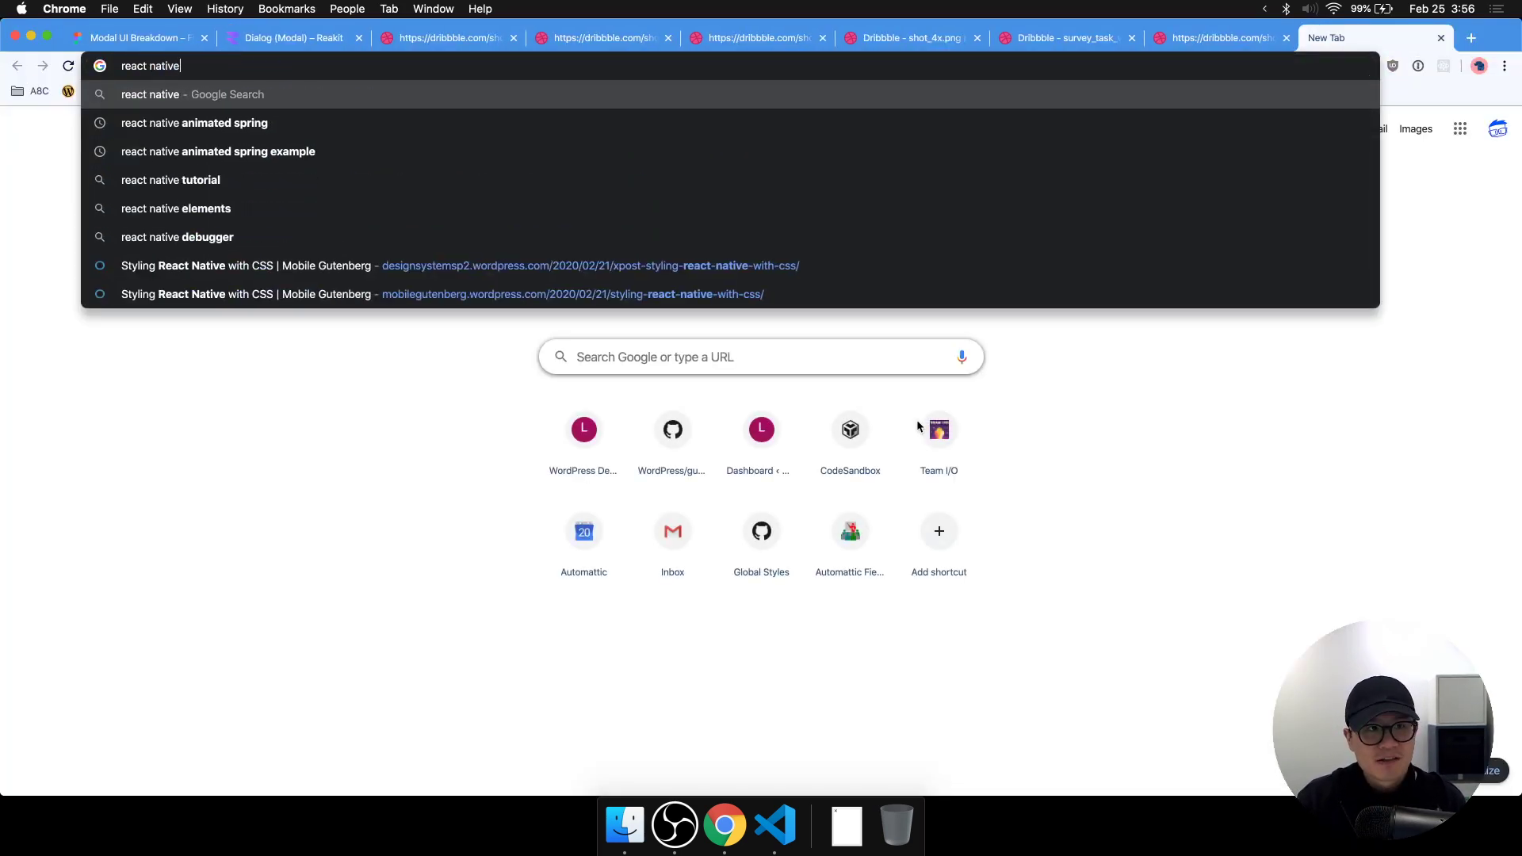
text( text)
key(Return)
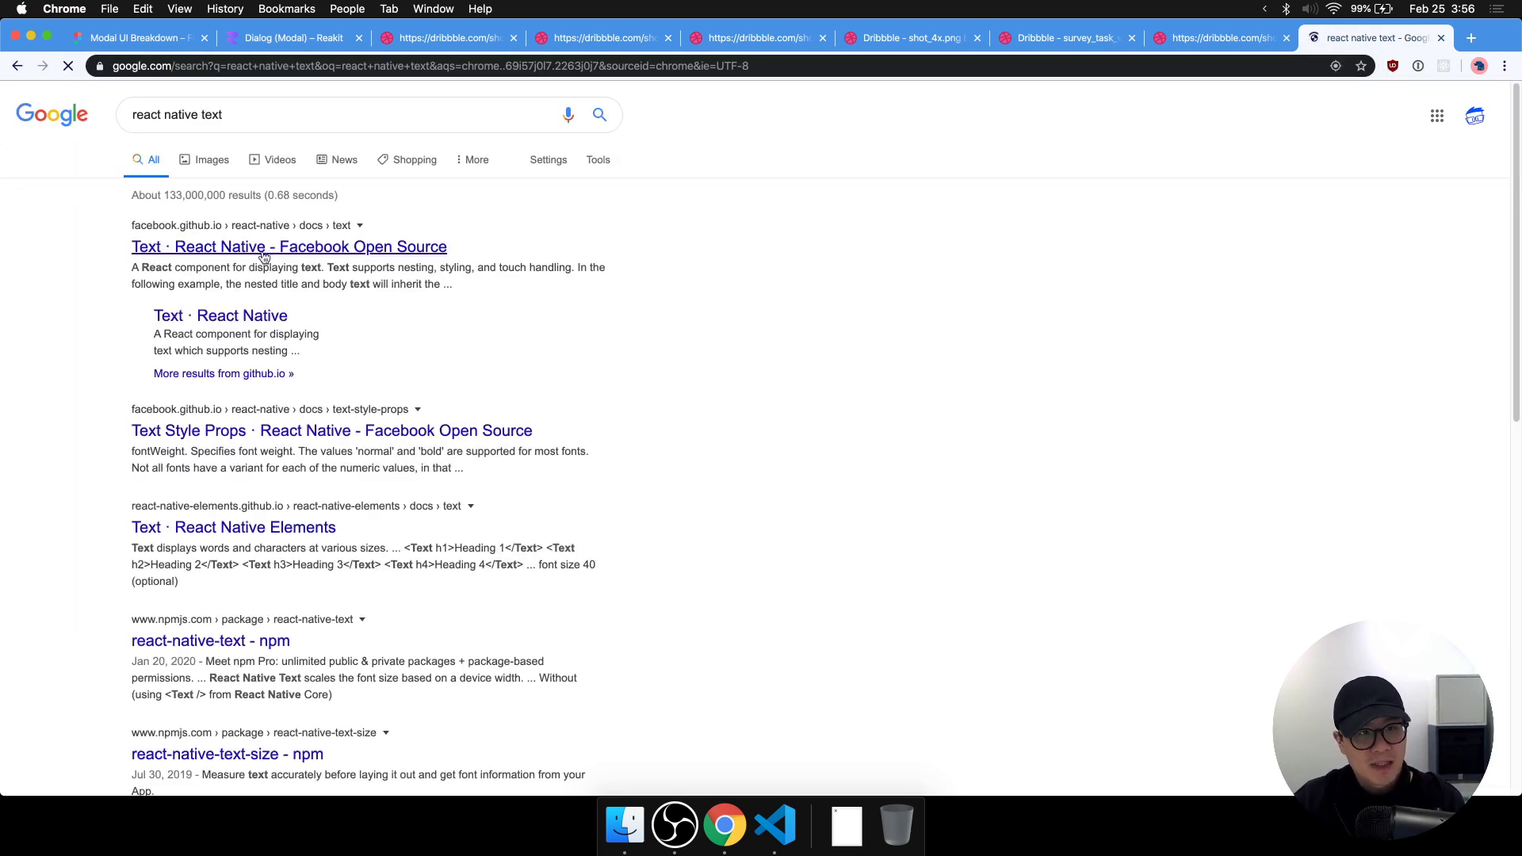
click(261, 252)
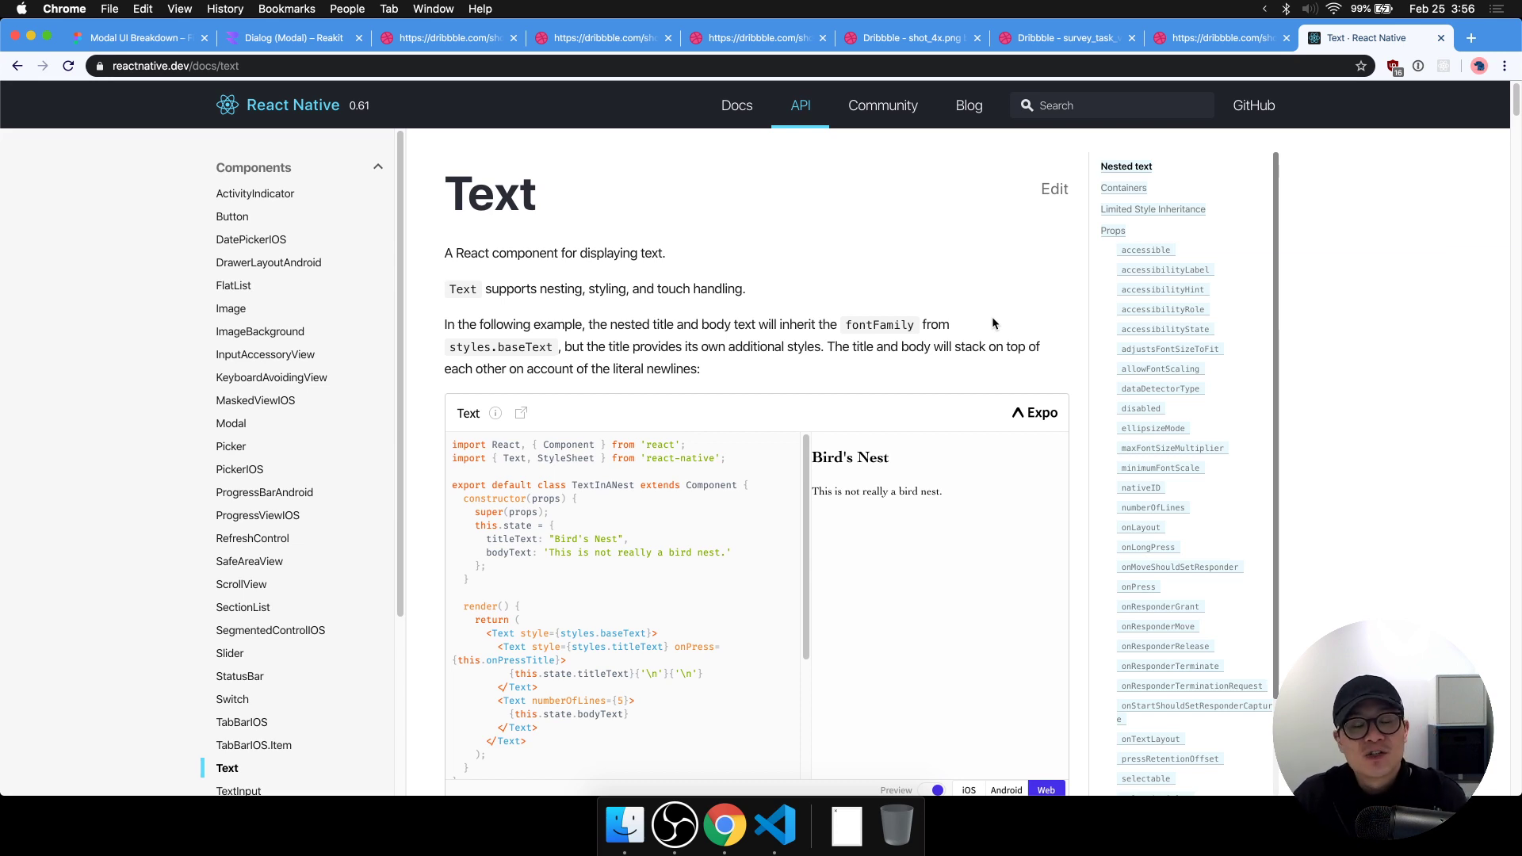
Examine the numberOfLines and ellipsizeMode props in the Text documentation and return to the code editor.
scroll(1162, 386, down, 8)
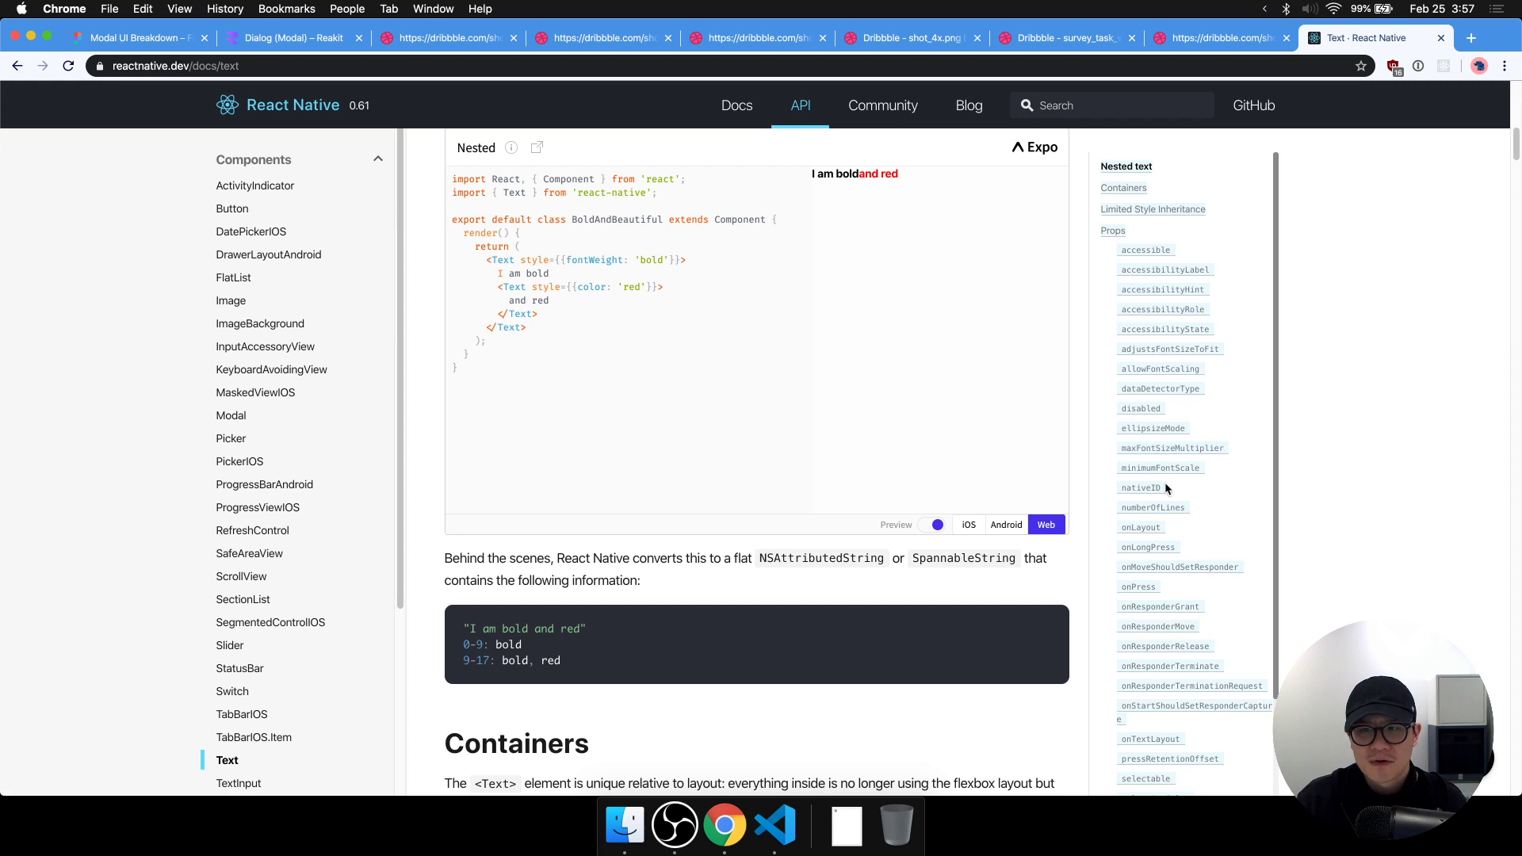
scroll(1169, 498, down, 2)
click(1175, 422)
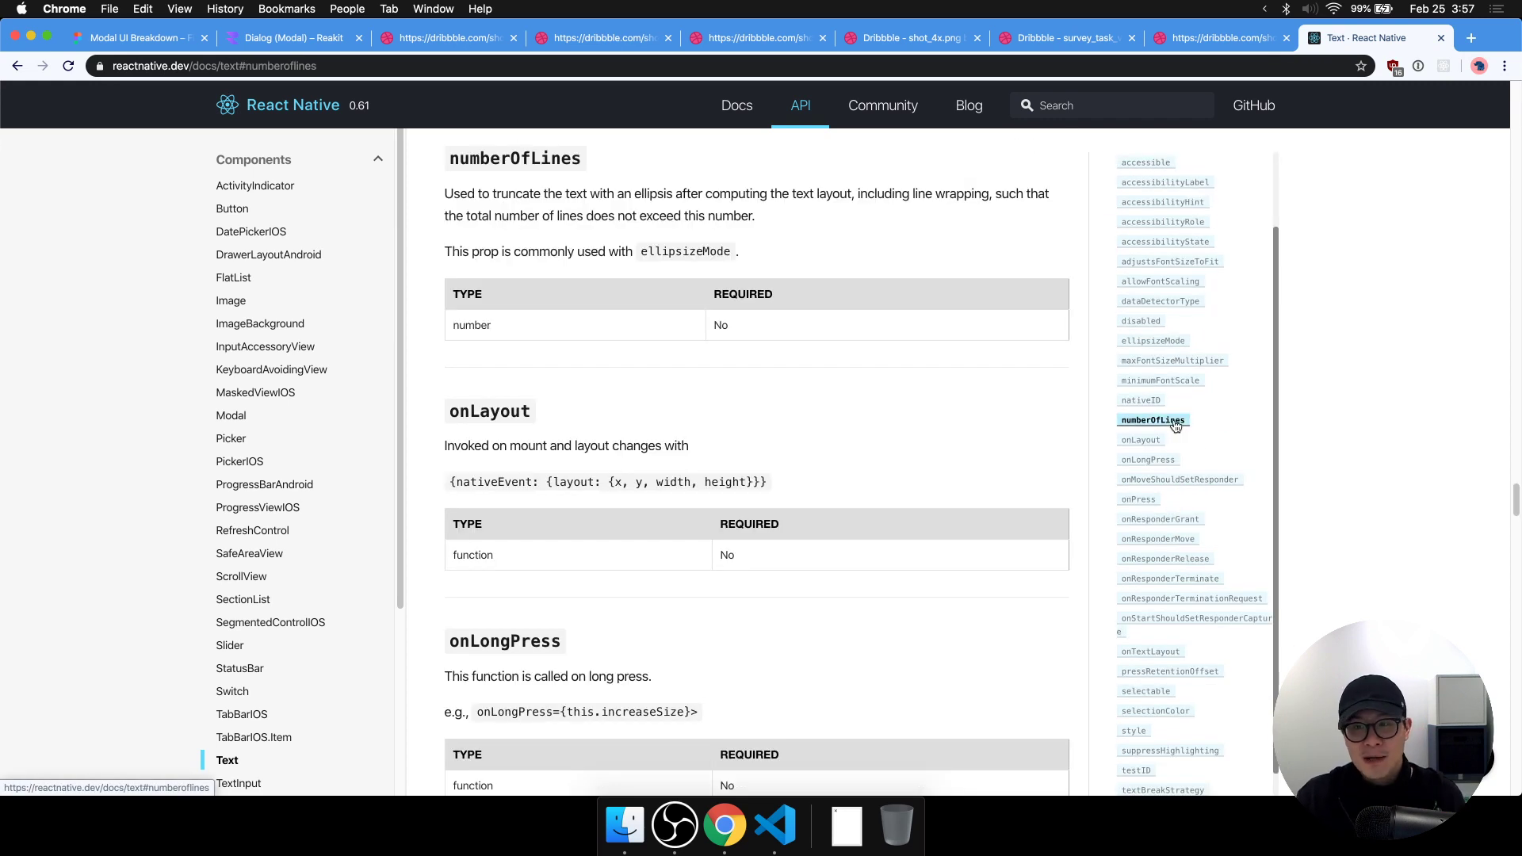
scroll(1209, 507, down, 3)
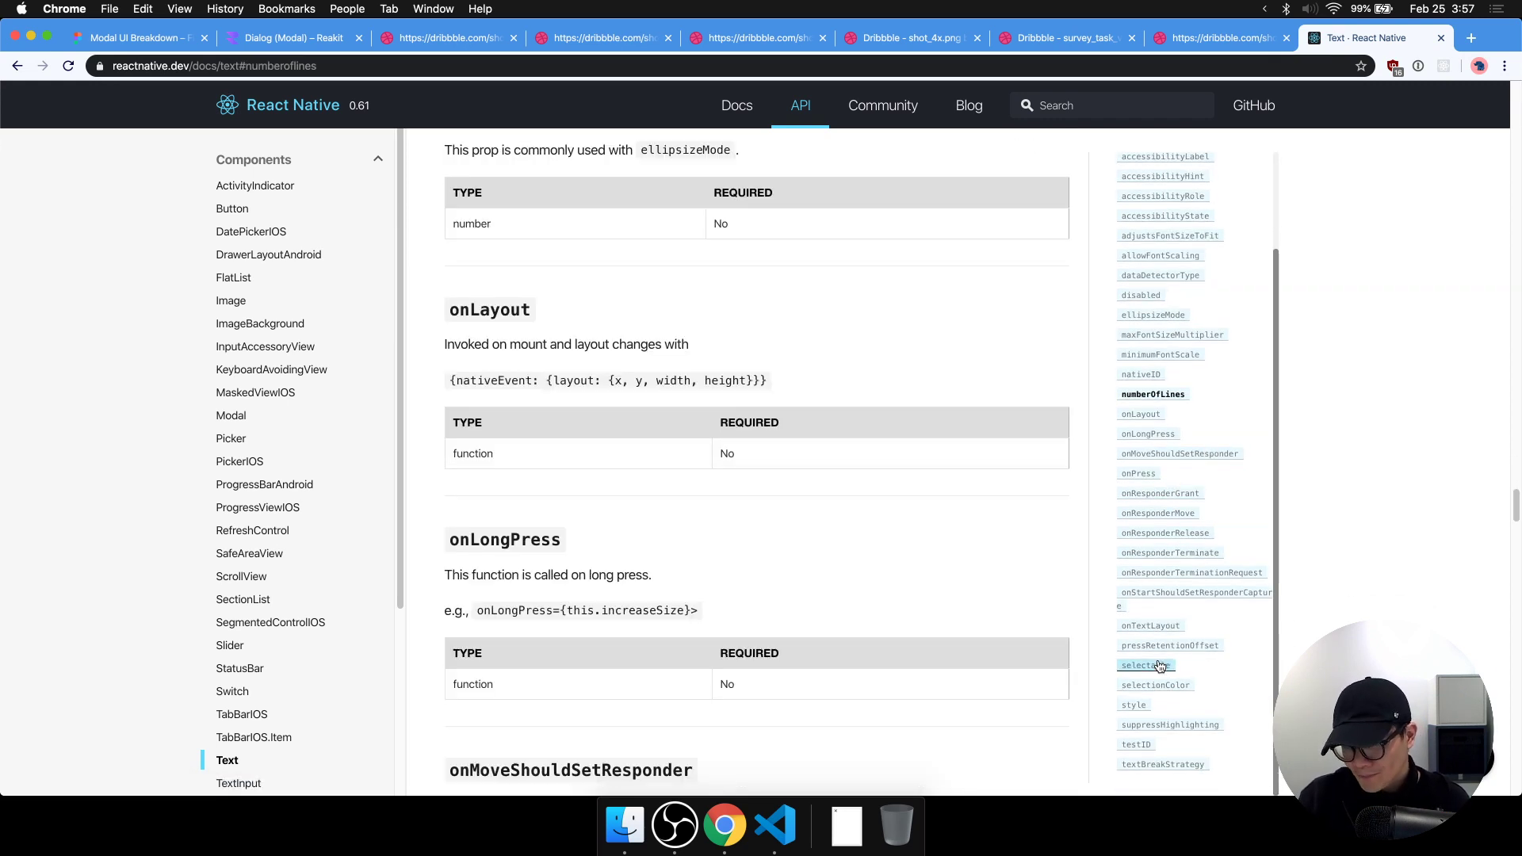
scroll(1174, 626, up, 2)
click(1174, 430)
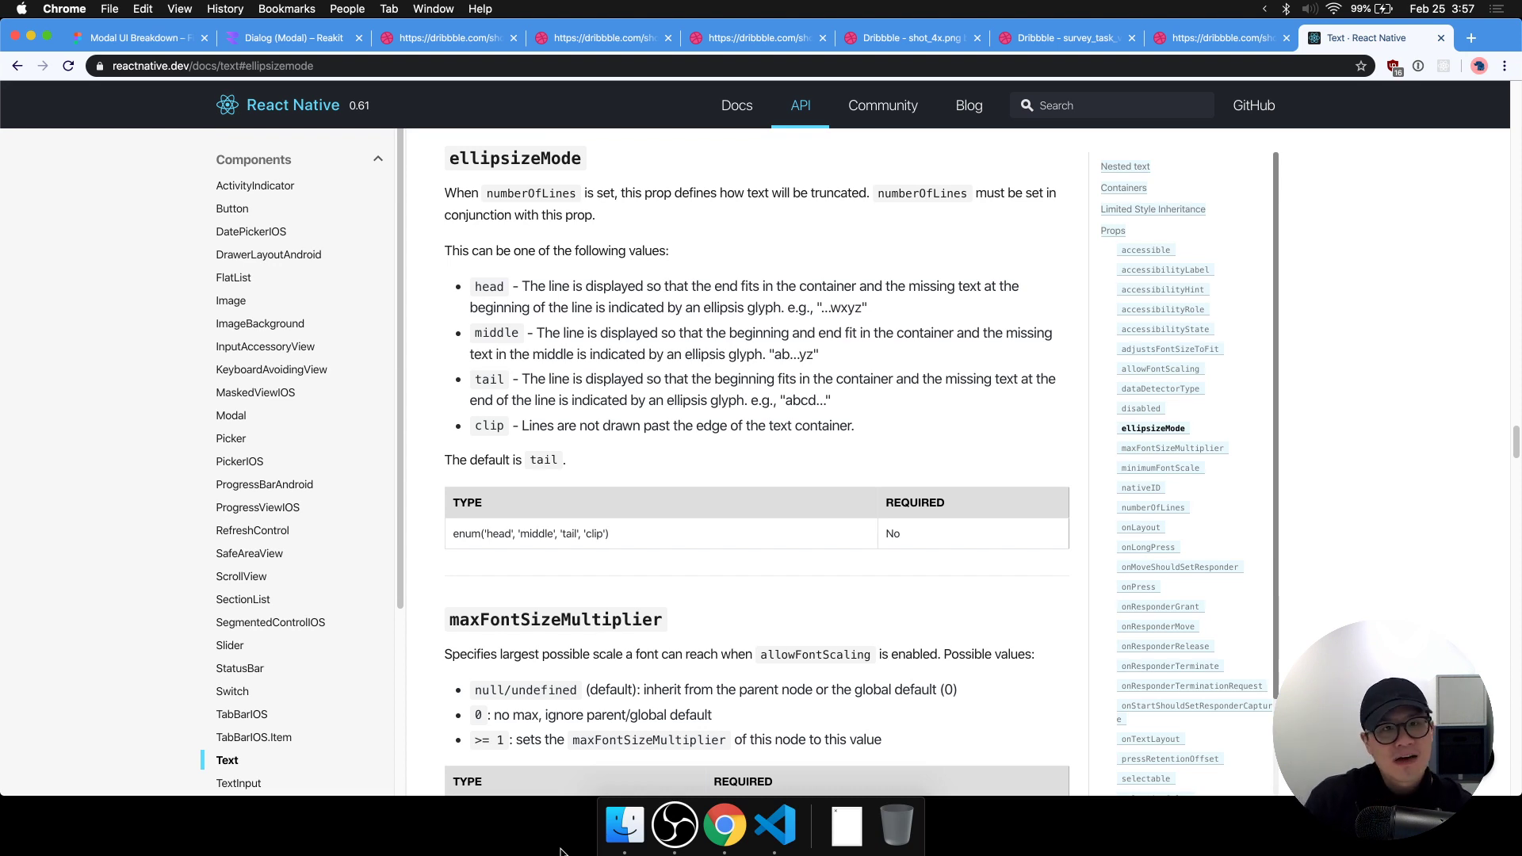
key(super+Tab)
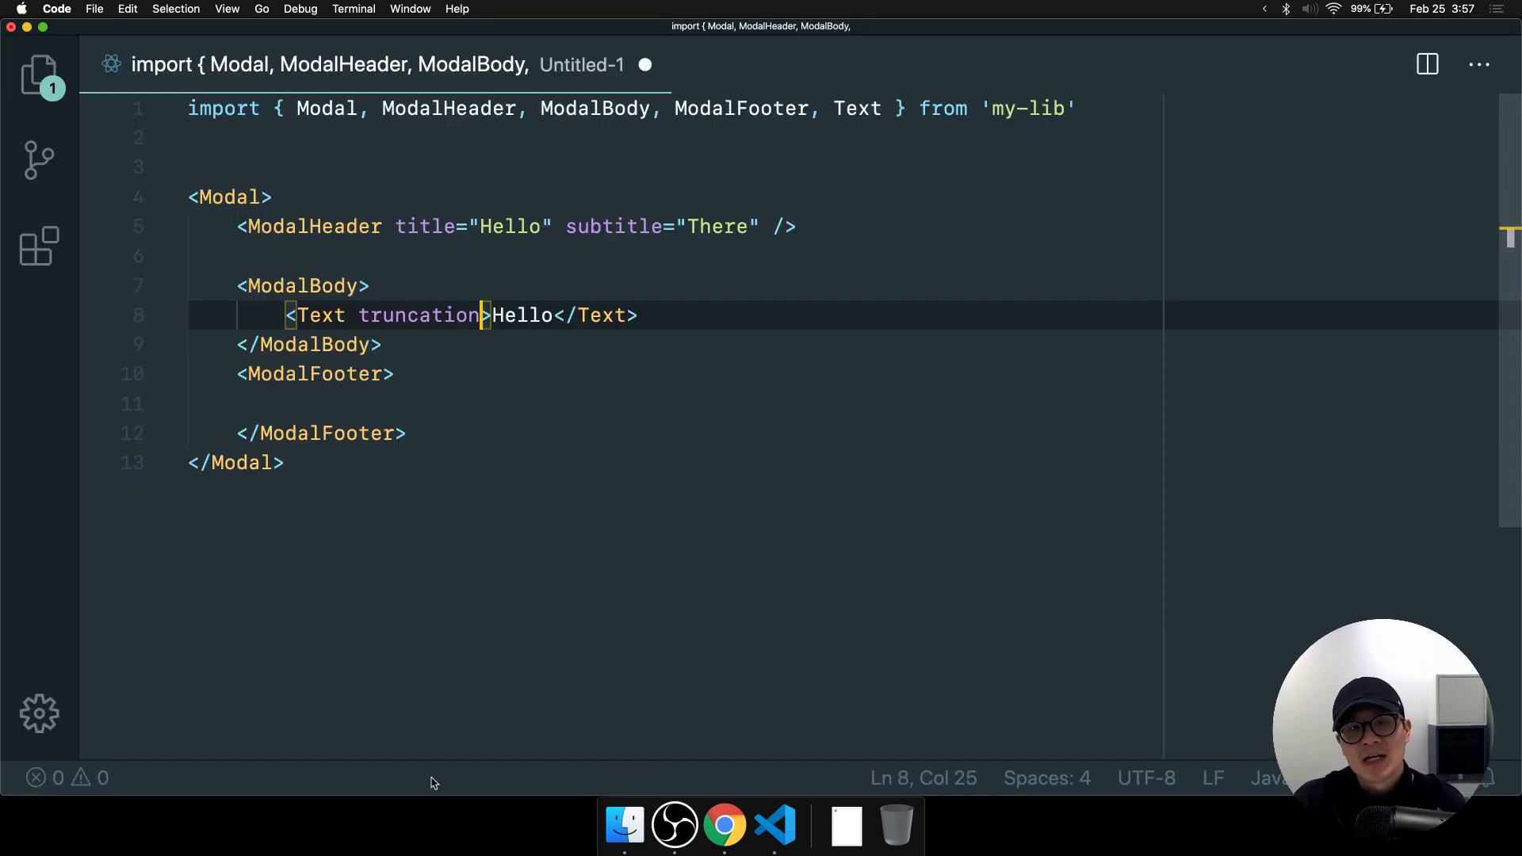
click(599, 473)
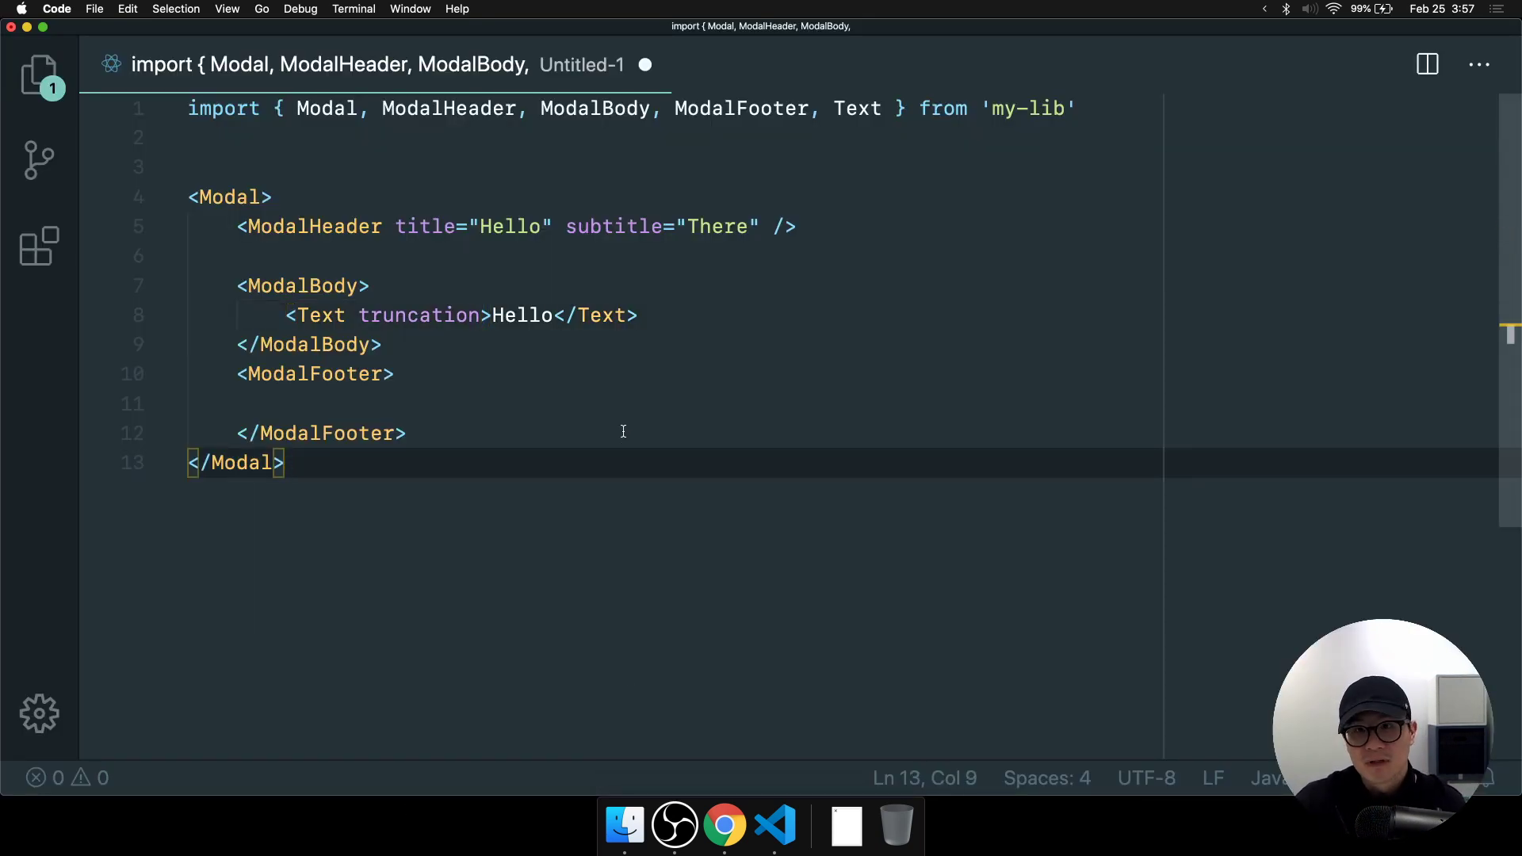
Switch to the Modal UI Breakdown file in Chrome and duplicate the Text label beside Heading, placing the copy centred beneath Heading.
click(724, 825)
key(super+2)
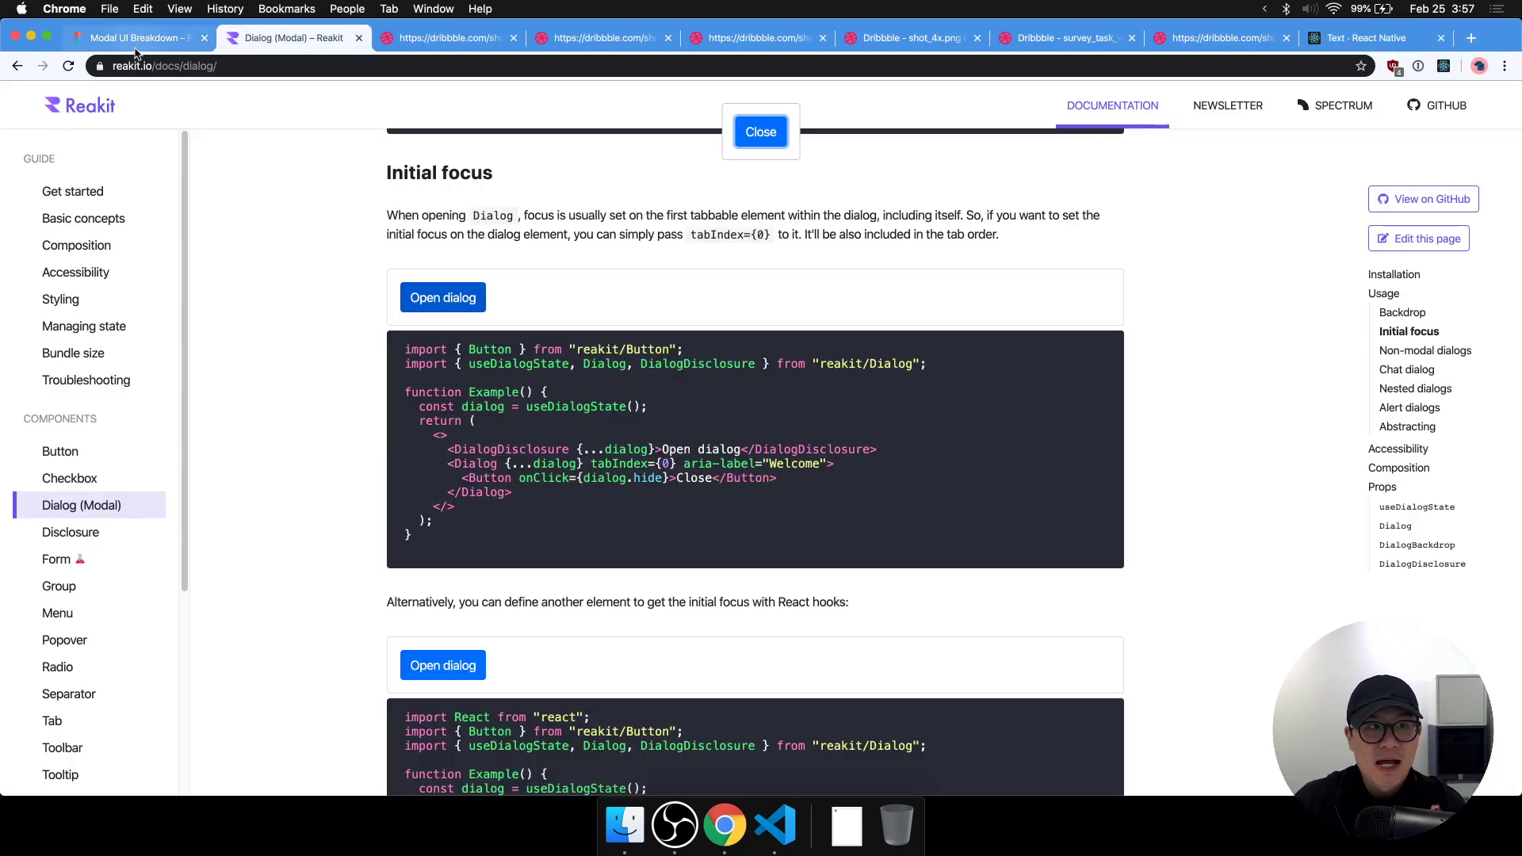
key(super+1)
drag(899, 536, 757, 624)
click(918, 534)
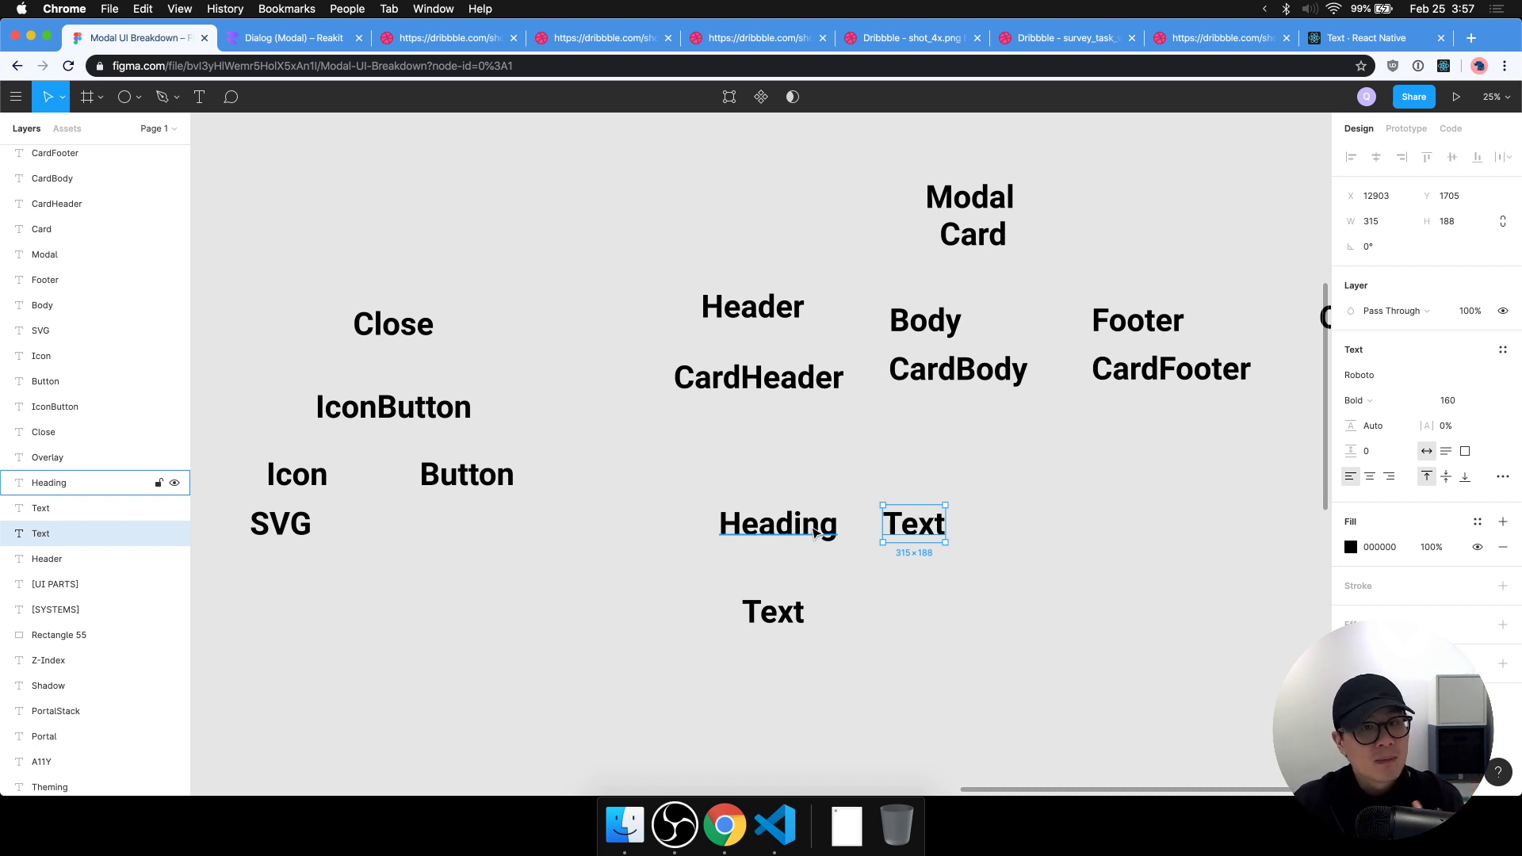
drag(786, 610, 812, 593)
click(864, 591)
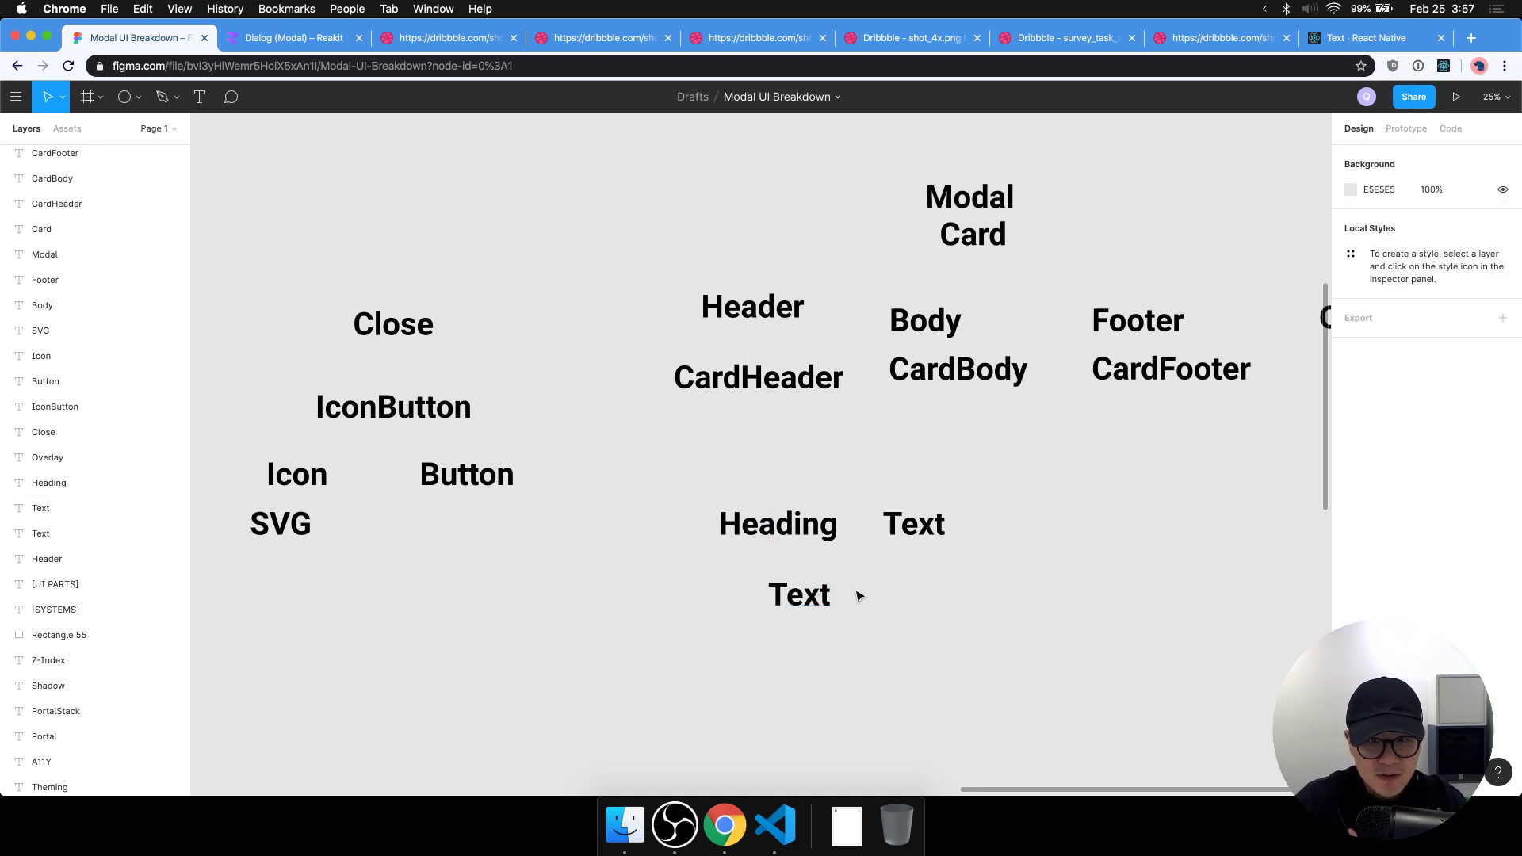
click(811, 591)
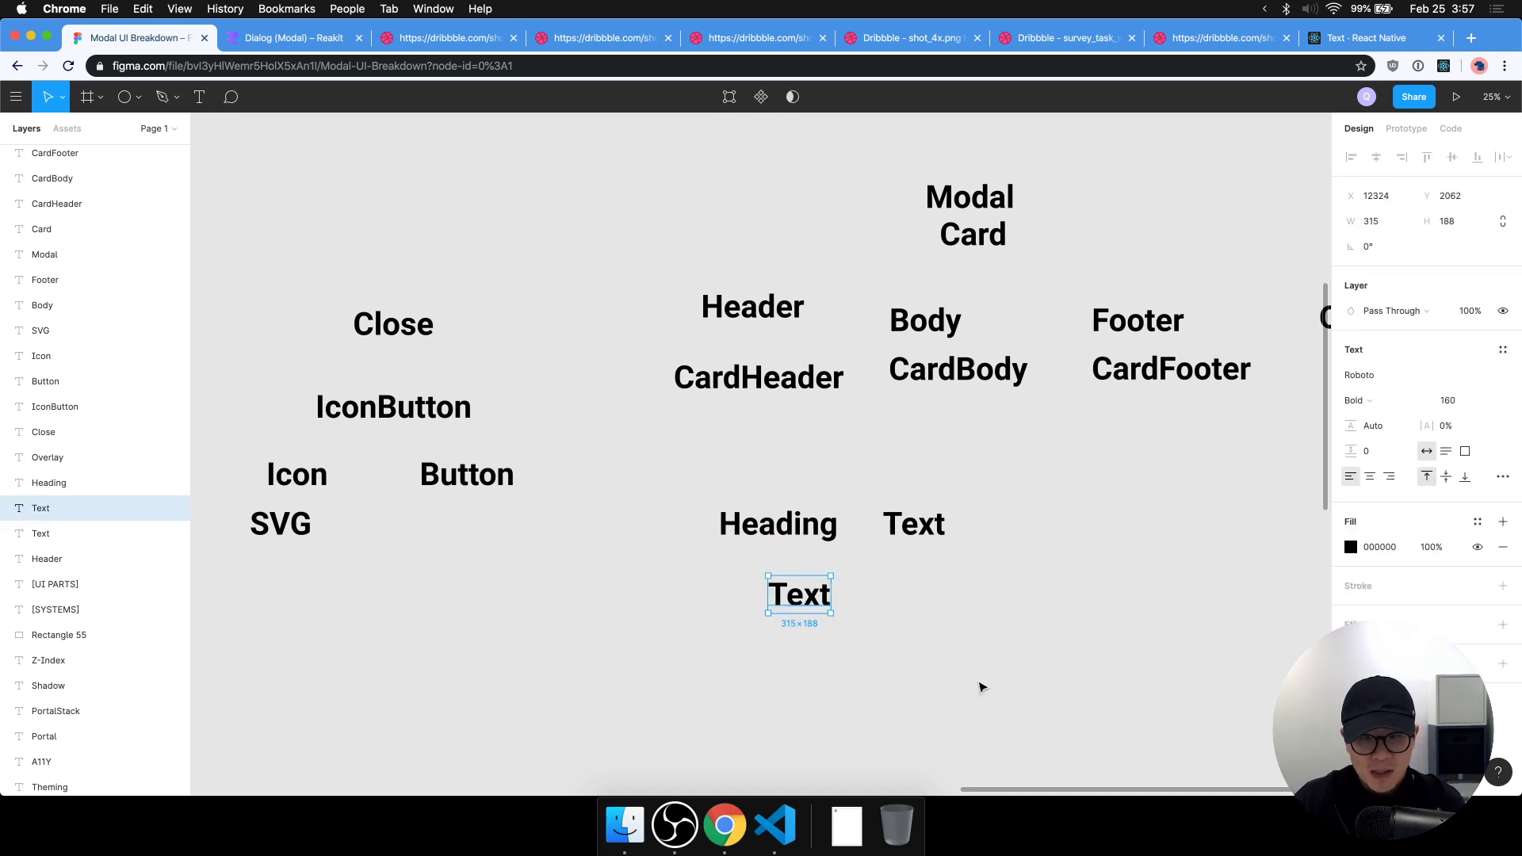
click(821, 696)
Examine the Upgrade Flavor, Add payment method and Share document modal mockups on the canvas and return towards the component labels.
scroll(873, 650, up, 1)
scroll(801, 626, left, 5)
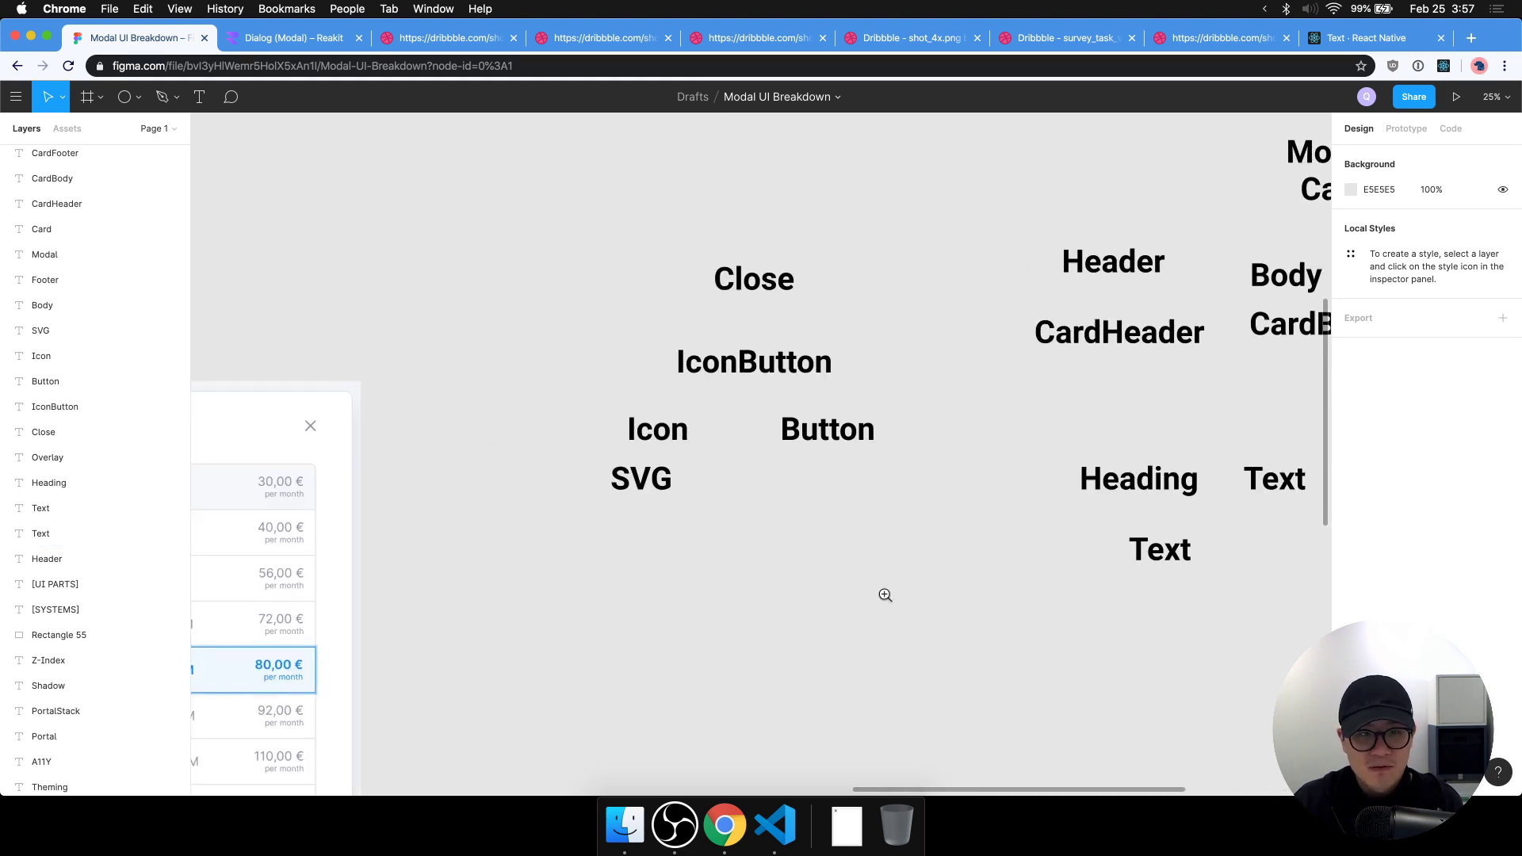
ctrl+scroll(856, 570, down, 5)
scroll(793, 508, left, 5)
ctrl+scroll(745, 475, up, 5)
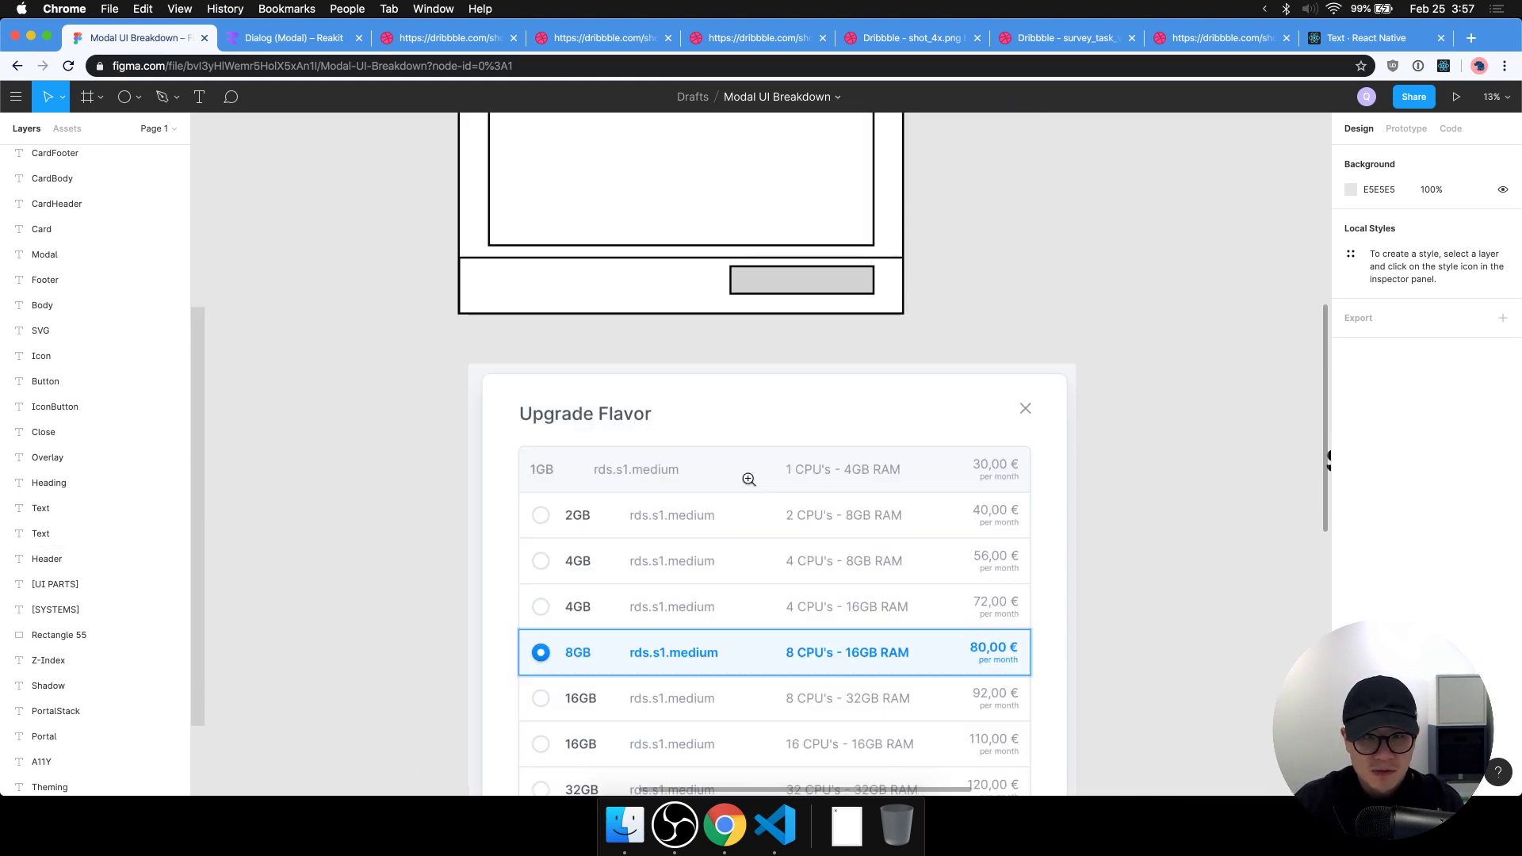
scroll(1047, 547, down, 10)
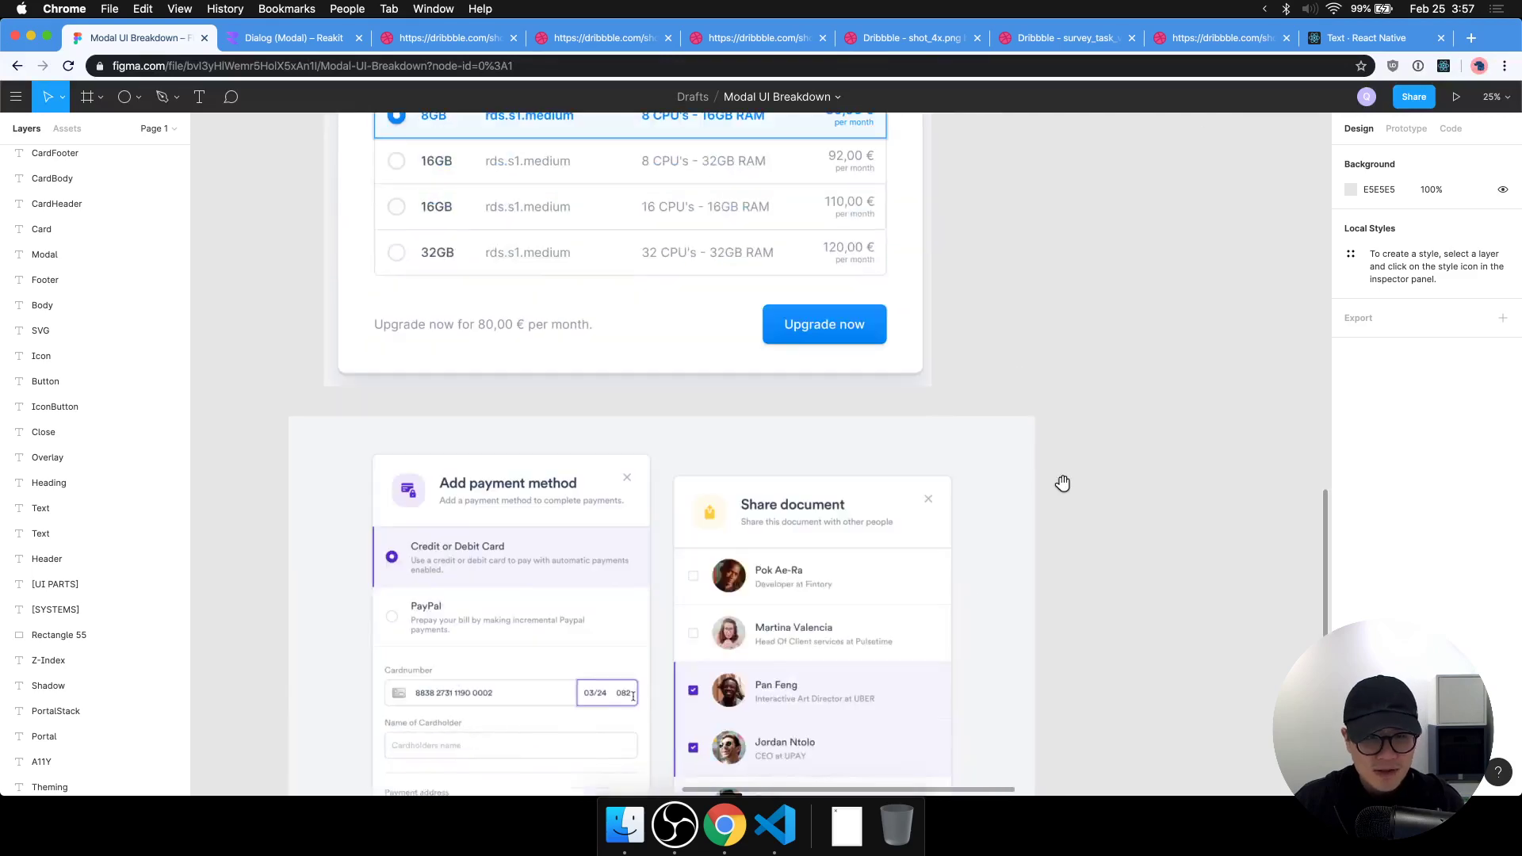
scroll(1063, 483, right, 2)
scroll(1070, 412, down, 2)
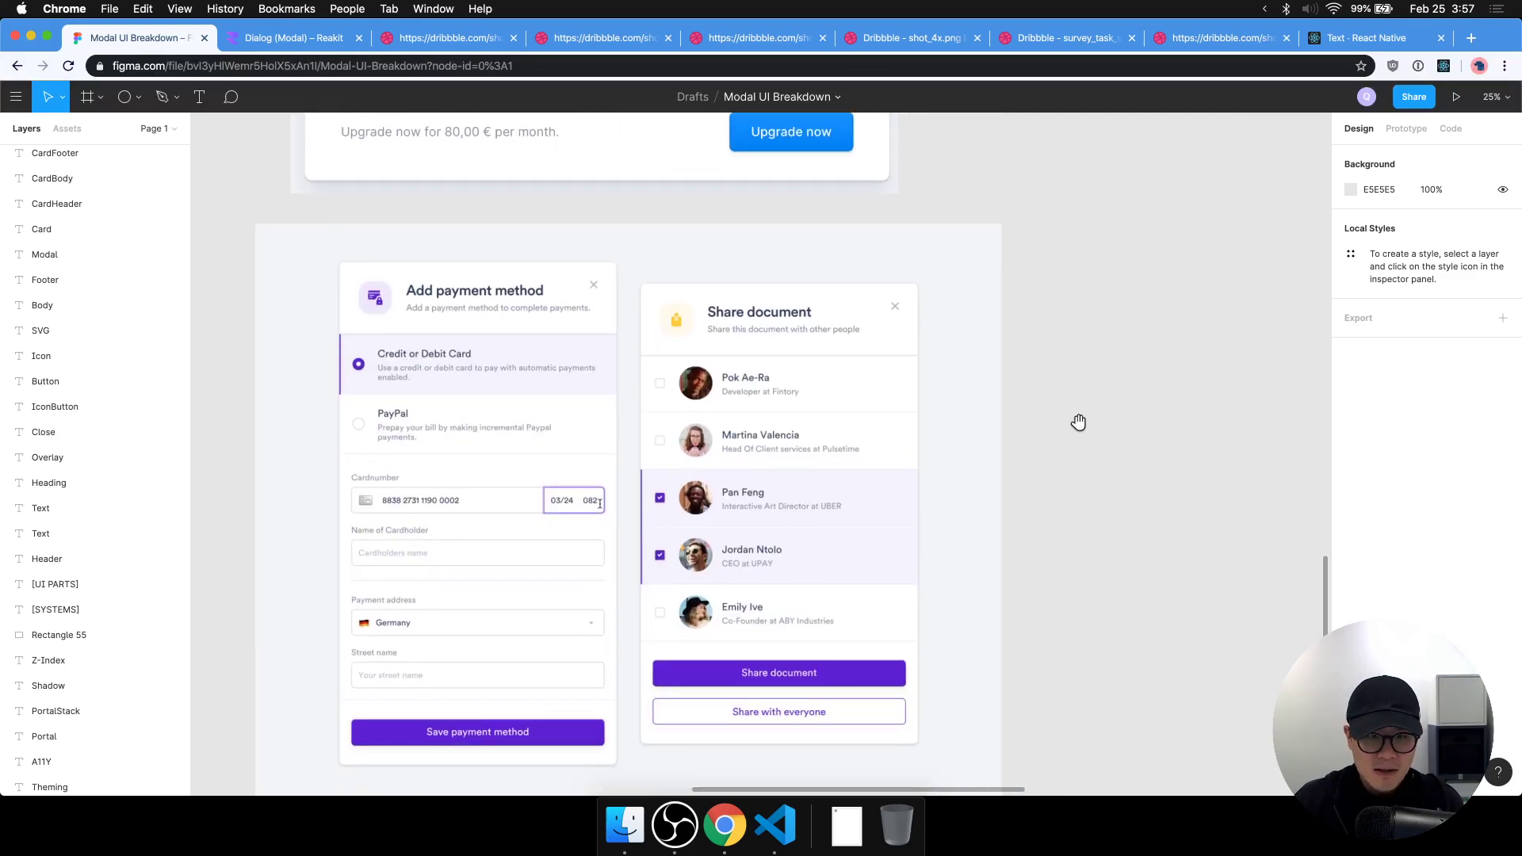
scroll(1094, 424, down, 2)
scroll(1094, 424, left, 1)
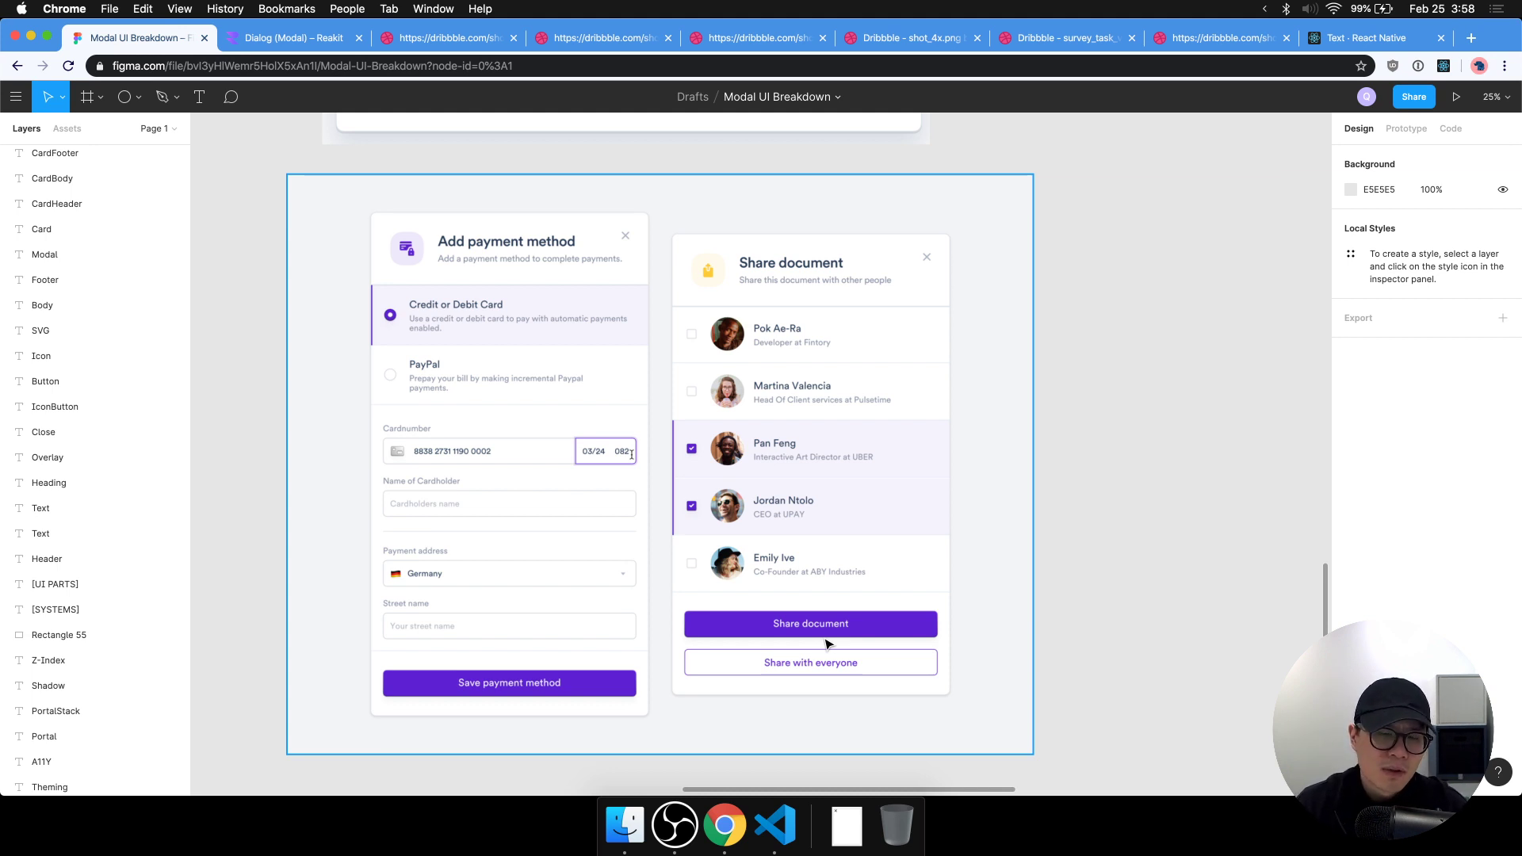
scroll(884, 623, up, 10)
scroll(1014, 534, right, 6)
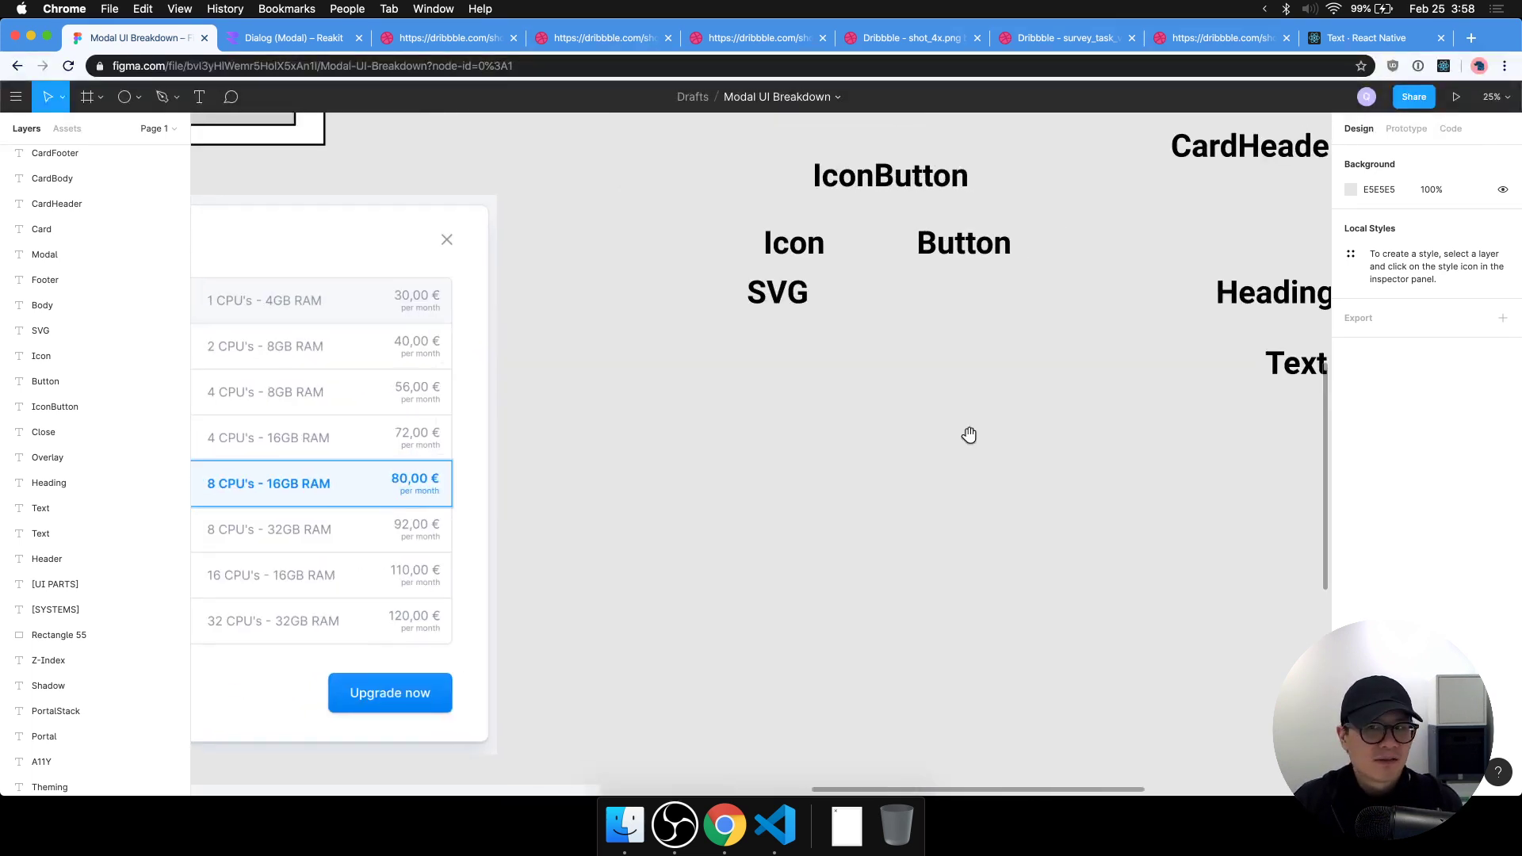
Duplicate the Heading label to the right of the Text label beside it, and change the copy's text to Button.
scroll(969, 436, up, 5)
scroll(969, 435, right, 9)
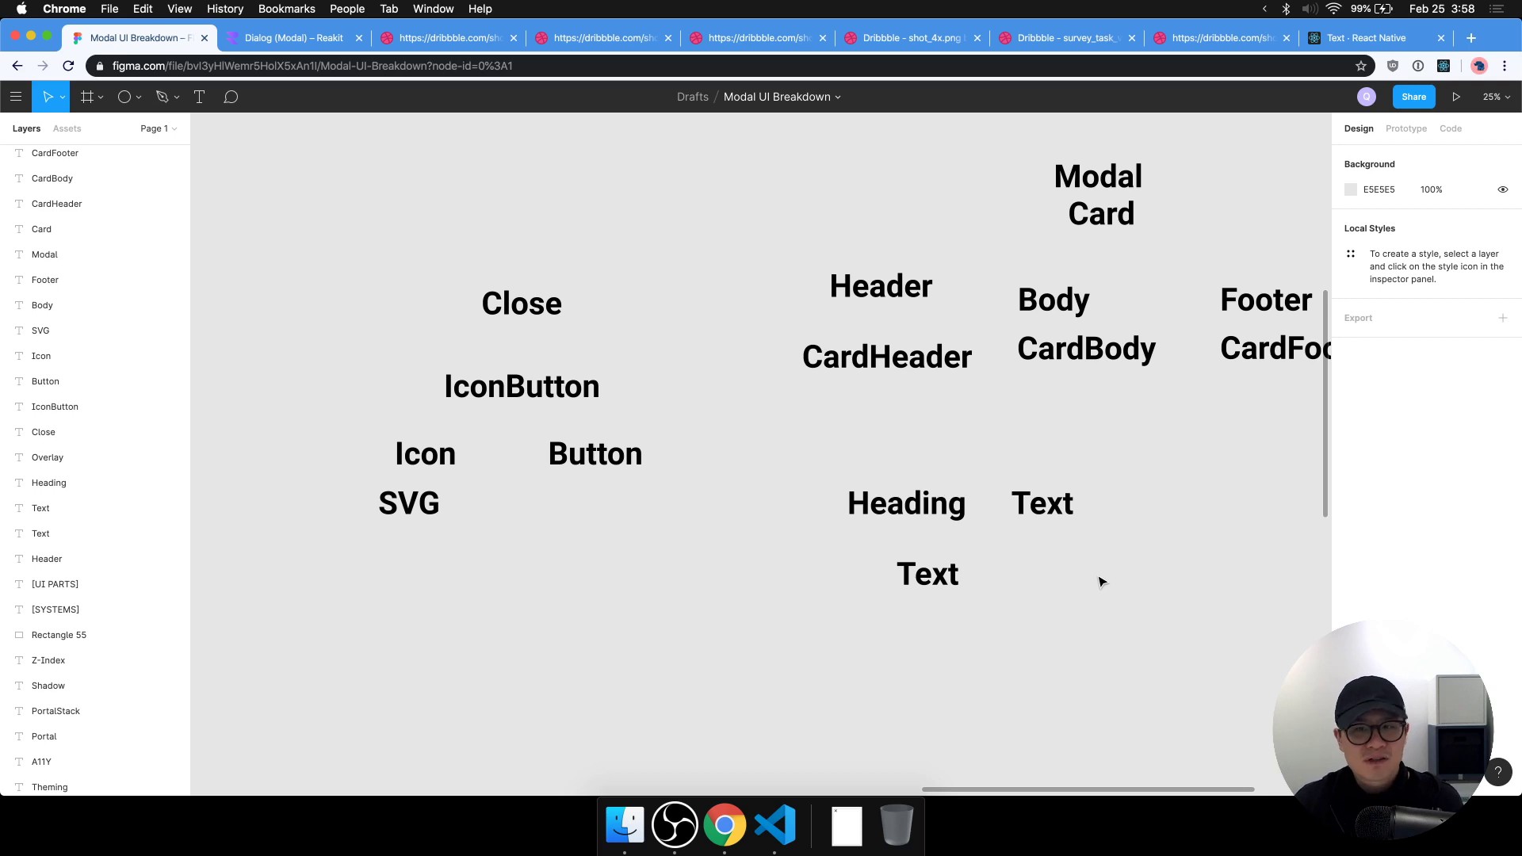
alt+drag(951, 521, 1249, 520)
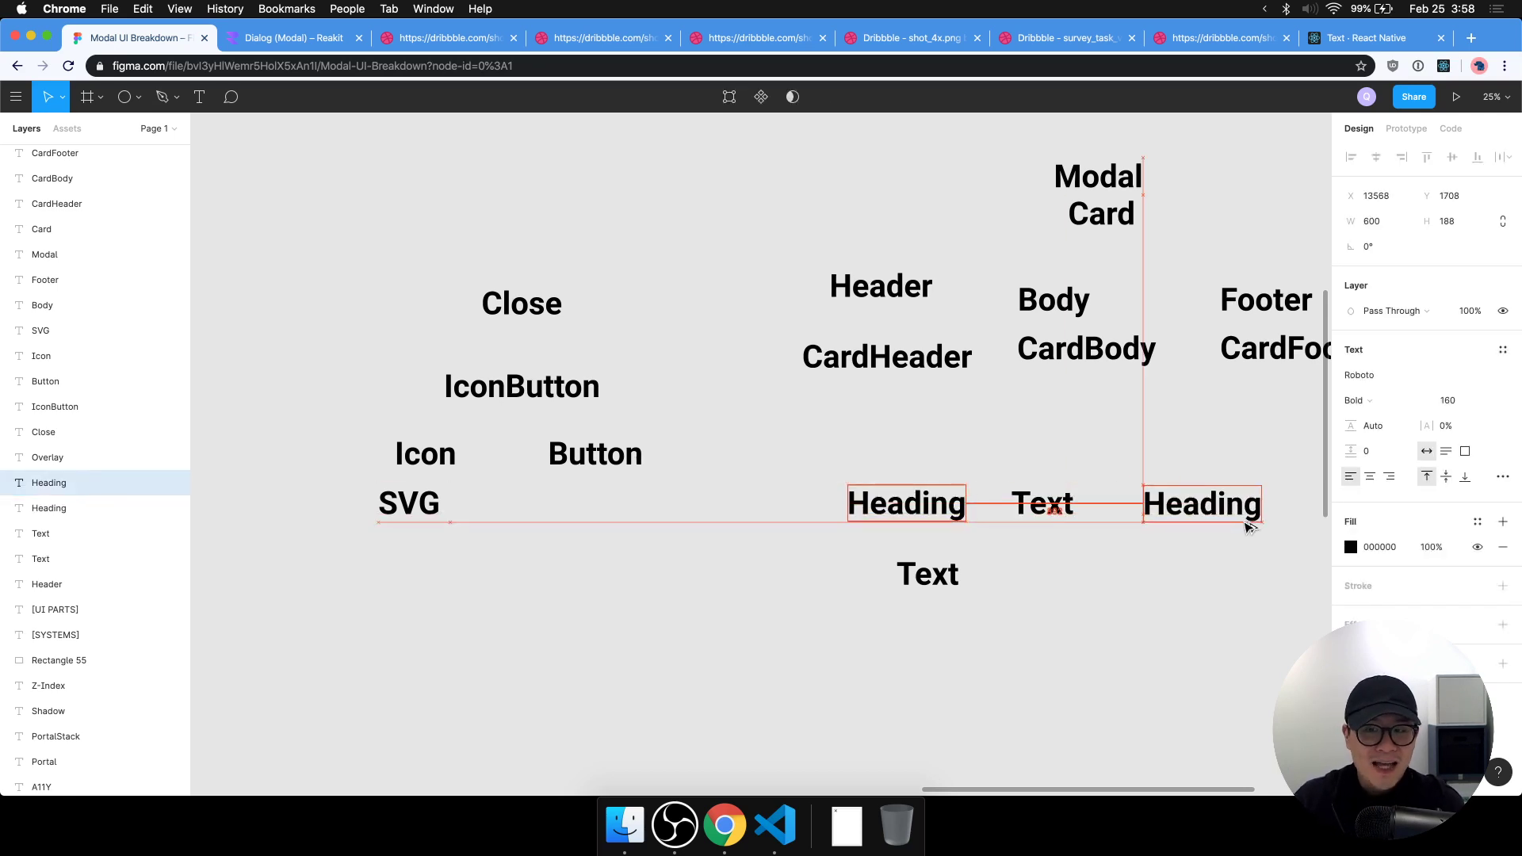
double_click(1232, 516)
text(Button)
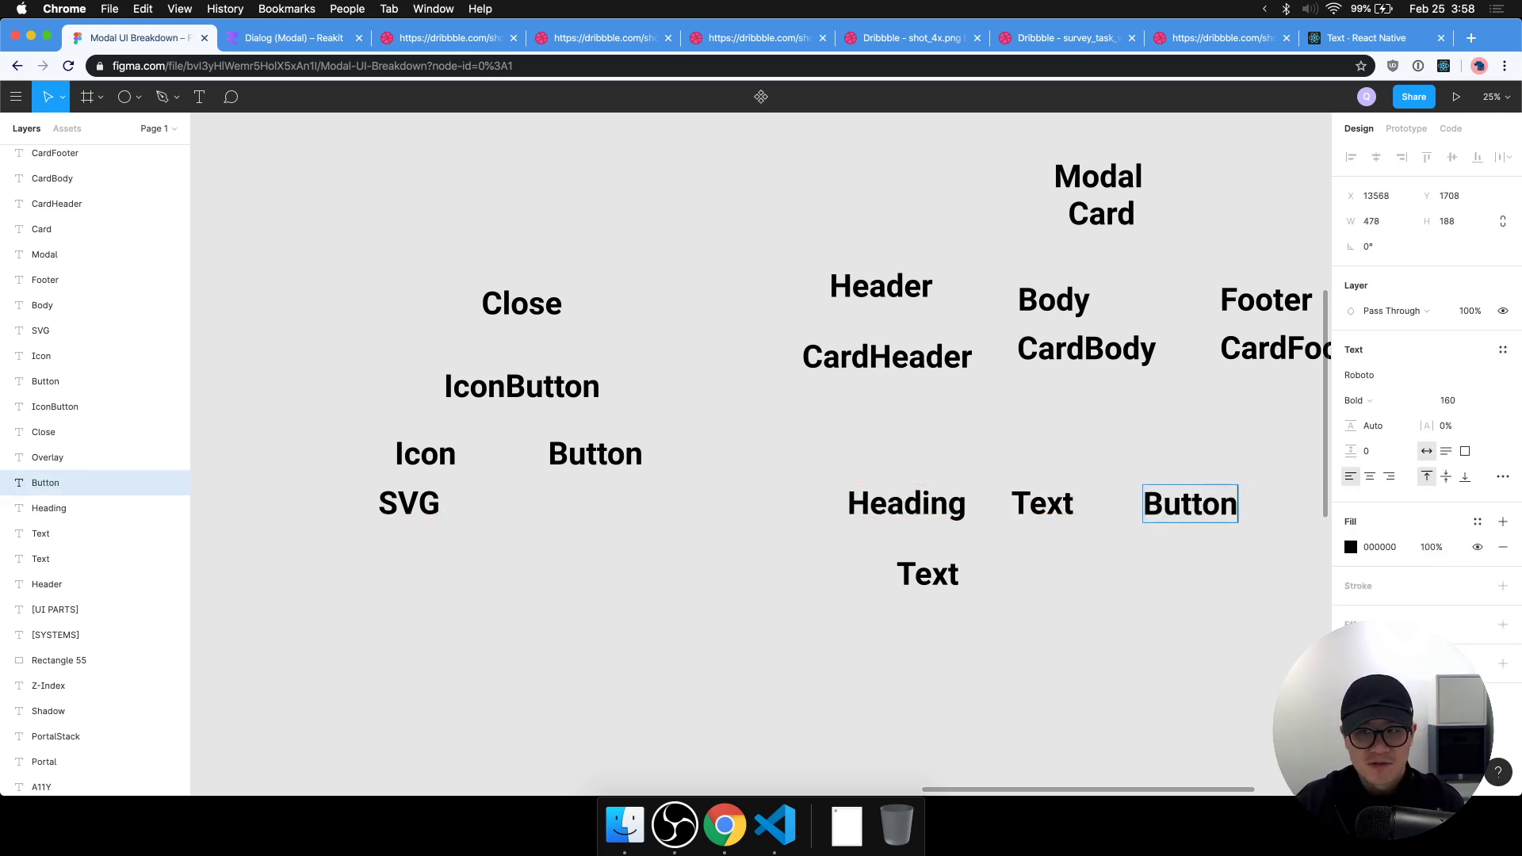
key(Escape)
Examine the Upgrade Flavor, Add payment method and Share document modal mockups on the canvas.
scroll(880, 571, down, 5)
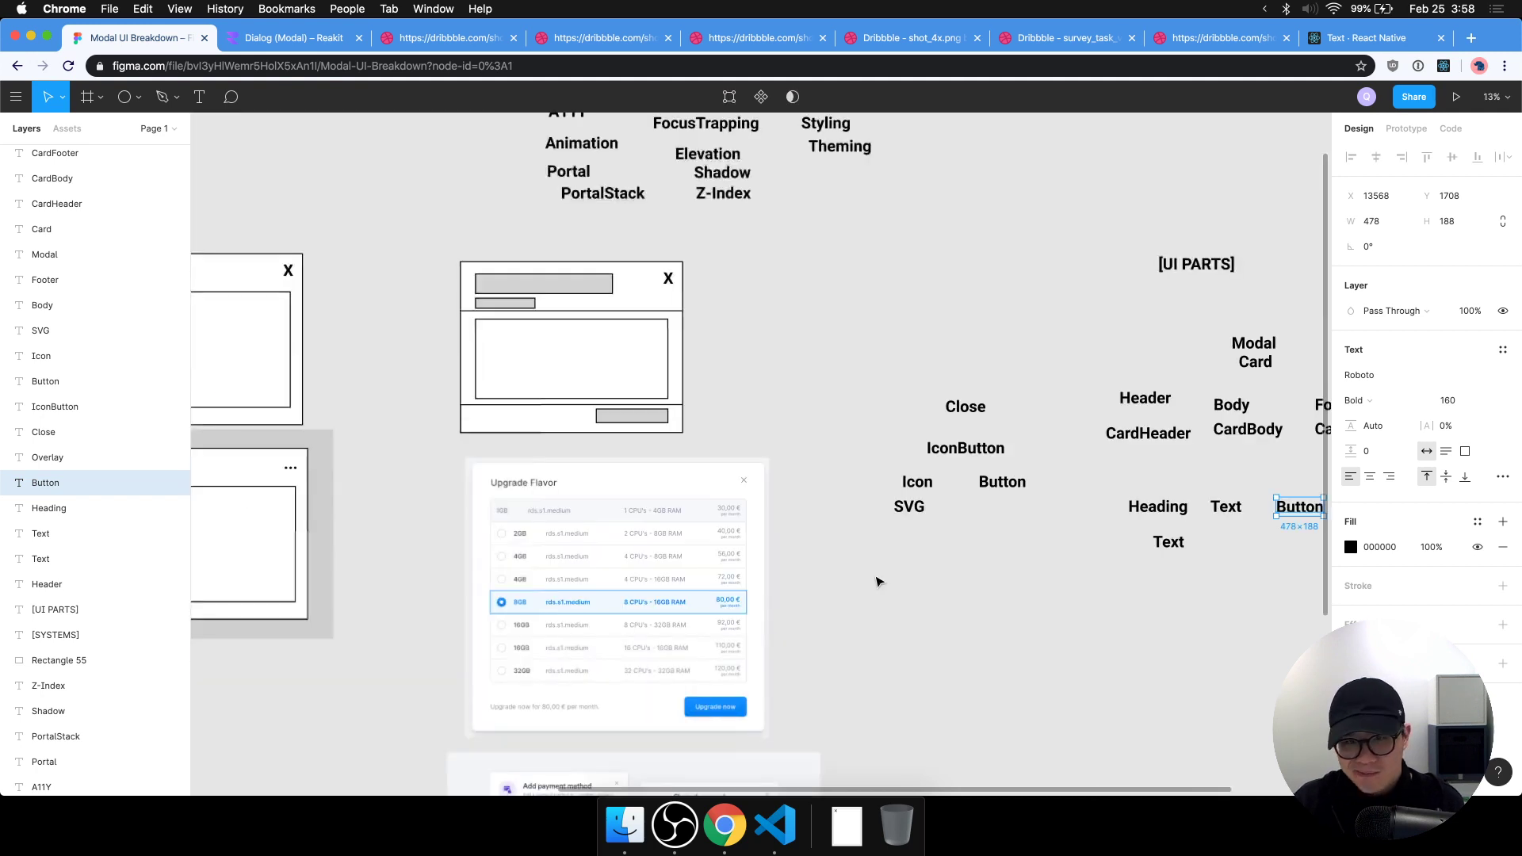
scroll(949, 477, up, 5)
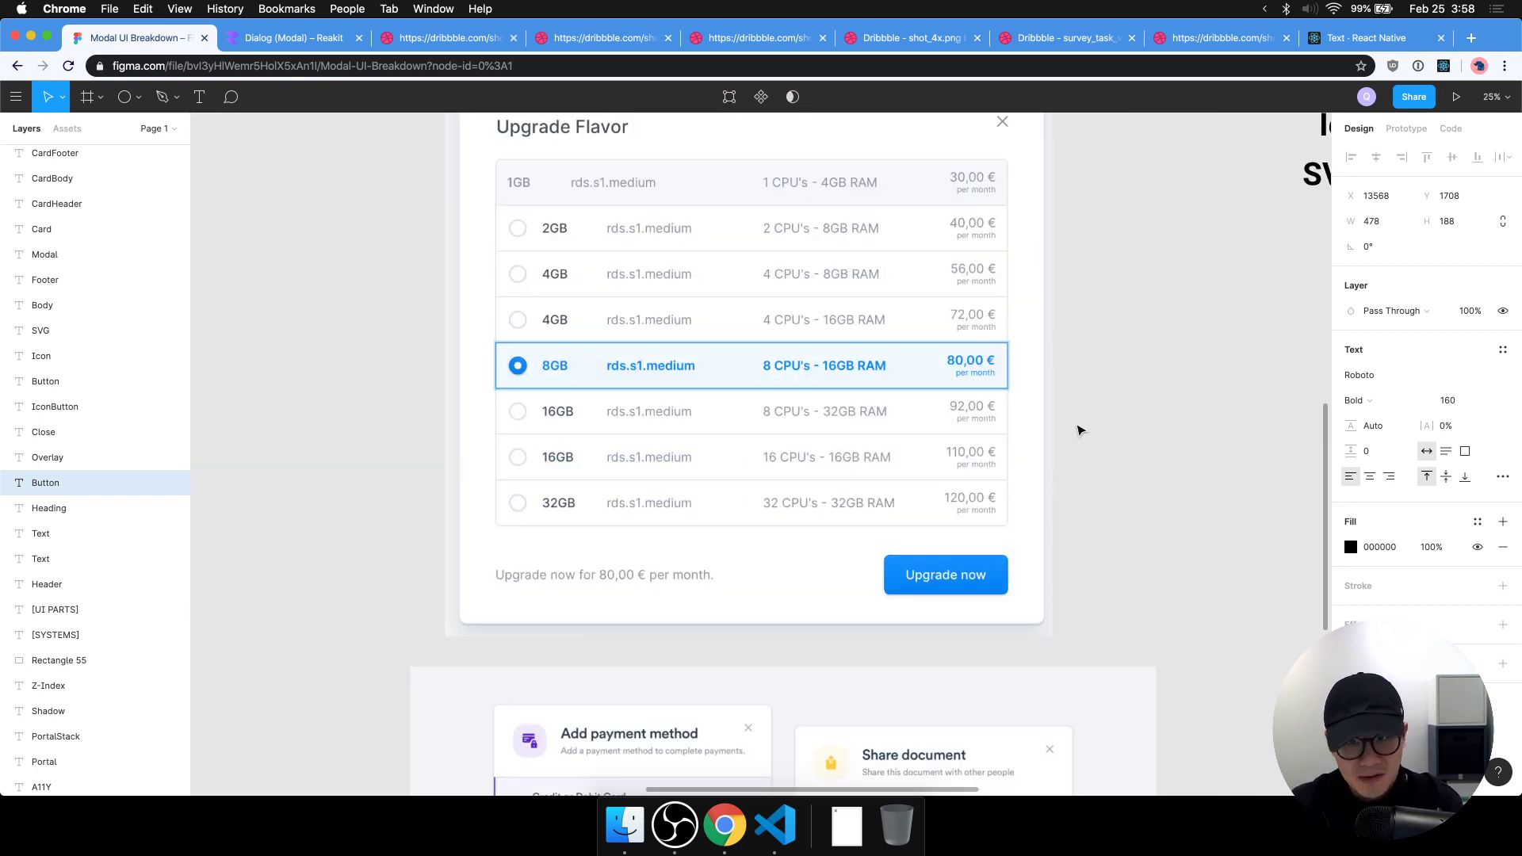
click(1126, 432)
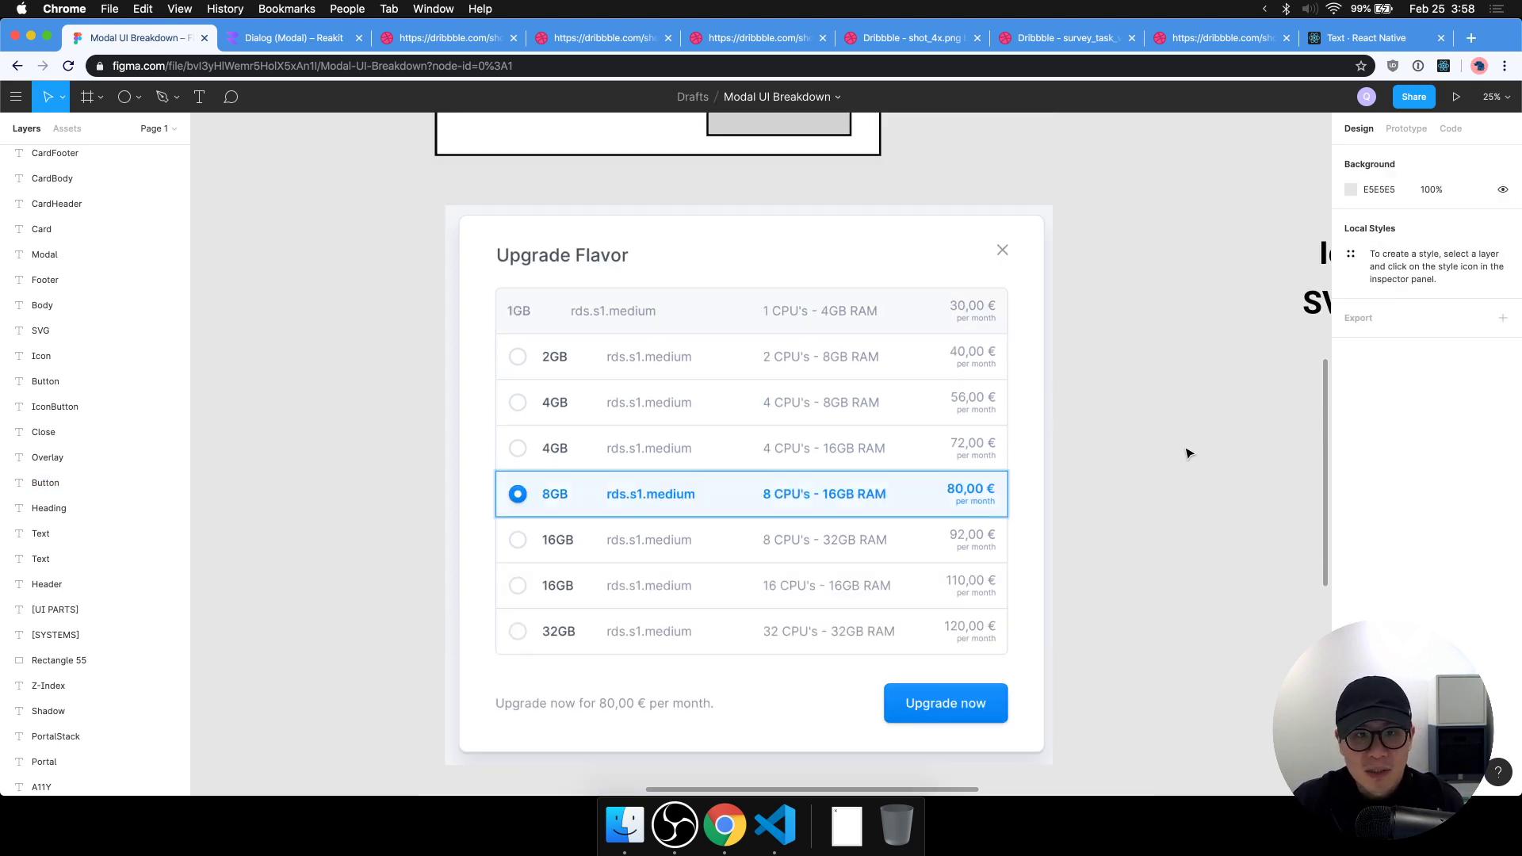
scroll(1185, 460, up, 2)
scroll(1178, 481, down, 12)
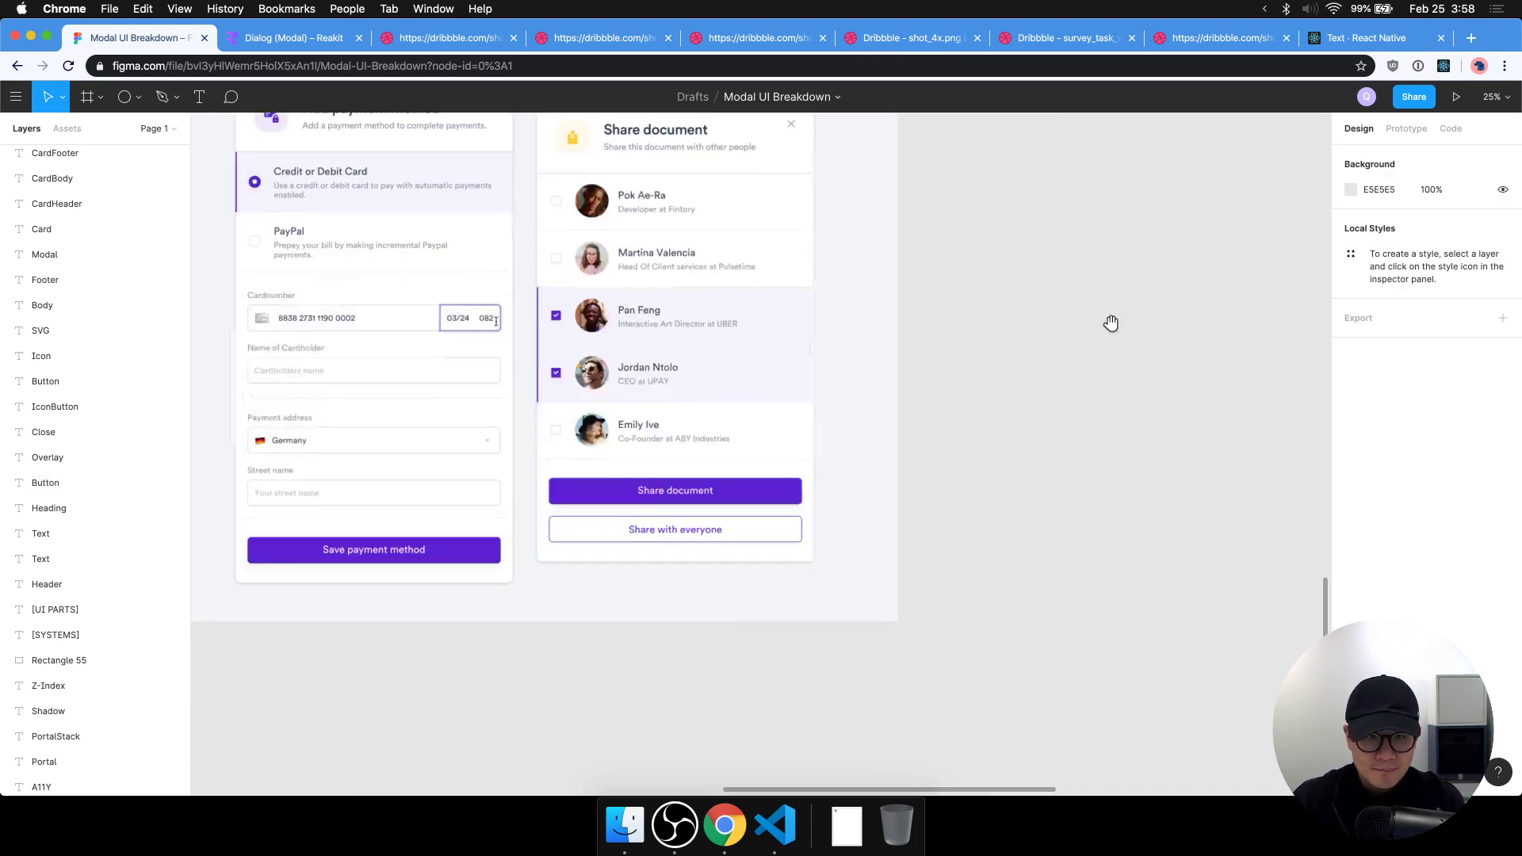
scroll(1119, 438, up, 10)
scroll(1119, 437, left, 8)
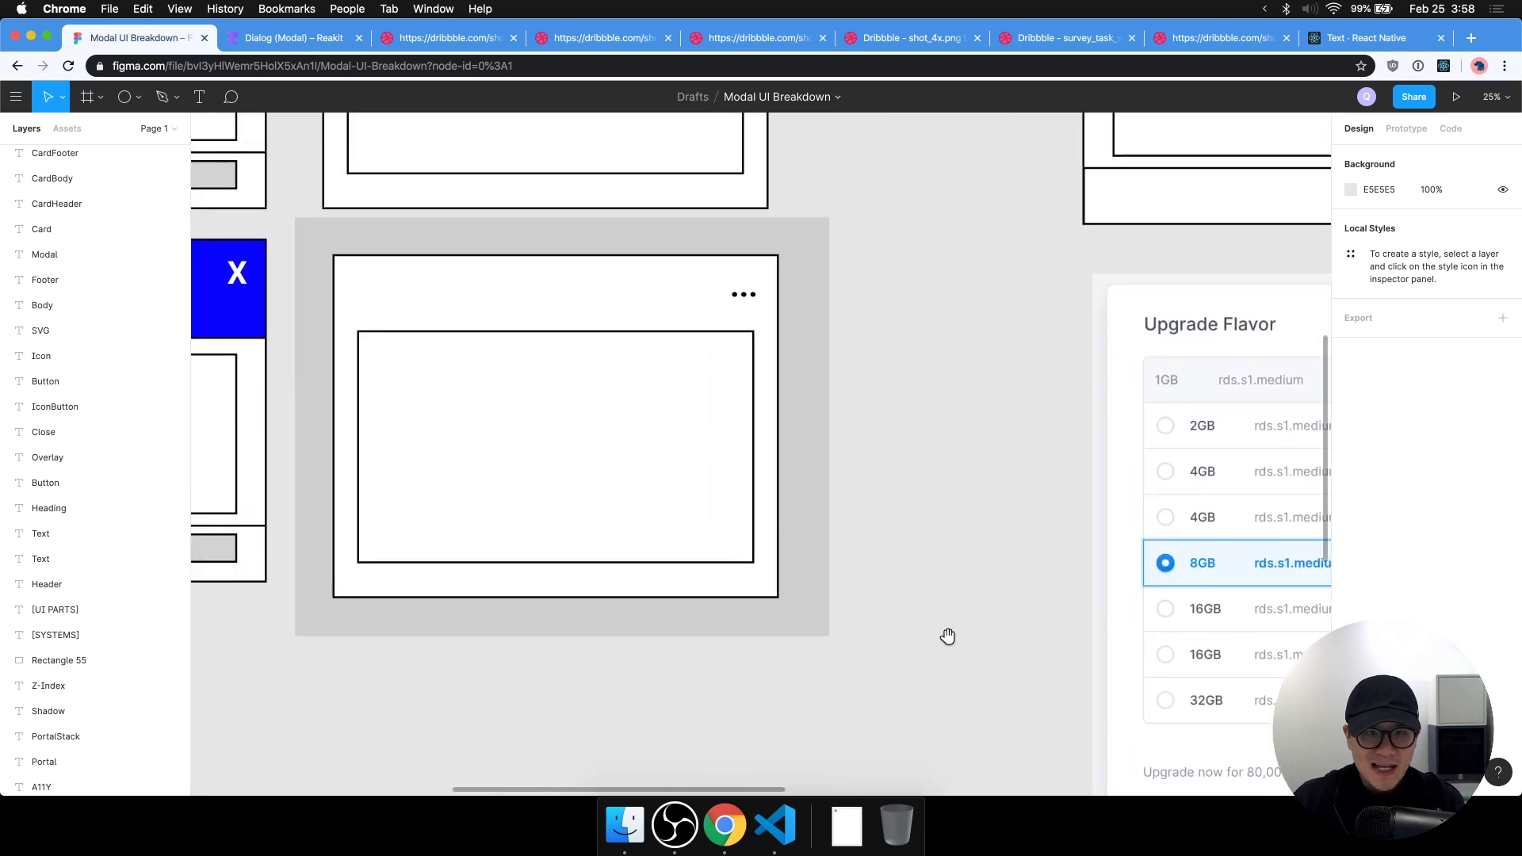
Examine the modal wireframes under UI Parts, comparing their headers, bodies, footers and close controls.
drag(952, 595, 920, 540)
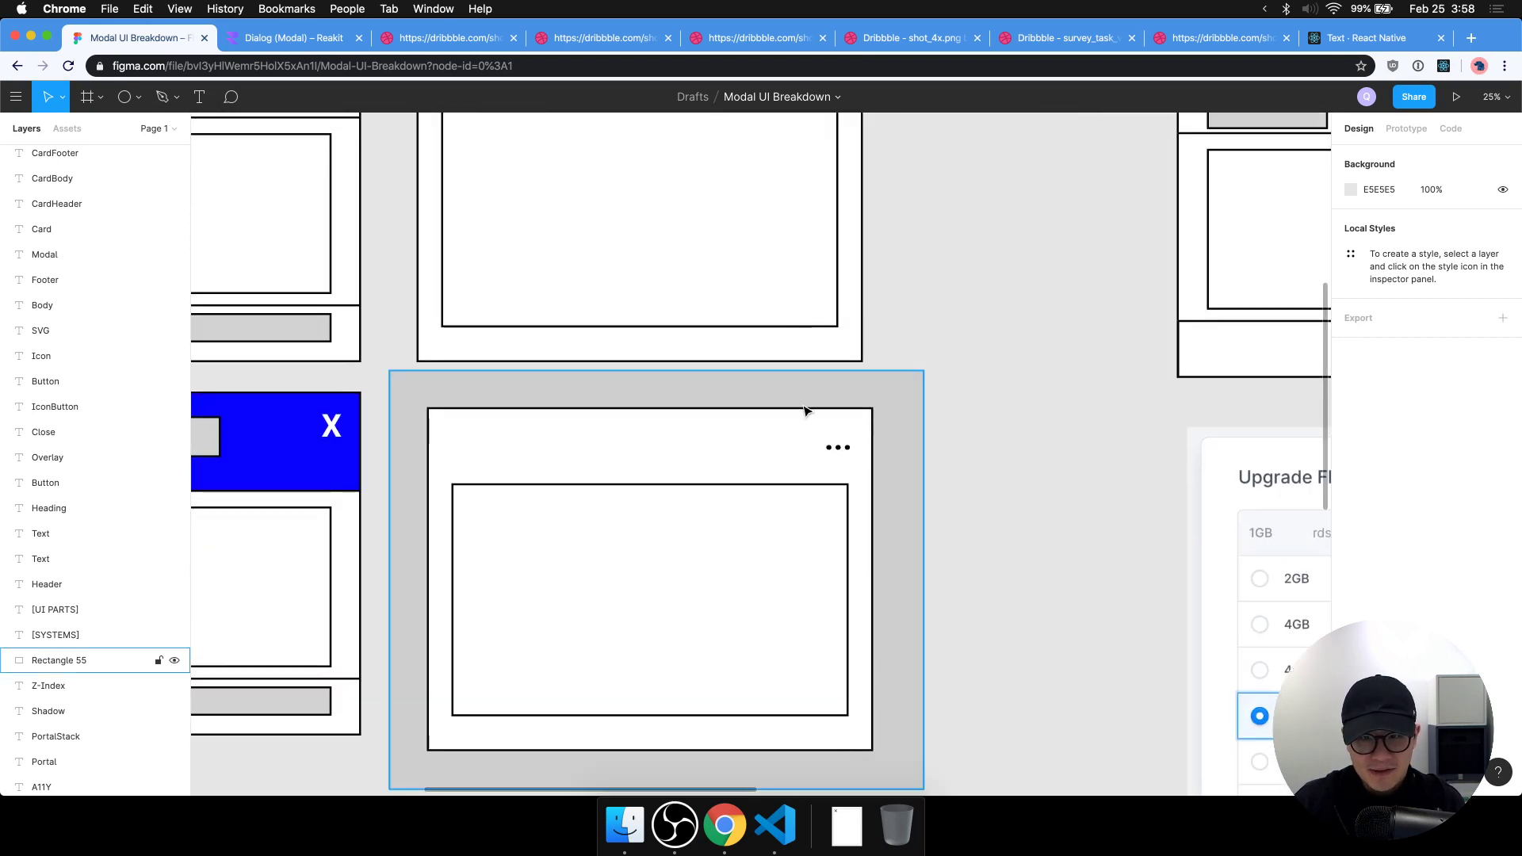
drag(1012, 462, 1033, 483)
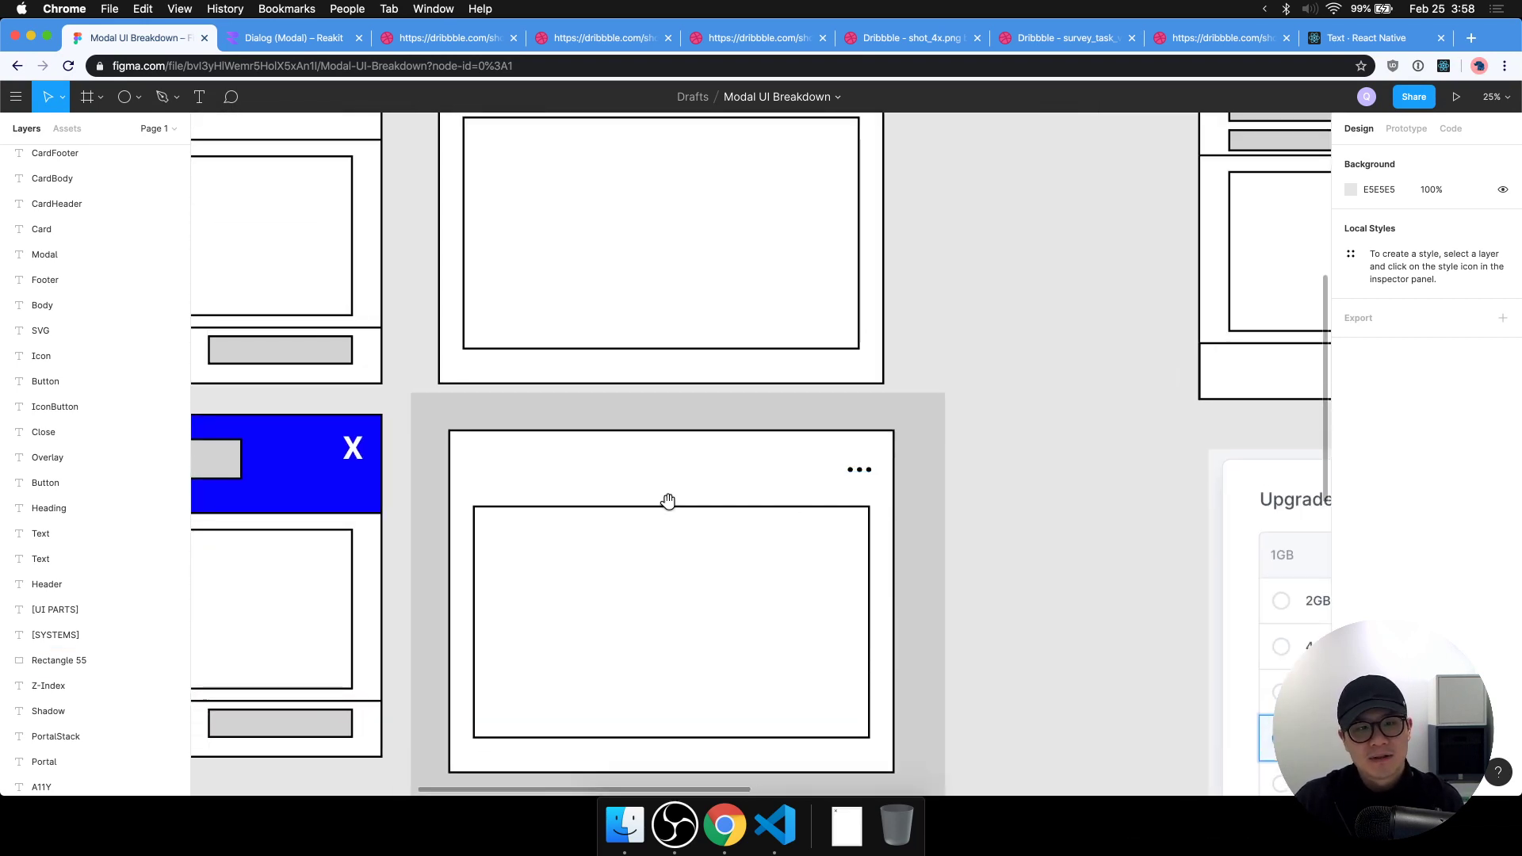
drag(777, 446, 878, 575)
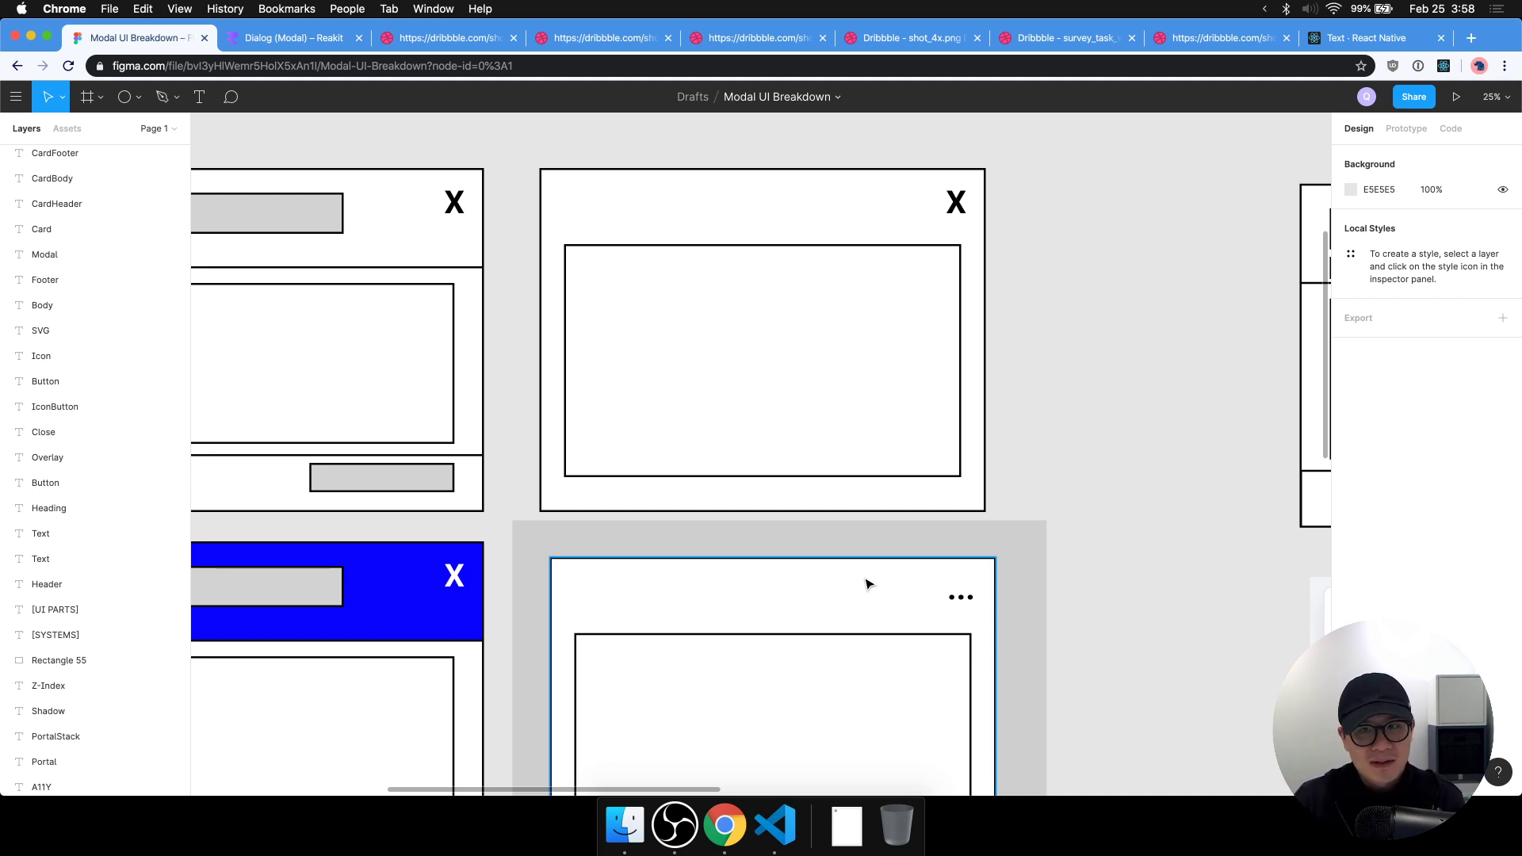
key(space)
drag(350, 360, 717, 384)
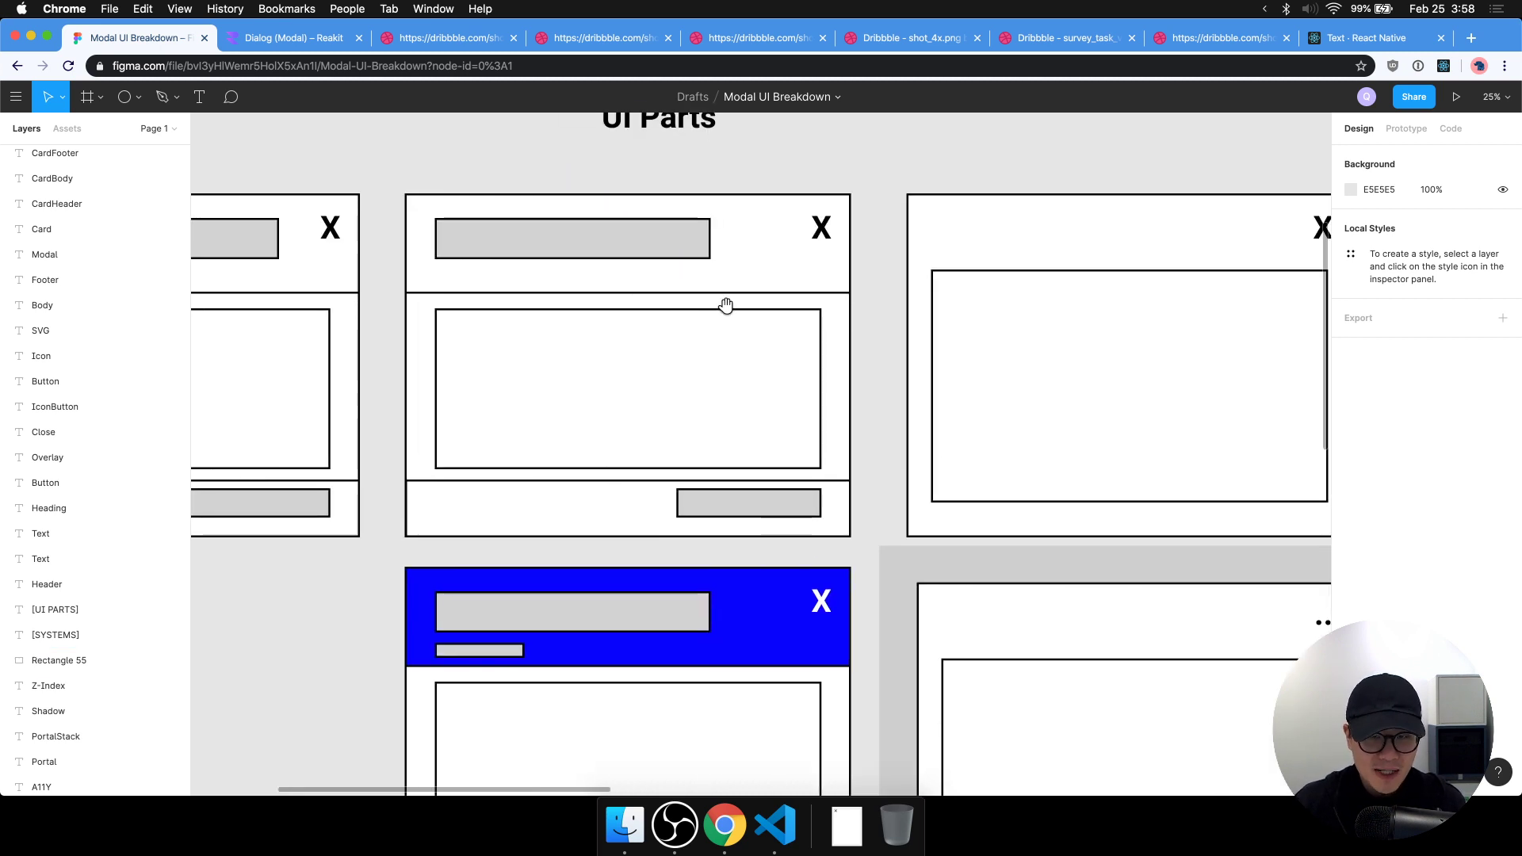
drag(1130, 329, 725, 327)
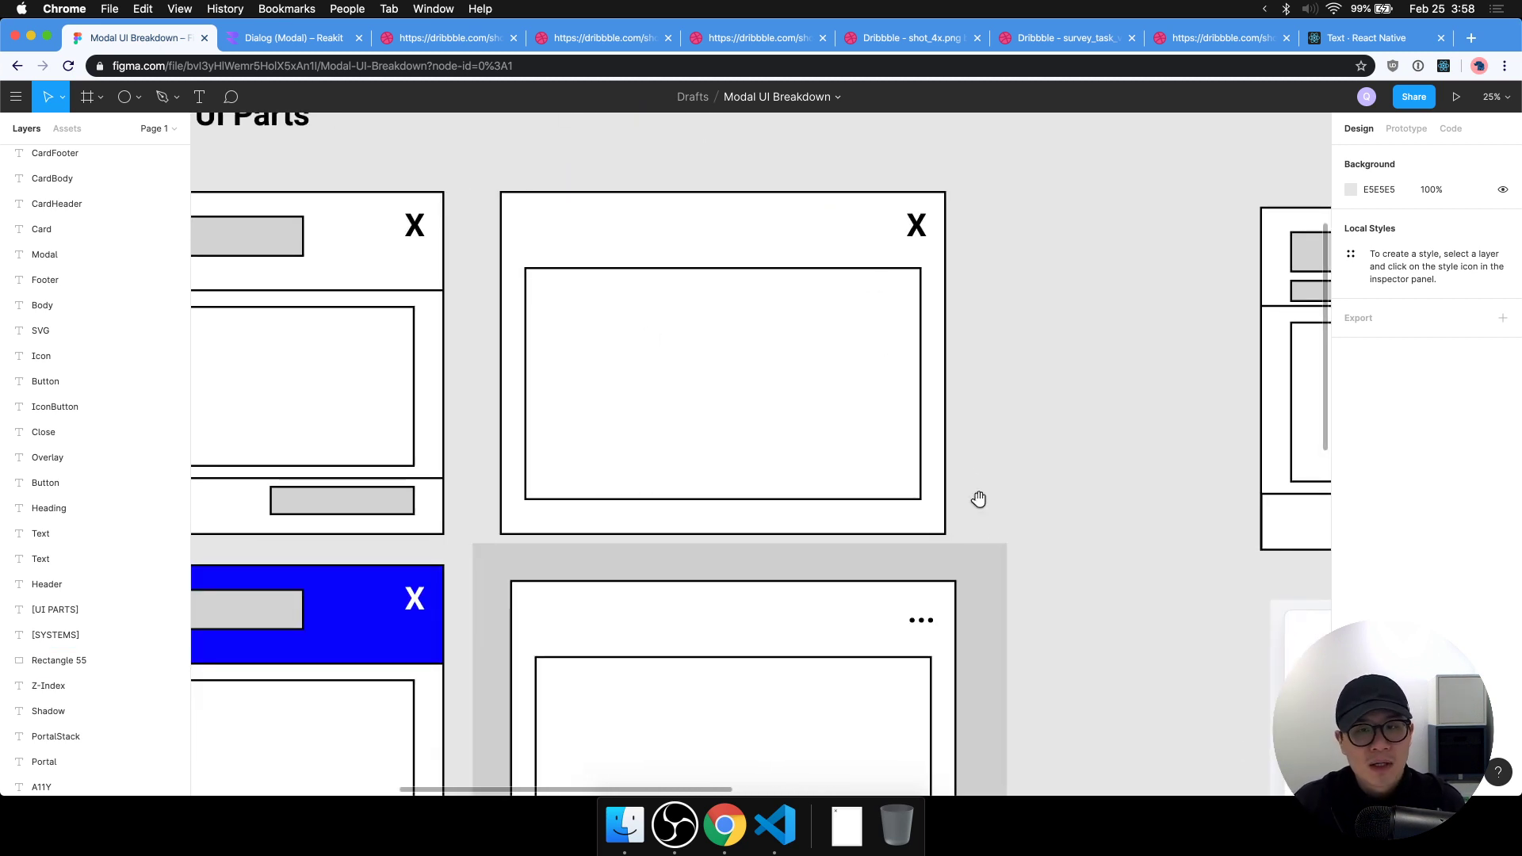
drag(995, 532, 980, 440)
scroll(910, 136, up, 3)
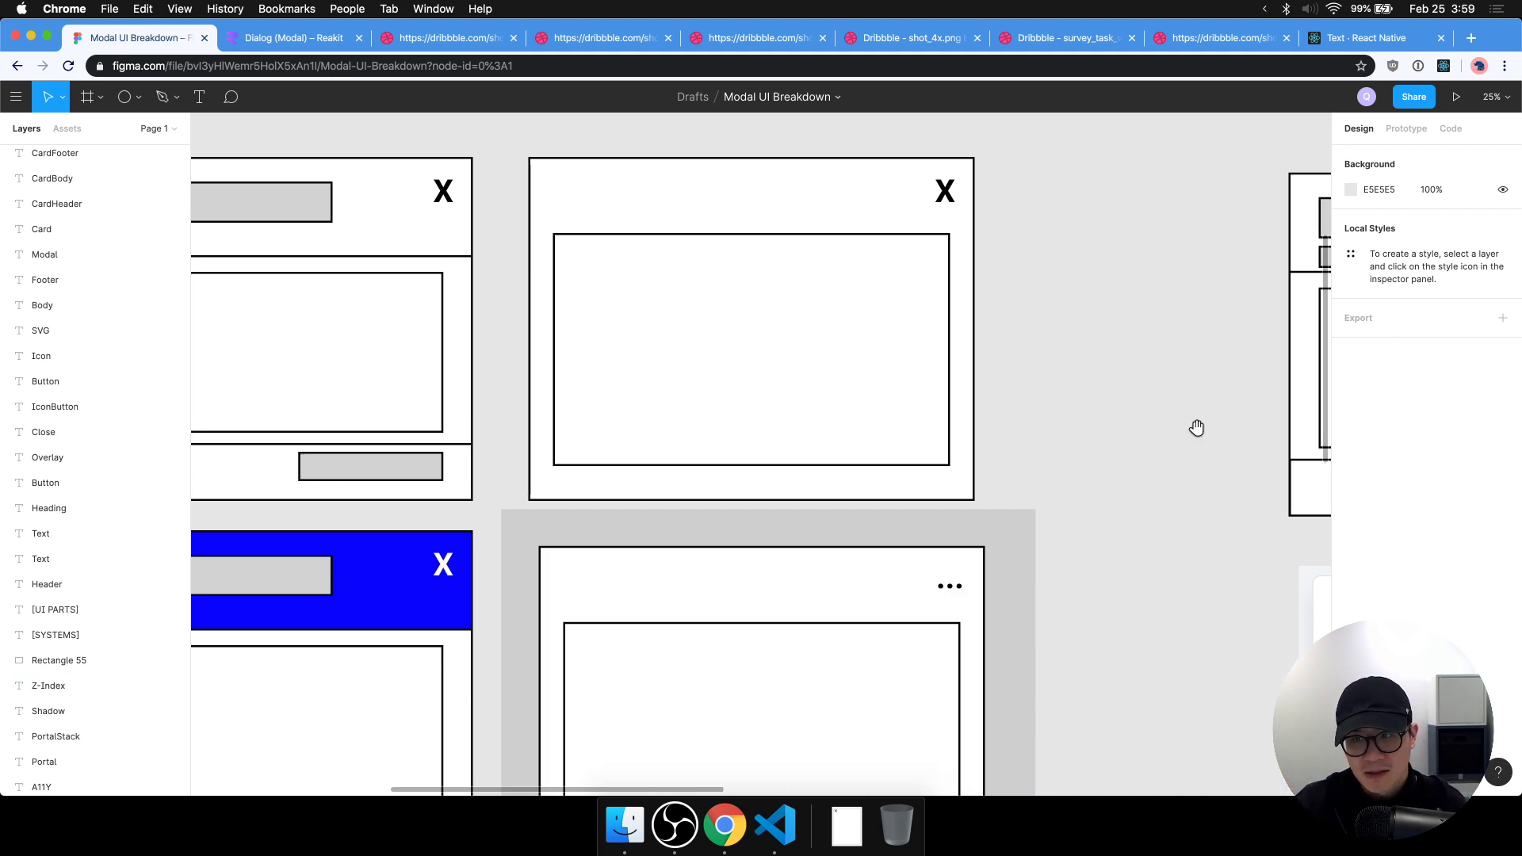
Compare the component labels under [UI PARTS] with the wireframe modal that has a title, subtitle and footer button.
scroll(1197, 428, right, 15)
scroll(595, 459, right, 10)
scroll(996, 364, down, 4)
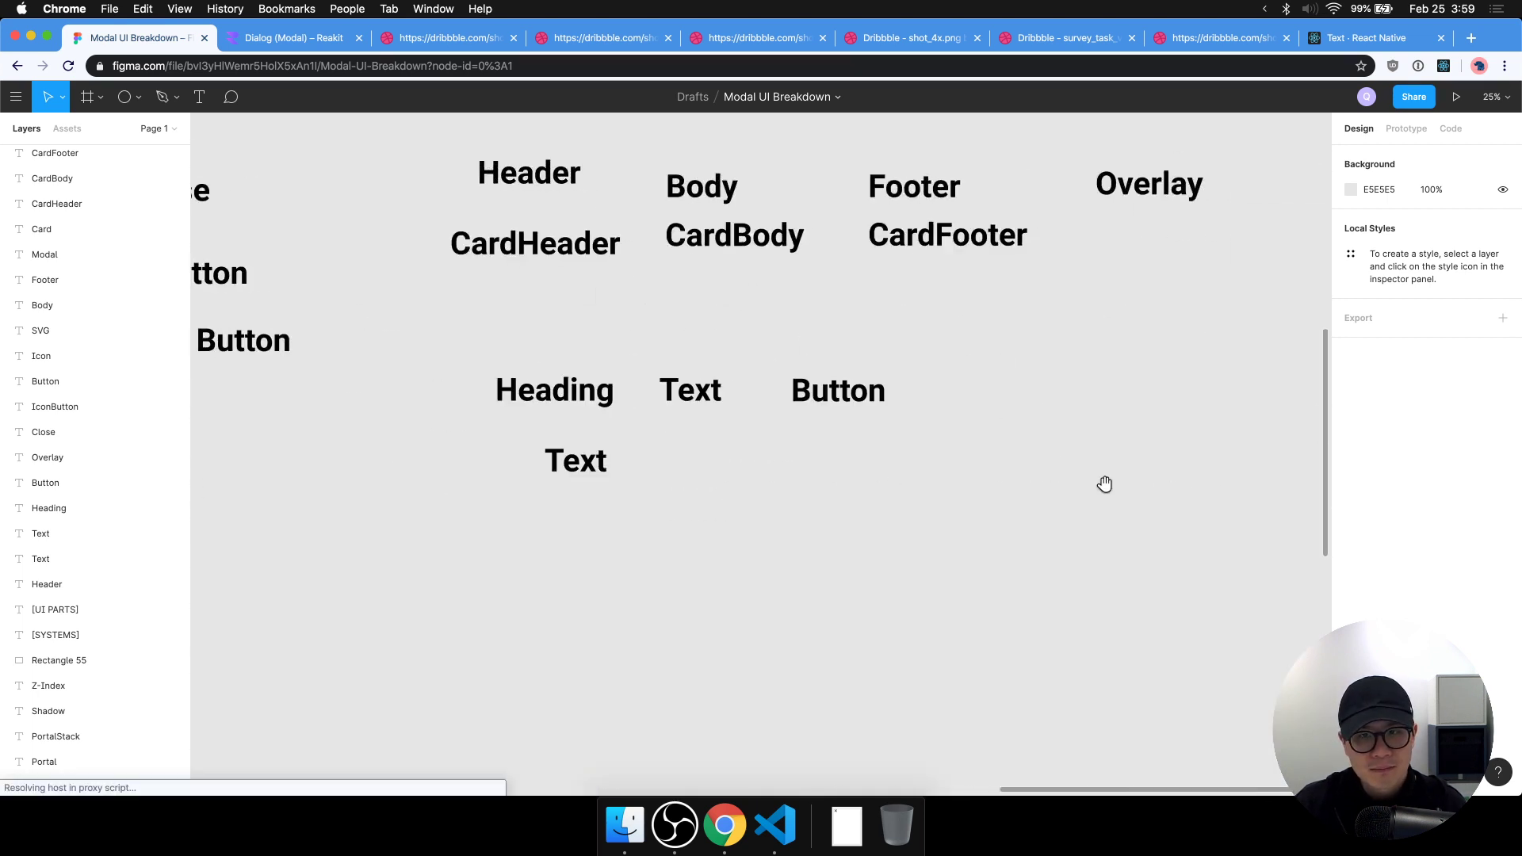
scroll(1055, 473, down, 3)
drag(1055, 474, 1054, 494)
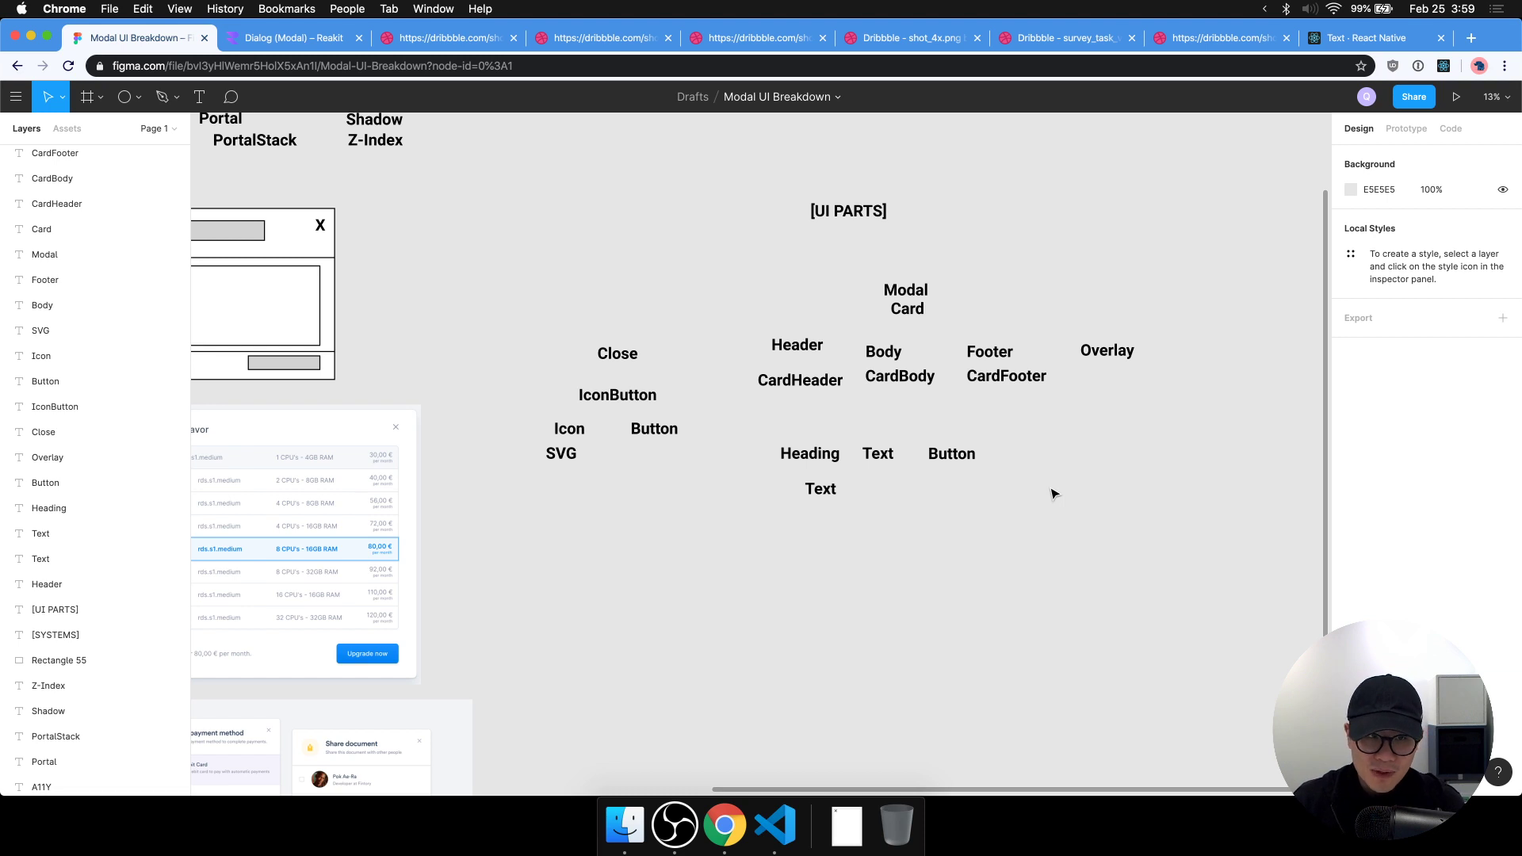
scroll(1054, 494, left, 10)
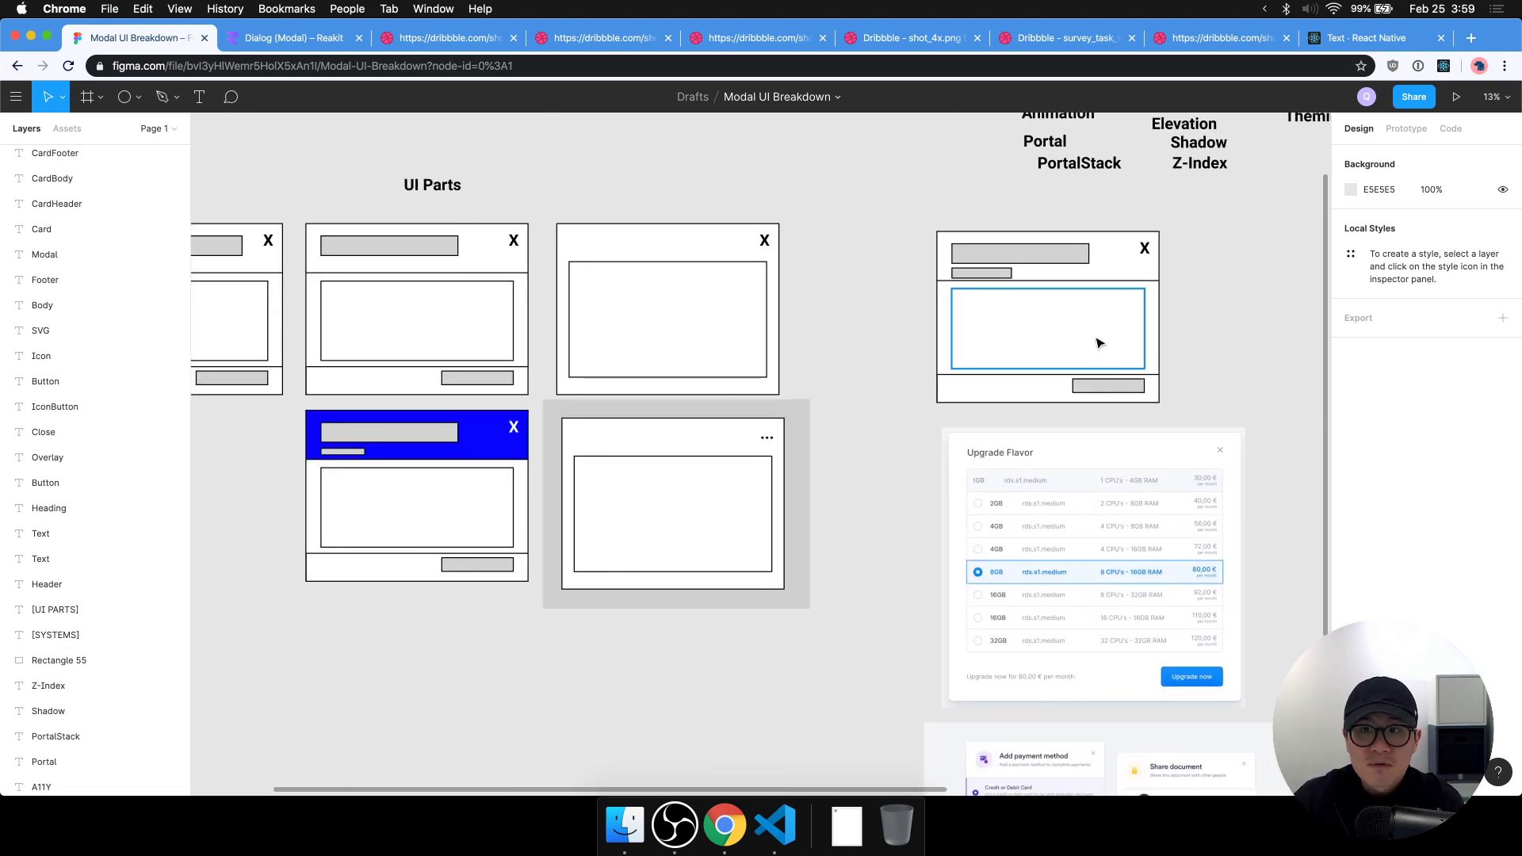
scroll(1102, 396, up, 3)
scroll(1057, 389, up, 5)
drag(1057, 388, 944, 439)
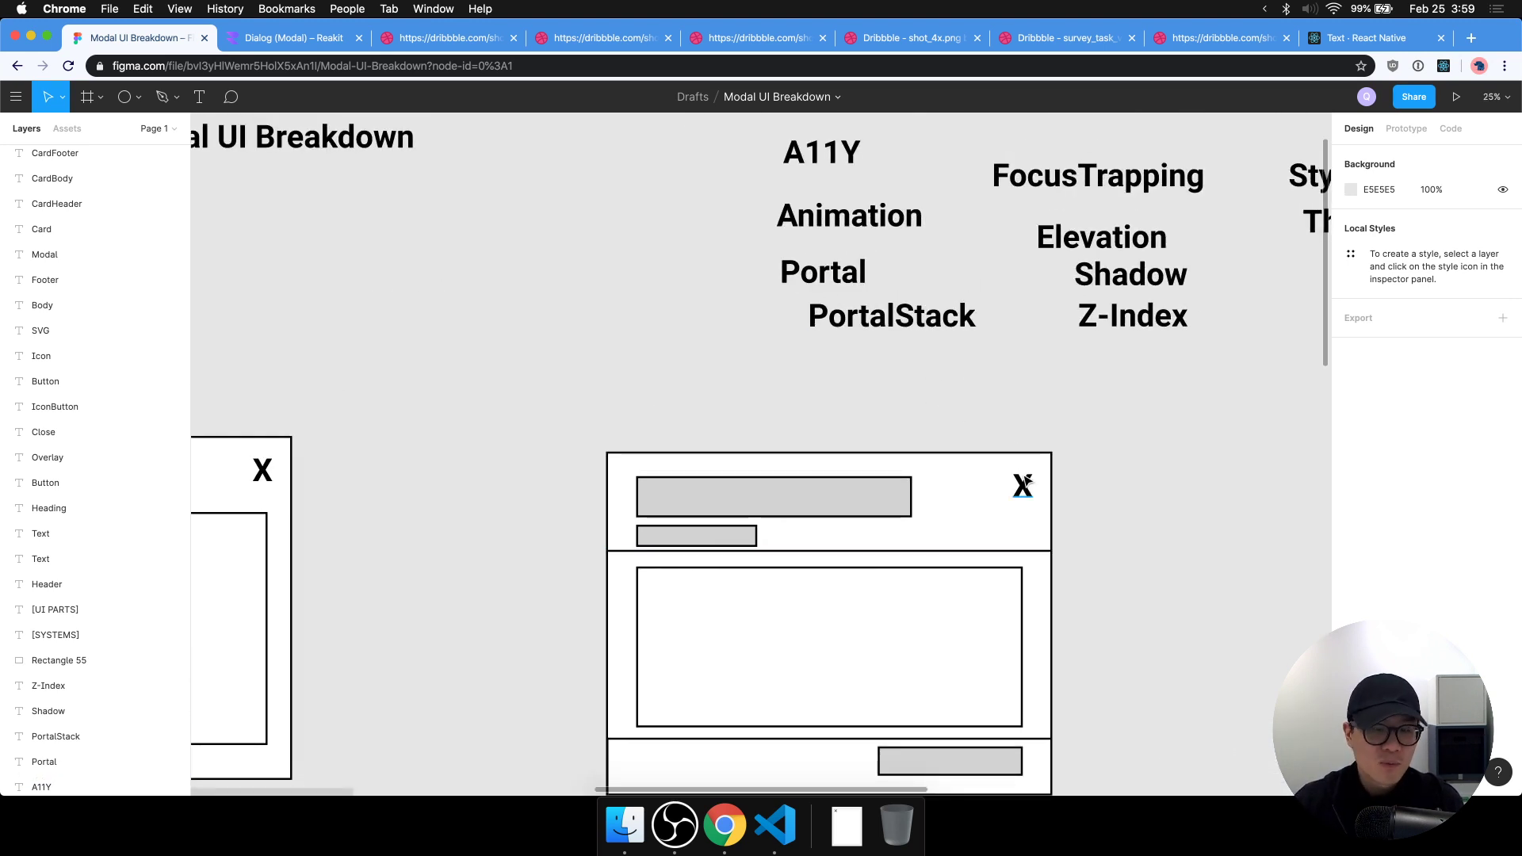
scroll(801, 483, right, 10)
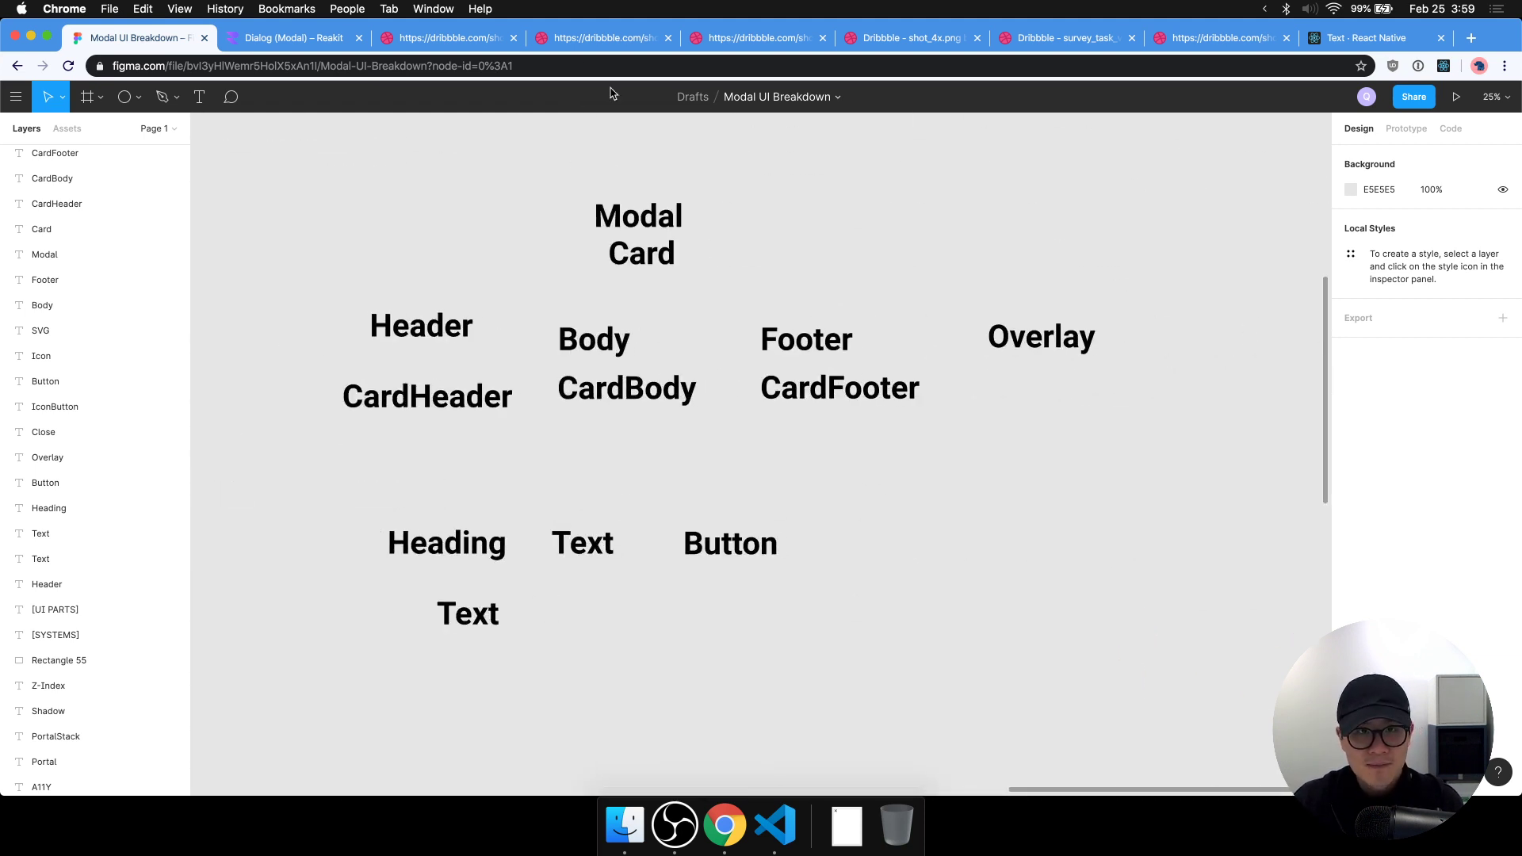
In the browser tab holding the React Native Text page, search the web for "getbootstrap modal" and open Bootstrap's Modal documentation.
click(555, 38)
click(293, 38)
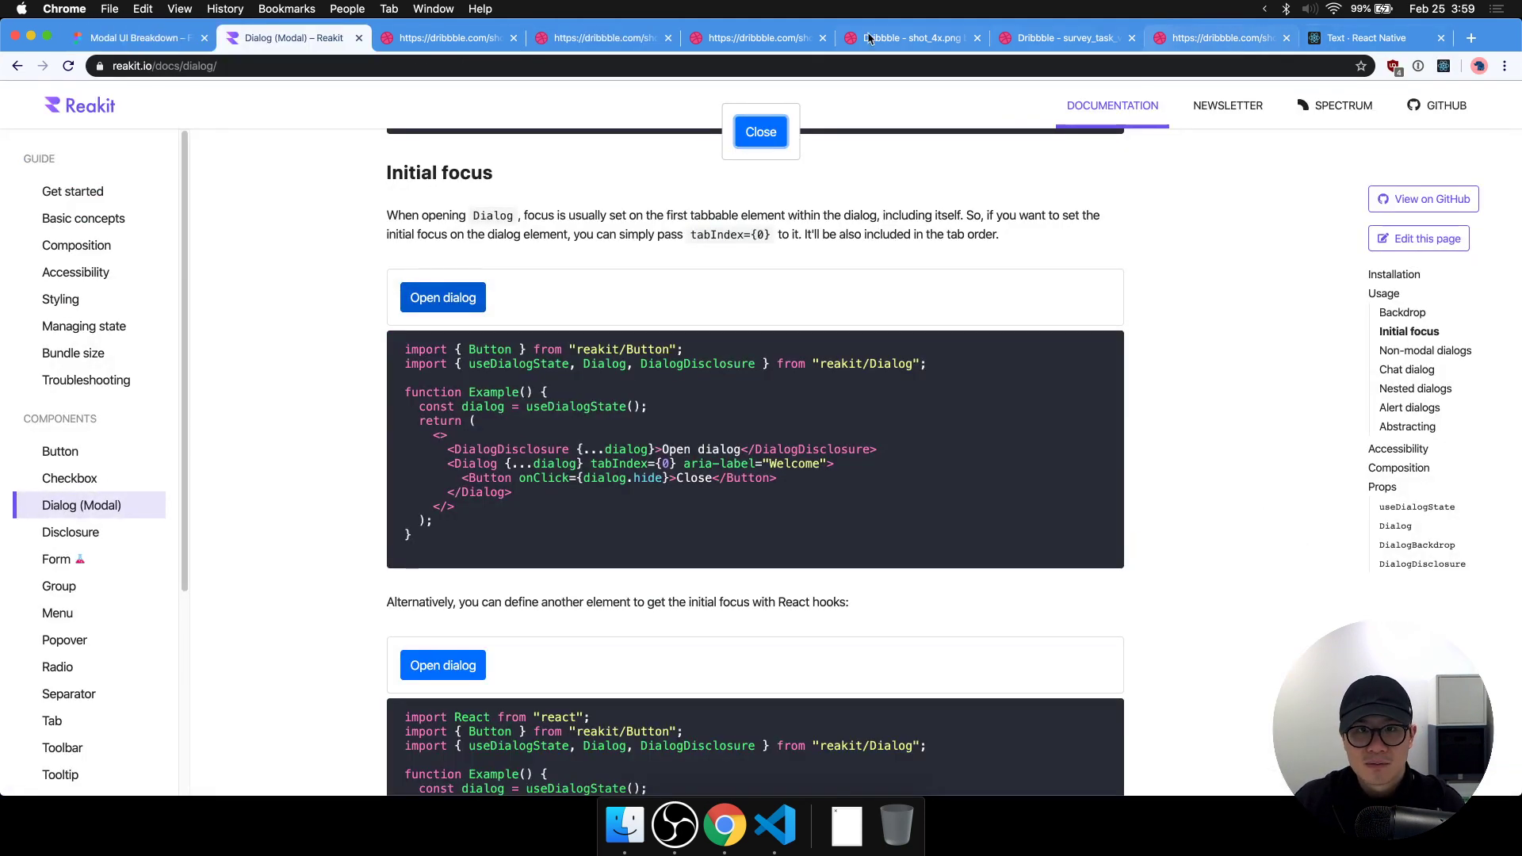
click(1360, 39)
click(1095, 64)
text(get)
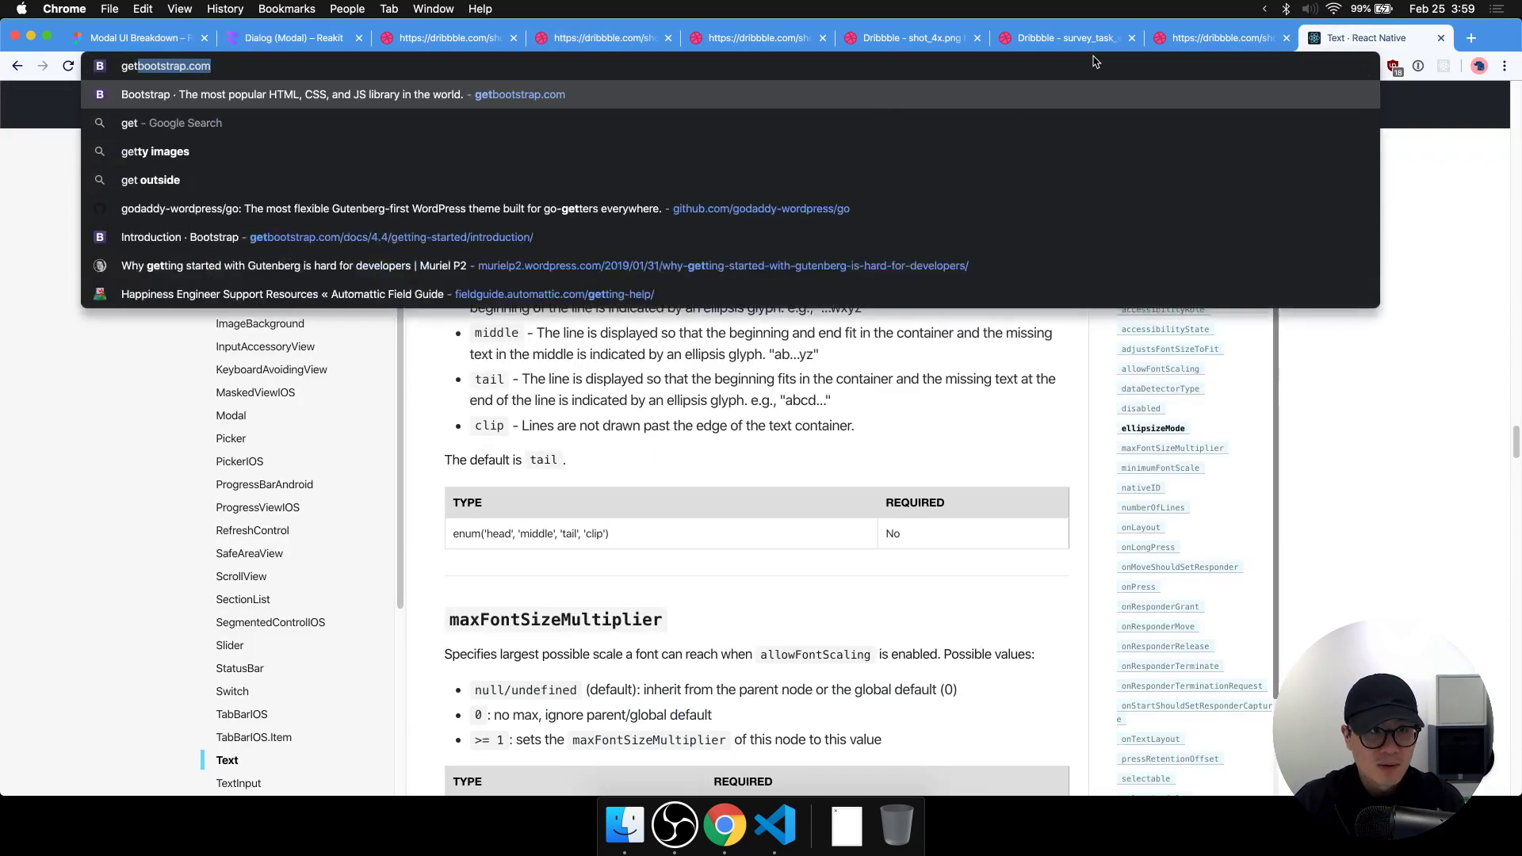
text(bootstrap moda)
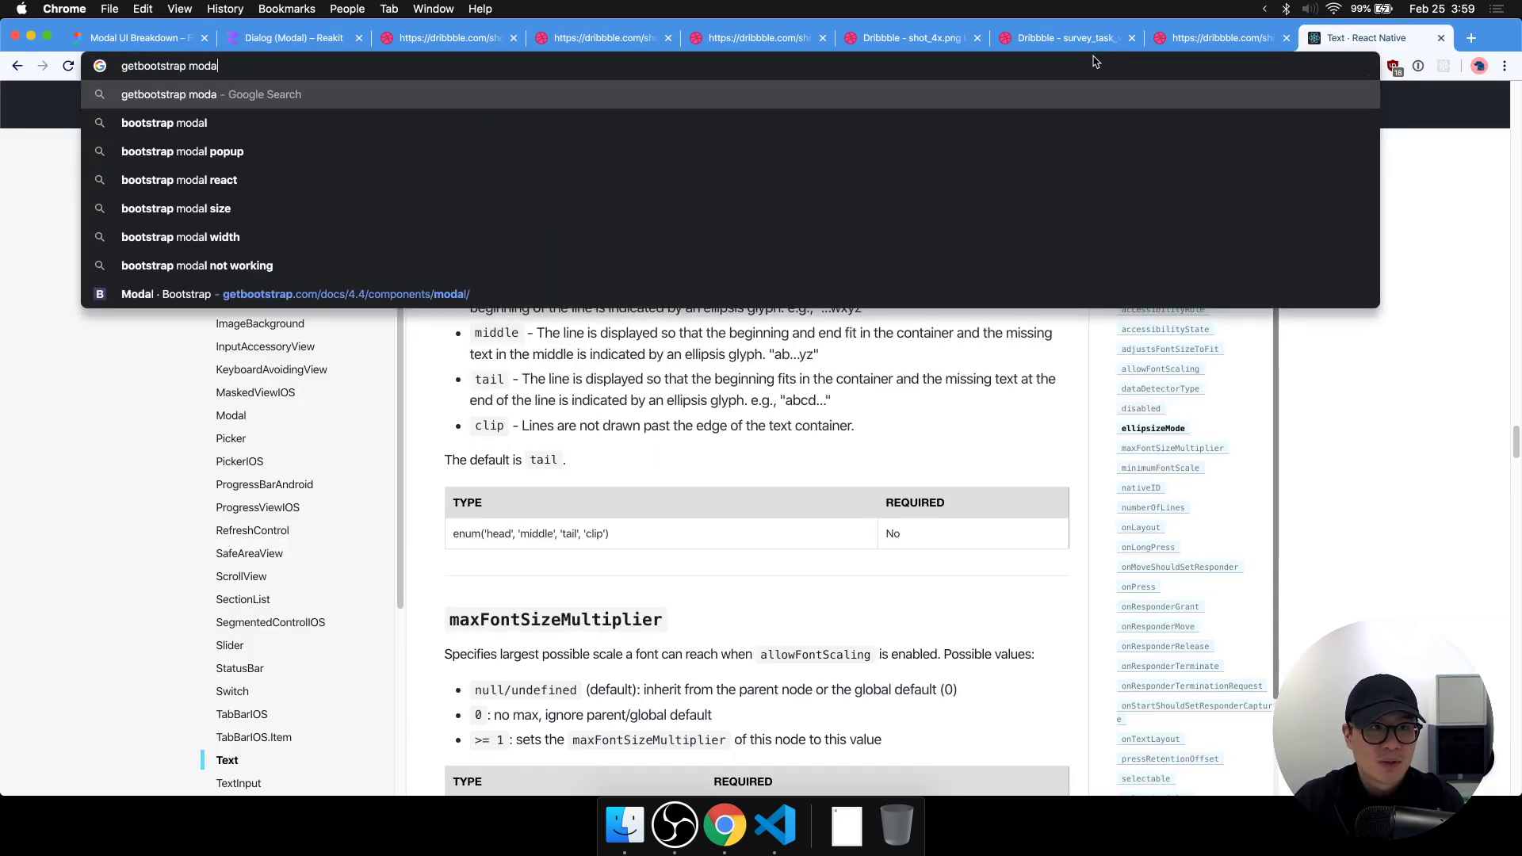
text(l)
key(Return)
click(204, 299)
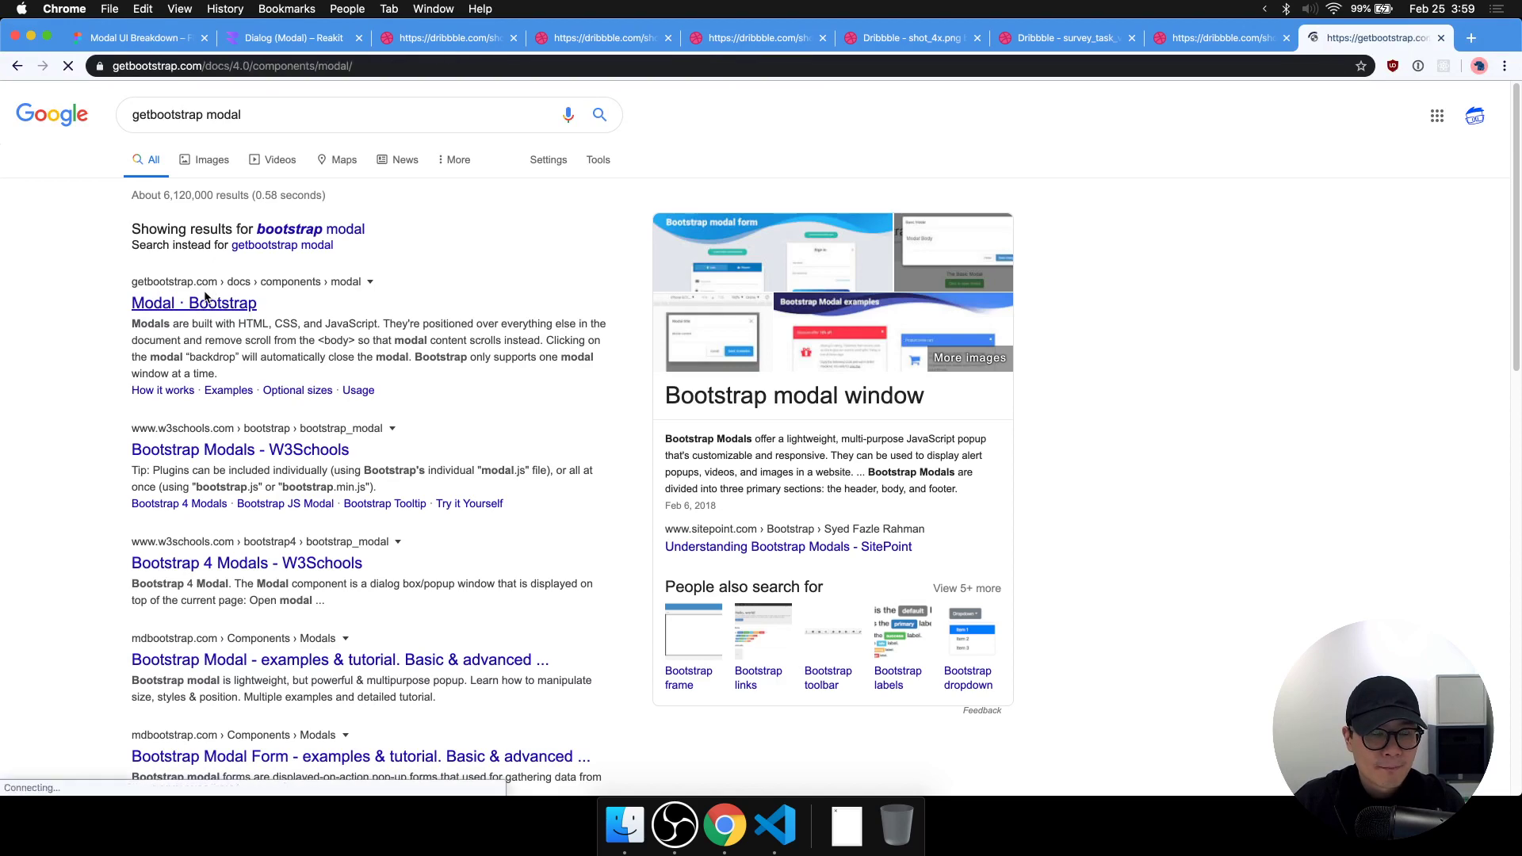
Review the modal markup example in the Bootstrap documentation and launch the live demo modal.
scroll(658, 479, down, 10)
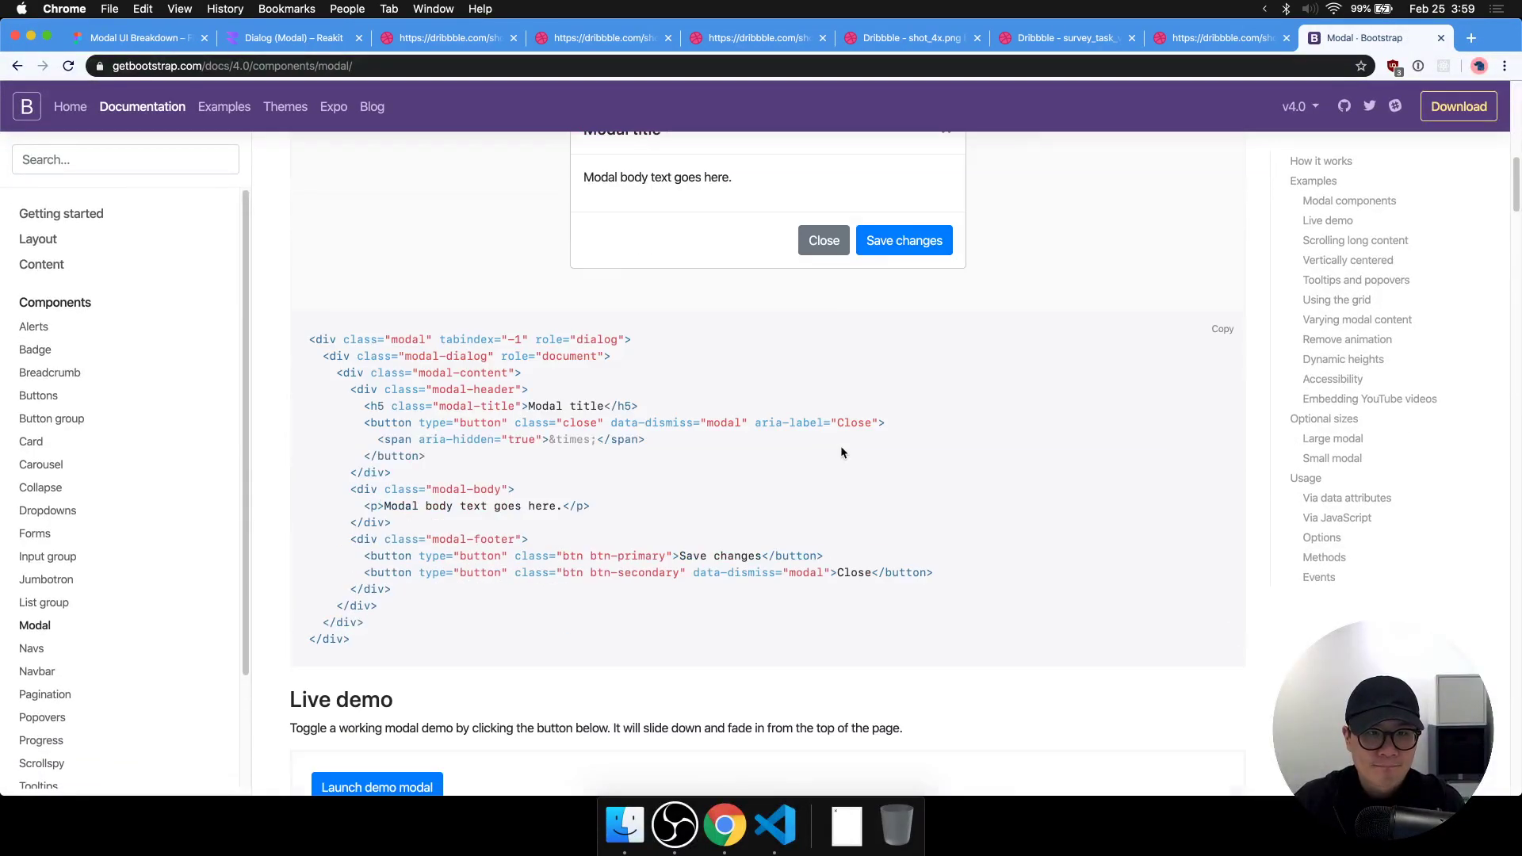
scroll(841, 453, down, 3)
click(373, 620)
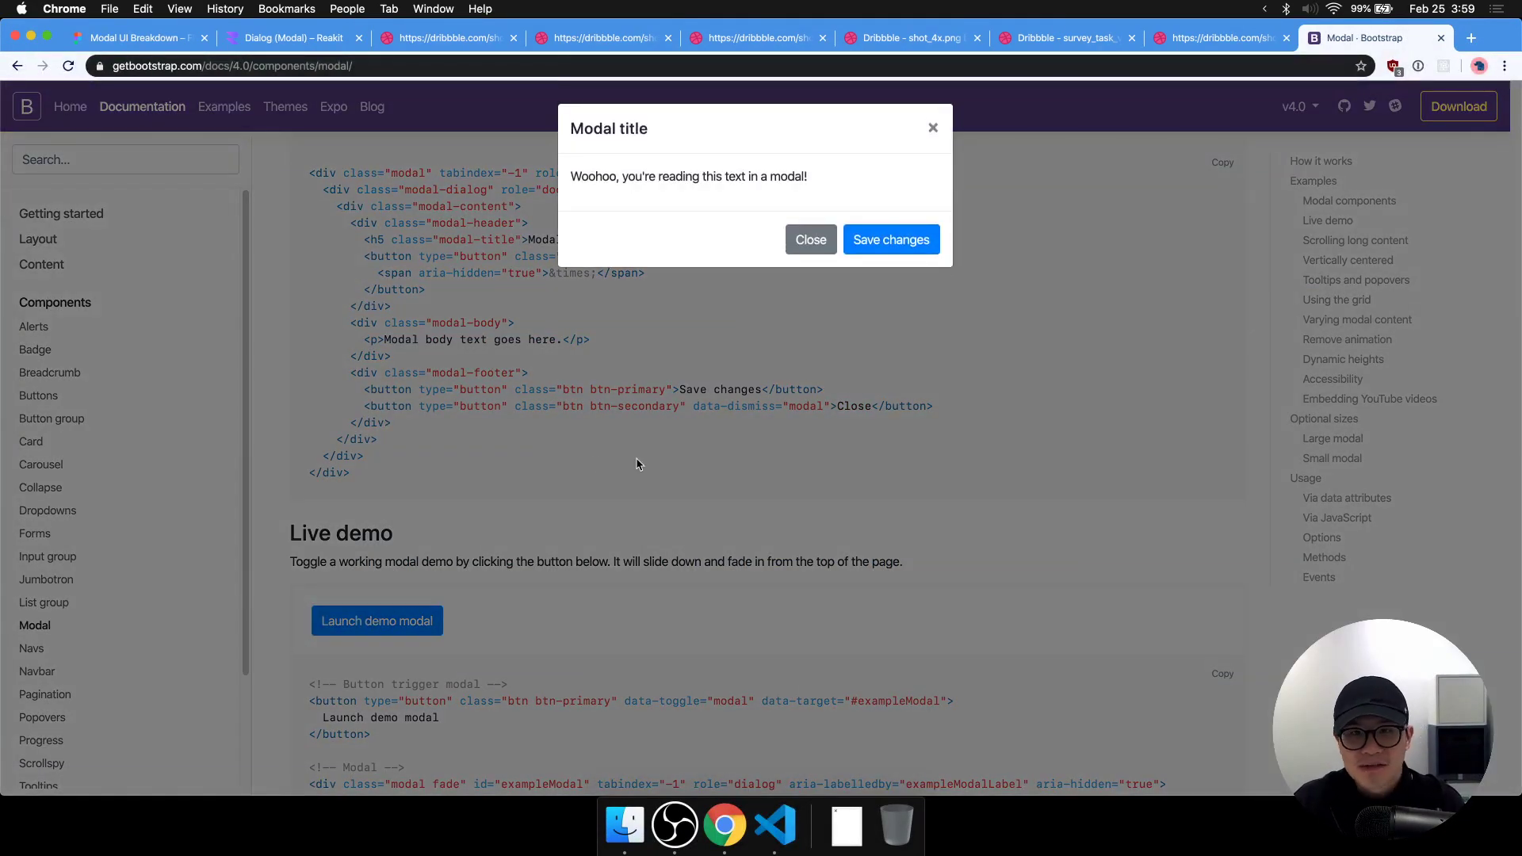
Return to the Modal UI Breakdown file and examine the modal wireframes alongside the [SYSTEMS] and [UI PARTS] labels.
click(152, 45)
scroll(1110, 537, left, 3)
scroll(1094, 563, up, 4)
scroll(1094, 563, left, 6)
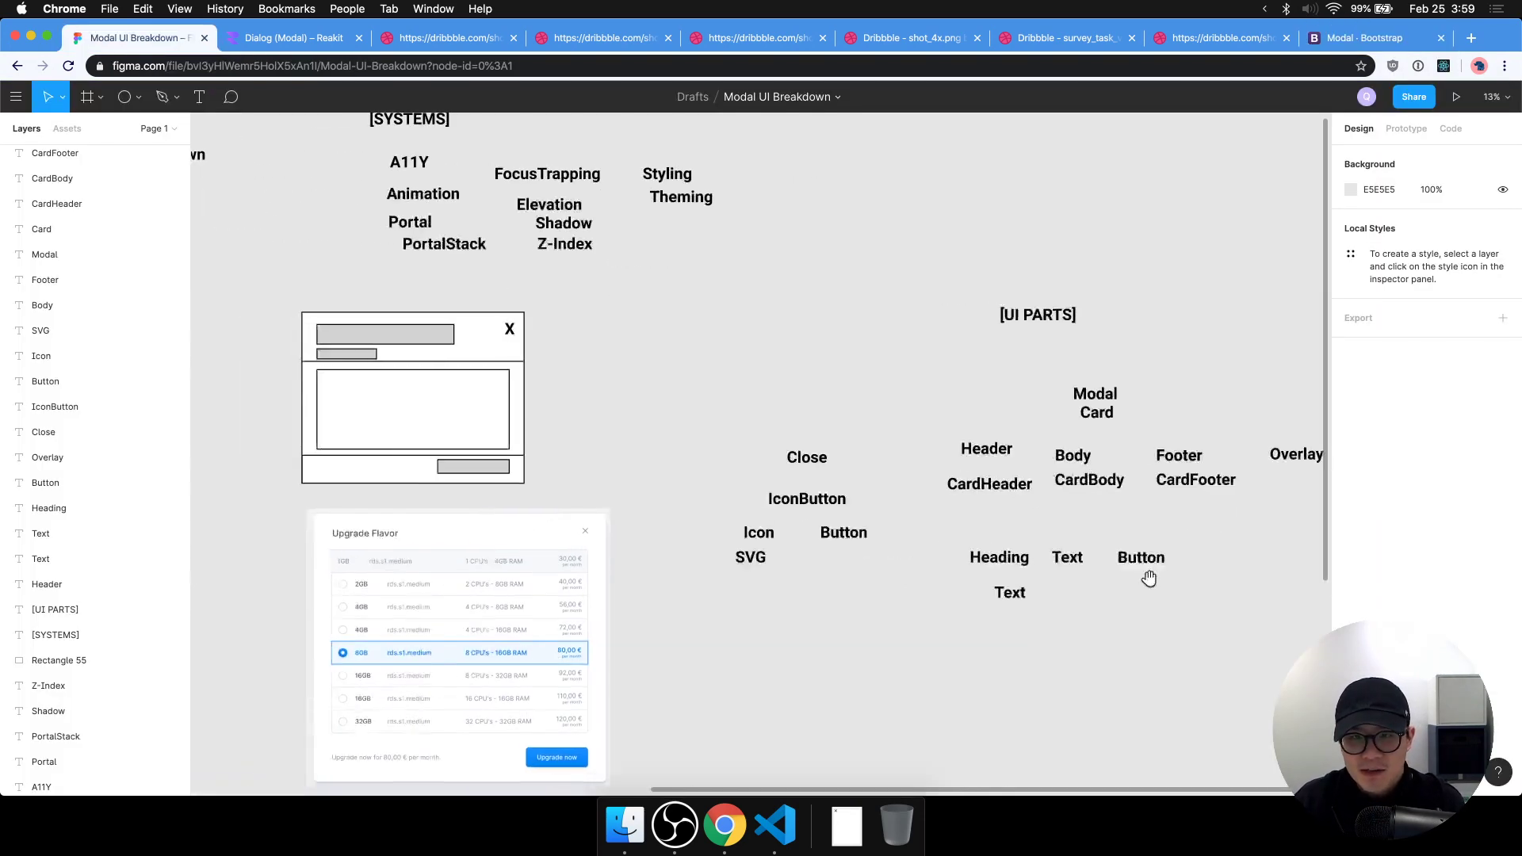
scroll(764, 602, down, 1)
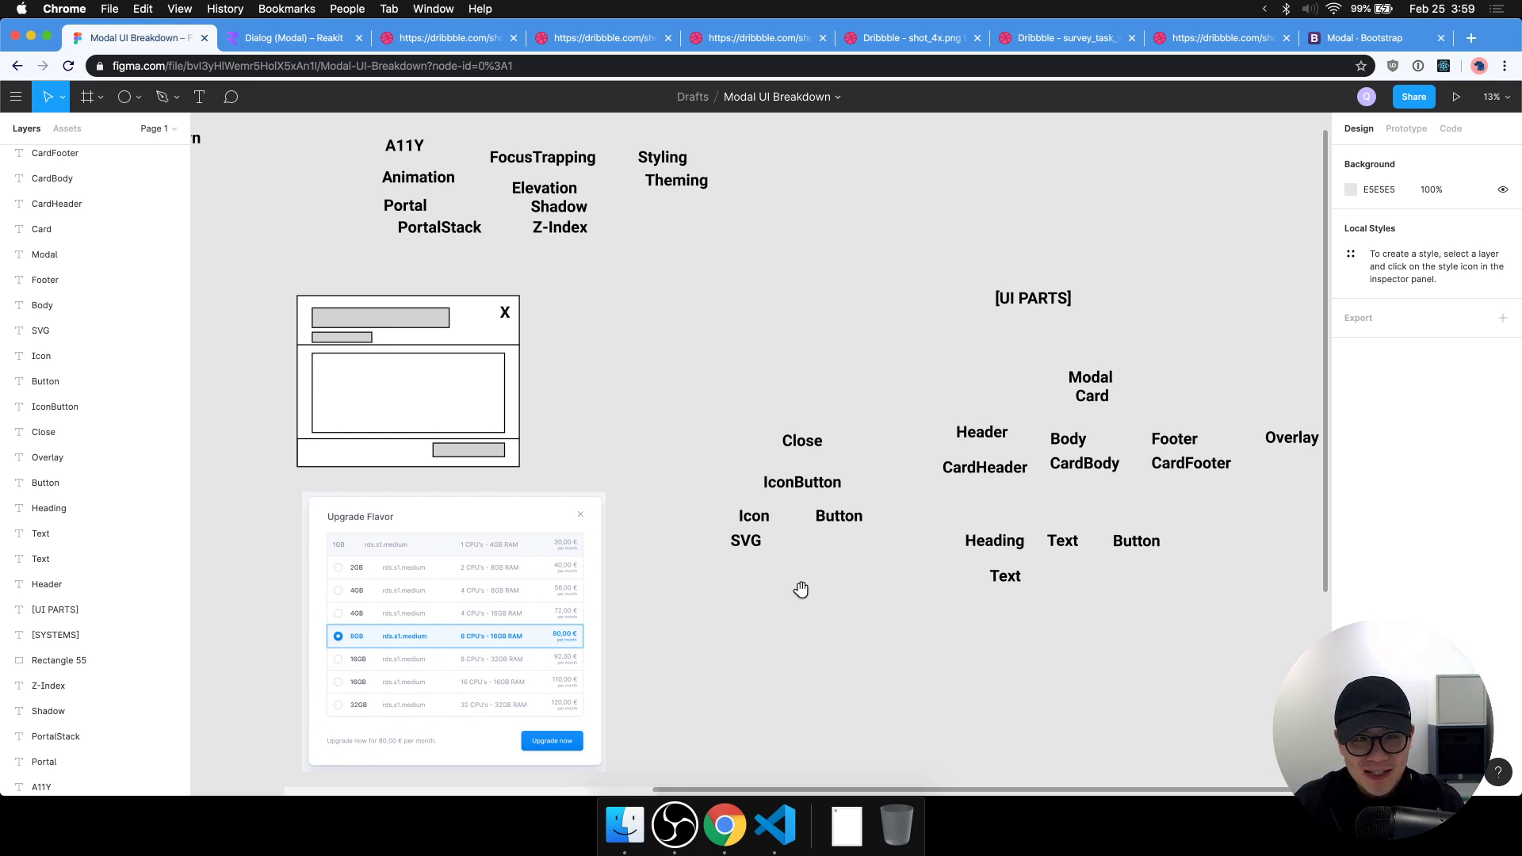
scroll(801, 590, left, 10)
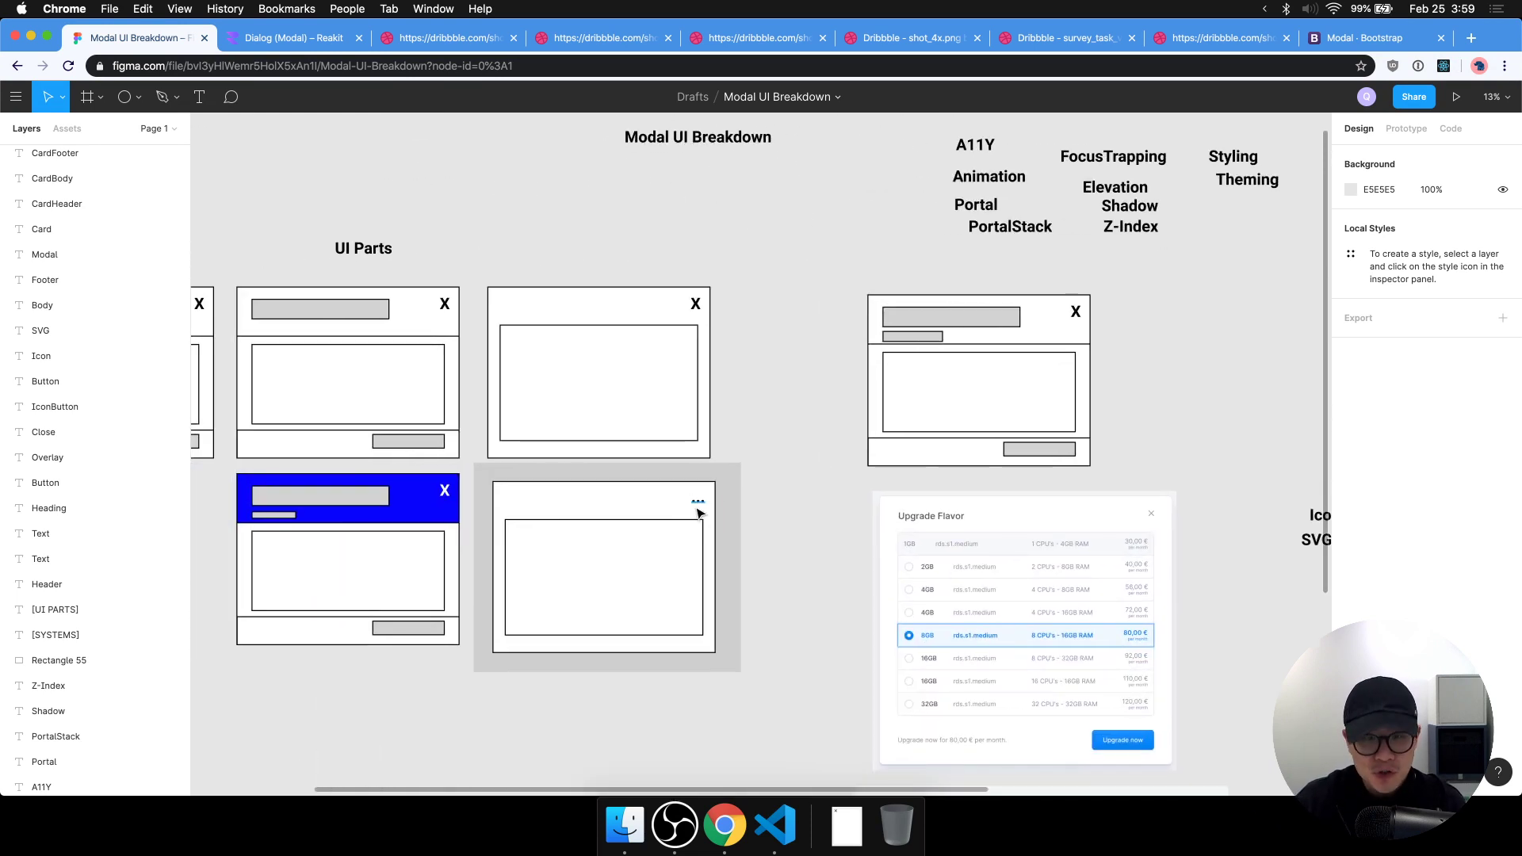
drag(774, 530, 741, 514)
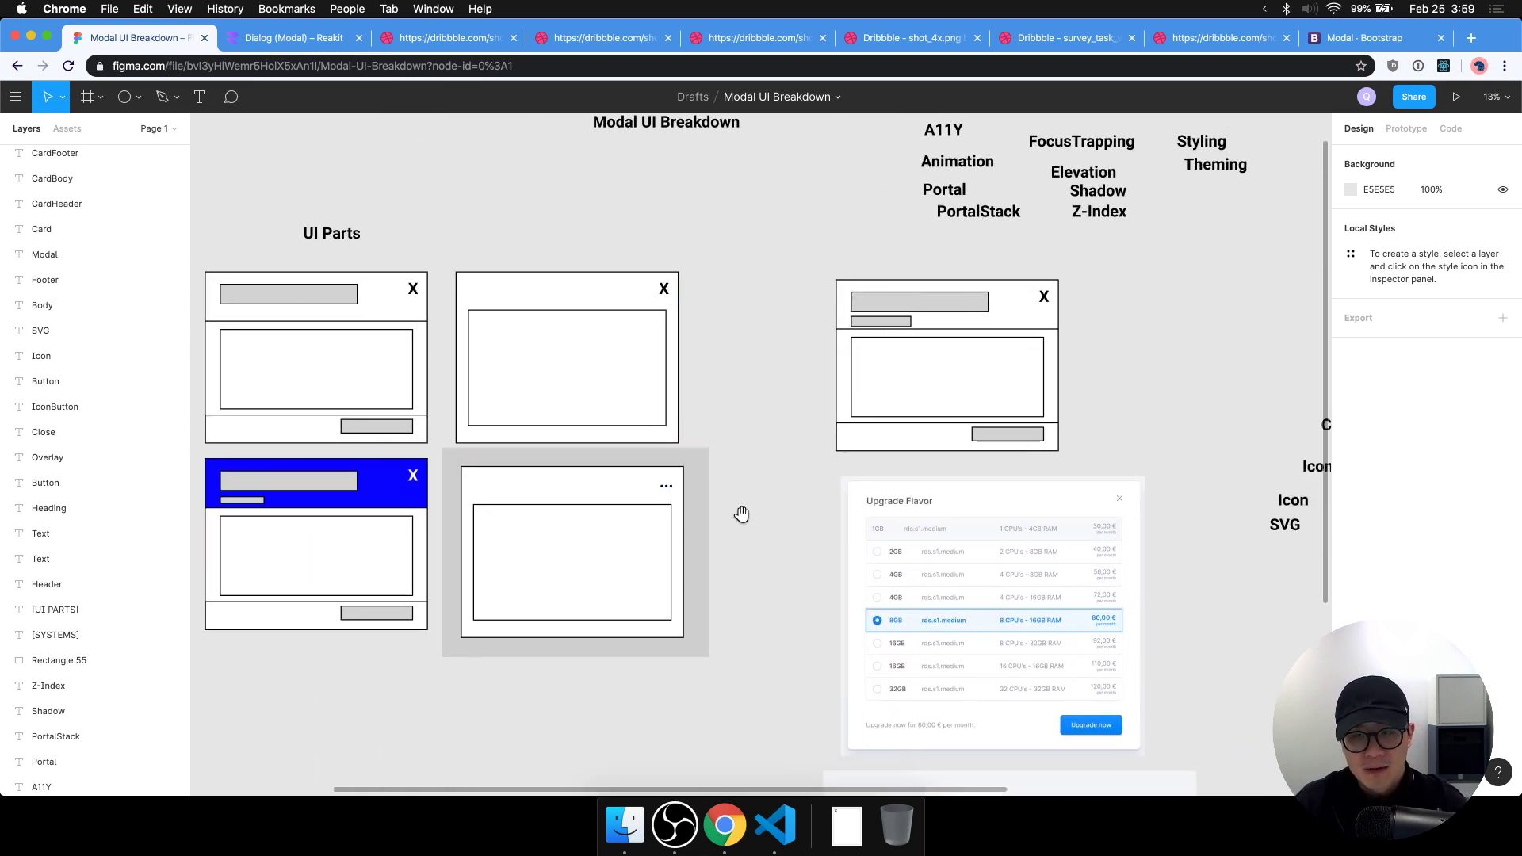
scroll(741, 515, right, 12)
drag(935, 601, 955, 645)
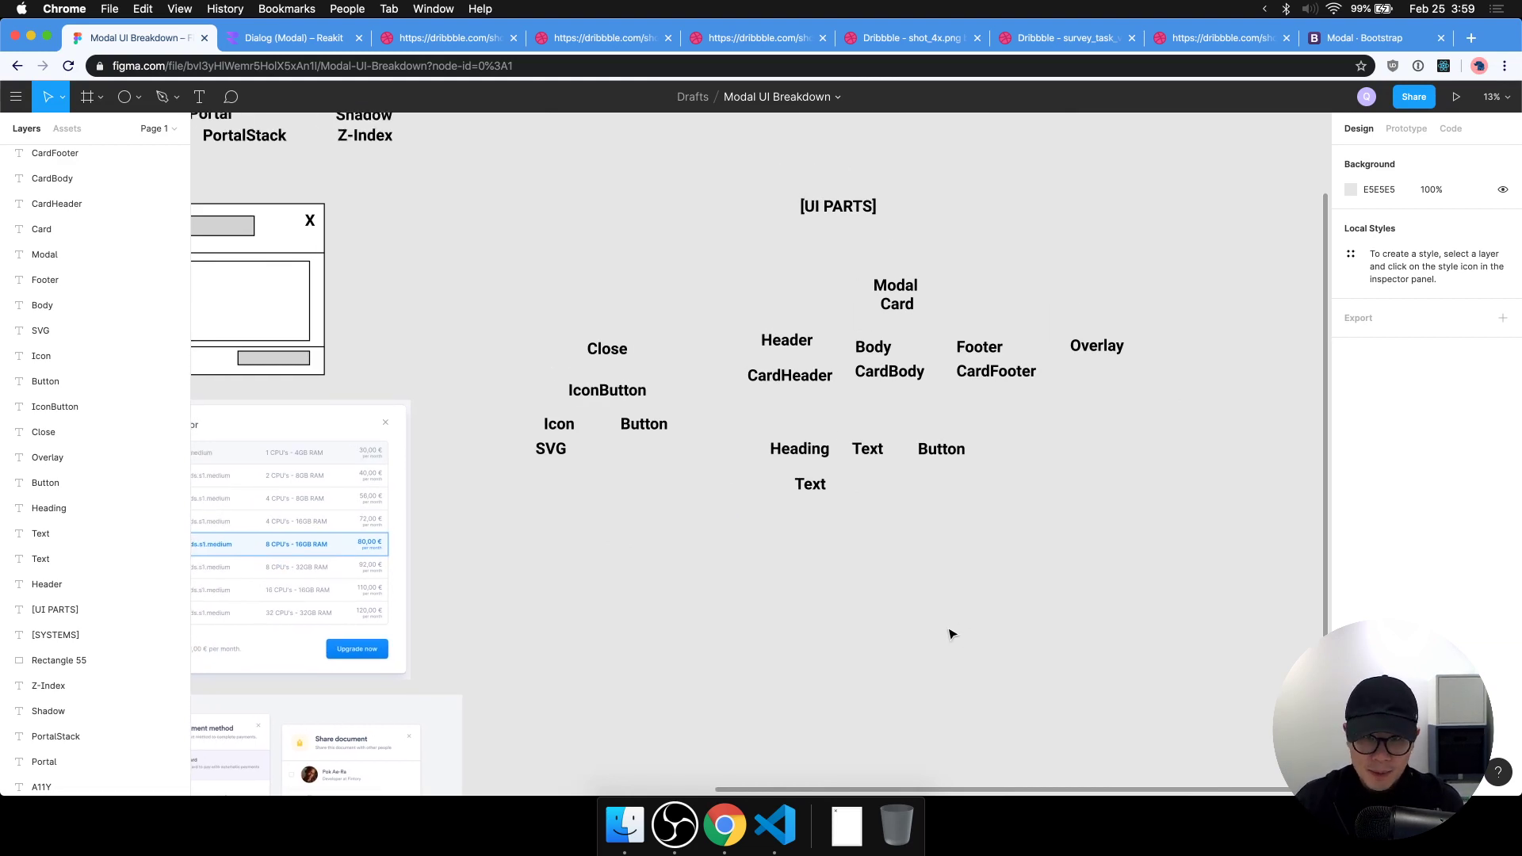
drag(719, 593, 886, 676)
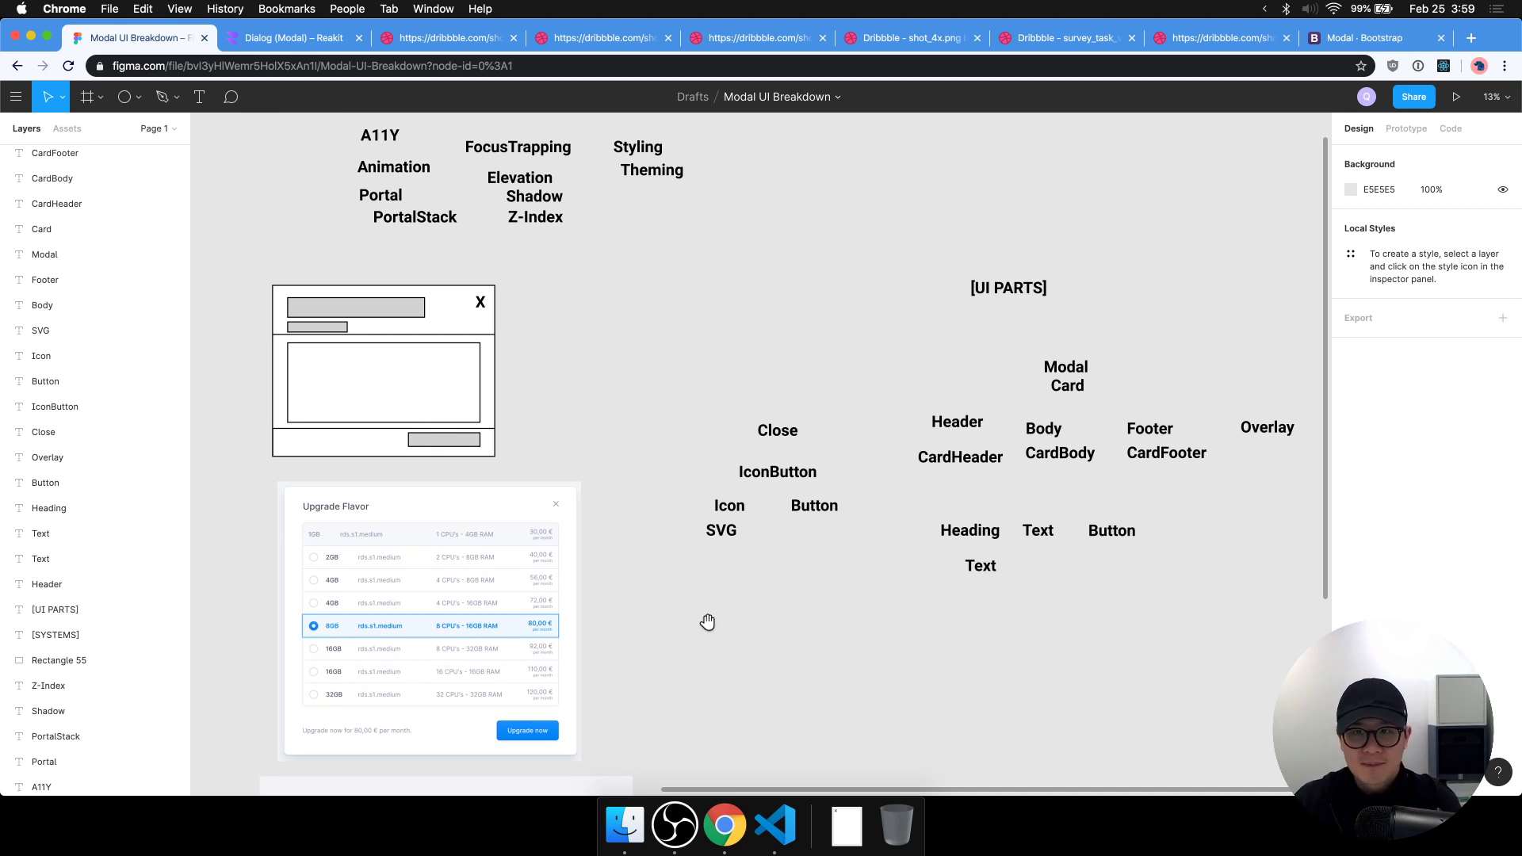
drag(706, 622, 612, 710)
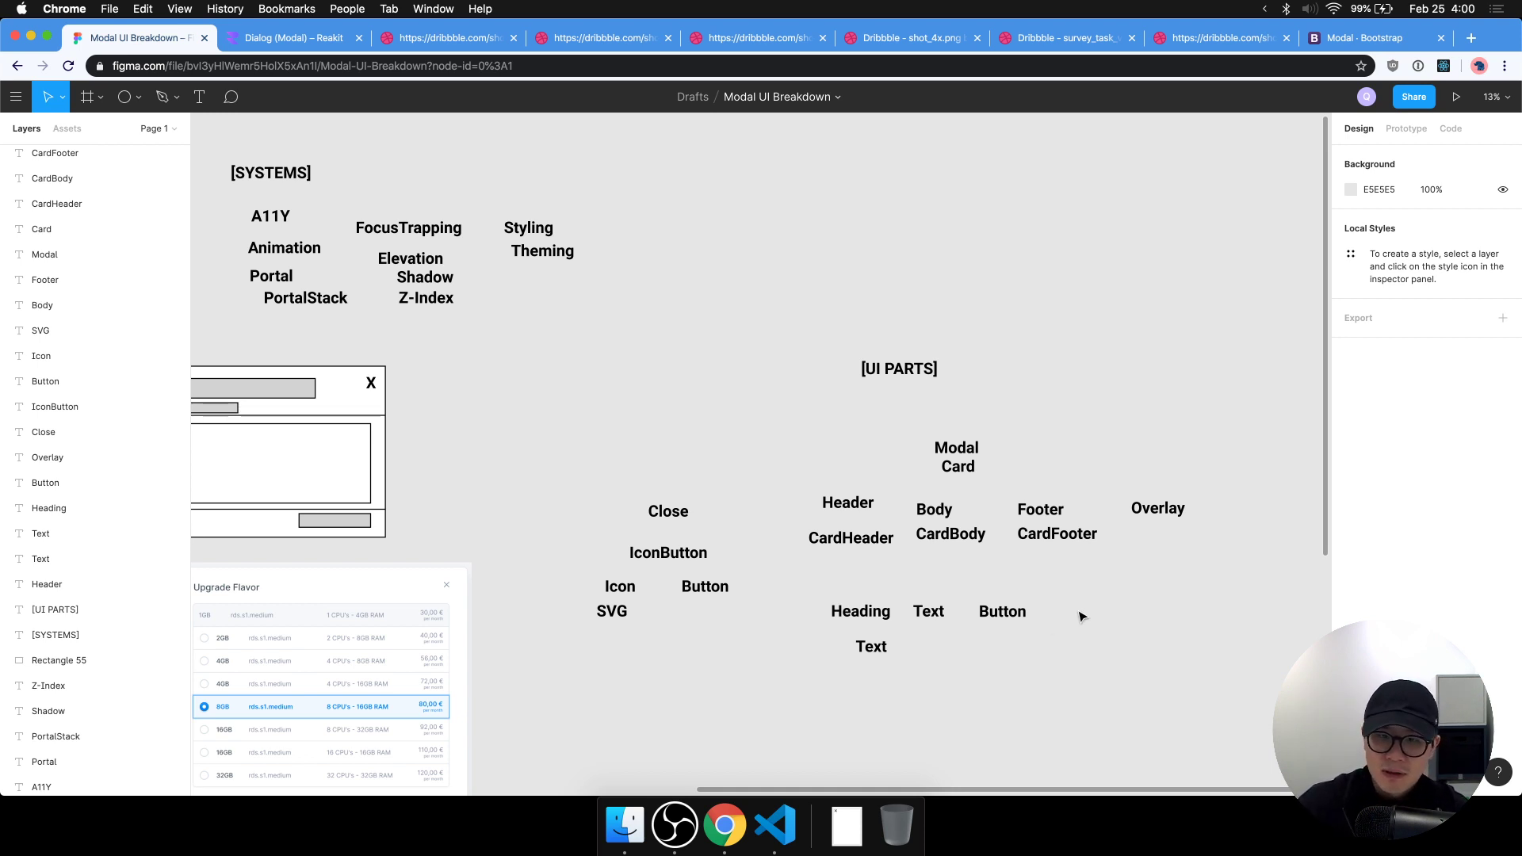
Move the Button label beside Heading and Text further right, placing it below Overlay.
drag(1081, 605, 1043, 730)
drag(1006, 620, 1134, 625)
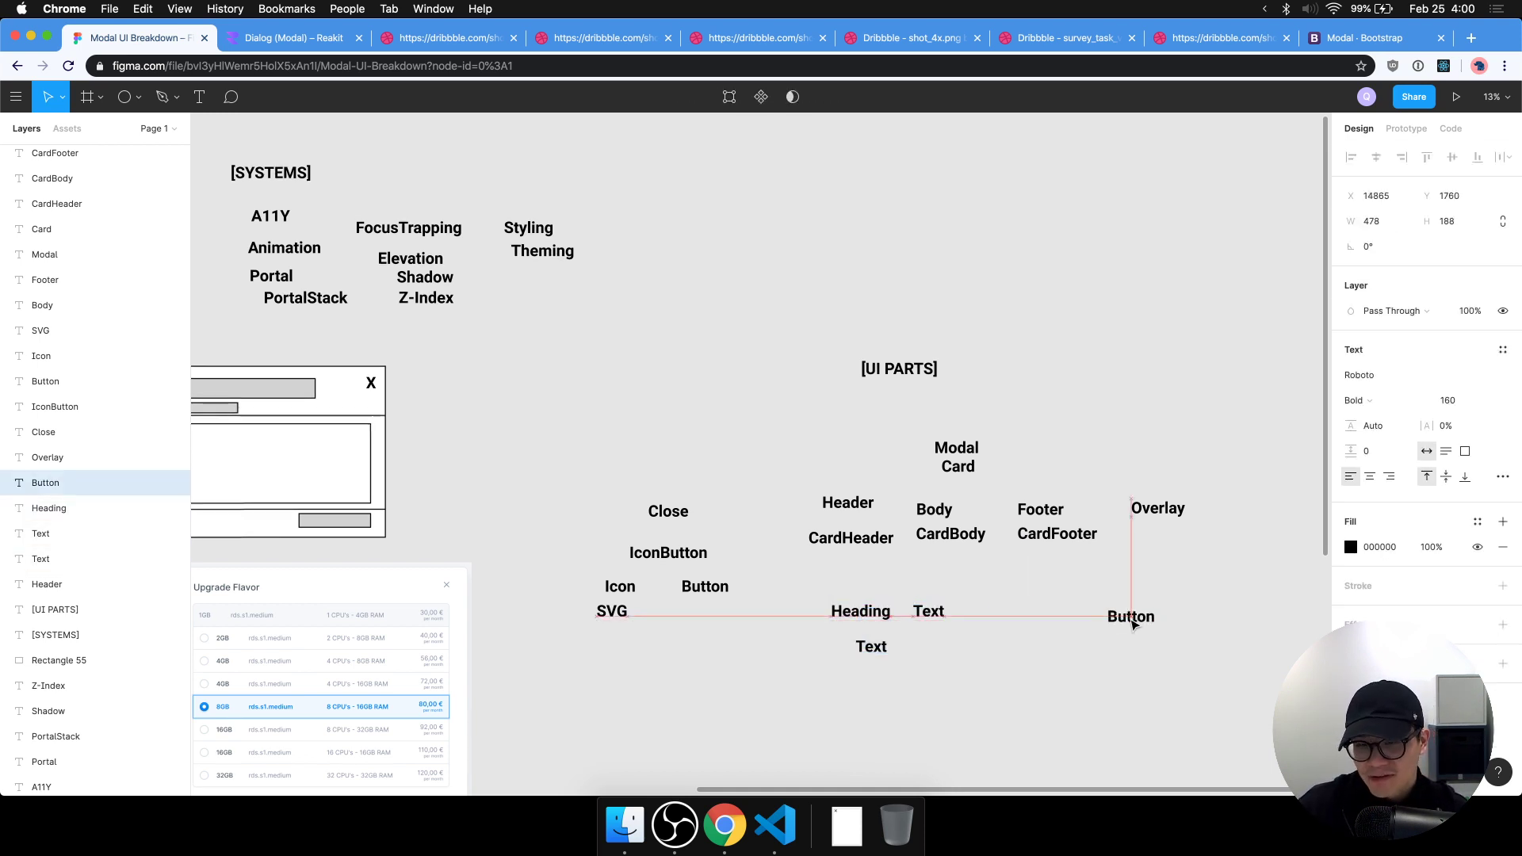
click(873, 648)
click(1012, 703)
drag(1031, 714, 828, 583)
click(1021, 726)
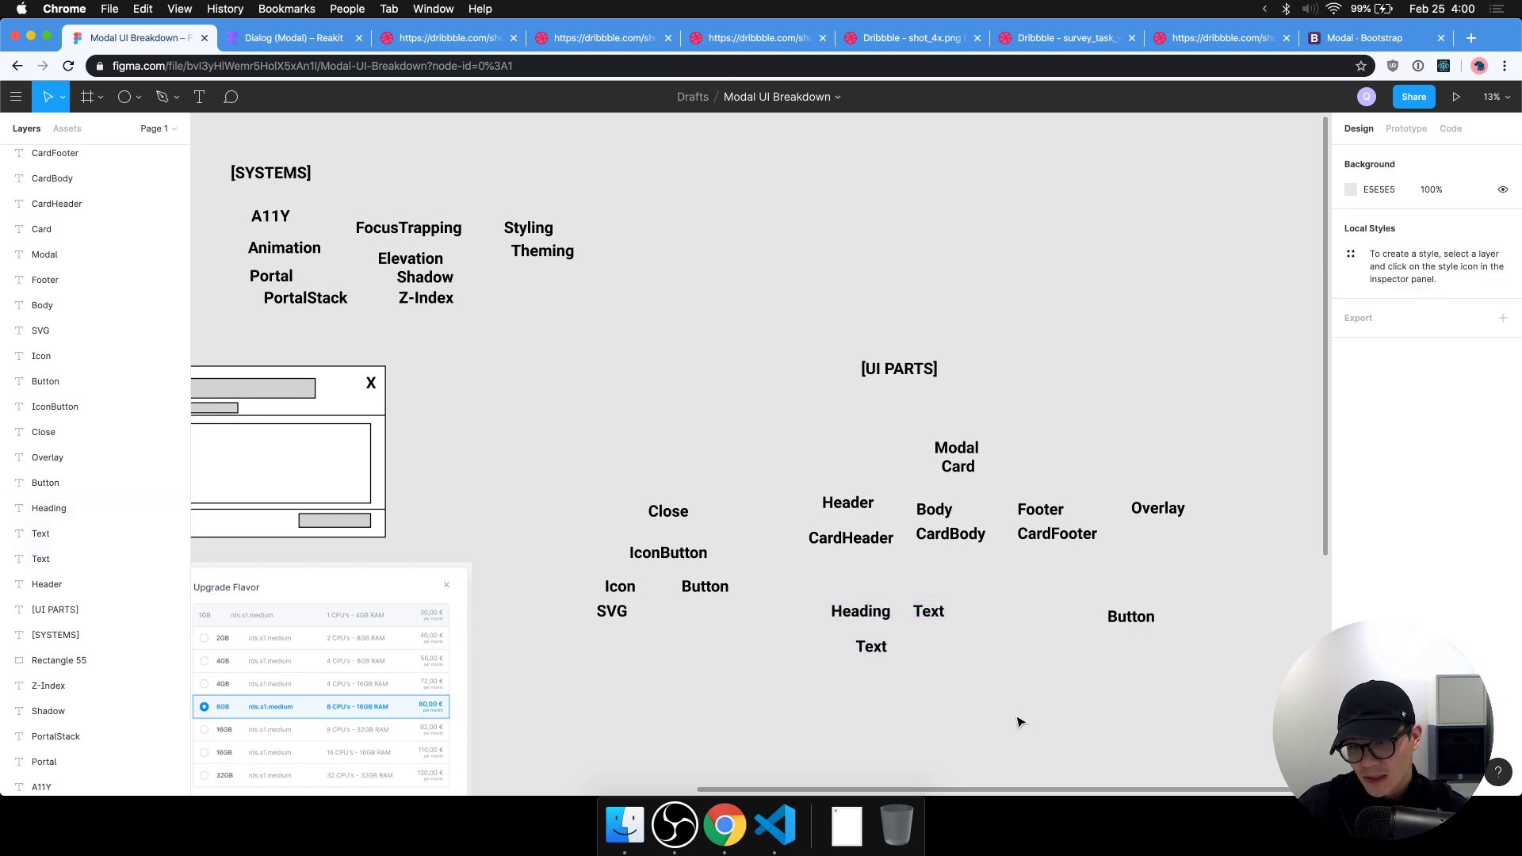
drag(1023, 726, 830, 587)
click(1063, 775)
drag(734, 662, 594, 539)
drag(726, 689, 594, 499)
click(713, 691)
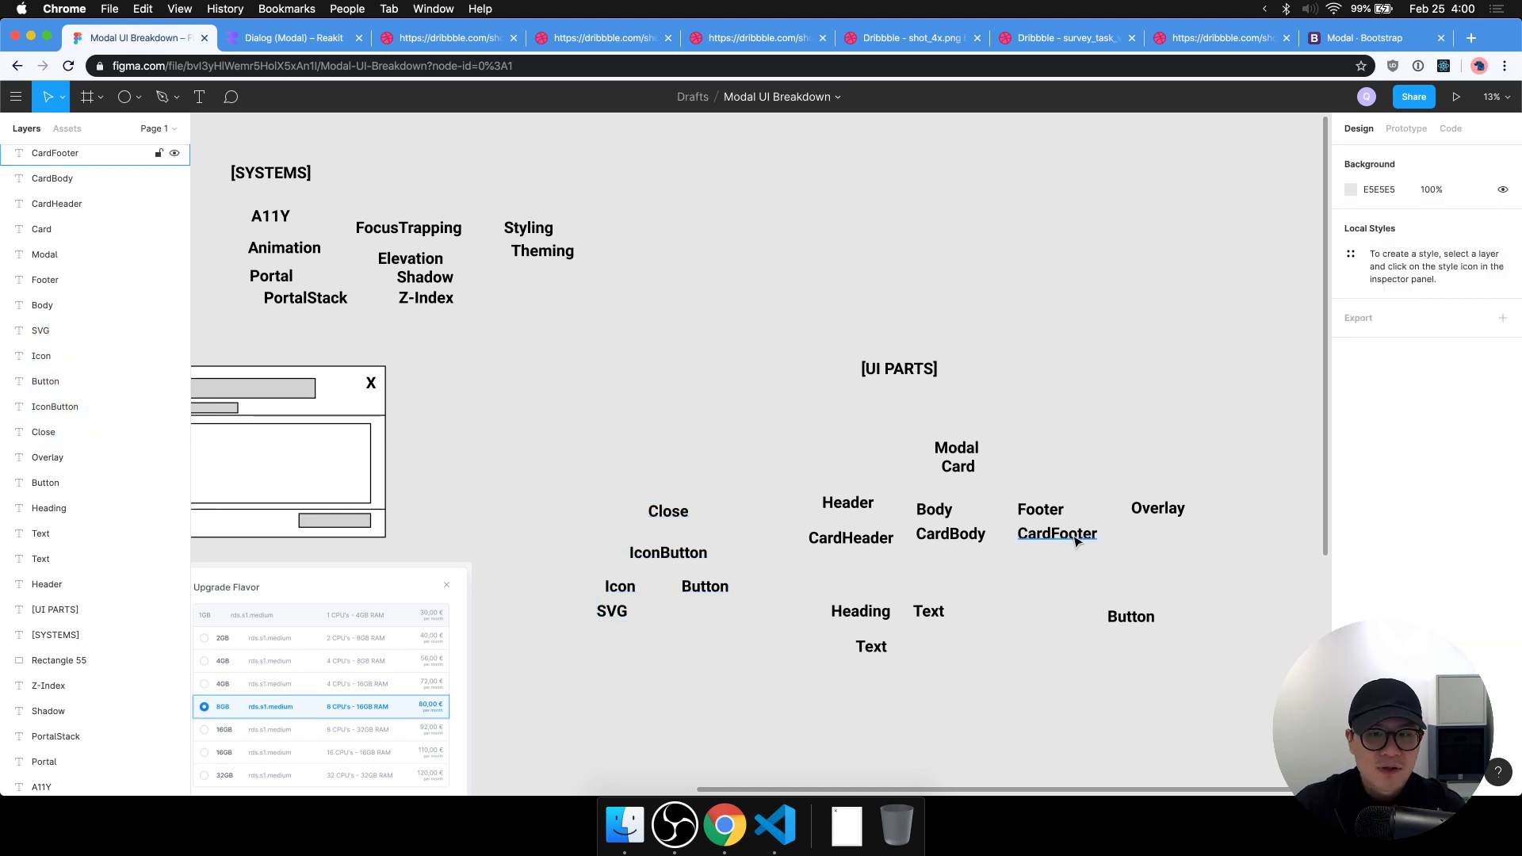
Review the Modal, Card and Header/Body/Footer labels under [UI PARTS], along with the labels in the [SYSTEMS] group.
click(969, 469)
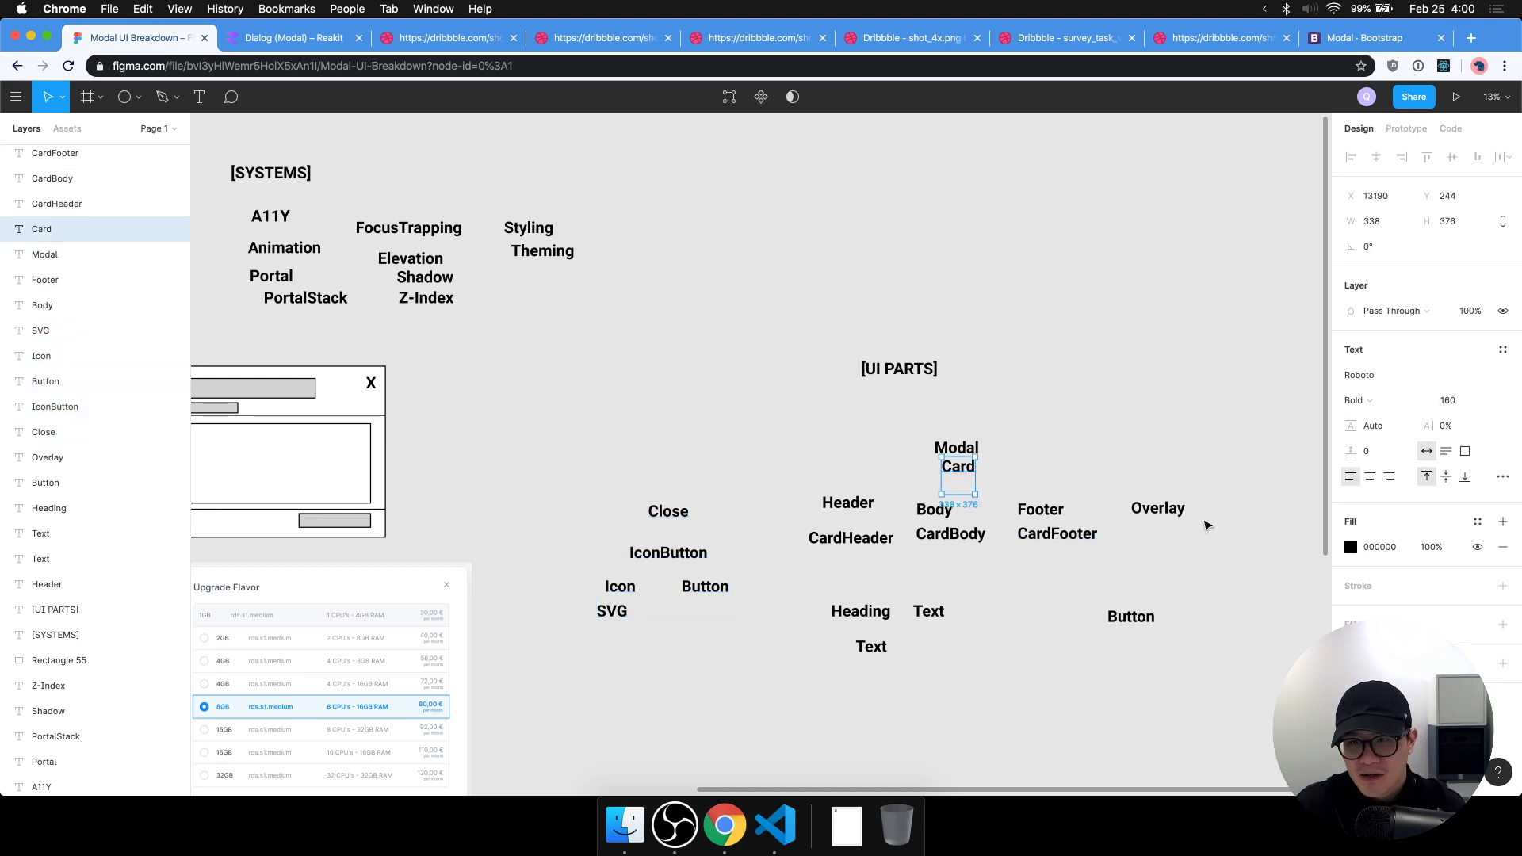
click(1215, 545)
drag(1201, 553, 785, 460)
click(1244, 499)
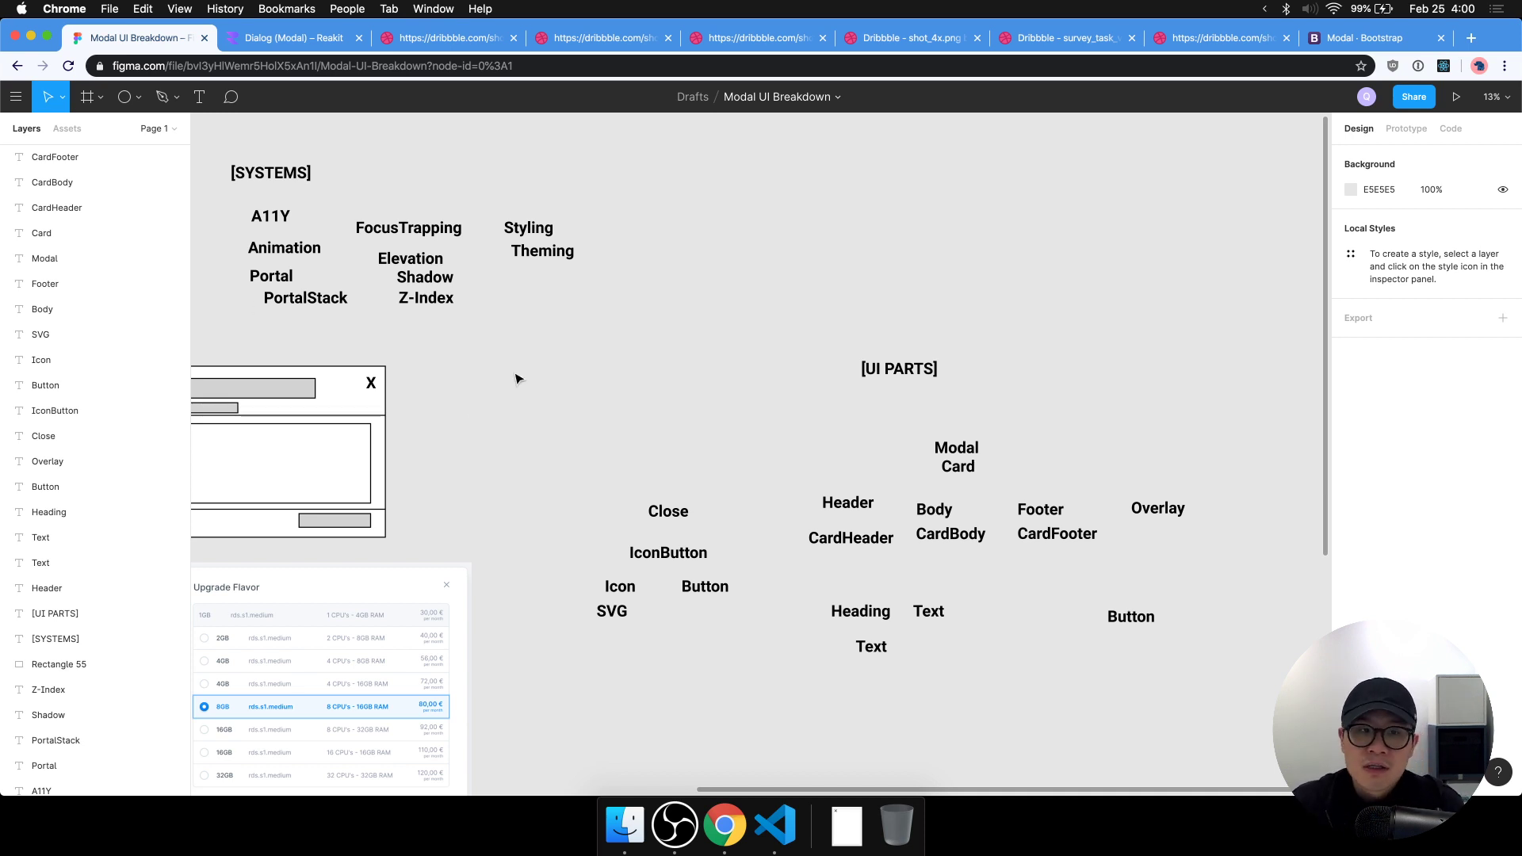
scroll(516, 379, left, 10)
scroll(900, 402, up, 5)
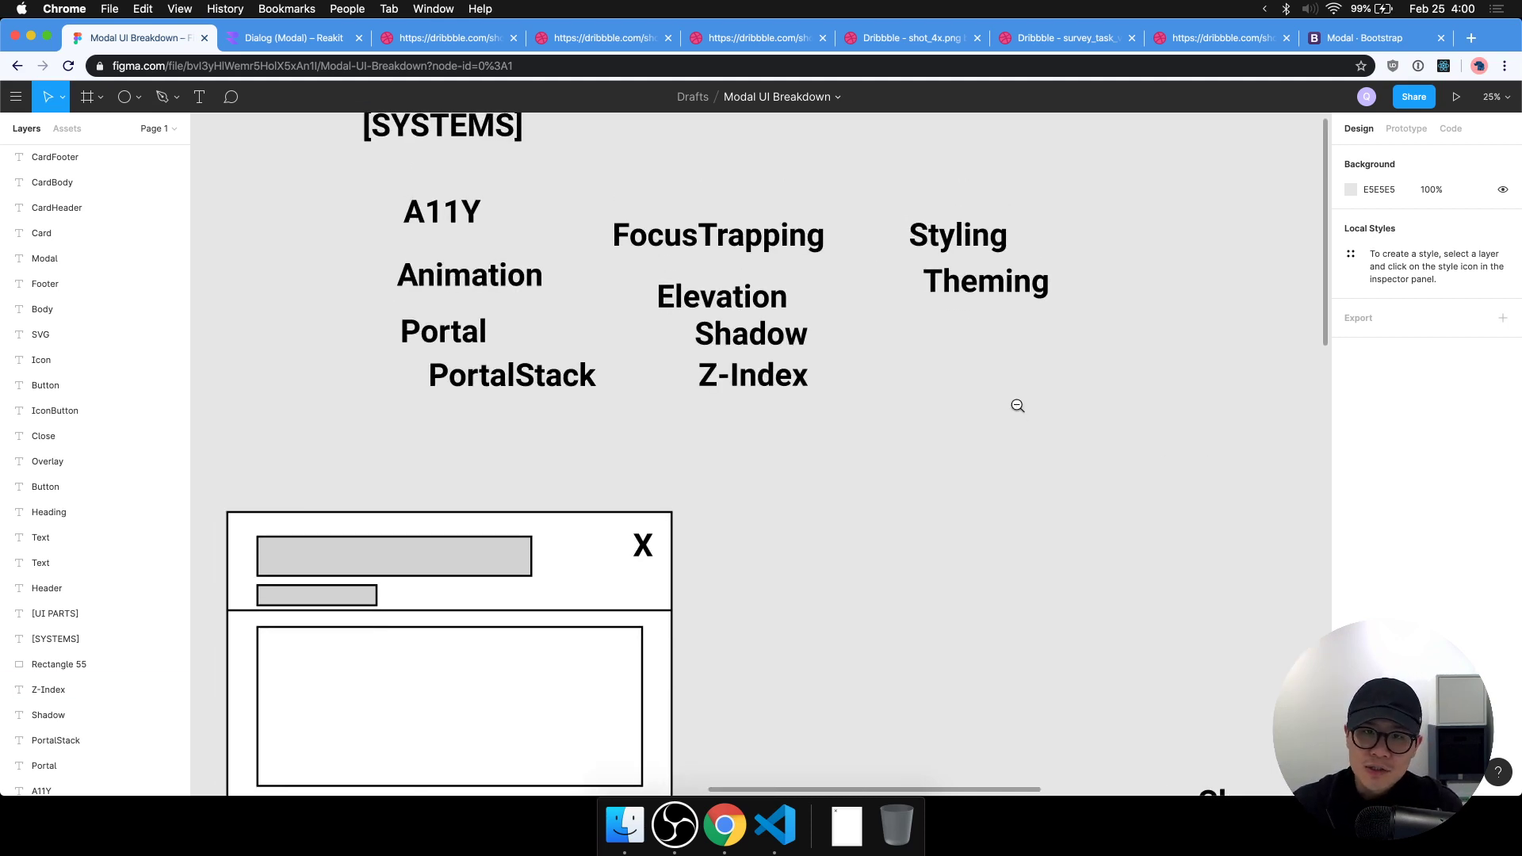
scroll(1019, 406, down, 5)
scroll(913, 435, right, 3)
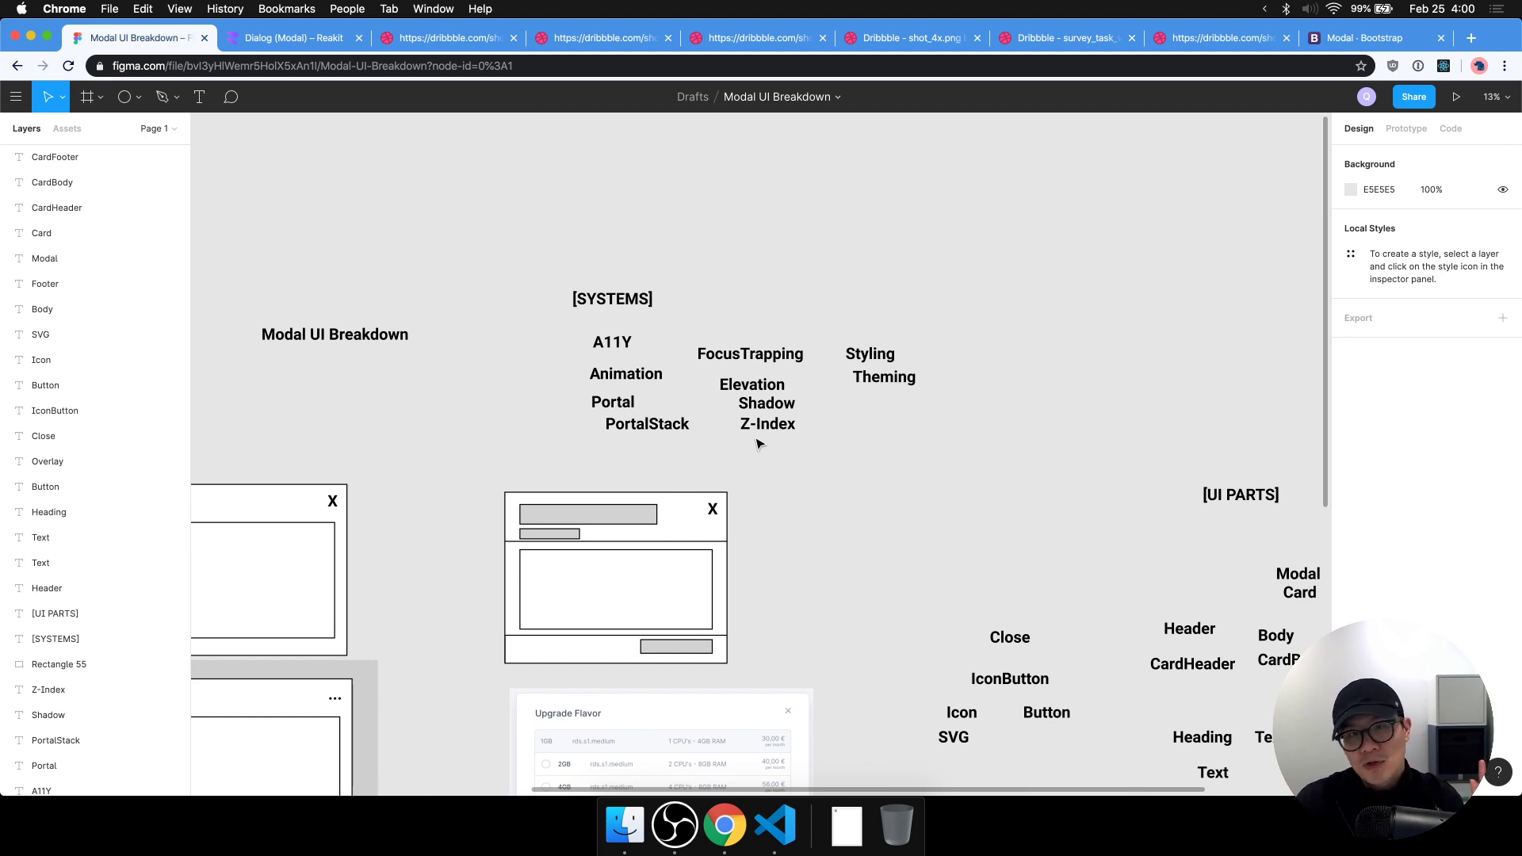
Move the [SYSTEMS] heading up and to the right, and raise the FocusTrapping label slightly.
click(612, 298)
drag(612, 298, 667, 273)
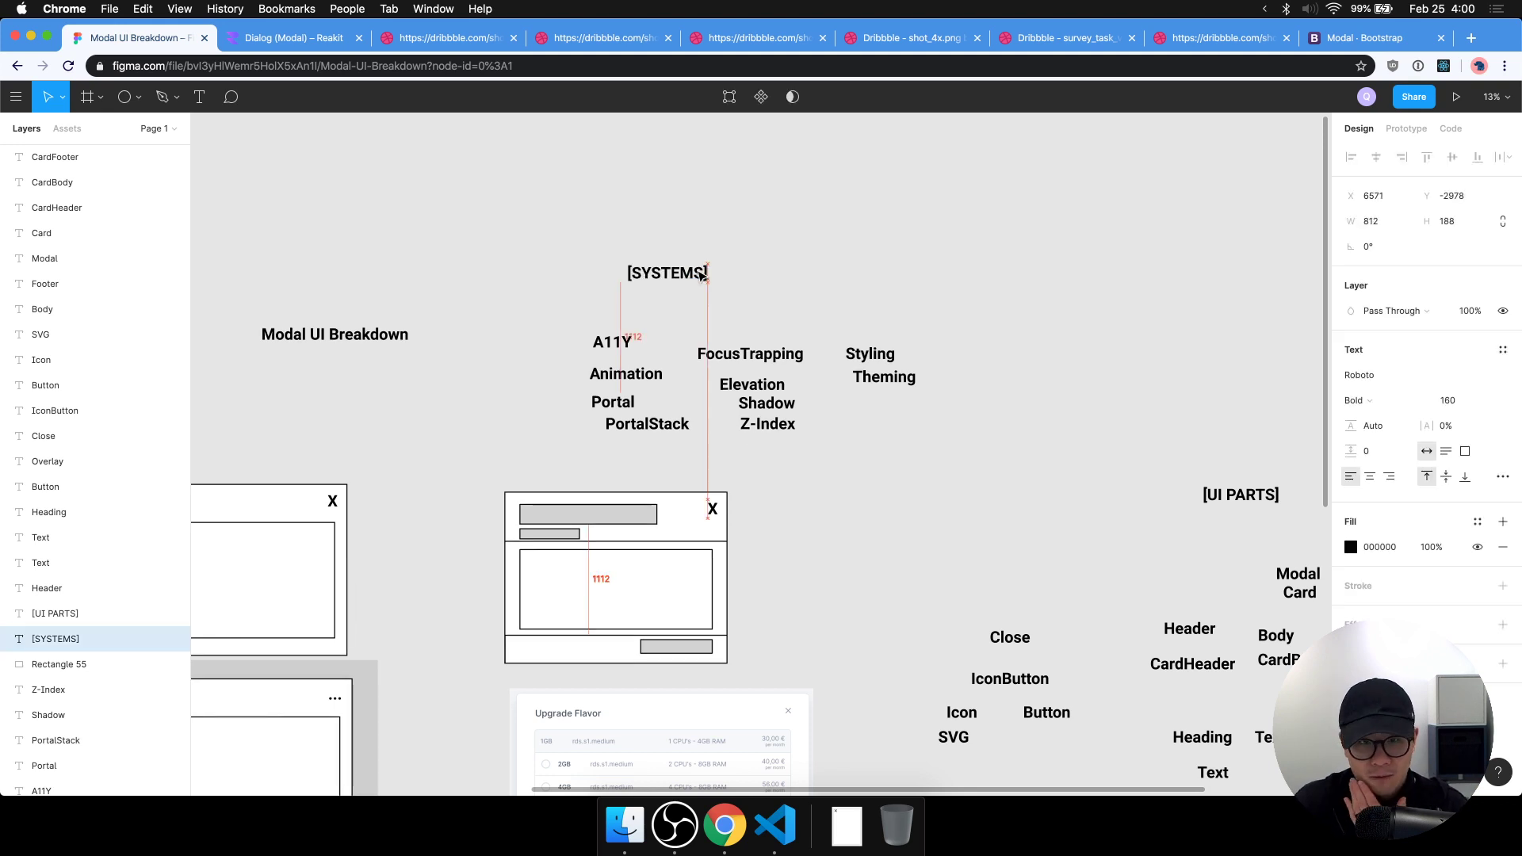
drag(783, 352, 784, 337)
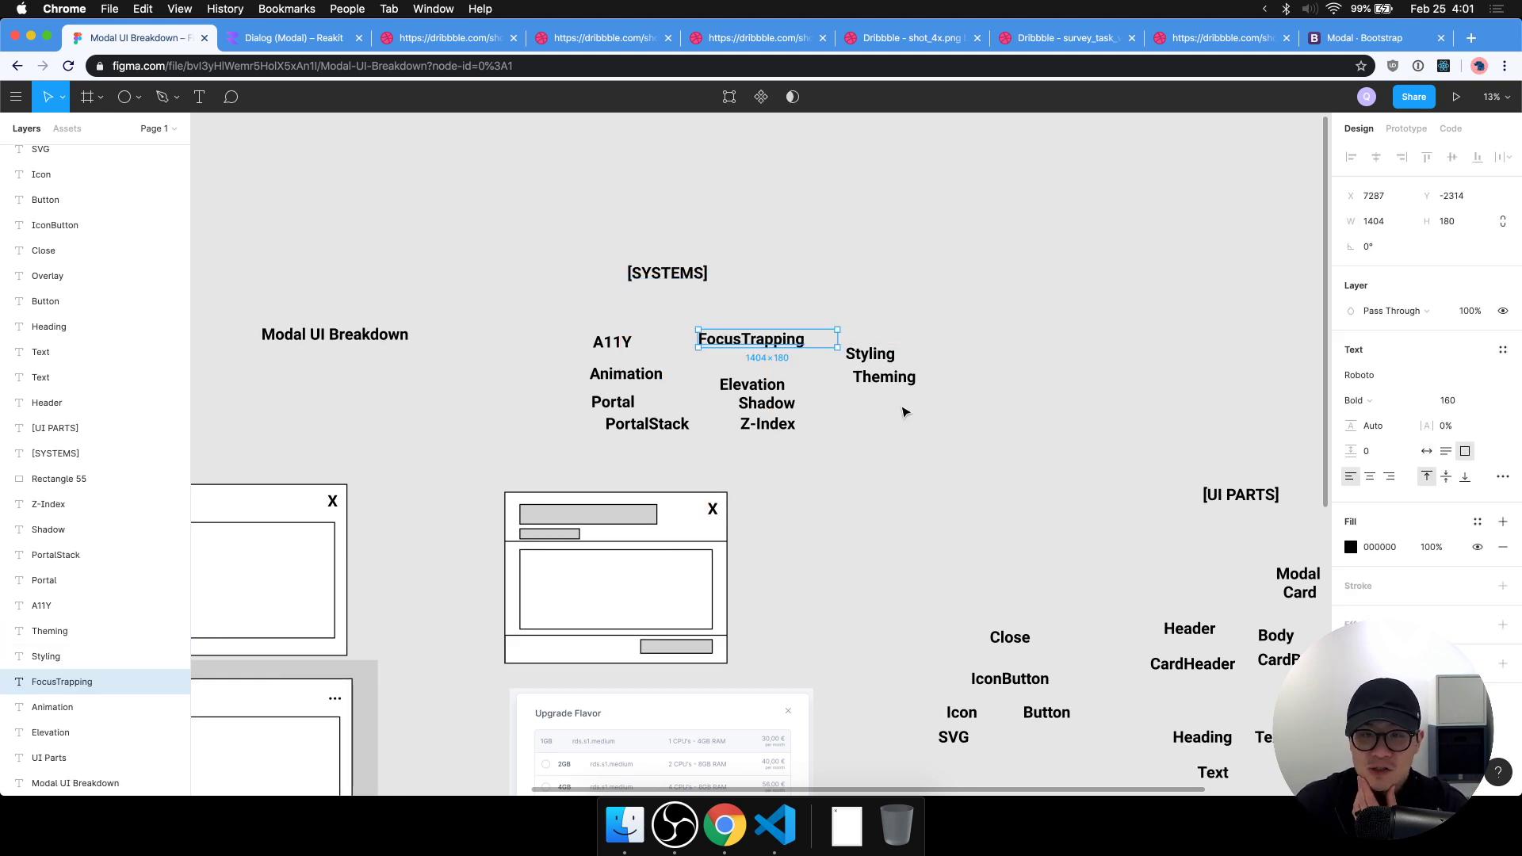
Space the Styling and Theming labels farther apart vertically and shift both to the right of the other system labels.
drag(989, 401, 846, 279)
mouse_move(892, 362)
mouse_down()
mouse_move(854, 424)
mouse_move(886, 385)
mouse_up()
click(945, 340)
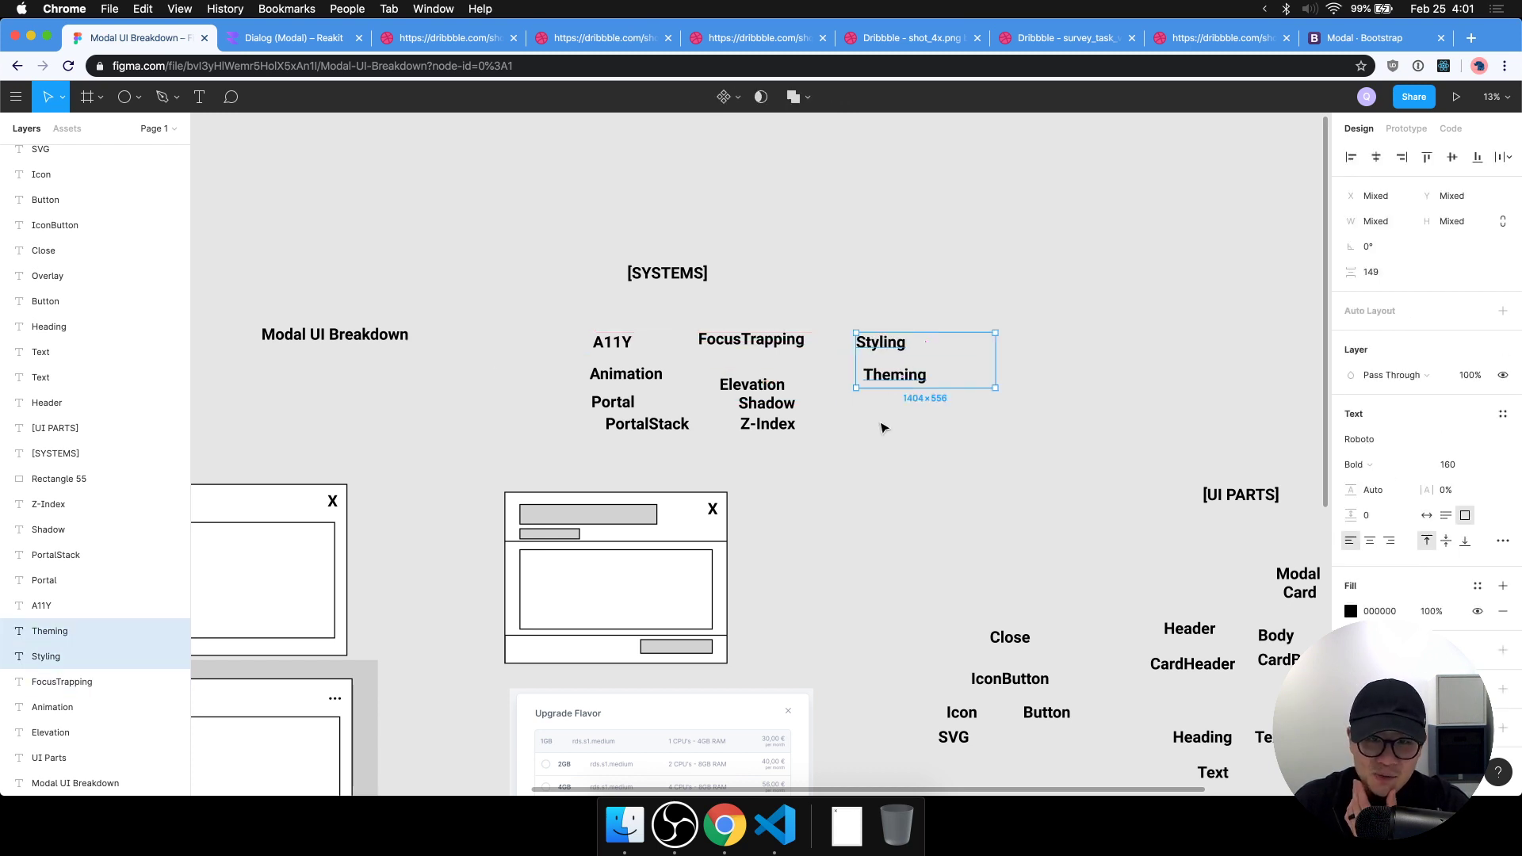
click(869, 440)
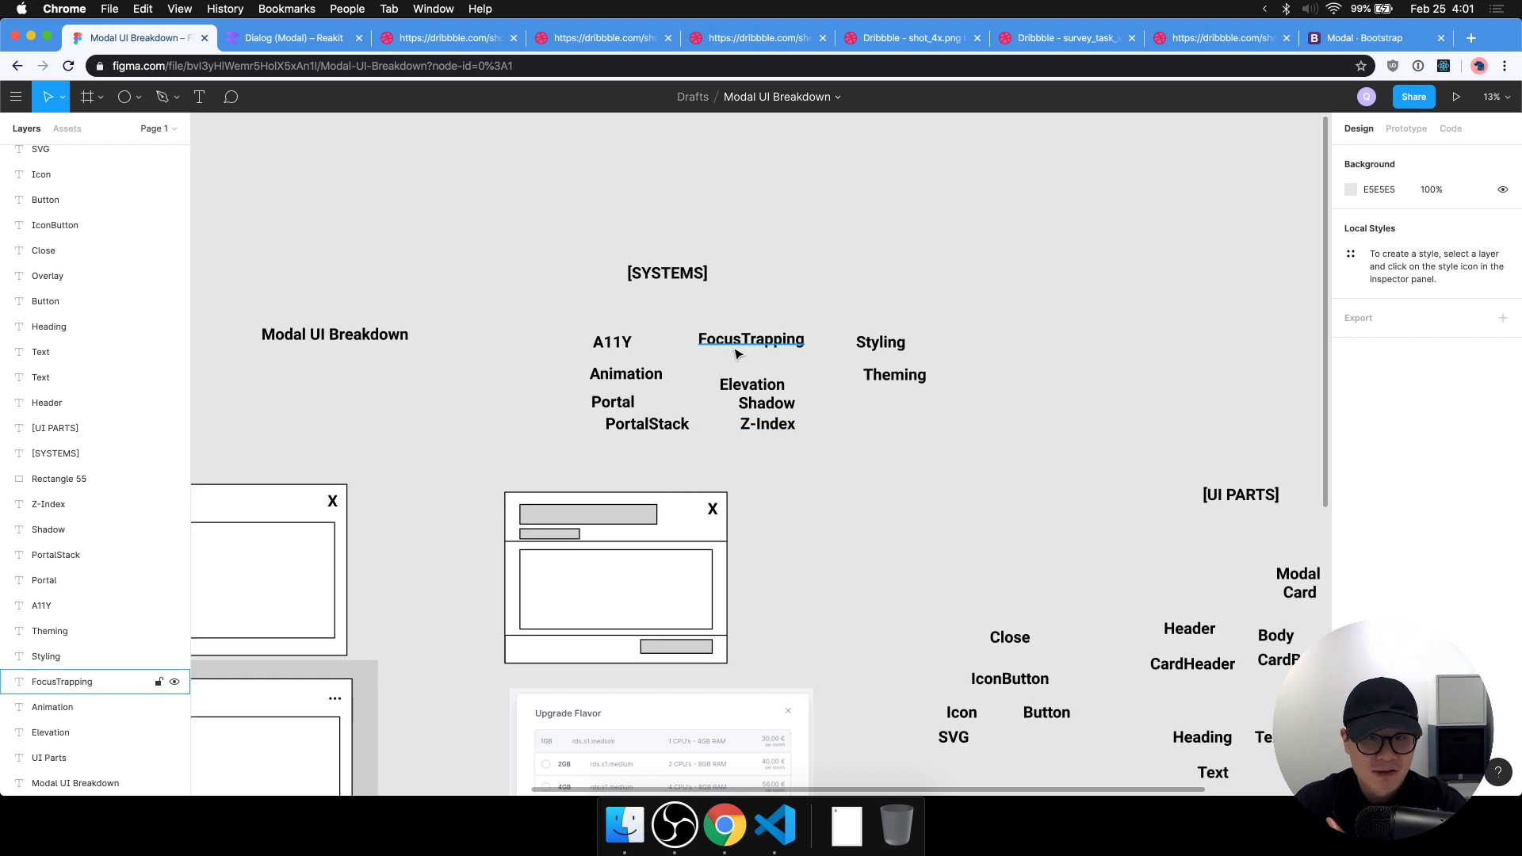
drag(952, 444, 912, 365)
click(826, 464)
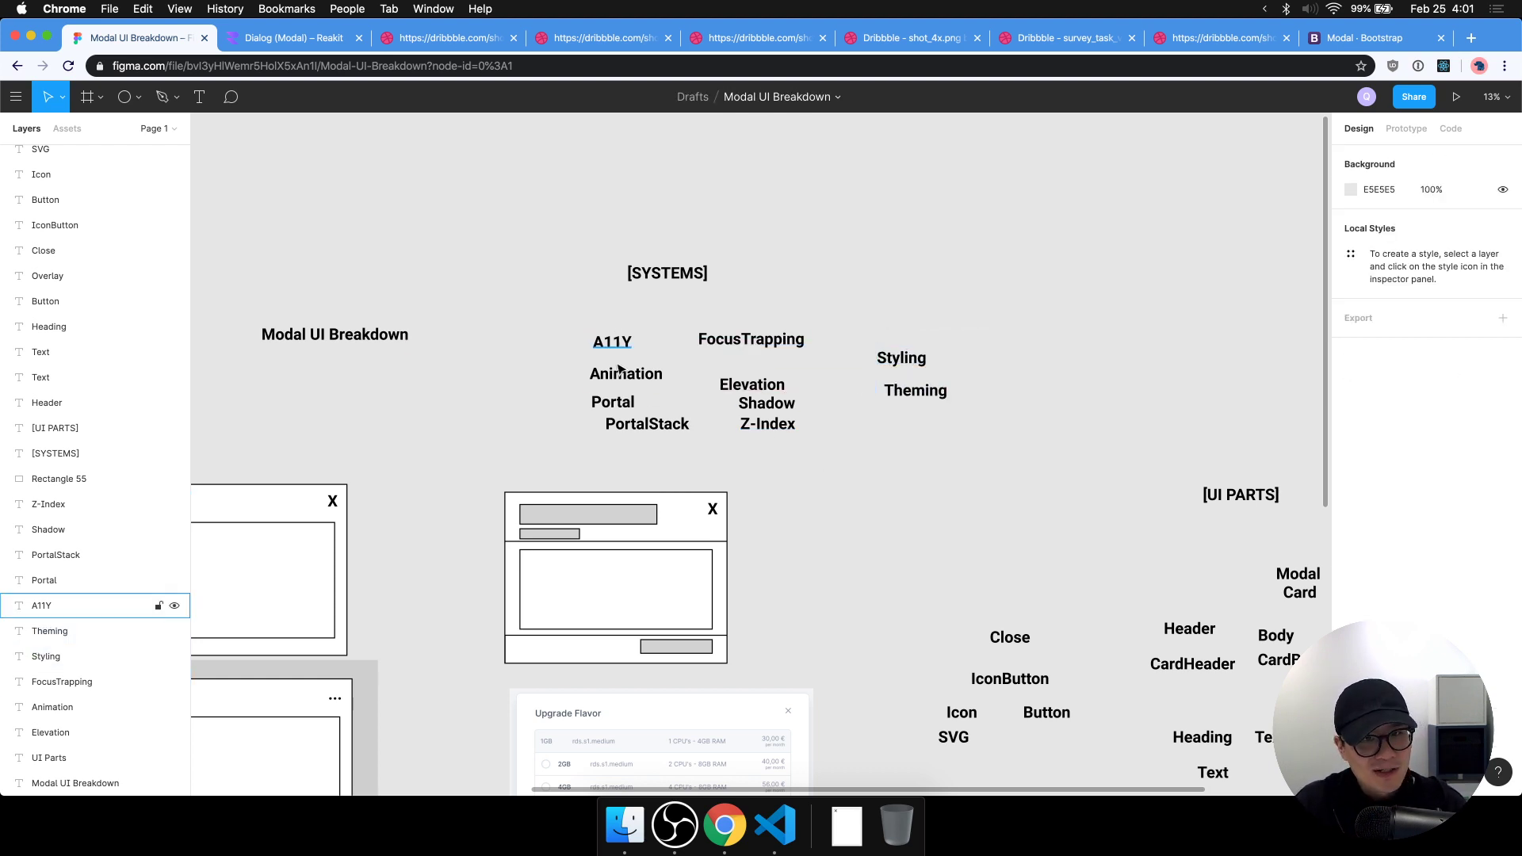
Separate the system labels by moving the Animation, Portal and Elevation groups down-right and raising A11Y and FocusTrapping.
drag(563, 361, 800, 444)
drag(760, 397, 791, 416)
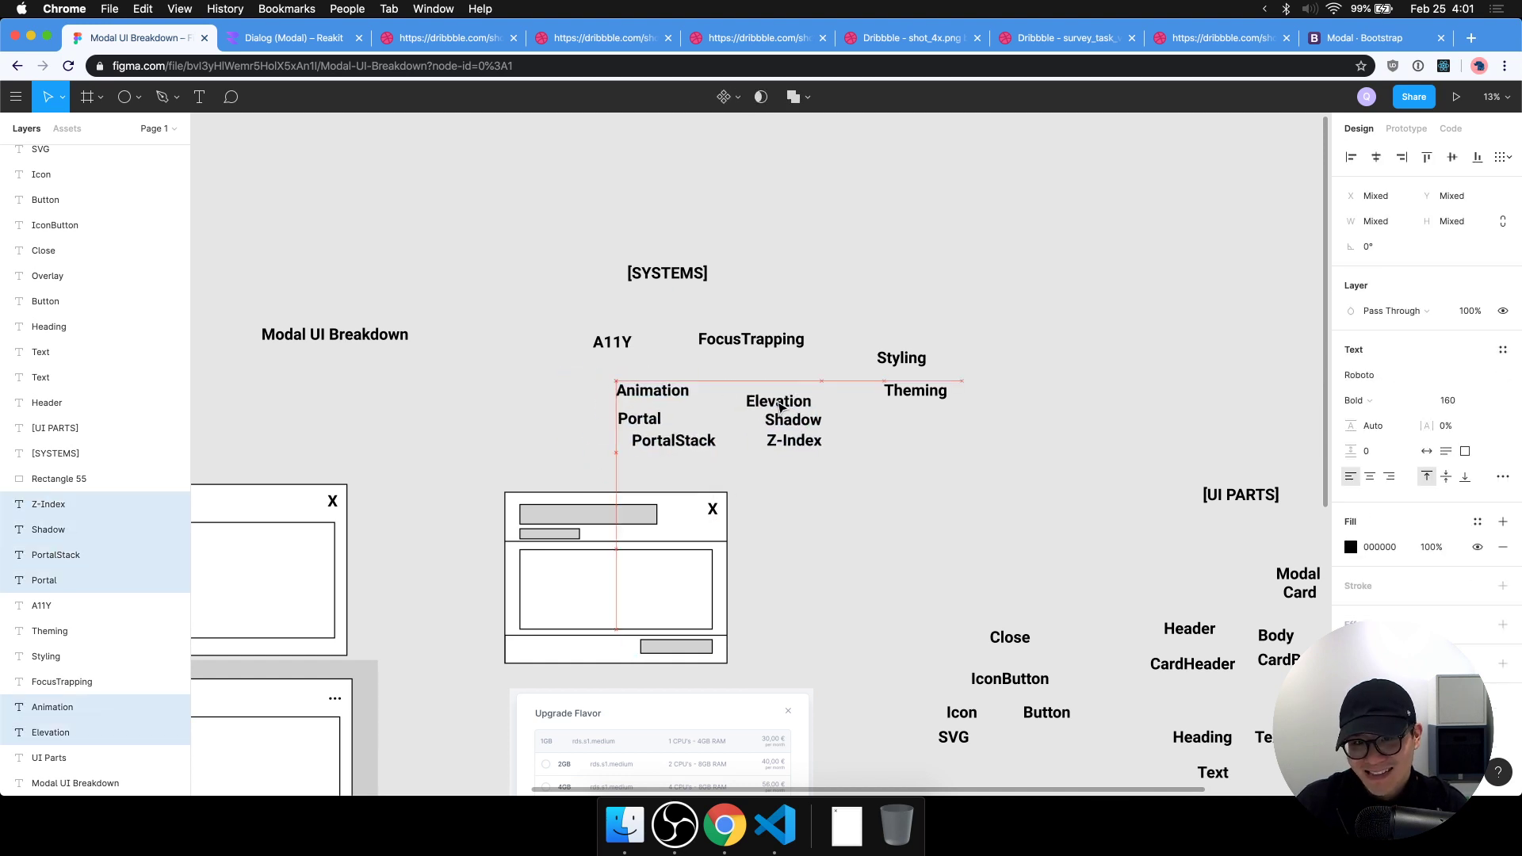
click(803, 306)
drag(802, 302, 537, 377)
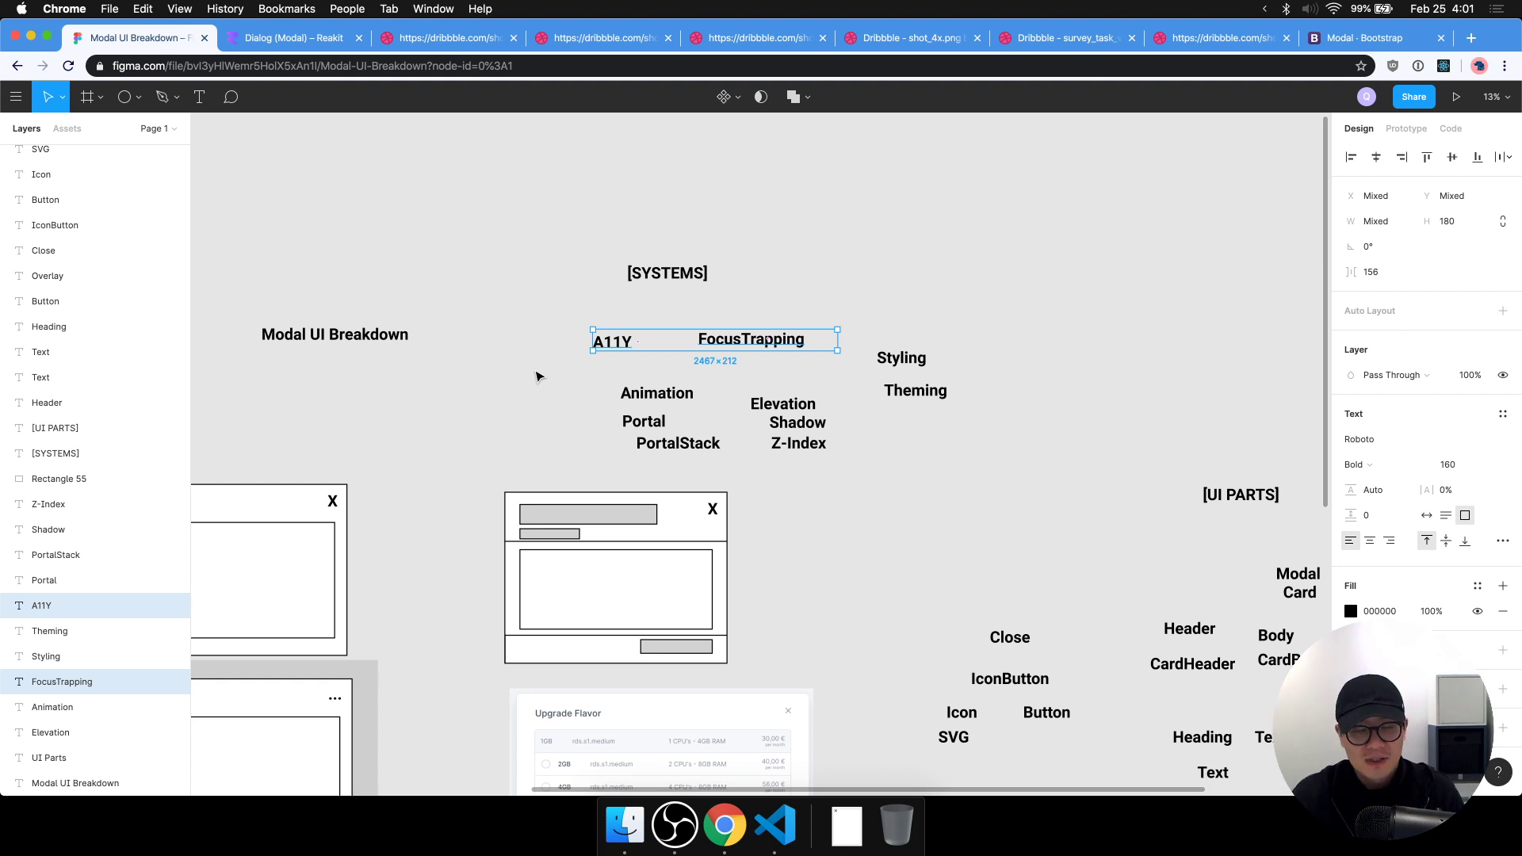
click(798, 321)
drag(760, 304, 584, 371)
drag(762, 334, 770, 315)
click(810, 281)
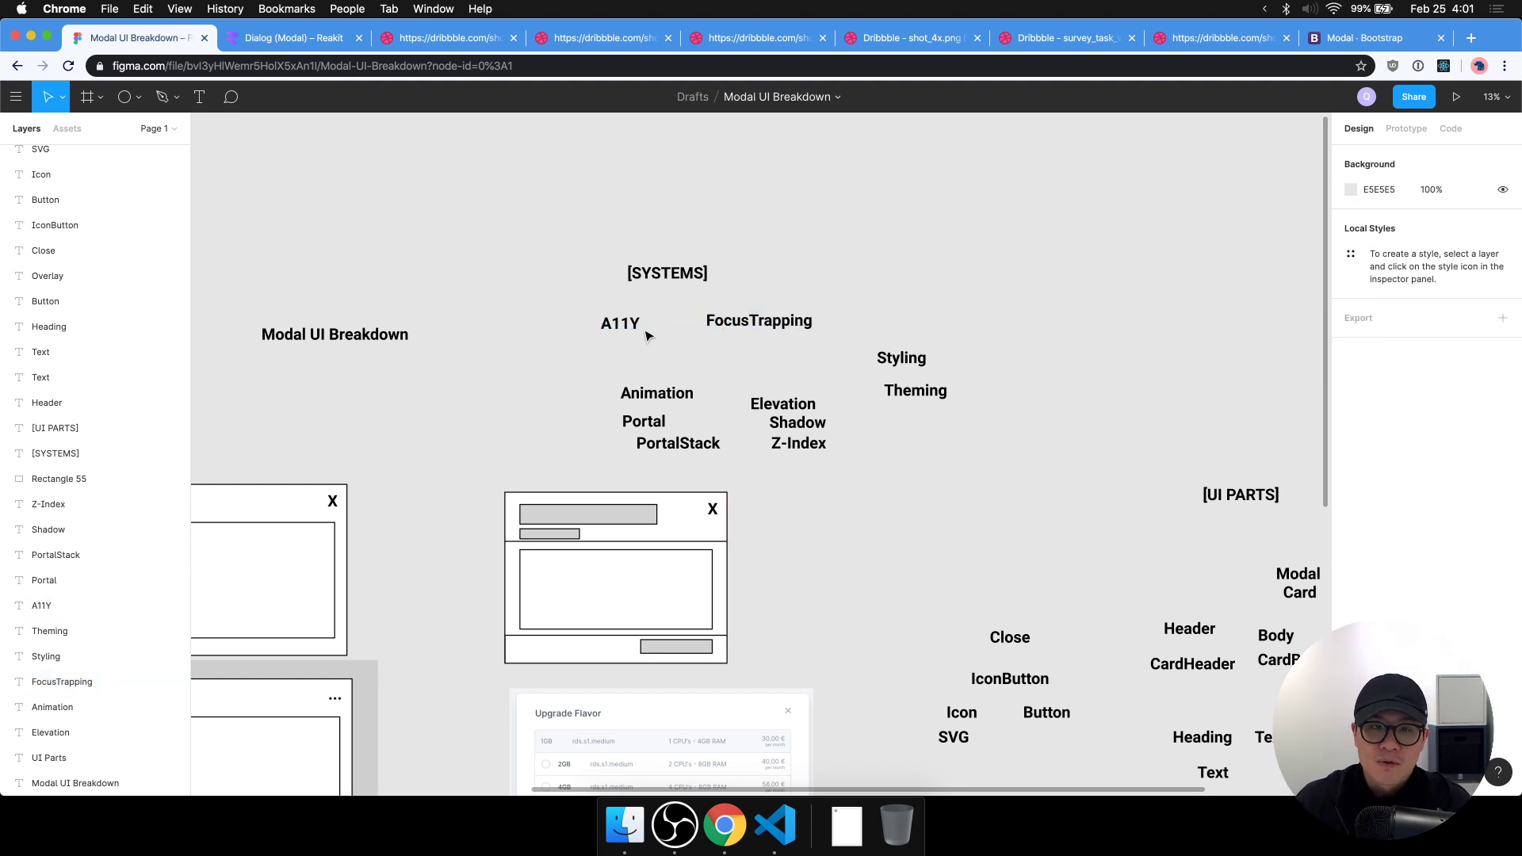
Duplicate the A11Y label just below itself, change the copy's text to Reakit, and fill it with purple BB00FD.
scroll(735, 305, up, 5)
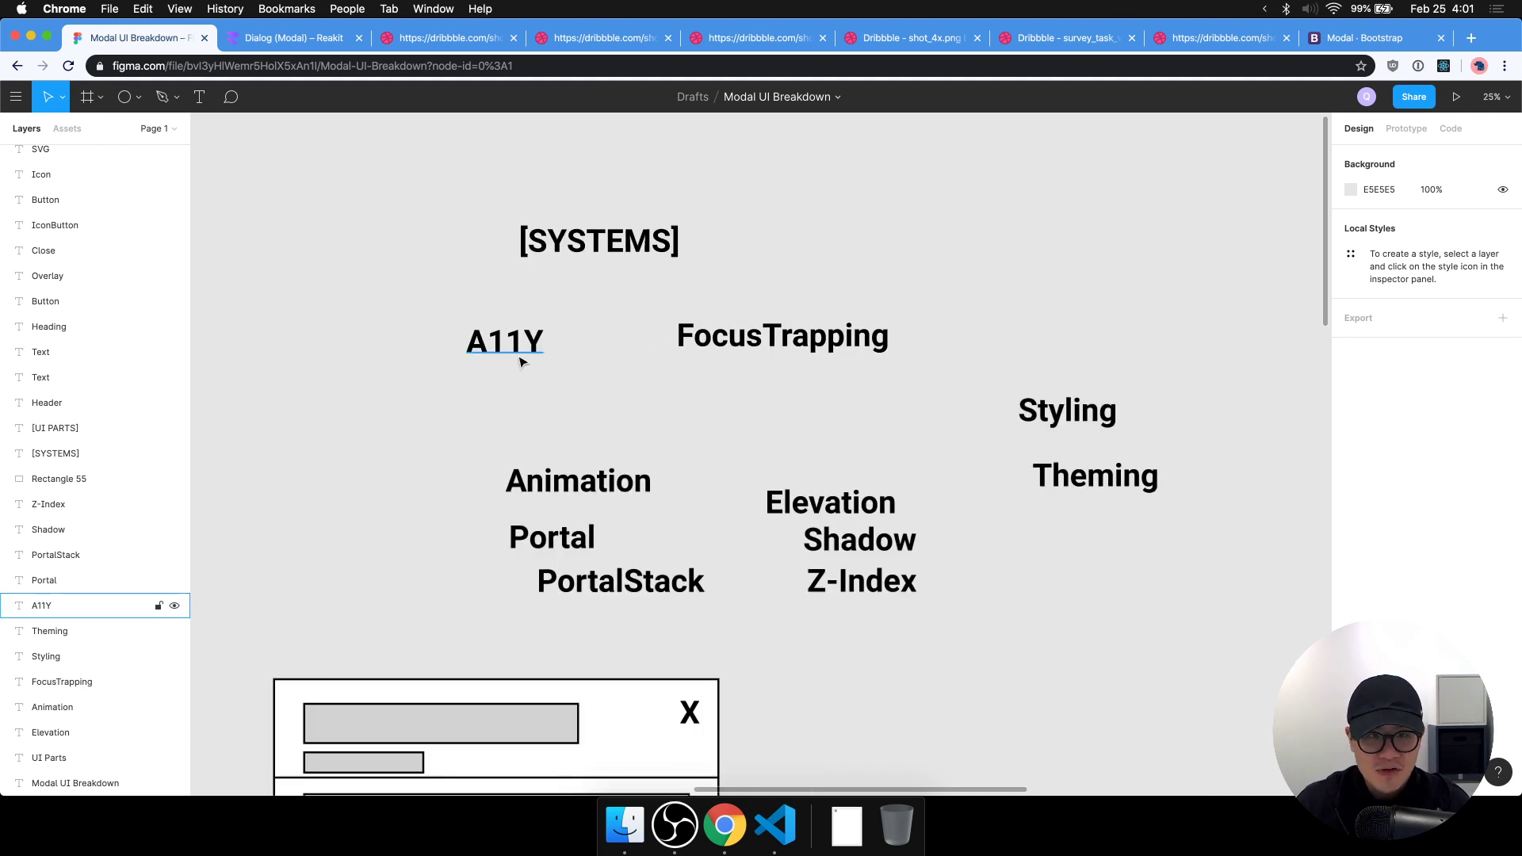
alt+drag(520, 363, 531, 412)
key(Return)
text(Reak)
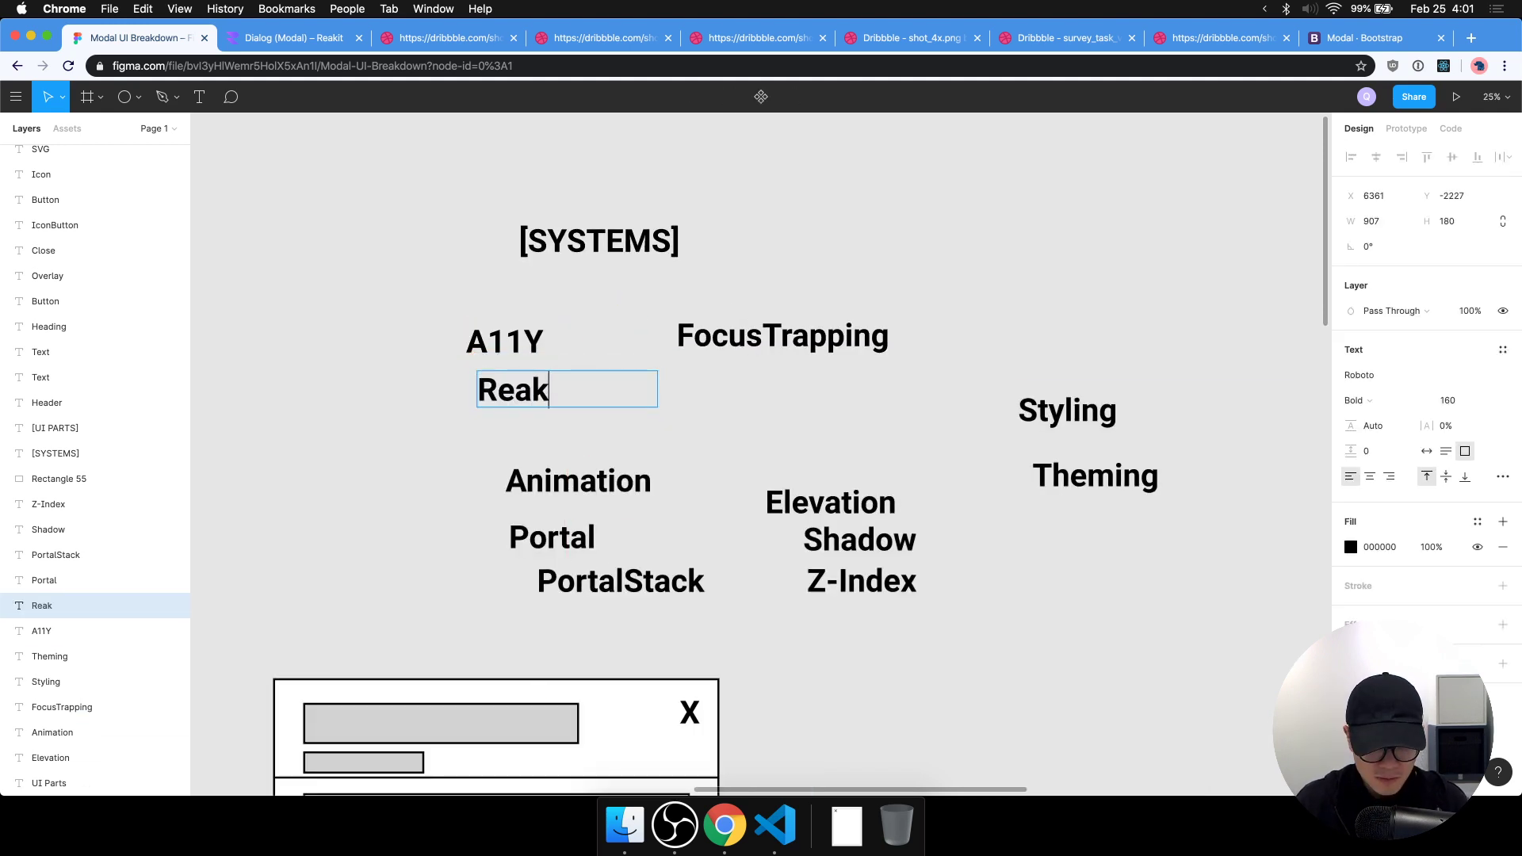
text(it)
key(super+a)
click(1351, 547)
drag(1292, 505, 1340, 401)
drag(1279, 608, 1290, 609)
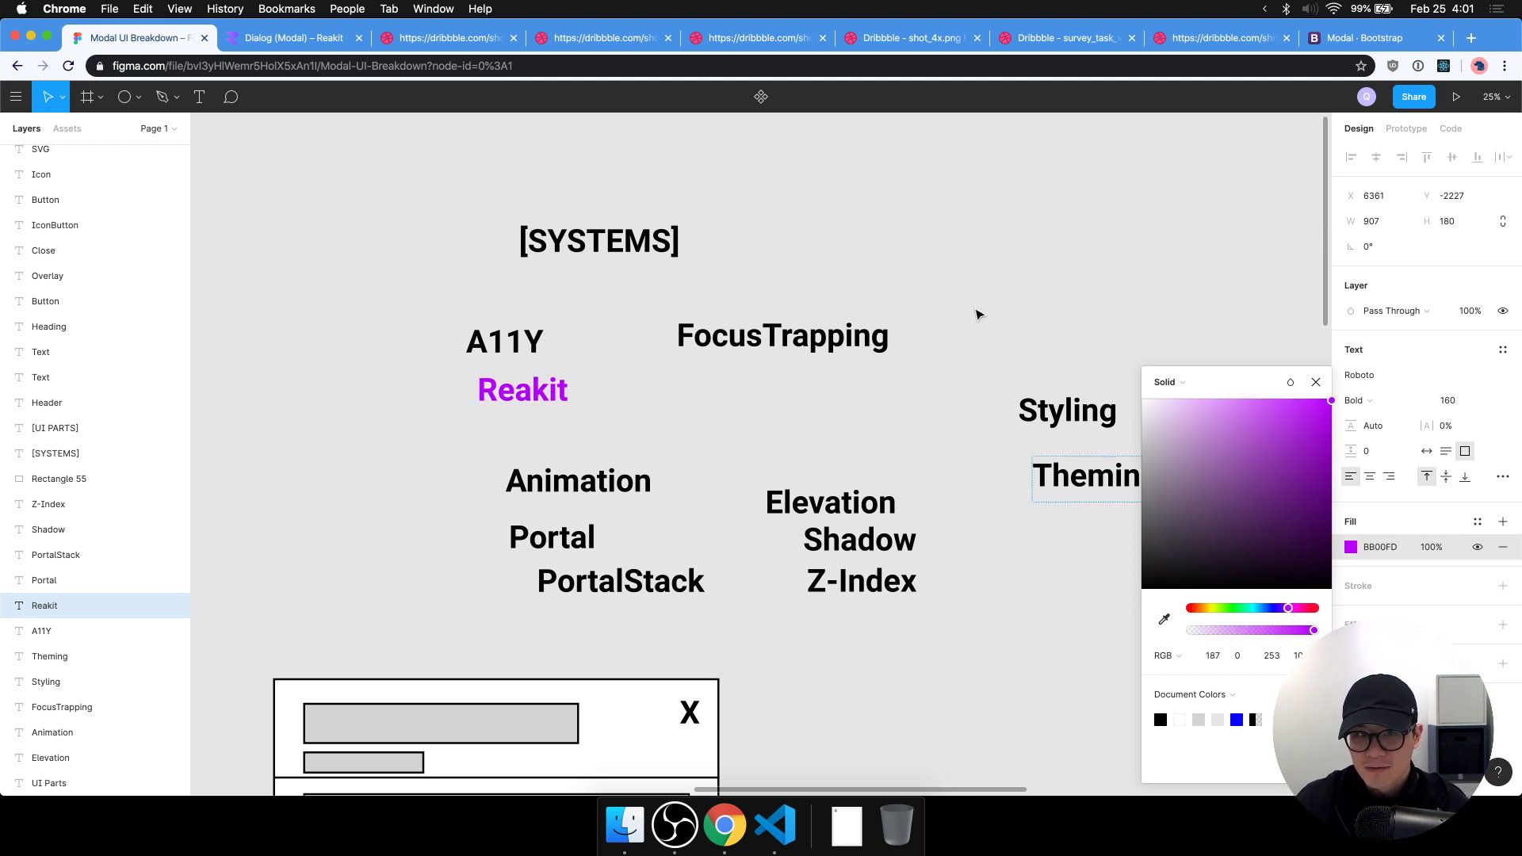
key(Escape)
click(726, 428)
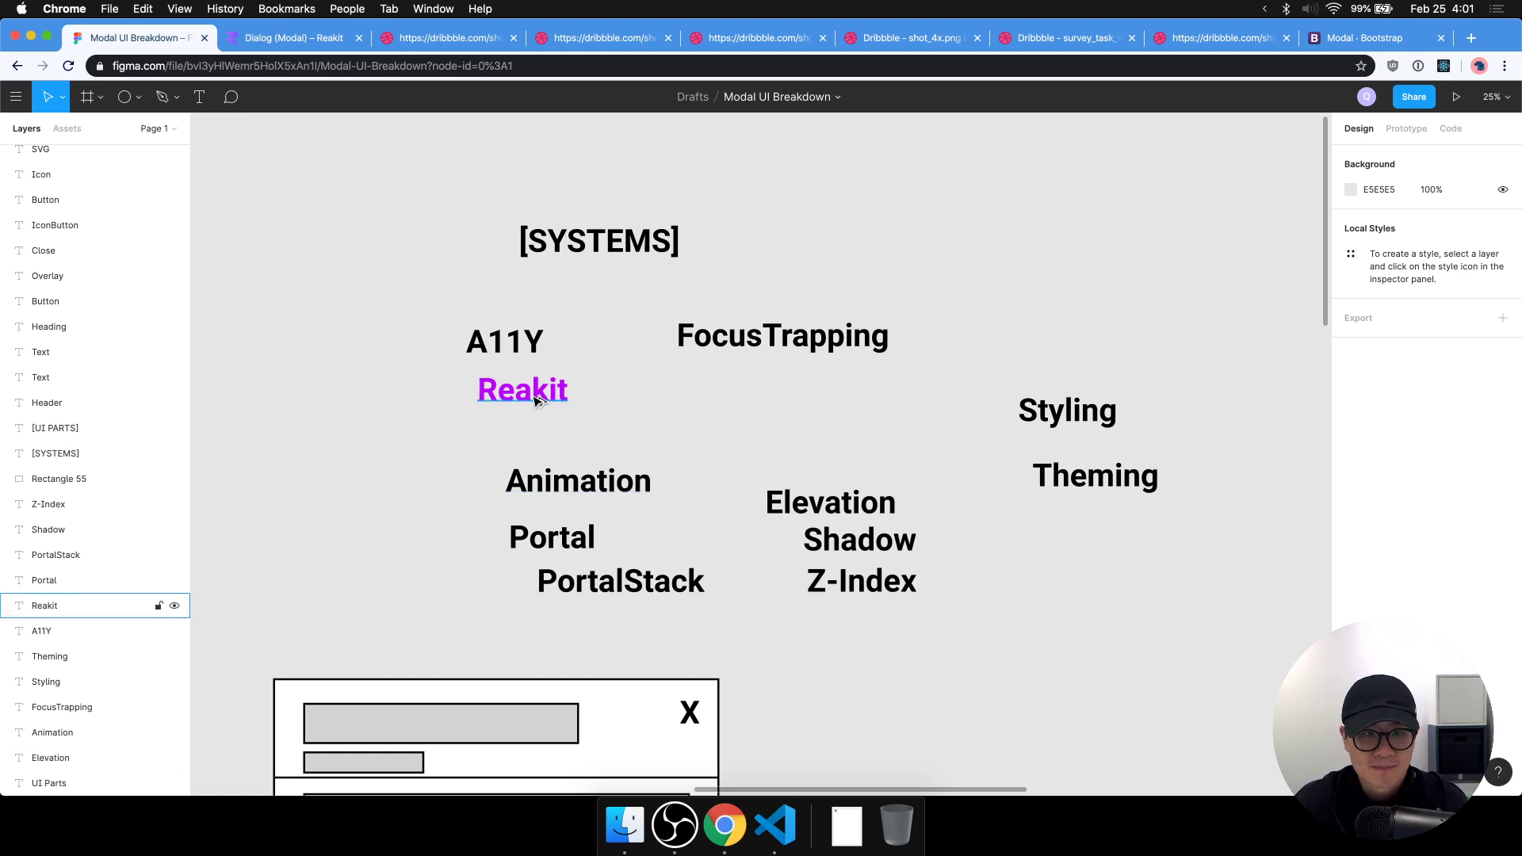
Place a copy of the purple Reakit label to the right of Styling and change its text to Emotion.
alt+drag(532, 397, 1209, 418)
double_click(1209, 418)
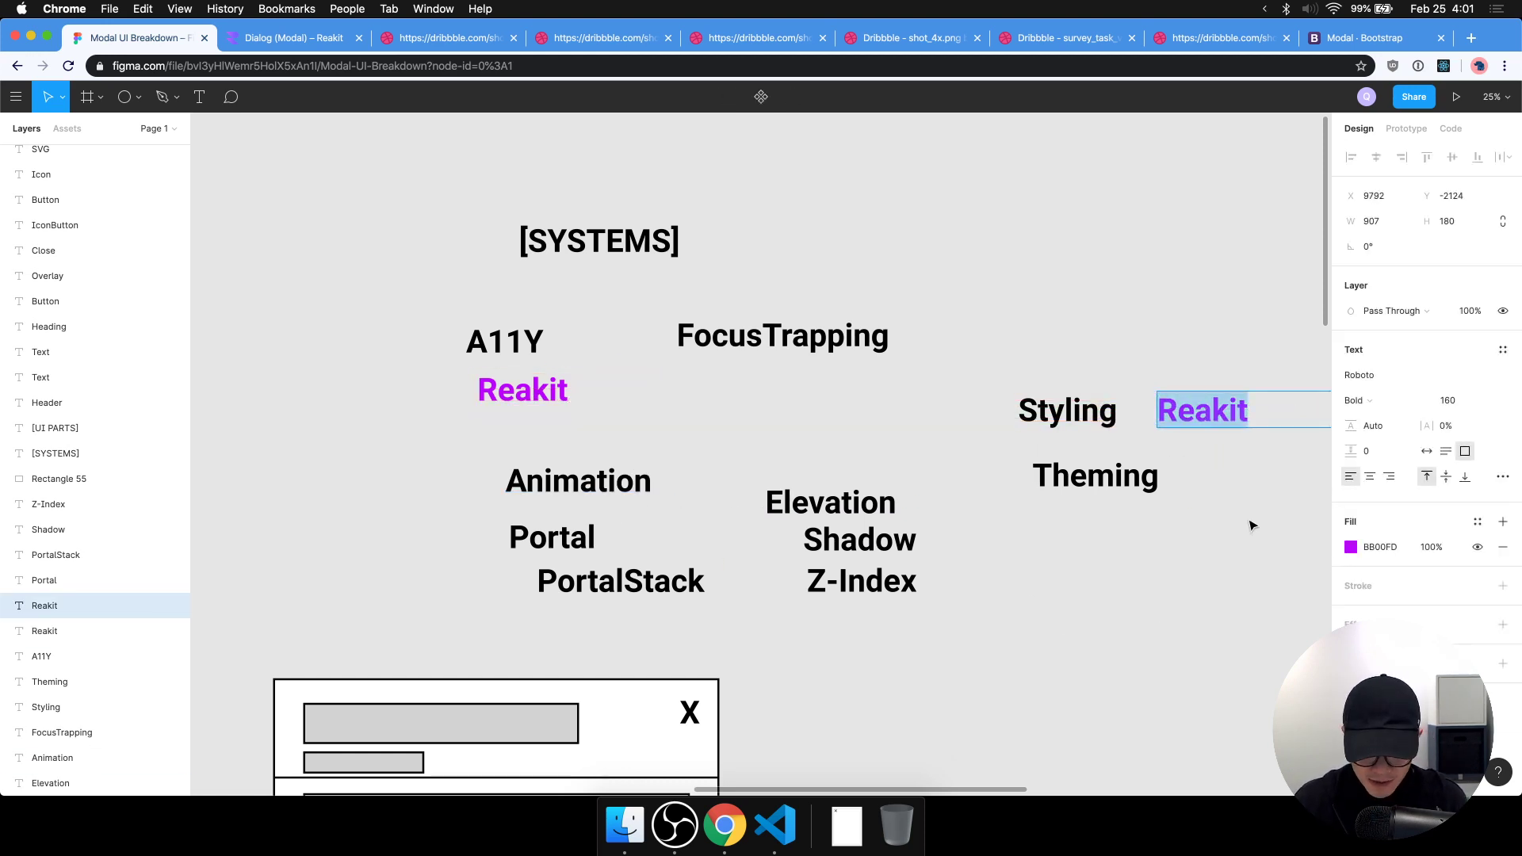
text(Emotion)
key(Escape)
scroll(1196, 646, right, 3)
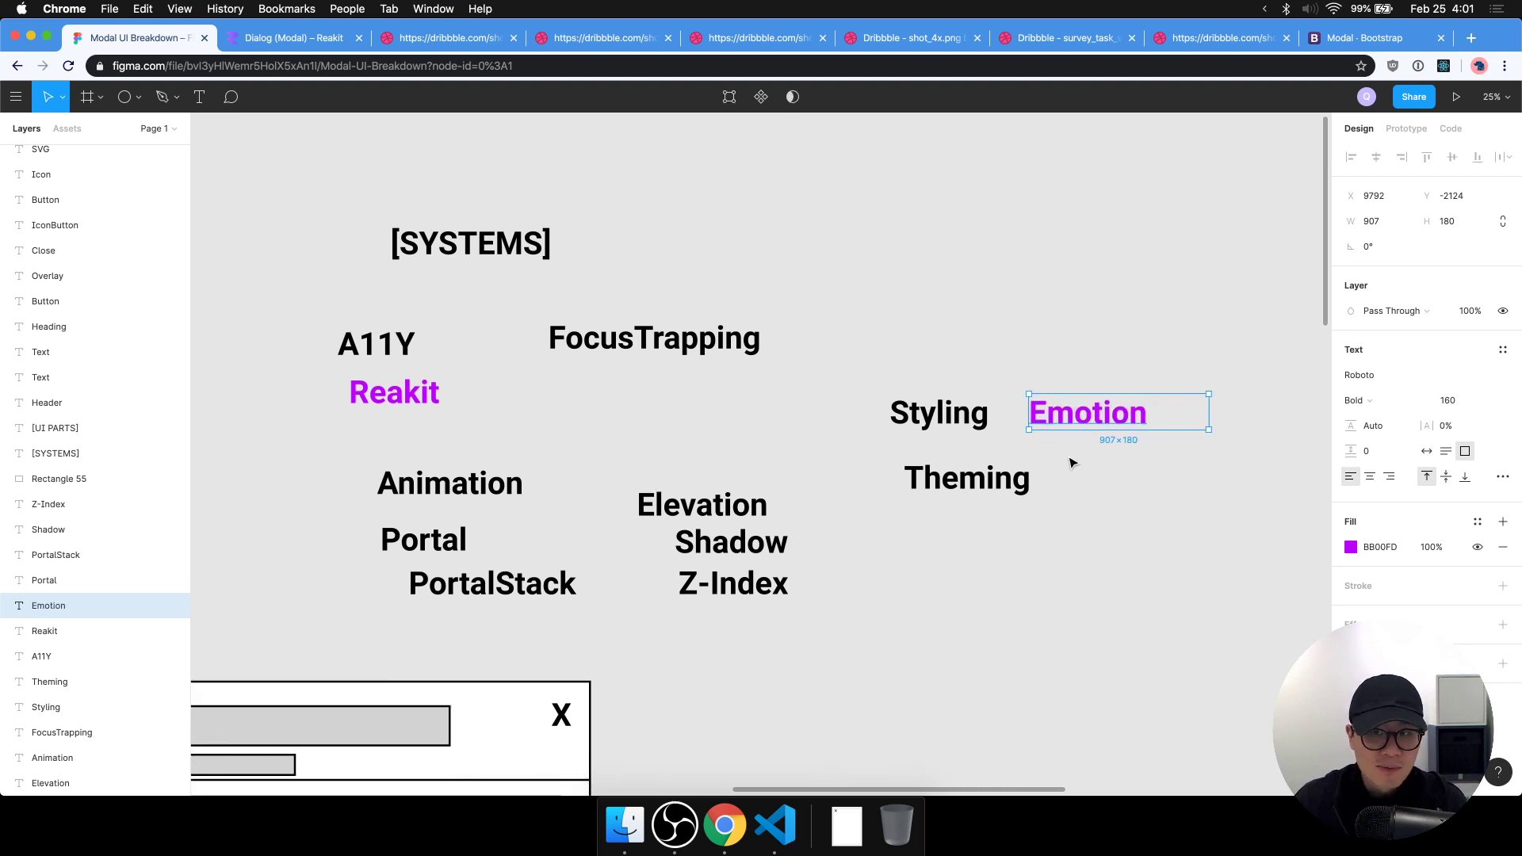
drag(1074, 421, 1105, 414)
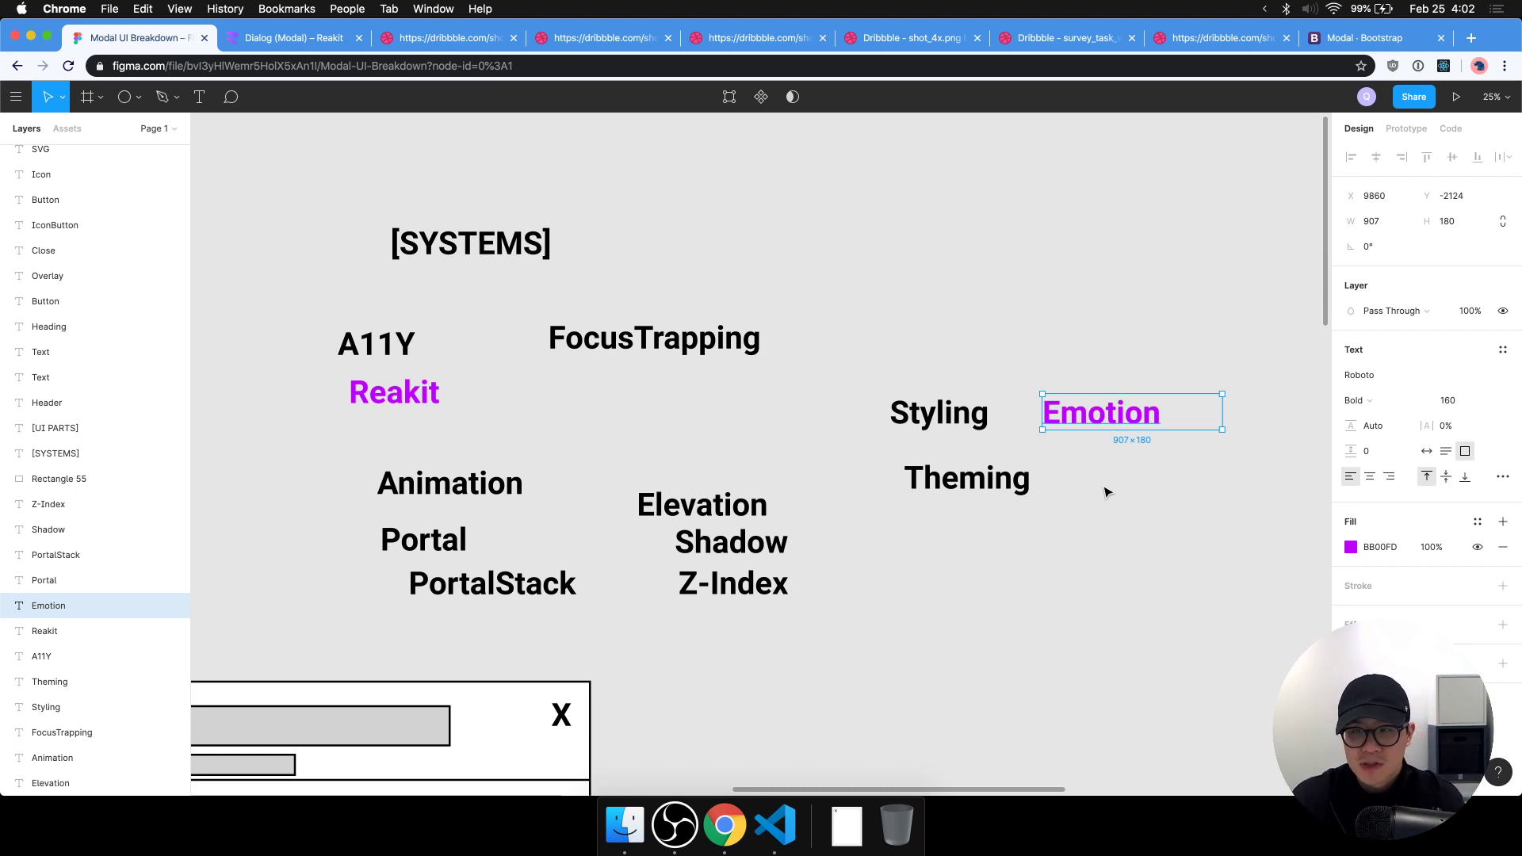
Duplicate the Emotion label to the right of Theming, leaving a gap between the two labels.
drag(1124, 428, 1118, 496)
click(1131, 585)
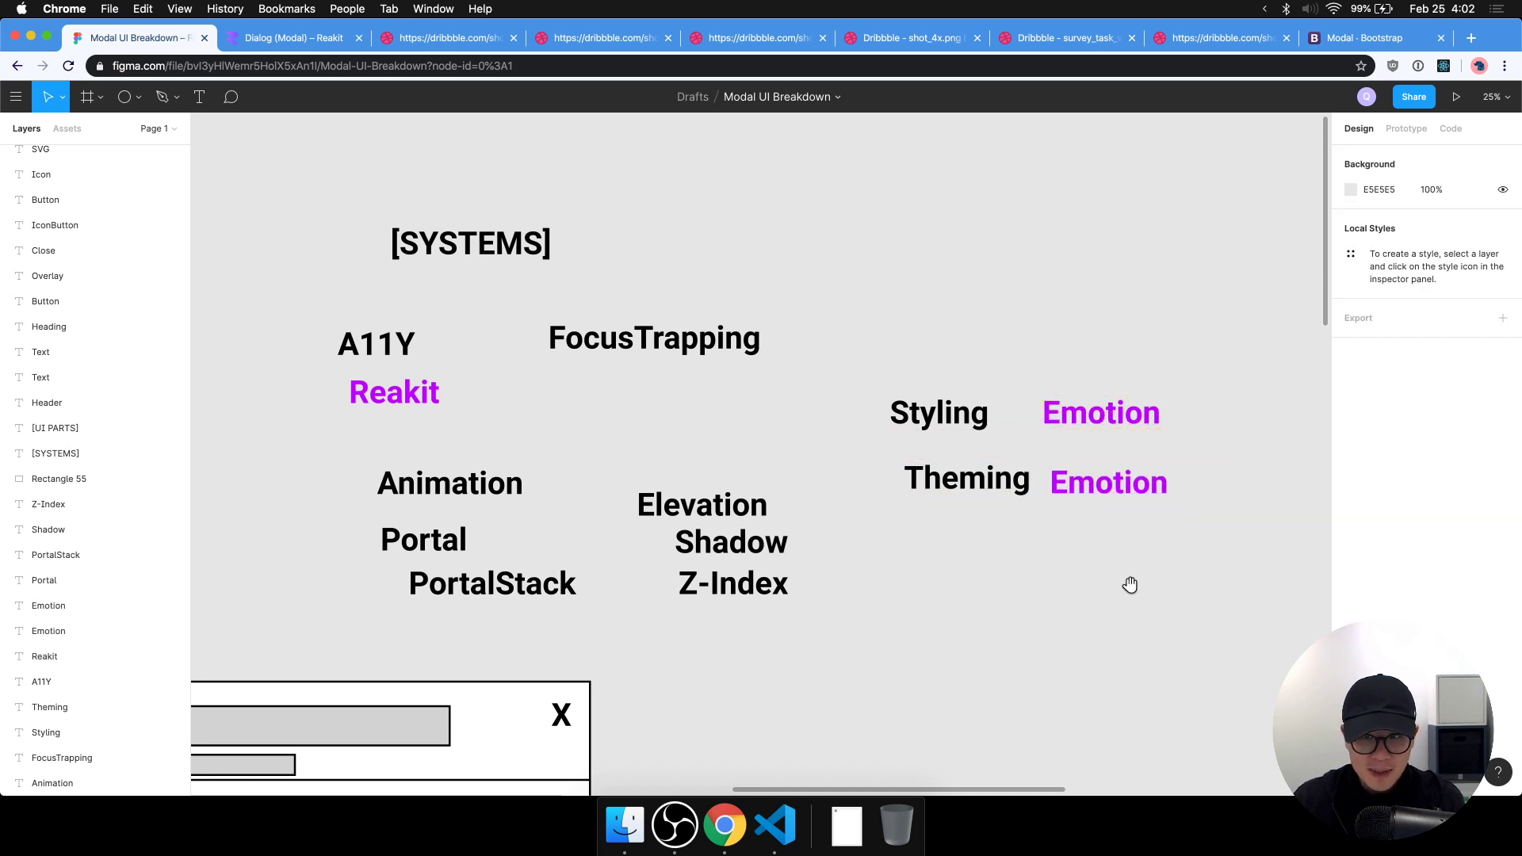
scroll(1131, 584, left, 3)
click(1208, 482)
click(894, 598)
scroll(894, 598, right, 5)
scroll(991, 598, left, 5)
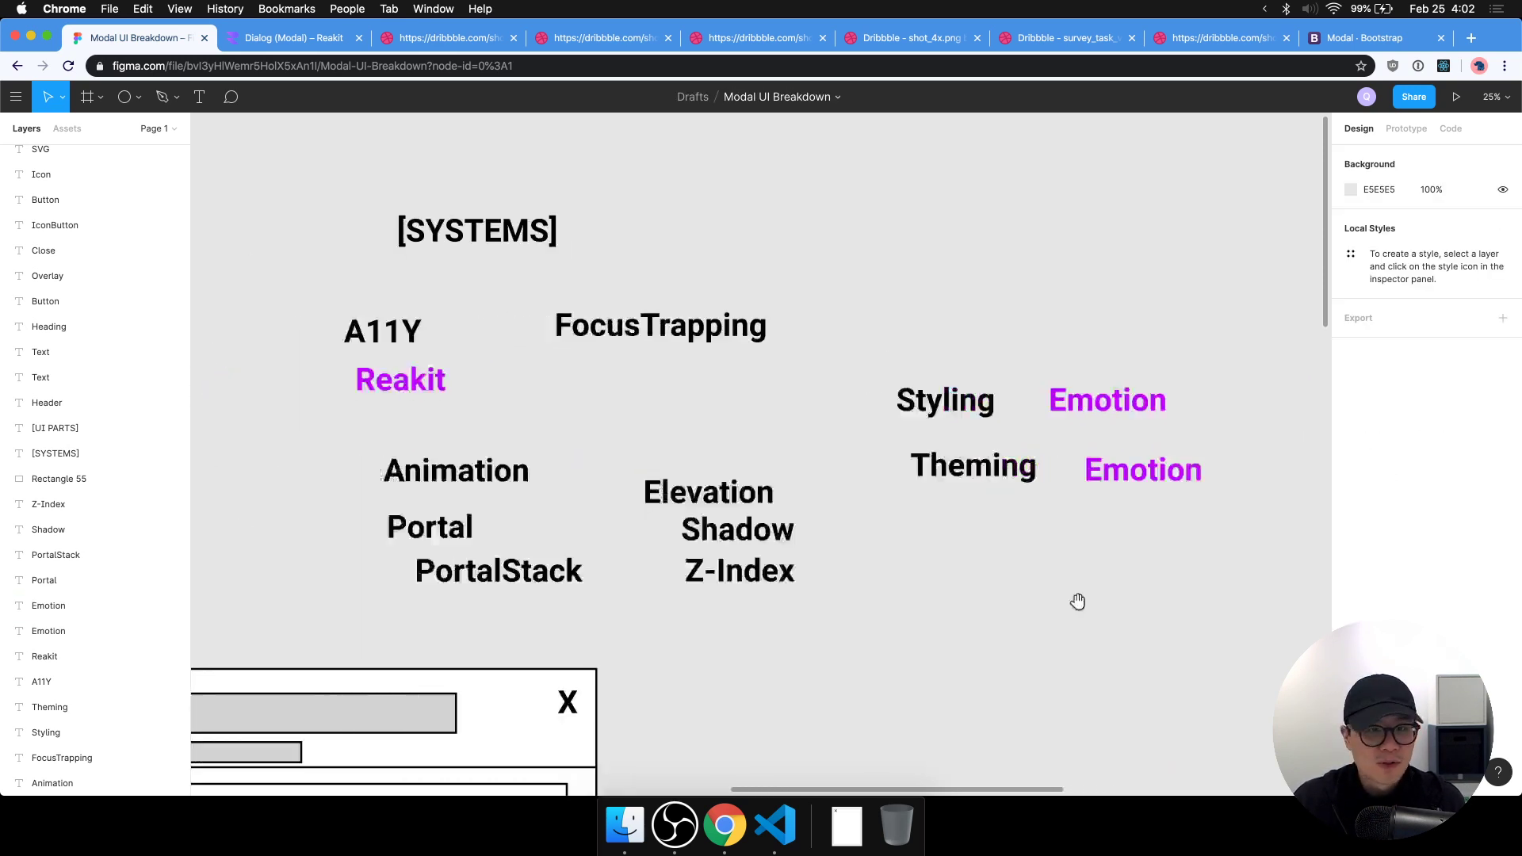
Move Elevation, Shadow and Z-Index down and to the right, with Elevation raised slightly above the other two.
drag(929, 460, 773, 590)
drag(912, 555, 932, 605)
click(1015, 614)
drag(877, 535, 874, 519)
click(1203, 503)
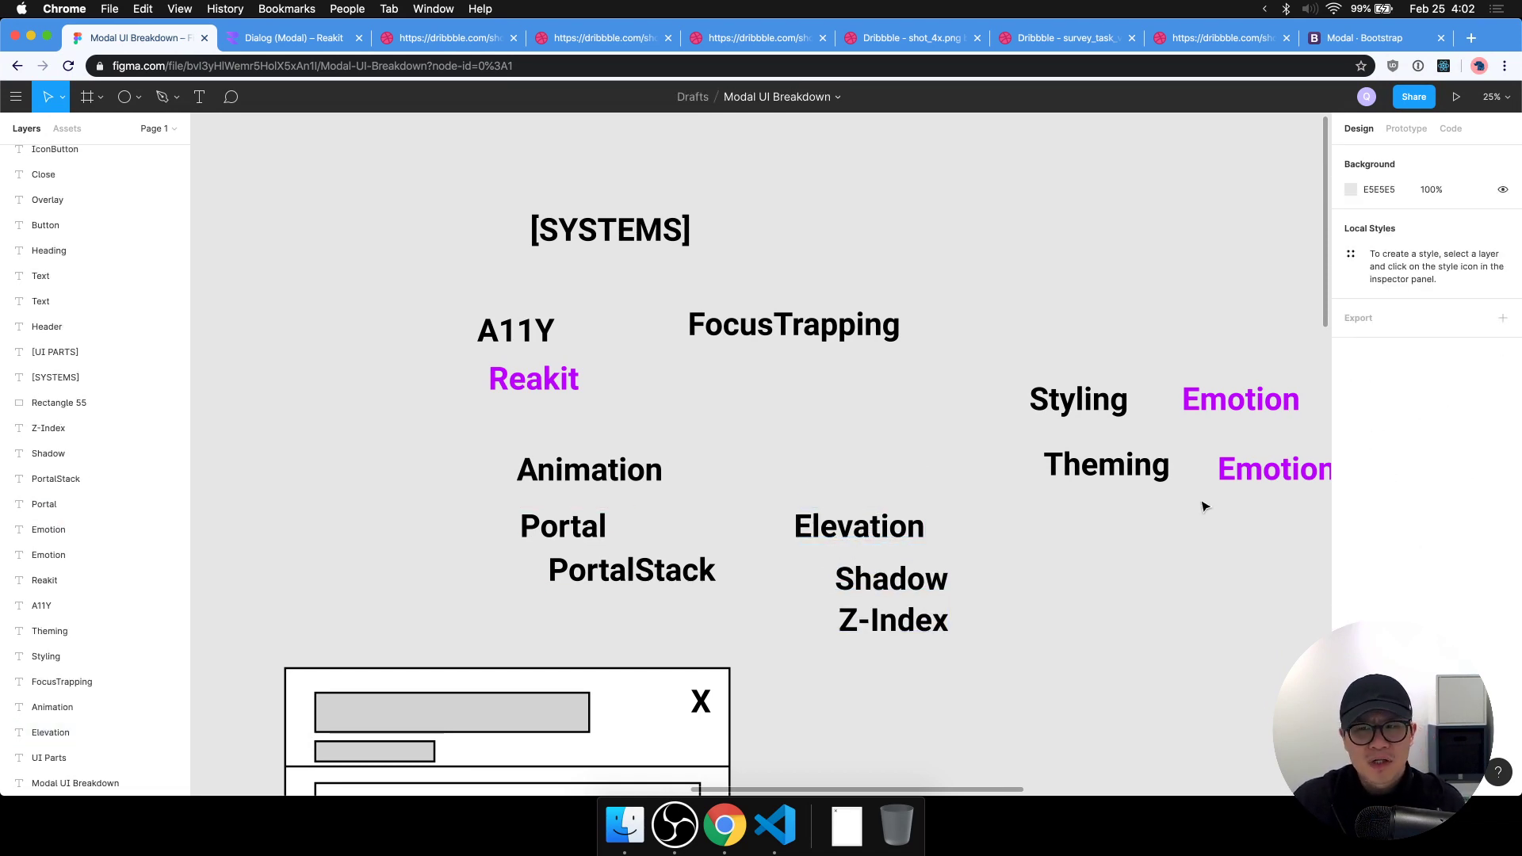
Place a copy of the purple Emotion label above Elevation and change its text to Custom.
drag(1253, 475, 820, 474)
key(Return)
text(Custom)
key(Escape)
Move FocusTrapping slightly left and place a copy of the purple Reakit label beneath it.
drag(793, 327, 753, 327)
drag(544, 380, 755, 386)
click(876, 496)
scroll(793, 476, down, 2)
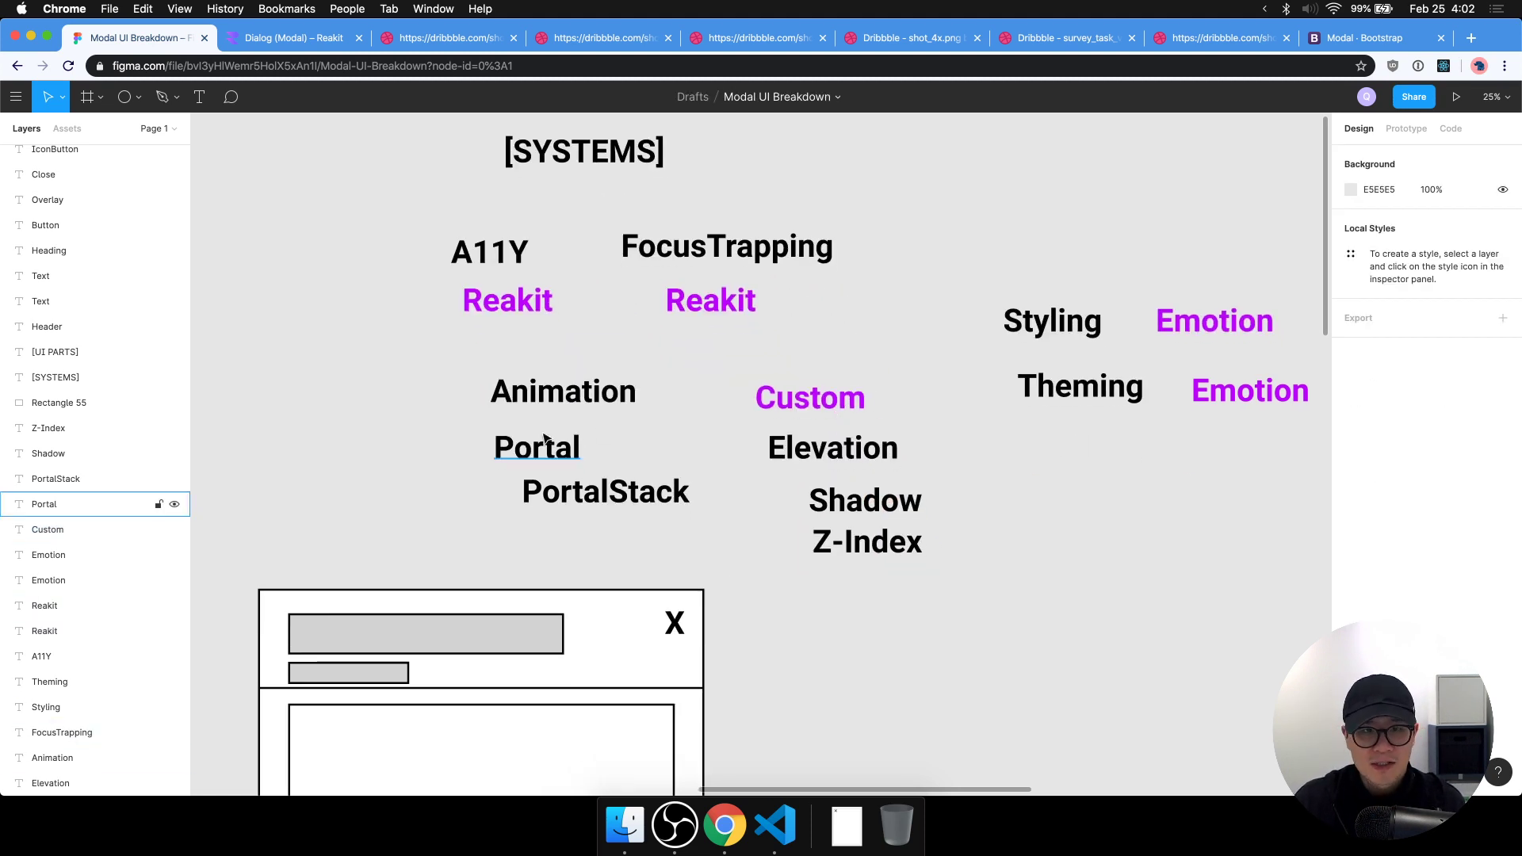
Move Animation to the left and lower Portal and PortalStack to open a gap beneath it.
drag(630, 403, 558, 391)
drag(663, 436, 550, 527)
drag(508, 381, 521, 392)
click(893, 449)
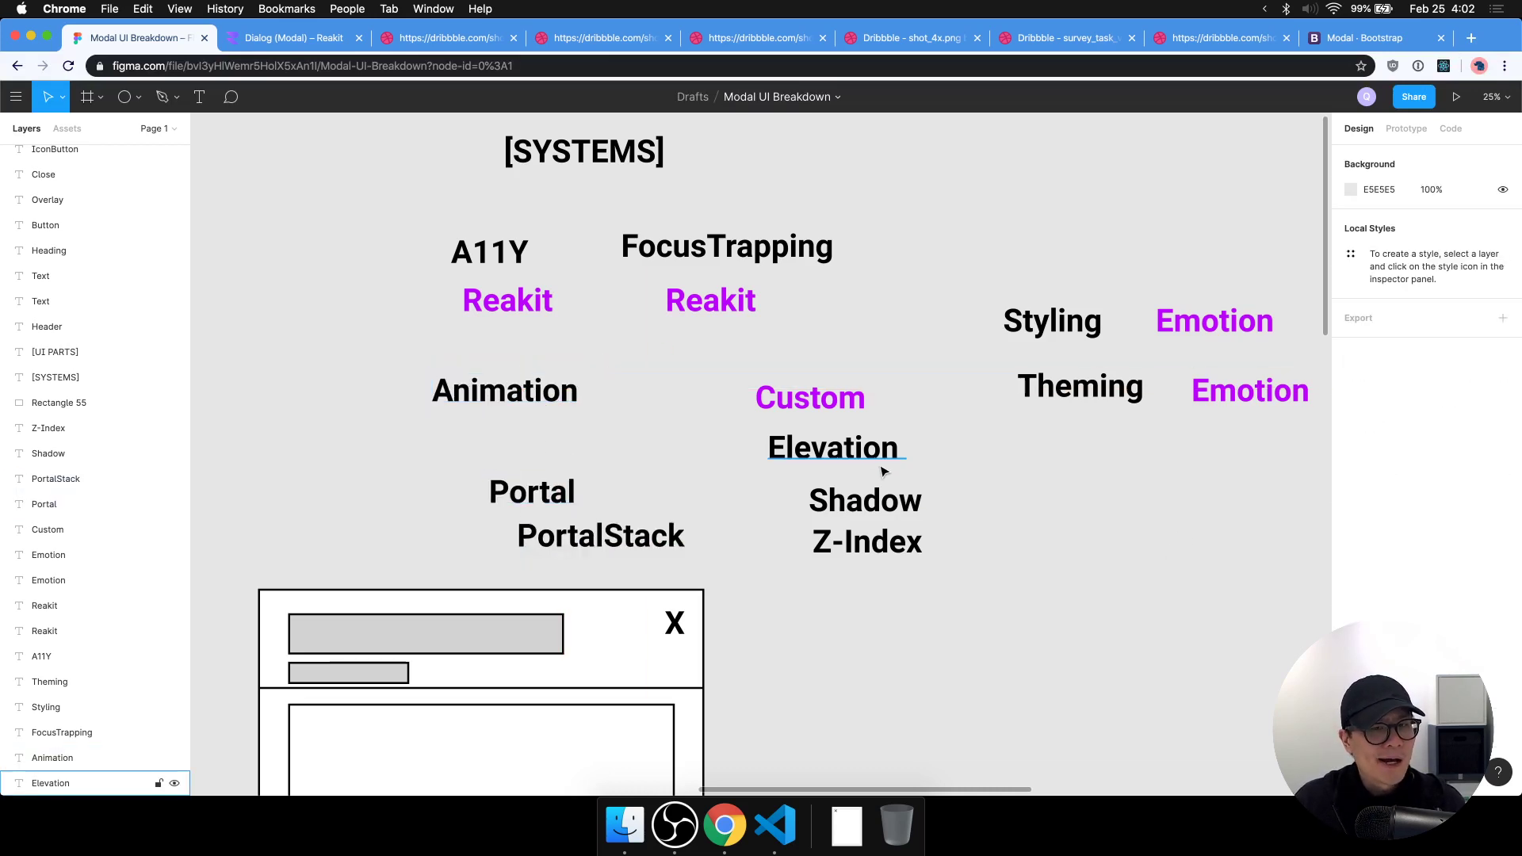
drag(959, 487, 940, 502)
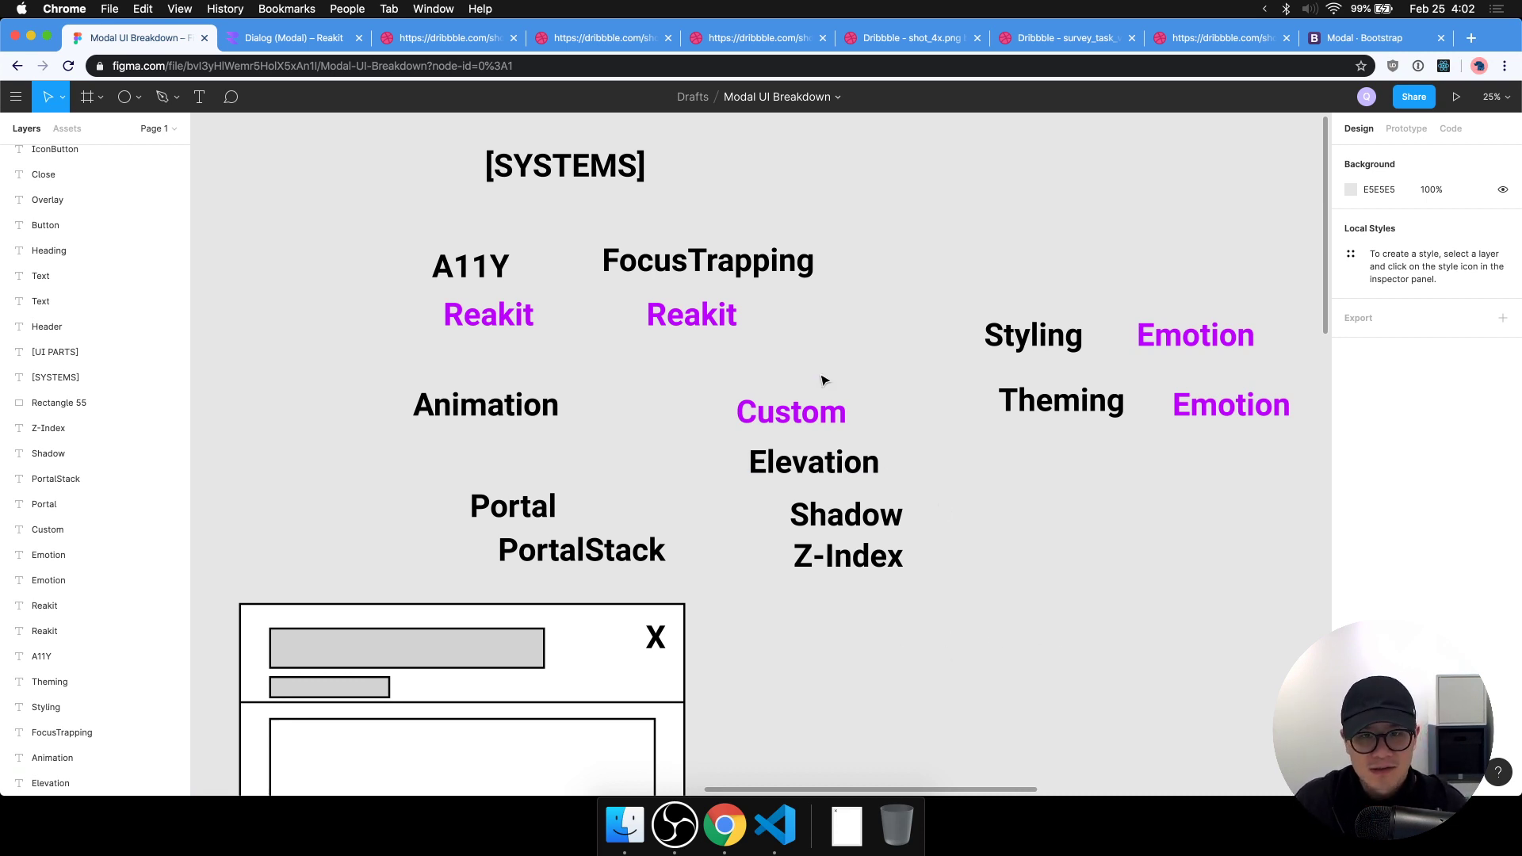
Place two copies of the purple Custom label beneath Animation and change the right-hand one's text to React Spring.
drag(850, 438, 575, 457)
double_click(575, 457)
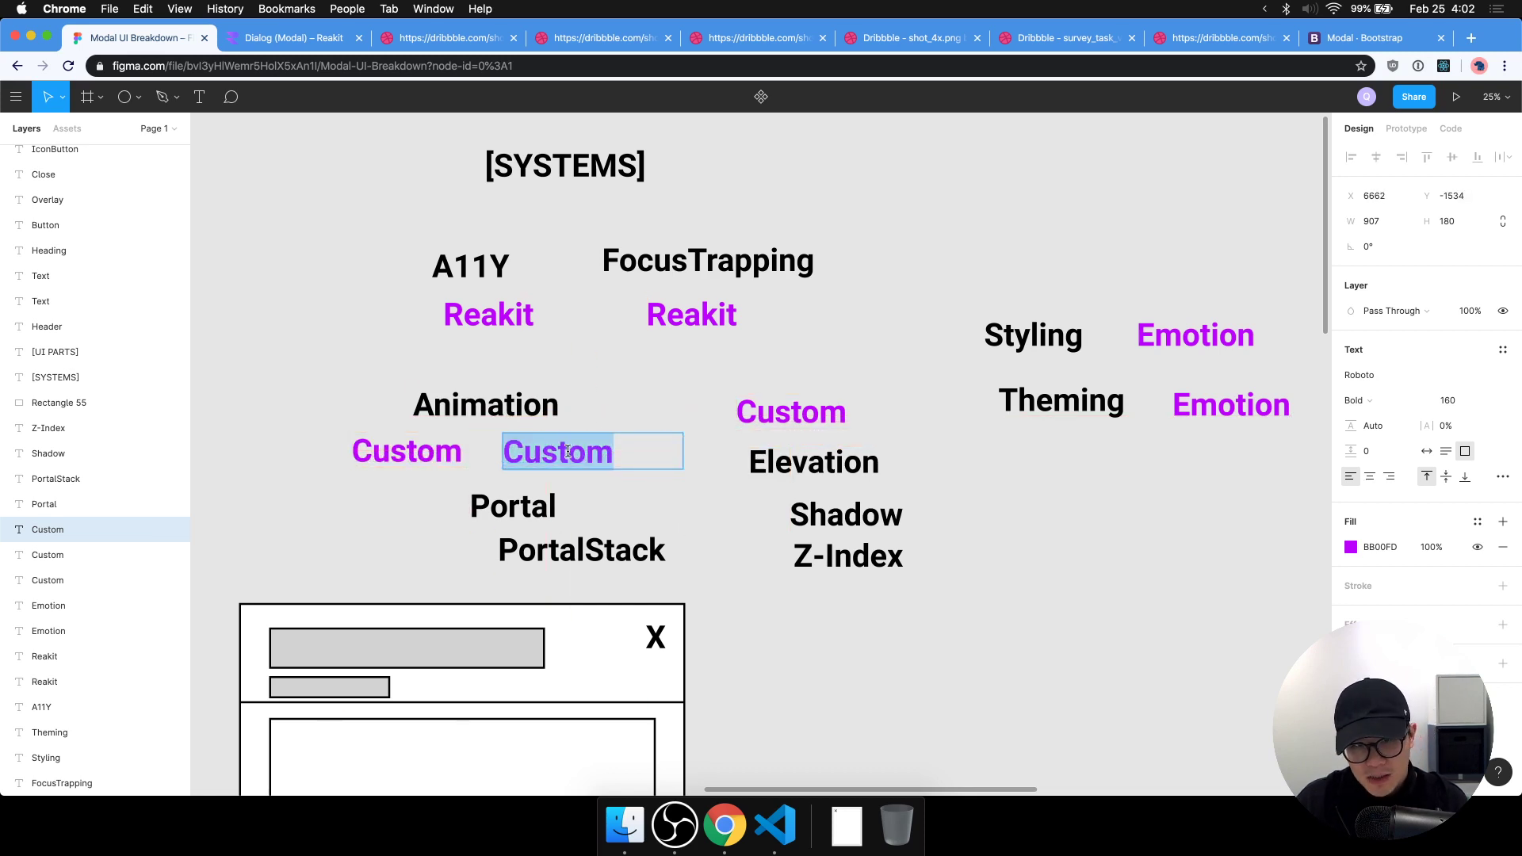
text(React Spring)
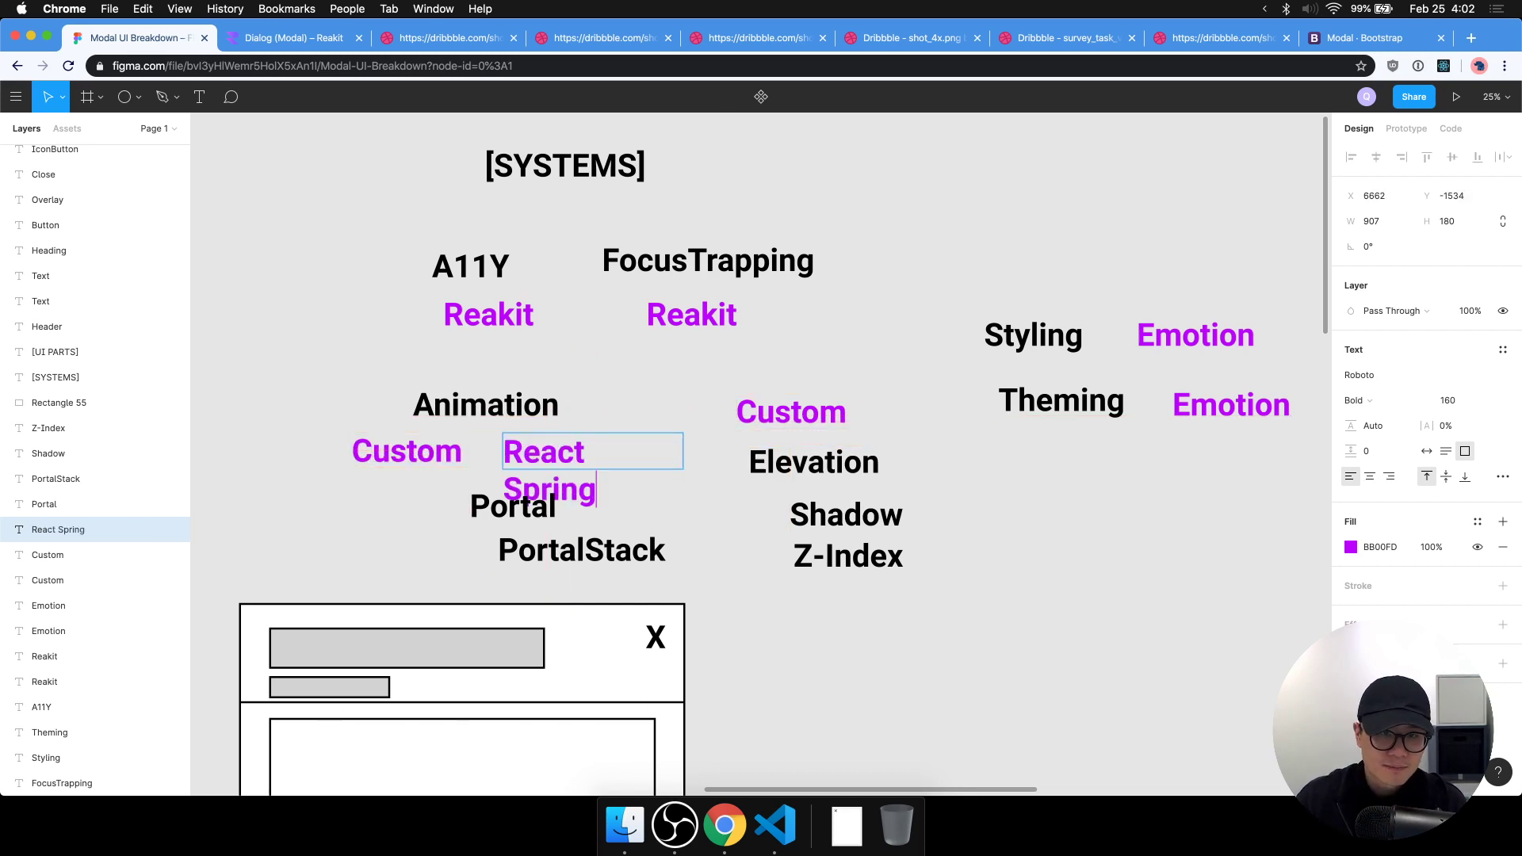
scroll(799, 510, down, 4)
key(Escape)
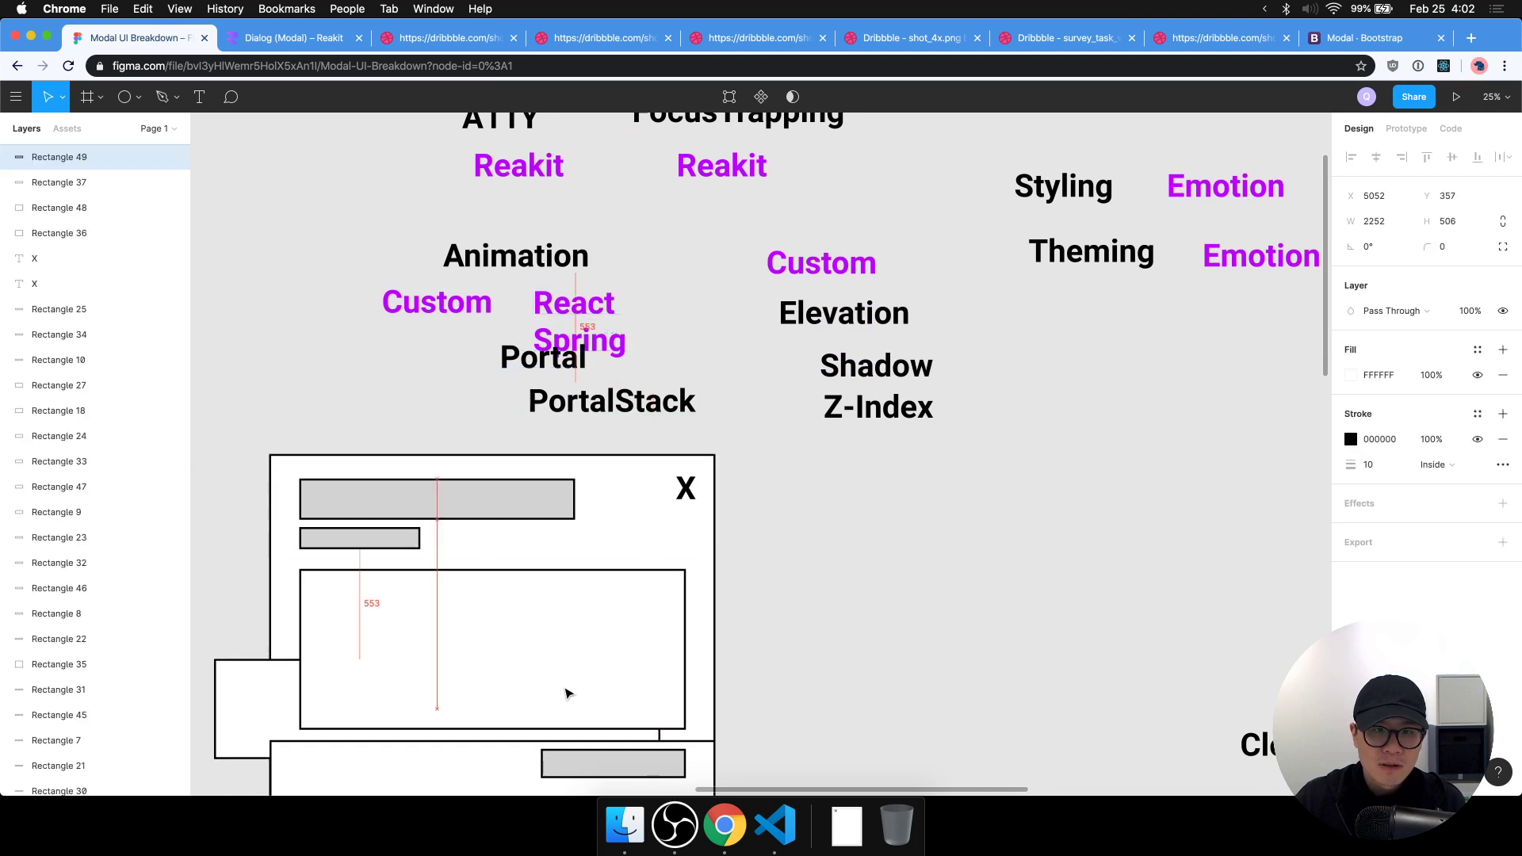
Select the whole modal wireframe beneath the system labels and move it down to make room.
drag(785, 488, 391, 671)
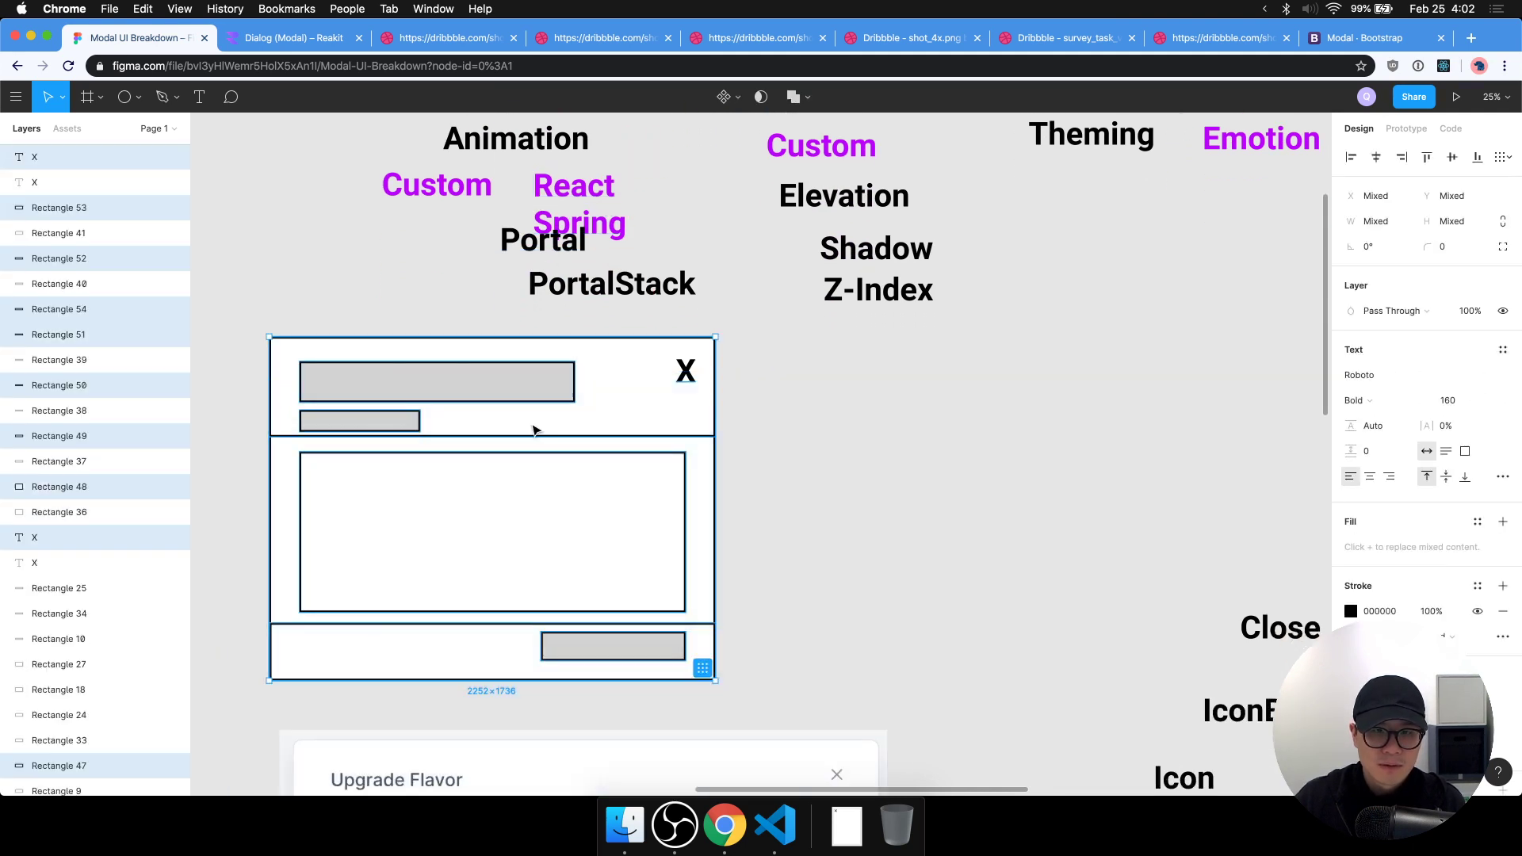
drag(603, 403, 600, 464)
Move Portal and PortalStack clear of React Spring, with PortalStack beside Portal, and copy the purple Reakit label beneath Portal.
click(645, 335)
drag(643, 334, 547, 392)
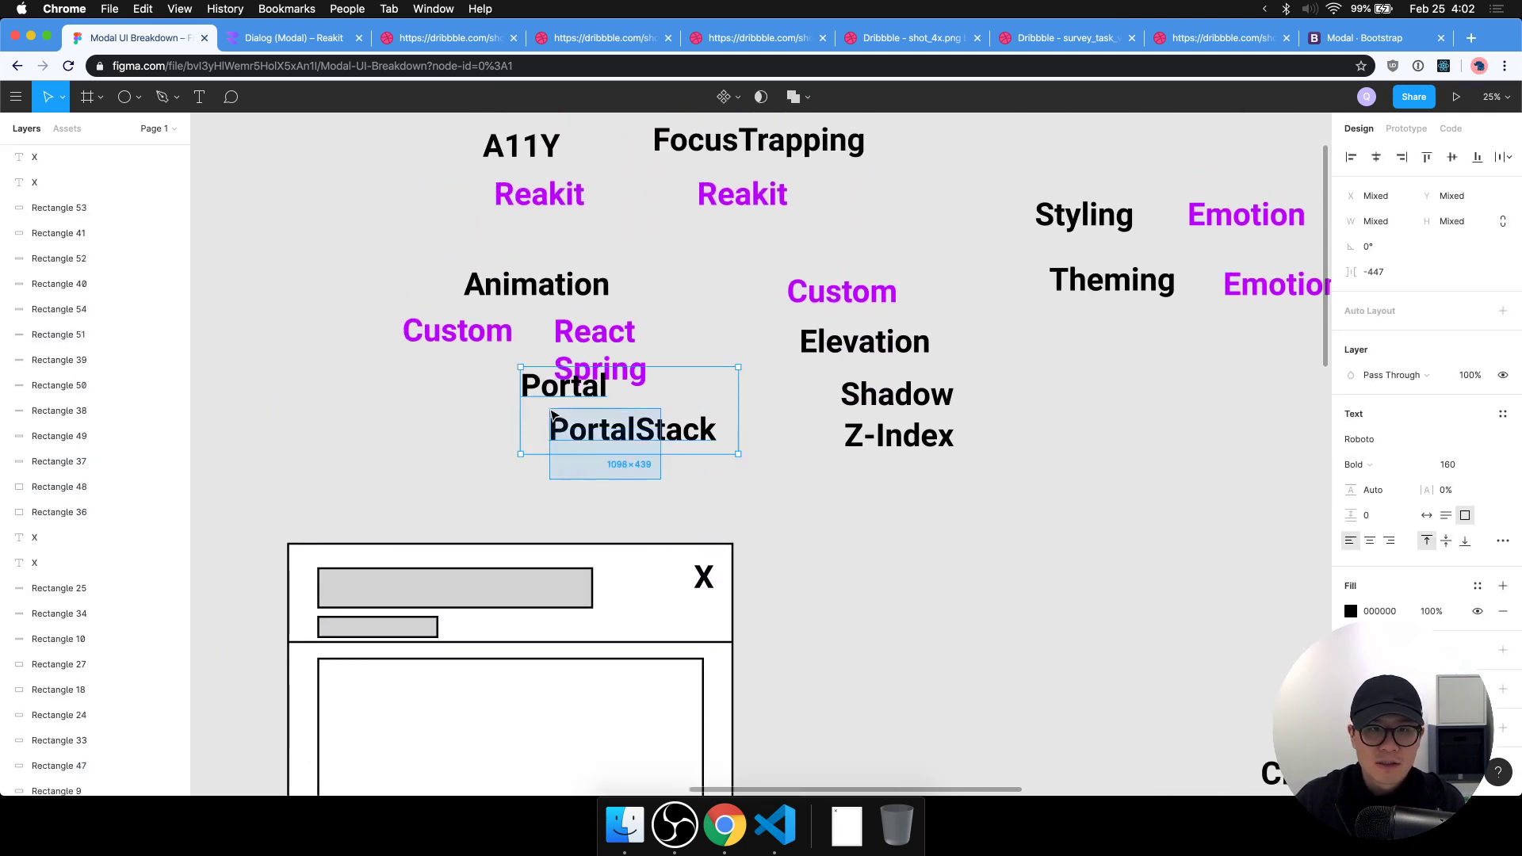
drag(632, 430, 767, 449)
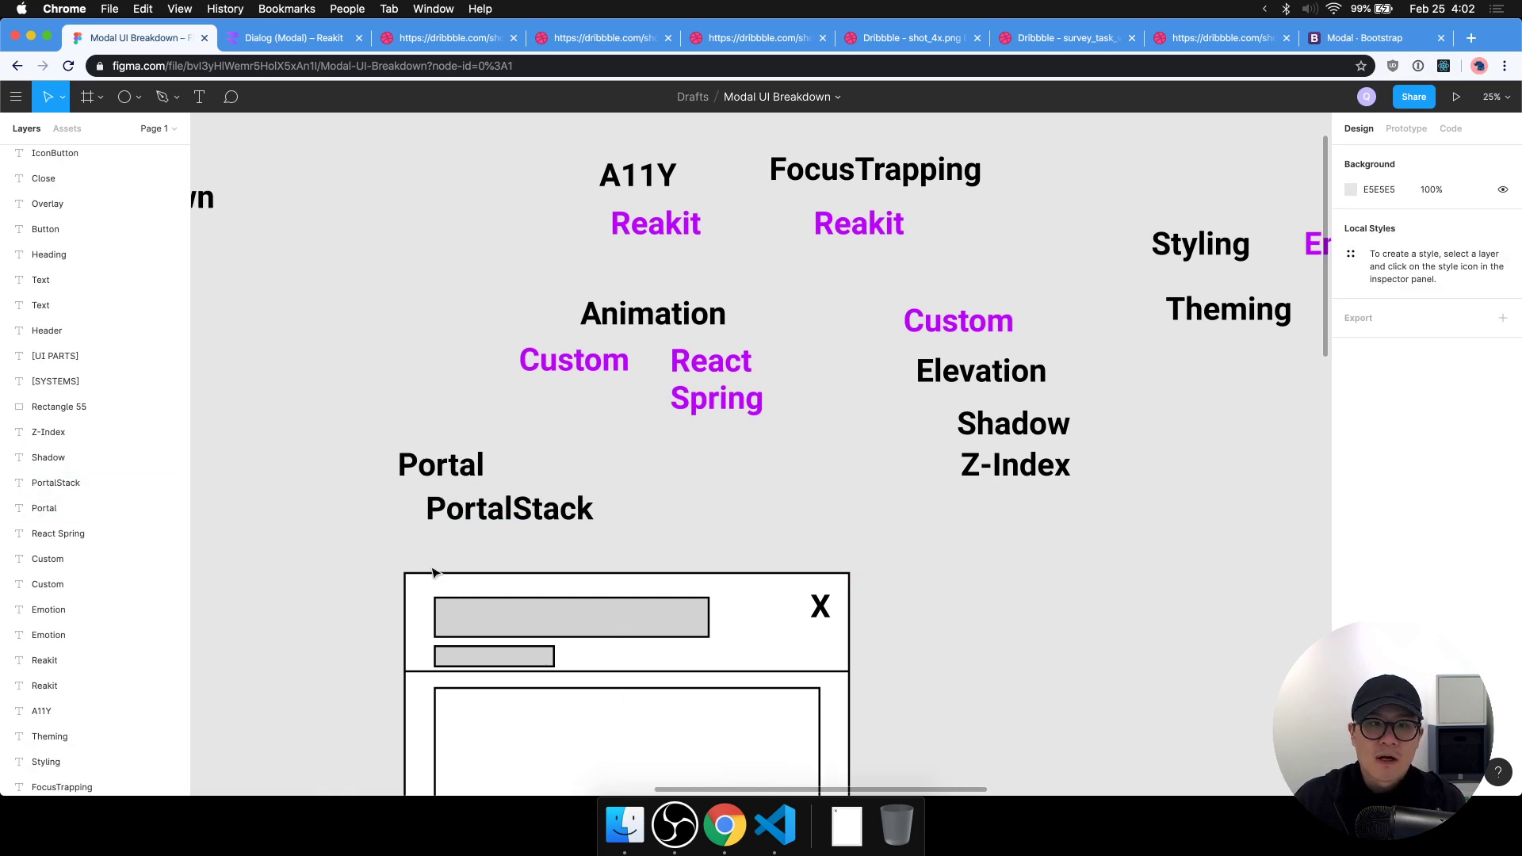
drag(683, 230, 513, 505)
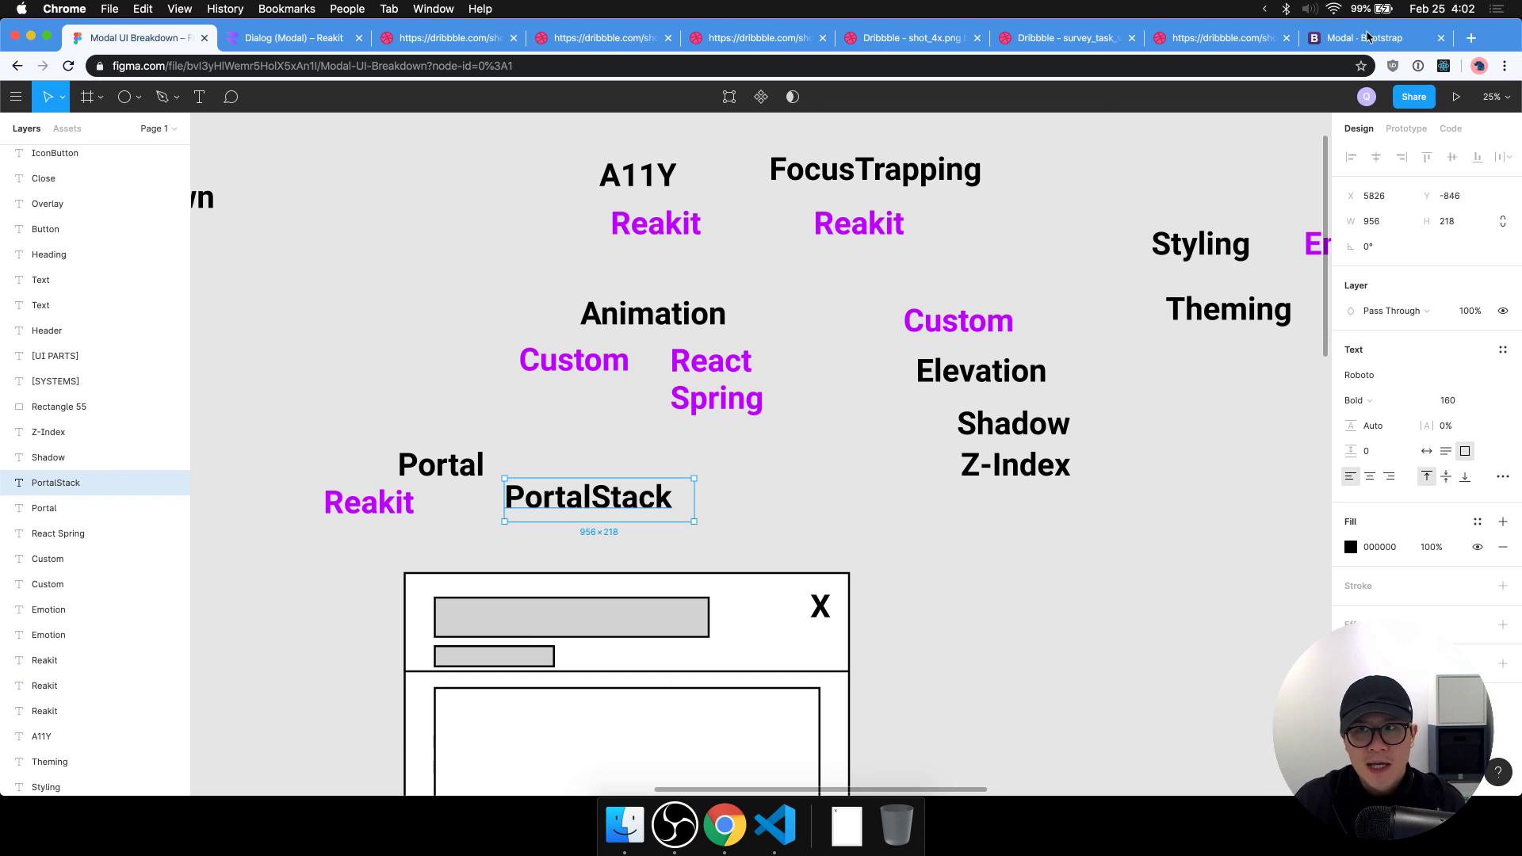
Switch to the Reakit Dialog documentation and search the page for "nest".
click(314, 39)
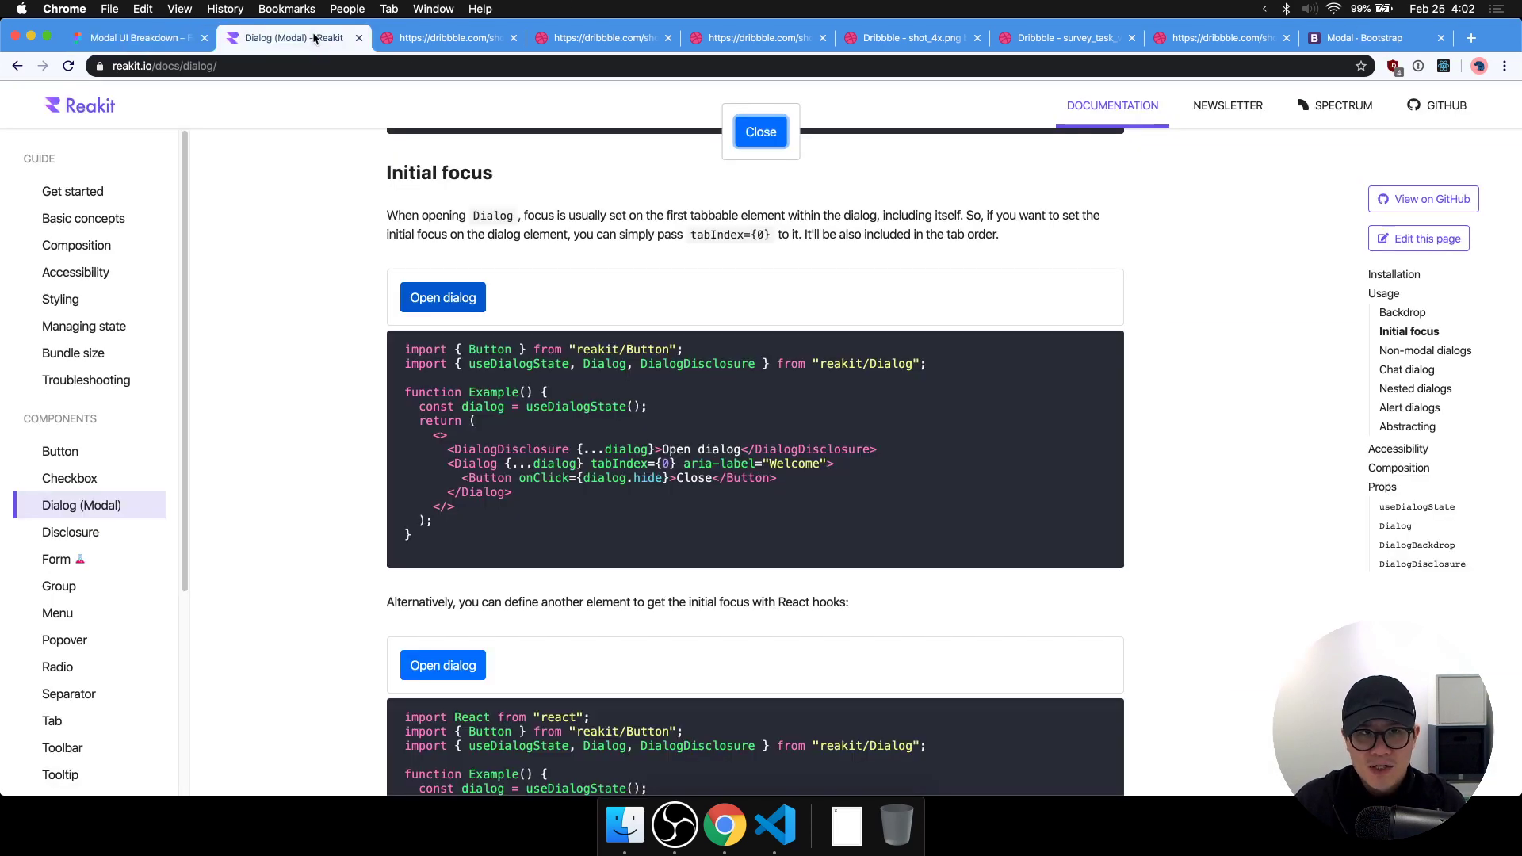
click(1043, 366)
scroll(789, 344, down, 15)
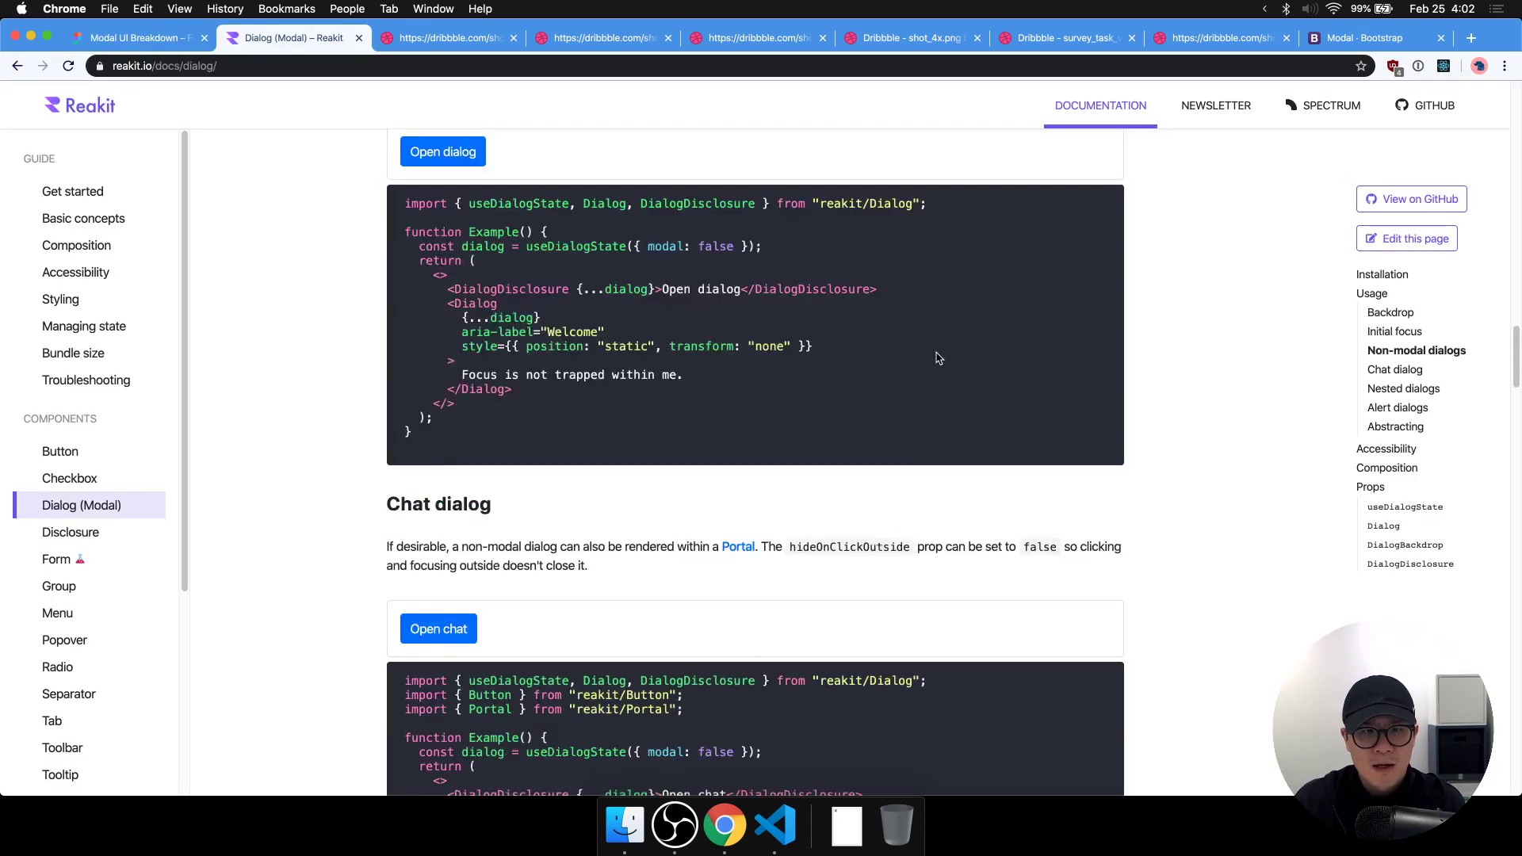
scroll(937, 358, down, 20)
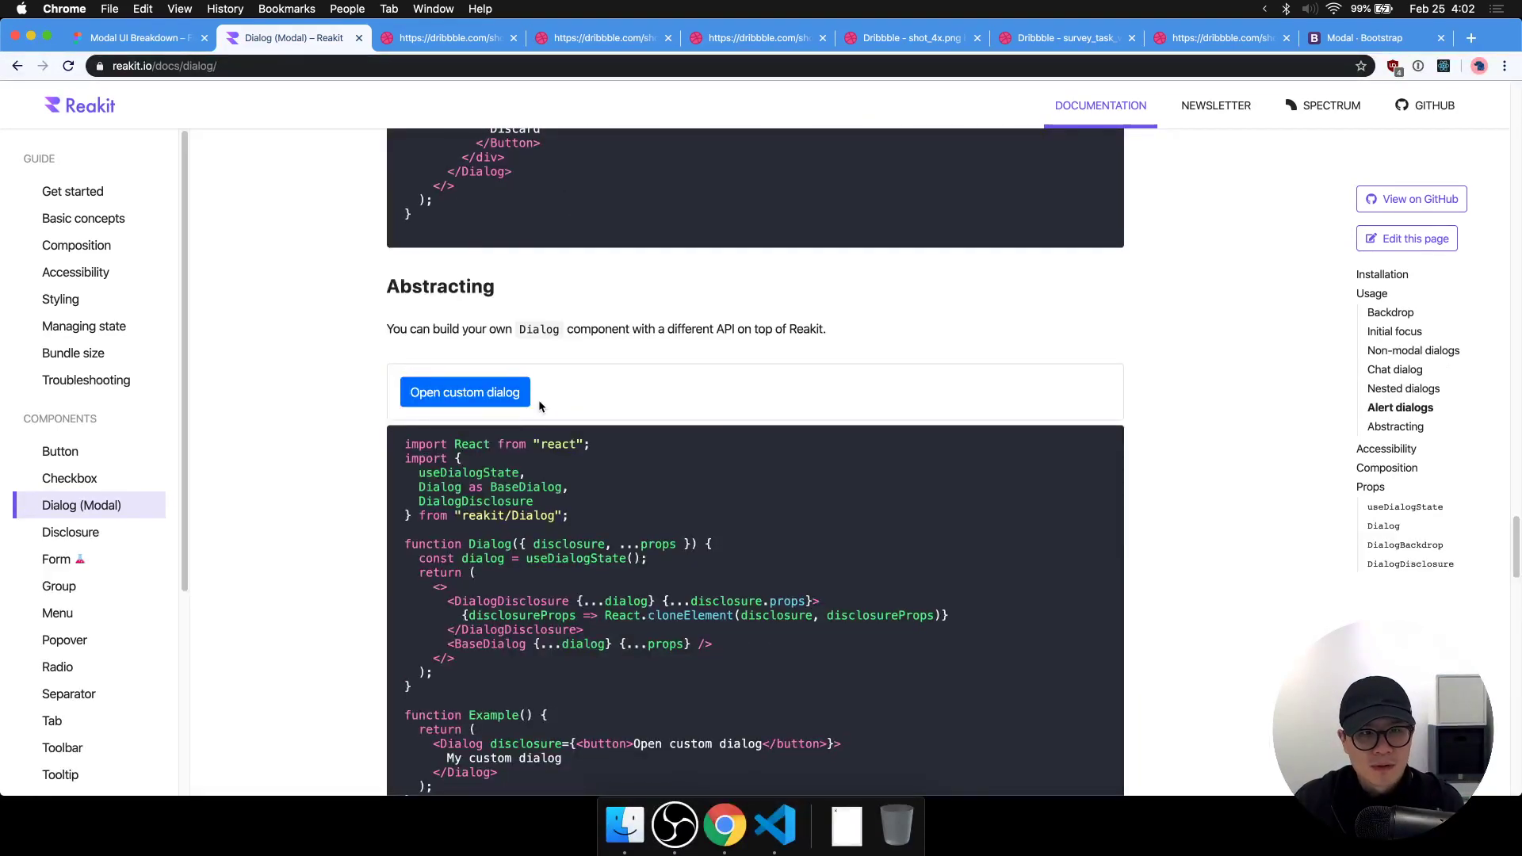
key(super+f)
text(nest)
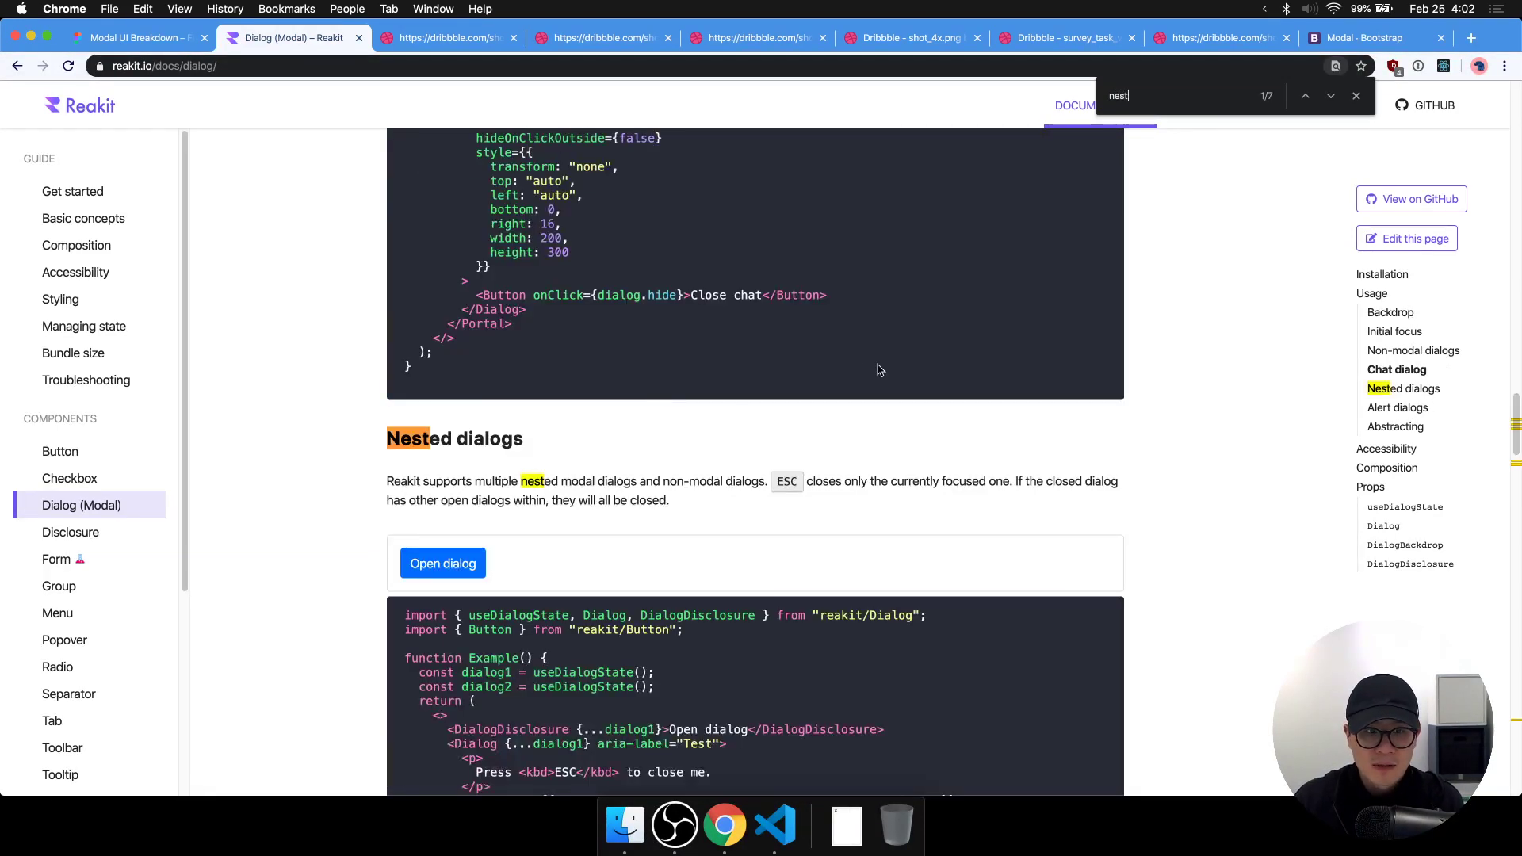
Test the Nested dialogs example twice, opening the dialog and its nested dialog and dismissing both from the keyboard.
click(444, 563)
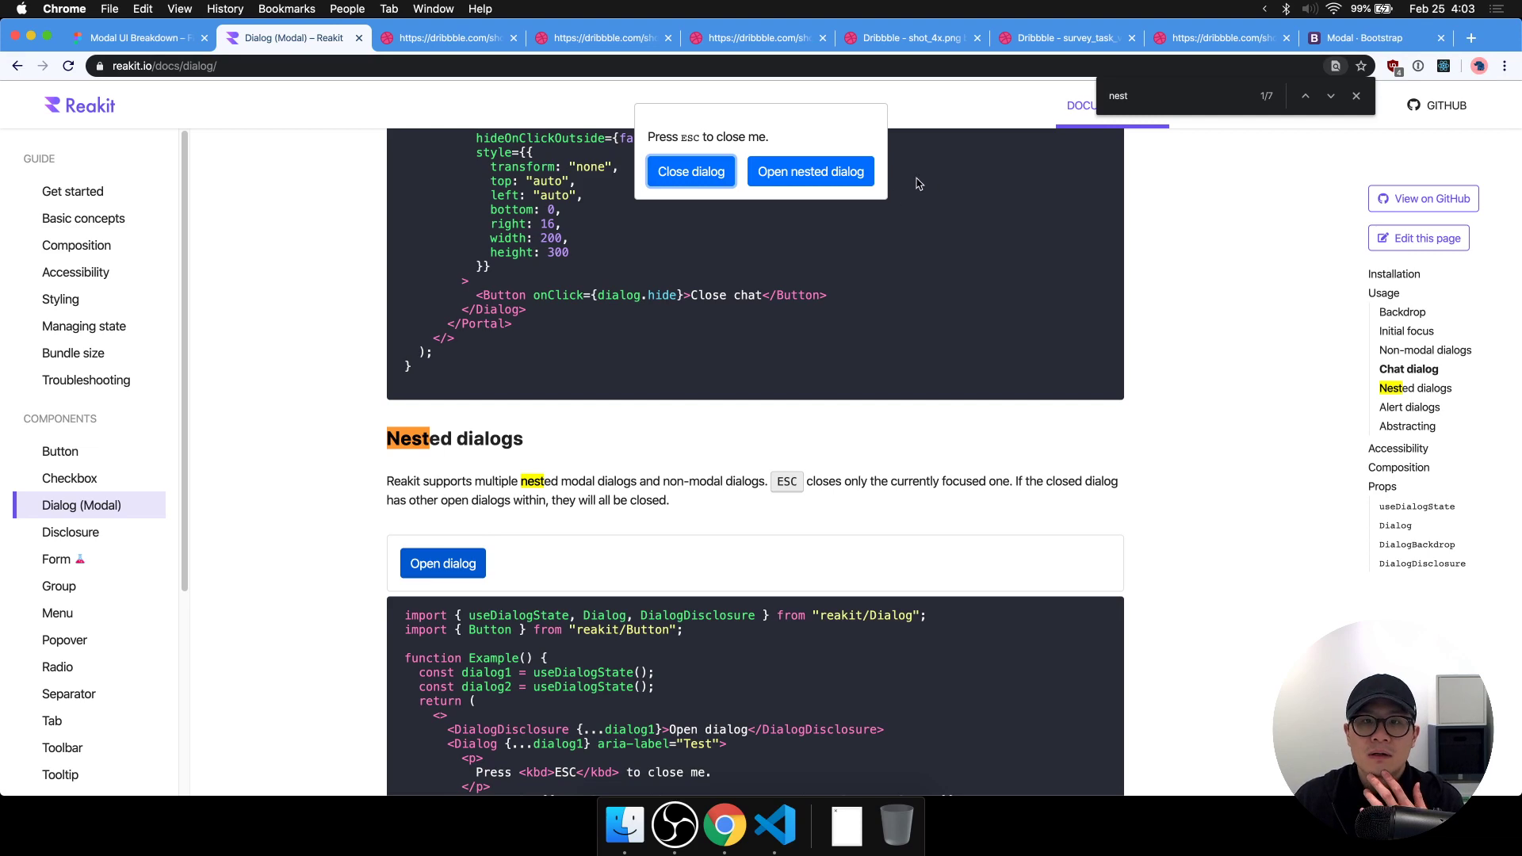
click(857, 171)
key(Escape)
key(Escape)
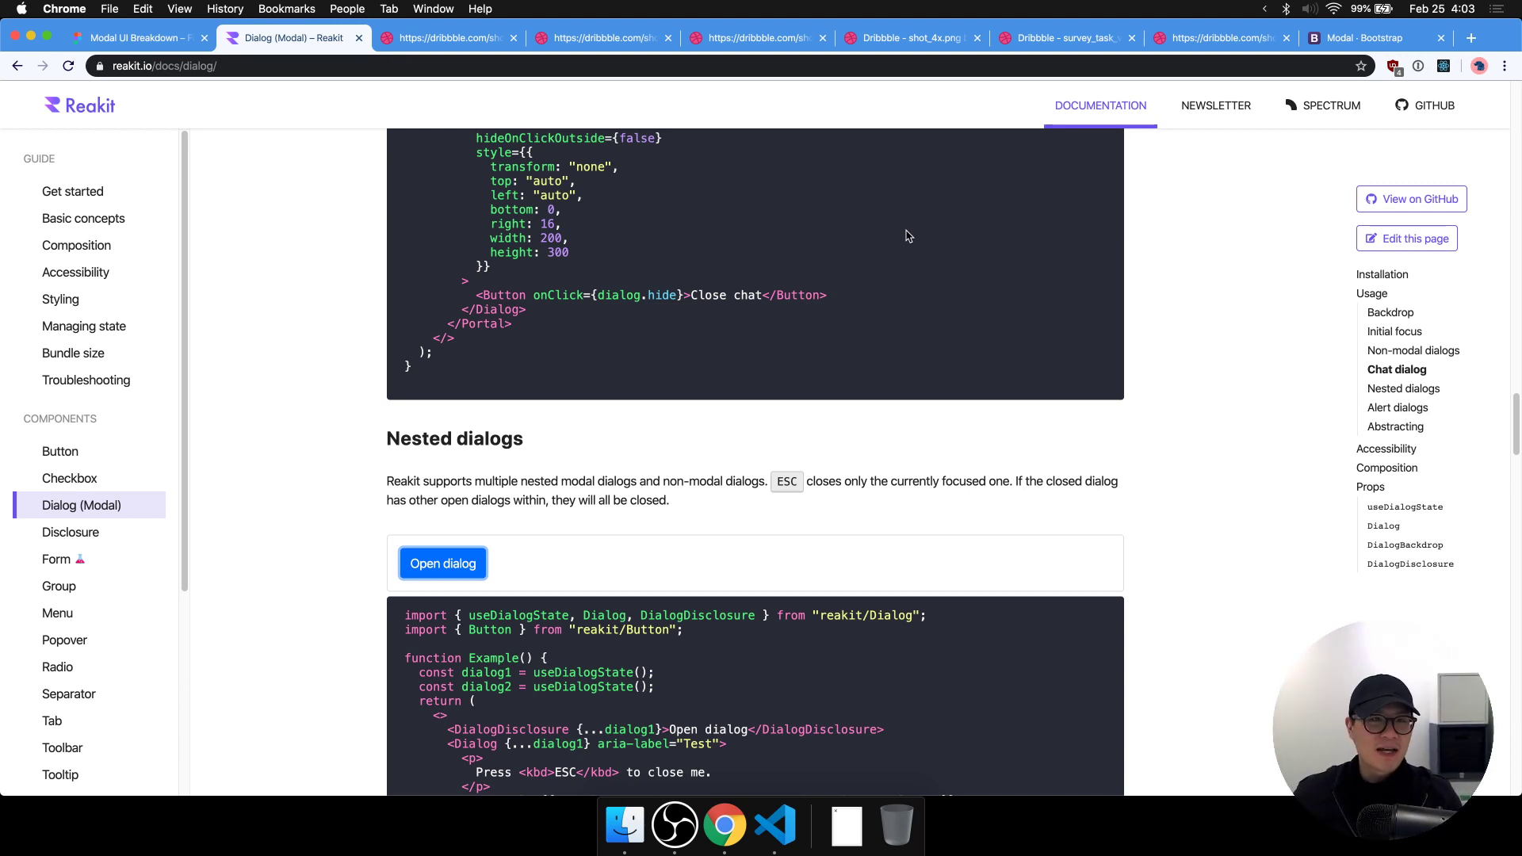
click(673, 453)
scroll(672, 453, down, 3)
click(455, 428)
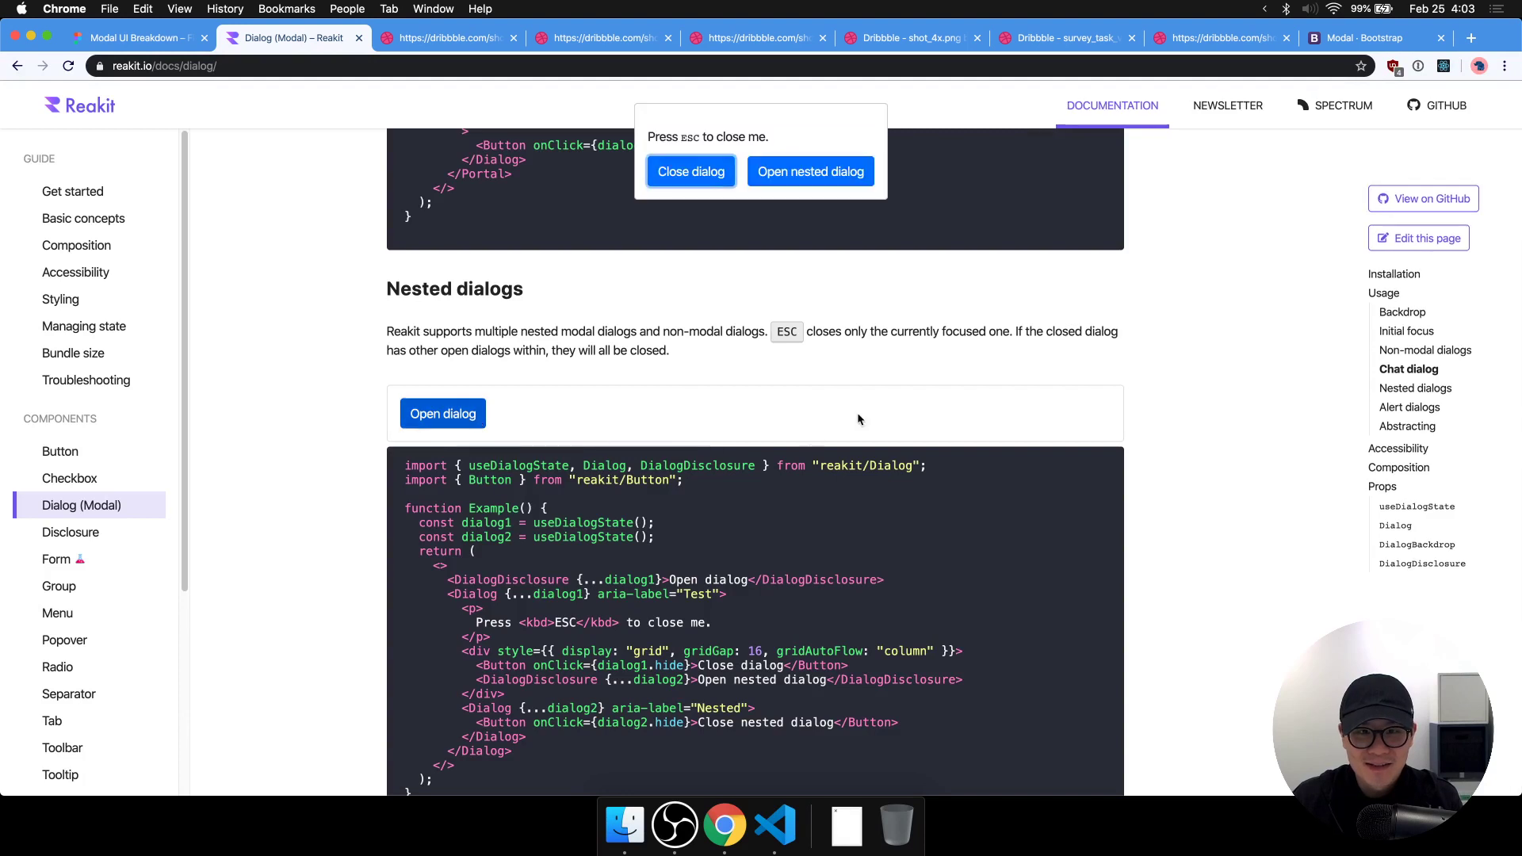
click(805, 179)
key(Escape)
key(Escape)
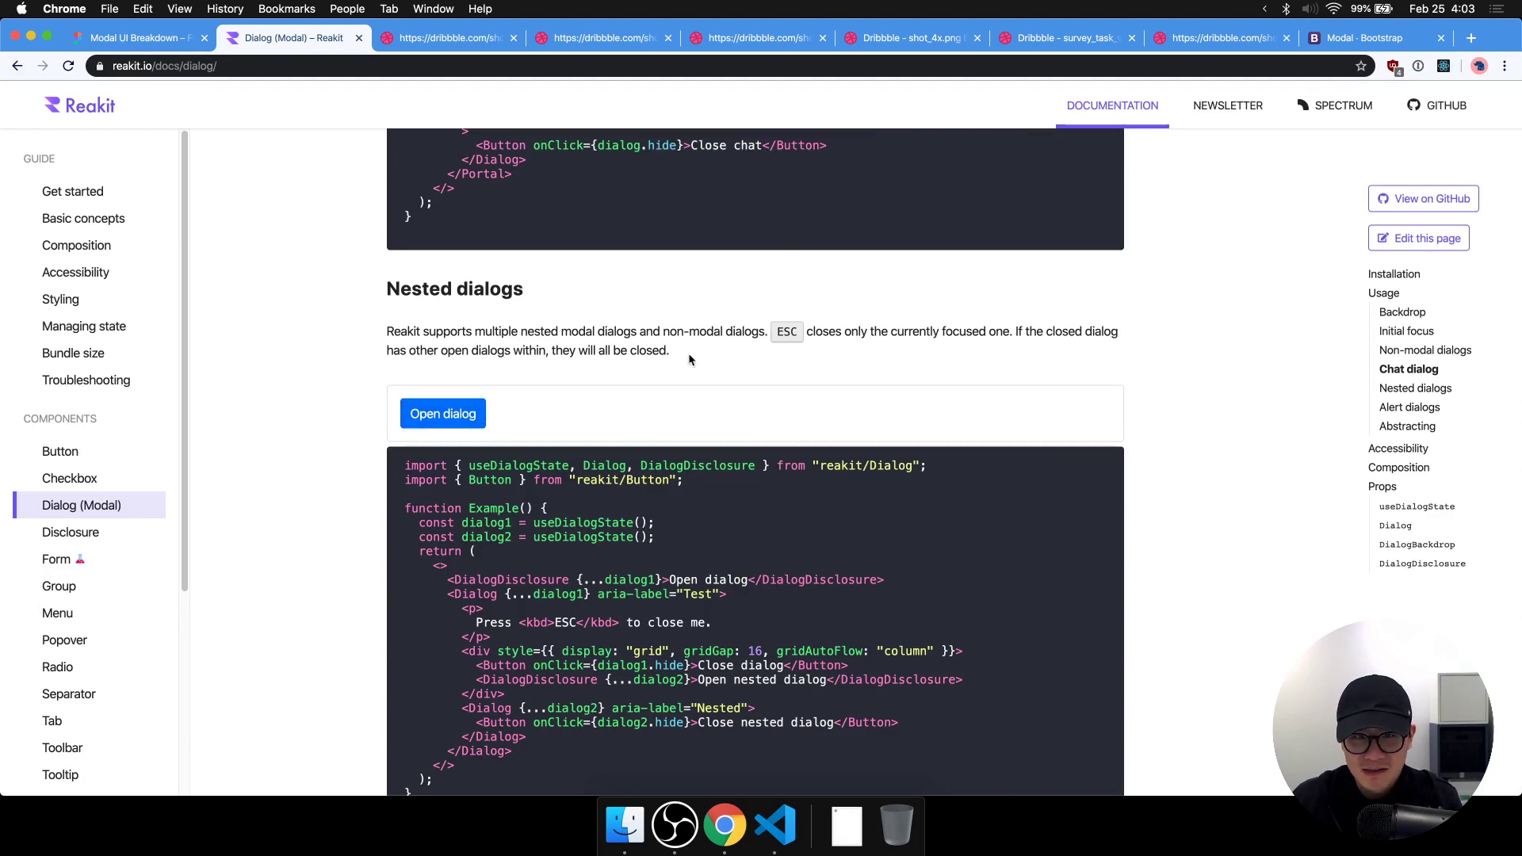
Open the example dialog and its nested dialog from the keyboard, and dismiss both from the page outside them.
key(Return)
key(Tab)
key(Return)
click(1018, 409)
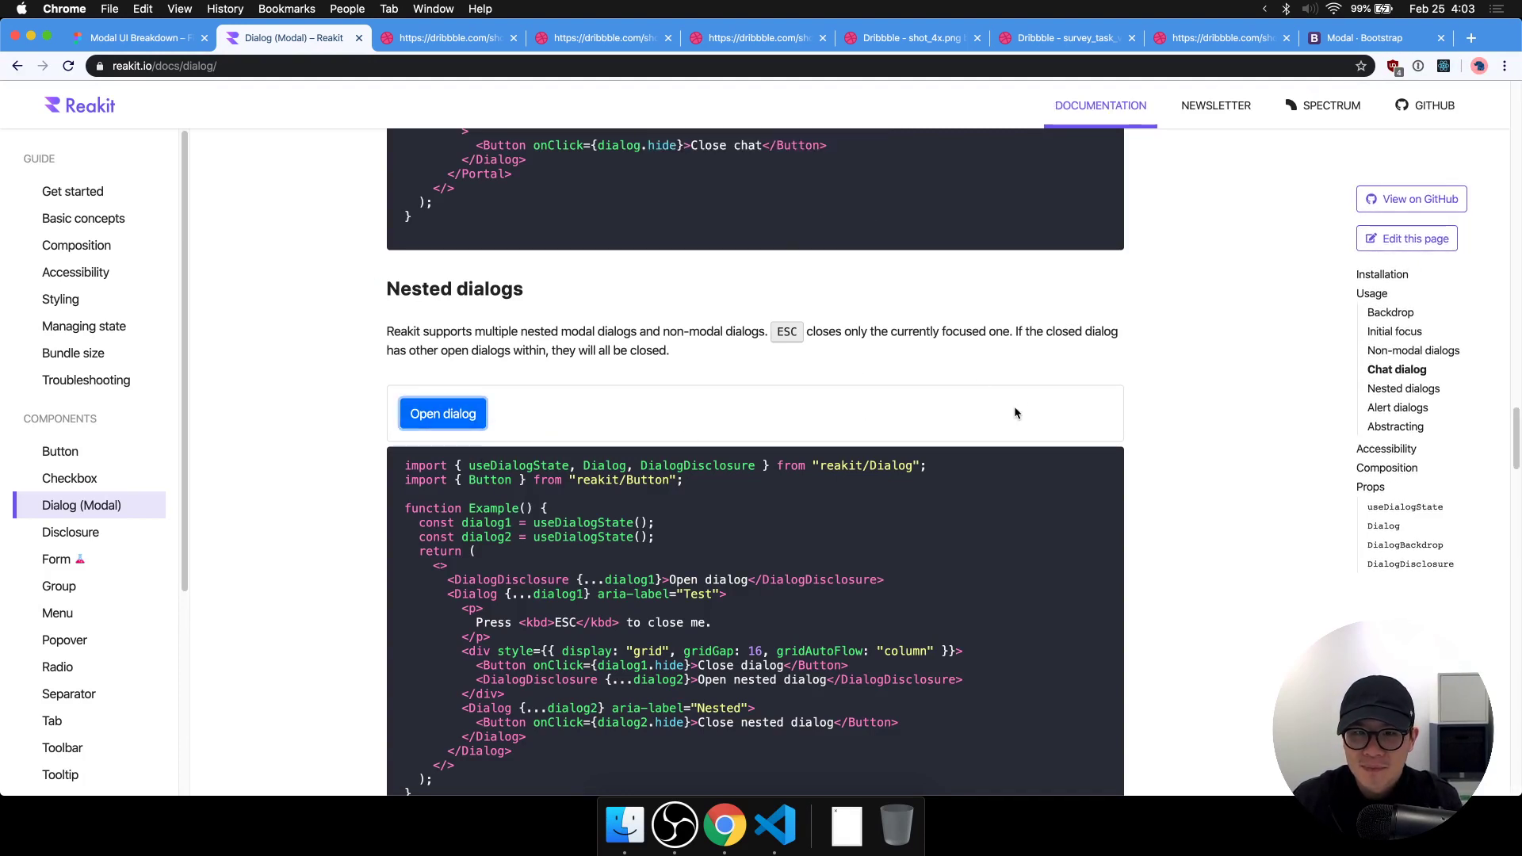
Reopen the nested dialog over its parent several times, dismissing it through the parent and finally closing both from outside.
click(420, 414)
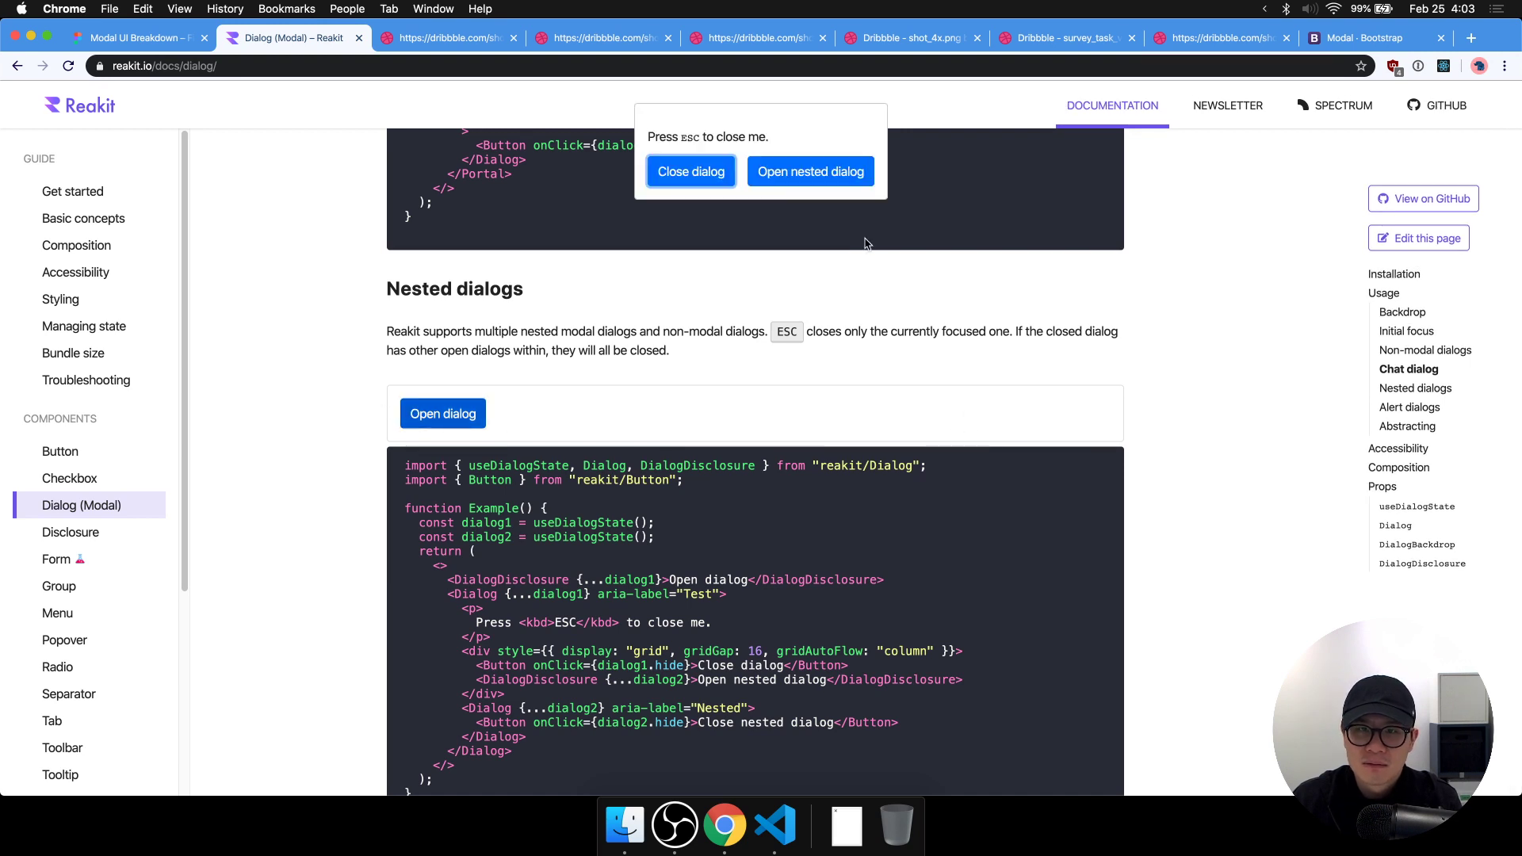
key(Tab)
key(Return)
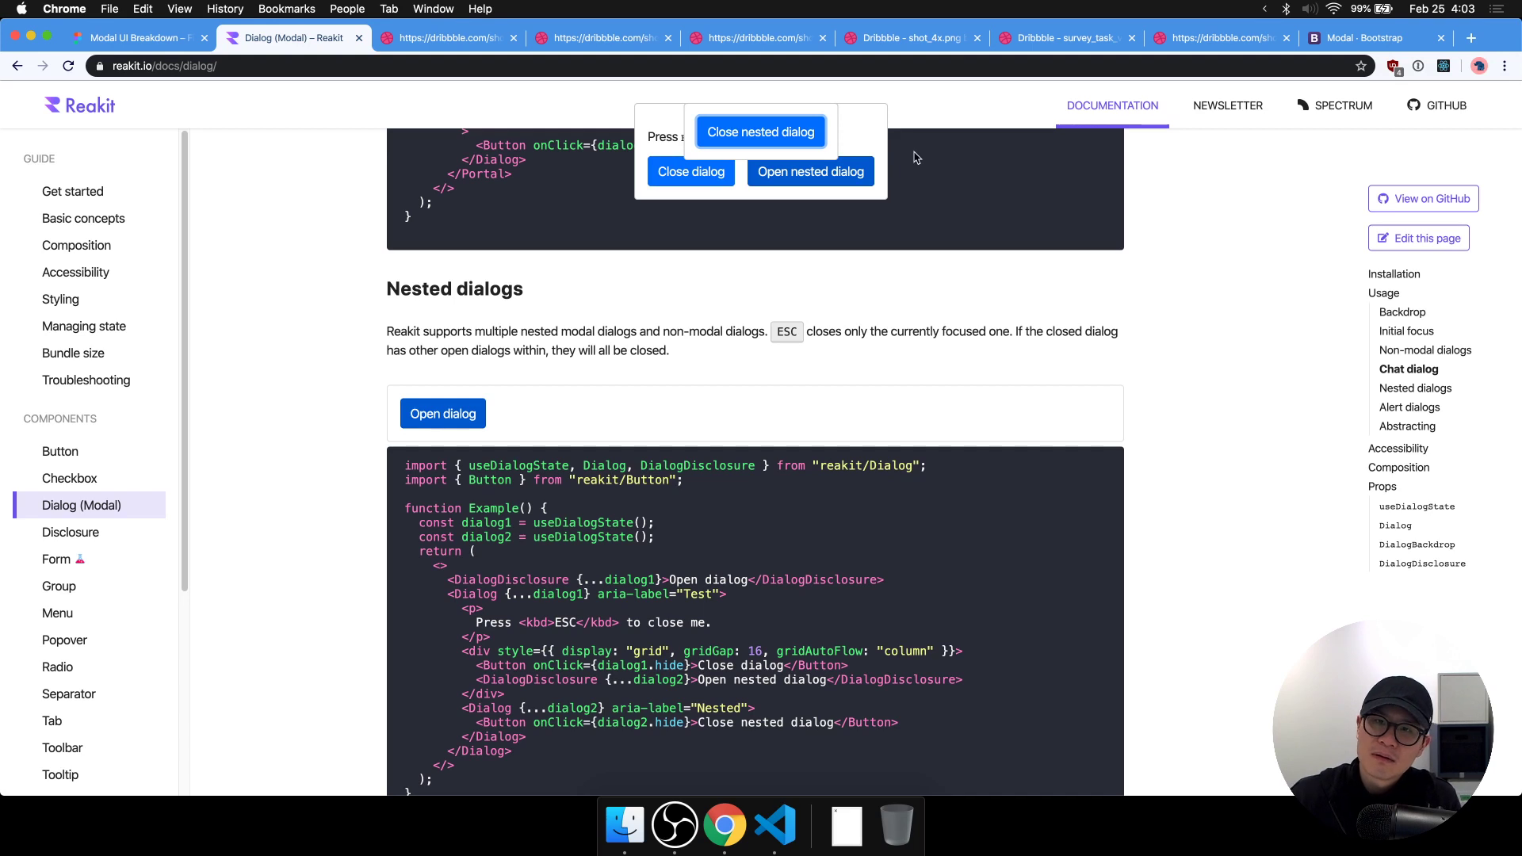
click(870, 140)
key(Return)
click(870, 141)
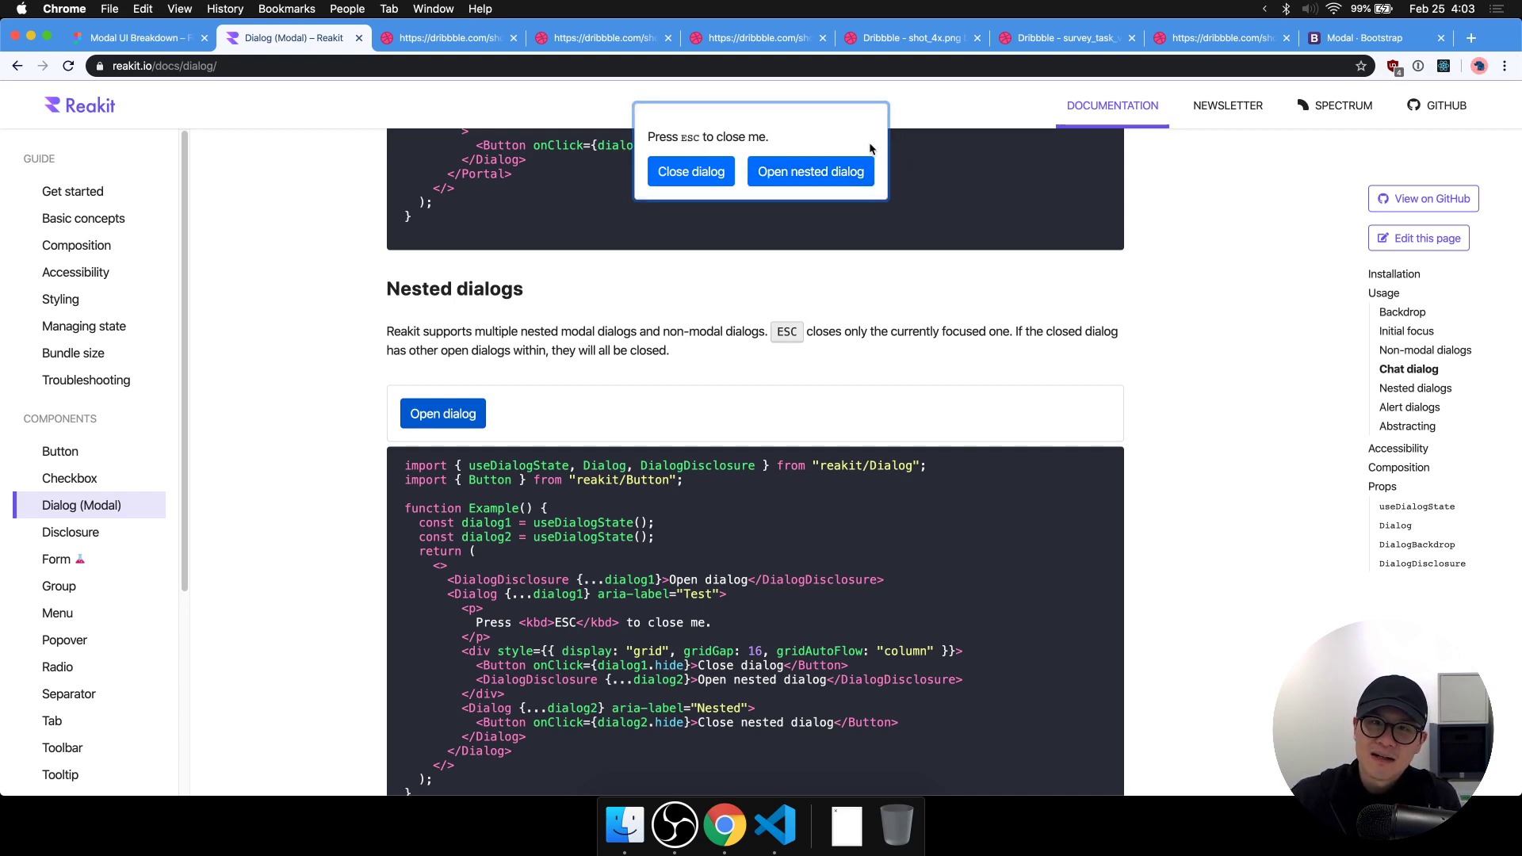
key(Return)
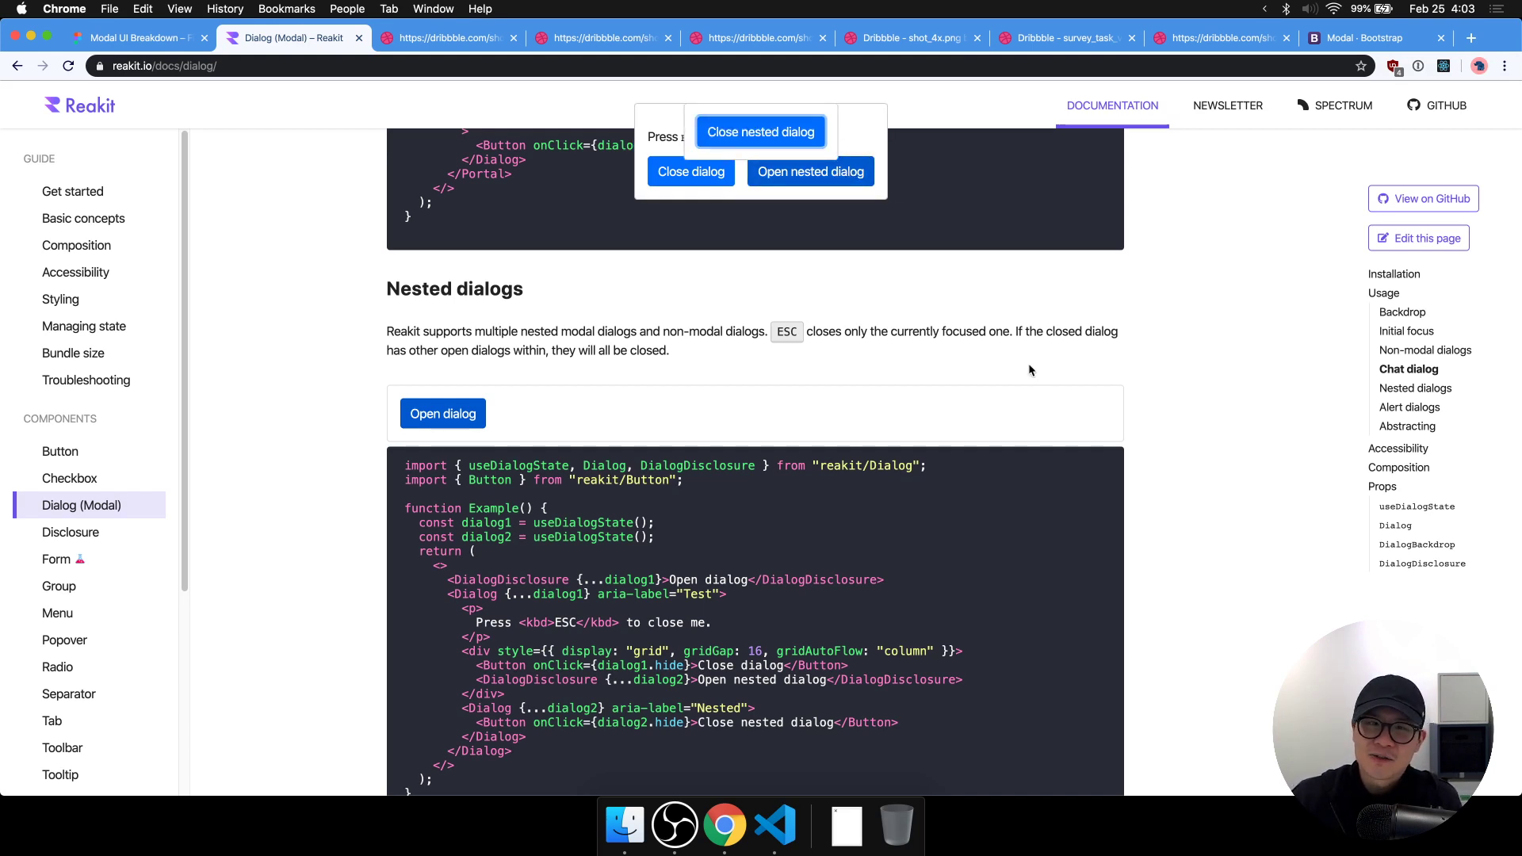
click(1031, 366)
Open both example dialogs again, dismissing the nested one through its parent and the parent from the page.
click(472, 413)
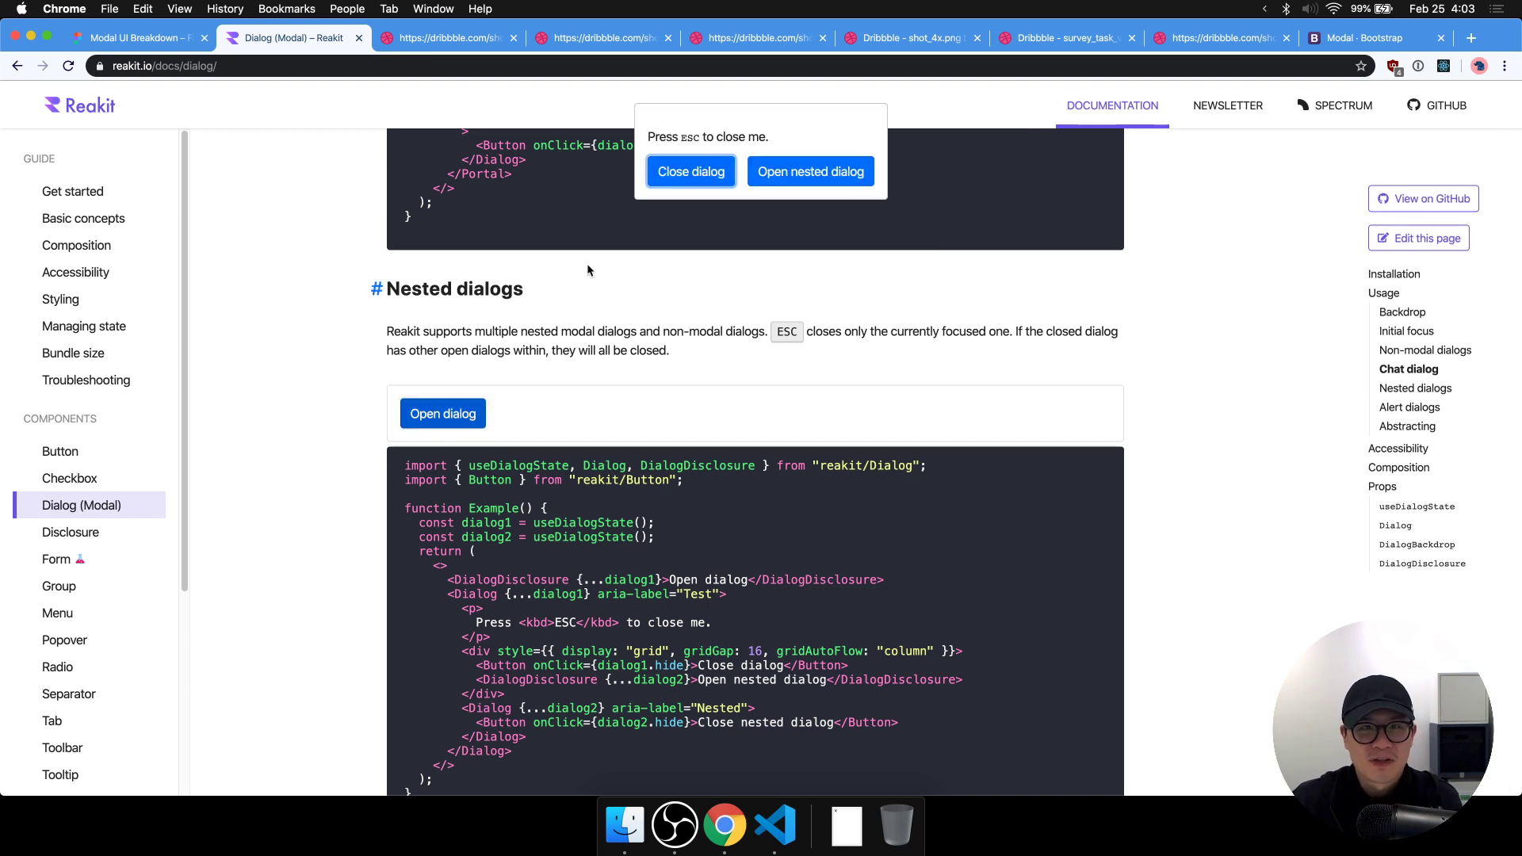
click(793, 175)
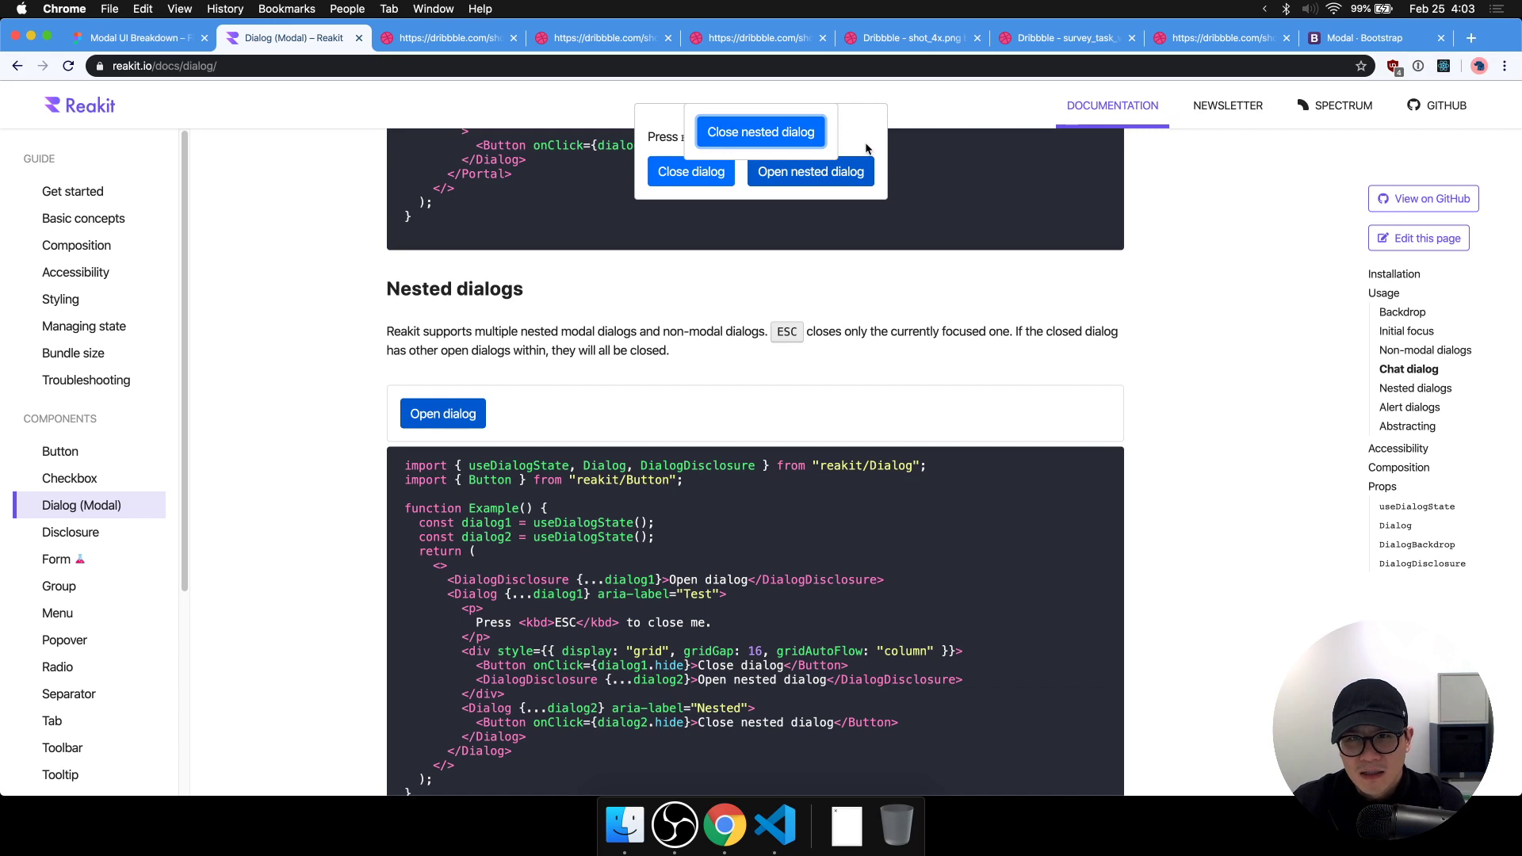
click(864, 140)
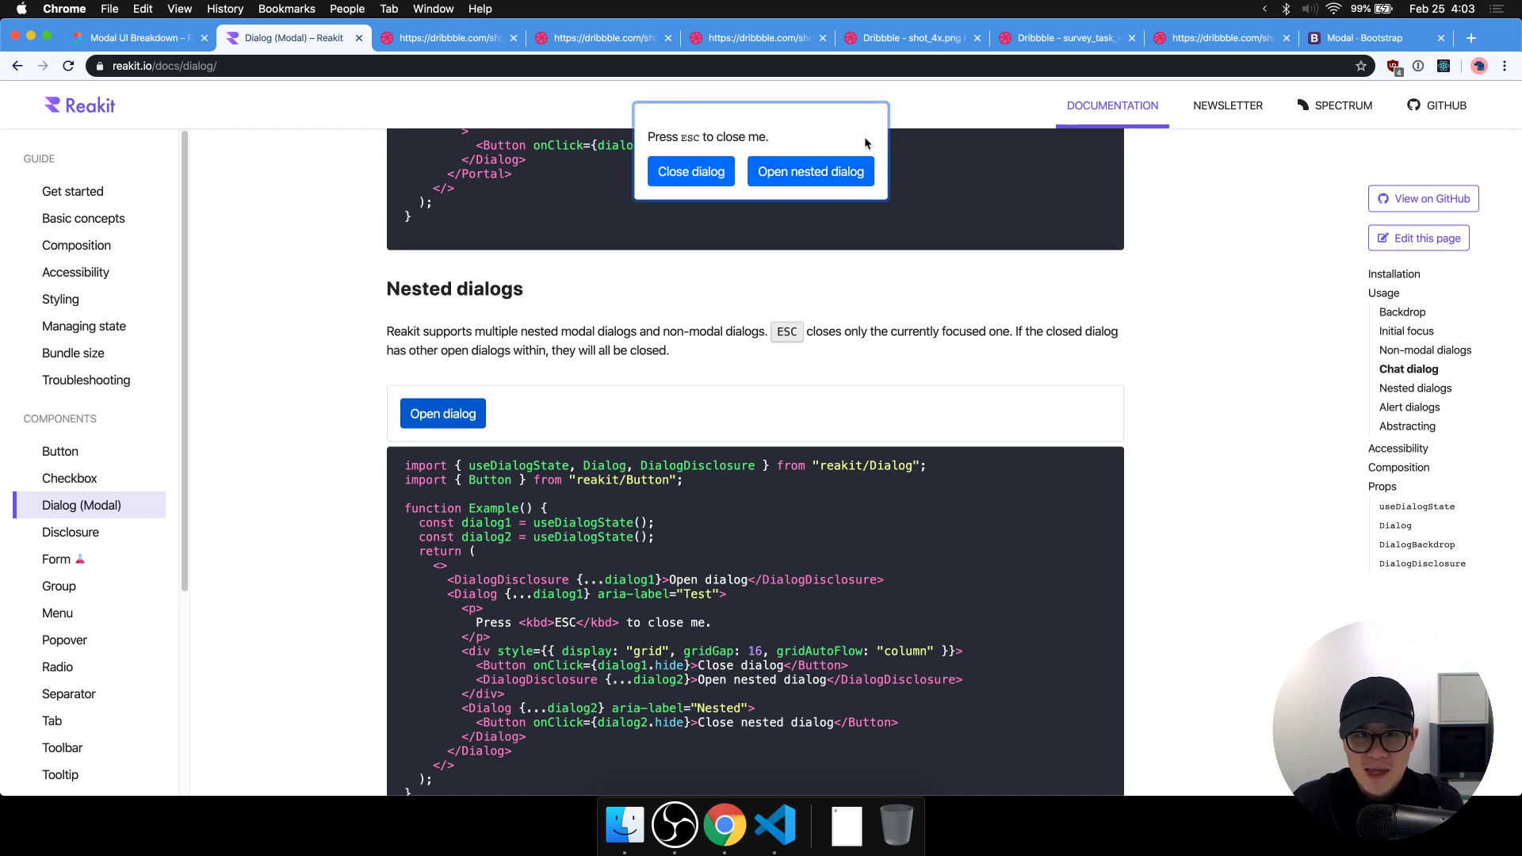
click(582, 381)
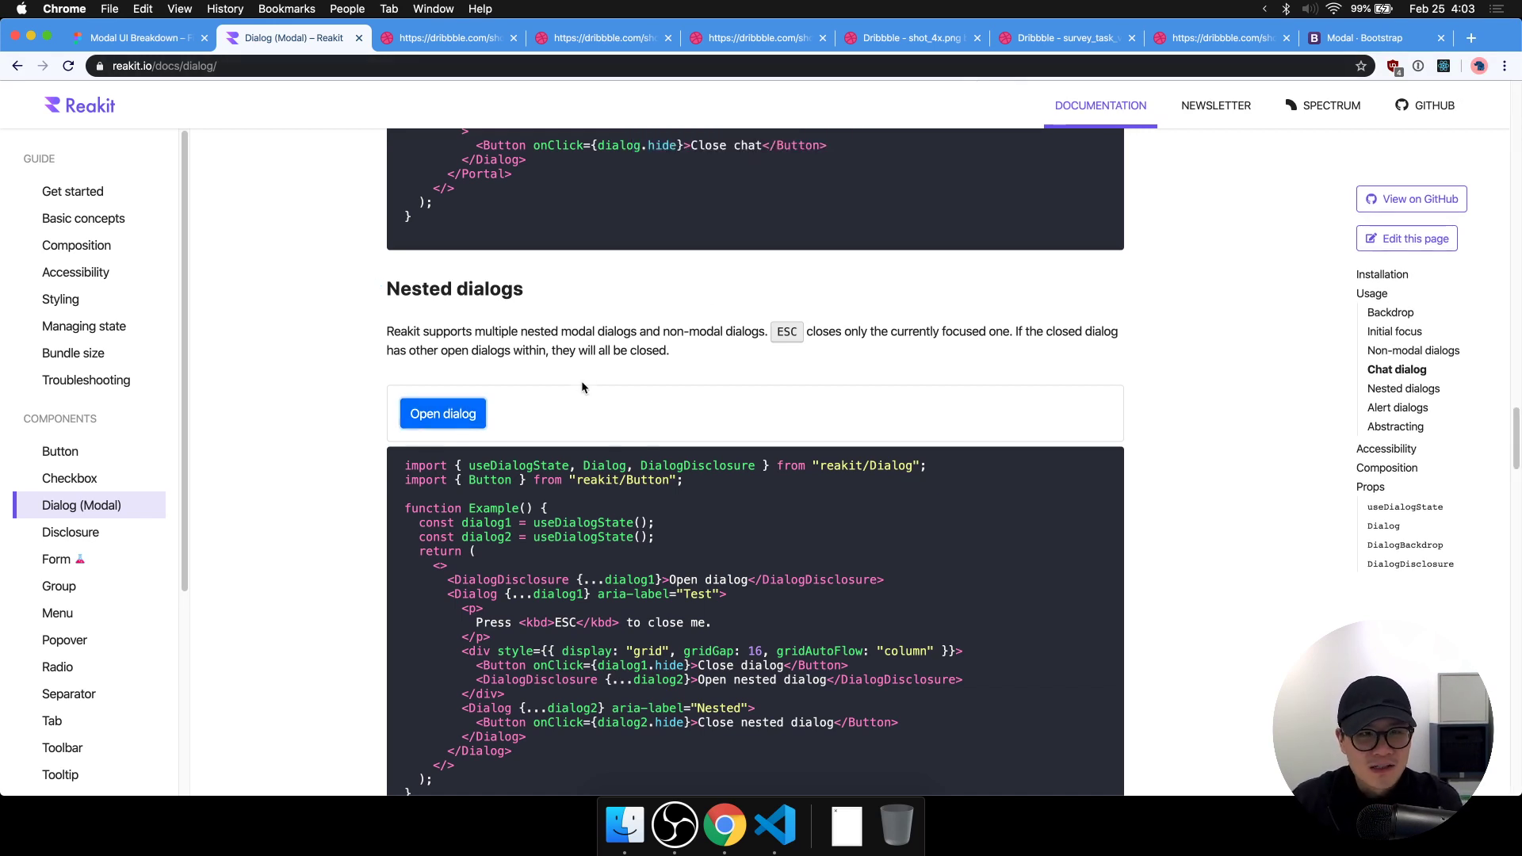
Test the Alert dialogs example by opening its confirmation, choosing Discard and accepting the browser alert.
scroll(587, 406, down, 7)
scroll(579, 402, down, 4)
scroll(539, 408, up, 4)
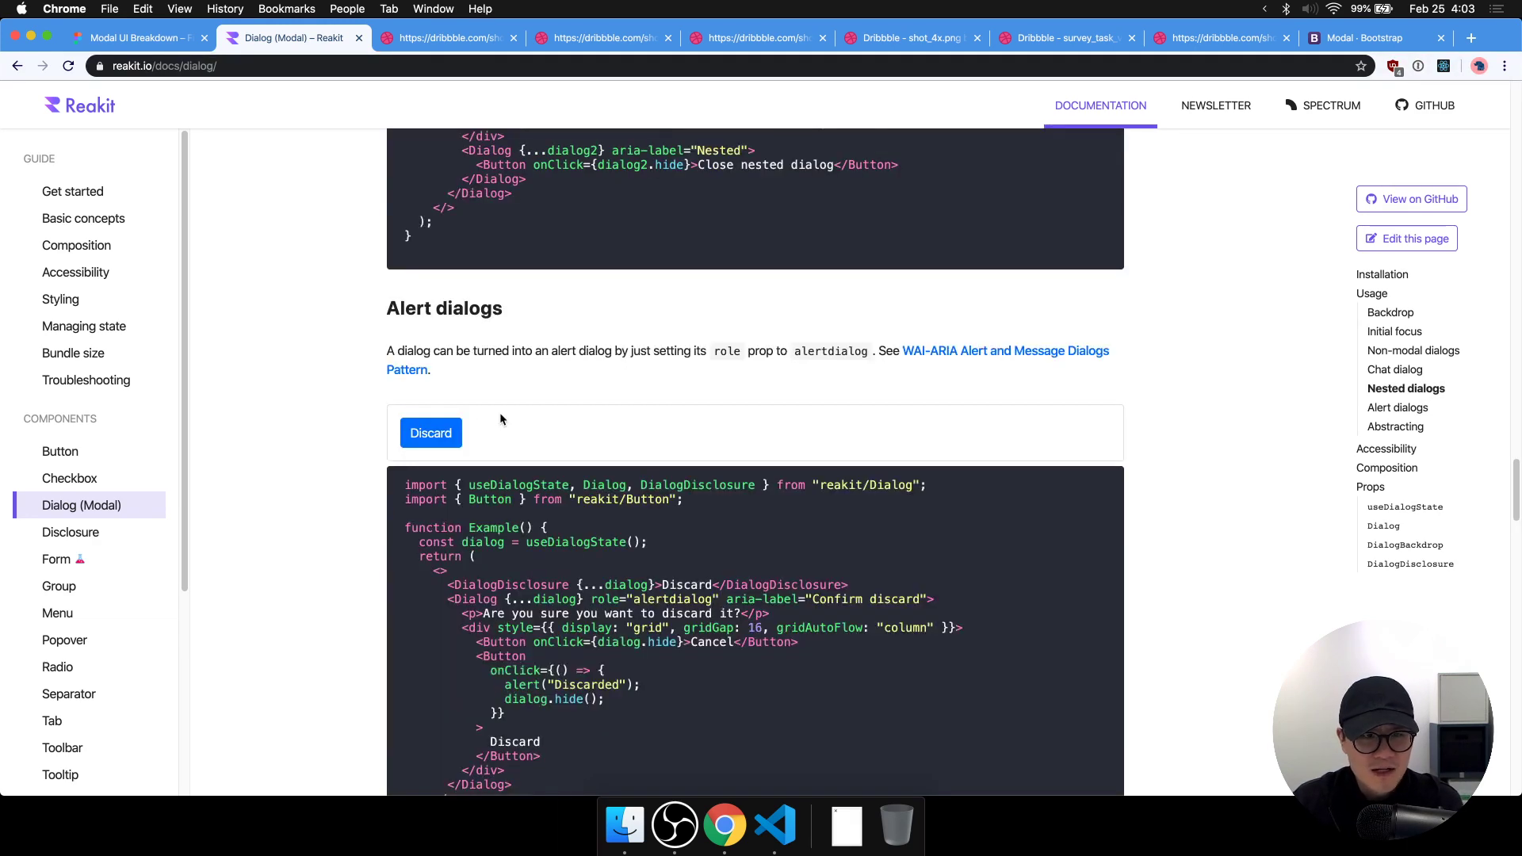
click(457, 434)
click(816, 170)
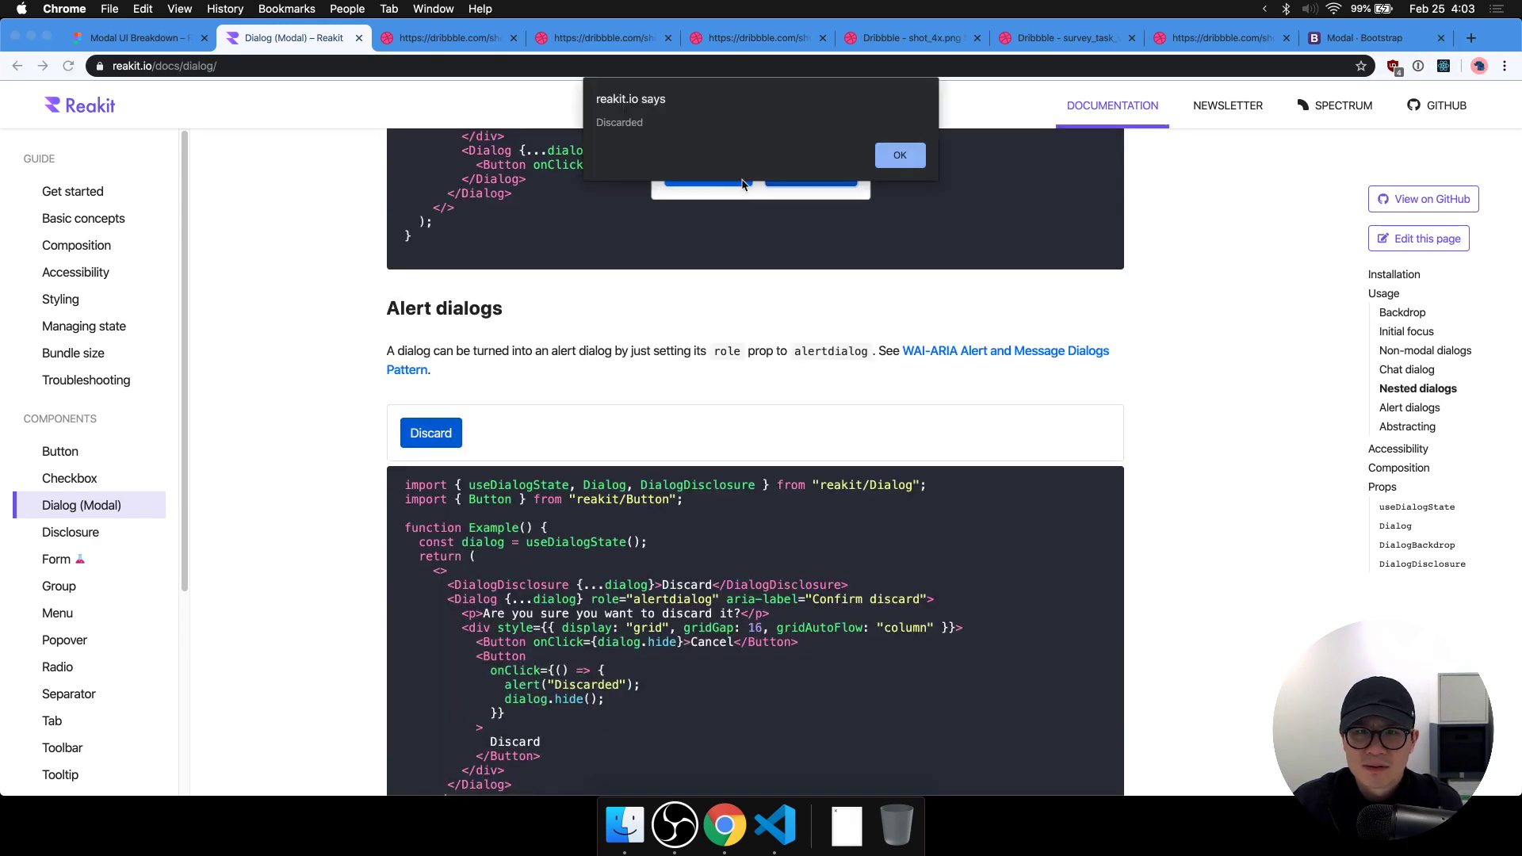
click(900, 154)
Open the custom dialog in the Abstracting example and dismiss it.
scroll(702, 359, down, 8)
scroll(706, 358, up, 4)
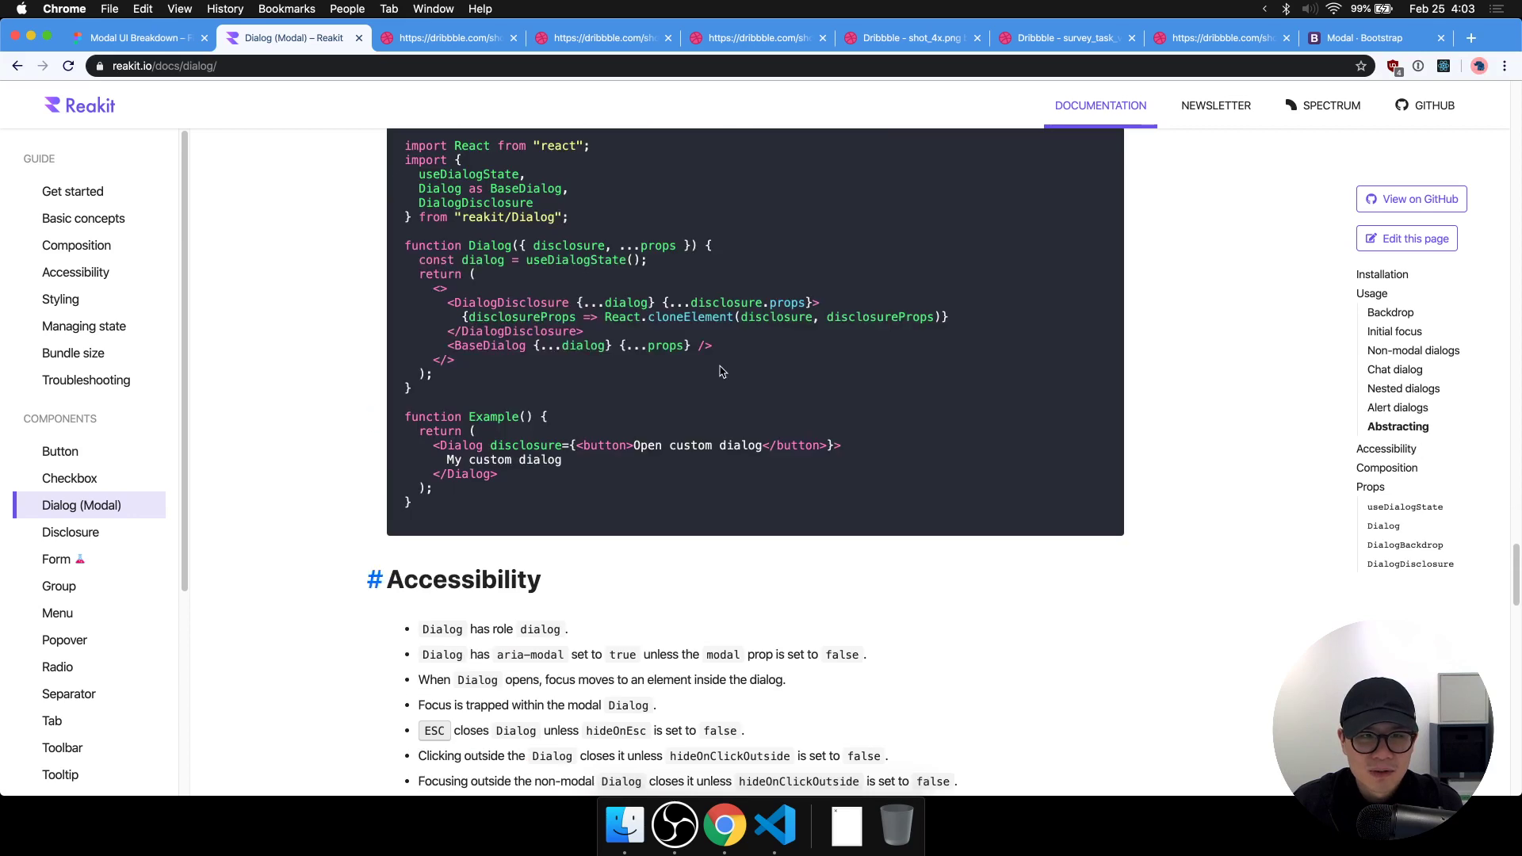
scroll(441, 251, up, 1)
click(465, 271)
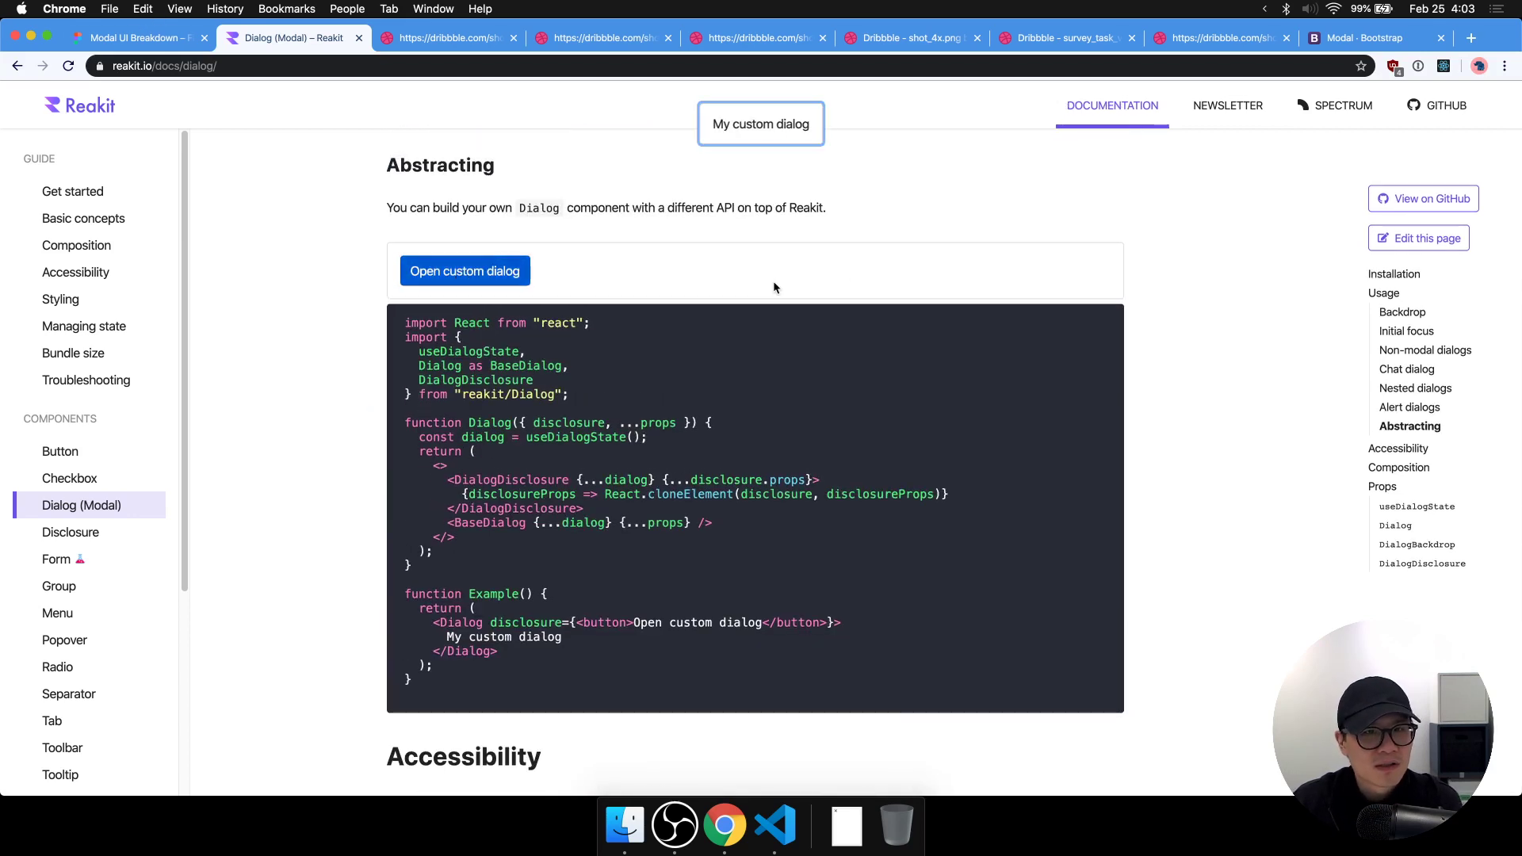
key(Escape)
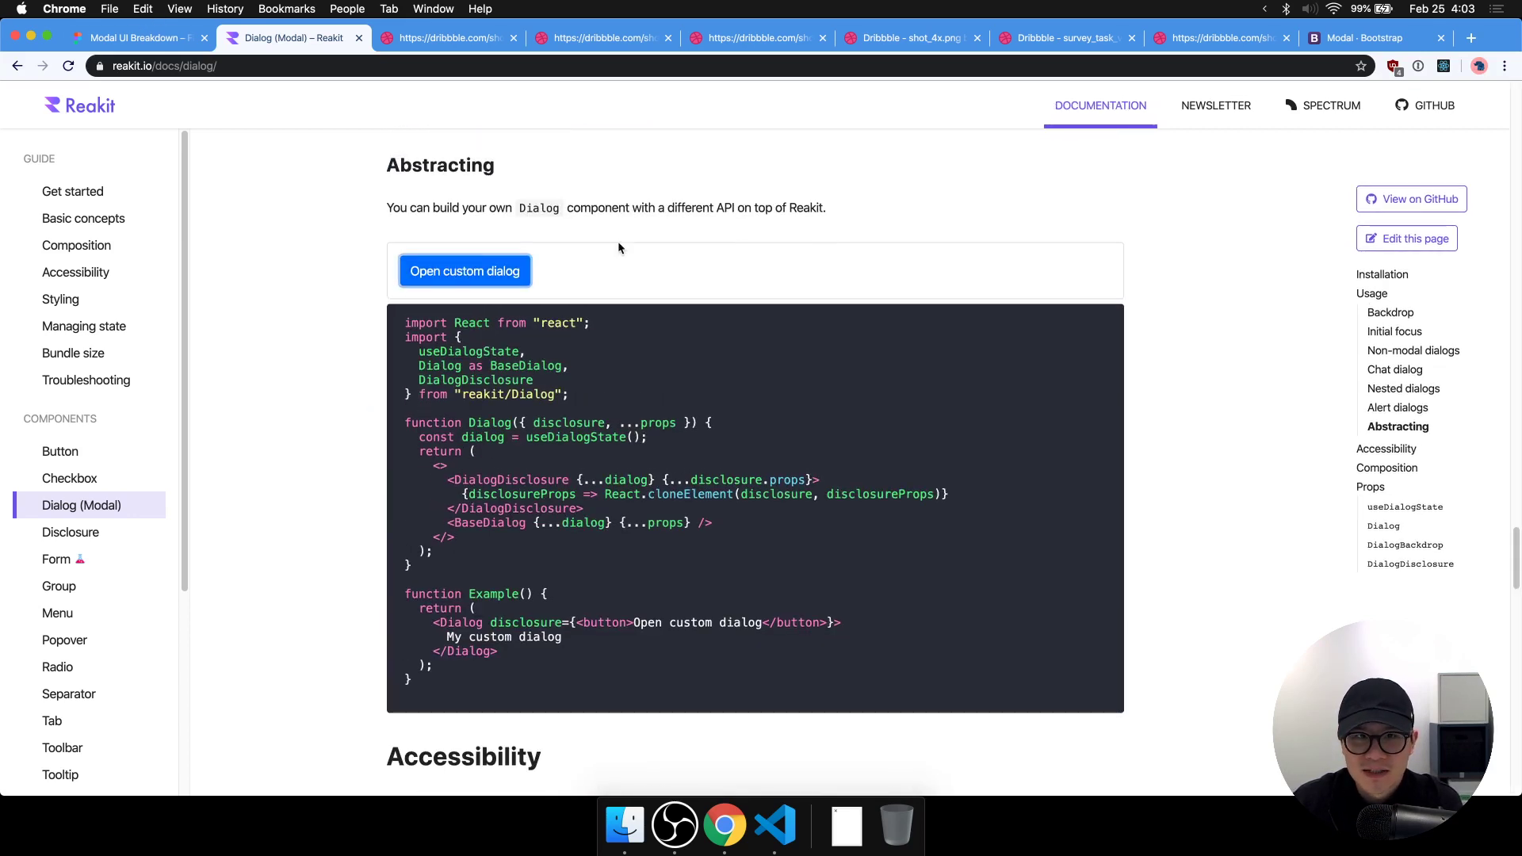
Switch back to the Figma file and copy the purple Reakit label beneath PortalStack.
click(135, 37)
scroll(812, 439, down, 1)
drag(390, 482, 614, 523)
click(838, 329)
scroll(839, 330, down, 5)
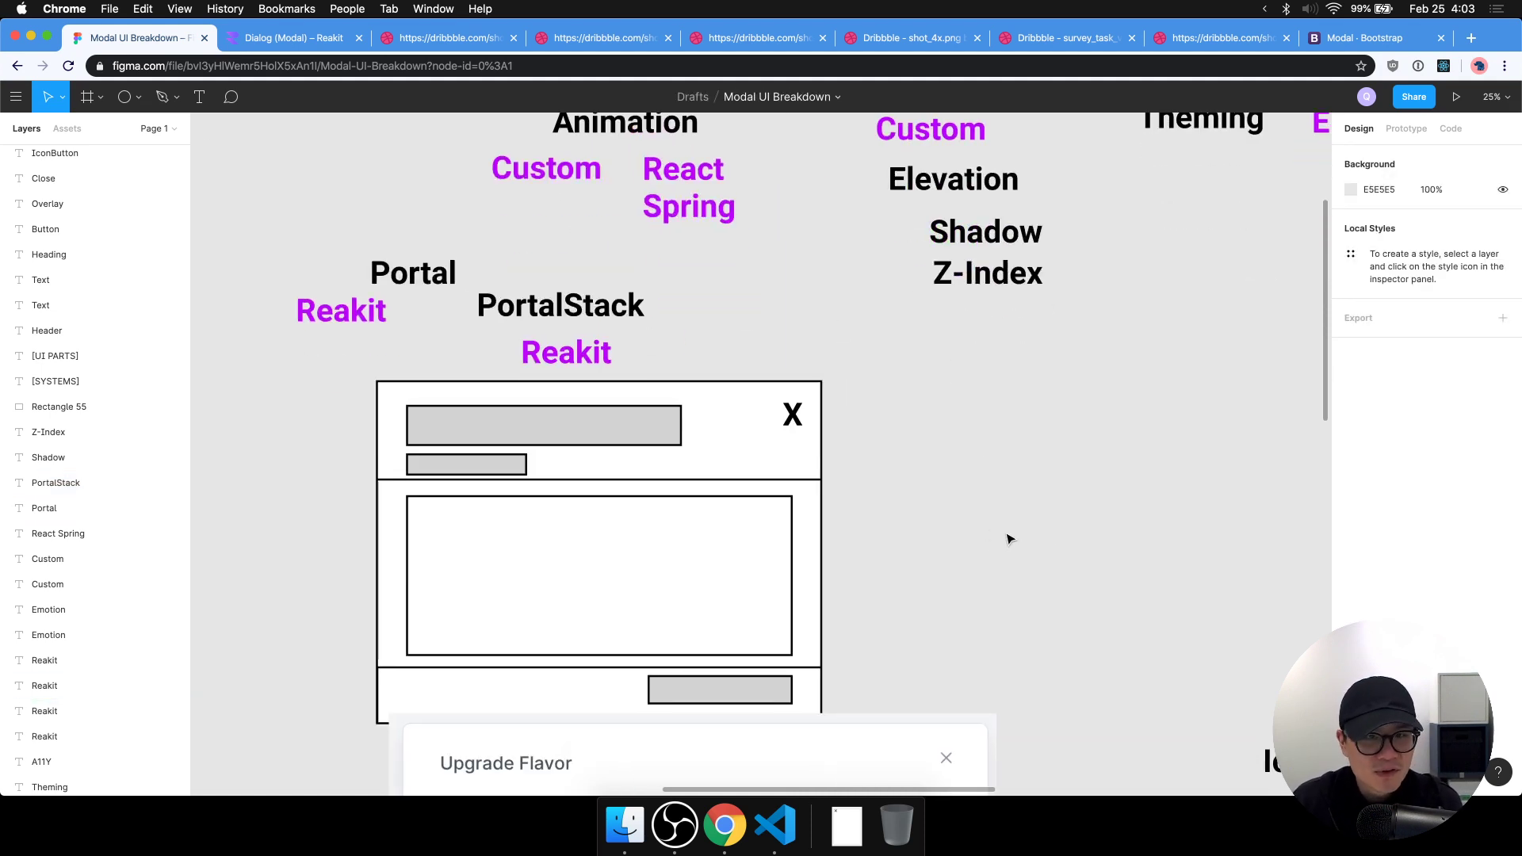
Move Portal, PortalStack and their two Reakit labels slightly to the left together.
scroll(1009, 540, down, 2)
scroll(1036, 458, up, 6)
drag(618, 484, 264, 535)
click(465, 282)
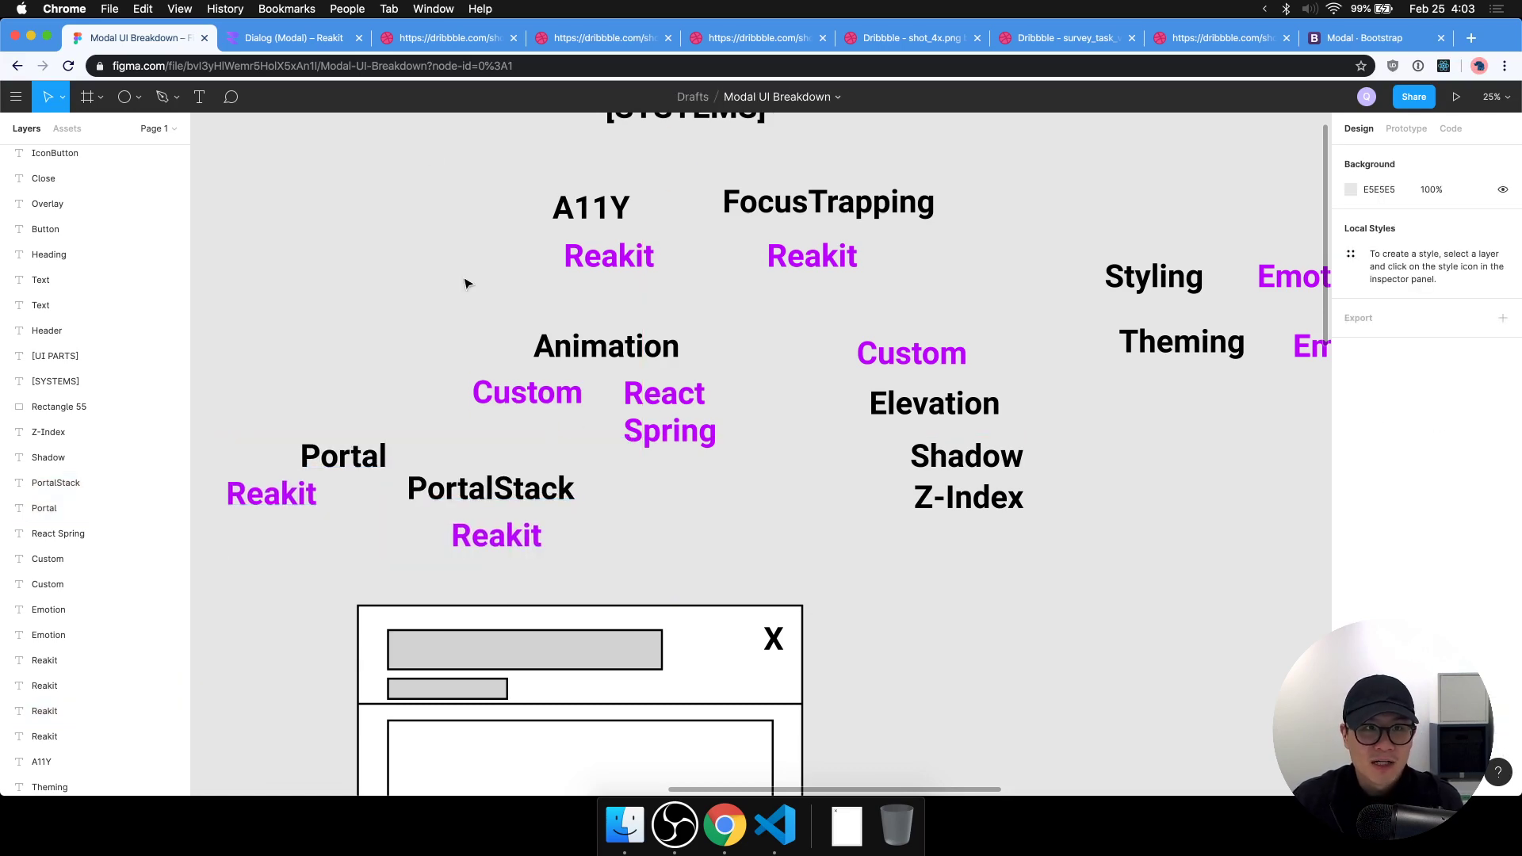
Return to the Reakit Dialog documentation and examine the Chat, Nested and Alert dialog code examples.
click(299, 39)
scroll(887, 494, up, 15)
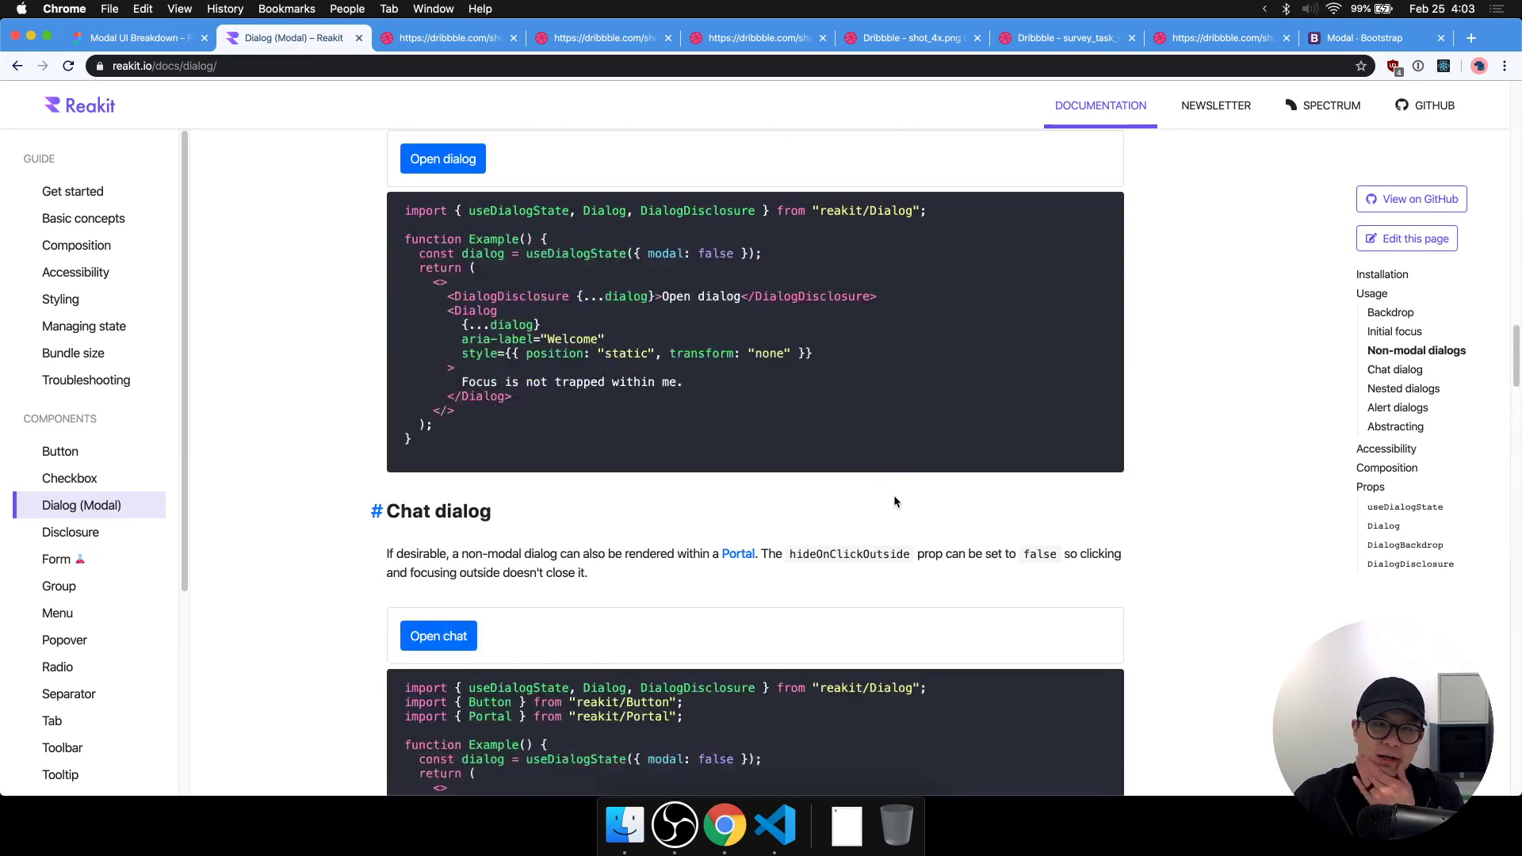
scroll(893, 497, down, 8)
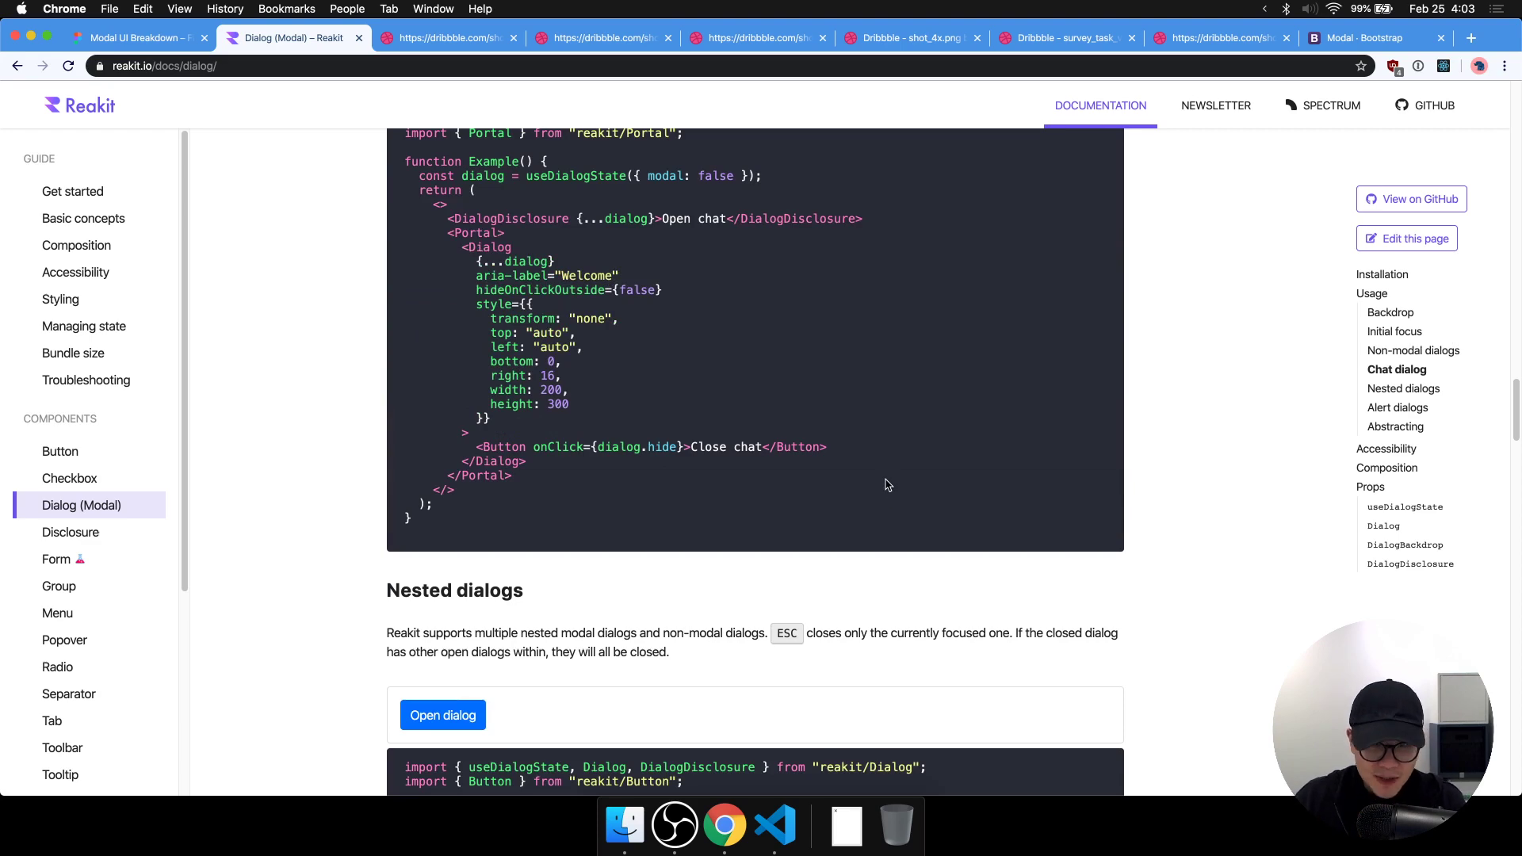
scroll(892, 445, up, 1)
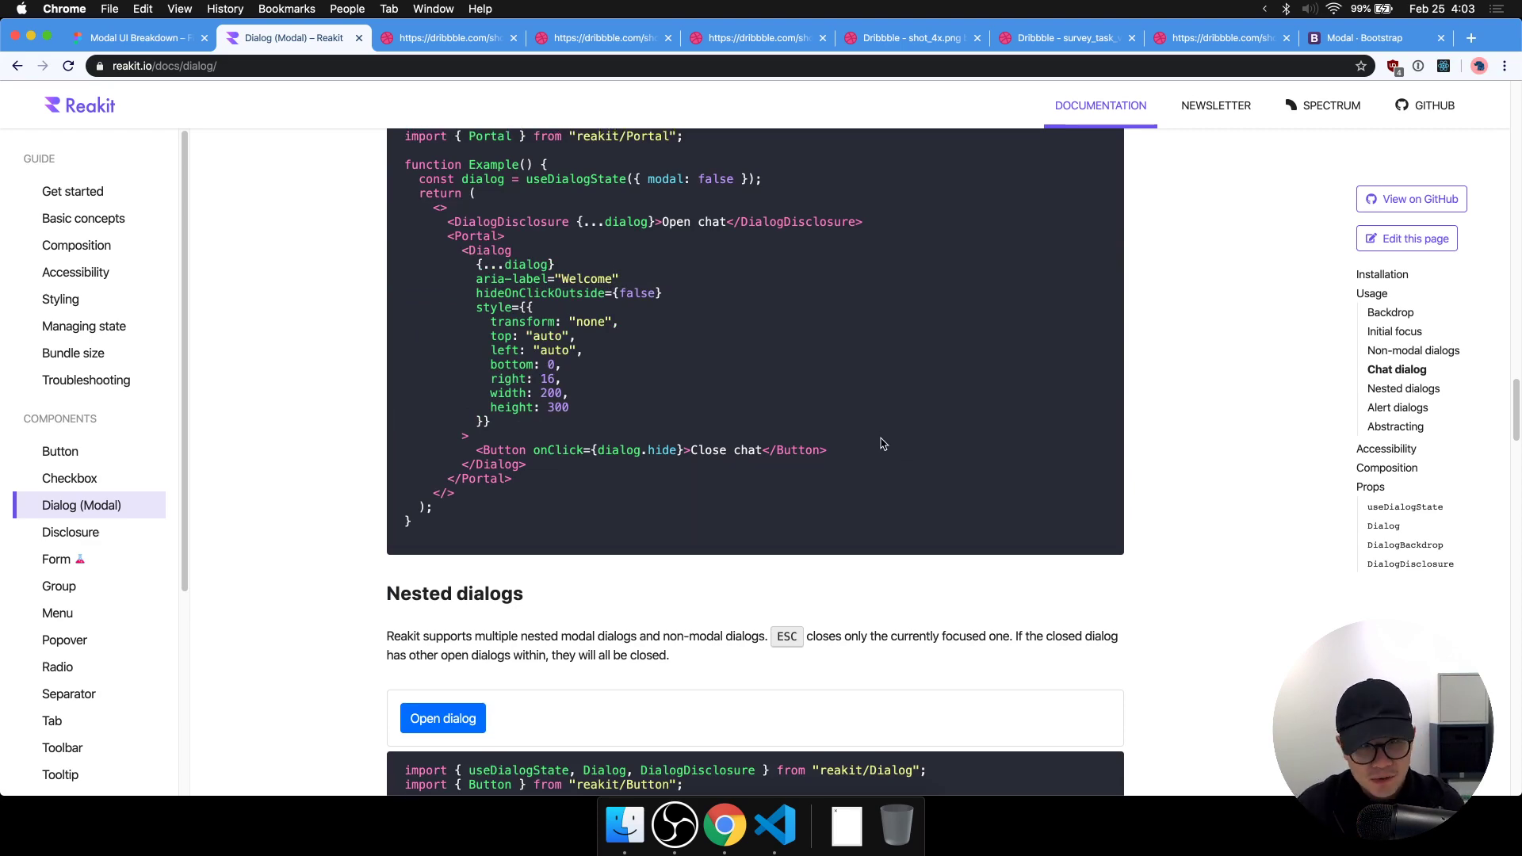
scroll(883, 444, up, 5)
scroll(714, 421, down, 10)
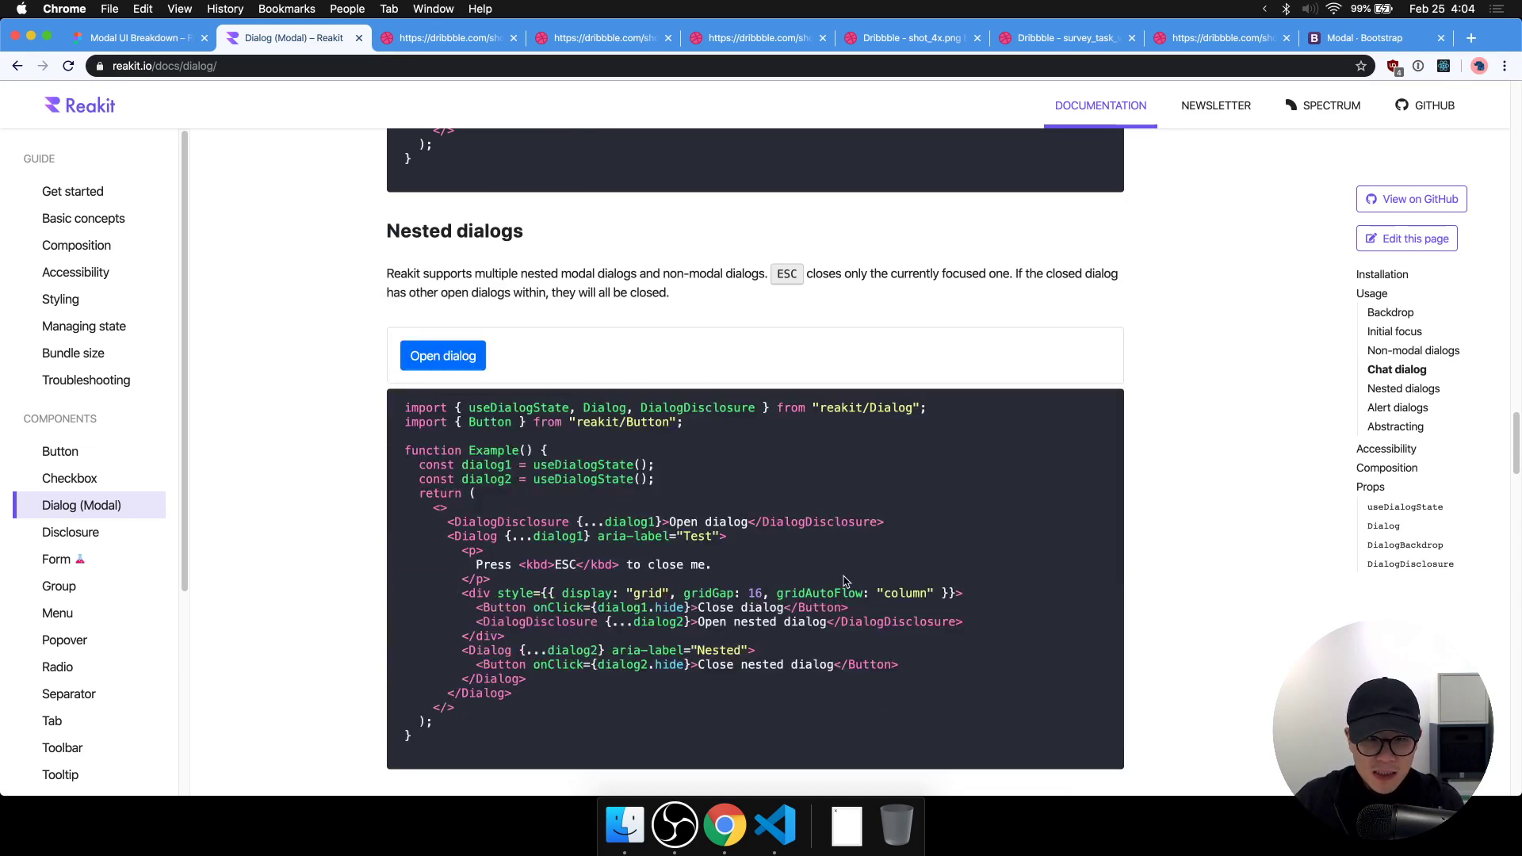
scroll(840, 581, down, 6)
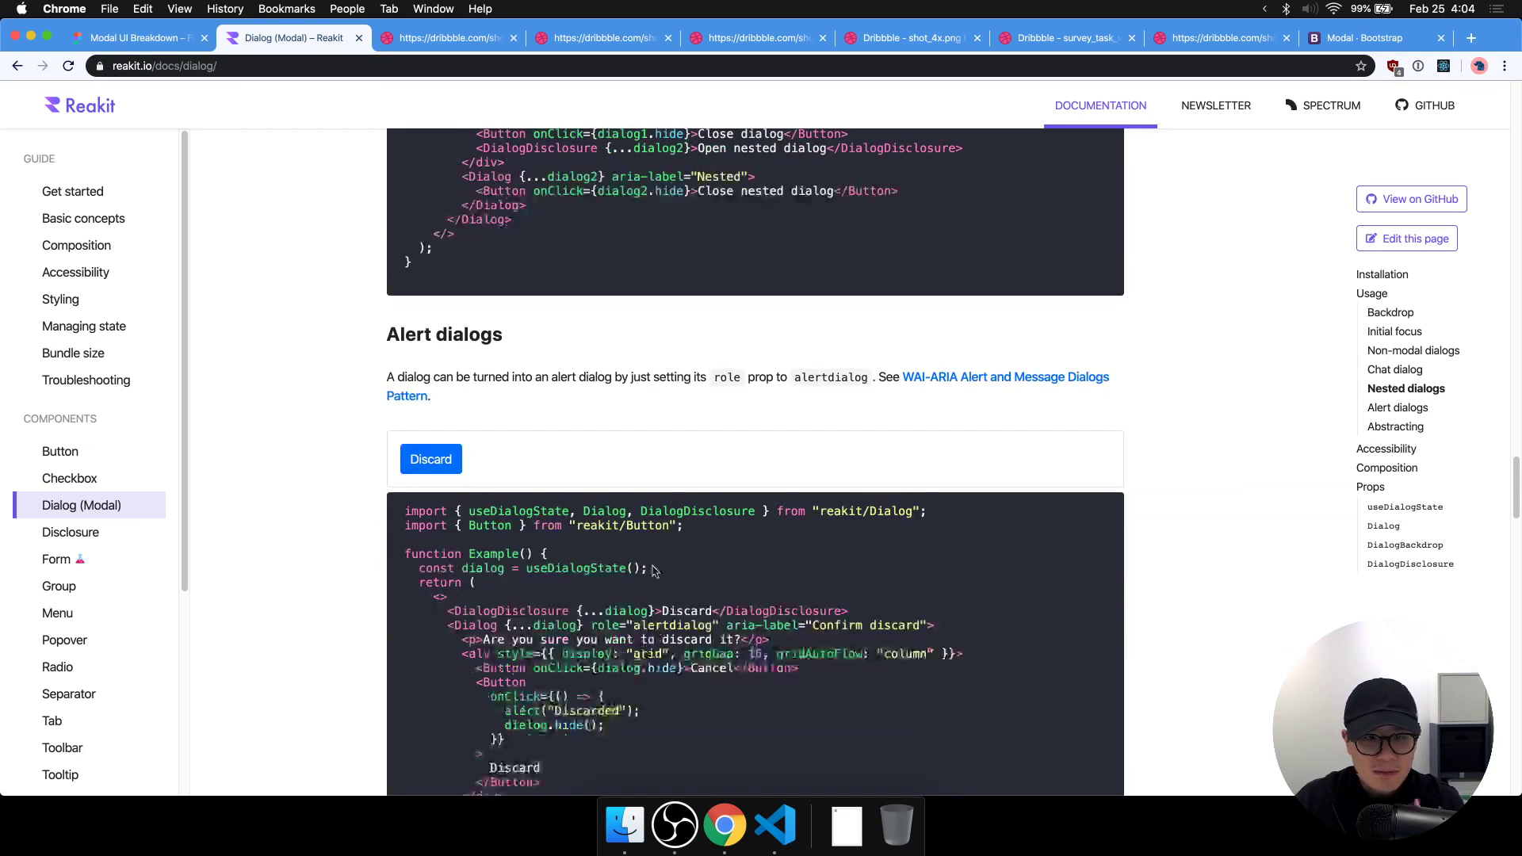
scroll(655, 572, down, 3)
Examine the dialog.hide() call in the Alert dialogs code and open that example's discard confirmation.
triple_click(526, 596)
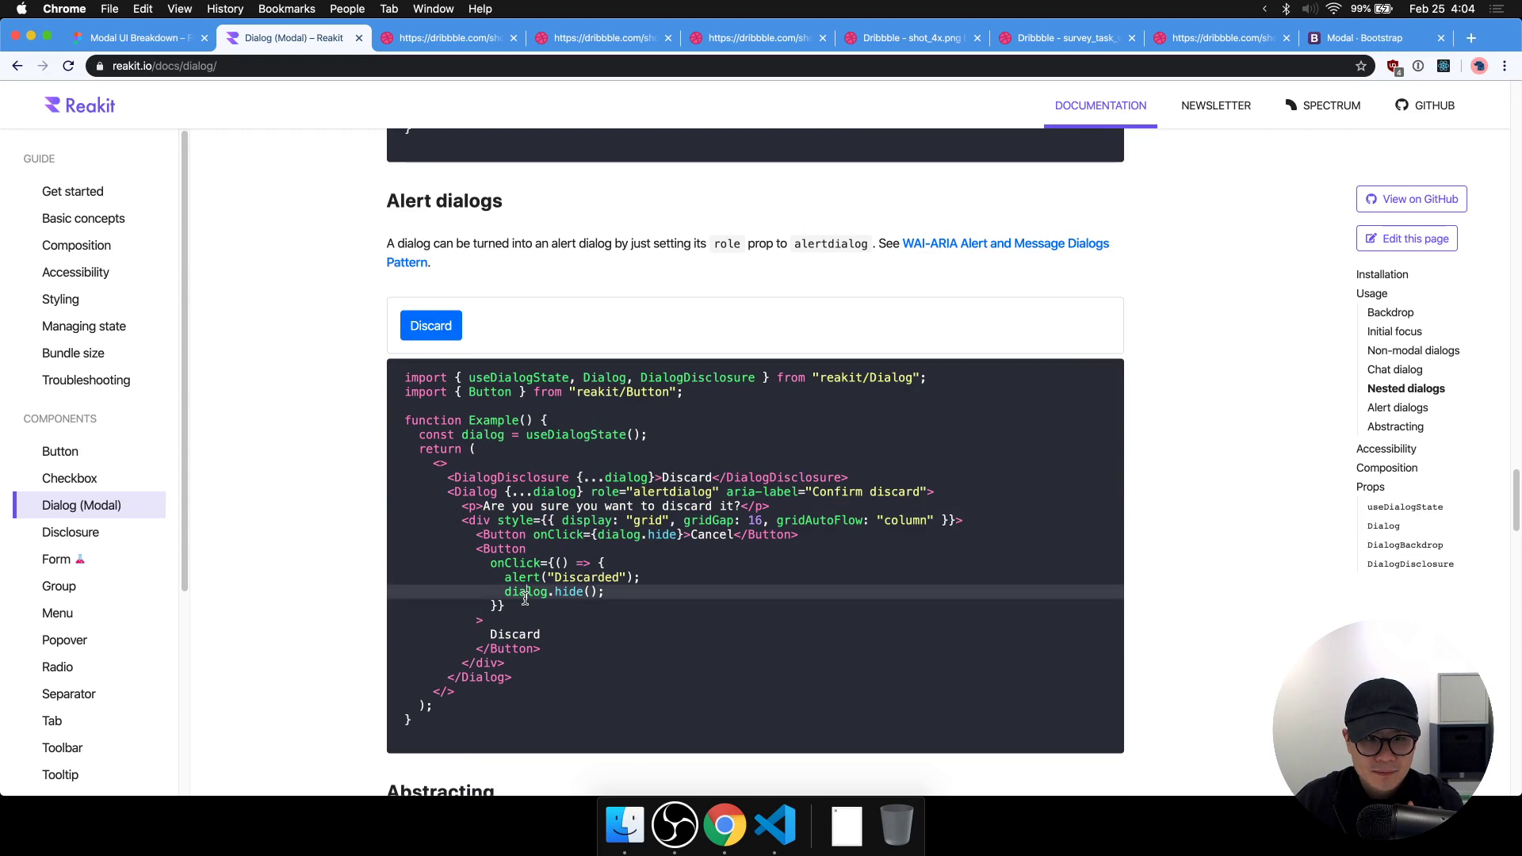
double_click(560, 594)
click(601, 424)
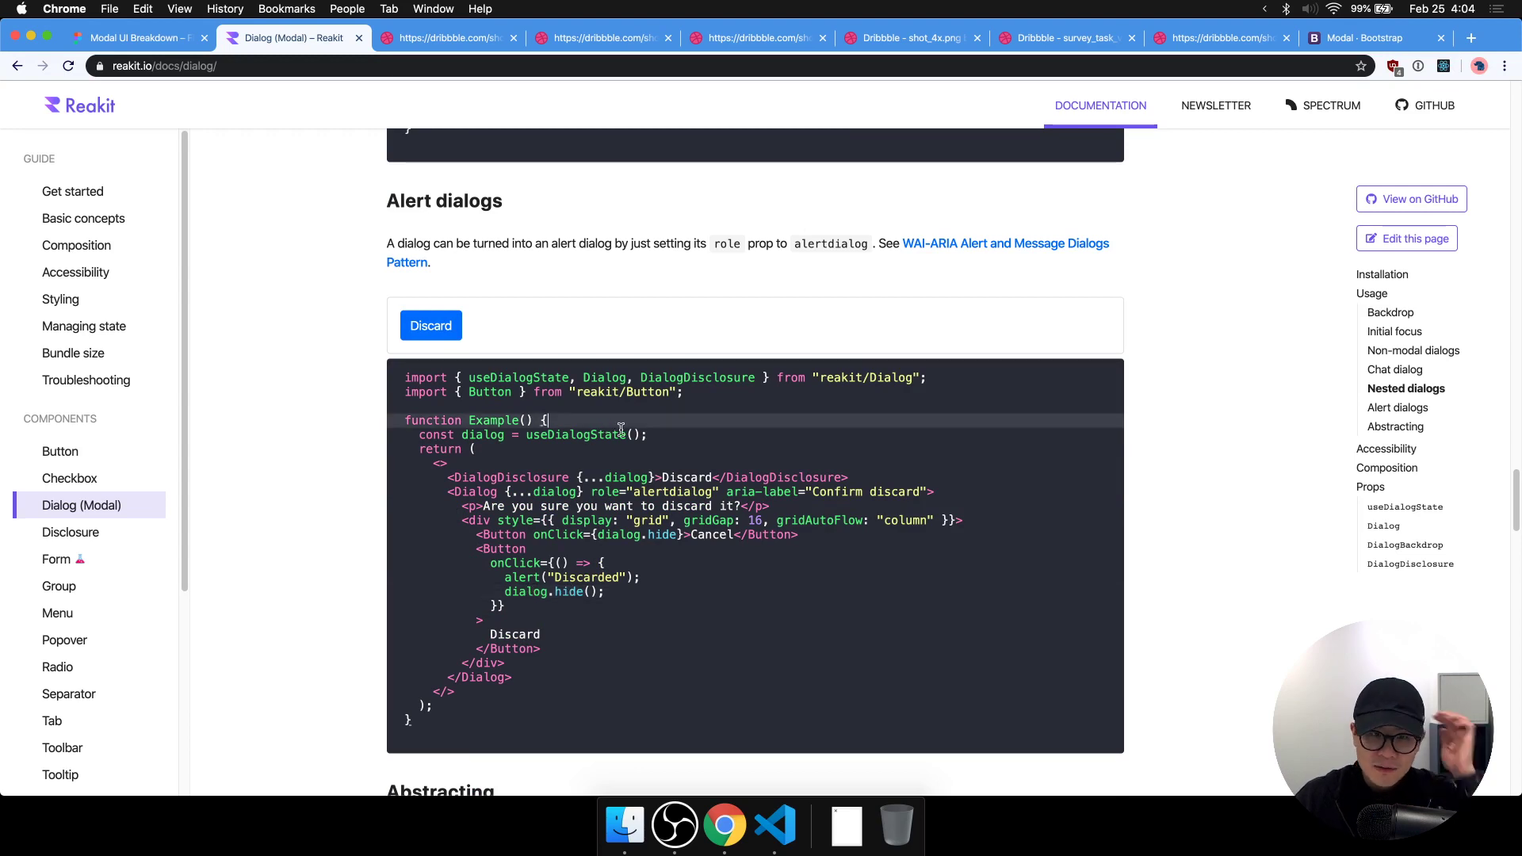
click(431, 323)
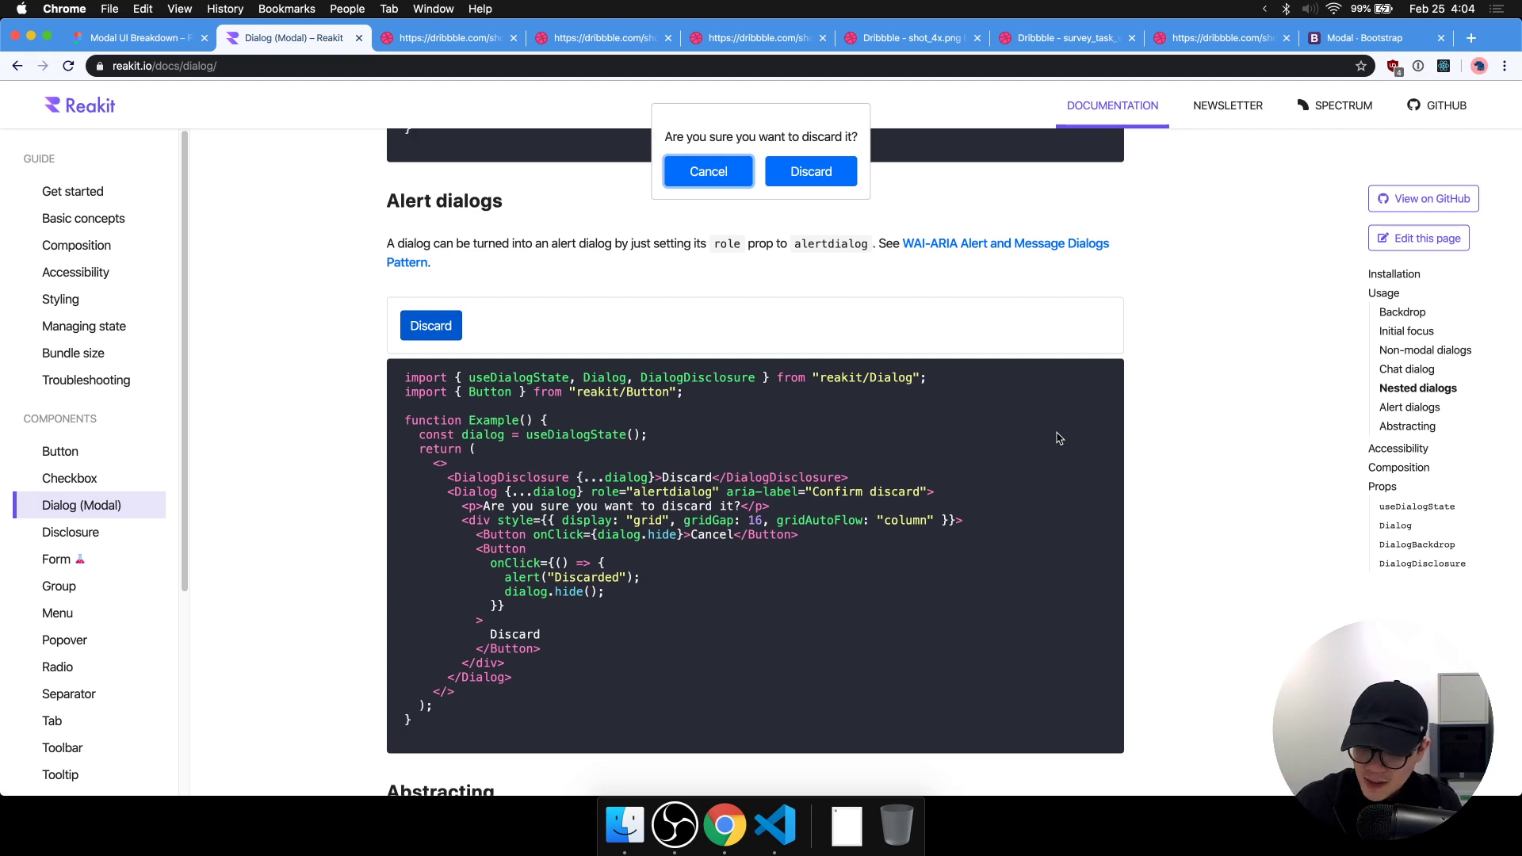
click(850, 125)
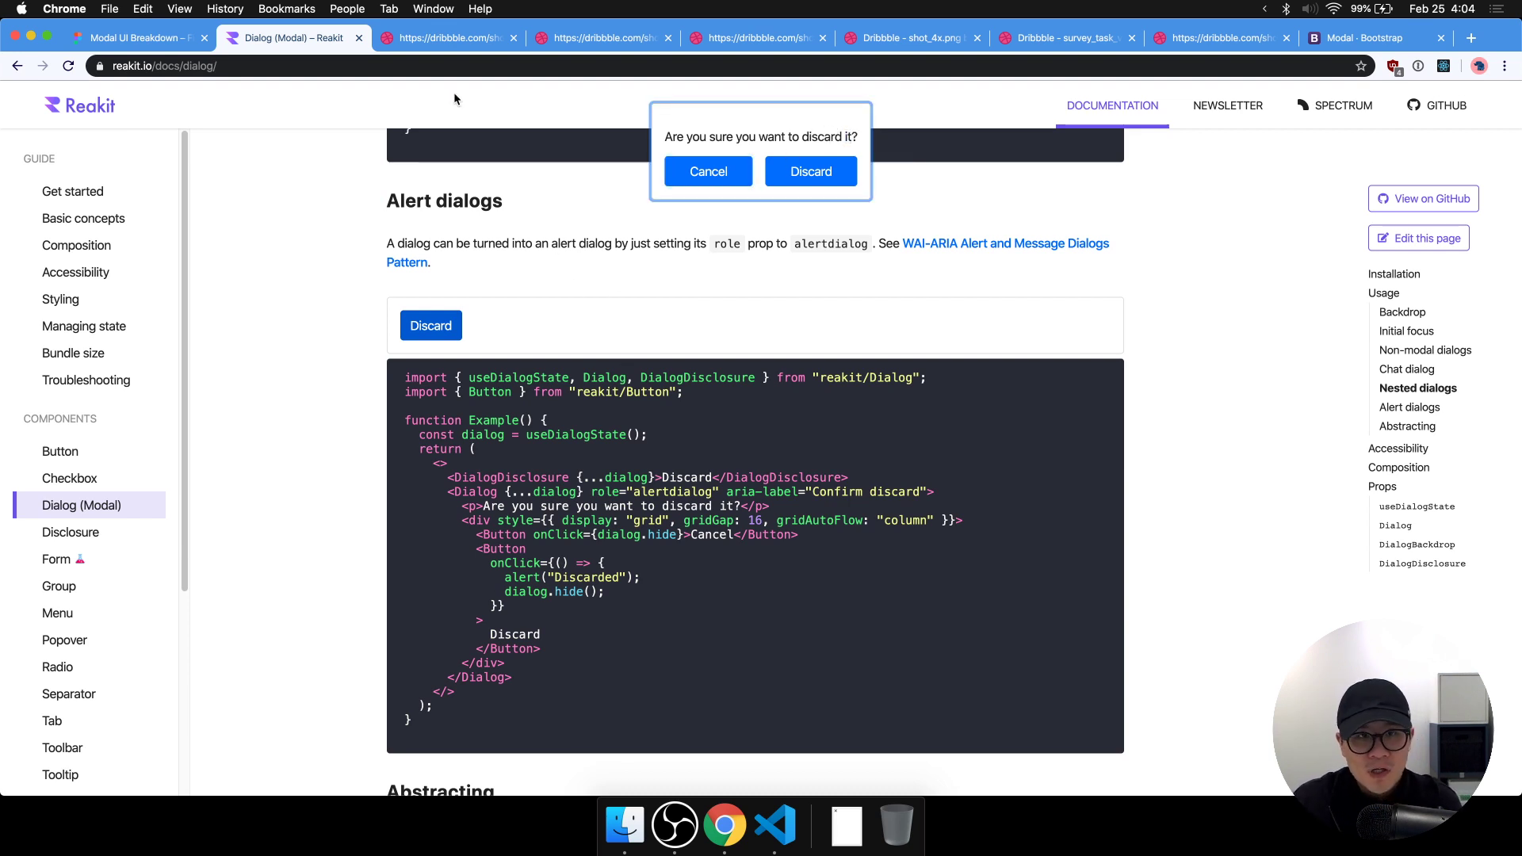
View the Dribbble shots "Modal Windows - UI Components" and "Modals" for modal design references.
click(448, 38)
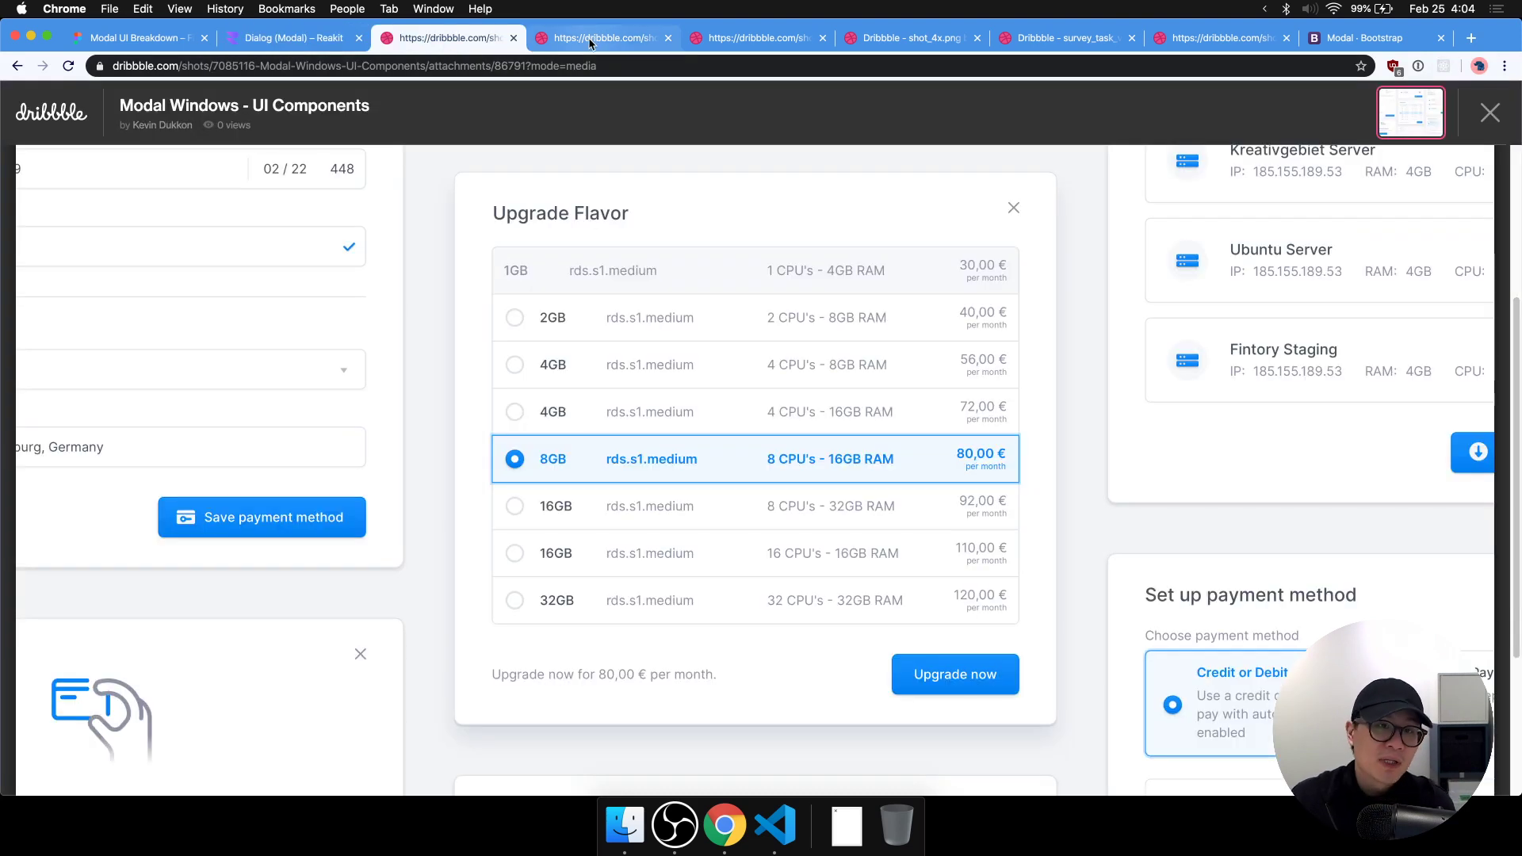
click(612, 44)
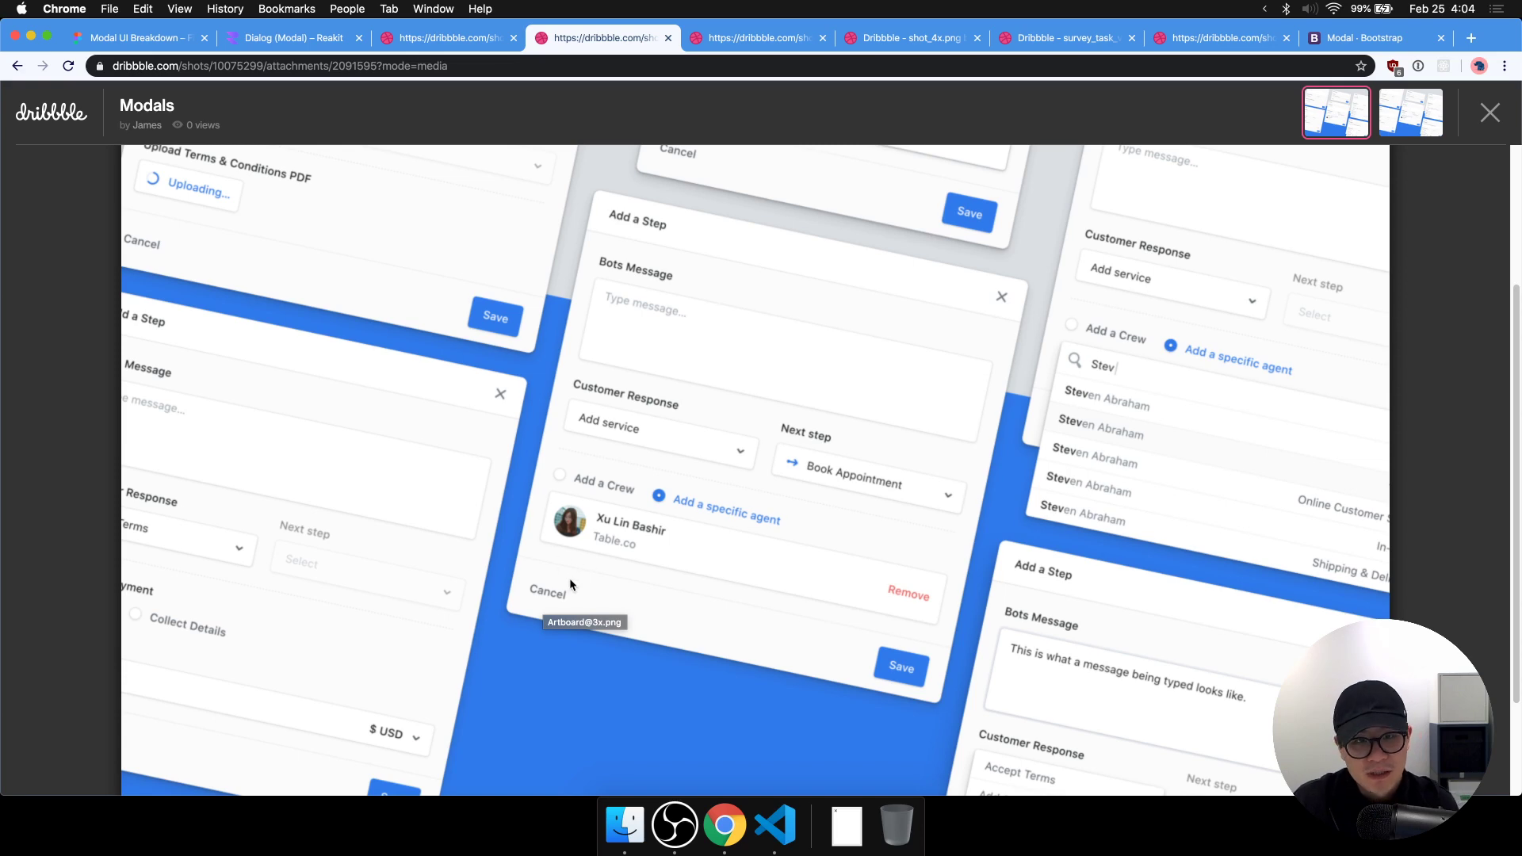
Return to the Reakit Dialog documentation and examine useDialogState() and the dialog variable in the Alert dialogs code.
key(super+1)
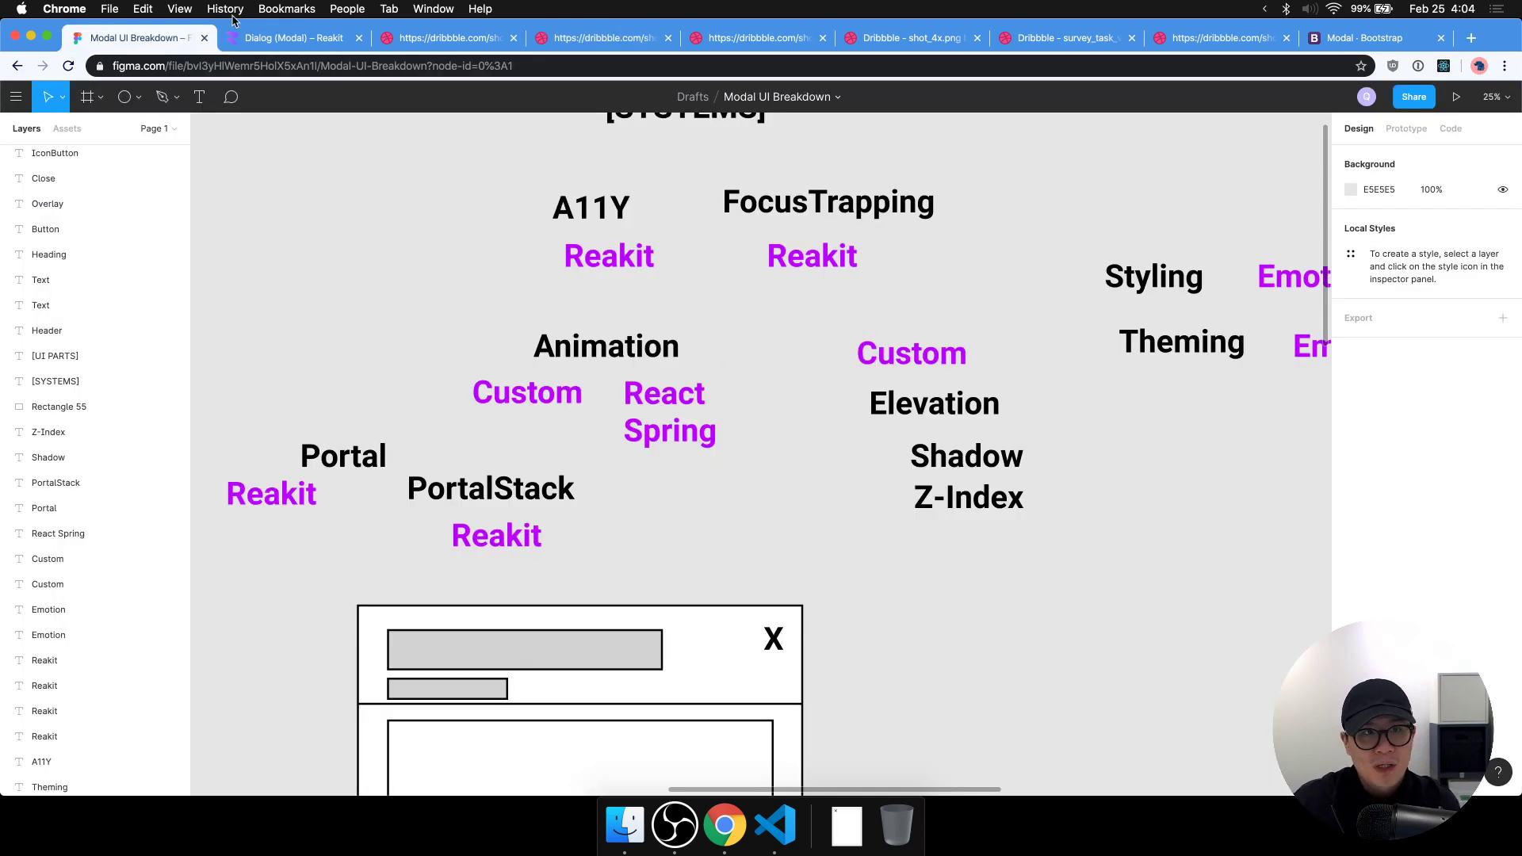
click(257, 40)
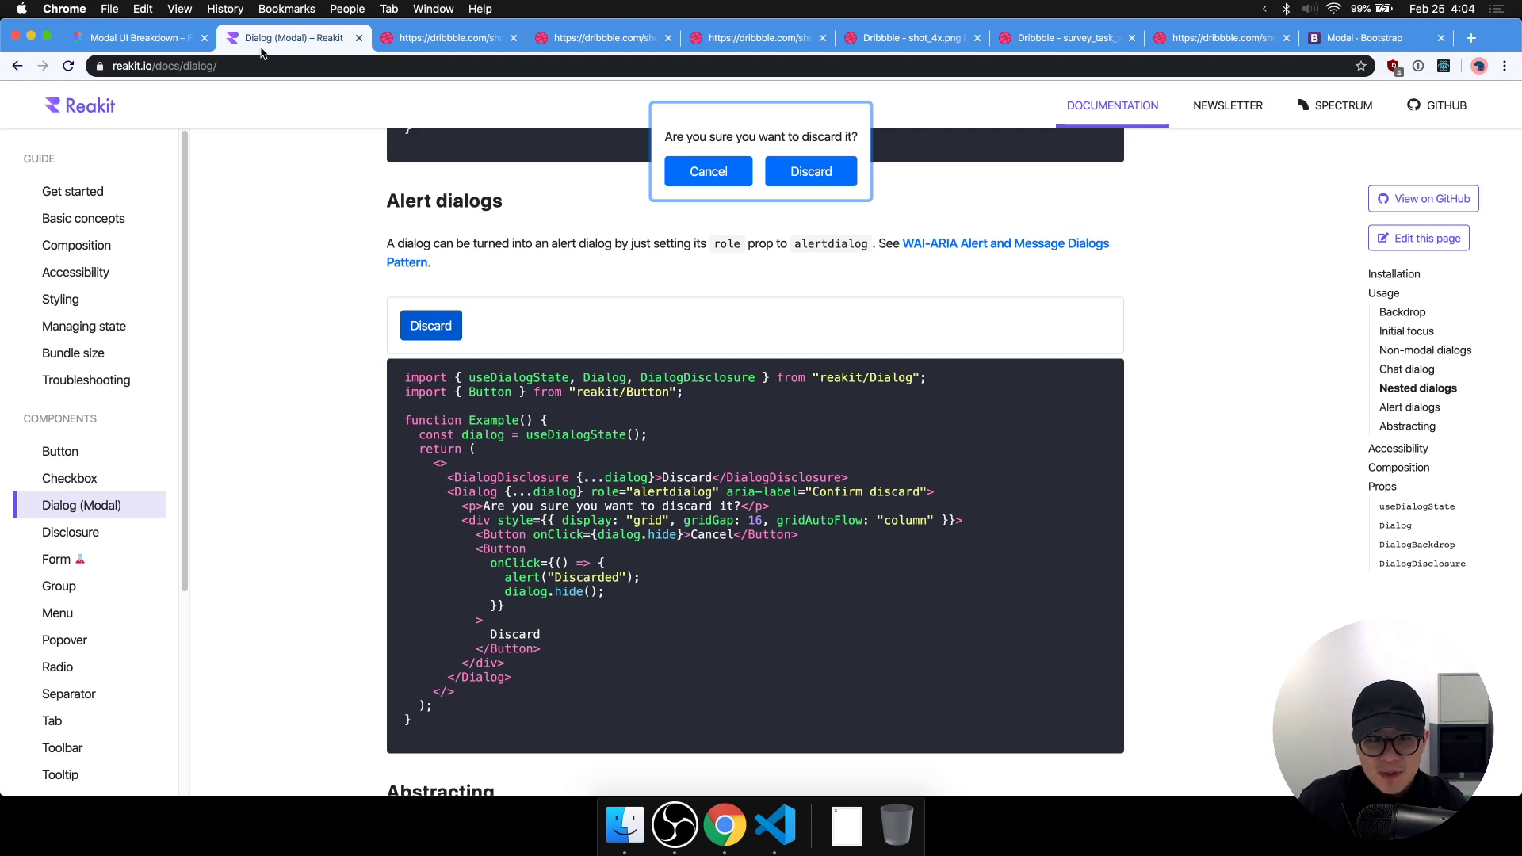
mouse_move(556, 592)
mouse_down()
mouse_move(568, 612)
mouse_move(597, 578)
mouse_move(574, 608)
mouse_up()
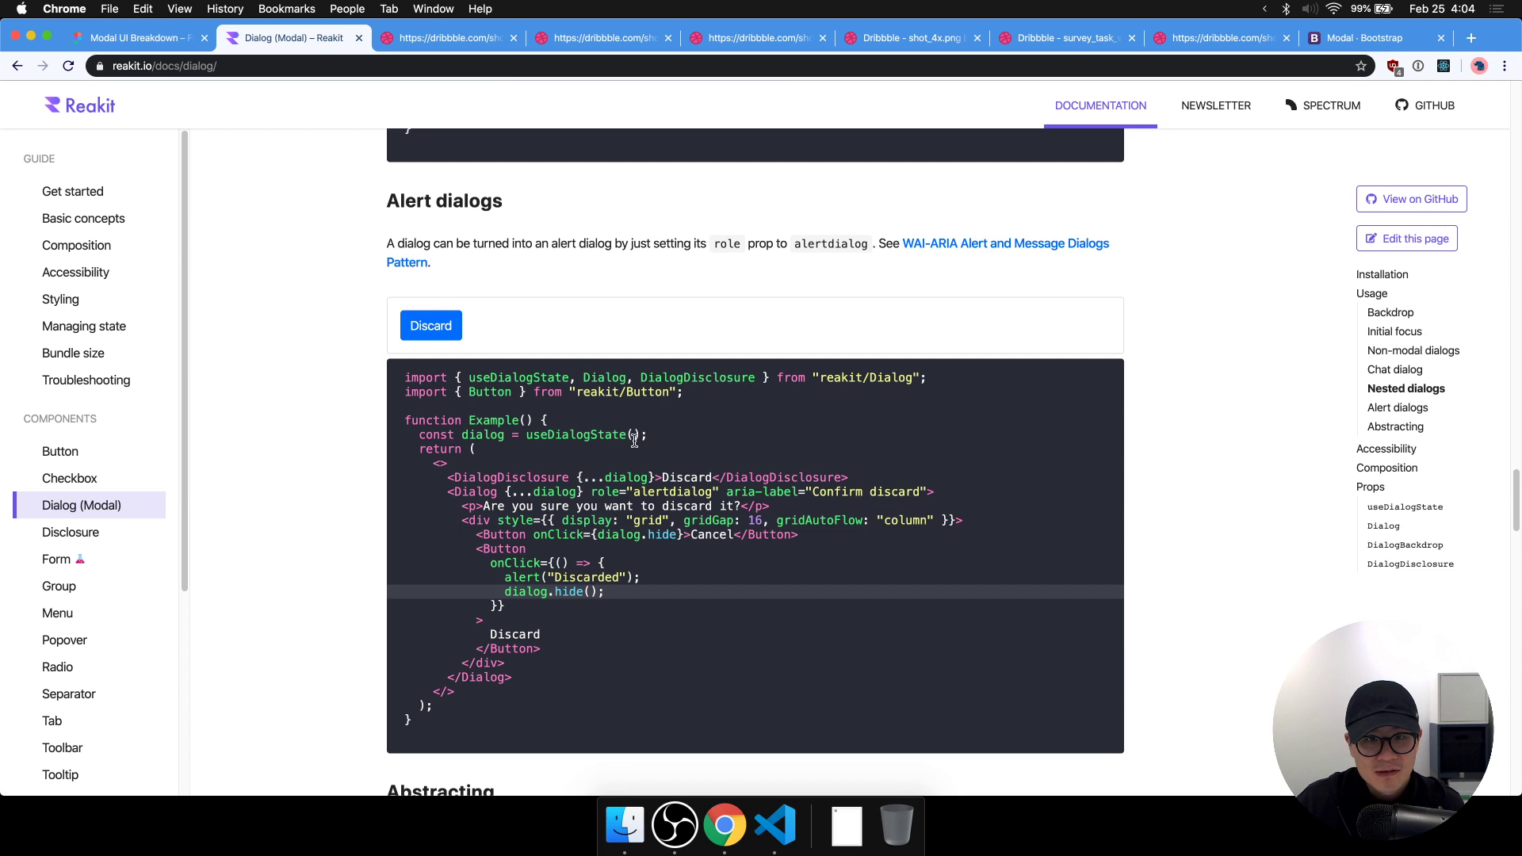
drag(632, 436, 549, 428)
click(599, 436)
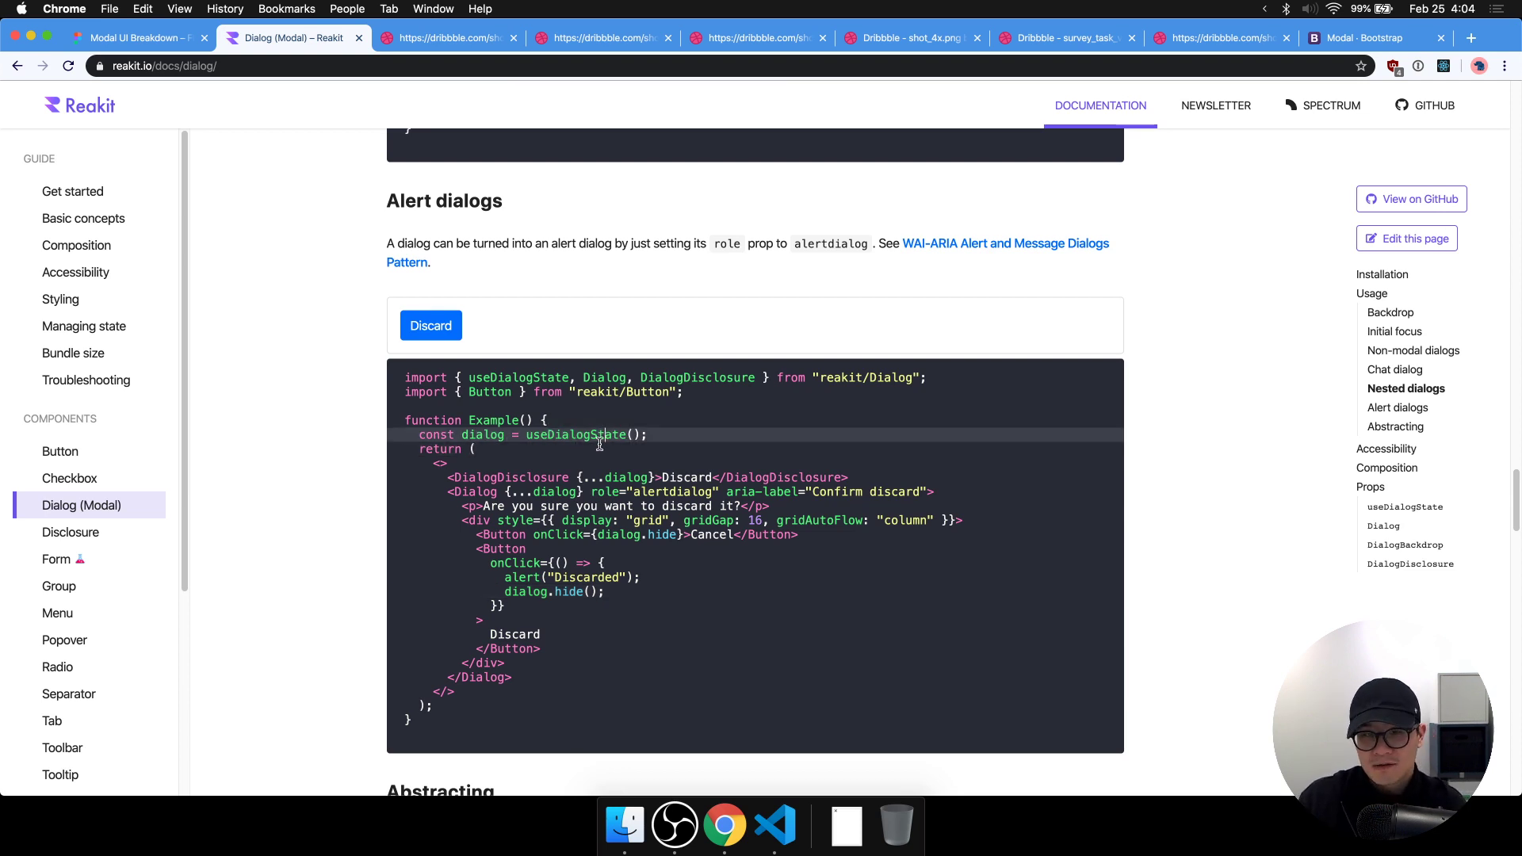
double_click(473, 436)
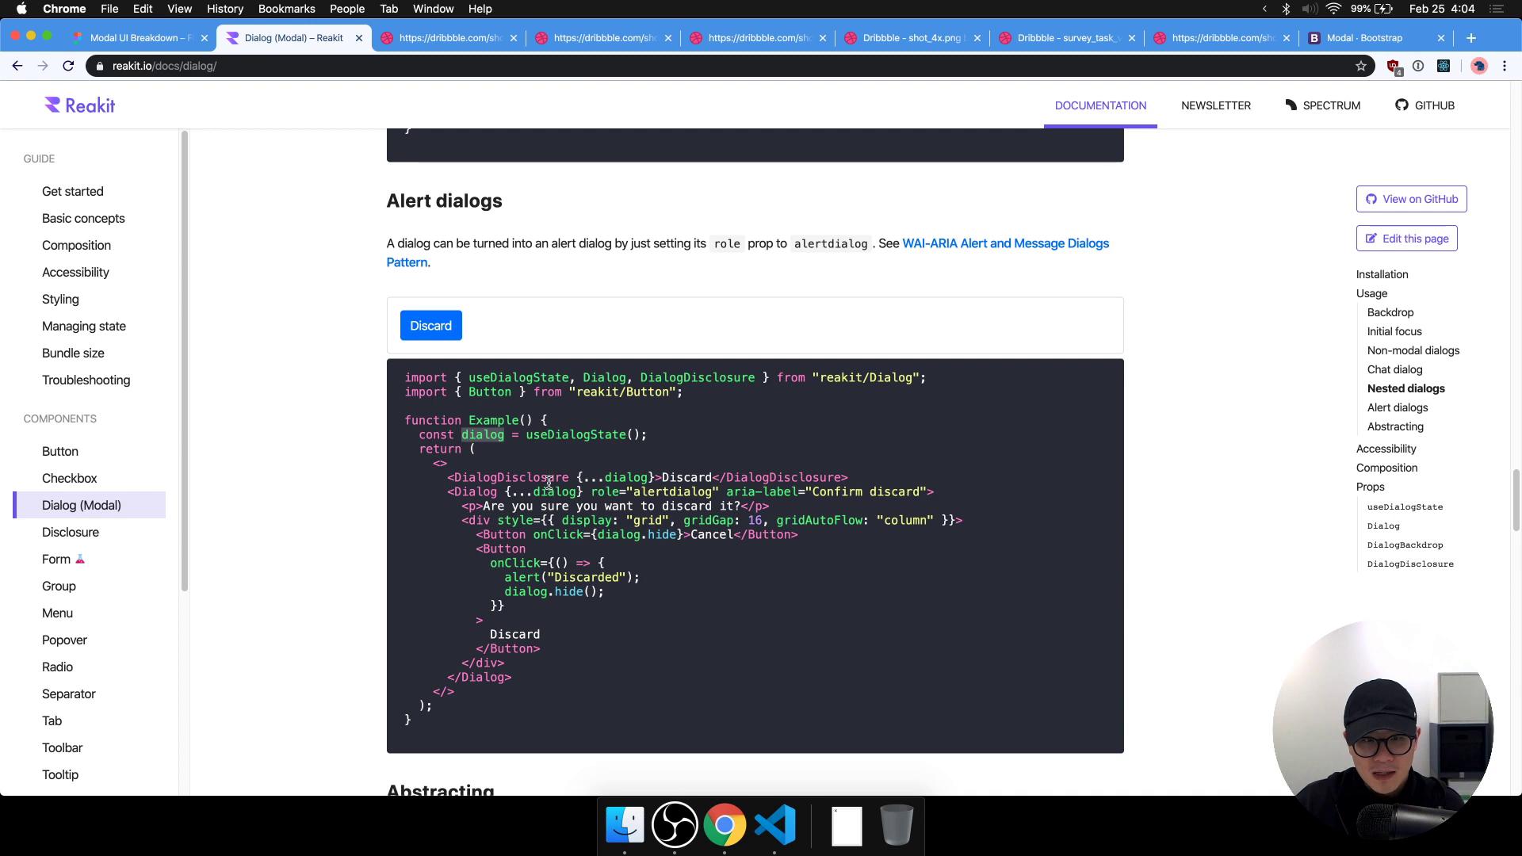
click(634, 596)
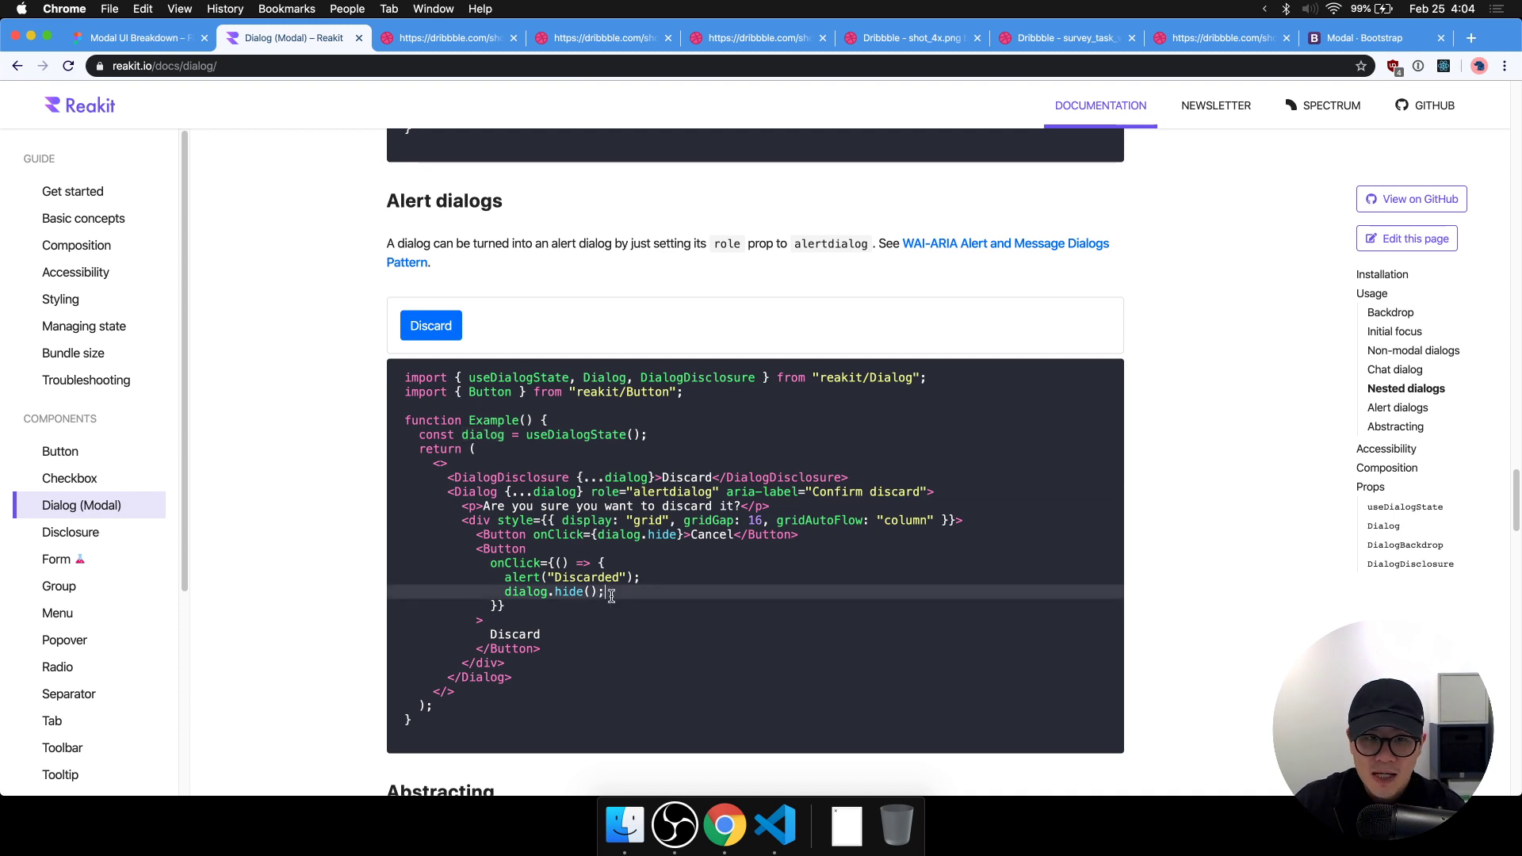
Open the Alert dialogs example's discard confirmation, recheck its dialog.hide() call, and view the Abstracting example.
click(456, 327)
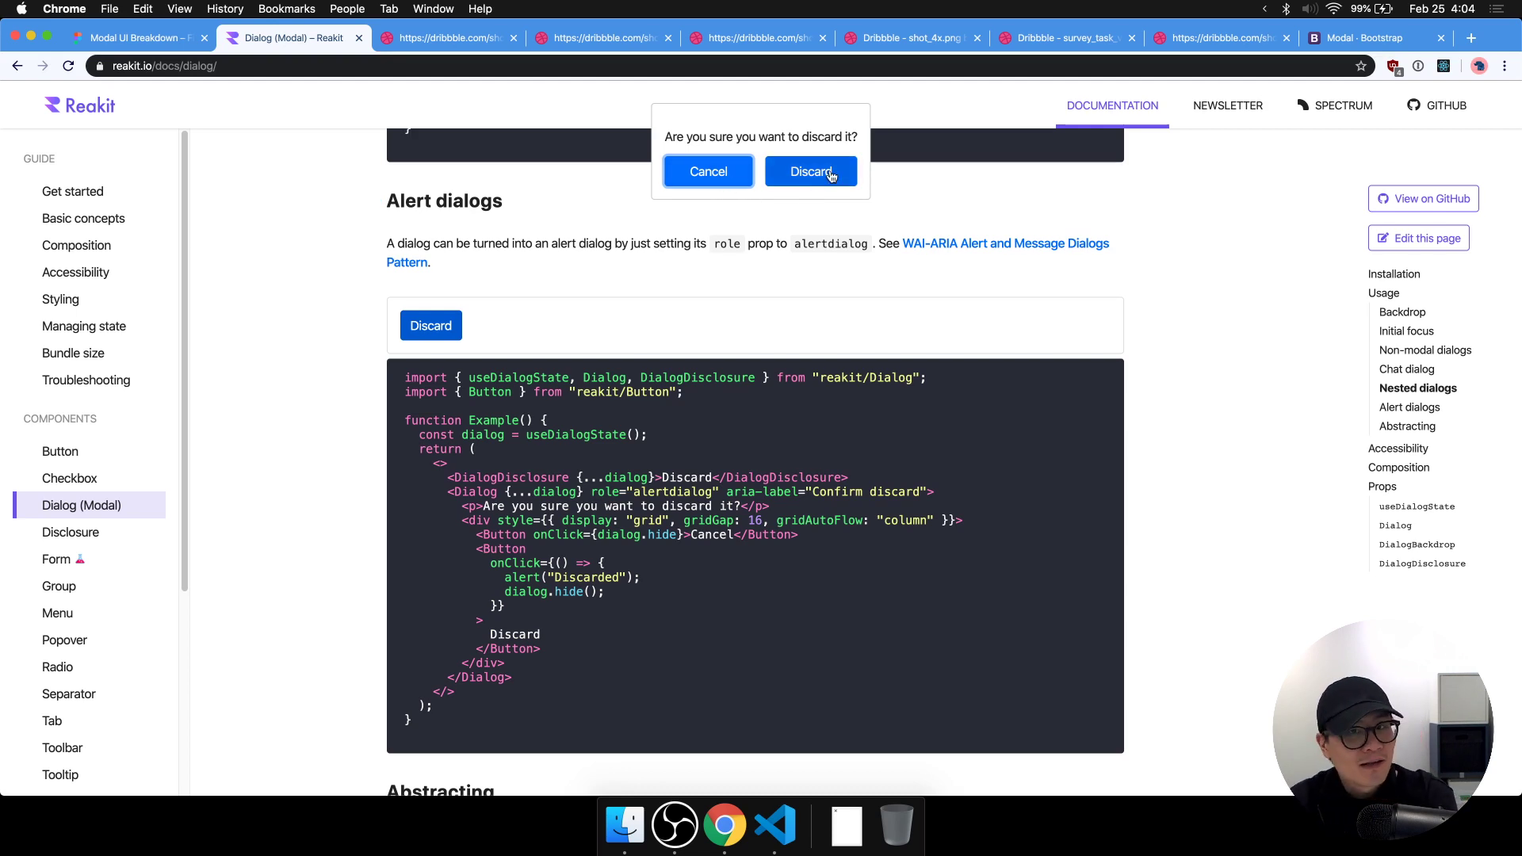
click(559, 605)
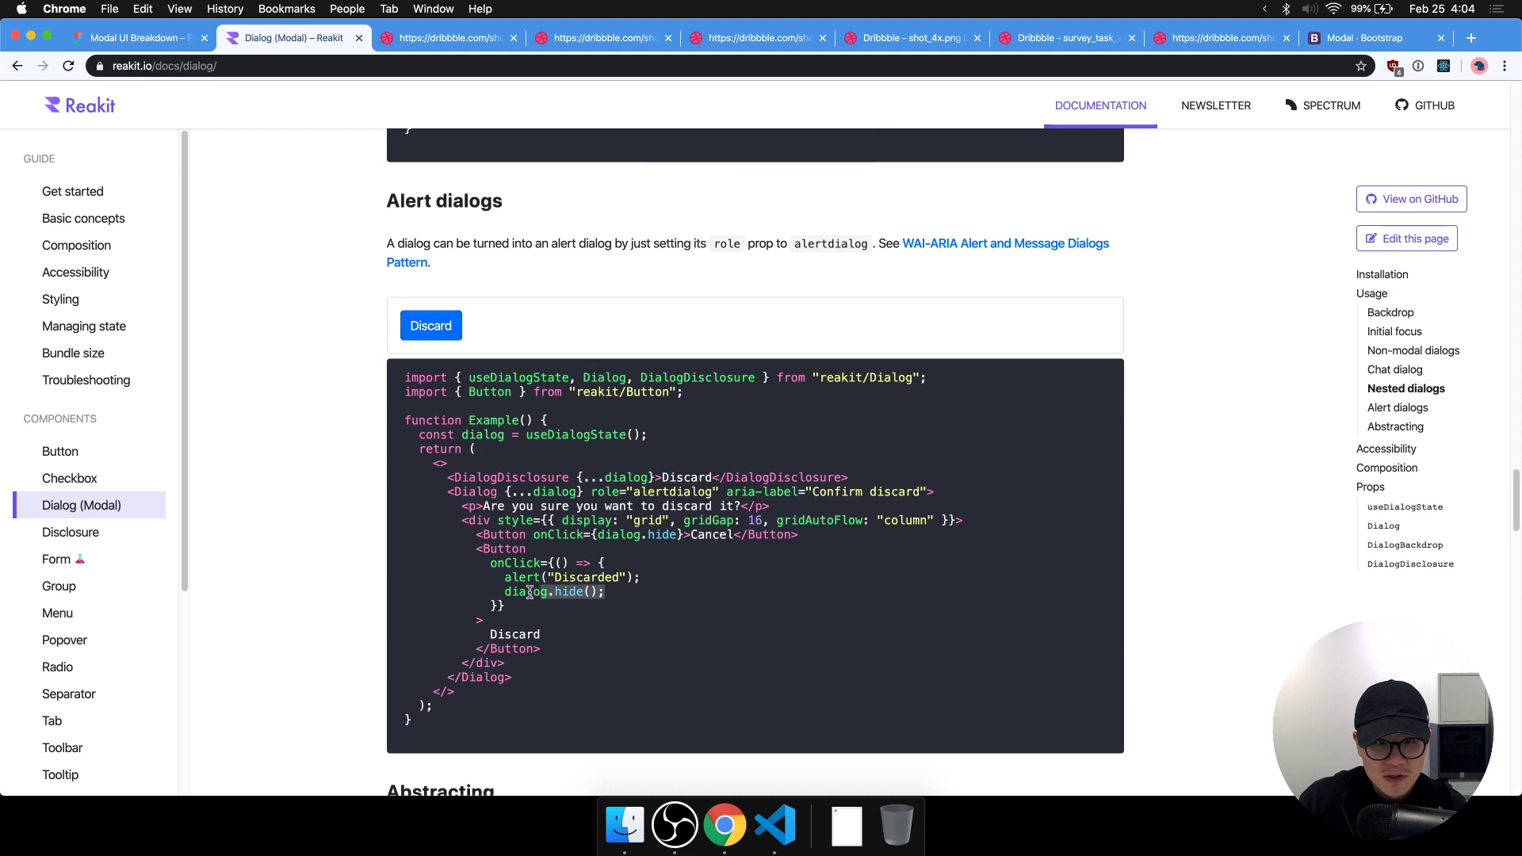
click(555, 592)
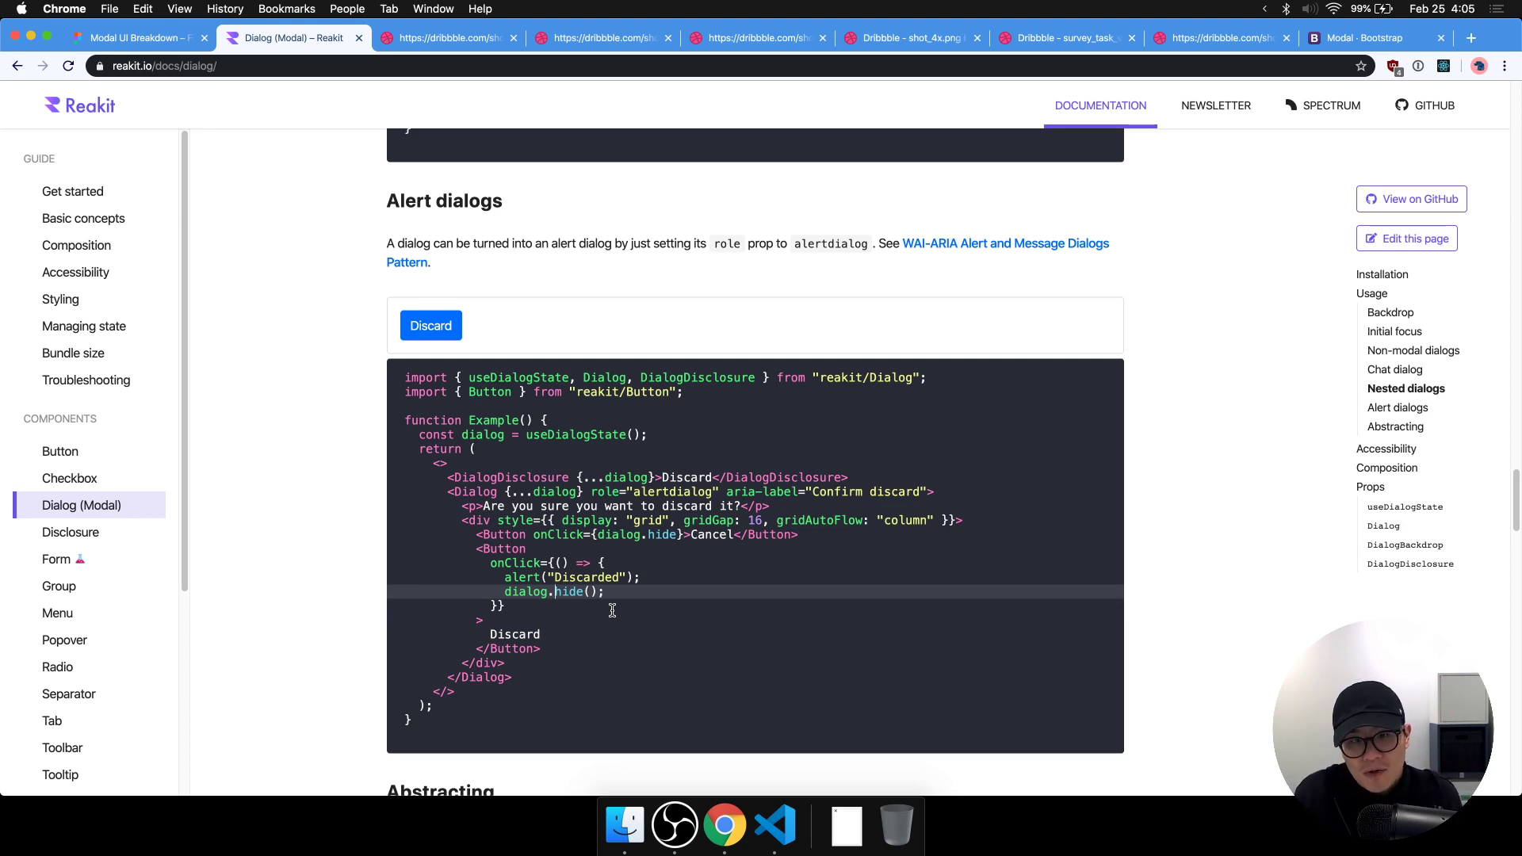
scroll(612, 610, down, 5)
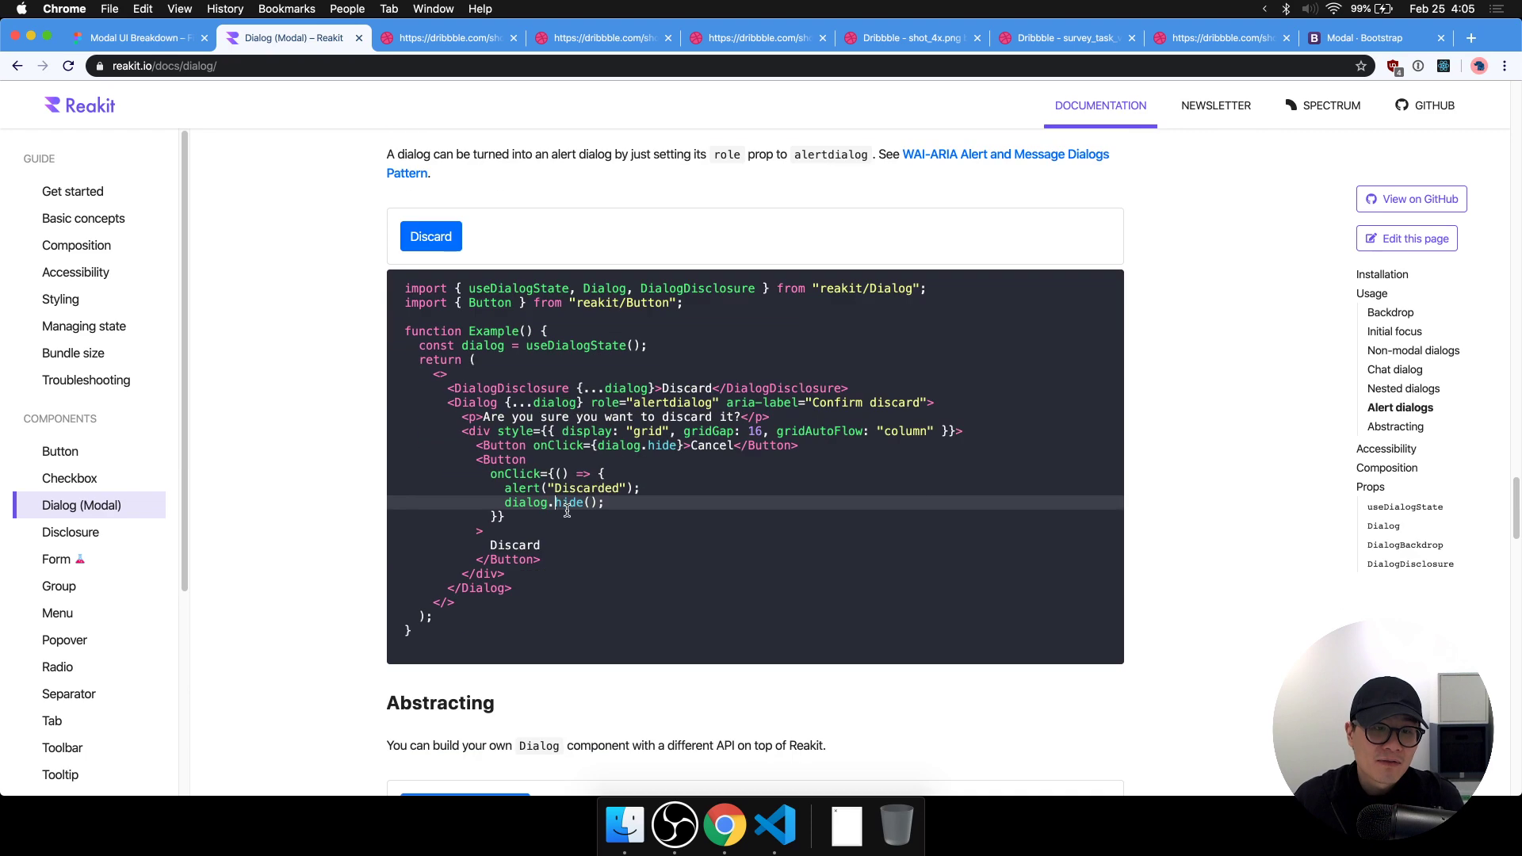
scroll(642, 559, down, 4)
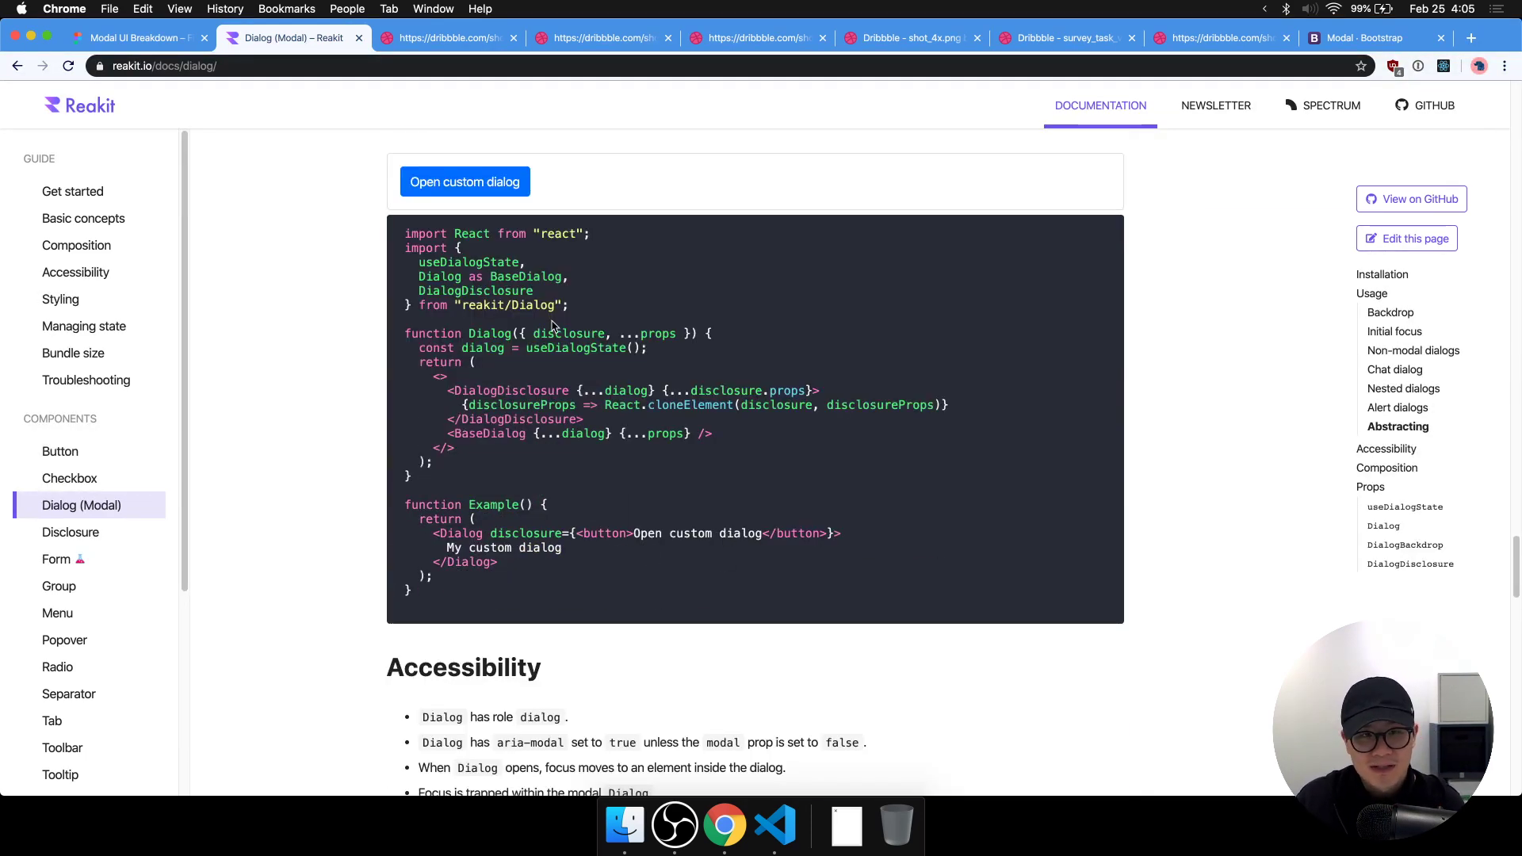
Review the systems map in Figma, then search the Reakit Dialog documentation for "before".
click(97, 46)
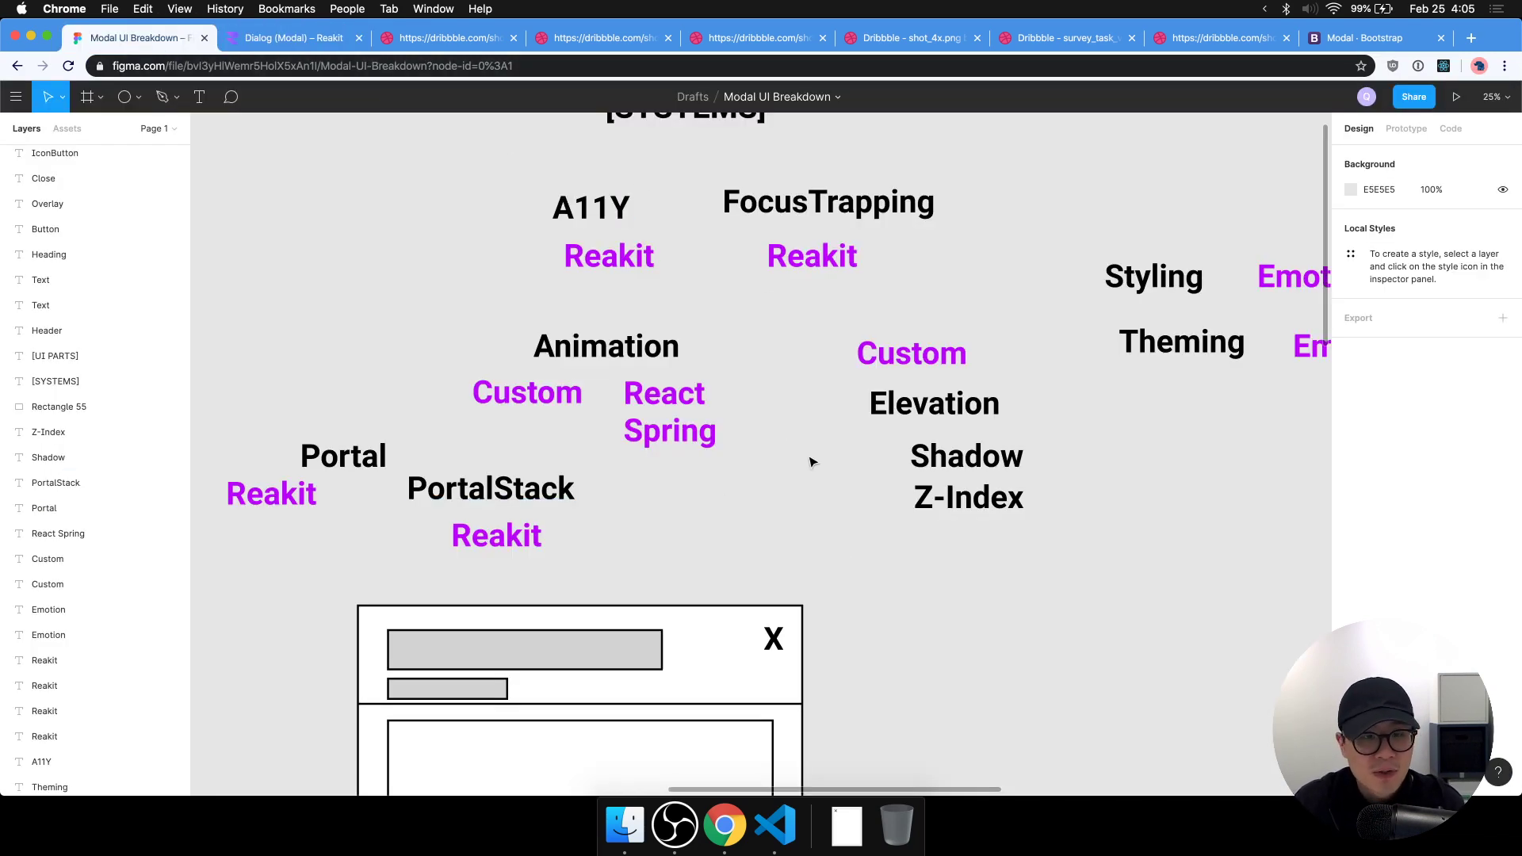
drag(856, 491, 920, 340)
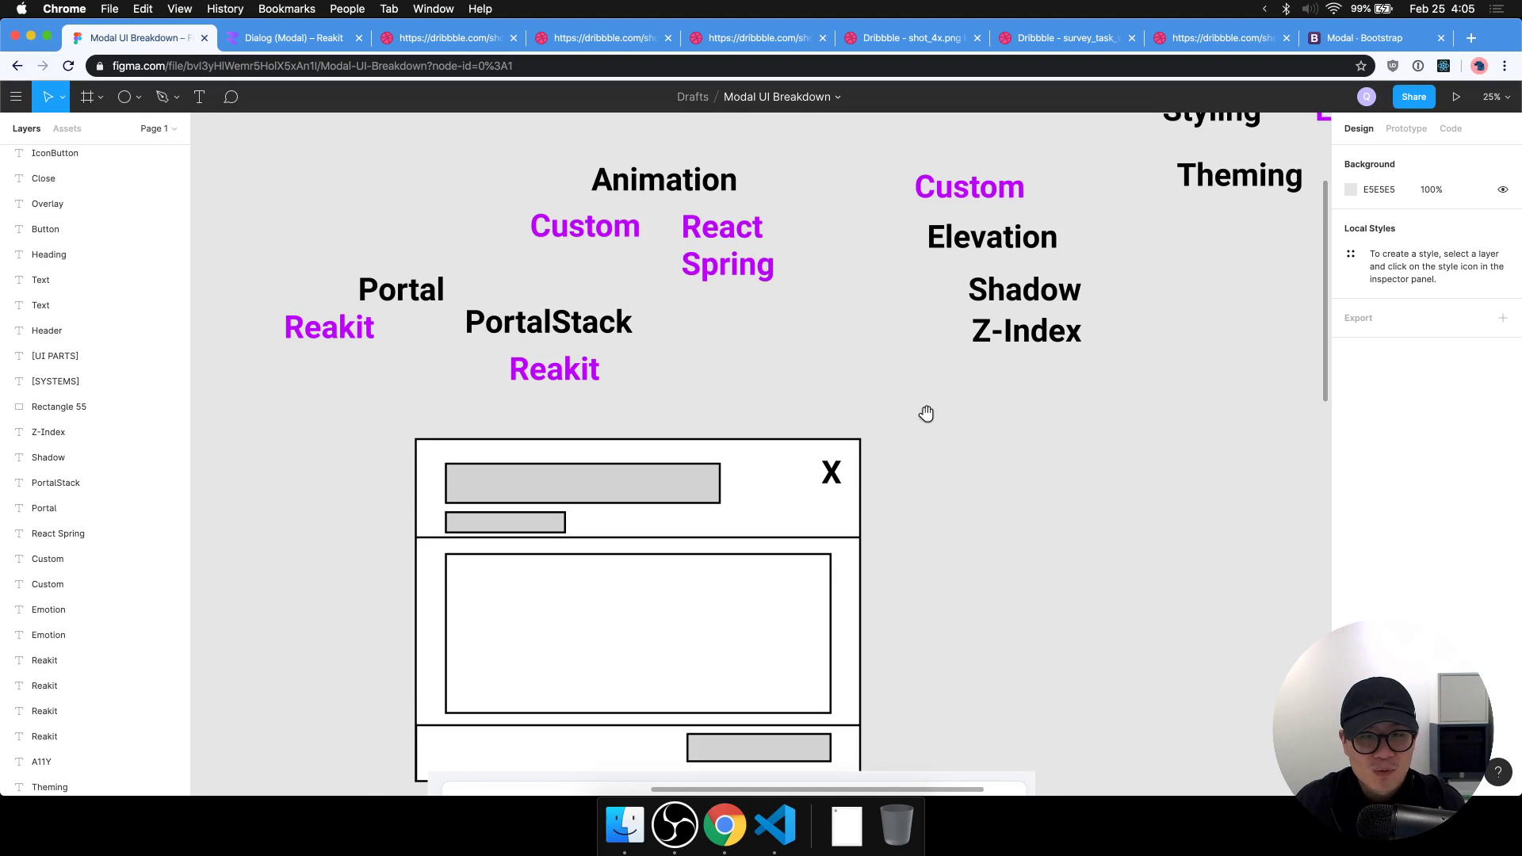
scroll(927, 414, up, 5)
click(295, 37)
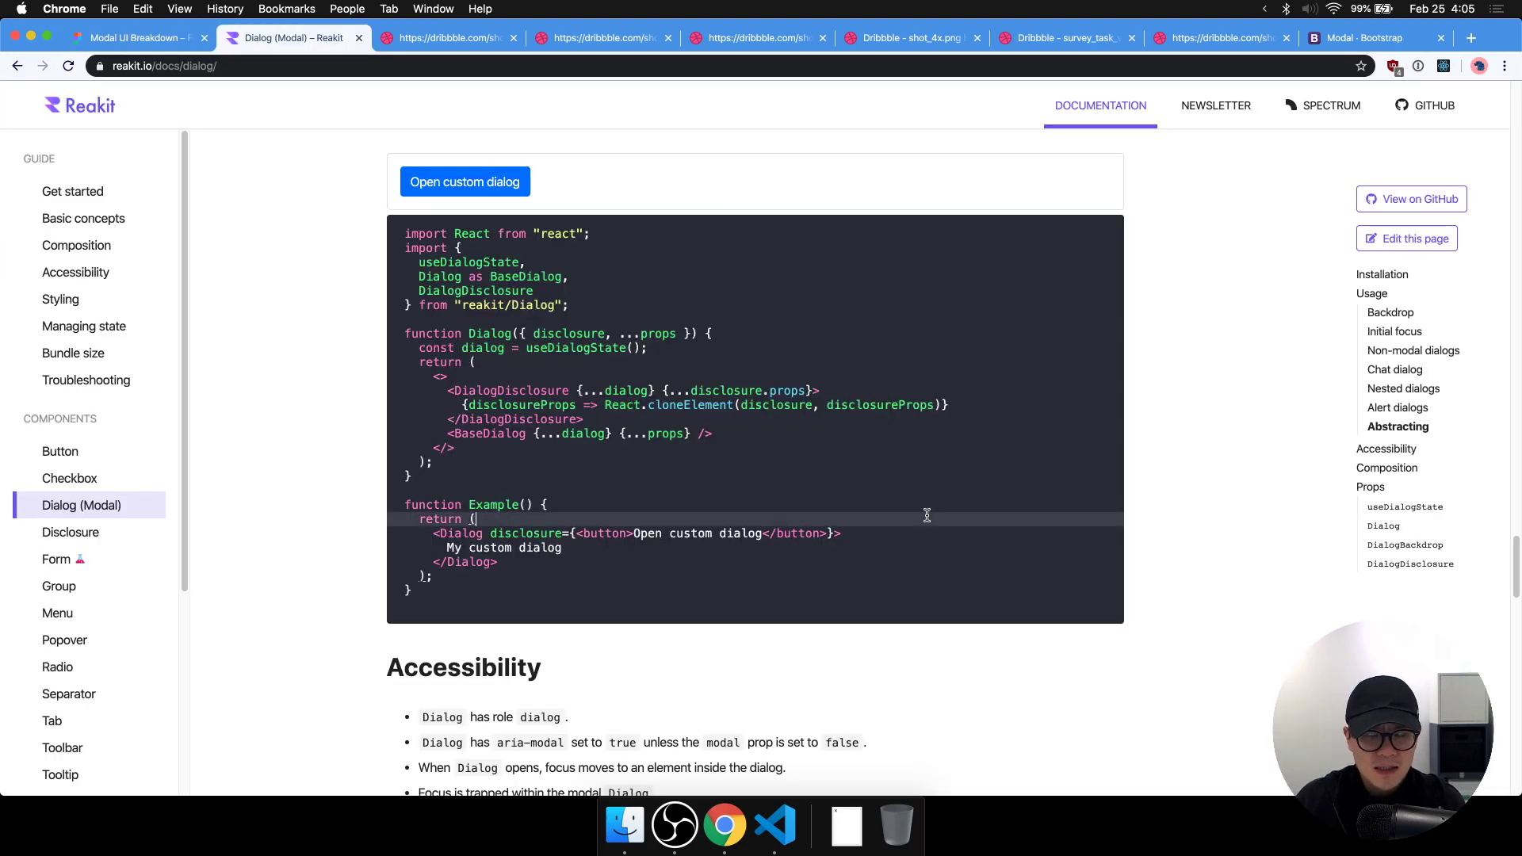
key(super+f)
text(before)
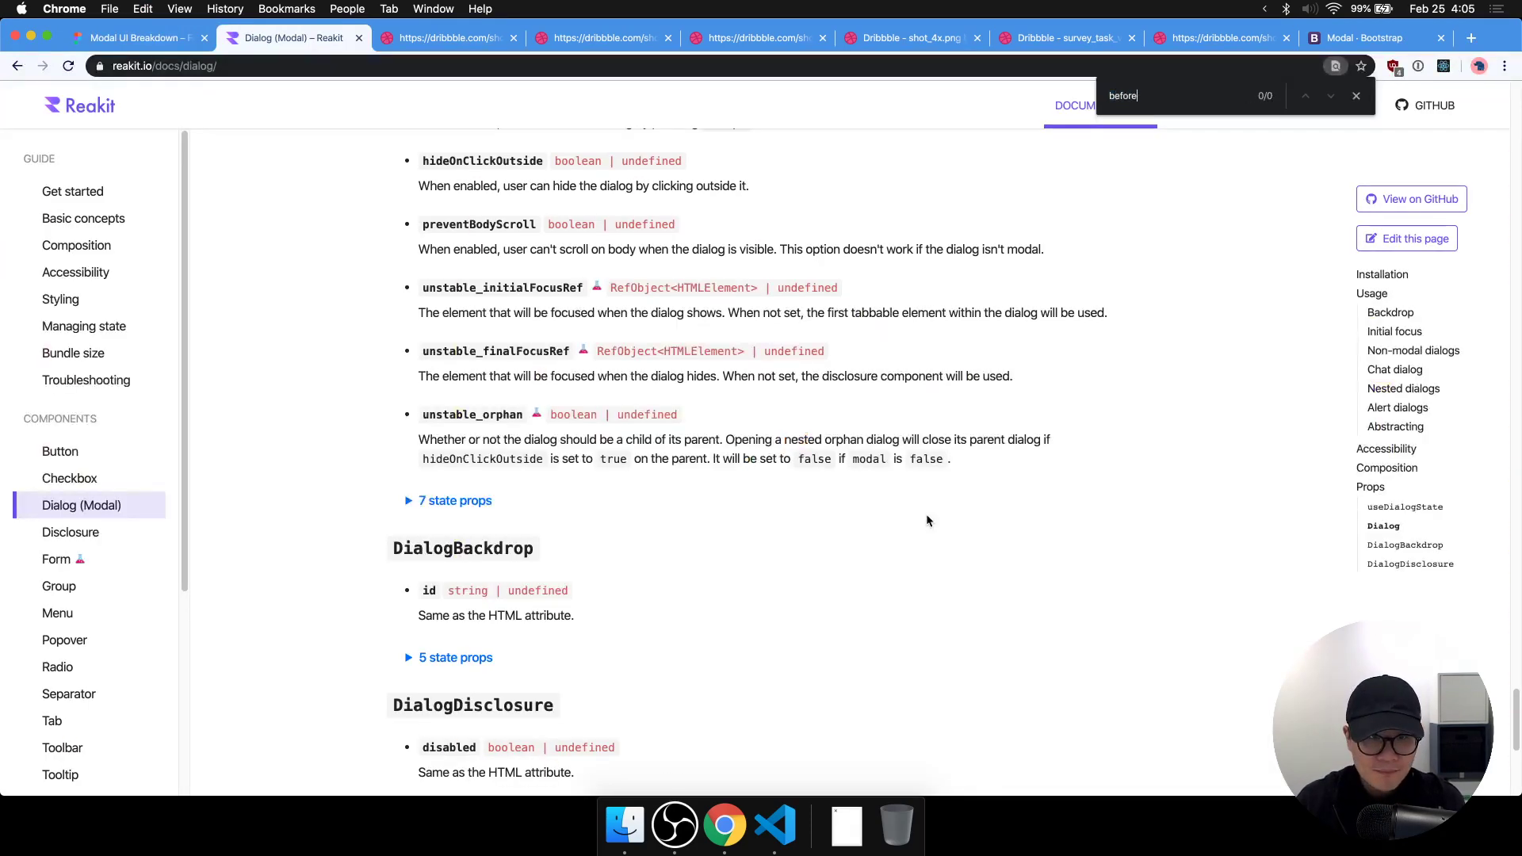
scroll(1286, 439, down, 6)
key(super+f)
text(before)
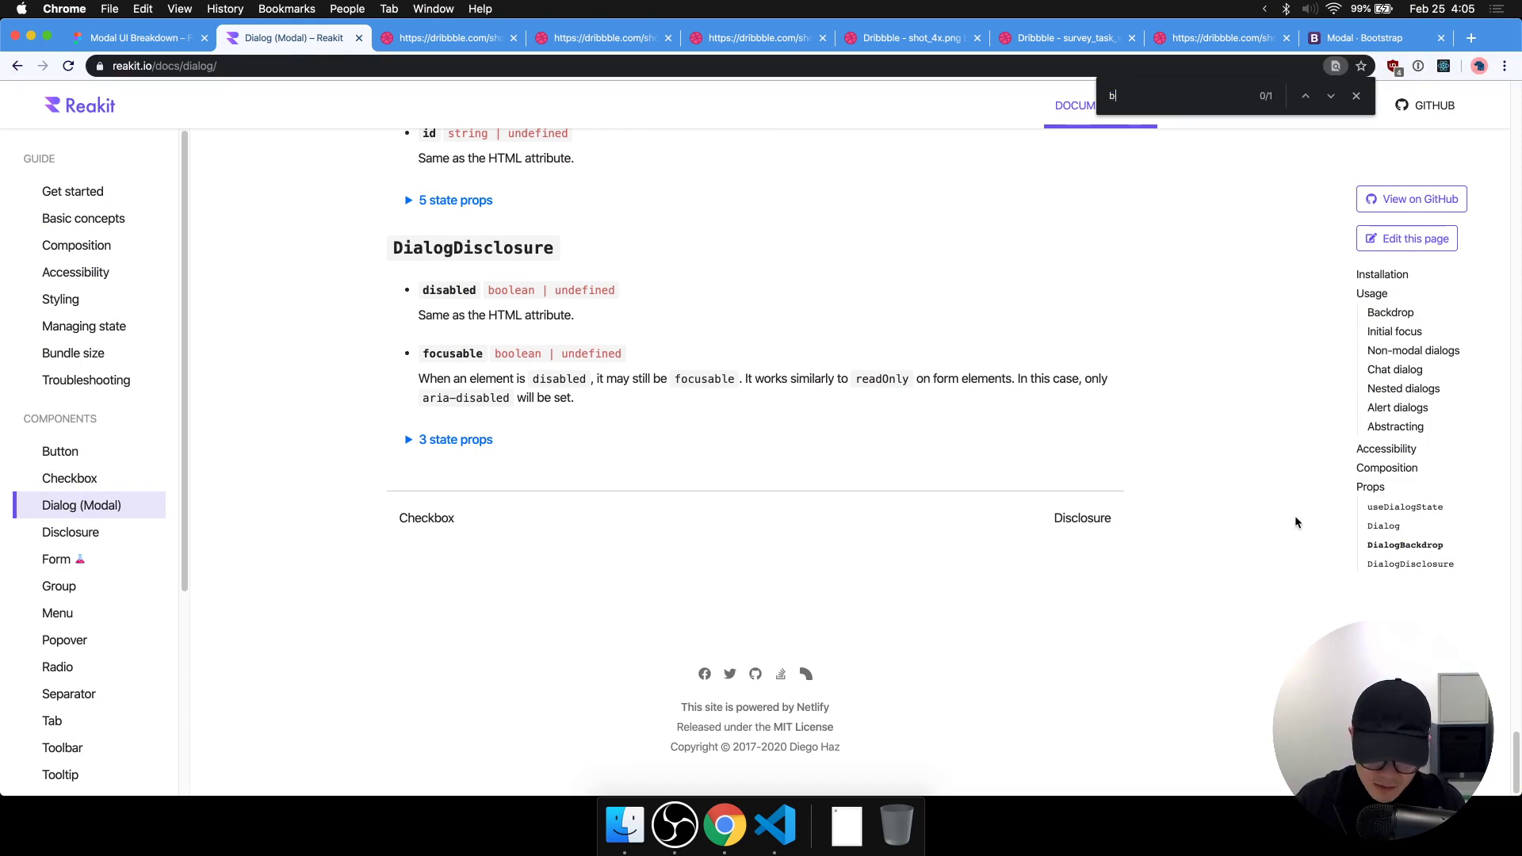
click(1356, 95)
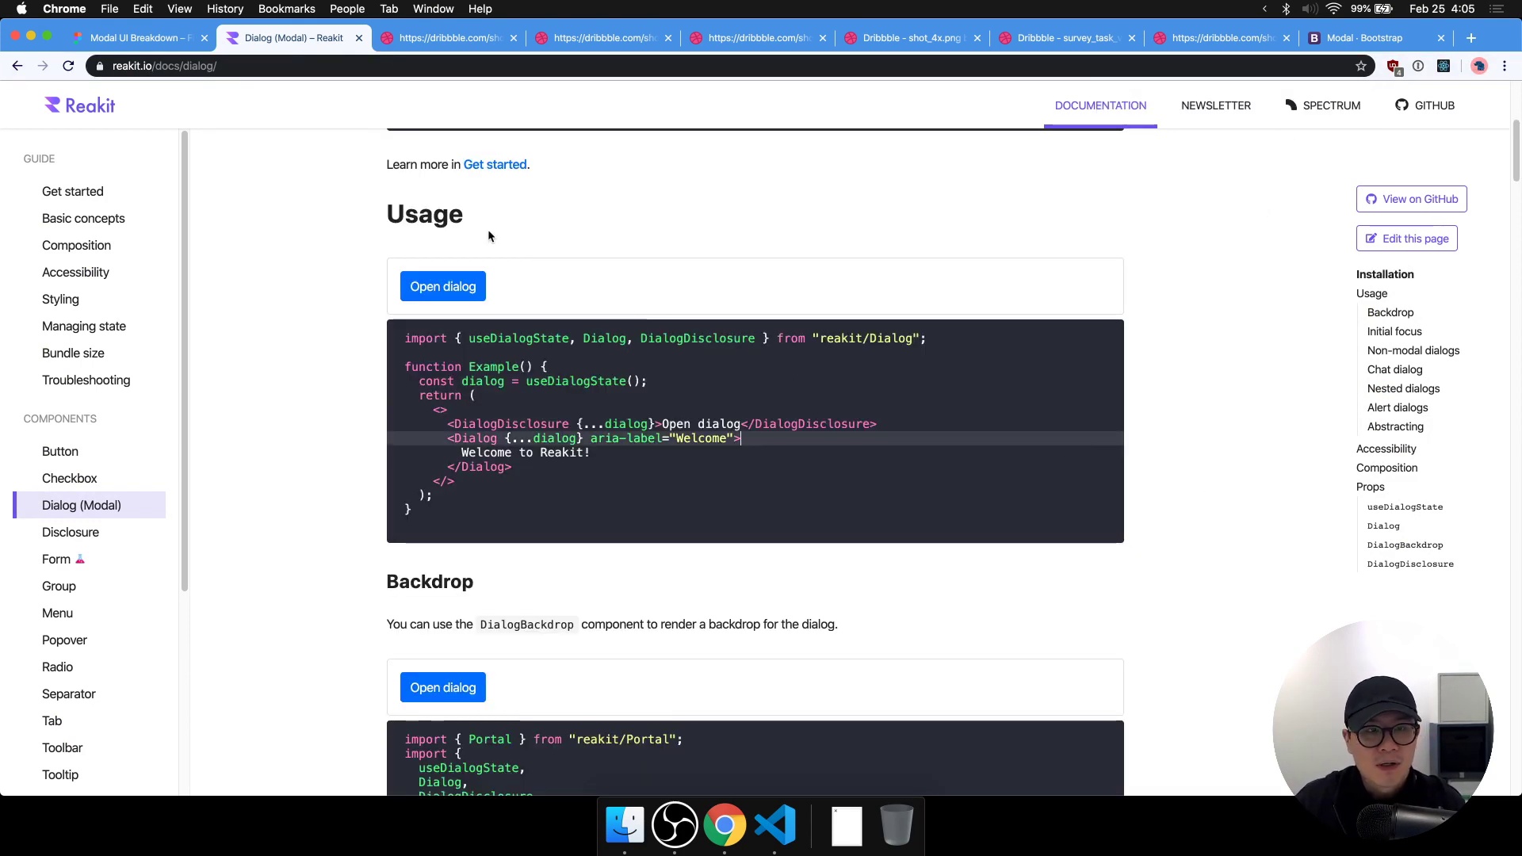
In Figma, duplicate the [UI PARTS] heading into the empty area below the SVG label and change its text to [API].
click(142, 37)
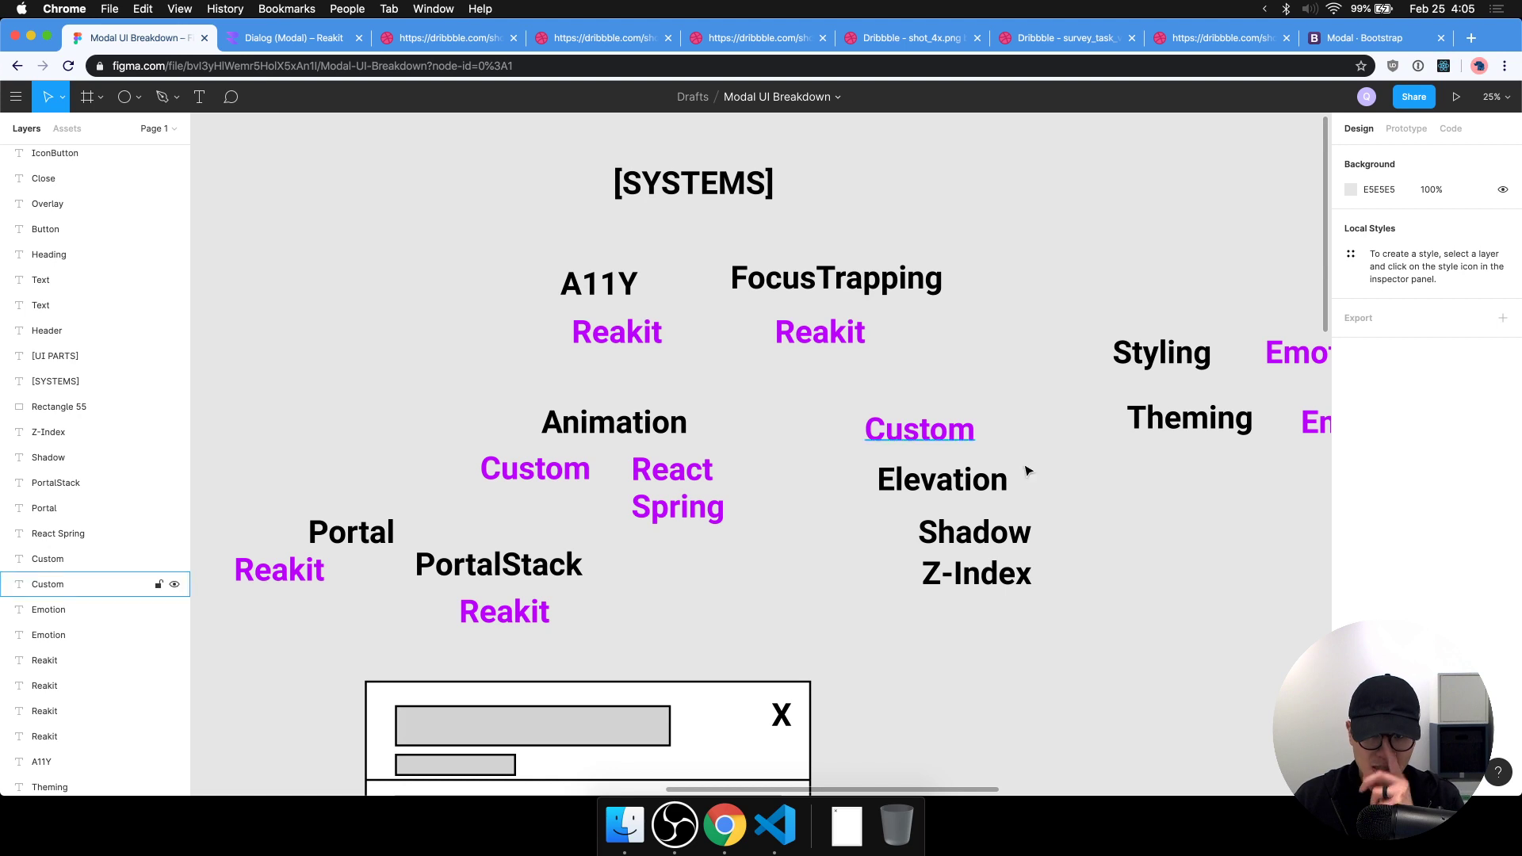
drag(1128, 598, 670, 533)
alt+click(1036, 597)
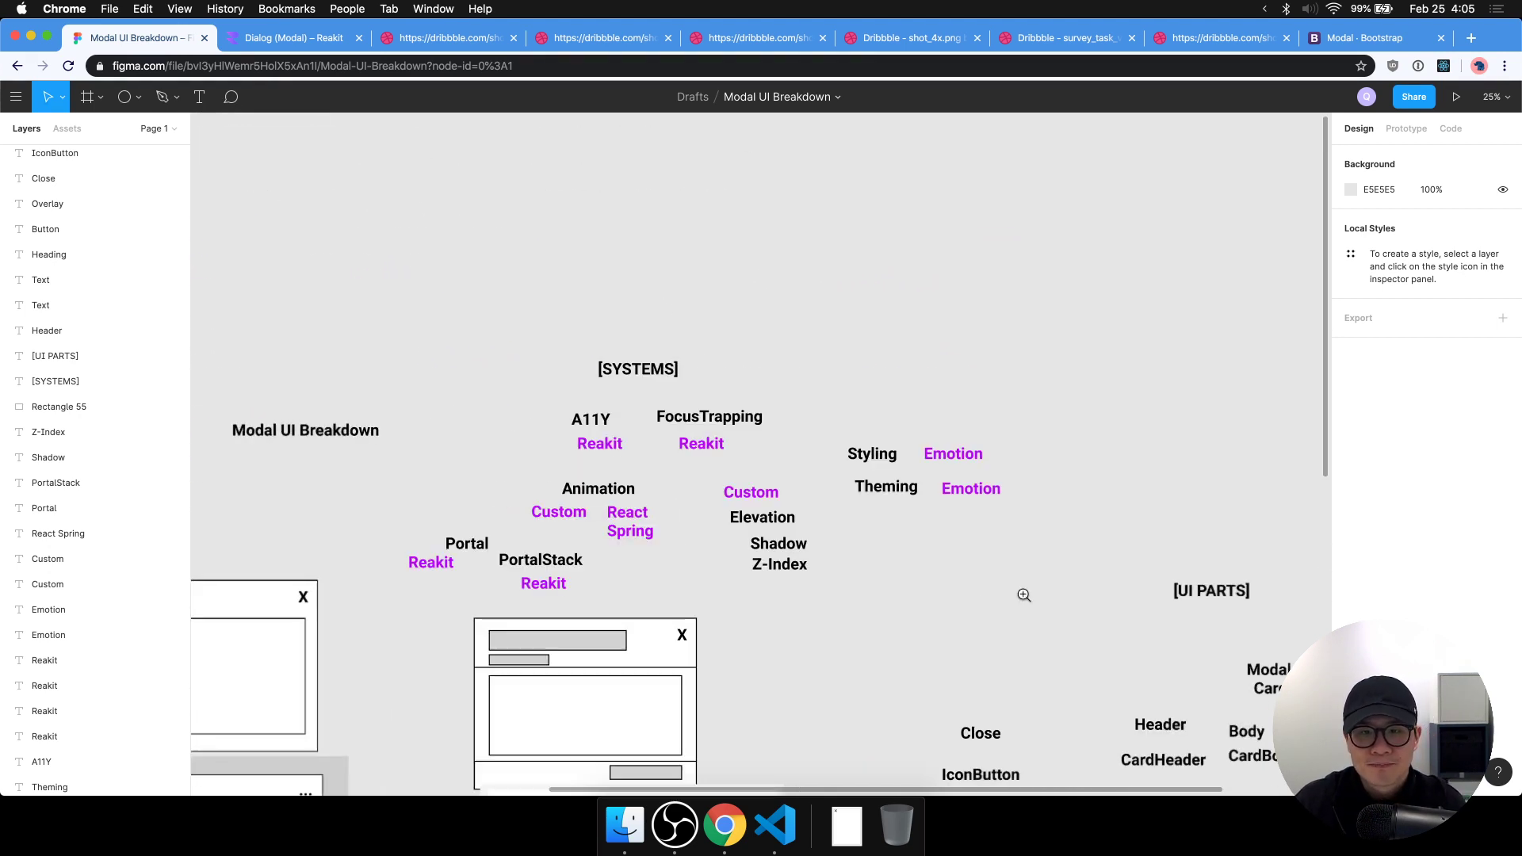
drag(1020, 595, 802, 293)
click(977, 304)
drag(977, 304, 734, 713)
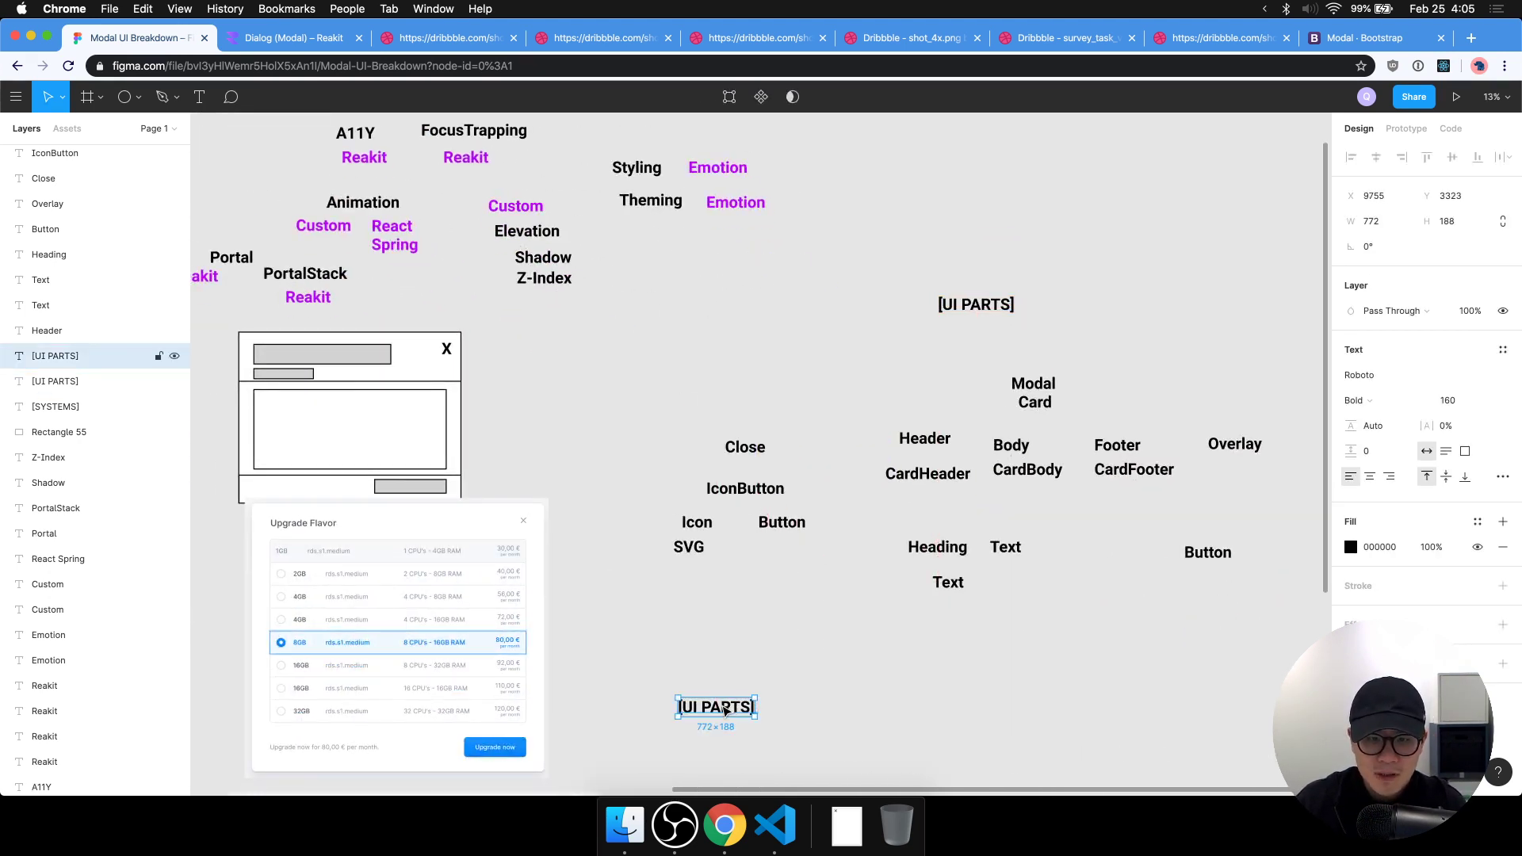
key(Return)
text([API)
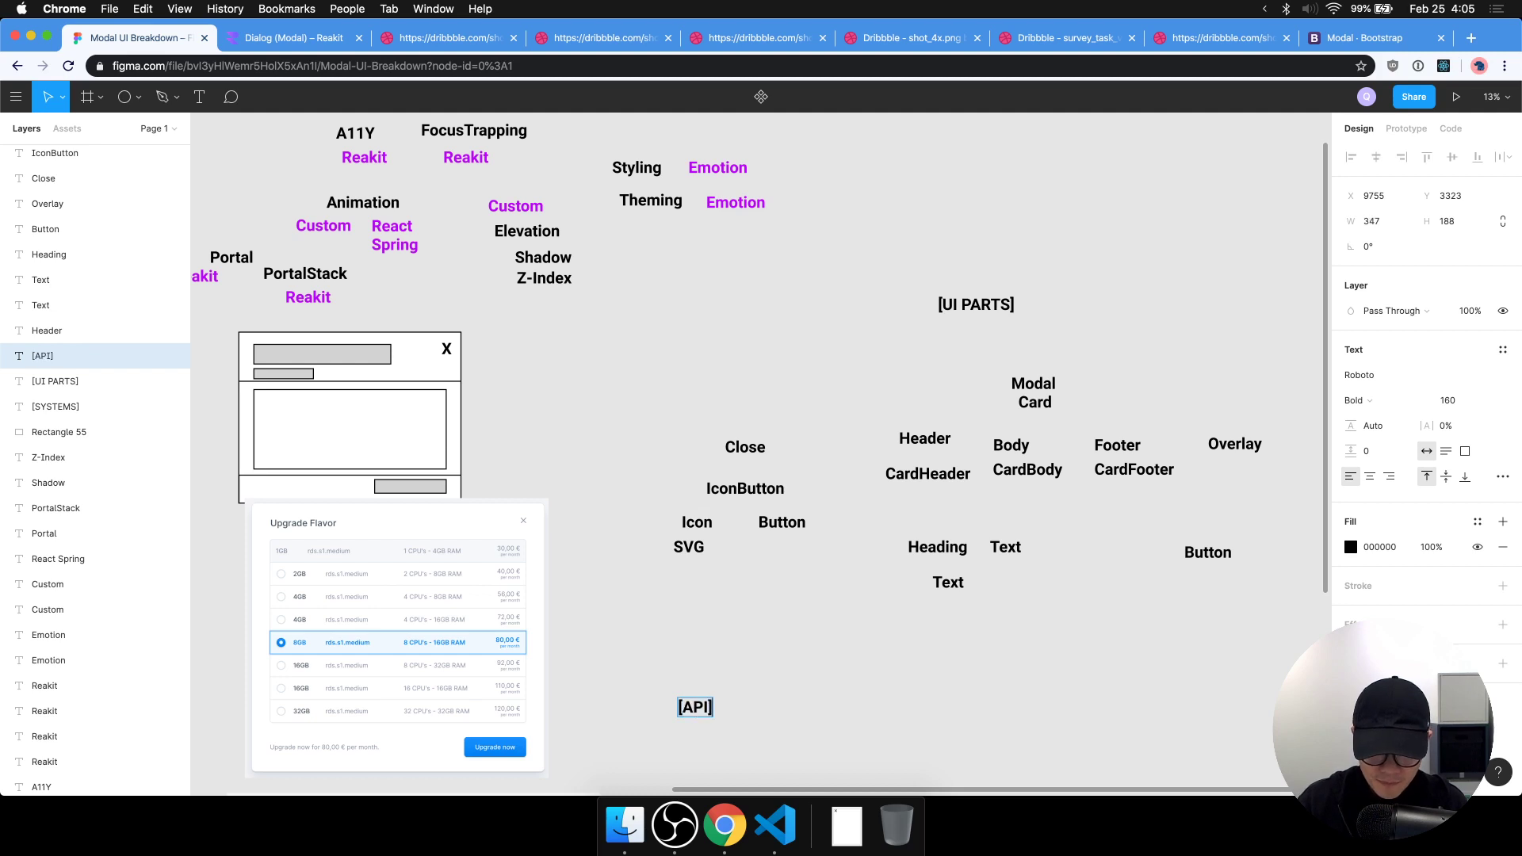
key(Escape)
Duplicate the [API] heading slightly below and to its right, and change the copy's text to onBeforeOpen.
scroll(942, 619, down, 5)
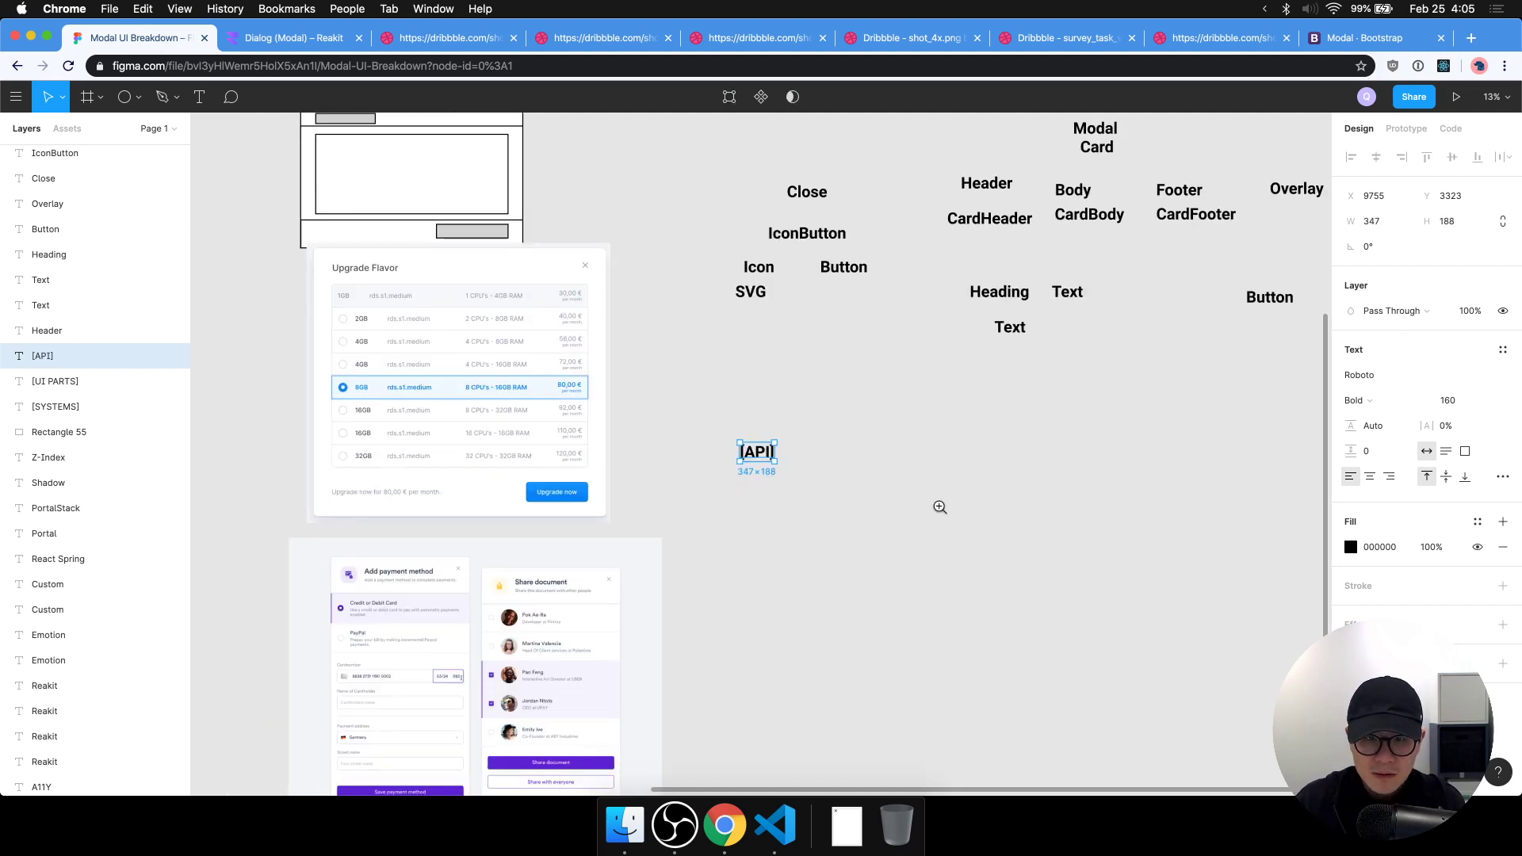
click(940, 507)
scroll(758, 520, left, 1)
drag(646, 411, 722, 500)
key(Return)
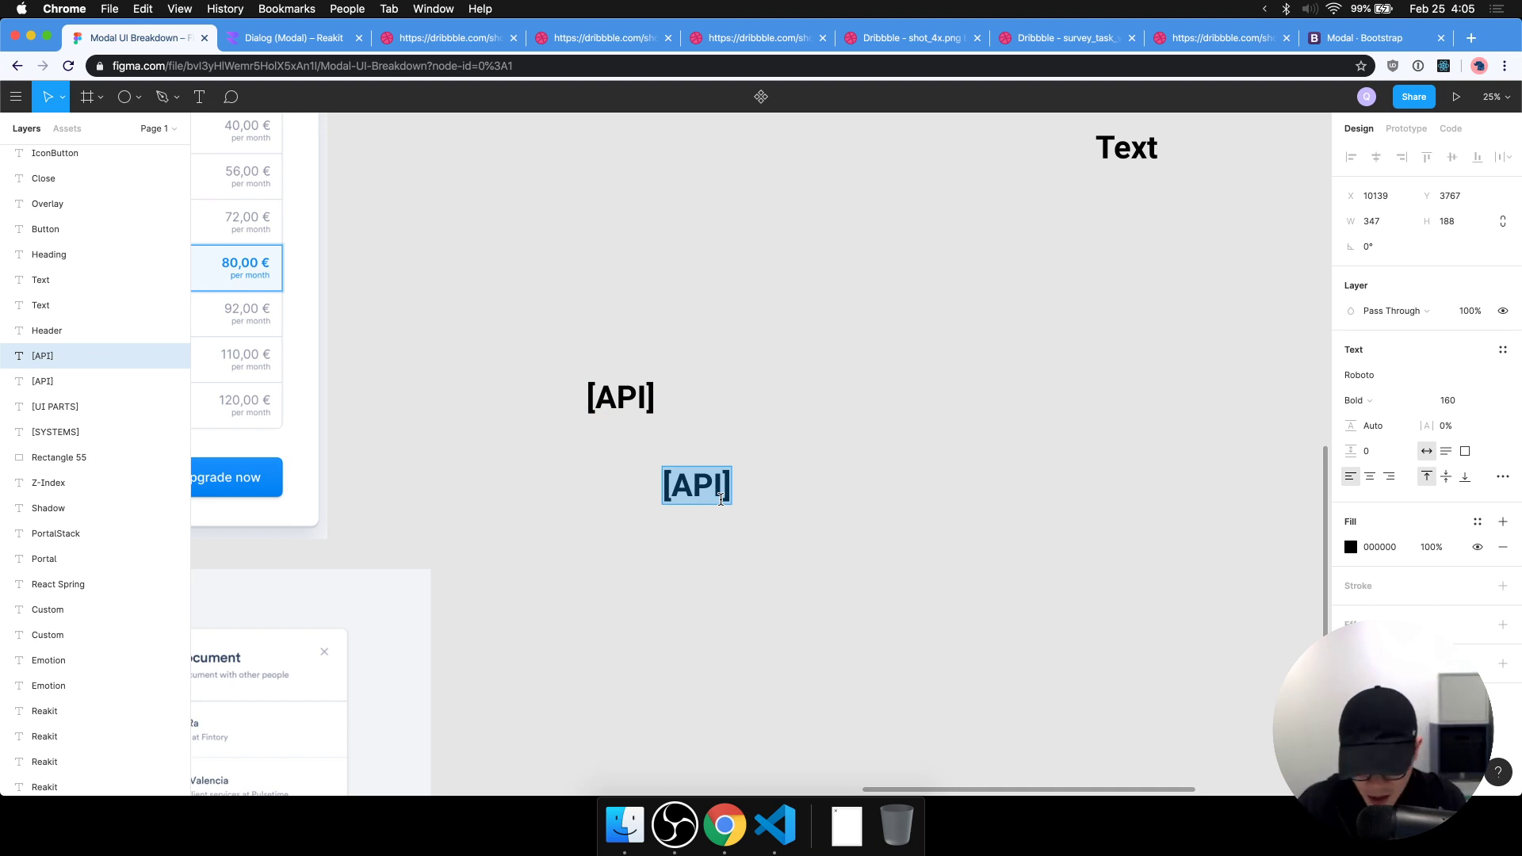
text(onBeforeOpen)
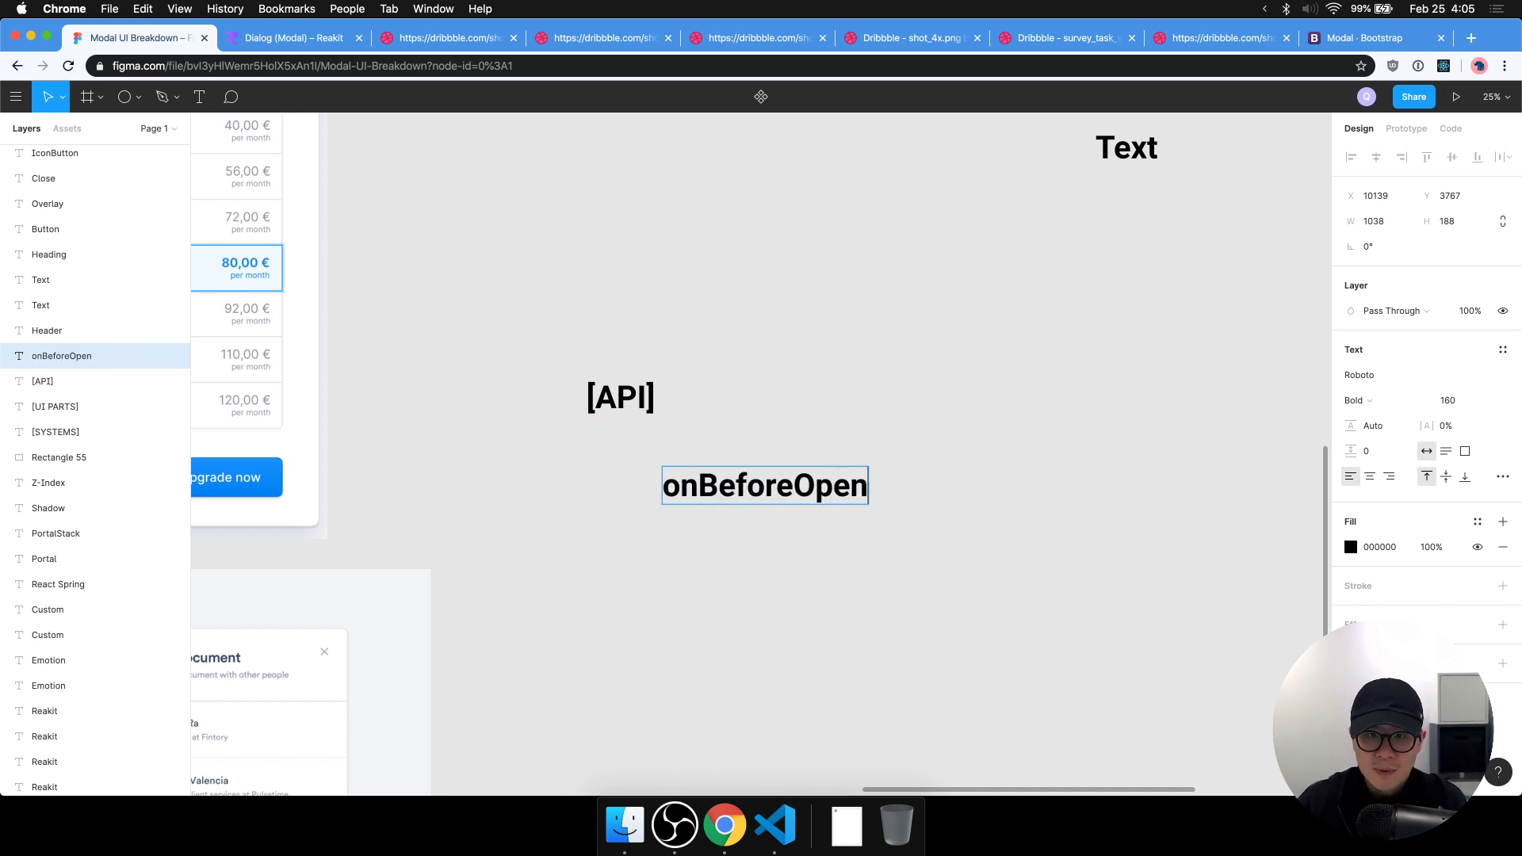
Duplicate the onBeforeOpen label straight below, leaving a gap, and change the copy's text to onBeforeClose.
drag(789, 487, 802, 600)
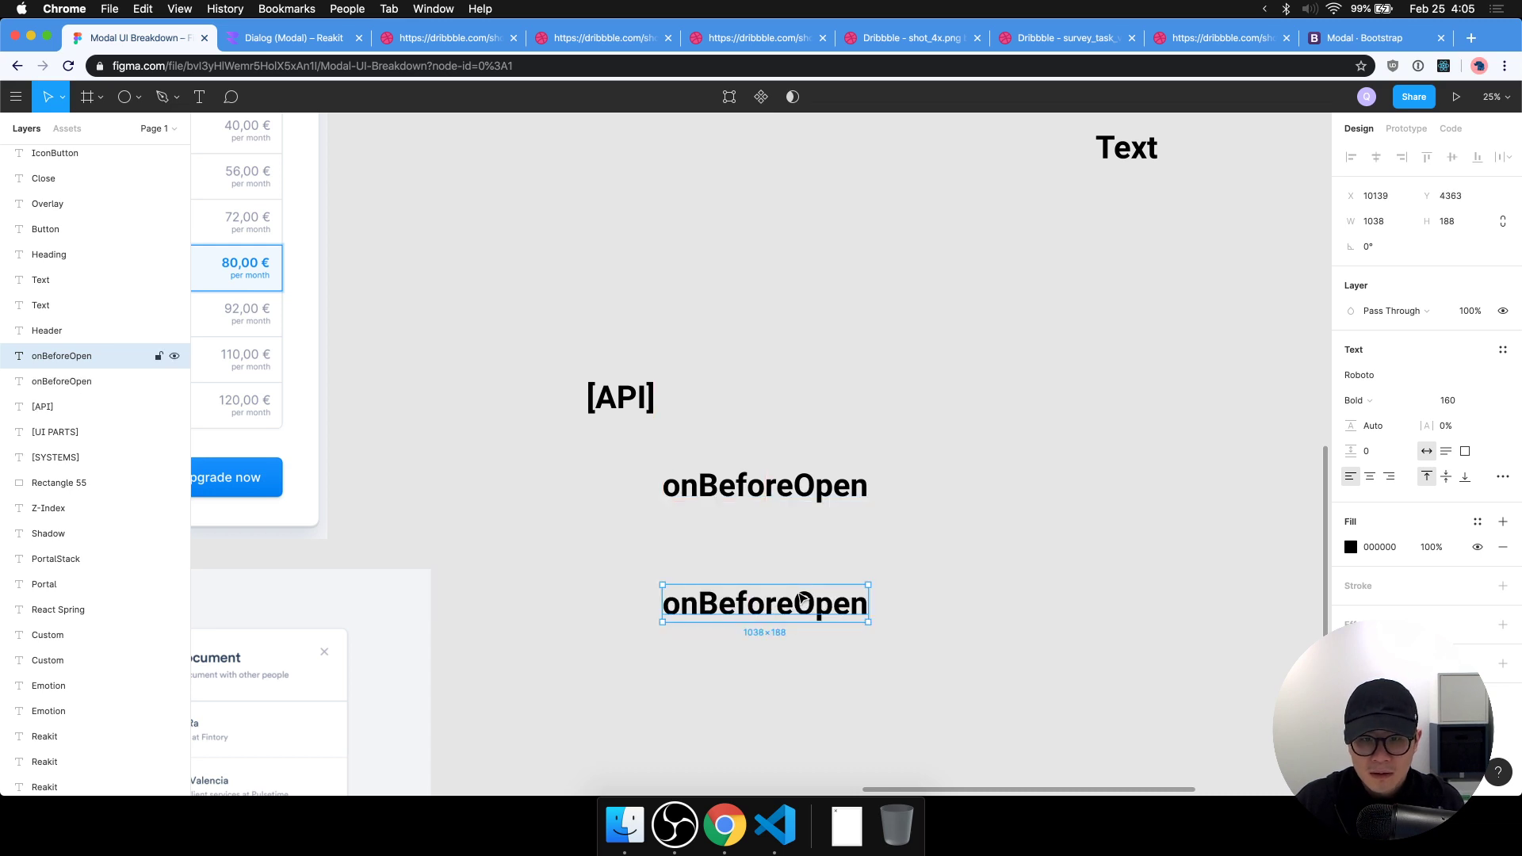
key(Return)
text(oNBef)
key(BackSpace)
key(BackSpace)
key(BackSpace)
key(BackSpace)
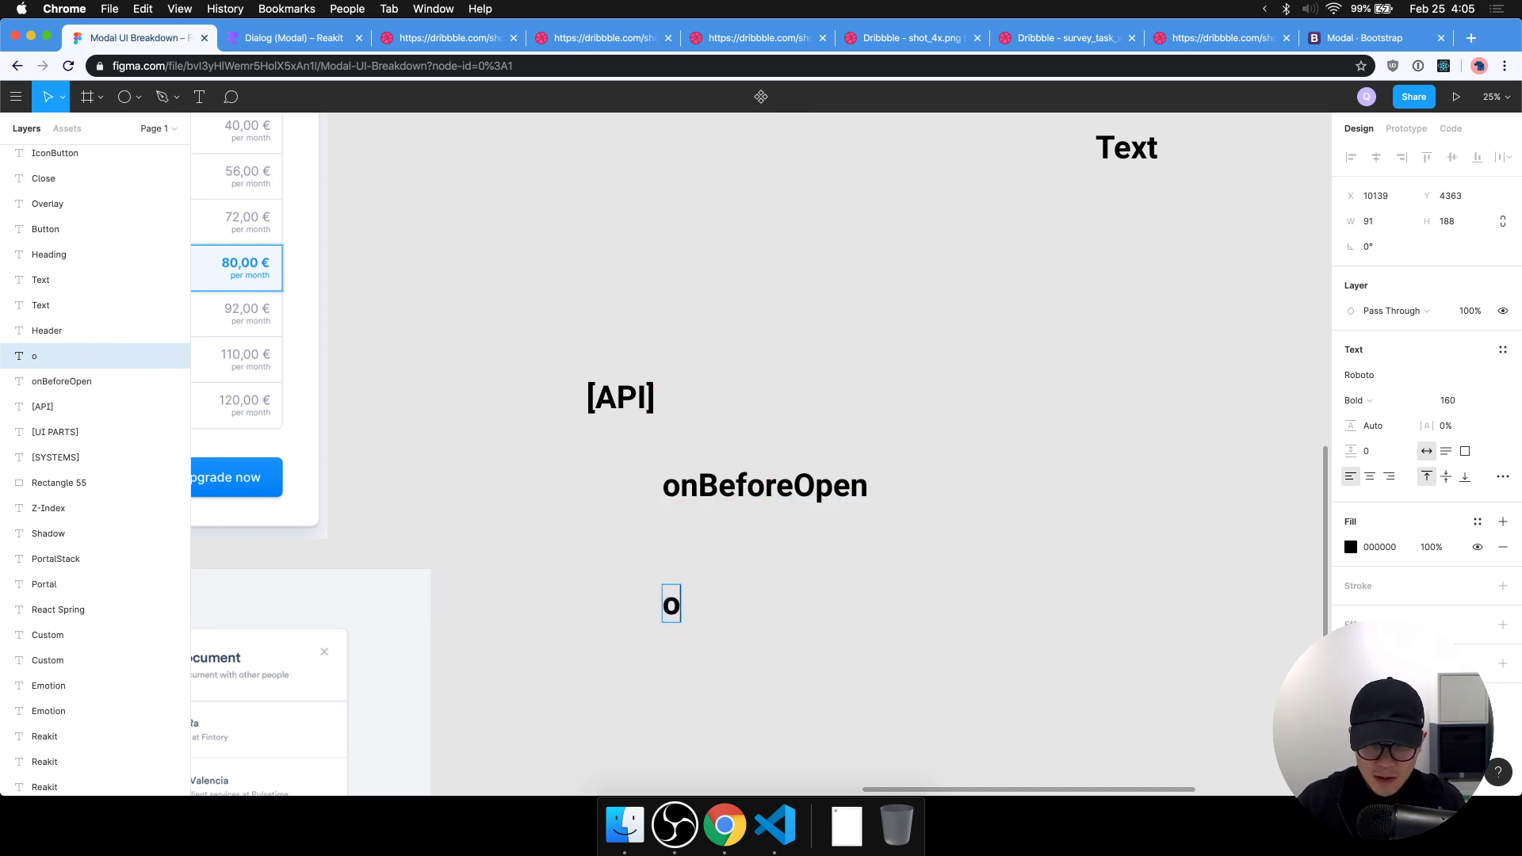
text(nBeforeClose)
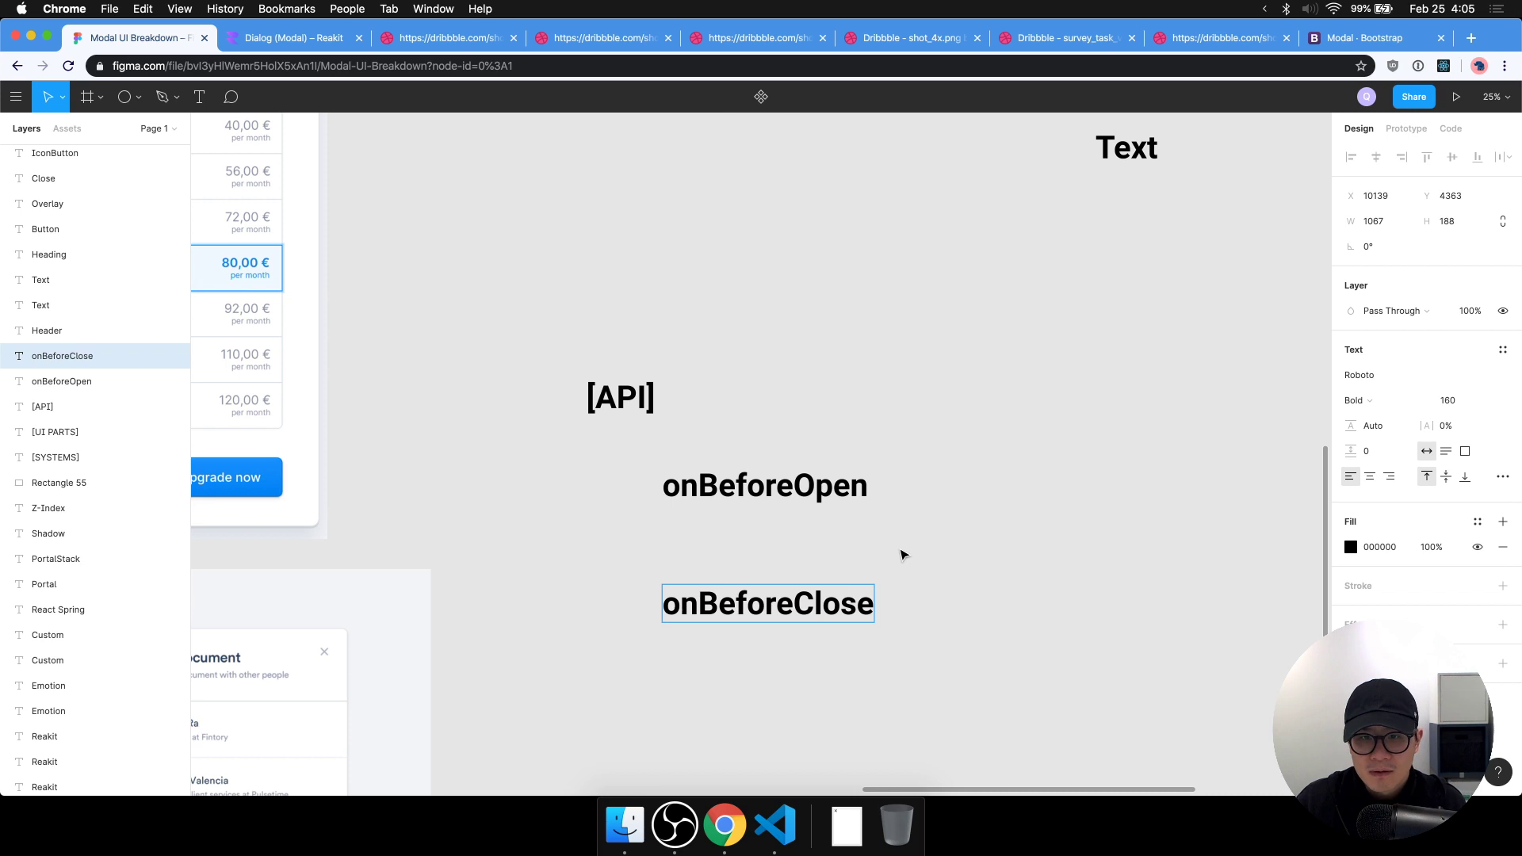
Duplicate onBeforeOpen directly beneath itself and change the copy's text to onOpen.
drag(813, 498, 819, 527)
key(Return)
text(onOpen)
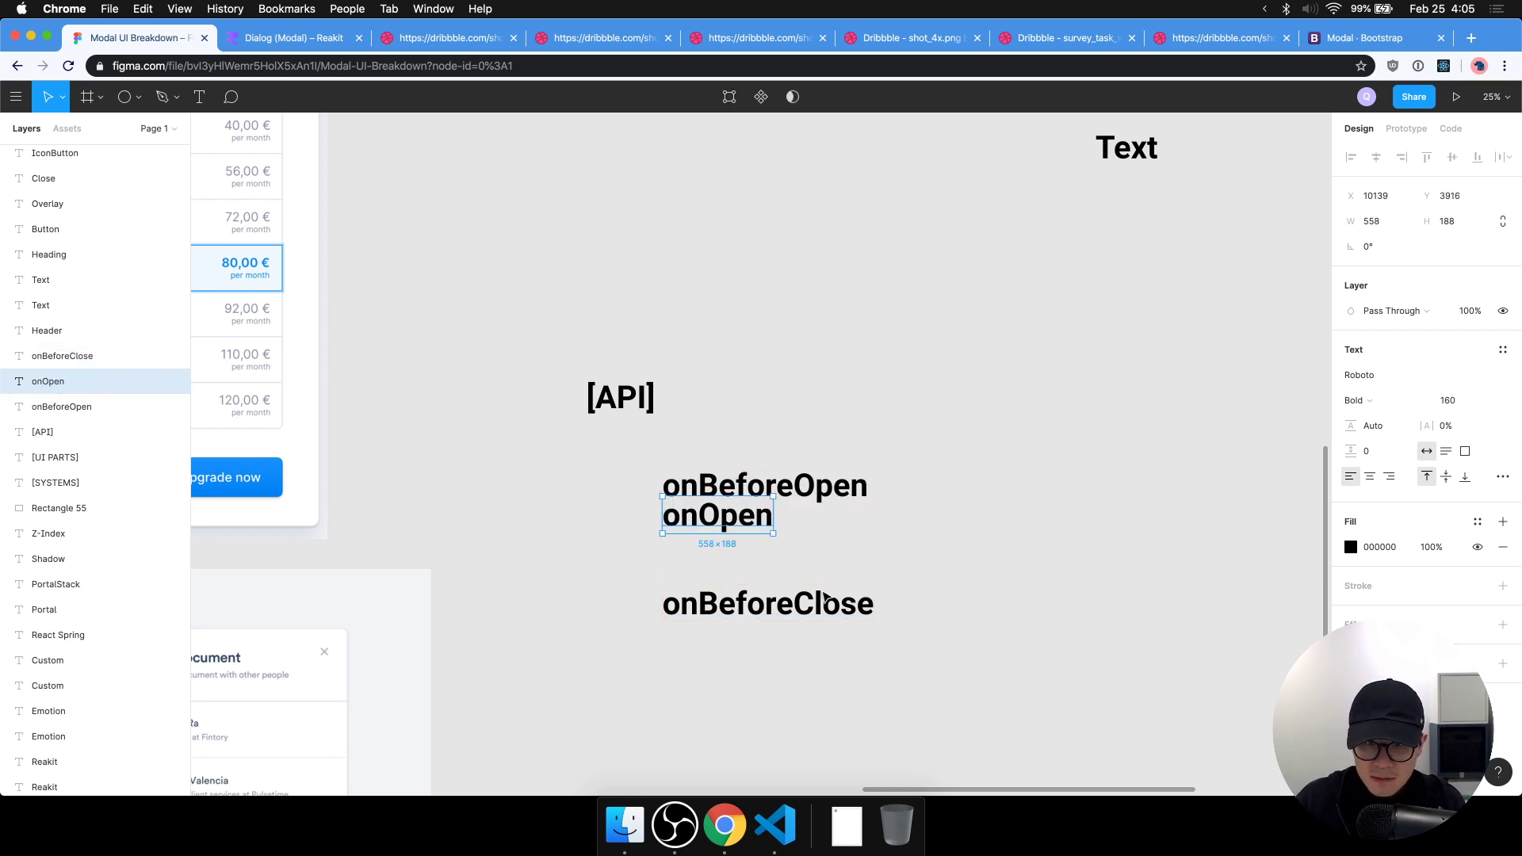
Duplicate onBeforeClose directly beneath itself as onClose, and shift the onOpen label slightly down.
drag(785, 607, 755, 646)
key(Return)
text(onClose)
key(Escape)
drag(745, 518, 745, 526)
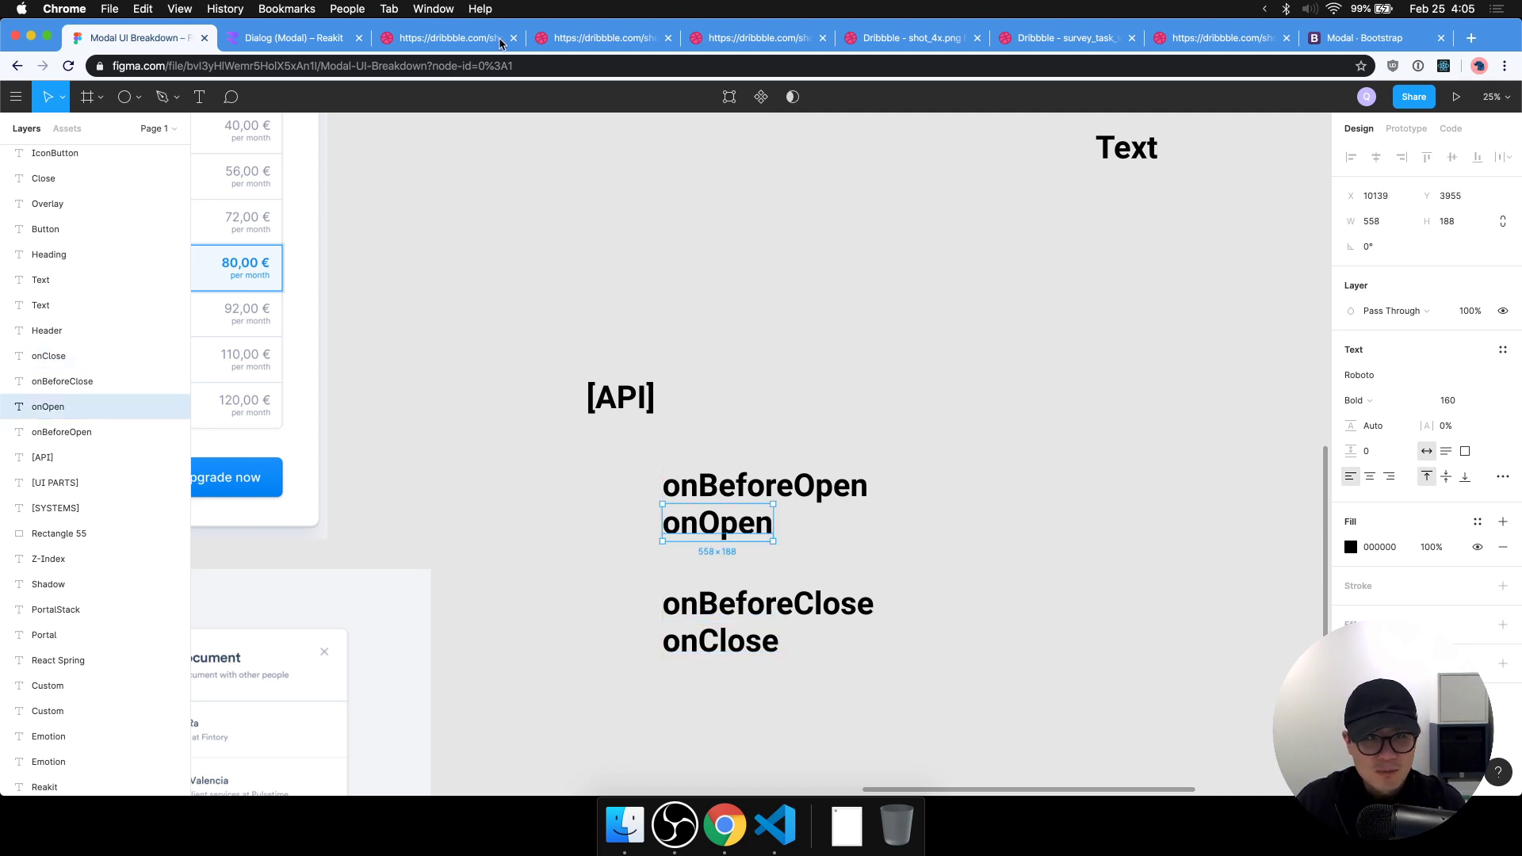
Compare the [API] callback labels with the Reakit Dialog documentation, from its introduction down to the Nested dialogs section.
click(287, 37)
scroll(649, 400, up, 5)
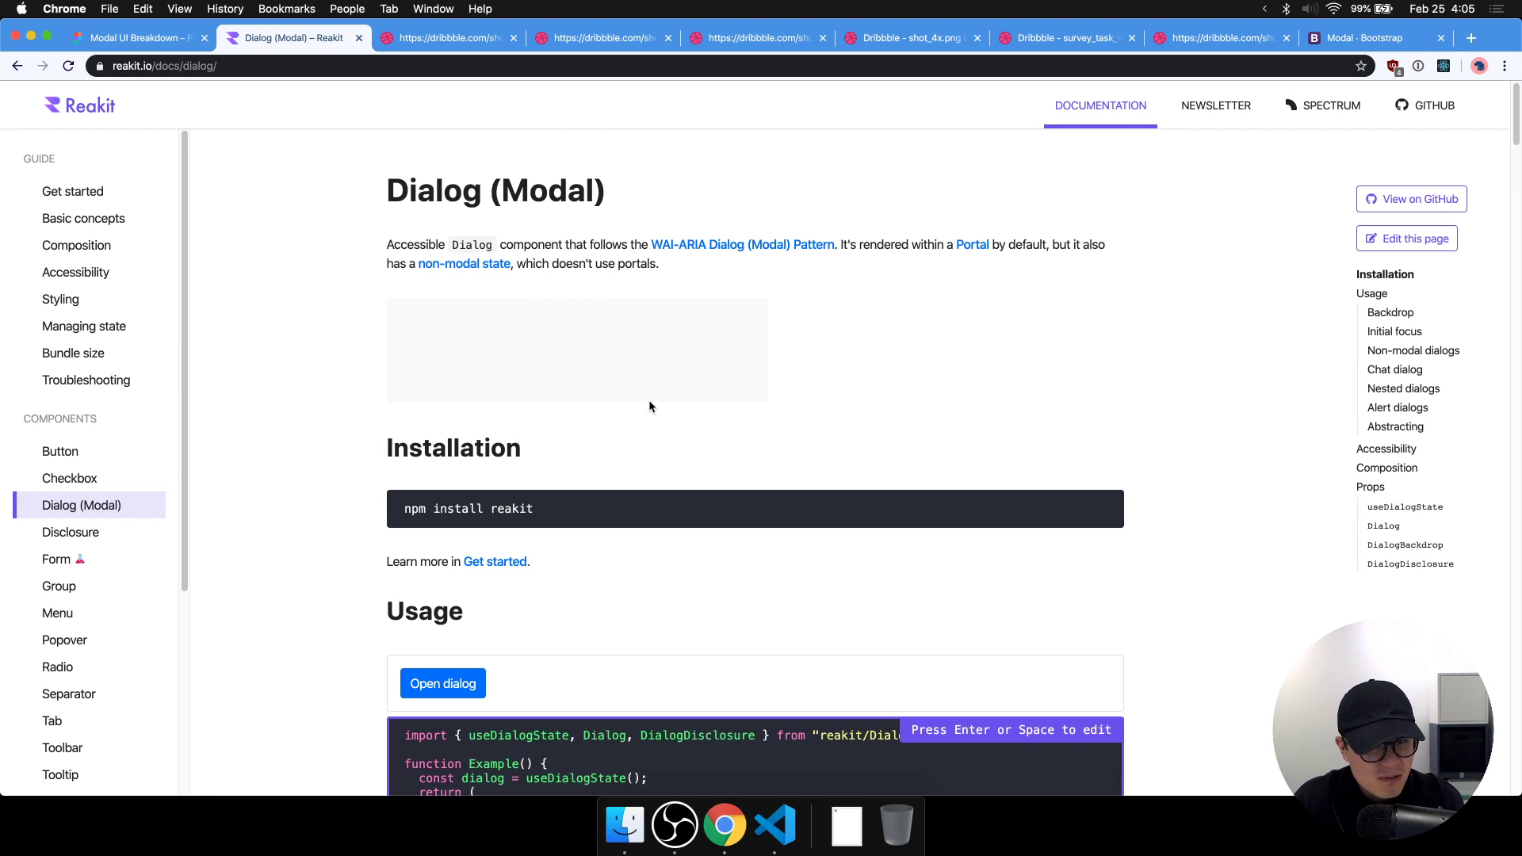
click(134, 37)
scroll(846, 531, up, 2)
scroll(846, 531, left, 1)
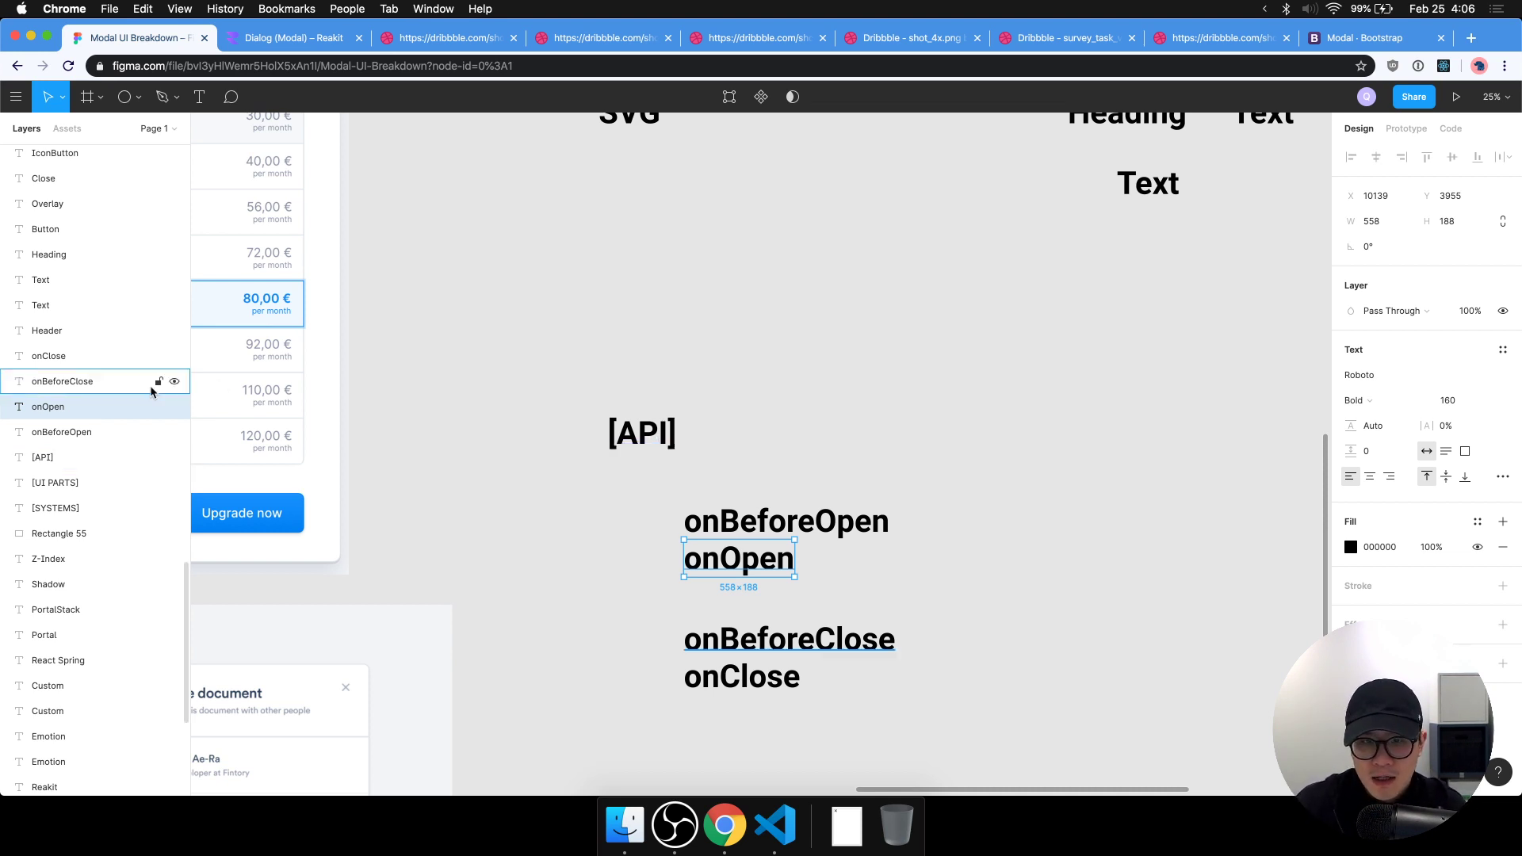
scroll(675, 407, down, 5)
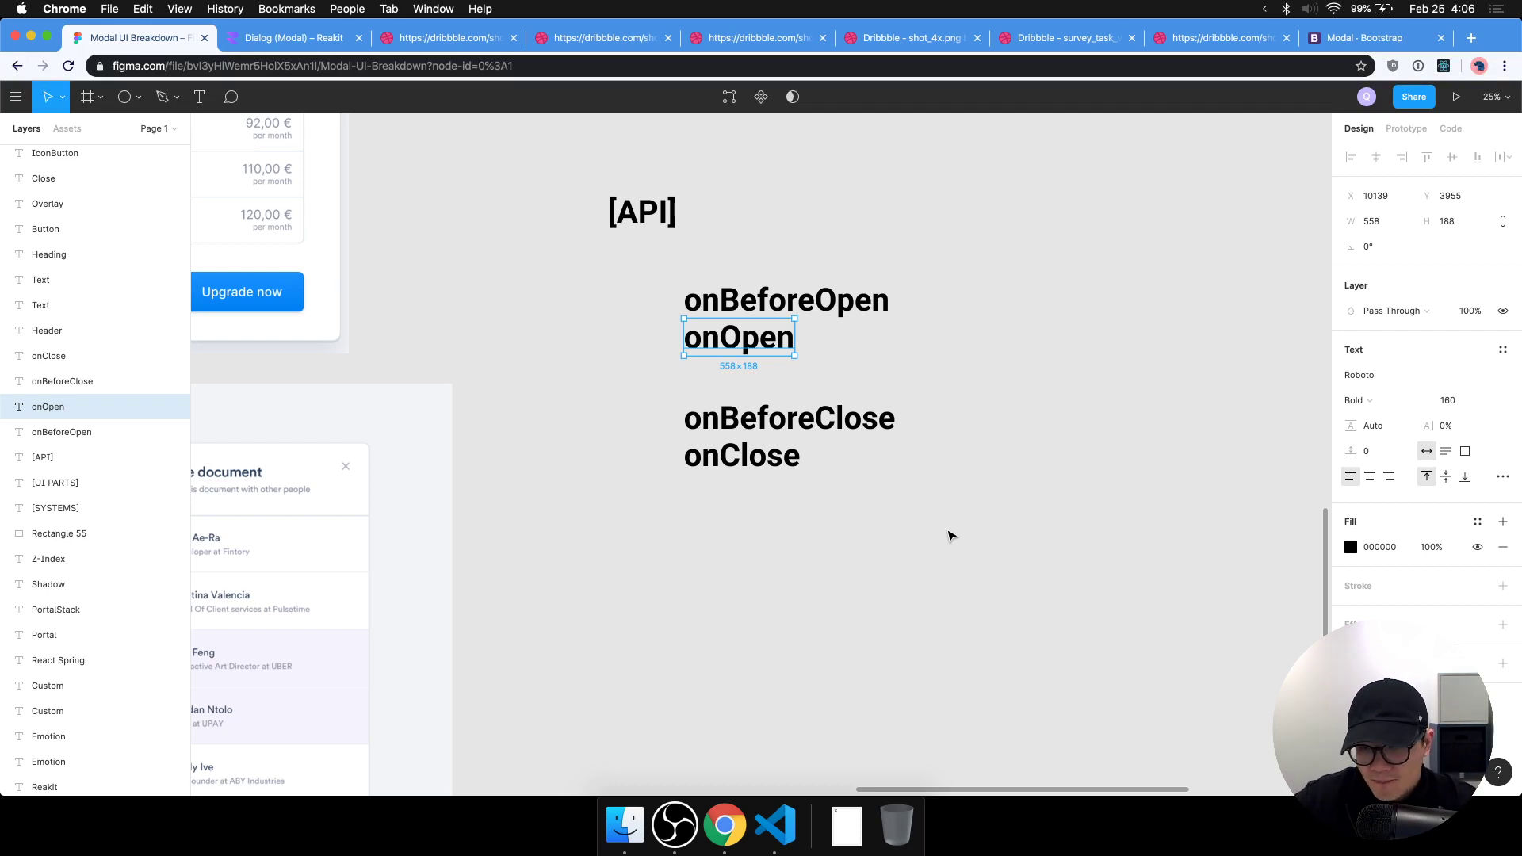
click(294, 38)
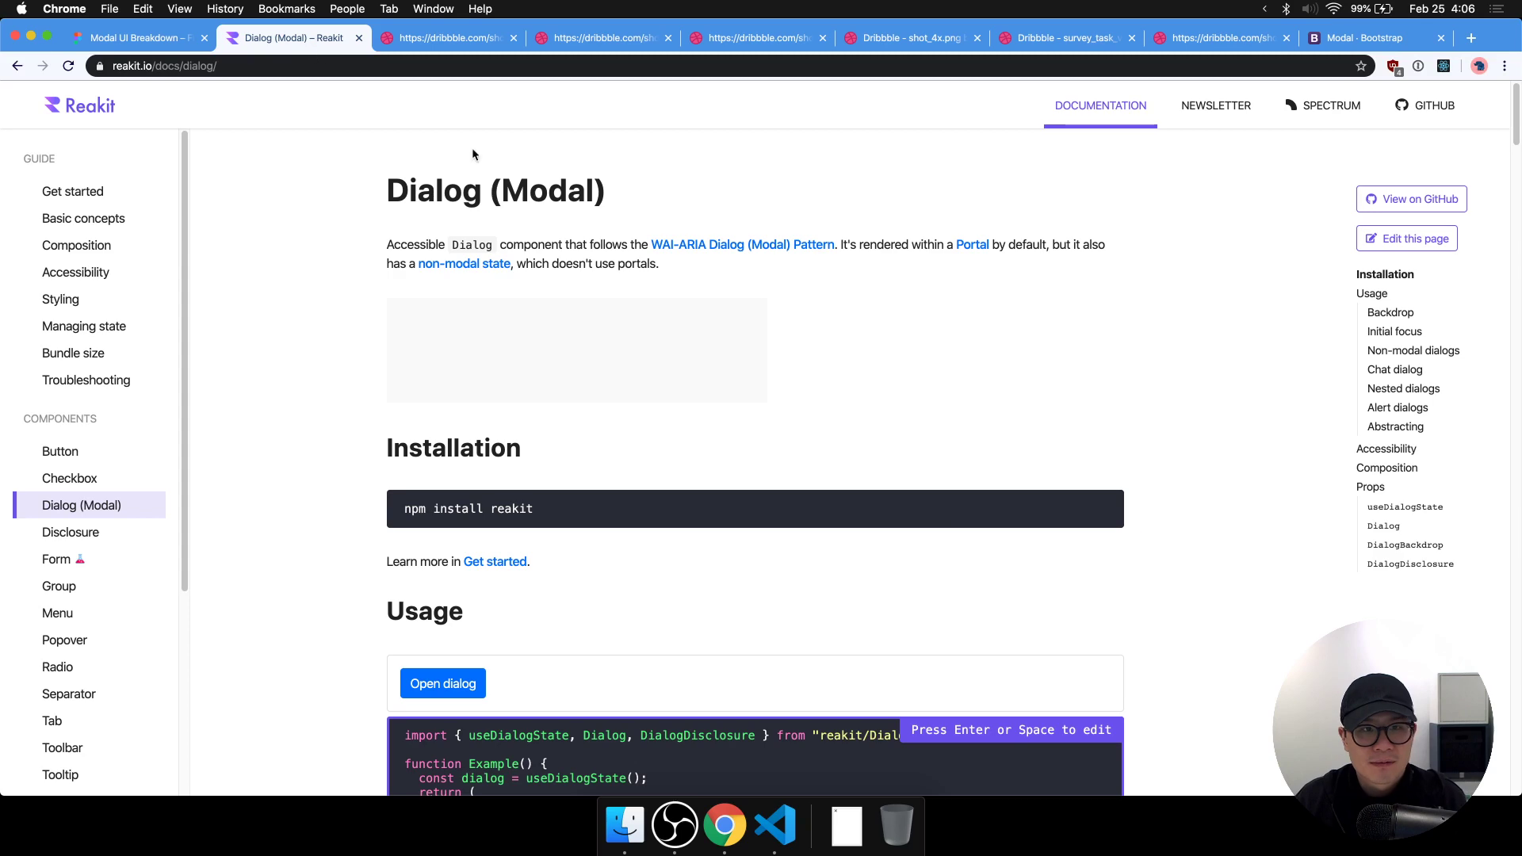
scroll(938, 520, down, 10)
scroll(901, 520, down, 15)
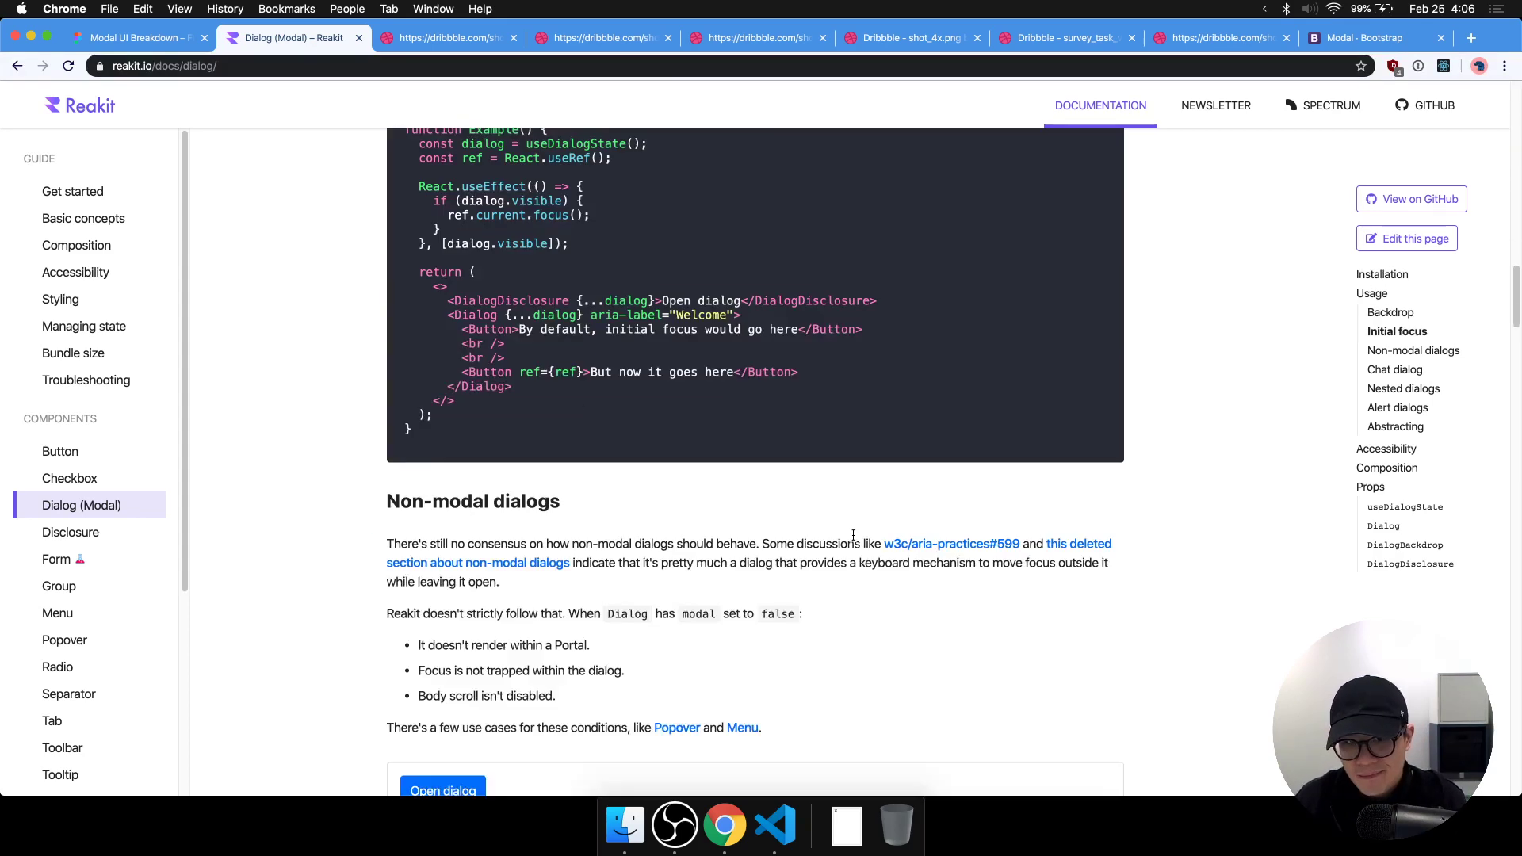
scroll(860, 531, down, 5)
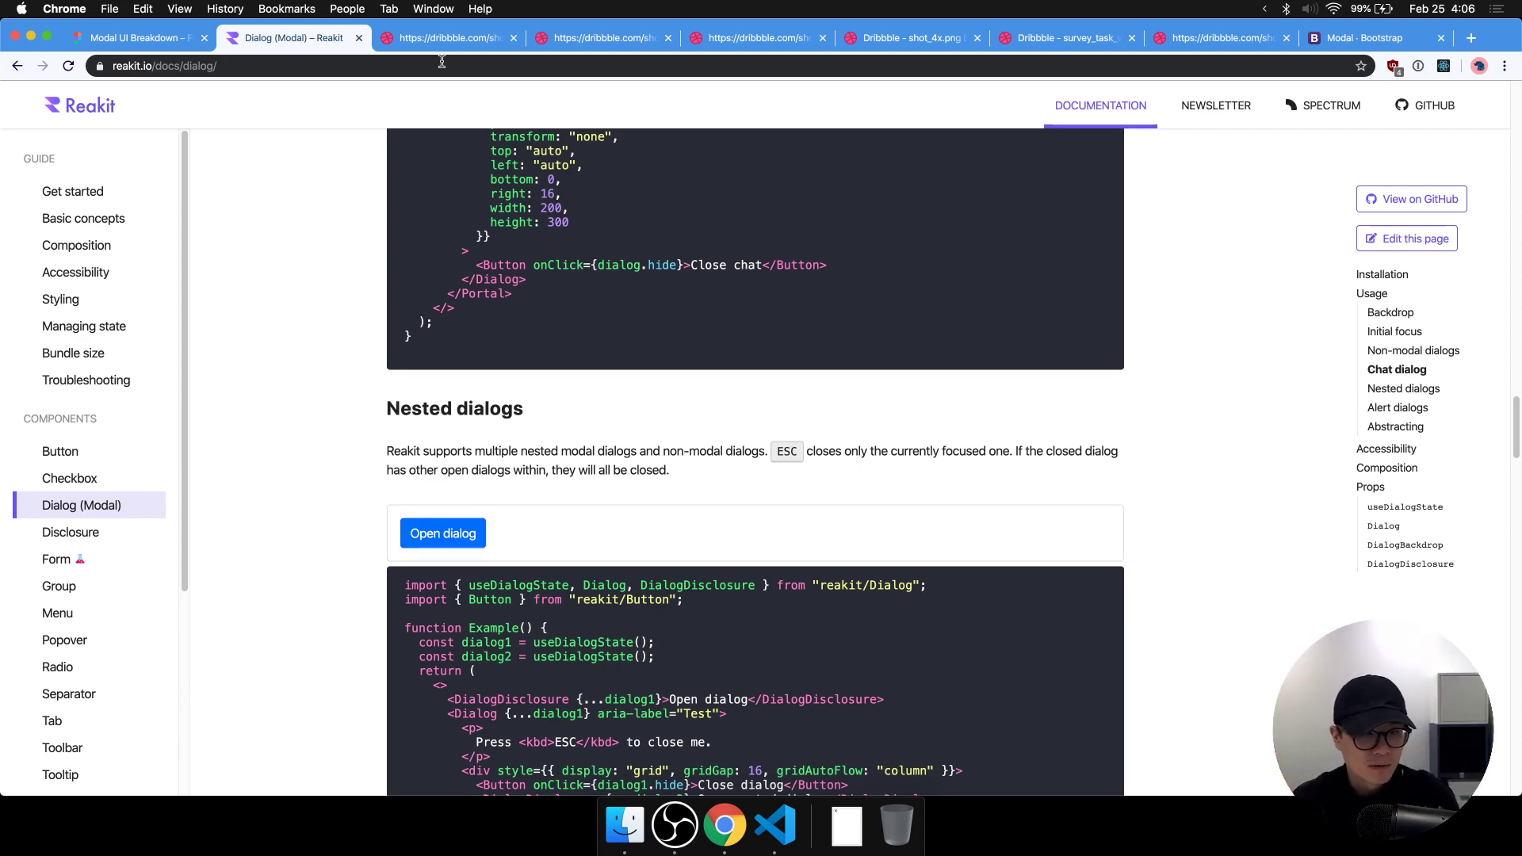
Examine Reakit's Nested dialogs section, opening its example dialog and checking the dialog2.hide handler on the nested close button.
scroll(898, 239, down, 8)
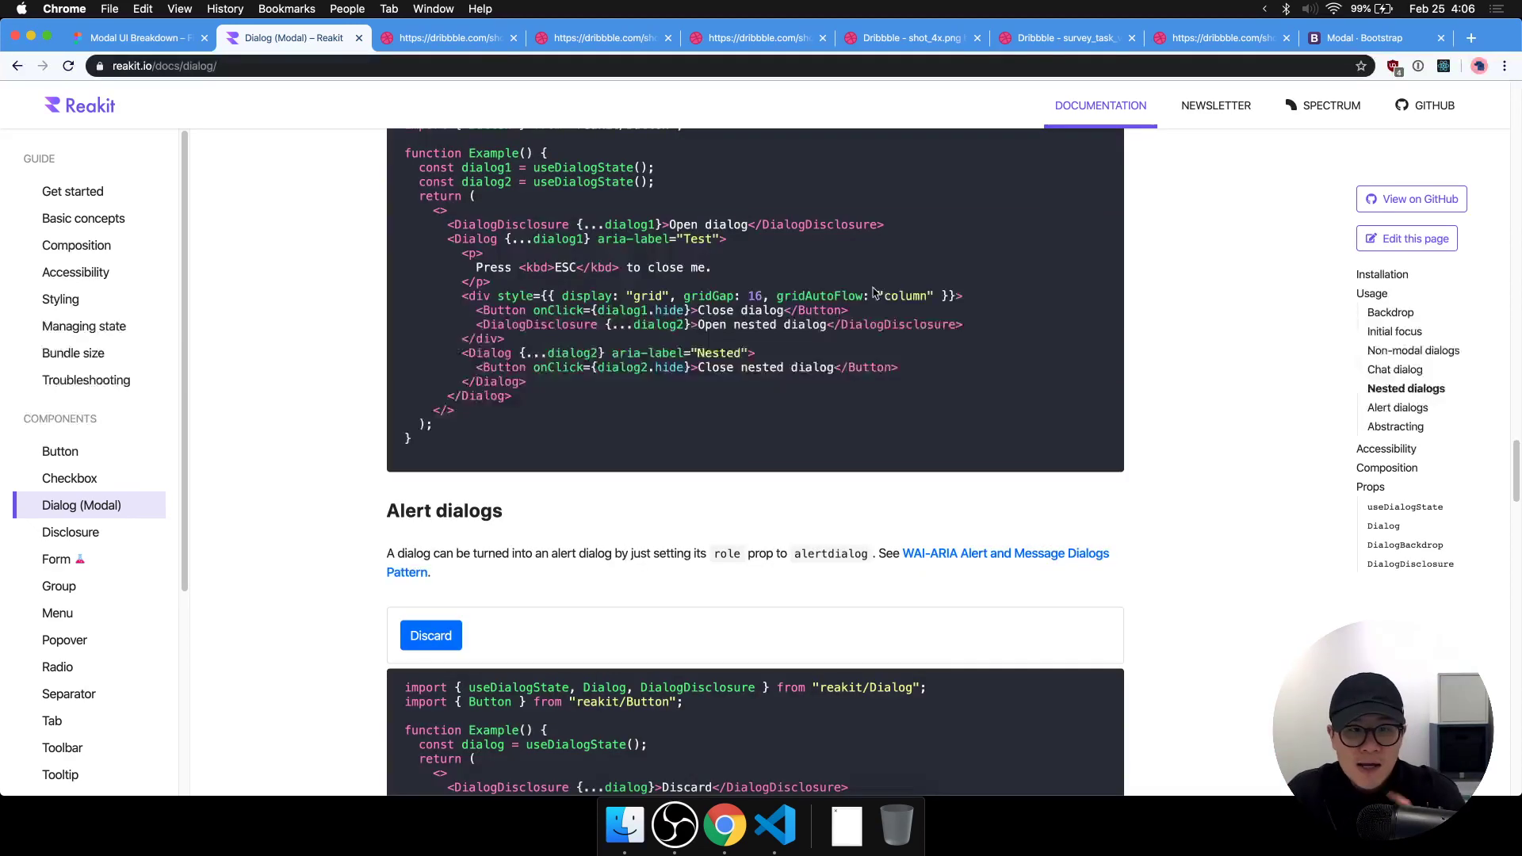
click(151, 37)
drag(904, 550, 584, 188)
click(1111, 238)
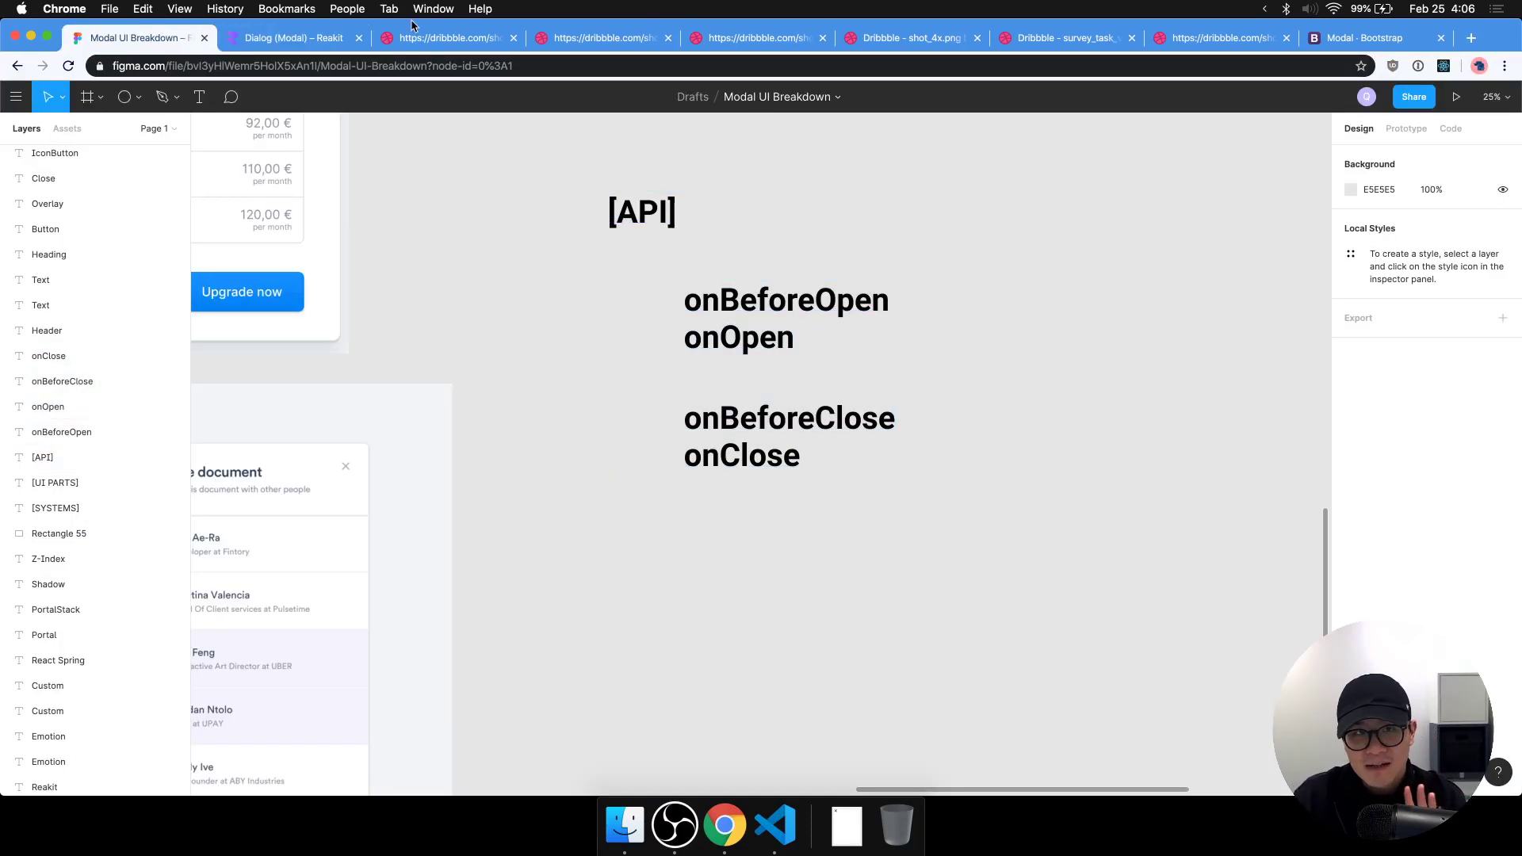
click(294, 37)
scroll(757, 277, up, 4)
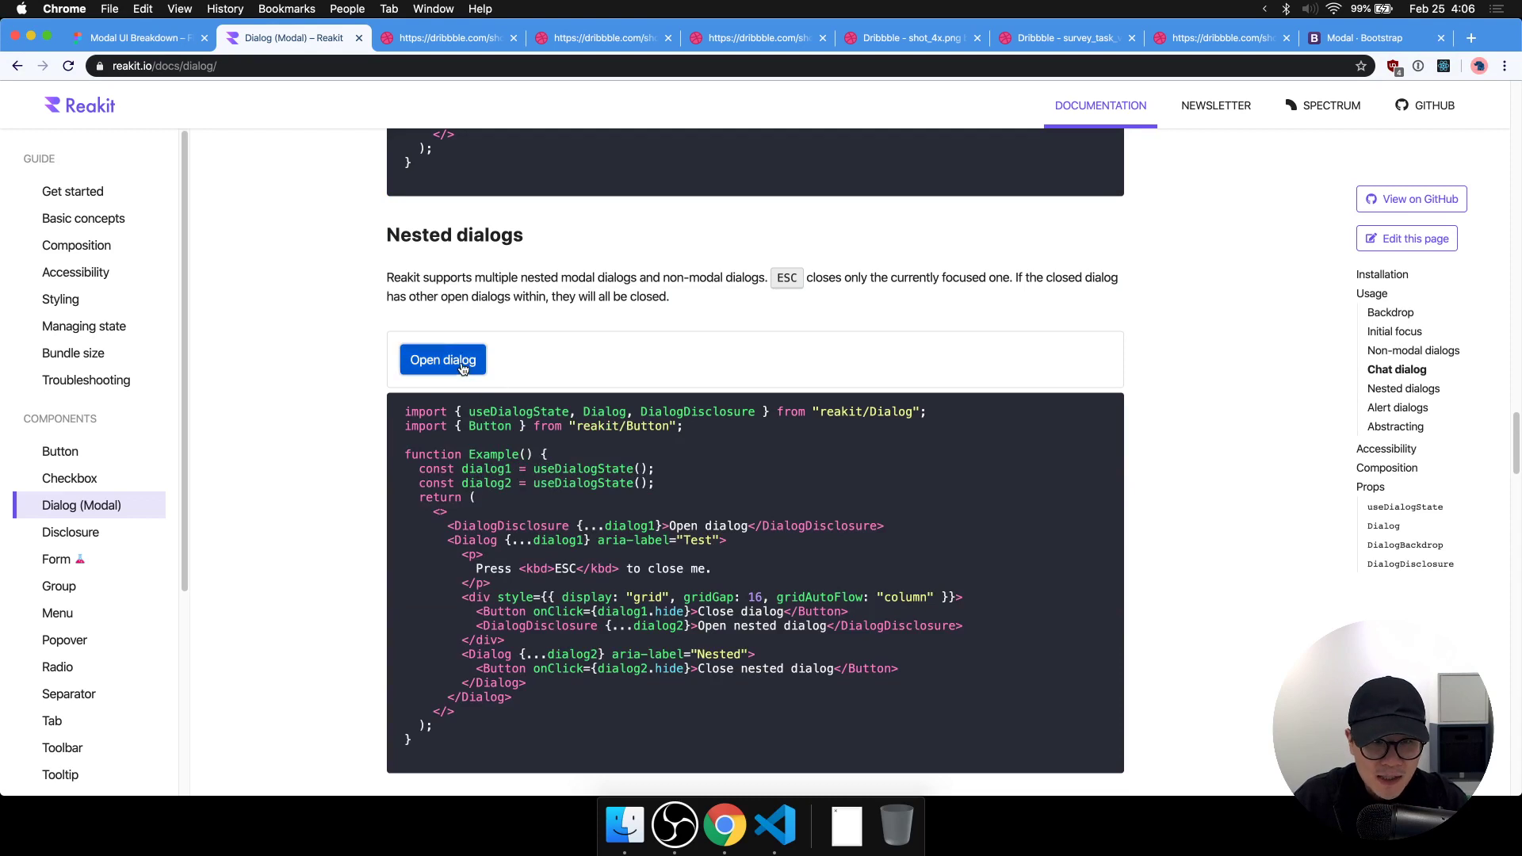
click(464, 366)
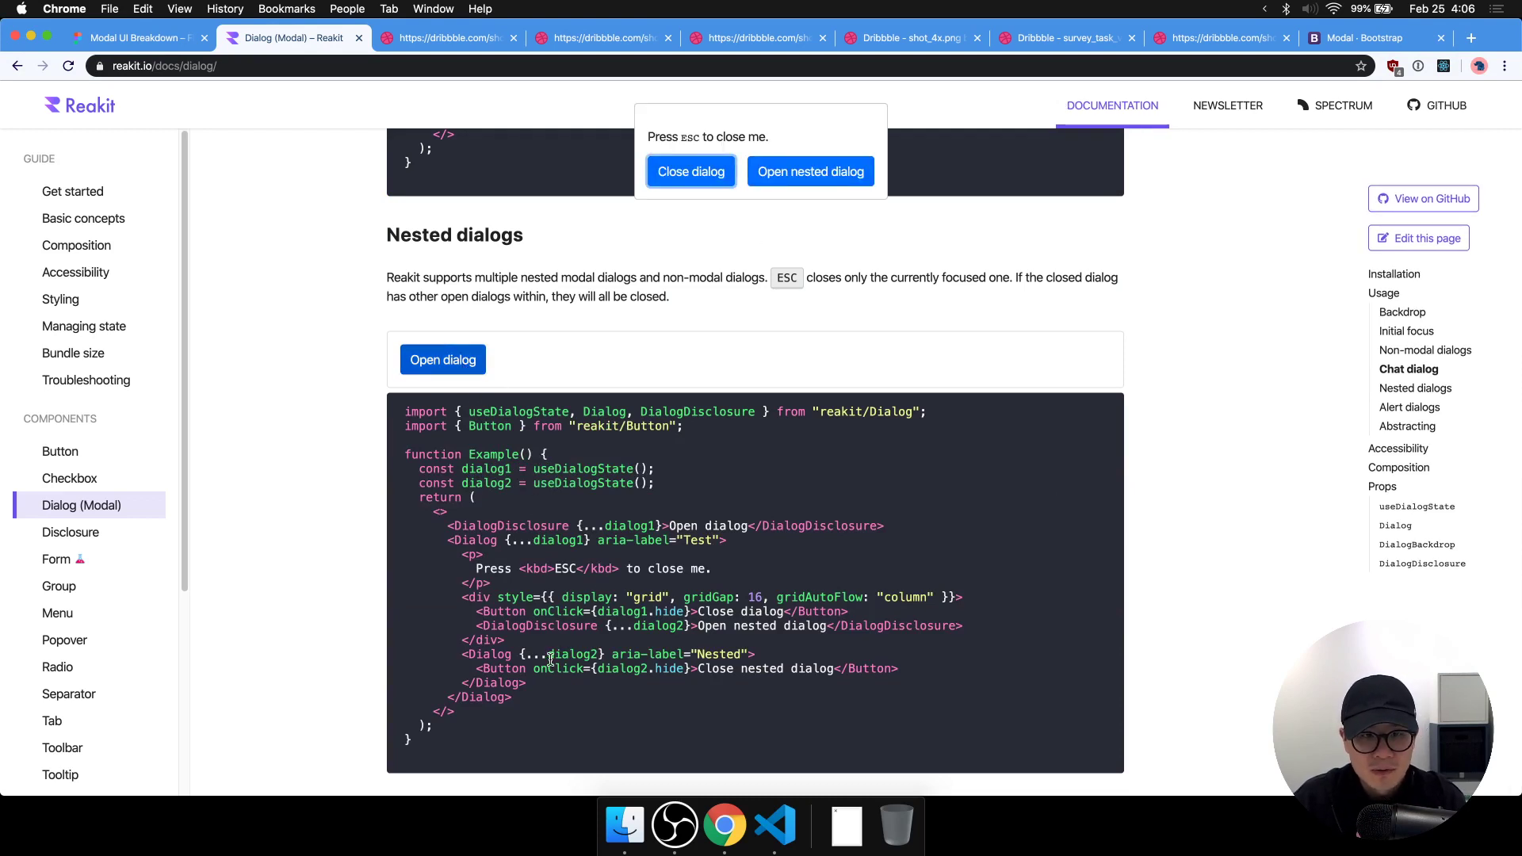
drag(683, 669, 597, 668)
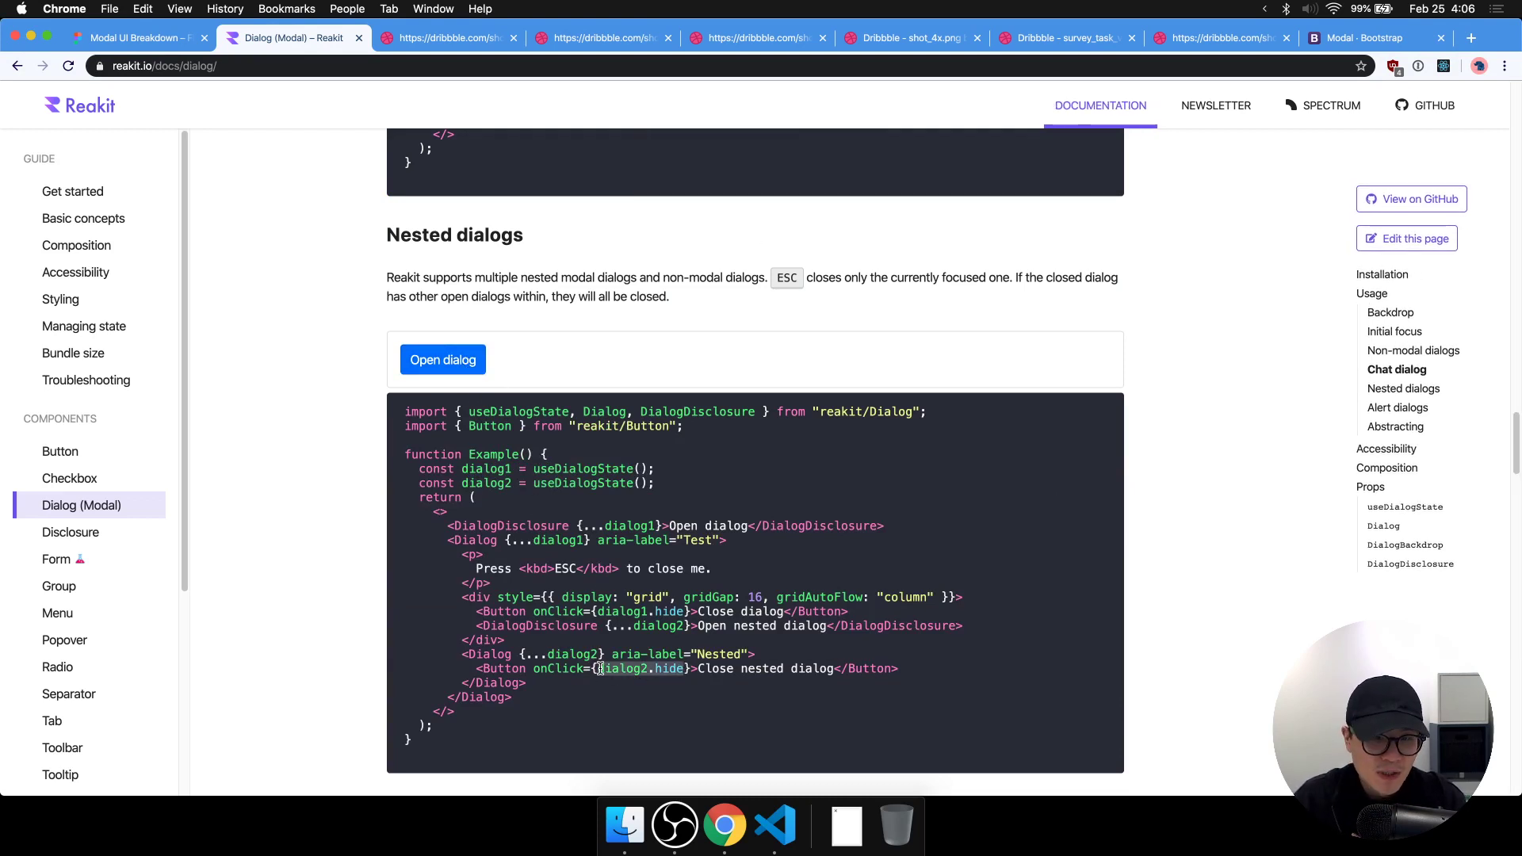
click(642, 671)
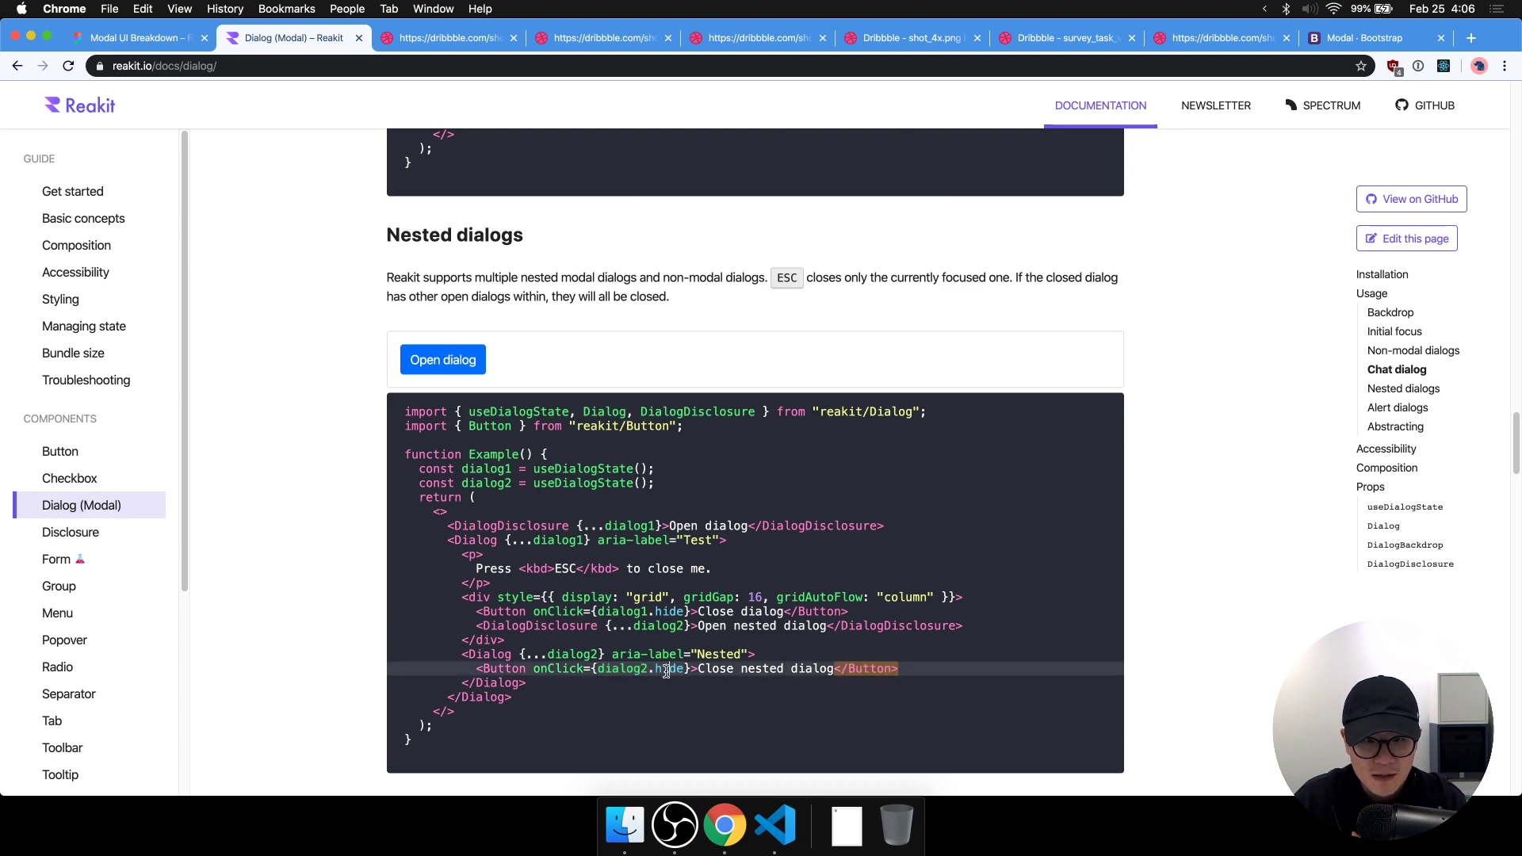
Switch to VS Code and replace all the modal markup with an empty arrow function named handleOnClick.
click(448, 38)
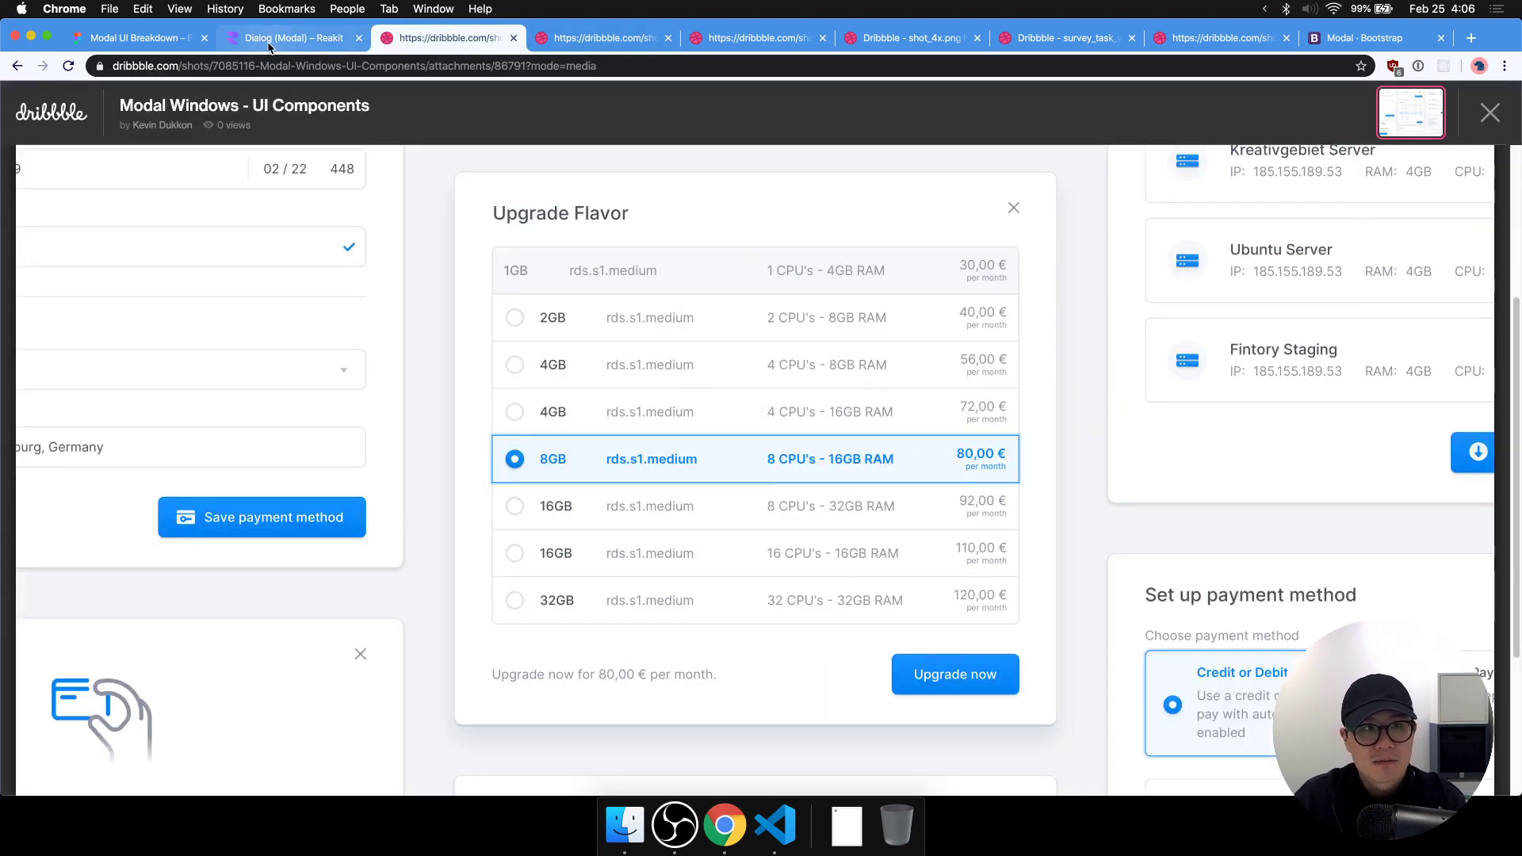
click(139, 38)
click(778, 850)
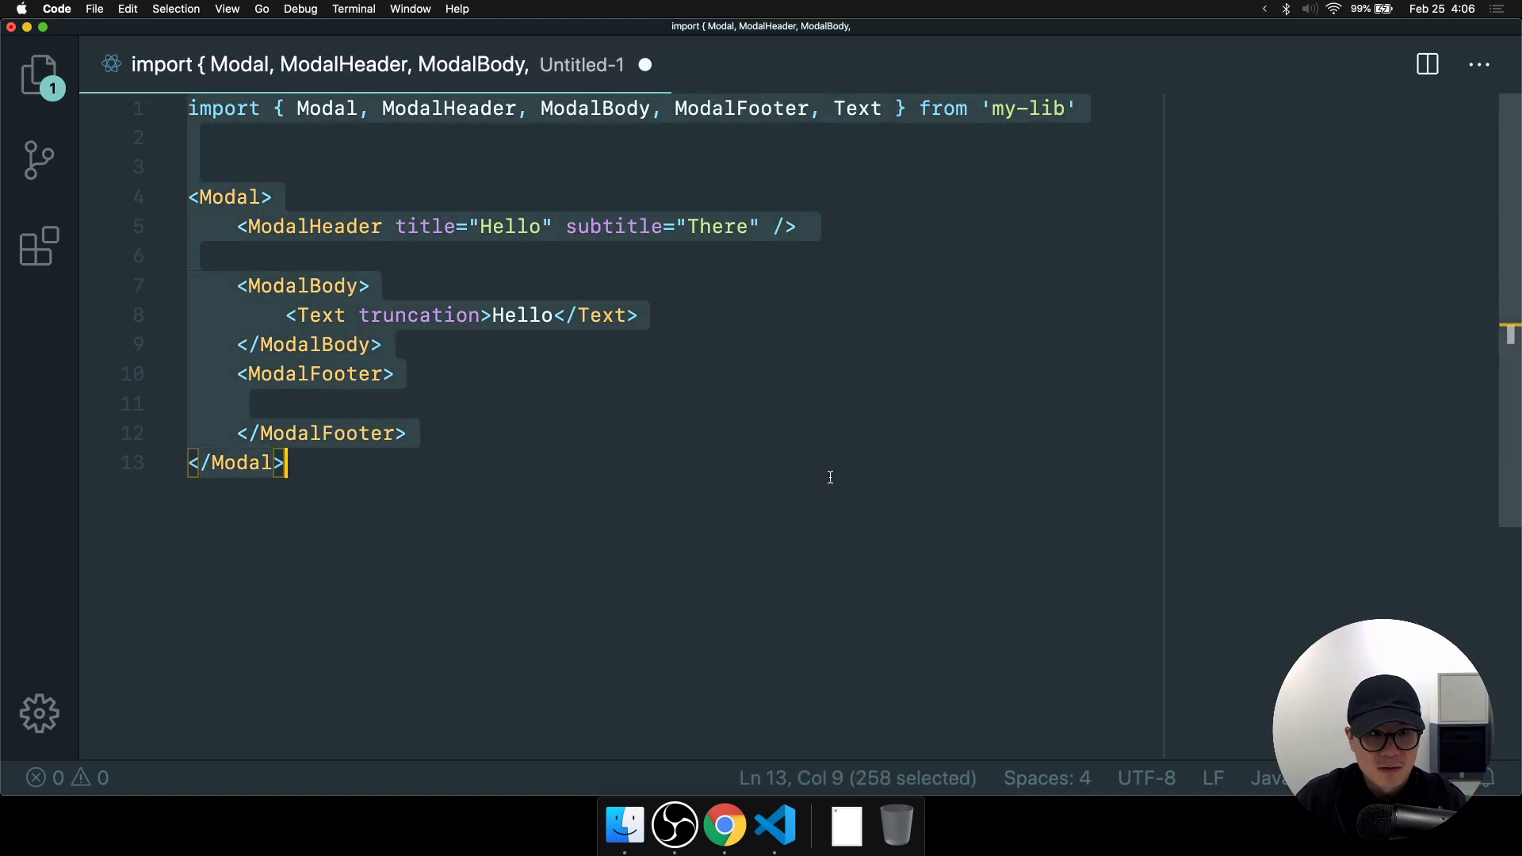
key(BackSpace)
text(const handleOnClic)
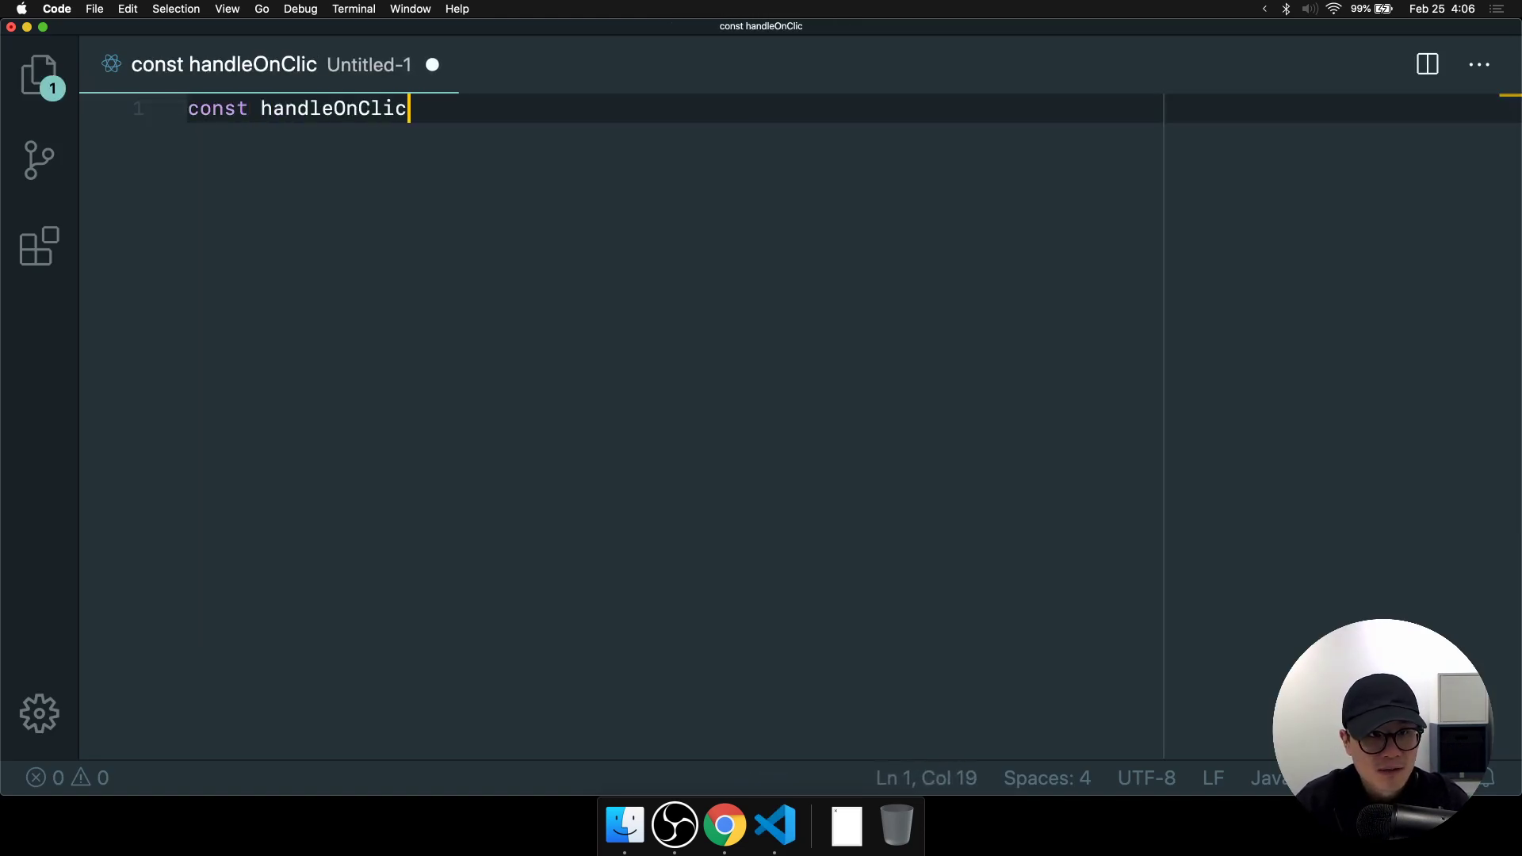
text(k = () => {)
key(Return)
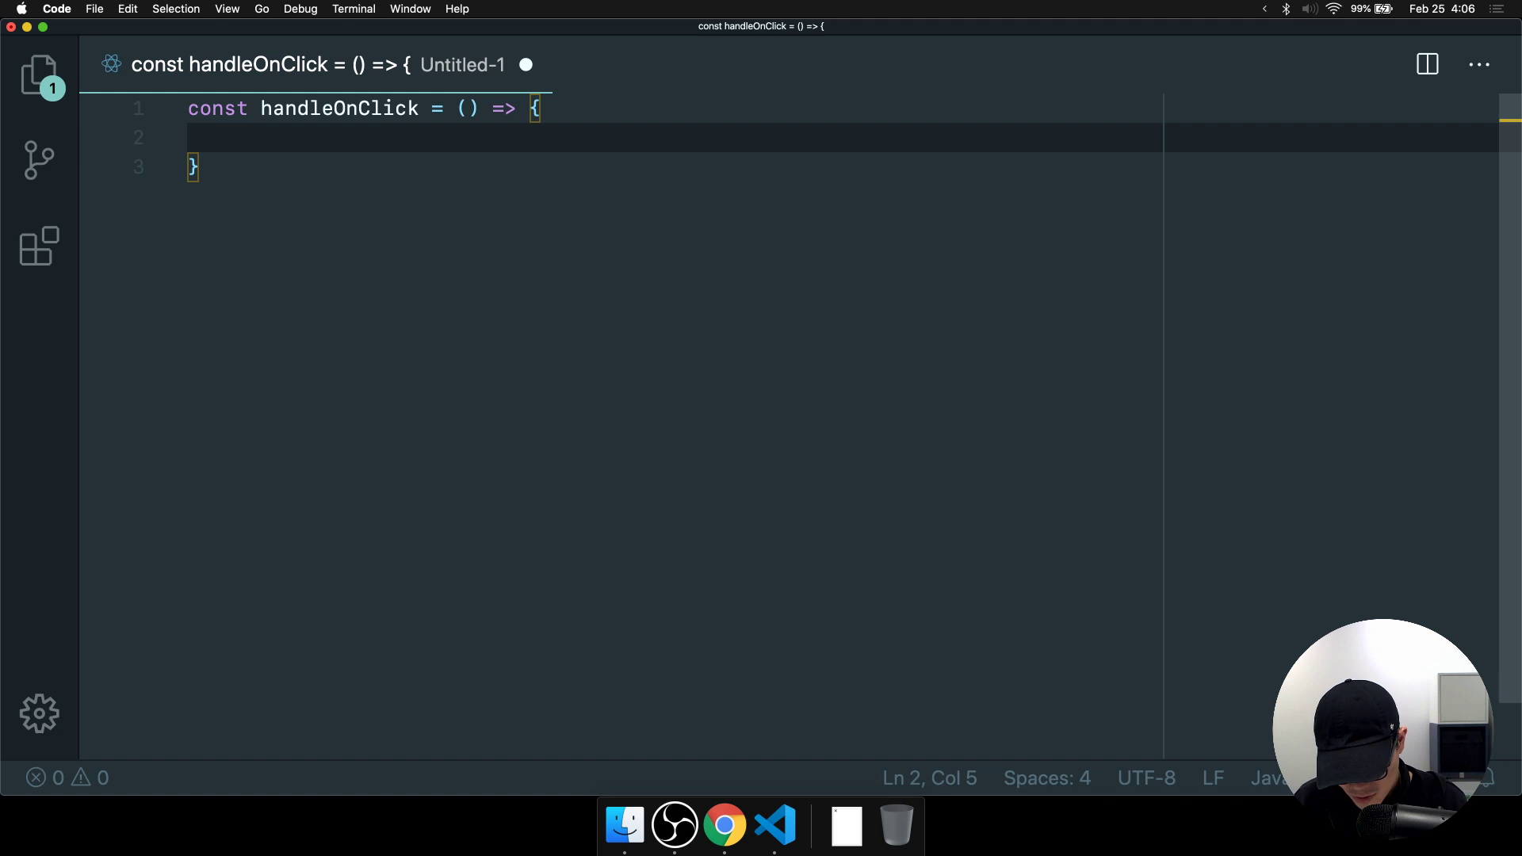
Add a call to someAsyncSaveFunction() inside the handleOnClick body.
text(someAsycnS)
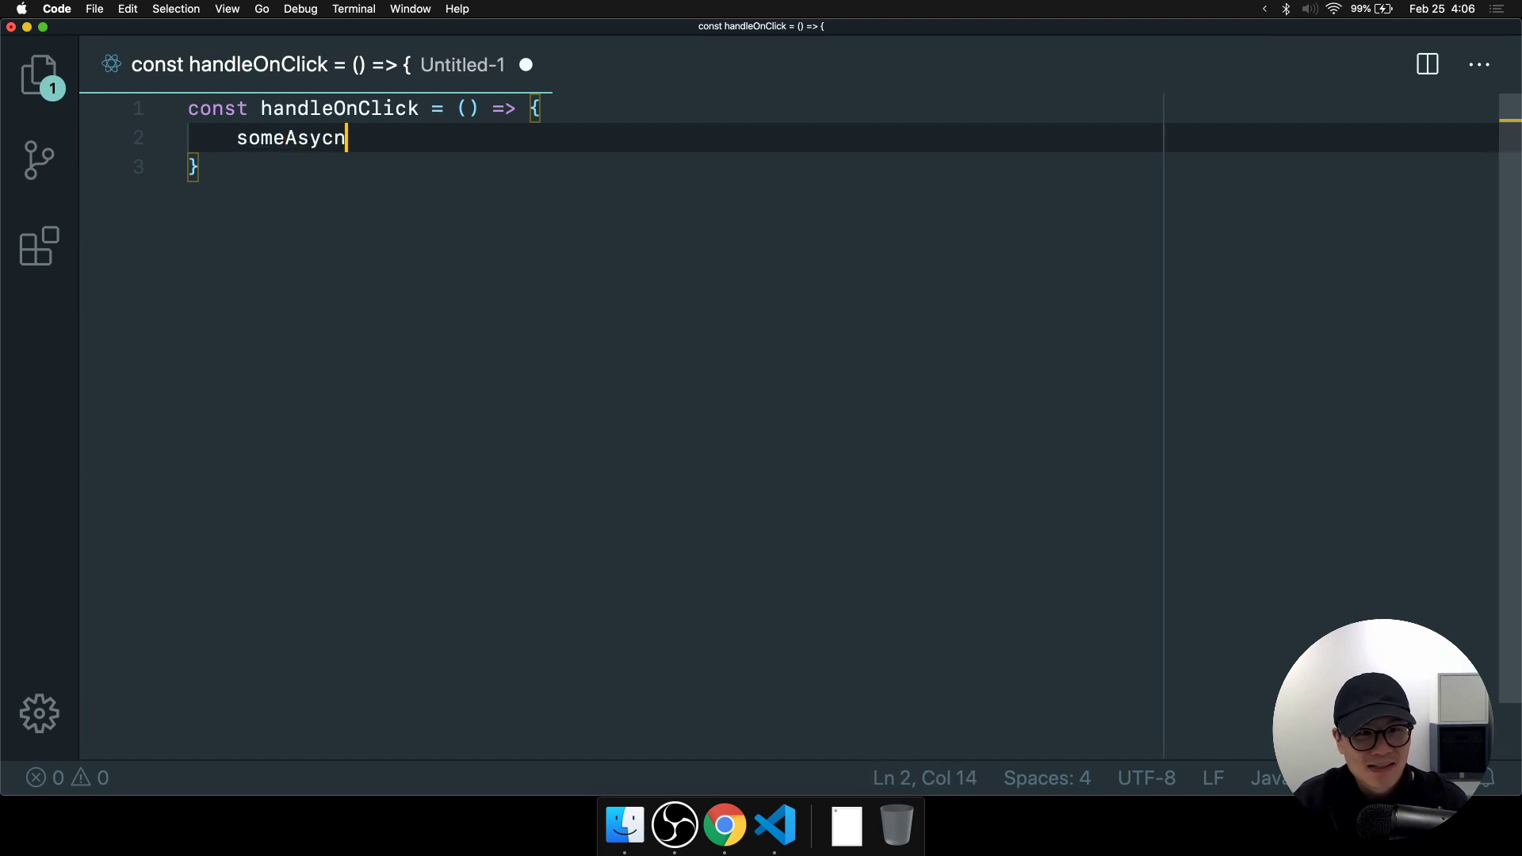
key(BackSpace)
key(BackSpace)
key(BackSpace)
text(ncS)
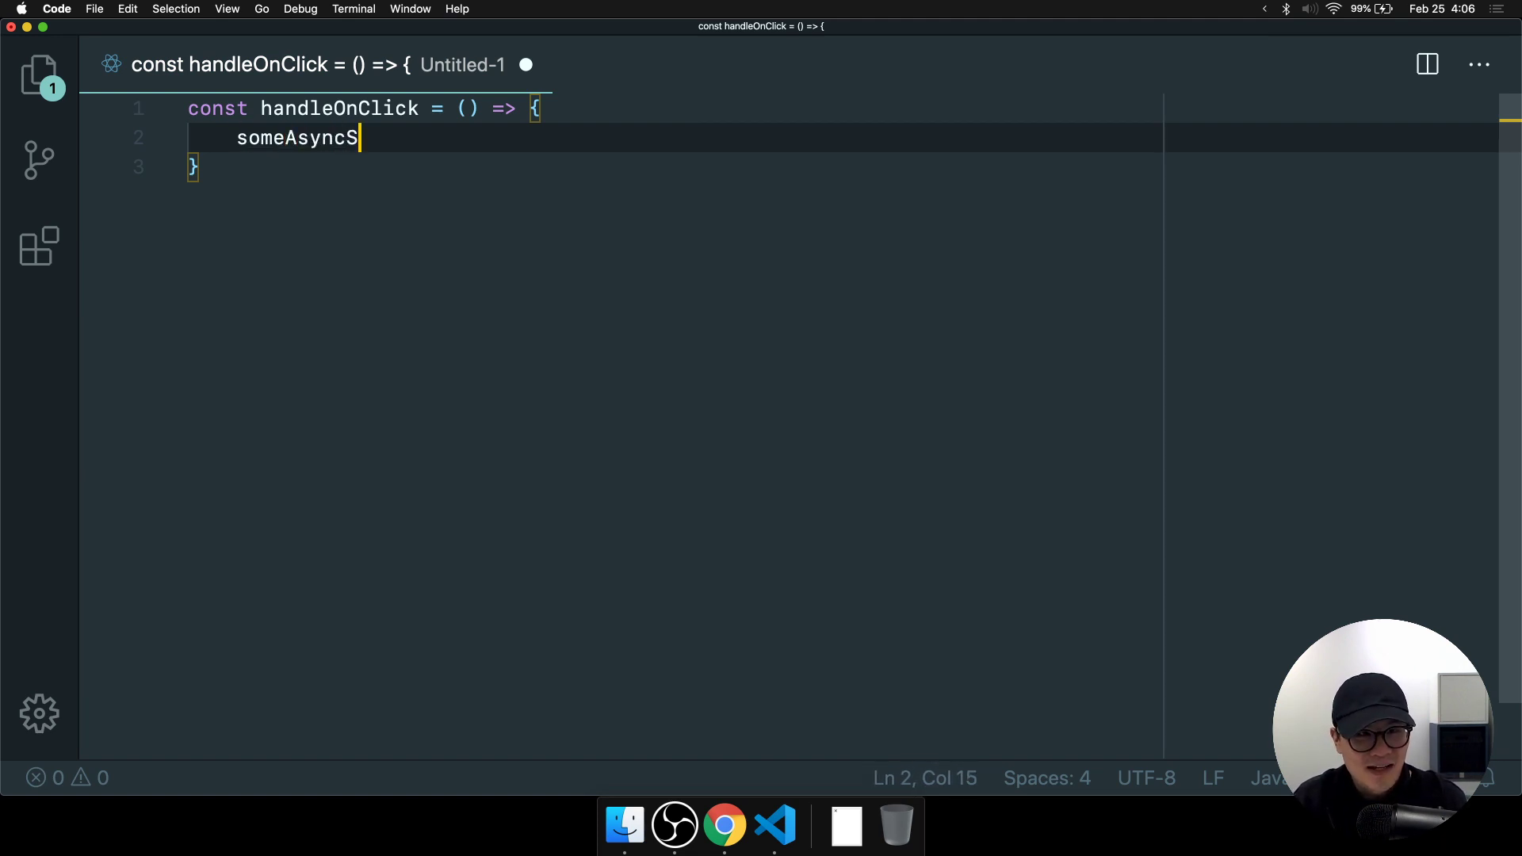
text(aveFunction()\)
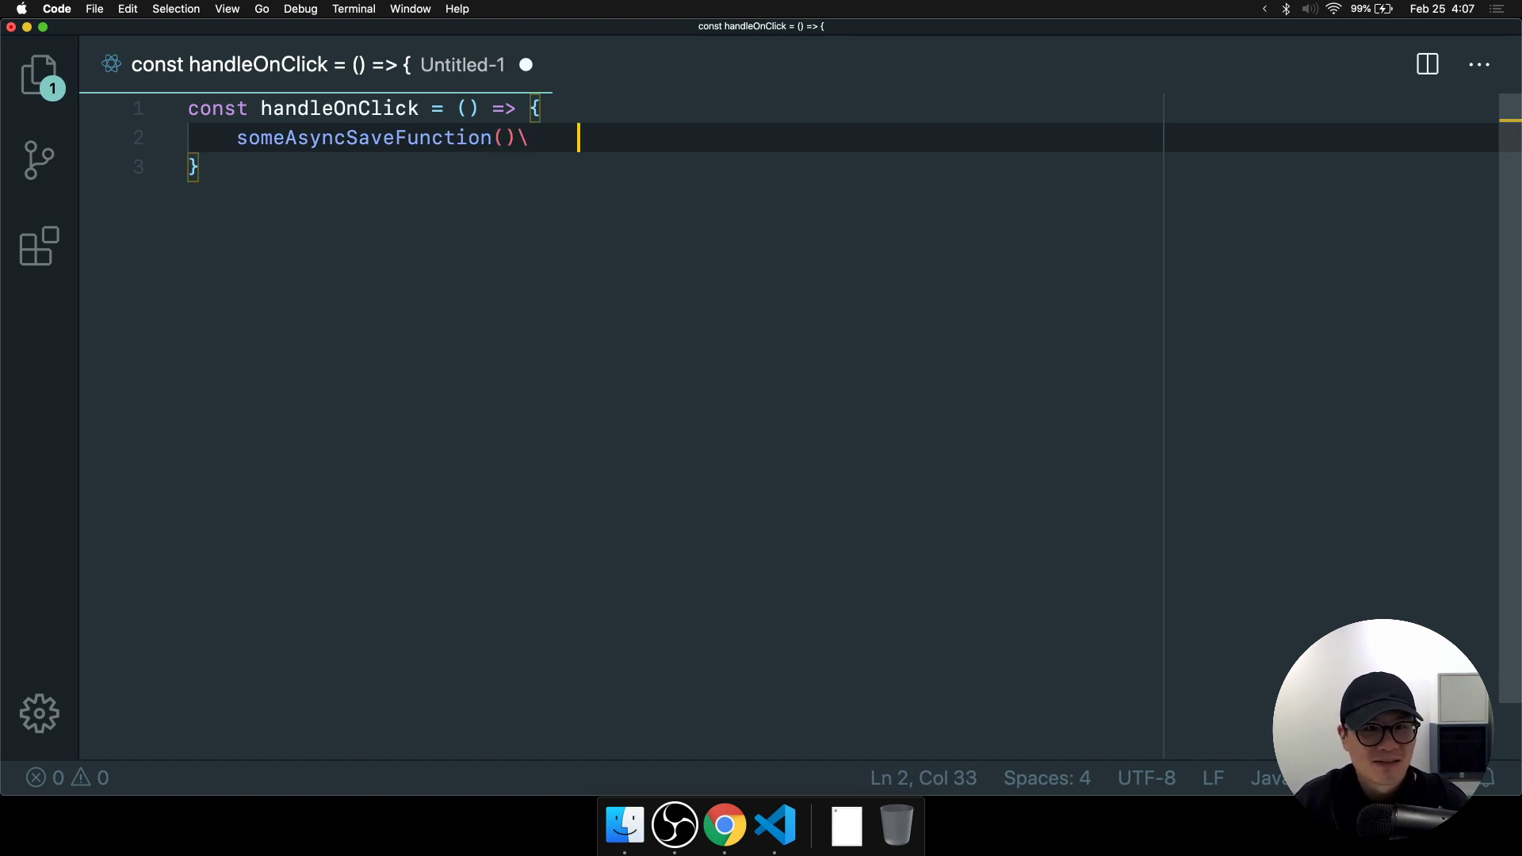
key(BackSpace)
key(BackSpace)
key(BackSpace)
key(BackSpace)
key(BackSpace)
Chain .then(() => {}) onto the someAsyncSaveFunction call, on its own indented line.
key(Return)
key(Tab)
text(.then(() => {)
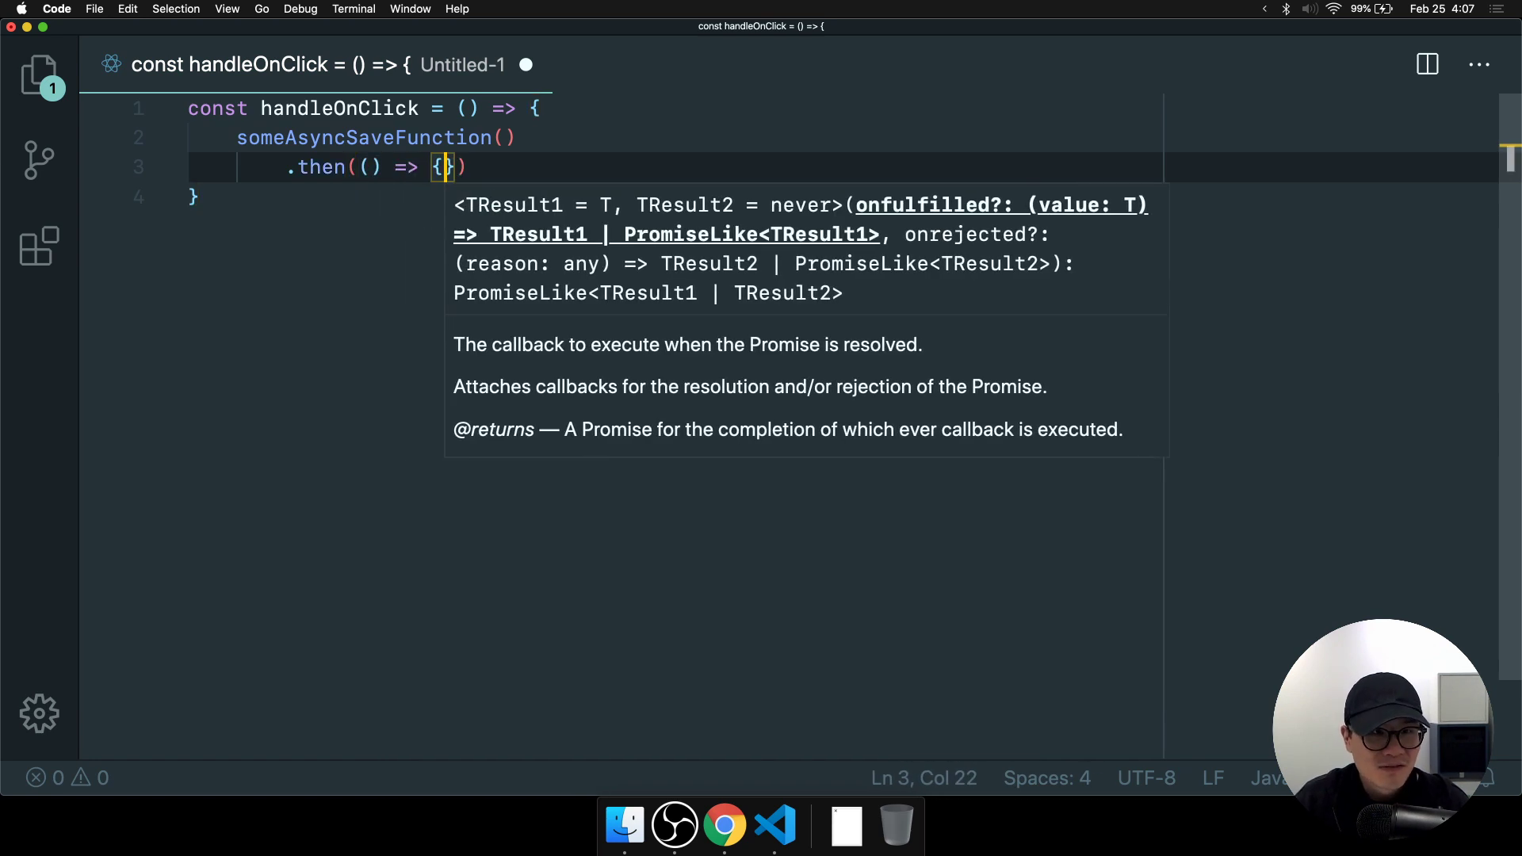
key(Escape)
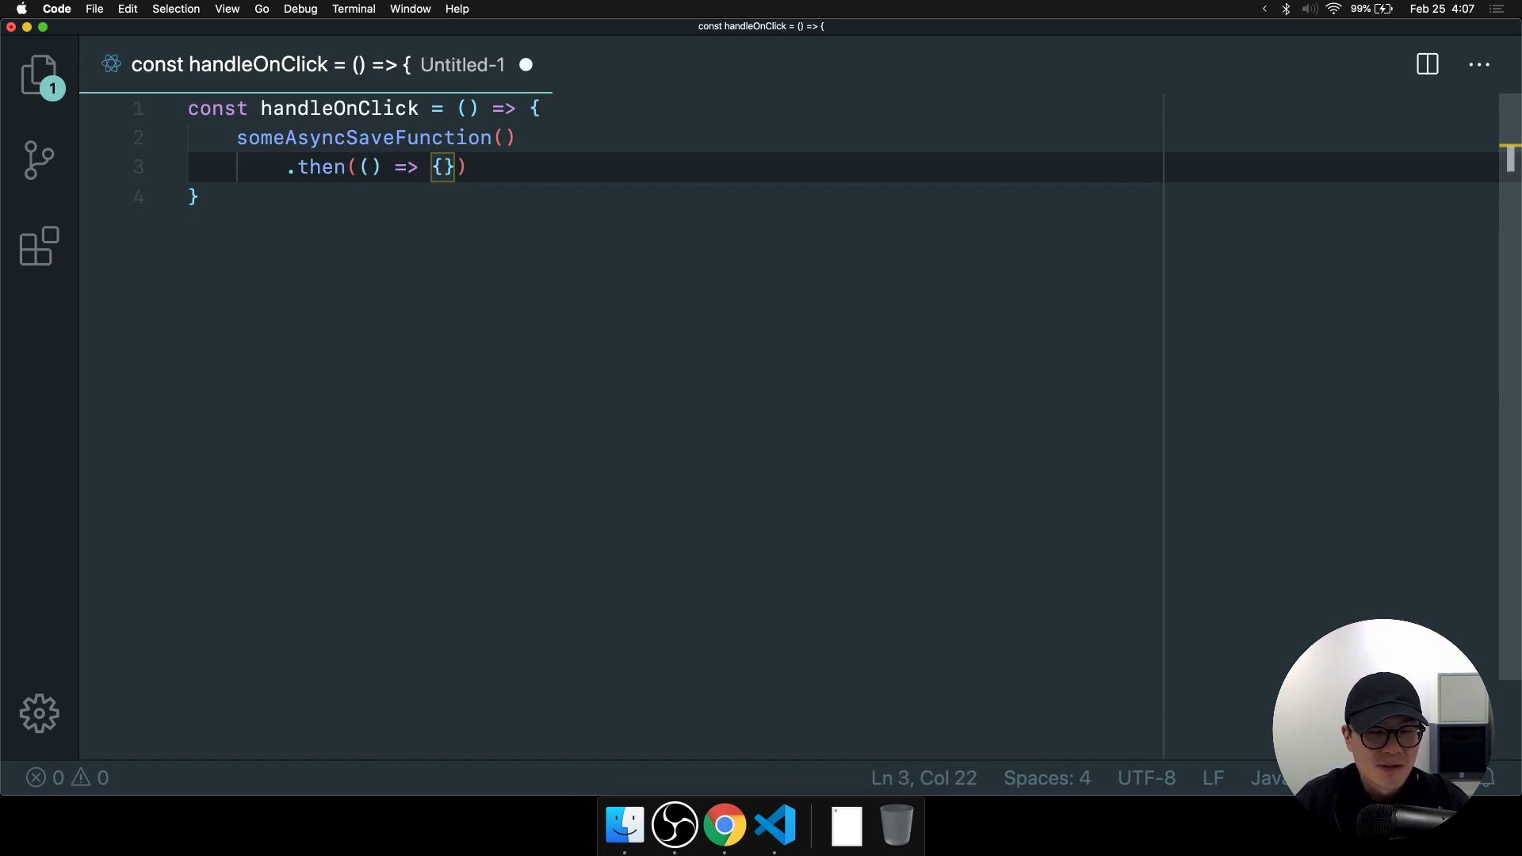
Call dialog.close() on a separate line inside the .then callback.
key(Return)
text(diaglogclose)
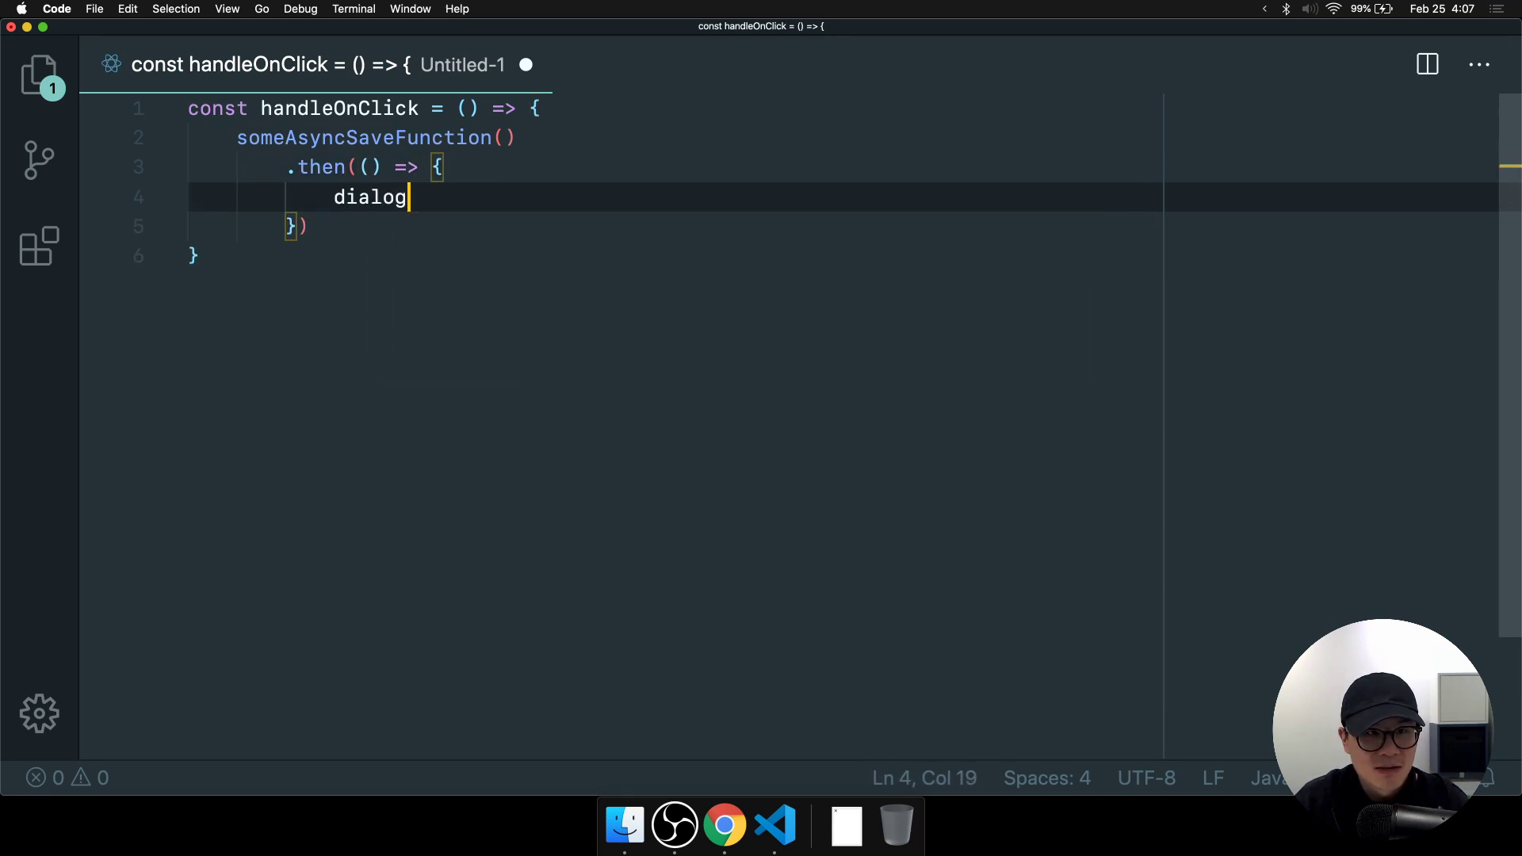
key(BackSpace)
text(===)
key(BackSpace)
key(BackSpace)
key(BackSpace)
key(BackSpace)
key(BackSpace)
key(BackSpace)
key(BackSpace)
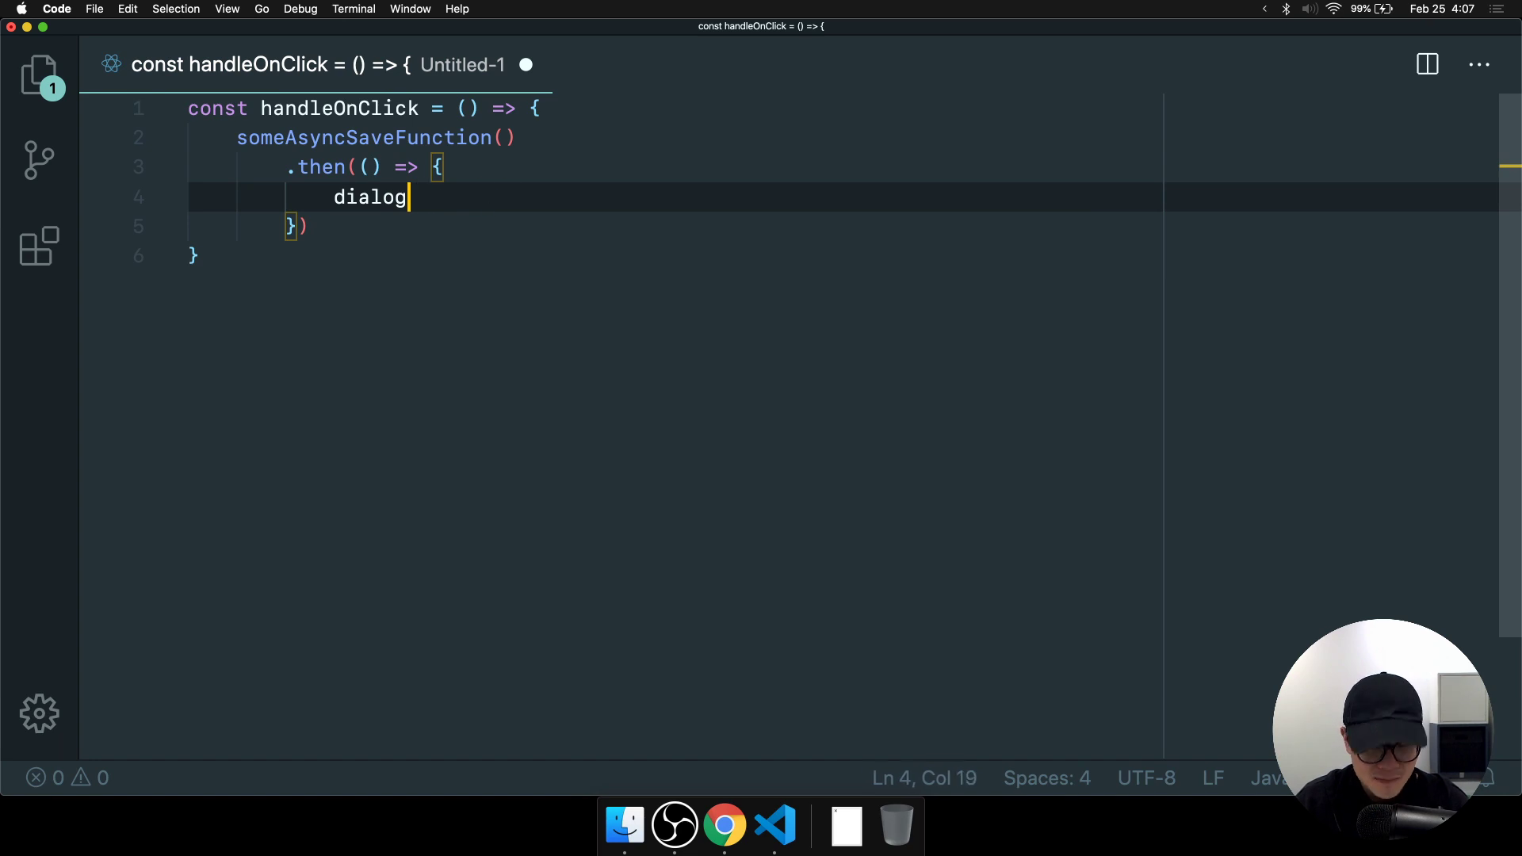
text(.close()
key(Down)
key(Down)
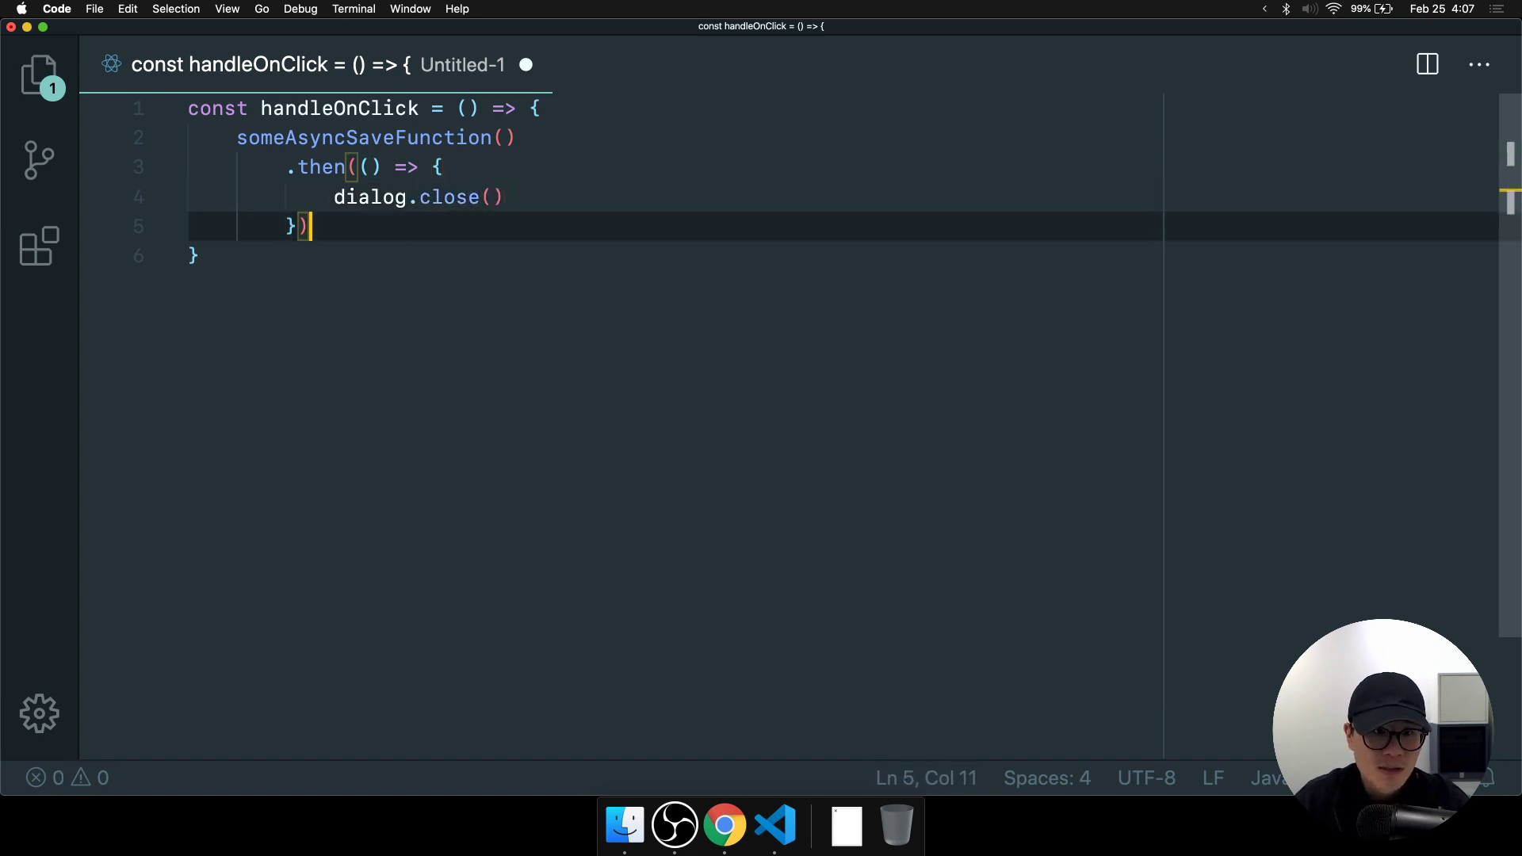
Chain an empty multi-line .catch(() => {}) callback after the .then block.
key(Return)
key(Left)
key(Left)
key(Left)
key(Left)
key(Right)
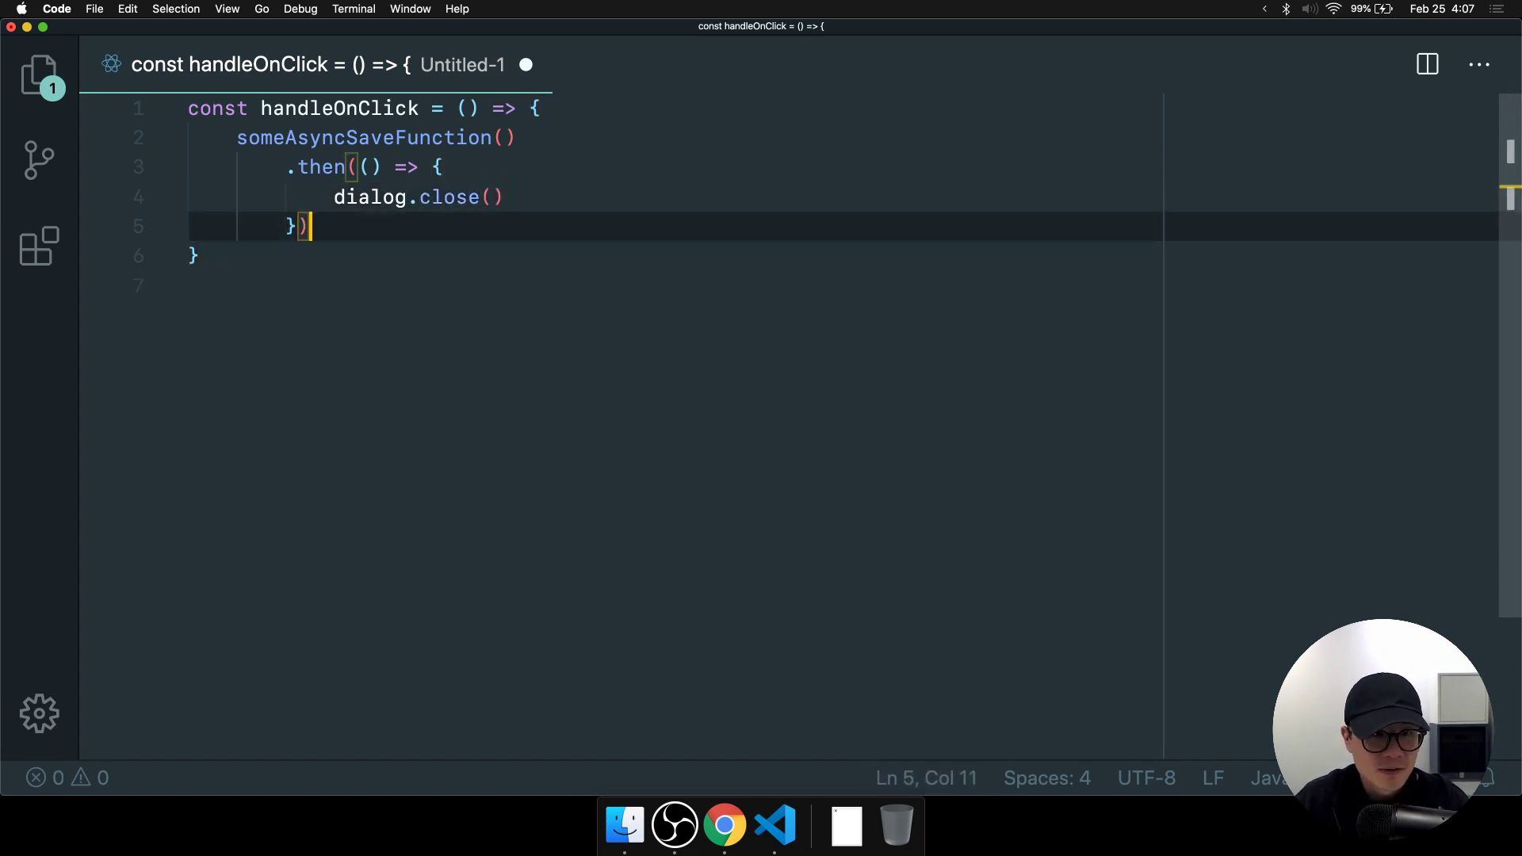
key(Return)
text(.catch(*()
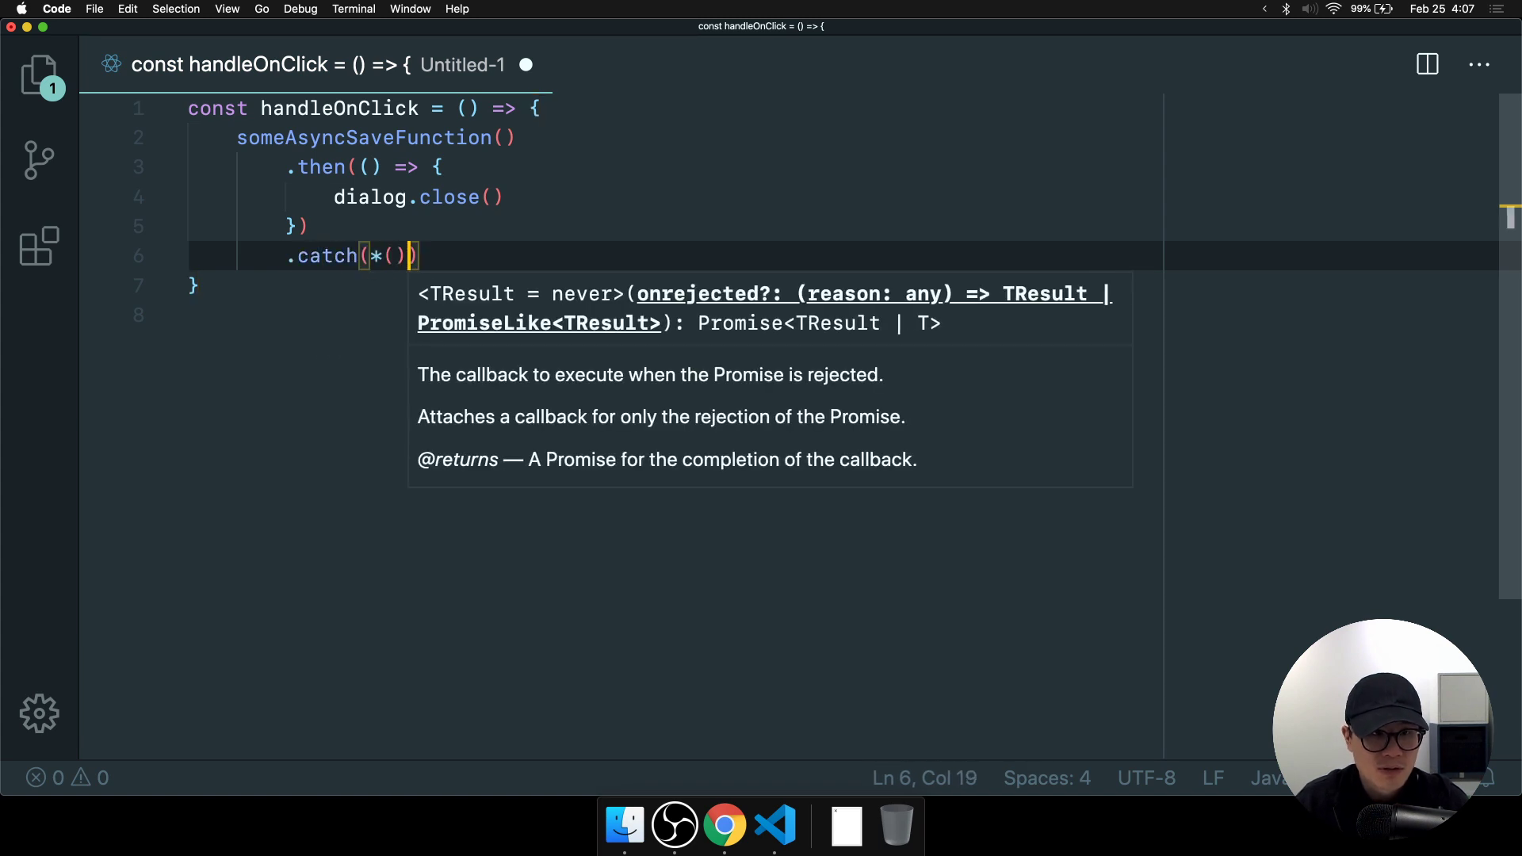
key(Delete)
text(() =>)
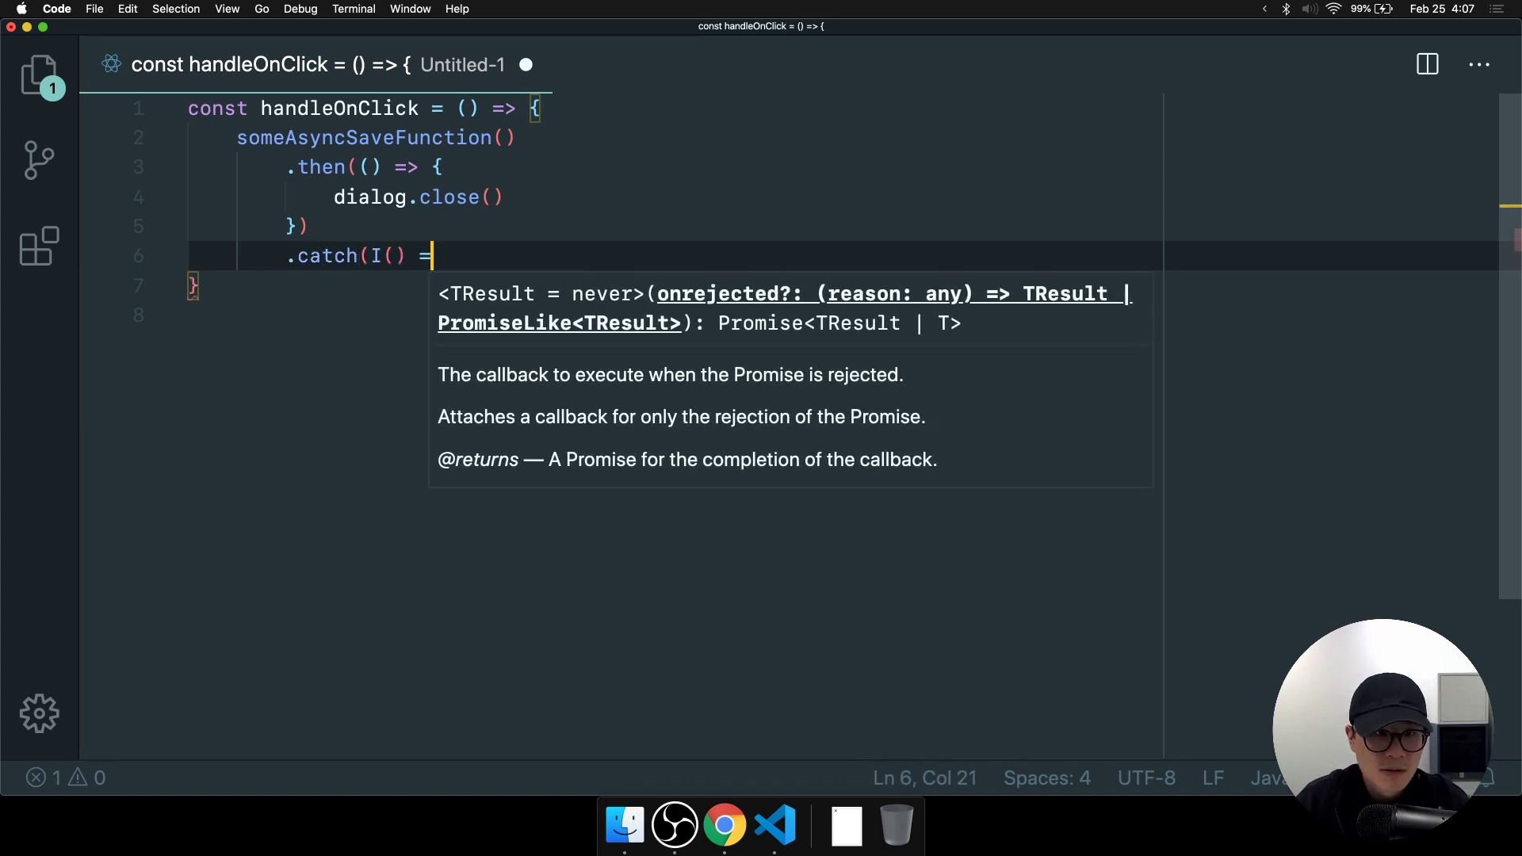
key(BackSpace)
key(BackSpace)
key(BackSpace)
key(BackSpace)
key(BackSpace)
text(() =)
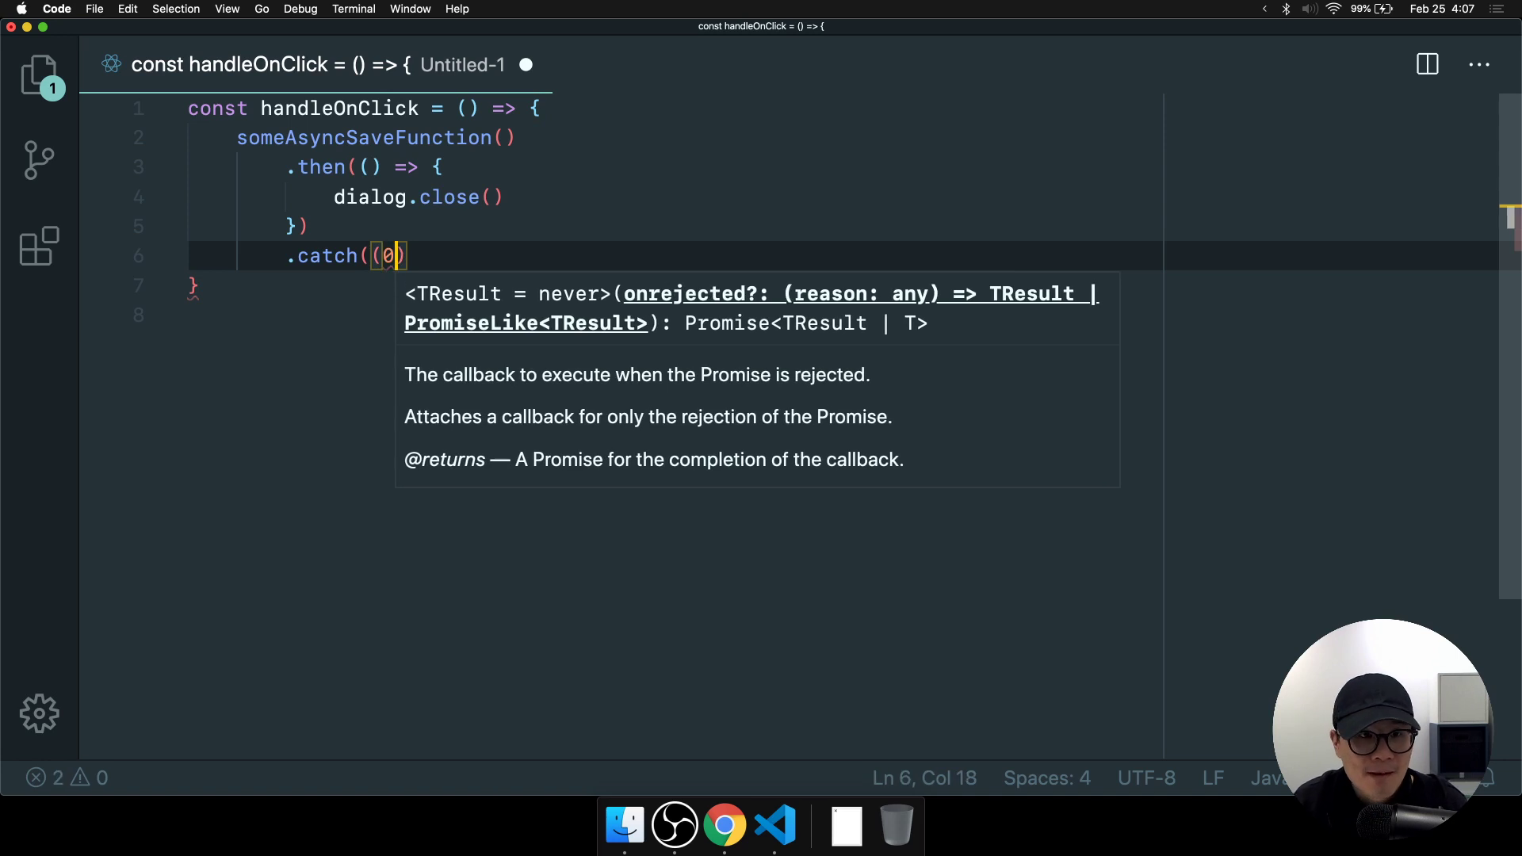
text(> {)
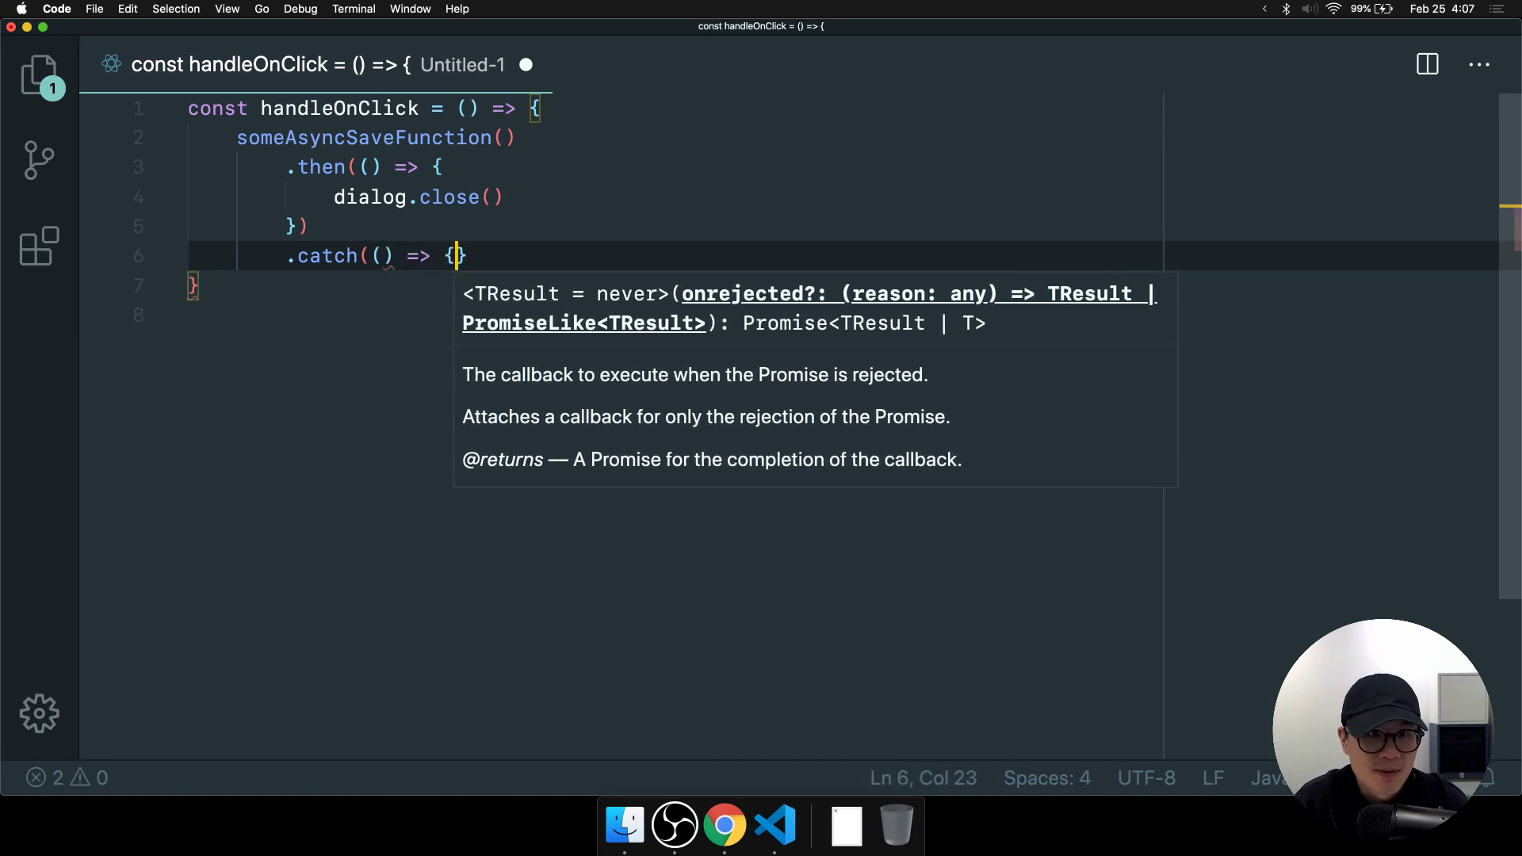
key(Return)
key(Down)
text())
key(Up)
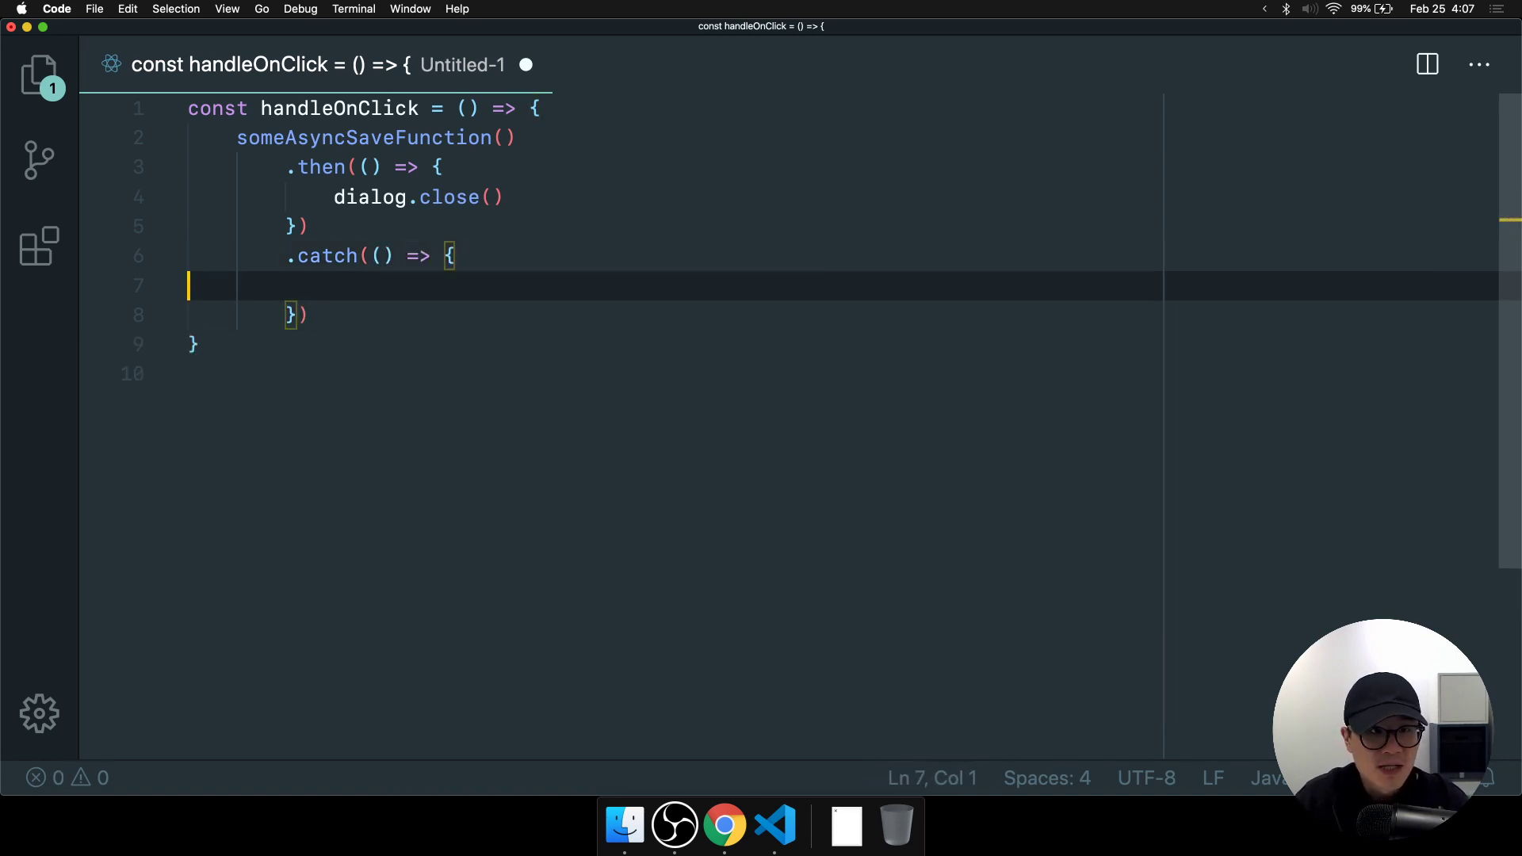
Call dialog2.open() inside the .catch callback, indented to match the dialog.close() line.
key(Tab)
key(Tab)
key(Tab)
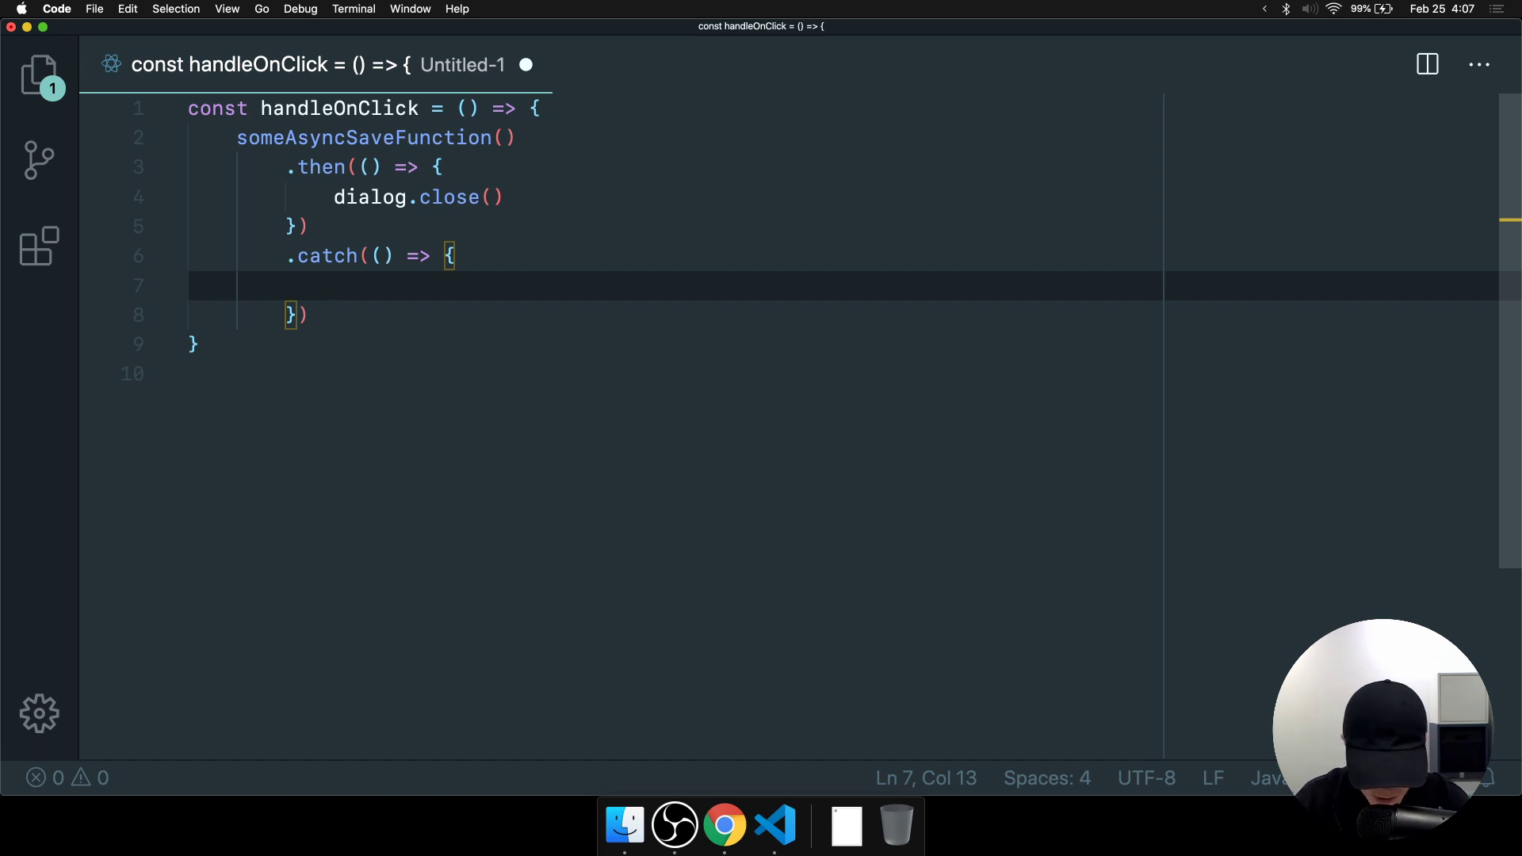
text(diagl)
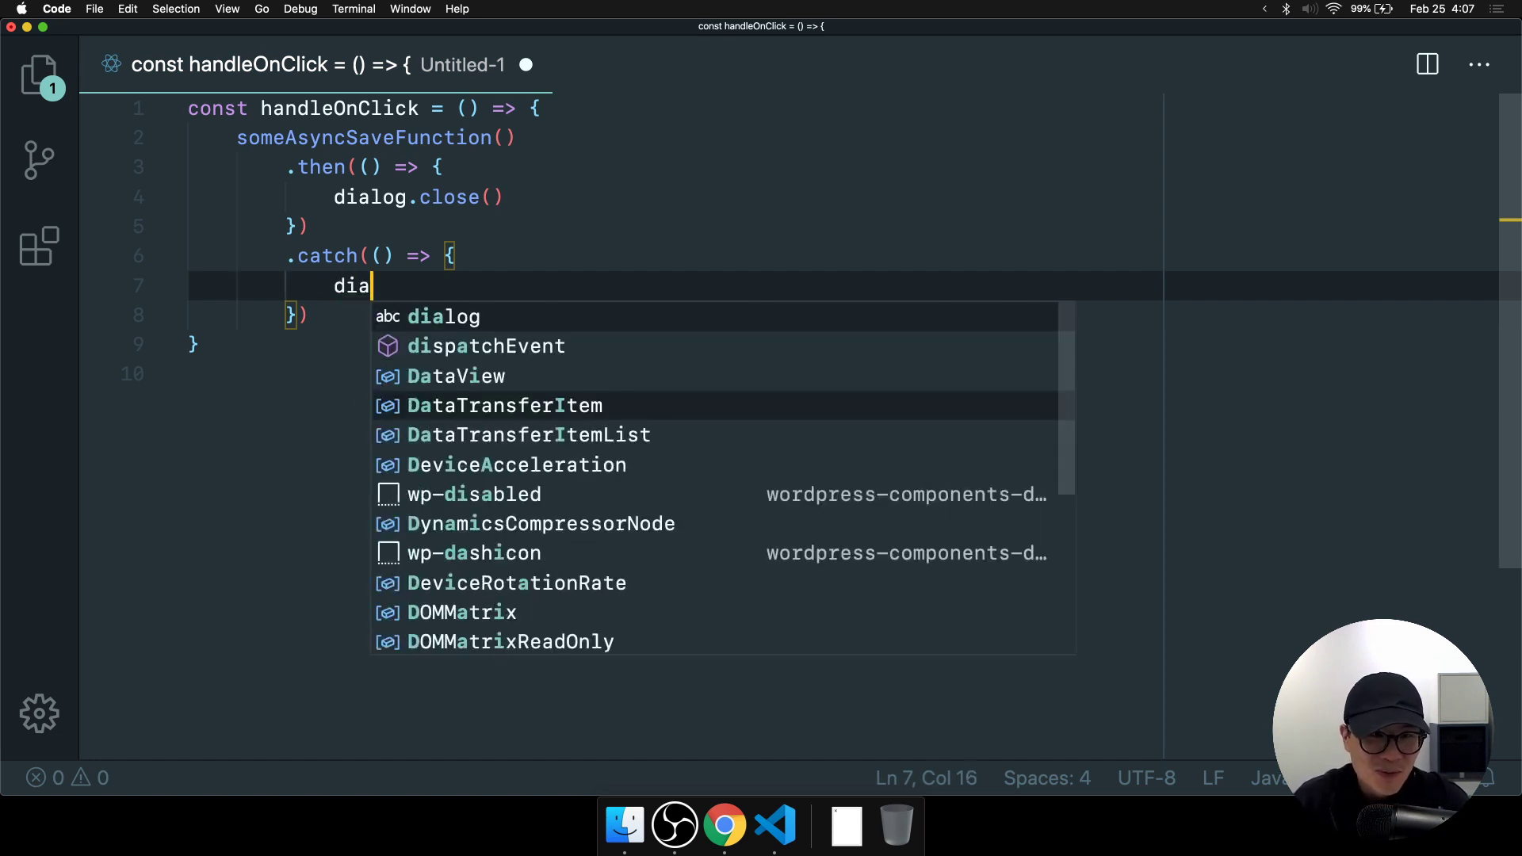
key(BackSpace)
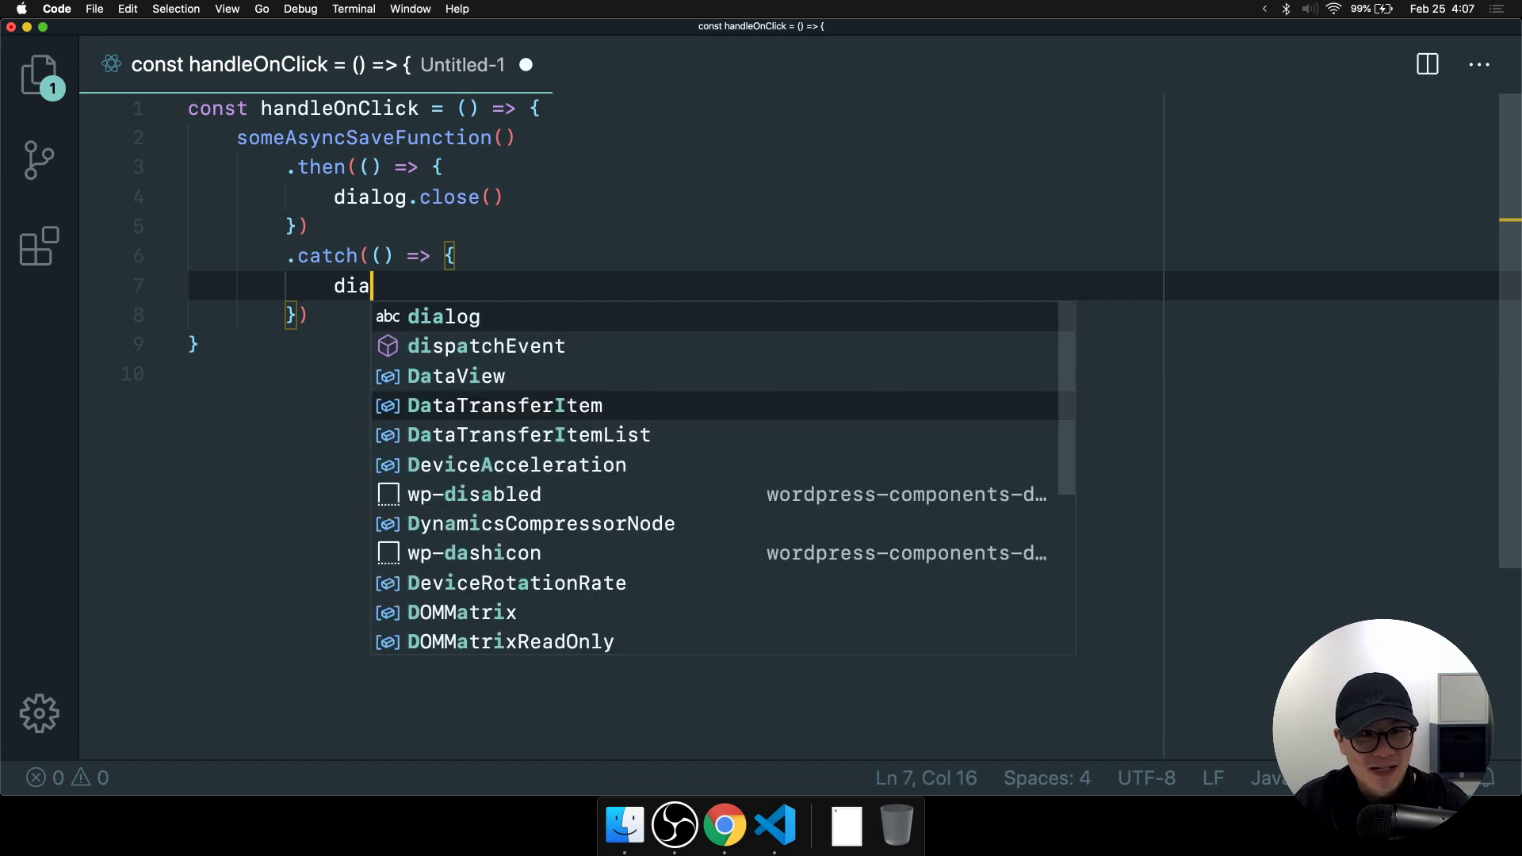
text(log2.openb)
key(BackSpace)
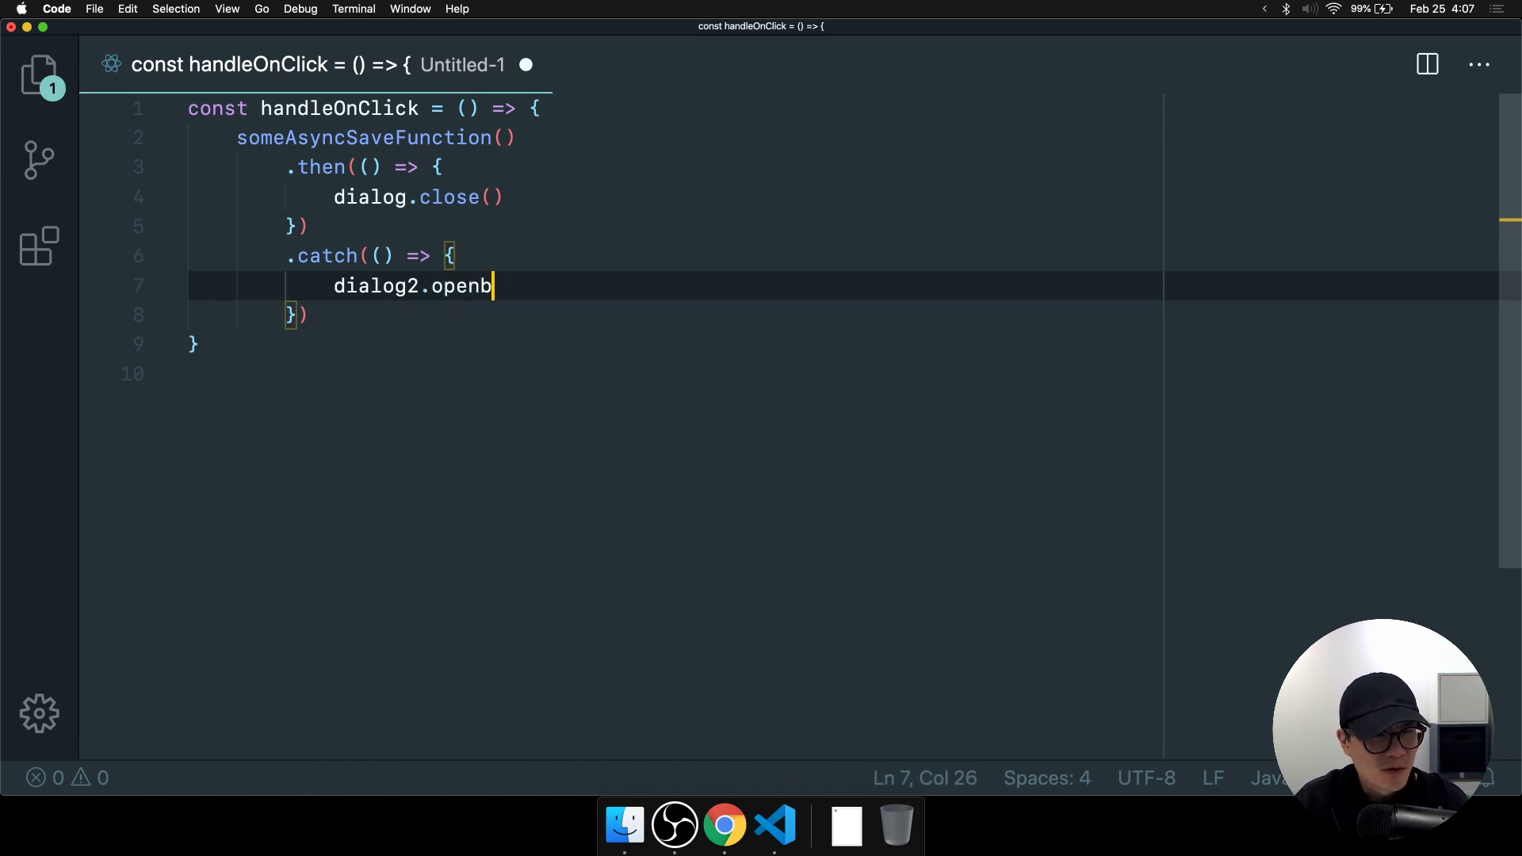
text(())
Switch to the Reakit Dialog documentation in Chrome, search the page for "open" and go through the matches.
key(super+Tab)
key(super+f)
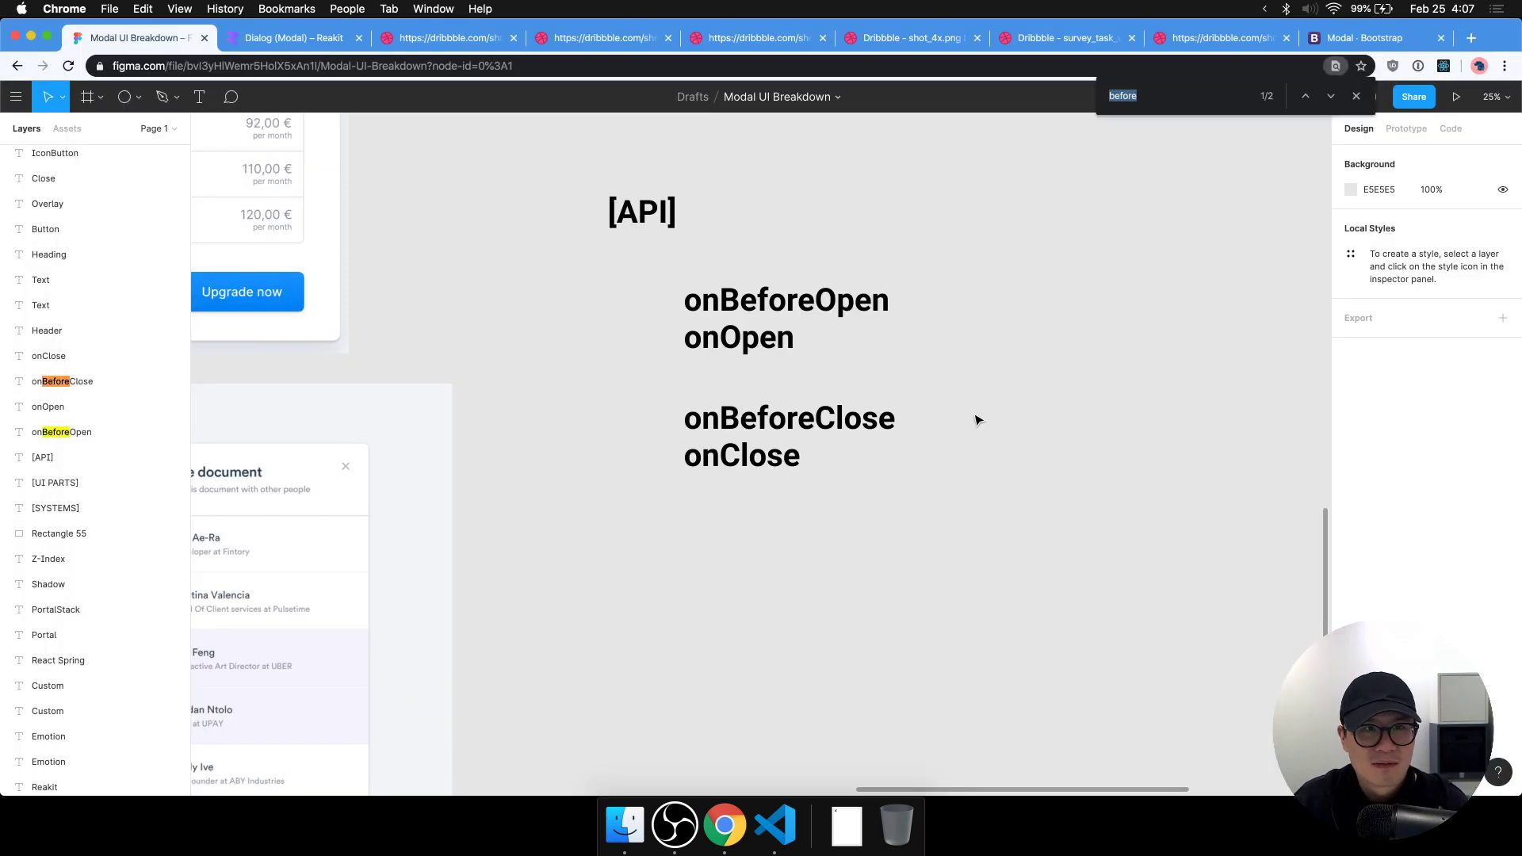
key(Escape)
key(super+f)
click(293, 34)
key(super+f)
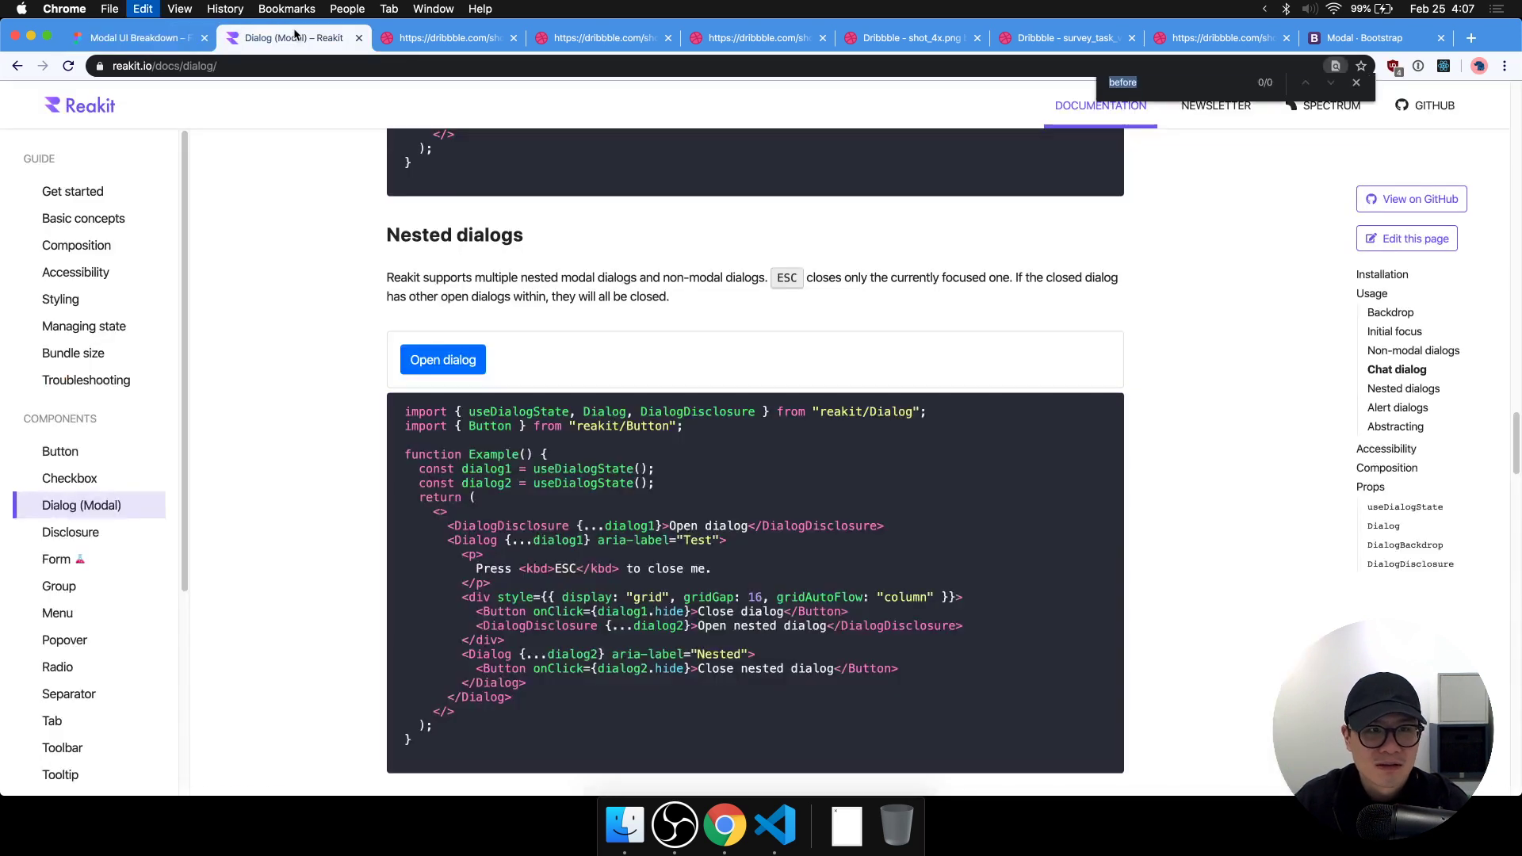
text(open)
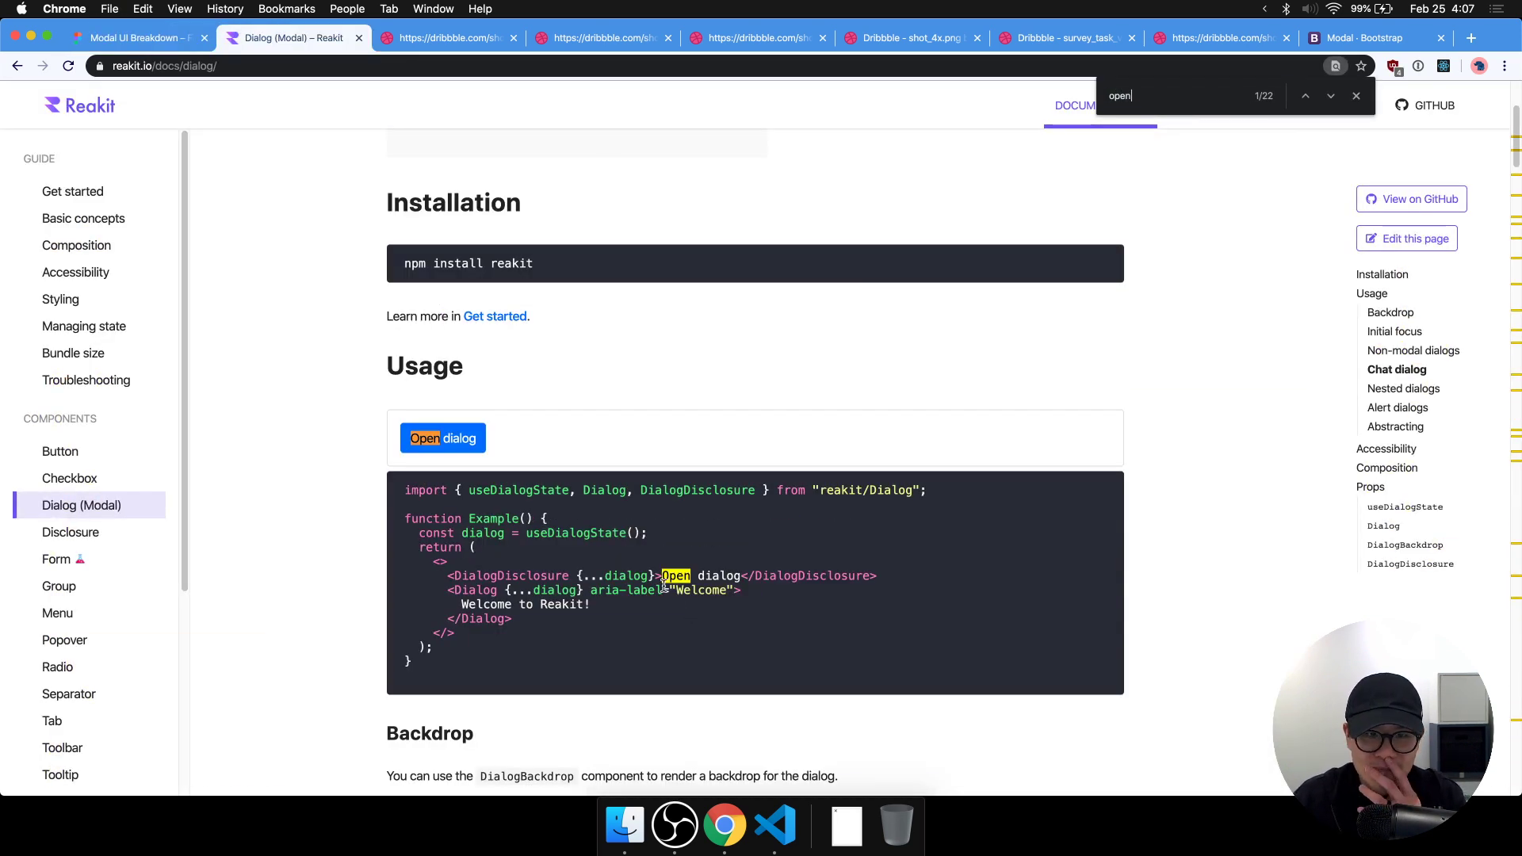
click(1332, 97)
double_click(1332, 97)
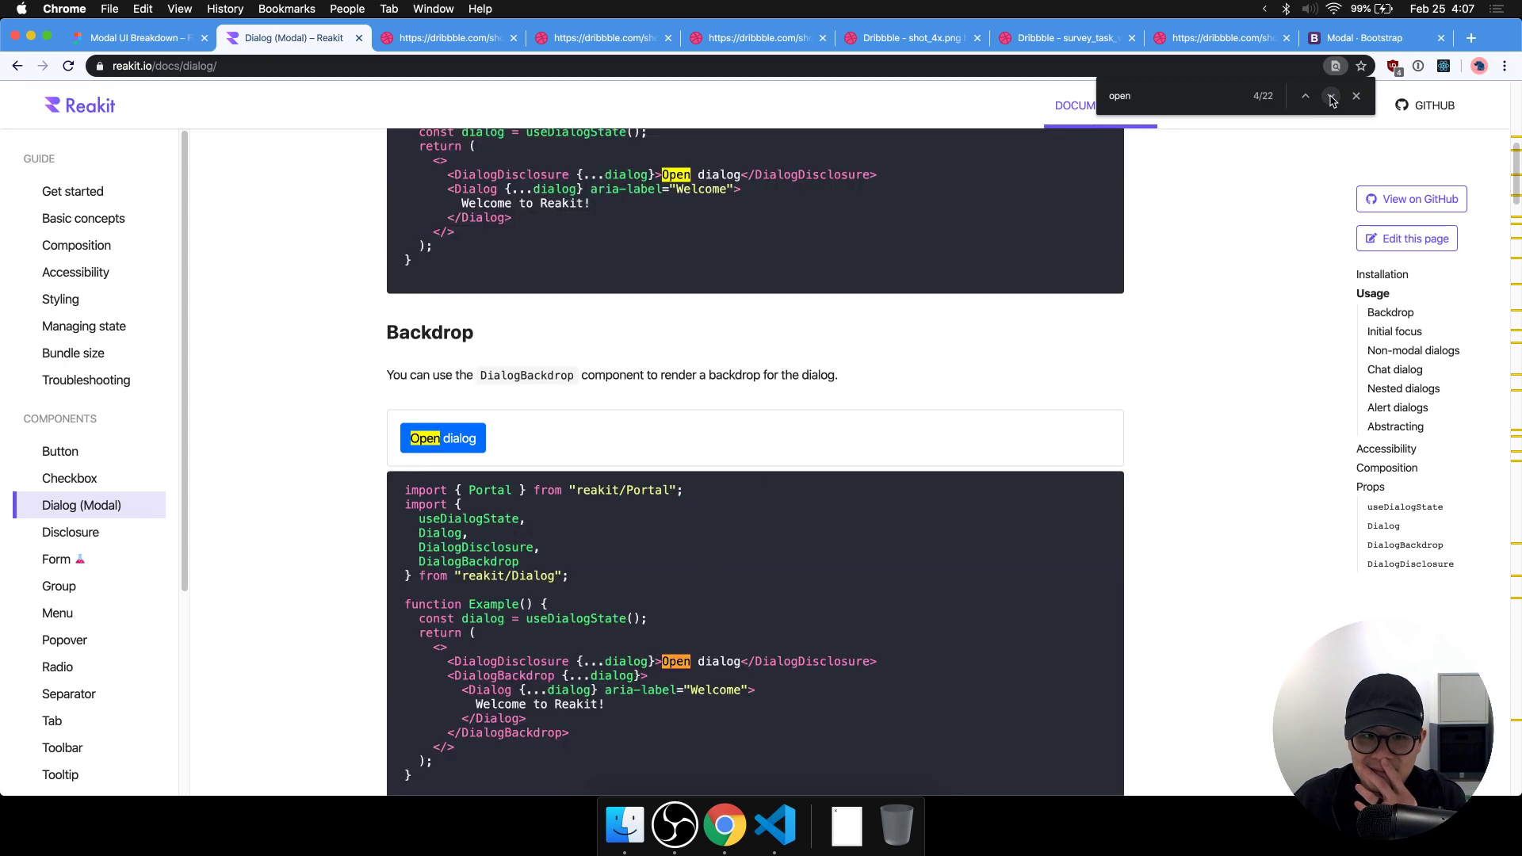
click(1332, 97)
click(1332, 97)
click(1332, 97)
click(1332, 96)
click(1331, 97)
click(1331, 96)
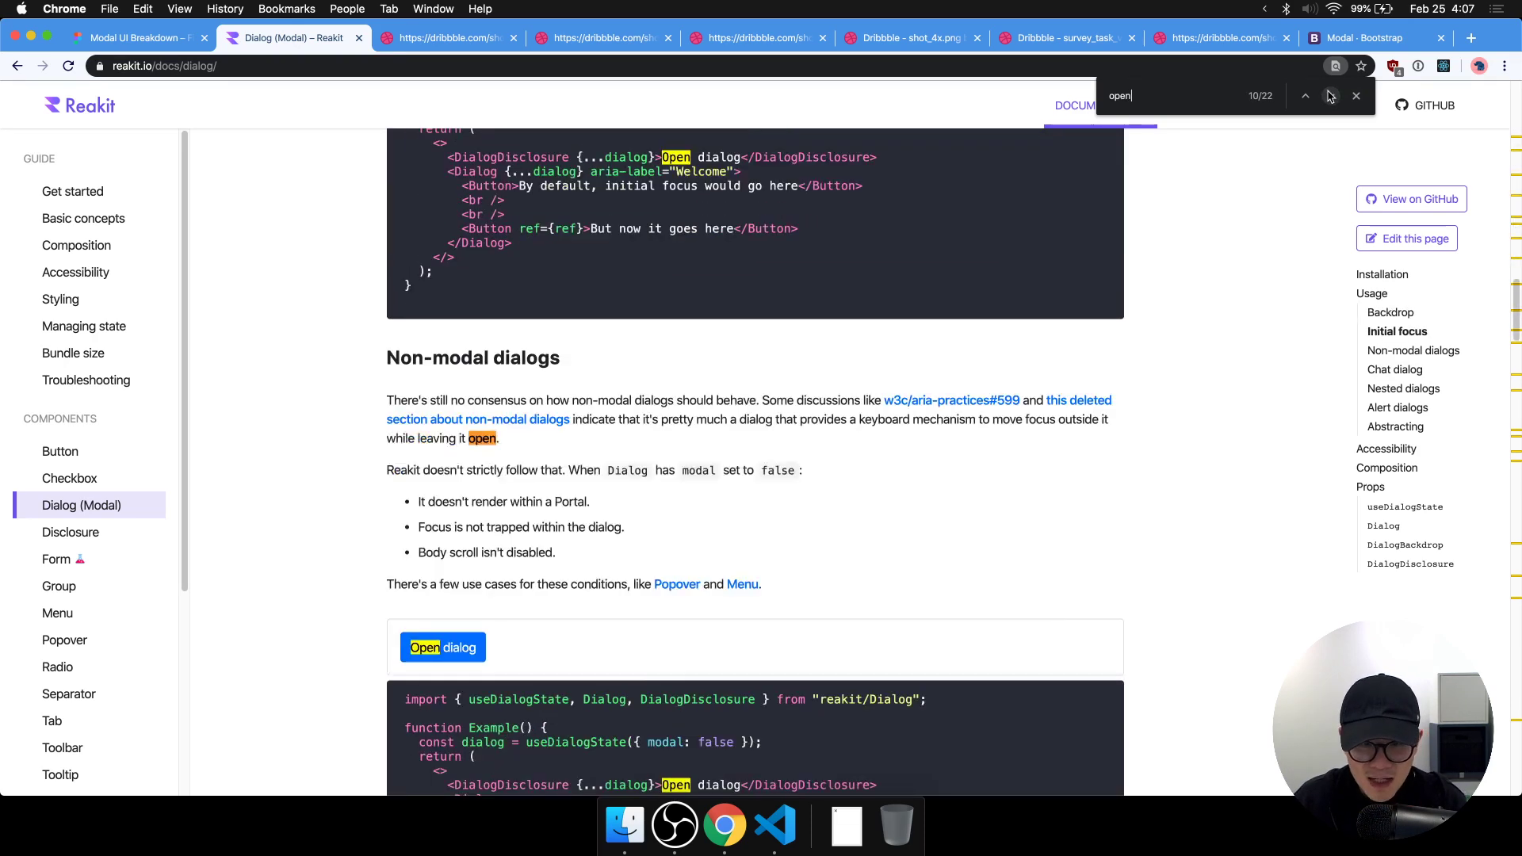
click(1332, 96)
Switch to VS Code and replace dialog2.open() in the .catch callback with openDialog2().
key(super+Tab)
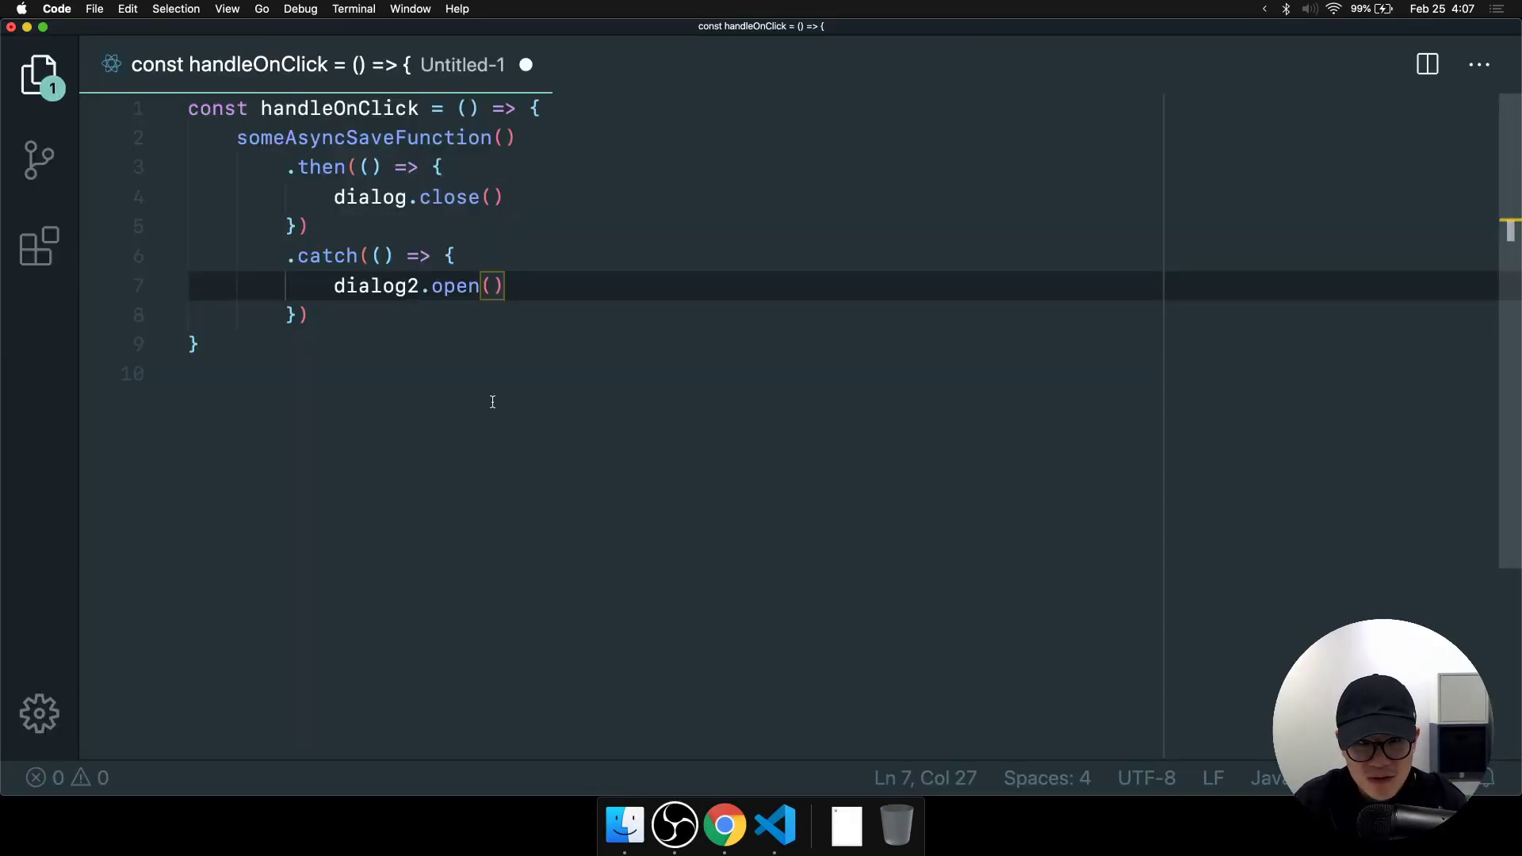
drag(525, 271, 334, 286)
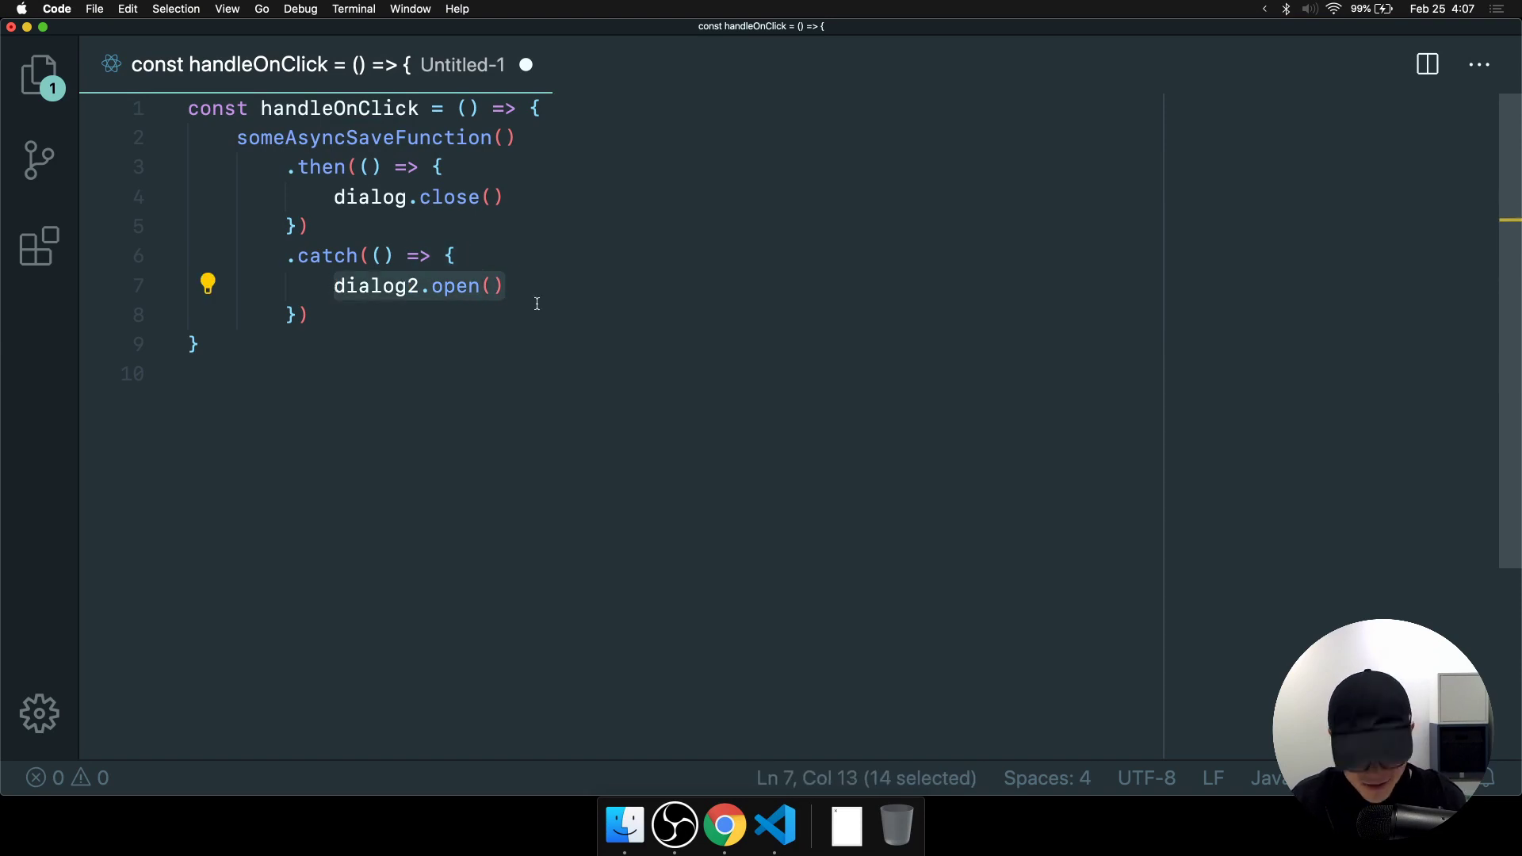
text(openDialog)
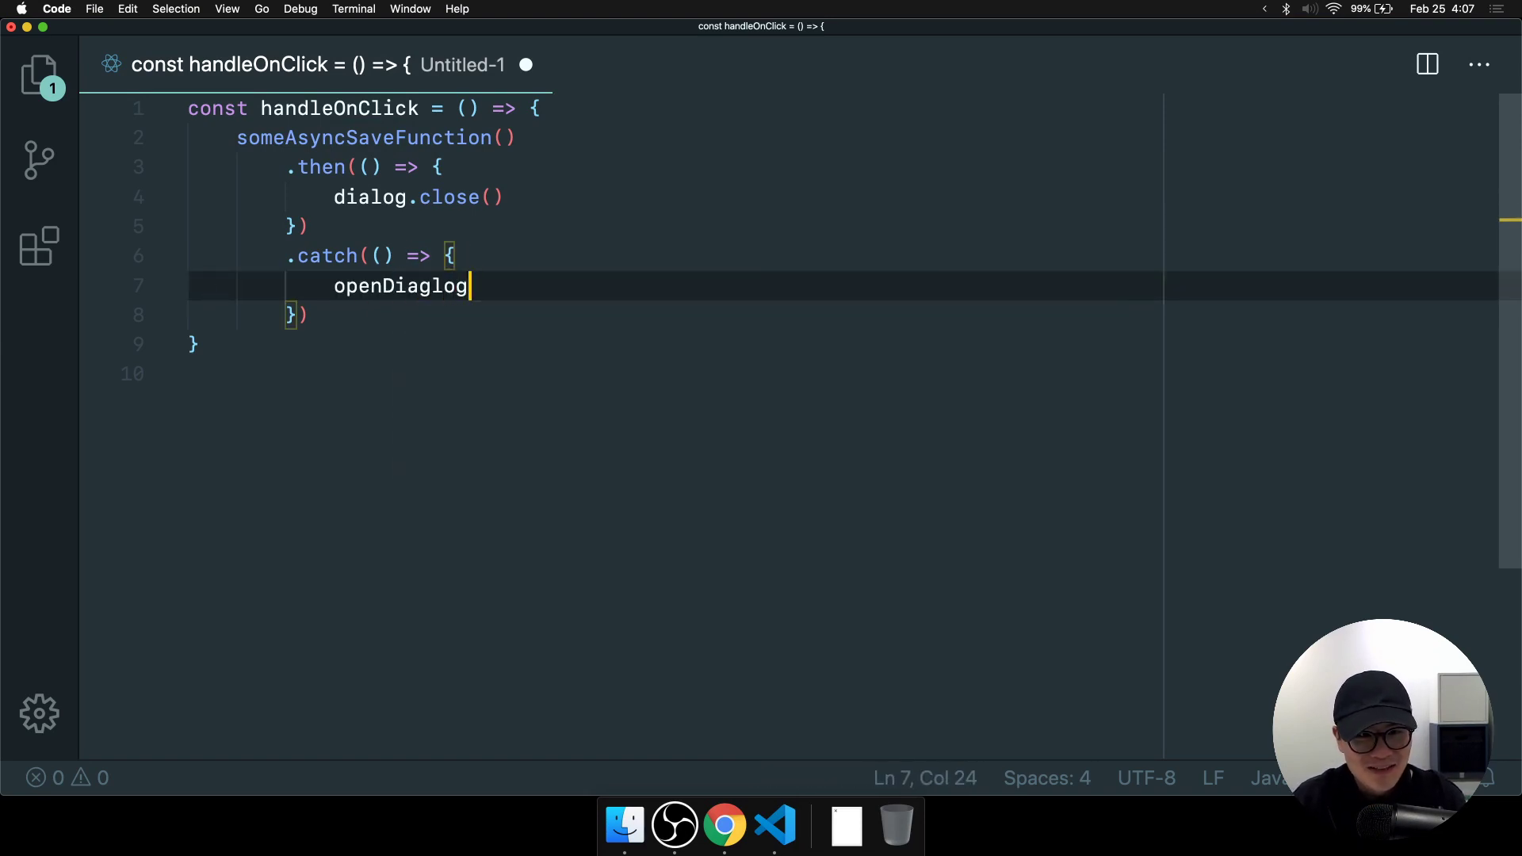
key(BackSpace)
key(BackSpace)
key(BackSpace)
text(g)
key(BackSpace)
text(log2*())
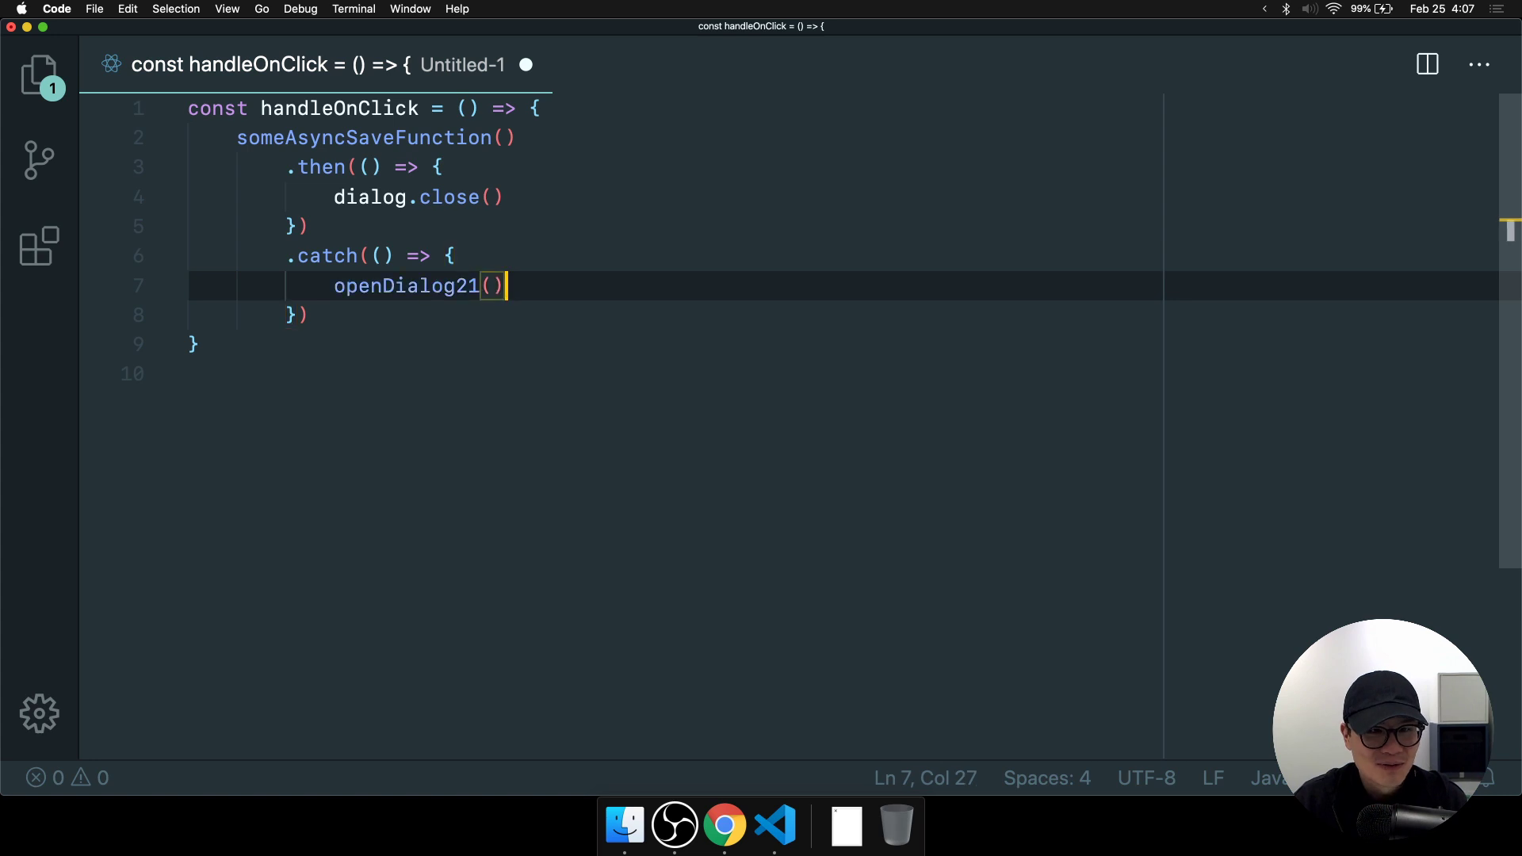
key(BackSpace)
key(BackSpace)
key(BackSpace)
text(*())
key(BackSpace)
key(BackSpace)
key(BackSpace)
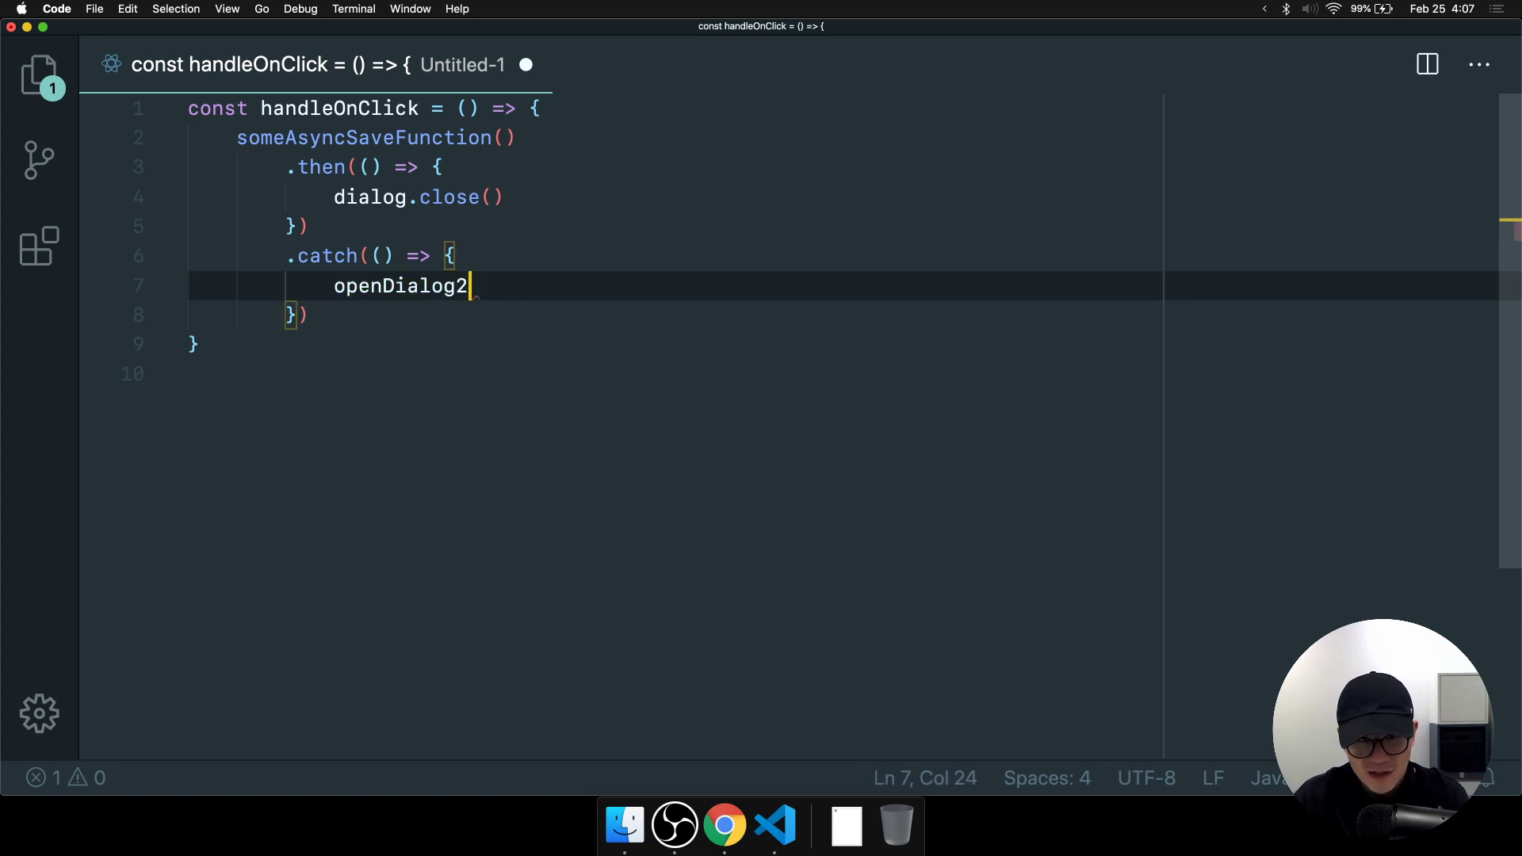
text(())
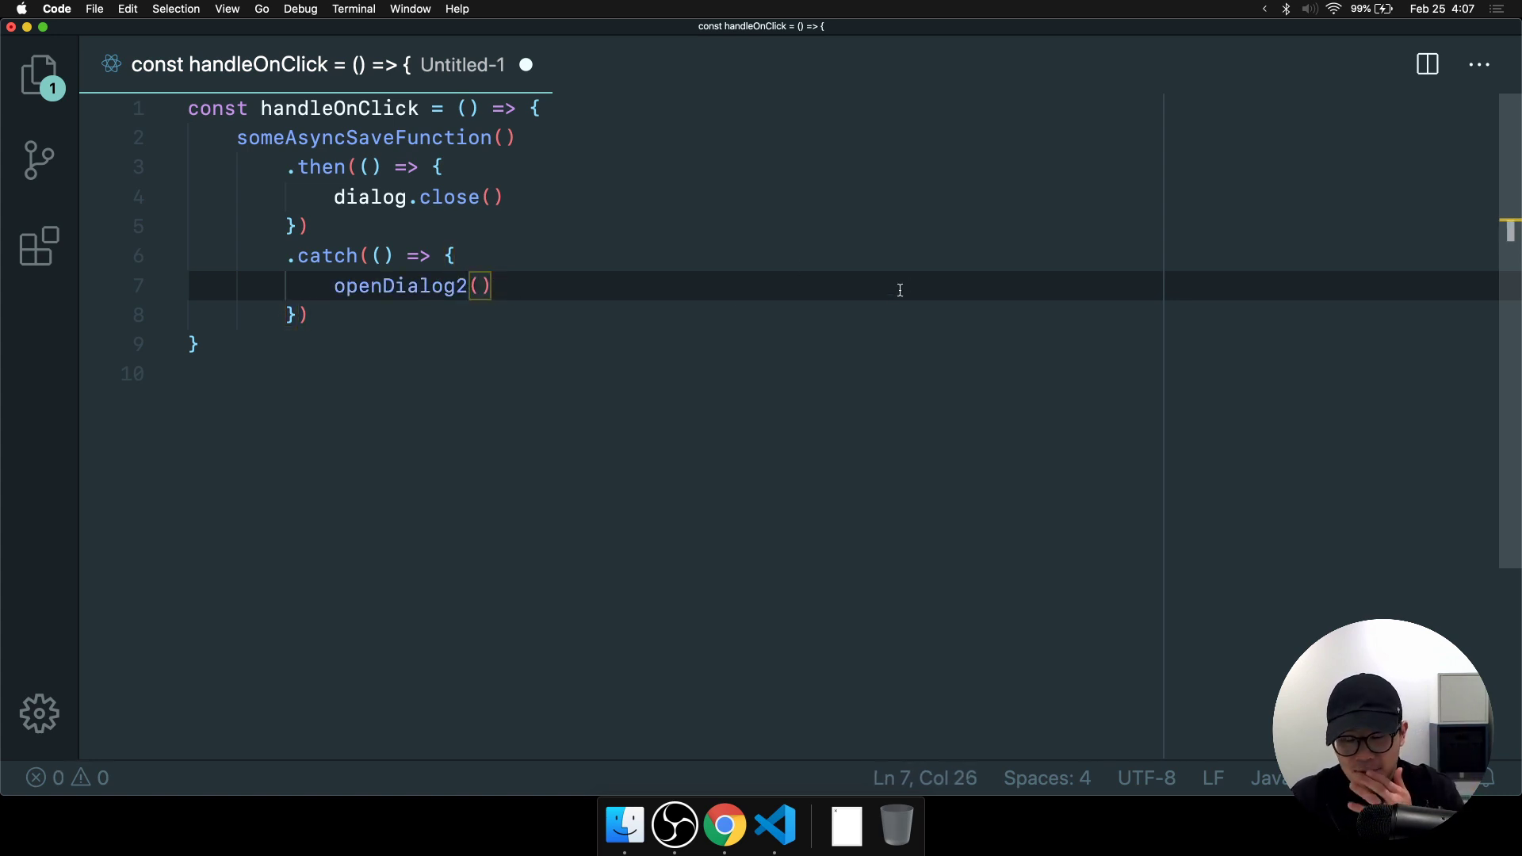
Below the handler, add a return statement with a Modal element wrapping an empty ModalFooter element.
key(Down)
key(Down)
key(Down)
key(Return)
key(Return)
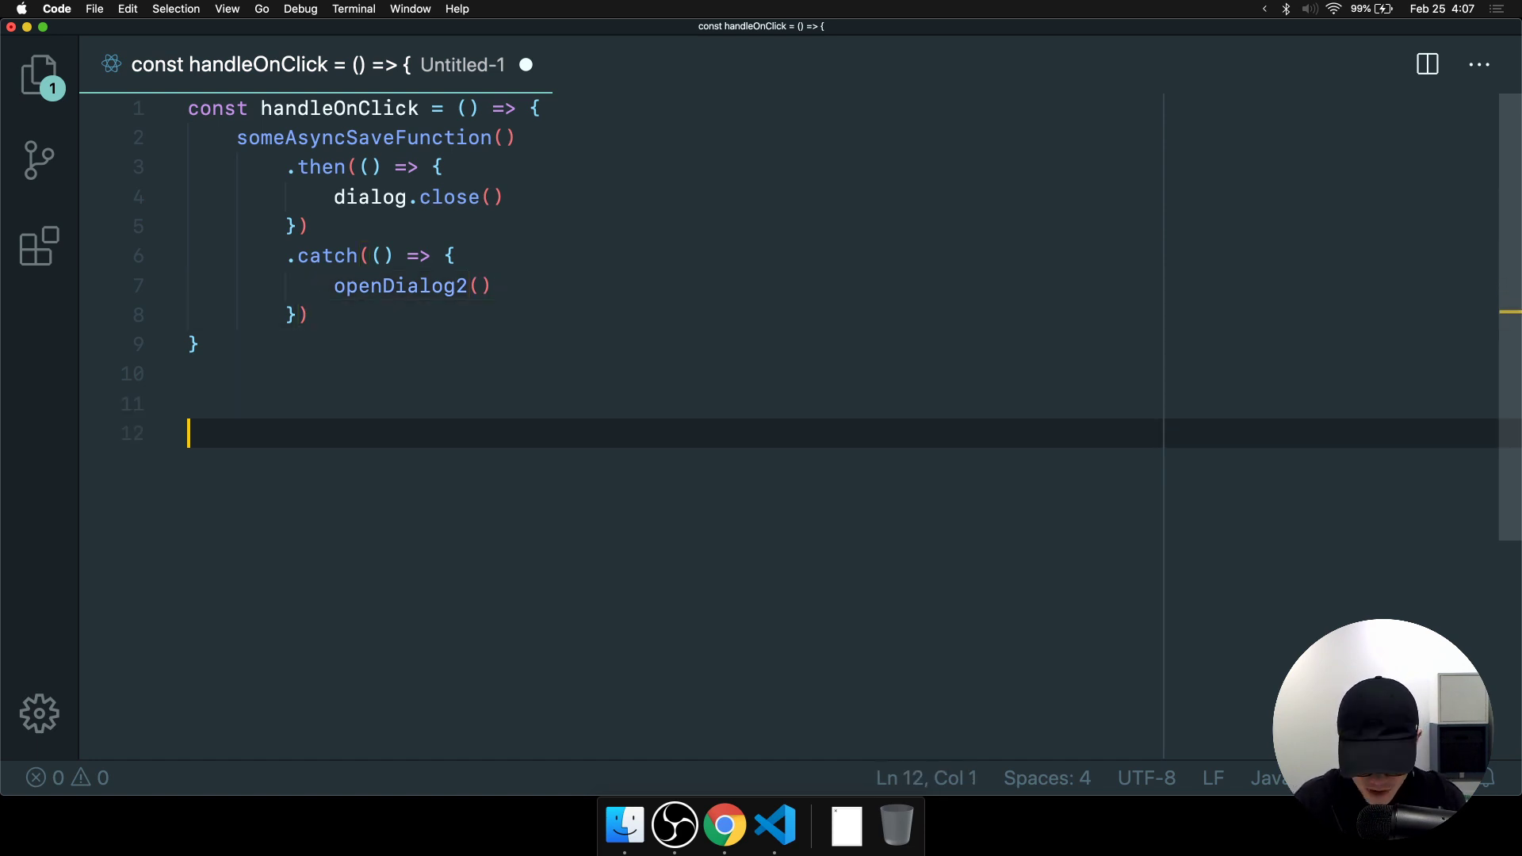
text(return (<)
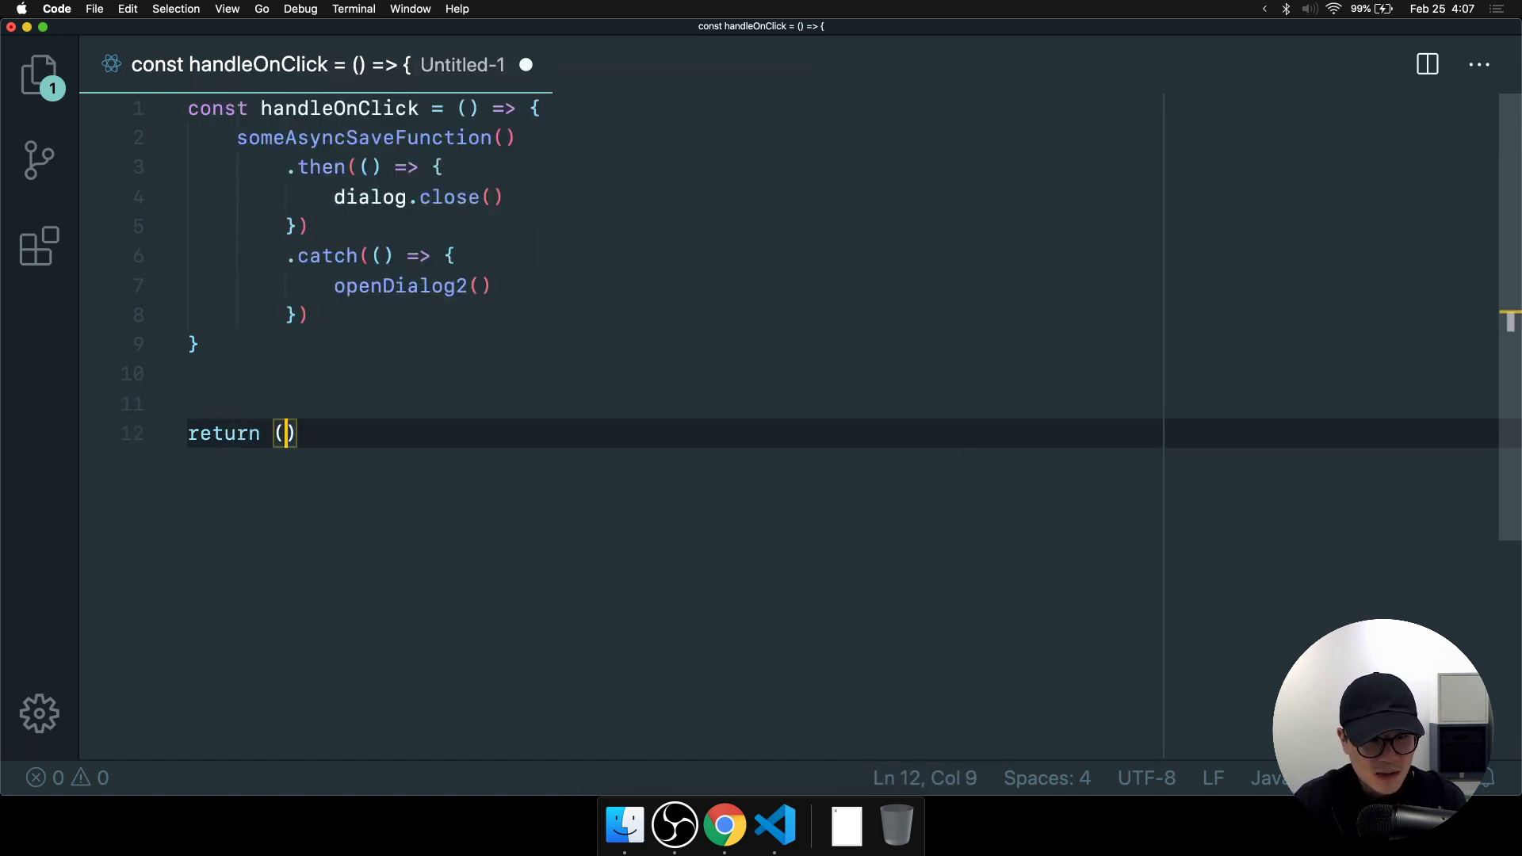
text(Di)
key(BackSpace)
key(BackSpace)
text(Moda><)
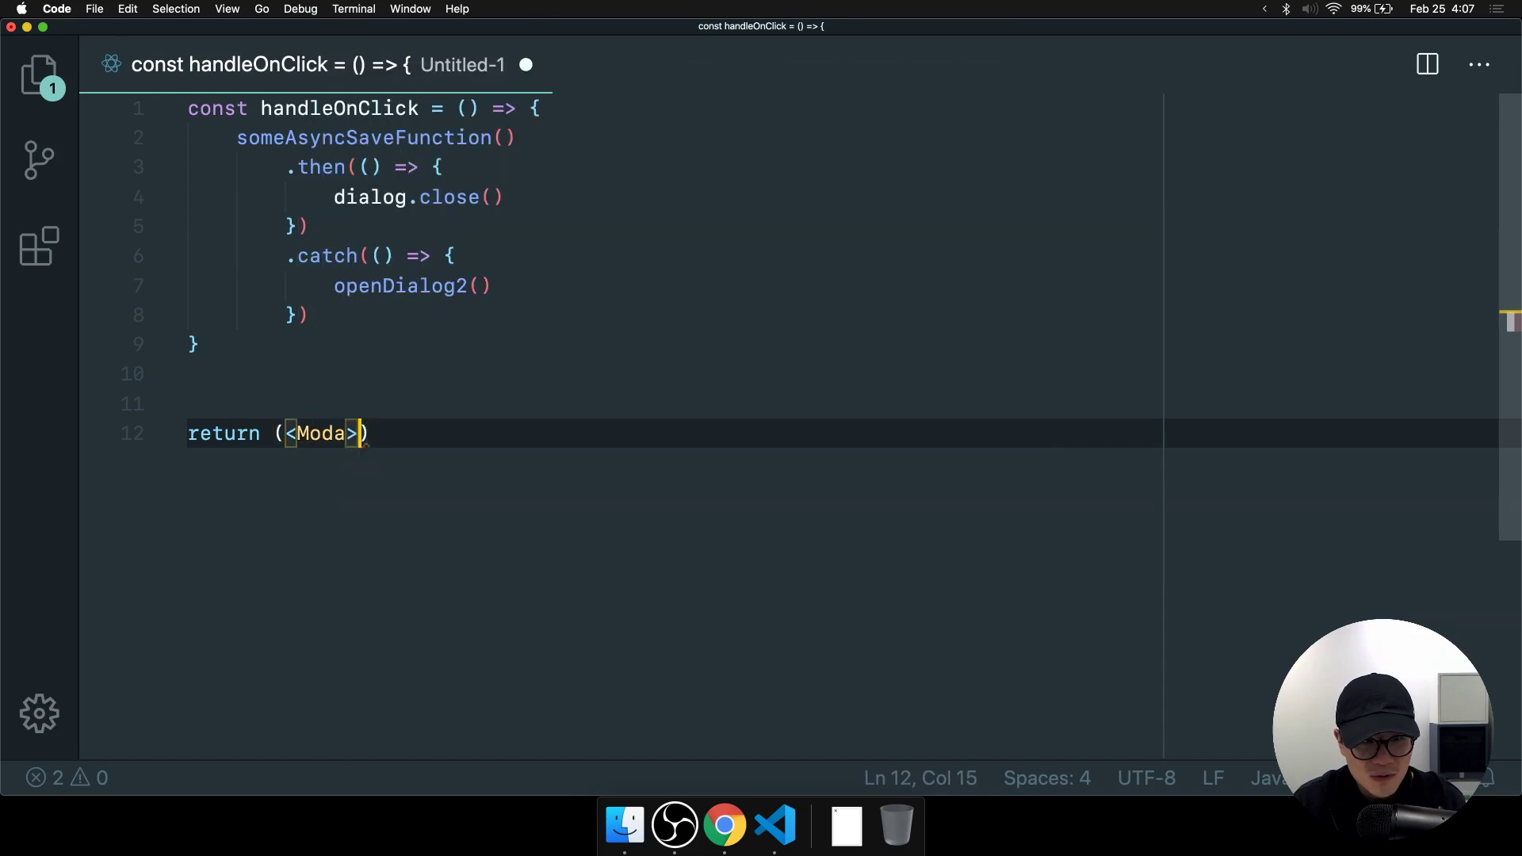
key(BackSpace)
key(BackSpace)
key(BackSpace)
key(BackSpace)
key(BackSpace)
key(BackSpace)
text(Moda)
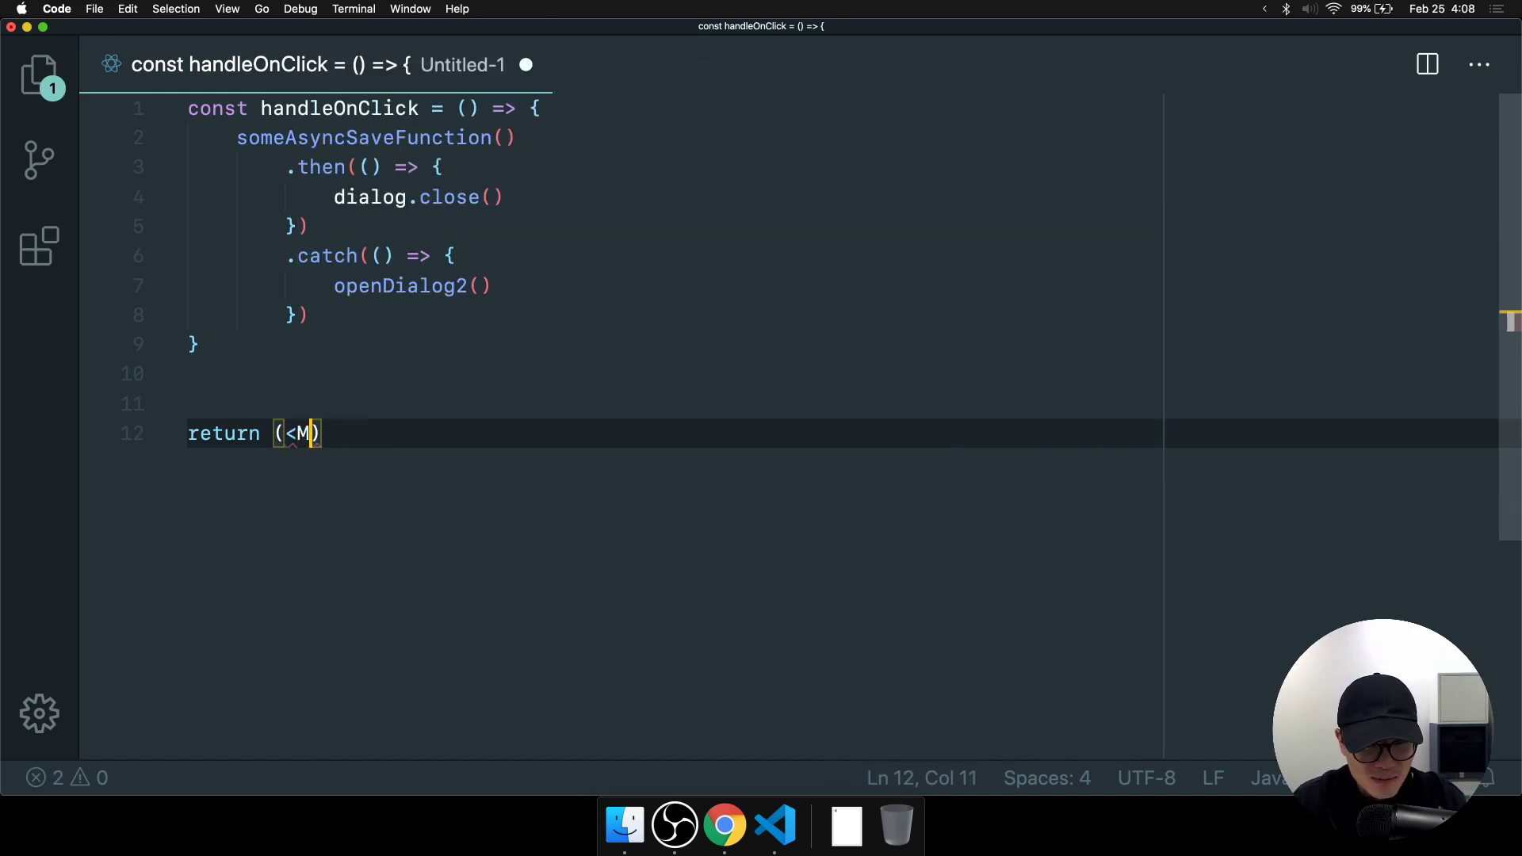
text(l><Modal)
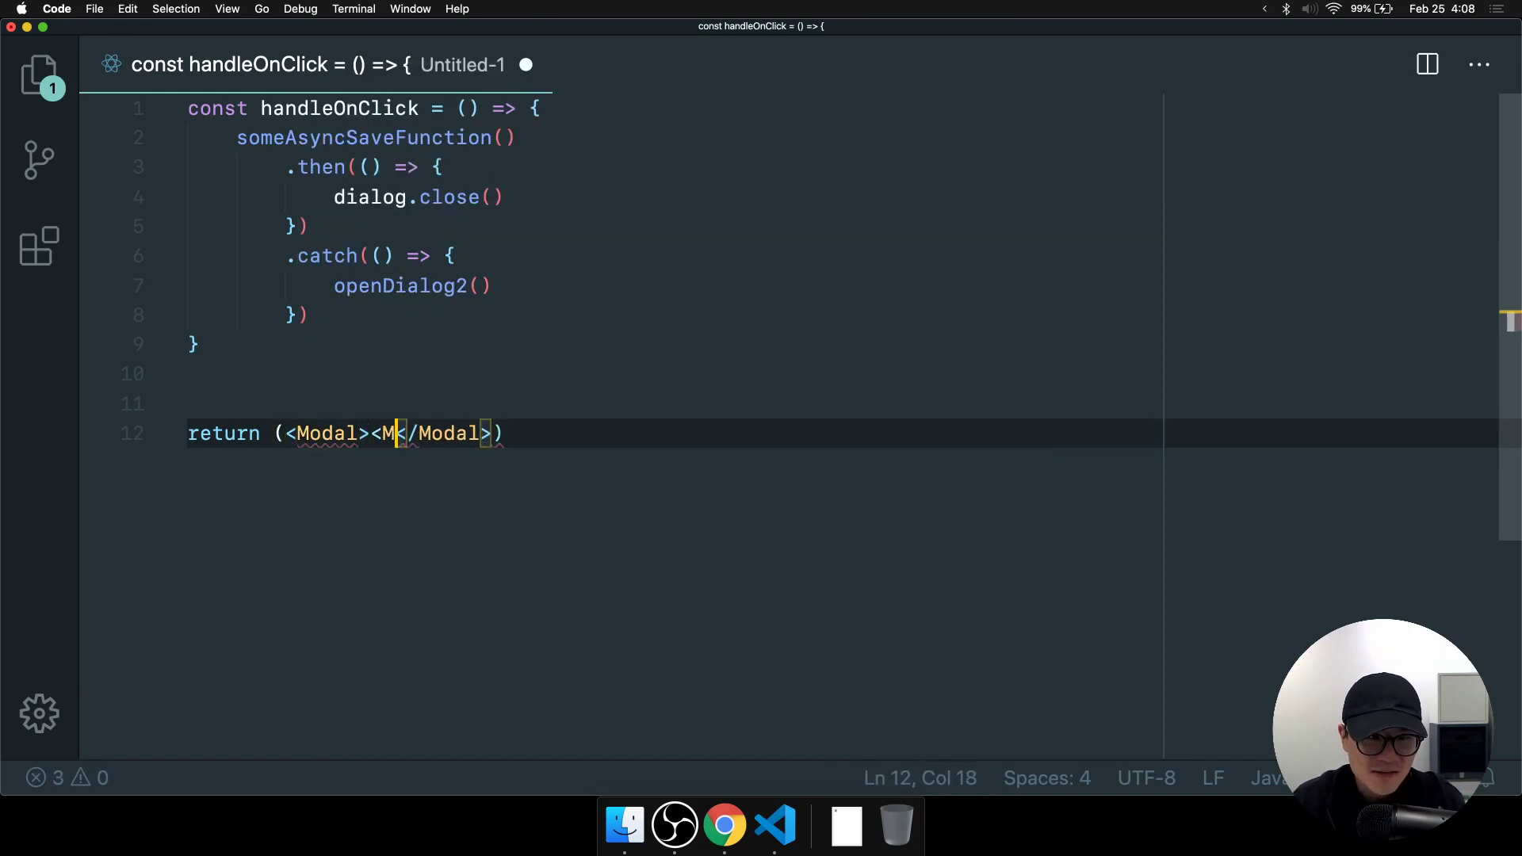
text(Footer></ModalFooter>)
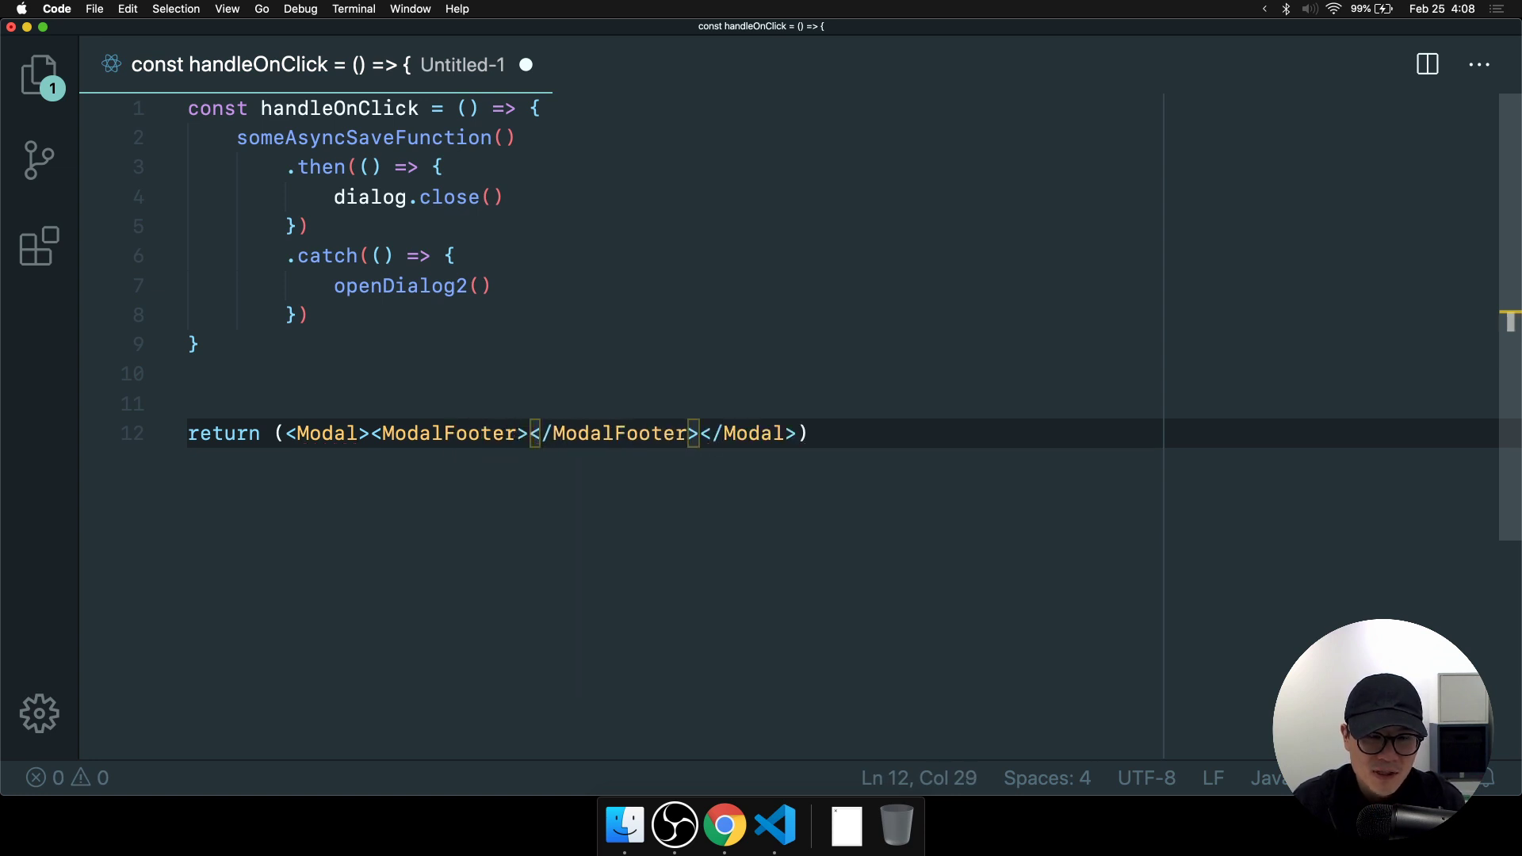
Start a Button element with an opening onClick={ prop inside ModalFooter.
text(butto)
key(BackSpace)
key(BackSpace)
key(BackSpace)
key(BackSpace)
key(BackSpace)
text(Button o)
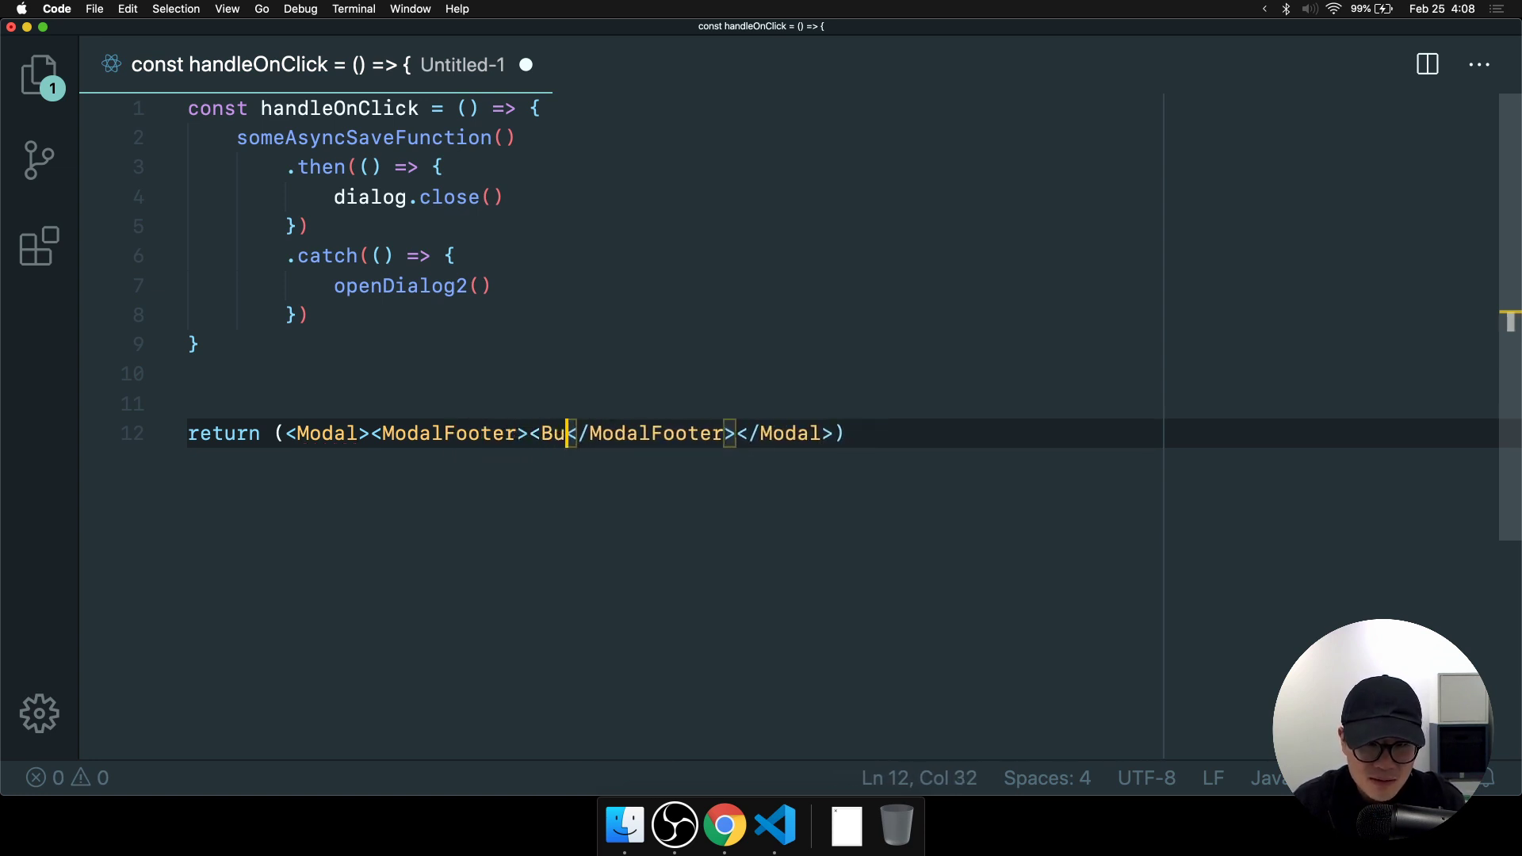
text(nClic={)
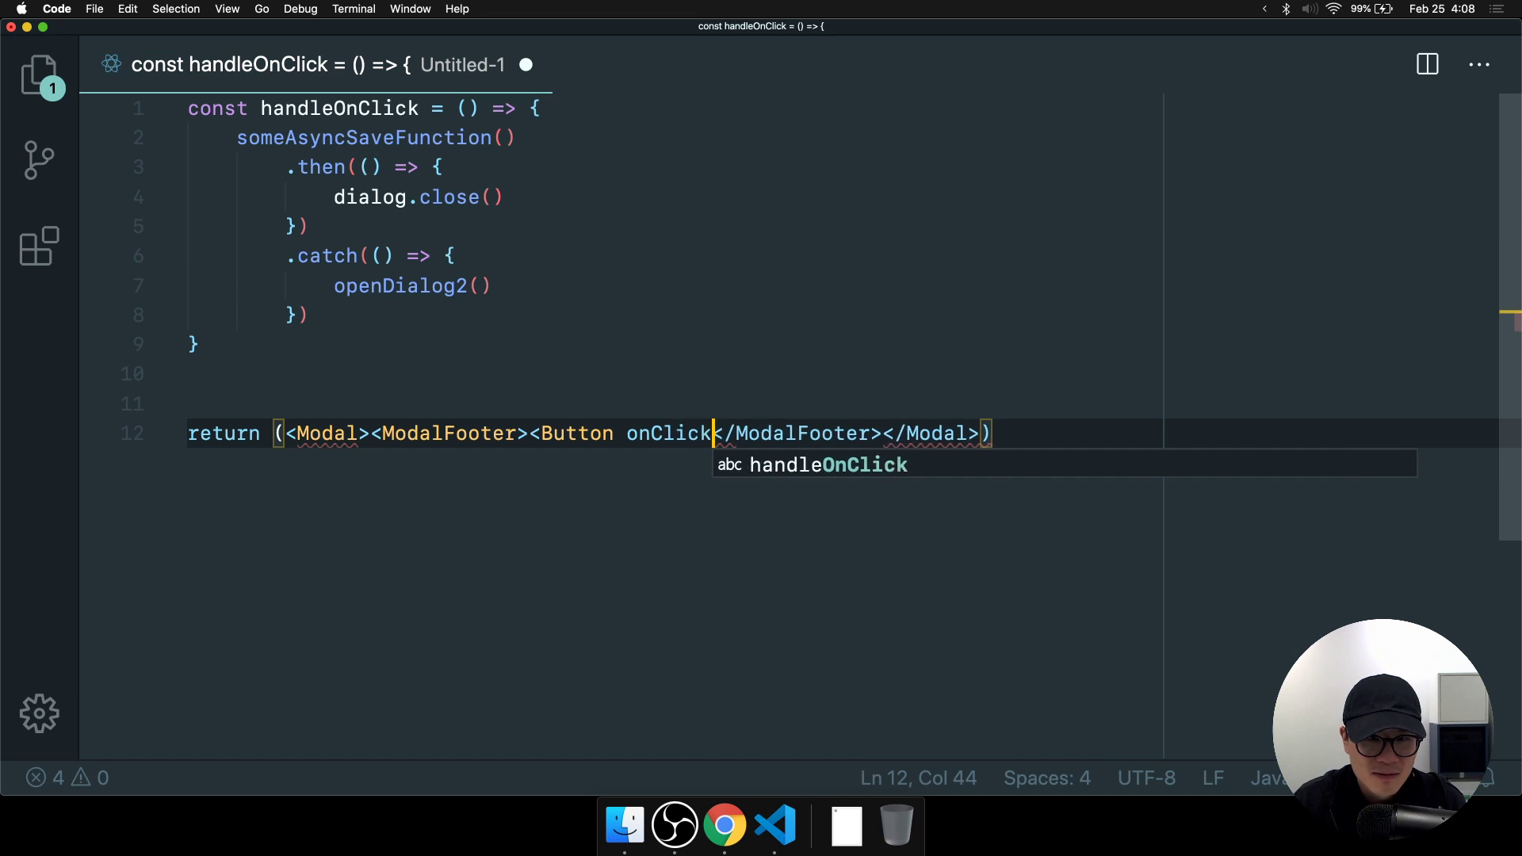
key(BackSpace)
key(BackSpace)
text(k={)
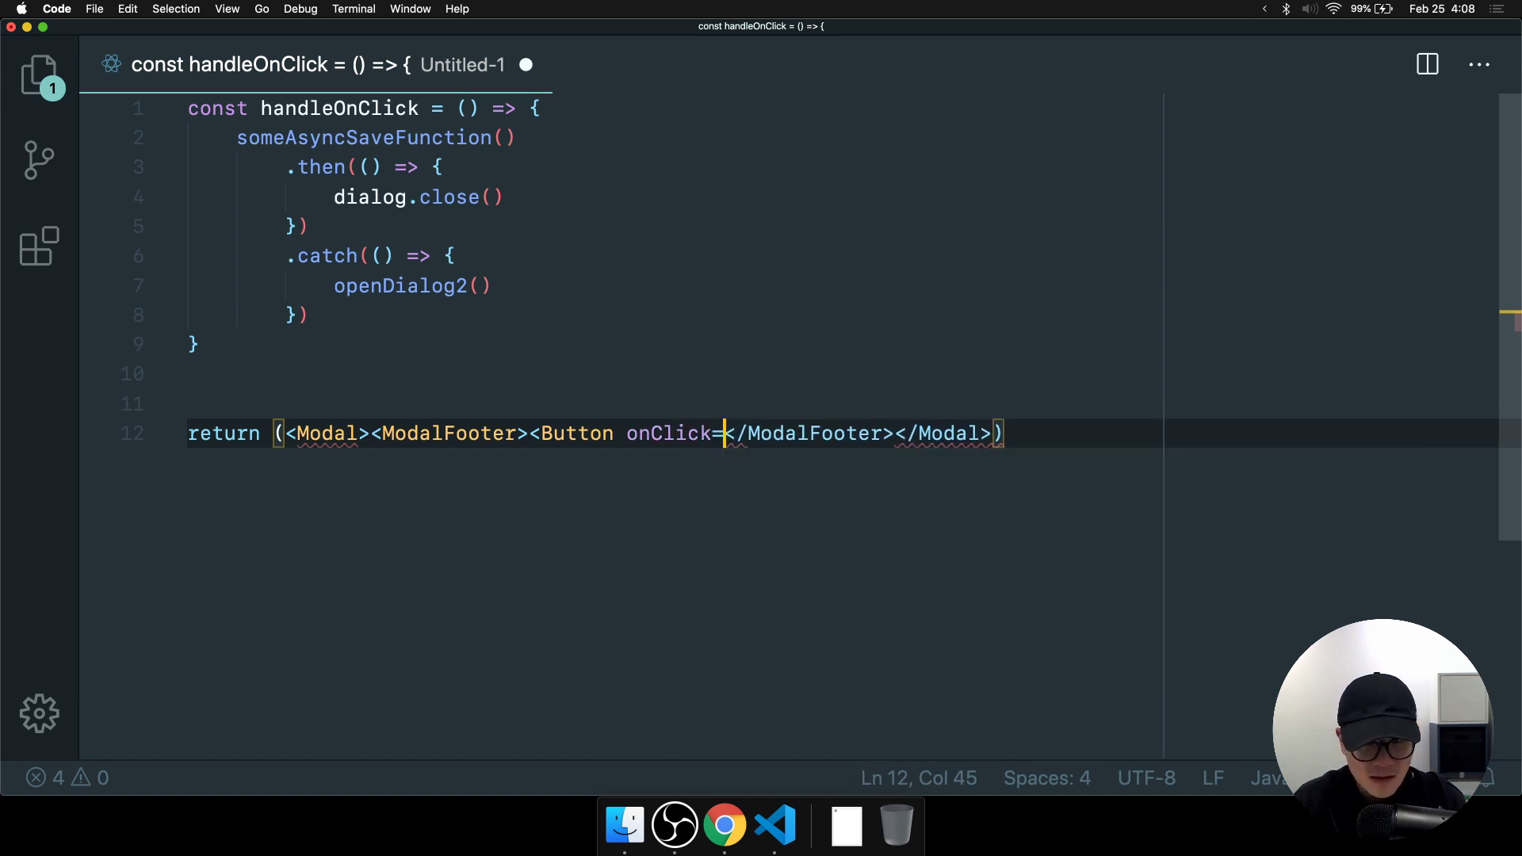
Try to paste the handleOnClick name into the Button's onClick prop.
double_click(408, 108)
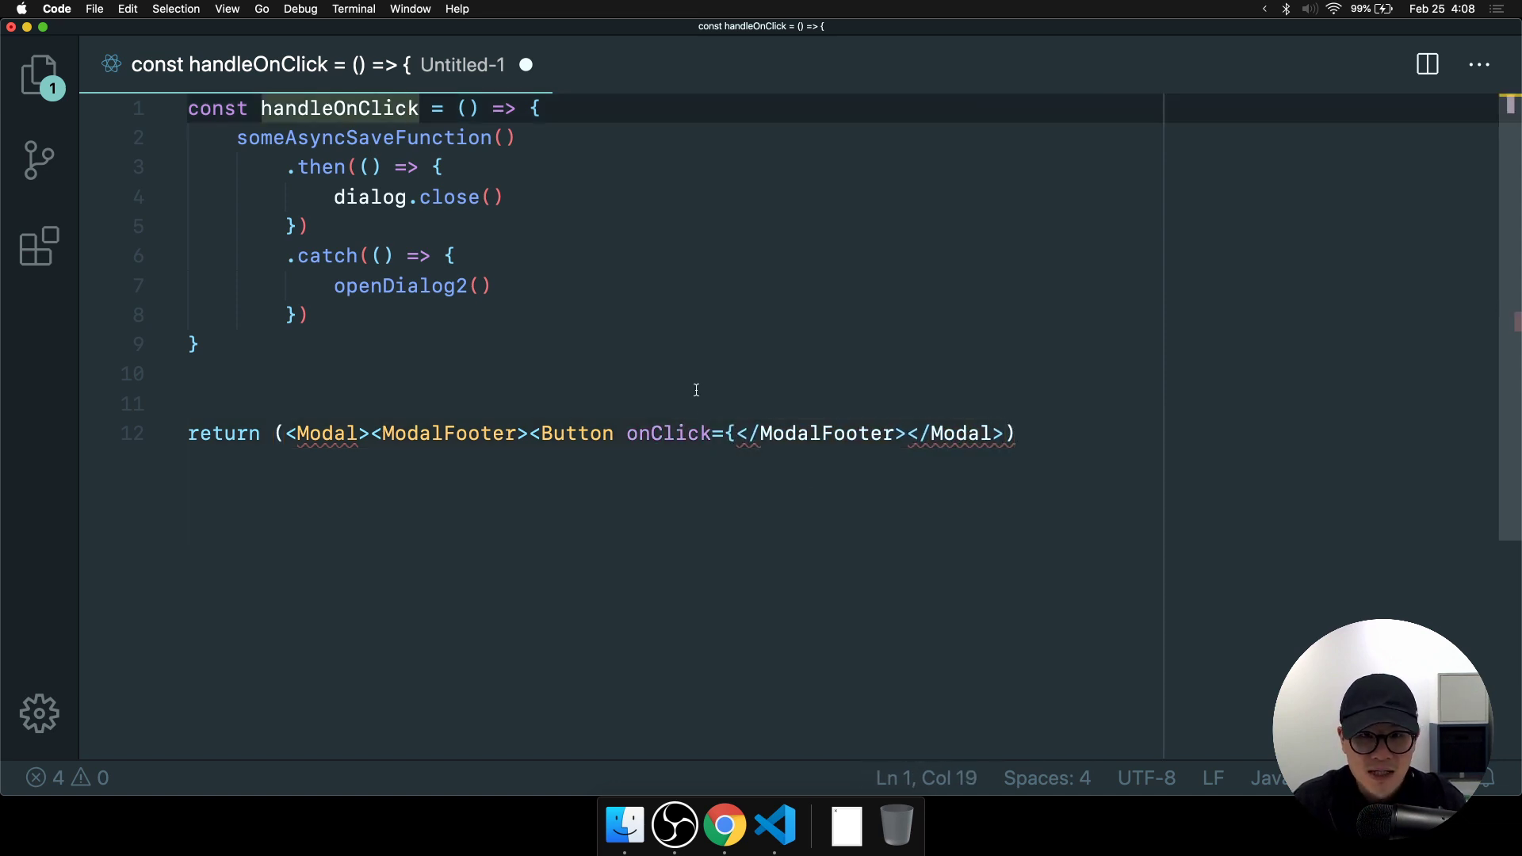
click(737, 433)
text(const handleOnClick = () => {)
text(')
key(BackSpace)
key(BackSpace)
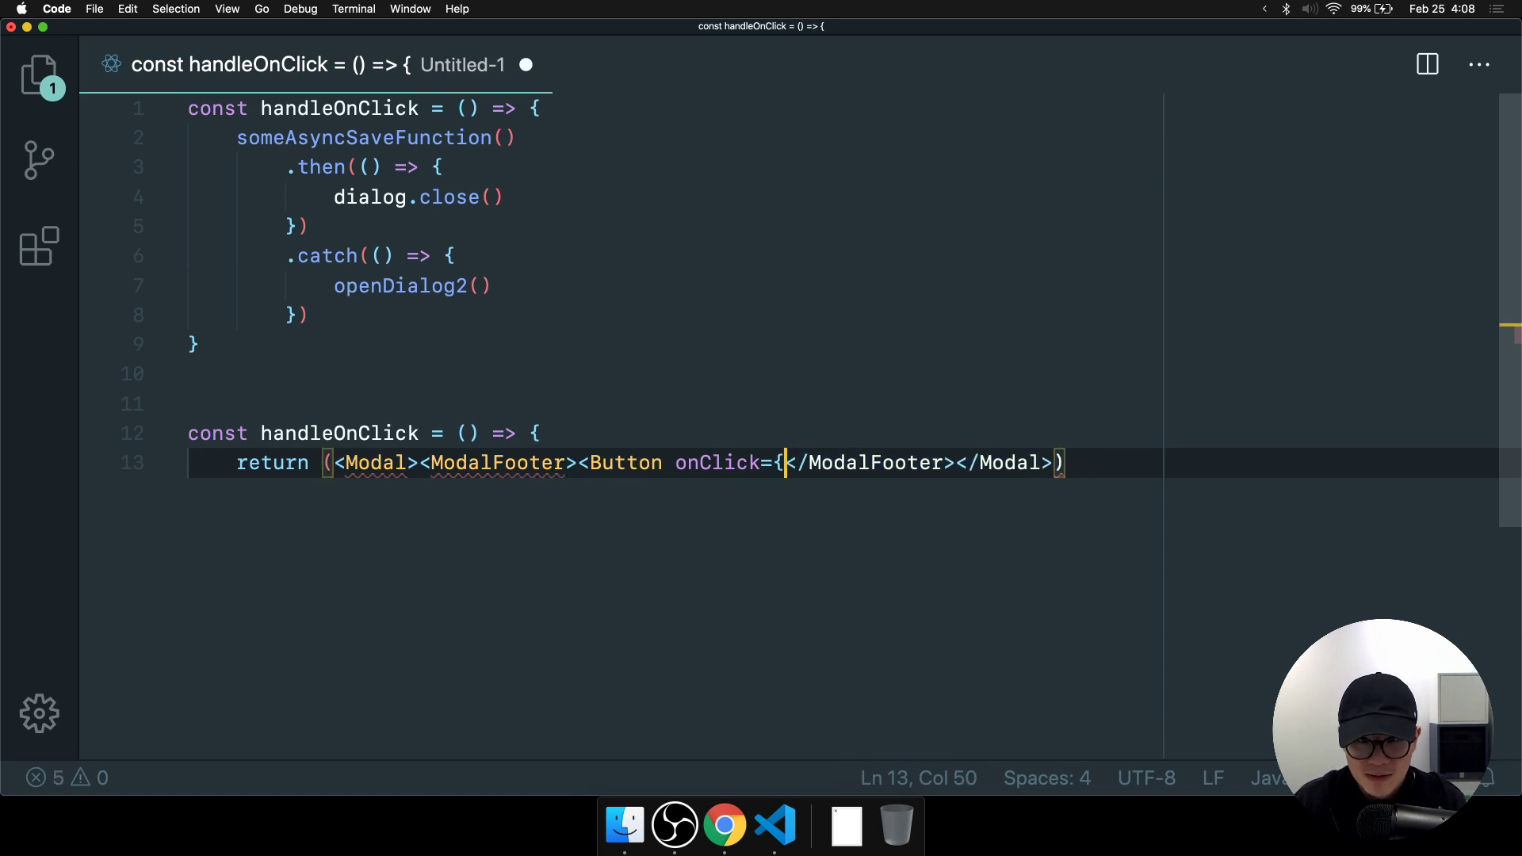
text(const handleOnClick = () => {)
key(super+z)
key(super+z)
key(super+u)
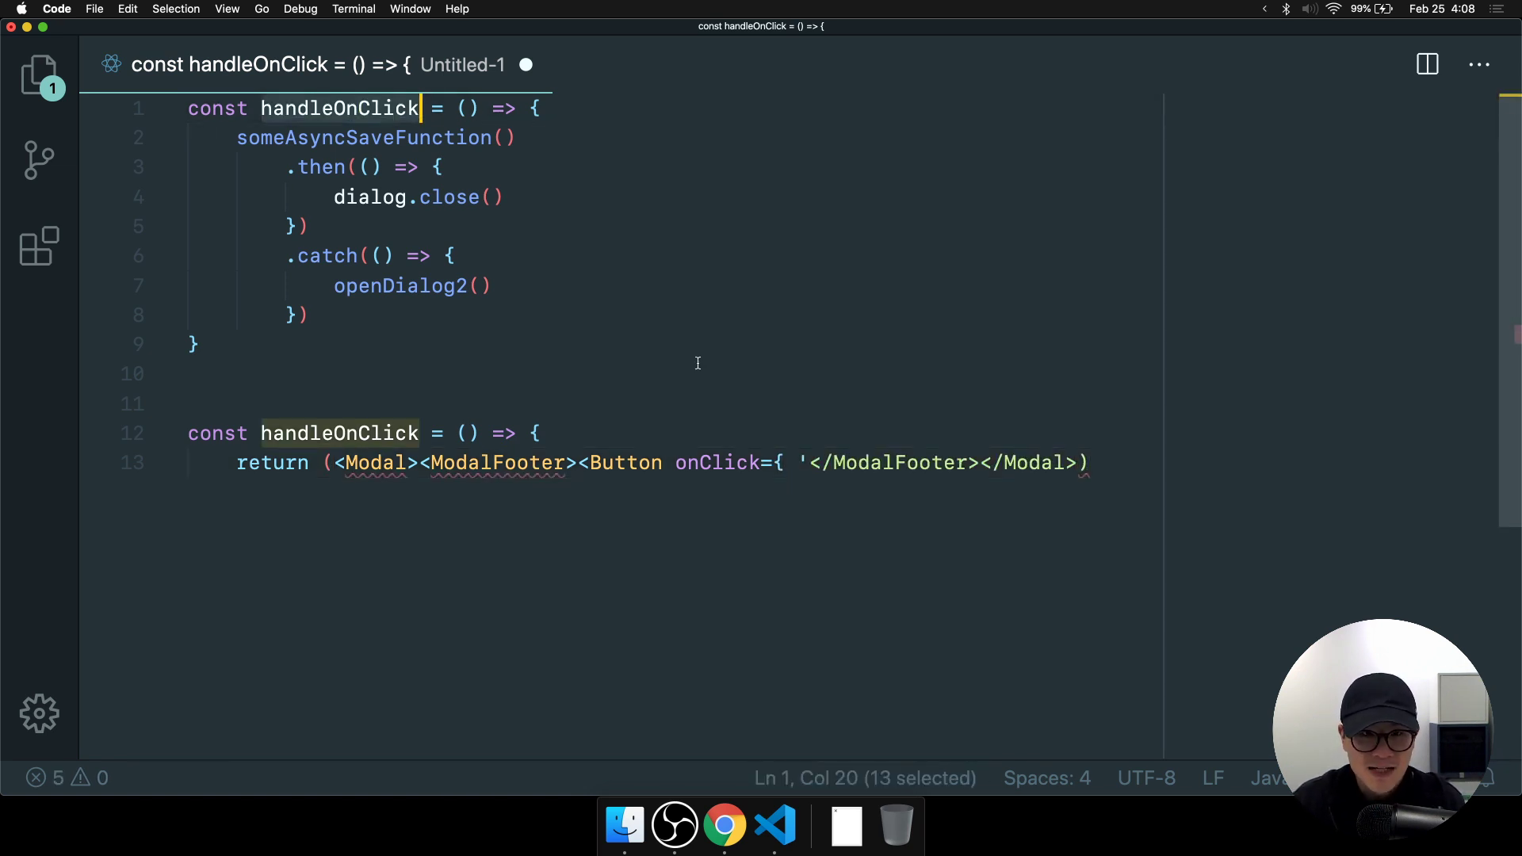
click(796, 462)
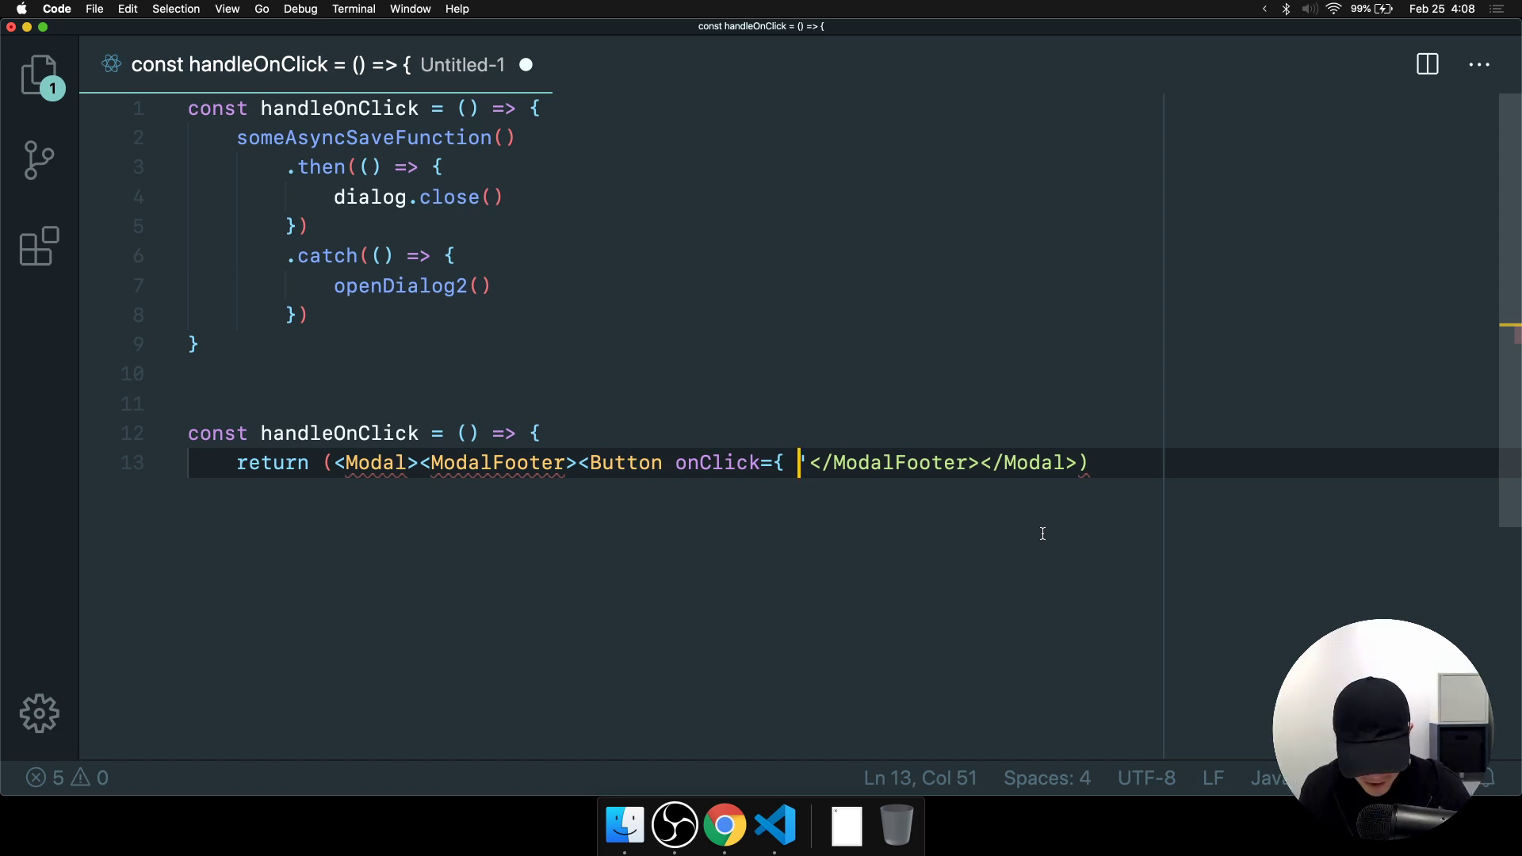
click(839, 598)
Switch to the Modal UI Breakdown board in Chrome and examine its API callbacks, systems, UI parts and modal wireframes.
key(super+Tab)
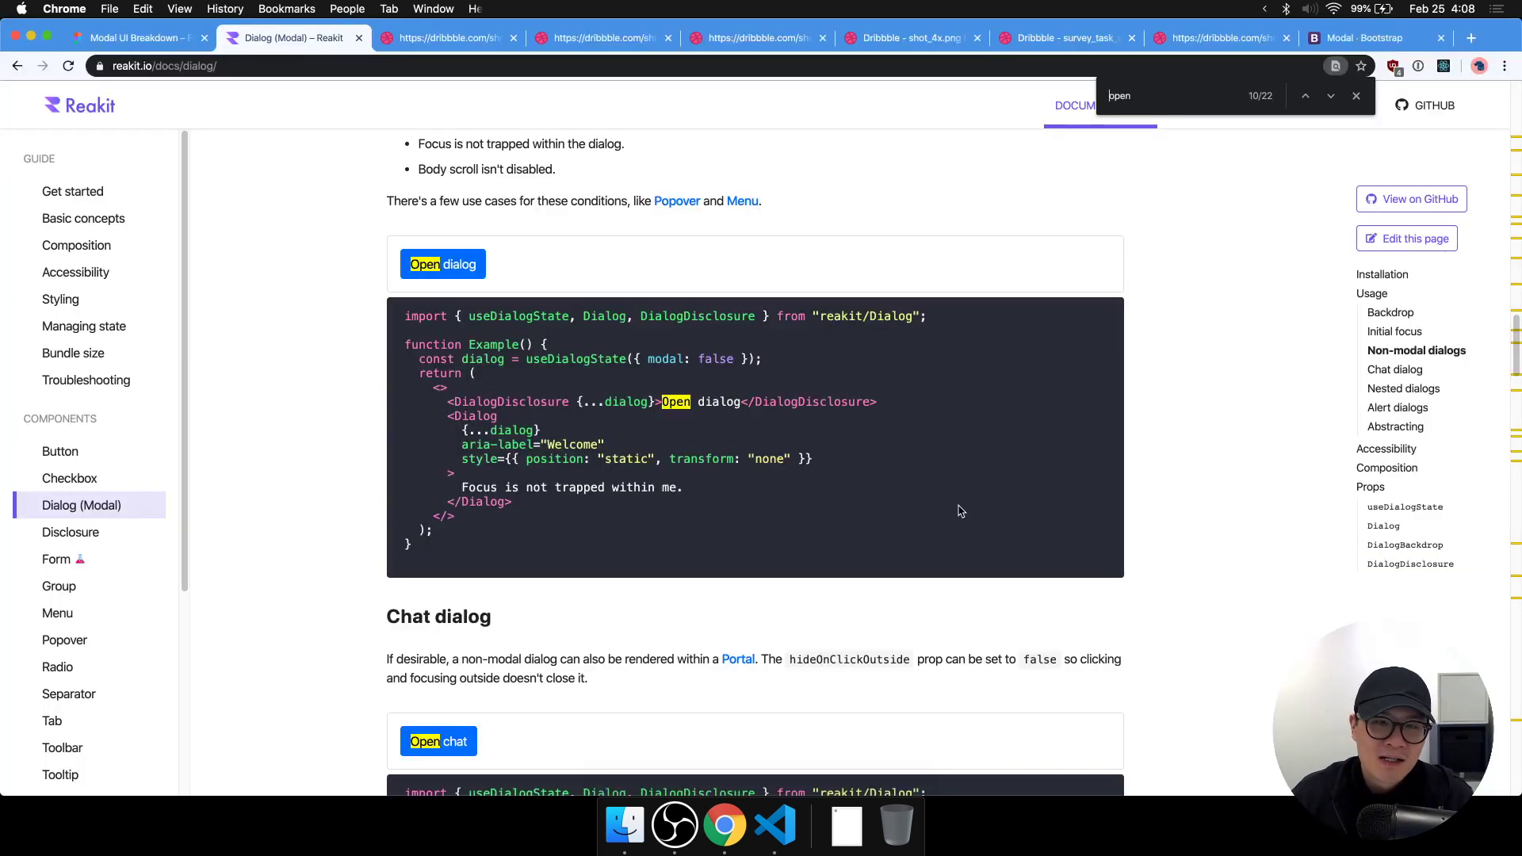
drag(961, 485, 781, 371)
click(135, 37)
click(1174, 661)
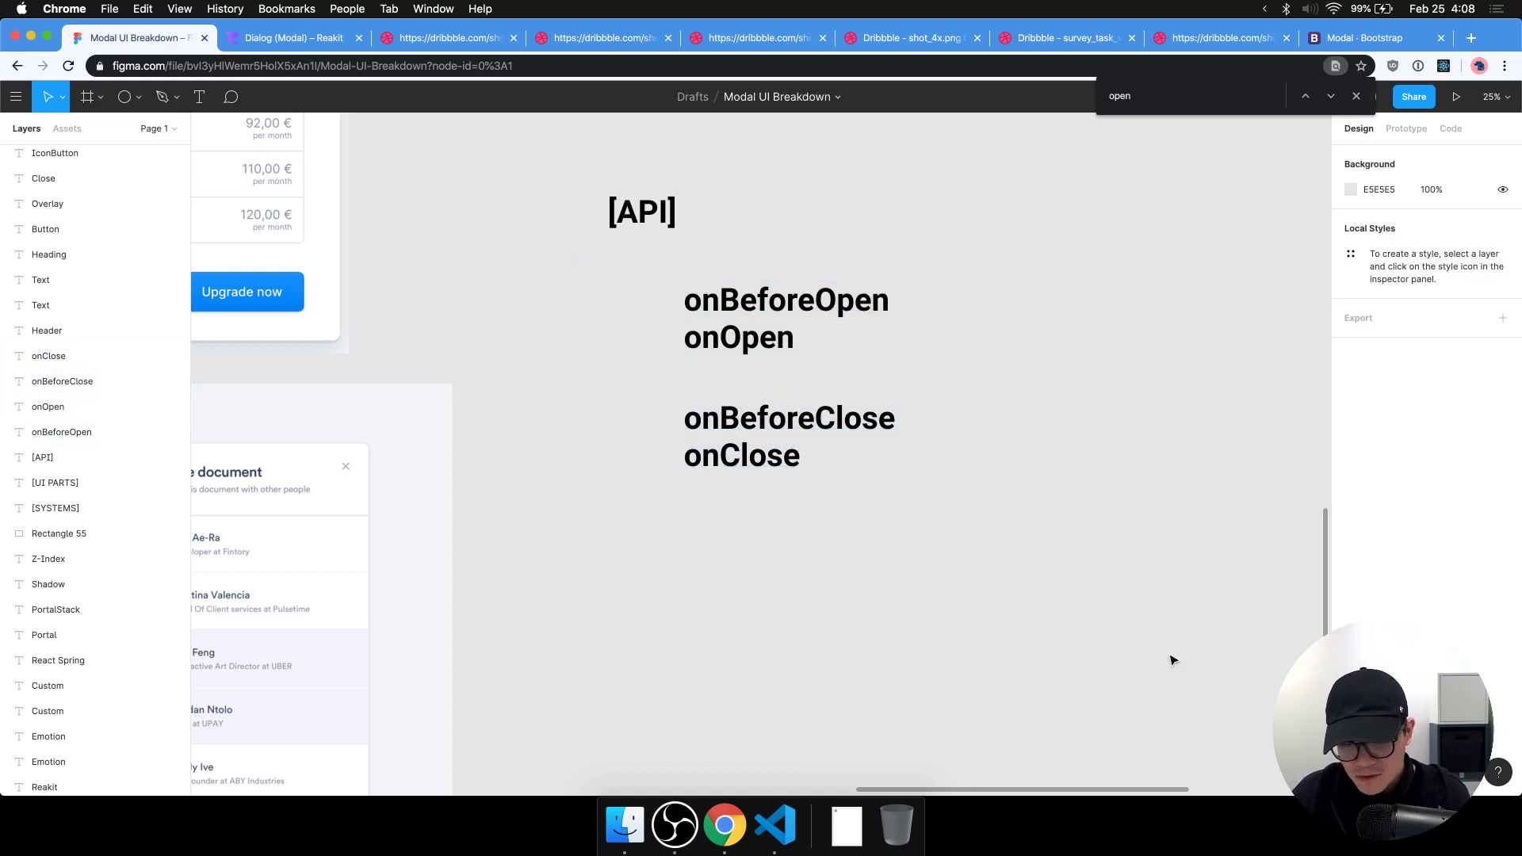
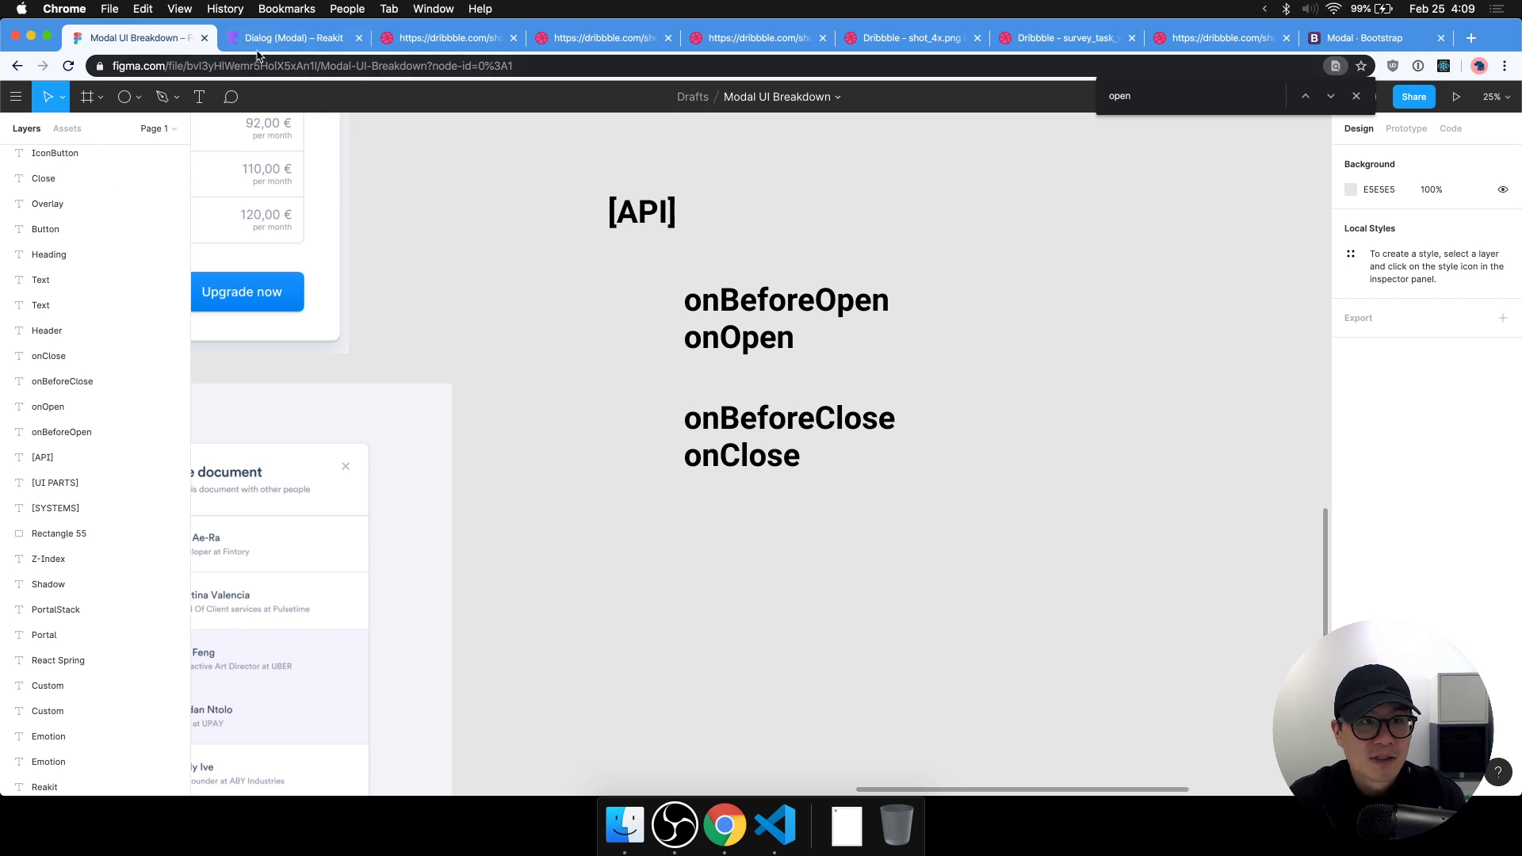
drag(900, 176, 997, 398)
scroll(782, 374, down, 5)
drag(782, 374, 824, 657)
scroll(824, 656, left, 3)
scroll(979, 673, down, 5)
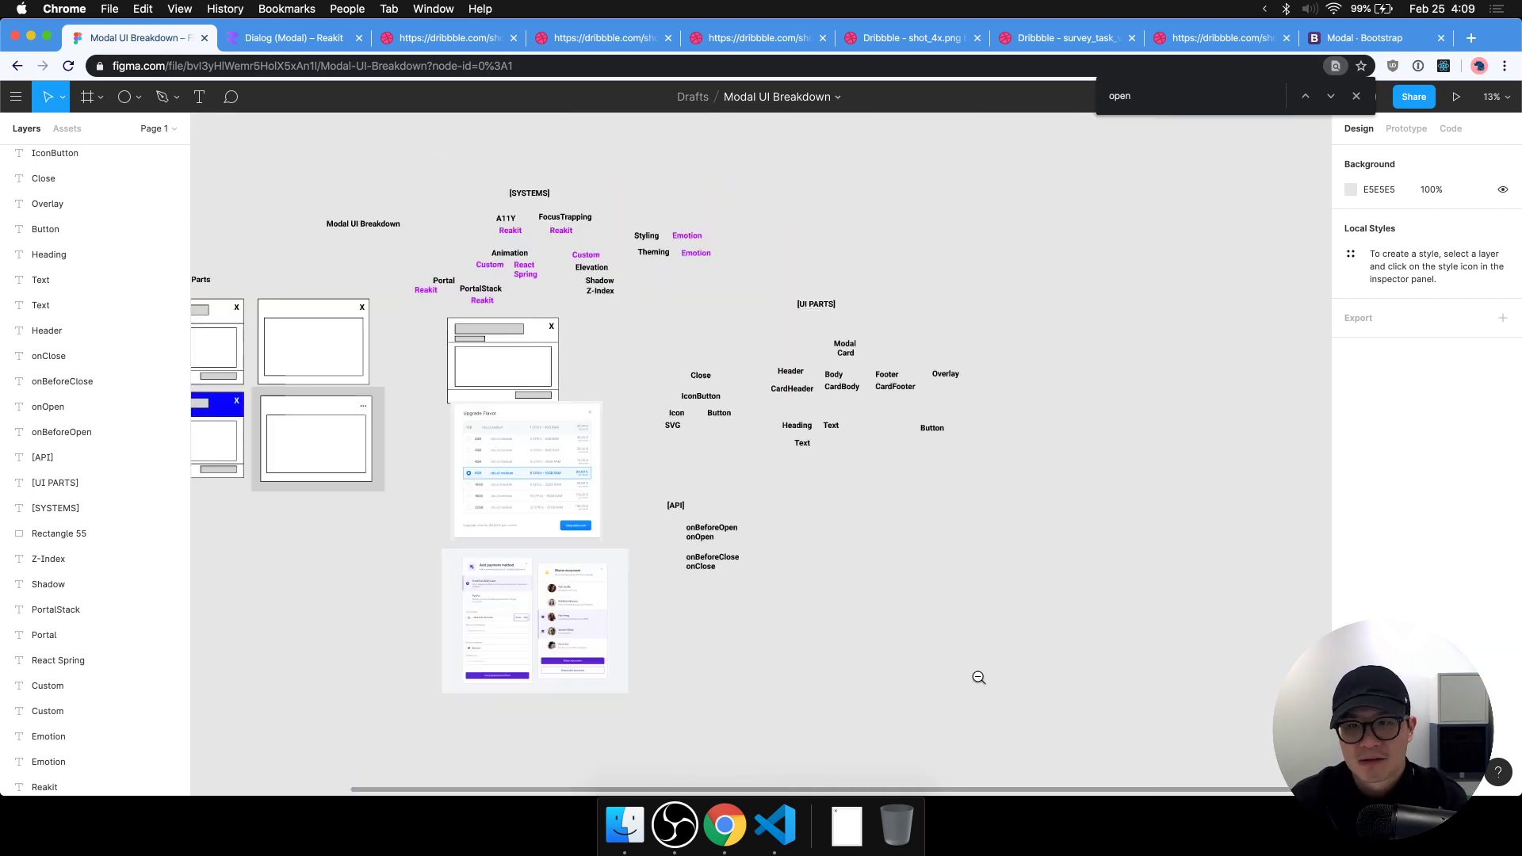
scroll(1031, 666, left, 5)
scroll(1054, 663, right, 2)
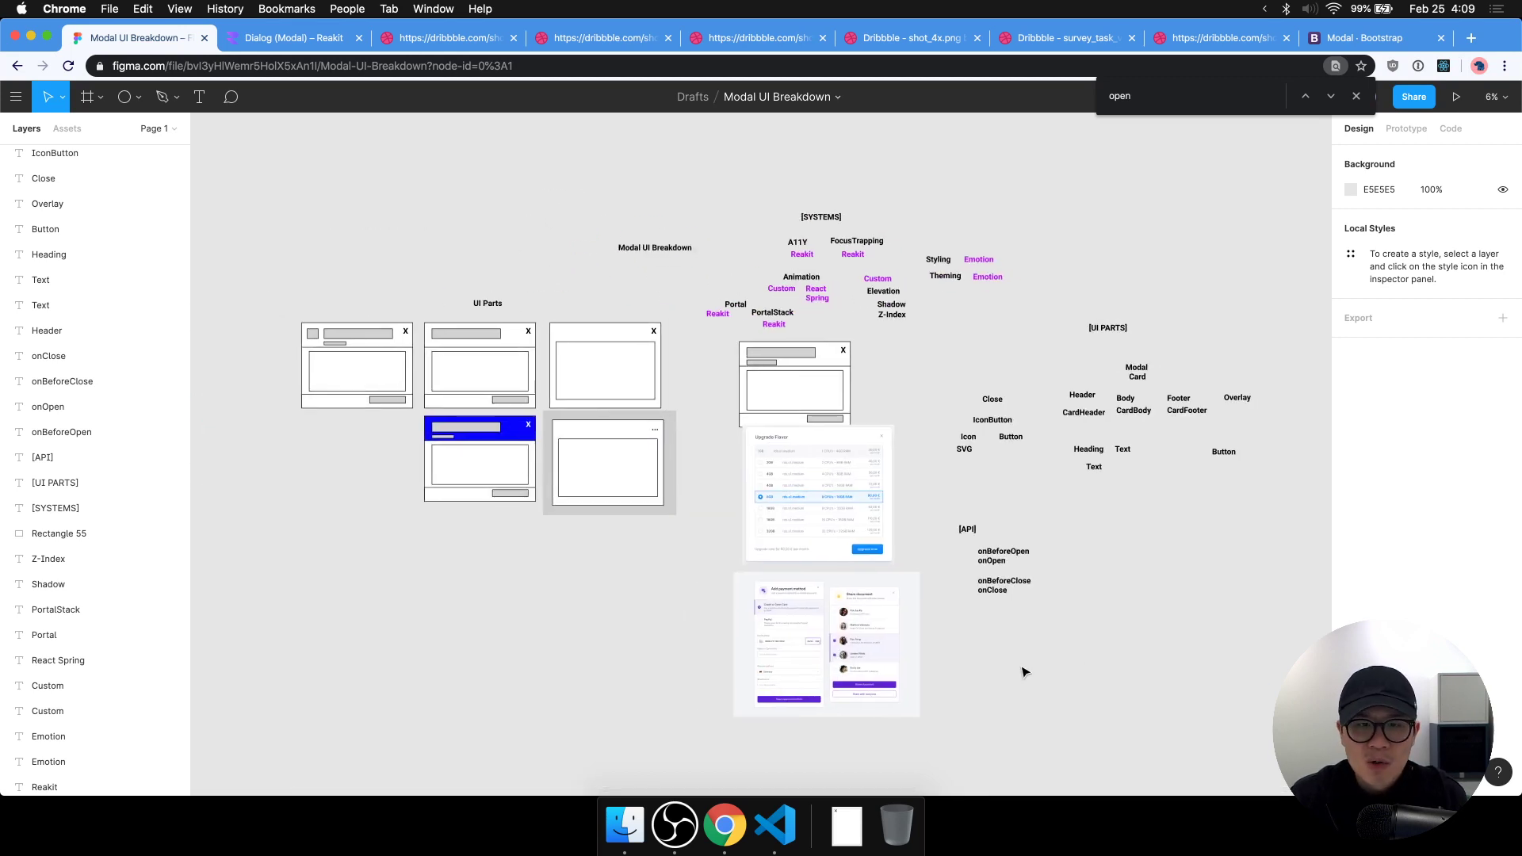
drag(1019, 663, 960, 652)
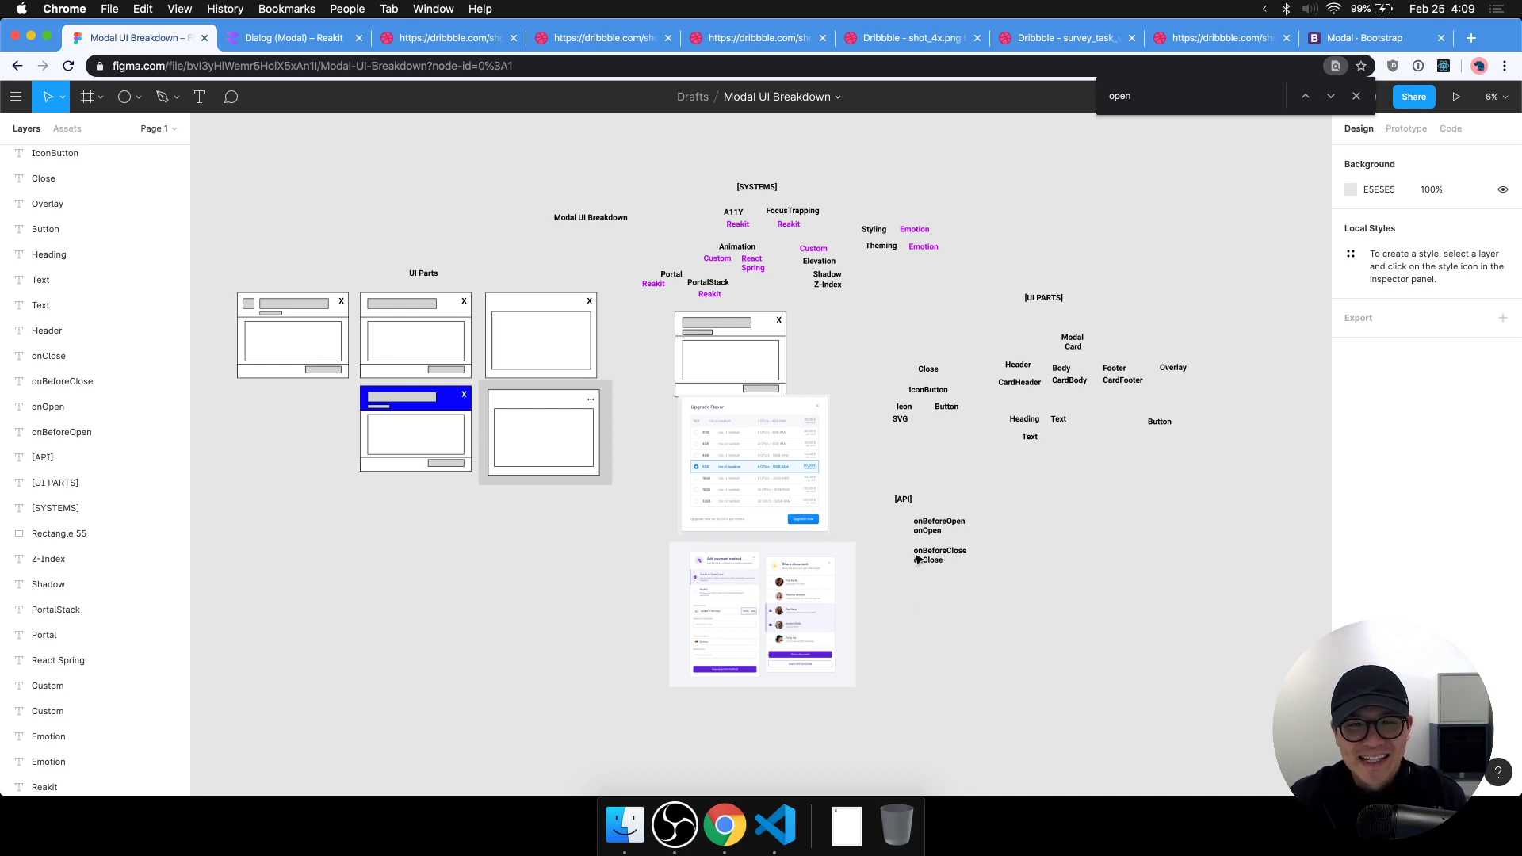
scroll(1005, 485, up, 5)
drag(1001, 475, 984, 765)
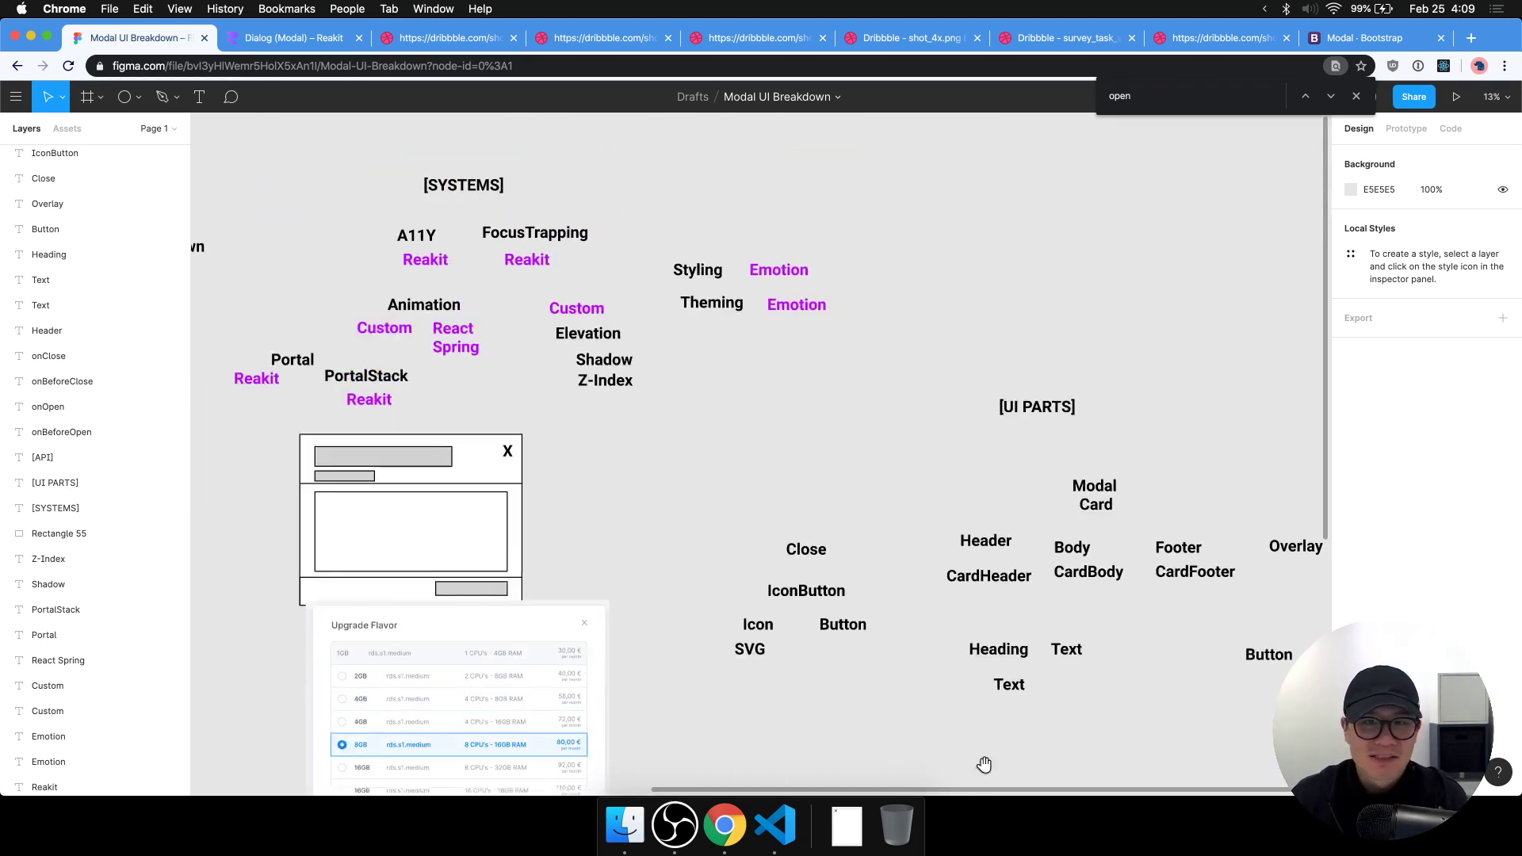
drag(771, 620, 998, 478)
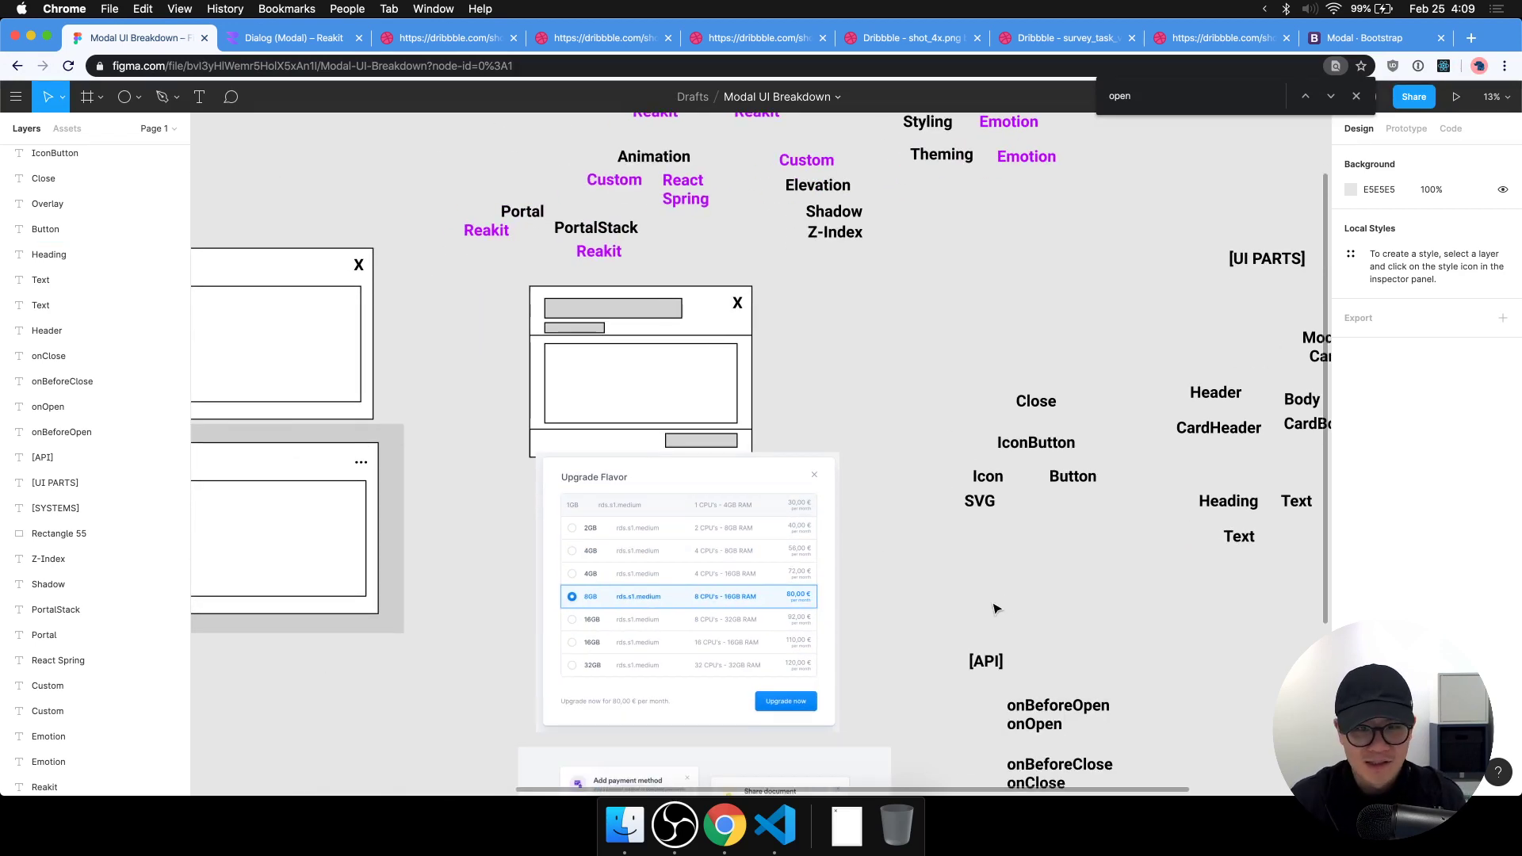
drag(1016, 615, 775, 654)
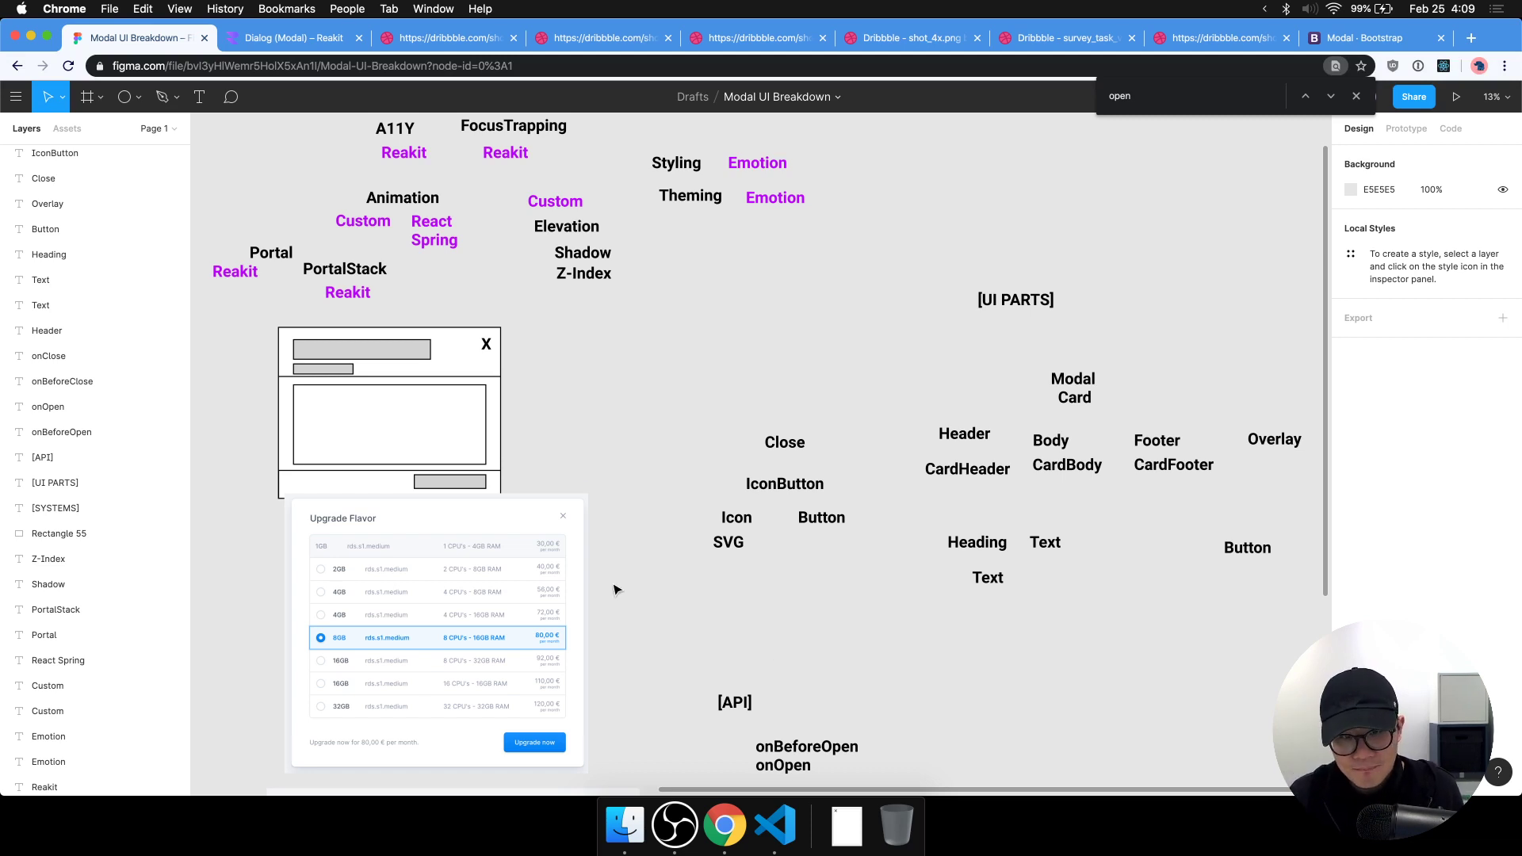
Switch to VS Code and delete all the code in the untitled file.
click(776, 825)
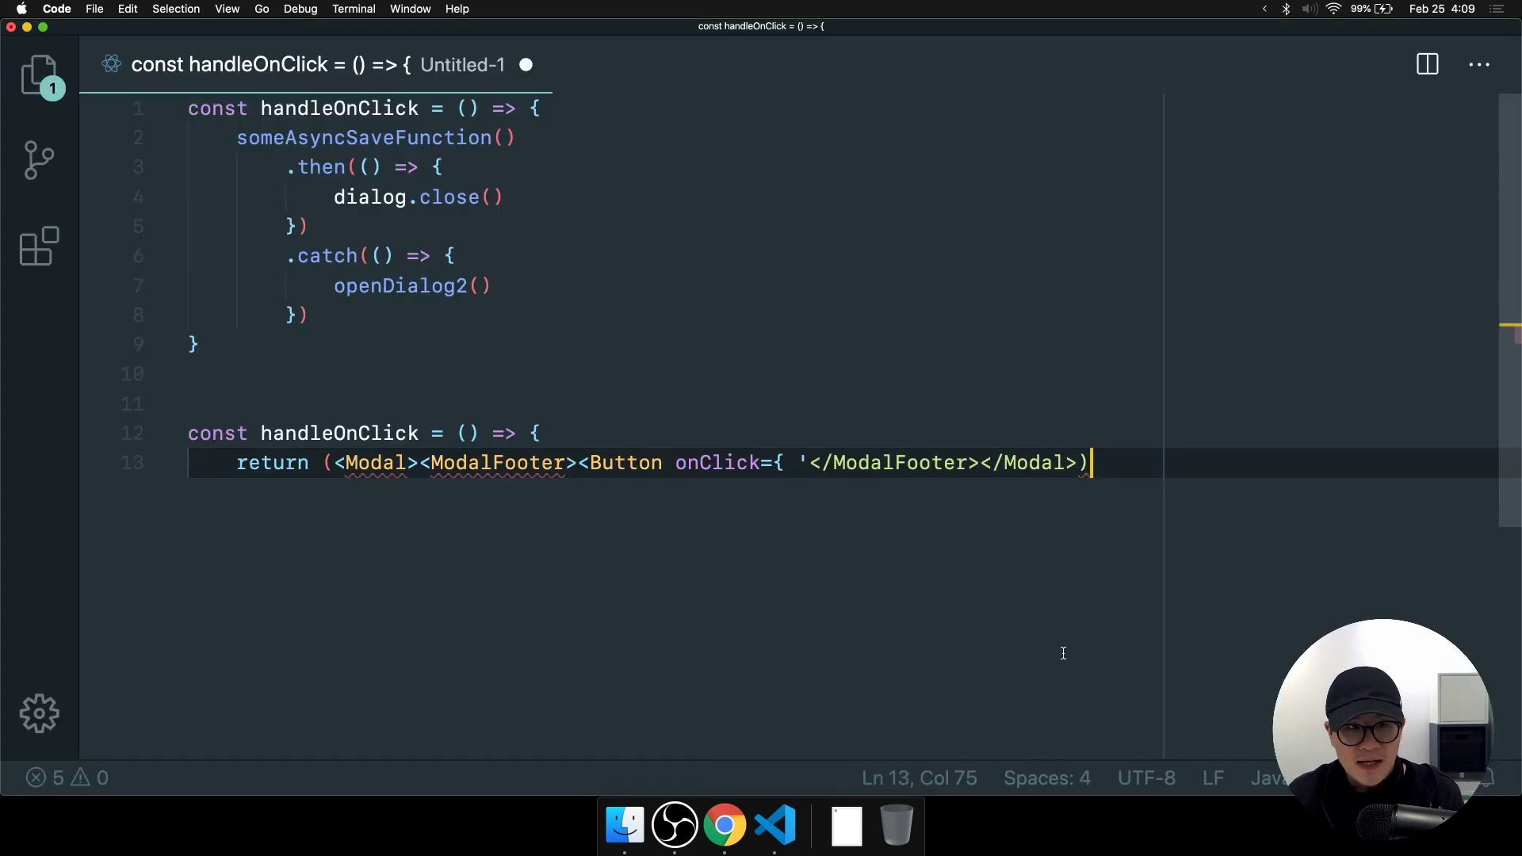
key(super+a)
text(\)
key(BackSpace)
Switch to the Dribbble Modal Windows - UI Components shot in Chrome and examine the Upgrade Flavor and Create modals.
key(super+Tab)
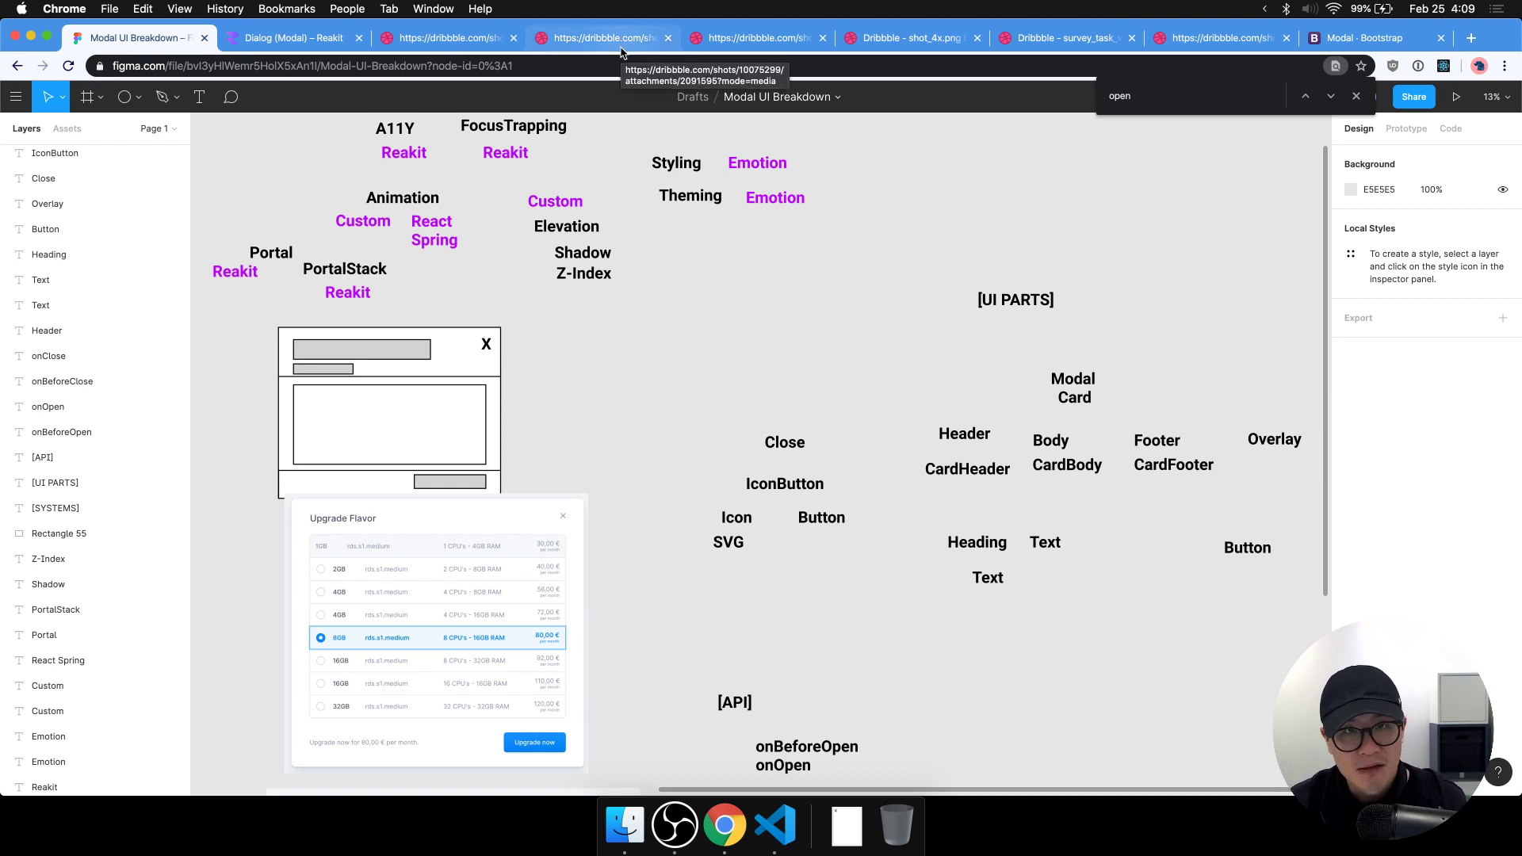
click(450, 38)
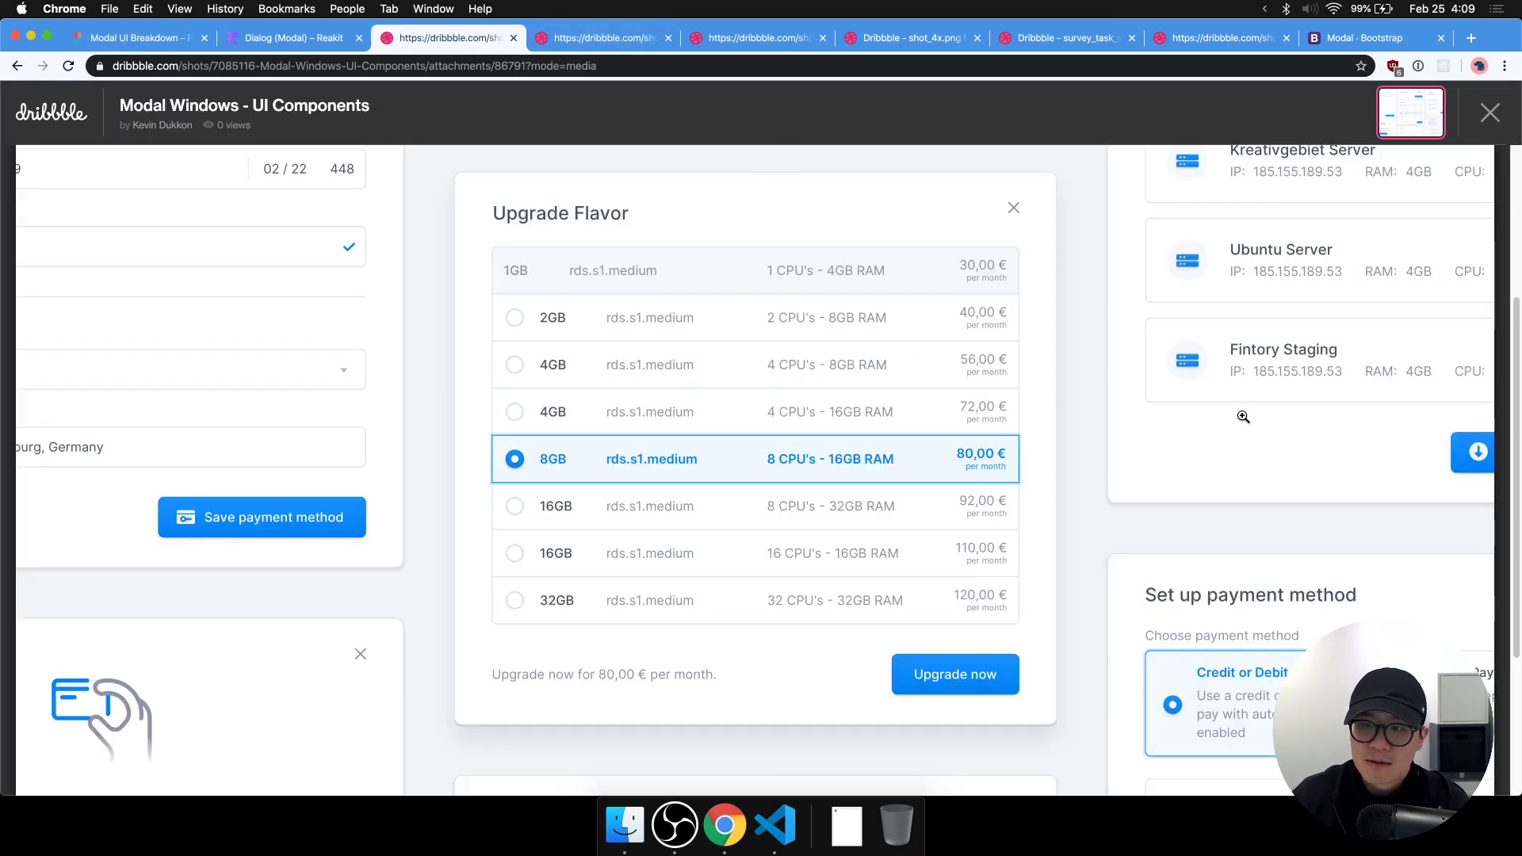
scroll(1253, 429, up, 3)
scroll(1262, 441, down, 5)
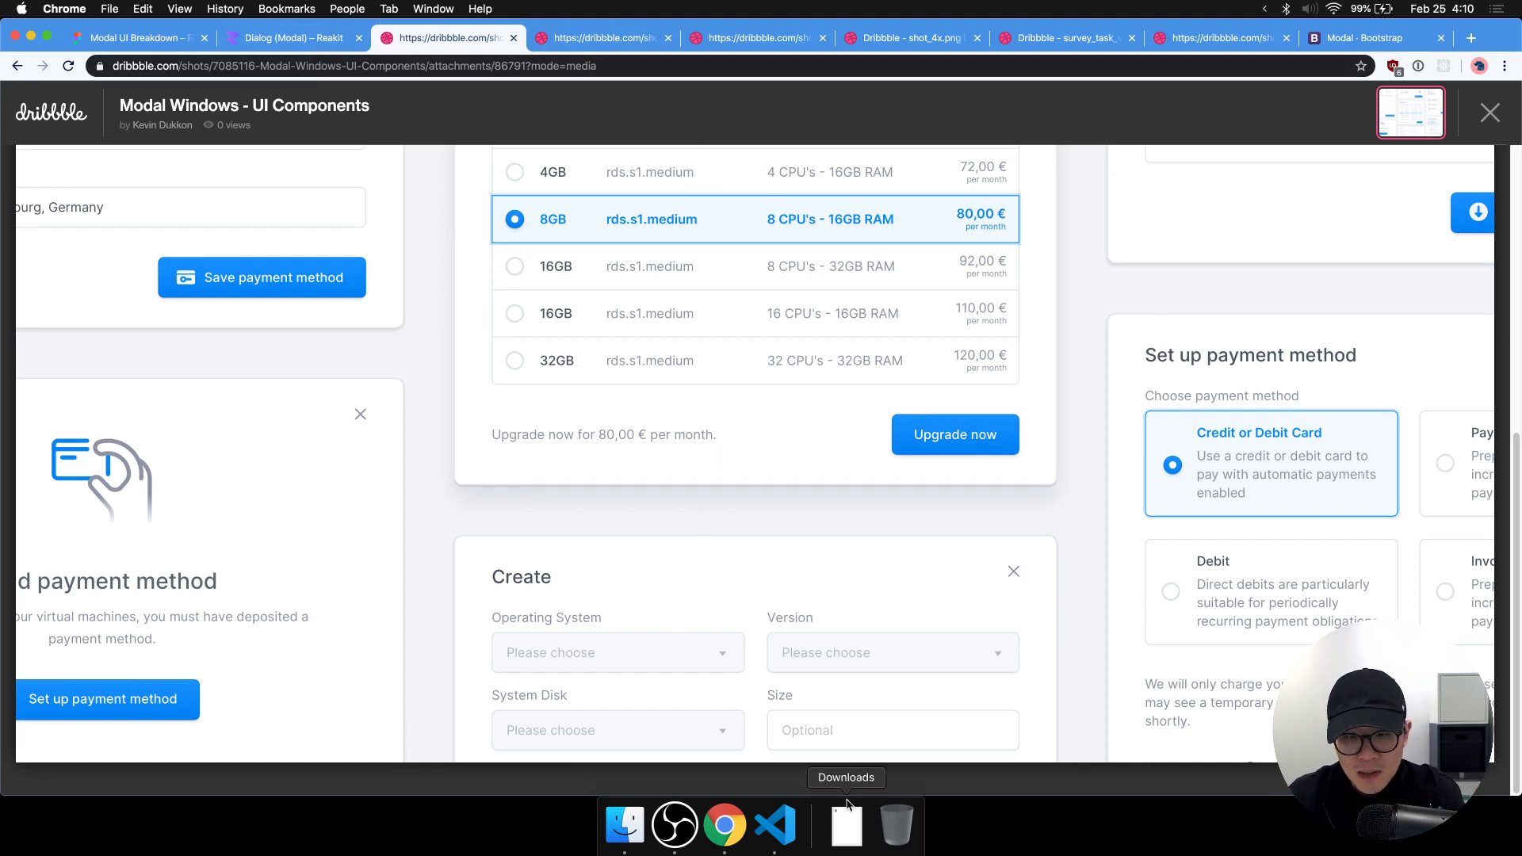
Switch to VS Code and declare an empty arrow function component named PaymentPage.
click(777, 817)
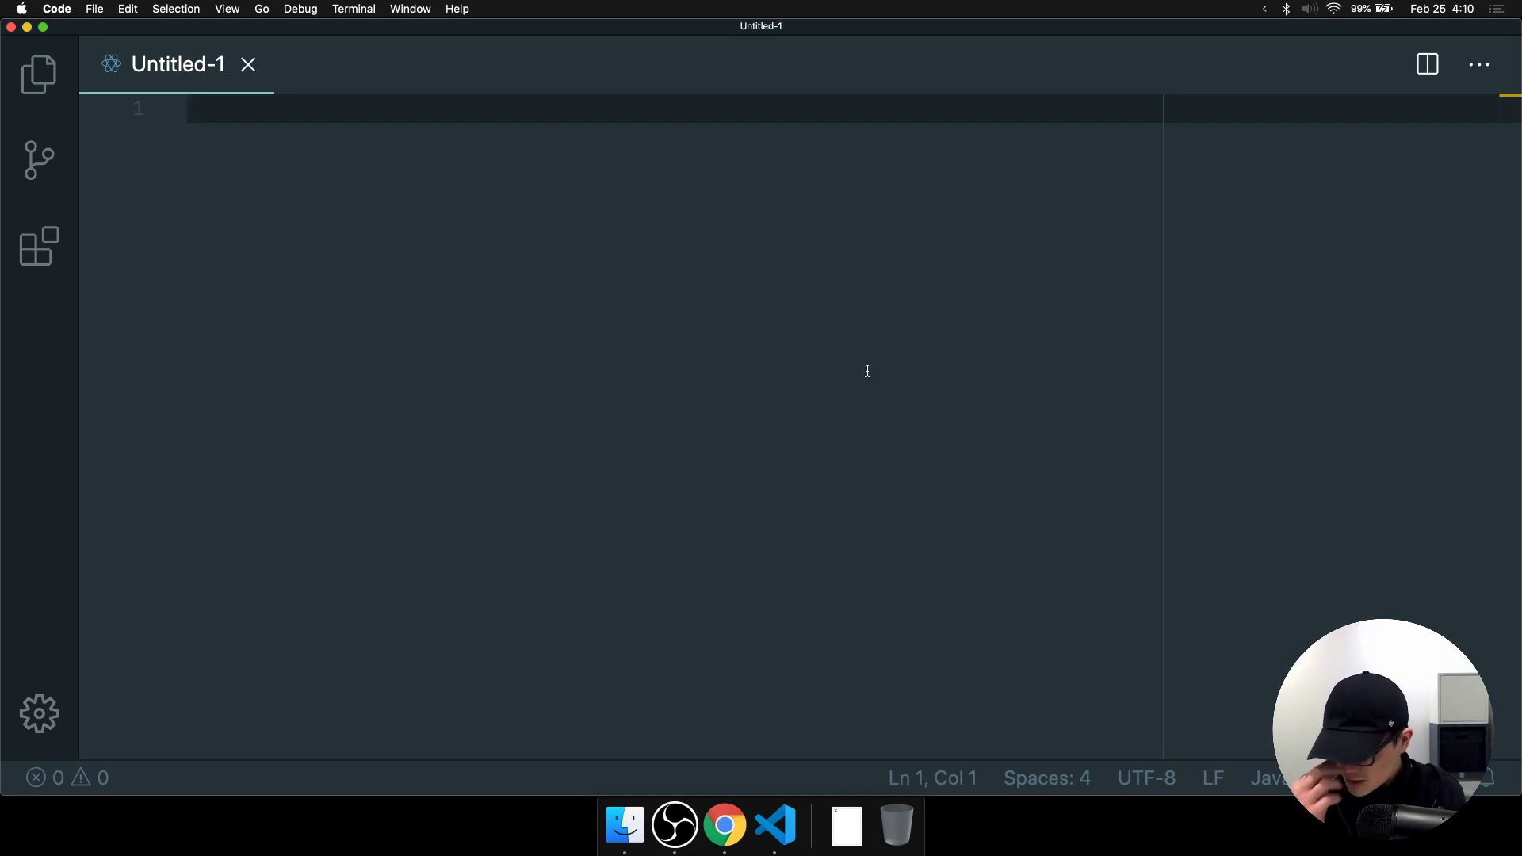
text(const Cre)
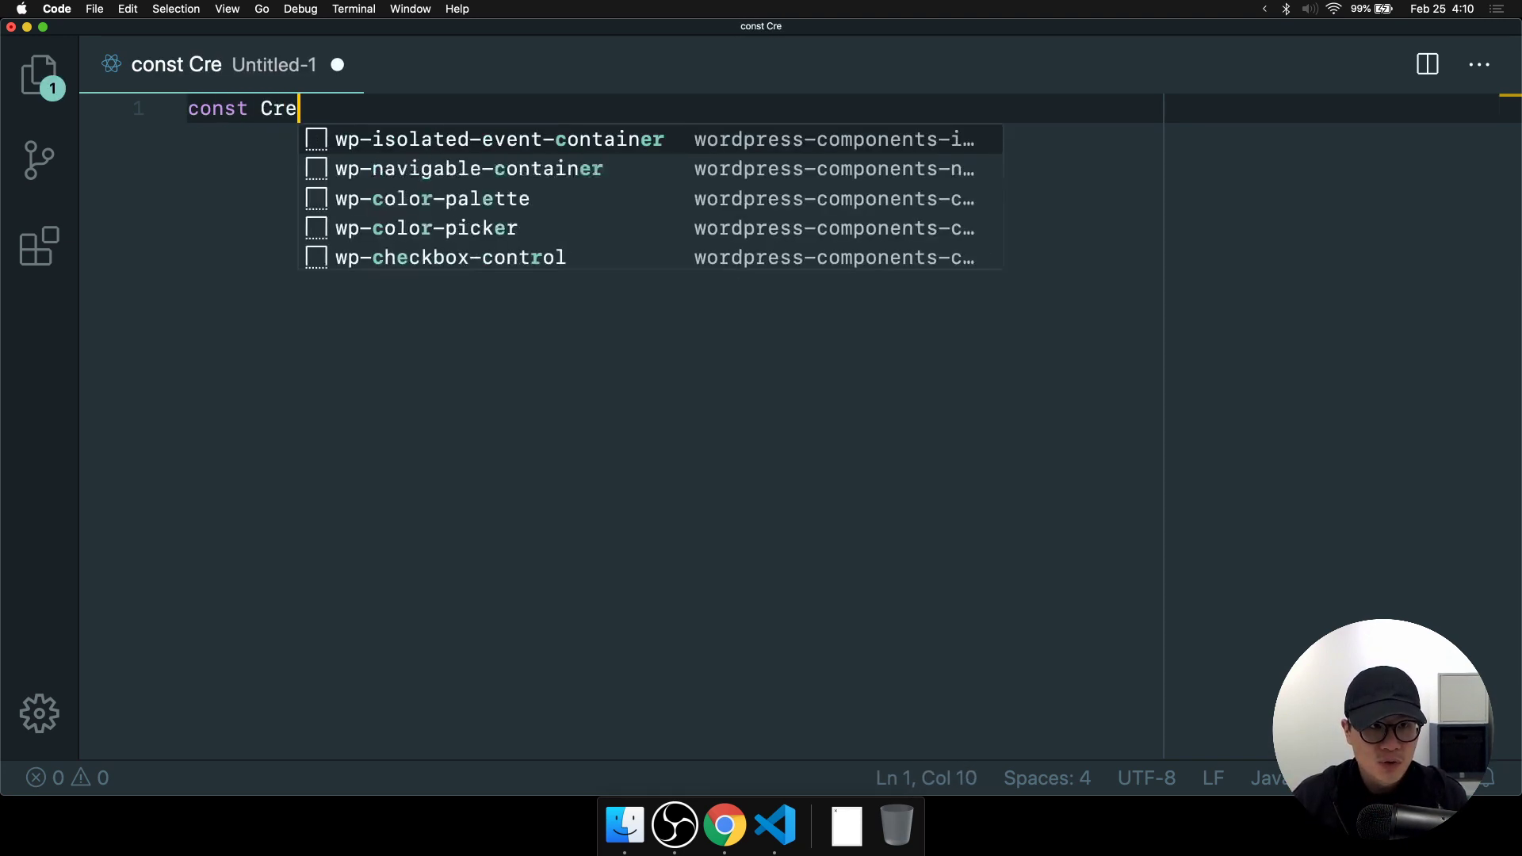
key(BackSpace)
key(BackSpace)
text(er)
key(BackSpace)
key(BackSpace)
text(reatePage)
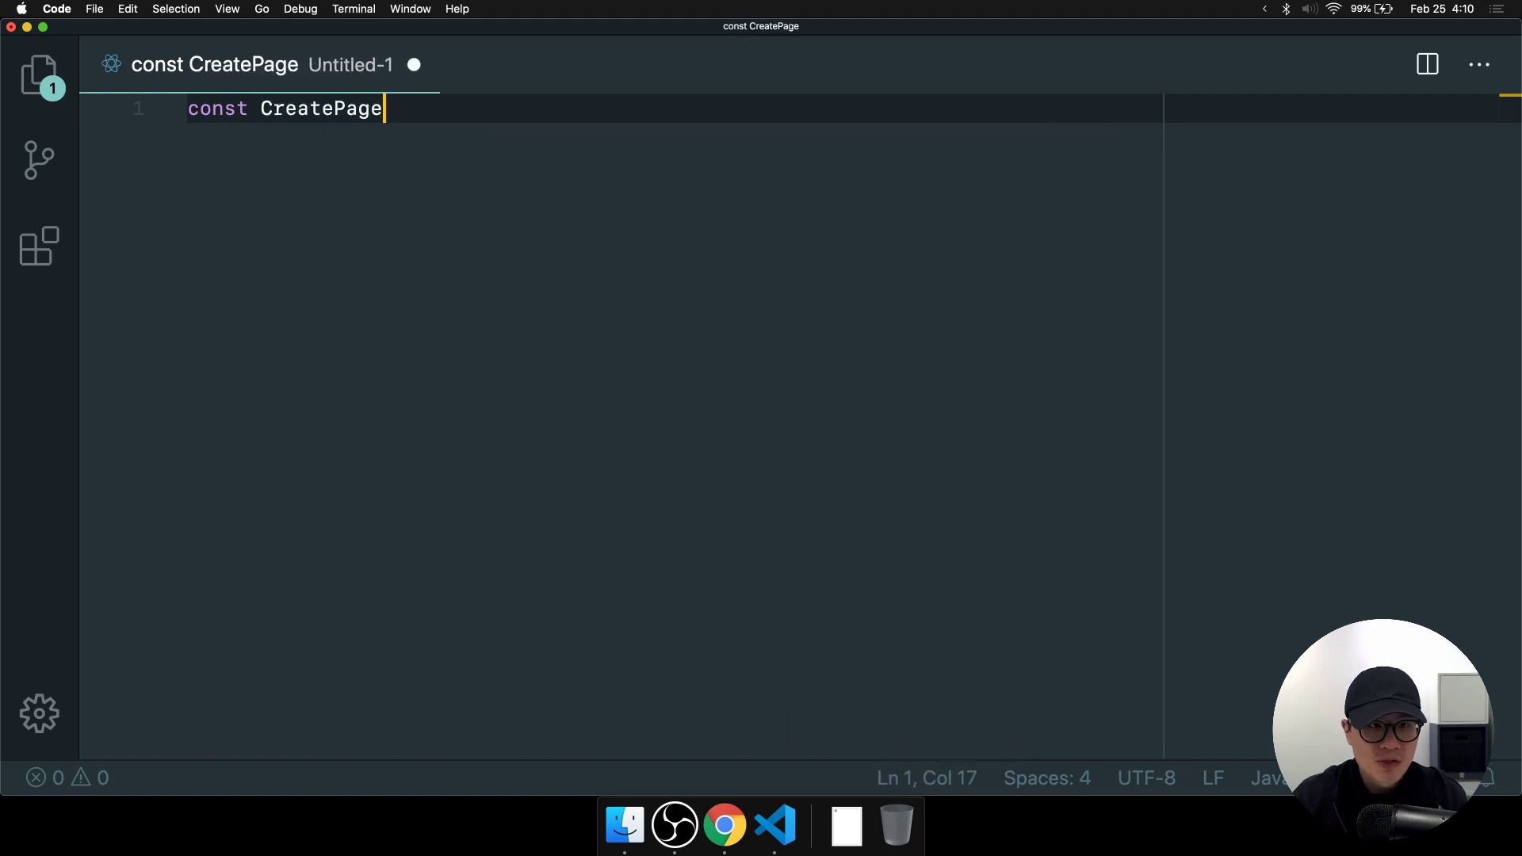
text( = () => {)
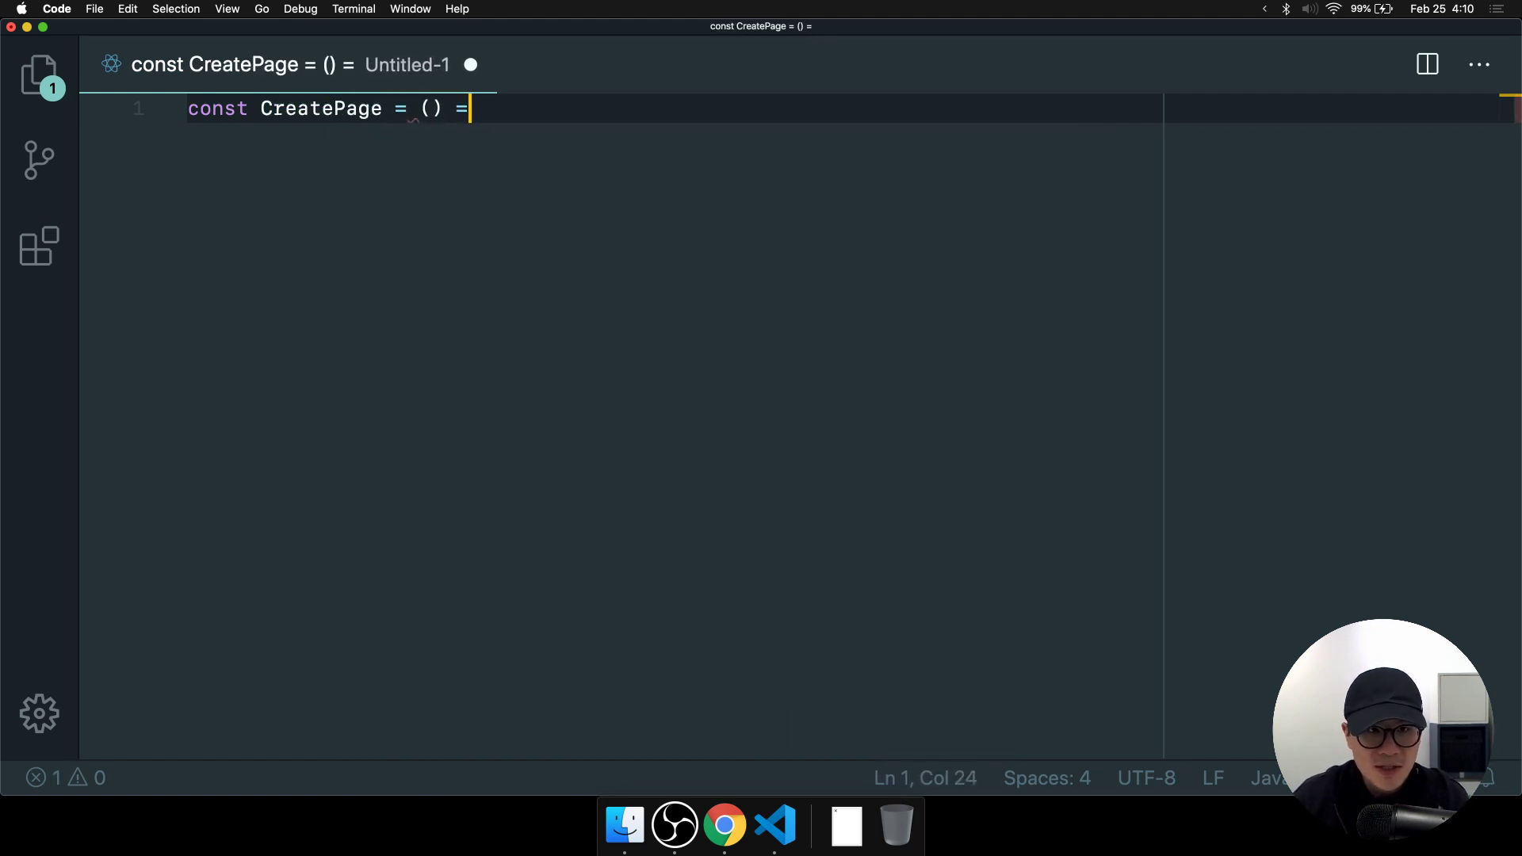
key(Return)
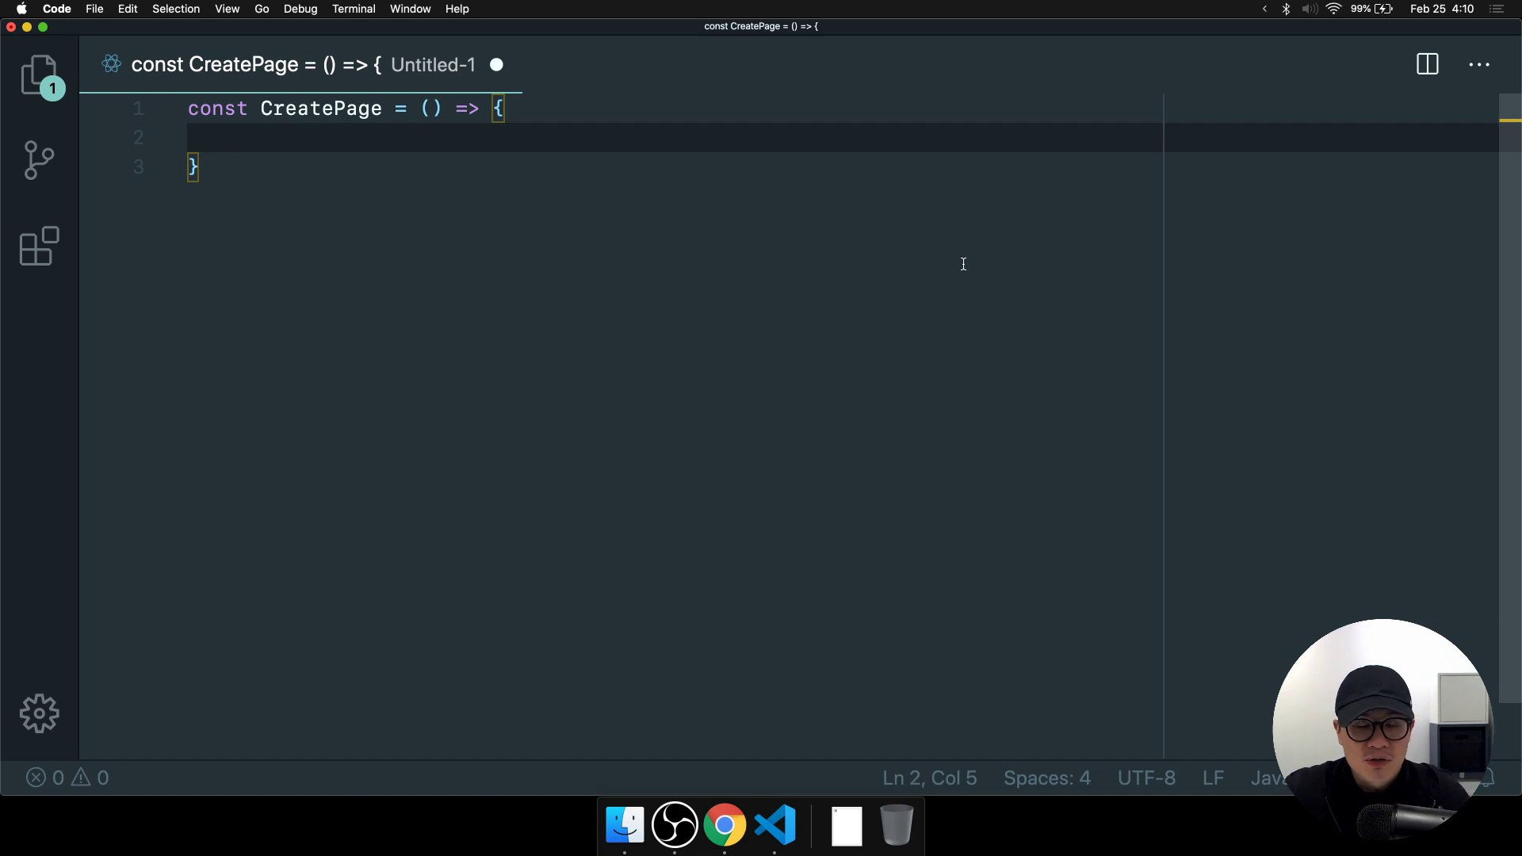
double_click(362, 109)
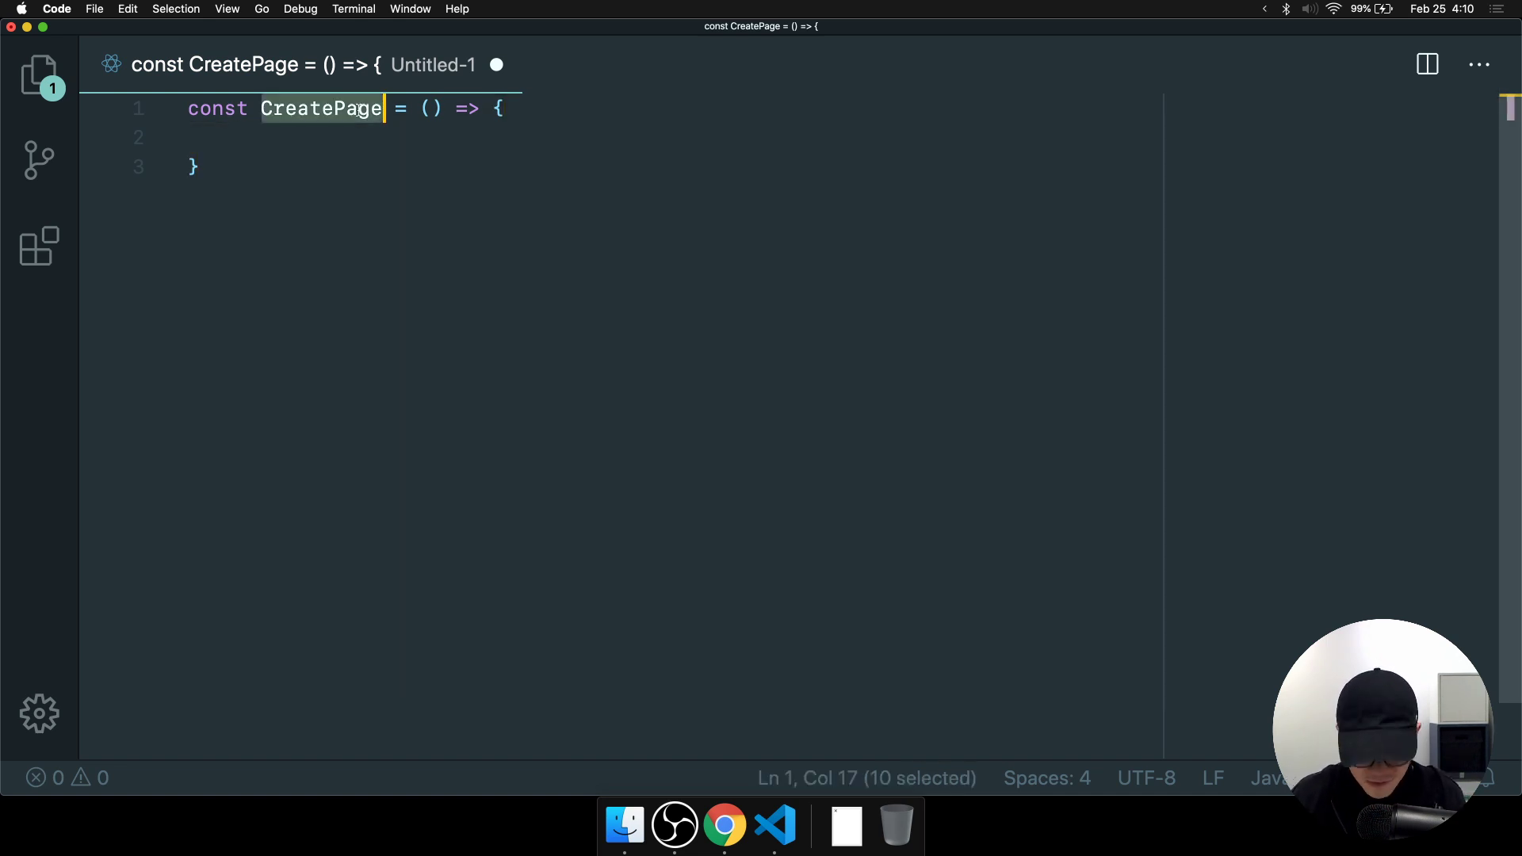
text(PaymentPage)
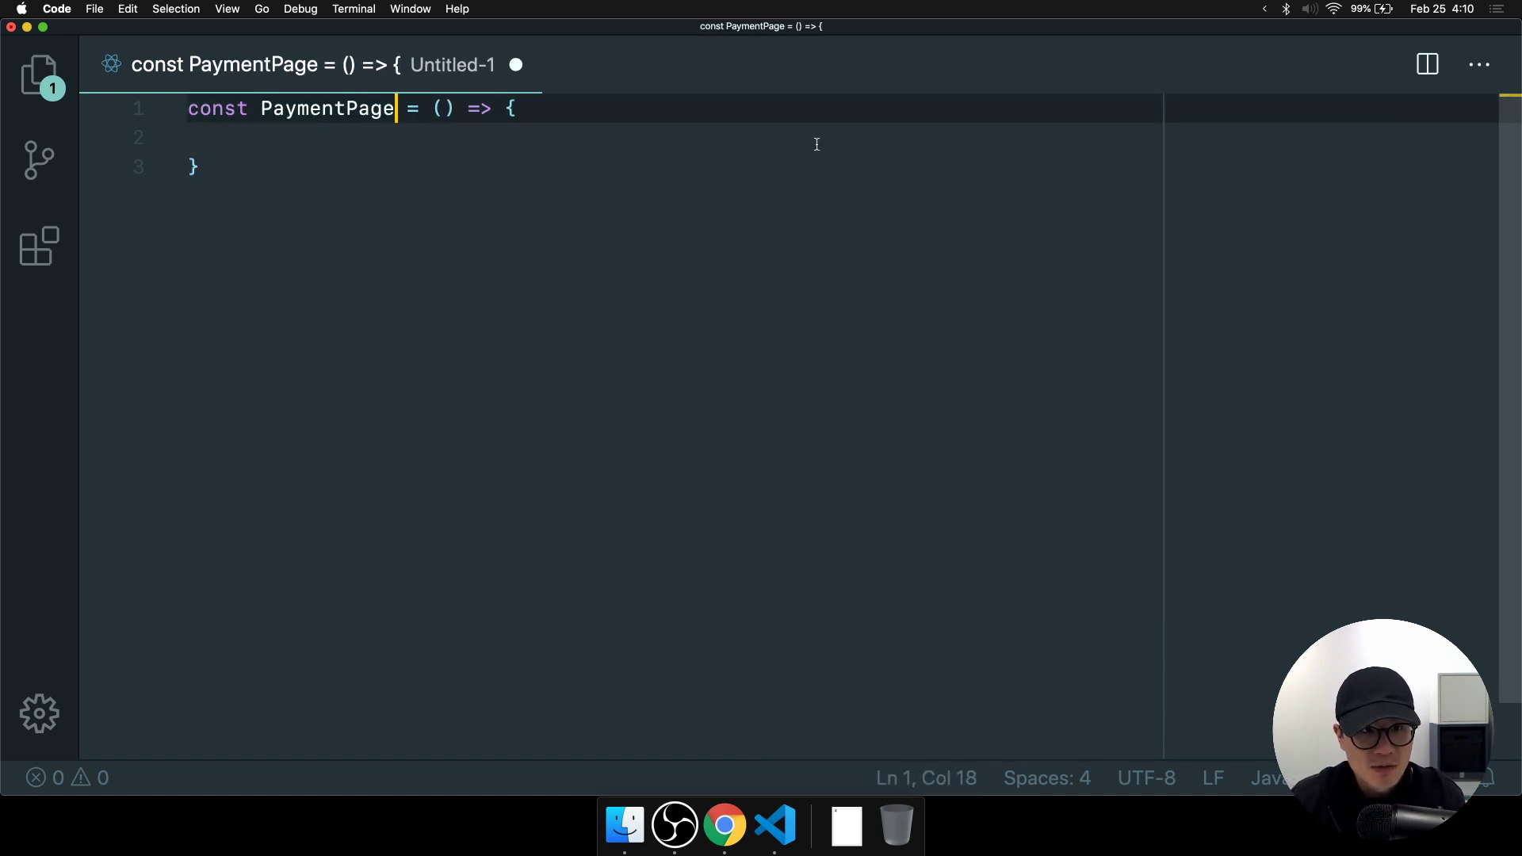
Make PaymentPage return a Container element wrapped in parentheses.
click(597, 146)
text(reutrn)
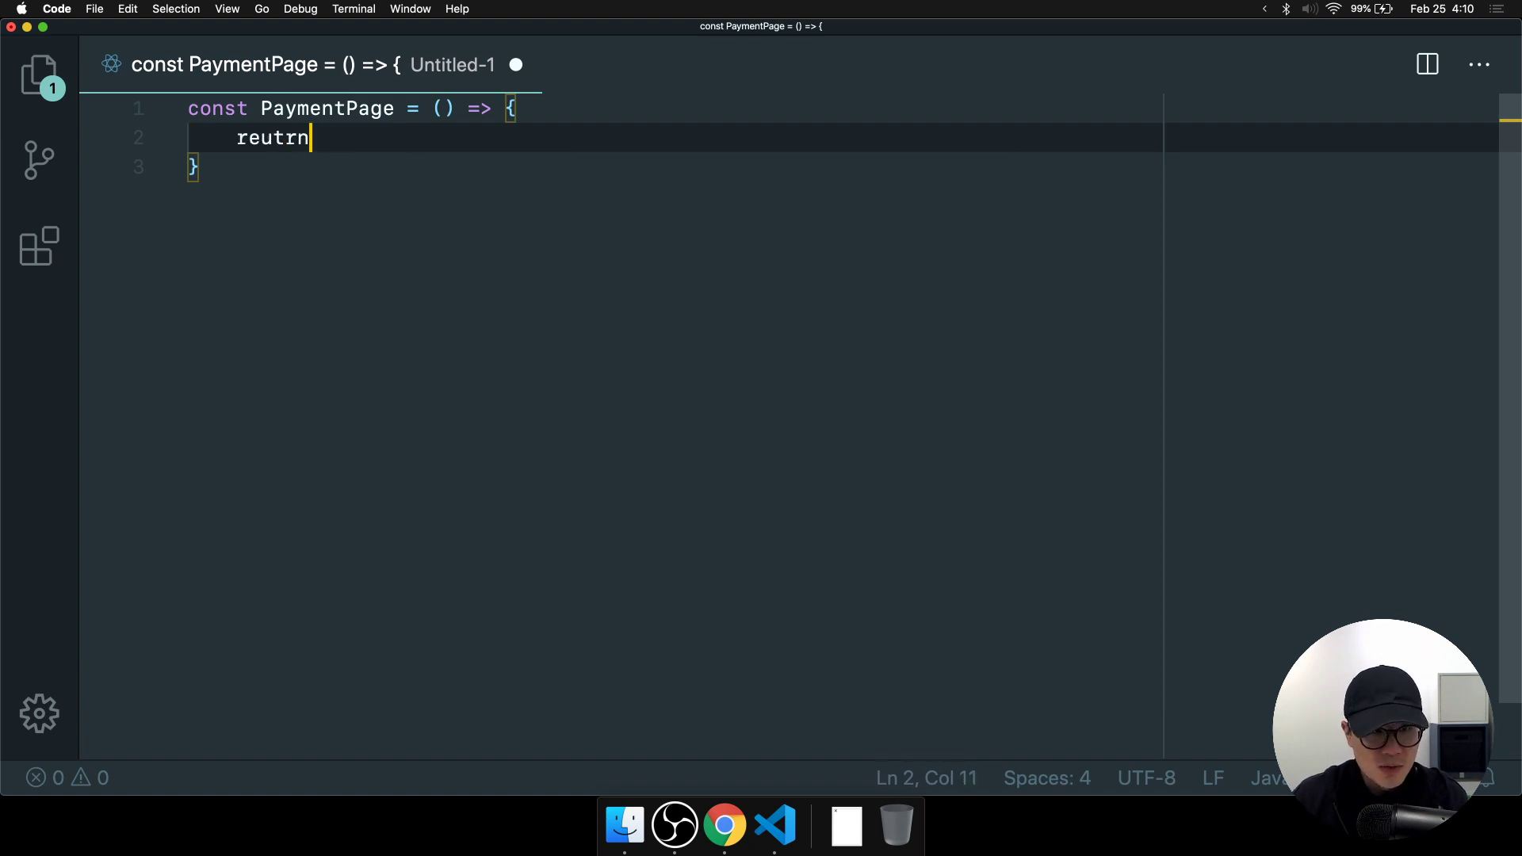
key(BackSpace)
key(BackSpace)
key(BackSpace)
key(BackSpace)
text(turn ()
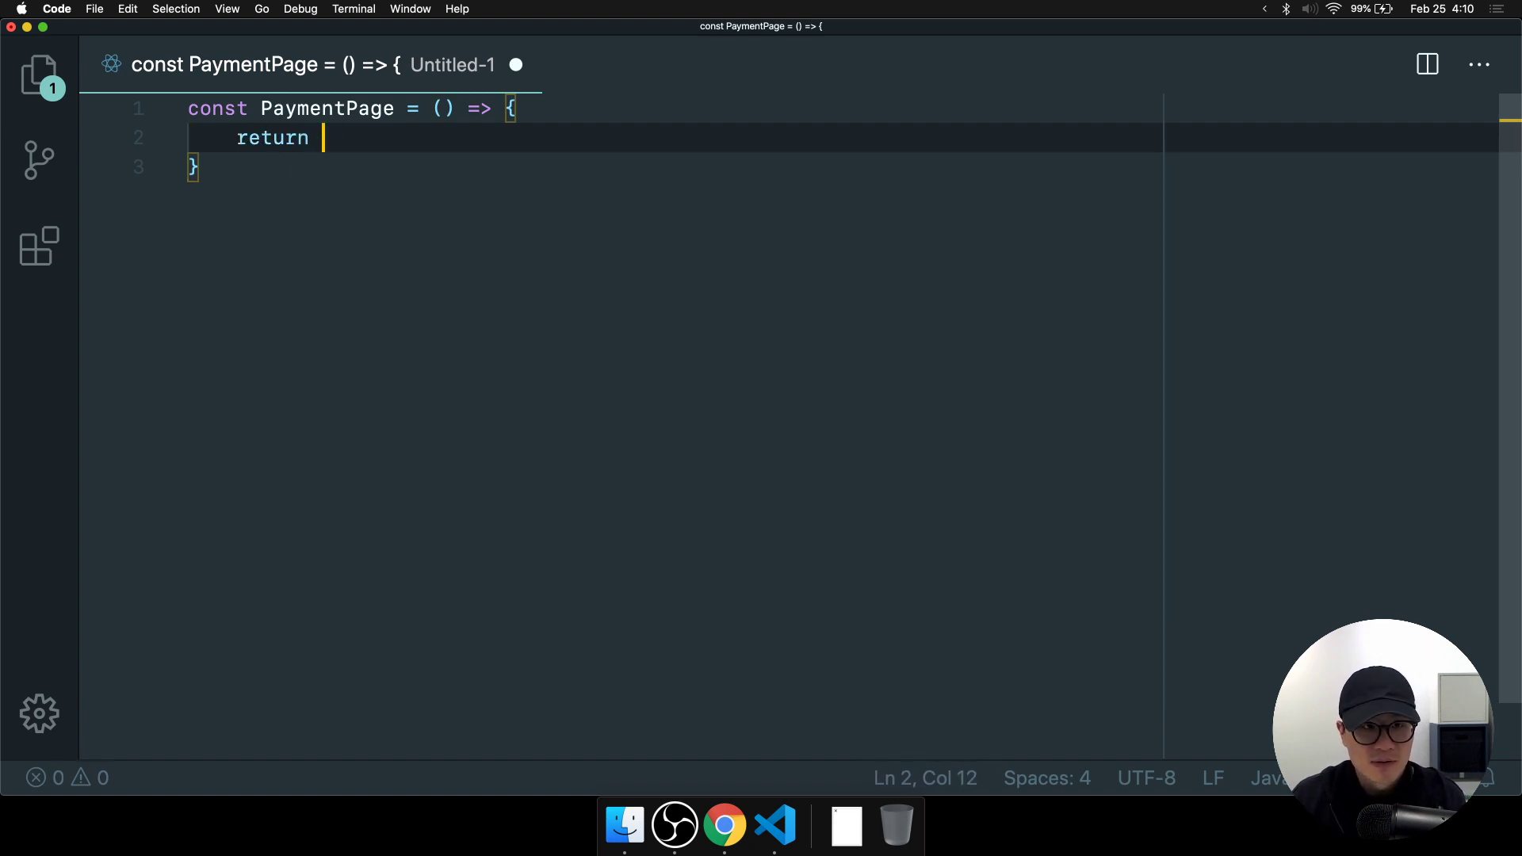
key(Return)
text(<Container>)
key(Return)
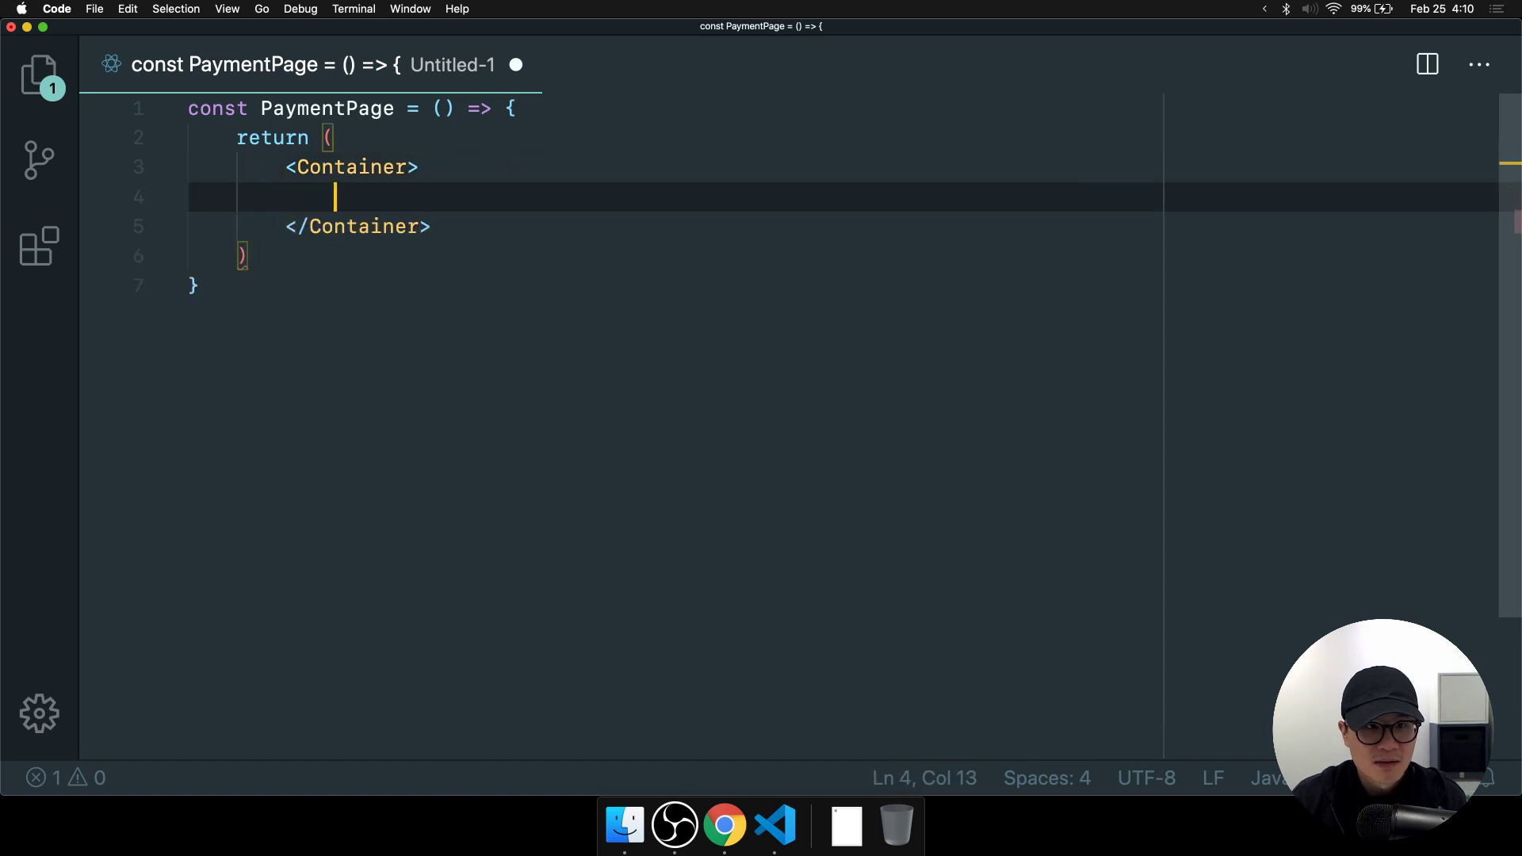
text(.)
key(Tab)
key(super+z)
key(super+z)
key(super+z)
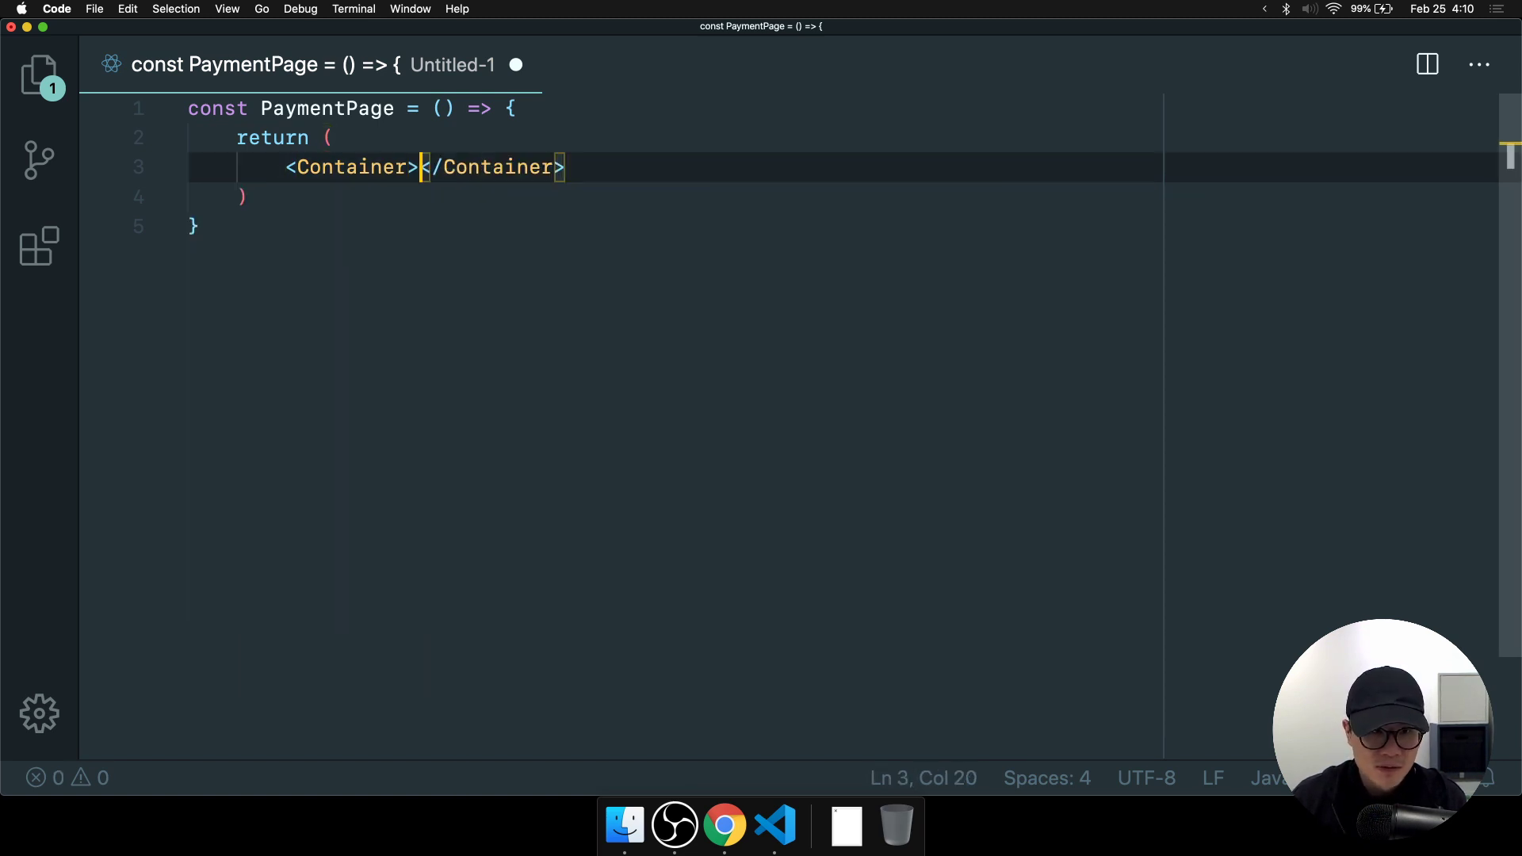
Fill the Container with two "..." placeholder lines separated by blank lines.
key(Return)
text(...)
key(Return)
key(Return)
key(Return)
key(Return)
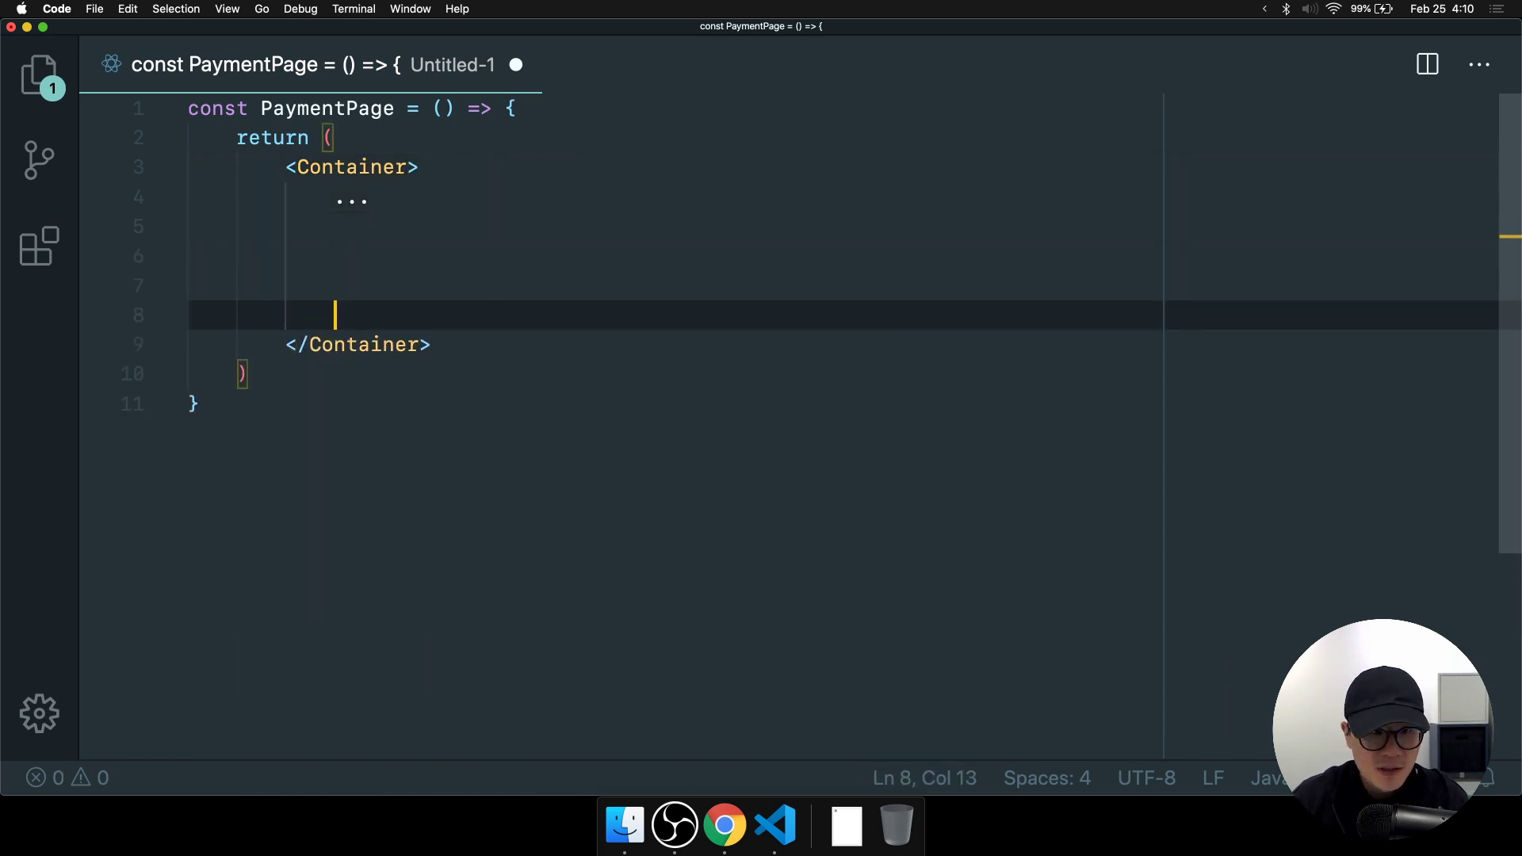
text(...)
Add a Button element labelled Pay just above the Container's second "..." placeholder.
key(Up)
key(Tab)
key(Tab)
key(Tab)
key(Tab)
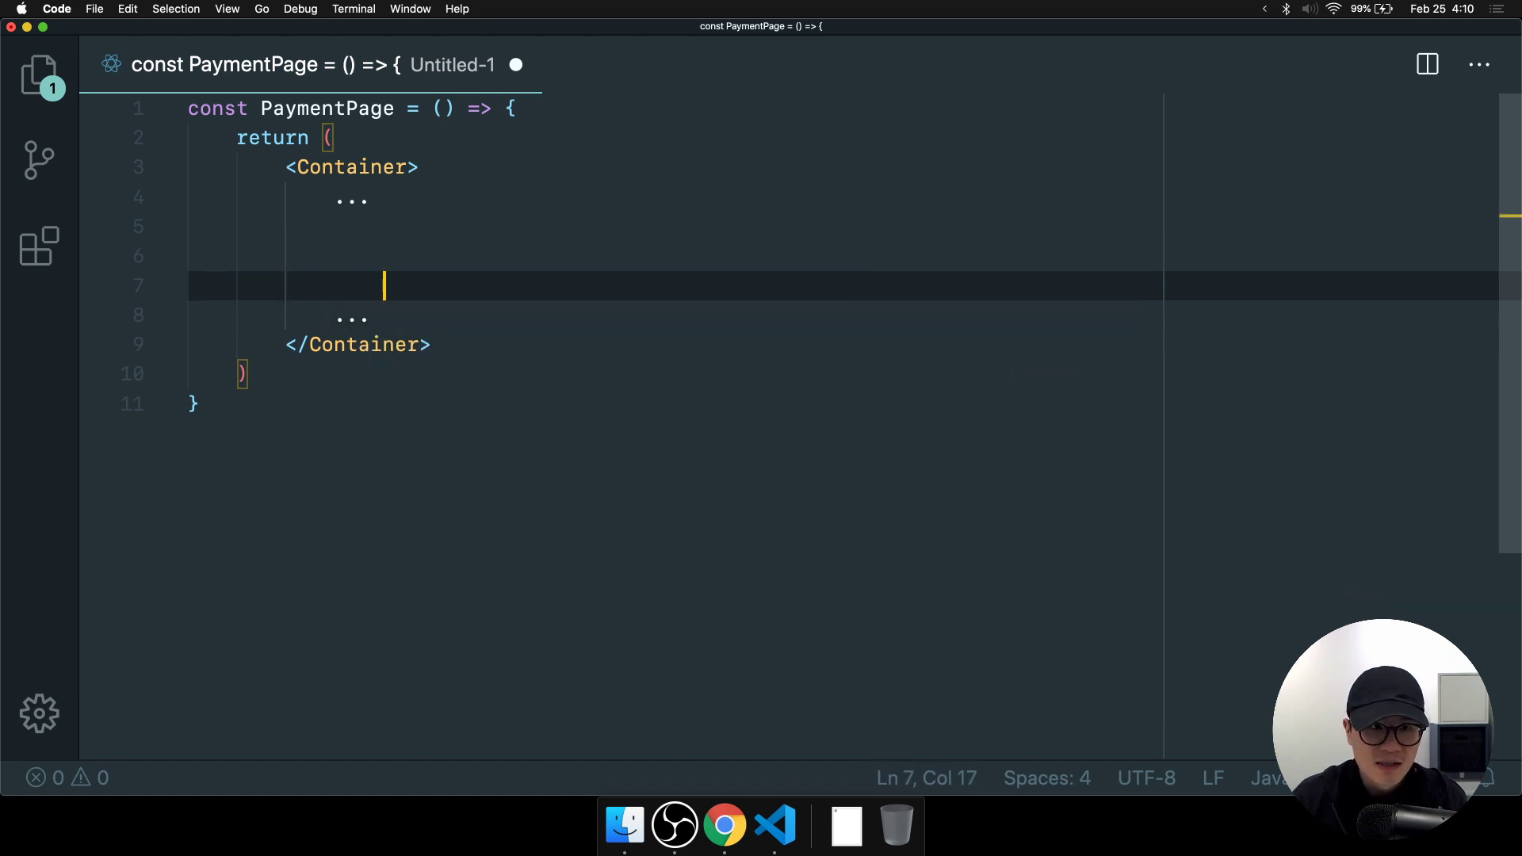
key(BackSpace)
text(<Button?)
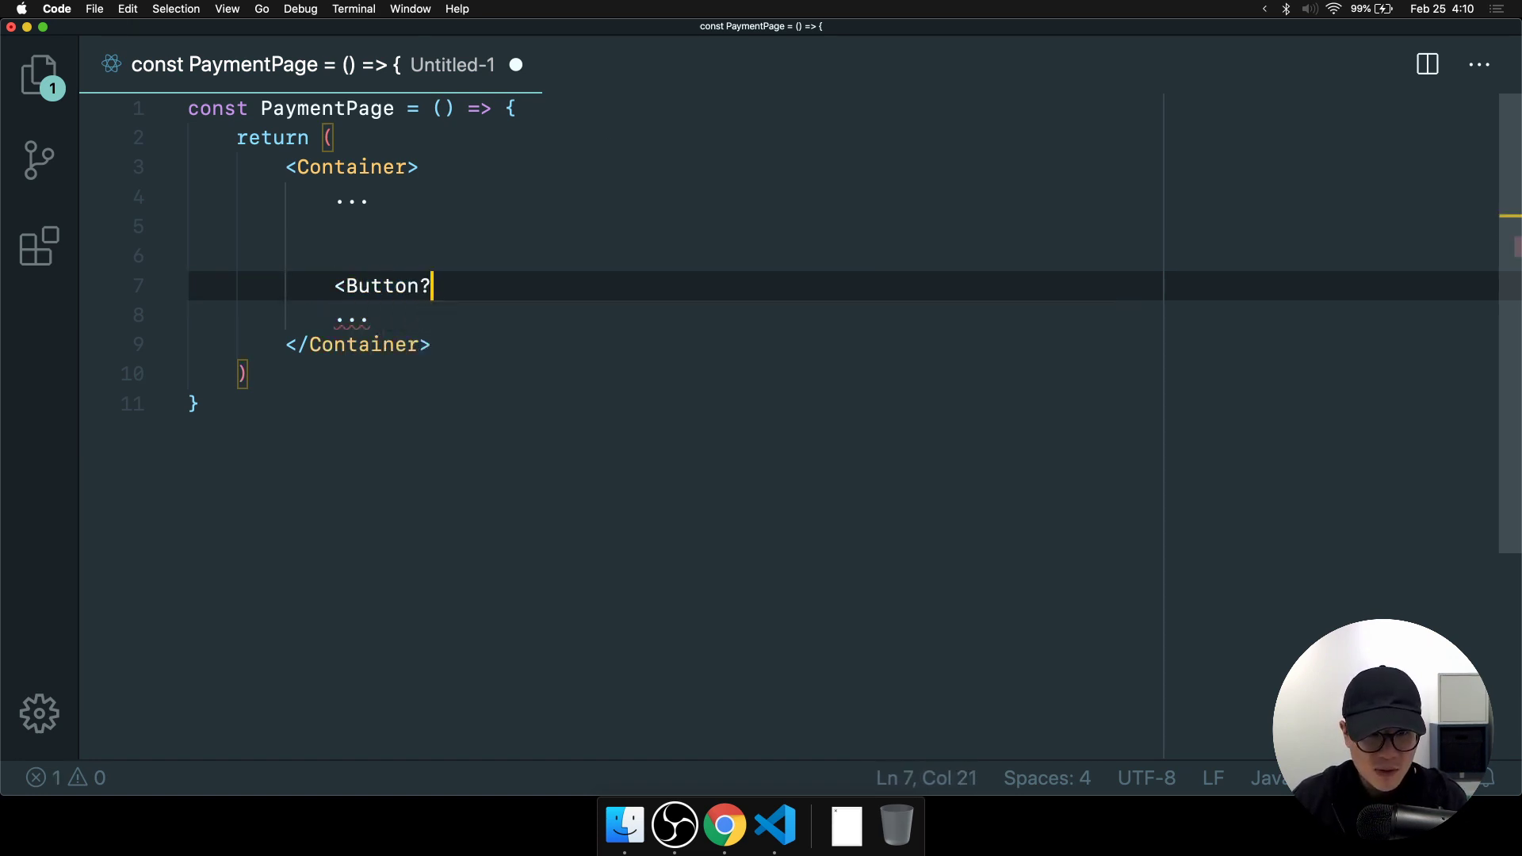
key(BackSpace)
text(>Pay</Button>)
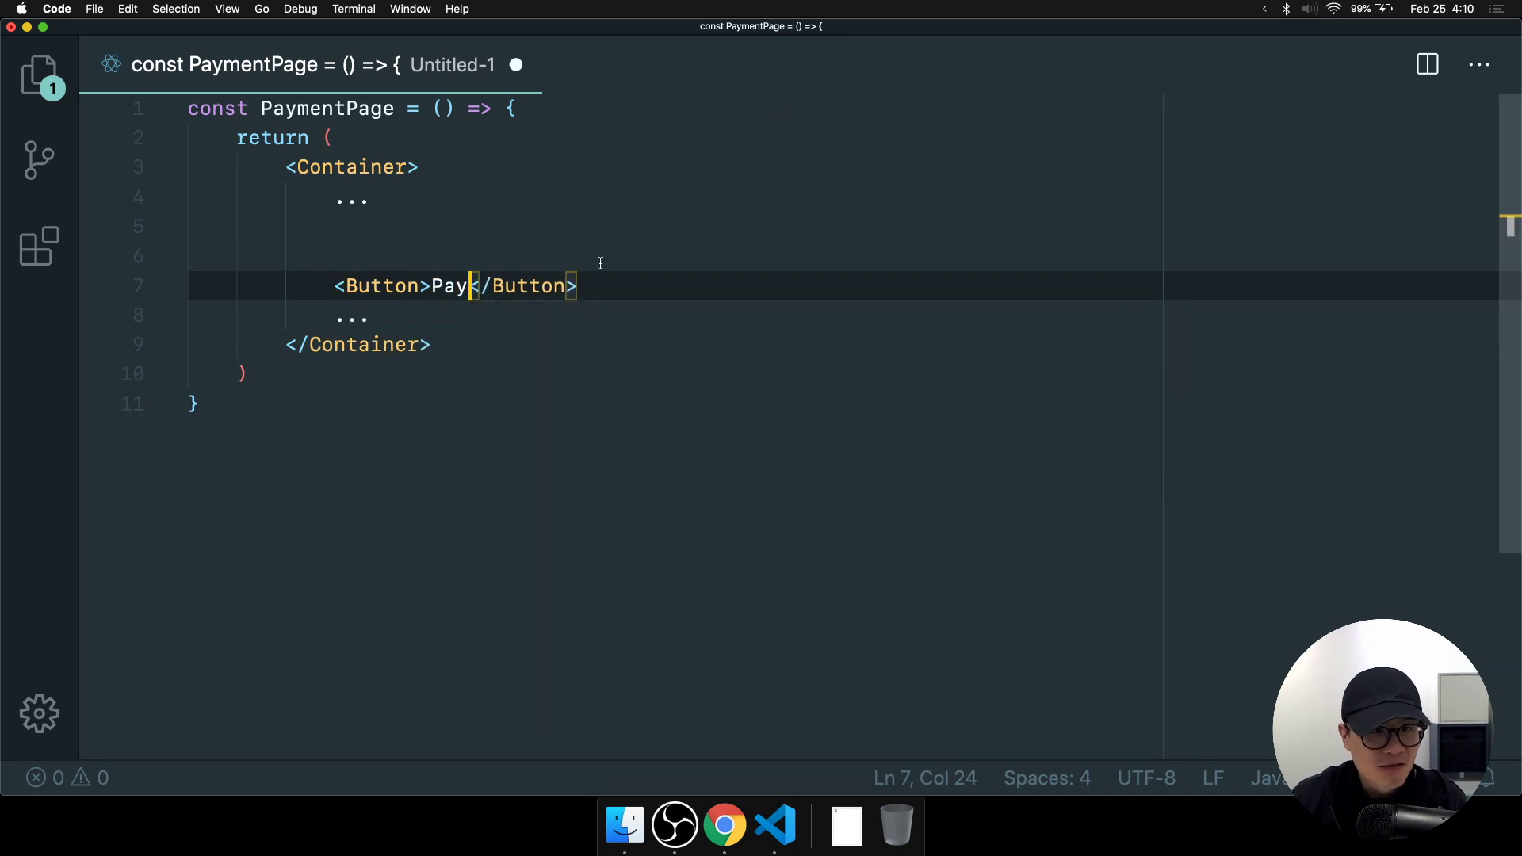
Remove the blank lines between the first placeholder and the Pay button.
click(600, 263)
key(BackSpace)
key(Delete)
click(685, 229)
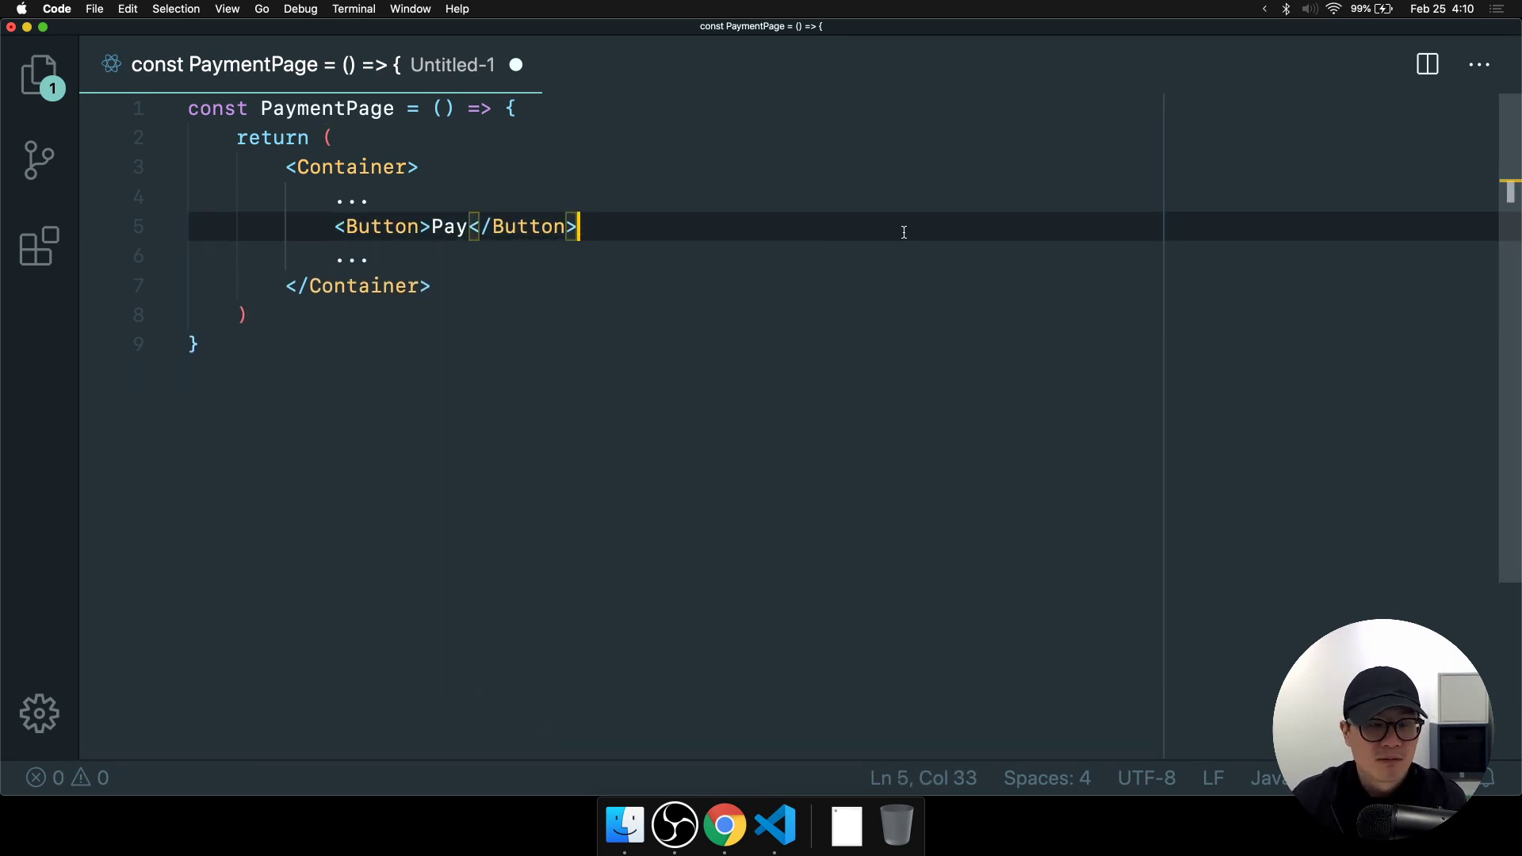
Insert a Modal element containing "..." above the Pay button in the Container.
click(663, 205)
key(Return)
text(<O)
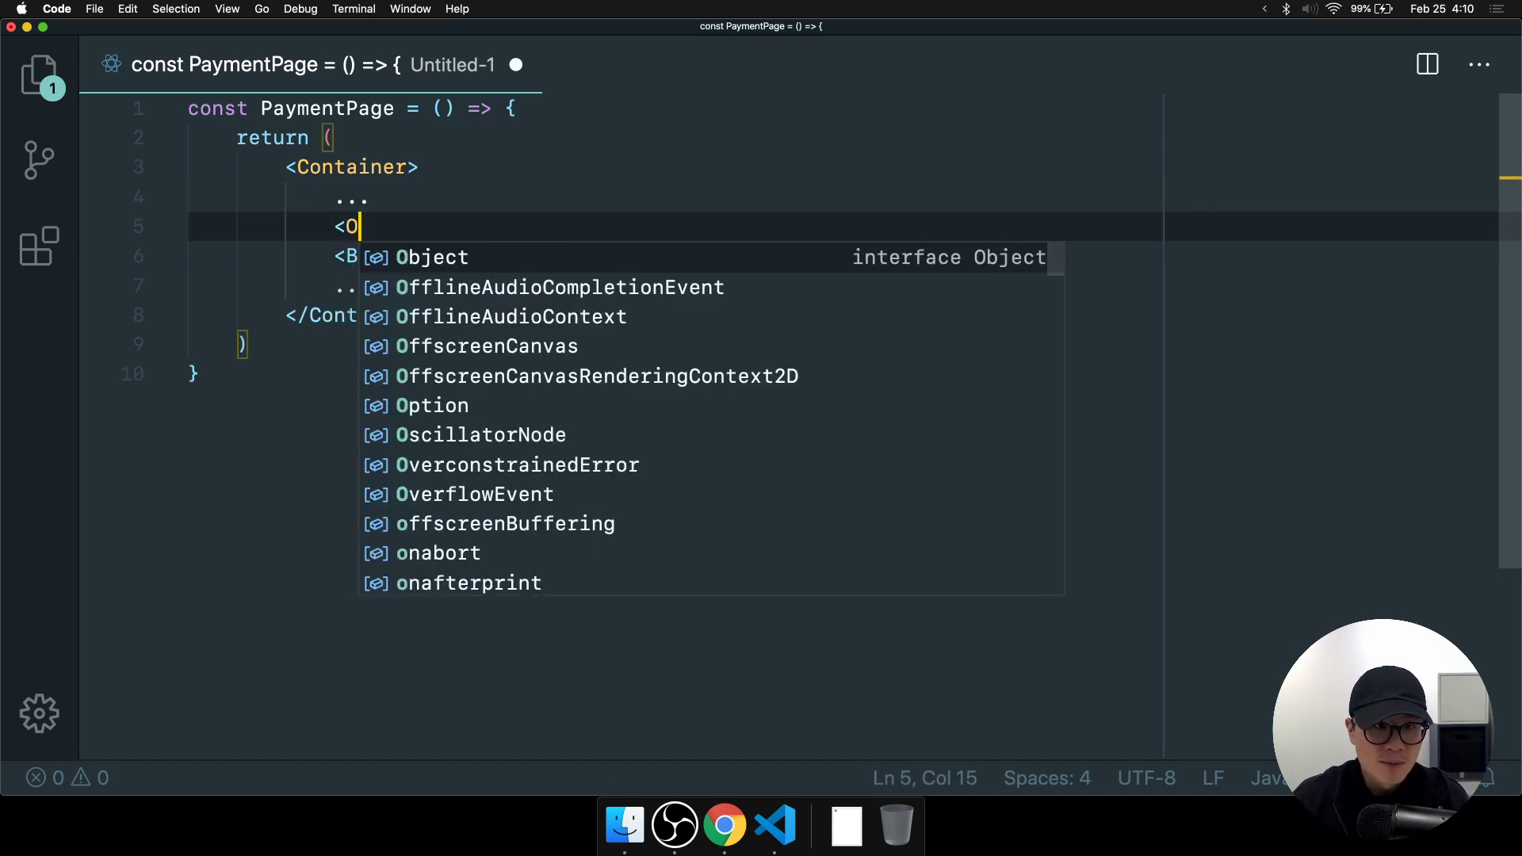
key(BackSpace)
text(Modal>...</Modal>)
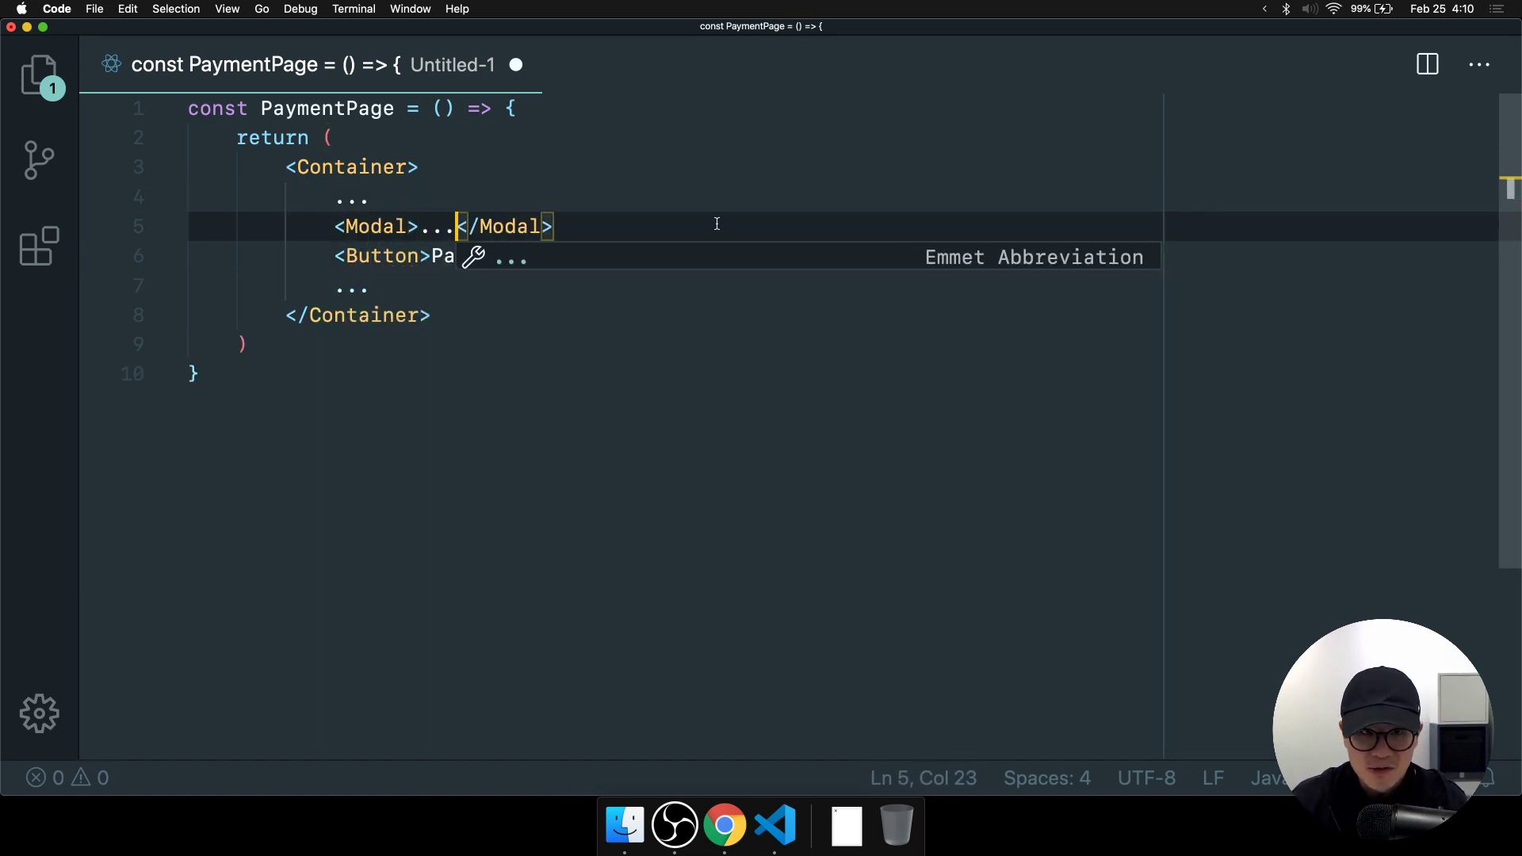
click(598, 365)
click(646, 255)
click(605, 209)
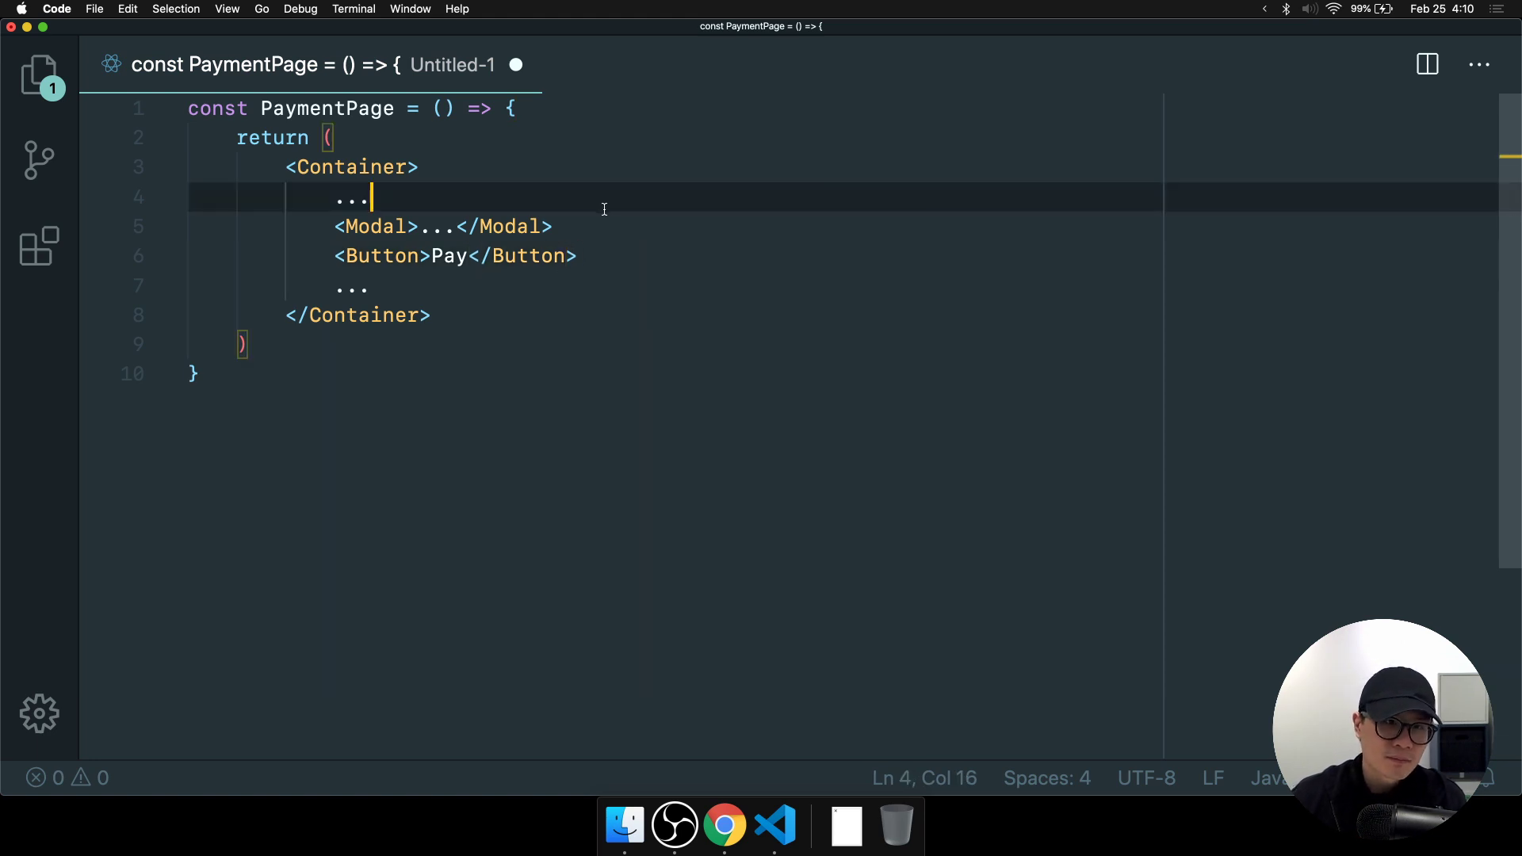
key(super+Up)
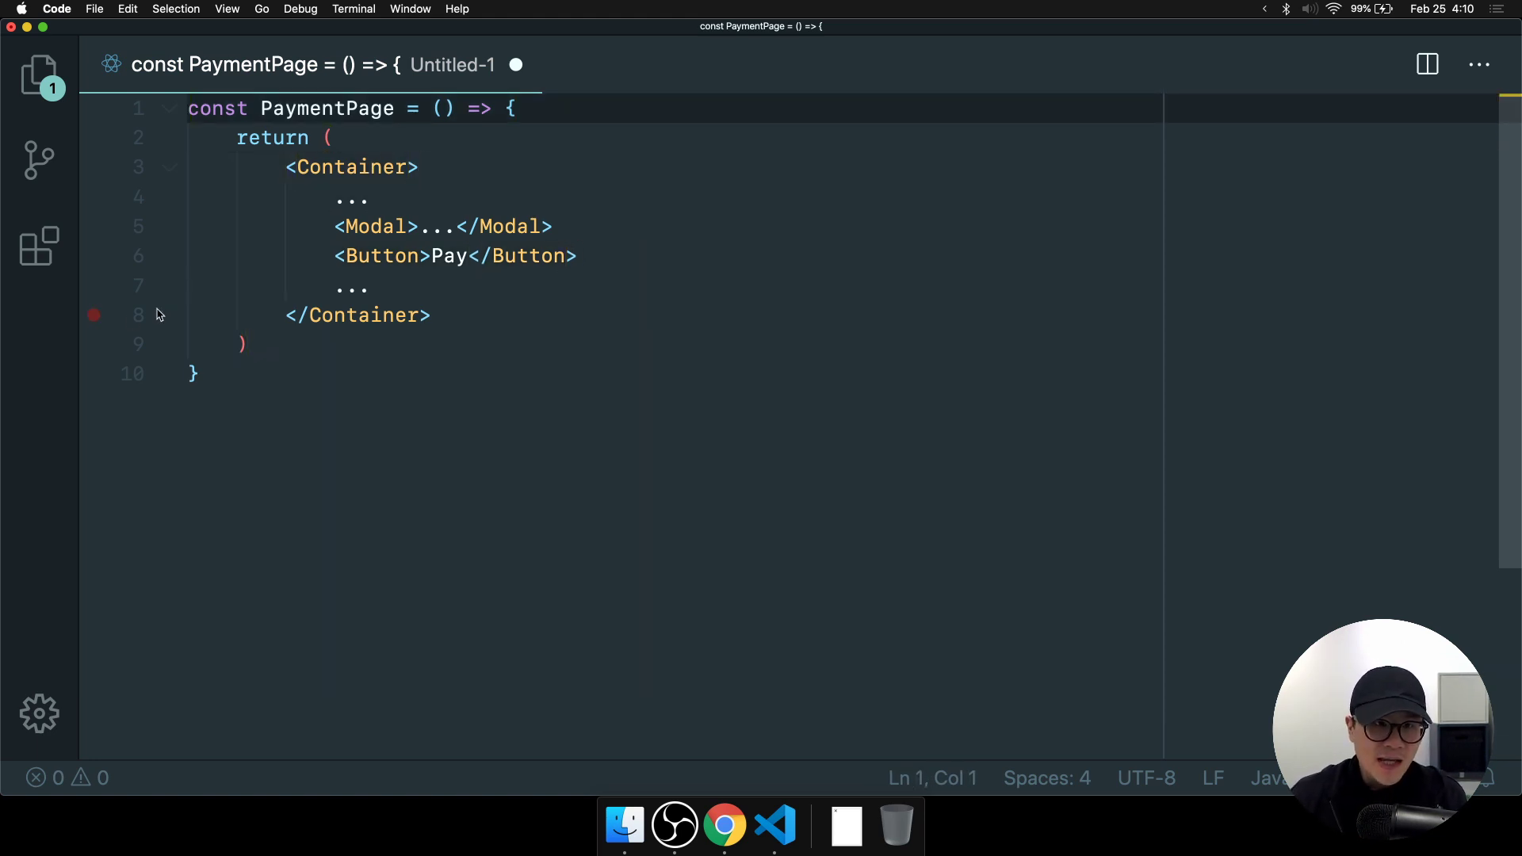
Replace the Modal's inline content with dots on a separate indented line between its tags.
click(440, 228)
key(shift+Left)
key(shift+Left)
key(shift+Left)
key(BackSpace)
key(Return)
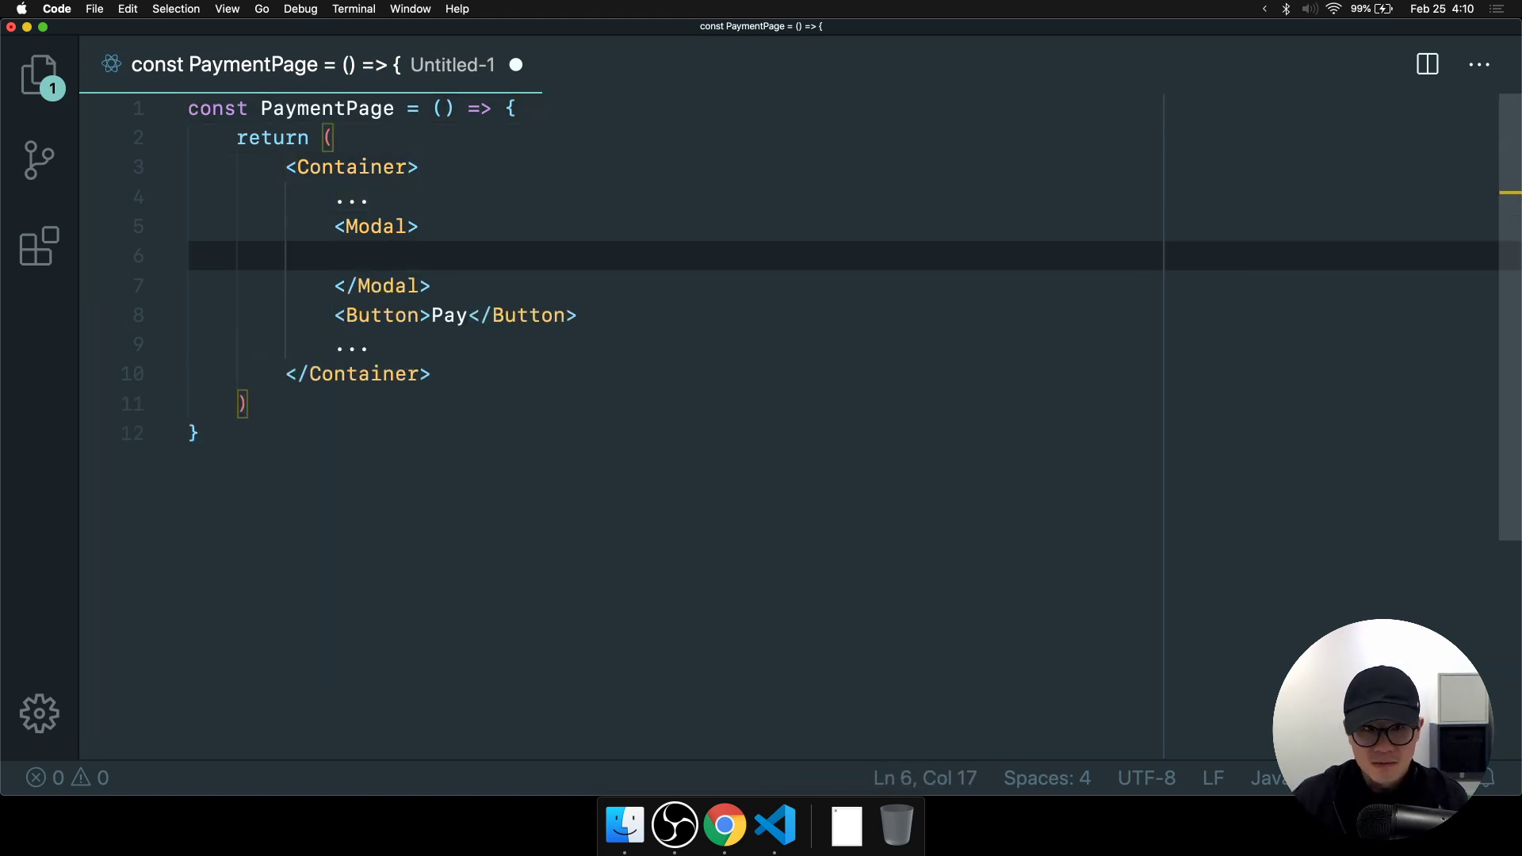
text(....)
Glance at the Dribbble payment modals in Chrome, return to VS Code and trim the Modal's placeholder to "...".
key(super+Tab)
scroll(1321, 476, up, 1)
scroll(1322, 476, down, 1)
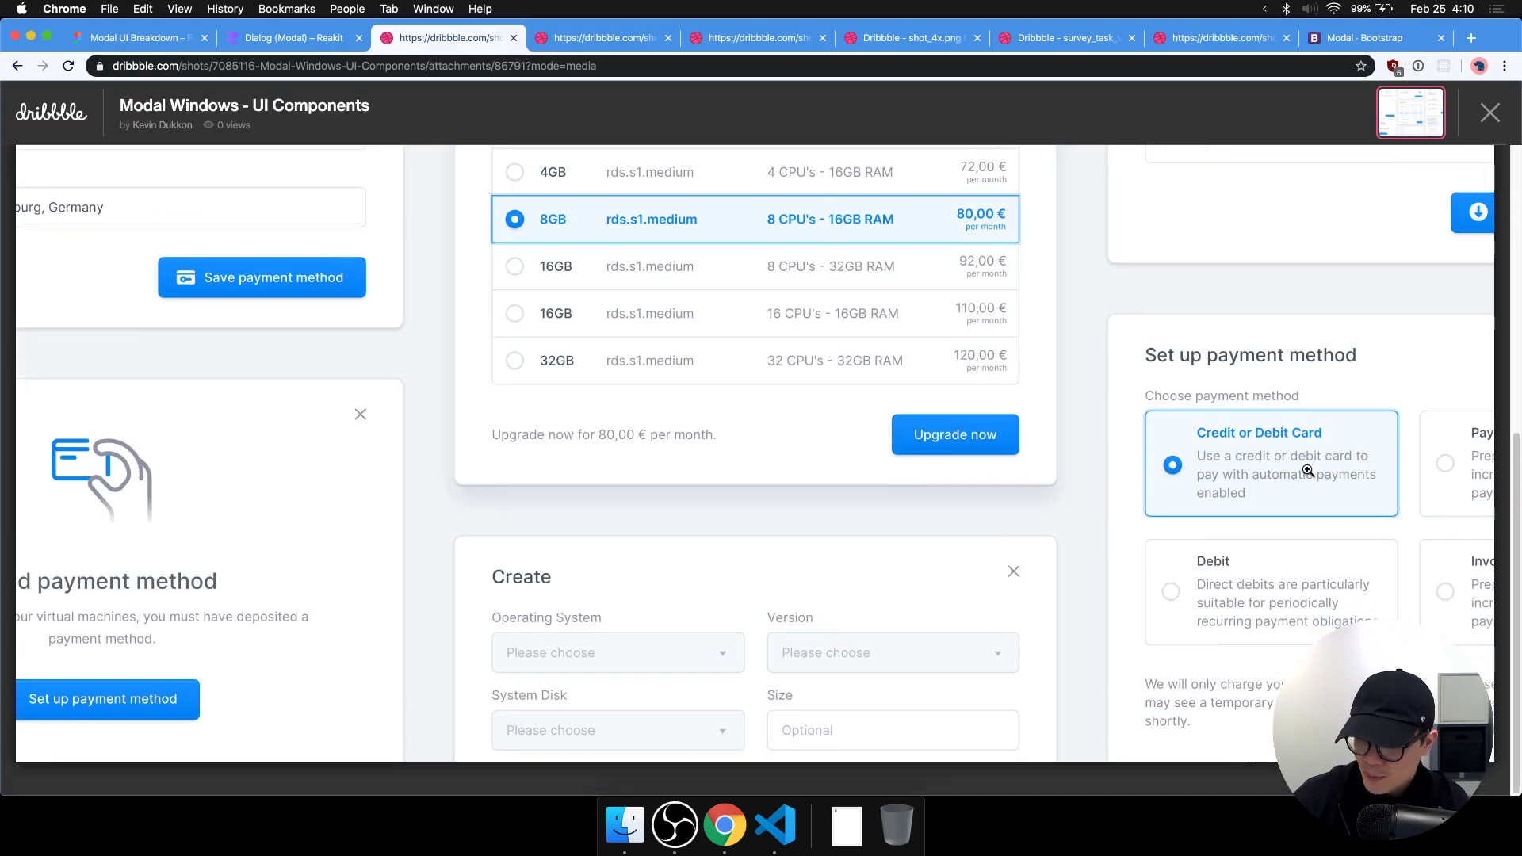
key(super+Tab)
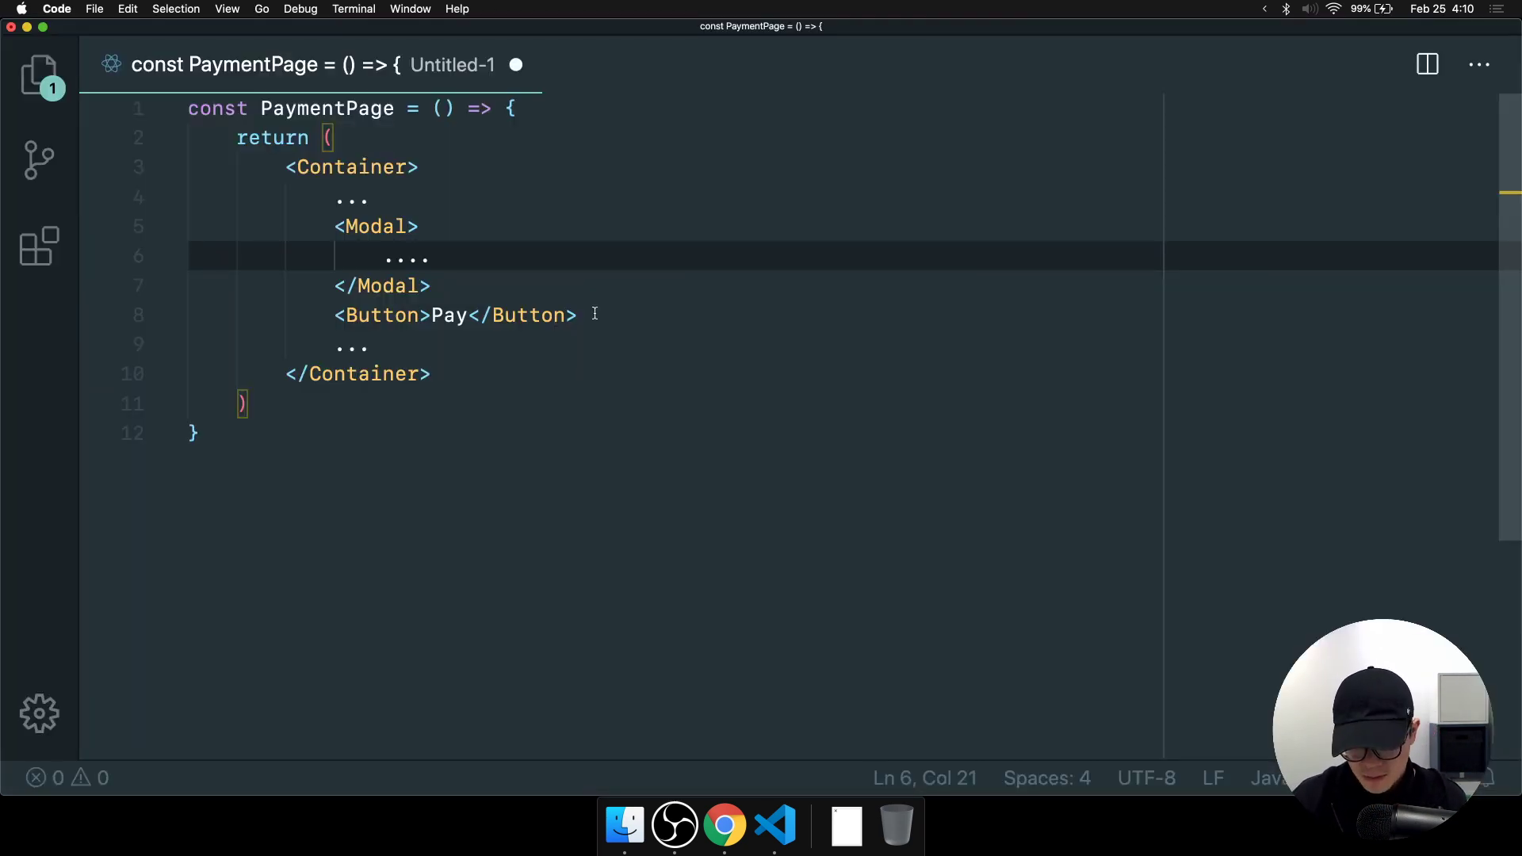
key(BackSpace)
Declare an empty arrow function component named PaymentModal above PaymentPage.
click(473, 112)
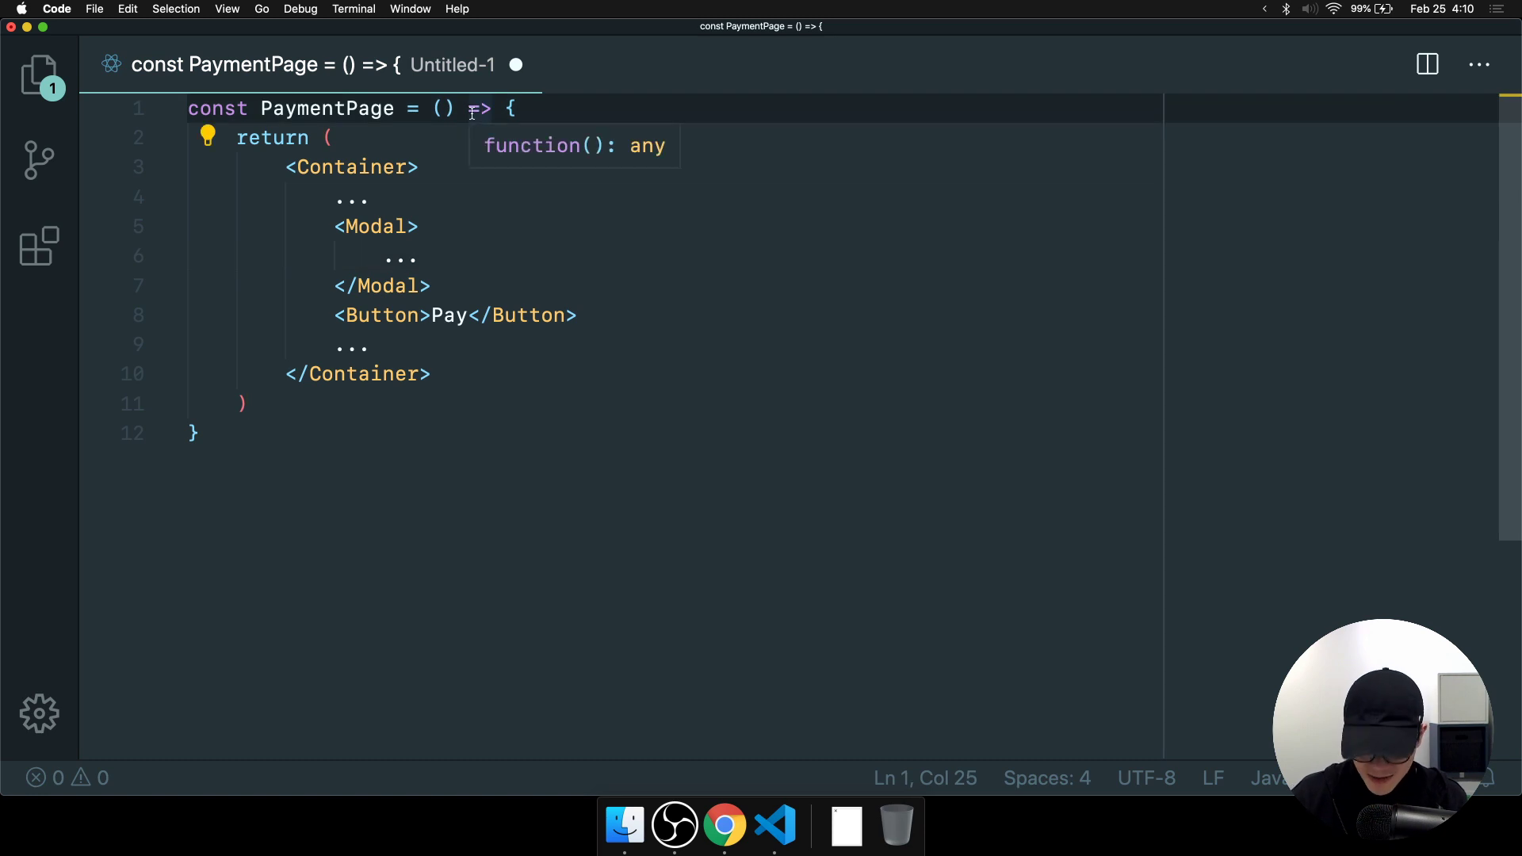
key(super+Left)
key(Return)
key(Return)
key(Up)
key(Up)
text(const PaymentModal)
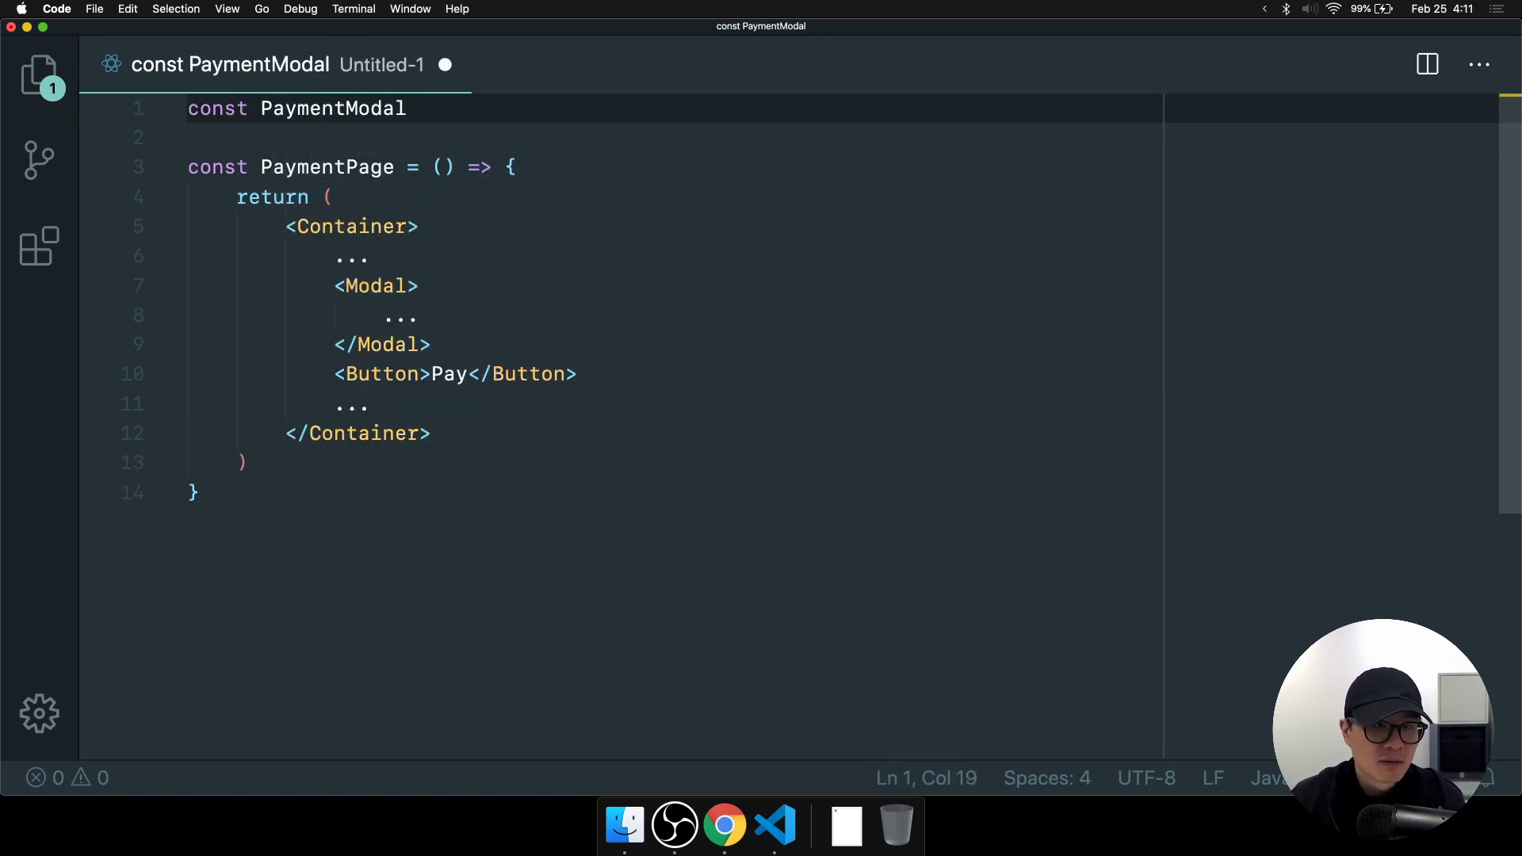
text( = () => {)
key(Return)
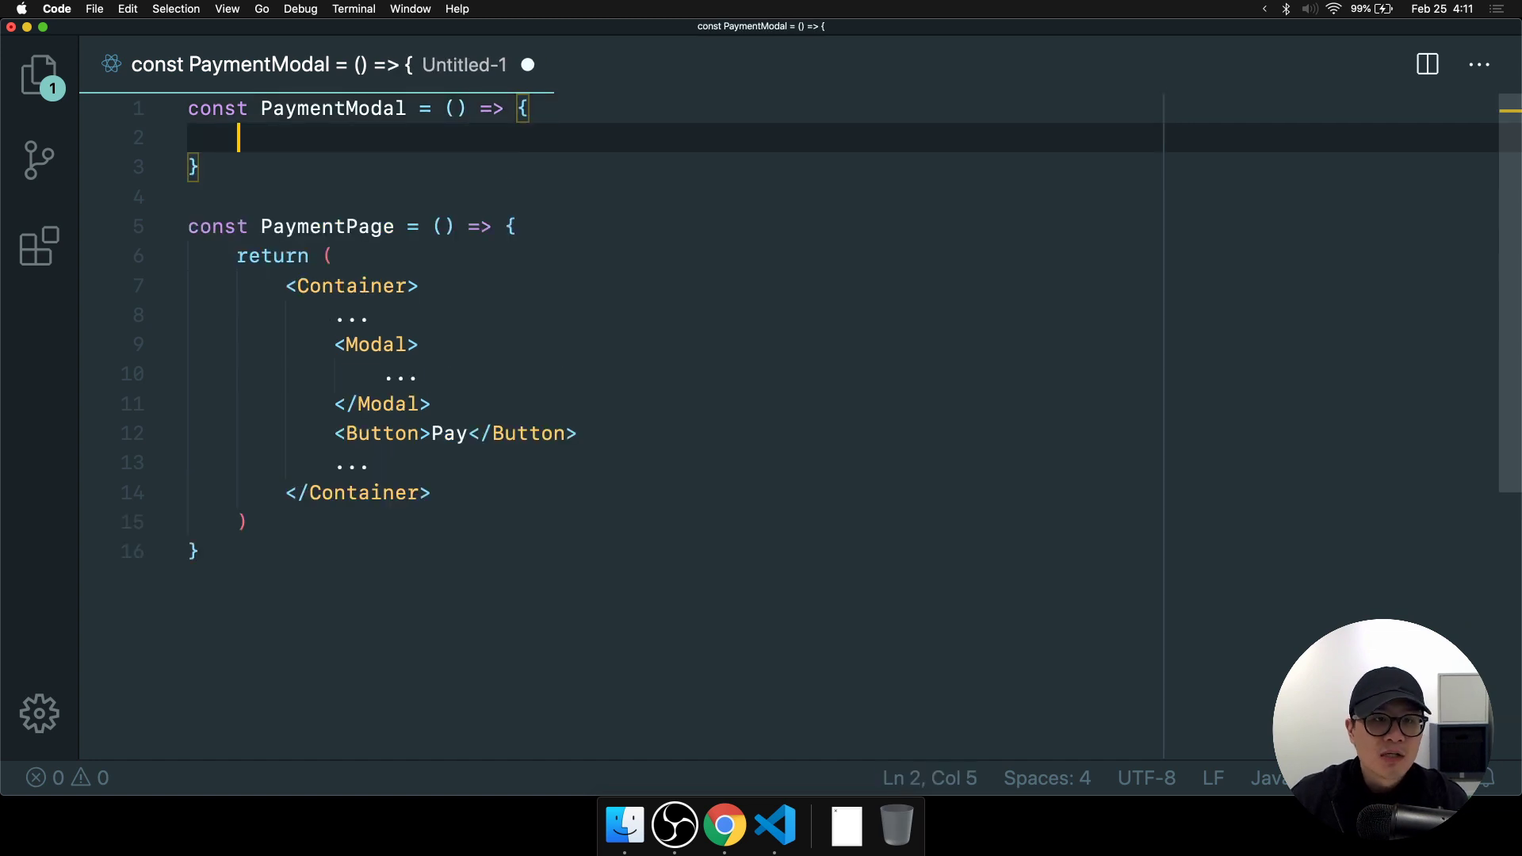
Move the Modal block out of PaymentPage into a return statement in PaymentModal.
drag(457, 403, 48, 345)
key(super+x)
click(468, 141)
text(return ()
key(Return)
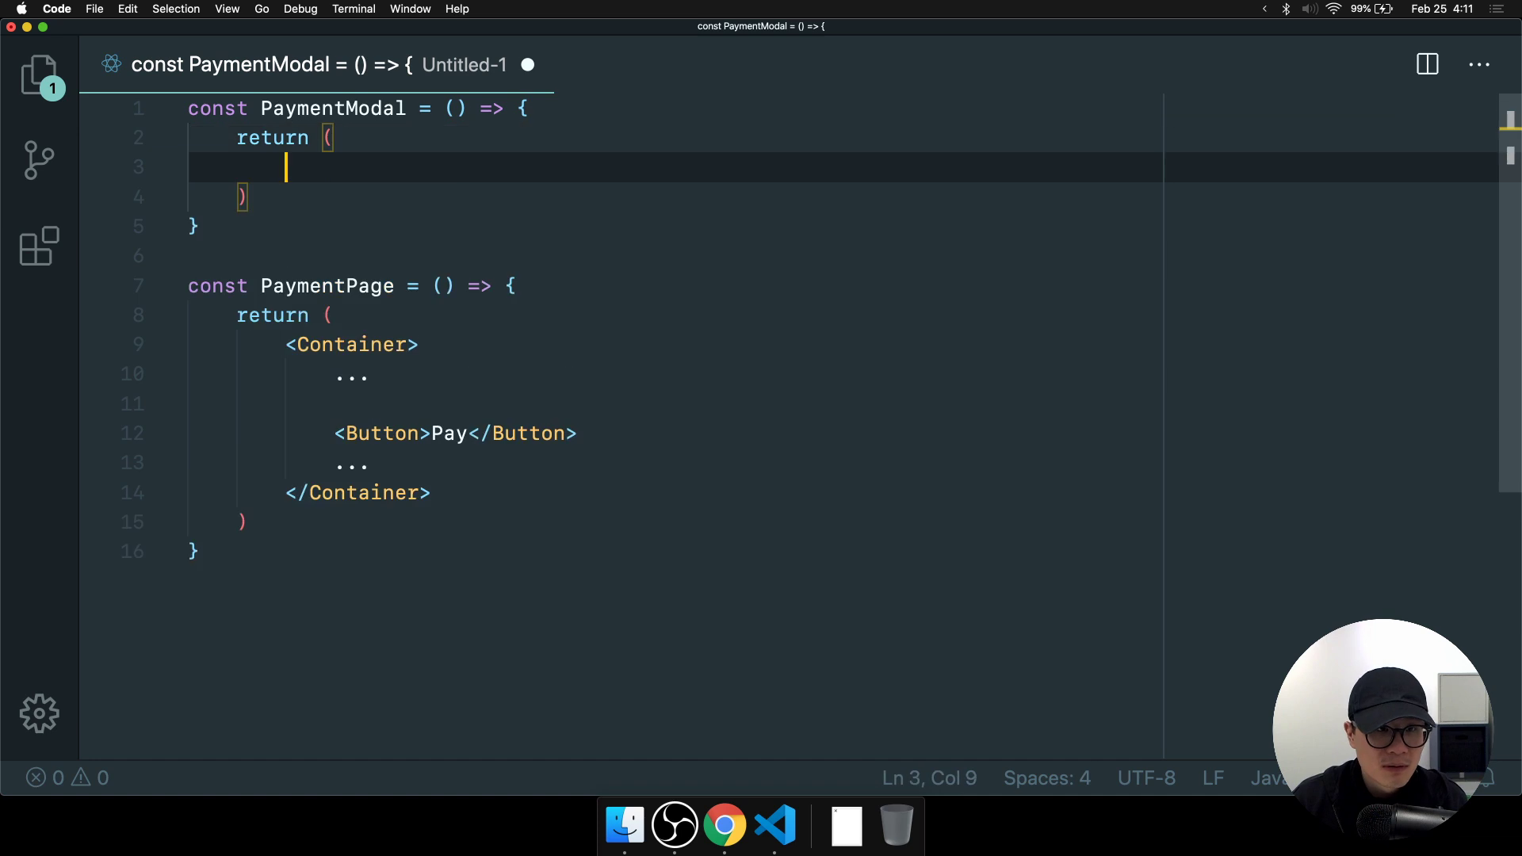
key(super+v)
drag(334, 227, 219, 192)
key(Tab)
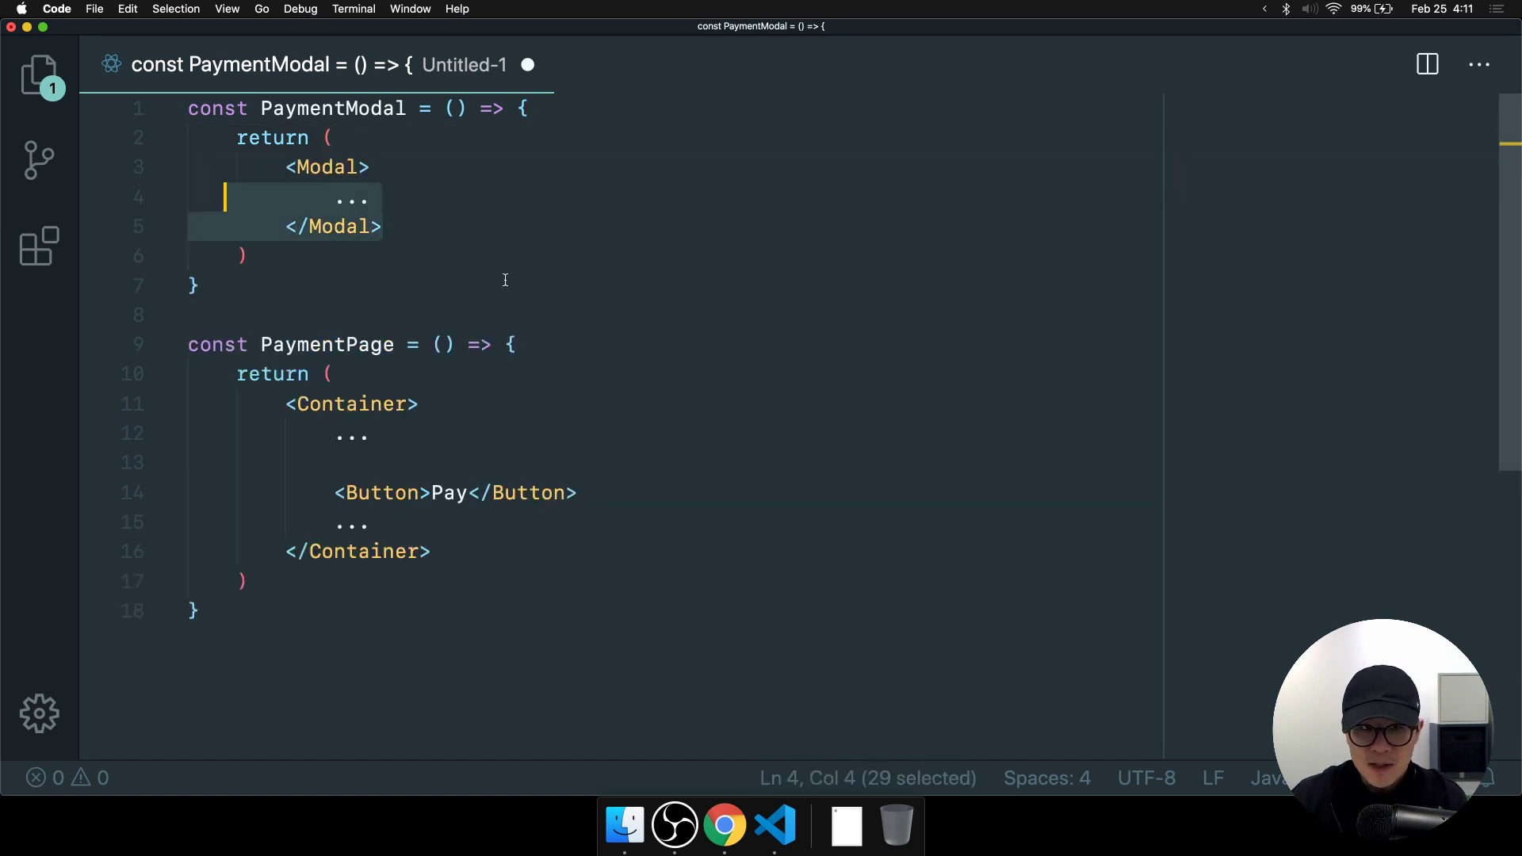
key(Down)
key(Down)
Add a self-closing PaymentModal element on the blank line above the Pay button in PaymentPage.
double_click(377, 108)
click(480, 459)
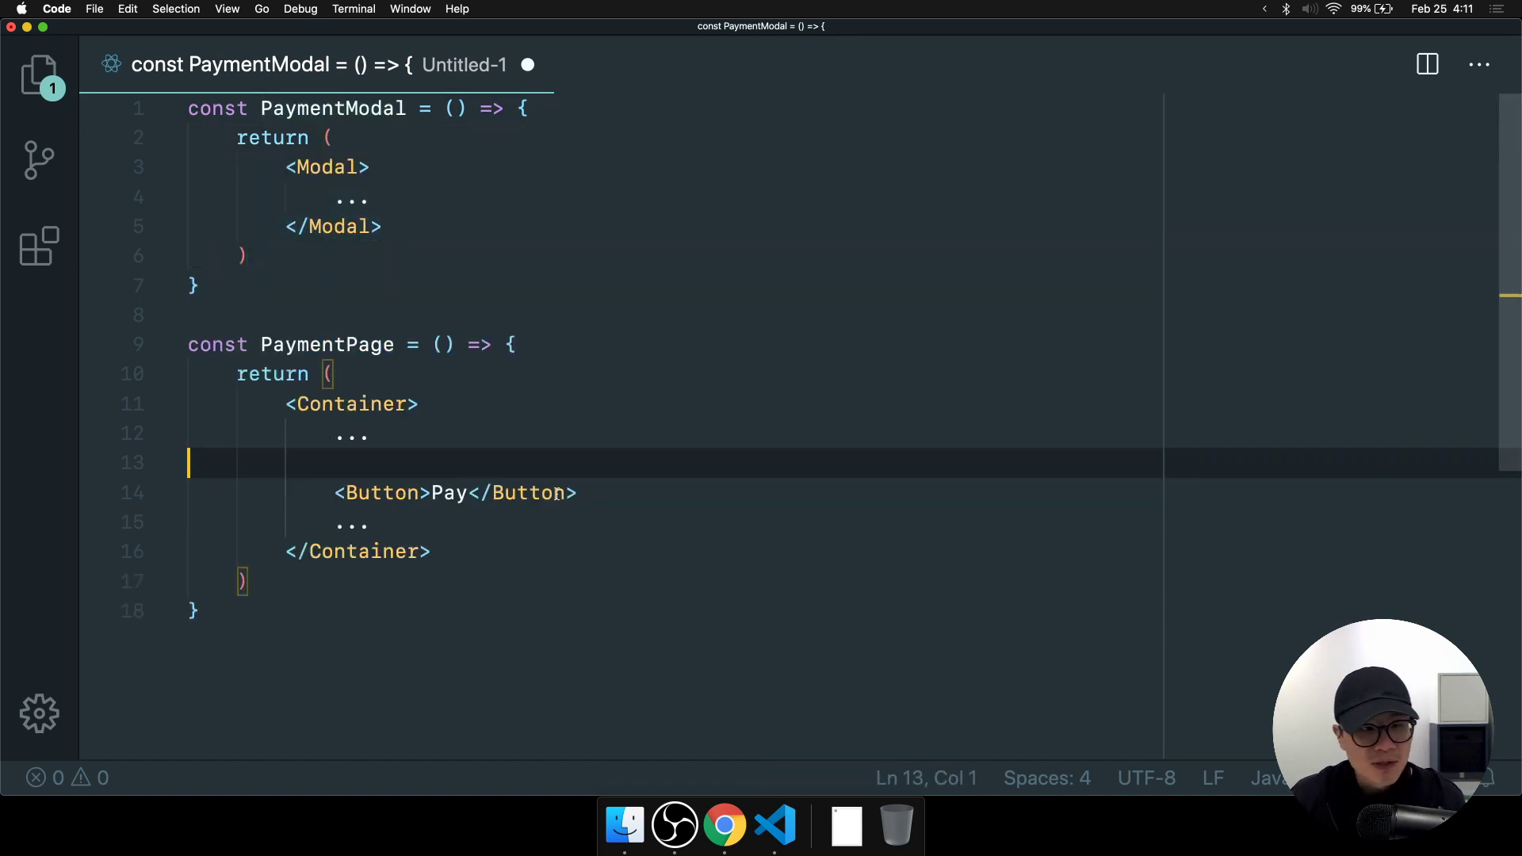
key(Tab)
key(Tab)
key(Tab)
text(<)
key(super+v)
text(/>)
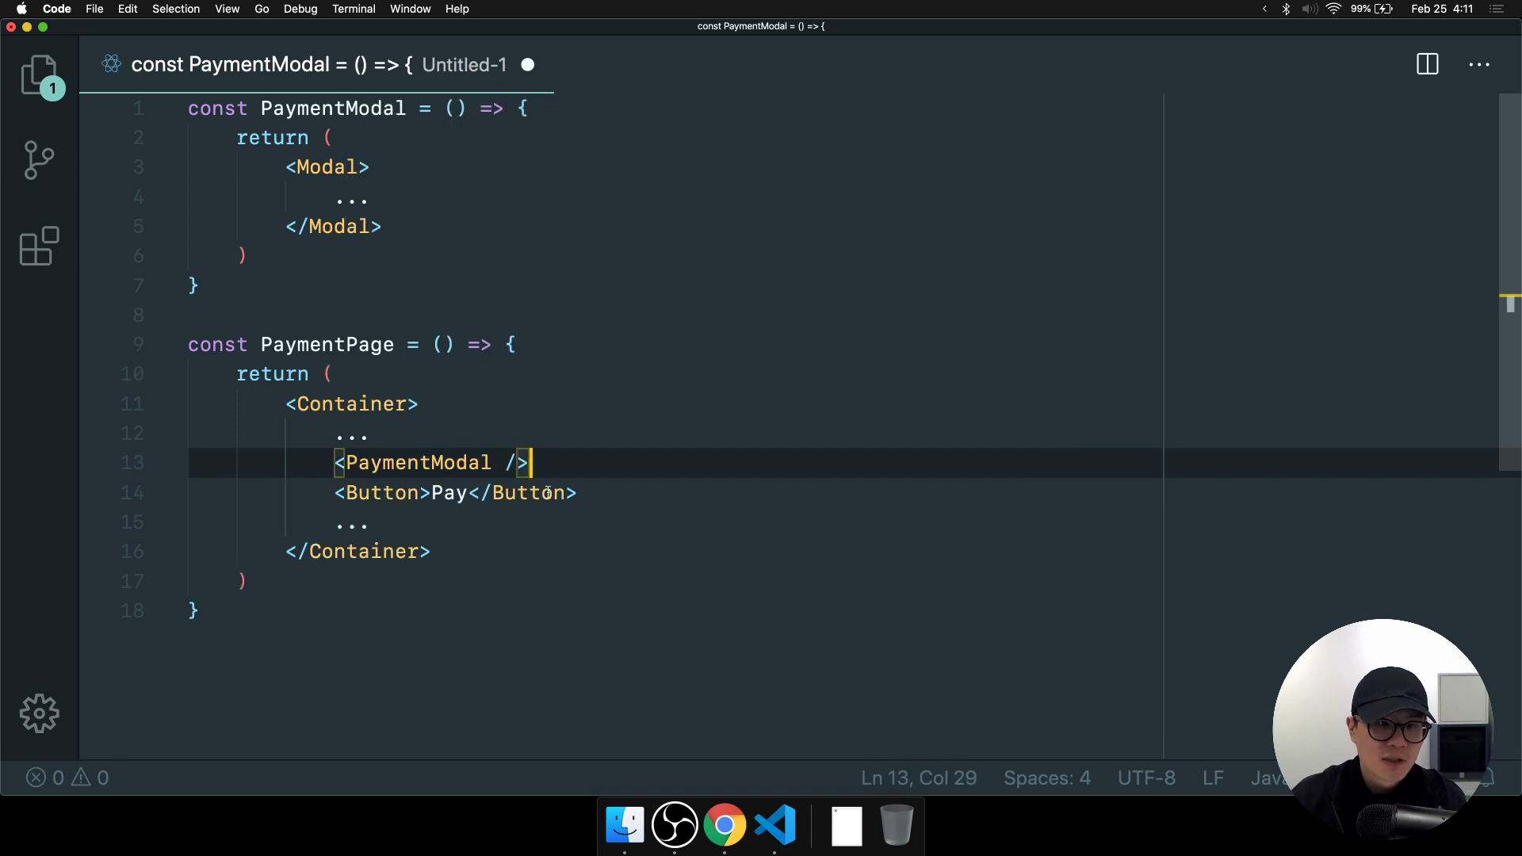
key(Up)
key(Up)
click(471, 468)
click(392, 171)
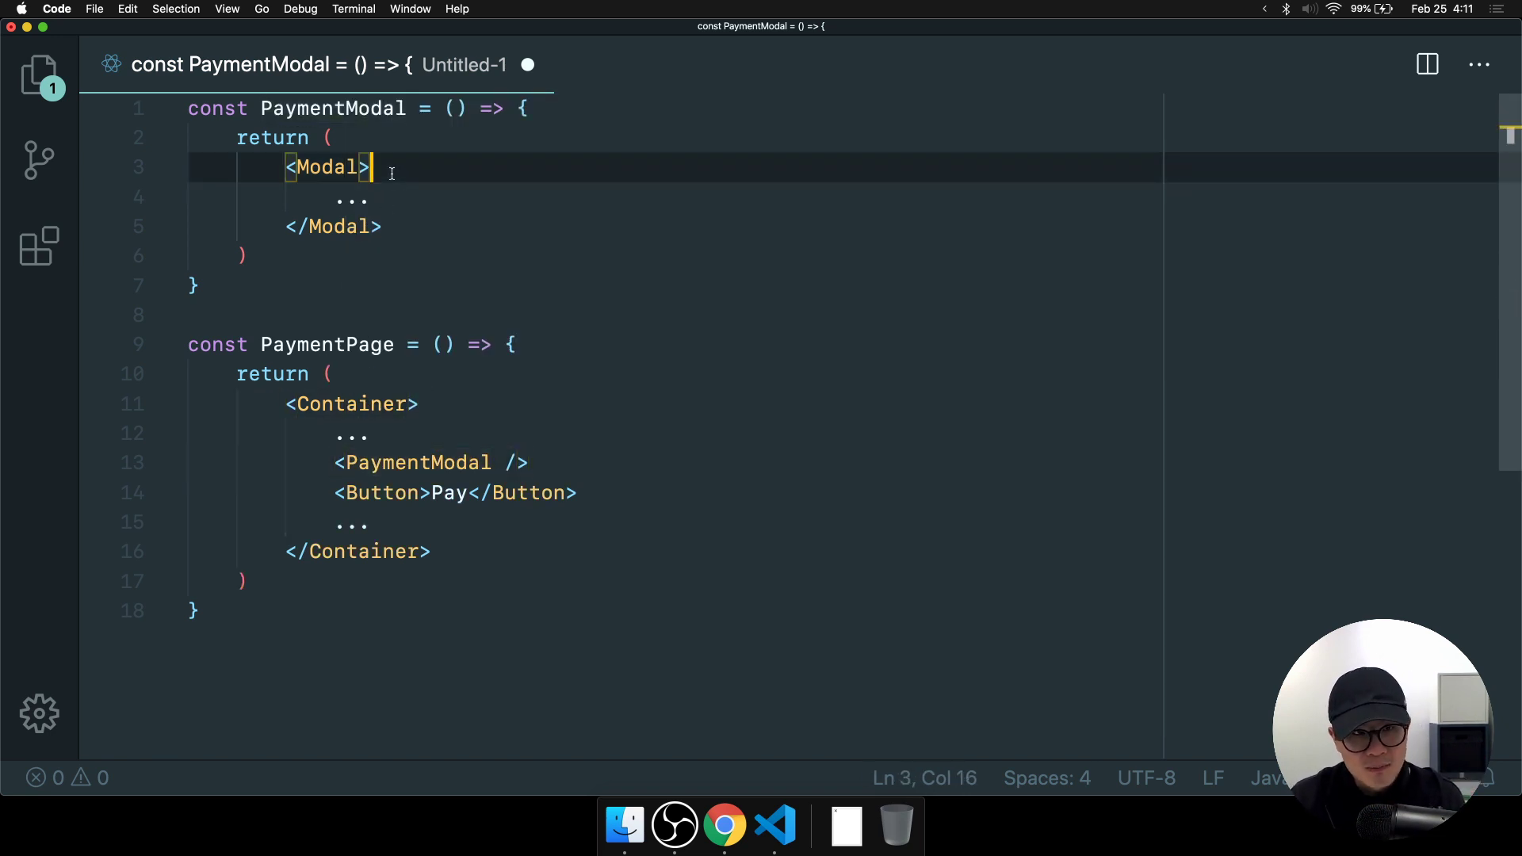
click(494, 251)
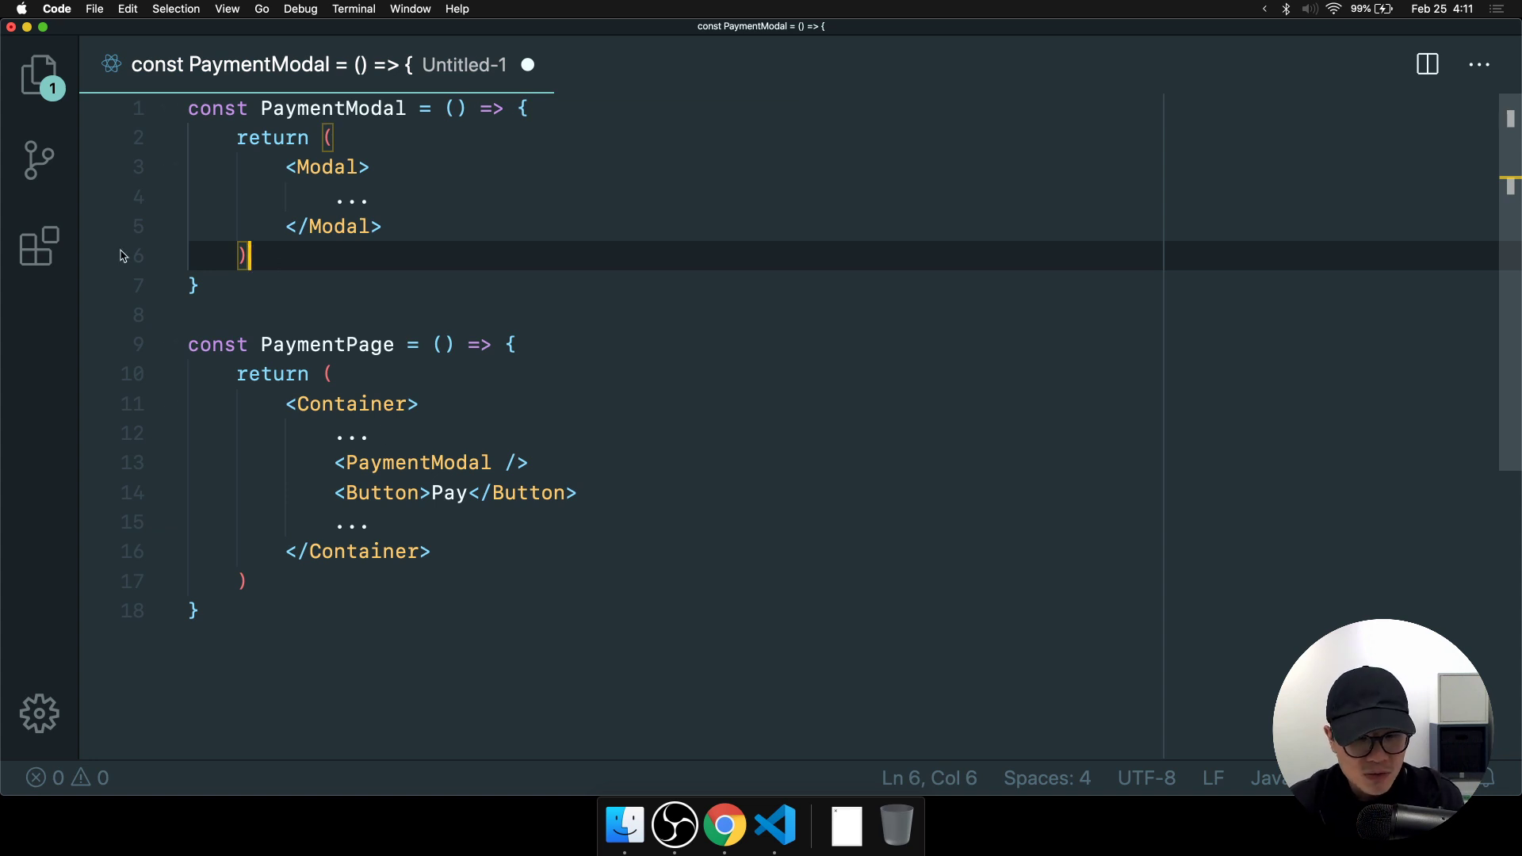
Switch to Chrome to view the Dribbble upgrade modal, return to VS Code and review the PaymentModal component.
click(724, 825)
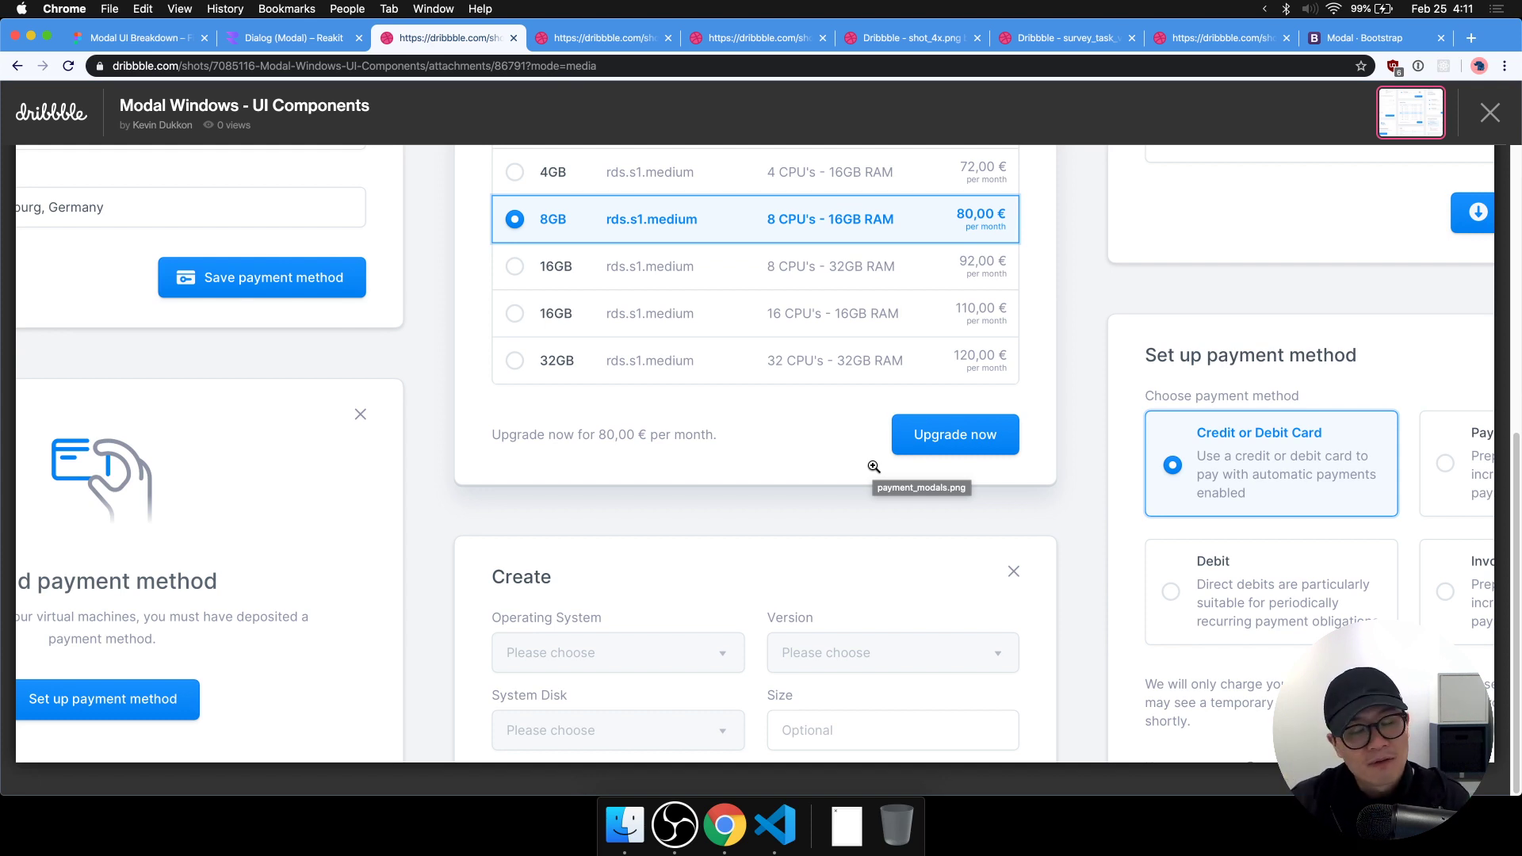
key(super+Tab)
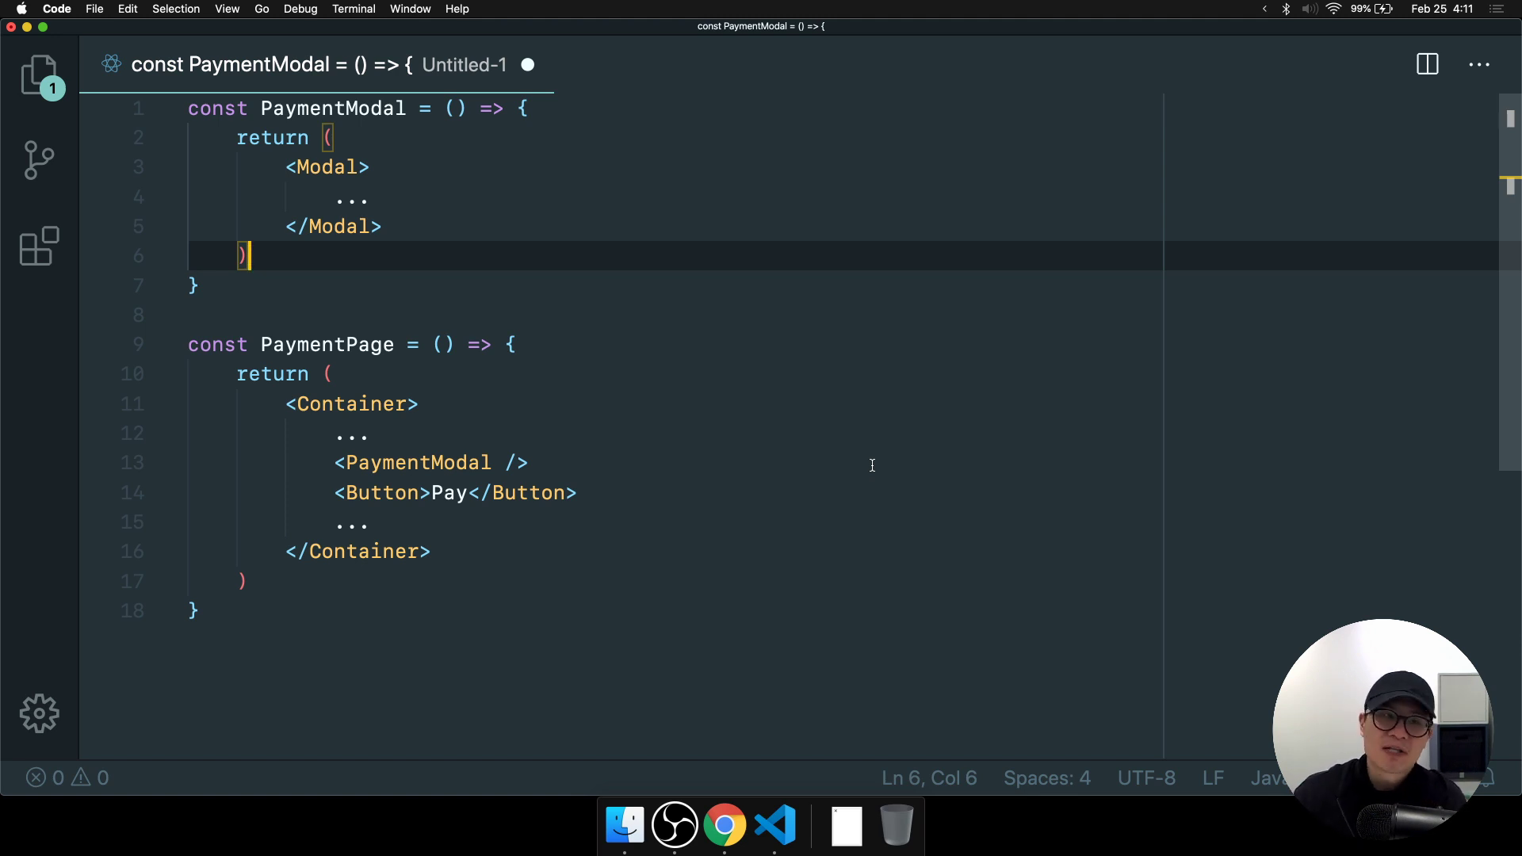
drag(315, 287, 187, 108)
click(467, 293)
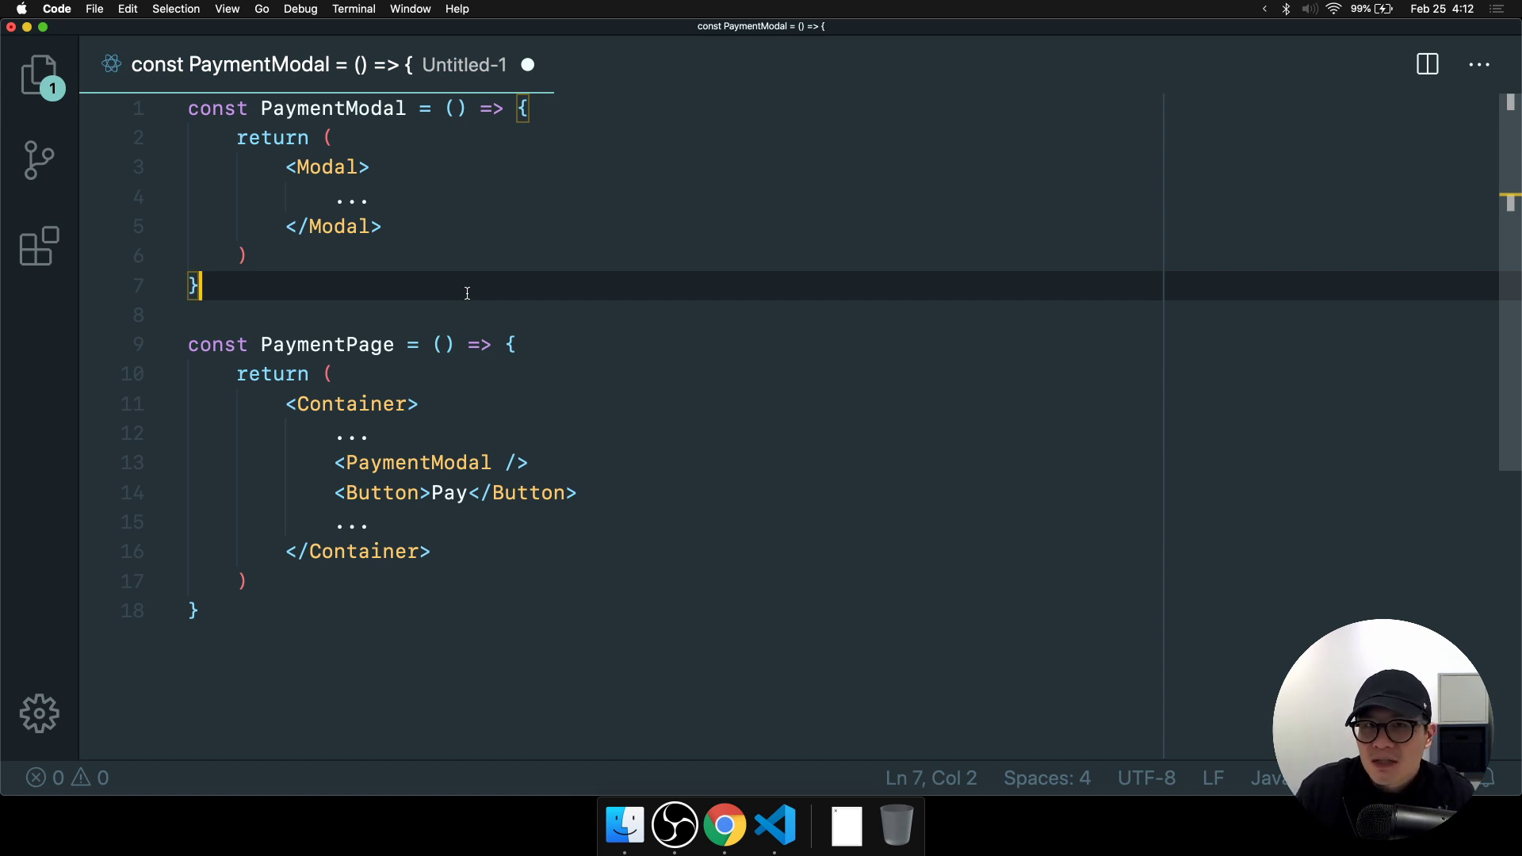
Delete the Pay button line from the container in PaymentPage.
drag(648, 498, 211, 492)
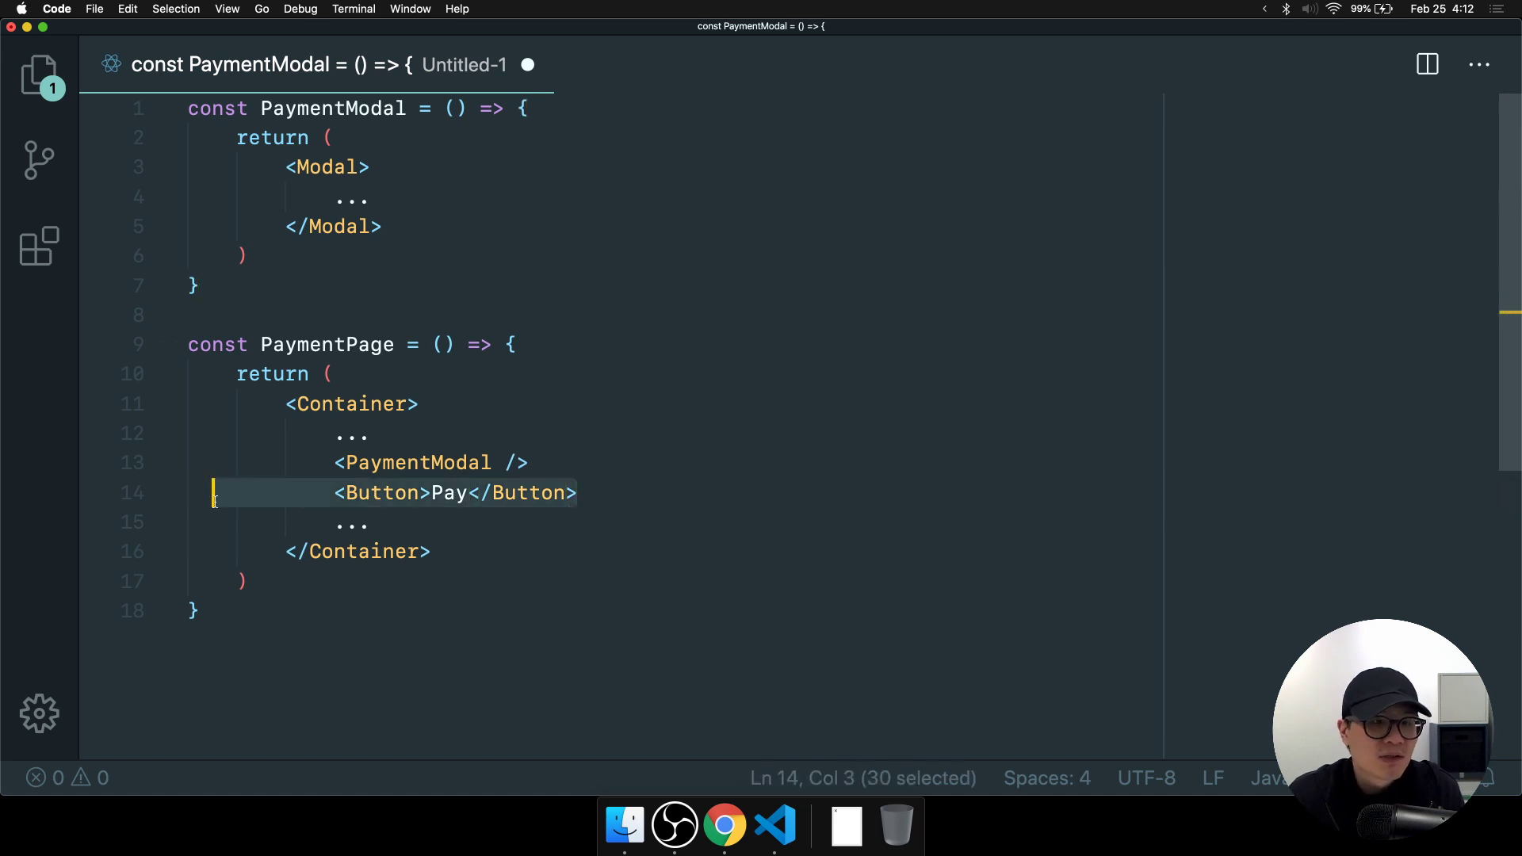
click(649, 495)
drag(645, 492, 188, 492)
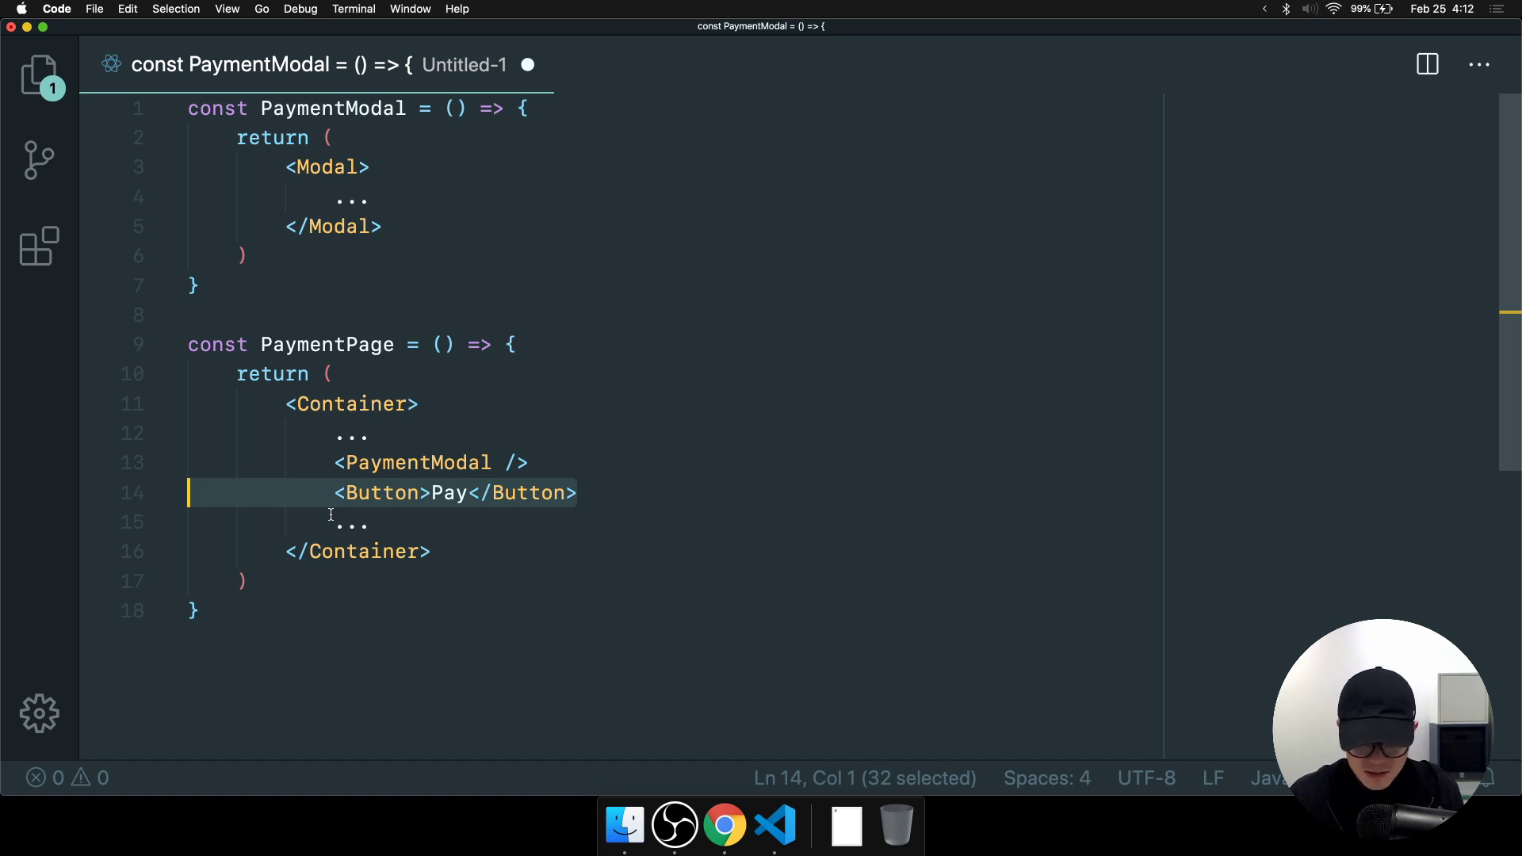
key(BackSpace)
key(BackSpace)
Add an isOpen={isOpen} prop to the PaymentModal element in PaymentPage.
key(Left)
key(Left)
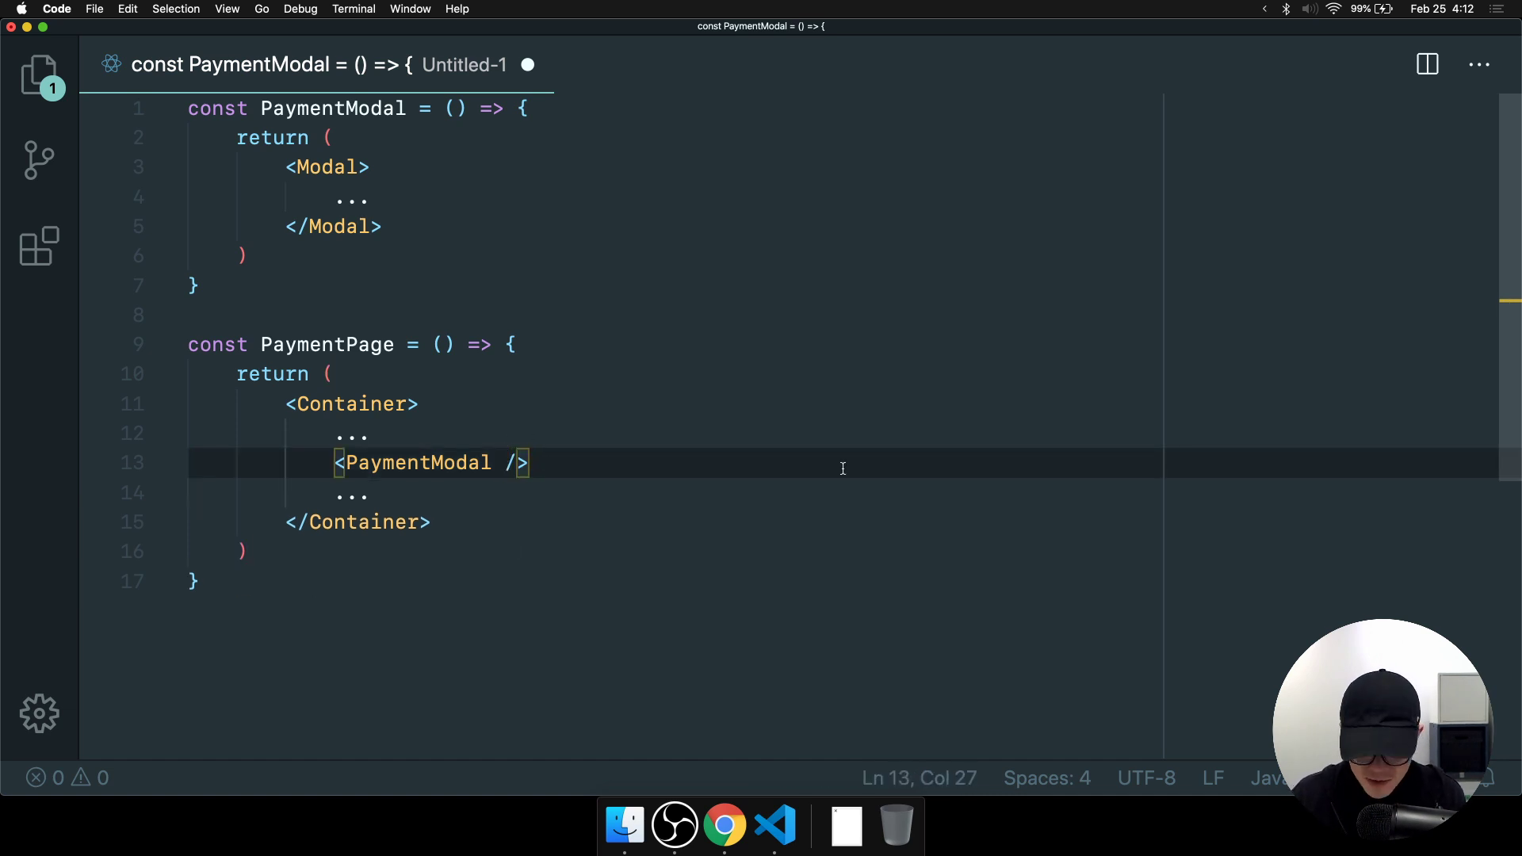
text(on)
key(BackSpace)
key(BackSpace)
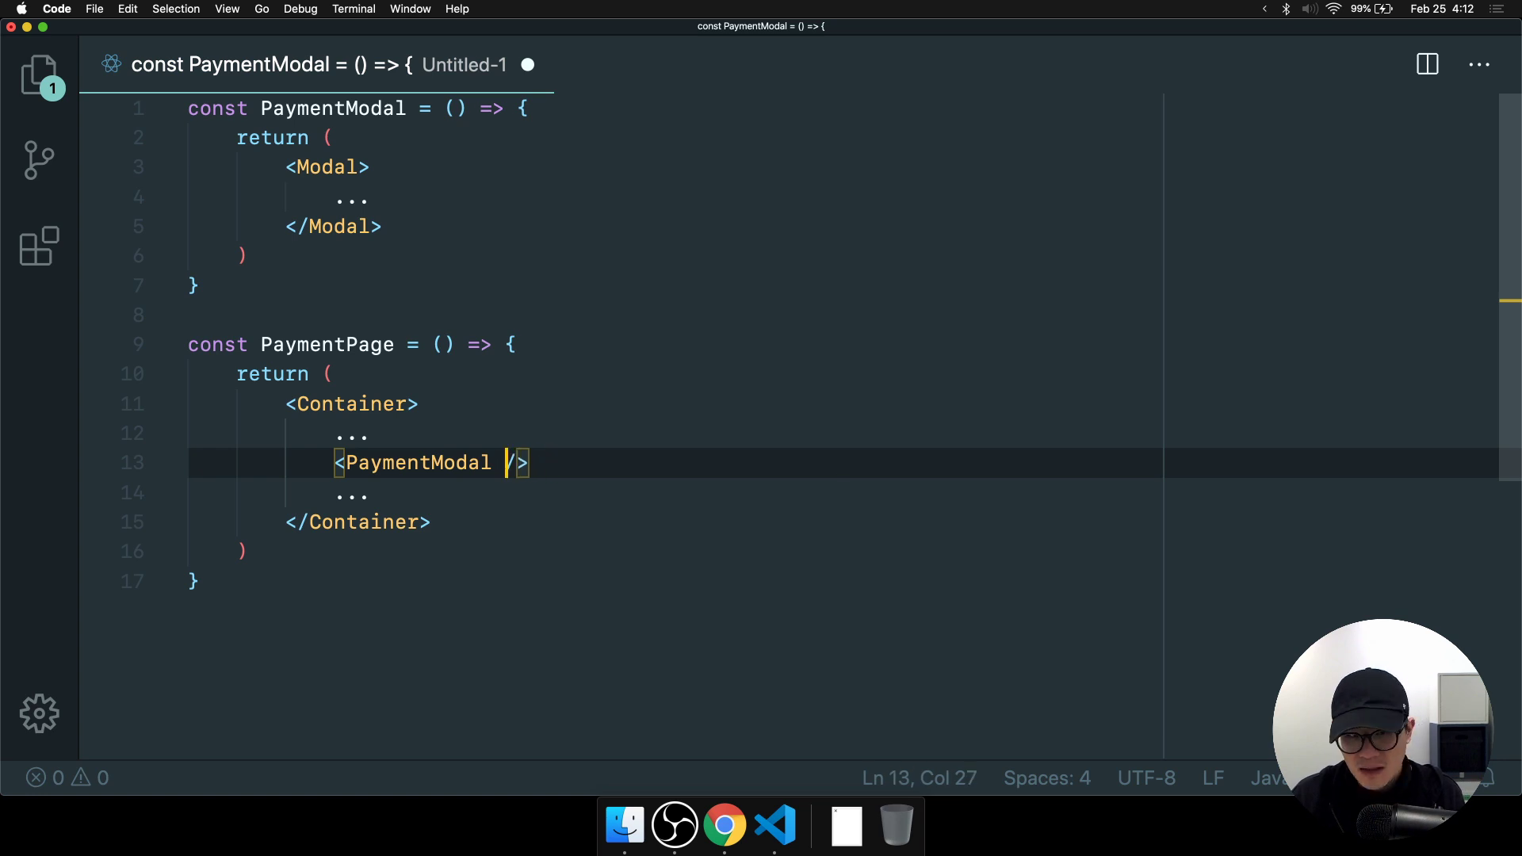
text(isOpen)
text(=)
key(BackSpace)
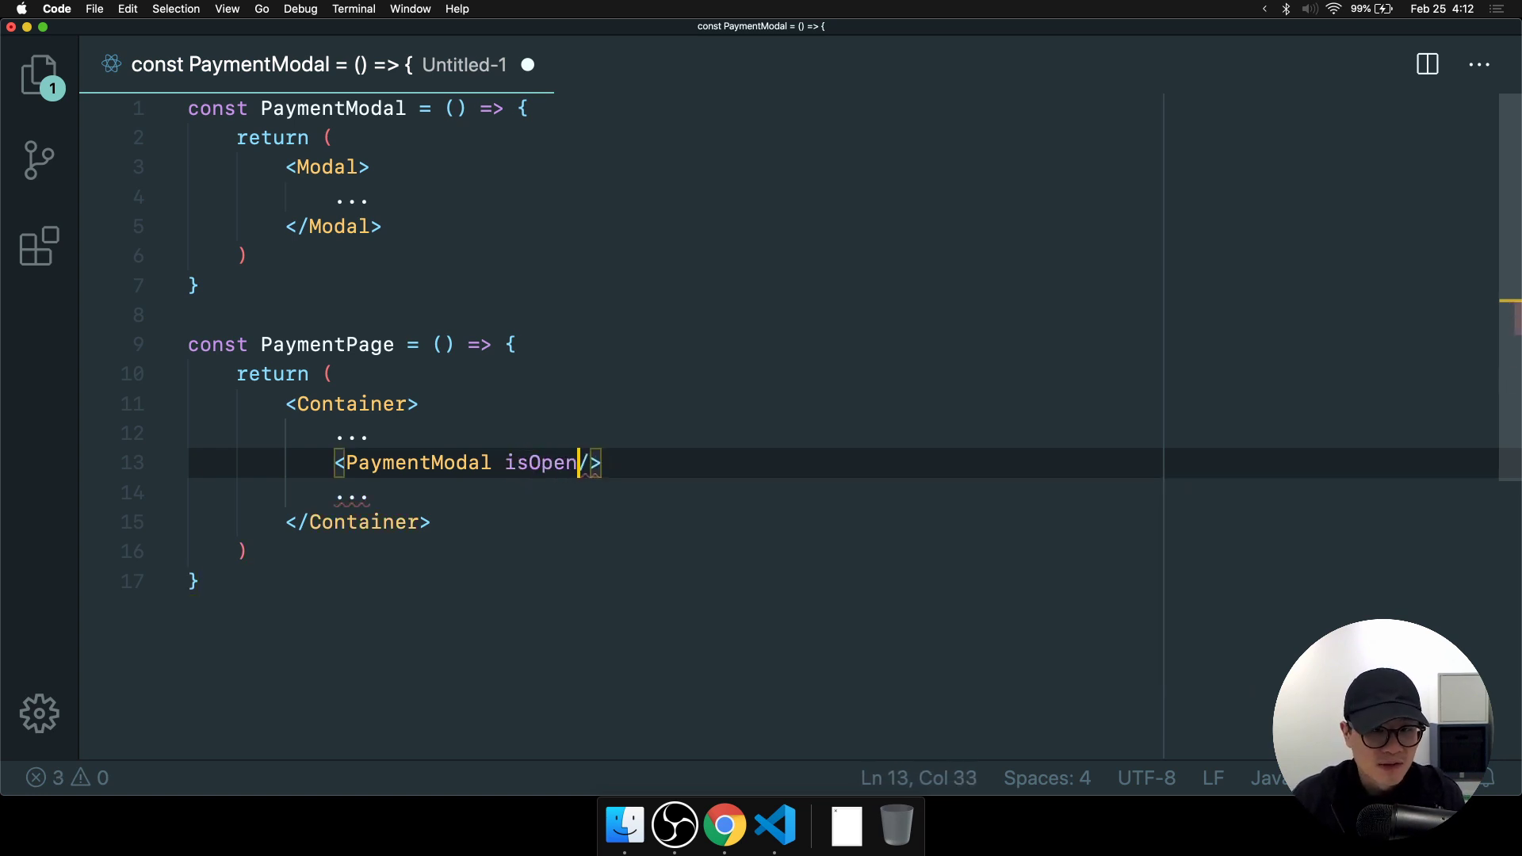
text(={})
key(Left)
key(Left)
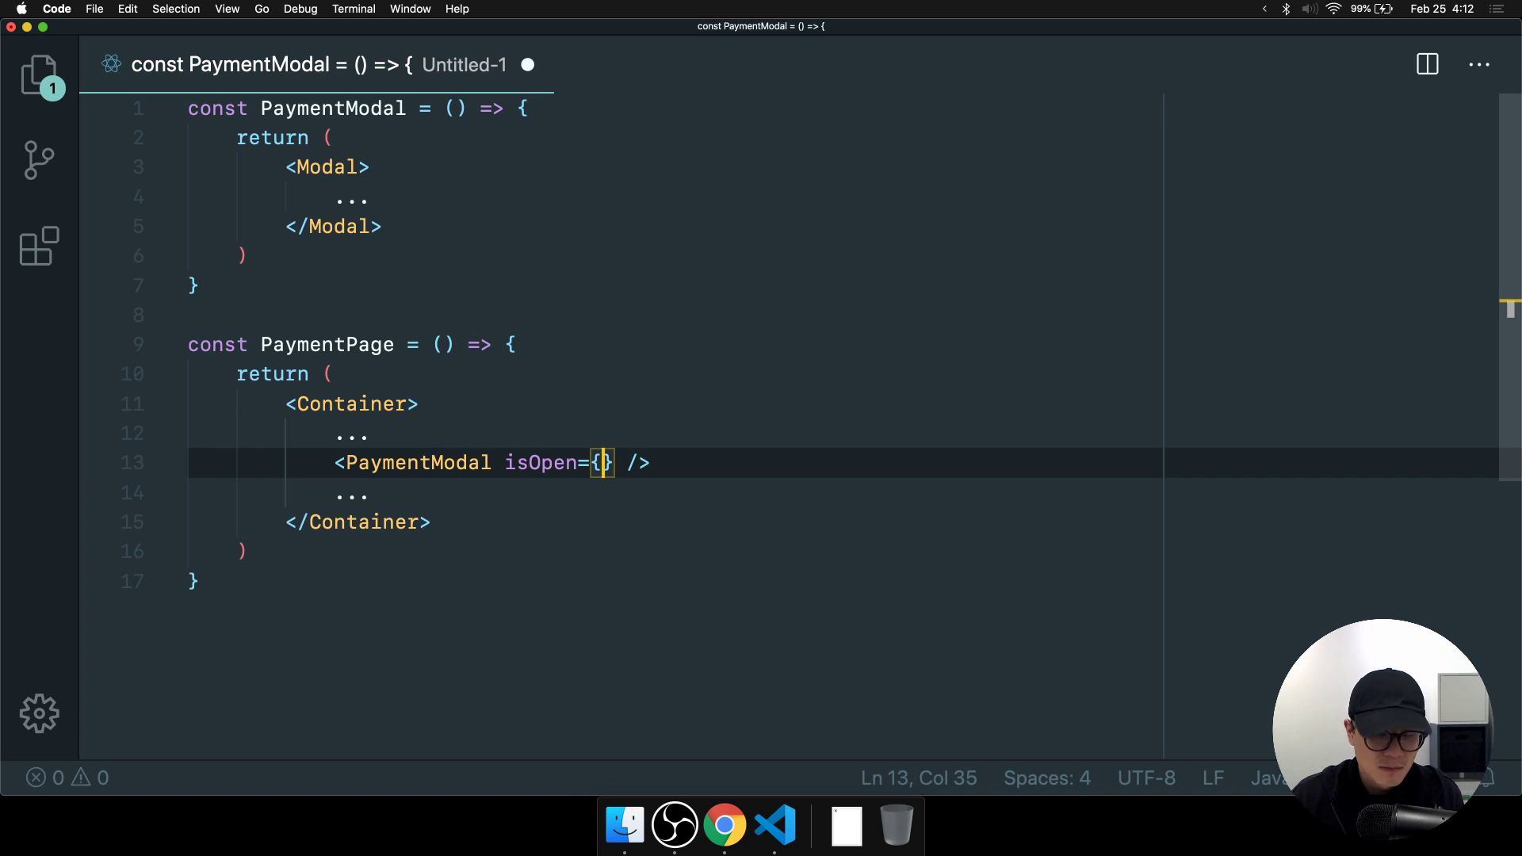
text(isOpen)
key(BackSpace)
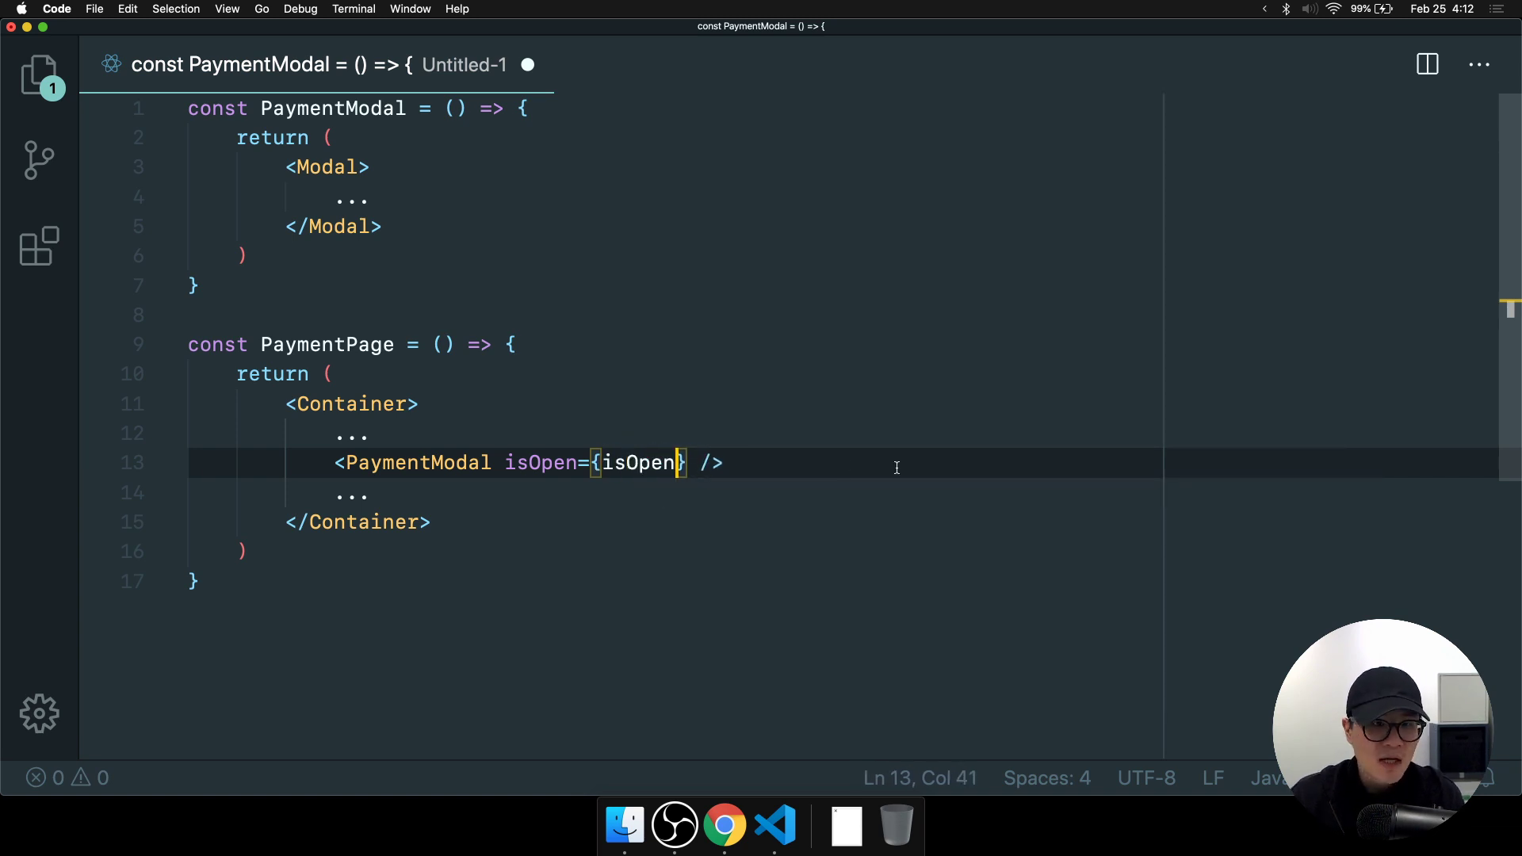
click(357, 374)
click(428, 196)
key(Return)
key(super+z)
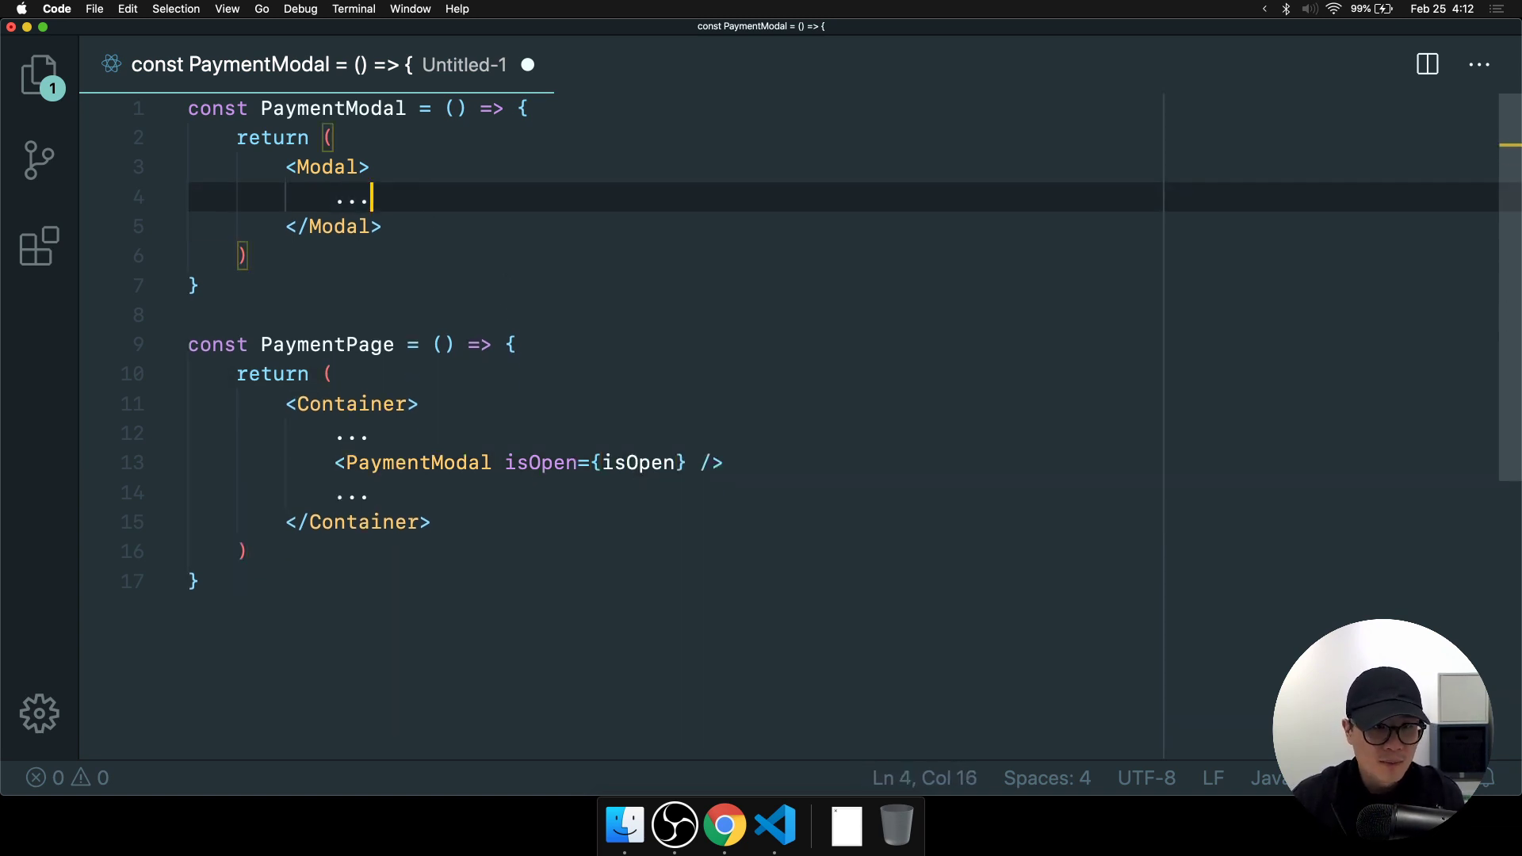
click(476, 226)
key(Return)
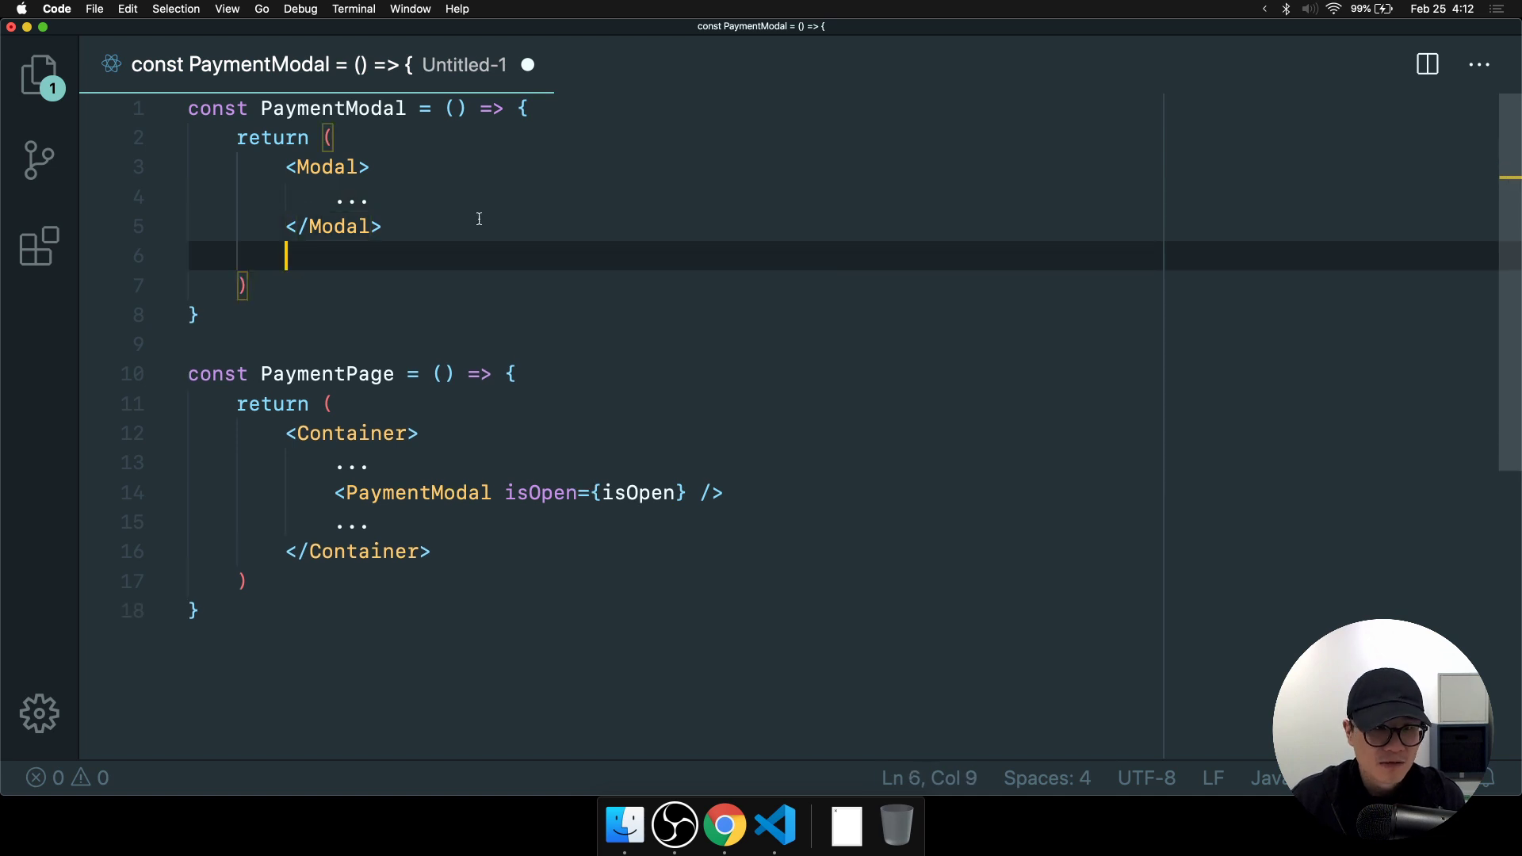
key(super+z)
Wrap the Modal block returned by PaymentModal in an empty fragment, <> and </>.
click(309, 107)
click(402, 135)
key(Return)
text(<>)
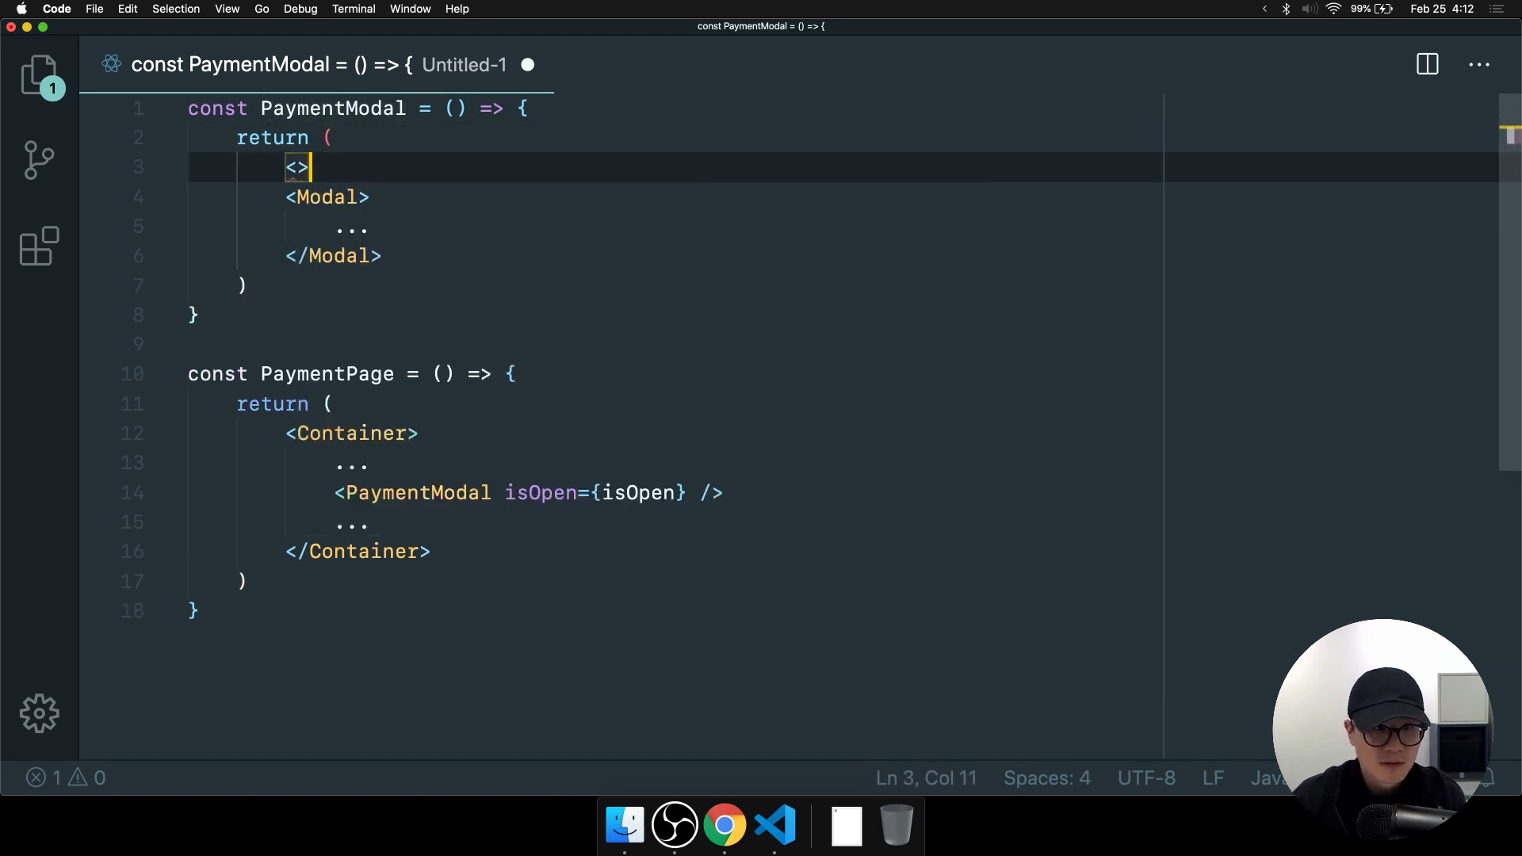
click(486, 257)
key(Return)
text(</)
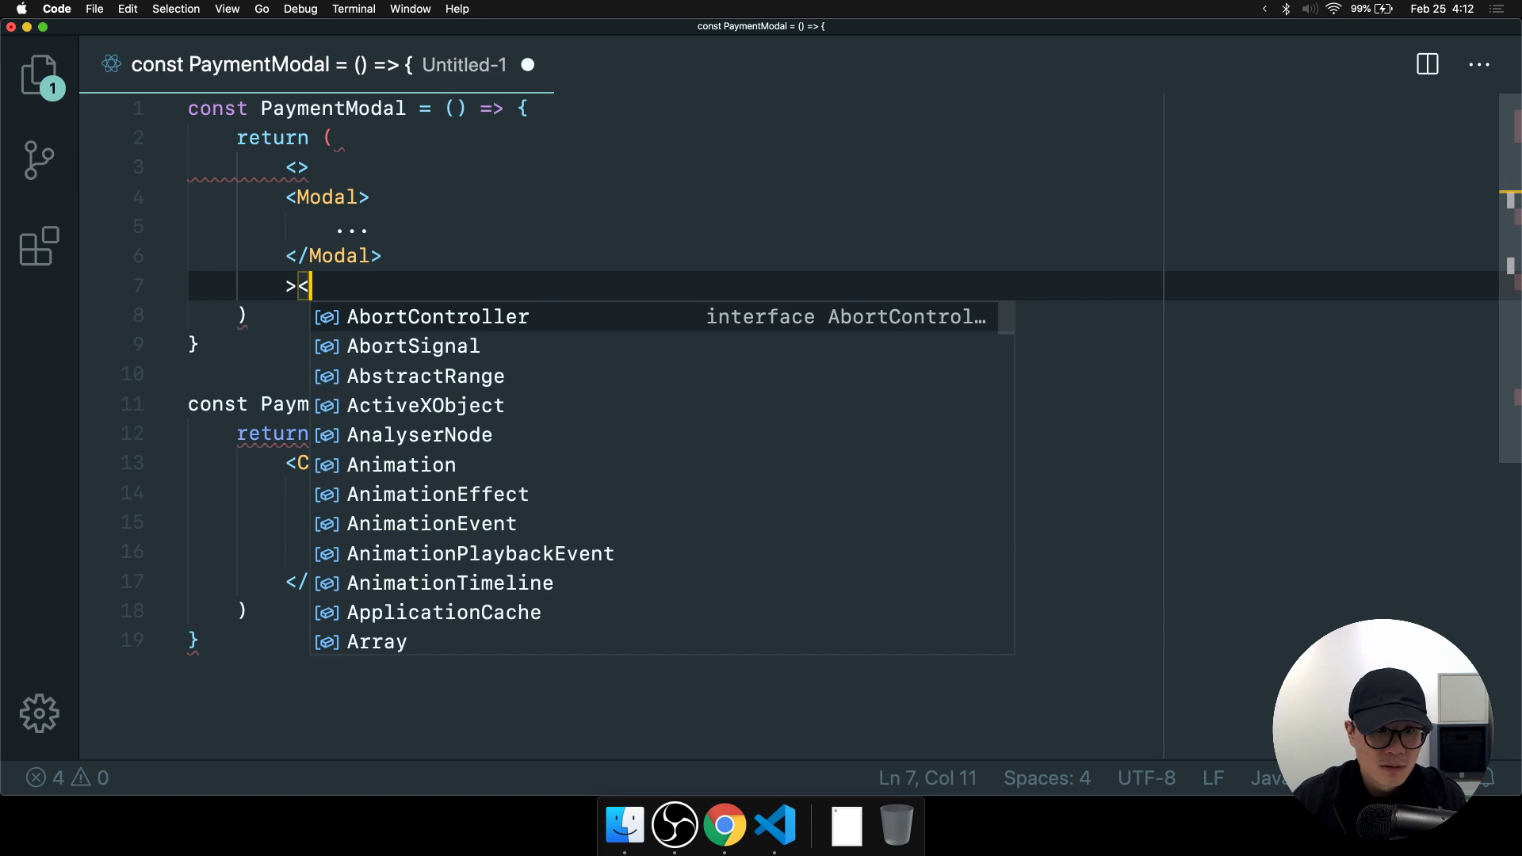
key(BackSpace)
text(/>)
Add a Button element with the text Pay directly below the closing Modal tag inside the fragment.
click(479, 248)
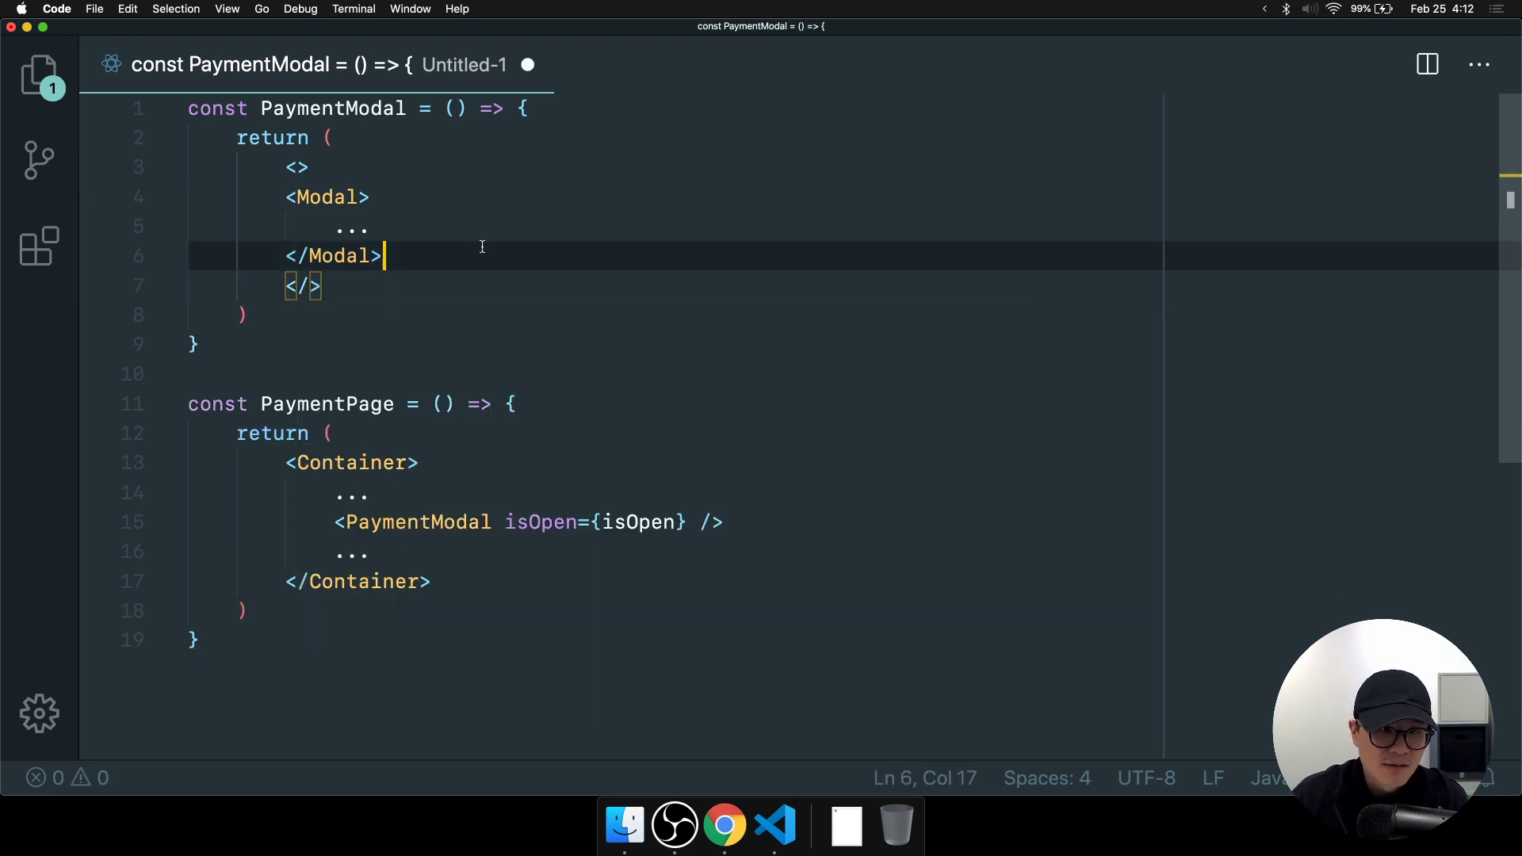
key(Return)
text(>)
key(BackSpace)
text(<Butto)
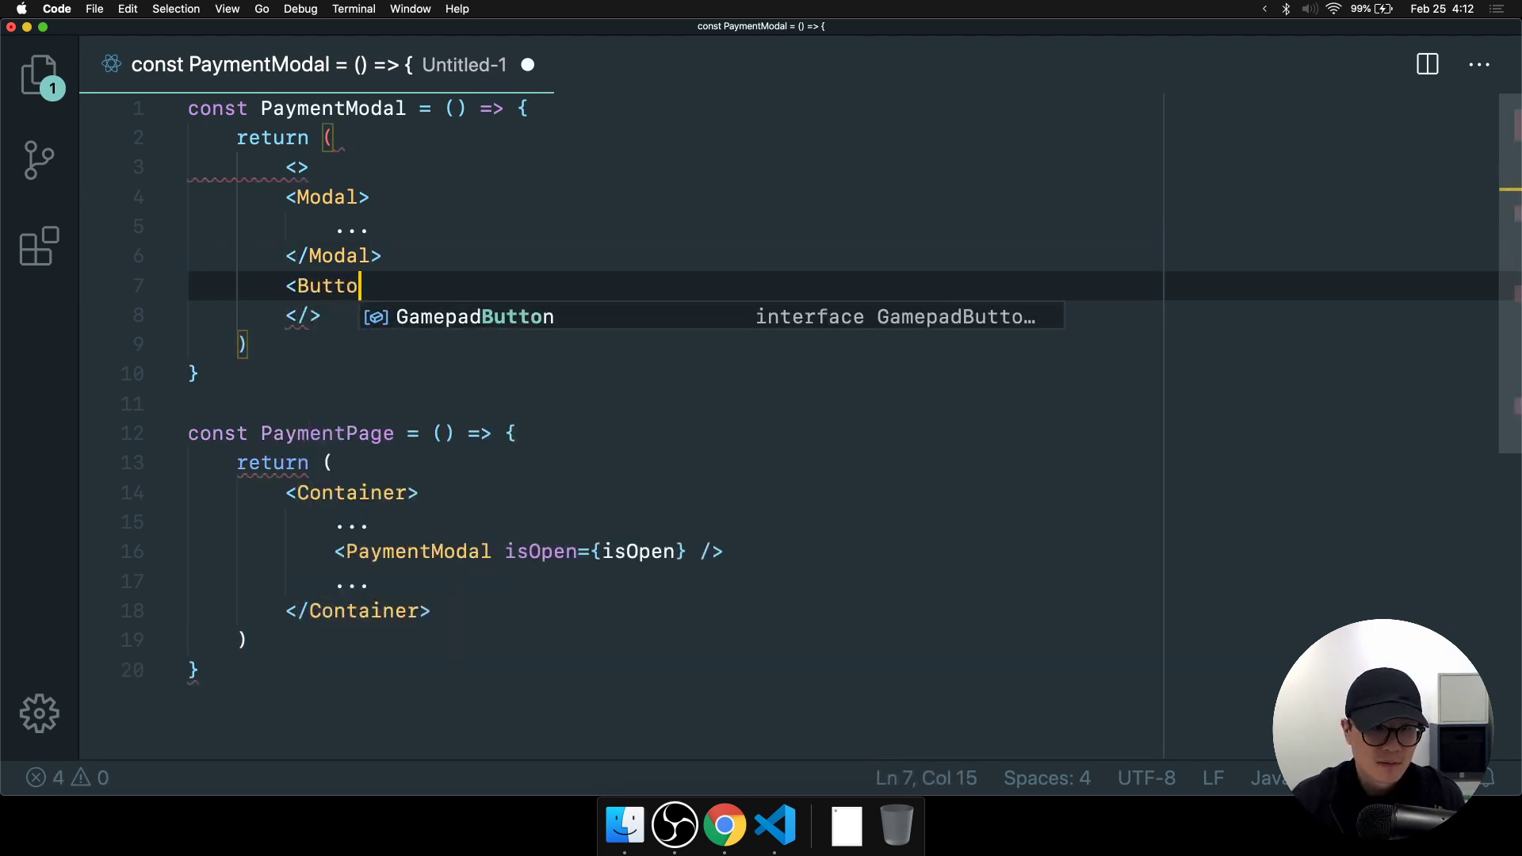
text(n>Pay</Button>)
Indent the Modal block and the Pay button one level inside the fragment.
drag(527, 287, 163, 204)
key(Tab)
click(615, 261)
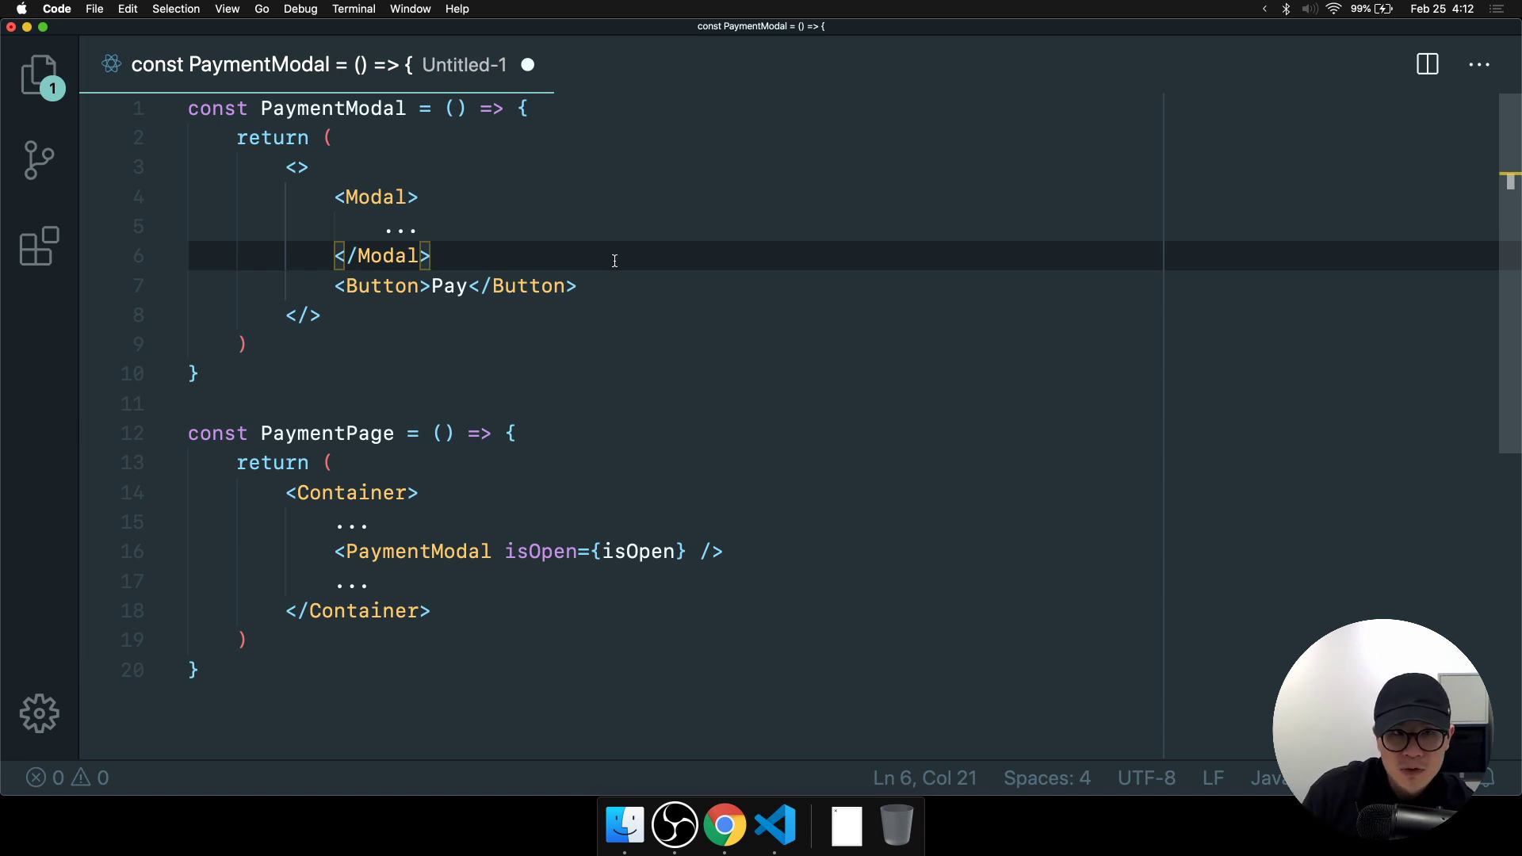
Switch to Chrome to view the Dribbble payment modals, return to VS Code and examine the PaymentModal component and its name.
key(super+Tab)
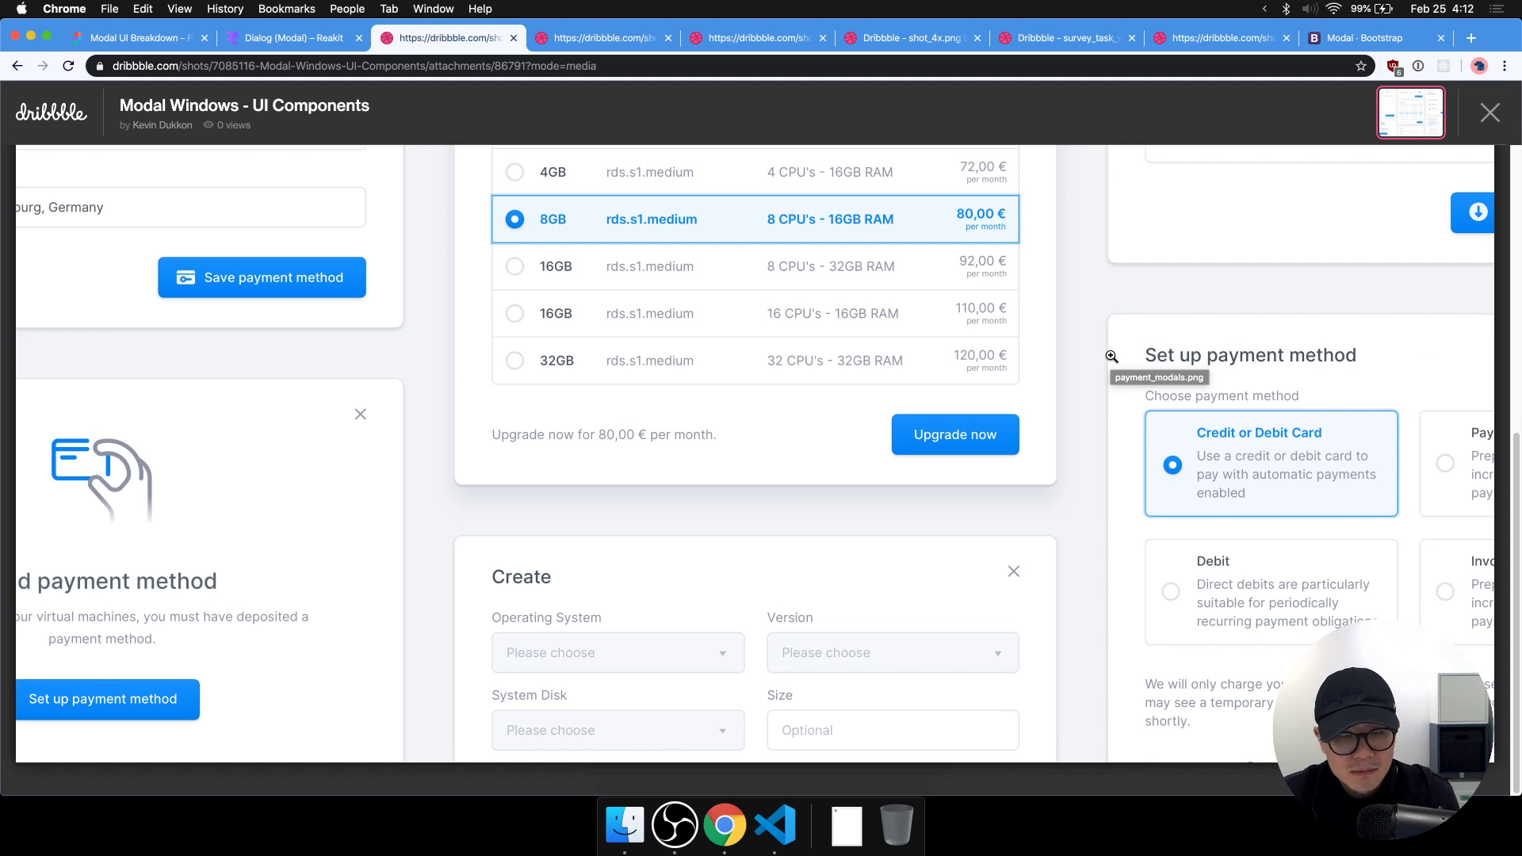
key(super+Tab)
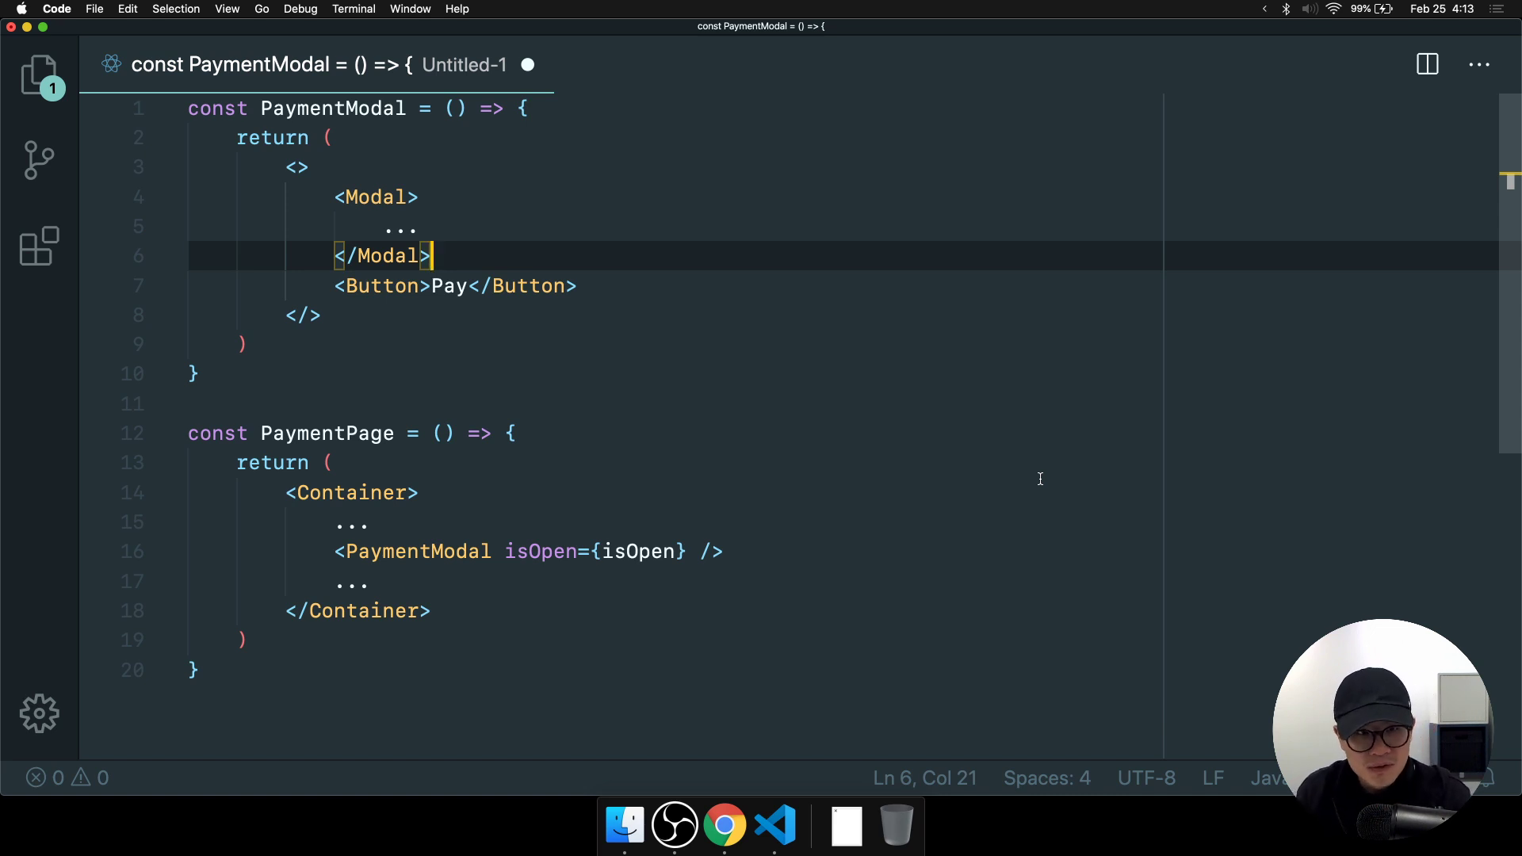
drag(320, 315, 187, 109)
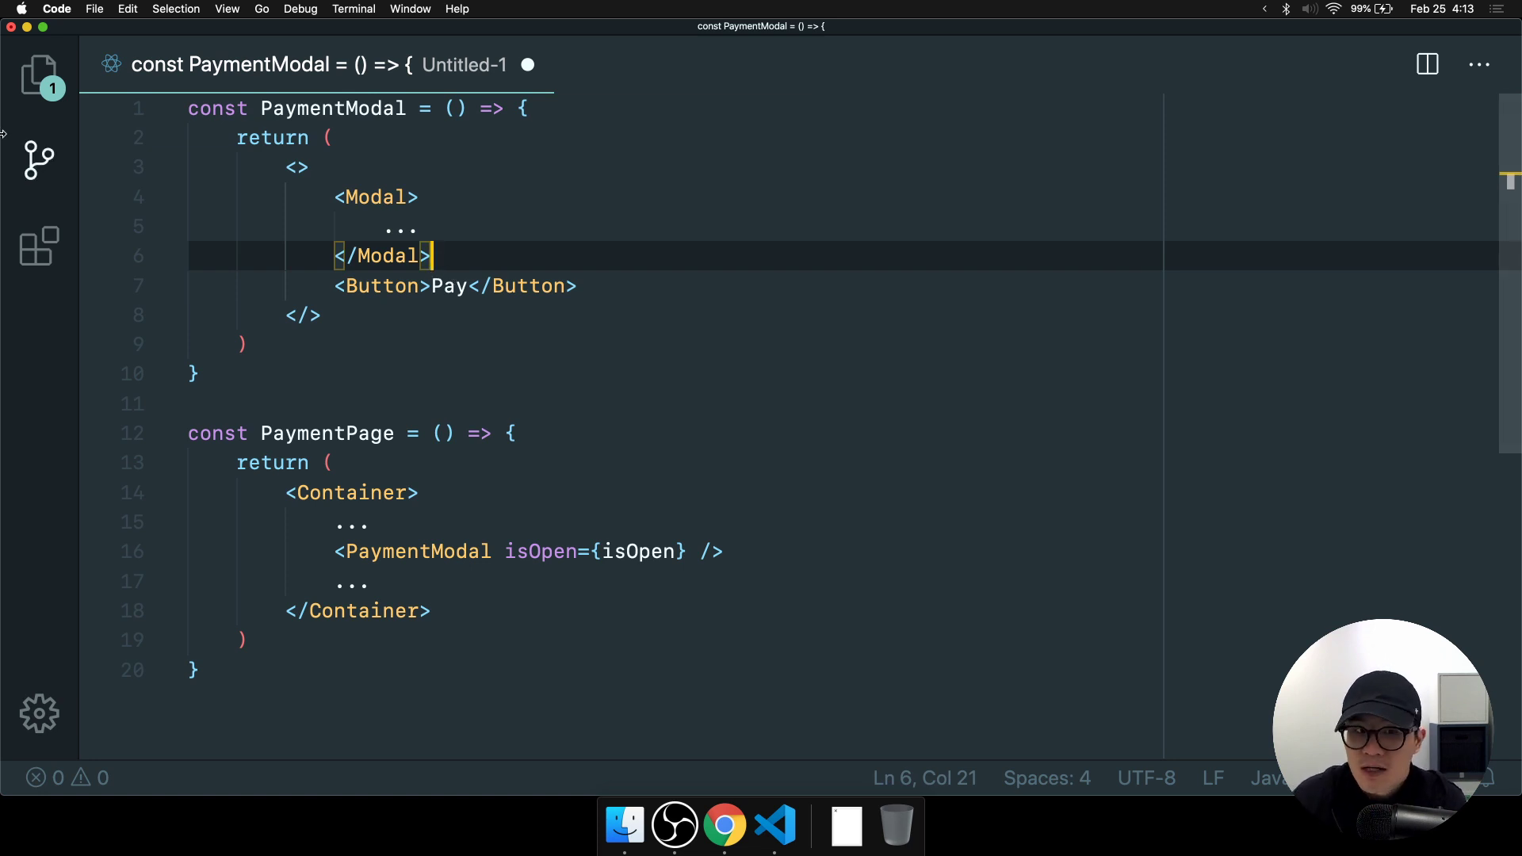
click(599, 610)
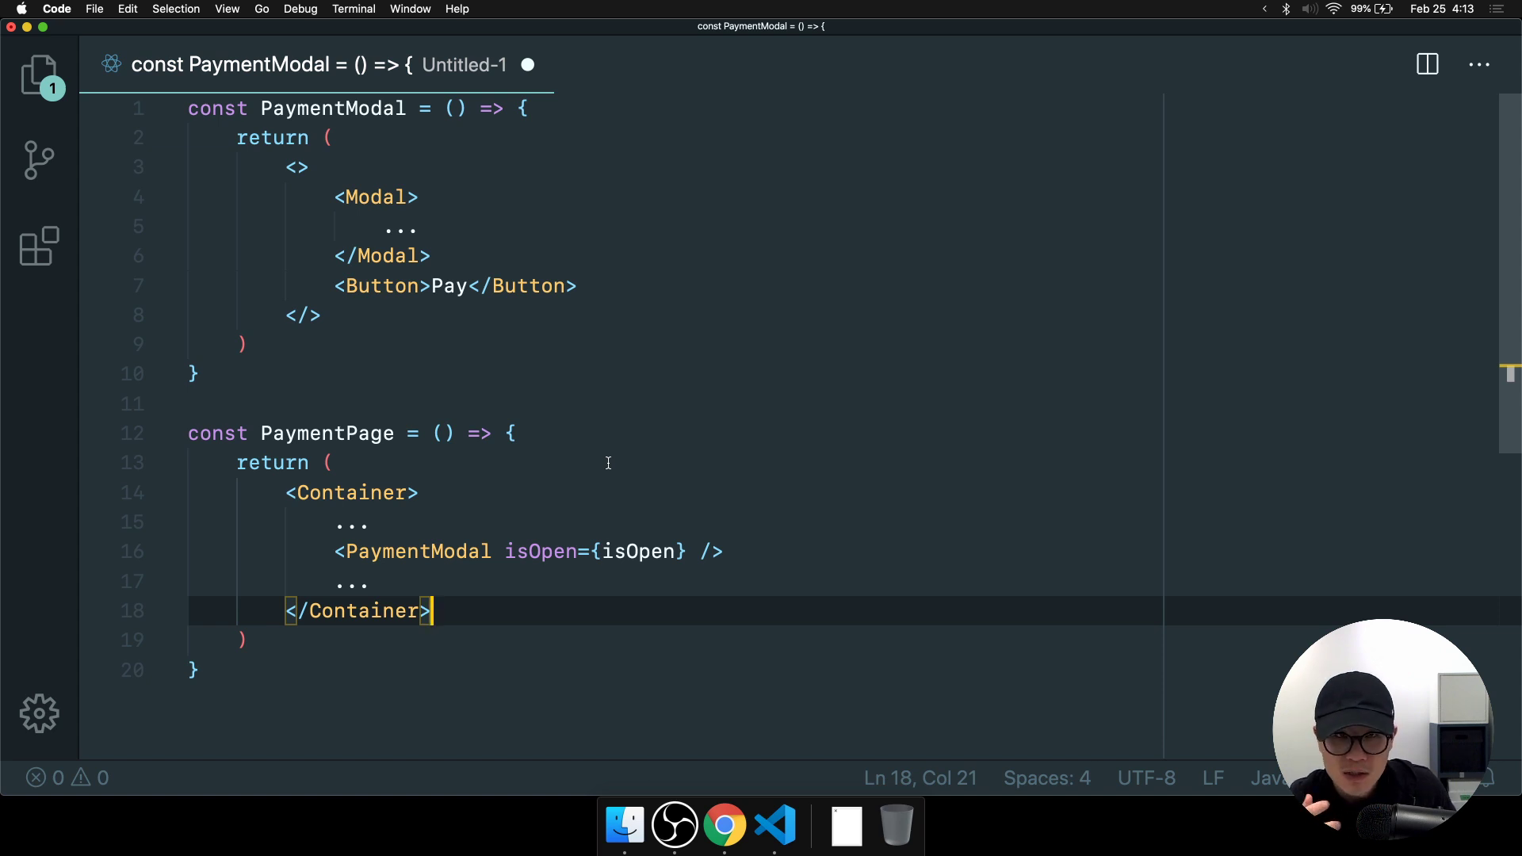
drag(395, 109, 346, 108)
click(437, 318)
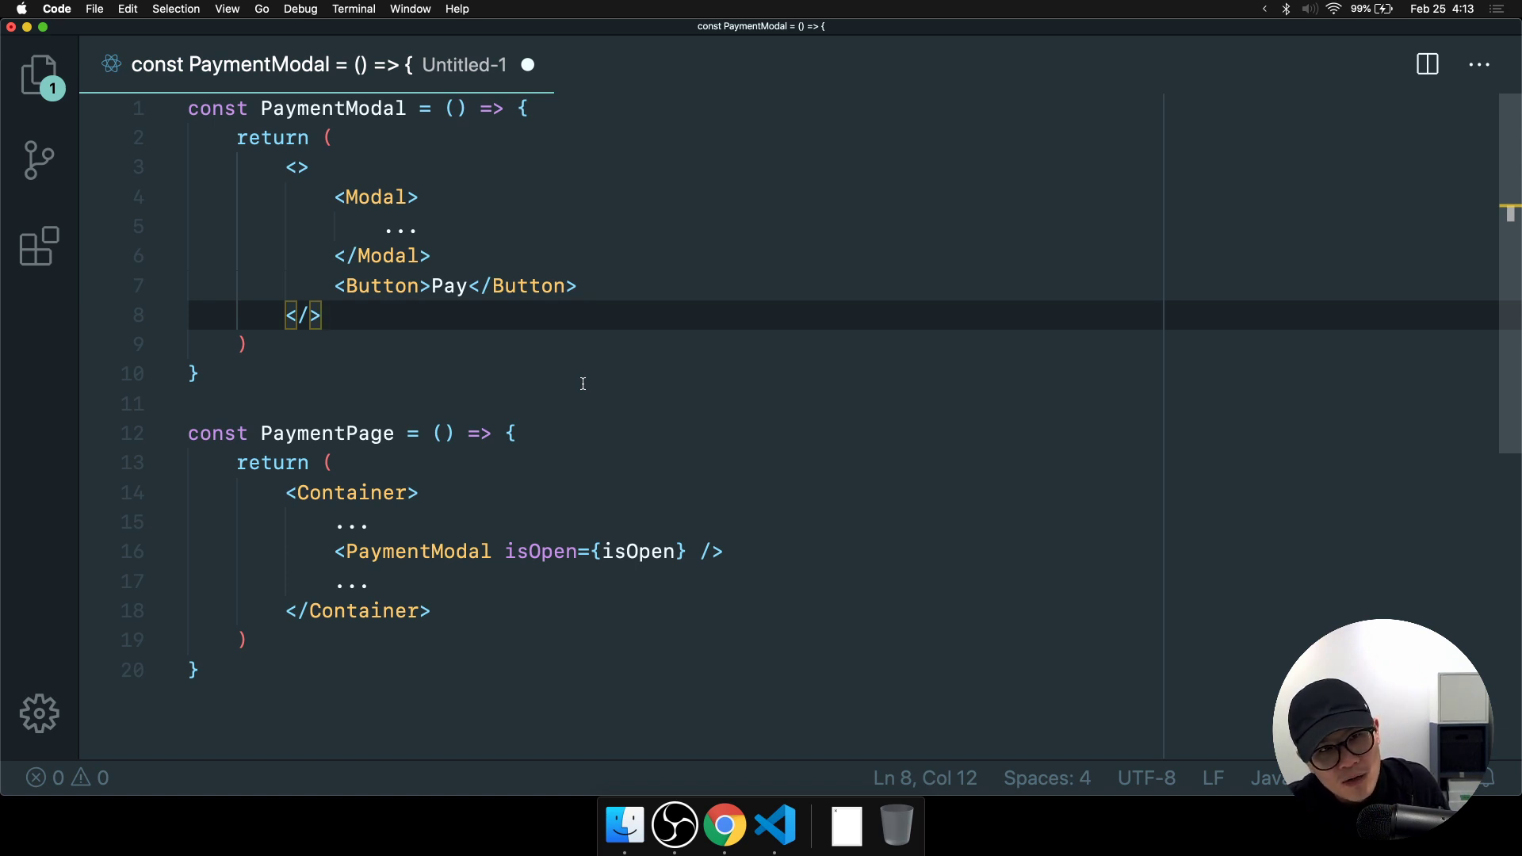
double_click(333, 108)
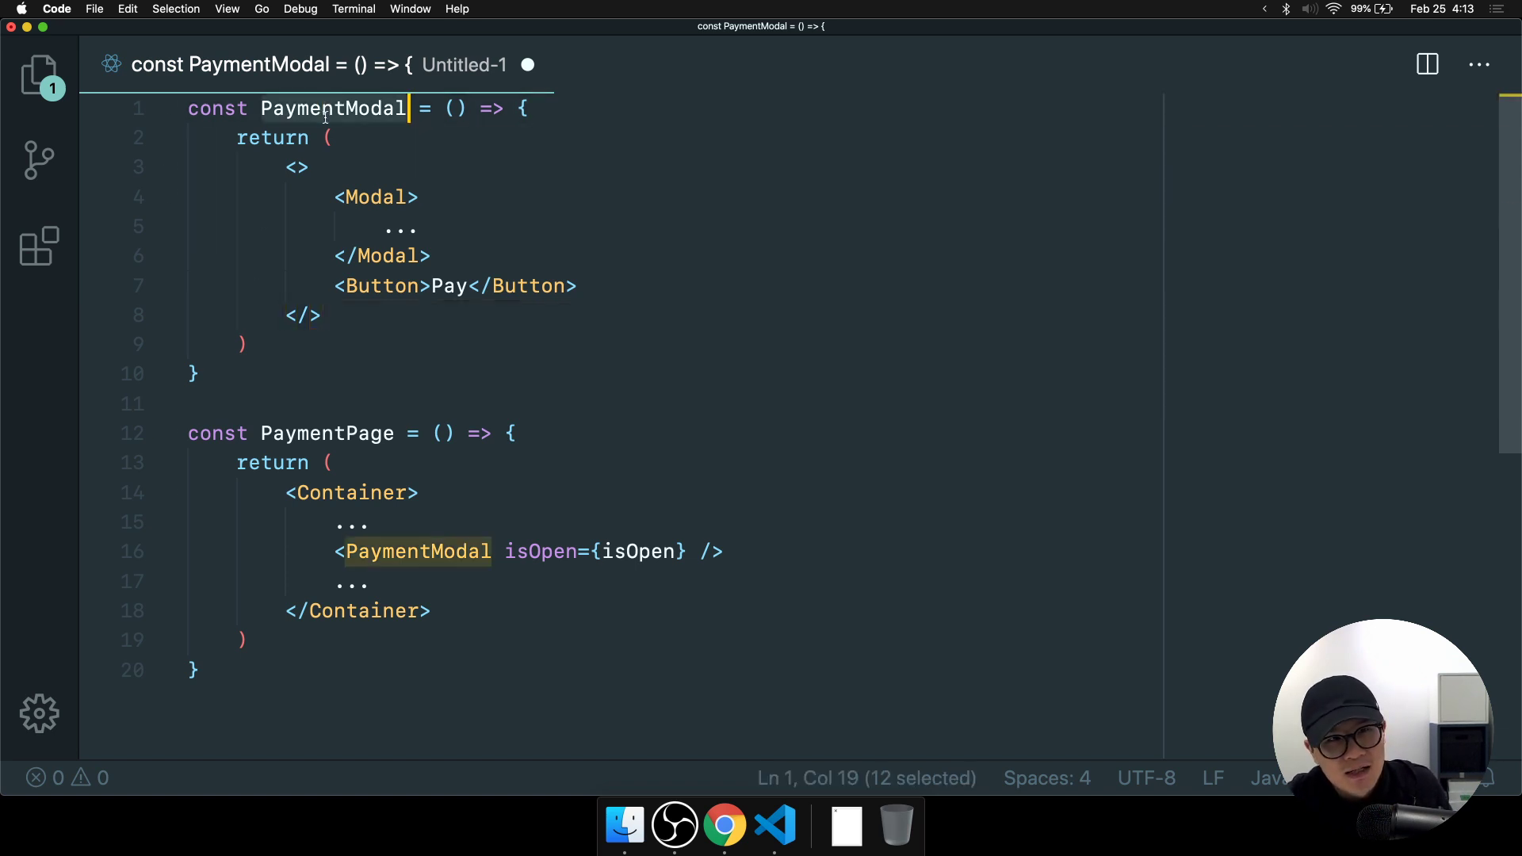
click(624, 355)
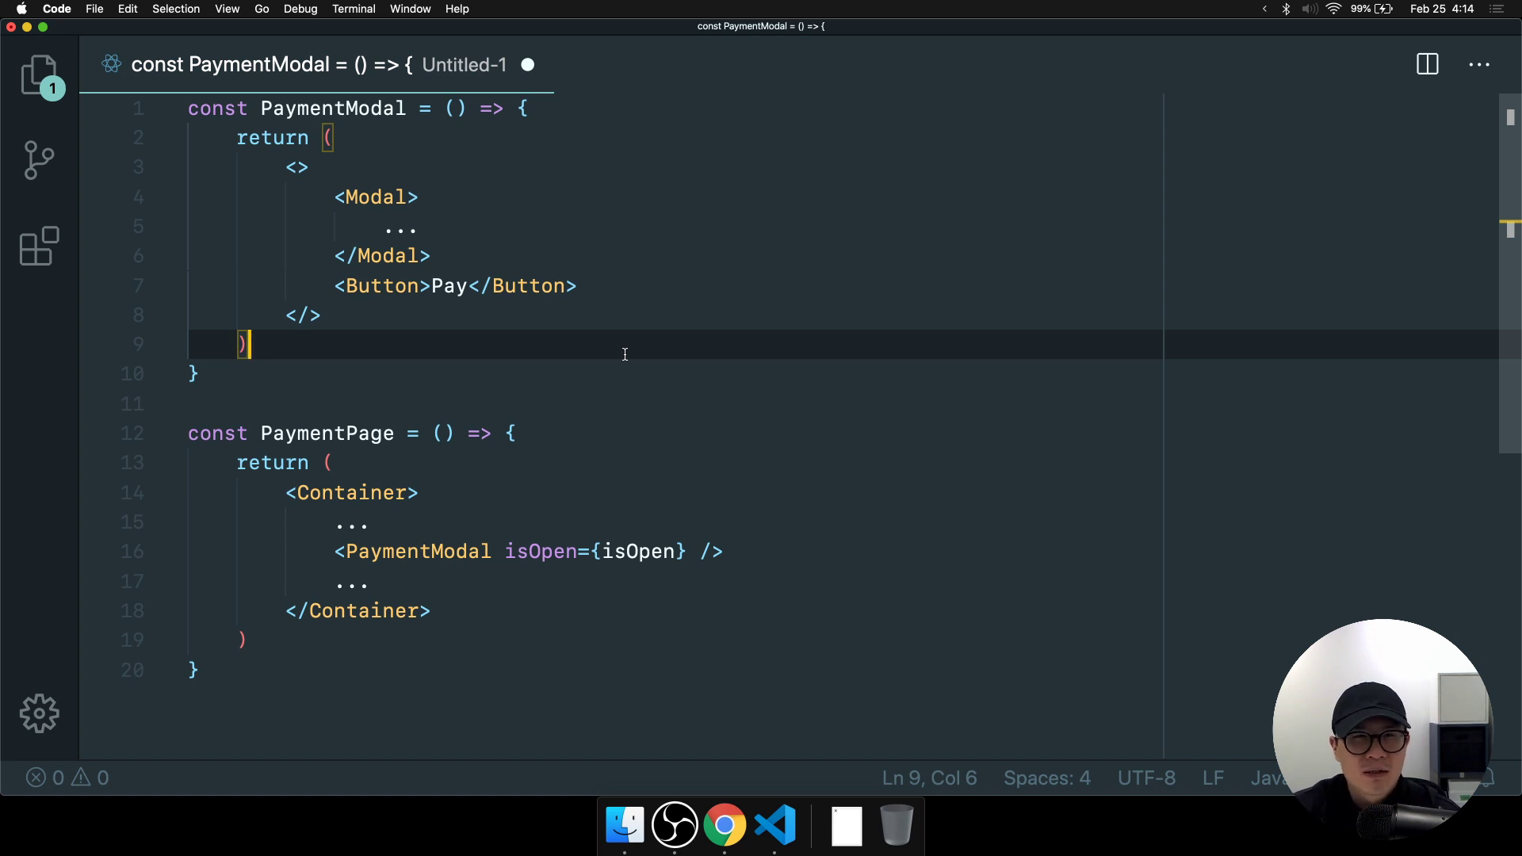
Destructure the props isUserSomething and isOpen in the PaymentModal parameters.
click(458, 108)
text({)
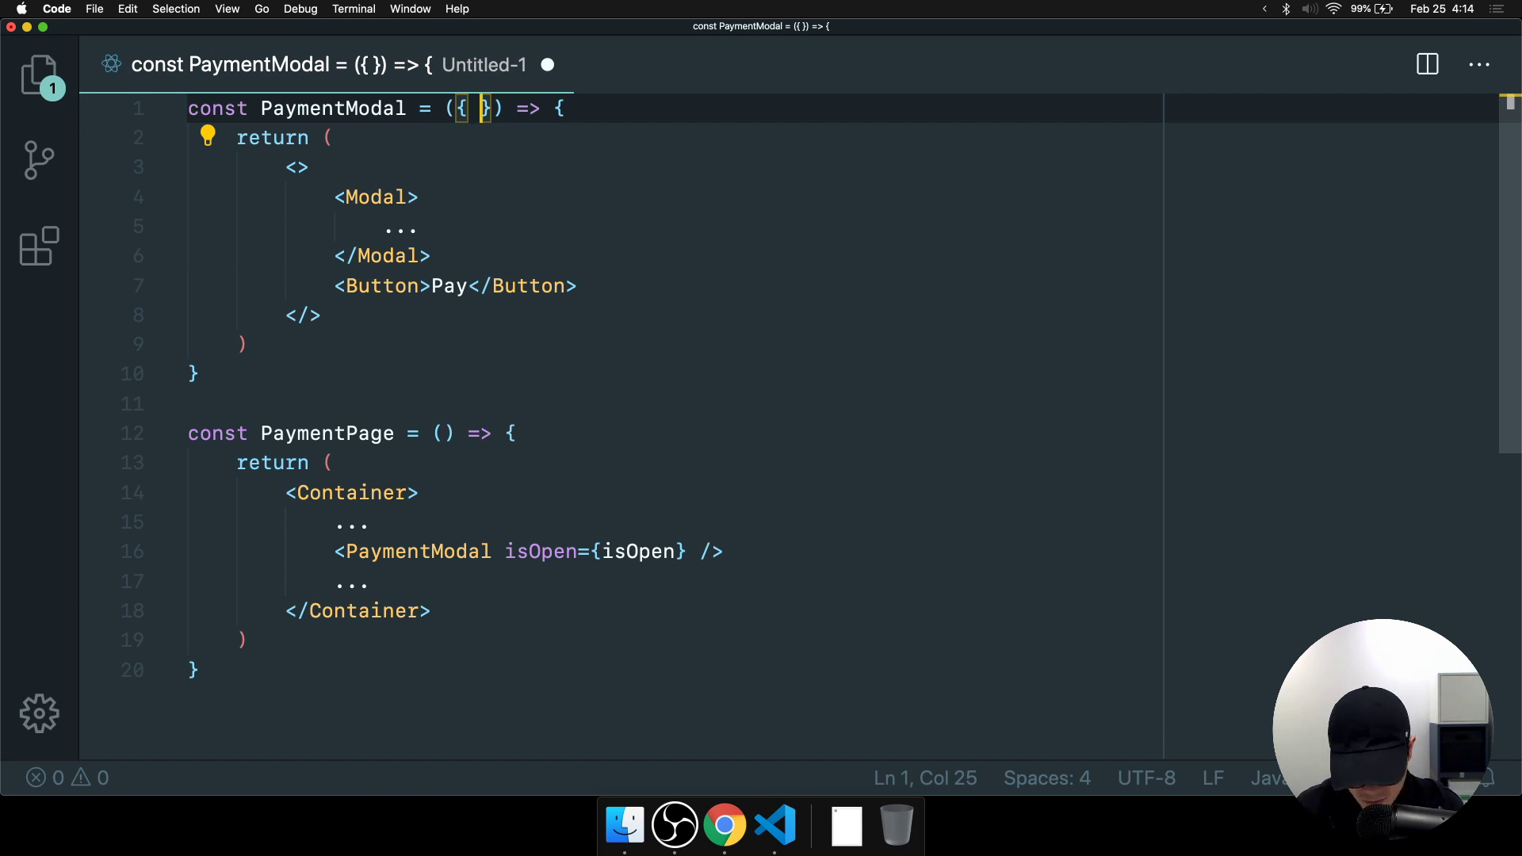
text( isUser)
text(Something, isO)
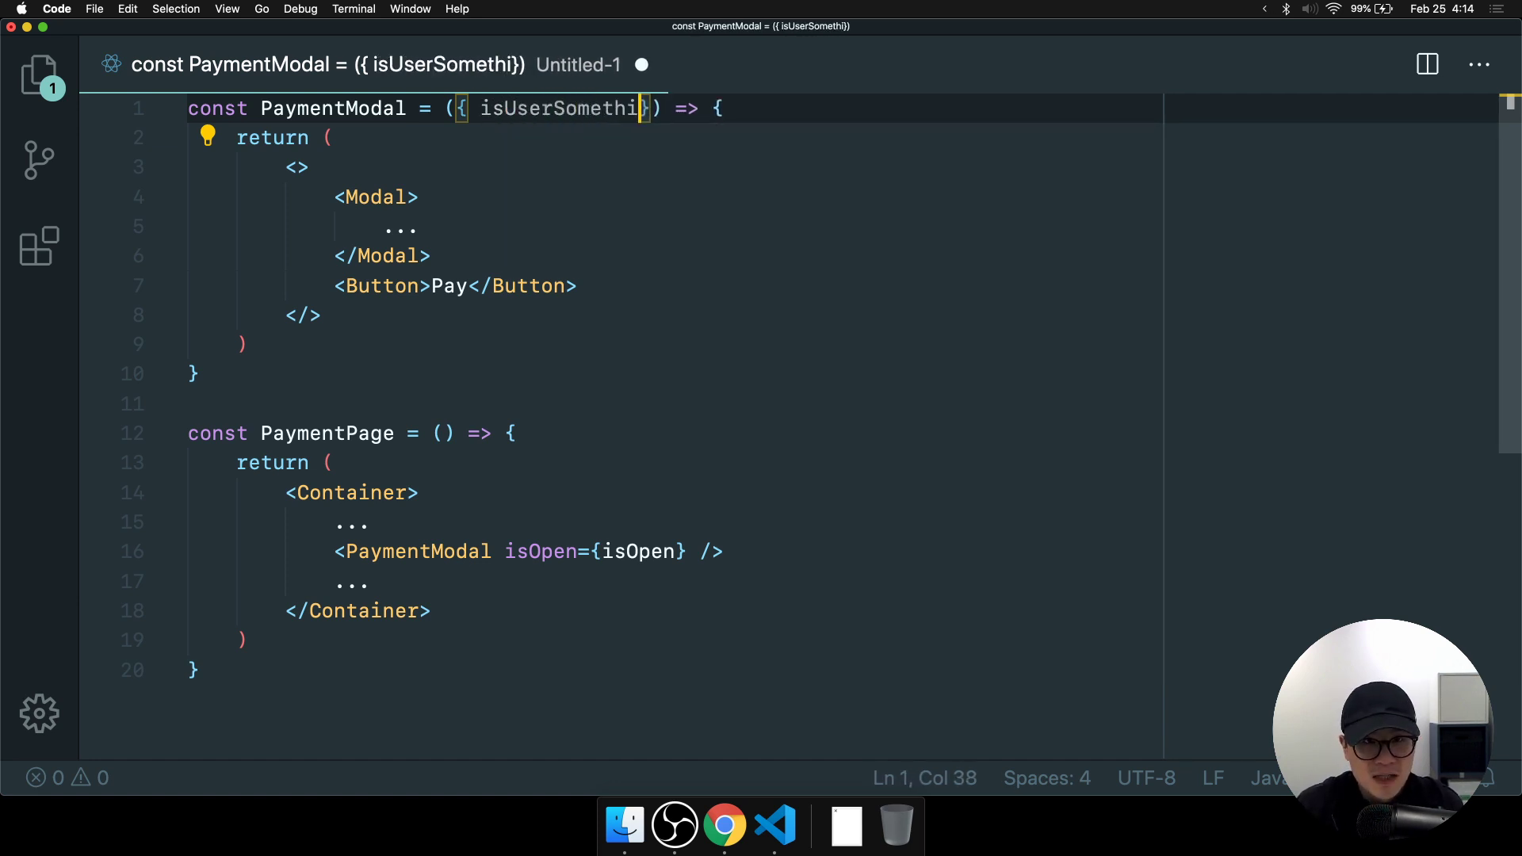
key(Tab)
text(, is)
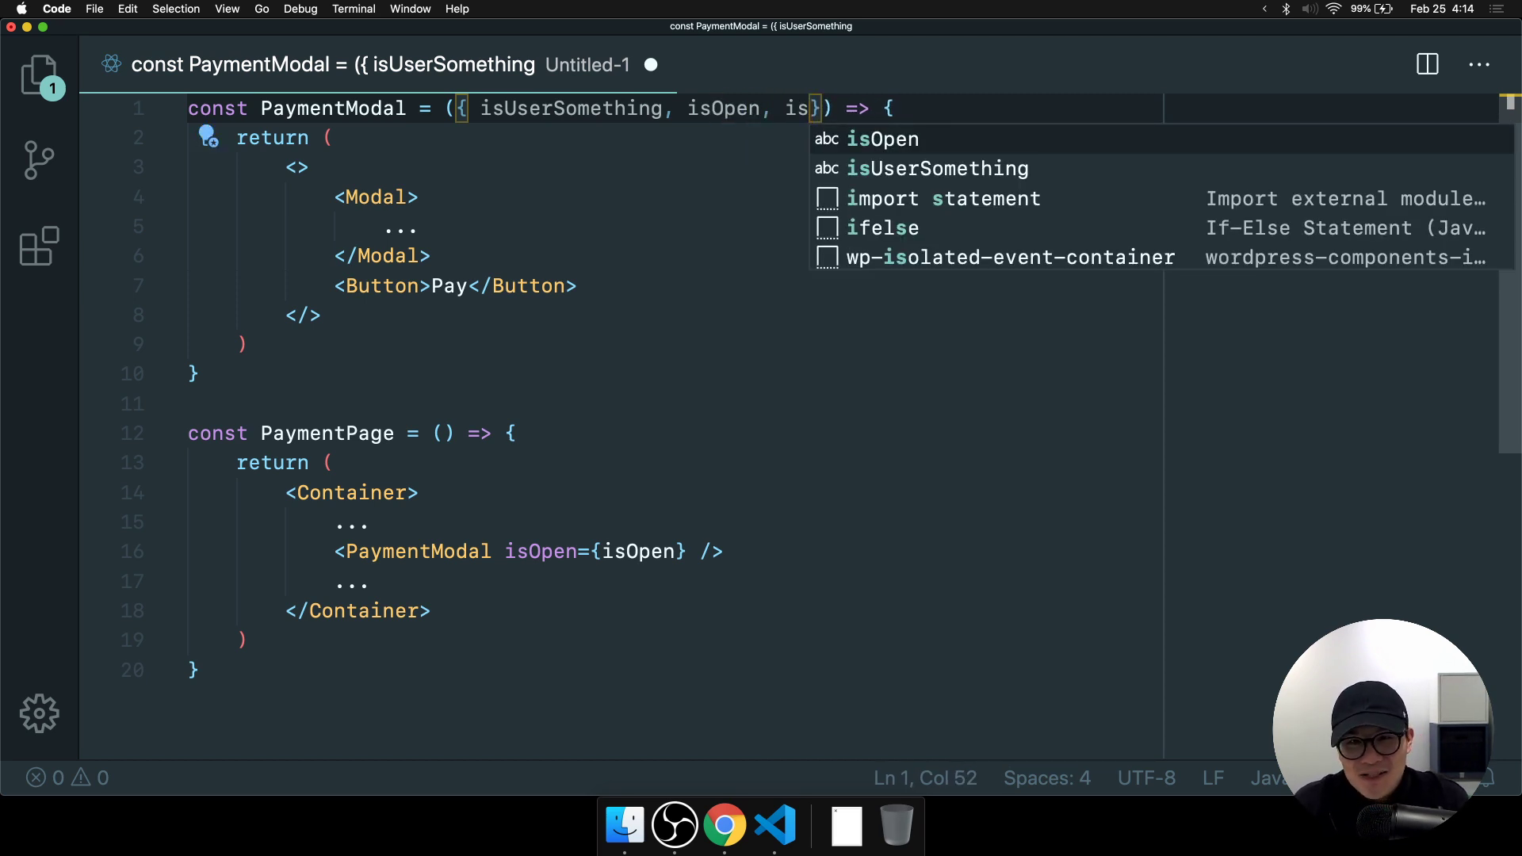
key(BackSpace)
key(BackSpace)
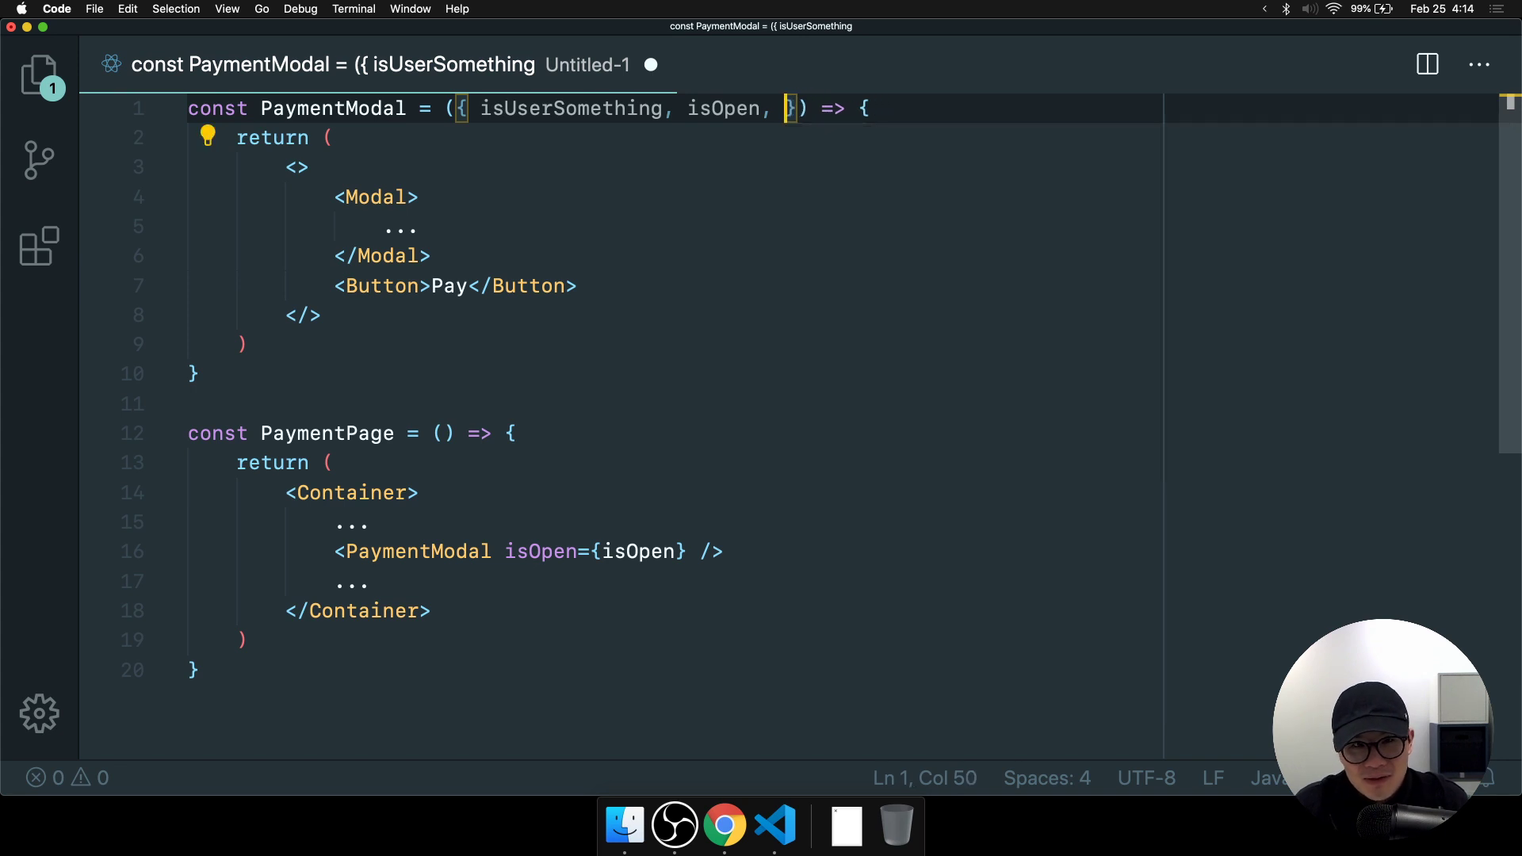
Append value and currency to the destructured props of PaymentModal, ending with a trailing comma.
key(BackSpace)
text(val)
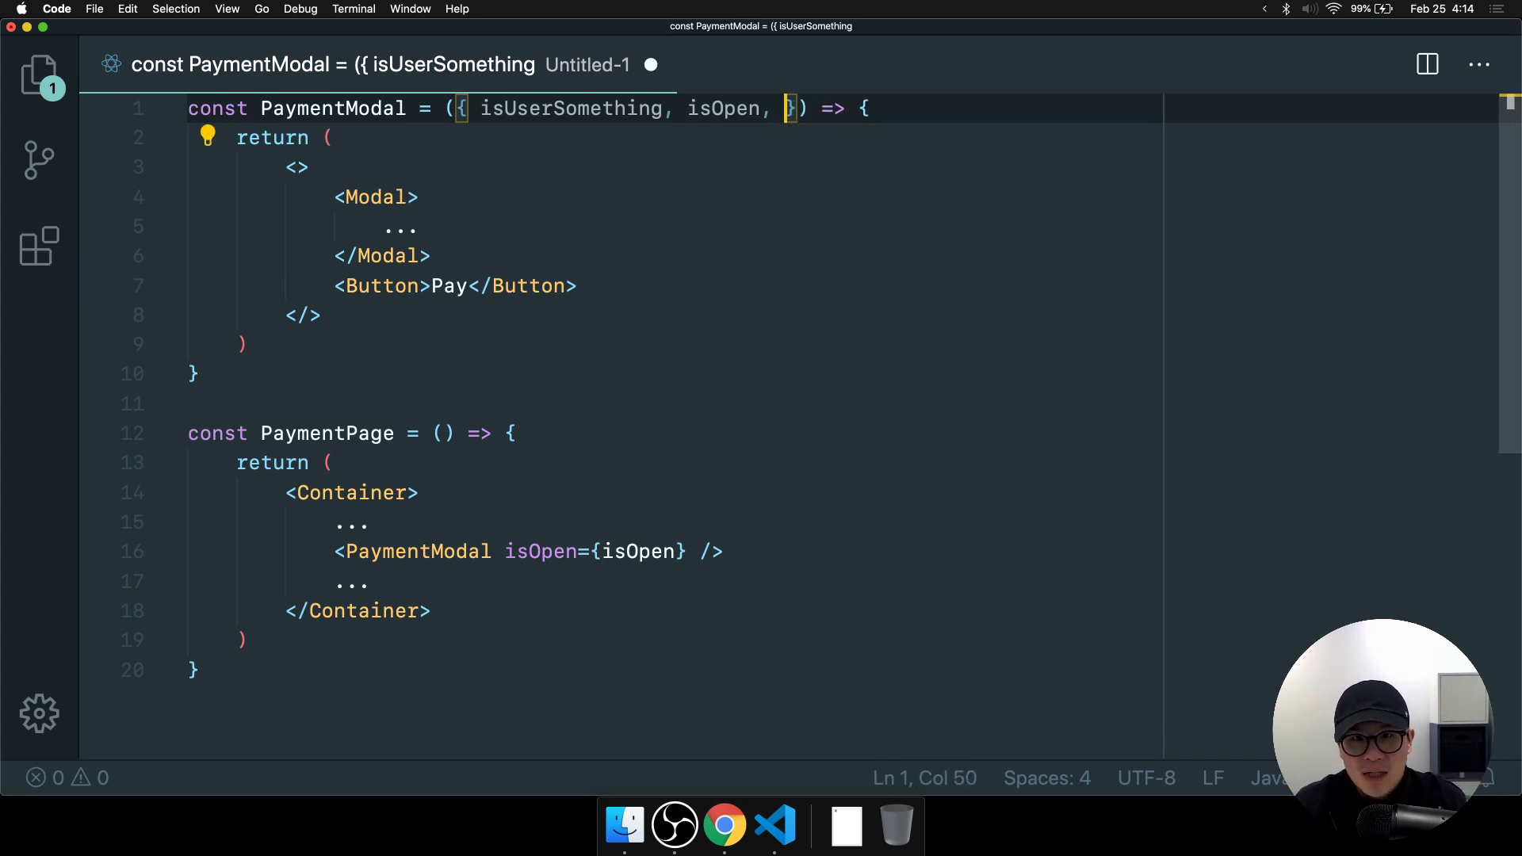
text(ue, currenc,)
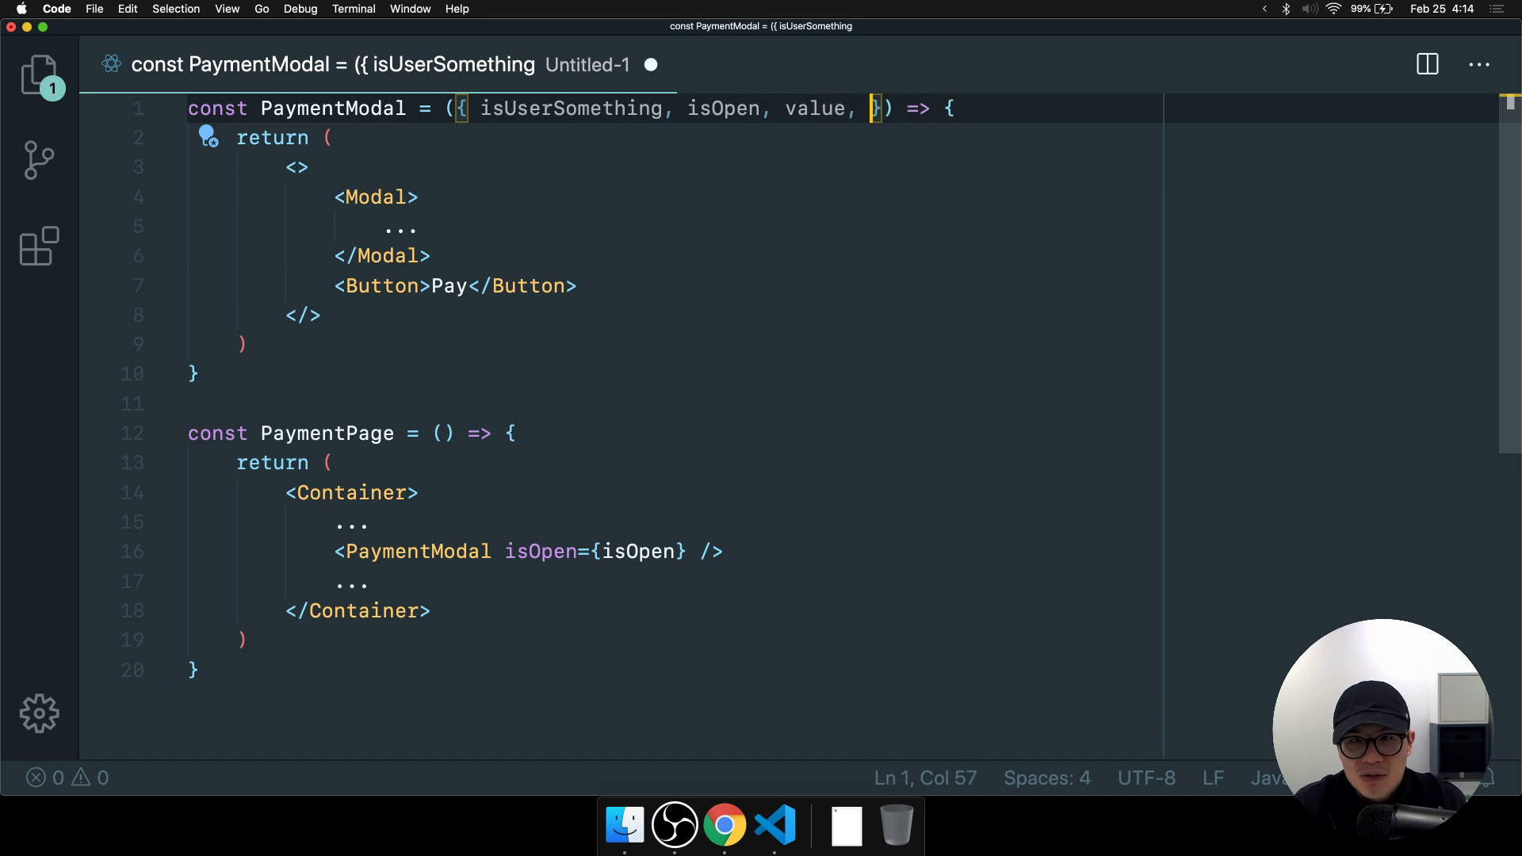
key(BackSpace)
text(y,)
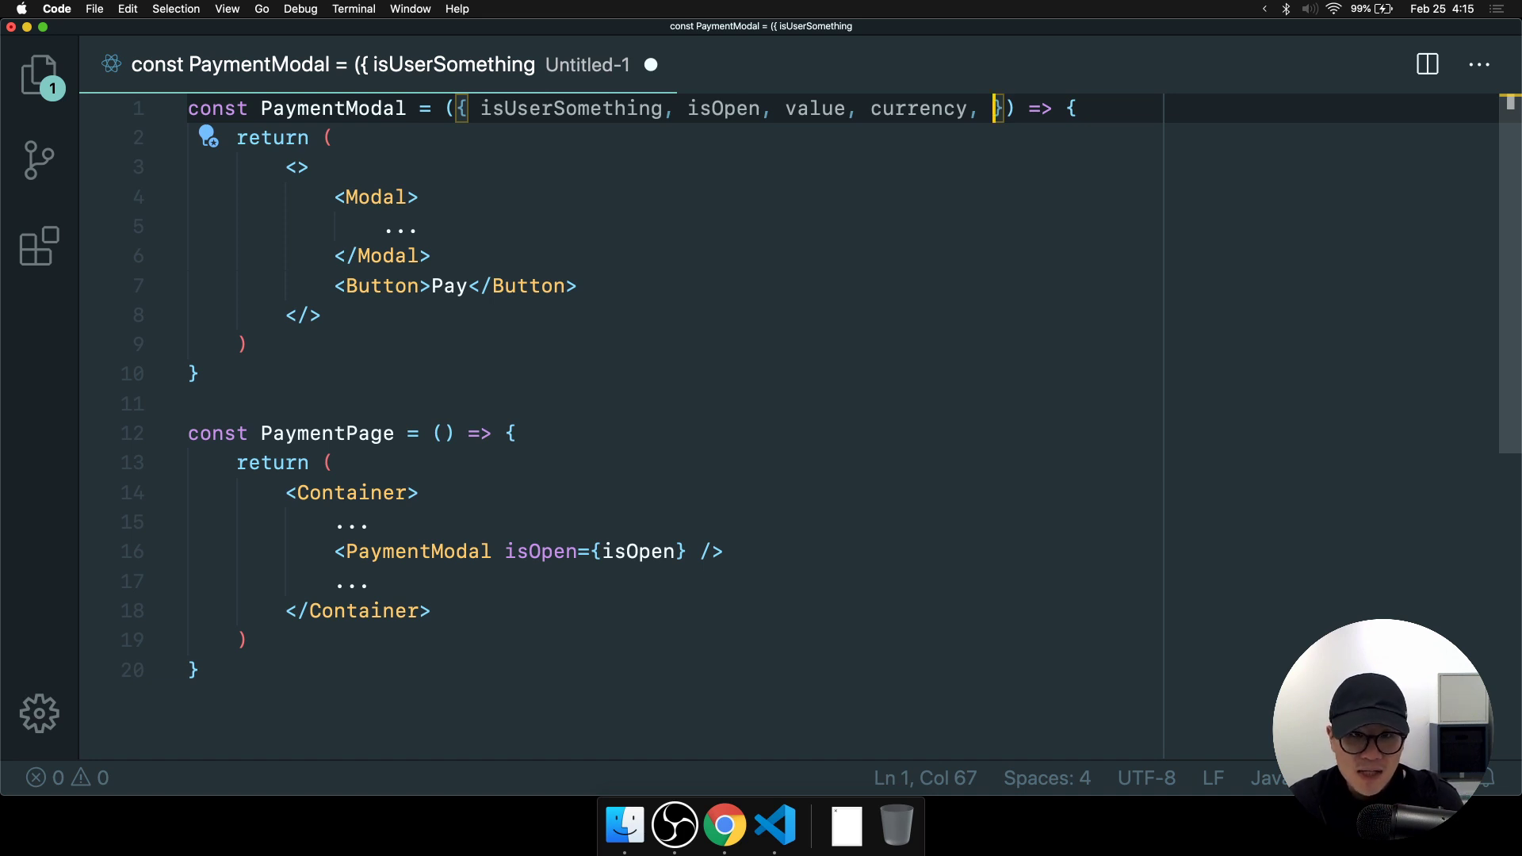
Highlight the whole PaymentModal component to examine the code it encapsulates.
click(357, 373)
key(super+shift+Up)
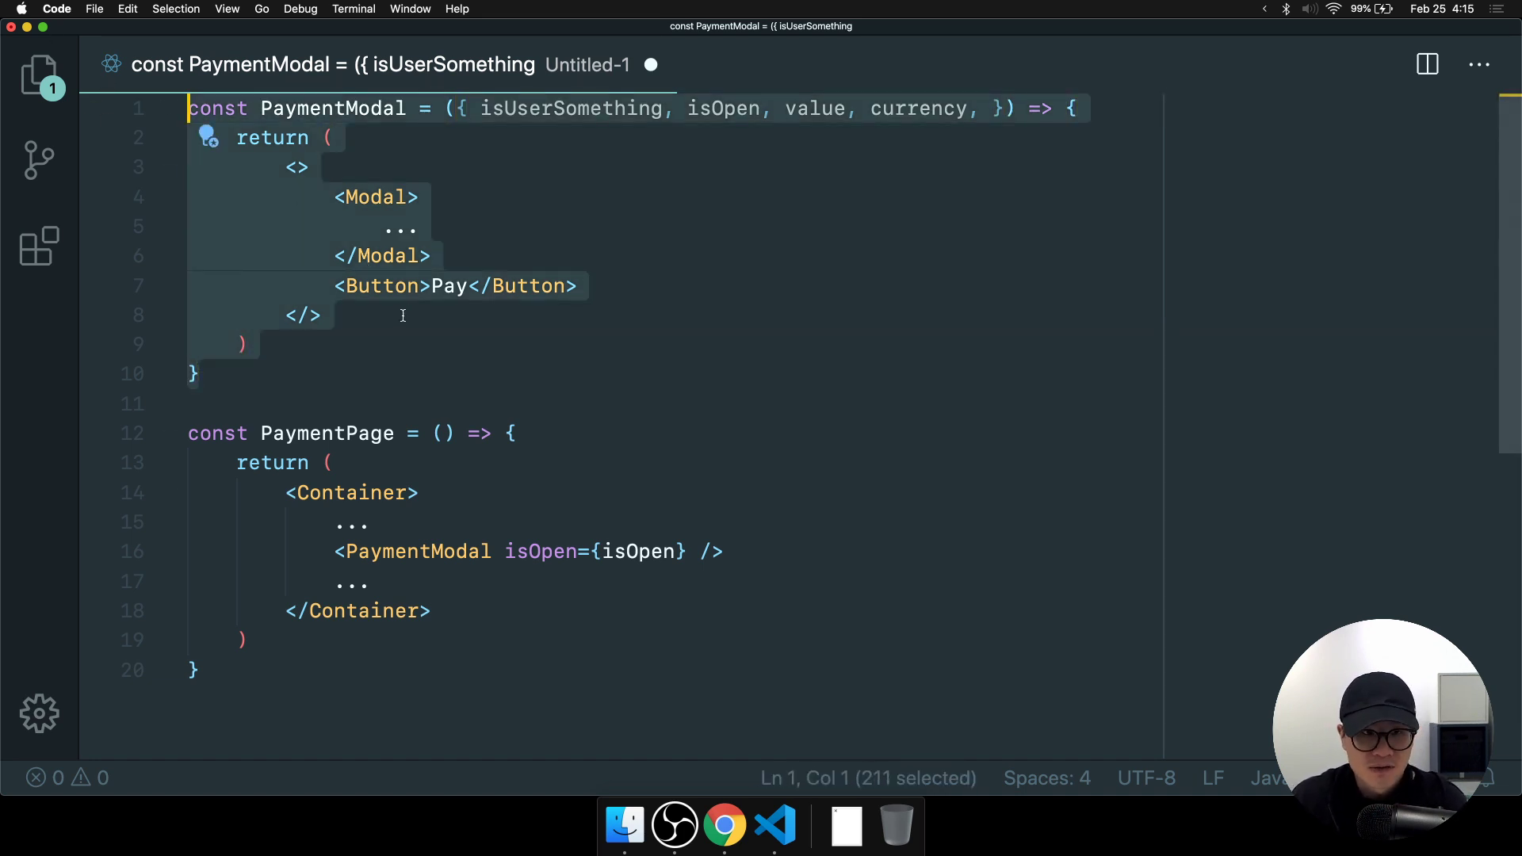
click(356, 374)
key(super+shift+Up)
click(442, 317)
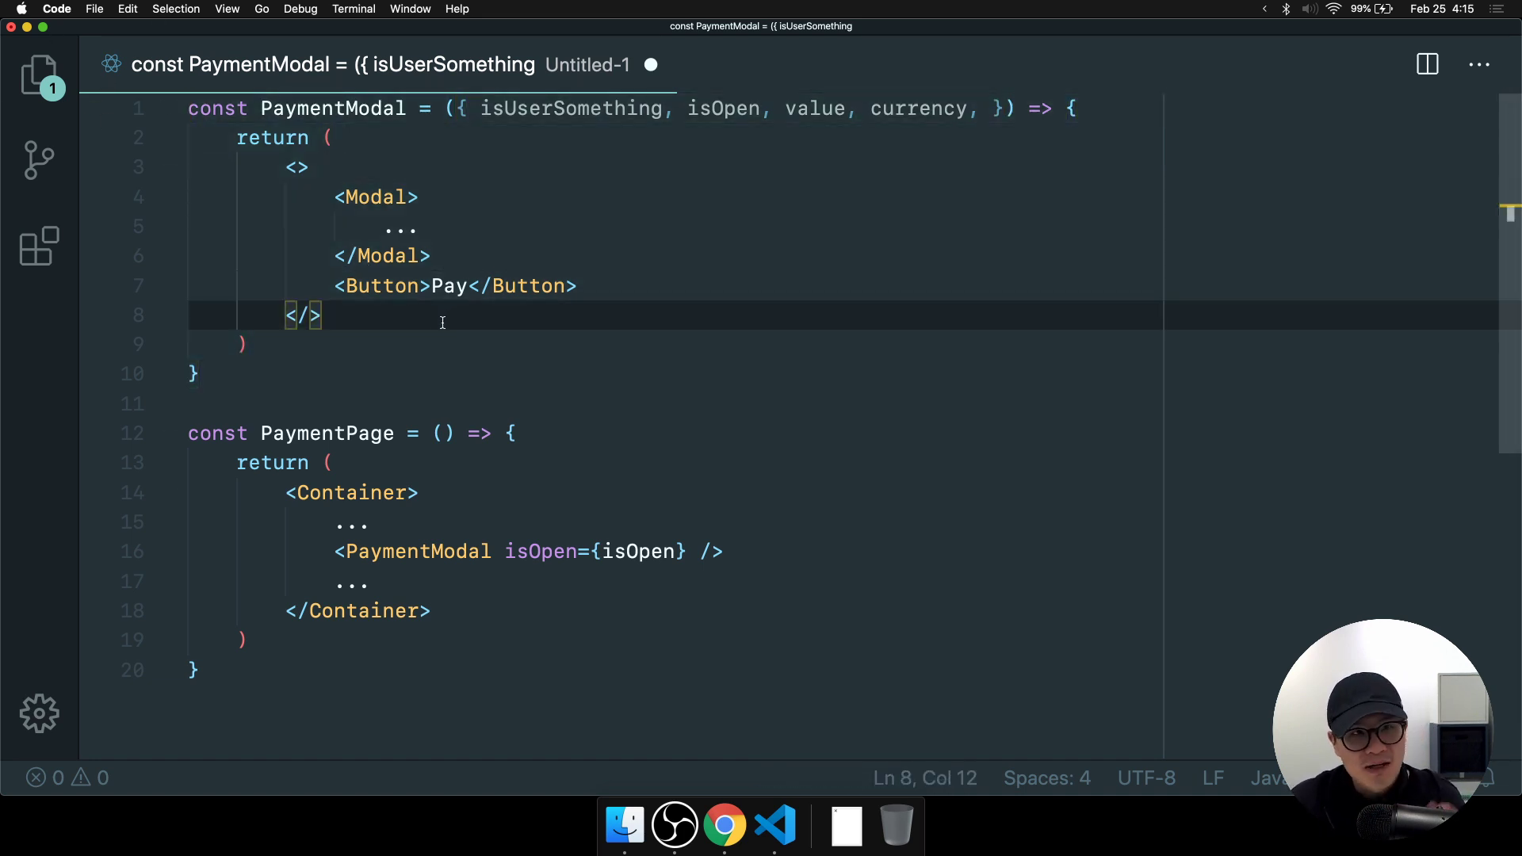
click(323, 404)
key(super+shift+Up)
click(476, 344)
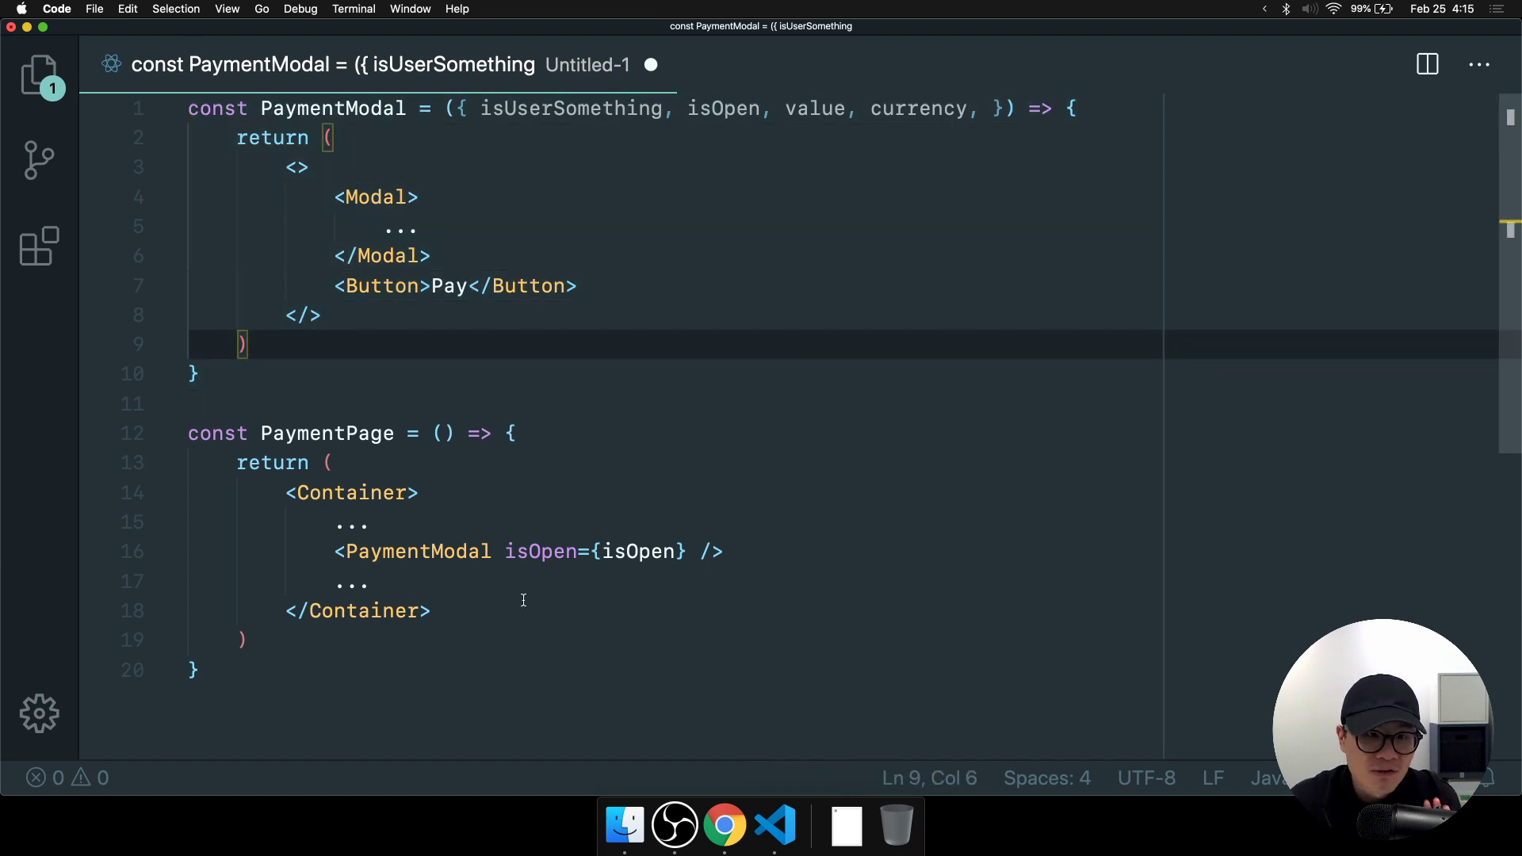
Examine the PaymentPage component and how it uses the PaymentModal element.
click(622, 520)
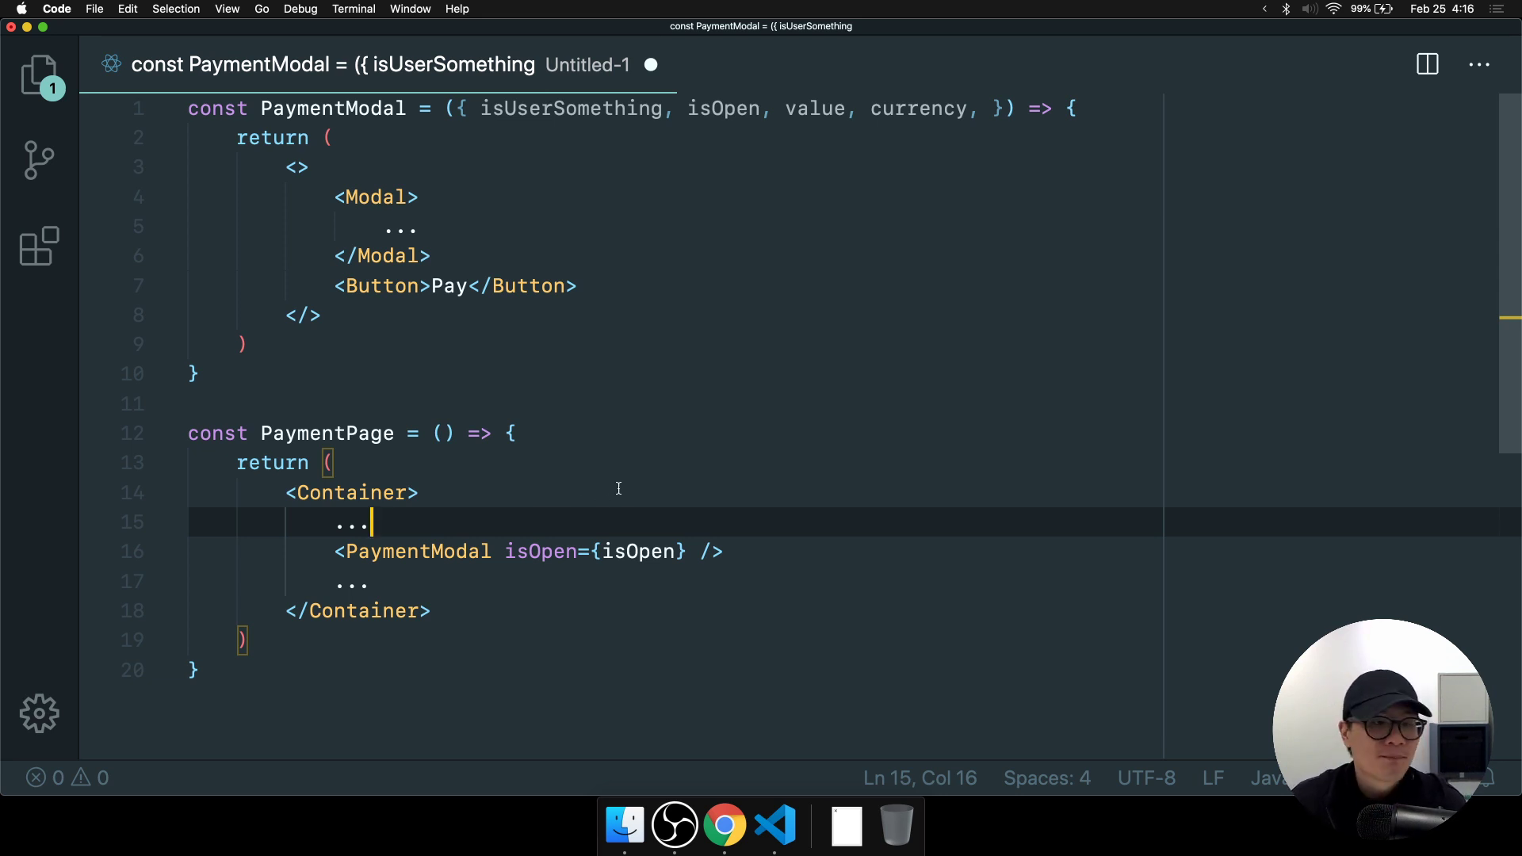
click(619, 488)
click(752, 557)
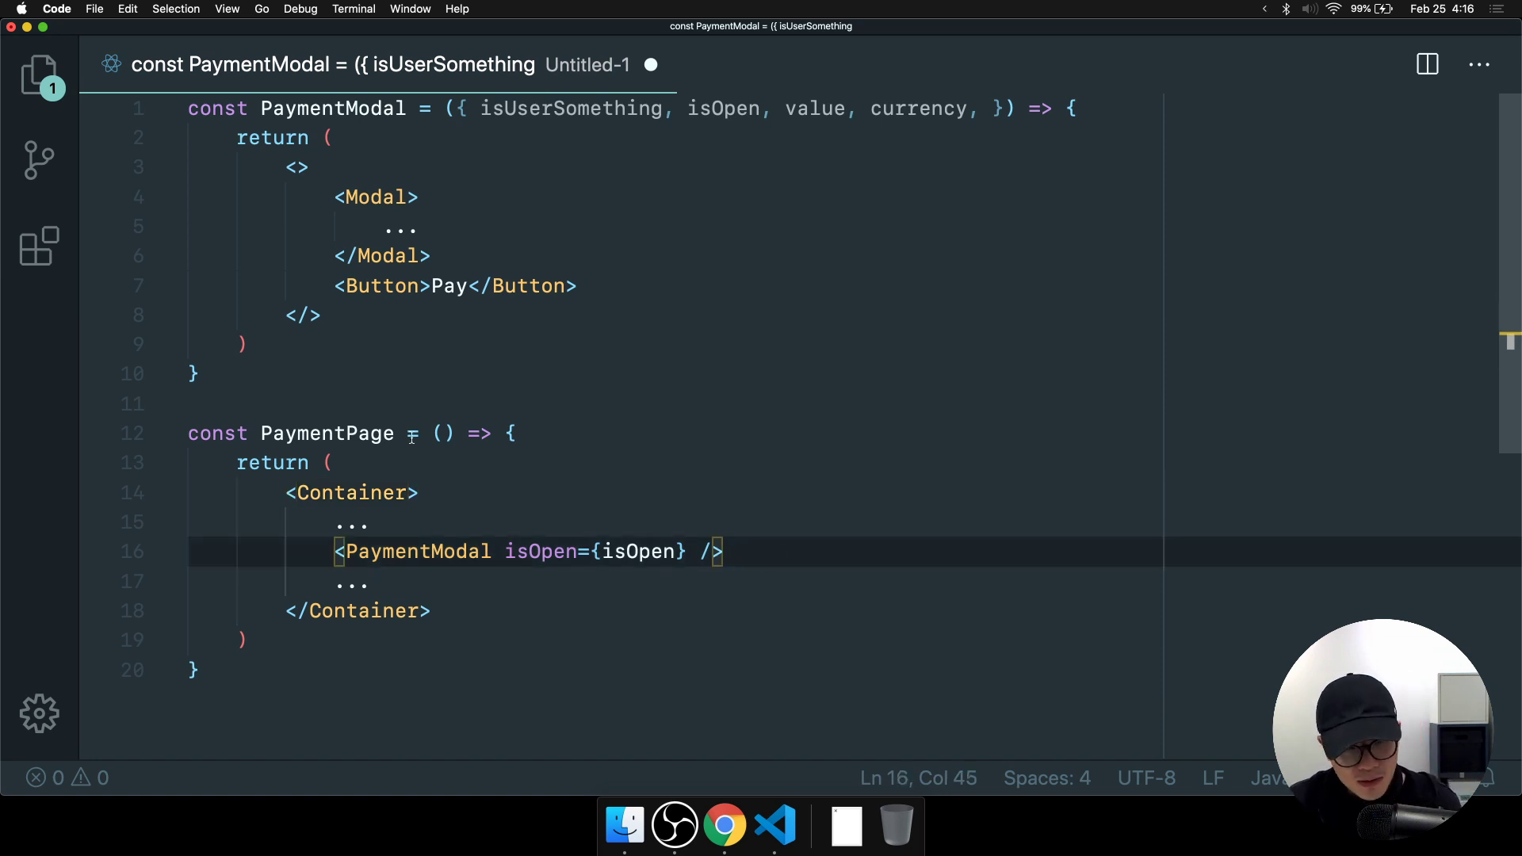
drag(397, 434, 273, 434)
click(743, 545)
click(950, 609)
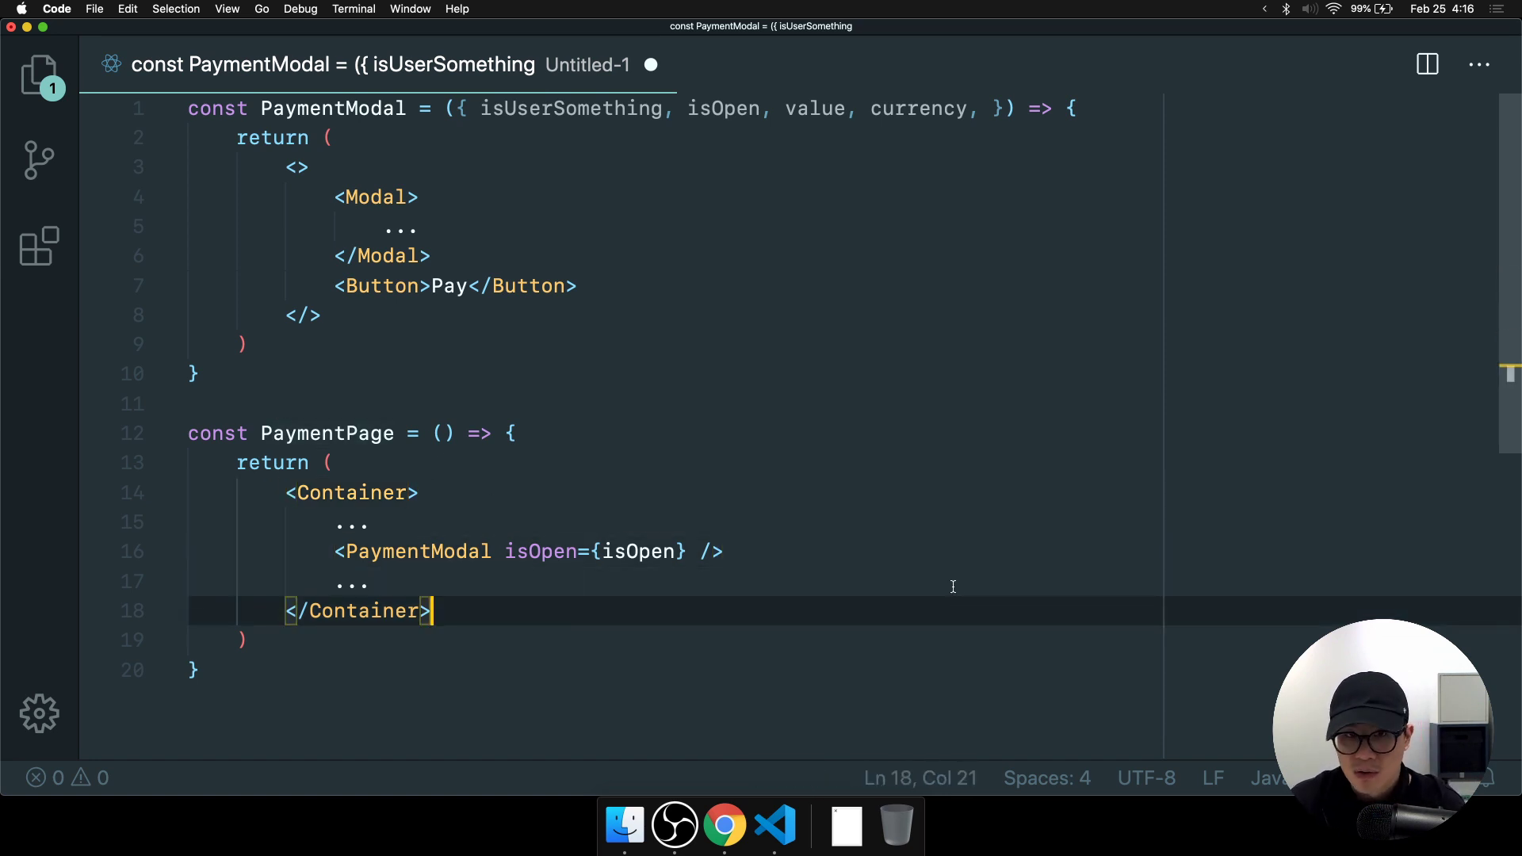
click(936, 454)
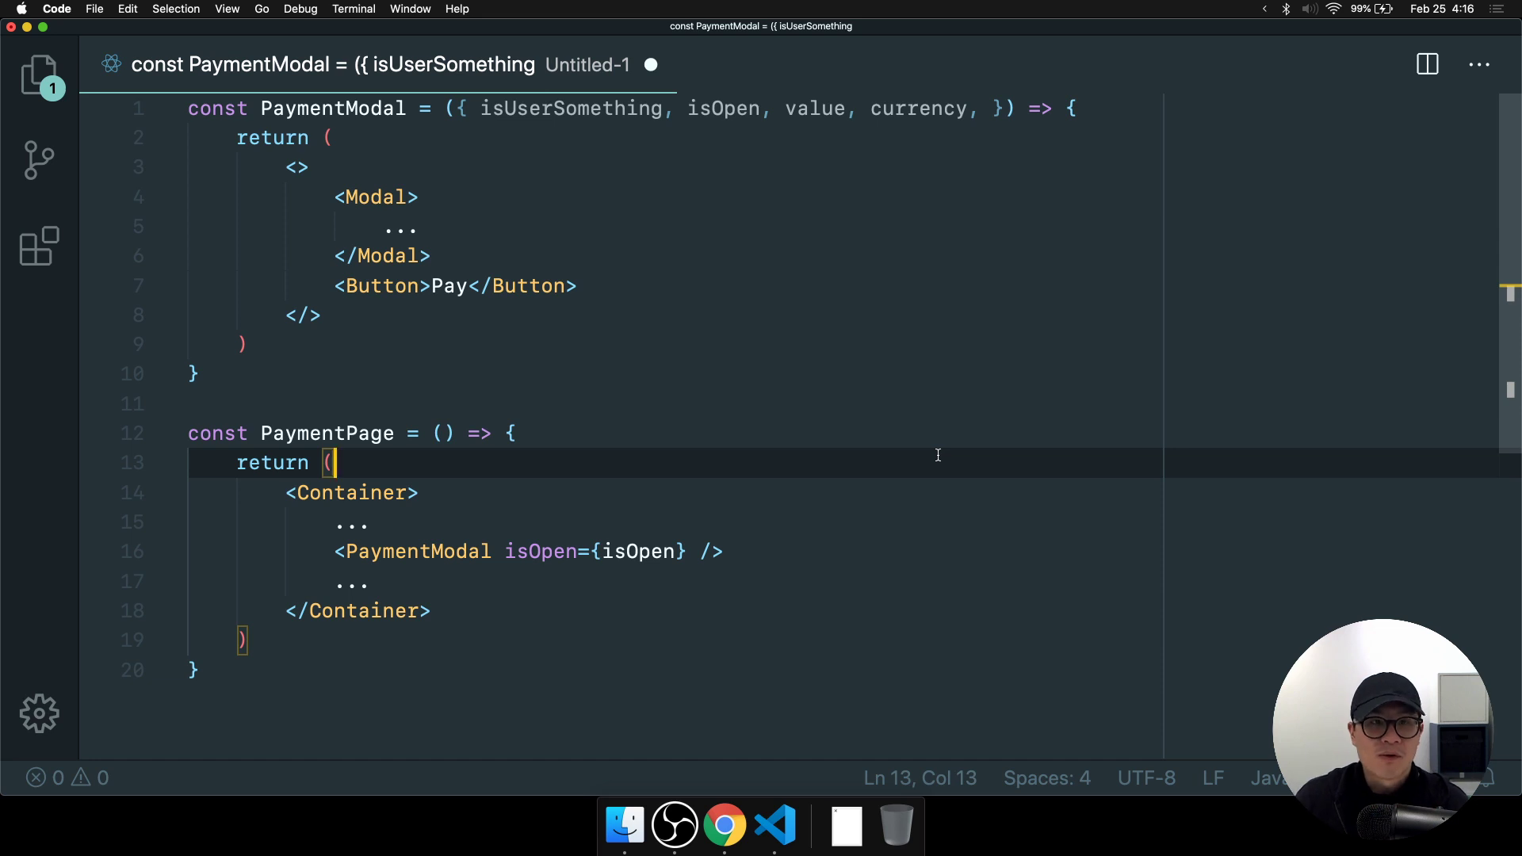
Switch to the Modal UI Breakdown board in Figma in Chrome and review its systems, UI parts and API sections.
key(super+Tab)
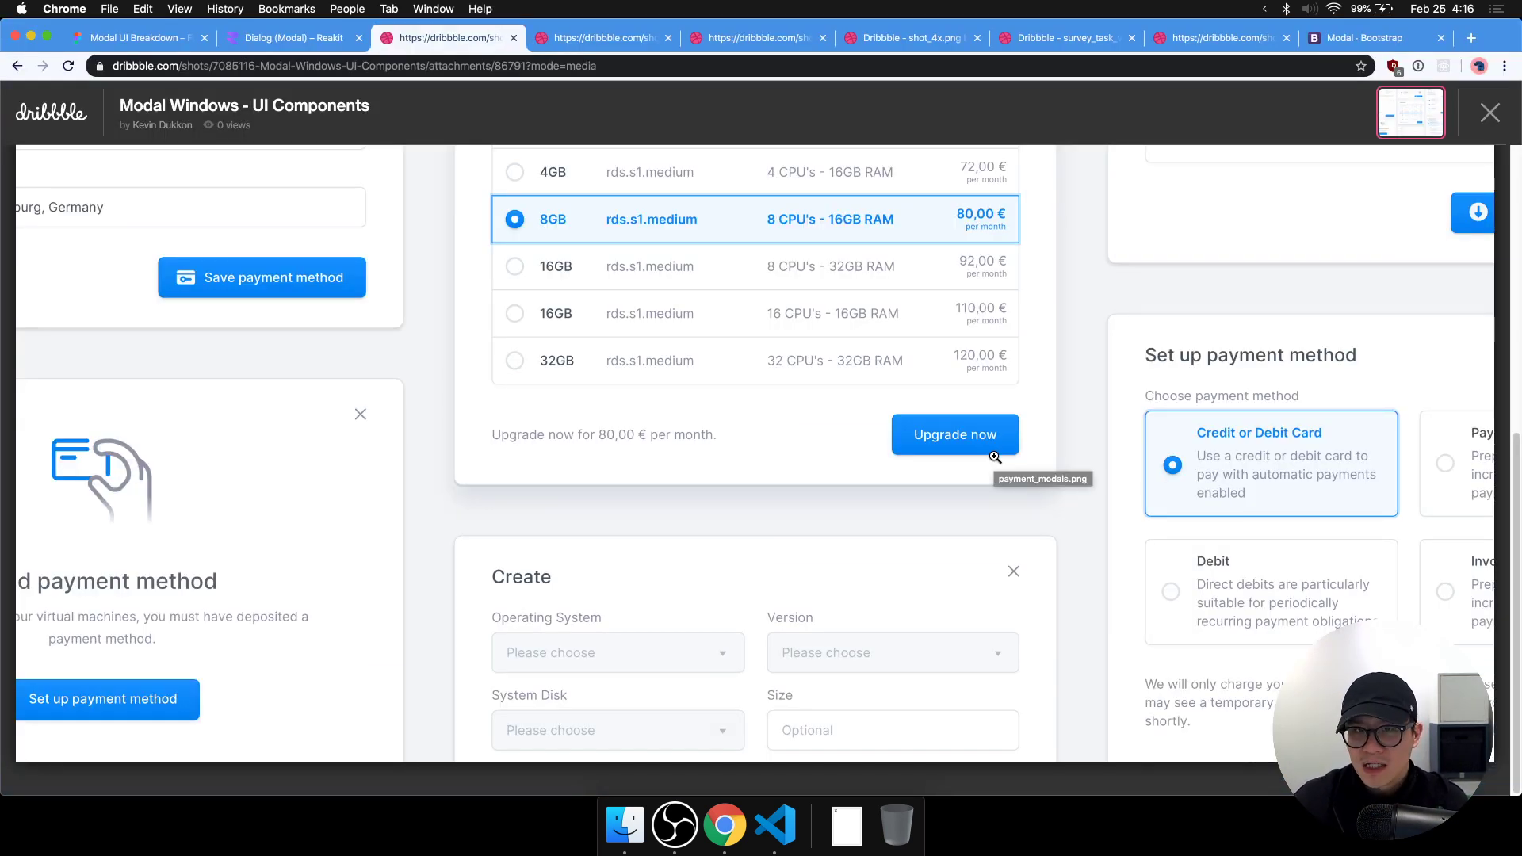
key(super+1)
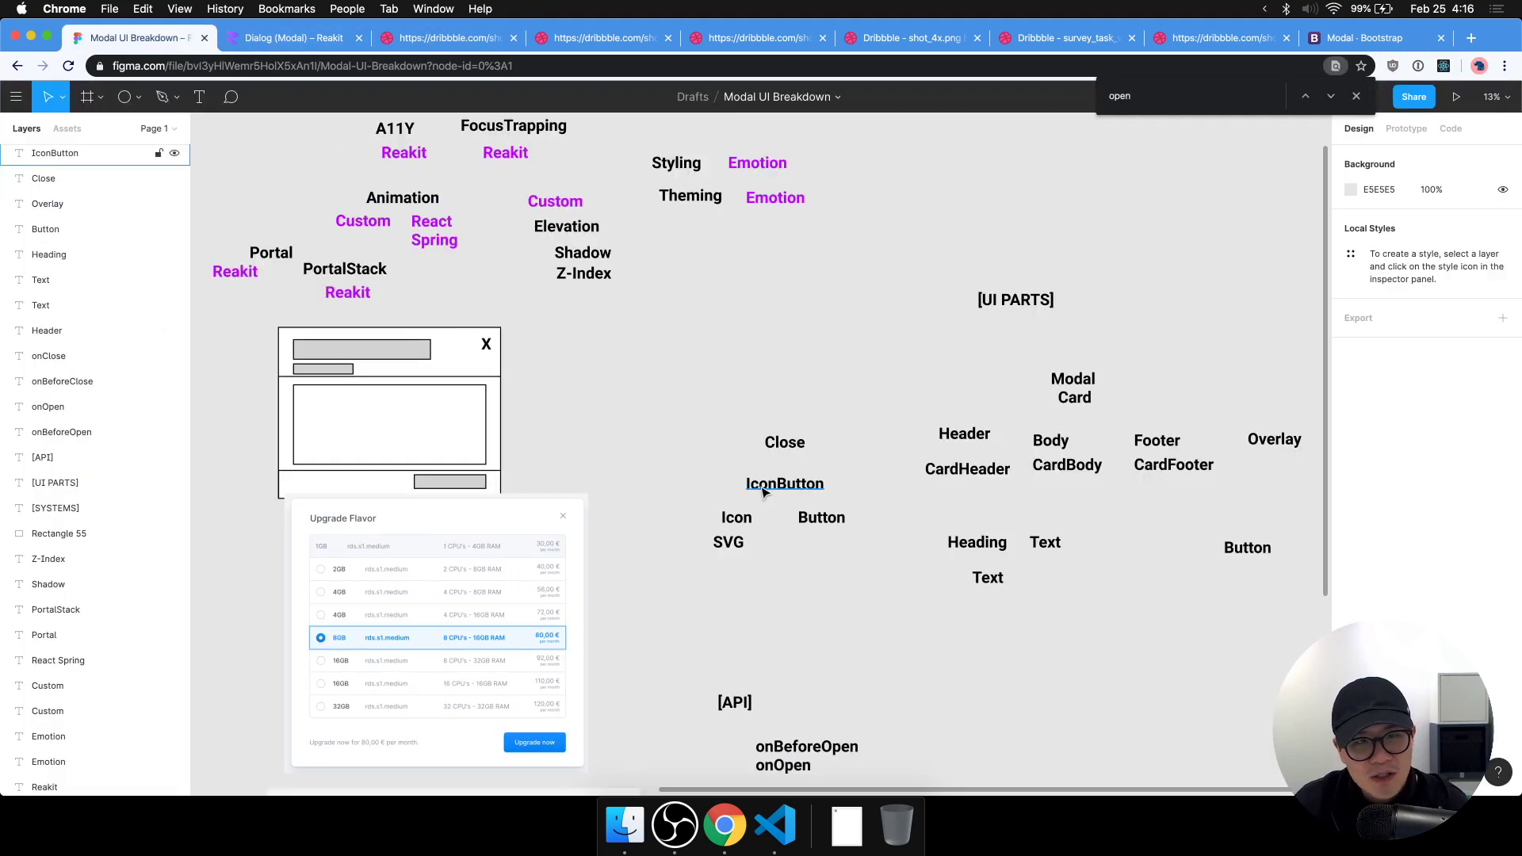
scroll(792, 452, up, 3)
scroll(793, 452, left, 3)
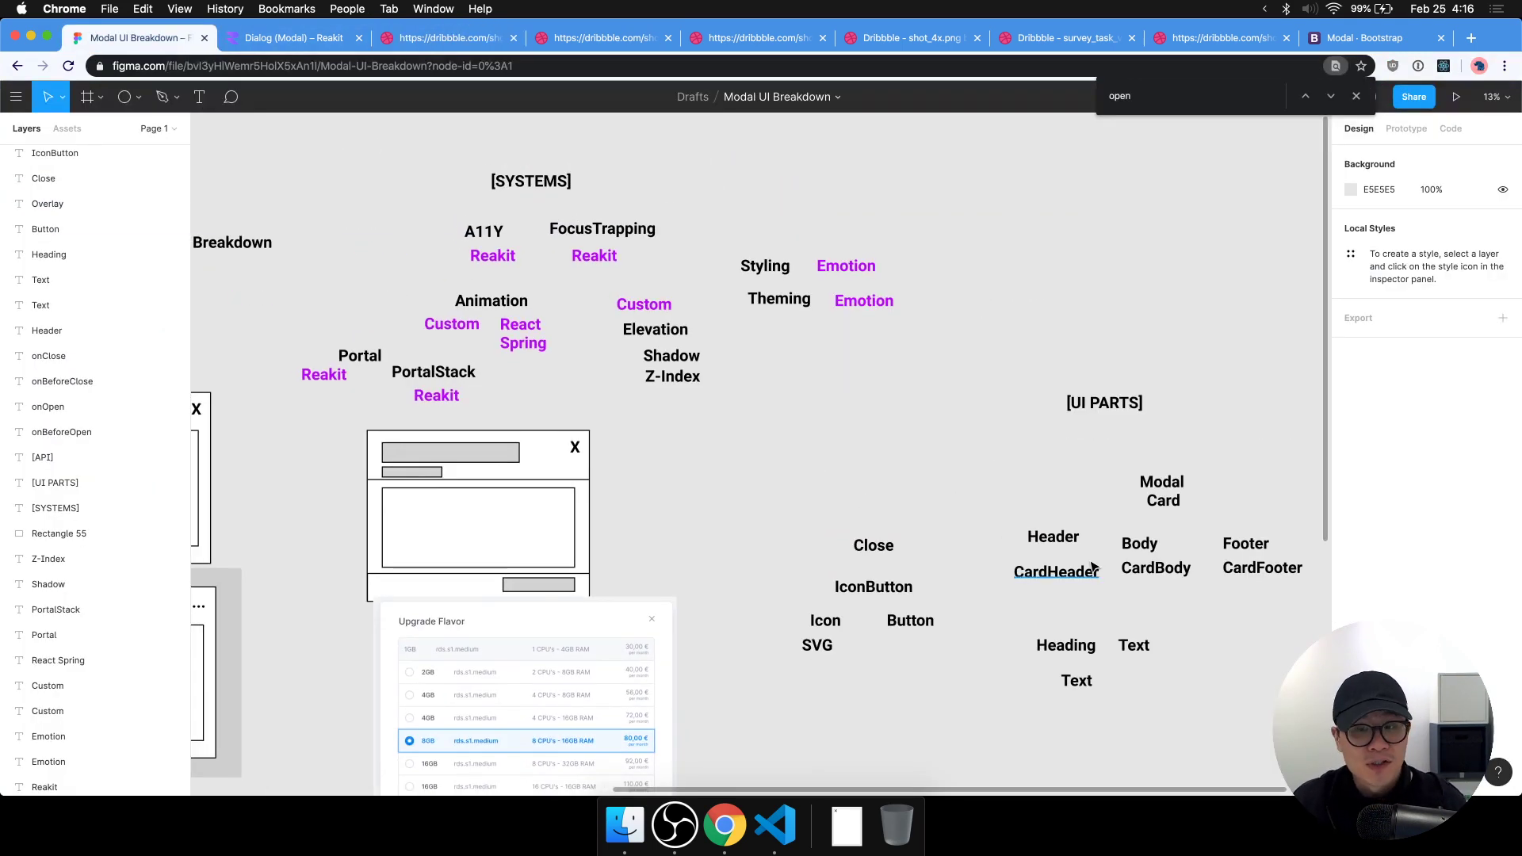
scroll(1092, 566, down, 3)
scroll(1093, 566, right, 8)
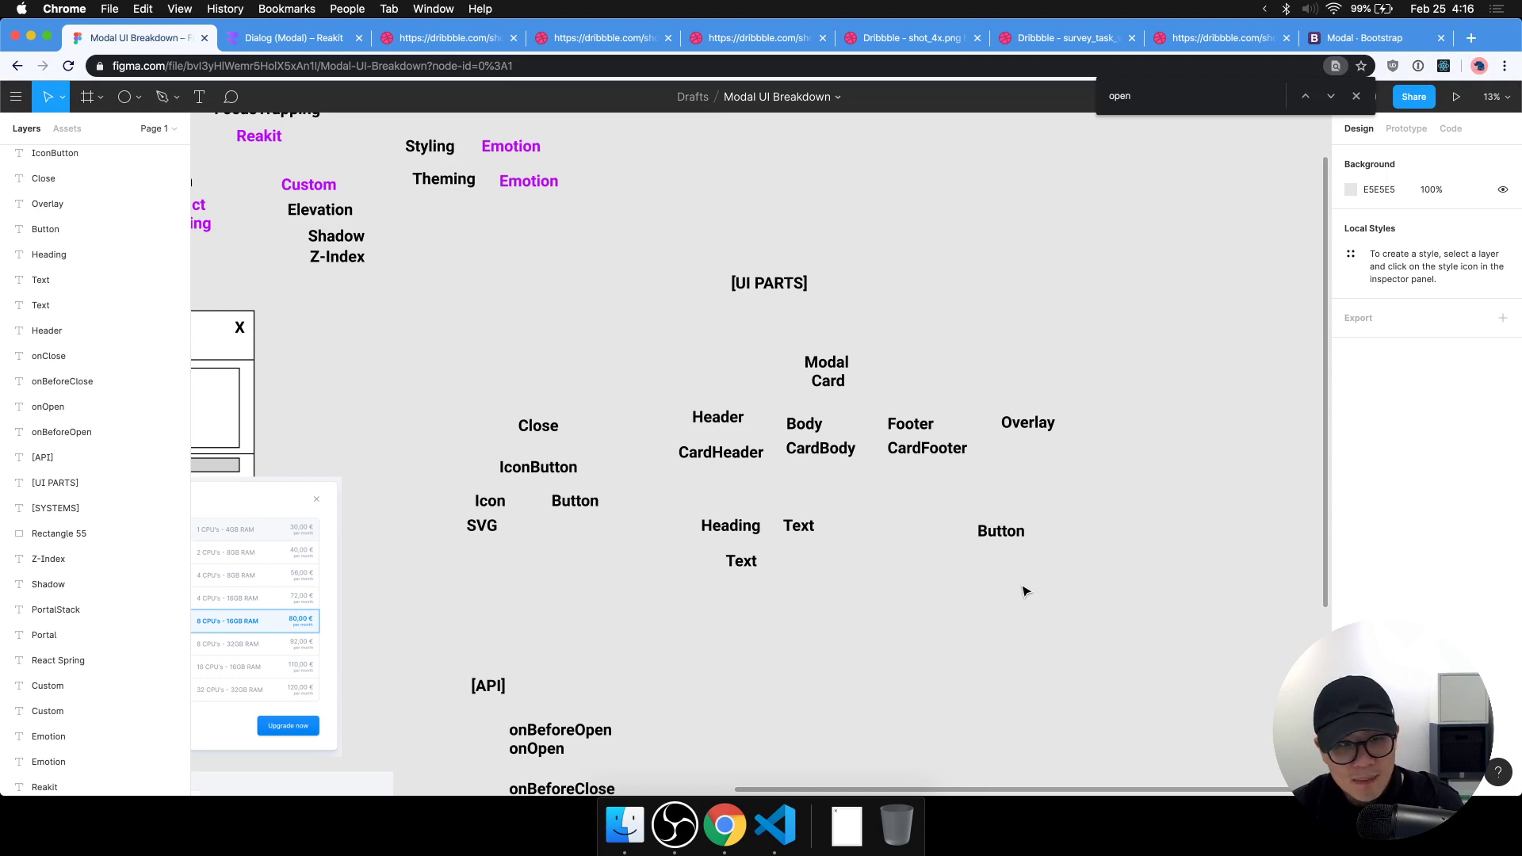
scroll(619, 588, down, 3)
scroll(620, 589, left, 5)
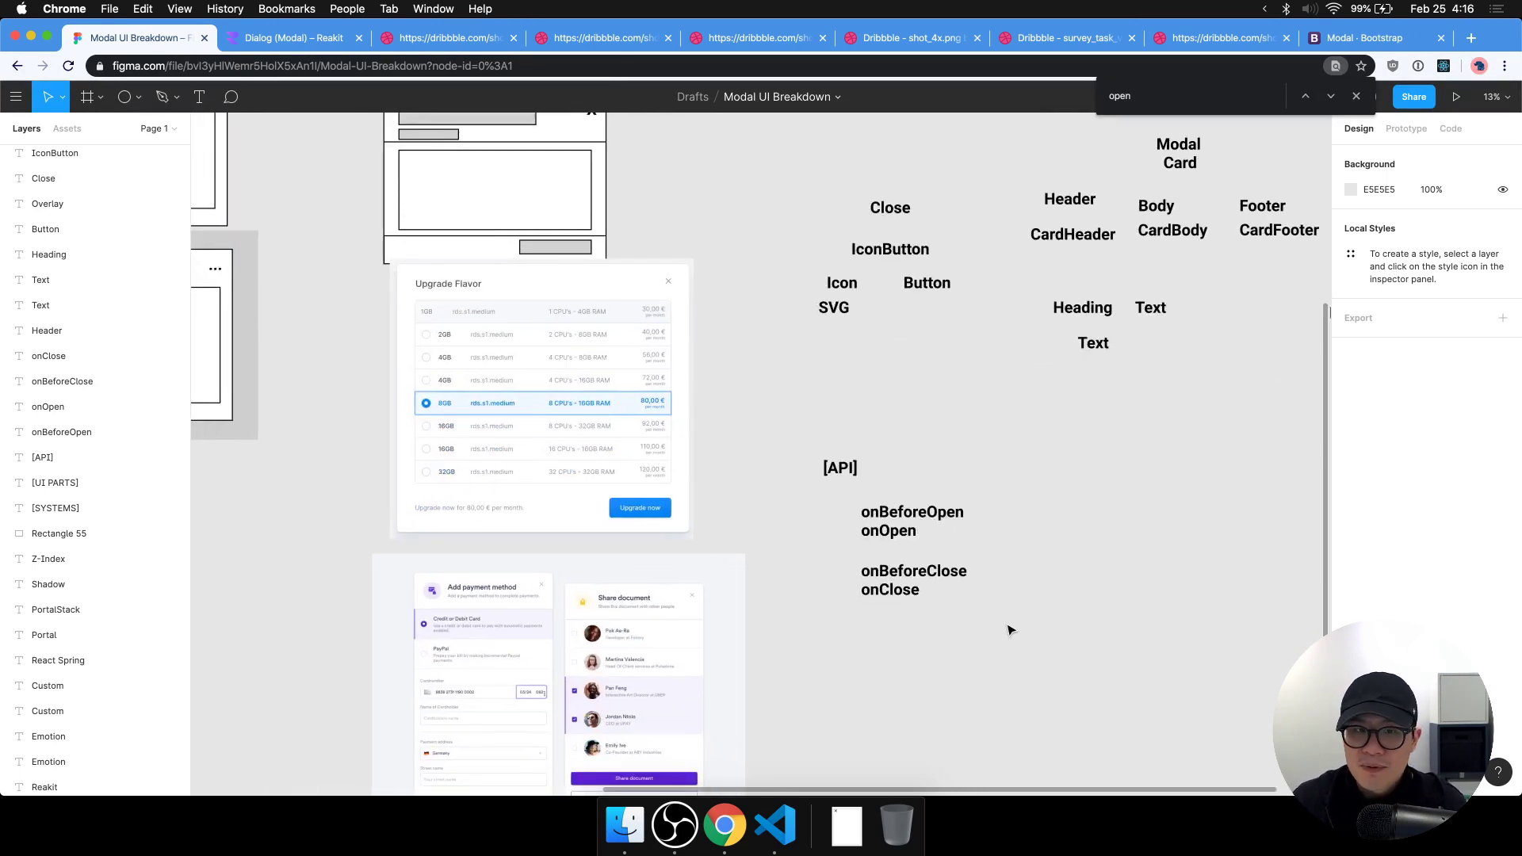
Return to Visual Studio Code and highlight the full PaymentModal definition to review it above PaymentPage.
click(776, 825)
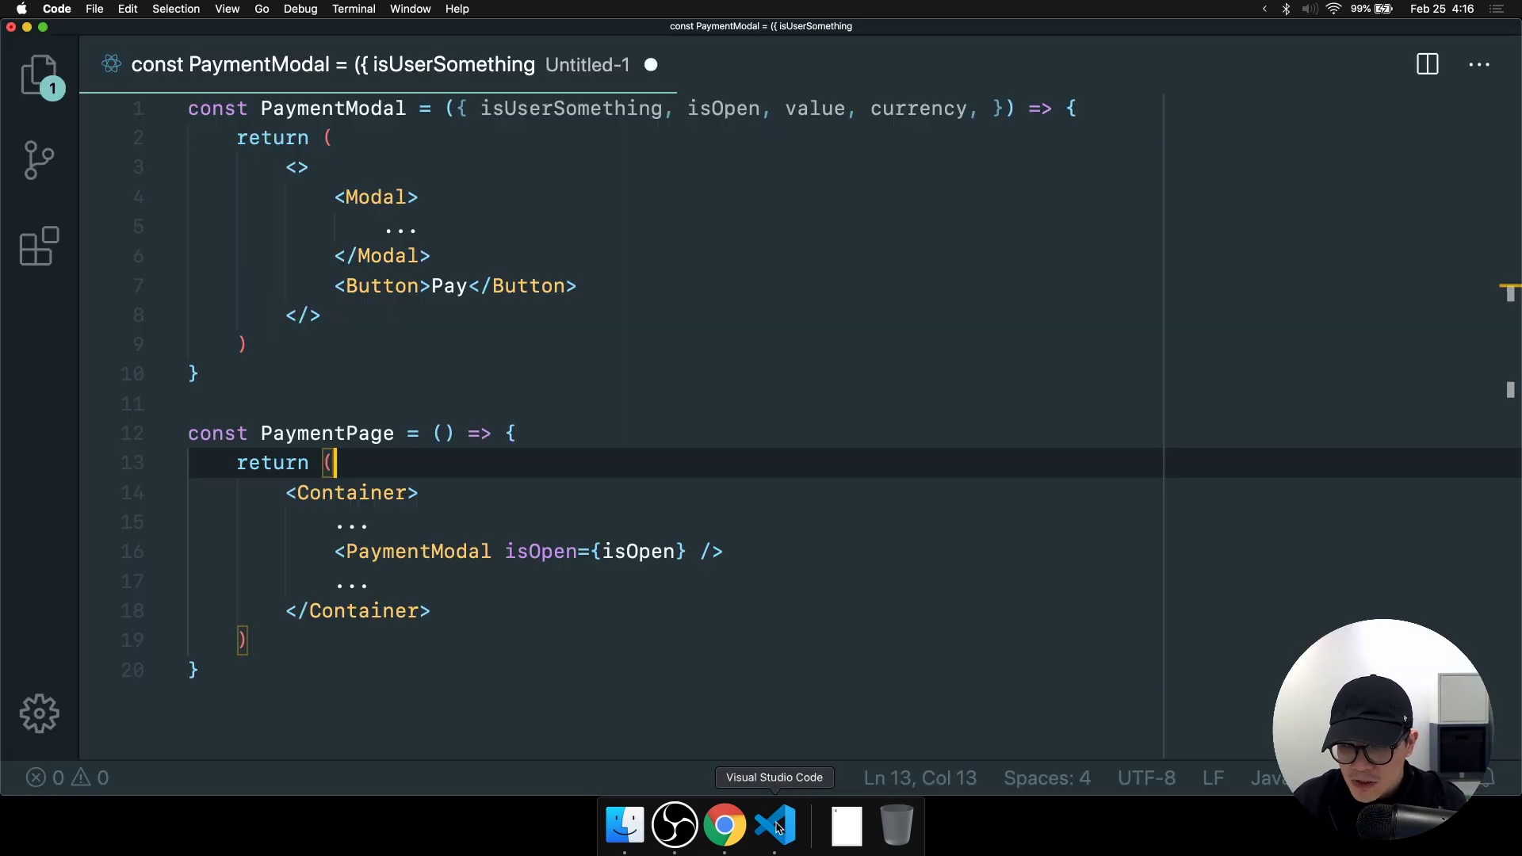
click(506, 373)
key(shift+super+Up)
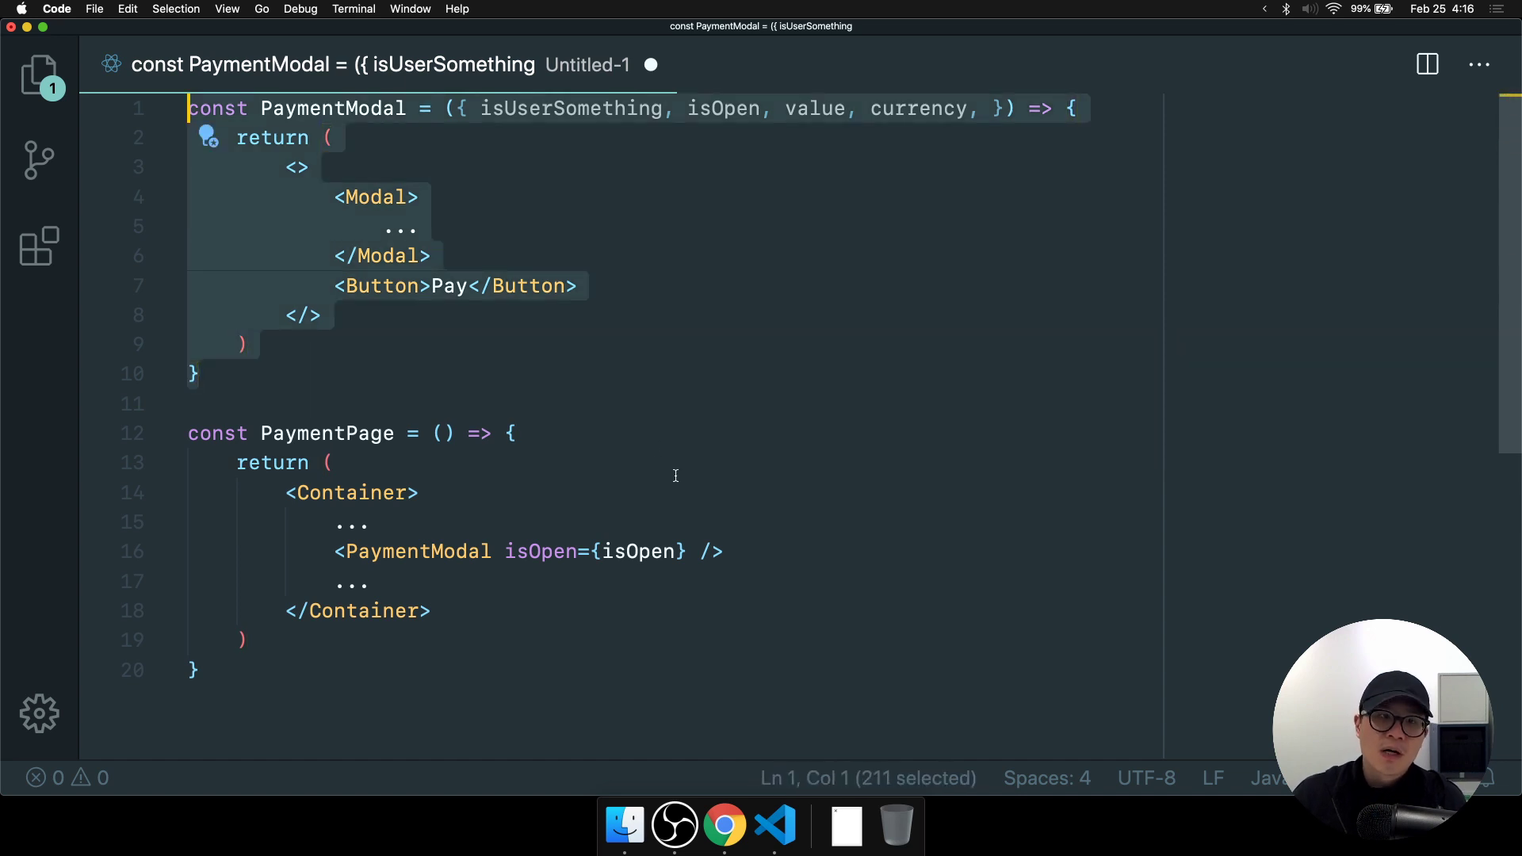
click(674, 463)
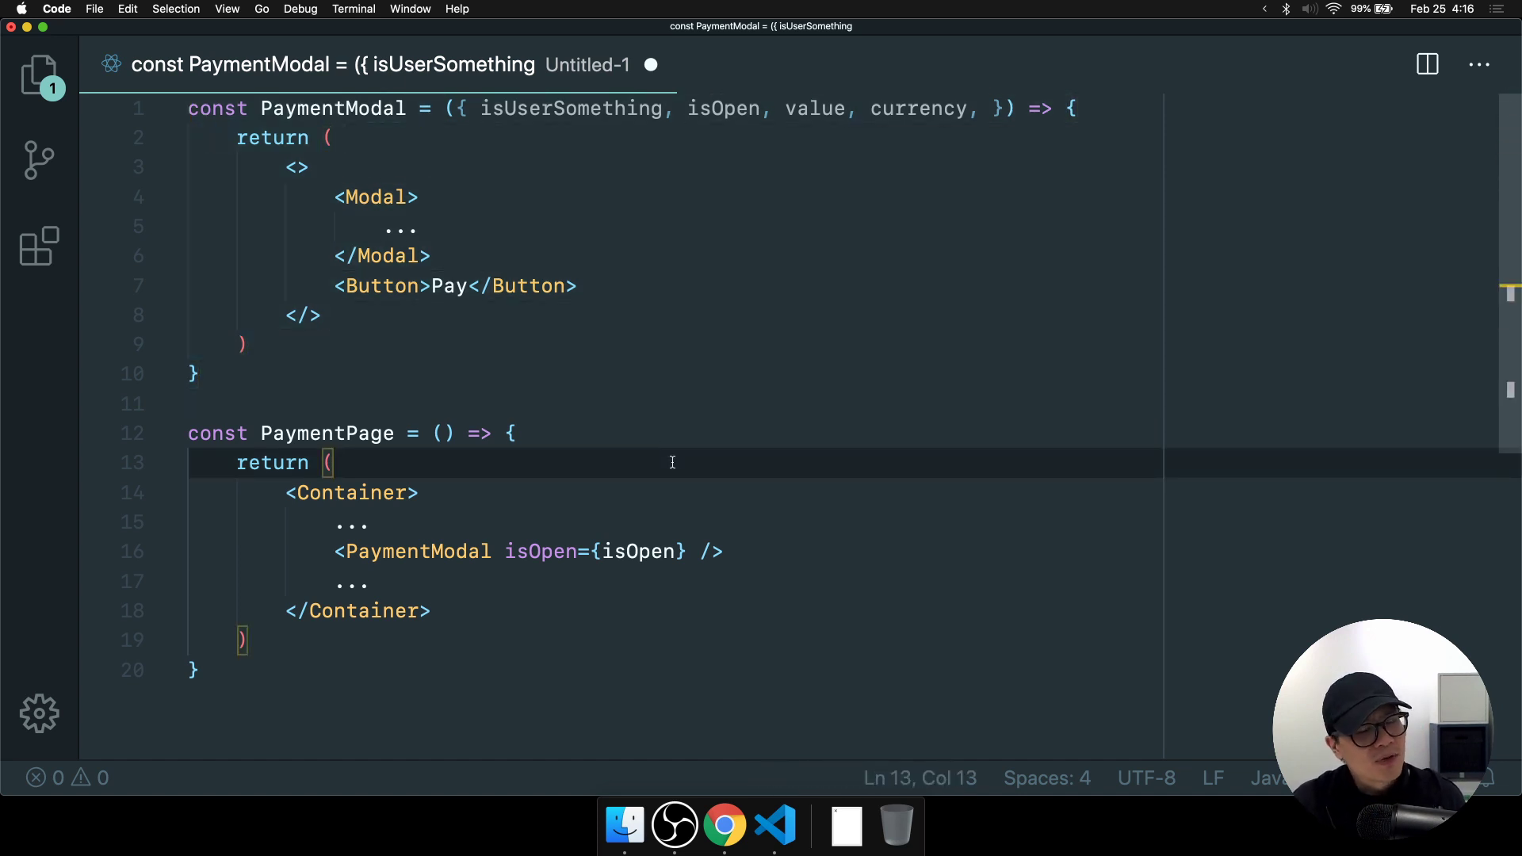